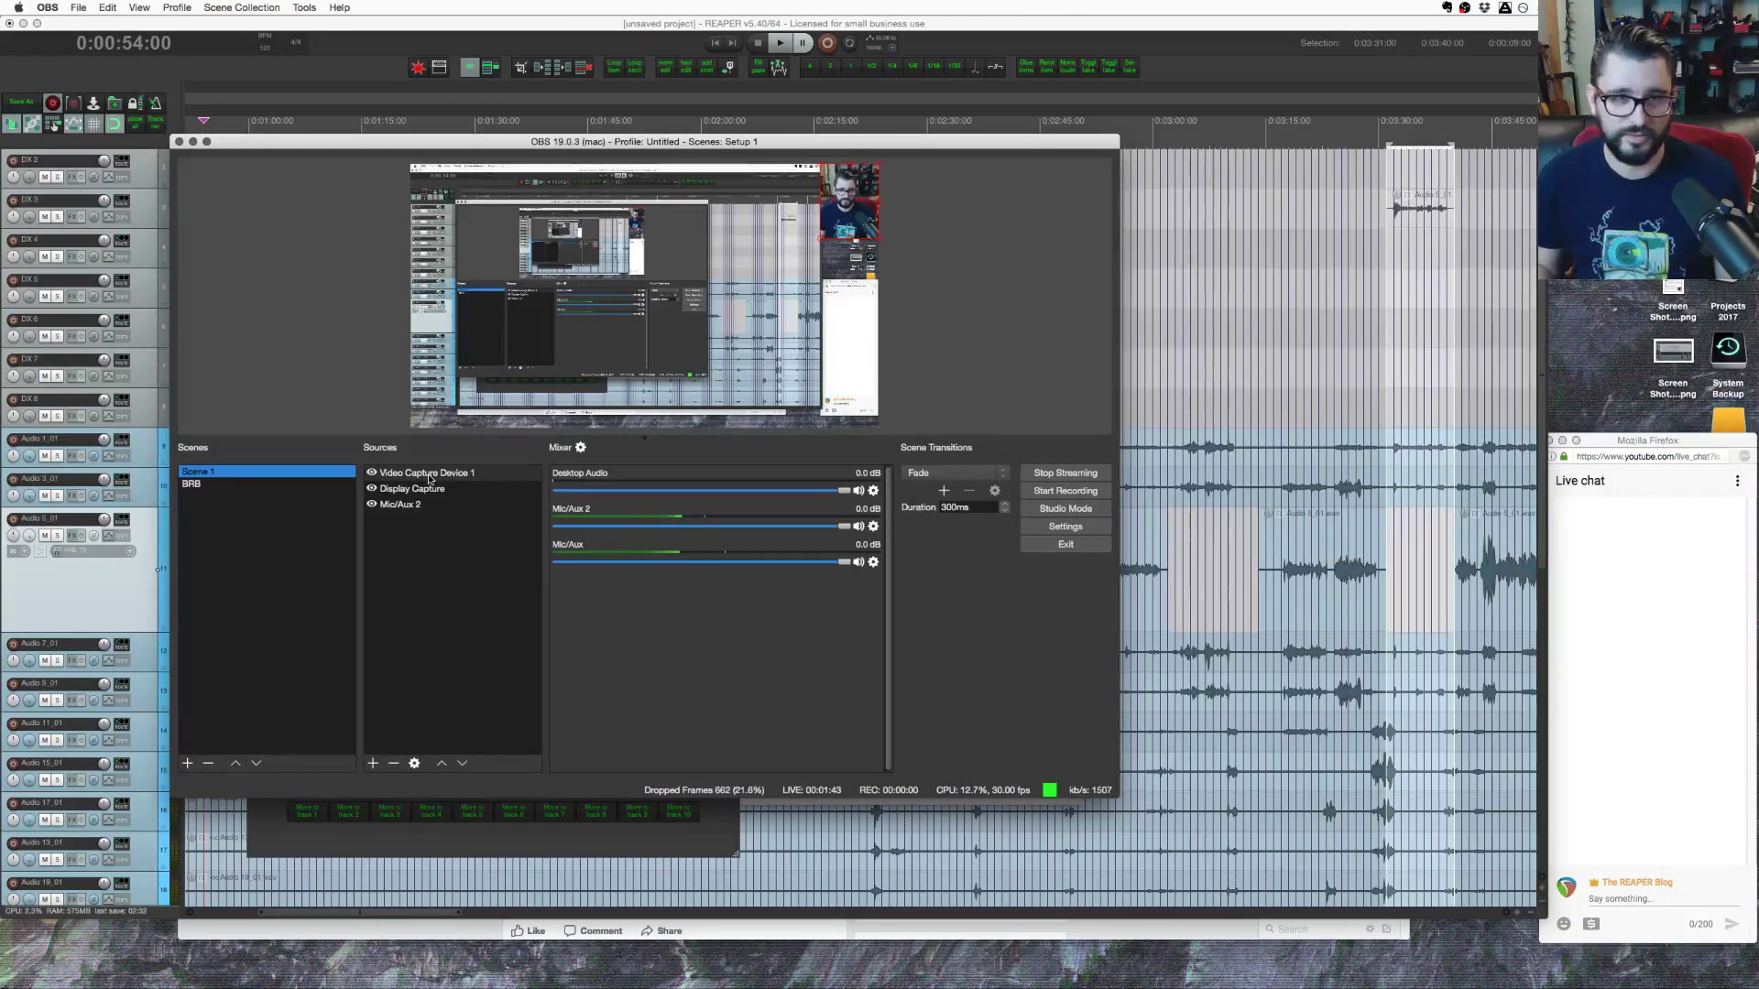
# Step: Switch from OBS to REAPER and open the Actions list
pyautogui.click(1121, 190)
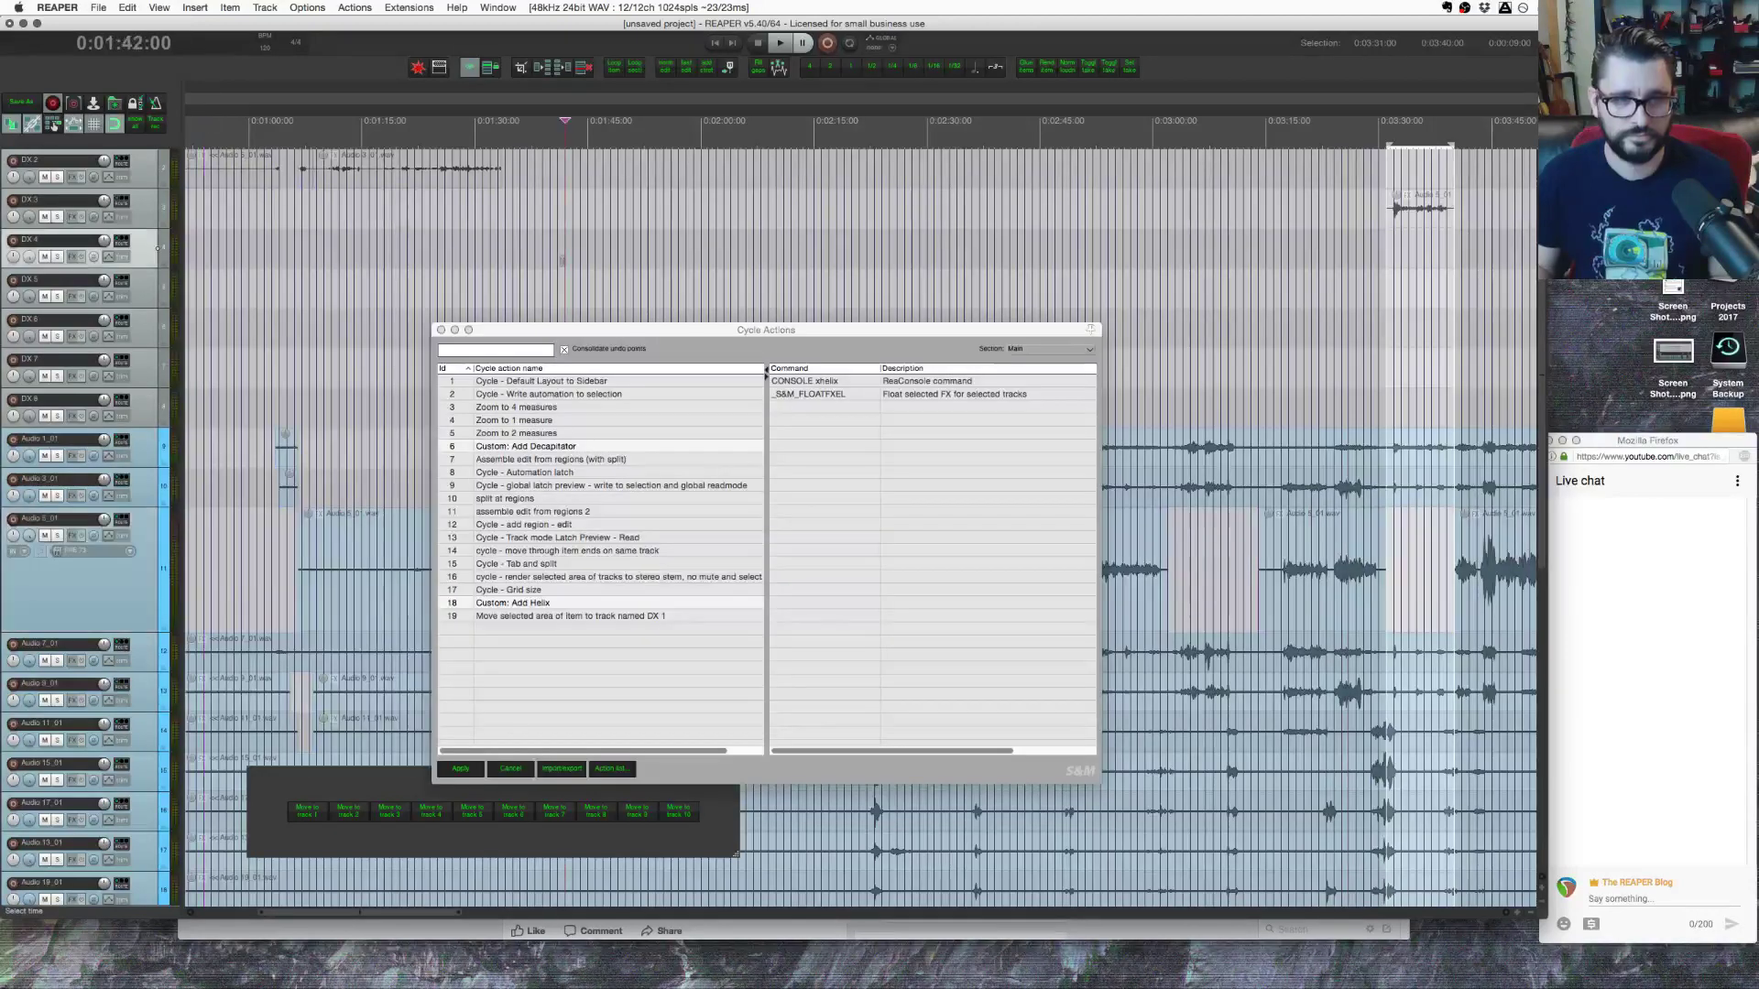
pyautogui.hotkey('shift', '/')
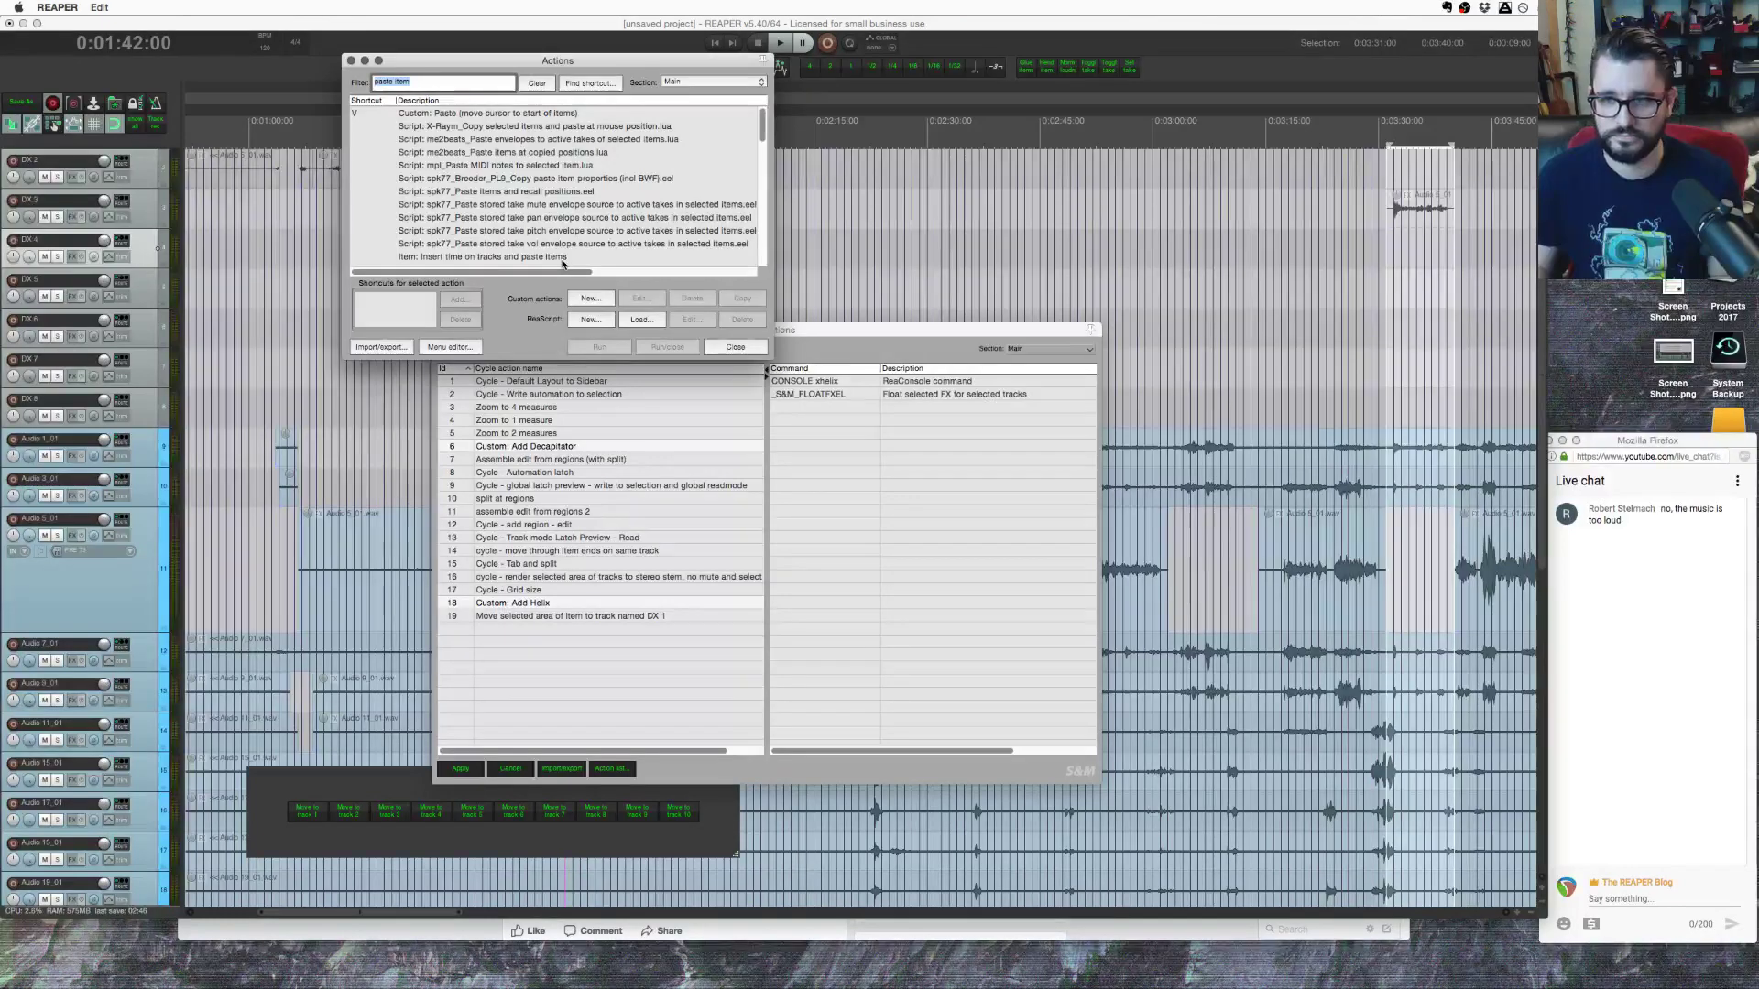
# Step: Switch to iTunes, lower its playback volume slightly, and return to REAPER
pyautogui.press('super+Tab')
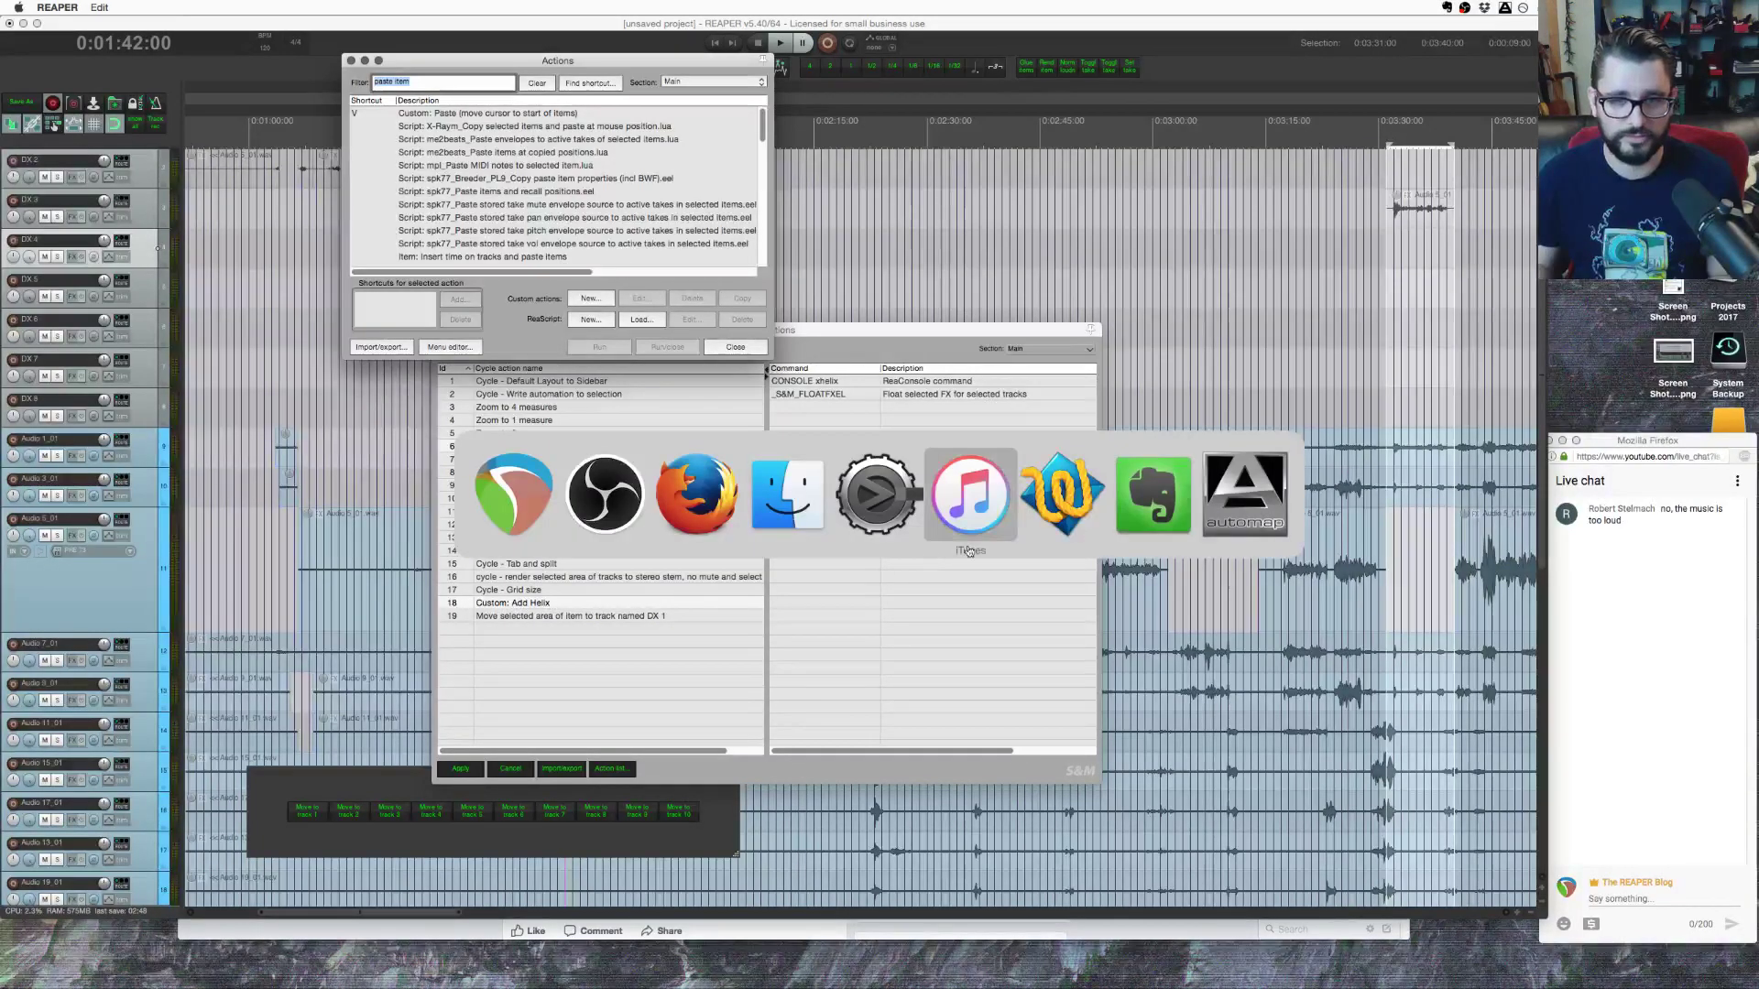
pyautogui.click(970, 495)
pyautogui.moveTo(171, 36); pyautogui.dragTo(165, 34)
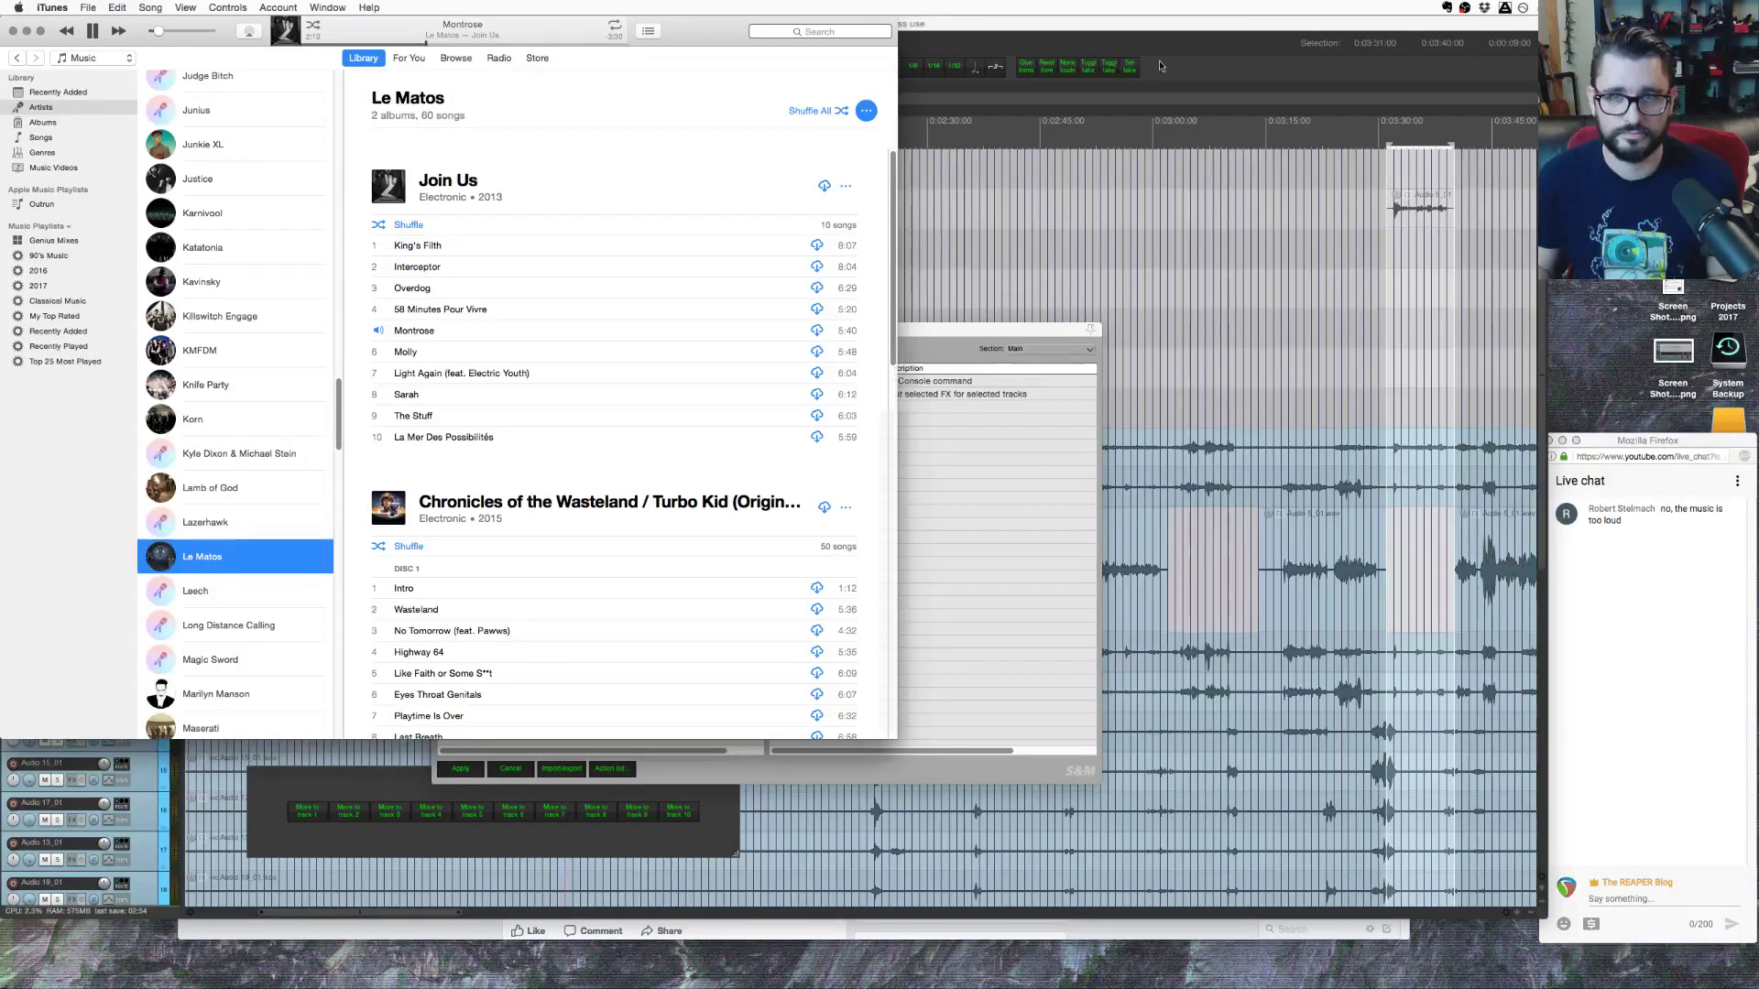
pyautogui.press('super+Tab')
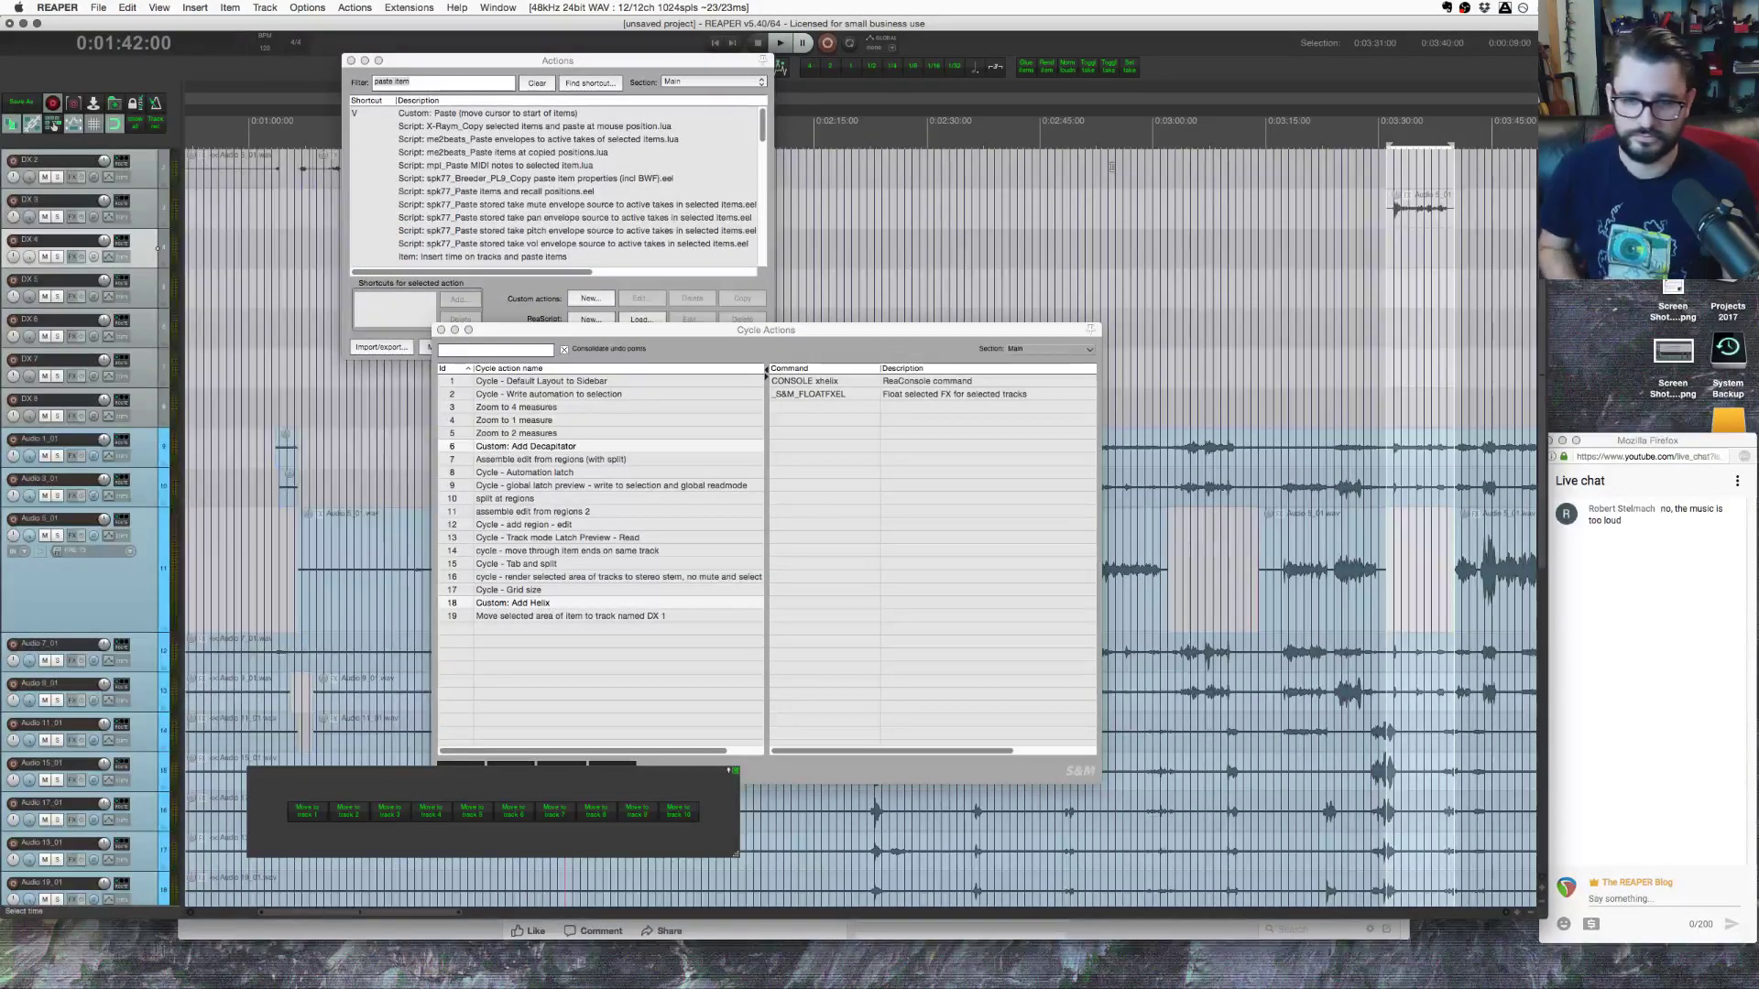
# Step: Check the channel levels in the M-Audio ProFire mixer and return to REAPER
pyautogui.press('super+Tab')
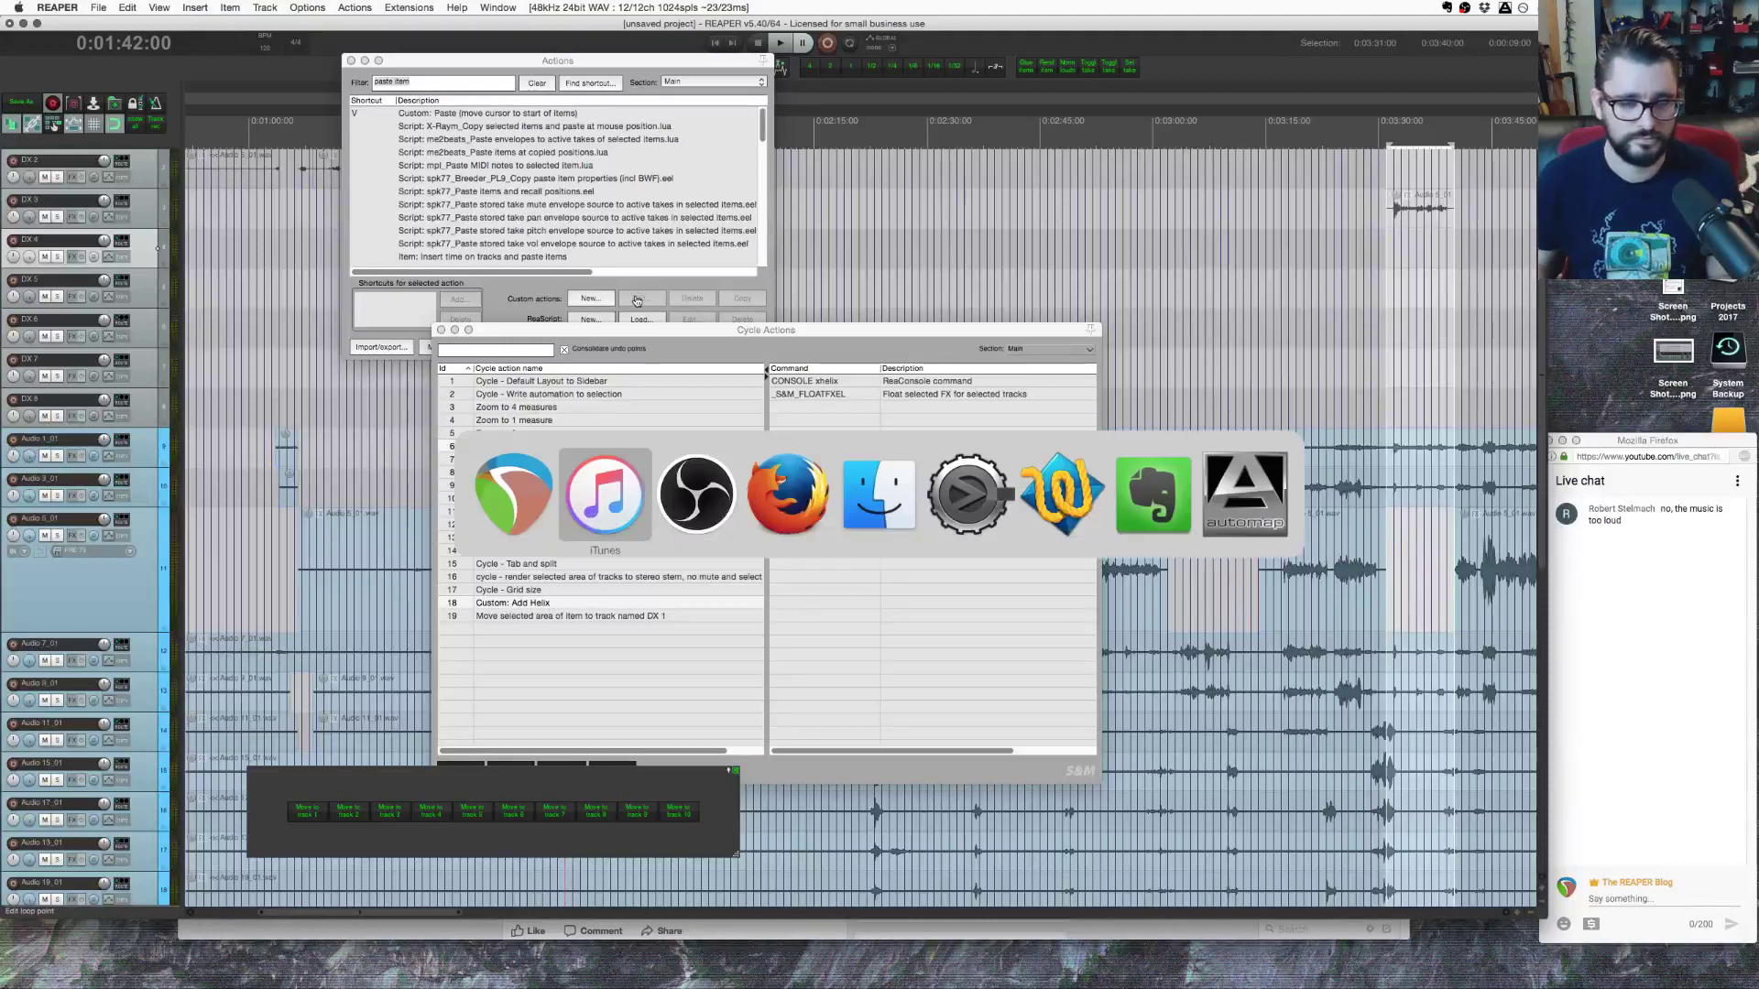
pyautogui.click(983, 519)
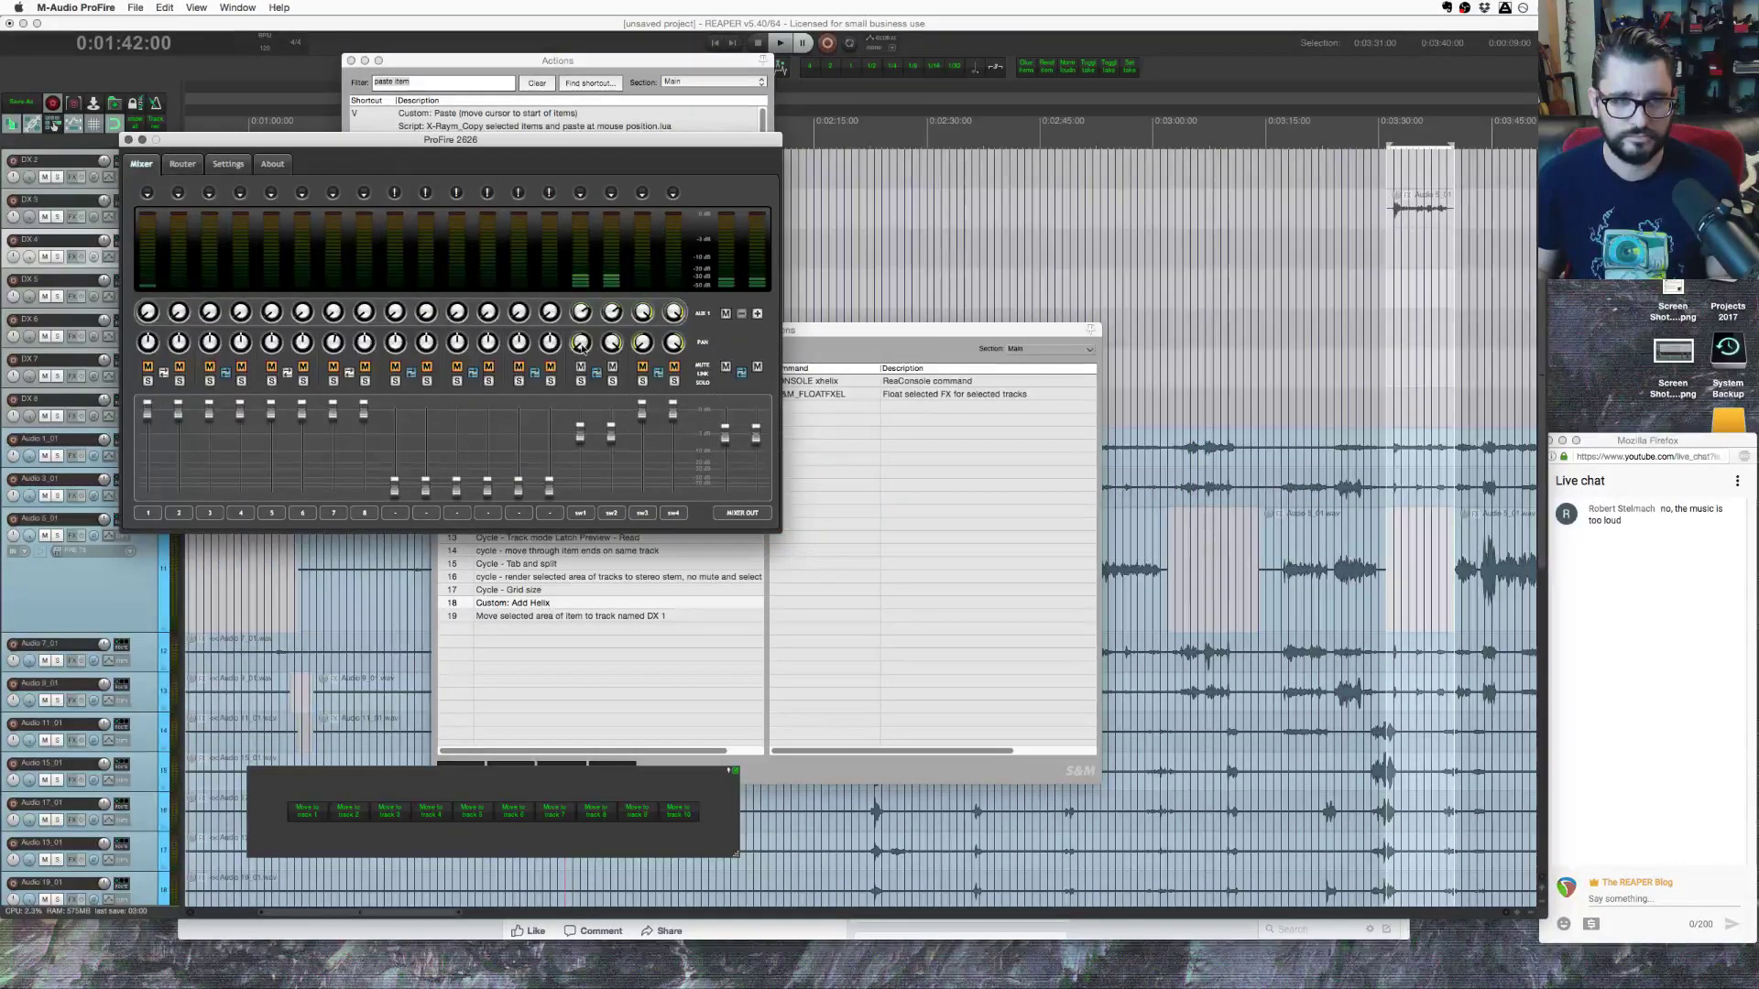
pyautogui.click(925, 265)
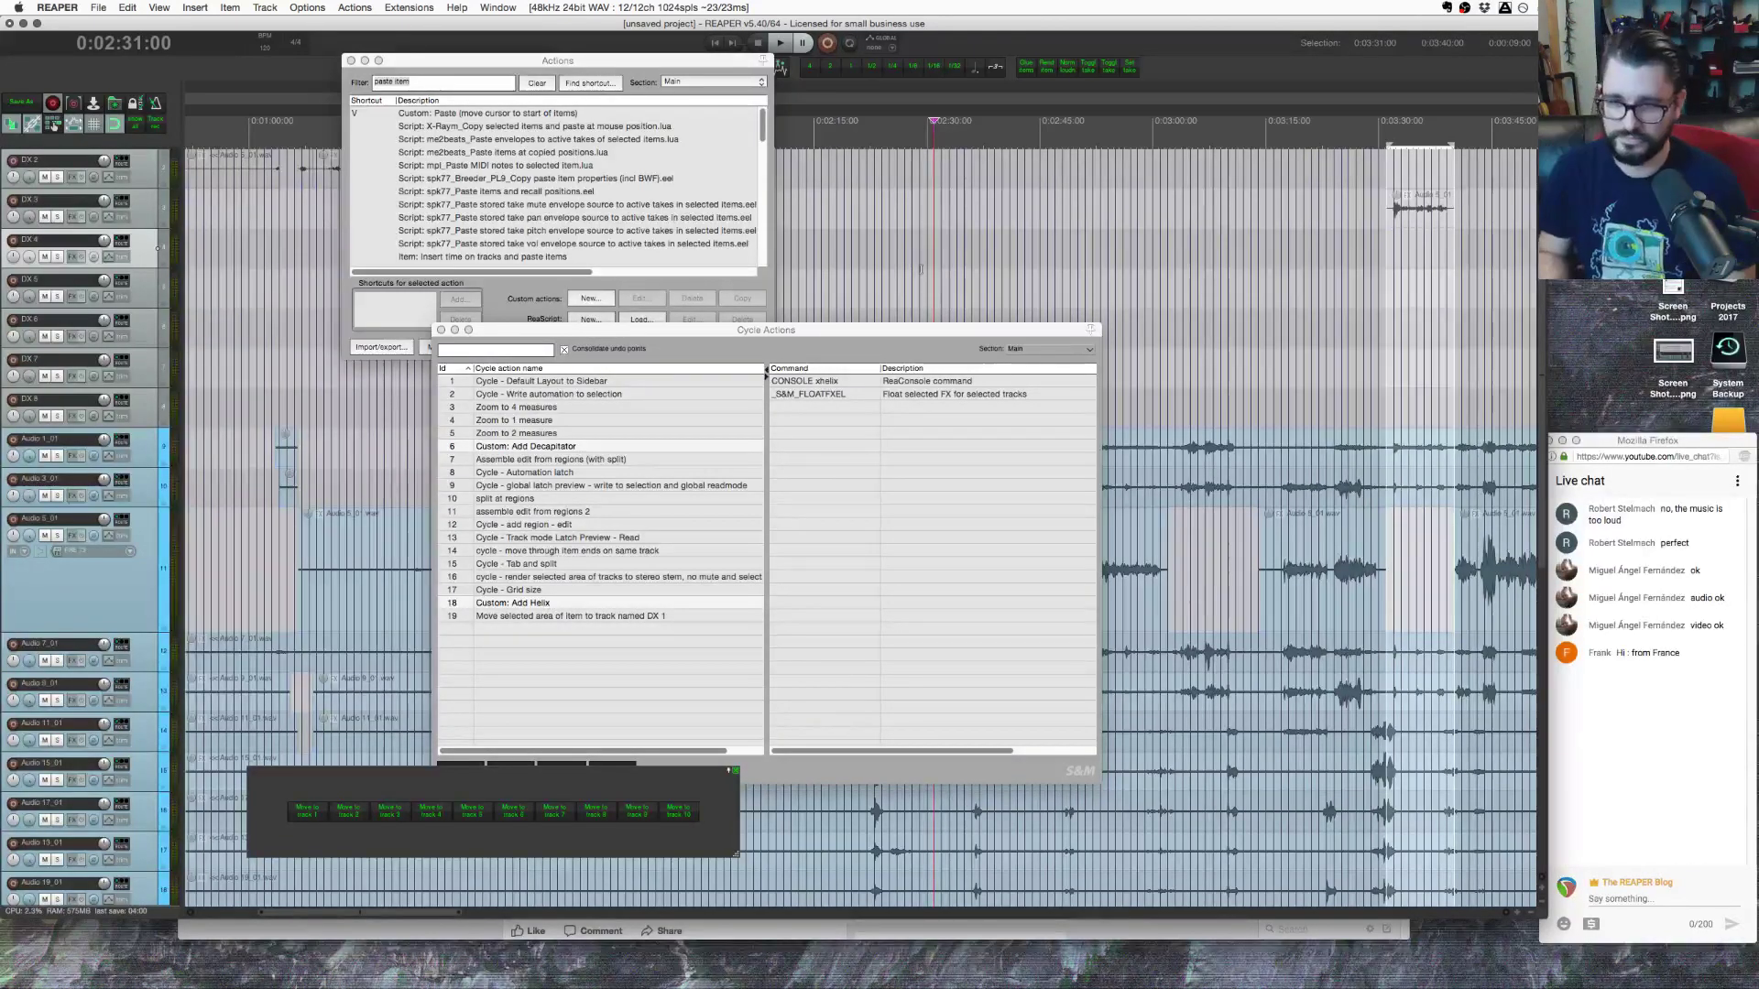
# Step: Close the Cycle Actions and Actions windows to uncover the arrange view, leaving the floating track toolbar open
pyautogui.hscroll(5, 920, 269)
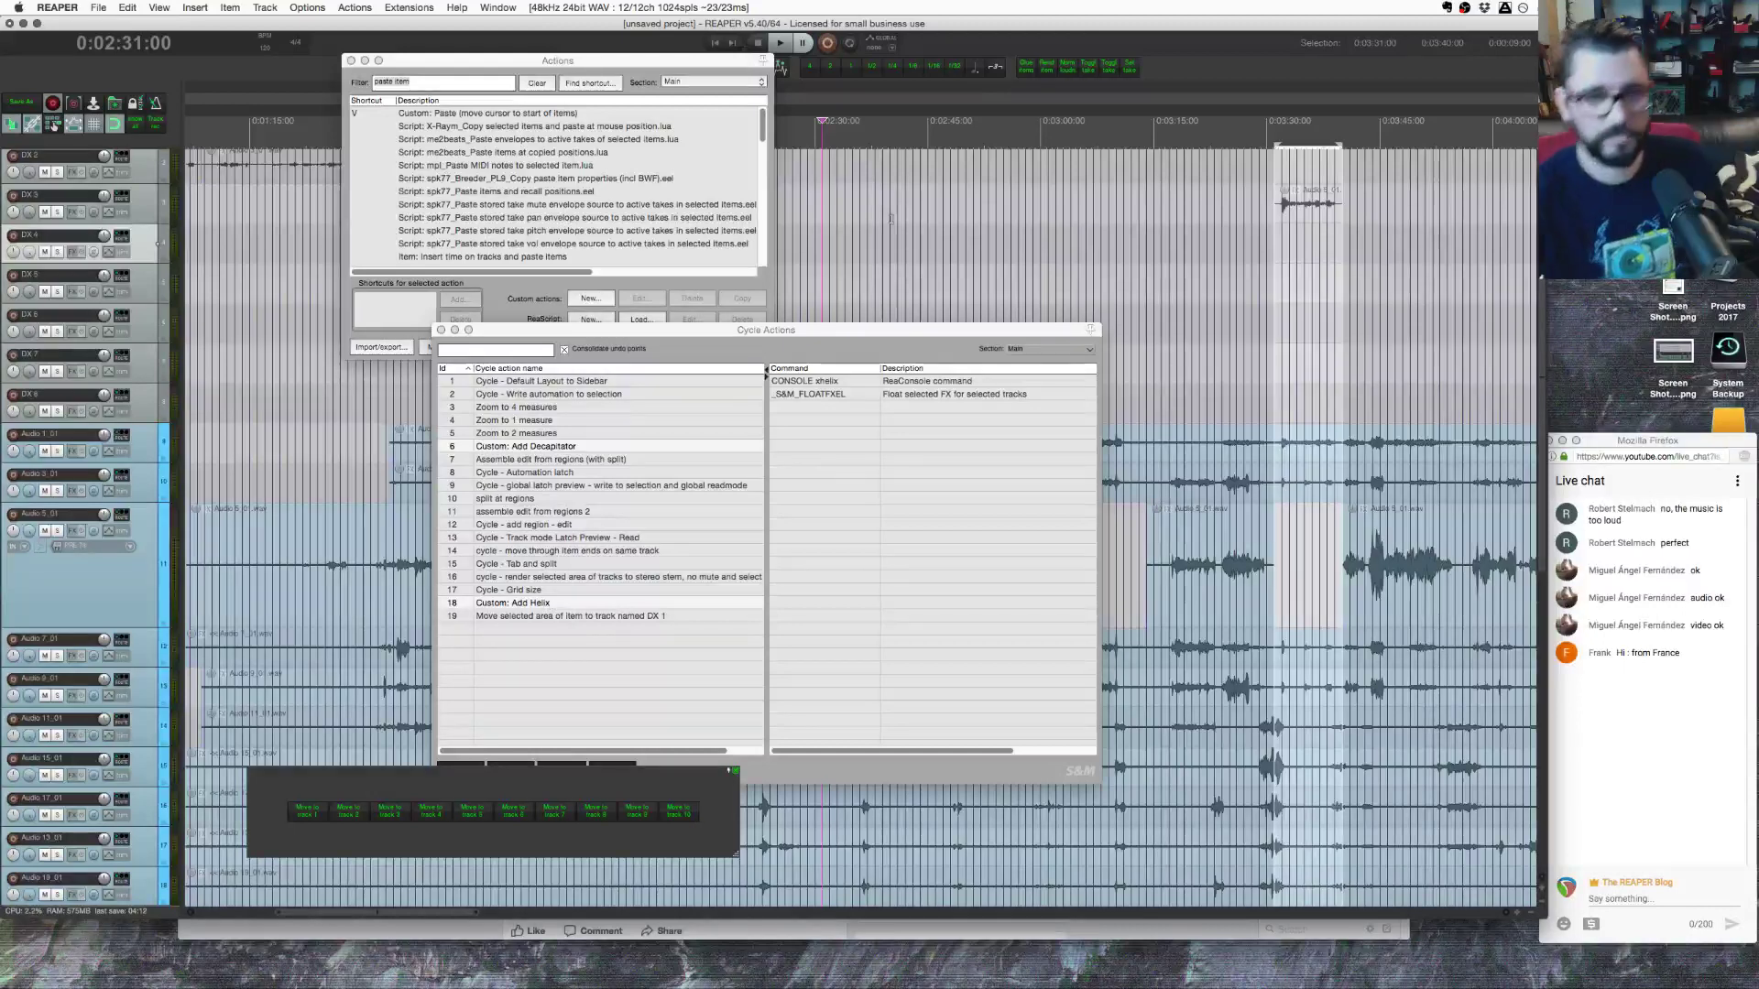
pyautogui.moveTo(581, 60); pyautogui.dragTo(673, 557)
pyautogui.click(455, 145)
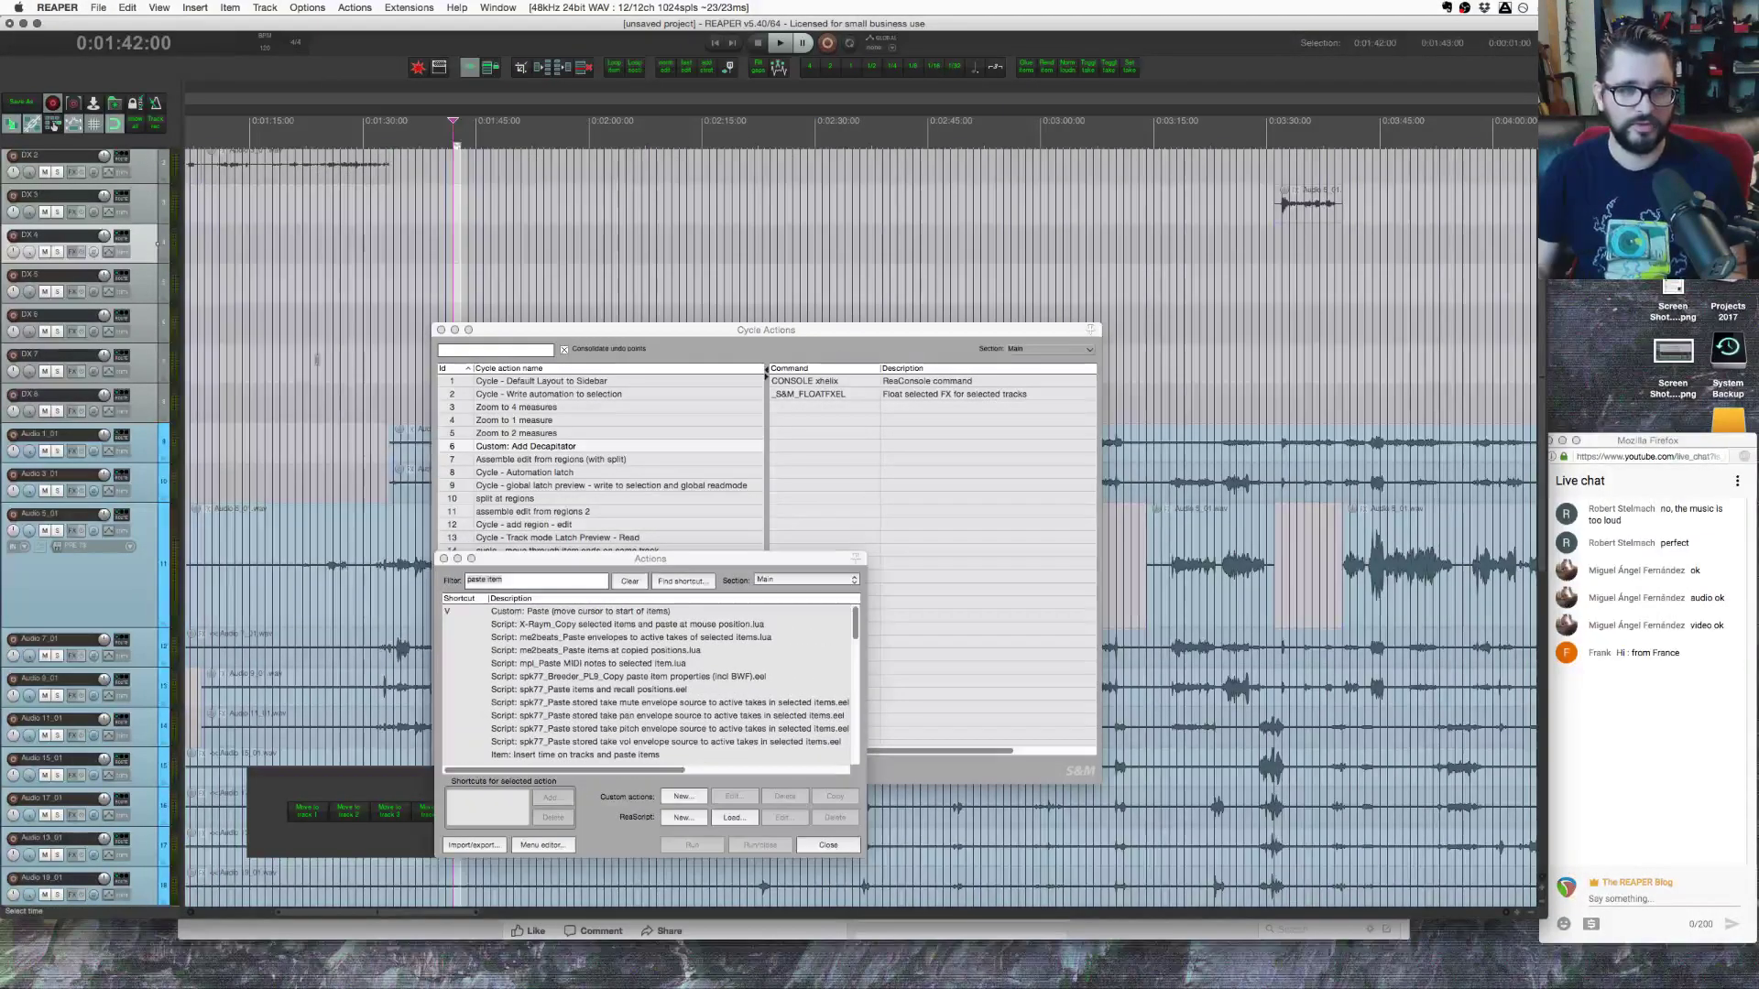
pyautogui.scroll(-3, 319, 357)
pyautogui.scroll(1, 327, 288)
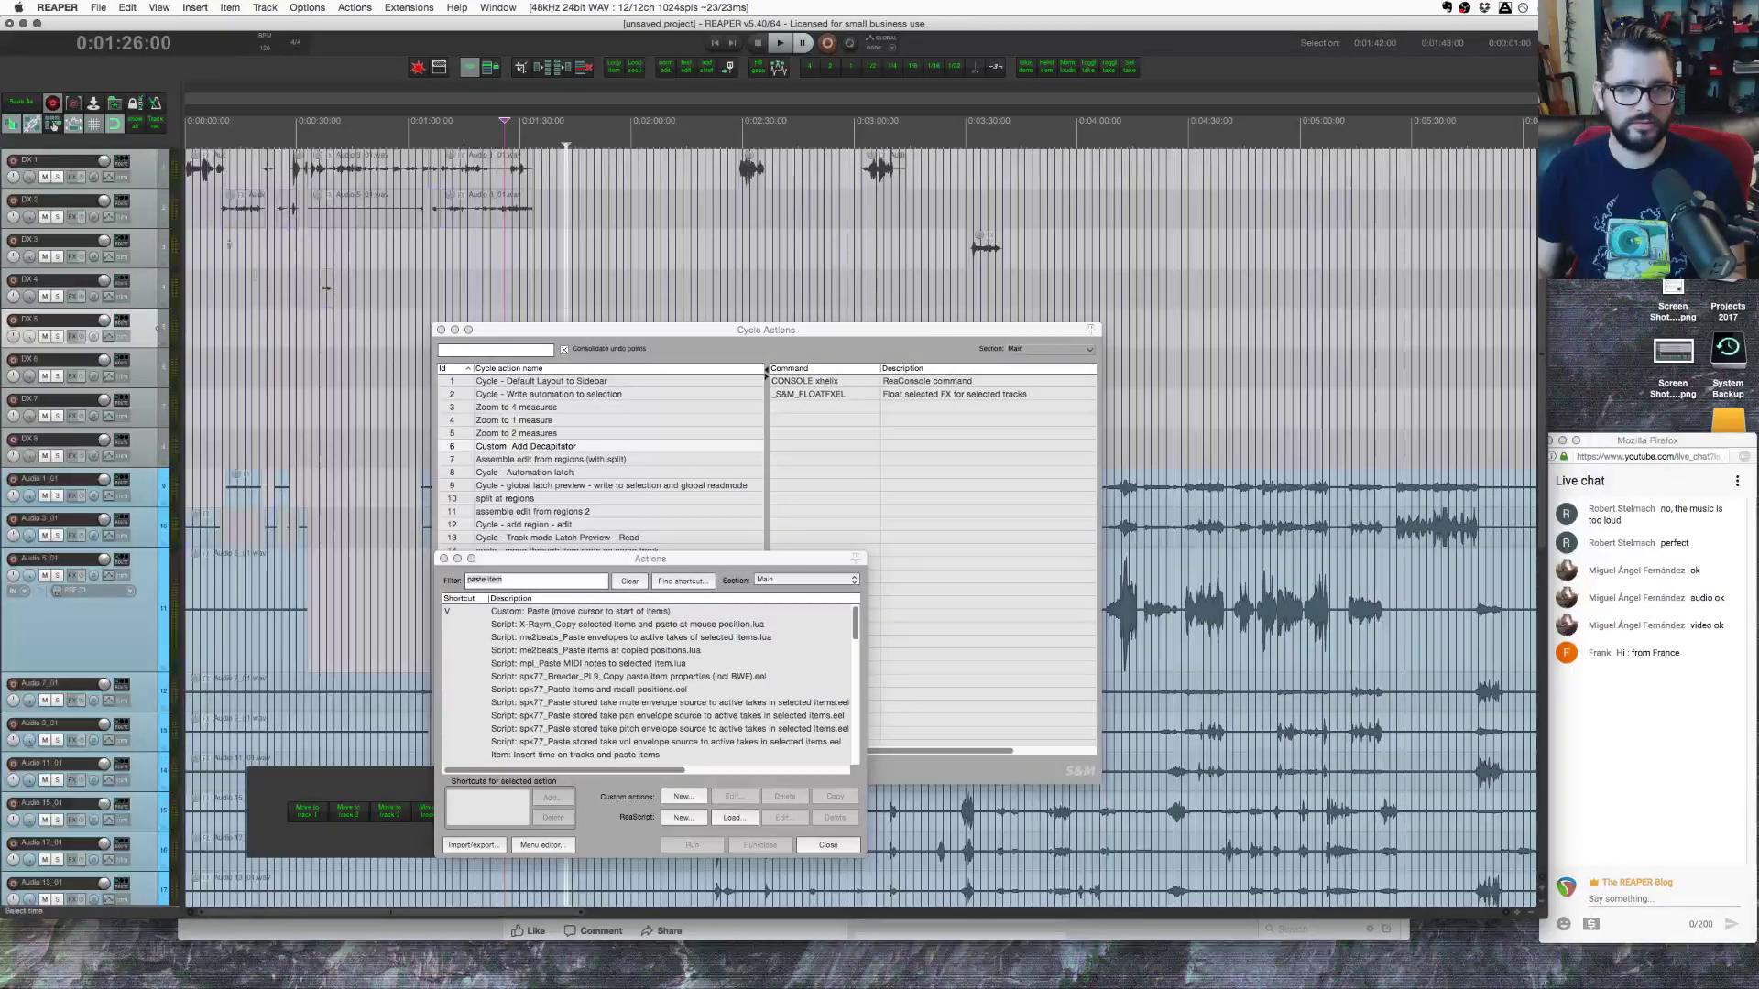
pyautogui.click(455, 347)
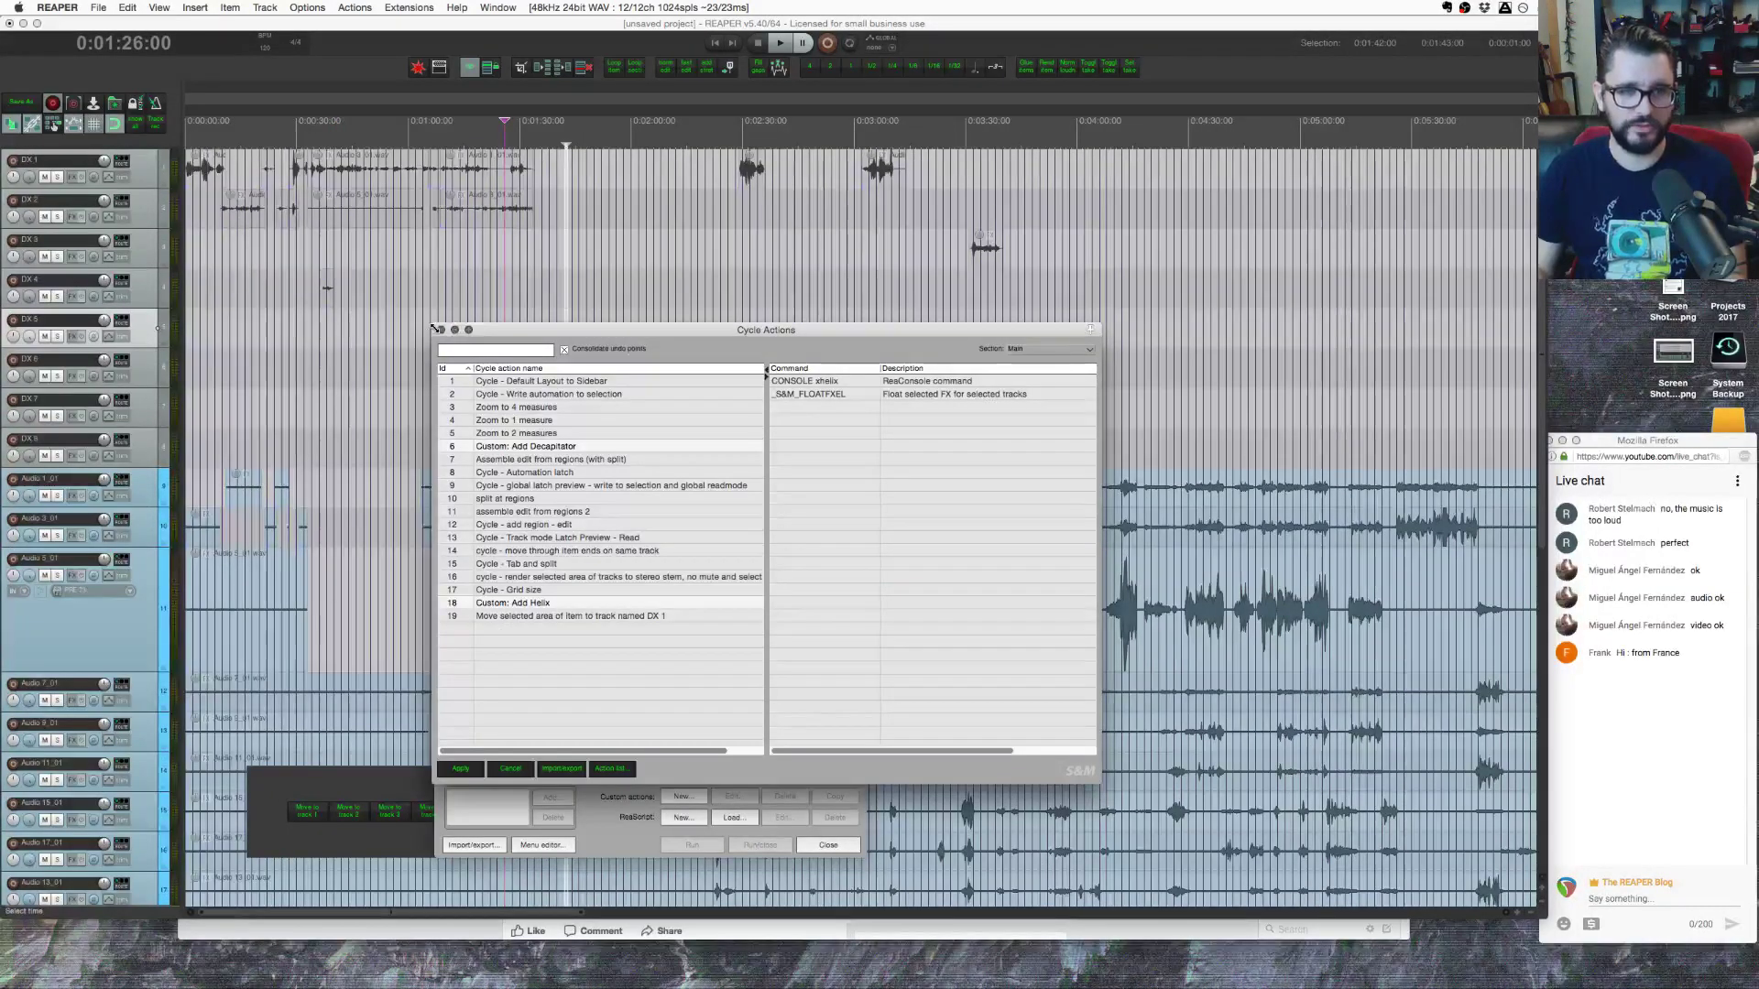
pyautogui.click(441, 329)
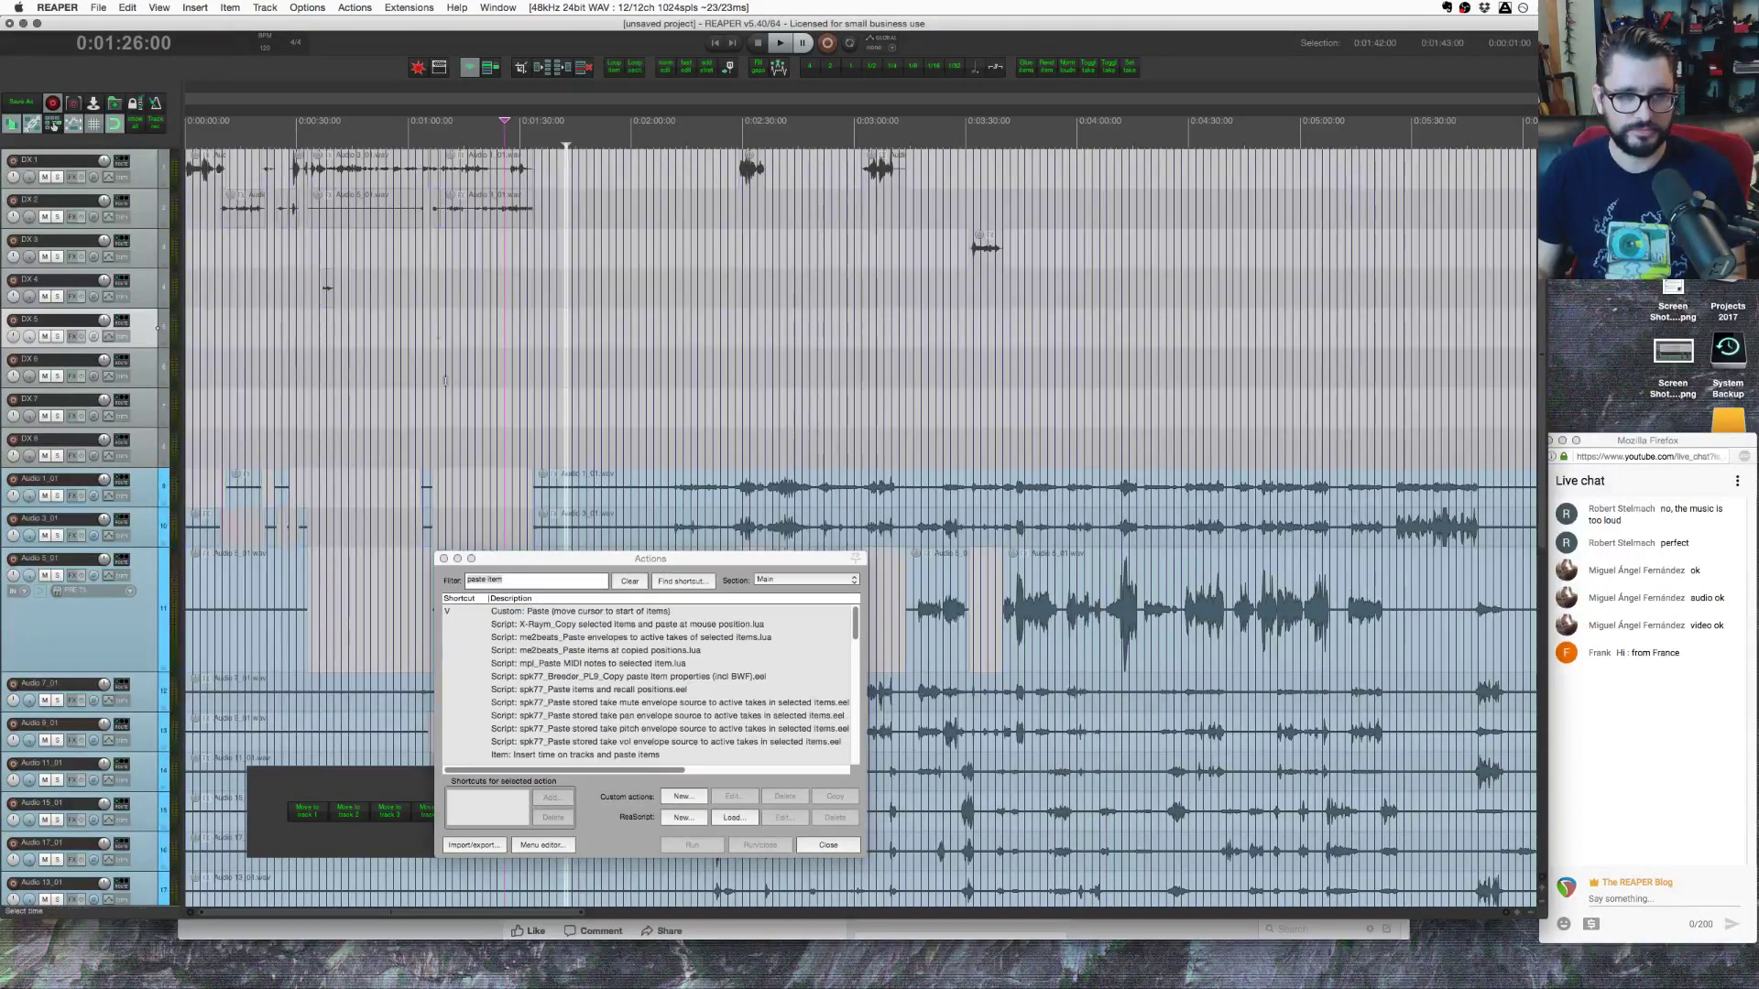
pyautogui.click(439, 560)
pyautogui.scroll(-2, 759, 321)
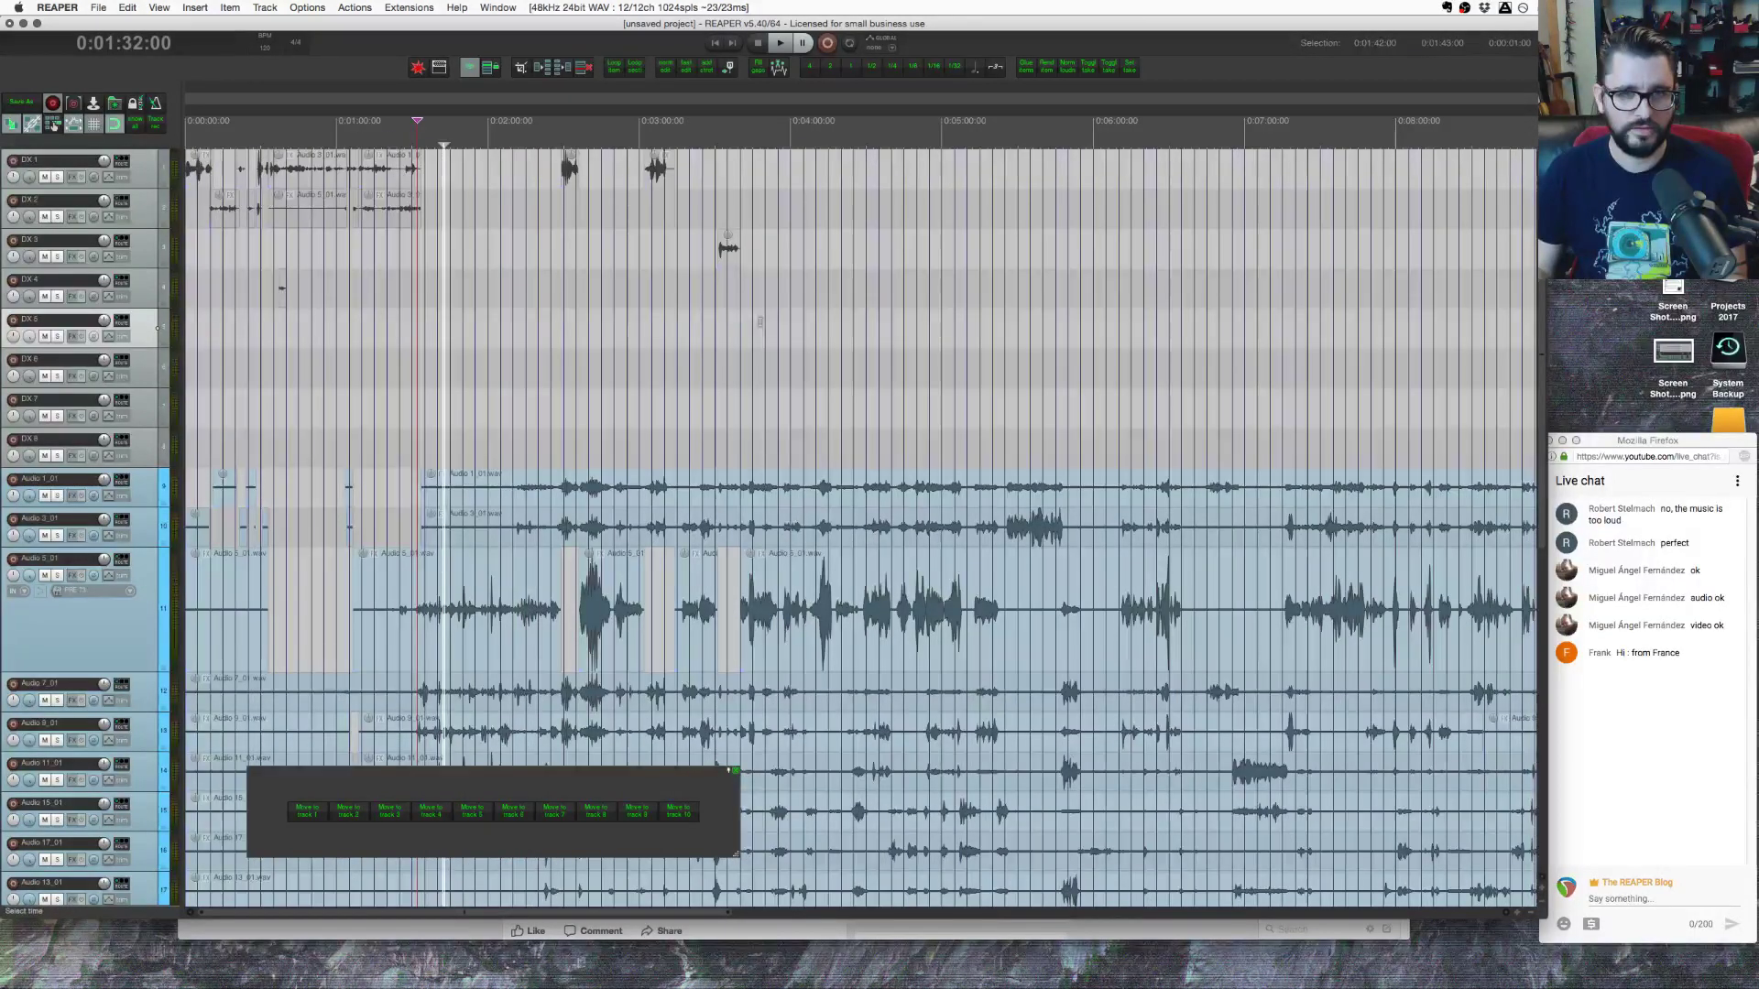
# Step: Delete the clips on the DX tracks and restore the cut items on the Audio tracks below as continuous recordings
pyautogui.click(489, 431)
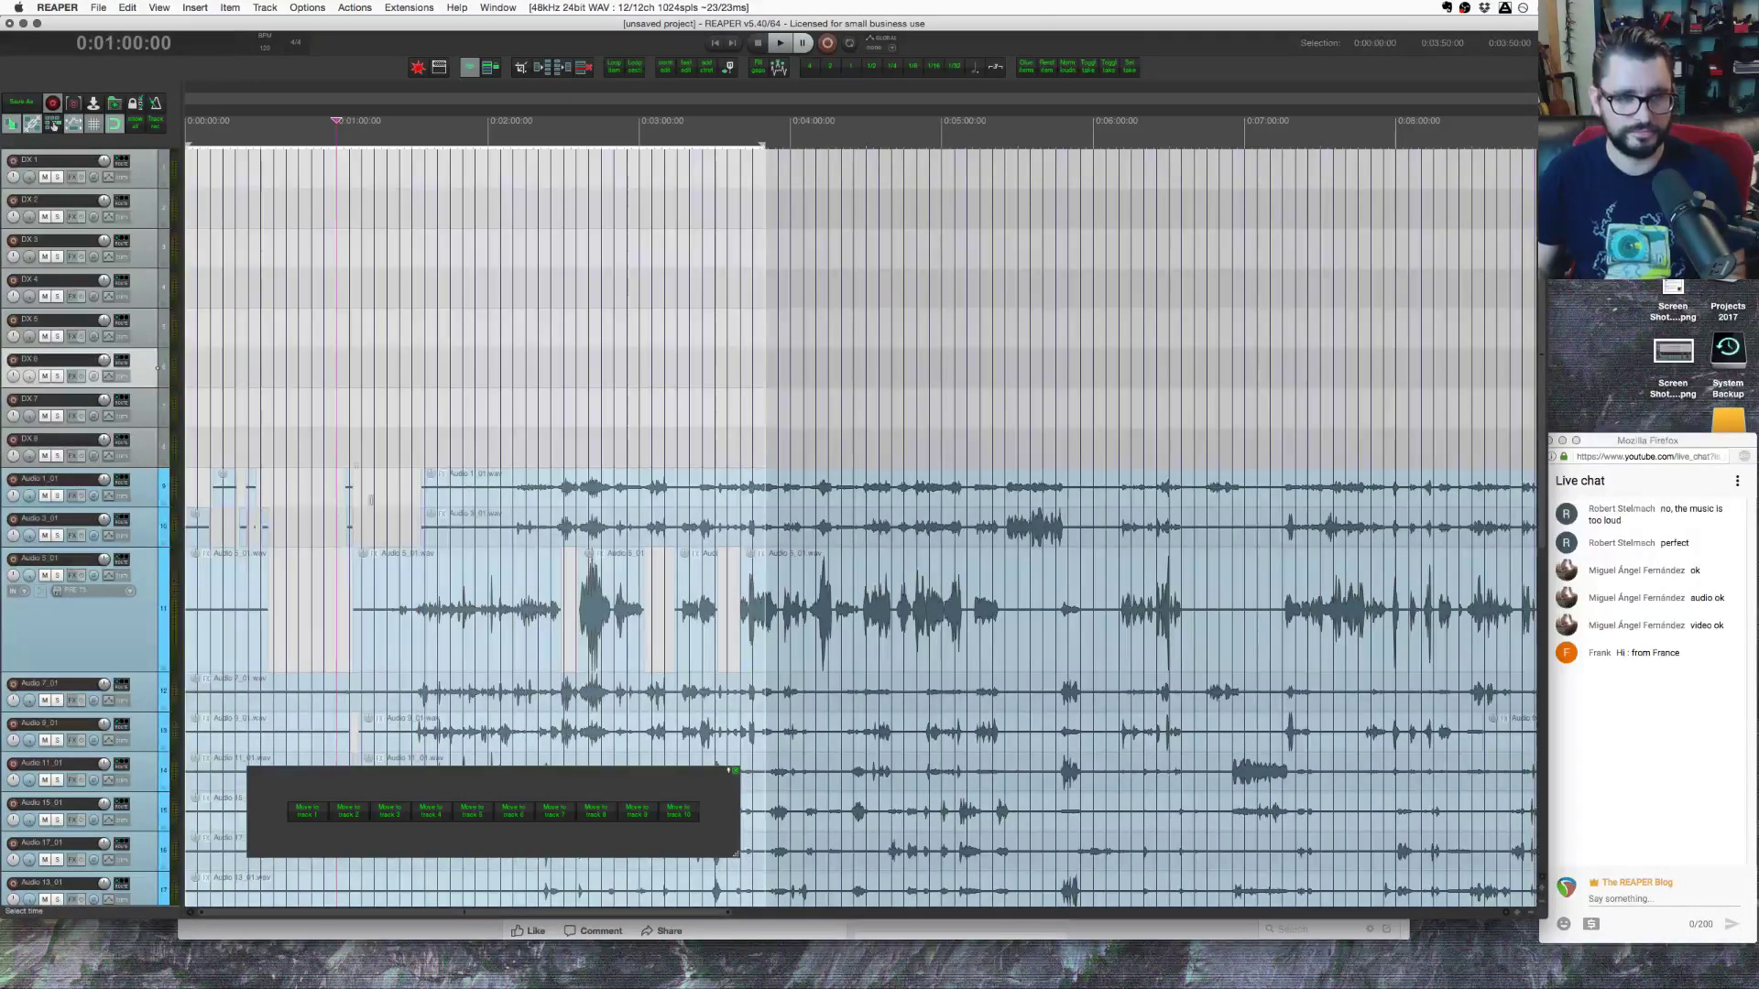
pyautogui.moveTo(187, 474); pyautogui.dragTo(502, 732)
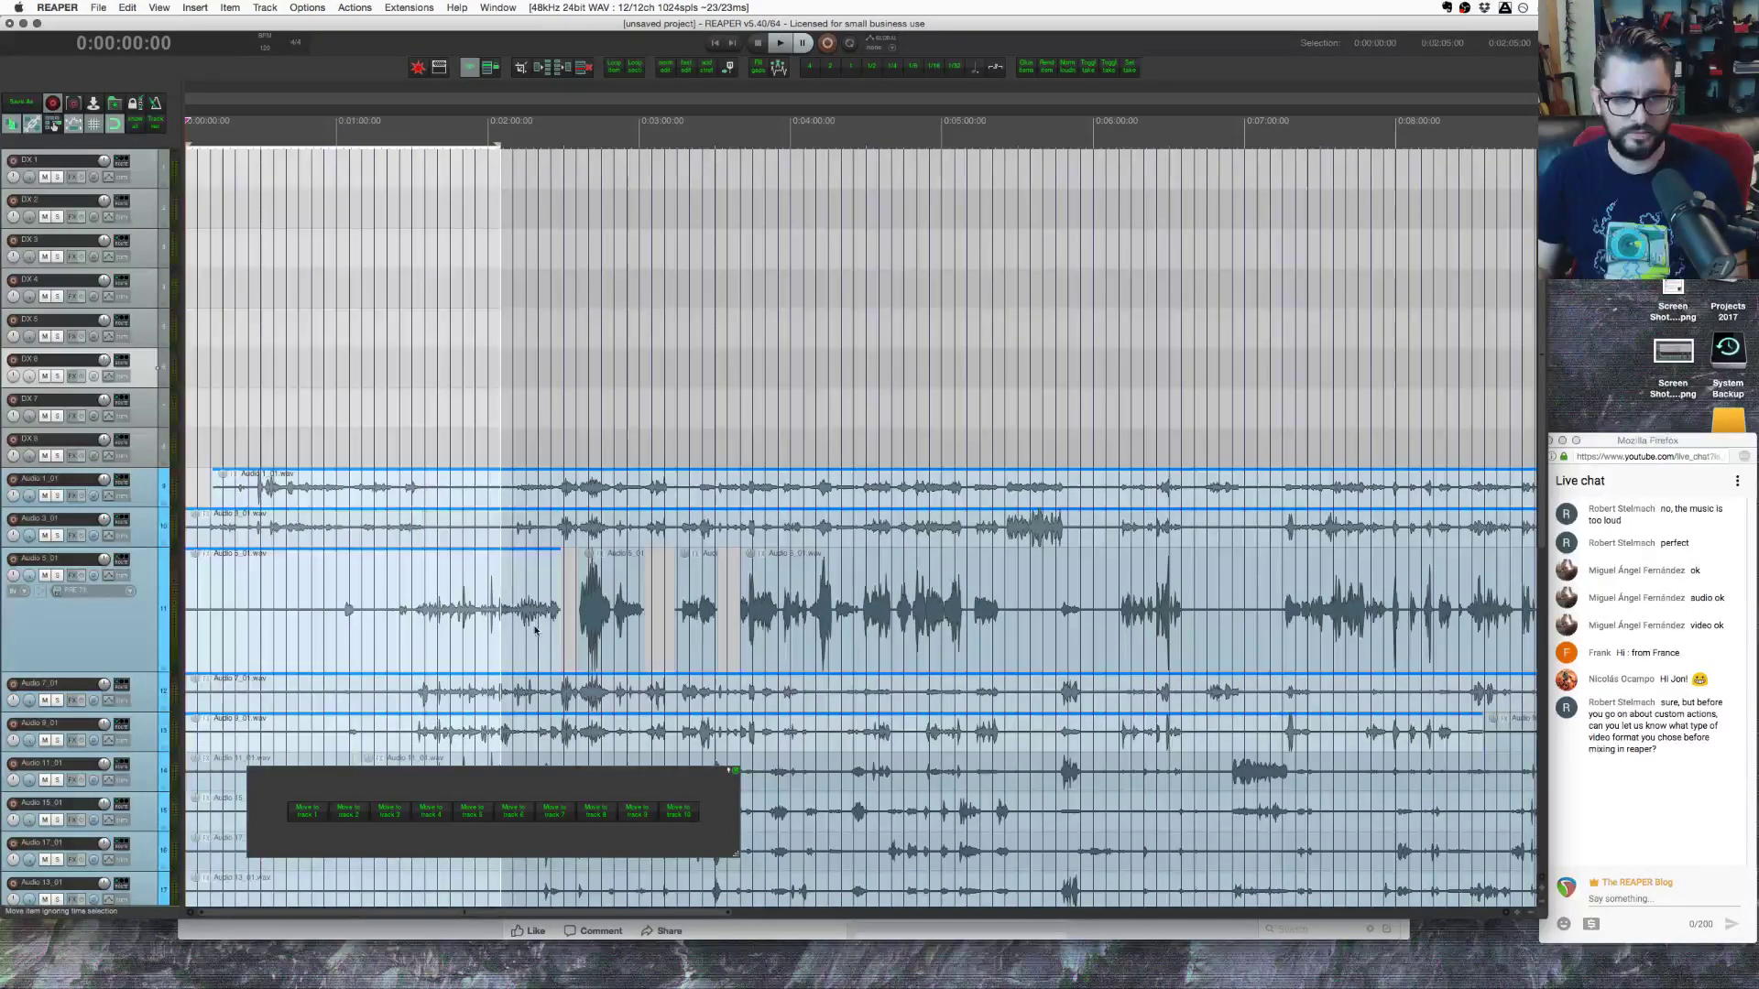
pyautogui.moveTo(536, 630); pyautogui.dragTo(822, 646)
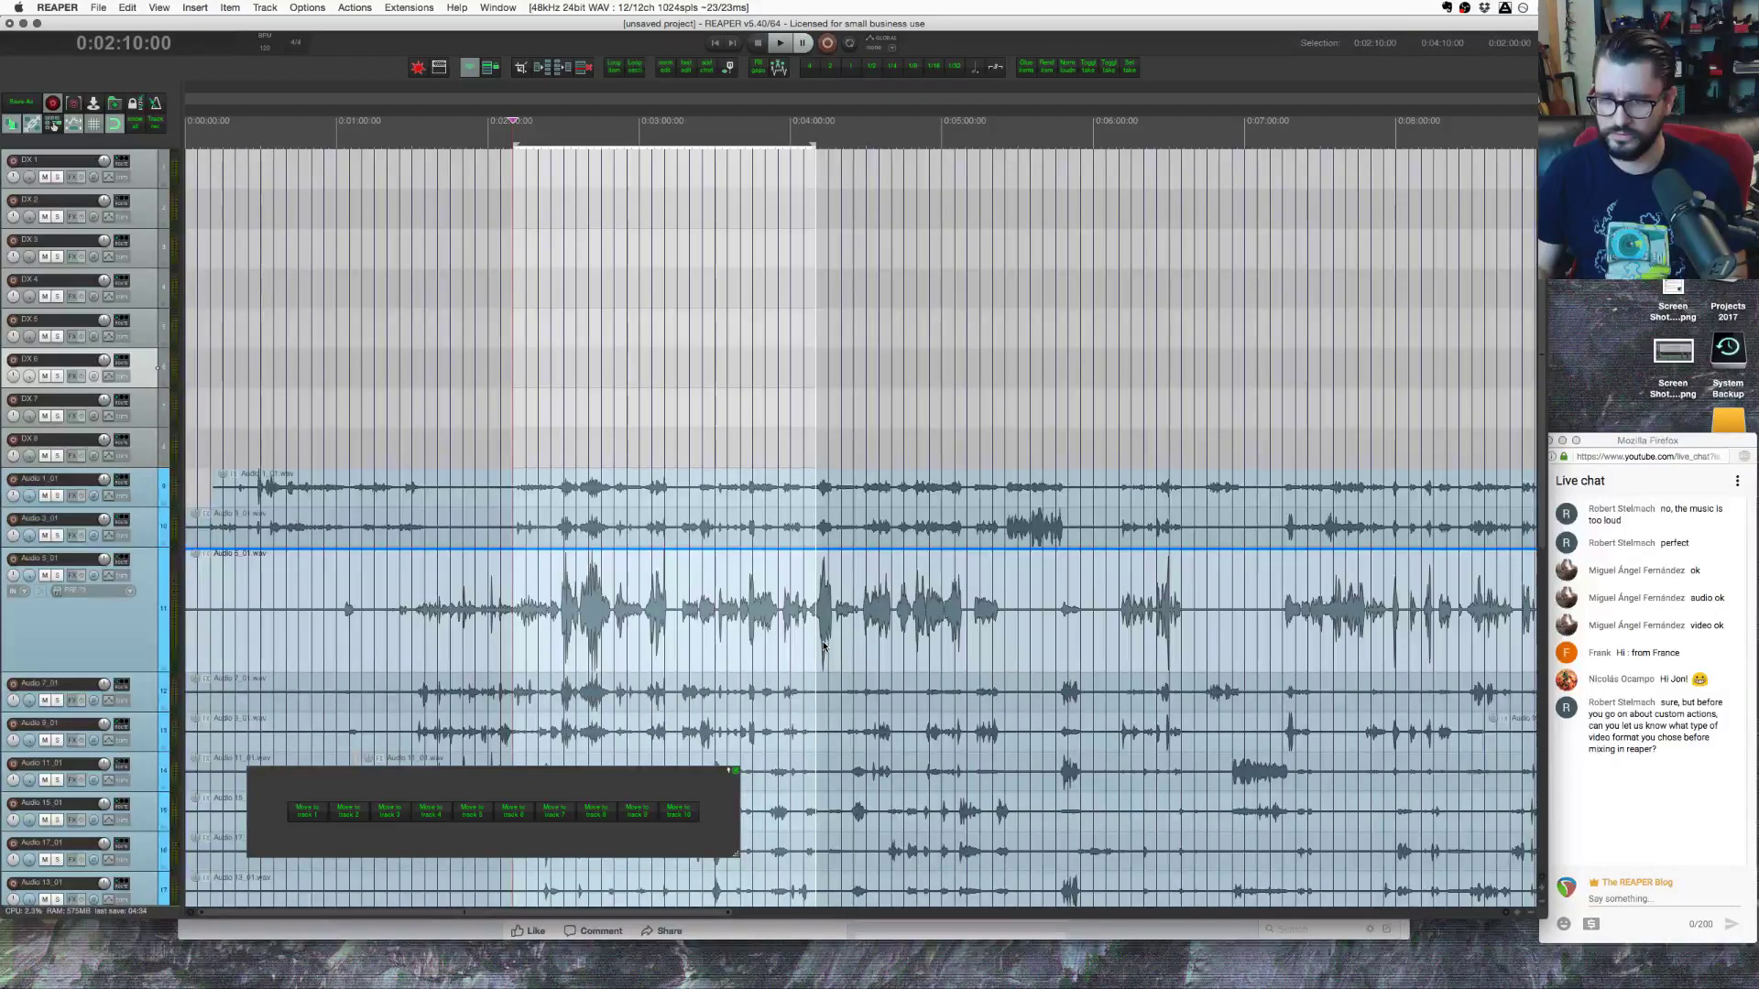
pyautogui.scroll(-5, 823, 646)
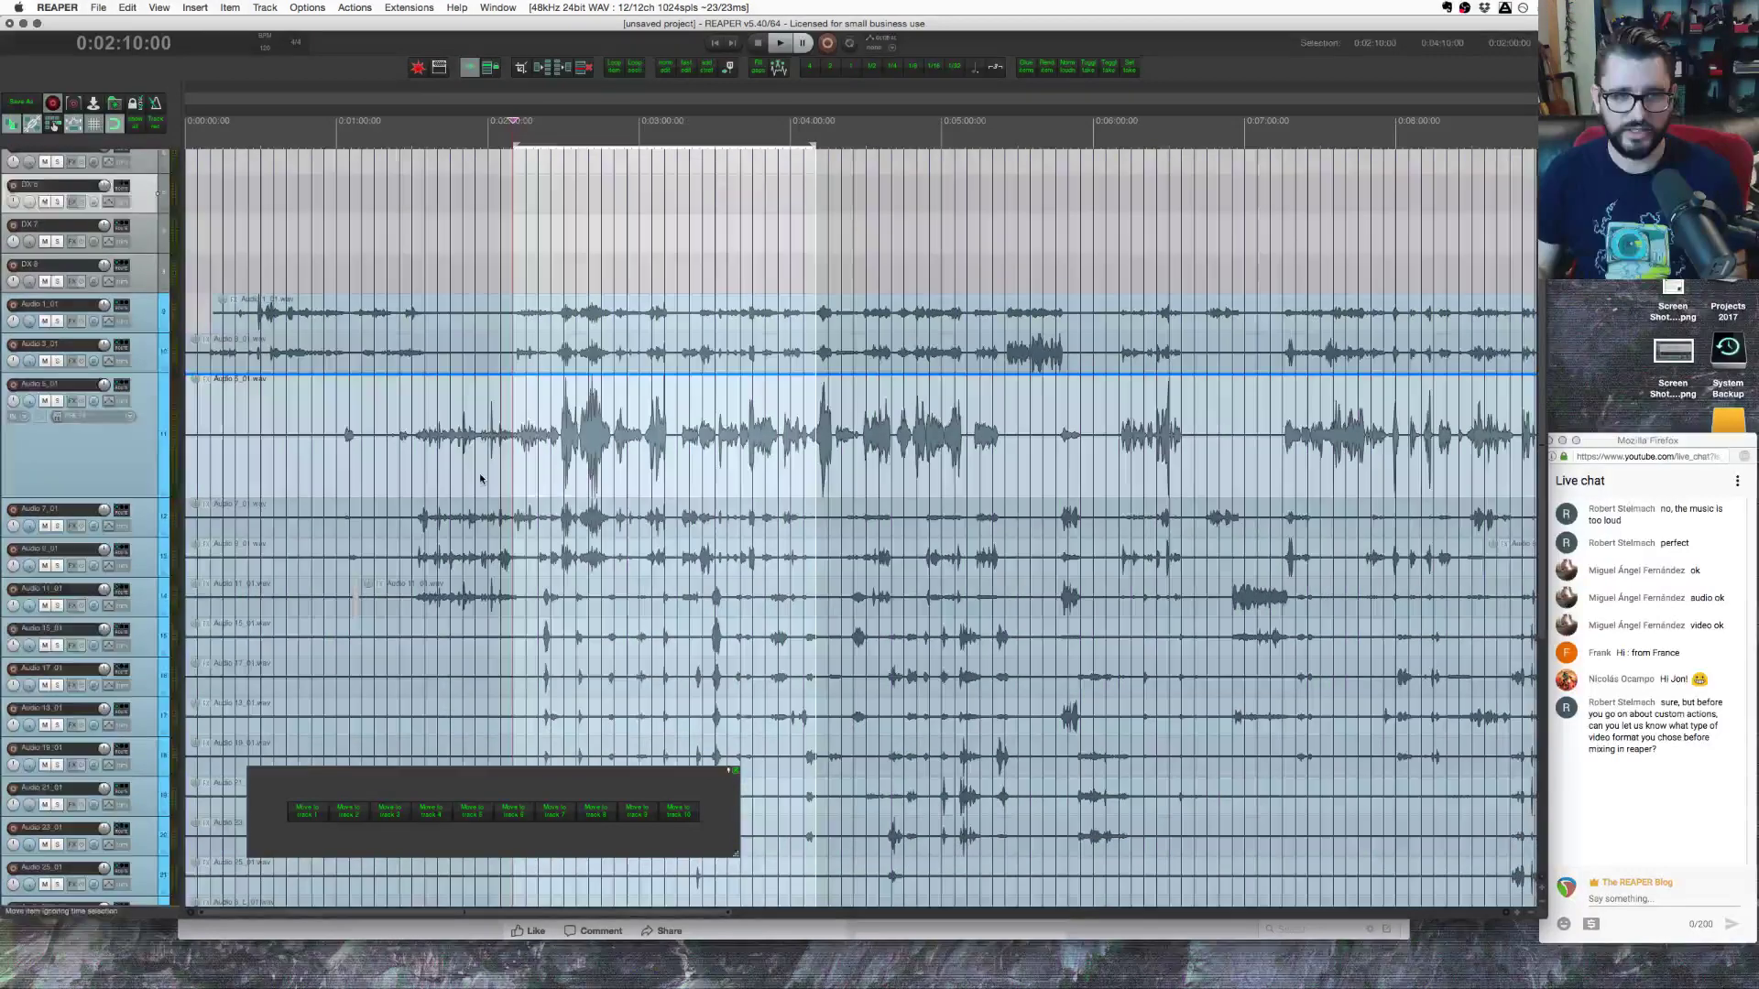
pyautogui.click(248, 311)
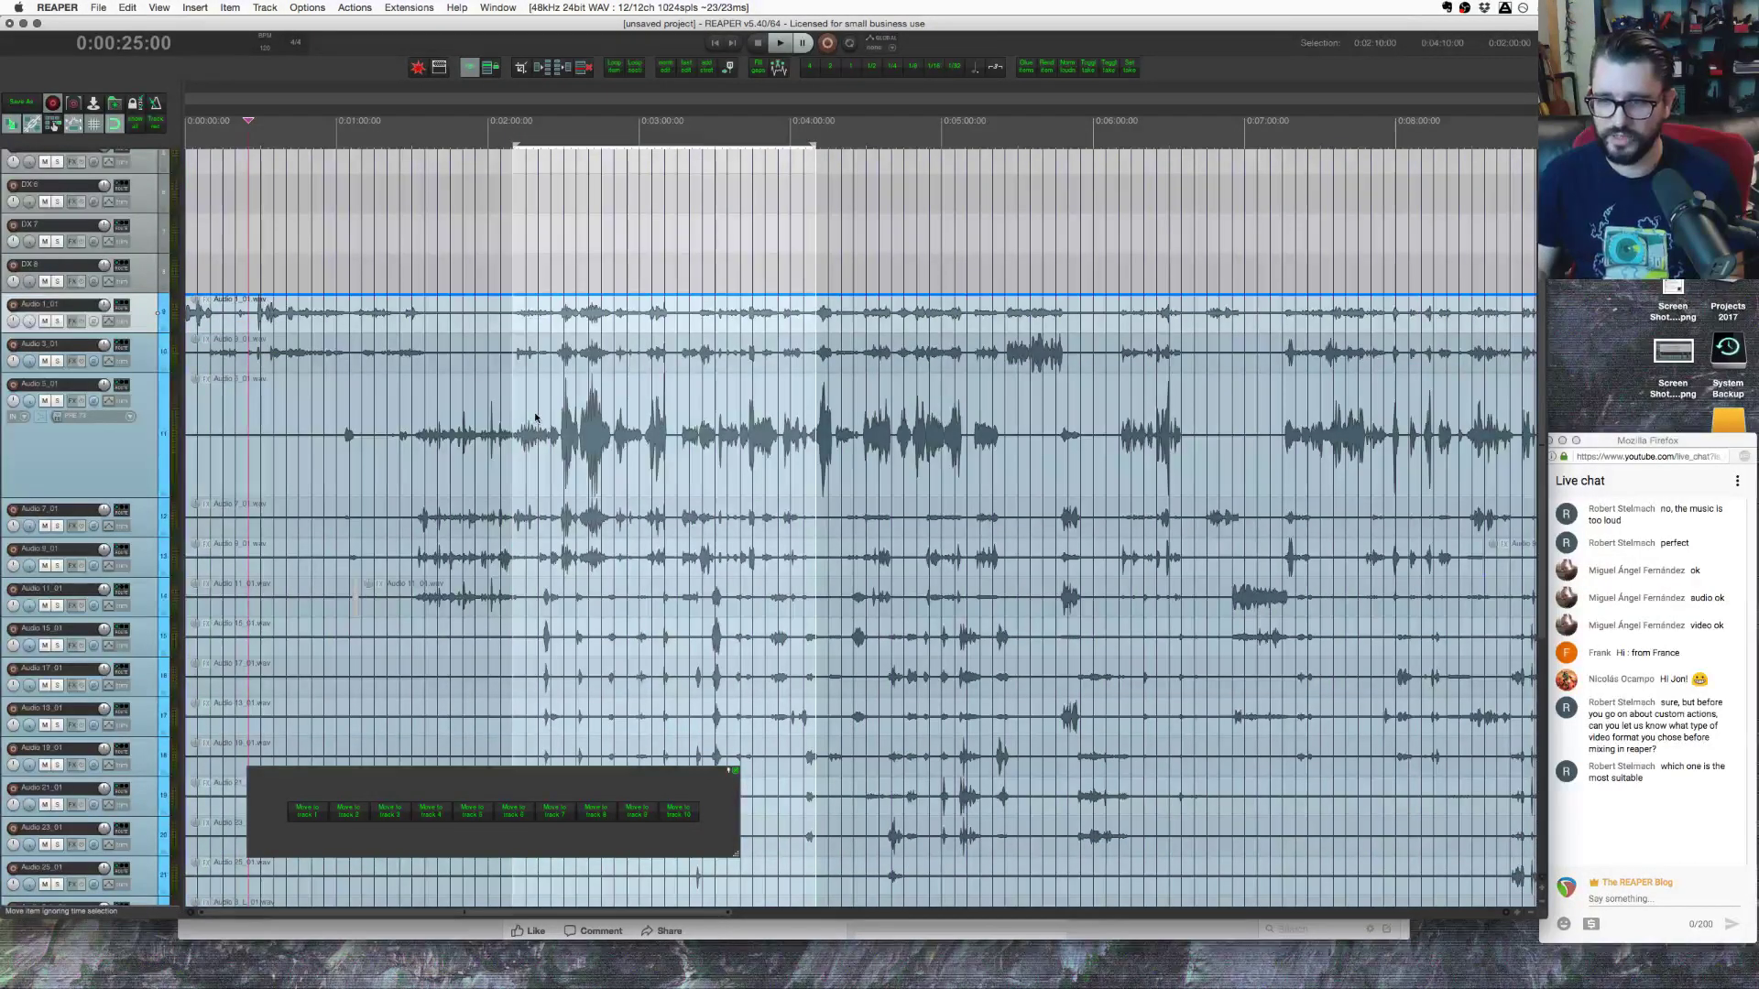
# Step: Switch to Finder and open the Loyalty Club folder on the Projects 2017 drive in a new window
pyautogui.press('super+Tab')
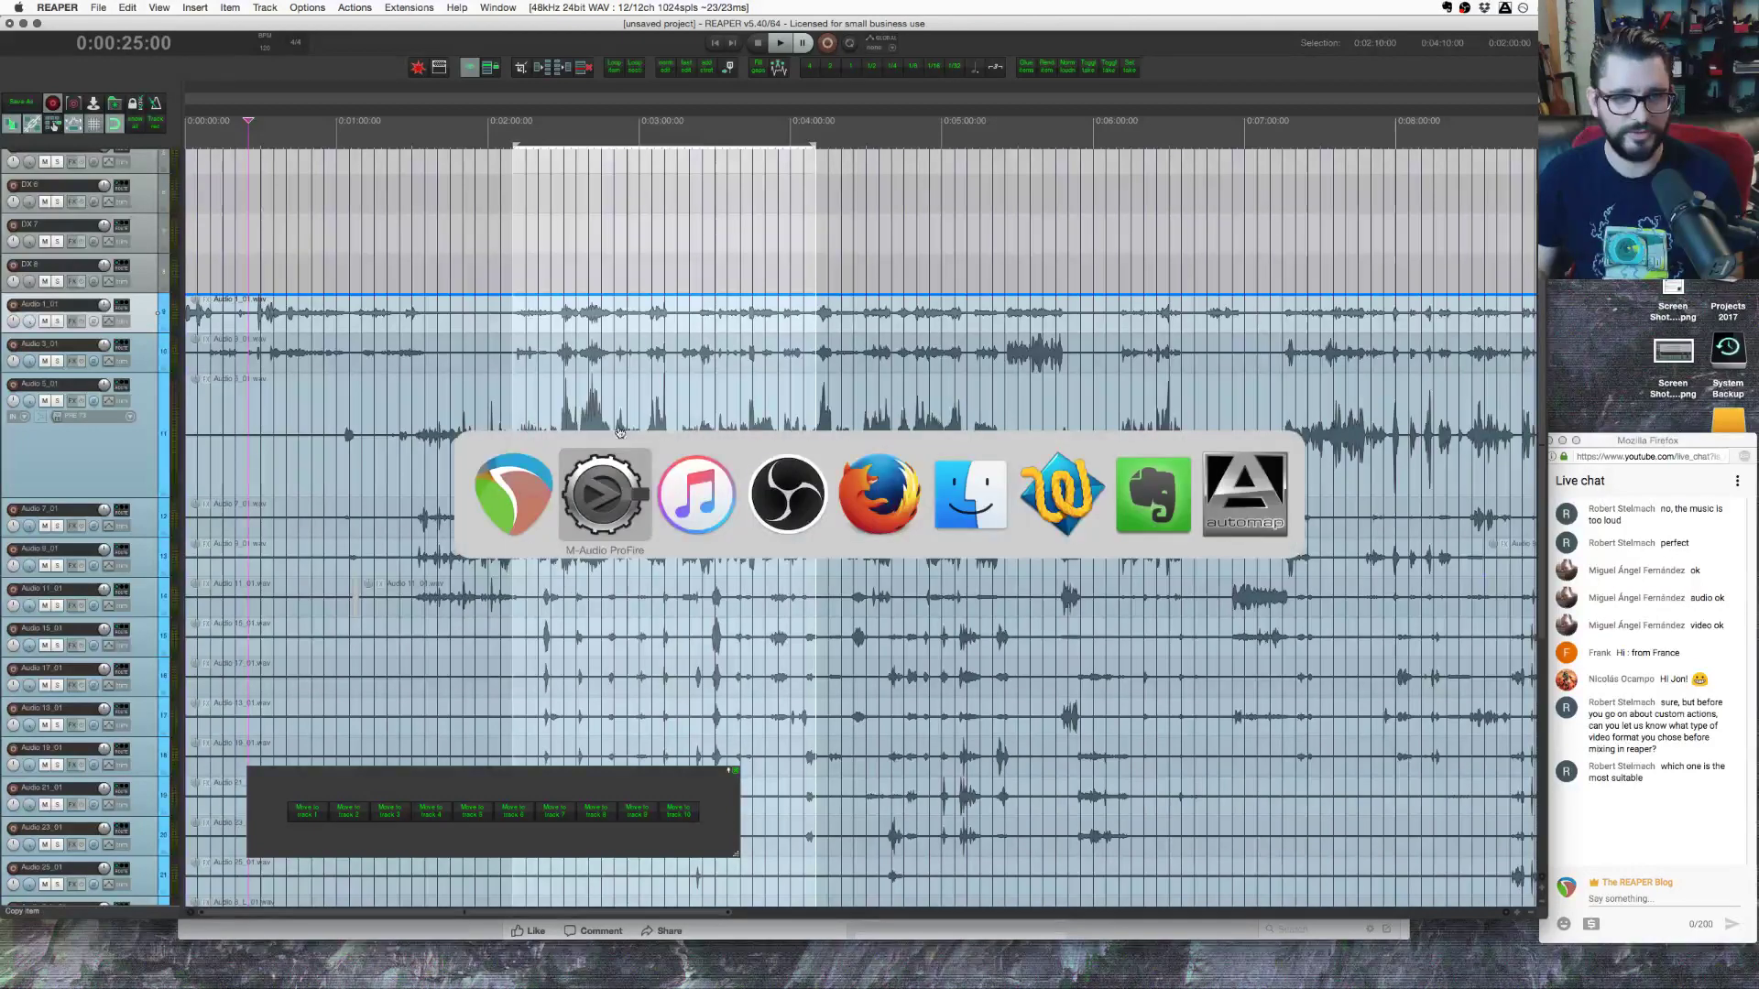
pyautogui.press('super+Tab')
pyautogui.press('super+Tab')
pyautogui.press('super+Tab')
pyautogui.press('super+Tab')
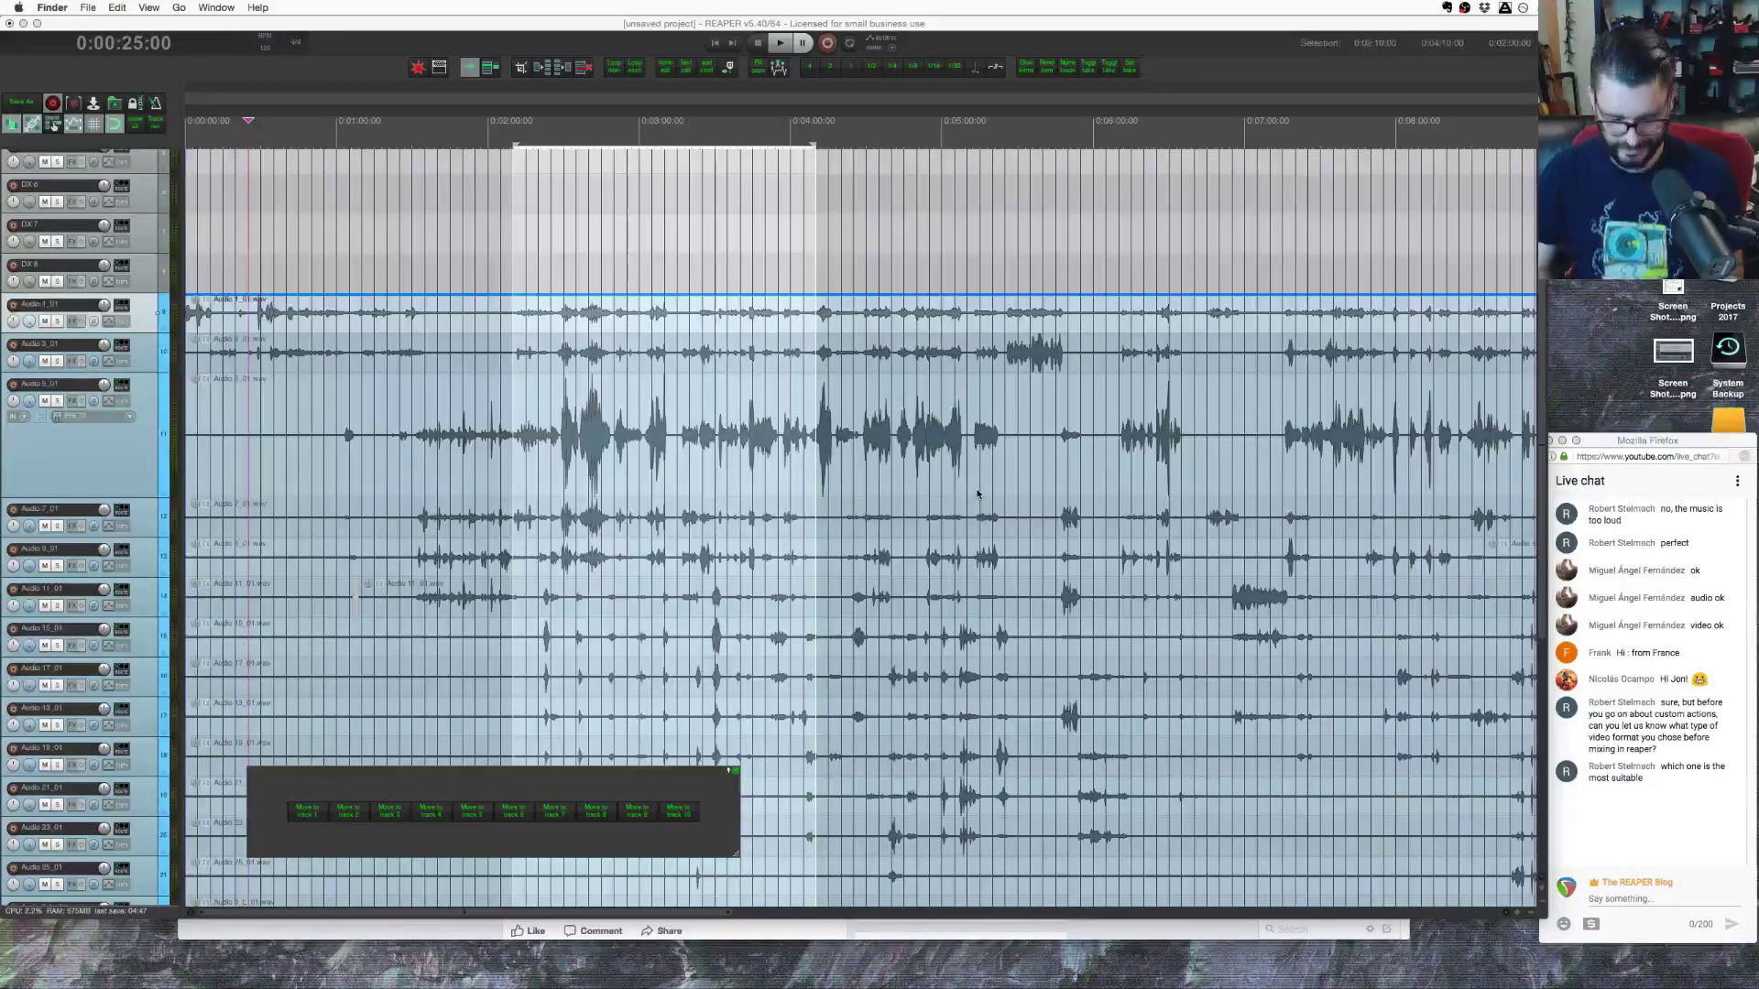
pyautogui.press('super+n')
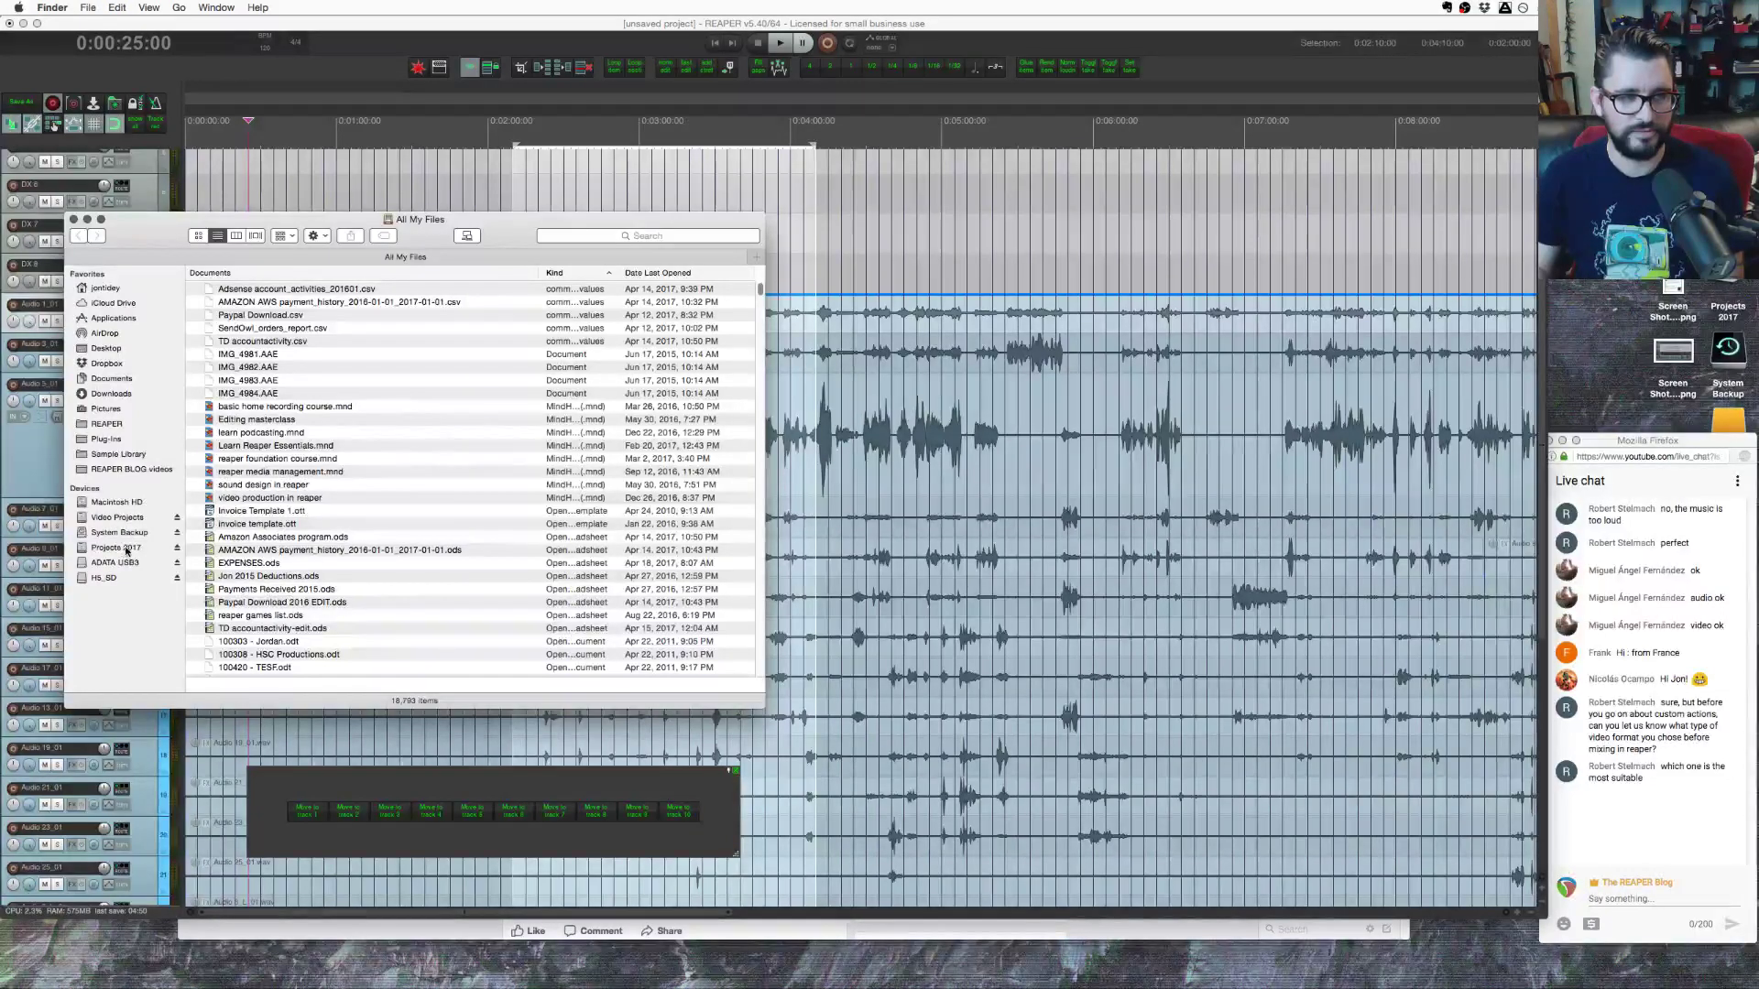
pyautogui.click(125, 548)
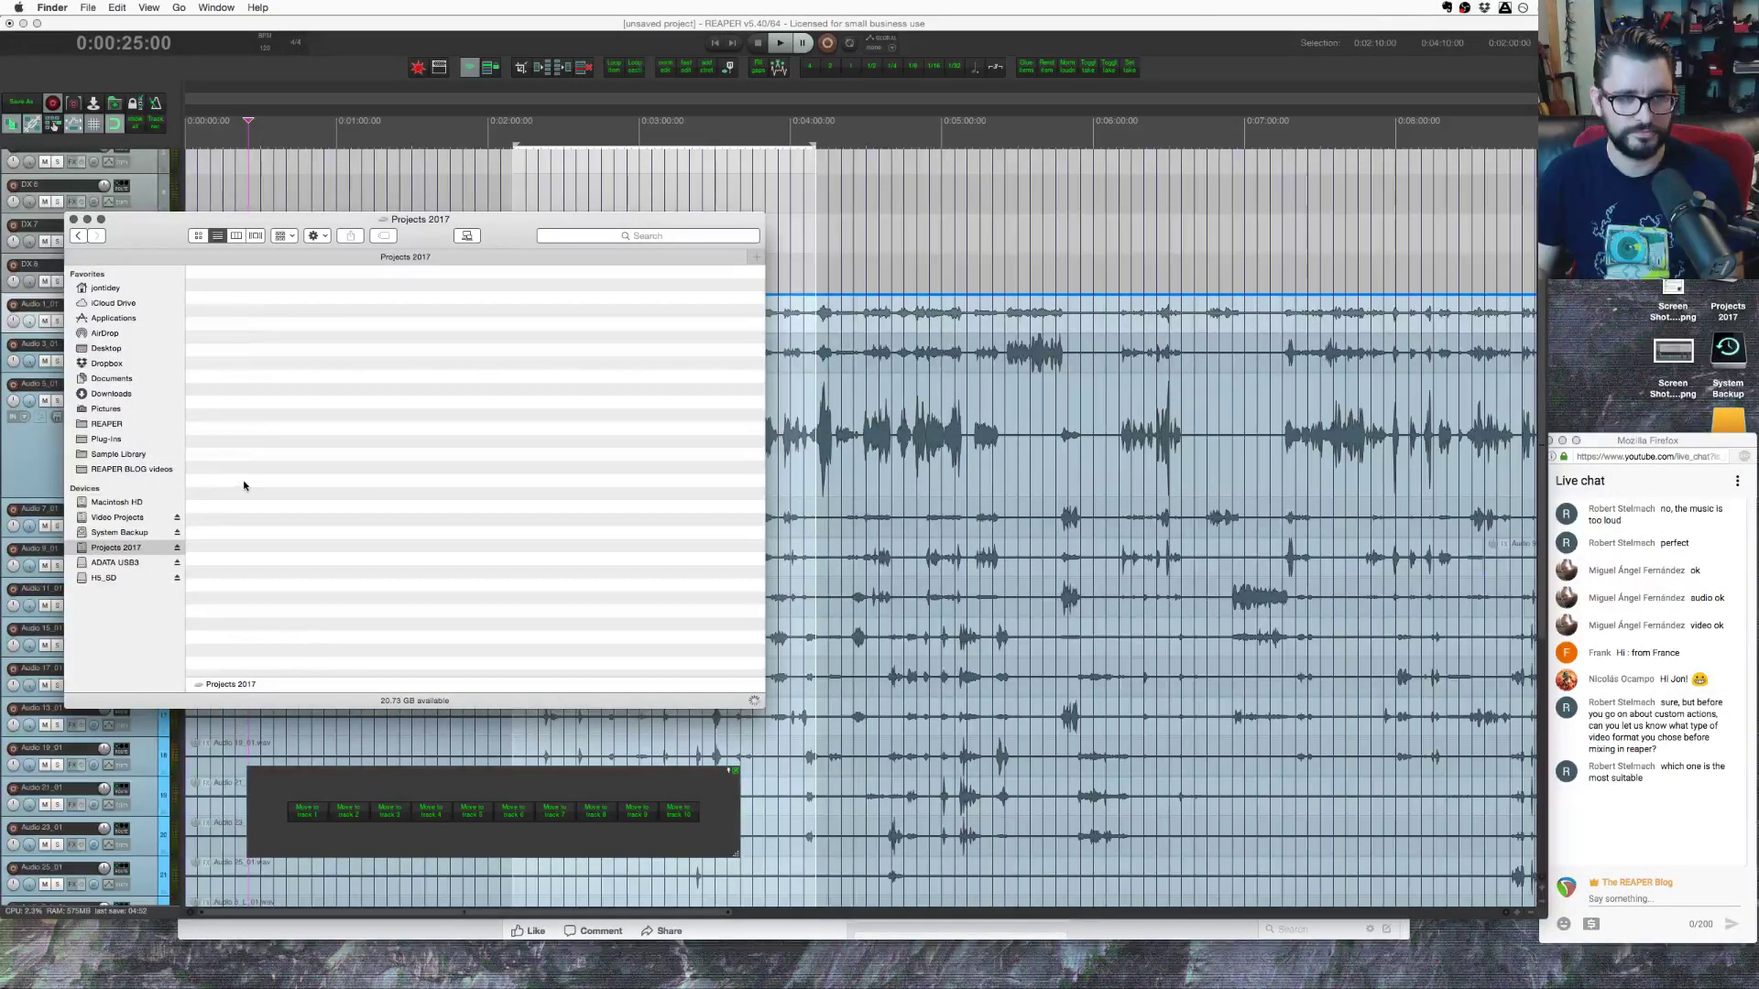
pyautogui.doubleClick(266, 538)
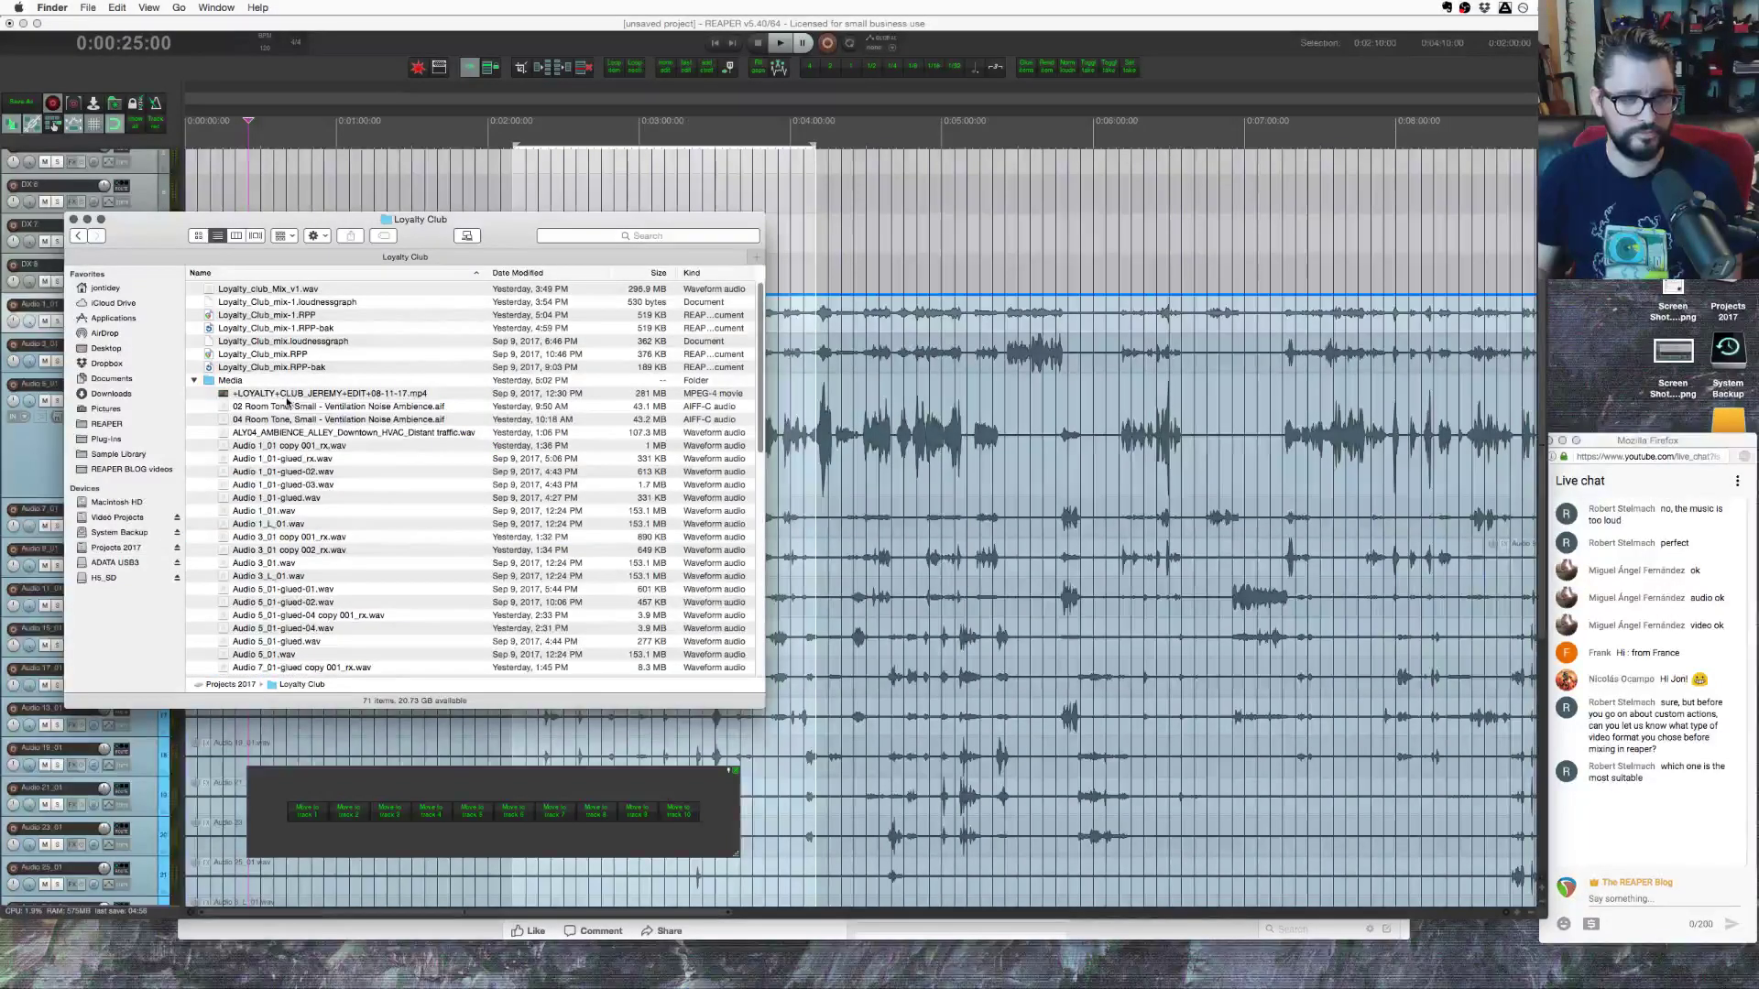
# Step: View the file info of the Loyalty Club MP4 video in the Media folder to check its dimensions and codecs
pyautogui.click(299, 395)
pyautogui.press('super+i')
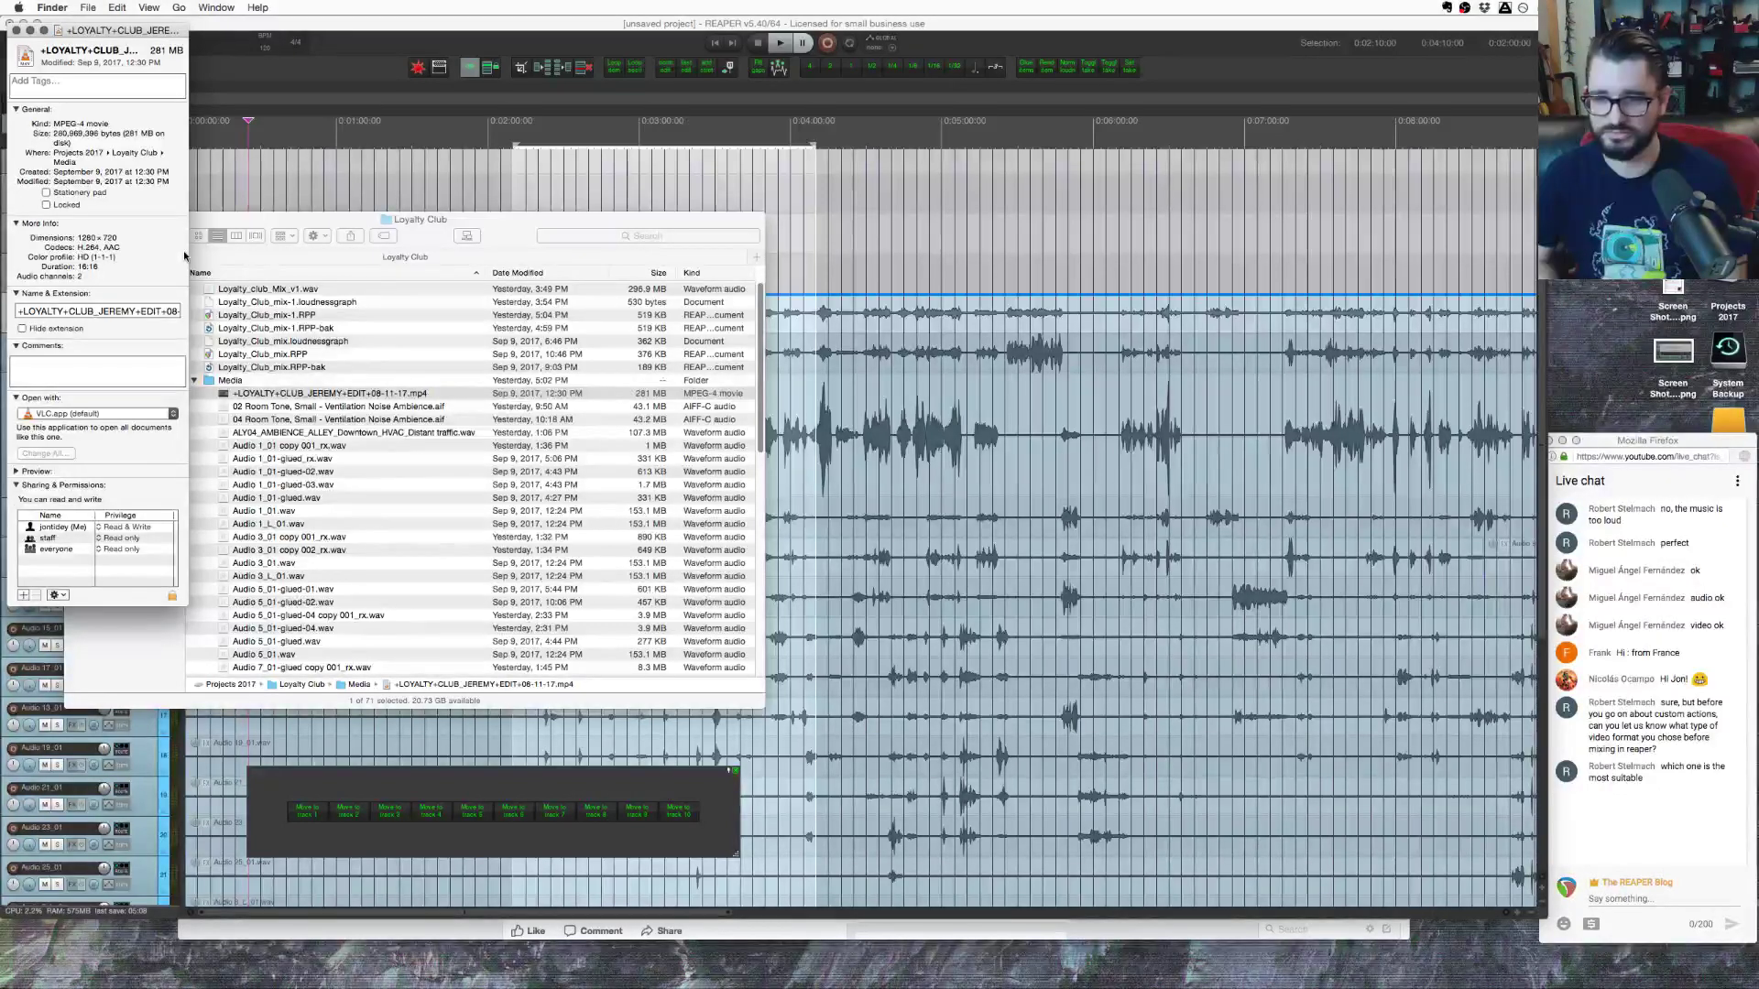
pyautogui.click(15, 30)
# Step: Import the Loyalty Club MP4 video into REAPER on its own track between DX 7 and DX 8, starting at time zero
pyautogui.moveTo(188, 257); pyautogui.dragTo(246, 290)
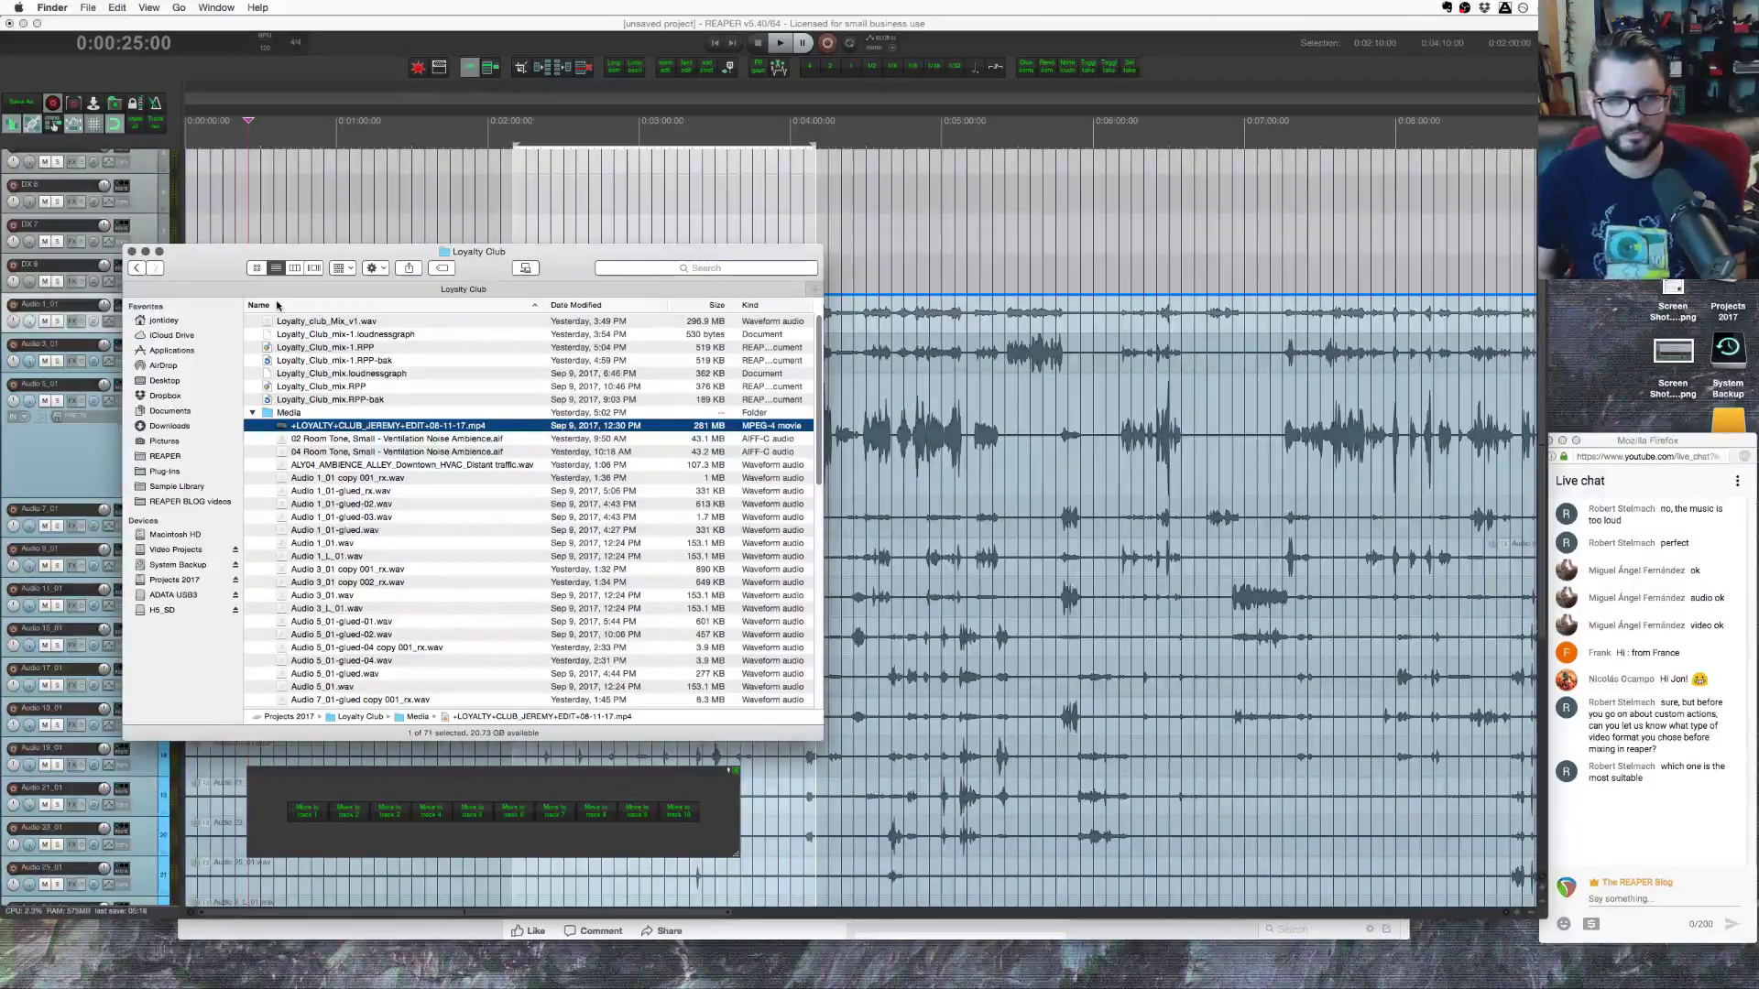
pyautogui.moveTo(224, 264); pyautogui.dragTo(567, 339)
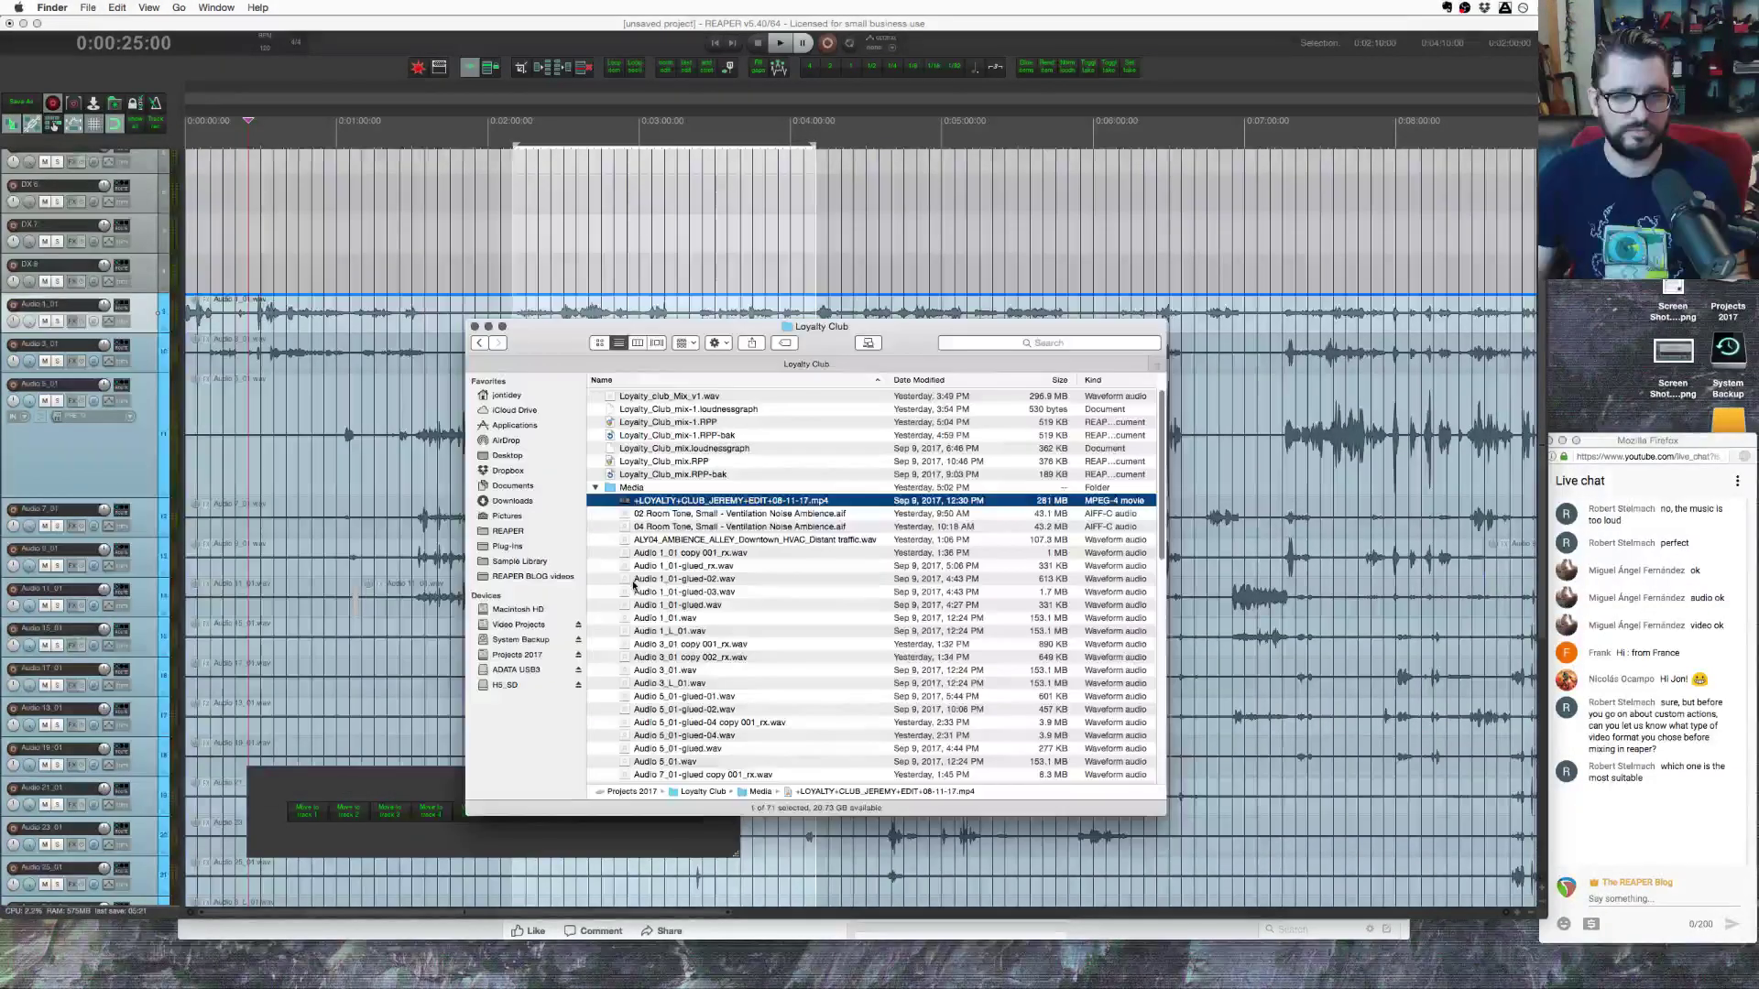
pyautogui.moveTo(641, 500); pyautogui.dragTo(361, 229)
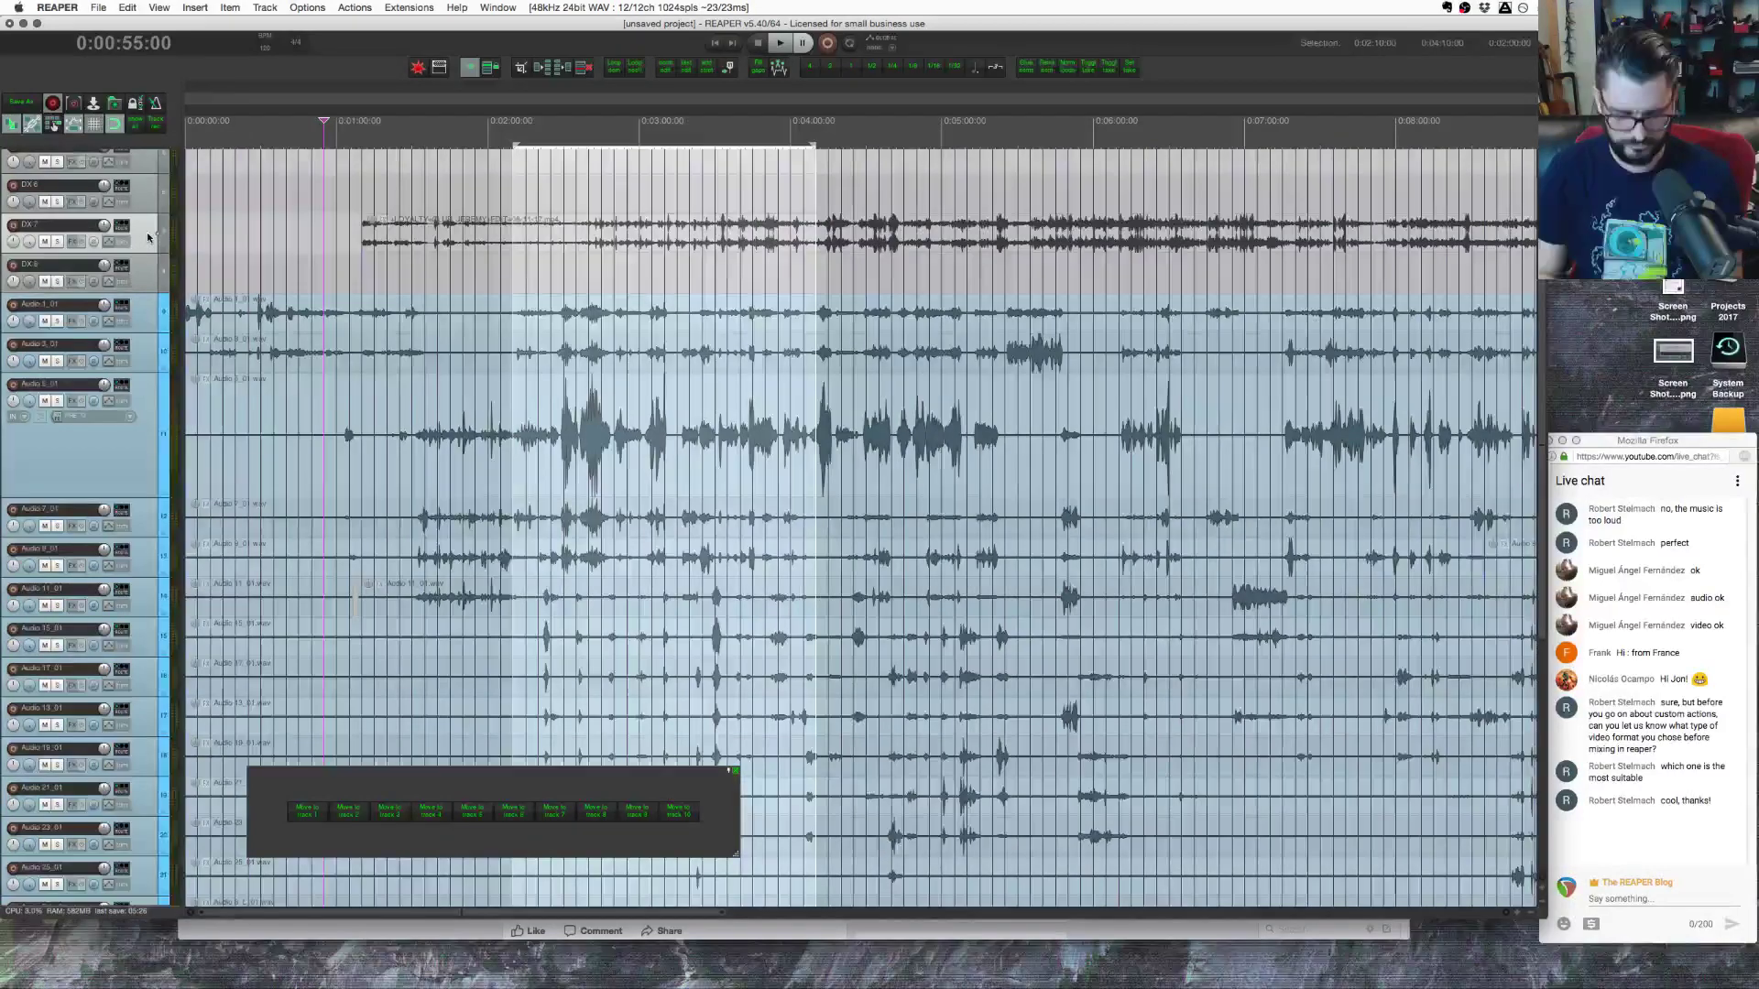
pyautogui.moveTo(149, 237); pyautogui.dragTo(149, 237)
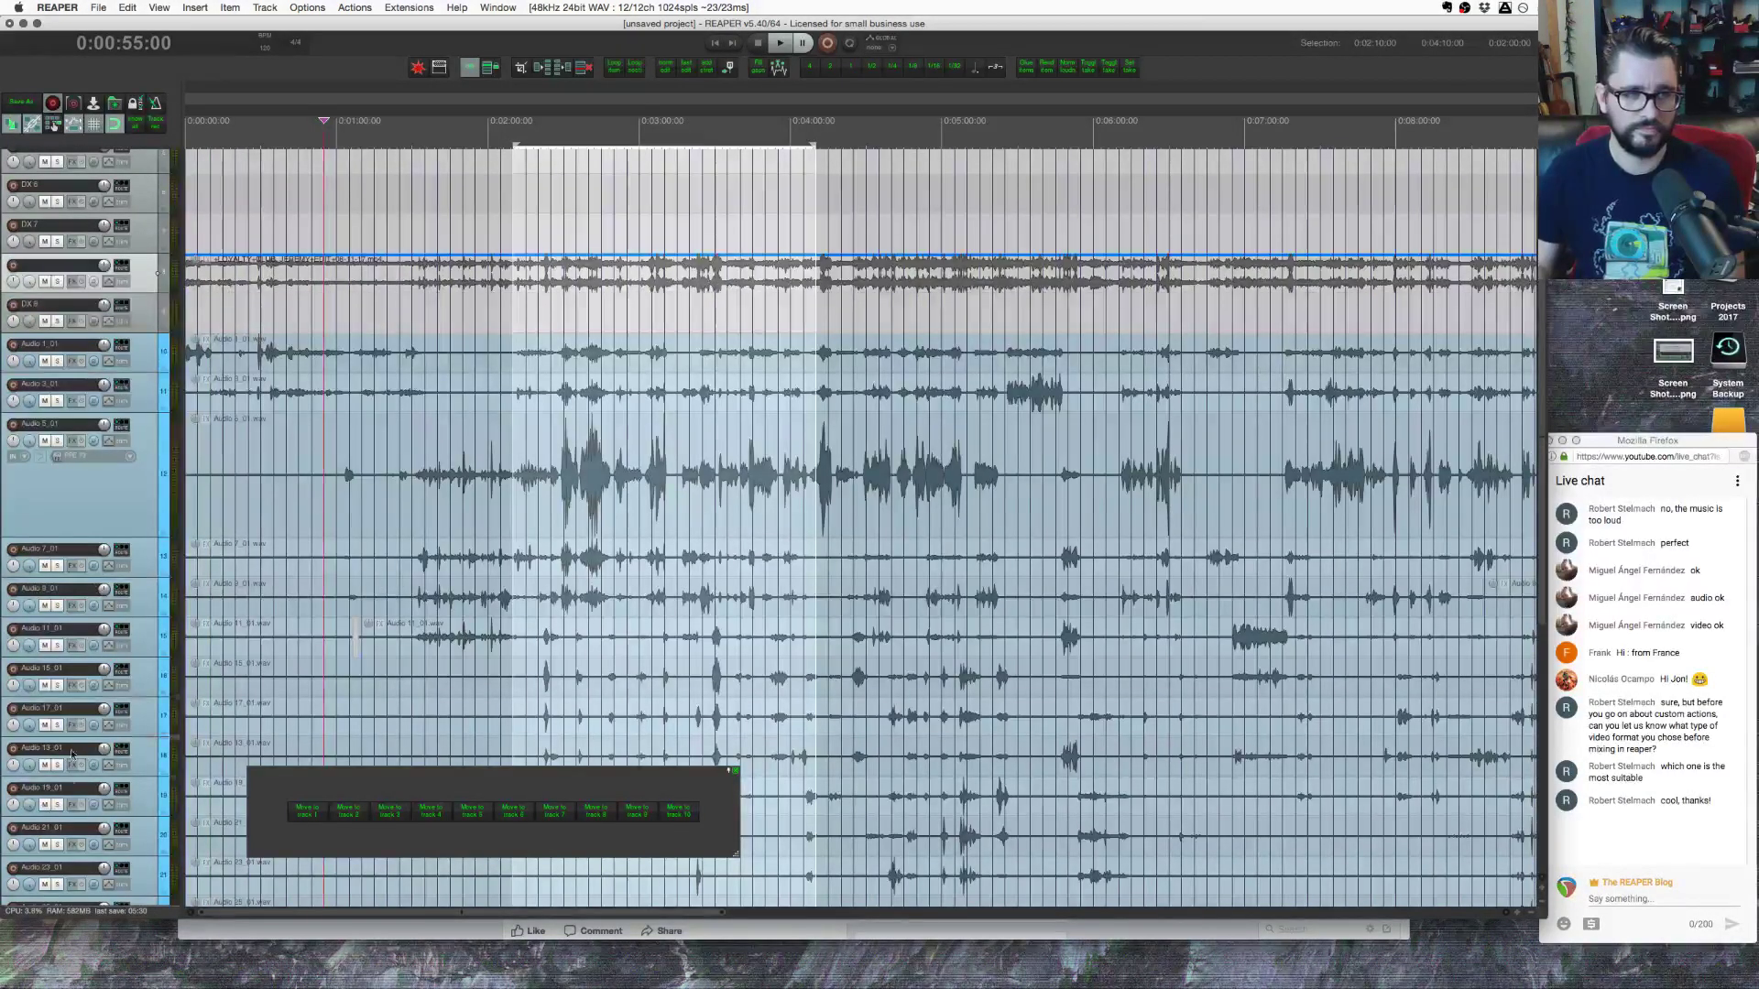
# Step: Move the video's track to the end of the track list, below the muted tracks, and move the floating toolbar clear of it
pyautogui.scroll(-8, 147, 168)
pyautogui.scroll(-4, 861, 527)
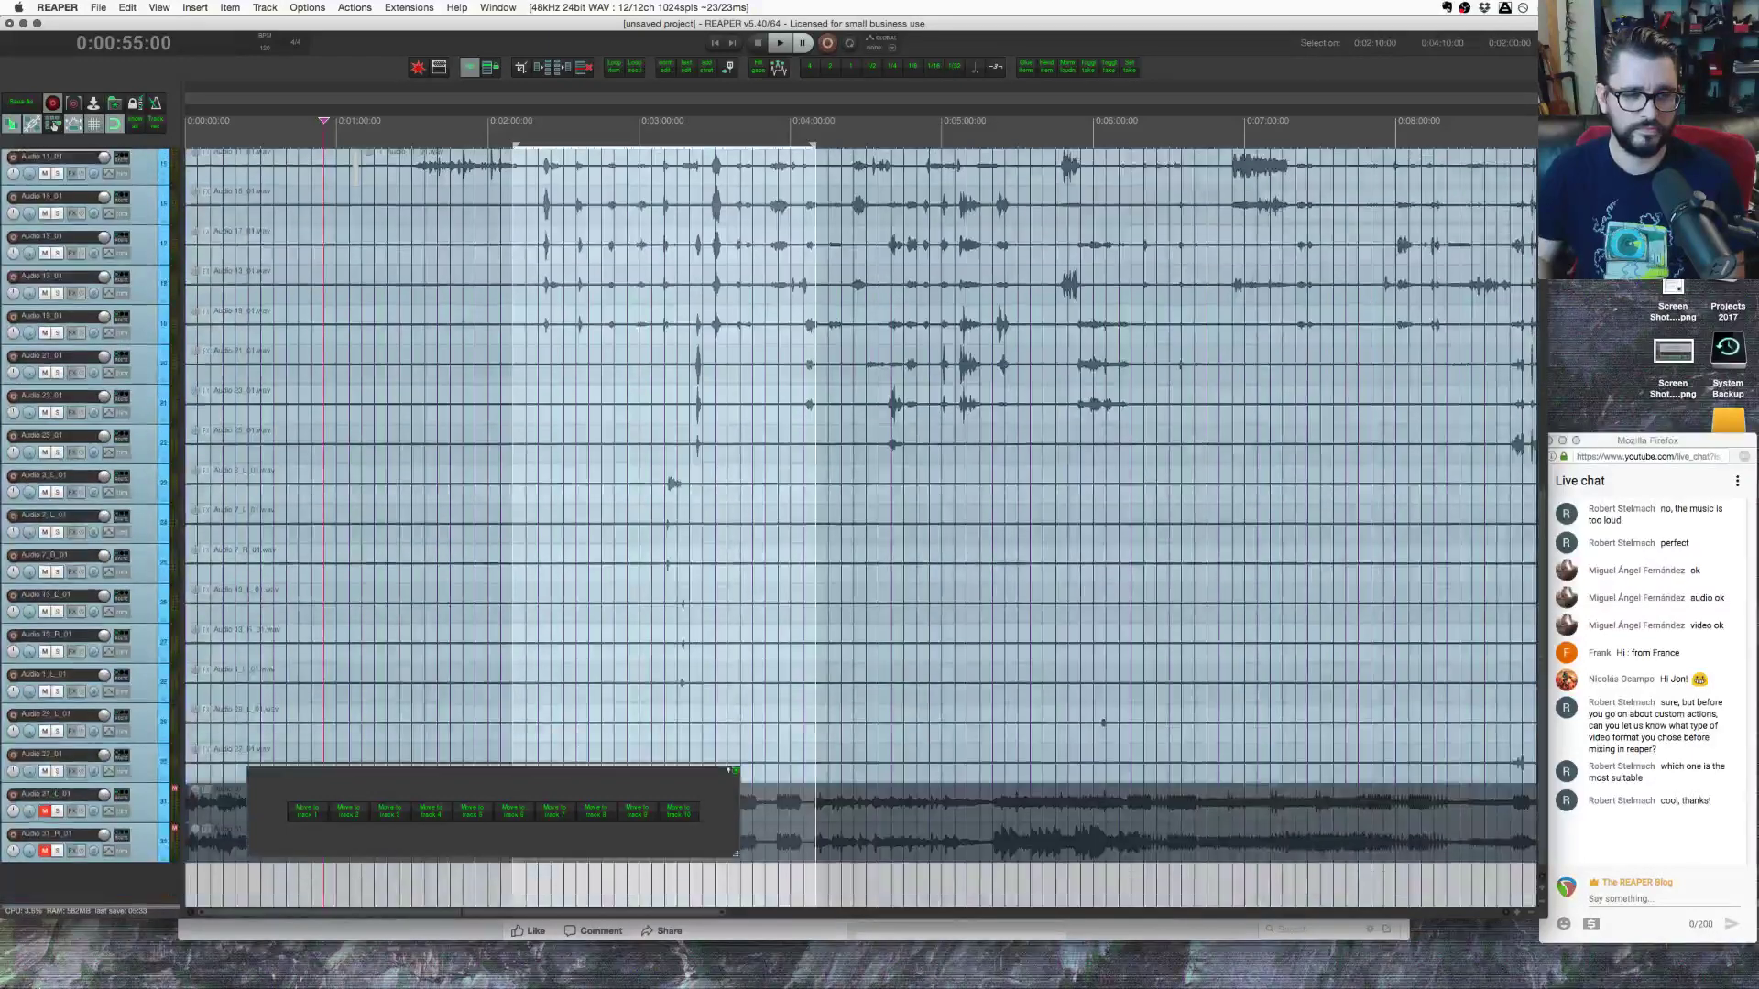
pyautogui.moveTo(285, 792); pyautogui.dragTo(344, 536)
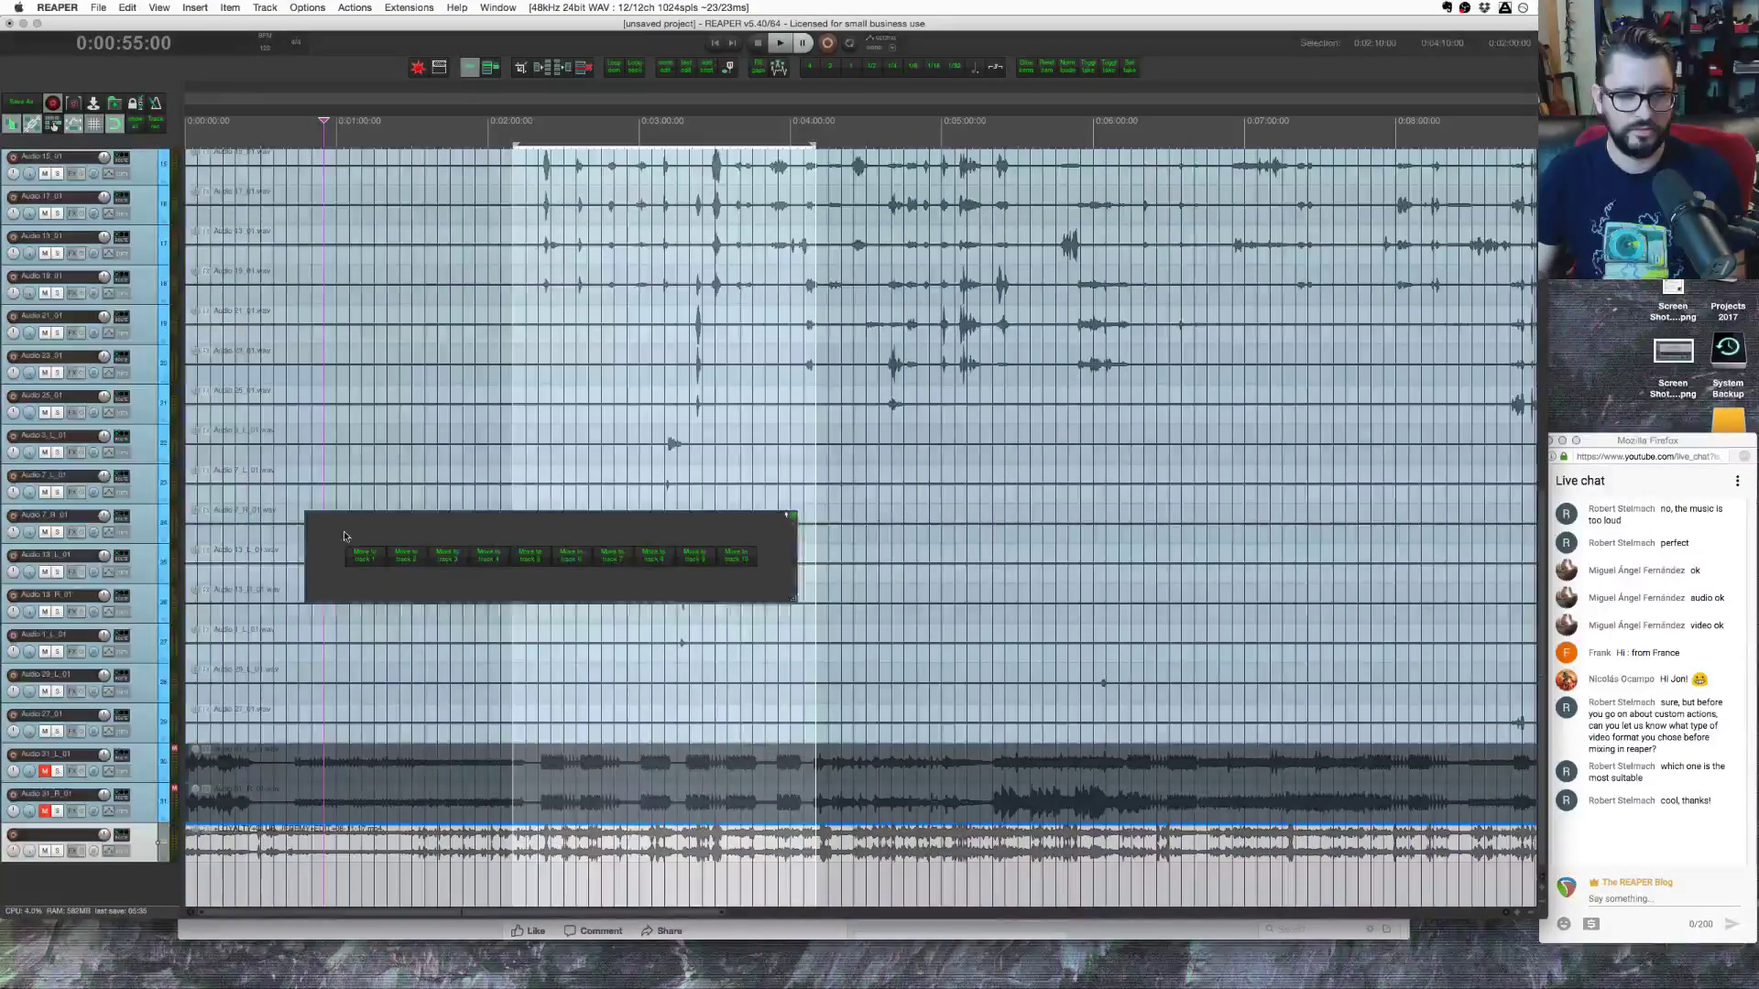
pyautogui.scroll(-2, 371, 825)
# Step: Solo the enlarged video track and place the edit cursor at 0:02:55:00
pyautogui.click(374, 836)
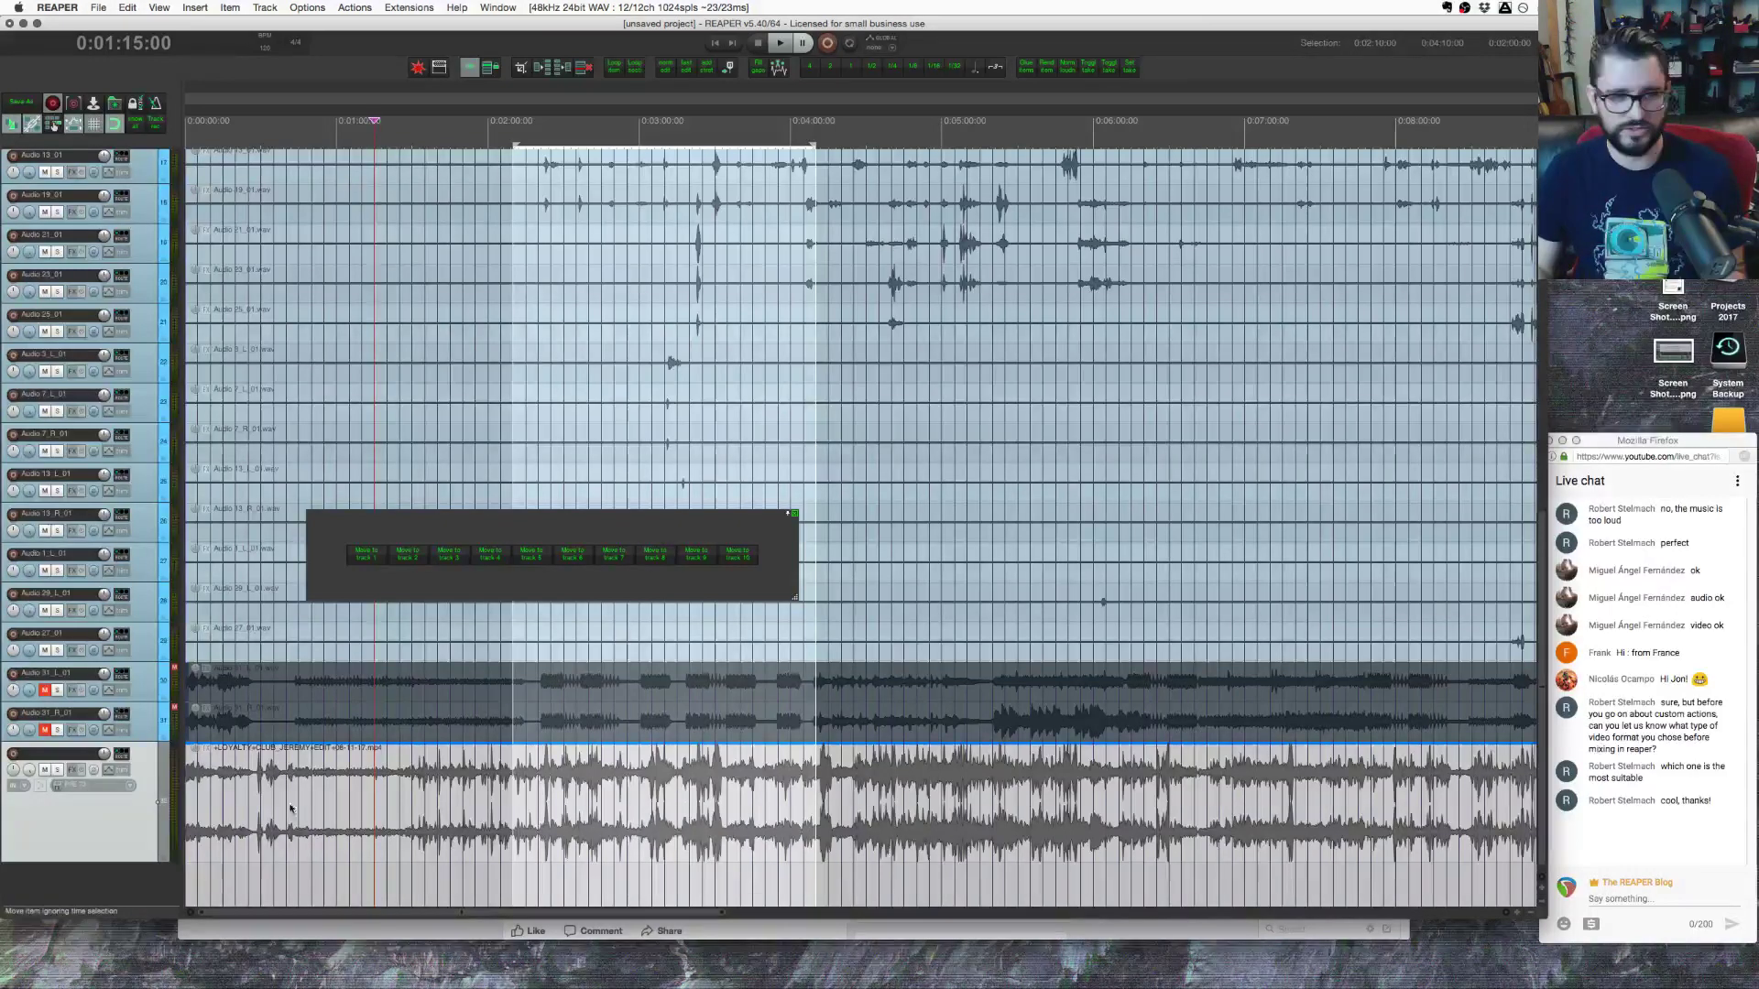
pyautogui.click(260, 799)
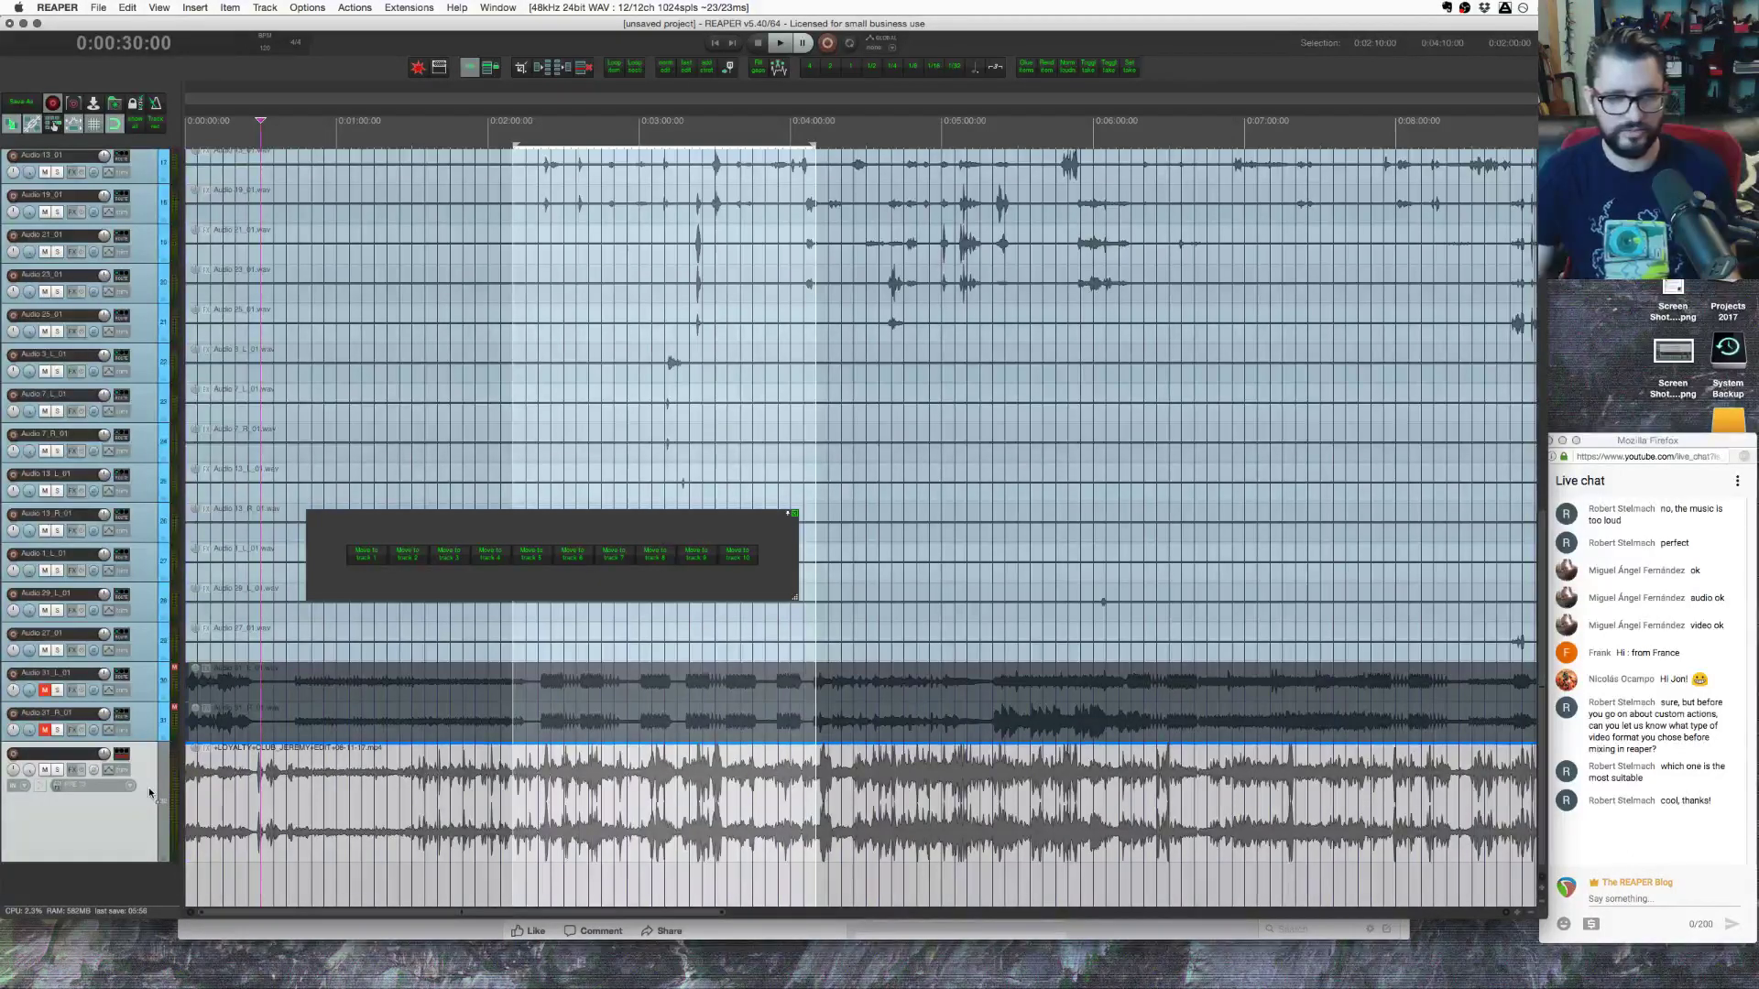
pyautogui.click(57, 770)
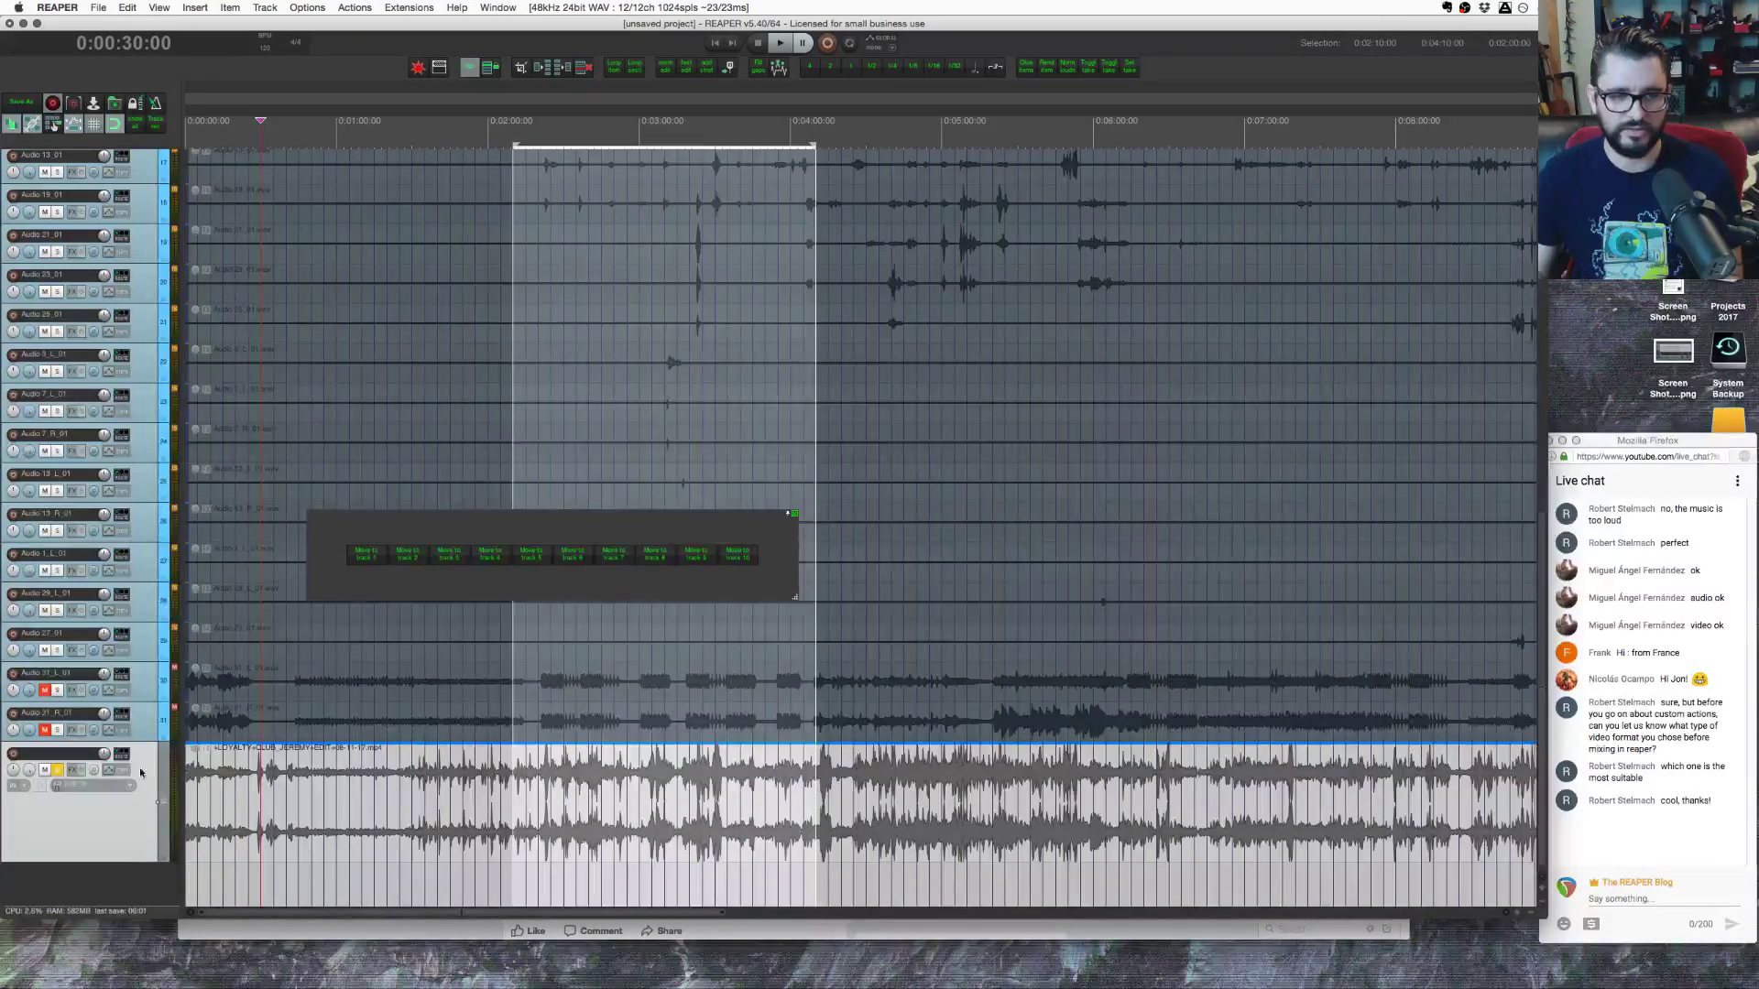
pyautogui.click(627, 806)
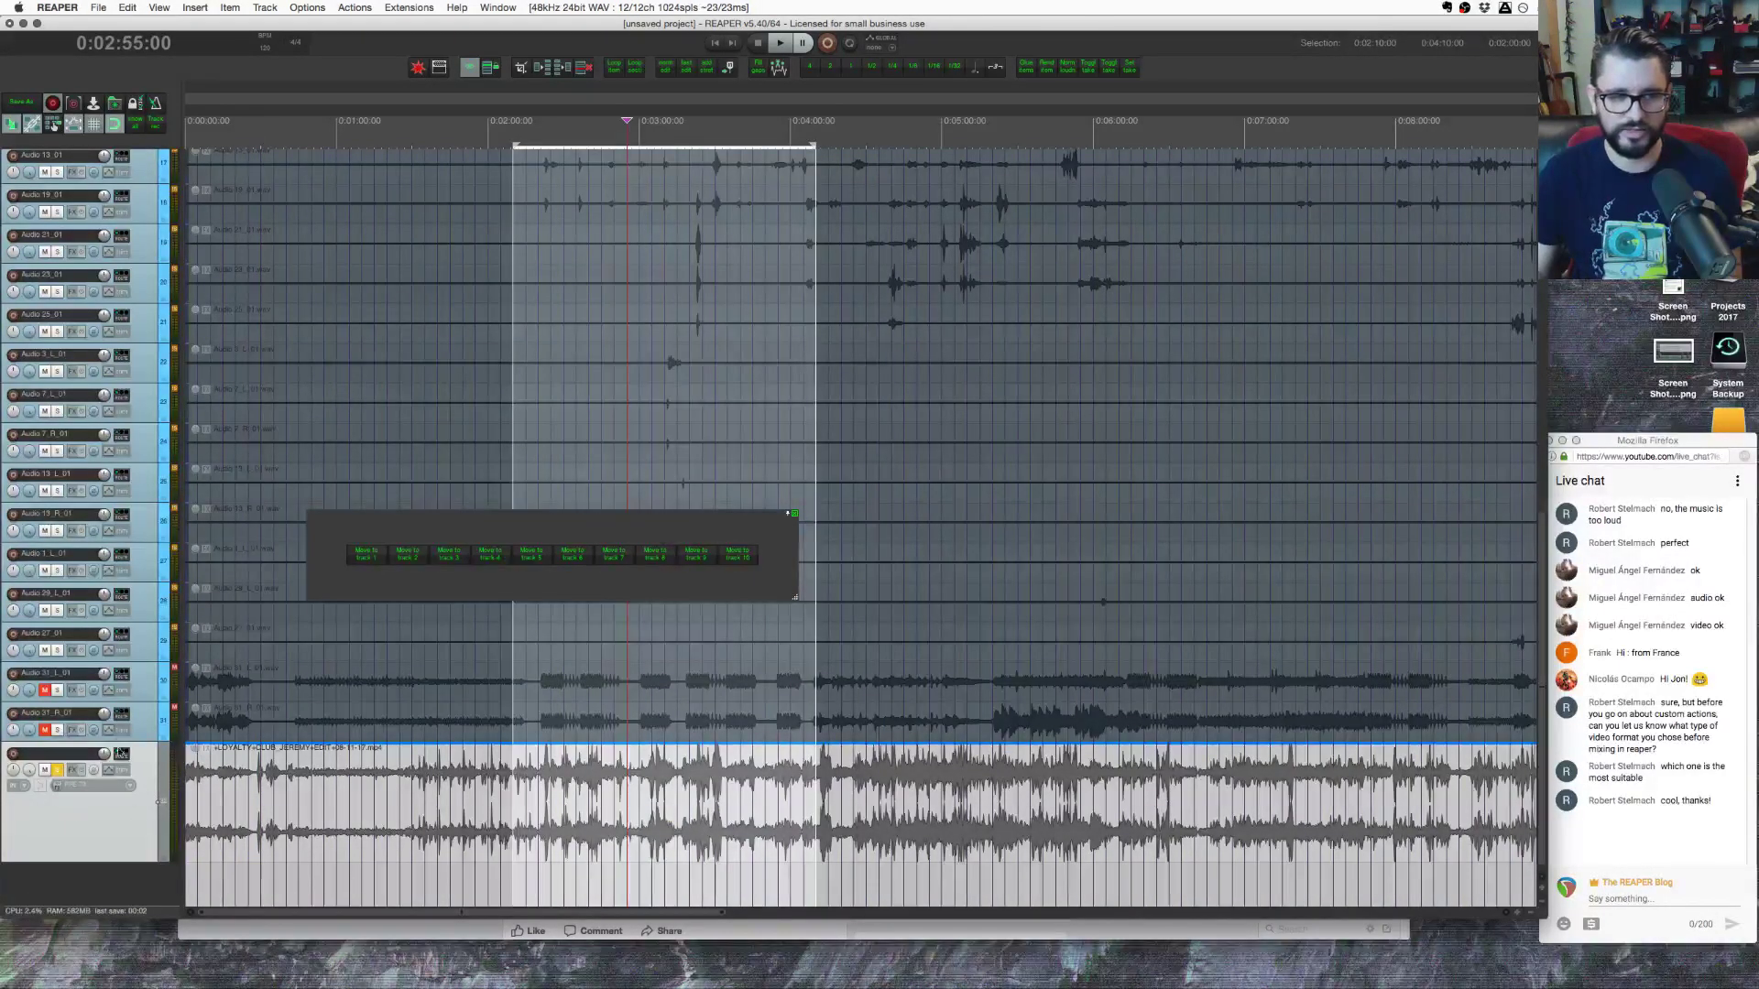
# Step: Turn off solo on the video track, then mute and unmute it
pyautogui.click(56, 772)
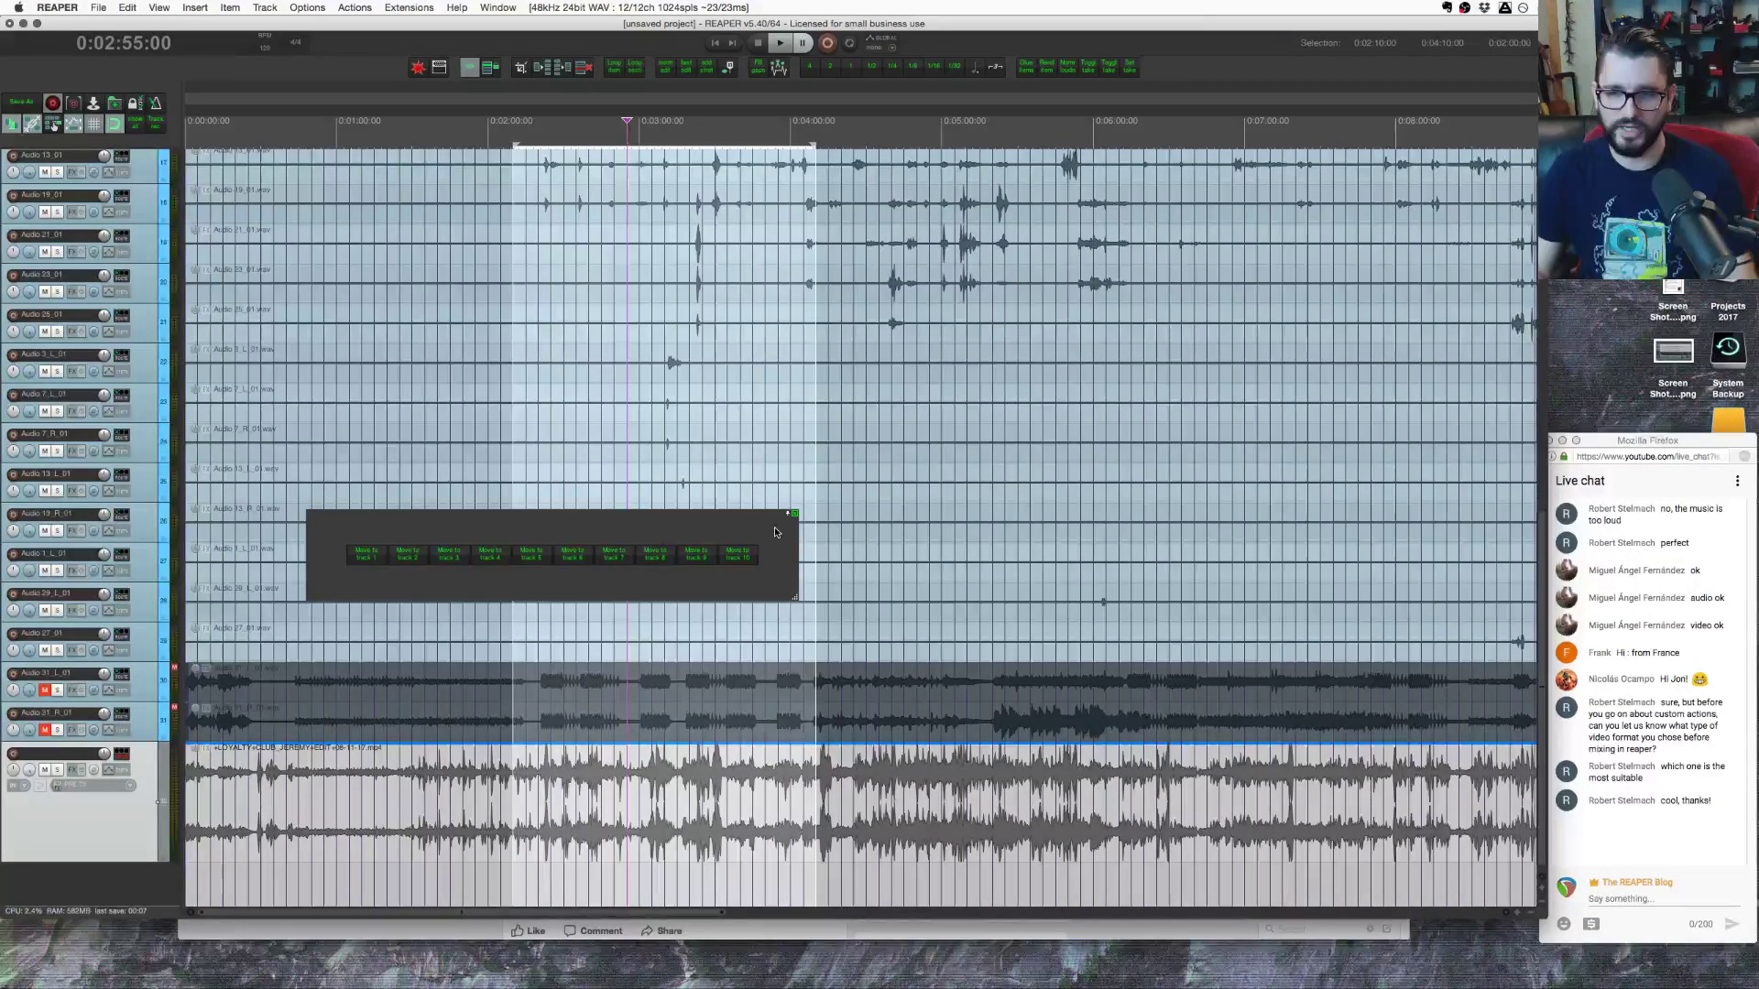
pyautogui.click(387, 120)
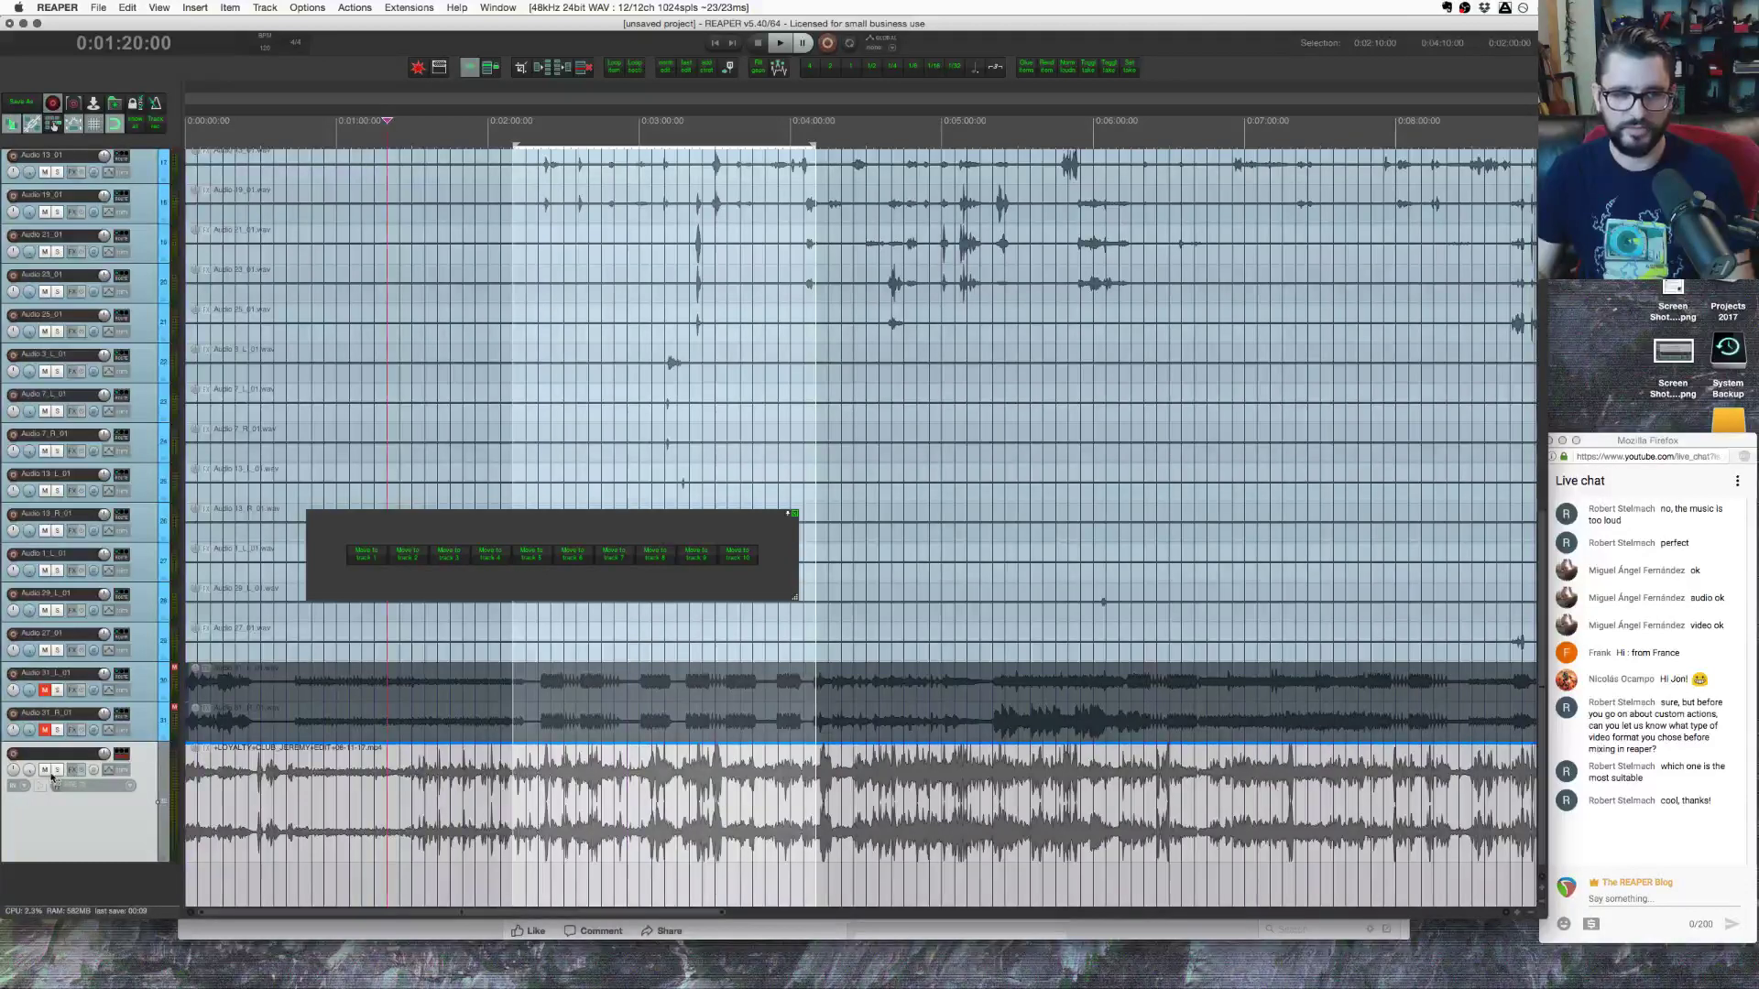
pyautogui.click(45, 770)
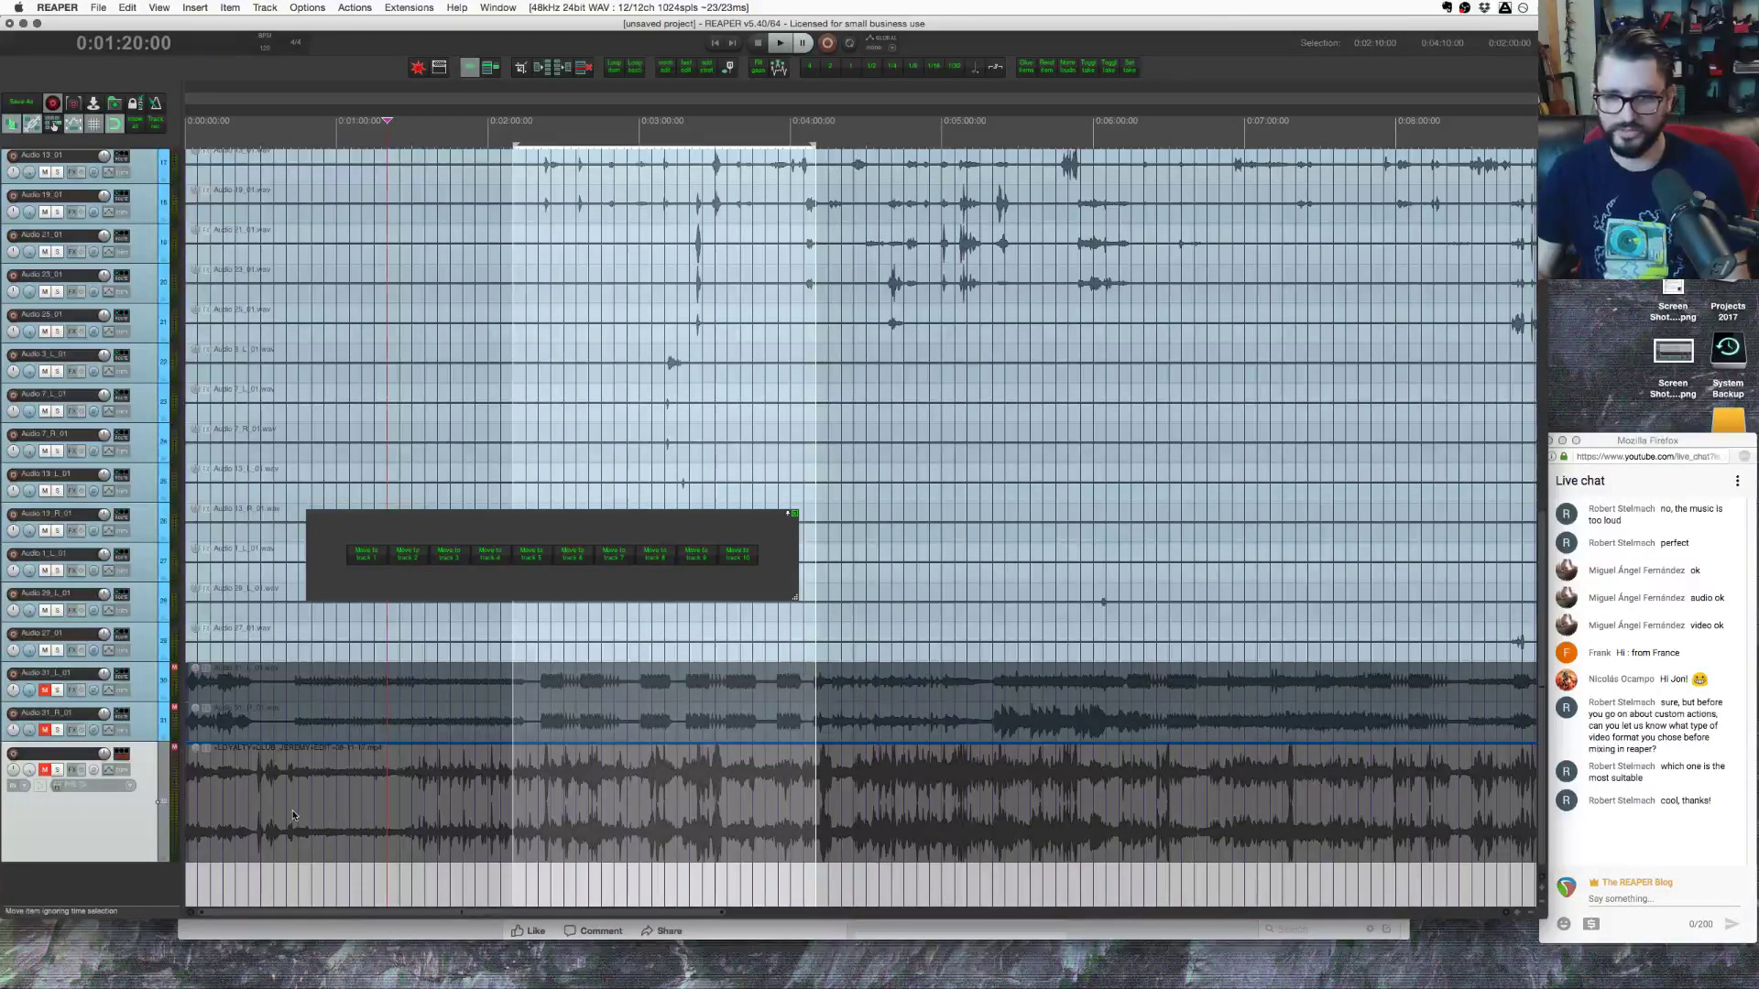
pyautogui.click(45, 769)
# Step: Place the edit cursor at 0:00:50:00, view the picture in the Video Window, and close that window
pyautogui.click(311, 824)
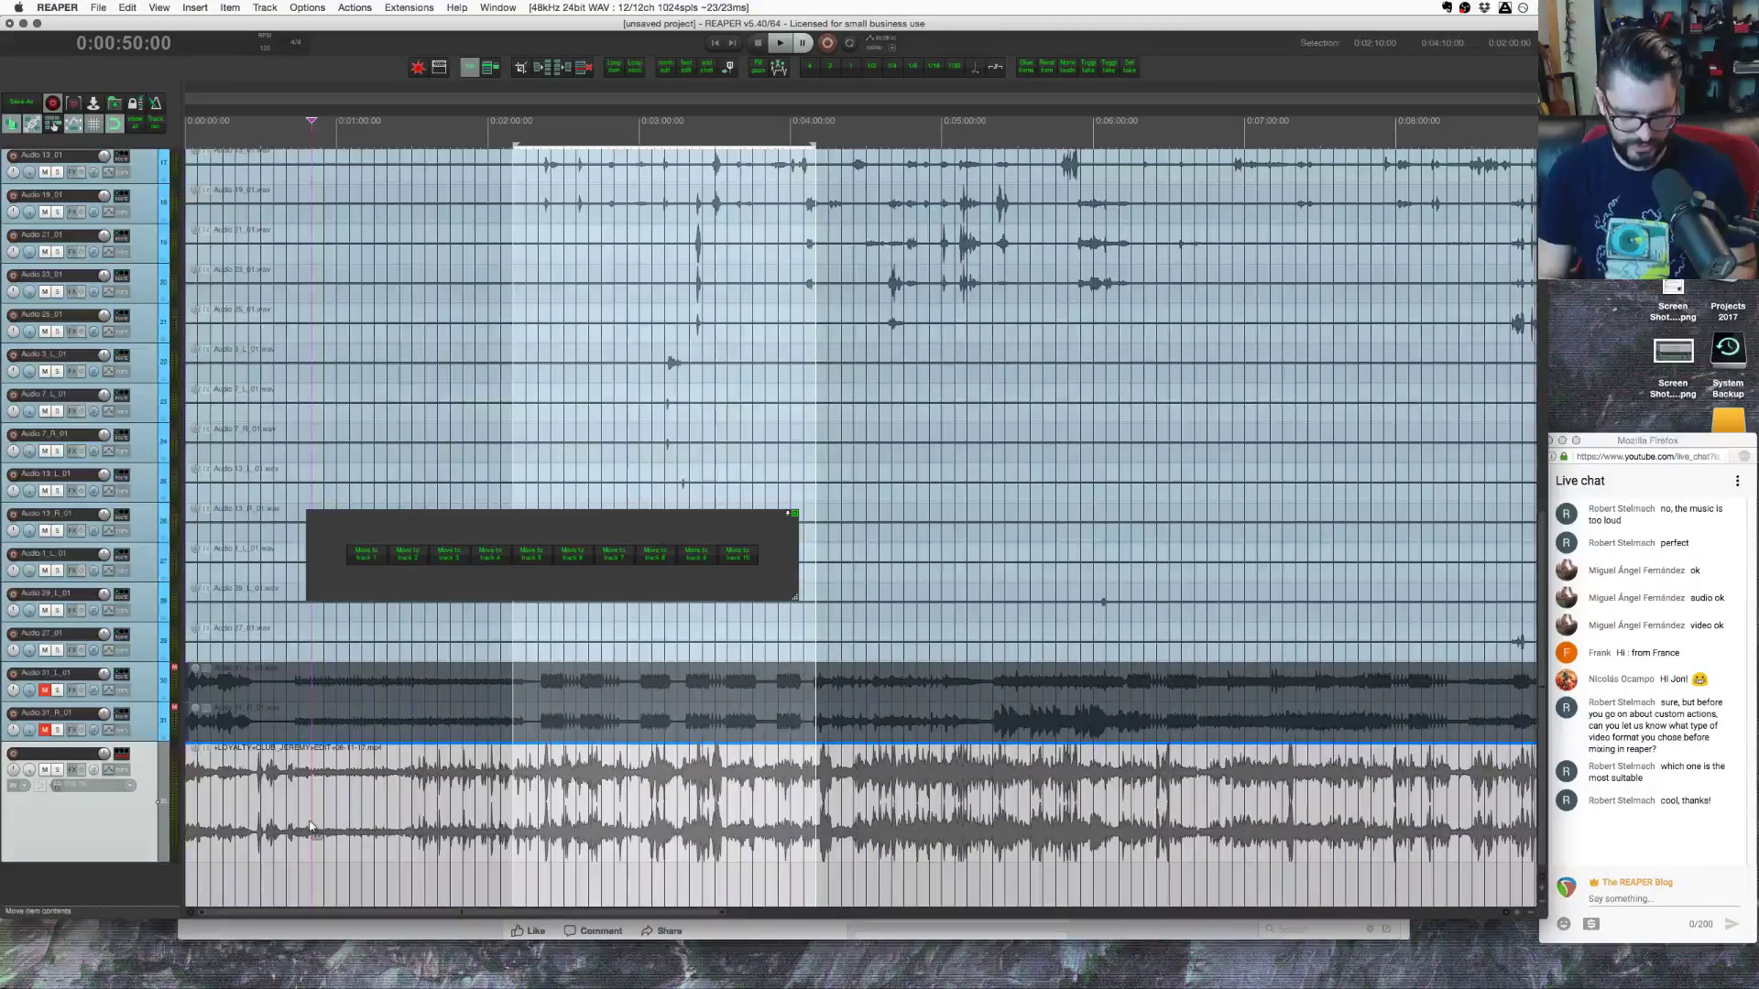
pyautogui.press('super+shift+v')
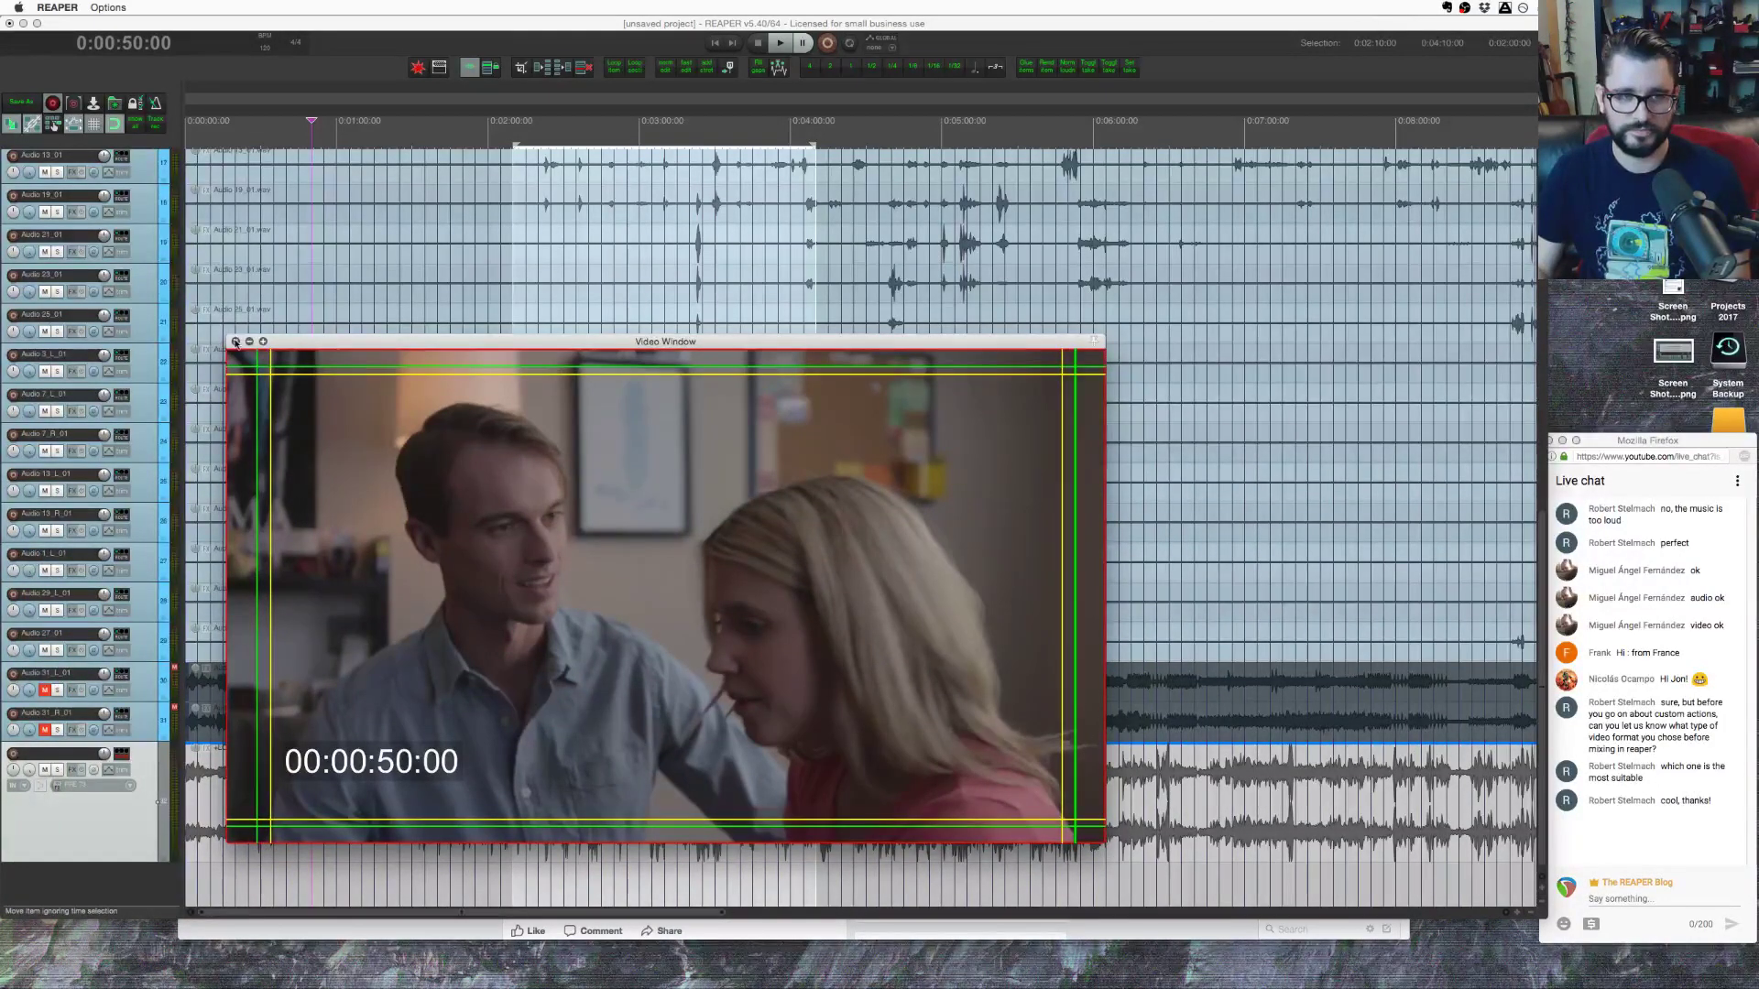
pyautogui.click(235, 341)
pyautogui.click(292, 372)
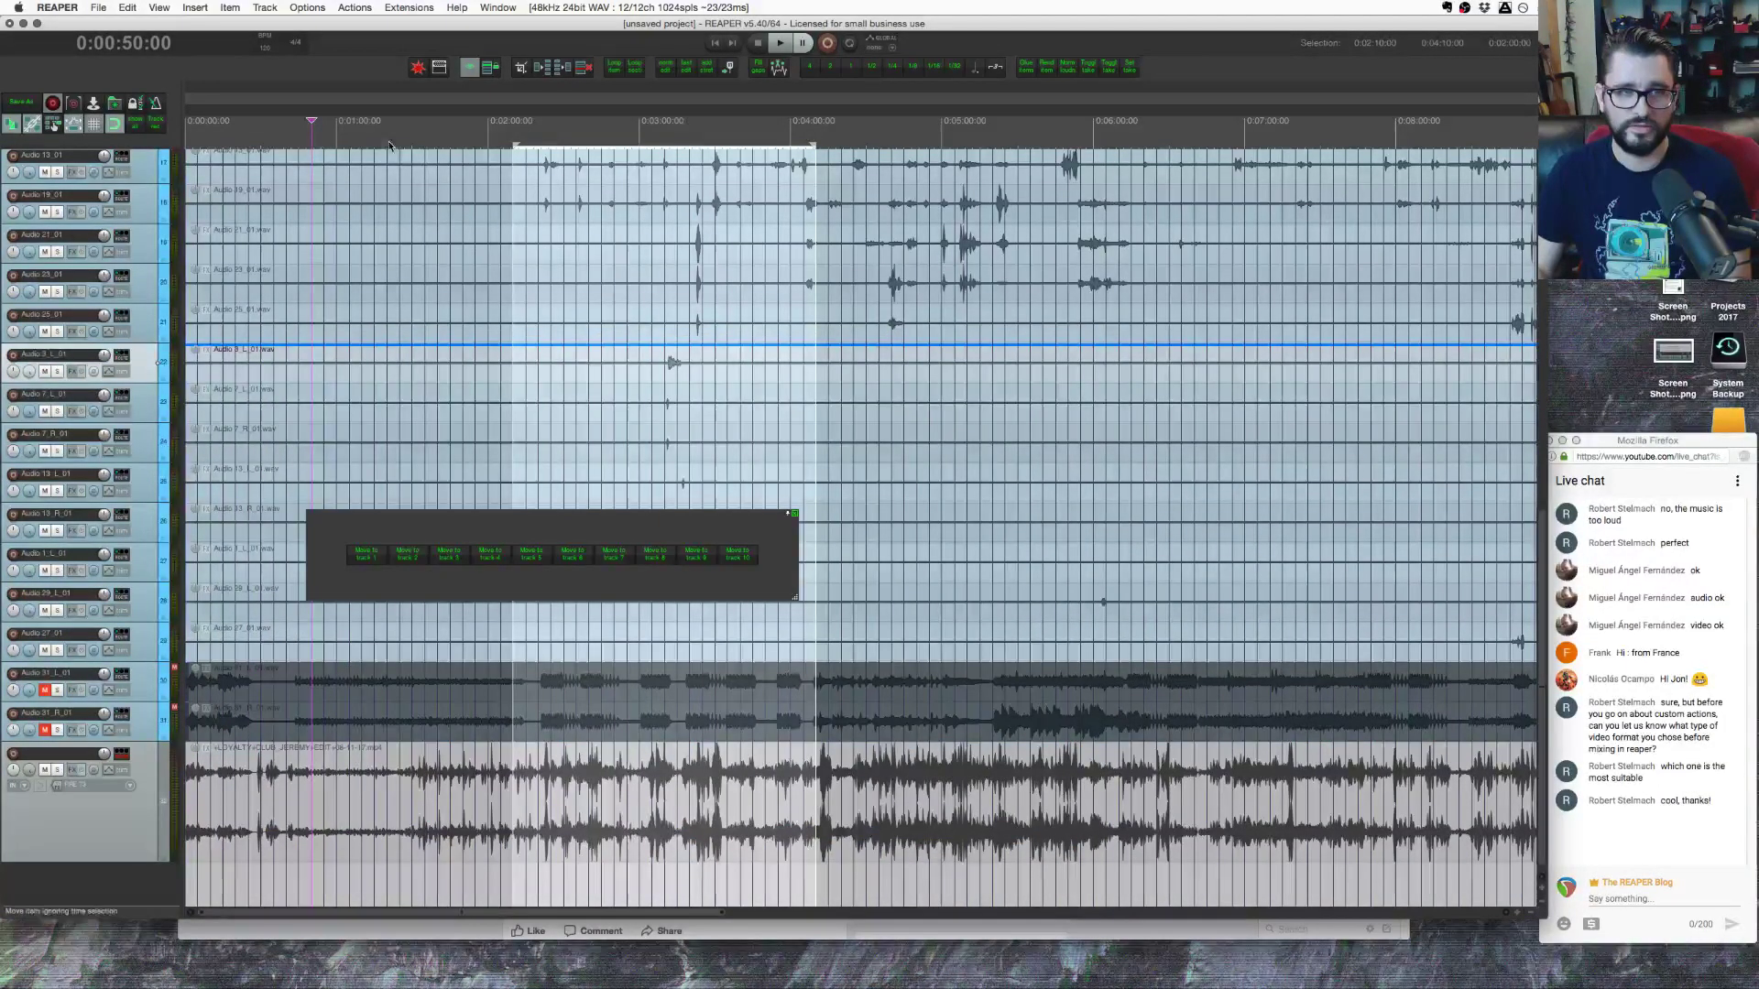
# Step: Place the edit cursor at 0:01:30:00 and check the project's video settings for frame rate and preferred size, leaving them unaltered
pyautogui.scroll(10, 394, 275)
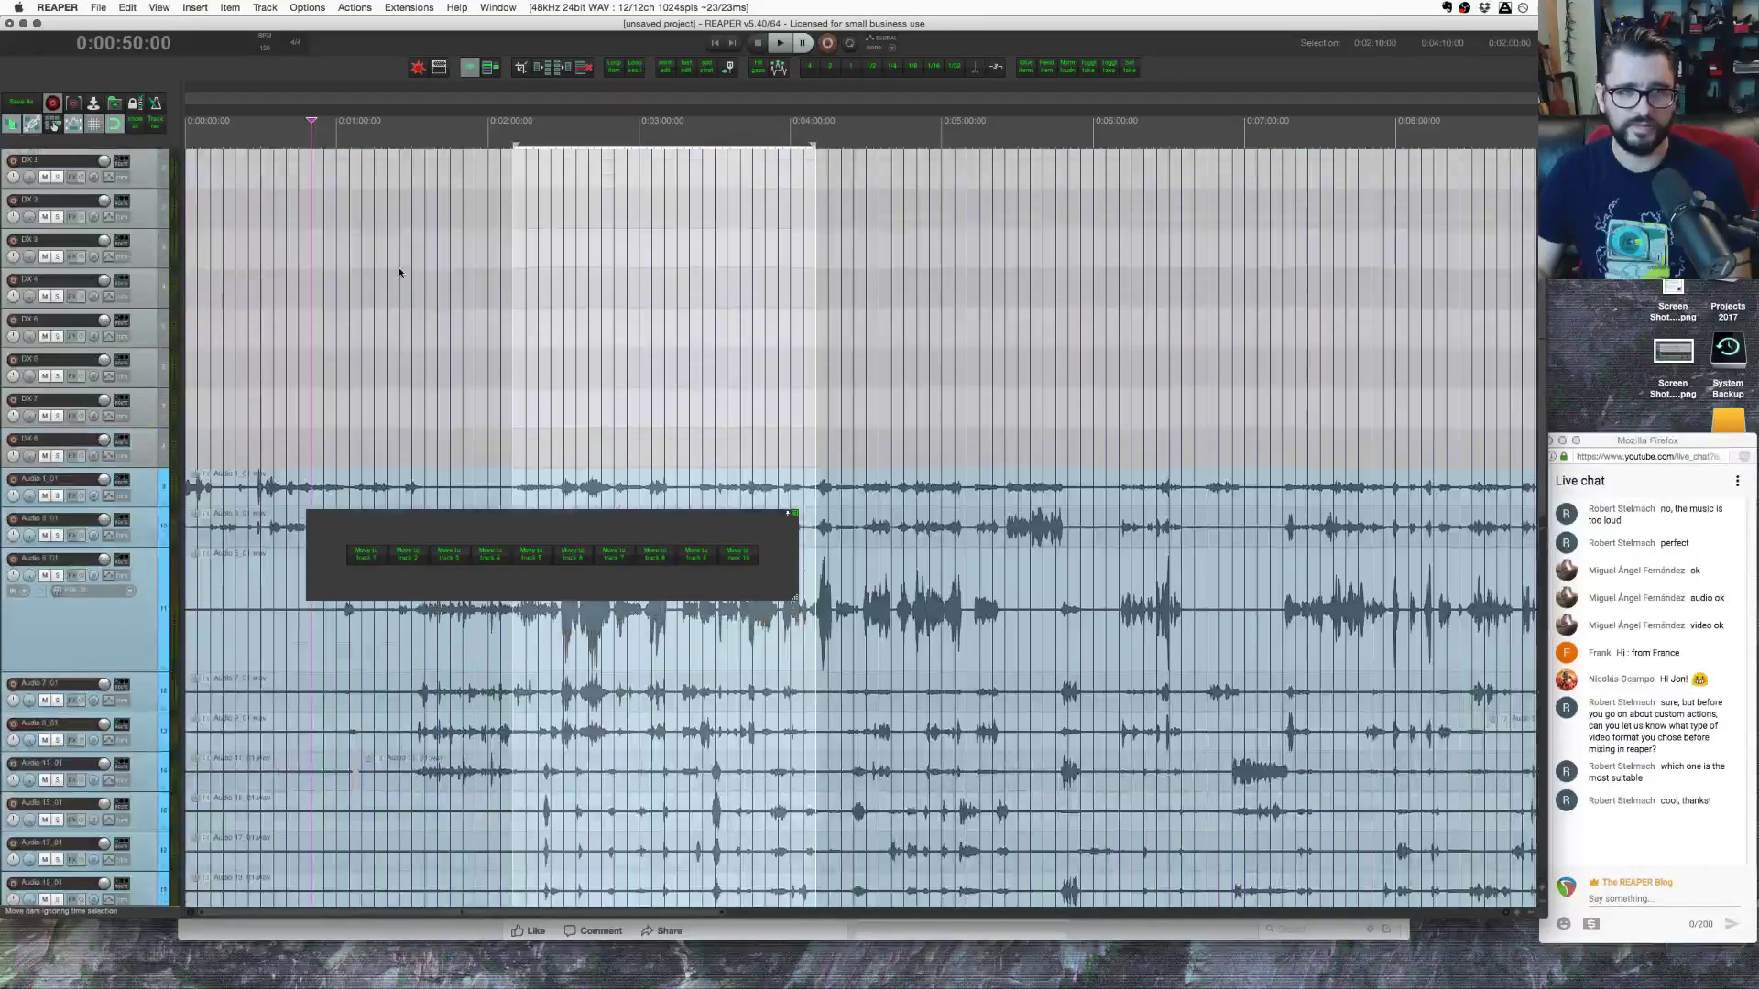
pyautogui.click(407, 211)
pyautogui.scroll(3, 487, 313)
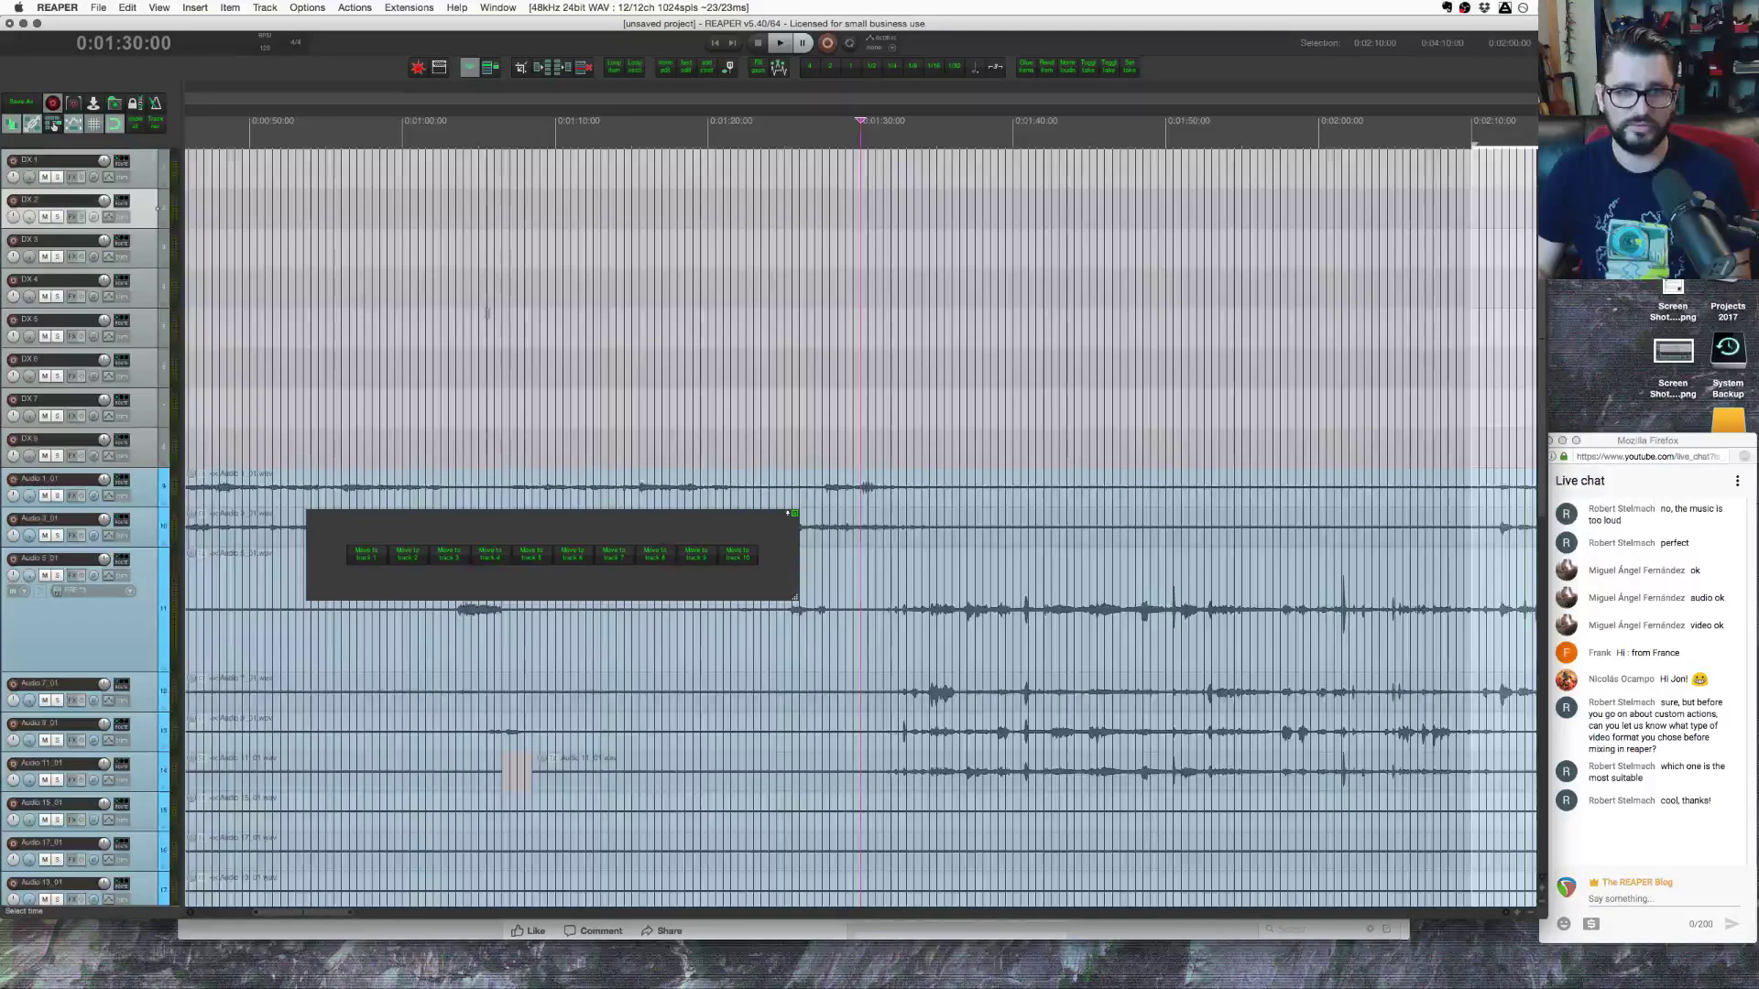
pyautogui.scroll(5, 487, 313)
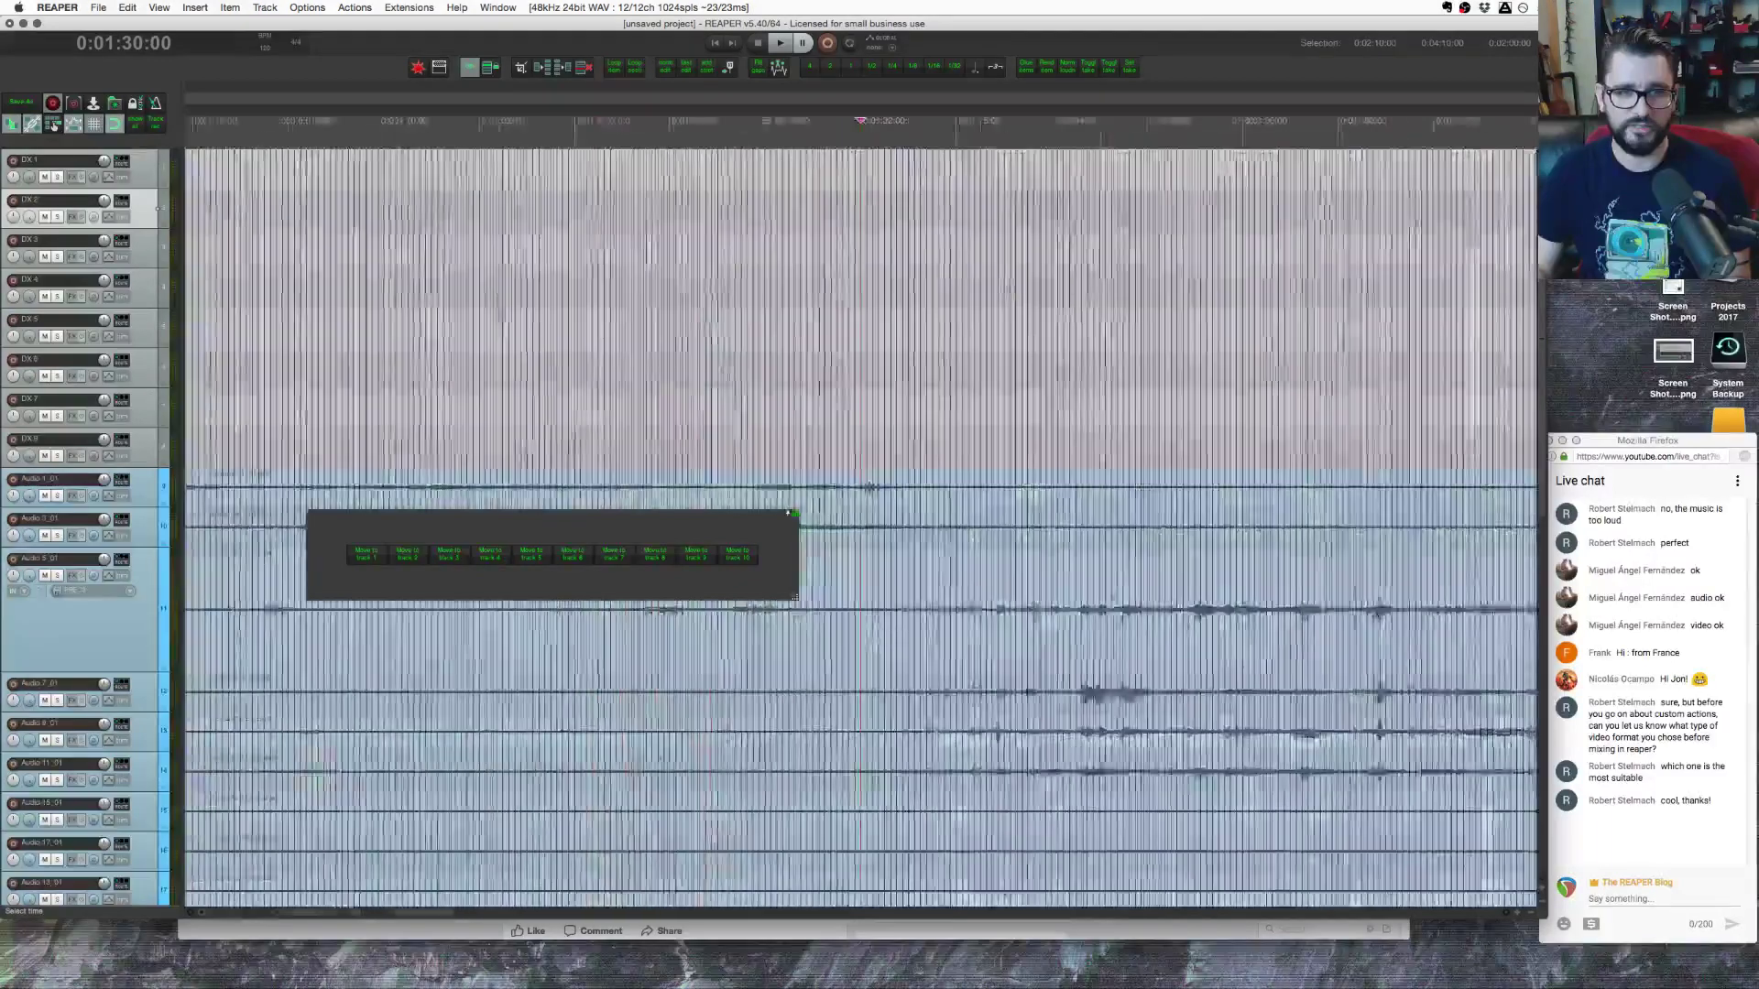
pyautogui.hotkey('alt', 'Return')
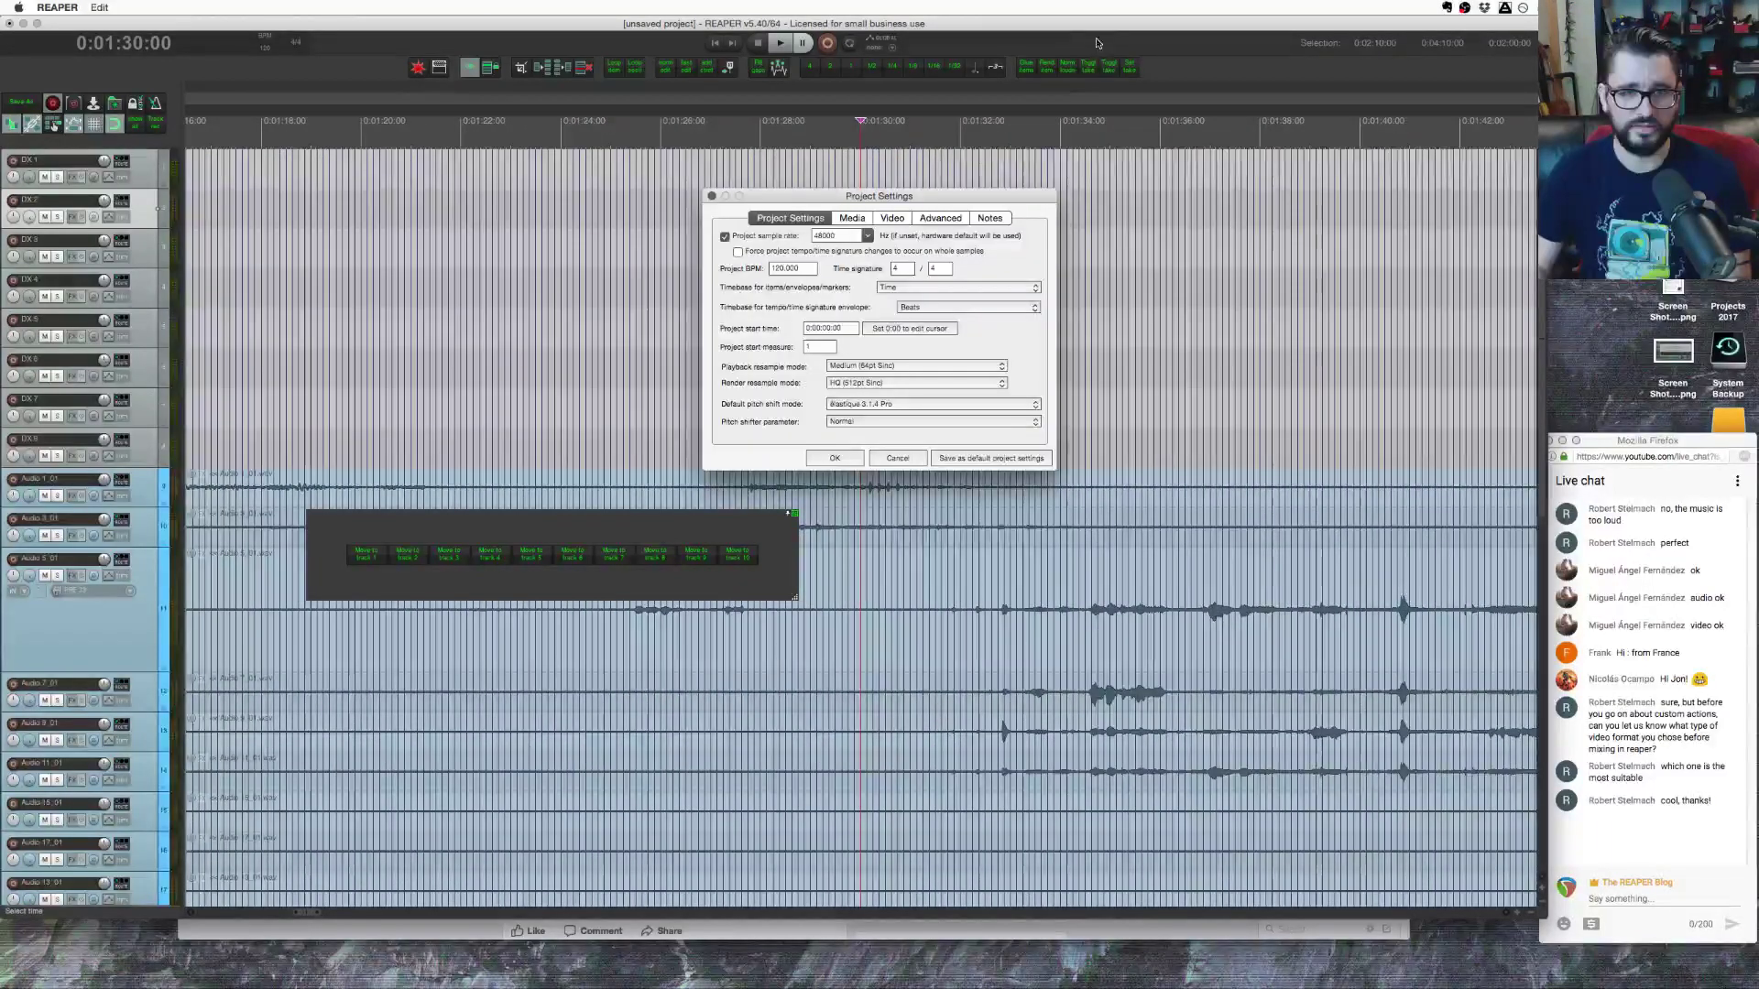
pyautogui.click(892, 218)
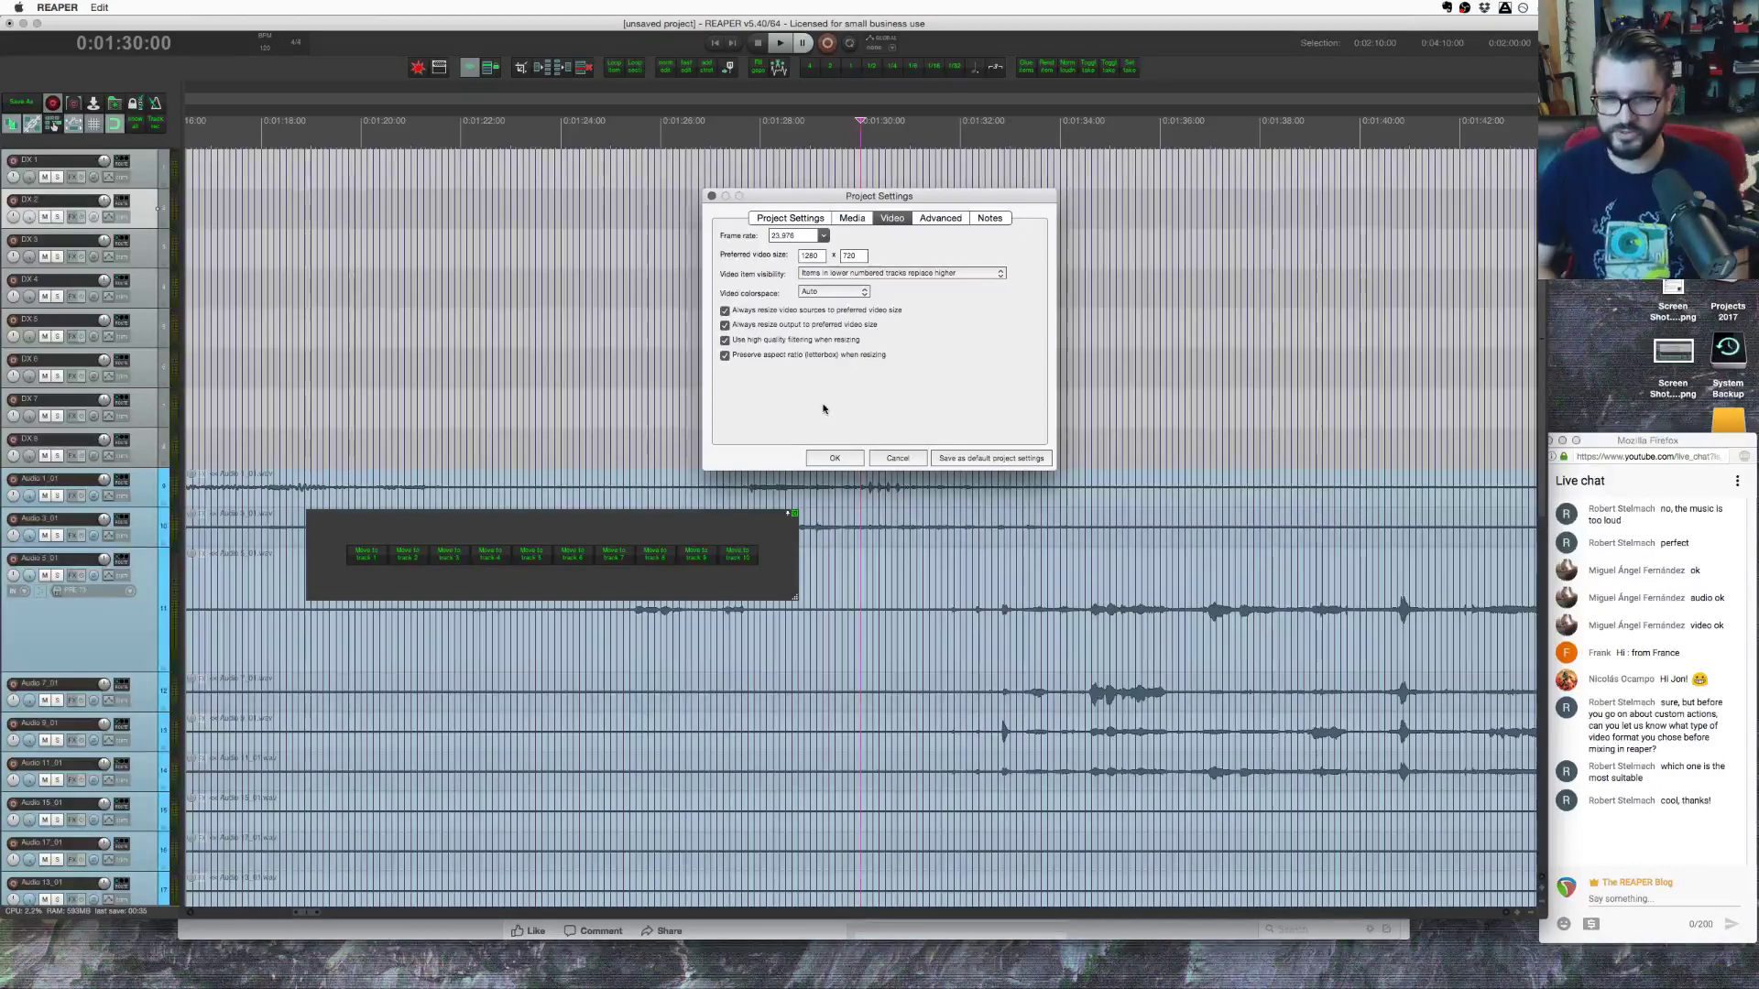
pyautogui.press('Escape')
# Step: Move the floating toolbar up over the DX tracks and reduce the height of all tracks
pyautogui.click(664, 412)
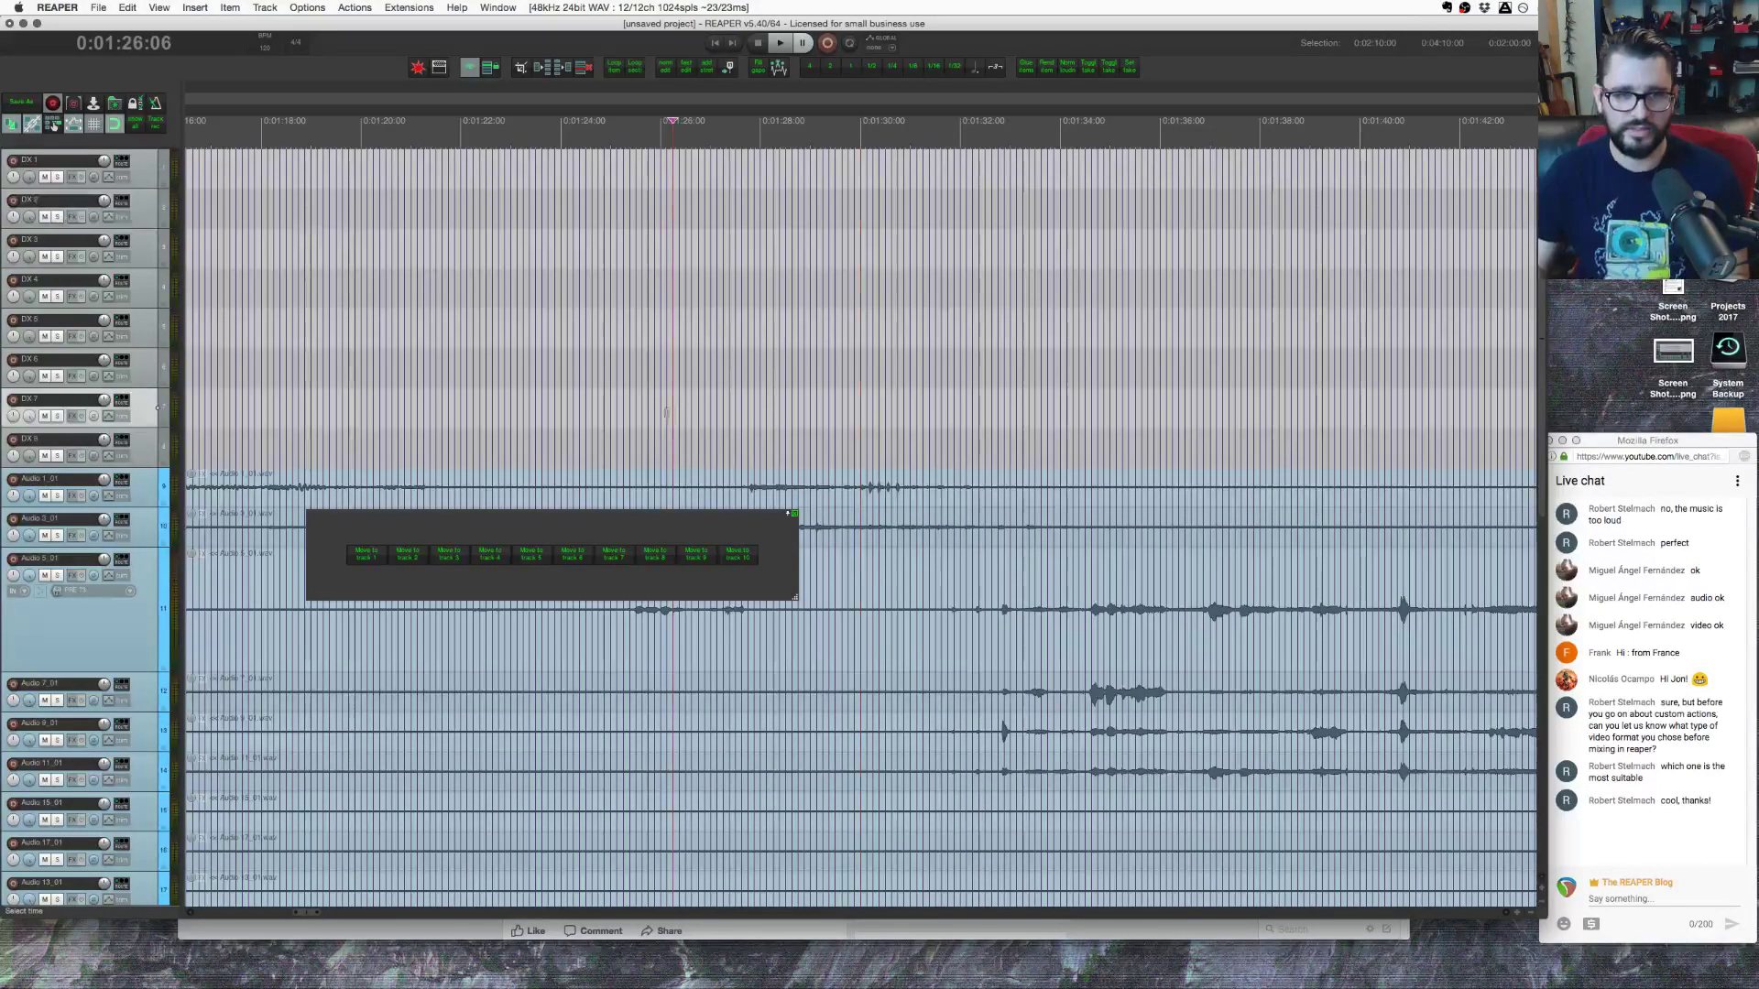
pyautogui.scroll(-8, 669, 458)
pyautogui.moveTo(646, 537); pyautogui.dragTo(779, 369)
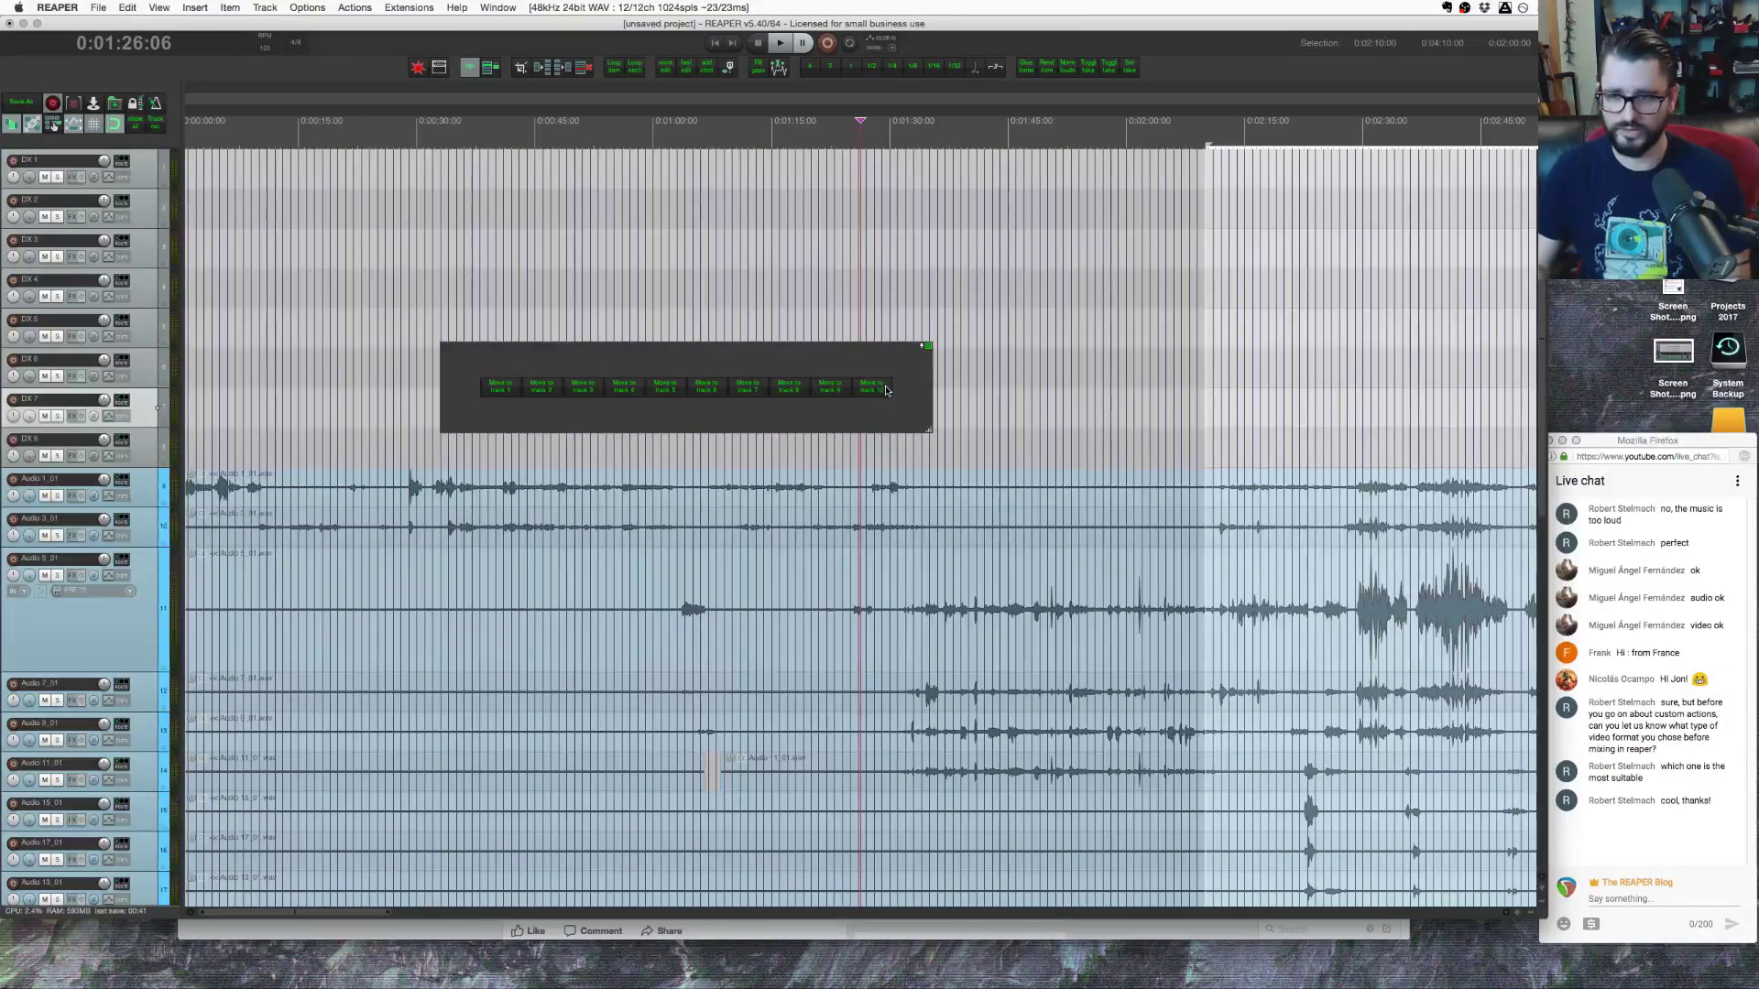
pyautogui.click(536, 502)
pyautogui.scroll(-5, 540, 520)
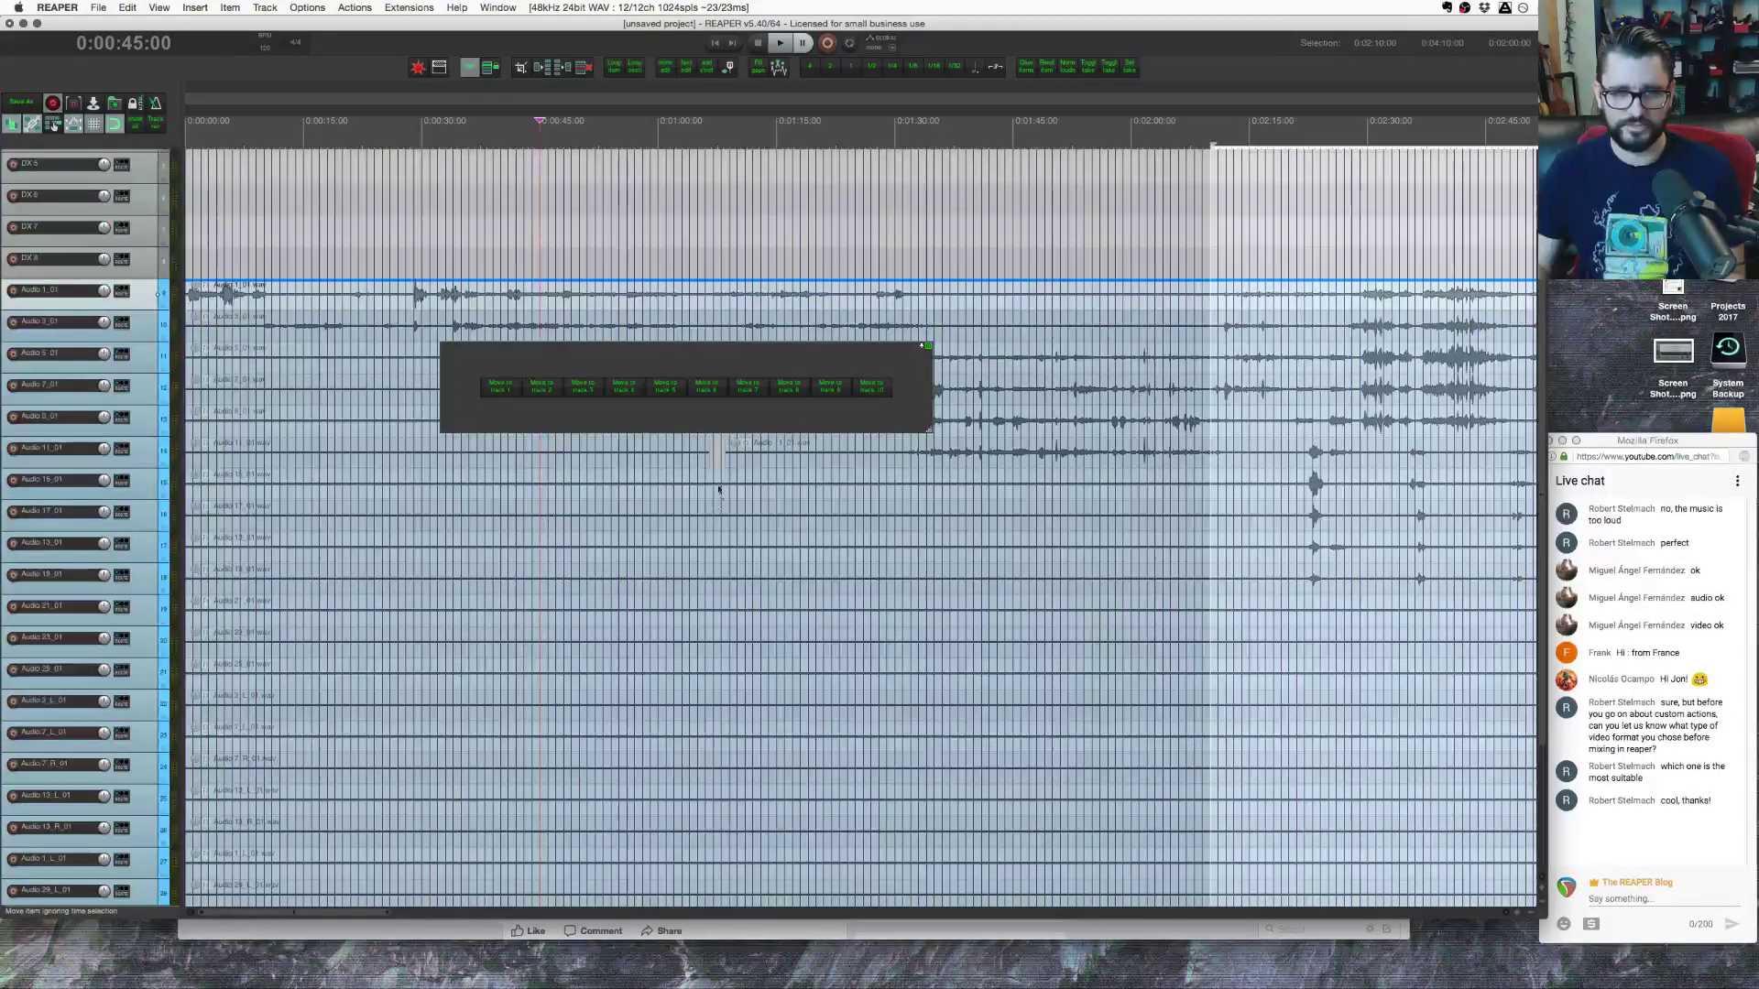
# Step: Close the gap in the Audio 11_01 item and set the time selection to 0:01:03:00–0:01:21:00
pyautogui.moveTo(682, 463); pyautogui.dragTo(821, 465)
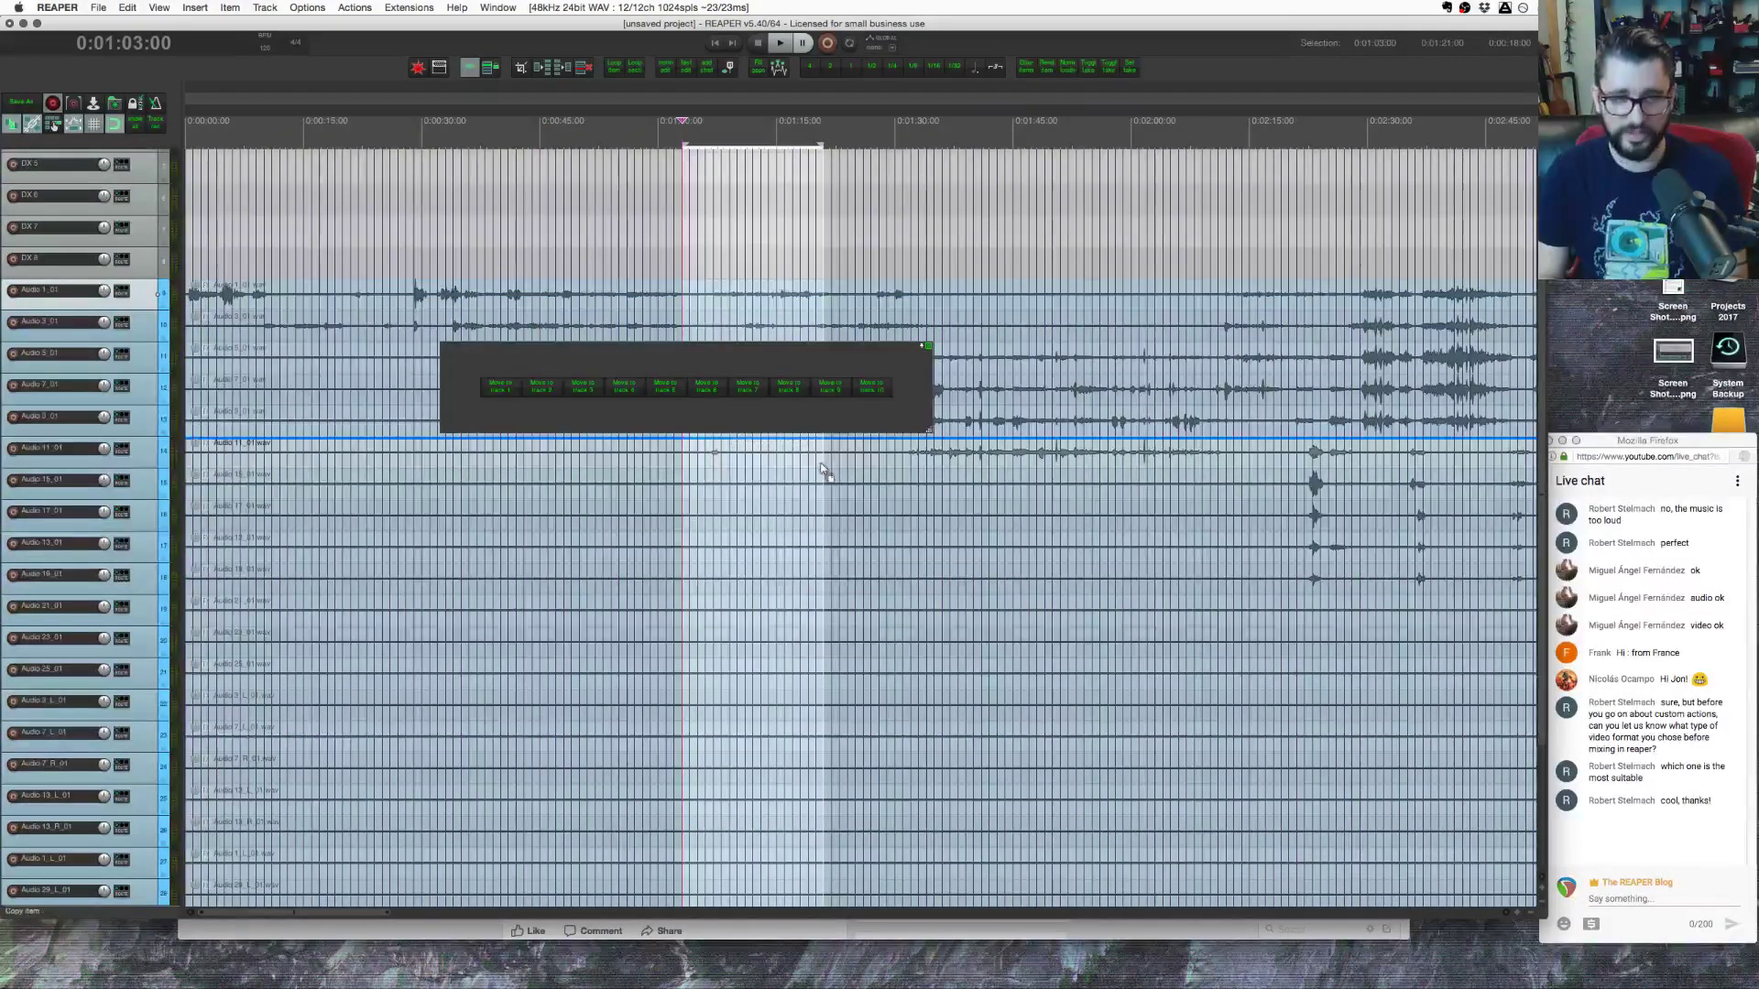
pyautogui.scroll(-1, 297, 404)
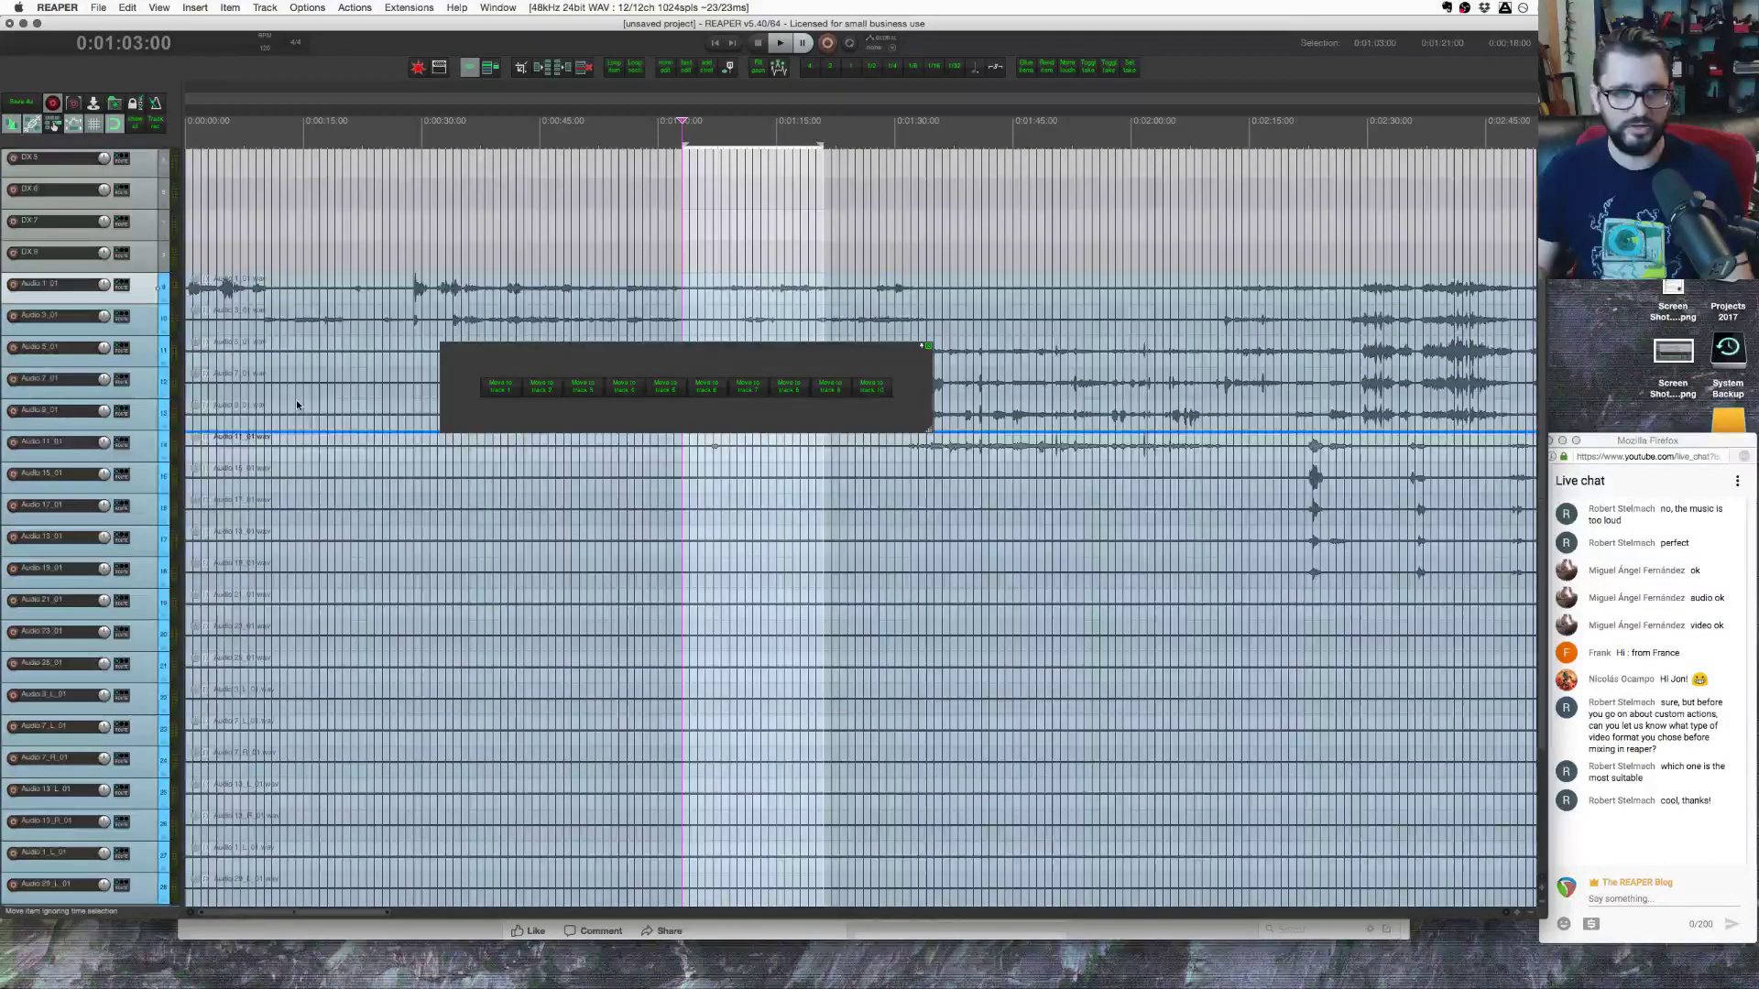
pyautogui.scroll(-2, 297, 404)
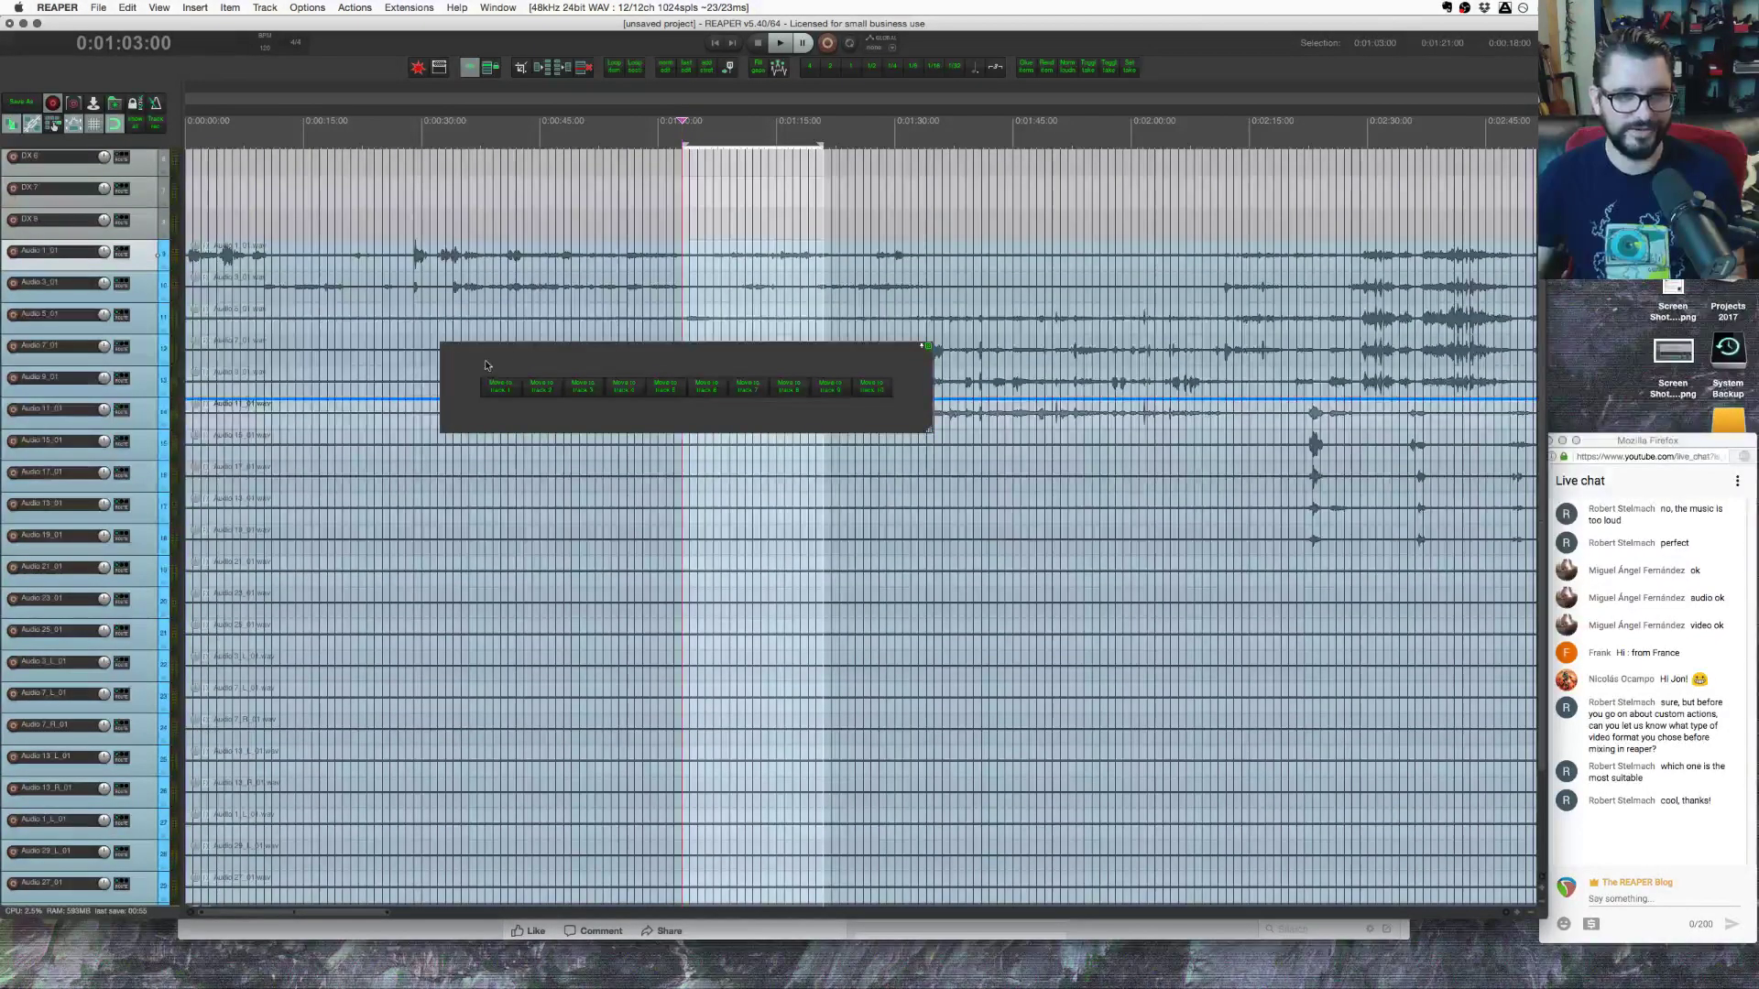
# Step: Move the floating toolbar down over the Audio 21_01 to Audio 25_01 tracks and place the edit cursor at 0:00:15:00
pyautogui.press('t')
pyautogui.click(415, 254)
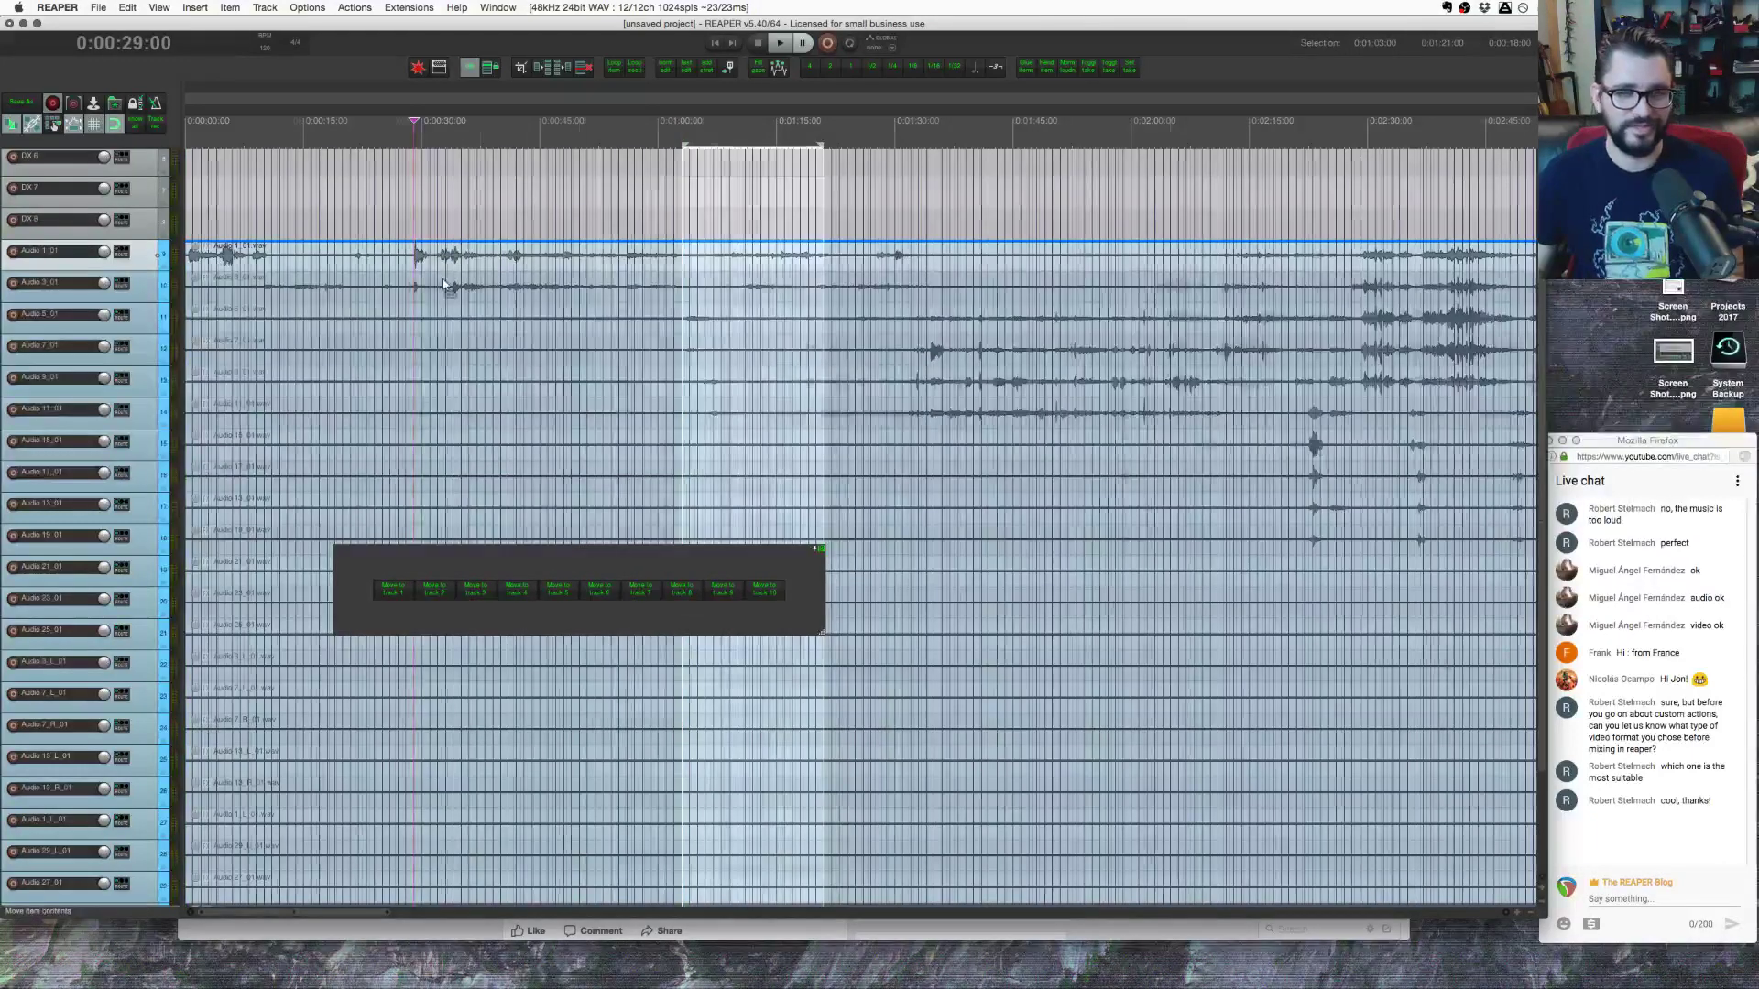
pyautogui.scroll(-5, 442, 278)
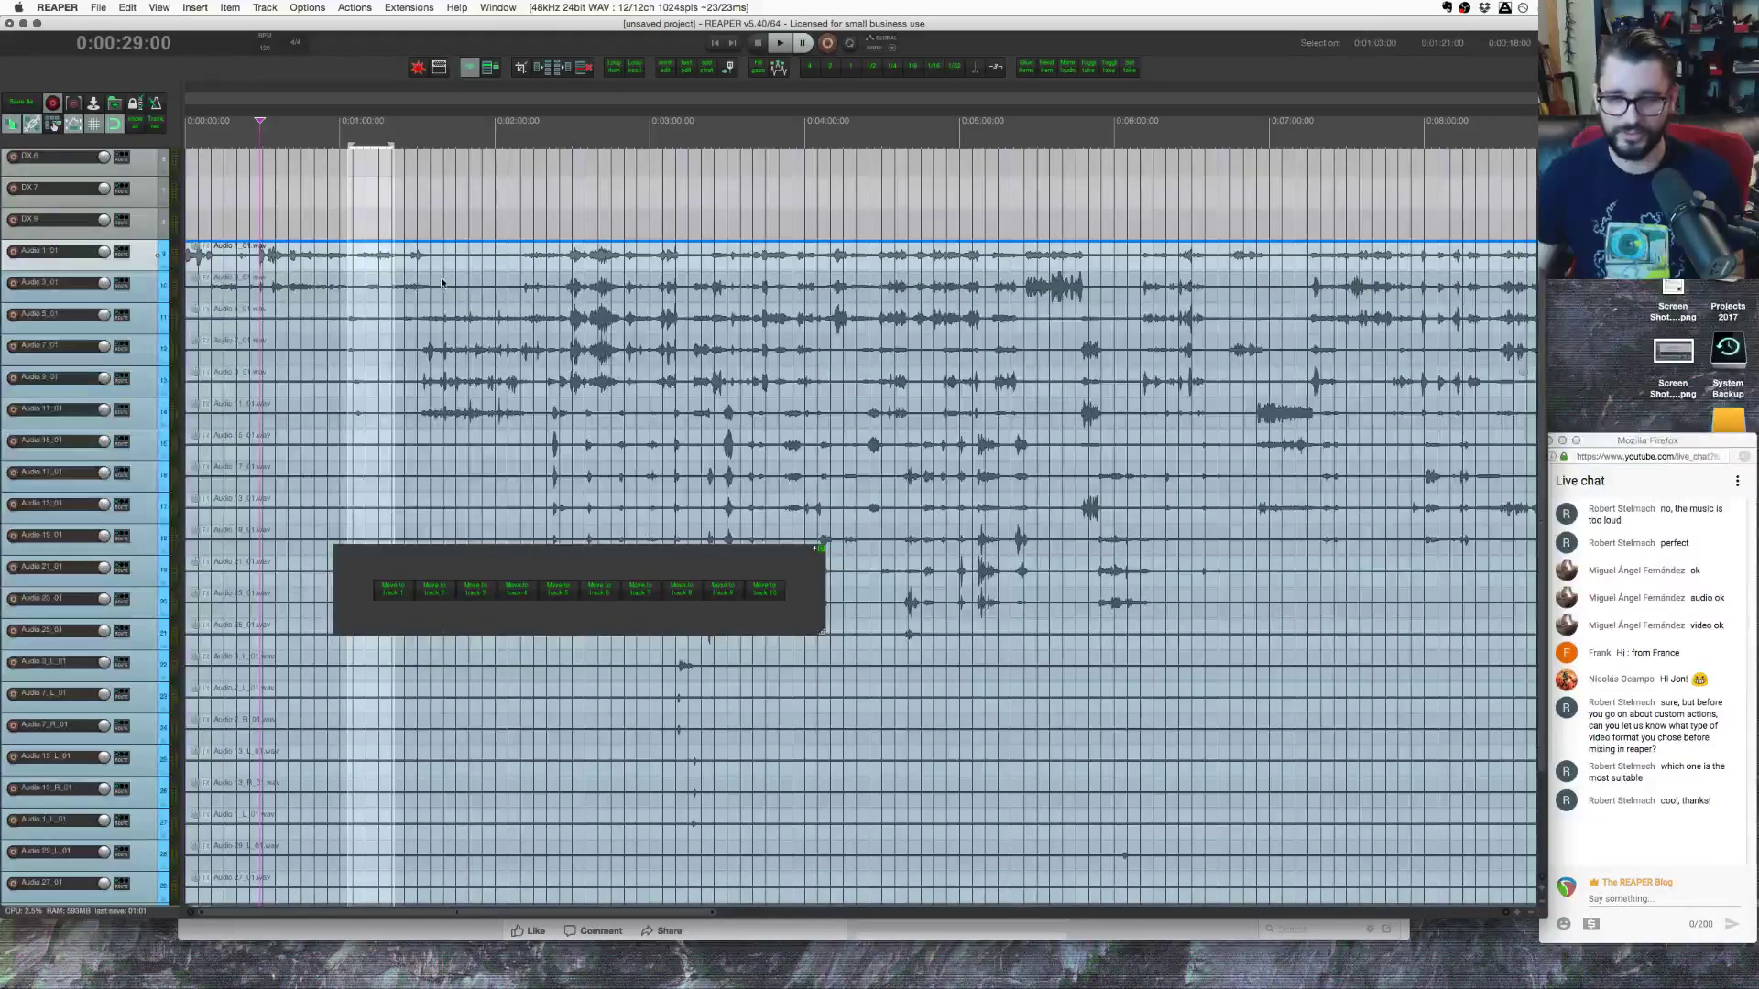
pyautogui.click(250, 266)
pyautogui.scroll(5, 293, 259)
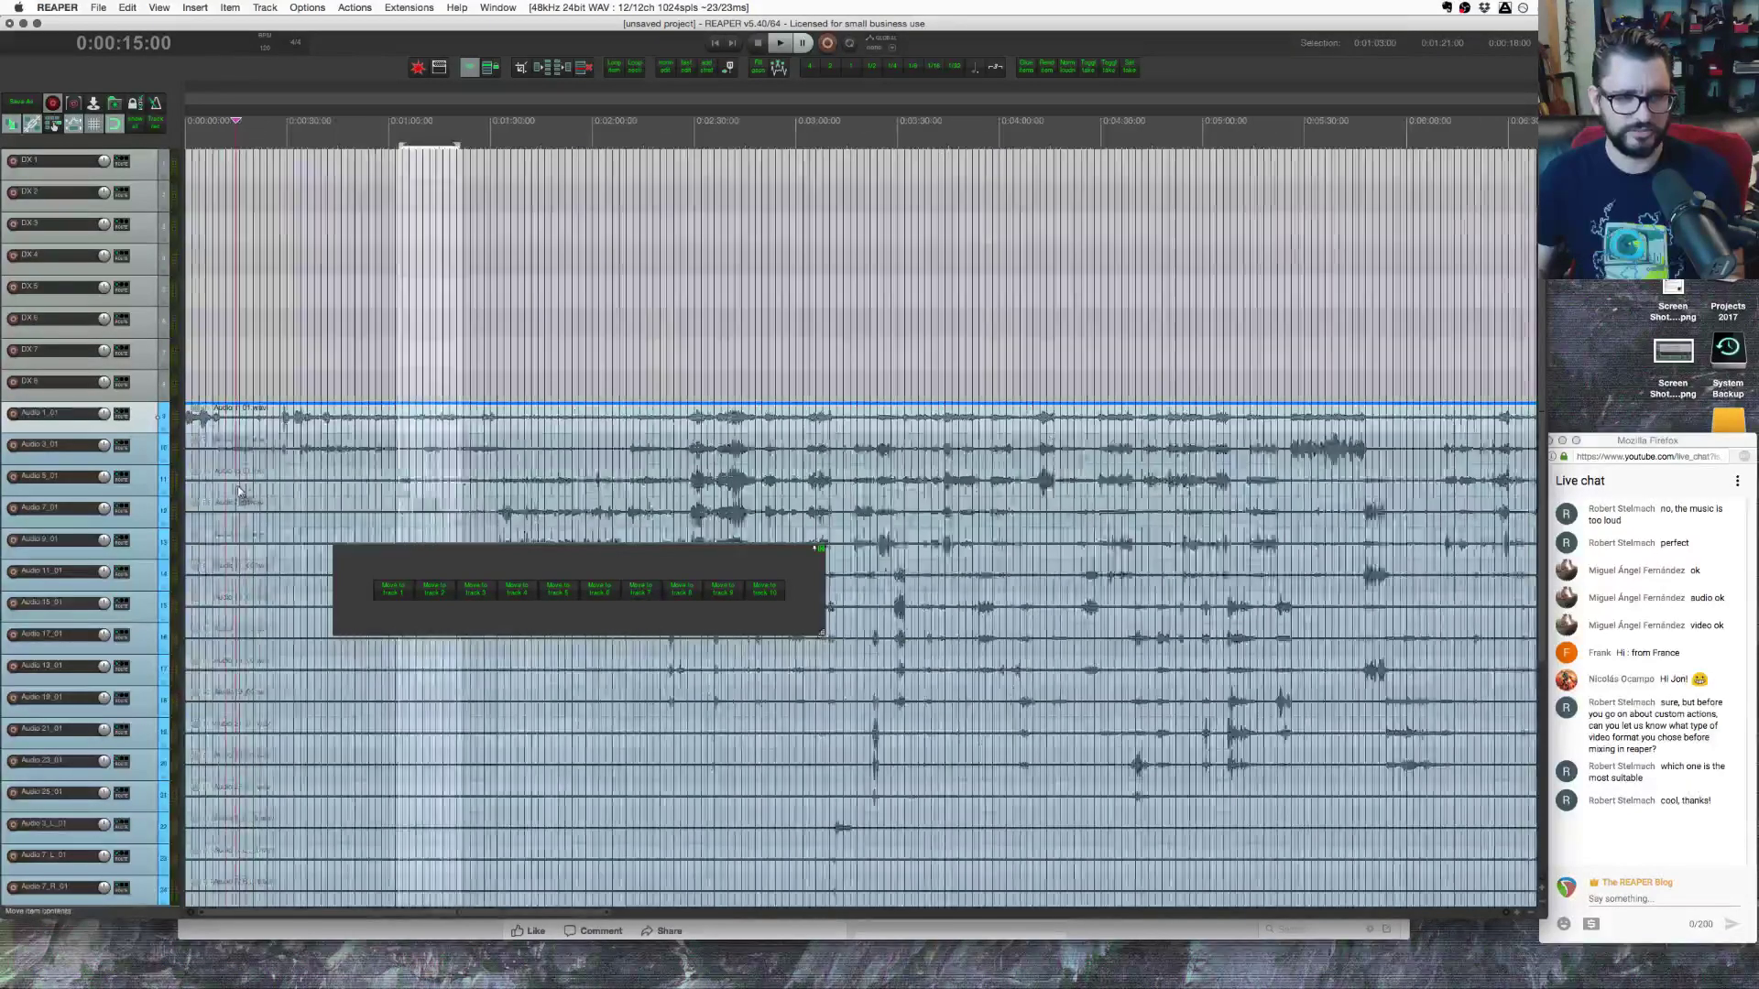
pyautogui.scroll(4, 275, 431)
# Step: Move the 0:00:00:00–0:00:11:00 section of Audio 1_01 to DX 1 and the 0:00:10:00–0:00:21:00 section of Audio 3_01 to DX 2
pyautogui.click(305, 419)
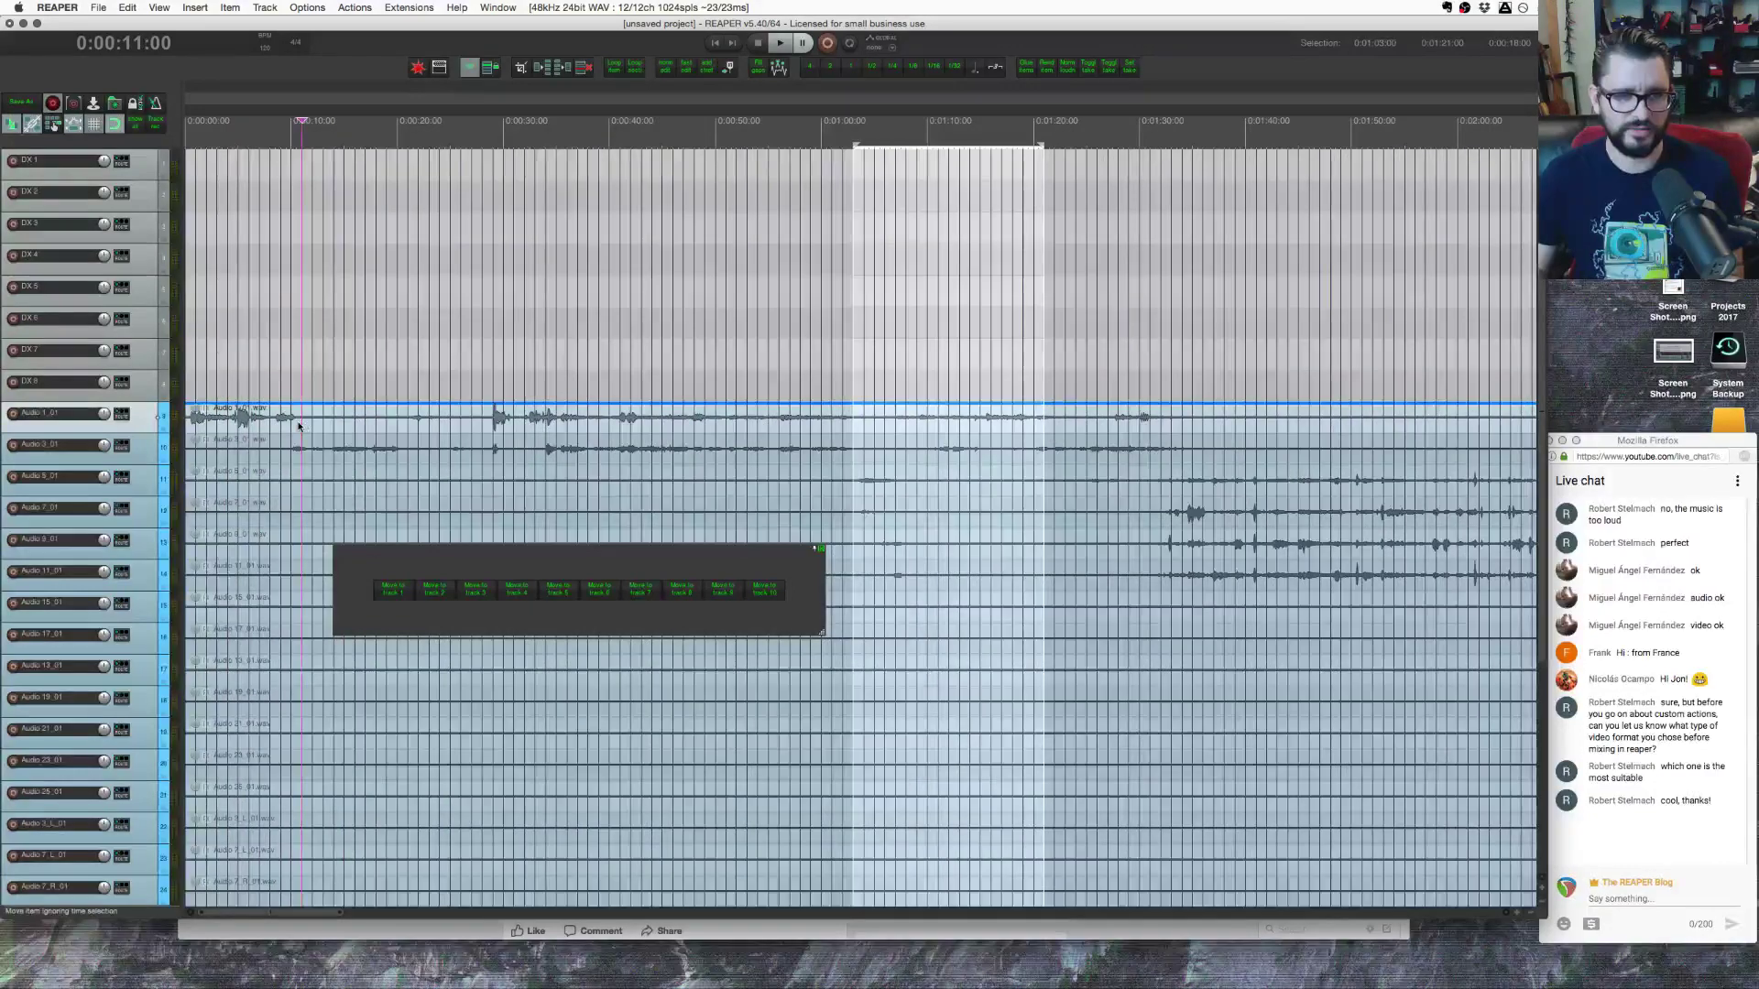
pyautogui.moveTo(303, 421); pyautogui.dragTo(132, 416)
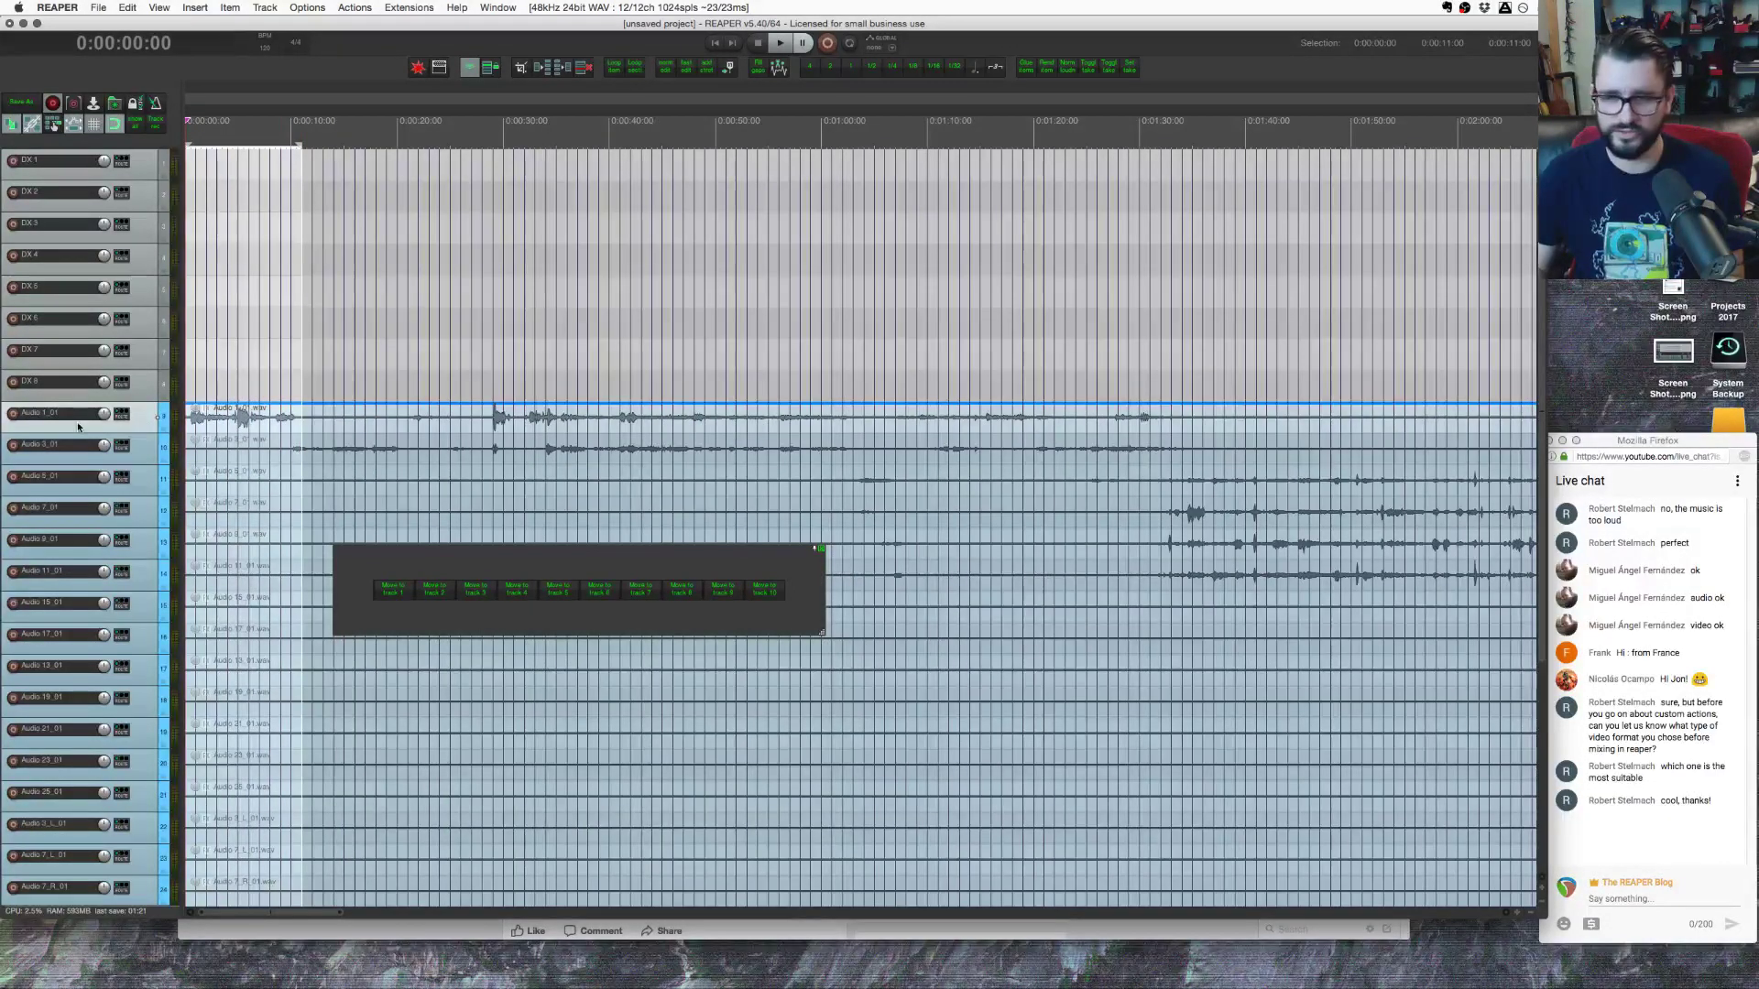
pyautogui.click(392, 593)
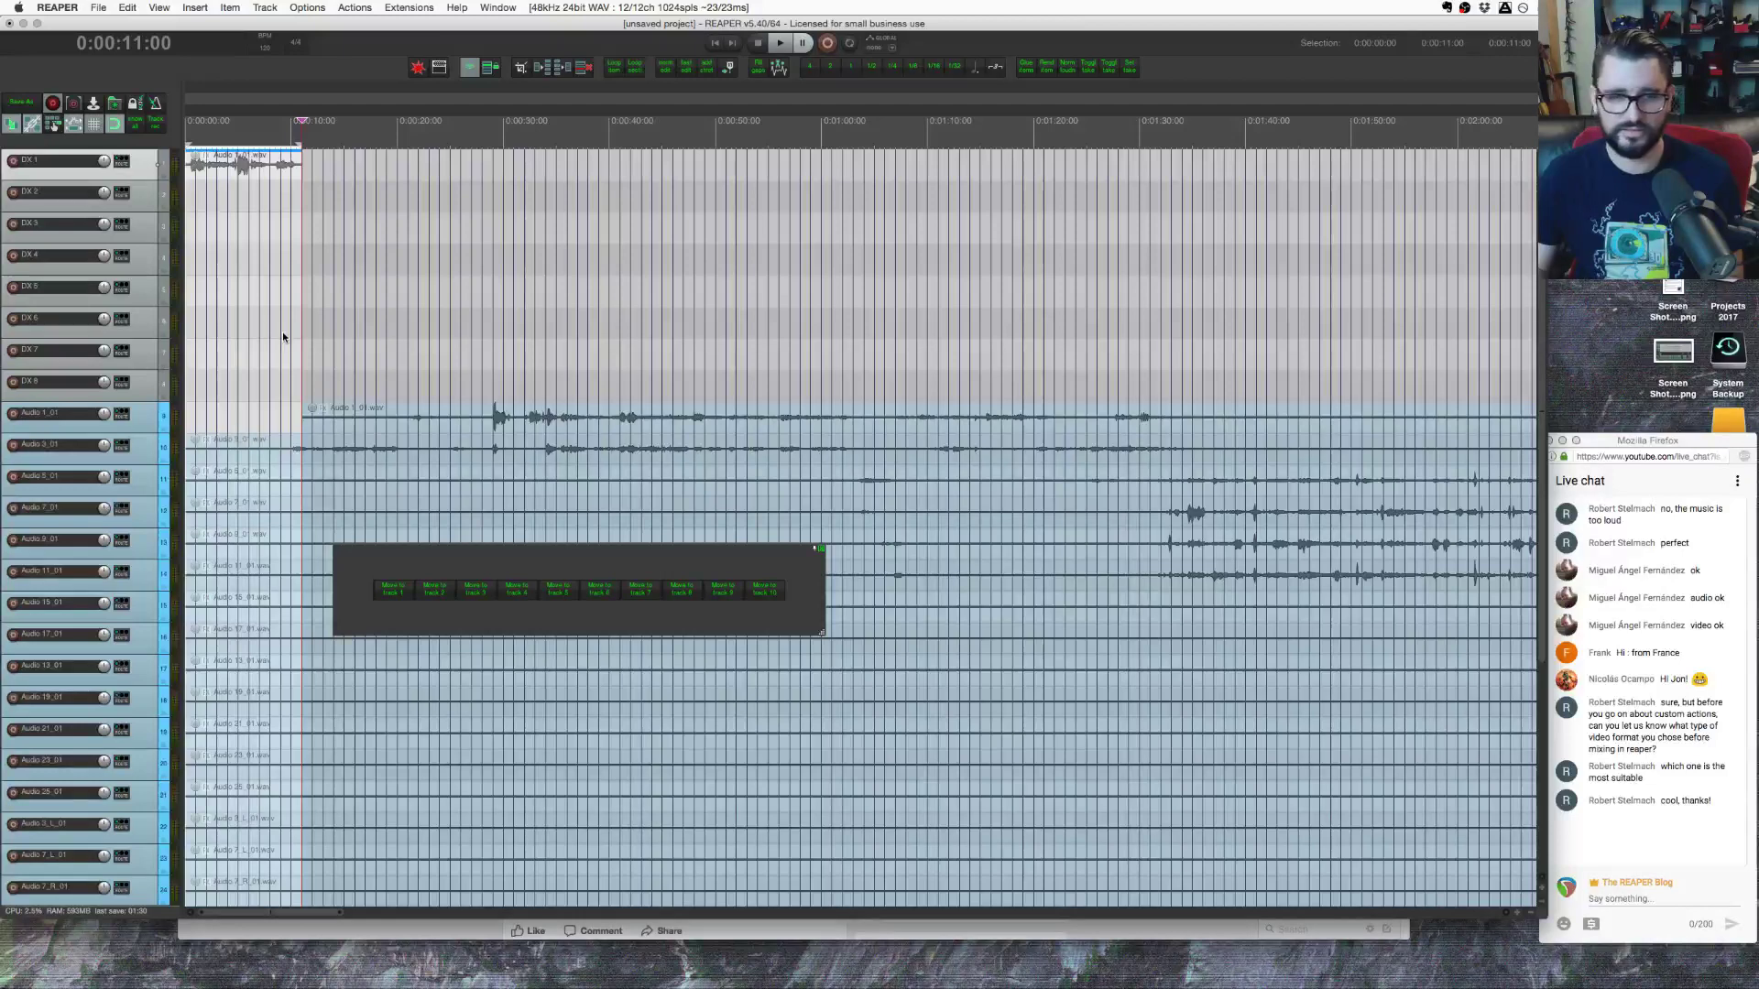
pyautogui.moveTo(296, 458); pyautogui.dragTo(405, 455)
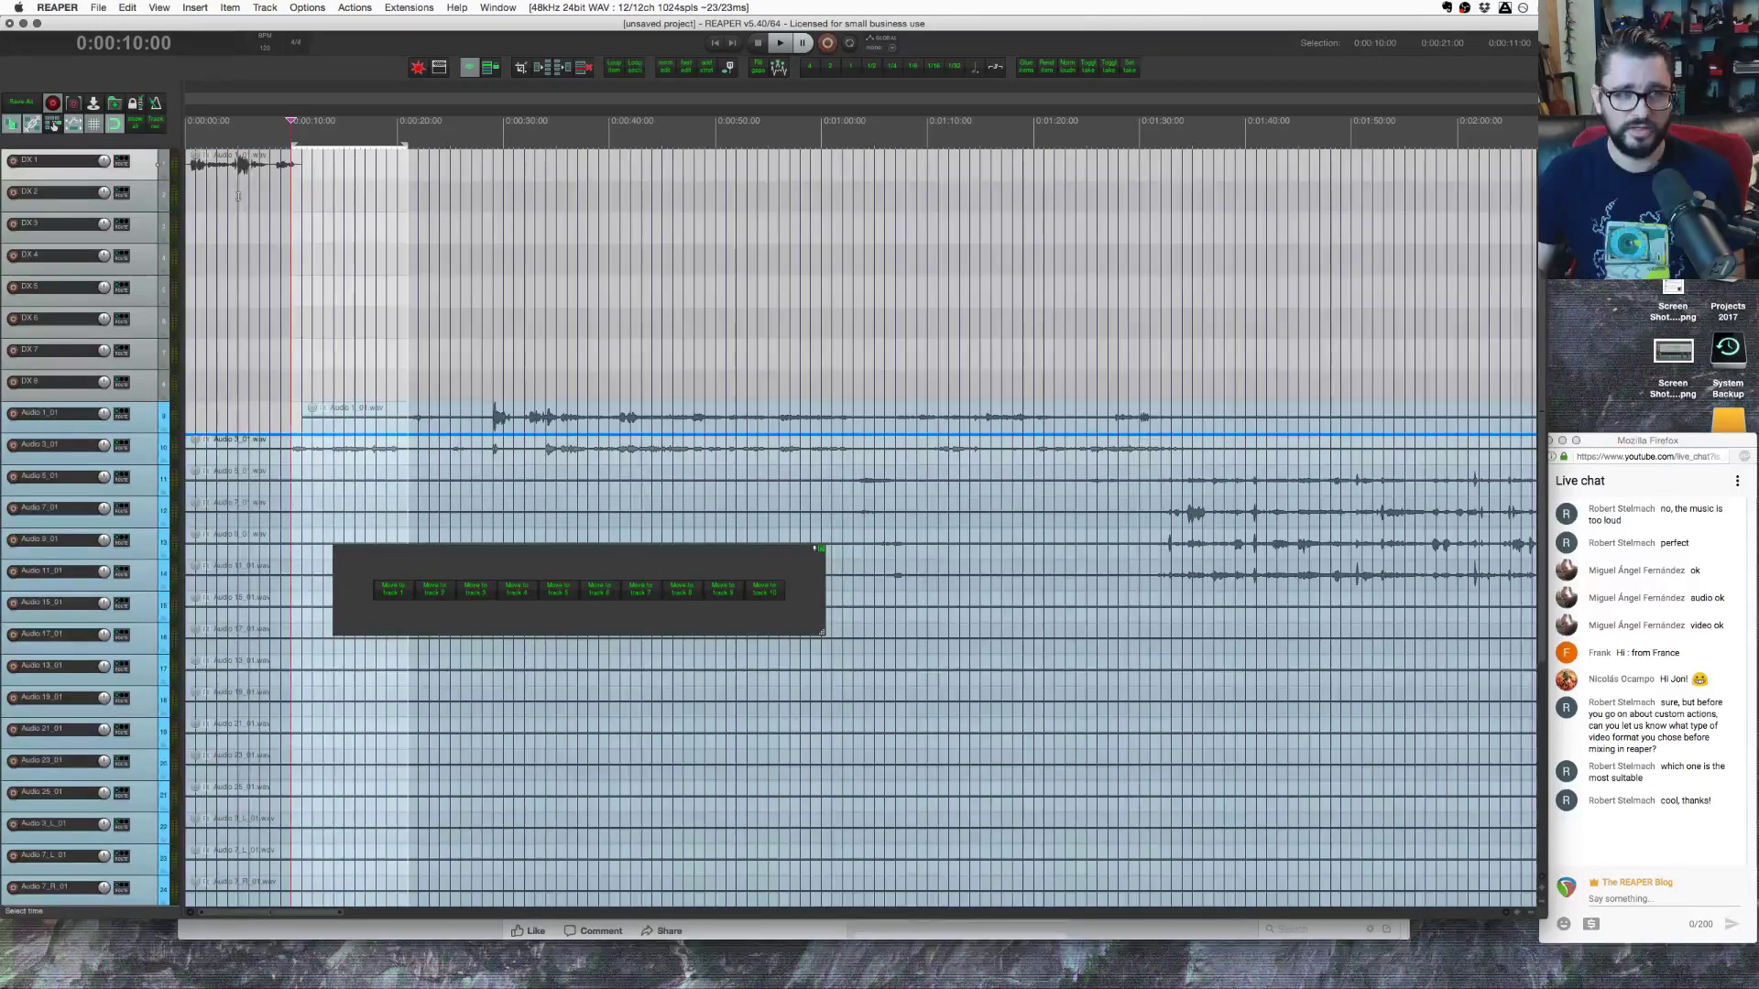
pyautogui.click(435, 588)
# Step: Move three more Audio 1_01 sections to DX 1, at about 0:20–0:25, 0:28–1:04 and 1:06–1:35
pyautogui.moveTo(397, 421); pyautogui.dragTo(502, 428)
pyautogui.press('1')
pyautogui.moveTo(736, 425); pyautogui.dragTo(1191, 427)
pyautogui.press('1')
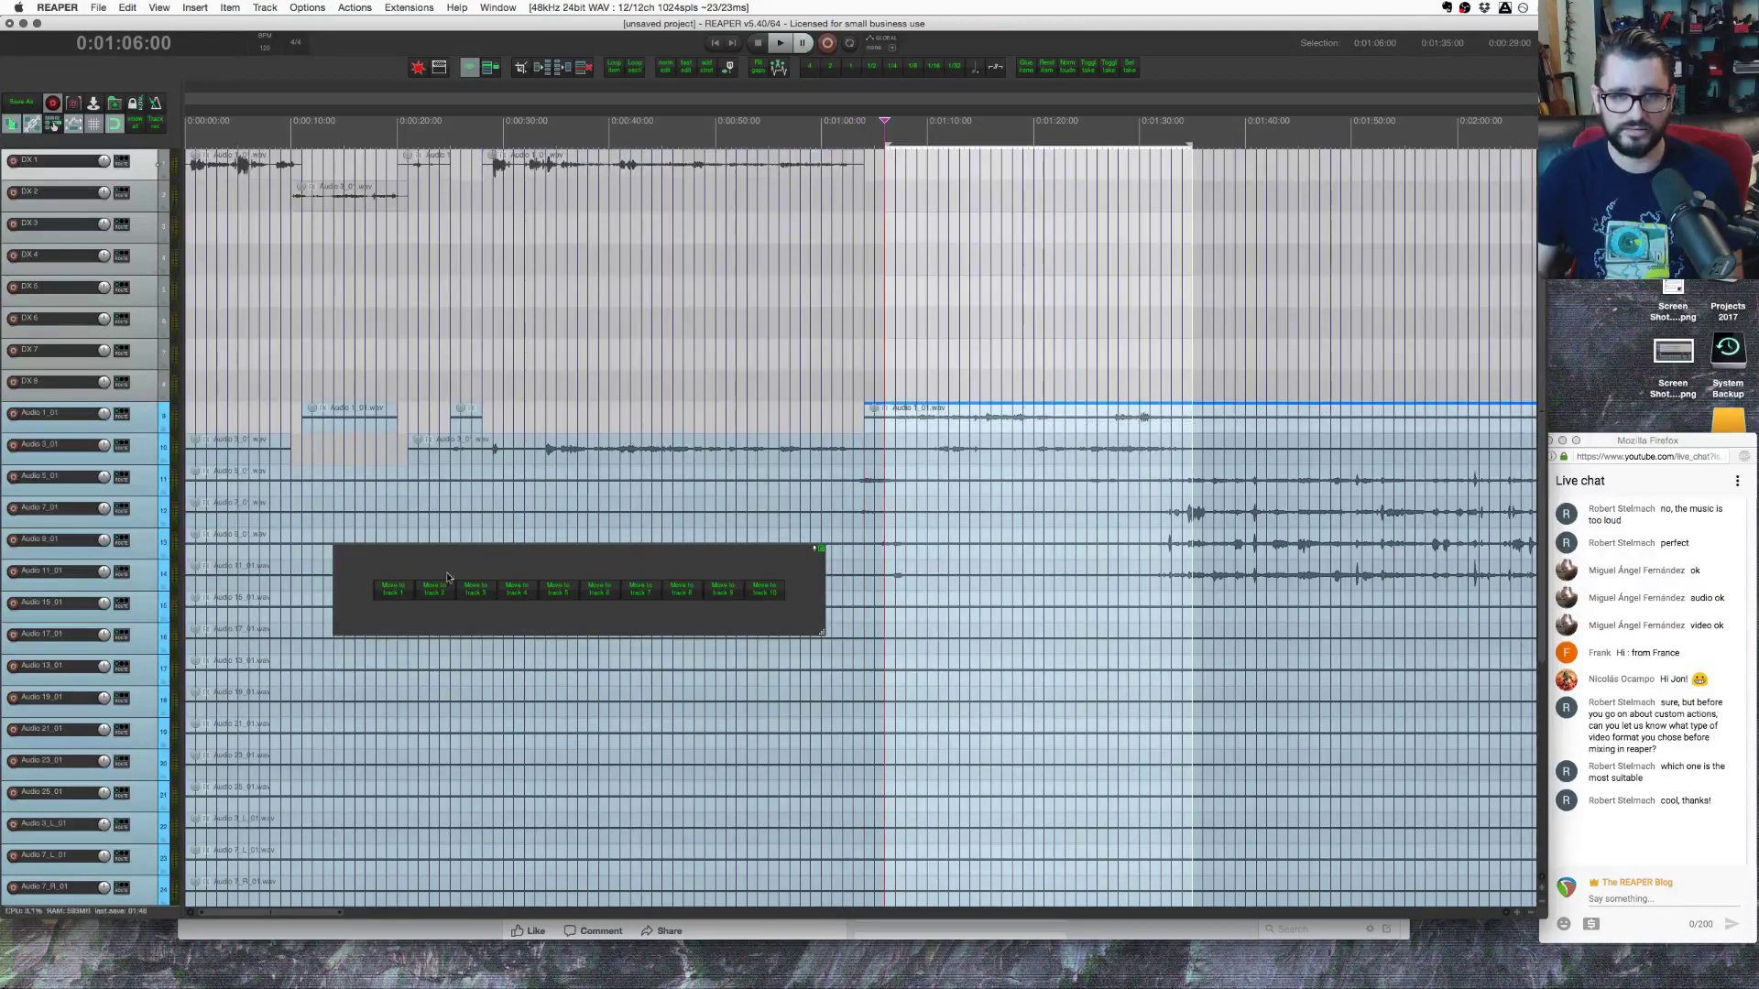
pyautogui.click(394, 588)
# Step: Move the 0:00:28:00–0:00:31:00 section of Audio 3_01 to DX 2 and select the range 0:00:33:00–0:01:03:00 on Audio 3_01
pyautogui.moveTo(483, 460); pyautogui.dragTo(514, 460)
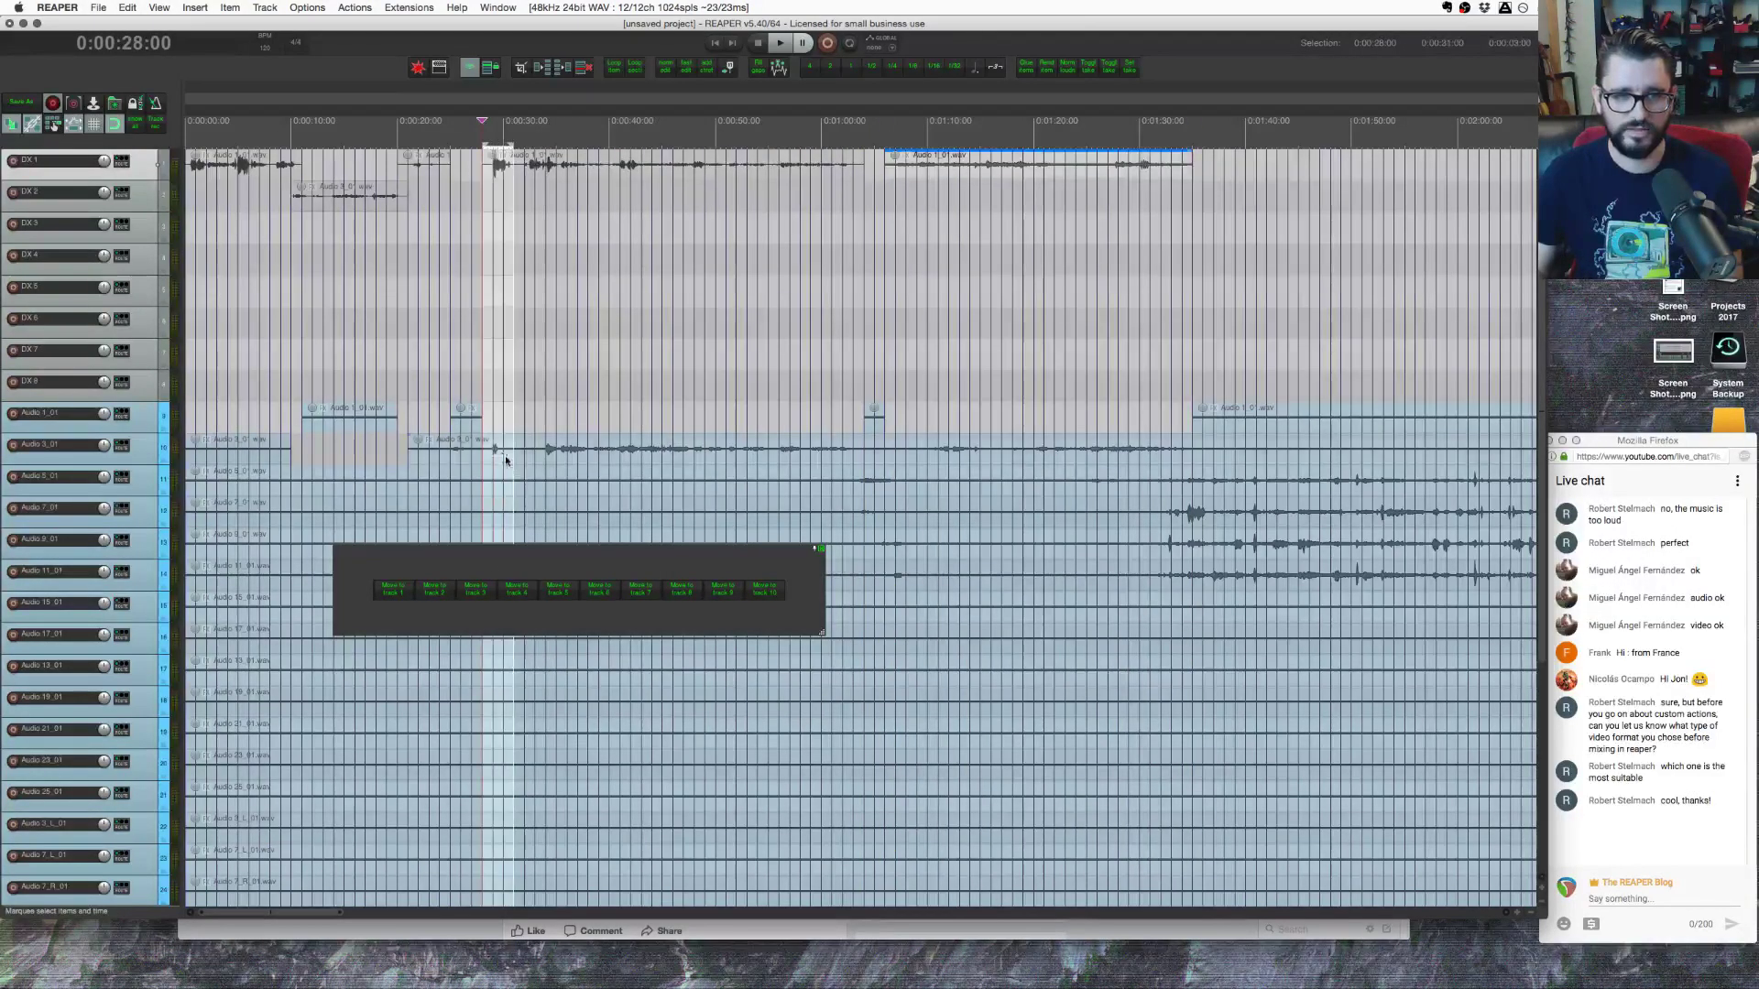
pyautogui.click(436, 592)
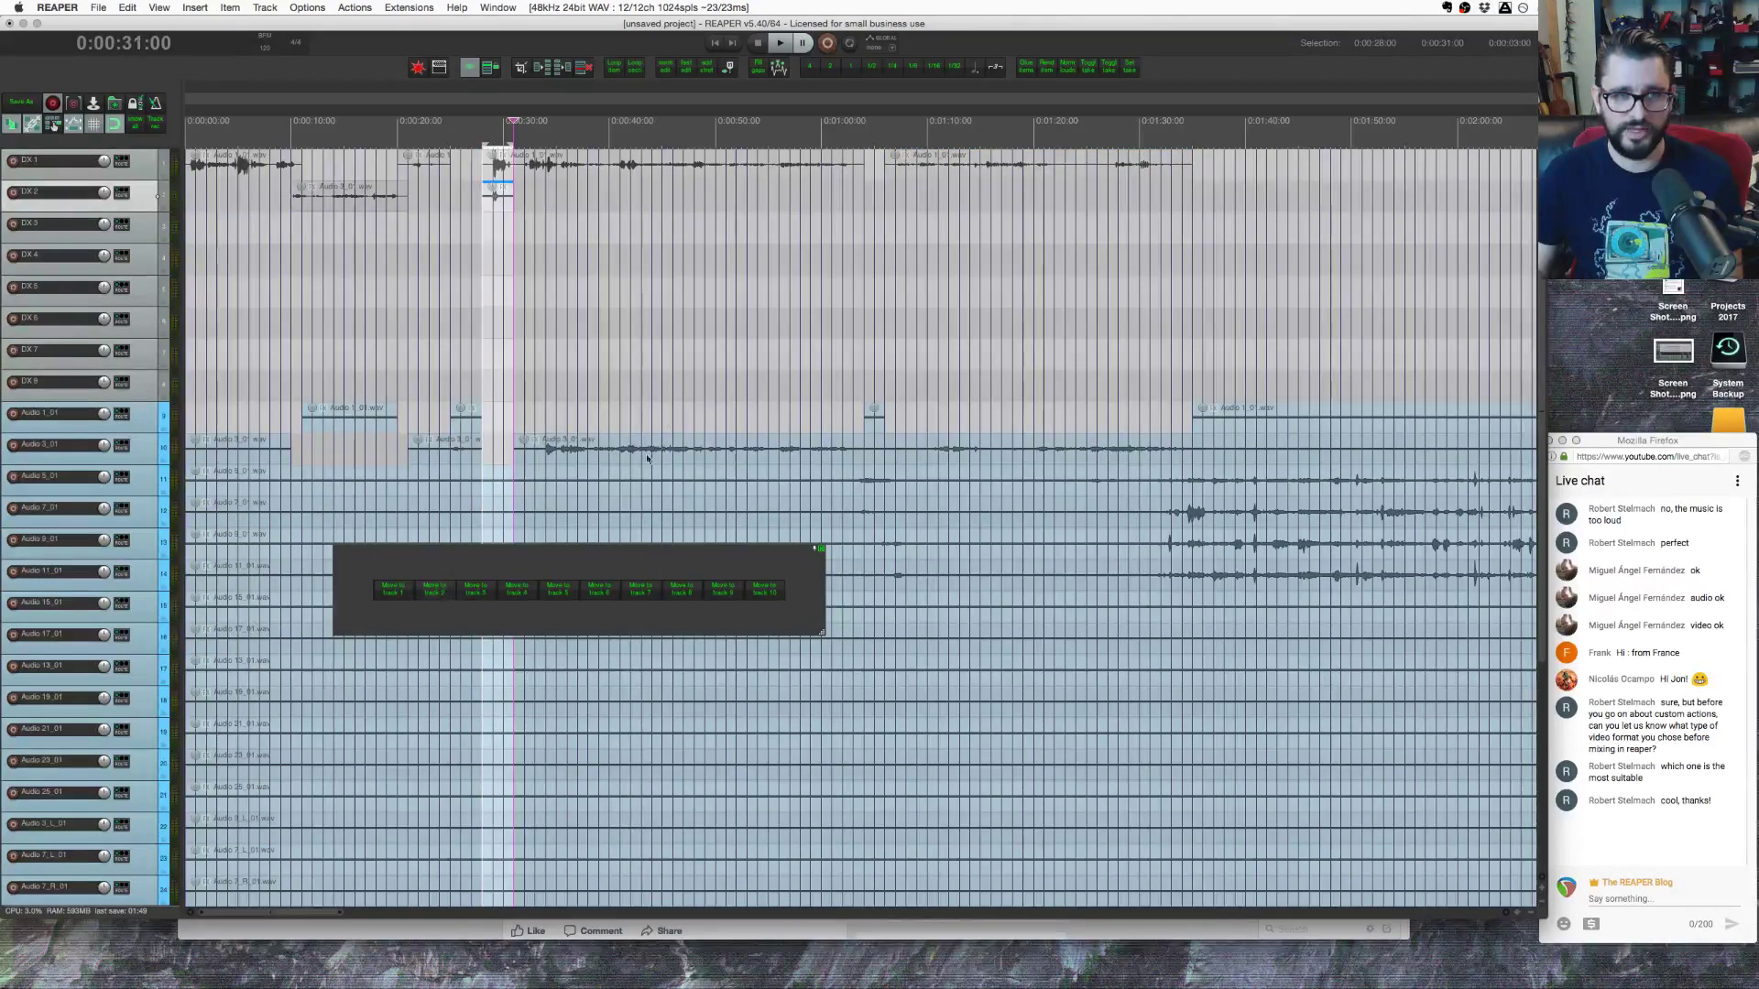
pyautogui.moveTo(537, 458); pyautogui.dragTo(854, 458)
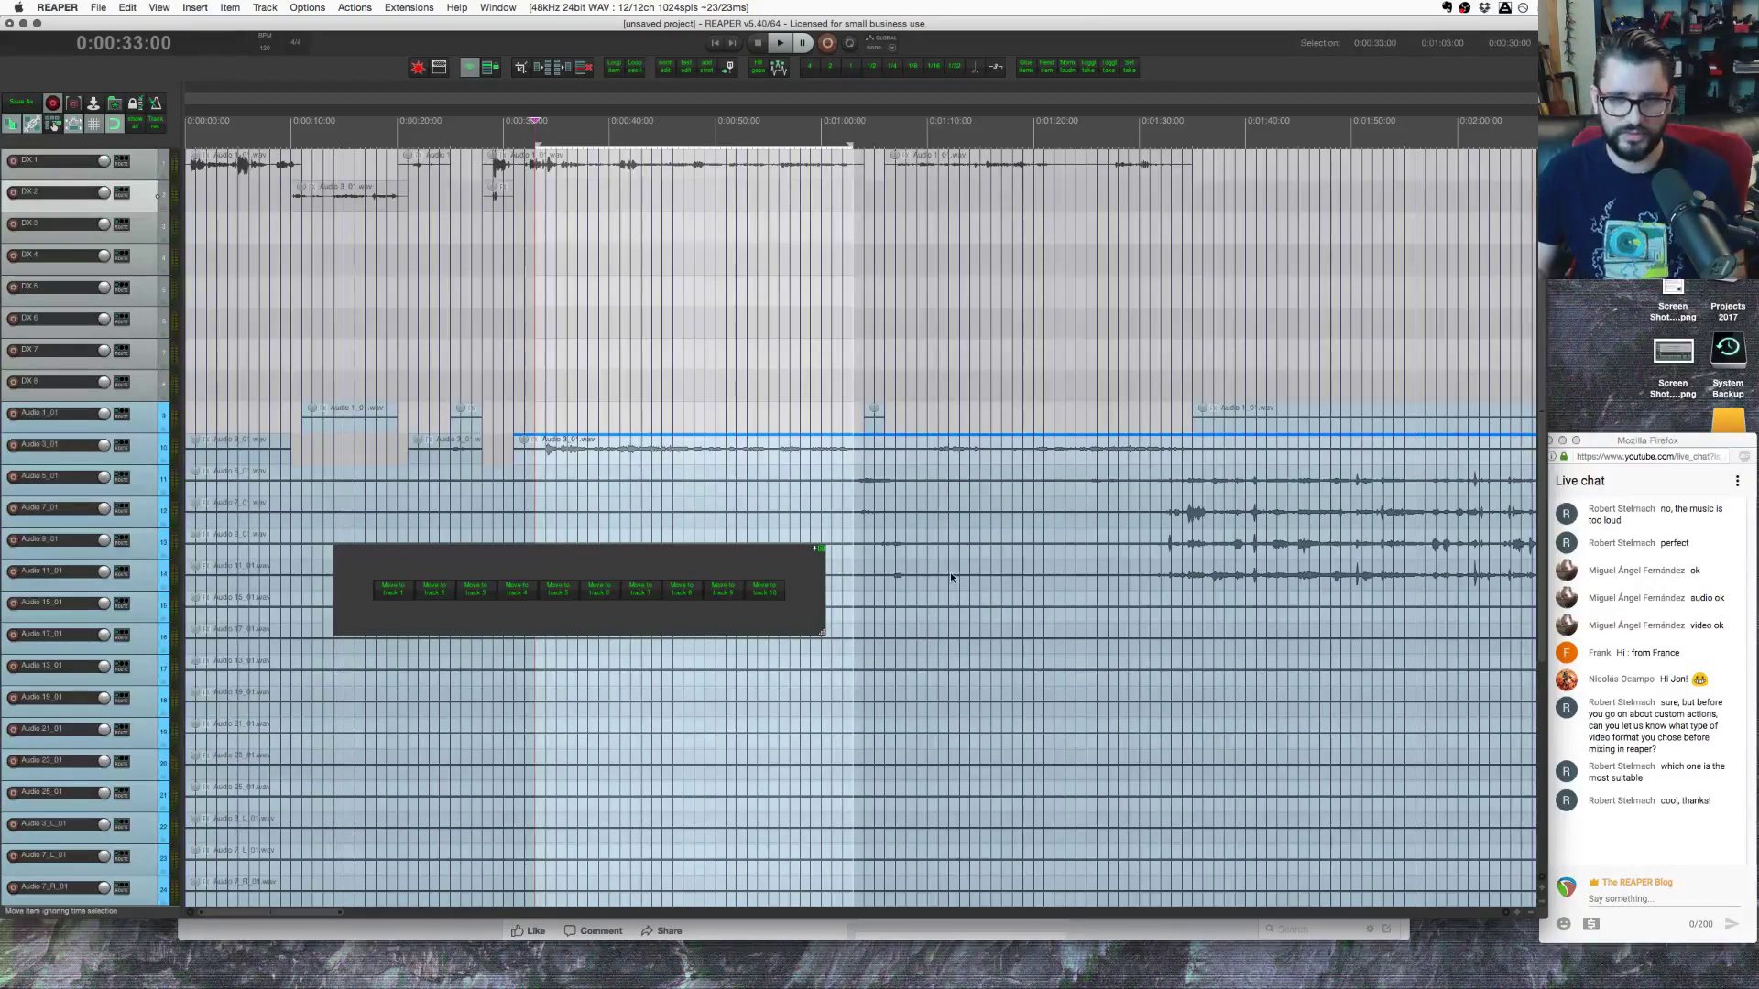
pyautogui.hscroll(5, 949, 571)
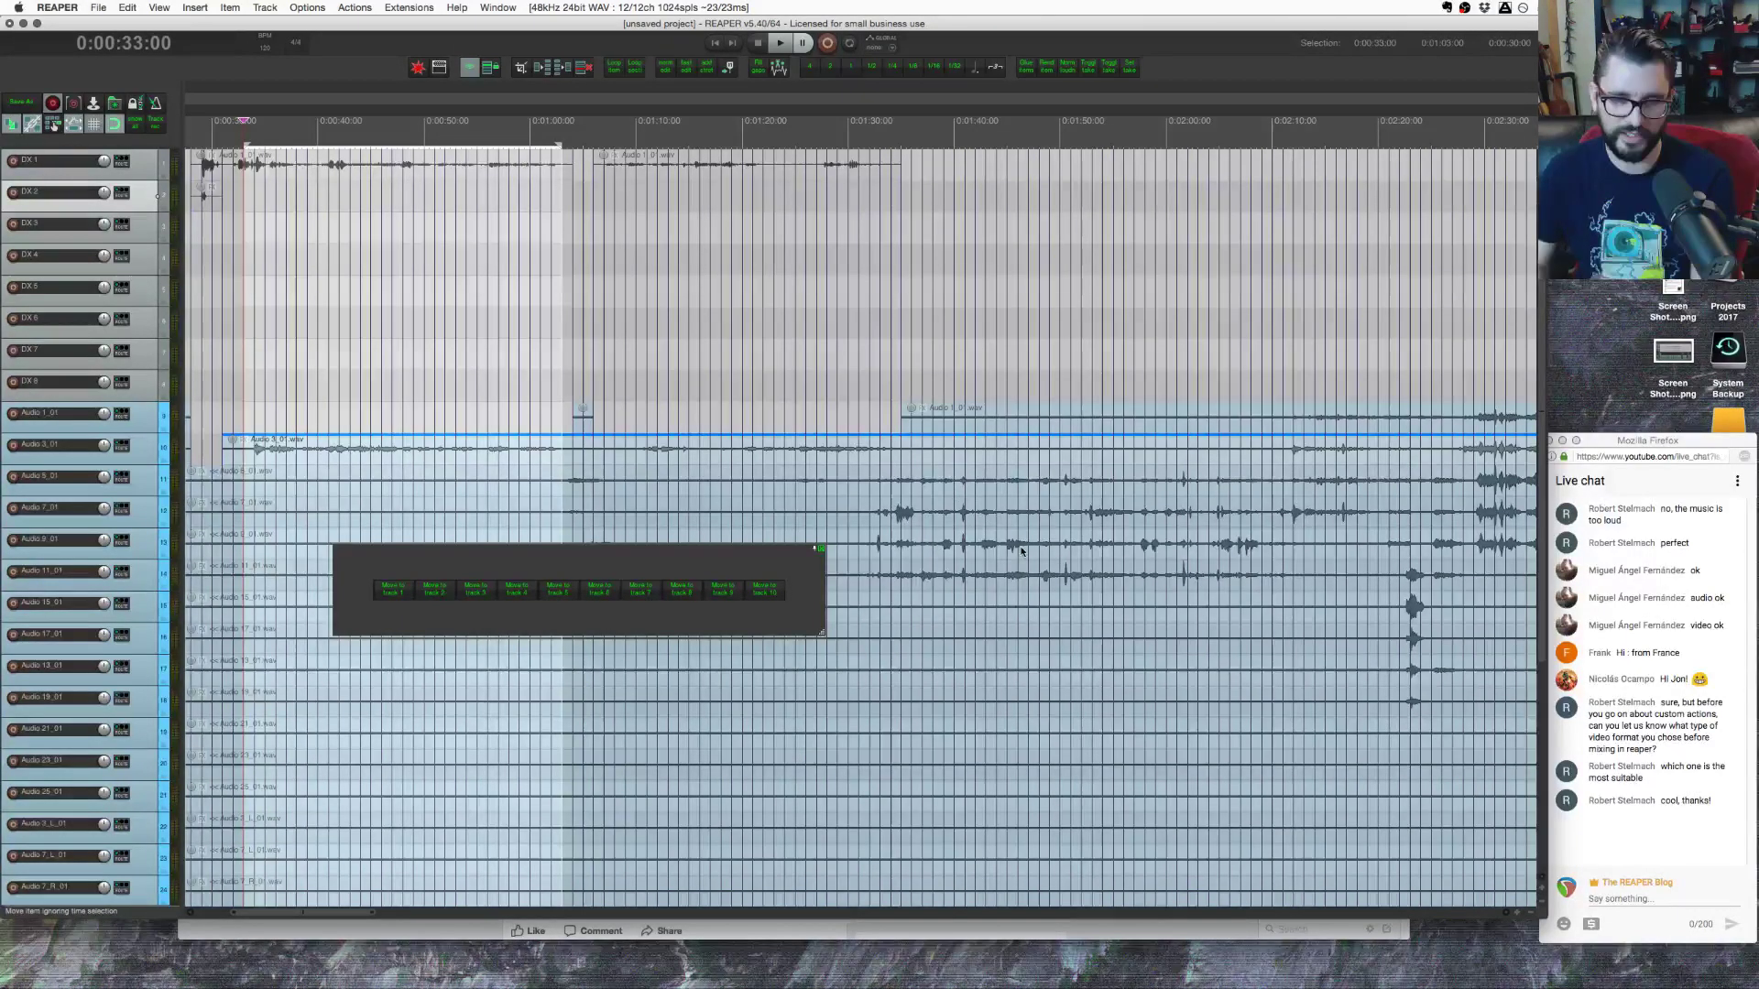
pyautogui.hscroll(-5, 1021, 549)
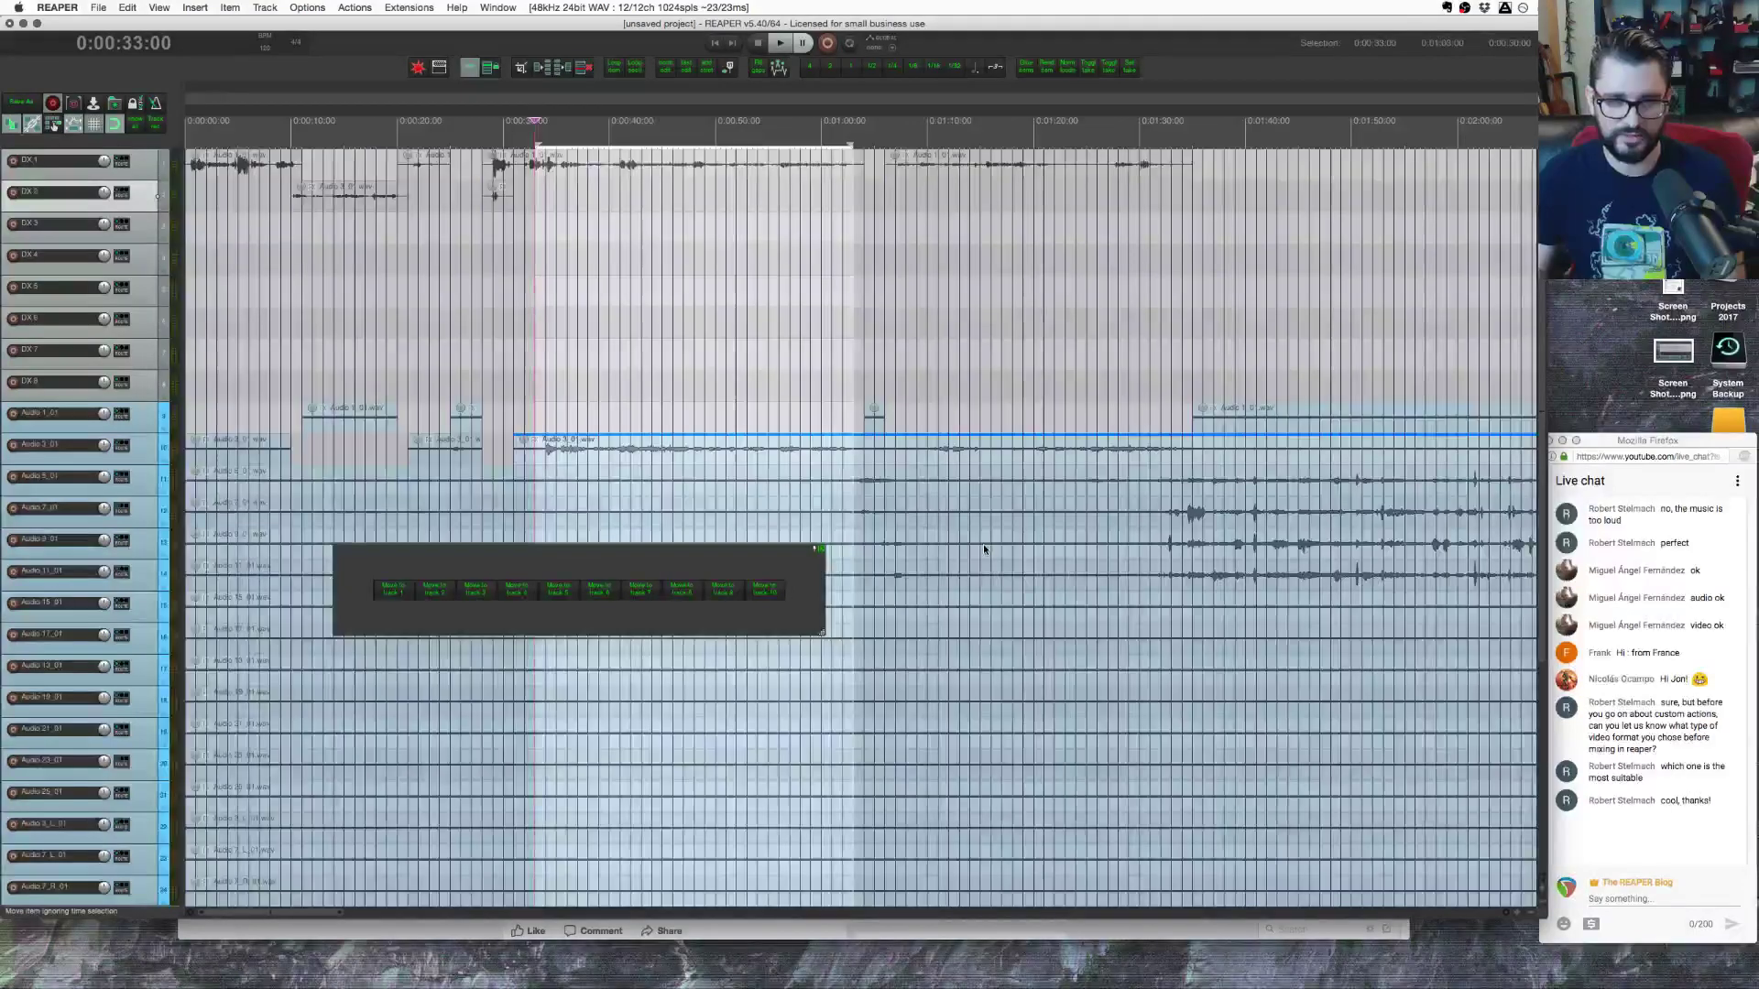
# Step: Move the 0:01:02:00–0:01:08:00 section of Audio 5_01 to DX 2, then clear the time selection and place the edit cursor at 0:00:44:00
pyautogui.click(779, 483)
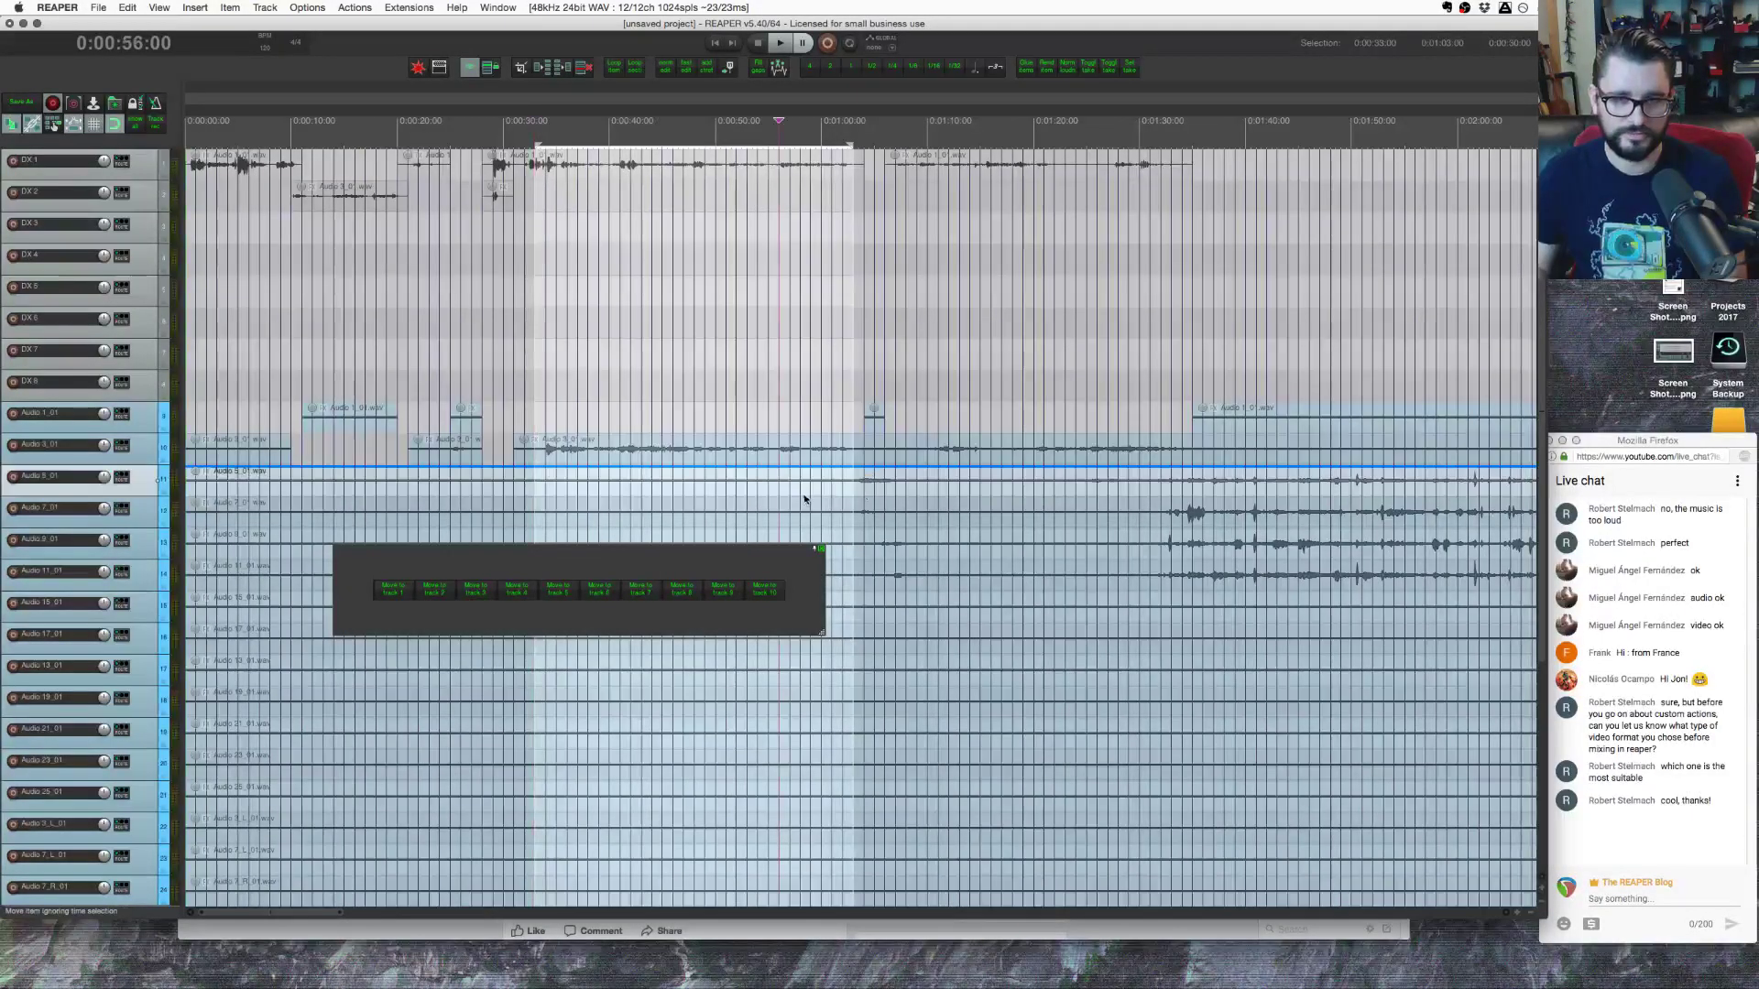
pyautogui.moveTo(845, 492); pyautogui.dragTo(907, 488)
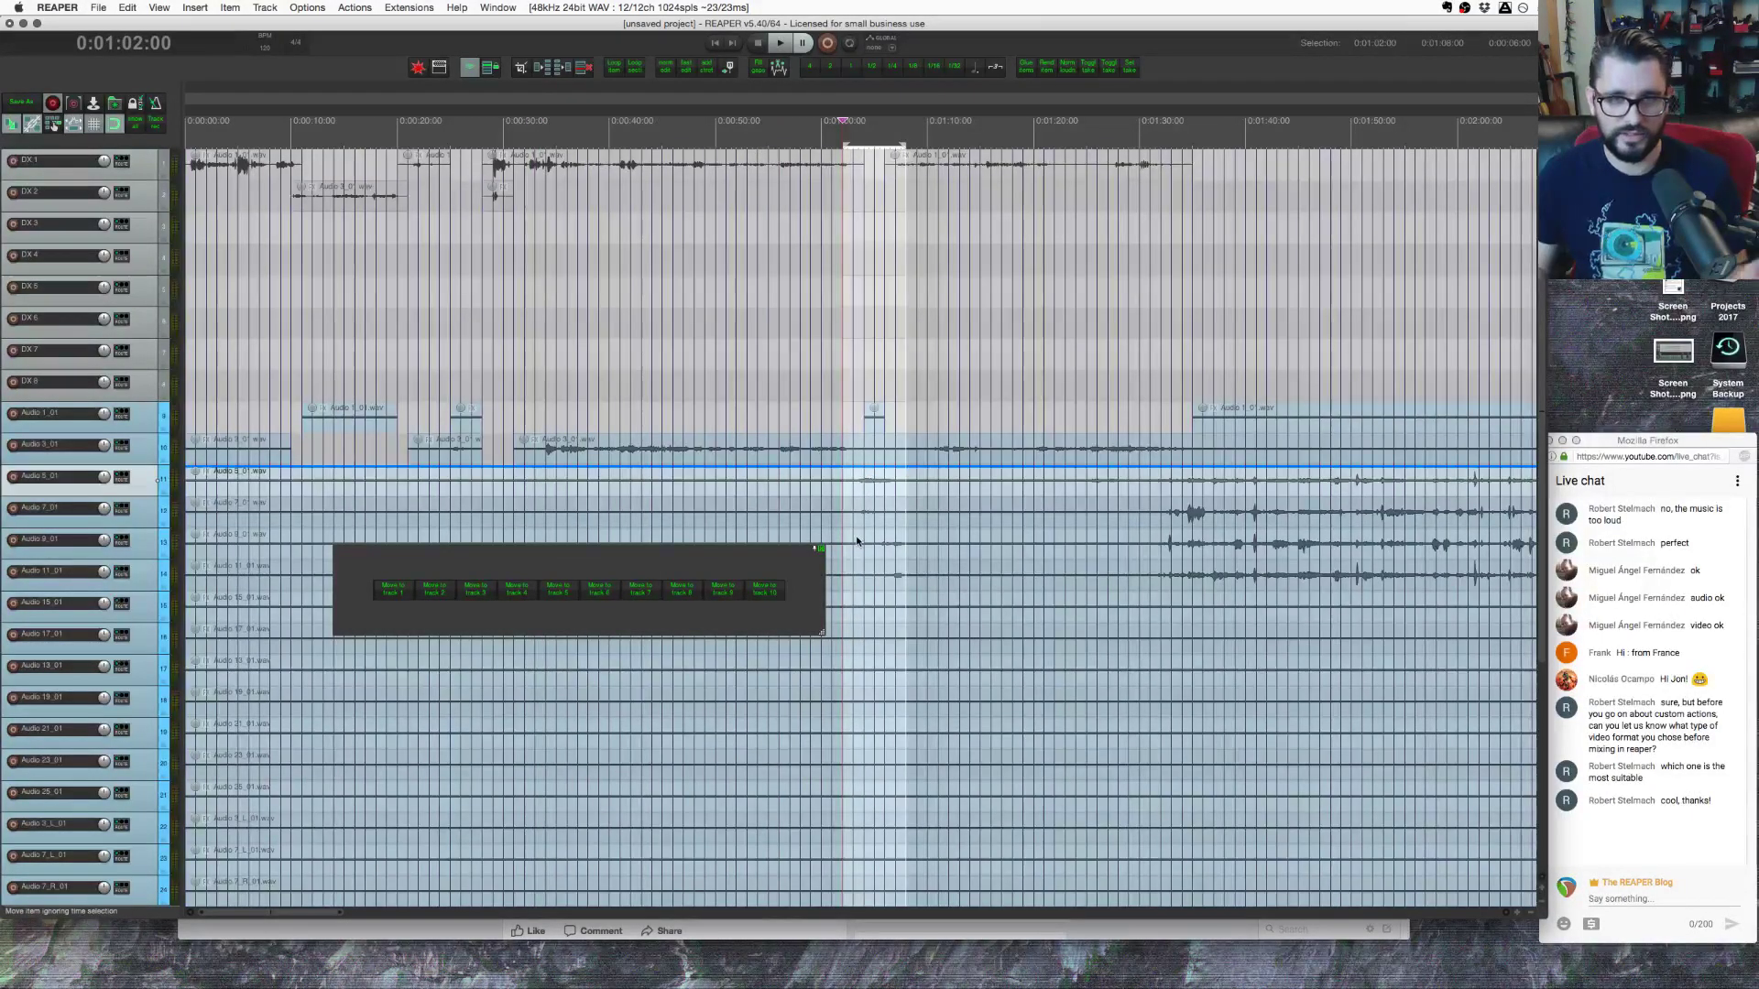
pyautogui.click(436, 589)
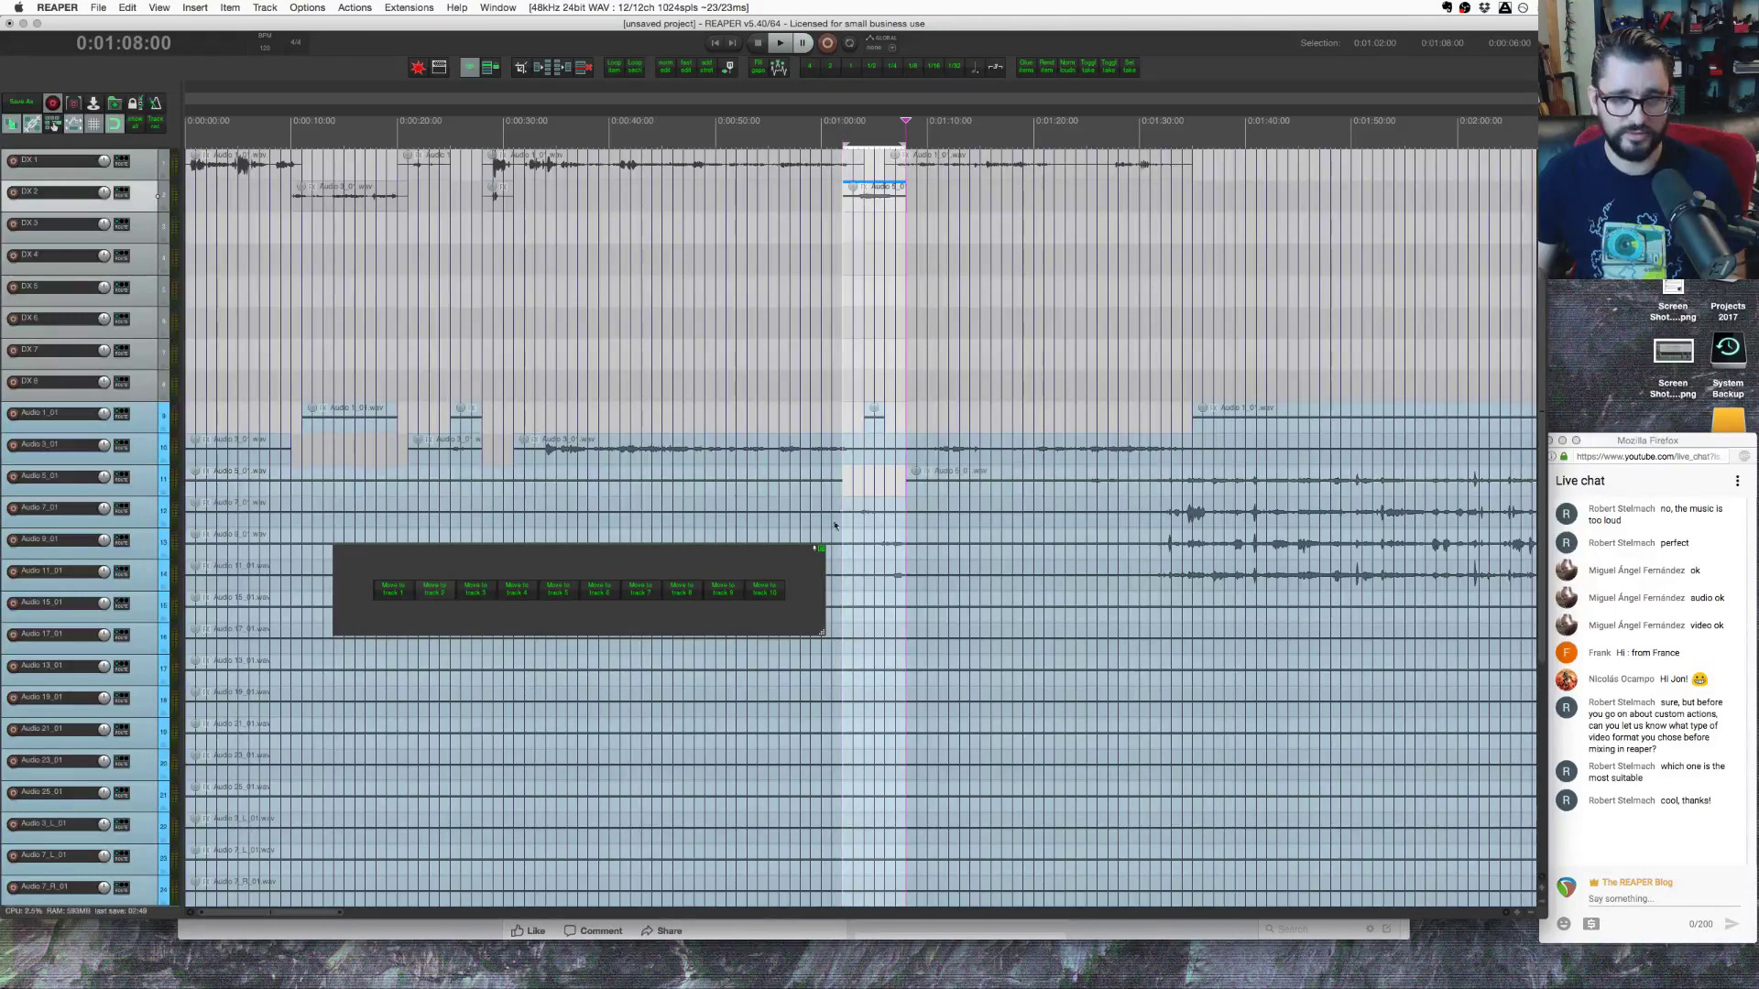
pyautogui.click(52, 124)
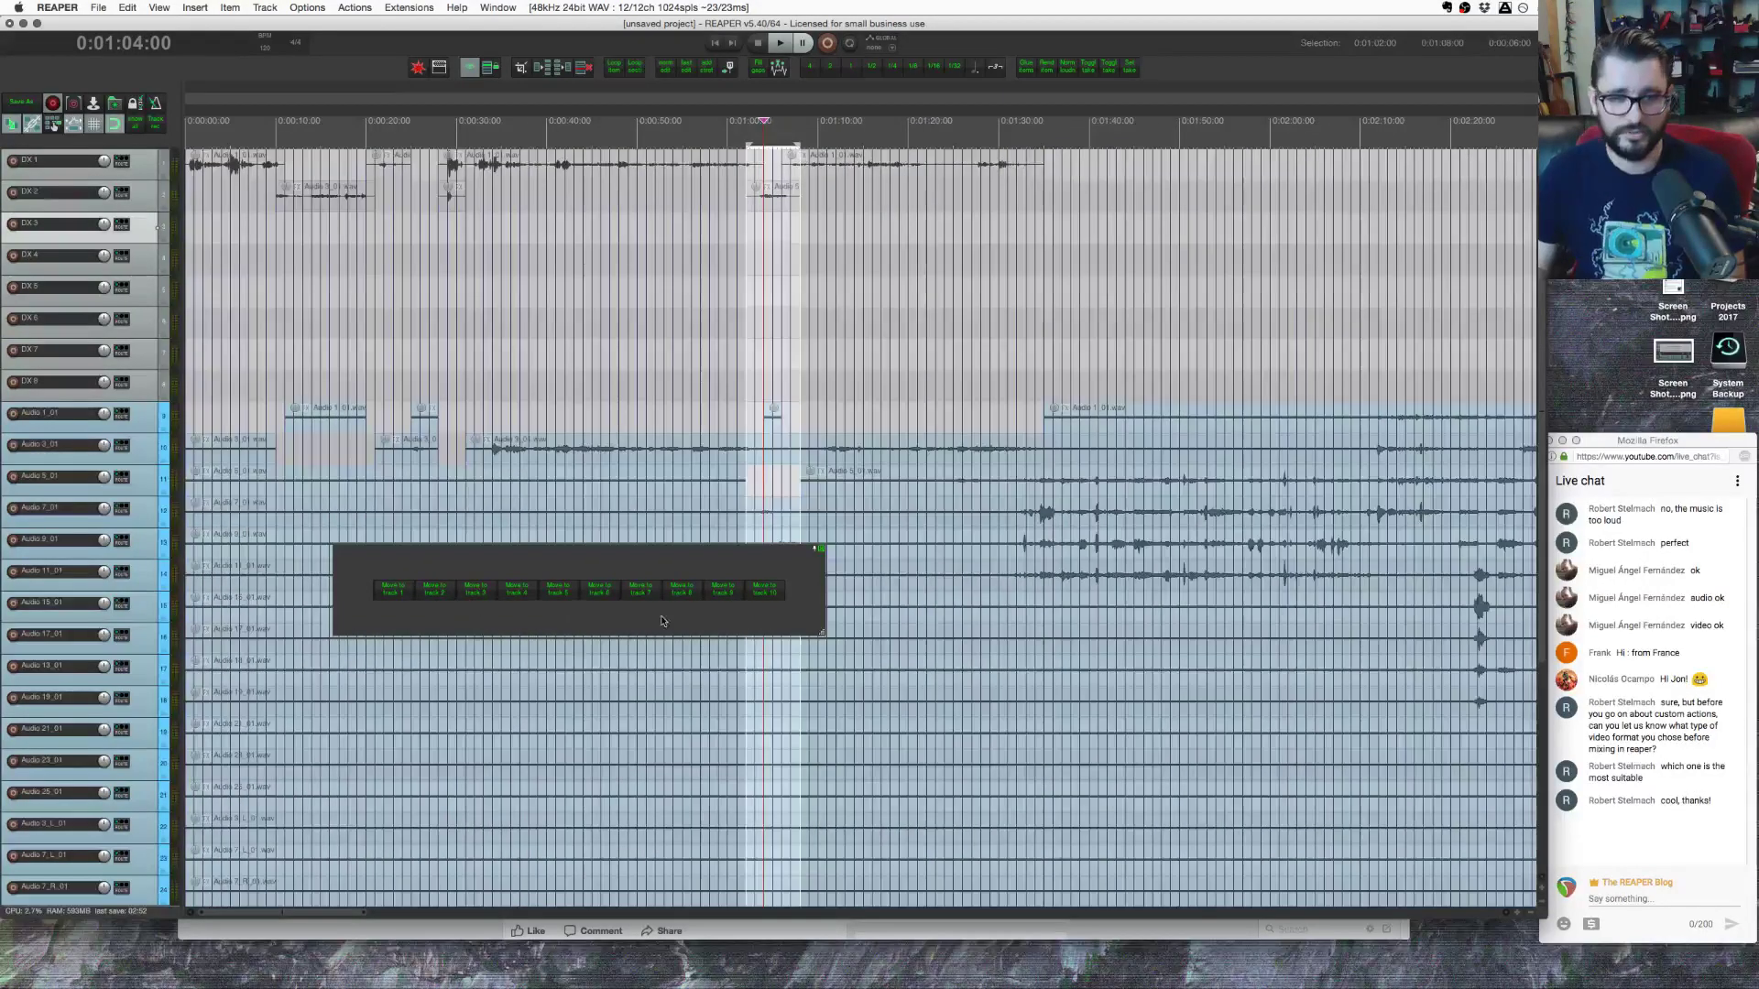
pyautogui.click(585, 335)
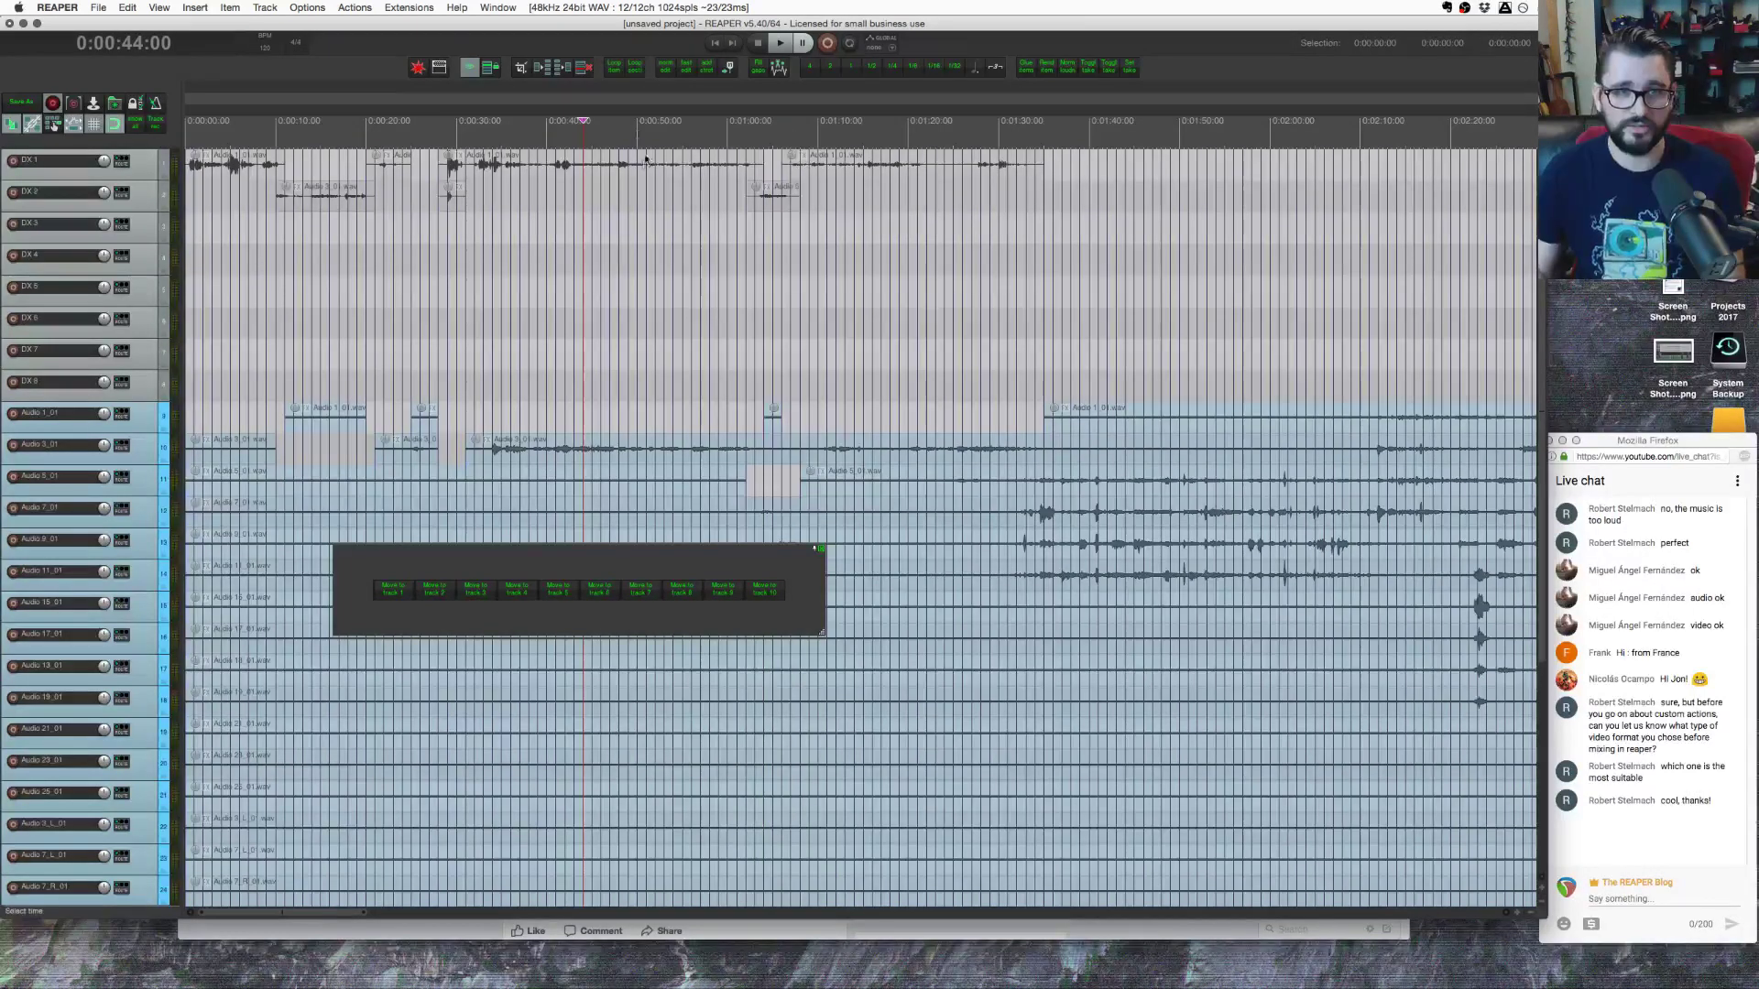
# Step: Trim the DX 2 section near 0:01:03 to about 0:01:03:18–0:01:06:08 and add a short fade-out at its end
pyautogui.click(619, 238)
pyautogui.scroll(3, 789, 233)
pyautogui.scroll(3, 790, 232)
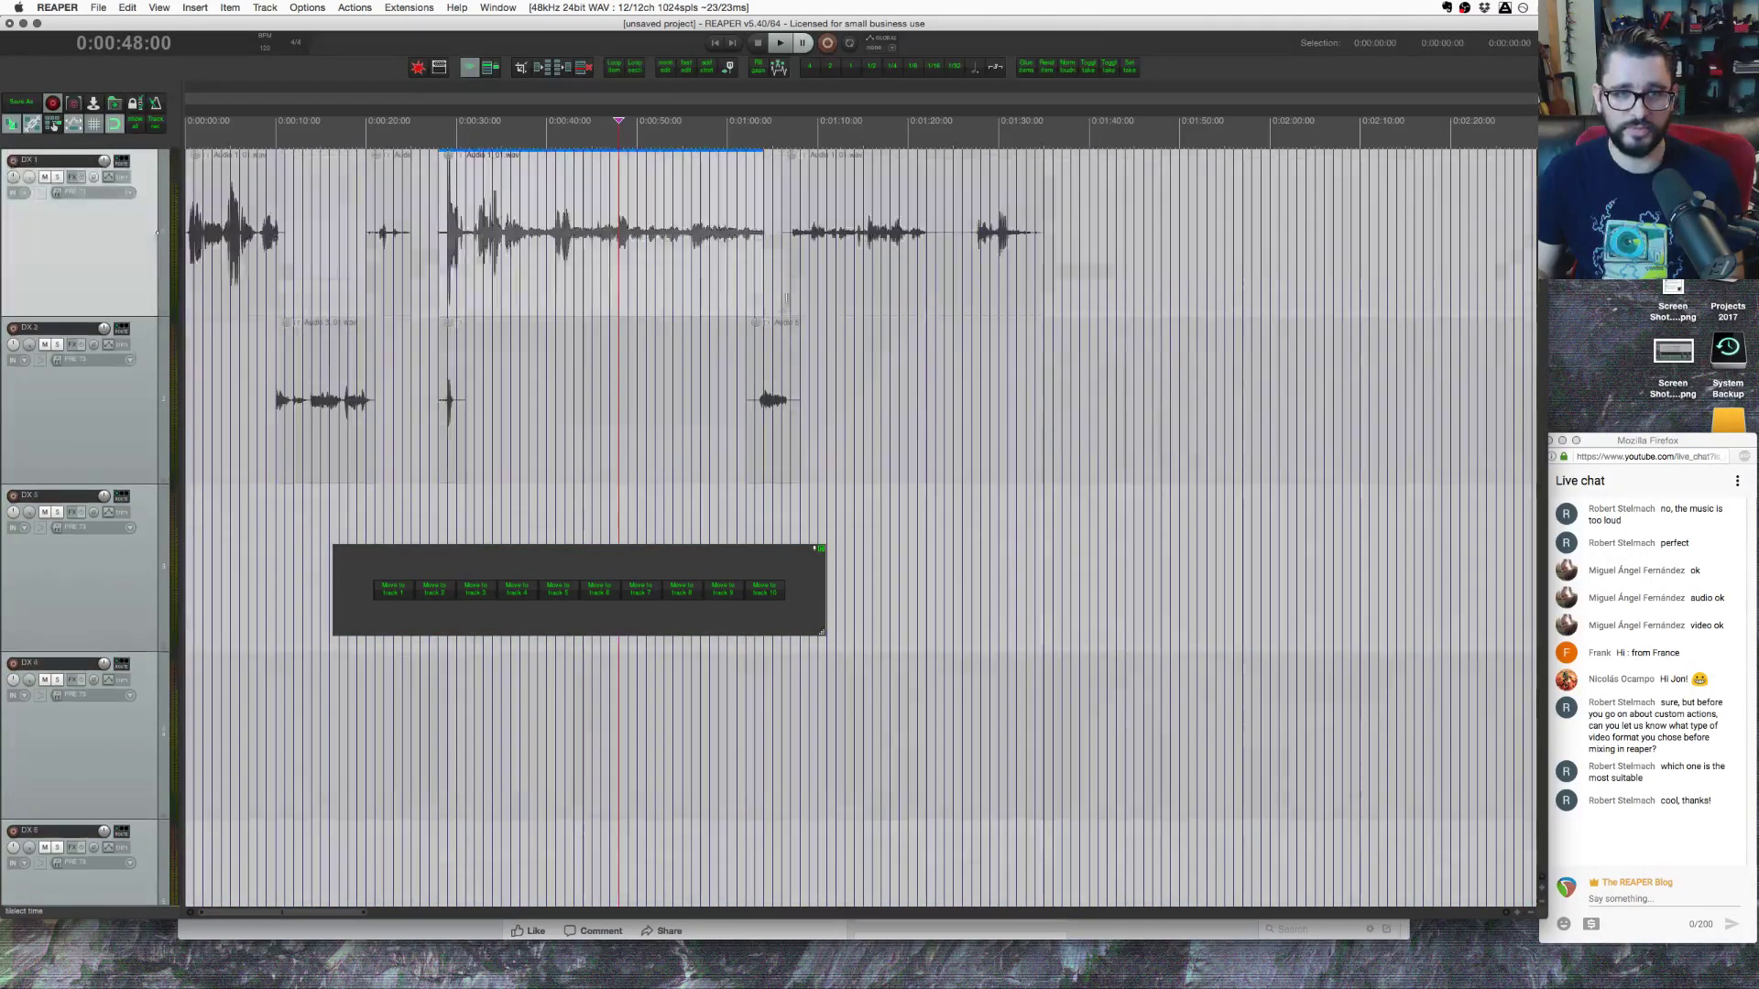
pyautogui.click(790, 233)
pyautogui.scroll(5, 790, 232)
pyautogui.scroll(3, 650, 376)
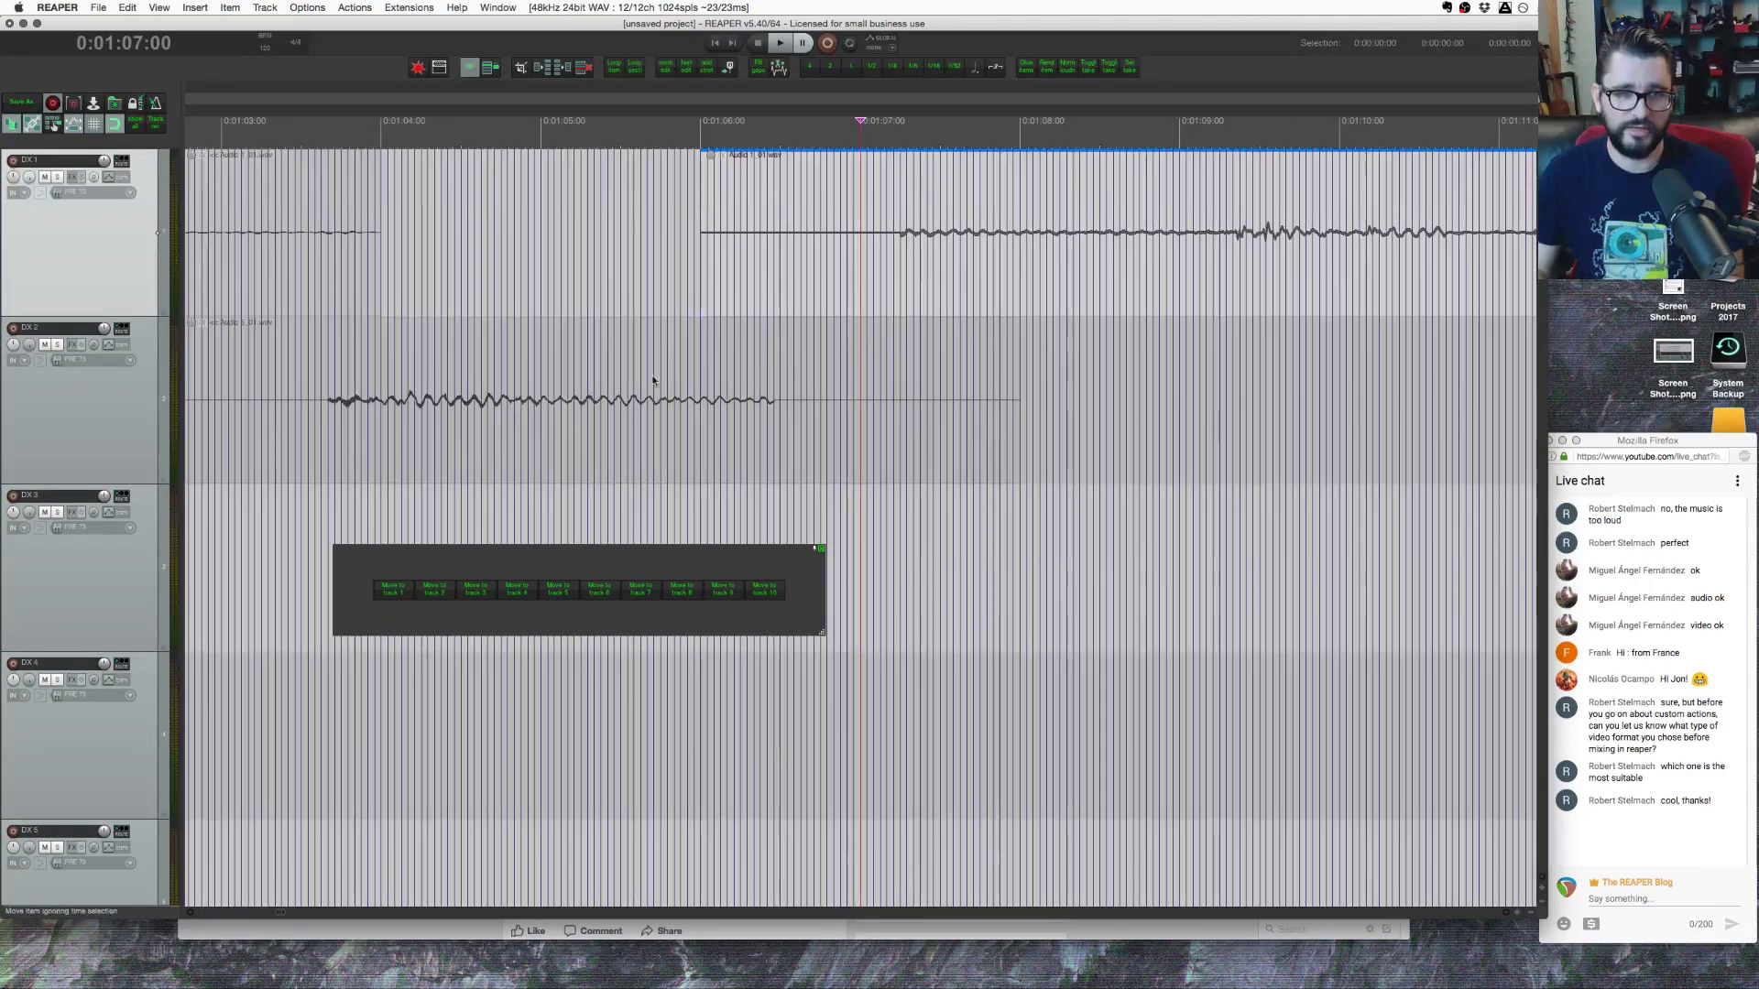
pyautogui.click(401, 370)
pyautogui.moveTo(368, 385); pyautogui.dragTo(555, 385)
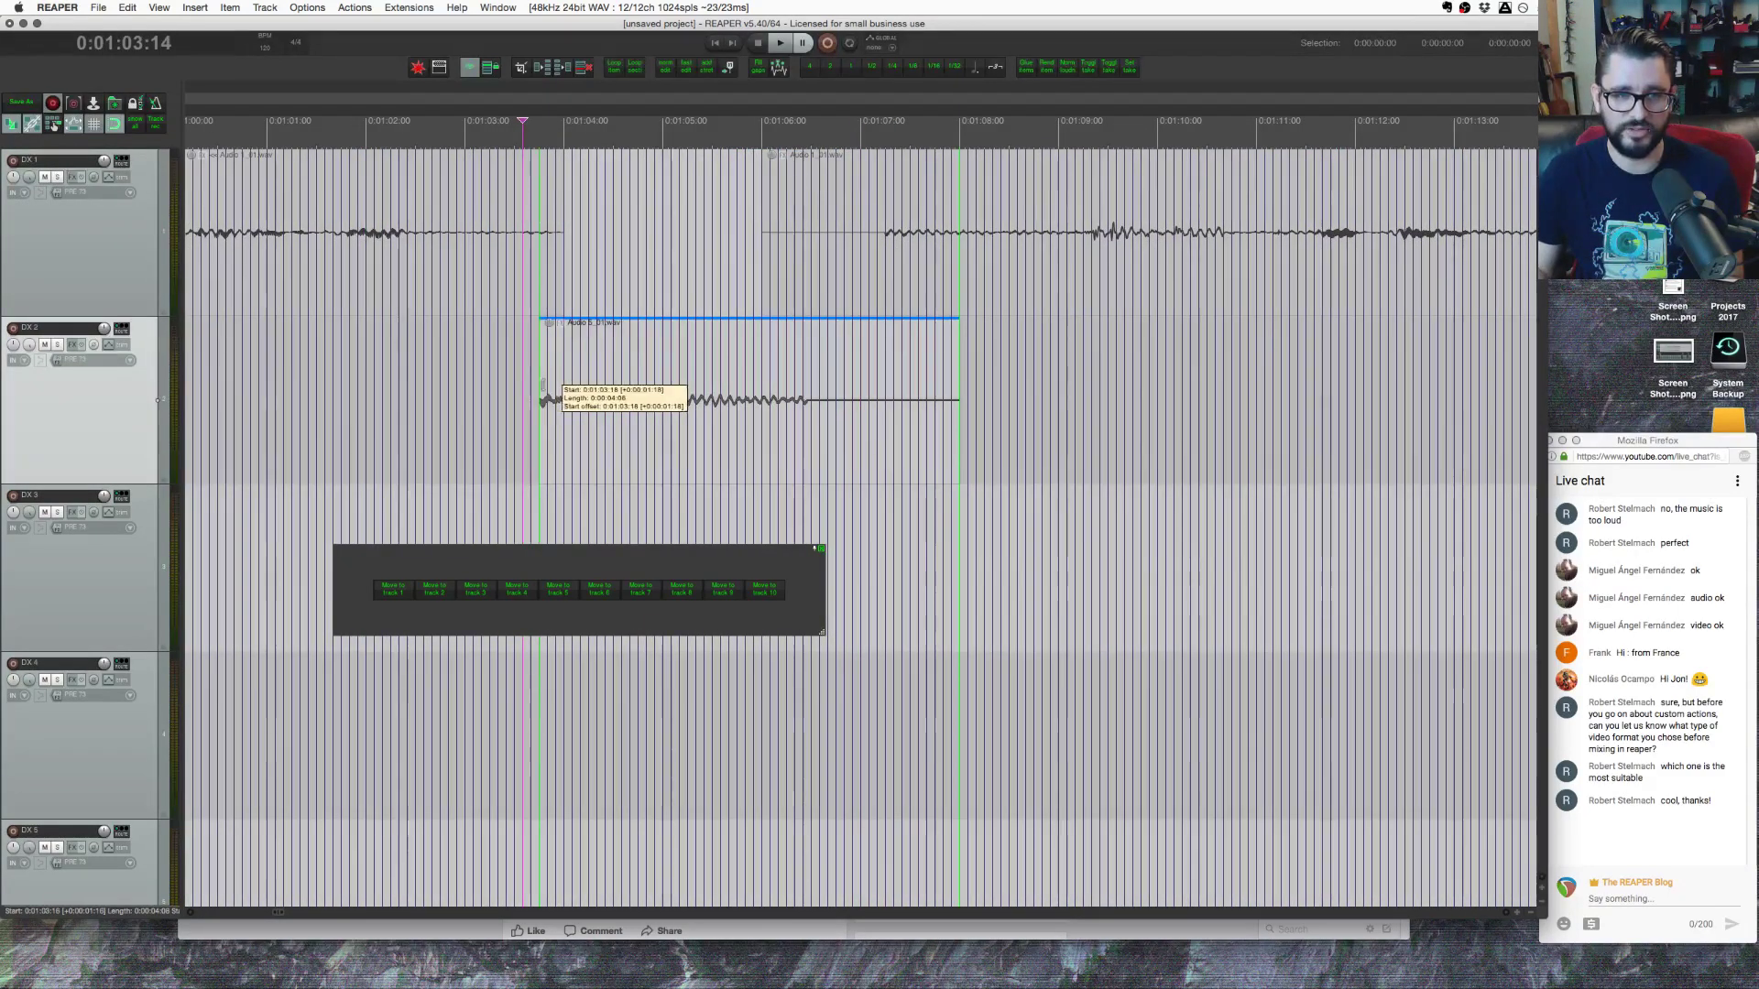
pyautogui.moveTo(958, 403); pyautogui.dragTo(793, 407)
pyautogui.moveTo(791, 319); pyautogui.dragTo(765, 321)
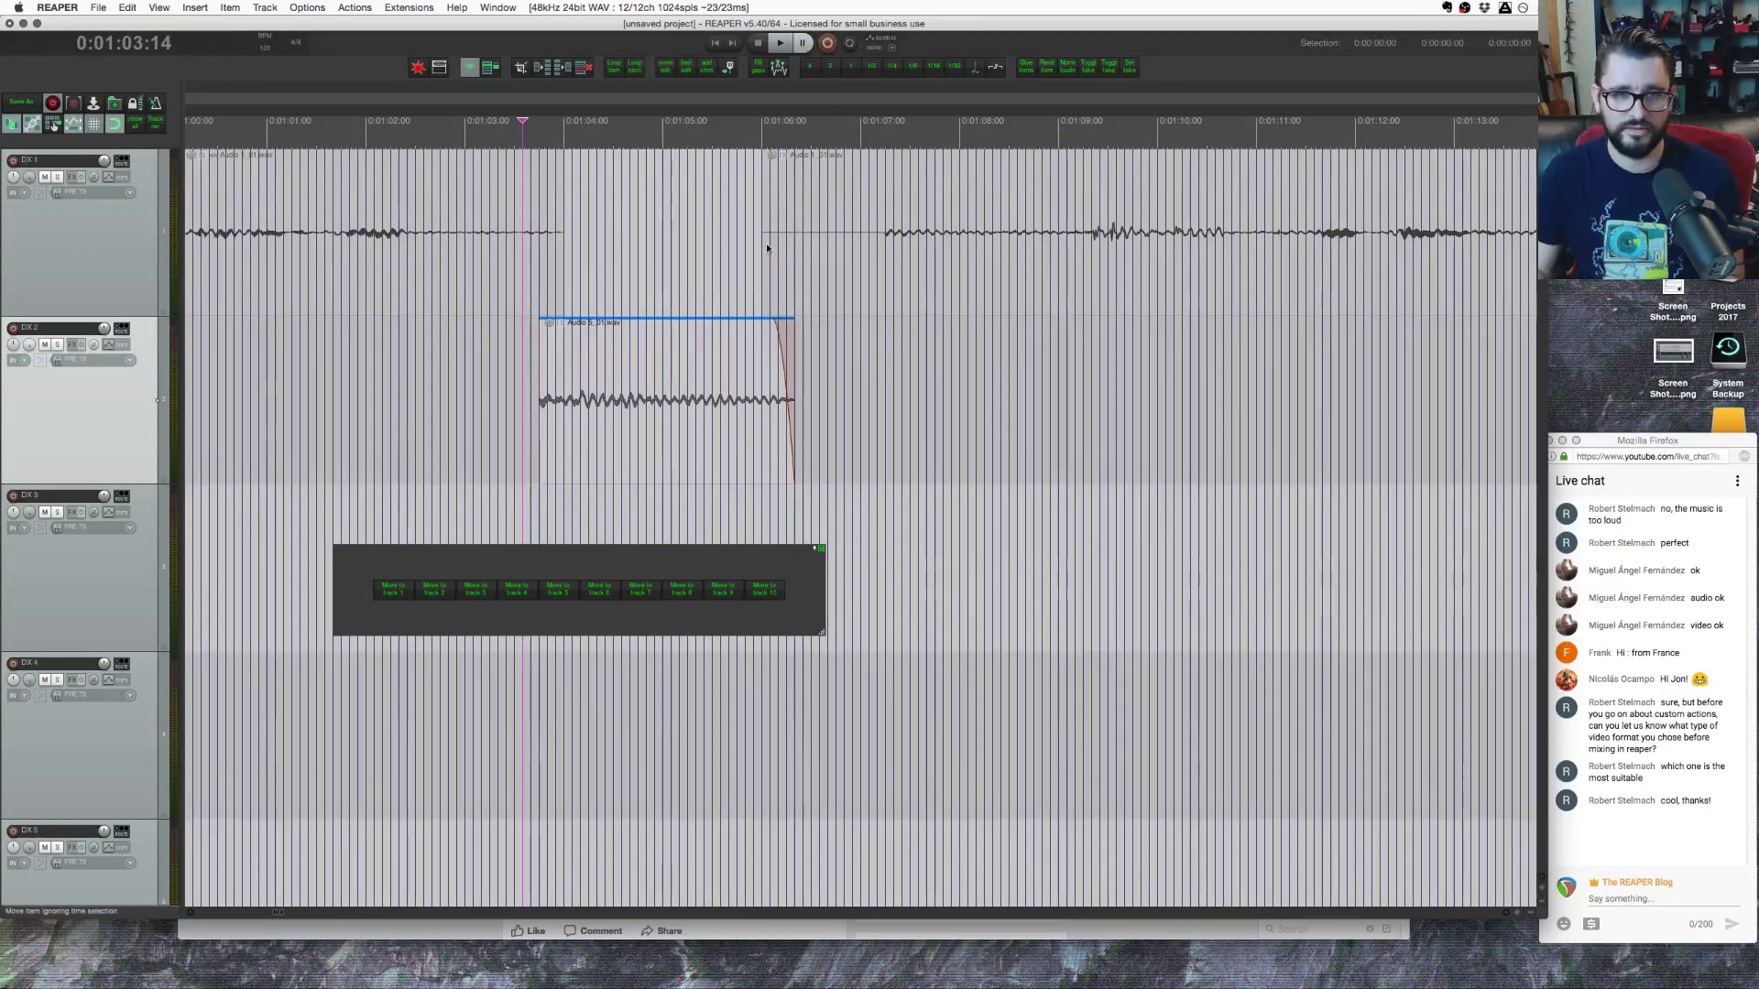
# Step: Trim the start of the DX 1 section following the 0:01:04 gap to about 0:01:06:20
pyautogui.moveTo(766, 247); pyautogui.dragTo(844, 249)
pyautogui.click(916, 243)
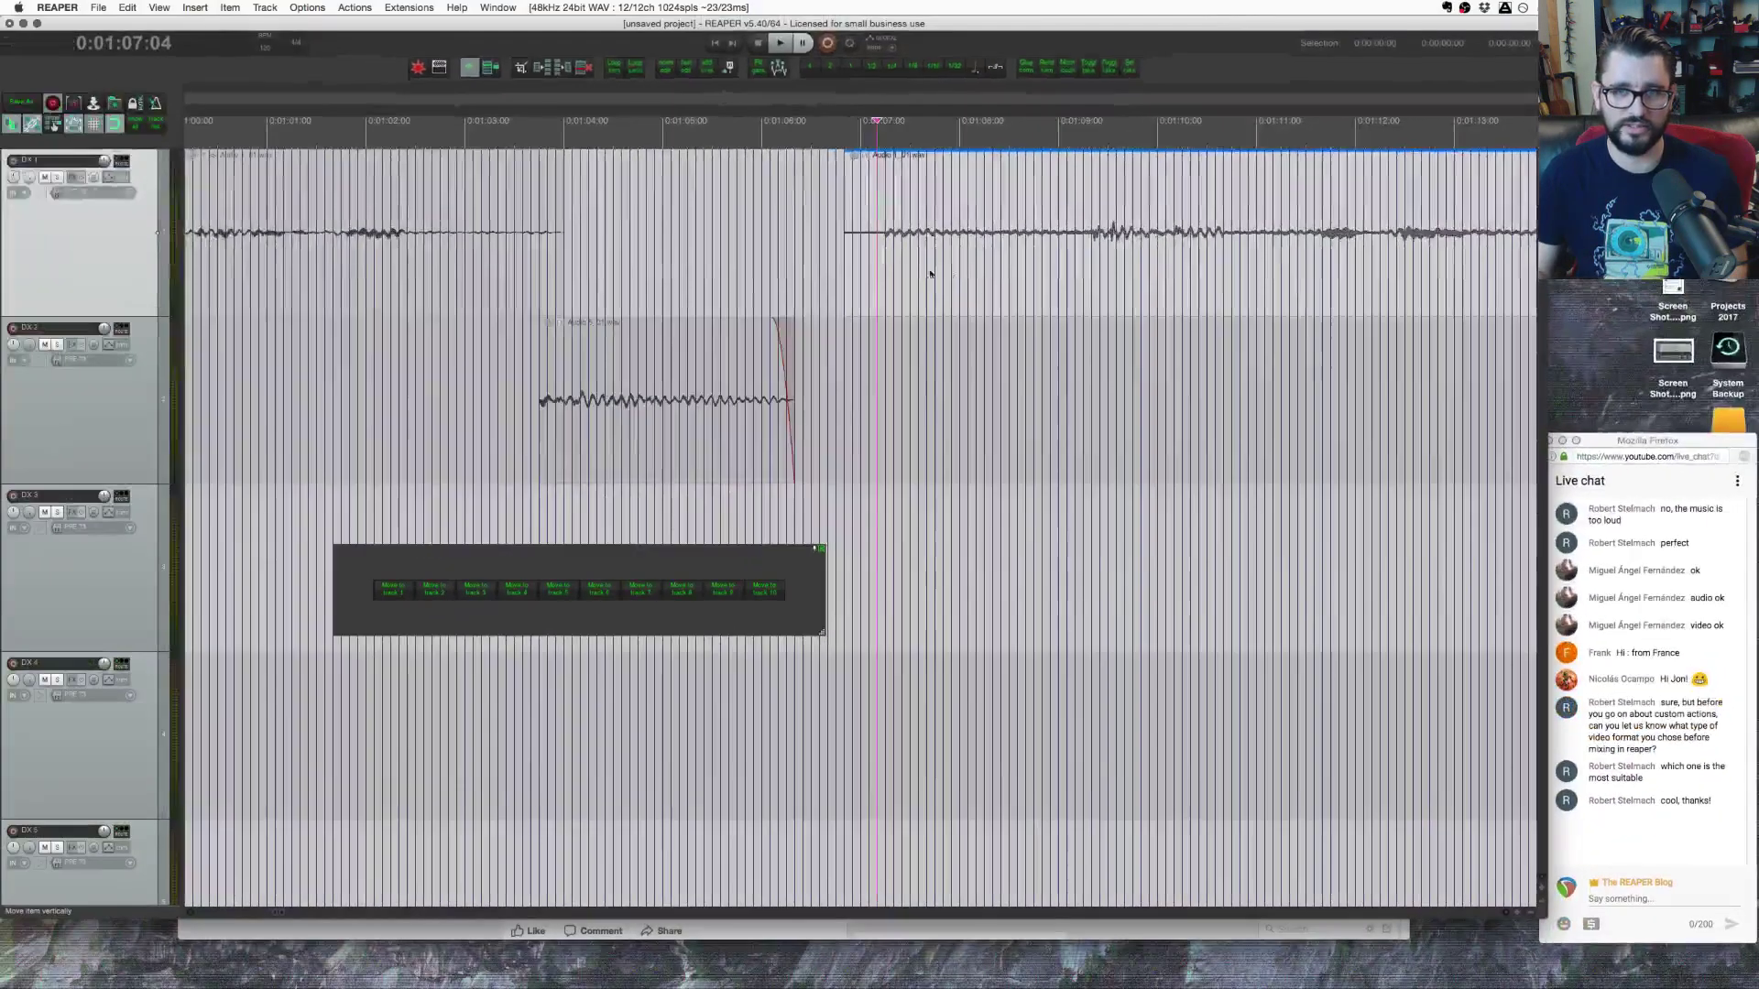
pyautogui.moveTo(853, 249); pyautogui.dragTo(1008, 158)
pyautogui.scroll(-3, 871, 366)
pyautogui.hscroll(-10, 948, 323)
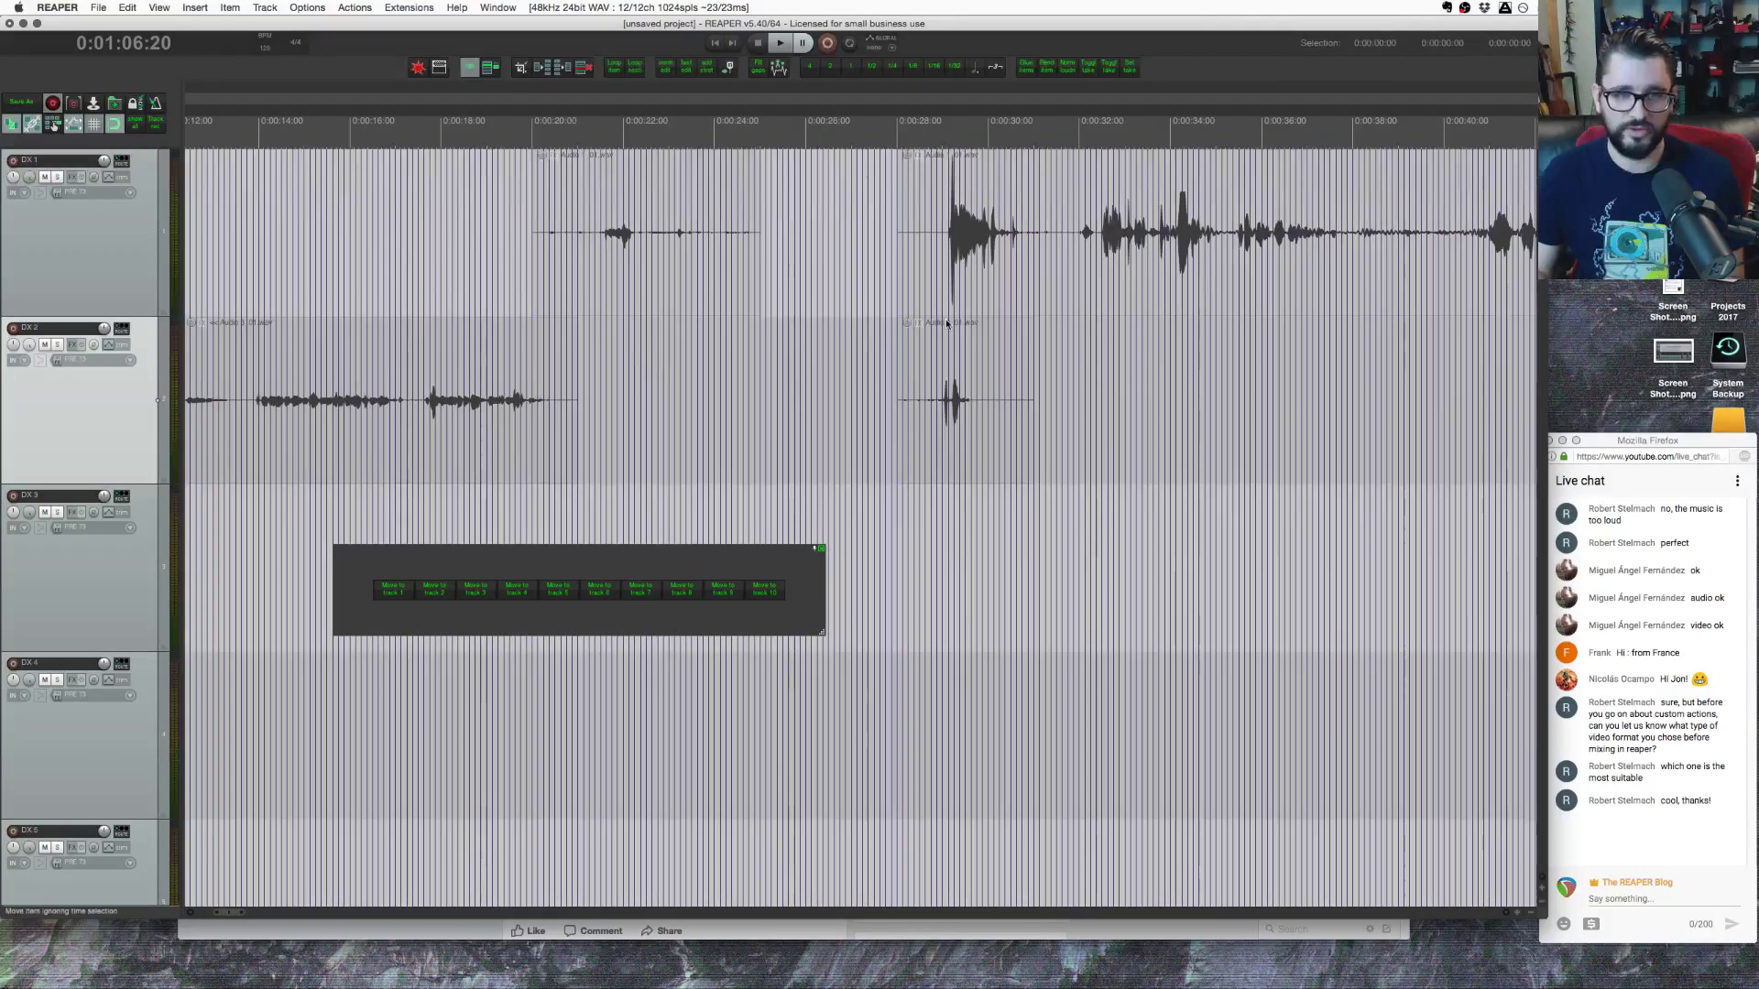
# Step: Trim the start of the DX 2 section near 0:00:28 to 0:00:28:22
pyautogui.click(948, 324)
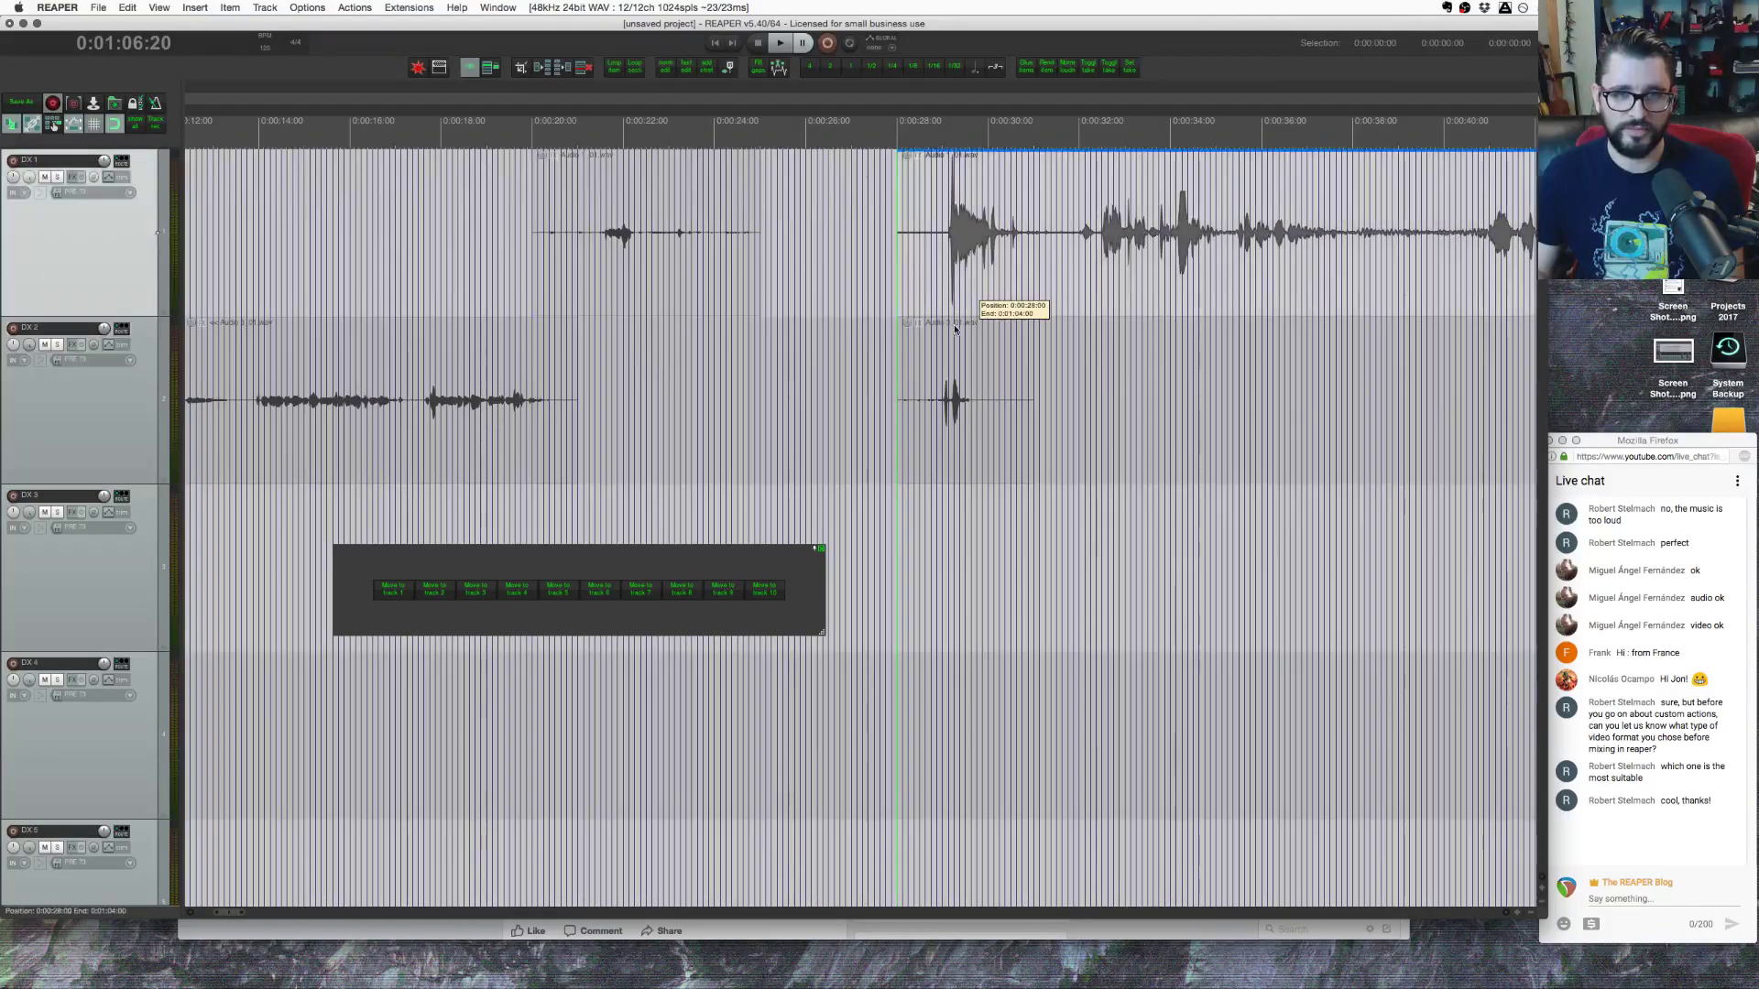
pyautogui.scroll(10, 961, 345)
pyautogui.click(630, 431)
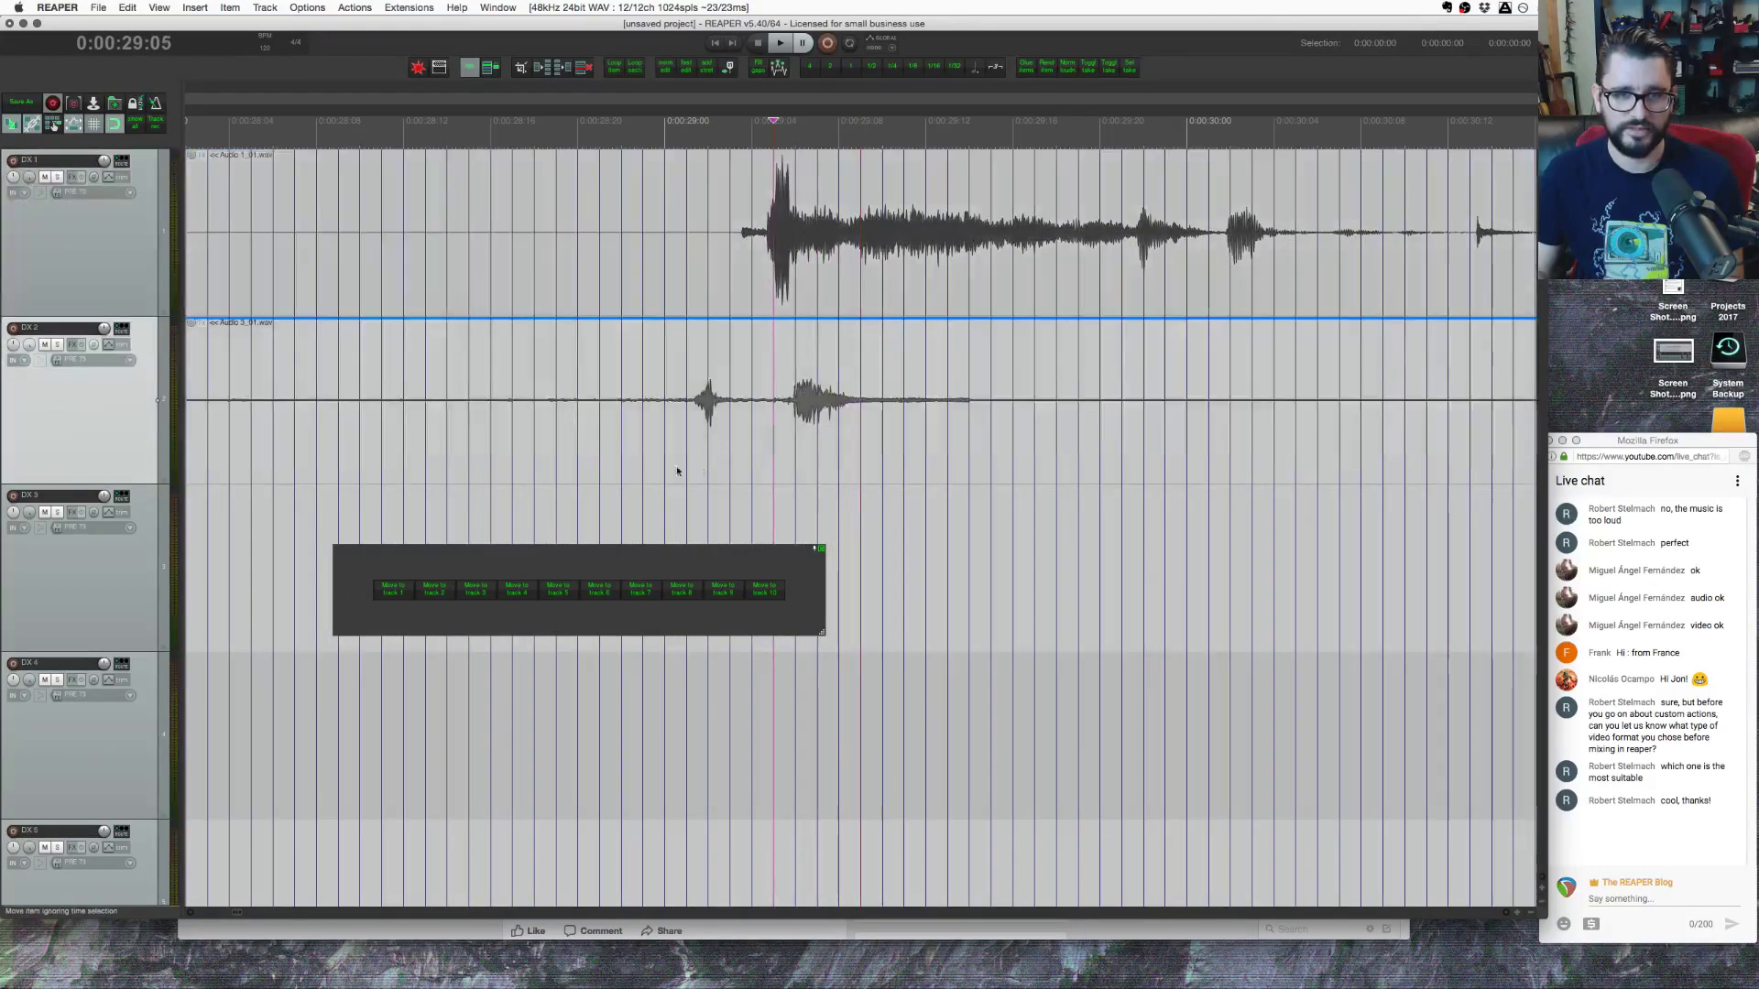
pyautogui.hotkey('alt', 'shift', 'q')
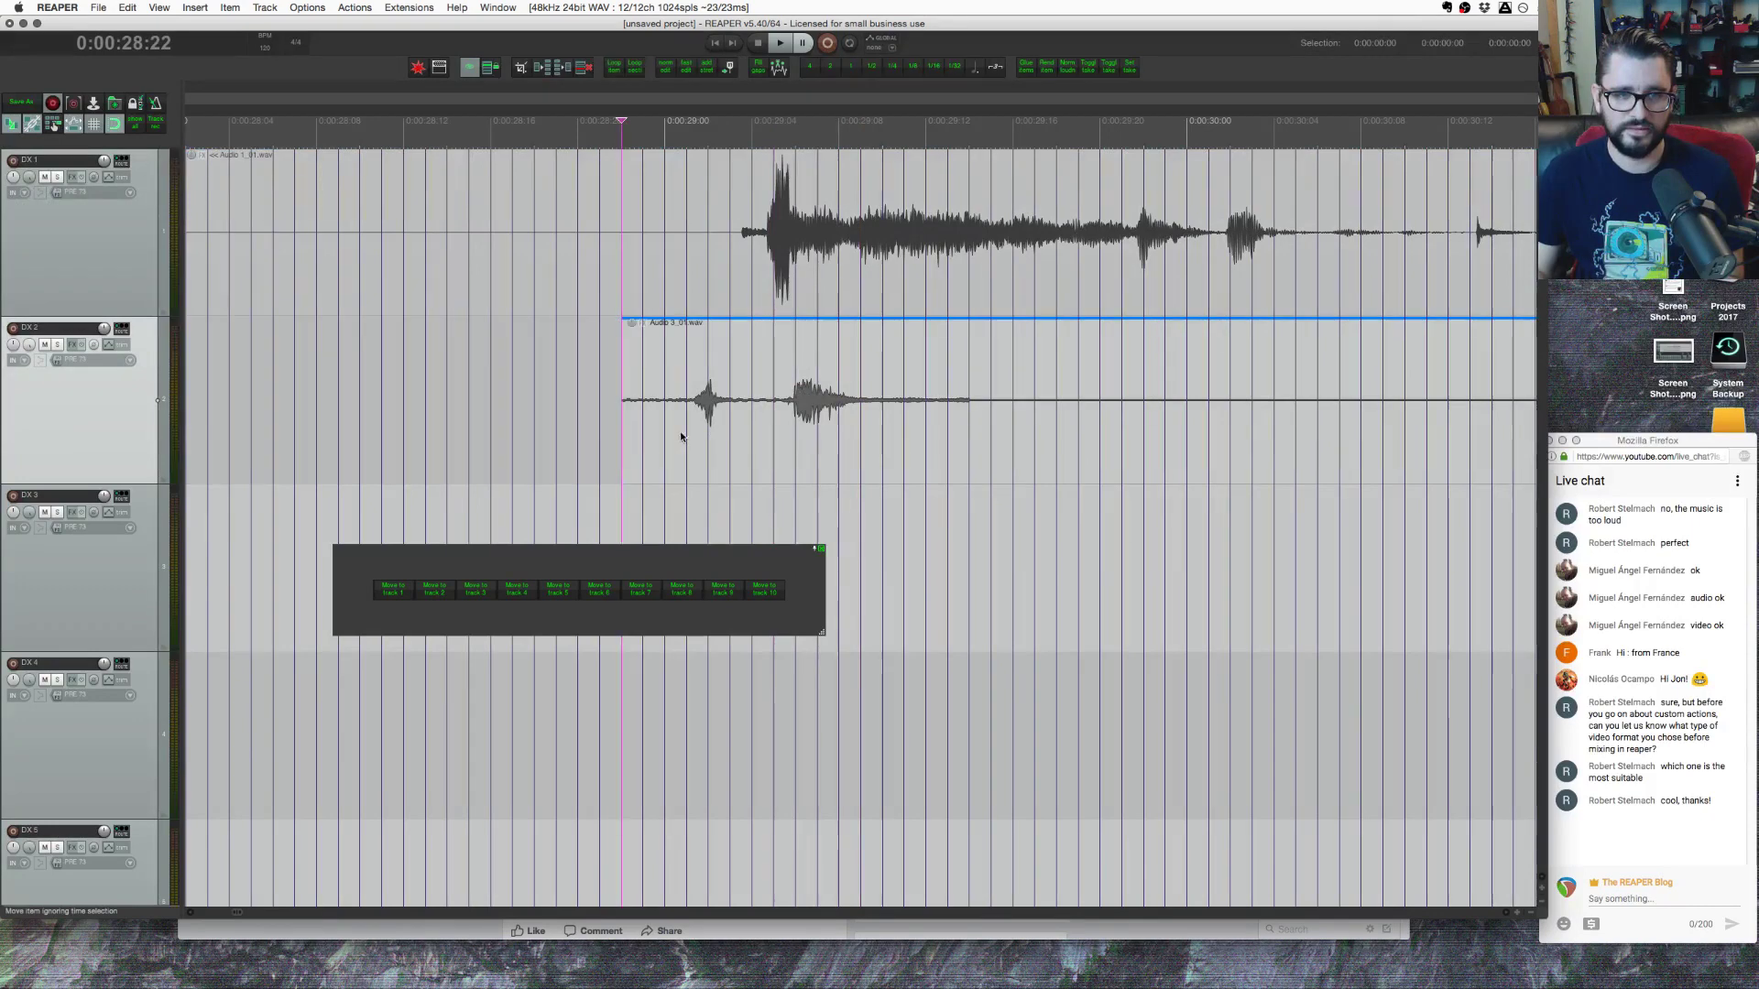
# Step: Trim the start of the DX 1 section near 0:00:28 to about 0:00:29:04 and fade it in up to 0:00:29:05
pyautogui.click(753, 238)
pyautogui.hotkey('alt', 'shift', 'q')
pyautogui.click(773, 255)
pyautogui.hotkey('alt', 'shift', 'w')
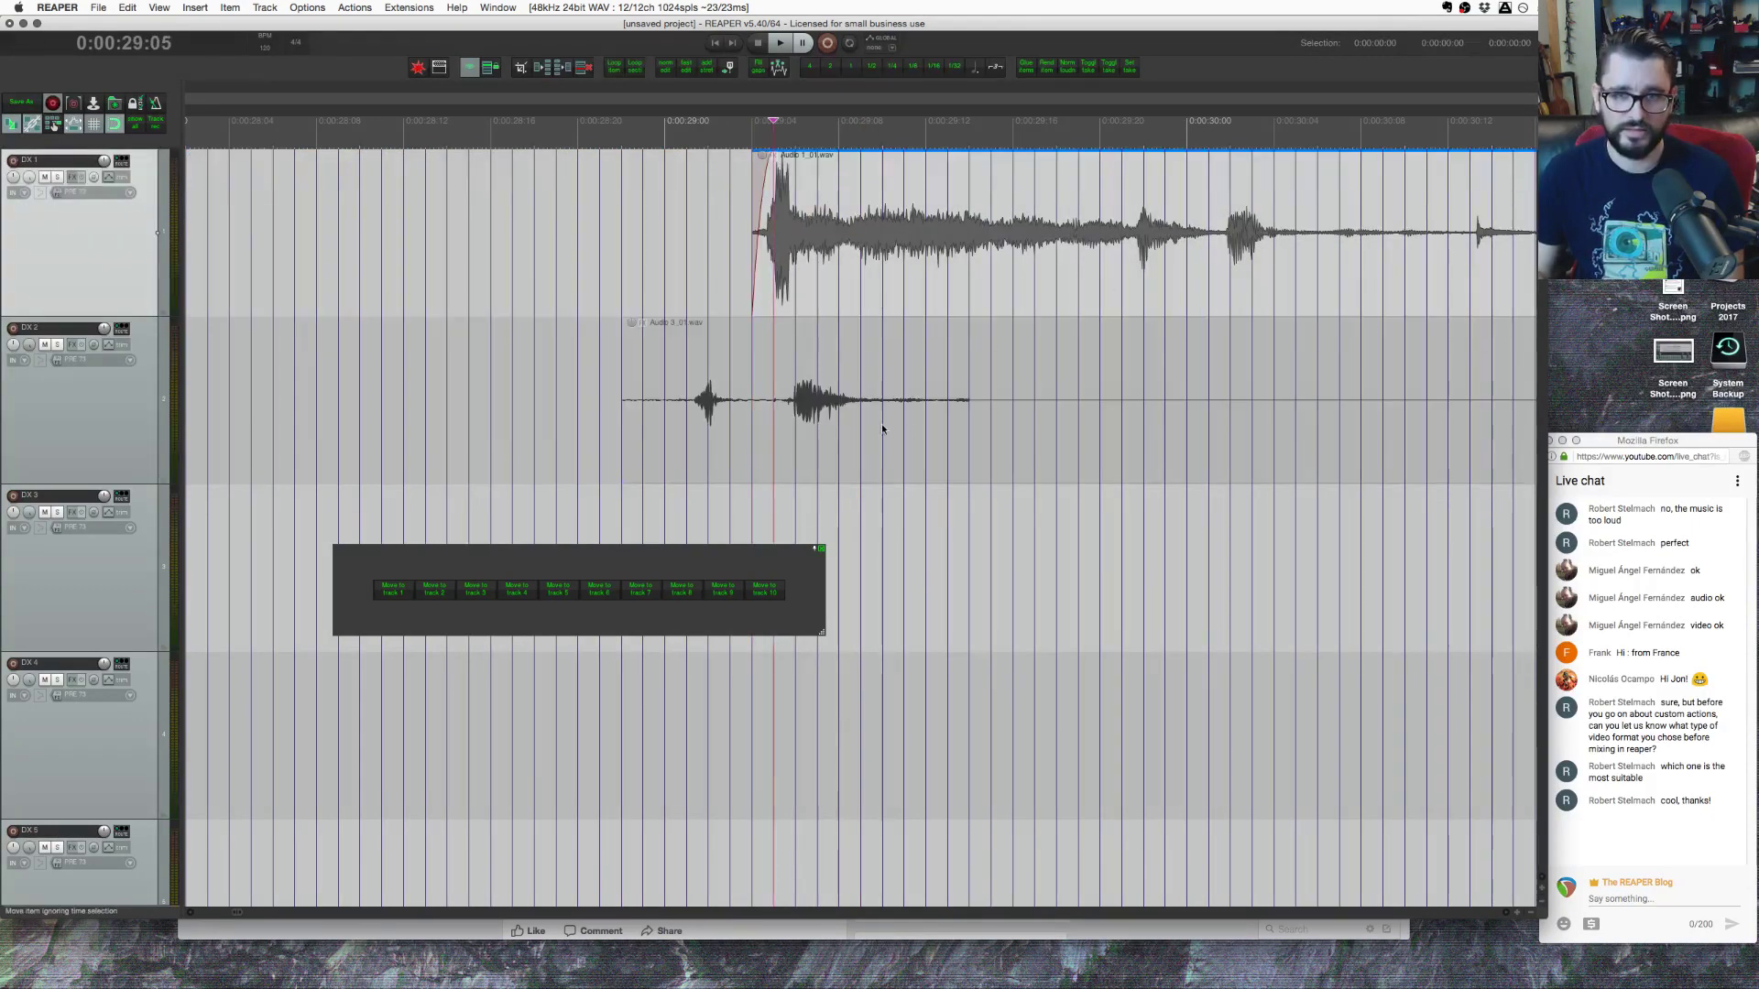
# Step: Fade in the short DX 2 section up to 0:00:29:00 and cut off its tail after 0:00:29:14
pyautogui.click(665, 419)
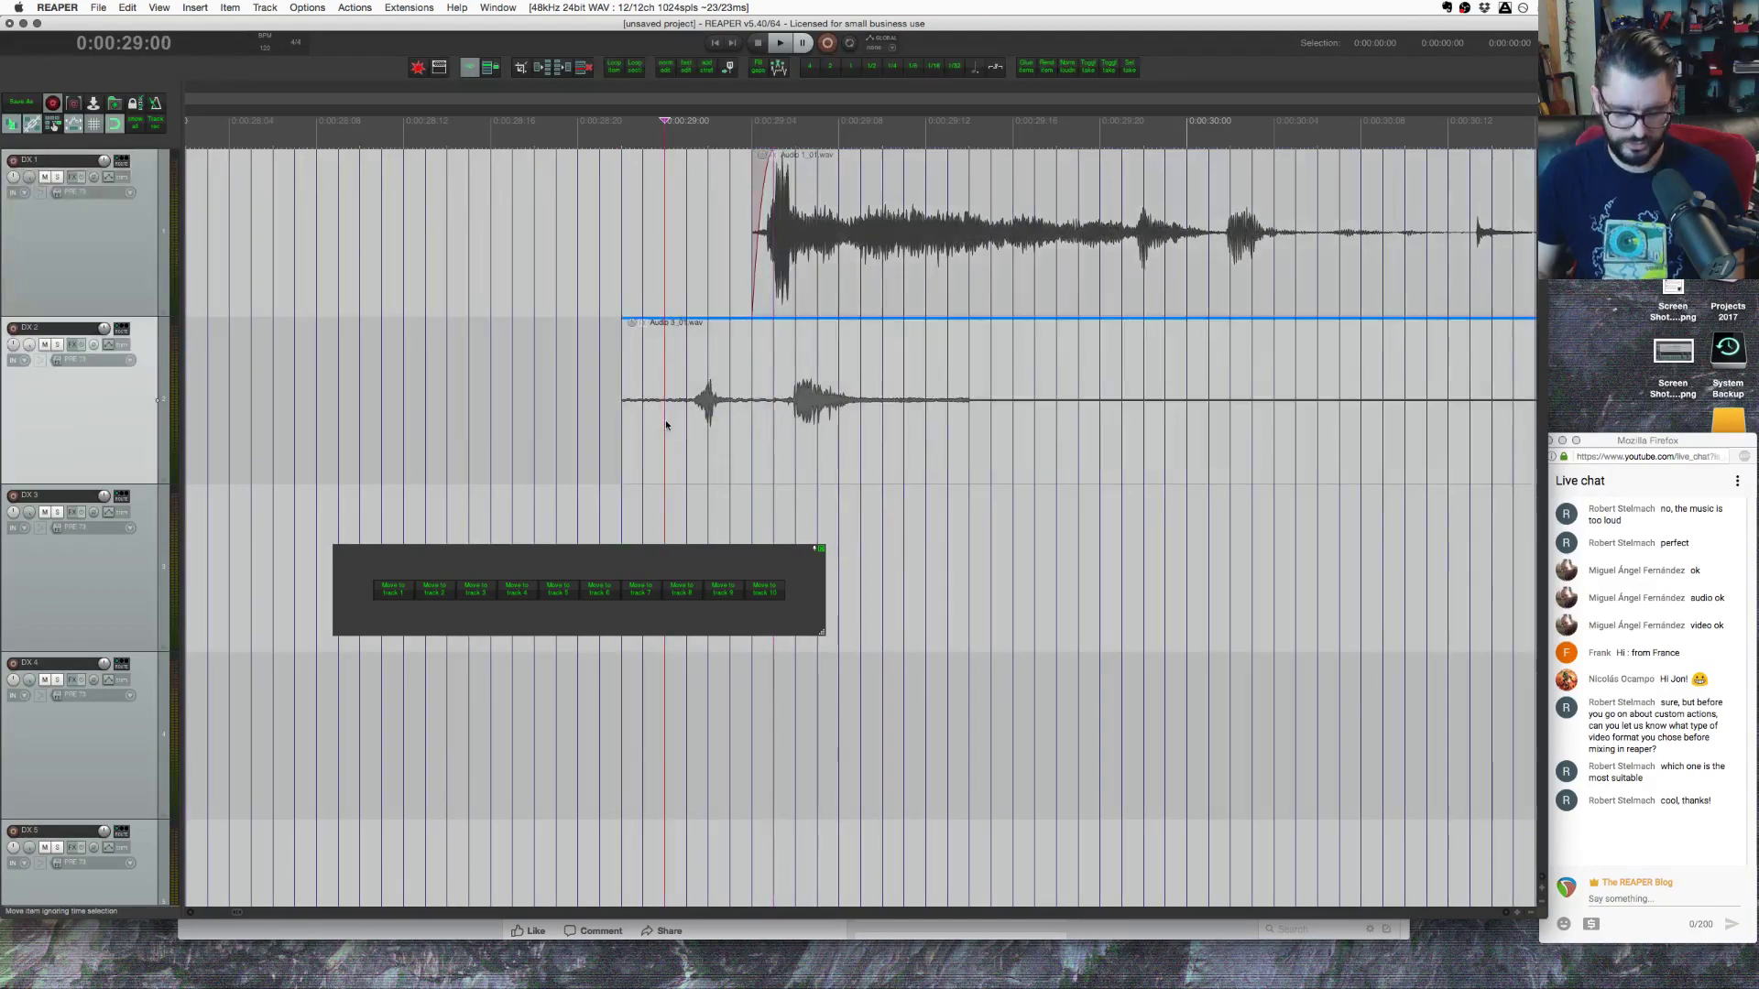
pyautogui.hotkey('alt', 'shift', 'w')
pyautogui.click(969, 424)
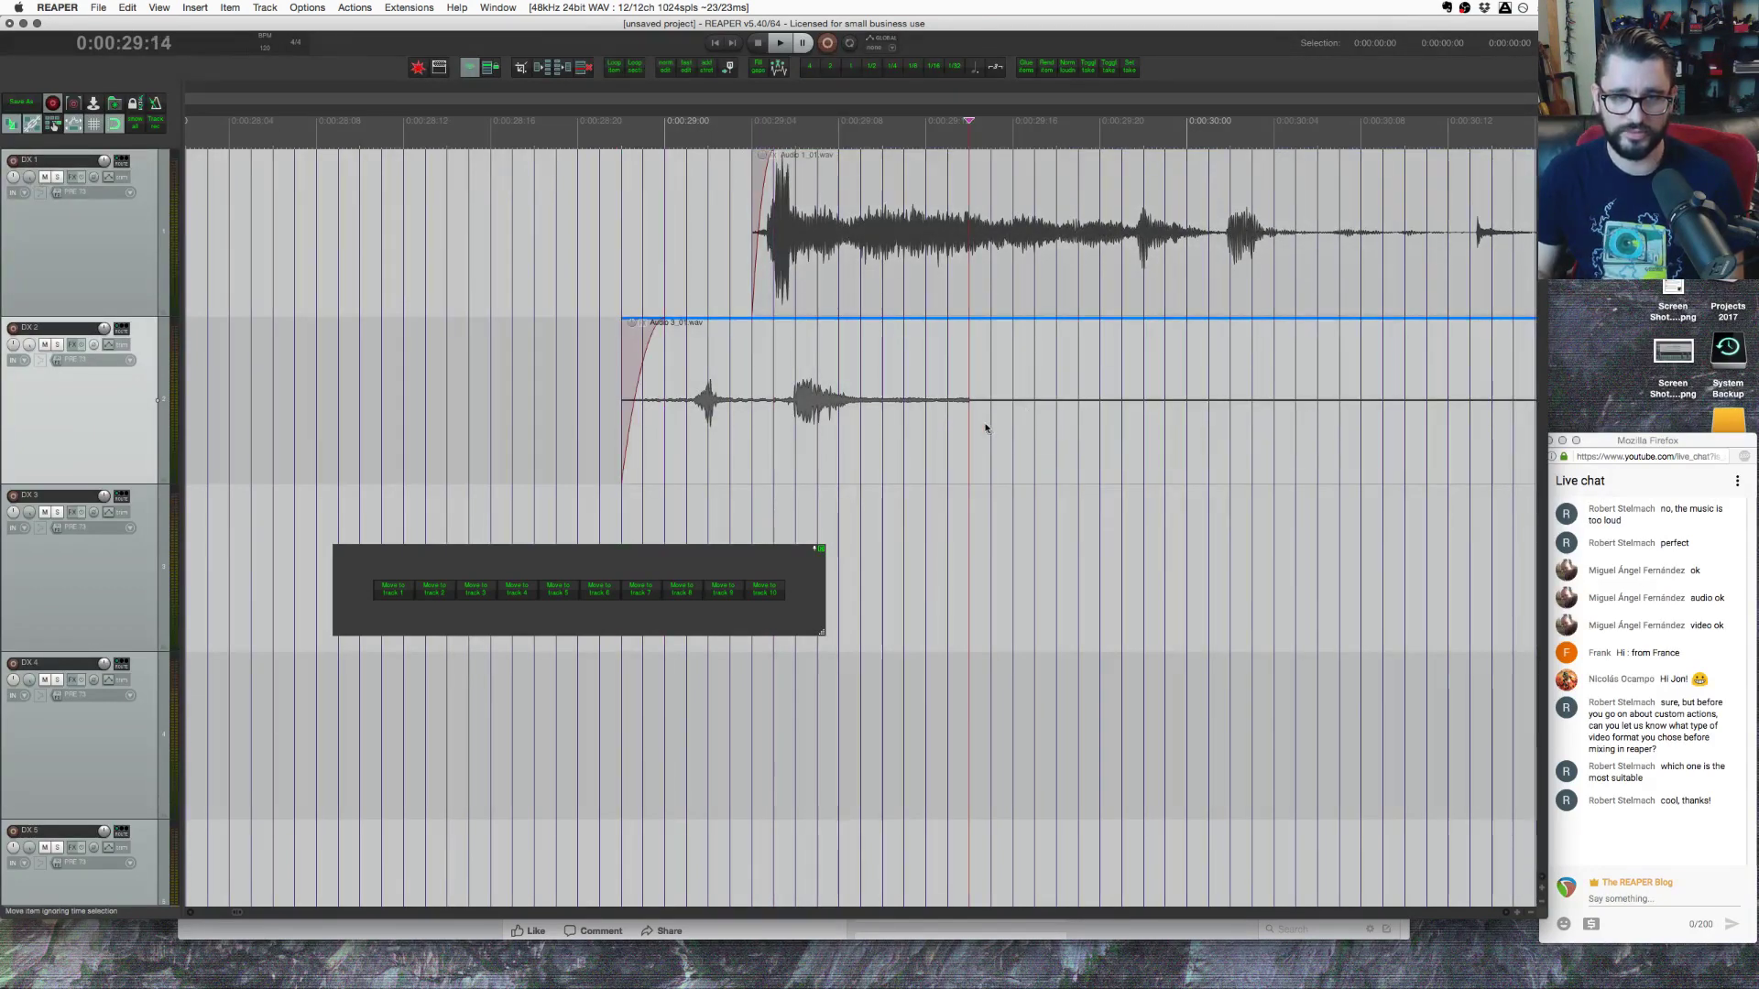
pyautogui.press('s')
pyautogui.press('Delete')
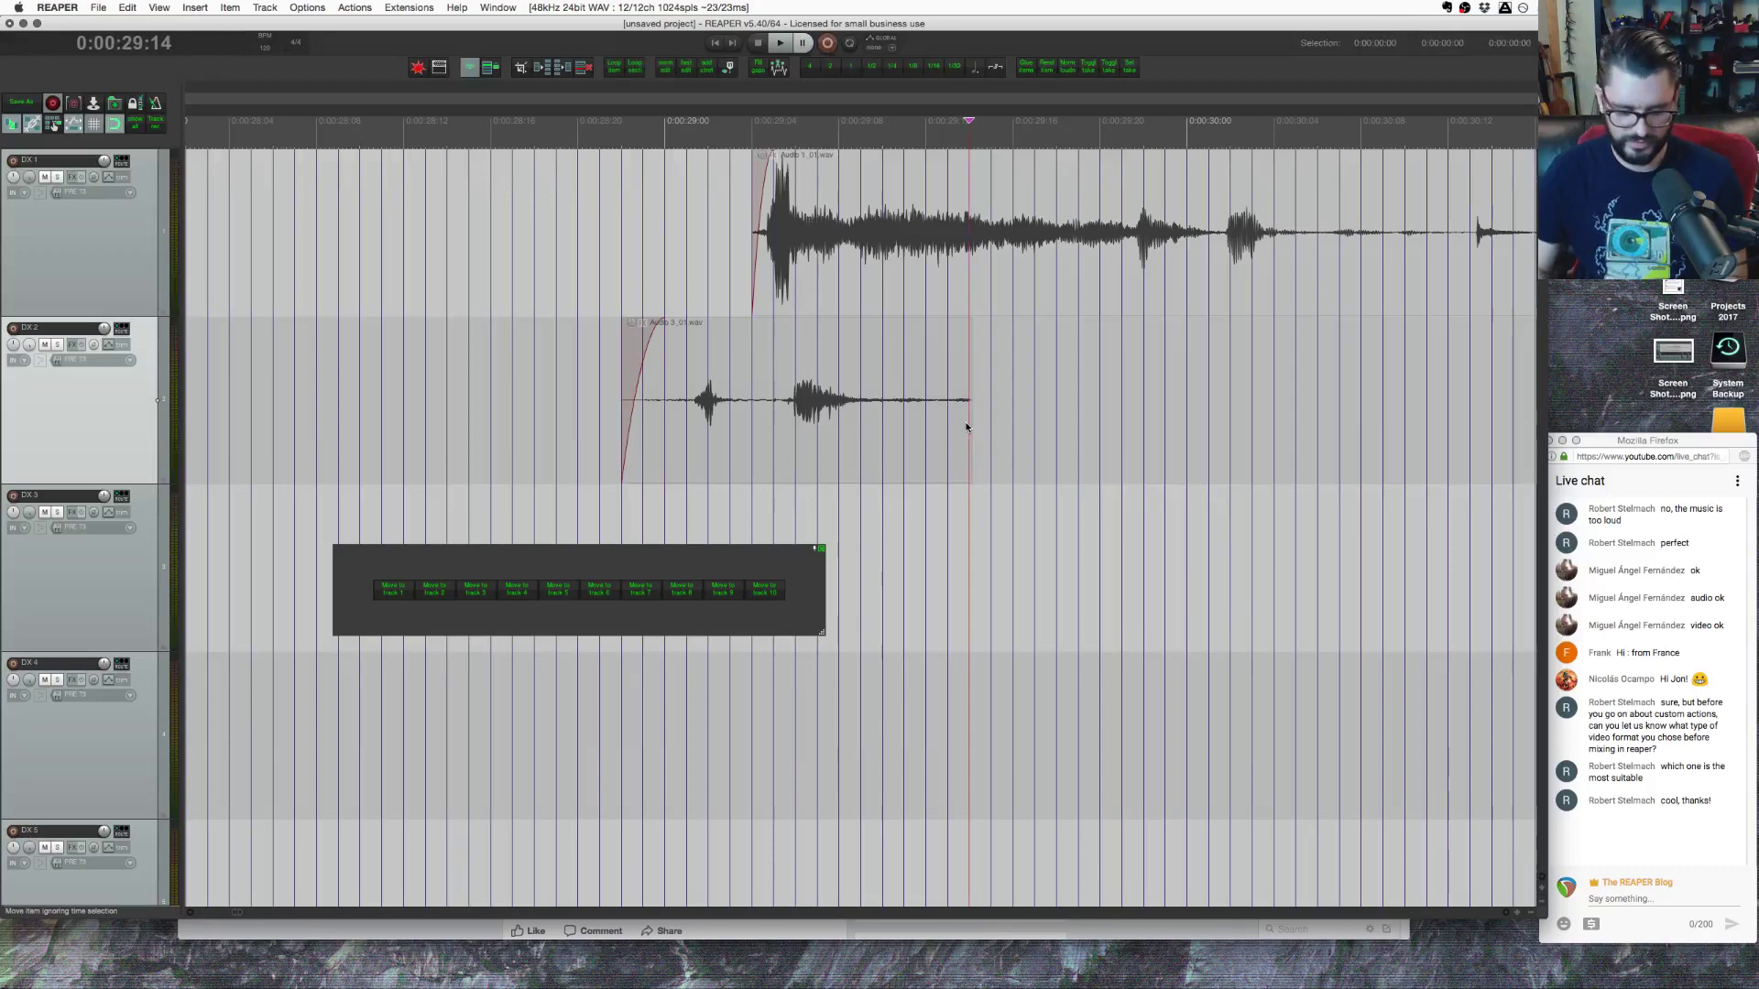
# Step: Add a fade-out starting at about 0:00:29:10 to the end of the short DX 2 section
pyautogui.moveTo(962, 422); pyautogui.dragTo(913, 421)
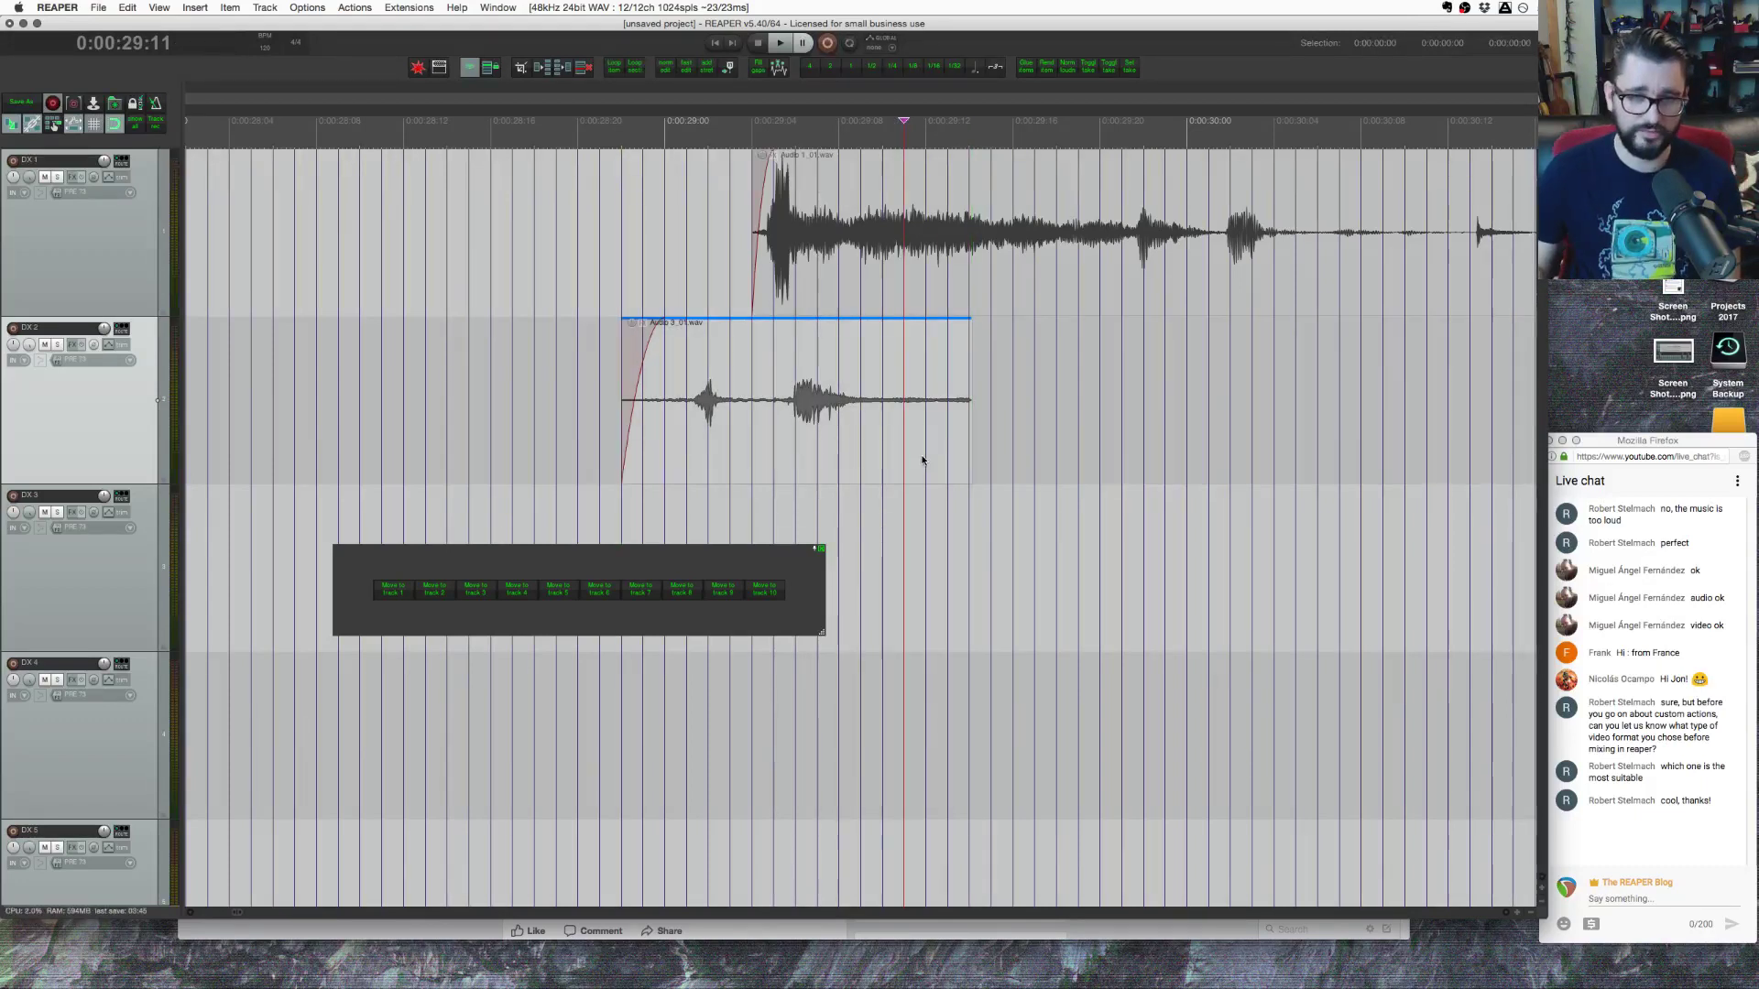
pyautogui.scroll(-4, 921, 461)
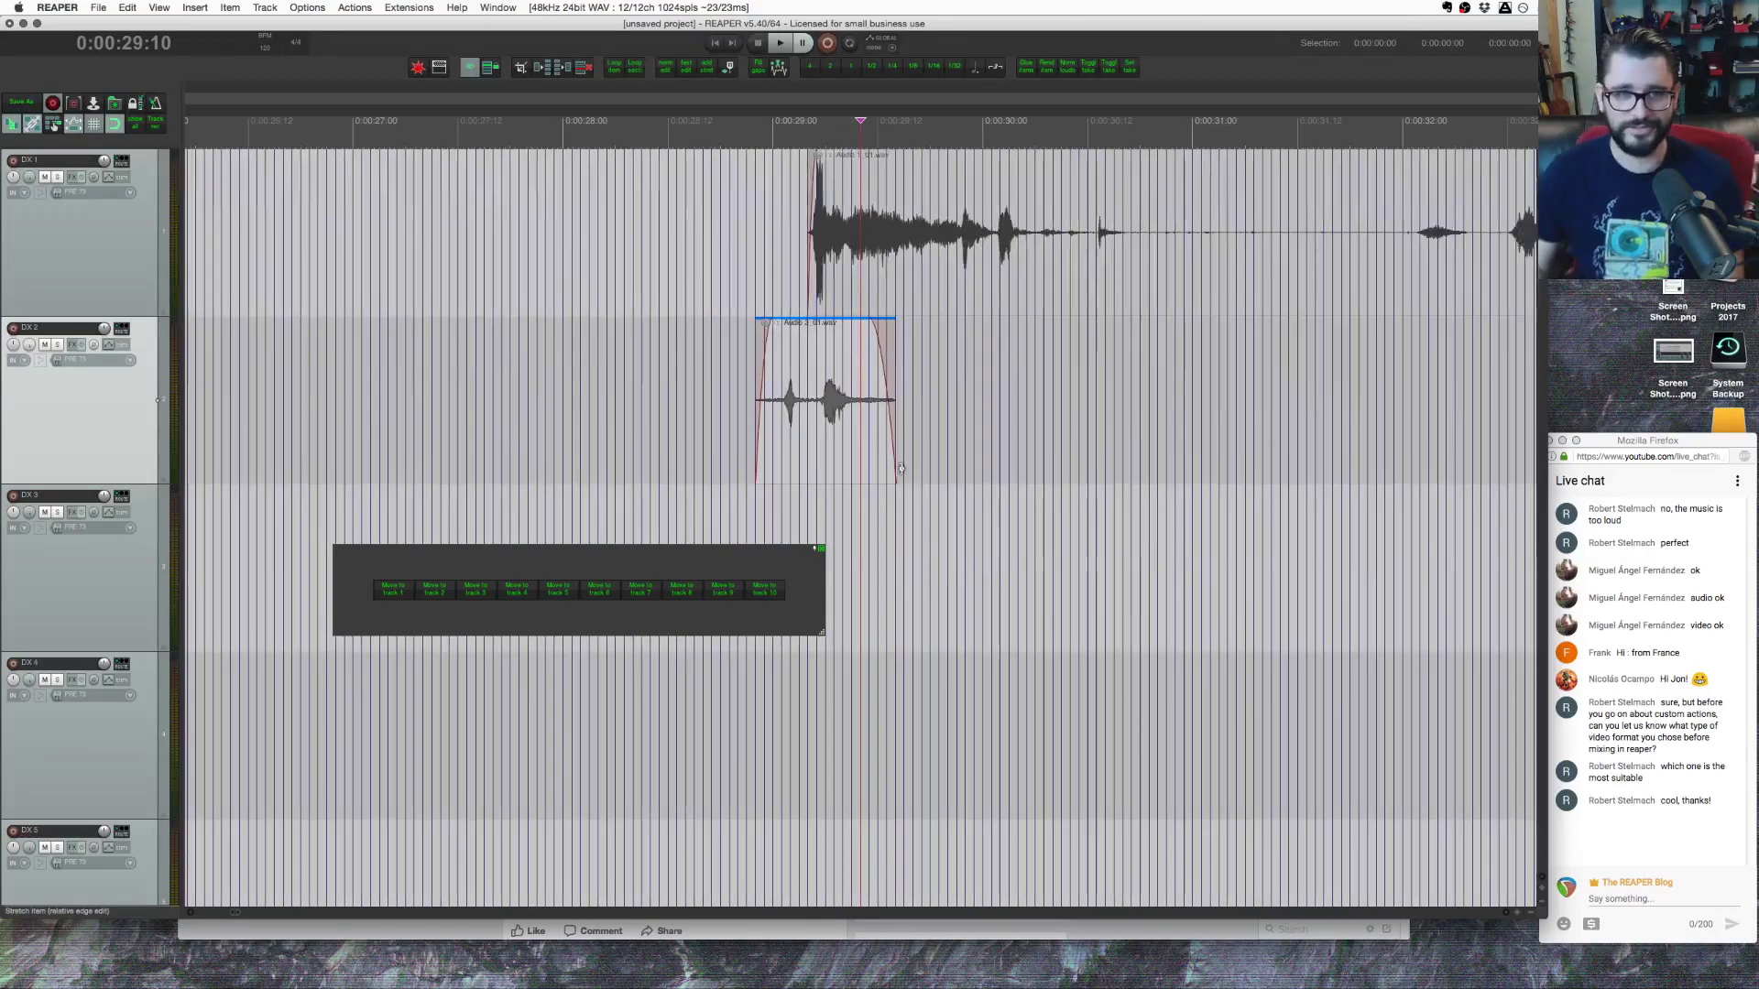
pyautogui.scroll(-2, 895, 462)
pyautogui.hscroll(-5, 898, 460)
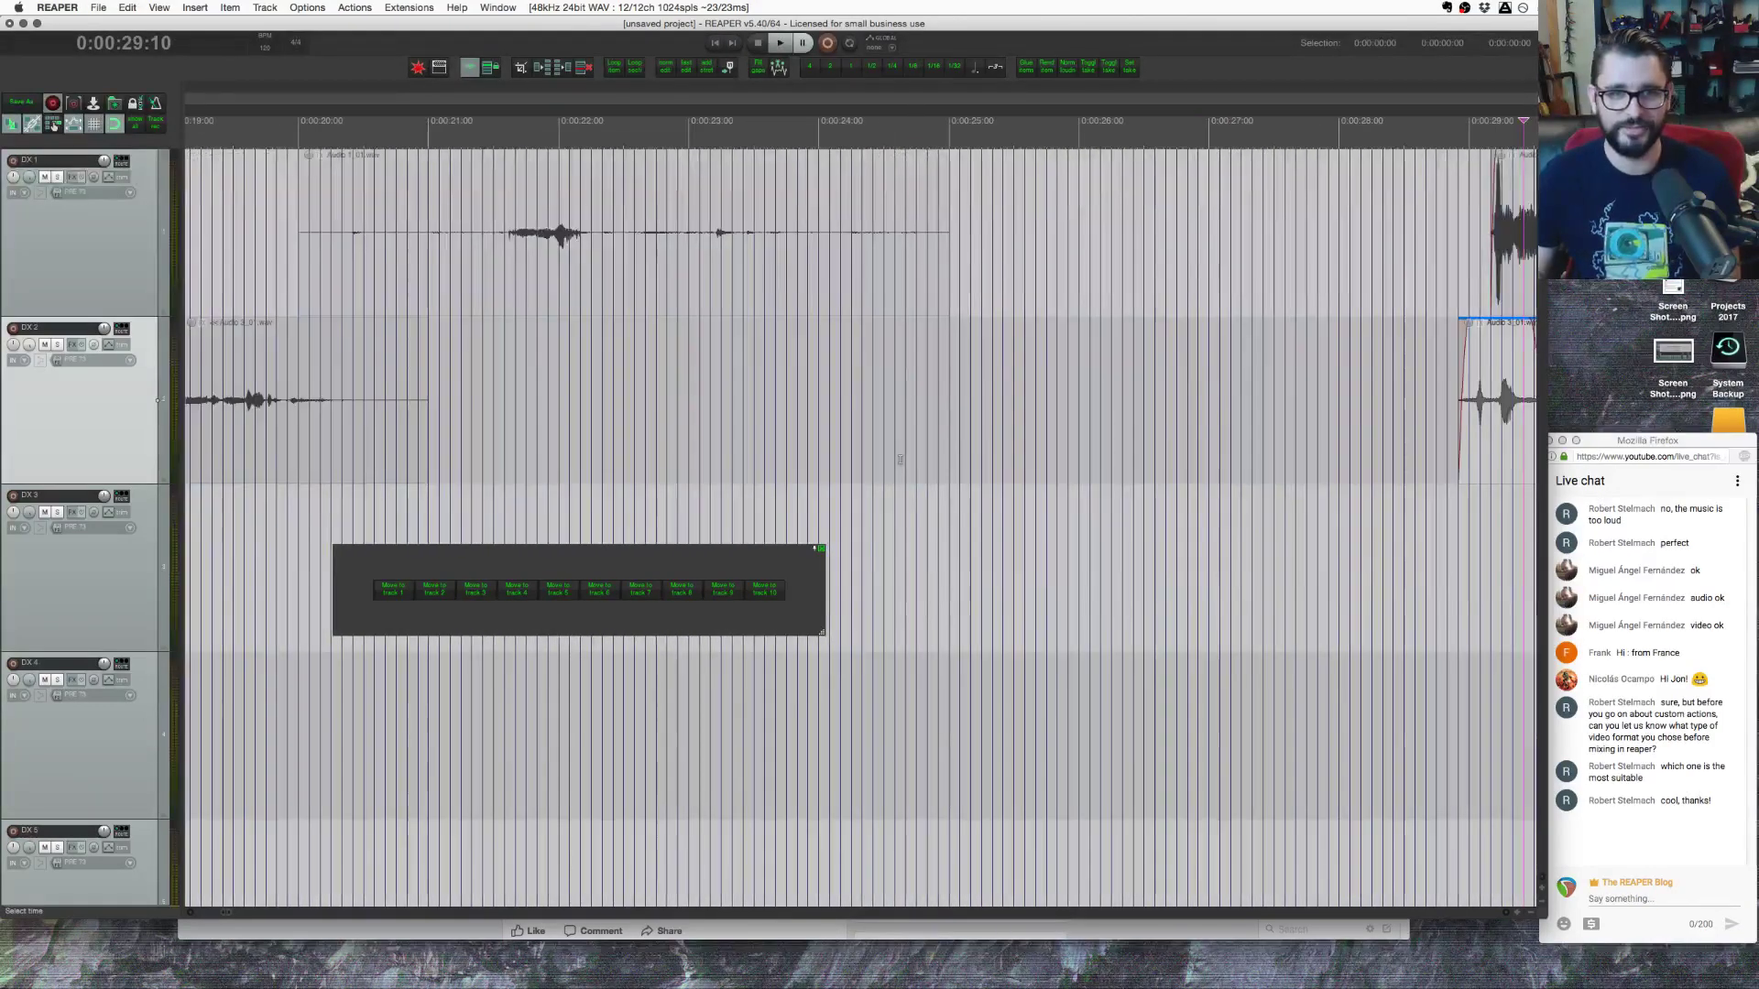
pyautogui.scroll(-2, 899, 460)
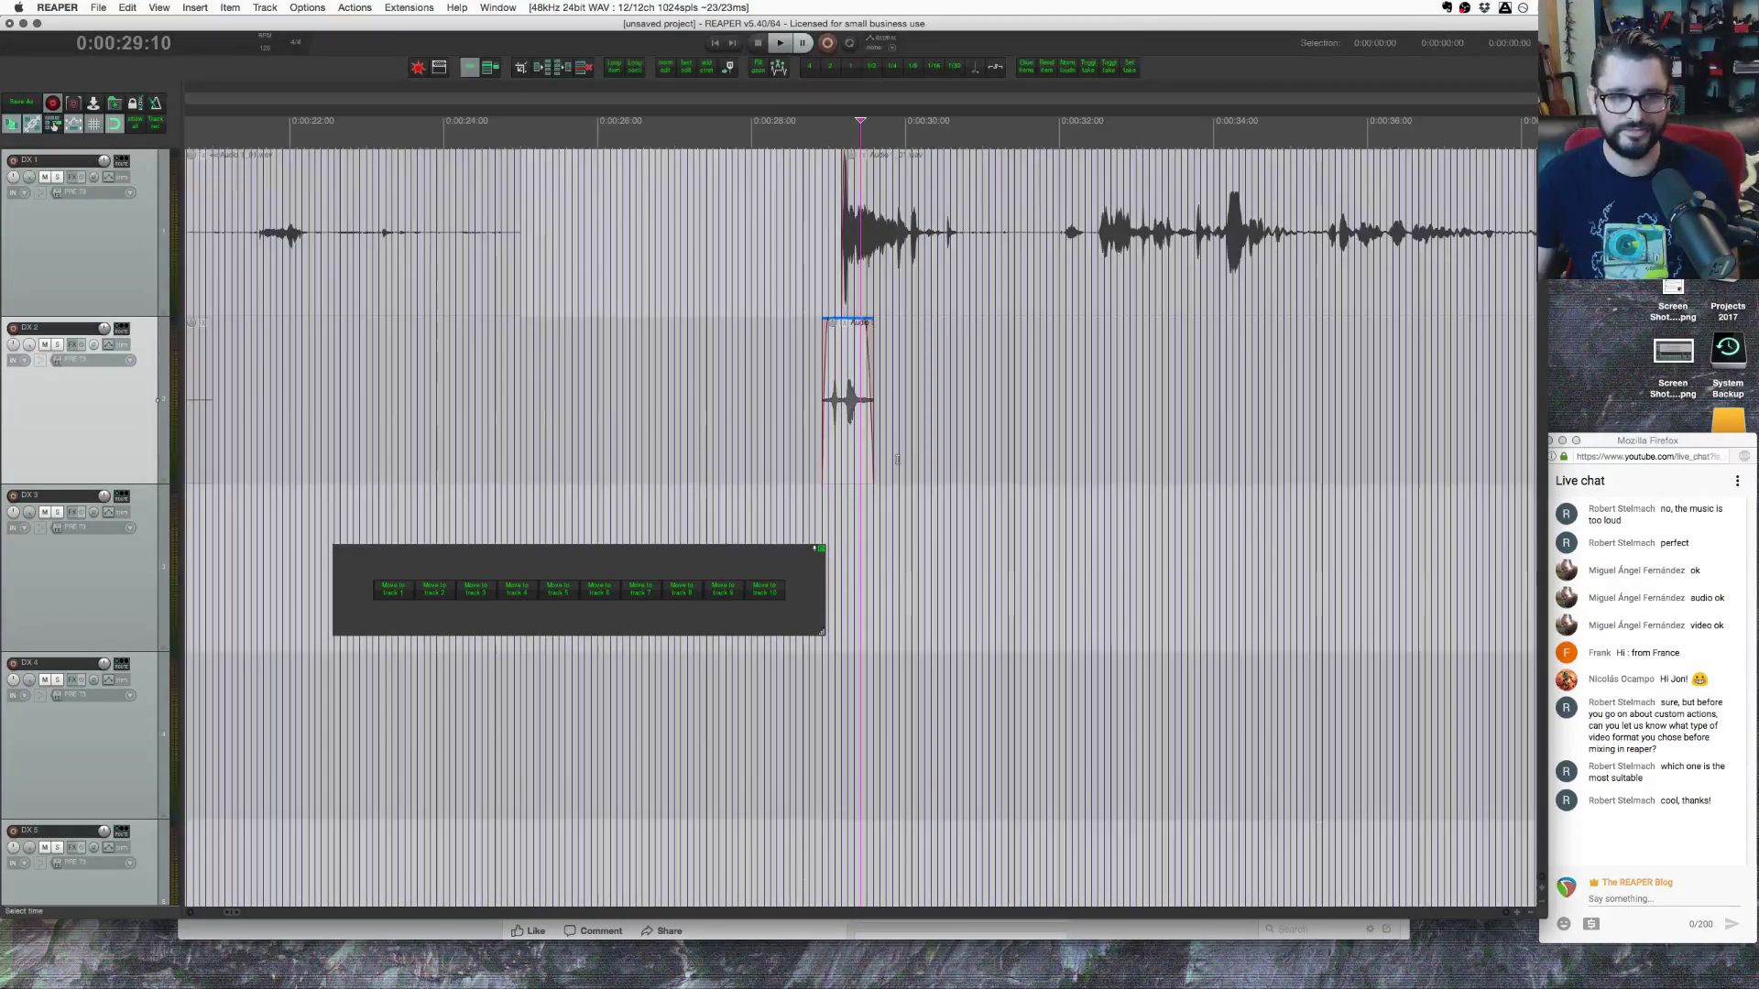
pyautogui.scroll(-5, 898, 460)
pyautogui.scroll(-5, 879, 462)
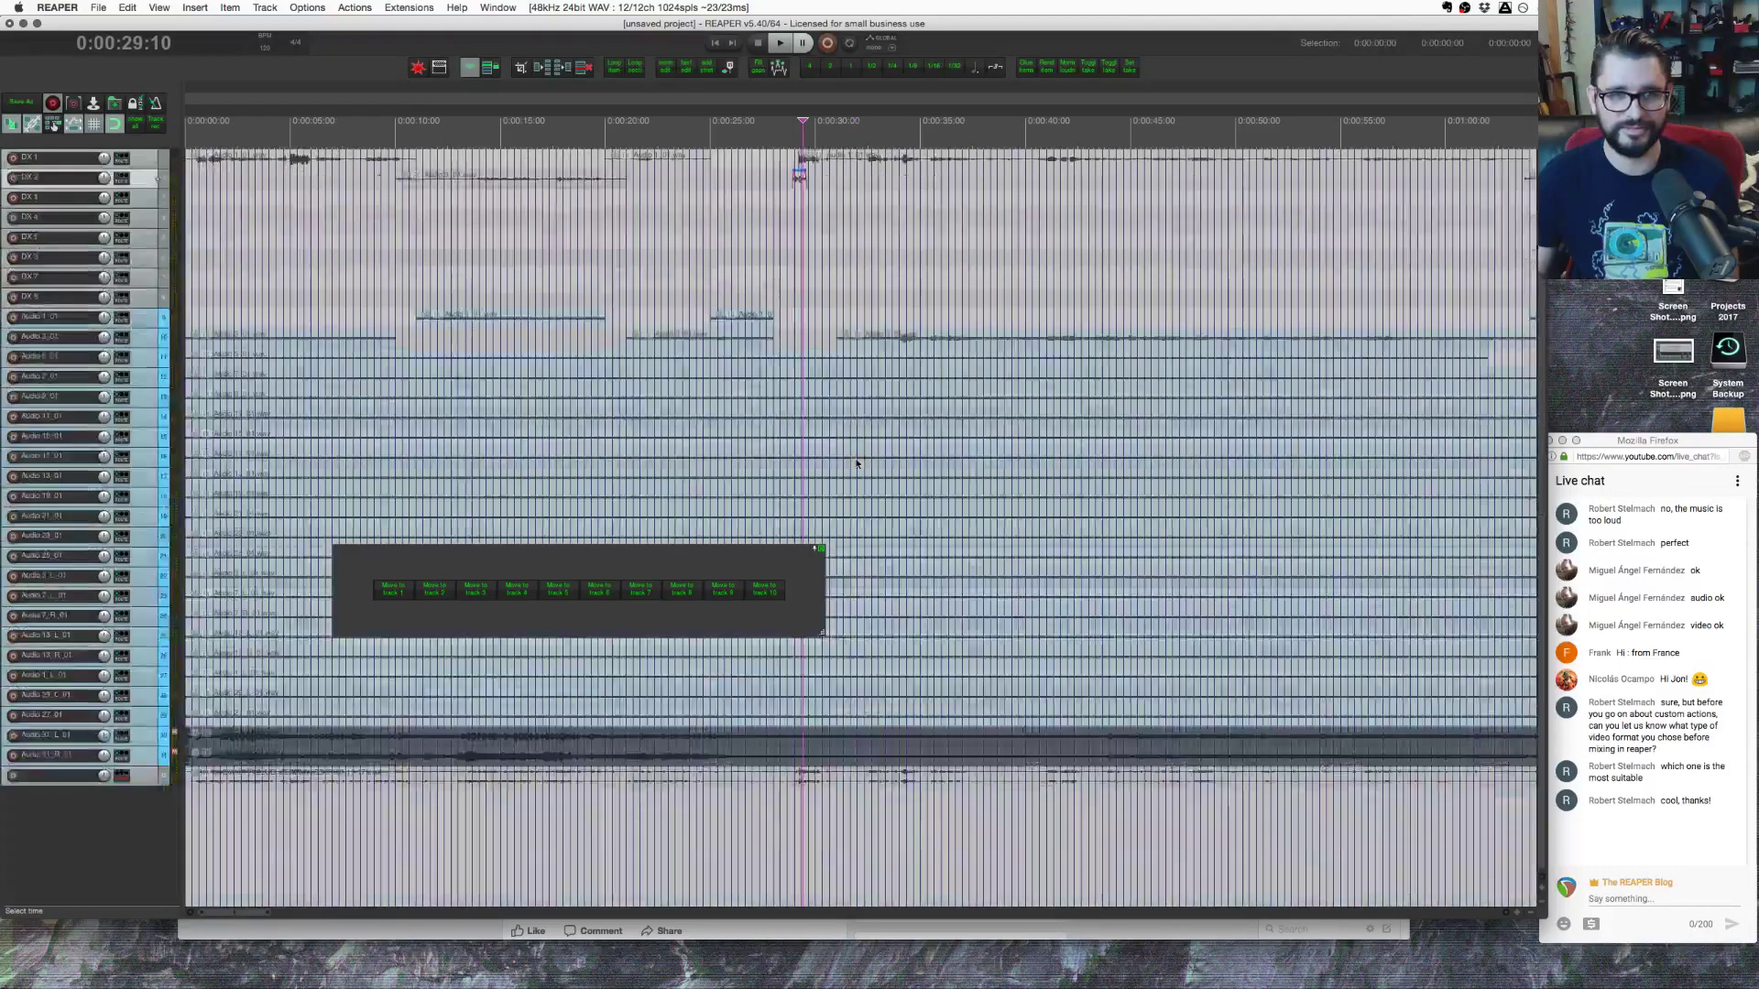
pyautogui.scroll(5, 856, 462)
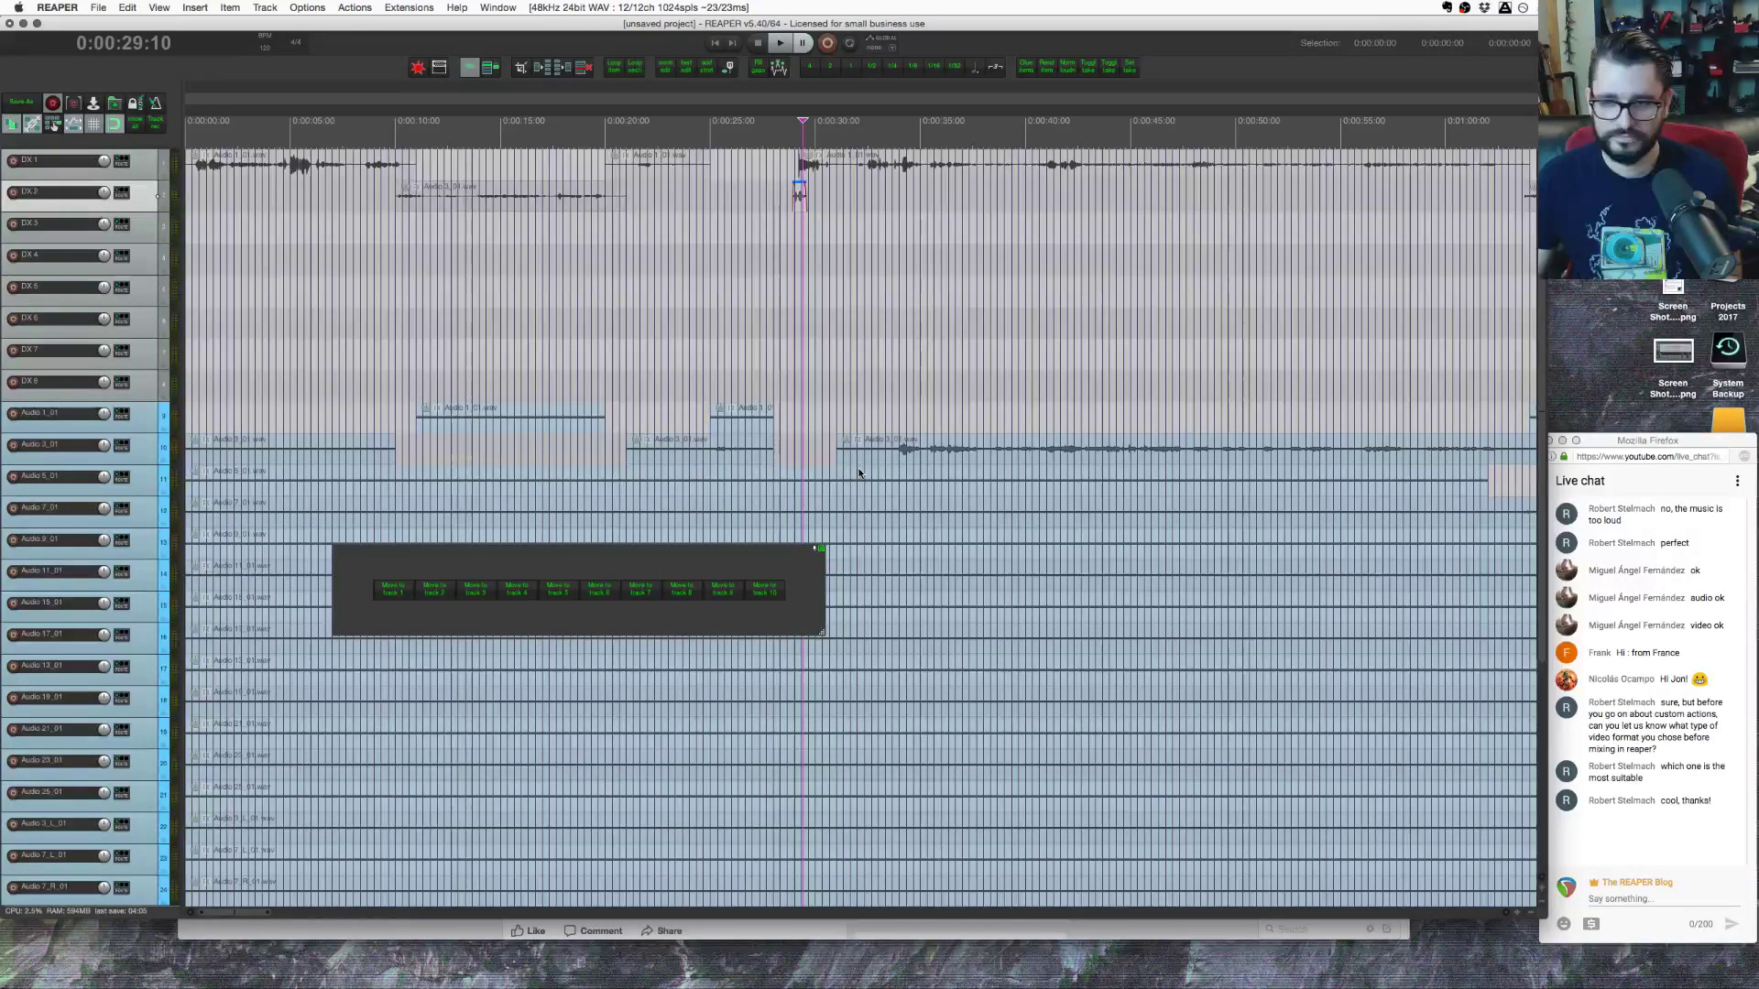
# Step: Switch to Firefox, where the REAPER Blog Community Facebook group is open
pyautogui.press('super+Tab')
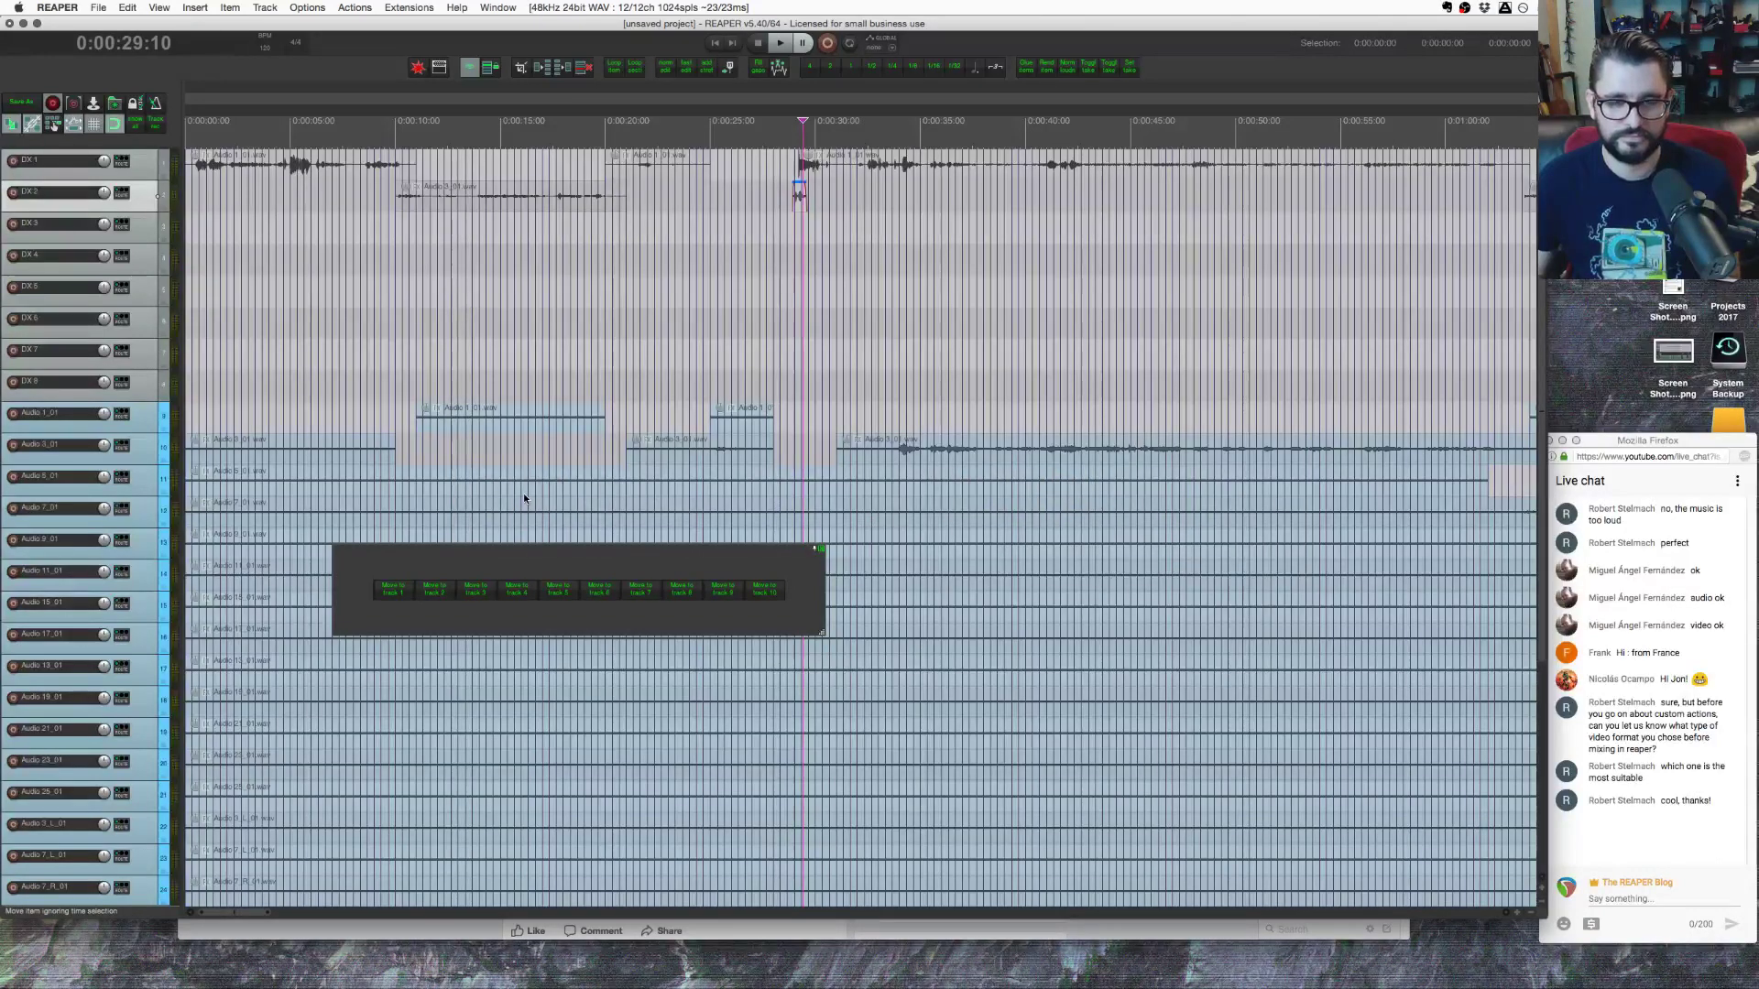
pyautogui.press('super+Tab')
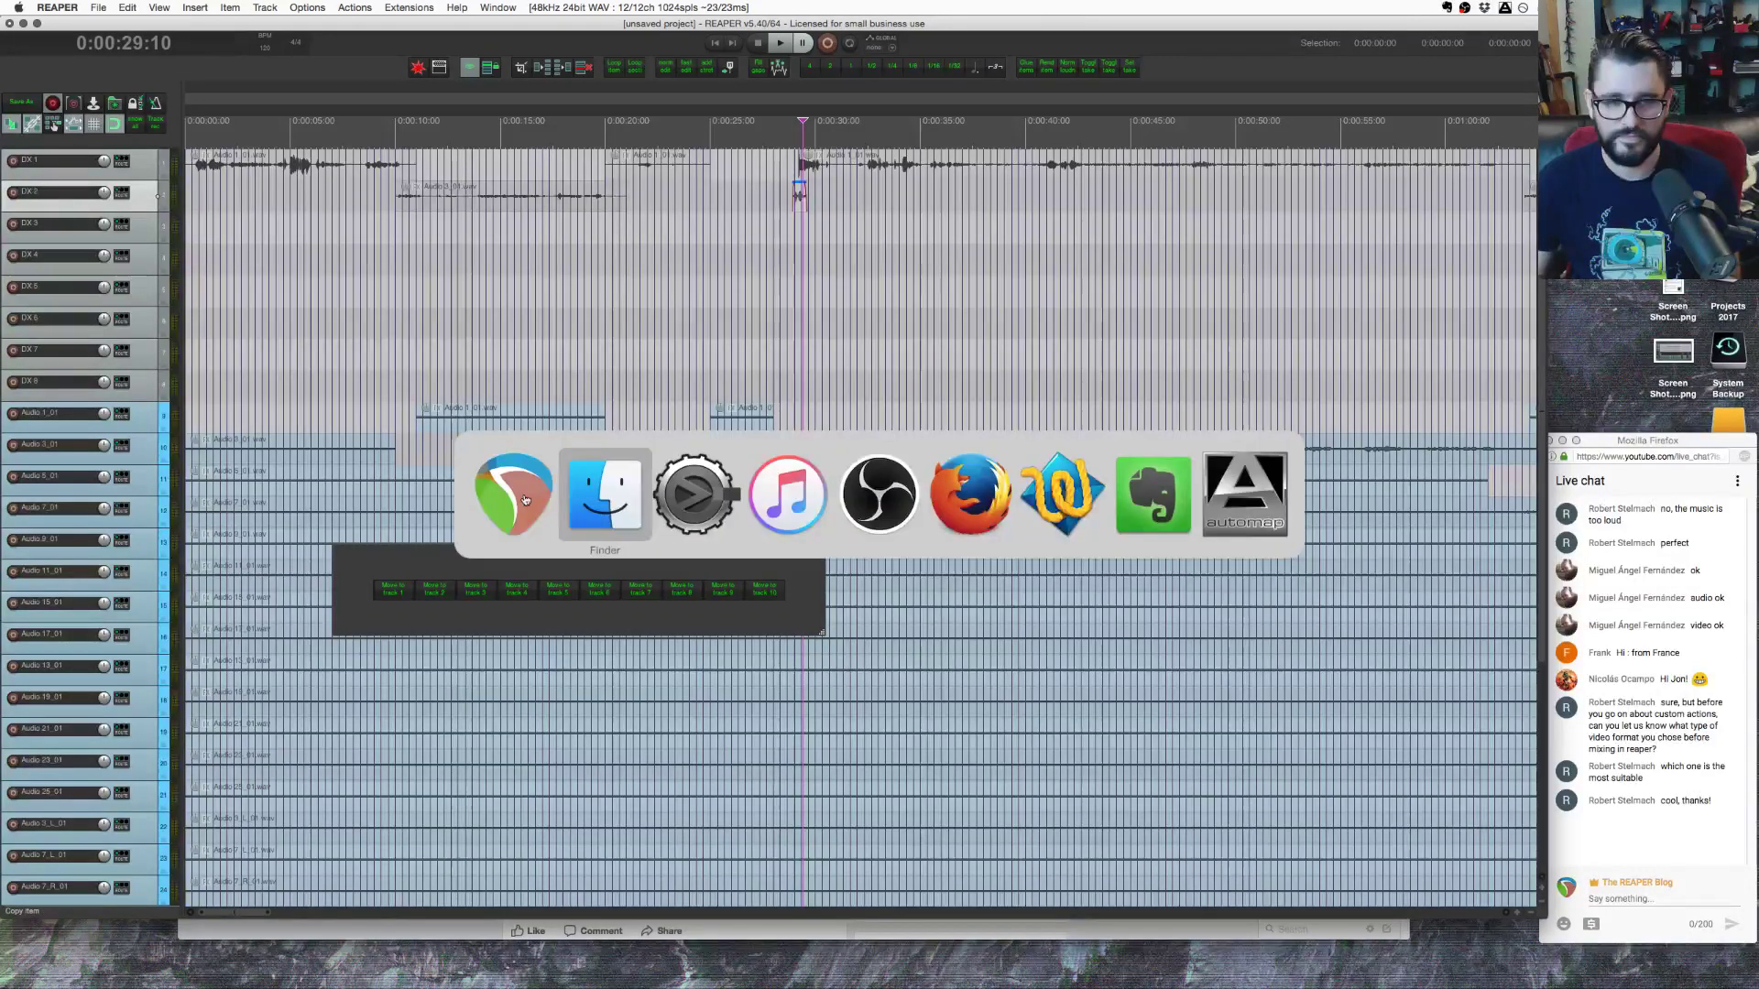
pyautogui.press('super+Tab')
pyautogui.press('super+Tab')
pyautogui.press('super+Tab')
pyautogui.press('super+Tab')
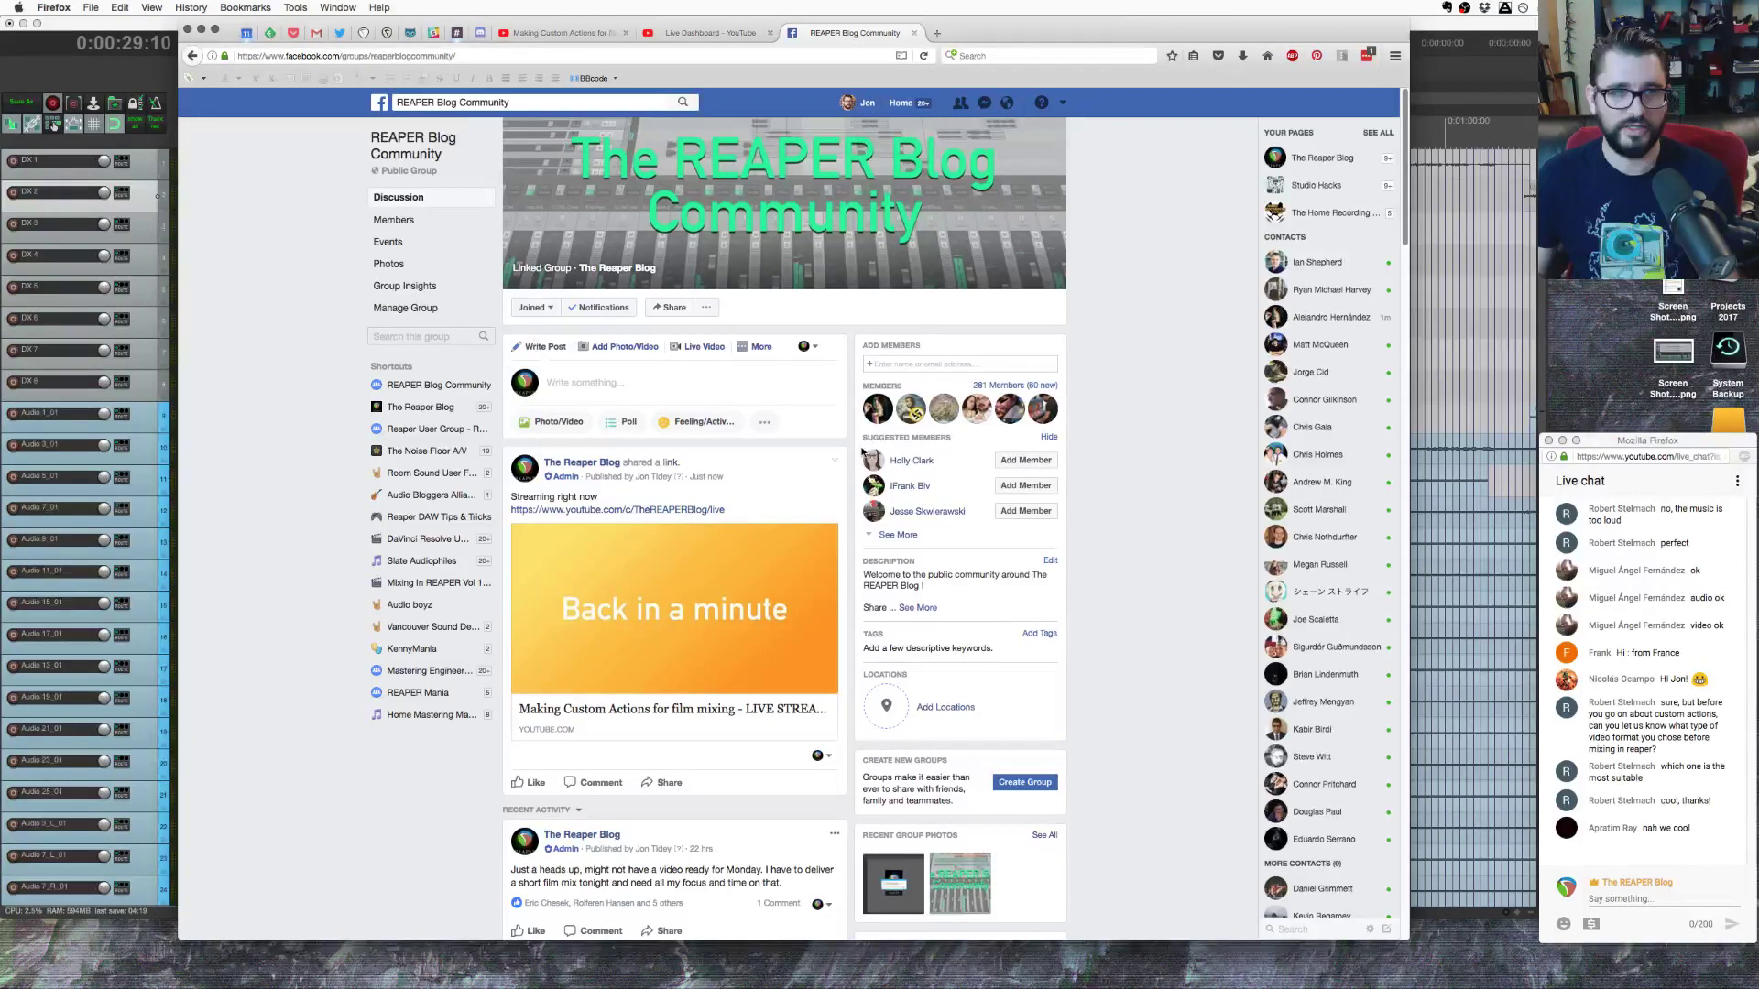
# Step: Open The Reaper Blog's Facebook page in a new tab and show its linked groups
pyautogui.keyDown('super'); pyautogui.click(1321, 157); pyautogui.keyUp('super')
pyautogui.click(1026, 34)
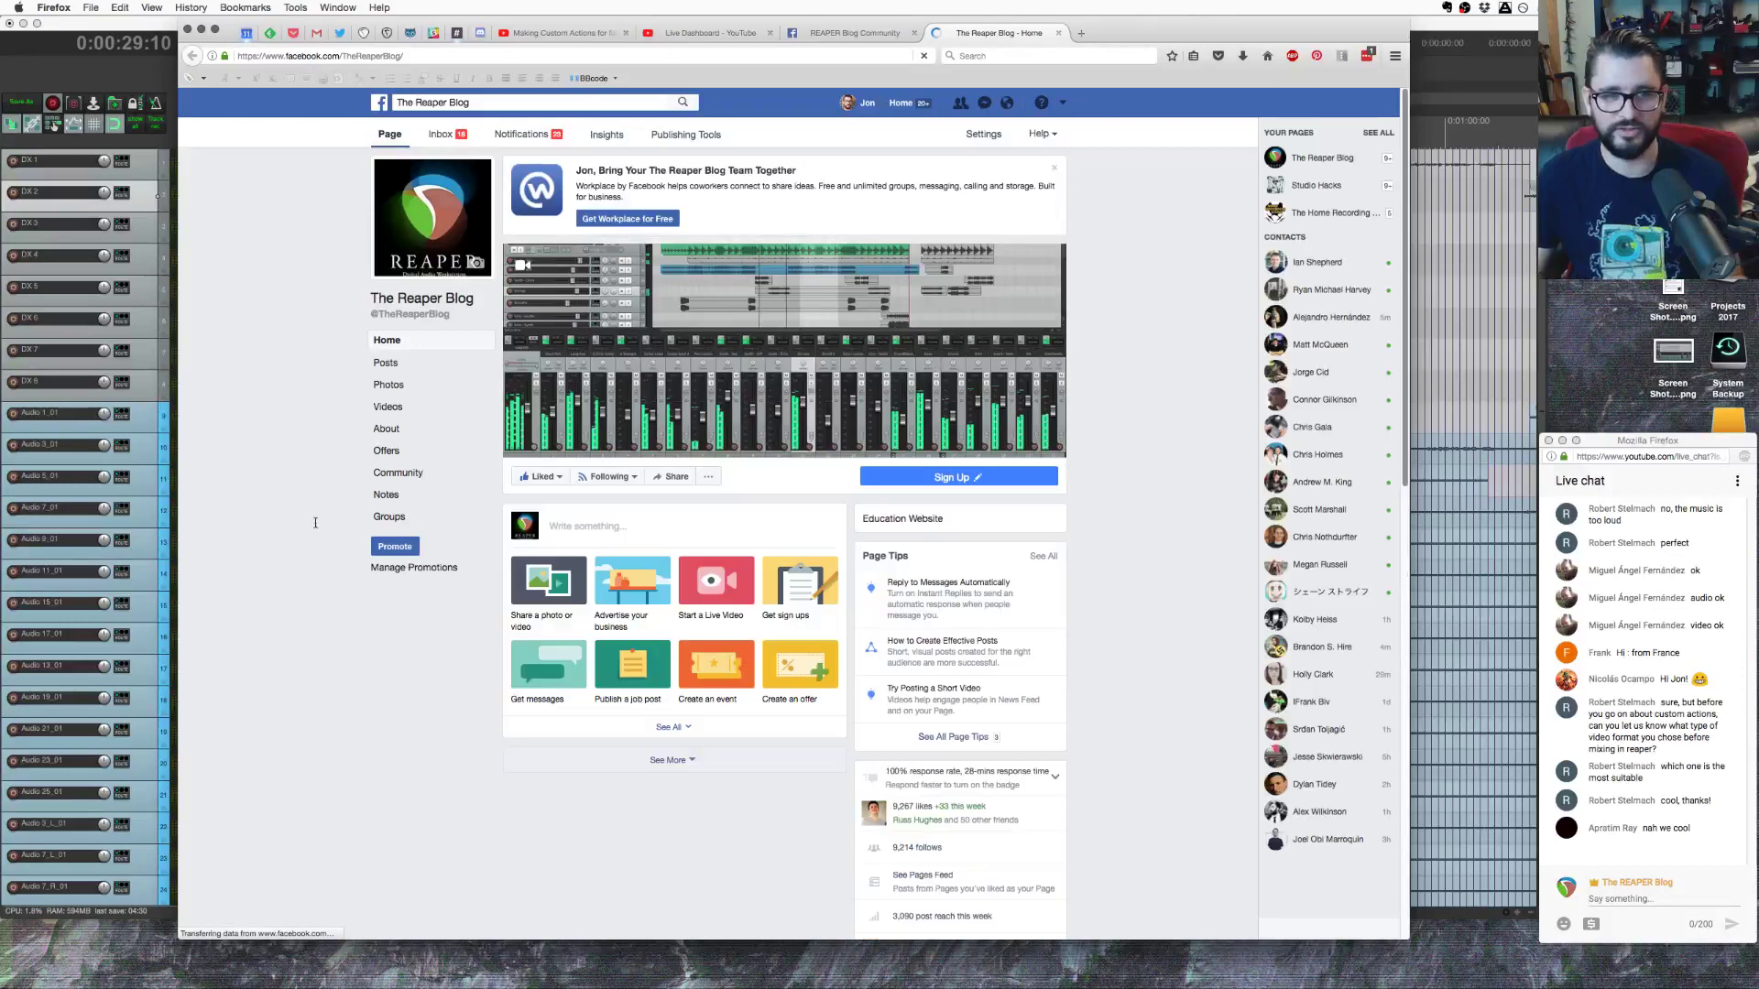
pyautogui.click(390, 519)
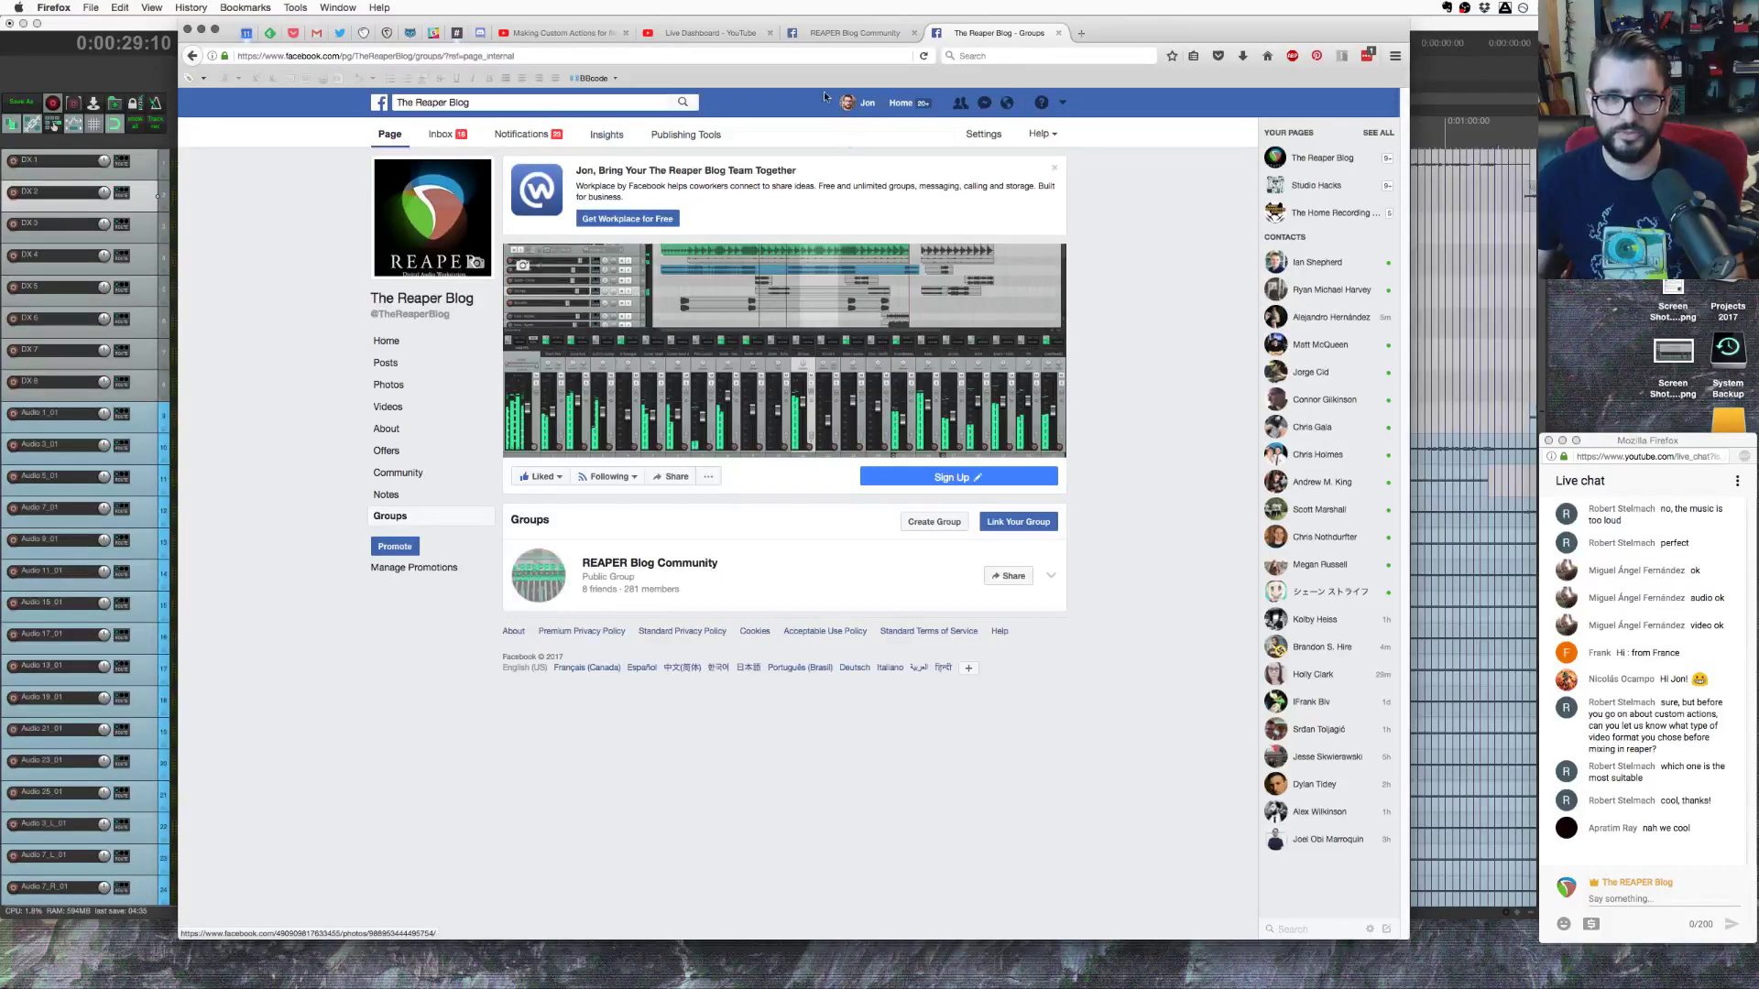
# Step: Return to the REAPER Blog Community group page, check its additional group options, and switch back to REAPER
pyautogui.click(827, 35)
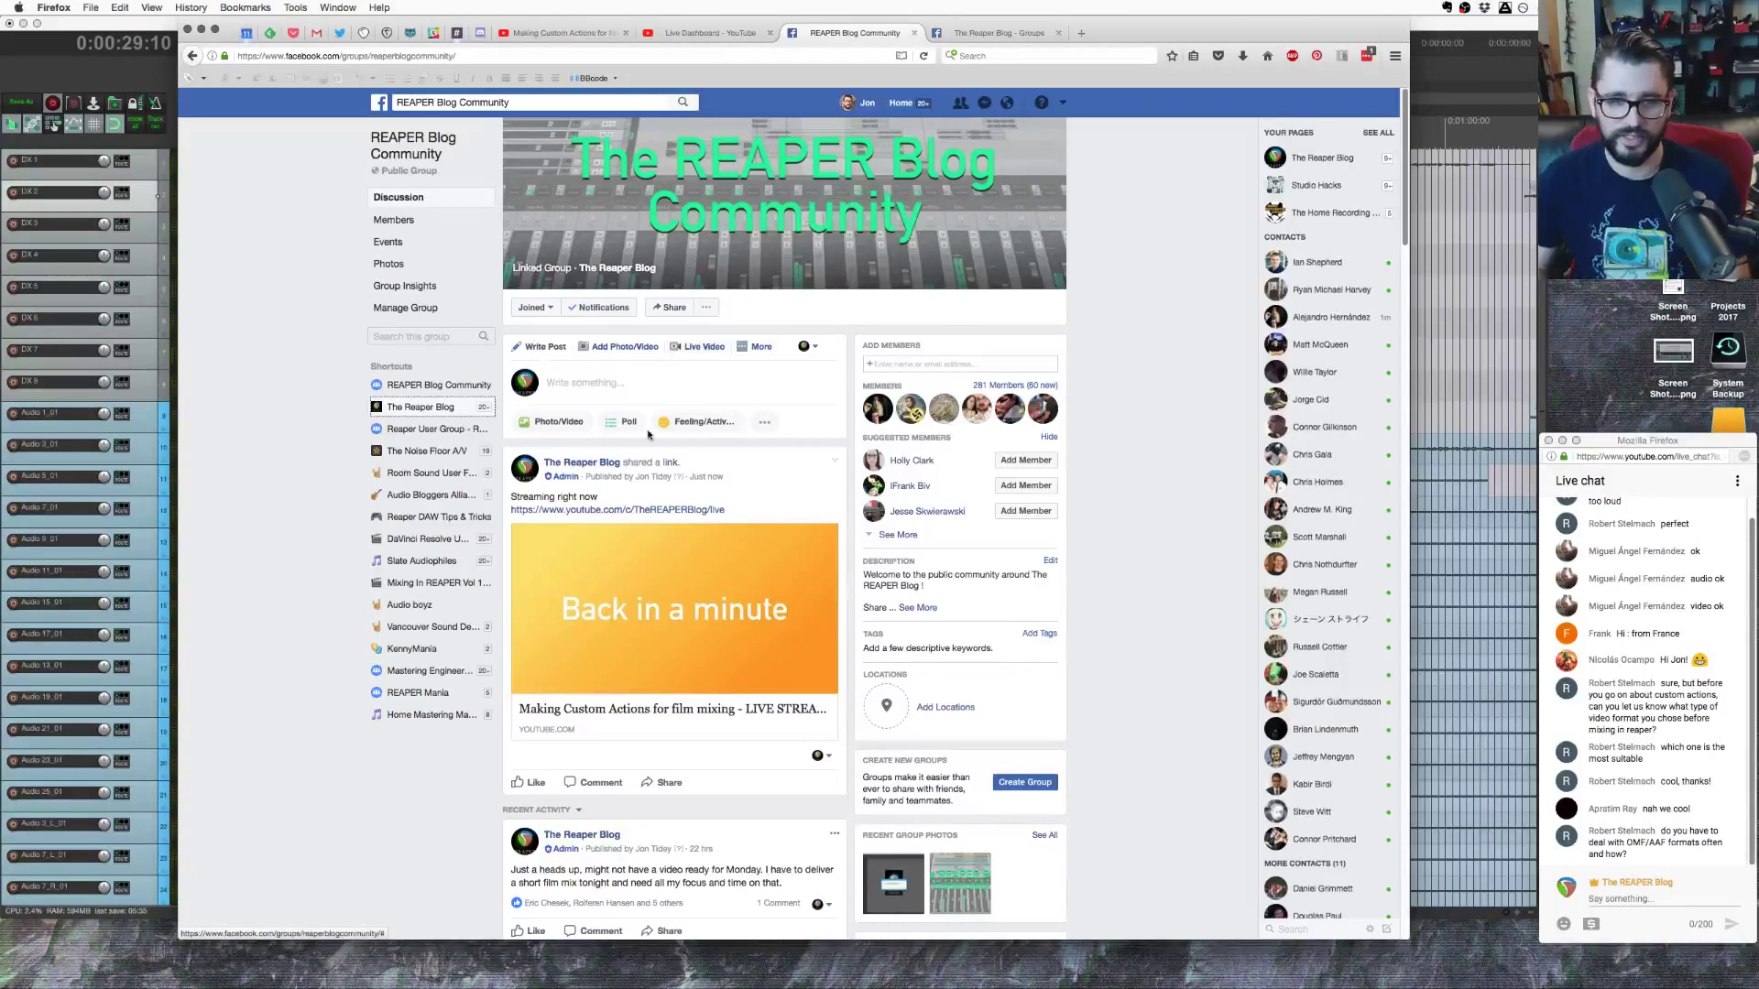
pyautogui.click(711, 307)
pyautogui.click(836, 367)
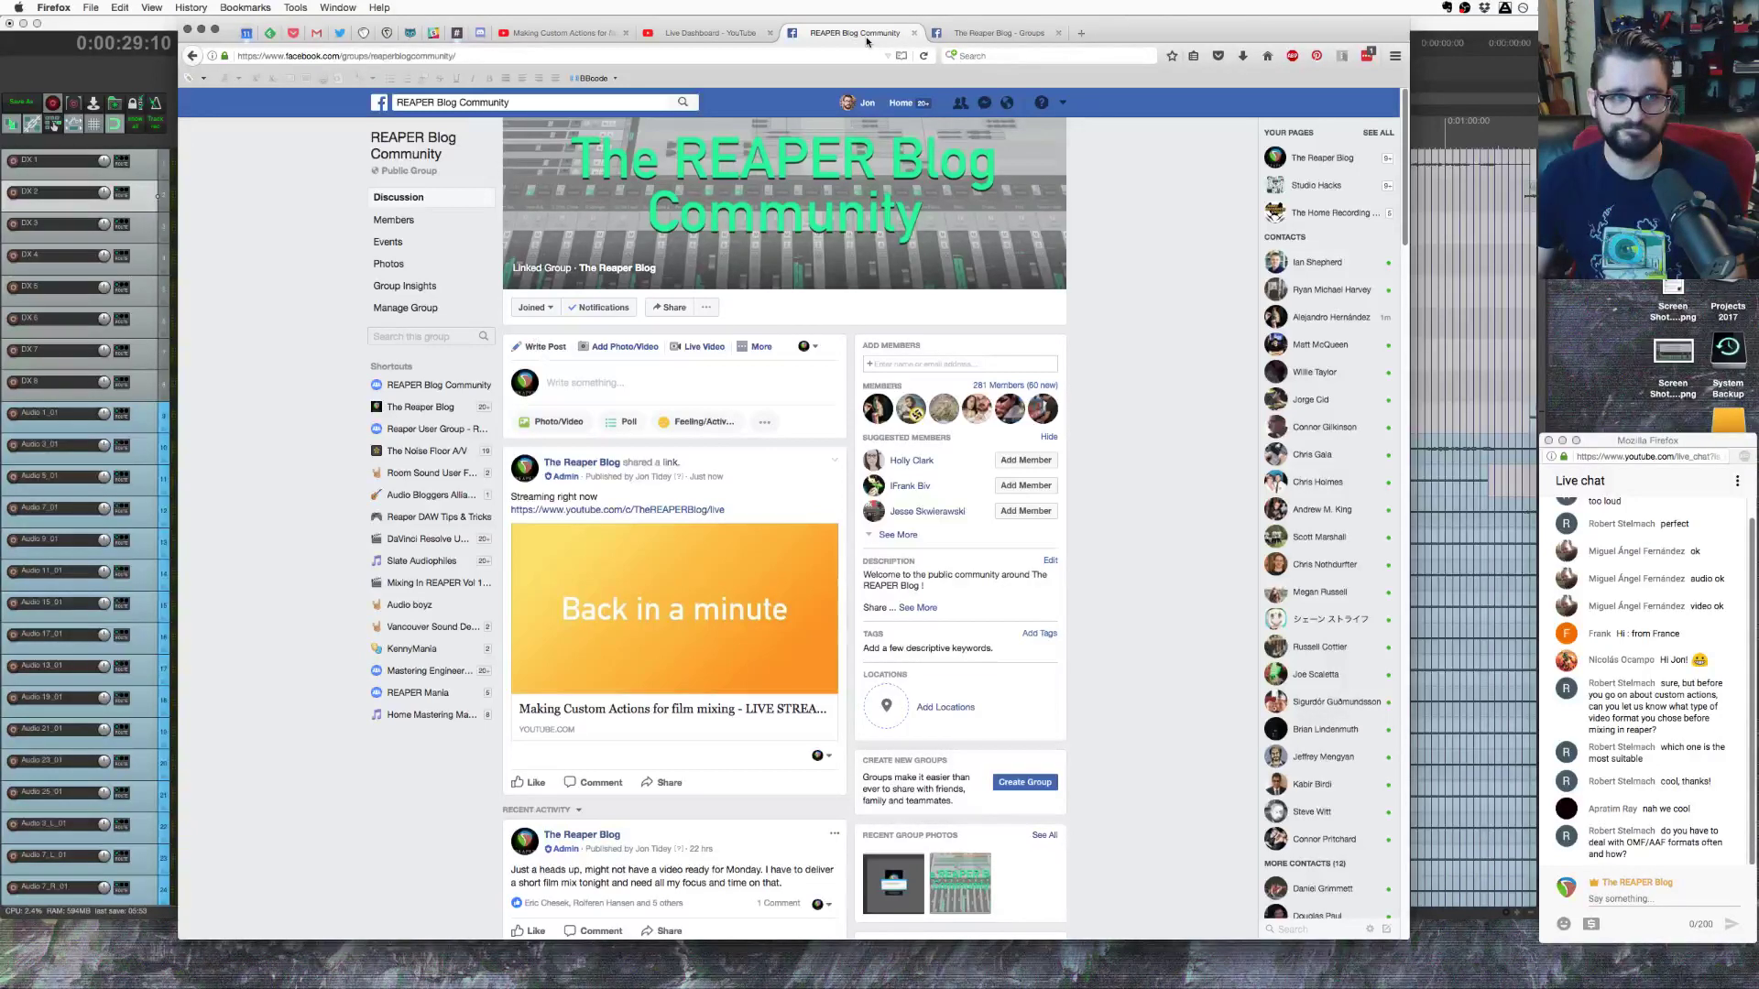
pyautogui.click(78, 38)
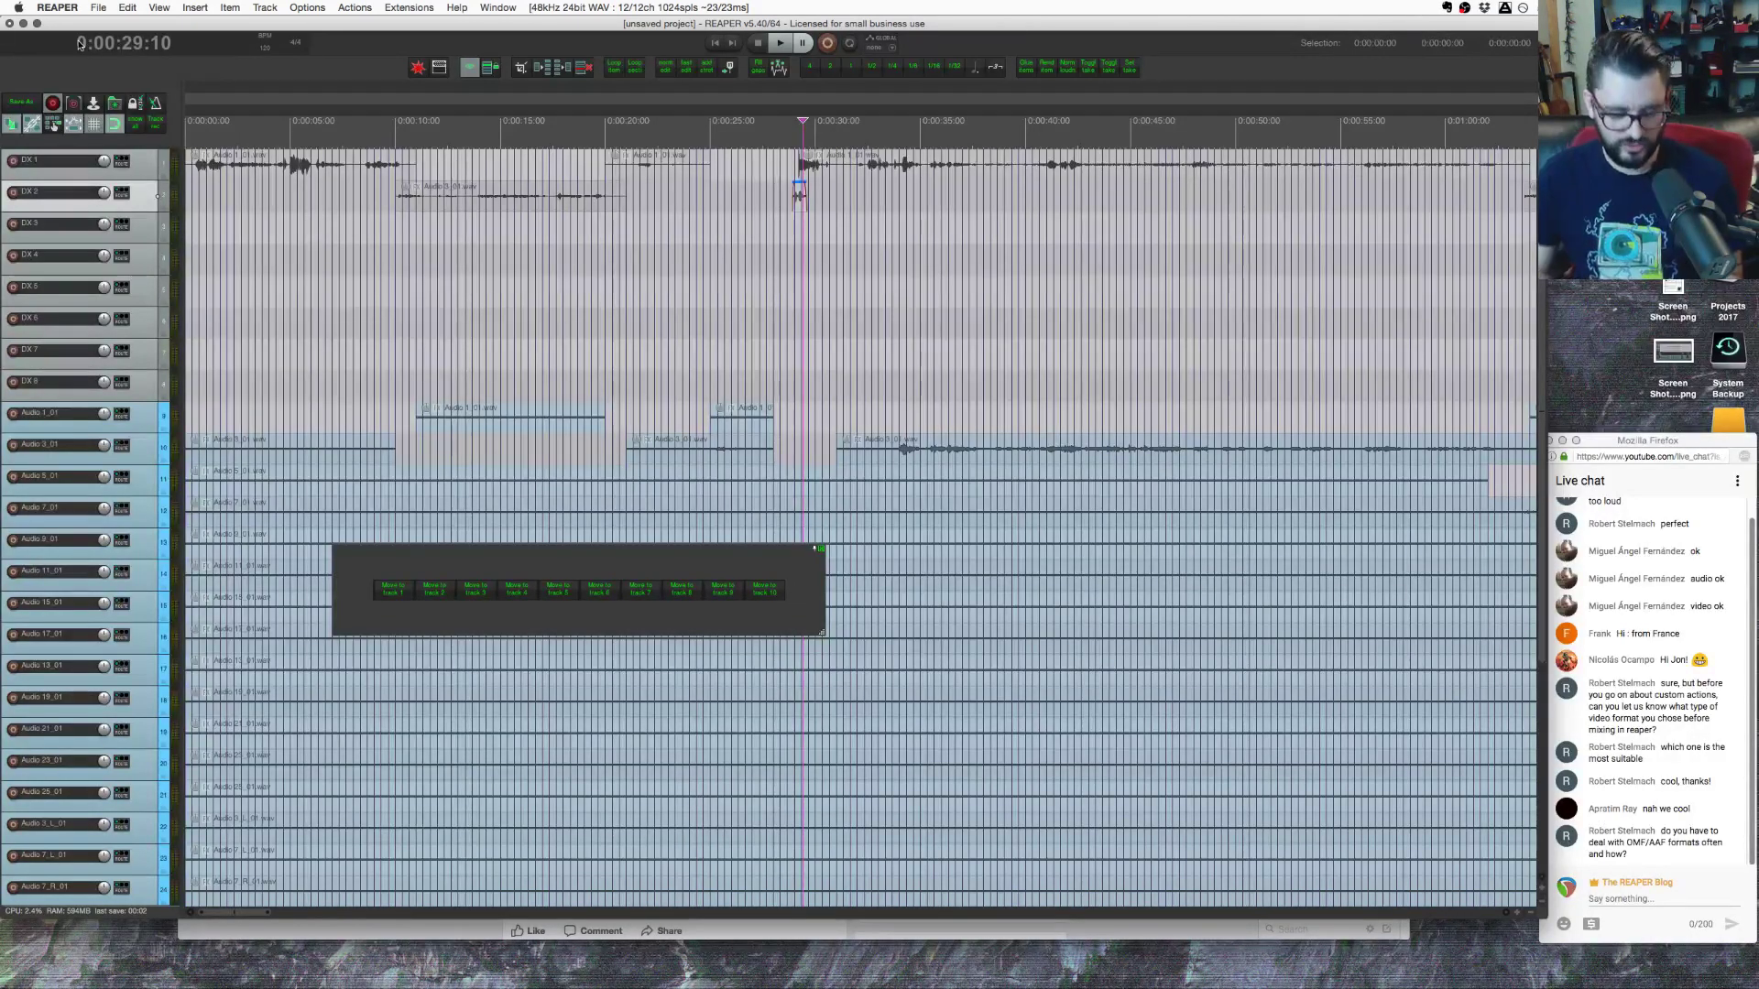
# Step: Switch to Firefox and open vordio.net in a new tab to show the NLE/XML/REAPER conversion tool
pyautogui.press('super+Tab')
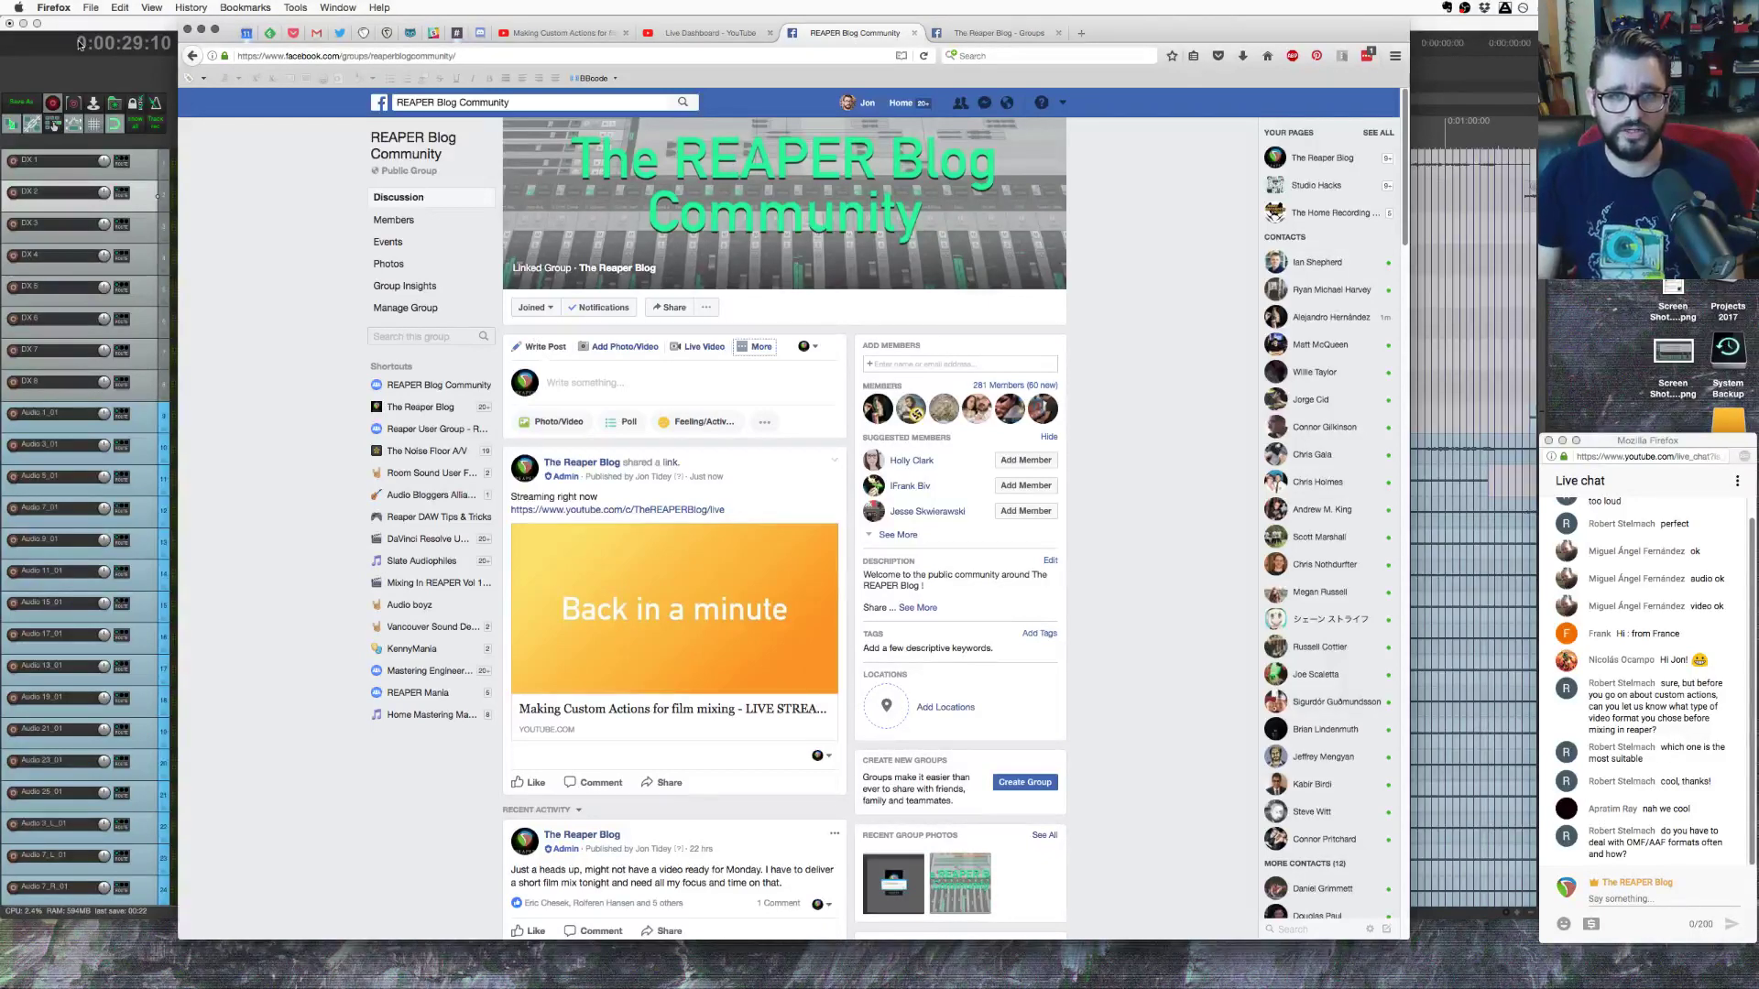
pyautogui.press('super+t')
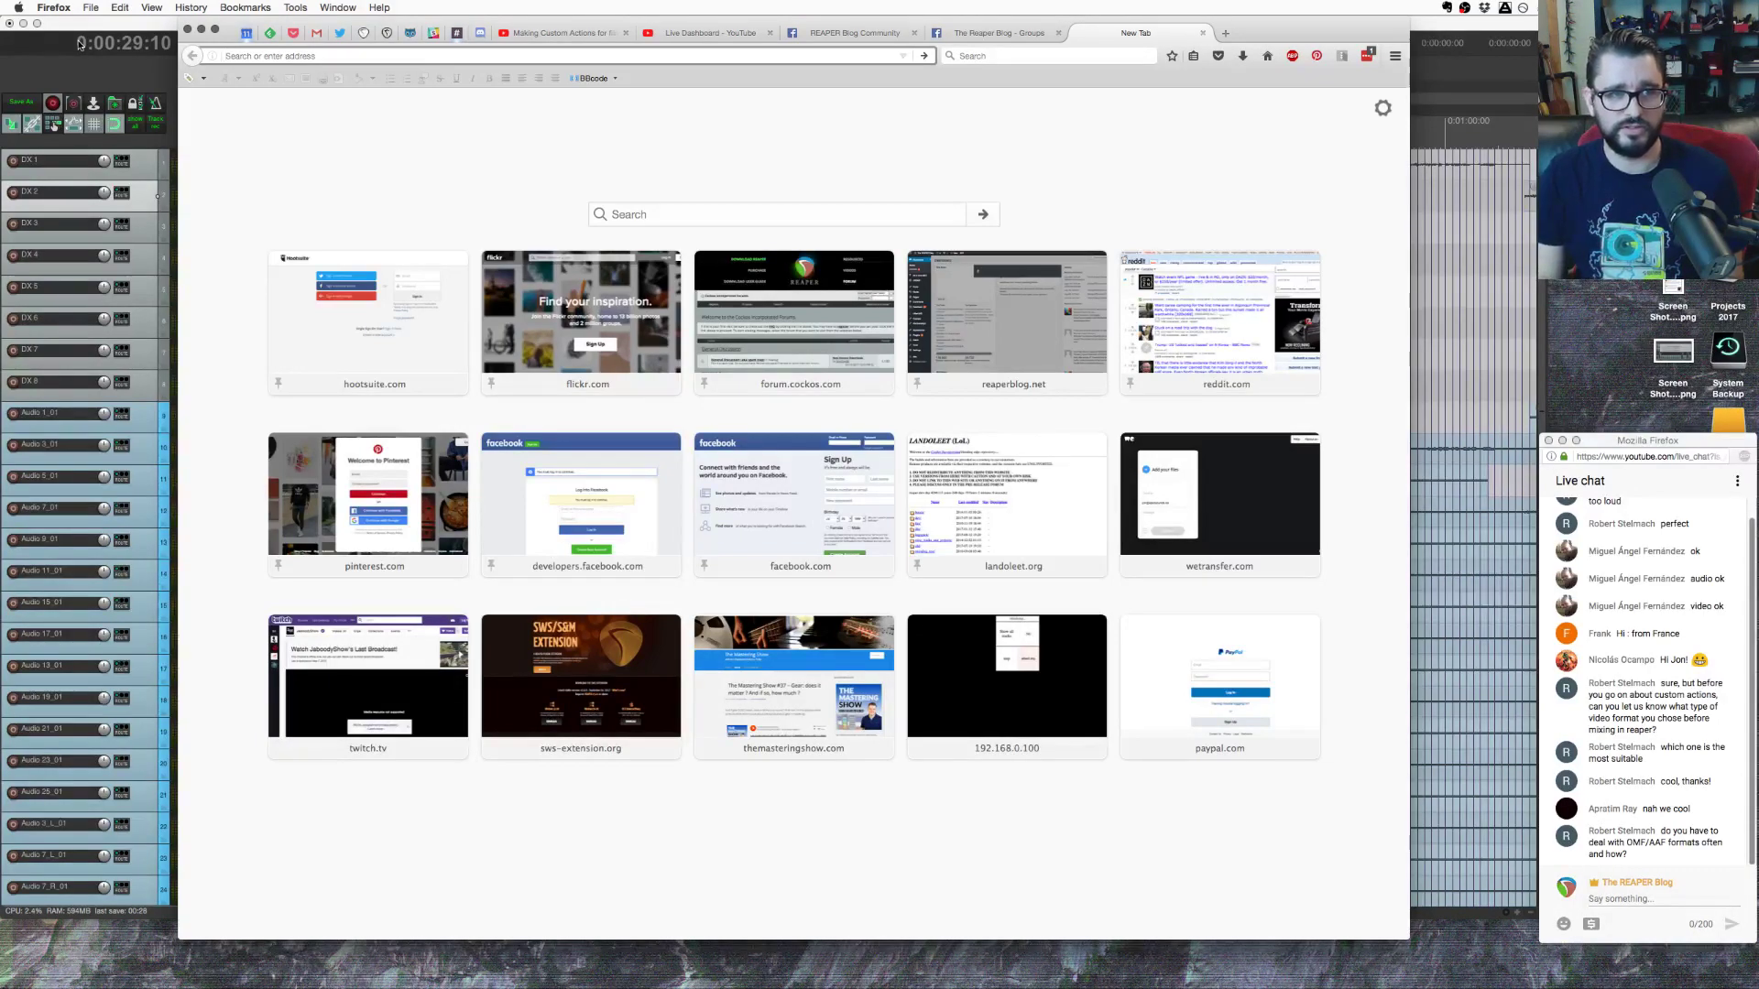
pyautogui.write('vordio.net/')
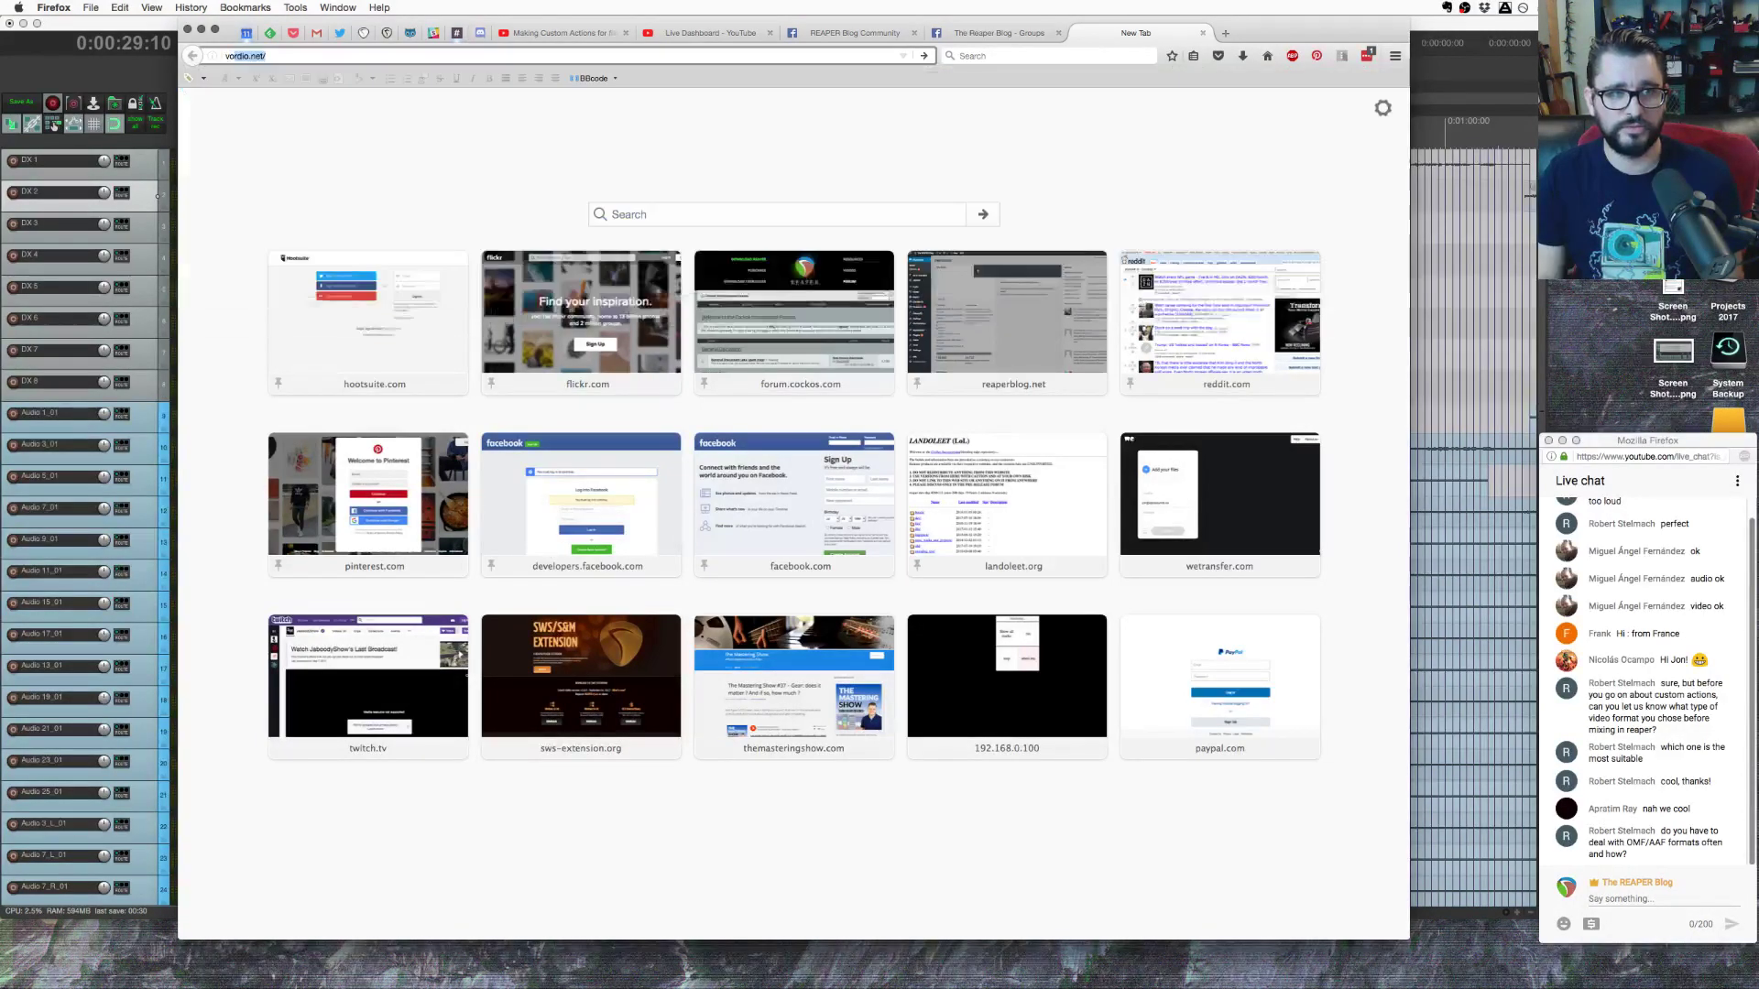
pyautogui.press('Return')
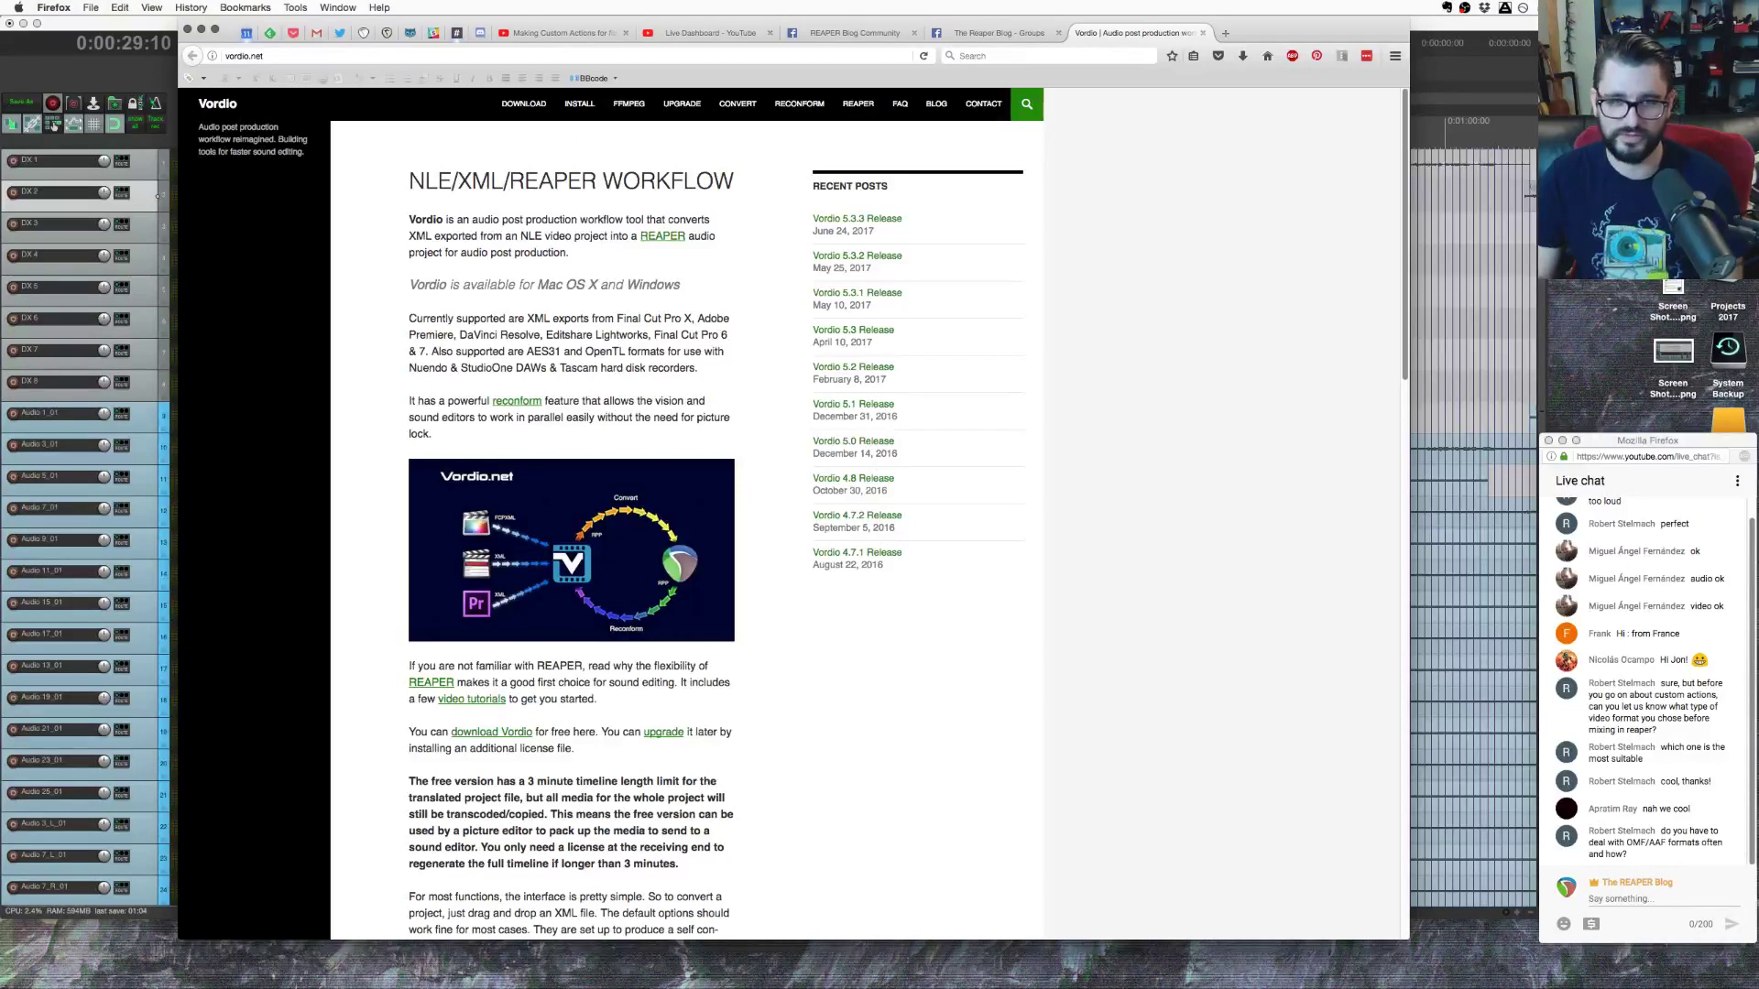
# Step: Switch back to REAPER and select the Audio 9_01 section with the edit cursor at 0:02:26:00
pyautogui.click(174, 445)
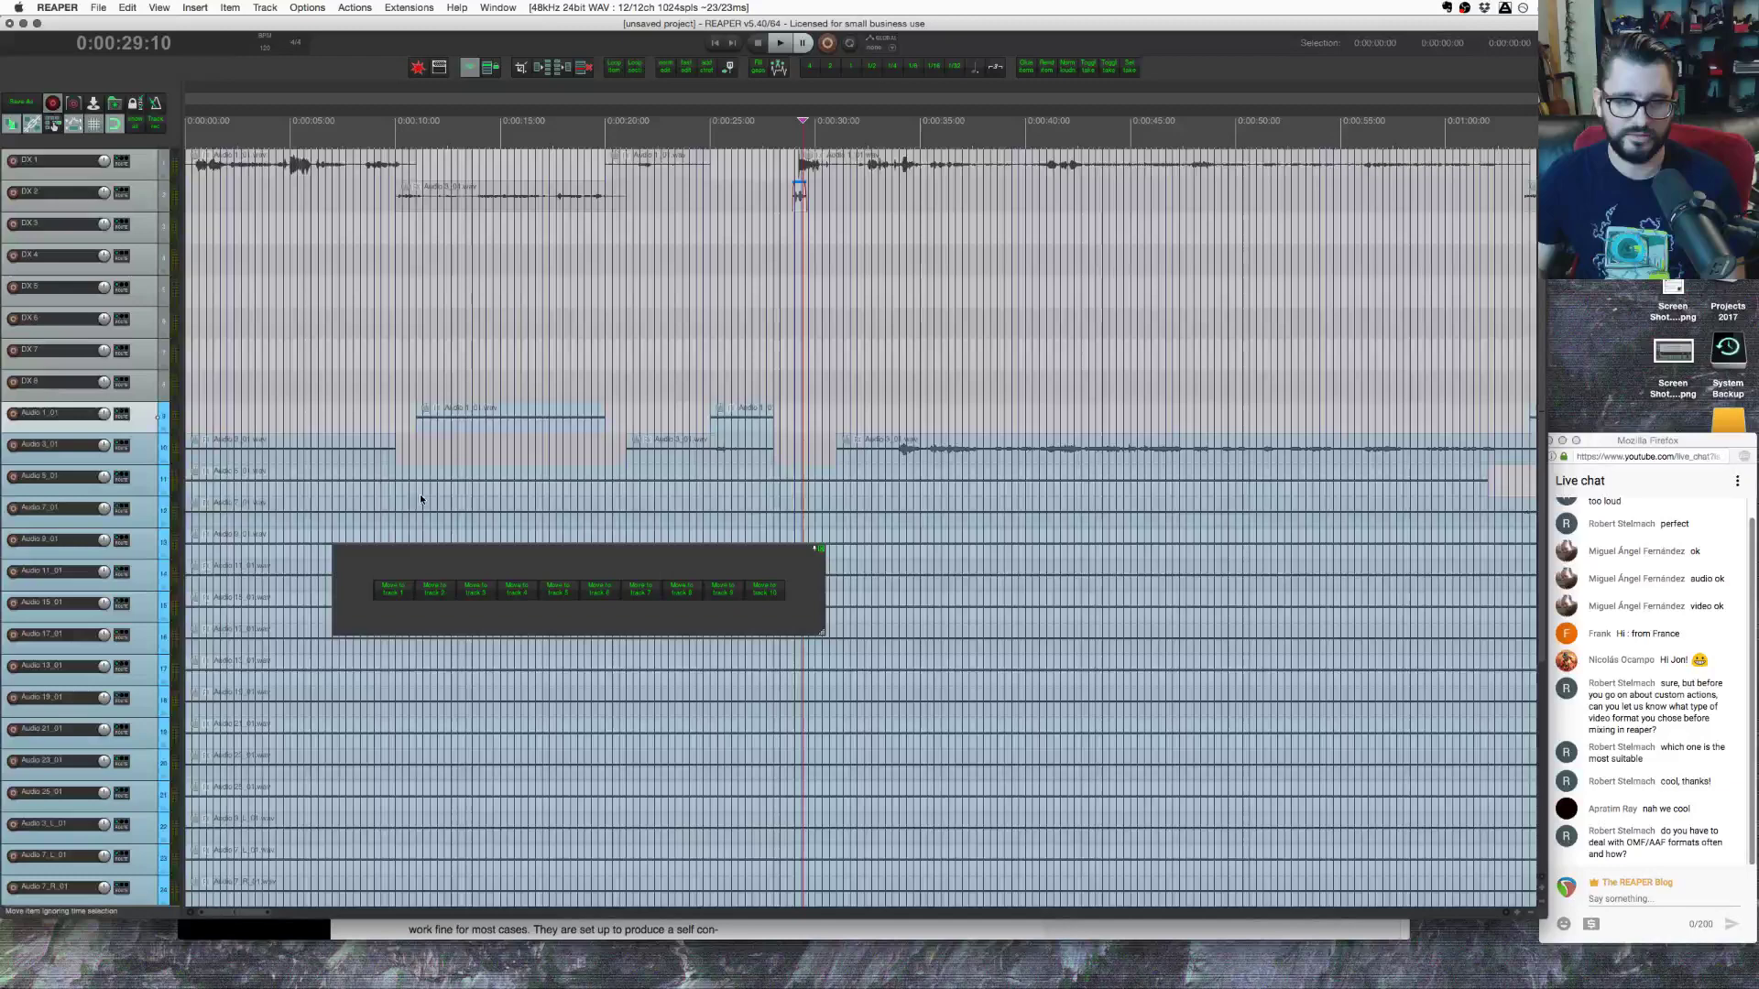
pyautogui.scroll(-5, 419, 499)
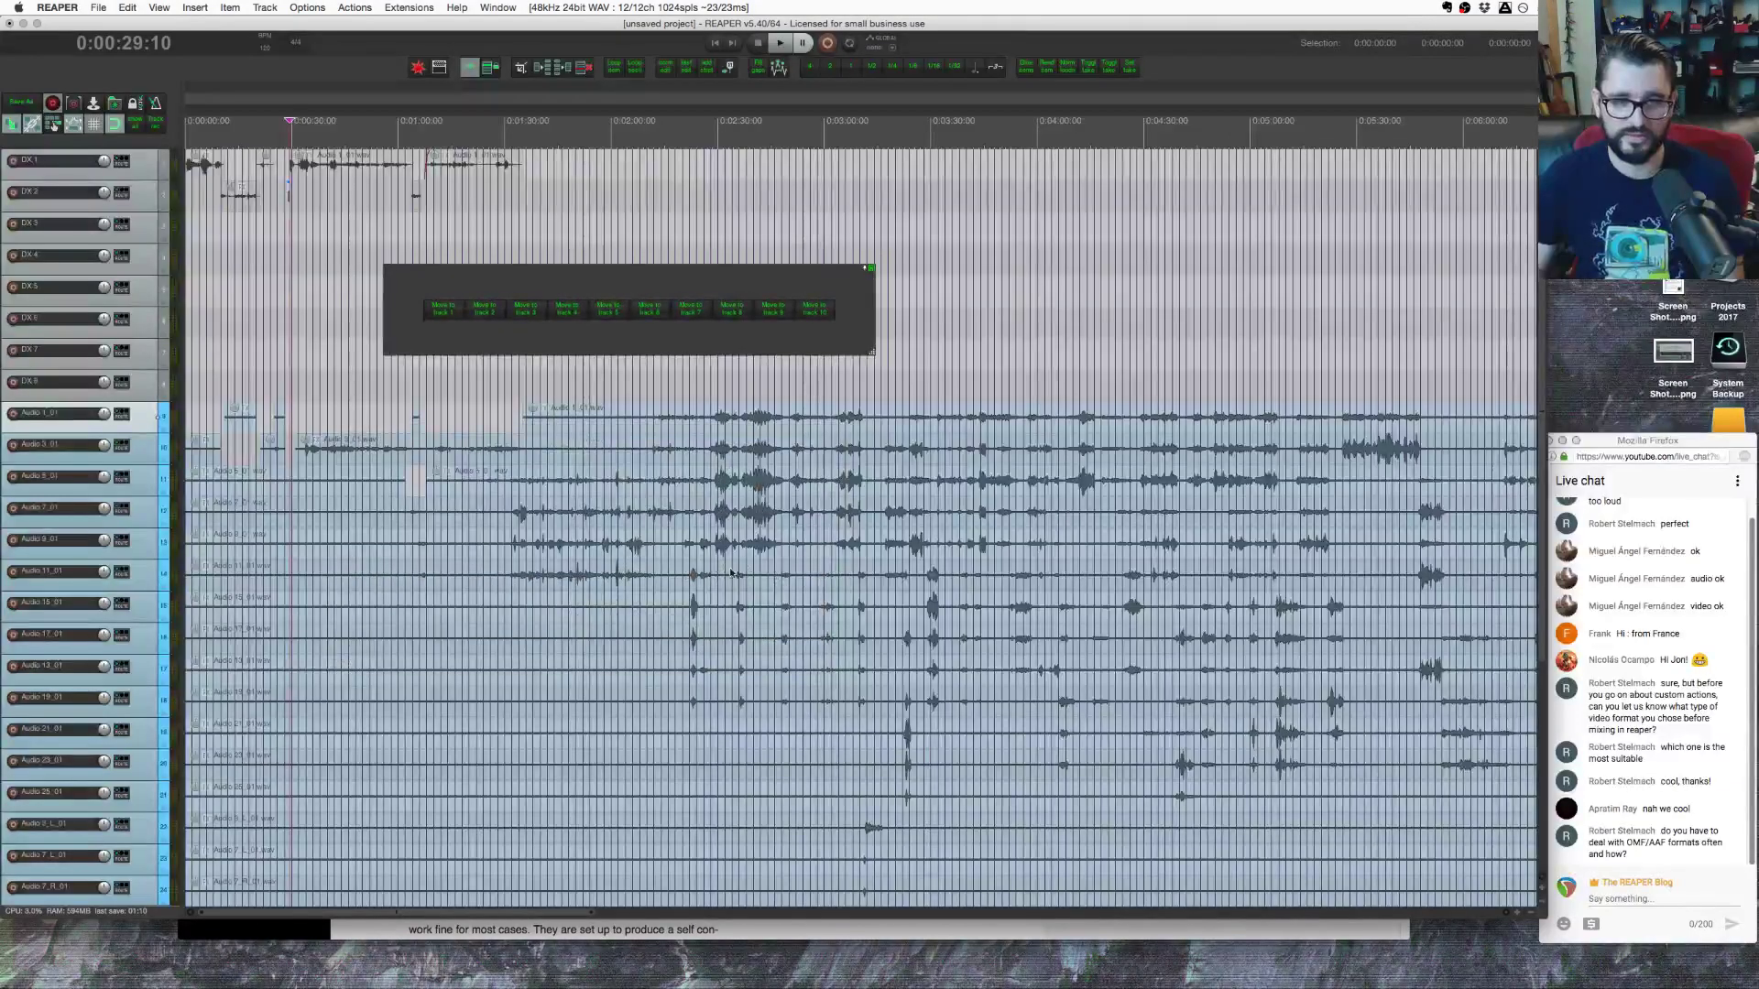
pyautogui.click(705, 549)
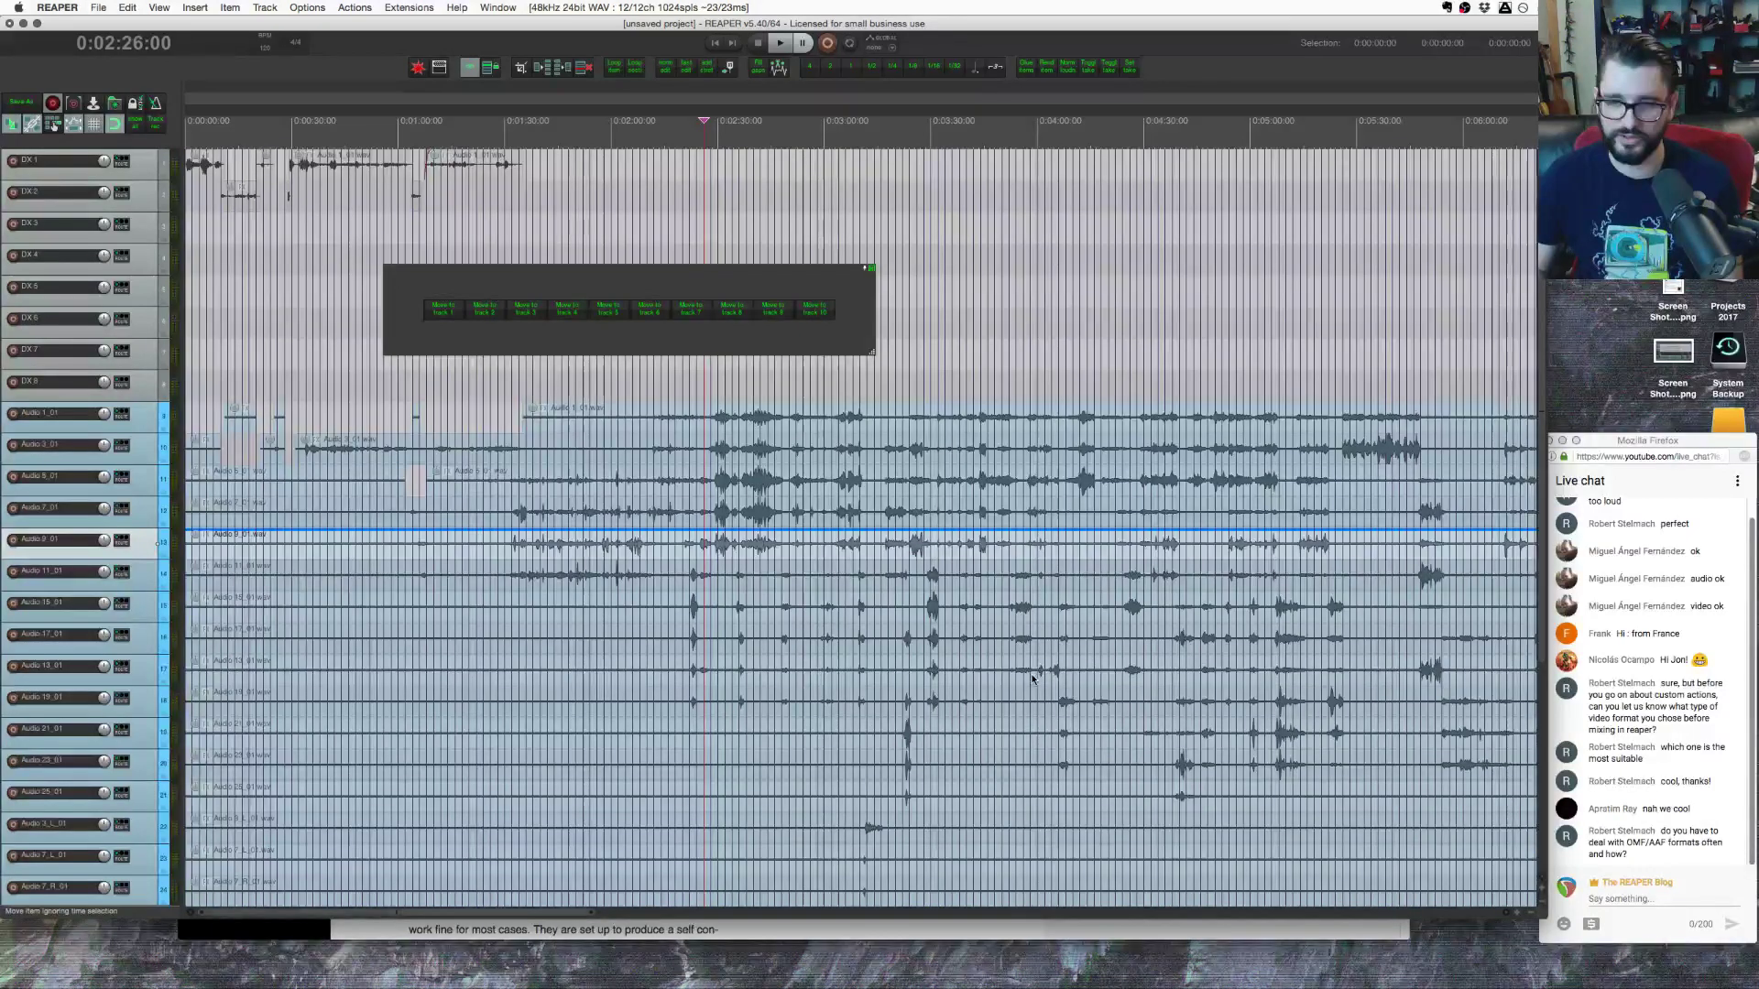
pyautogui.scroll(-3, 1033, 678)
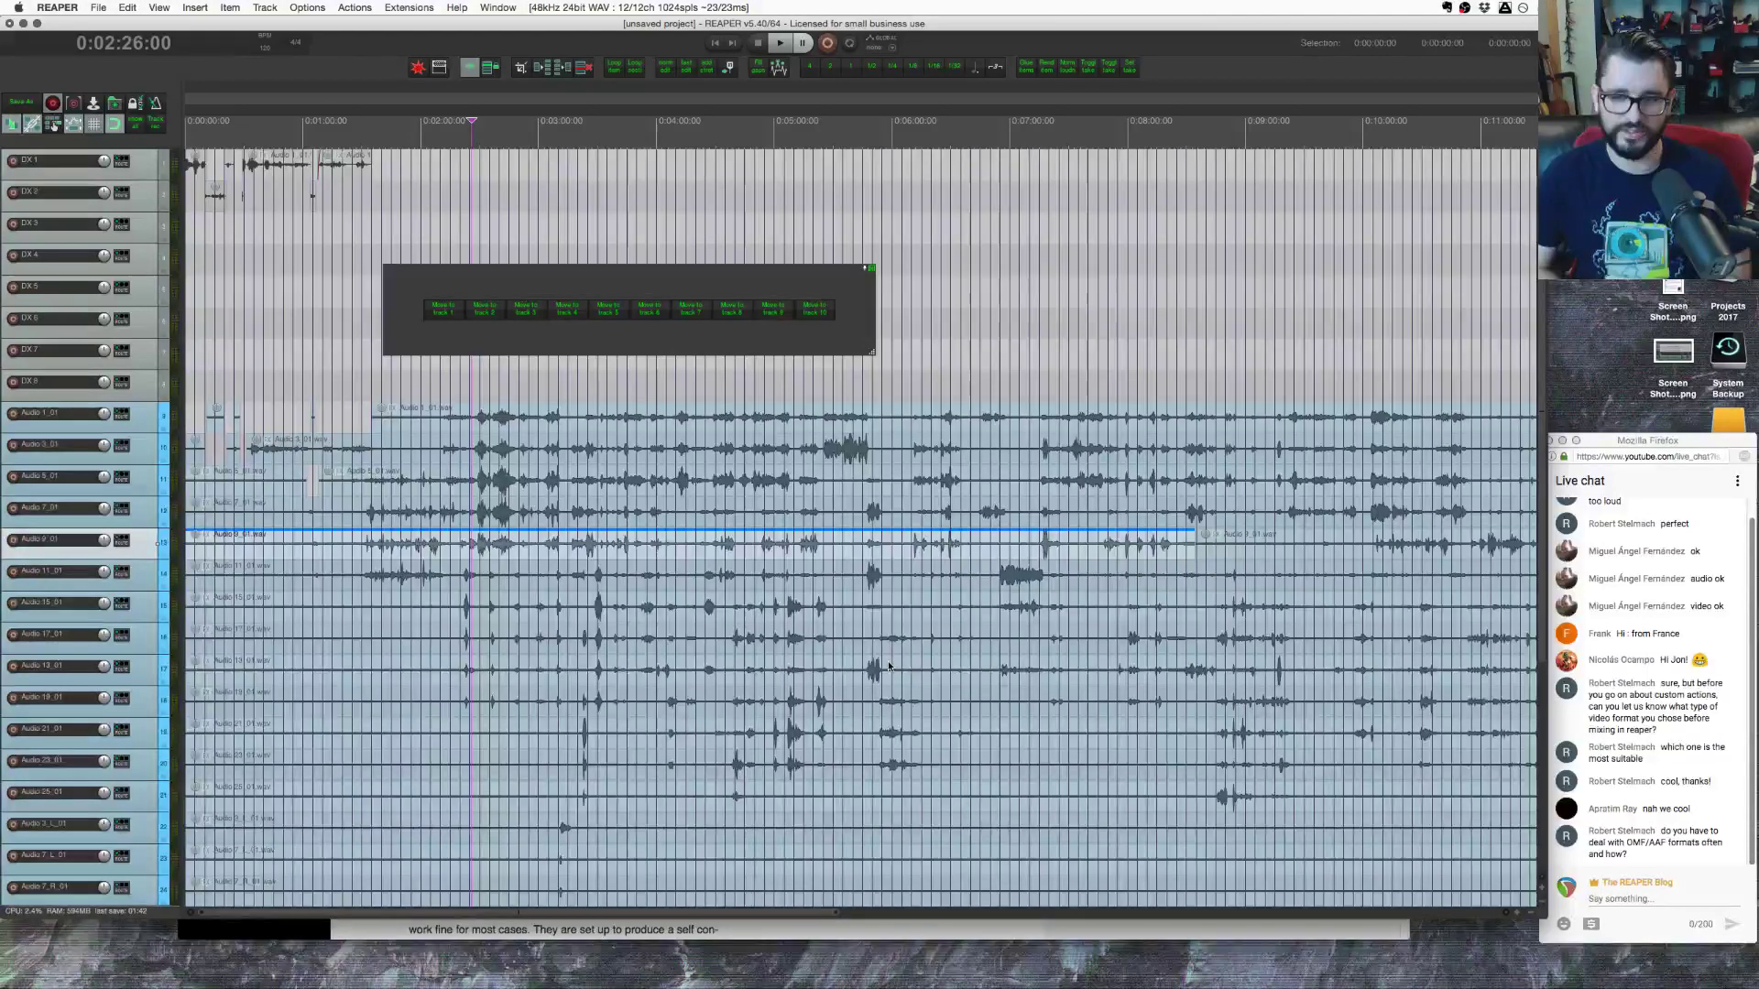
# Step: Switch to Firefox and look through the Vordio page's description and conversion screenshots
pyautogui.press('super+Tab')
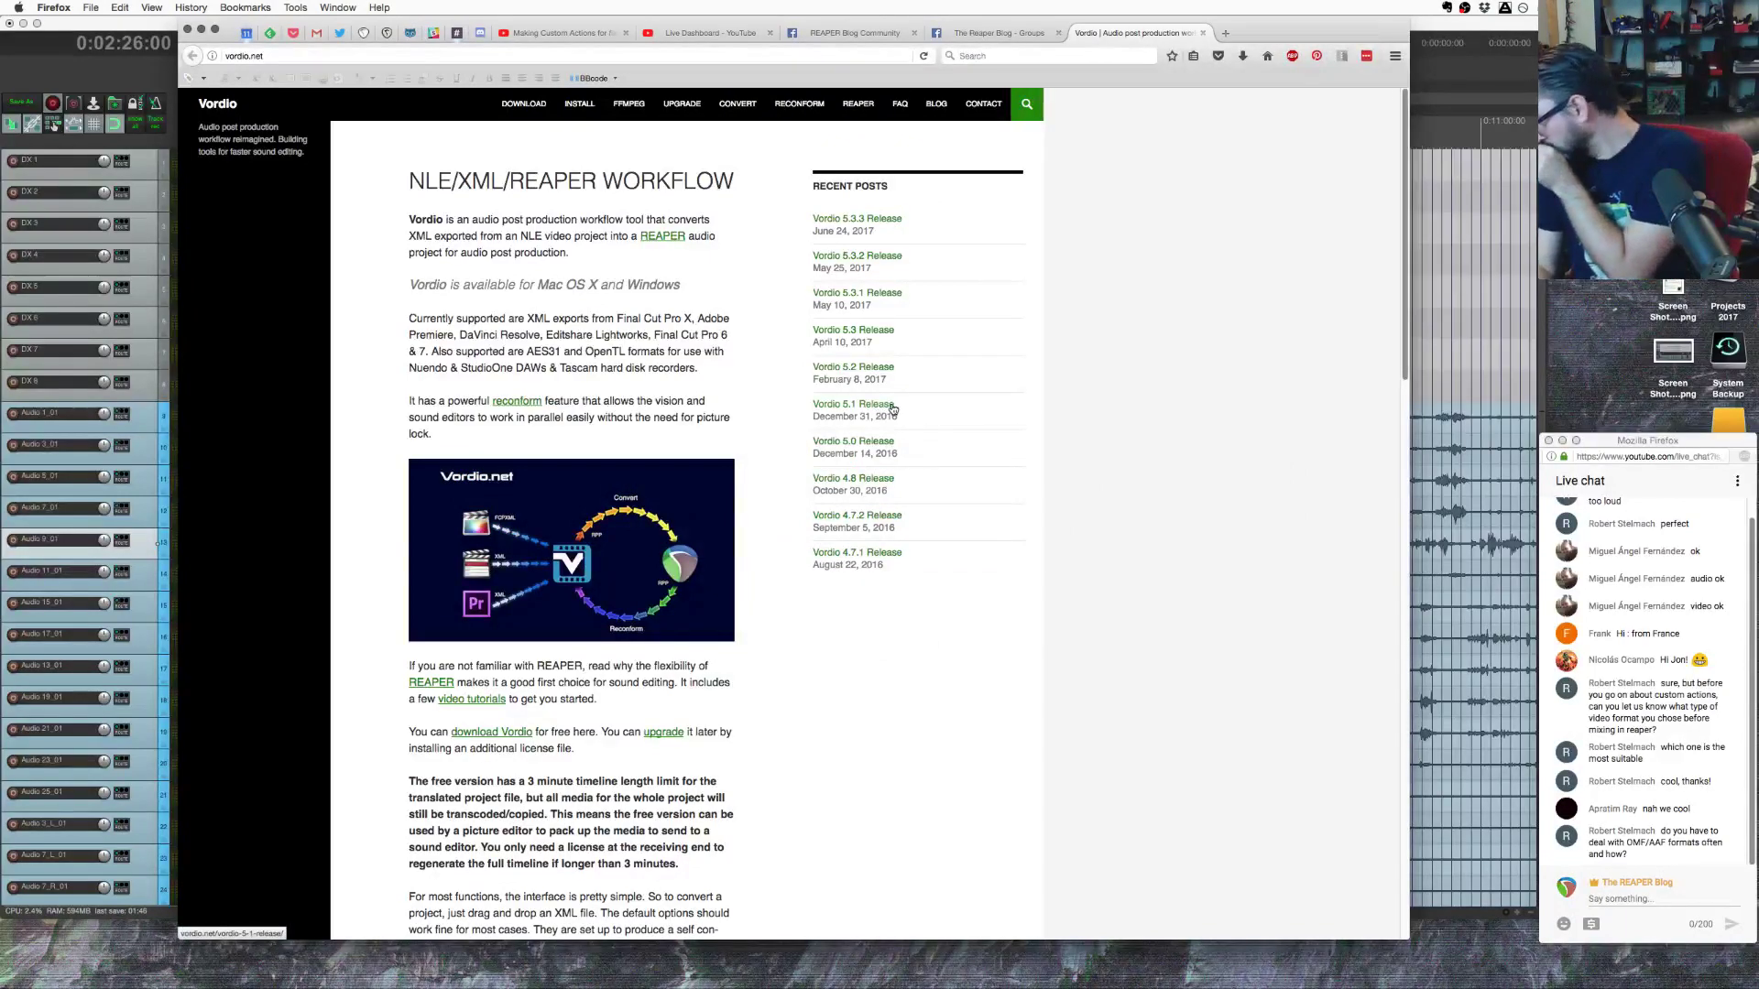
pyautogui.scroll(-10, 783, 429)
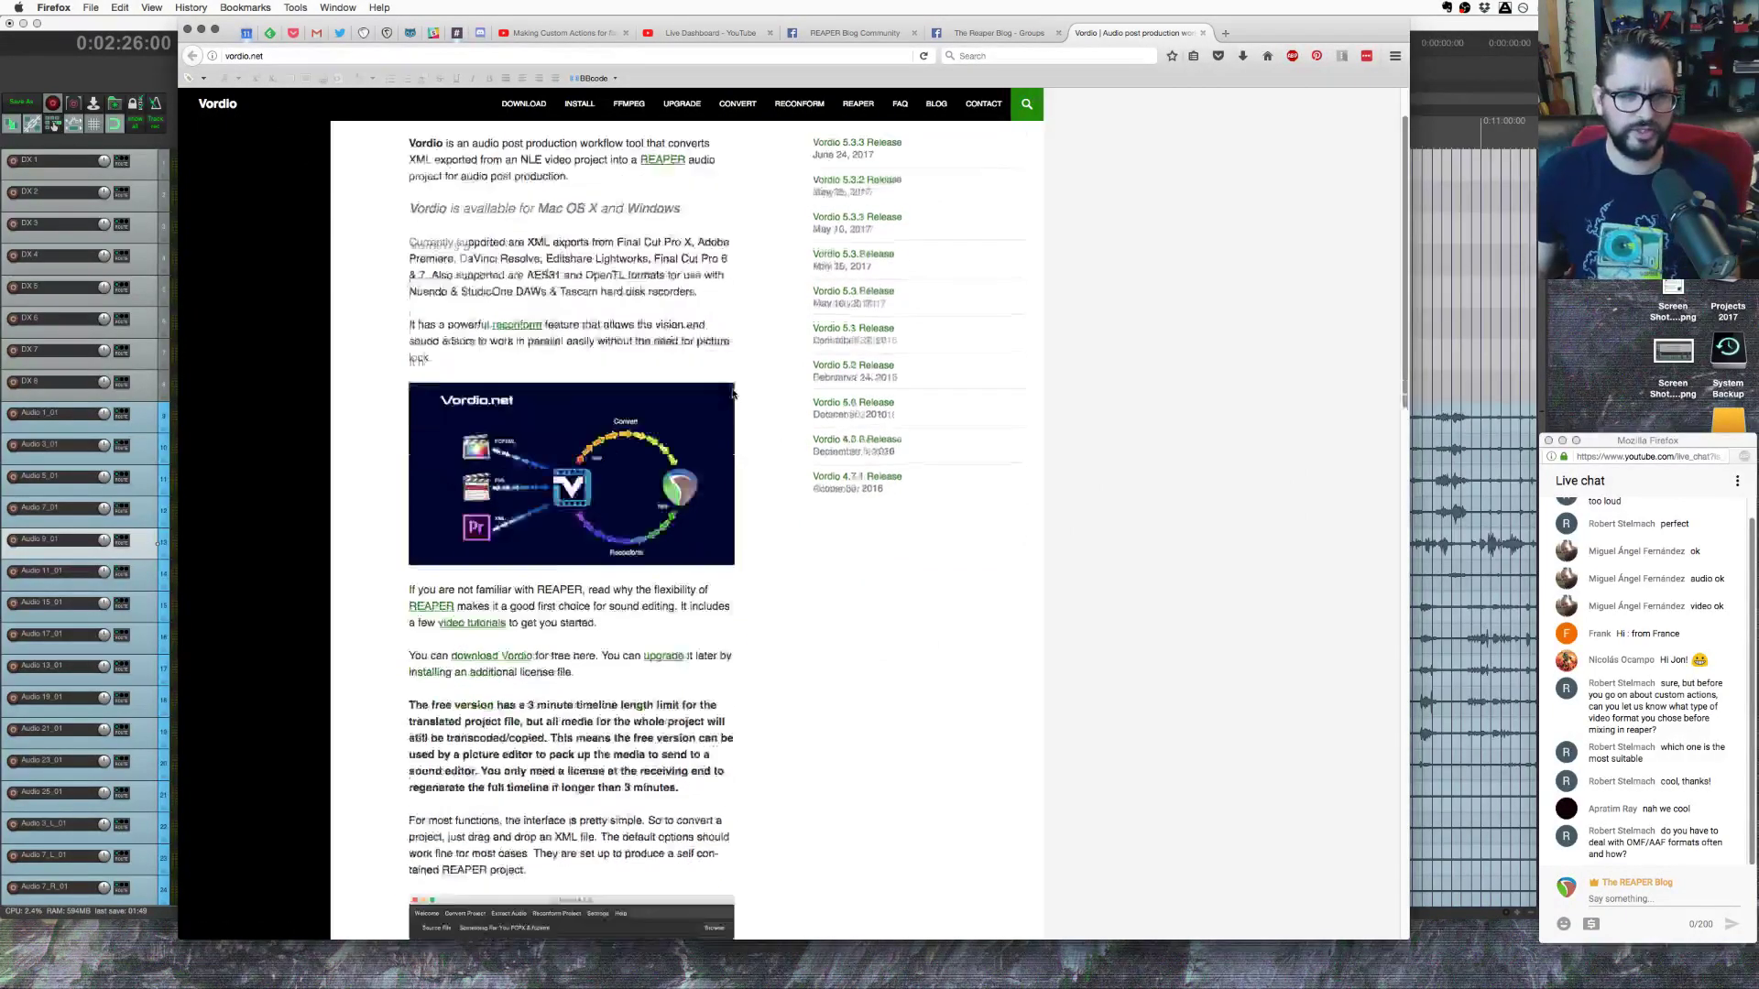
pyautogui.scroll(-2, 733, 394)
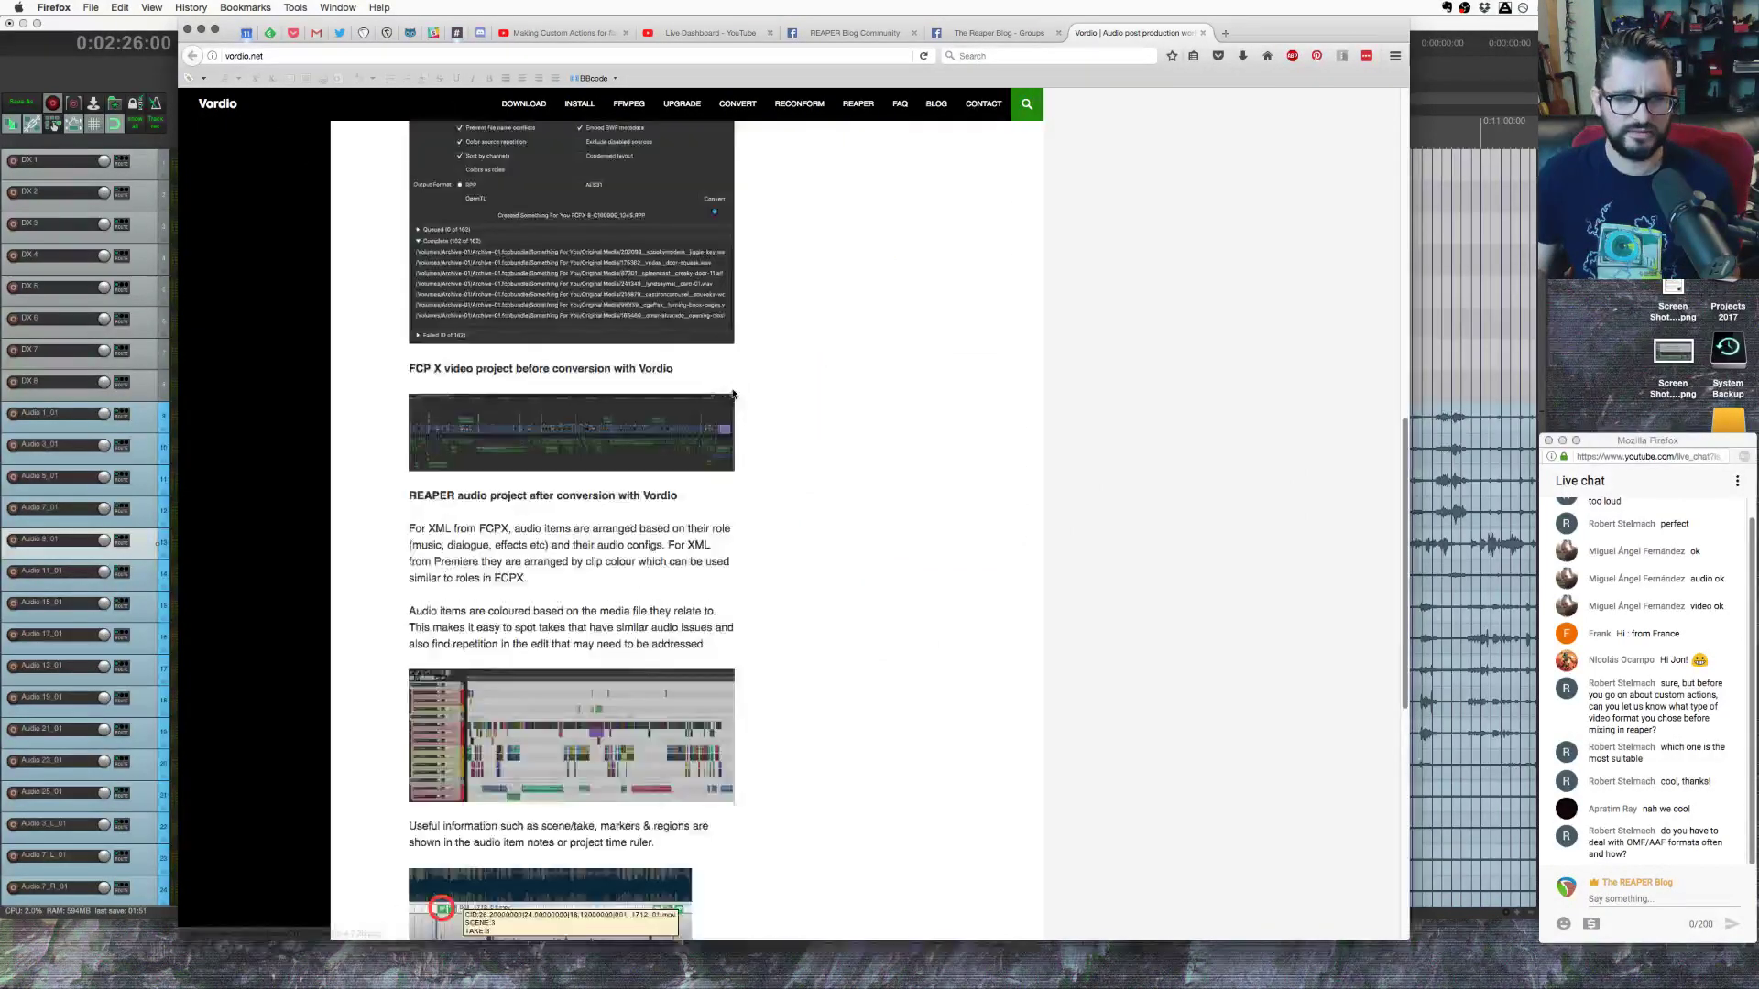
pyautogui.scroll(15, 732, 394)
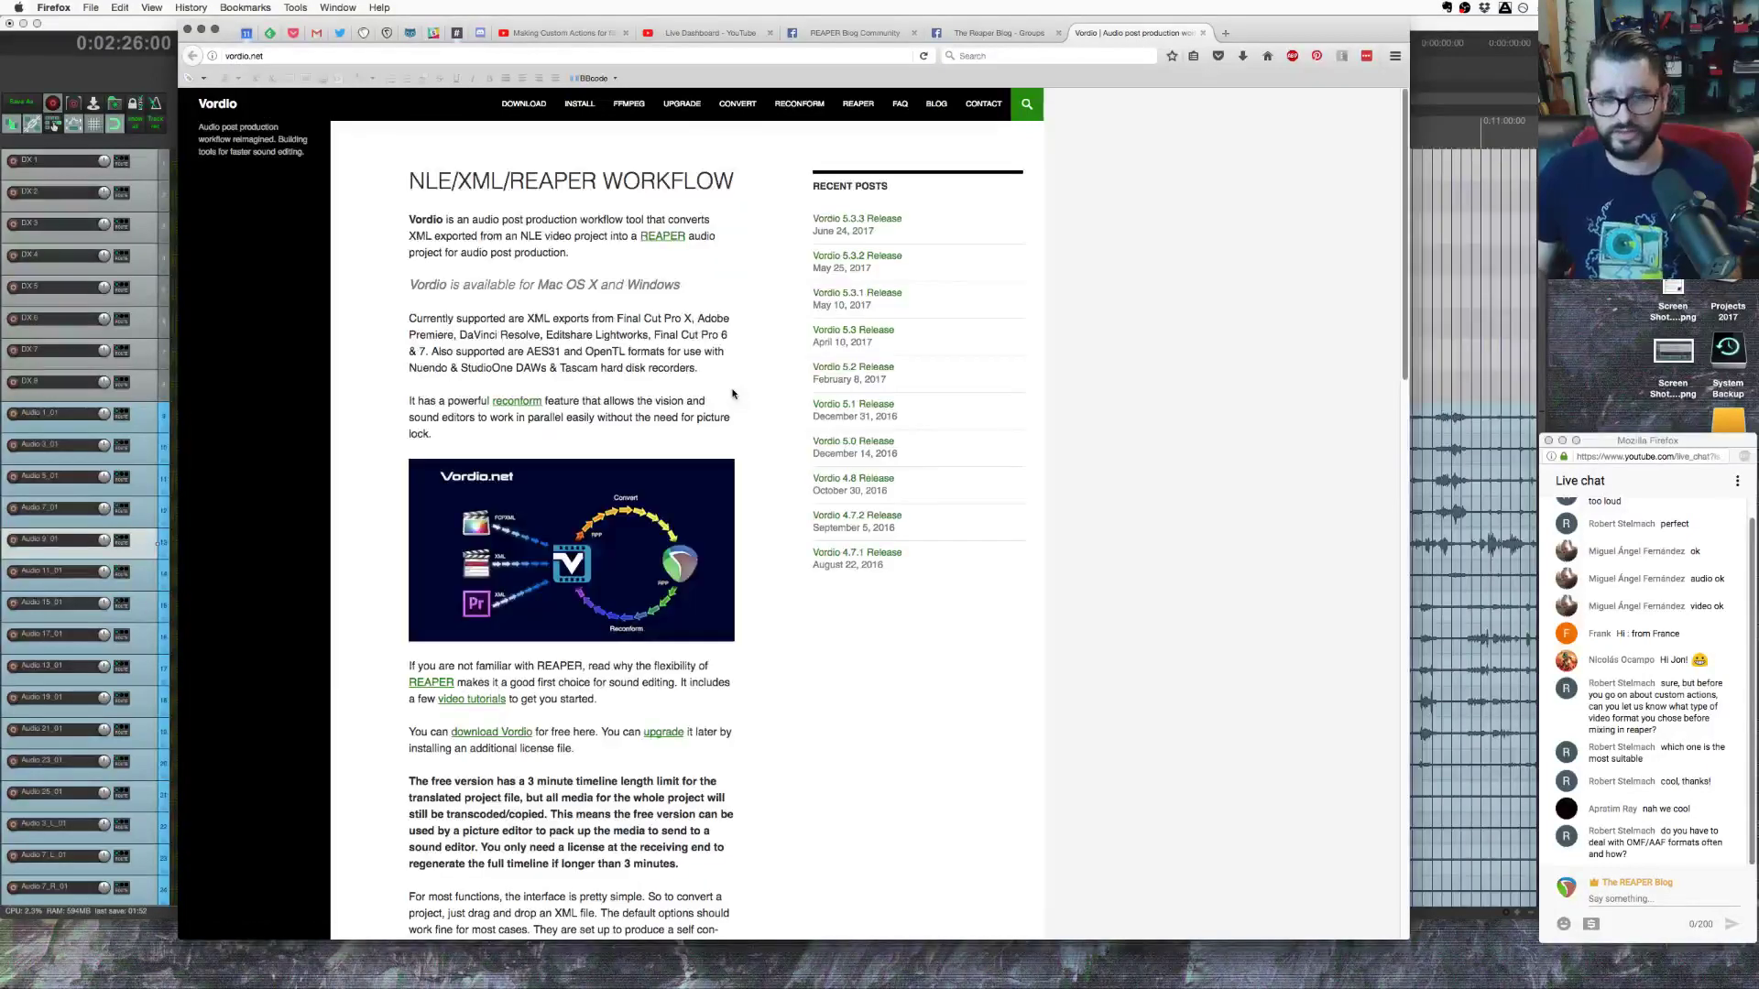
# Step: Launch the Vordio application and show its Convert Project options
pyautogui.press('super+space')
pyautogui.write('vordio')
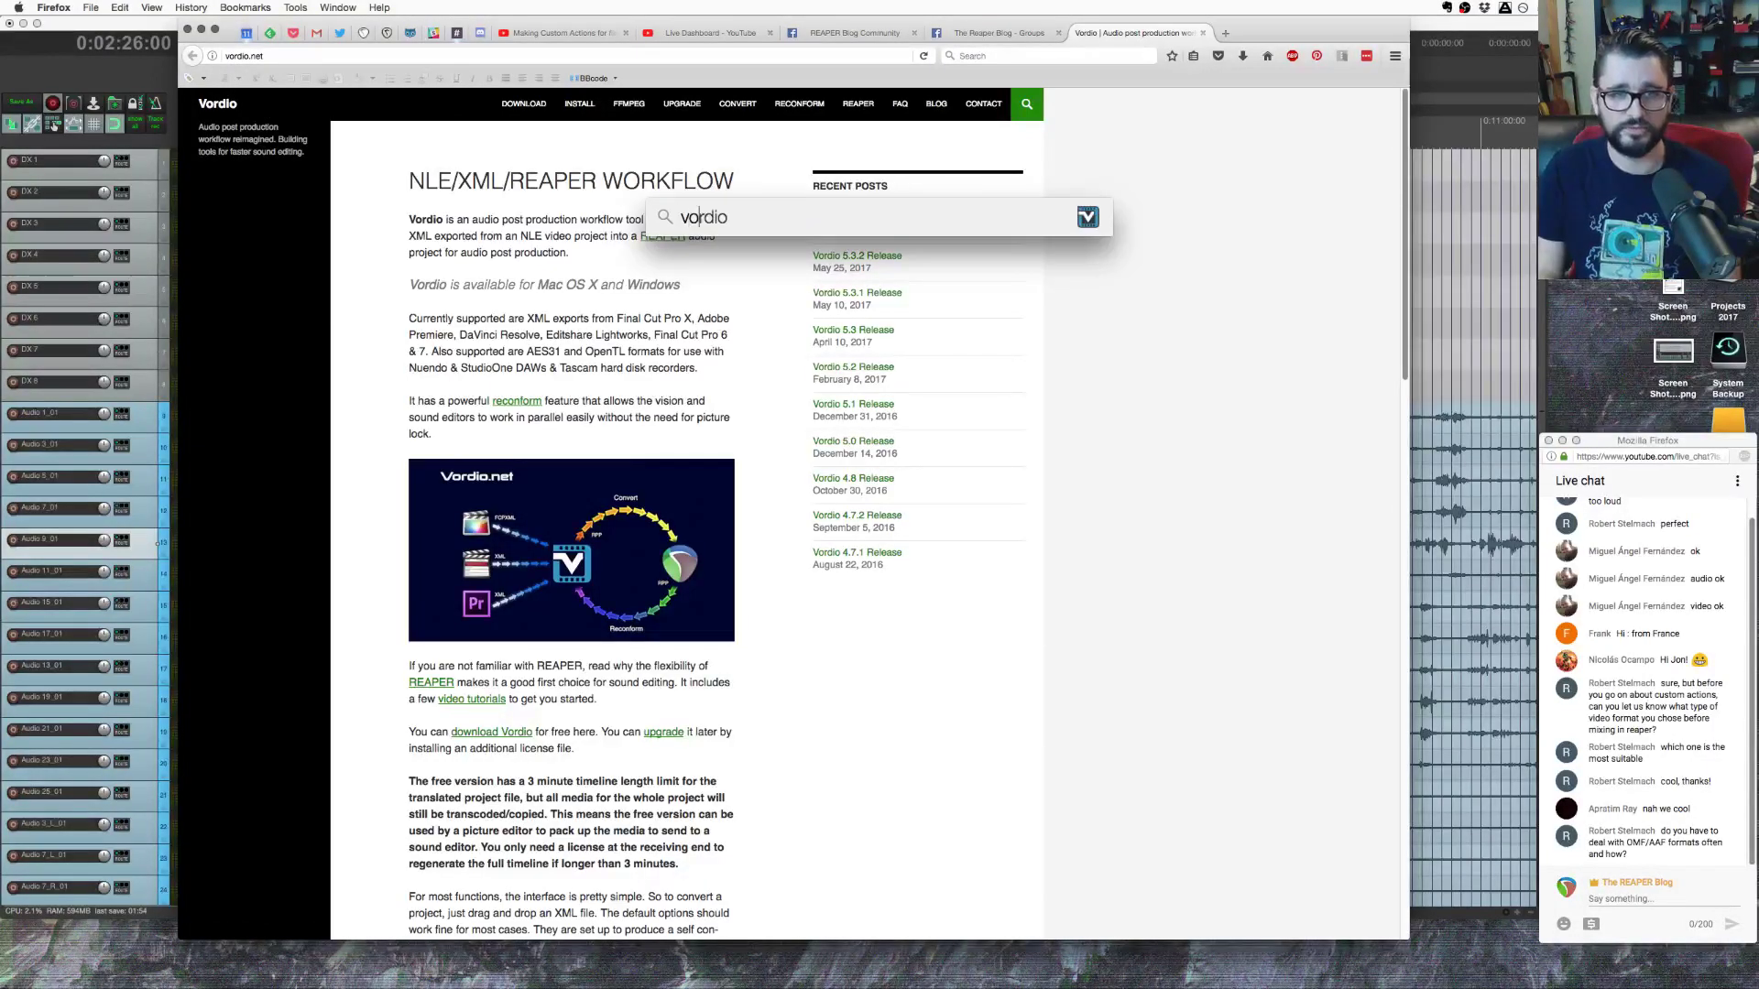
pyautogui.press('Return')
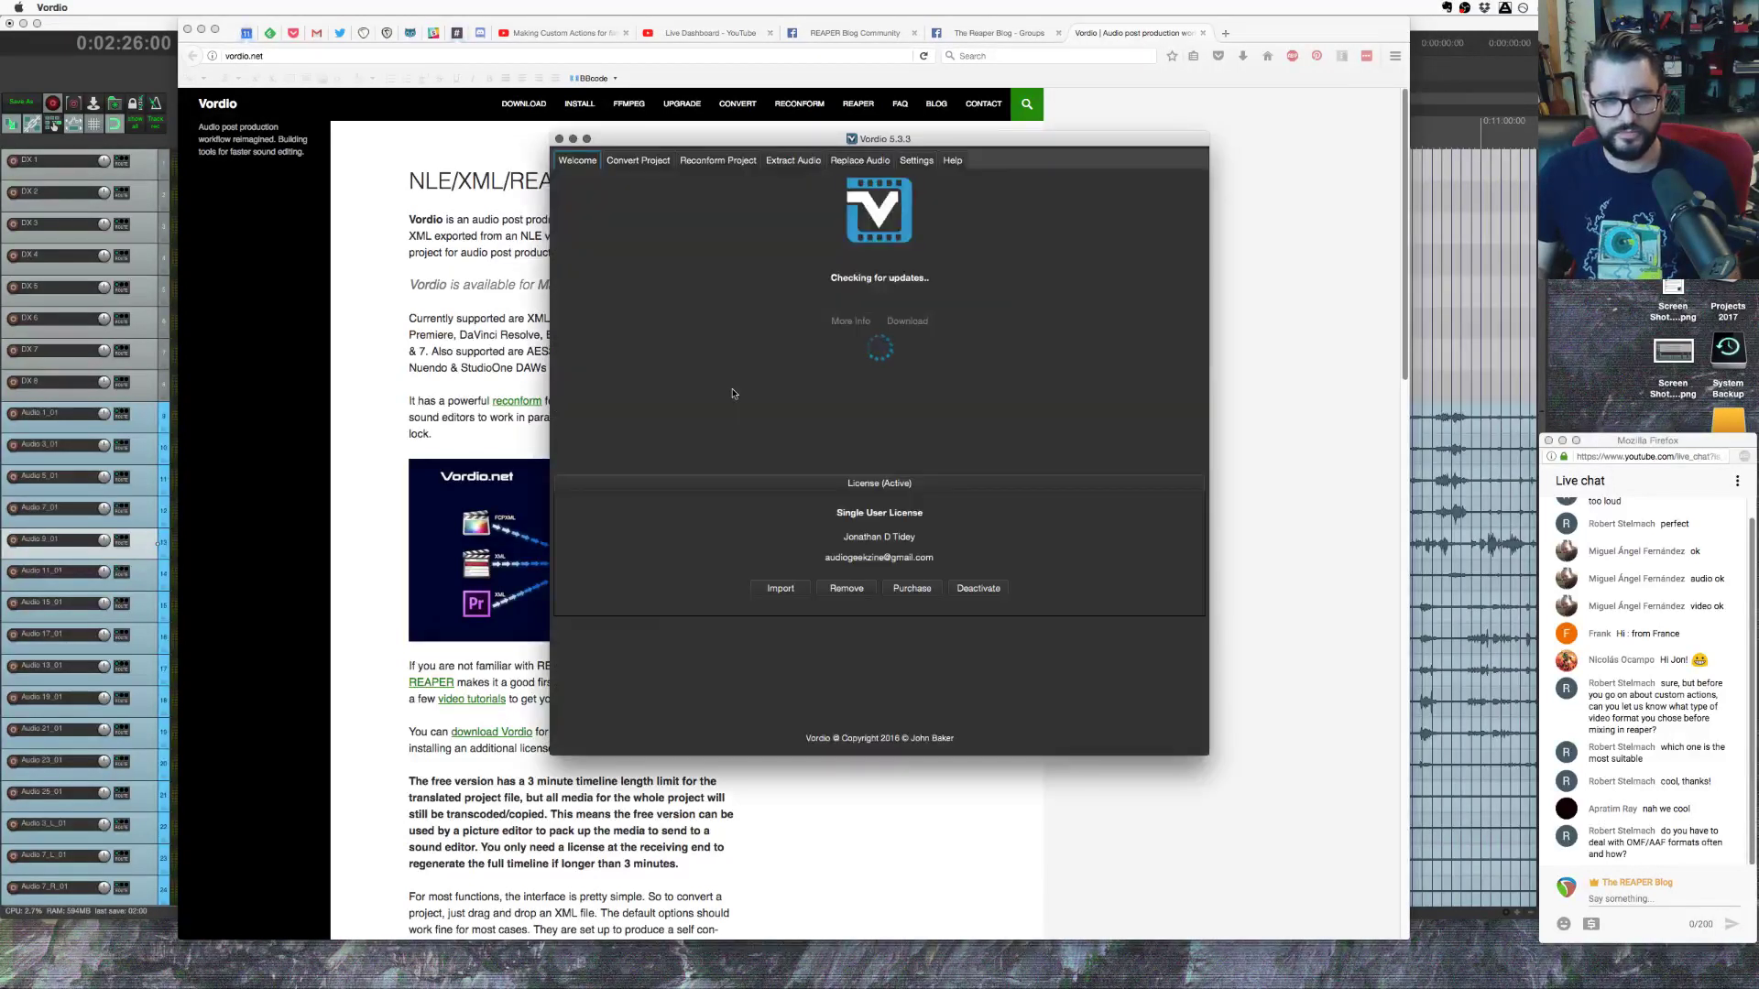
pyautogui.click(658, 162)
pyautogui.moveTo(677, 142); pyautogui.dragTo(636, 154)
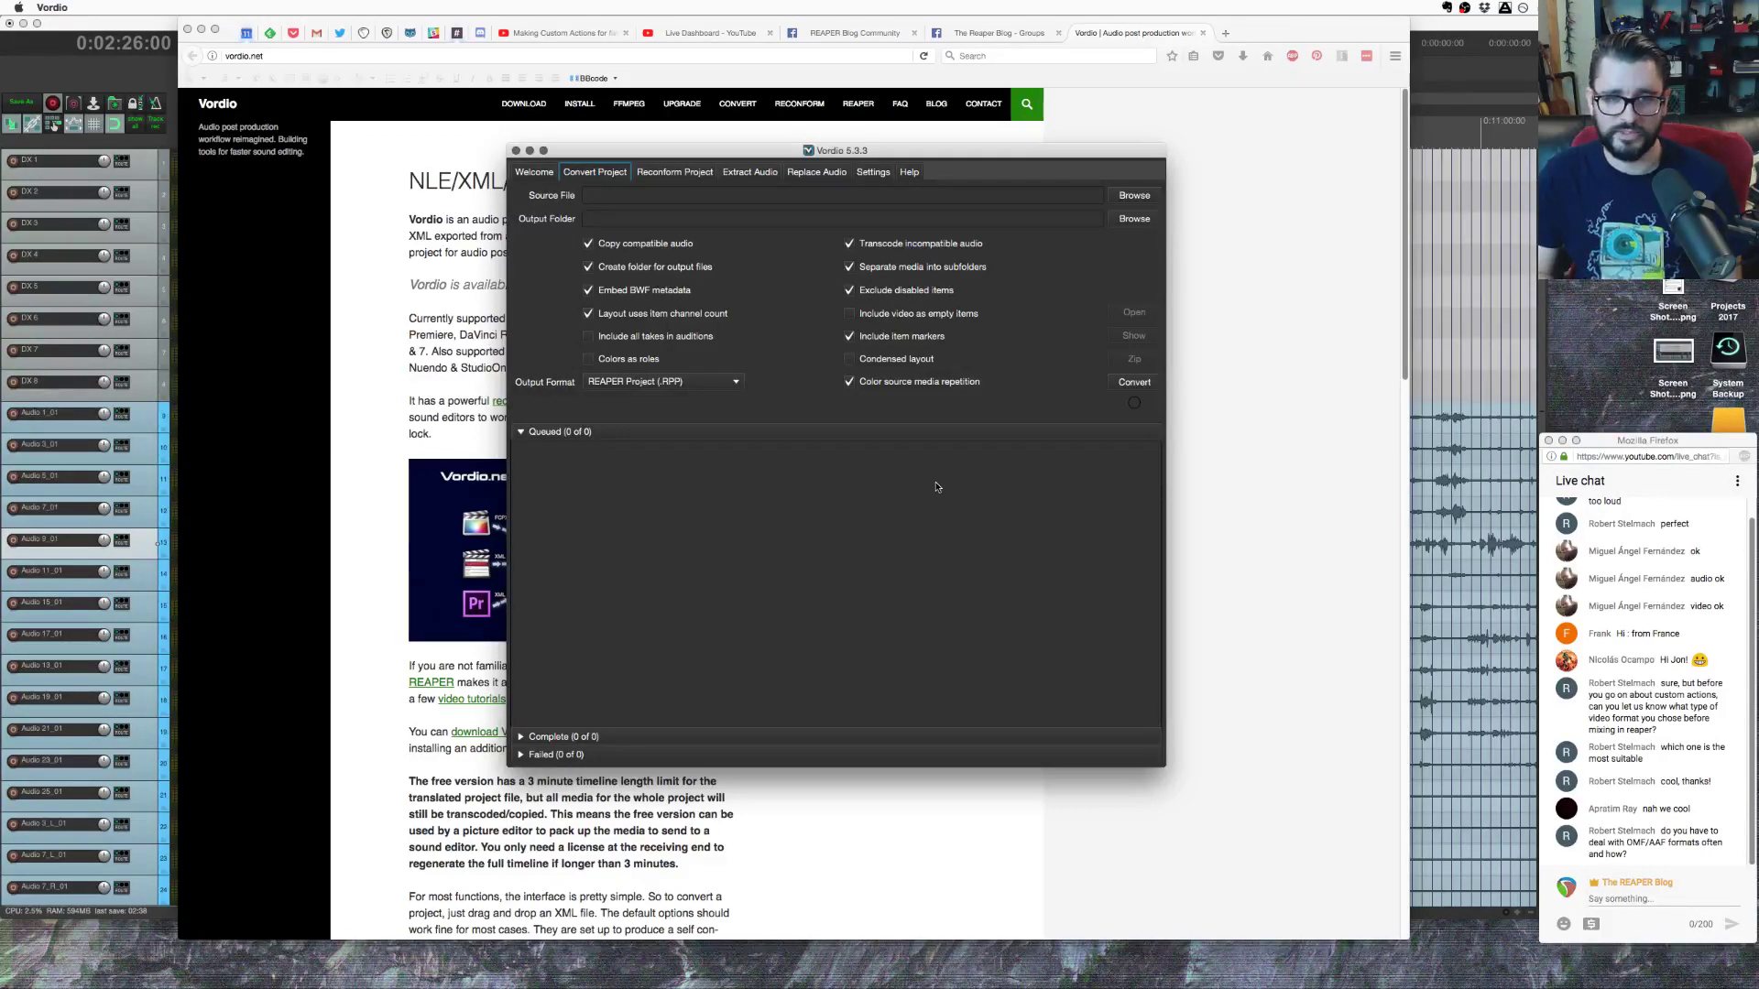
# Step: Show the Loyalty Club project folder in Finder, return to Vordio, and point out the Source File and Output Folder fields
pyautogui.press('super+Tab')
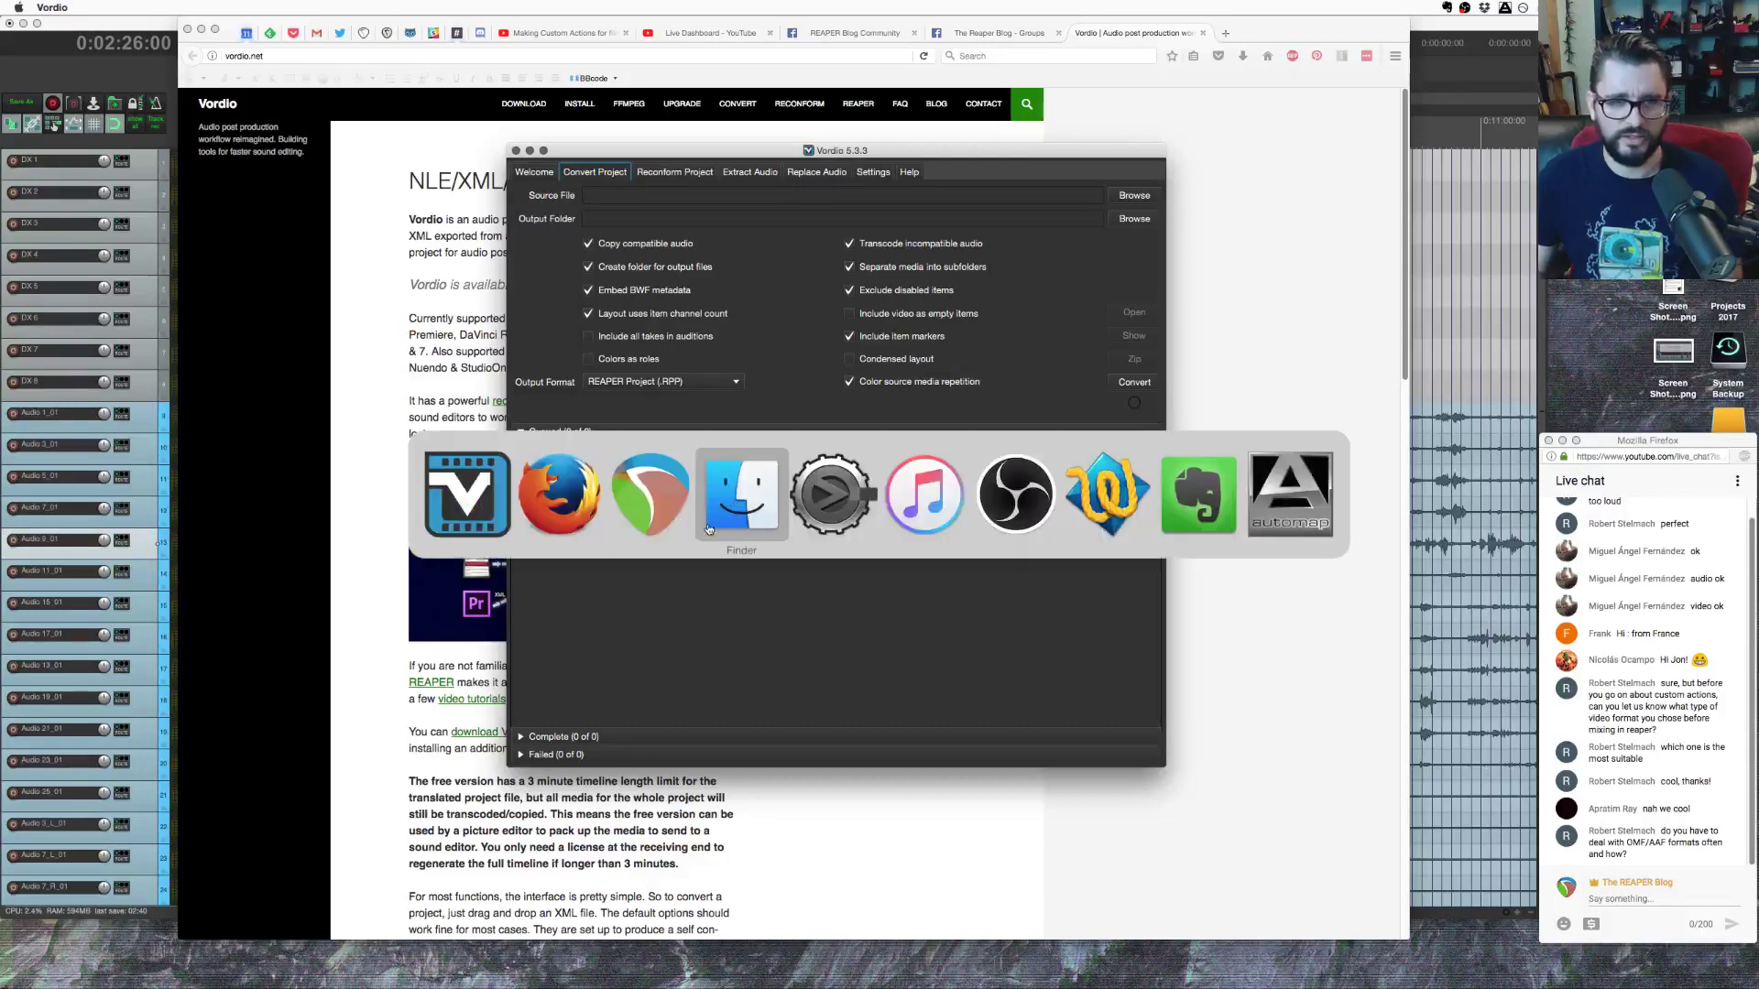
pyautogui.click(737, 513)
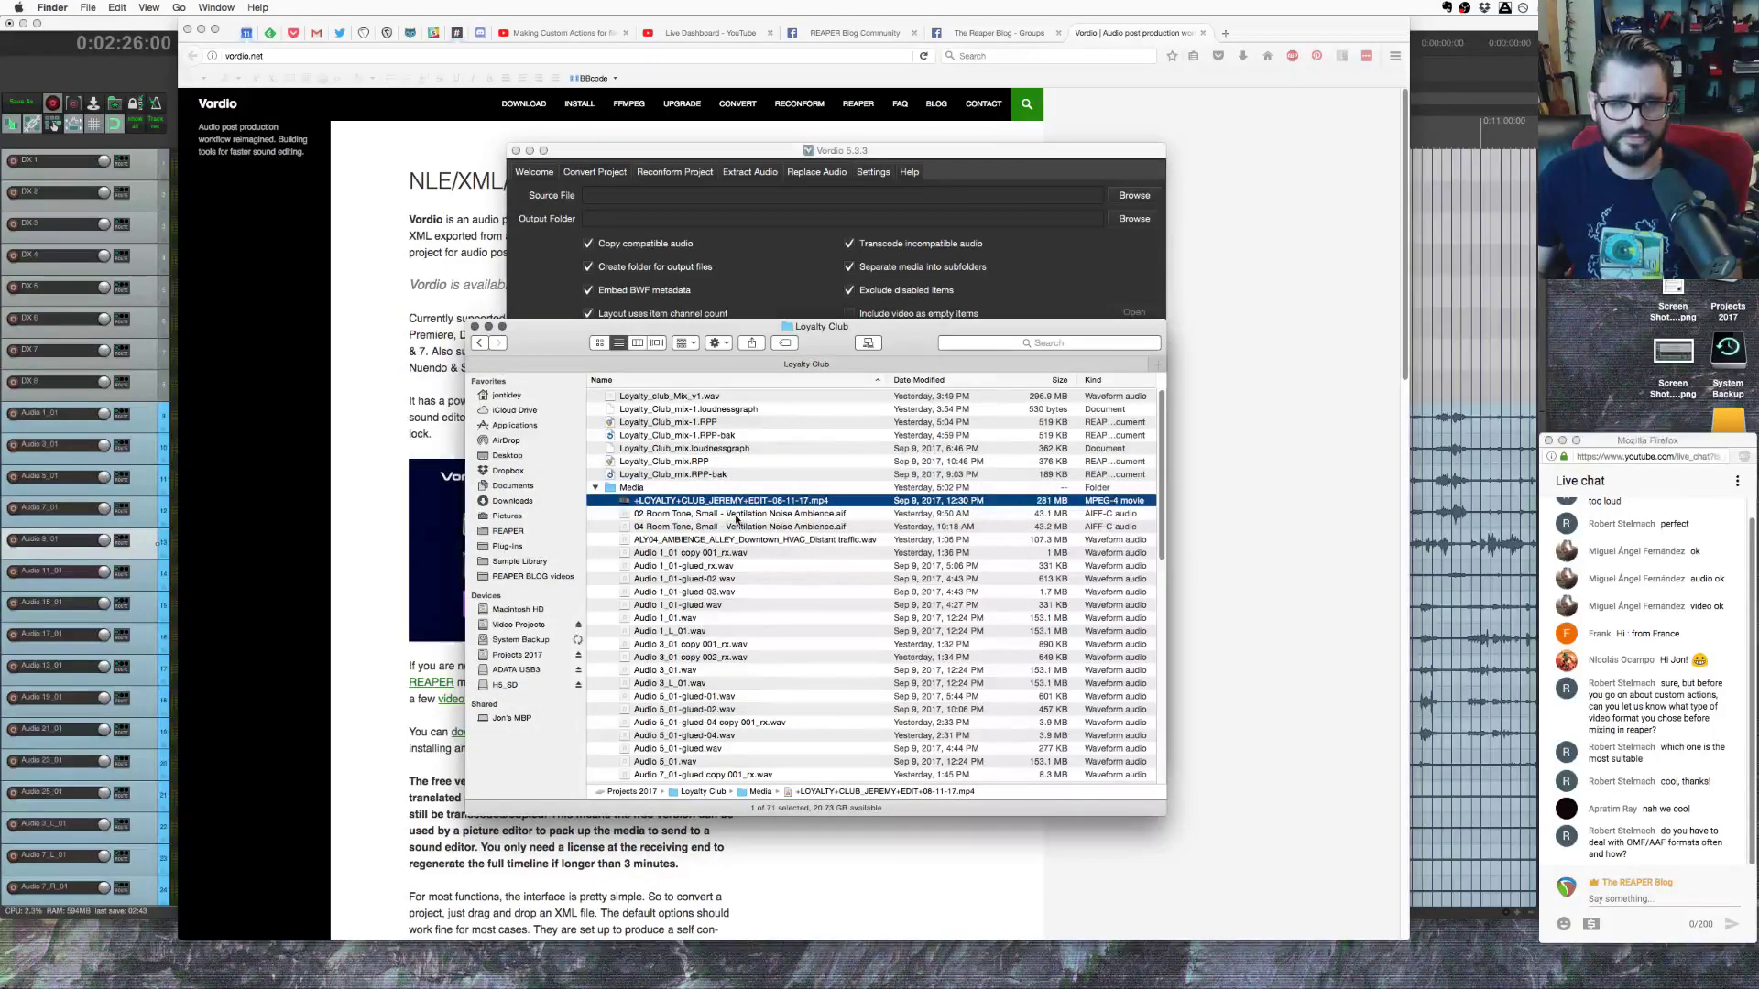
pyautogui.press('super+Tab')
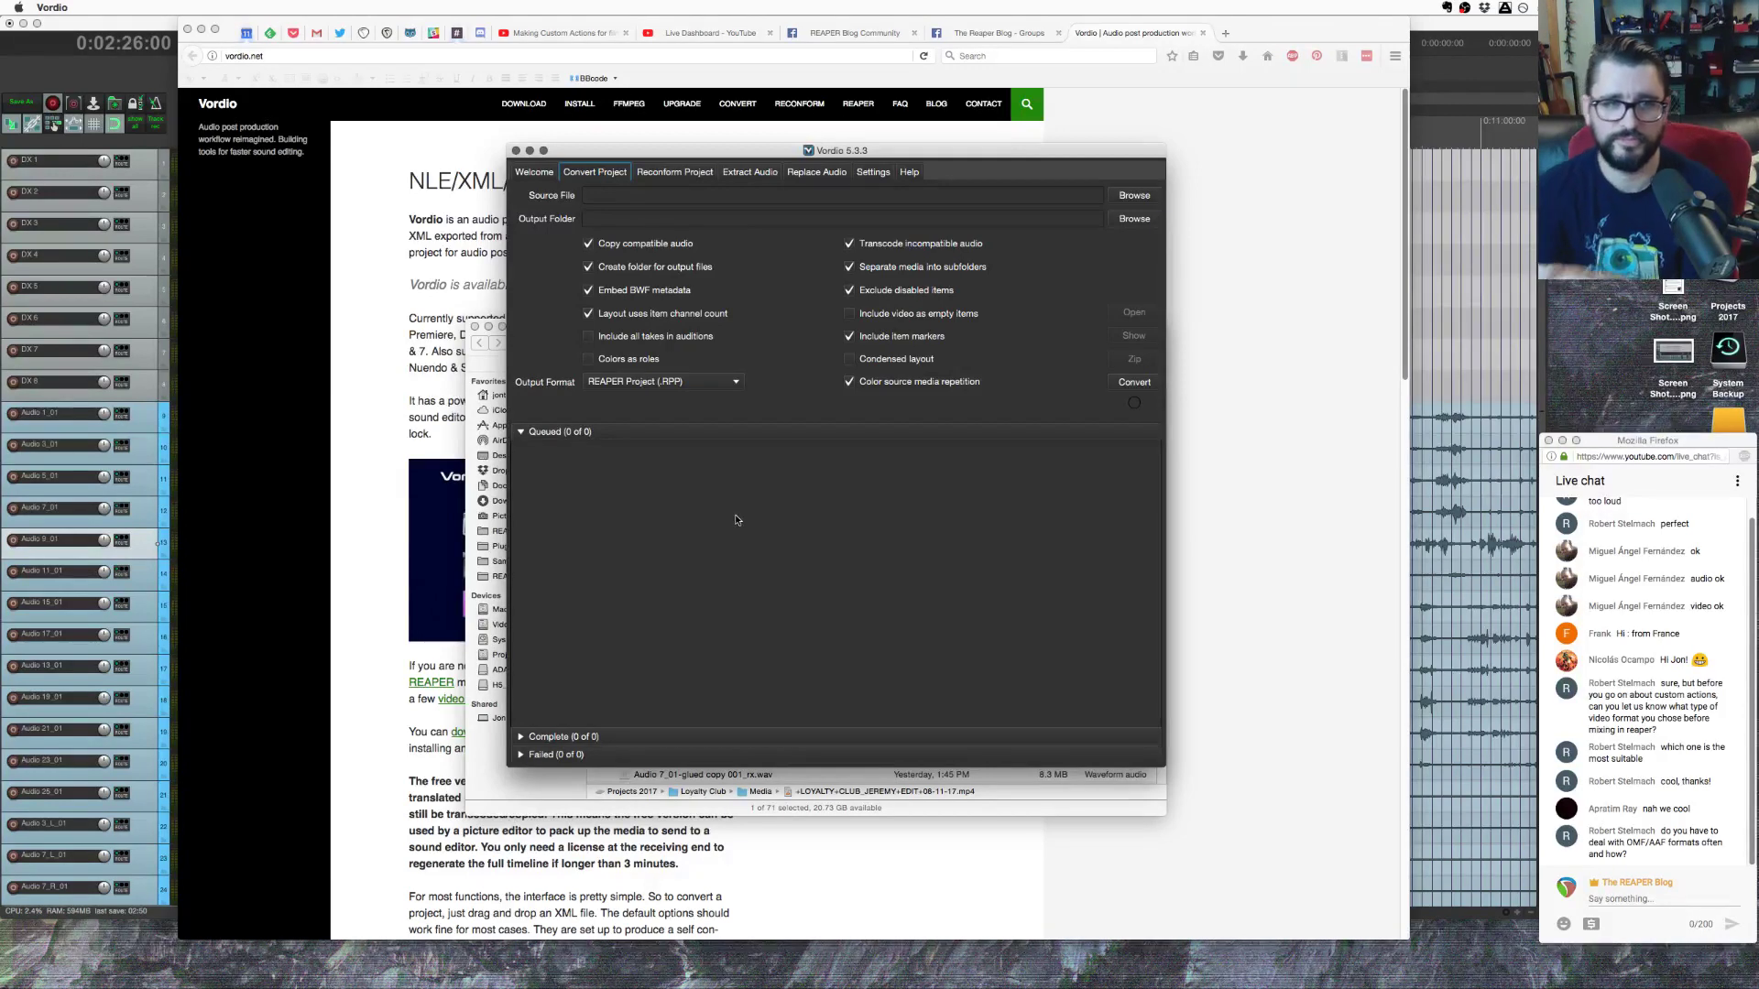
pyautogui.click(672, 202)
pyautogui.click(691, 217)
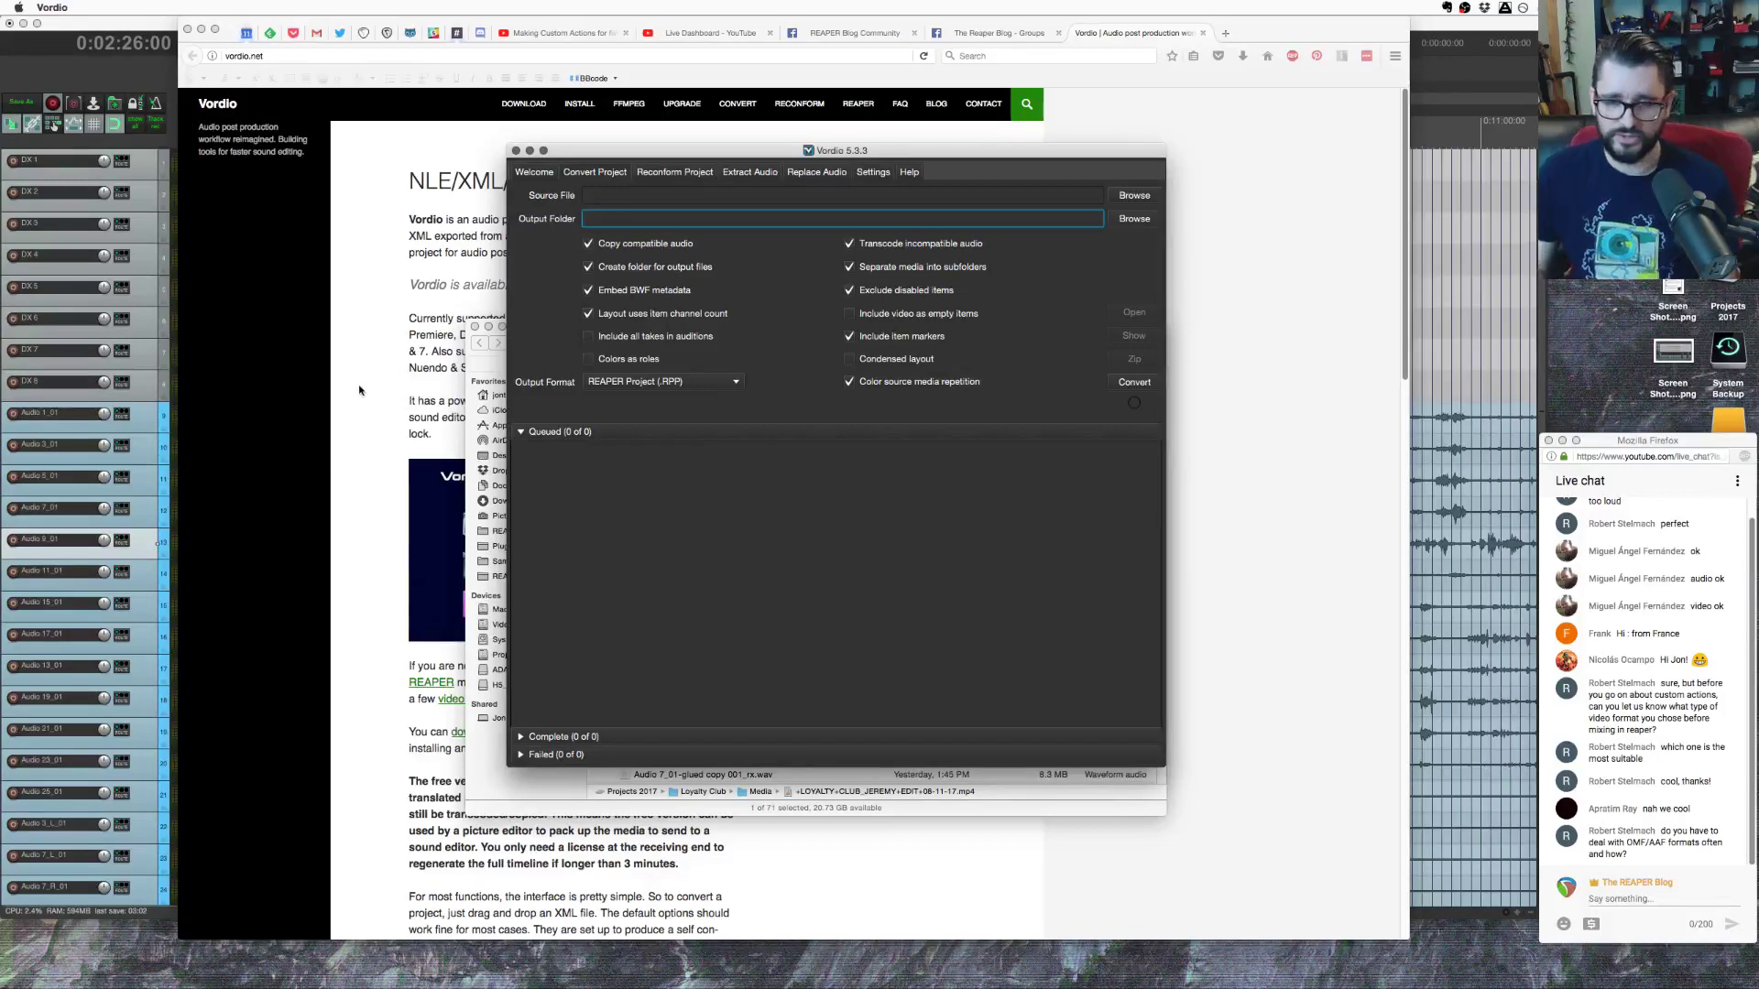
# Step: Switch back to REAPER and select the last dialogue section on track DX 1
pyautogui.click(116, 70)
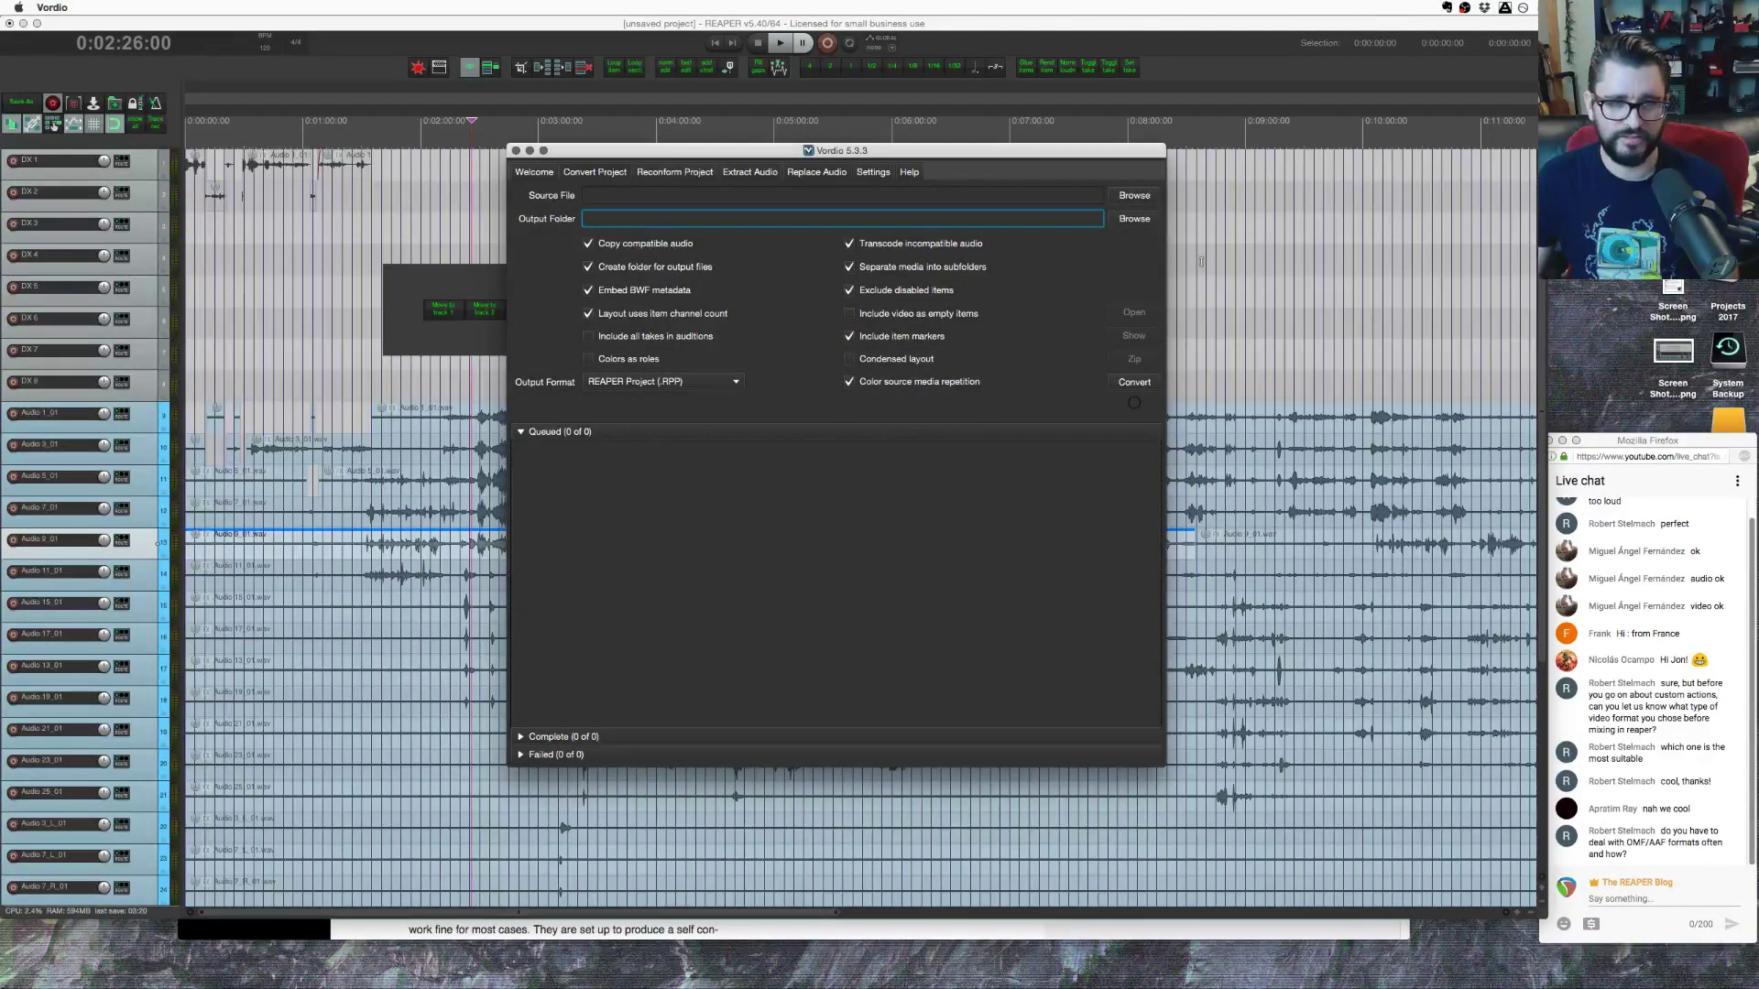
pyautogui.click(1225, 309)
pyautogui.click(1315, 360)
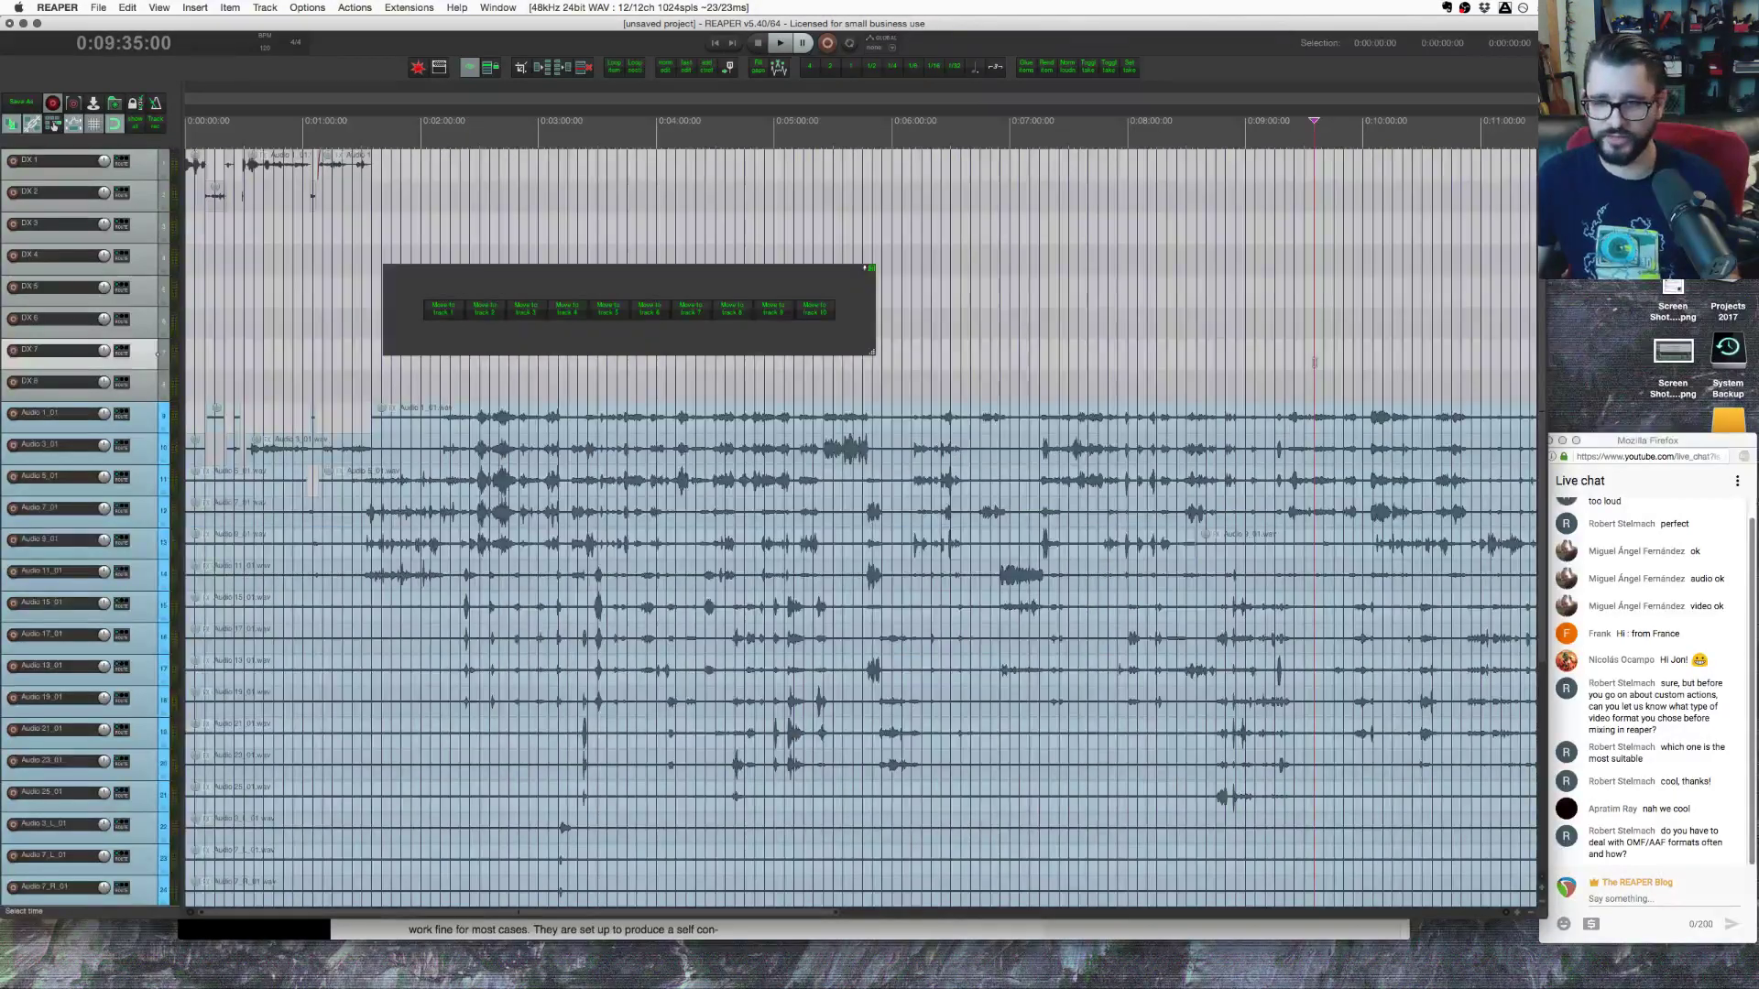
pyautogui.click(538, 417)
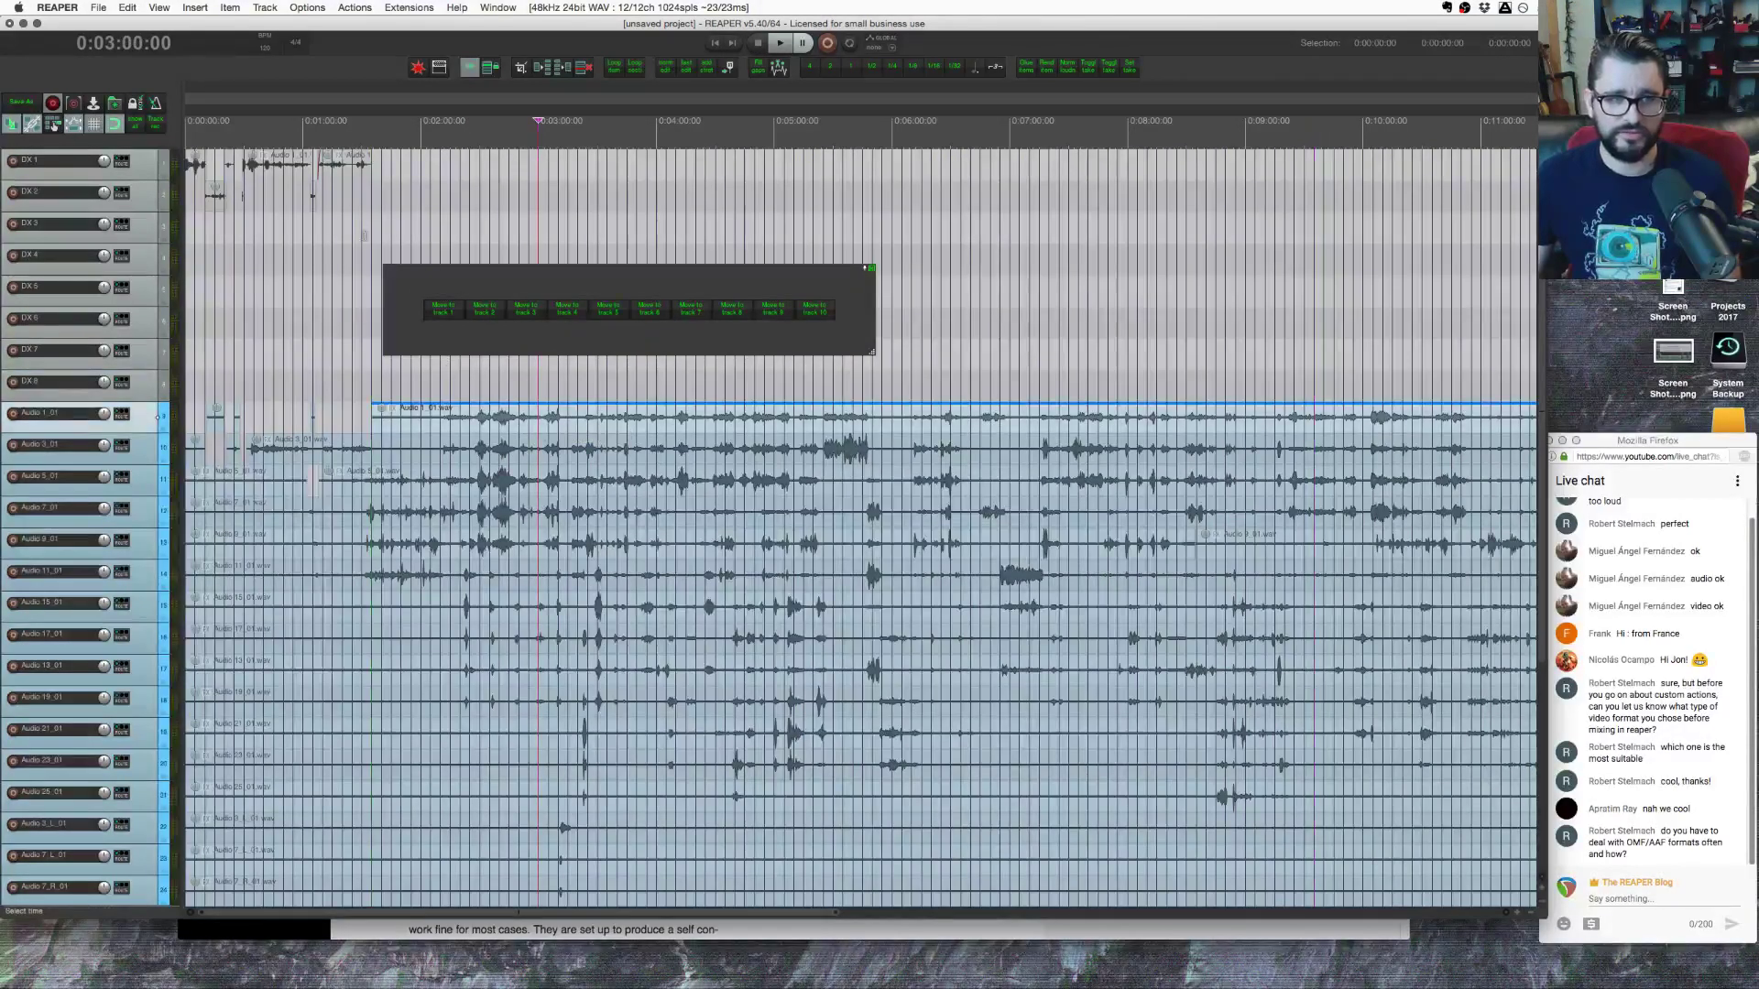
pyautogui.click(340, 174)
# Step: Extend the end of the last DX 1 section to about 0:02:20 and trim it back to about 0:01:40
pyautogui.scroll(5, 340, 181)
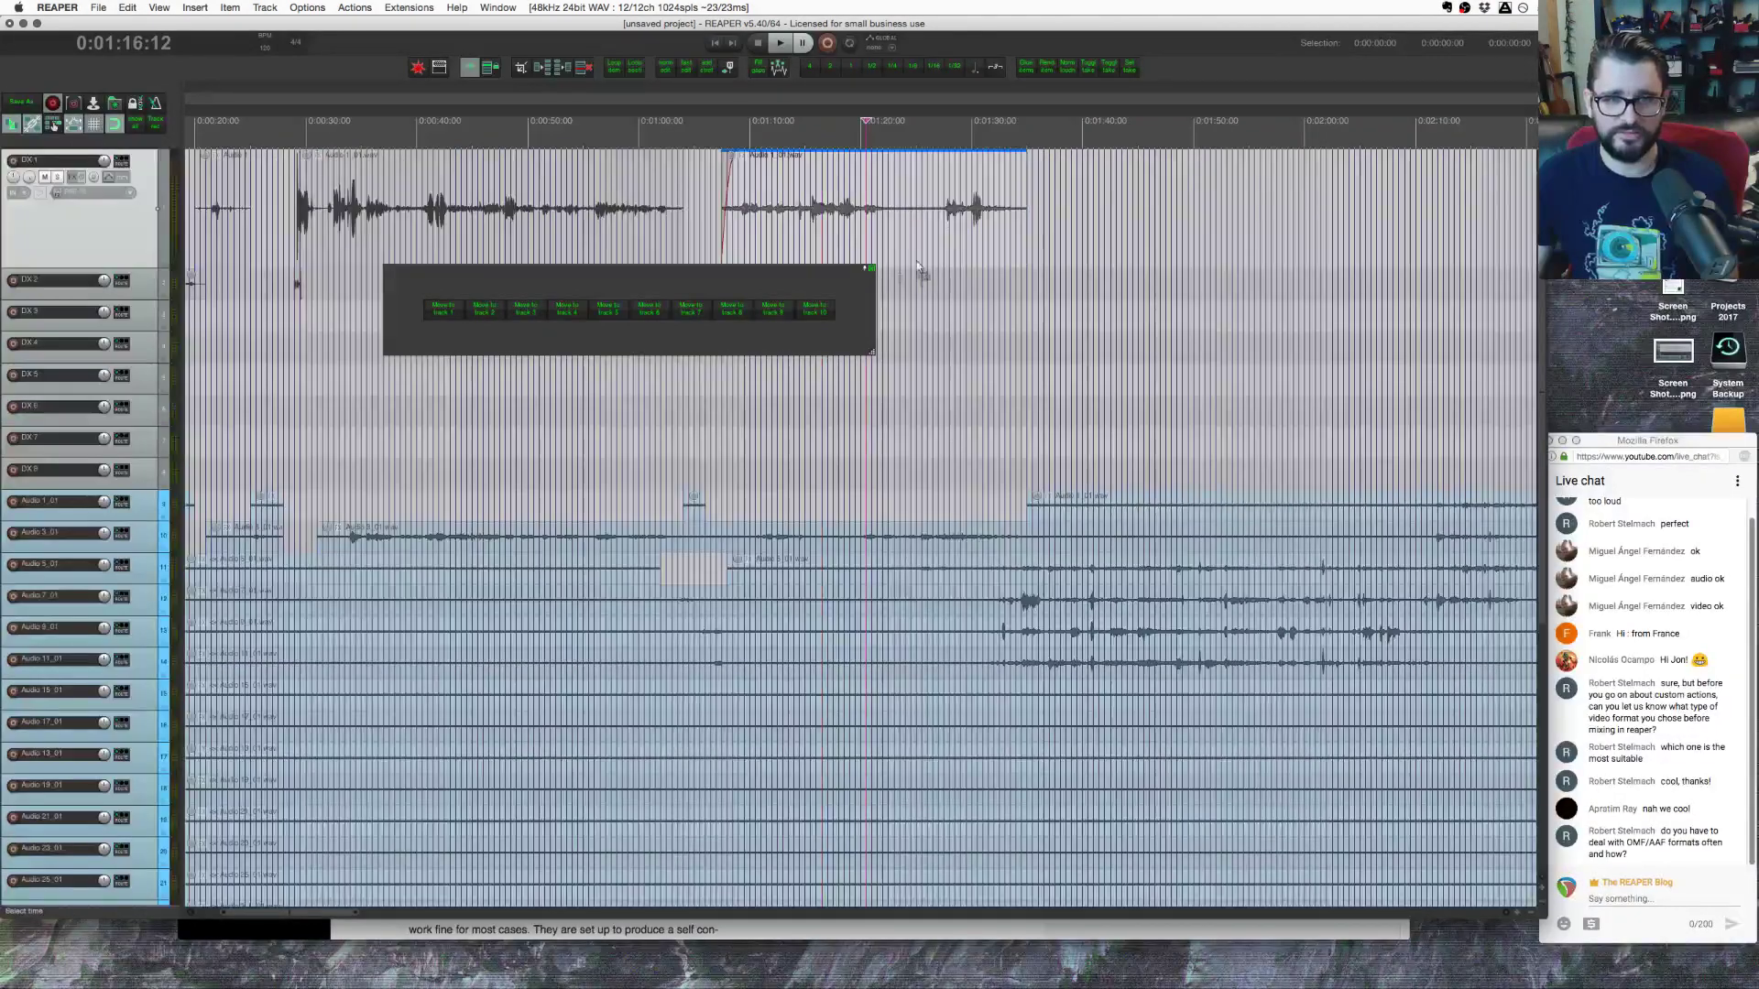
pyautogui.scroll(3, 916, 238)
pyautogui.scroll(-4, 920, 284)
pyautogui.click(1004, 244)
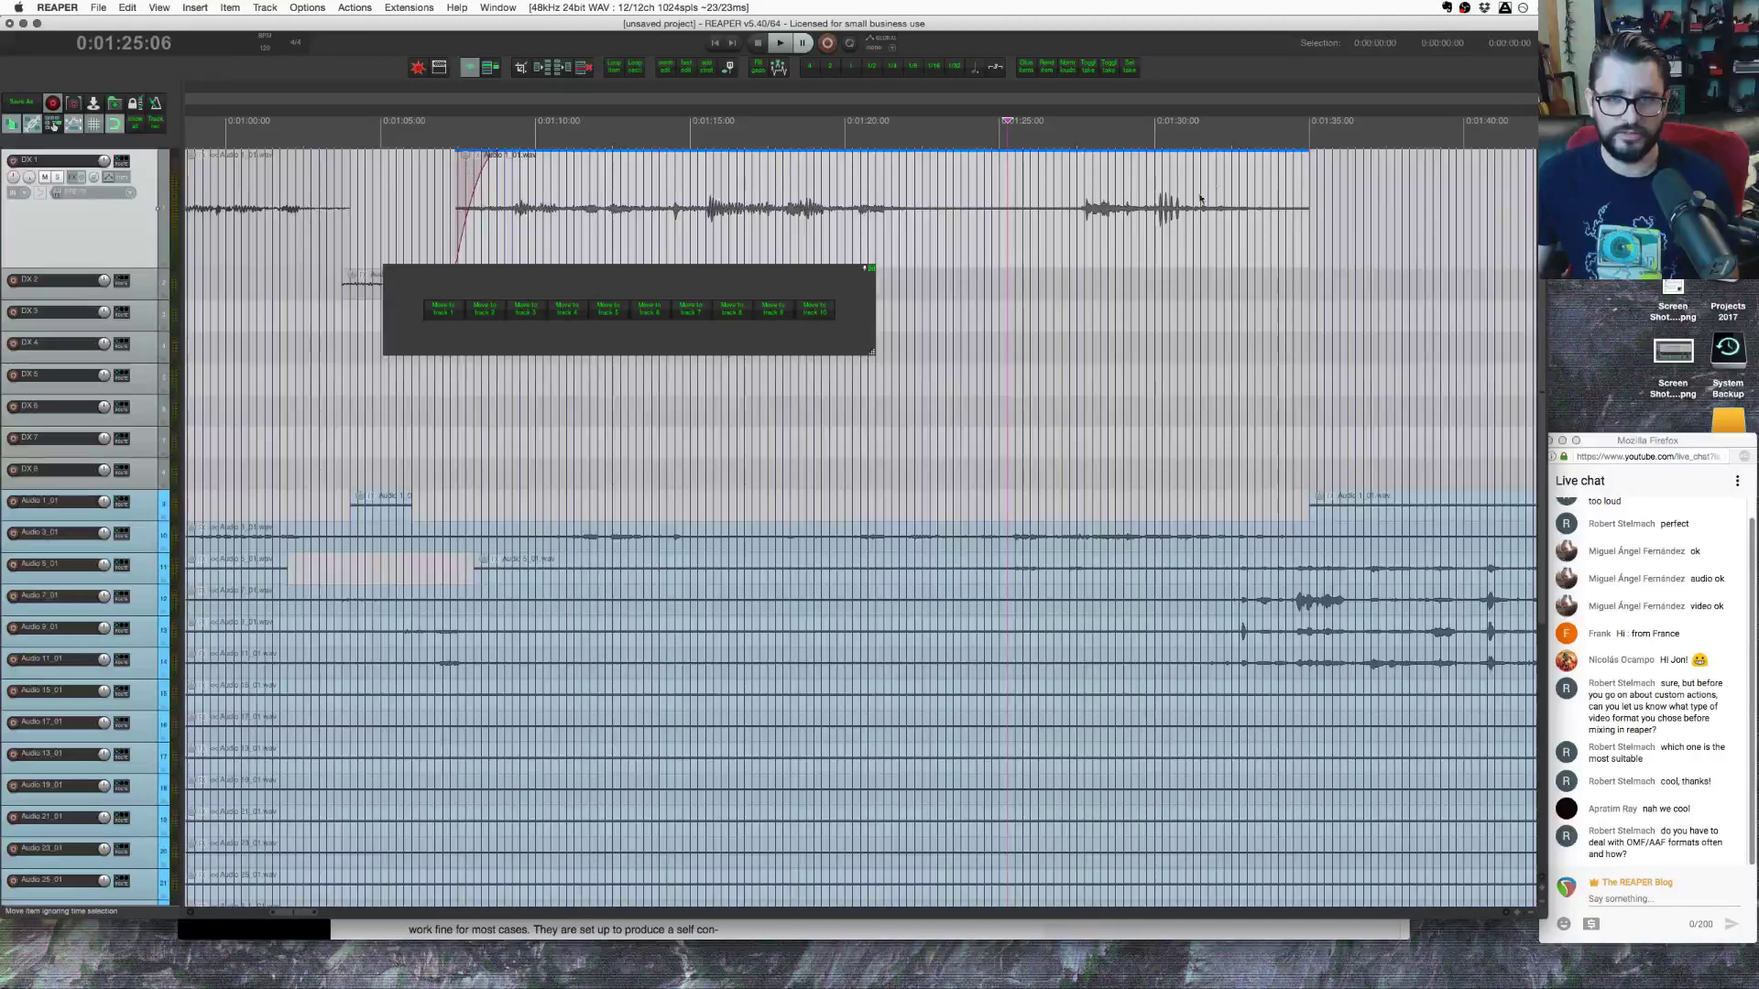
pyautogui.click(1069, 219)
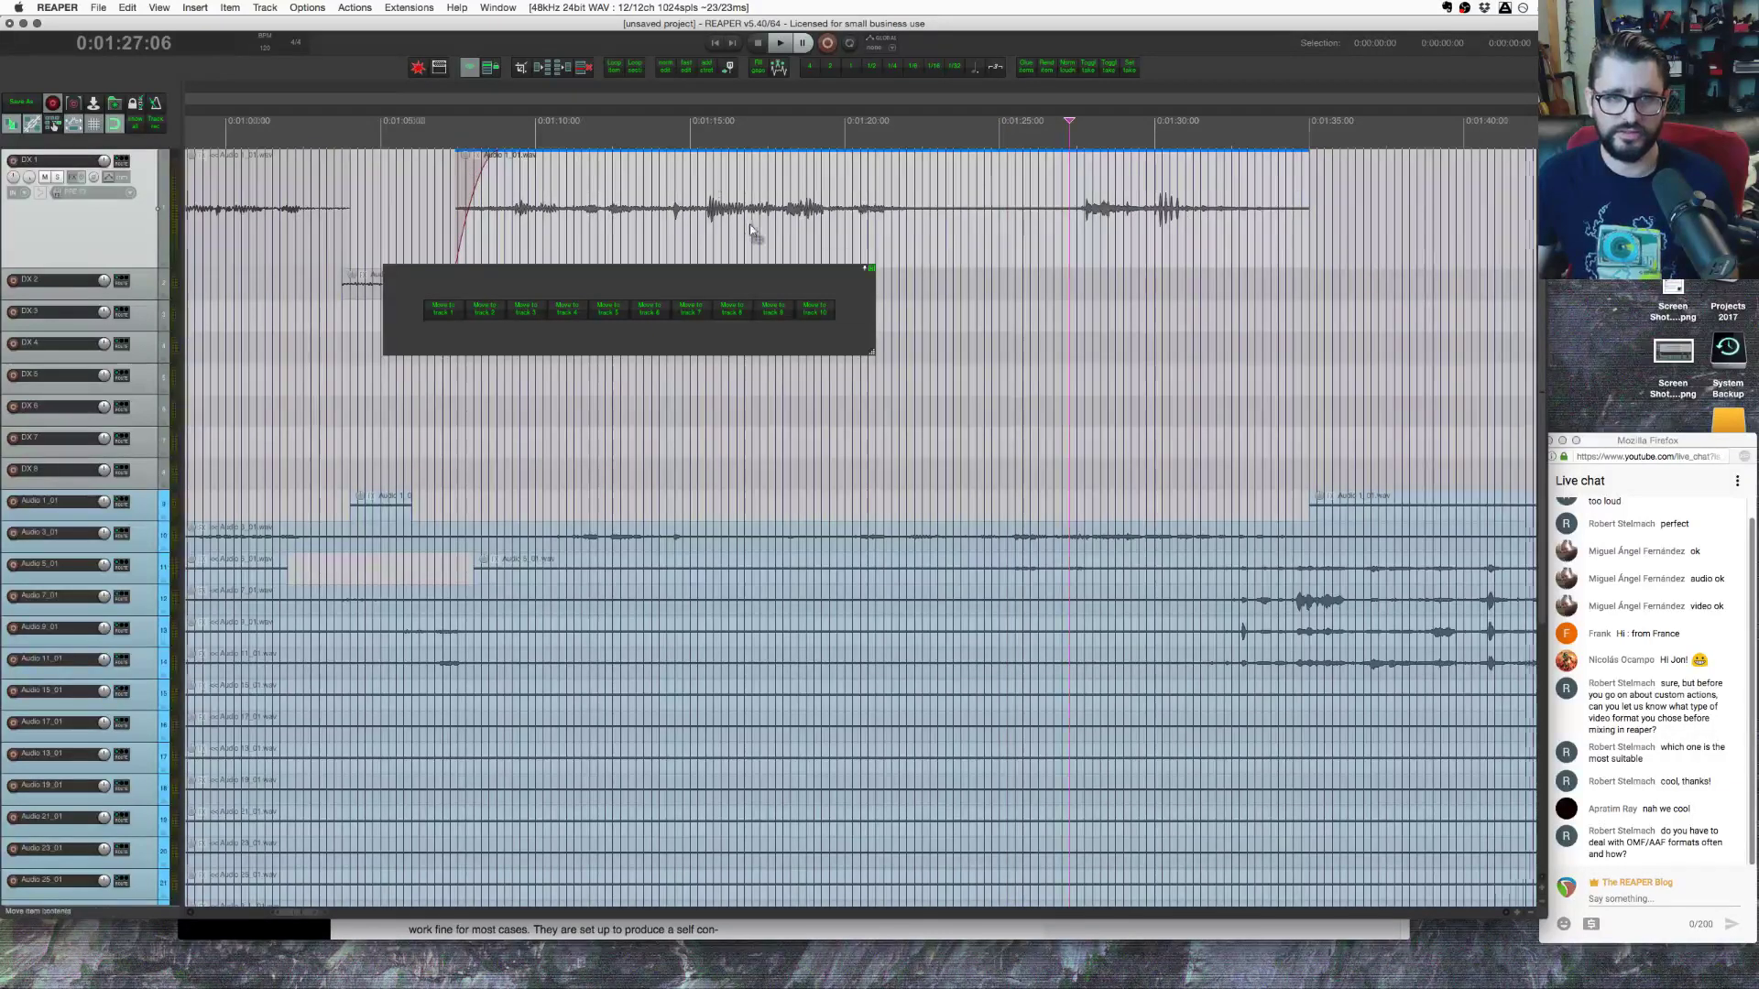
pyautogui.scroll(-3, 748, 229)
pyautogui.moveTo(941, 230); pyautogui.dragTo(1406, 234)
pyautogui.click(1263, 239)
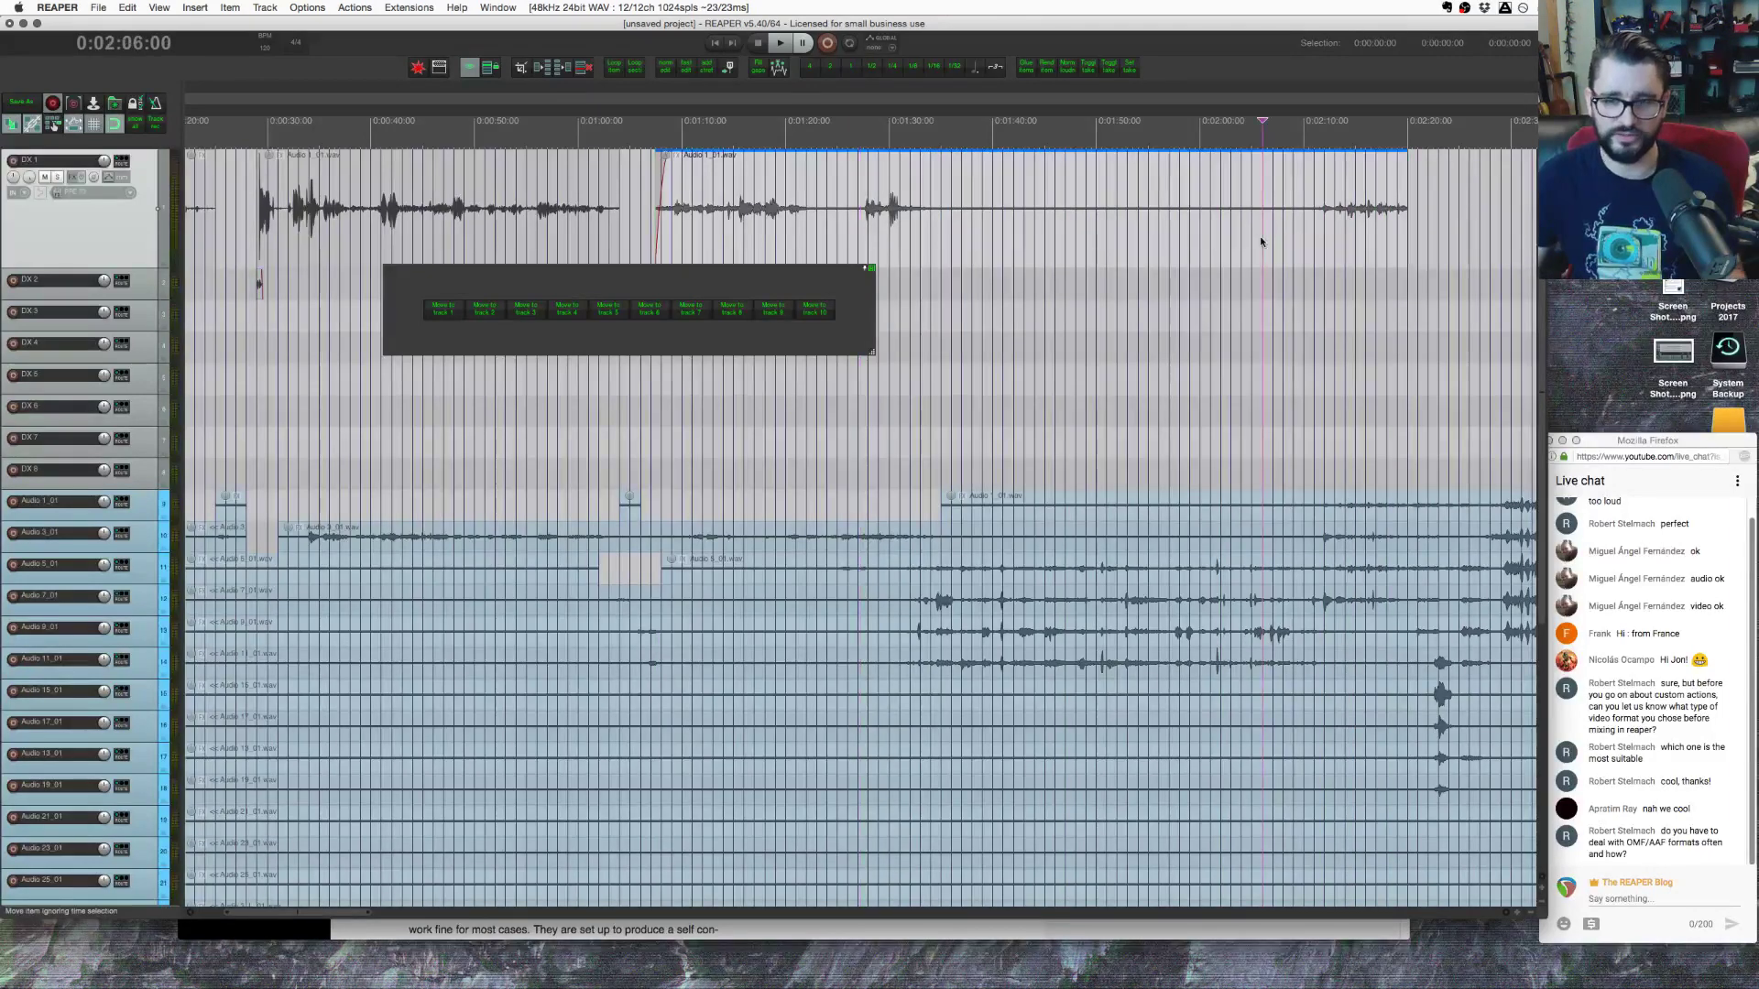
pyautogui.moveTo(1406, 236); pyautogui.dragTo(992, 240)
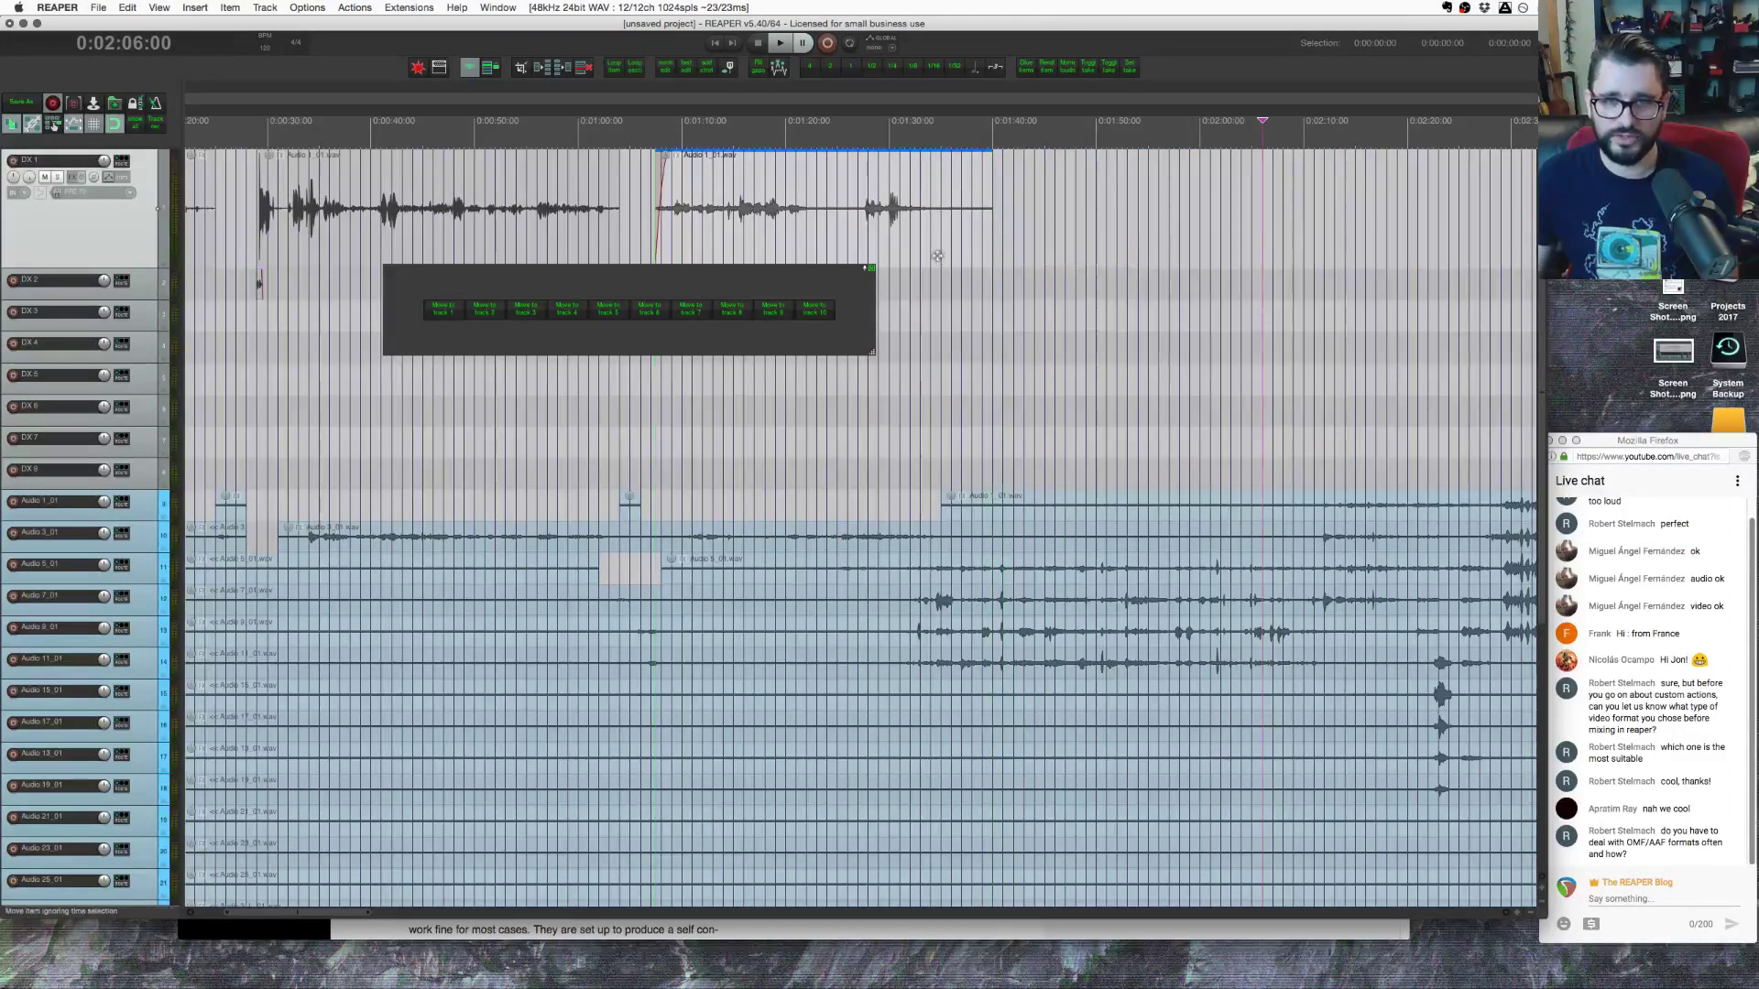
# Step: Place the edit cursor at 0:02:02:00 on DX 1 and move the floating Move to track toolbar lower over the DX tracks
pyautogui.click(940, 255)
pyautogui.scroll(-2, 939, 255)
pyautogui.scroll(-2, 960, 294)
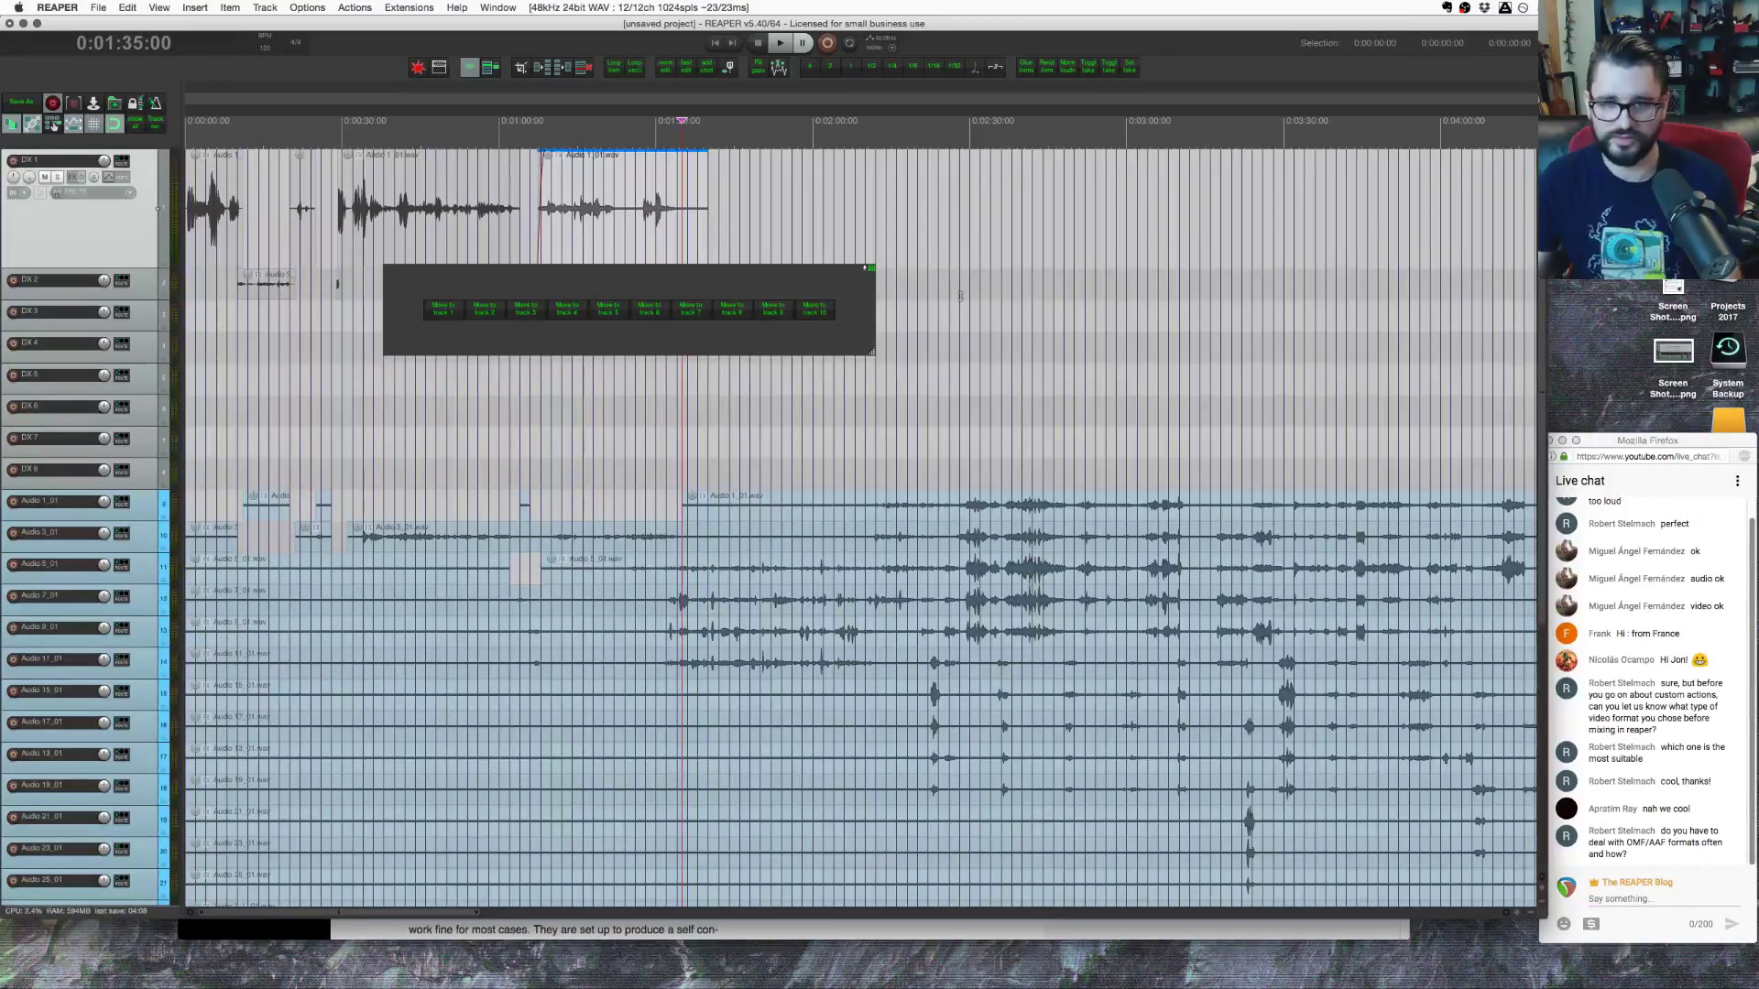
pyautogui.click(928, 293)
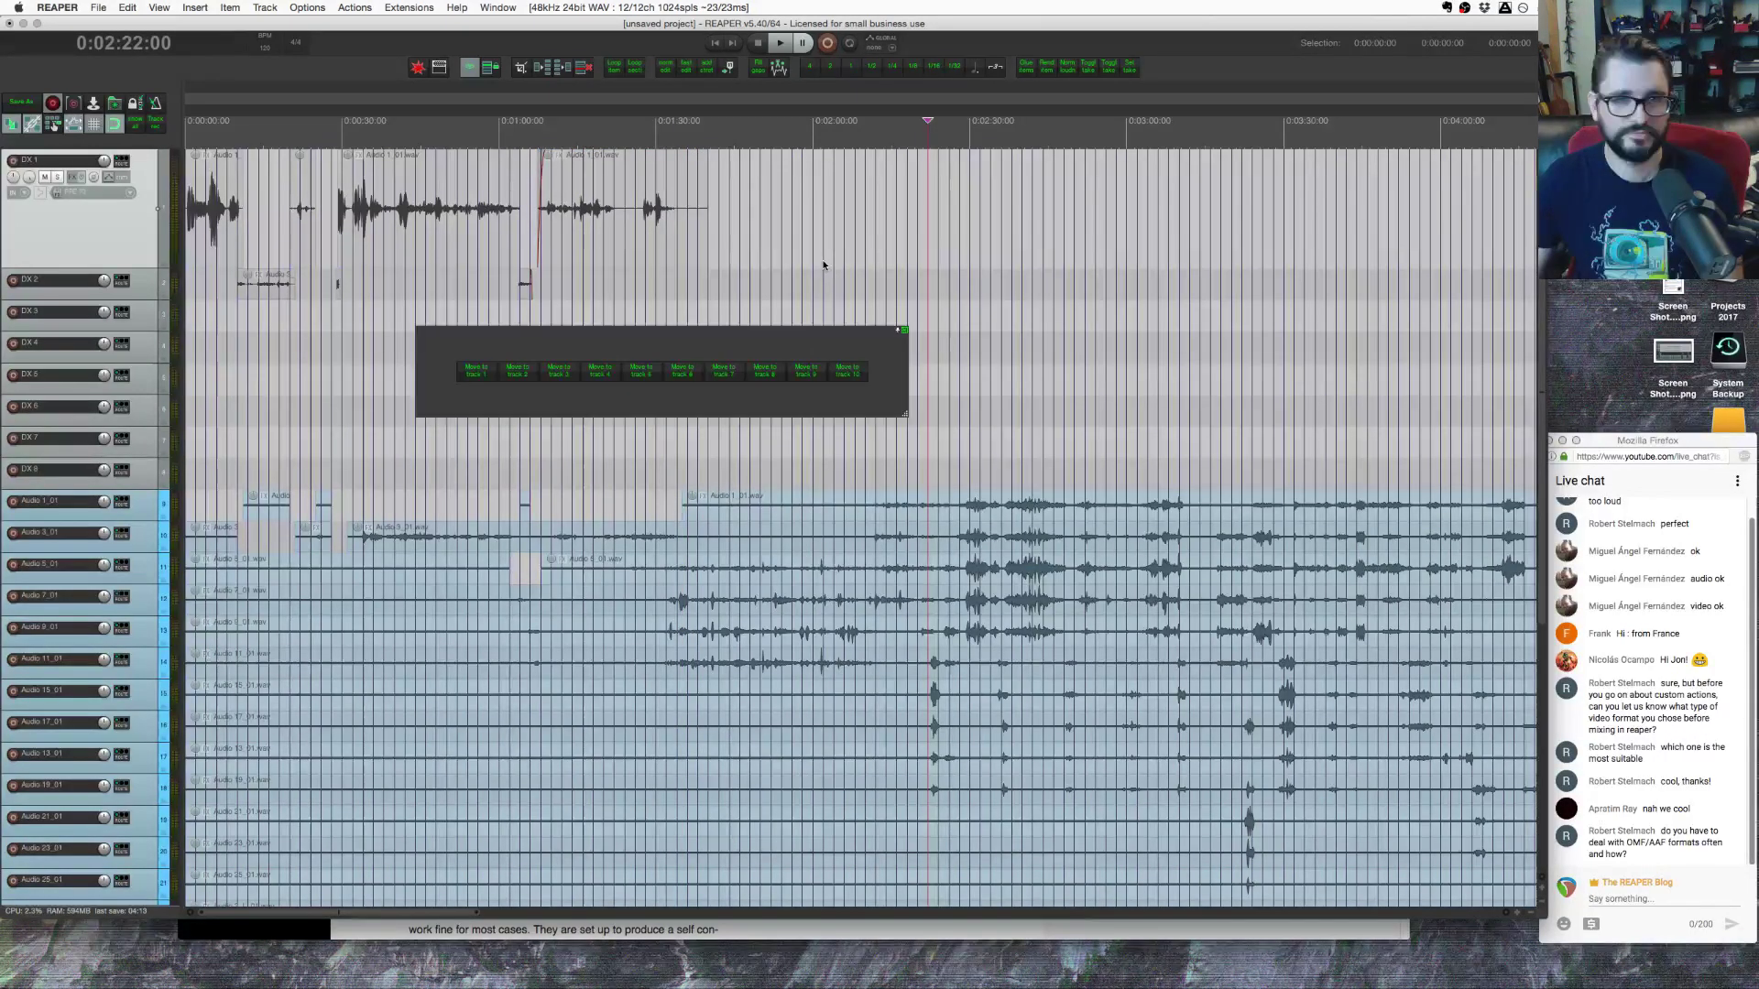
pyautogui.click(822, 265)
pyautogui.scroll(-3, 822, 266)
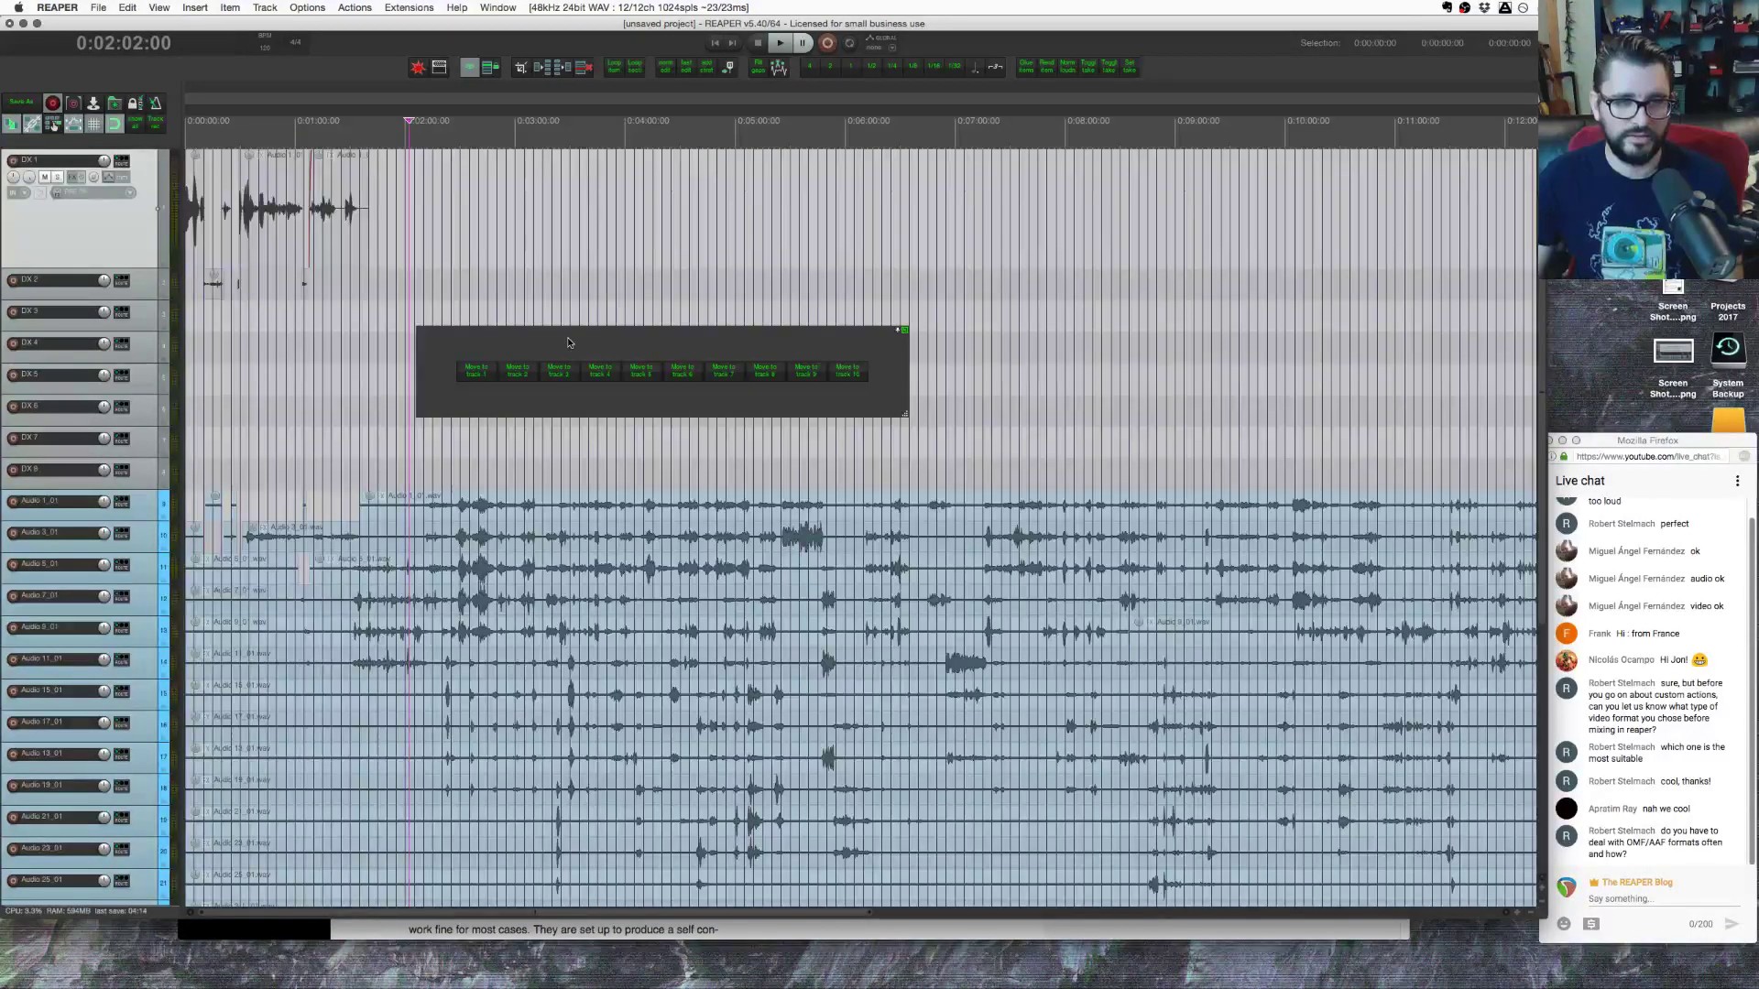
pyautogui.moveTo(568, 343); pyautogui.dragTo(502, 368)
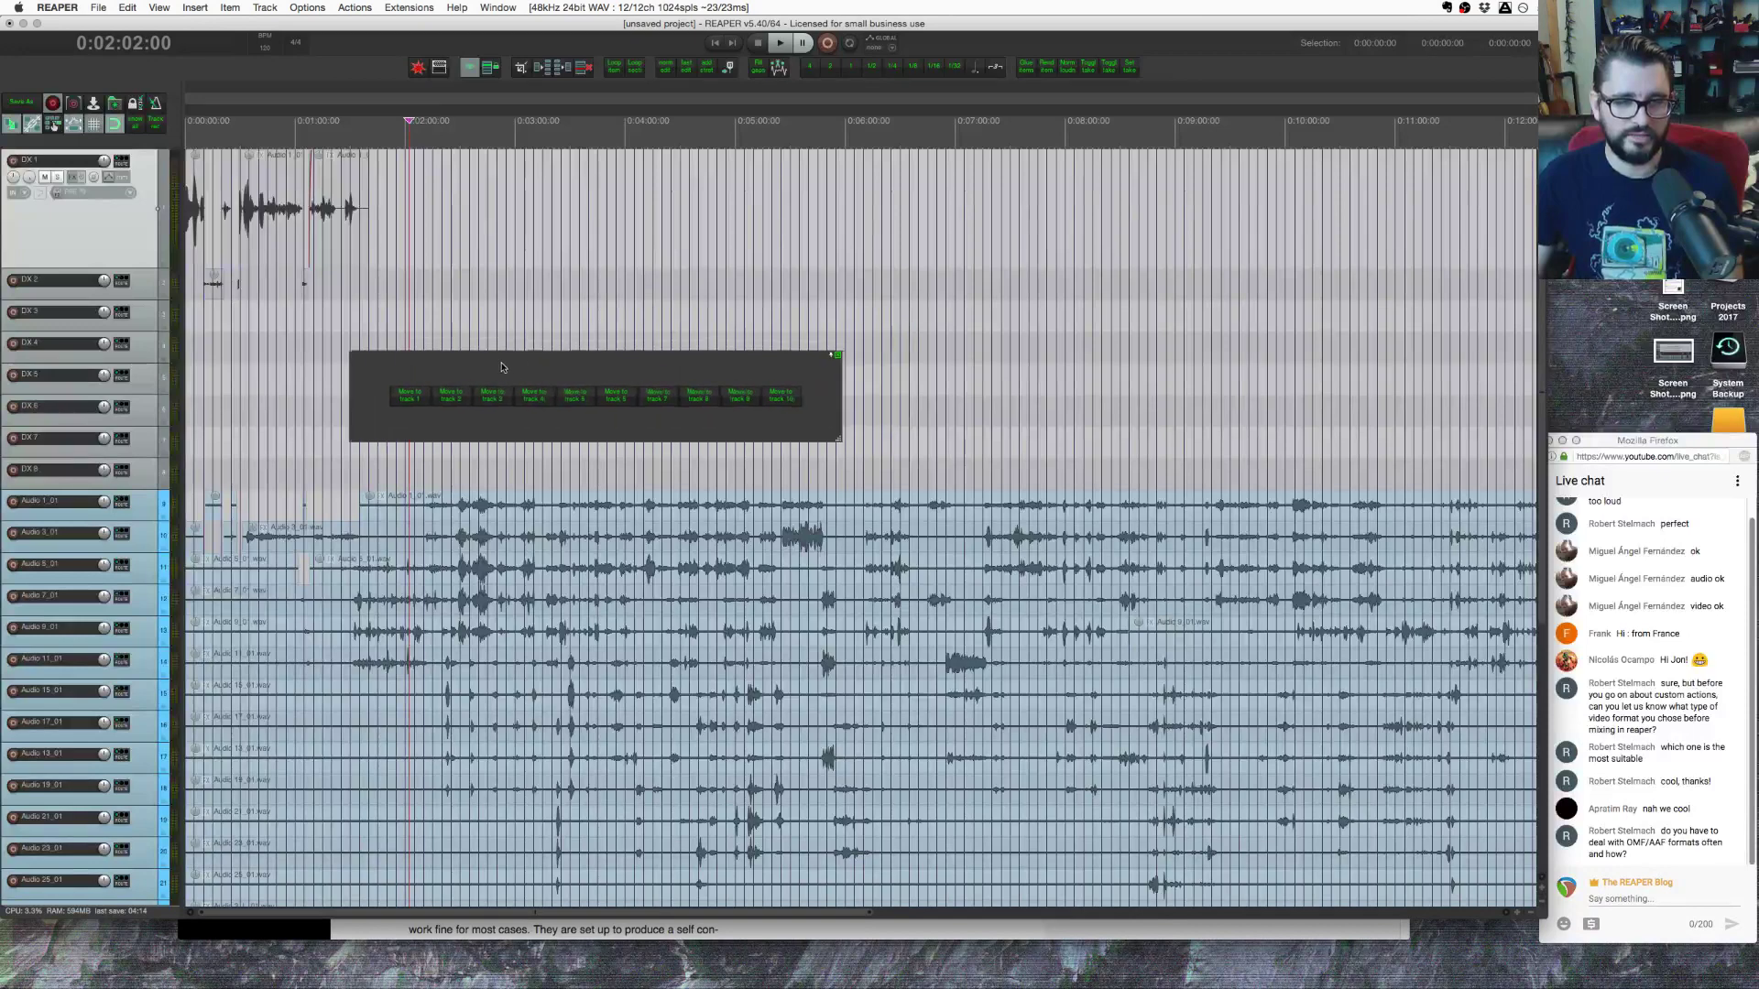
# Step: Open the customization window for Floating toolbar 4 (Move to DX Tracks) and place it beside the toolbar
pyautogui.rightClick(706, 377)
pyautogui.click(792, 434)
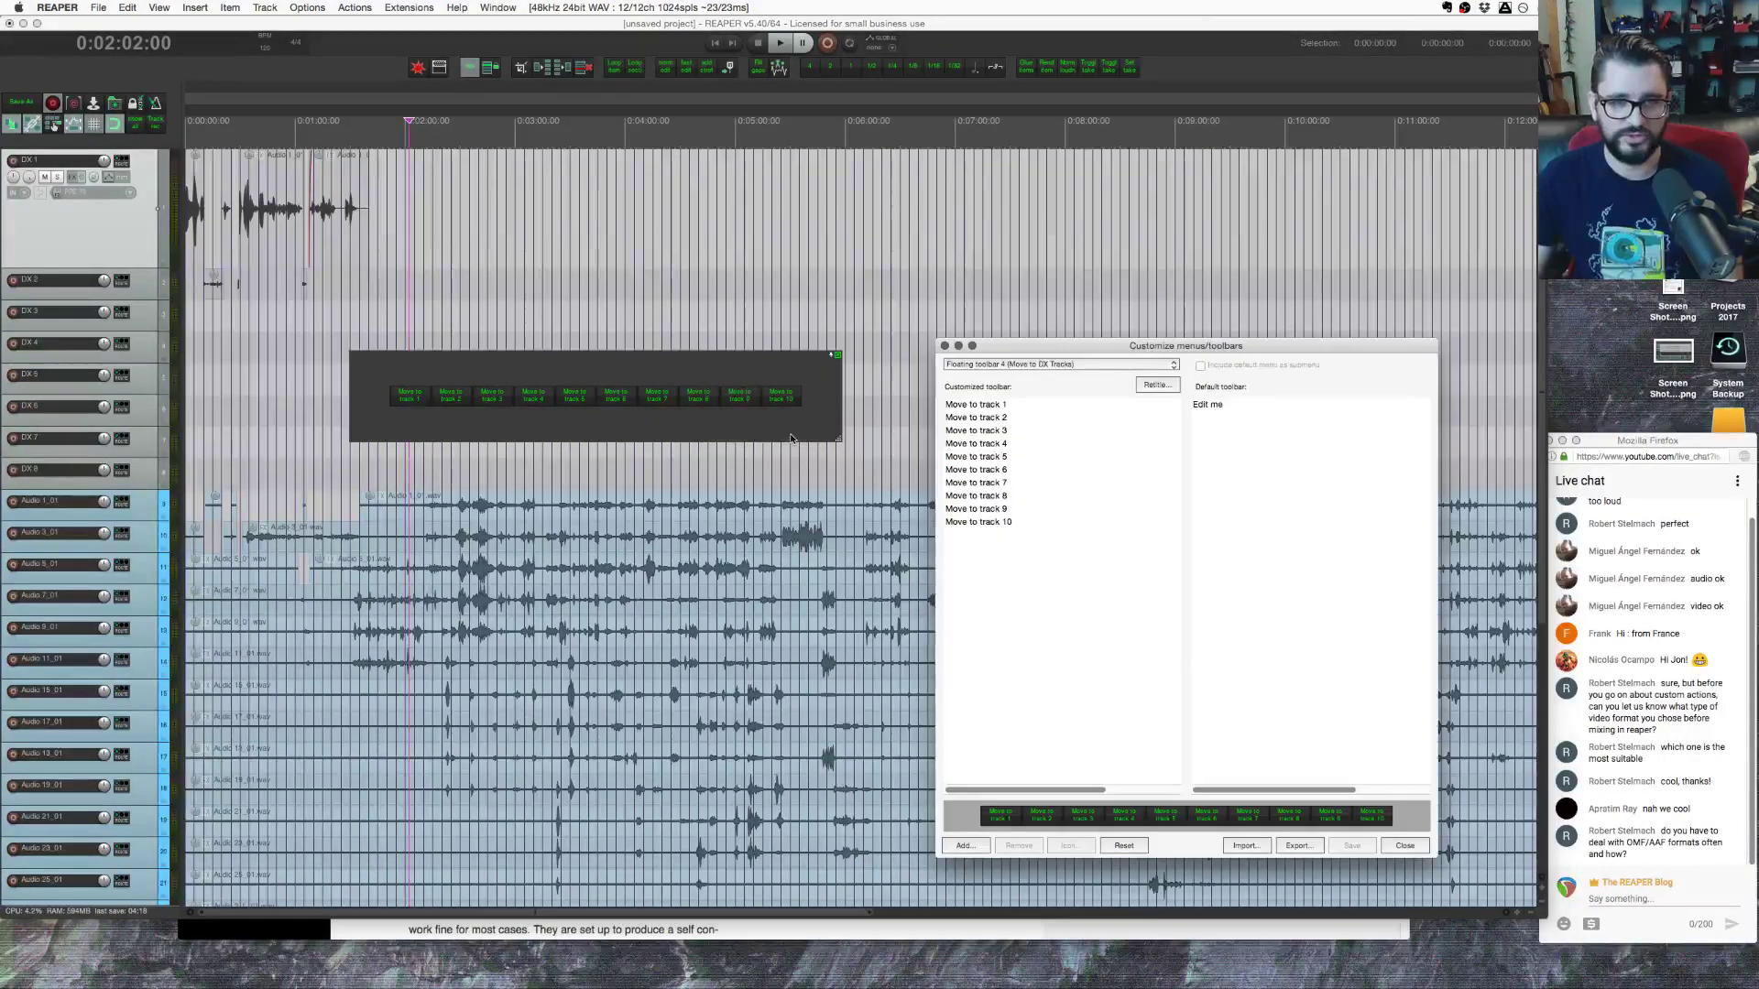
pyautogui.moveTo(1060, 356); pyautogui.dragTo(995, 317)
# Step: Reset the text icon of the Move to track 1 toolbar entry to its default action name
pyautogui.click(954, 366)
pyautogui.rightClick(953, 367)
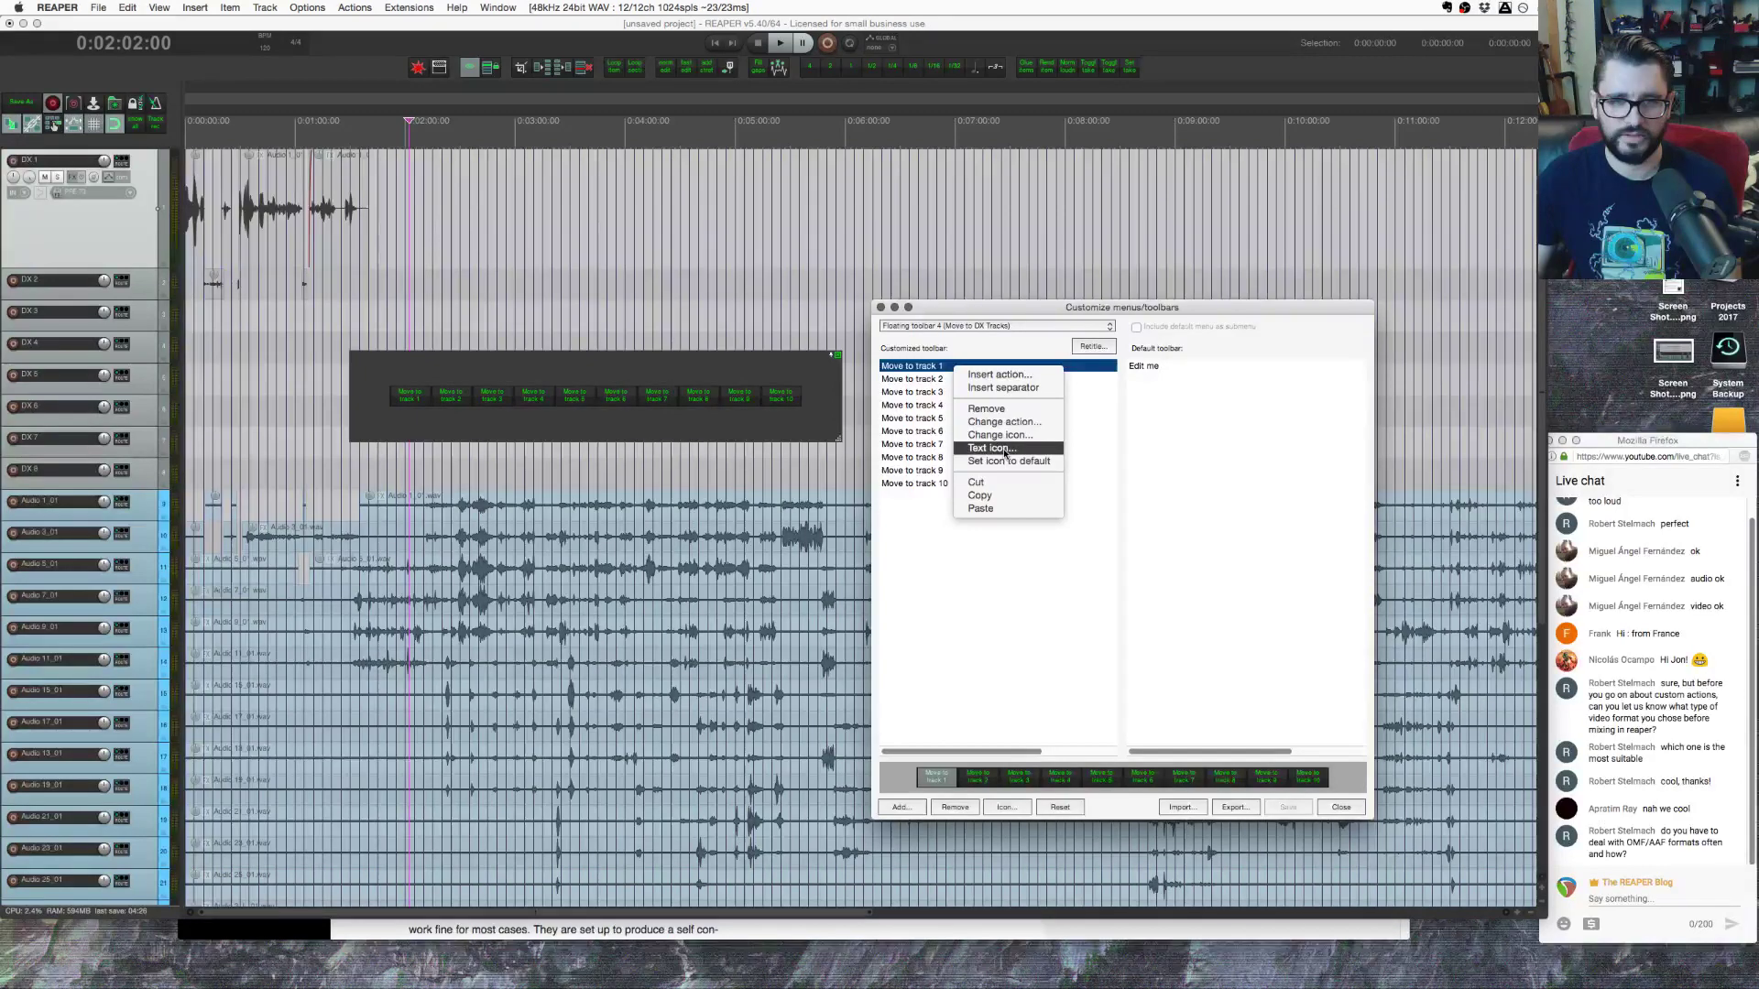
pyautogui.click(1005, 449)
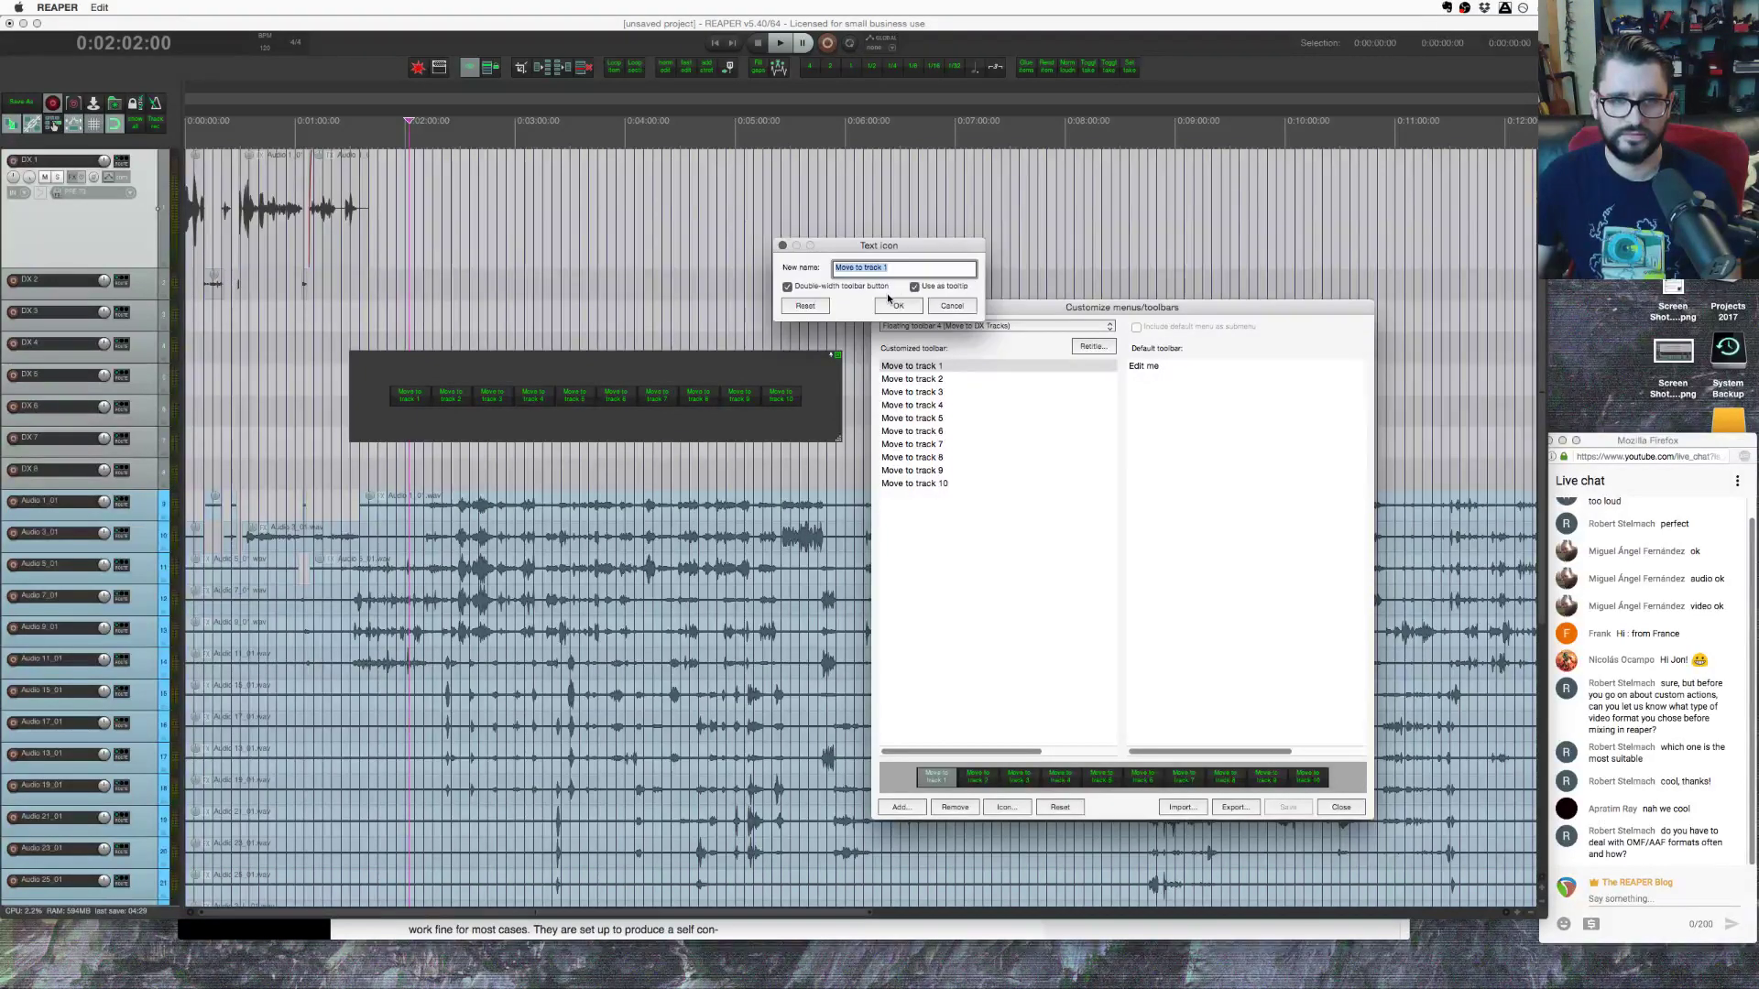
pyautogui.click(805, 306)
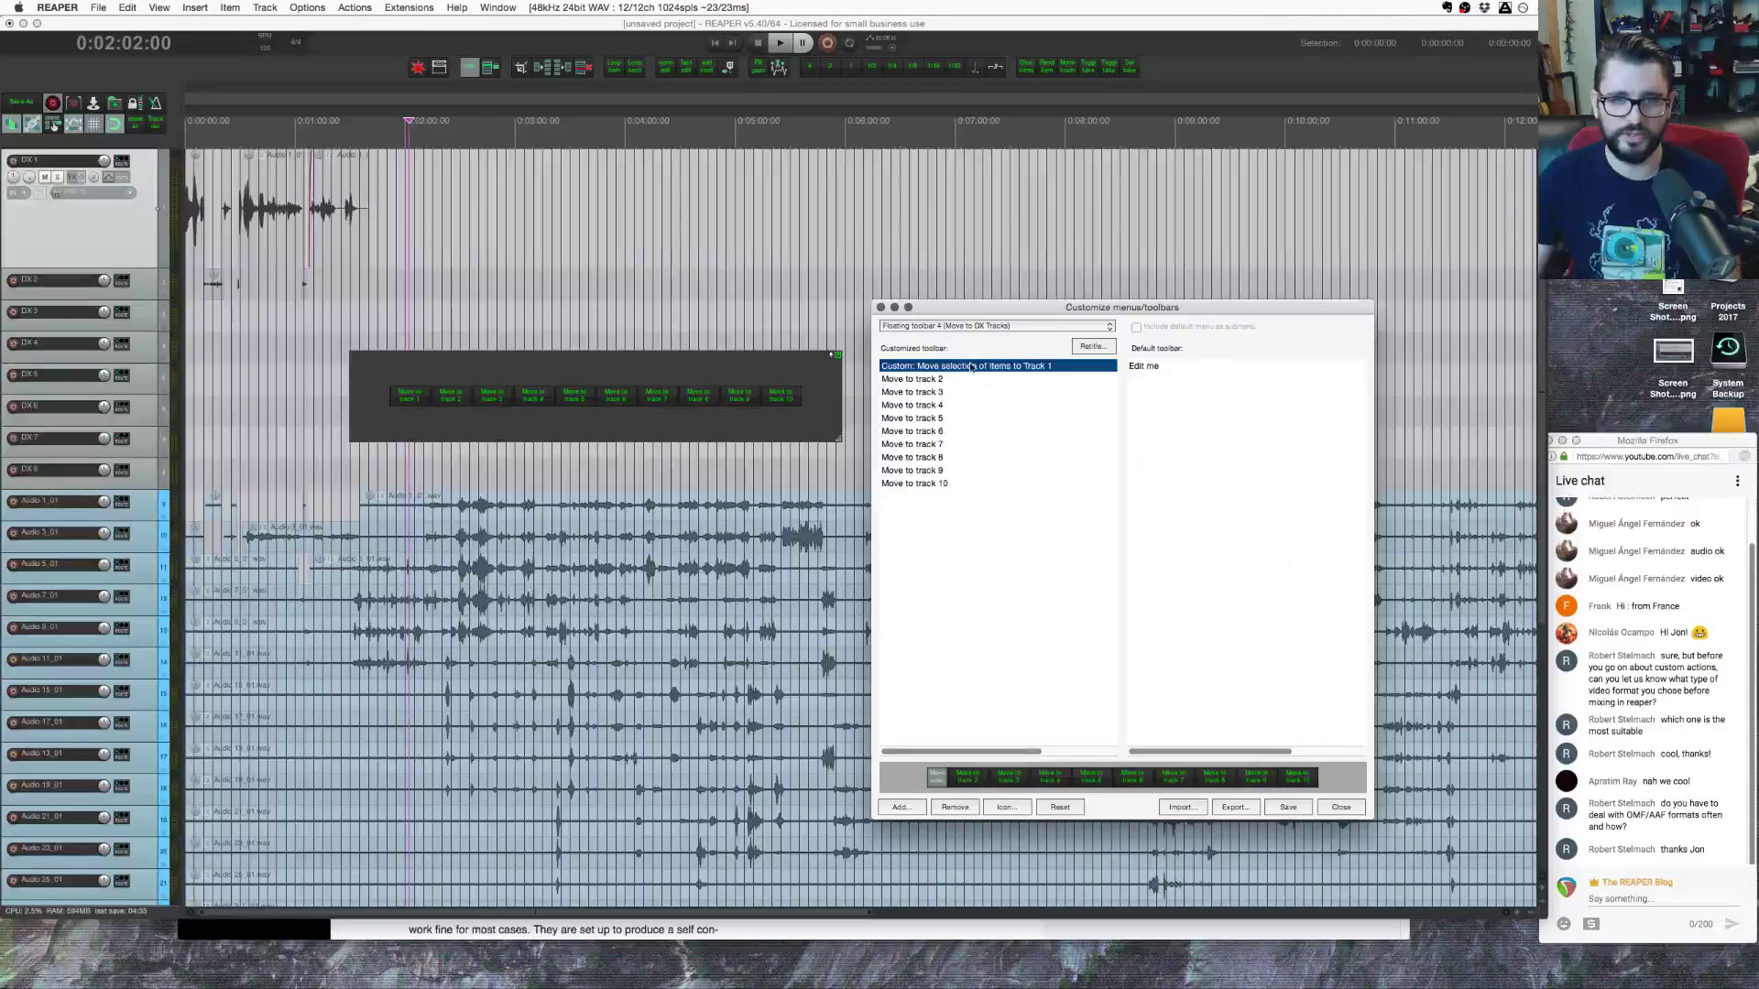
# Step: Set the first toolbar entry's text icon to "Move to track 1" with a double-width button, and save the toolbar
pyautogui.rightClick(970, 368)
pyautogui.click(1007, 449)
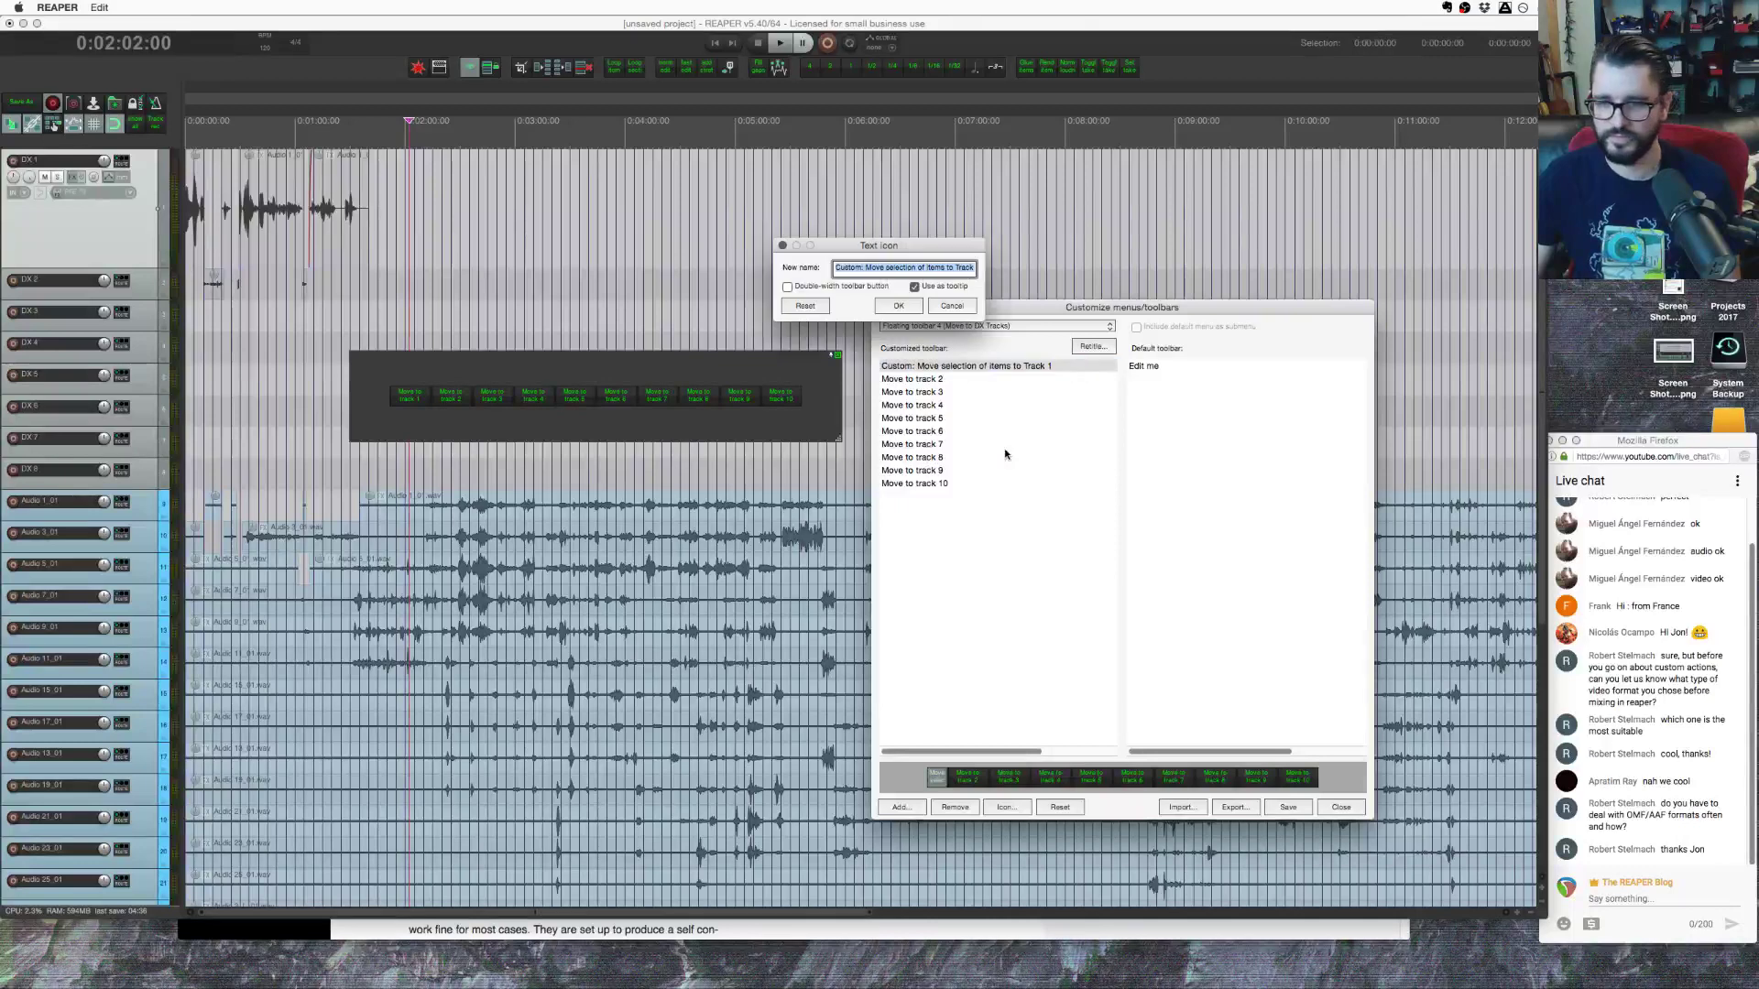
pyautogui.write('Move ')
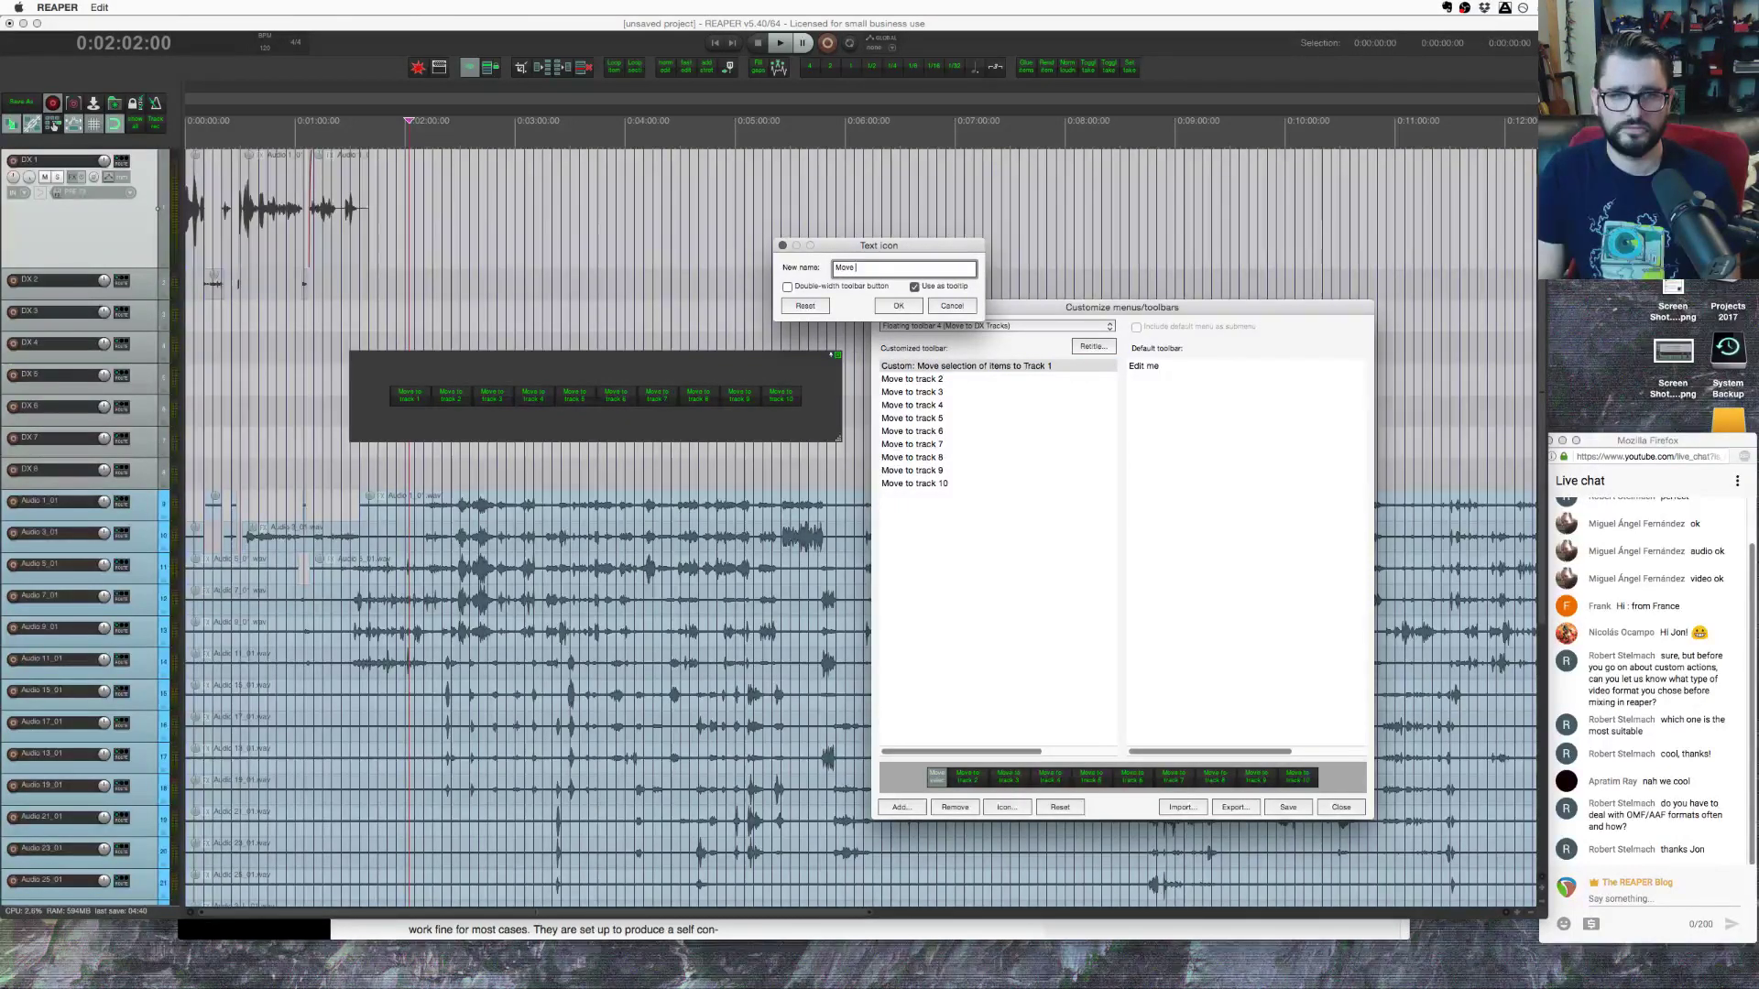
pyautogui.write('to track 1')
pyautogui.click(786, 287)
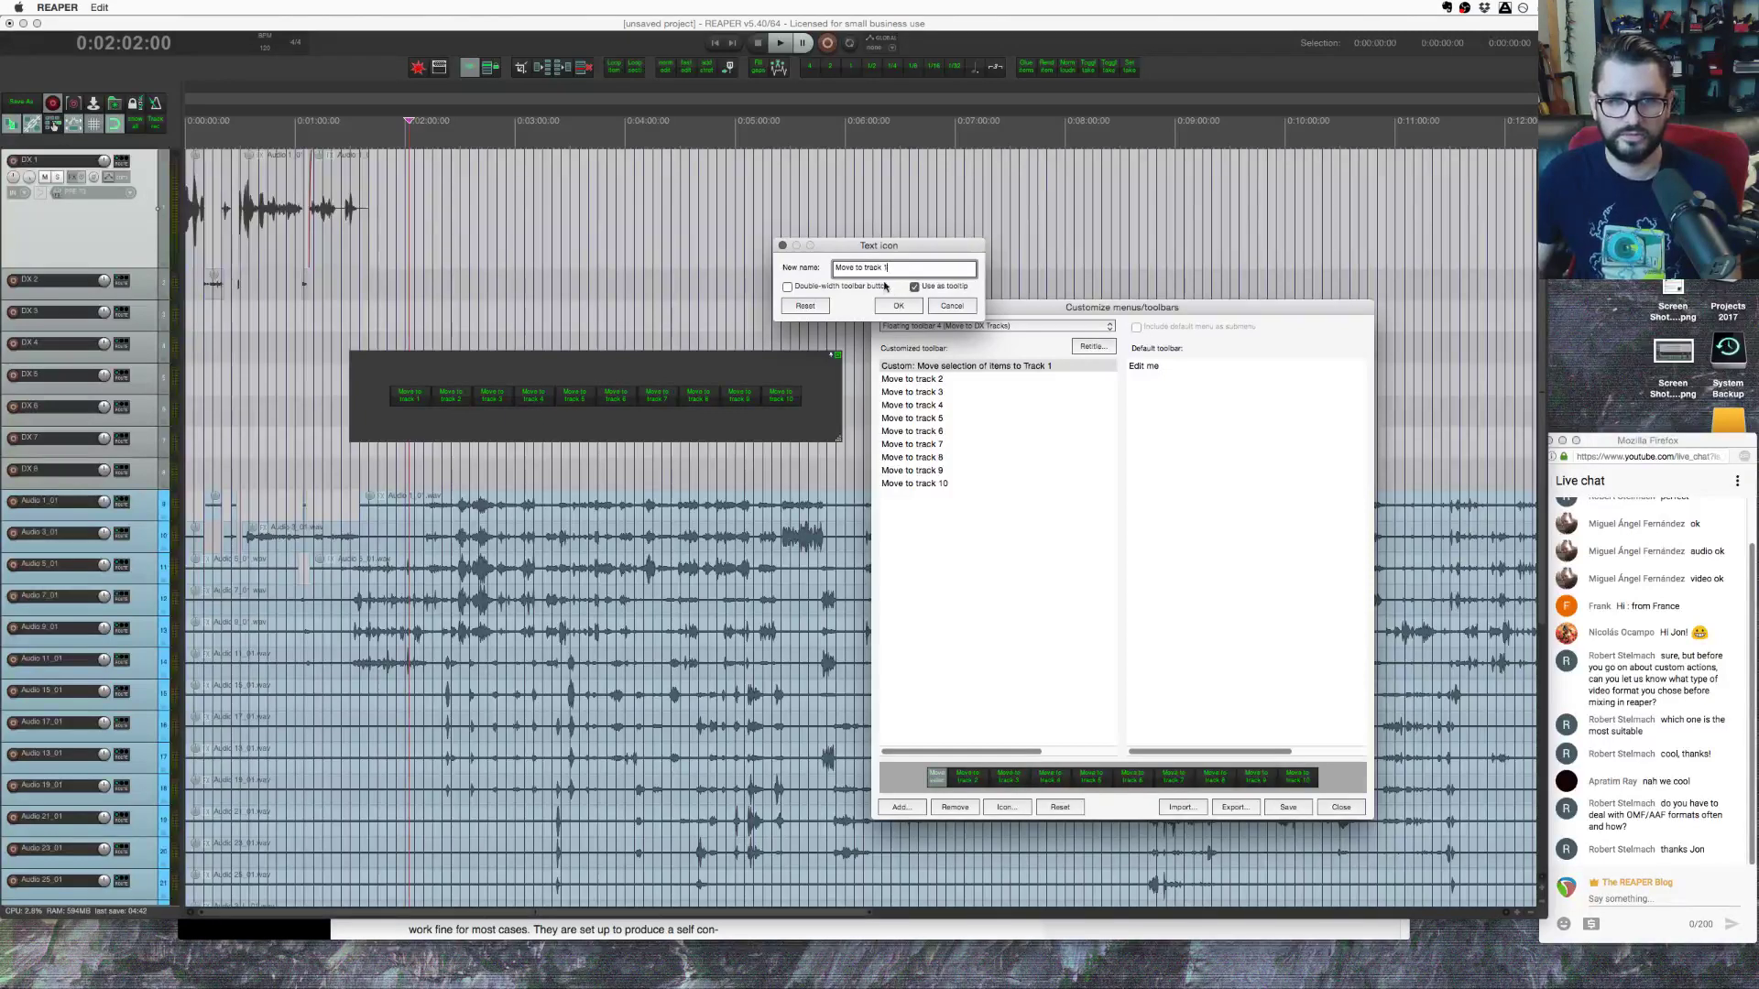
pyautogui.click(896, 306)
pyautogui.click(955, 632)
pyautogui.click(1290, 807)
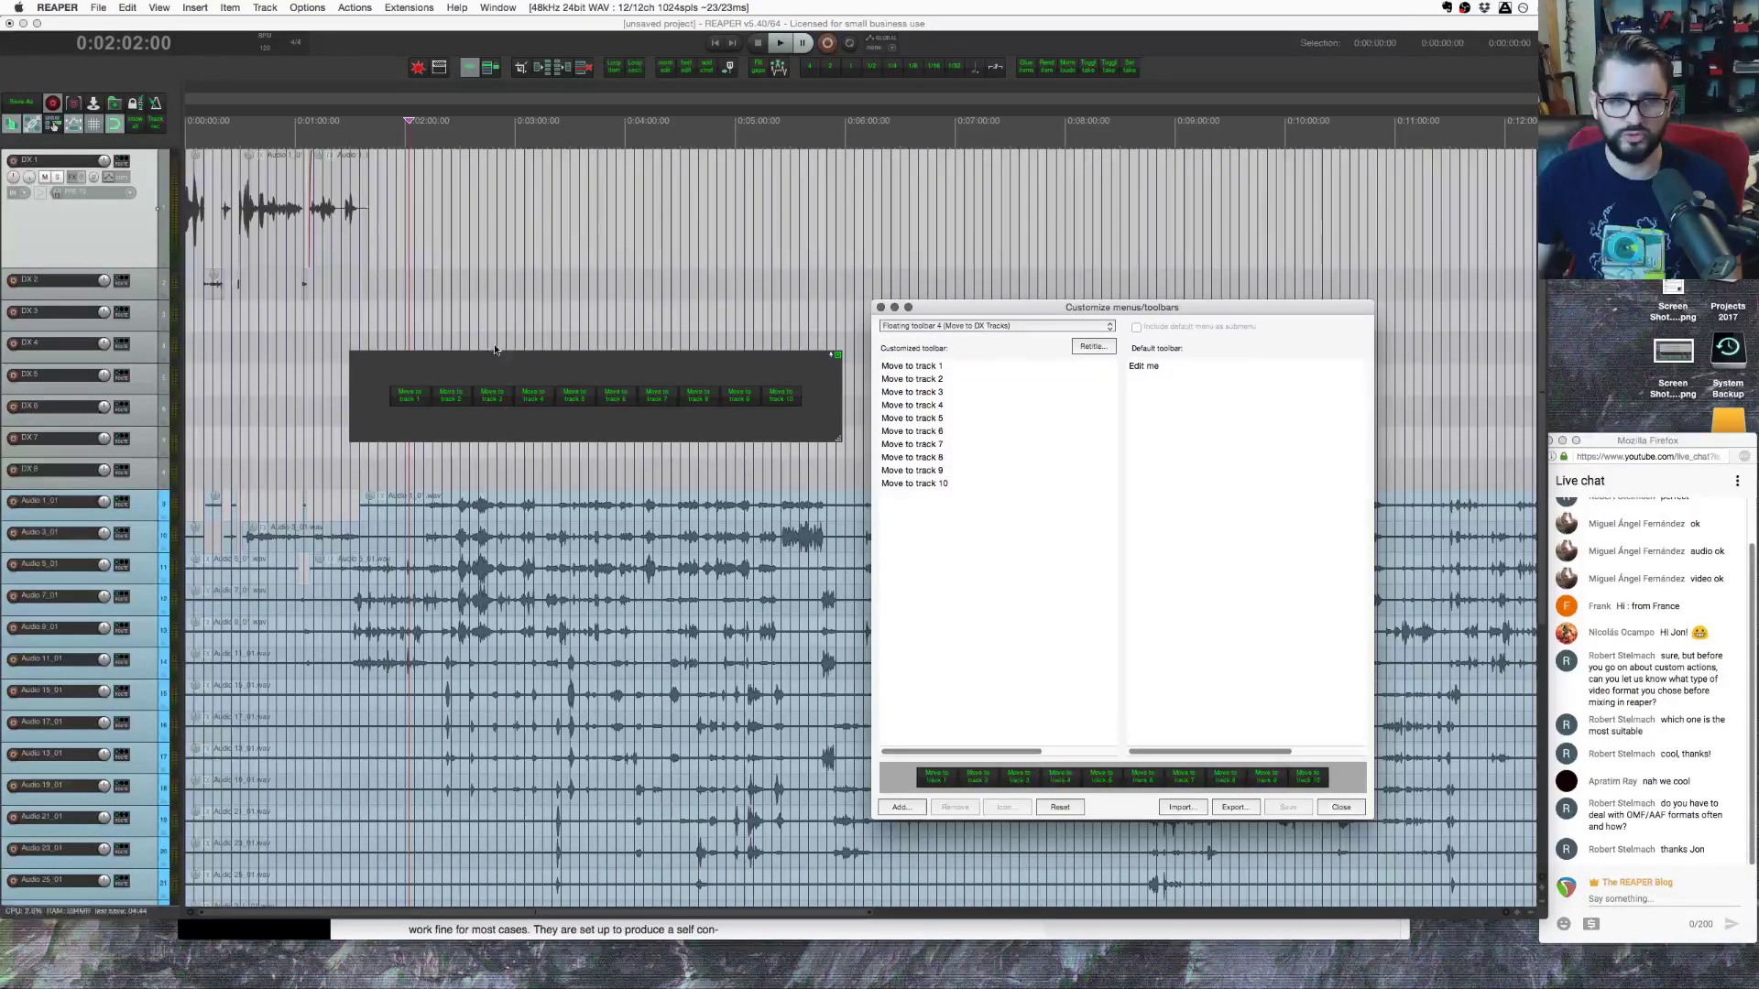
pyautogui.click(809, 509)
pyautogui.click(791, 509)
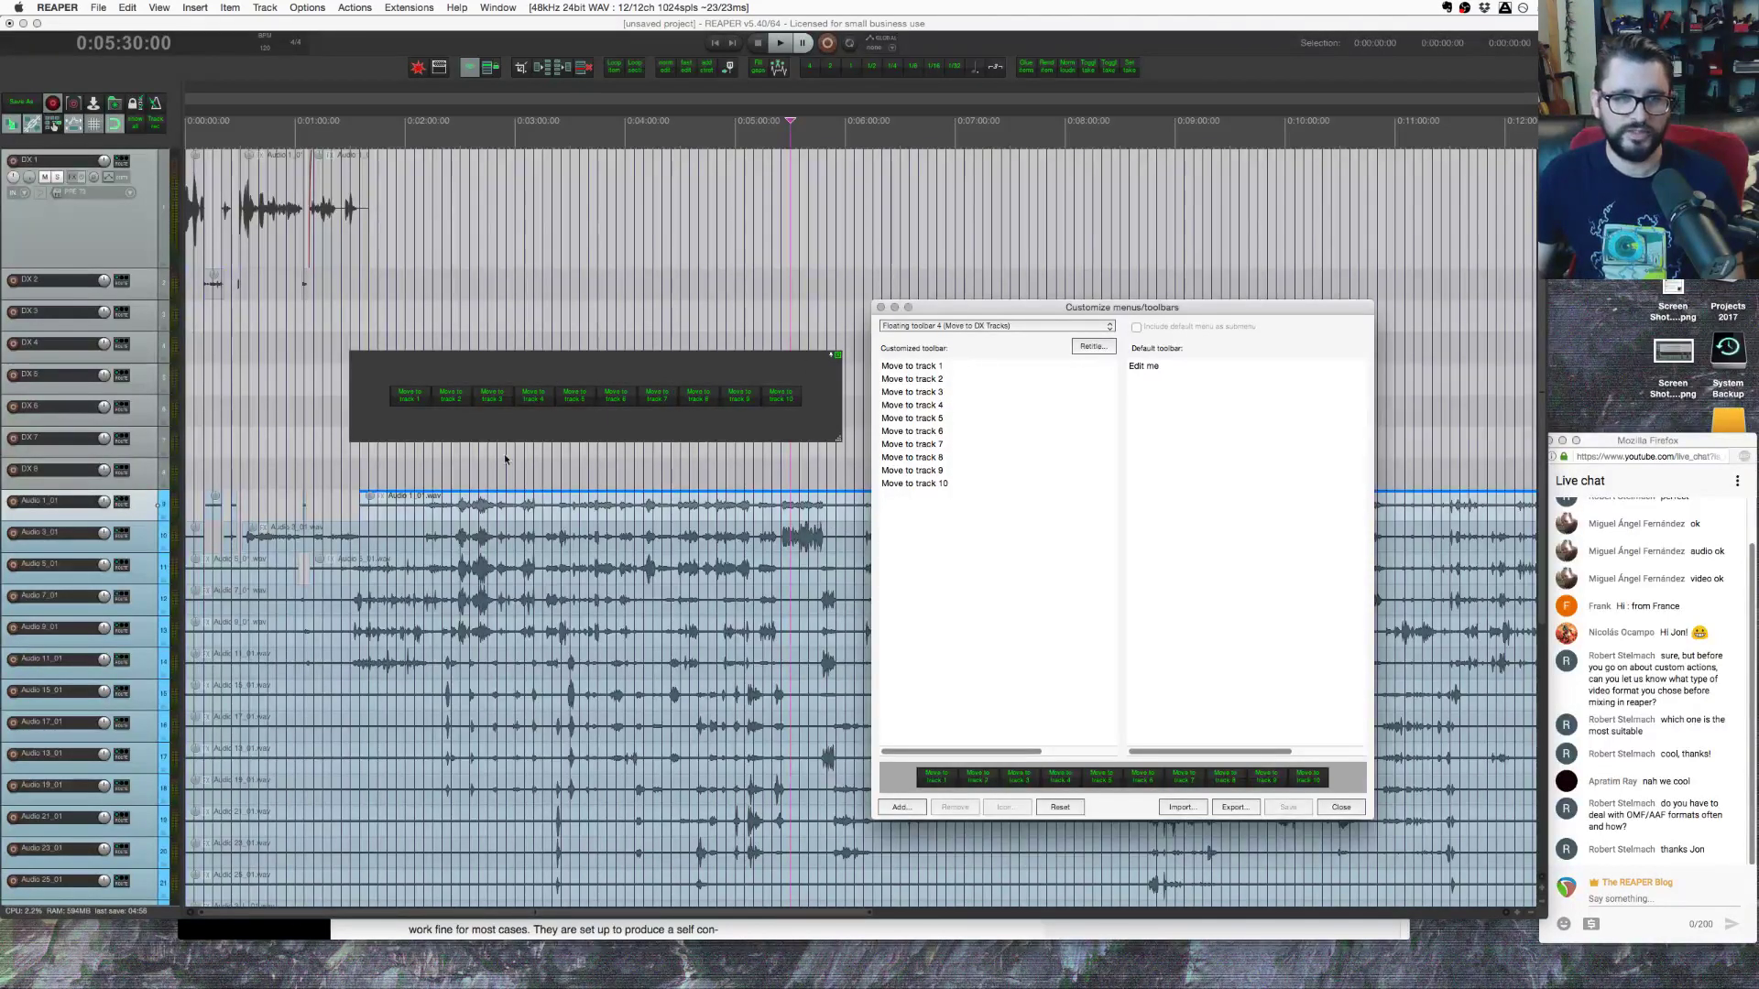
pyautogui.click(507, 511)
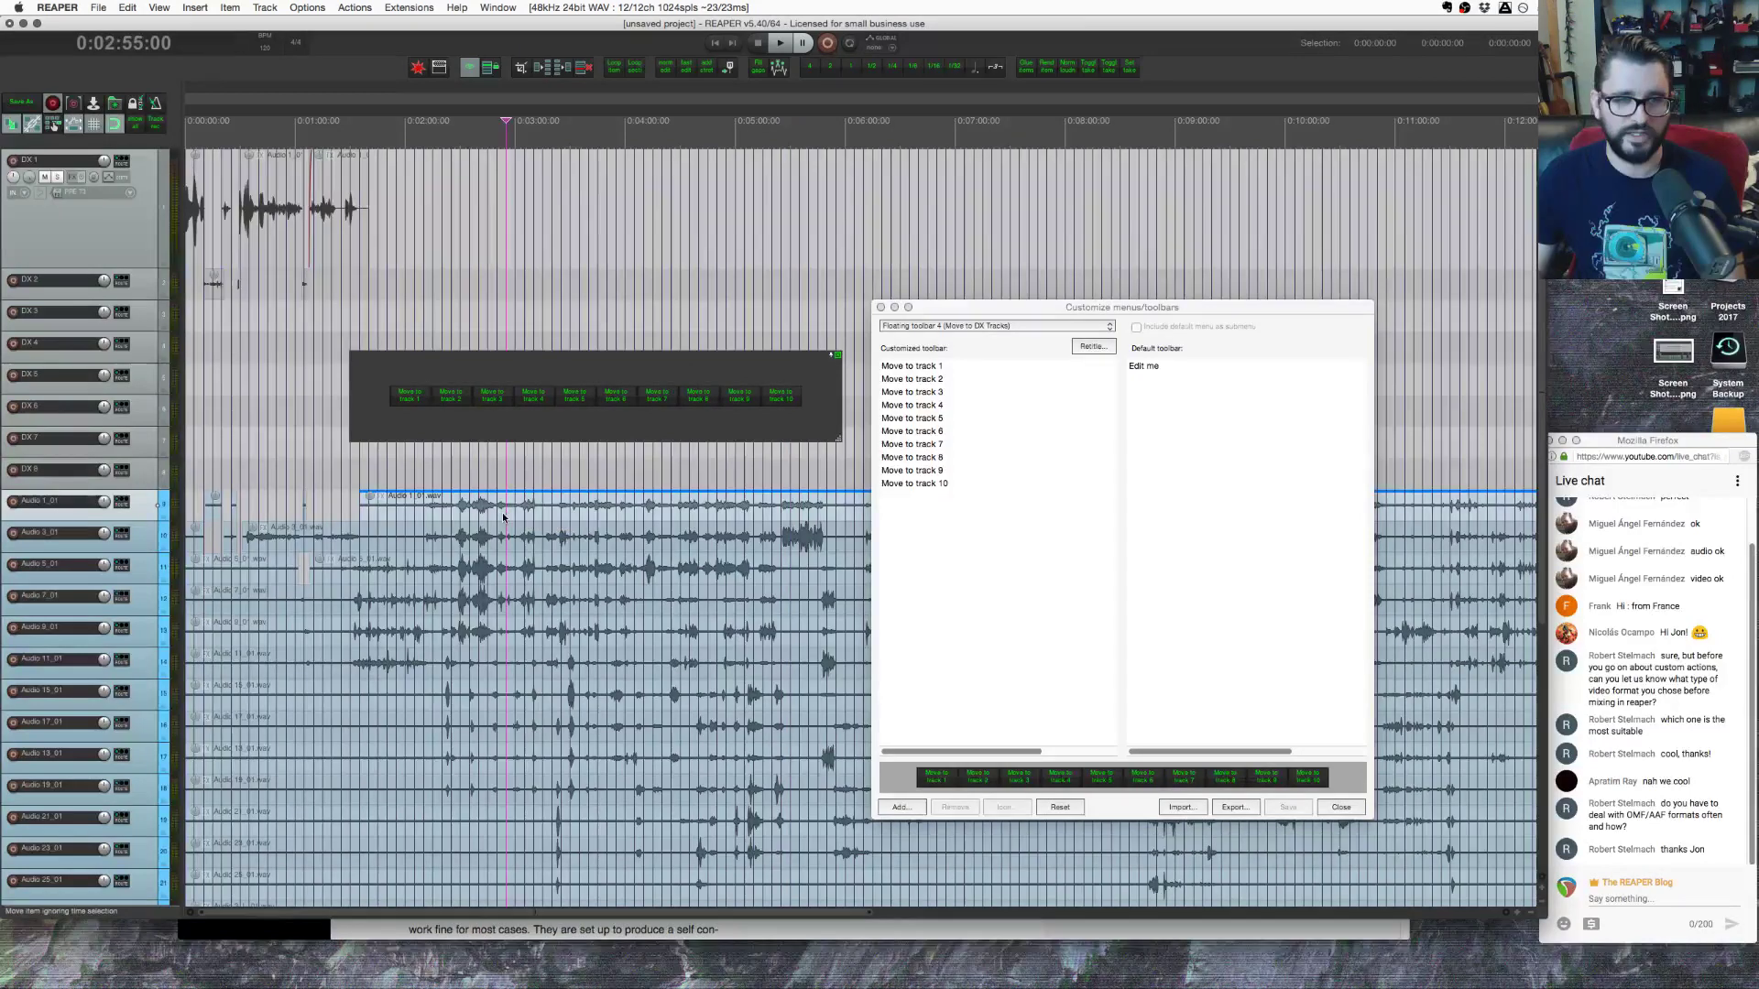
pyautogui.click(627, 482)
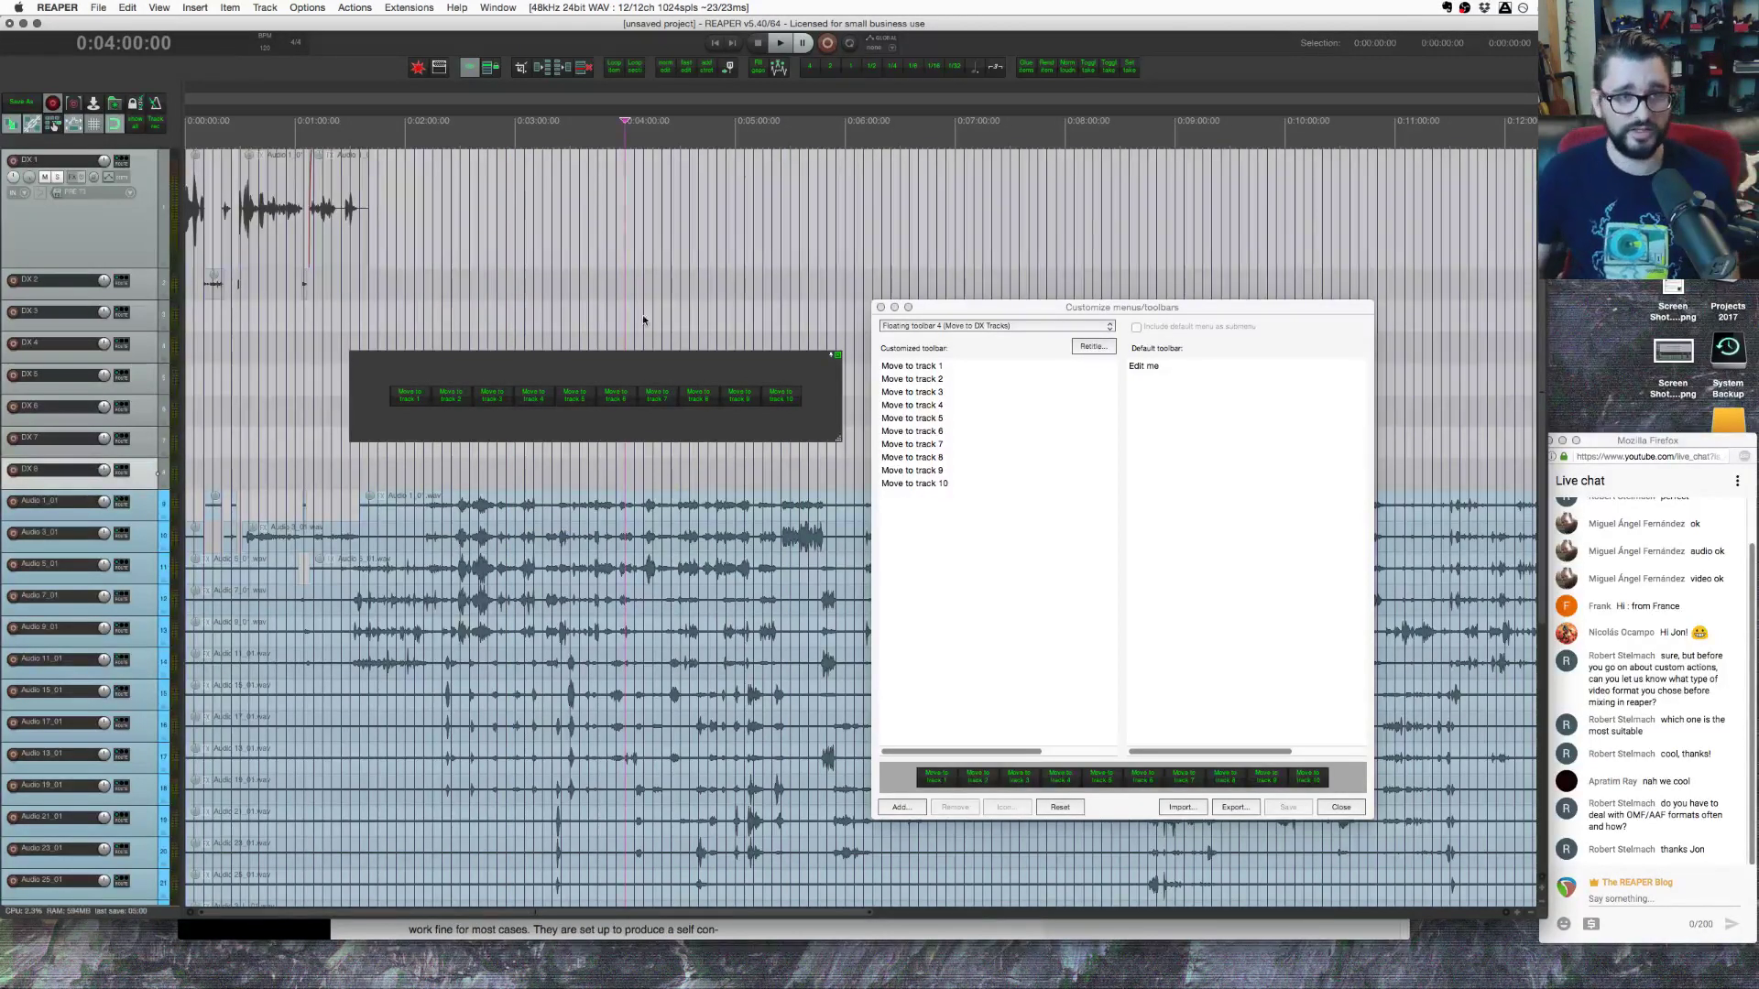
# Step: Open the SWS cycle action editor and show the commands of "Move selected area of item to track named DX 1", clear of the toolbar
pyautogui.click(486, 228)
pyautogui.click(408, 7)
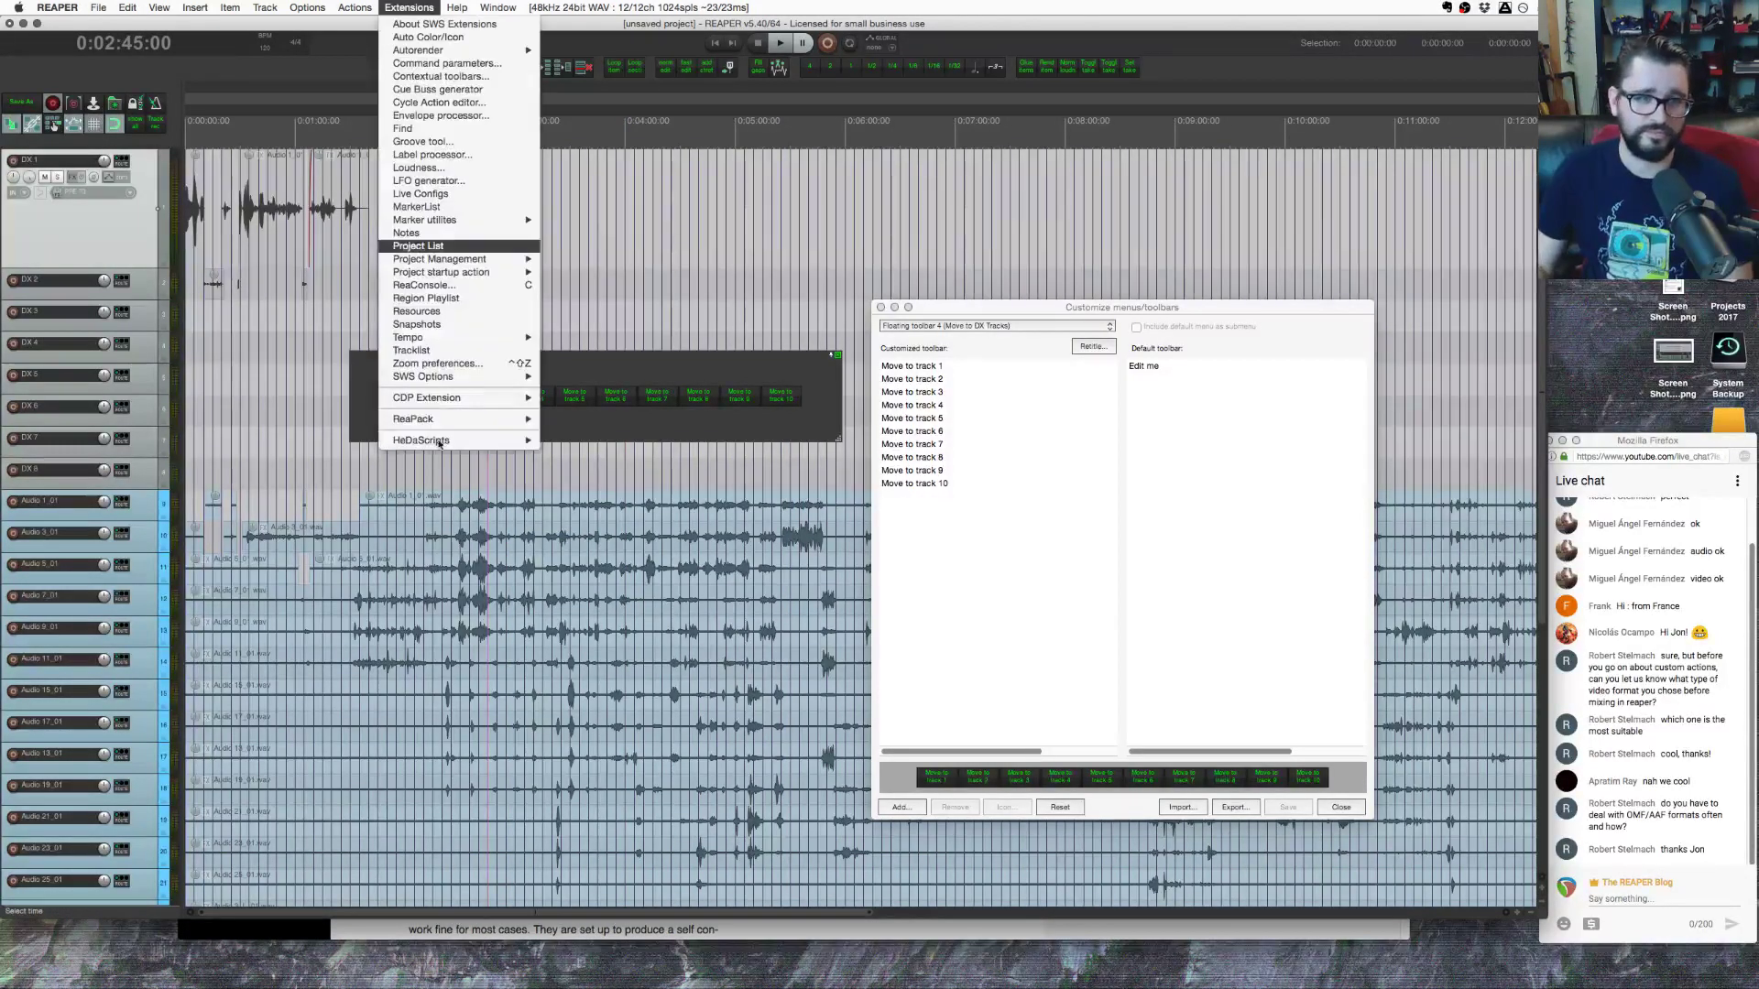
pyautogui.click(477, 103)
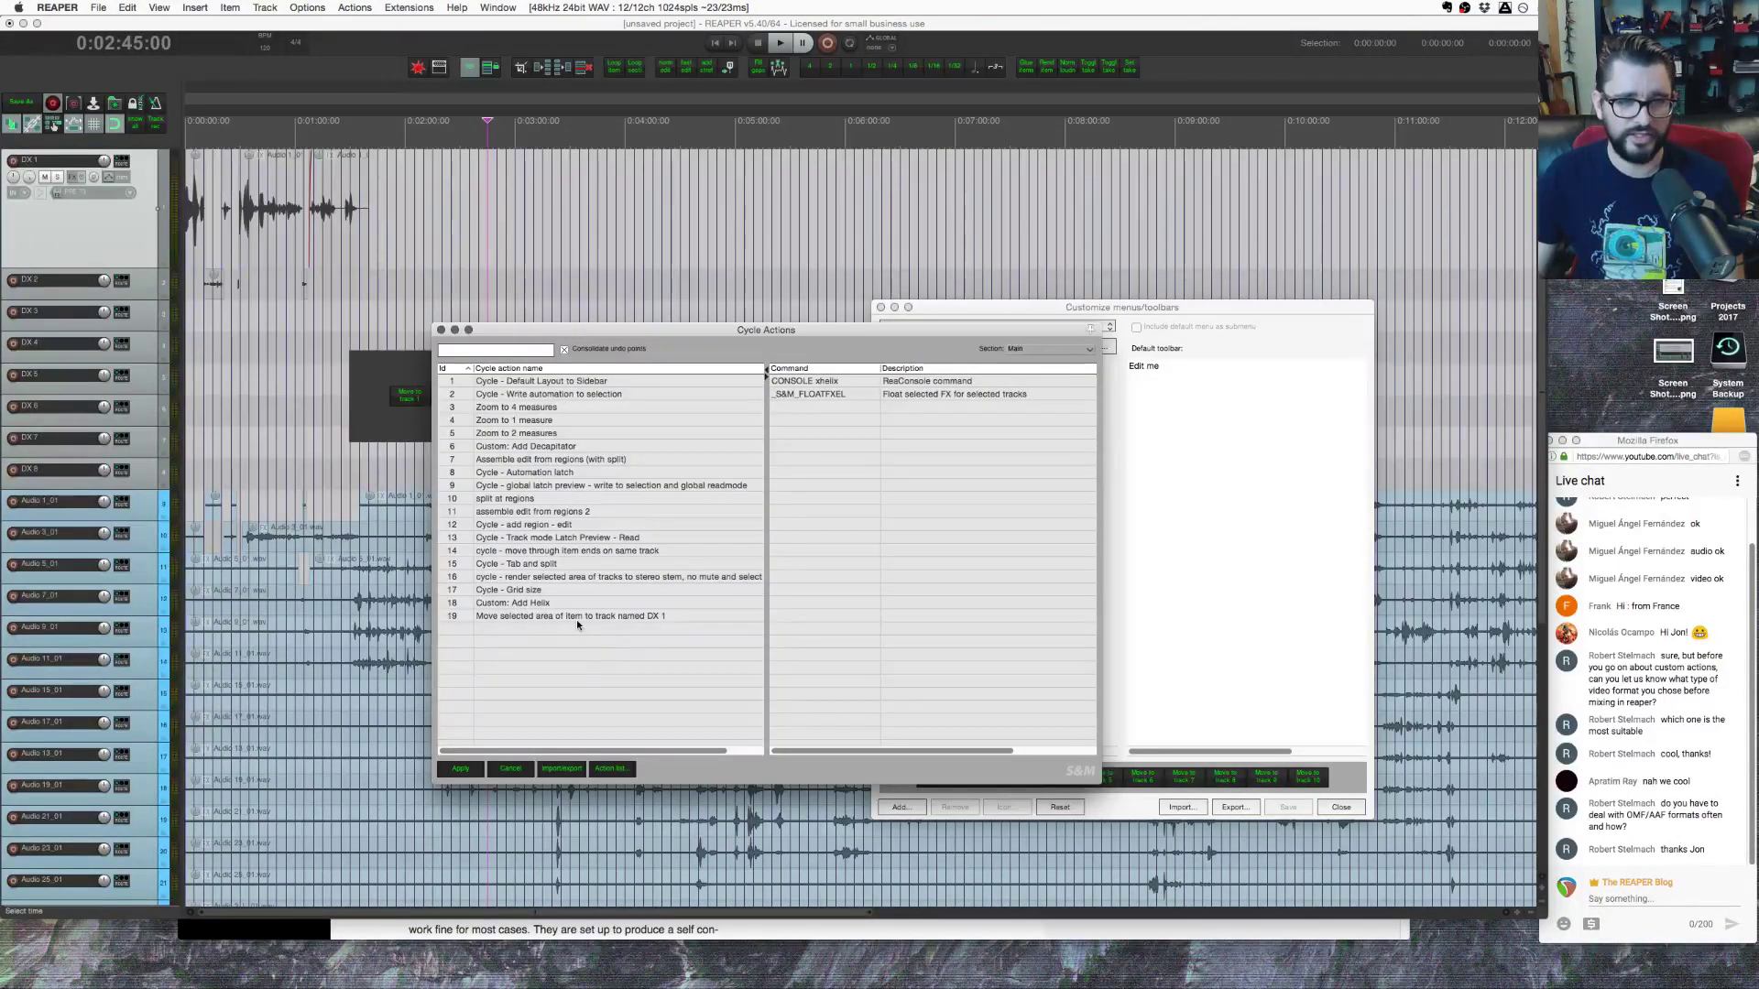
pyautogui.click(576, 618)
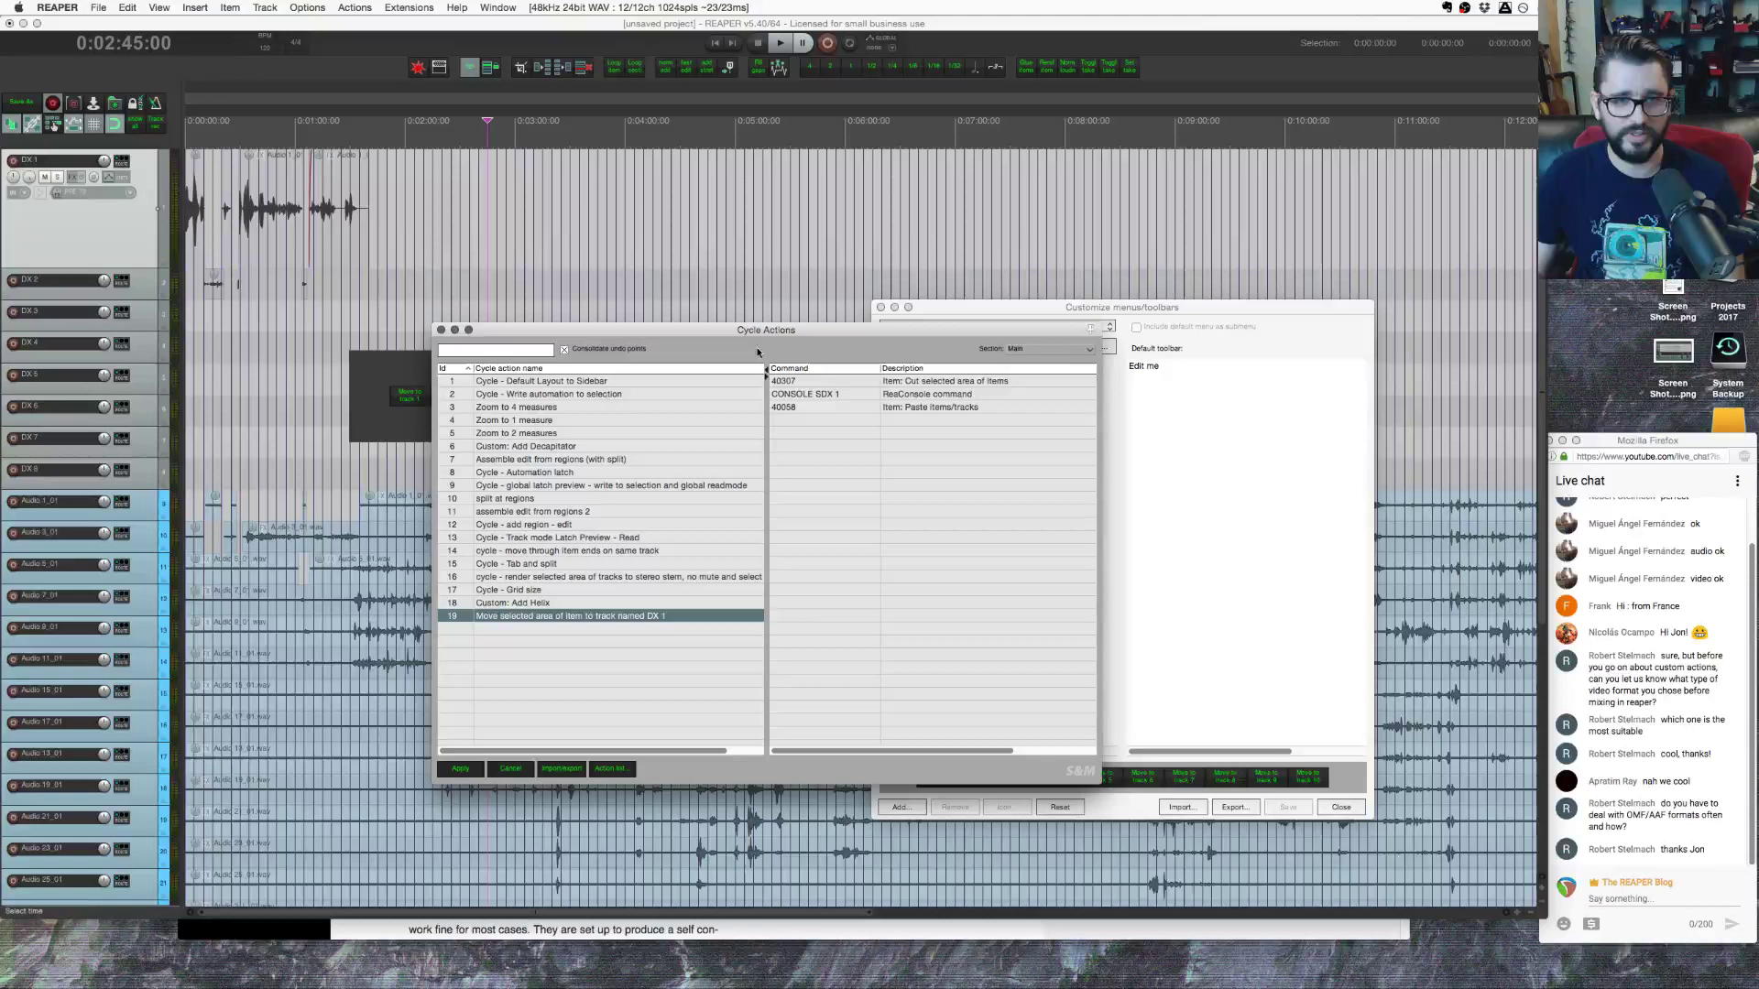
pyautogui.moveTo(757, 332); pyautogui.dragTo(585, 456)
# Step: Bring up the action list above the cycle action editor and filter it for "custom move"
pyautogui.doubleClick(656, 690)
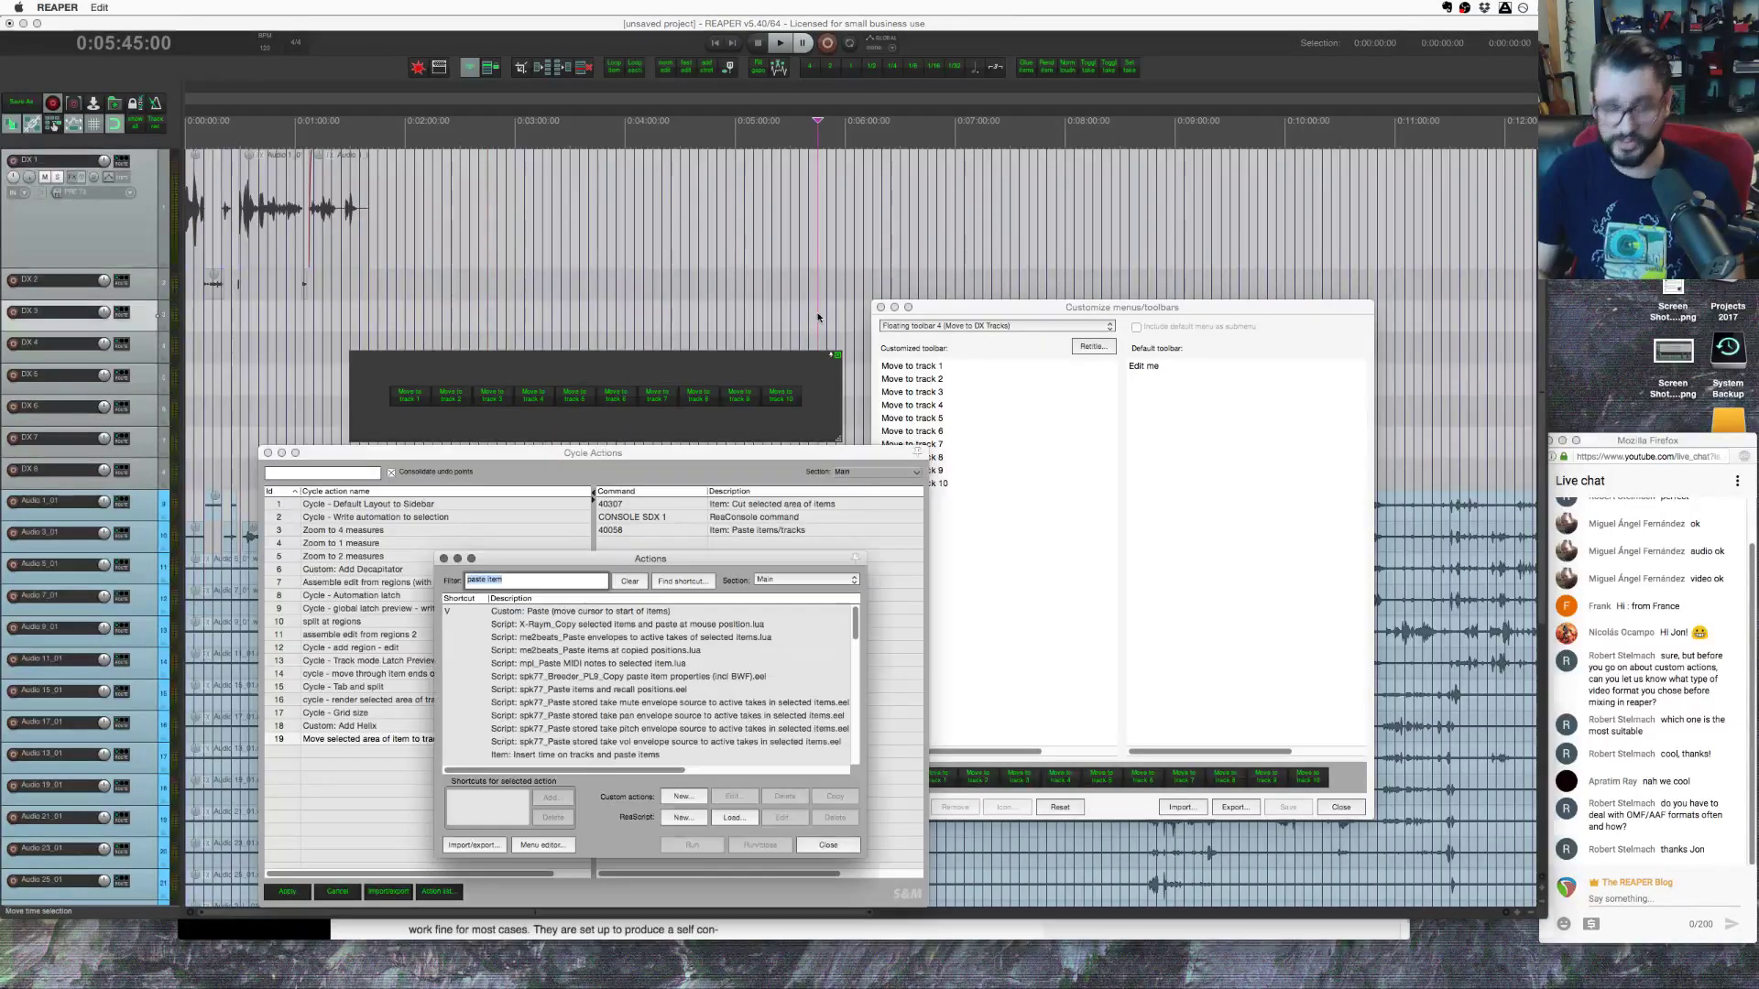
pyautogui.moveTo(641, 558); pyautogui.dragTo(657, 386)
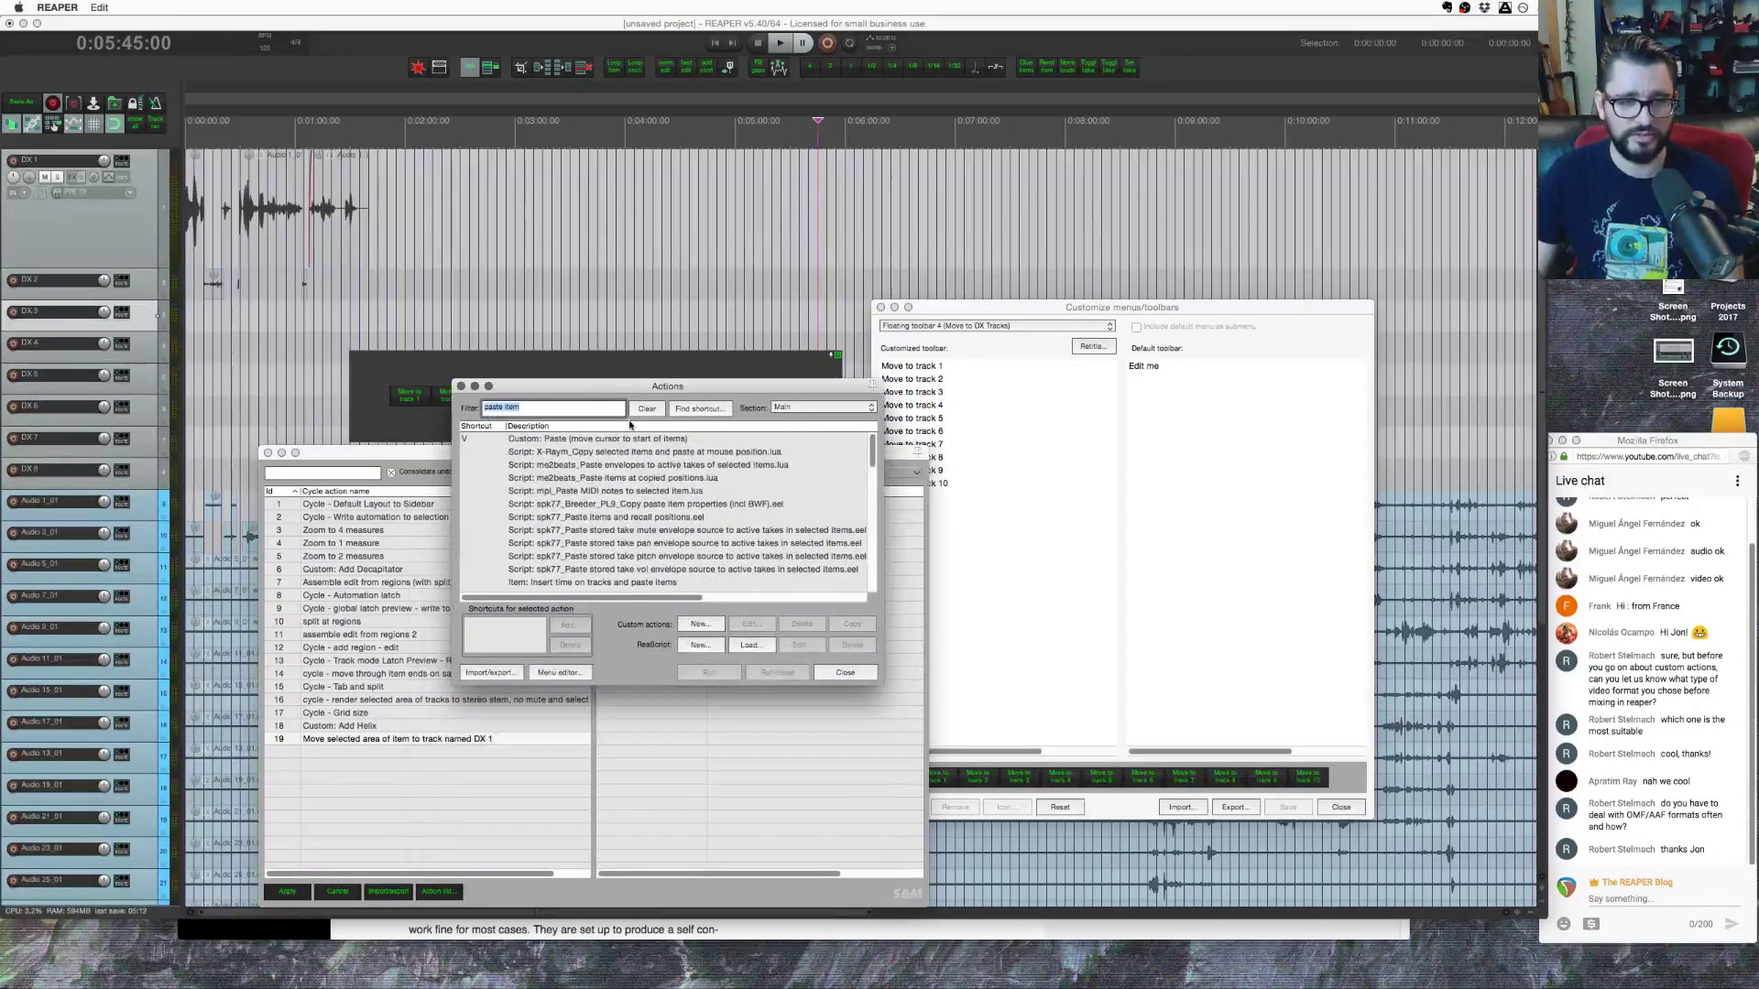
pyautogui.scroll(-10, 628, 551)
pyautogui.scroll(-5, 629, 551)
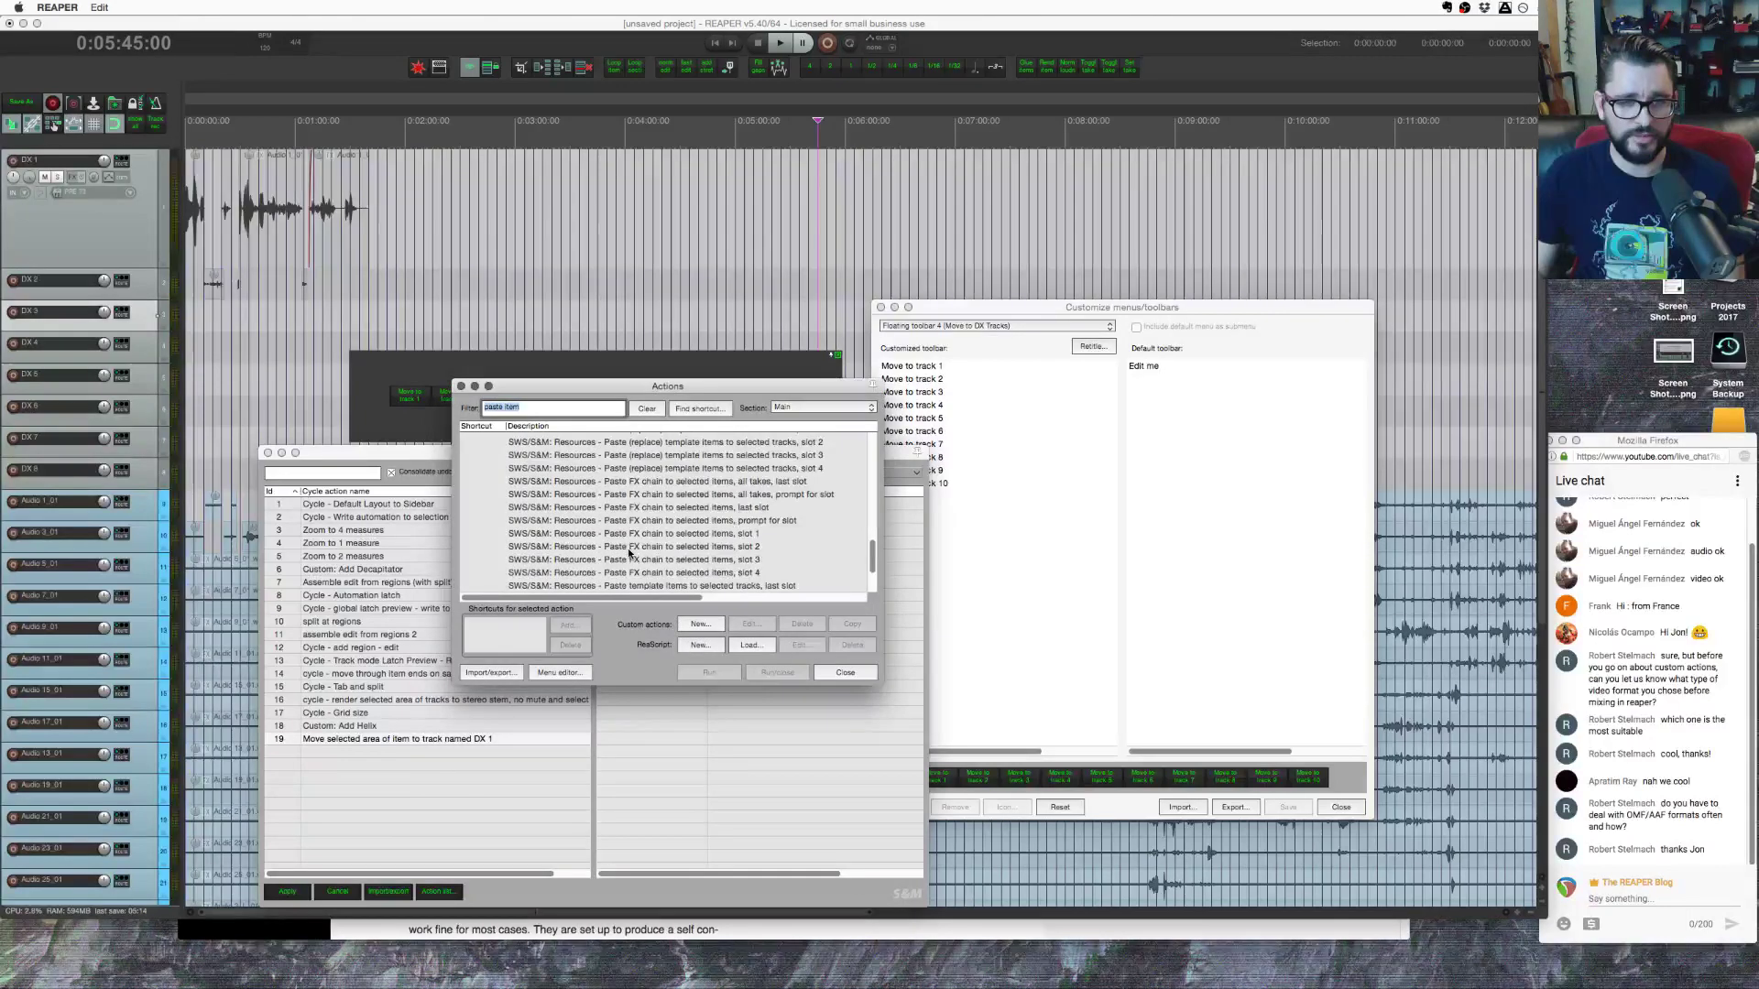
pyautogui.write('cust')
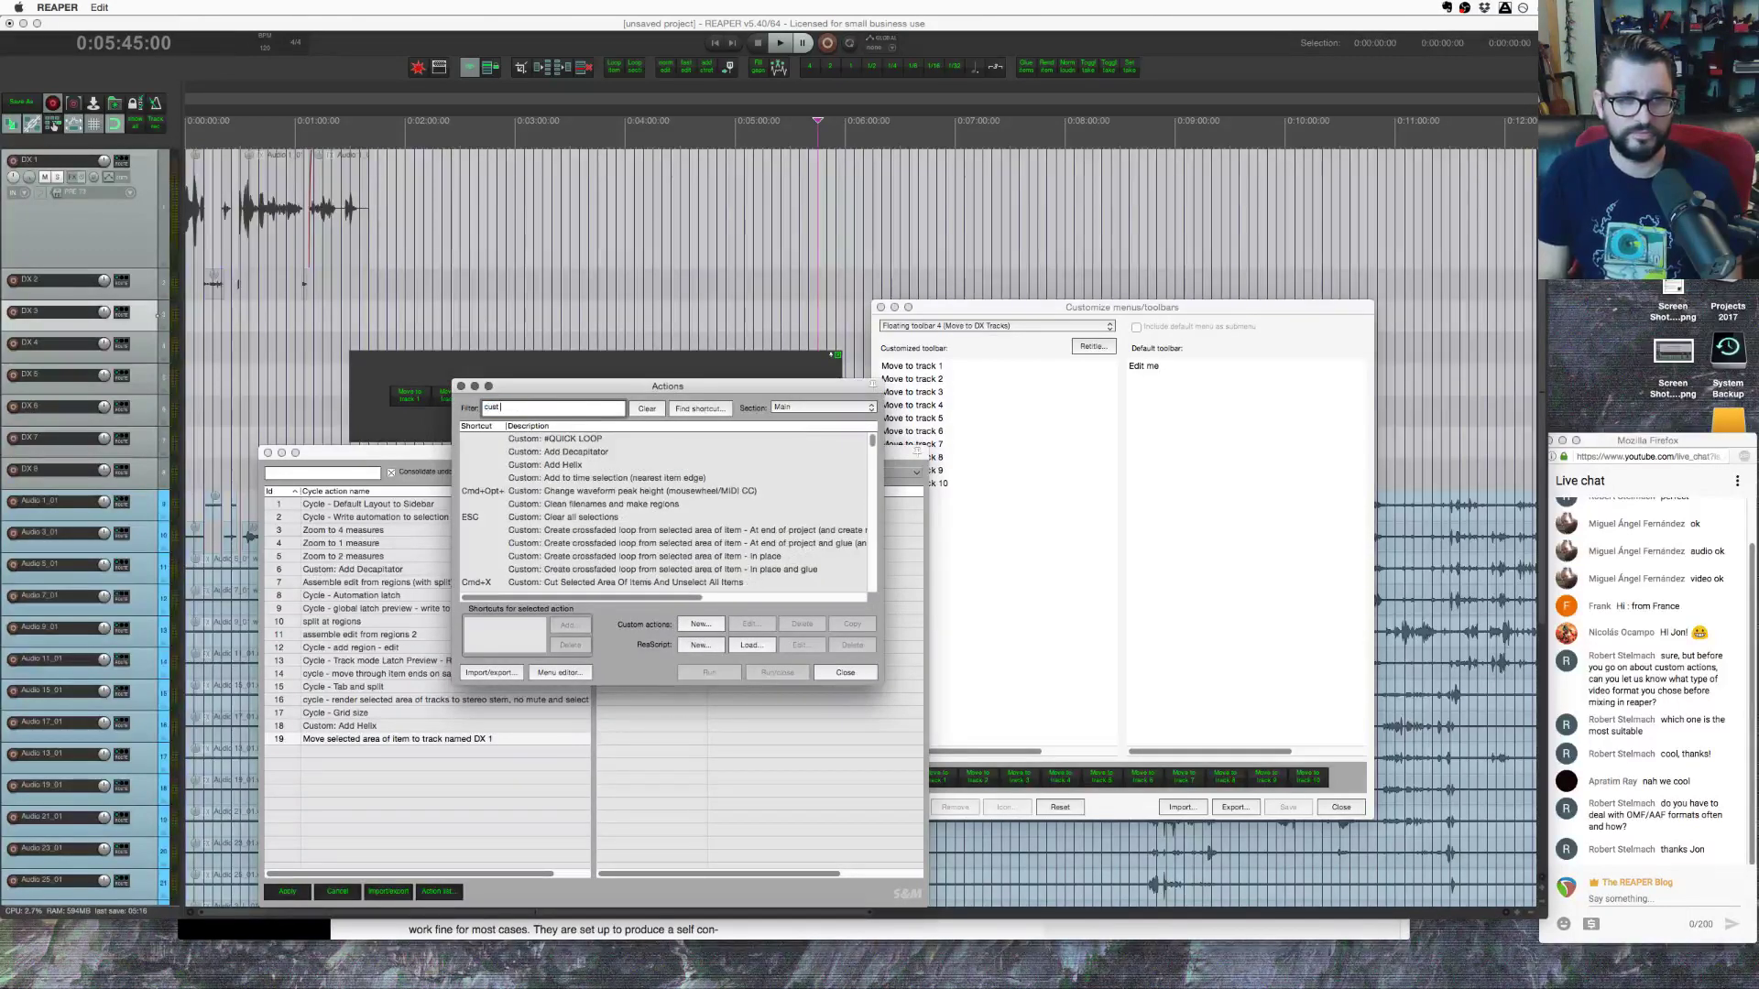
pyautogui.write('om move')
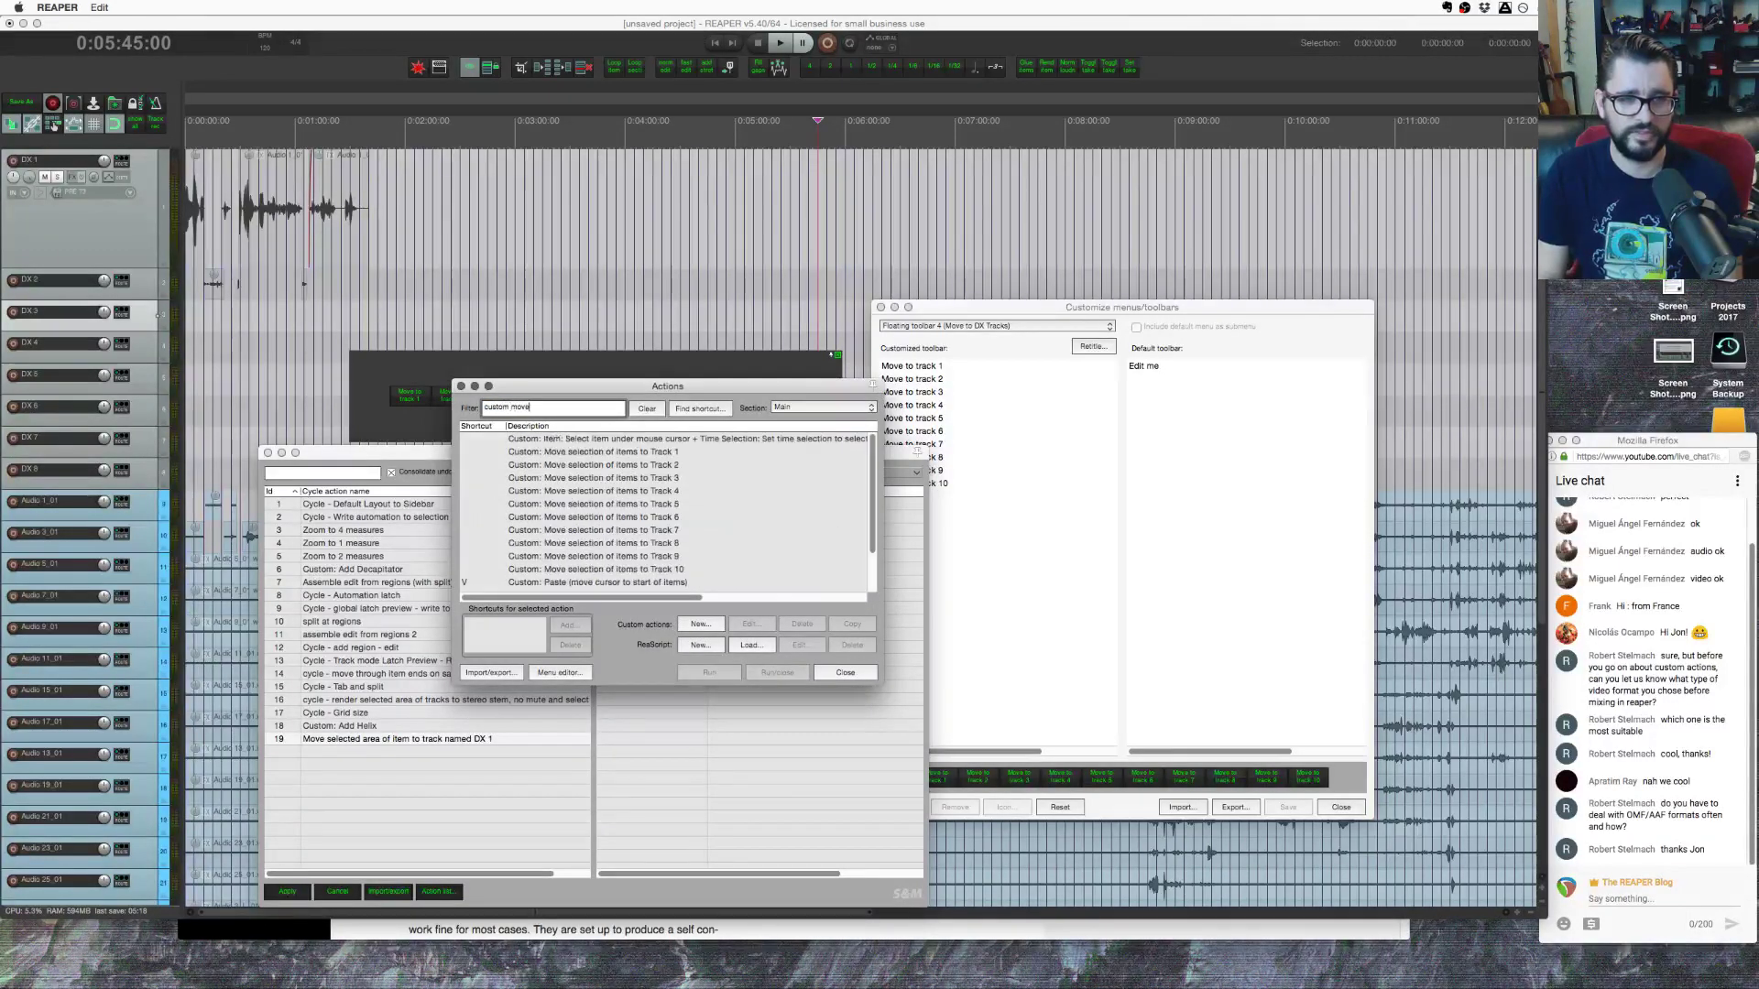
# Step: Open the custom action "Move selection of items to Track 1" for editing and move its window lower
pyautogui.click(645, 454)
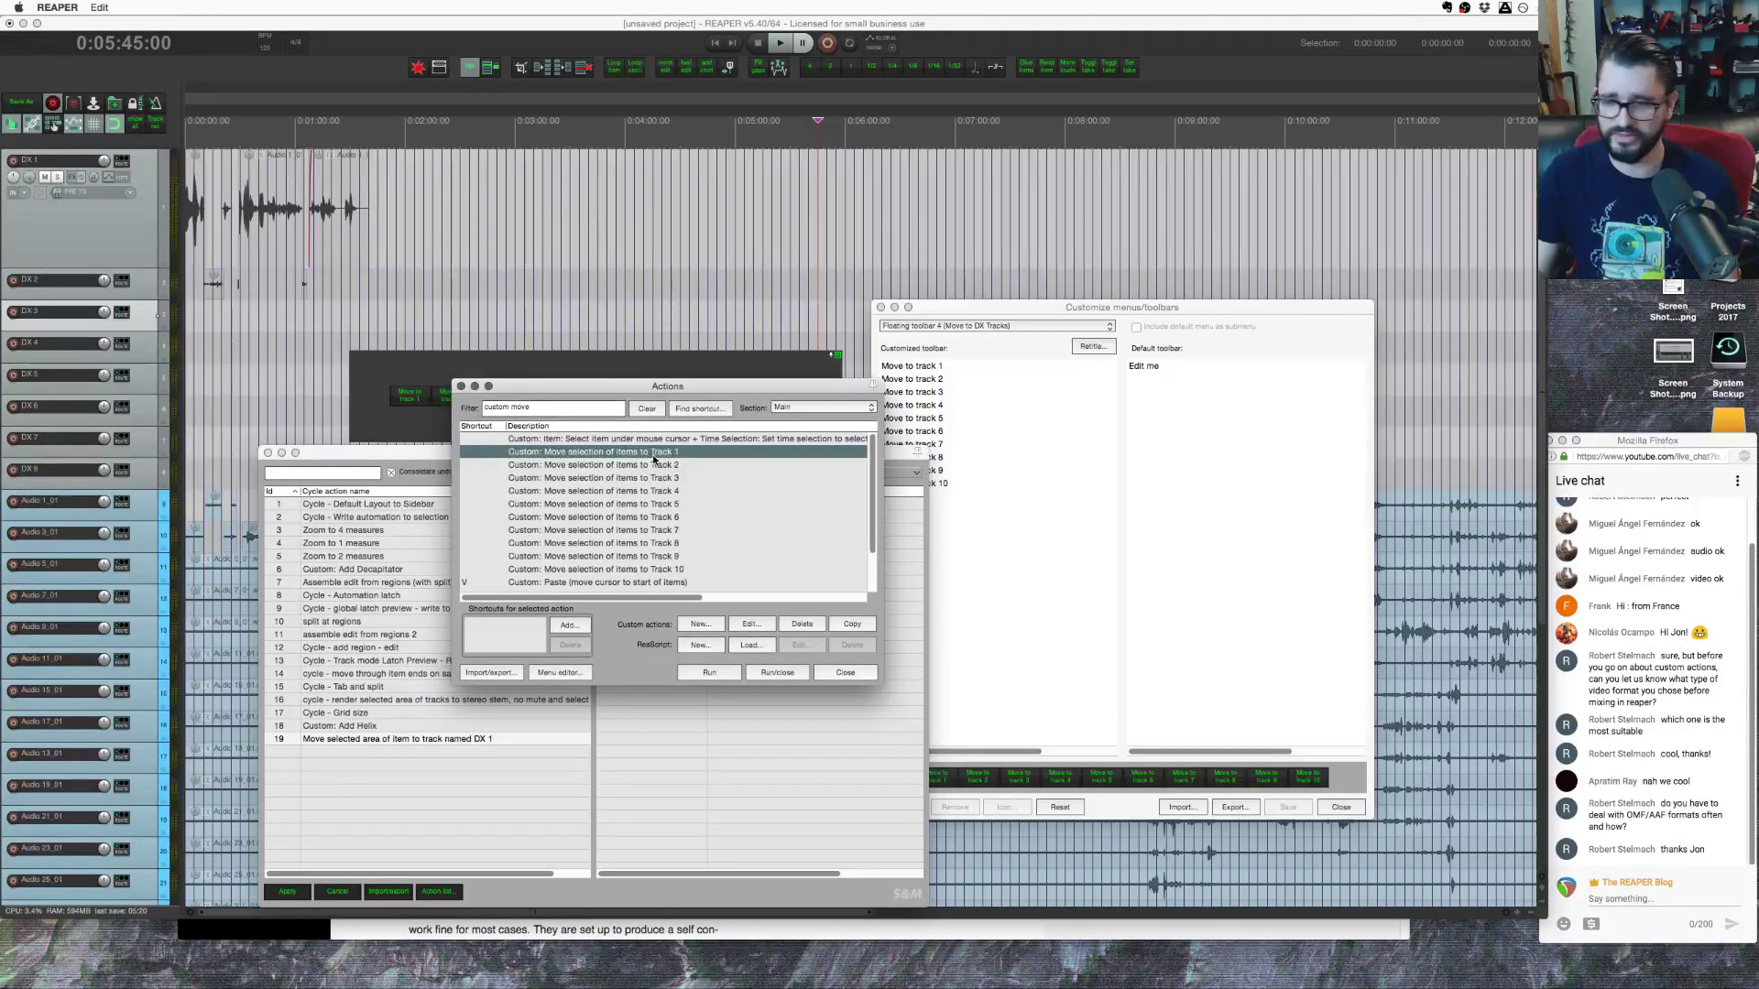
pyautogui.click(750, 623)
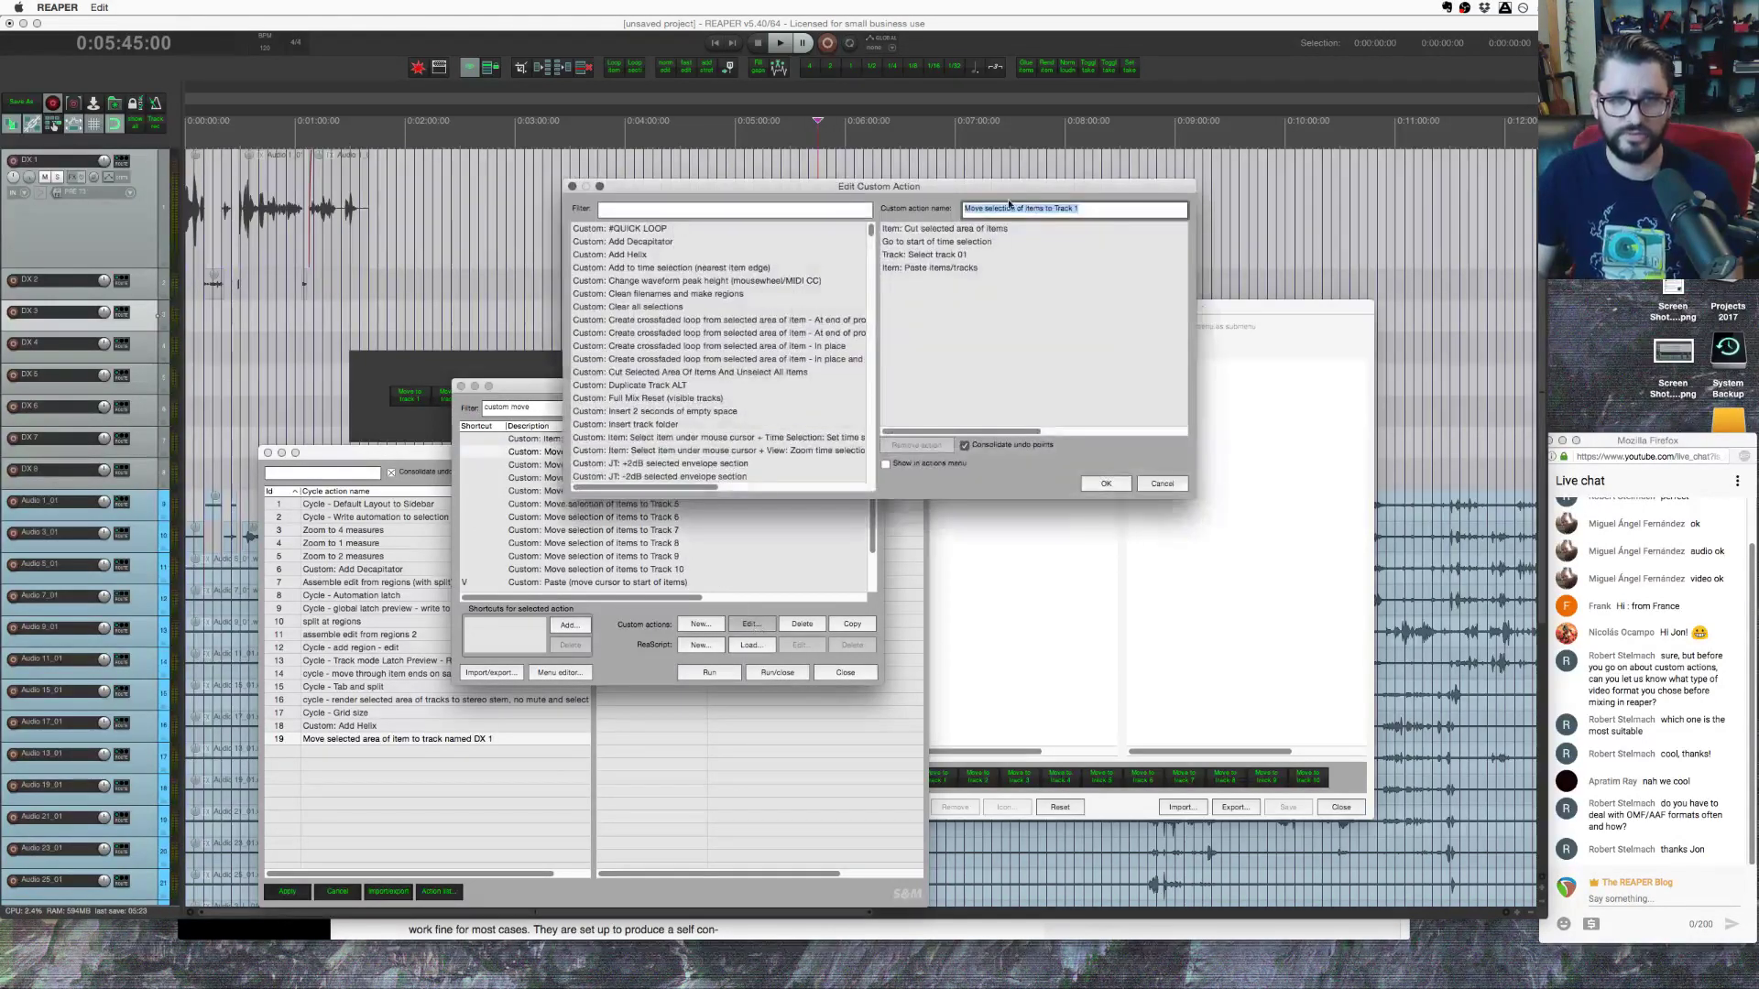
pyautogui.moveTo(1010, 195); pyautogui.dragTo(972, 275)
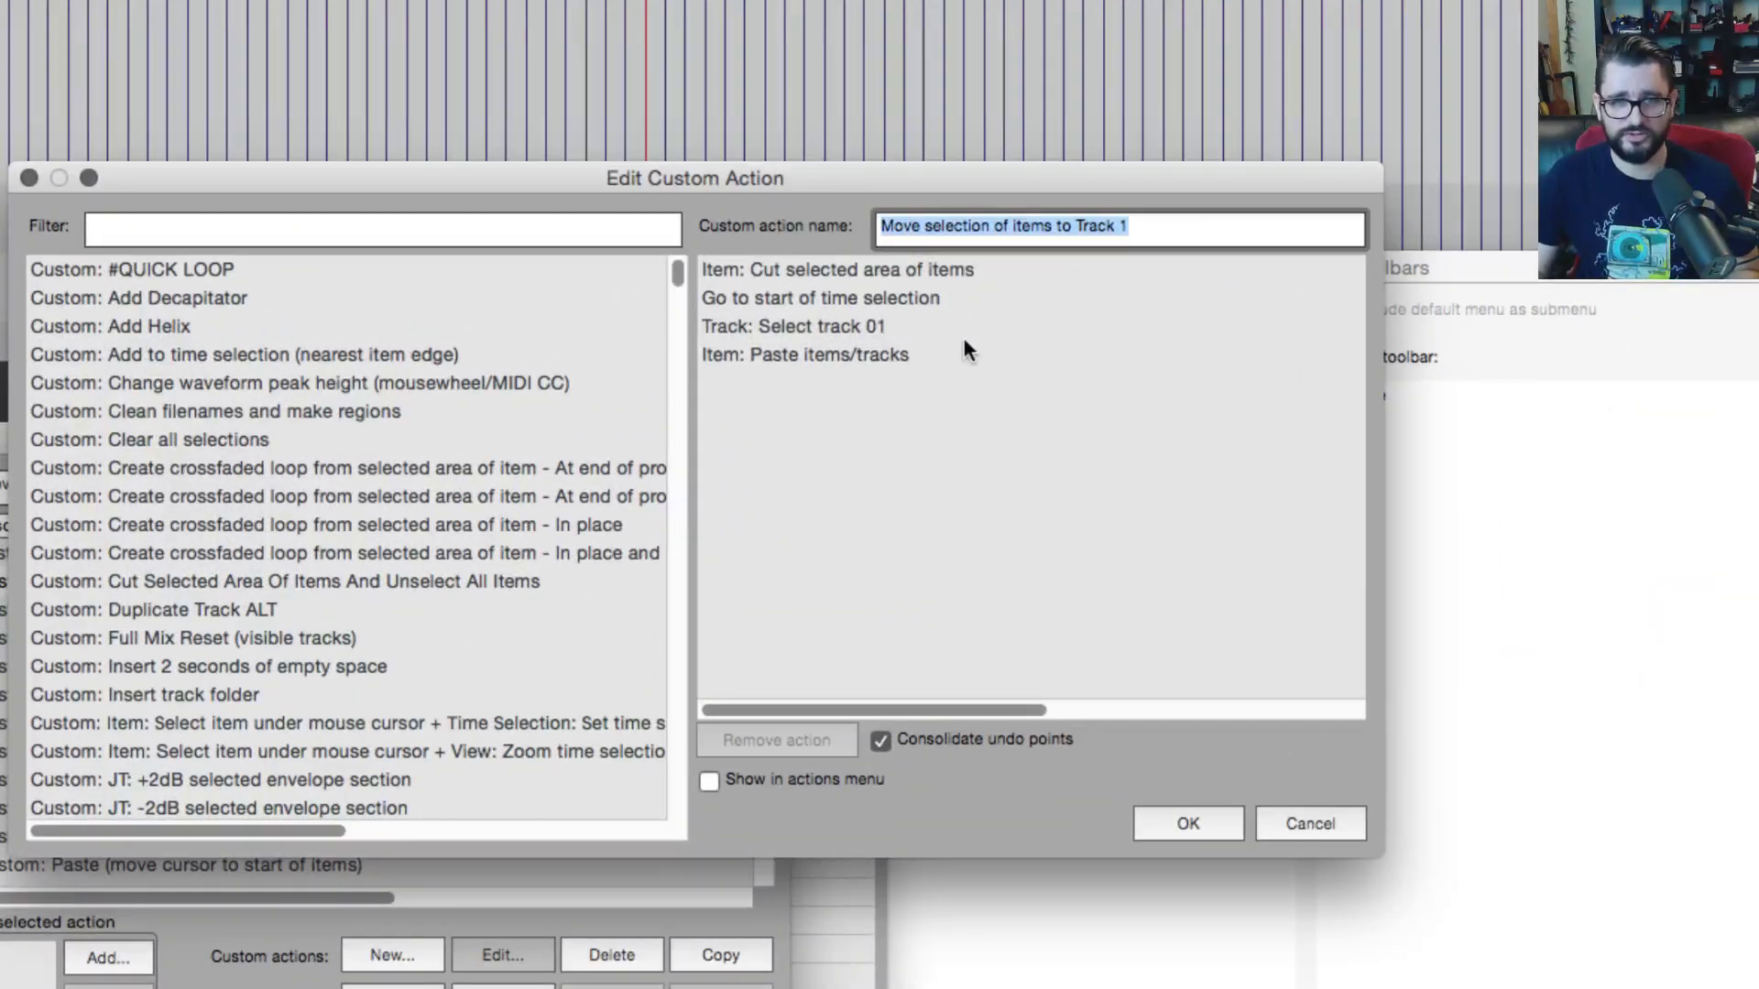
# Step: Examine the custom action's sequence of cut, go to time selection start, select track 01 and paste commands
pyautogui.click(795, 275)
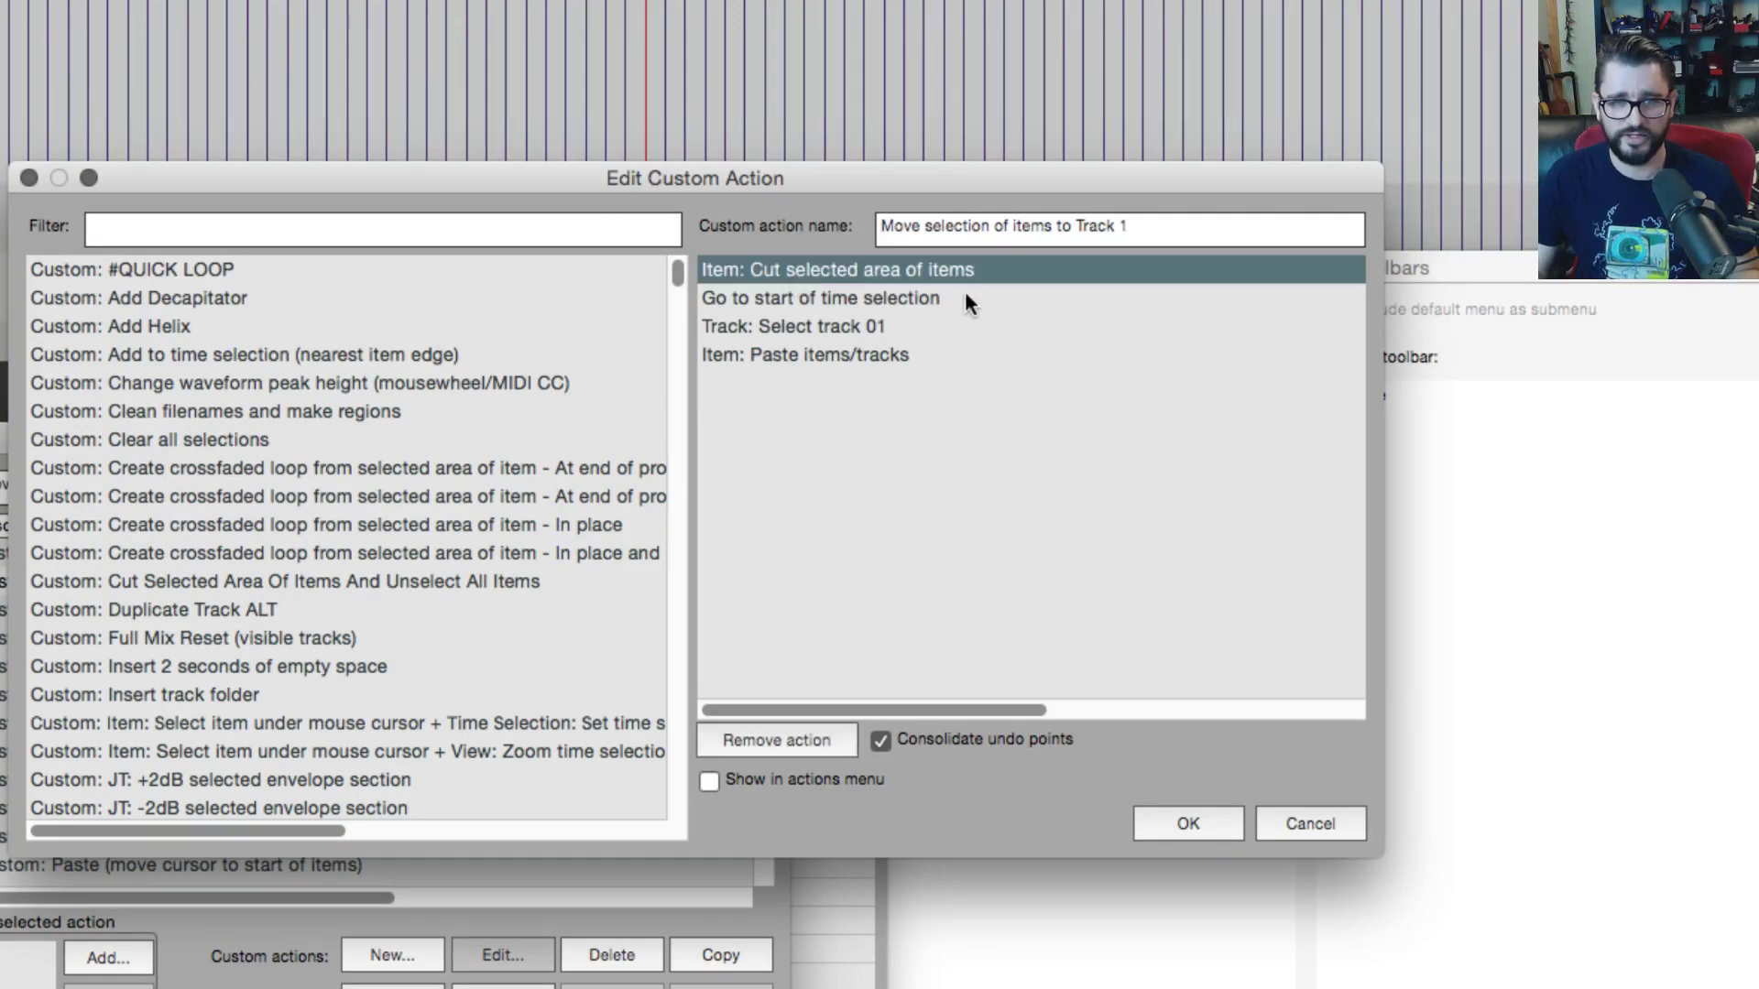
pyautogui.click(936, 308)
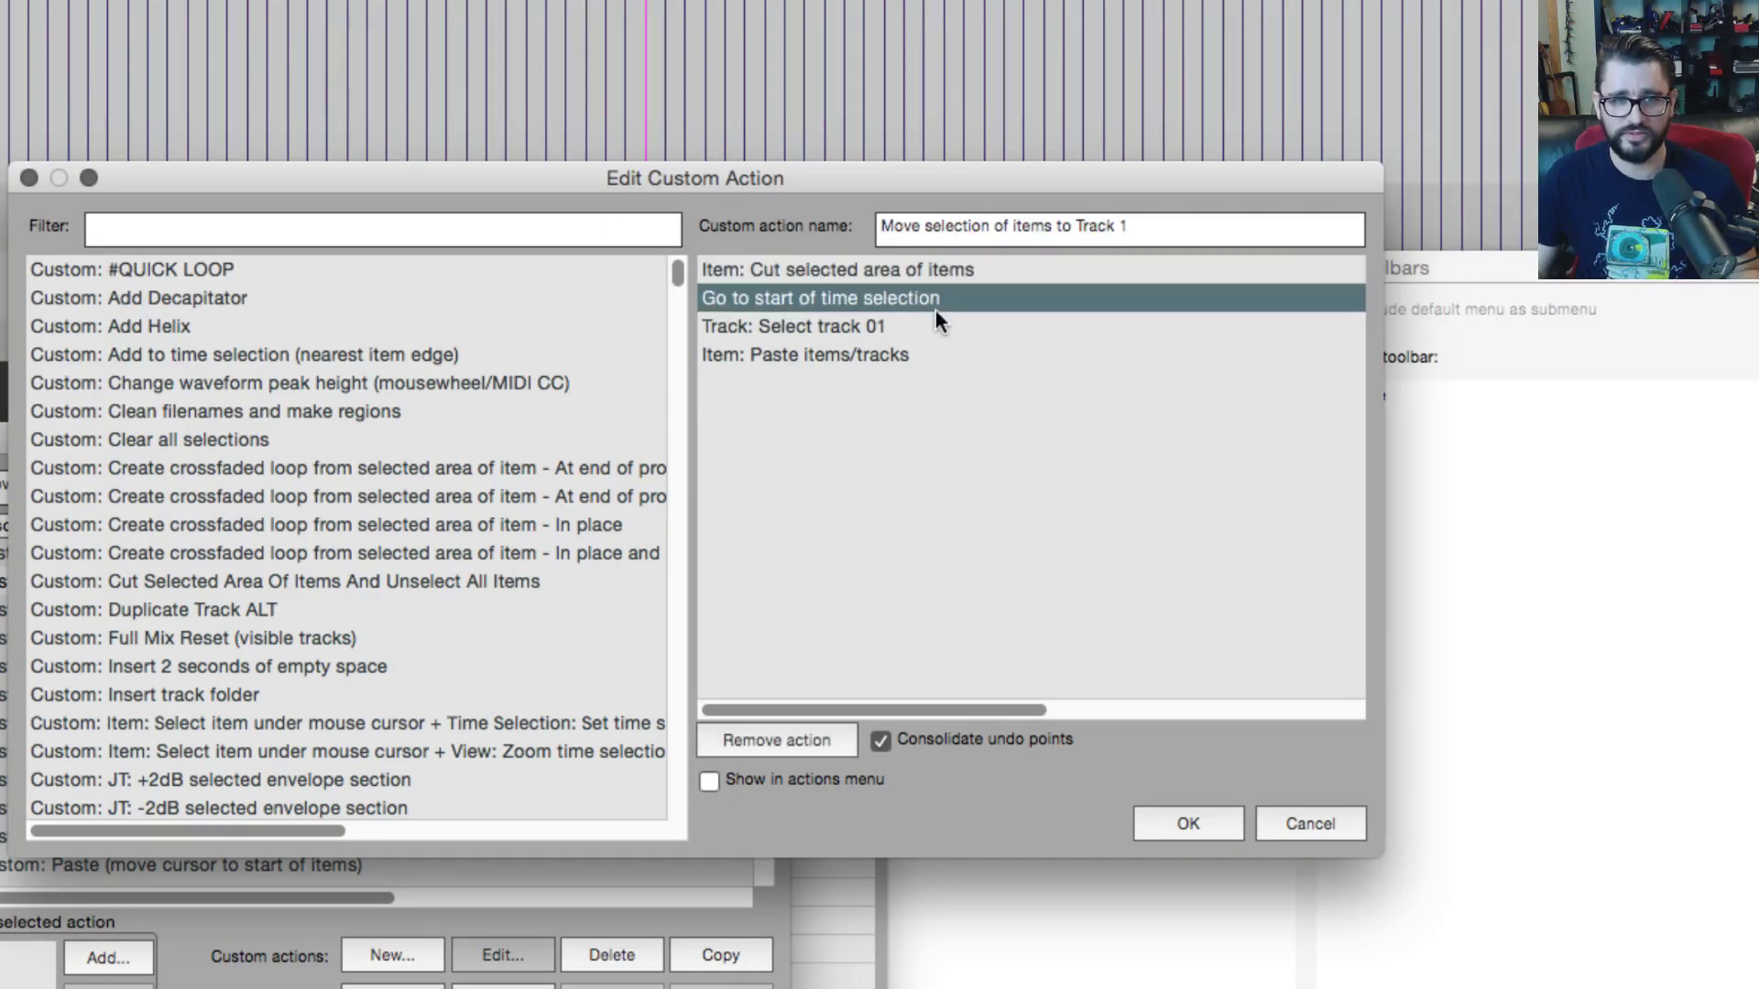
pyautogui.click(888, 330)
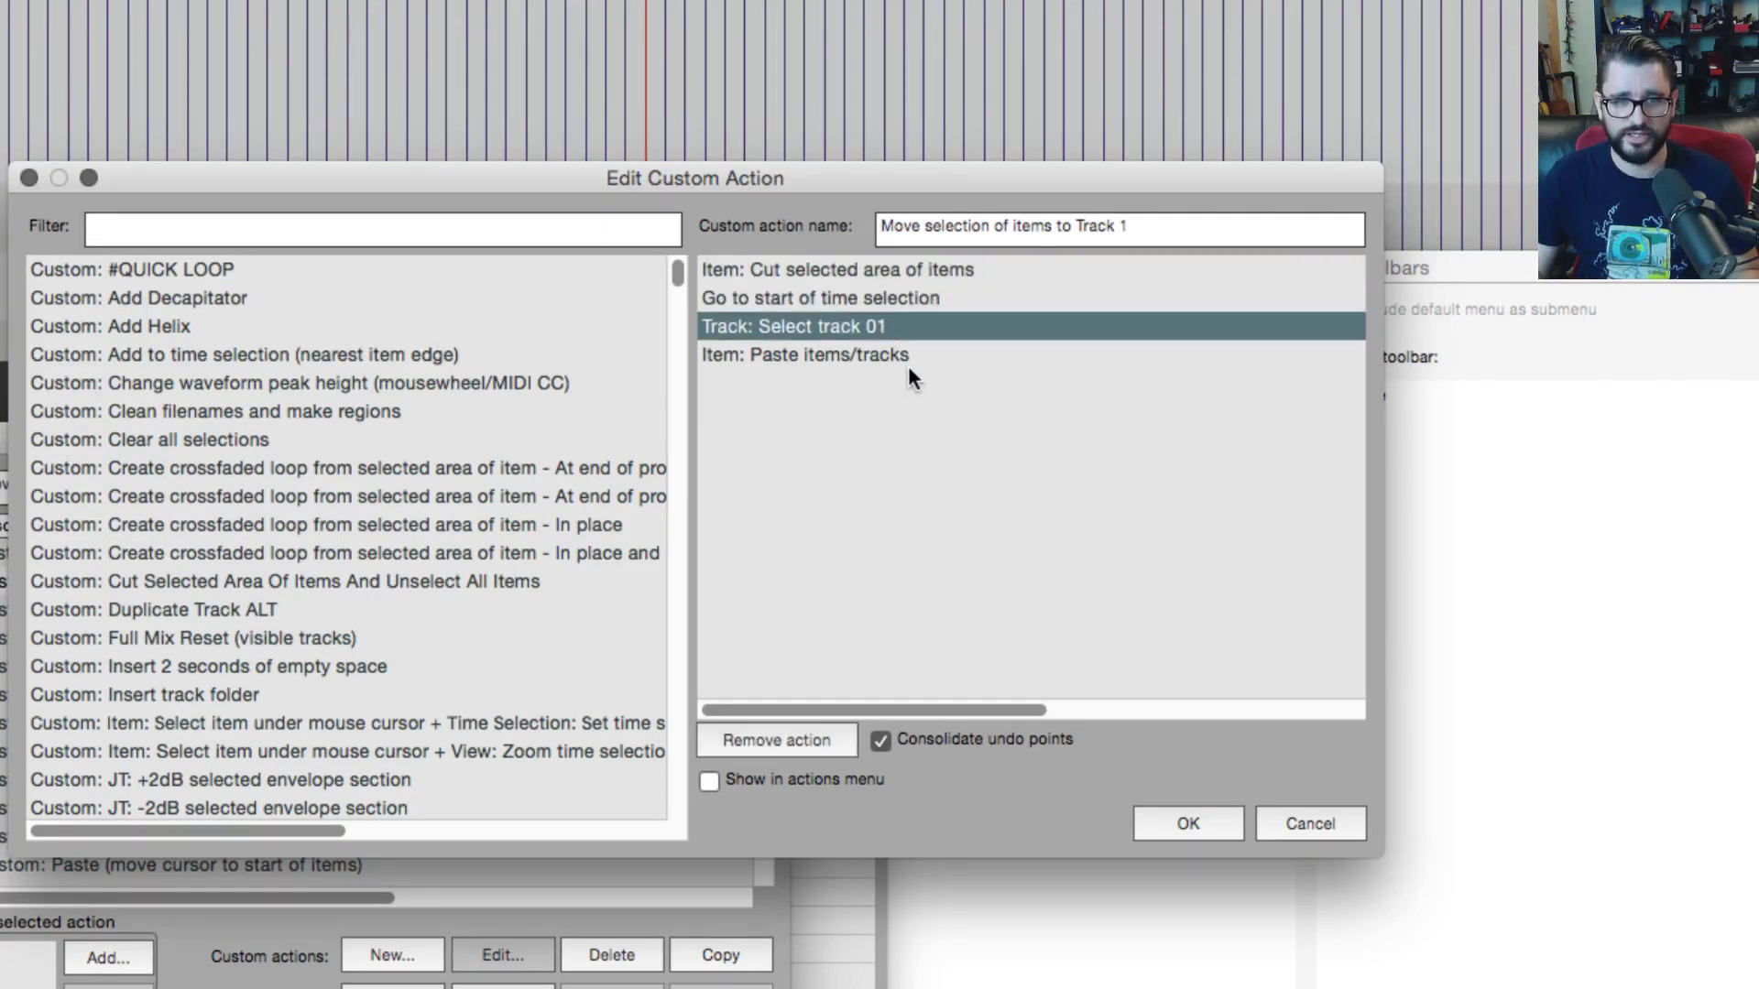
pyautogui.click(910, 359)
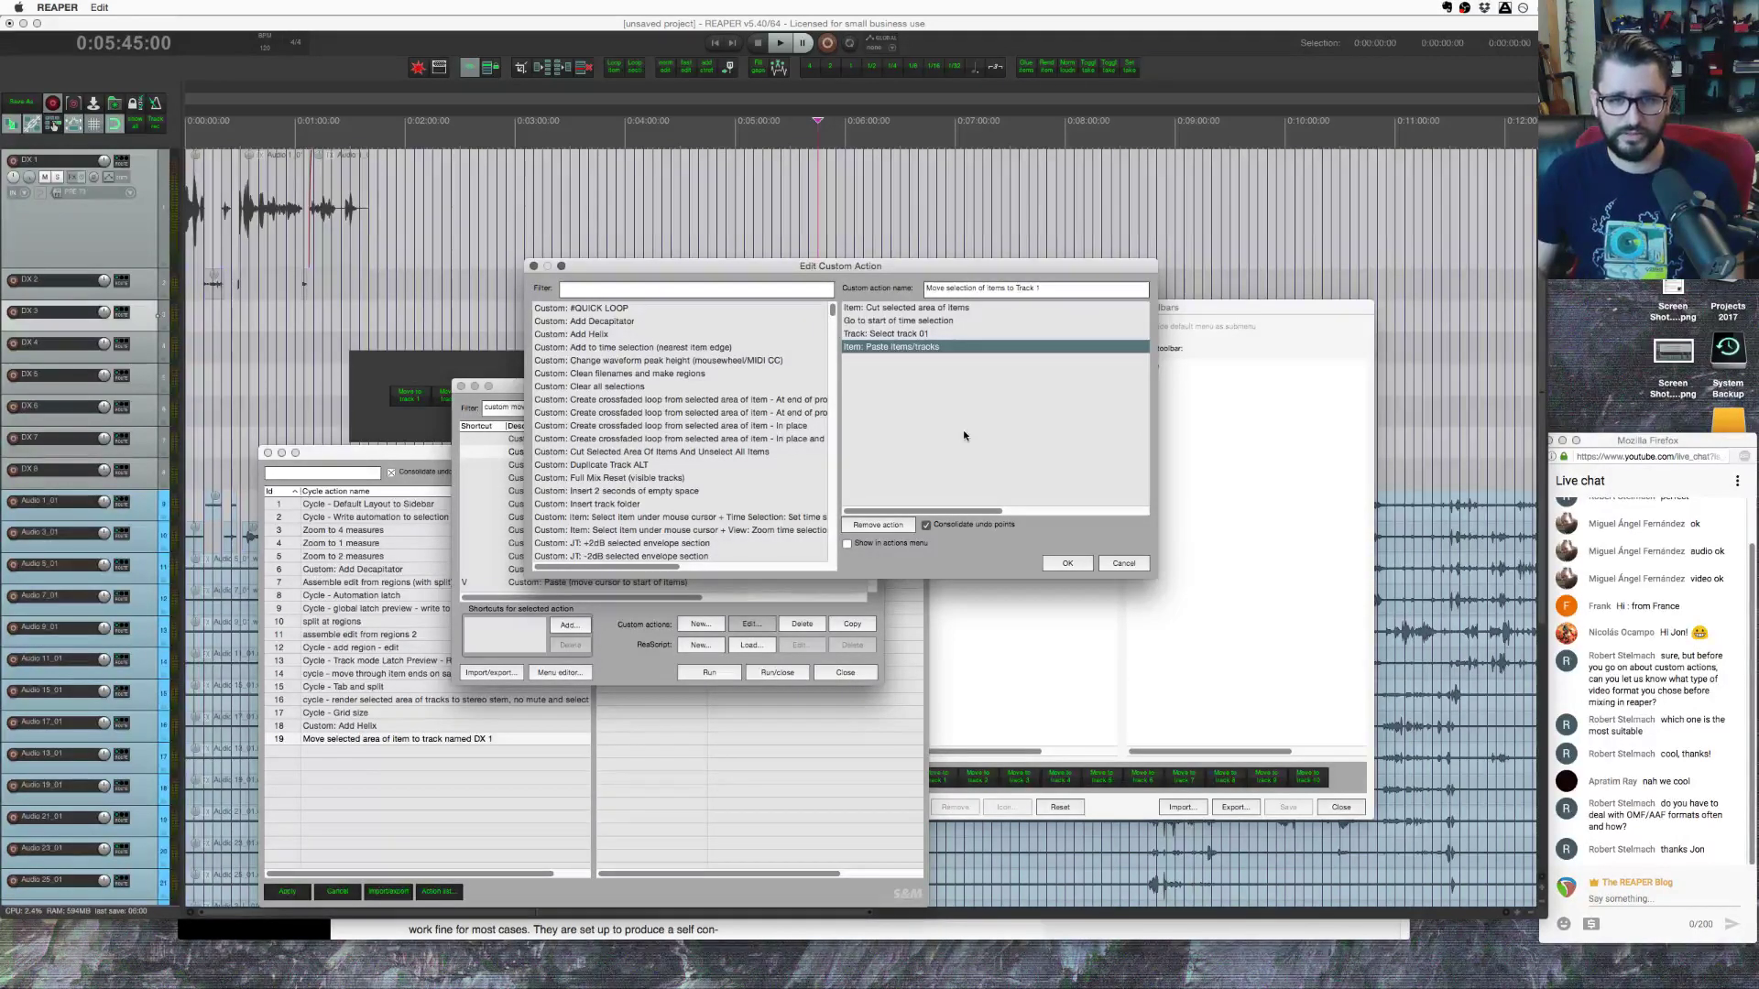
pyautogui.click(897, 335)
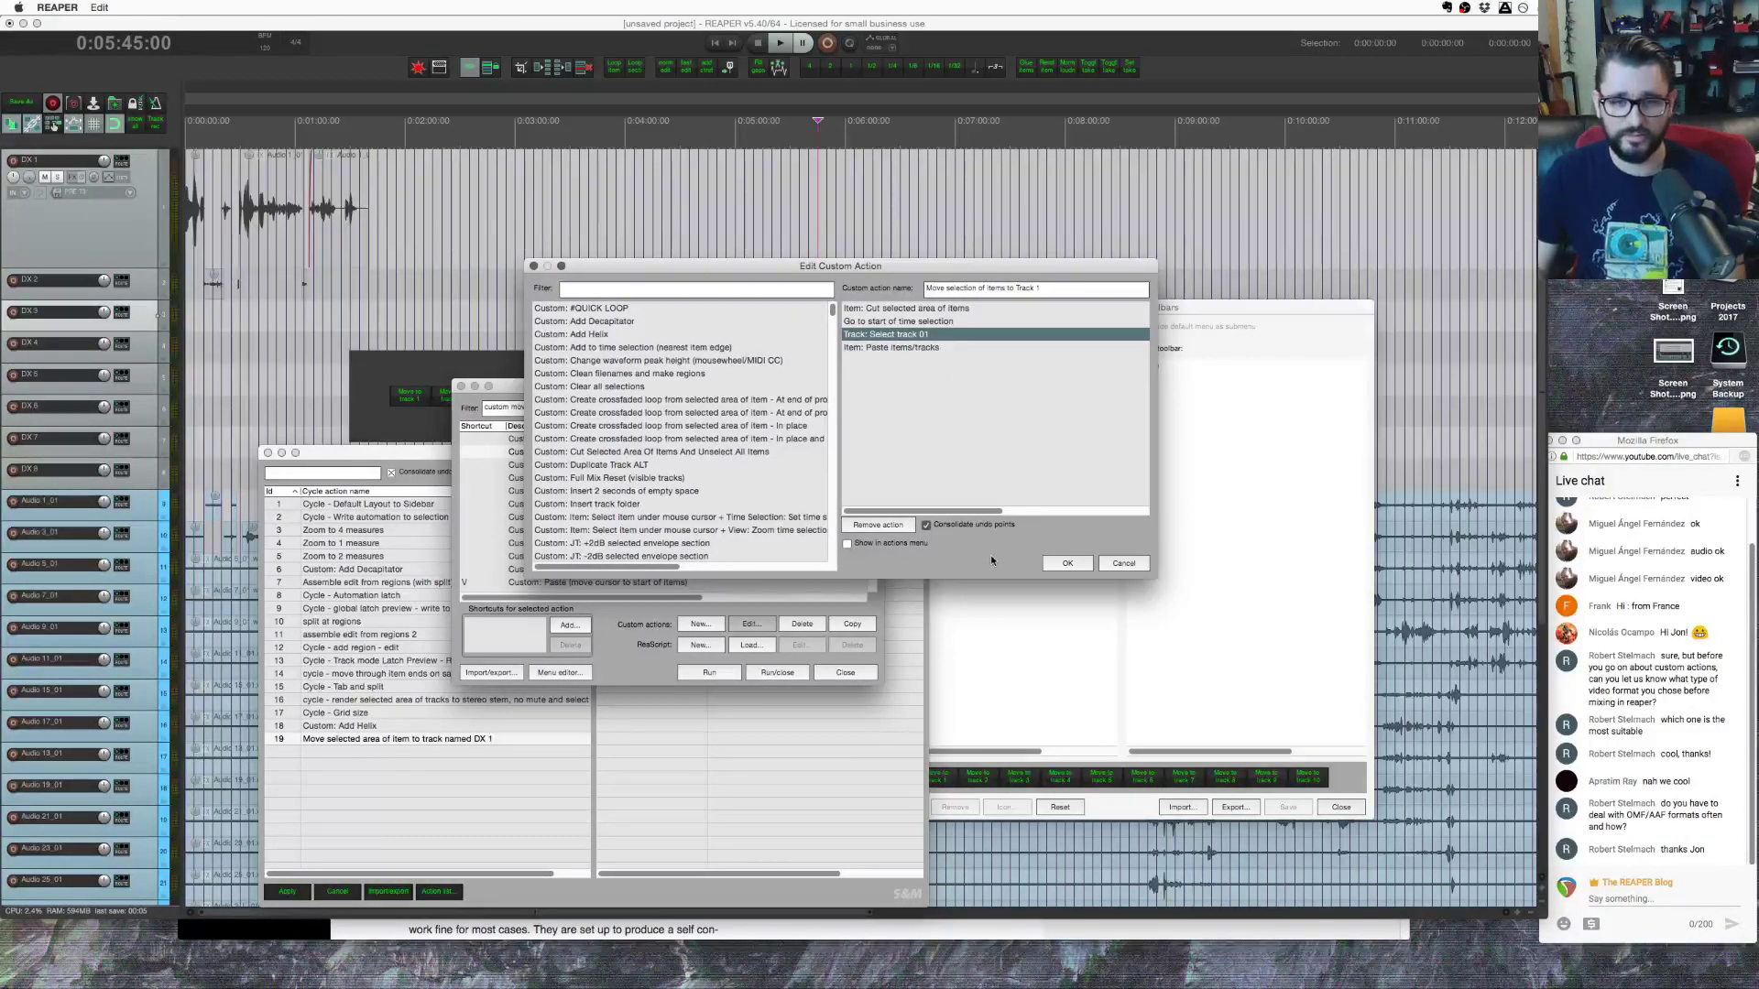
# Step: Close the custom action editor, action list and toolbar customization window, and select the CONSOLE SDX 1 command in the cycle action editor
pyautogui.click(1065, 568)
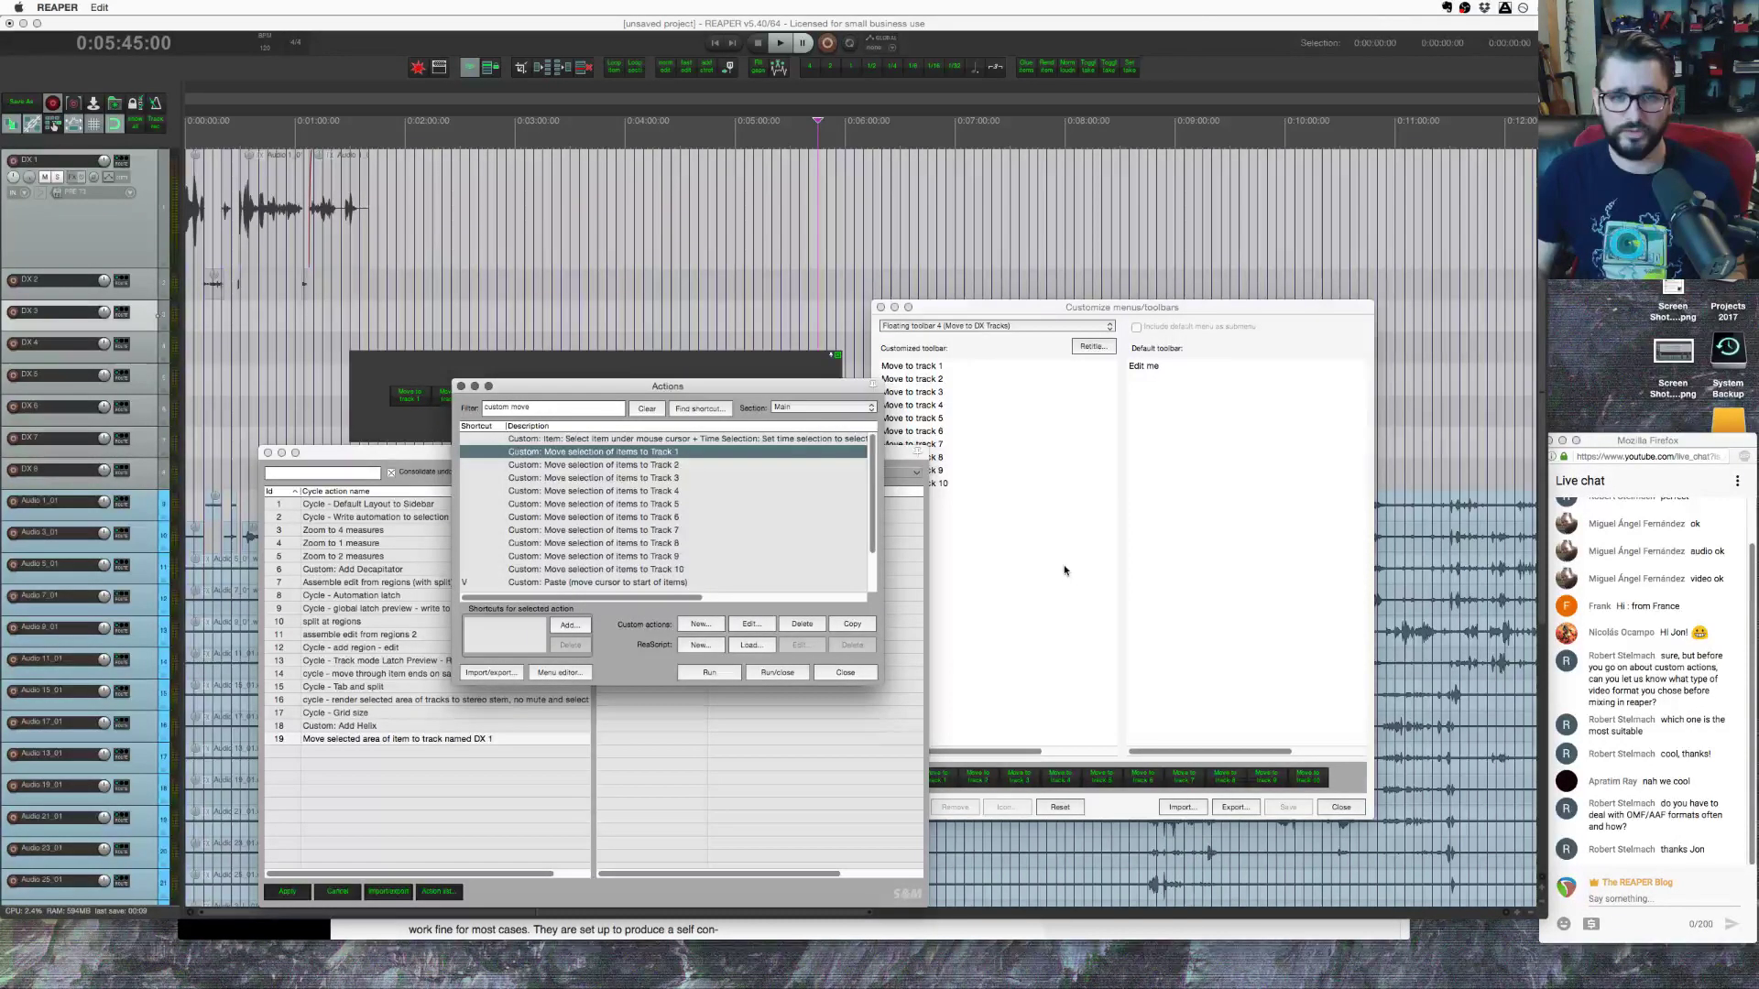
pyautogui.click(1066, 569)
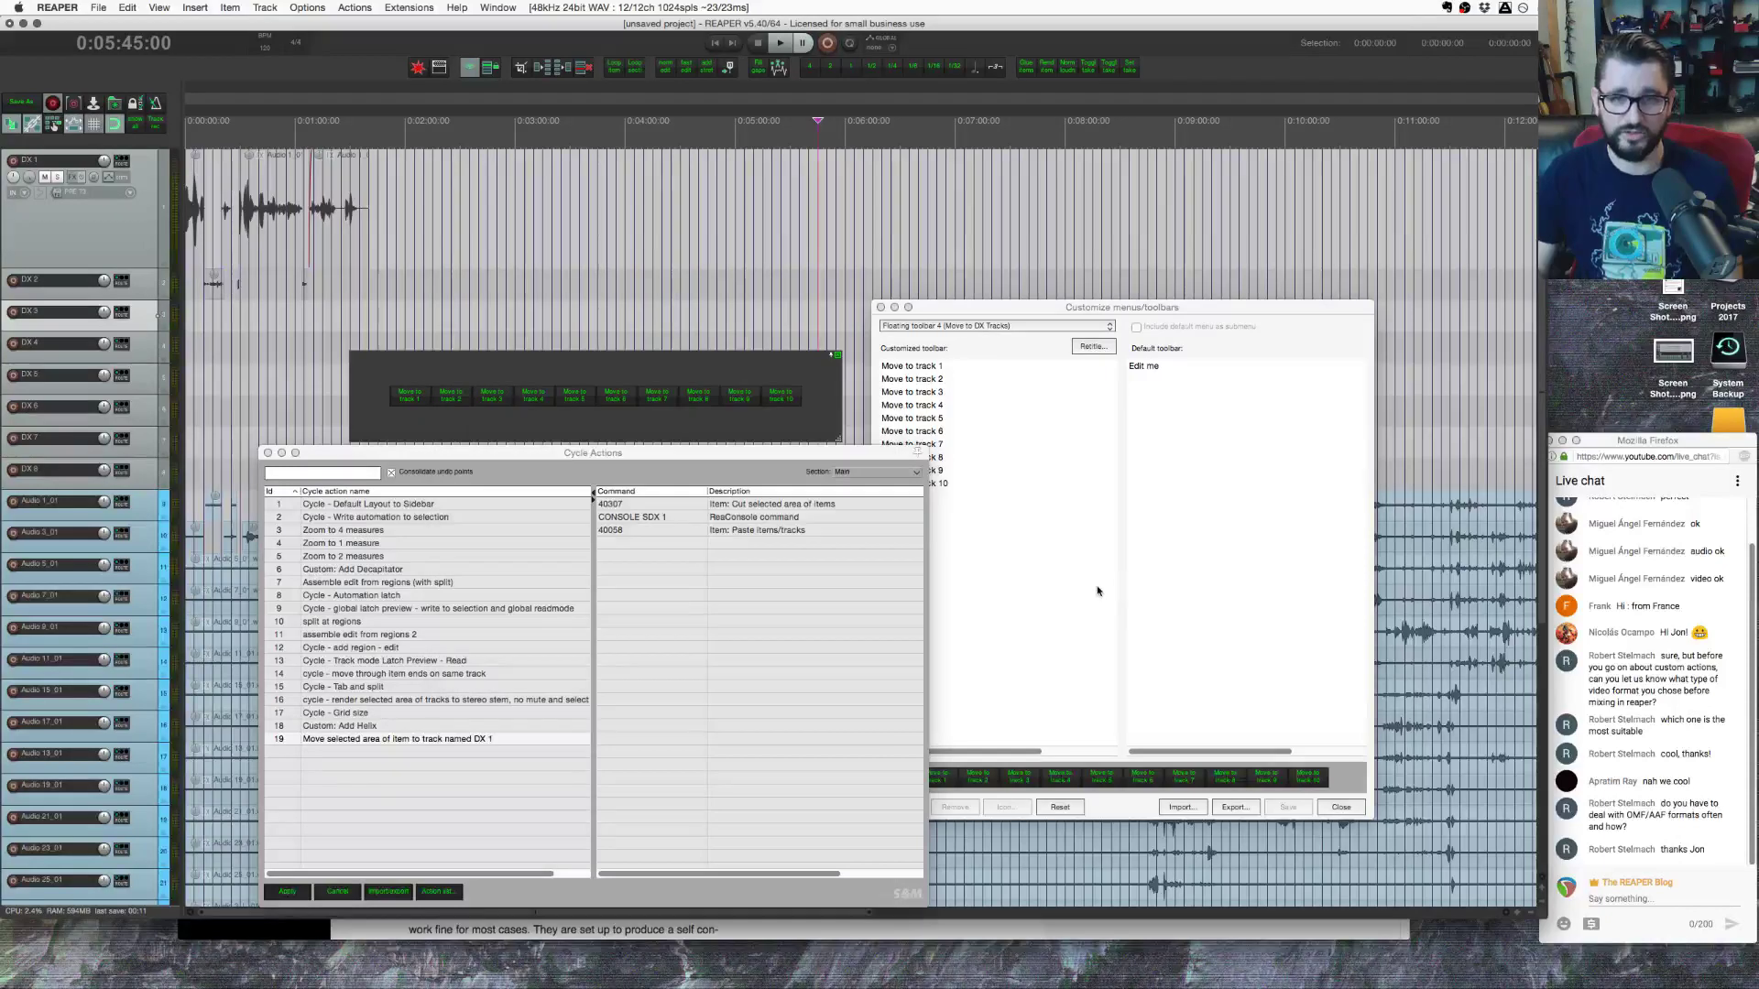
pyautogui.click(881, 308)
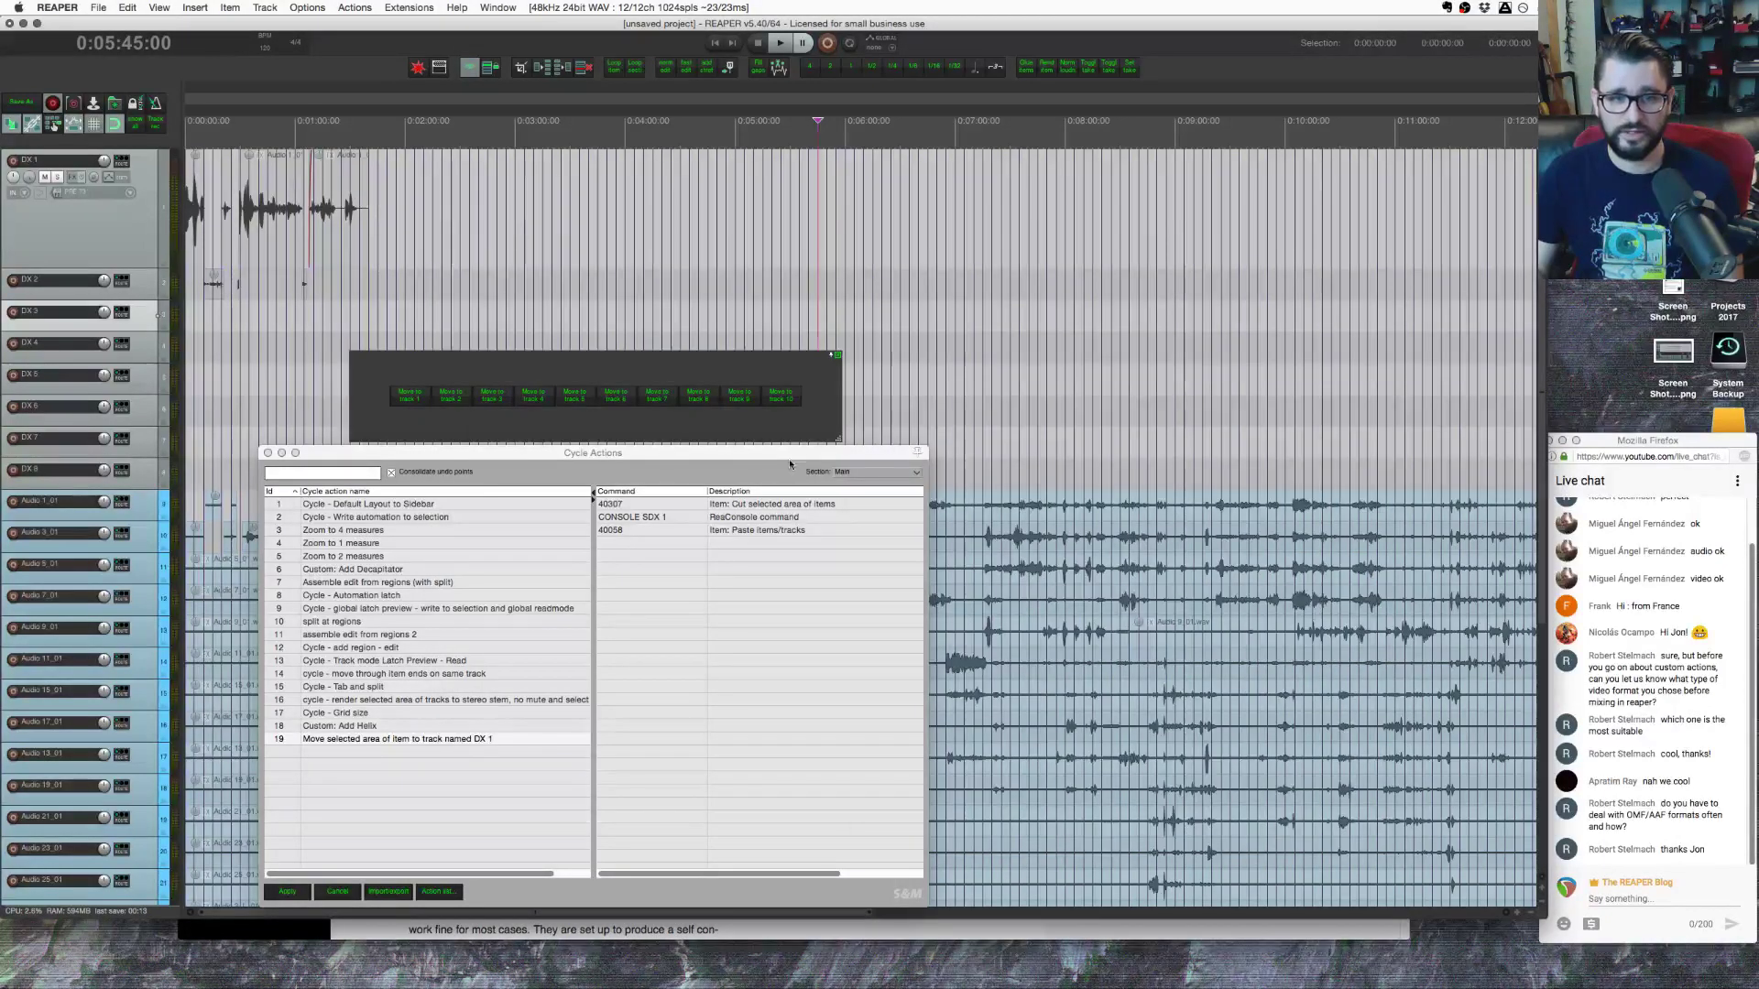
pyautogui.click(899, 395)
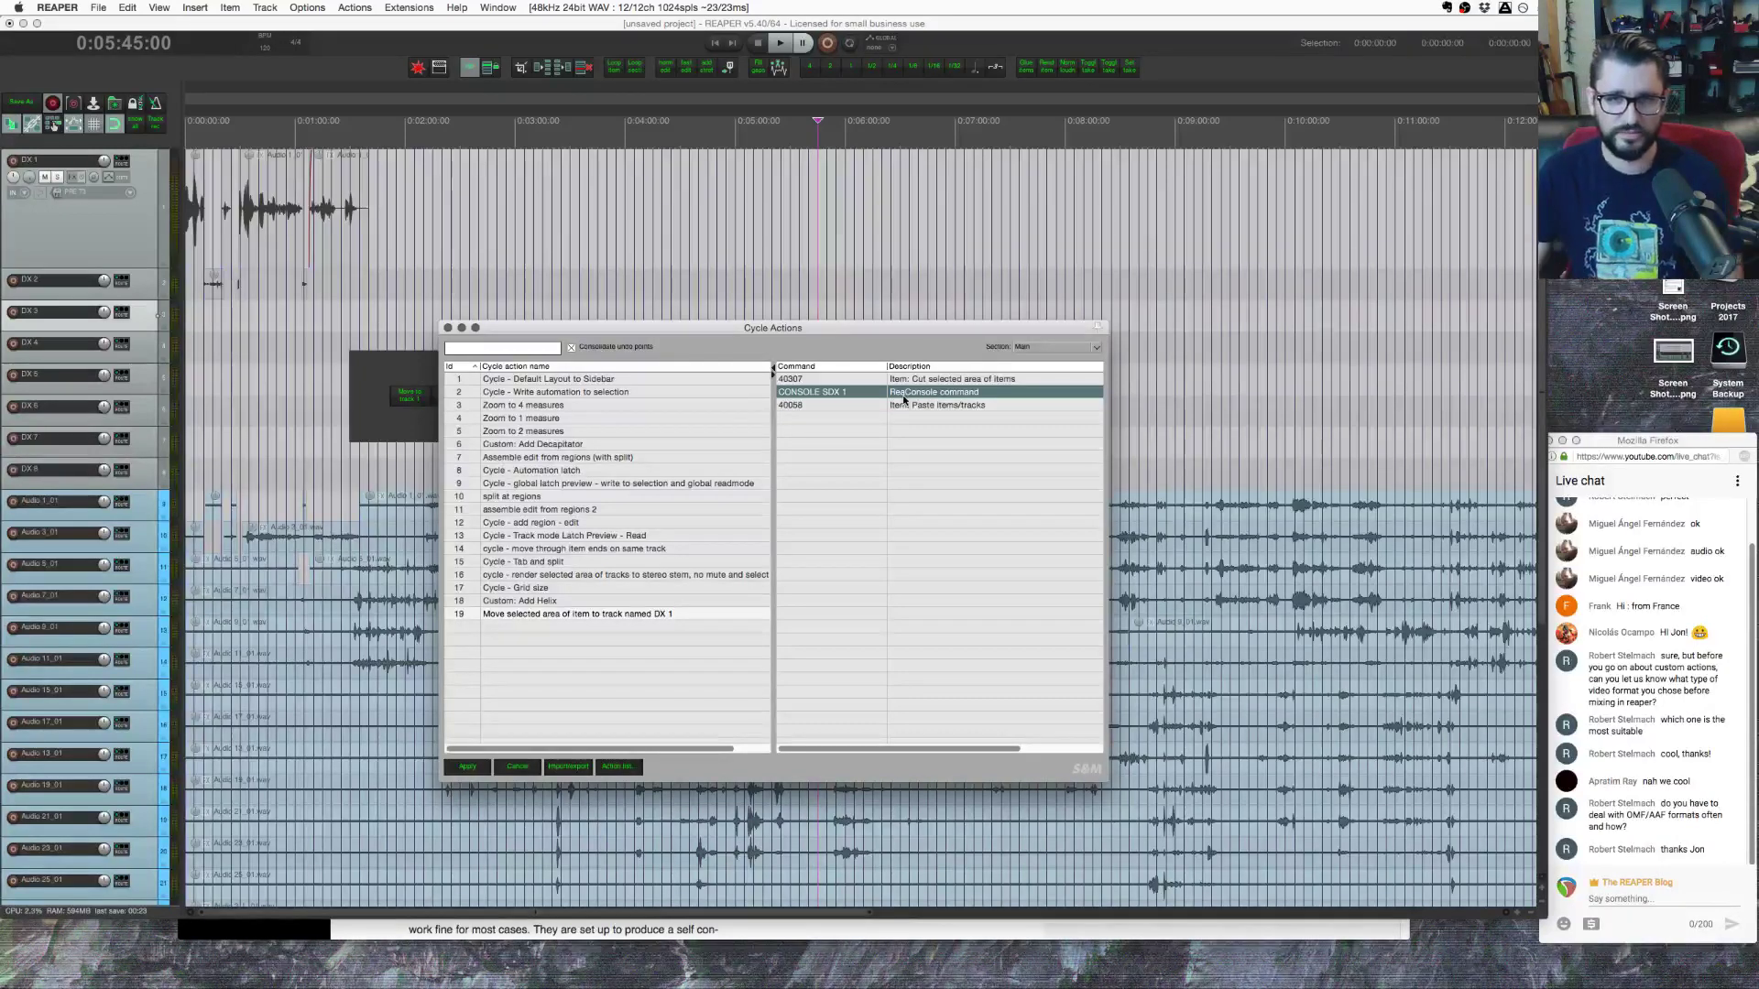
# Step: Switch to Firefox and reload The REAPER Blog's YouTube live stream page
pyautogui.press('super+Tab')
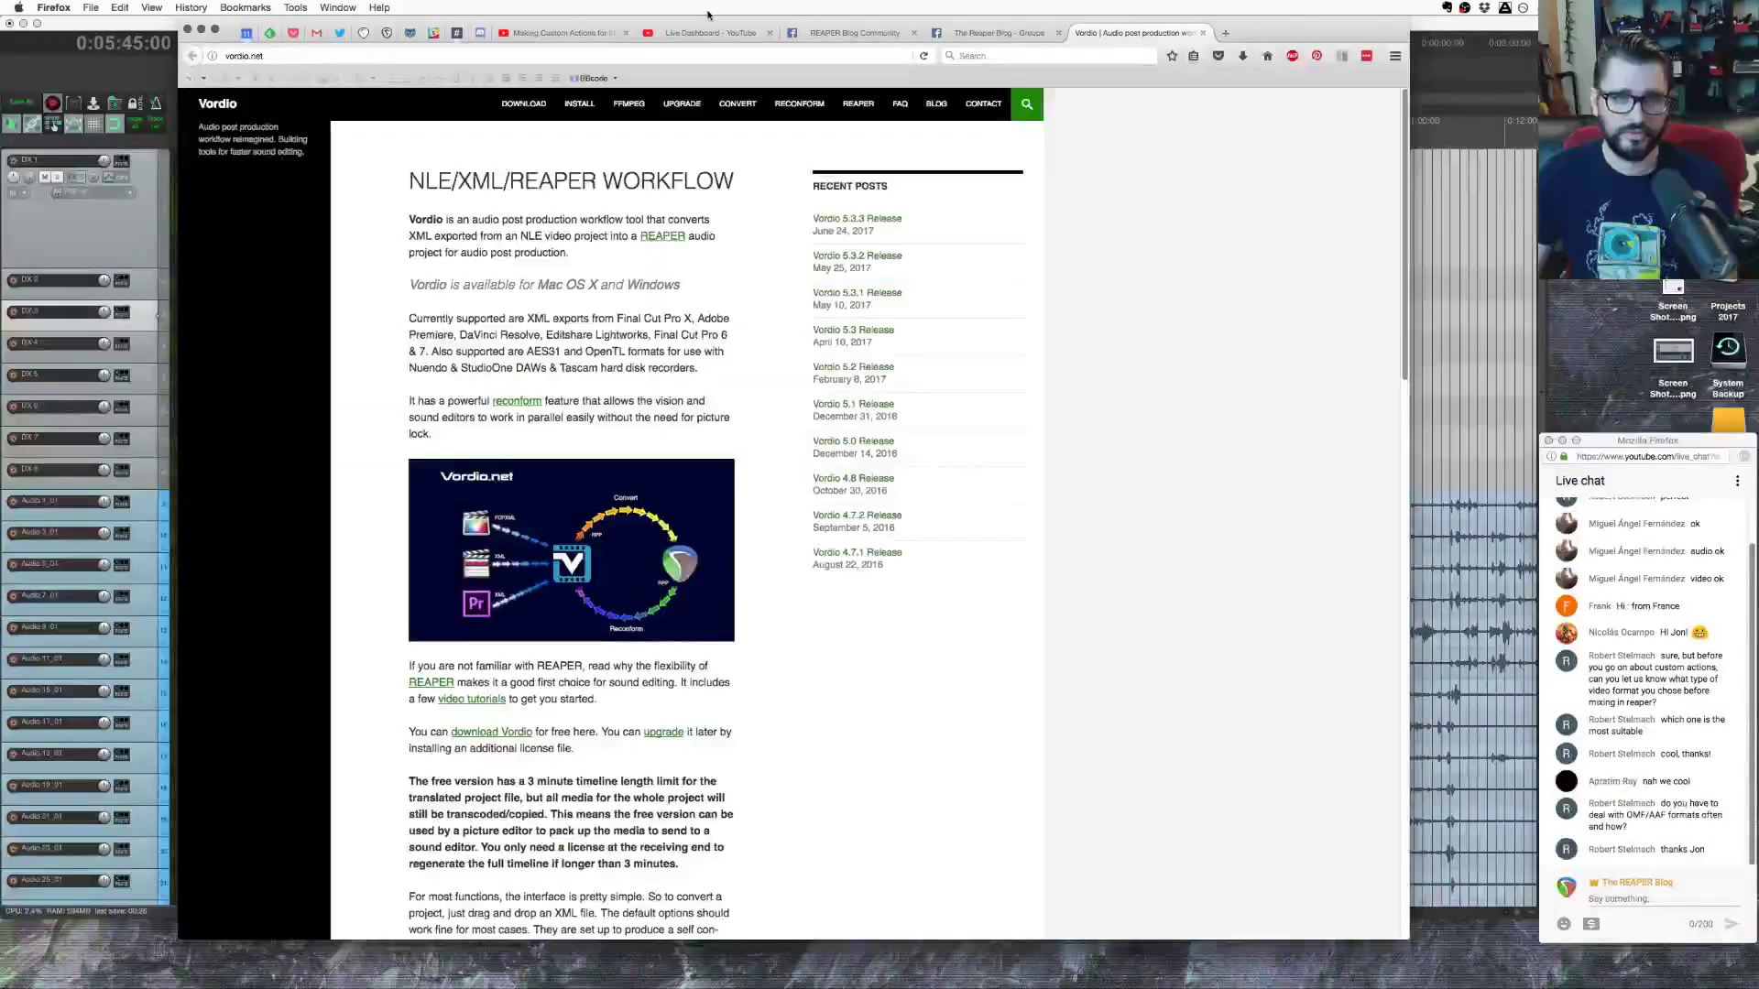
pyautogui.click(570, 31)
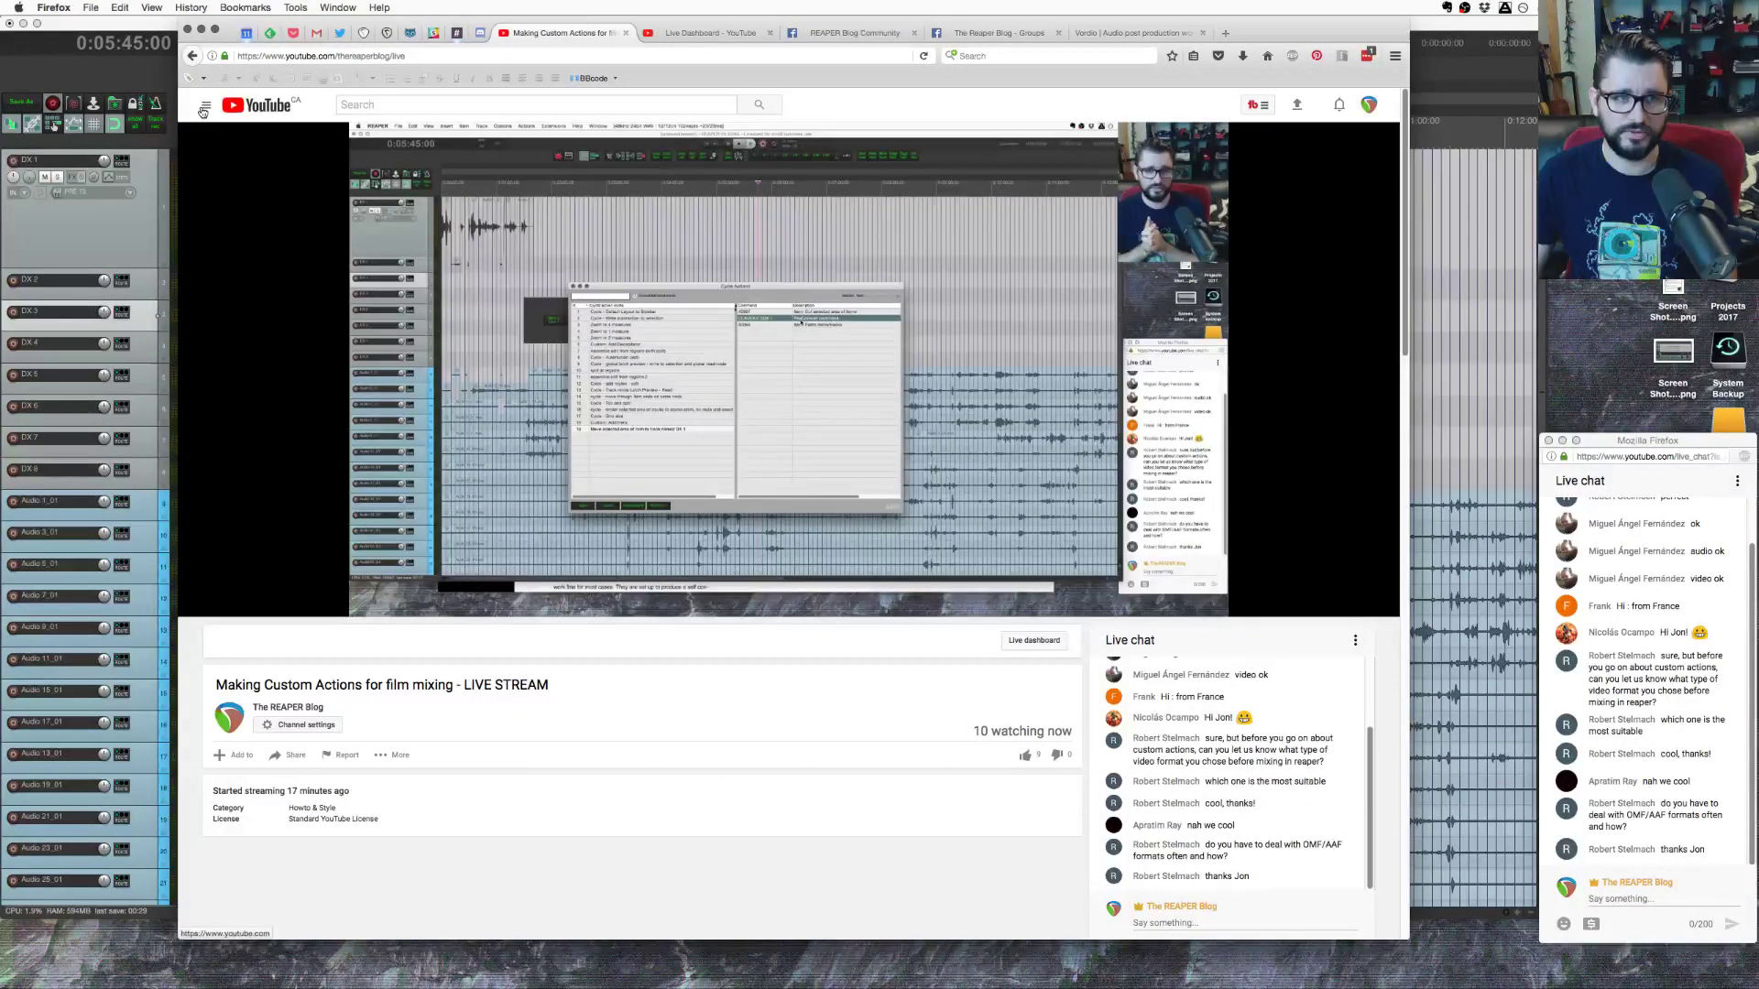
pyautogui.press('super+r')
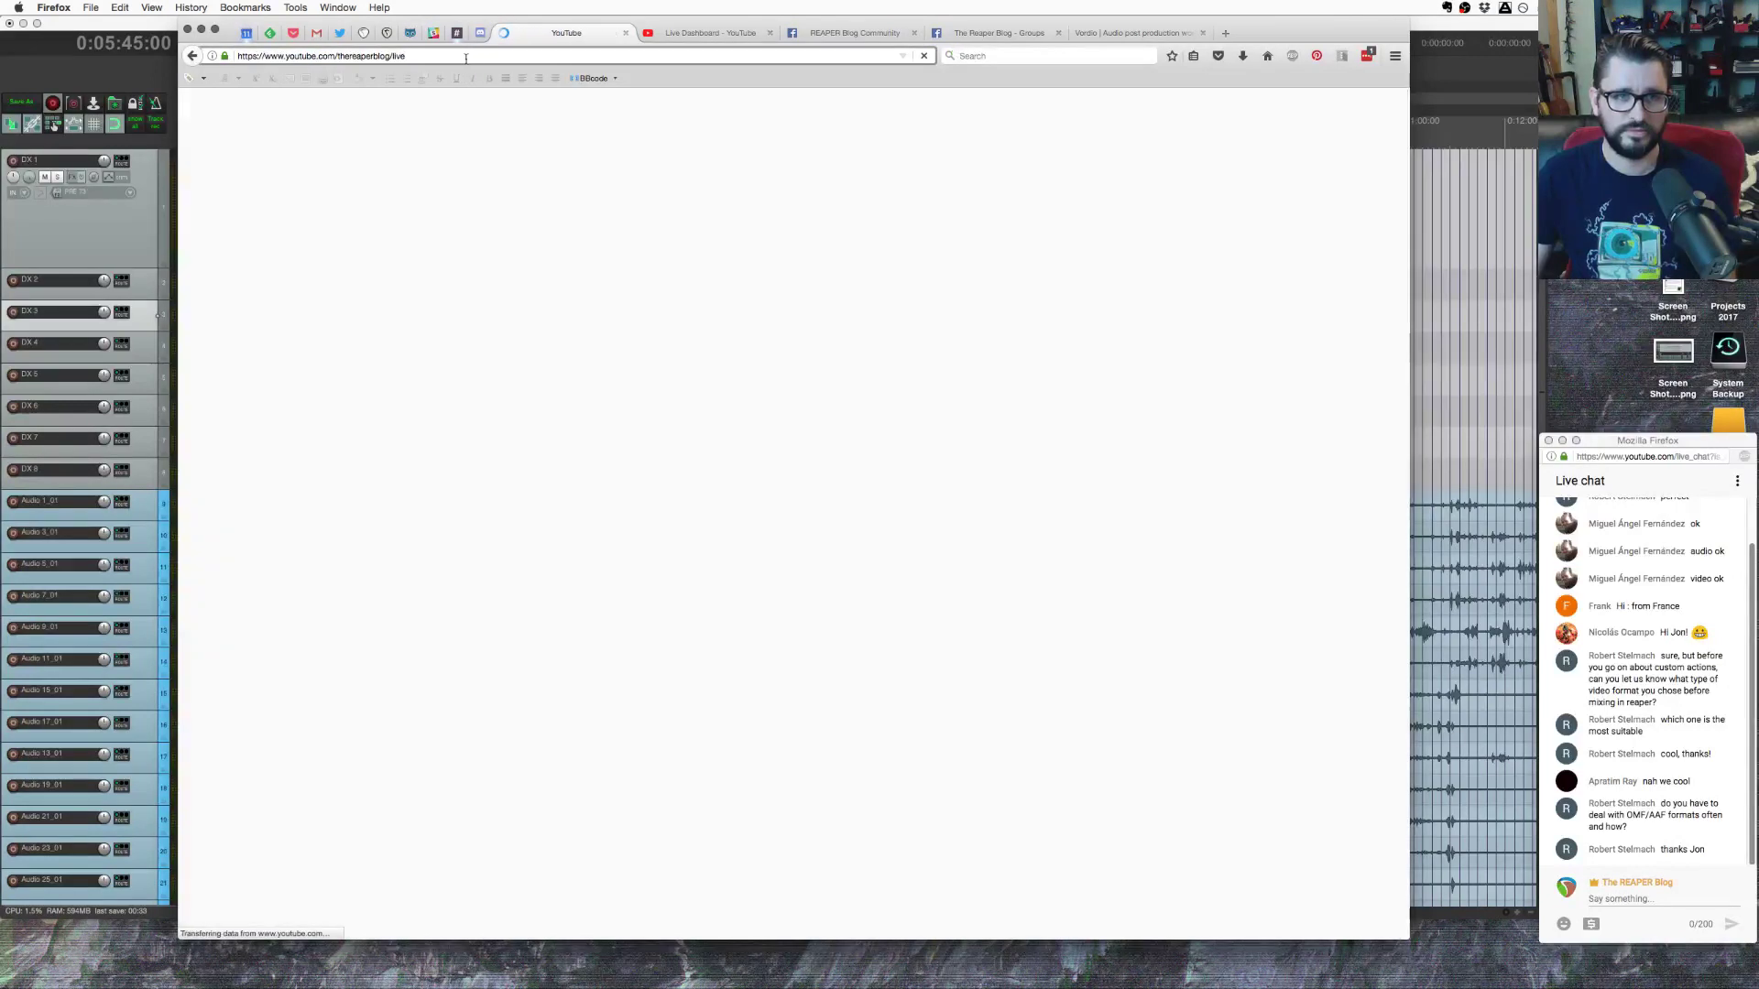
# Step: Change the page address from the live stream to The REAPER Blog's YouTube channel and load it
pyautogui.click(461, 57)
pyautogui.press('Right')
pyautogui.press('BackSpace')
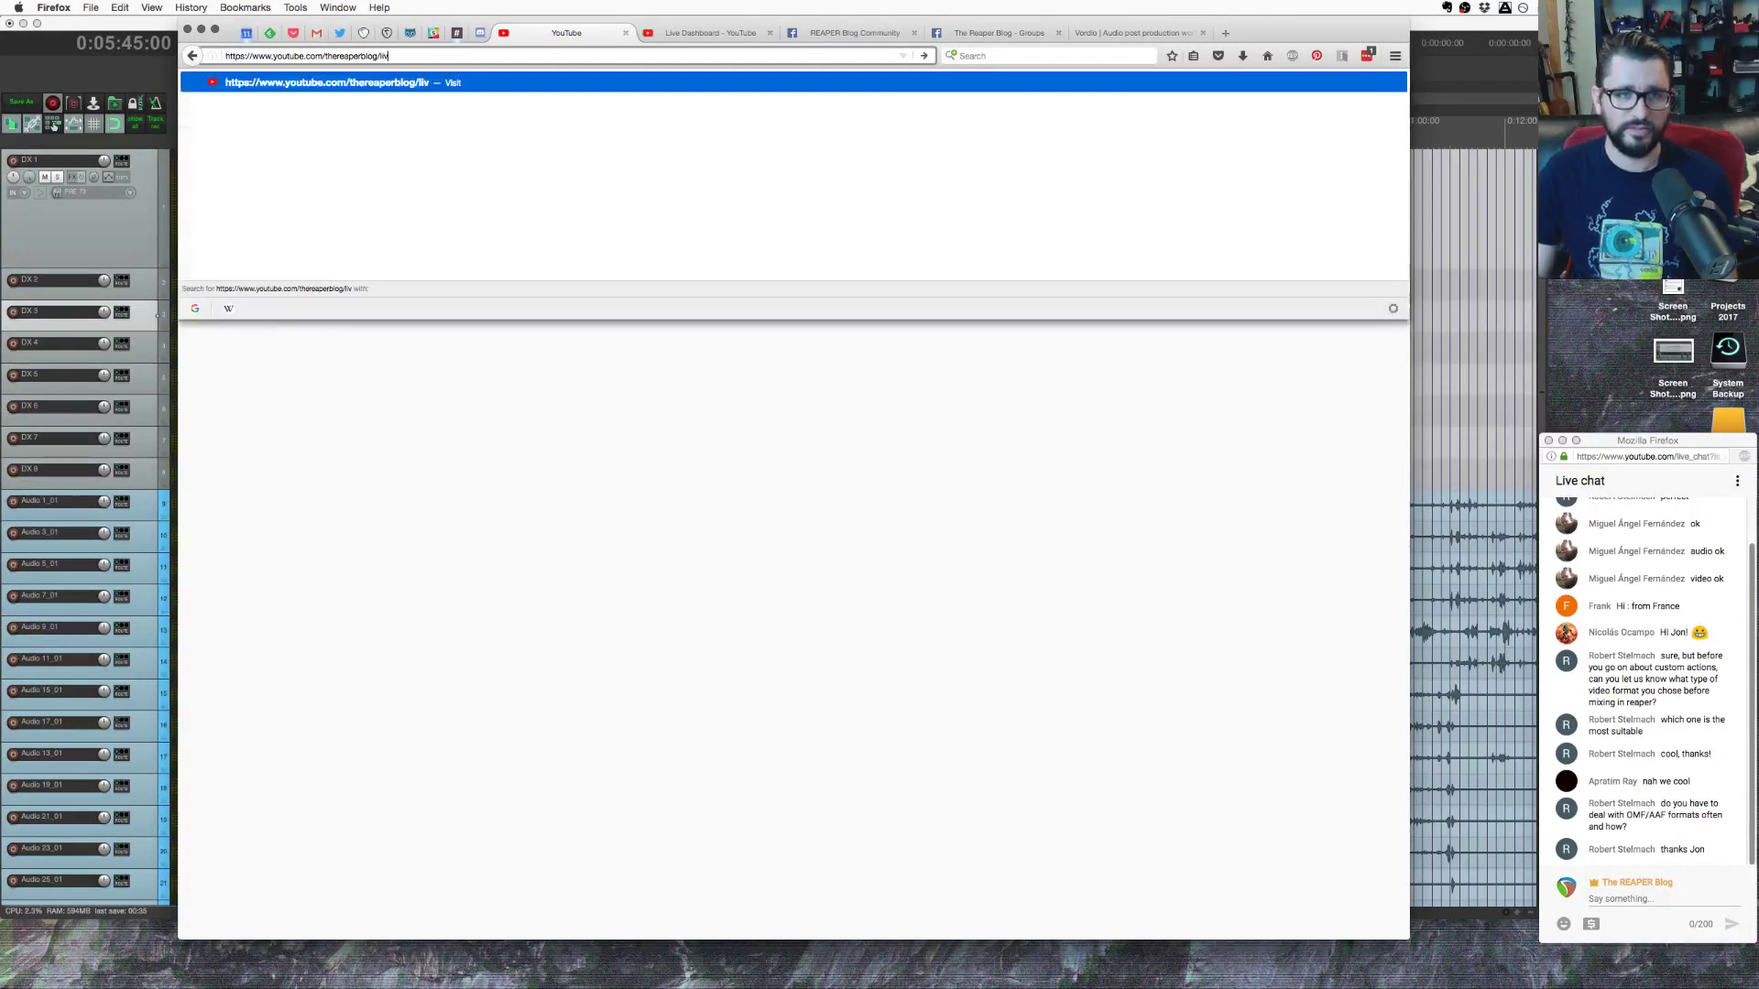
pyautogui.press('BackSpace')
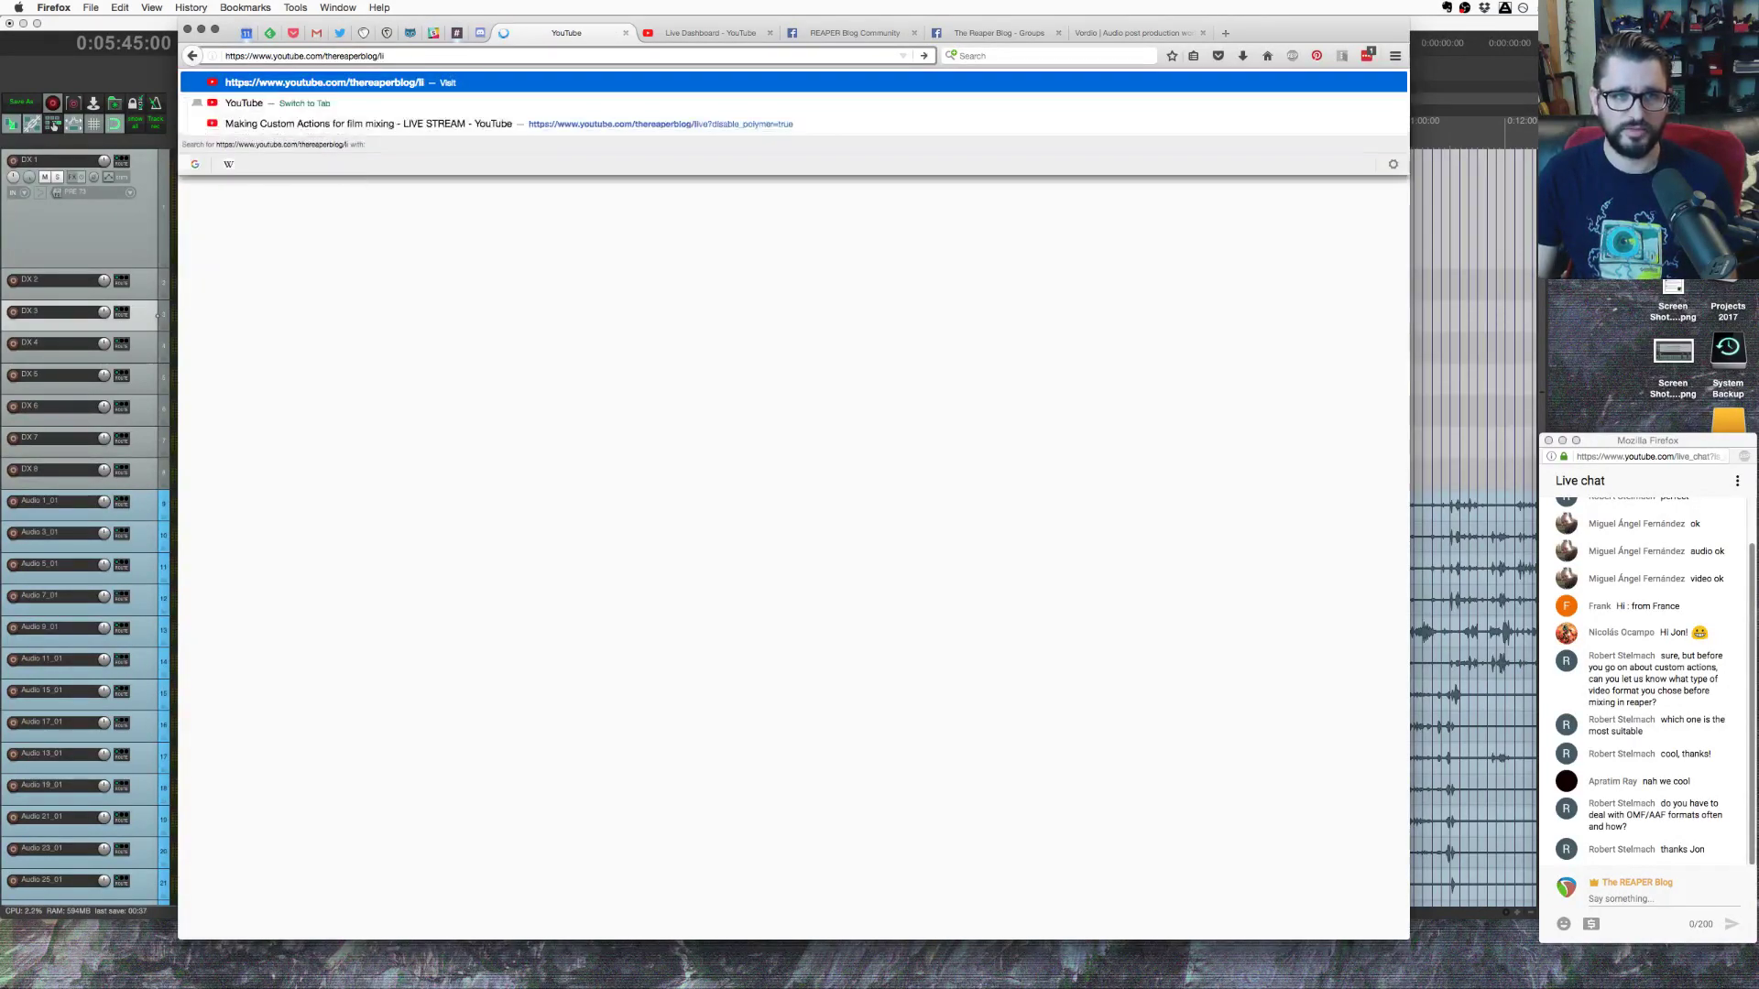
pyautogui.press('BackSpace')
pyautogui.press('BackSpace')
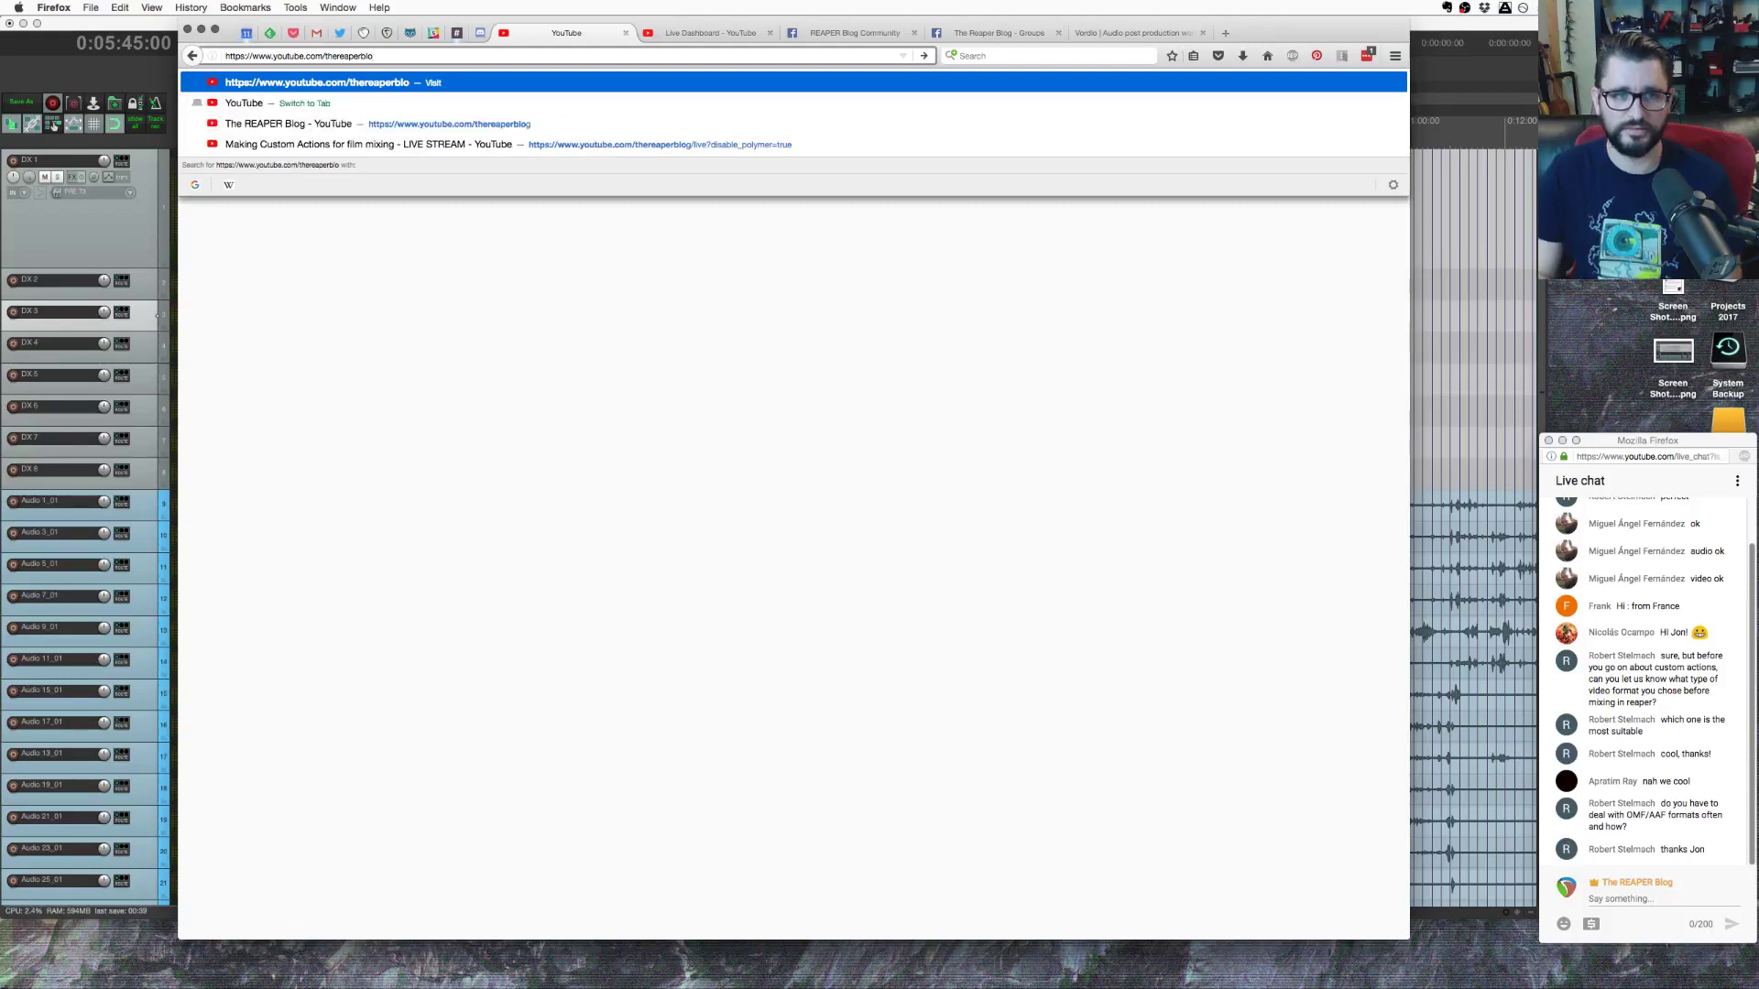
pyautogui.press('Return')
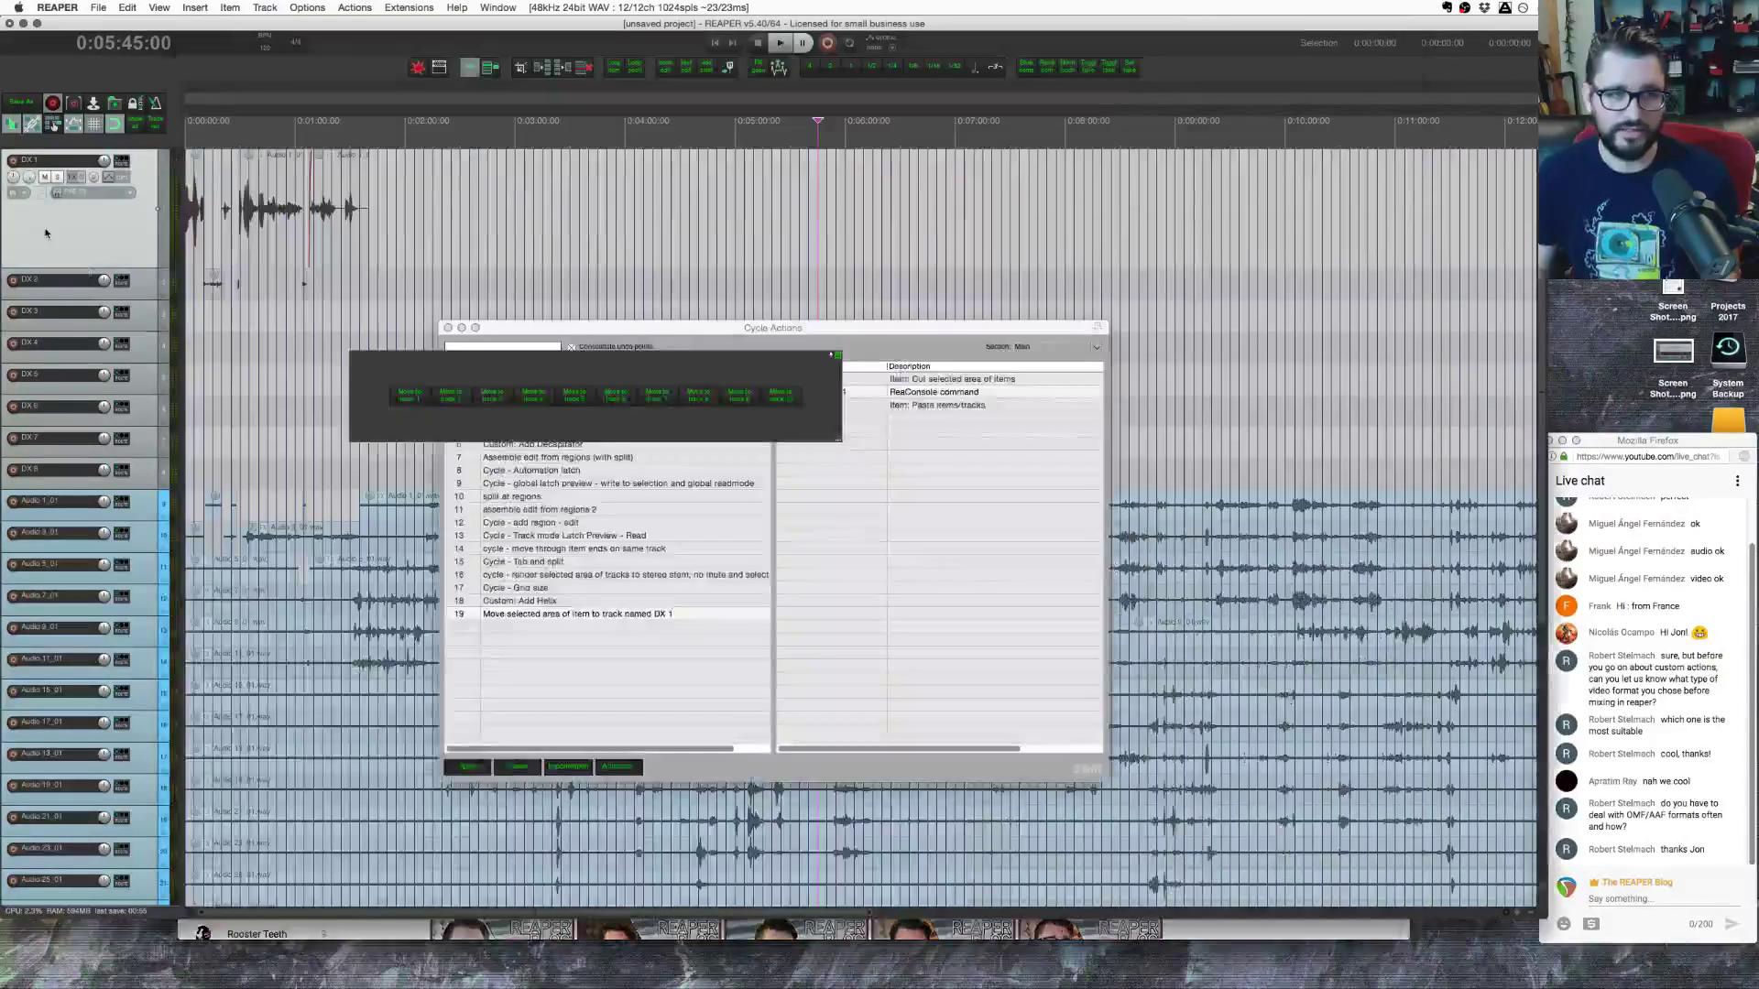
# Step: Return to REAPER, move the floating Move to track toolbar above the Cycle Actions window, and select the DX 1 item at 0:01:25:00
pyautogui.click(55, 164)
pyautogui.moveTo(748, 370); pyautogui.dragTo(977, 148)
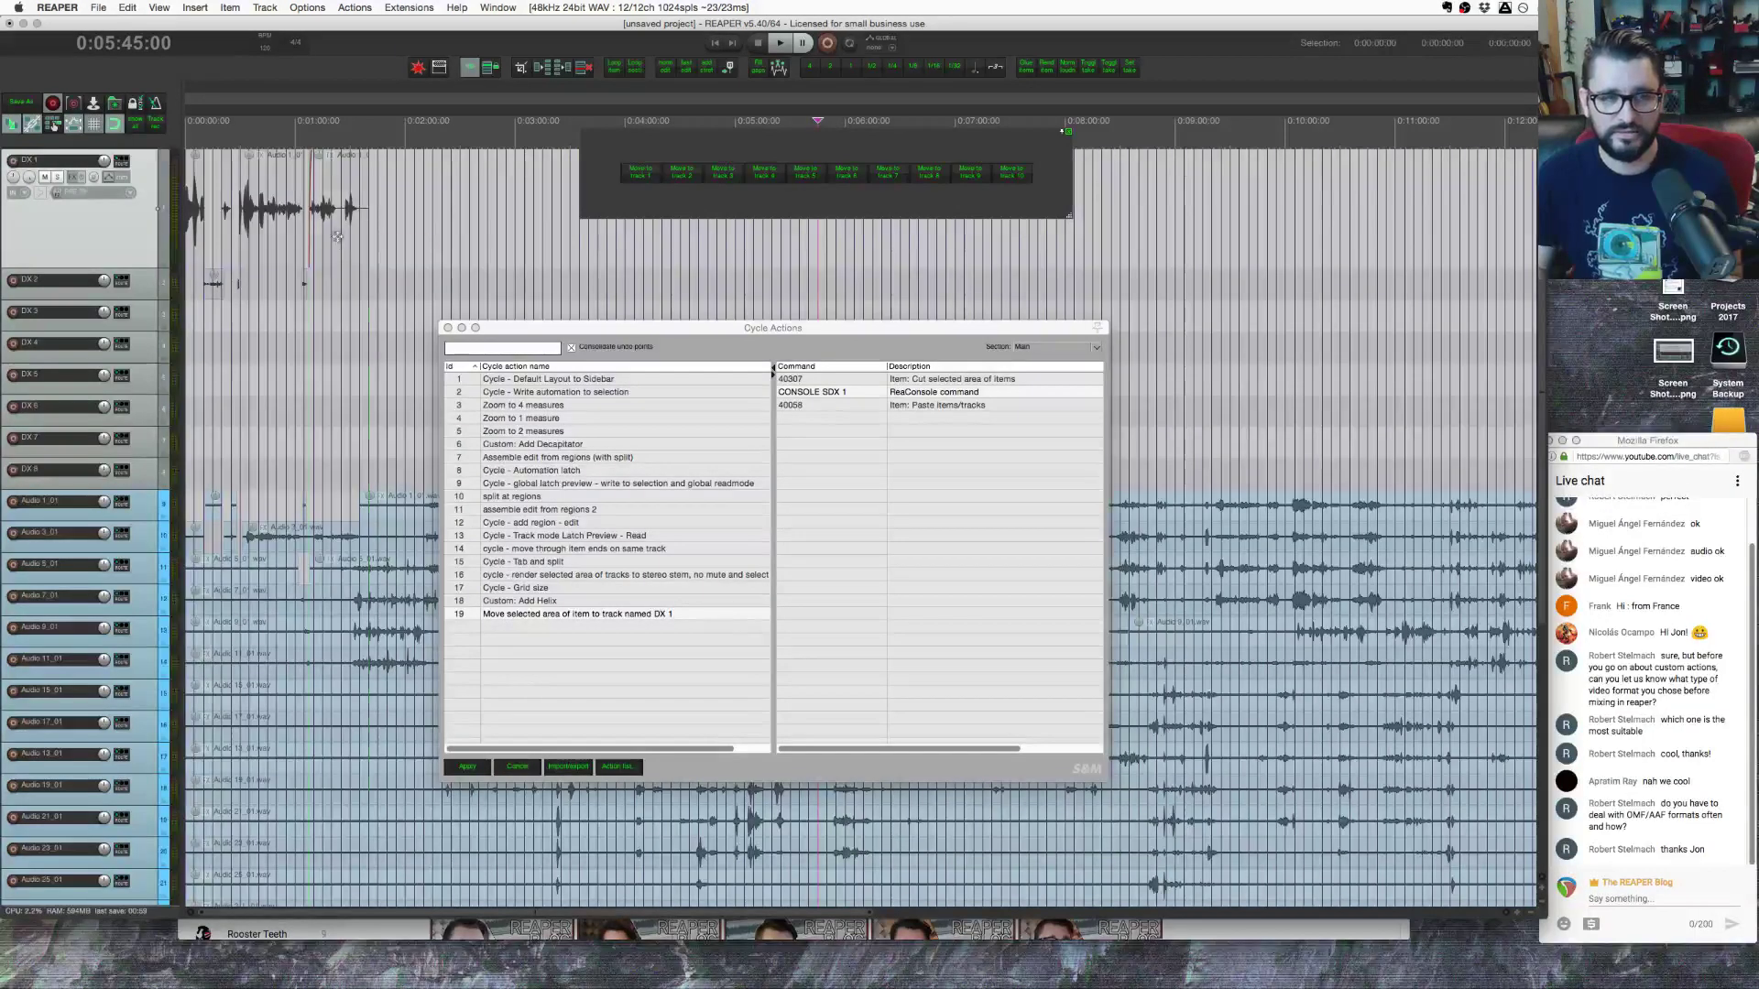
pyautogui.click(338, 240)
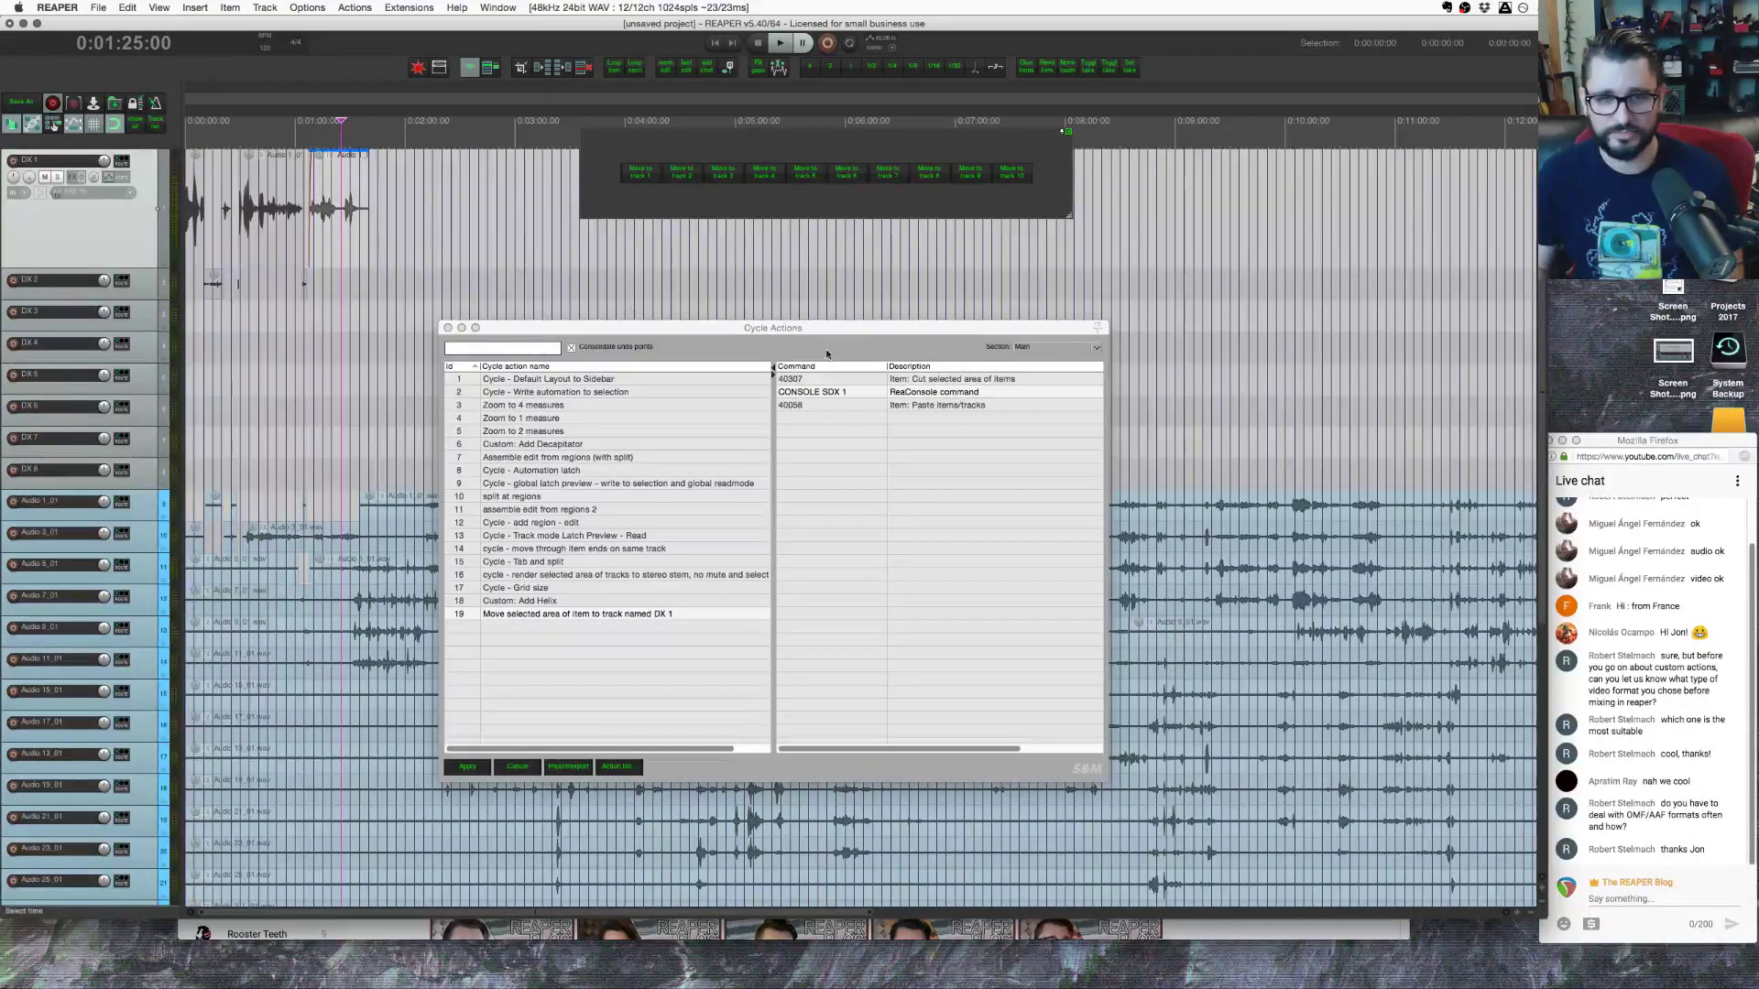
# Step: Examine the cycle action's cut, CONSOLE SDX 1 and paste commands, opening the console command's text without changing it
pyautogui.click(863, 429)
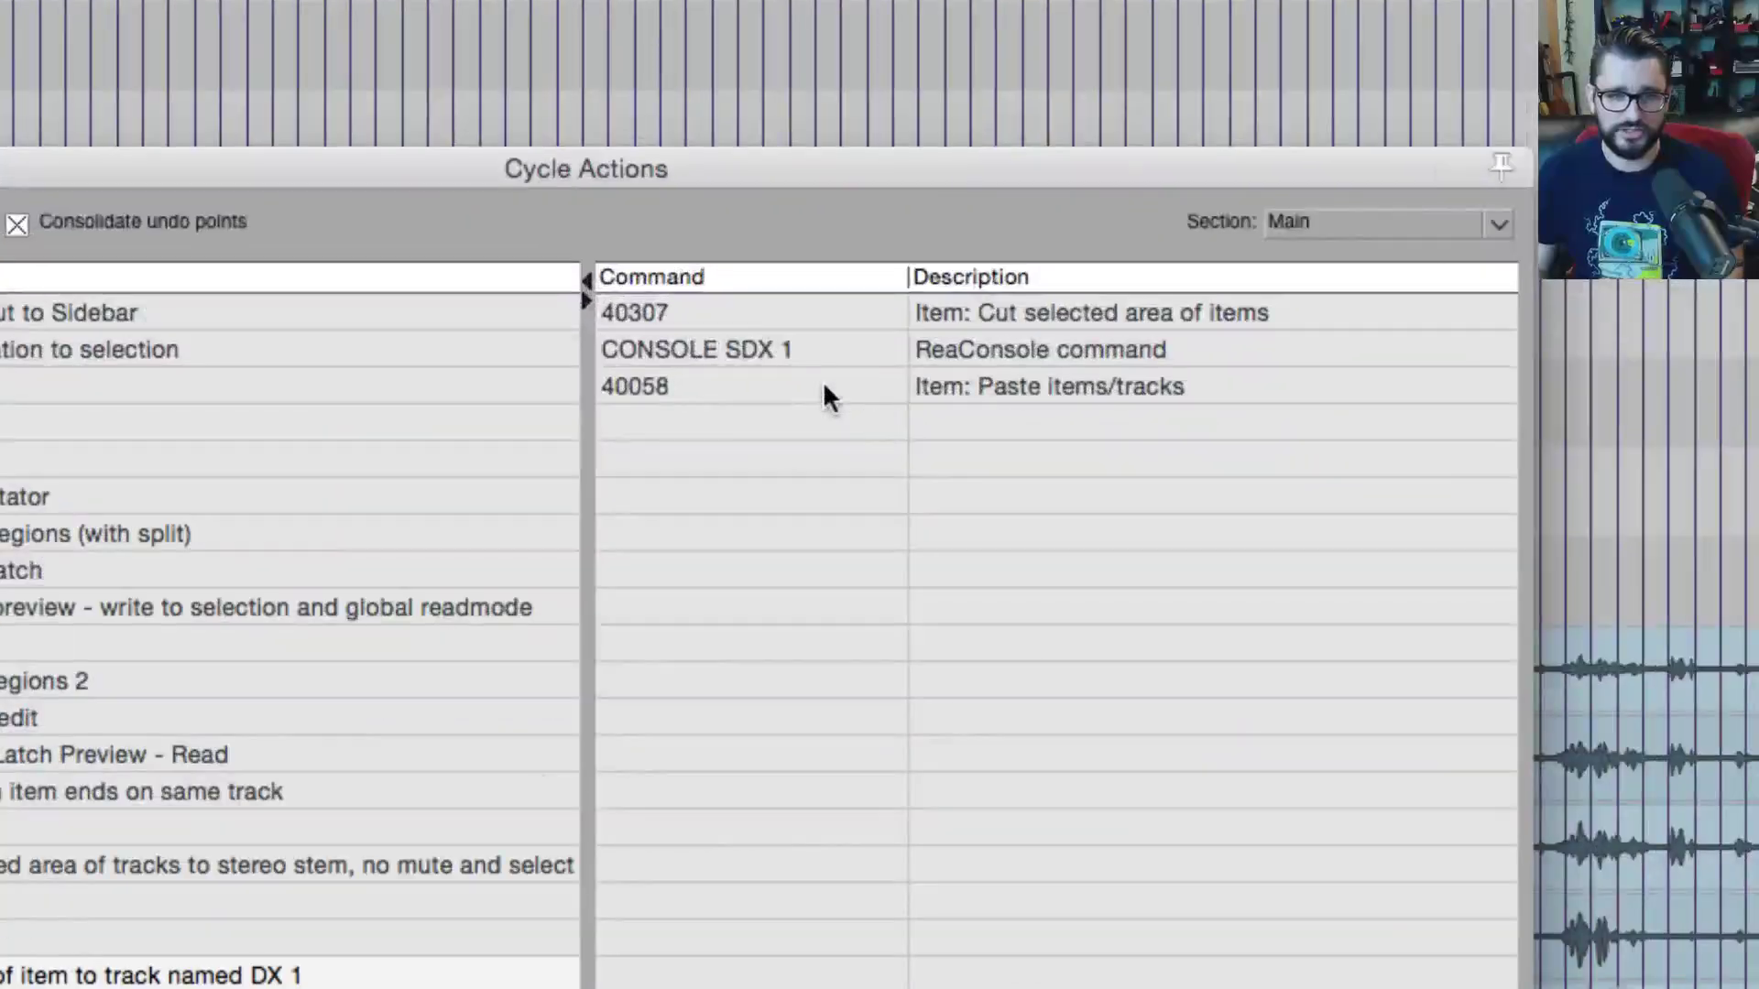
pyautogui.click(856, 391)
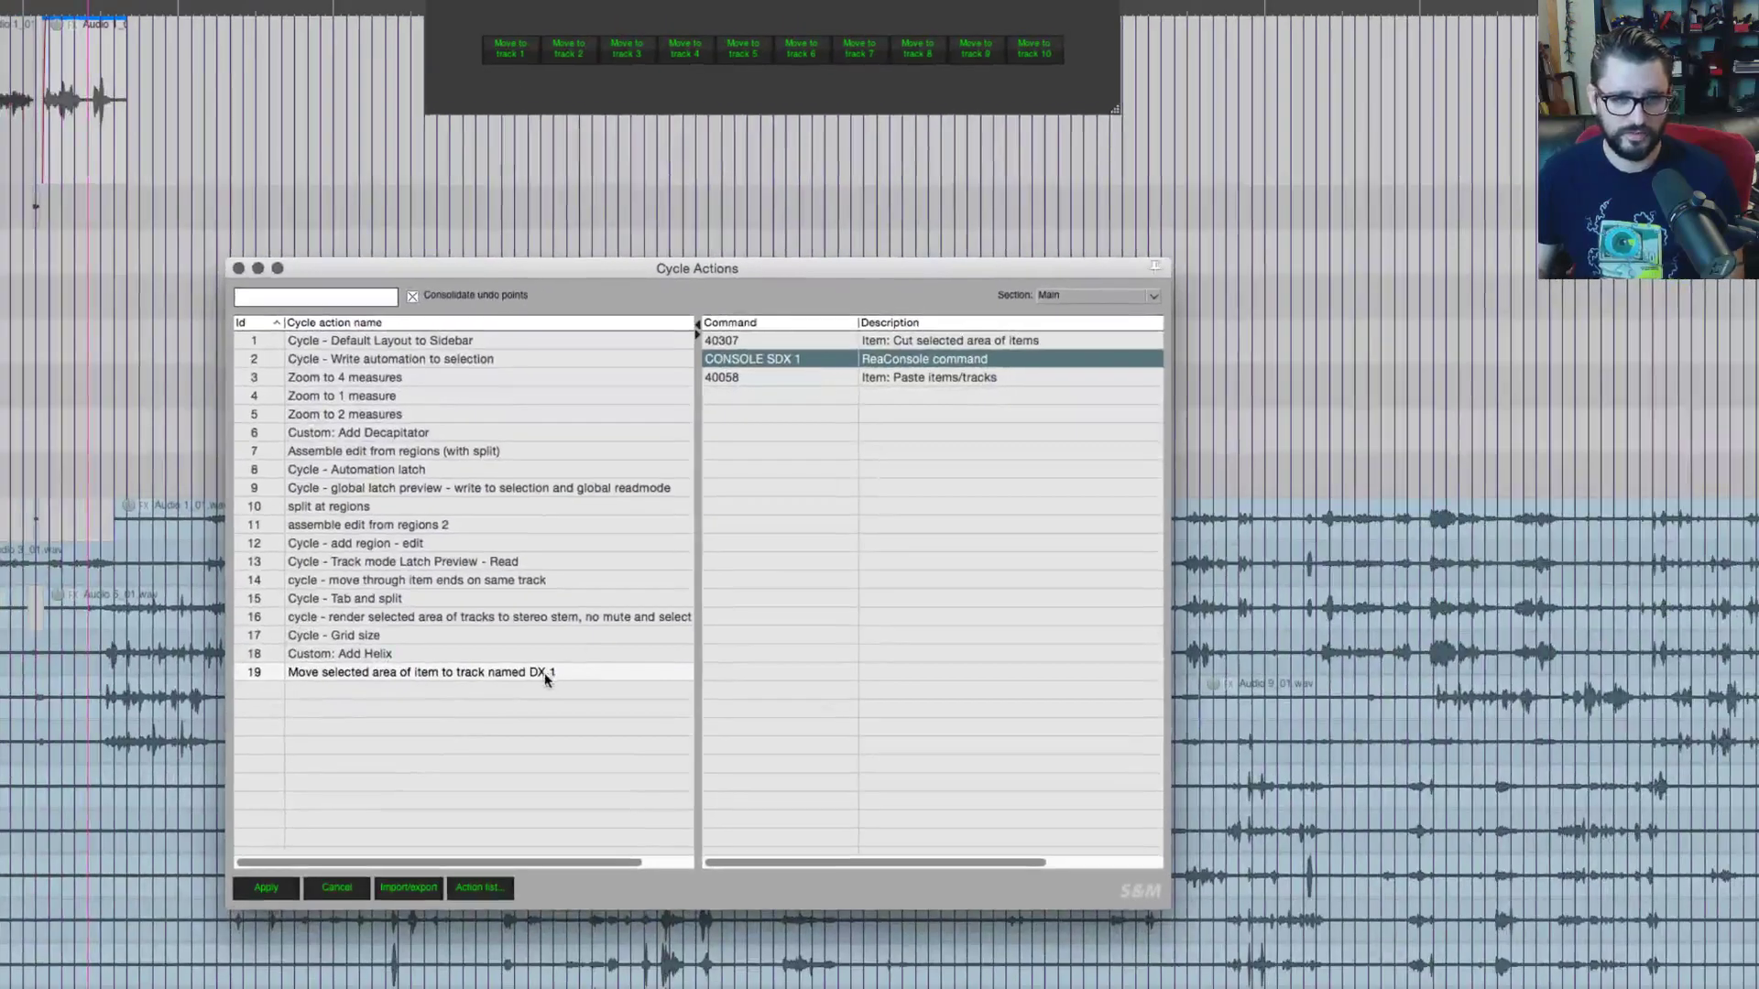
pyautogui.press('Up')
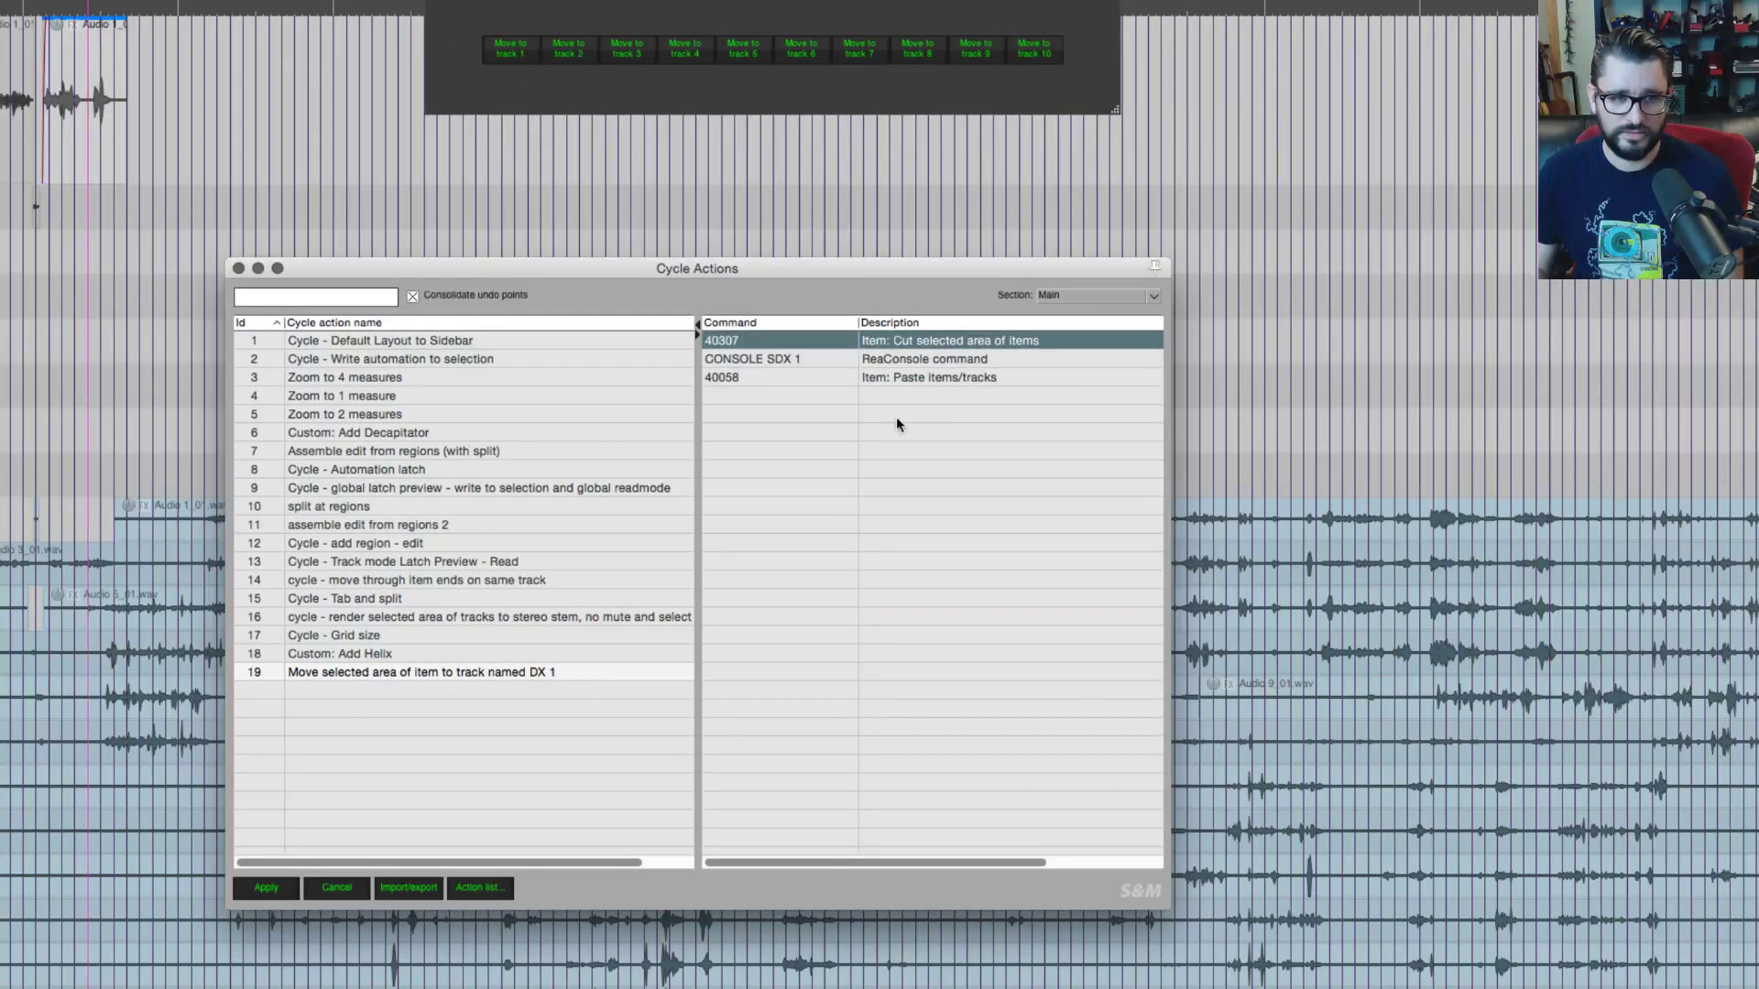
pyautogui.click(828, 376)
pyautogui.doubleClick(779, 359)
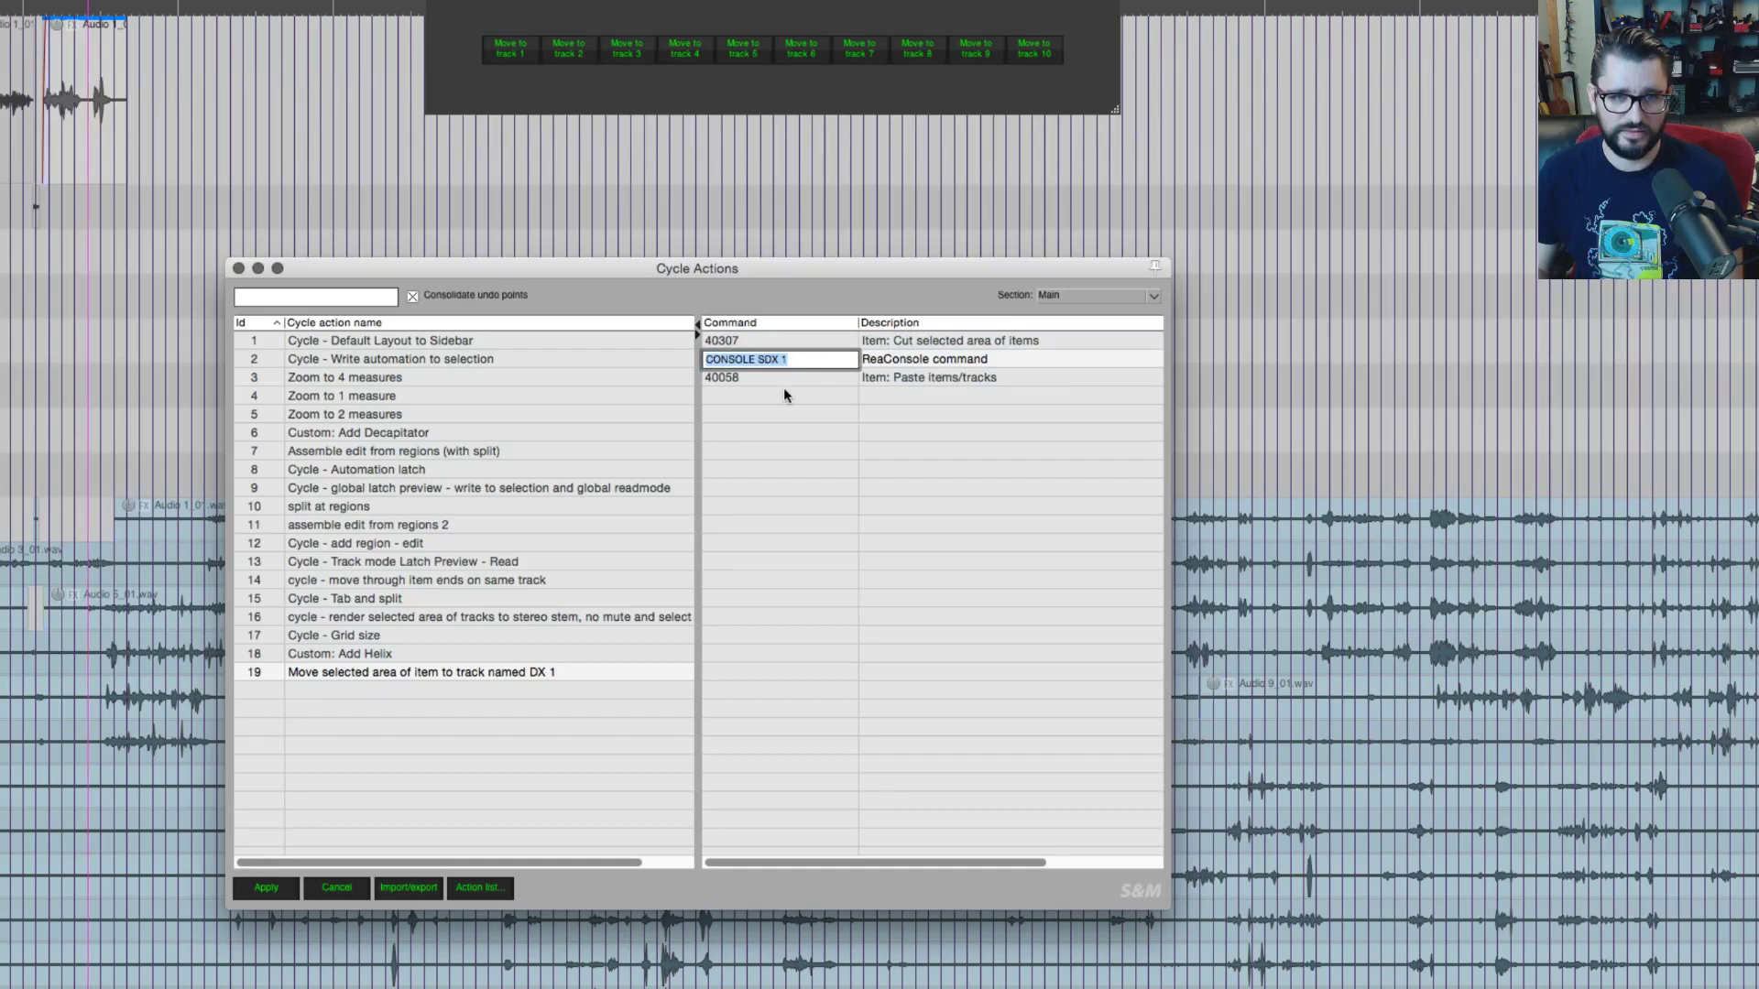
pyautogui.click(783, 388)
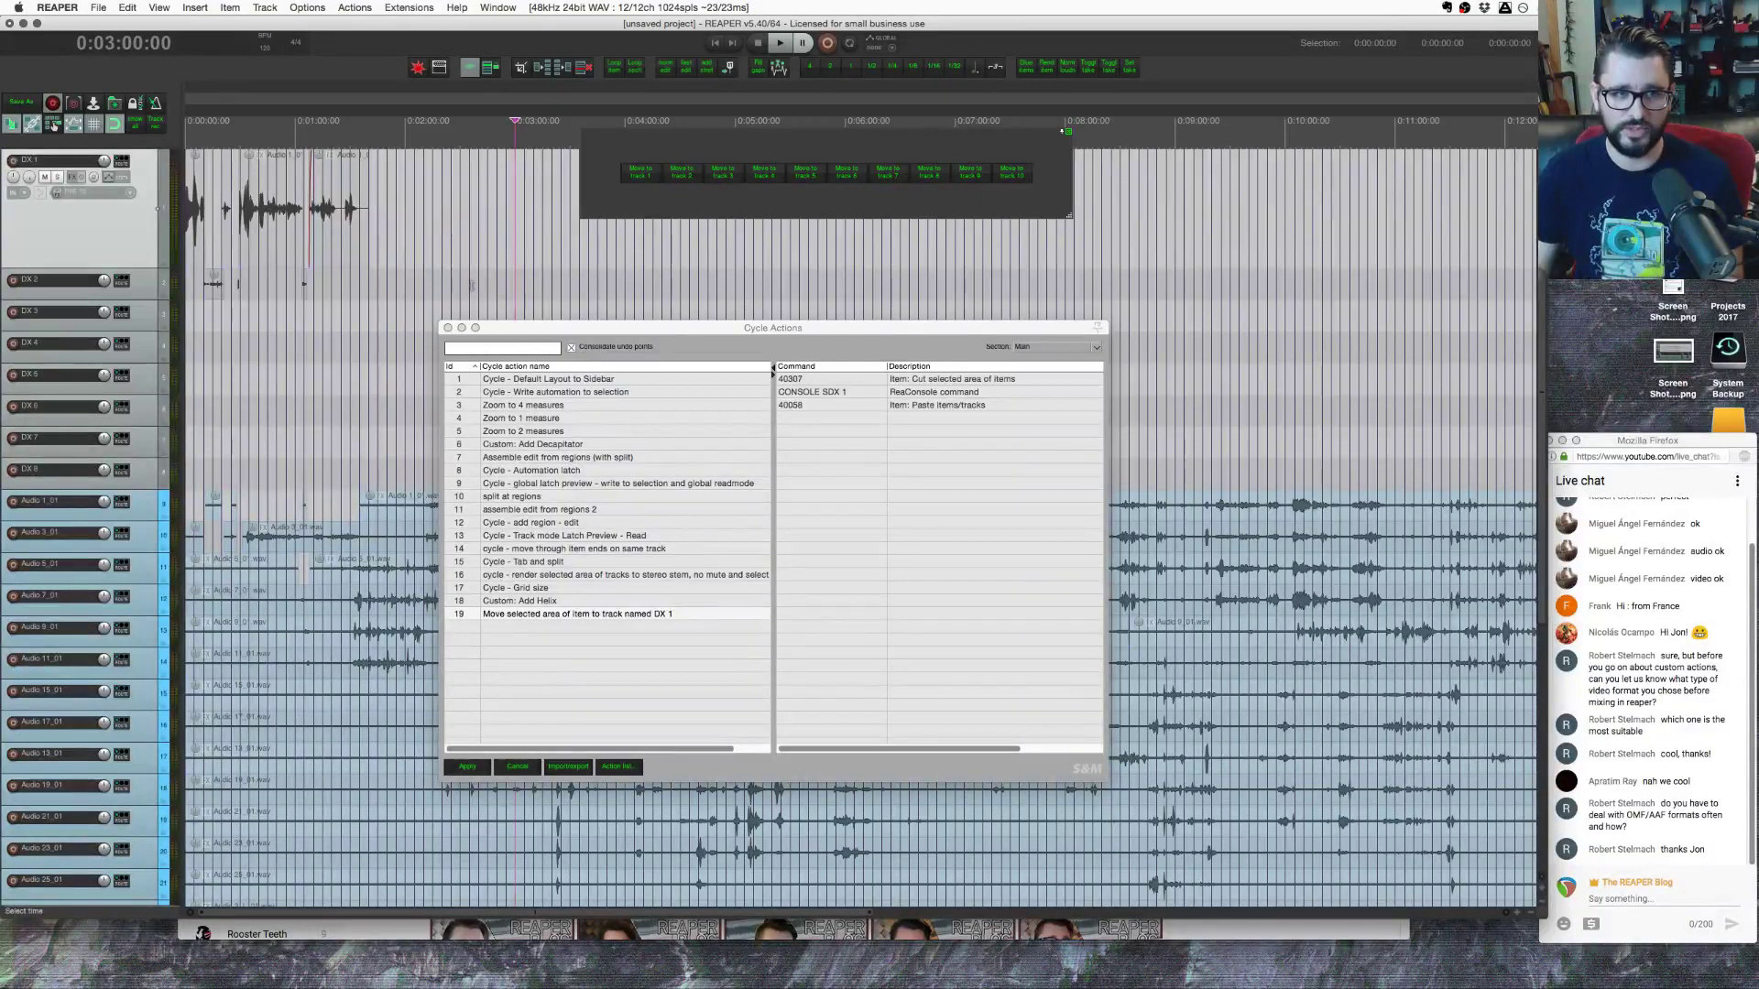
# Step: Open ReaConsole from track DX 2 and run the command SDX 6, with a space, to select only track DX 6
pyautogui.click(157, 284)
pyautogui.press('c')
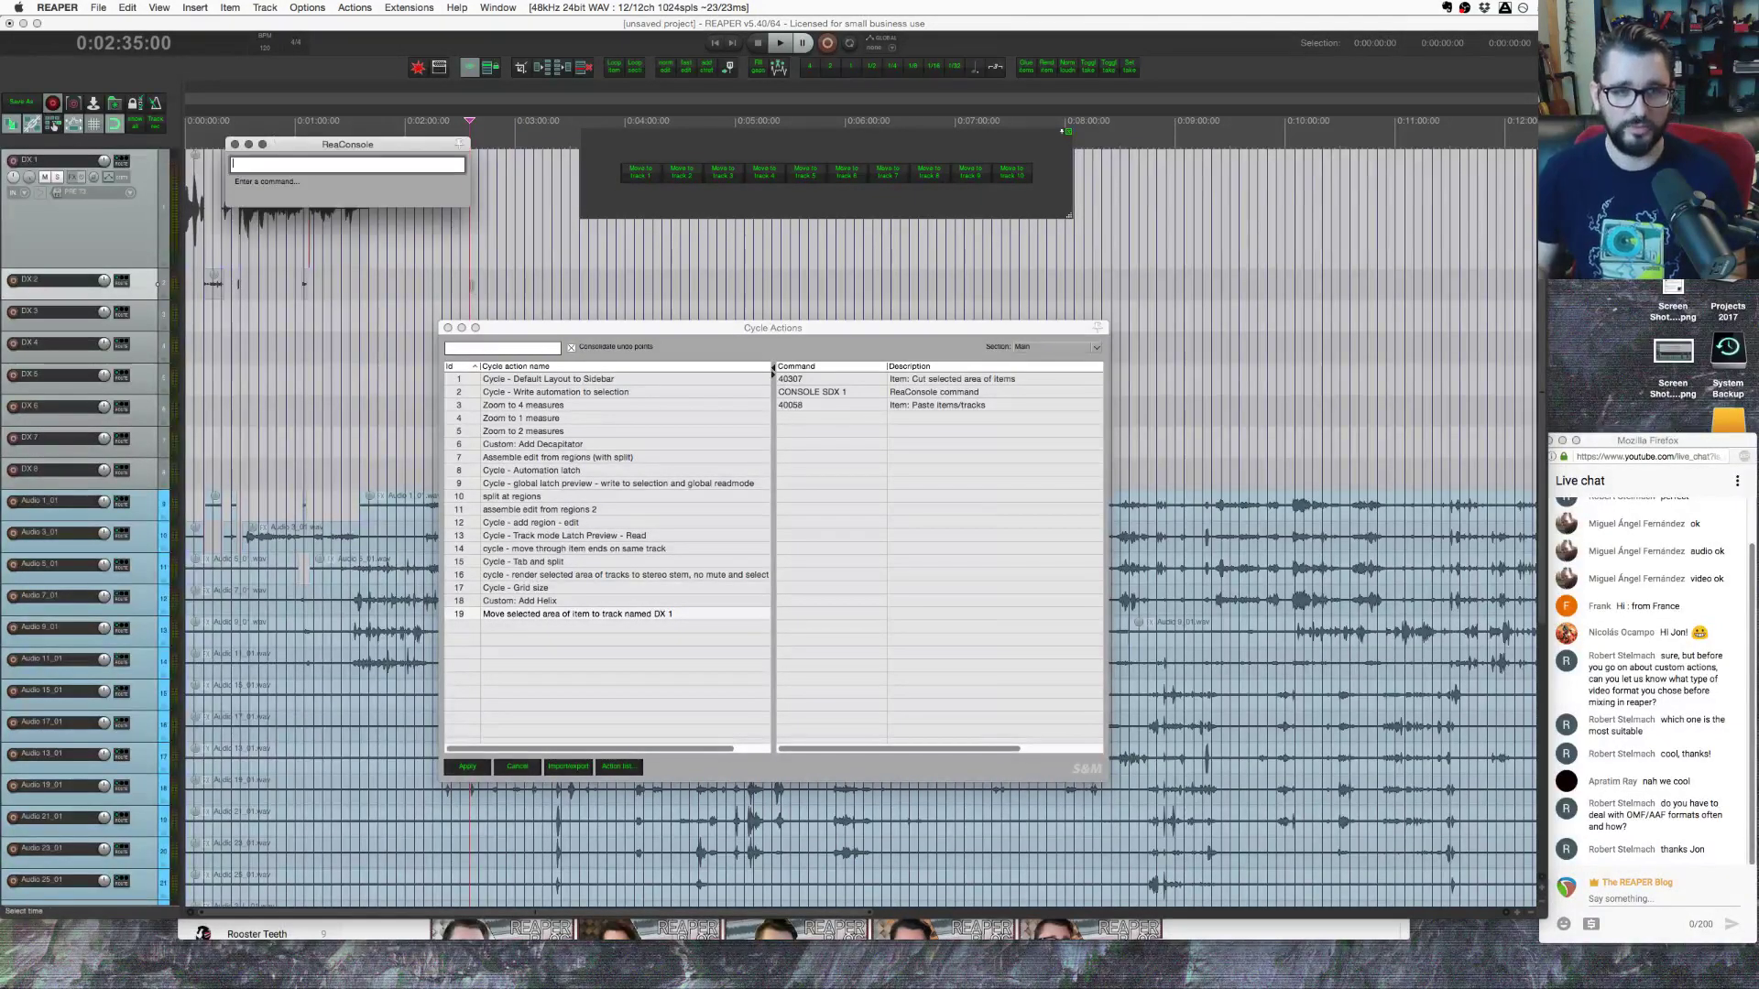
pyautogui.moveTo(411, 147); pyautogui.dragTo(502, 244)
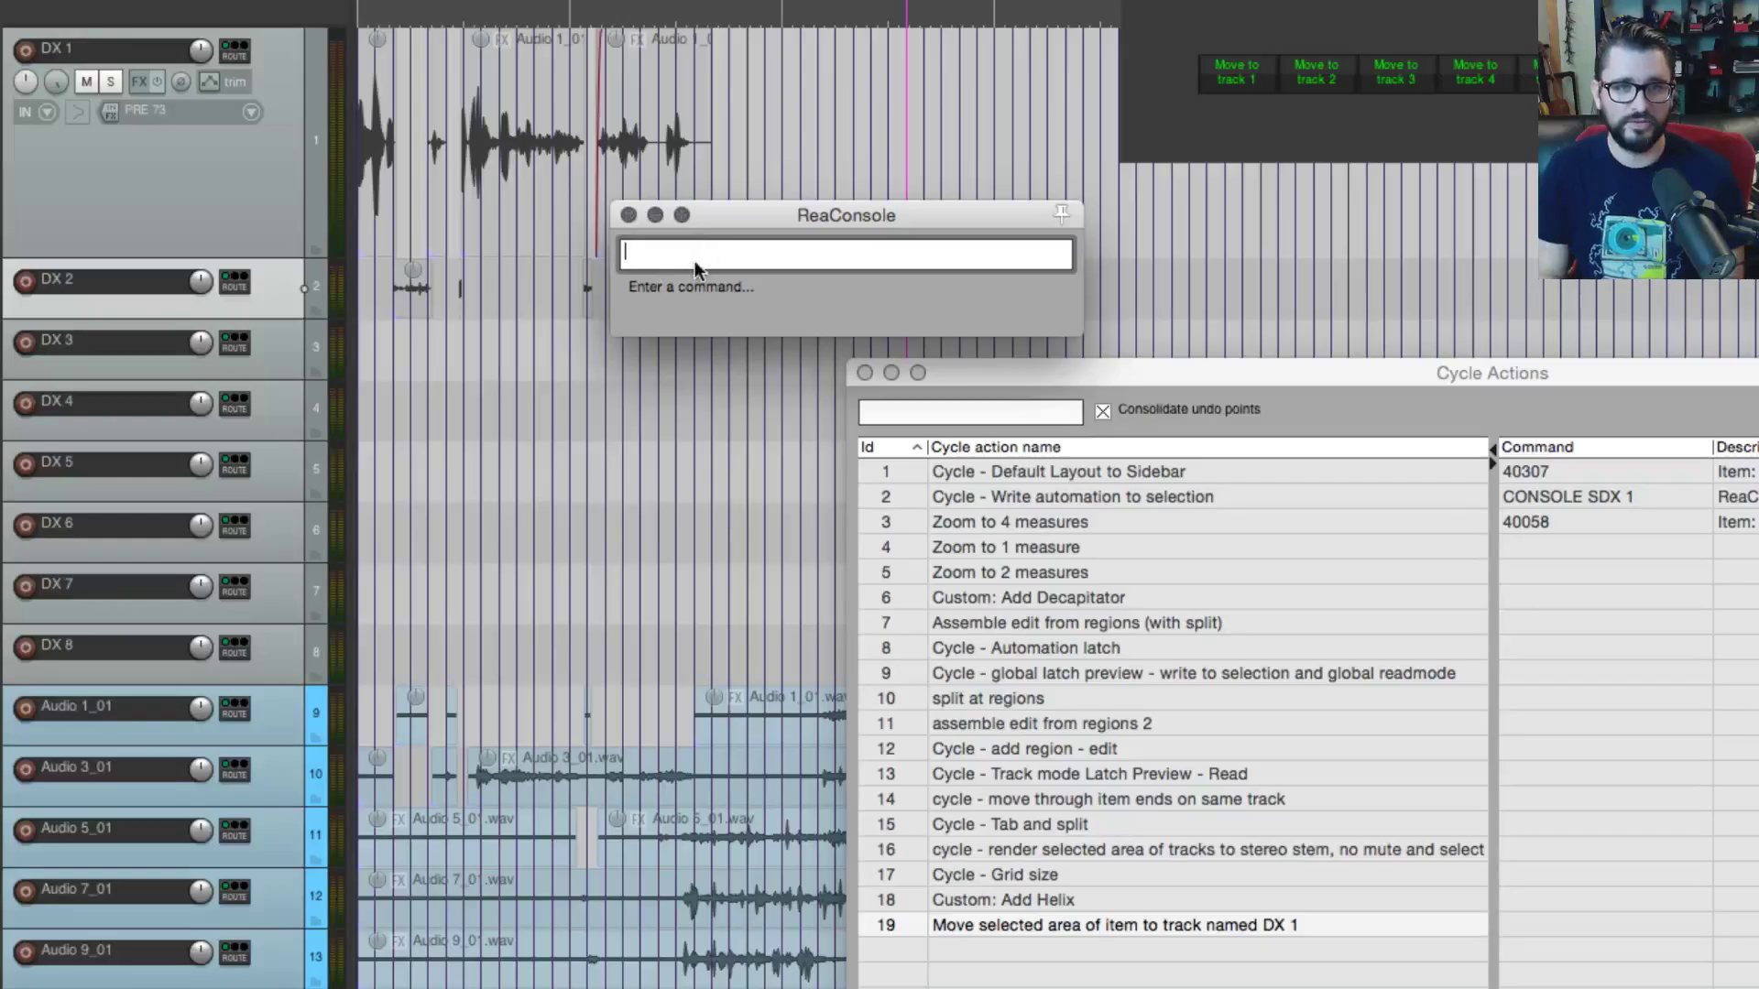
pyautogui.write('S')
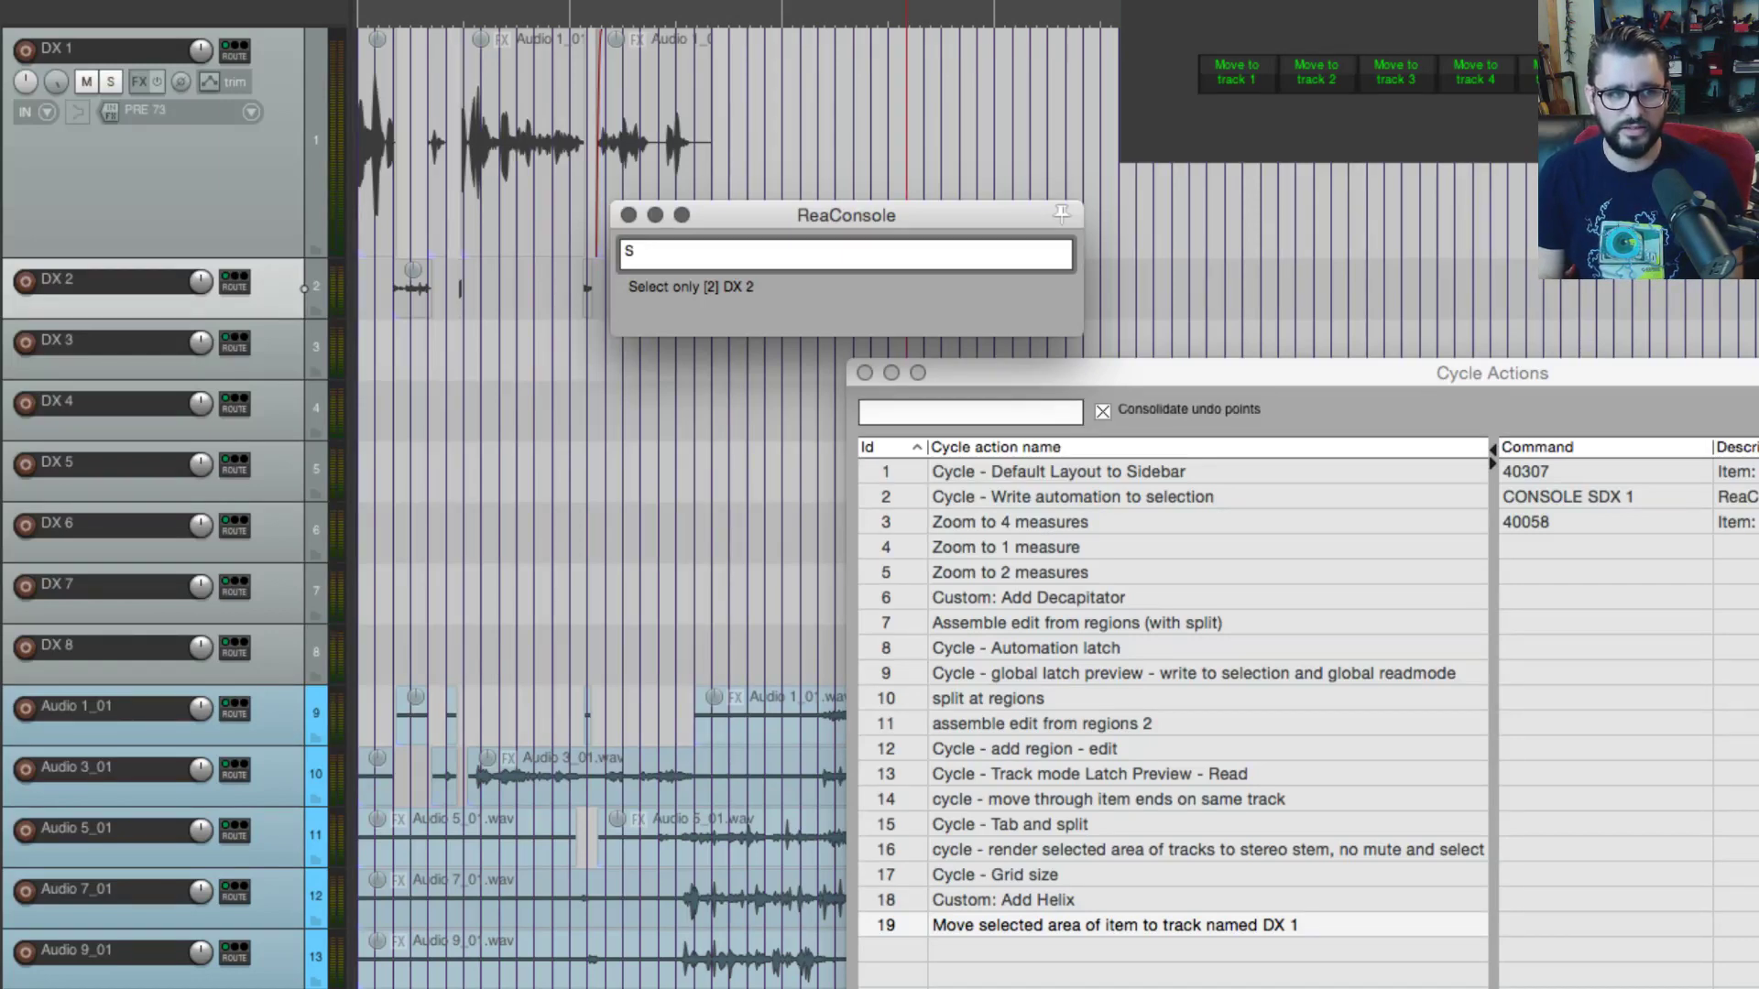
pyautogui.write('DX6')
pyautogui.press('Return')
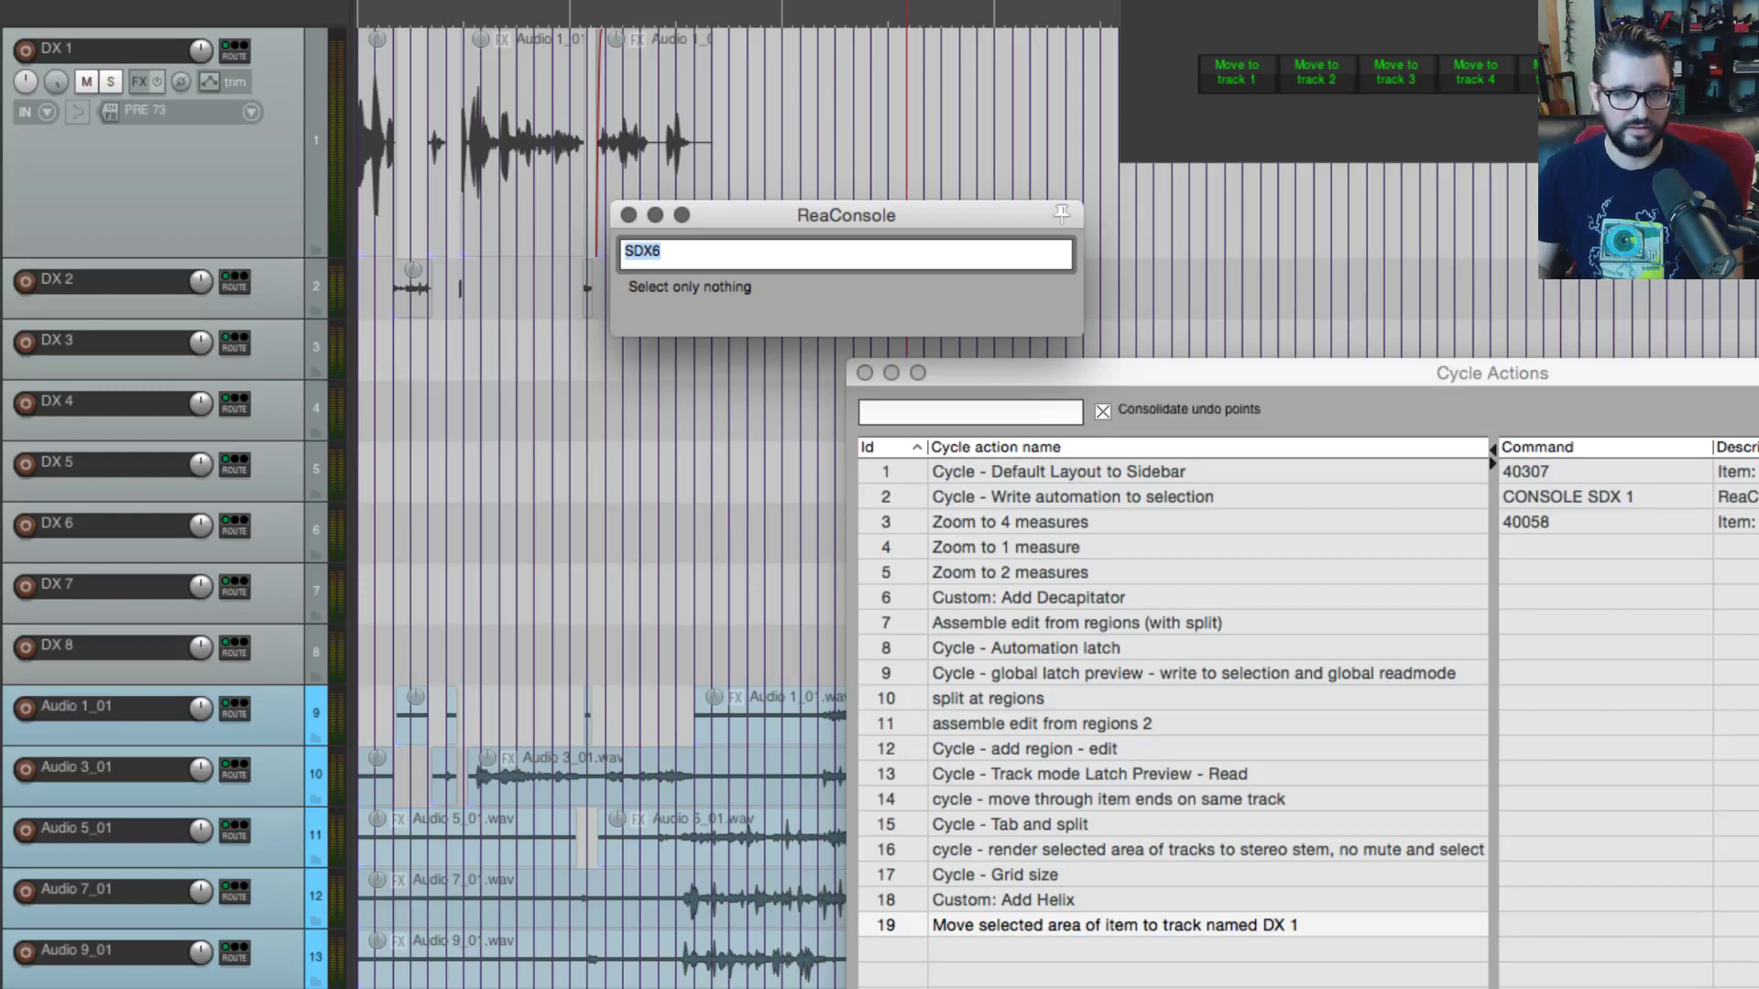
pyautogui.press('Right')
pyautogui.press('Left')
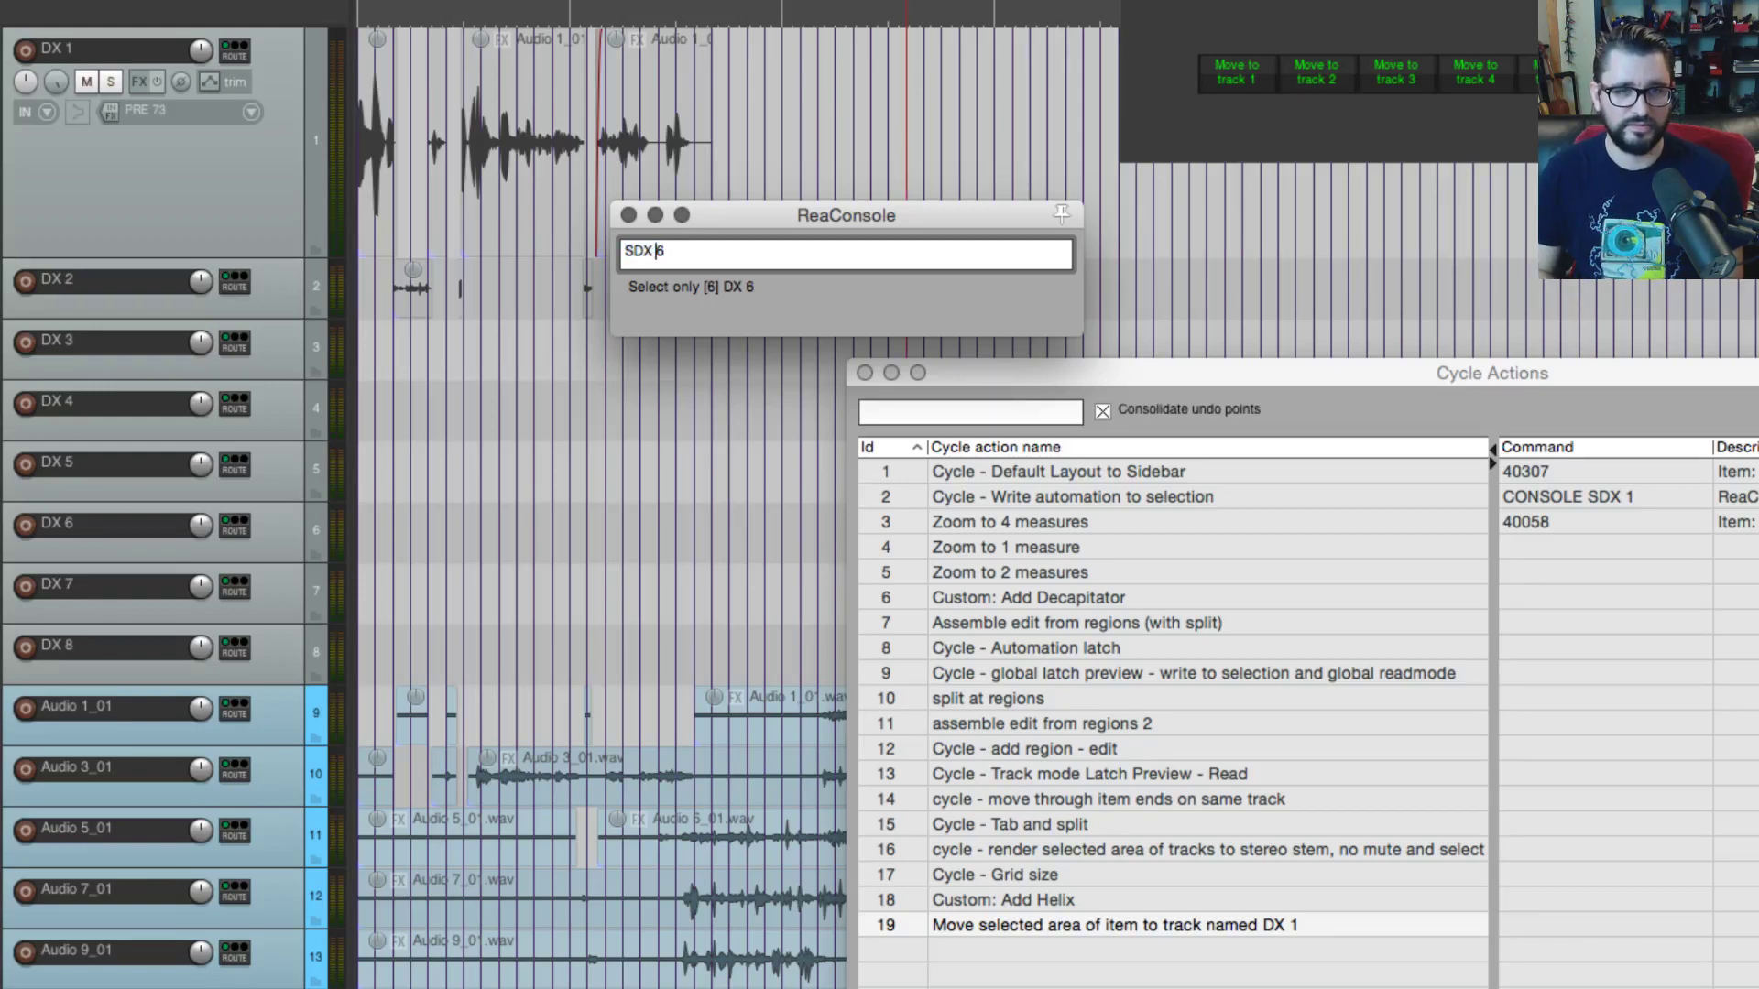
pyautogui.press('Return')
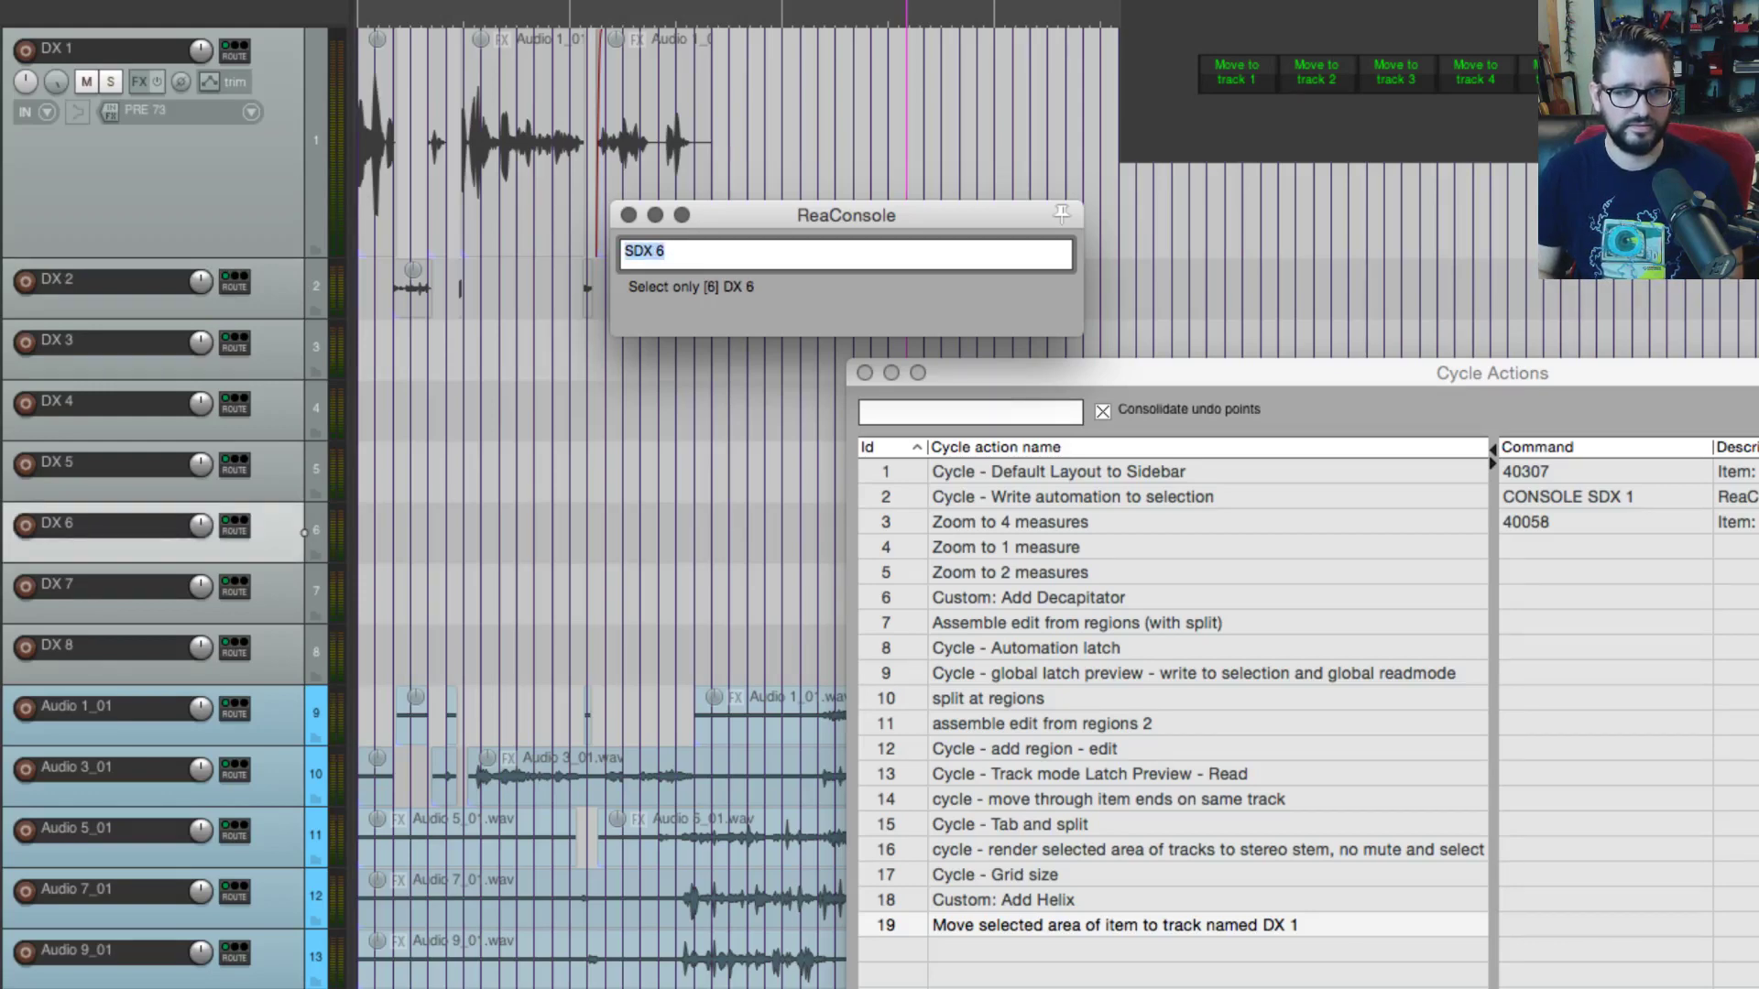
# Step: Run sDX 3 in ReaConsole to toggle the selection of track DX 3, and close the console
pyautogui.write('s')
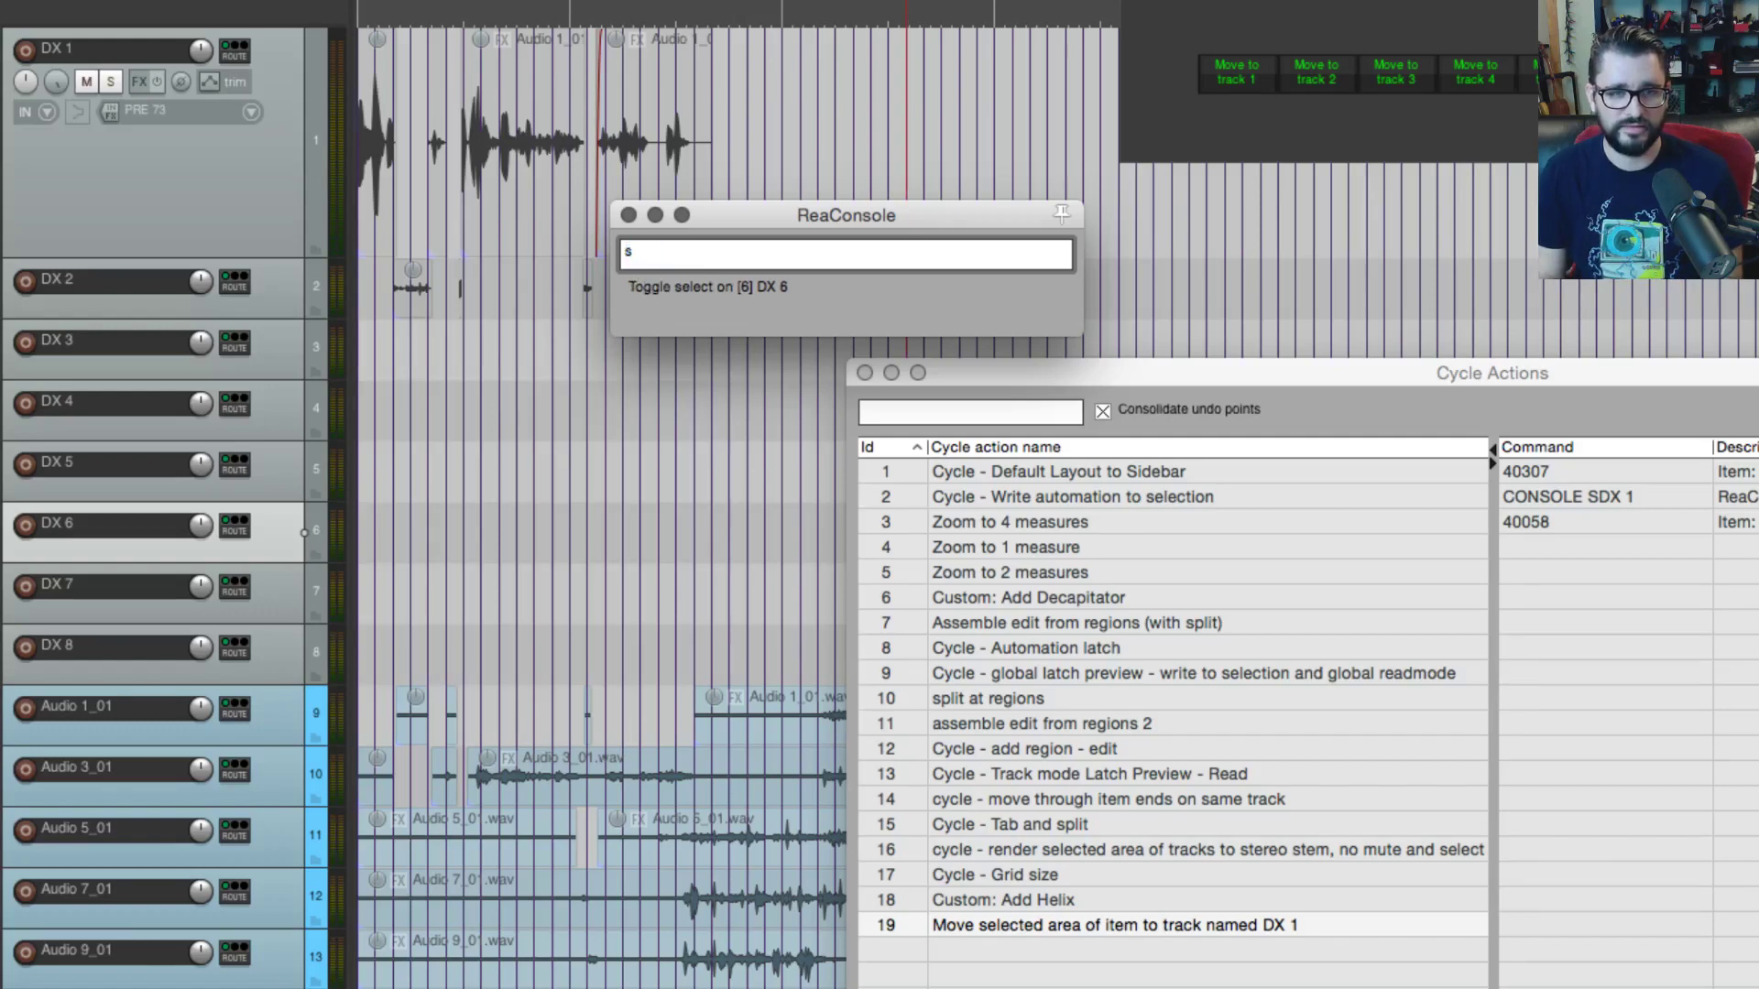
pyautogui.write('DX')
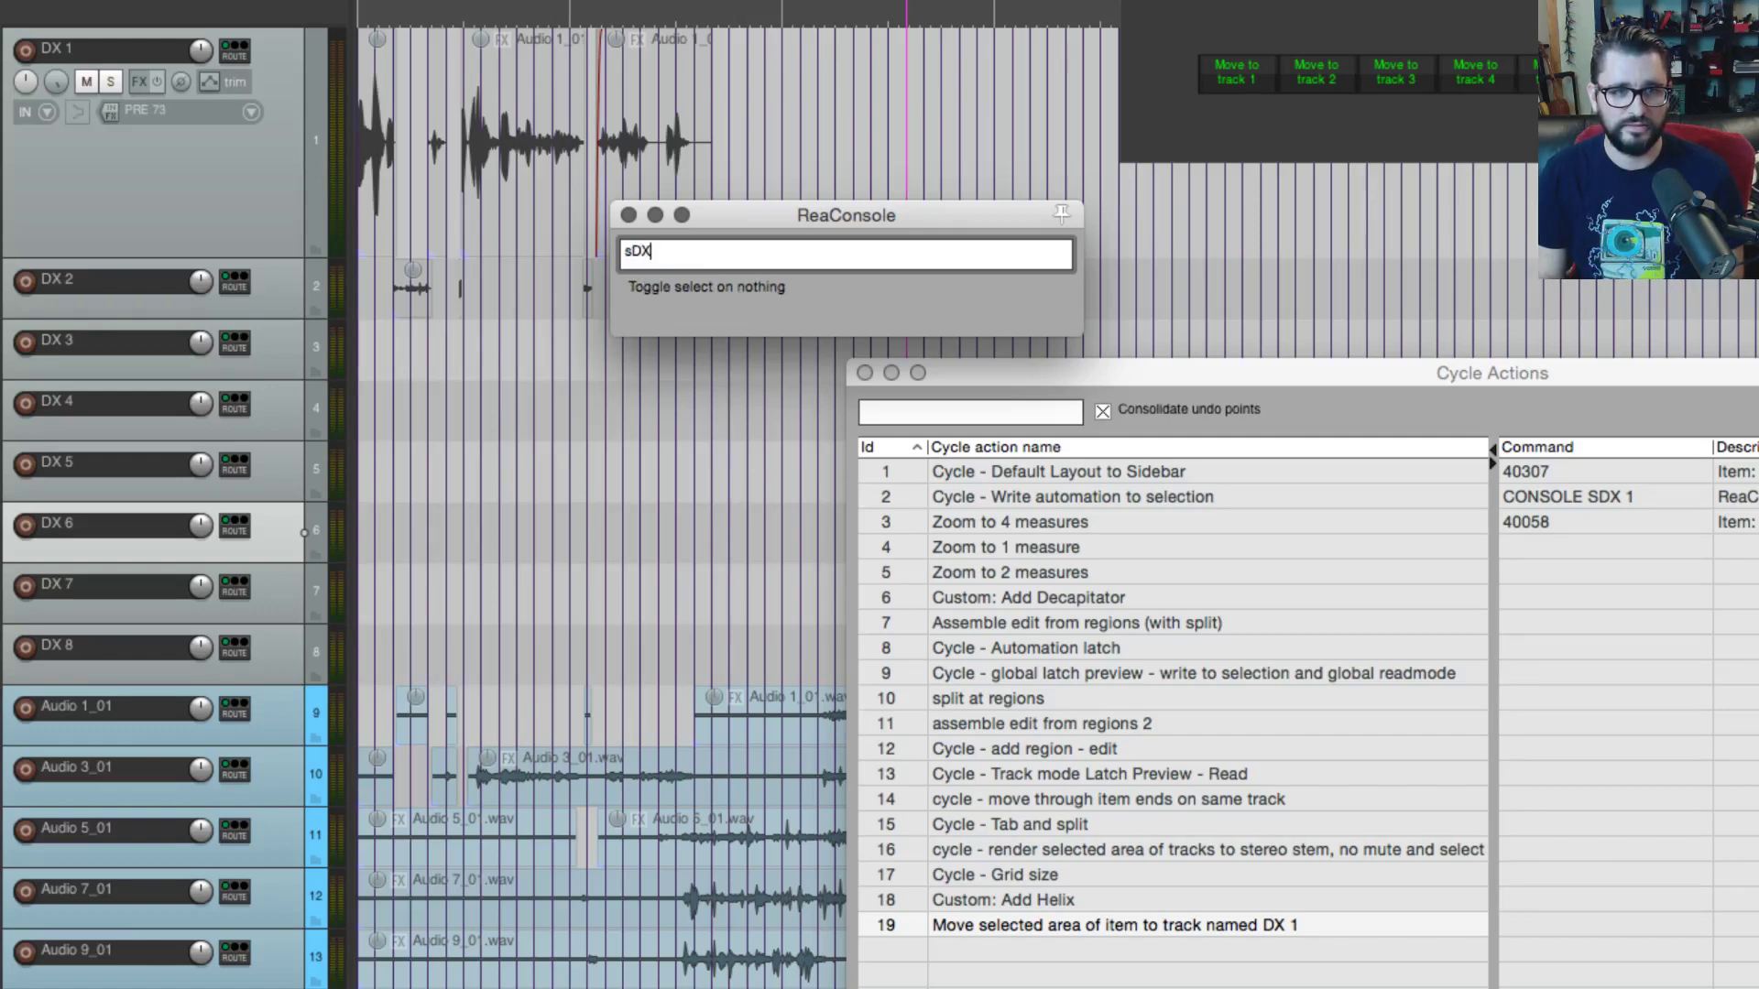
pyautogui.write('3')
pyautogui.press('BackSpace')
pyautogui.write('3')
pyautogui.press('Return')
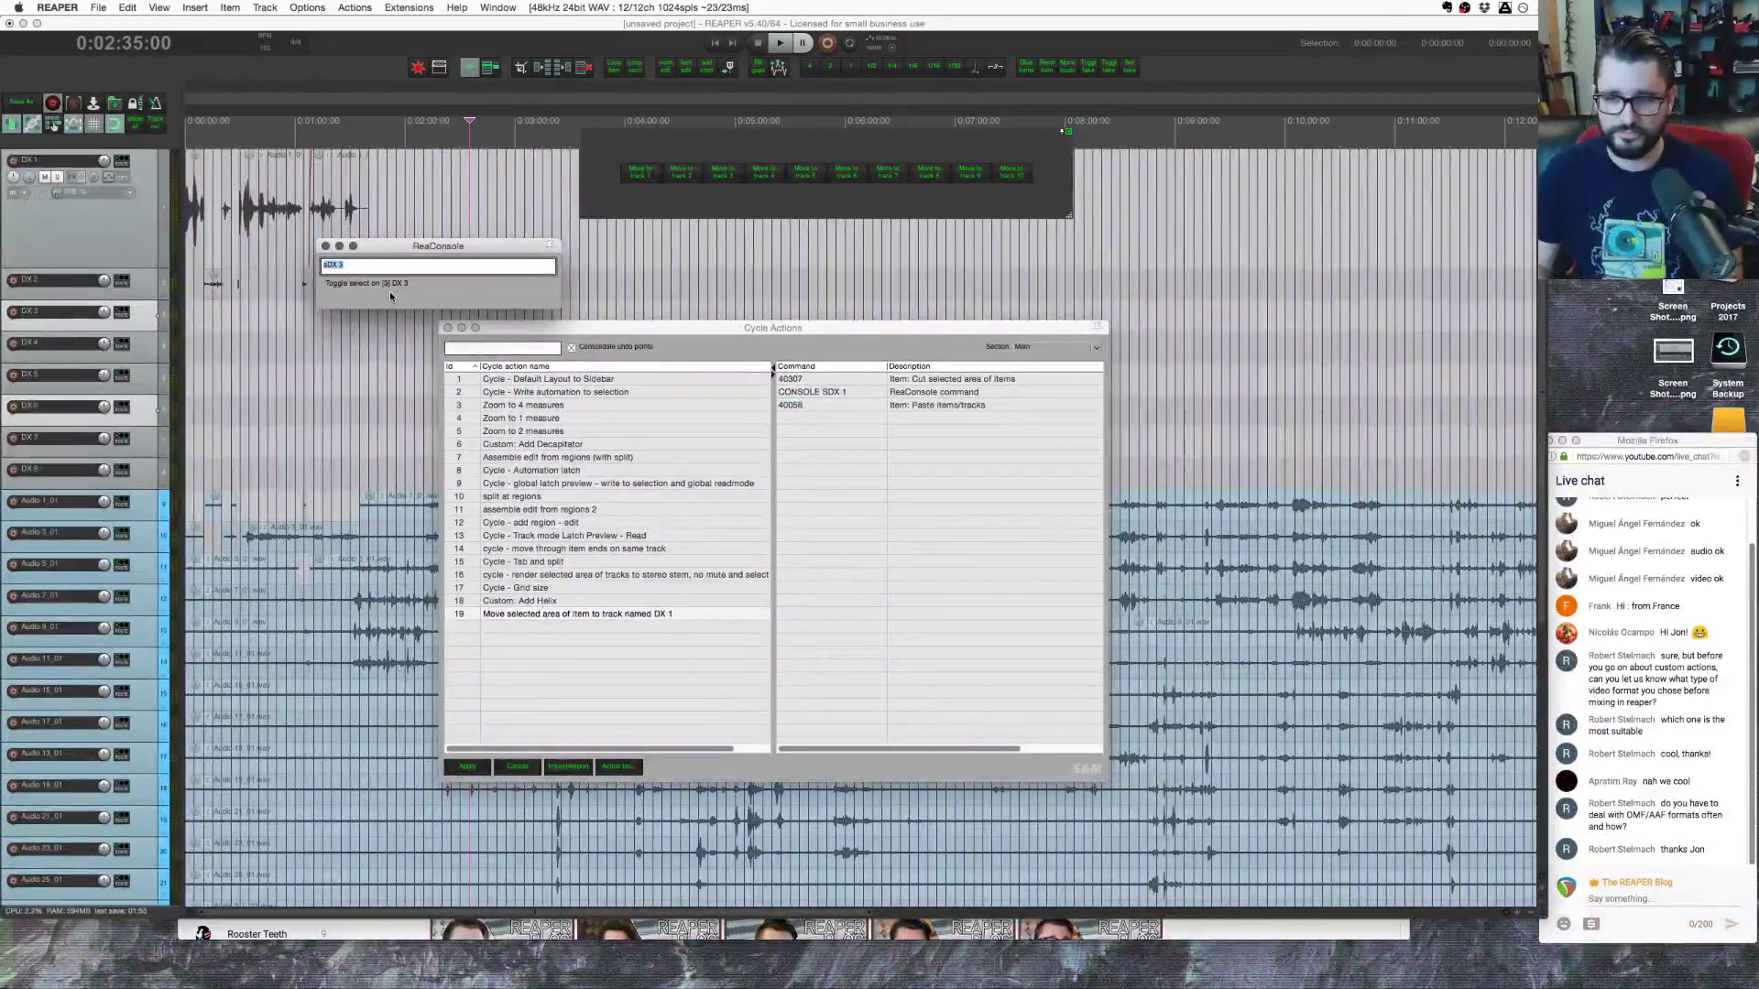
pyautogui.moveTo(367, 245); pyautogui.dragTo(460, 247)
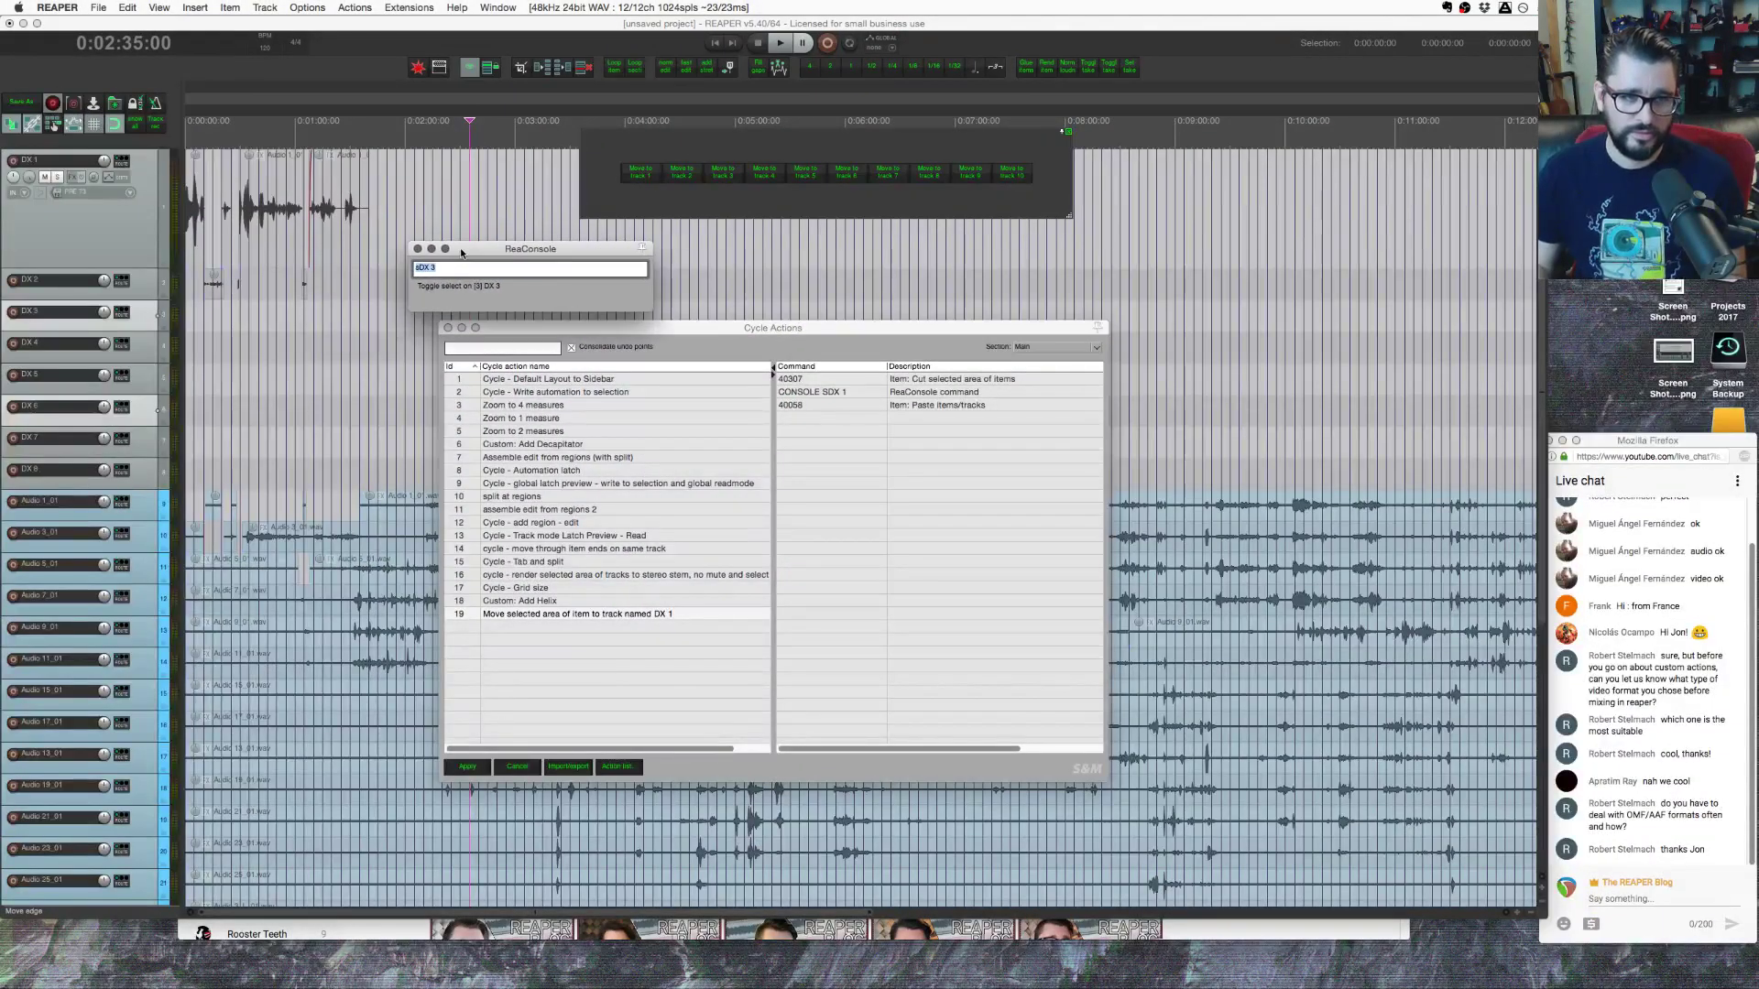
pyautogui.press('Return')
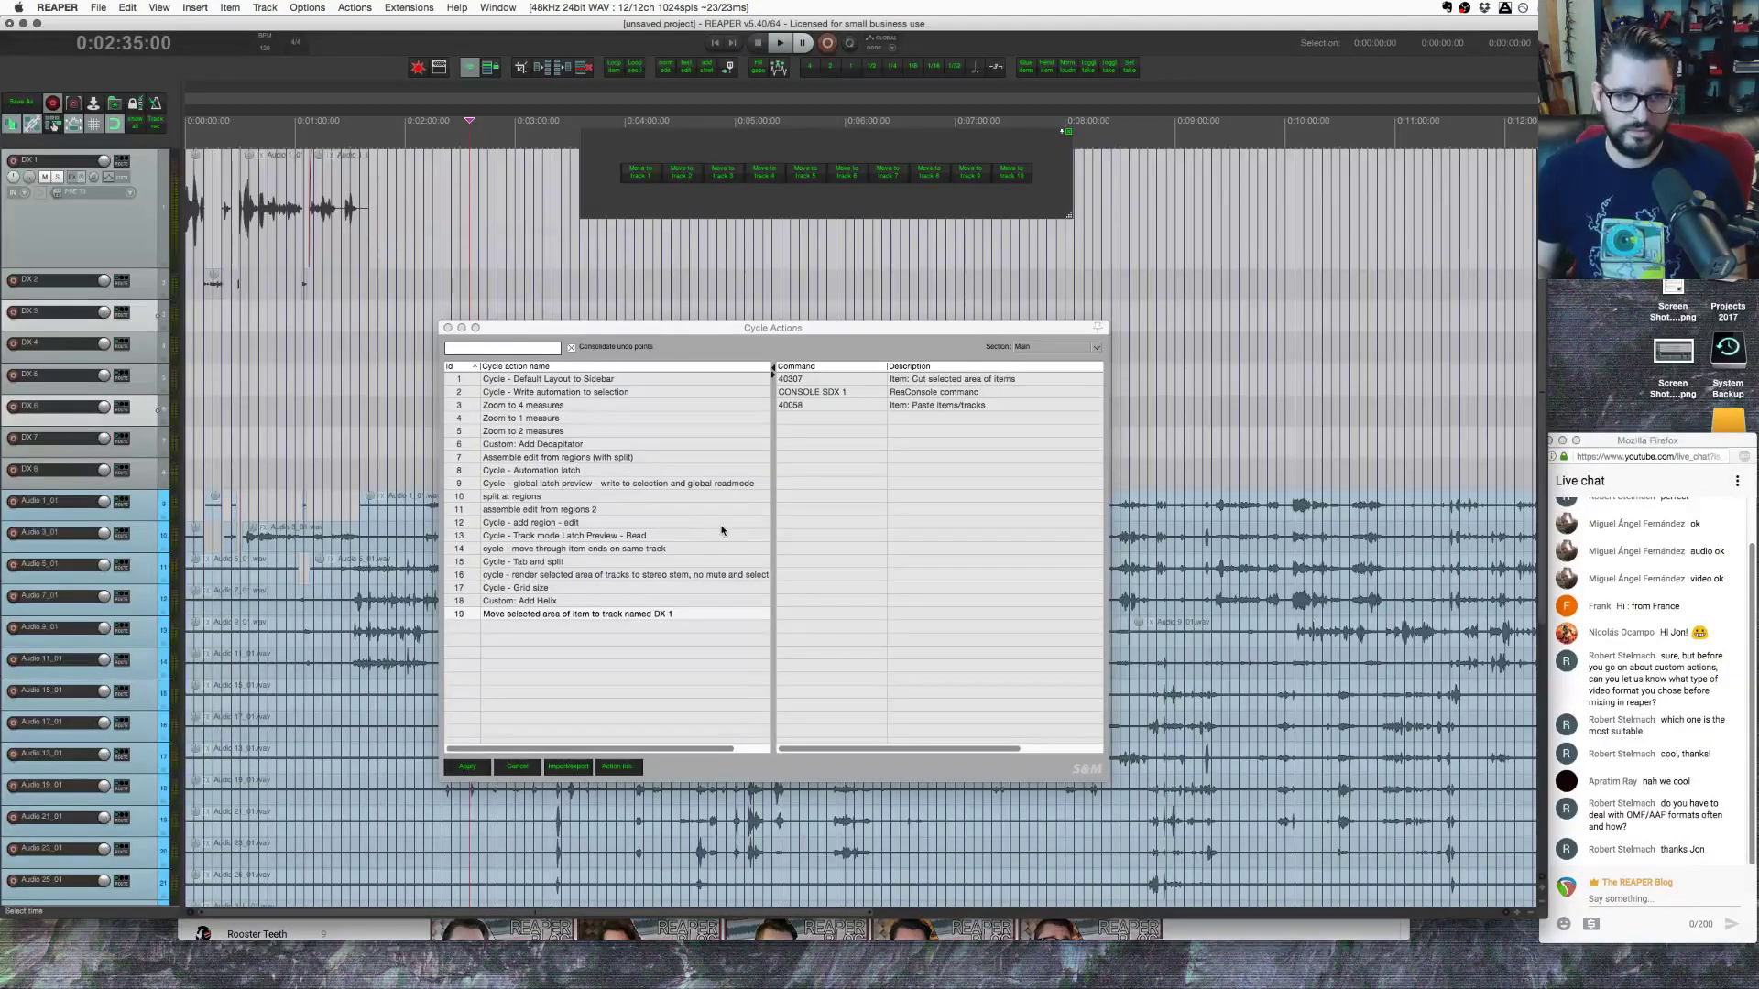
# Step: Move the Cycle Actions window clear of the upper audio tracks and make a time selection from 0:05:25:00 to 0:05:50:00 on Audio 3_01
pyautogui.click(644, 632)
pyautogui.click(632, 617)
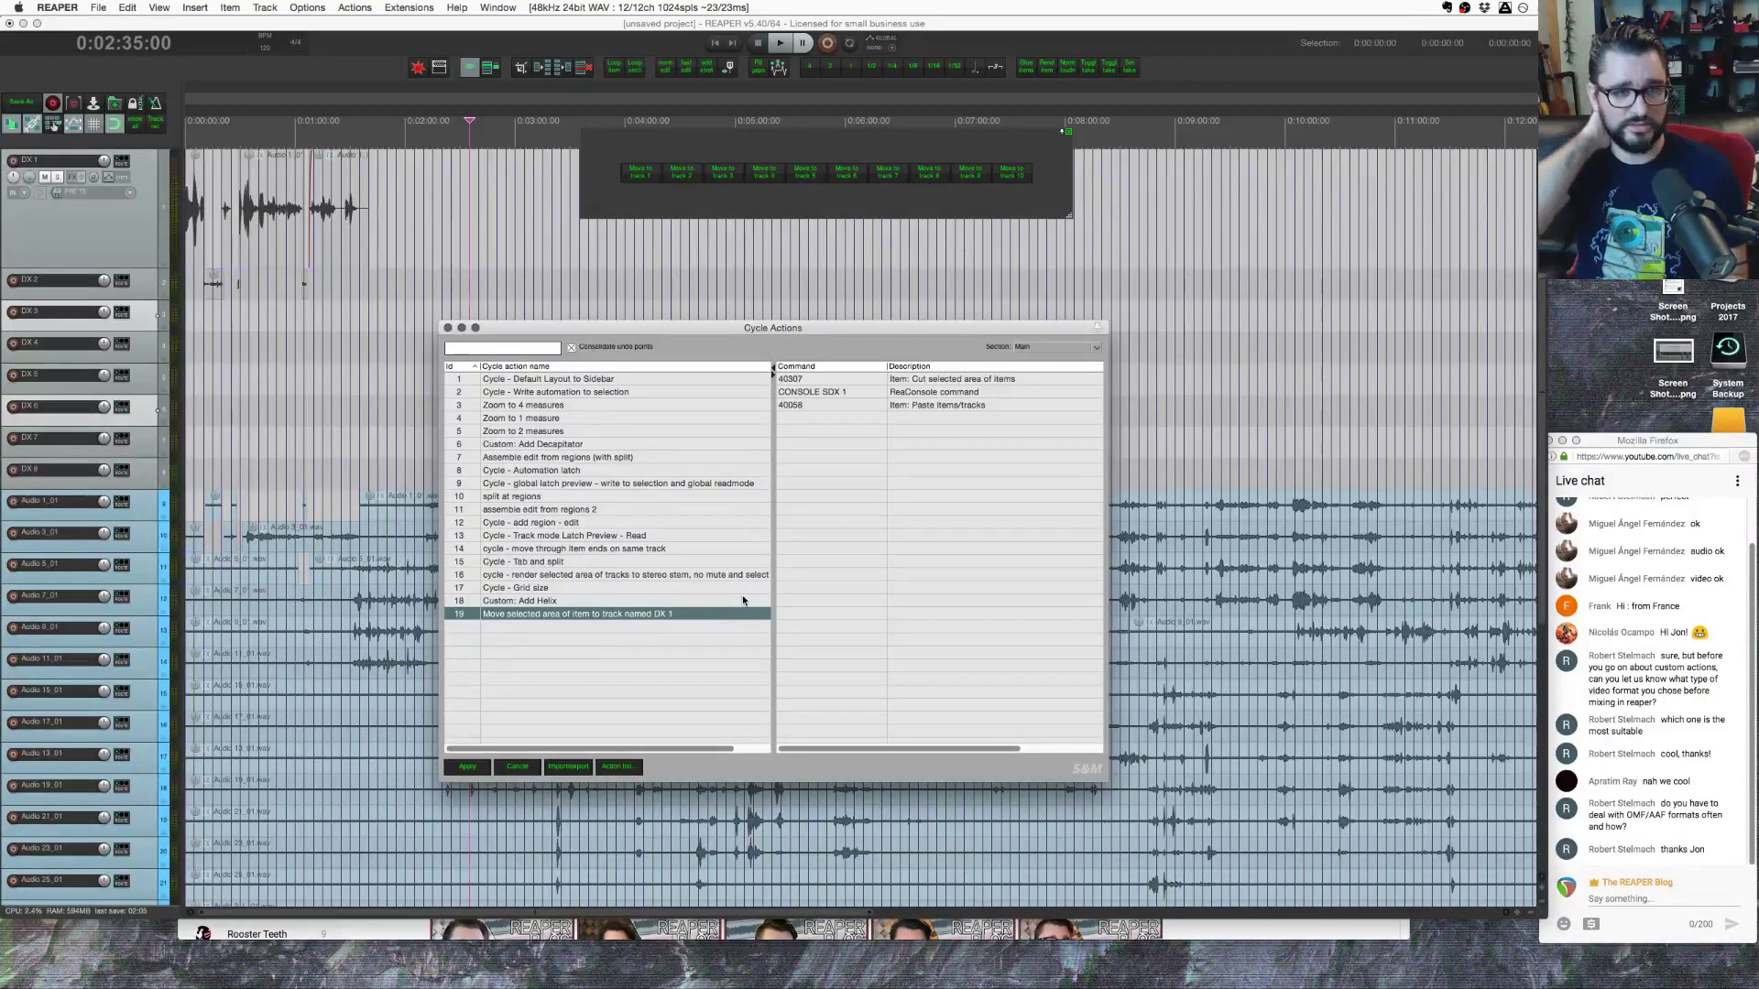
pyautogui.moveTo(832, 327); pyautogui.dragTo(626, 662)
pyautogui.moveTo(779, 551); pyautogui.dragTo(827, 547)
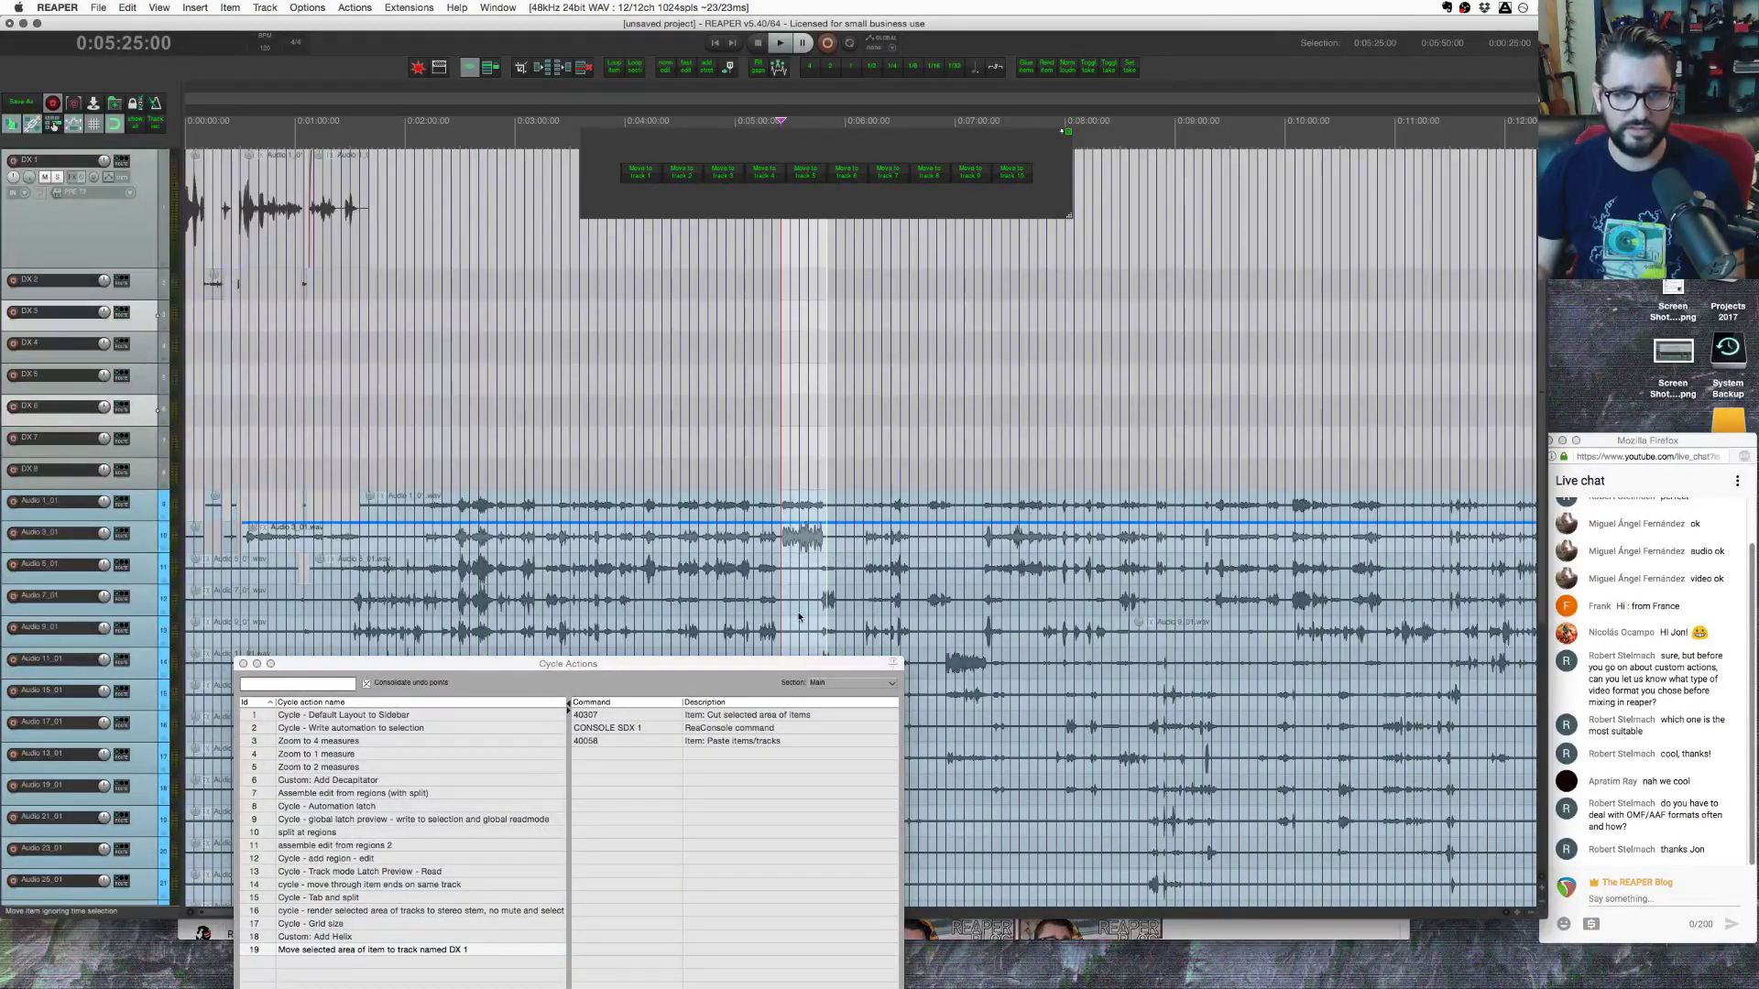
# Step: Reposition the floating Move to track toolbar and the Cycle Actions window so the time selection and the command list are both accessible
pyautogui.moveTo(770, 160); pyautogui.dragTo(1228, 205)
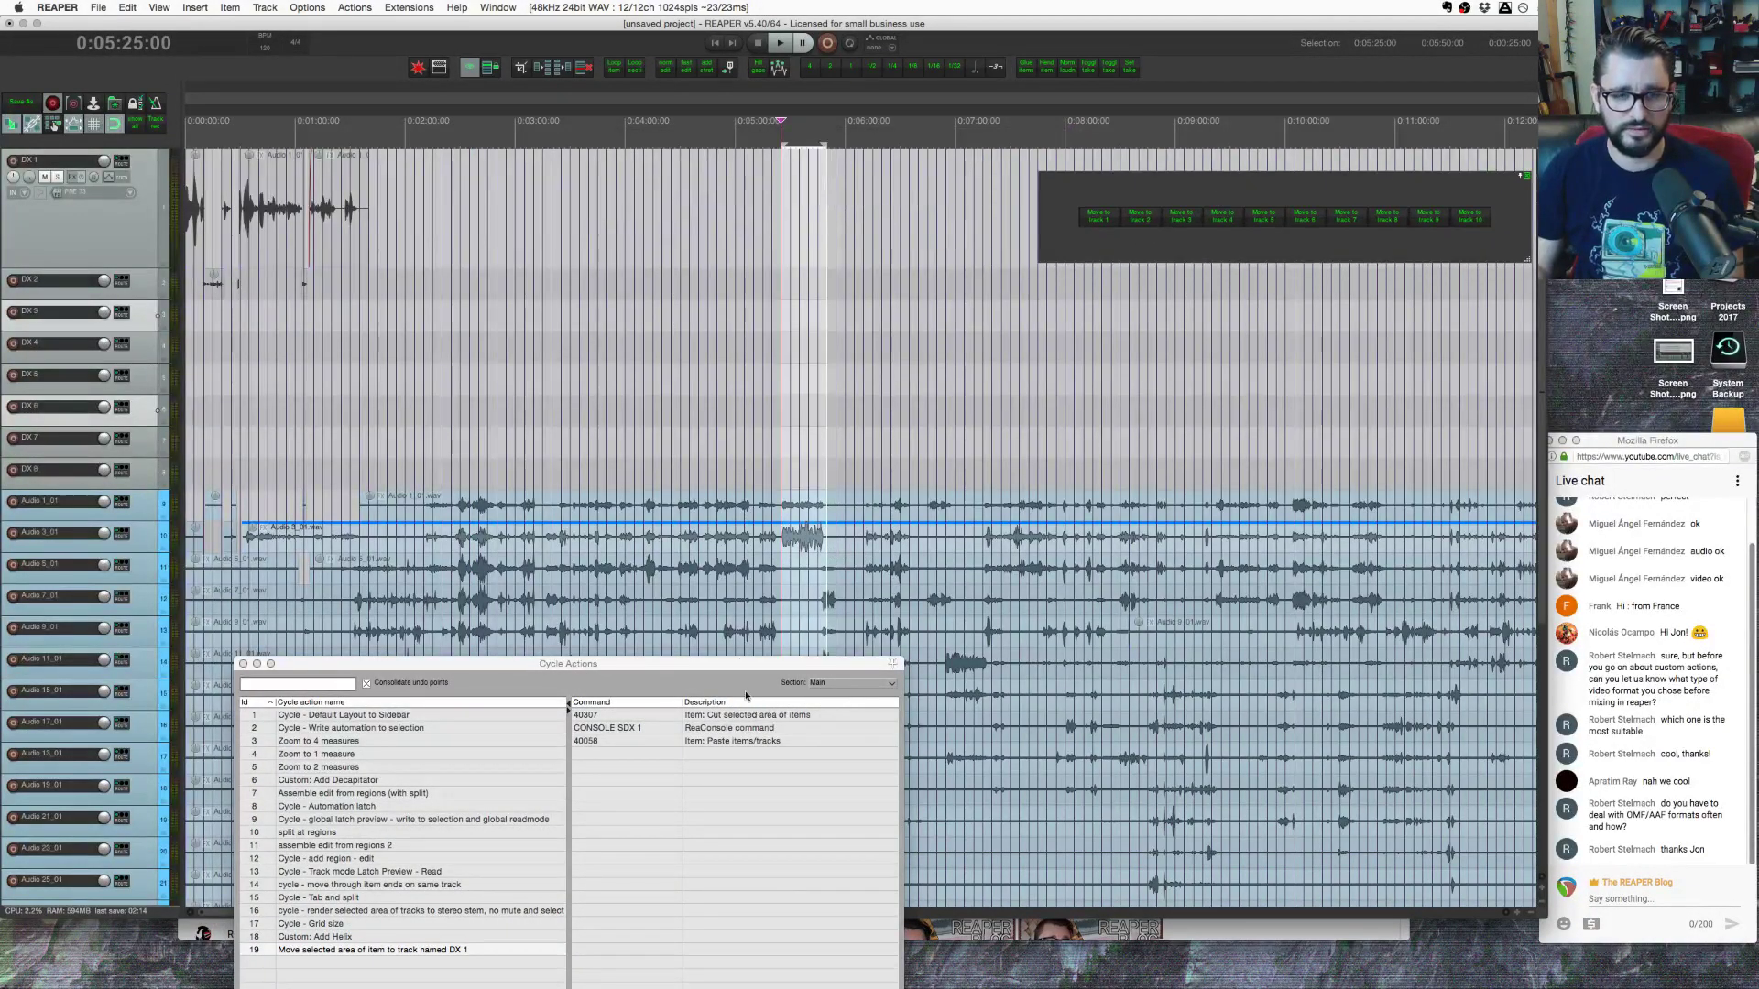
pyautogui.moveTo(592, 663); pyautogui.dragTo(717, 624)
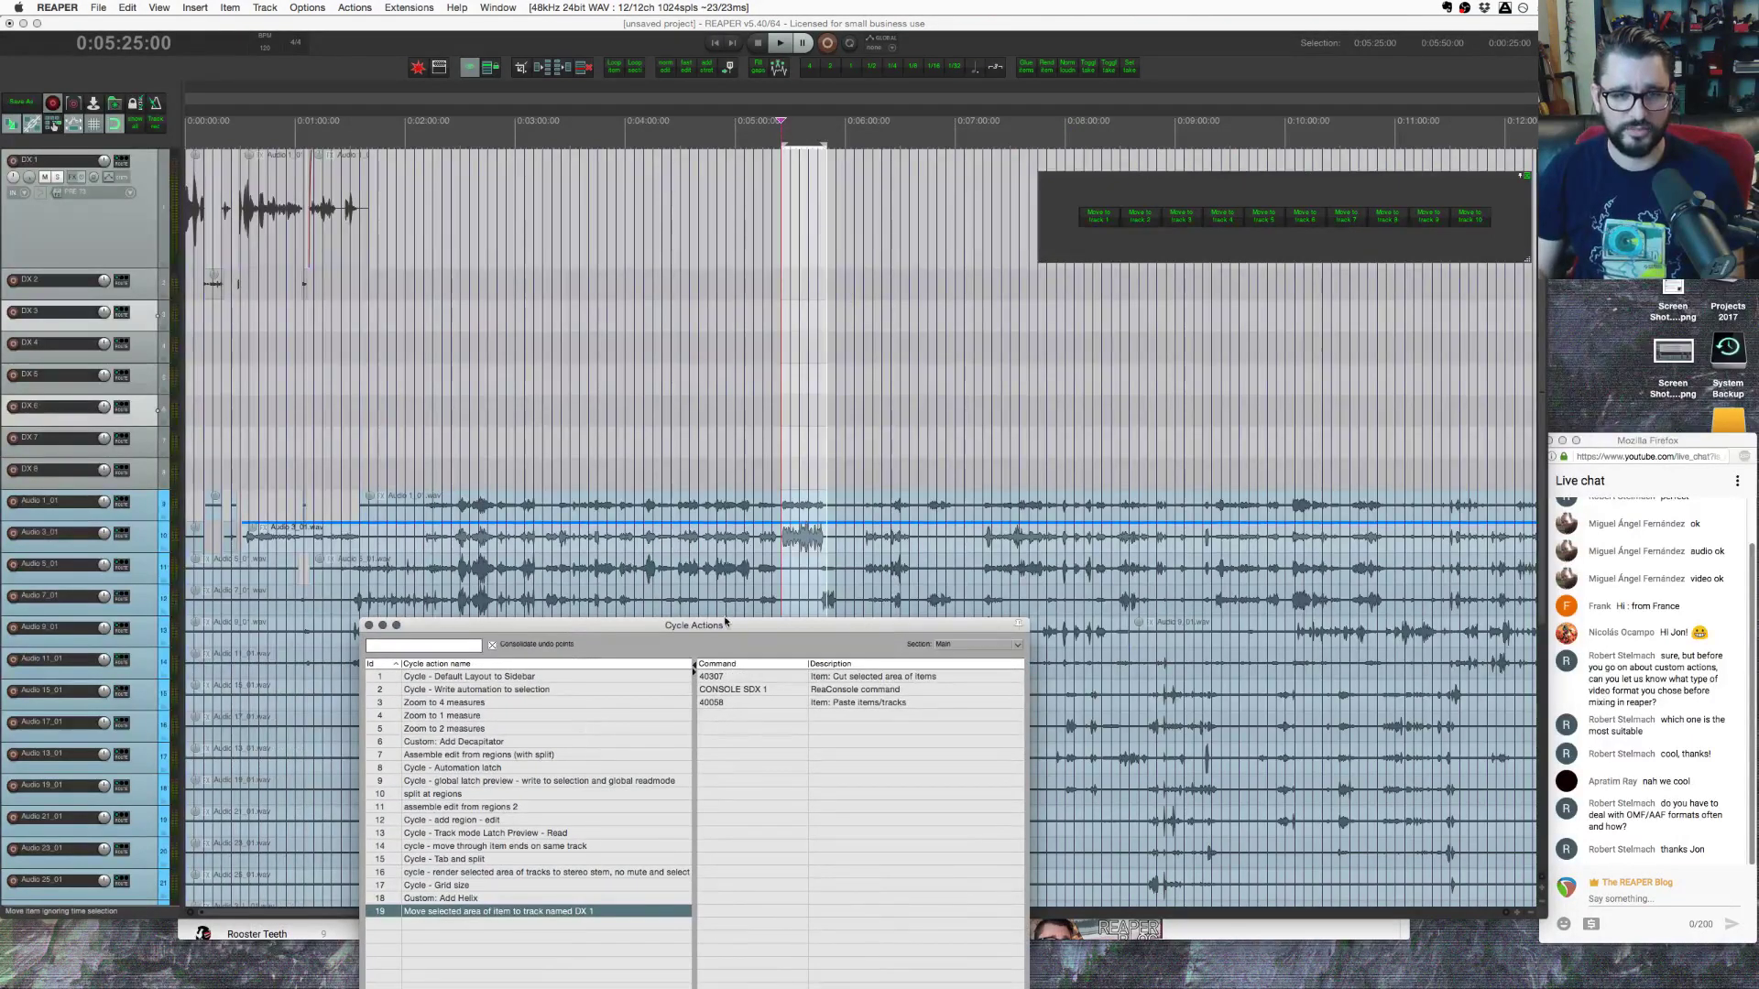
pyautogui.moveTo(793, 623); pyautogui.dragTo(1326, 365)
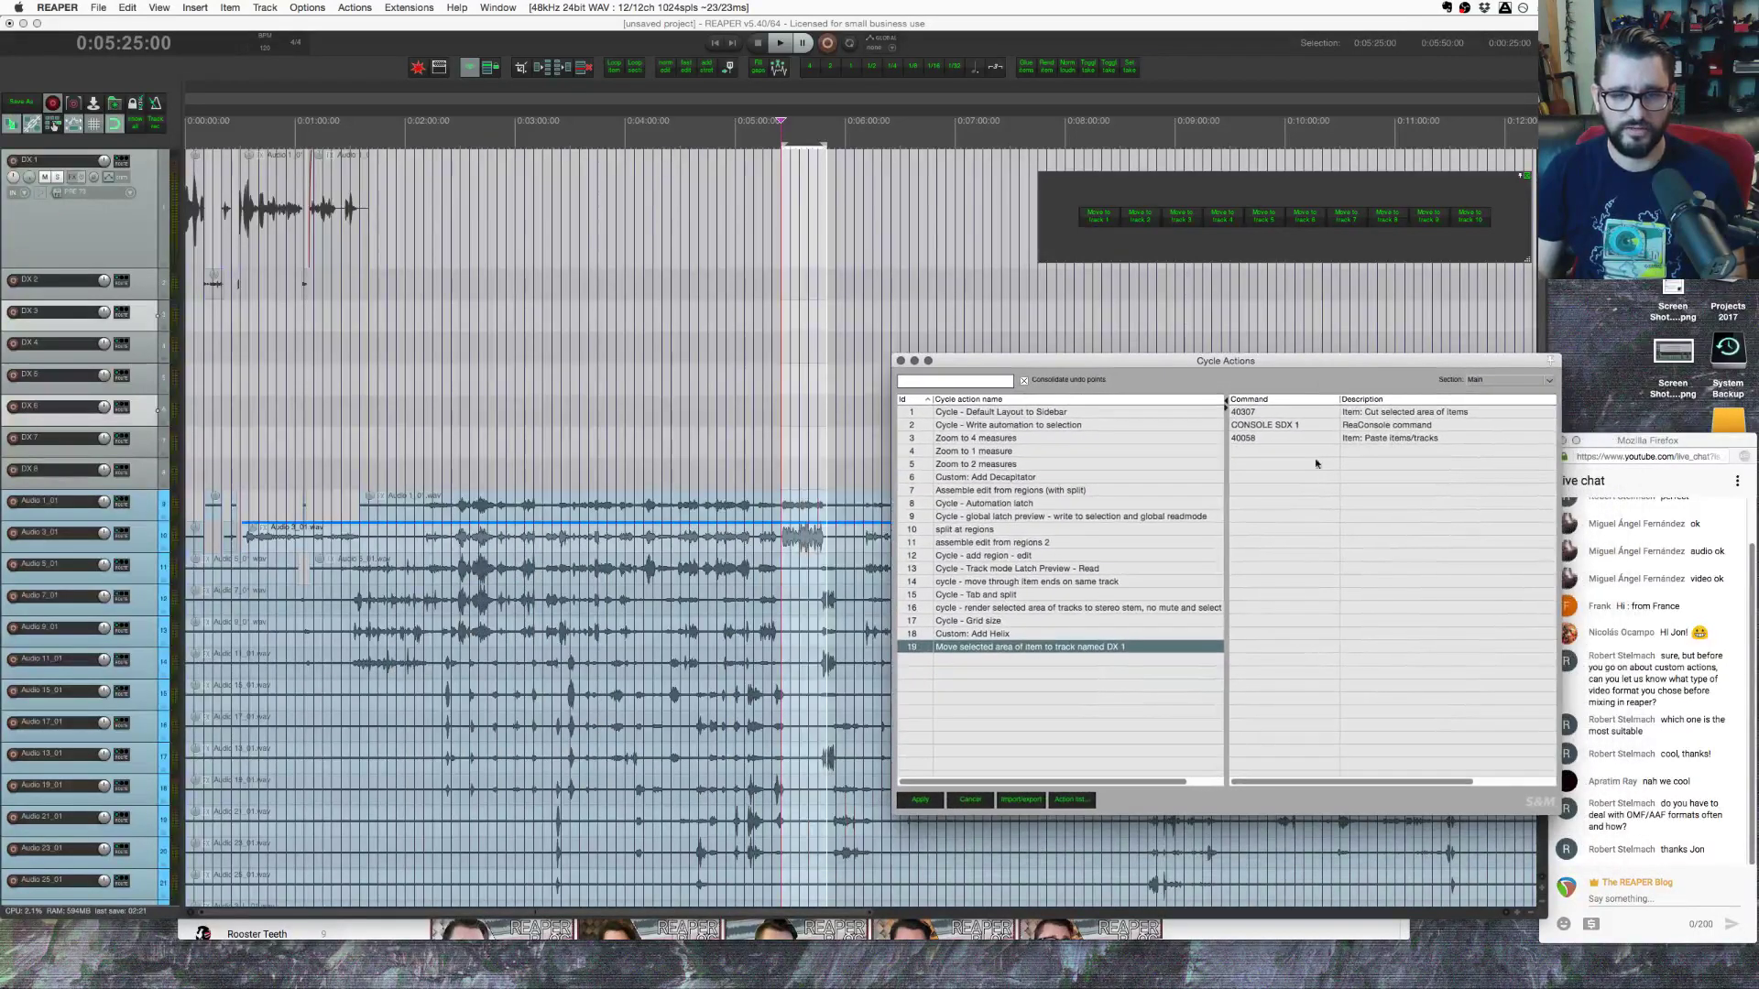
pyautogui.rightClick(1290, 553)
pyautogui.press('Escape')
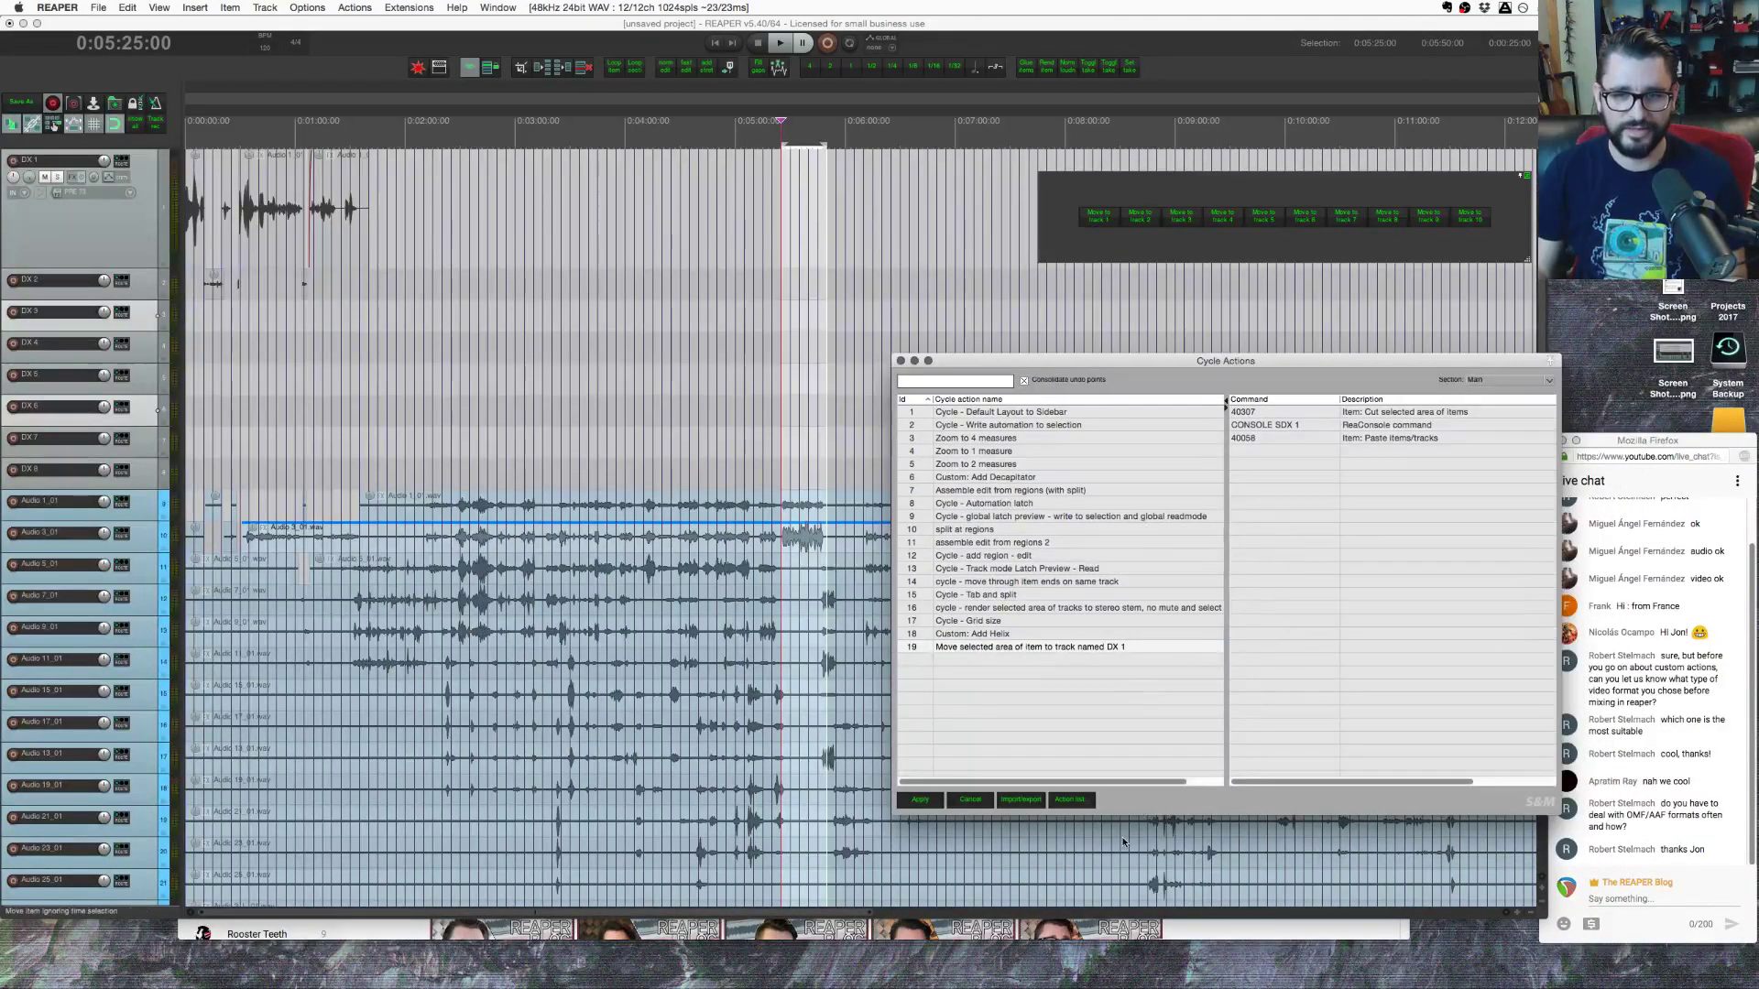
# Step: Search the action list for "go to start" and select the action Go to start of time selection
pyautogui.click(1079, 800)
pyautogui.write('move cursor')
pyautogui.press('super+a')
pyautogui.write('go to s')
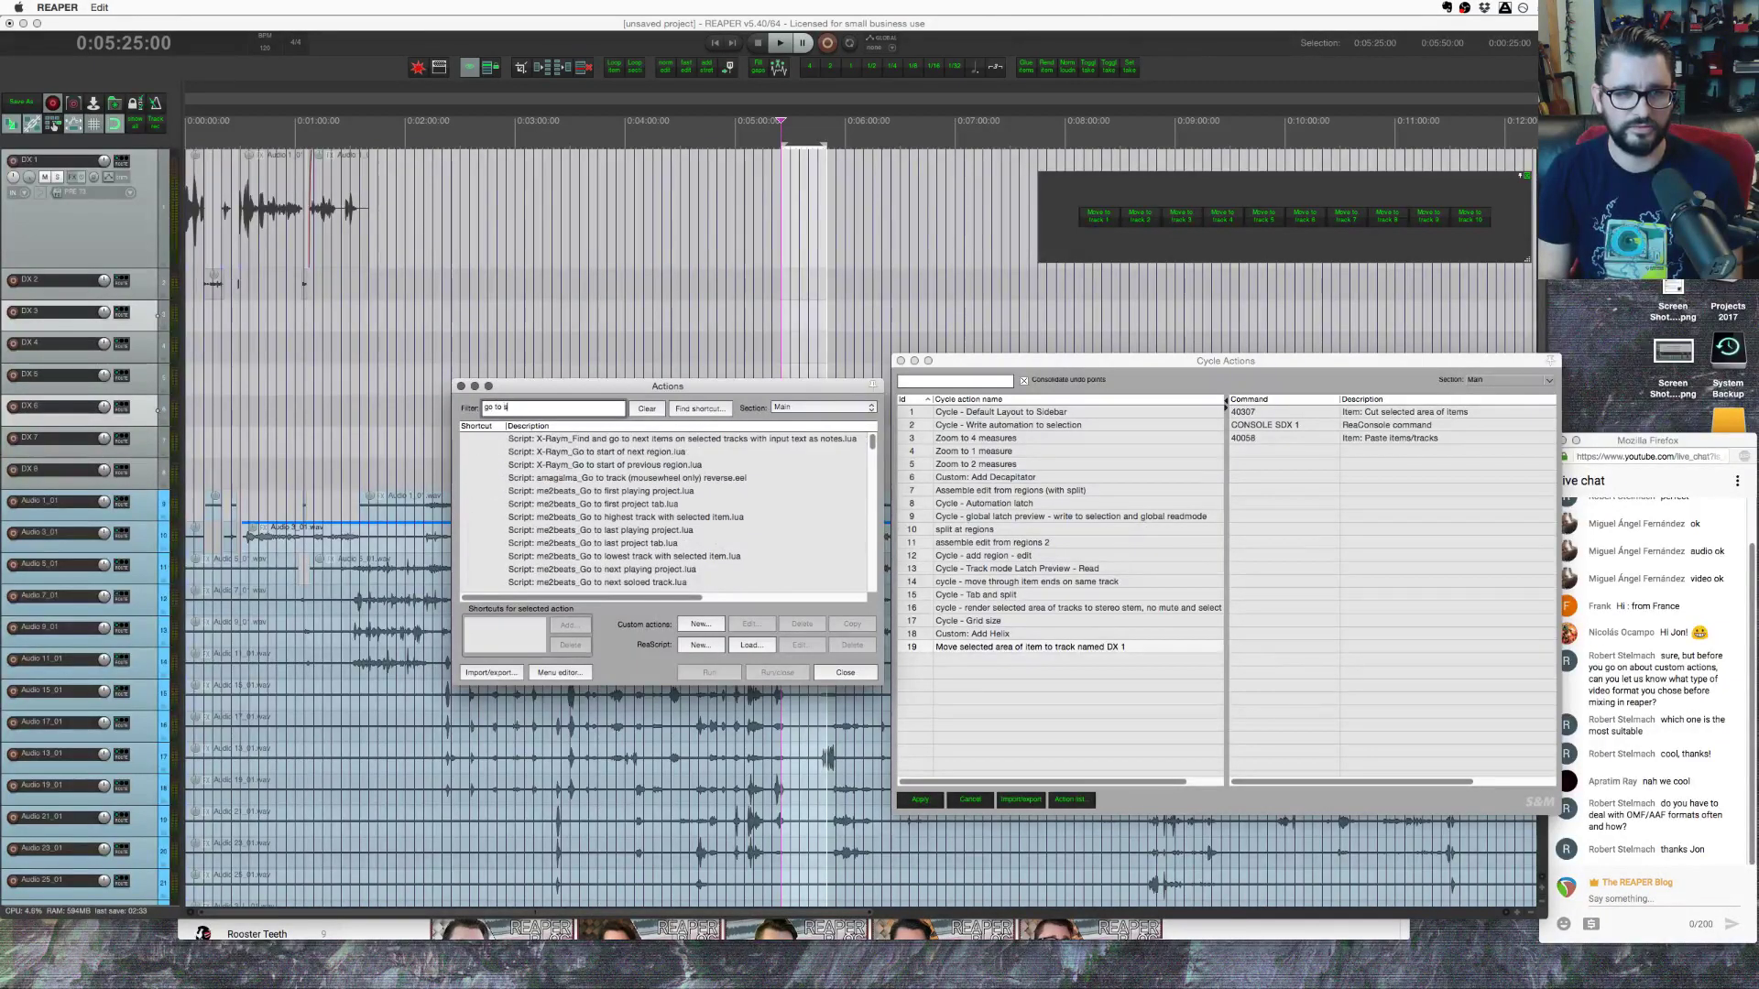
pyautogui.write('tart')
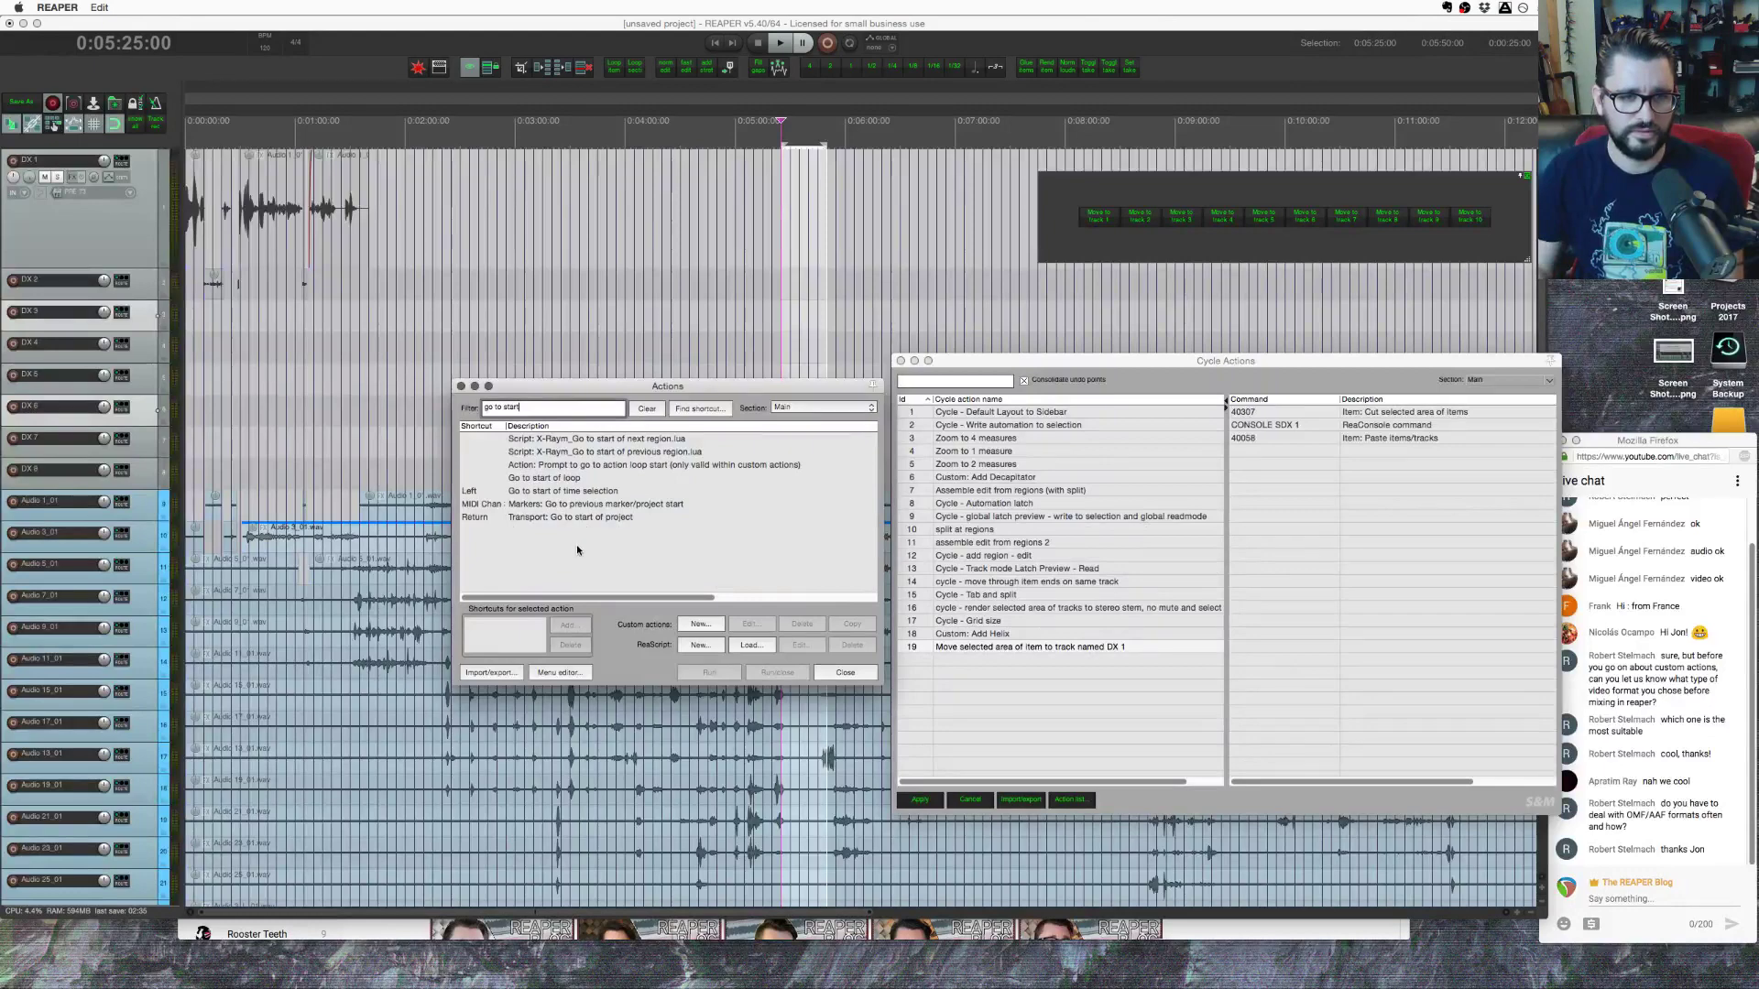
pyautogui.click(591, 493)
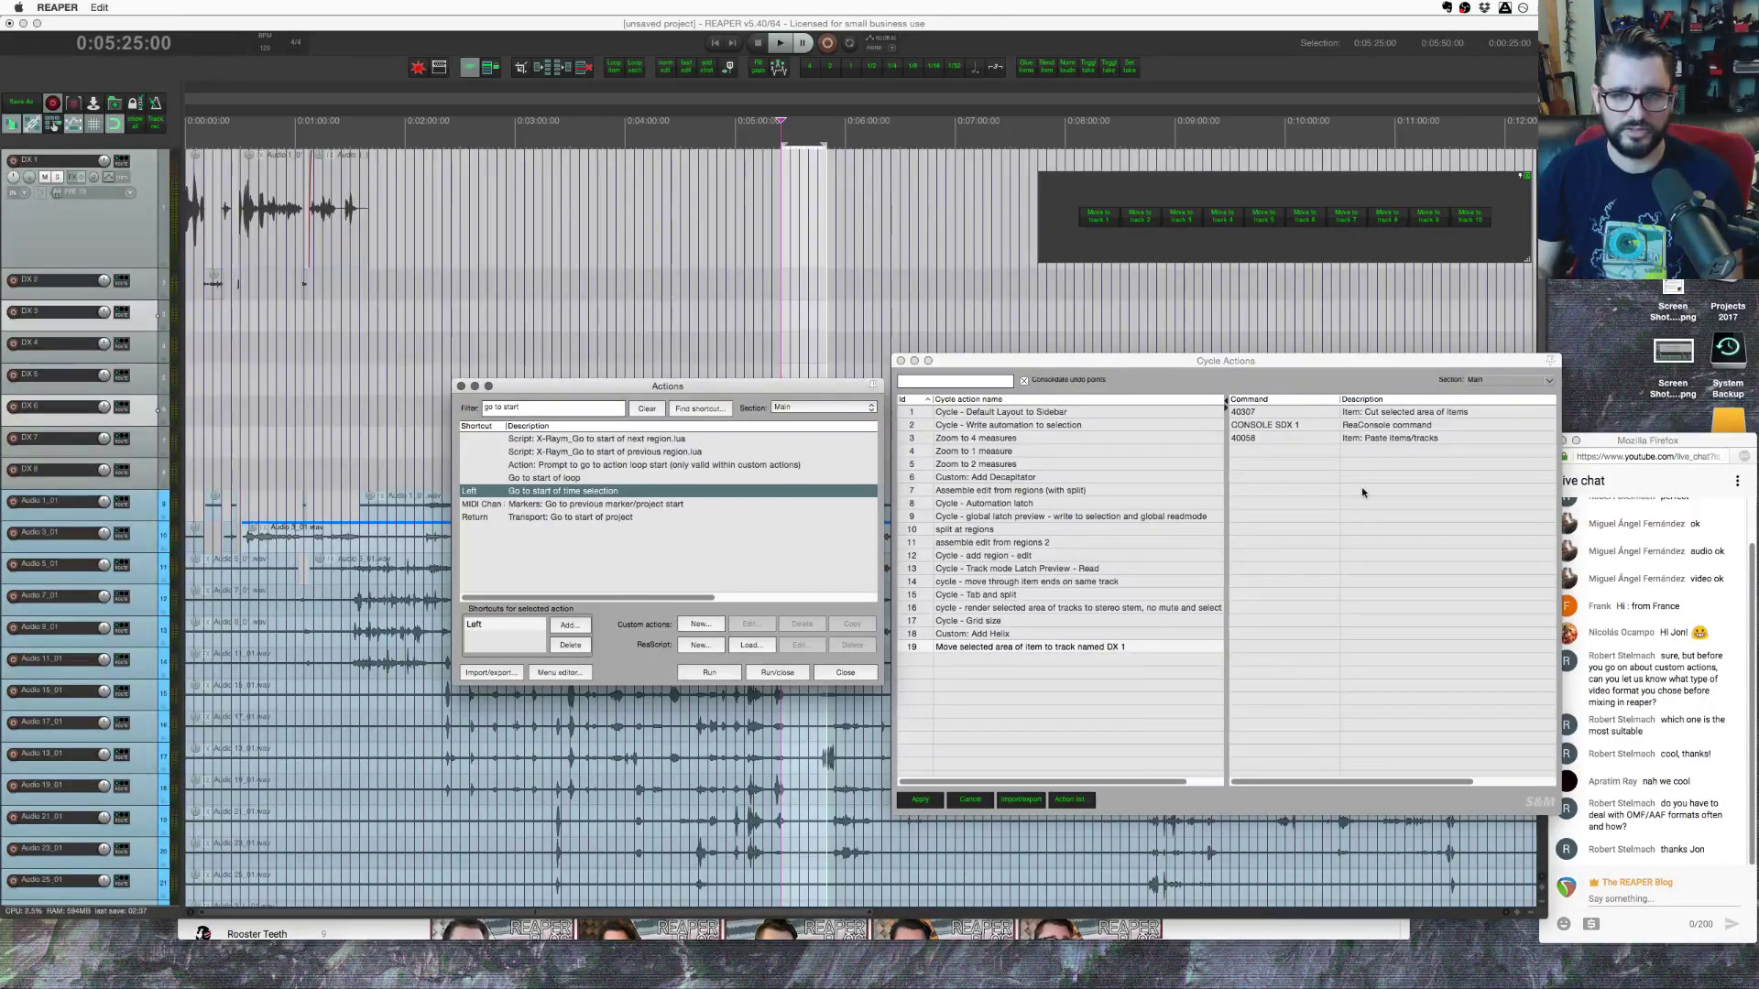
# Step: Add Go to start of time selection to the DX 1 cycle action, between the cut and CONSOLE SDX 1 commands, and apply the change
pyautogui.rightClick(1326, 492)
pyautogui.click(1357, 544)
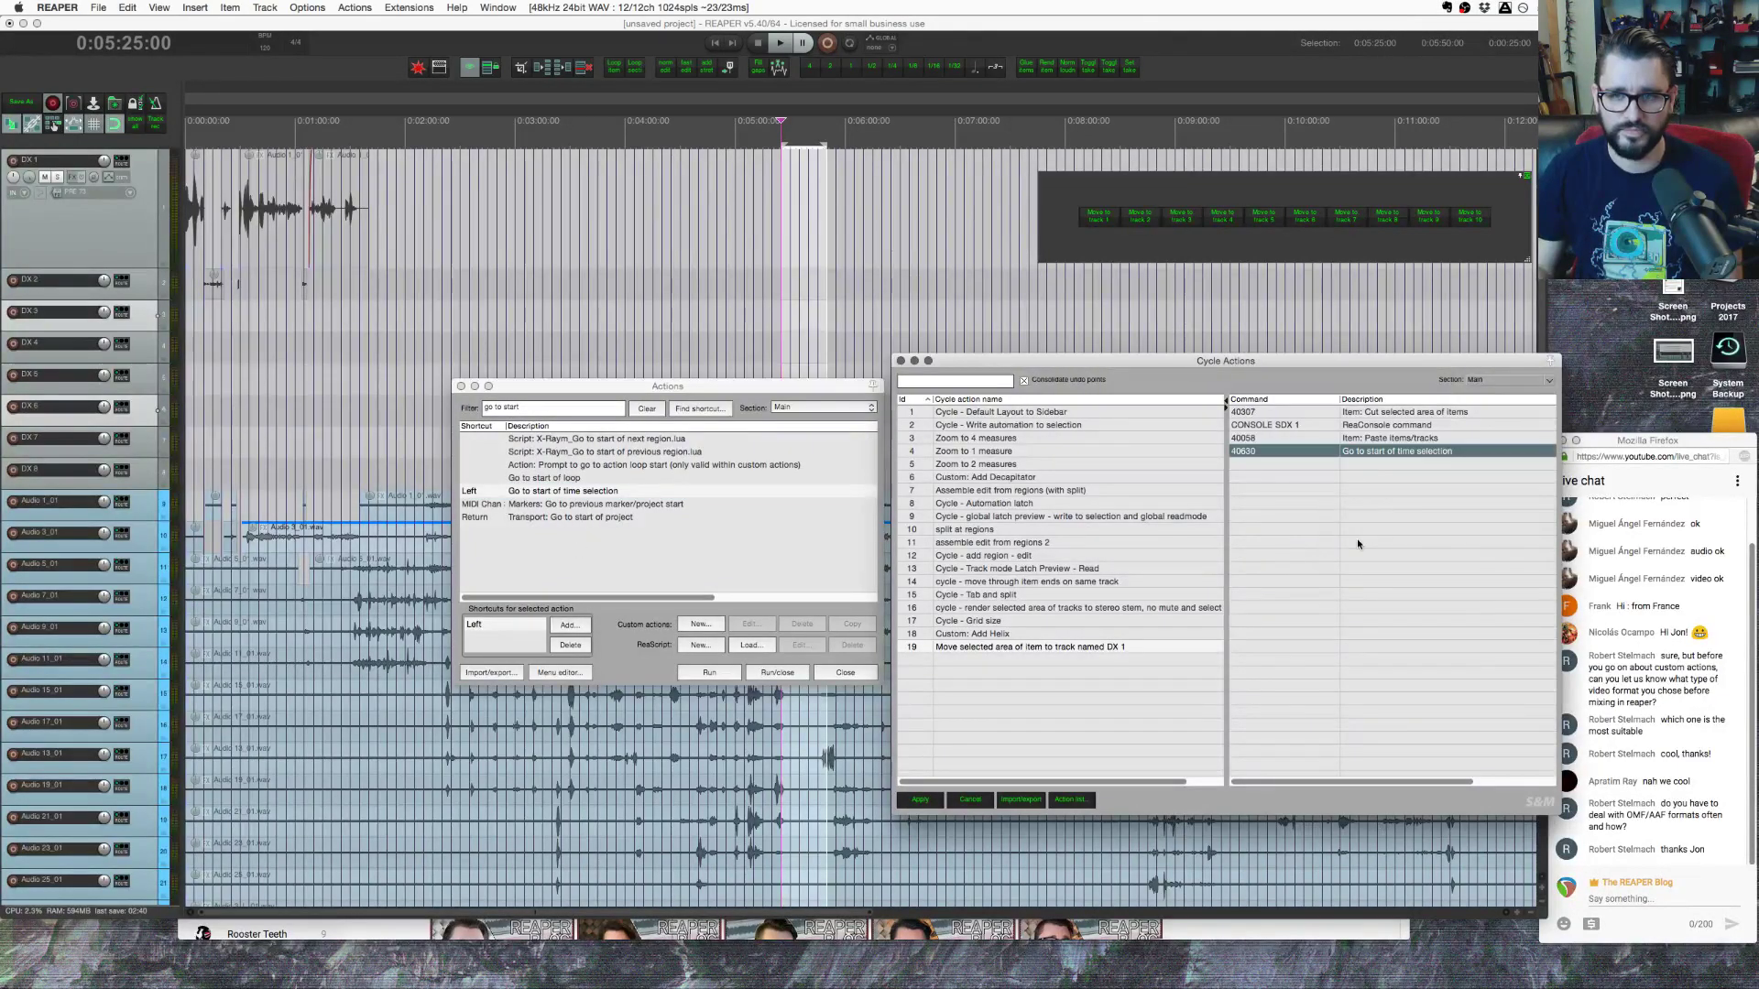
pyautogui.moveTo(1363, 455); pyautogui.dragTo(1363, 441)
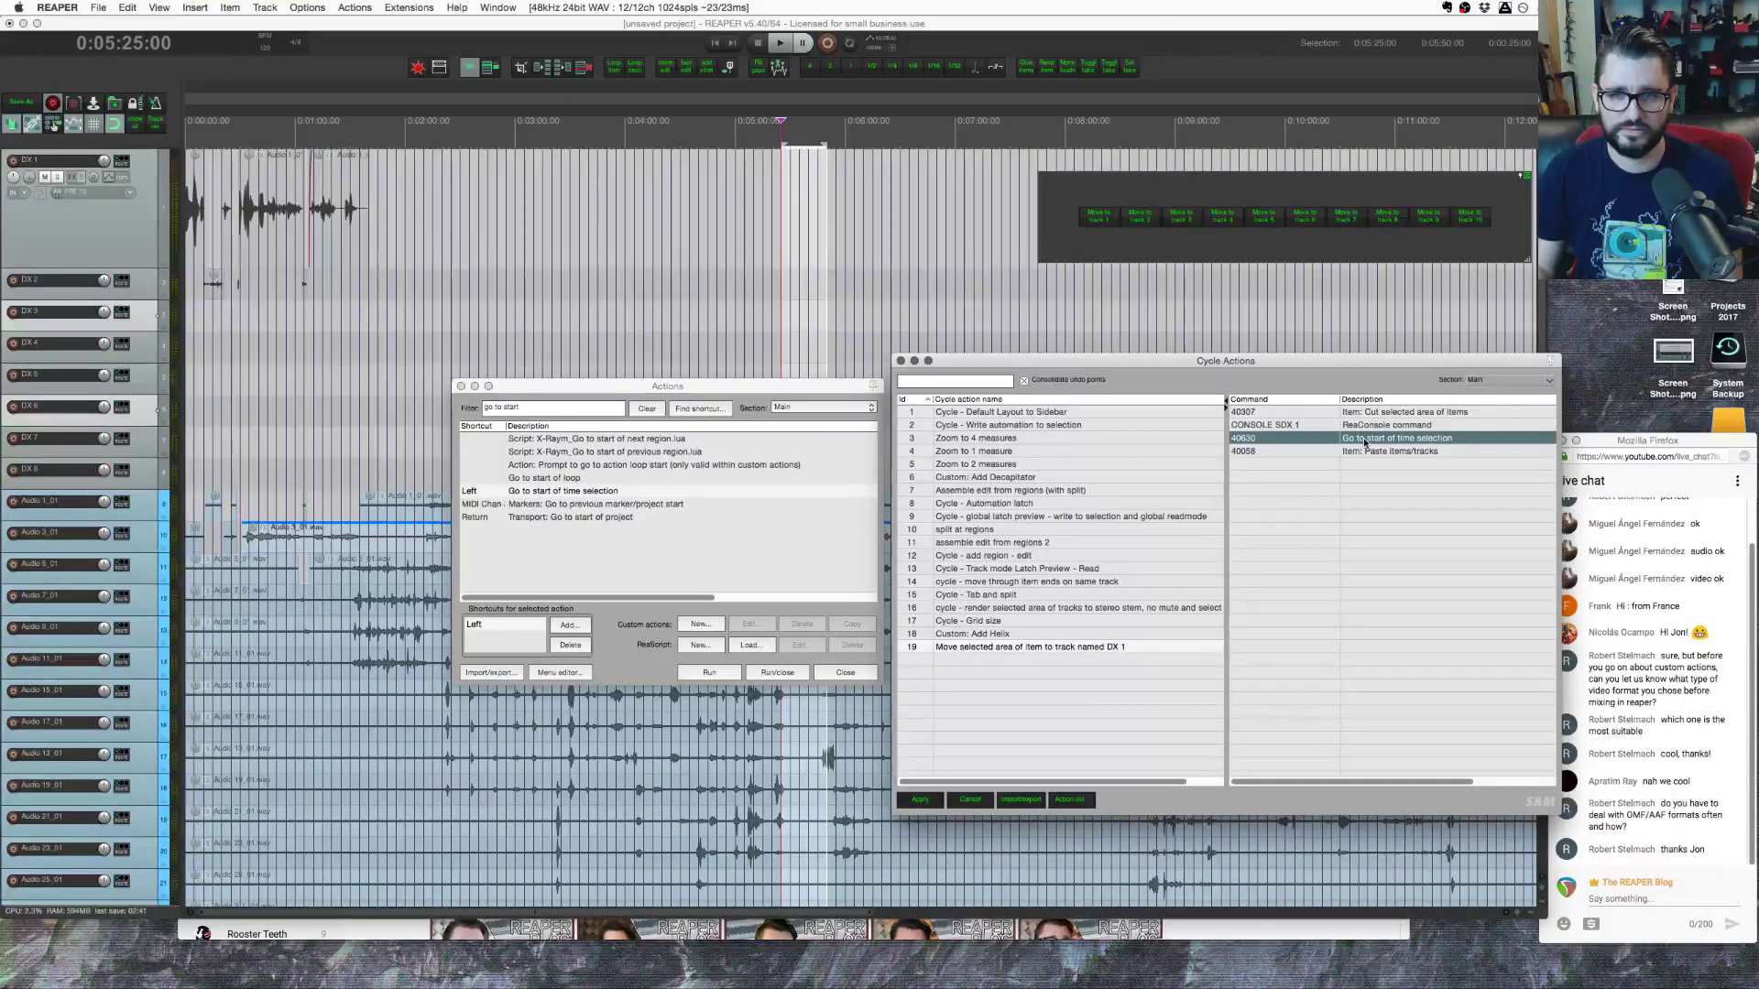
pyautogui.moveTo(1365, 443); pyautogui.dragTo(1364, 428)
pyautogui.click(1341, 592)
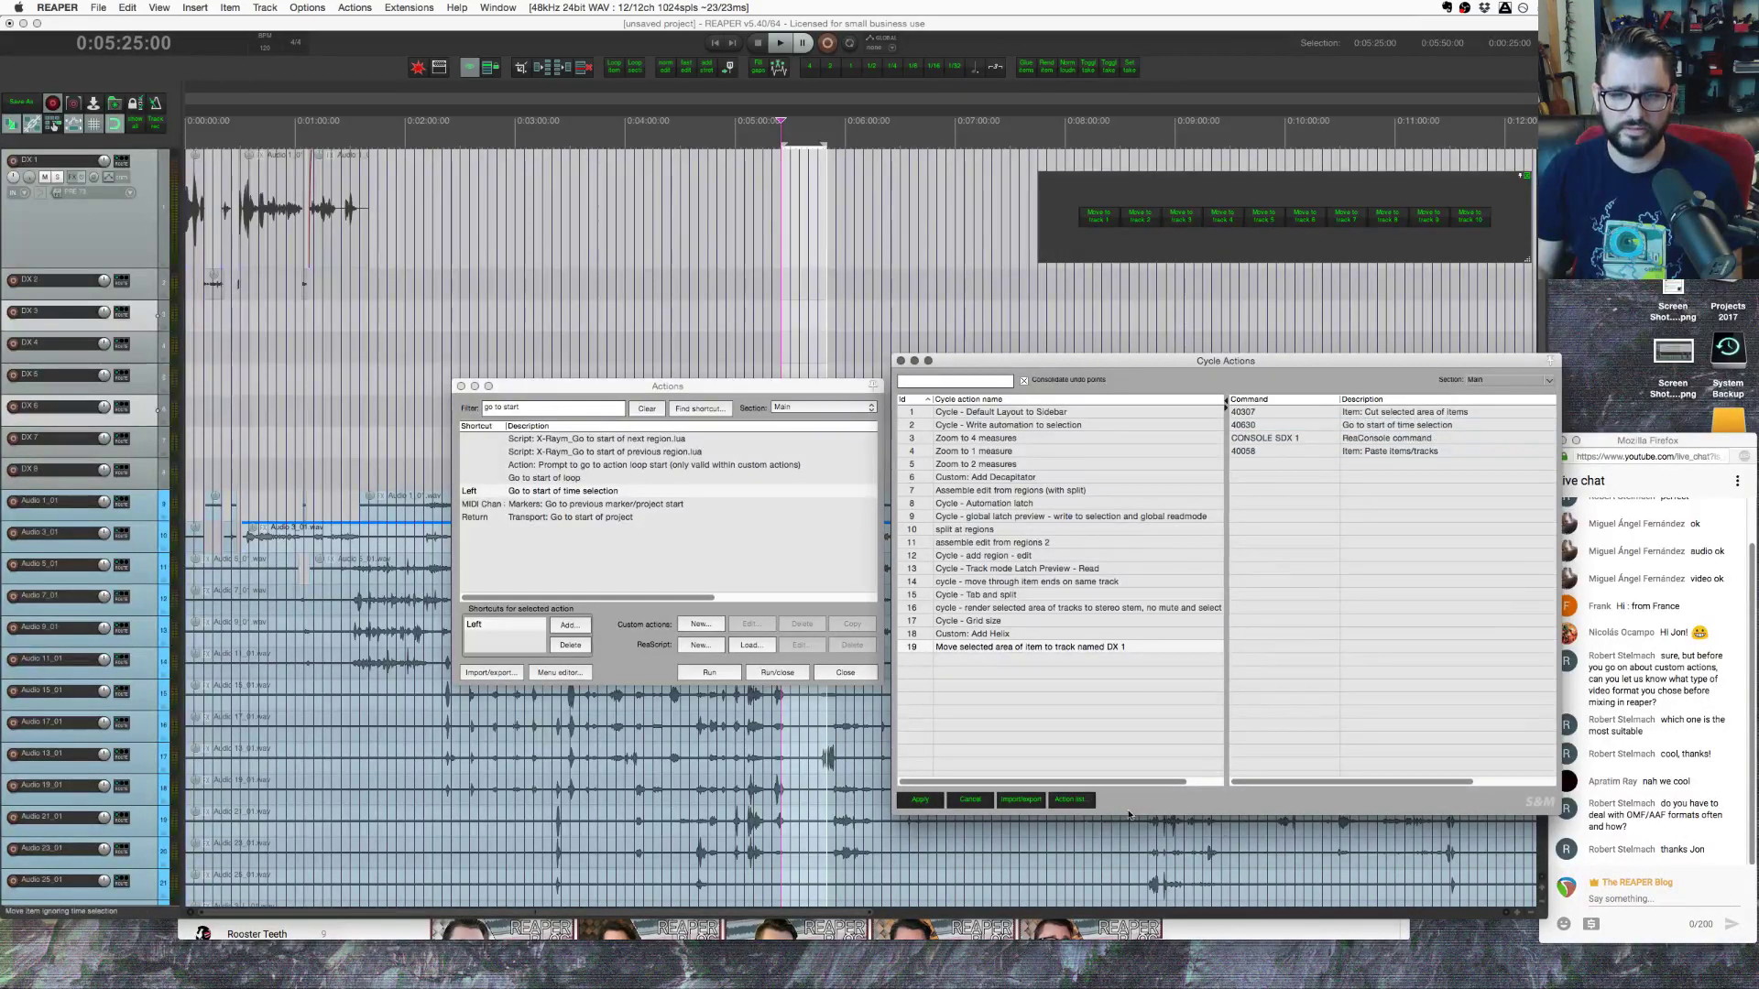
pyautogui.click(919, 800)
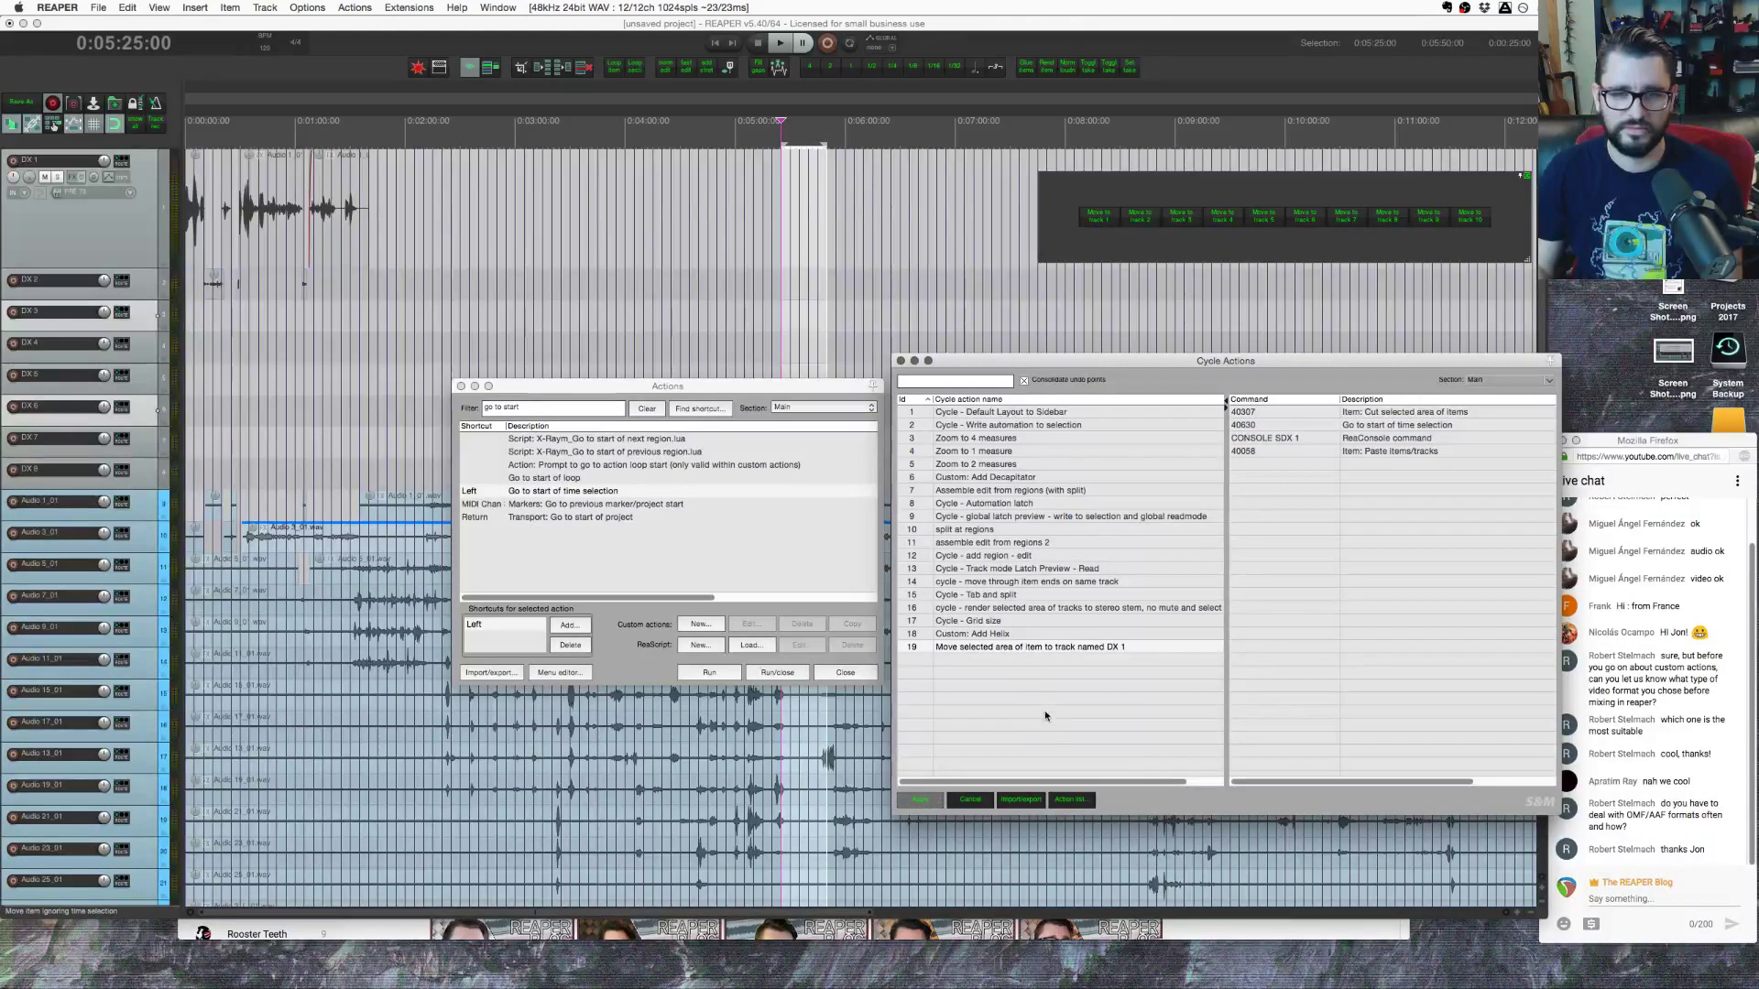
# Step: Close the action list, place the edit cursor at 0:05:30:00 on the Audio 3_01 item, and run the Move selected area of item to track named DX 1 cycle action
pyautogui.click(641, 211)
pyautogui.click(461, 386)
pyautogui.moveTo(965, 361); pyautogui.dragTo(38, 305)
pyautogui.click(788, 539)
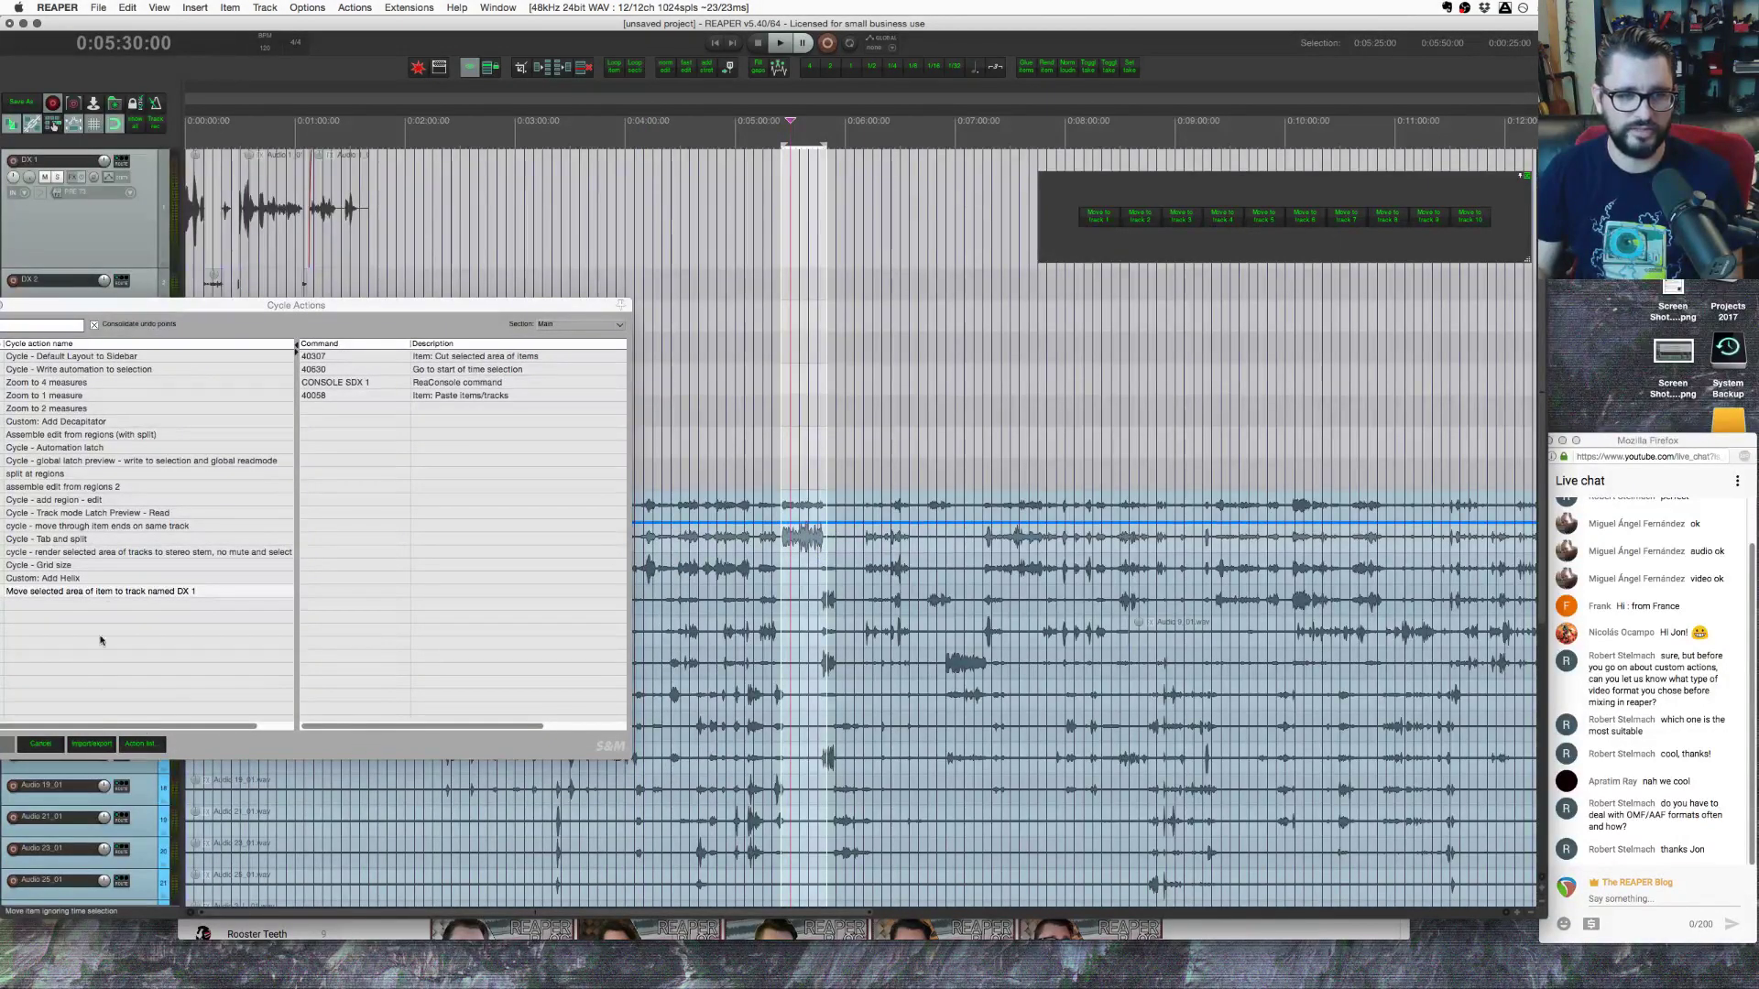
pyautogui.rightClick(82, 595)
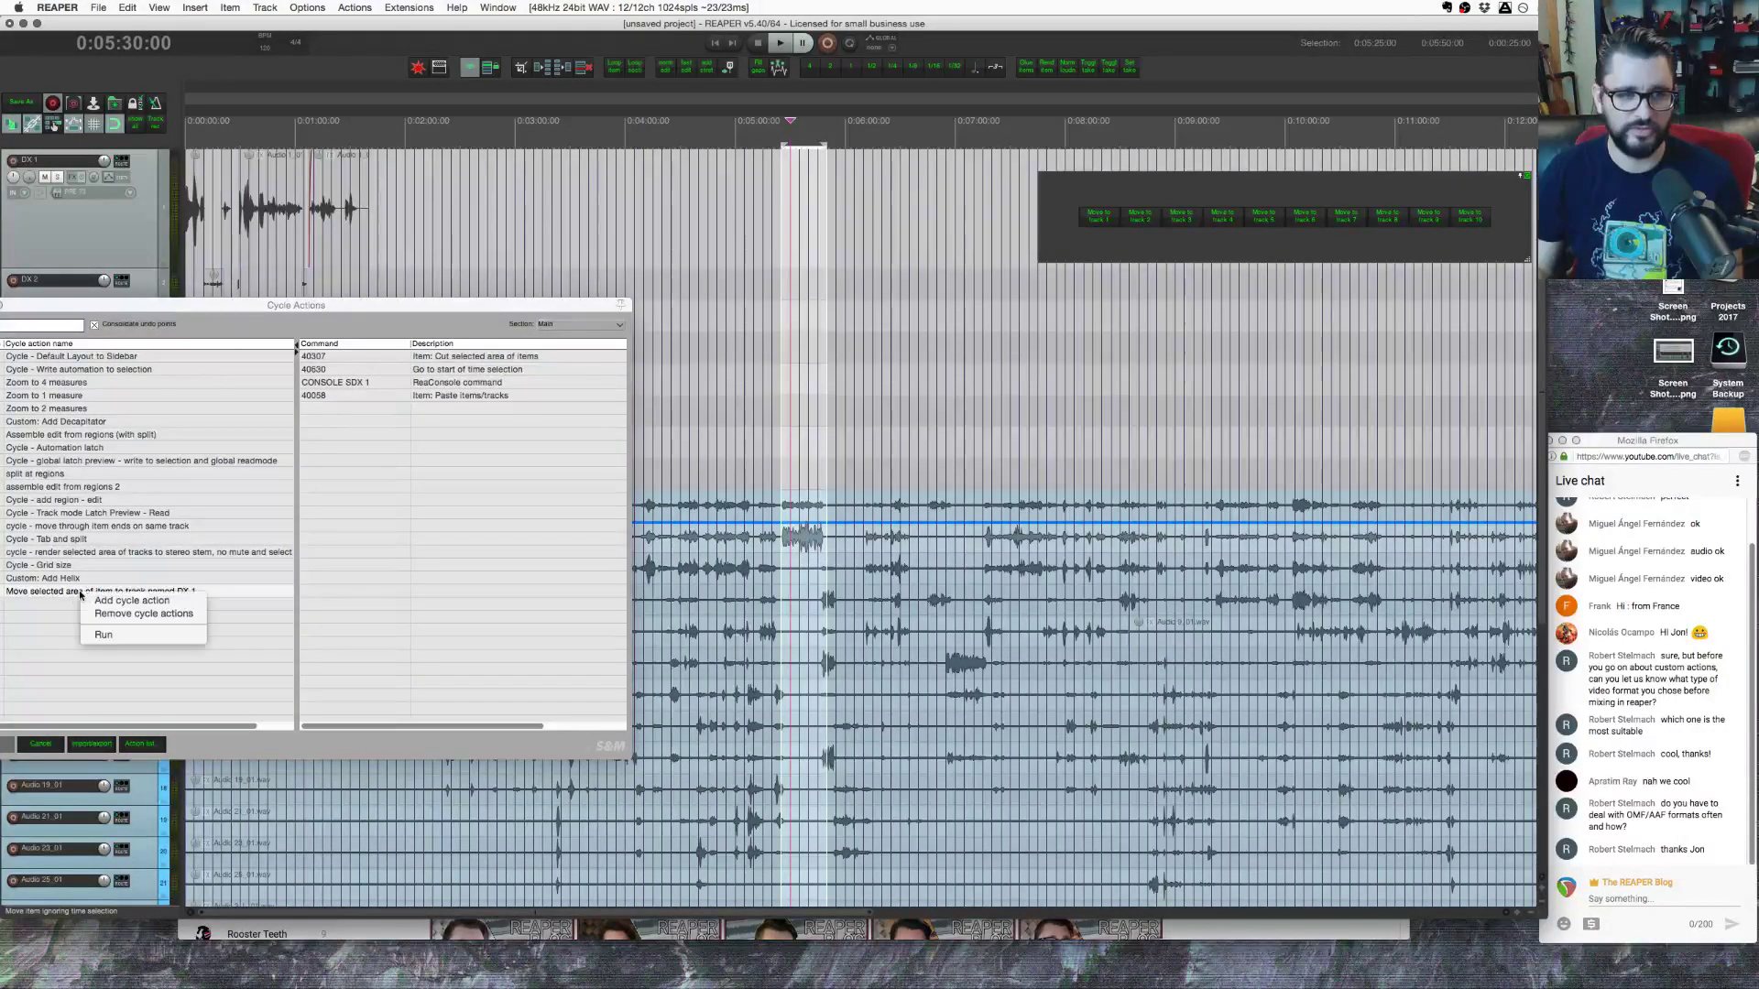
pyautogui.click(119, 636)
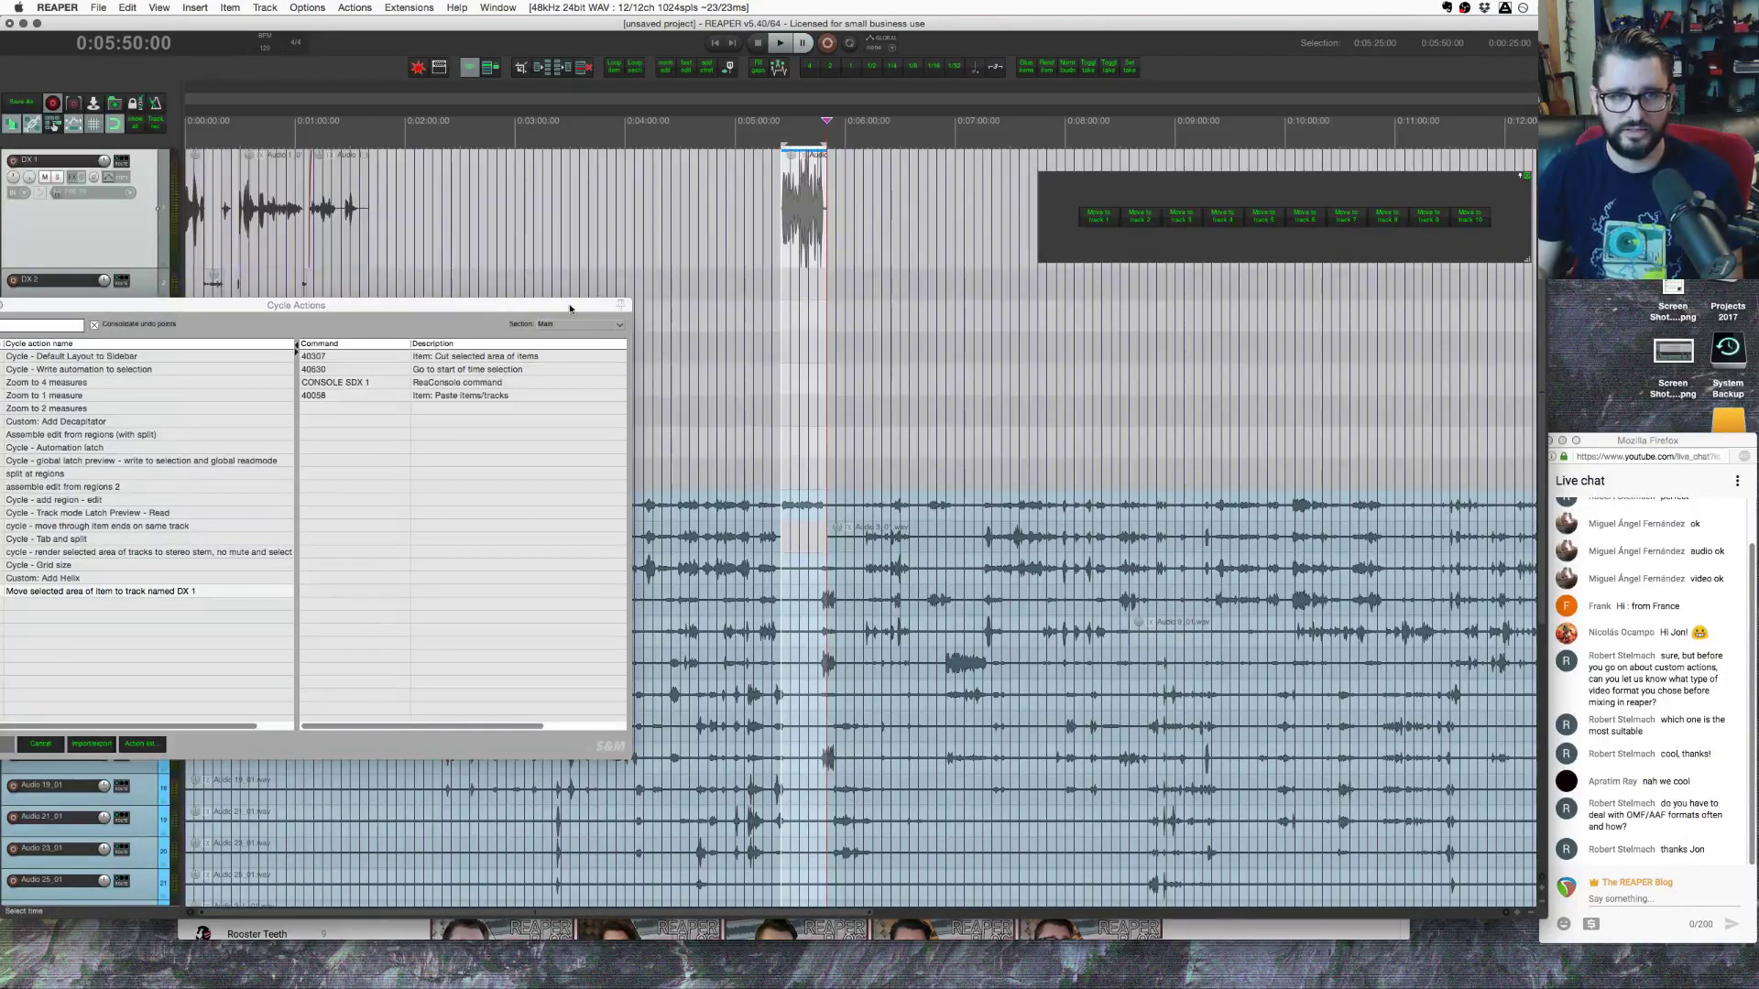
# Step: Move the Cycle Actions window off the track list and insert a new track named SFX 1 below DX 8
pyautogui.moveTo(568, 309); pyautogui.dragTo(798, 356)
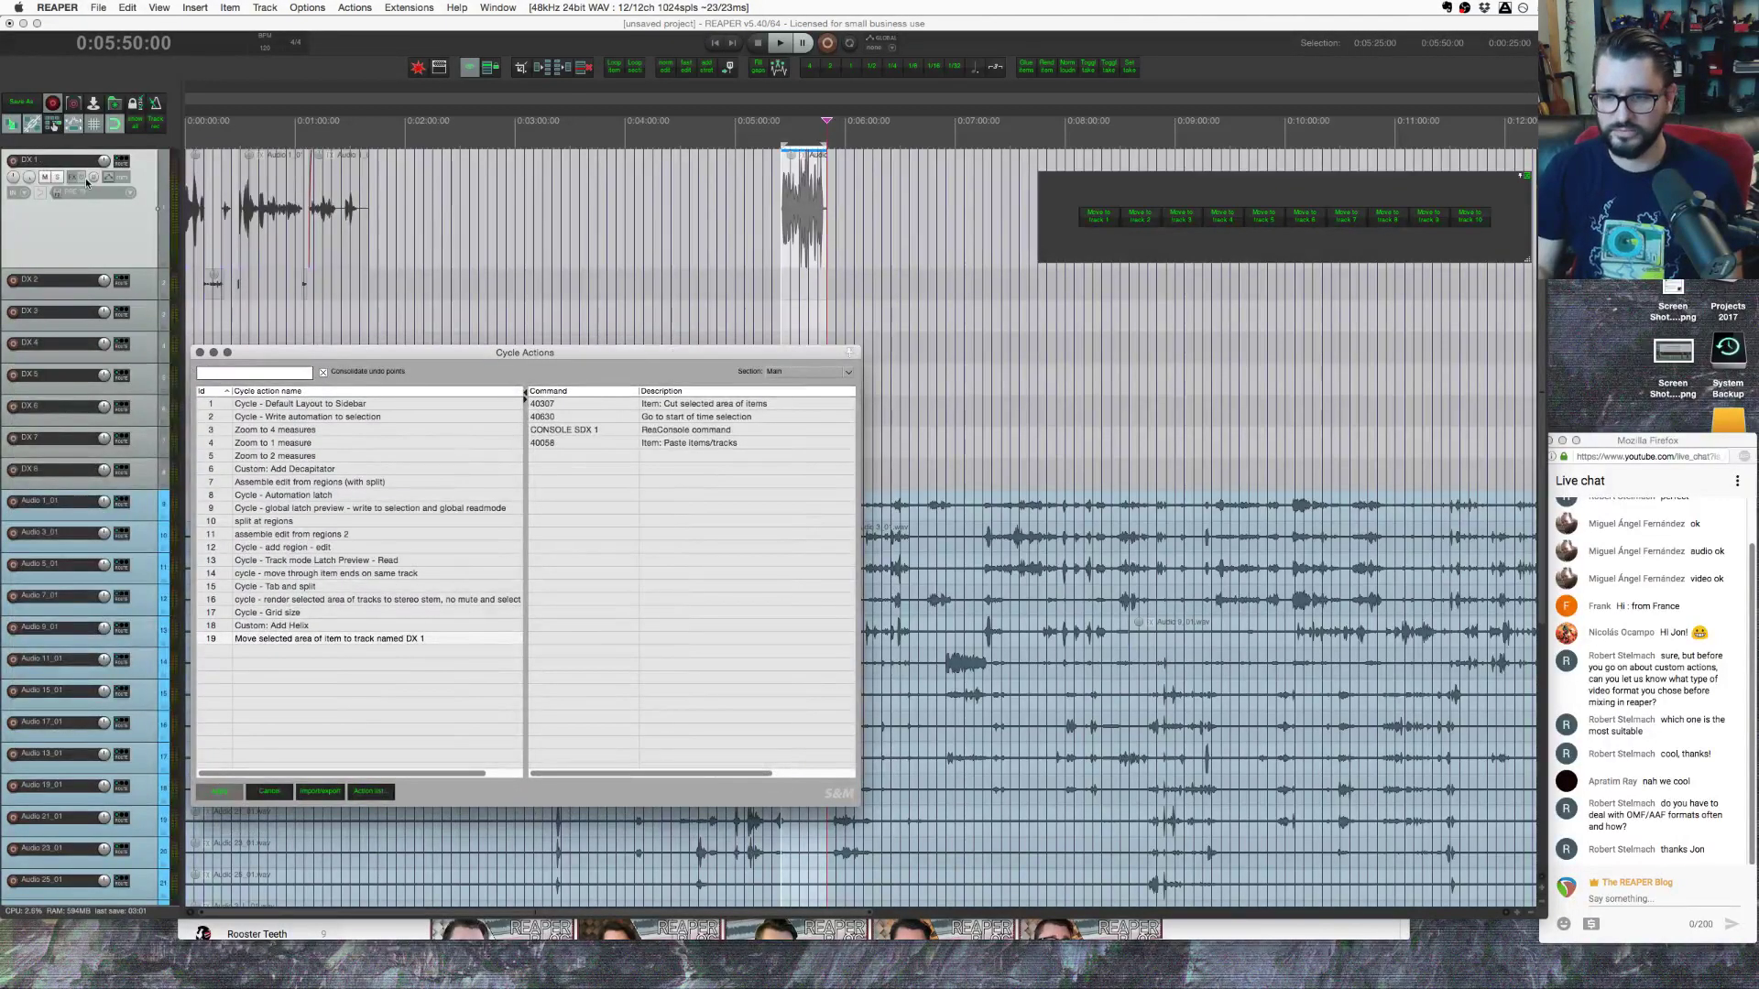
pyautogui.moveTo(311, 357); pyautogui.dragTo(570, 342)
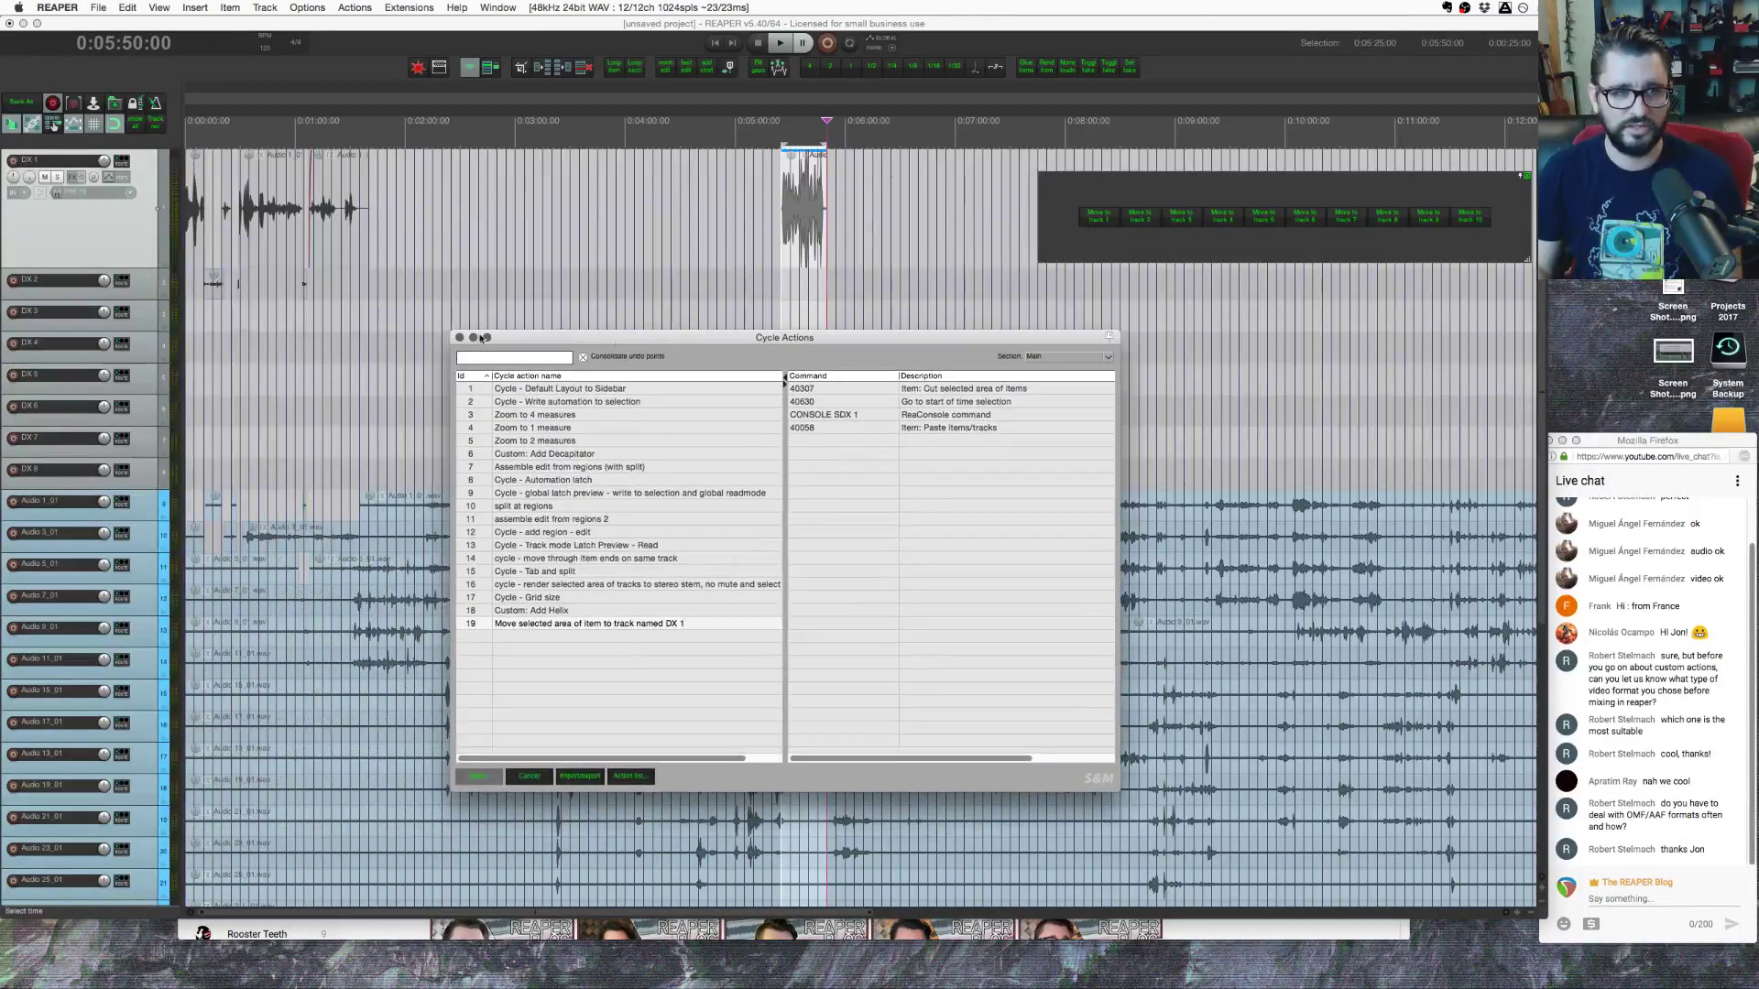
pyautogui.click(154, 417)
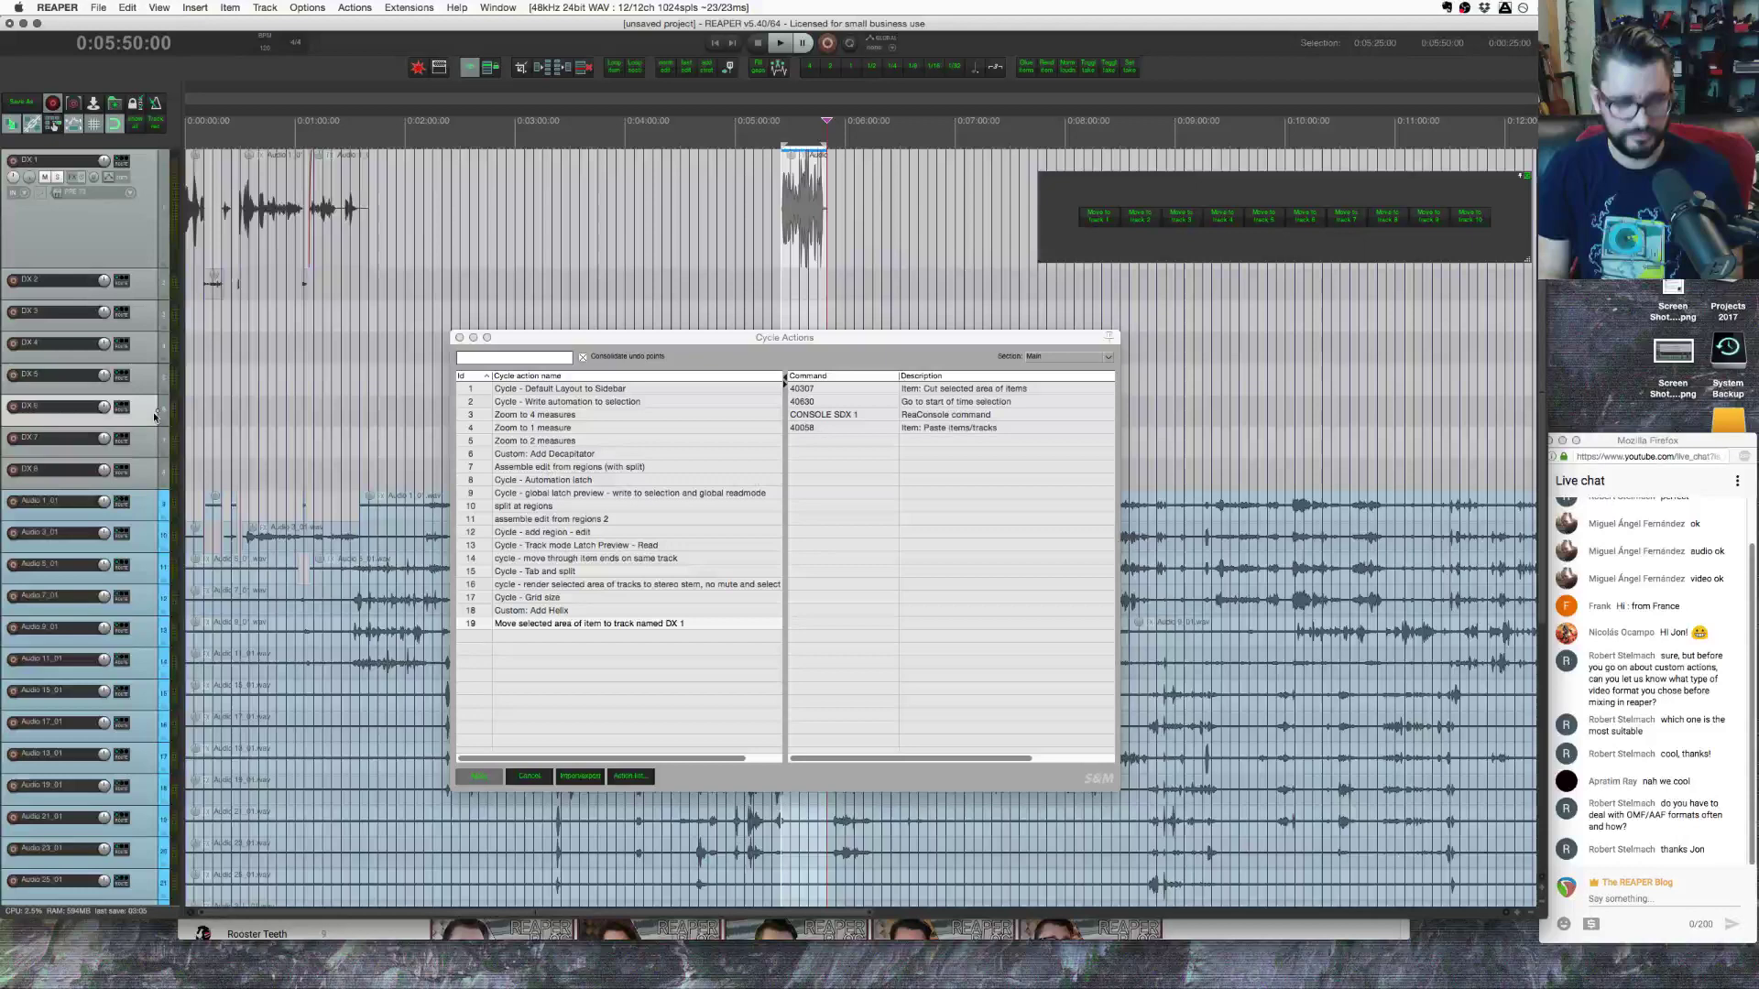
pyautogui.click(146, 474)
pyautogui.press('super+t')
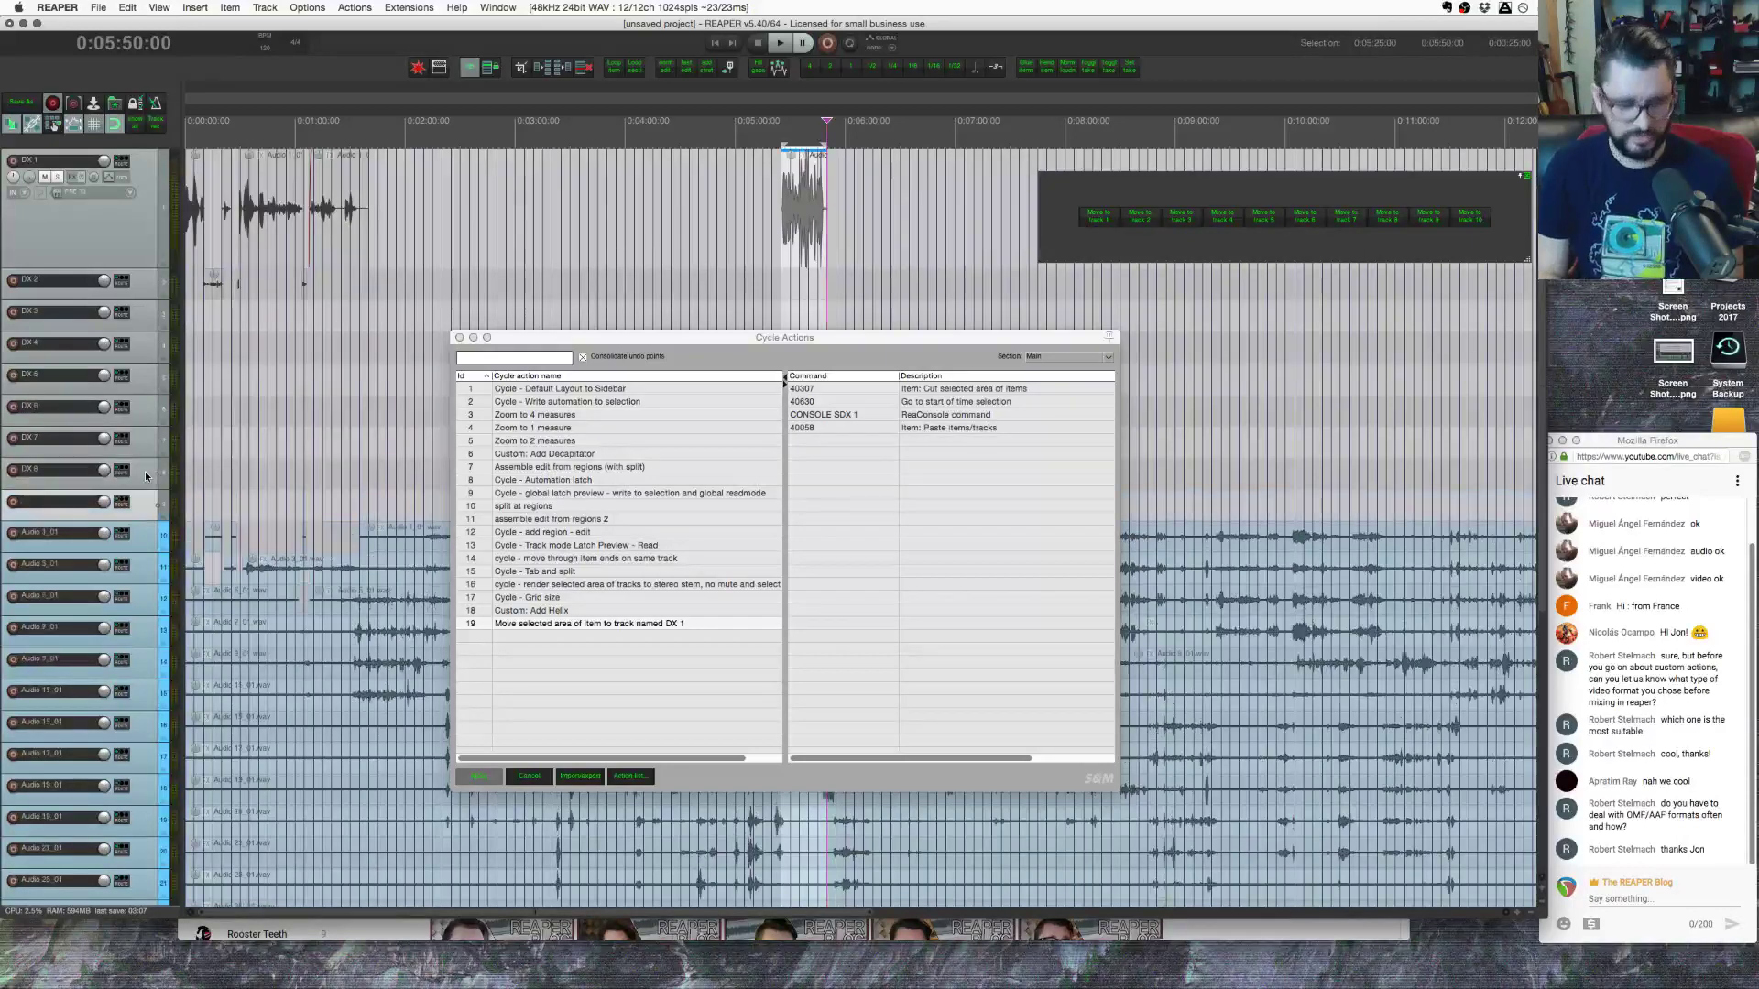
pyautogui.doubleClick(78, 503)
pyautogui.write('SFX 1')
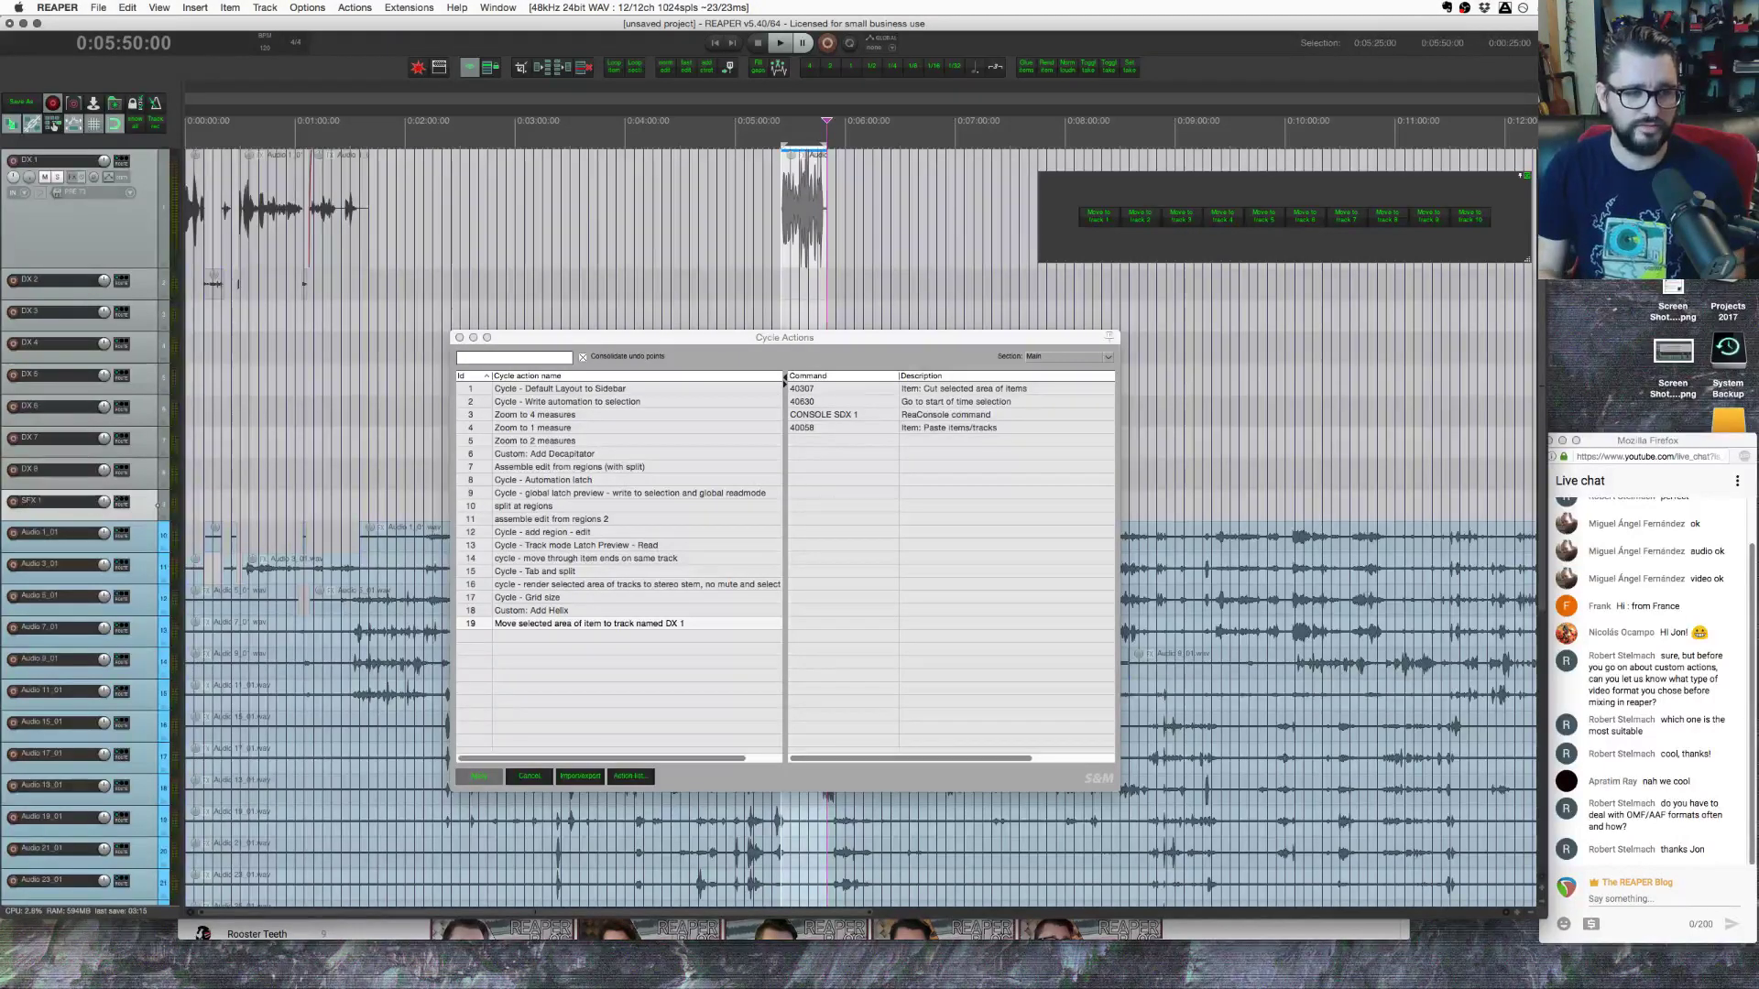
pyautogui.press('Return')
# Step: Move the Cycle Actions window aside and add a new cycle action called Move selected area of items to track named SFX 1
pyautogui.moveTo(651, 339); pyautogui.dragTo(507, 233)
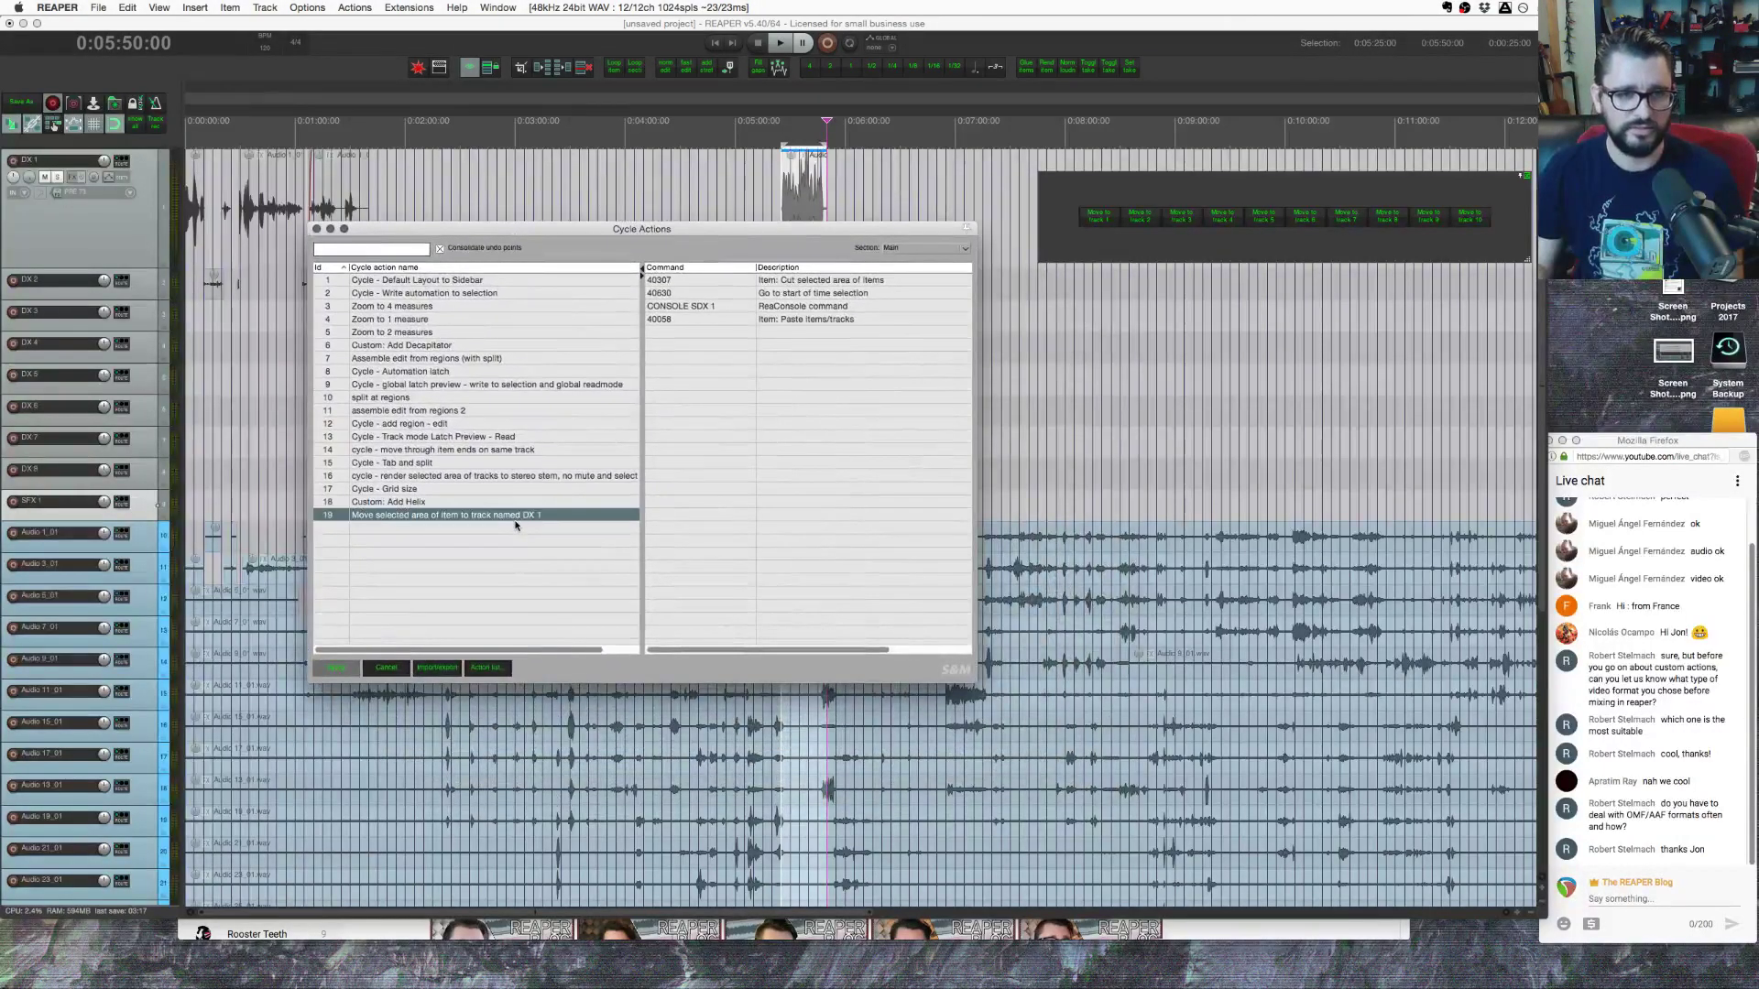
pyautogui.click(502, 592)
pyautogui.rightClick(499, 557)
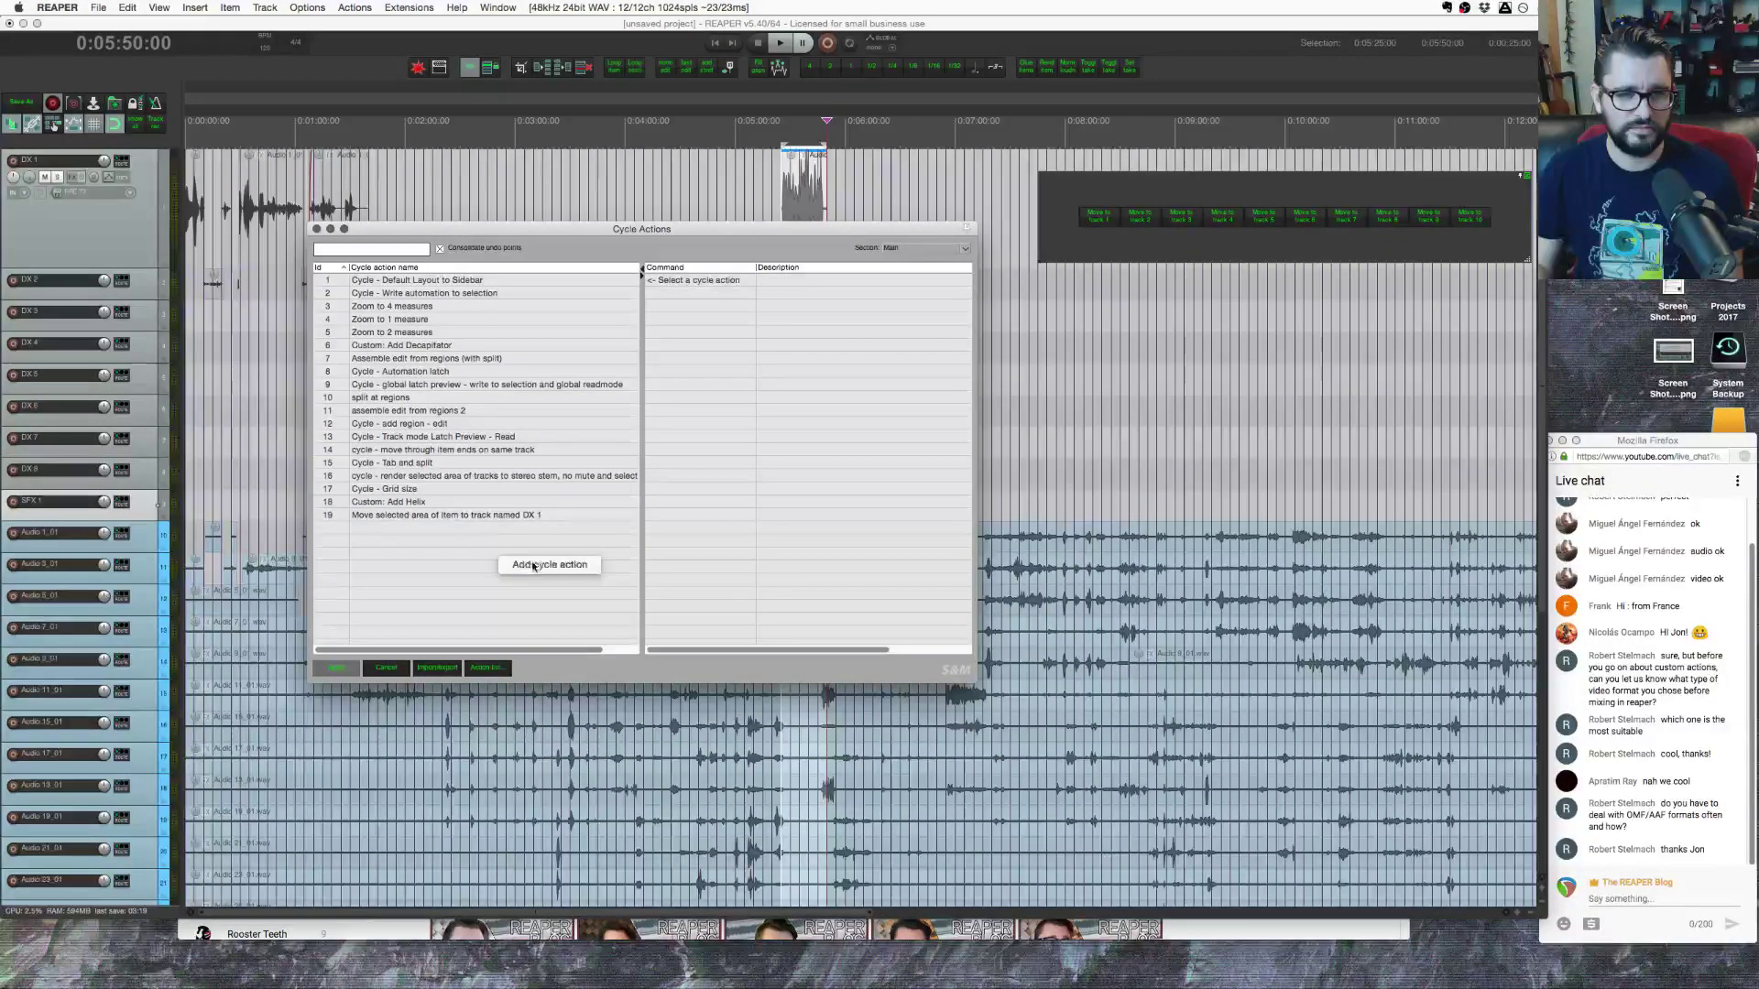
pyautogui.click(533, 565)
pyautogui.write('M')
pyautogui.write('ove se')
pyautogui.write('lec')
pyautogui.write('cted area of ')
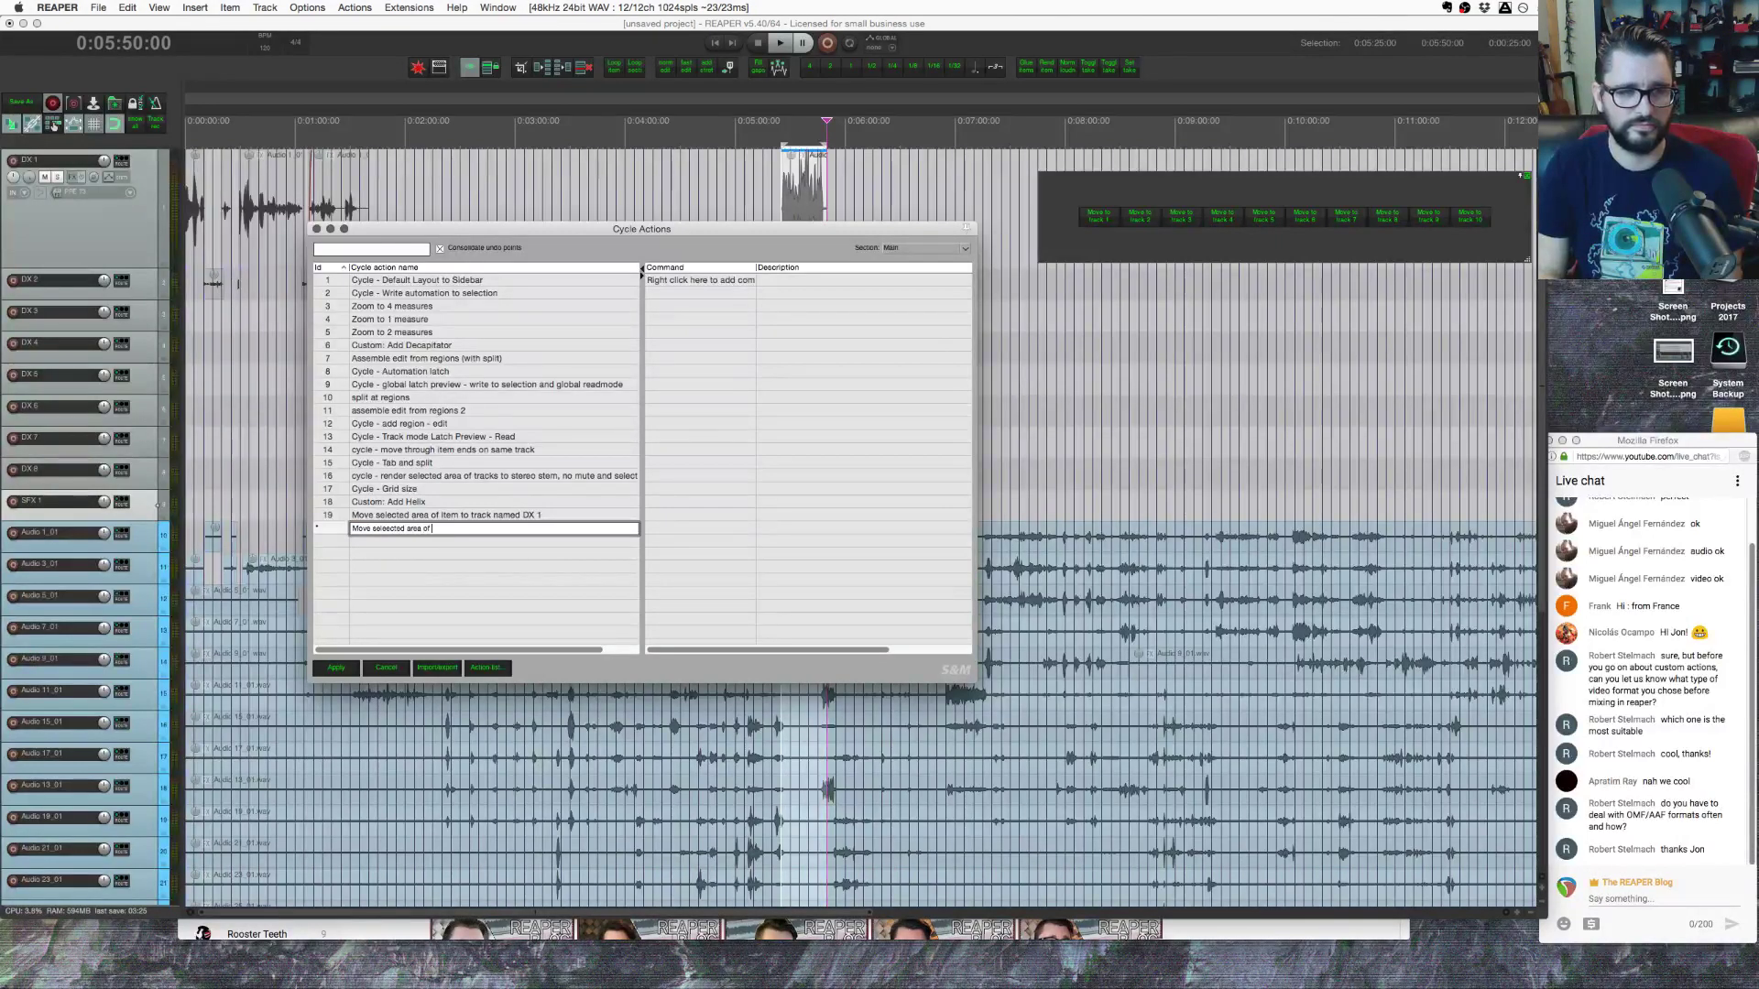
pyautogui.write('items to track')
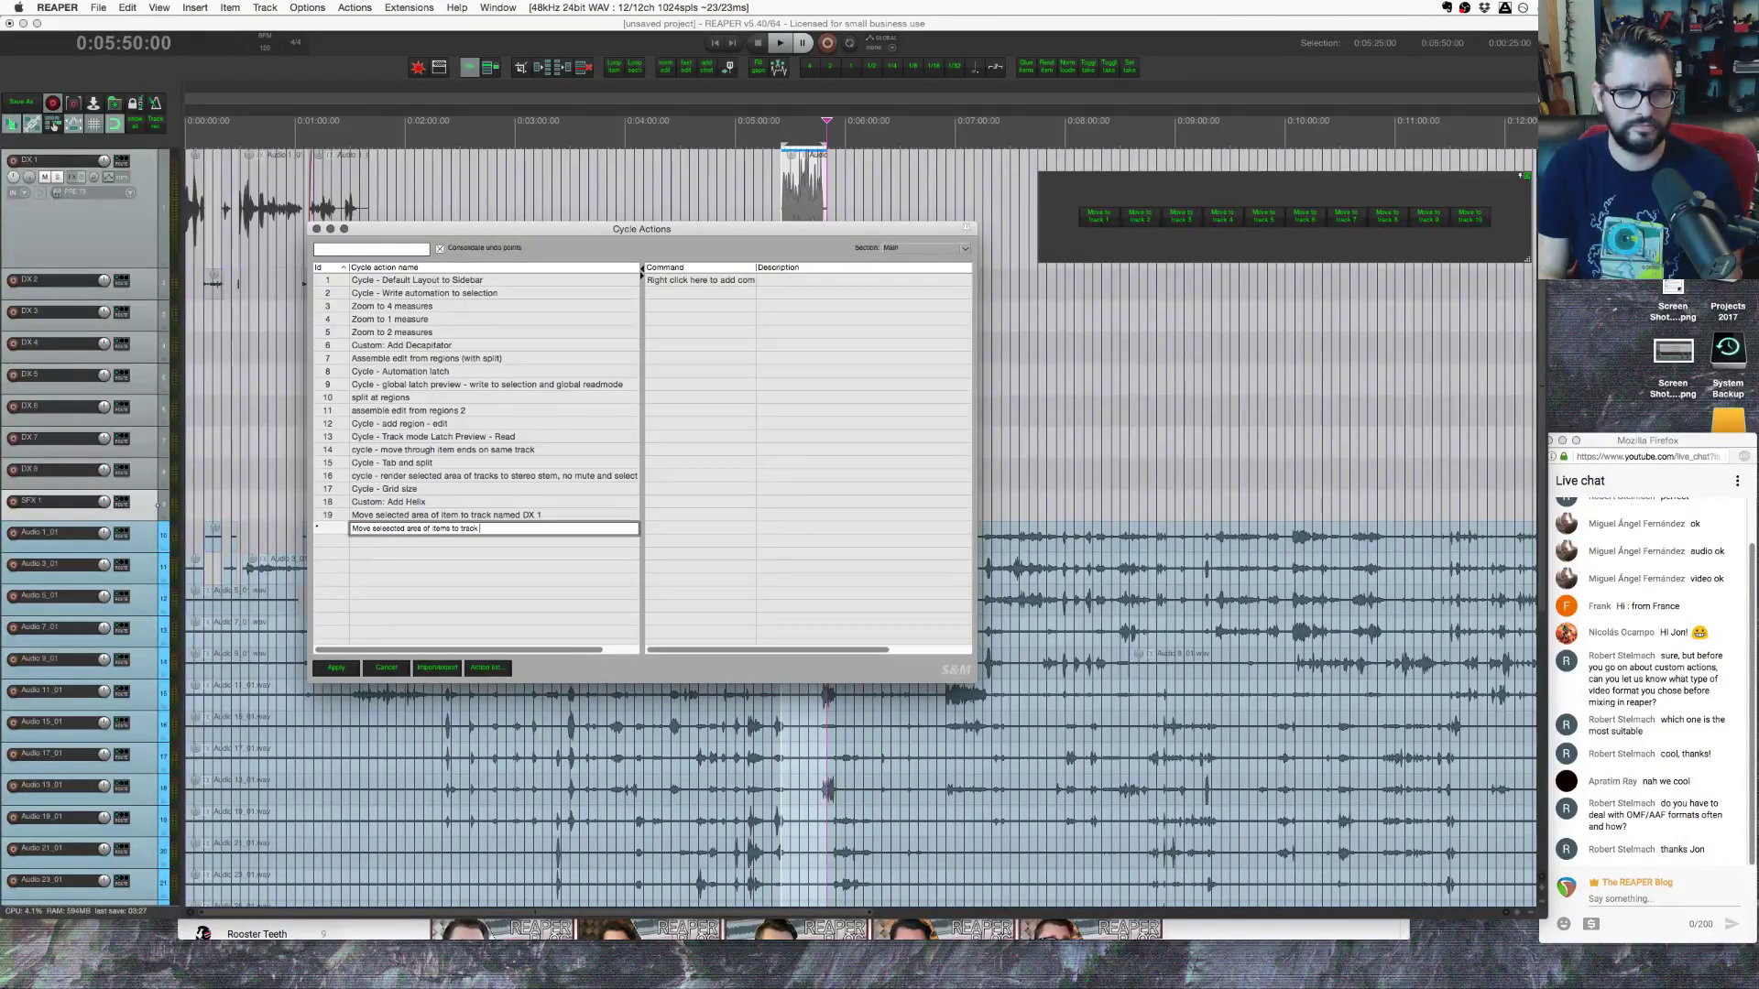
pyautogui.write(' named SFX 1')
pyautogui.press('Return')
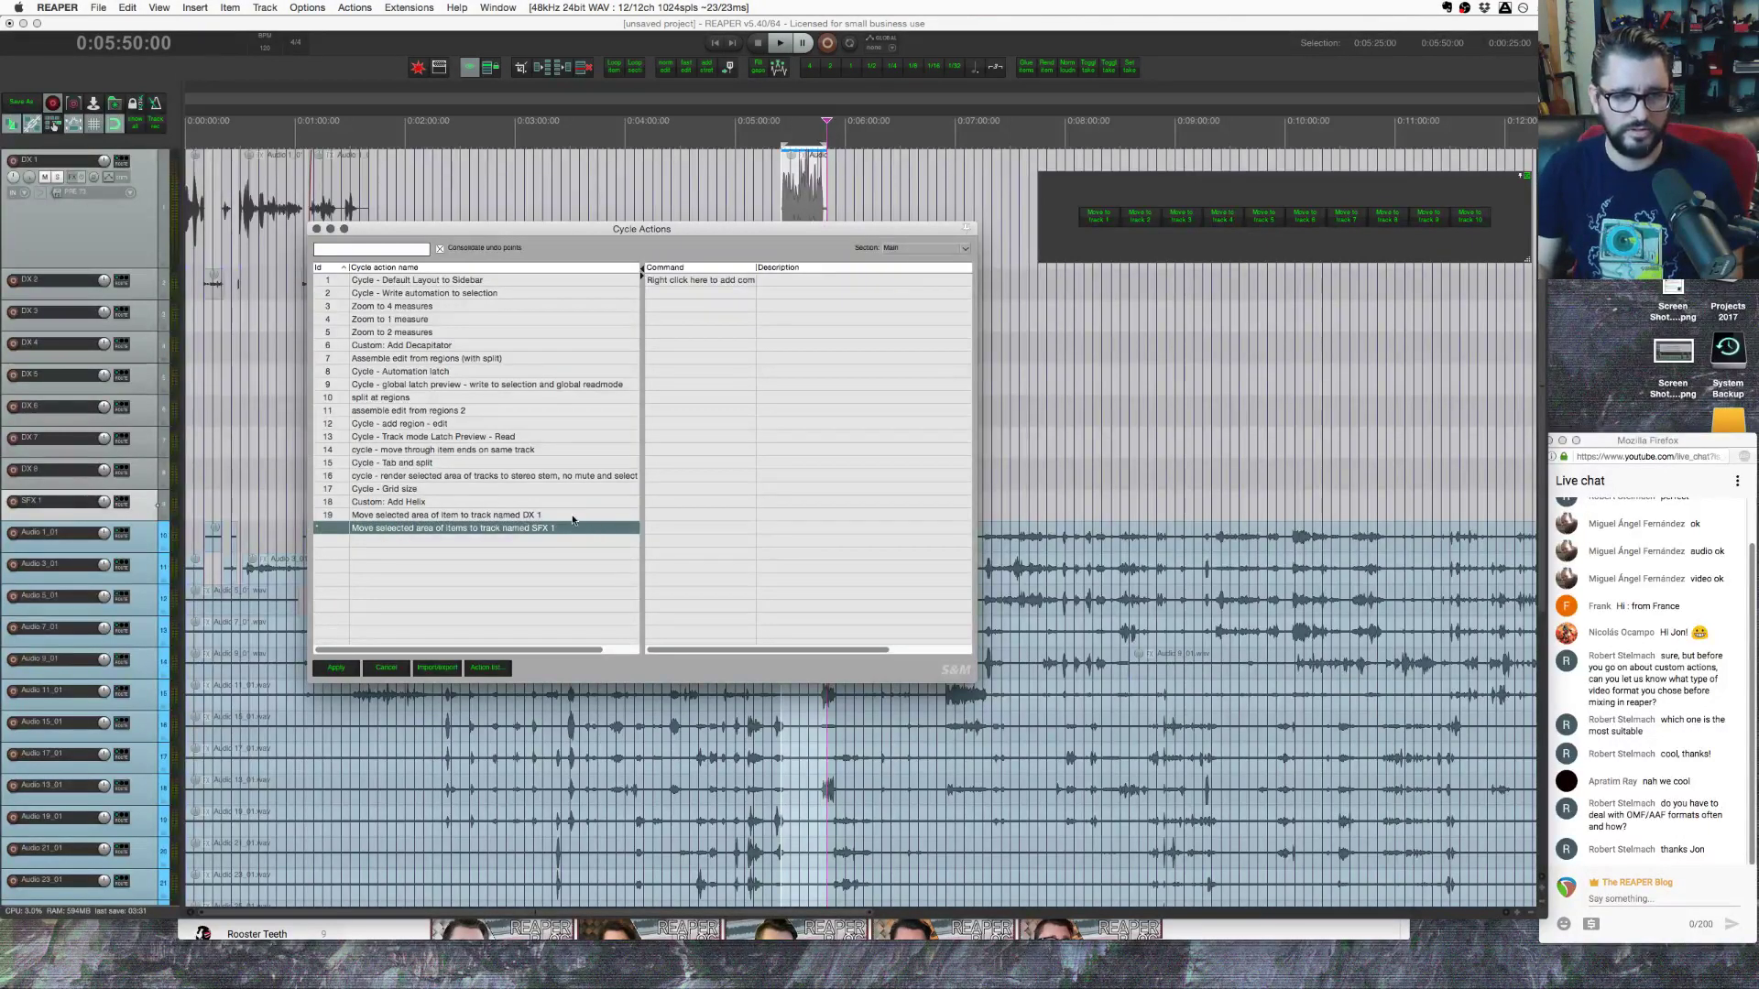
# Step: Copy all four commands of the DX 1 cycle action into the new SFX 1 cycle action
pyautogui.click(573, 518)
pyautogui.click(796, 318)
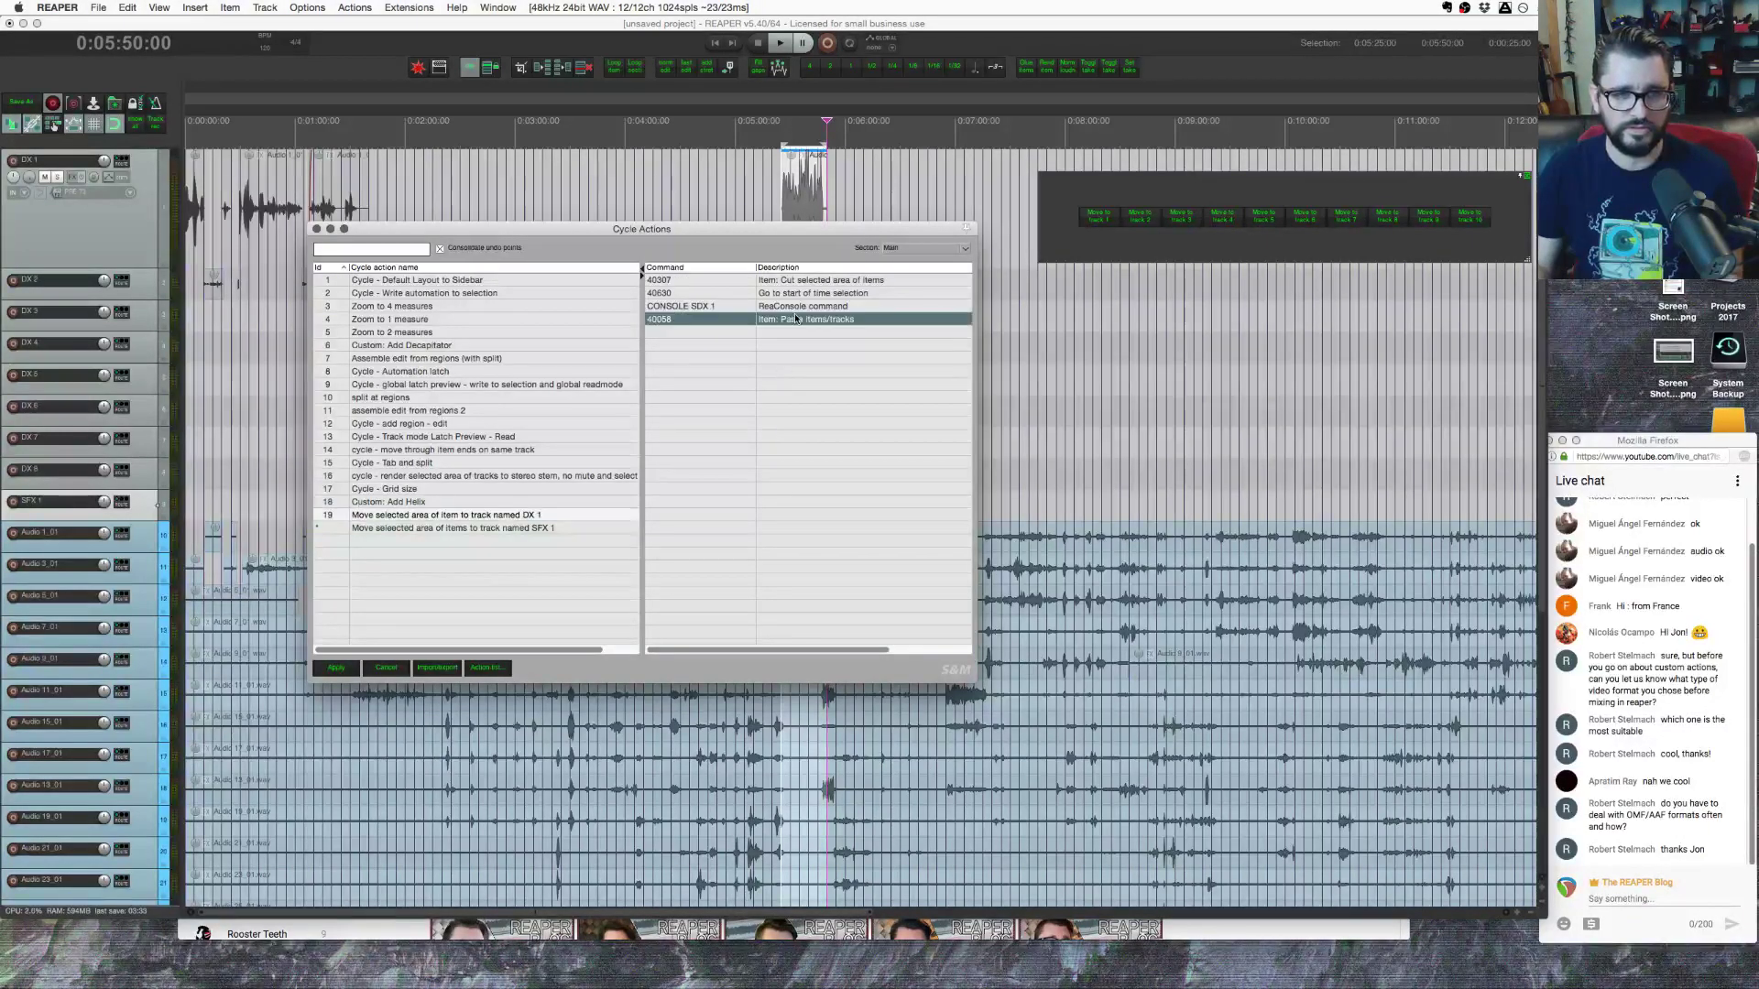
pyautogui.keyDown('shift'); pyautogui.click(800, 280); pyautogui.keyUp('shift')
pyautogui.rightClick(801, 282)
pyautogui.click(676, 455)
pyautogui.click(568, 526)
pyautogui.rightClick(749, 493)
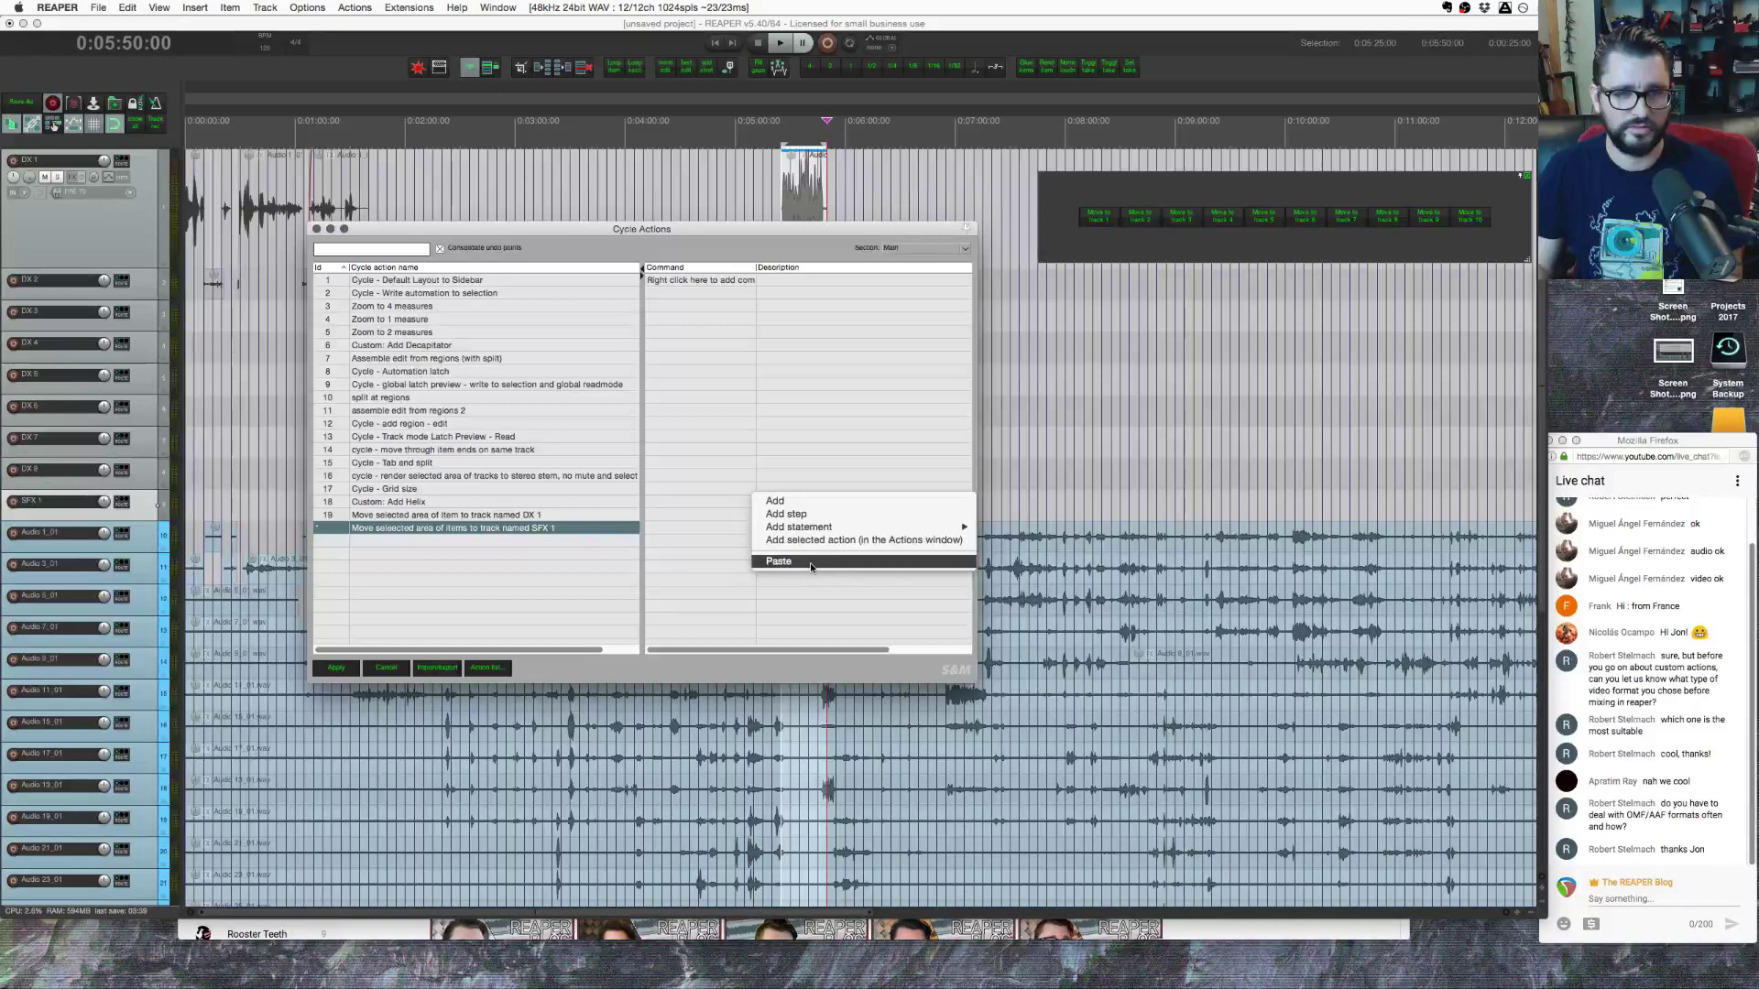
pyautogui.click(810, 562)
# Step: Change the ReaConsole command in the SFX 1 cycle action to CONSOLE SSFX 1, apply it, and move the window clear of the upper tracks
pyautogui.doubleClick(696, 306)
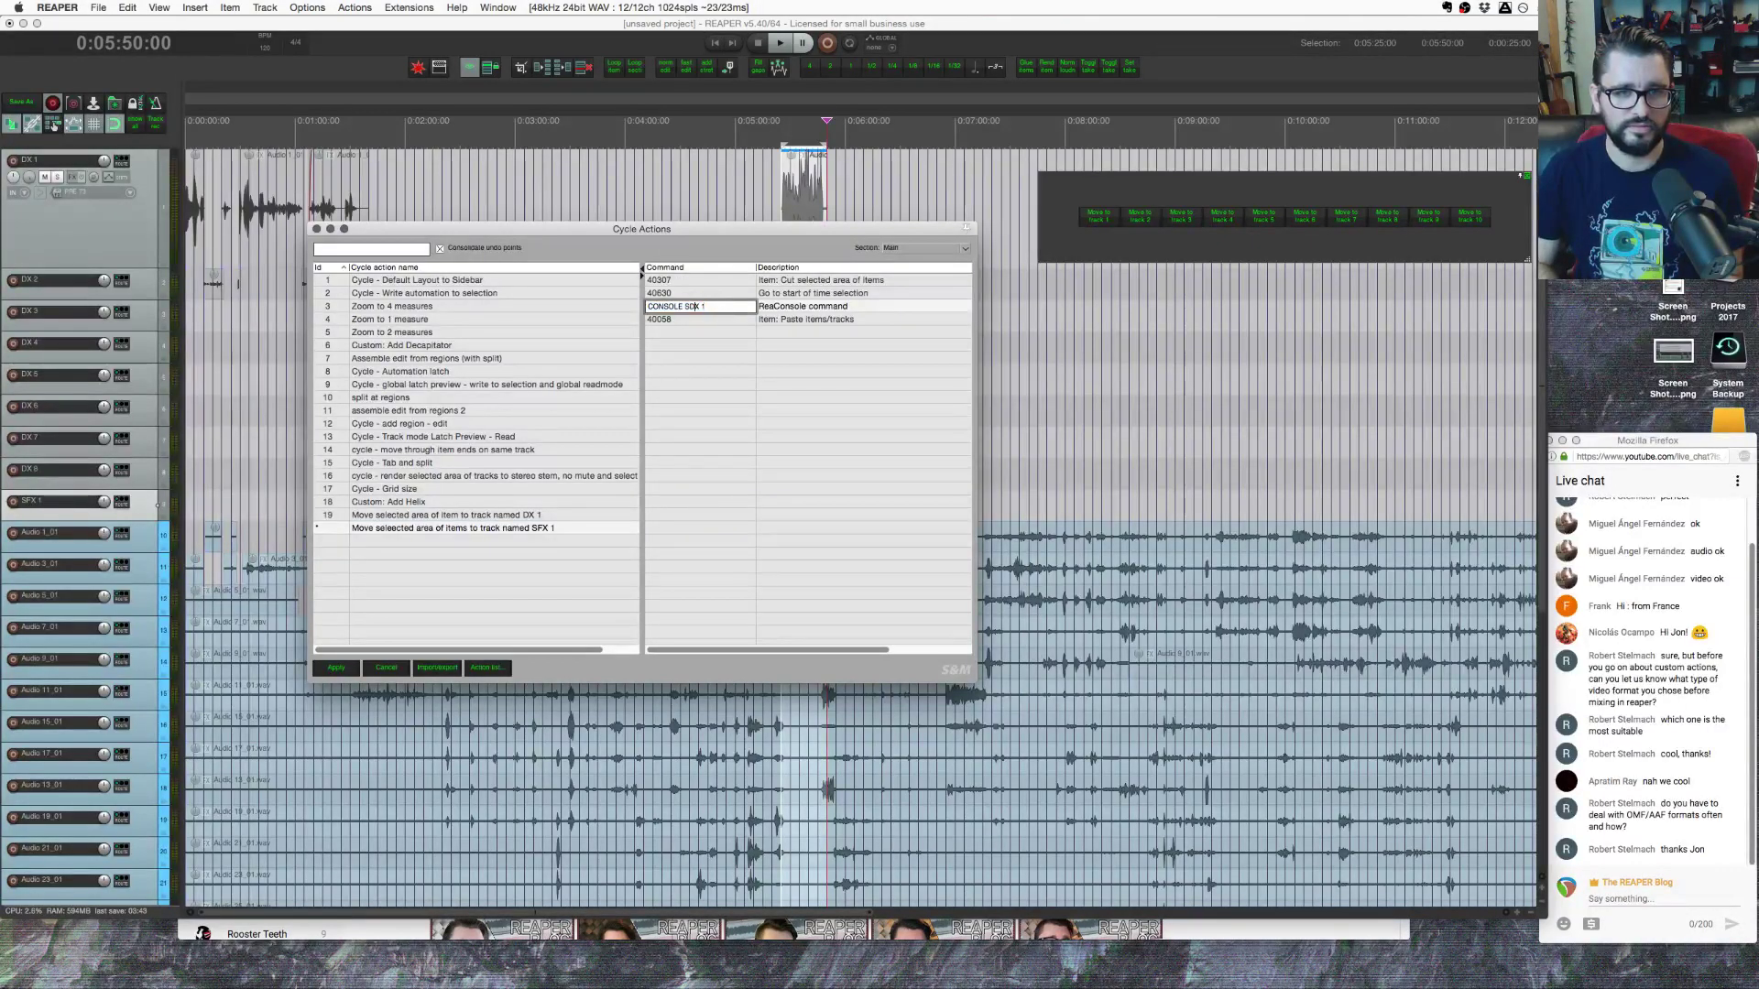
pyautogui.press('BackSpace')
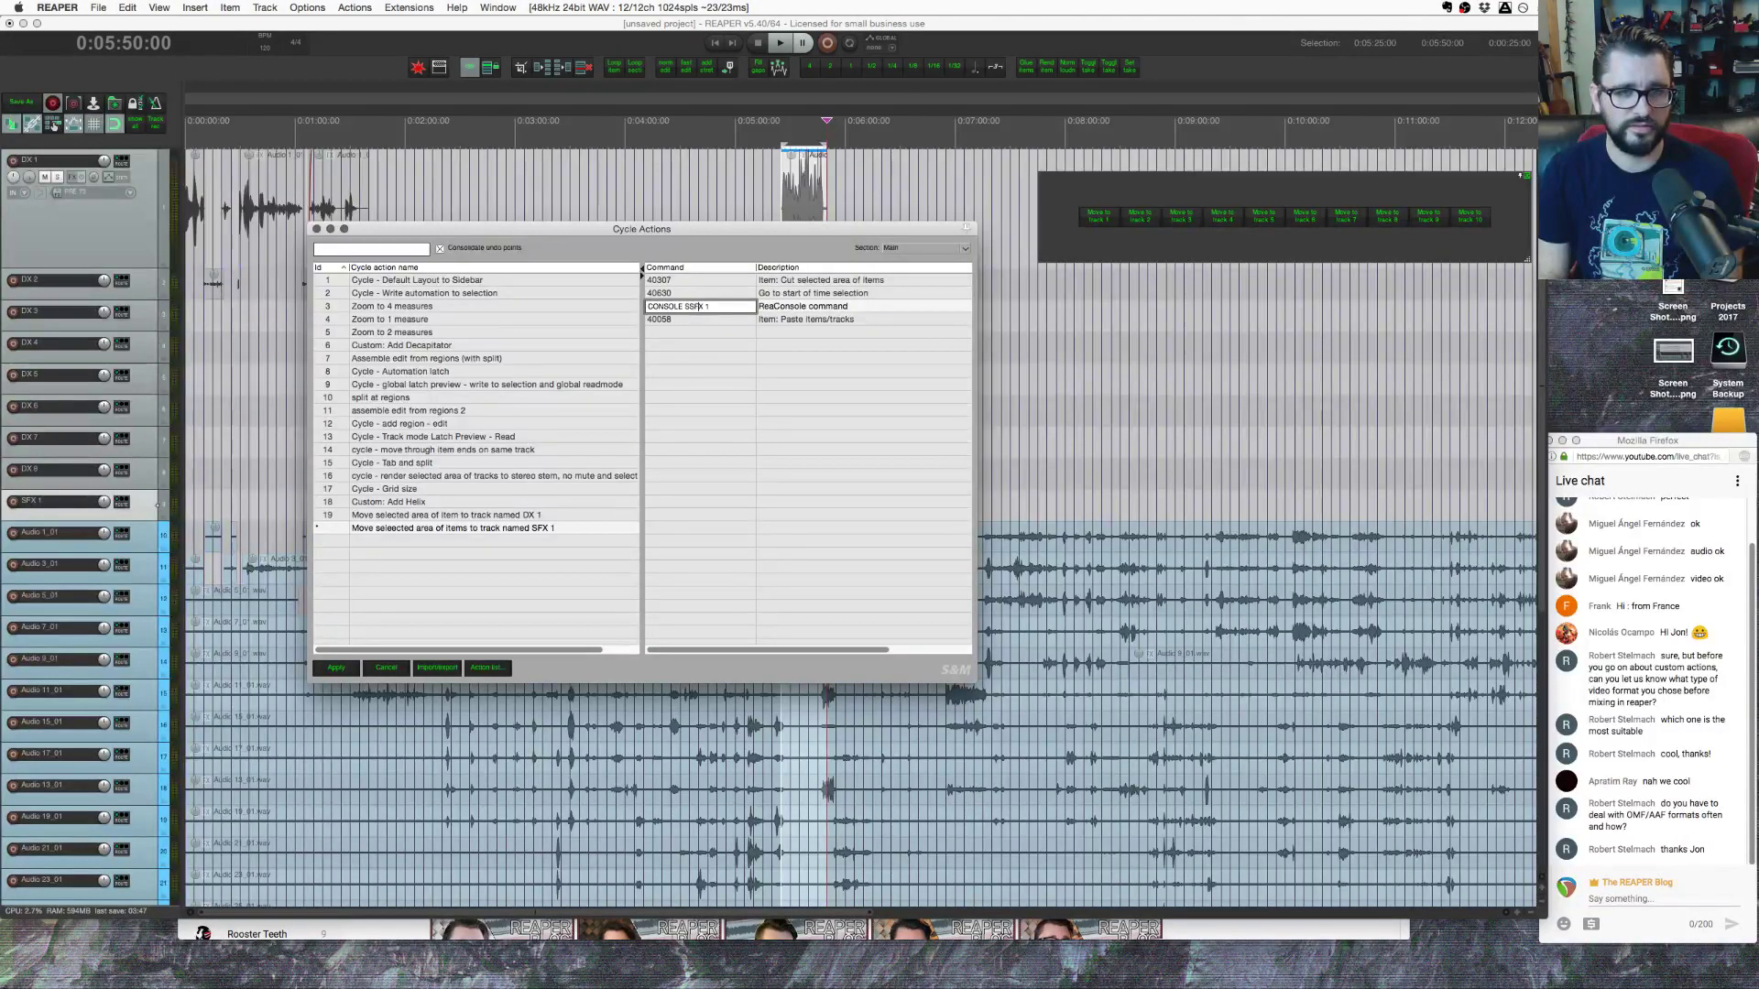
pyautogui.write('SF')
pyautogui.press('Return')
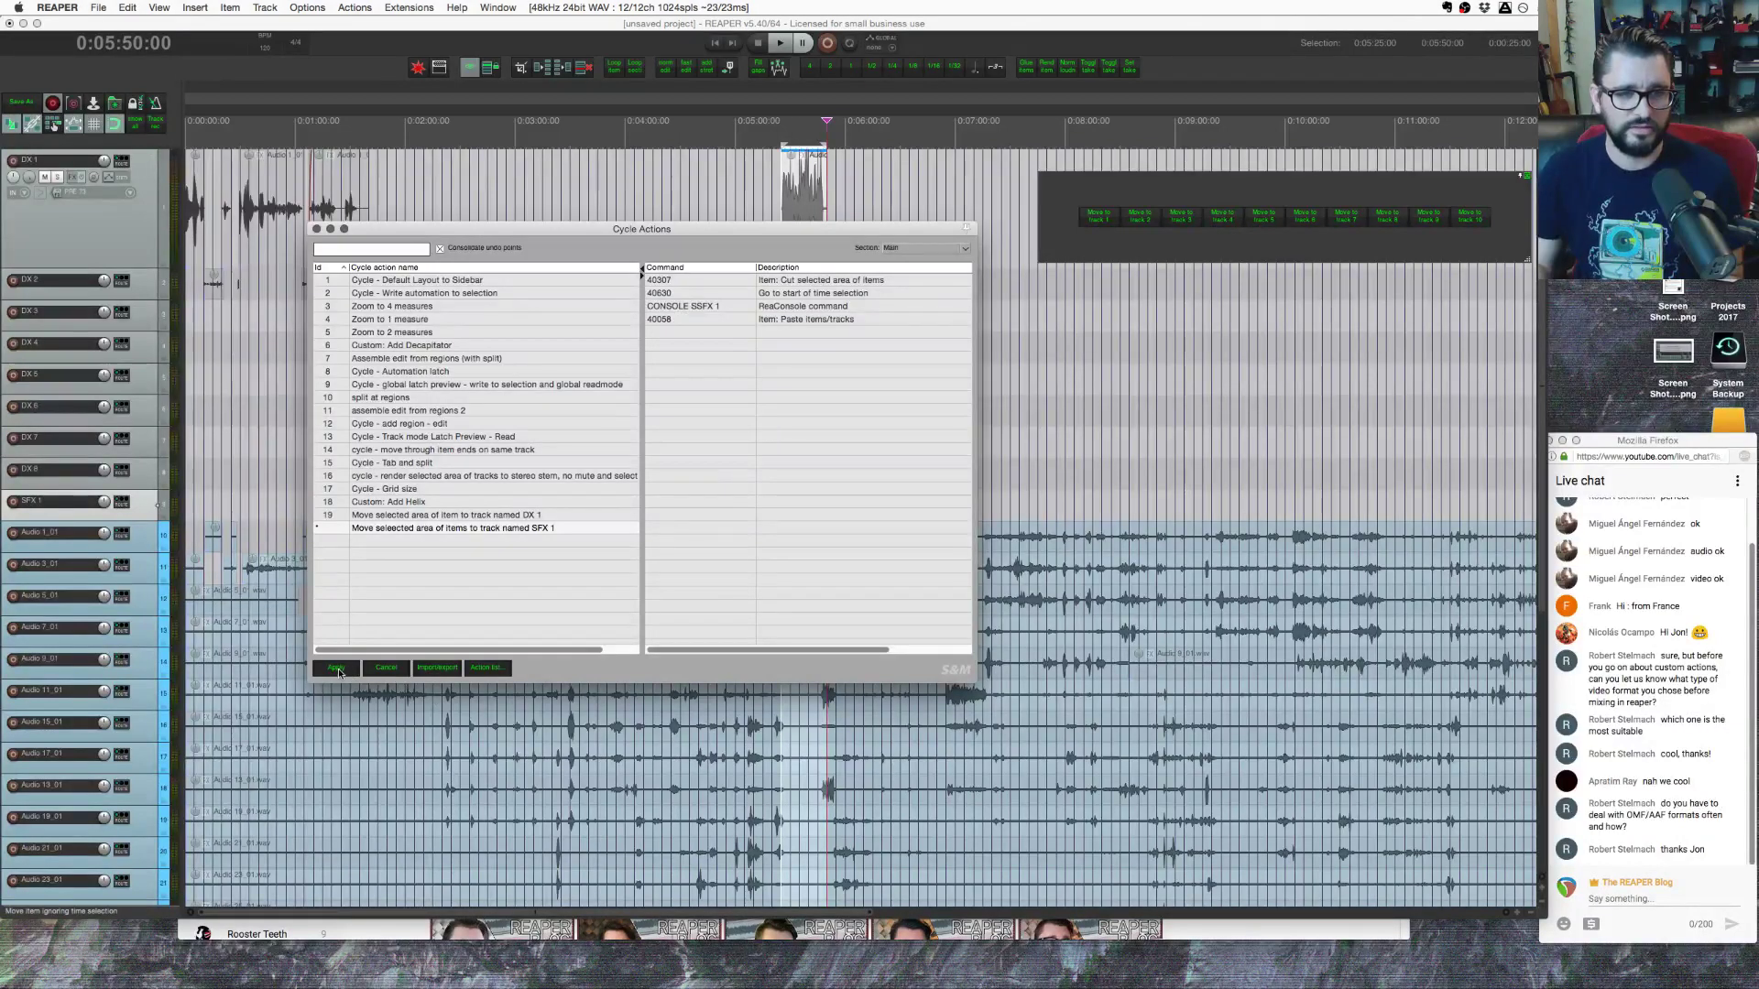
pyautogui.moveTo(502, 231); pyautogui.dragTo(886, 439)
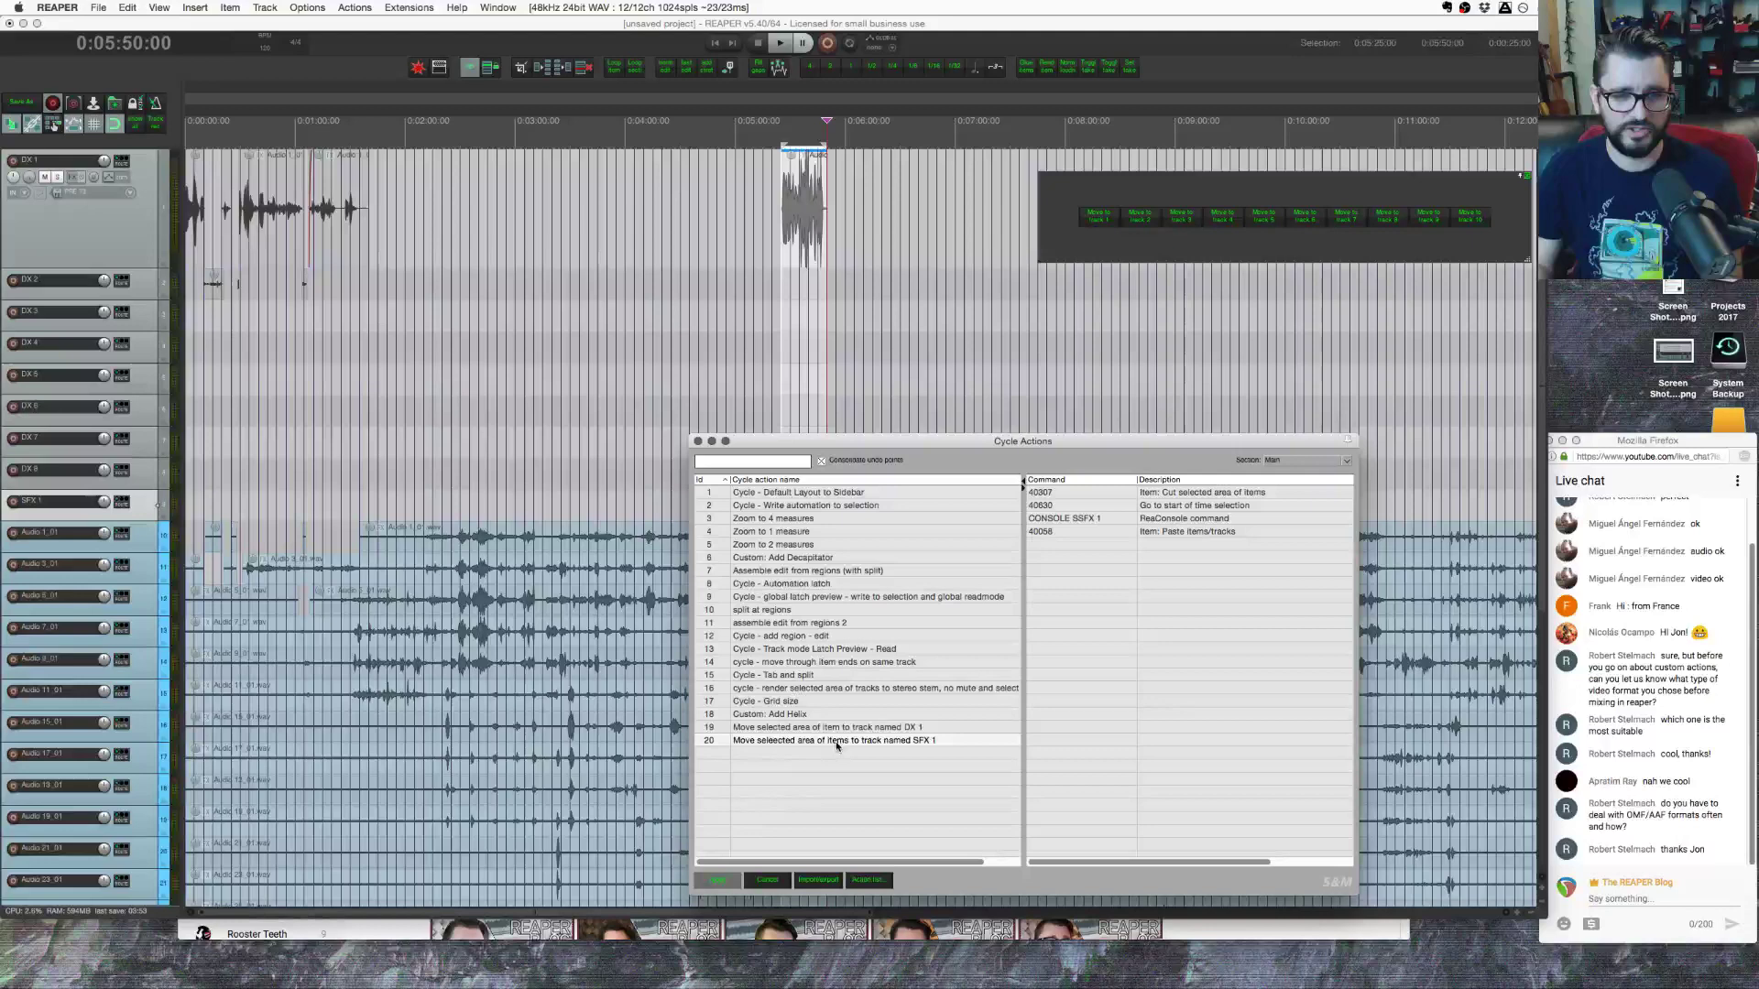
# Step: Search the action list for "move sfx" and select the cycle action for the SFX 1 track
pyautogui.click(569, 376)
pyautogui.press('?')
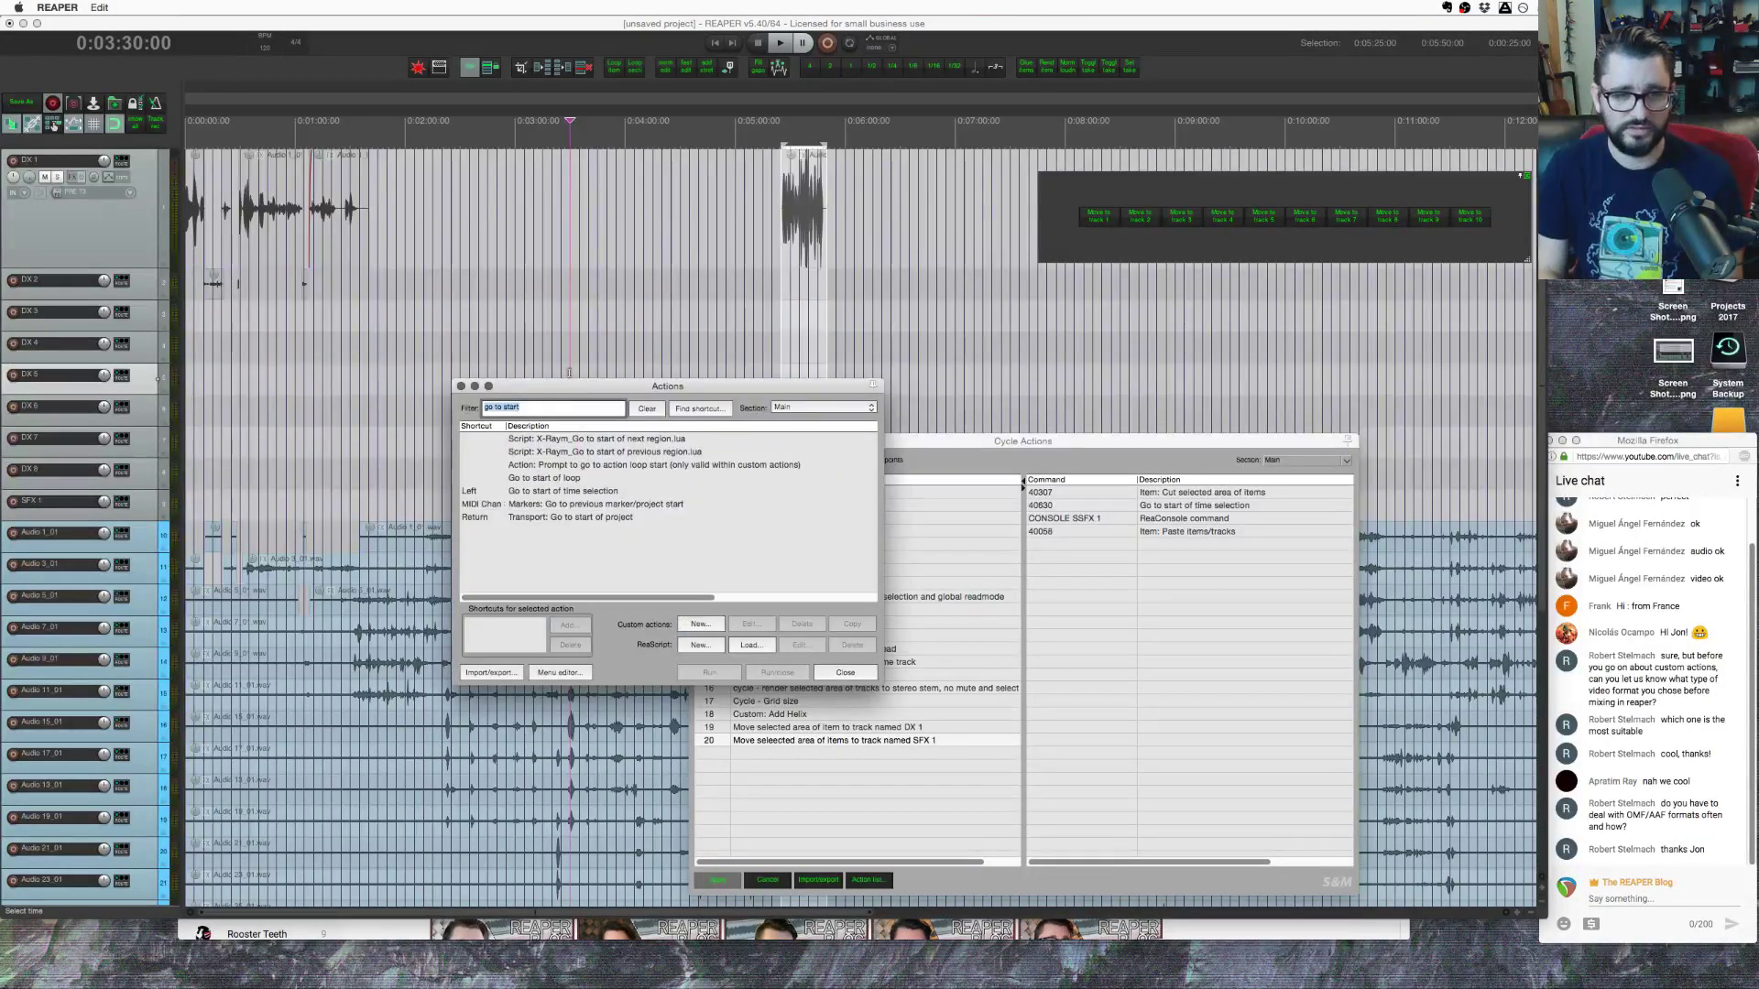
pyautogui.write('move s')
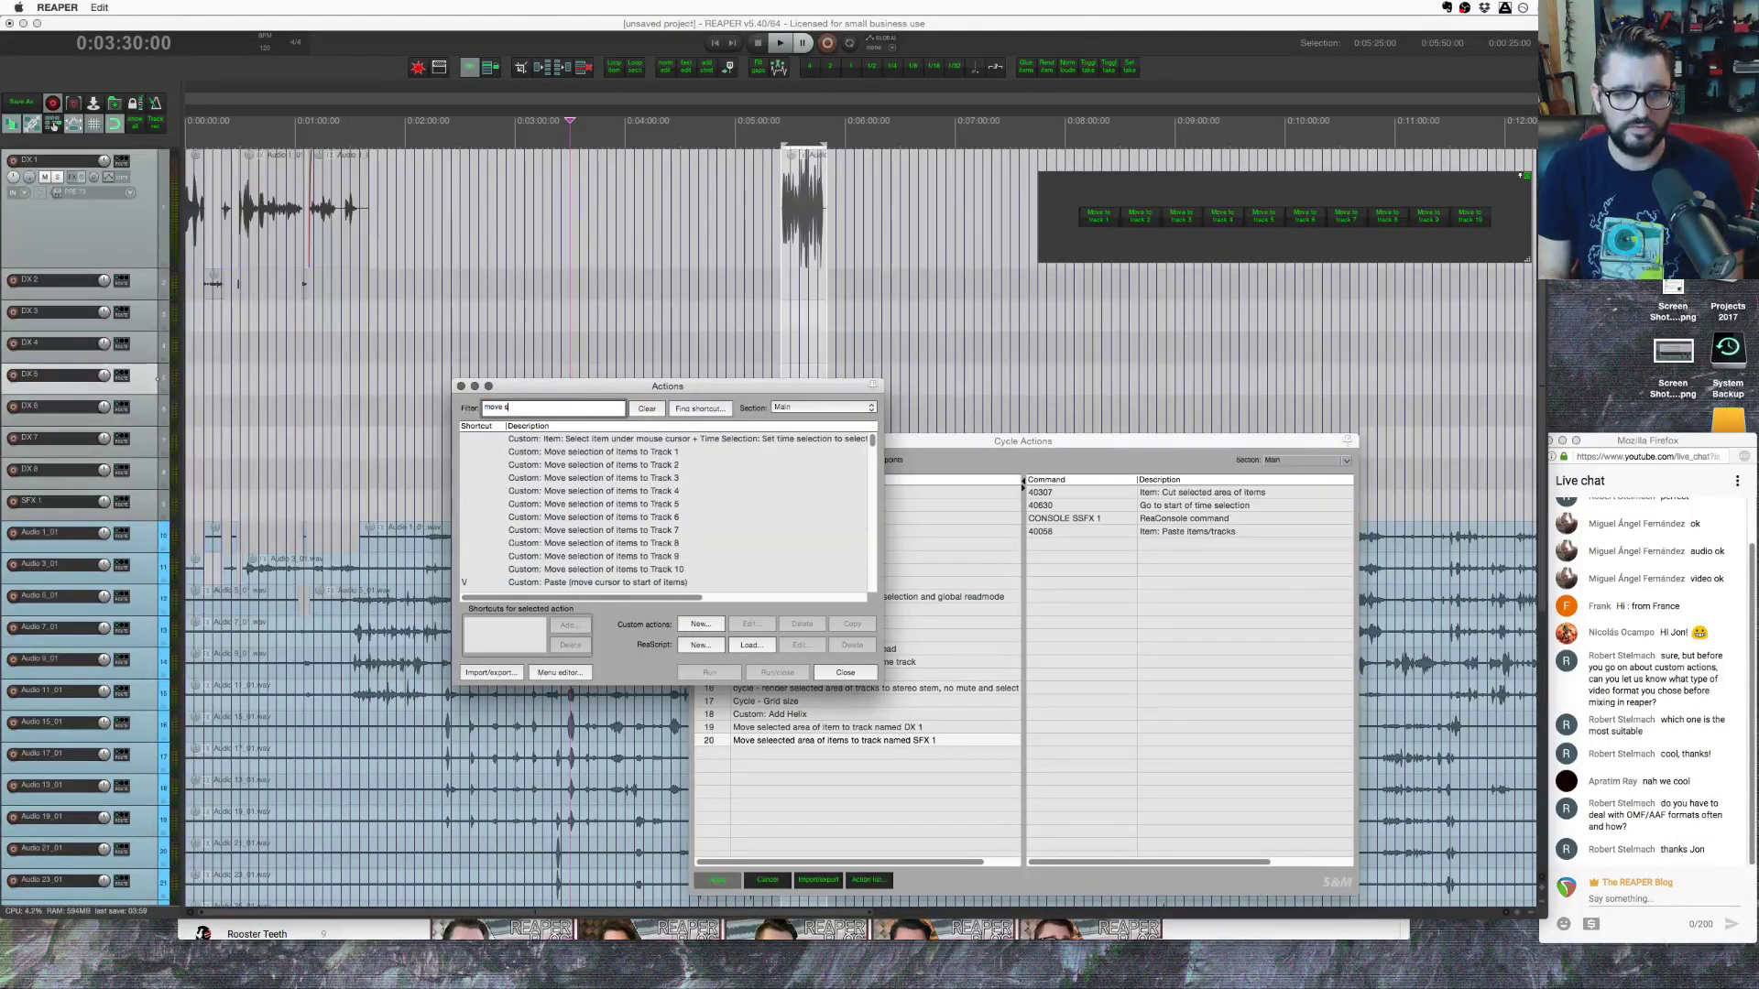
pyautogui.write('fx')
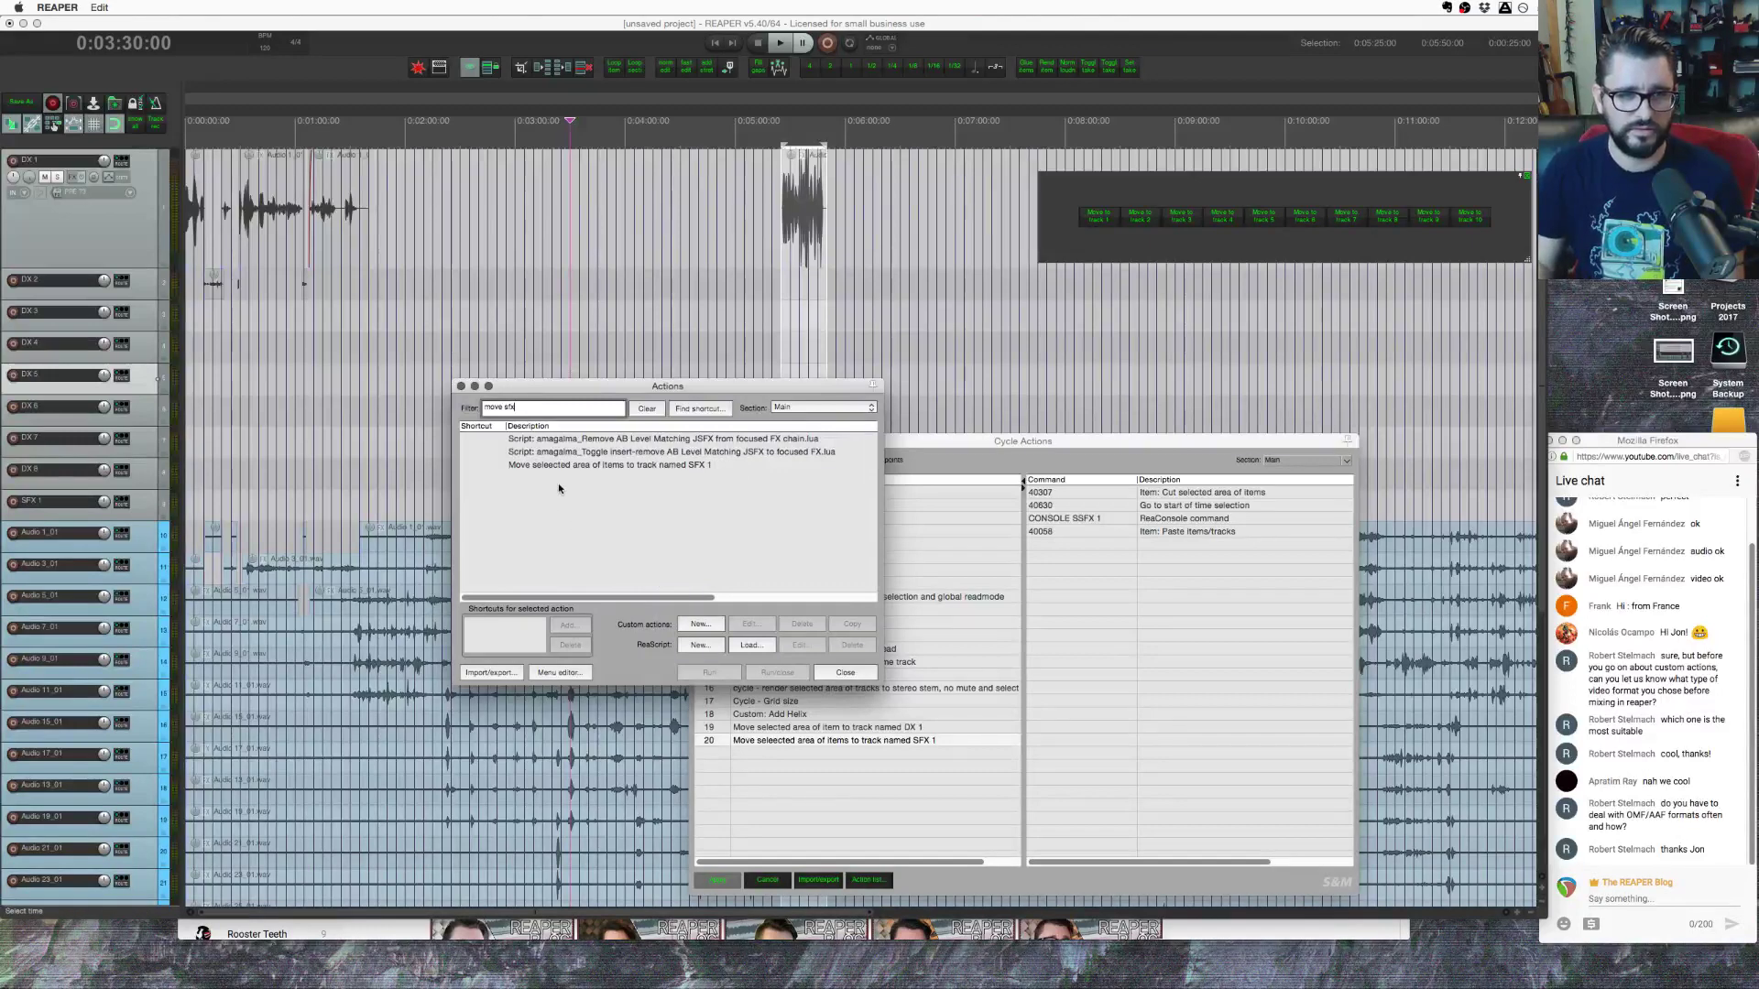
pyautogui.click(587, 466)
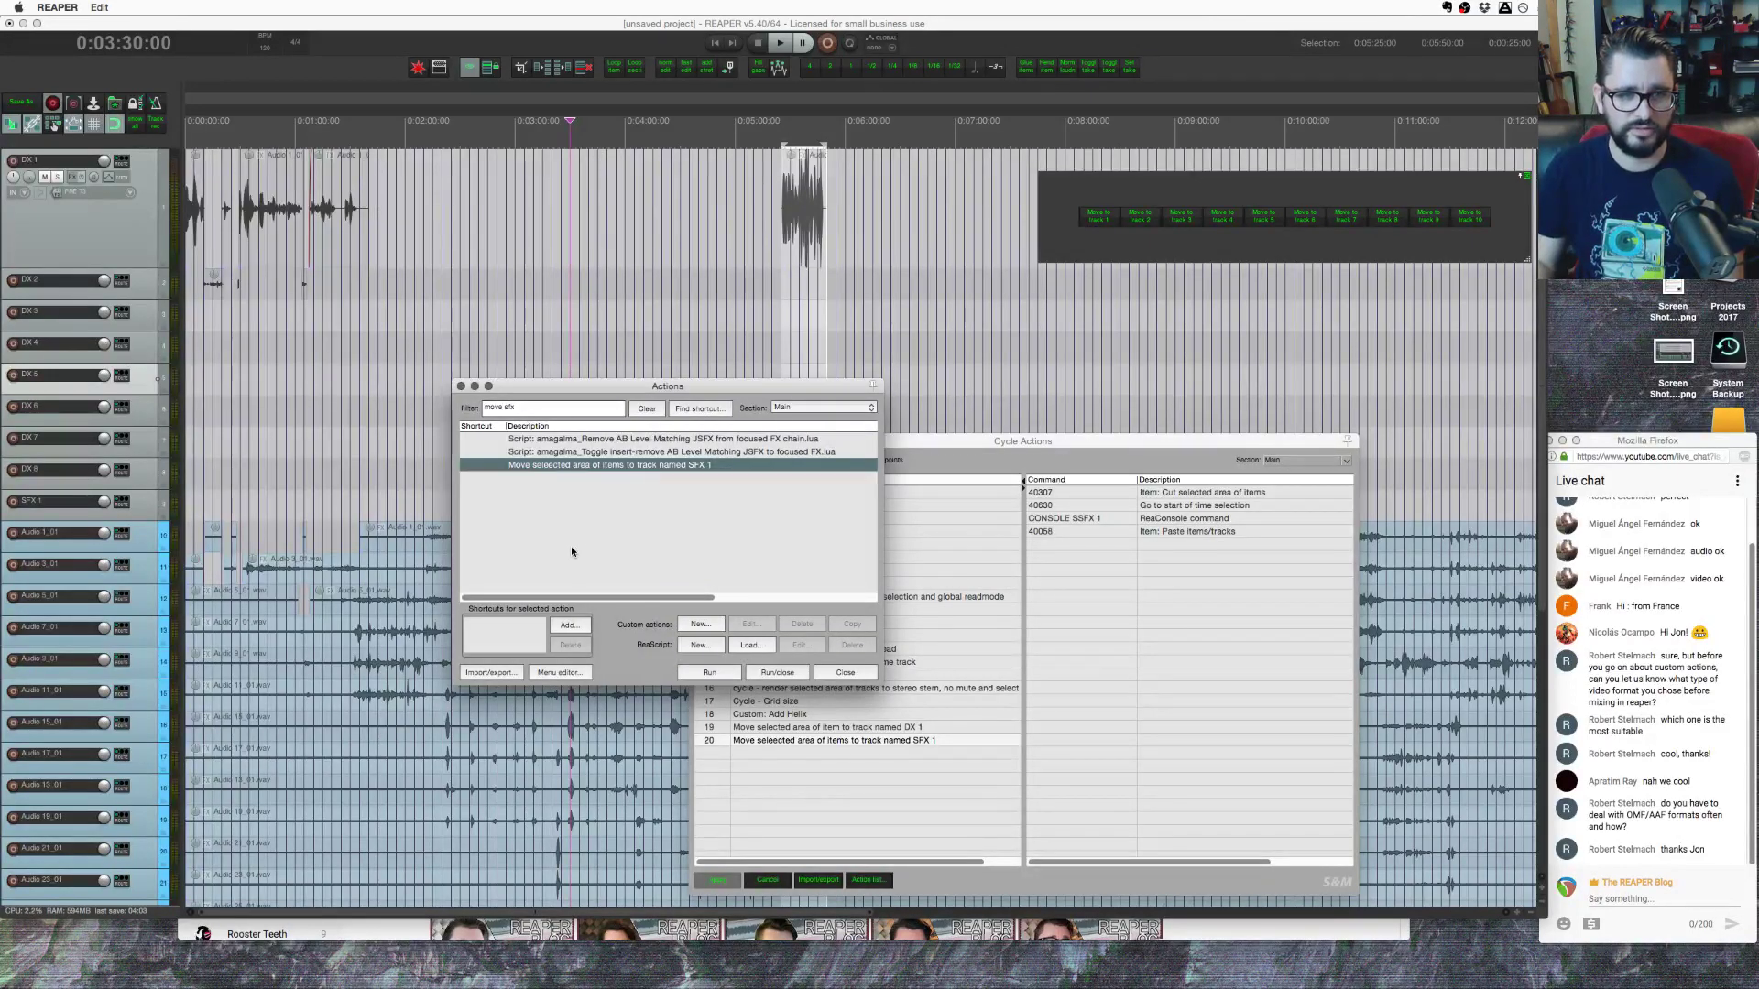
# Step: Correct the misspelled word "selected" in the SFX 1 cycle action's name and apply the change
pyautogui.click(750, 739)
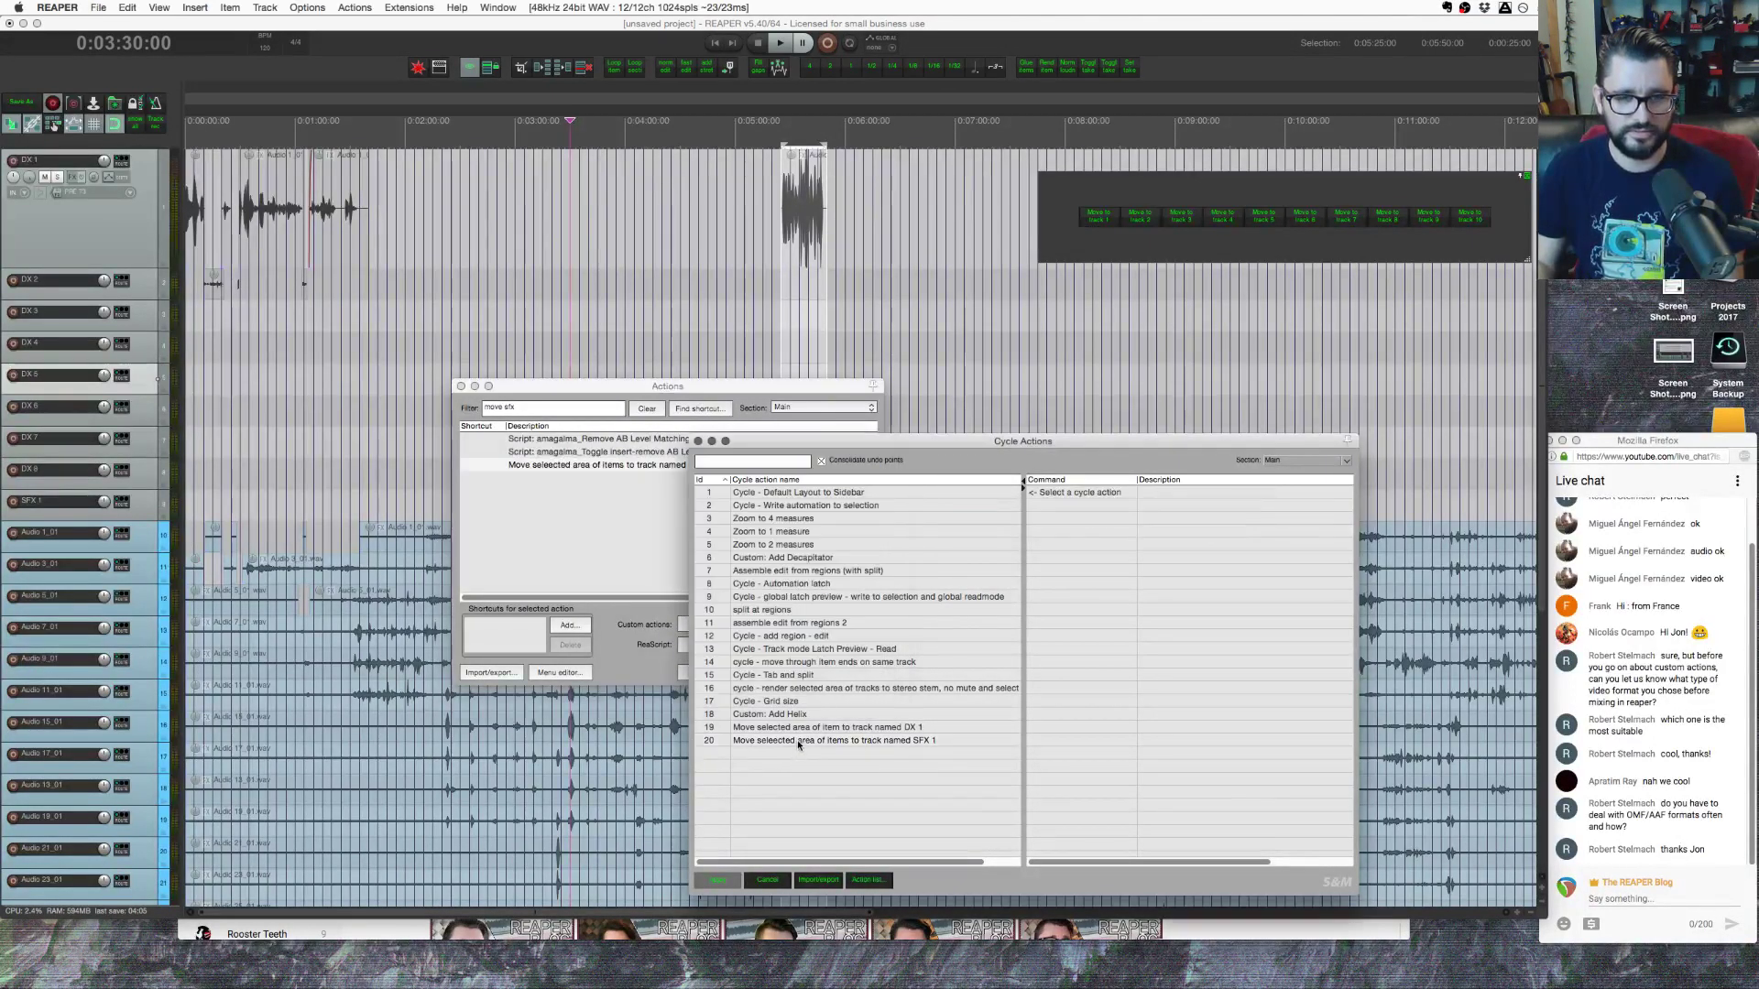
pyautogui.rightClick(798, 742)
pyautogui.click(785, 743)
pyautogui.doubleClick(788, 741)
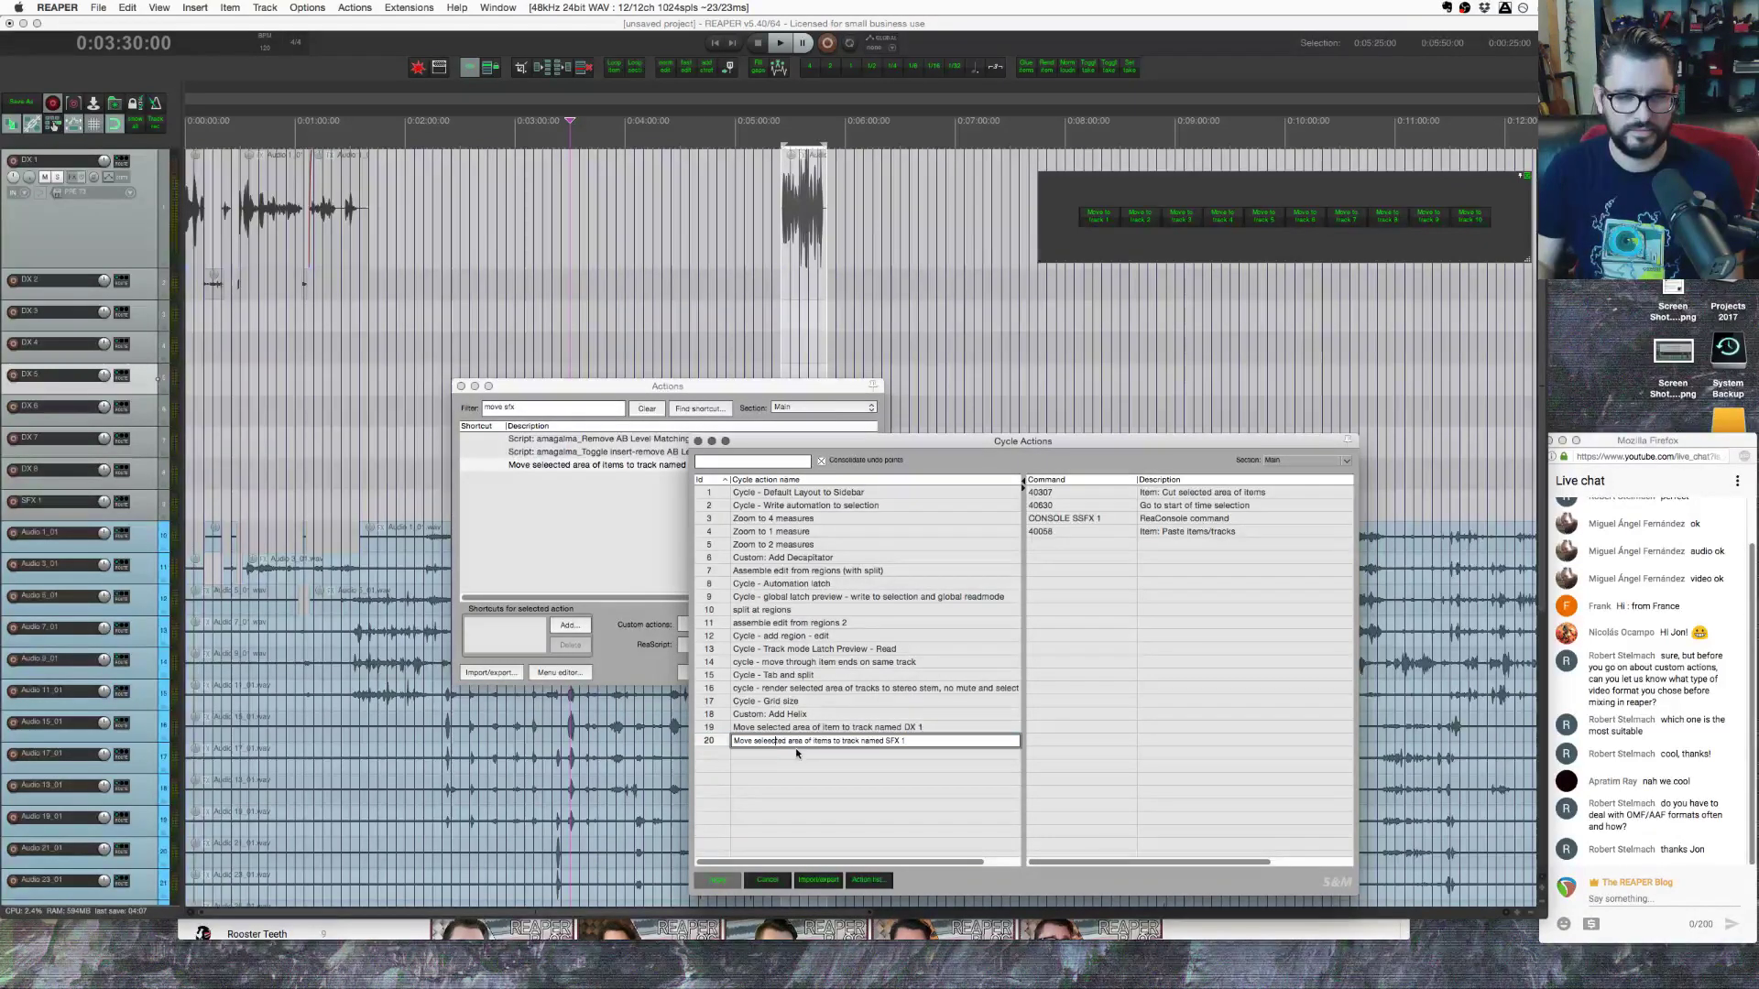
pyautogui.press('BackSpace')
pyautogui.press('Return')
pyautogui.click(715, 879)
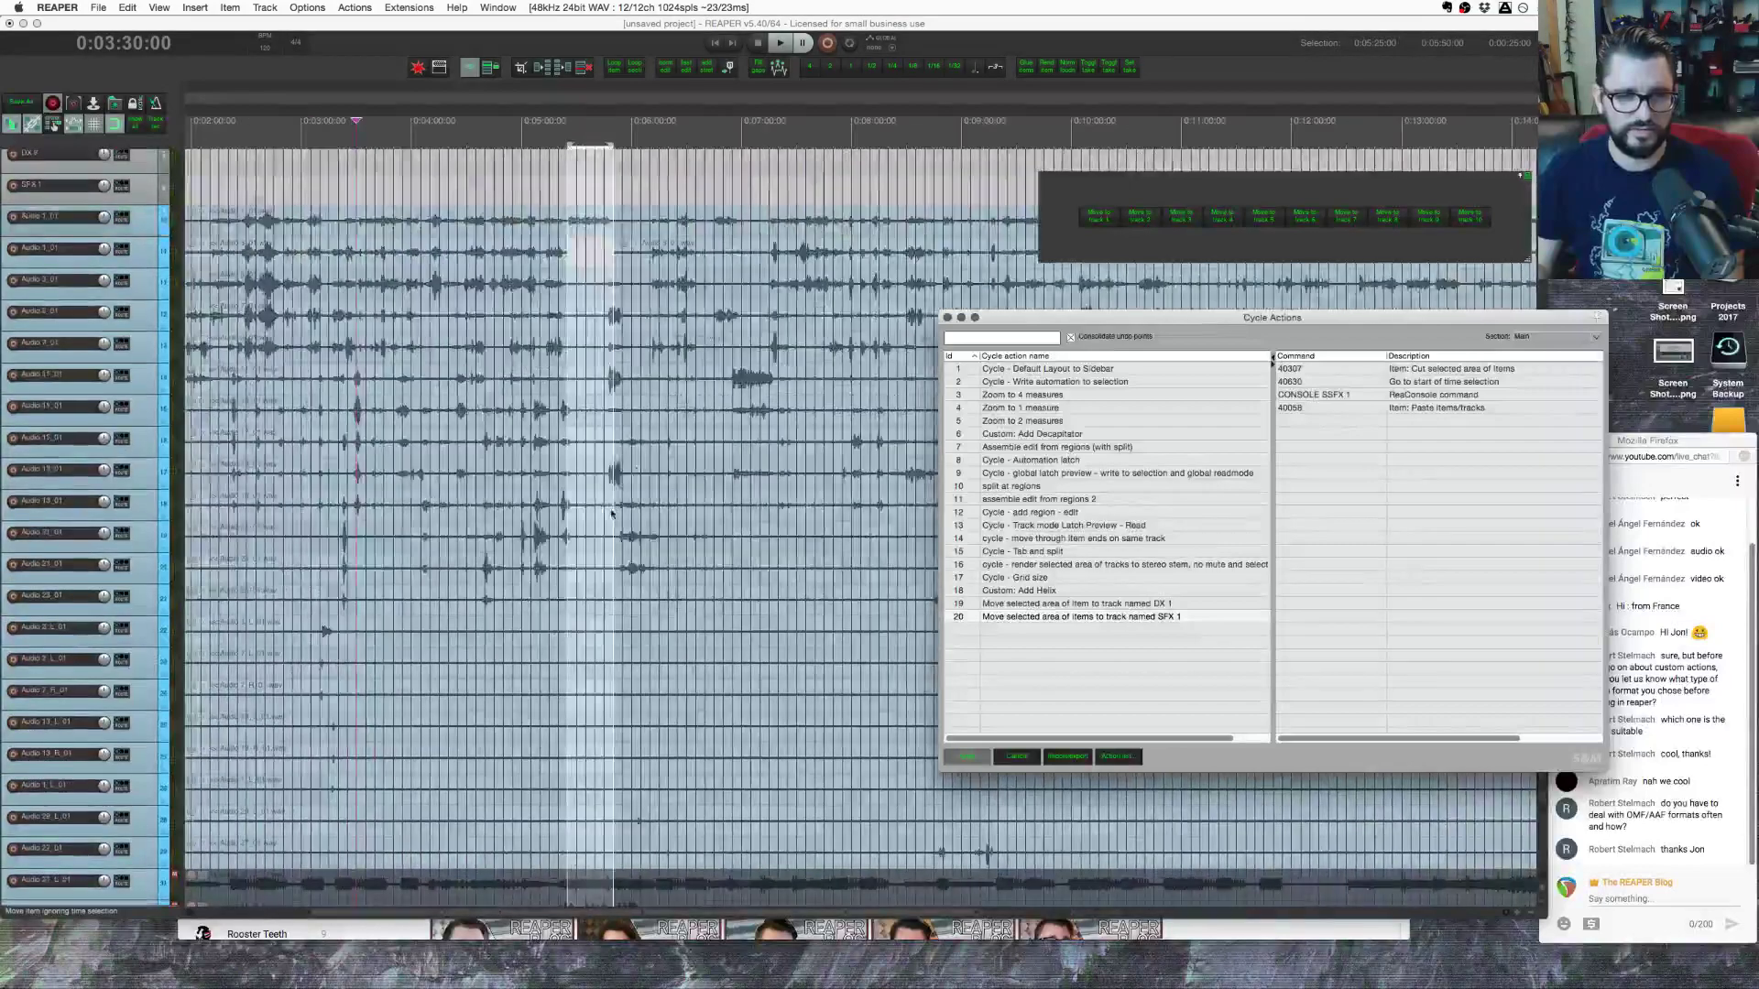
# Step: Select the short sound from 0:06:03:08 to 0:06:04:20 on the Audio 29_L_01 track and run the SFX 1 cycle action on it
pyautogui.scroll(10, 641, 839)
pyautogui.moveTo(794, 829); pyautogui.dragTo(852, 829)
pyautogui.rightClick(1125, 615)
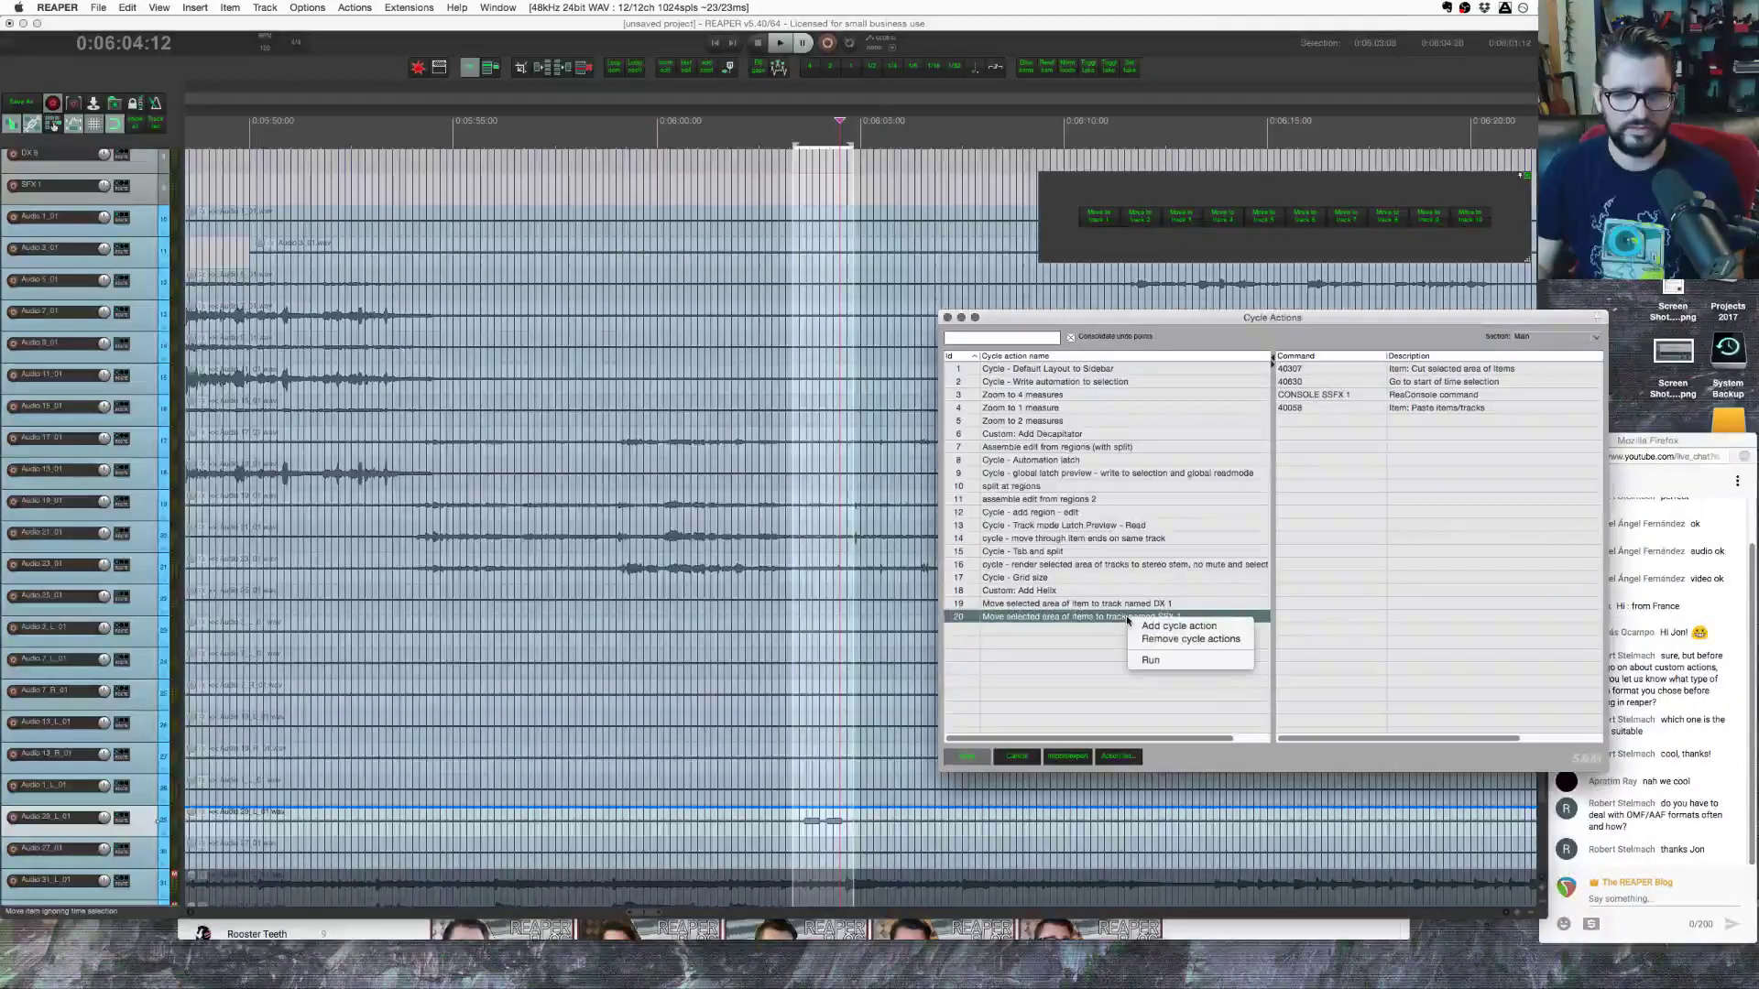
pyautogui.click(1150, 660)
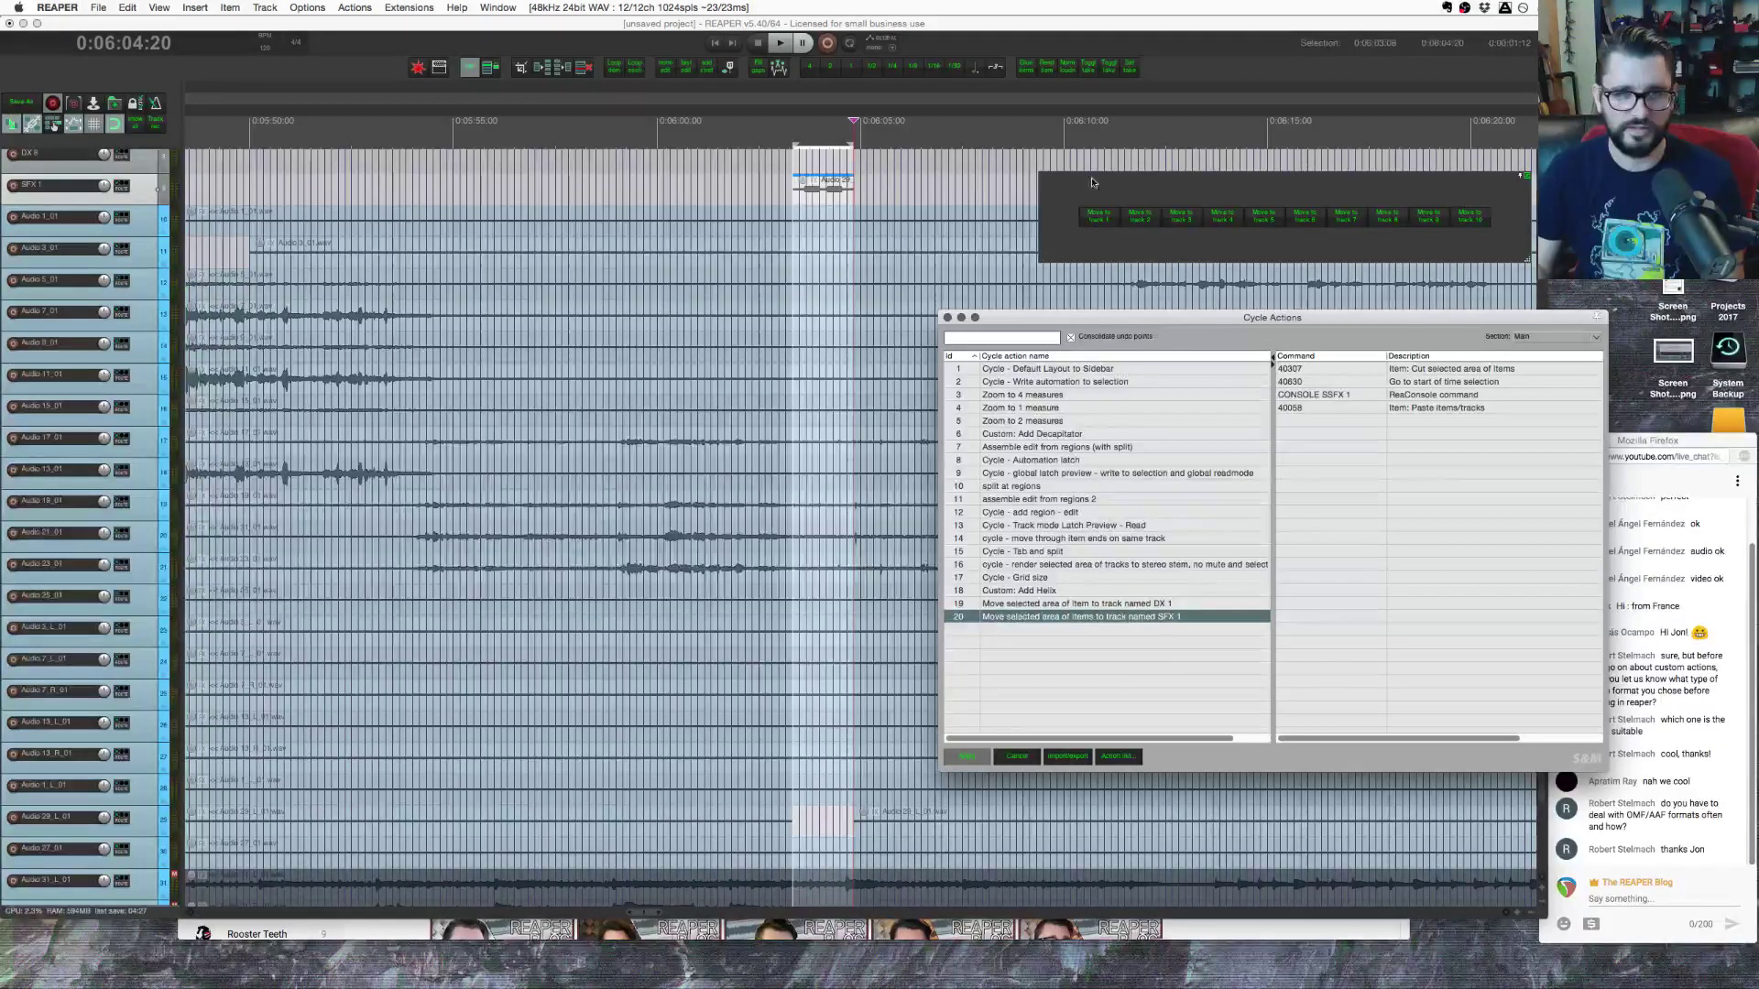
# Step: Add another cycle action called Copy selected area to track named DX 1
pyautogui.moveTo(1193, 322); pyautogui.dragTo(1181, 226)
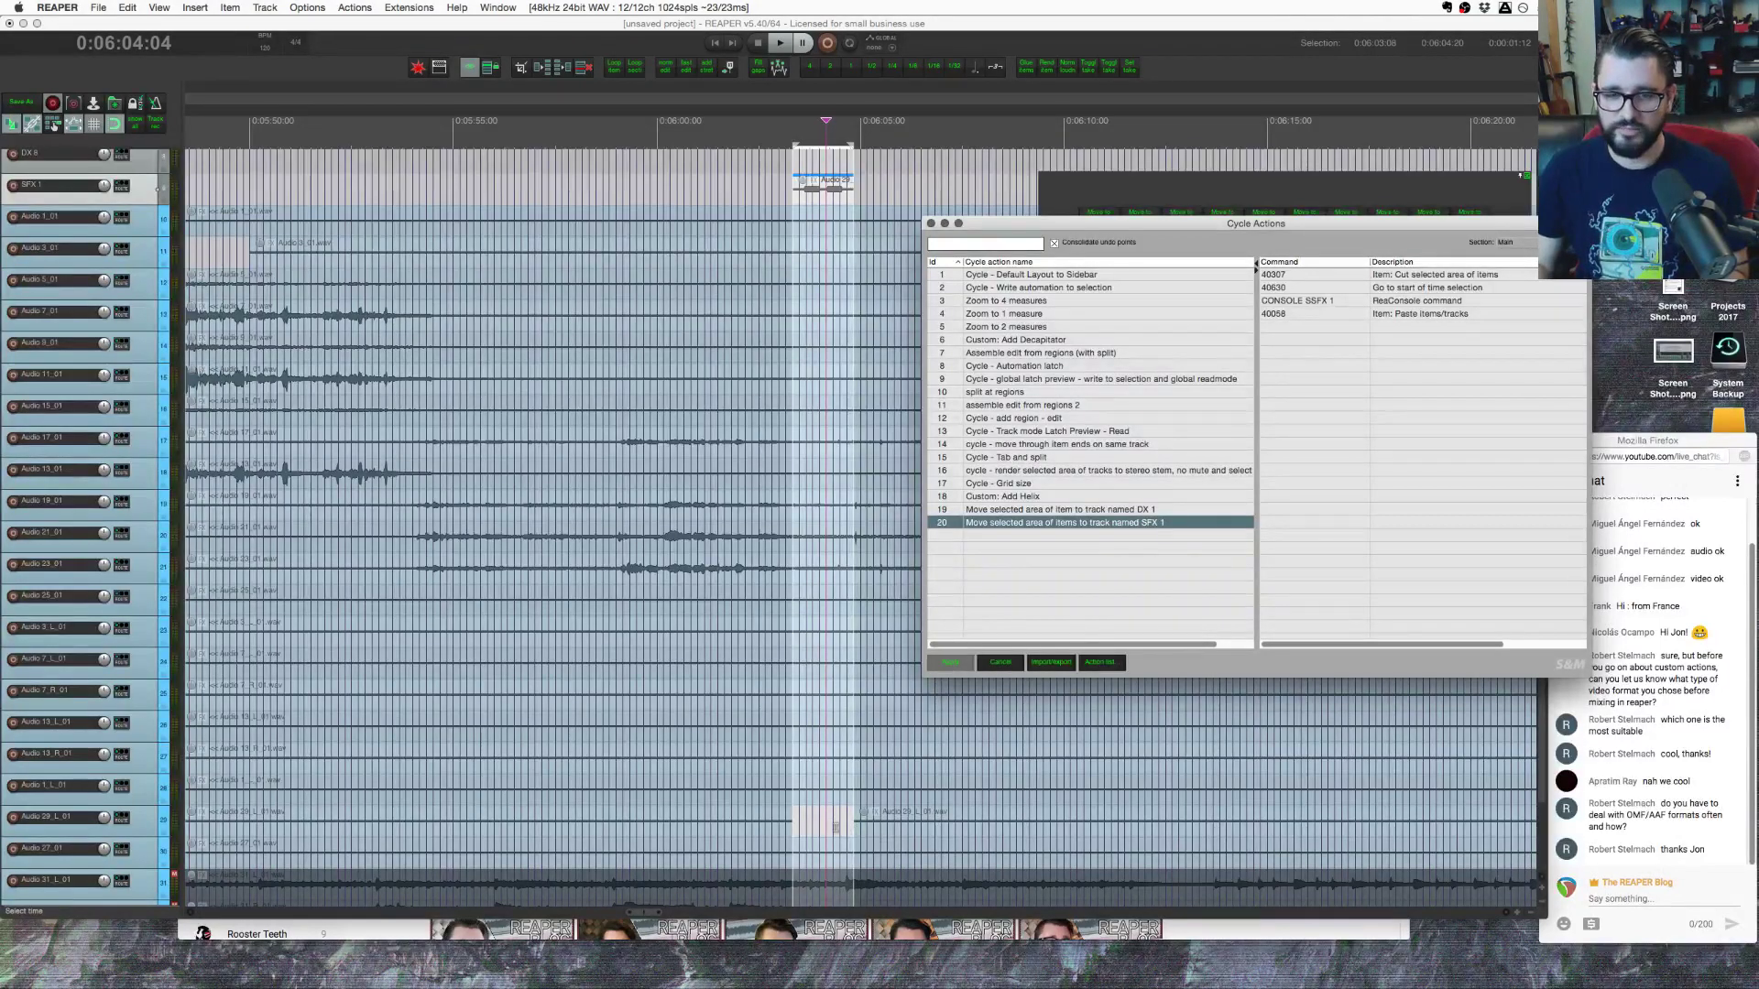
pyautogui.scroll(-3, 847, 747)
pyautogui.scroll(-5, 846, 747)
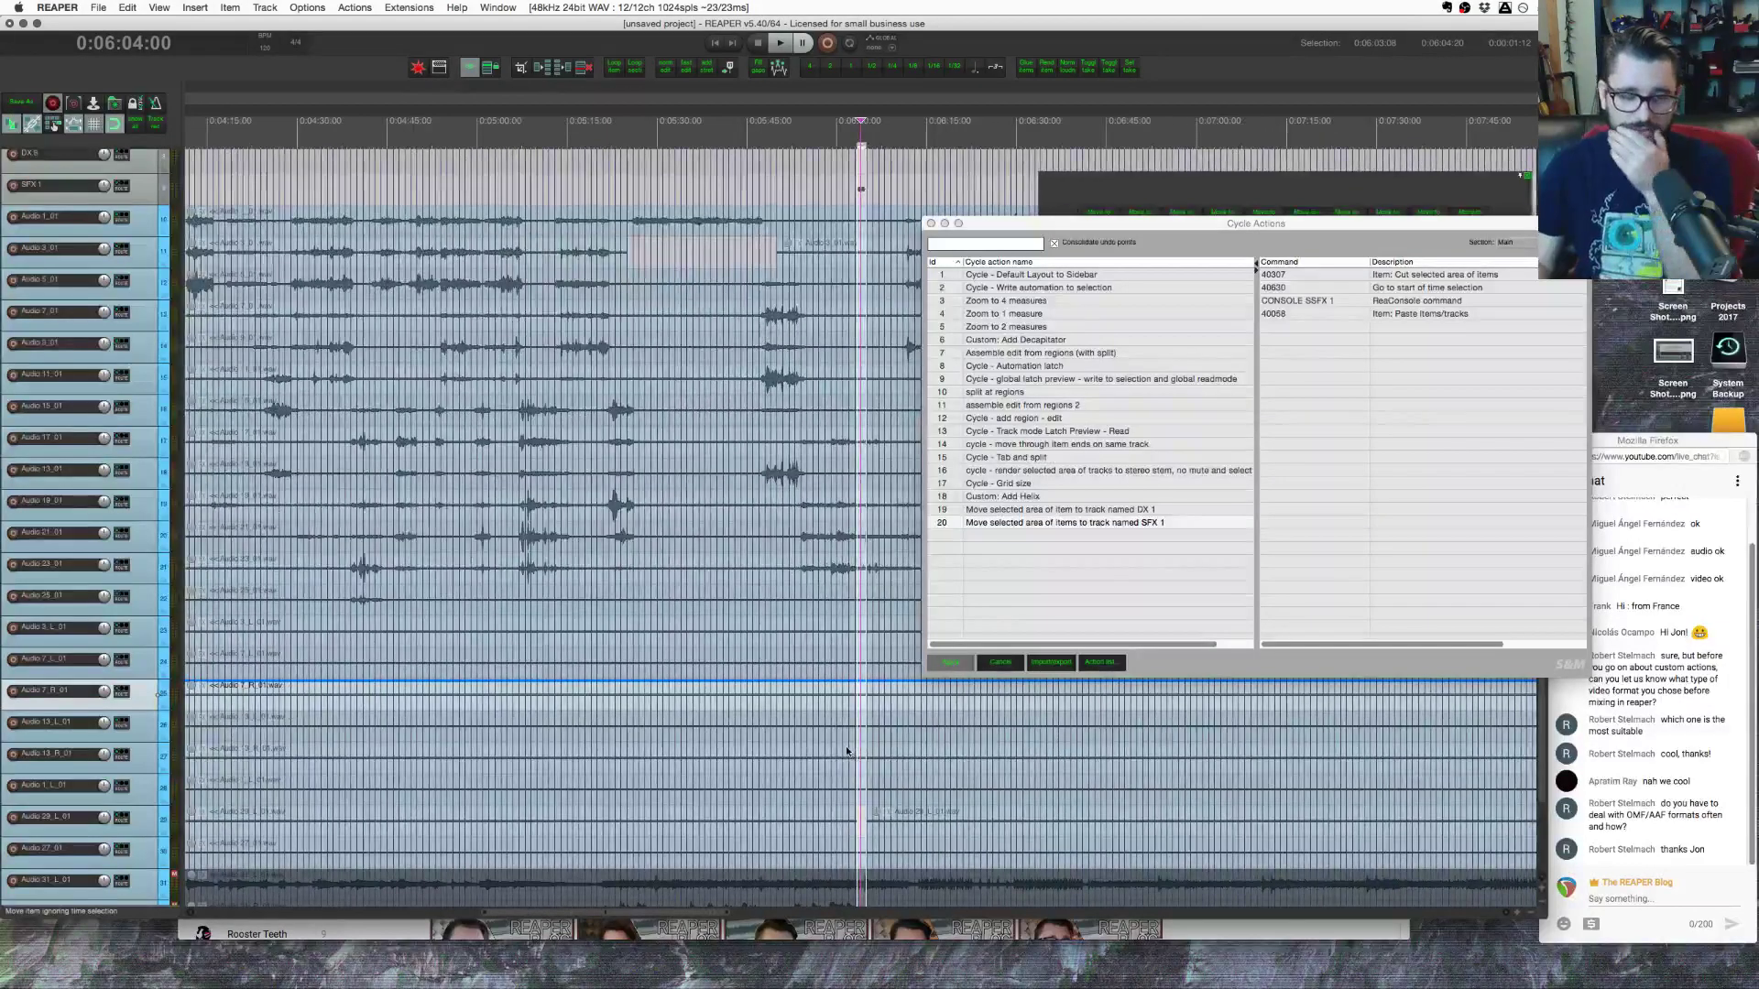
pyautogui.rightClick(1052, 555)
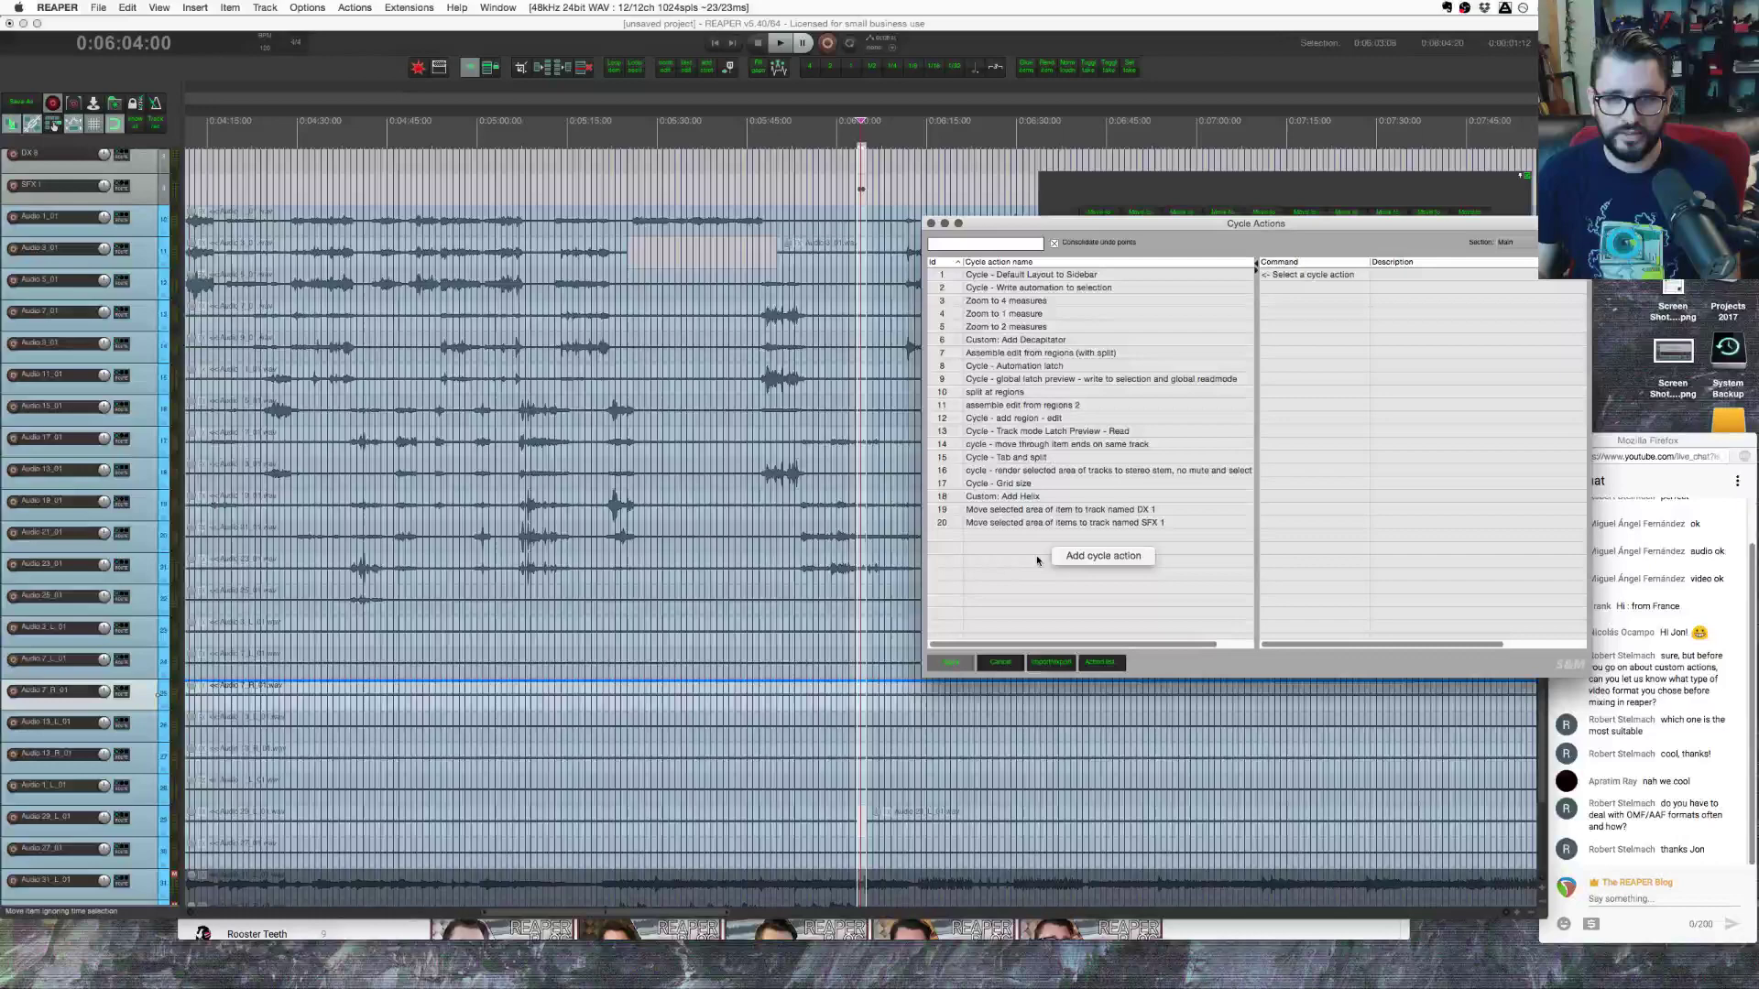
pyautogui.click(1091, 557)
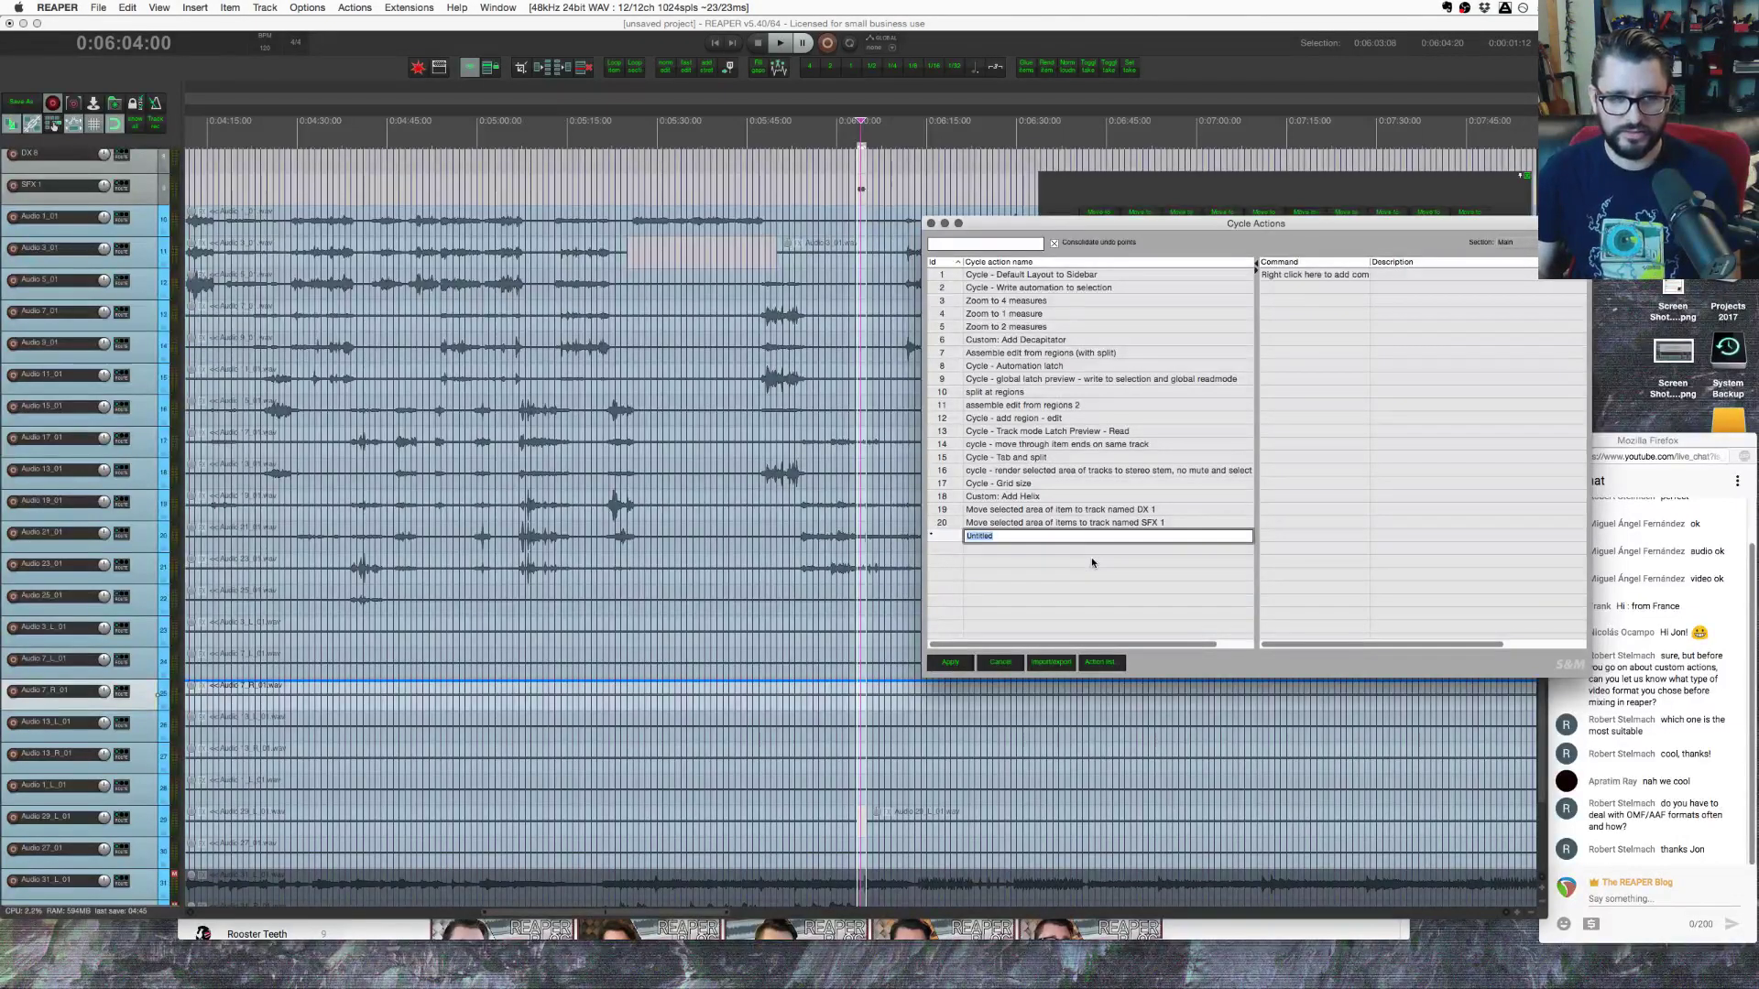
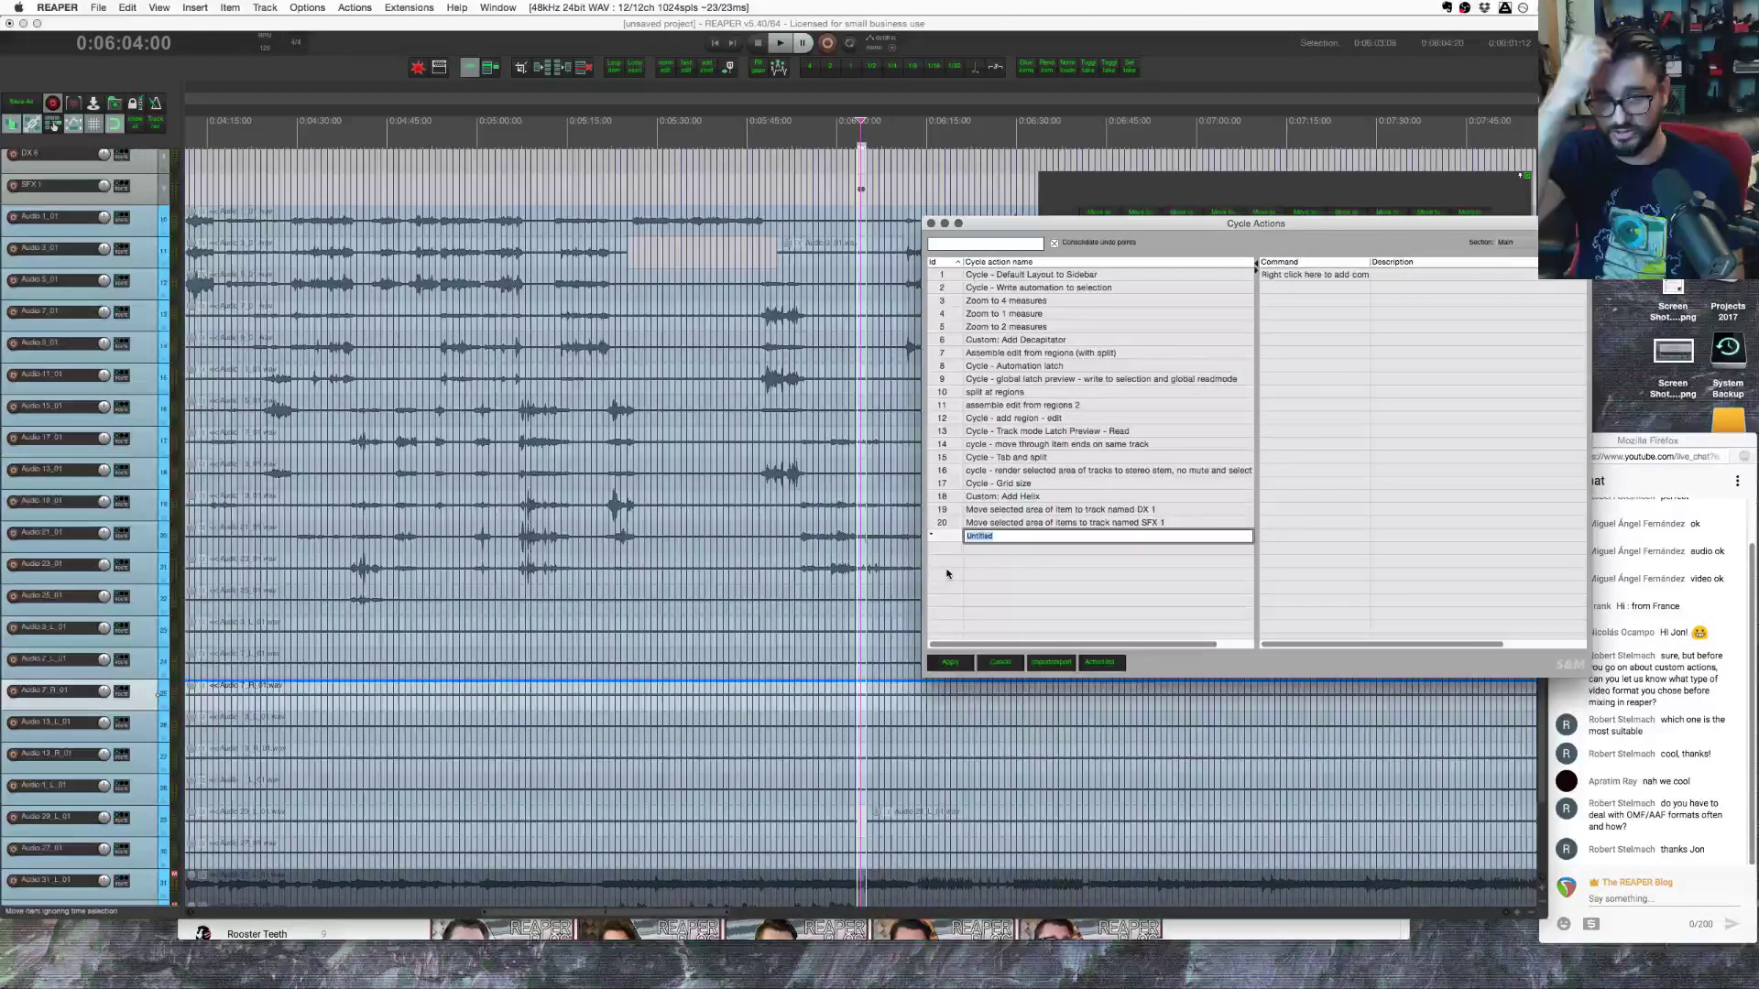
pyautogui.write('Copy')
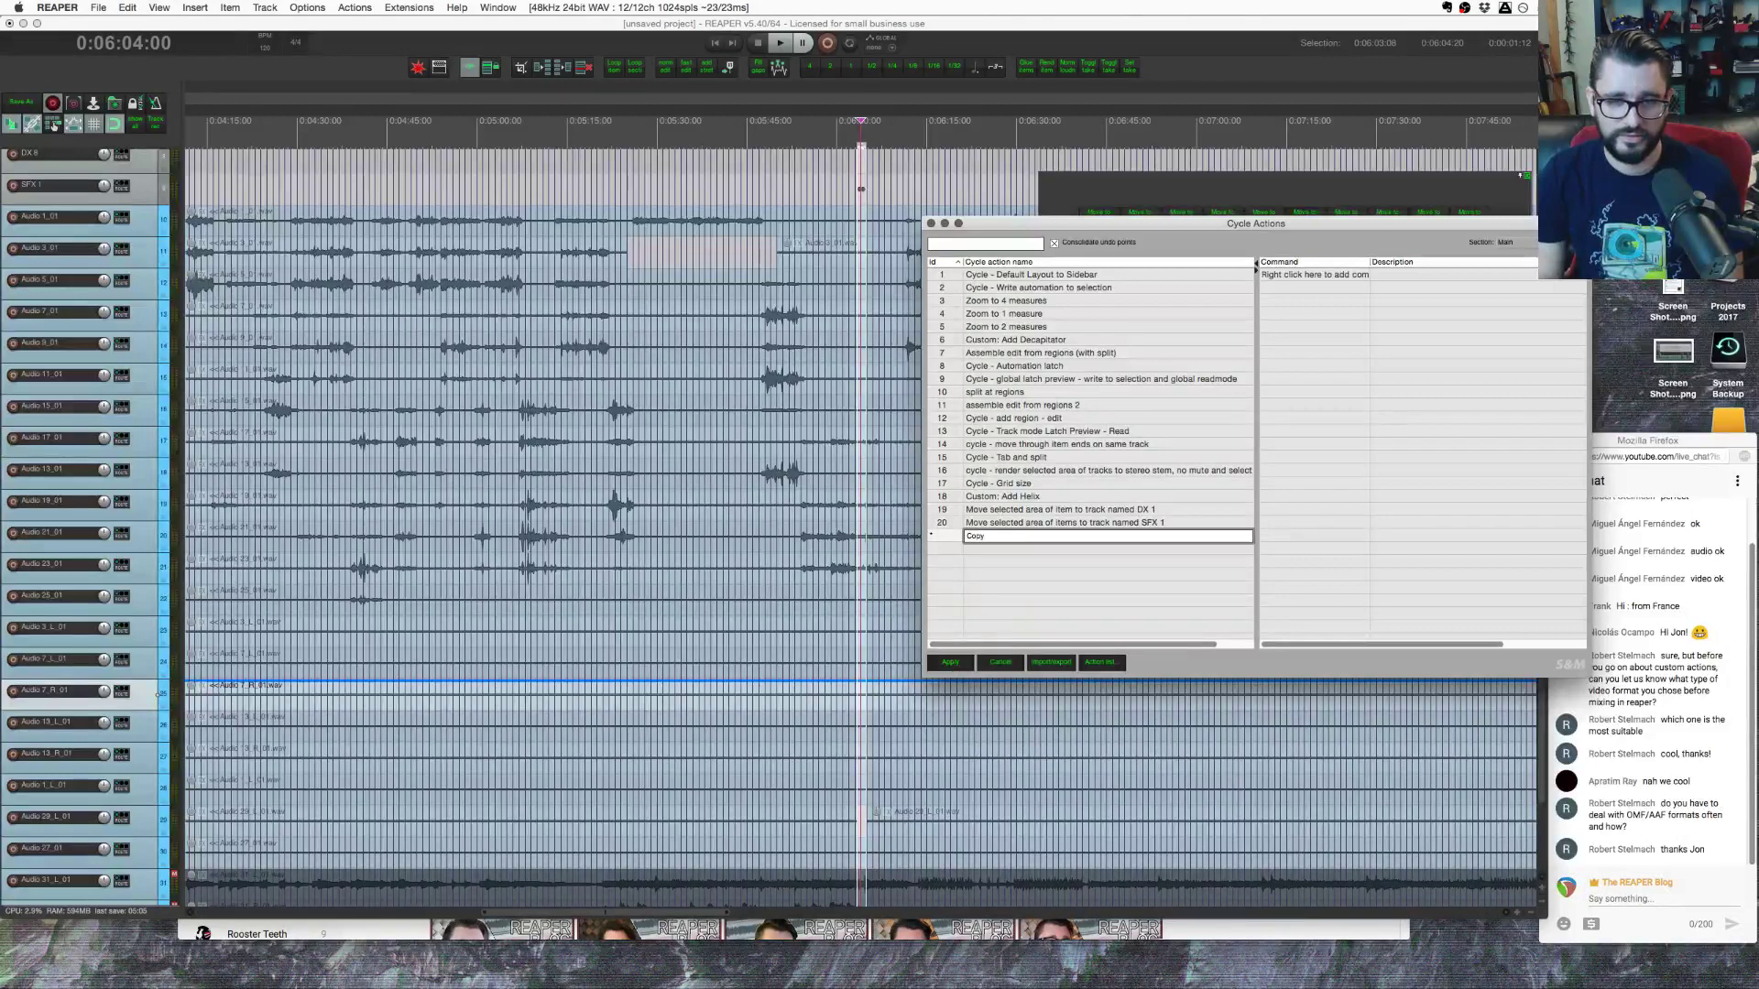
pyautogui.write(' selected area to track named DX 1')
pyautogui.press('Return')
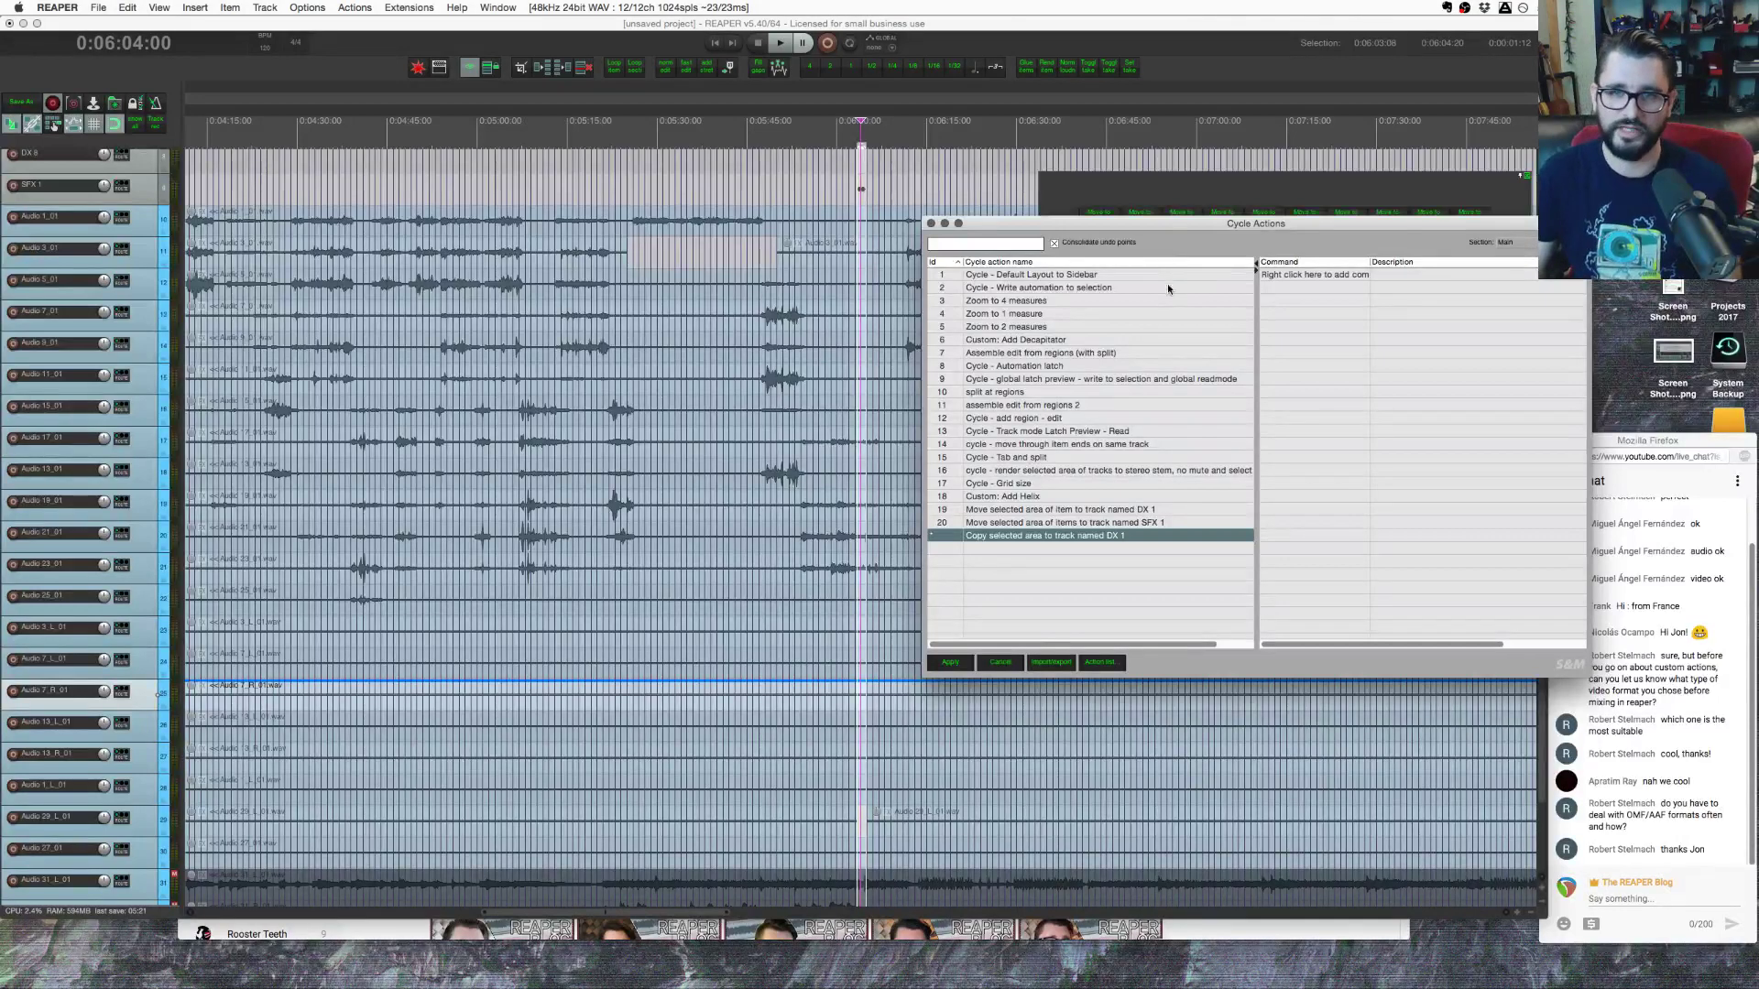
# Step: Move the Cycle Actions window clear of the tracks and select the short item on the SFX 1 track
pyautogui.moveTo(1161, 225); pyautogui.dragTo(1151, 377)
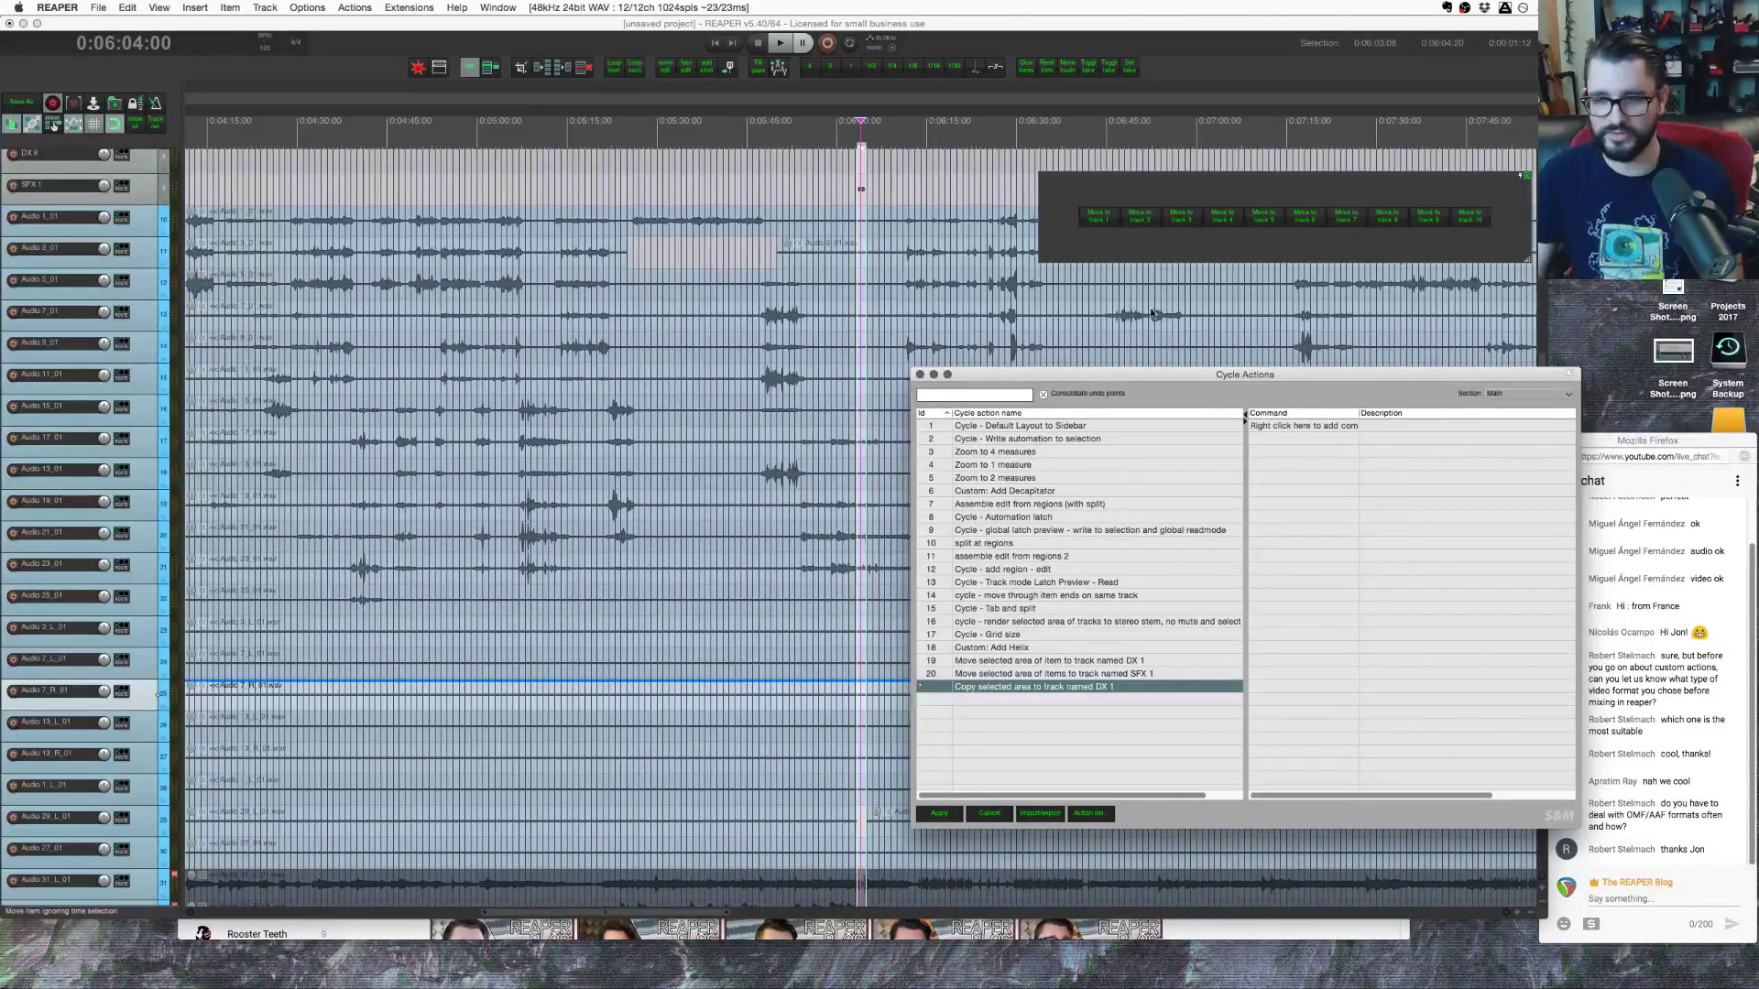
pyautogui.hscroll(-3, 1053, 315)
pyautogui.hscroll(10, 980, 316)
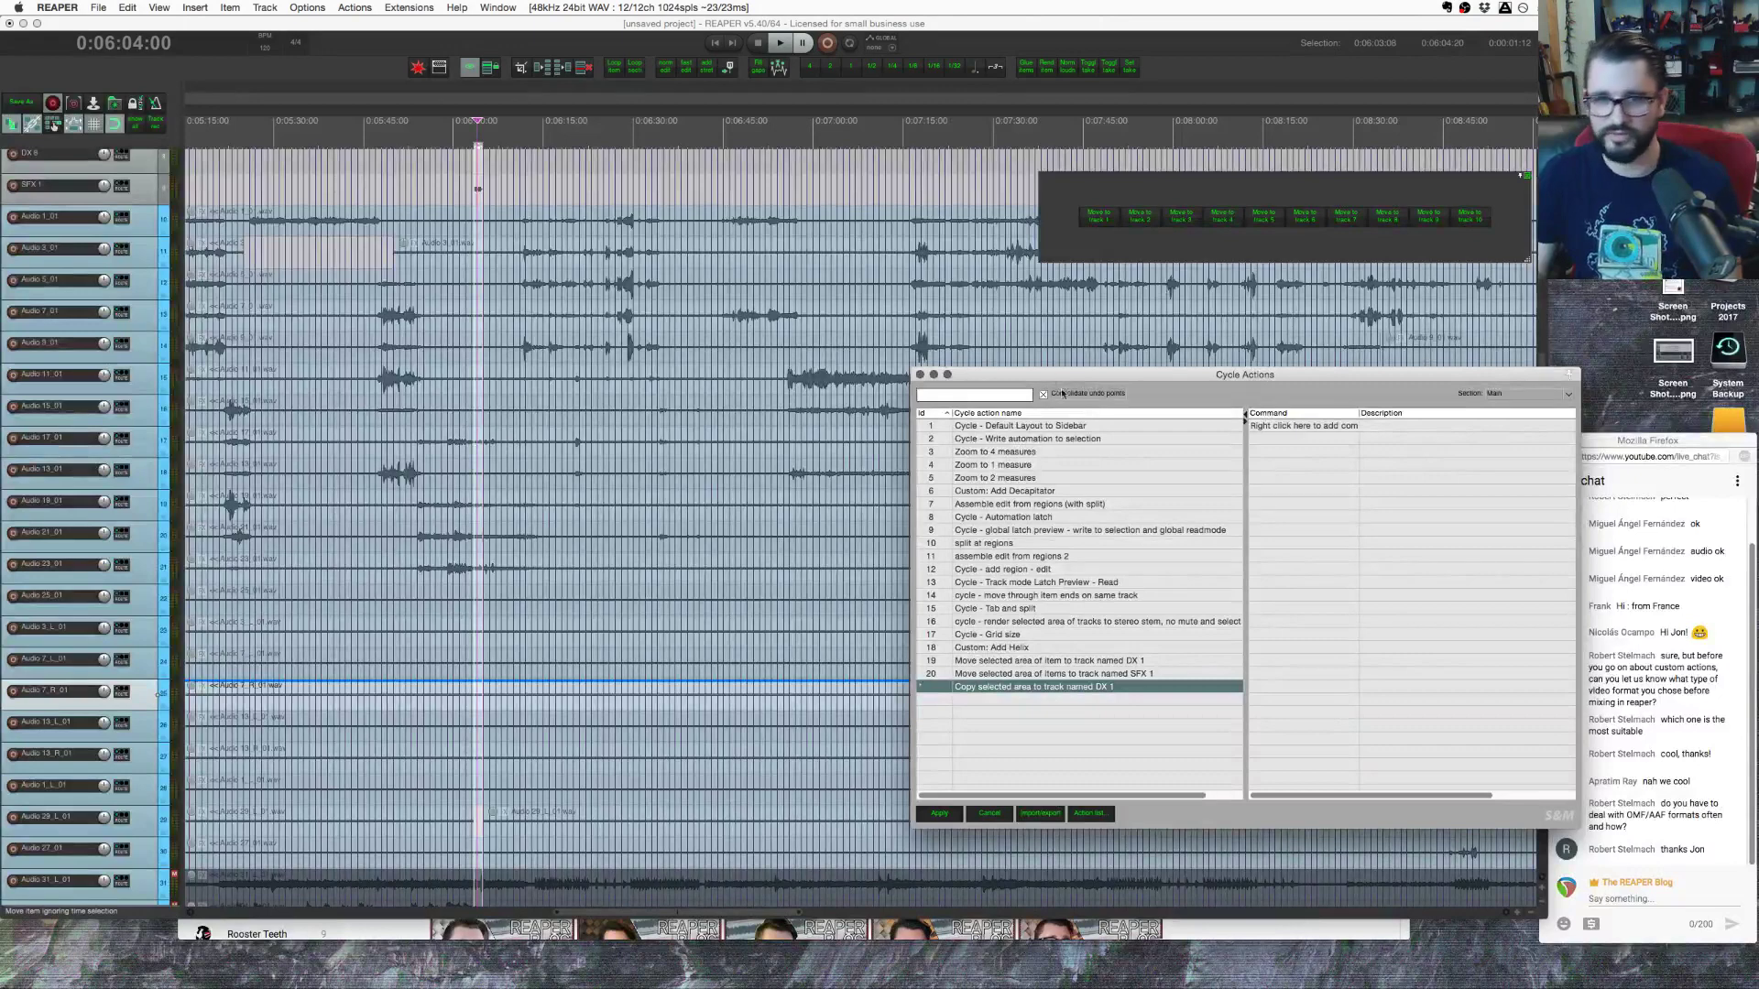
pyautogui.moveTo(1063, 375); pyautogui.dragTo(874, 337)
pyautogui.click(482, 250)
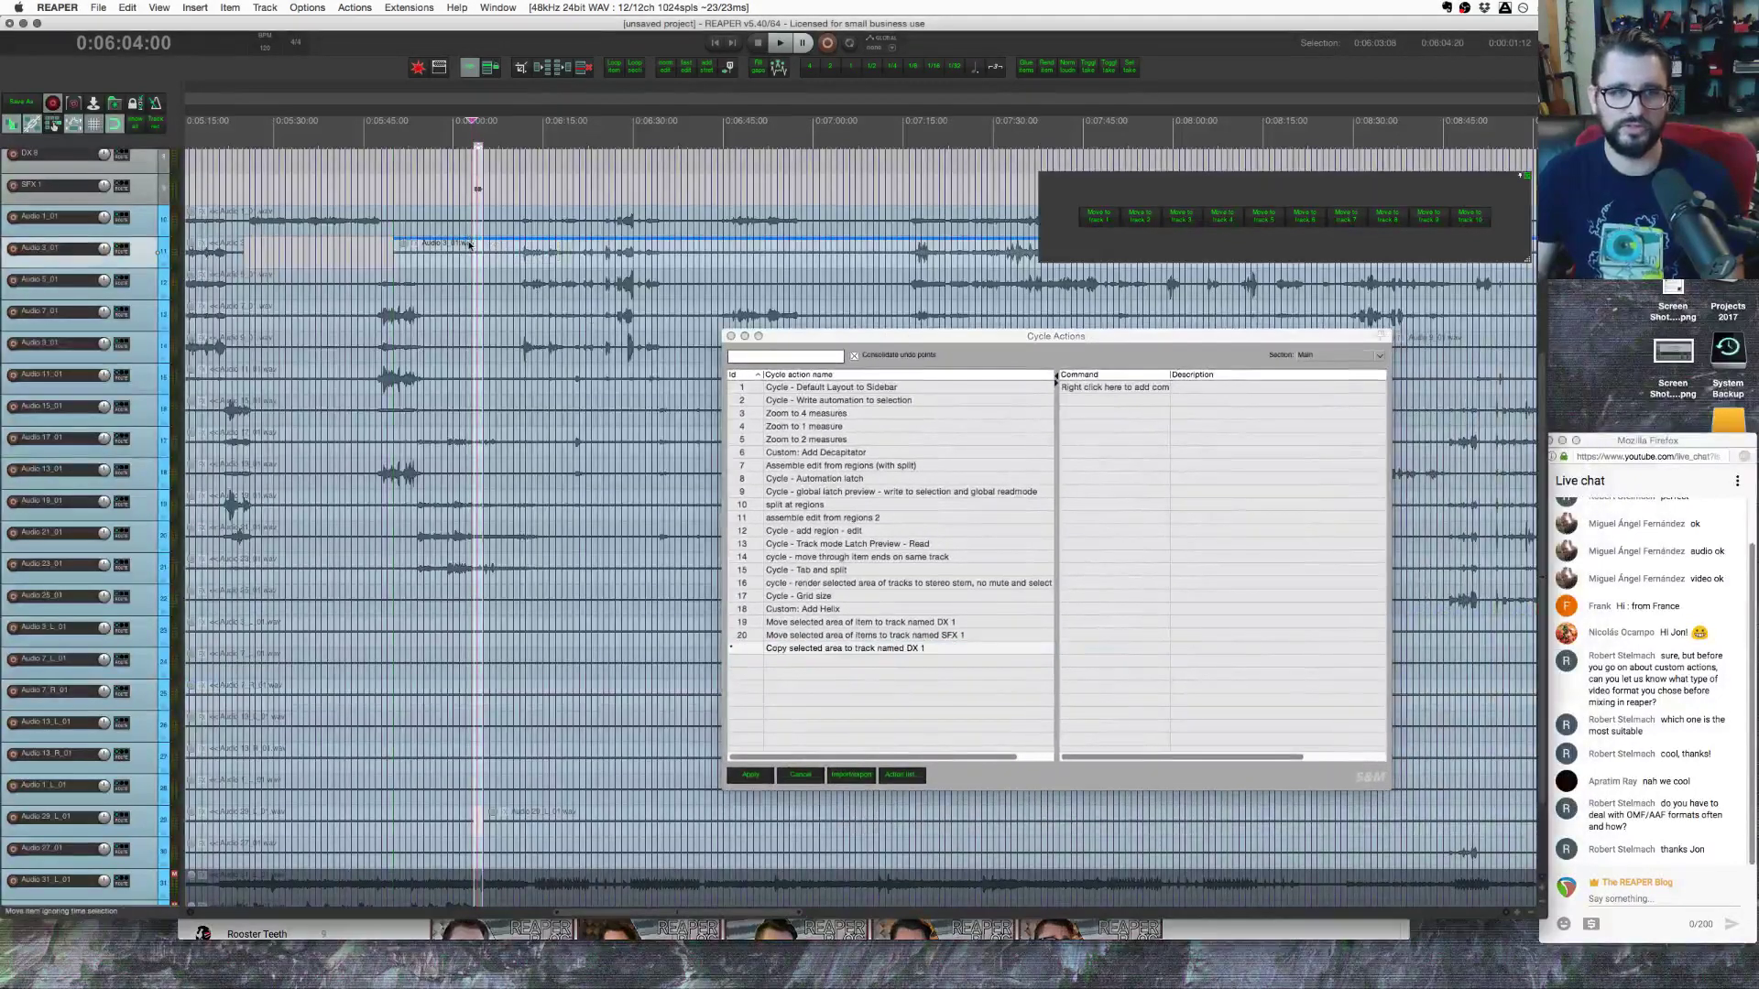
pyautogui.click(475, 204)
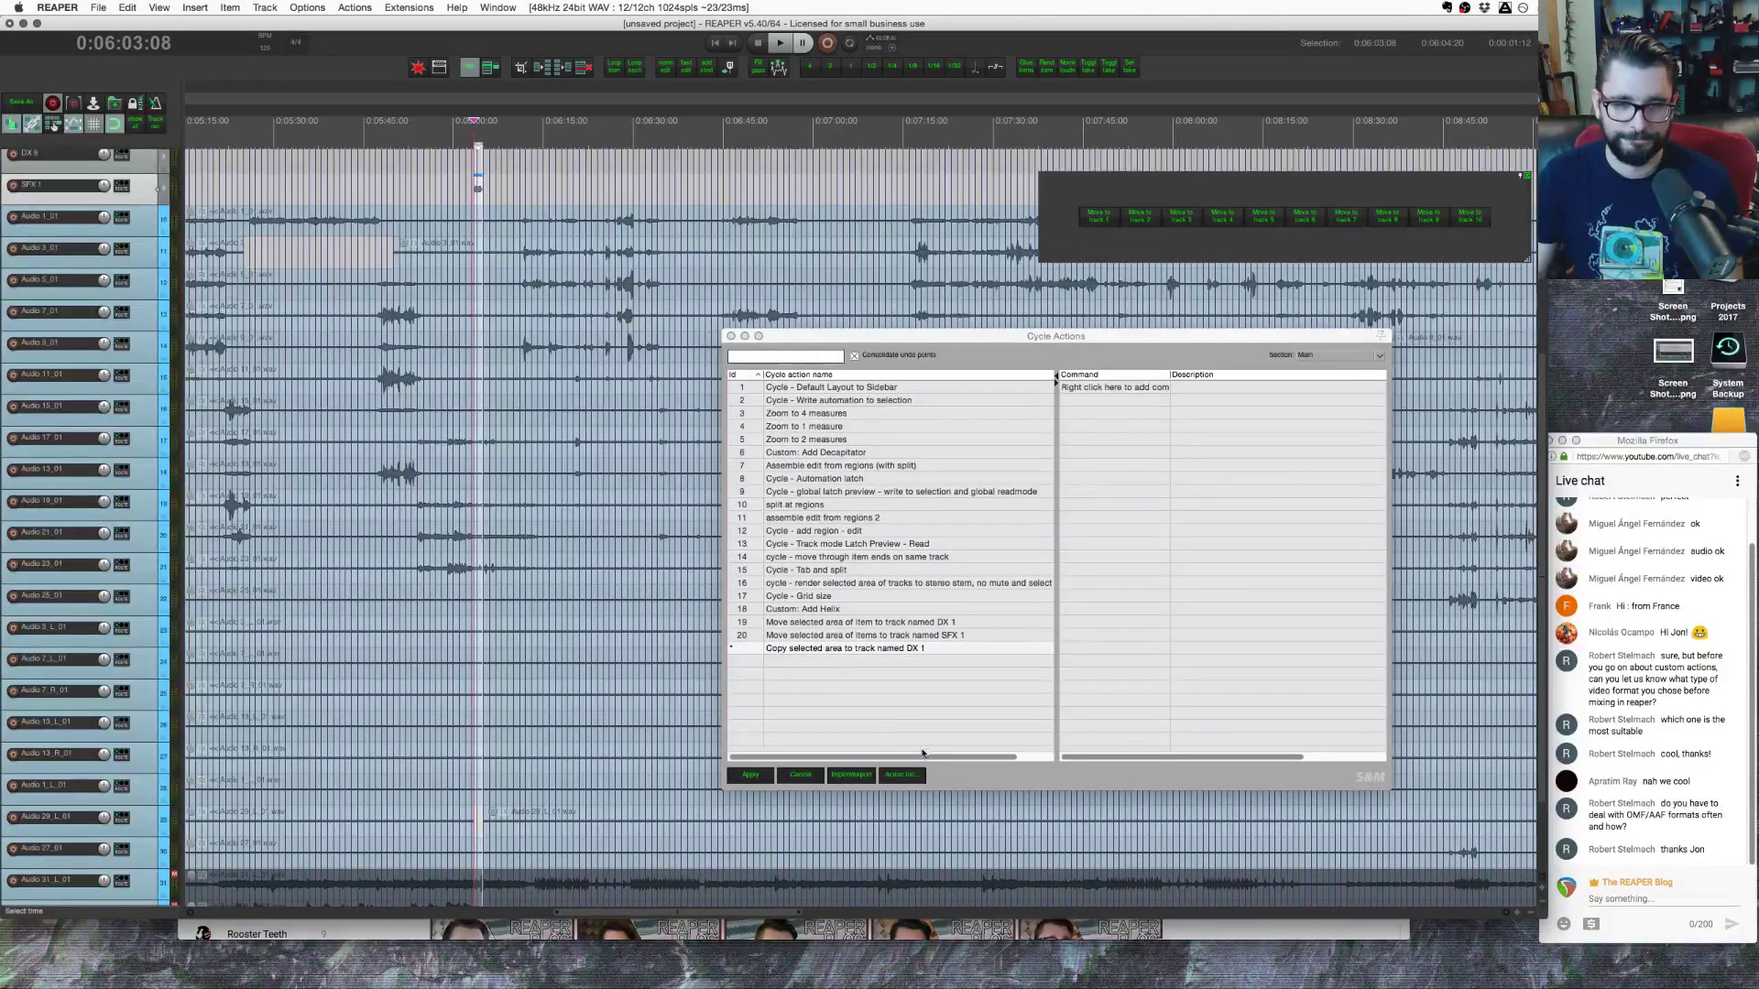
# Step: Open the action list from the Cycle Actions window and search it for "split item at time"
pyautogui.click(902, 775)
pyautogui.click(596, 414)
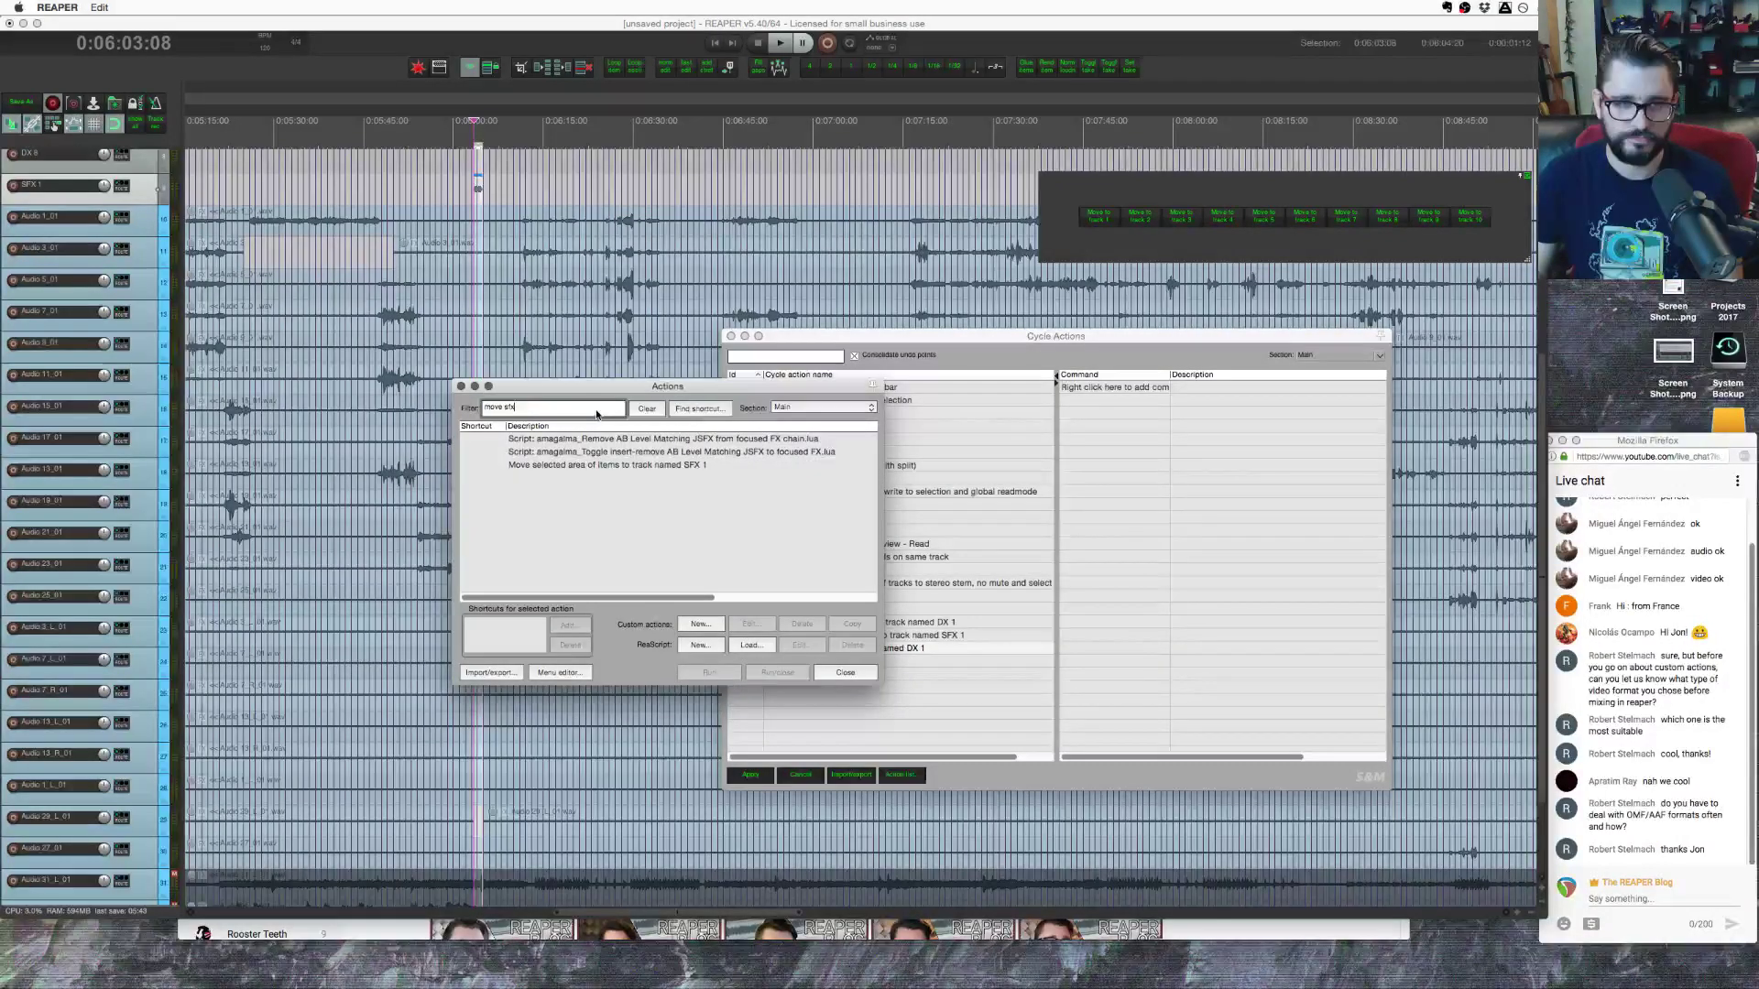
pyautogui.tripleClick(596, 413)
pyautogui.write('split')
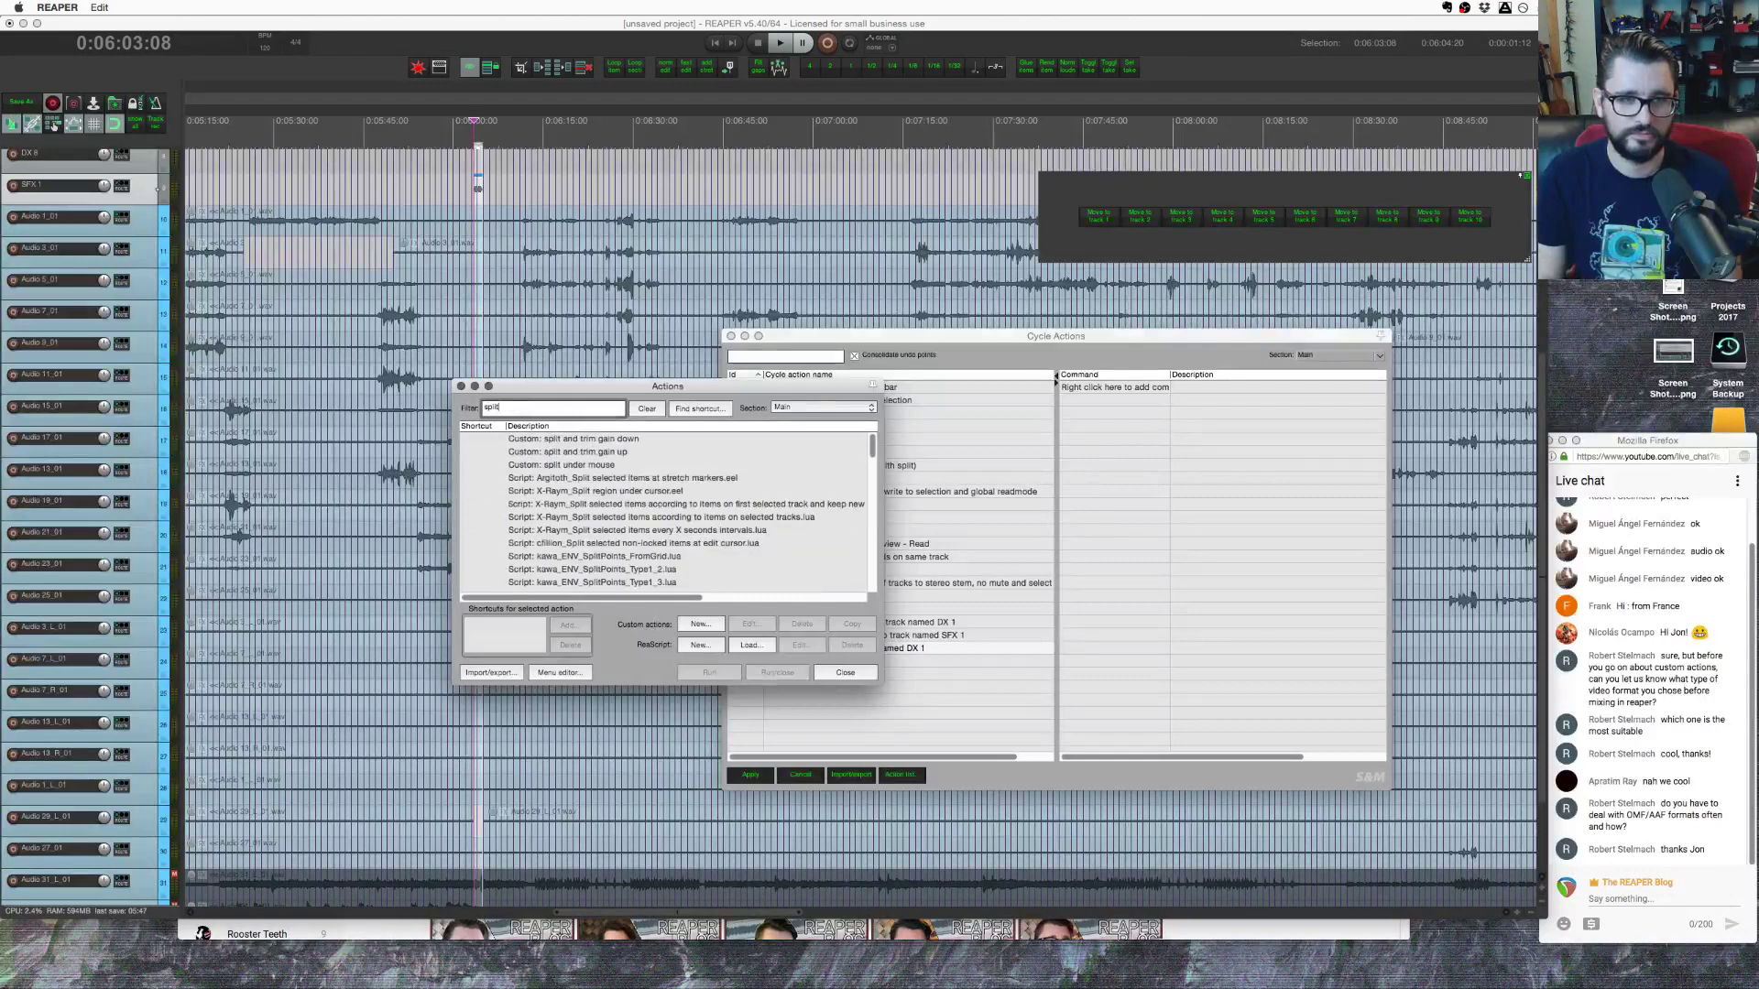
pyautogui.write(' item at')
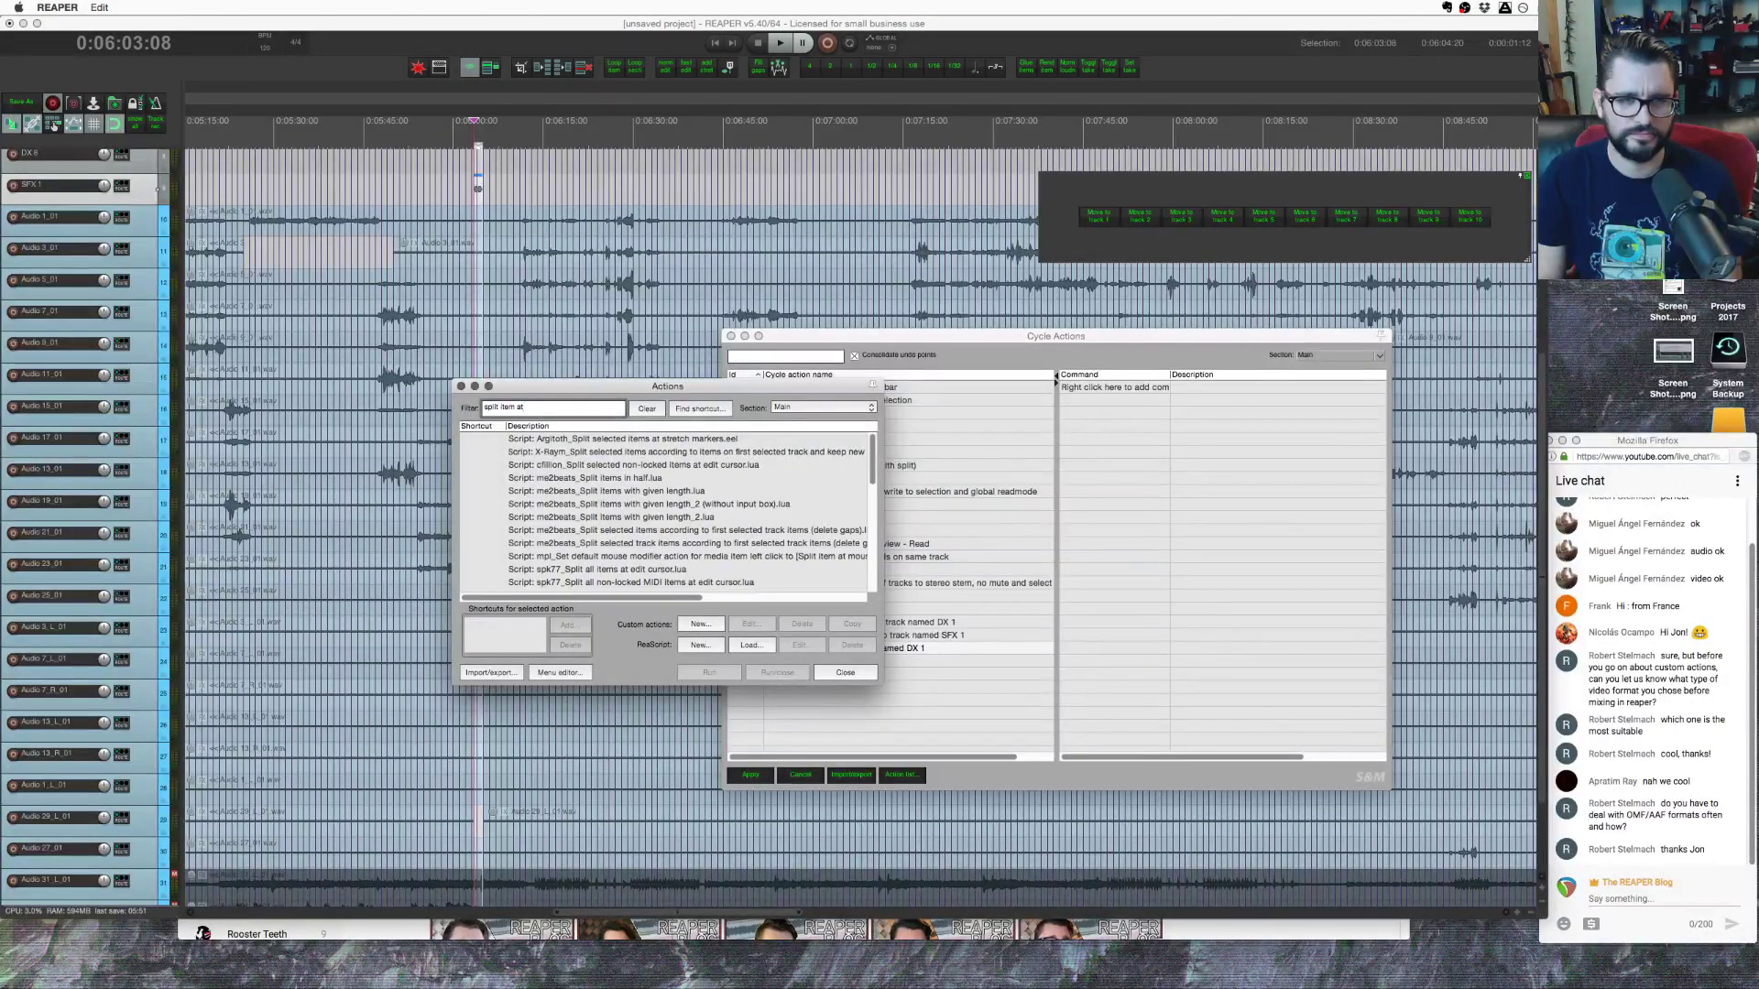
pyautogui.write(' time')
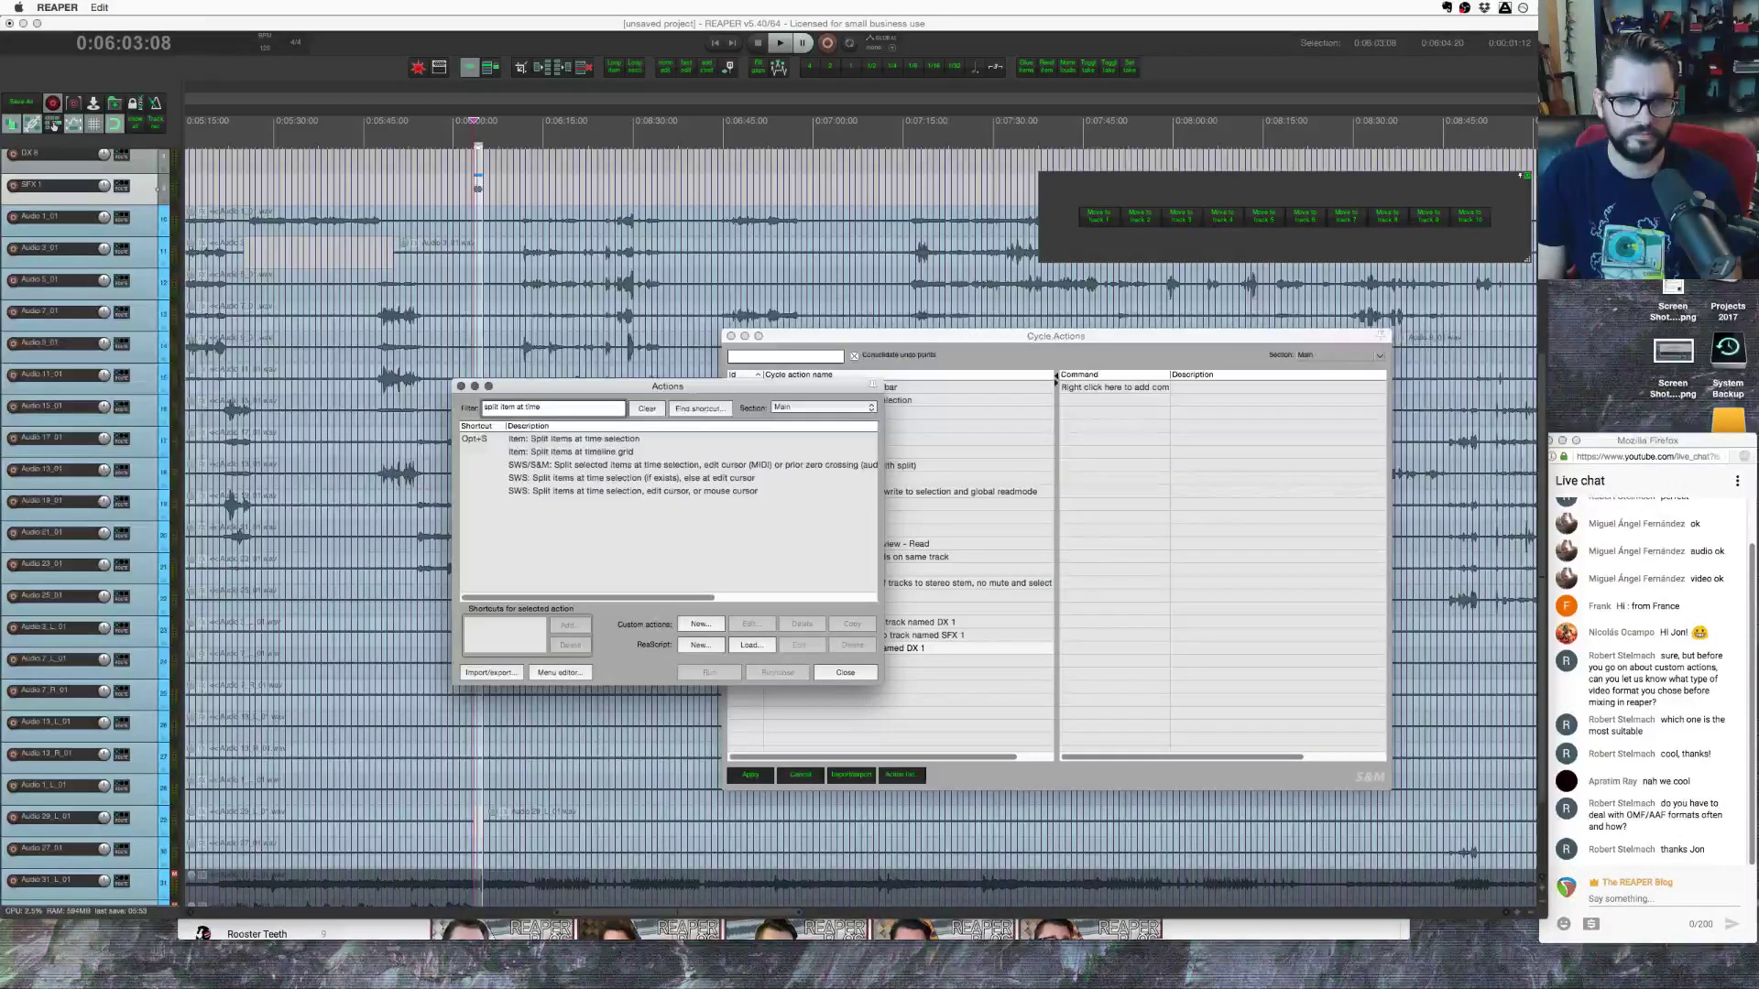
# Step: Add the action Item: Split items at time selection to the Copy selected area to track named DX 1 cycle action
pyautogui.press('Down')
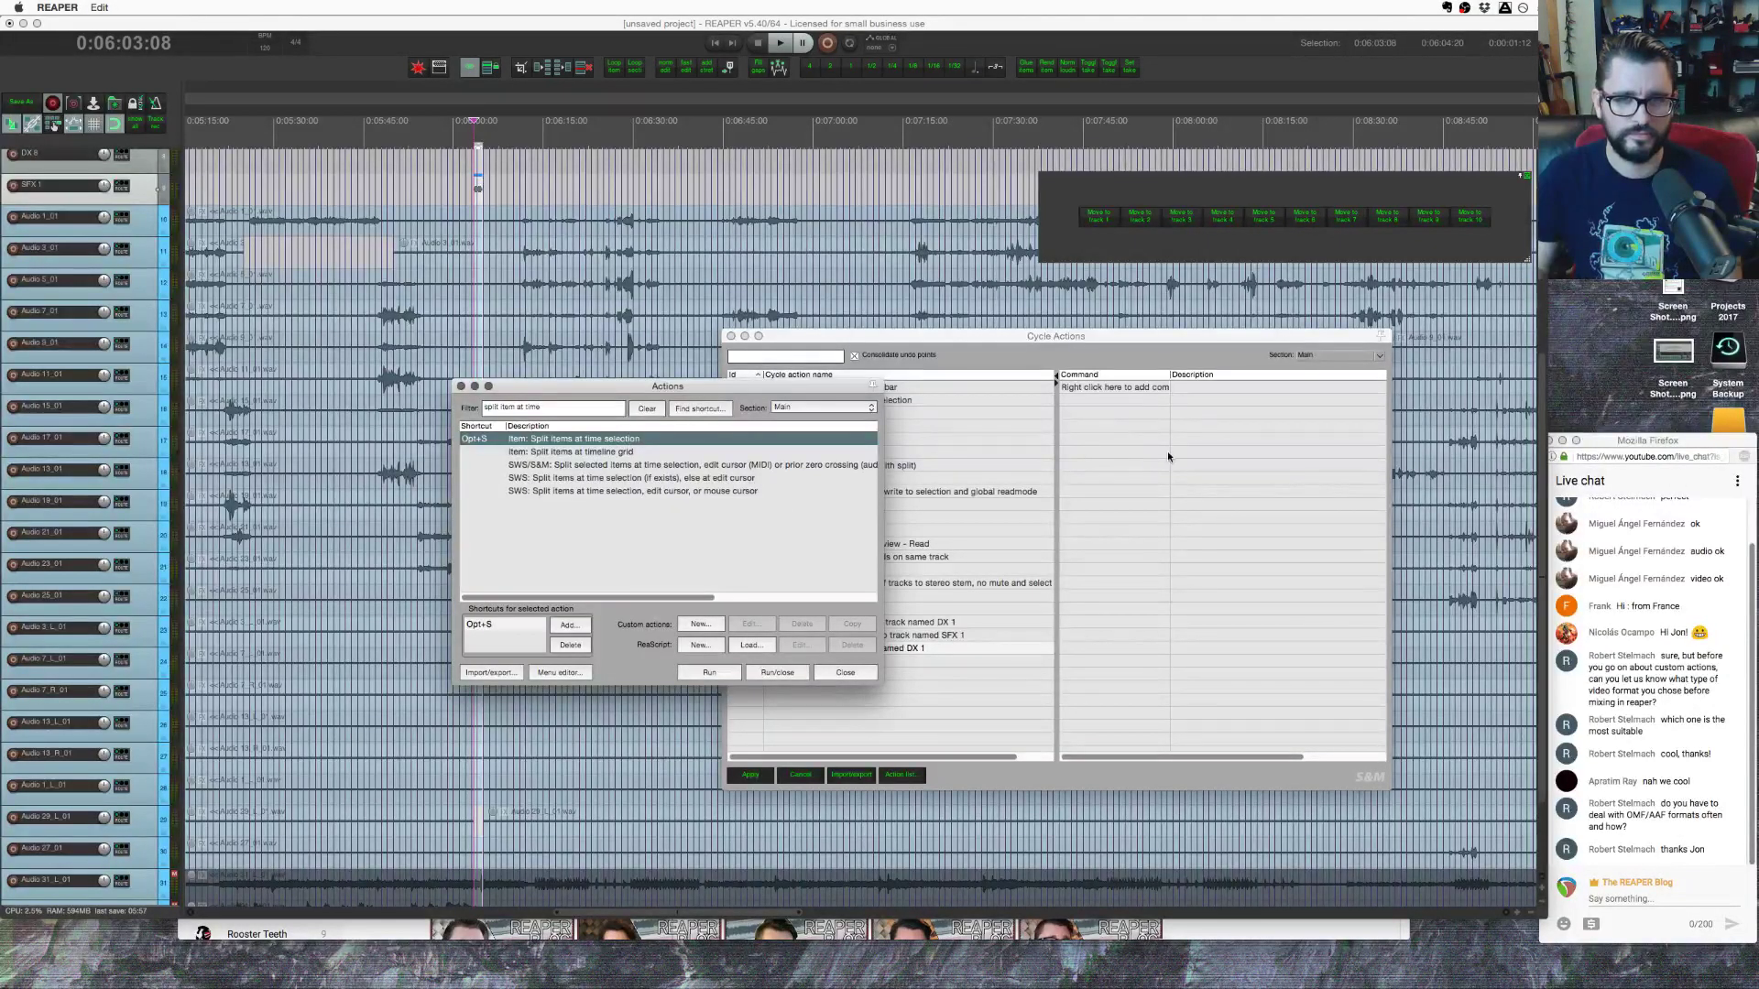
pyautogui.rightClick(1201, 568)
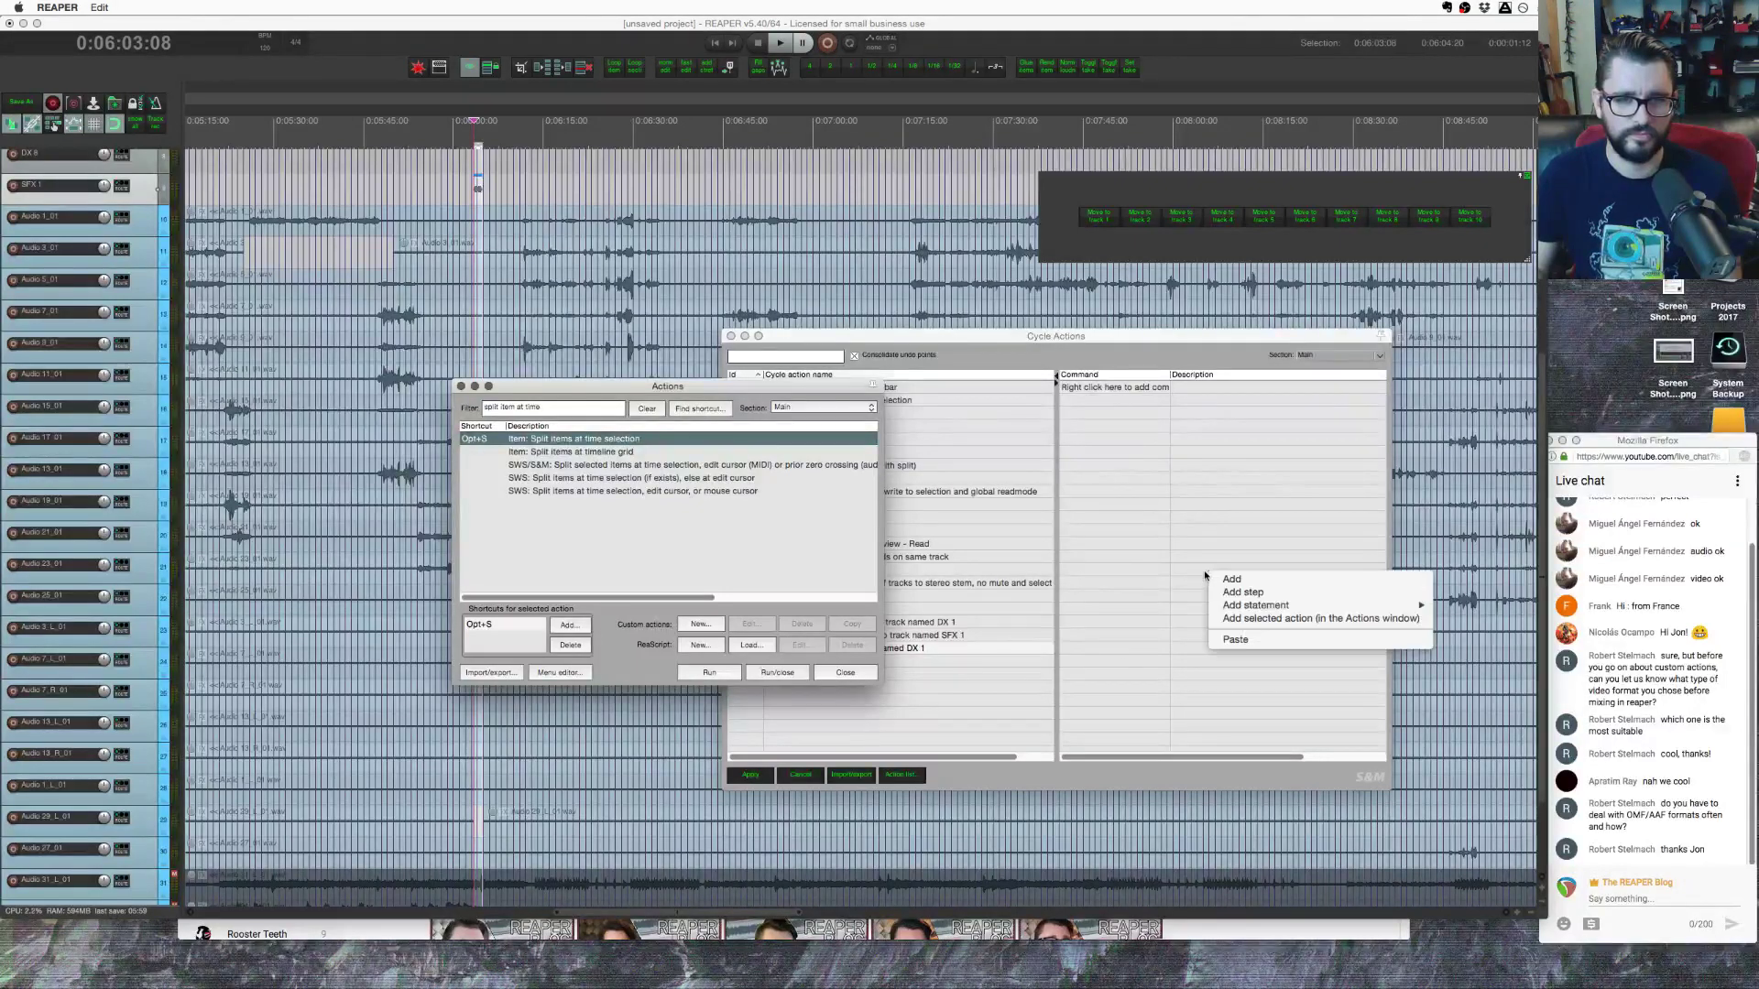
pyautogui.click(1283, 615)
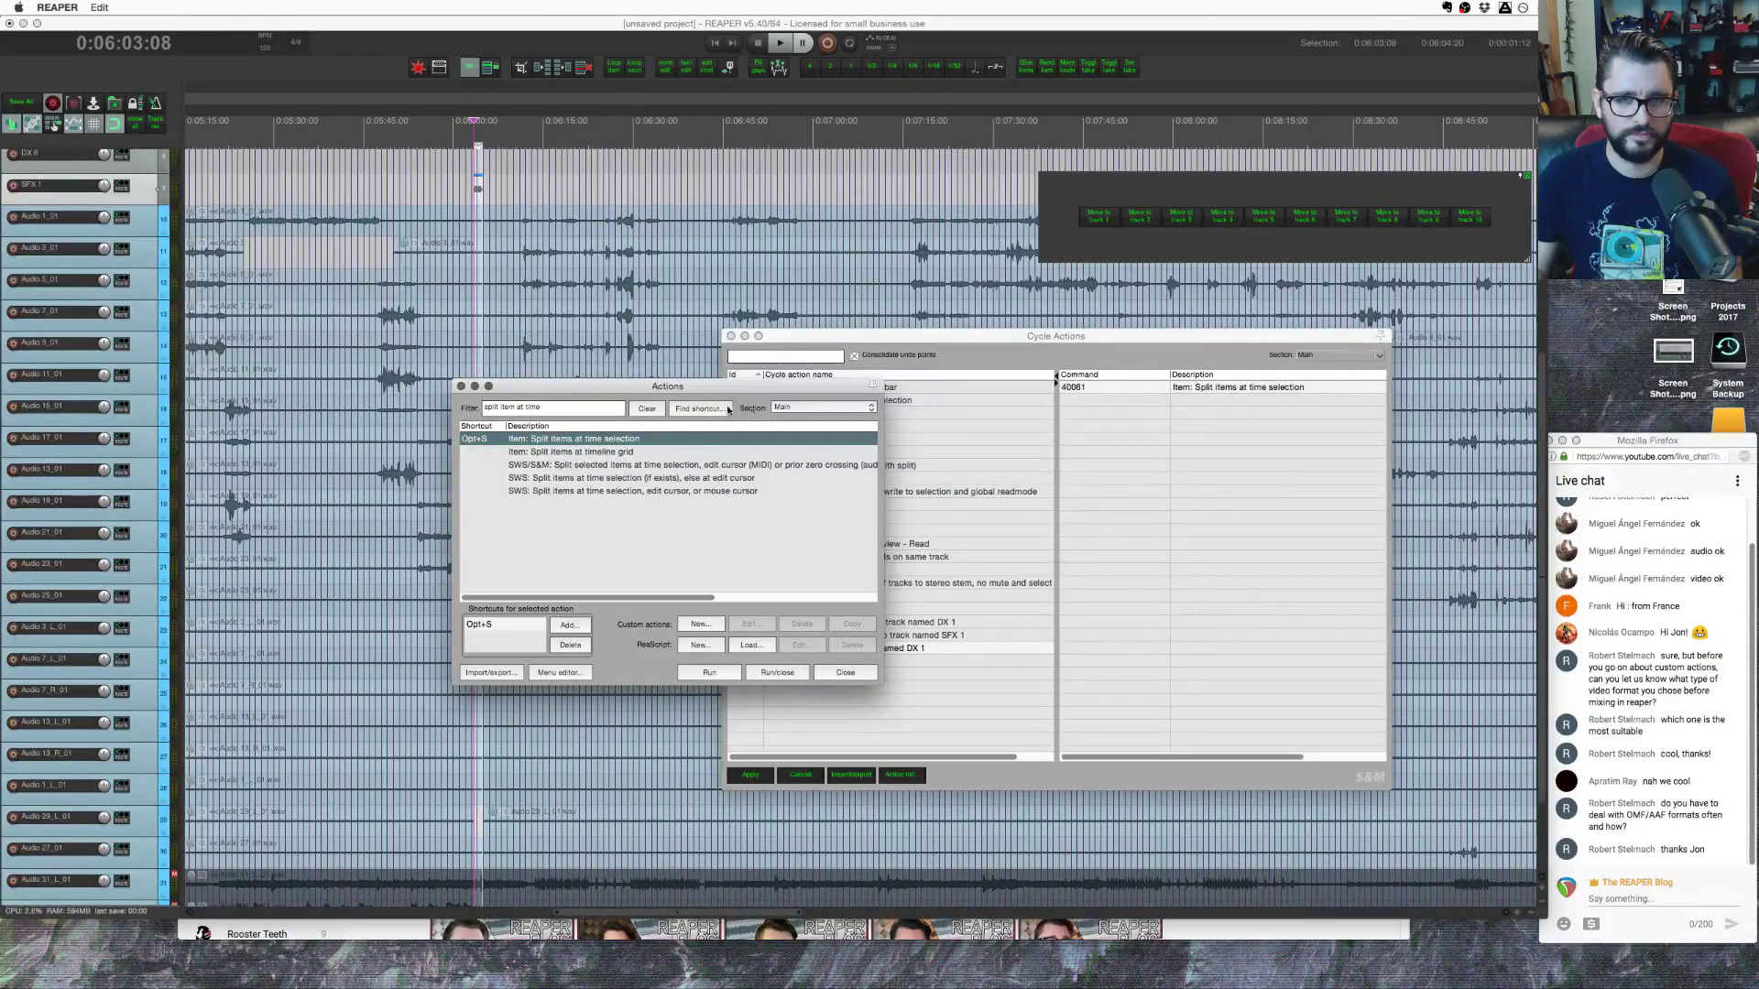
# Step: Find Edit: Copy items by searching for "copy item" and add it to the cycle action below the split command
pyautogui.click(597, 407)
pyautogui.write('c')
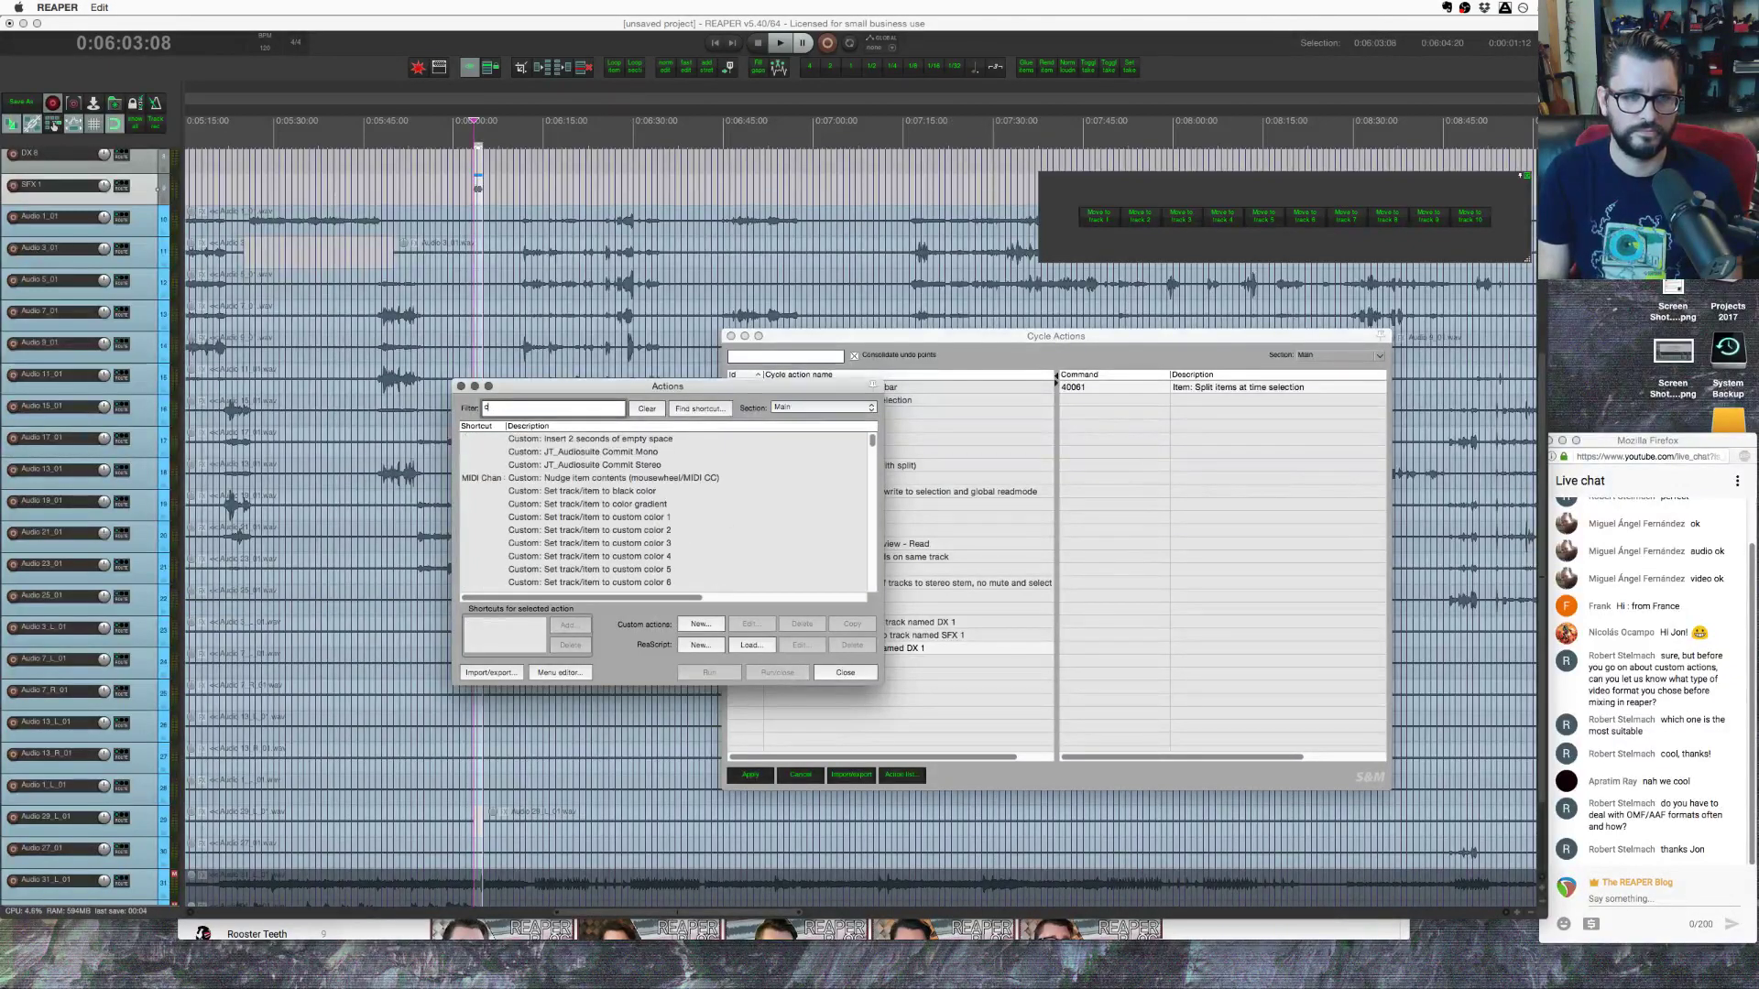
pyautogui.write('oopy')
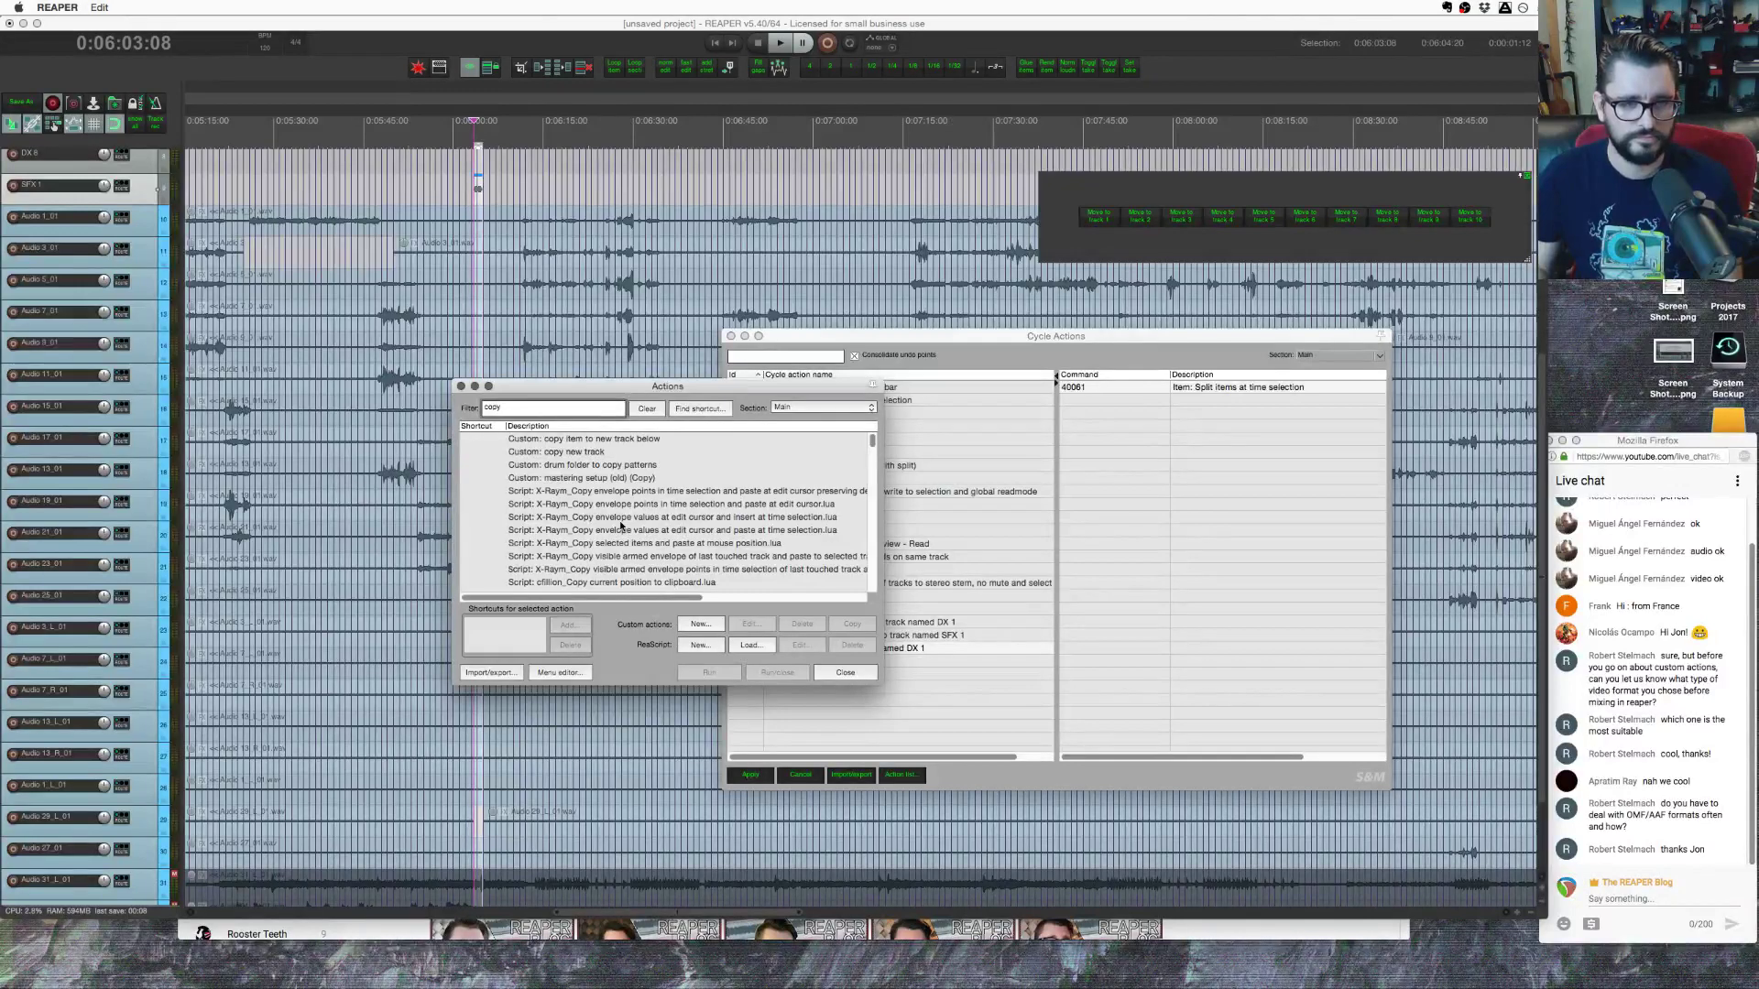
pyautogui.scroll(-5, 621, 526)
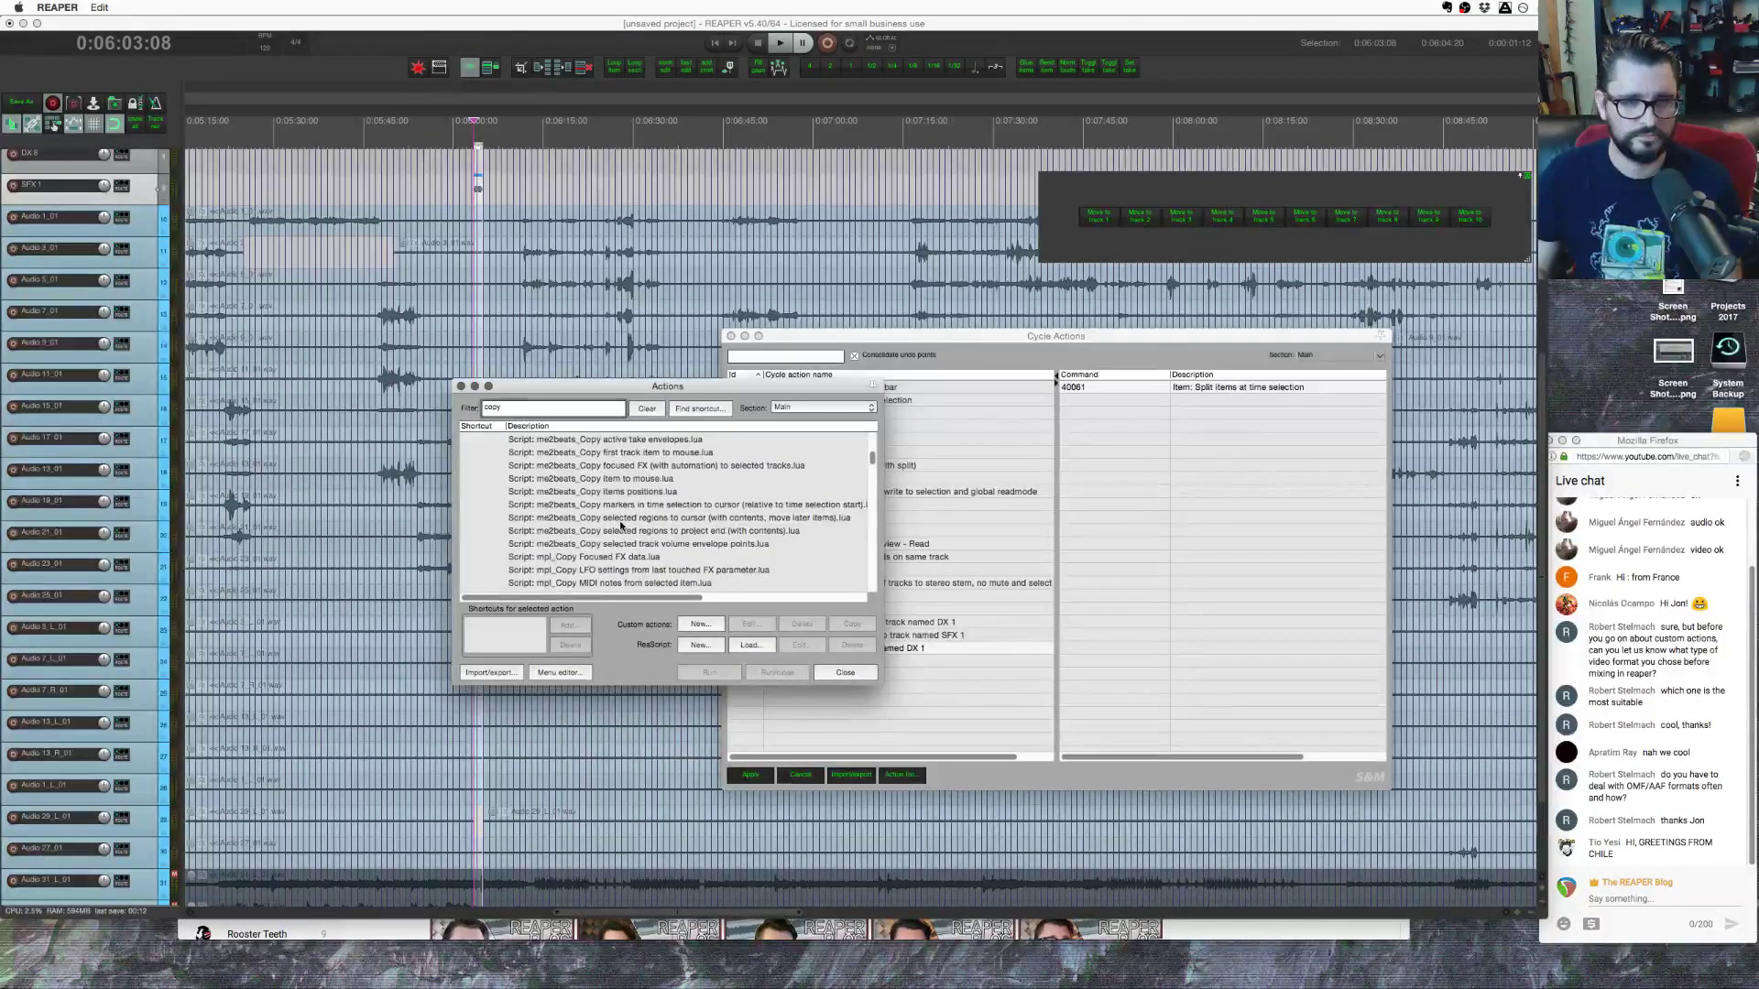
pyautogui.write('item')
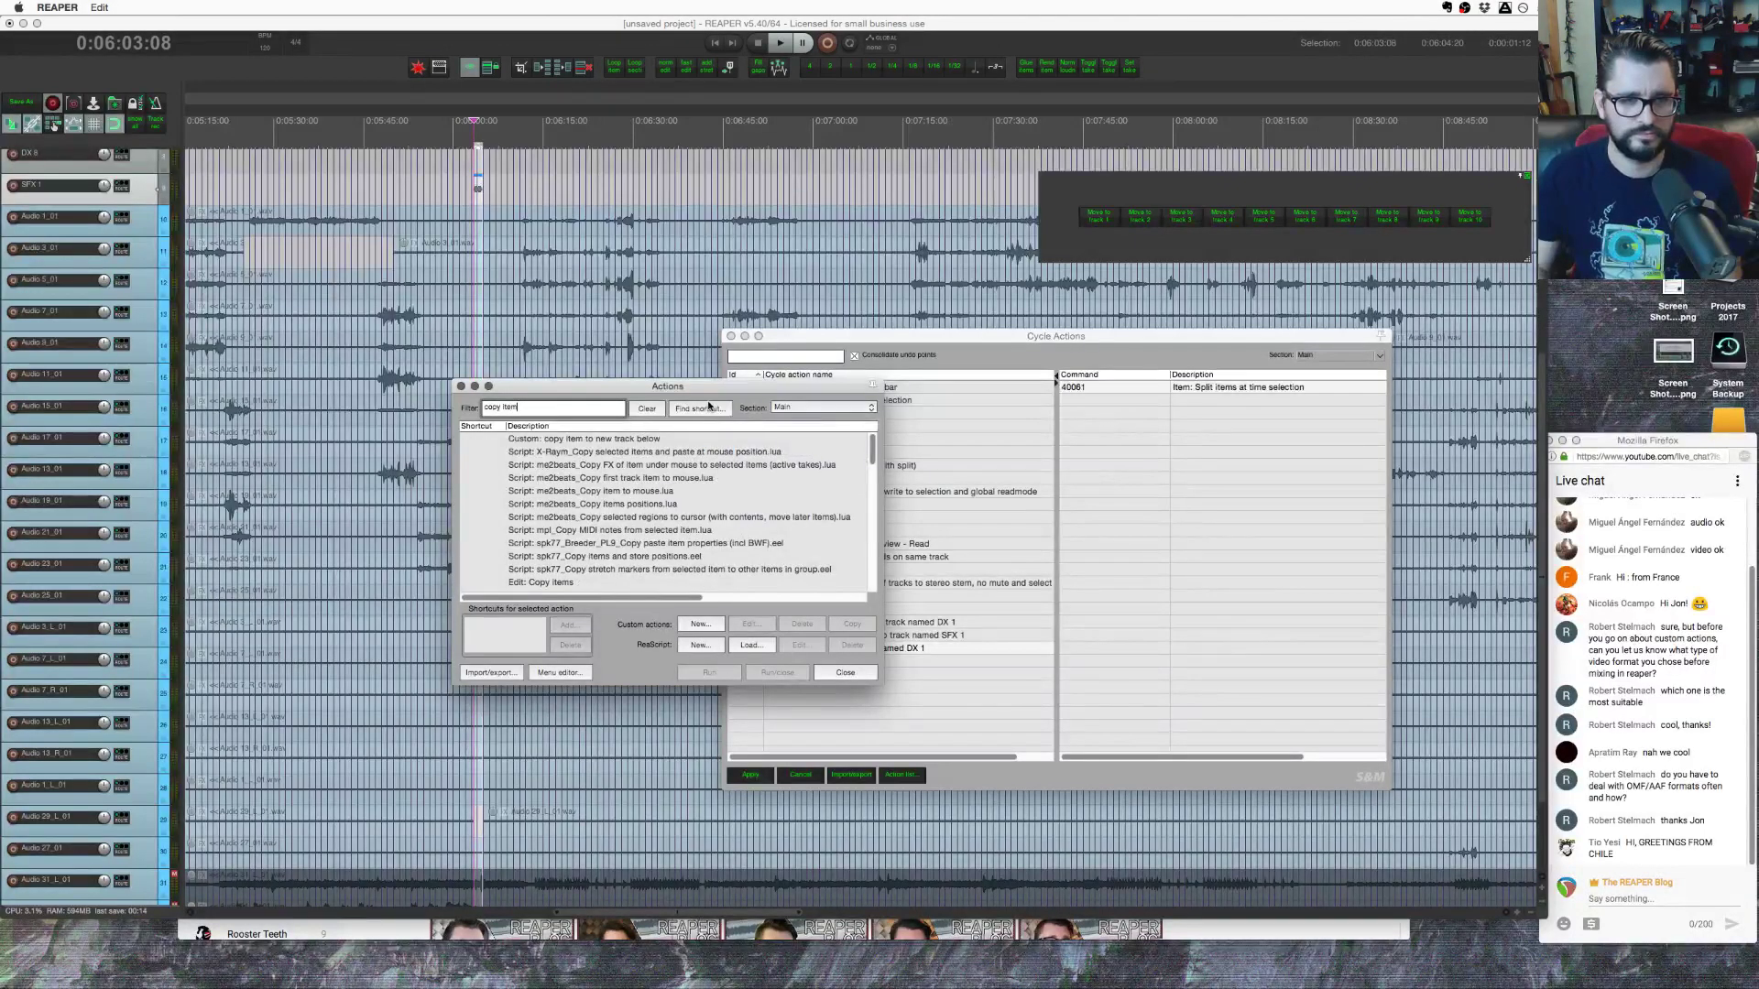
pyautogui.scroll(-3, 642, 513)
pyautogui.click(580, 549)
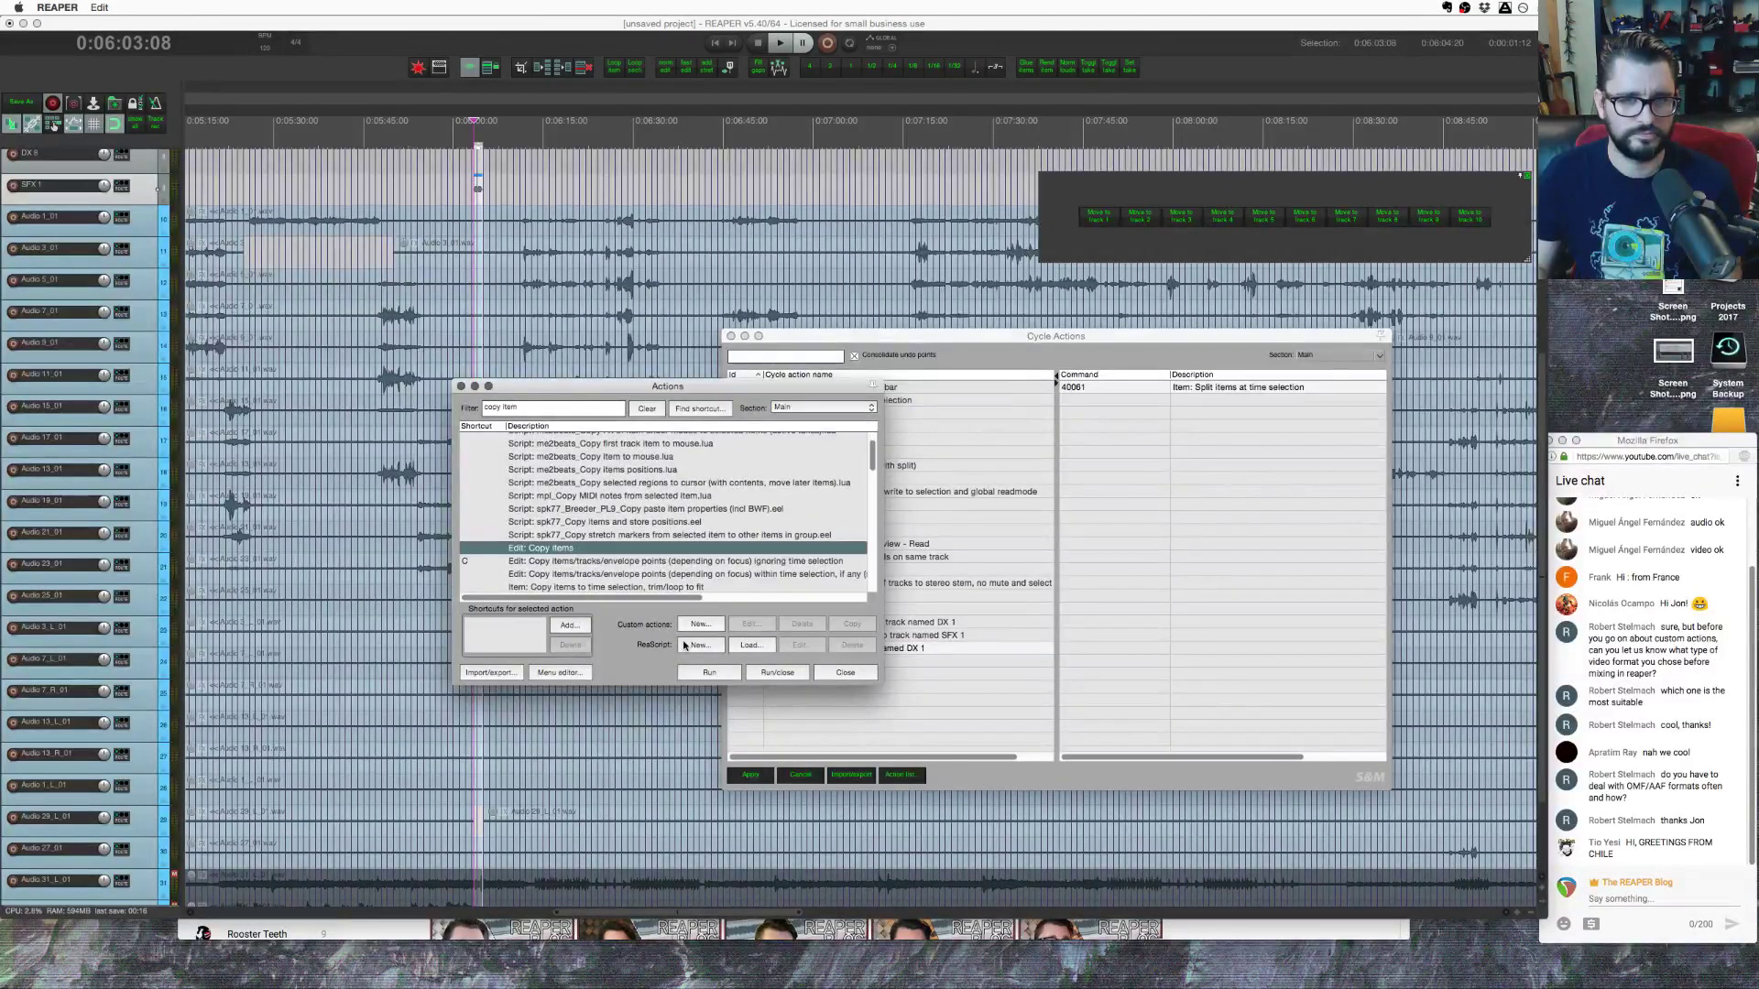
pyautogui.click(710, 674)
pyautogui.rightClick(1202, 534)
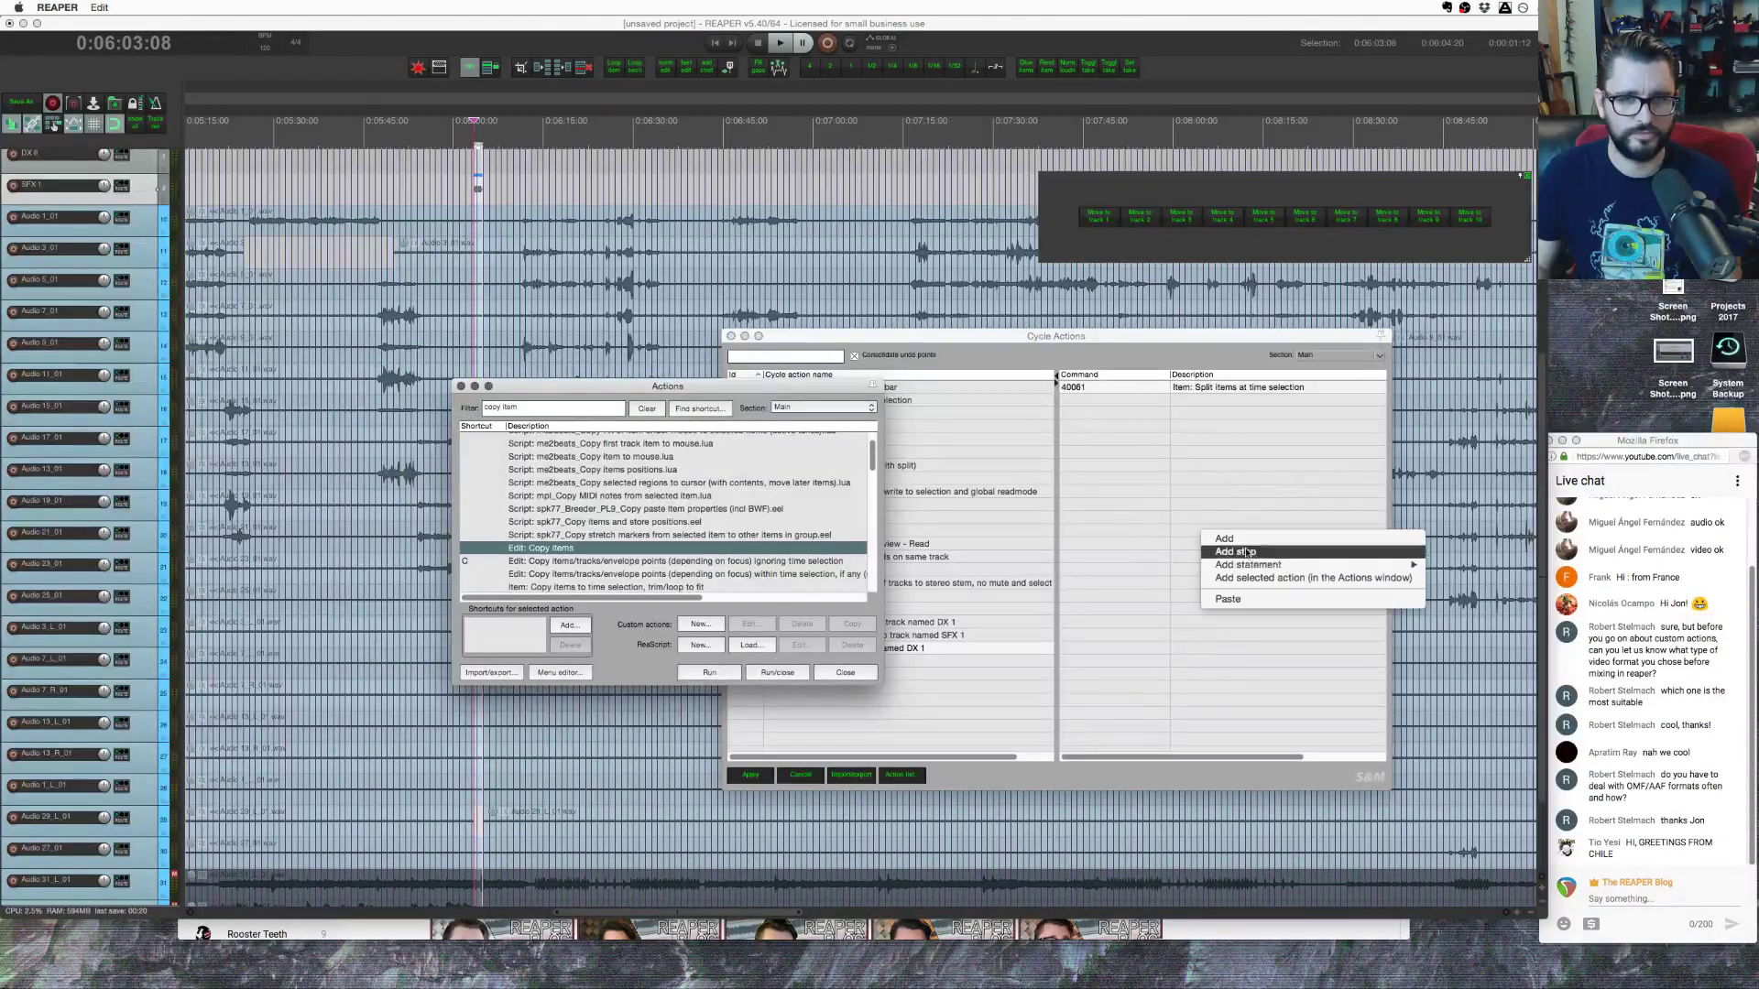
pyautogui.click(1236, 578)
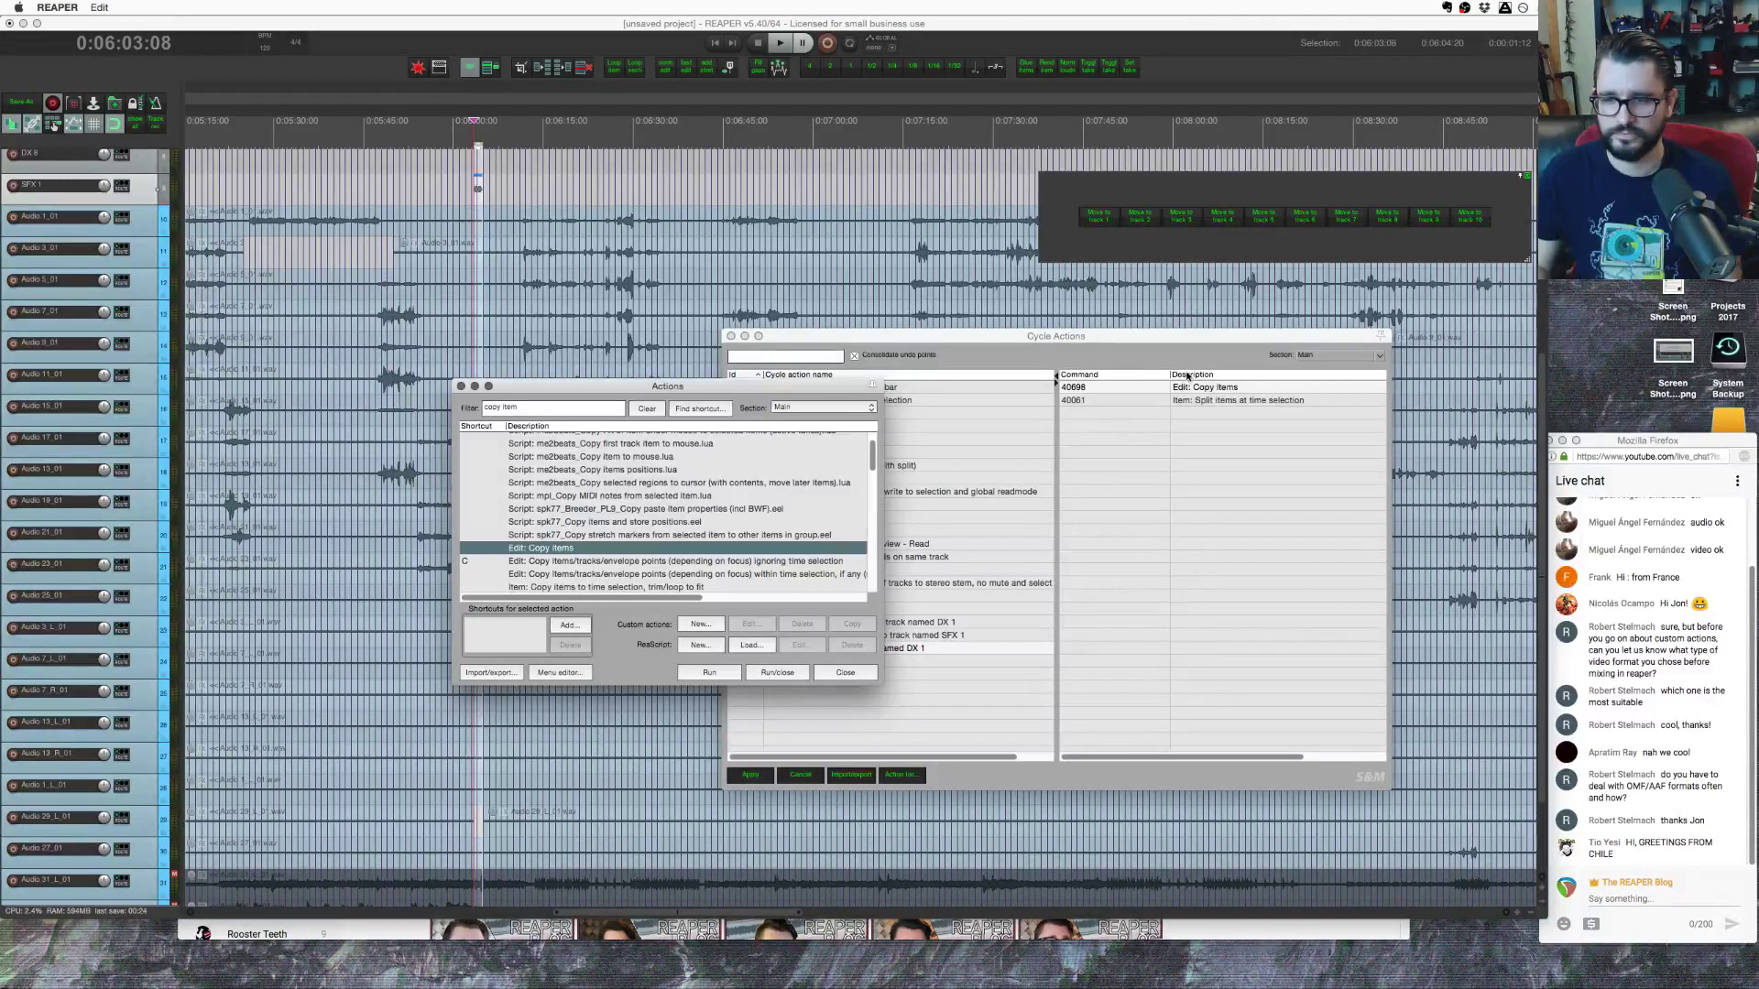
pyautogui.moveTo(1221, 404); pyautogui.dragTo(1099, 389)
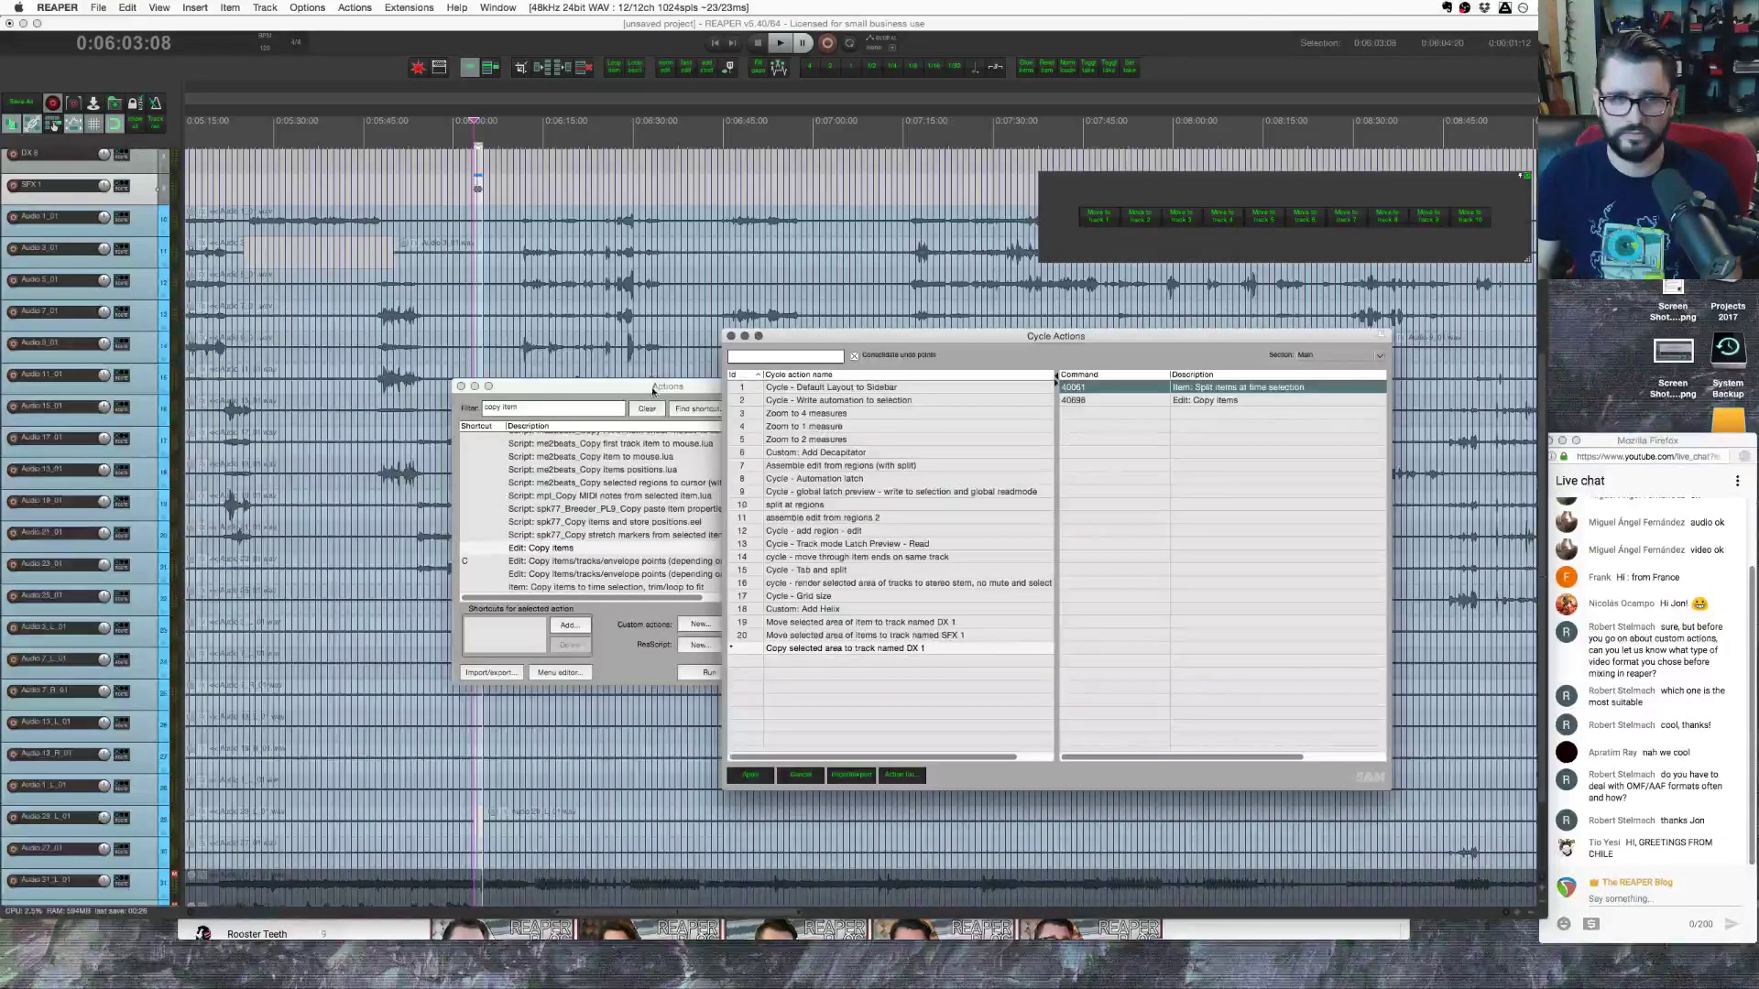
# Step: Move the Actions window slightly, check the remaining copy item results, and search the action list for "color item"
pyautogui.moveTo(653, 391); pyautogui.dragTo(632, 412)
pyautogui.scroll(-5, 626, 574)
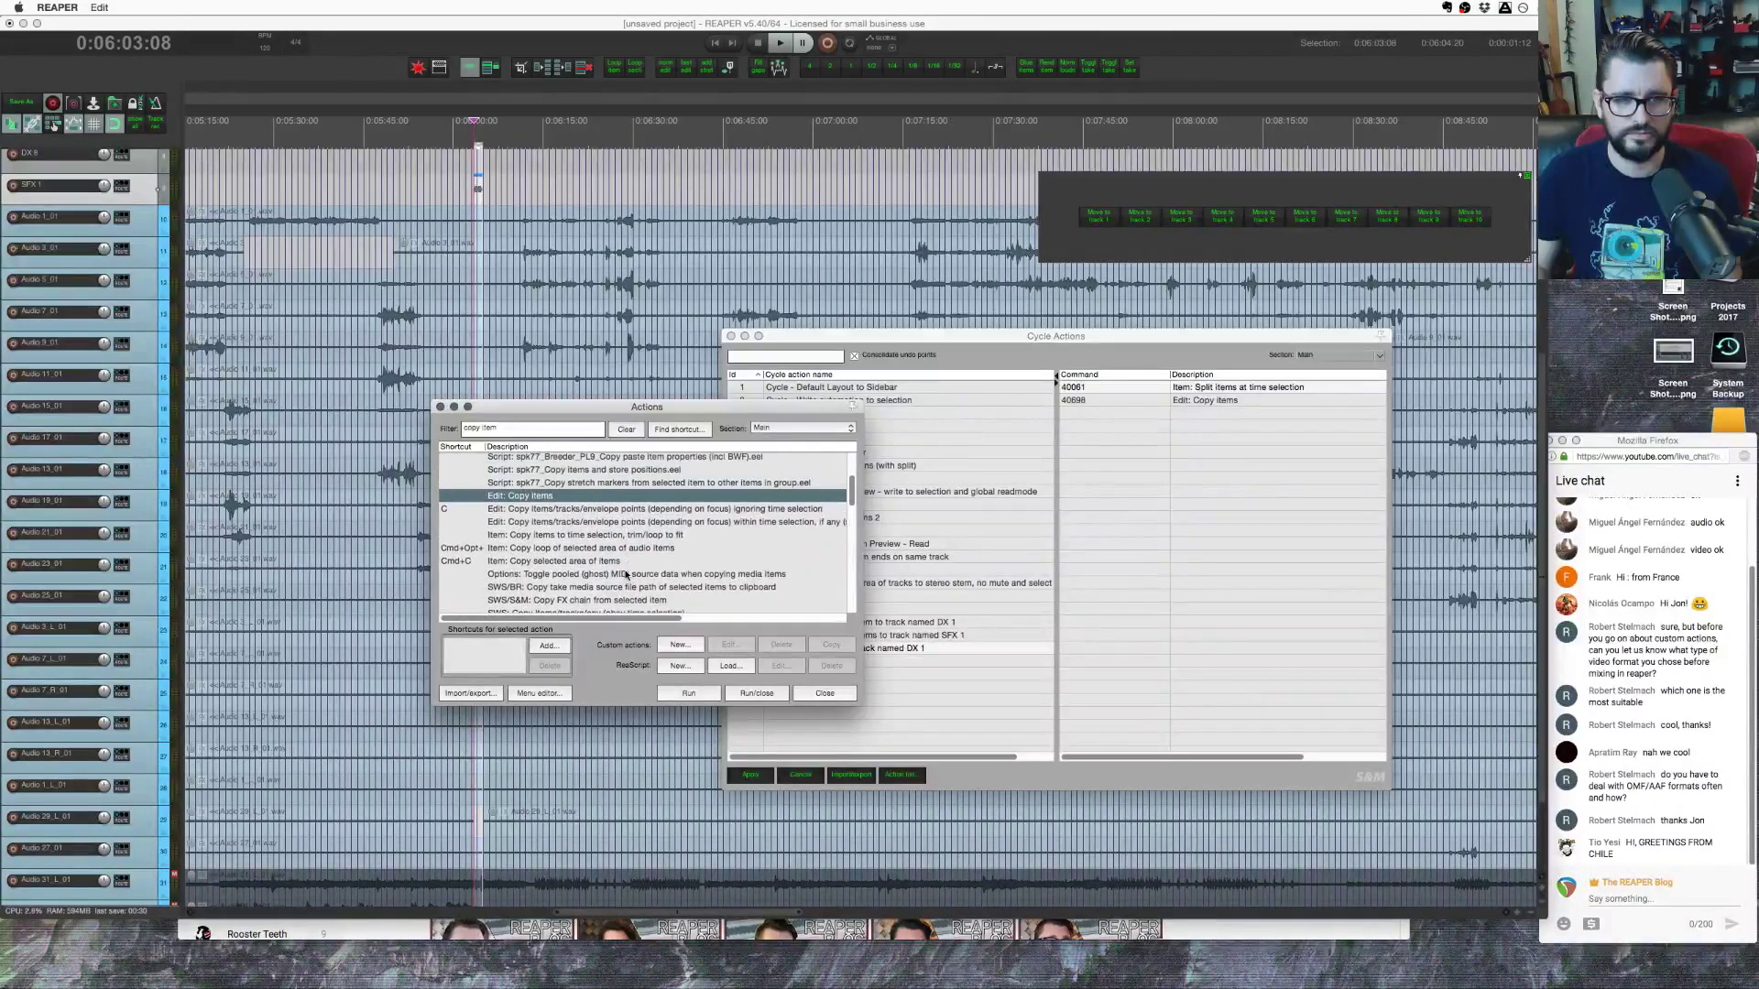
pyautogui.scroll(-1, 626, 574)
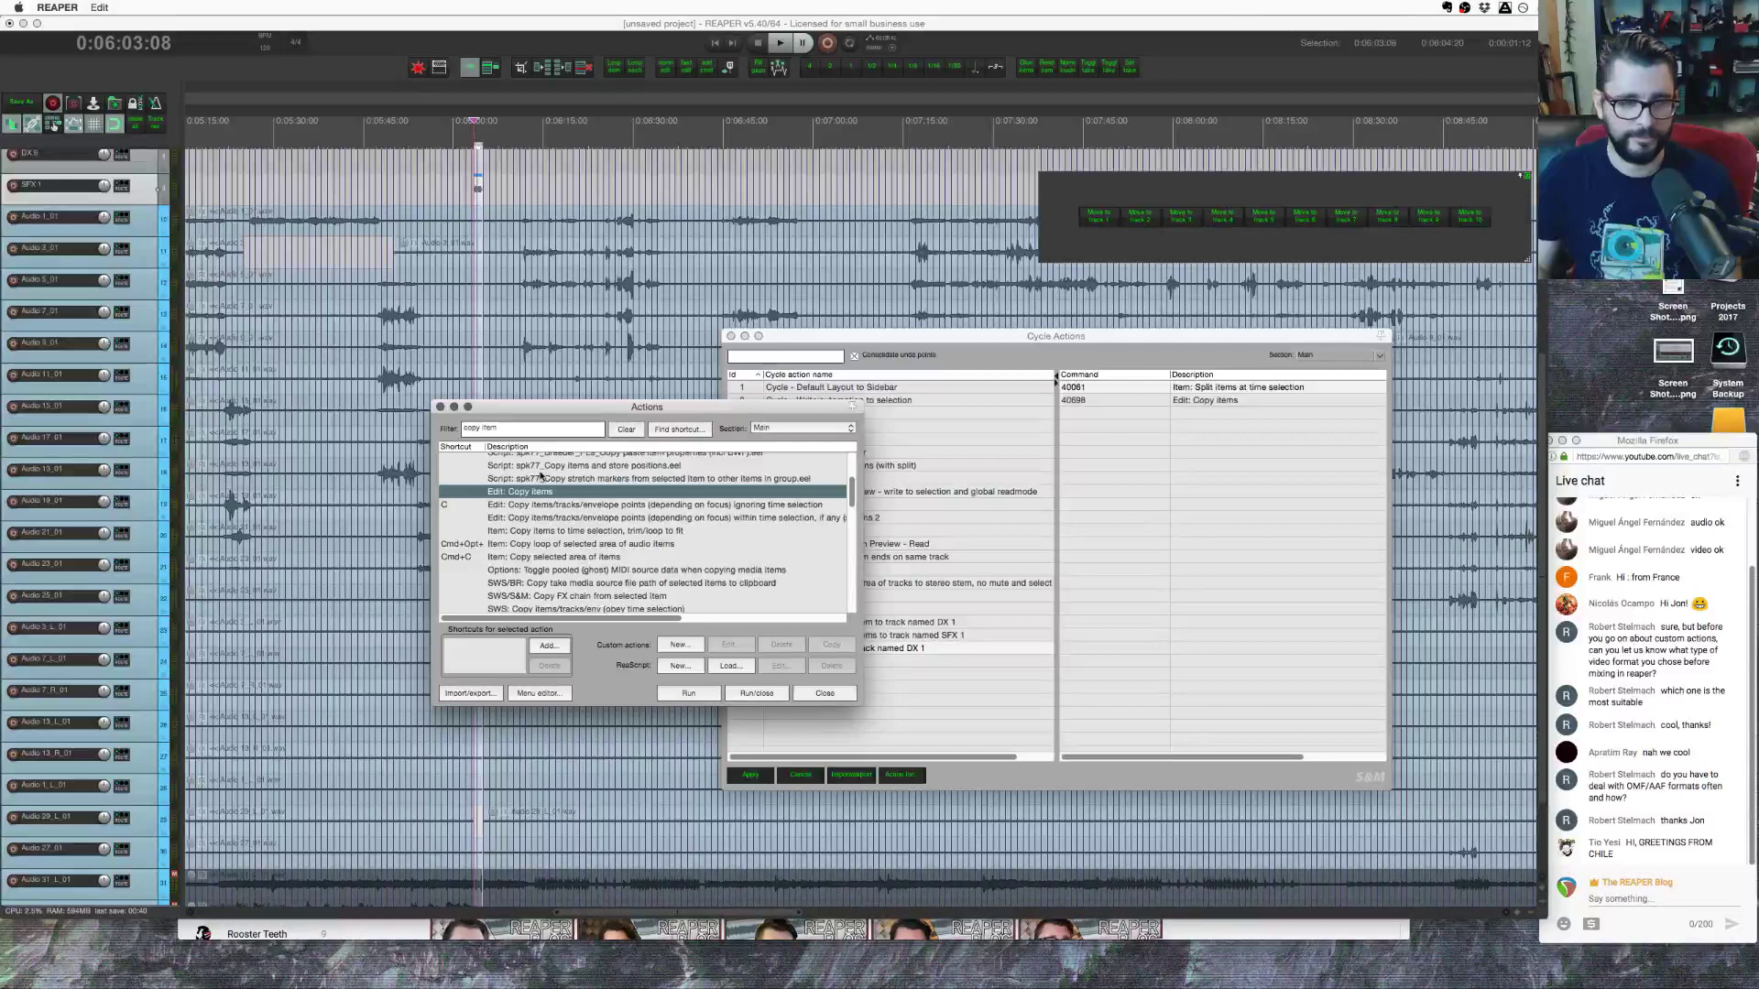
pyautogui.click(545, 427)
pyautogui.click(626, 430)
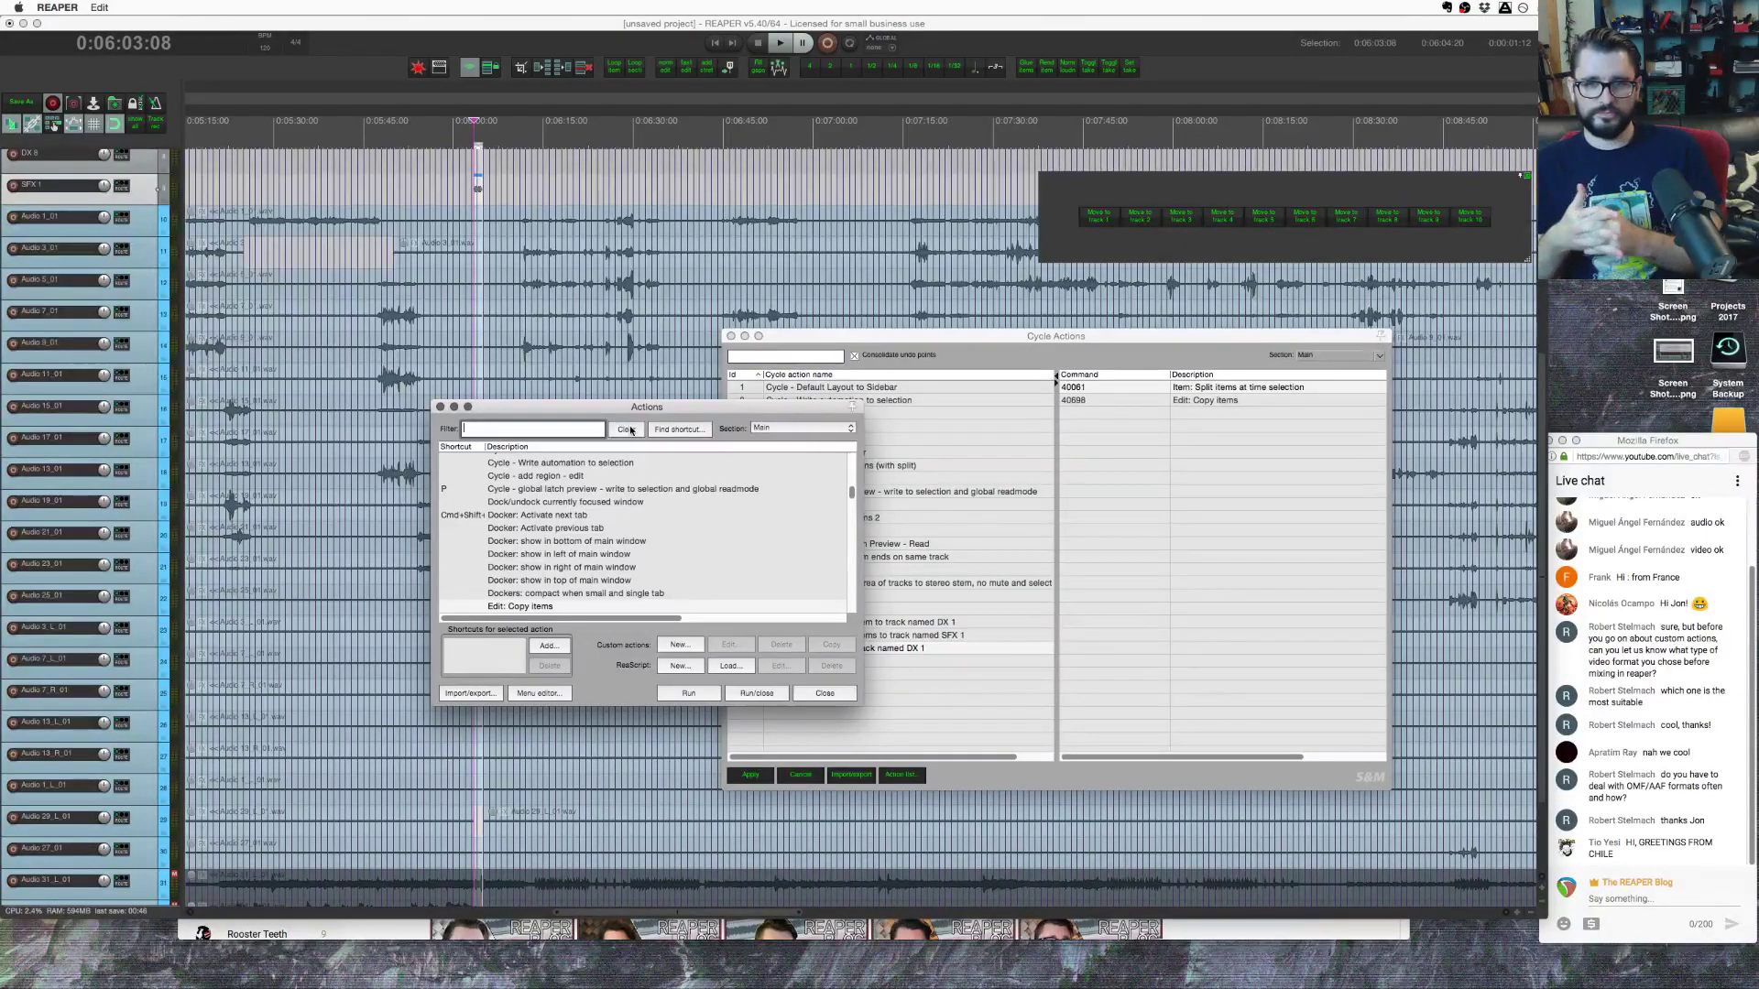
pyautogui.write('color')
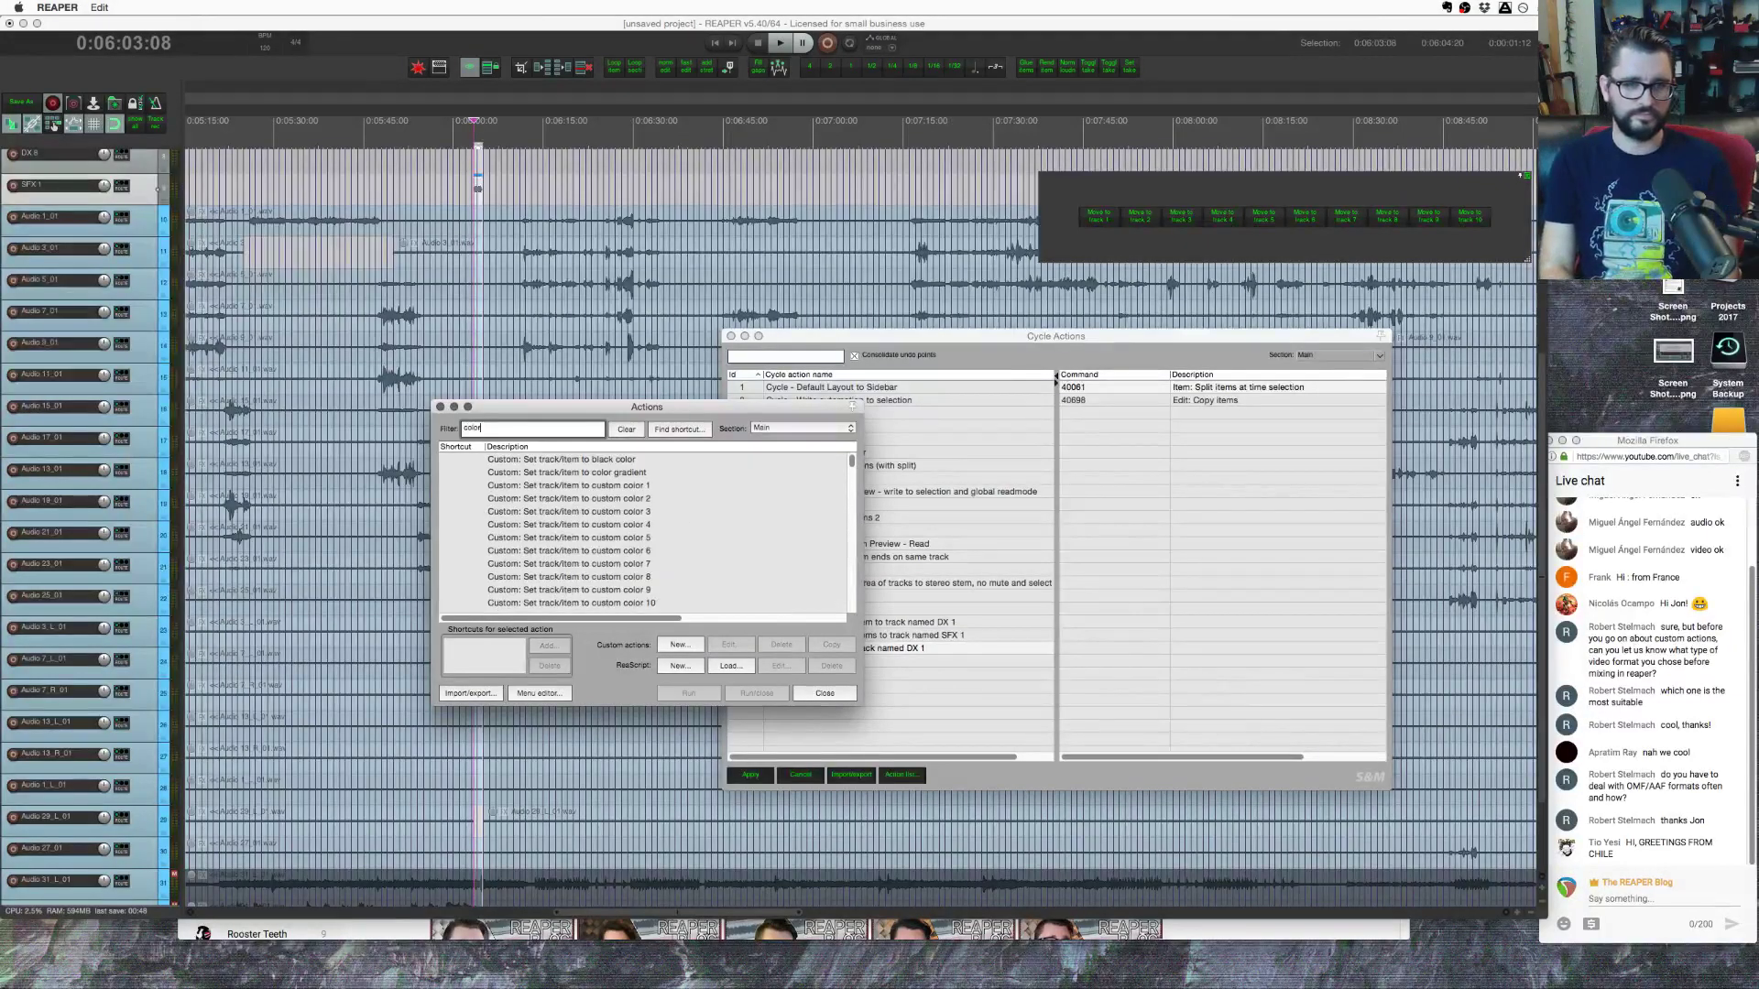
pyautogui.write(' item')
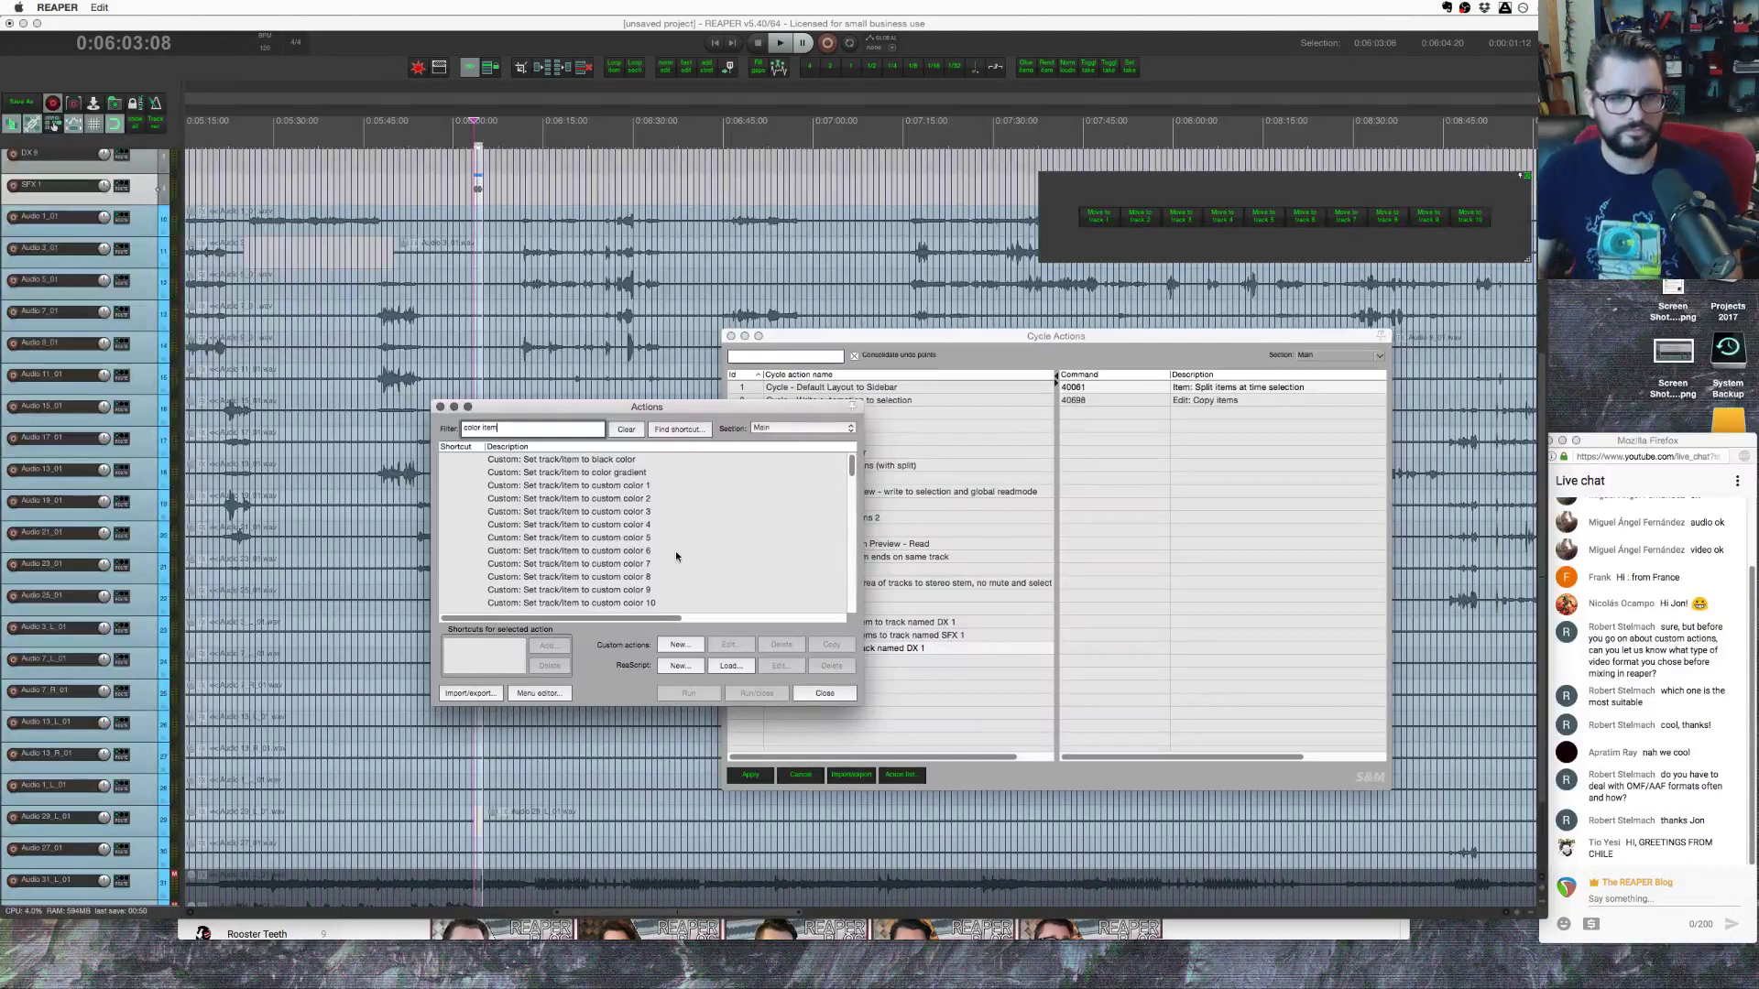
# Step: Look through the item colour actions and select SWS: Set selected item(s) to custom color 1
pyautogui.scroll(-1, 669, 519)
pyautogui.scroll(-5, 666, 526)
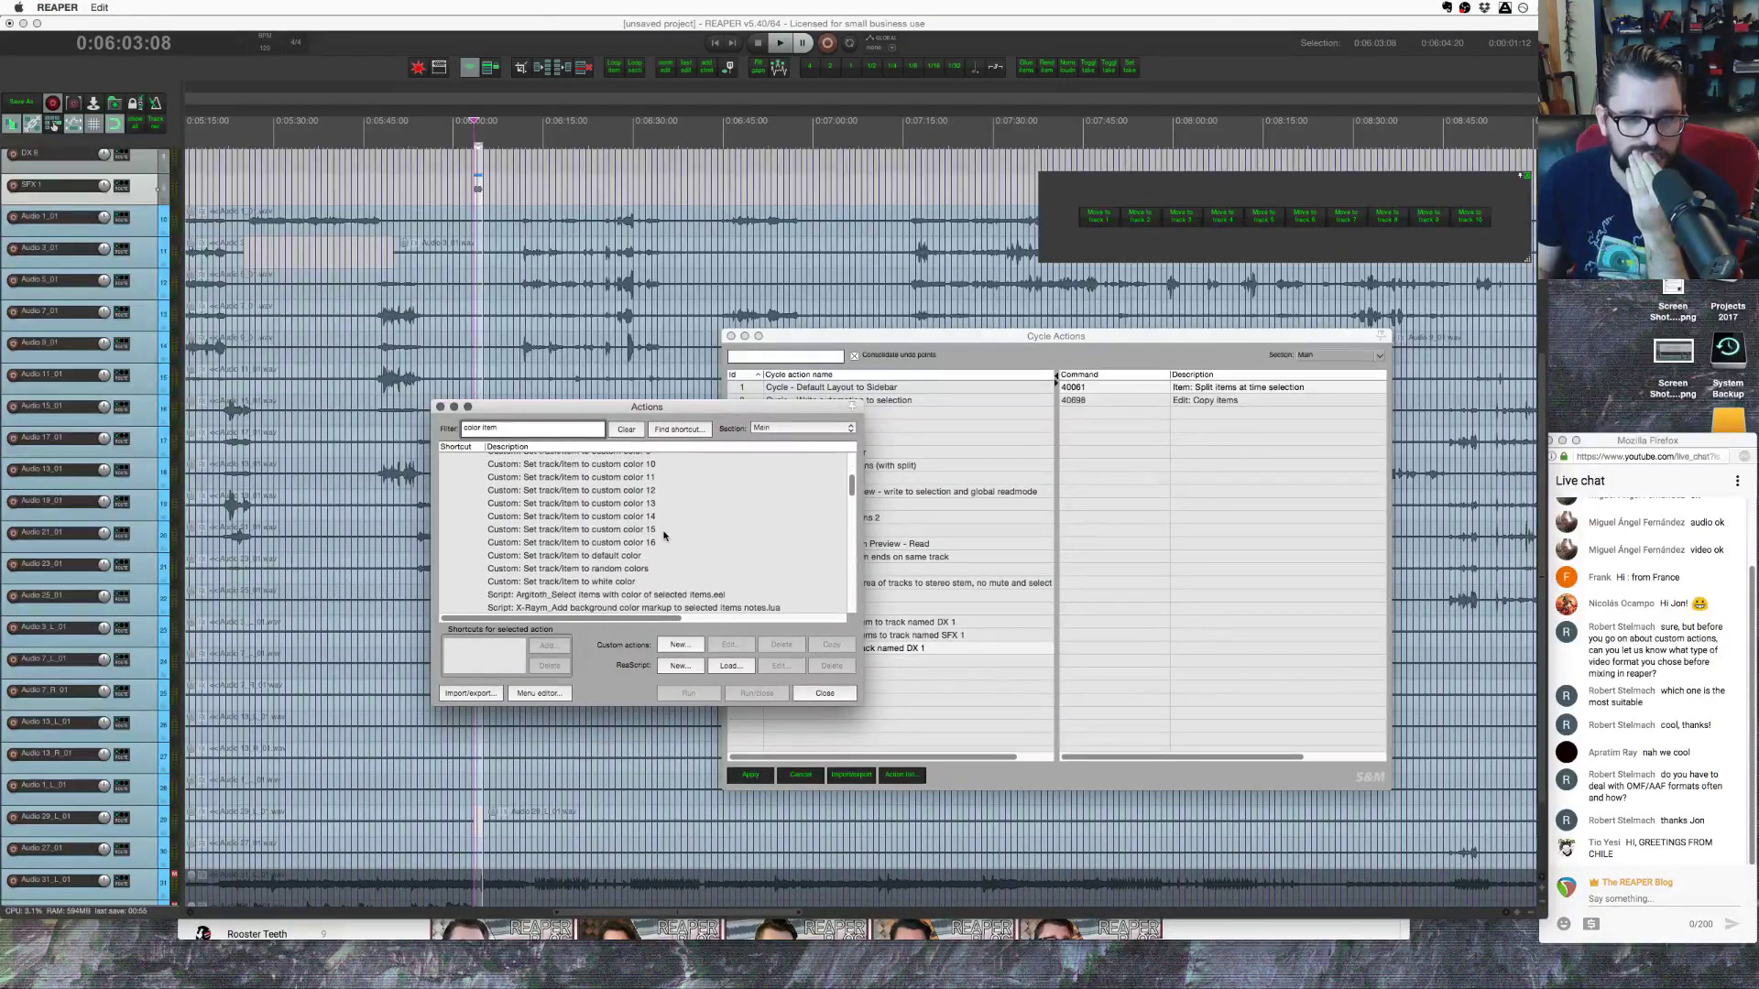
pyautogui.scroll(-2, 664, 536)
pyautogui.scroll(-10, 664, 535)
pyautogui.scroll(-10, 664, 537)
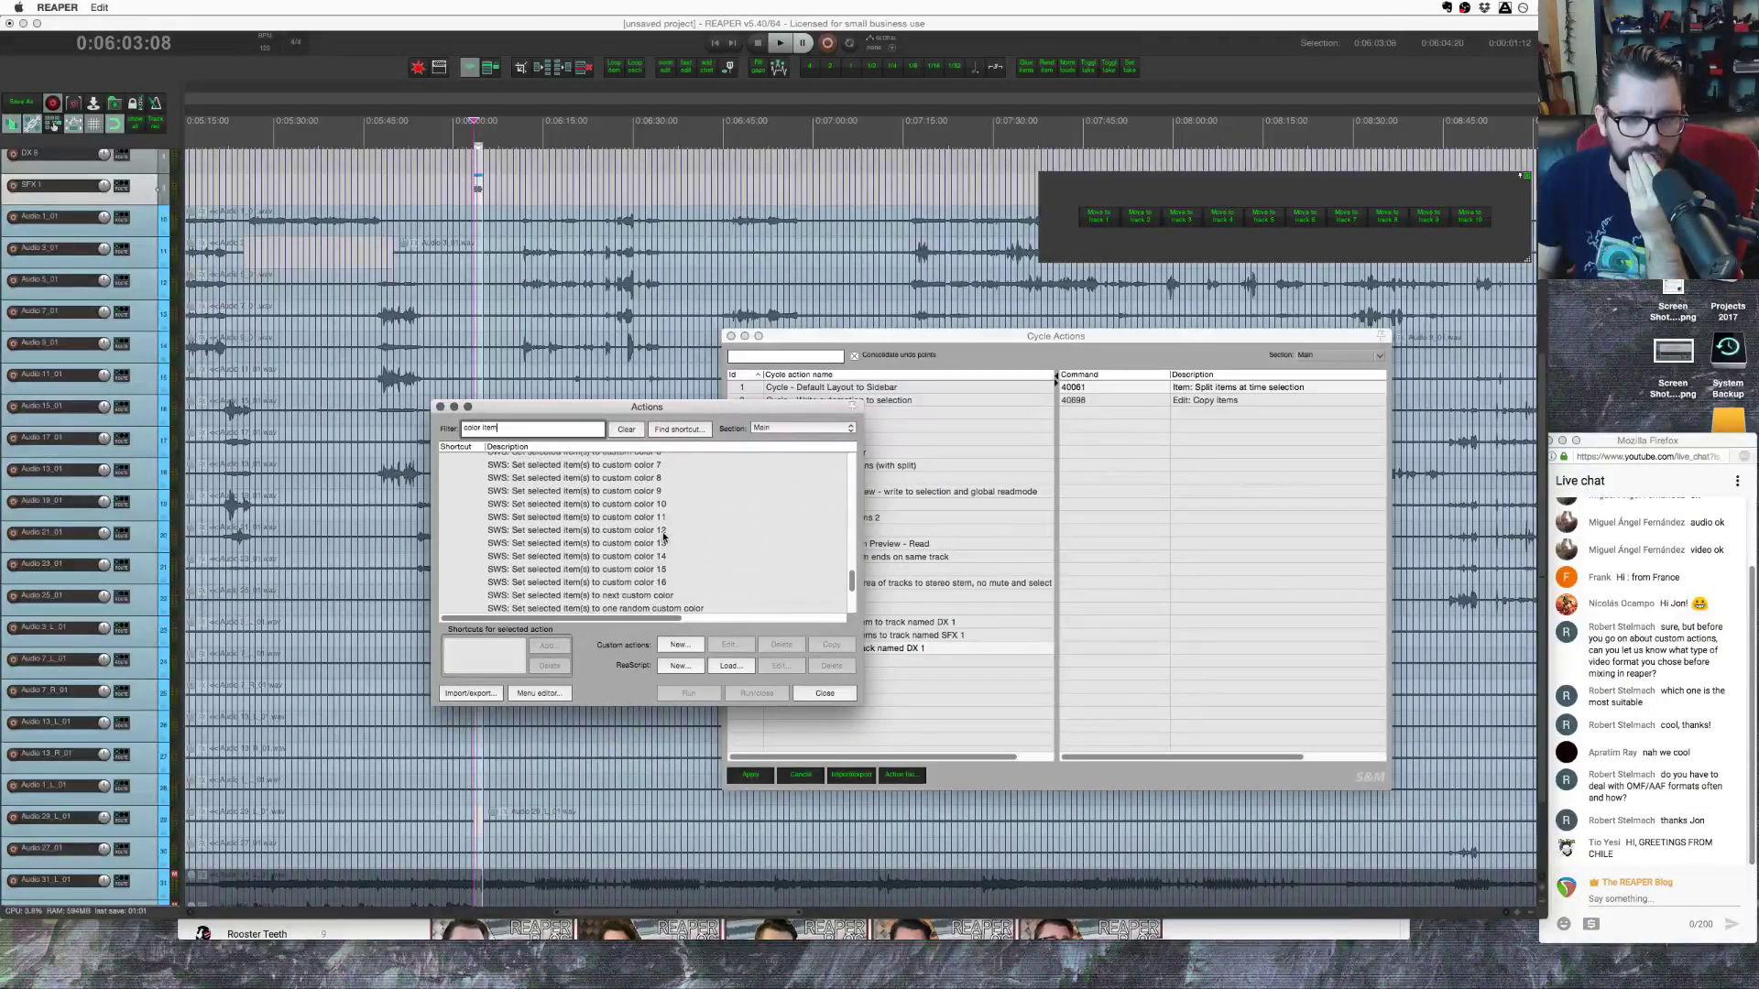
pyautogui.scroll(5, 692, 559)
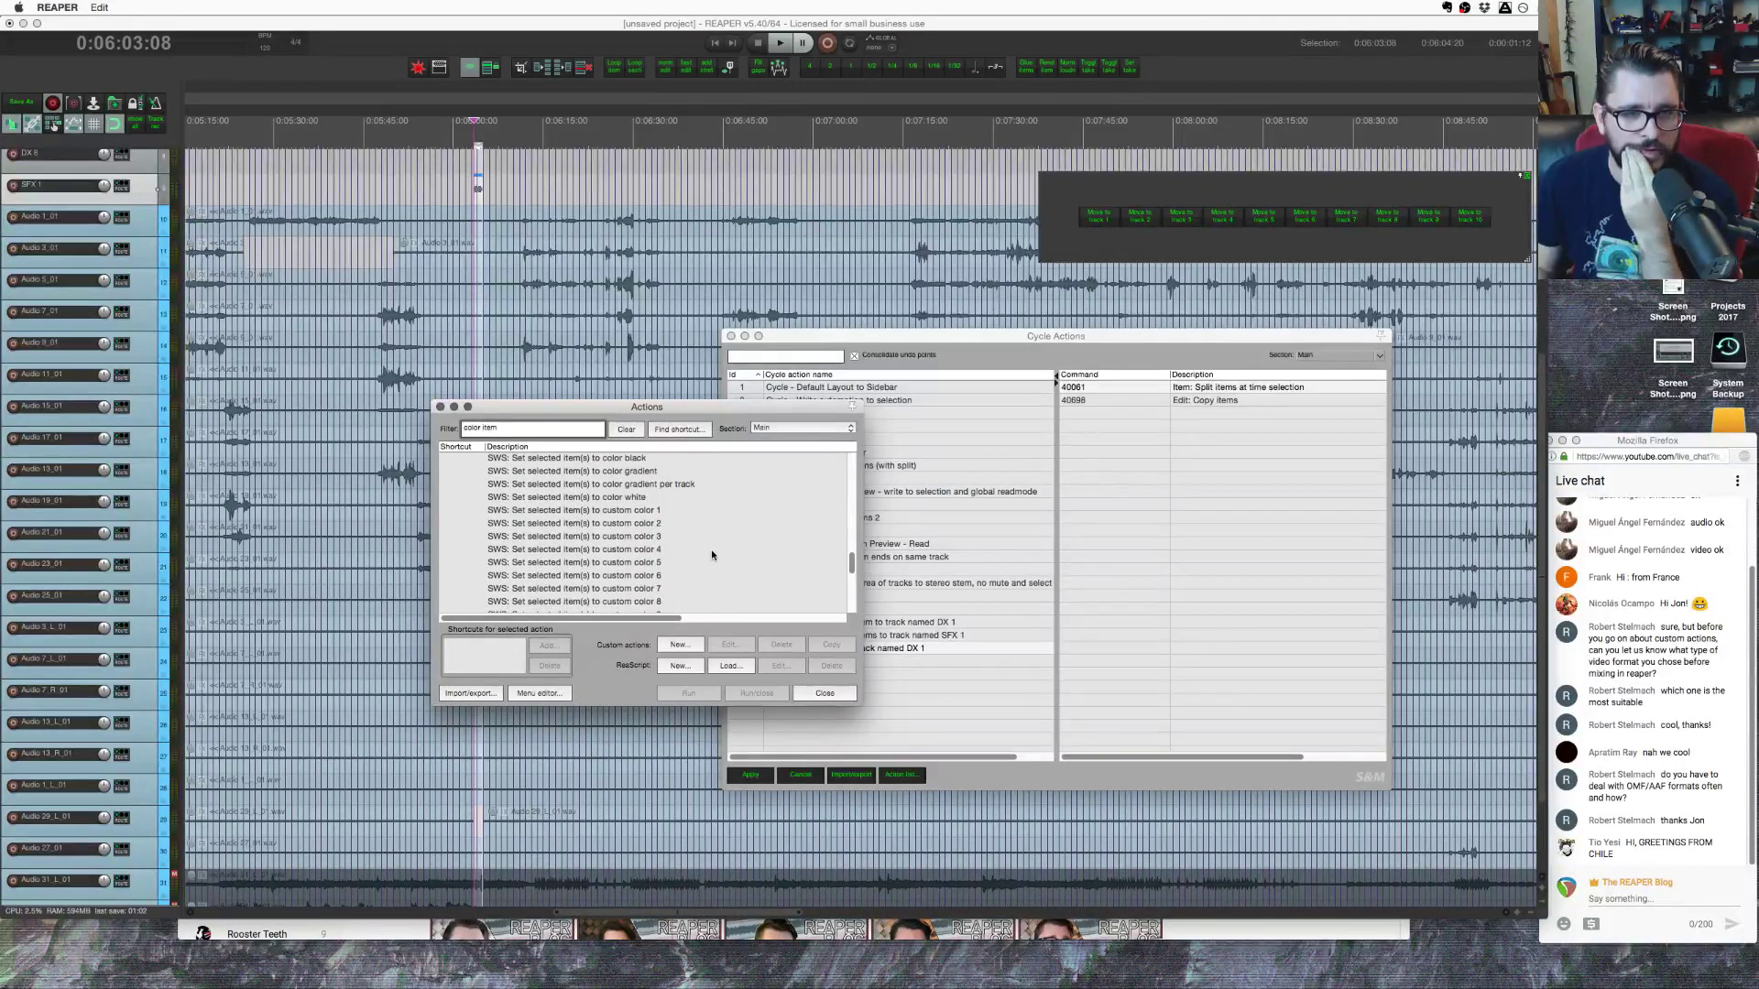
pyautogui.click(673, 509)
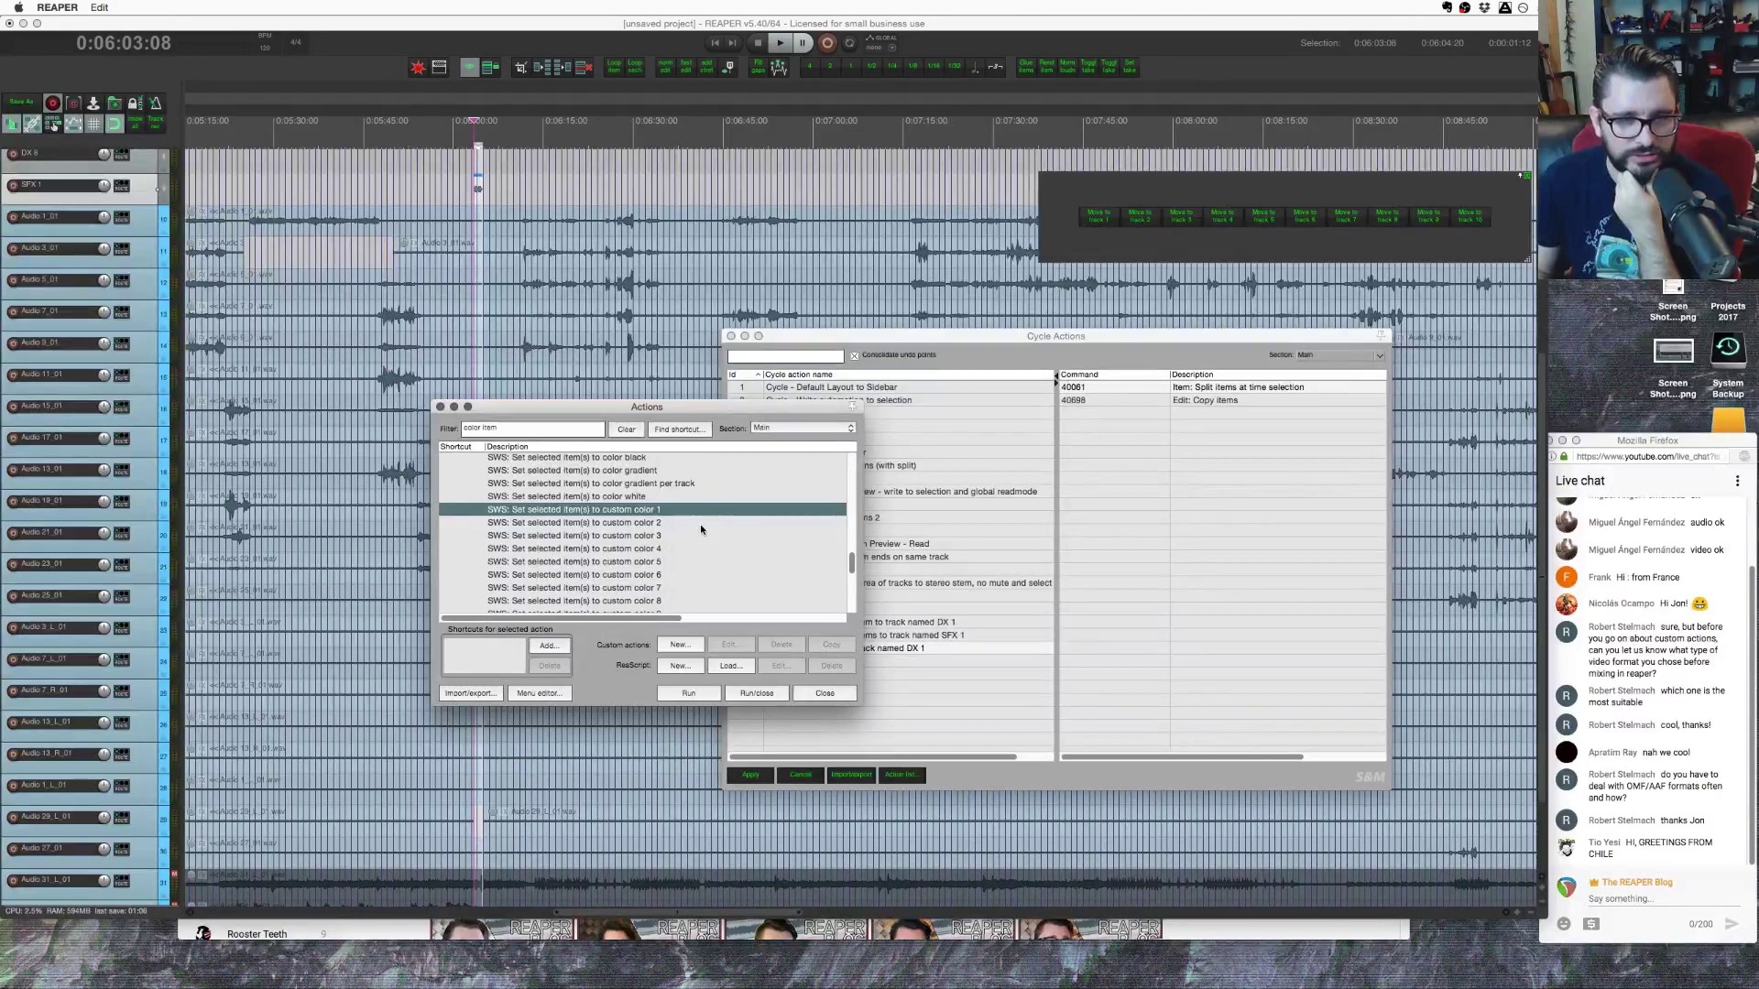
pyautogui.scroll(3, 700, 525)
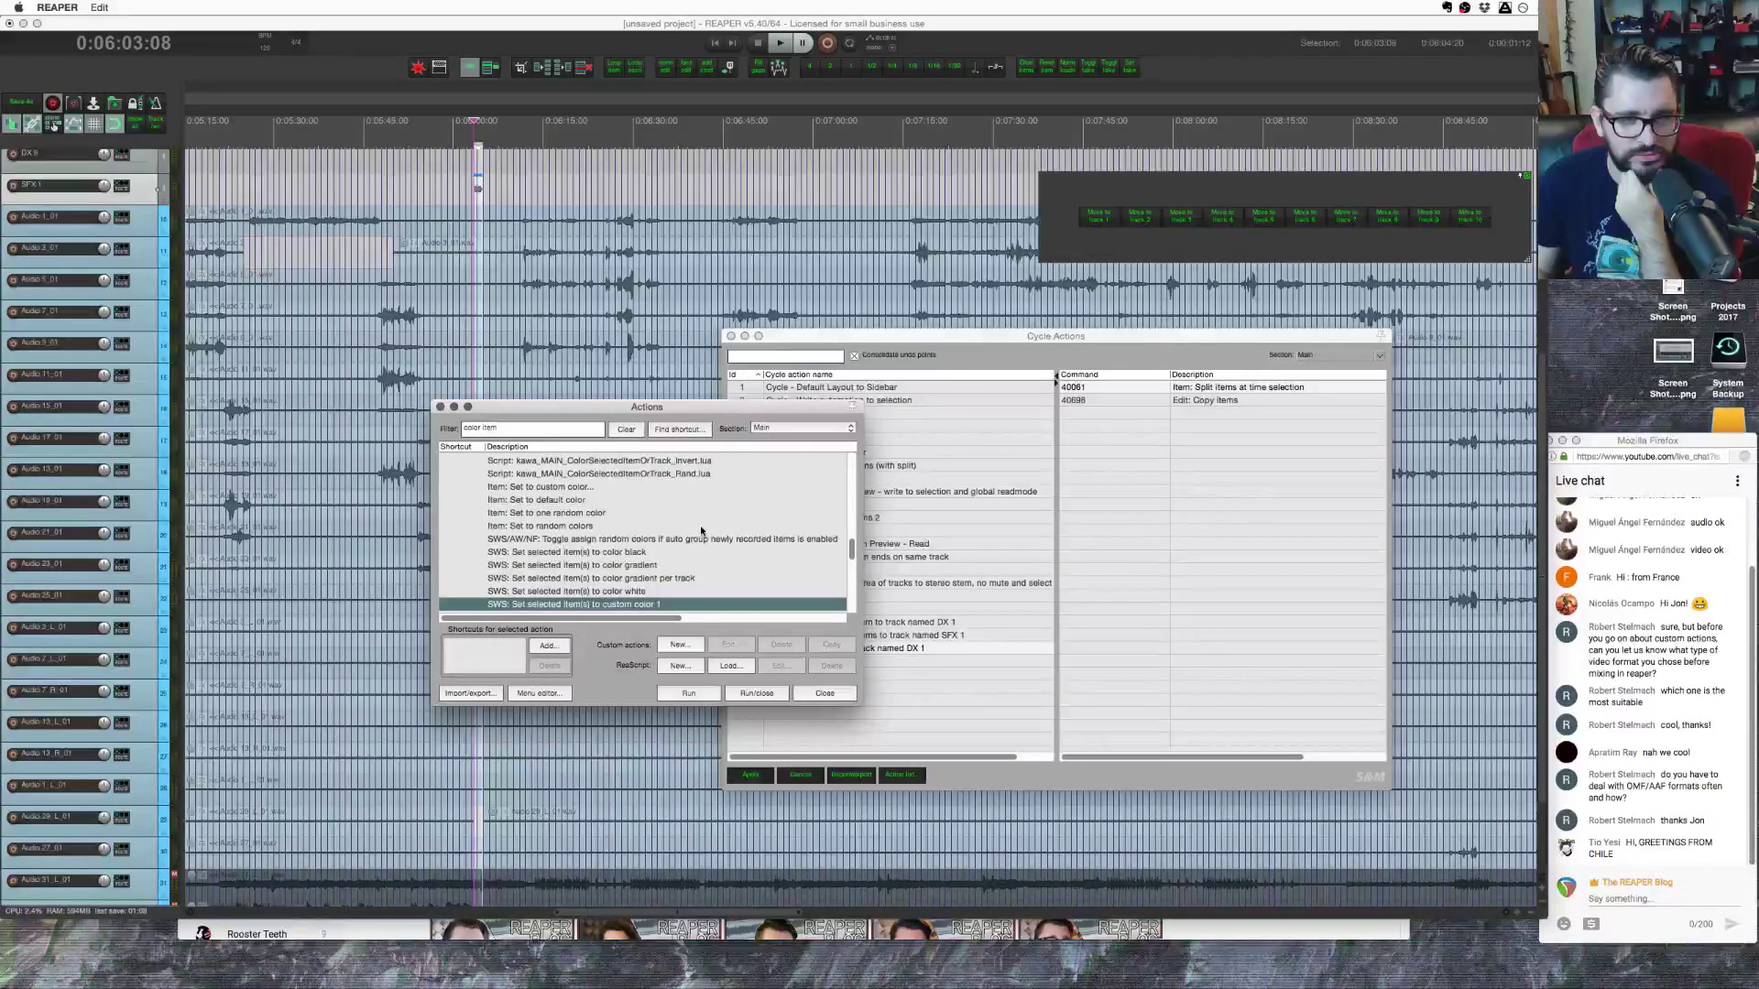
# Step: Try narrowing the search to "color item red", return to "color item", and select Custom: Set track/item to custom color 1
pyautogui.click(538, 428)
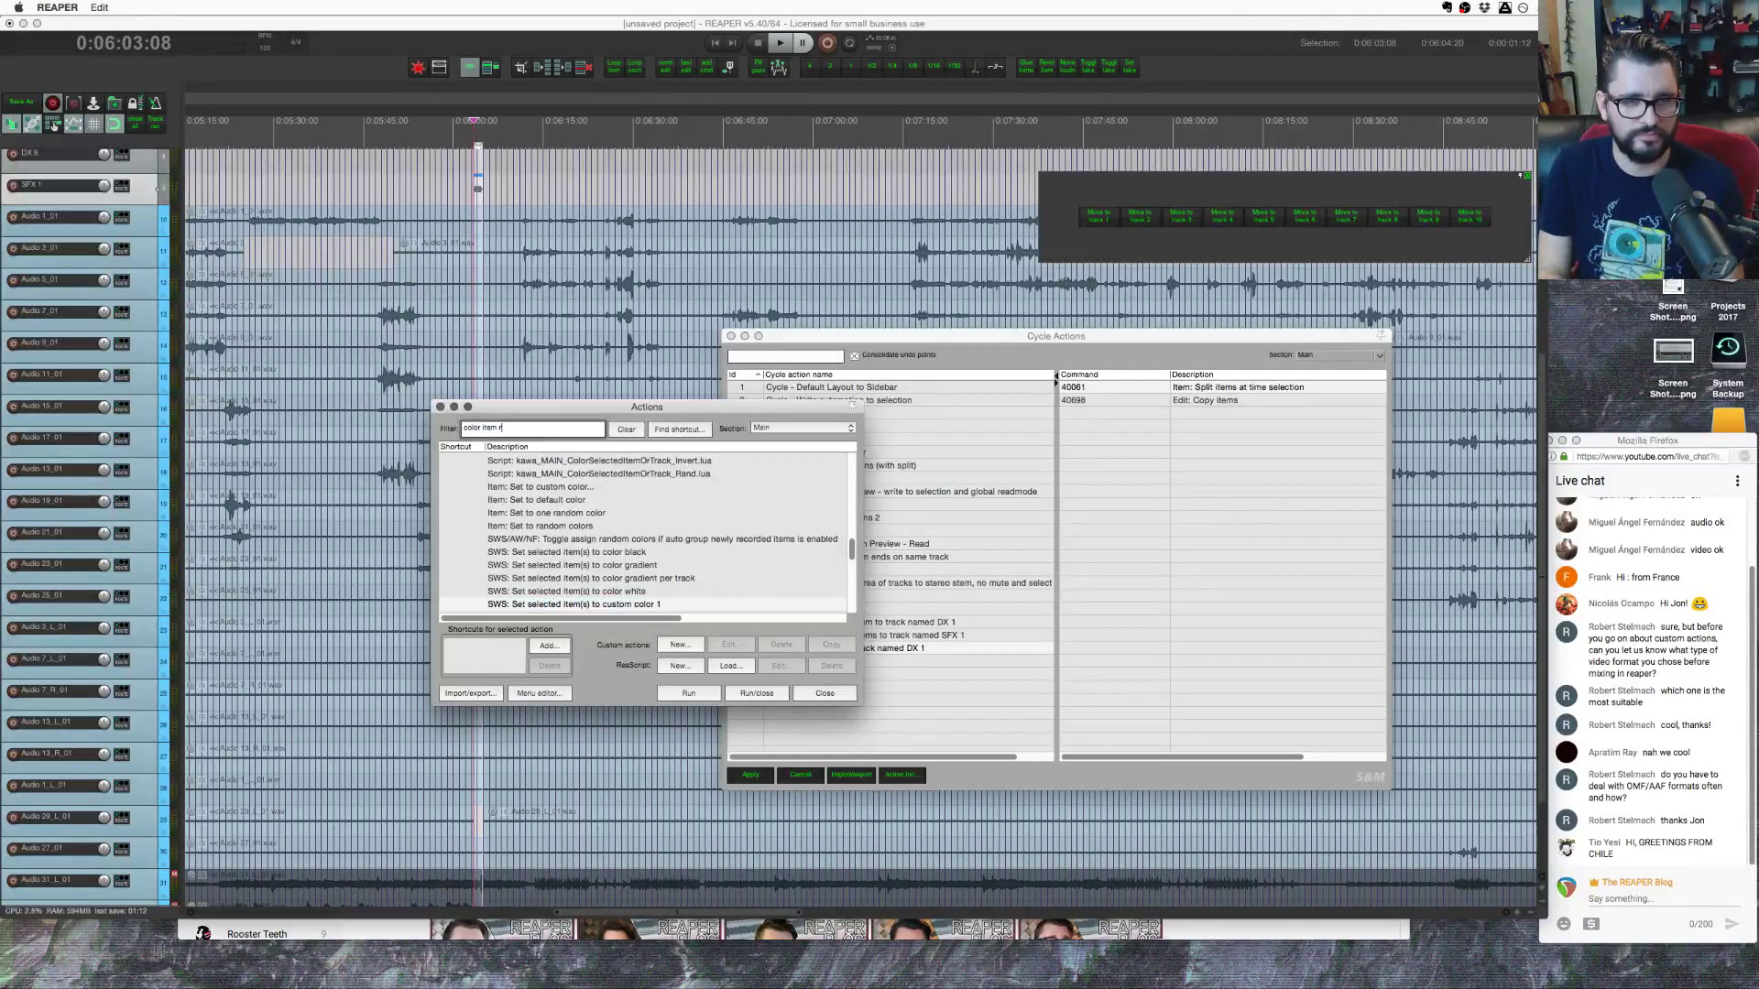
pyautogui.write('ed')
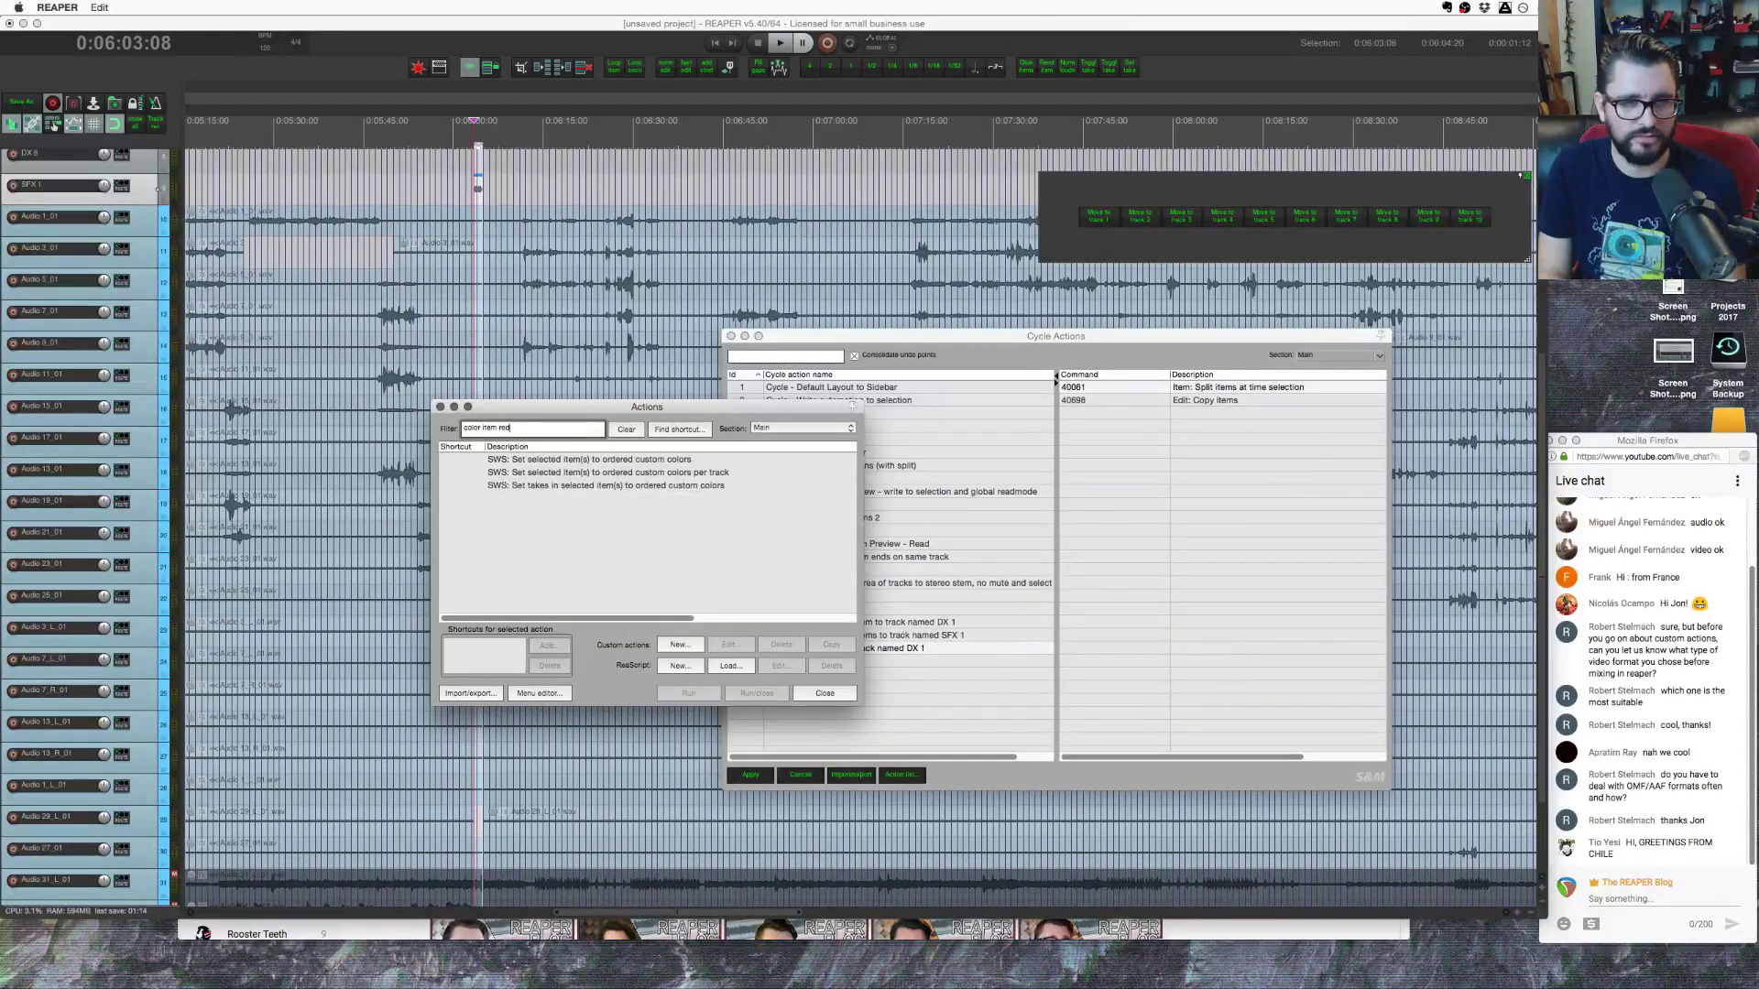
pyautogui.press('BackSpace')
pyautogui.press('BackSpace')
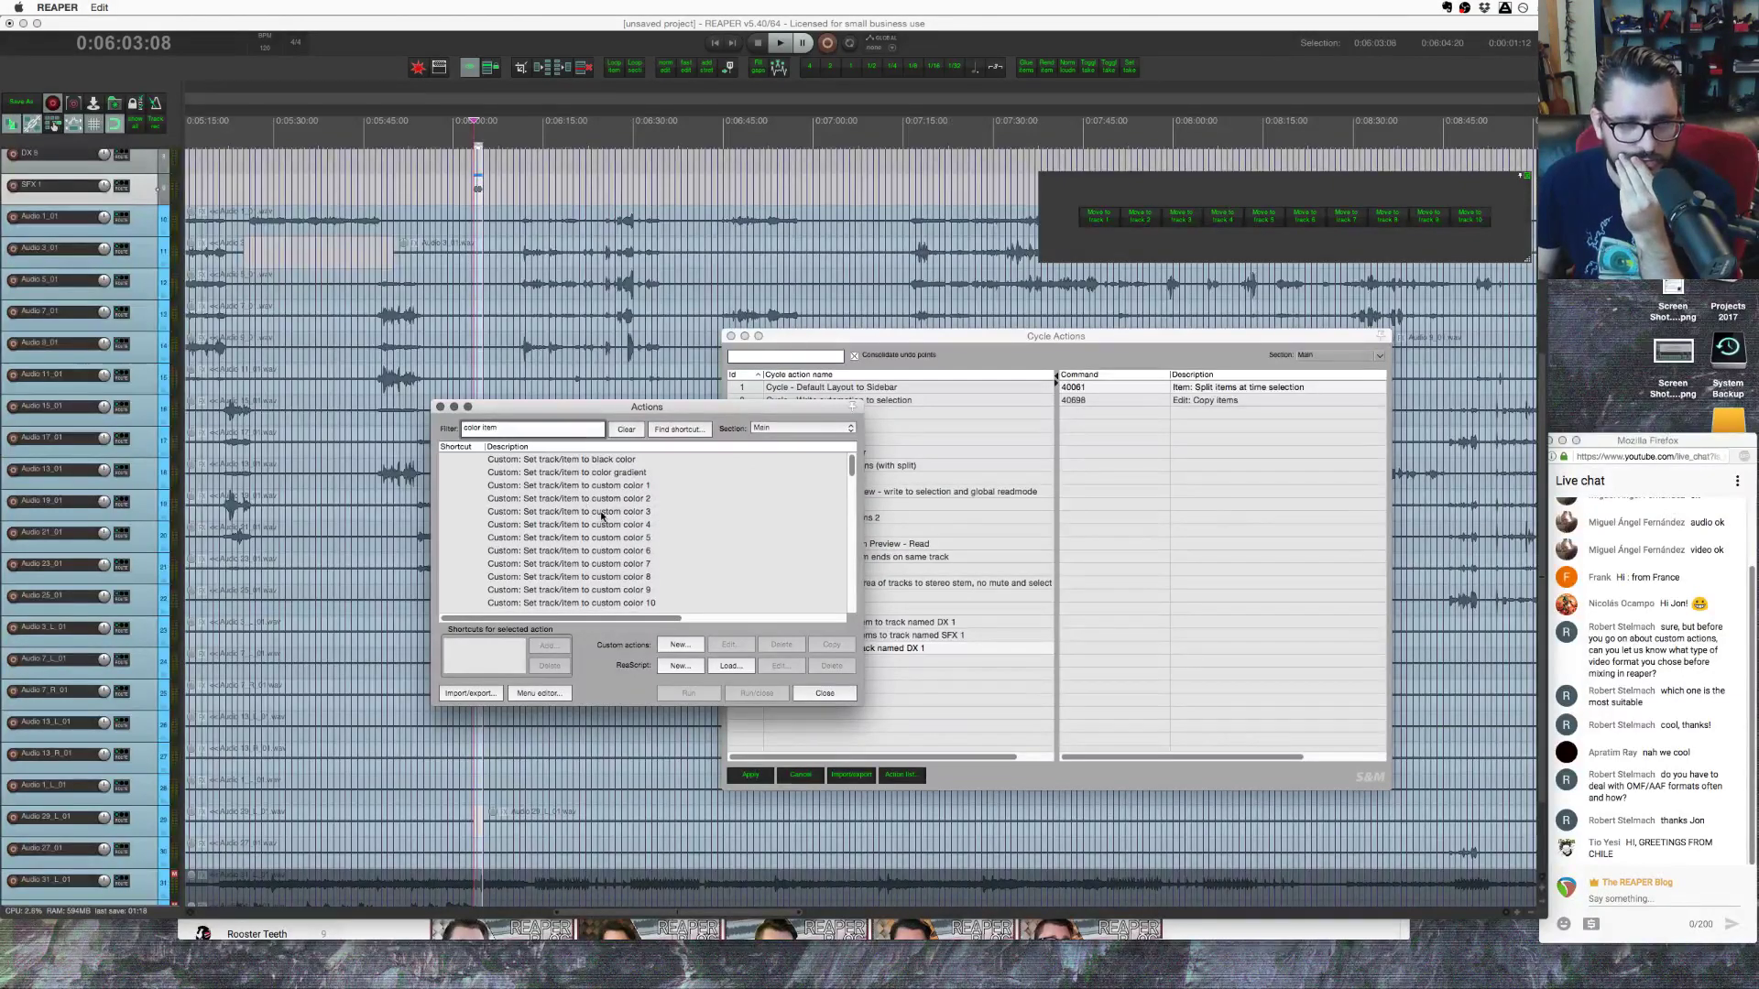
pyautogui.click(623, 488)
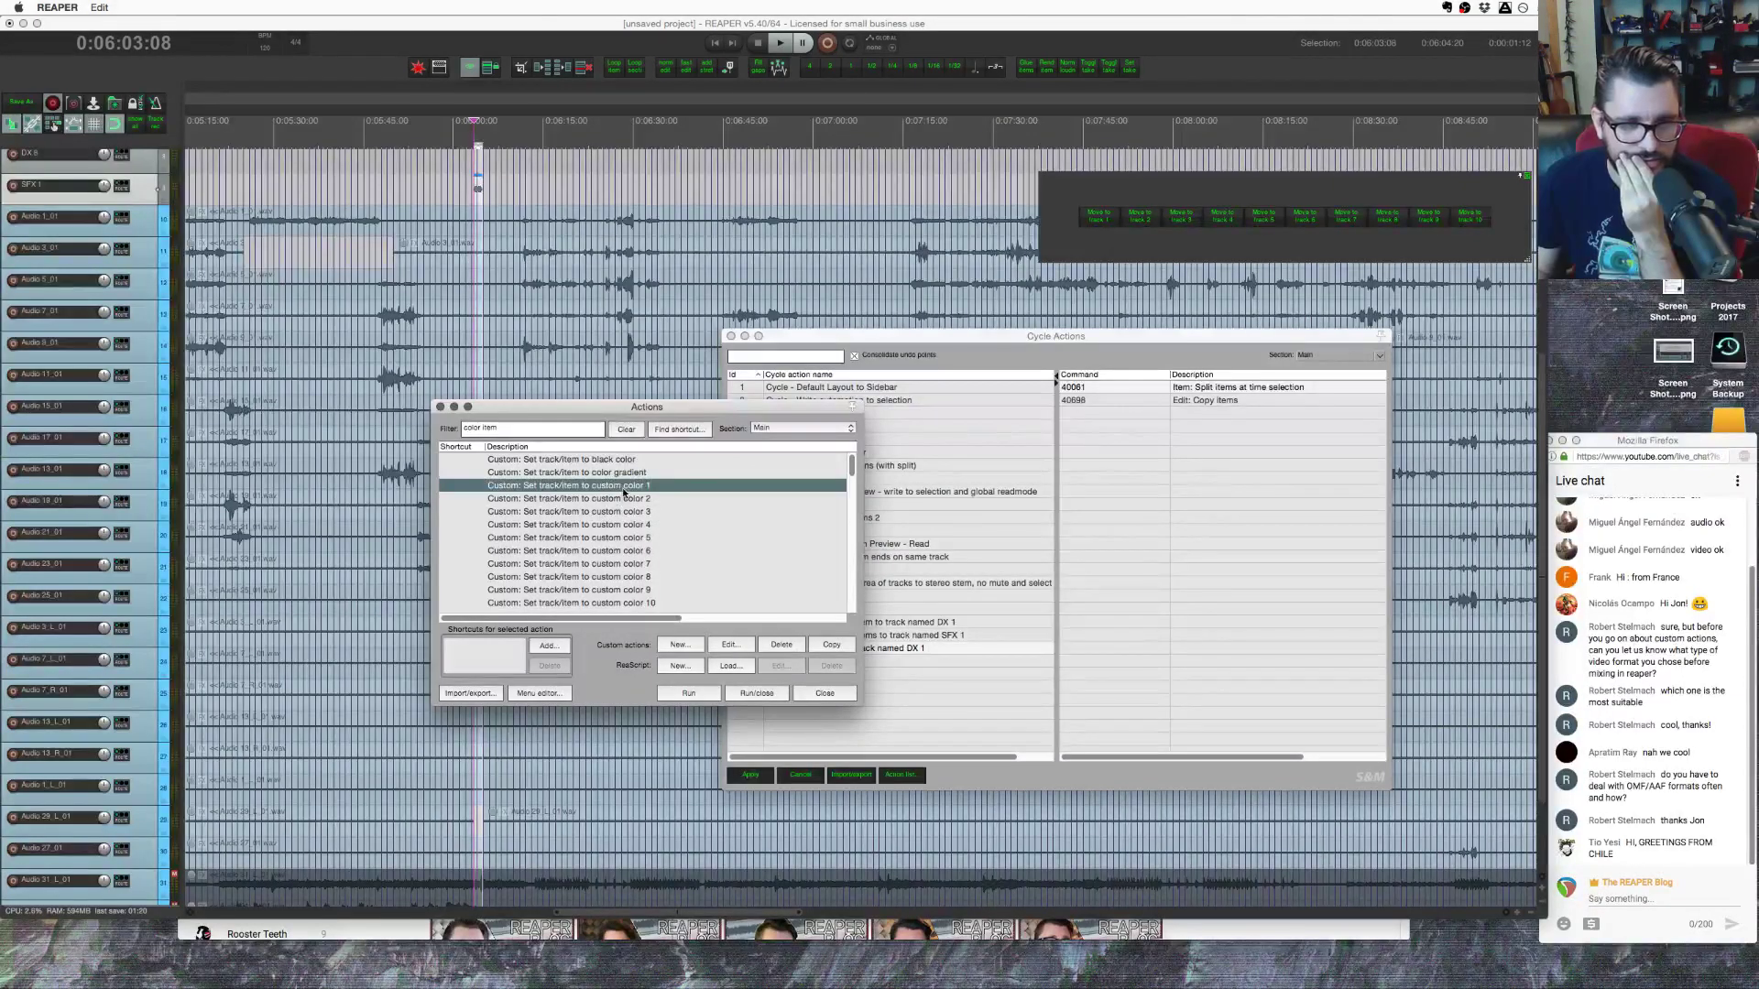
# Step: Look through the SWS extension commands for a custom colour setting, opening the command parameters and cancelling them unchanged
pyautogui.click(483, 29)
pyautogui.click(406, 7)
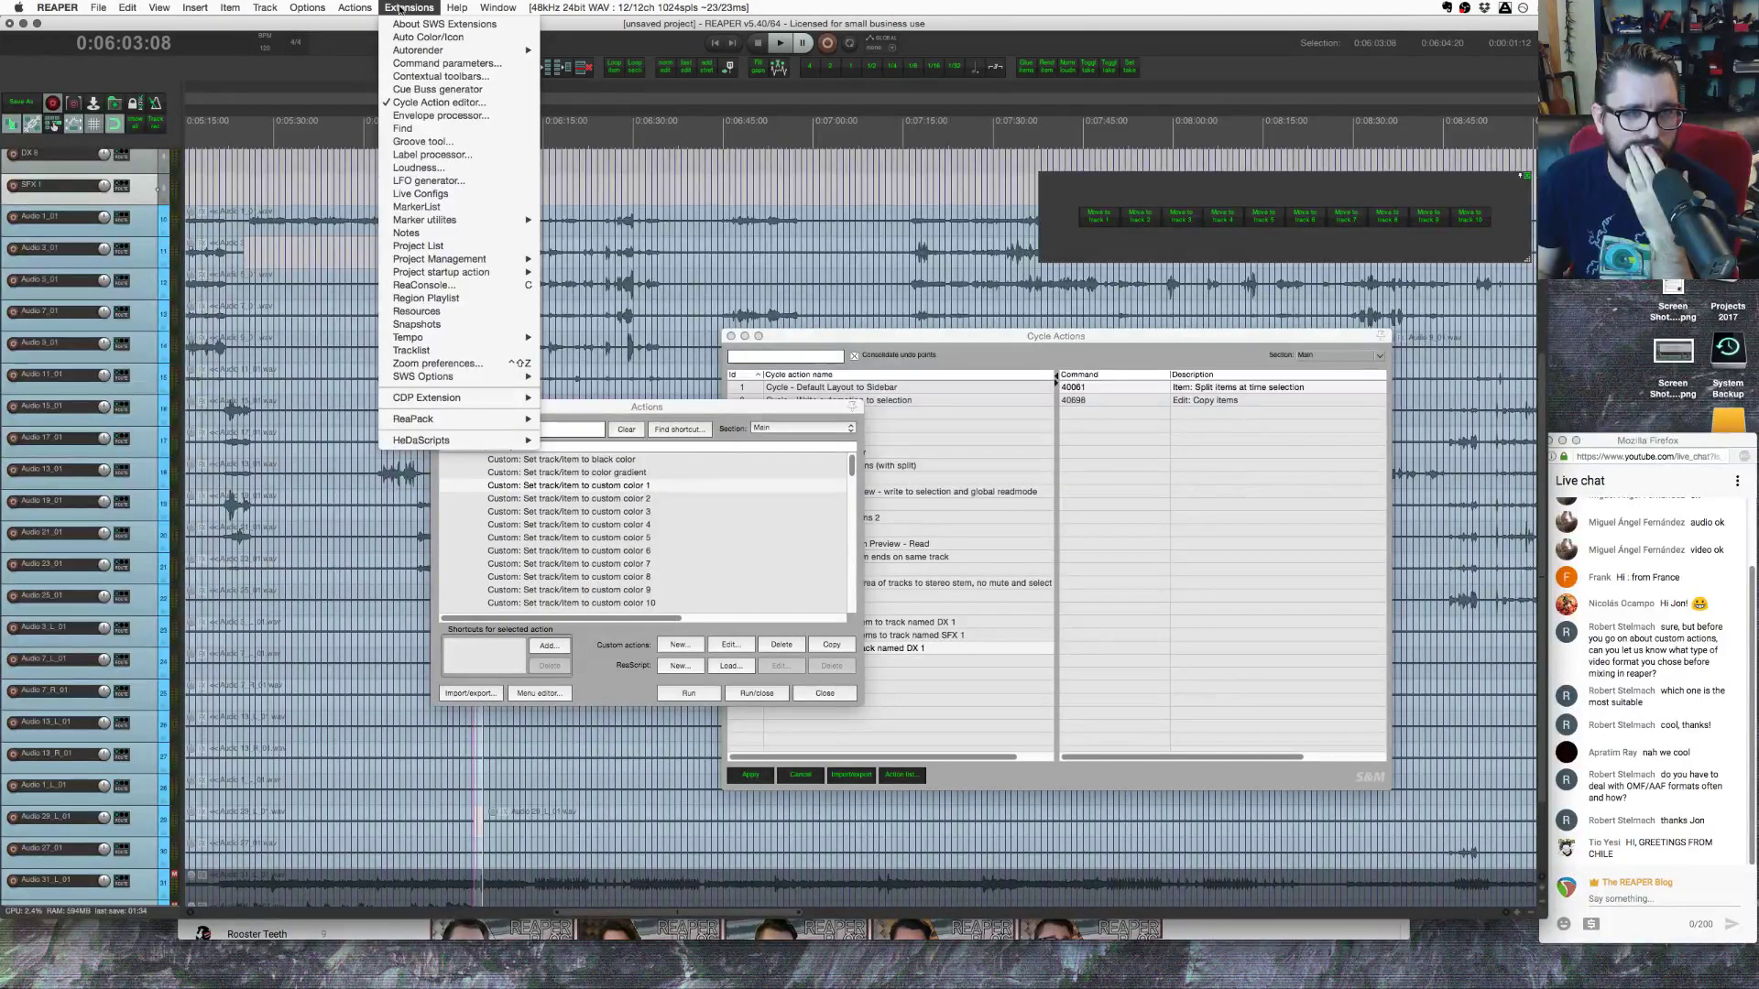
pyautogui.moveTo(434, 421)
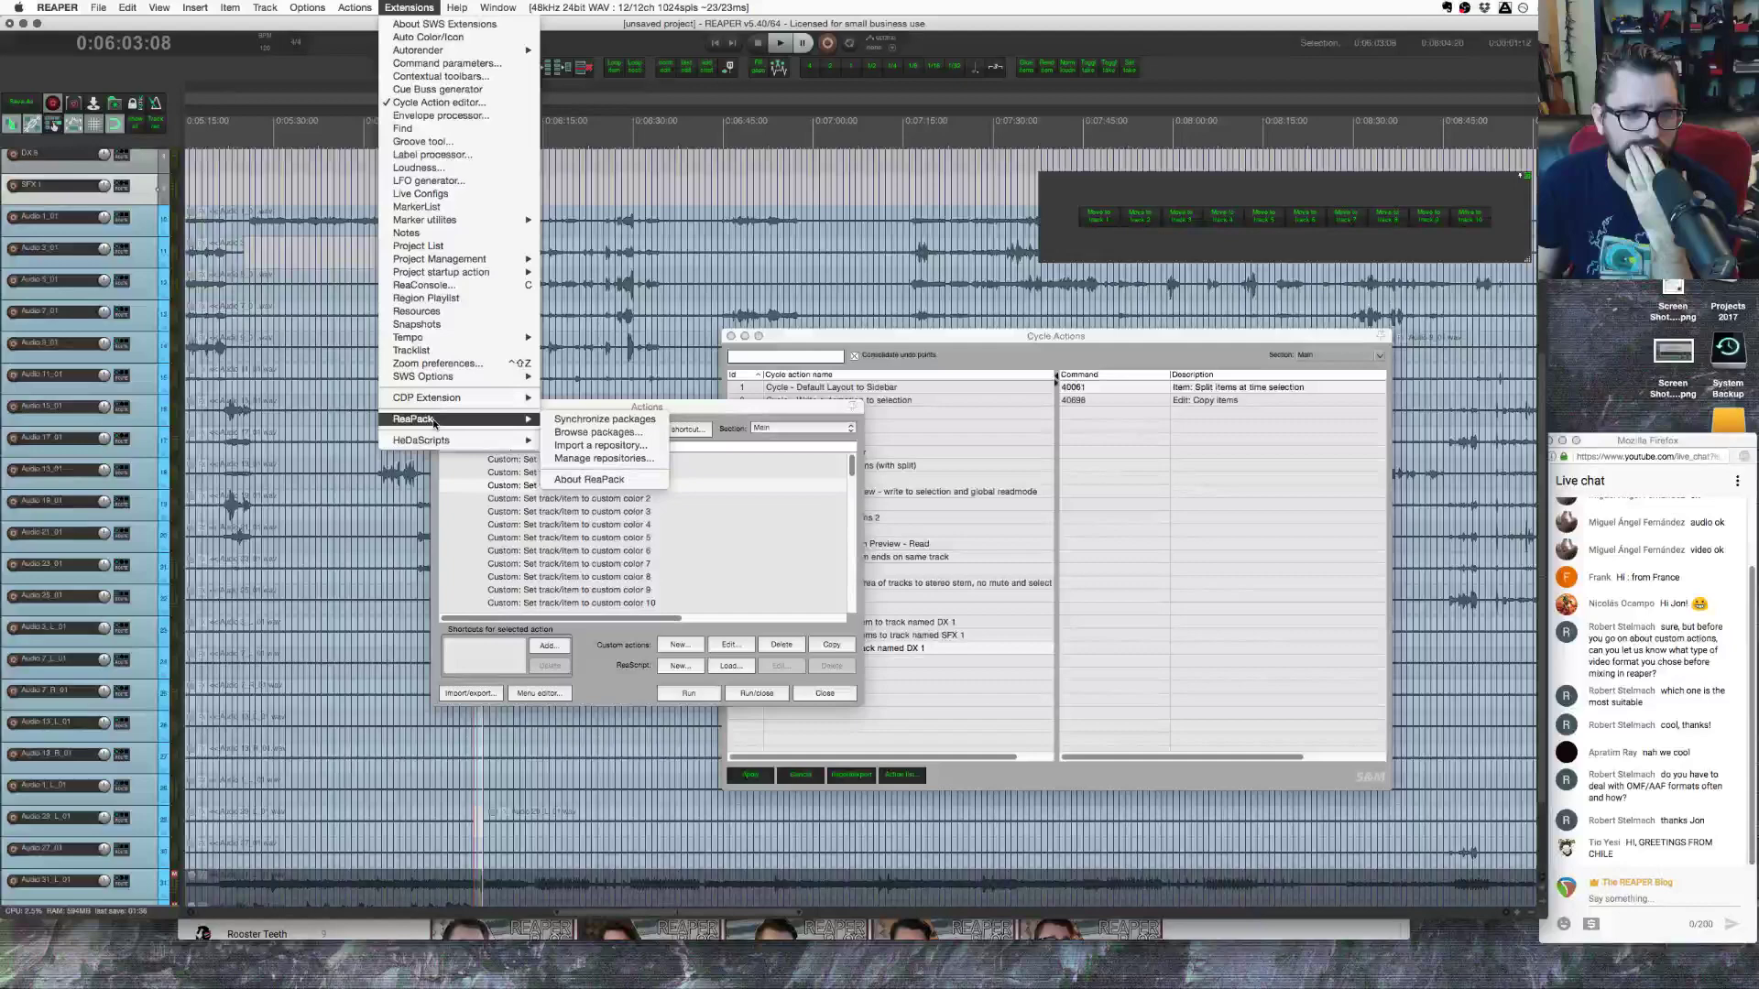
pyautogui.moveTo(452, 378)
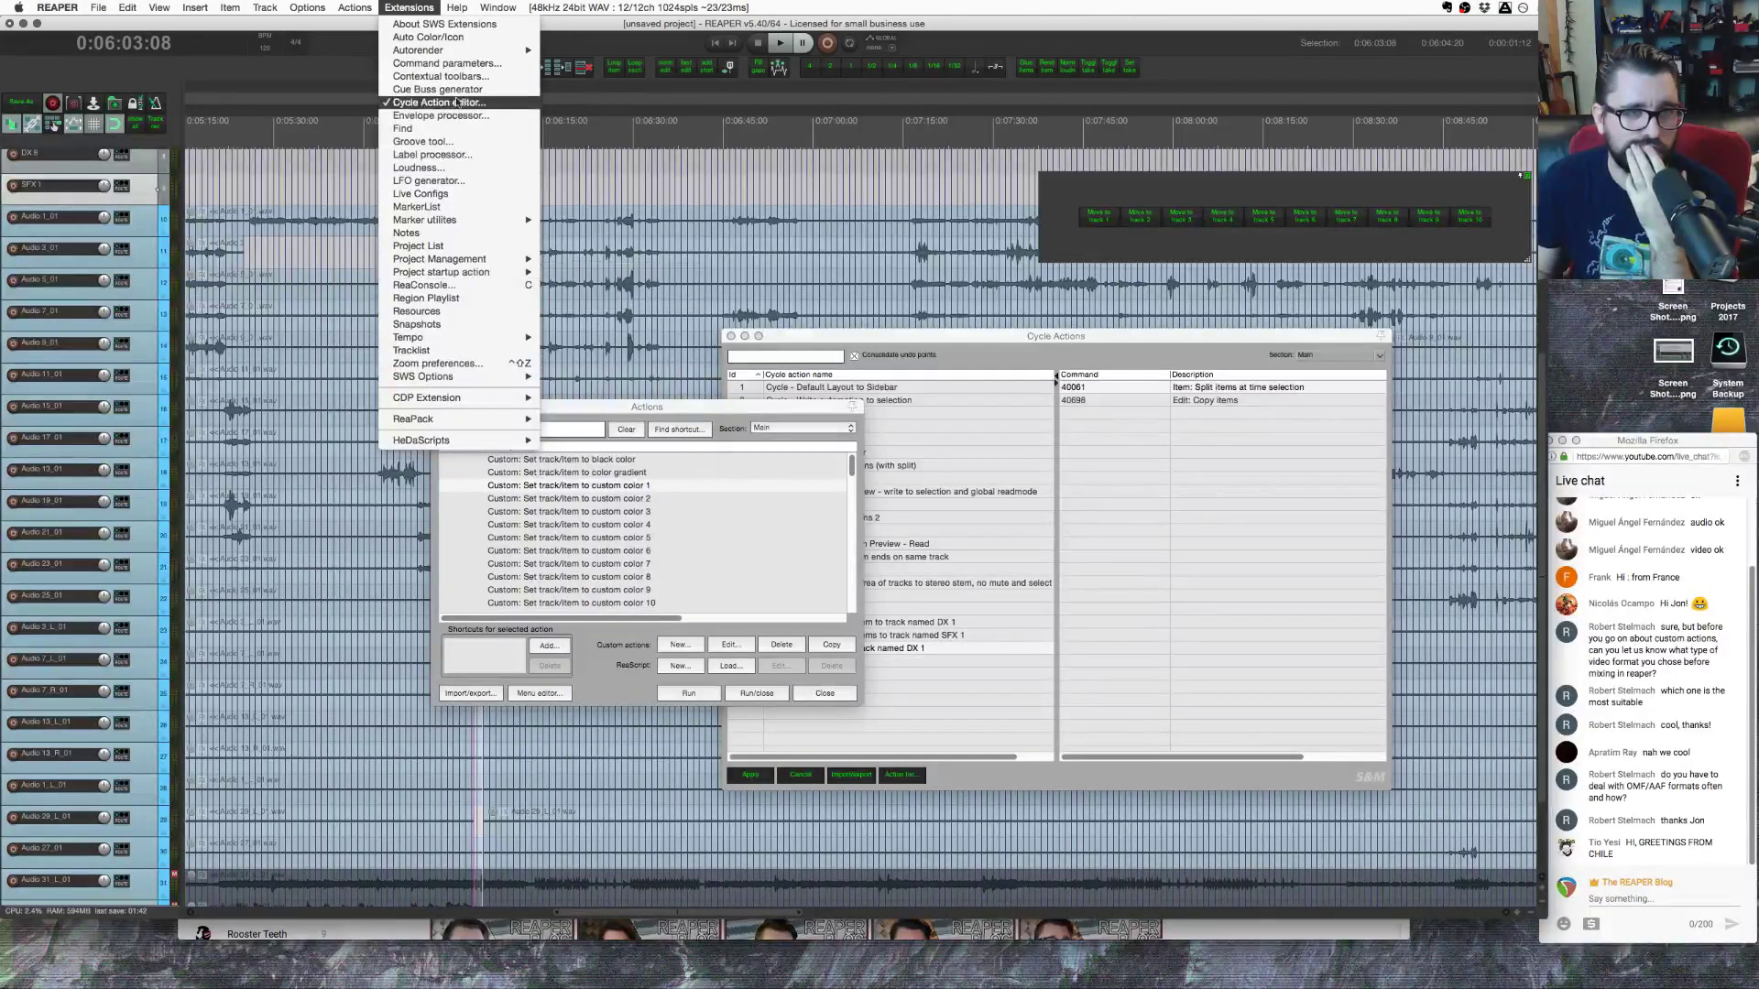
pyautogui.moveTo(461, 53)
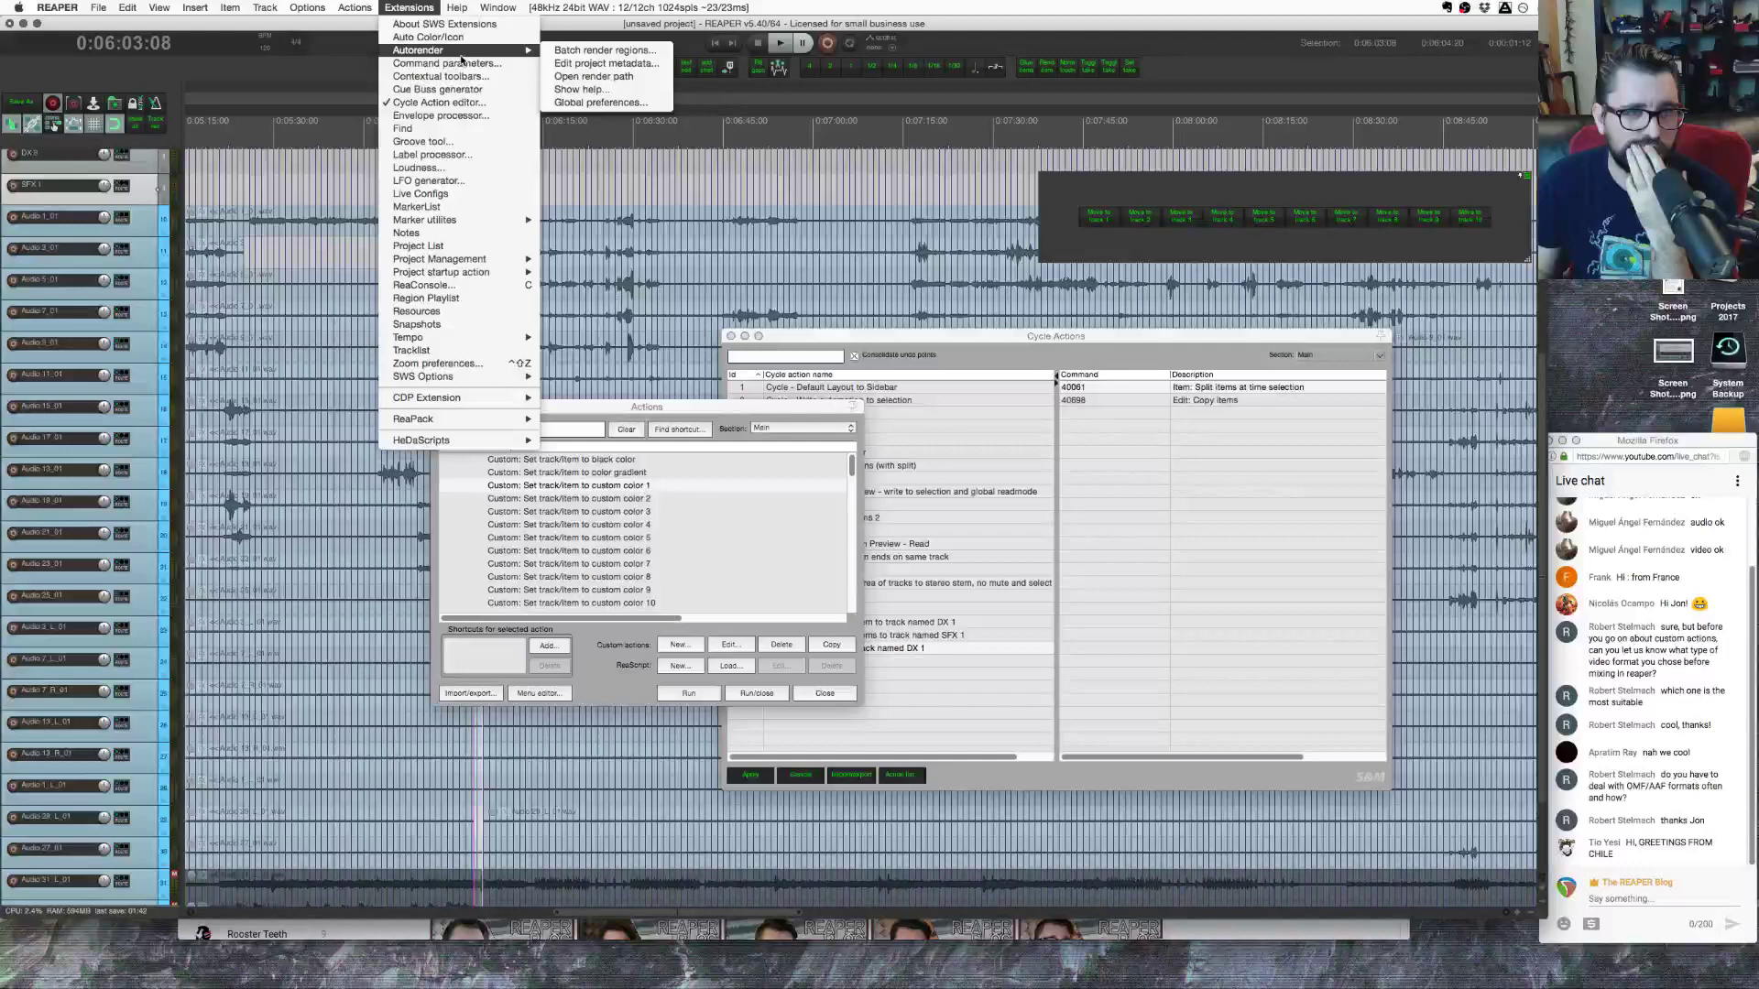
pyautogui.click(458, 63)
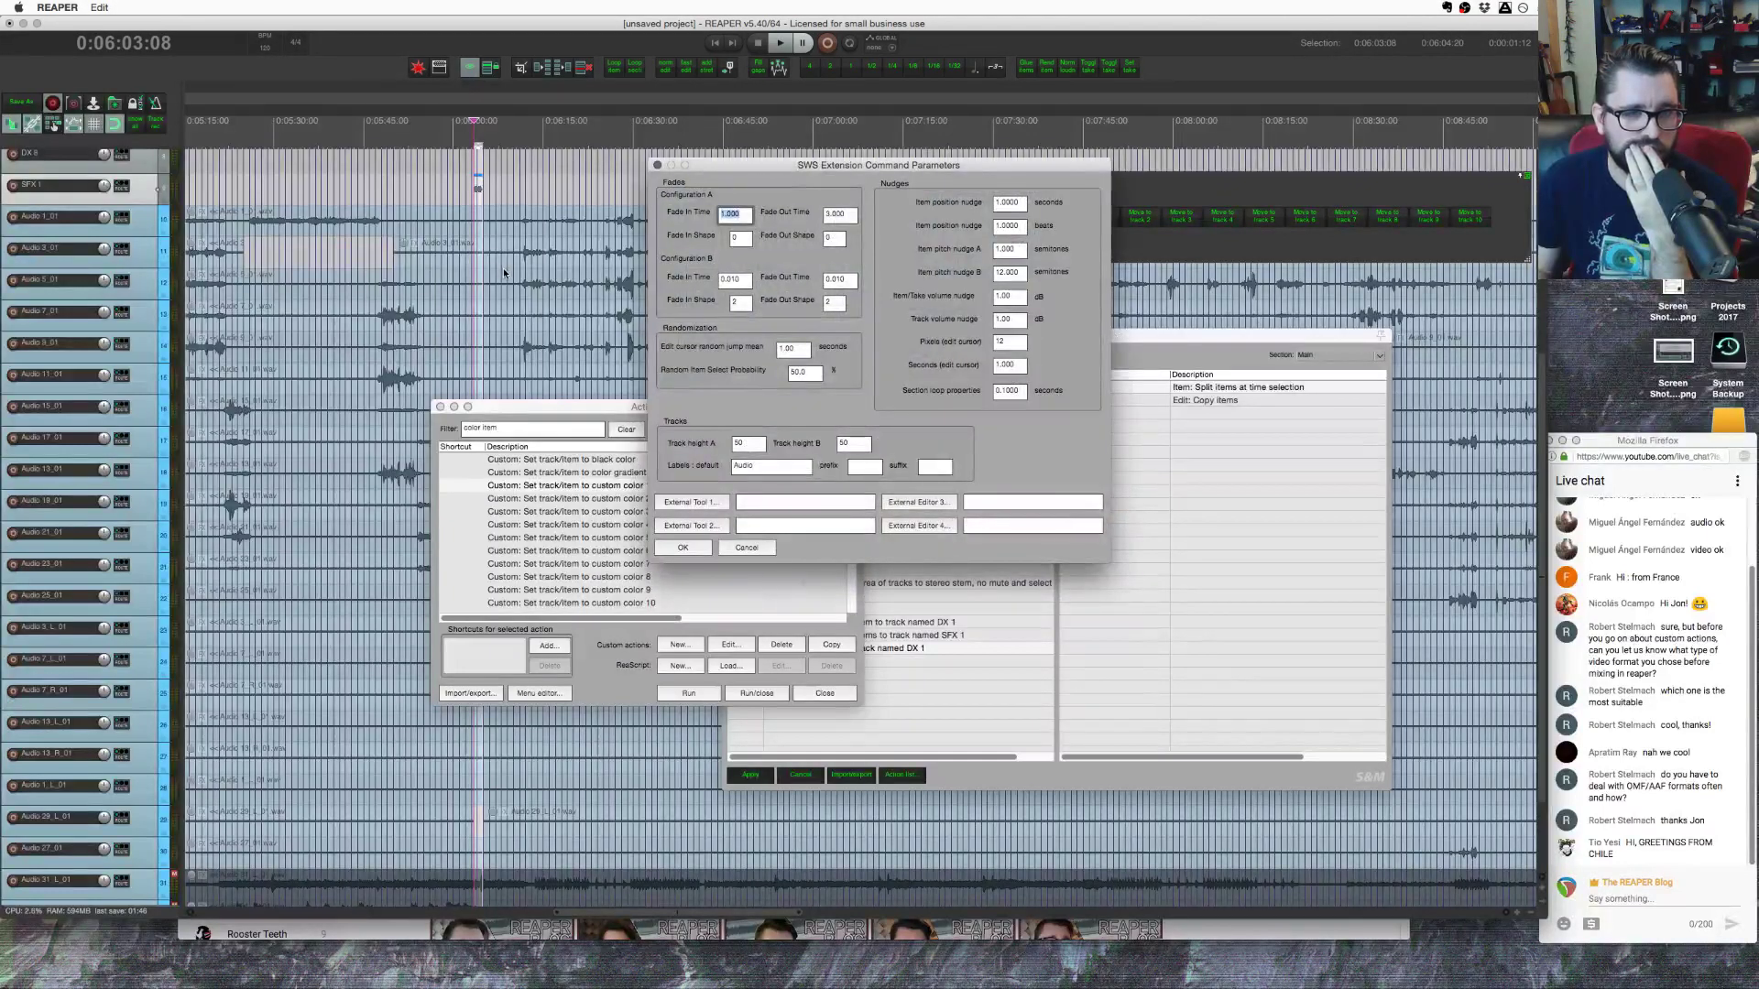
pyautogui.click(747, 547)
pyautogui.click(408, 7)
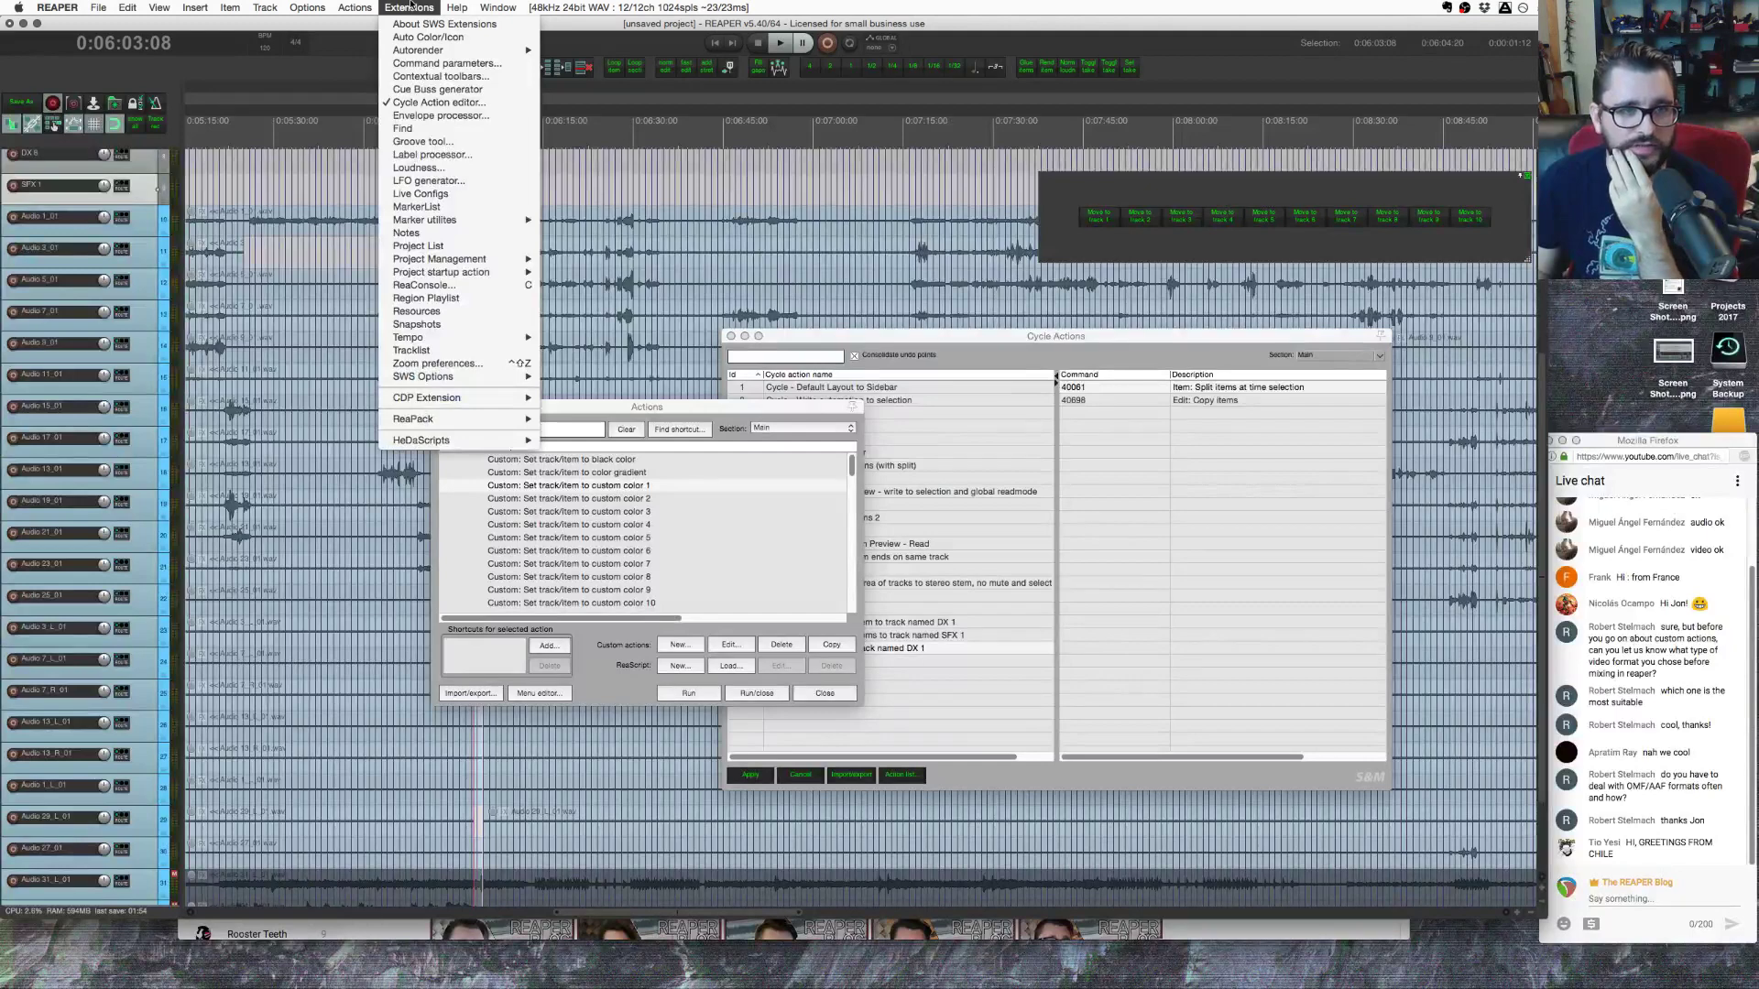
pyautogui.click(505, 437)
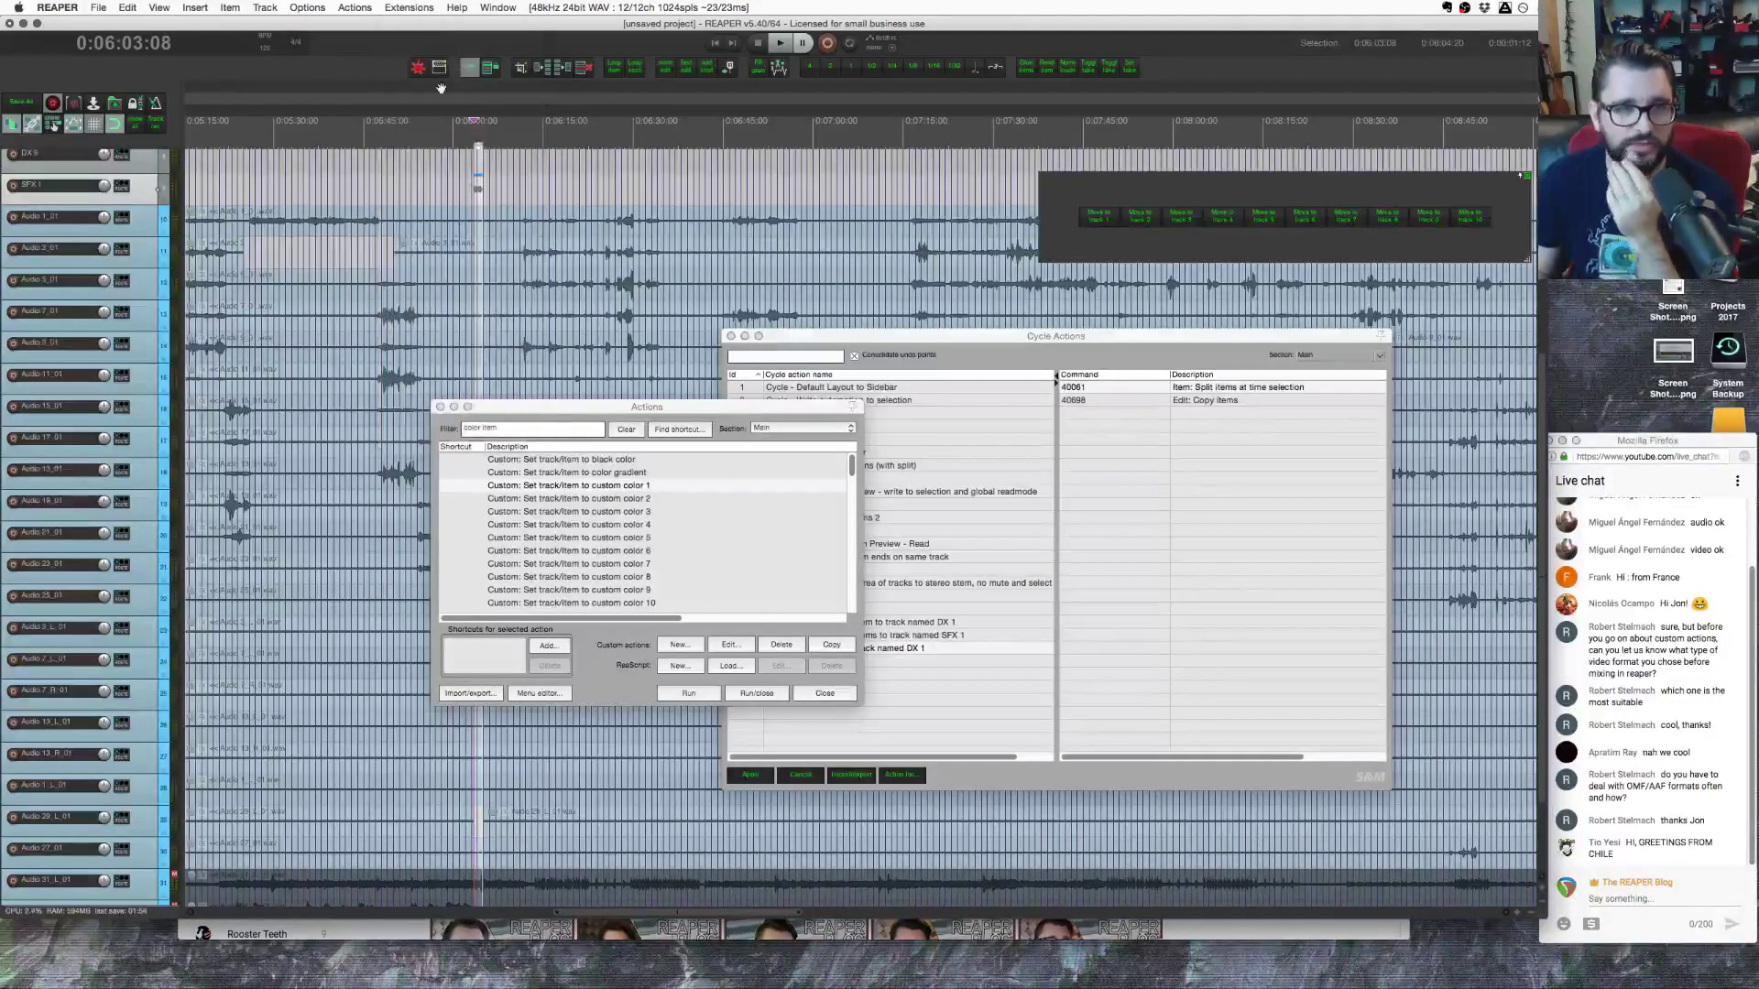
# Step: Replace the action list search with "custom col"
pyautogui.click(511, 431)
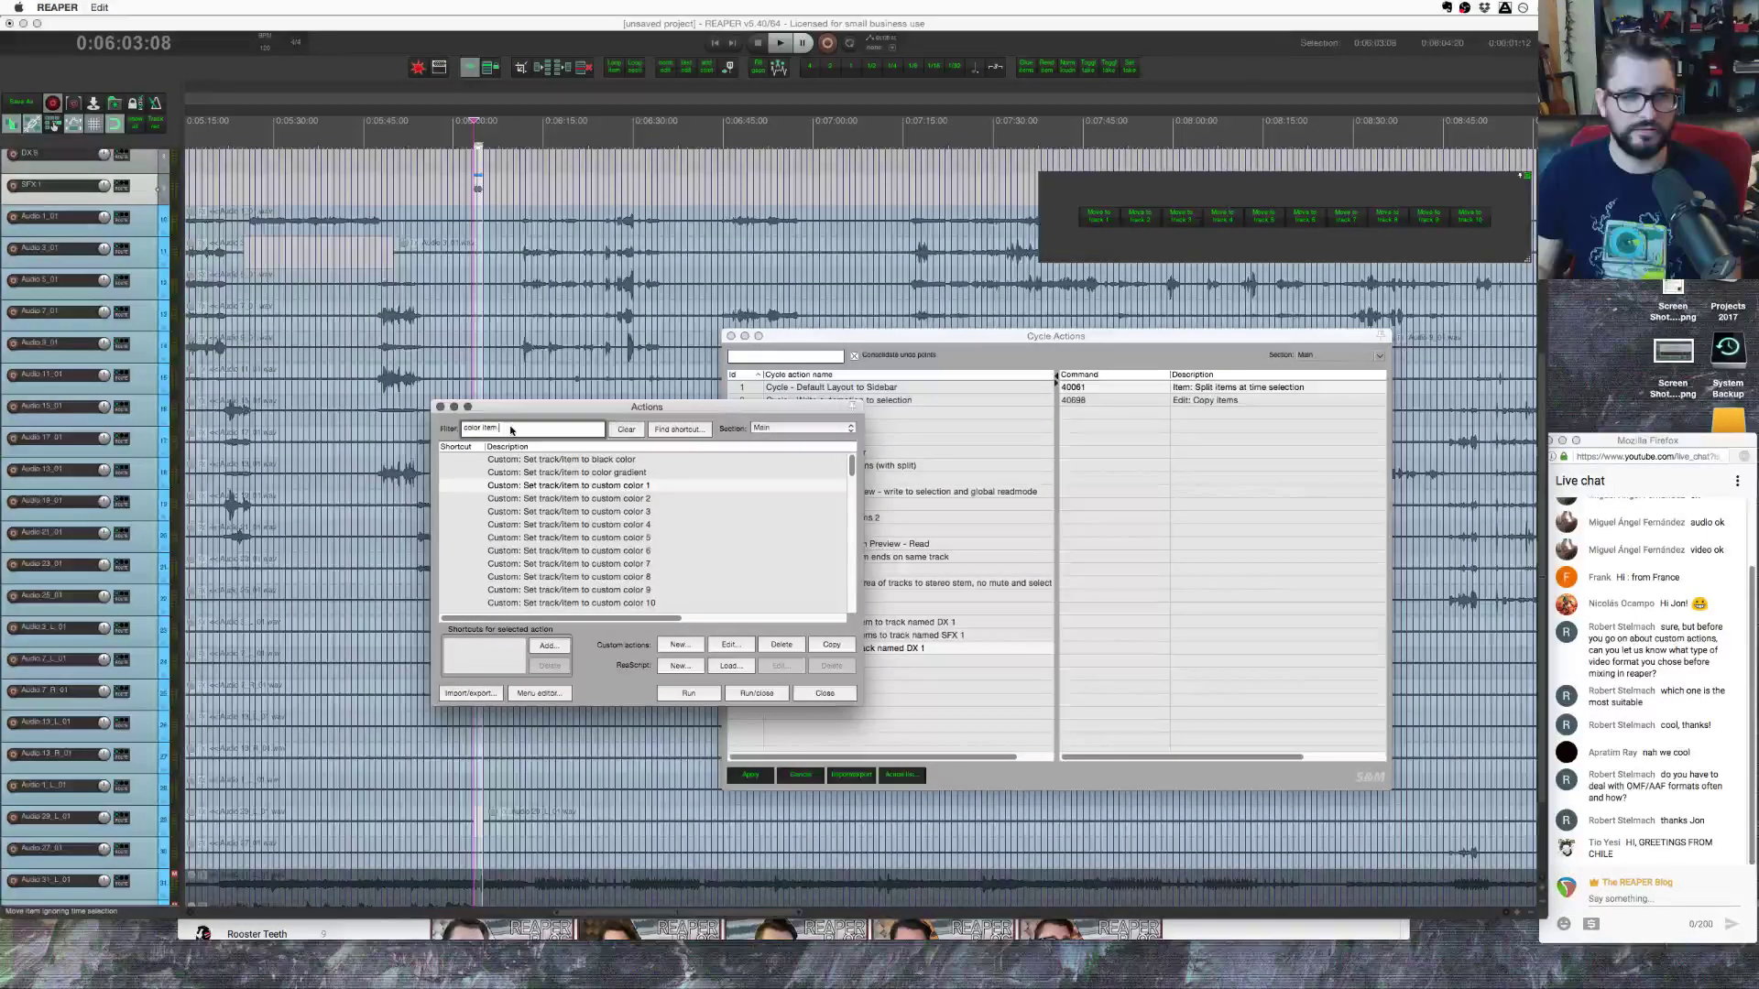
pyautogui.tripleClick(511, 431)
pyautogui.write('cus')
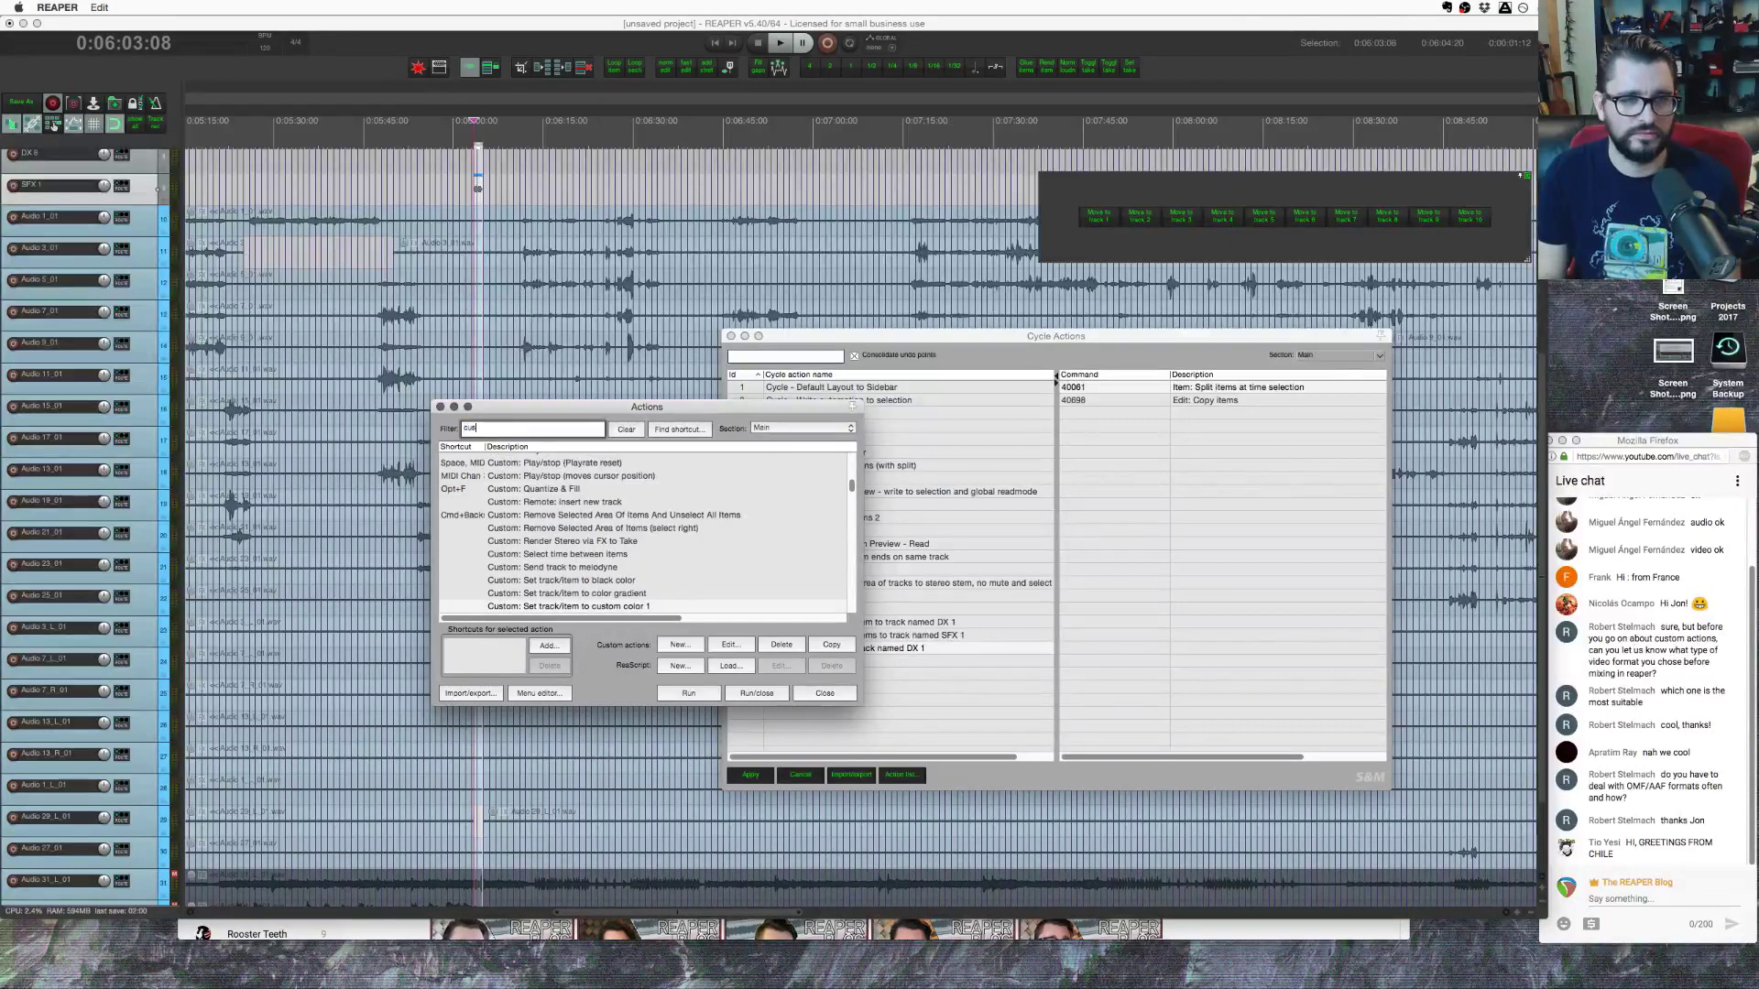
pyautogui.write('tom colr')
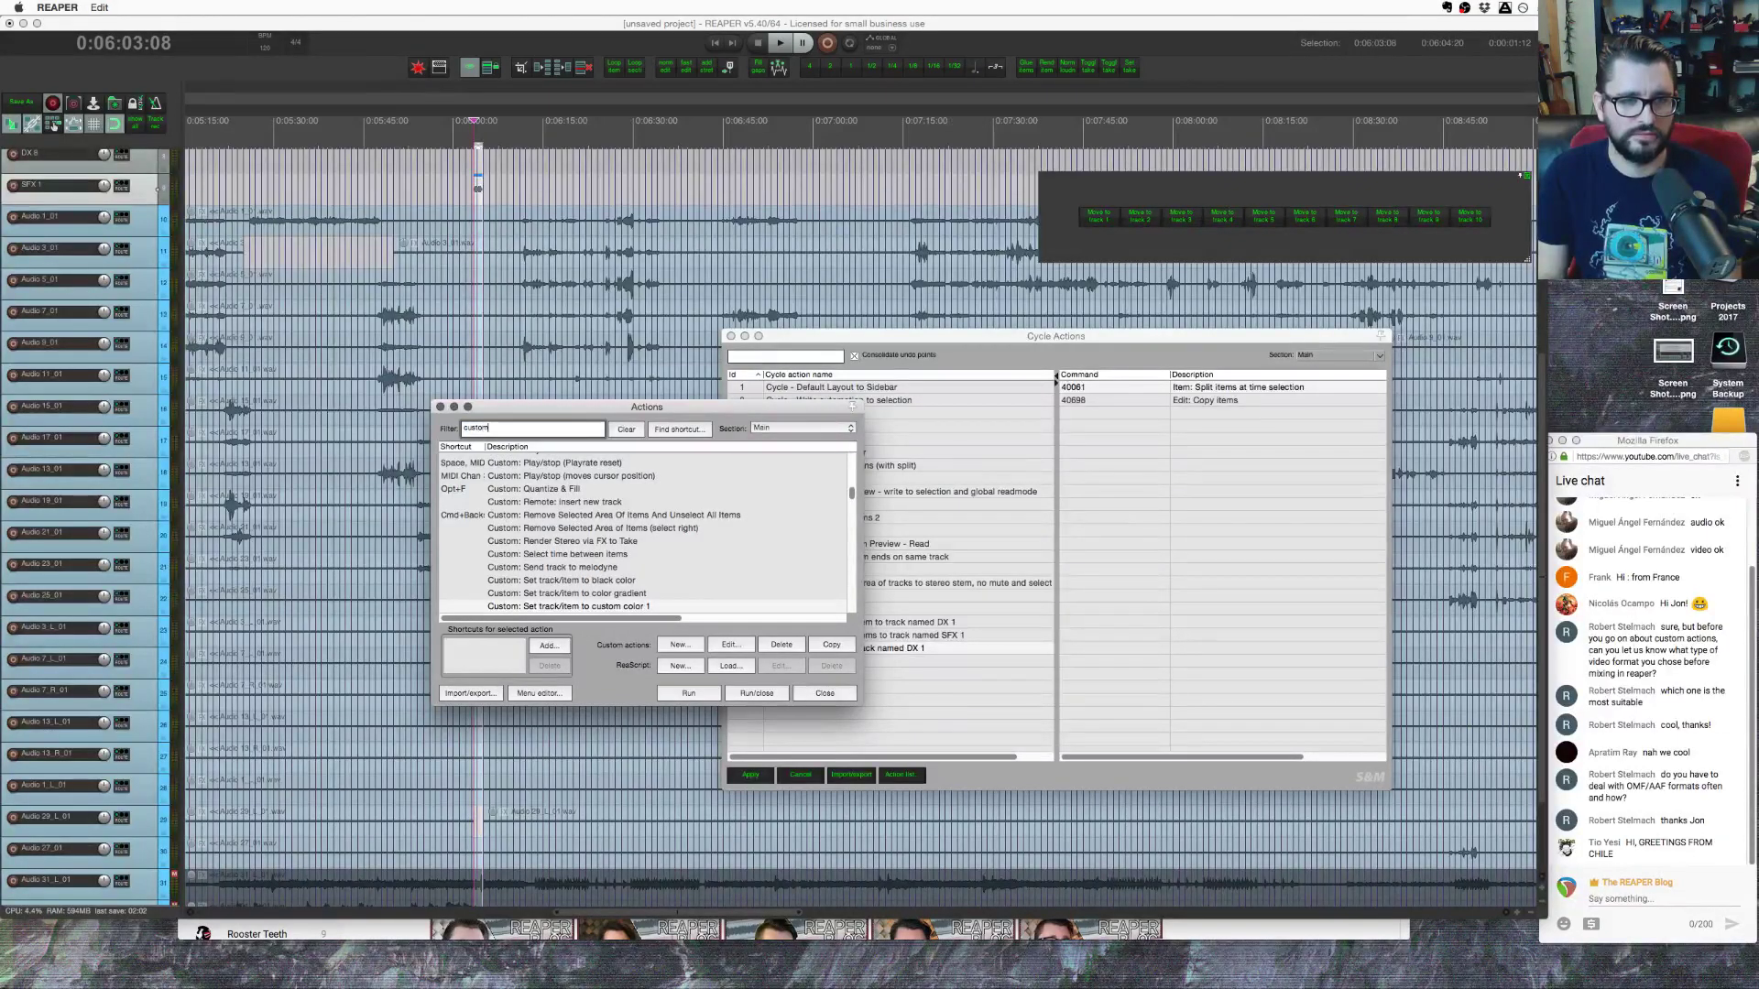
pyautogui.press('BackSpace')
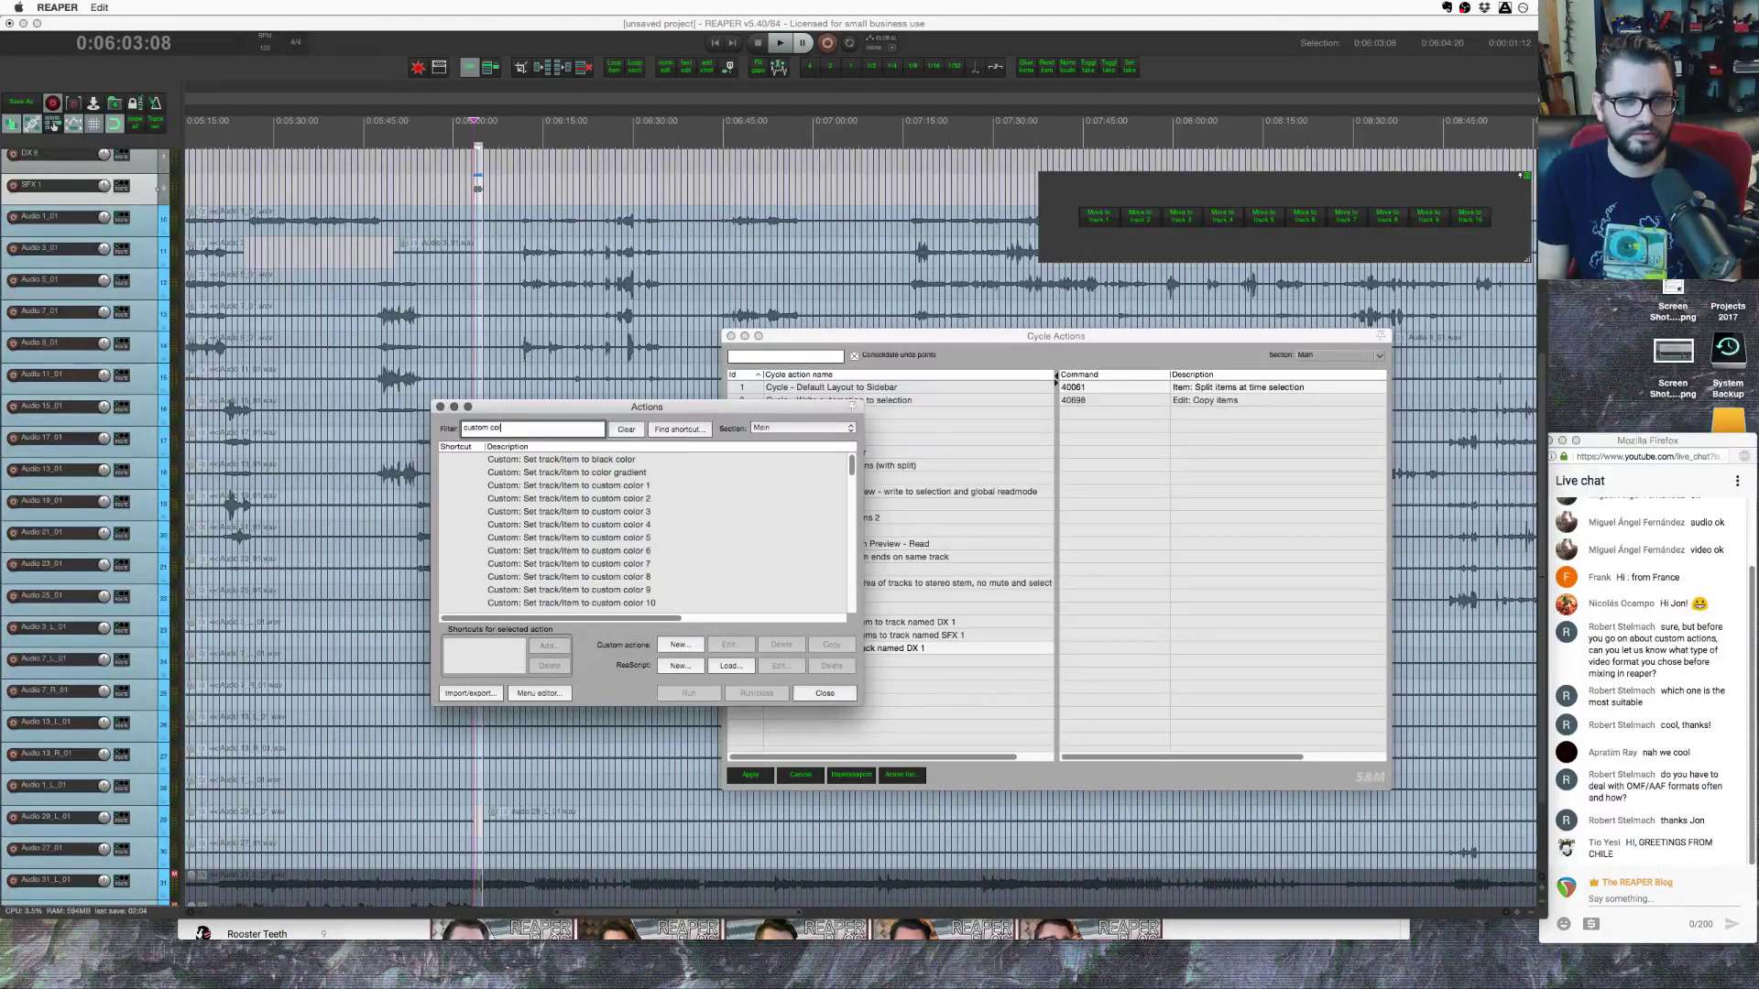
# Step: Inspect the contents of the custom actions Set track/item to color gradient and Set track/item to custom color 1, leaving both unchanged
pyautogui.click(604, 472)
pyautogui.click(730, 645)
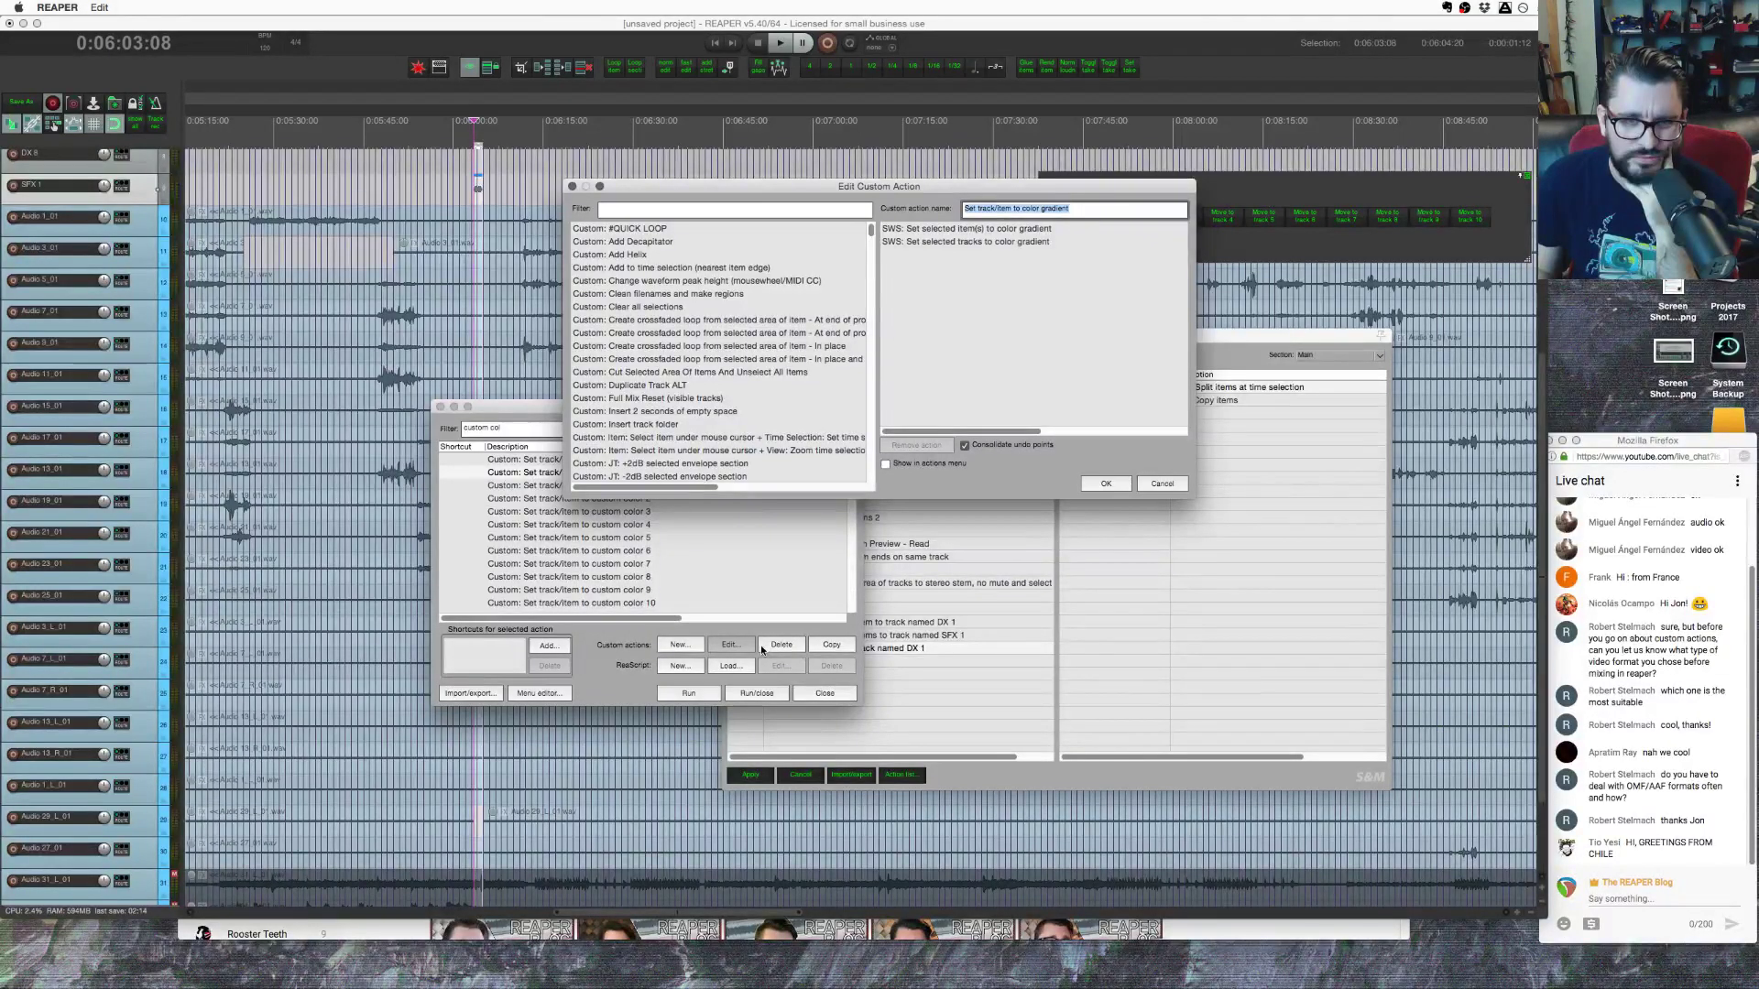
pyautogui.click(1160, 489)
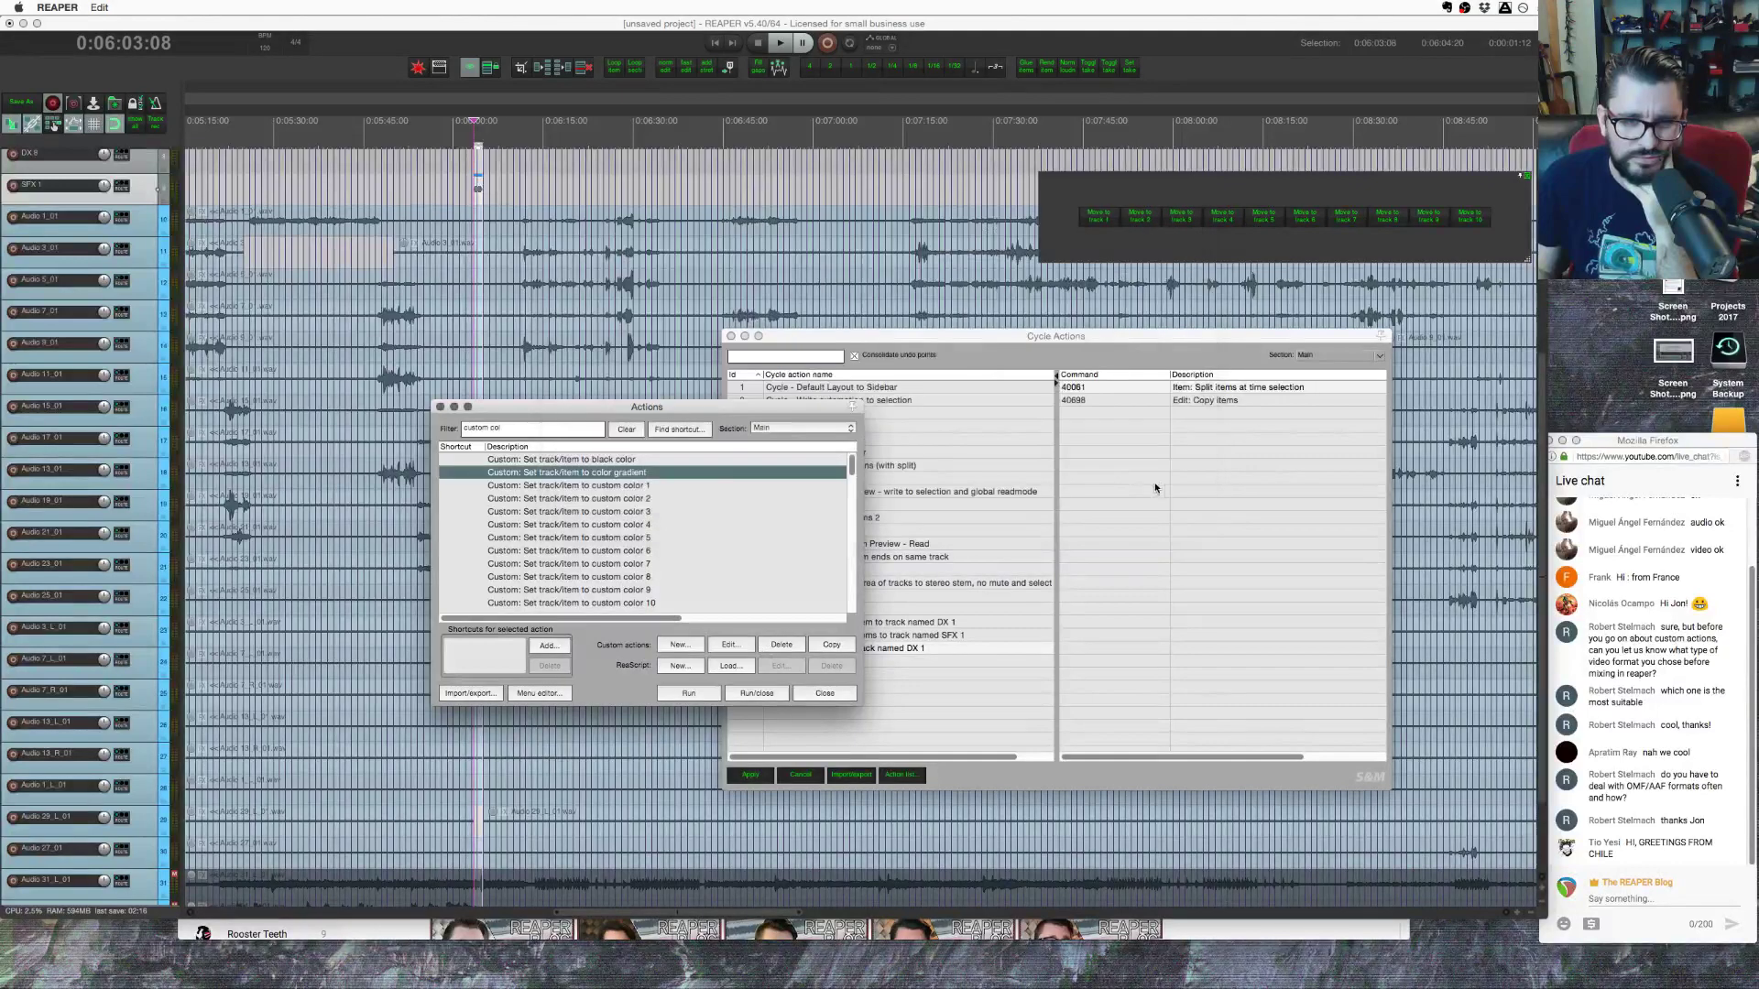
pyautogui.click(668, 486)
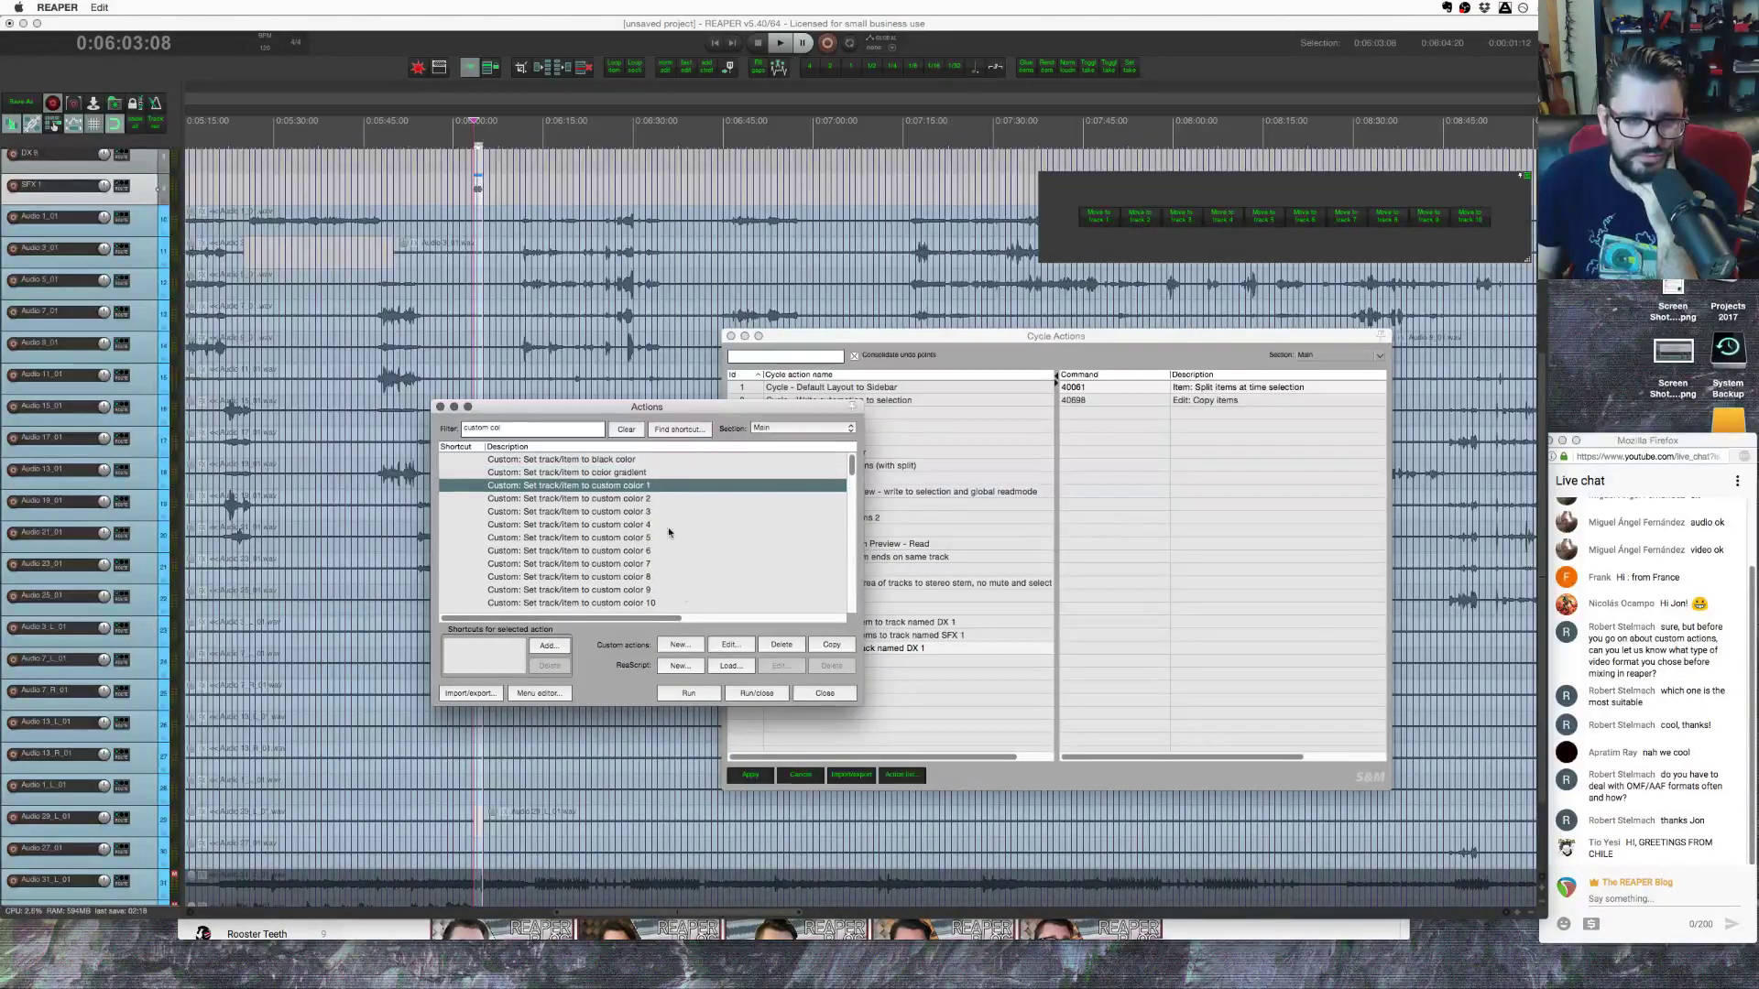
pyautogui.click(730, 644)
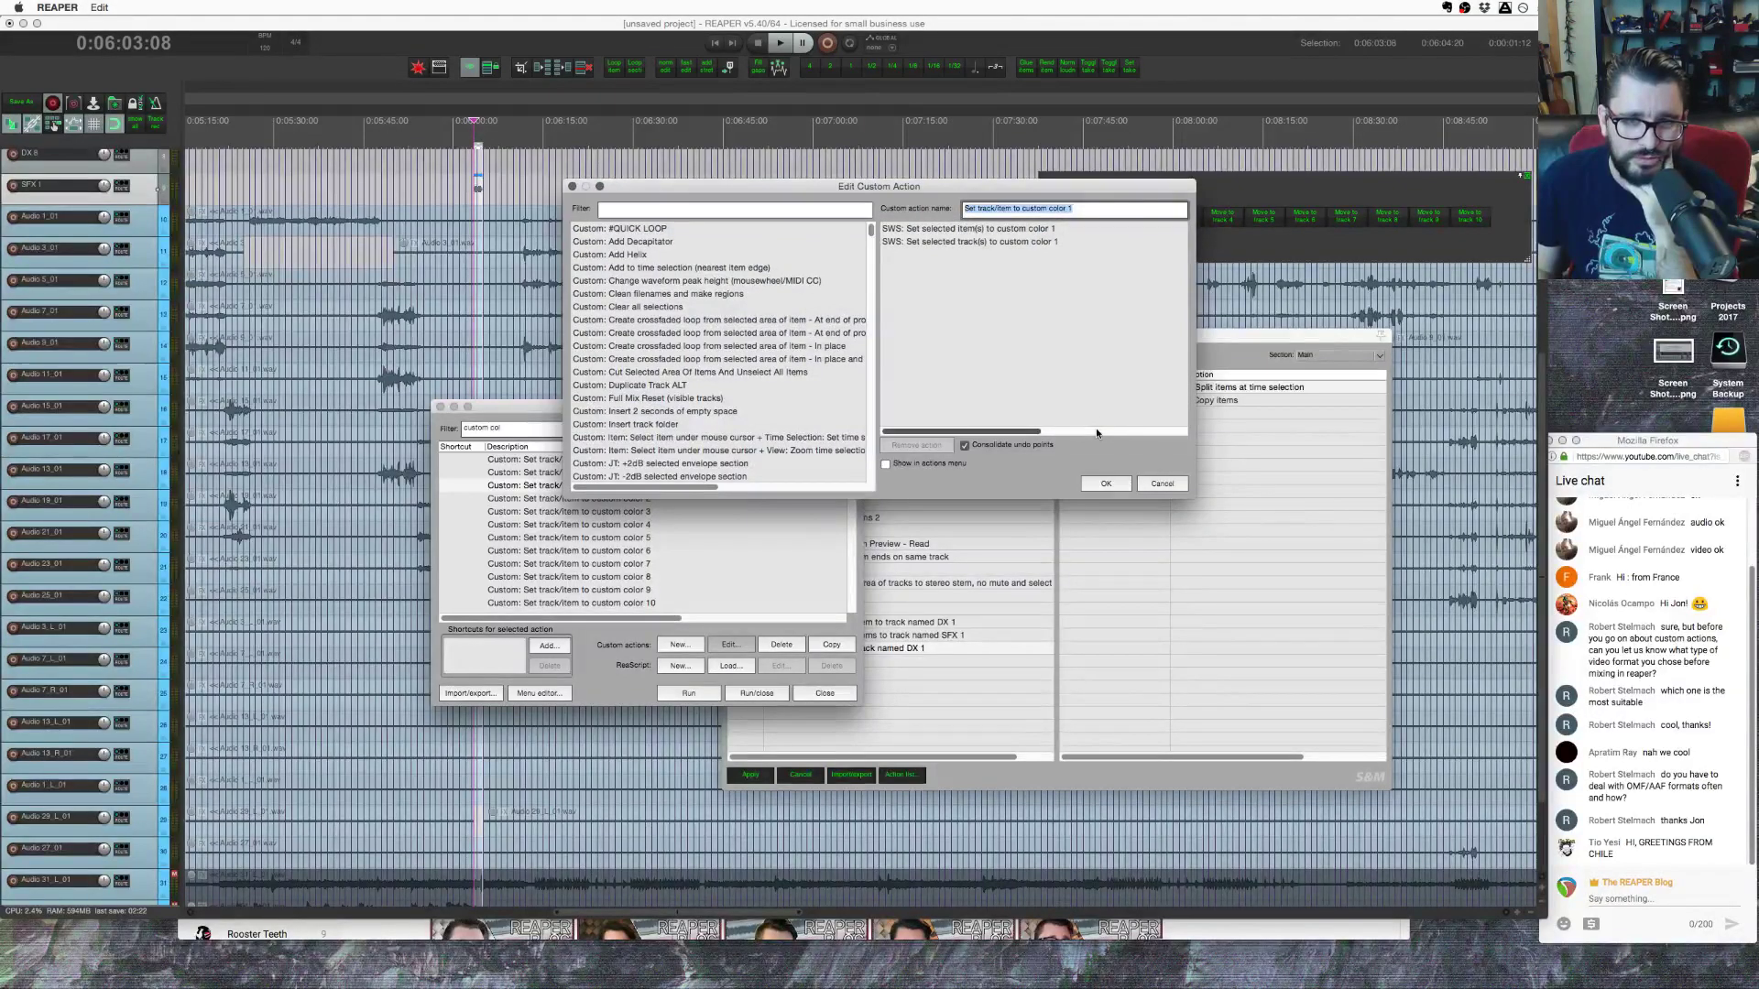
pyautogui.click(1161, 483)
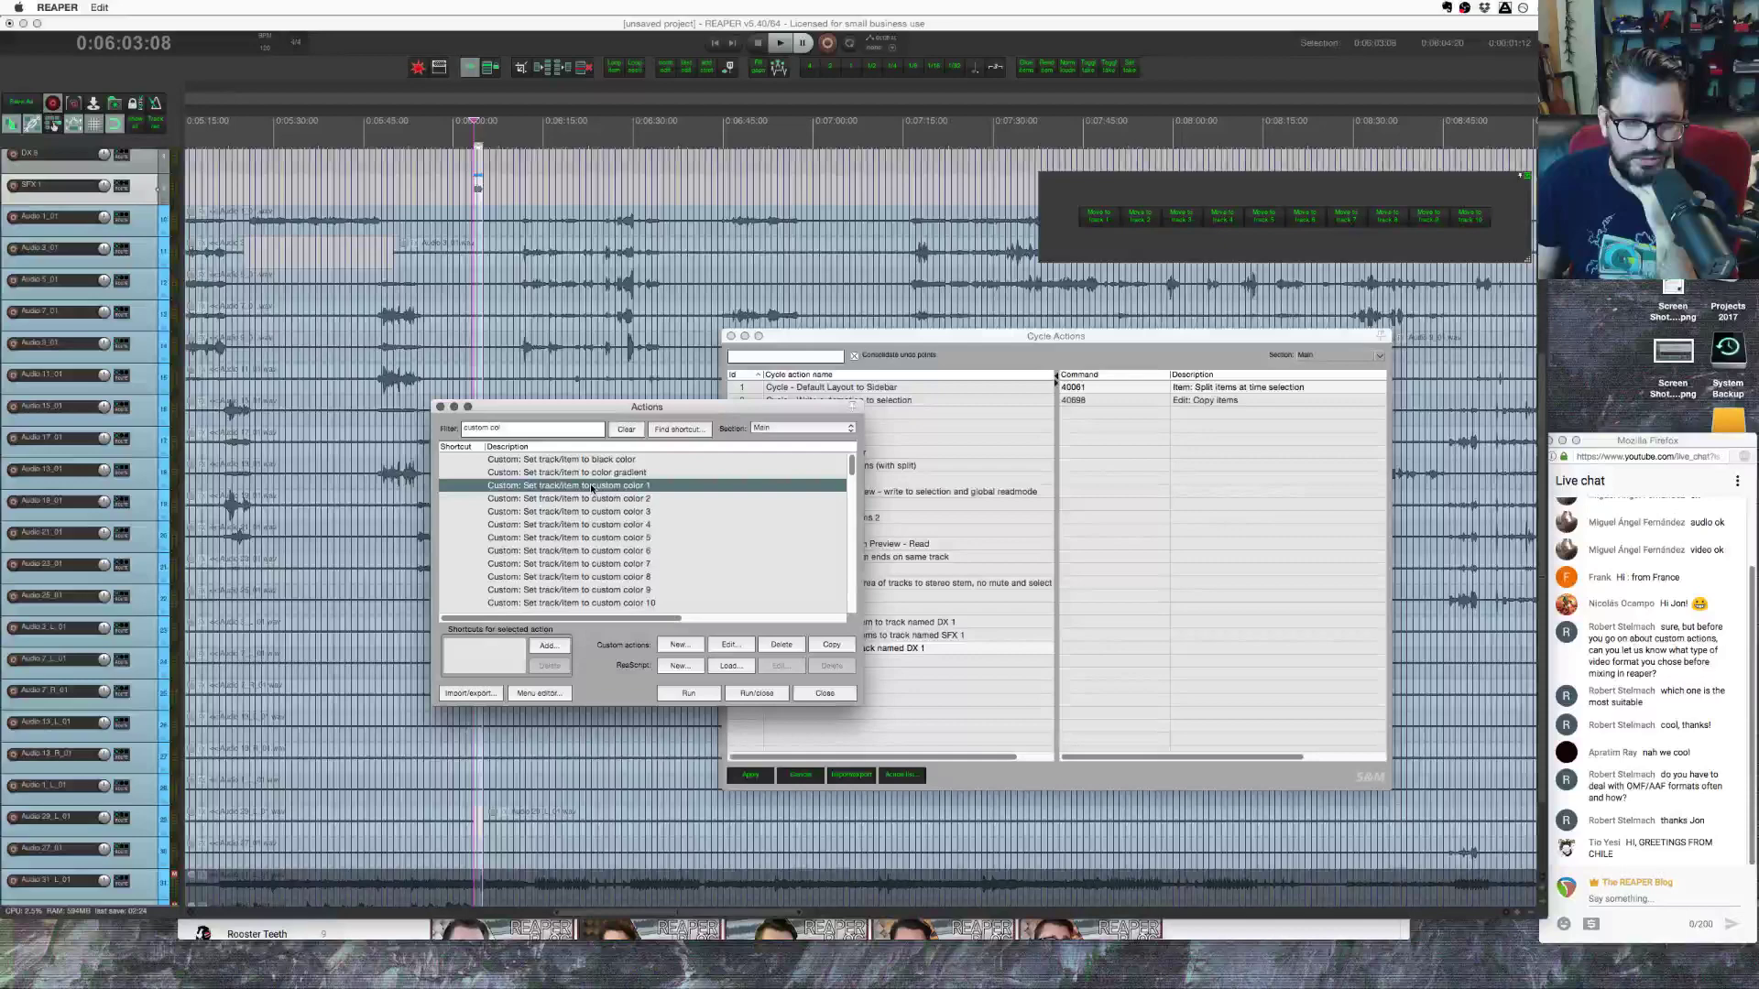
# Step: Find the SWS take colour actions, shift the Actions window, and try Set selected take(s) to custom color 1 on the selected item
pyautogui.scroll(-15, 607, 536)
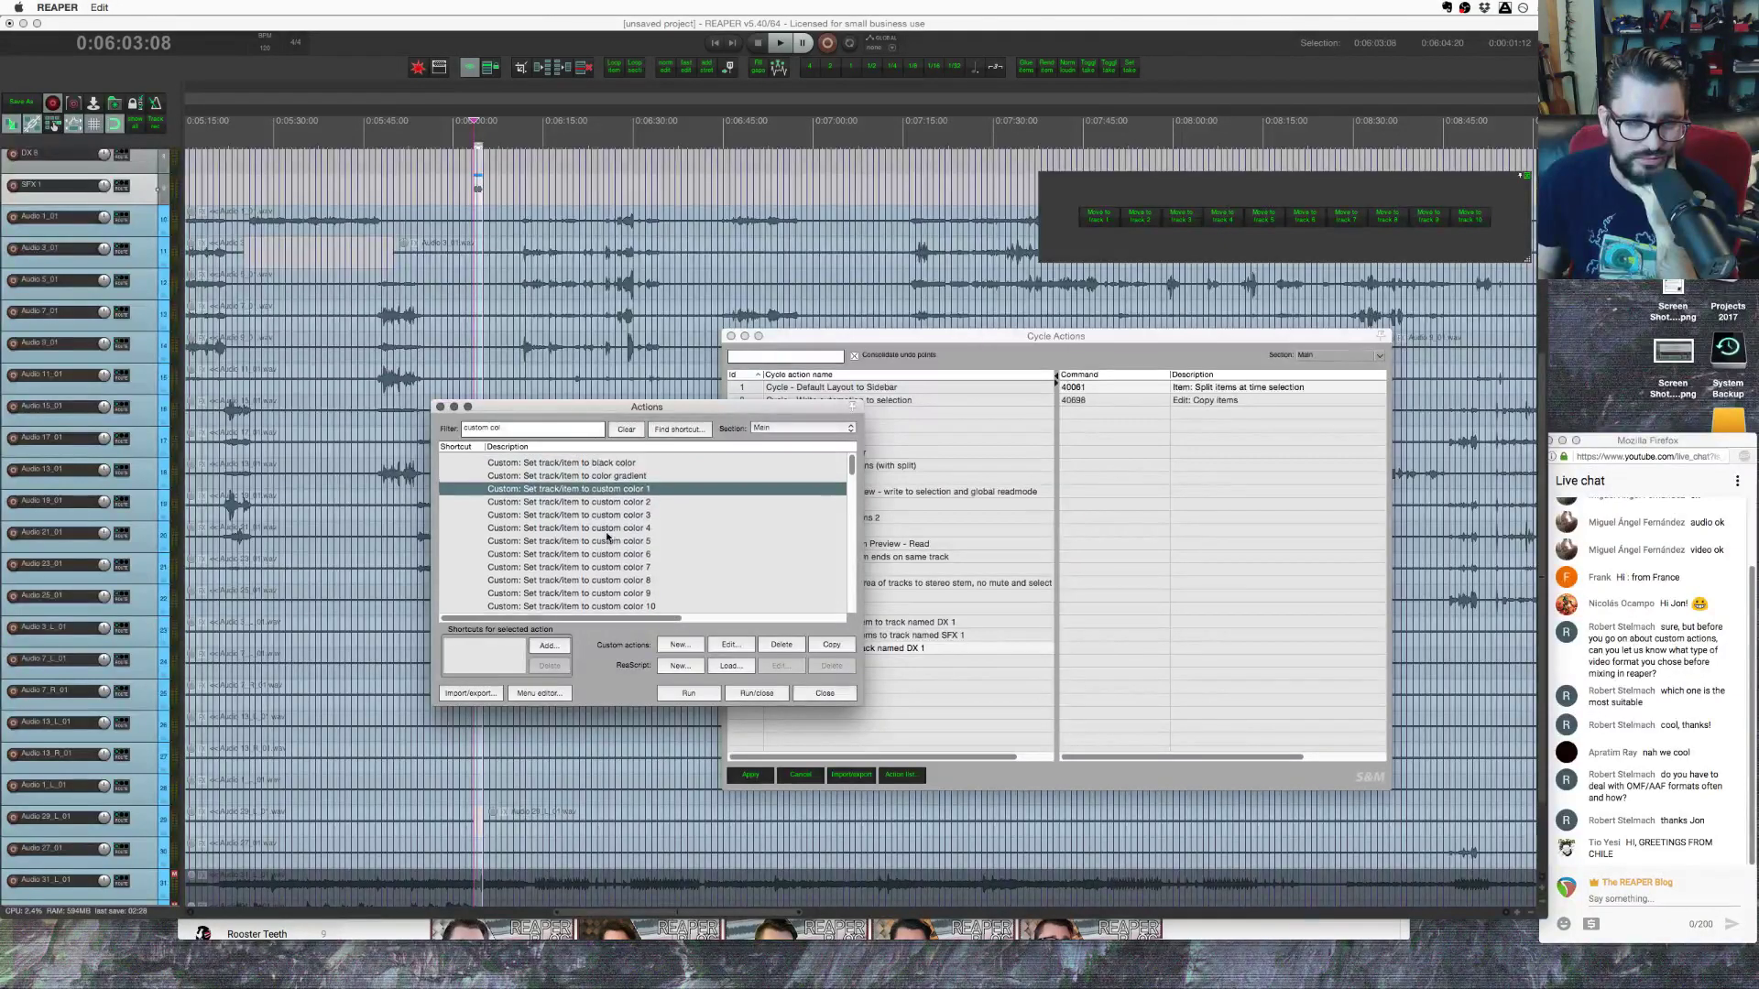
pyautogui.scroll(5, 608, 536)
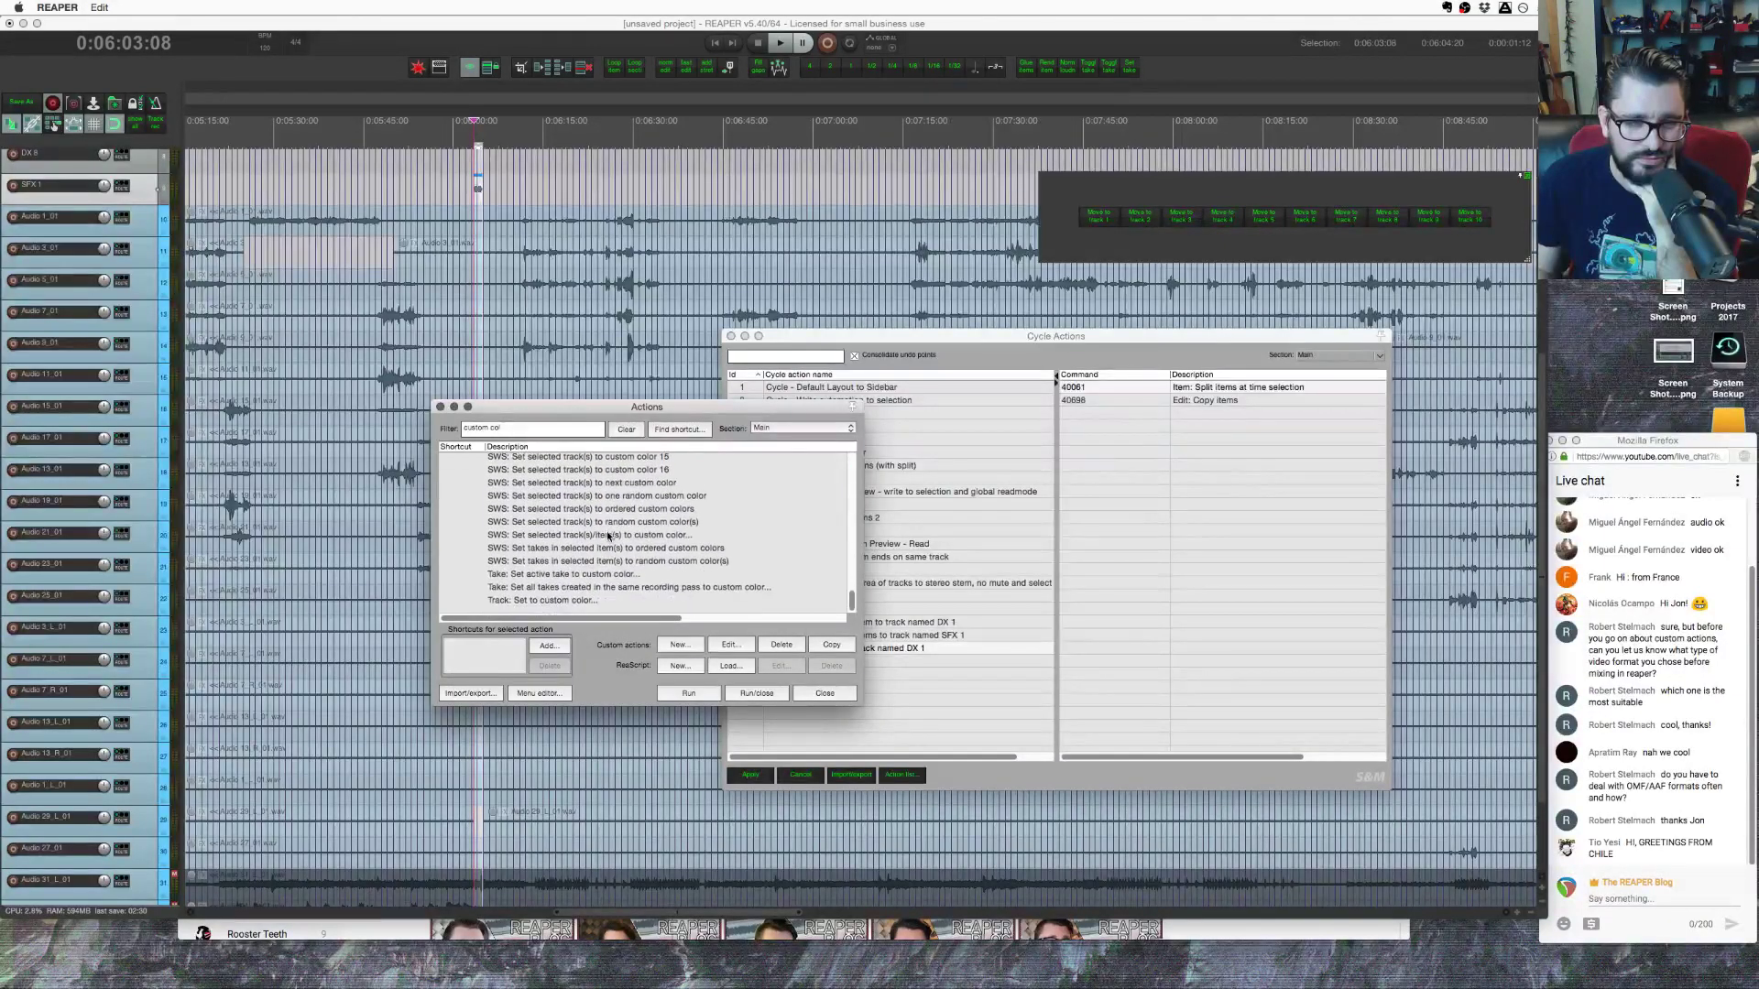
pyautogui.scroll(5, 607, 535)
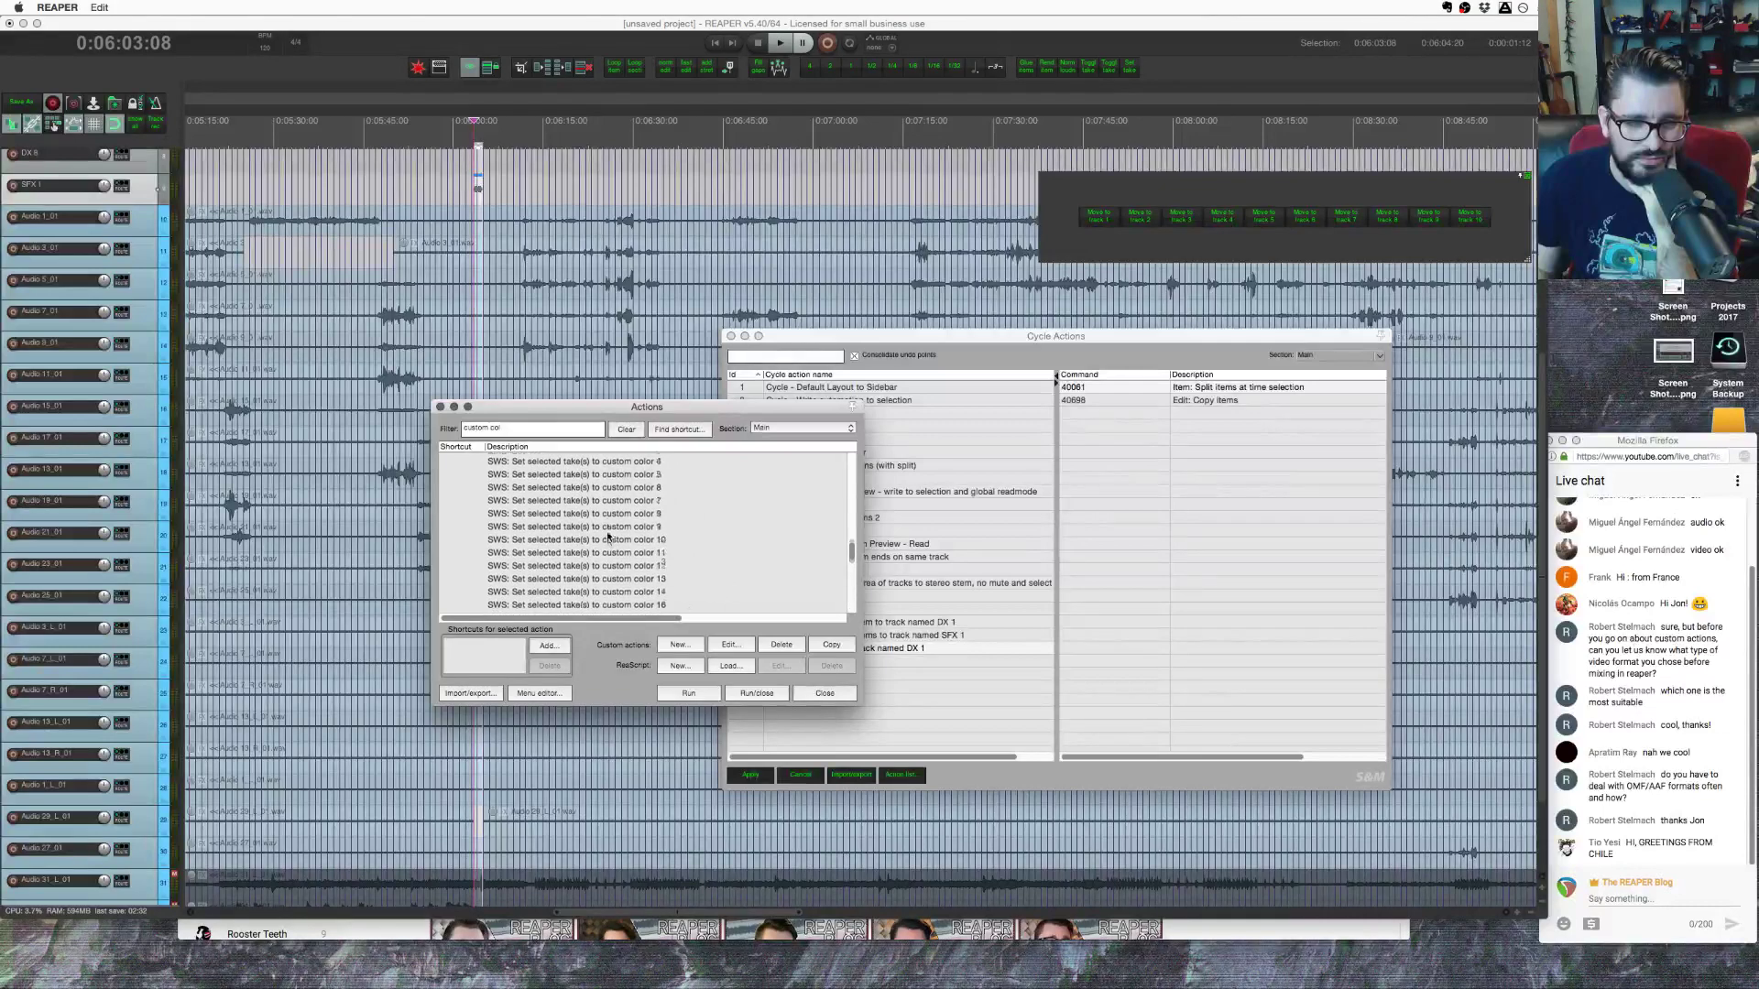
pyautogui.click(625, 522)
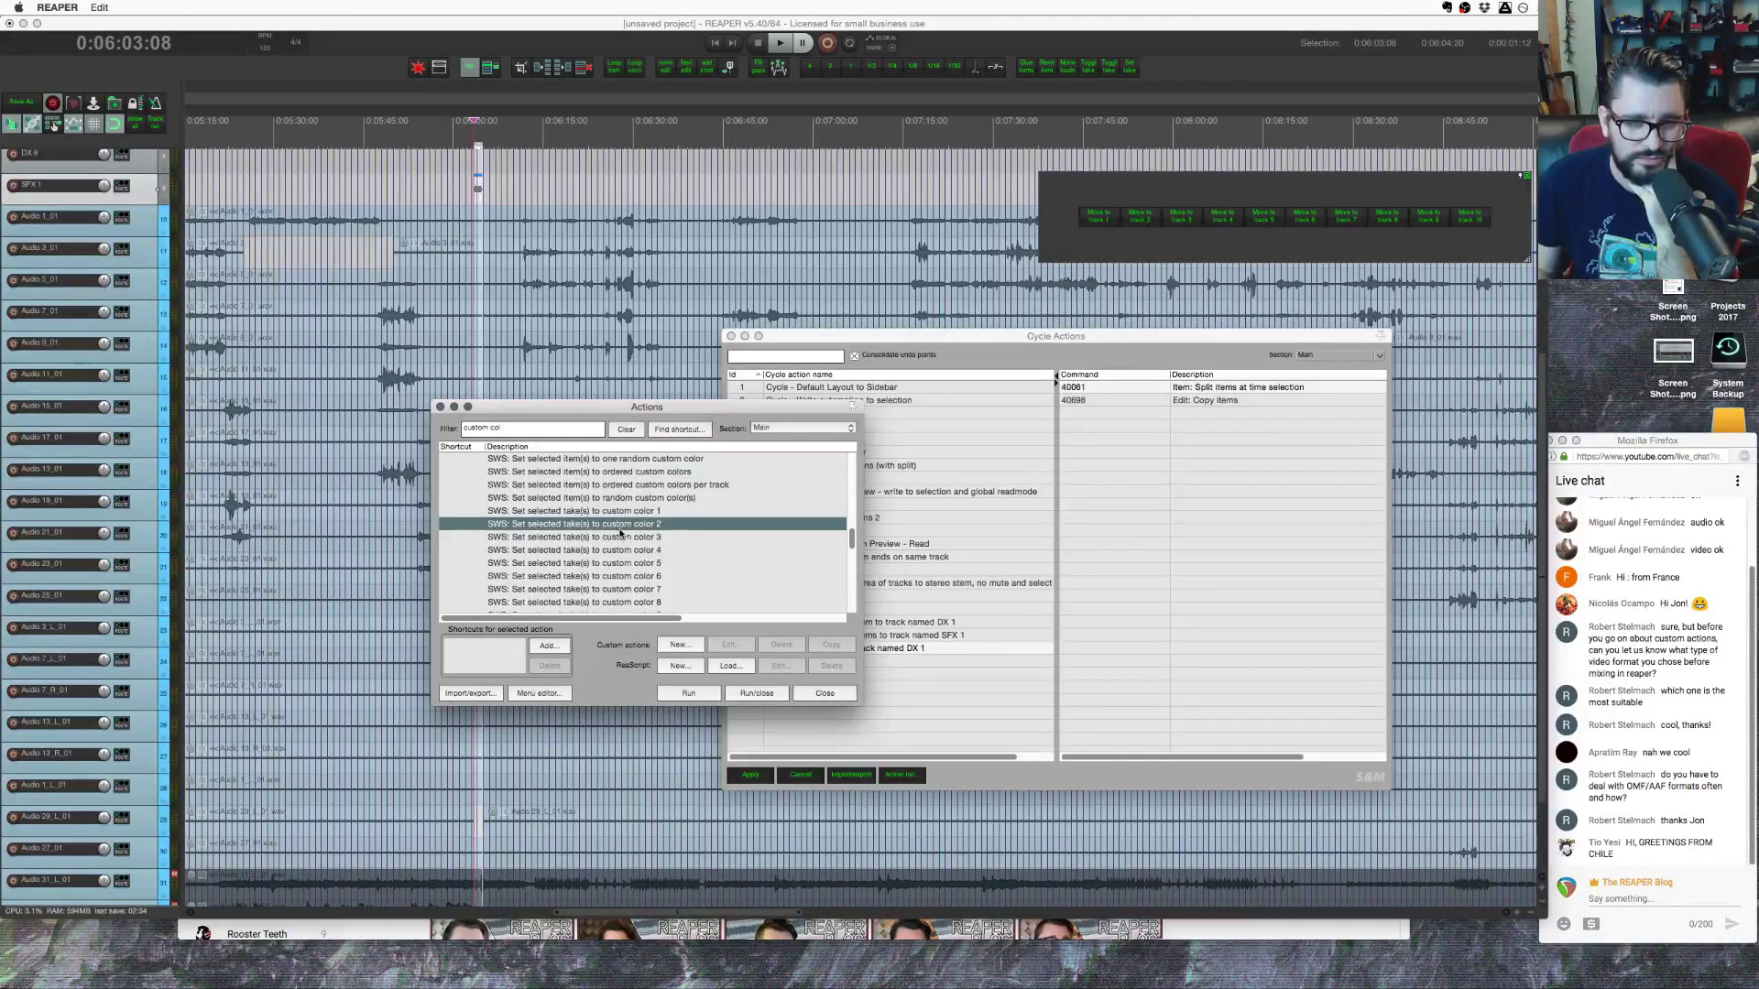
pyautogui.moveTo(632, 407); pyautogui.dragTo(889, 266)
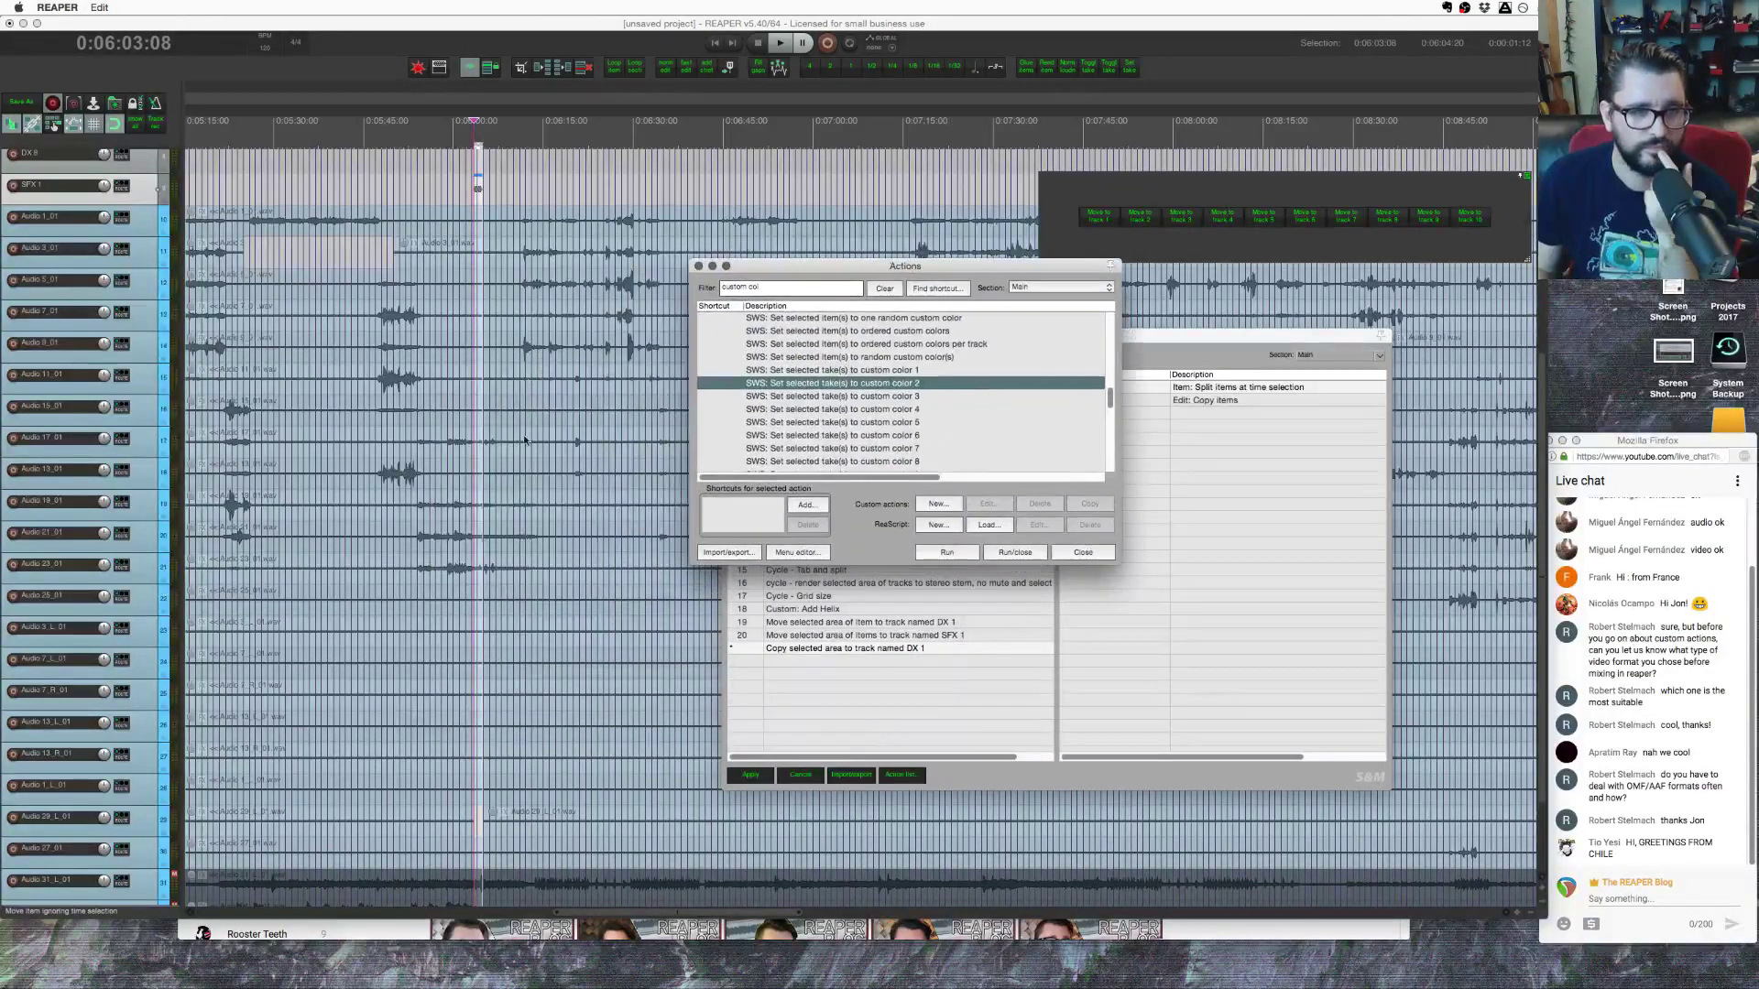
pyautogui.scroll(1, 502, 256)
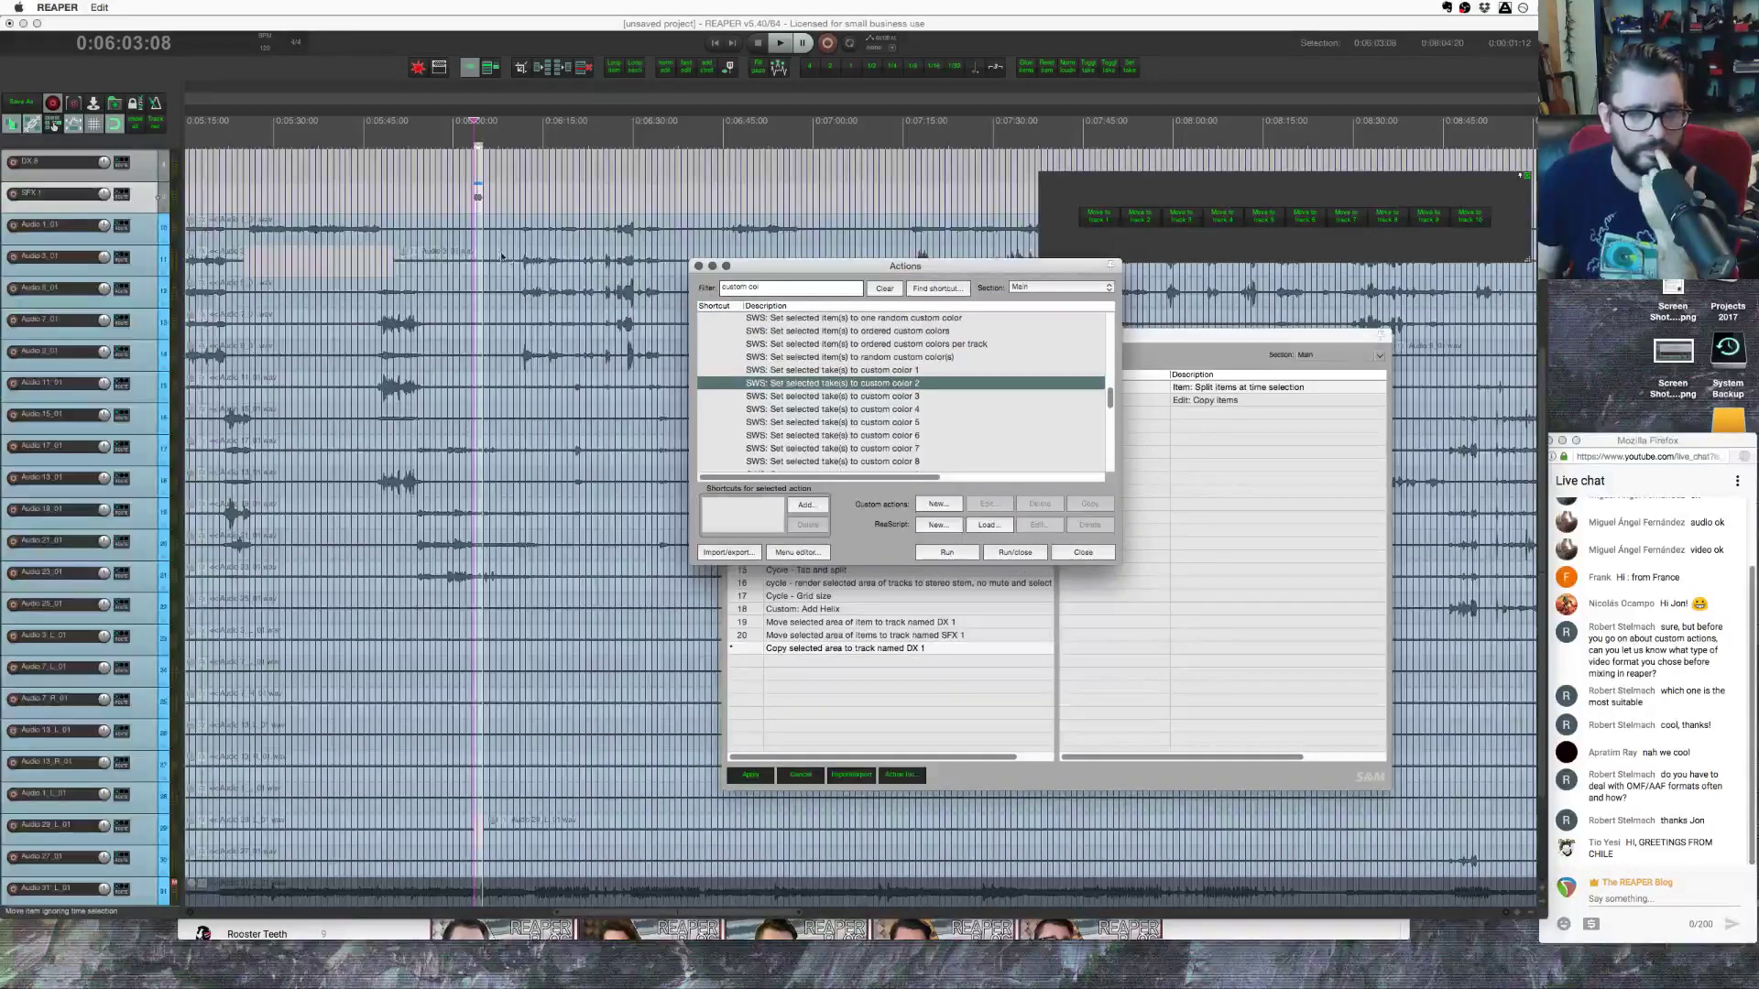
pyautogui.press('Up')
pyautogui.click(946, 551)
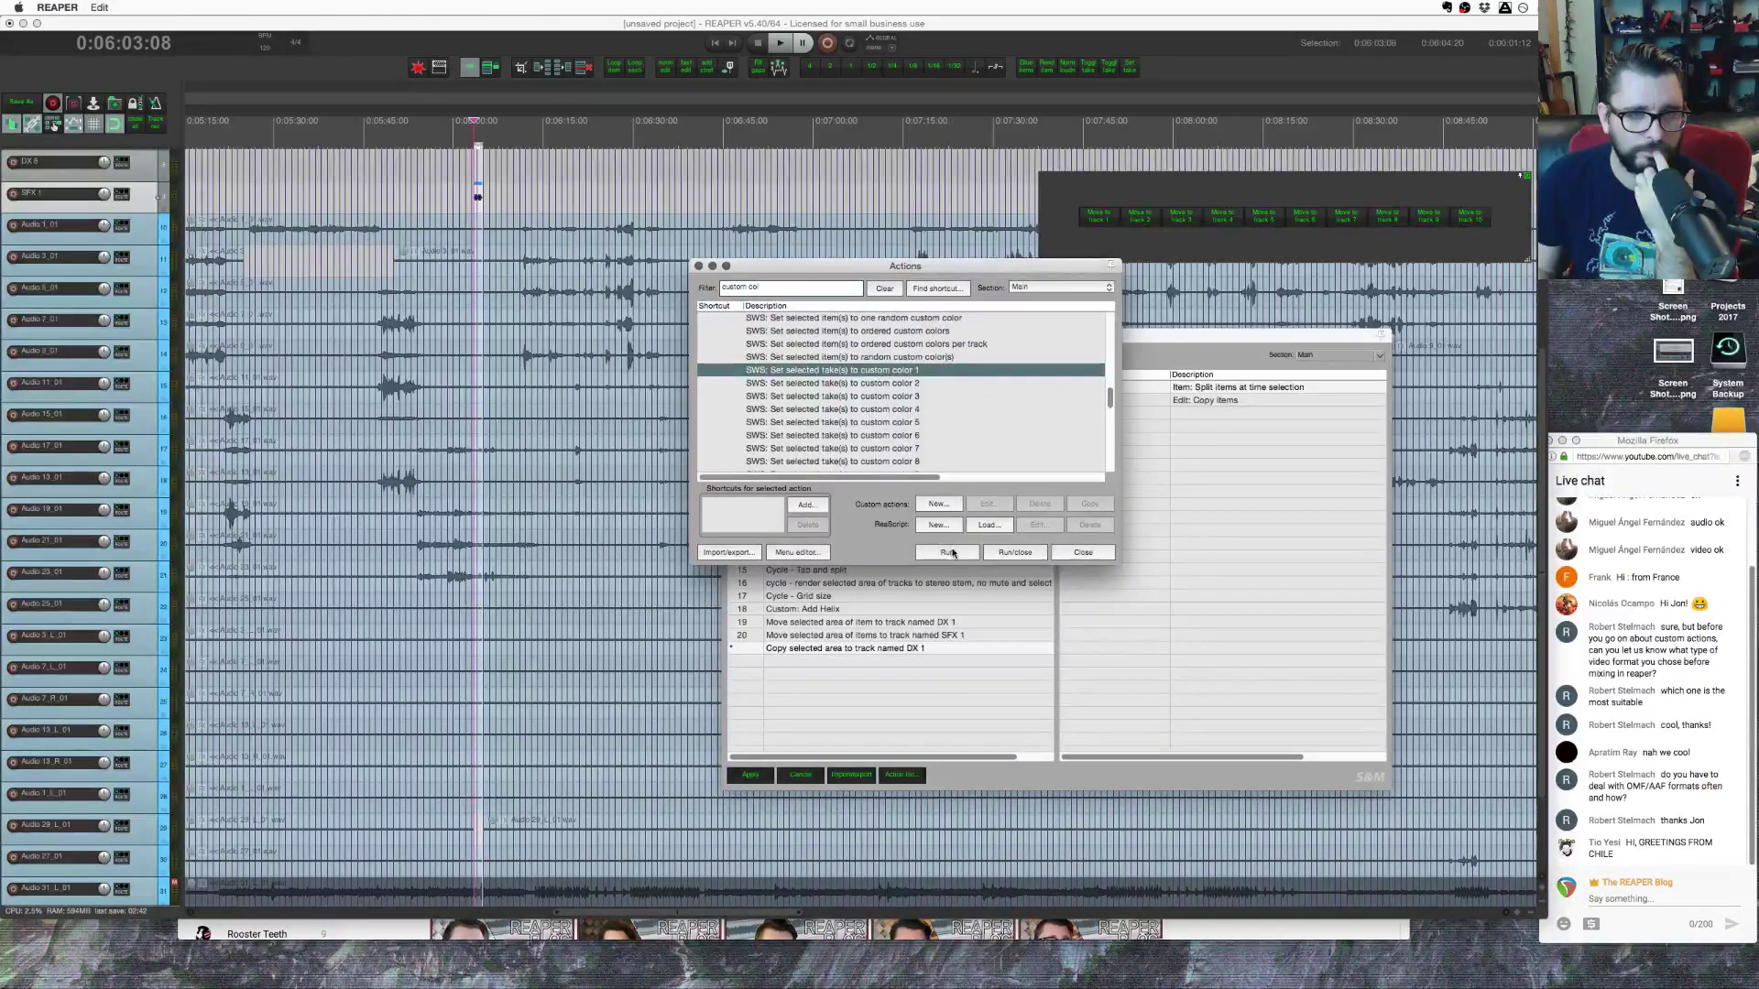
# Step: Try SWS: Set selected take(s) to custom color 3 and custom color 4 on the selected item on the SFX 1 track
pyautogui.click(420, 240)
pyautogui.scroll(8, 458, 243)
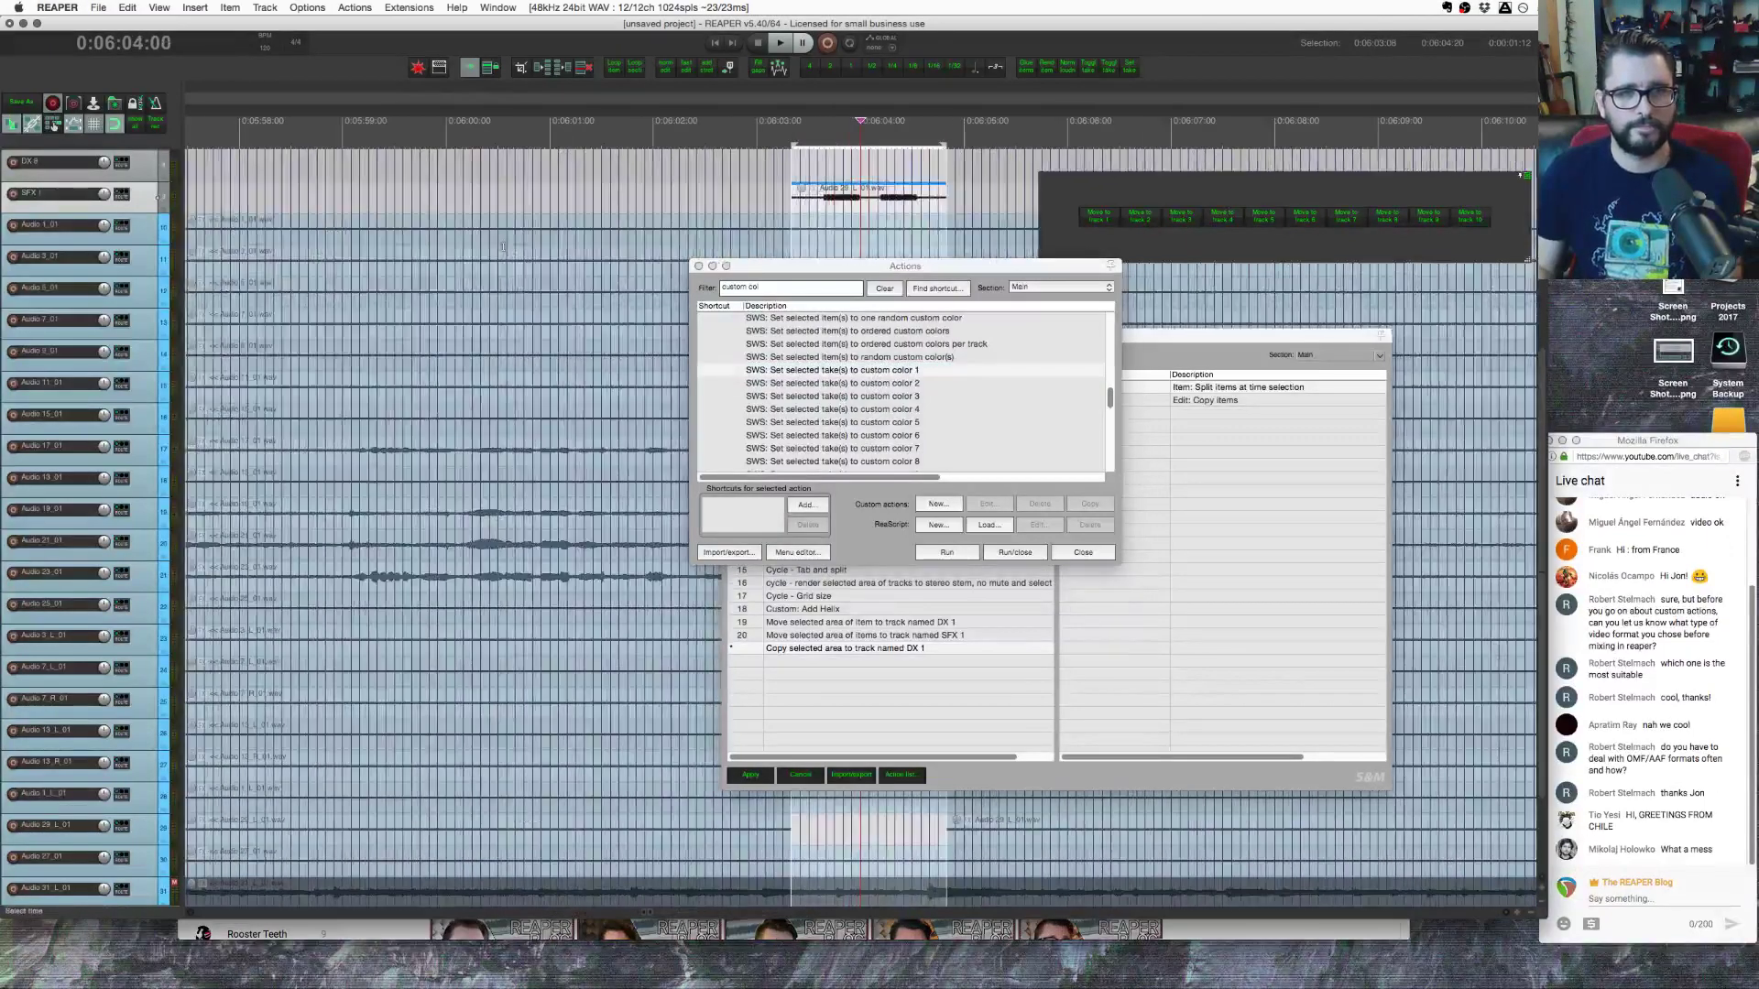
pyautogui.scroll(3, 920, 403)
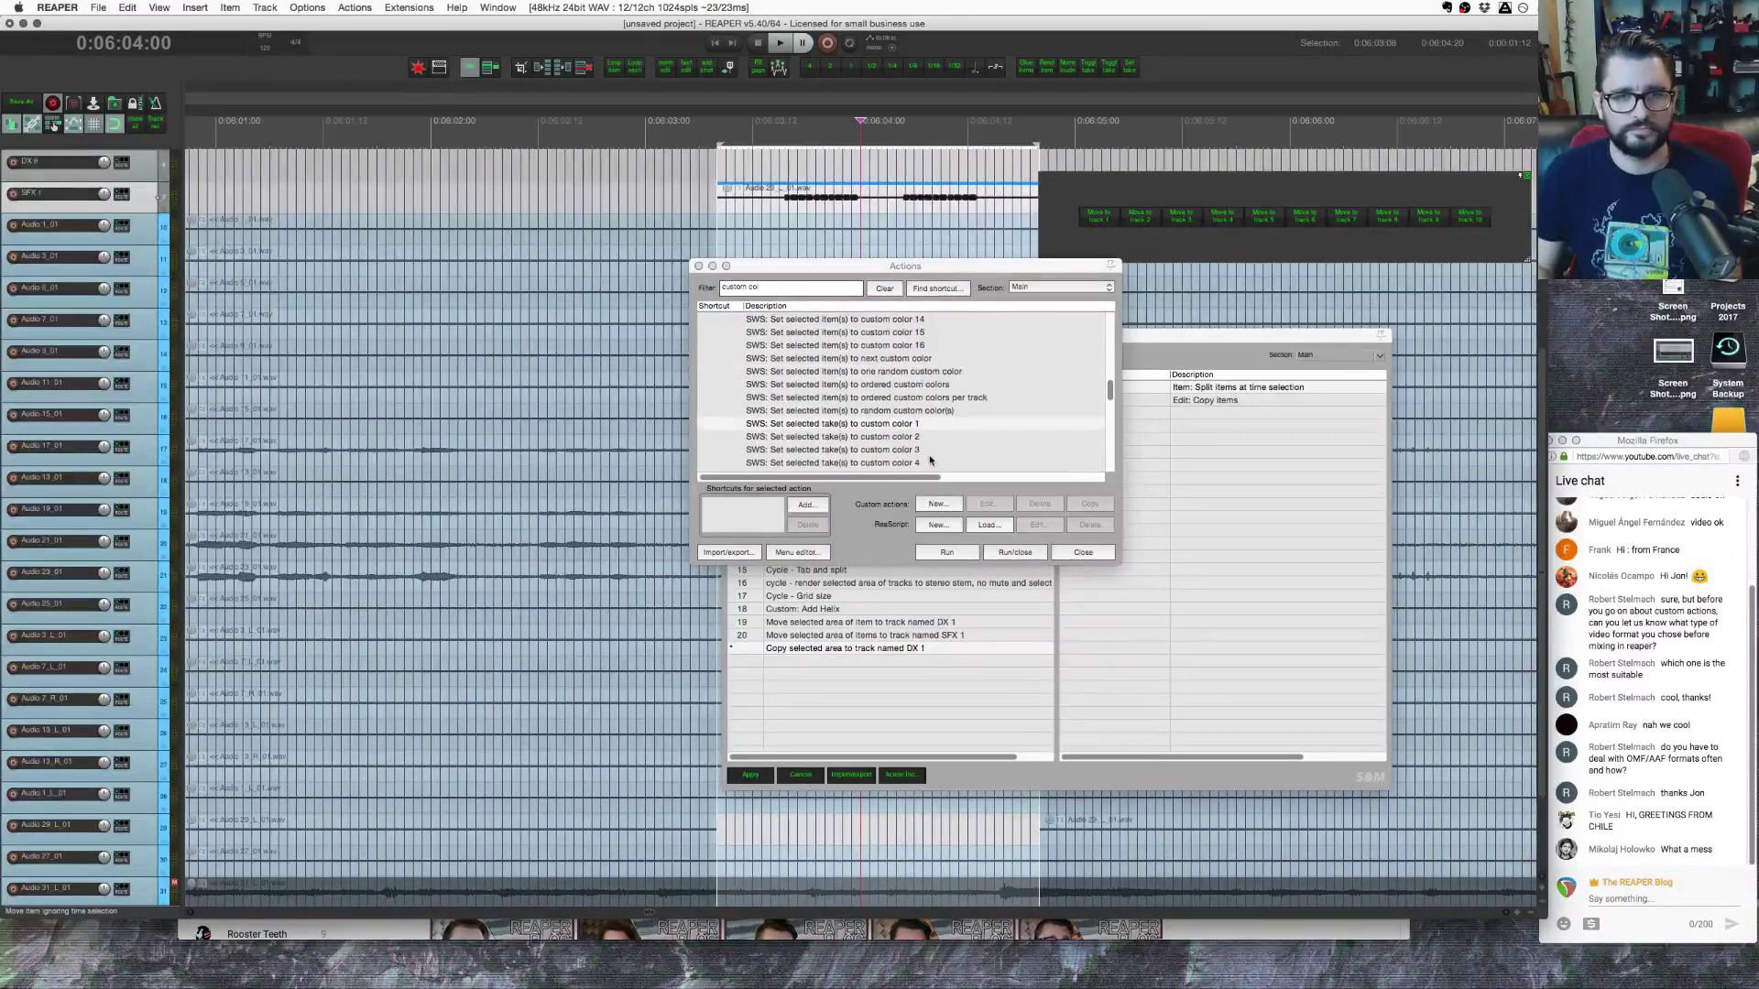
pyautogui.click(929, 454)
pyautogui.click(948, 553)
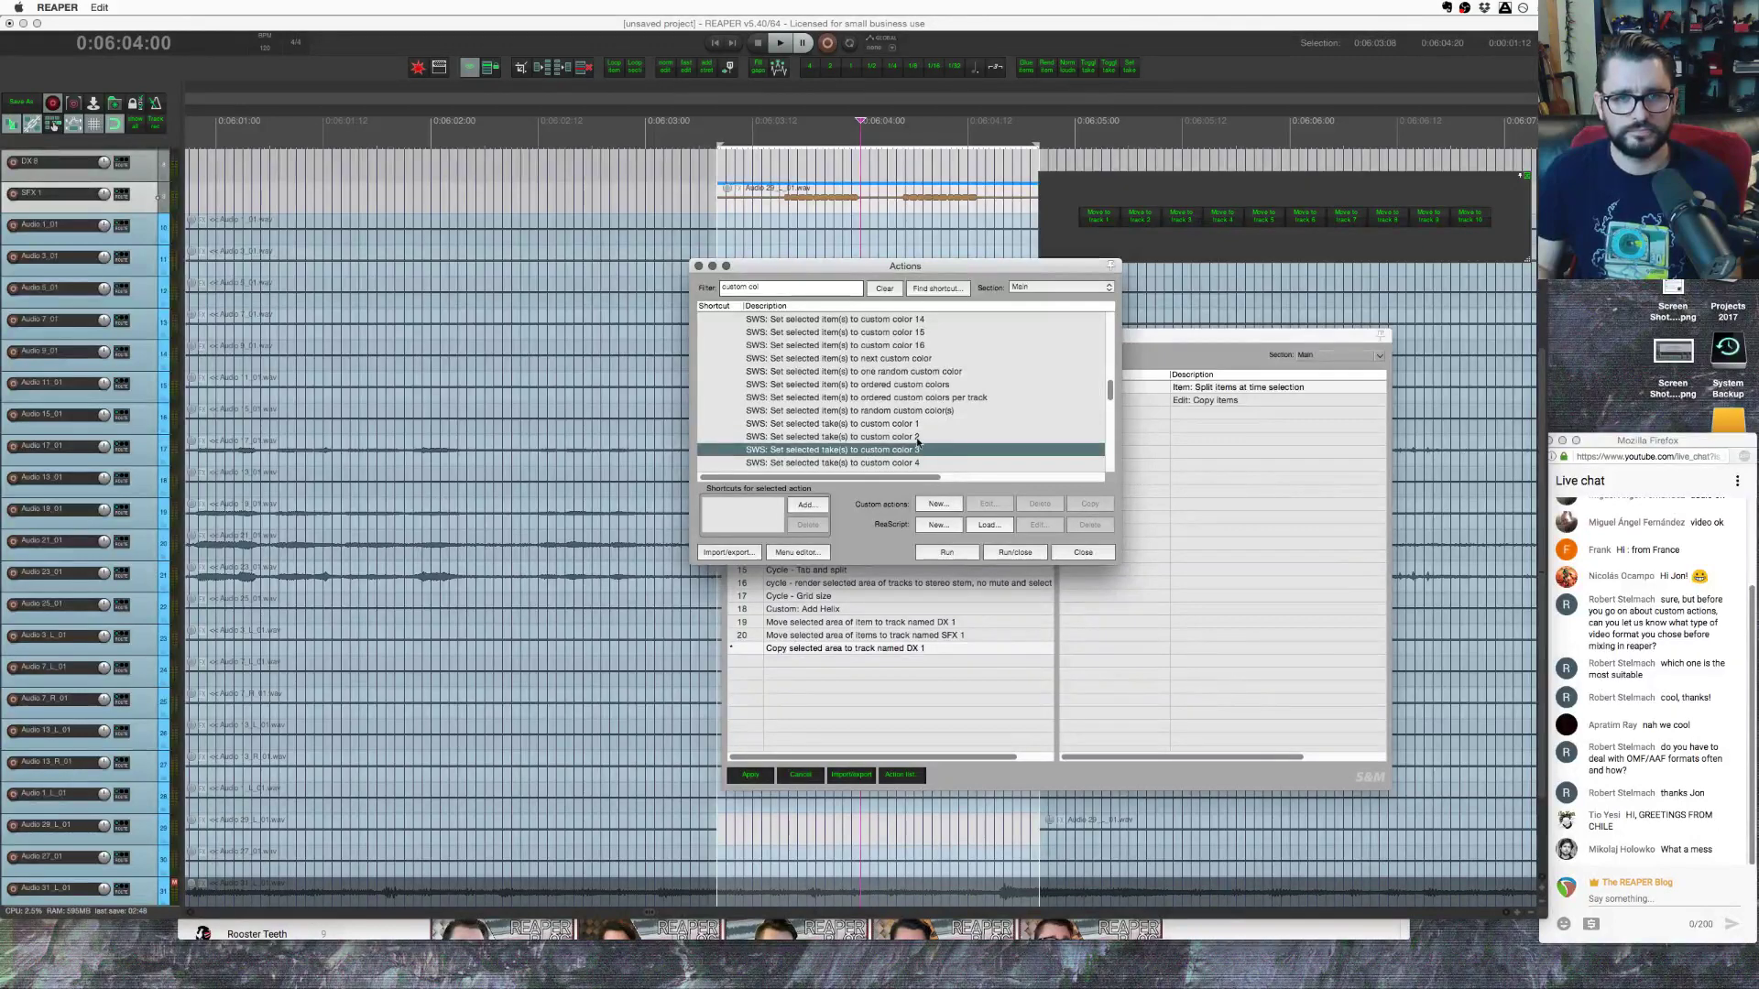
pyautogui.click(916, 464)
pyautogui.click(947, 553)
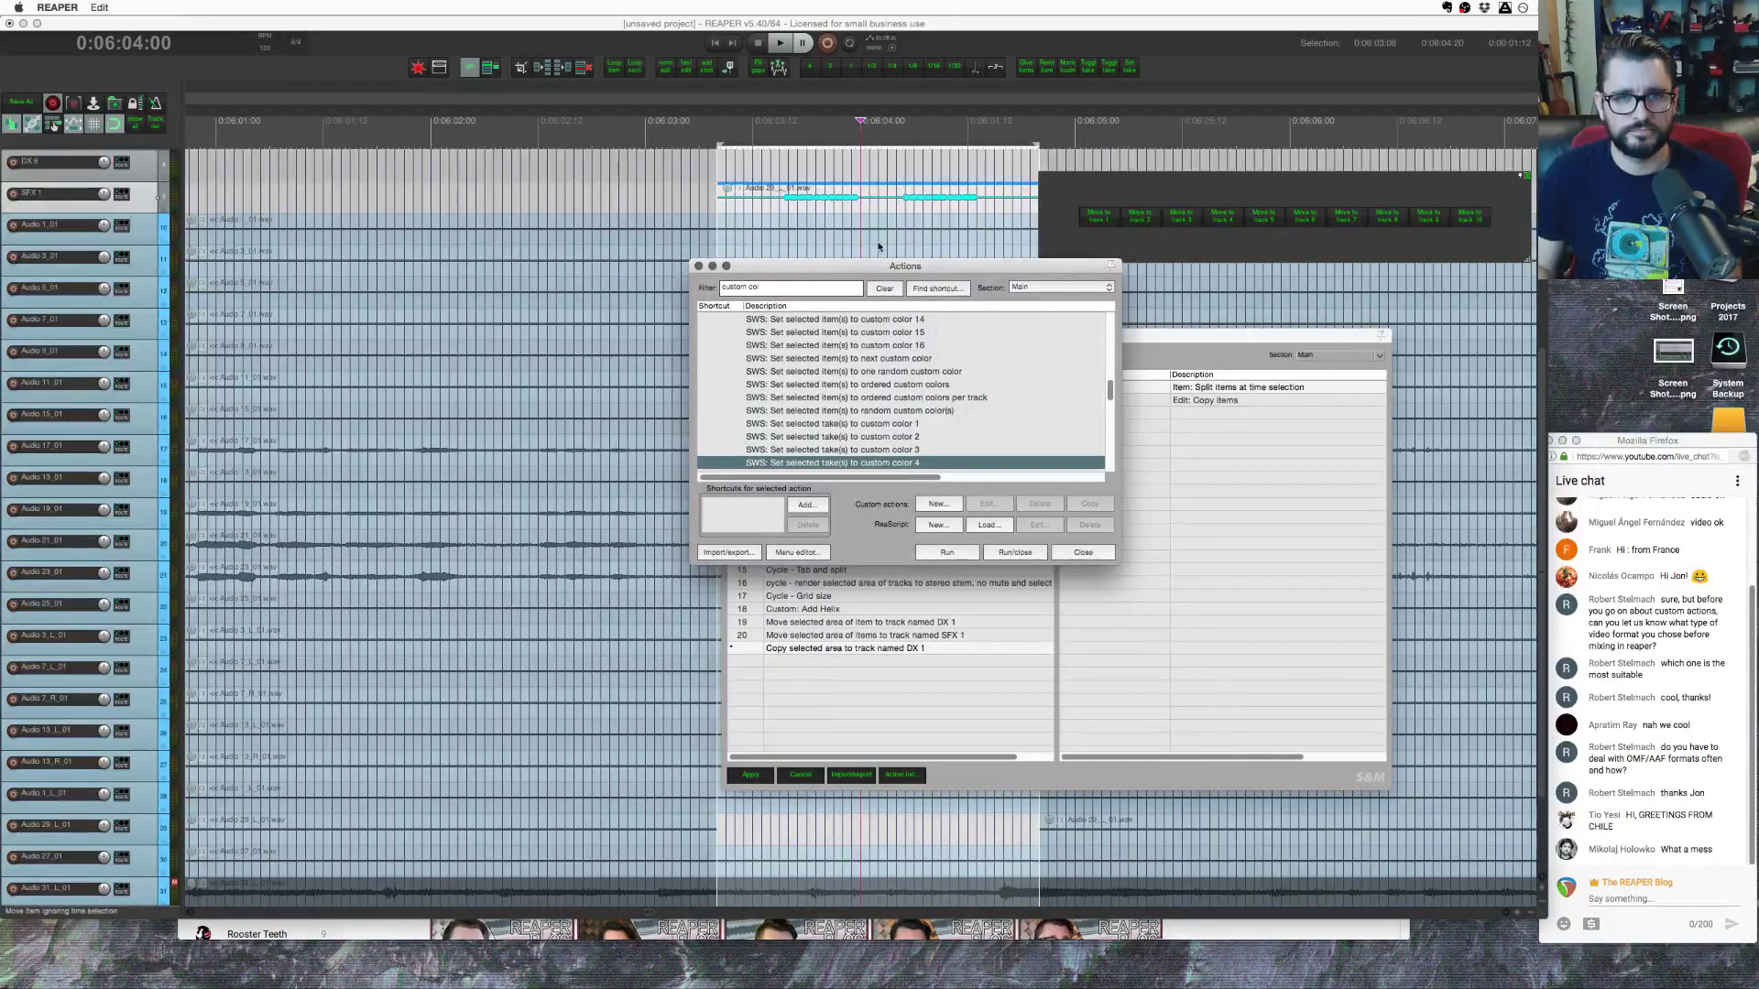
# Step: Try SWS: Set selected take(s) to custom color 5 and custom color 6 on the selected SFX 1 item
pyautogui.scroll(-1, 877, 245)
pyautogui.scroll(-2, 902, 394)
pyautogui.click(925, 449)
pyautogui.click(947, 553)
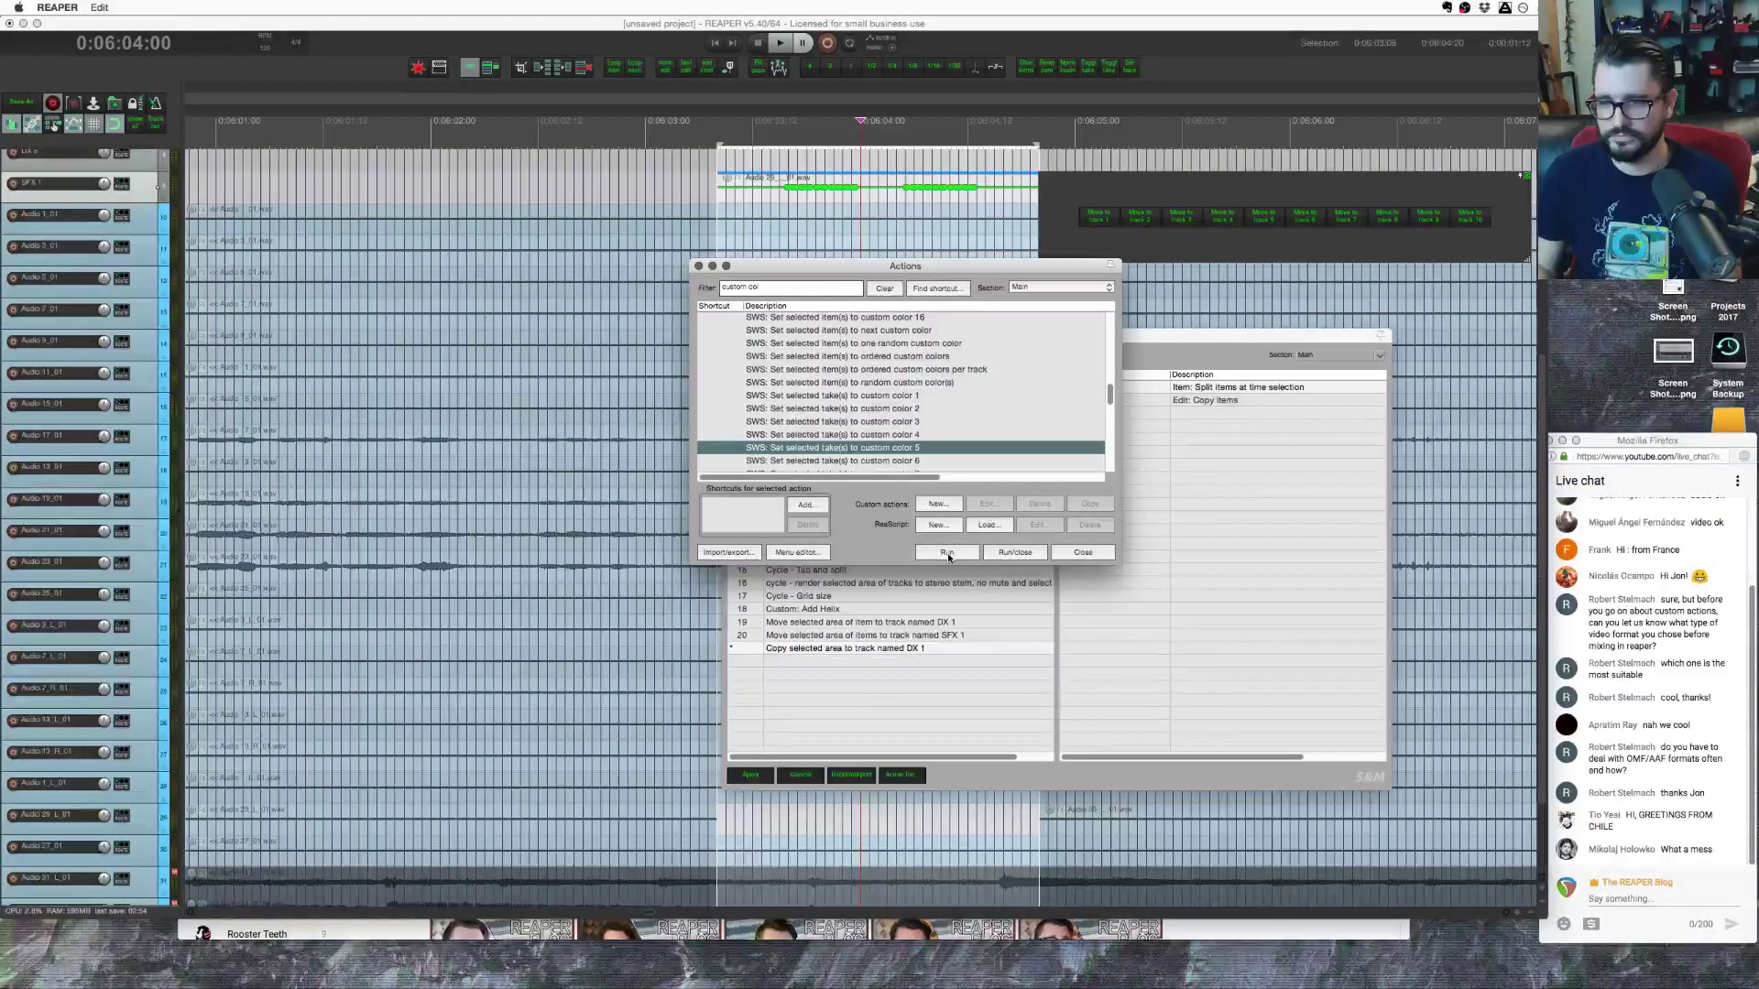
pyautogui.scroll(-1, 943, 431)
pyautogui.click(940, 444)
pyautogui.click(949, 550)
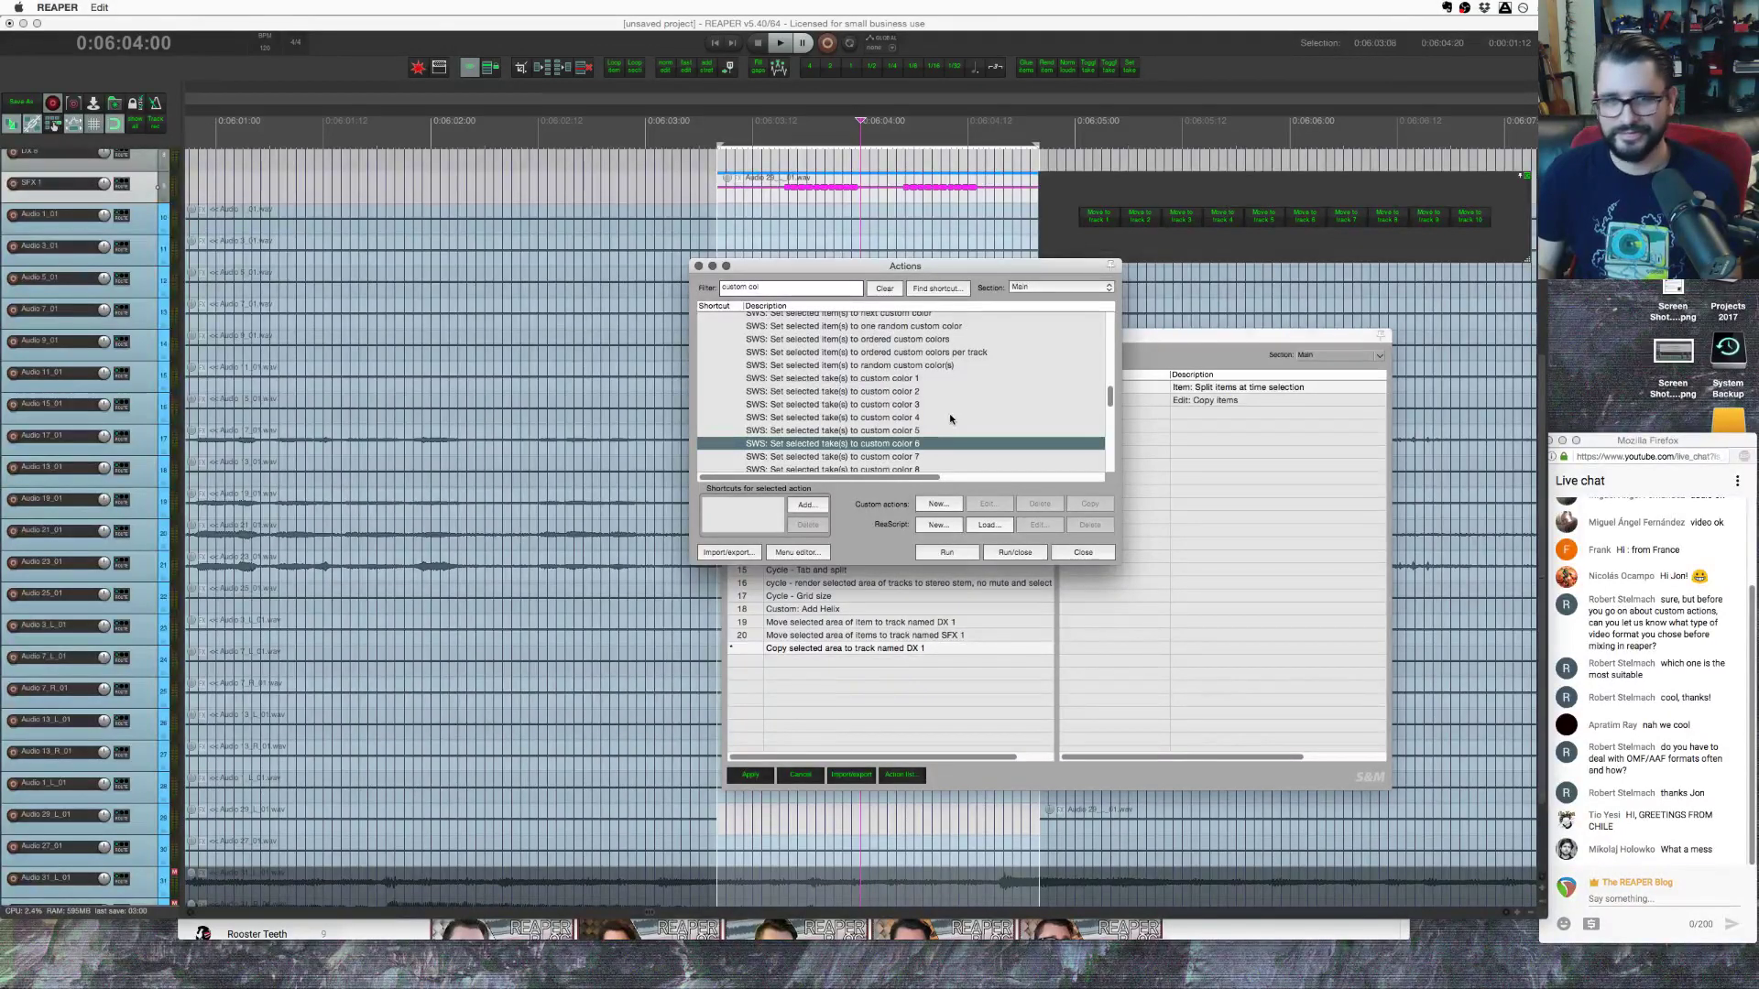
# Step: Try custom colors 7 and 8 on the selected SFX 1 take, and settle on SWS: Set selected take(s) to custom color 9
pyautogui.click(946, 456)
pyautogui.click(946, 552)
pyautogui.scroll(-2, 943, 403)
pyautogui.click(936, 445)
pyautogui.click(946, 551)
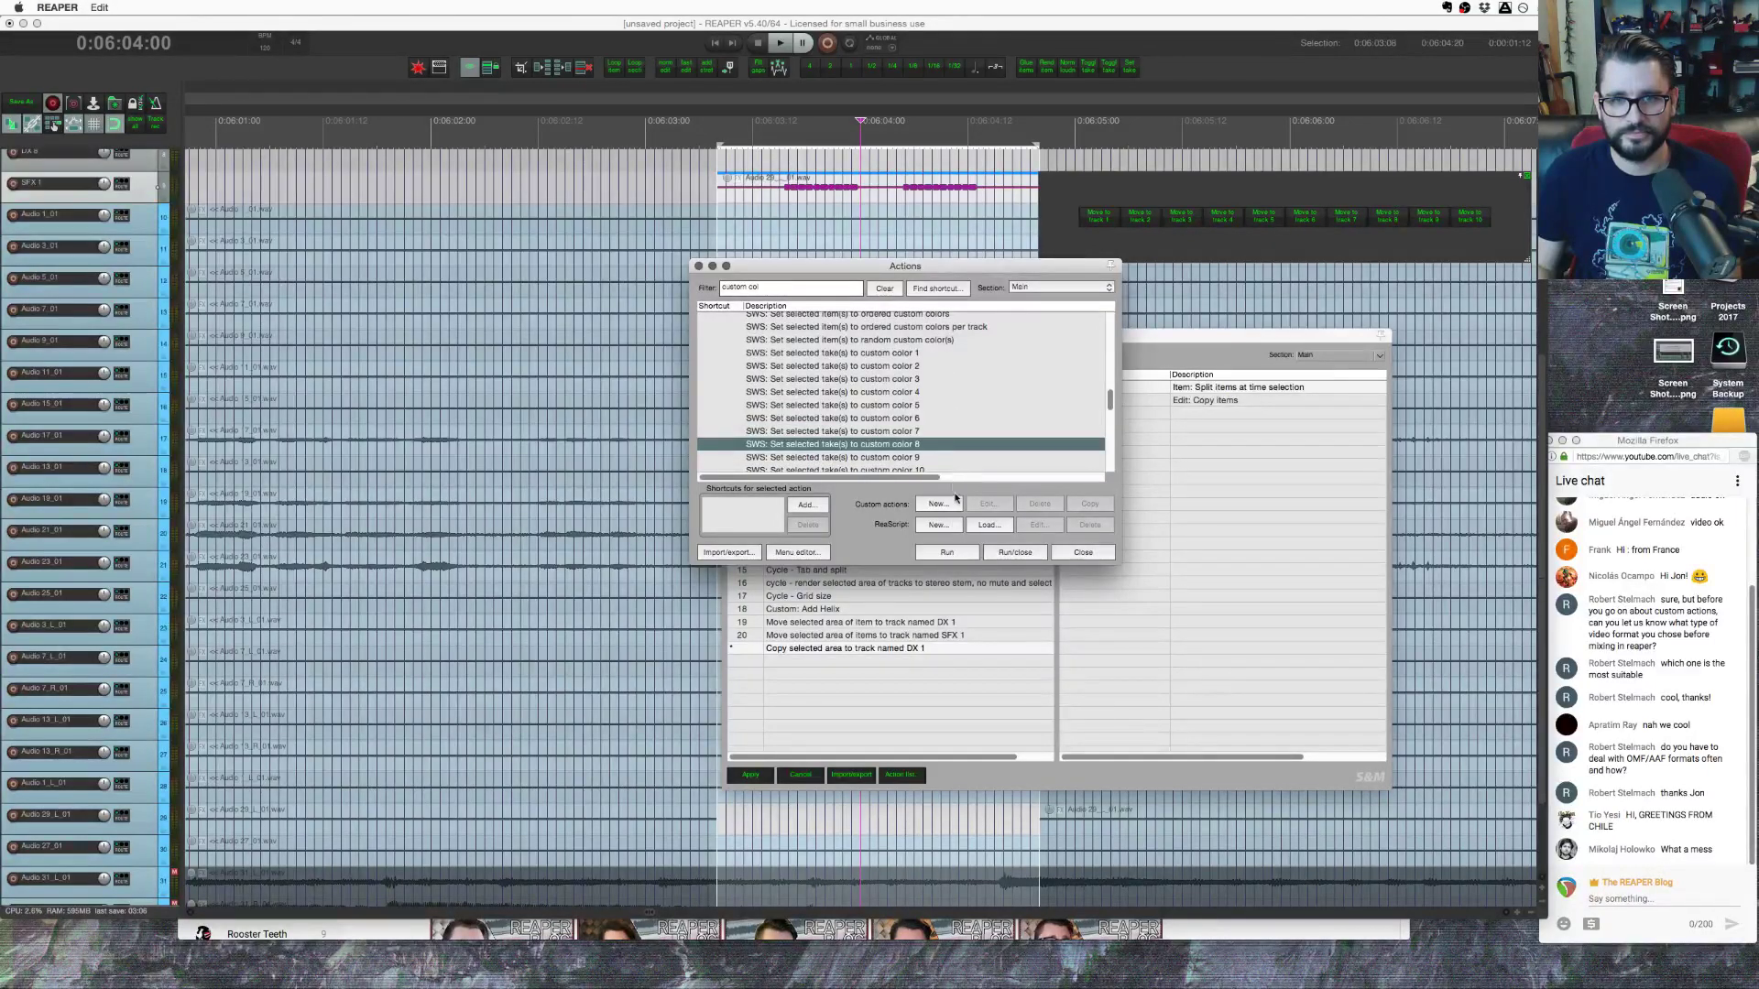
pyautogui.click(939, 457)
pyautogui.click(947, 550)
# Step: Add Set selected take(s) to custom color 9 to the Copy selected area to track named DX 1 cycle action, after Edit: Copy items
pyautogui.moveTo(953, 265); pyautogui.dragTo(635, 343)
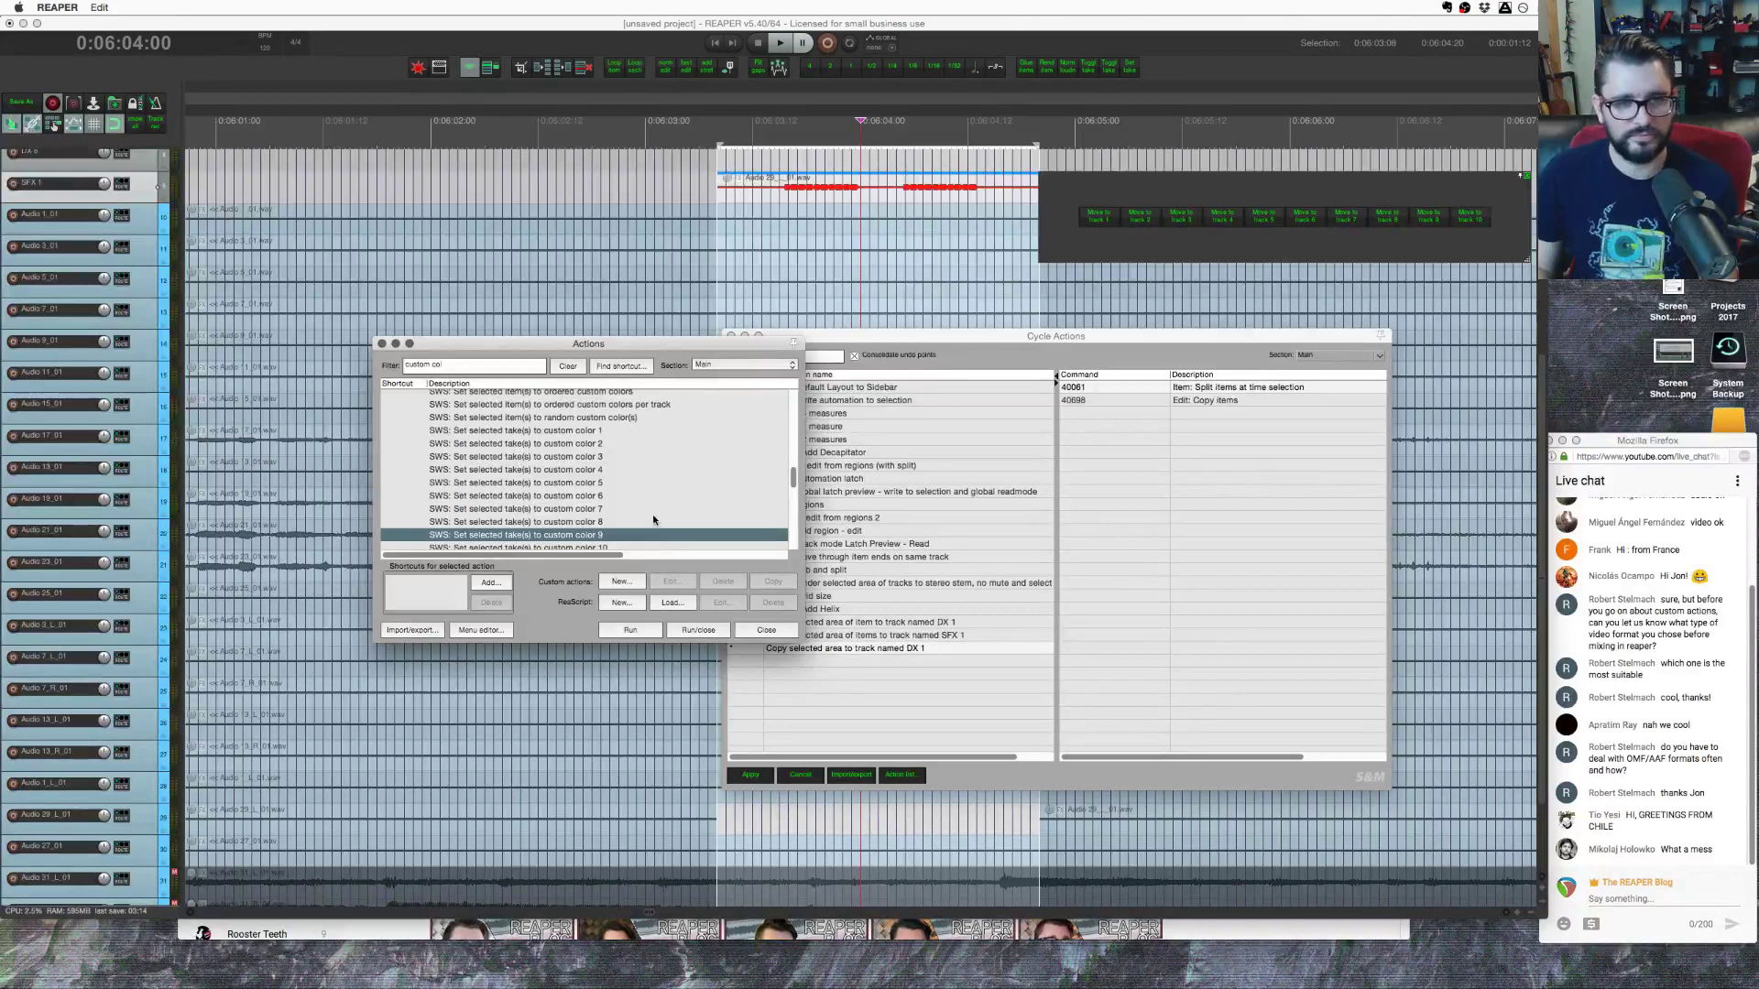
pyautogui.scroll(-1, 653, 514)
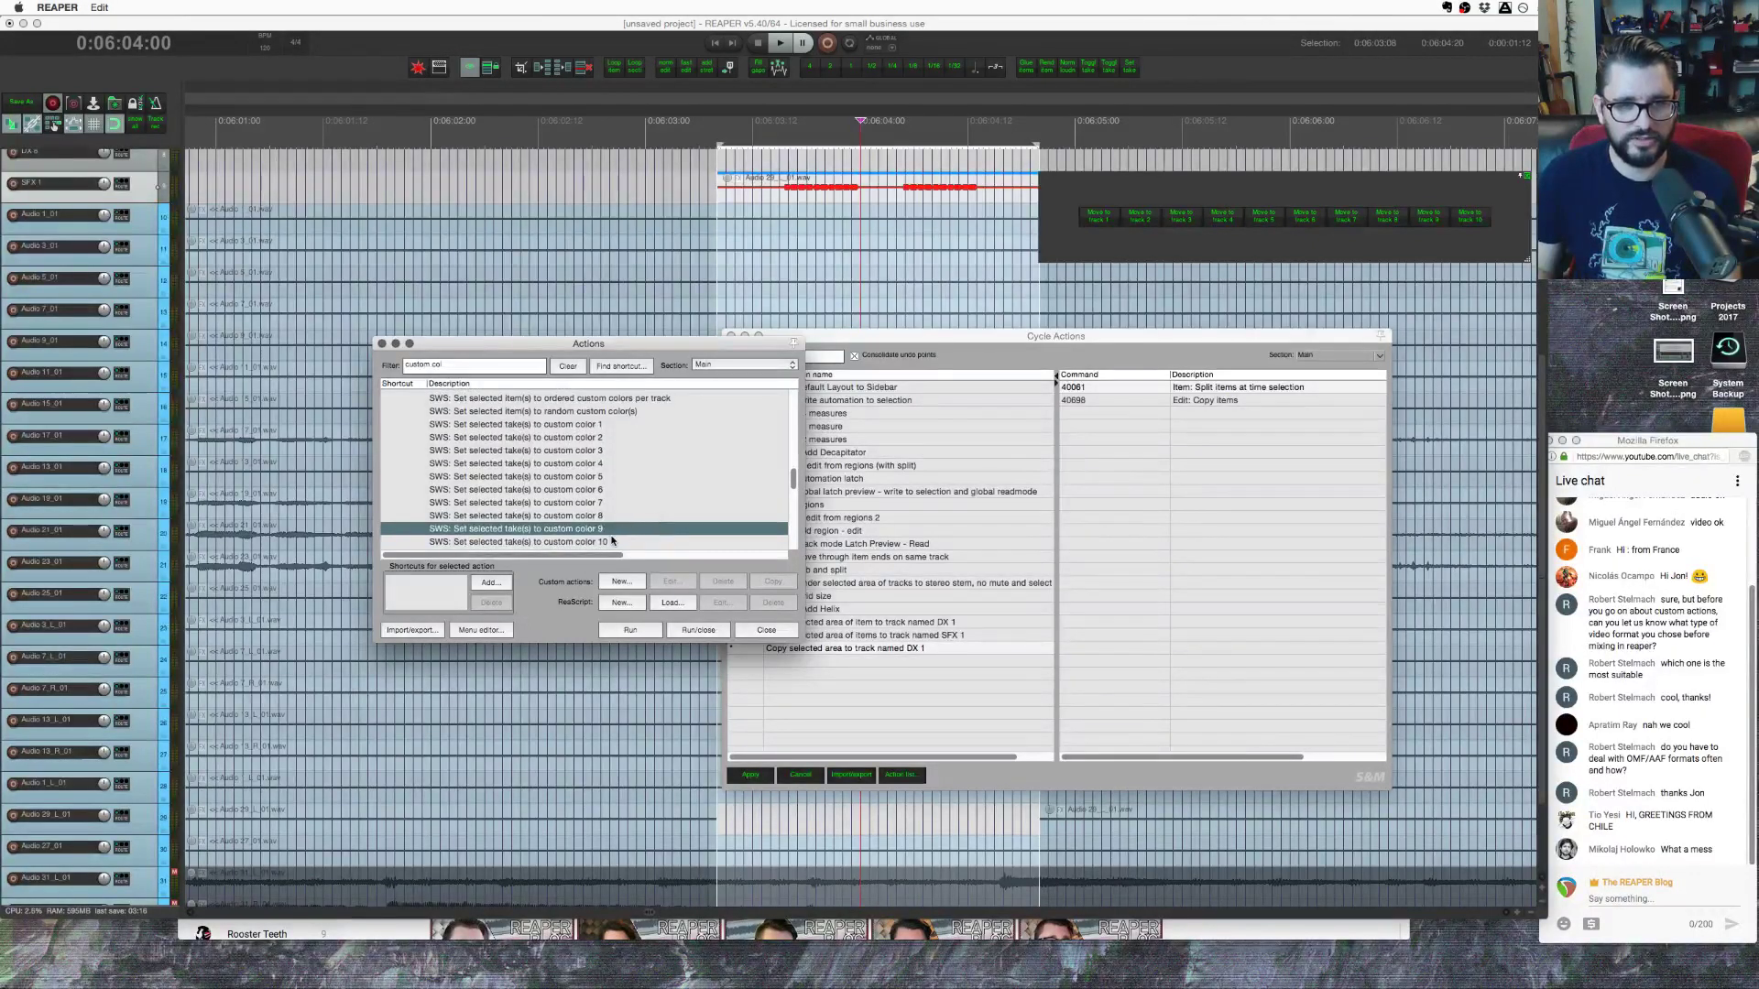
pyautogui.scroll(-1, 612, 541)
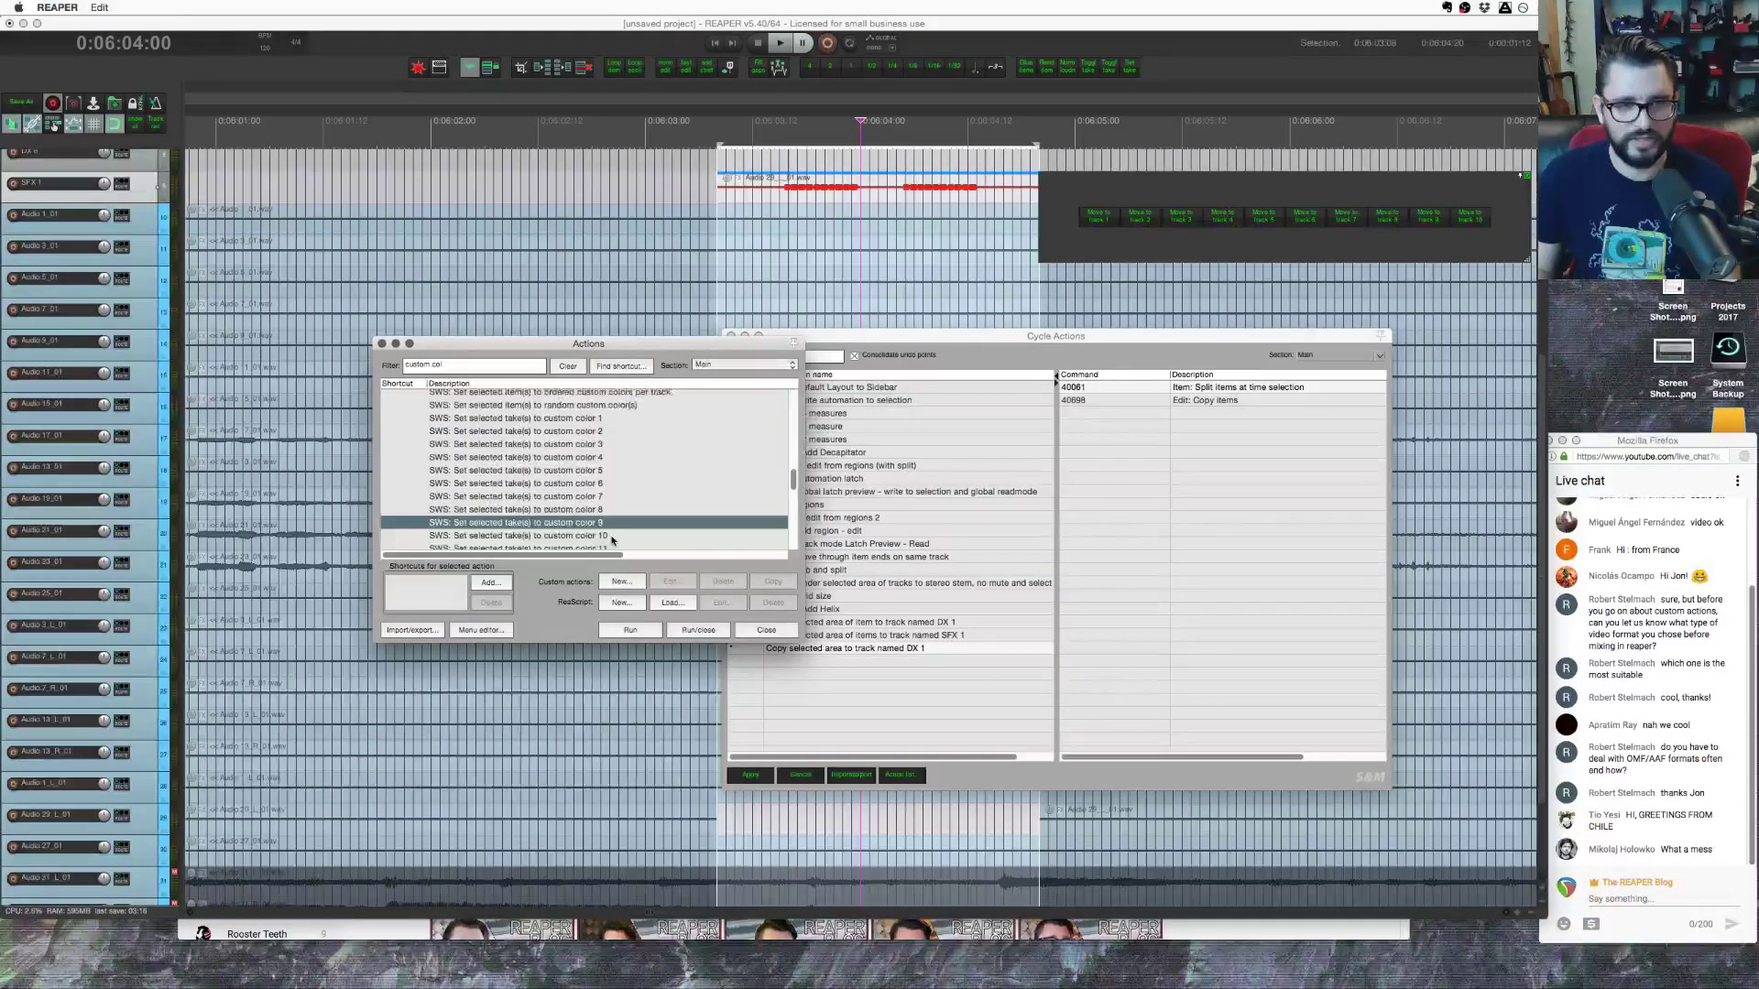
pyautogui.scroll(-2, 612, 541)
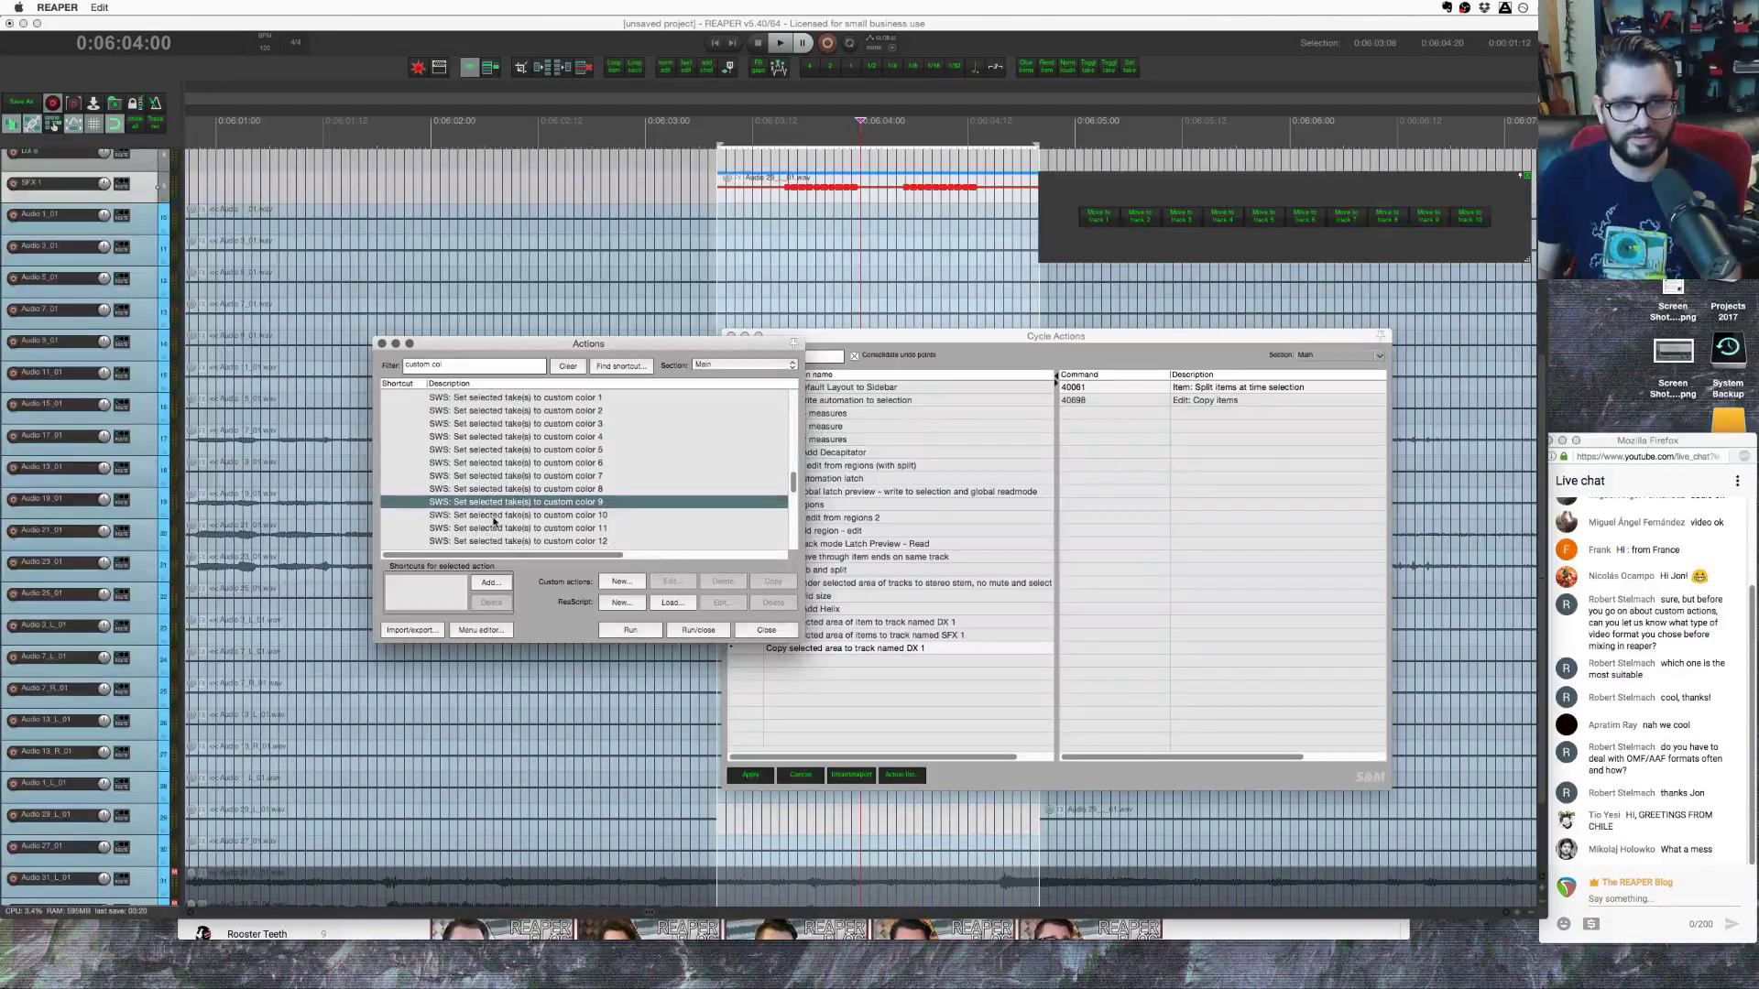
pyautogui.rightClick(1192, 447)
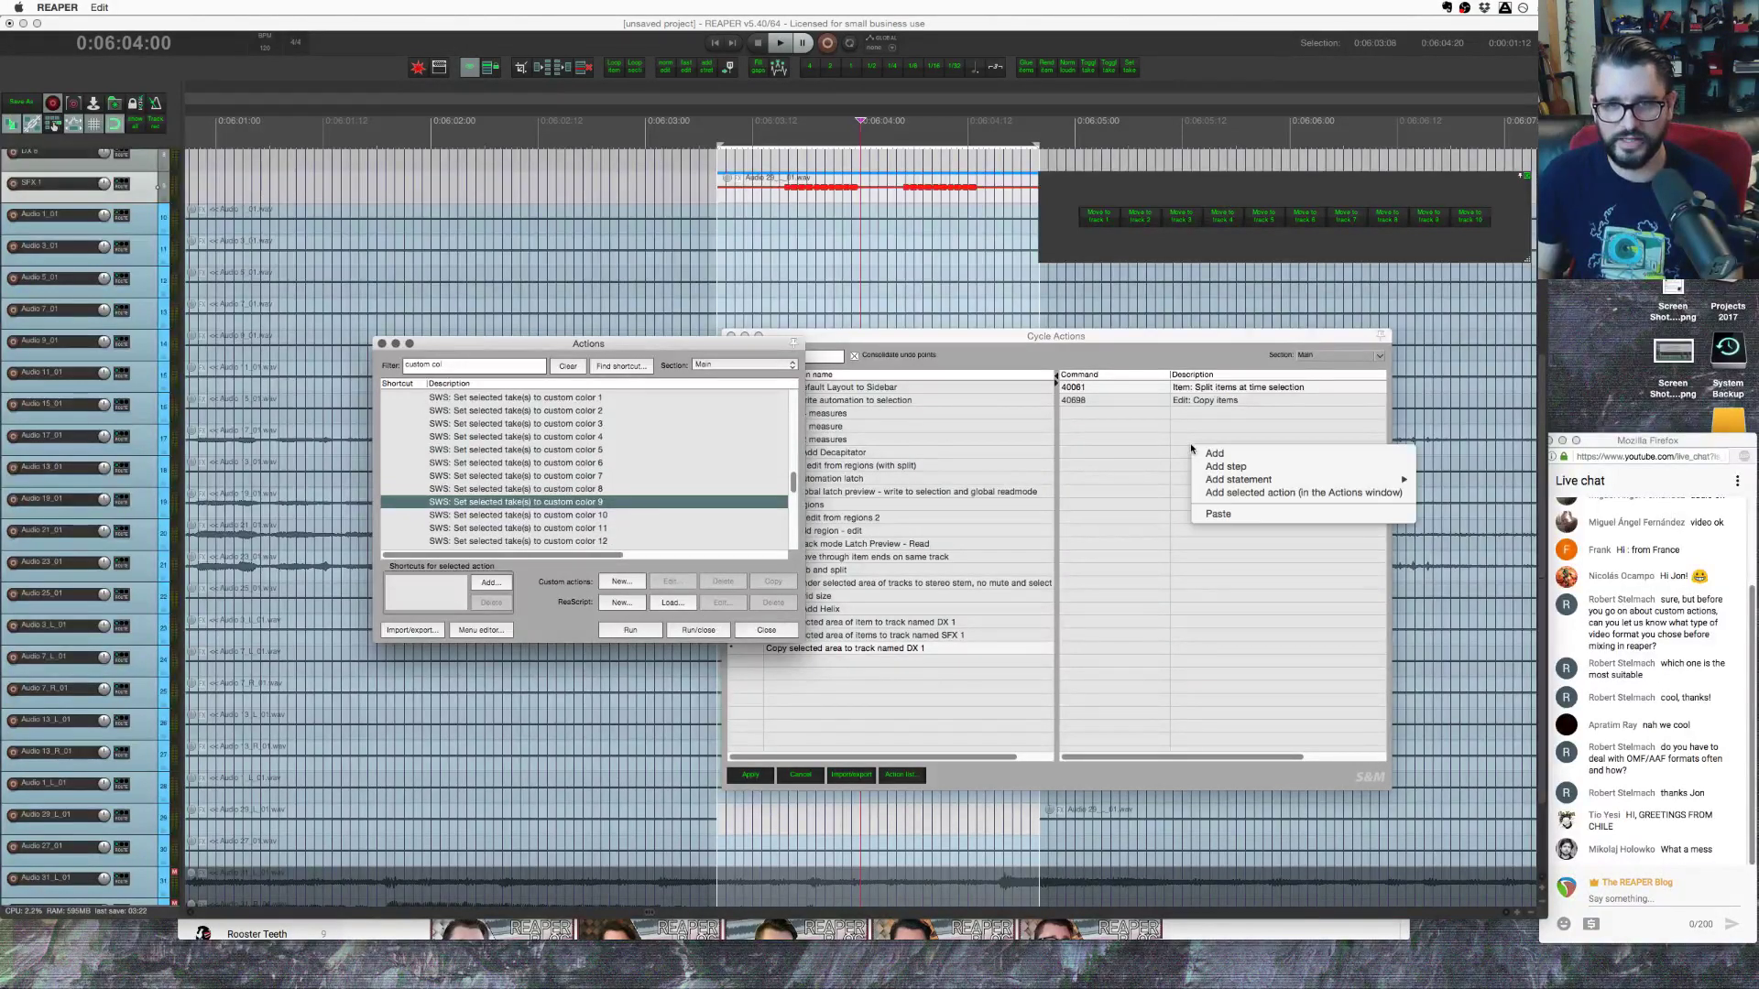
pyautogui.click(1251, 493)
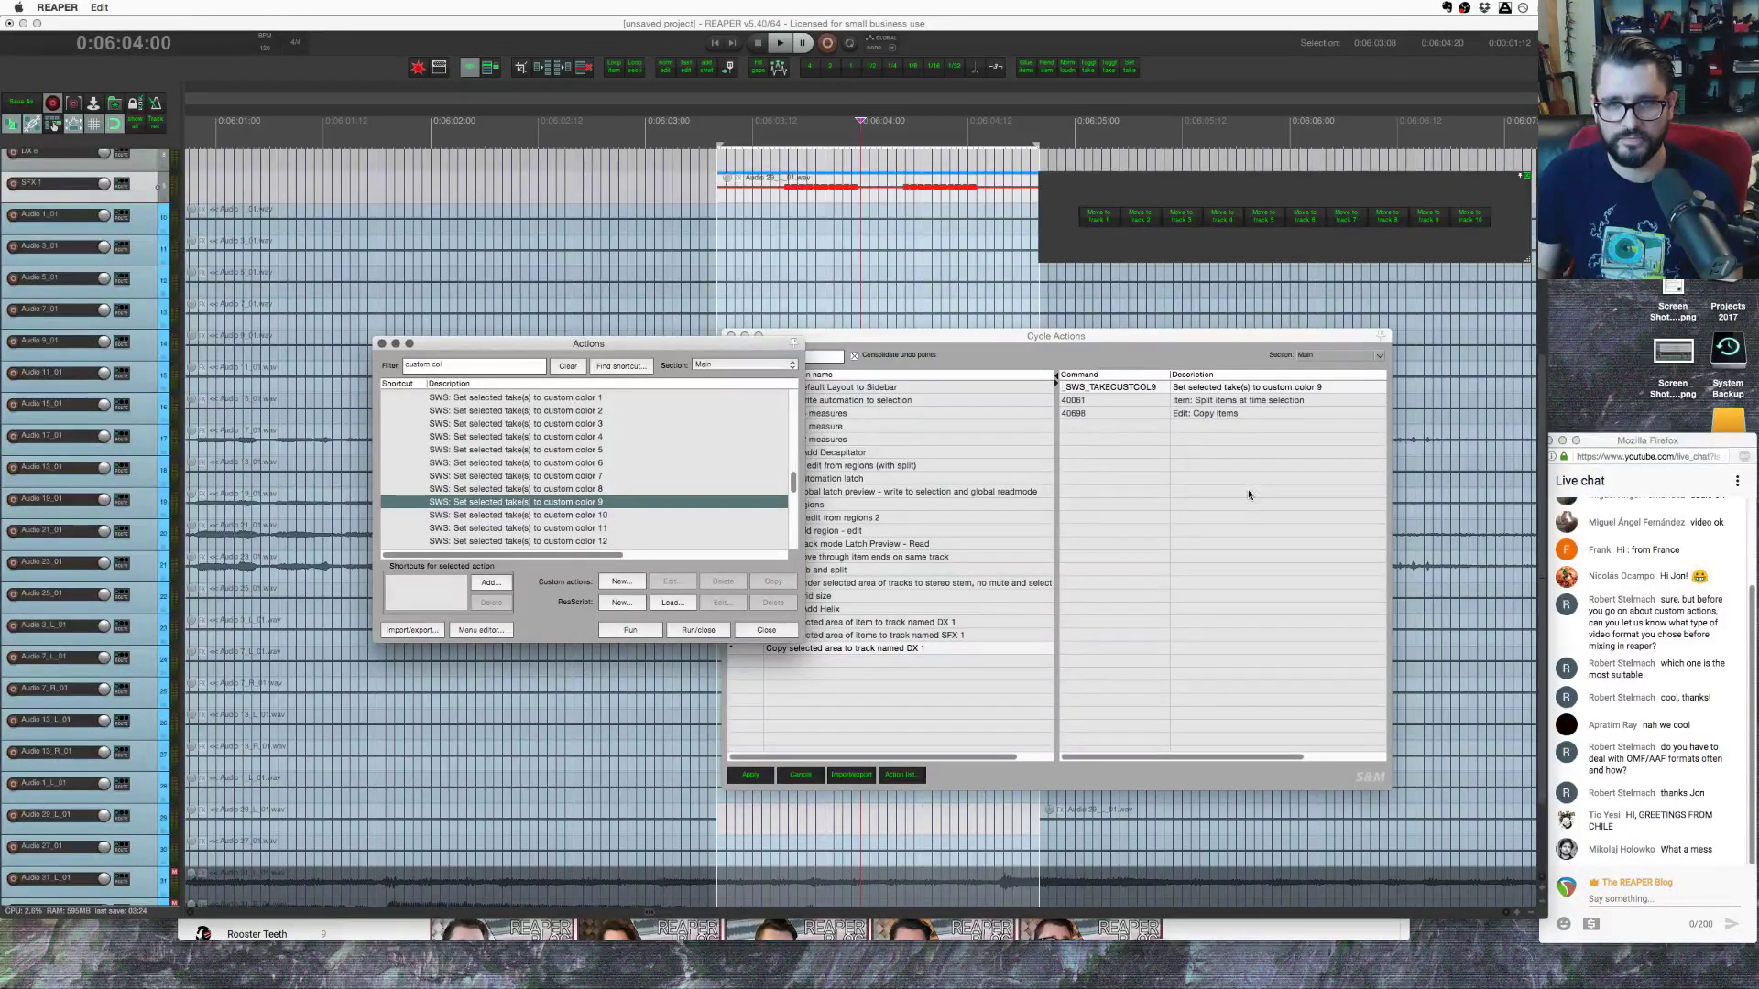
pyautogui.click(1241, 409)
pyautogui.moveTo(1236, 392); pyautogui.dragTo(1234, 421)
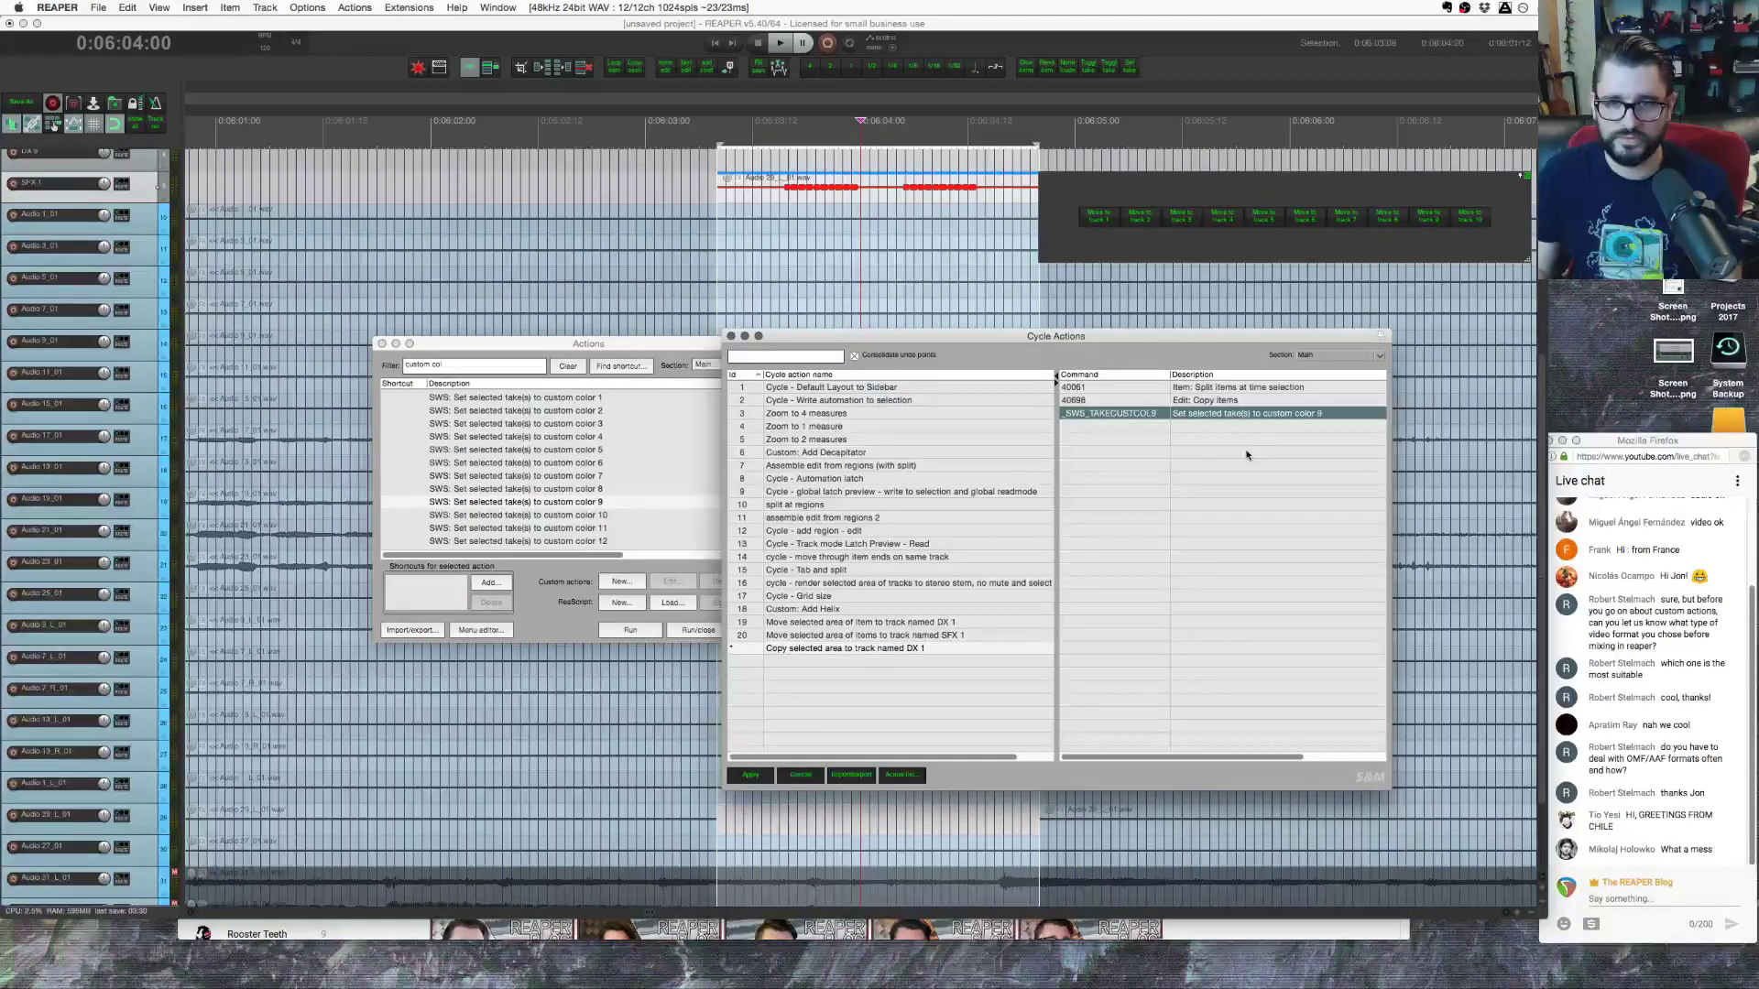
# Step: Split the Audio 1_01.wav item at the time selection and place the edit cursor within the selected area
pyautogui.click(787, 223)
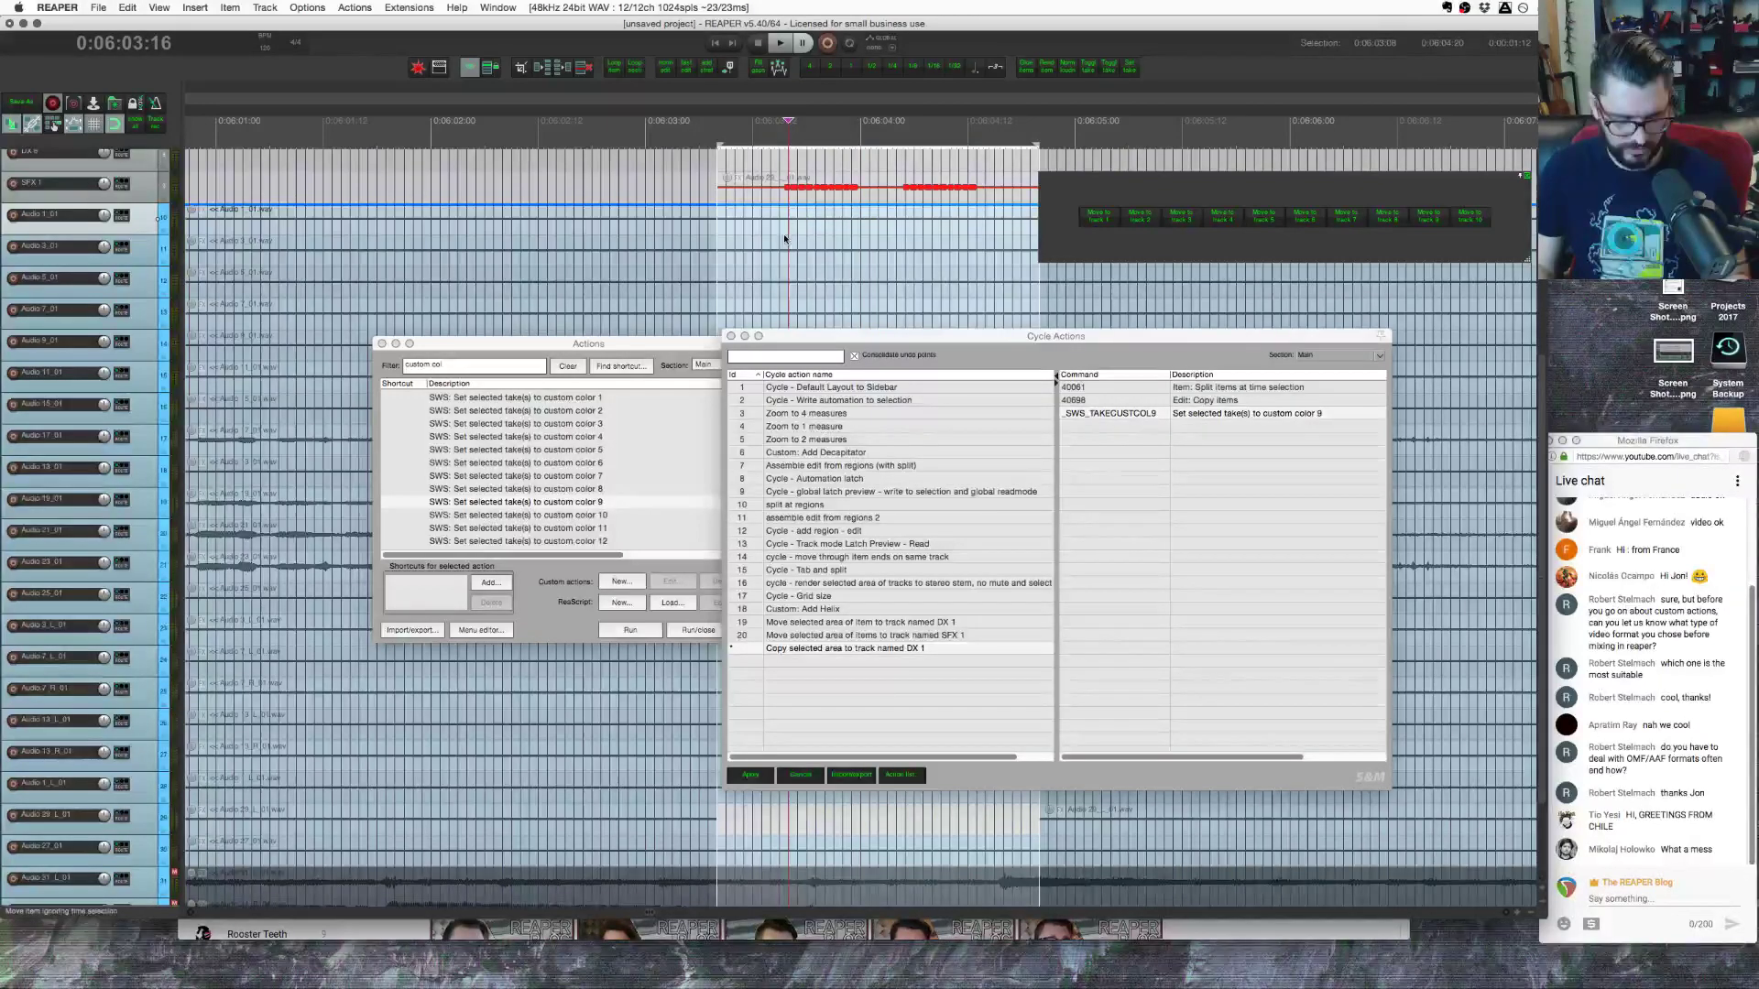
pyautogui.hotkey('ctrl', 'v')
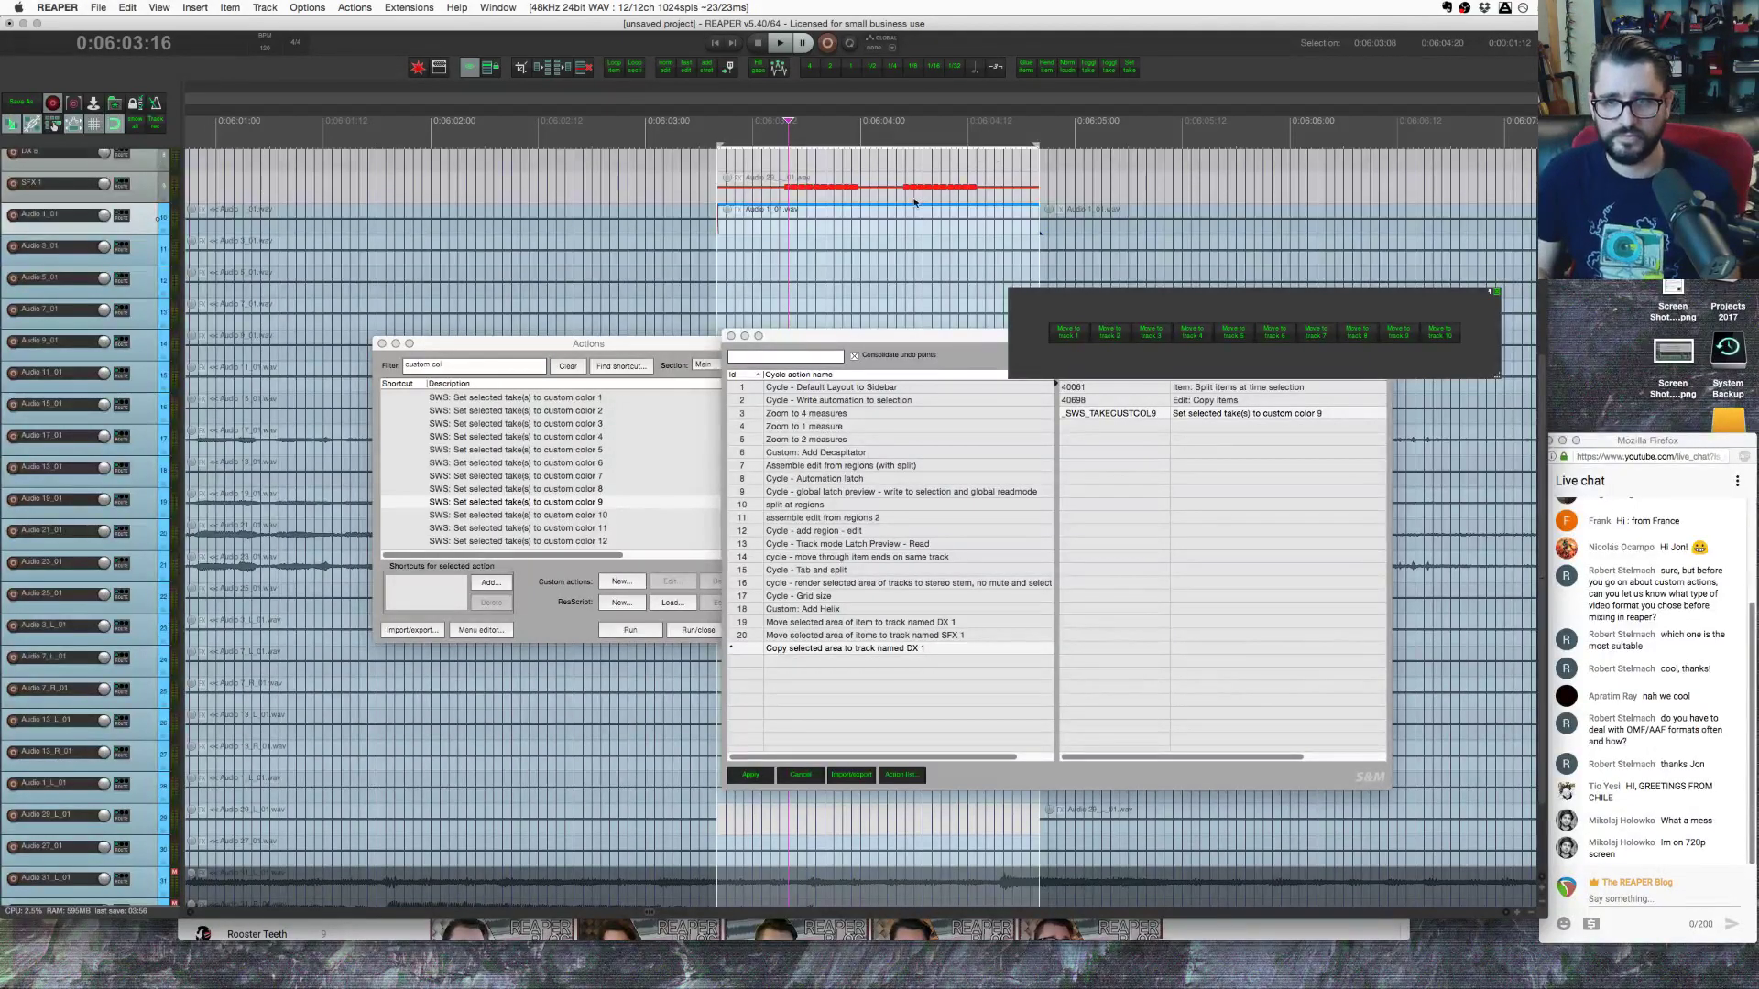
pyautogui.hscroll(-1, 916, 206)
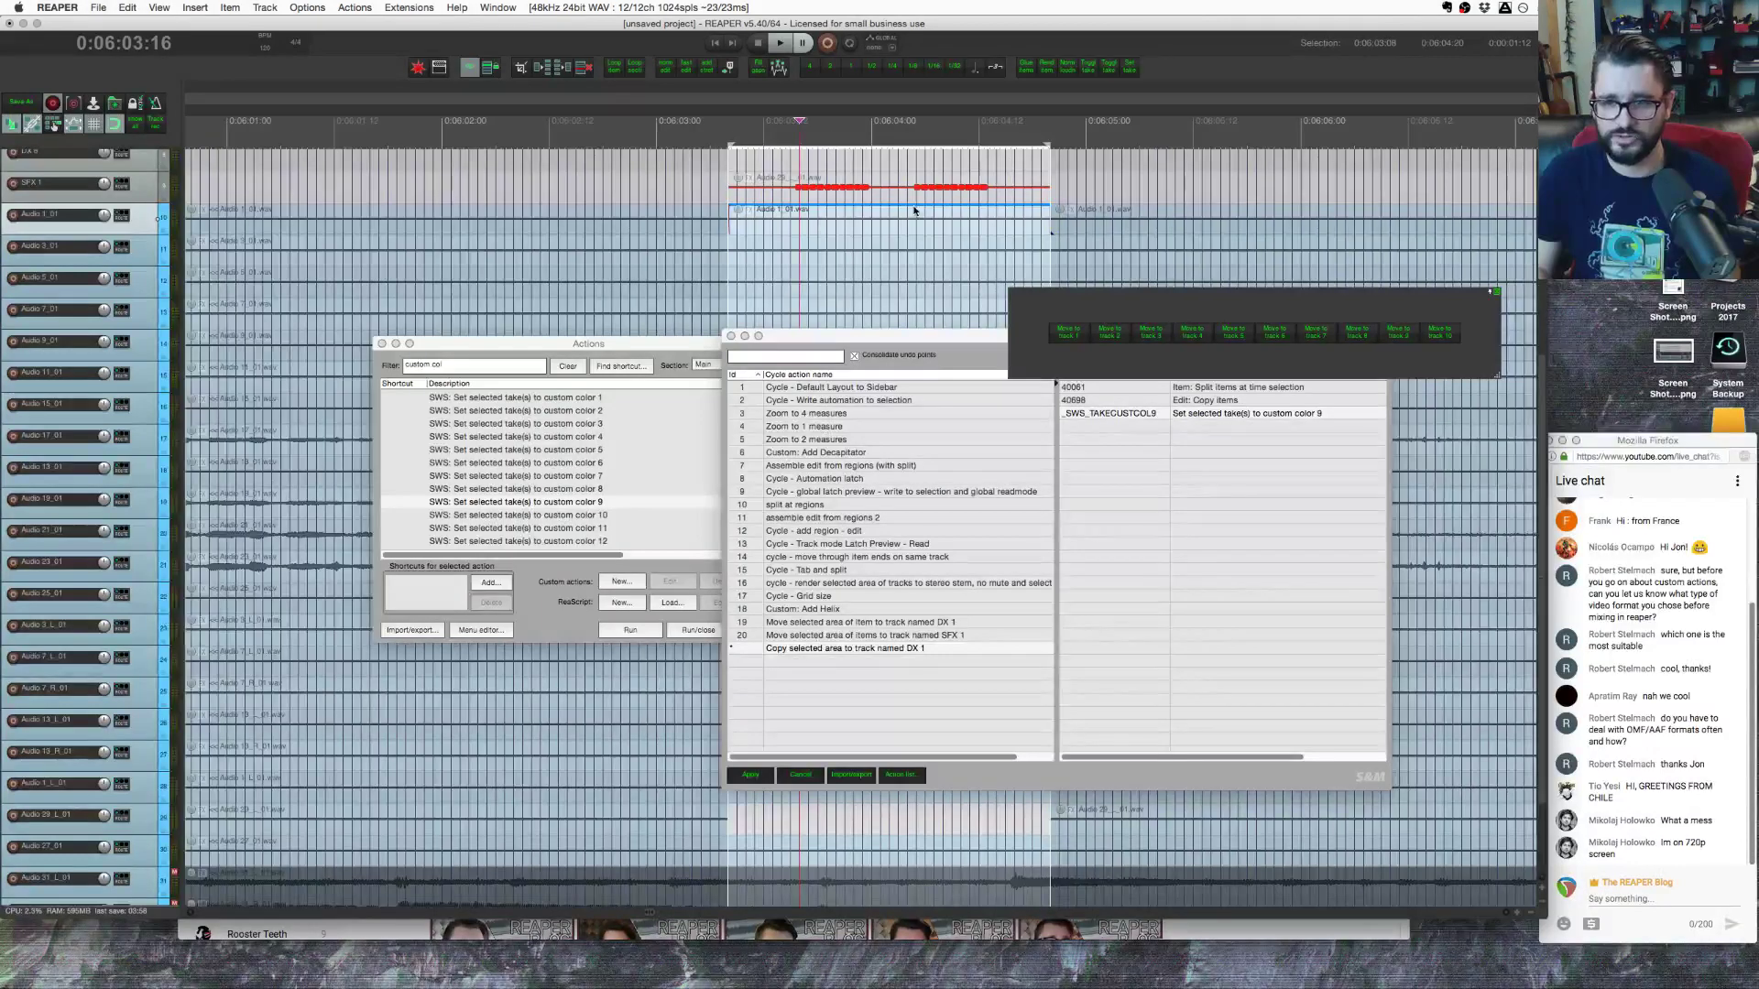
pyautogui.hscroll(5, 913, 210)
pyautogui.click(668, 225)
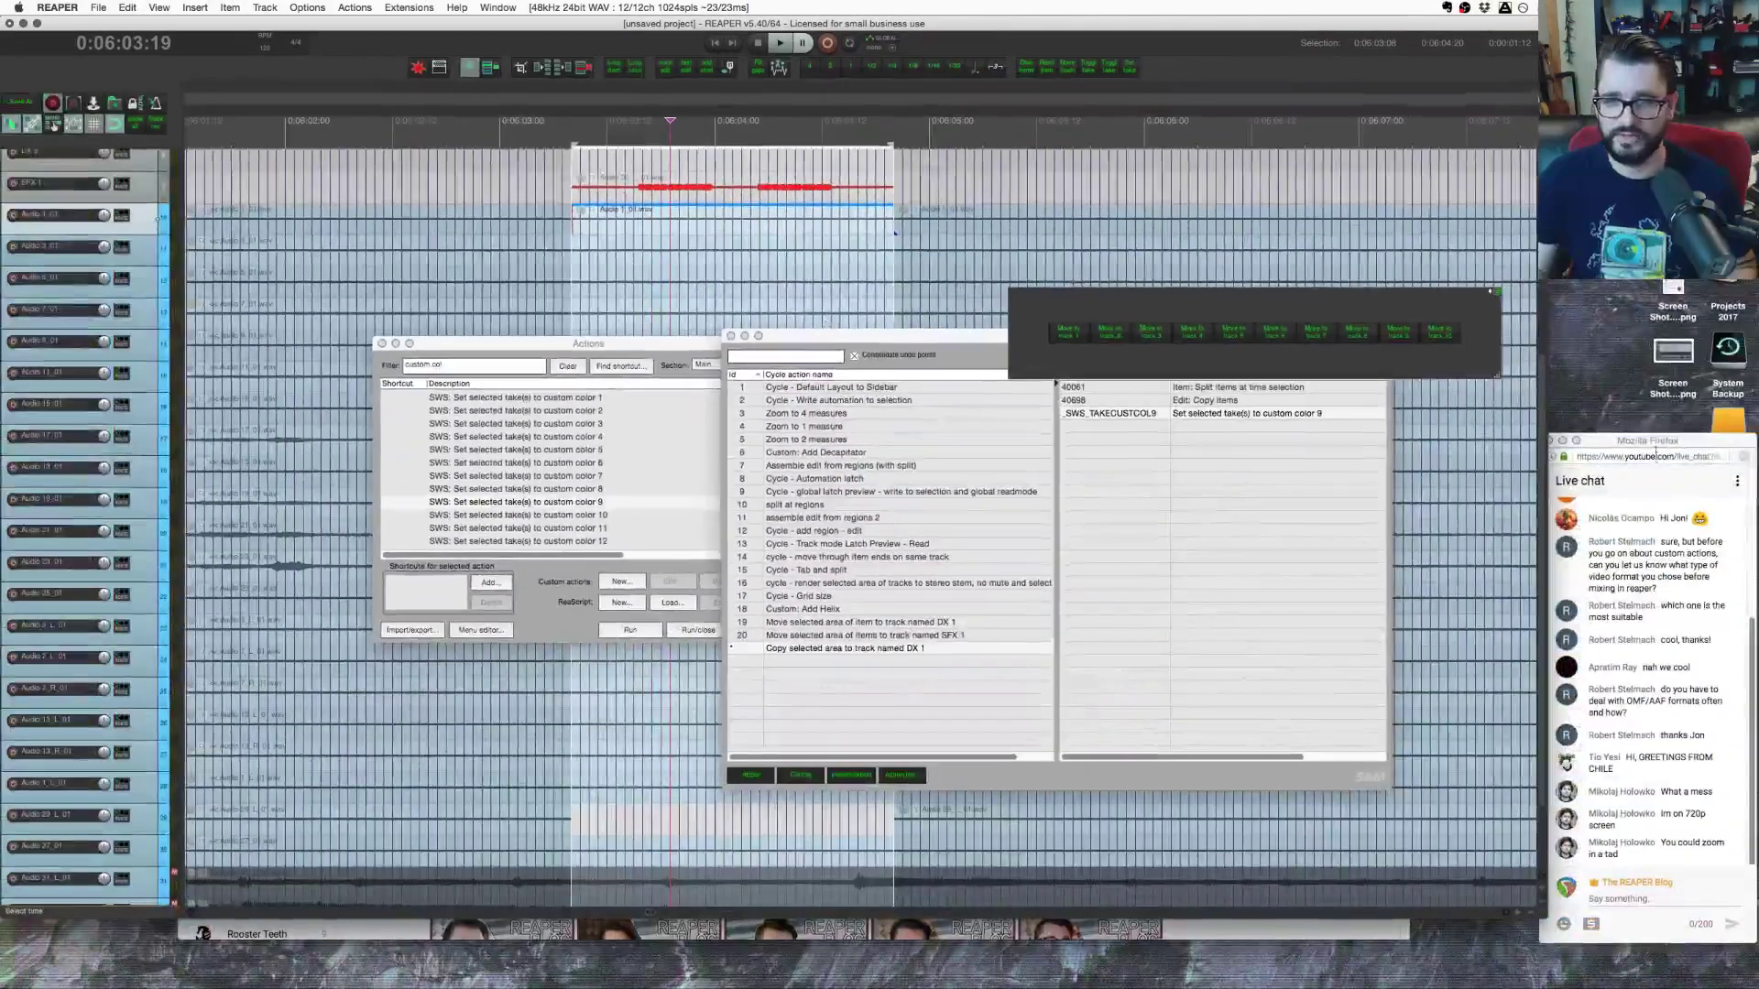
# Step: Move the Firefox live chat window inward so that it overlaps the edge of the Cycle Actions window
pyautogui.moveTo(1649, 442); pyautogui.dragTo(1429, 319)
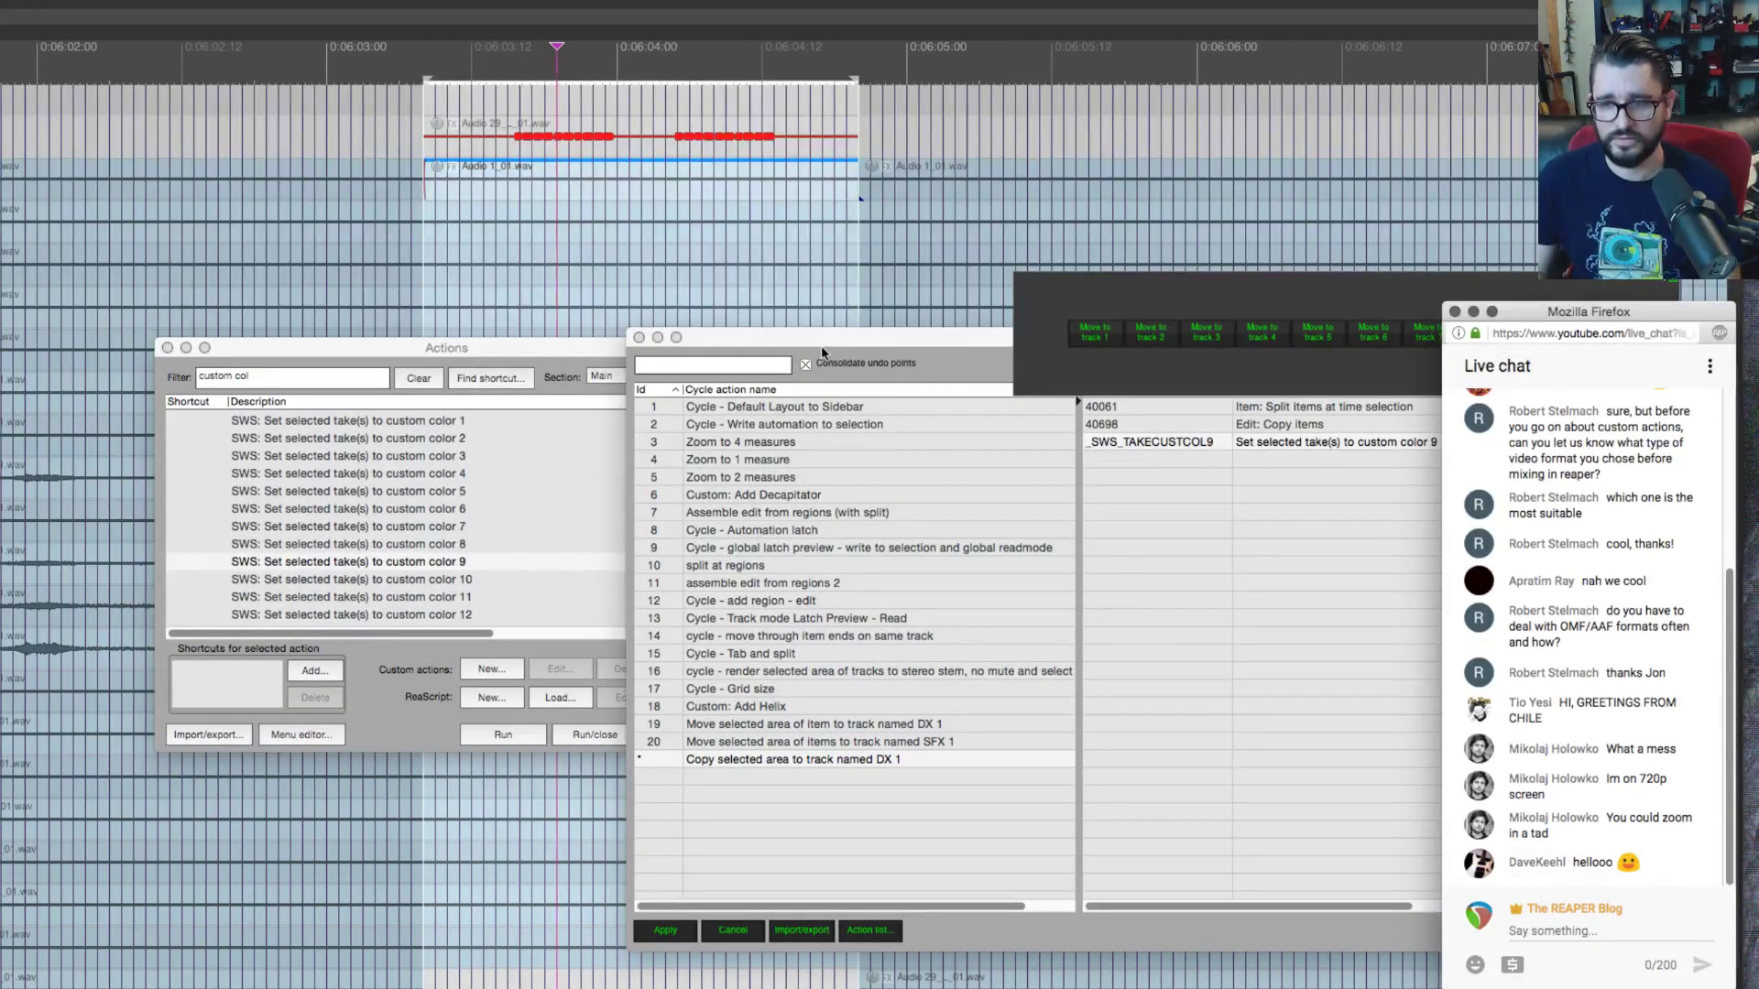
# Step: Rearrange the Actions and Cycle Actions windows so the cycle action's full command list is clear of the live chat and toolbar windows
pyautogui.click(580, 350)
pyautogui.moveTo(580, 350); pyautogui.dragTo(469, 290)
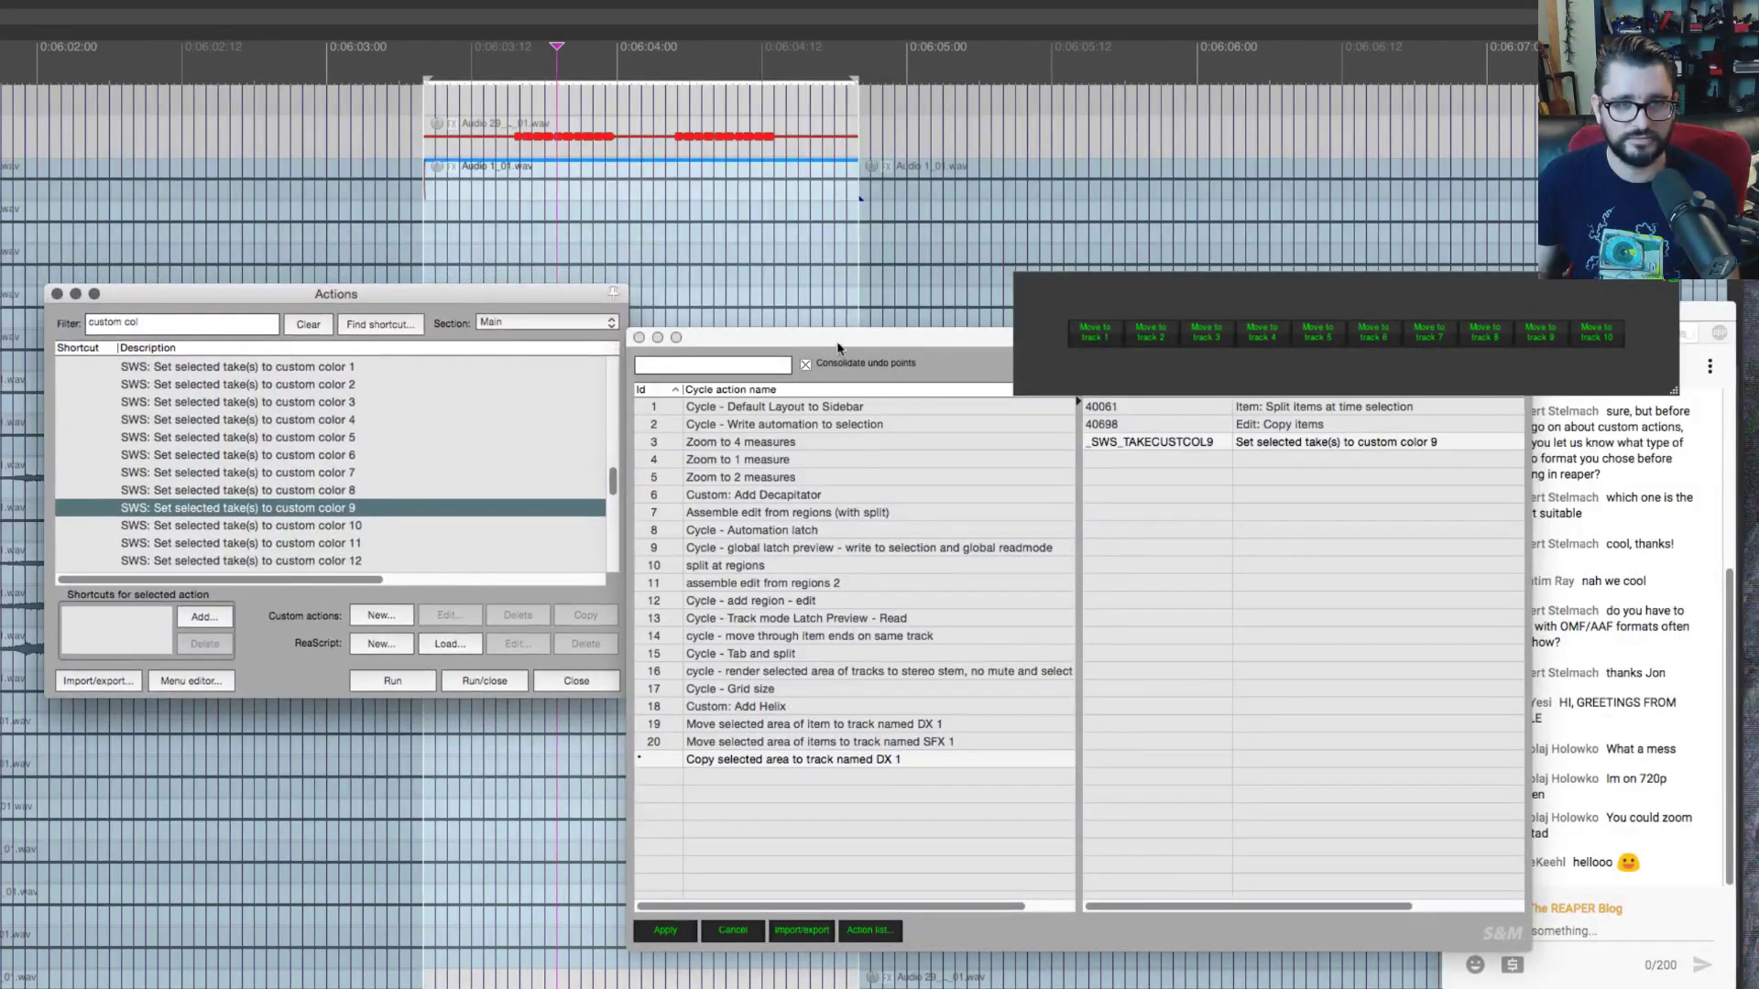
pyautogui.moveTo(839, 349); pyautogui.dragTo(691, 344)
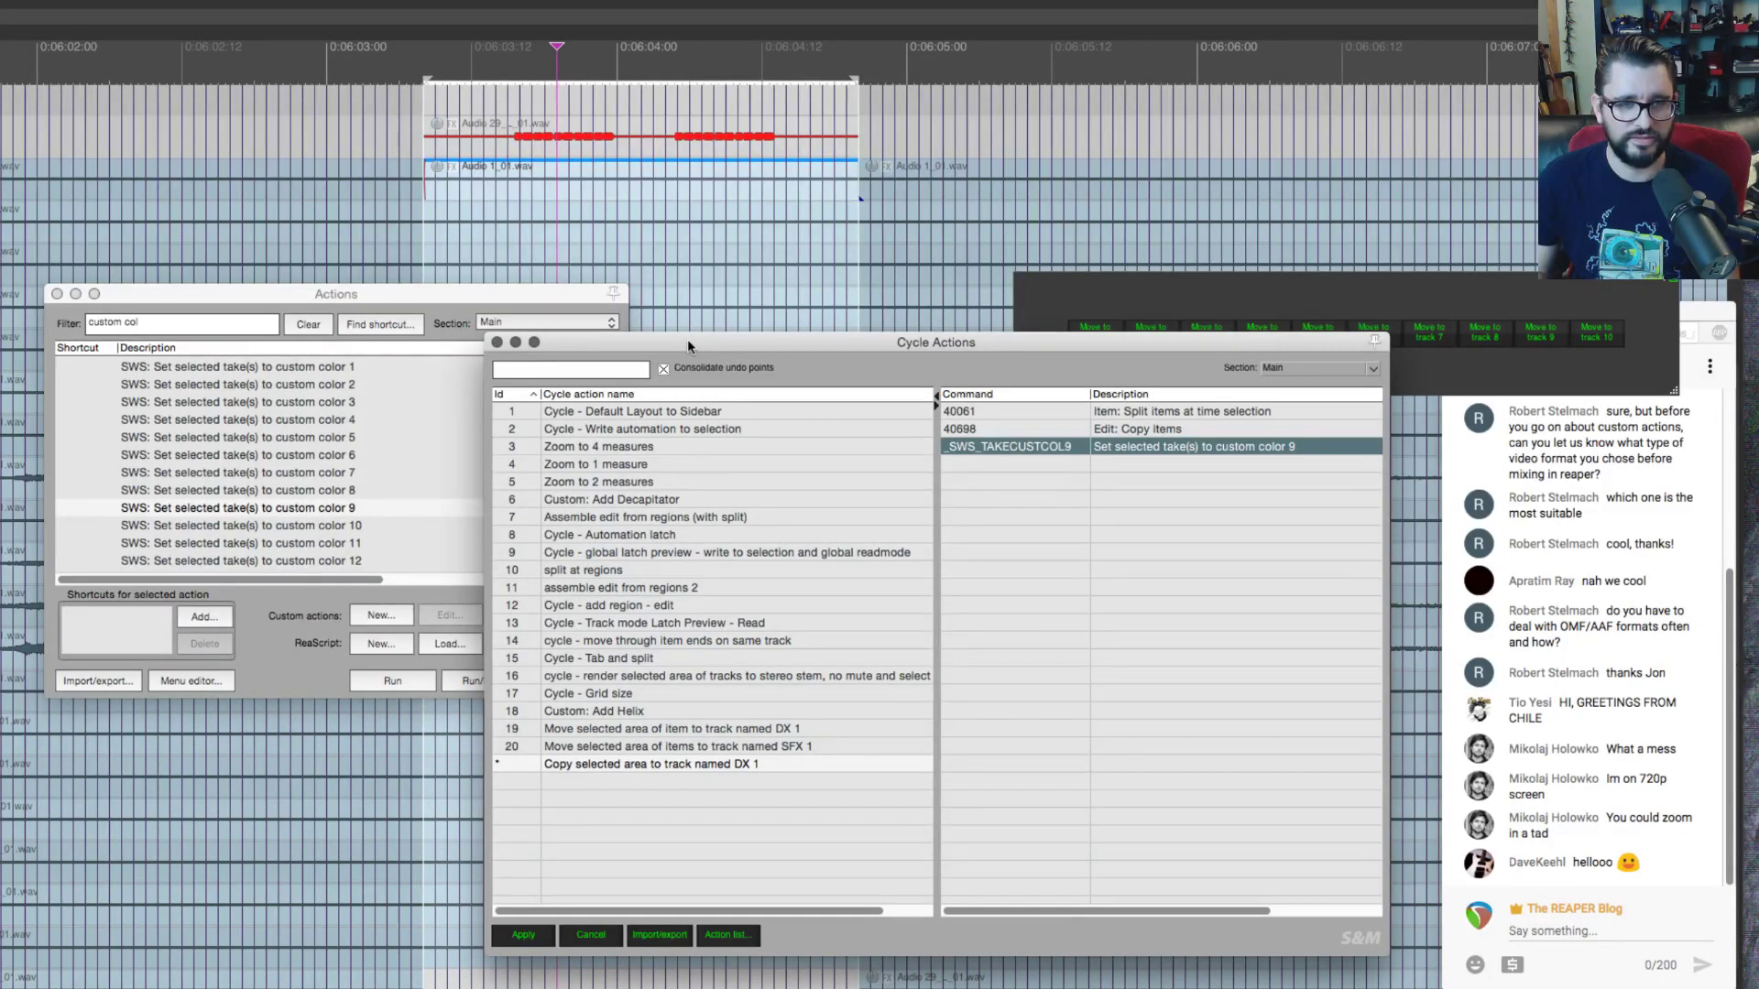
# Step: Add a CONSOLE SDX 1 statement to the Copy selected area to track named DX 1 cycle action, placed after the custom color 9 command
pyautogui.rightClick(1110, 561)
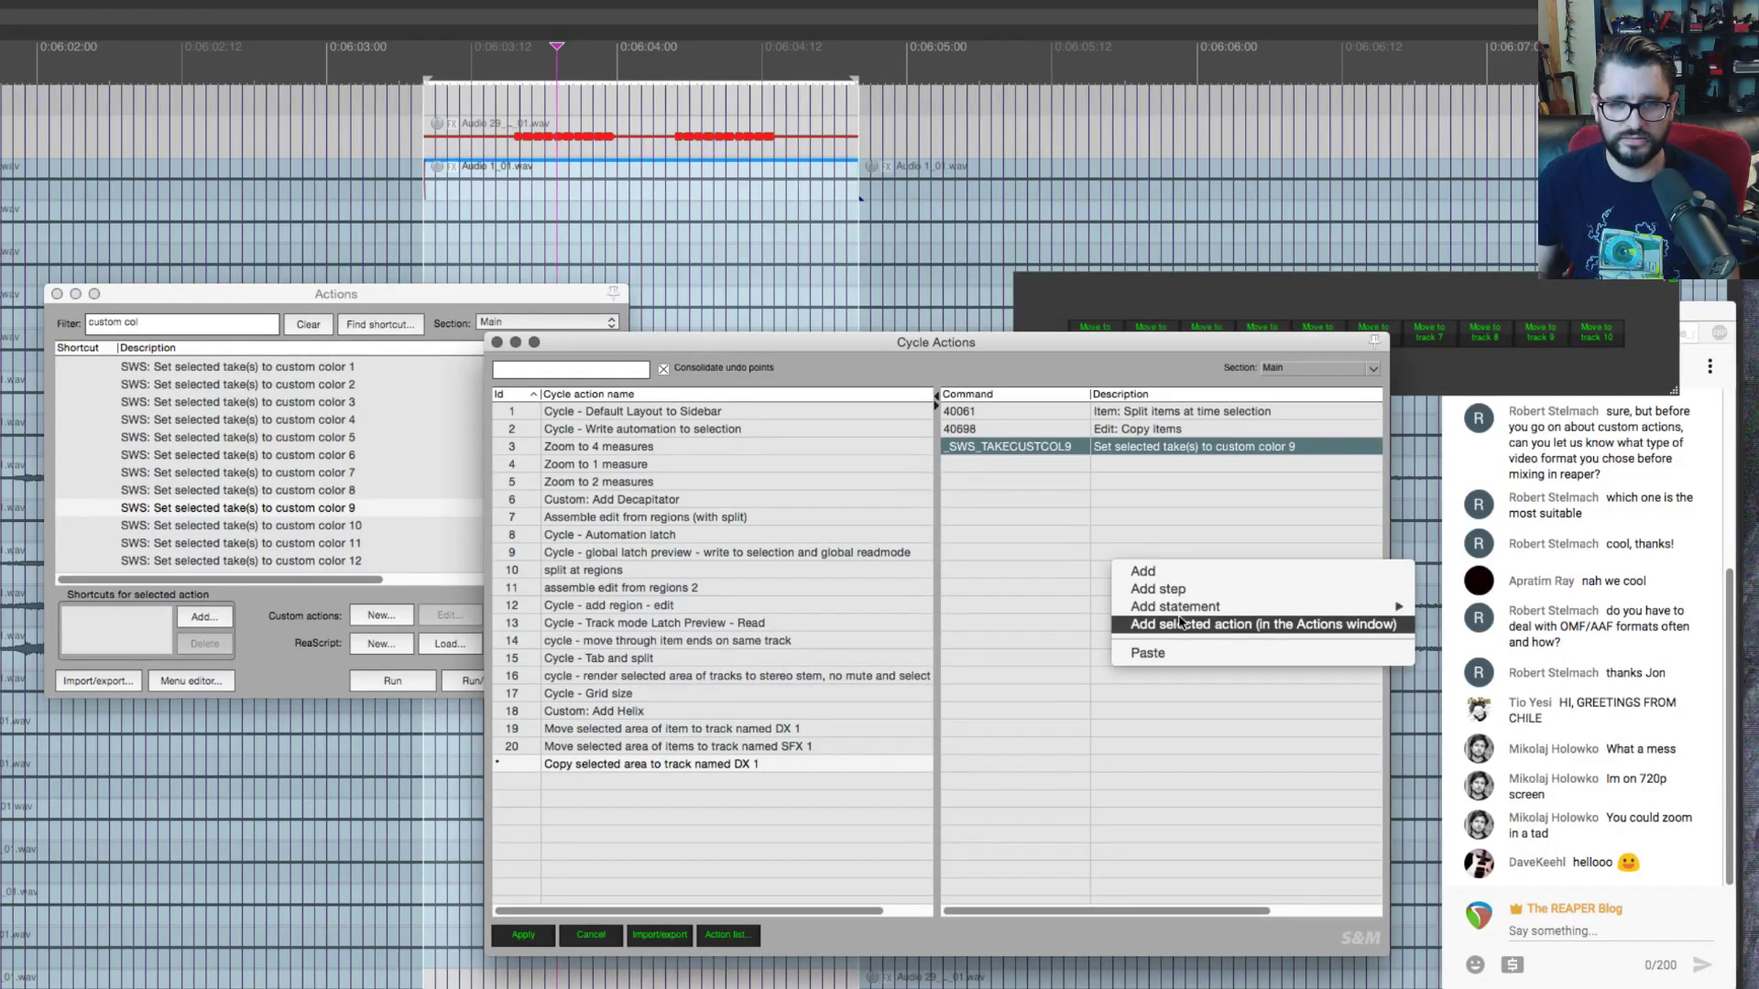
pyautogui.moveTo(1214, 608)
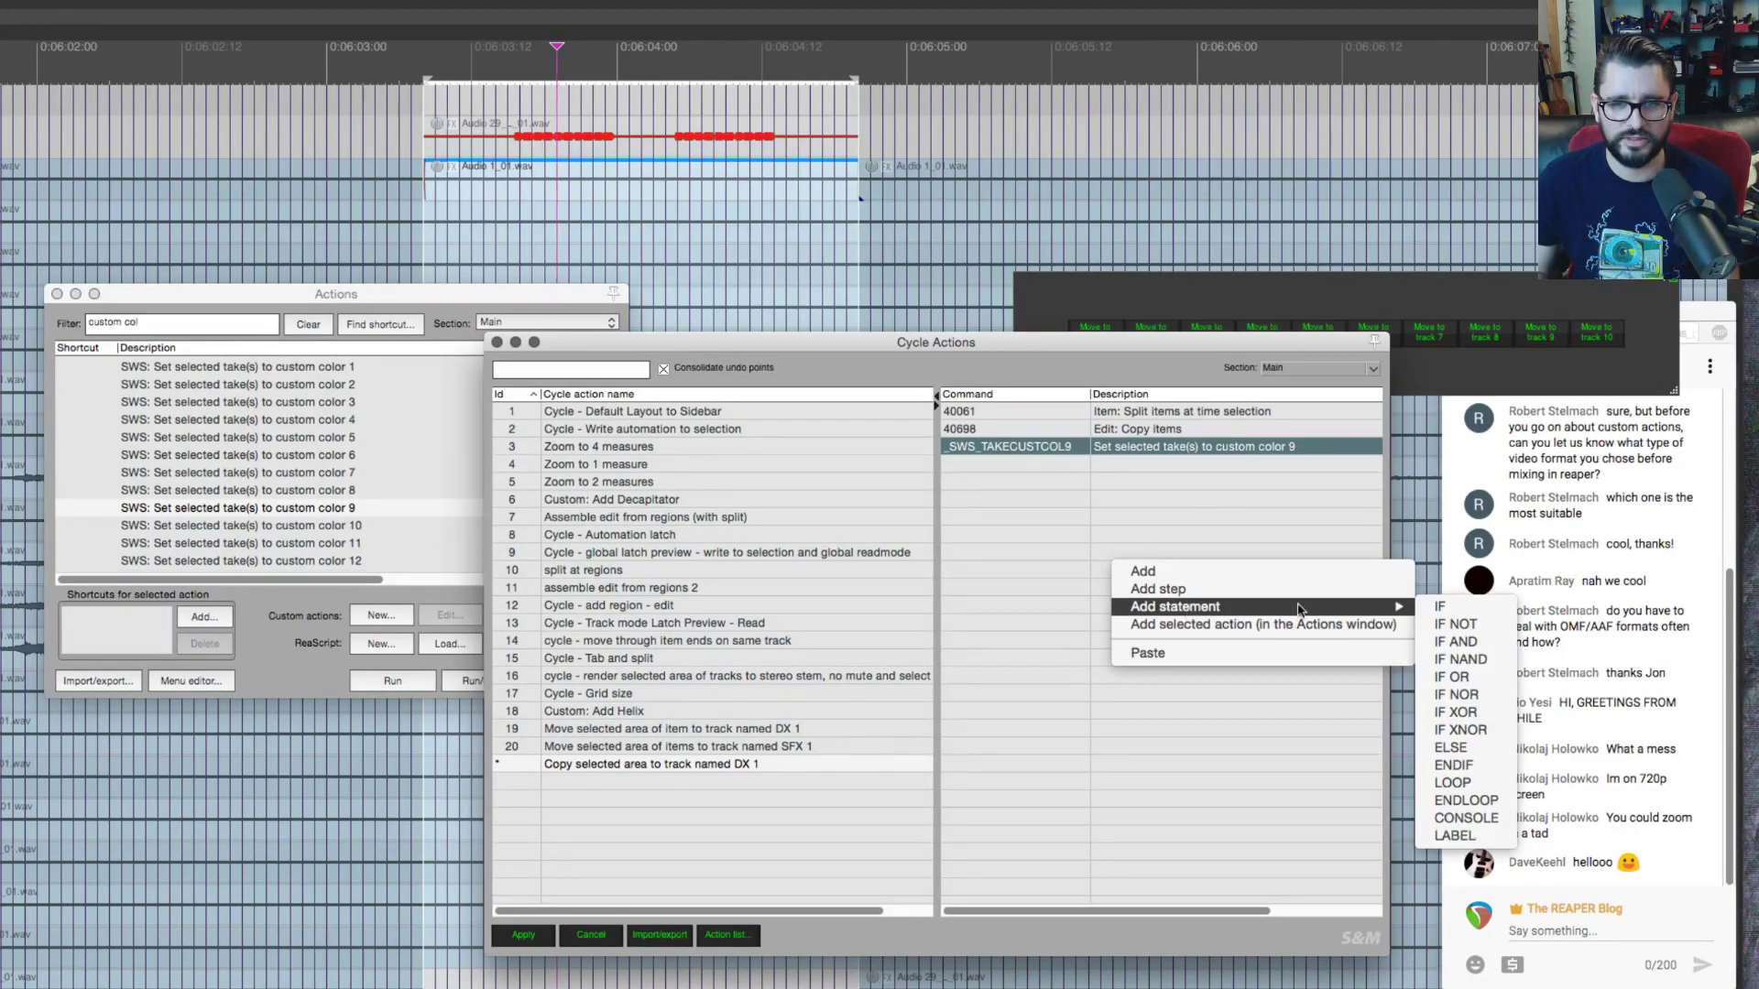
pyautogui.click(1468, 817)
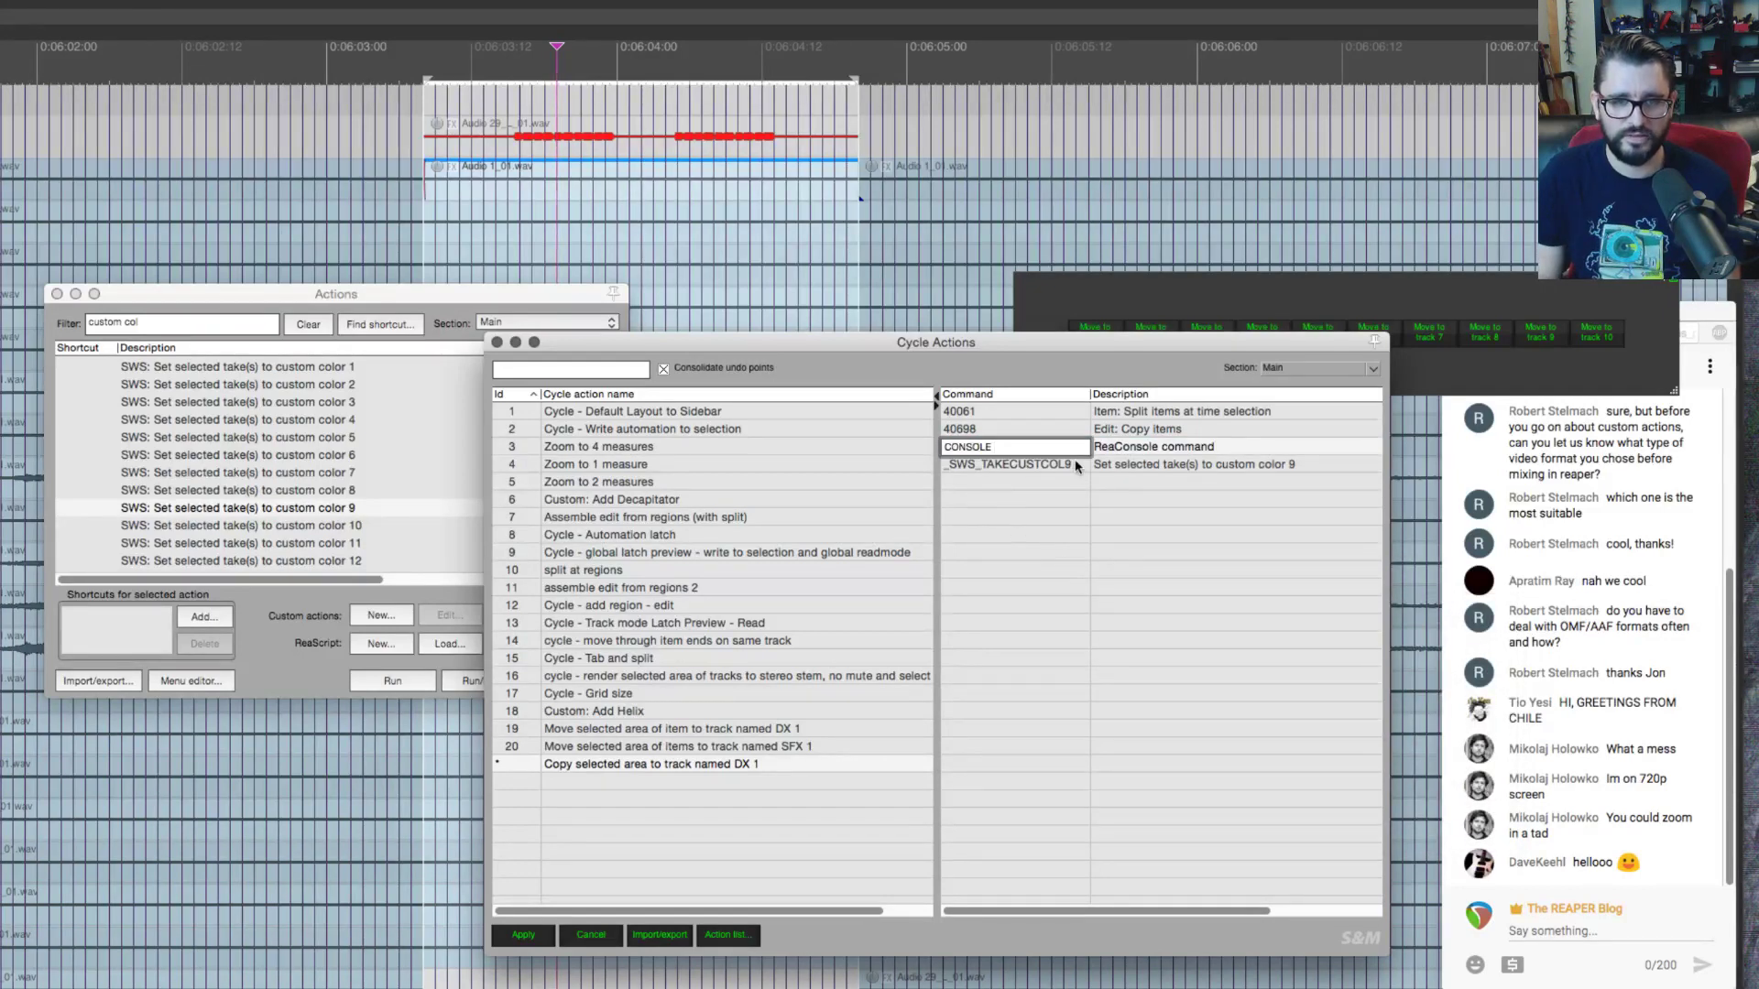
pyautogui.write('SDX 1')
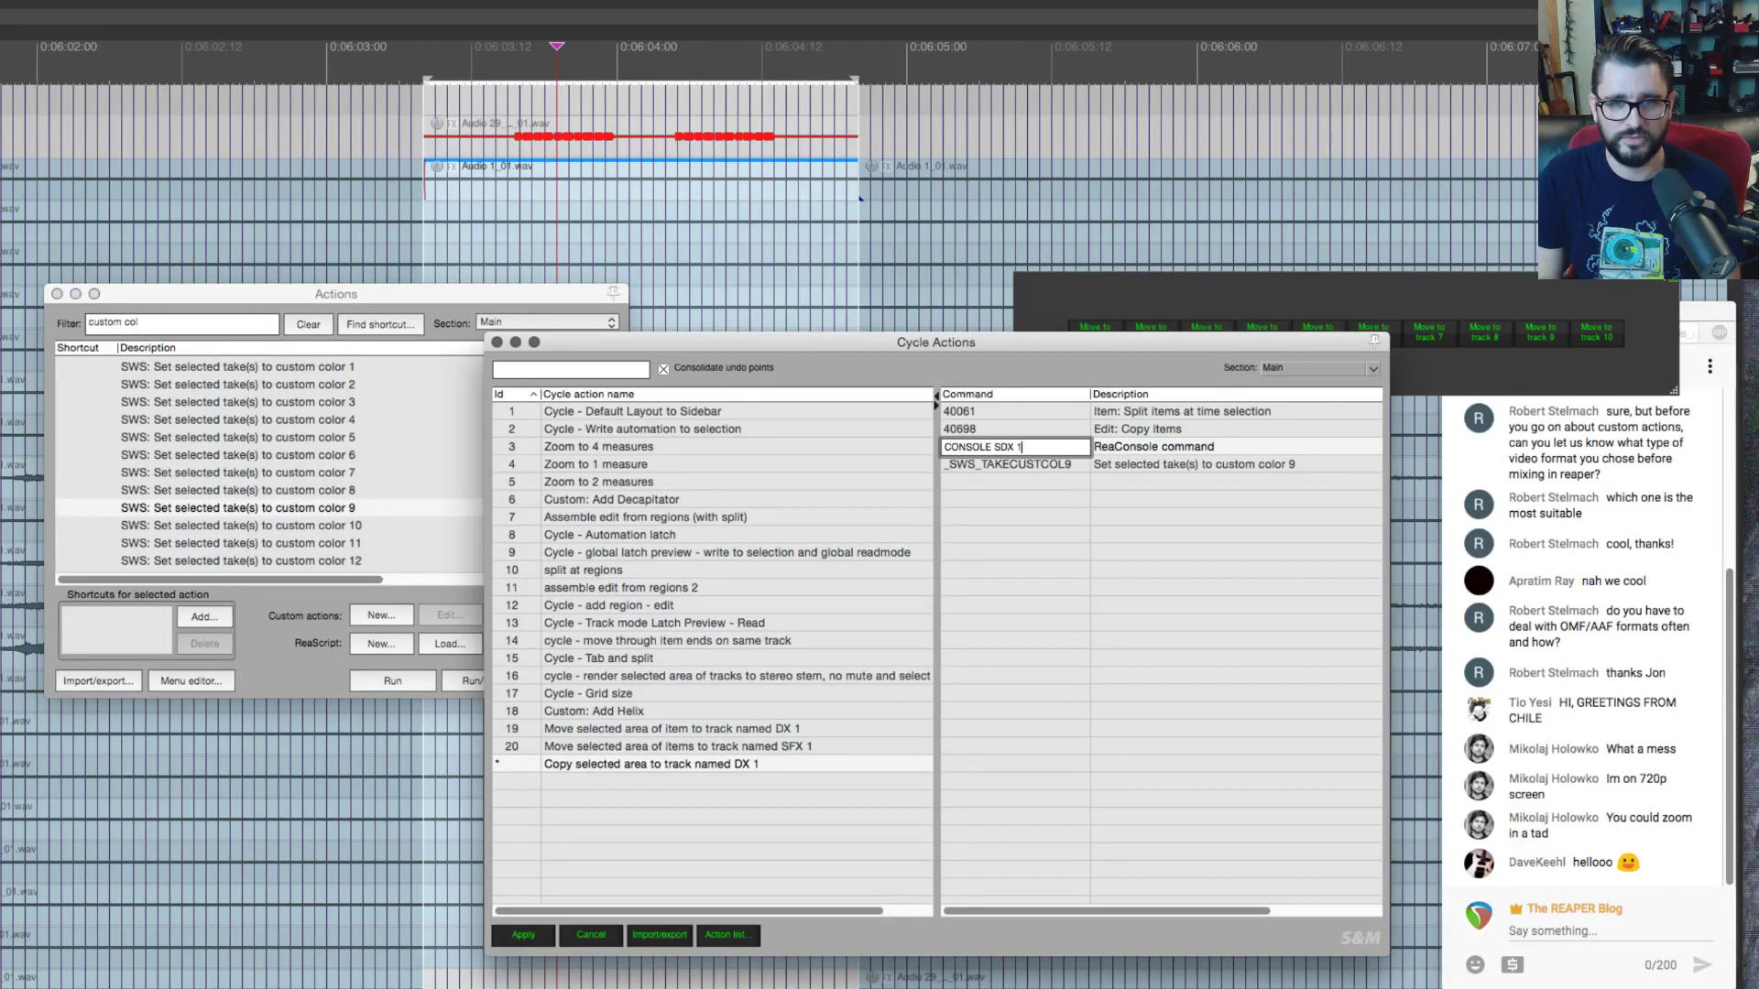
pyautogui.press('Return')
pyautogui.moveTo(1053, 446); pyautogui.dragTo(1058, 467)
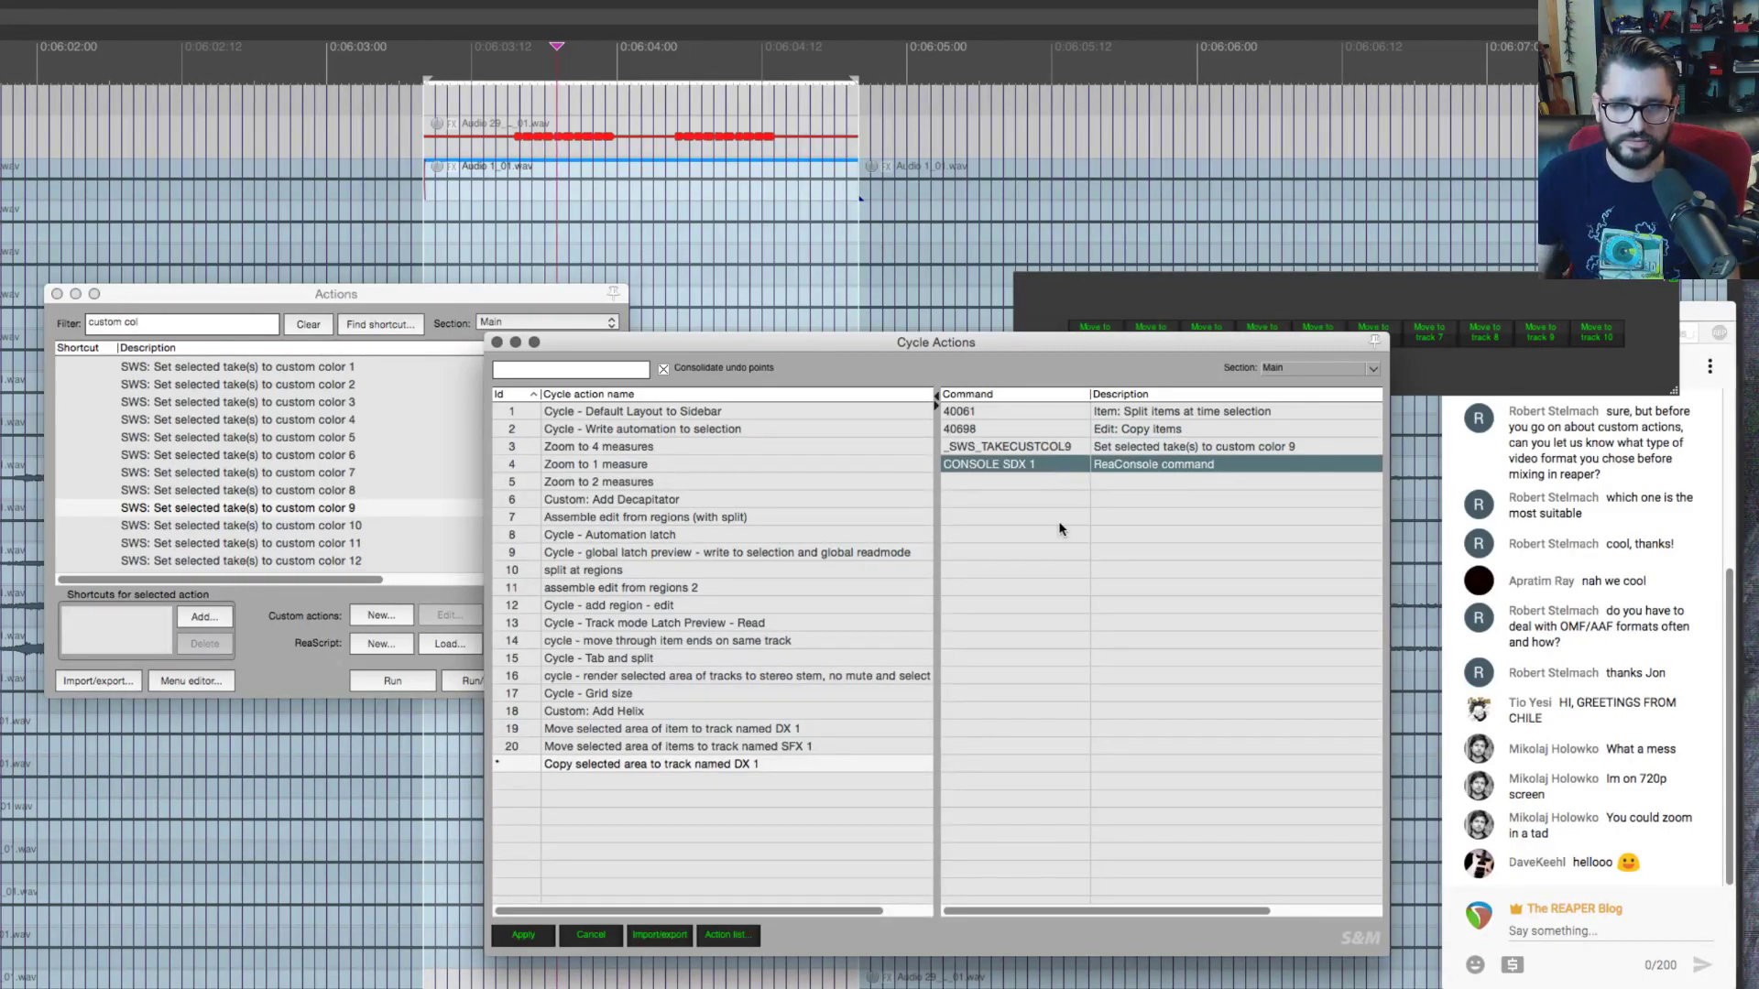
pyautogui.click(1059, 528)
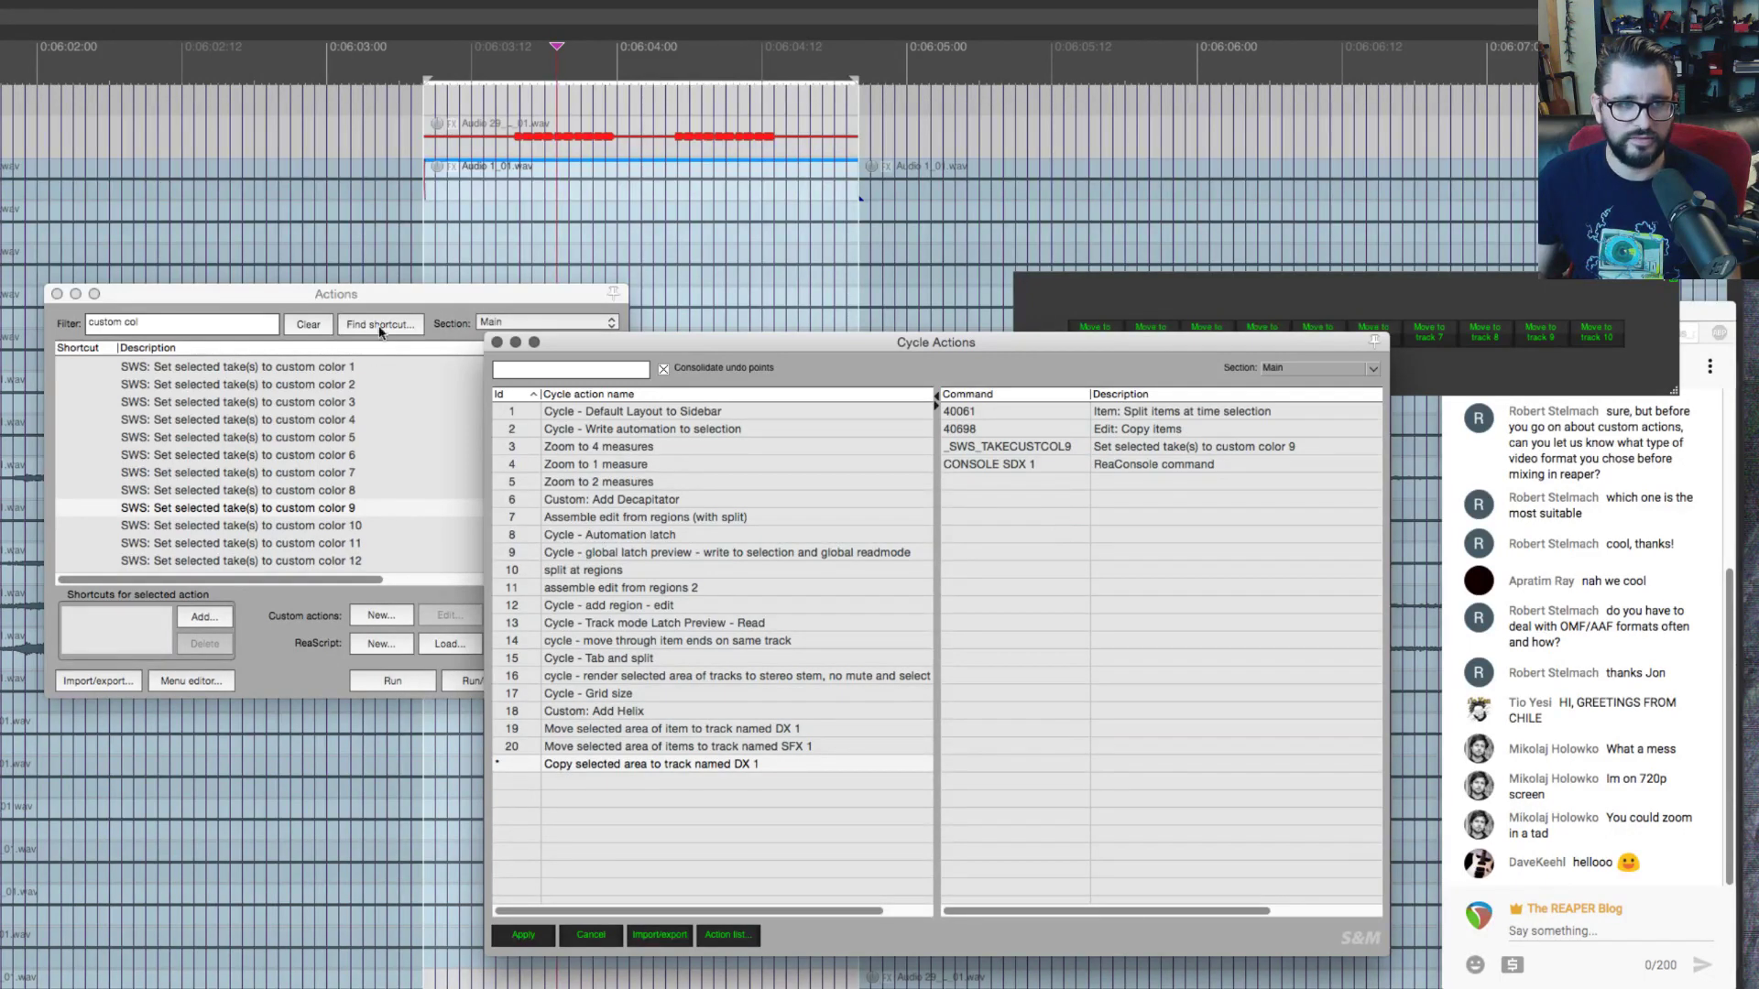
# Step: Find Go to start of time selection in the action list and add it to the cycle action after CONSOLE SDX 1
pyautogui.moveTo(372, 295); pyautogui.dragTo(374, 299)
pyautogui.tripleClick(232, 327)
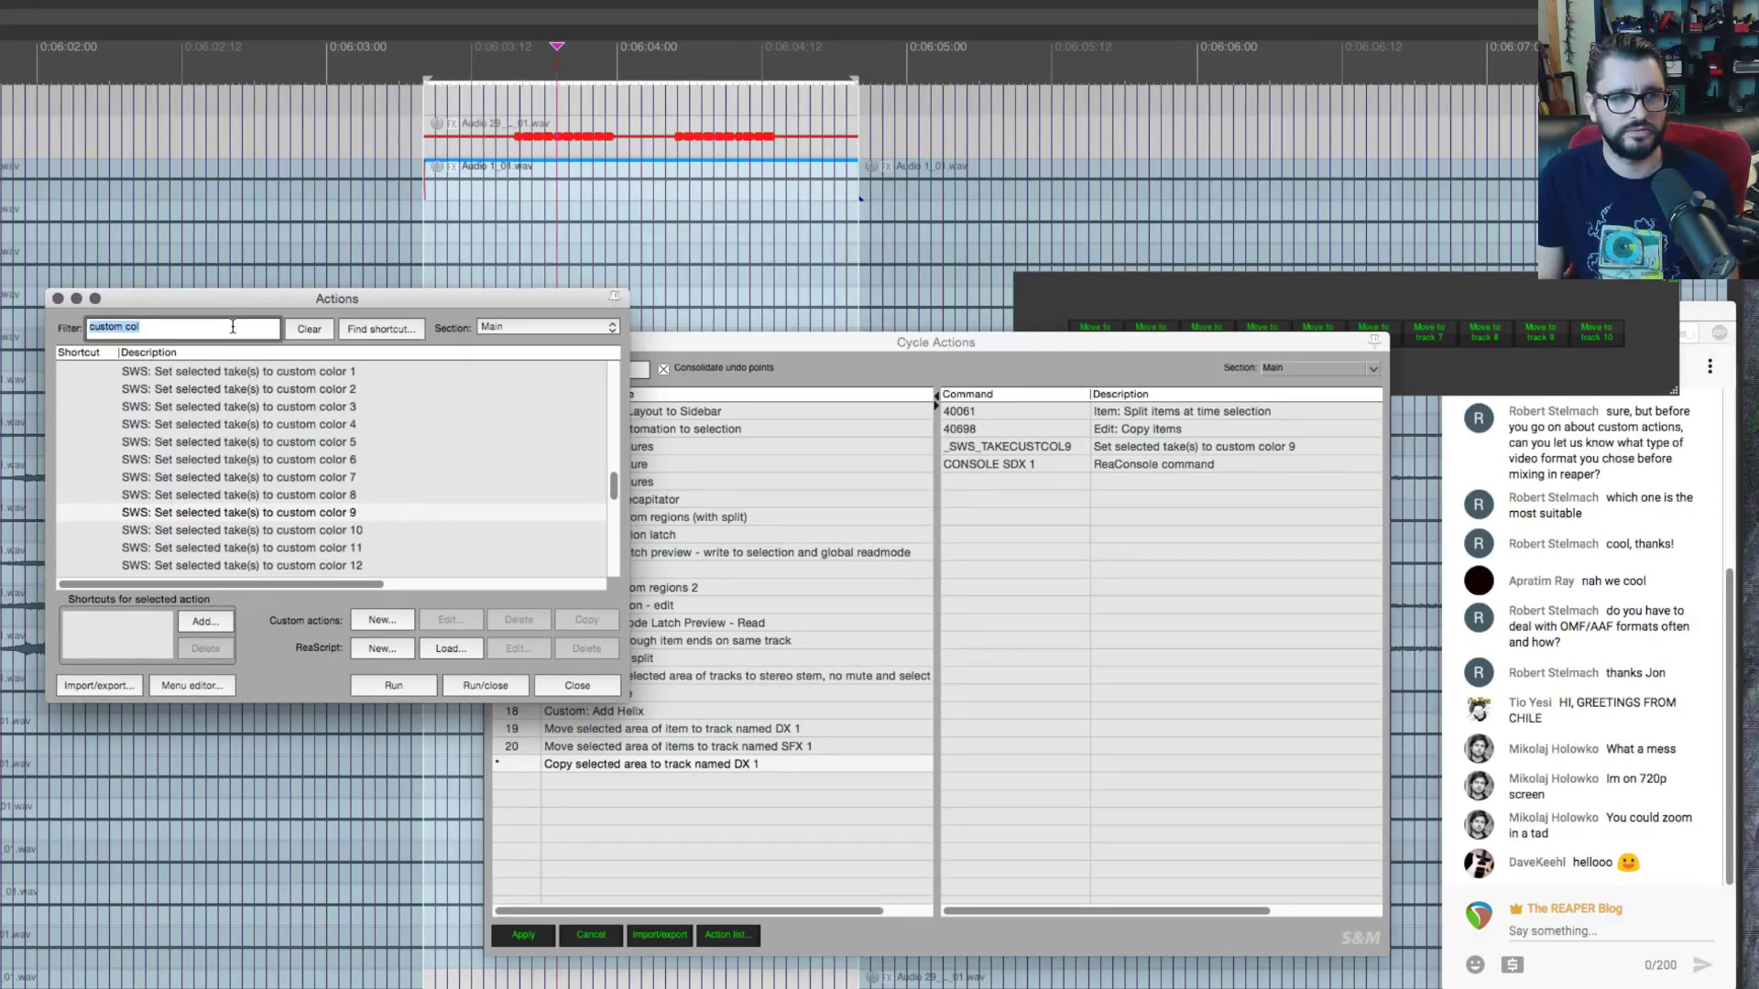
pyautogui.write('cusgo t')
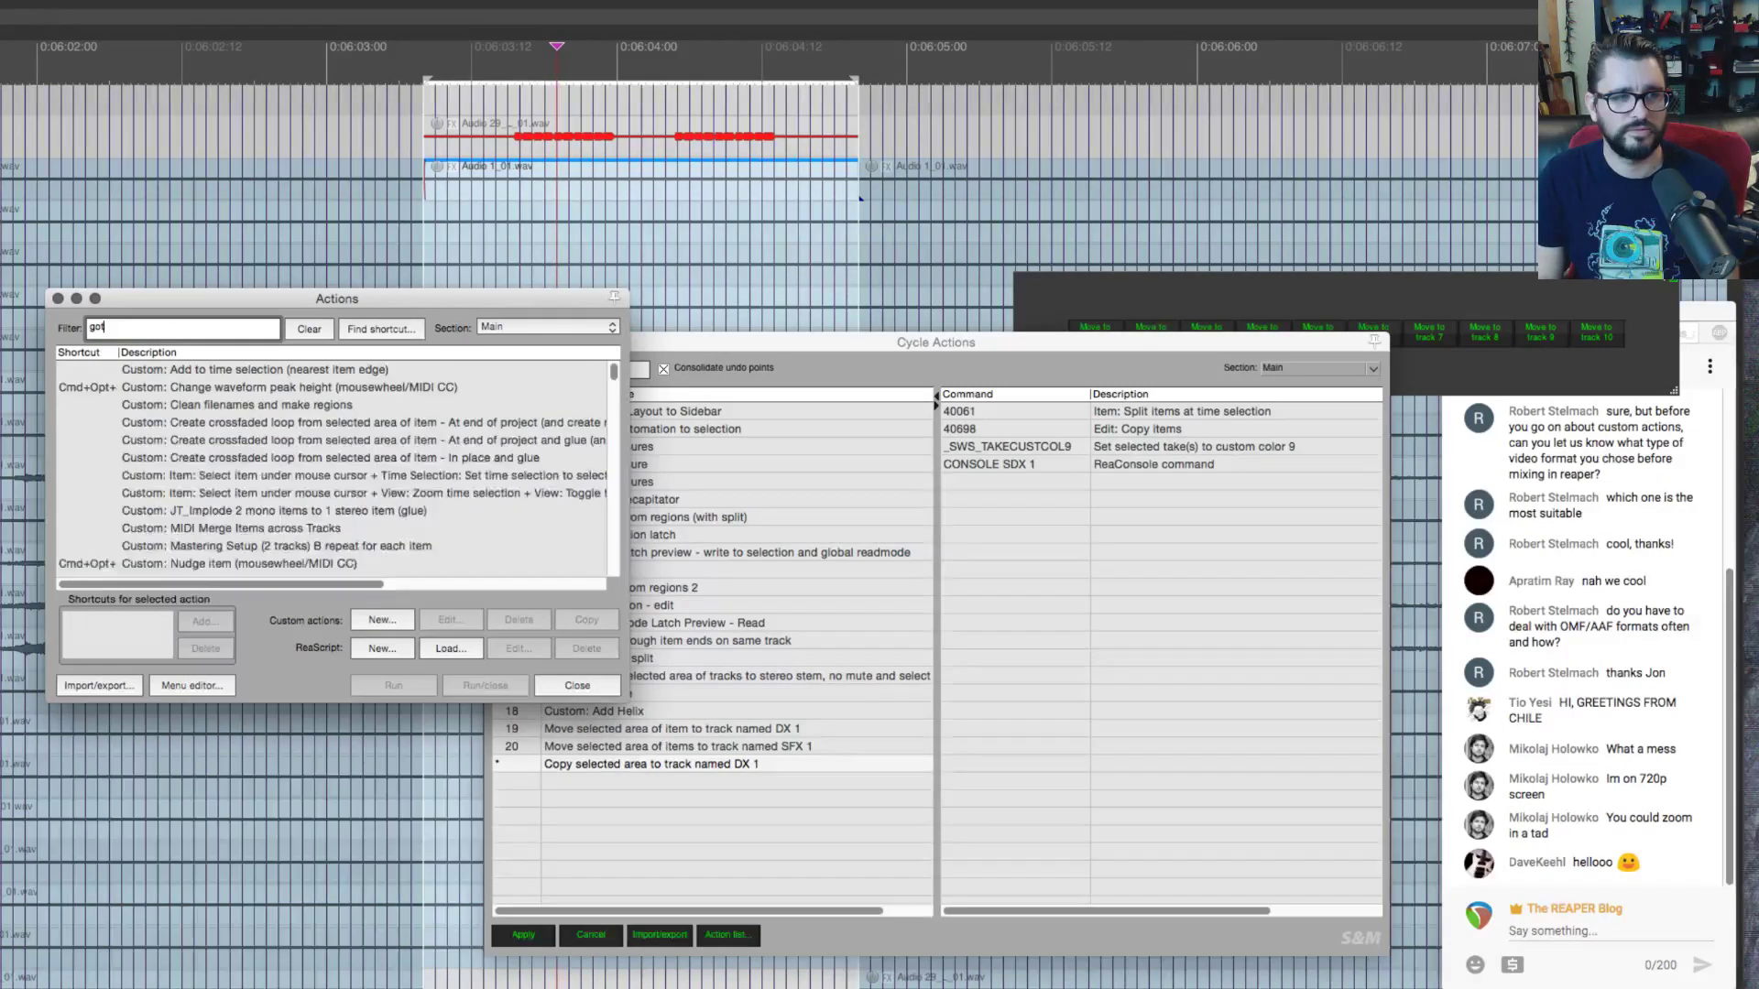
pyautogui.write('o start')
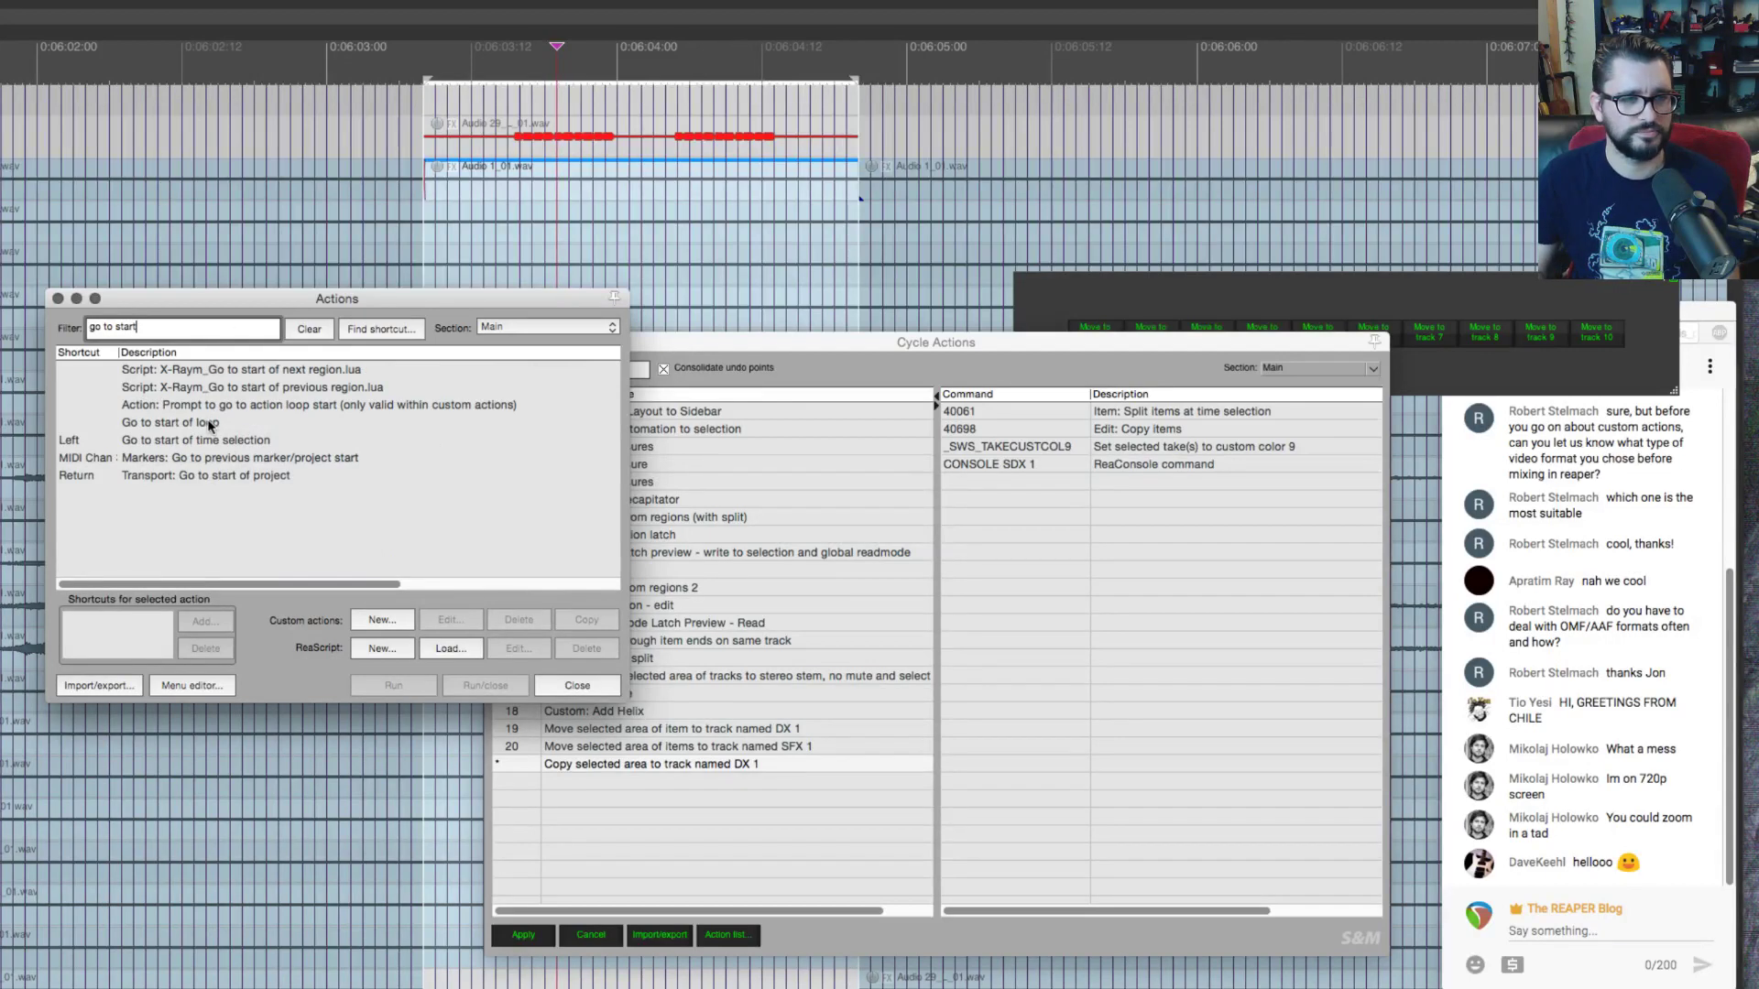
pyautogui.click(248, 440)
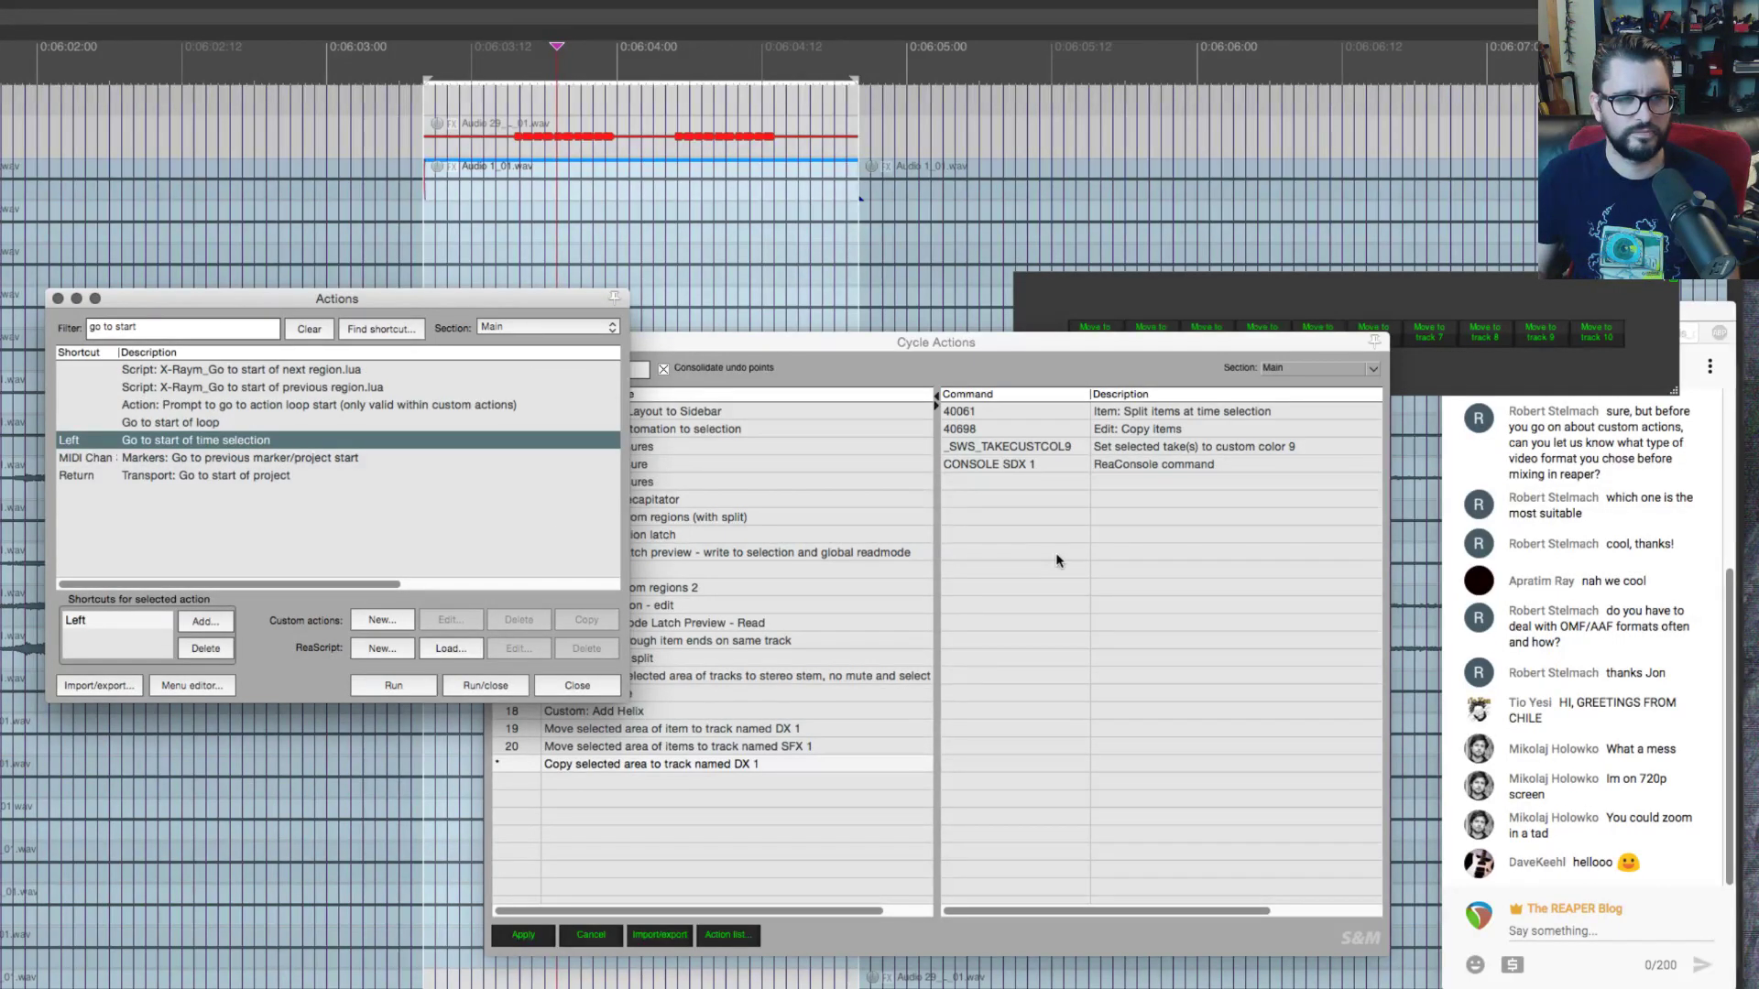
pyautogui.moveTo(1056, 561); pyautogui.dragTo(1170, 586)
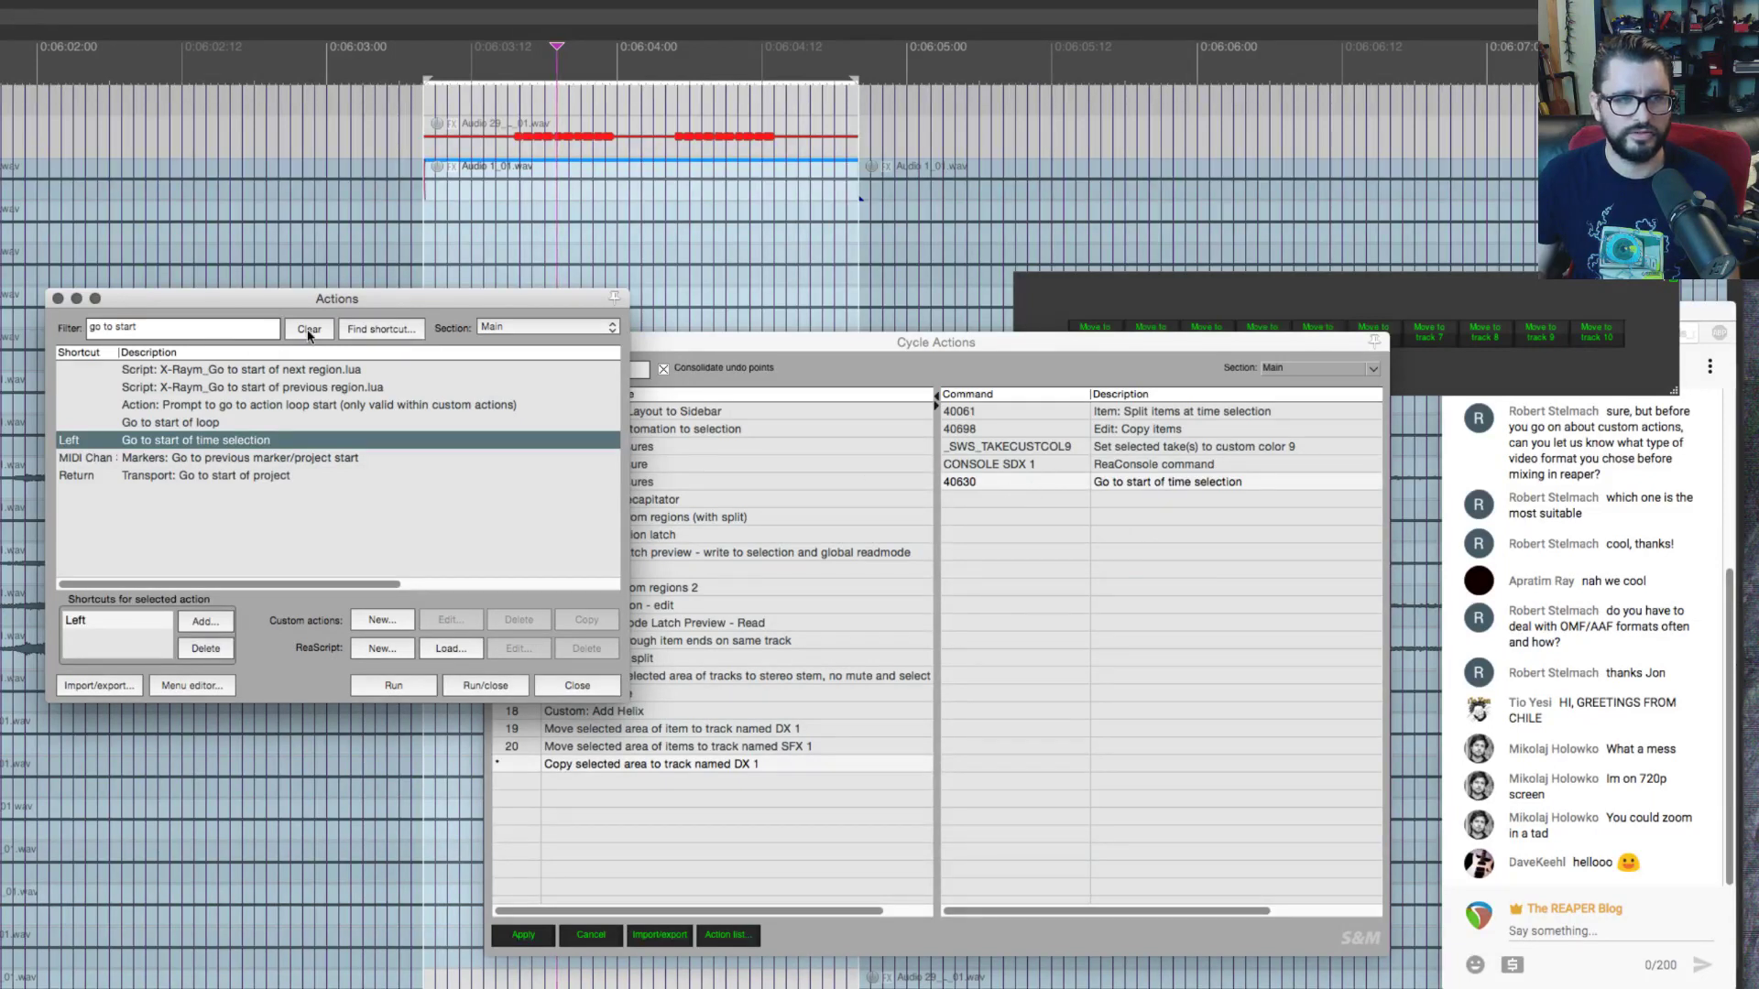
# Step: Filter the action list for paste and select Item: Paste items/tracks
pyautogui.click(257, 329)
pyautogui.write('paste')
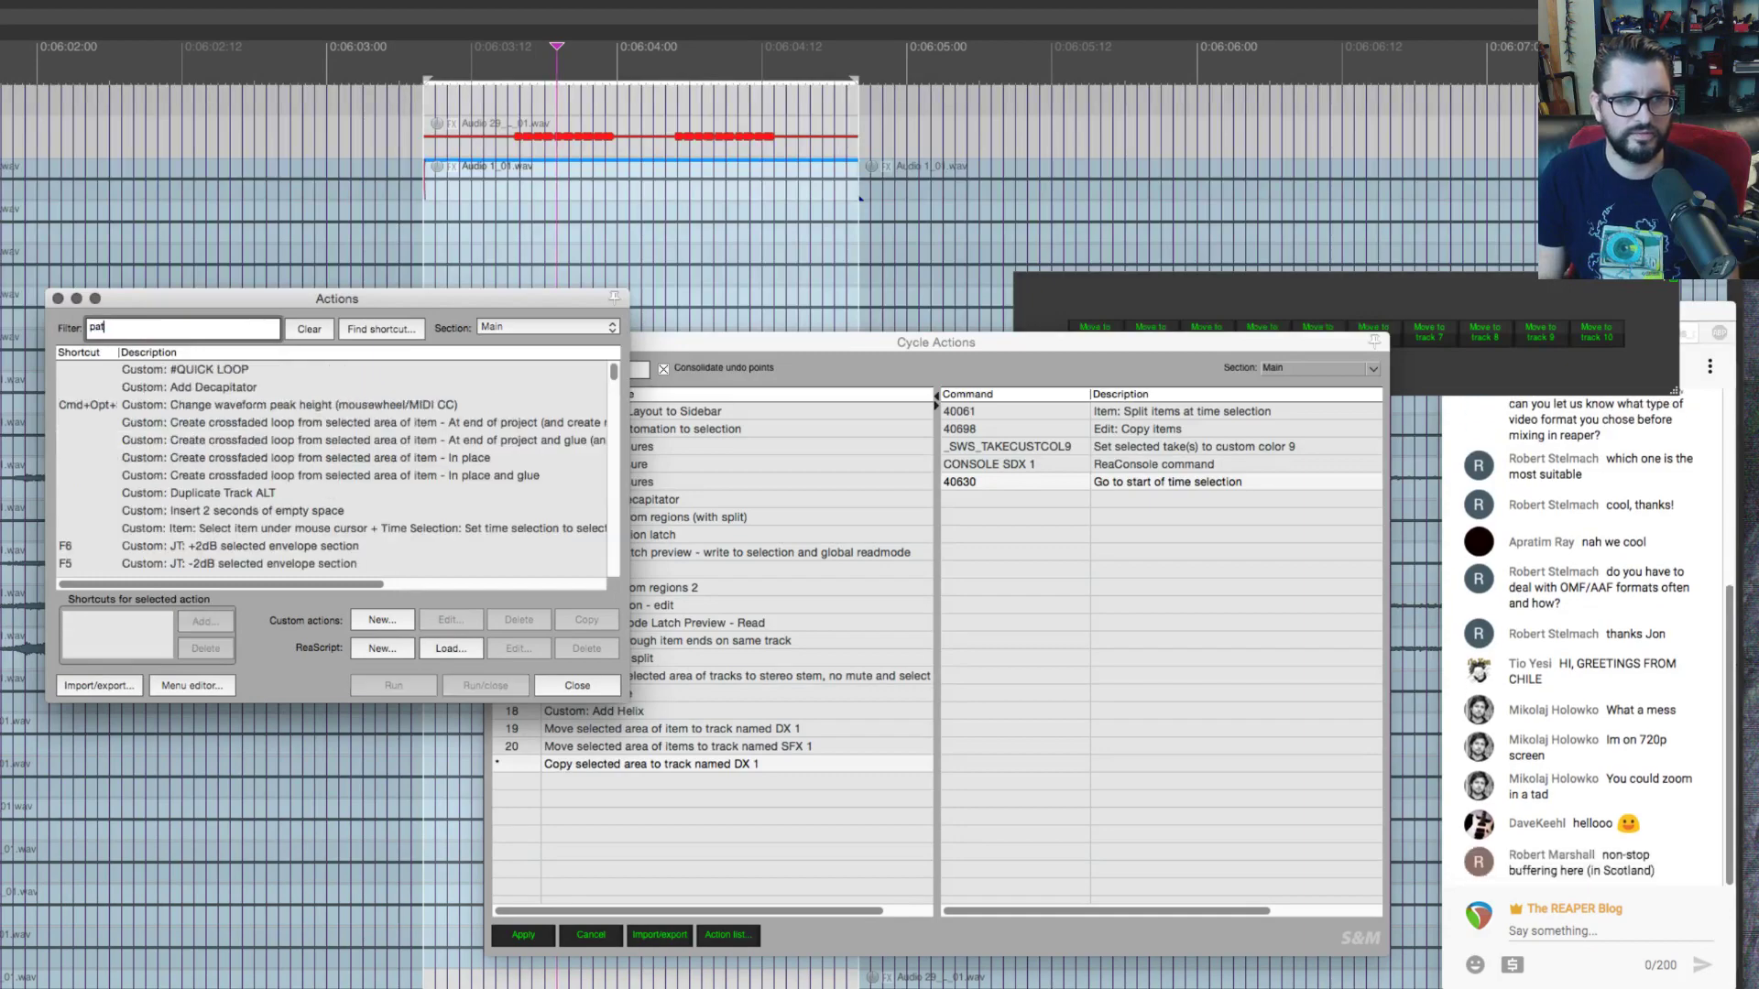
pyautogui.scroll(-10, 290, 416)
pyautogui.scroll(2, 289, 419)
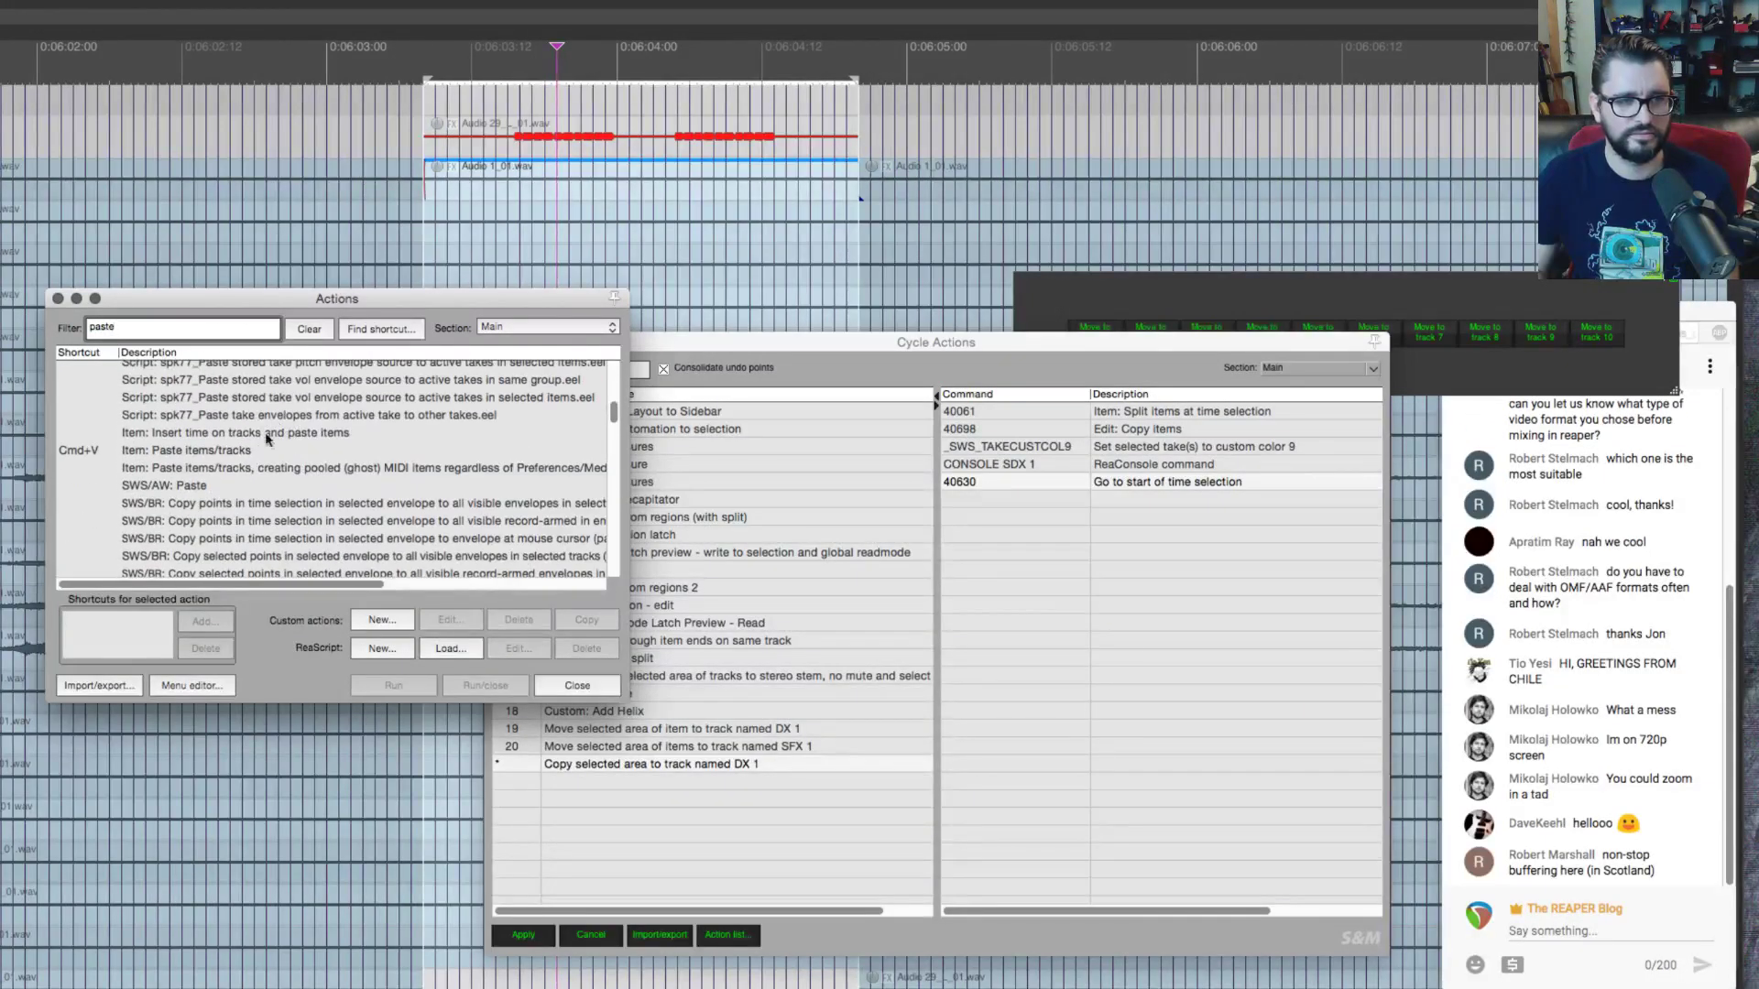
pyautogui.click(250, 449)
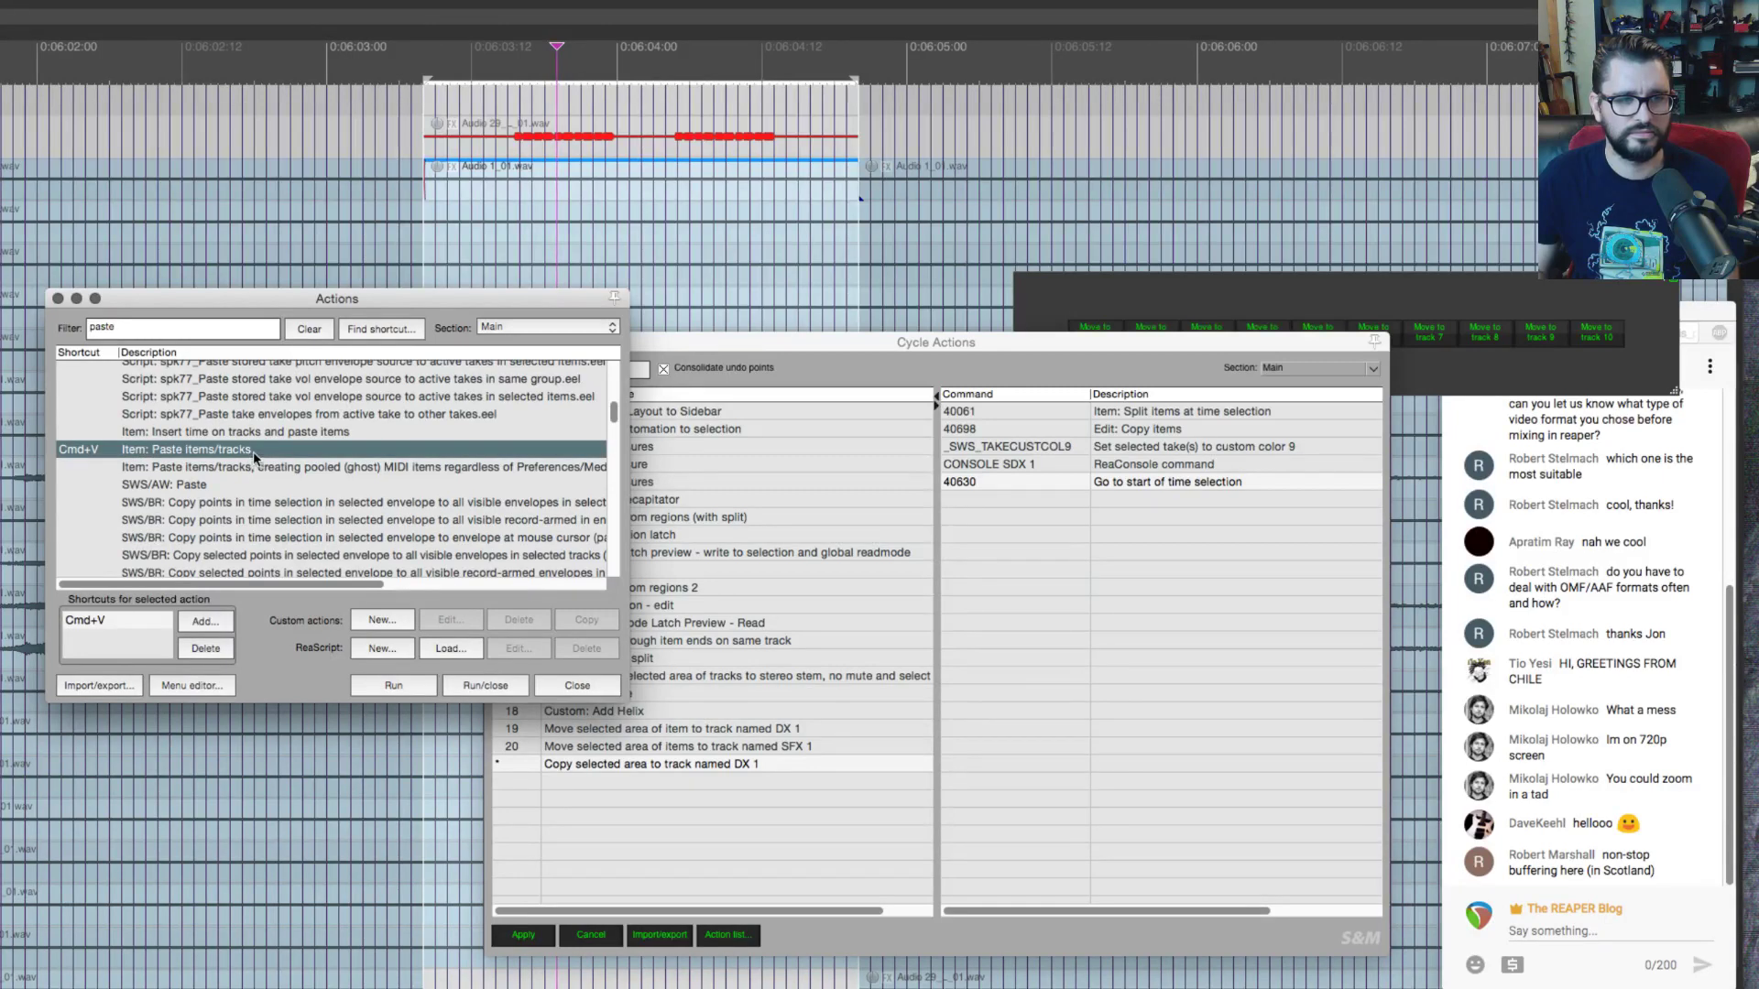
# Step: Insert the Item: Paste items/tracks action into the command list of the Copy selected area to track named DX 1 cycle action
pyautogui.rightClick(1076, 542)
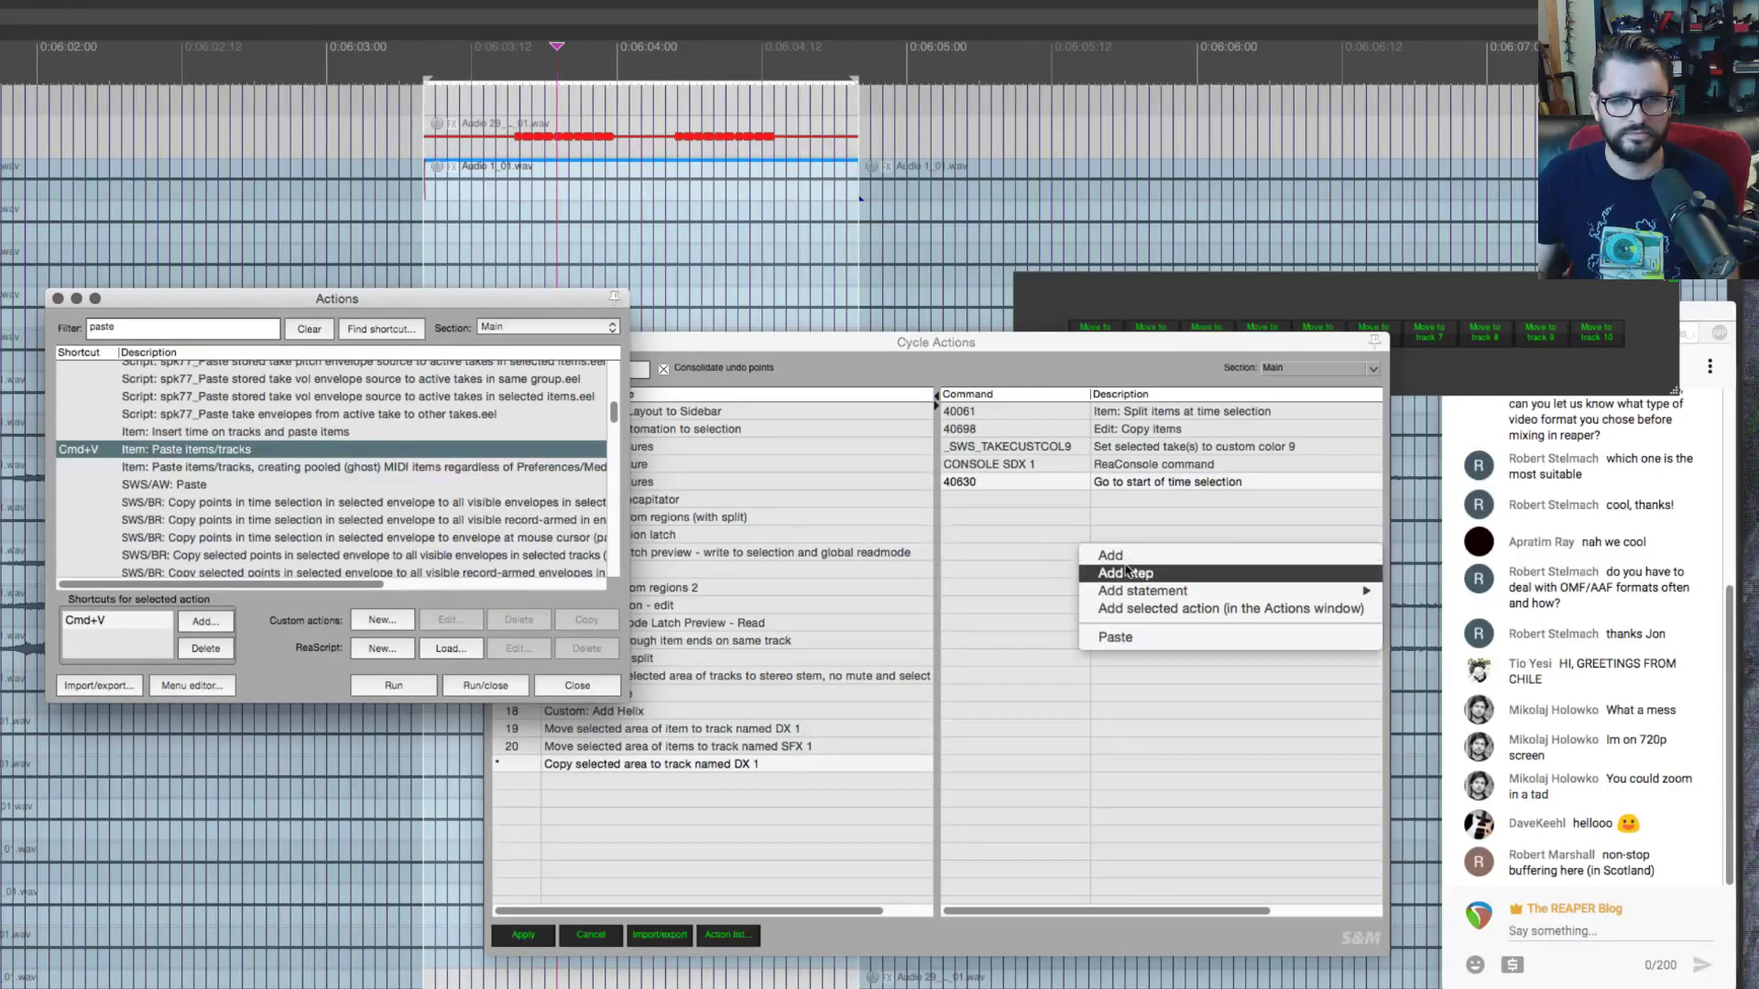
pyautogui.click(1143, 609)
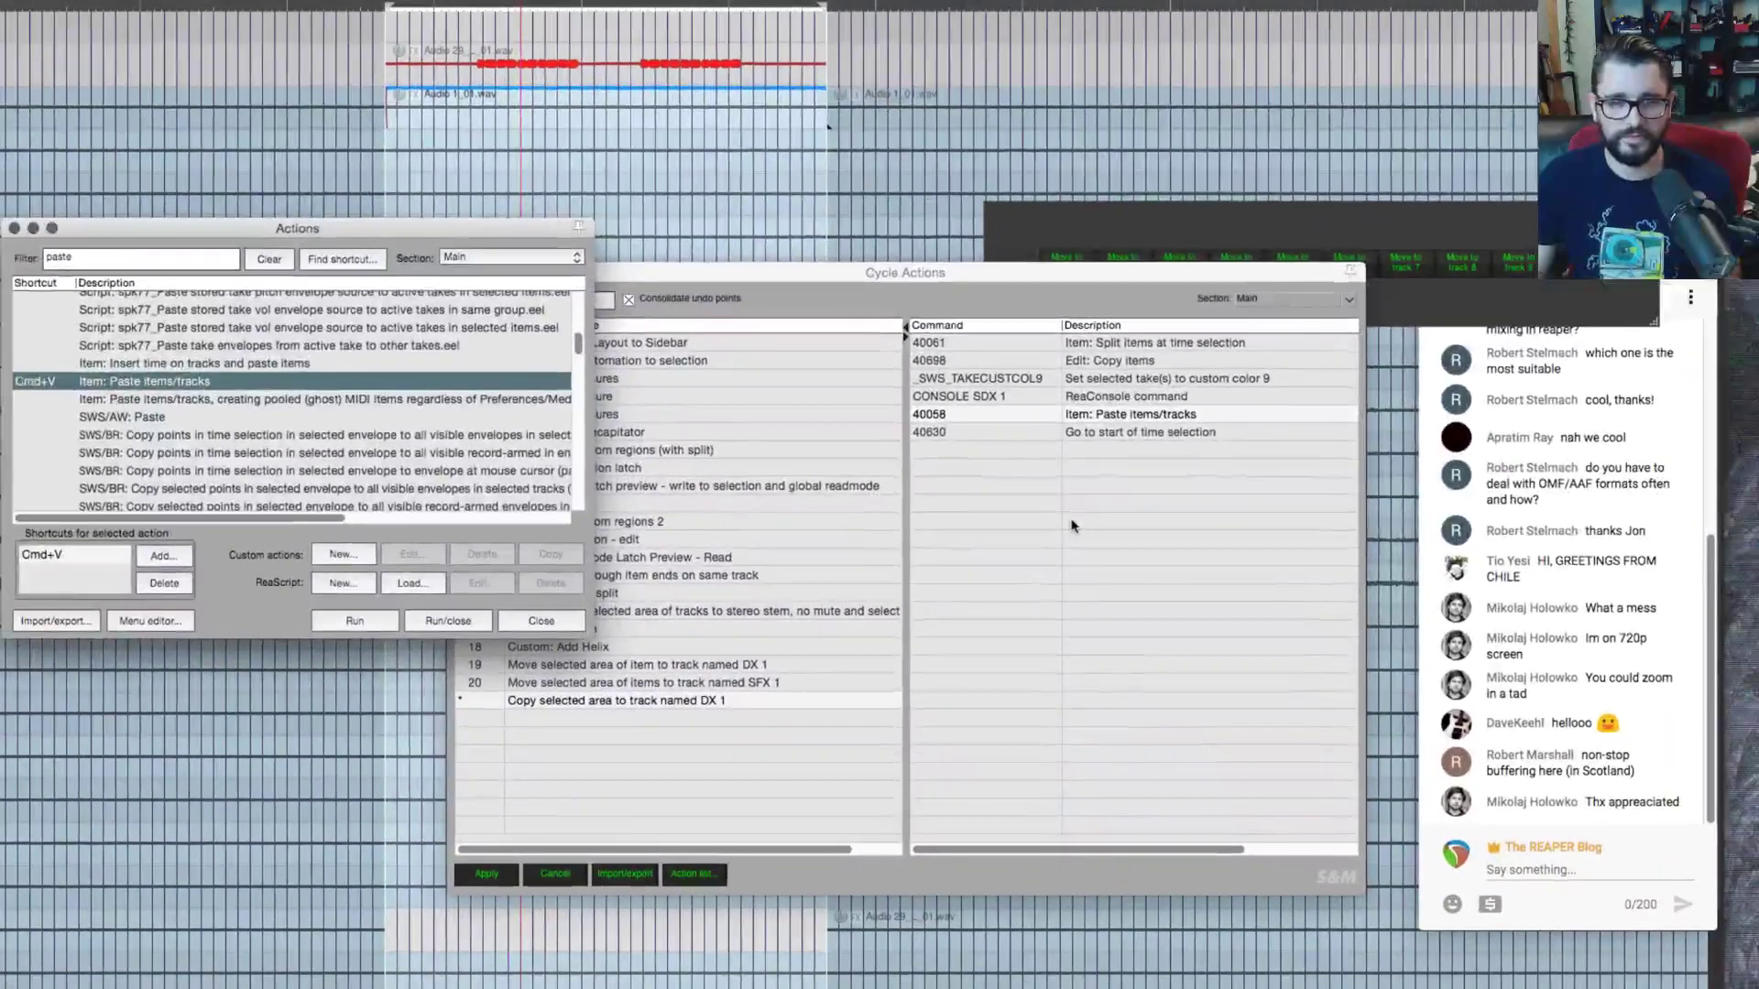
# Step: Switch to OBS to check the live stream's status and dropped frames, and return to REAPER
pyautogui.press('super+Tab')
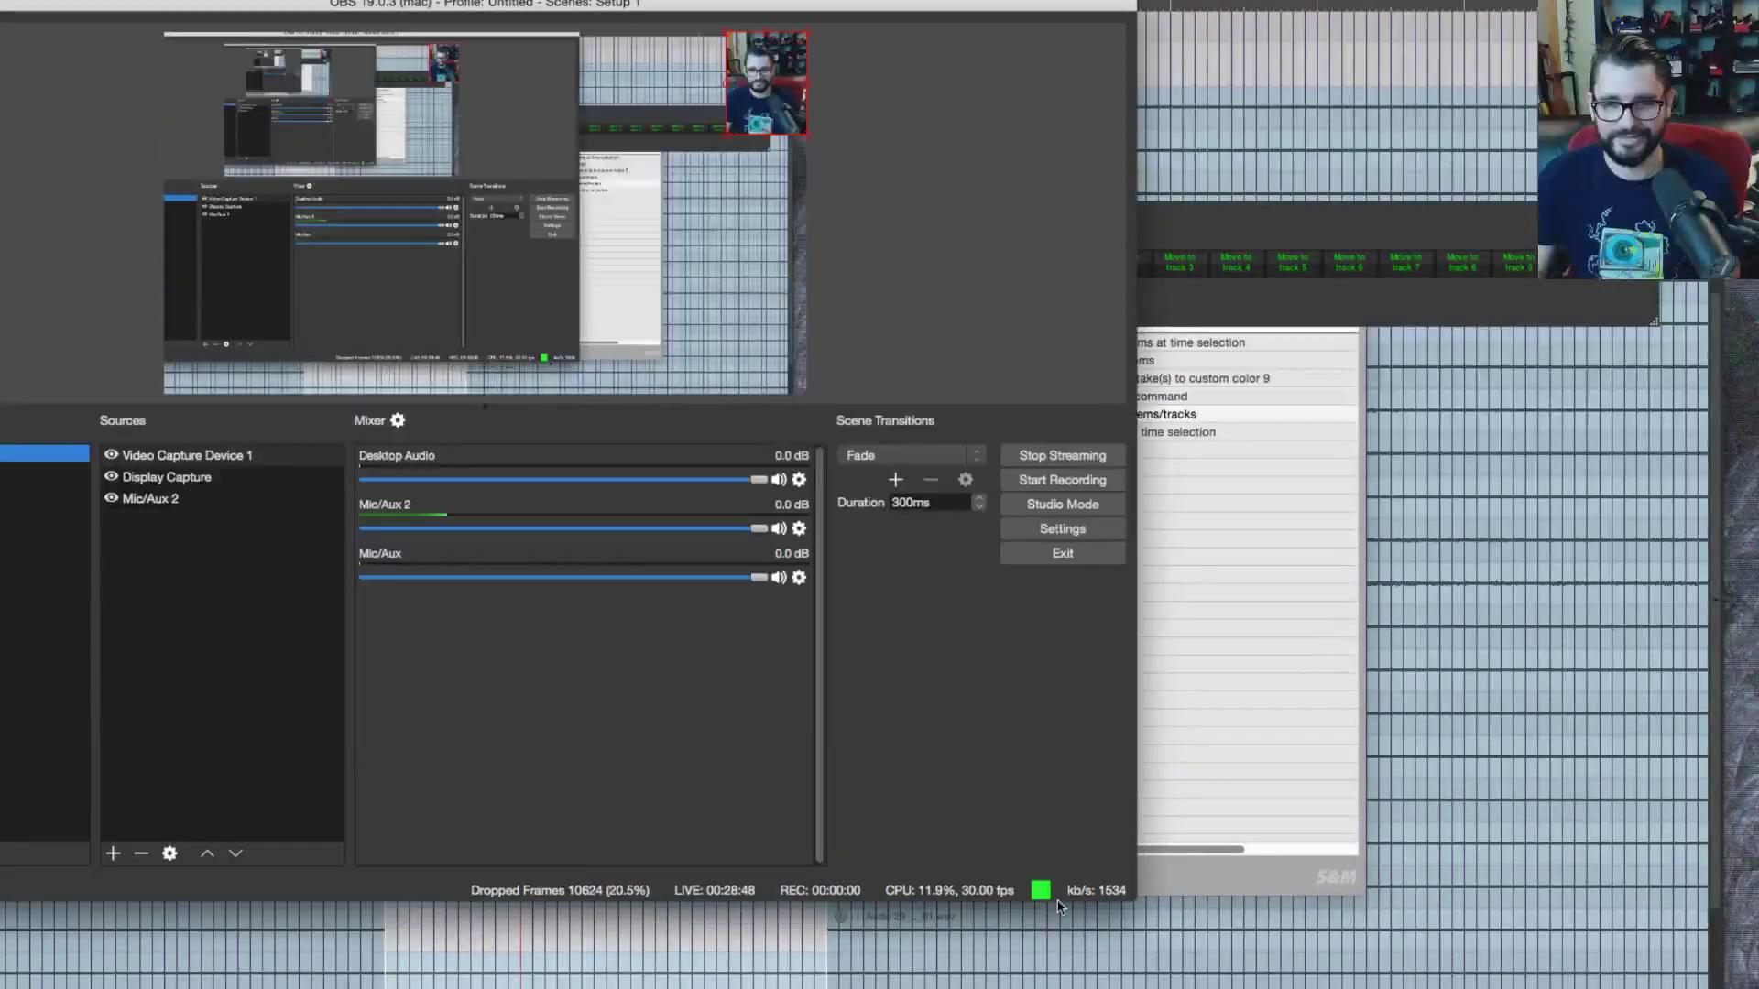
pyautogui.click(1057, 905)
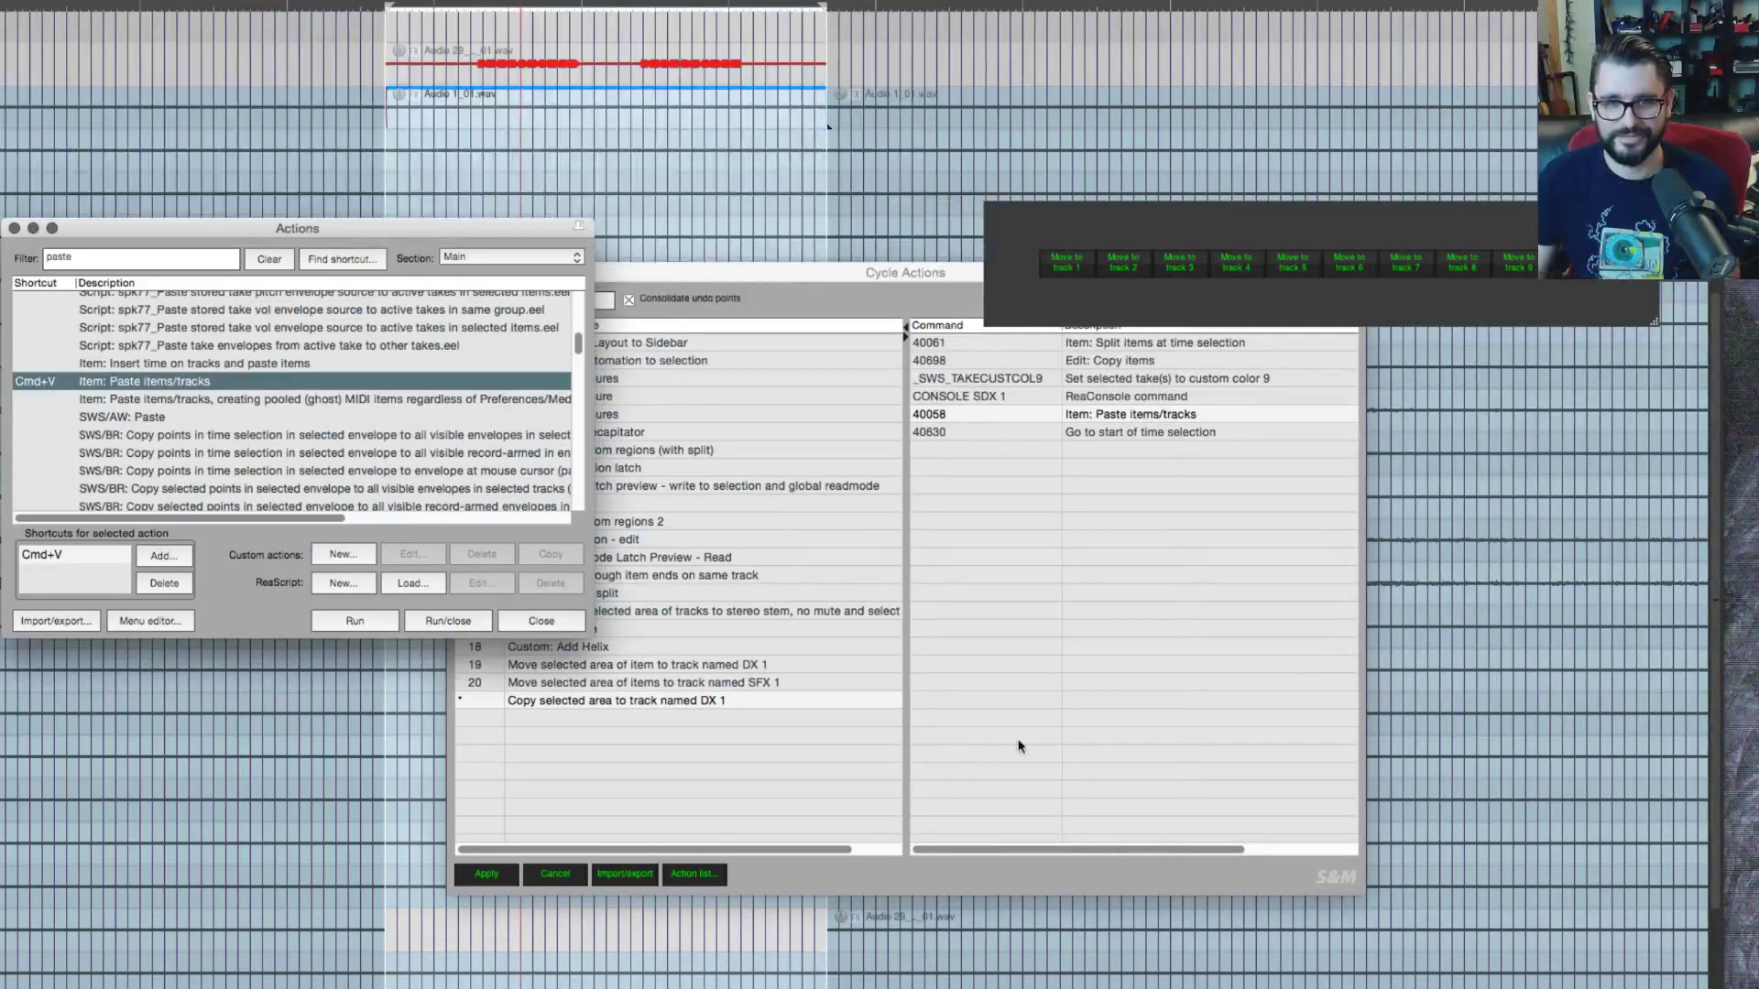
pyautogui.click(1015, 701)
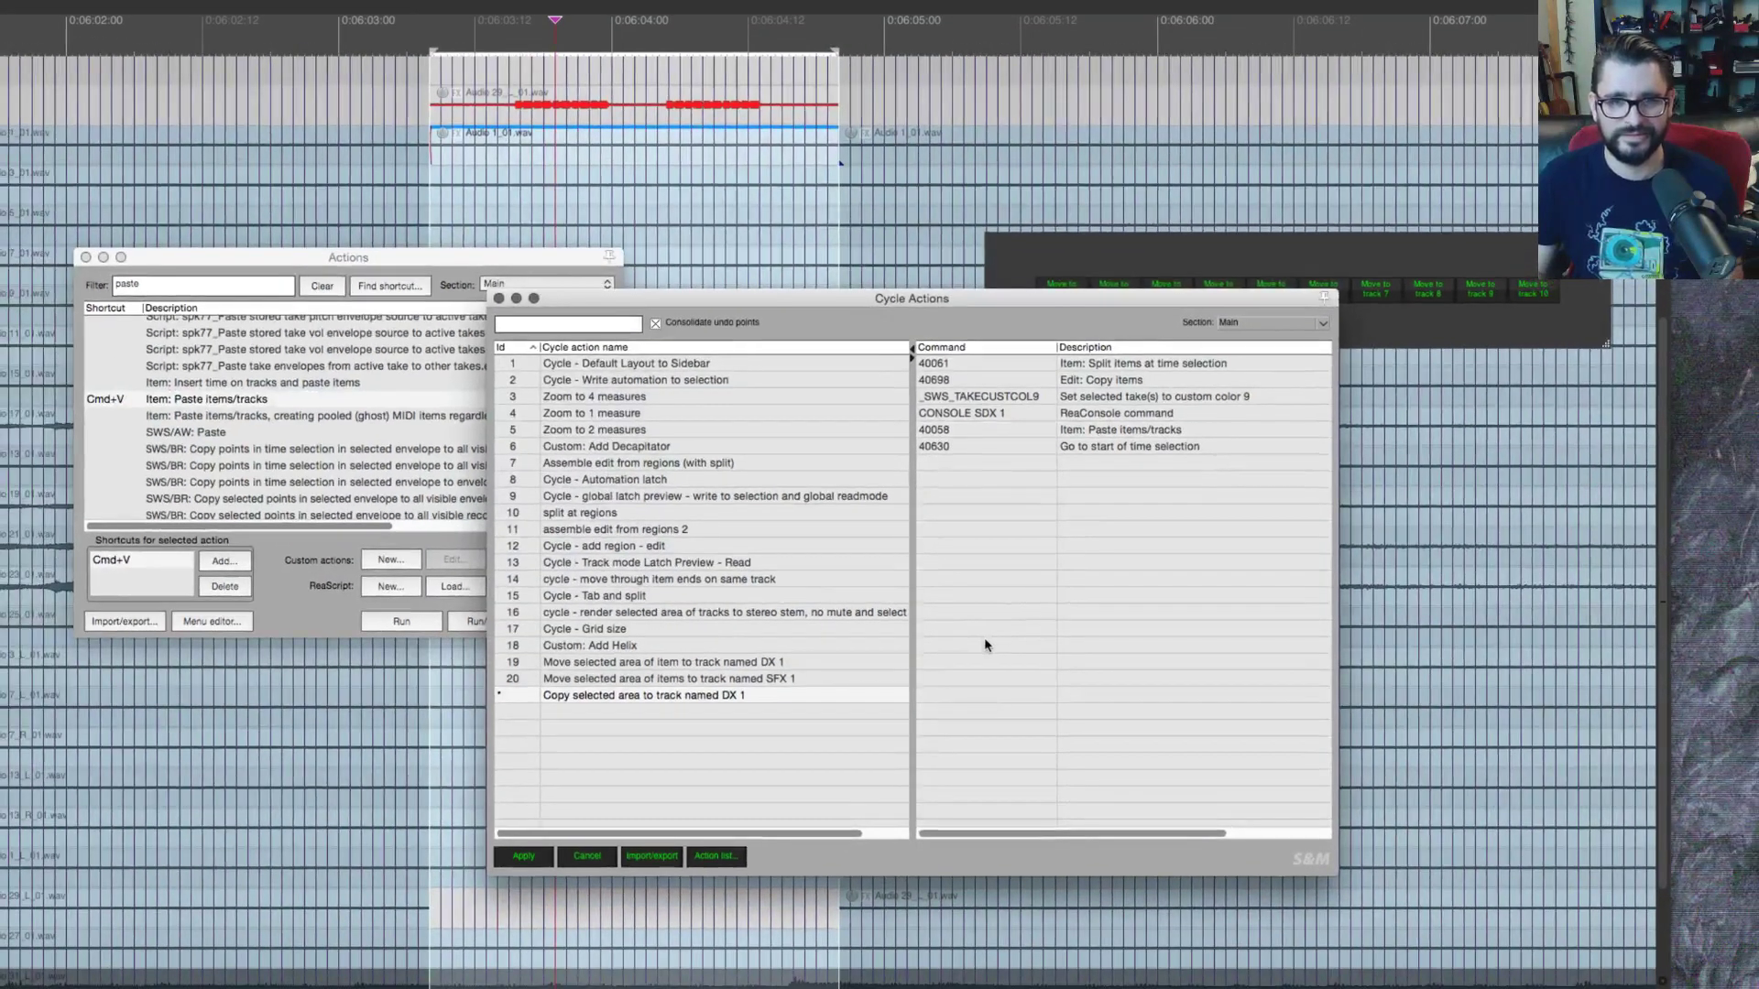
pyautogui.press('super+Tab')
pyautogui.press('super+Tab')
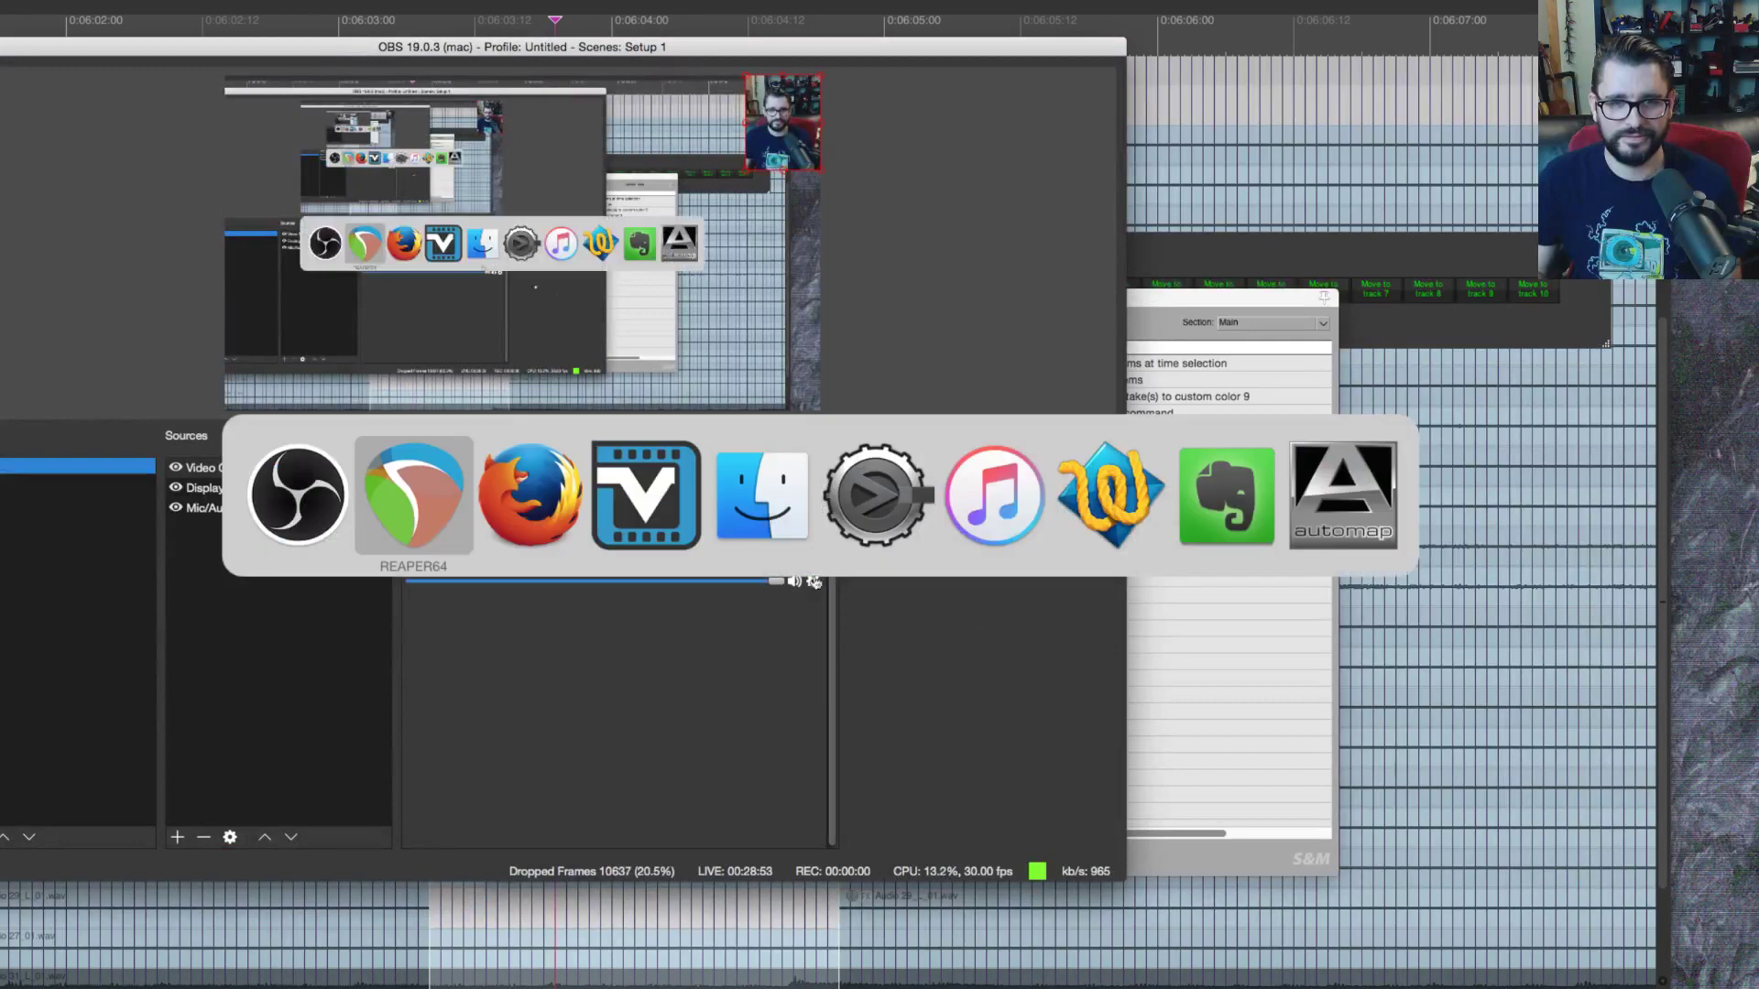
pyautogui.click(634, 529)
pyautogui.press('super+Tab')
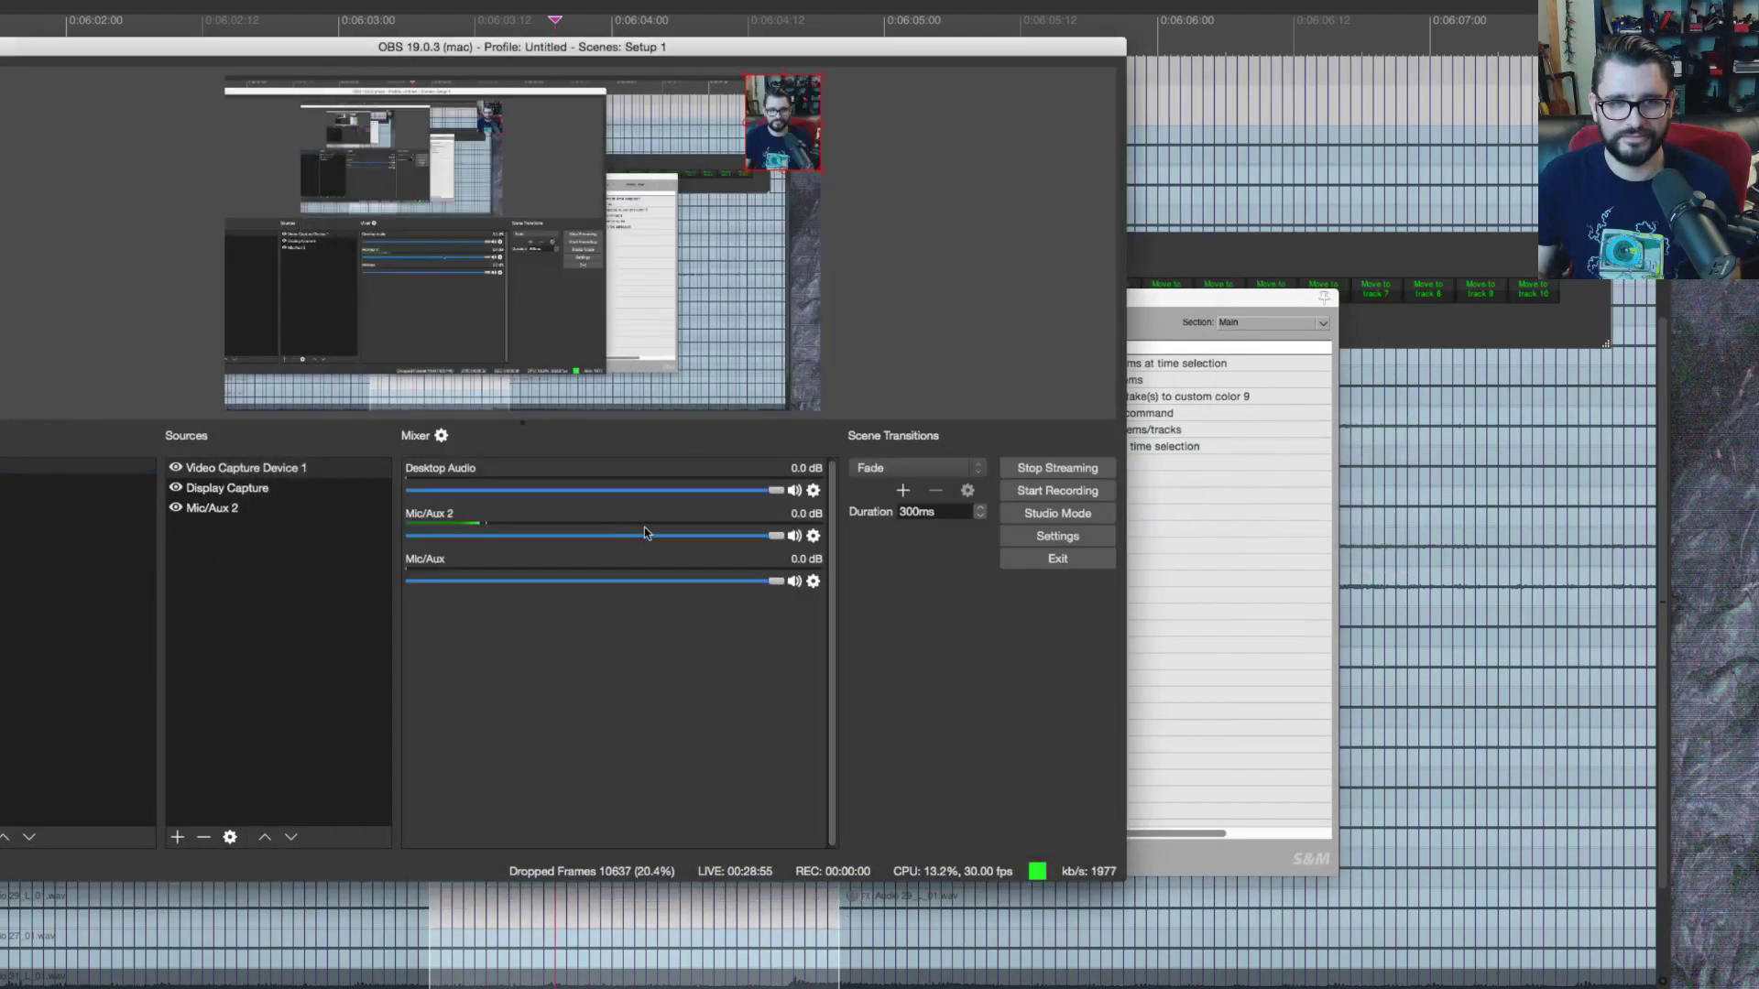
pyautogui.press('super+Tab')
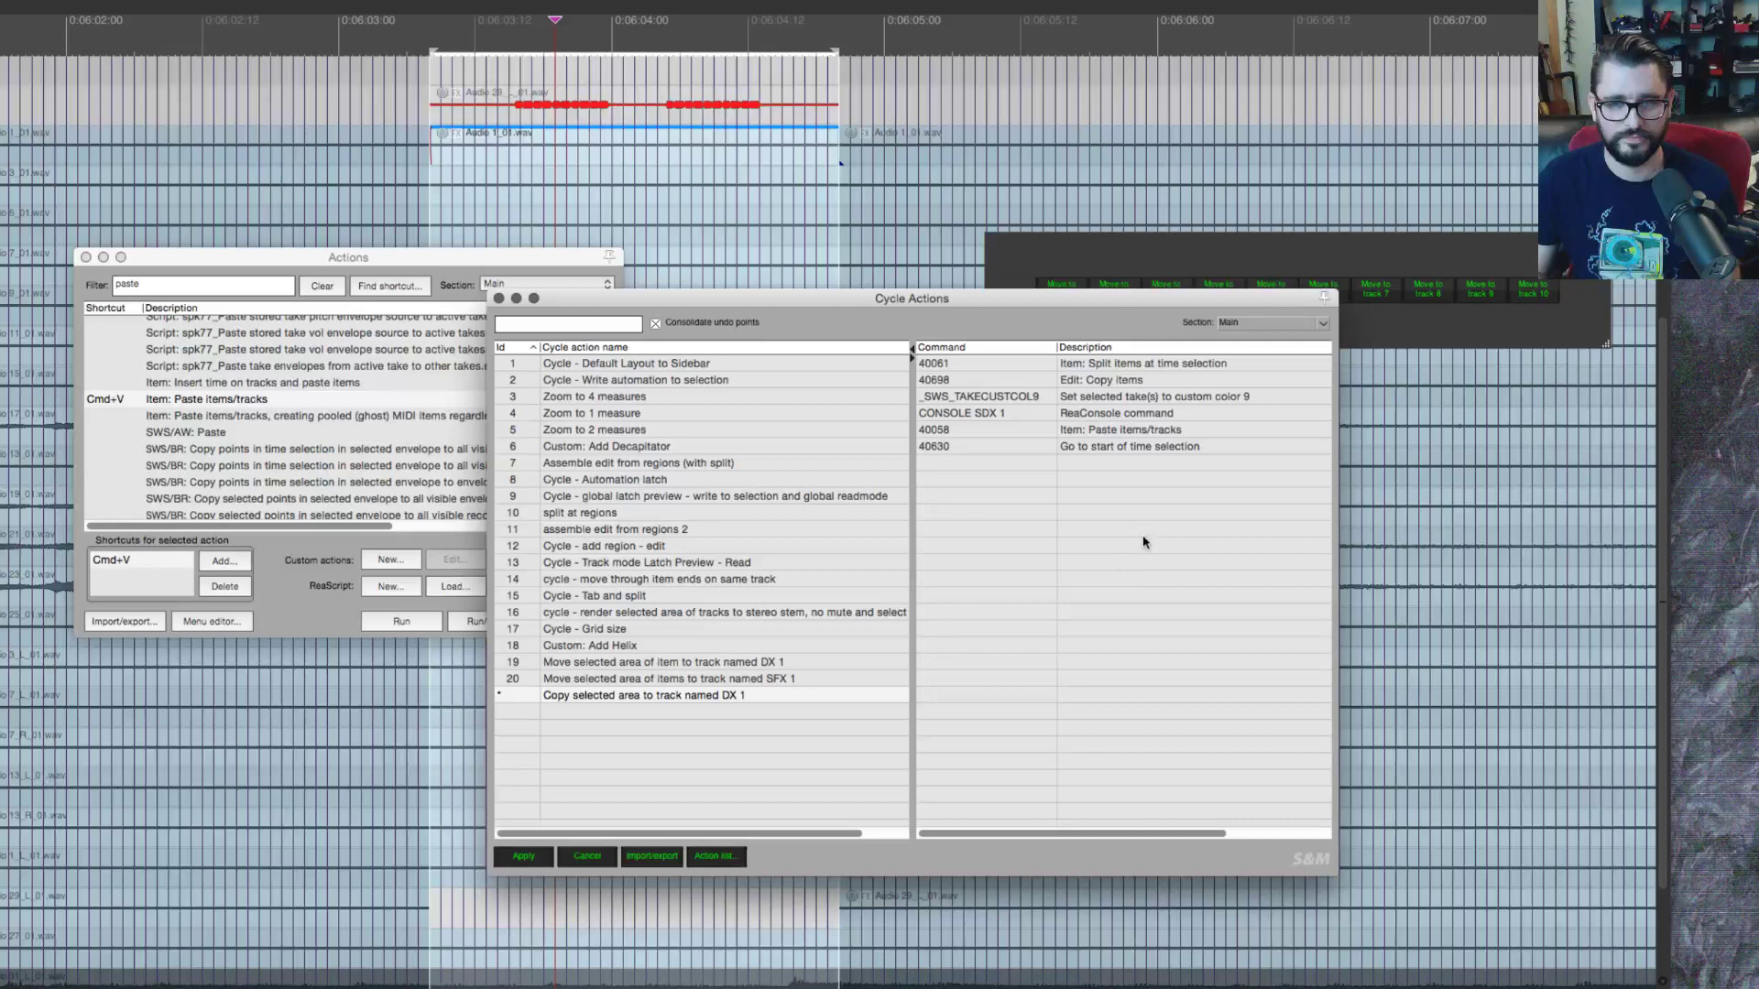
# Step: Switch to Firefox, minimize the YouTube channel window, and move the live chat window beside the Cycle Actions window
pyautogui.press('super+Tab')
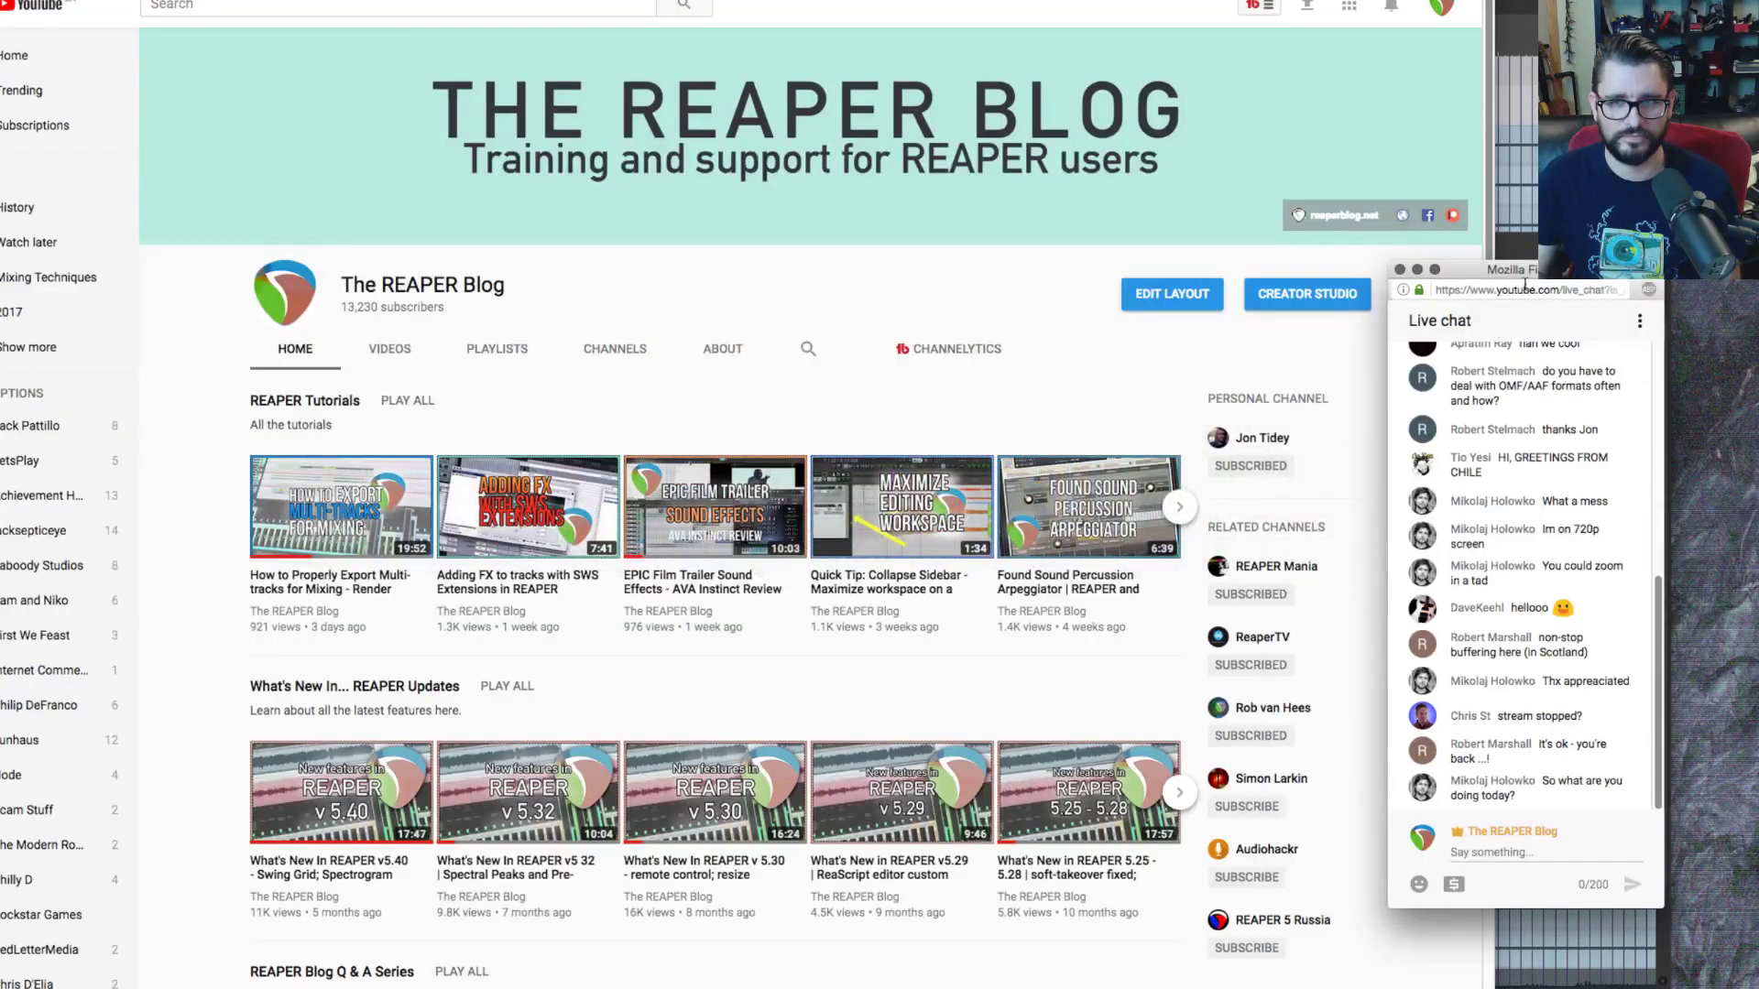
pyautogui.click(1269, 125)
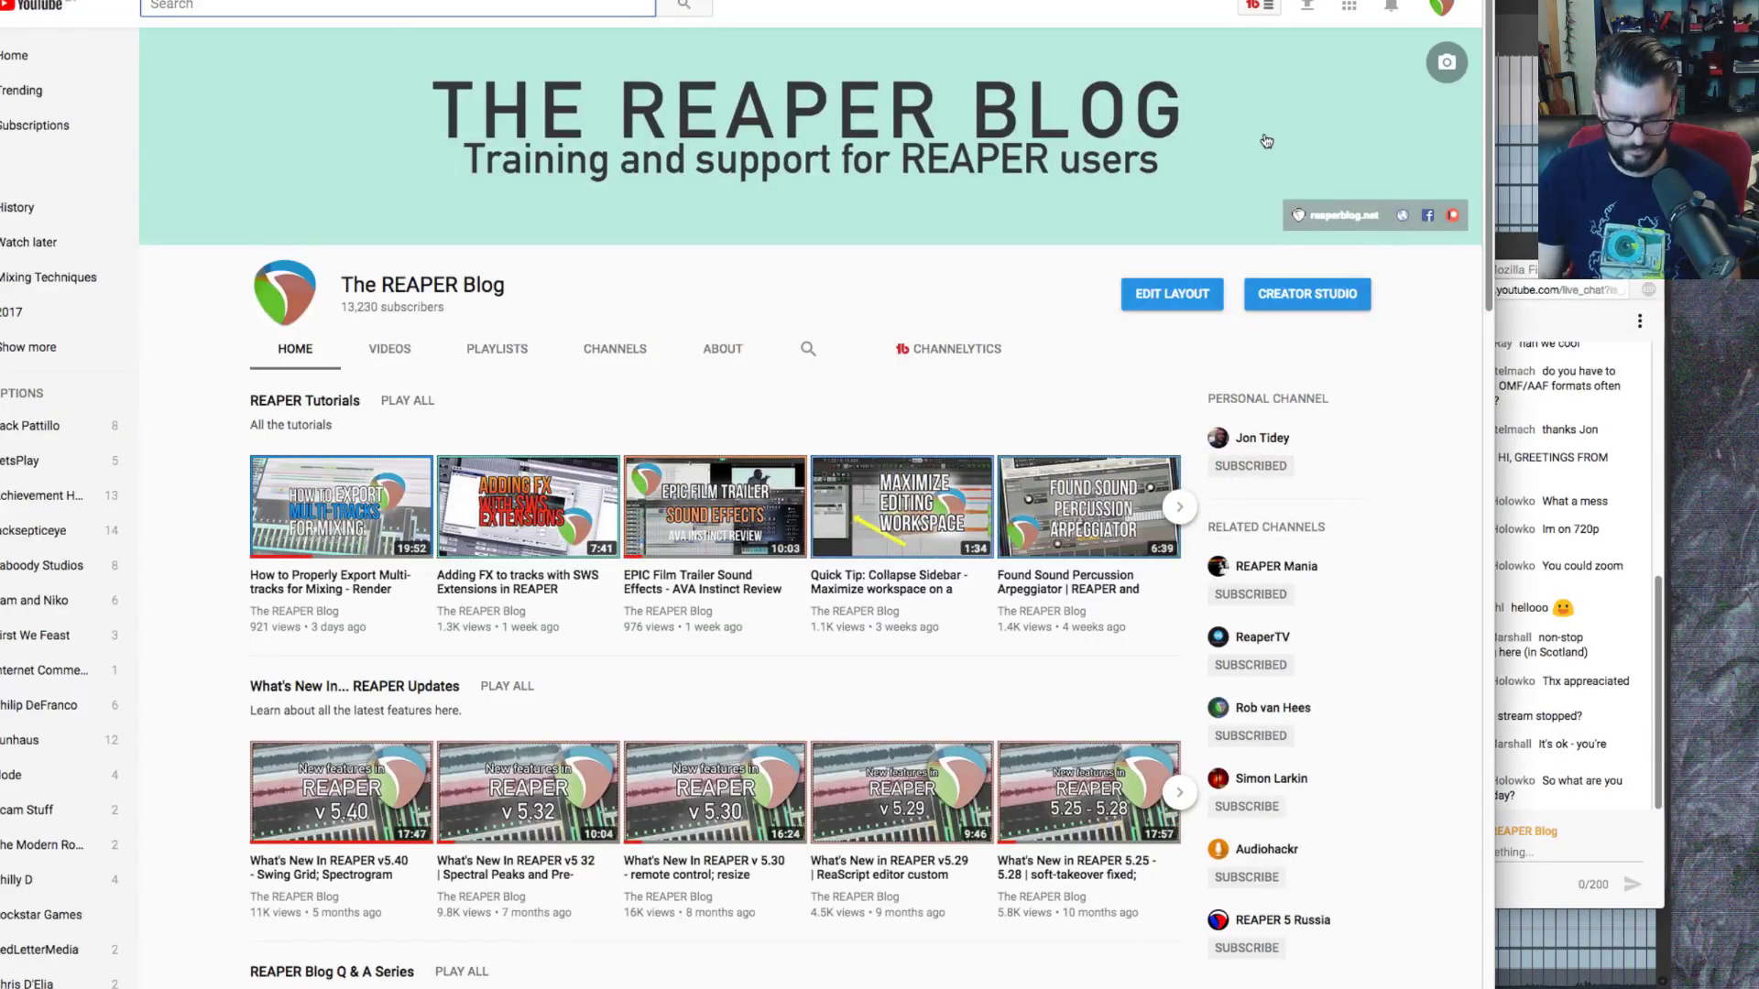
pyautogui.write('p')
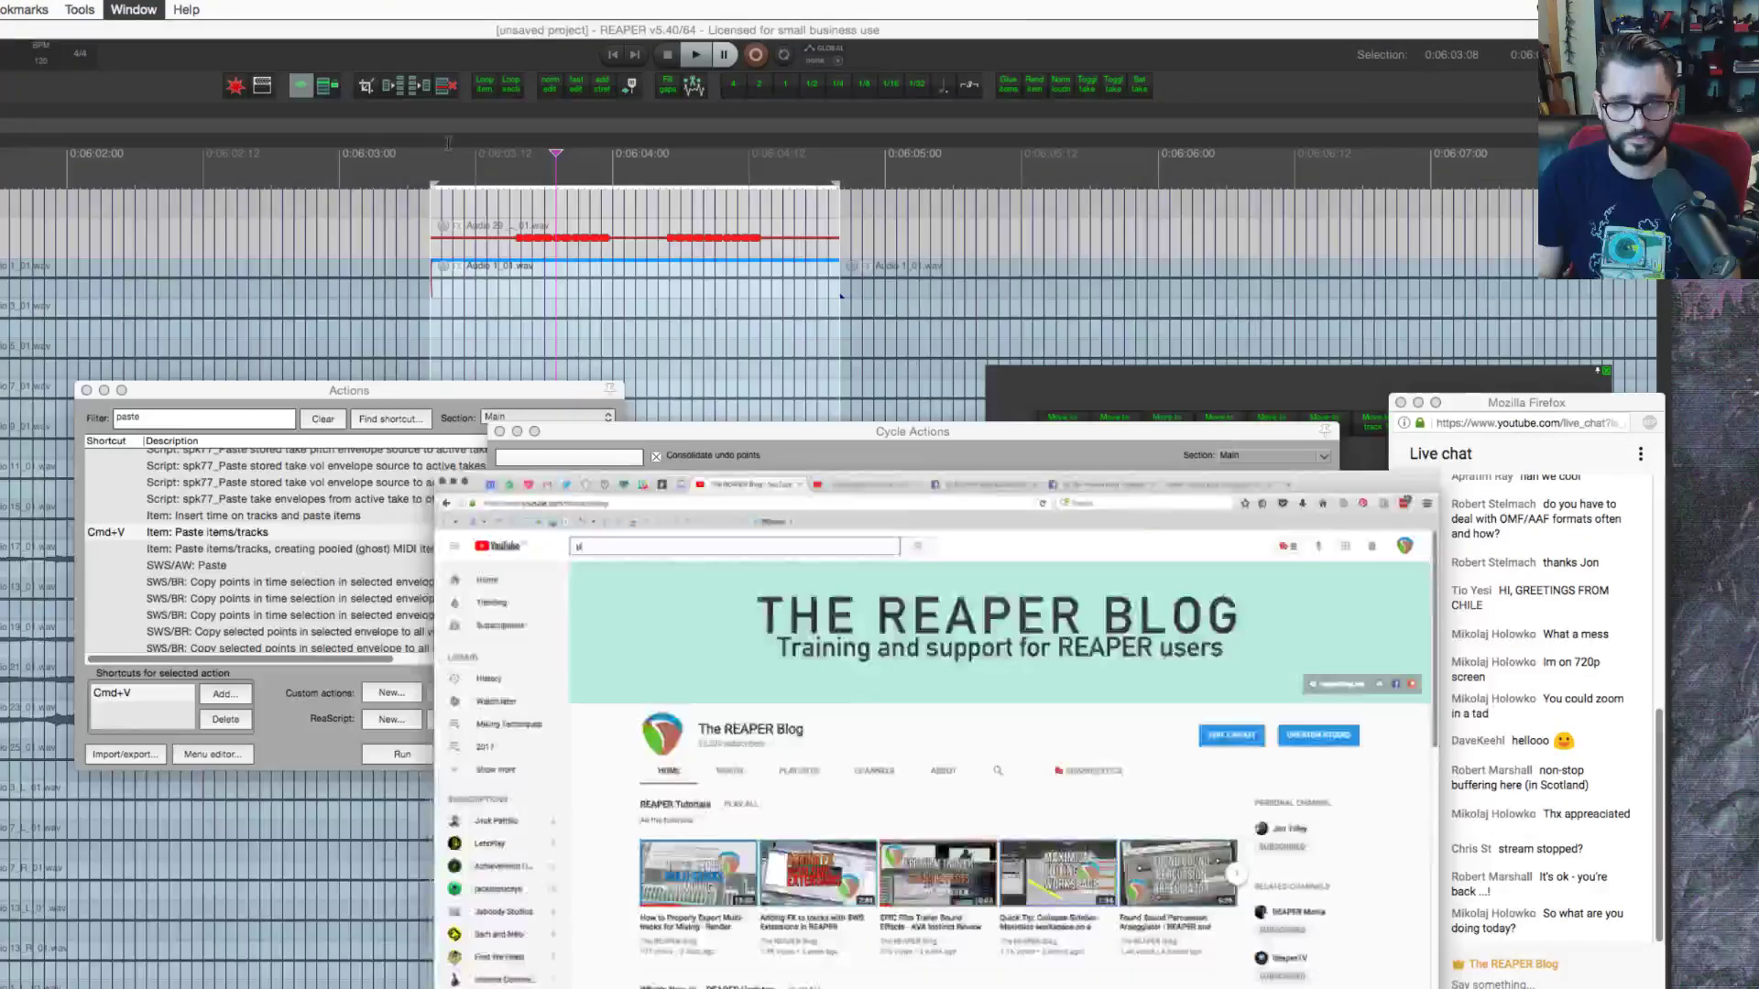
pyautogui.press('super+m')
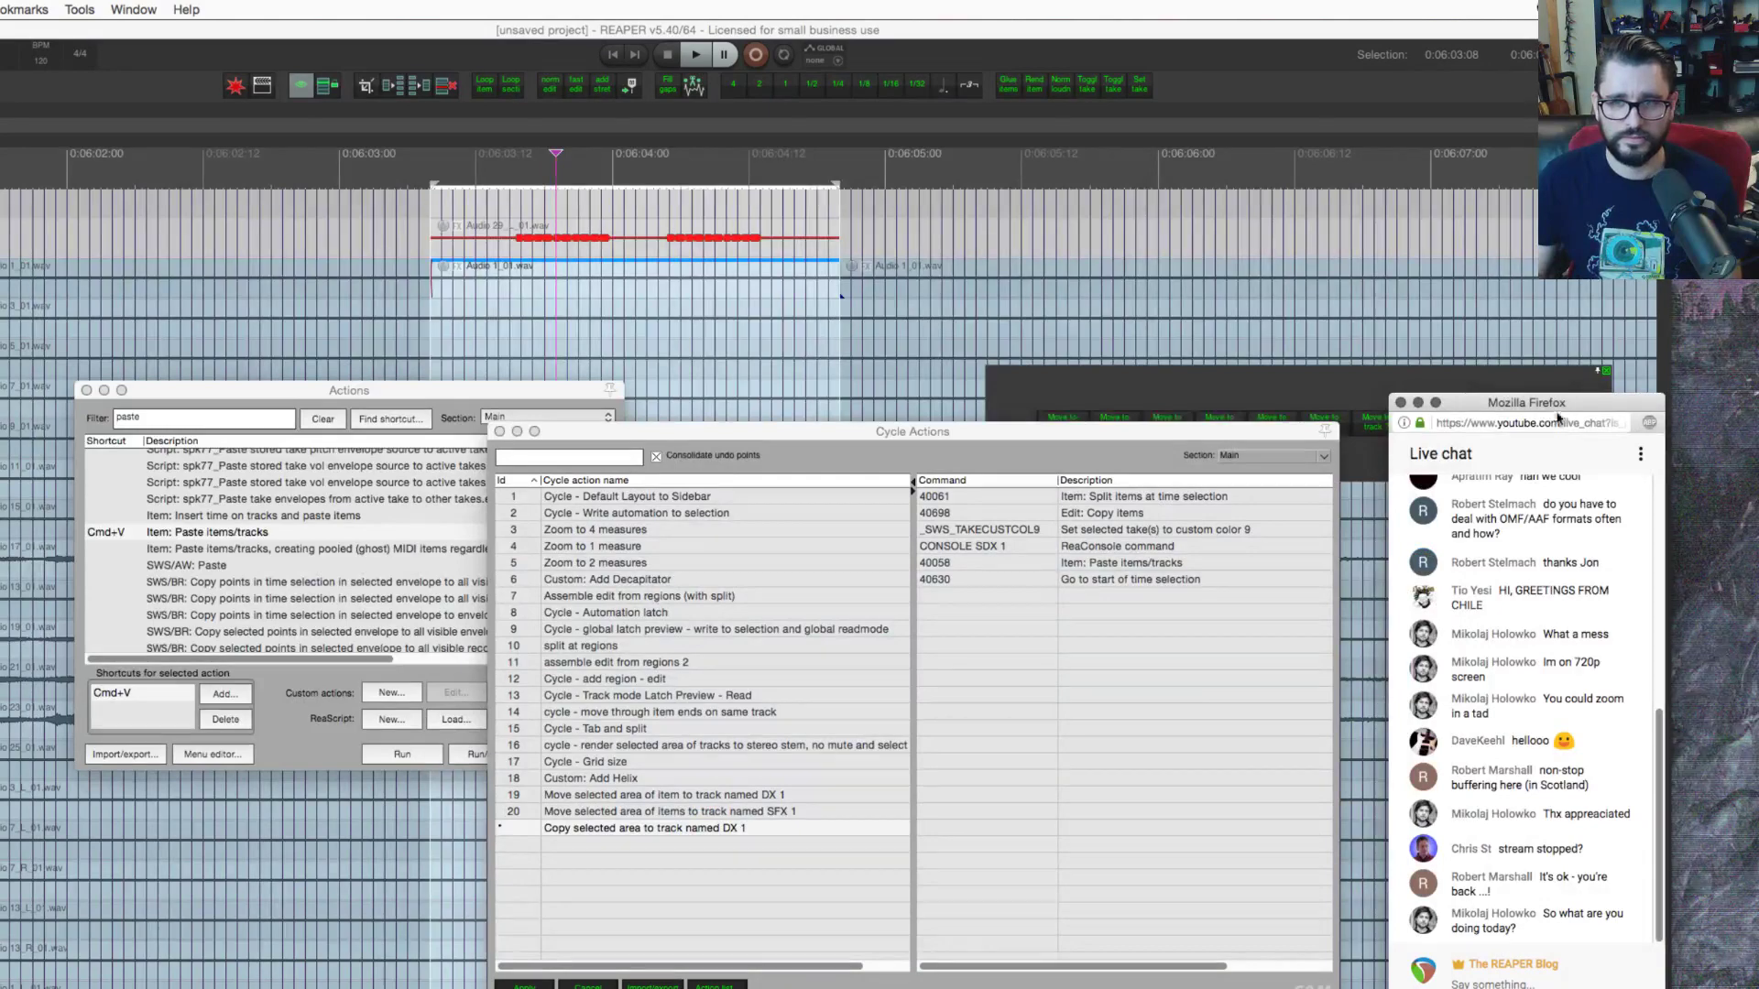
pyautogui.click(785, 330)
pyautogui.scroll(-4, 779, 348)
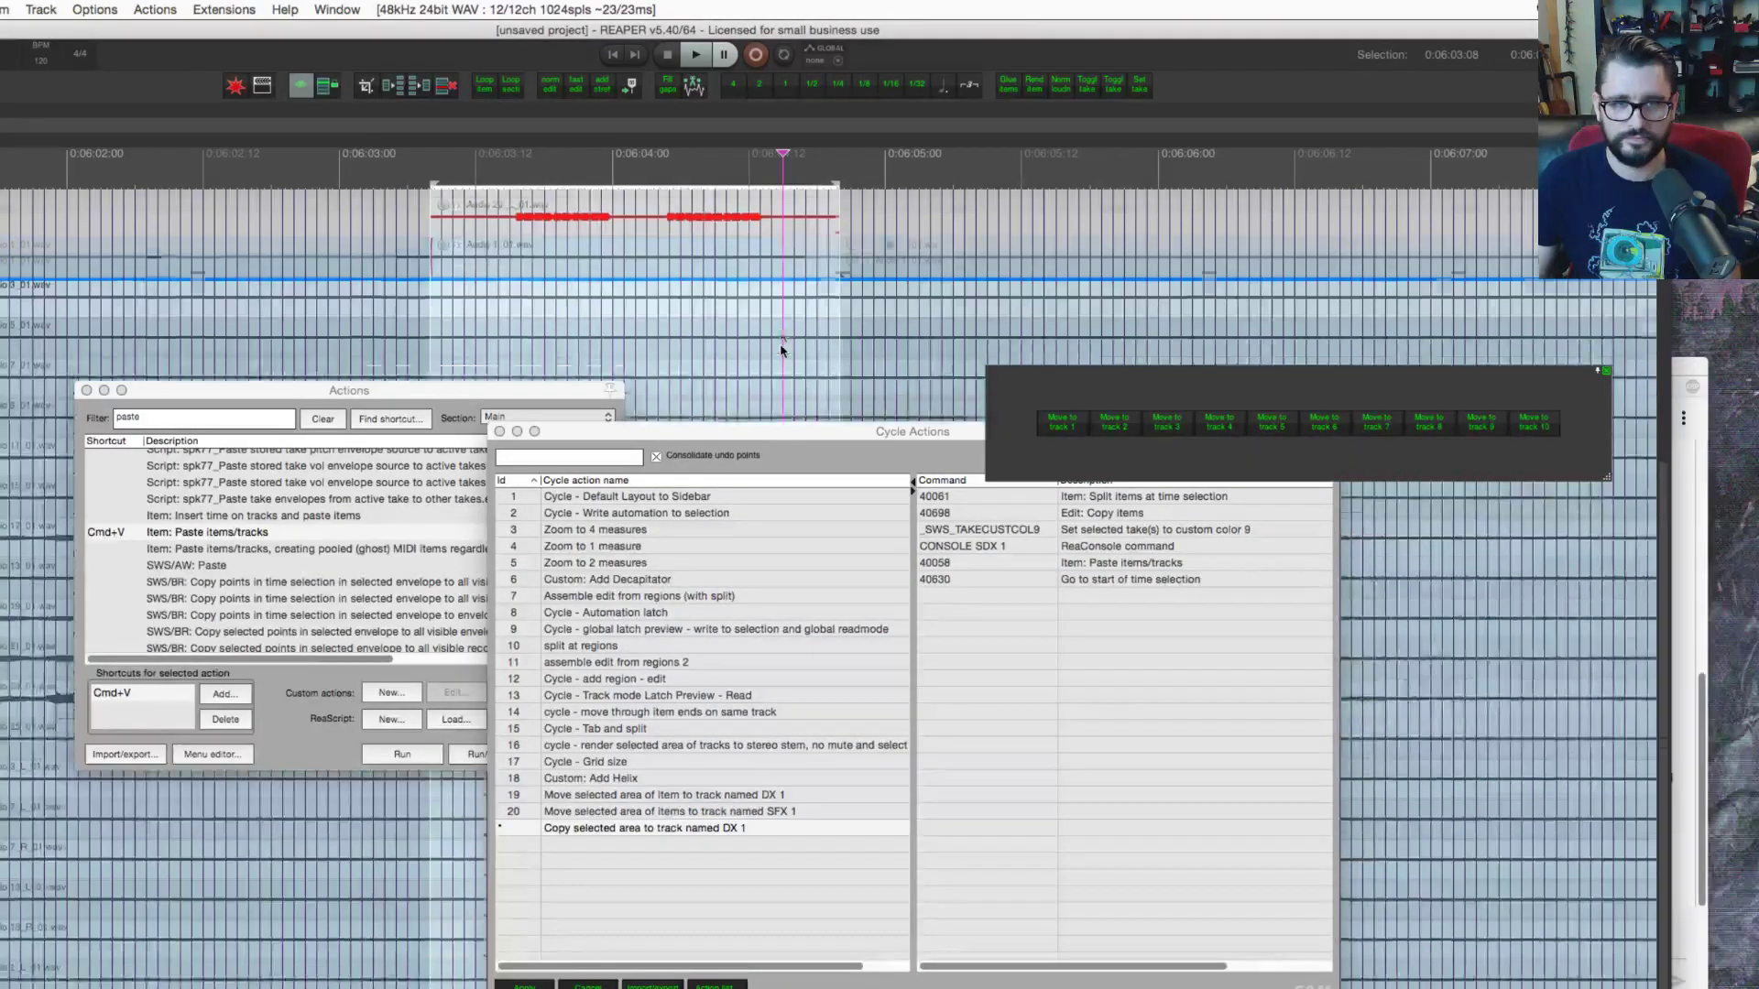
pyautogui.click(1685, 378)
pyautogui.moveTo(1660, 352); pyautogui.dragTo(1694, 322)
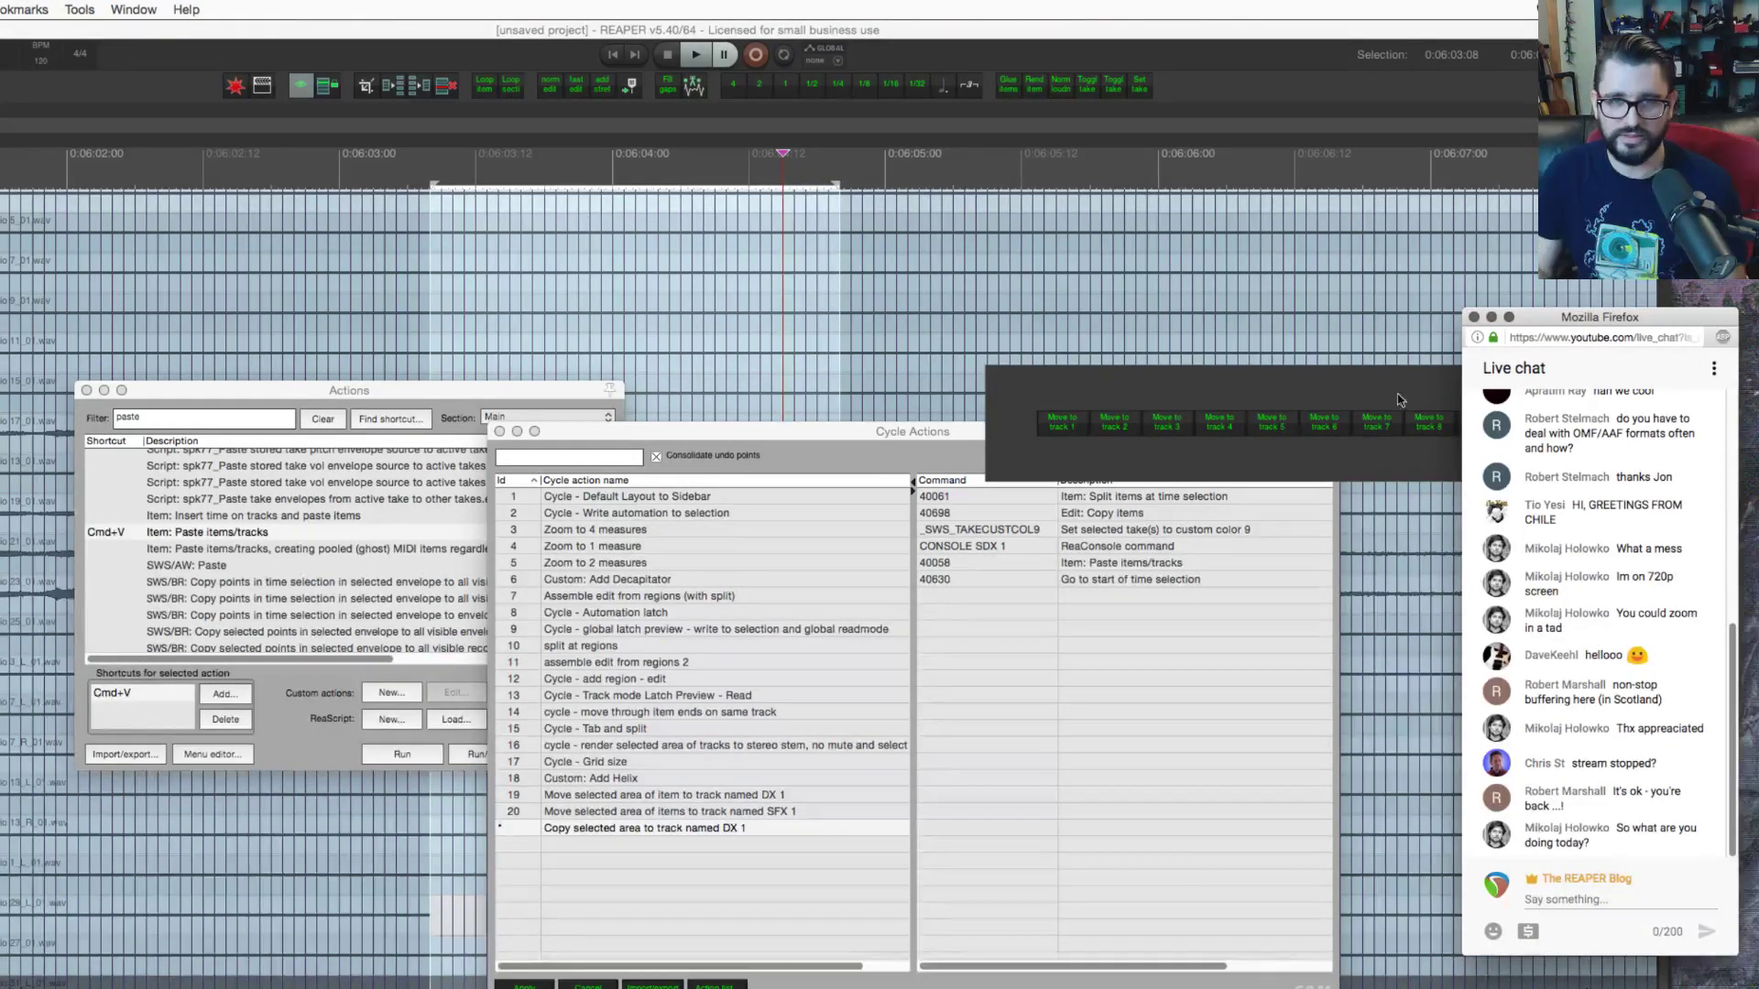
# Step: Reposition the floating Move to track toolbar over the timeline and place the edit cursor at the start of the time selection
pyautogui.scroll(5, 847, 353)
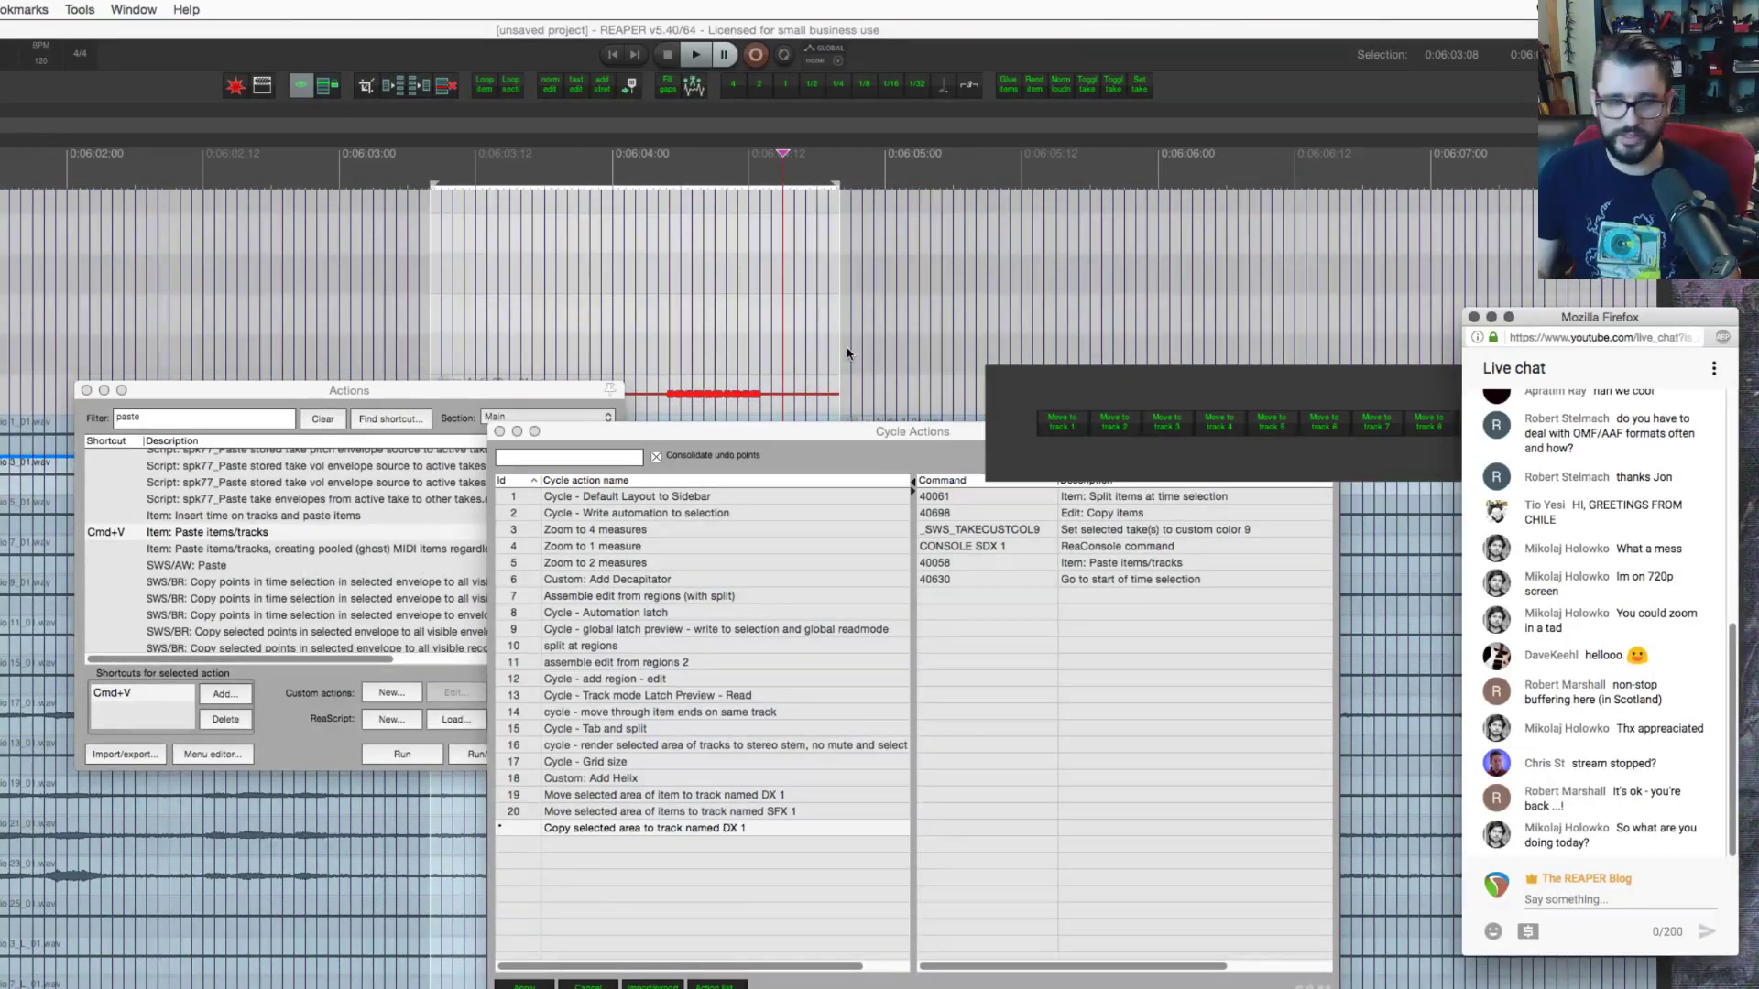
pyautogui.scroll(-2, 848, 353)
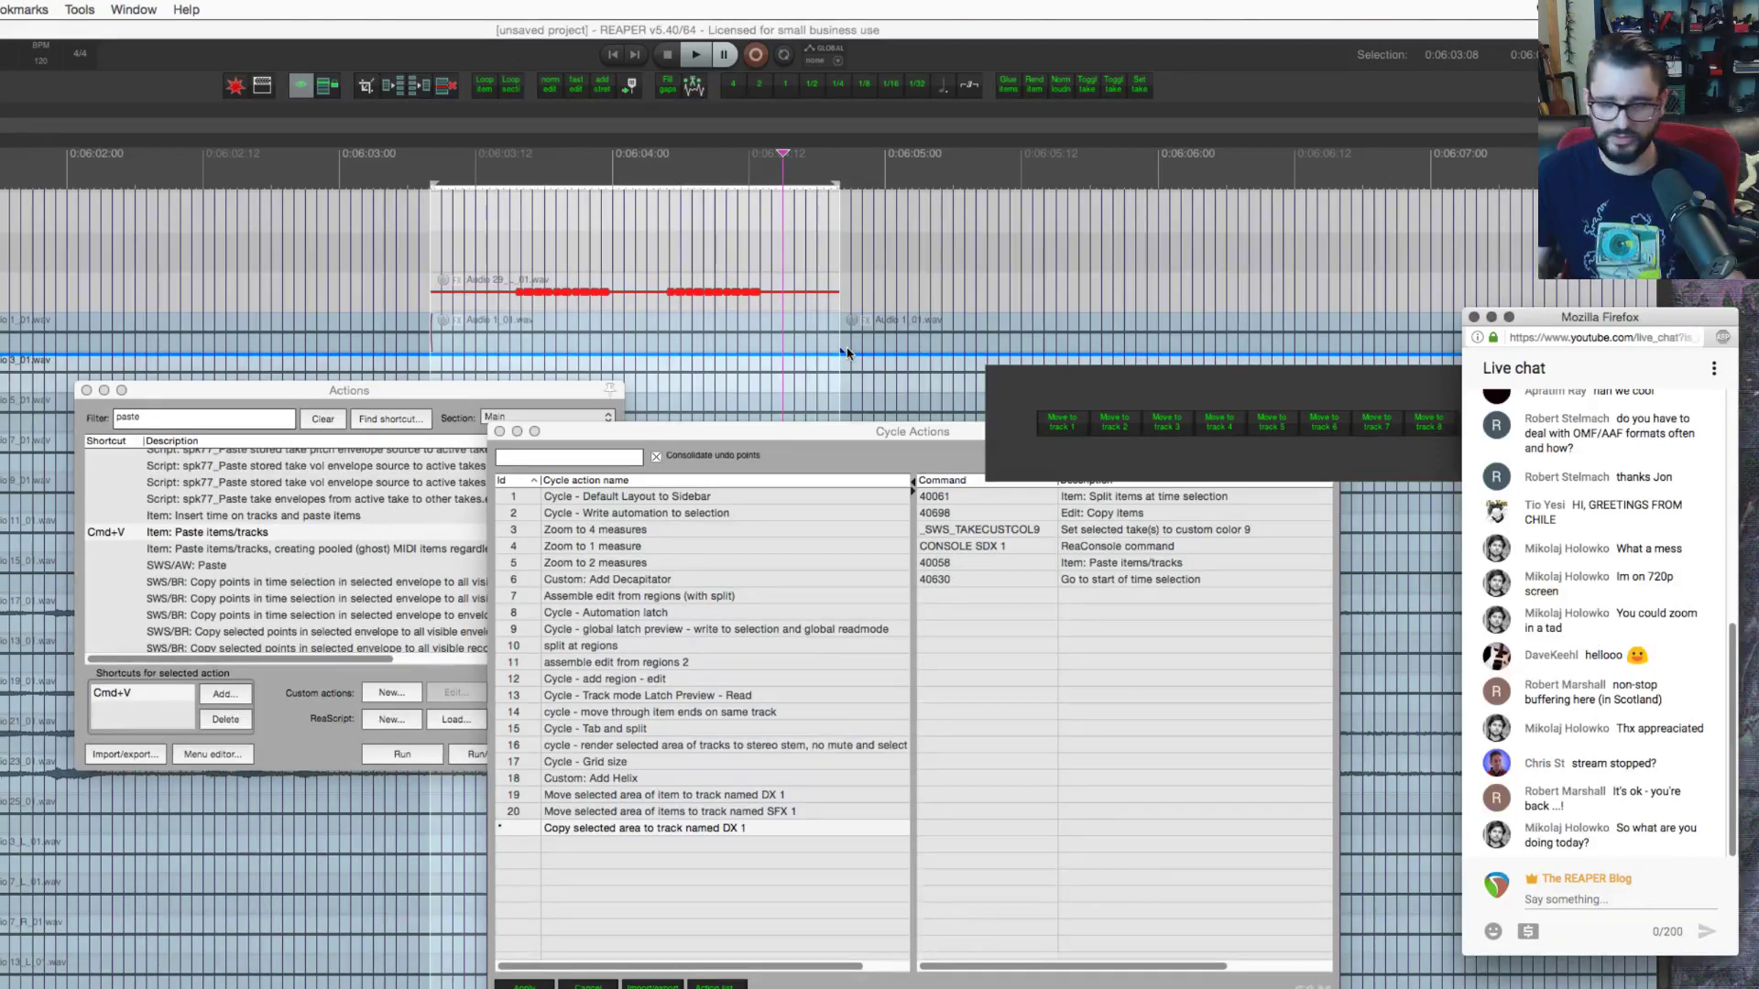
pyautogui.click(1145, 391)
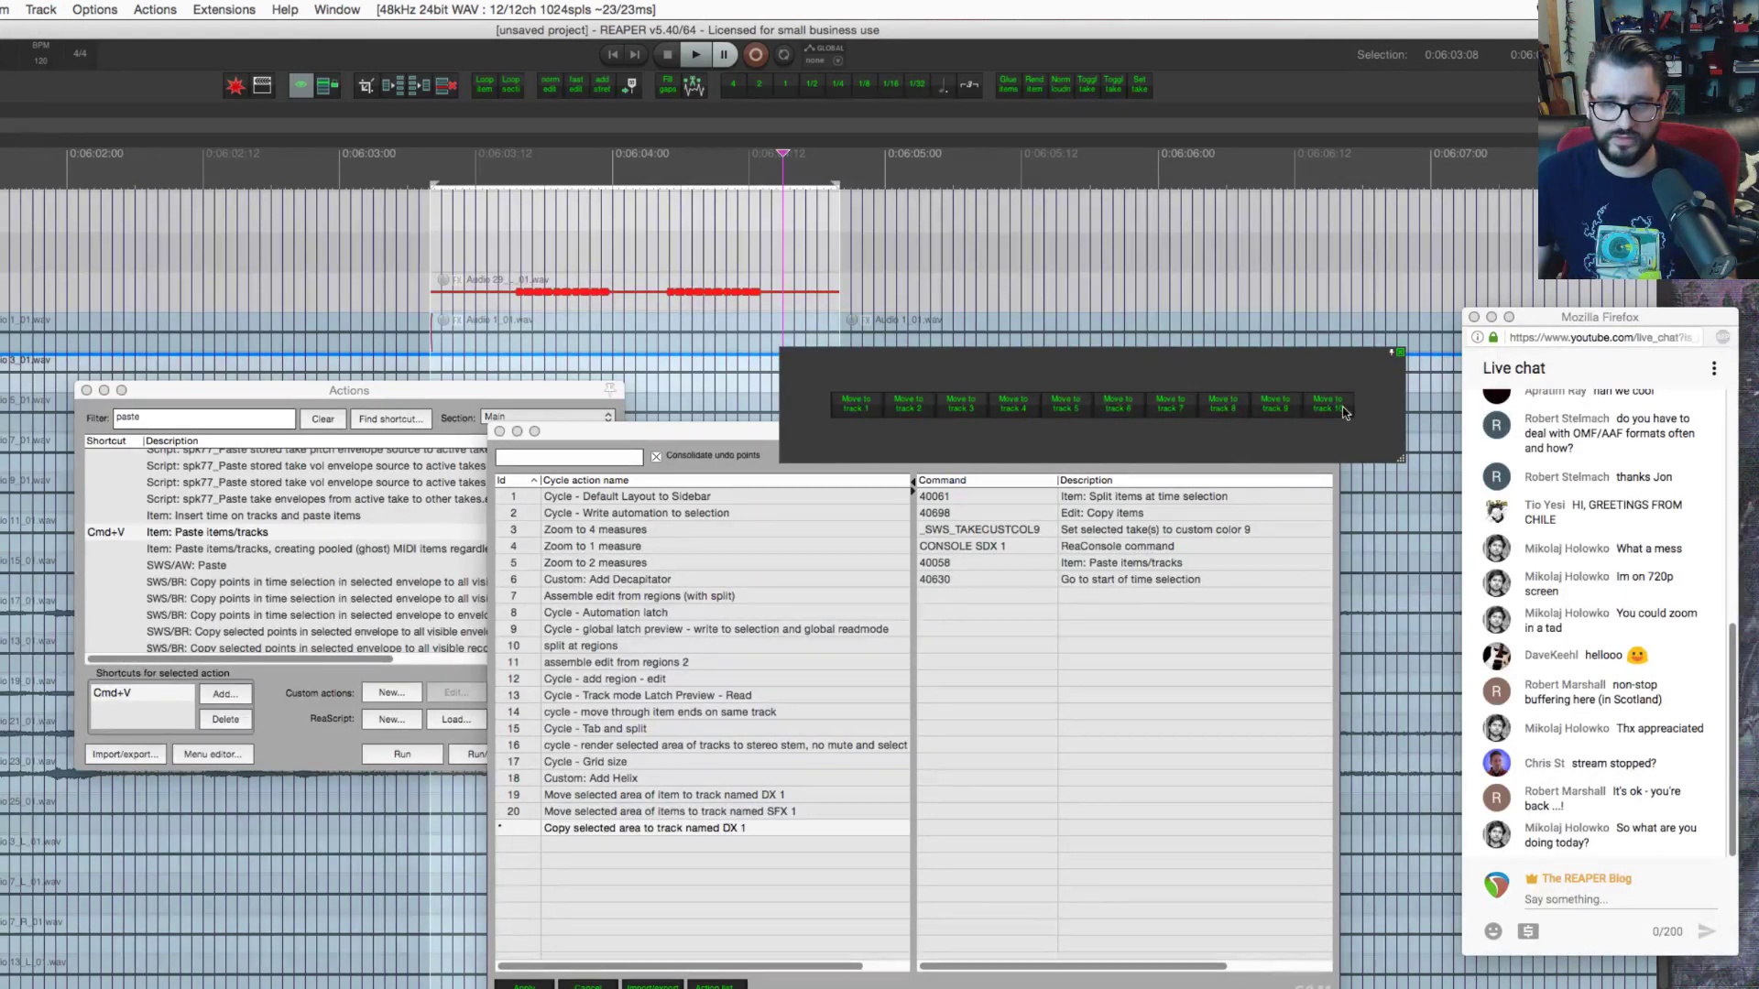
pyautogui.moveTo(1334, 377); pyautogui.dragTo(1372, 339)
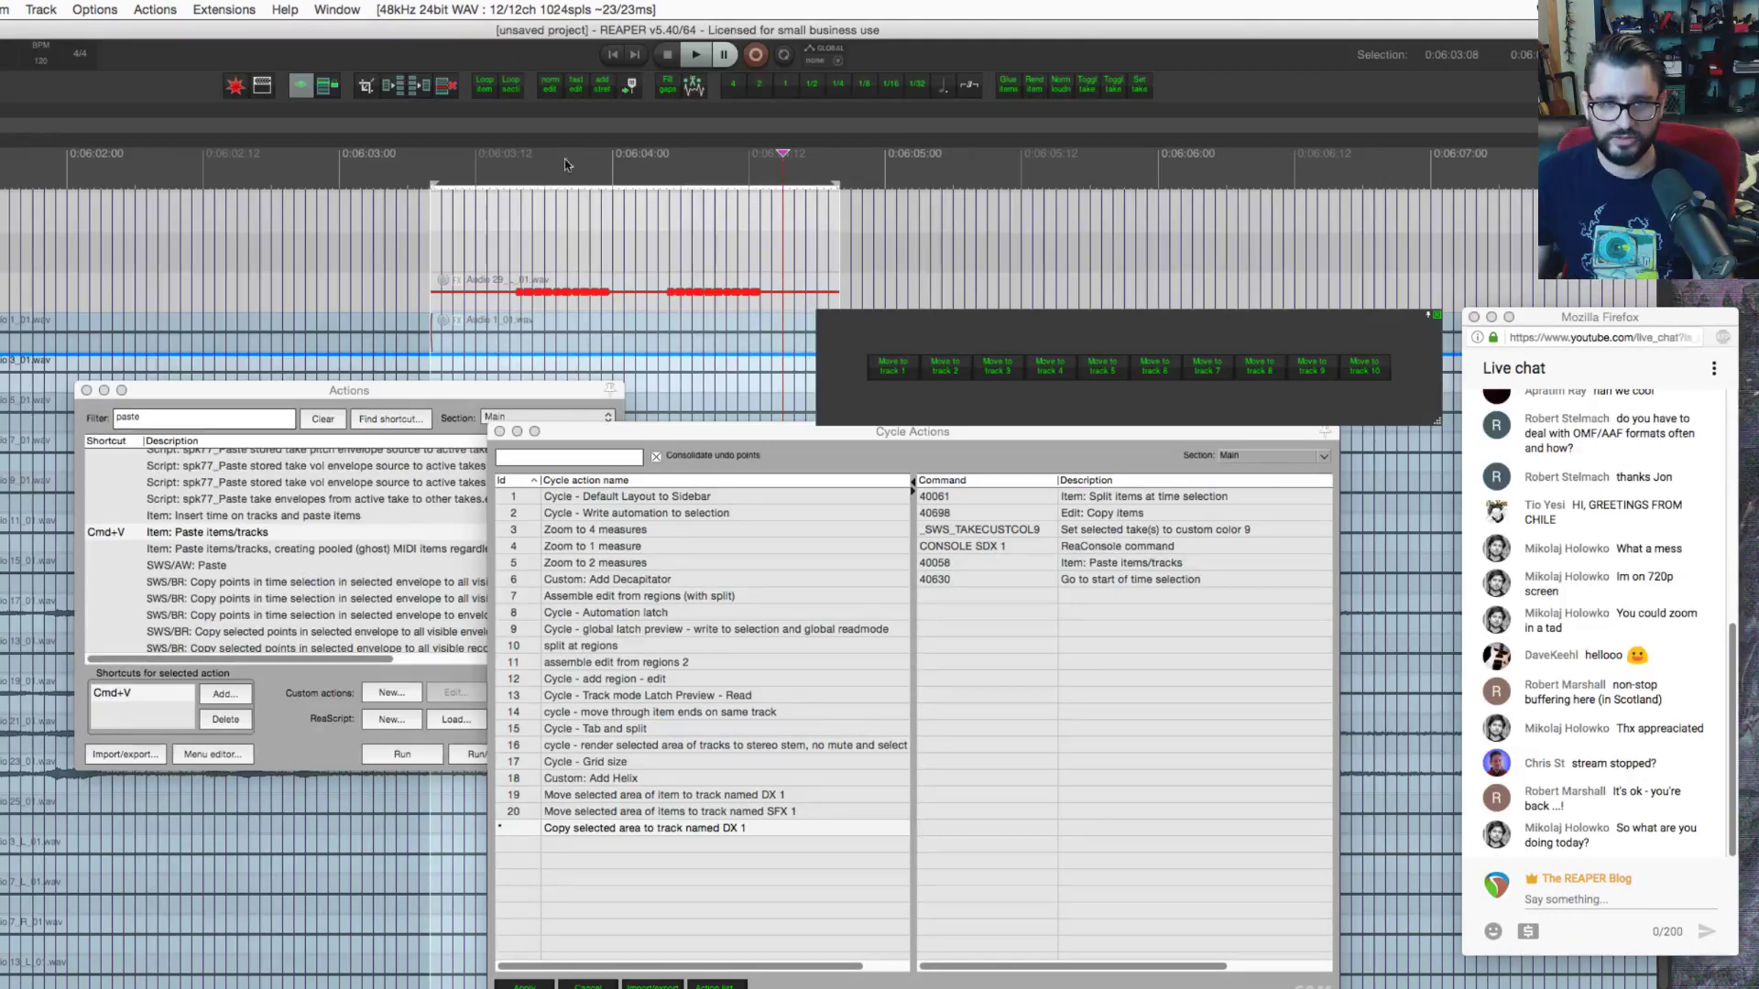
pyautogui.click(768, 184)
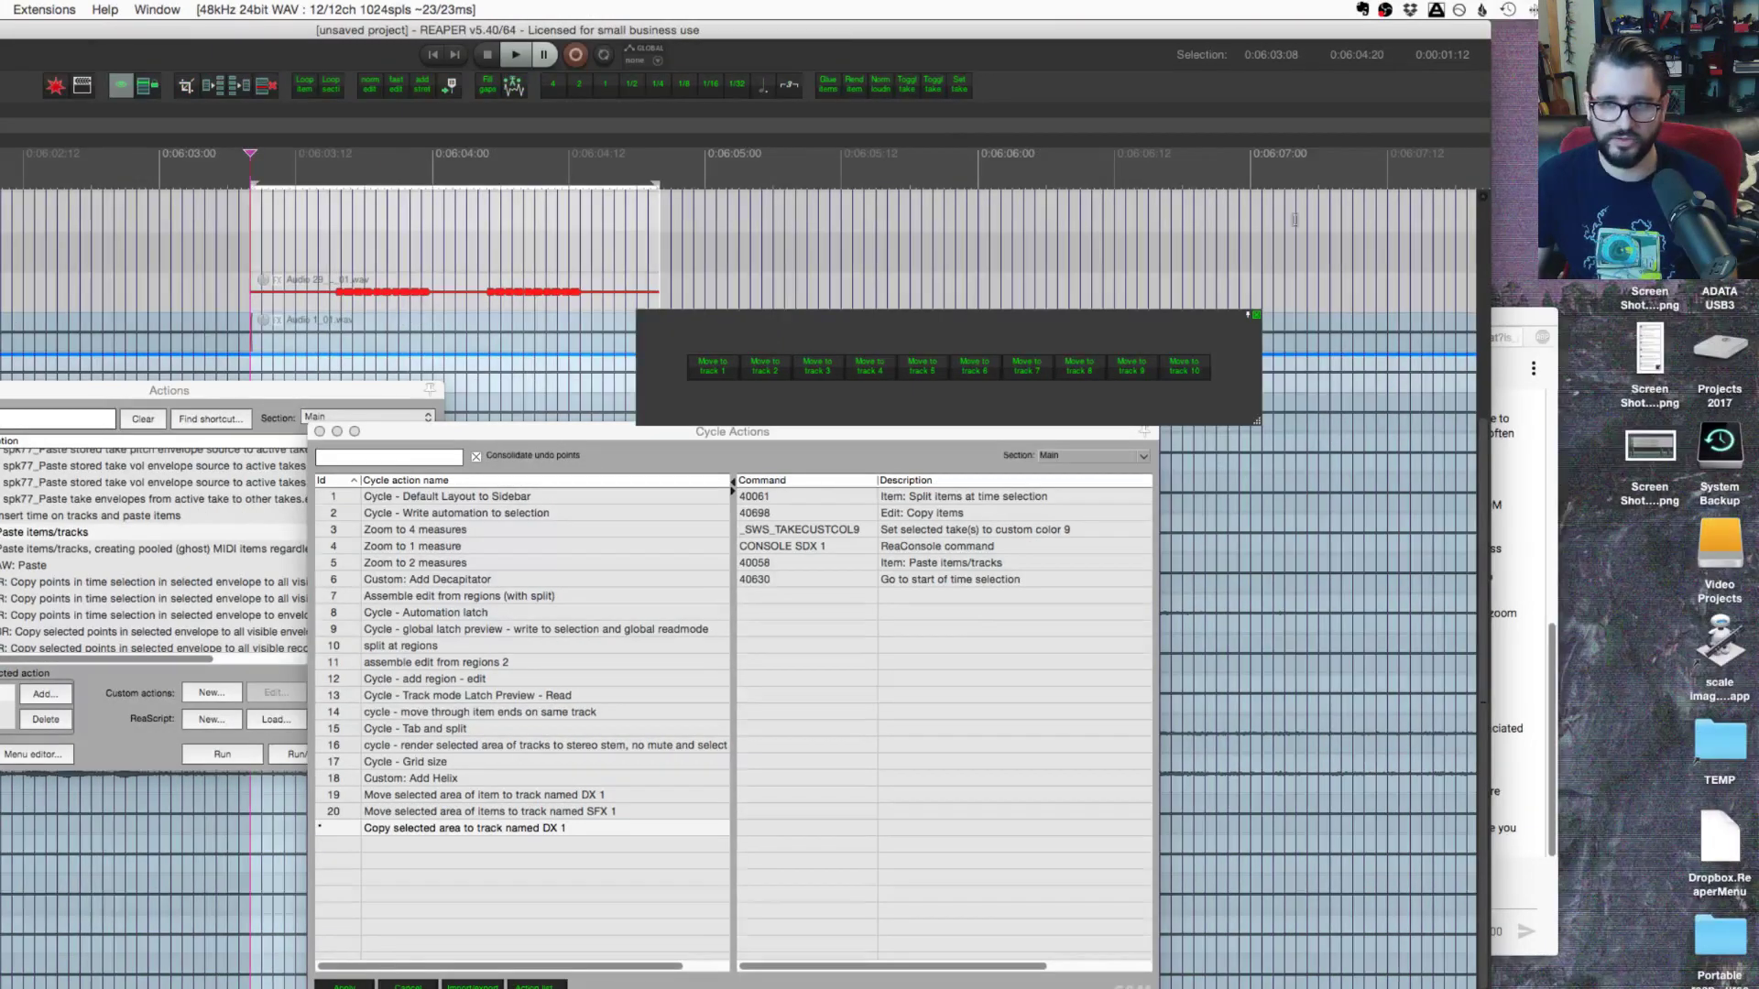
pyautogui.hscroll(-5, 836, 266)
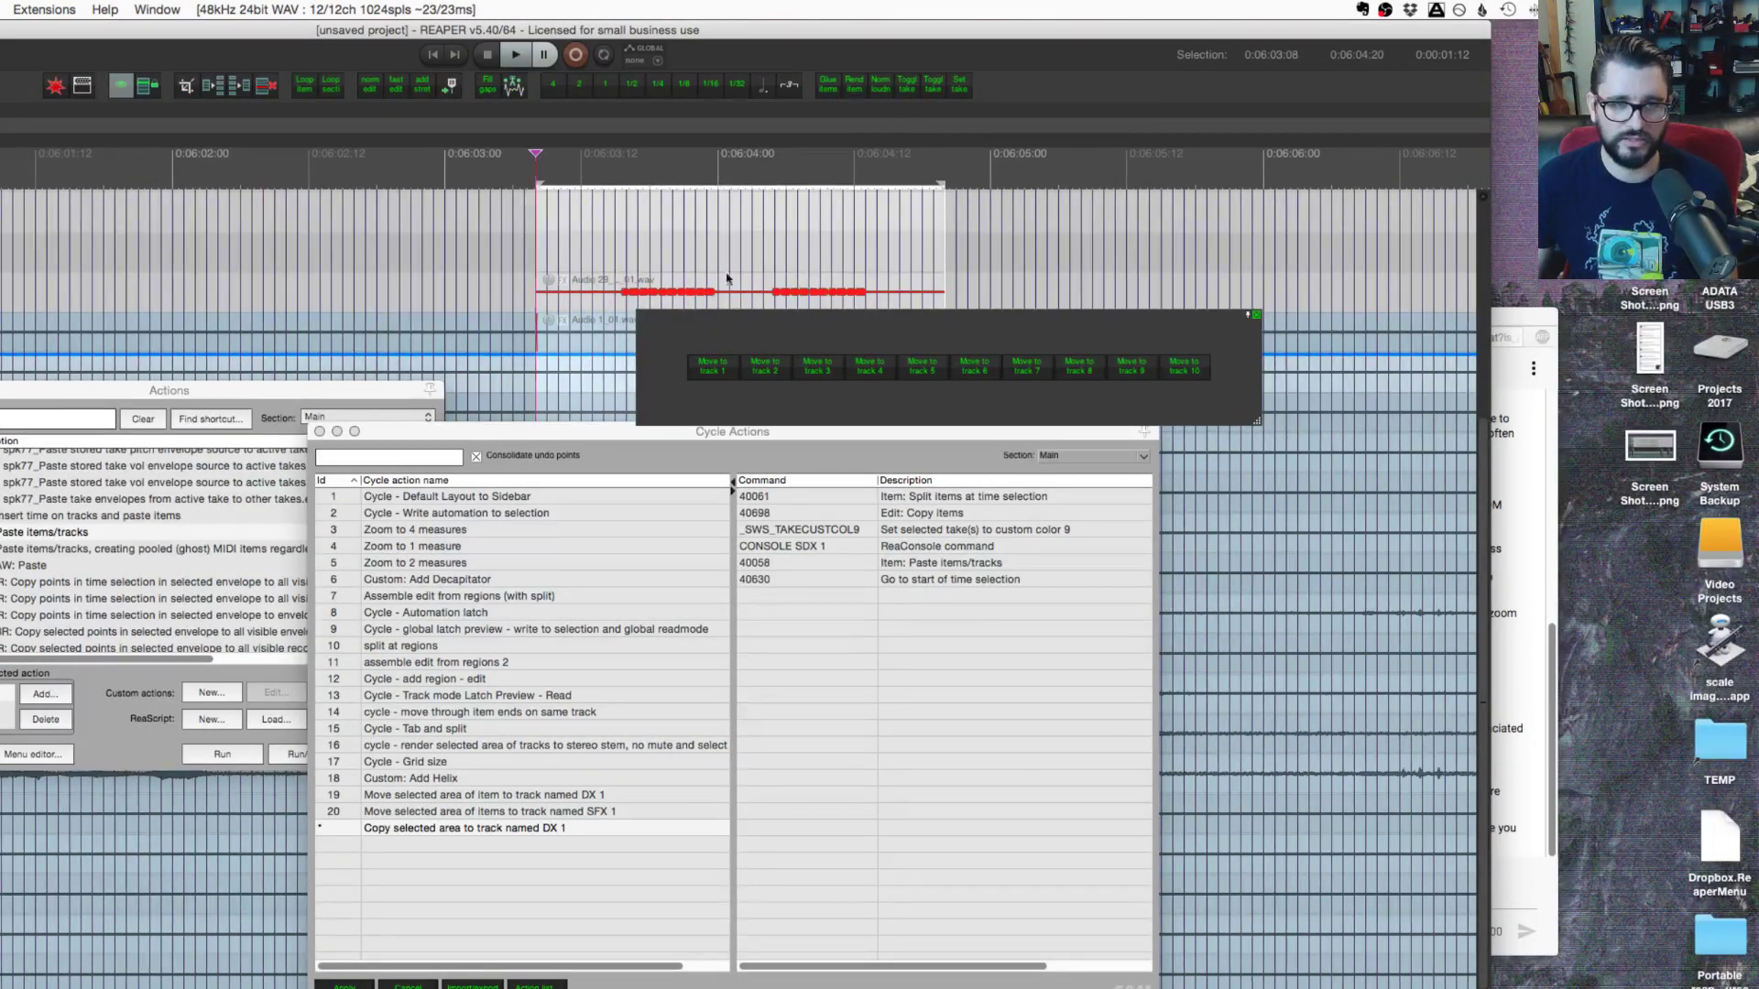
pyautogui.moveTo(741, 337); pyautogui.dragTo(762, 366)
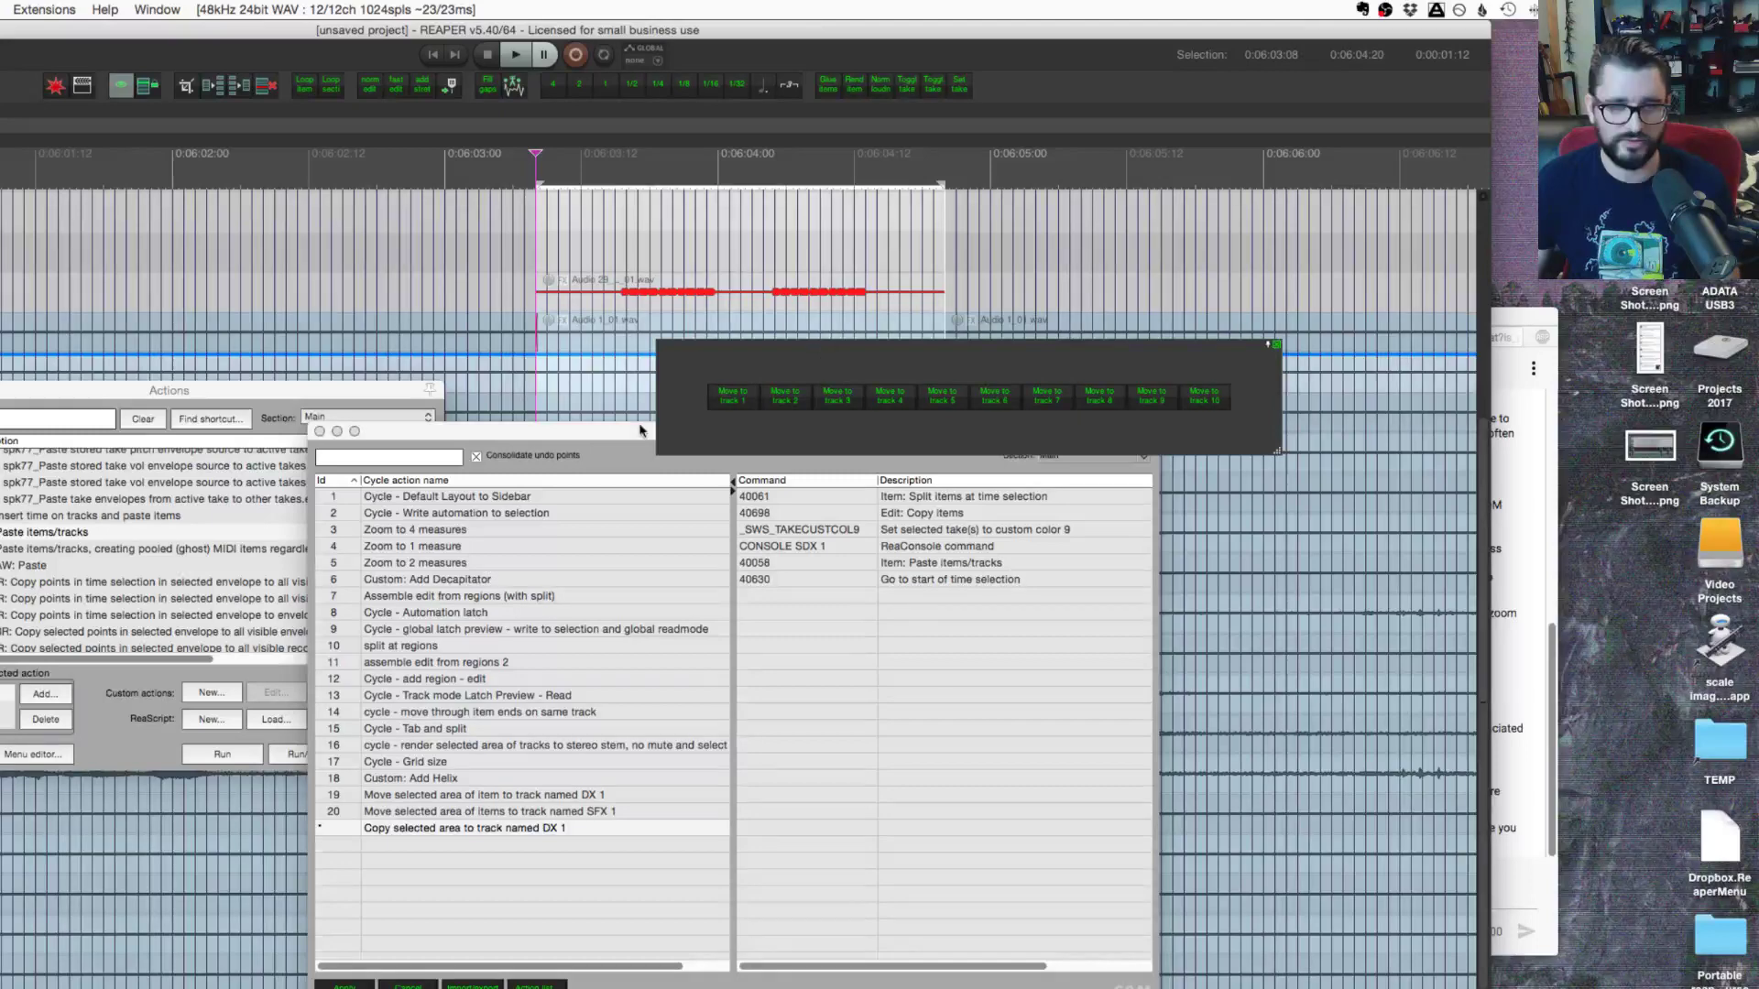
pyautogui.hscroll(-1, 1328, 275)
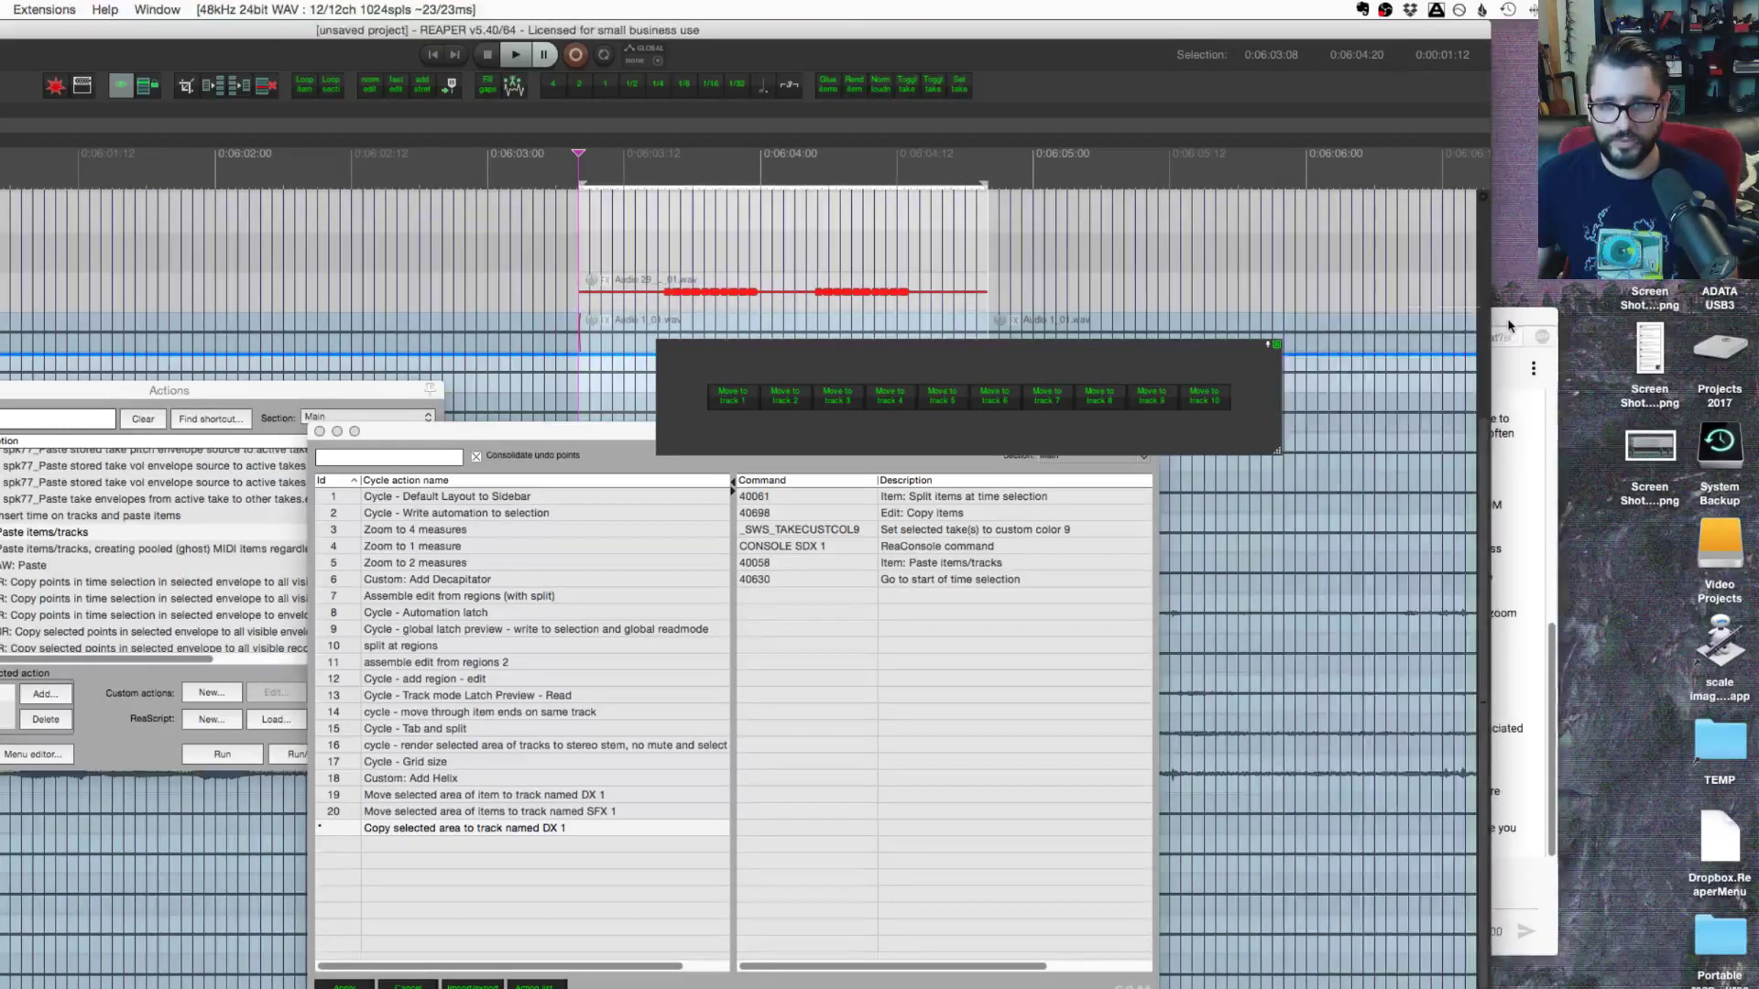
# Step: Move the Go to start of time selection command above ReaConsole command, keep Paste items/tracks last, and apply the cycle action changes
pyautogui.click(1509, 325)
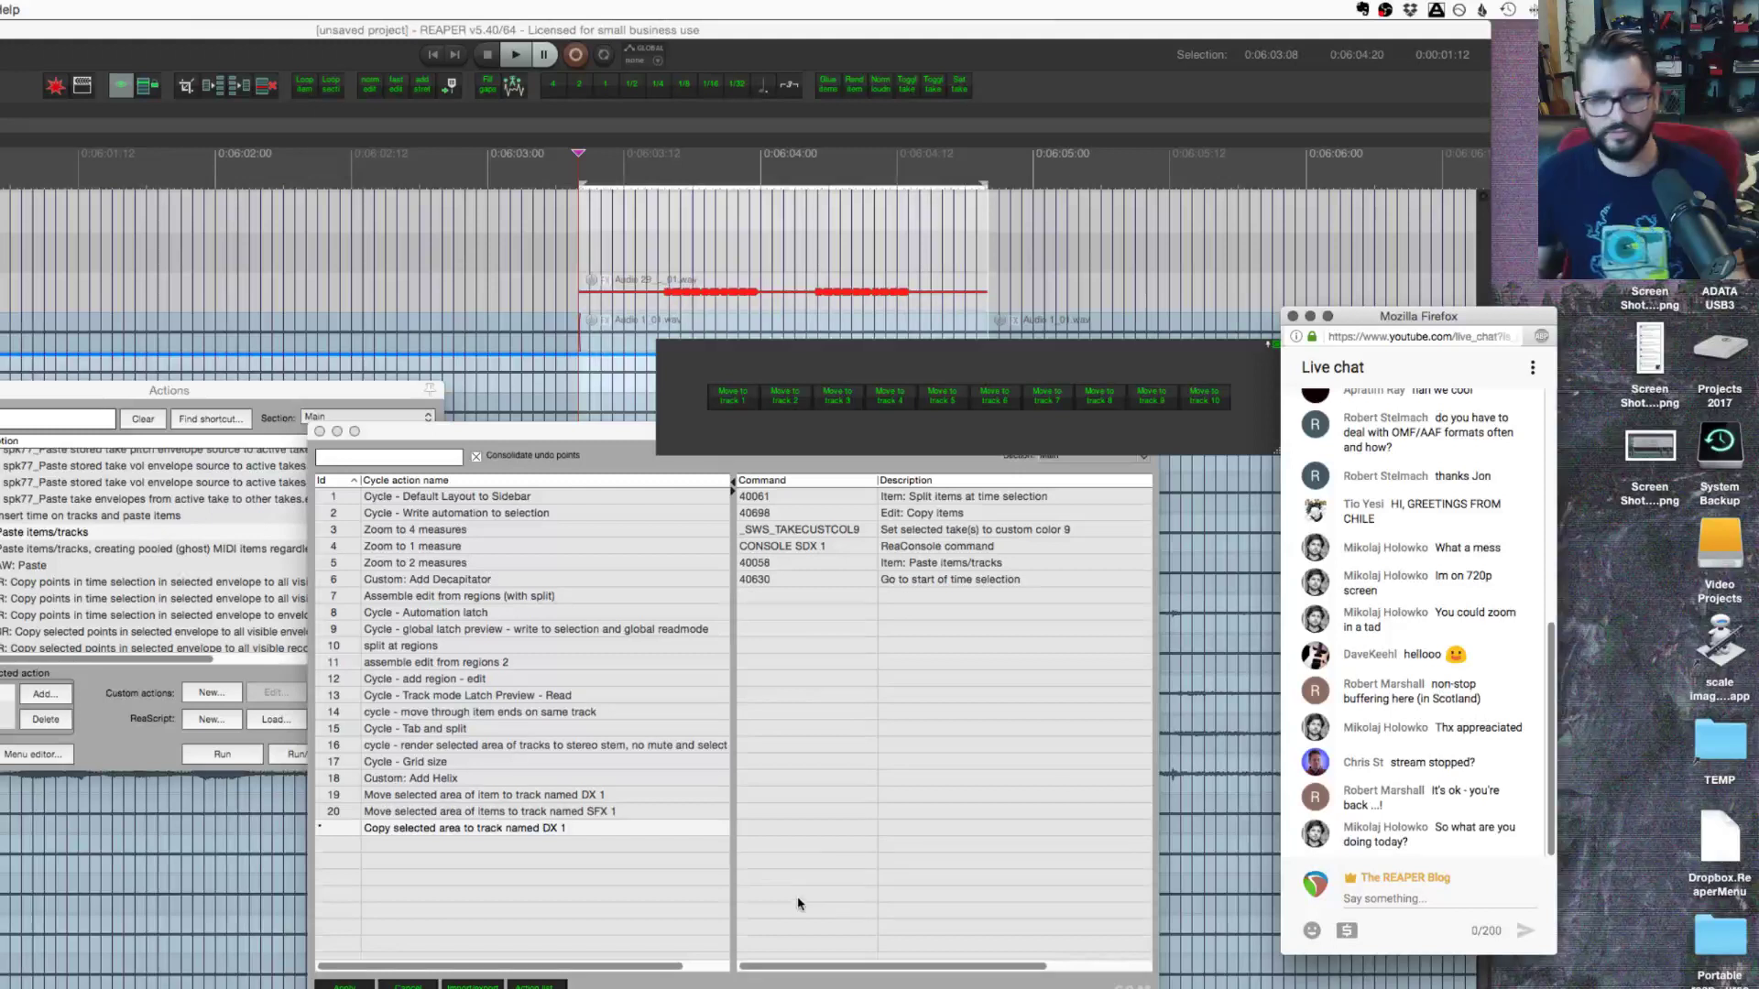
pyautogui.moveTo(917, 583)
pyautogui.mouseDown()
pyautogui.moveTo(888, 588)
pyautogui.moveTo(891, 572)
pyautogui.mouseUp()
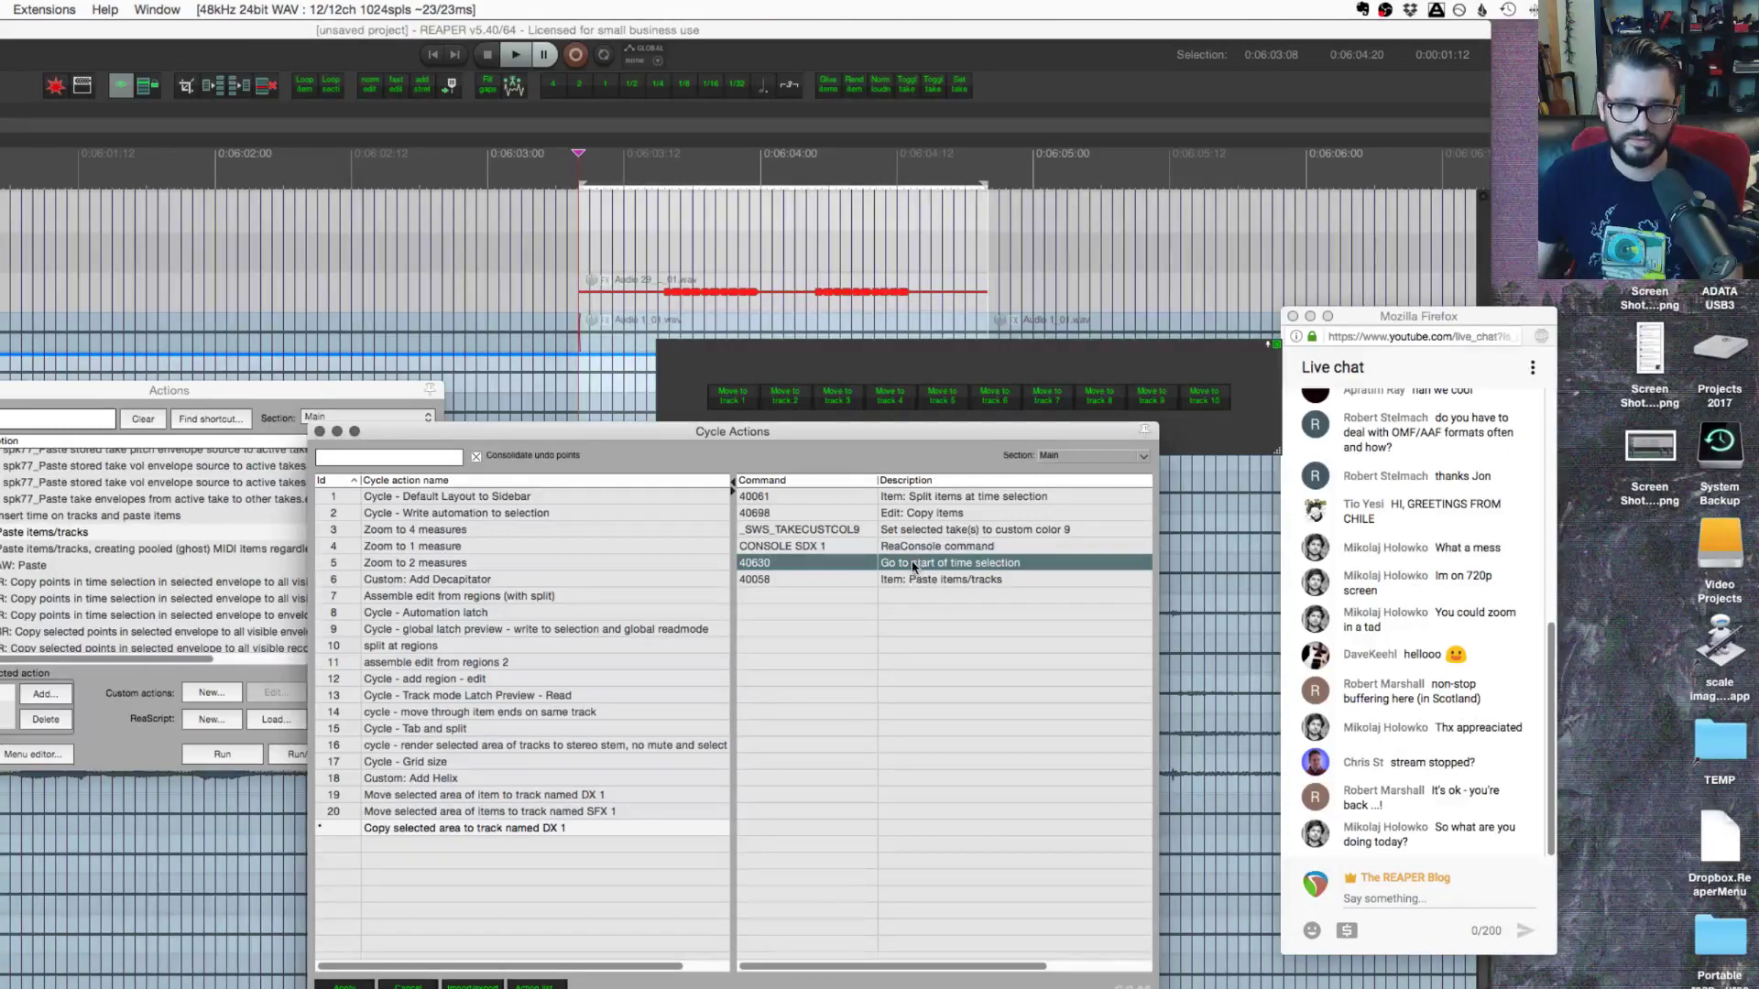
pyautogui.moveTo(912, 565); pyautogui.dragTo(912, 548)
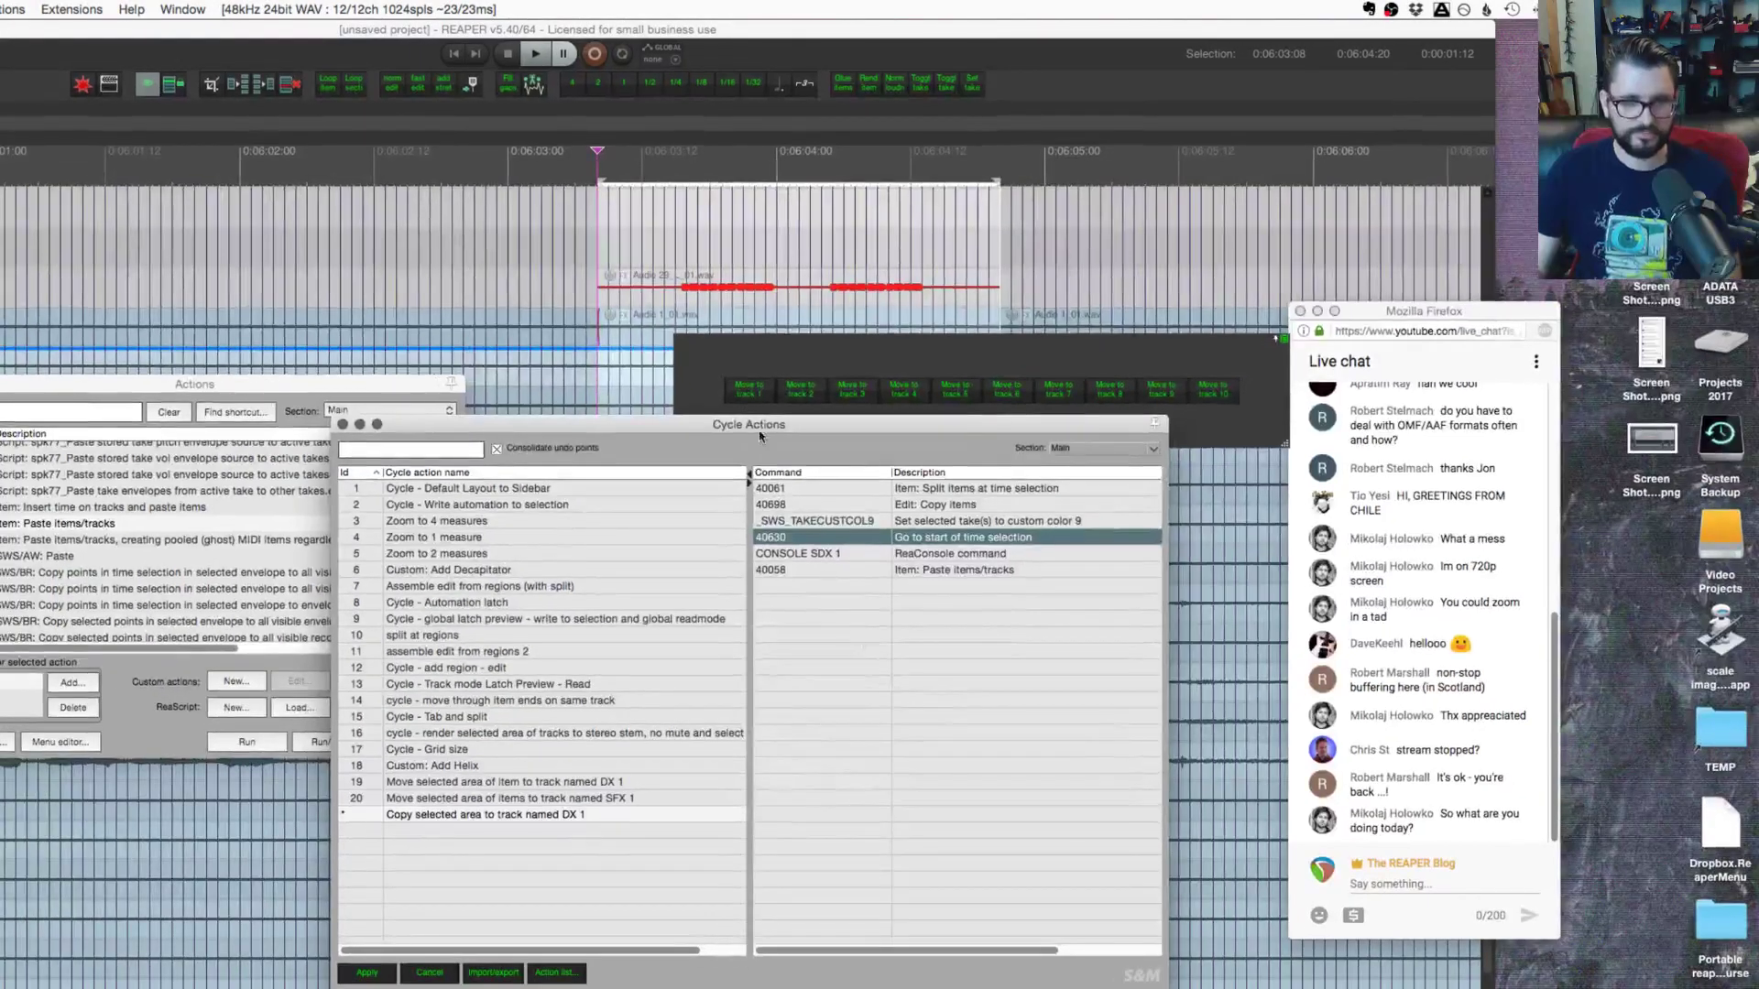
pyautogui.moveTo(743, 437); pyautogui.dragTo(751, 377)
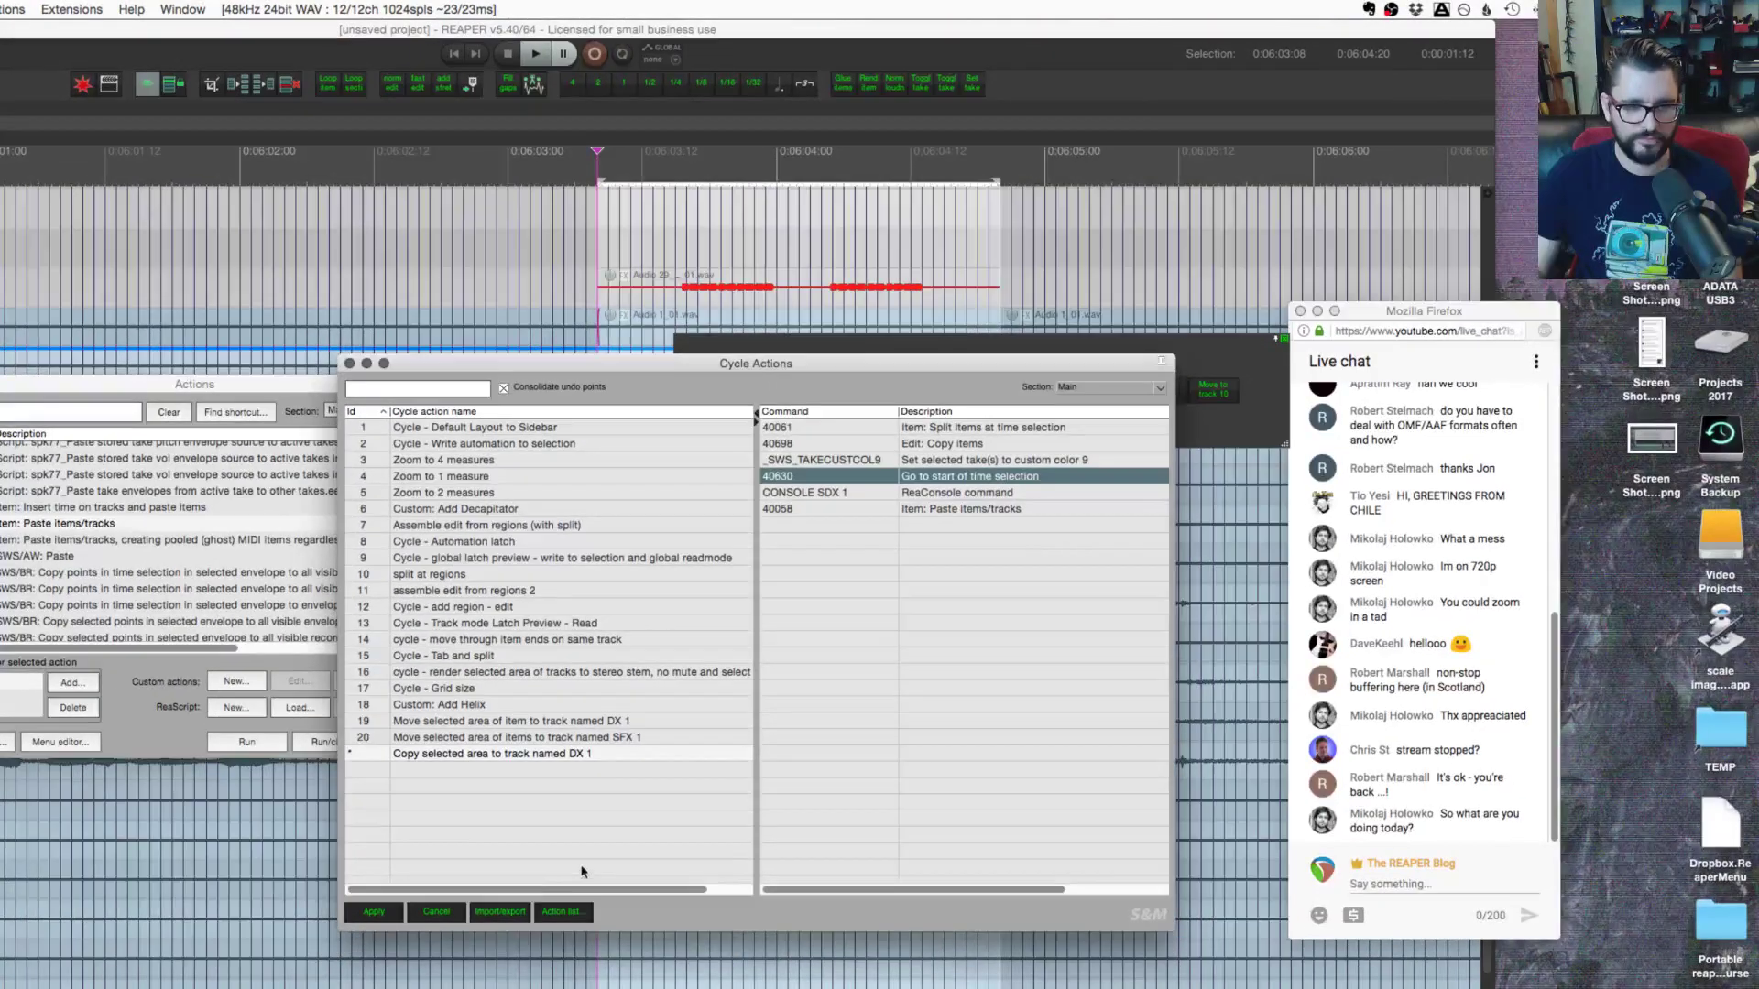
pyautogui.click(374, 910)
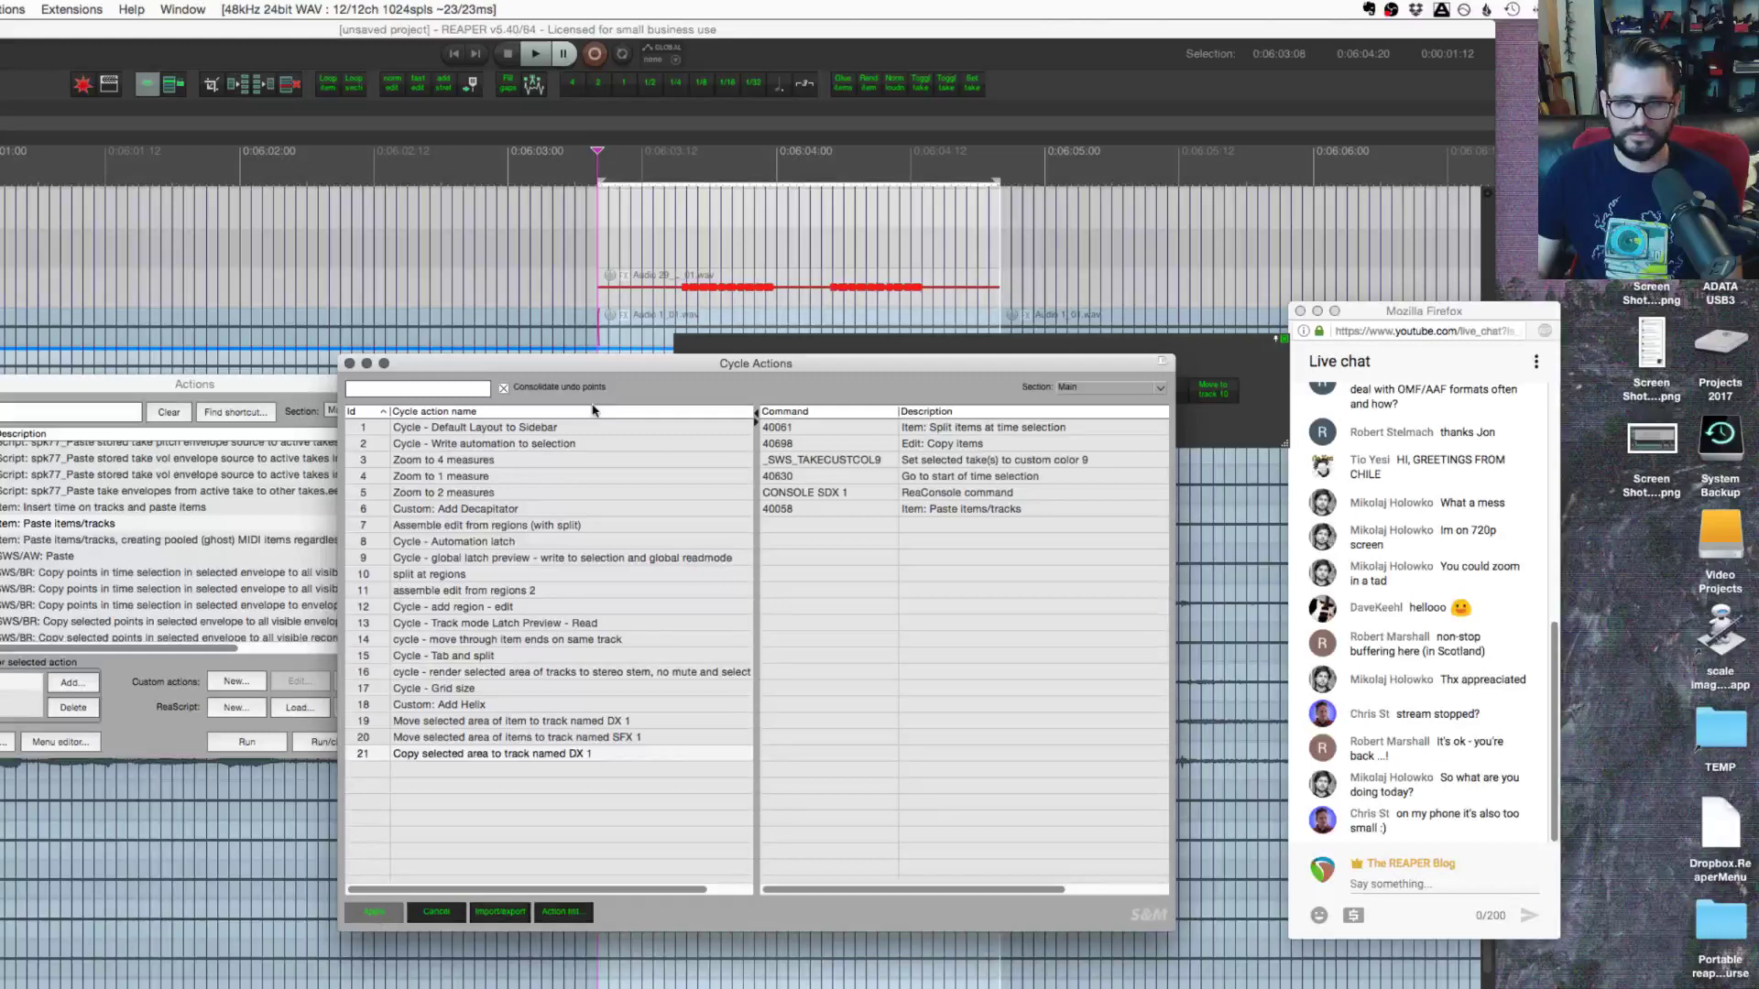
# Step: Move the action windows aside and make a time selection from about 0:05:51:18 to 0:05:53:10 over the audio on track Audio 11_01
pyautogui.moveTo(545, 374); pyautogui.dragTo(619, 521)
pyautogui.moveTo(184, 386); pyautogui.dragTo(854, 524)
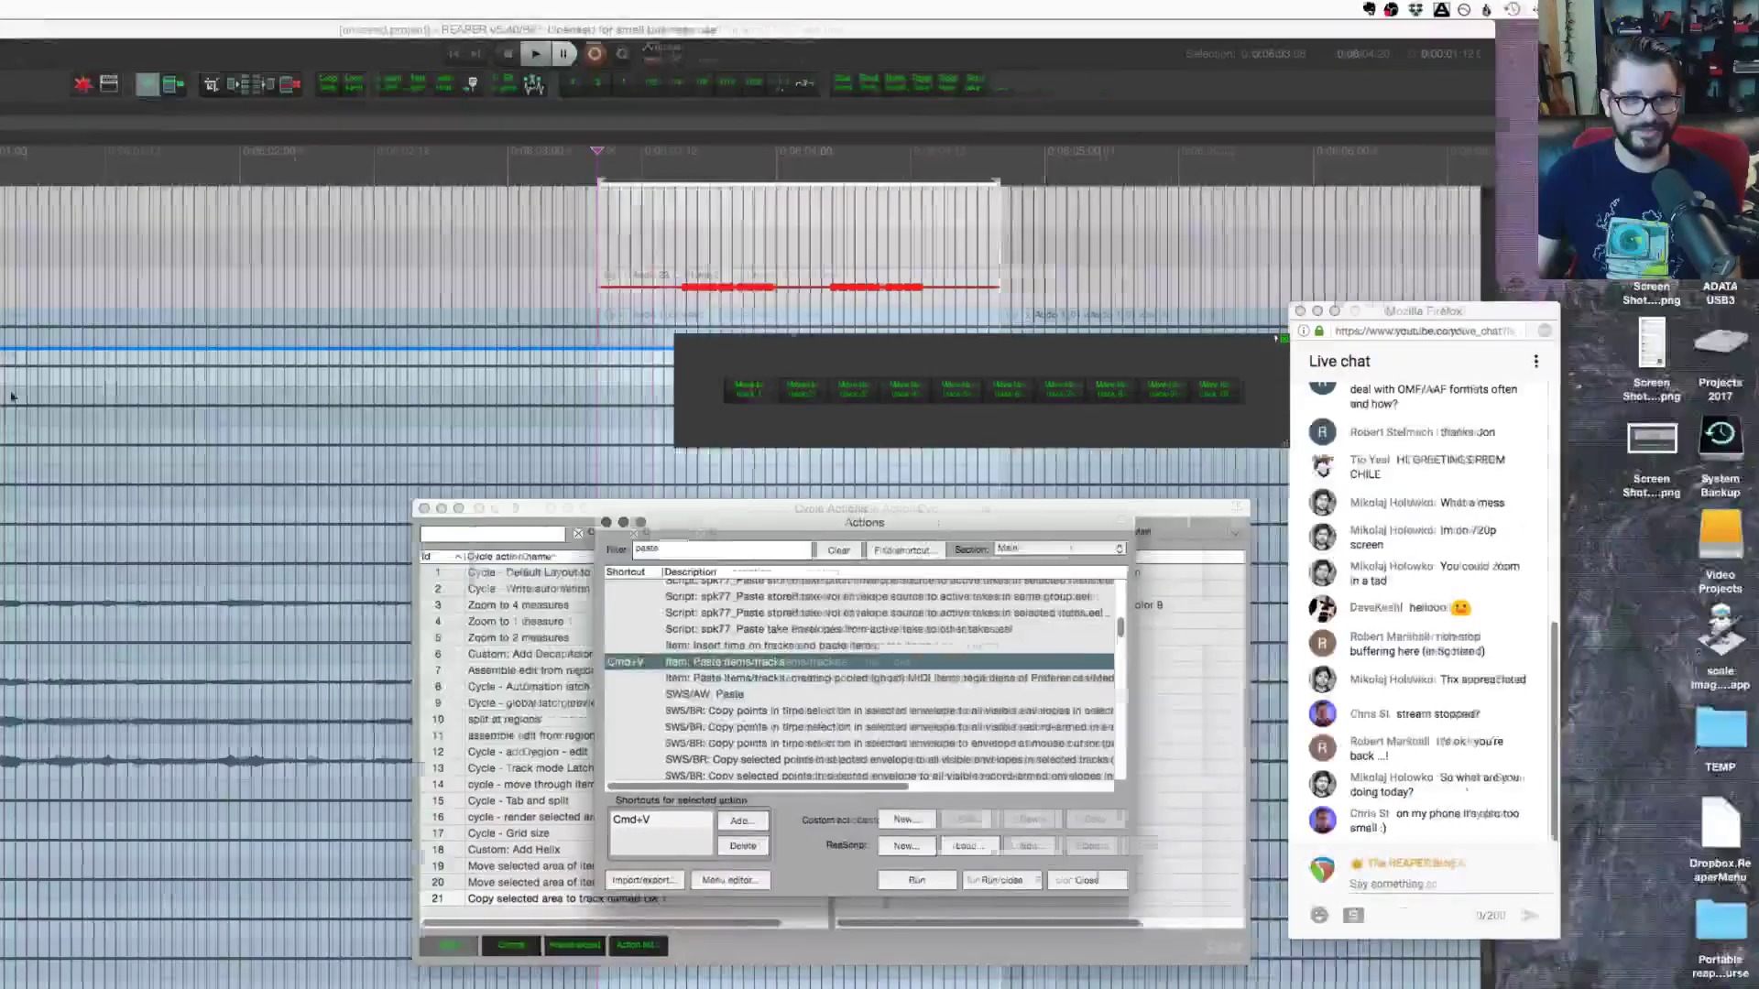
pyautogui.hscroll(-5, 205, 523)
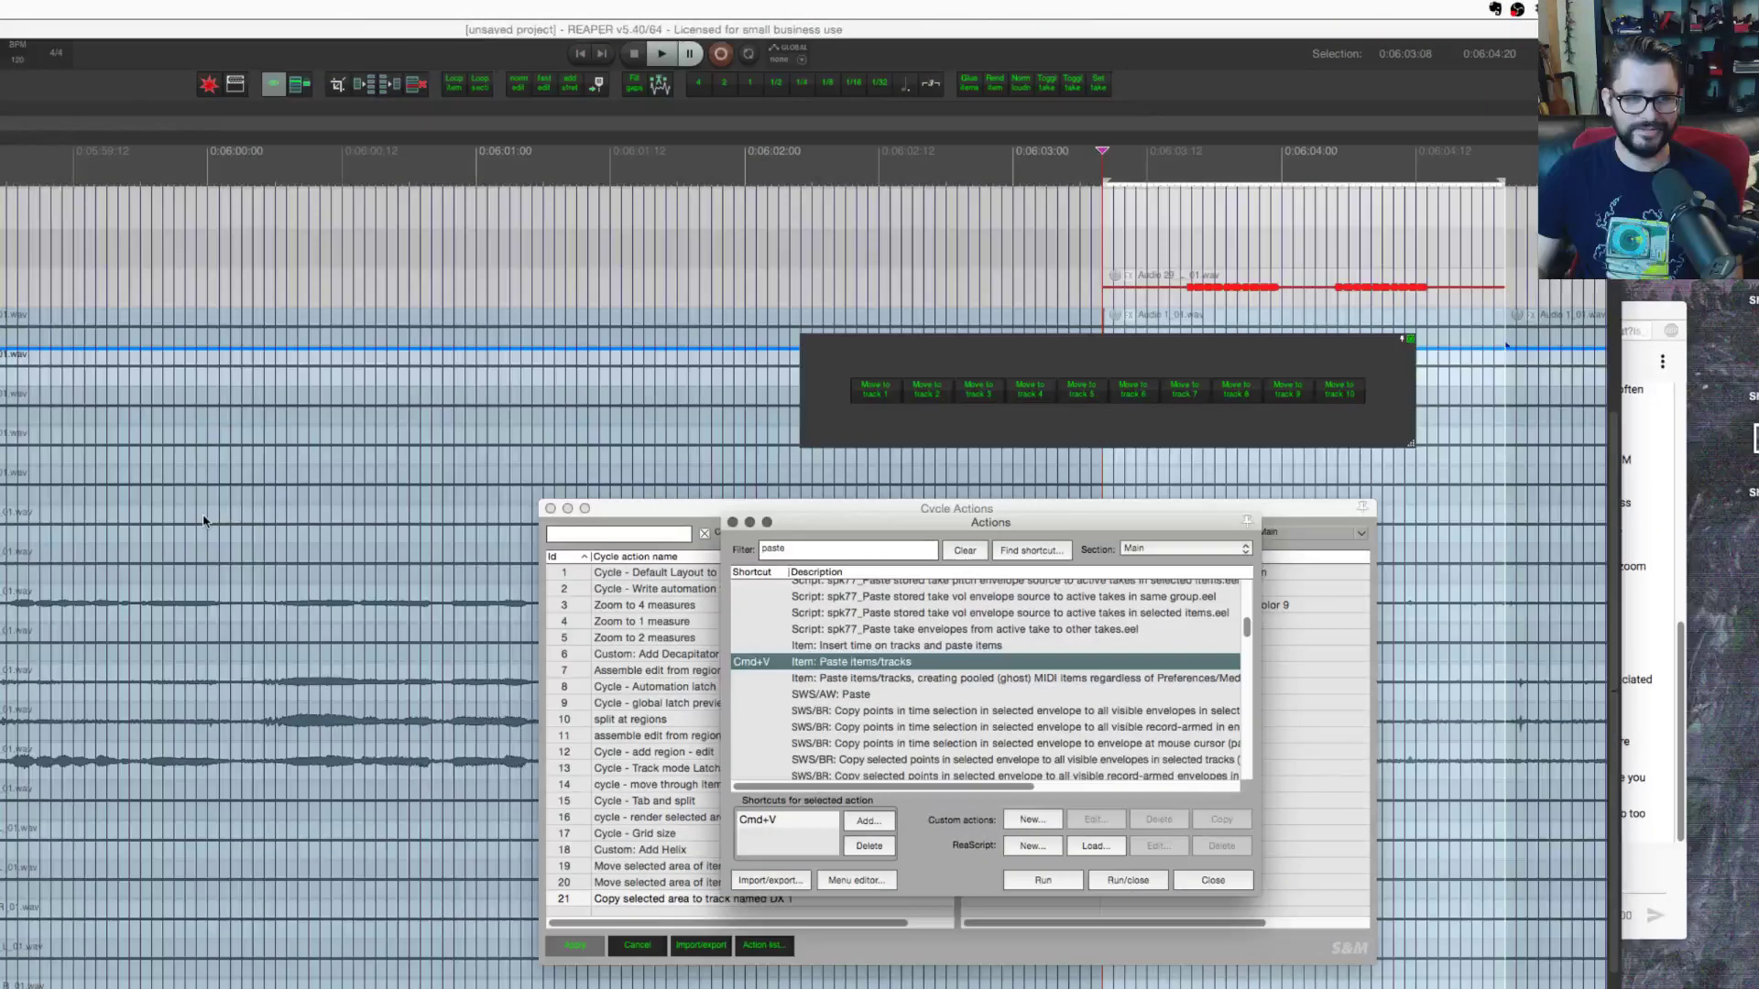
pyautogui.hscroll(-20, 203, 521)
pyautogui.scroll(1, 203, 520)
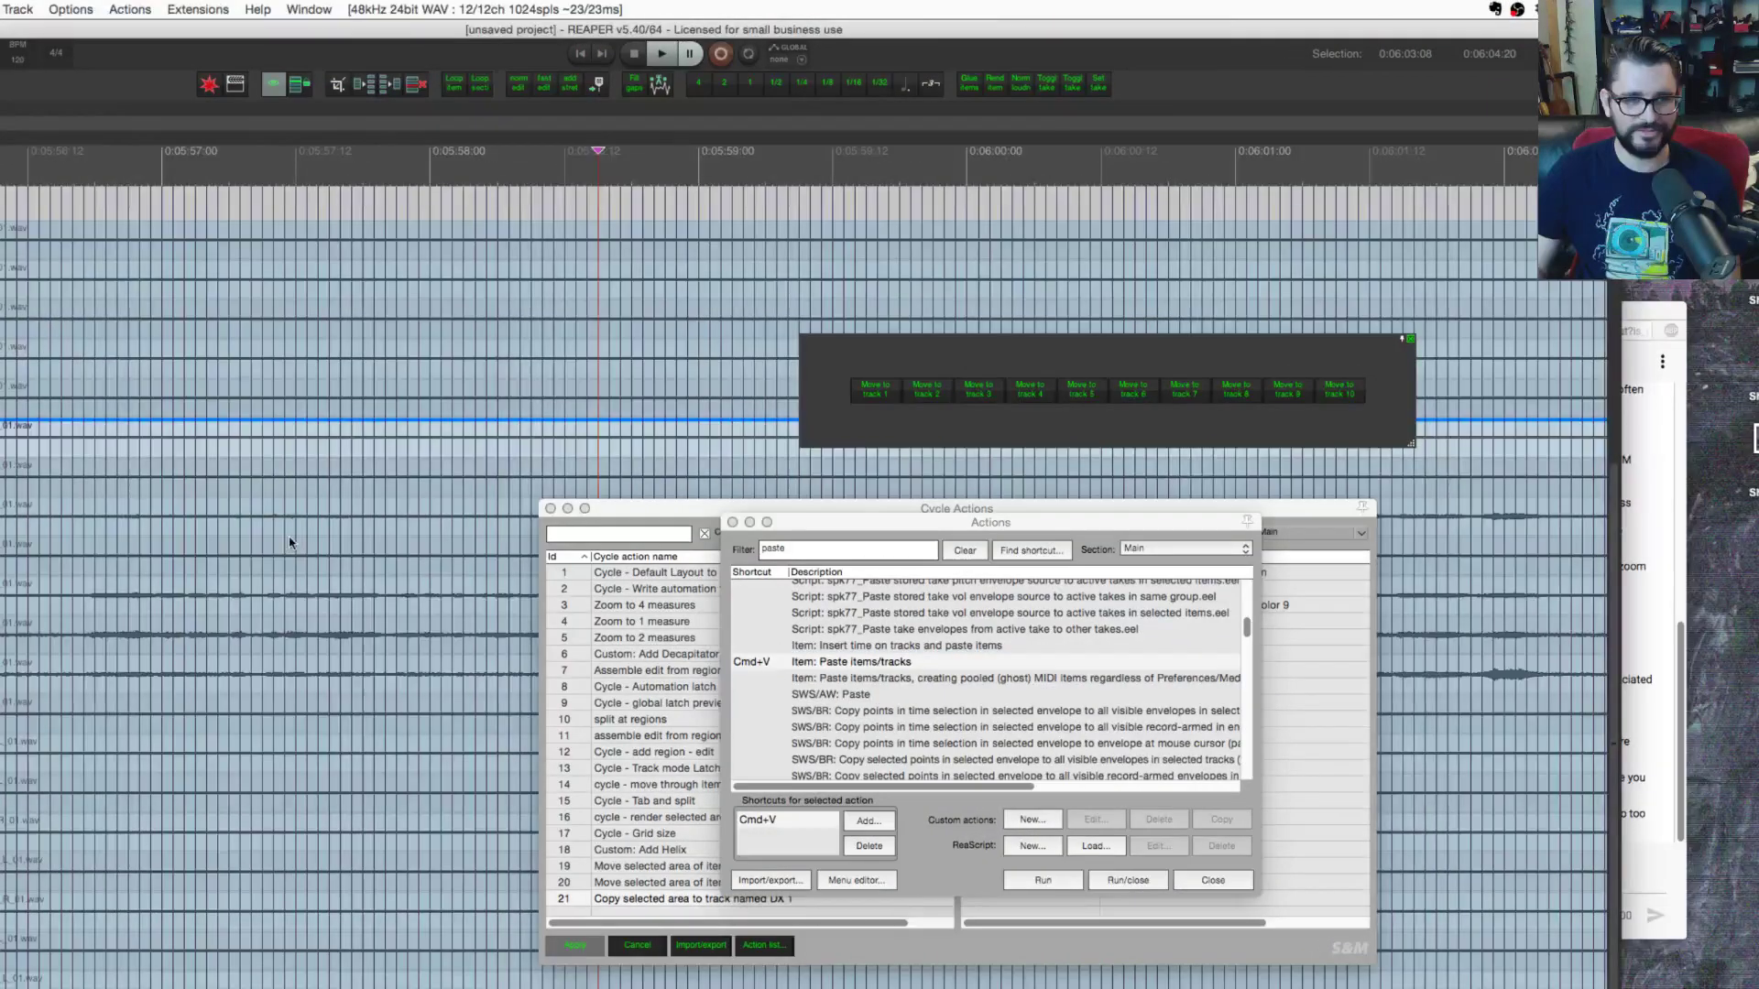
pyautogui.hscroll(-3, 451, 556)
pyautogui.hscroll(2, 451, 556)
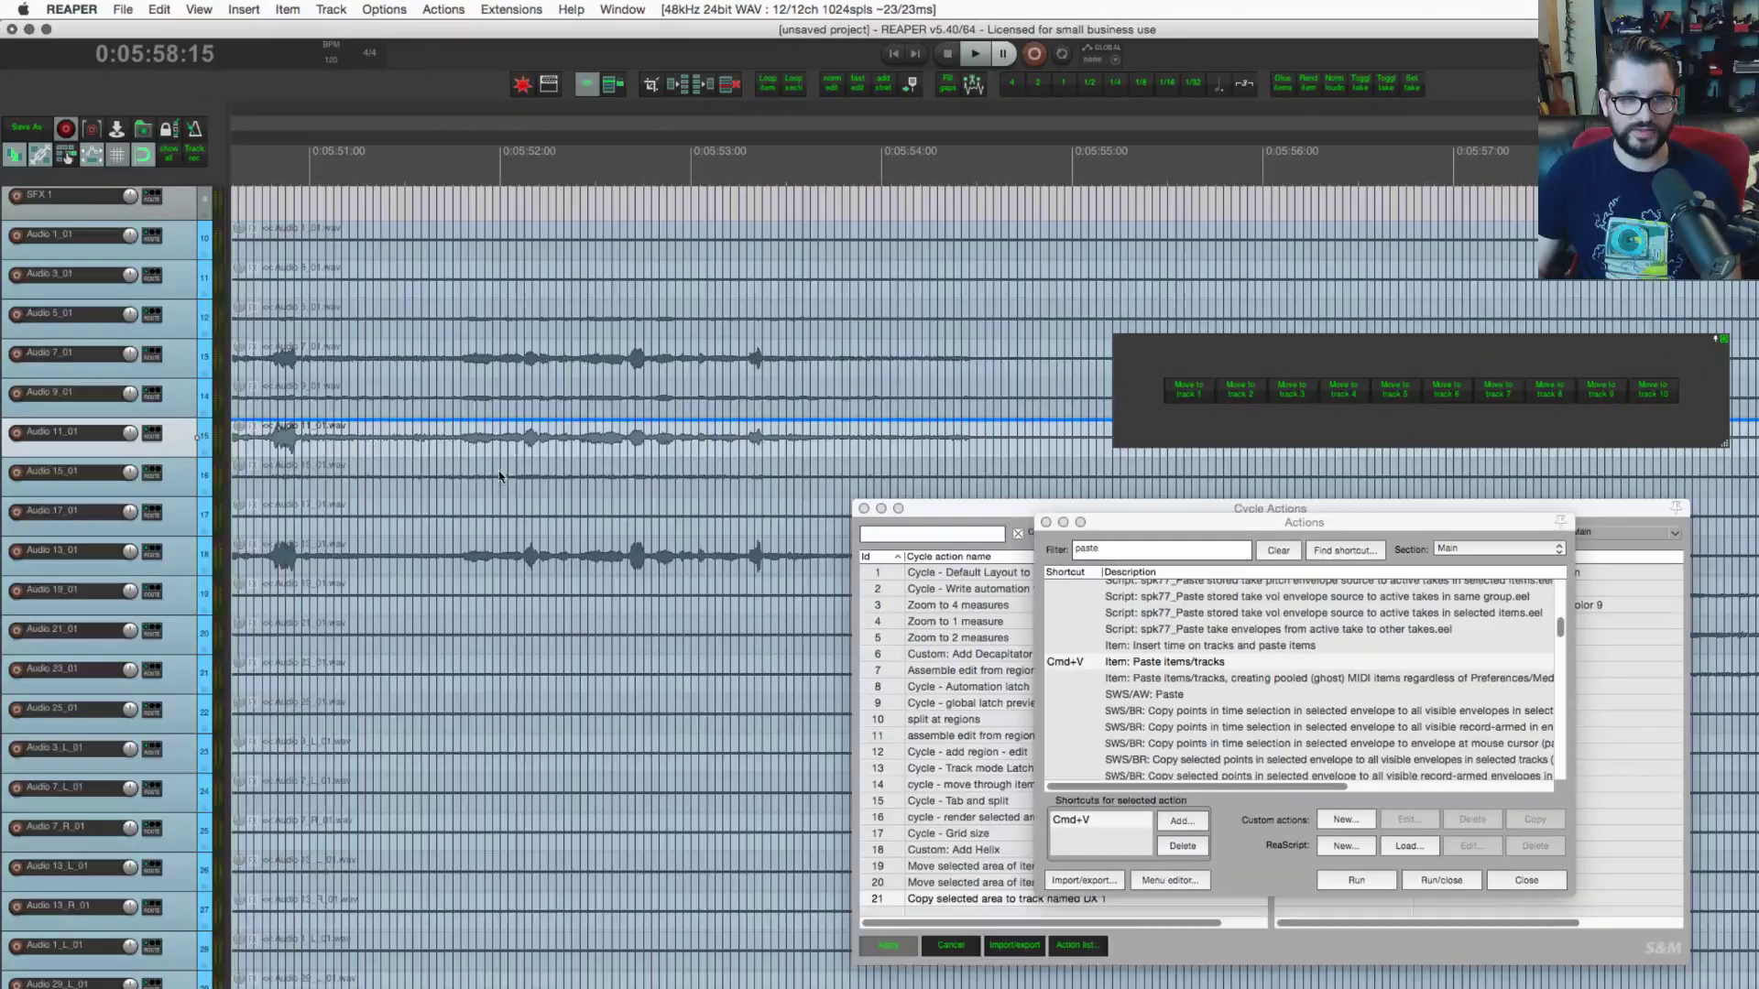
pyautogui.moveTo(452, 469); pyautogui.dragTo(760, 464)
pyautogui.scroll(6, 754, 474)
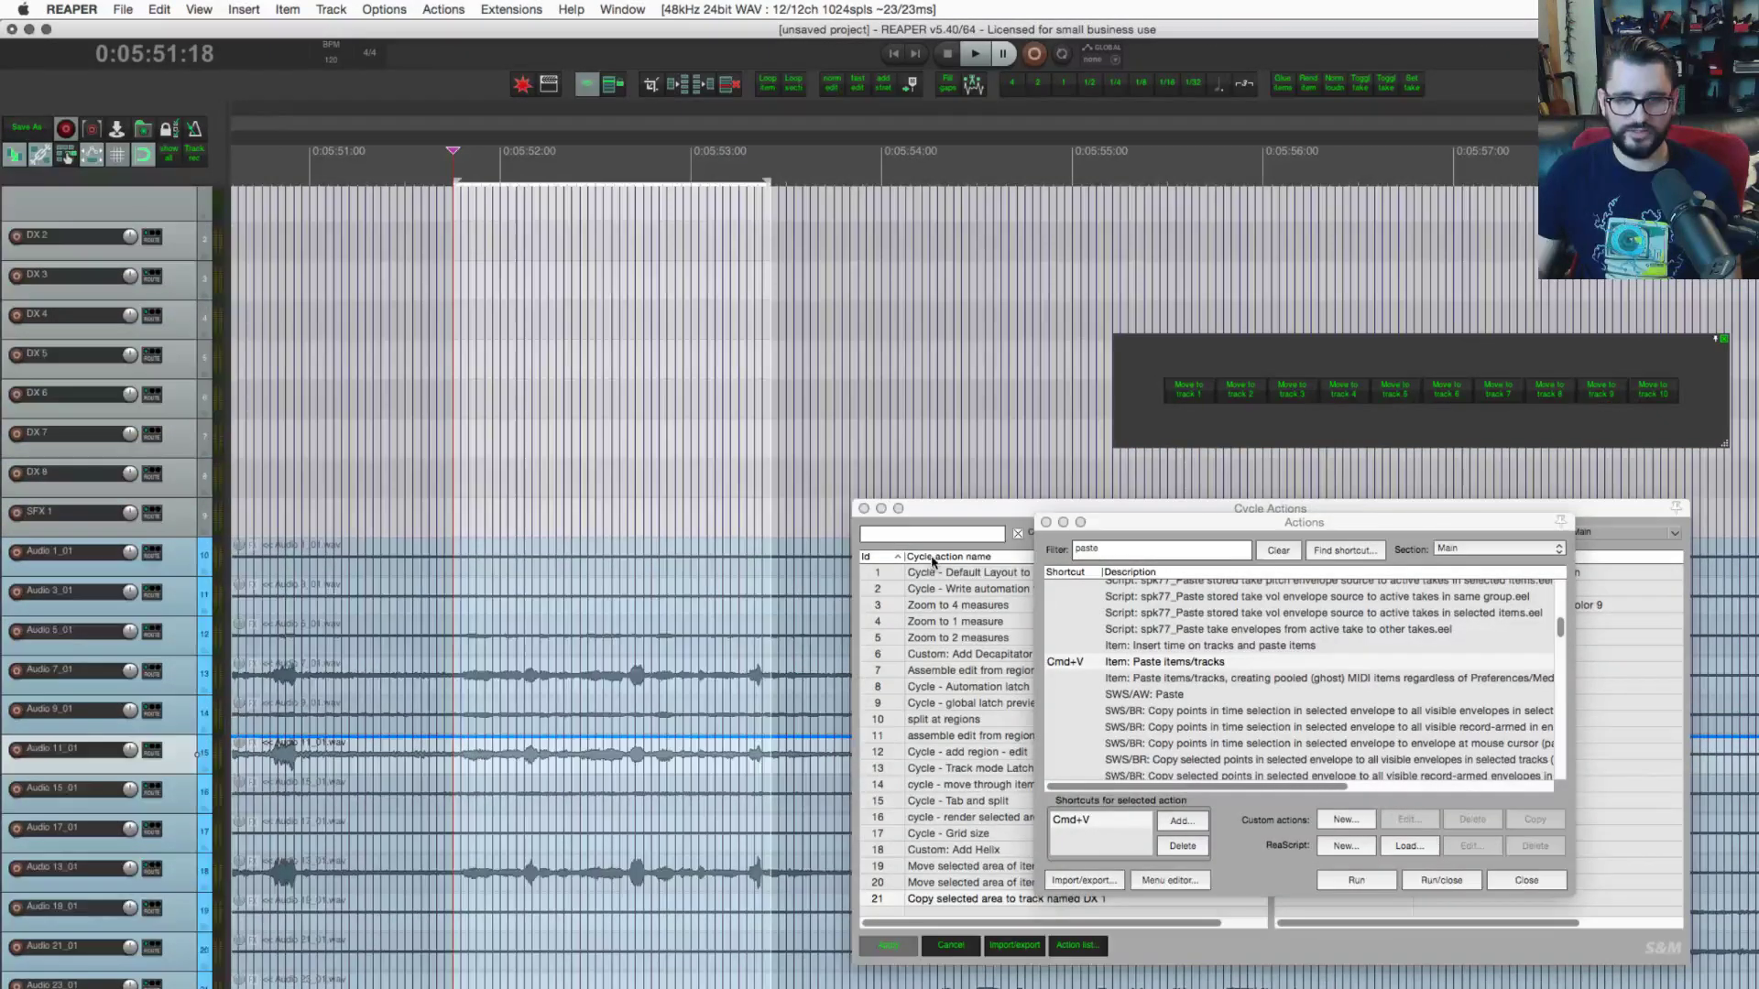
# Step: Bring the Cycle Actions window forward and run the Copy selected area to track named DX 1 cycle action
pyautogui.click(965, 516)
pyautogui.moveTo(964, 516); pyautogui.dragTo(947, 491)
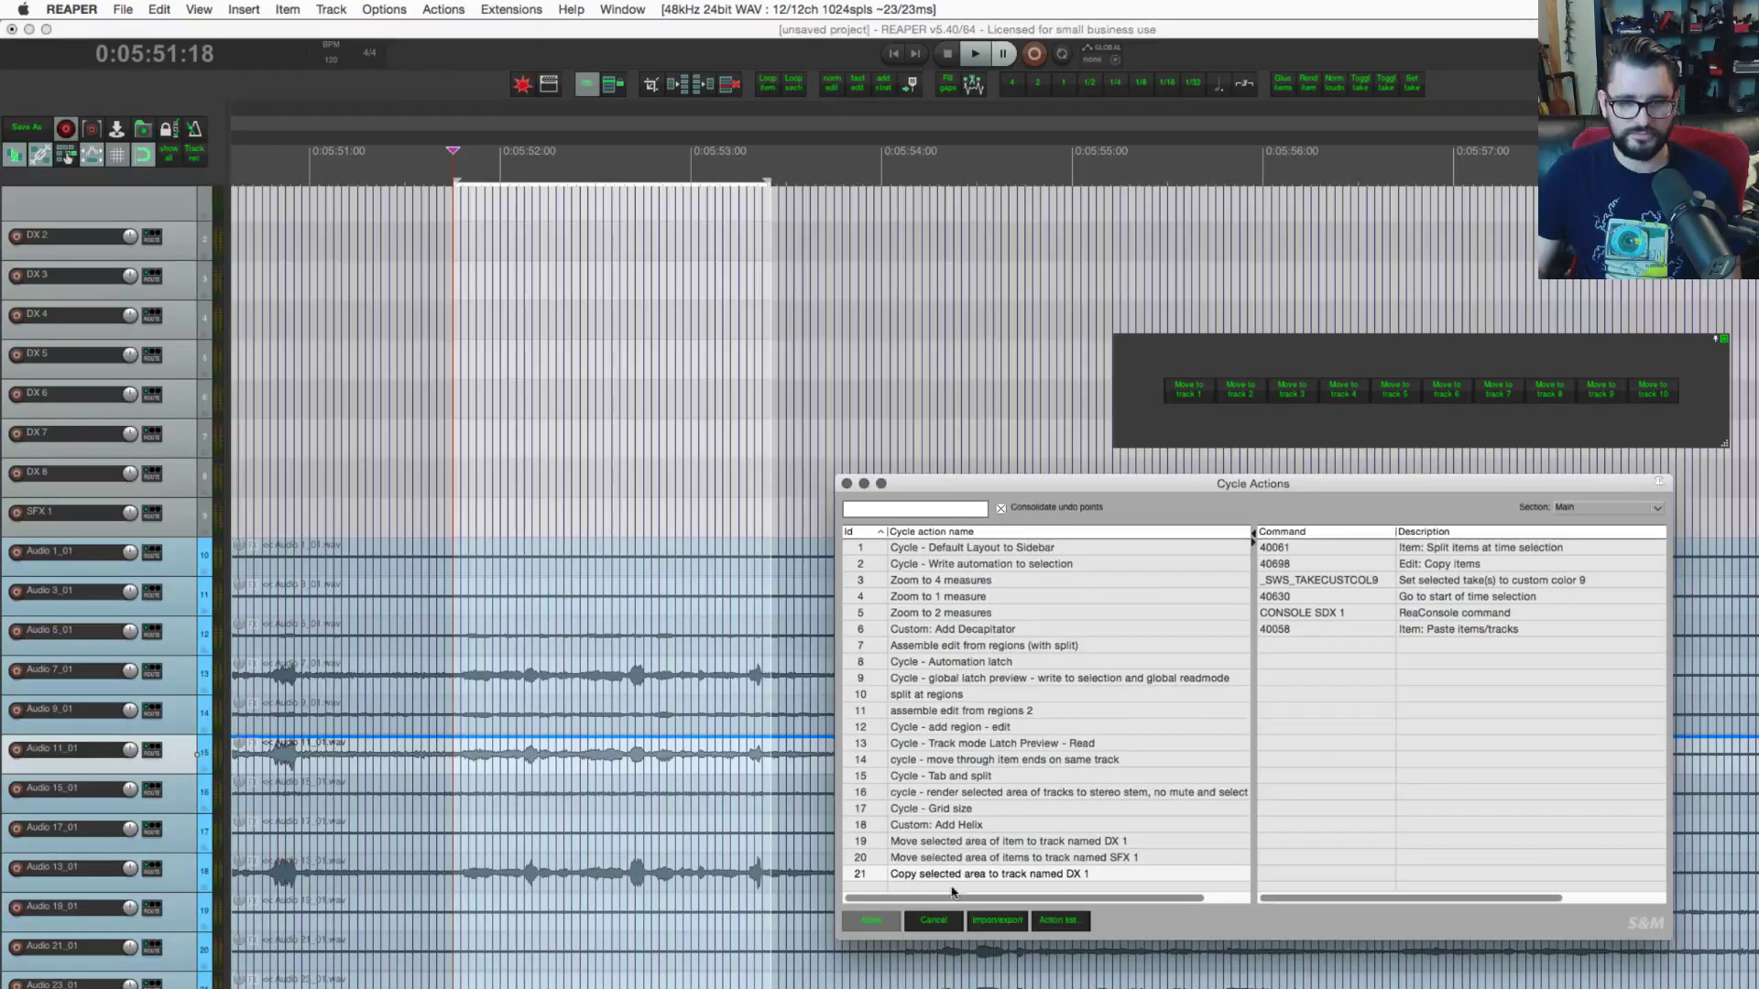
pyautogui.rightClick(956, 880)
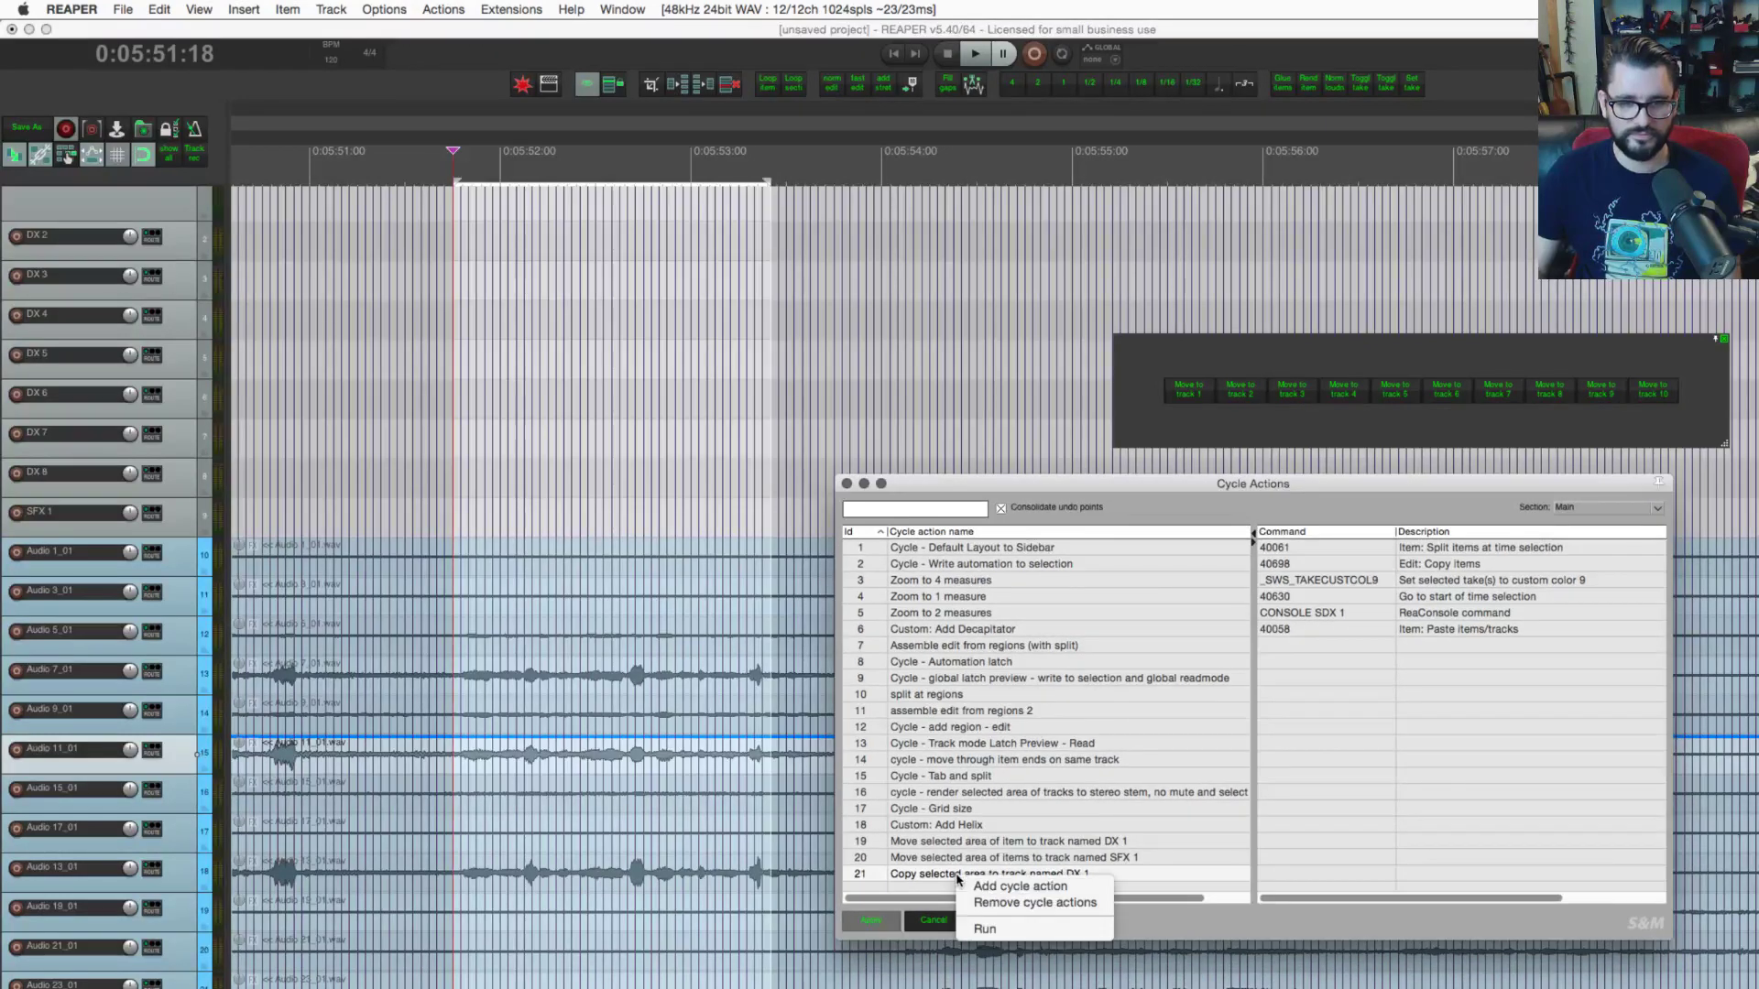
pyautogui.click(984, 928)
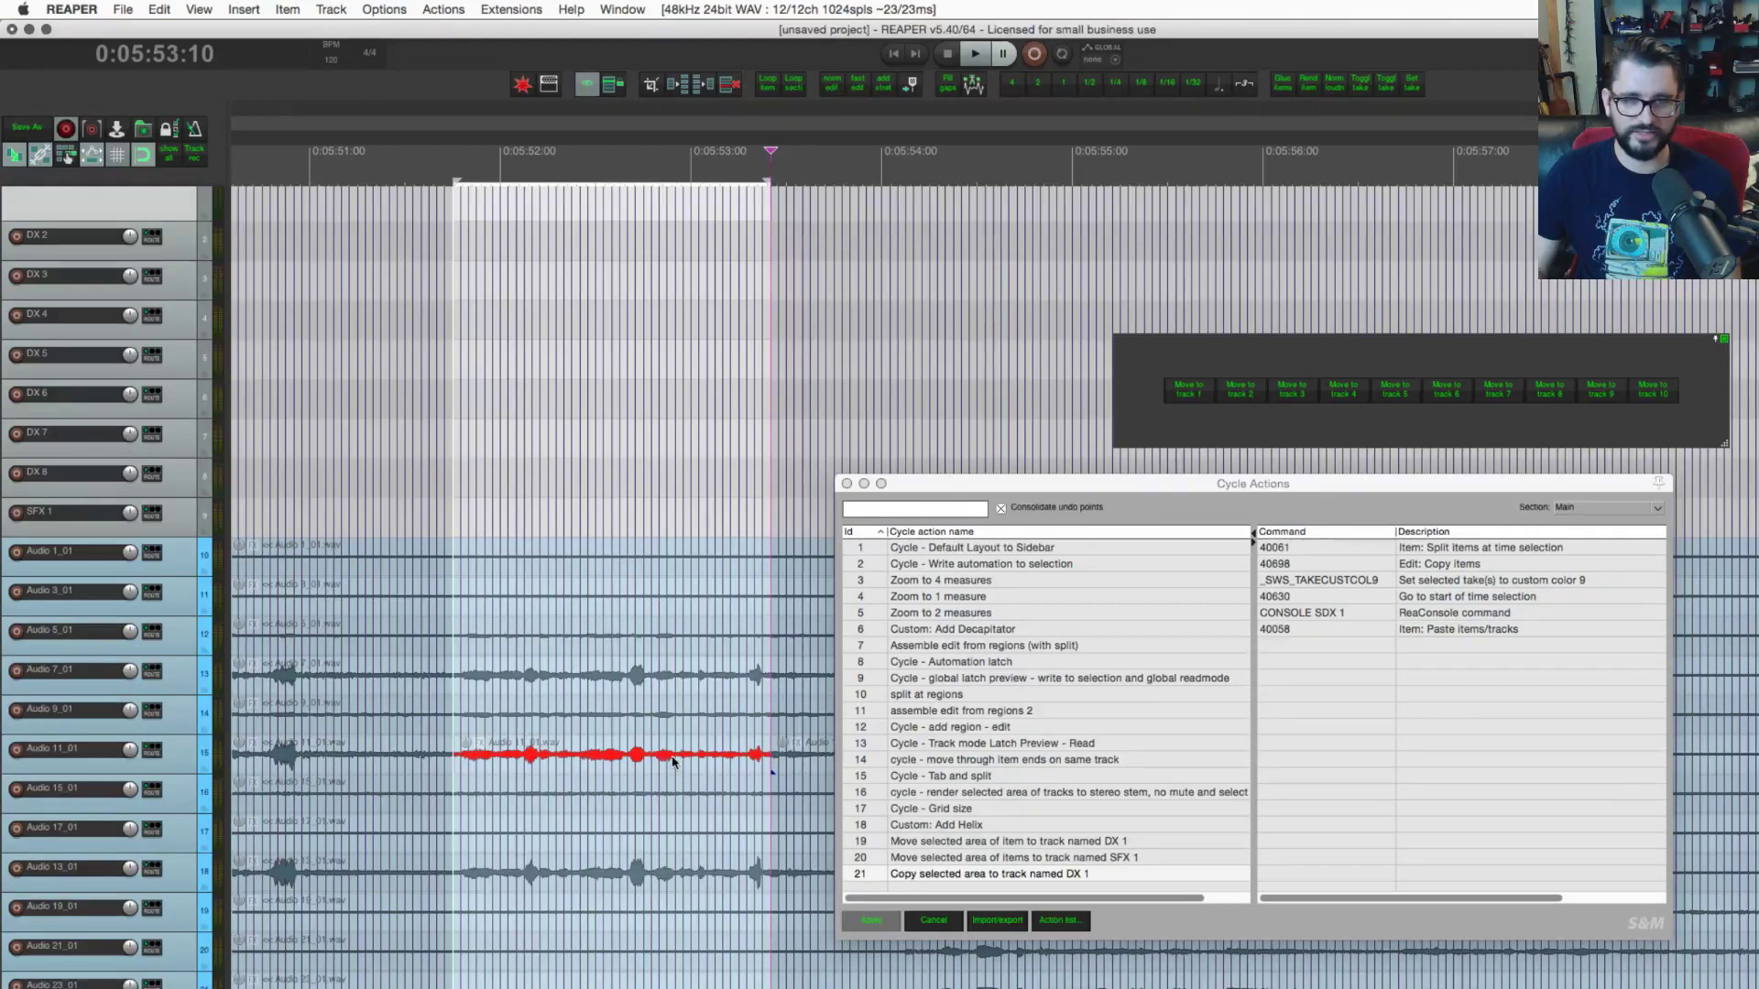
# Step: View the audio copied to track DX 1, and check the live chat in Firefox before returning to REAPER
pyautogui.press('1')
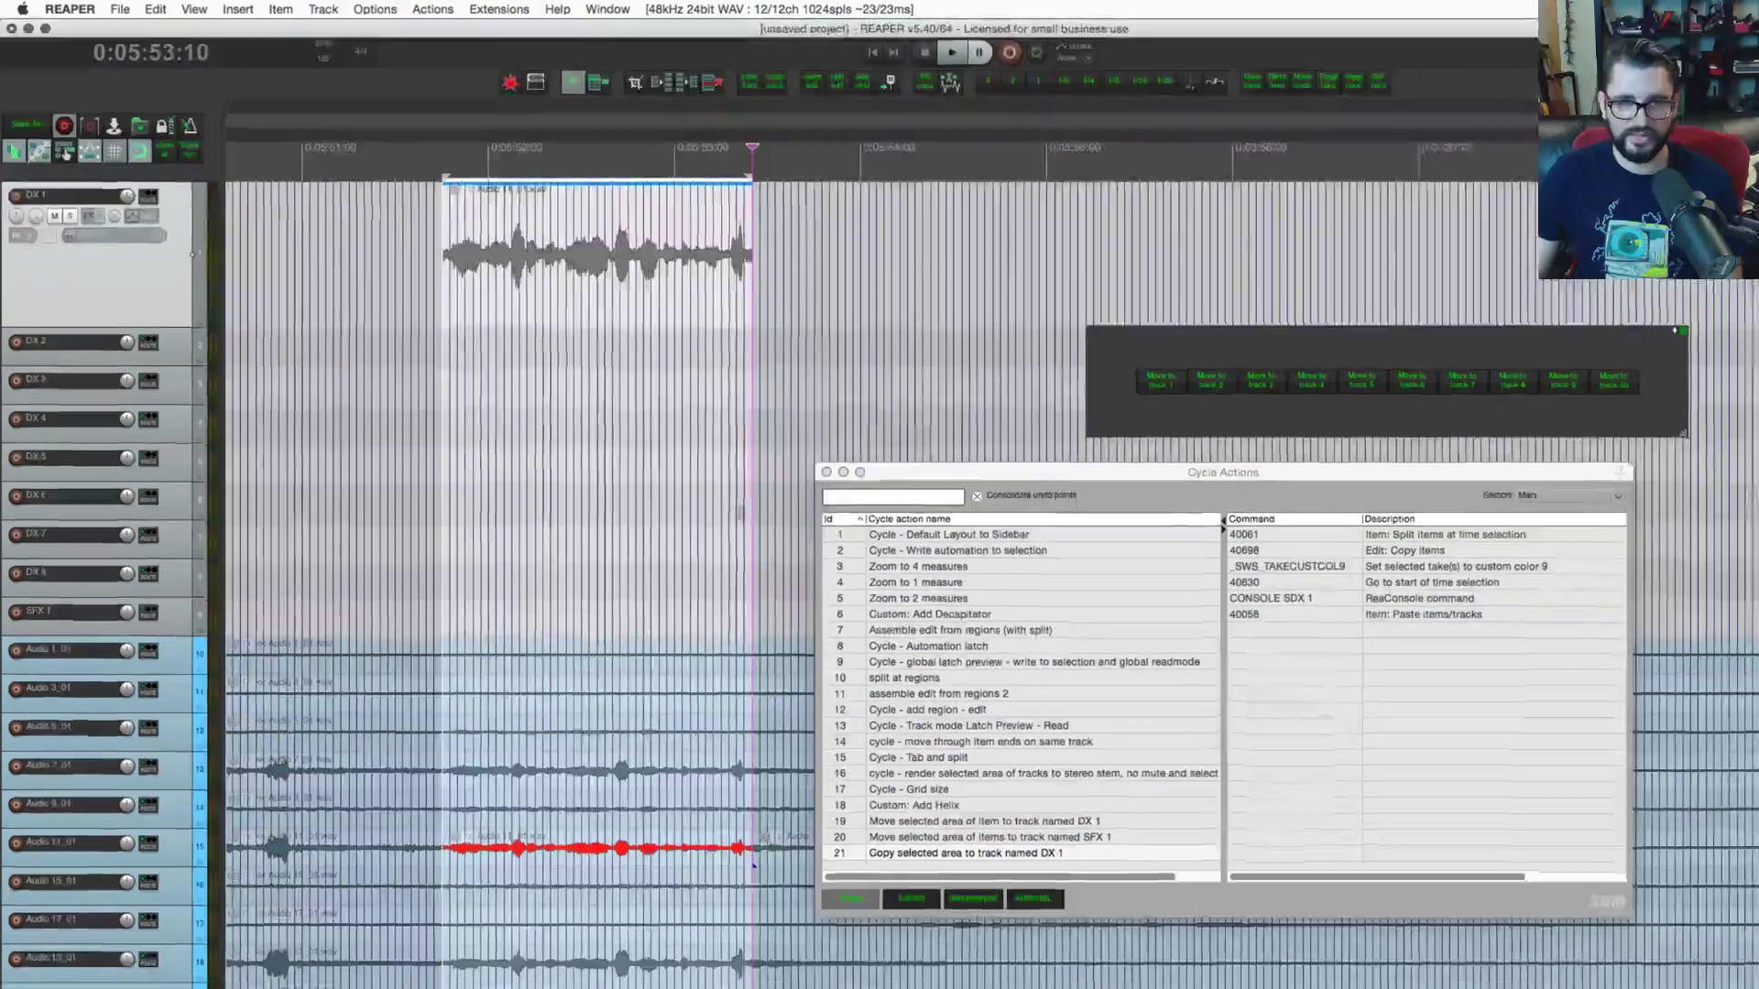
pyautogui.press('super+Tab')
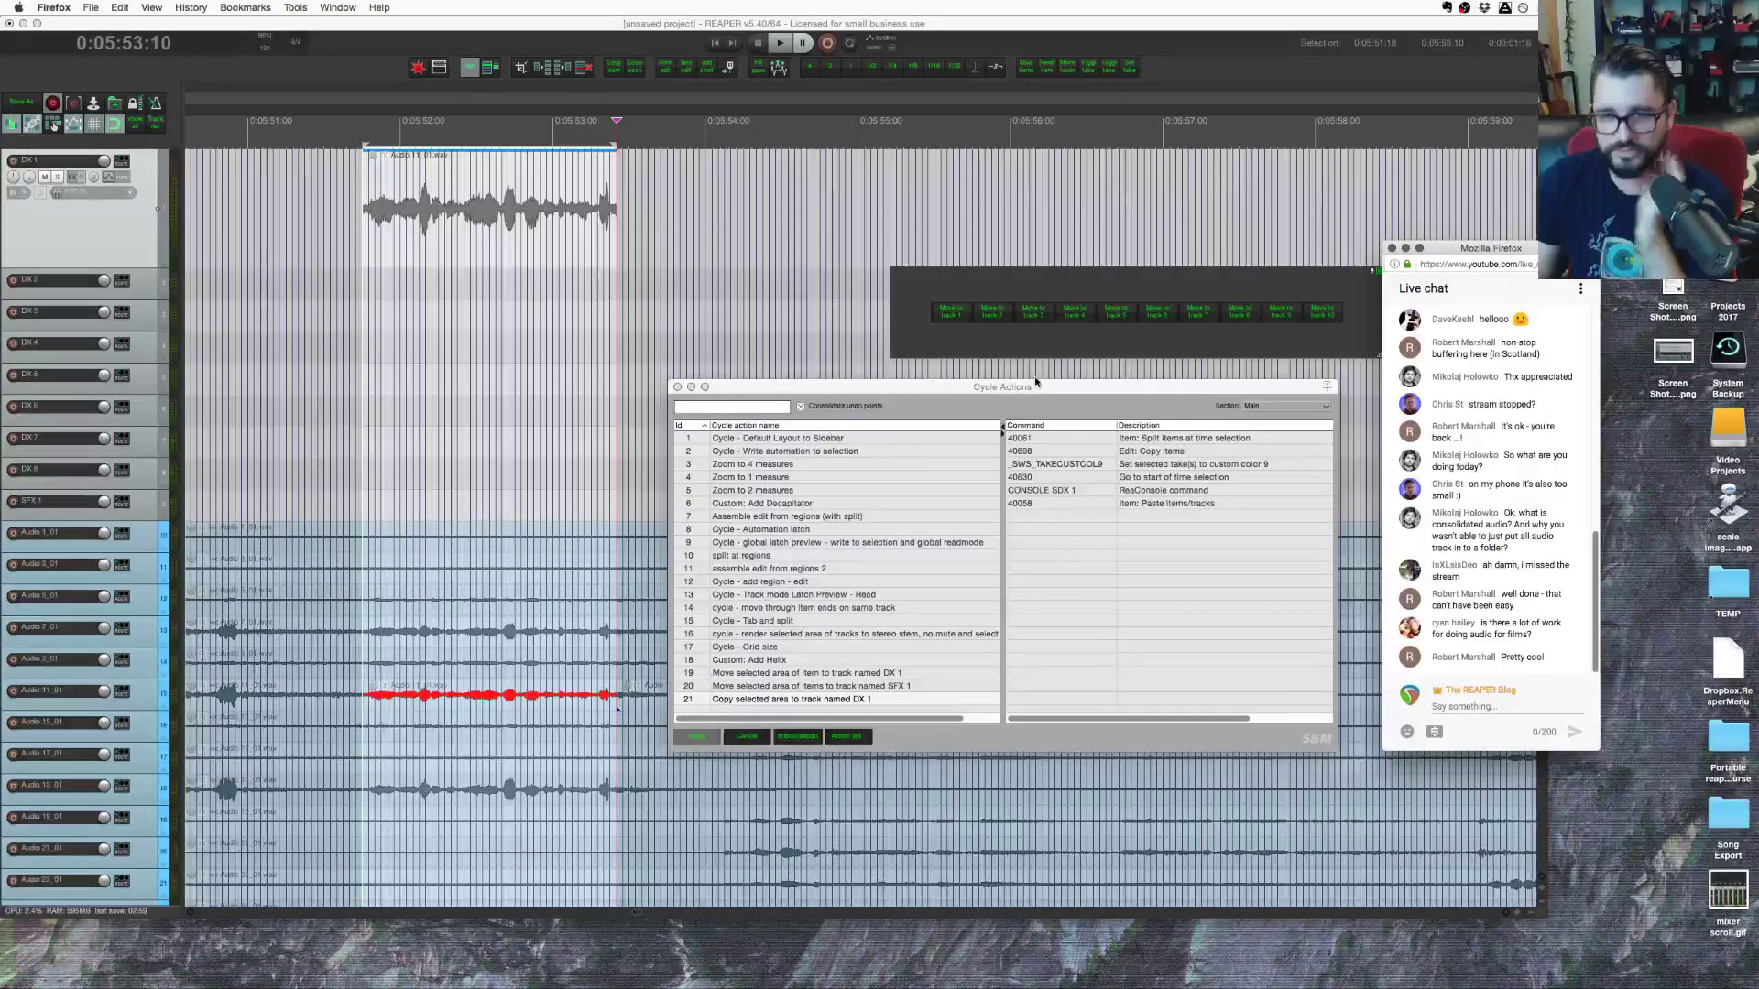
pyautogui.moveTo(1036, 382); pyautogui.dragTo(1031, 473)
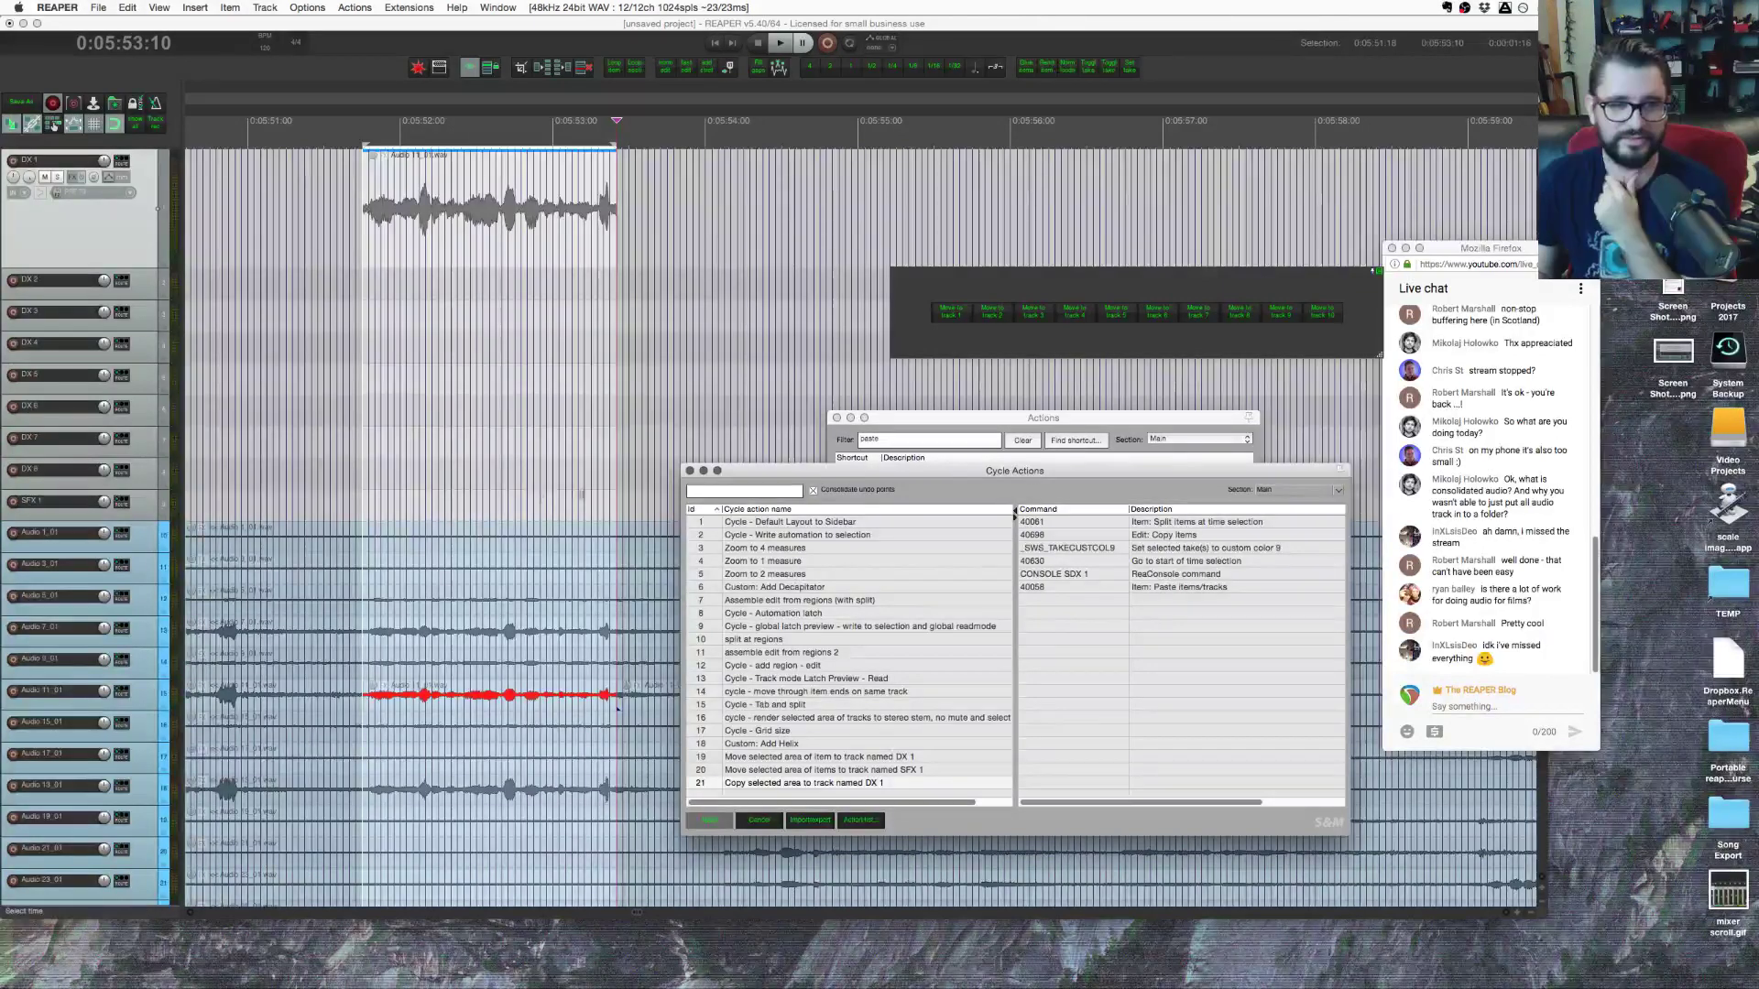
pyautogui.click(507, 540)
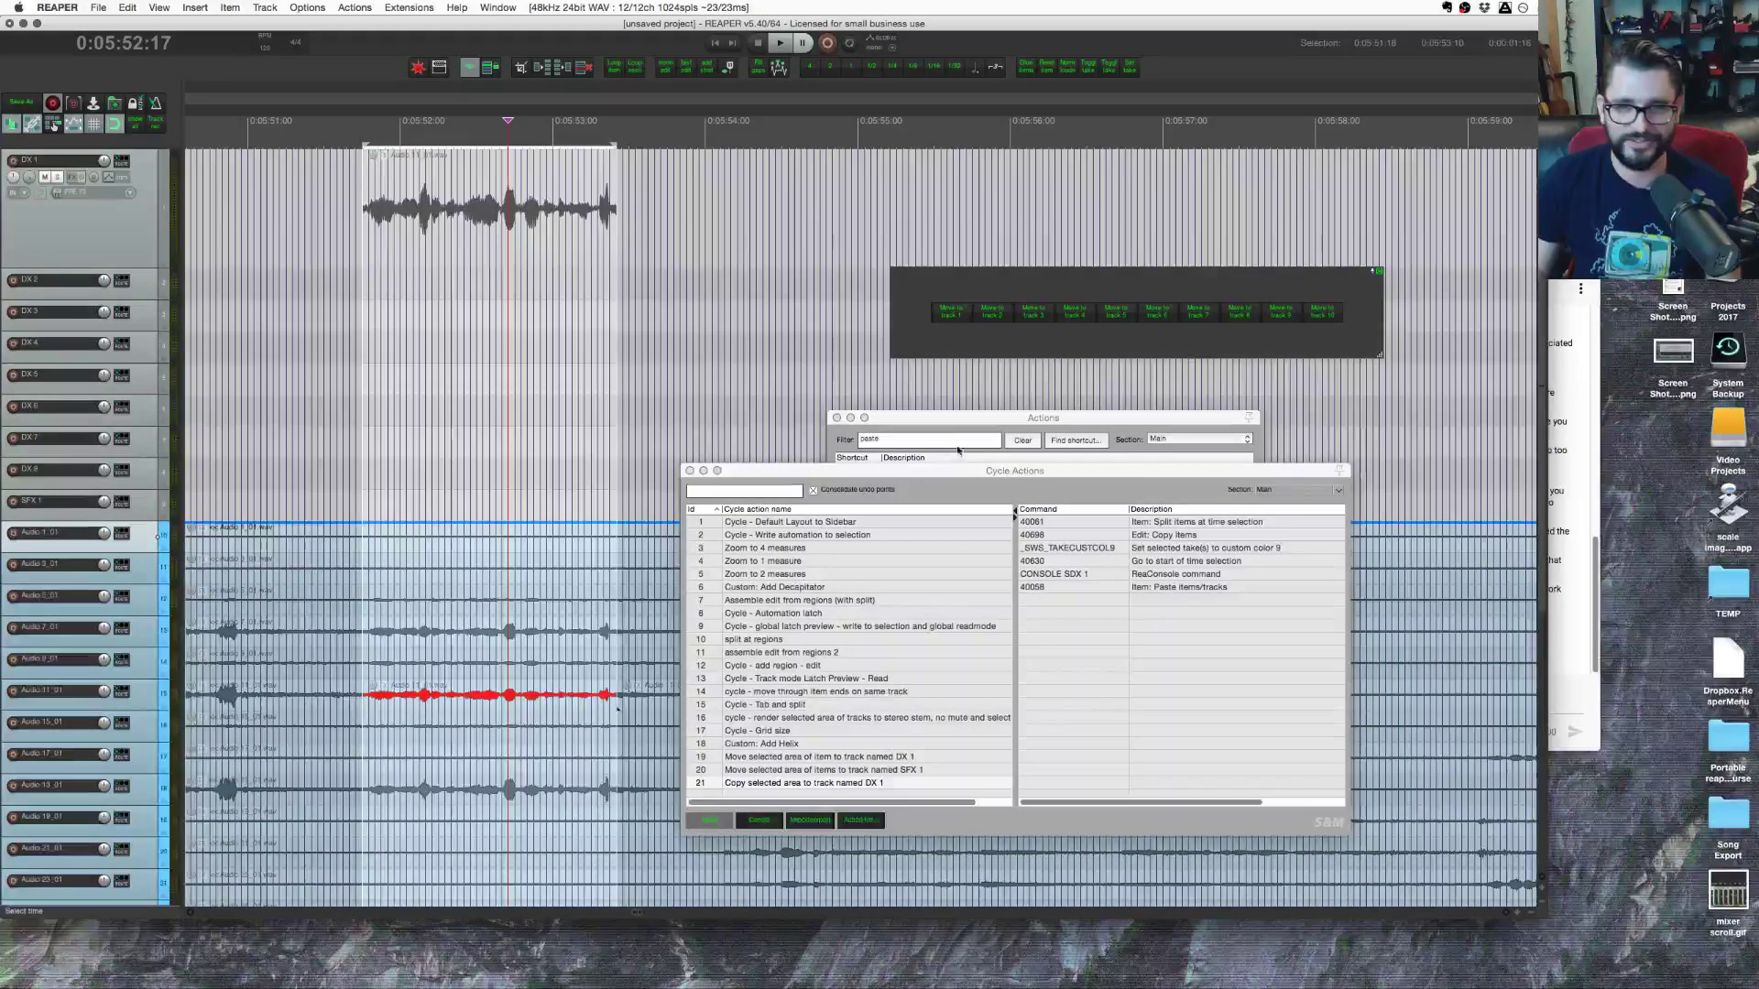
# Step: Move the Cycle Actions window clear of the copied audio and show a wider stretch of the timeline
pyautogui.moveTo(950, 481); pyautogui.dragTo(862, 422)
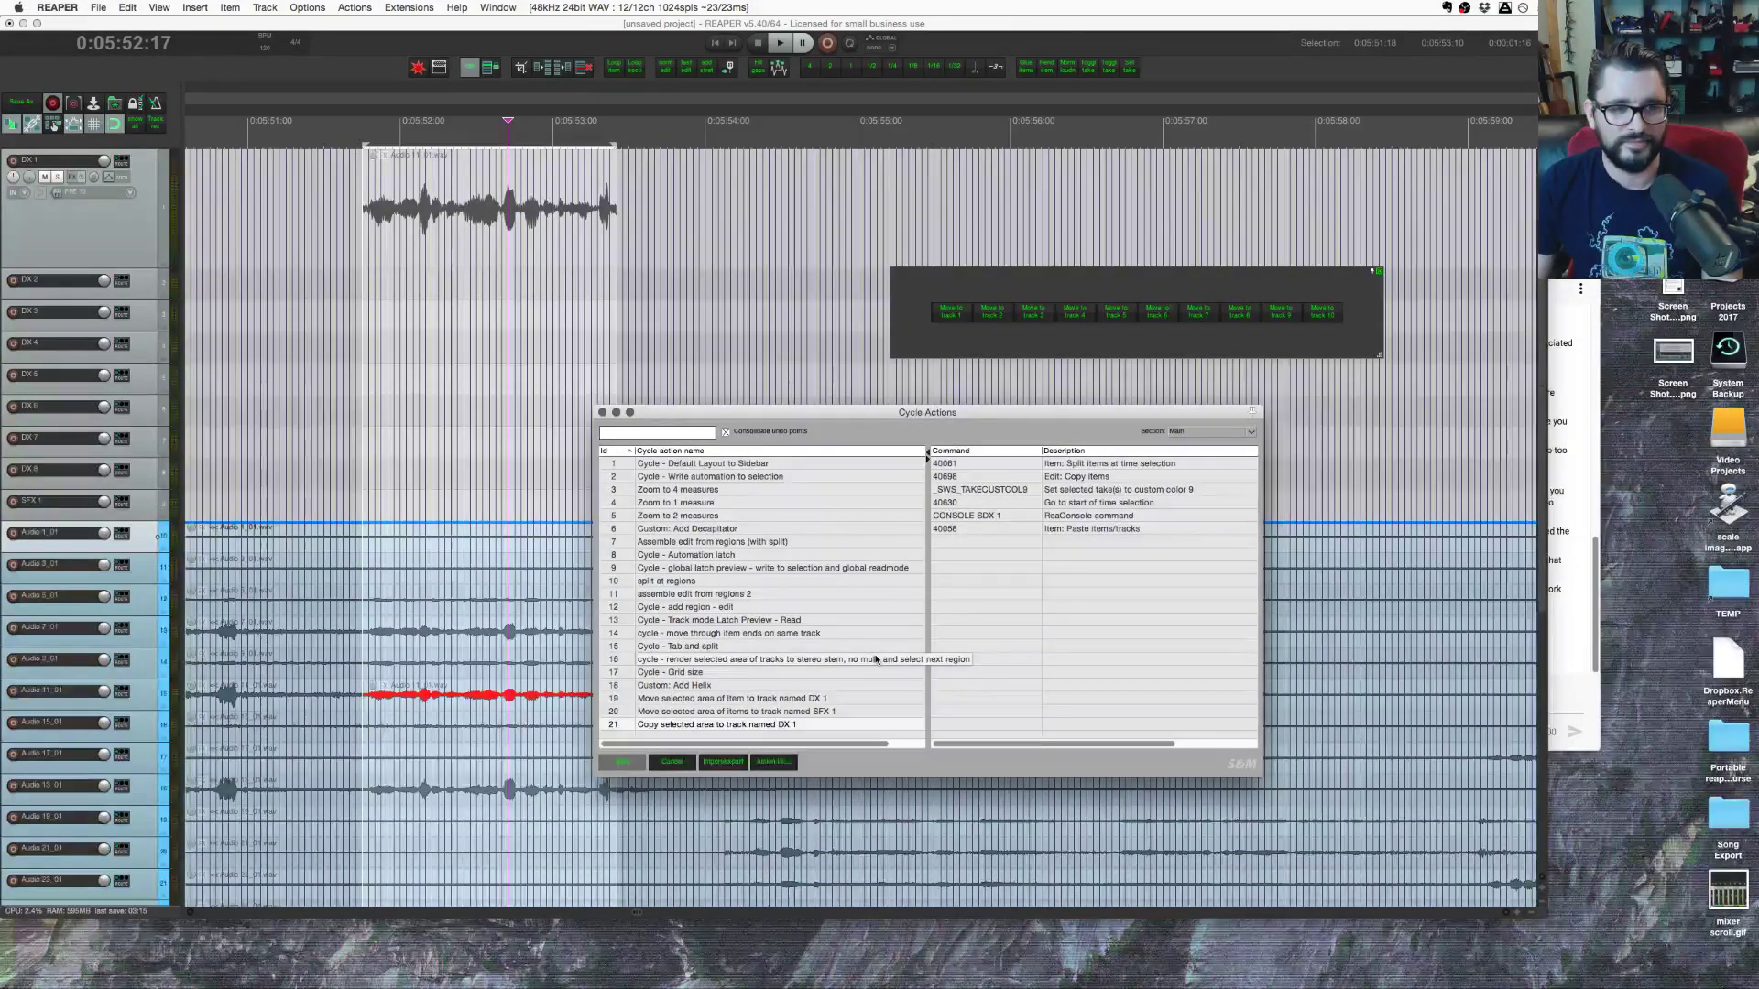
pyautogui.scroll(-4, 546, 729)
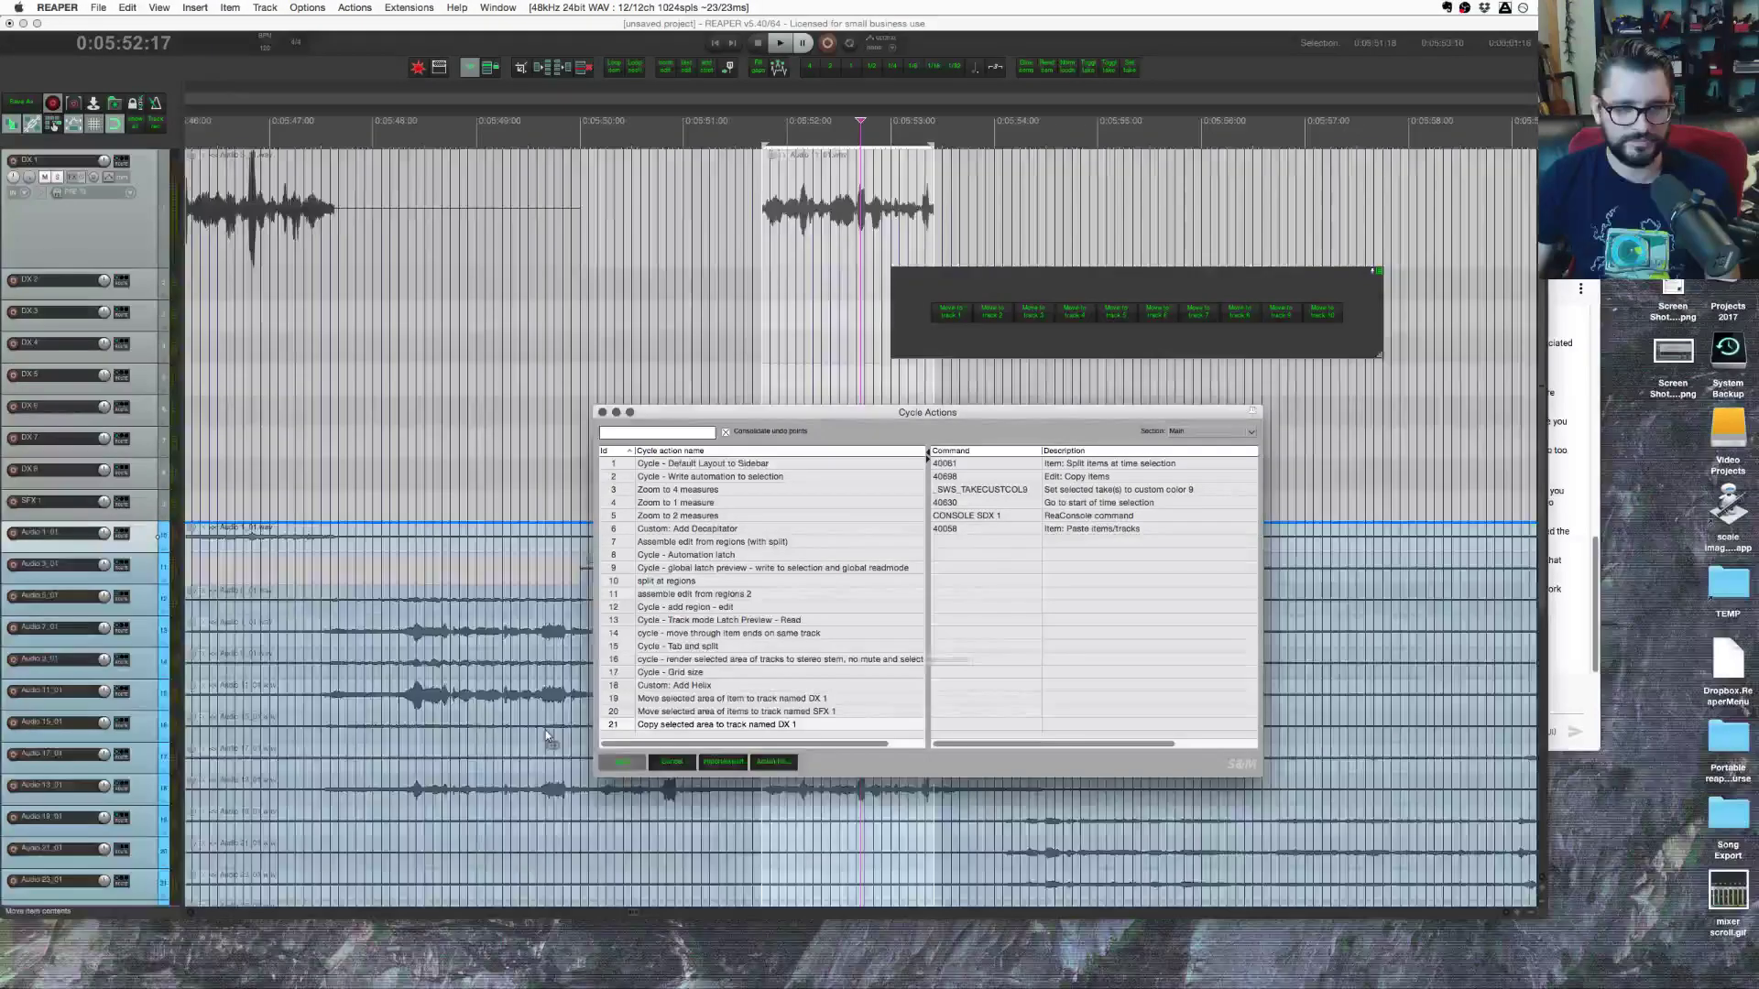
pyautogui.moveTo(862, 413); pyautogui.dragTo(1166, 350)
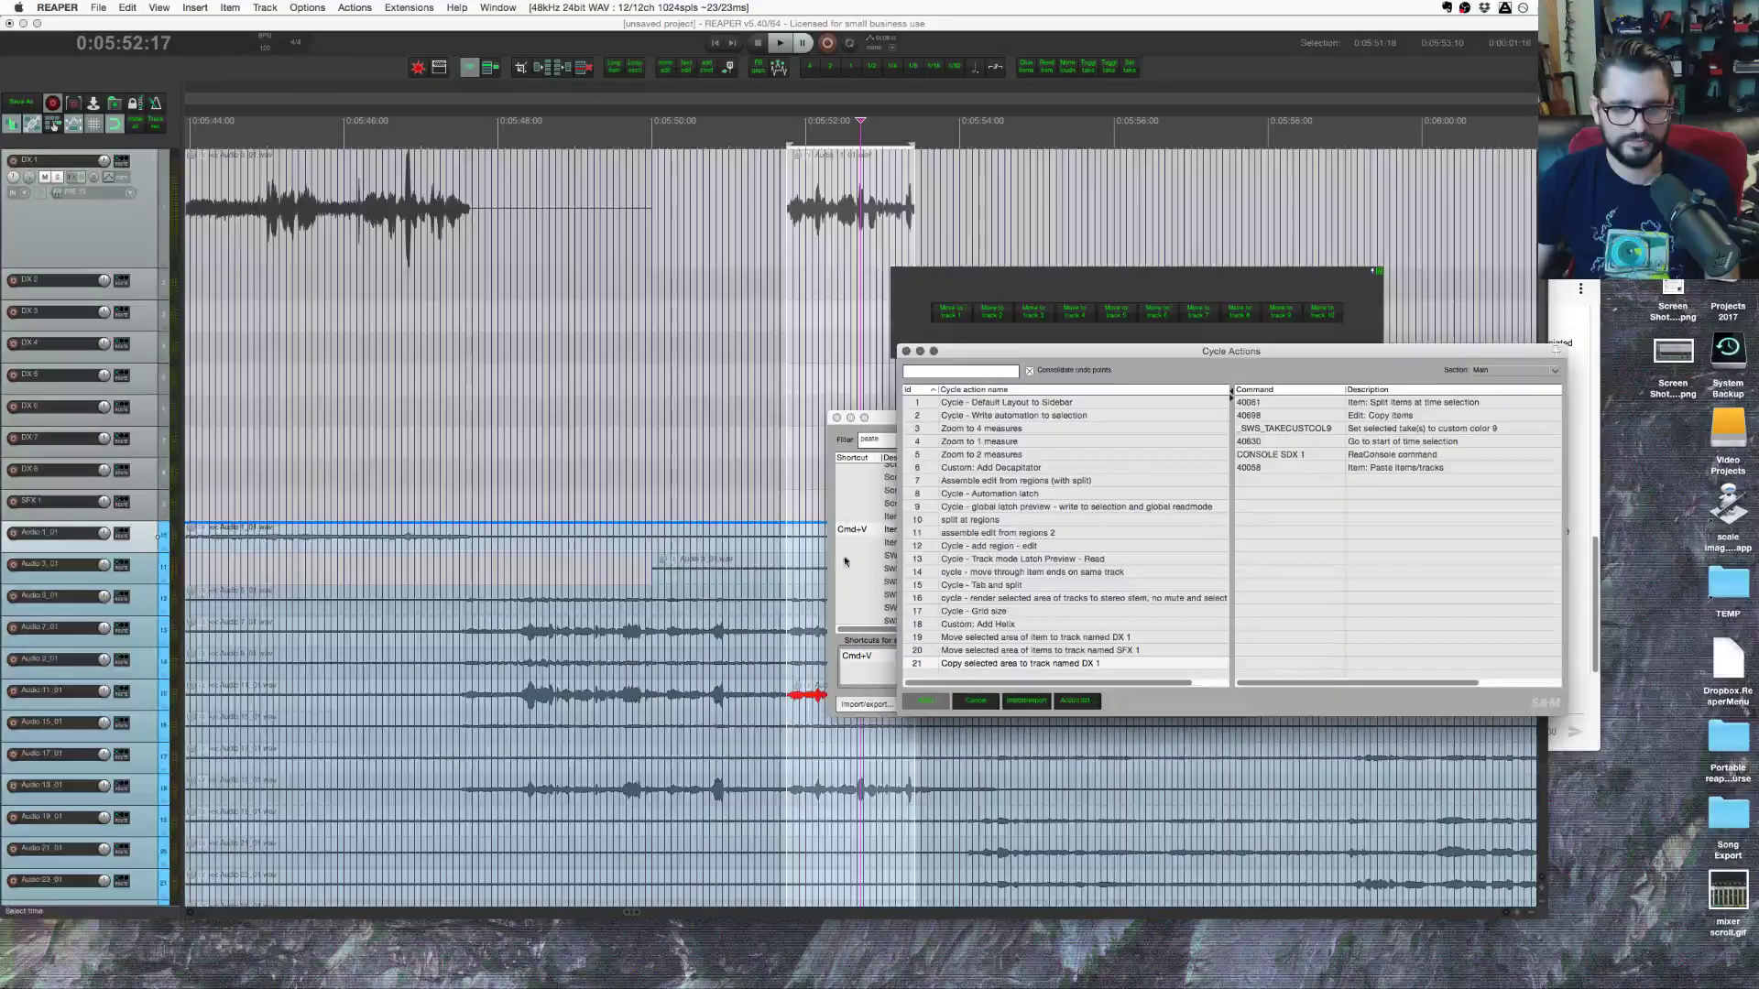
pyautogui.hscroll(2, 845, 561)
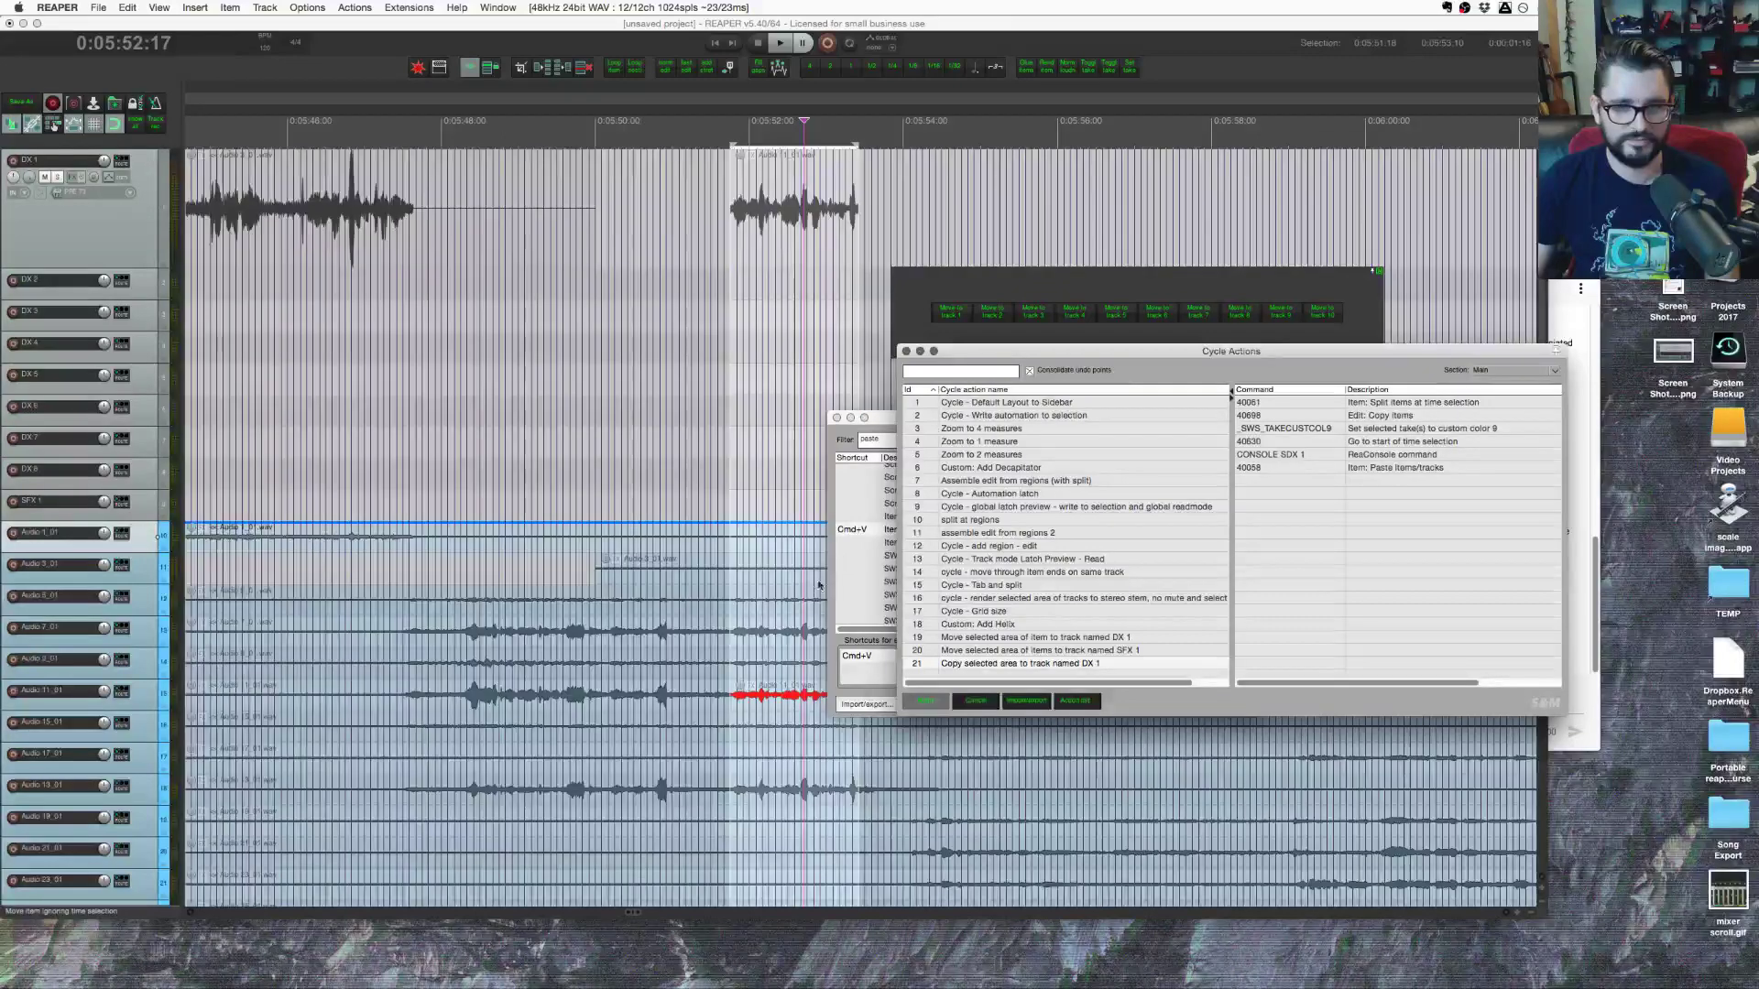
# Step: Enlarge the Cycle Actions window and copy all commands of the Copy selected area to track named DX 1 cycle action
pyautogui.click(1112, 665)
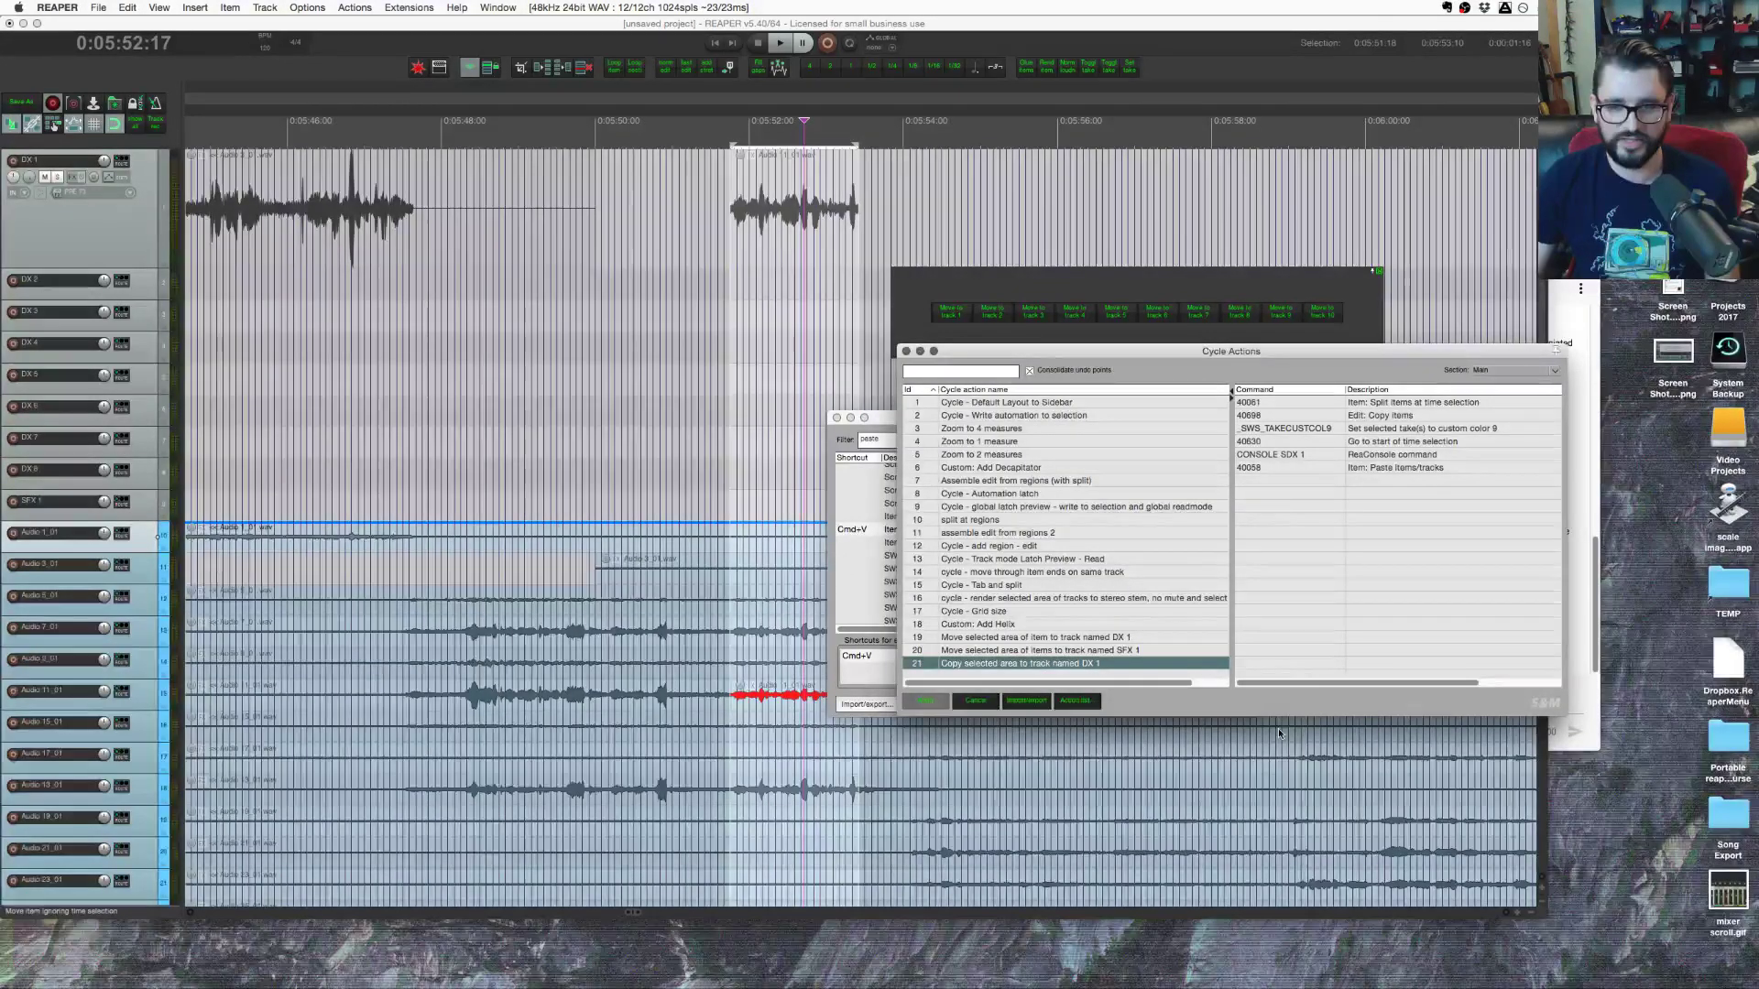
pyautogui.moveTo(1278, 717); pyautogui.dragTo(1279, 884)
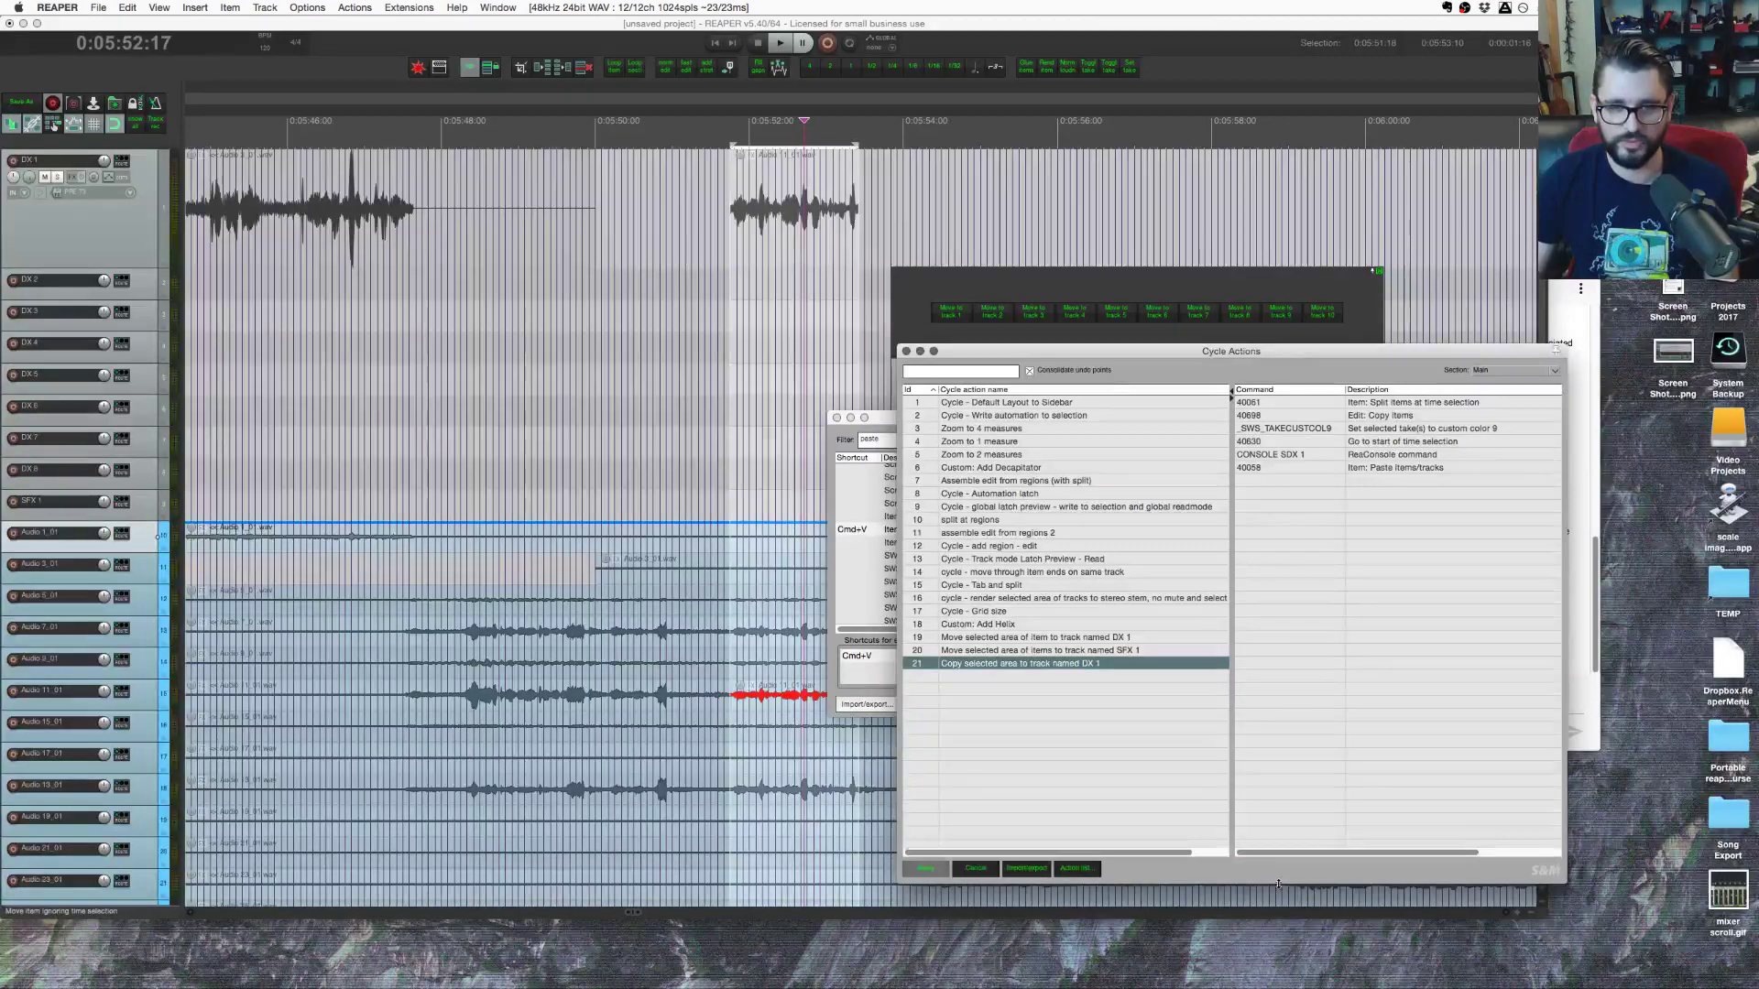
pyautogui.click(1374, 467)
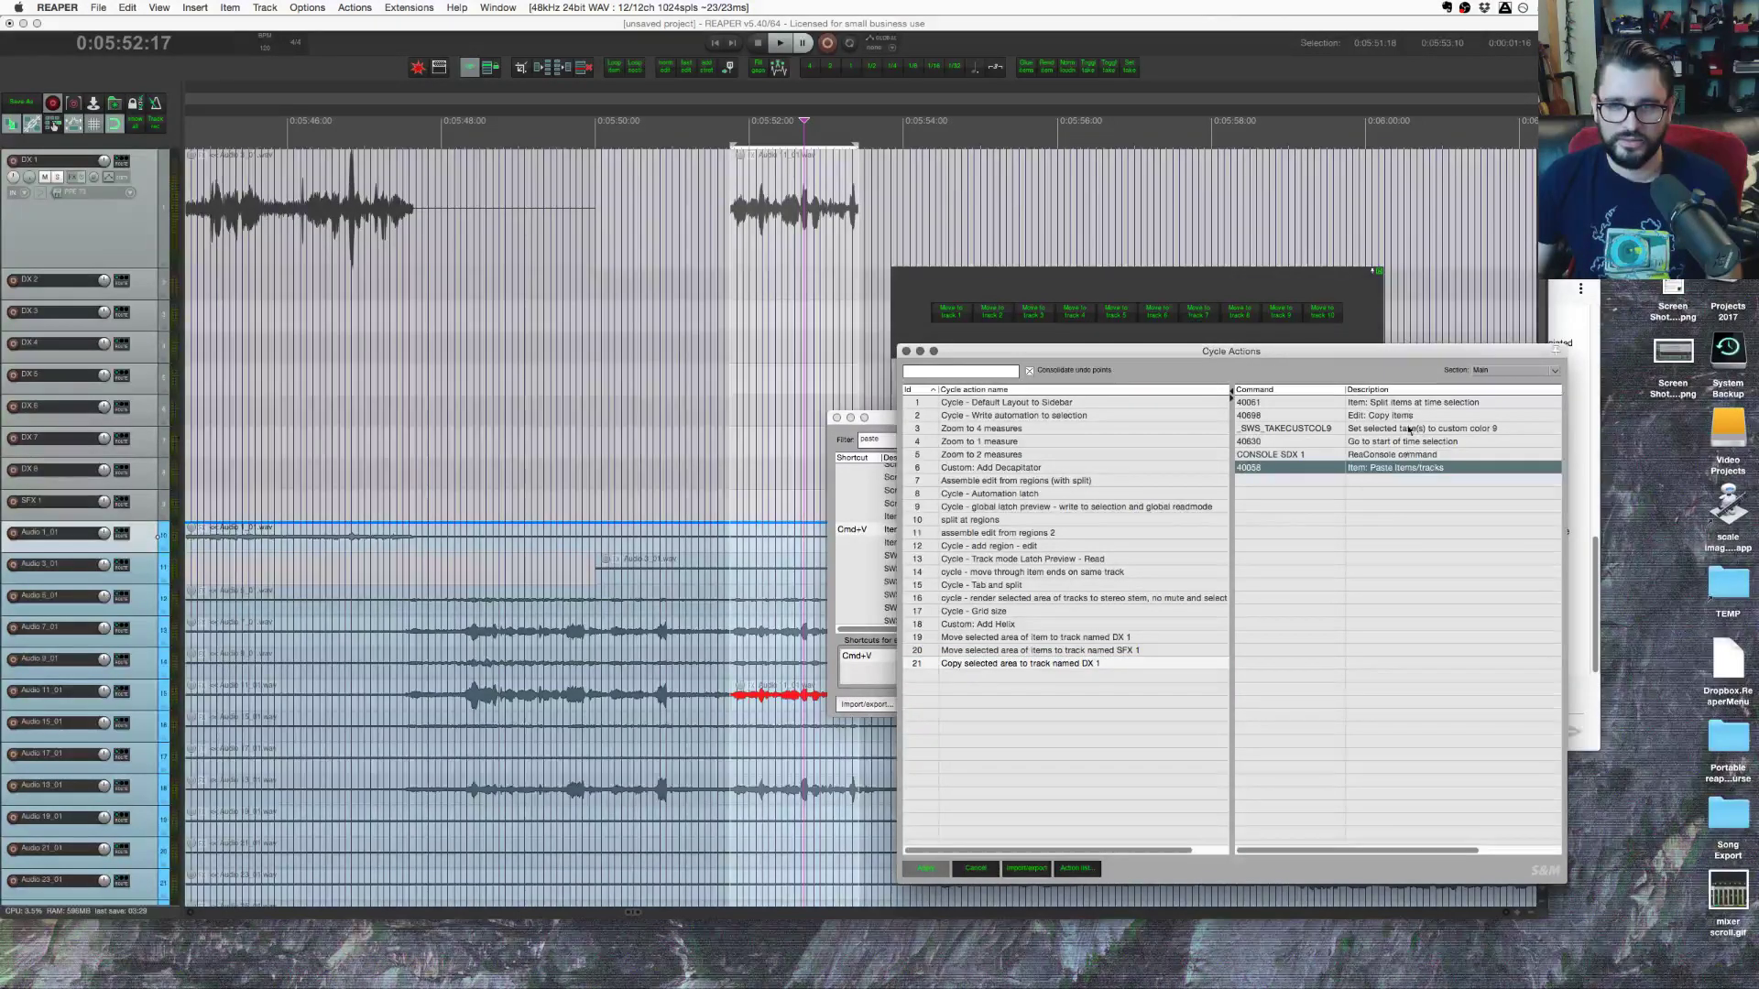
pyautogui.keyDown('shift'); pyautogui.click(1374, 402); pyautogui.keyUp('shift')
pyautogui.rightClick(1401, 430)
pyautogui.click(1427, 519)
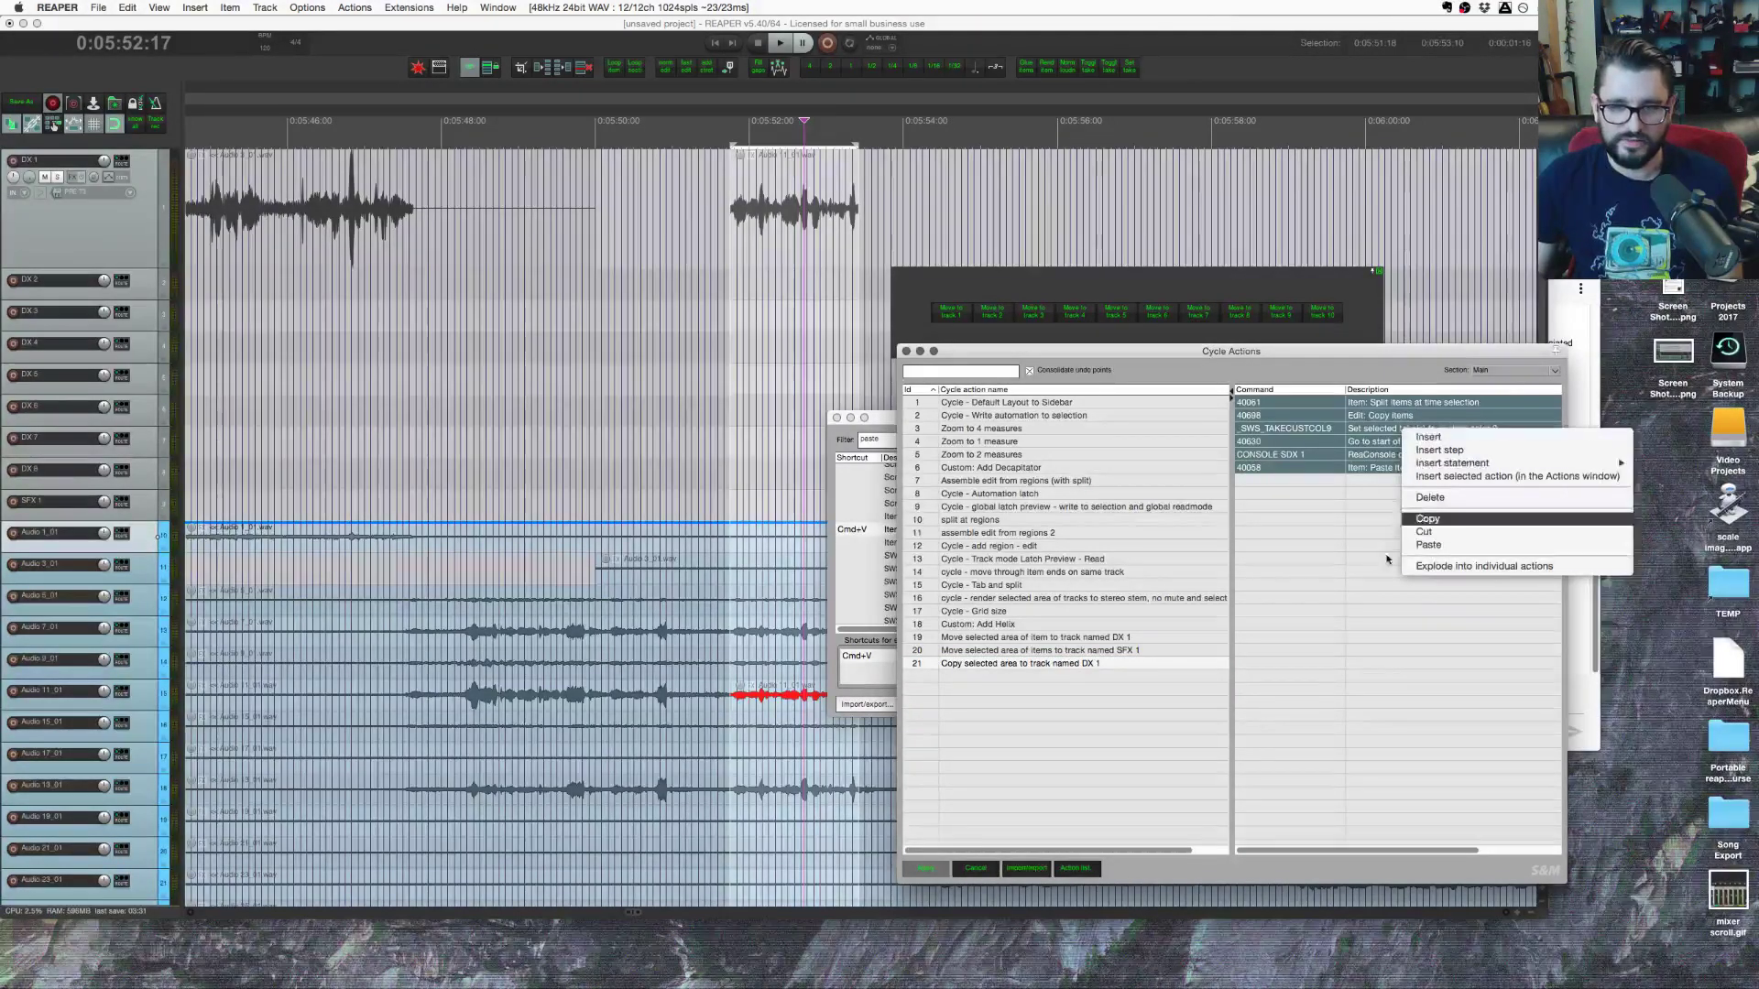
# Step: Add a new cycle action named "Copy selected area to track named DX 2"
pyautogui.click(1120, 695)
pyautogui.rightClick(1120, 696)
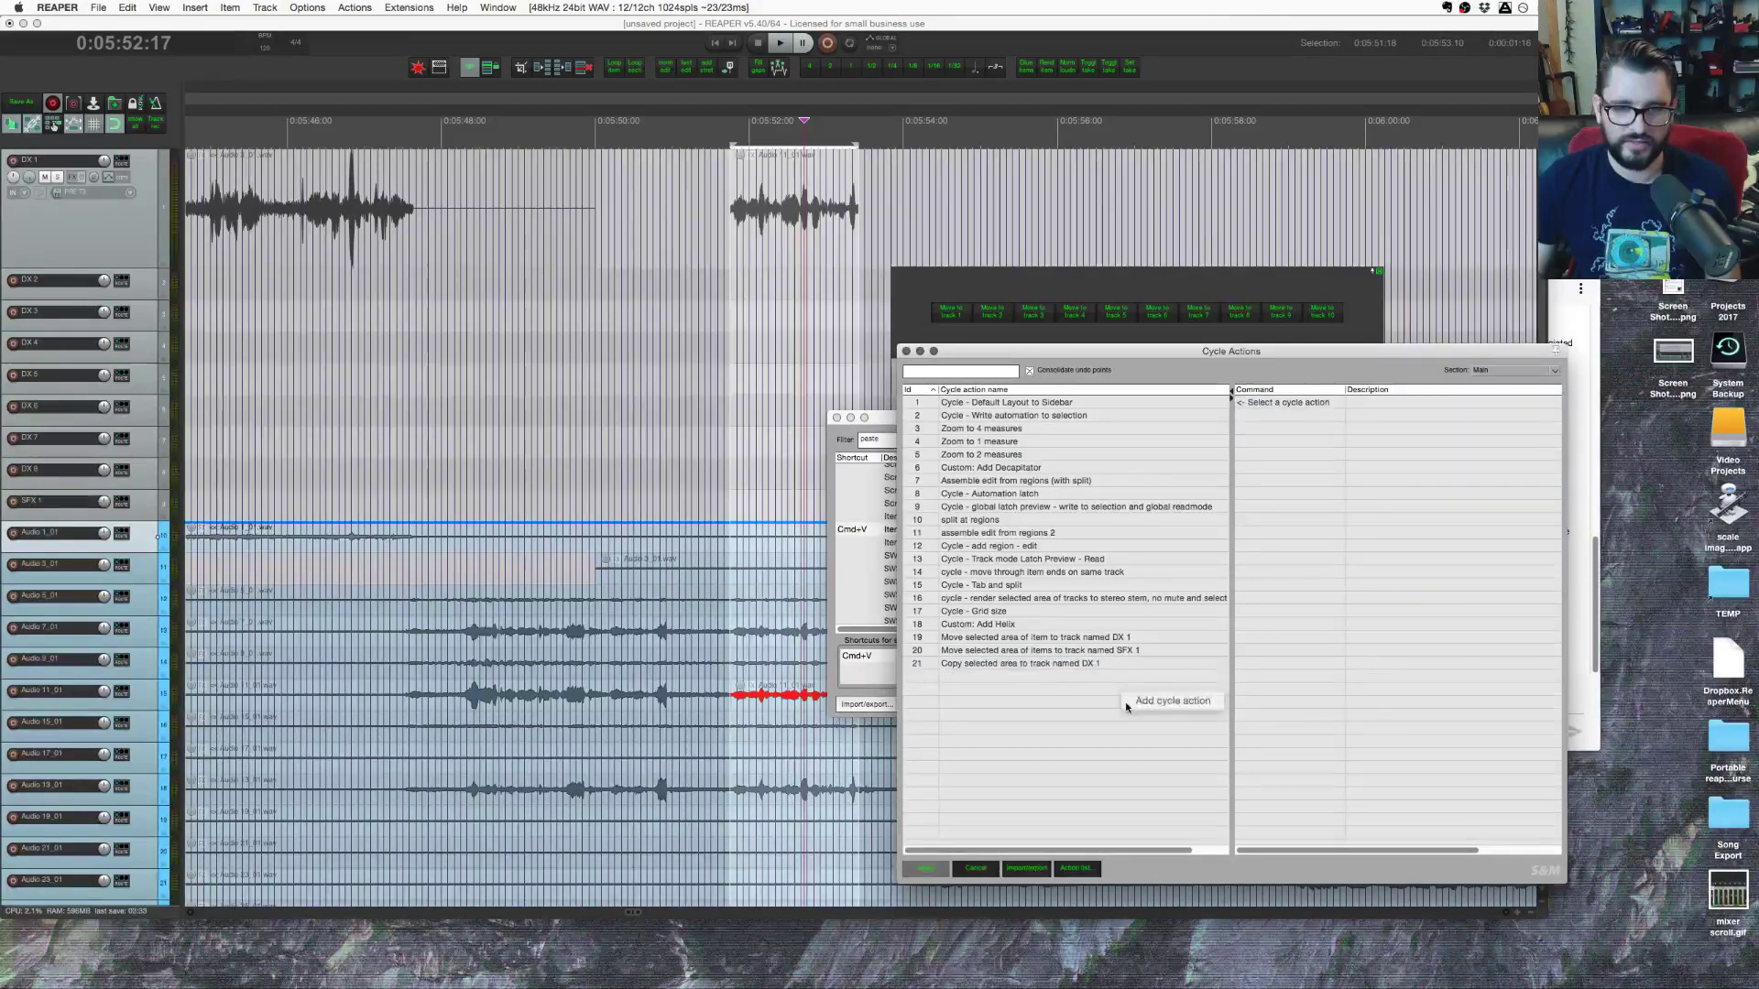
pyautogui.click(1127, 707)
pyautogui.write('Copy se')
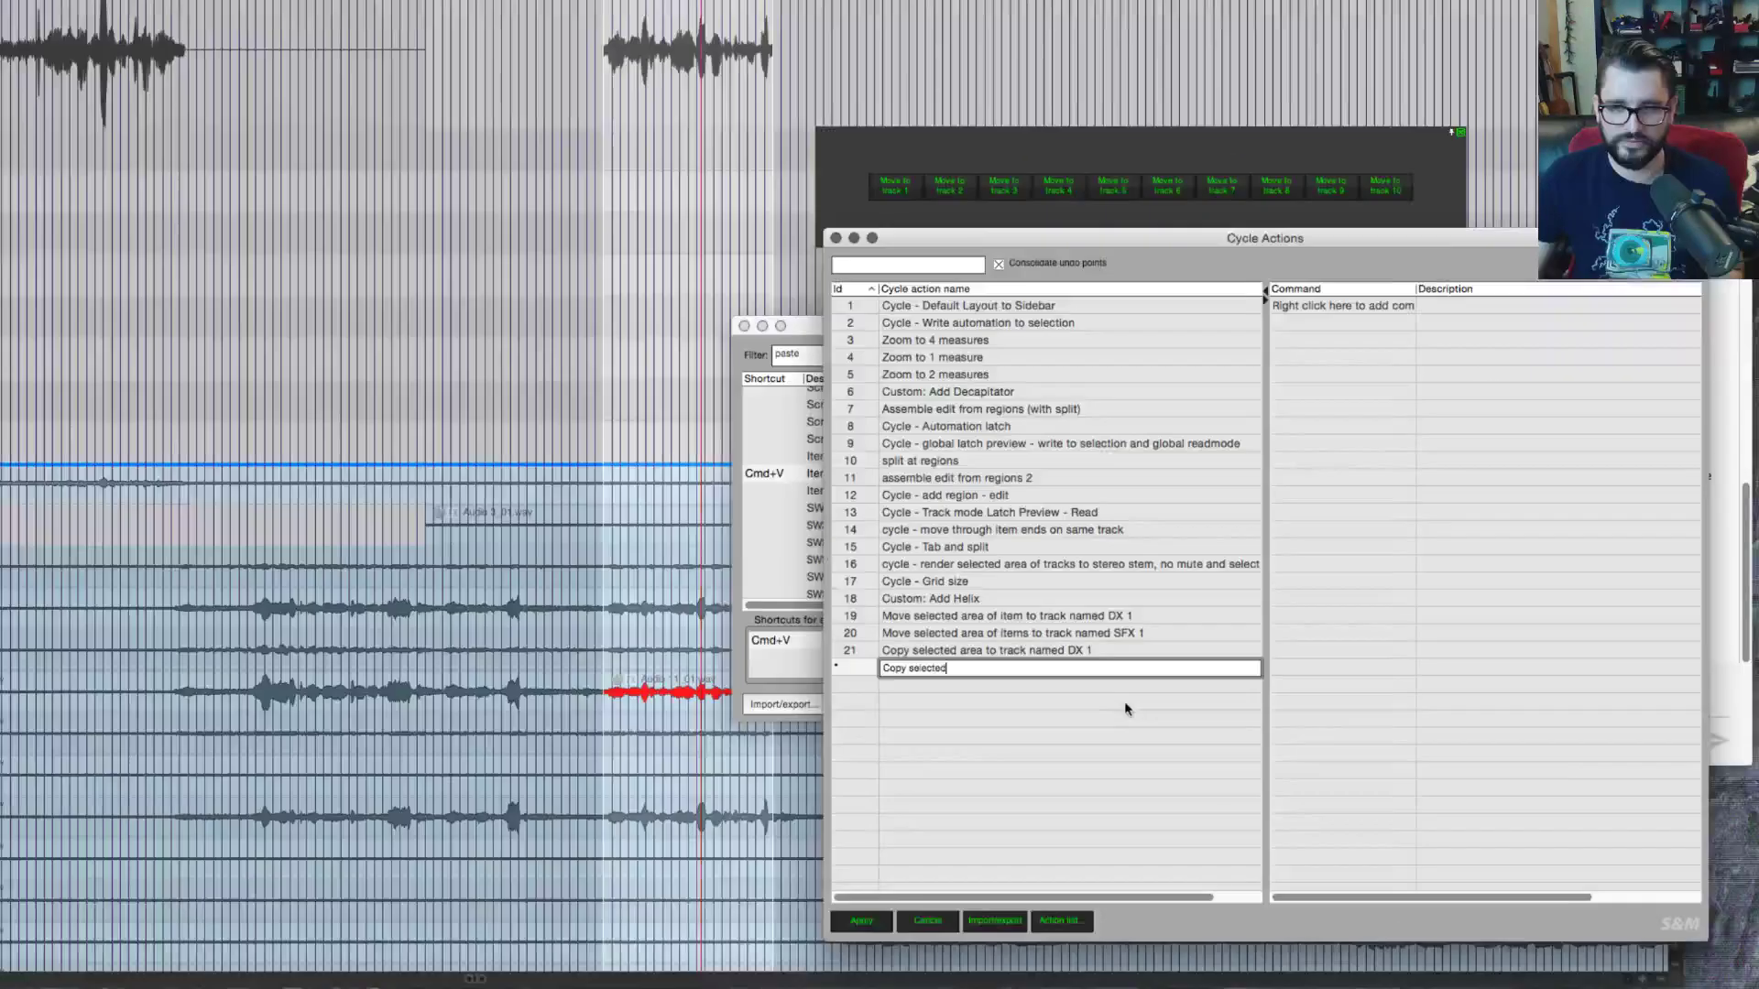
pyautogui.write('lected')
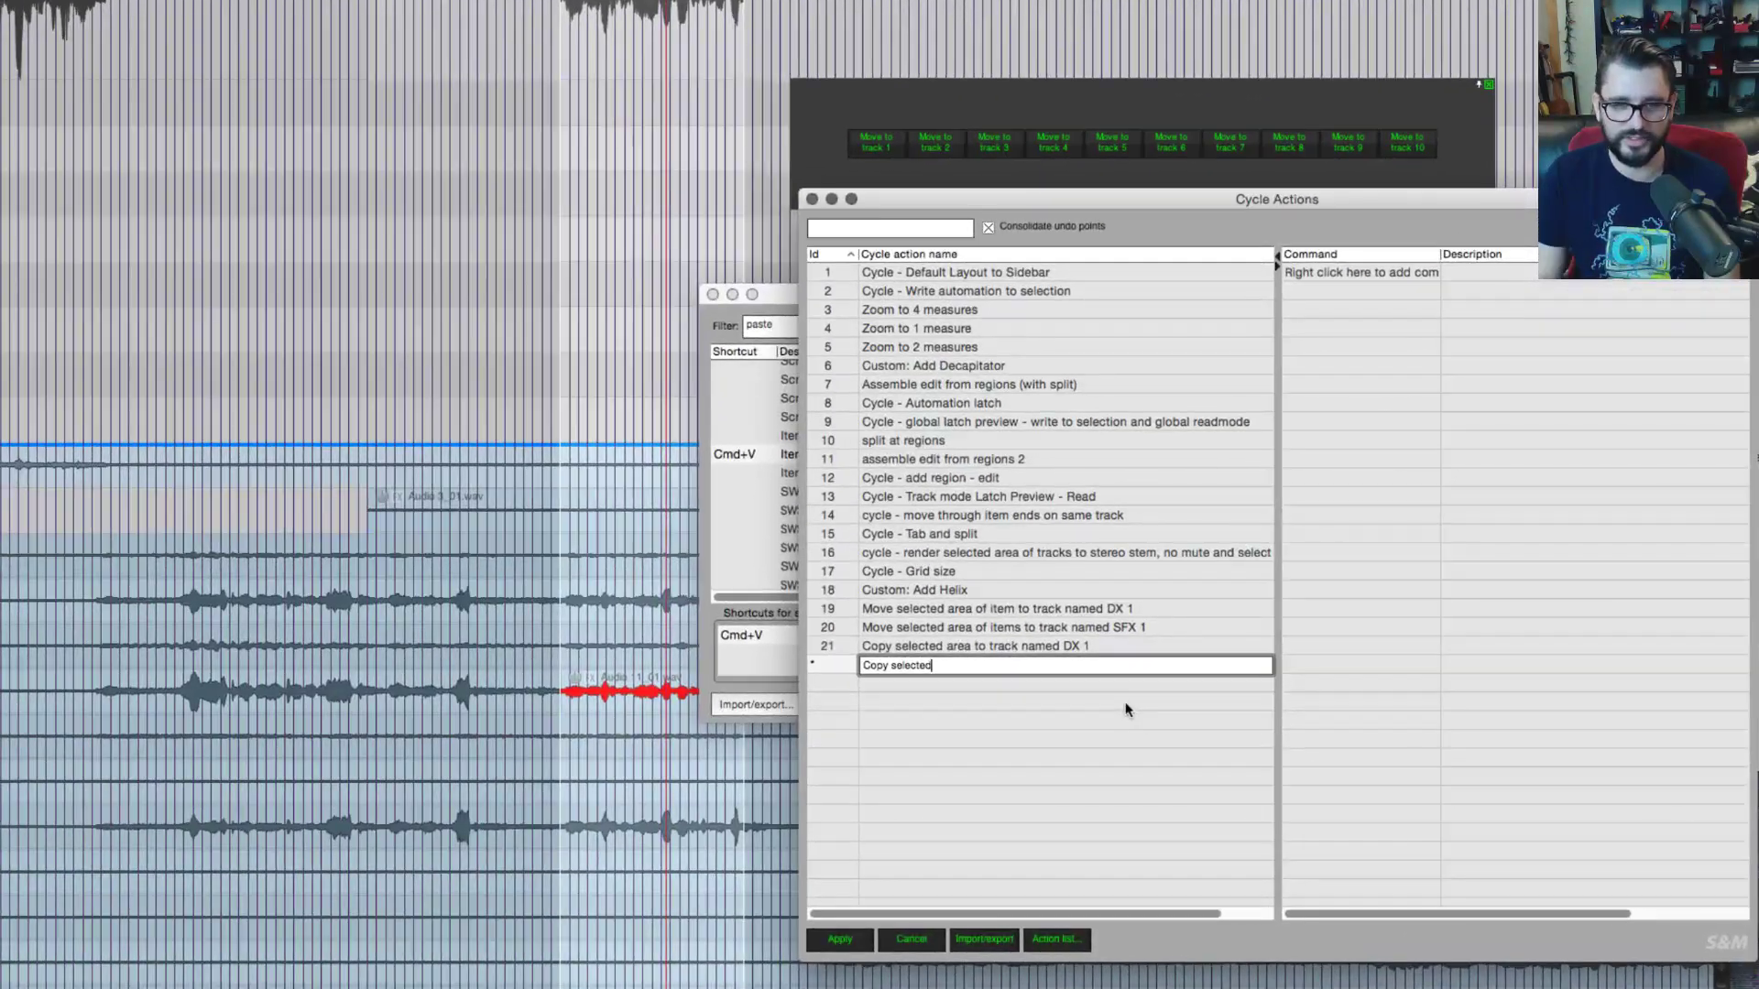
pyautogui.write(' area of')
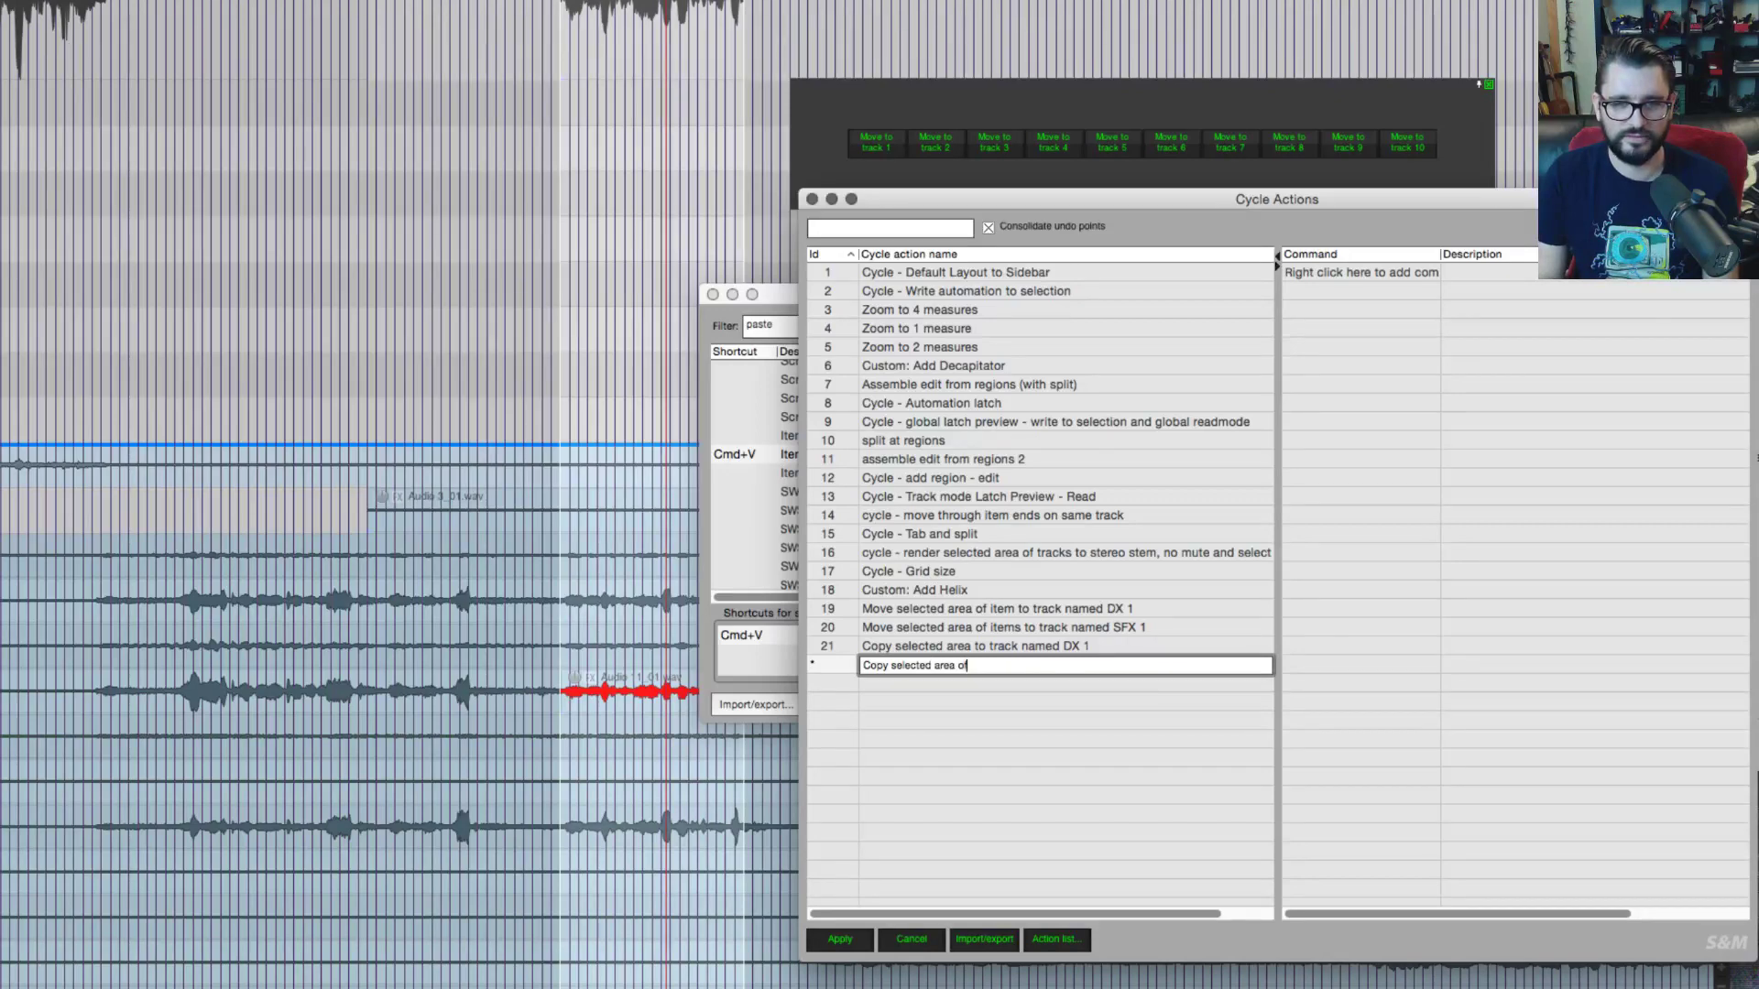
pyautogui.press('BackSpace')
pyautogui.press('BackSpace')
pyautogui.write('to track named DX 2')
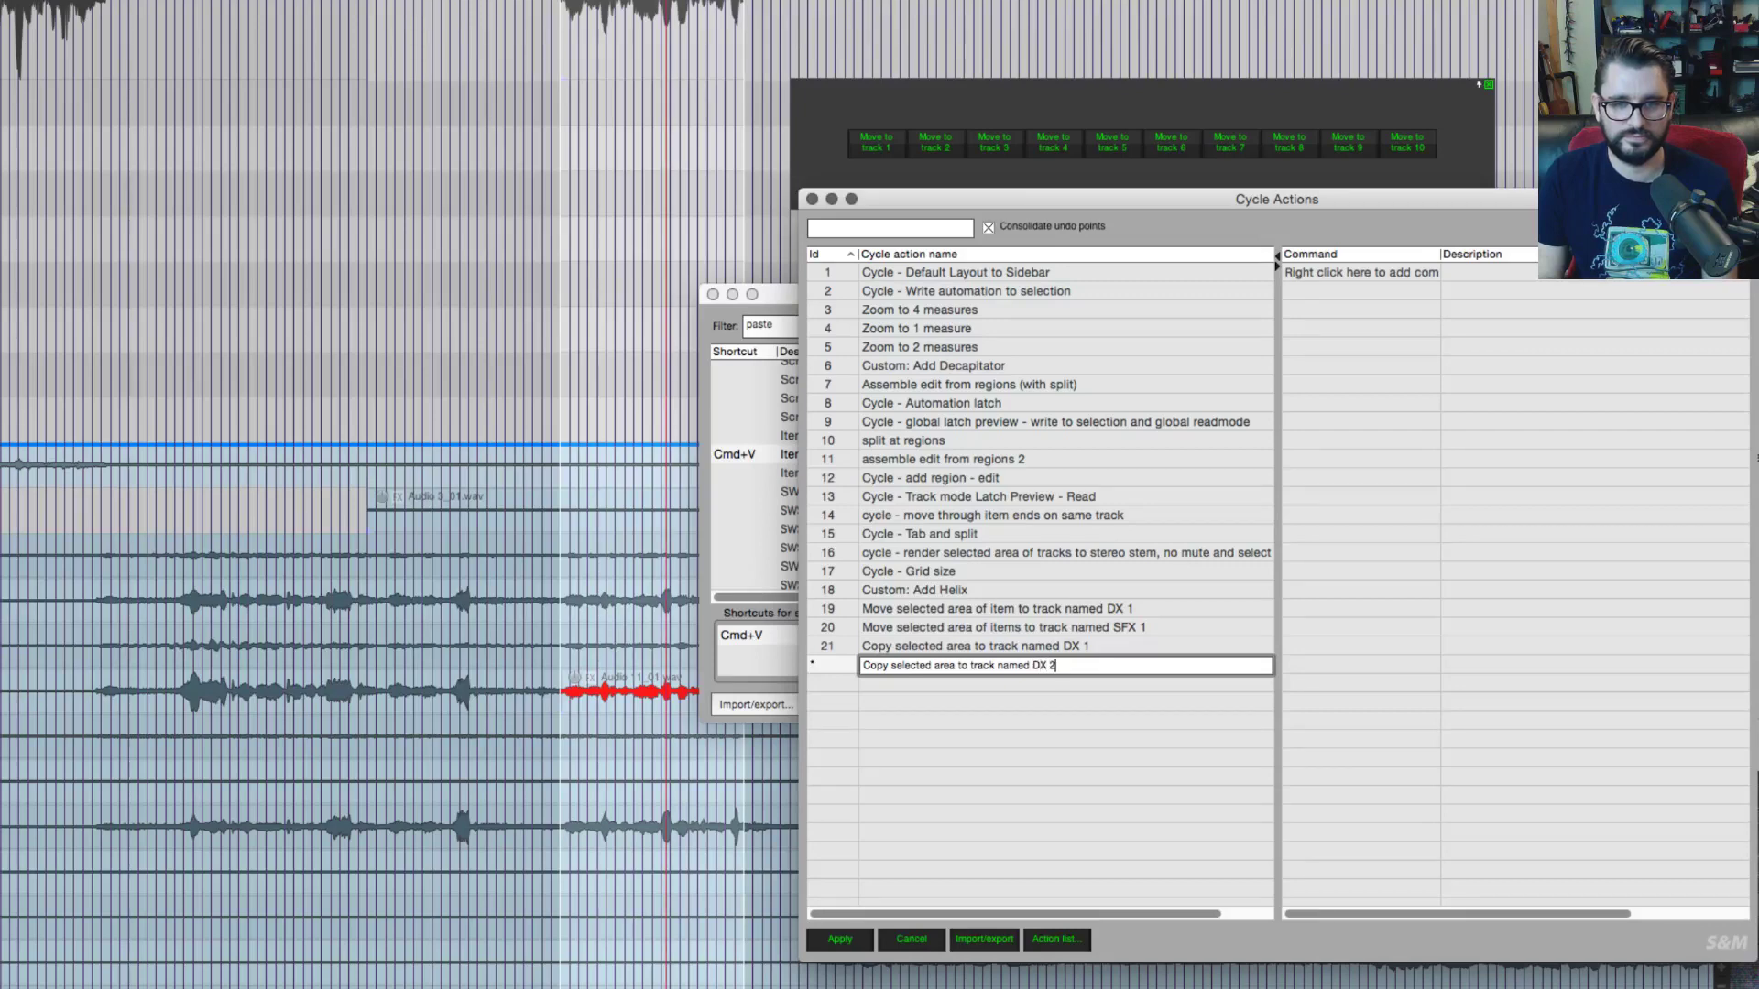
pyautogui.press('Return')
# Step: Paste the copied commands into the DX 2 cycle action and set its ReaConsole command to CONSOLE SDX 2
pyautogui.rightClick(1361, 574)
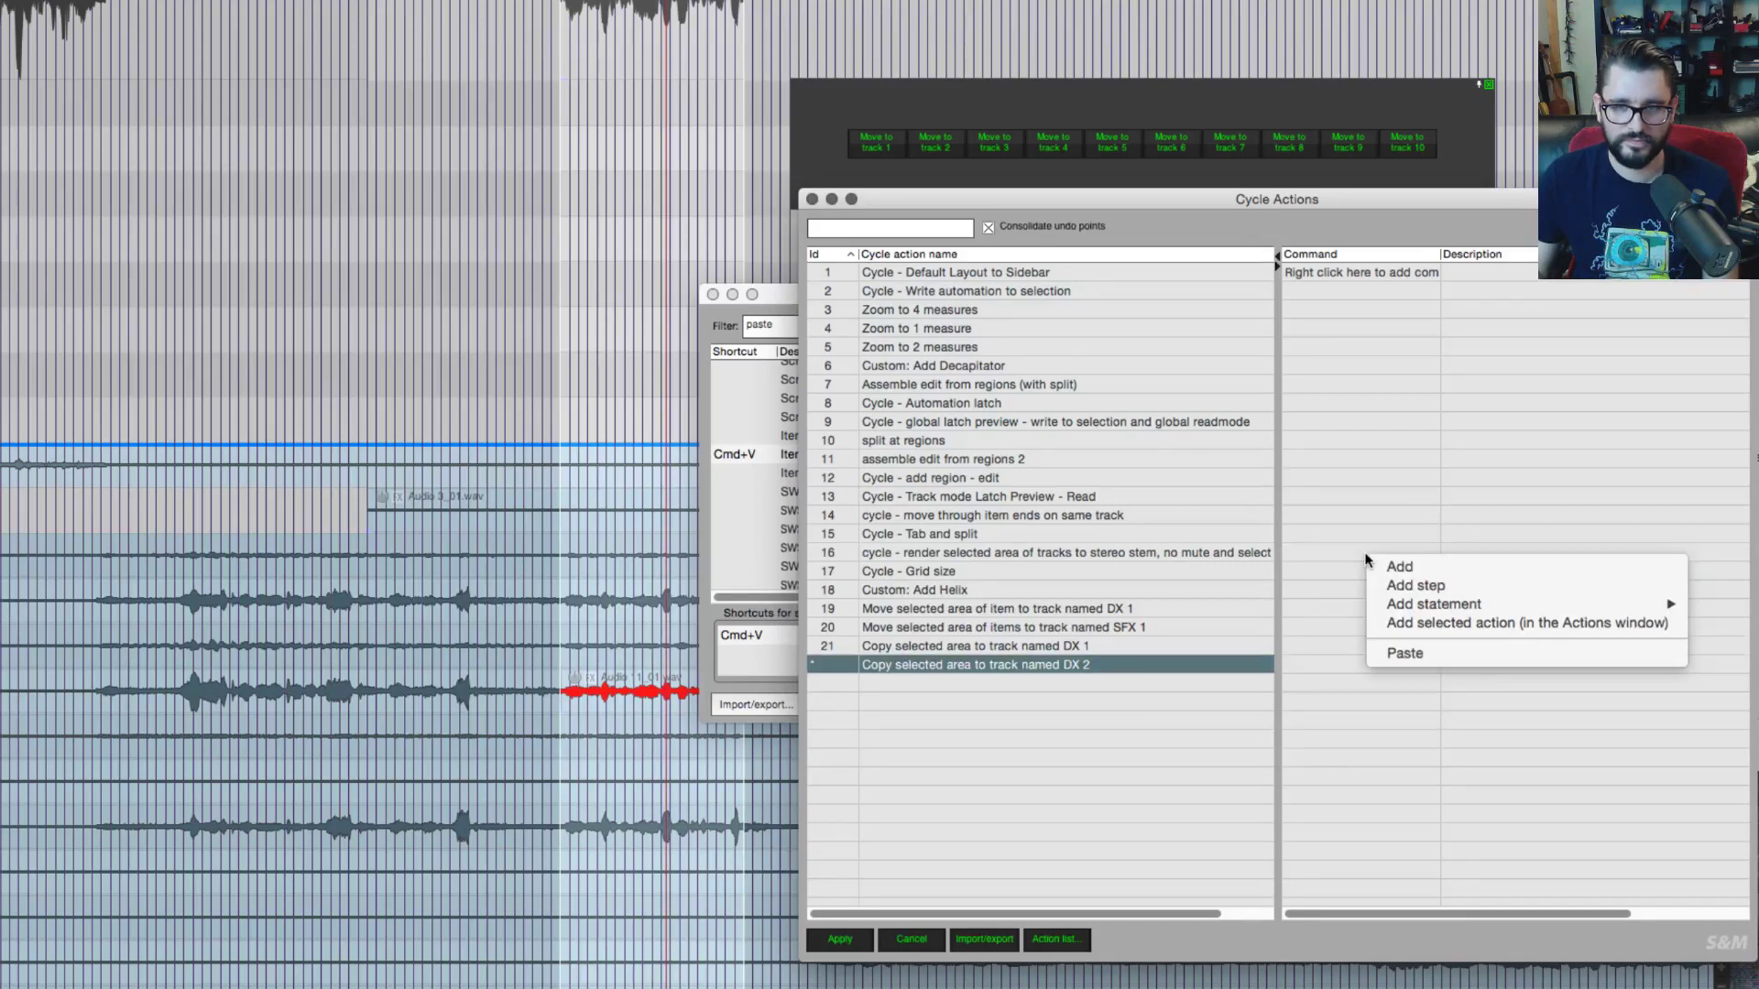
pyautogui.click(1411, 651)
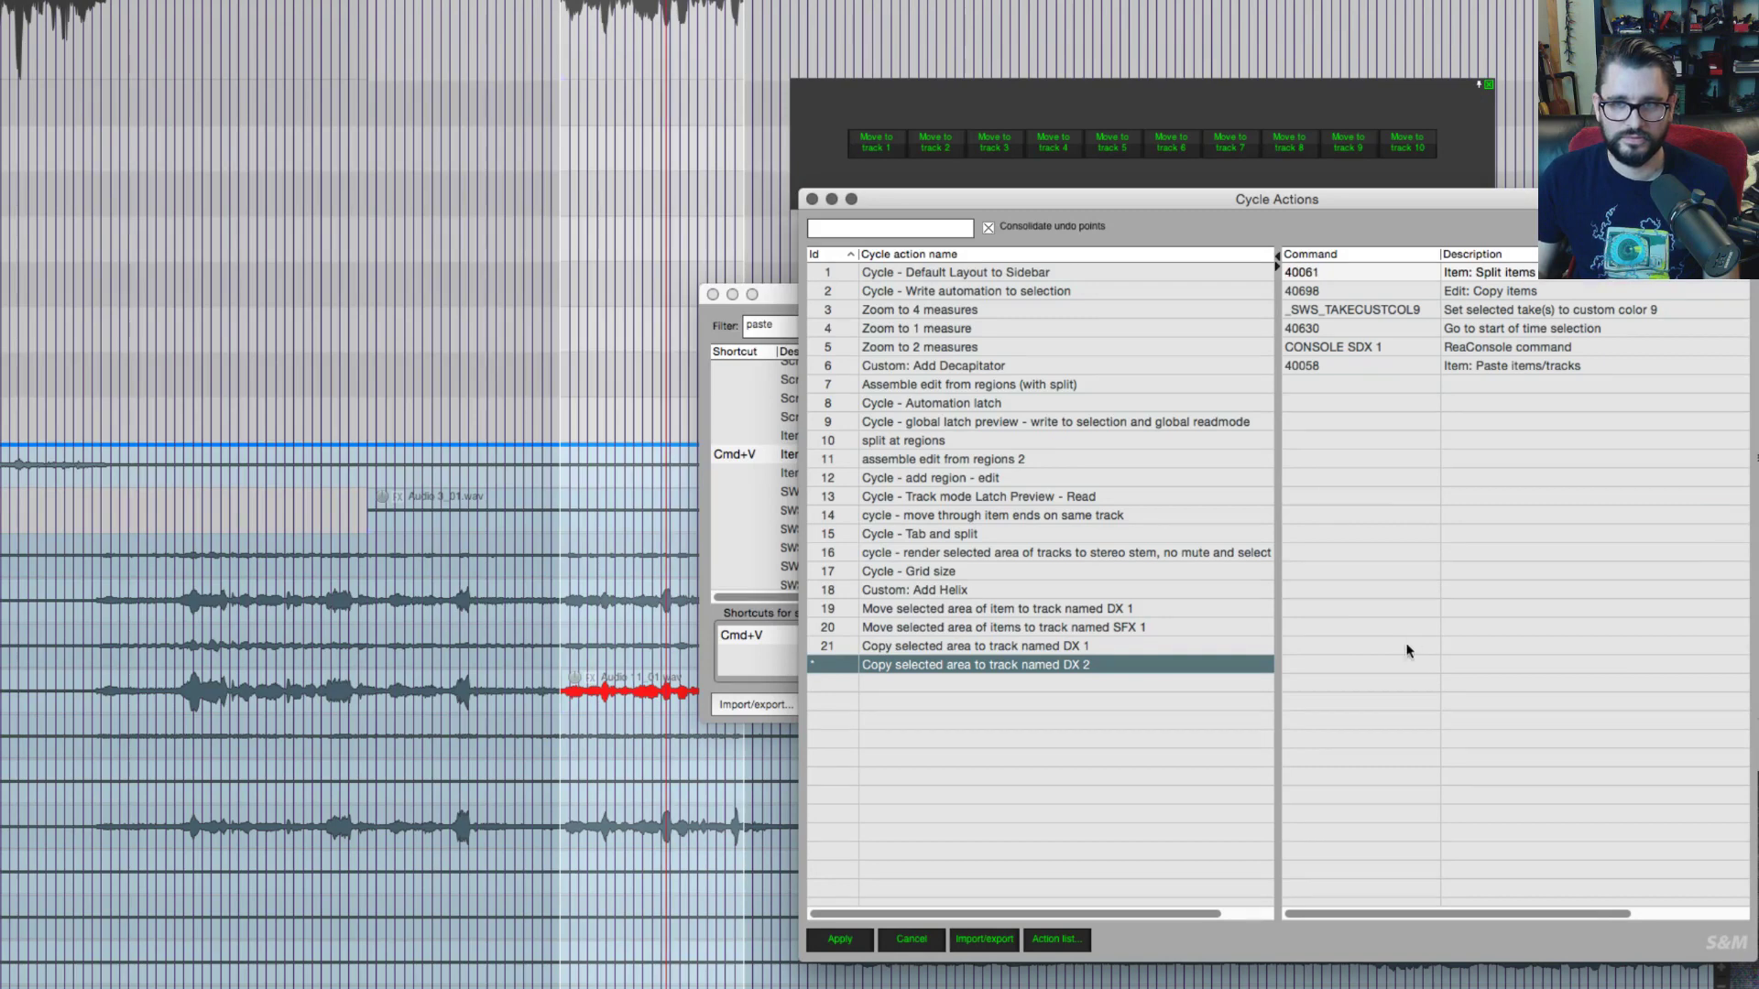
pyautogui.click(1403, 645)
pyautogui.click(1375, 344)
pyautogui.click(1389, 344)
pyautogui.press('Right')
pyautogui.press('BackSpace')
pyautogui.write('2')
pyautogui.press('Return')
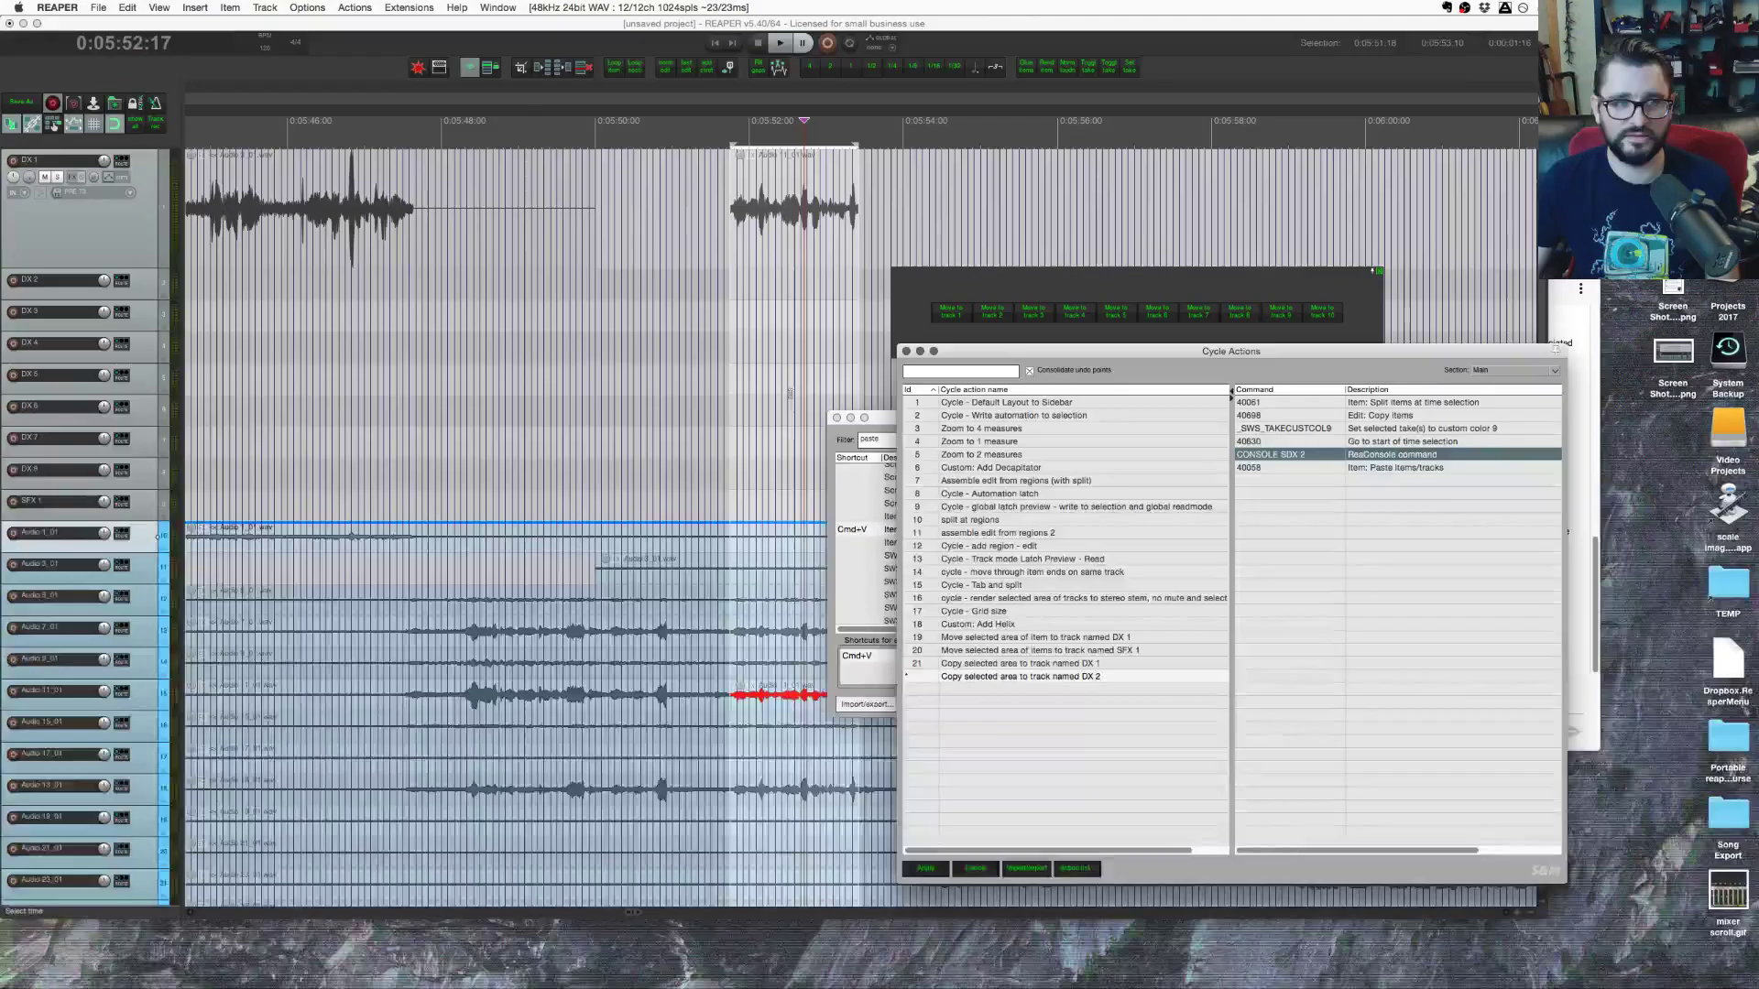
# Step: Colour track DX 1 green and track DX 4 purple, and clear the time selection with the edit cursor at 0:05:53:22
pyautogui.click(91, 248)
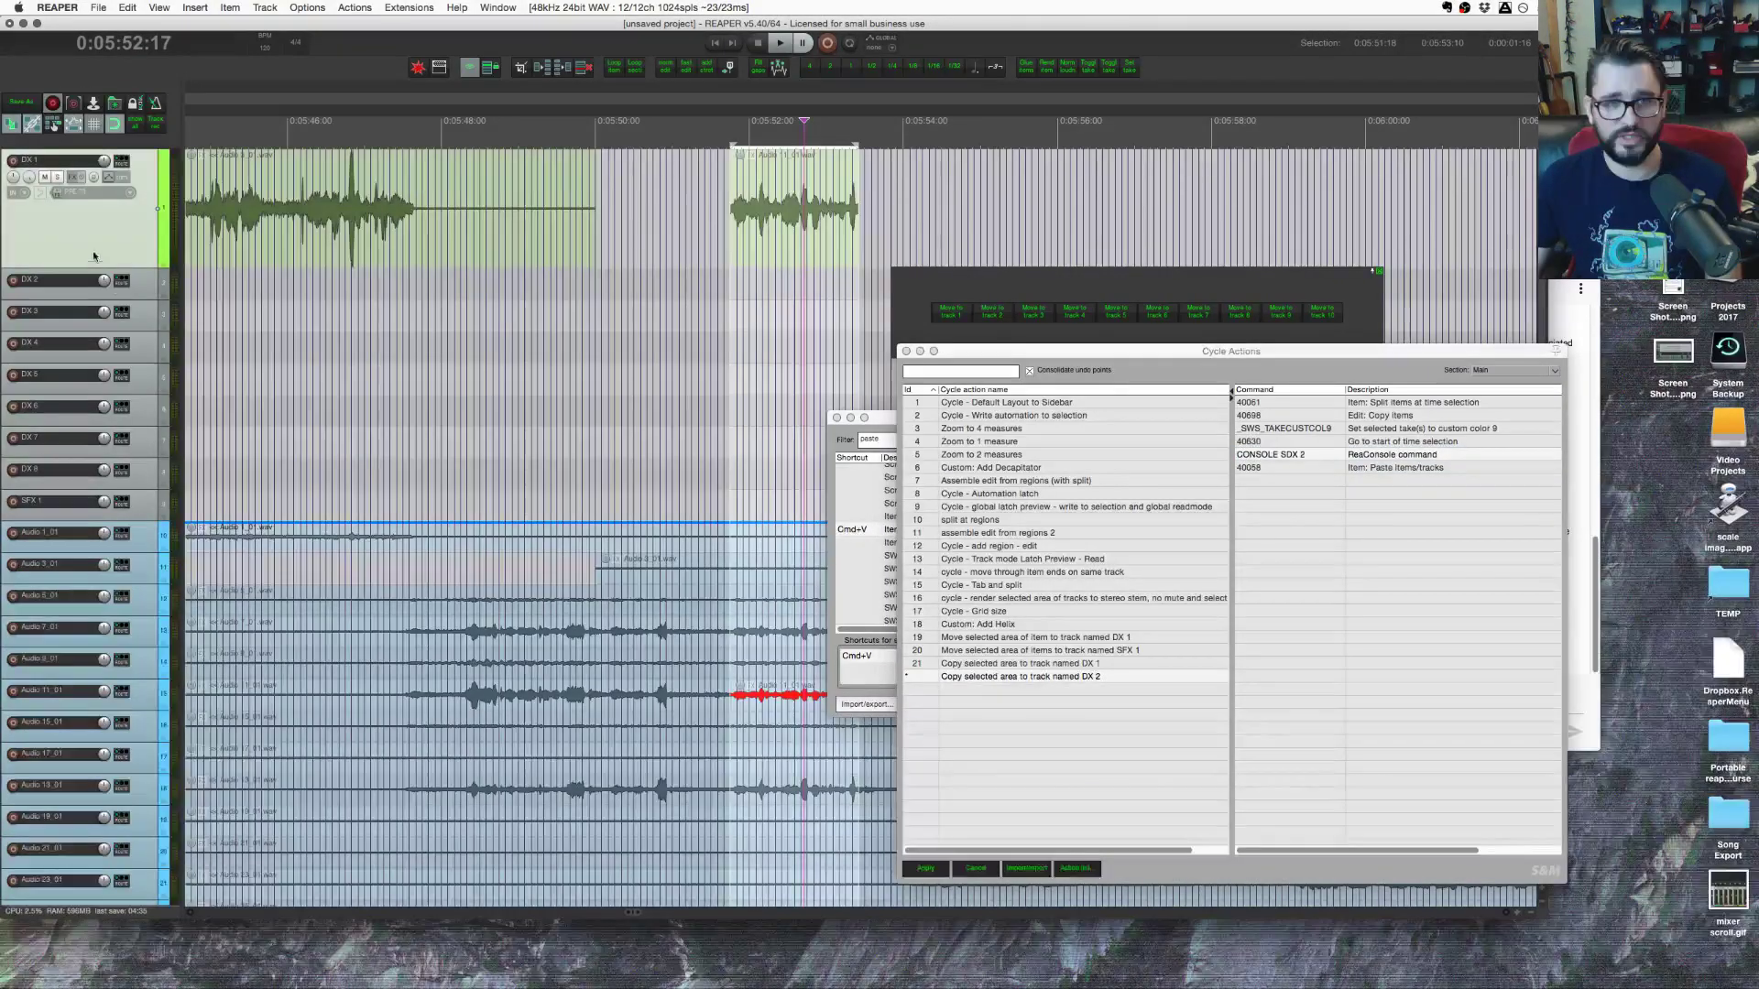
pyautogui.click(423, 362)
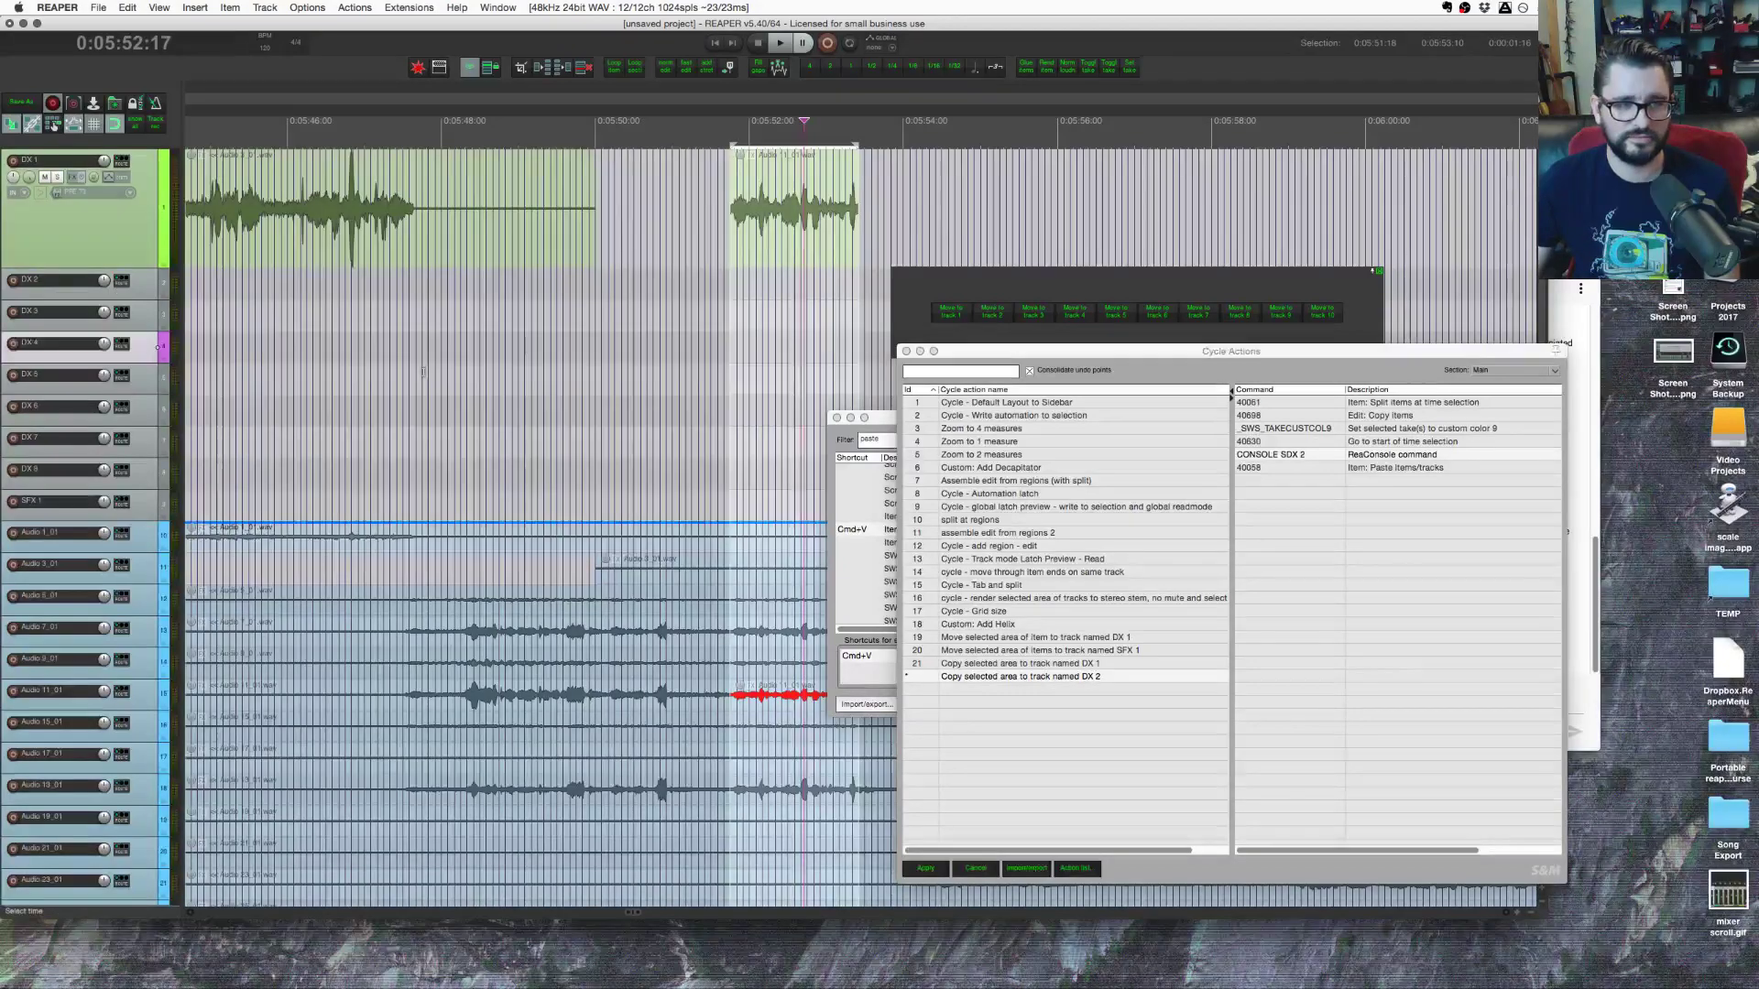
pyautogui.click(422, 372)
pyautogui.click(740, 760)
pyautogui.hscroll(3, 662, 760)
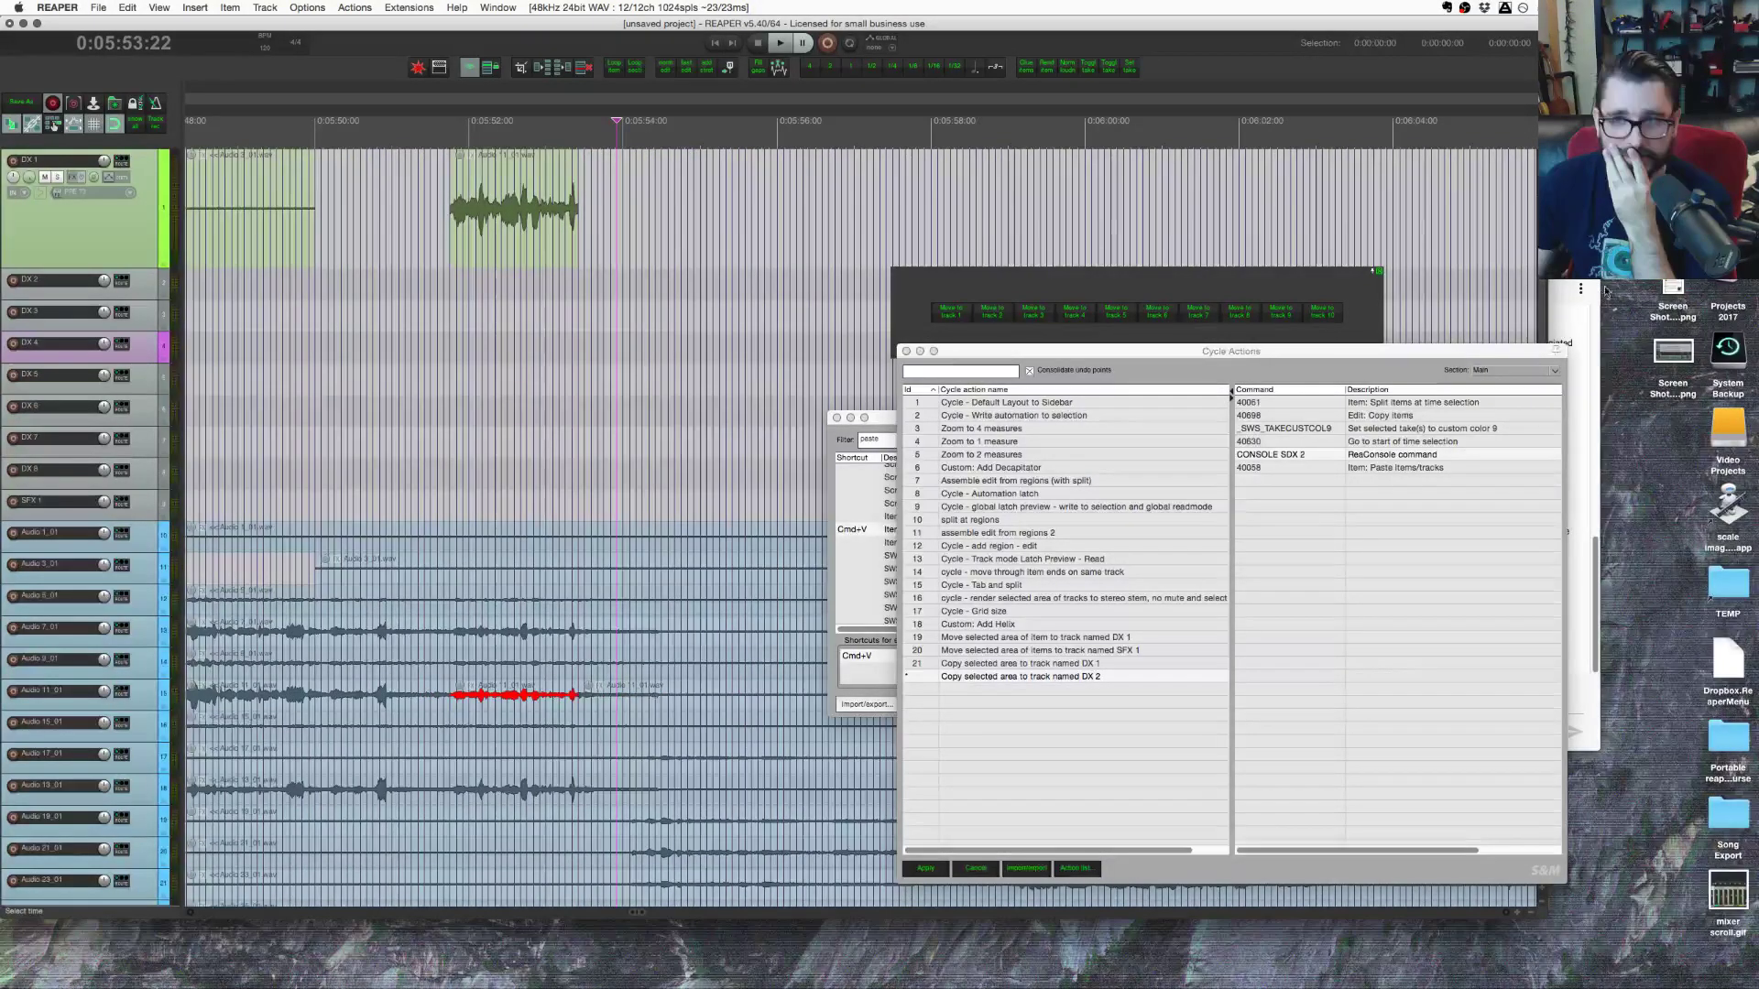
# Step: Check the live chat in Firefox, reposition its window, and return to REAPER with the edit cursor at 0:05:52:06
pyautogui.click(1572, 513)
pyautogui.moveTo(1502, 249); pyautogui.dragTo(1528, 239)
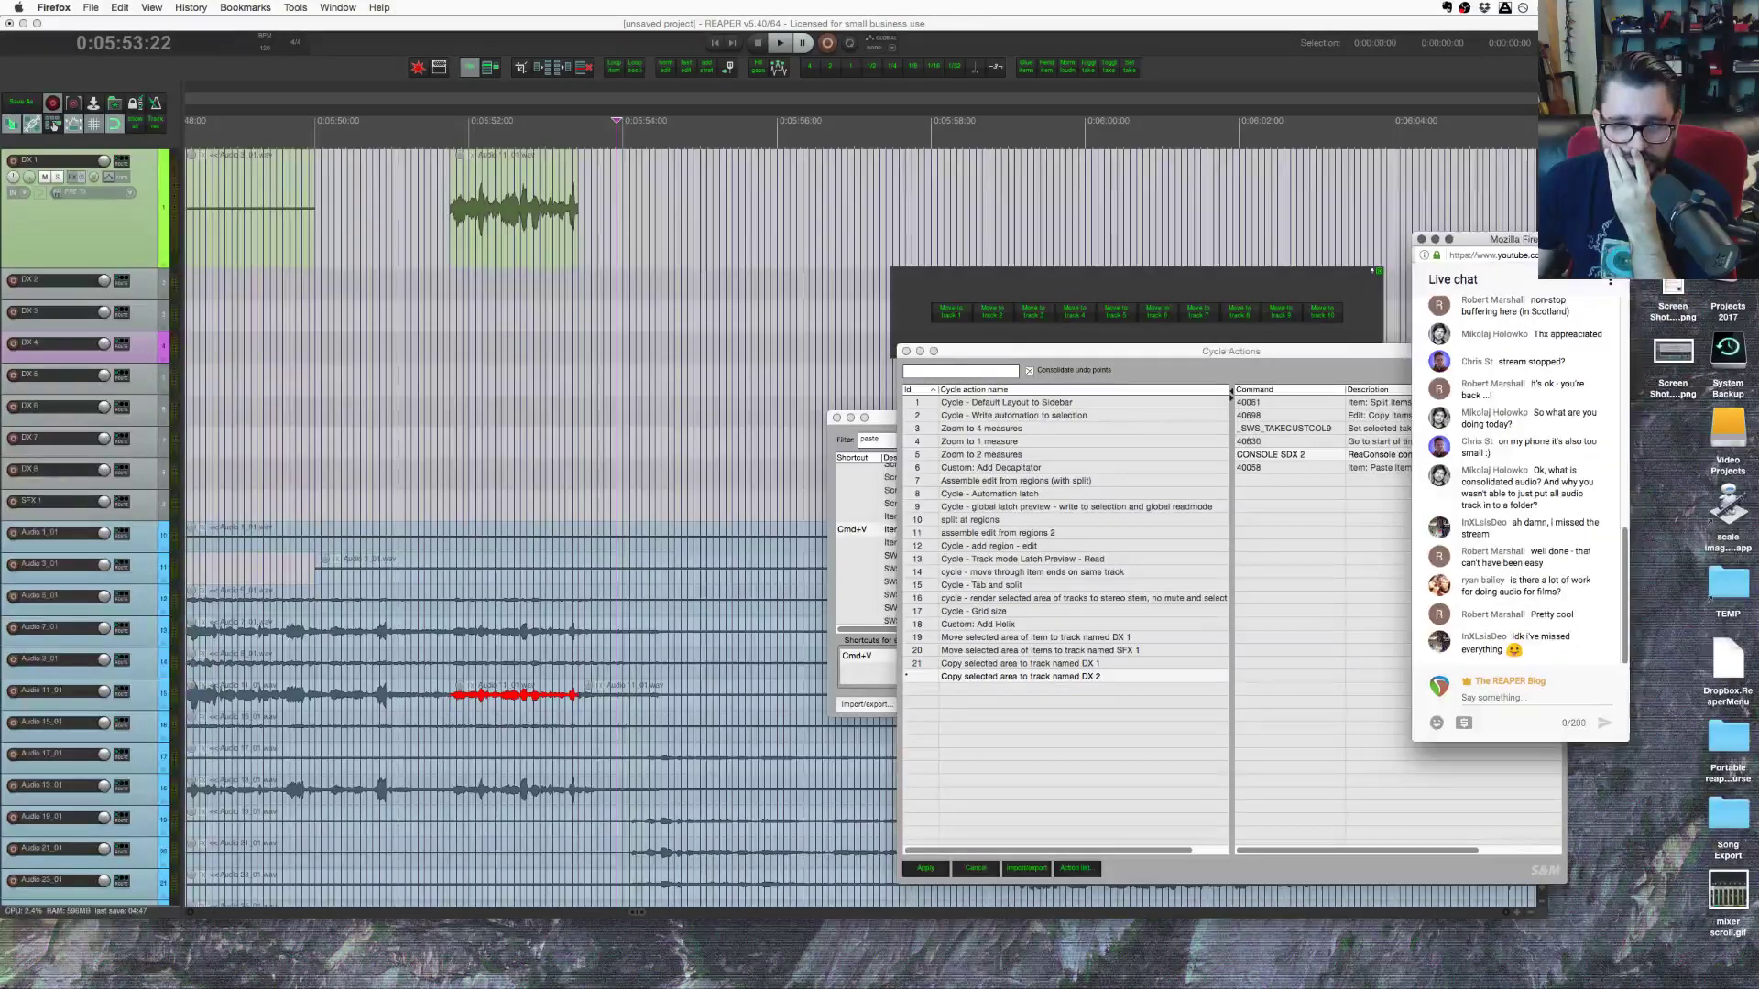
pyautogui.click(500, 405)
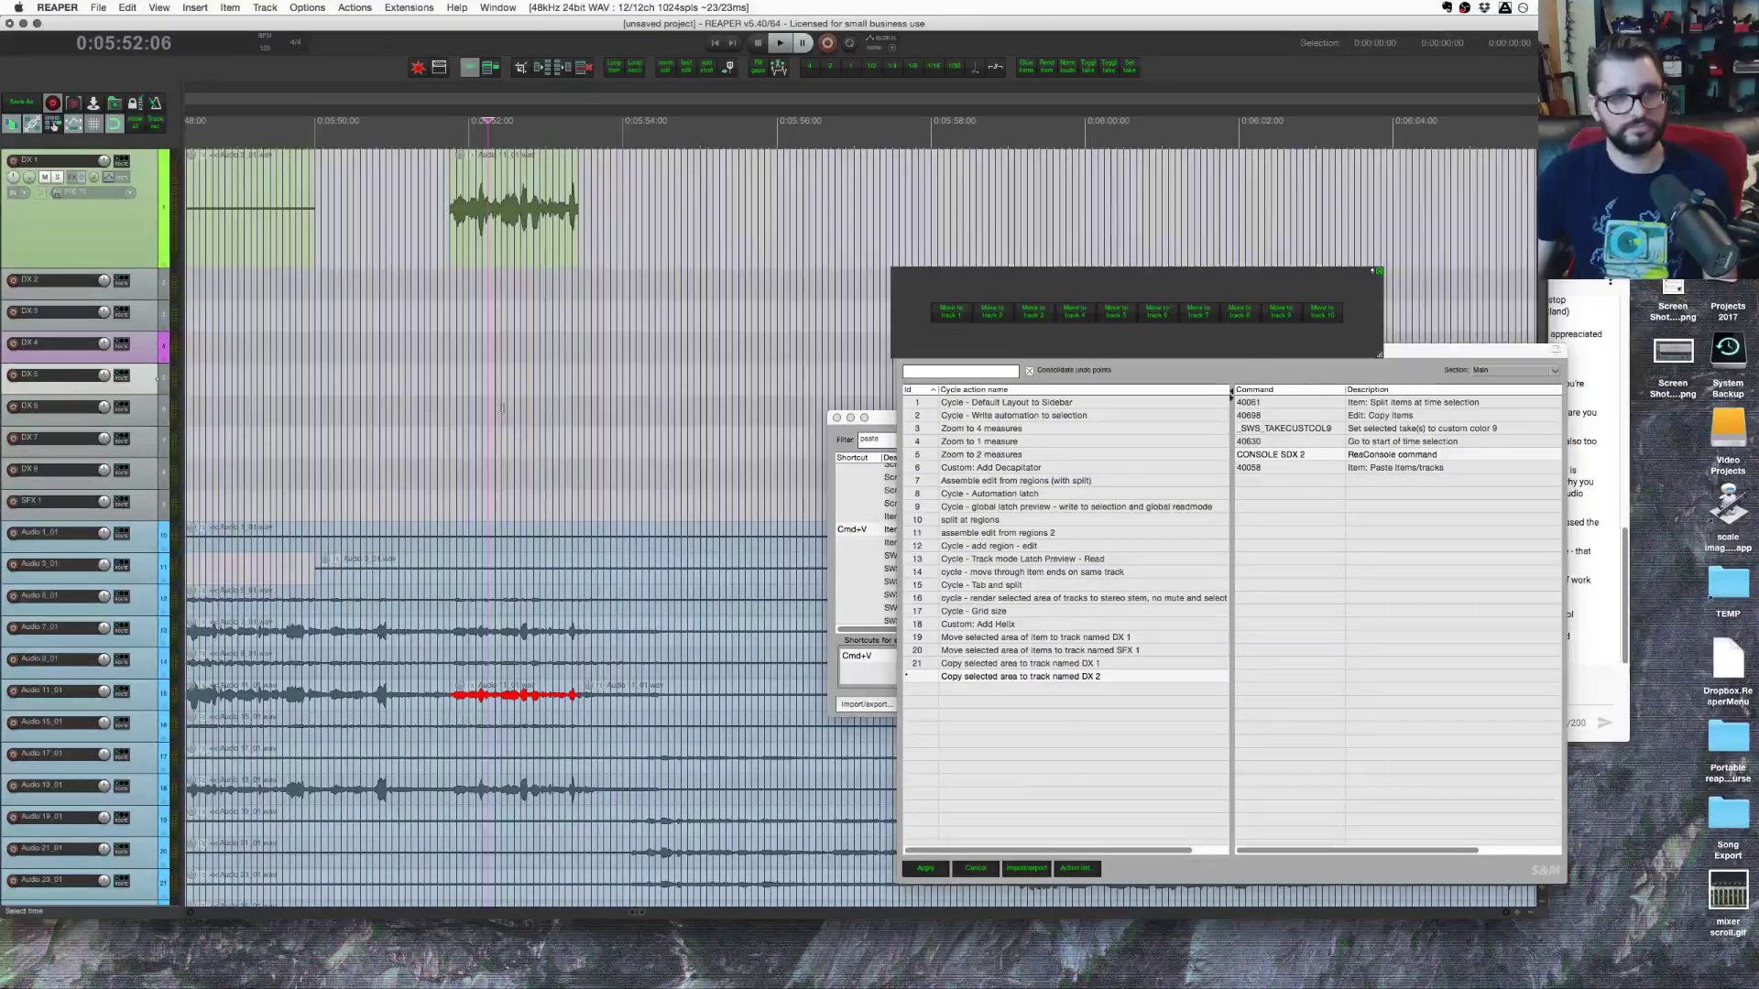
# Step: Make a time selection from about 0:05:51:19 to 0:05:53:10 over the audio on track Audio 7_01
pyautogui.scroll(3, 533, 463)
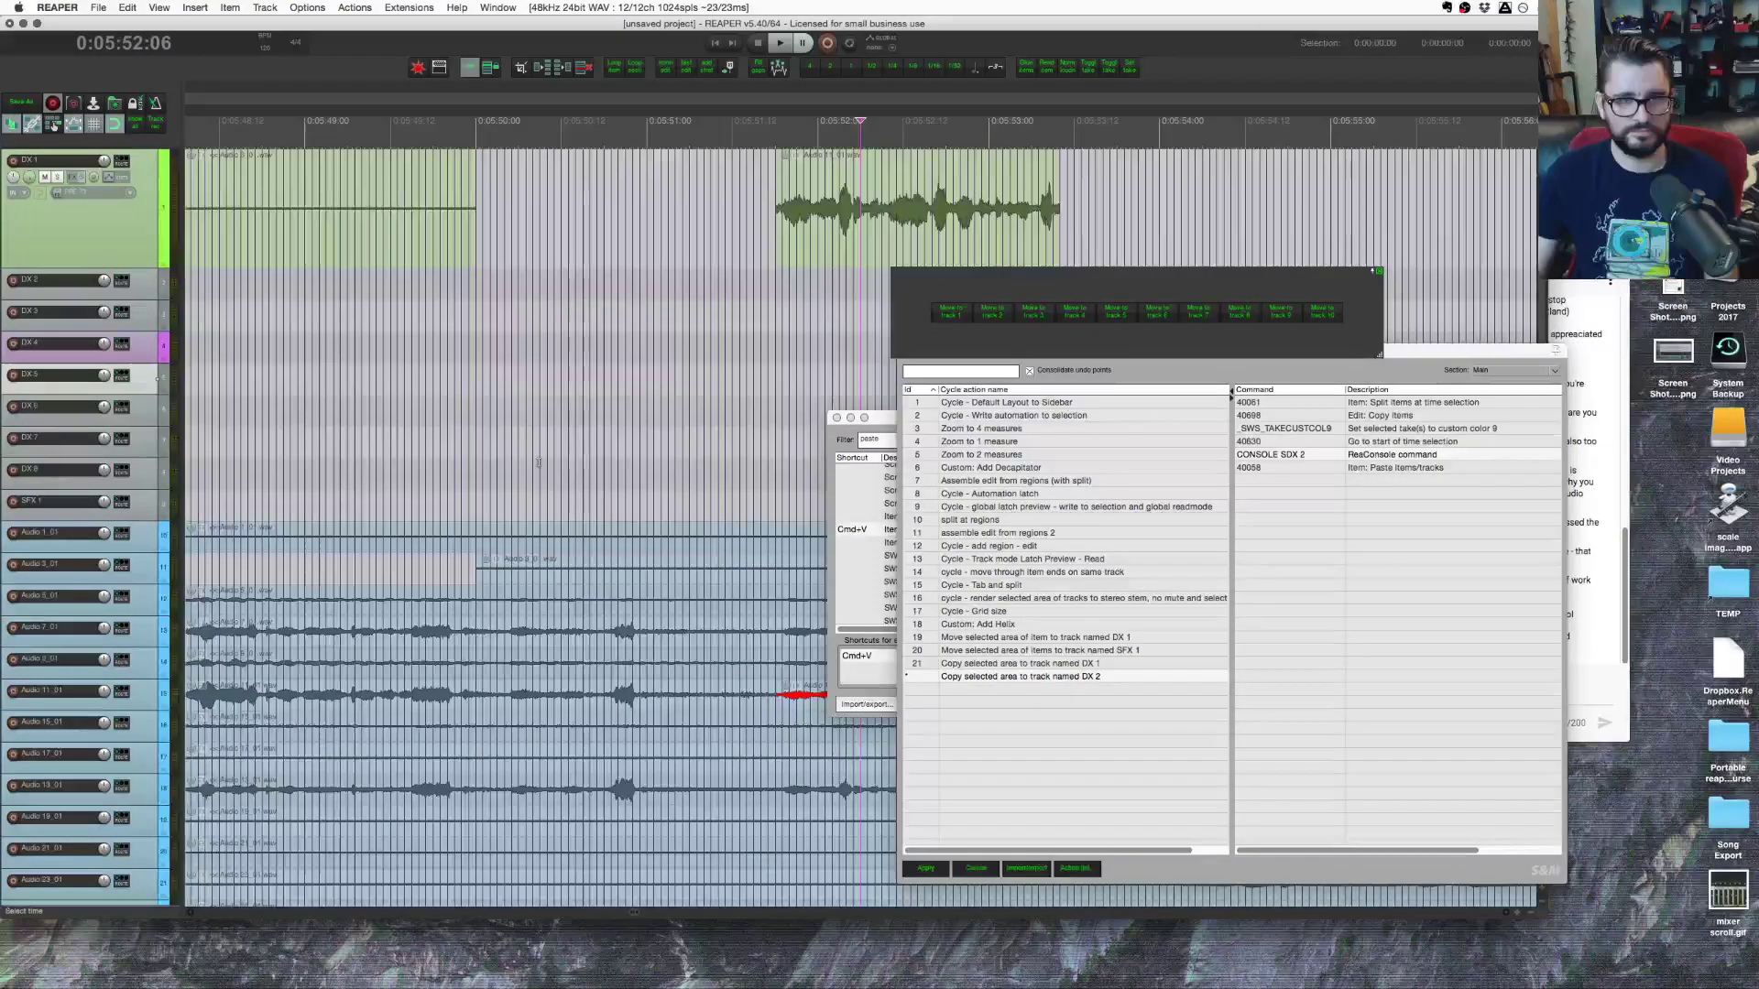
pyautogui.hscroll(2, 538, 461)
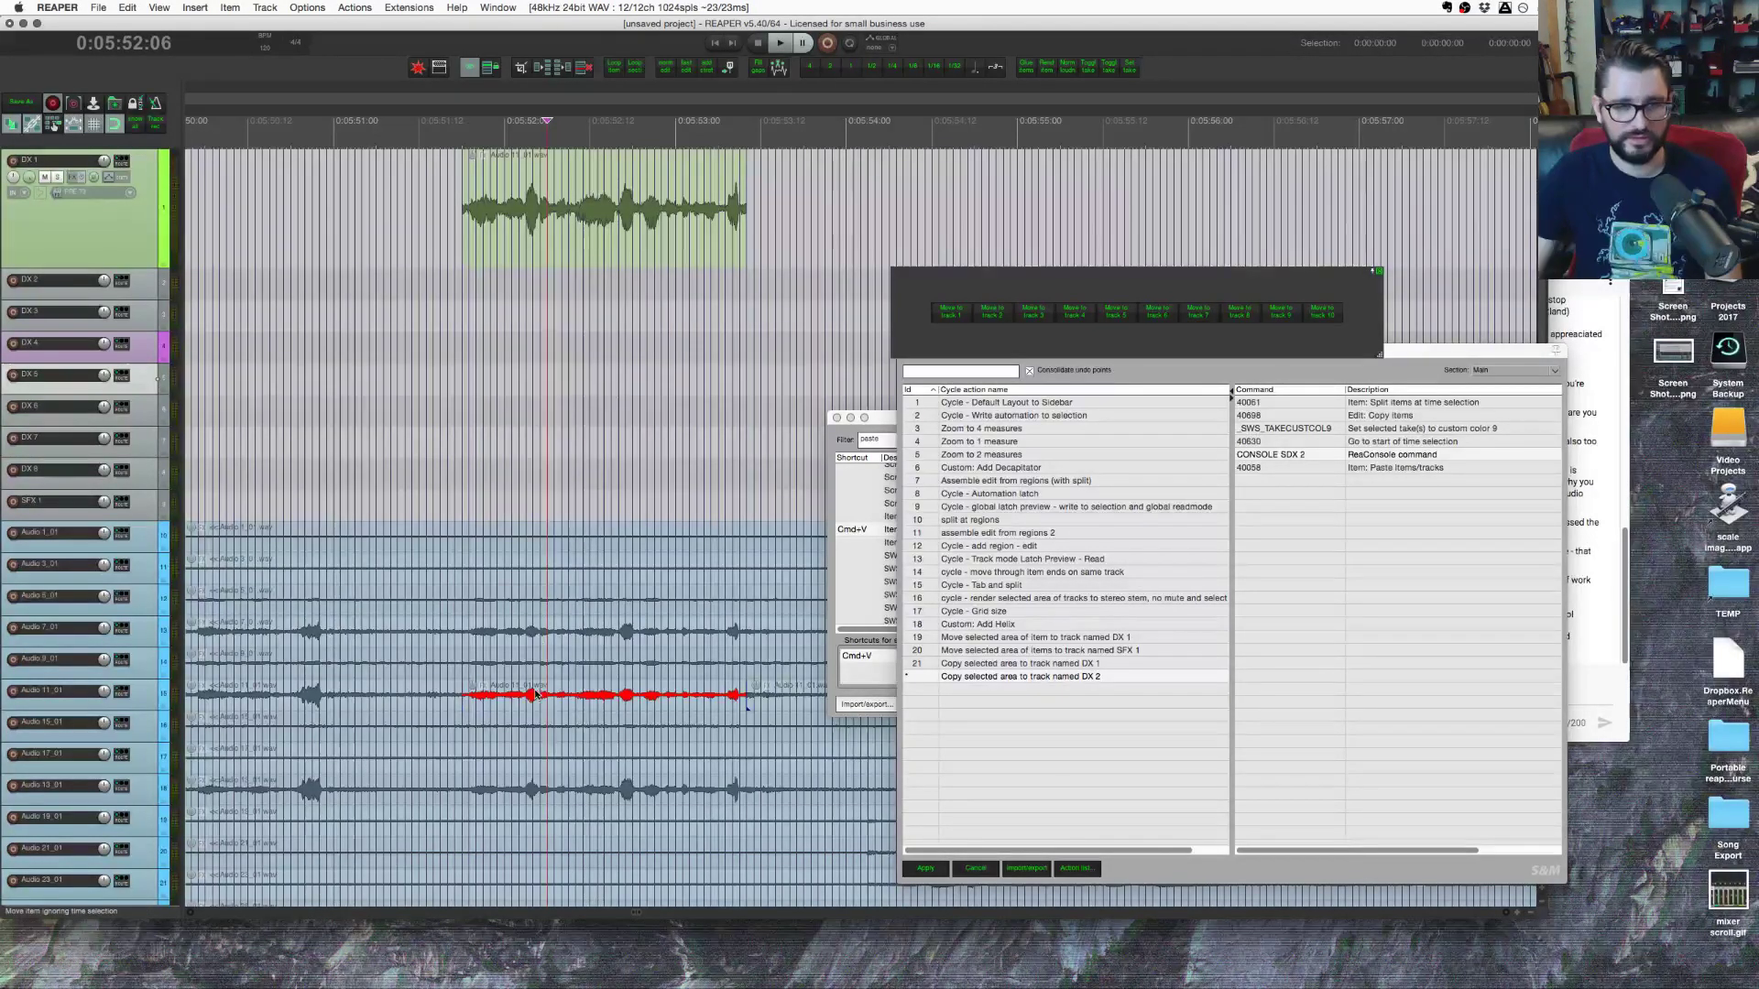
pyautogui.moveTo(473, 649); pyautogui.dragTo(747, 640)
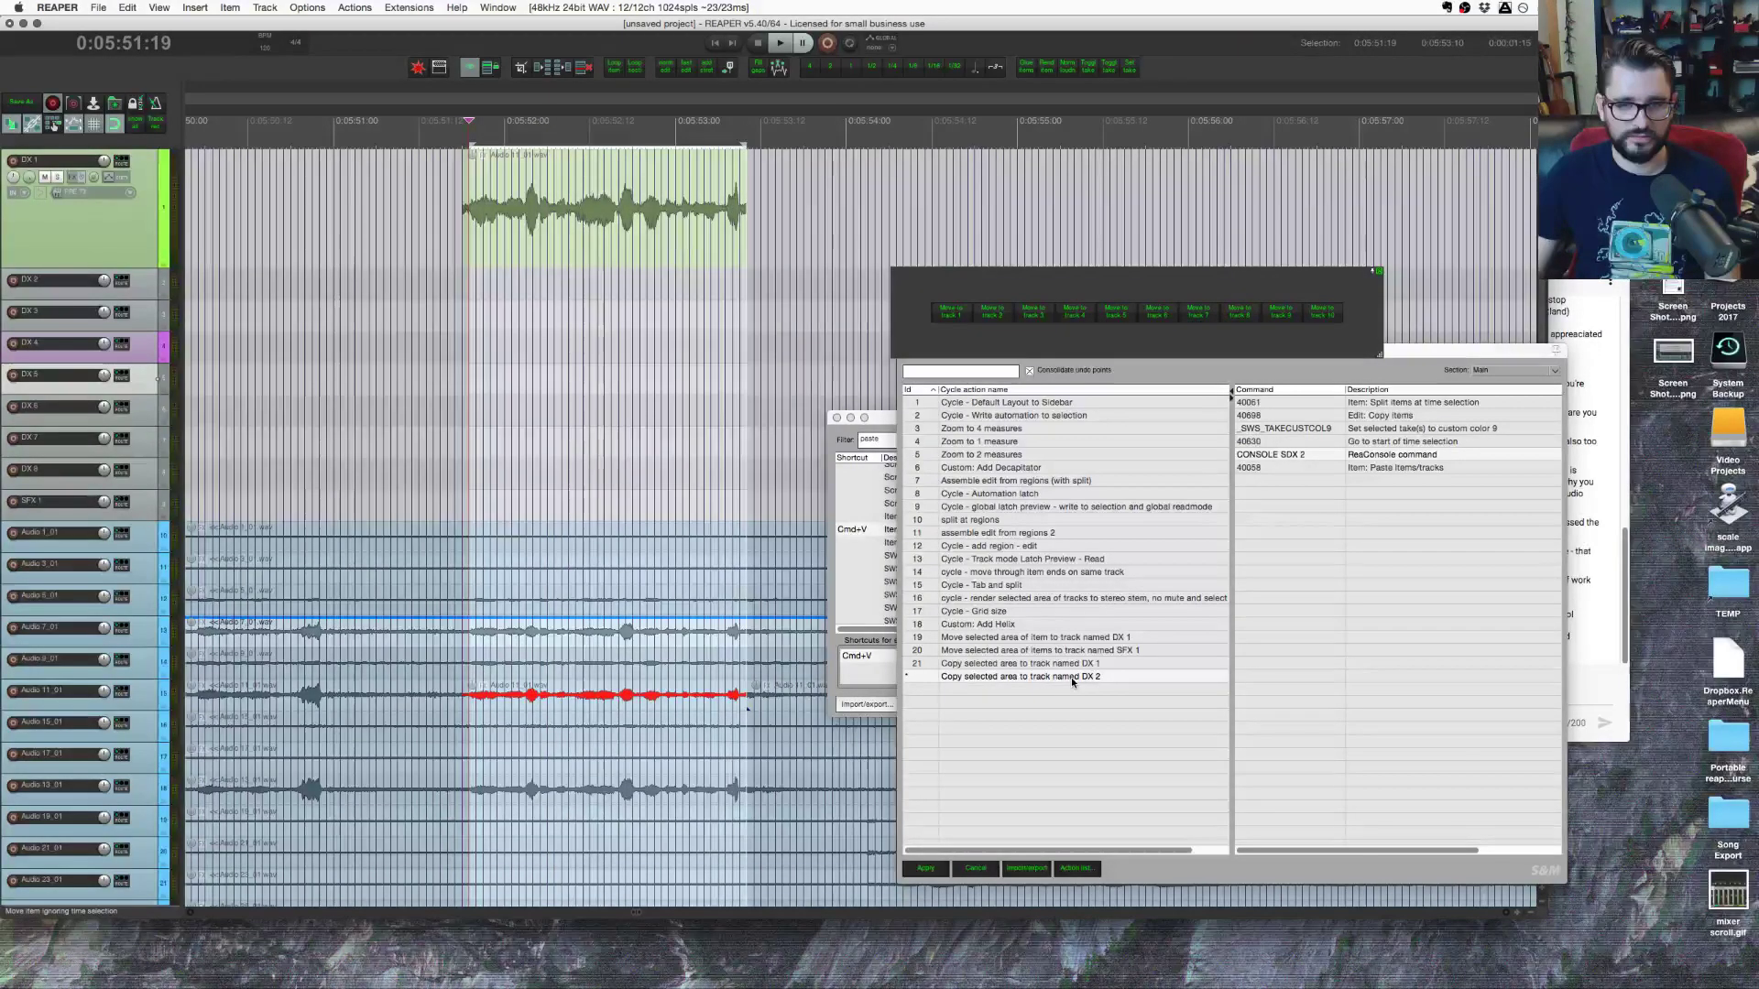
# Step: Apply the cycle action changes and run the Copy selected area to track named DX 2 cycle action
pyautogui.rightClick(1070, 678)
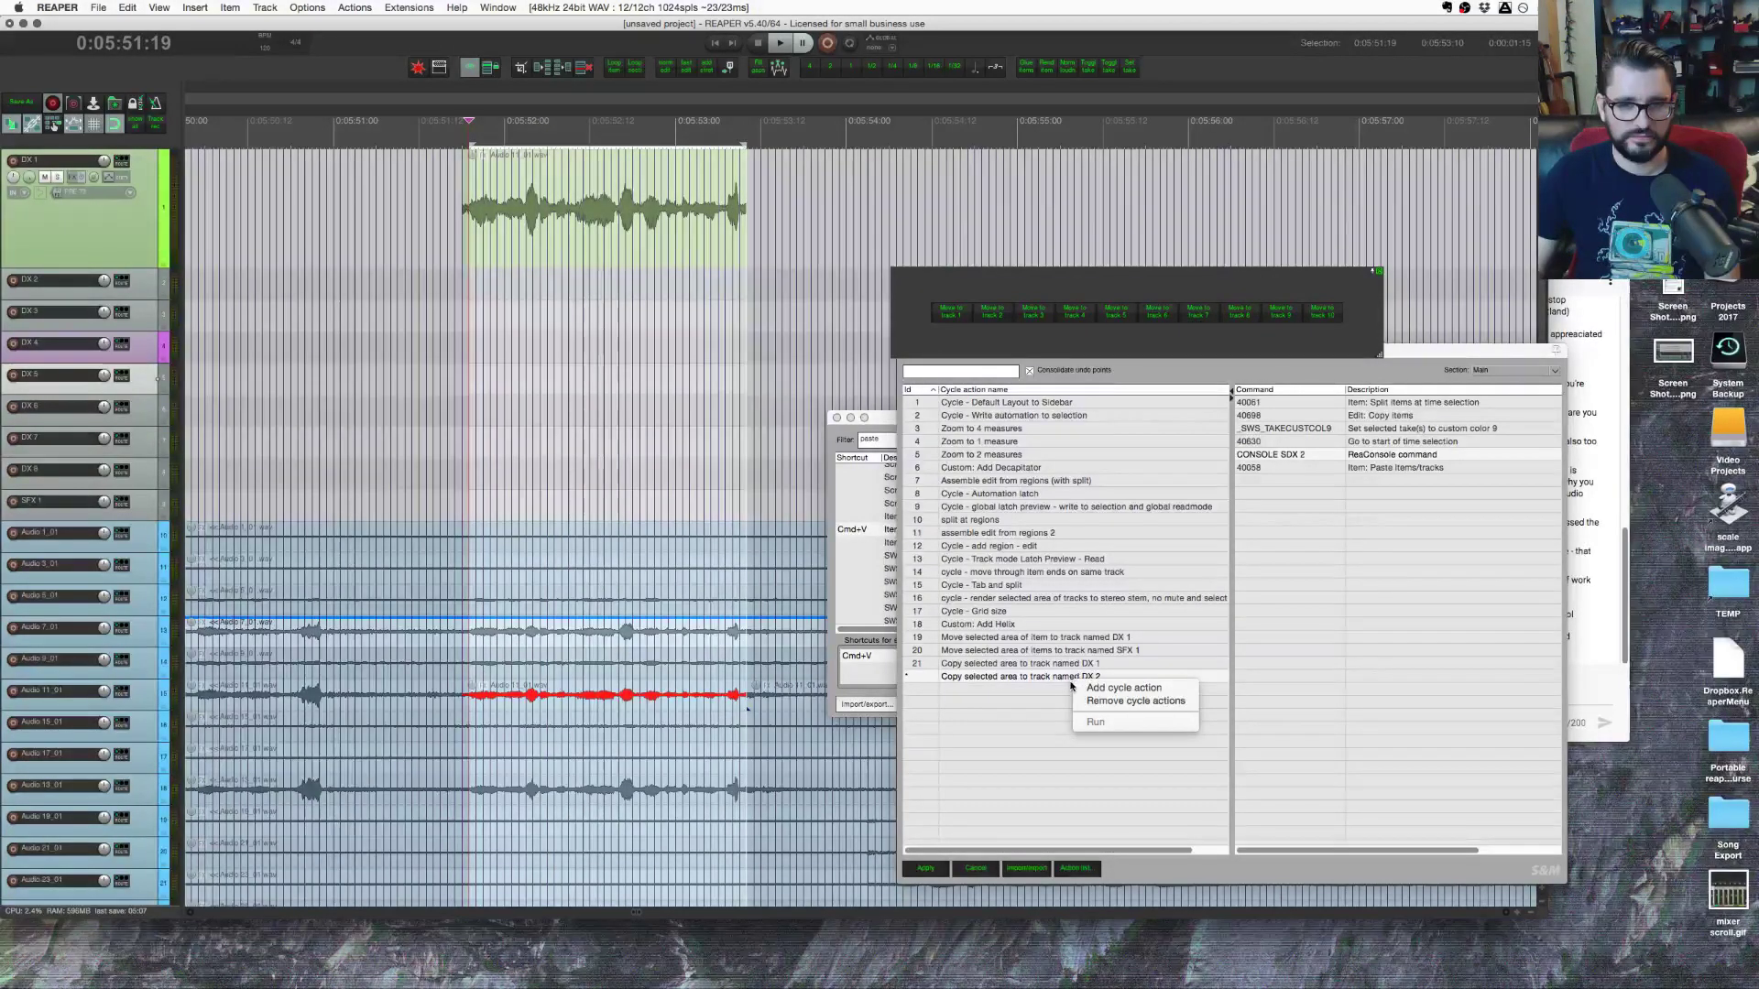
pyautogui.press('Escape')
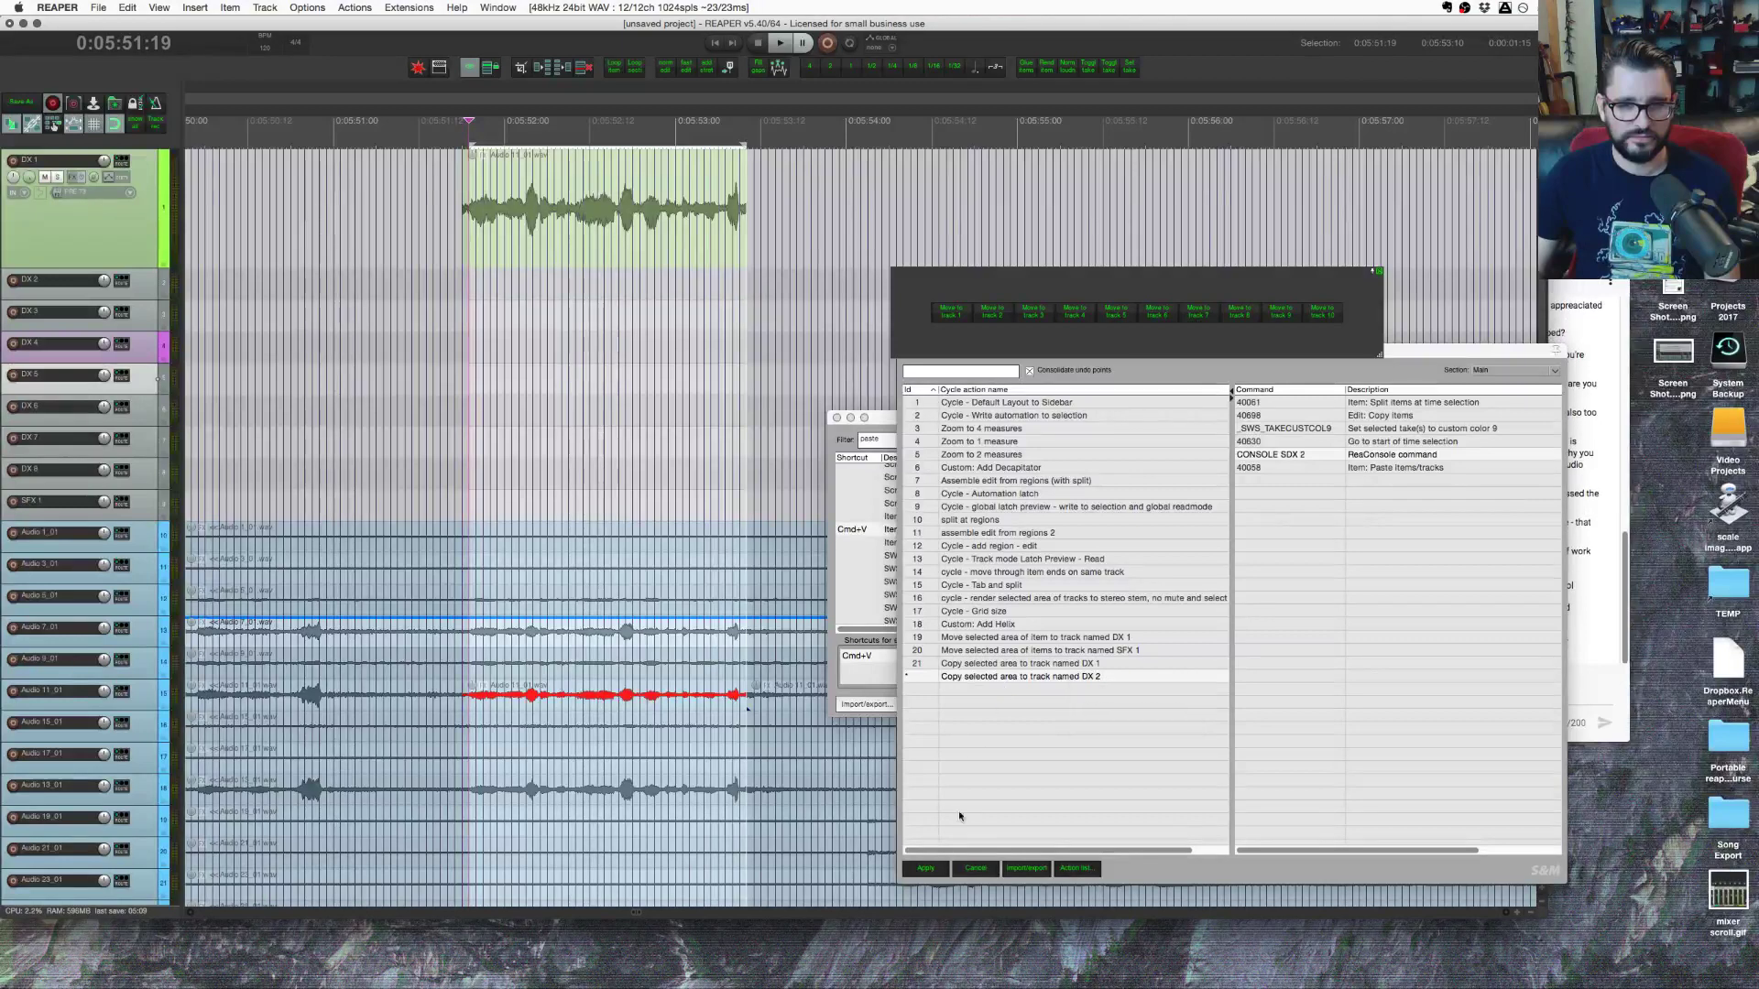
pyautogui.click(924, 871)
pyautogui.rightClick(1049, 678)
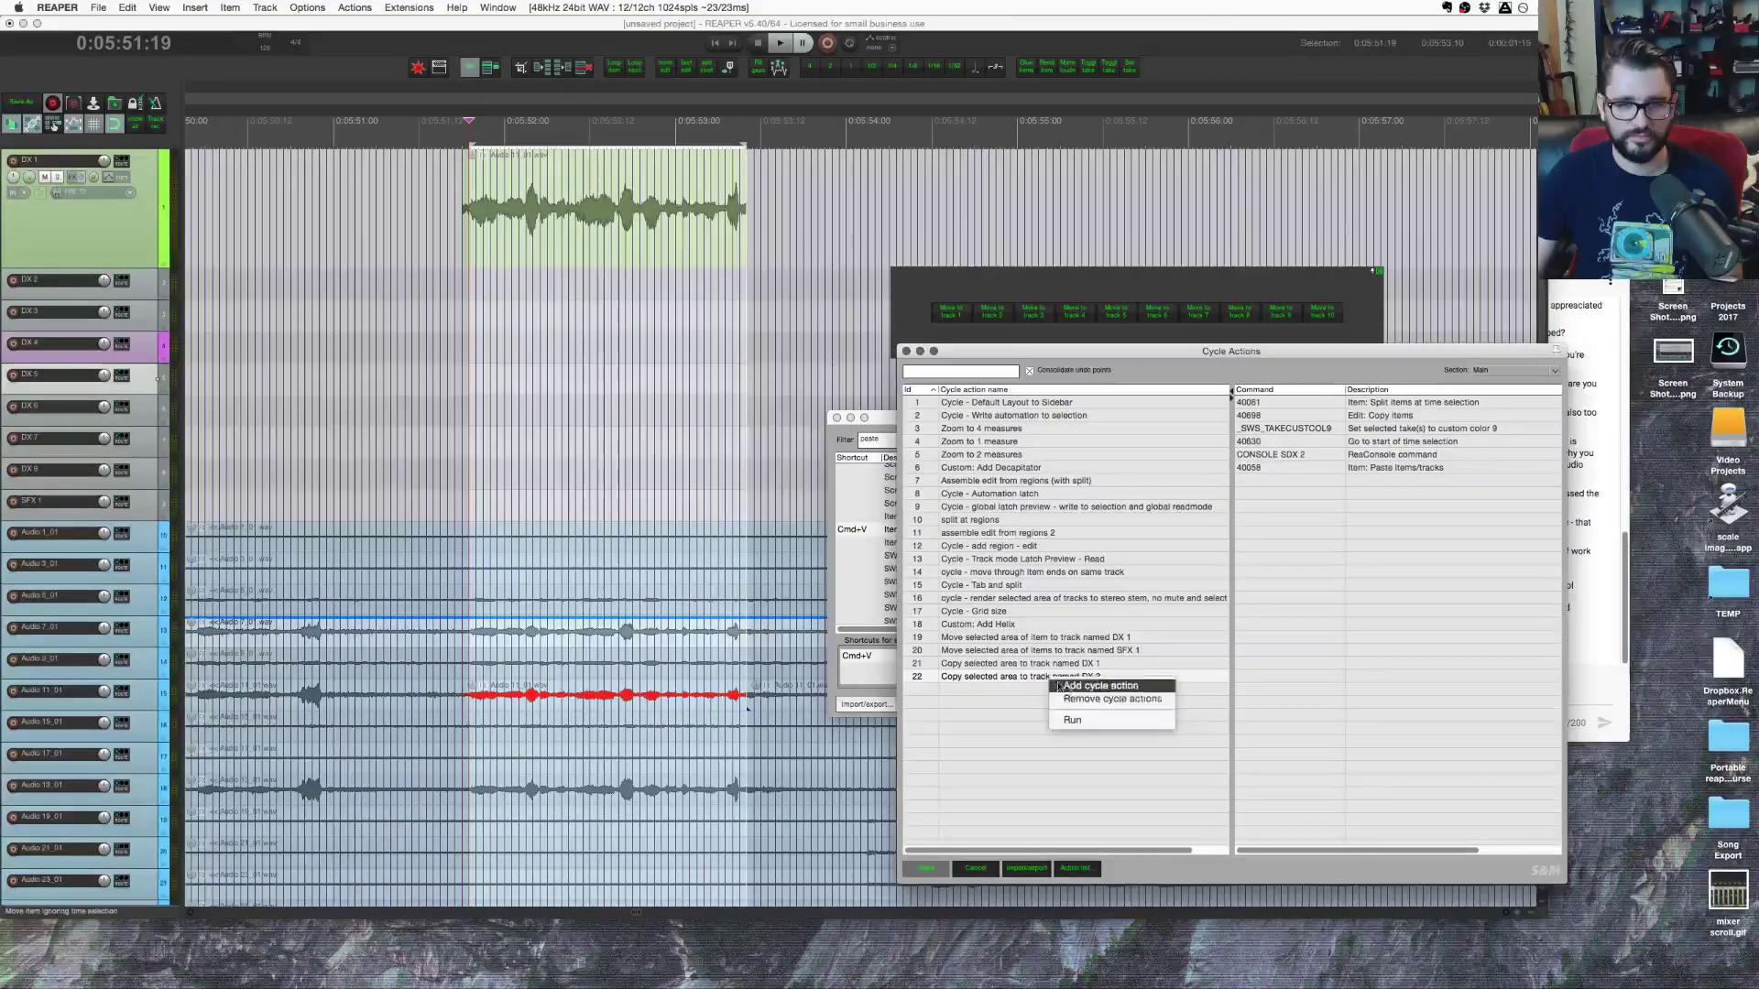
pyautogui.click(1067, 722)
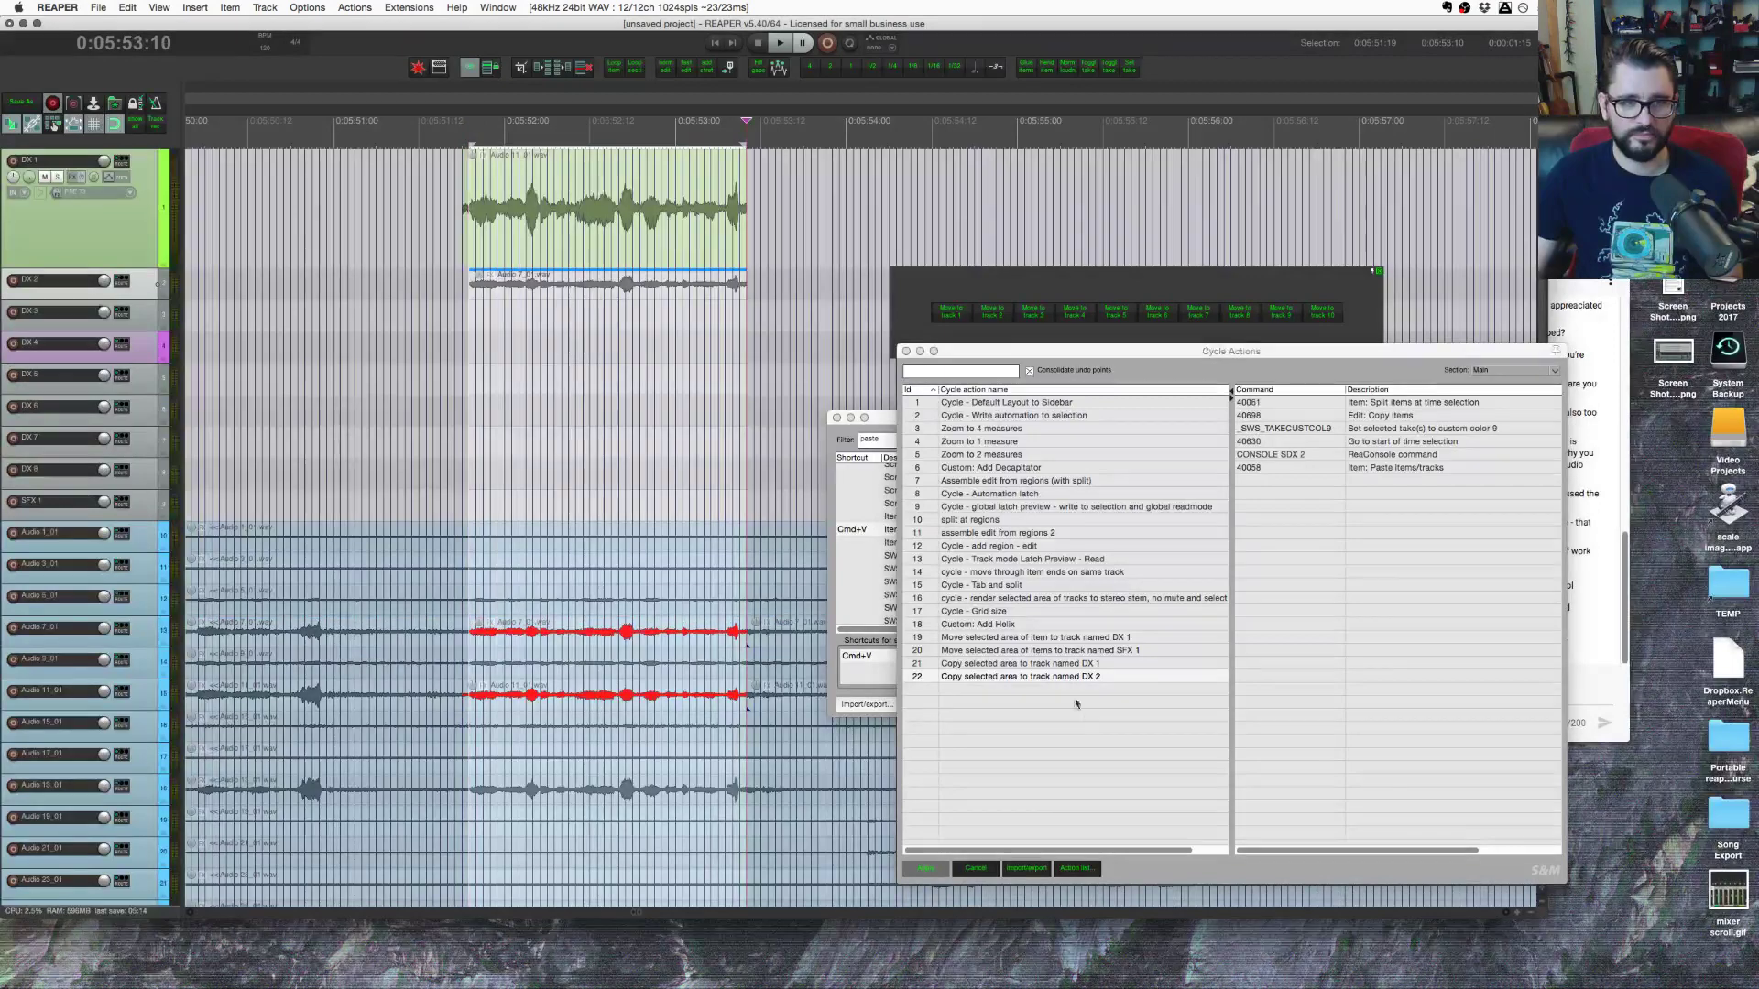
# Step: Place the edit cursor at about 0:05:52:19 within the time selection
pyautogui.click(662, 433)
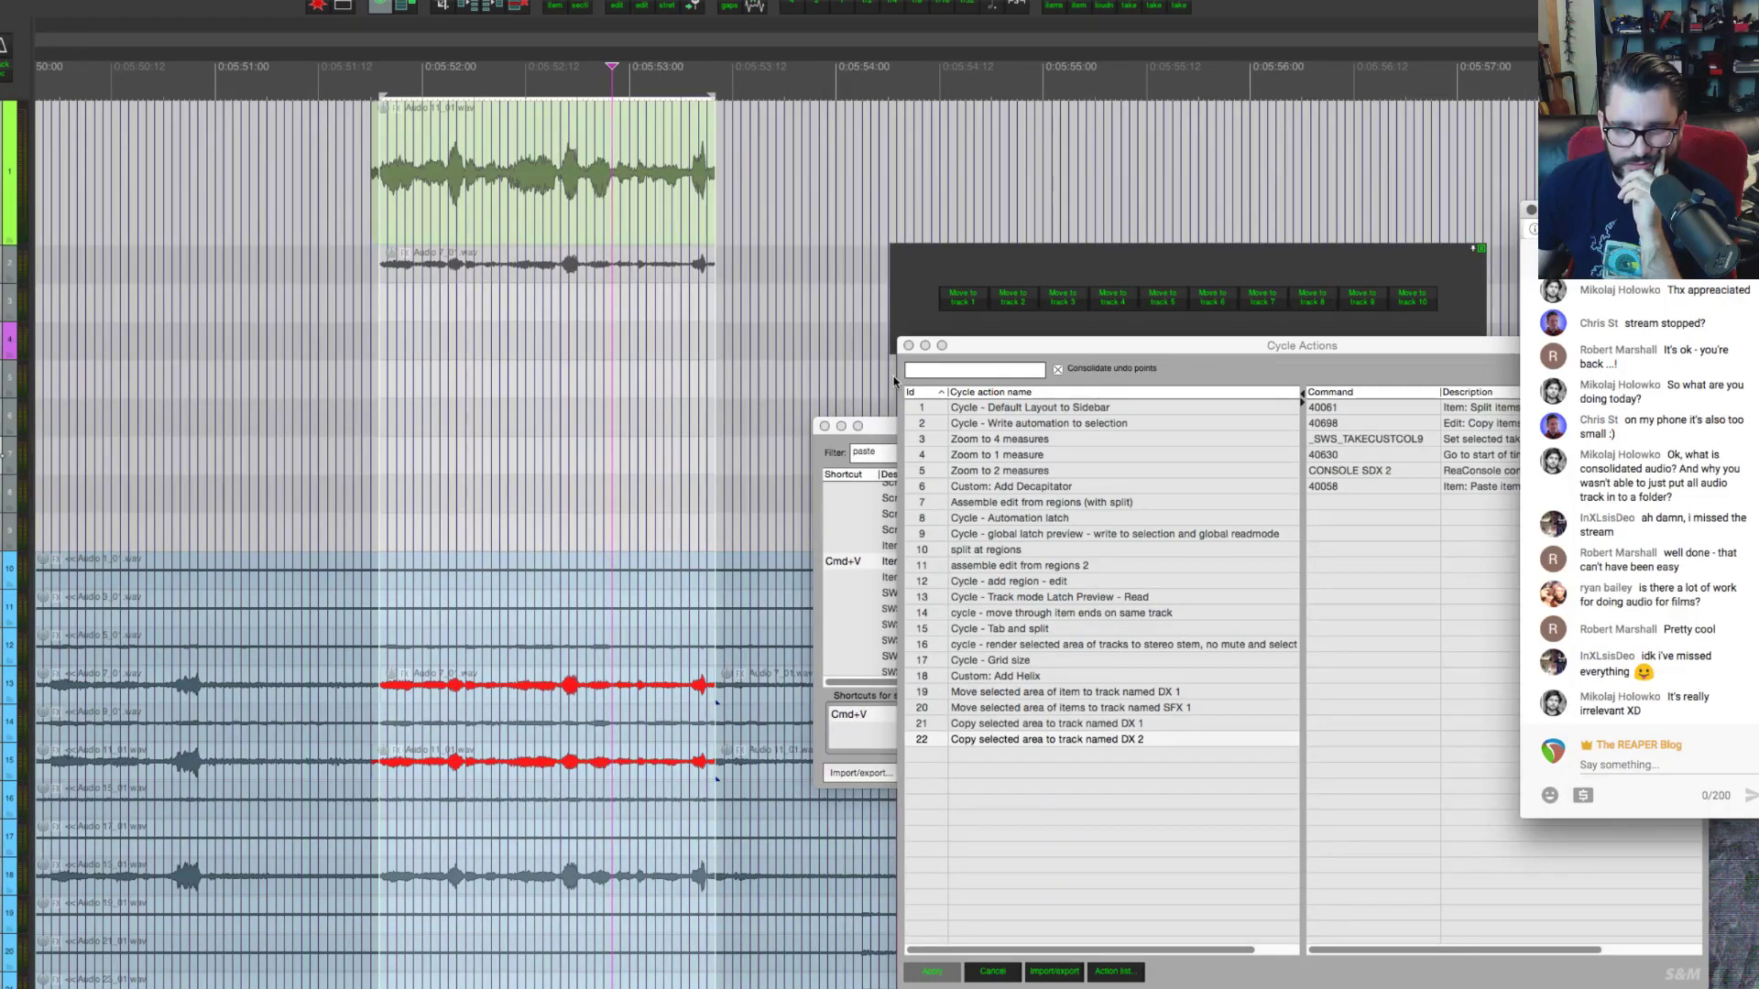
pyautogui.click(613, 577)
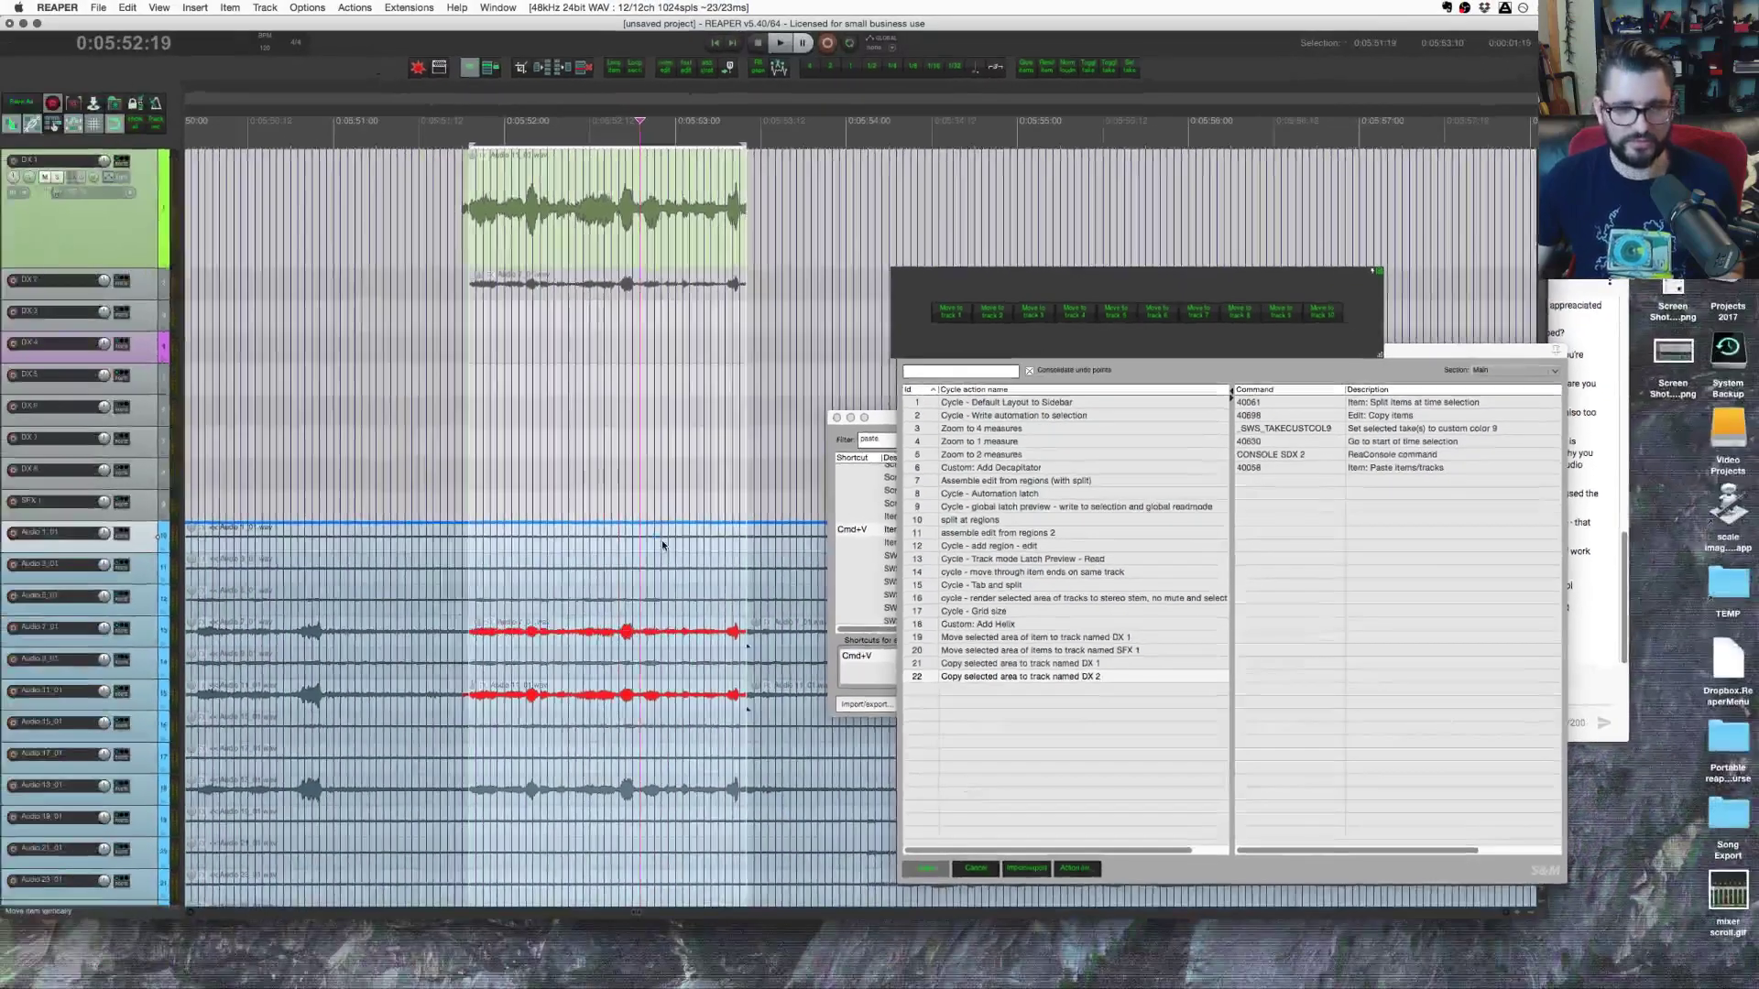
pyautogui.scroll(-5, 613, 579)
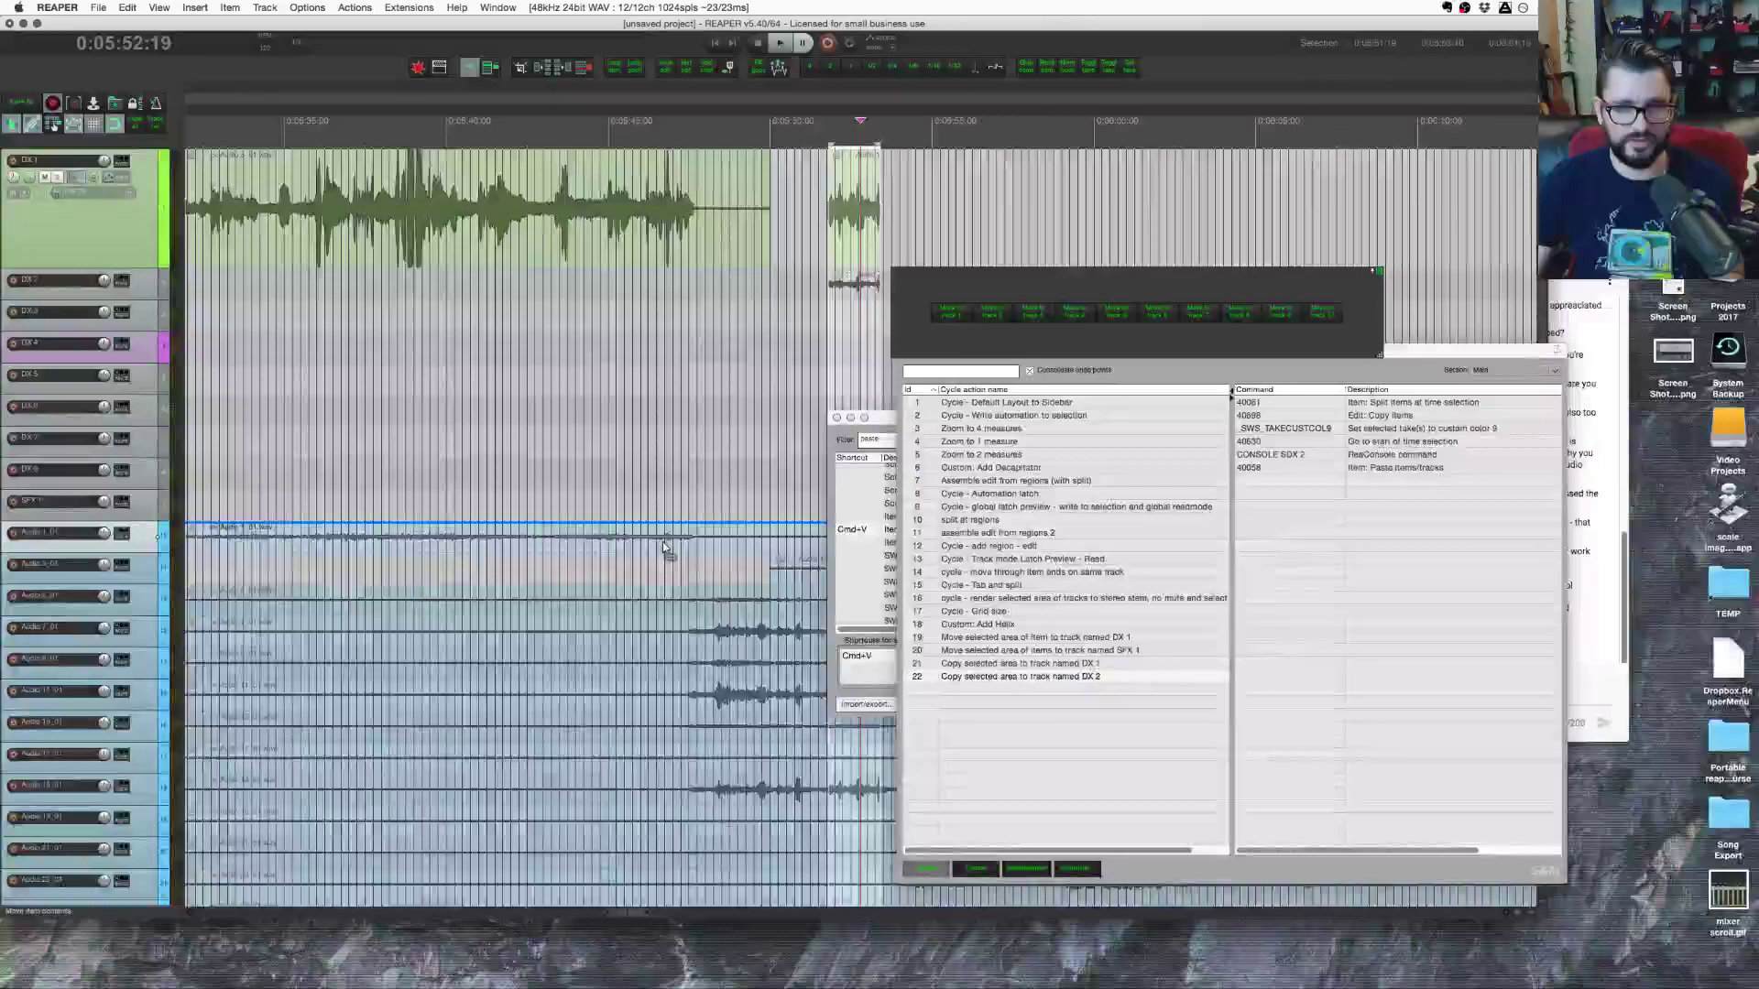
# Step: Move the Actions and Cycle Actions windows clear of the arrangement and examine the full length of the source audio tracks
pyautogui.scroll(-3, 663, 548)
pyautogui.hscroll(1, 896, 458)
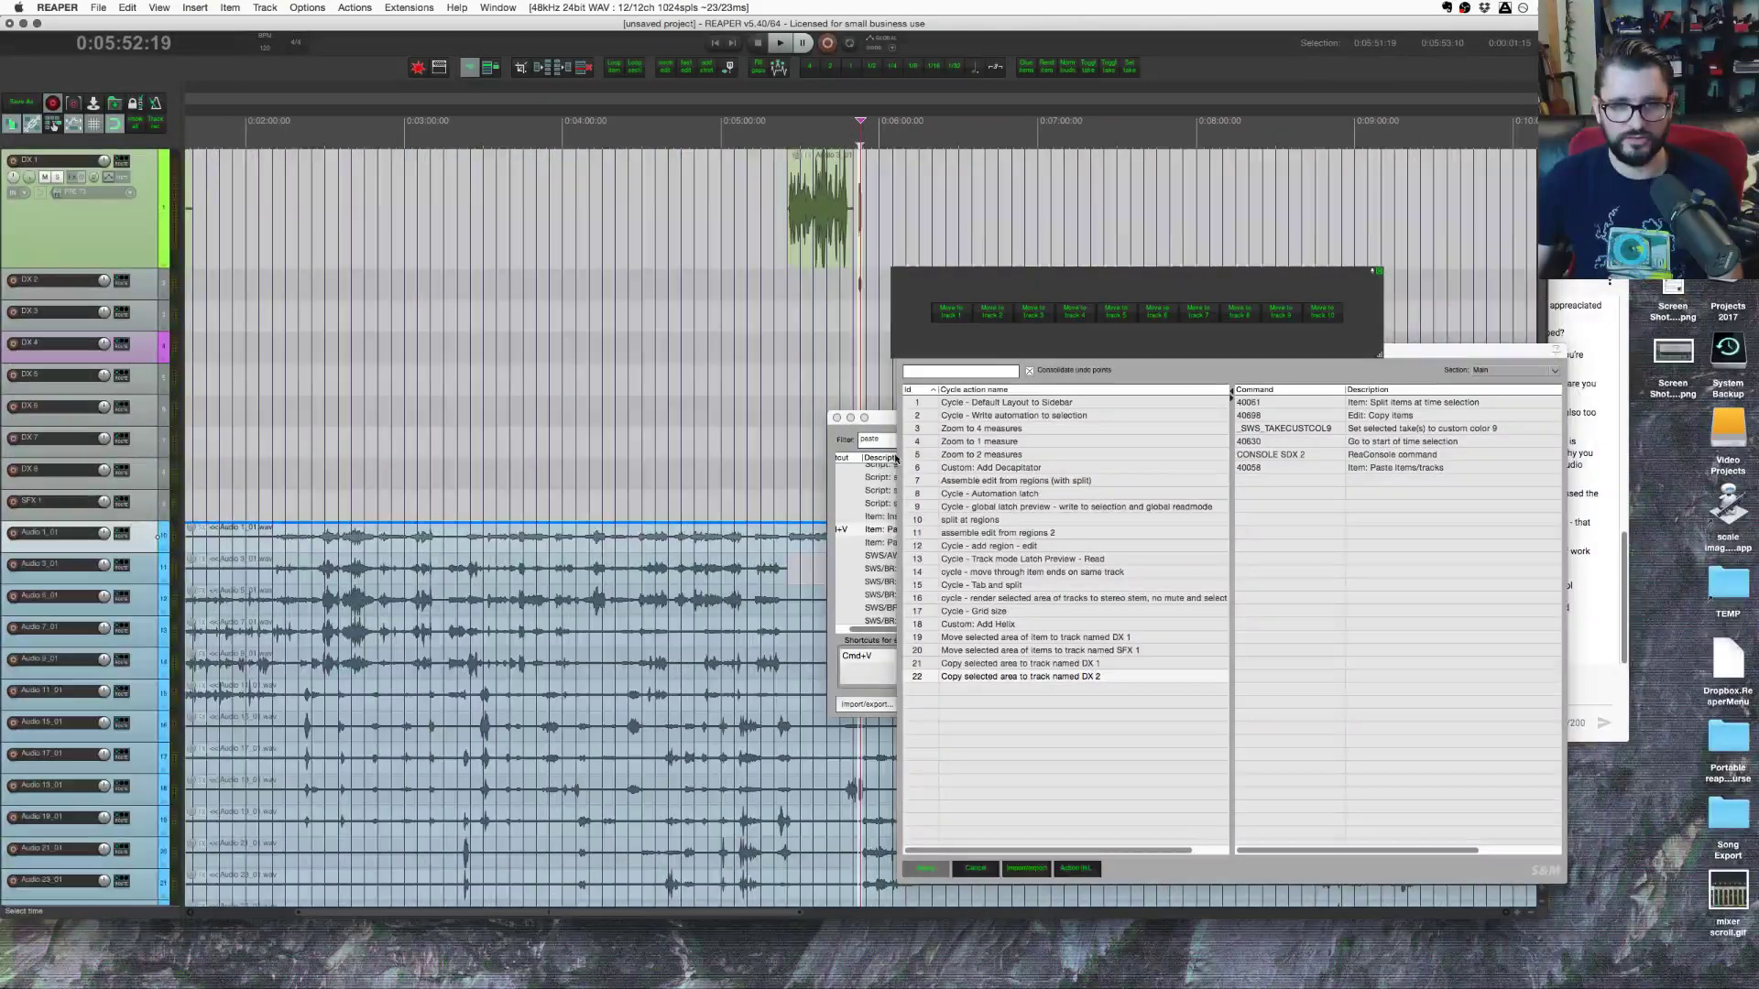
pyautogui.press('super+v')
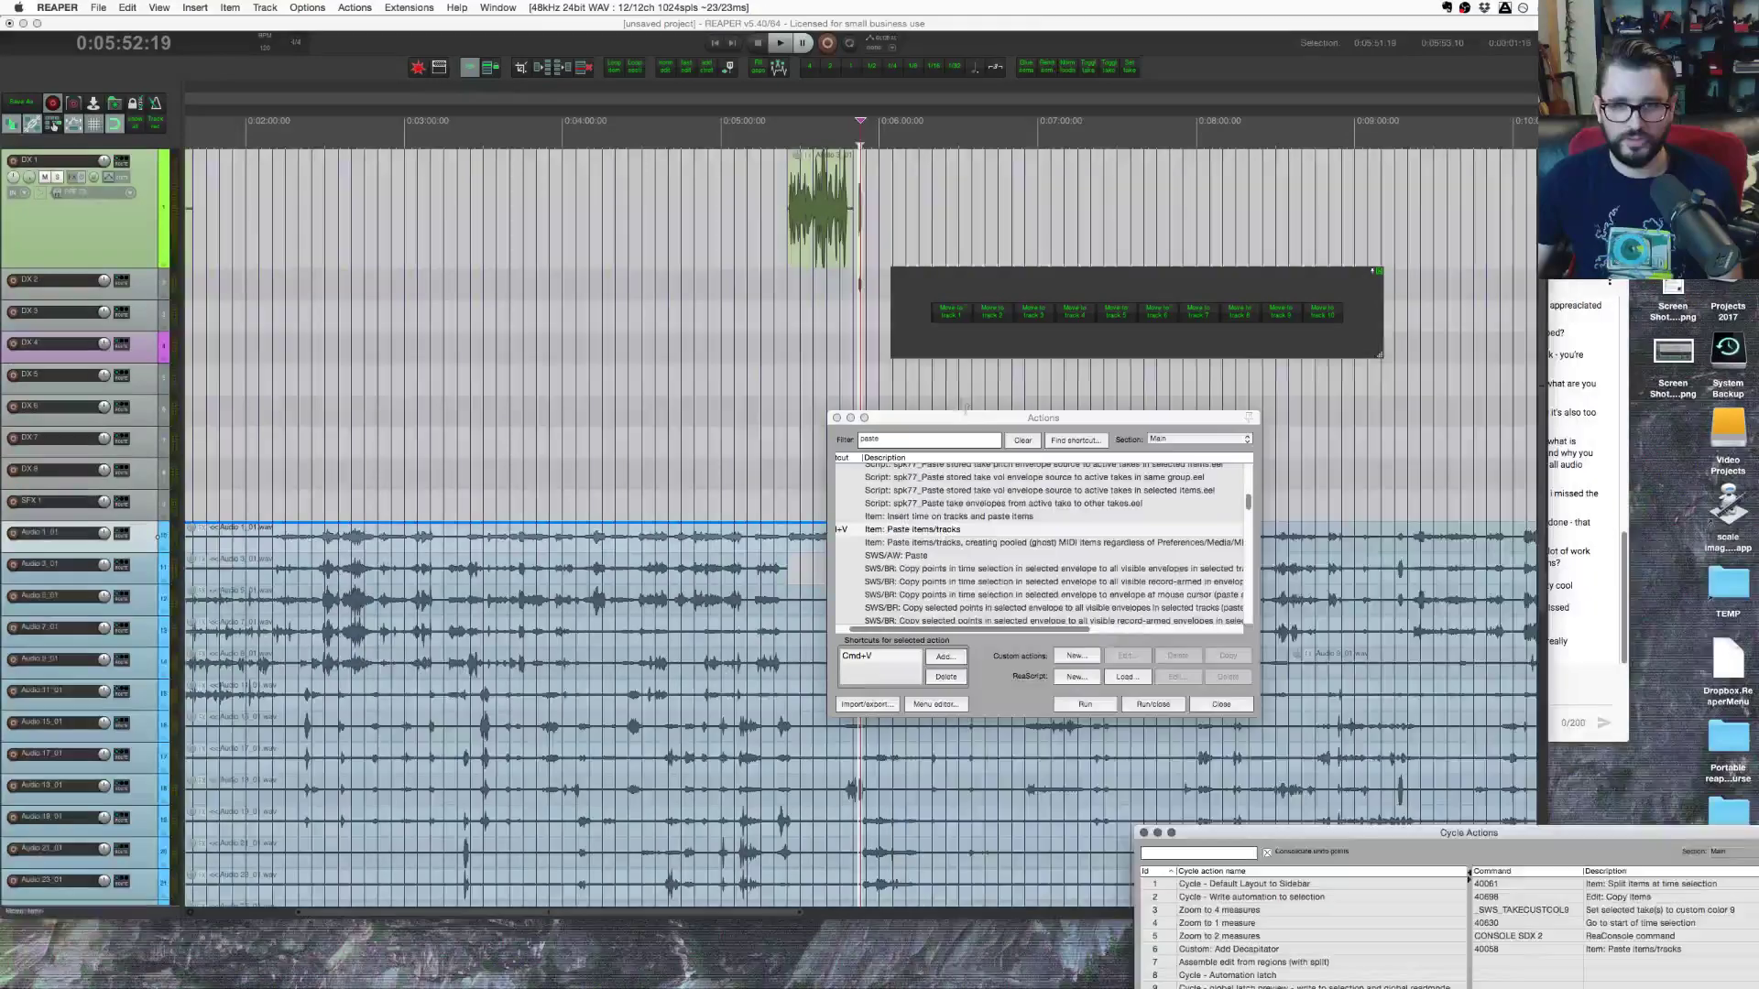
pyautogui.scroll(-5, 900, 642)
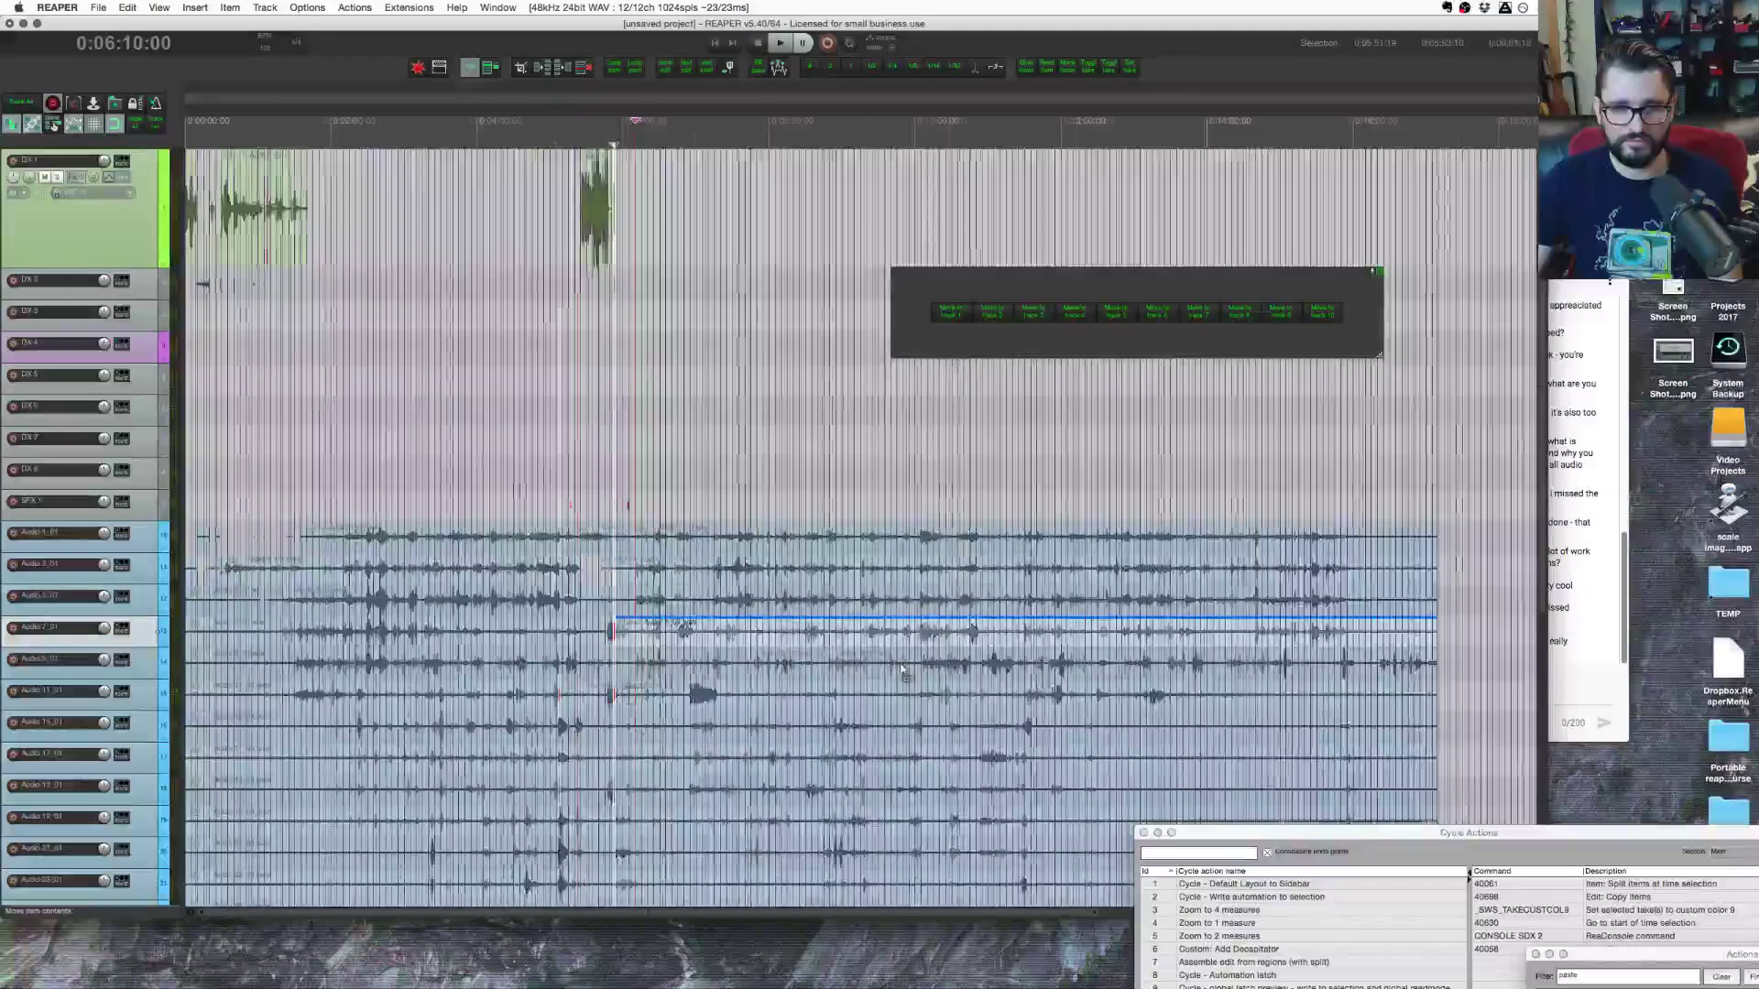
pyautogui.click(386, 738)
pyautogui.click(313, 730)
pyautogui.click(1277, 730)
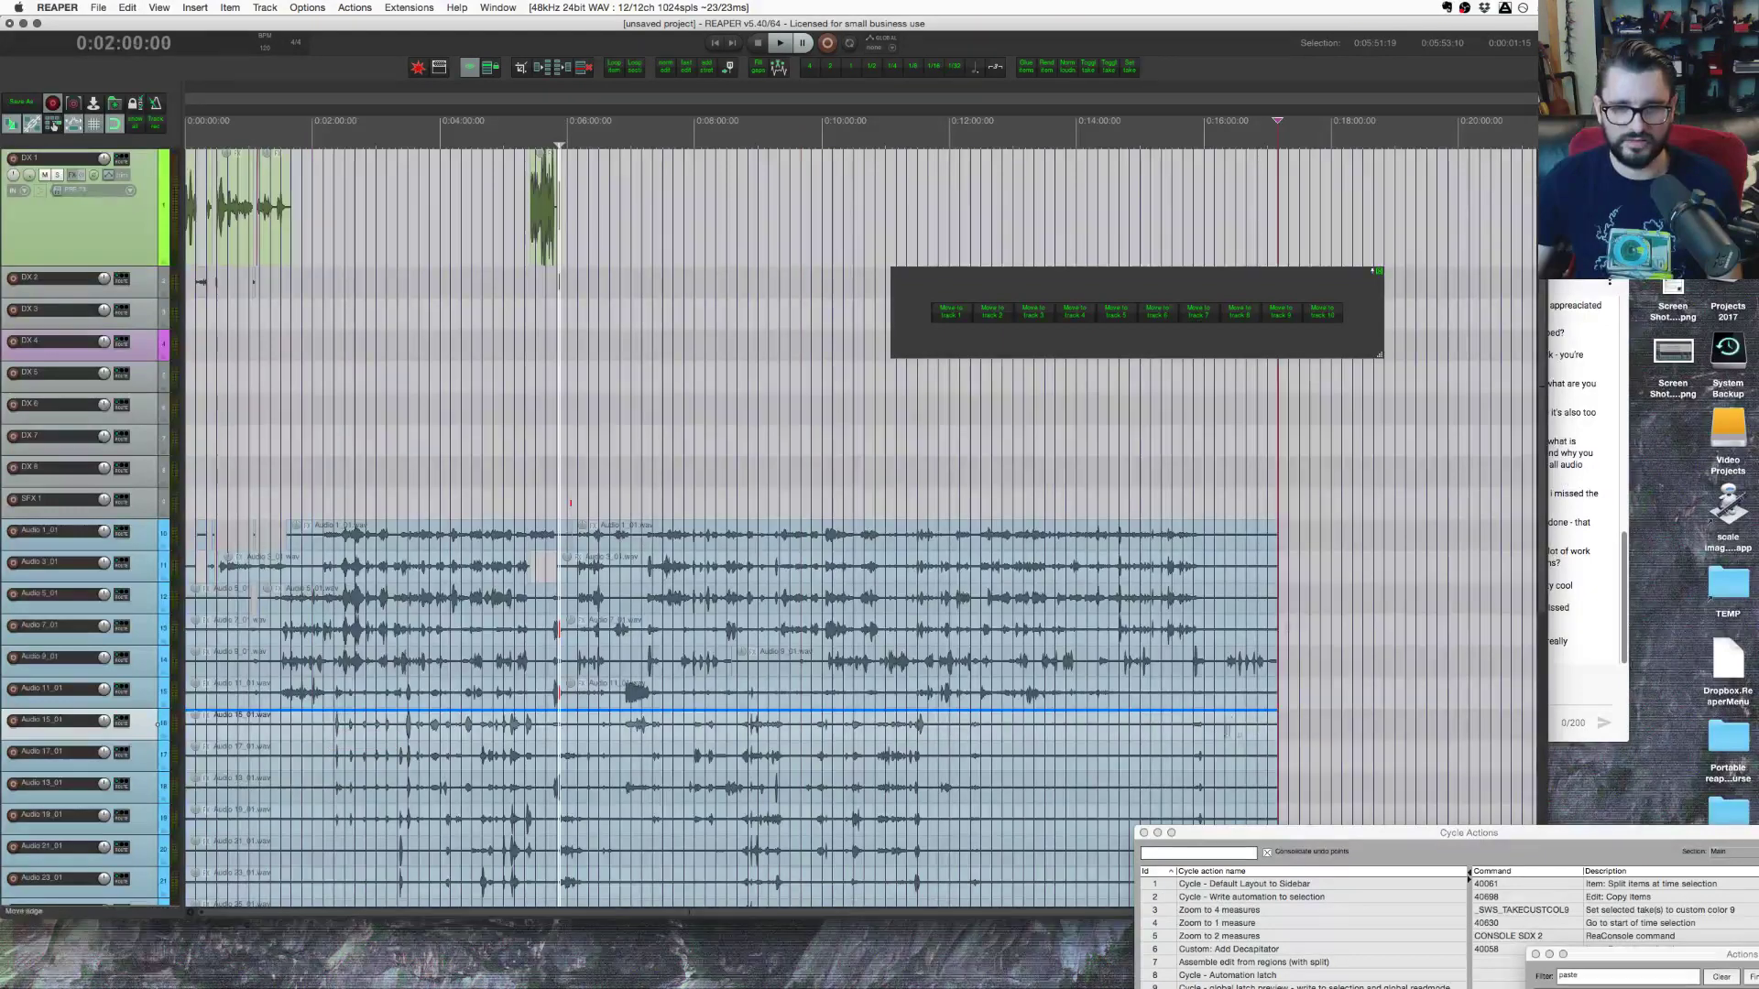
pyautogui.scroll(-5, 1153, 720)
pyautogui.scroll(5, 1151, 724)
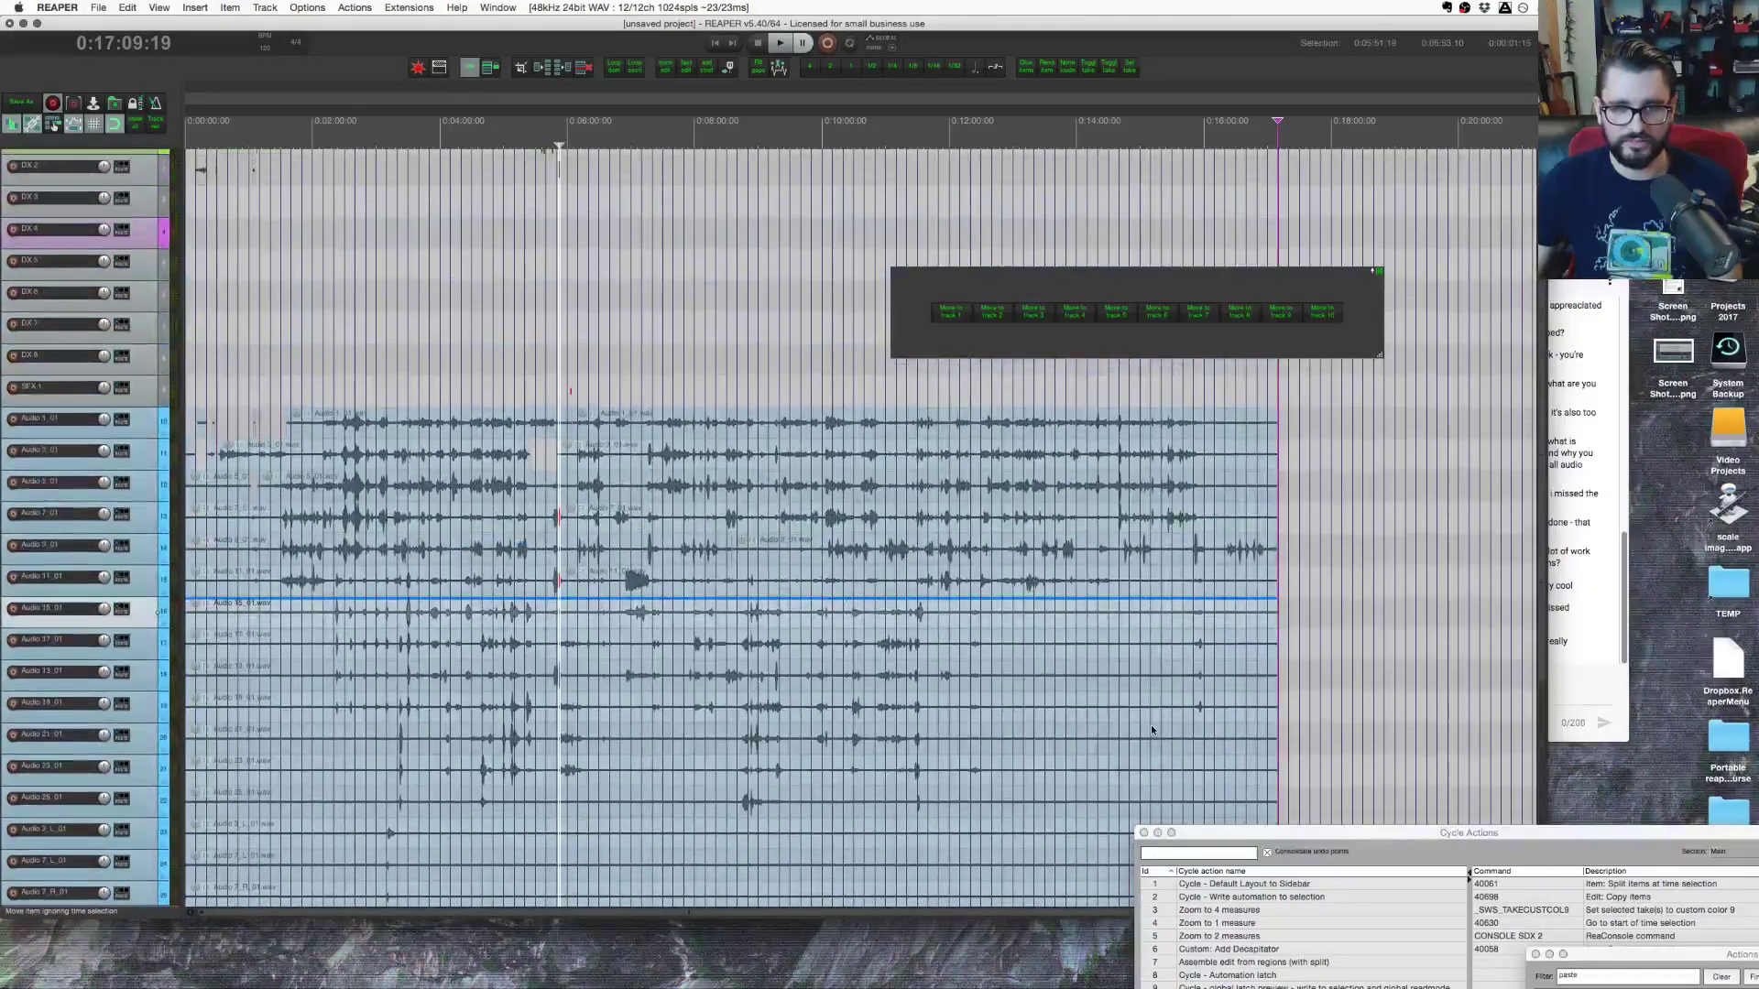
pyautogui.click(1002, 696)
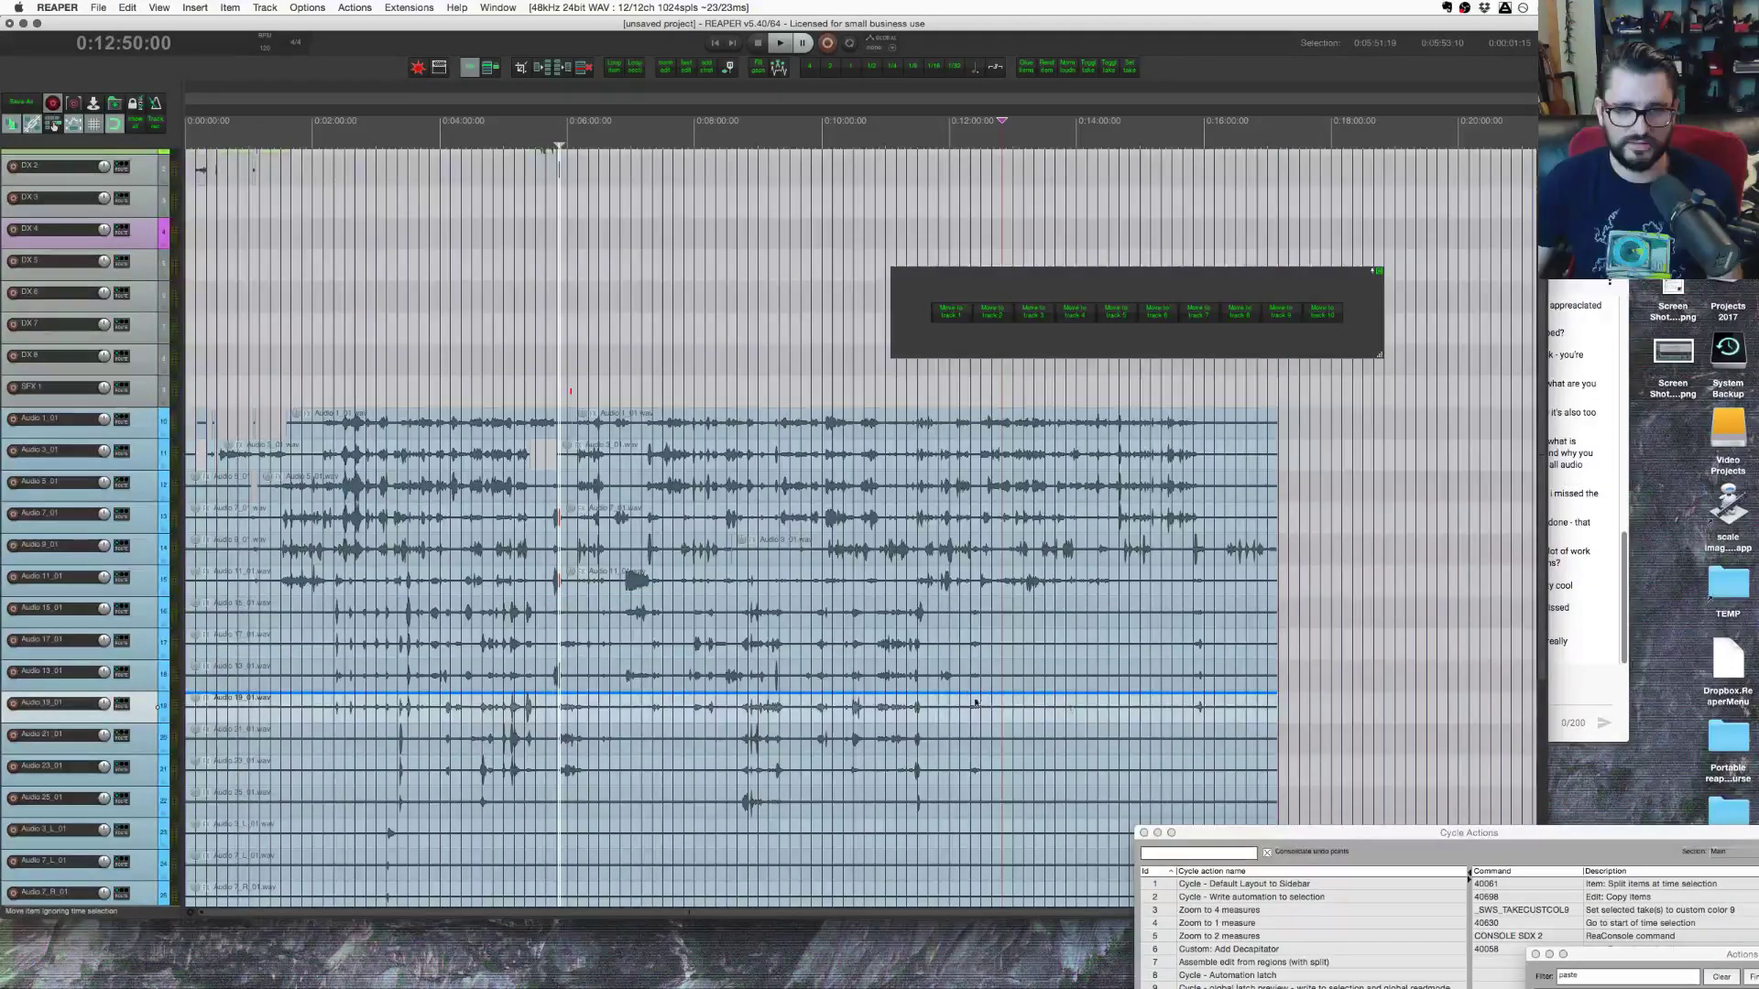
pyautogui.click(700, 724)
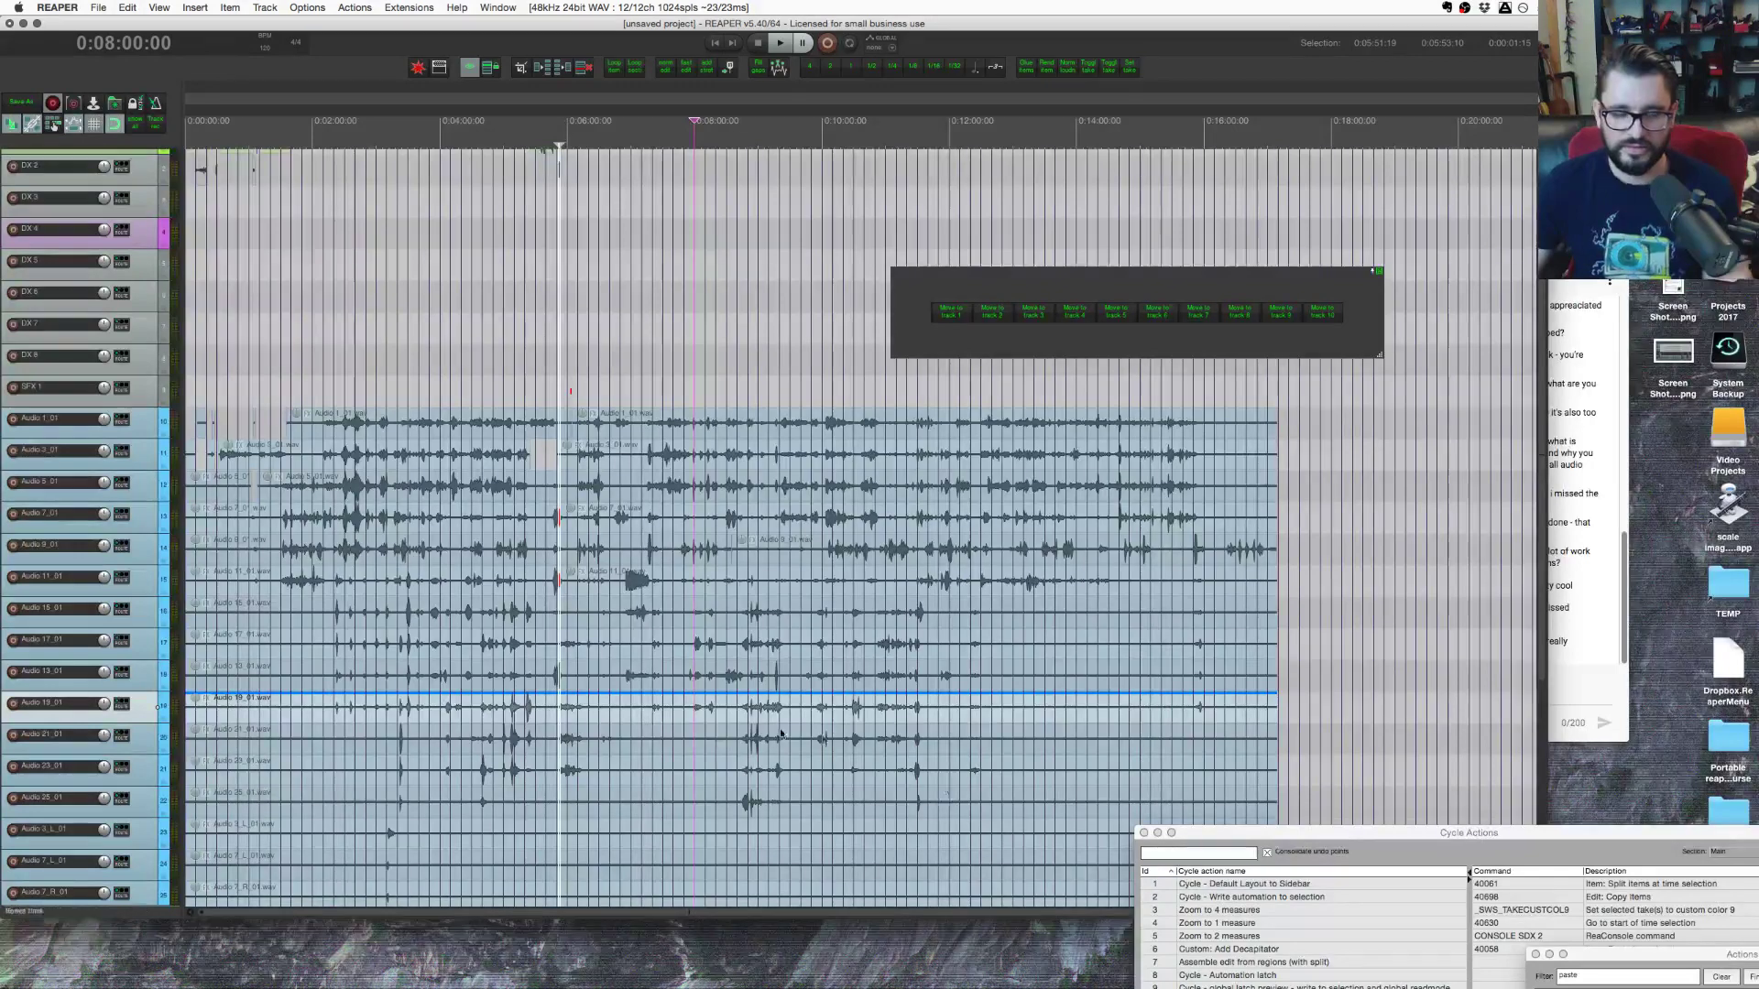
# Step: Make a time selection from about 0:03:00:00 to 0:03:50:00 over the lower audio tracks
pyautogui.click(1258, 834)
pyautogui.moveTo(1257, 833); pyautogui.dragTo(1020, 840)
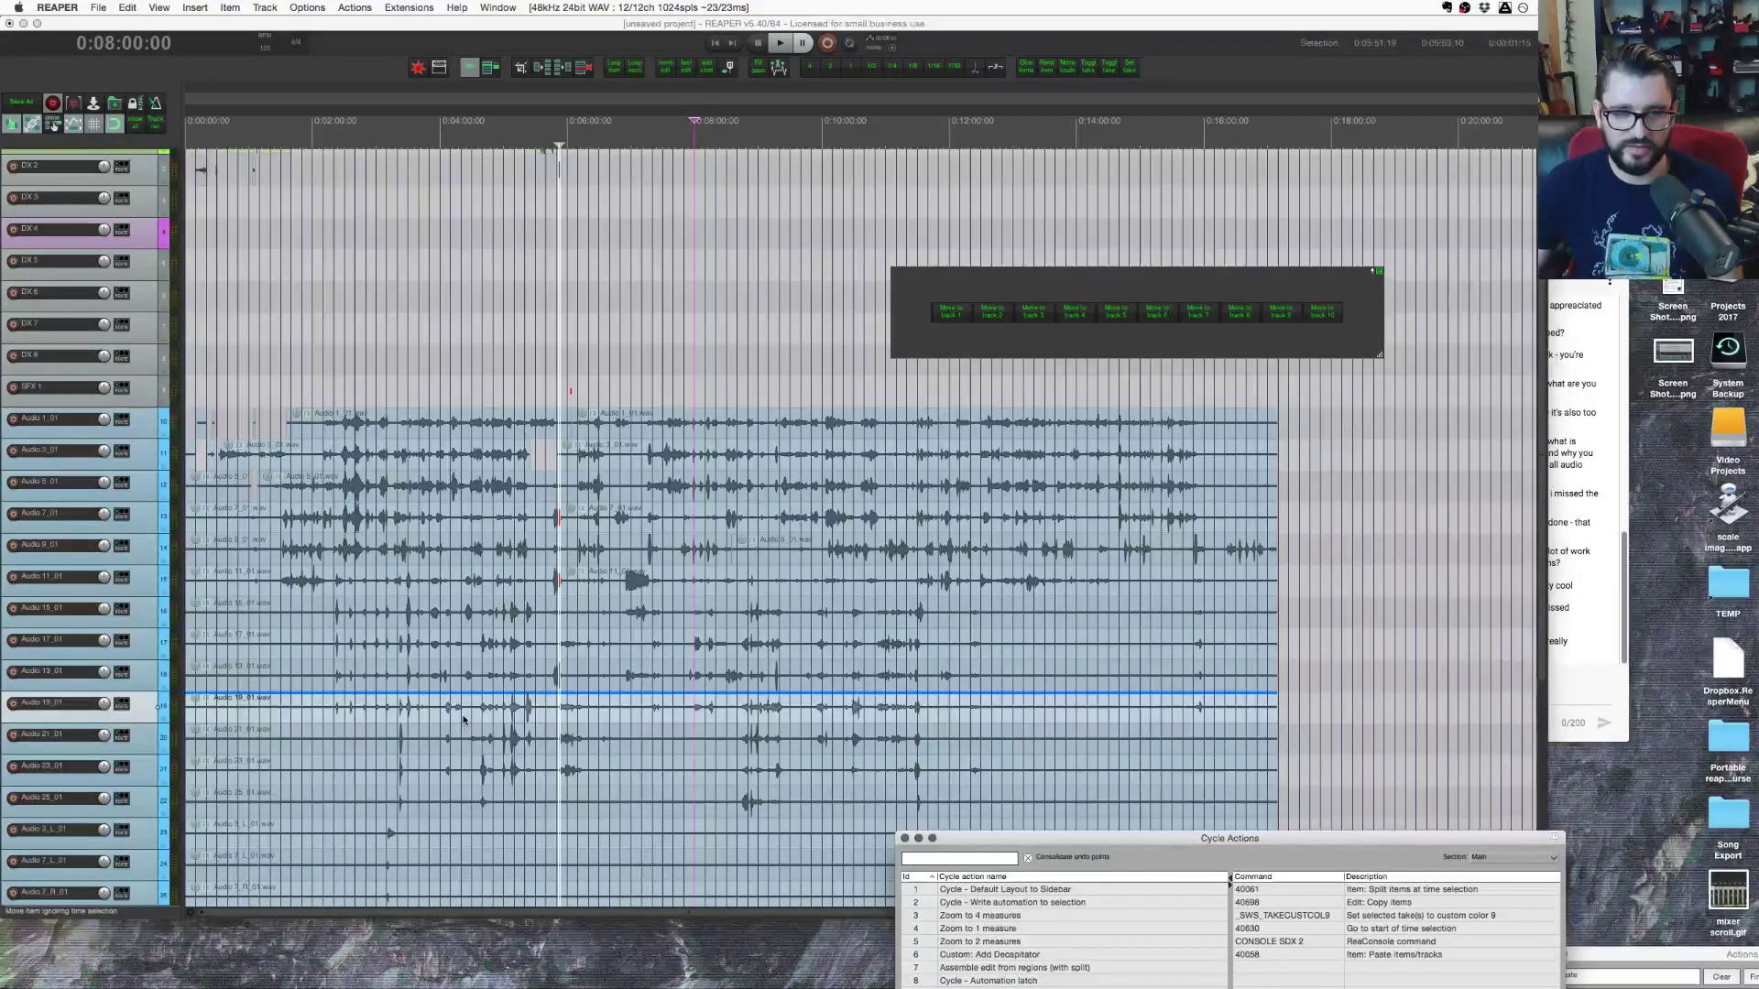
pyautogui.click(461, 124)
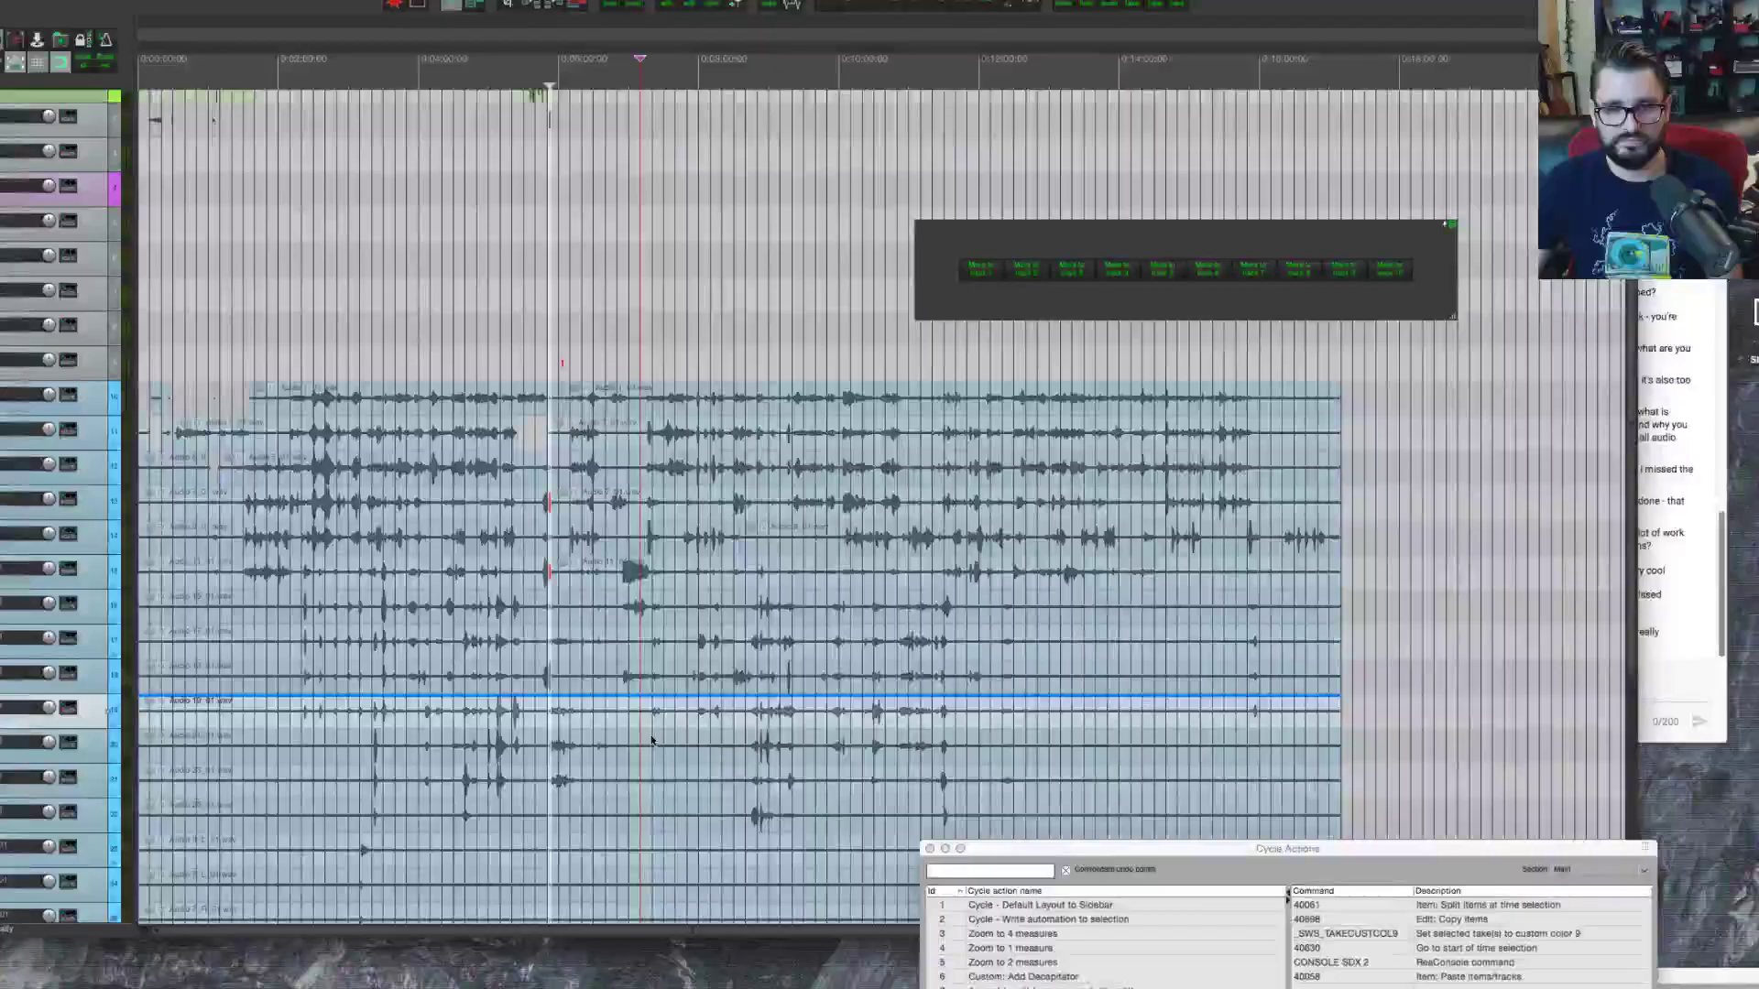
pyautogui.click(652, 739)
pyautogui.scroll(-6, 547, 740)
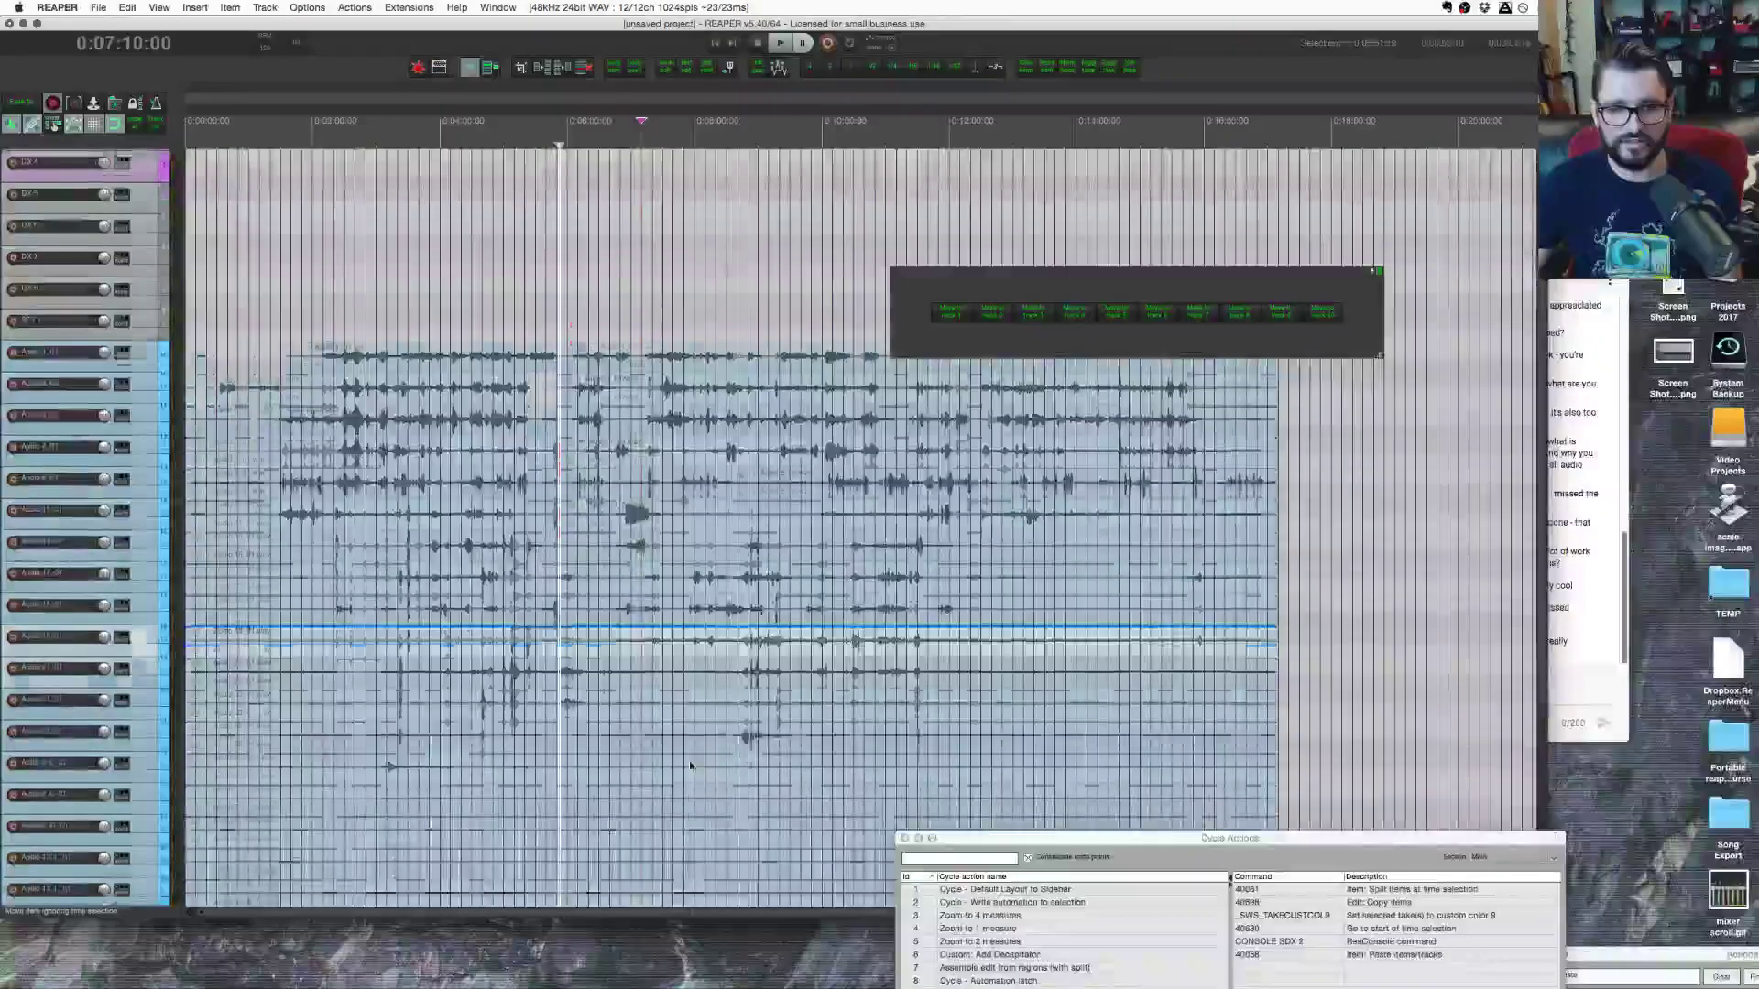
pyautogui.moveTo(386, 679); pyautogui.dragTo(411, 826)
pyautogui.click(619, 765)
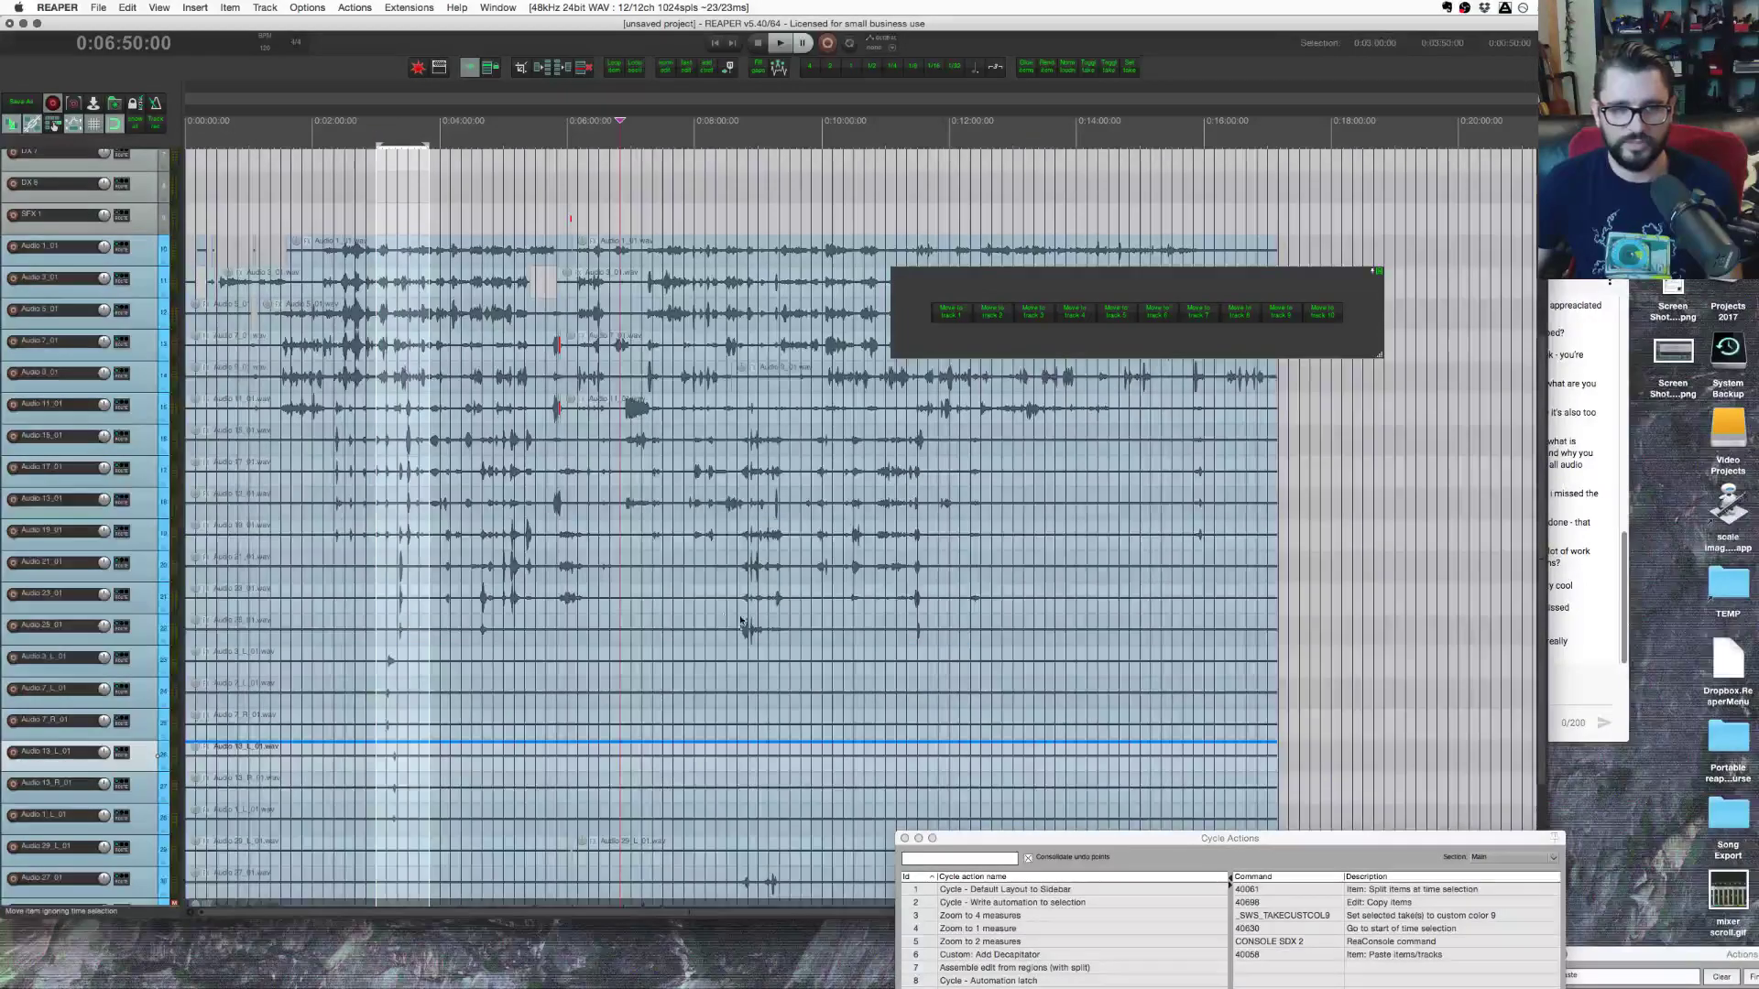
# Step: Make a time selection from about 0:04:00:00 to 0:06:30:00 across tracks Audio 1_01 to Audio 23_01, then deselect the items
pyautogui.moveTo(437, 259)
pyautogui.mouseDown()
pyautogui.moveTo(549, 430)
pyautogui.moveTo(608, 573)
pyautogui.mouseUp()
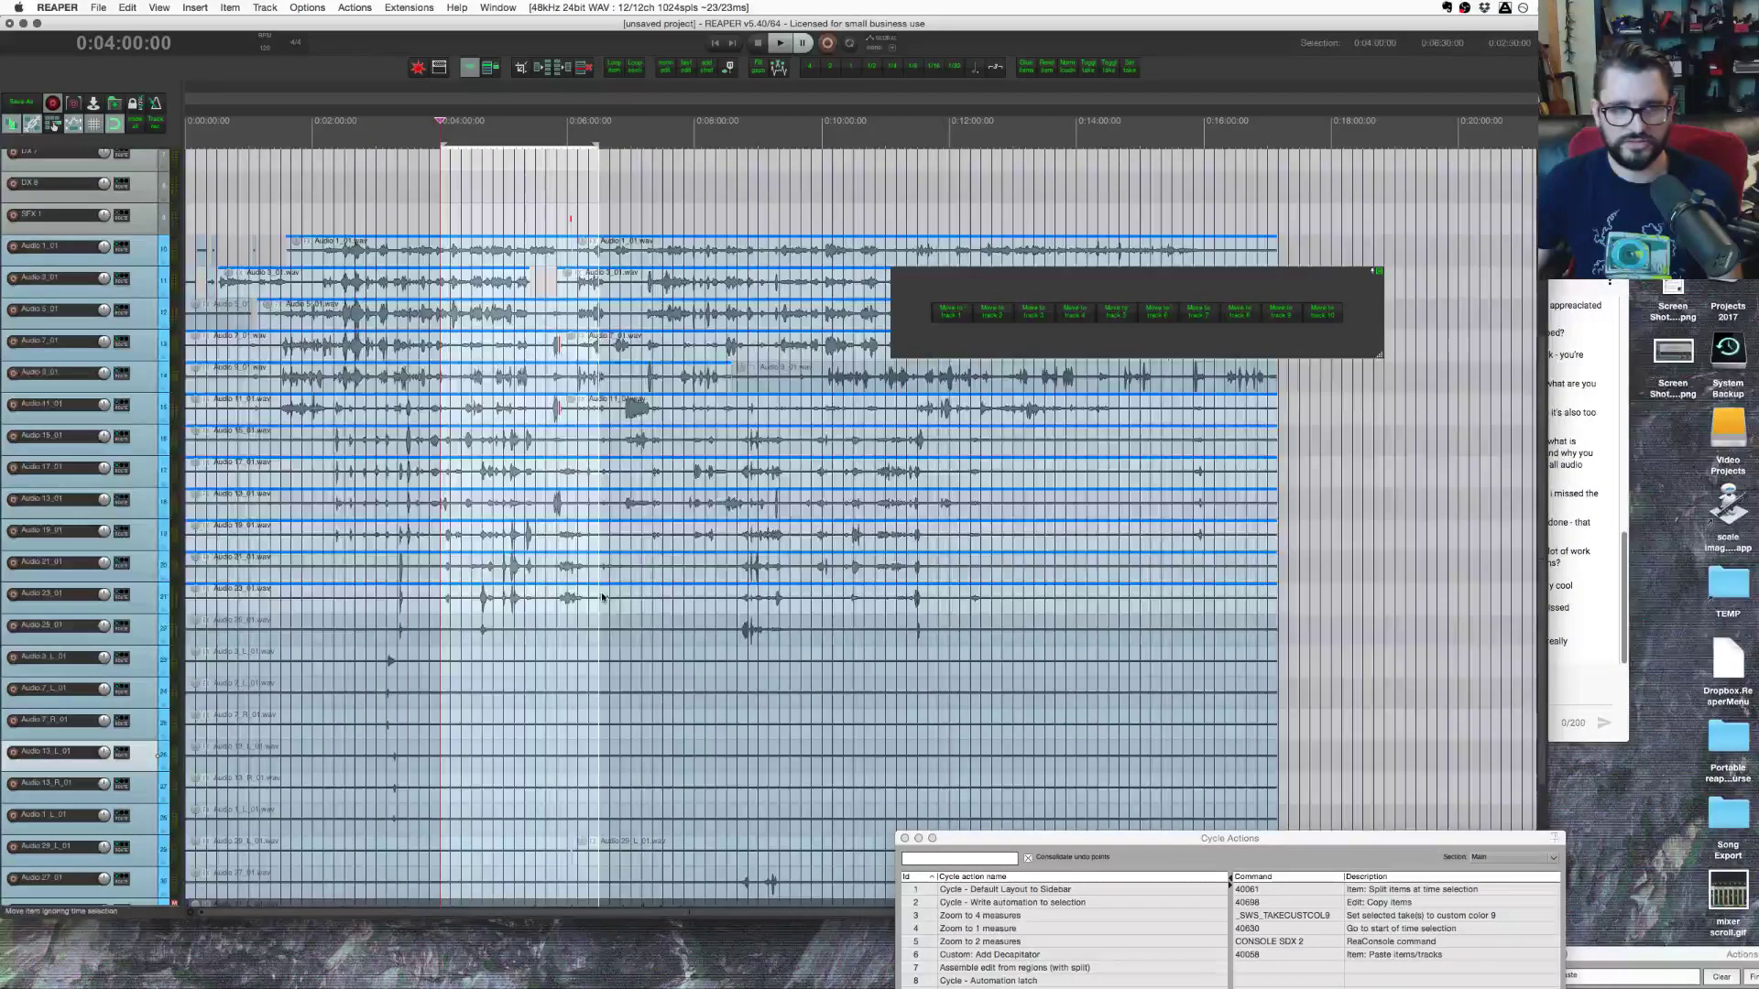
pyautogui.scroll(2, 607, 572)
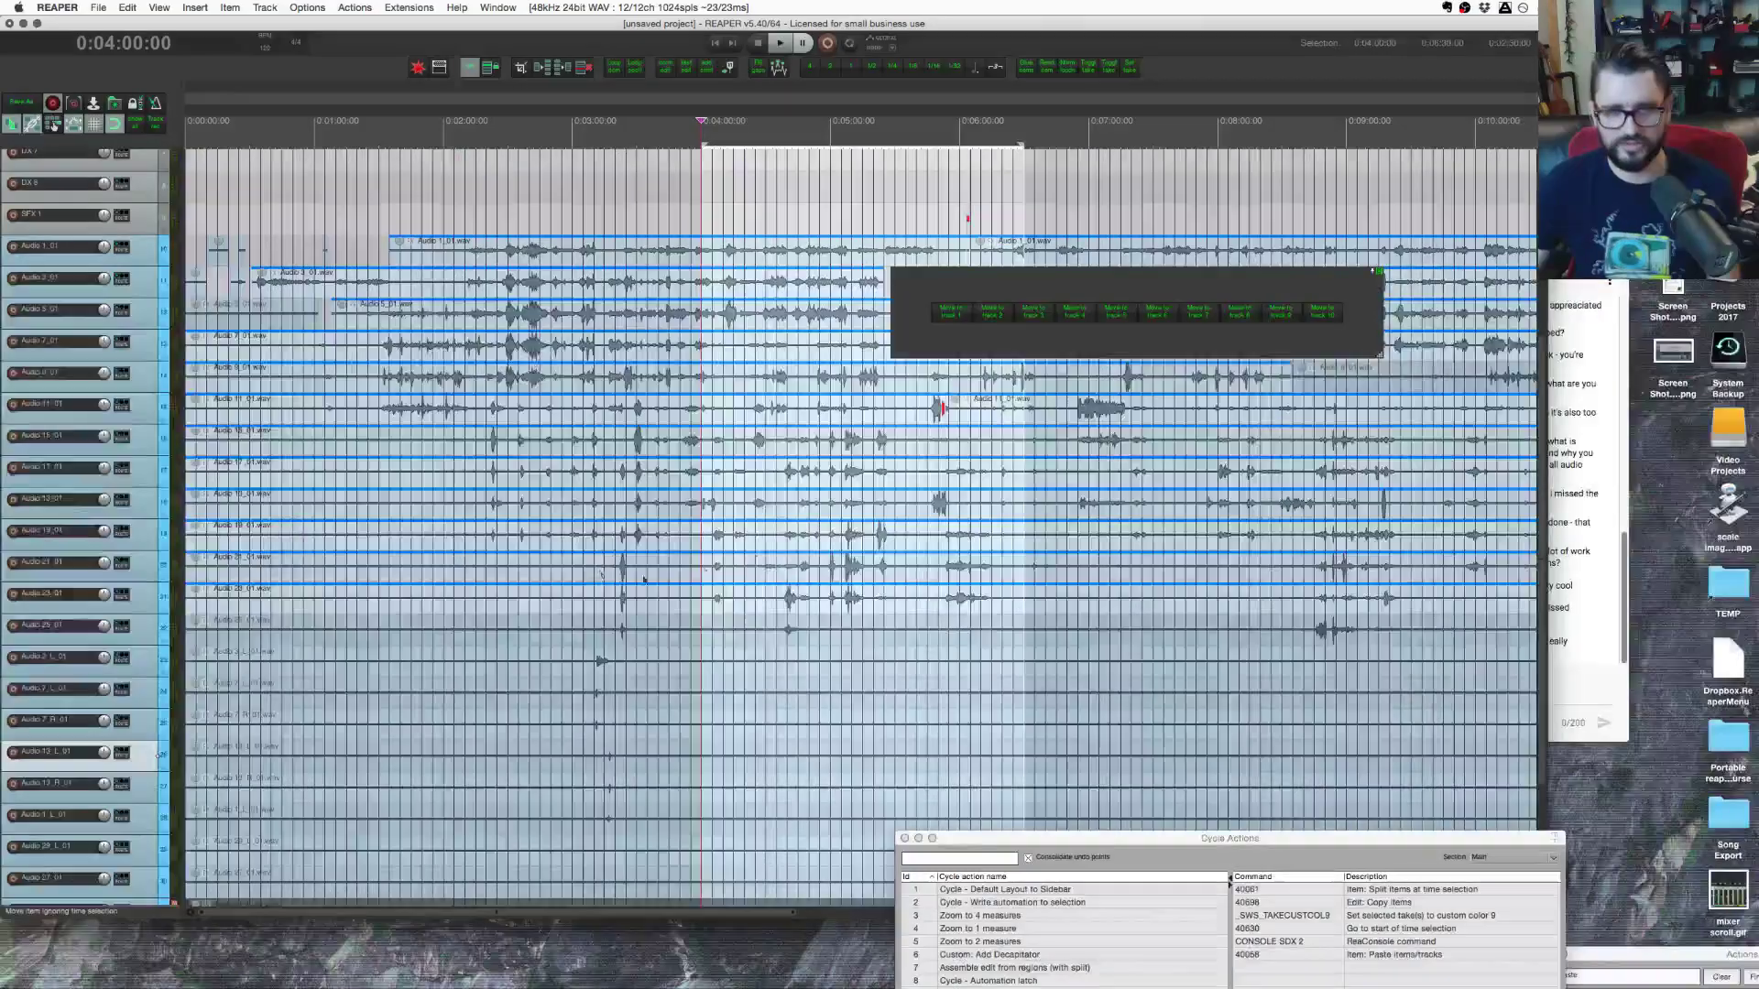
pyautogui.scroll(2, 758, 570)
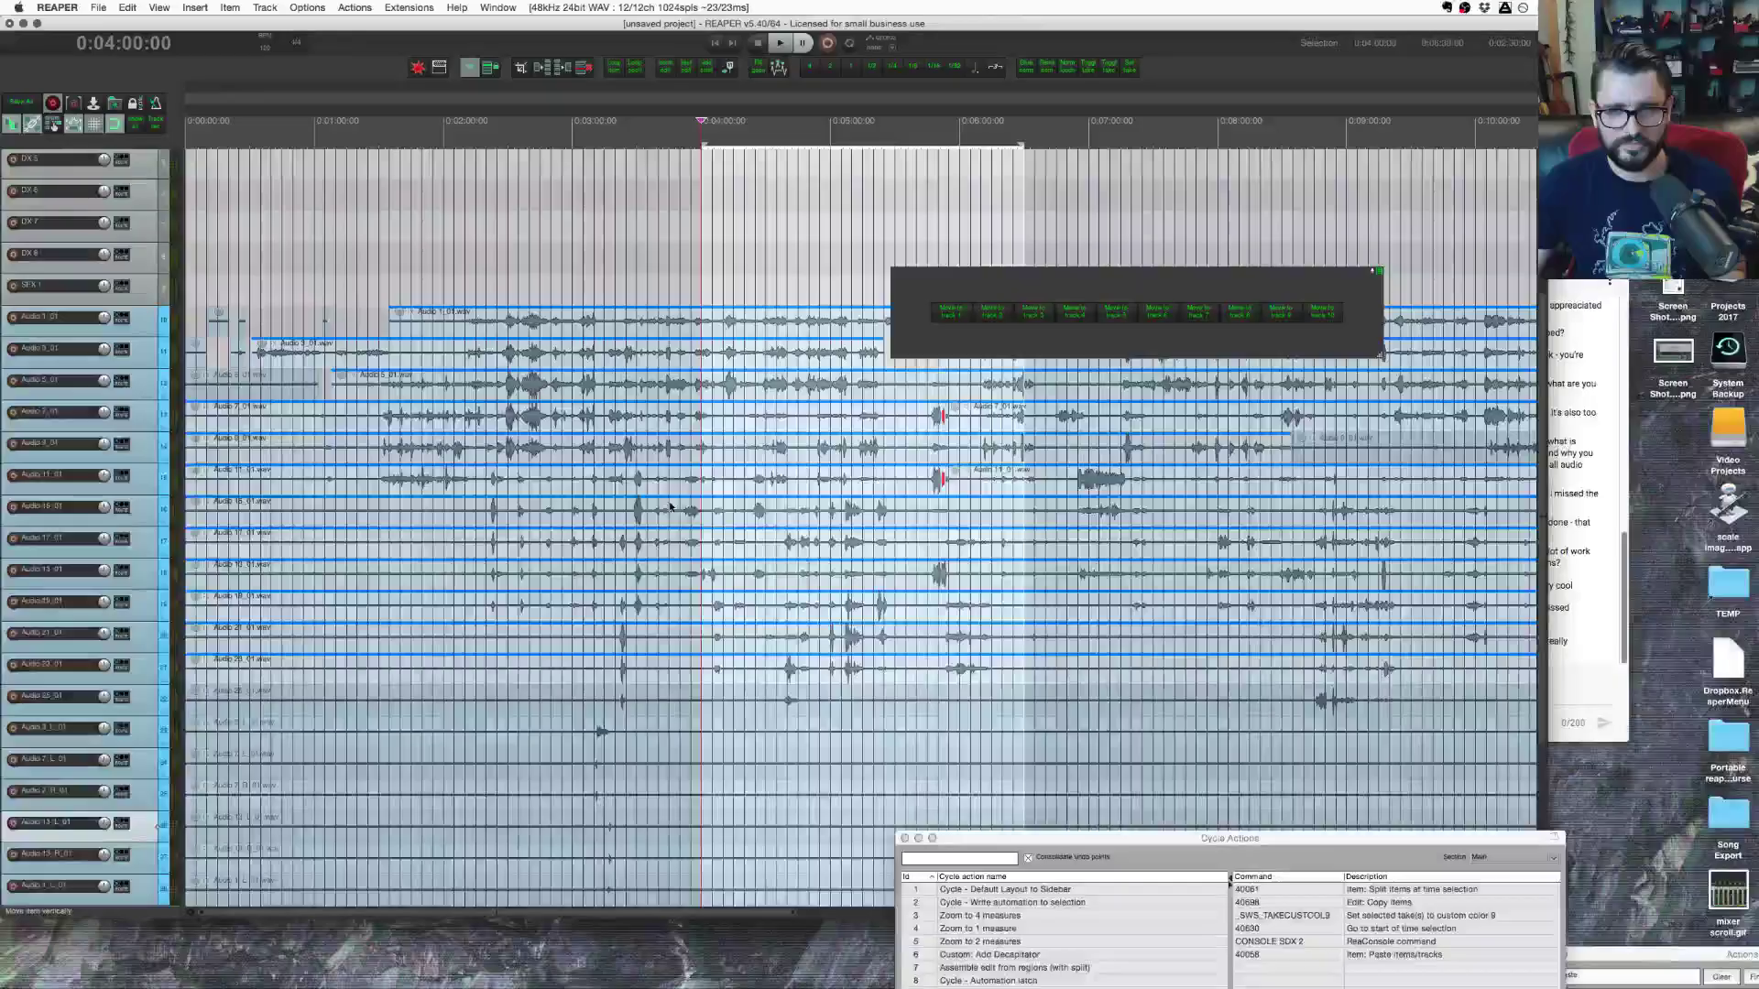
pyautogui.scroll(-4, 669, 512)
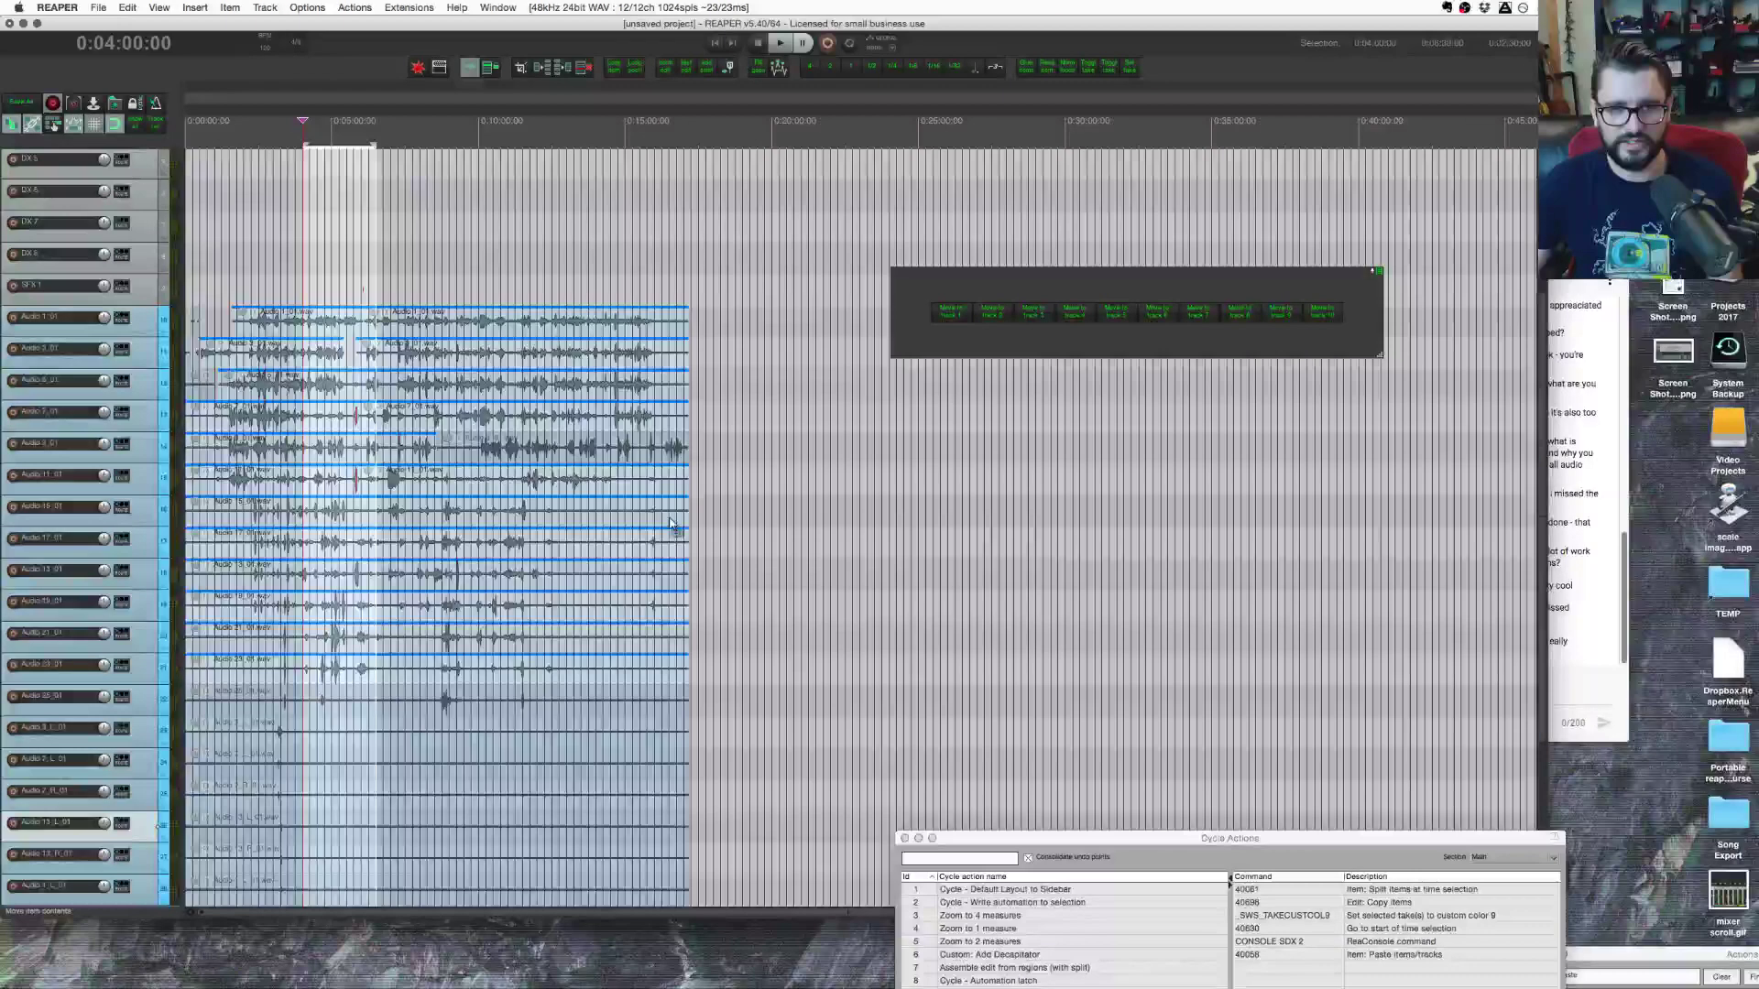
pyautogui.scroll(2, 670, 528)
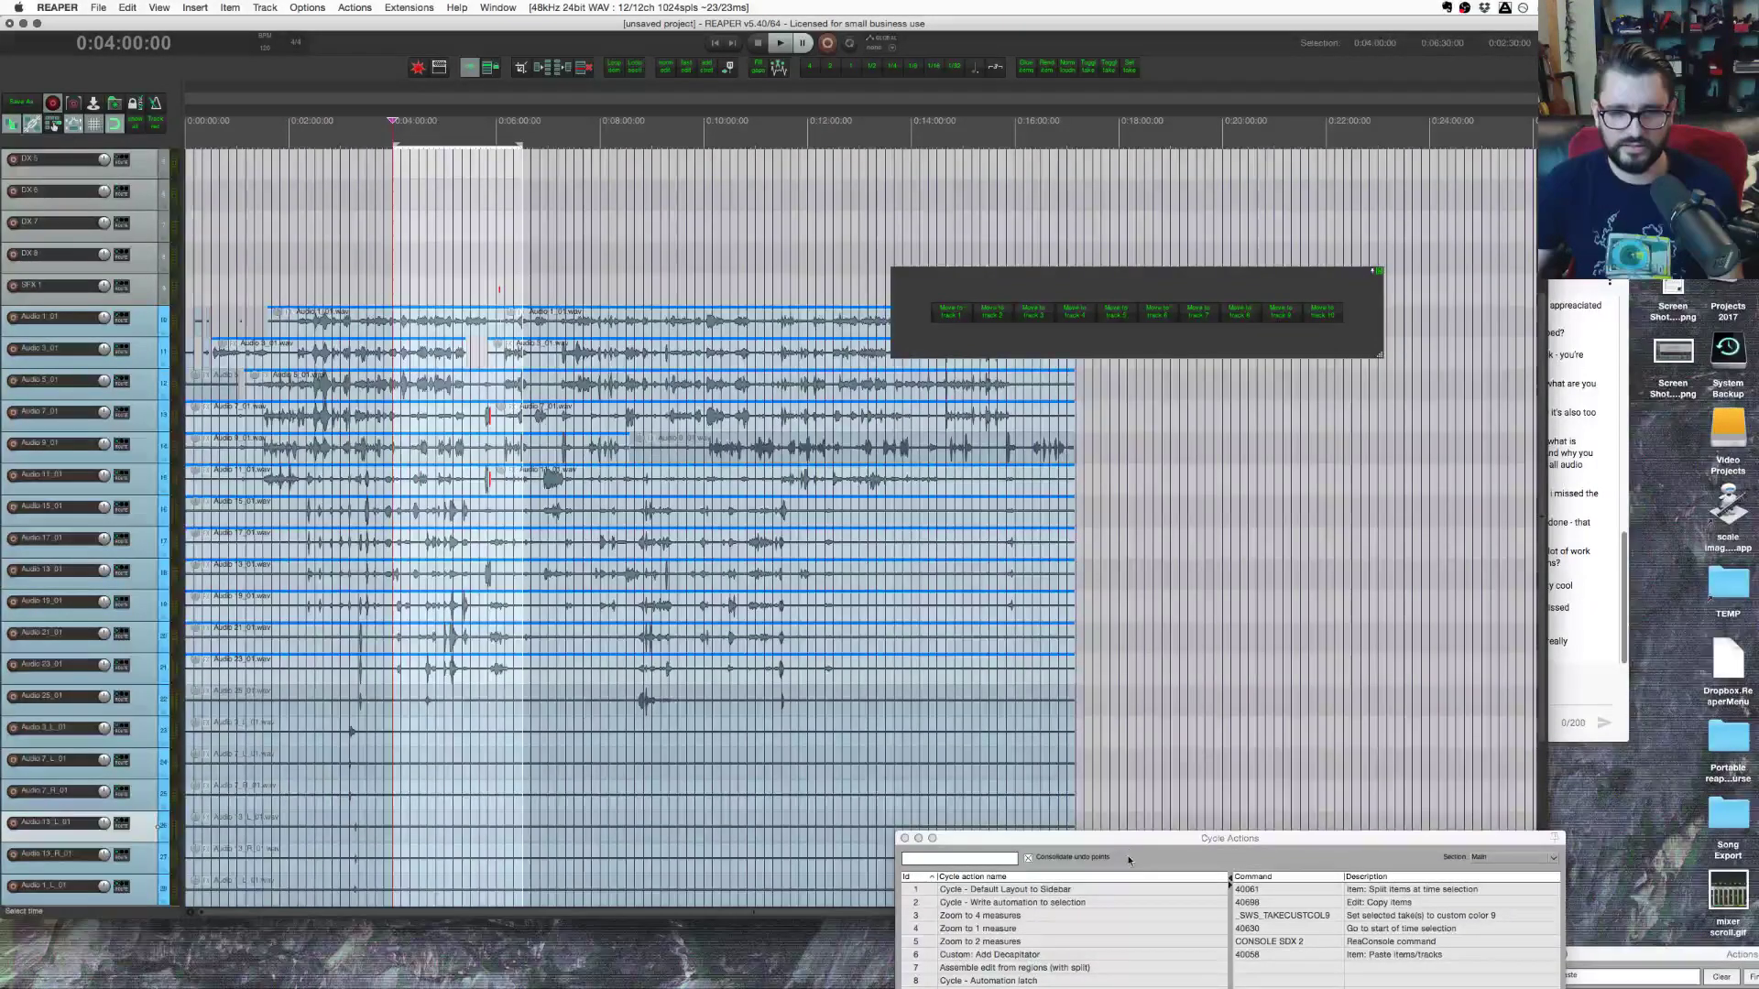
pyautogui.moveTo(1112, 840); pyautogui.dragTo(1035, 385)
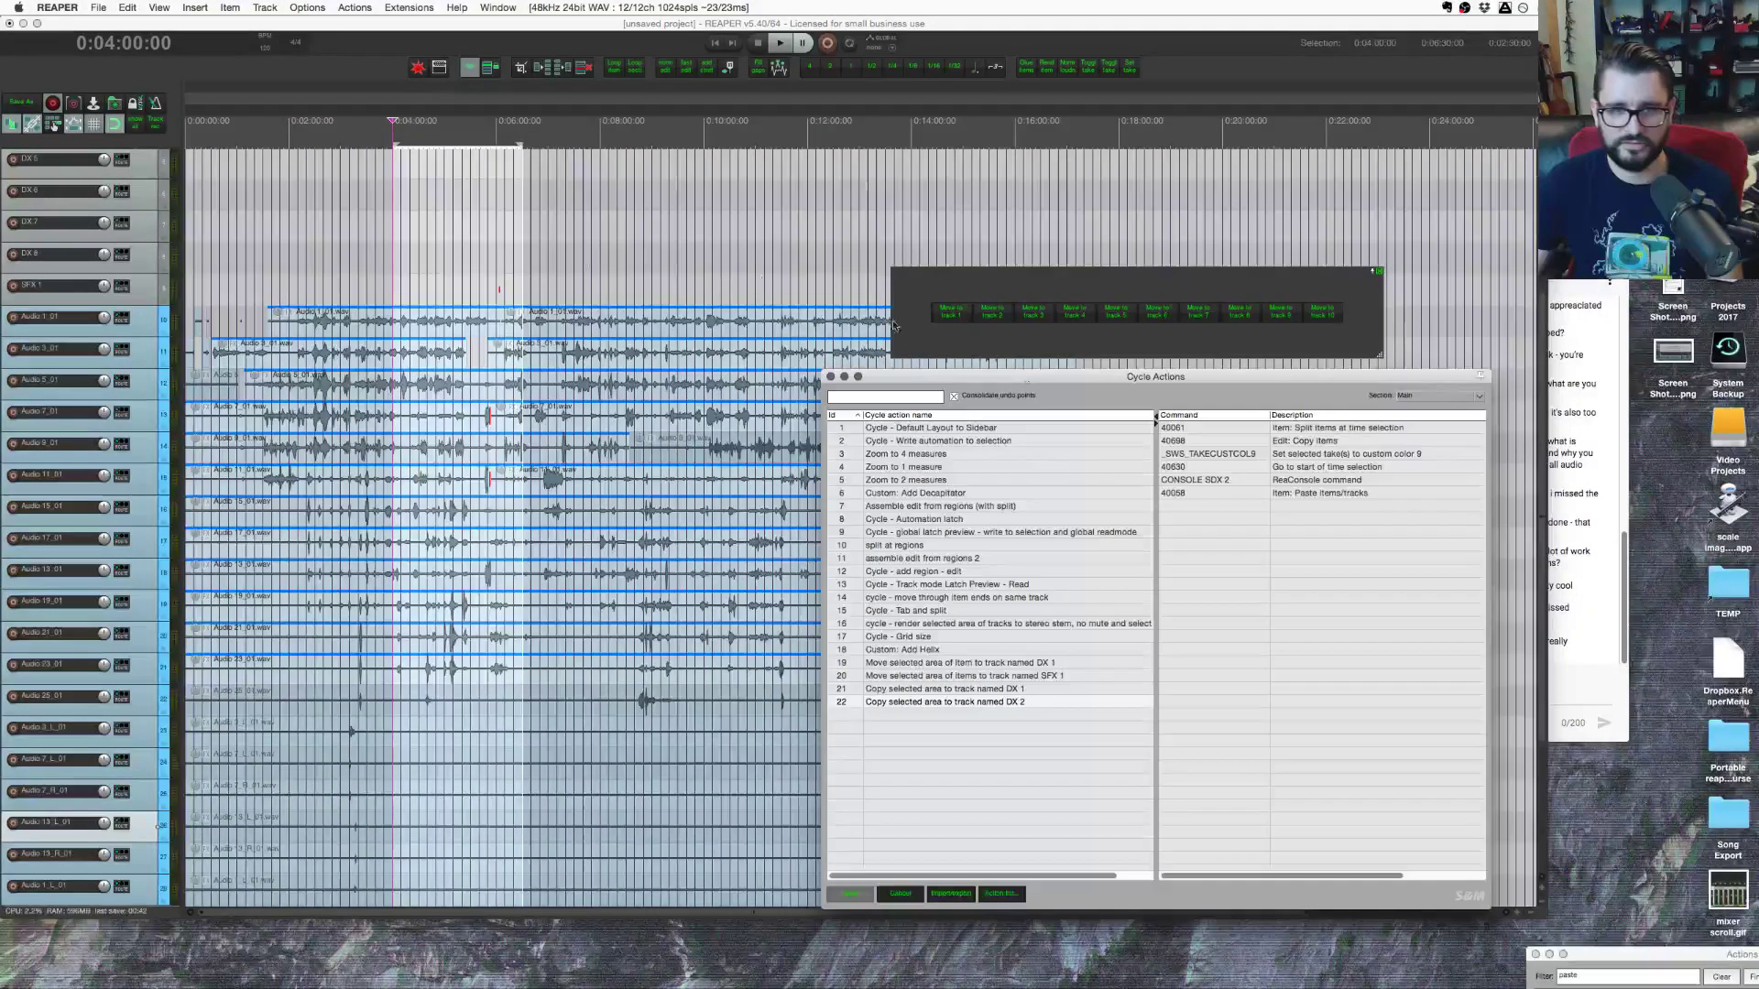
pyautogui.click(592, 242)
# Step: Switch to Firefox to review the live chat and the vordio.net workflow page, then minimize the browser window
pyautogui.press('super+Tab')
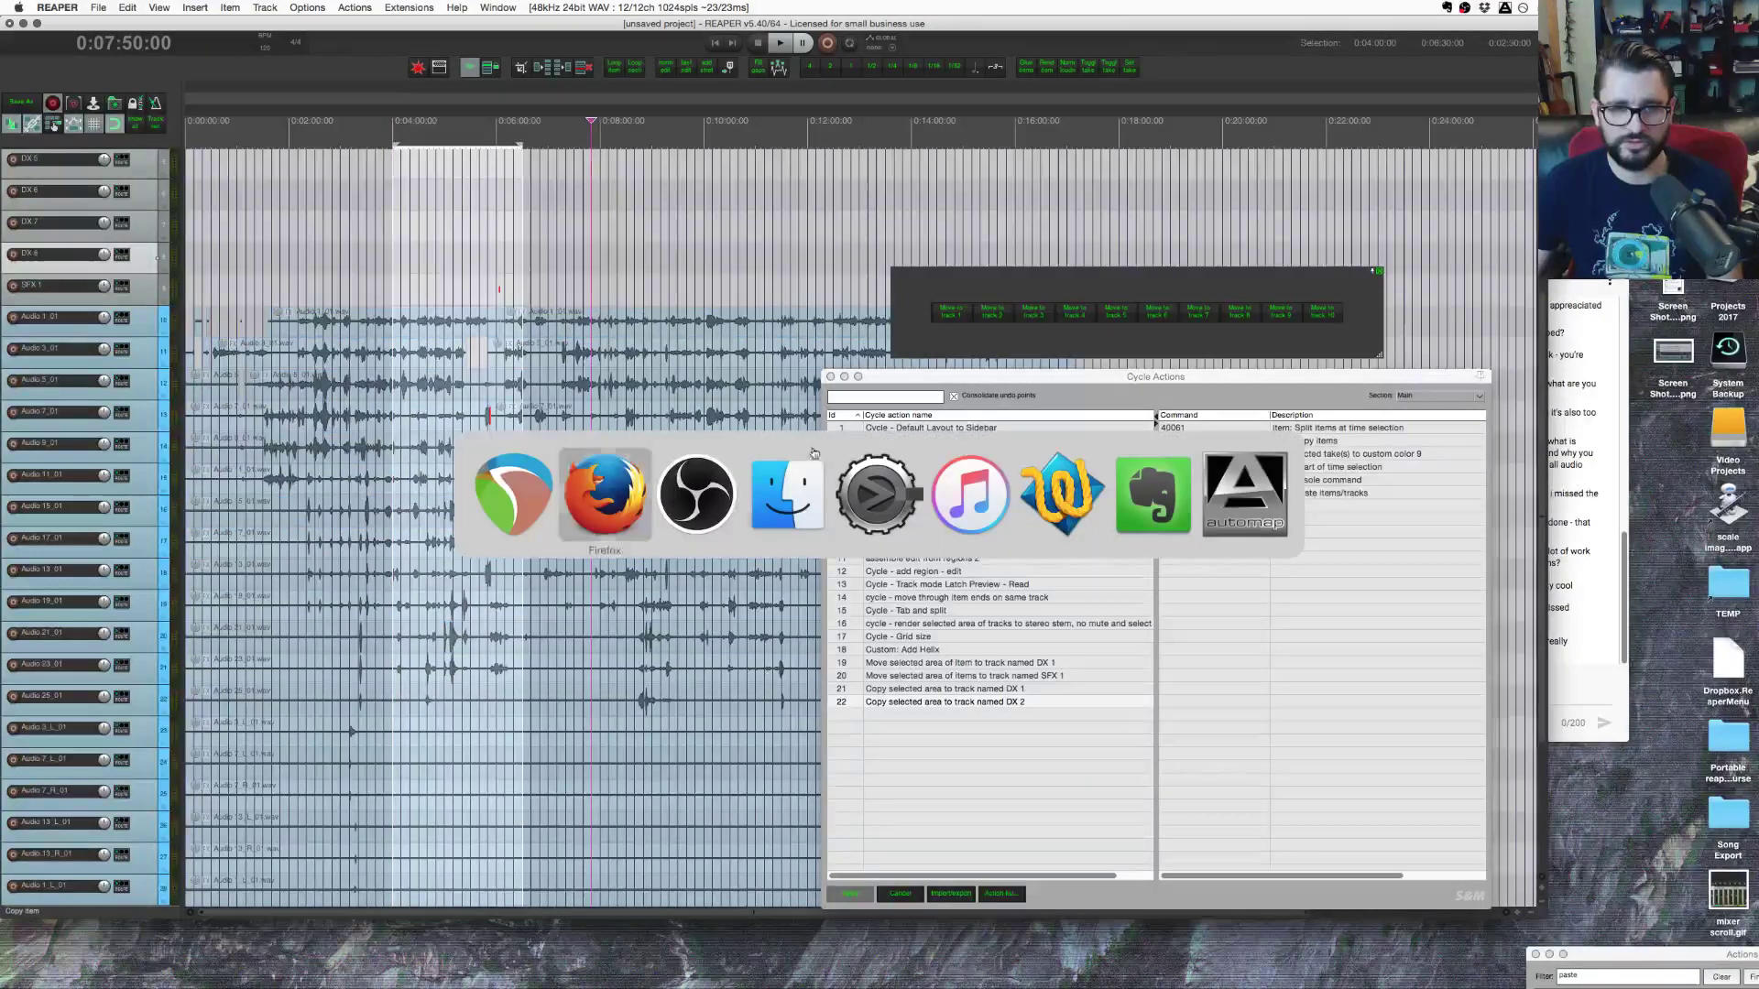
pyautogui.click(621, 479)
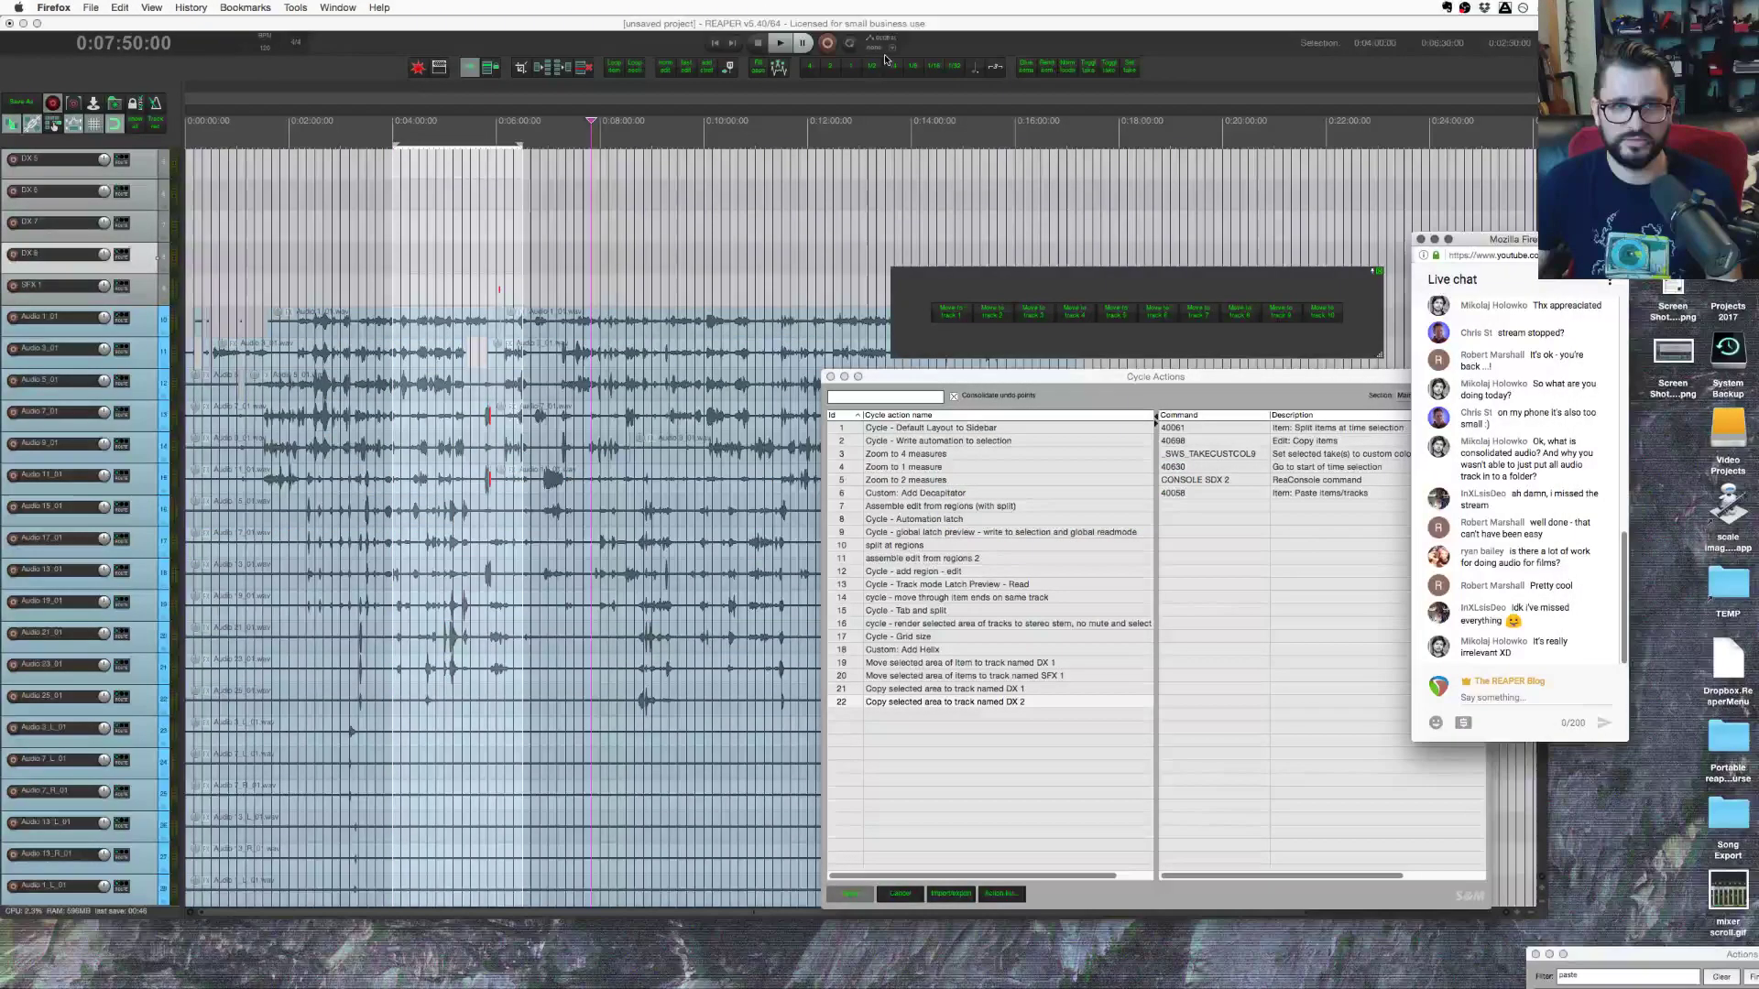
pyautogui.click(1191, 957)
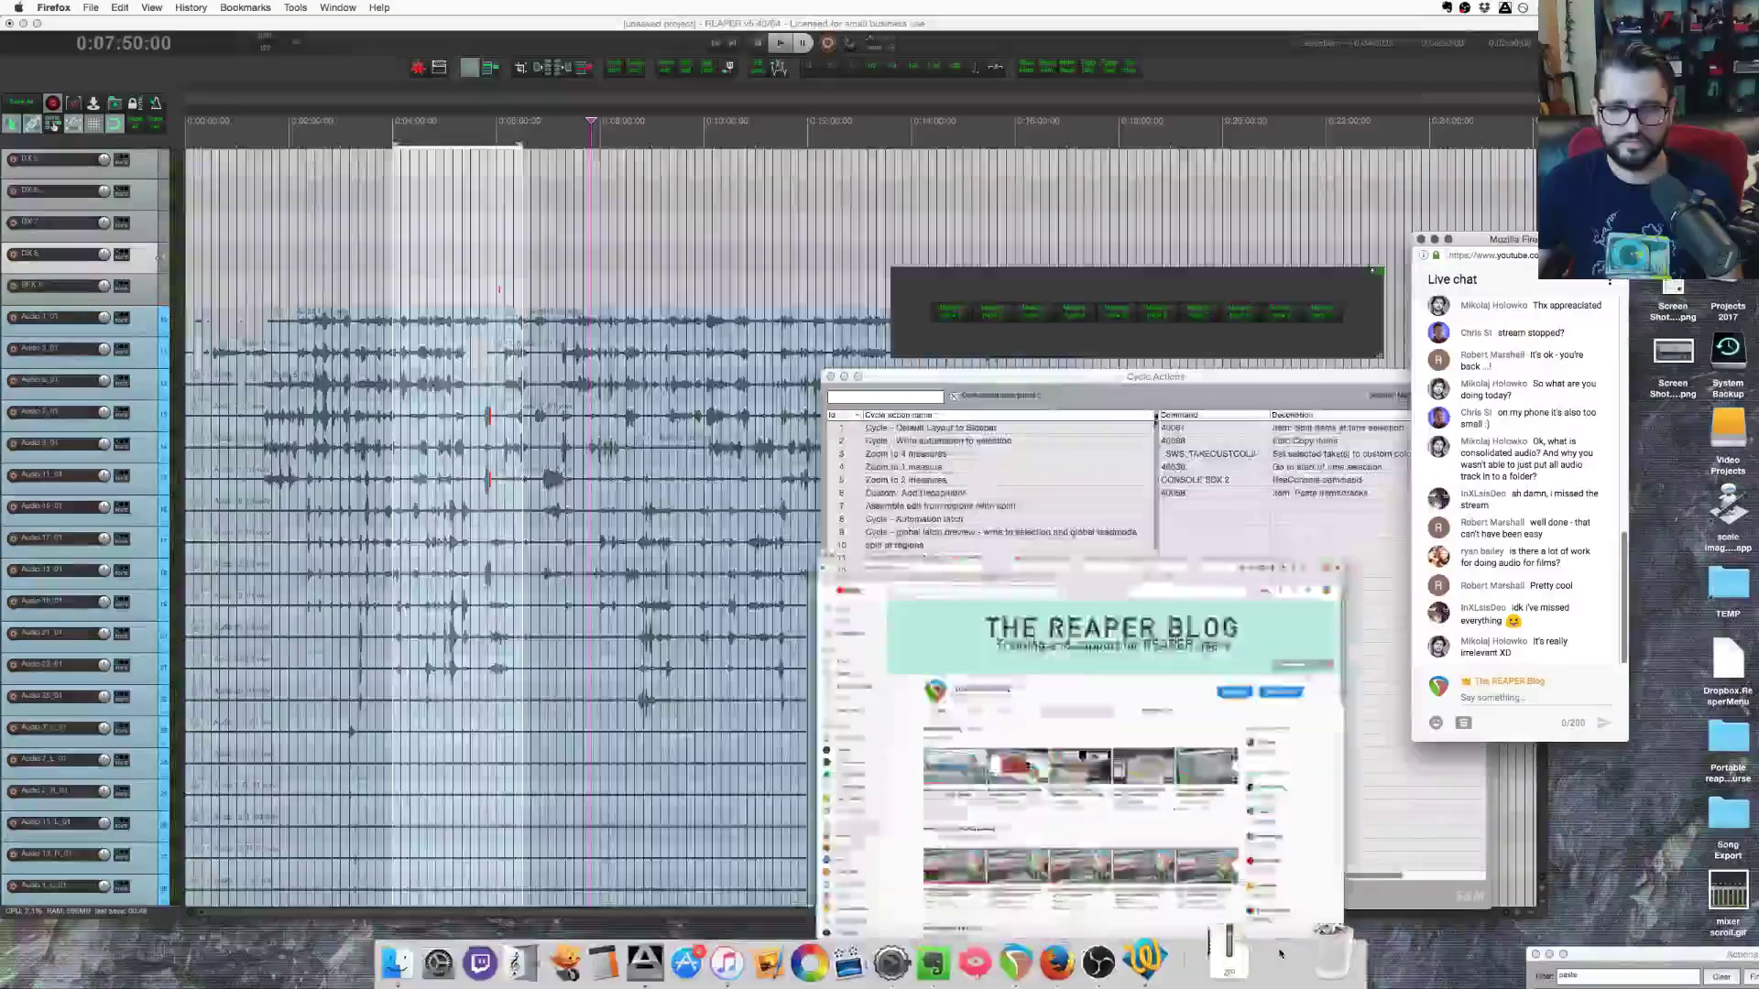
pyautogui.click(1145, 33)
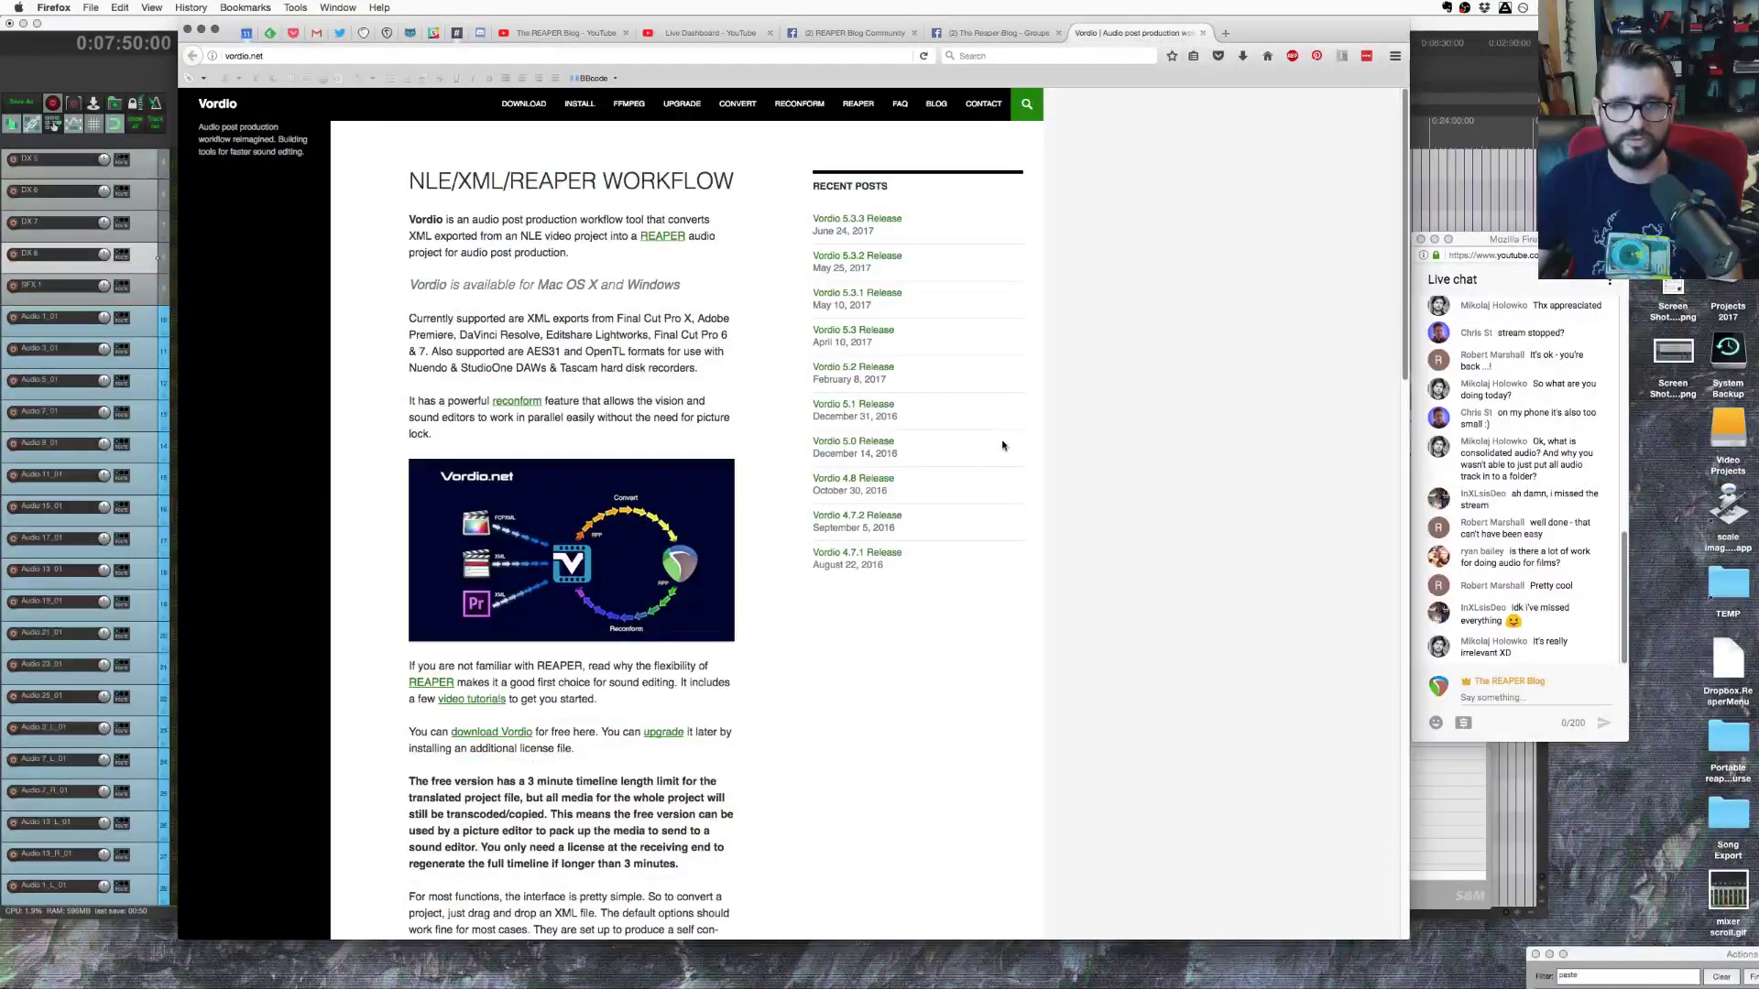
pyautogui.scroll(-3, 977, 467)
pyautogui.scroll(2, 977, 464)
pyautogui.scroll(1, 977, 464)
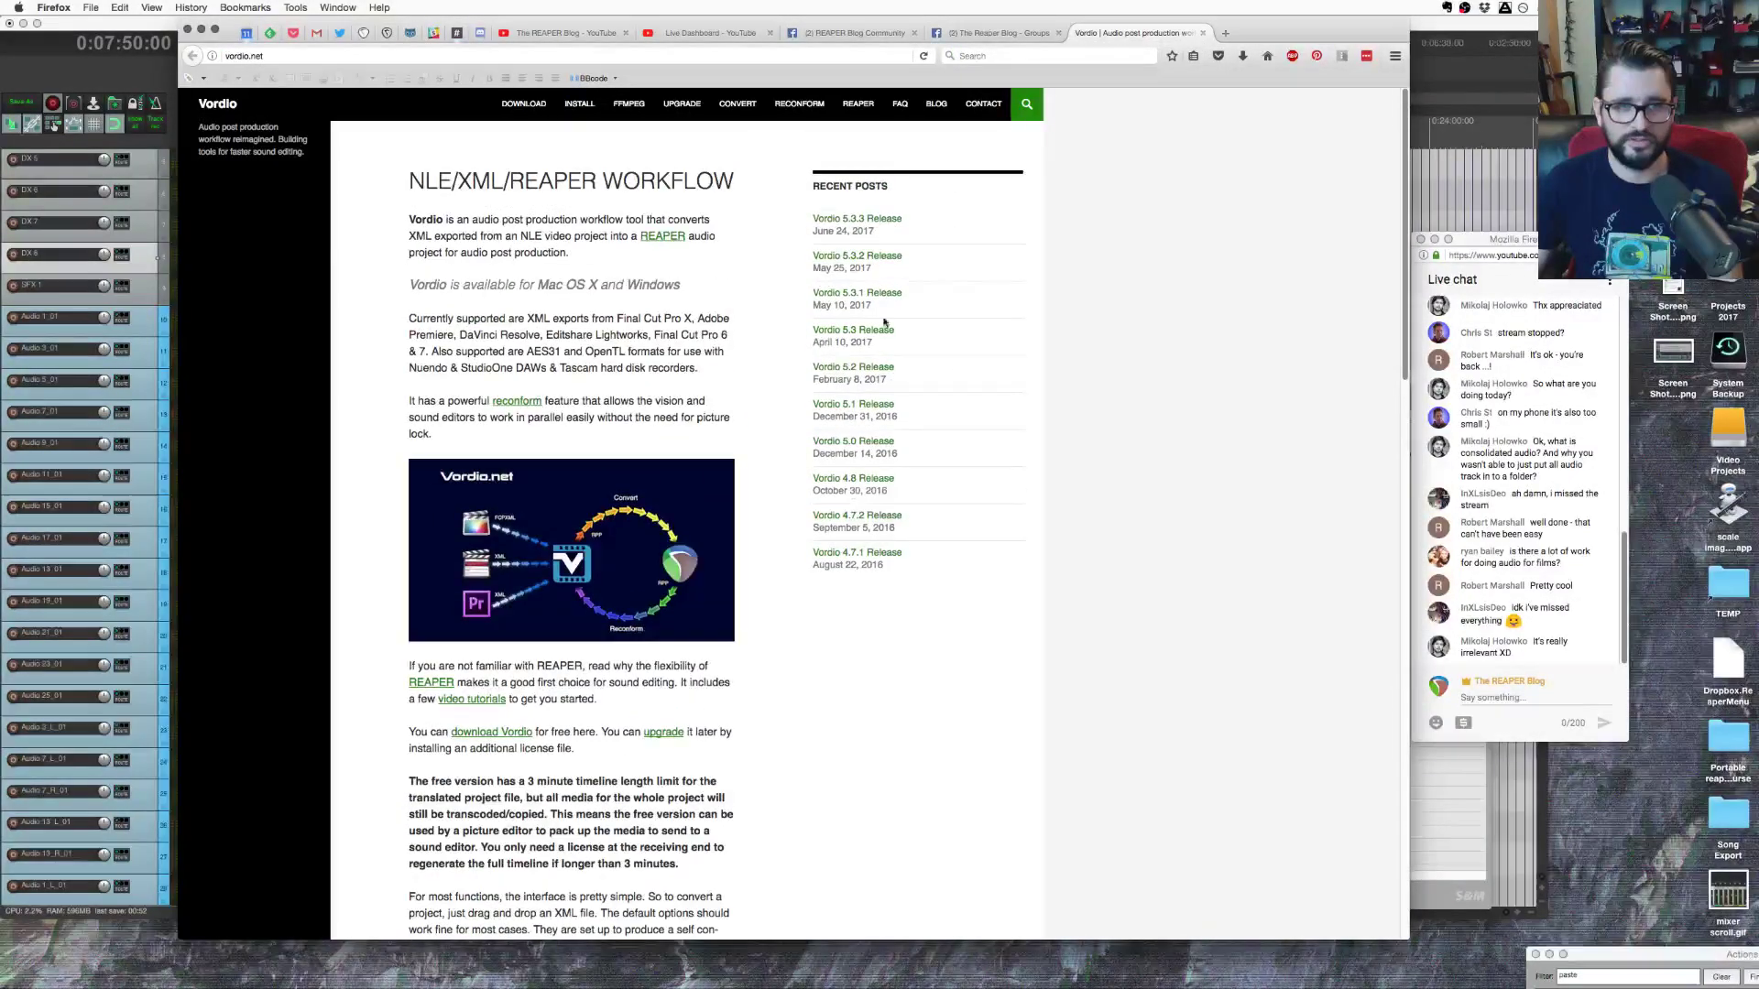
pyautogui.press('super+m')
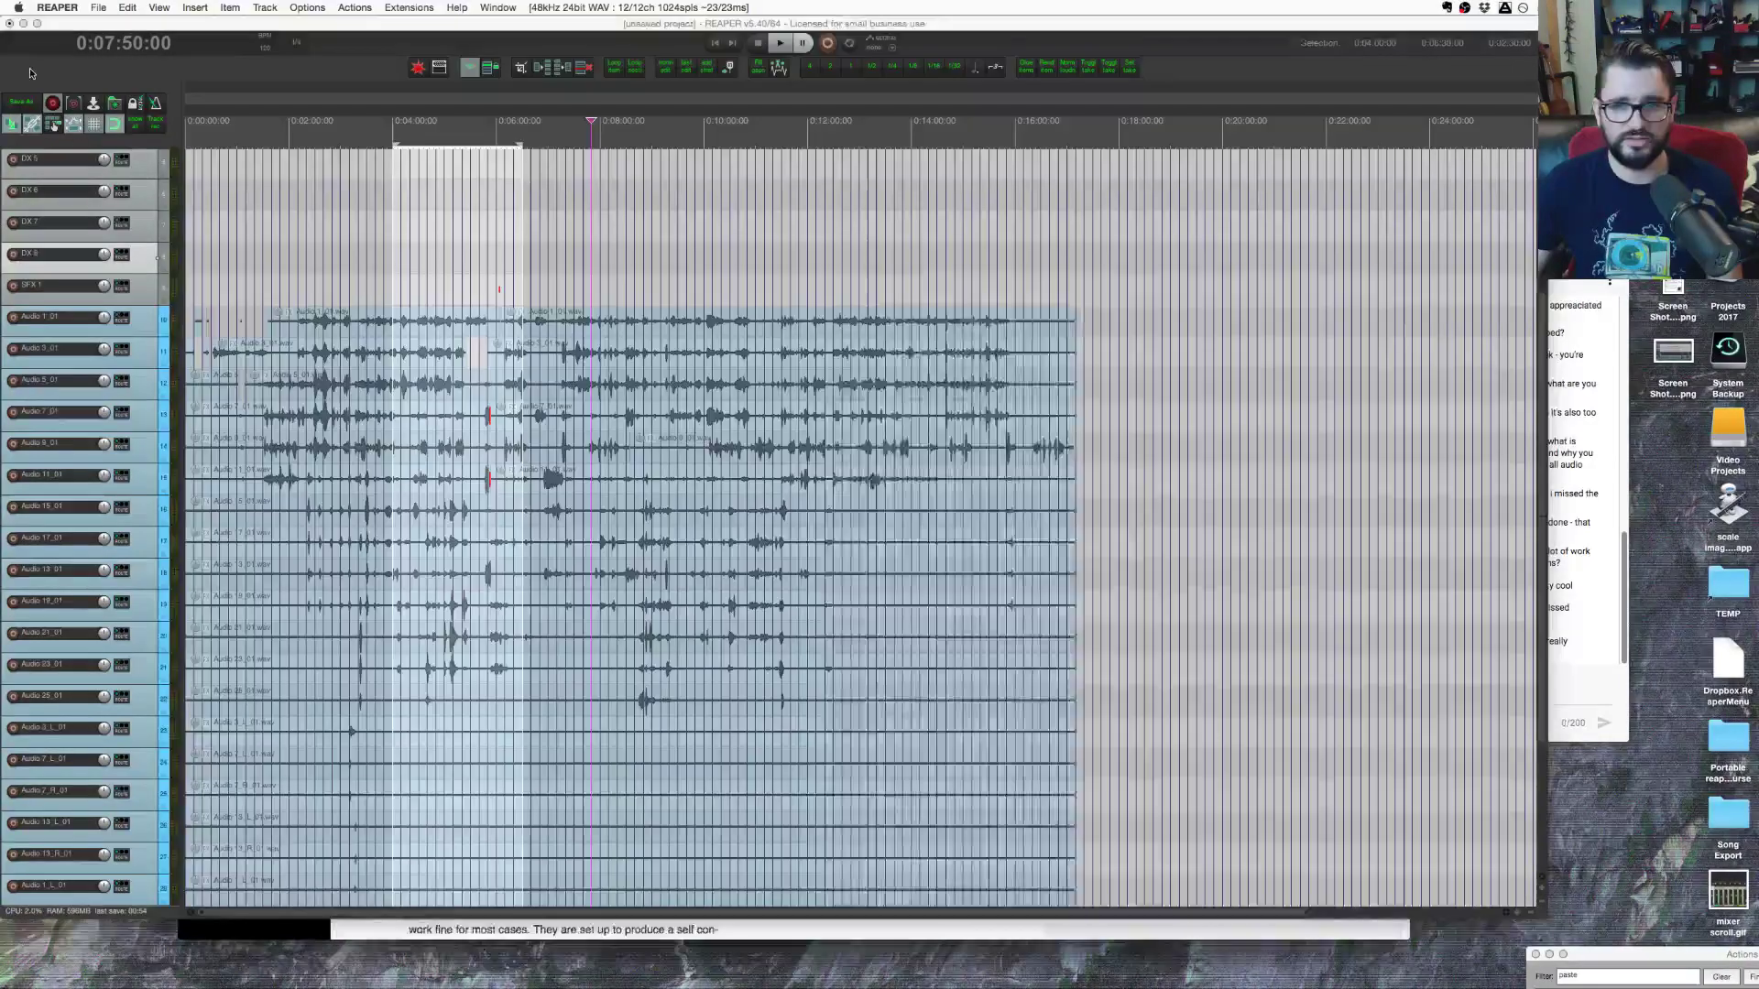
# Step: Reopen the action list beside the Cycle Actions window and bring the live chat forward to read it
pyautogui.click(54, 124)
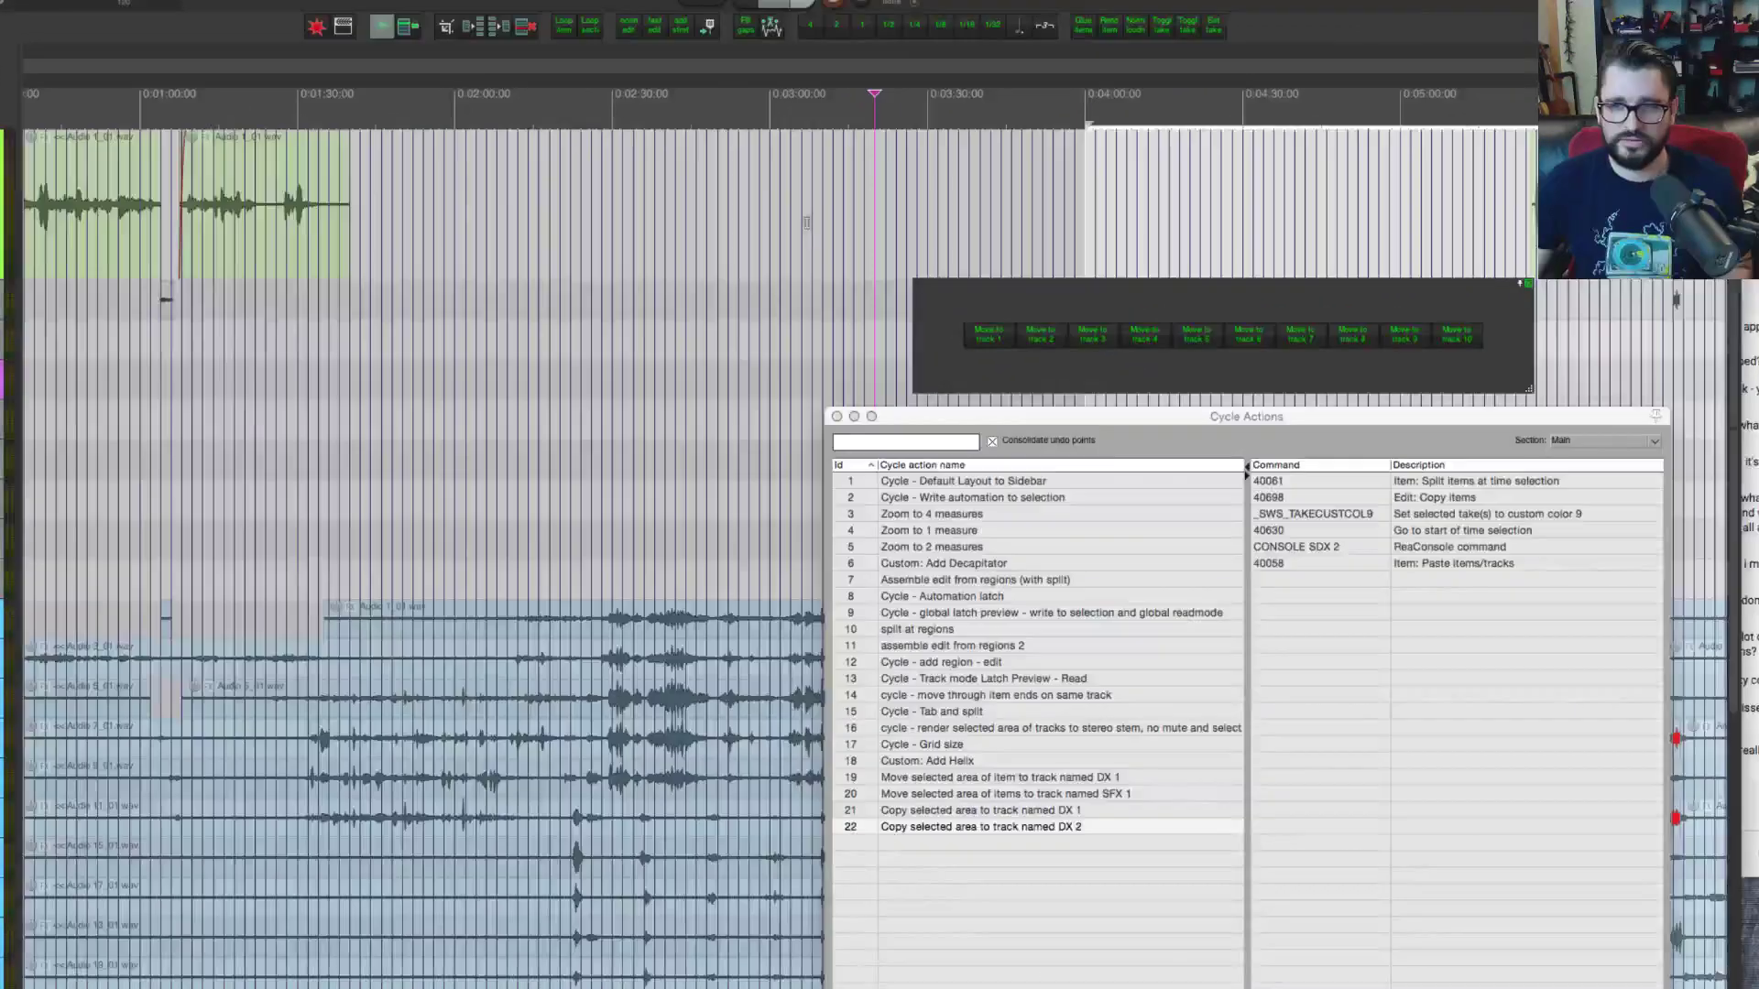
pyautogui.press('?')
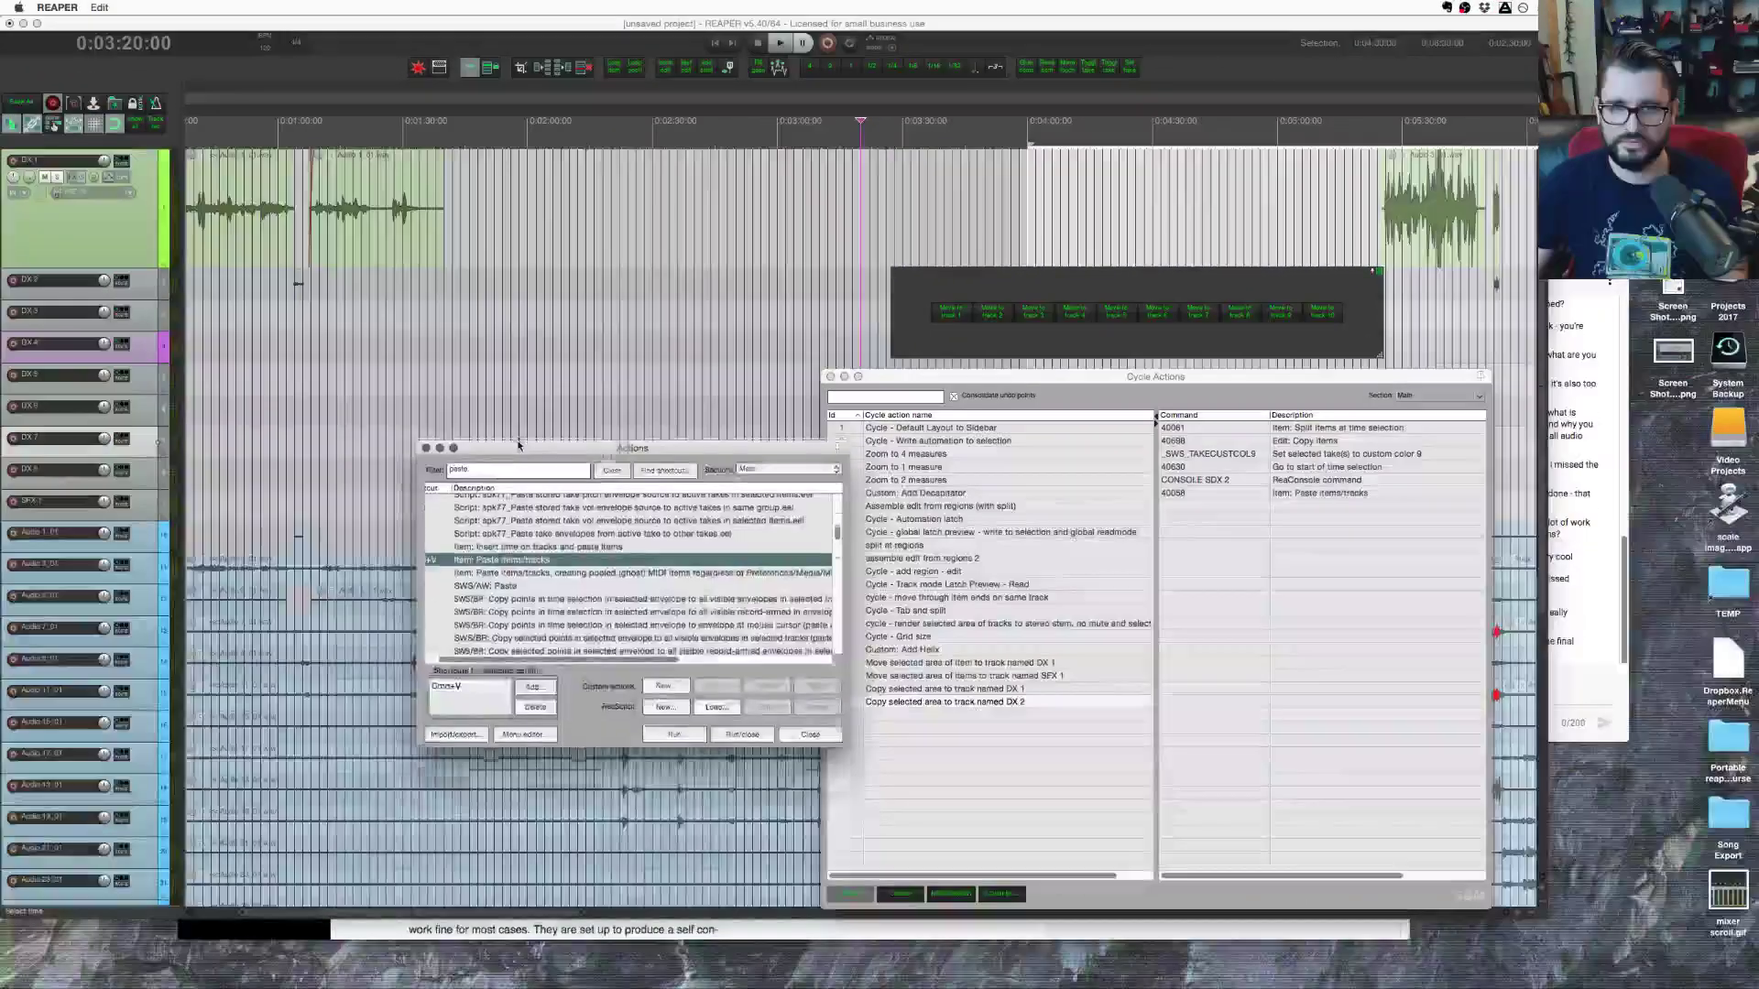
pyautogui.click(1609, 281)
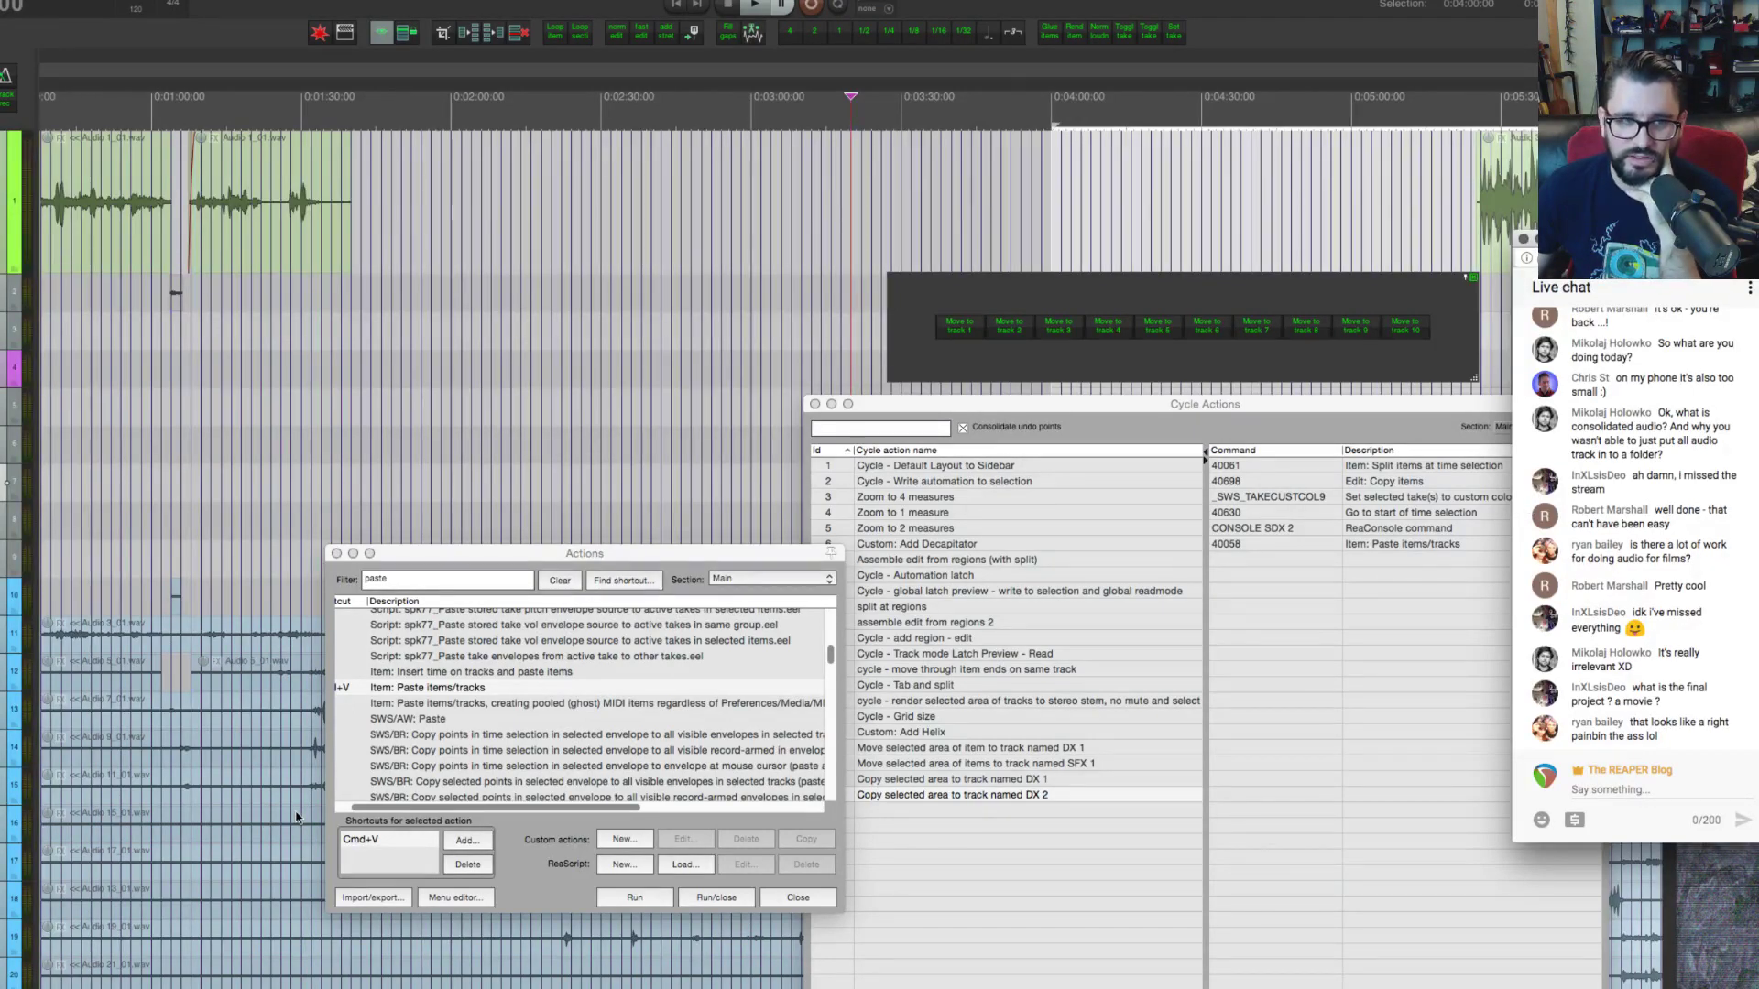
pyautogui.press('super+v')
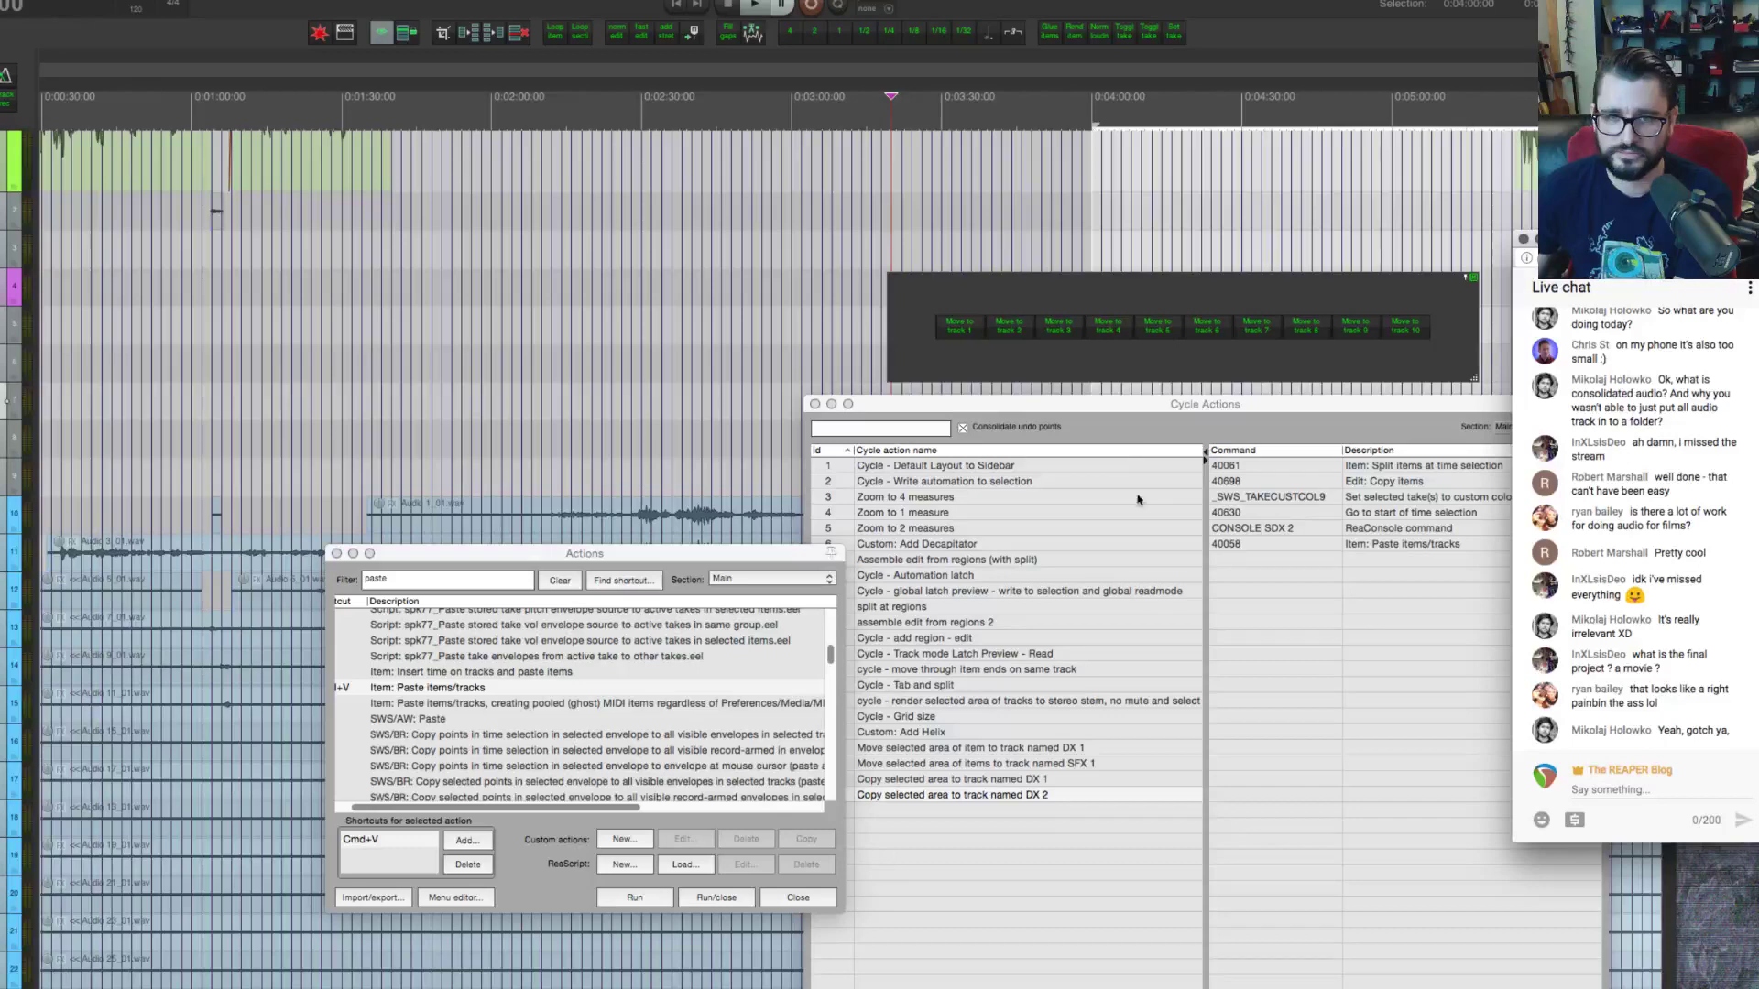
# Step: Export the cycle action "Copy selected area to track named DX 1" to the Desktop as "copy action.ini"
pyautogui.moveTo(1126, 405); pyautogui.dragTo(556, 207)
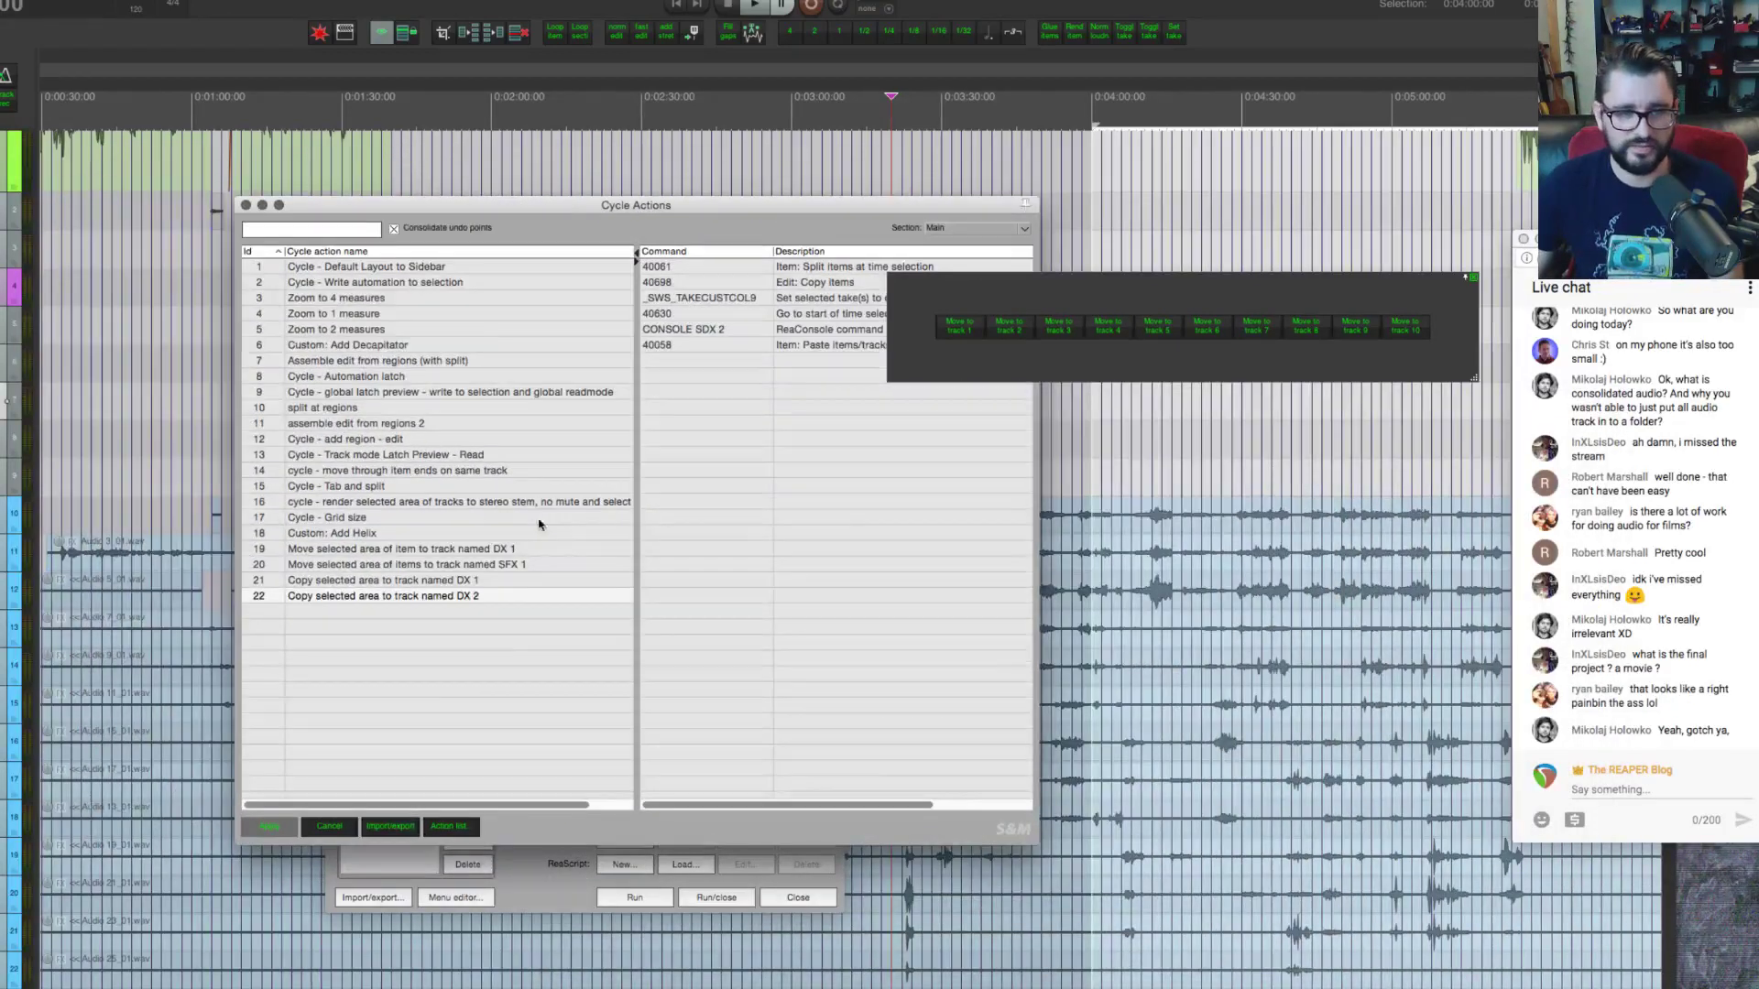
pyautogui.click(503, 650)
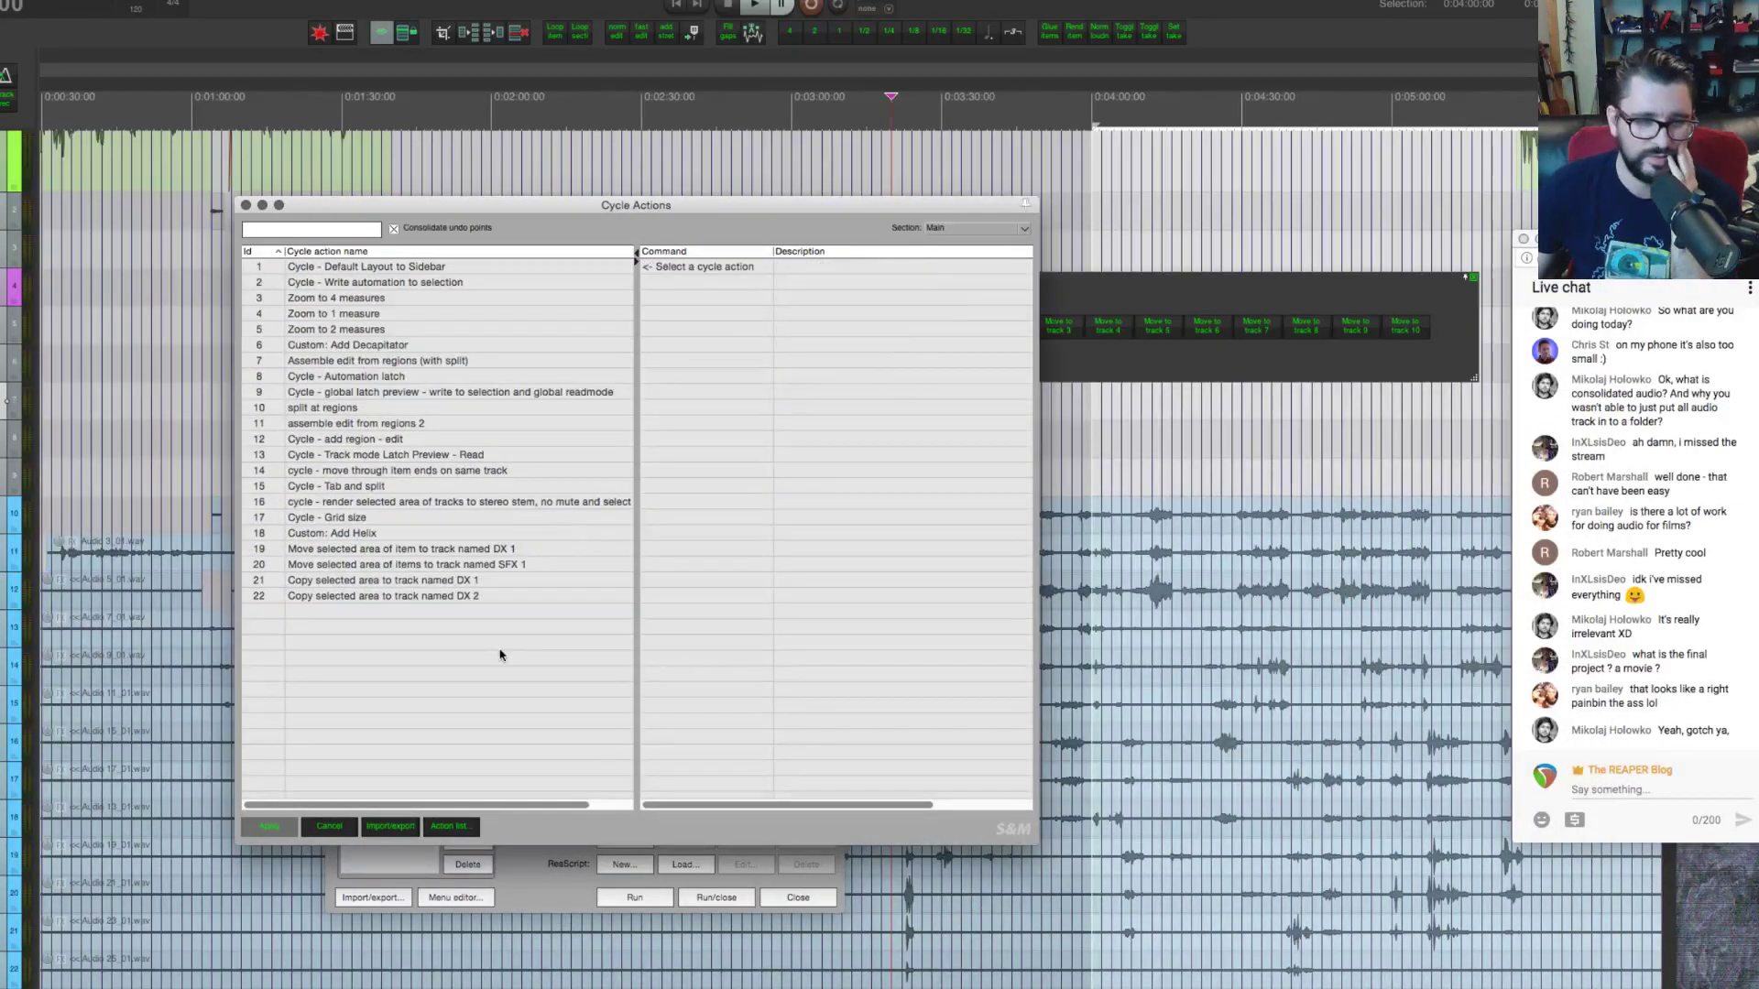
pyautogui.click(500, 581)
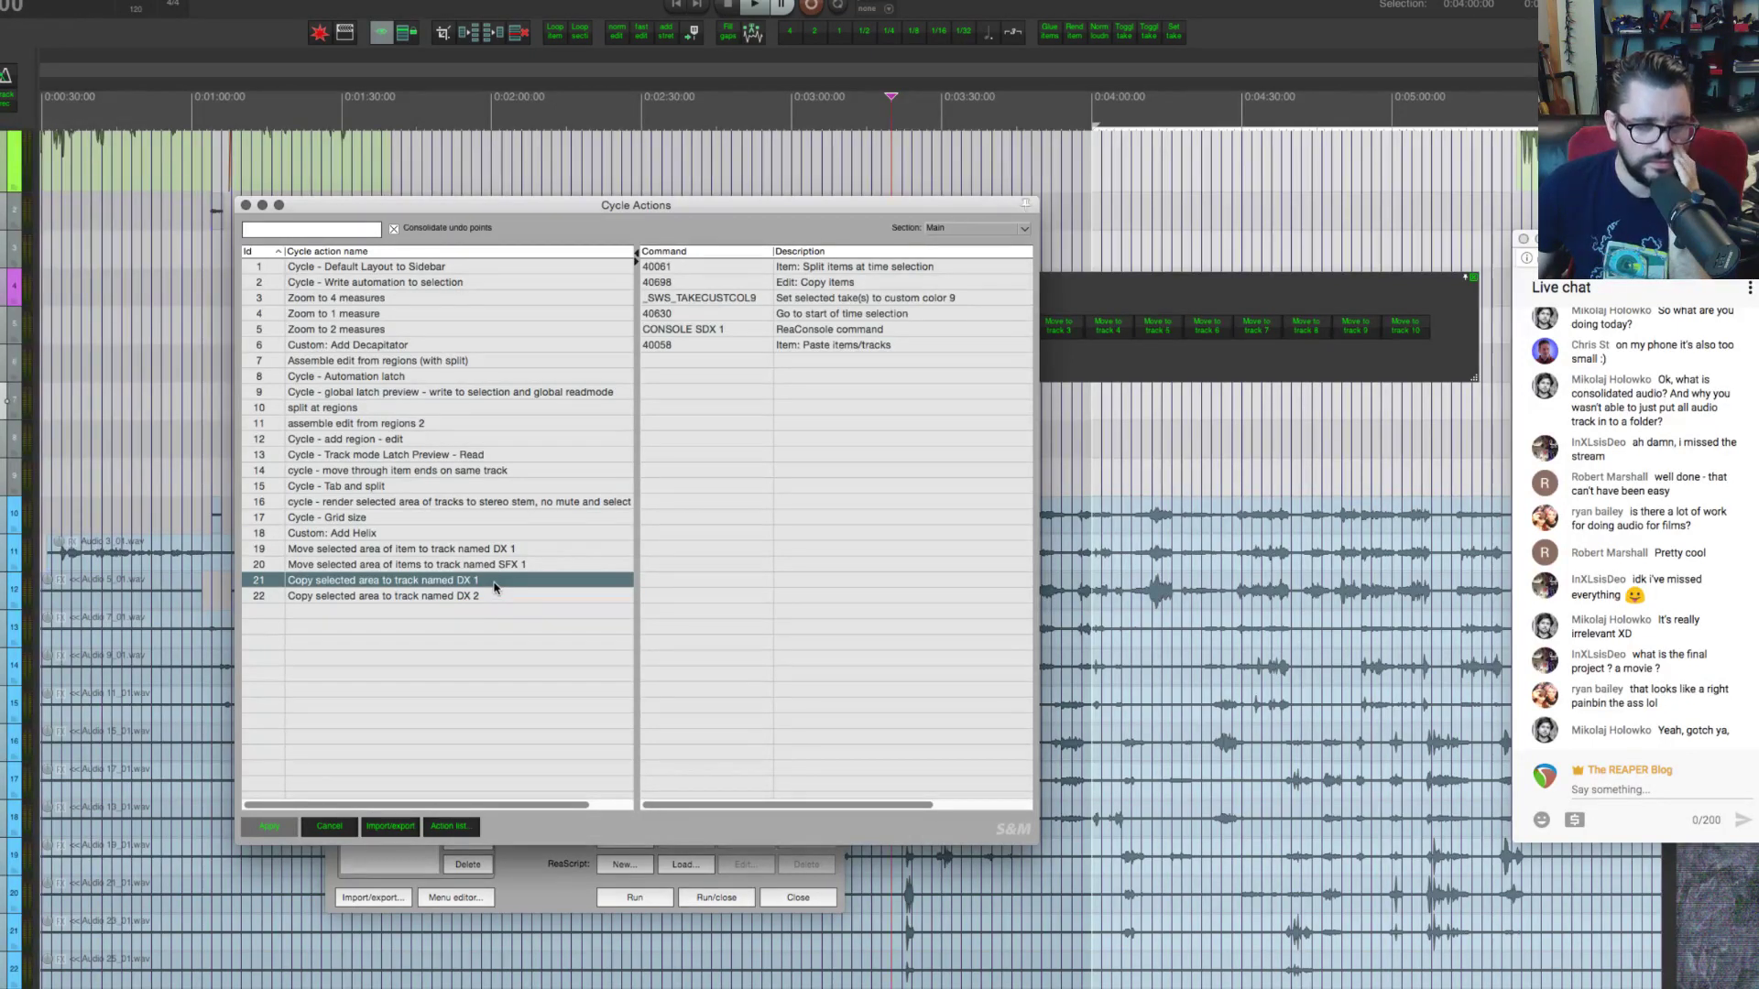
pyautogui.rightClick(495, 587)
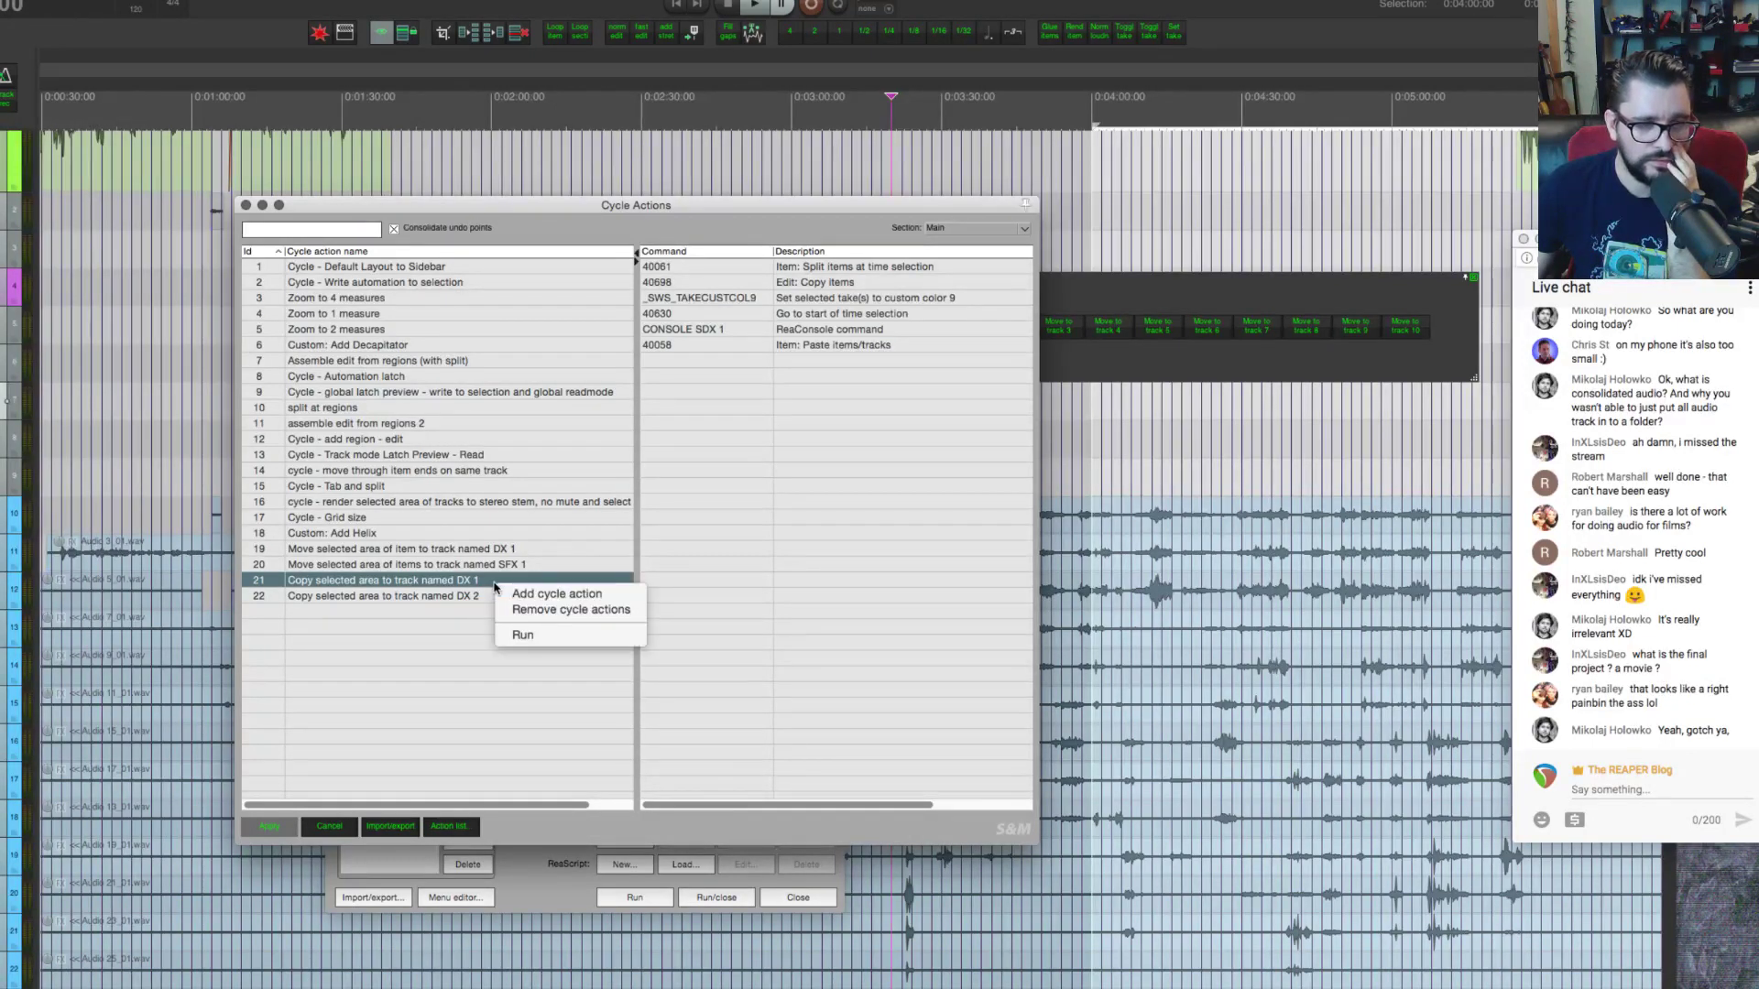
pyautogui.click(529, 632)
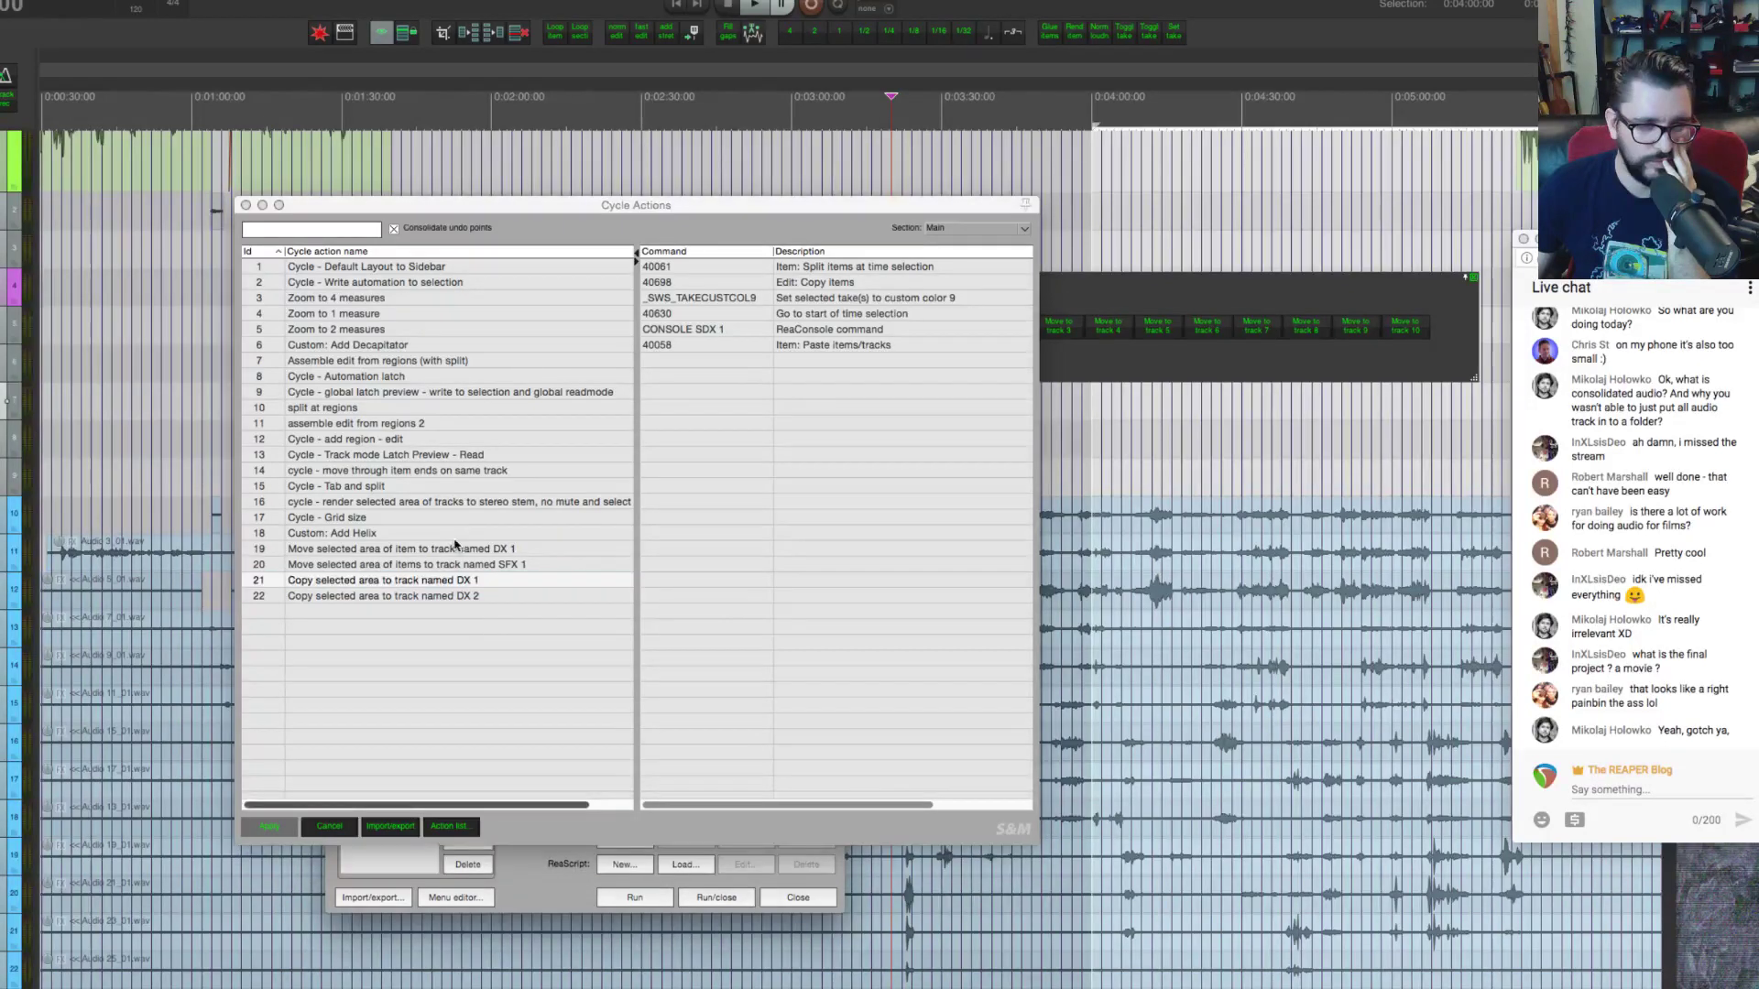
pyautogui.click(394, 827)
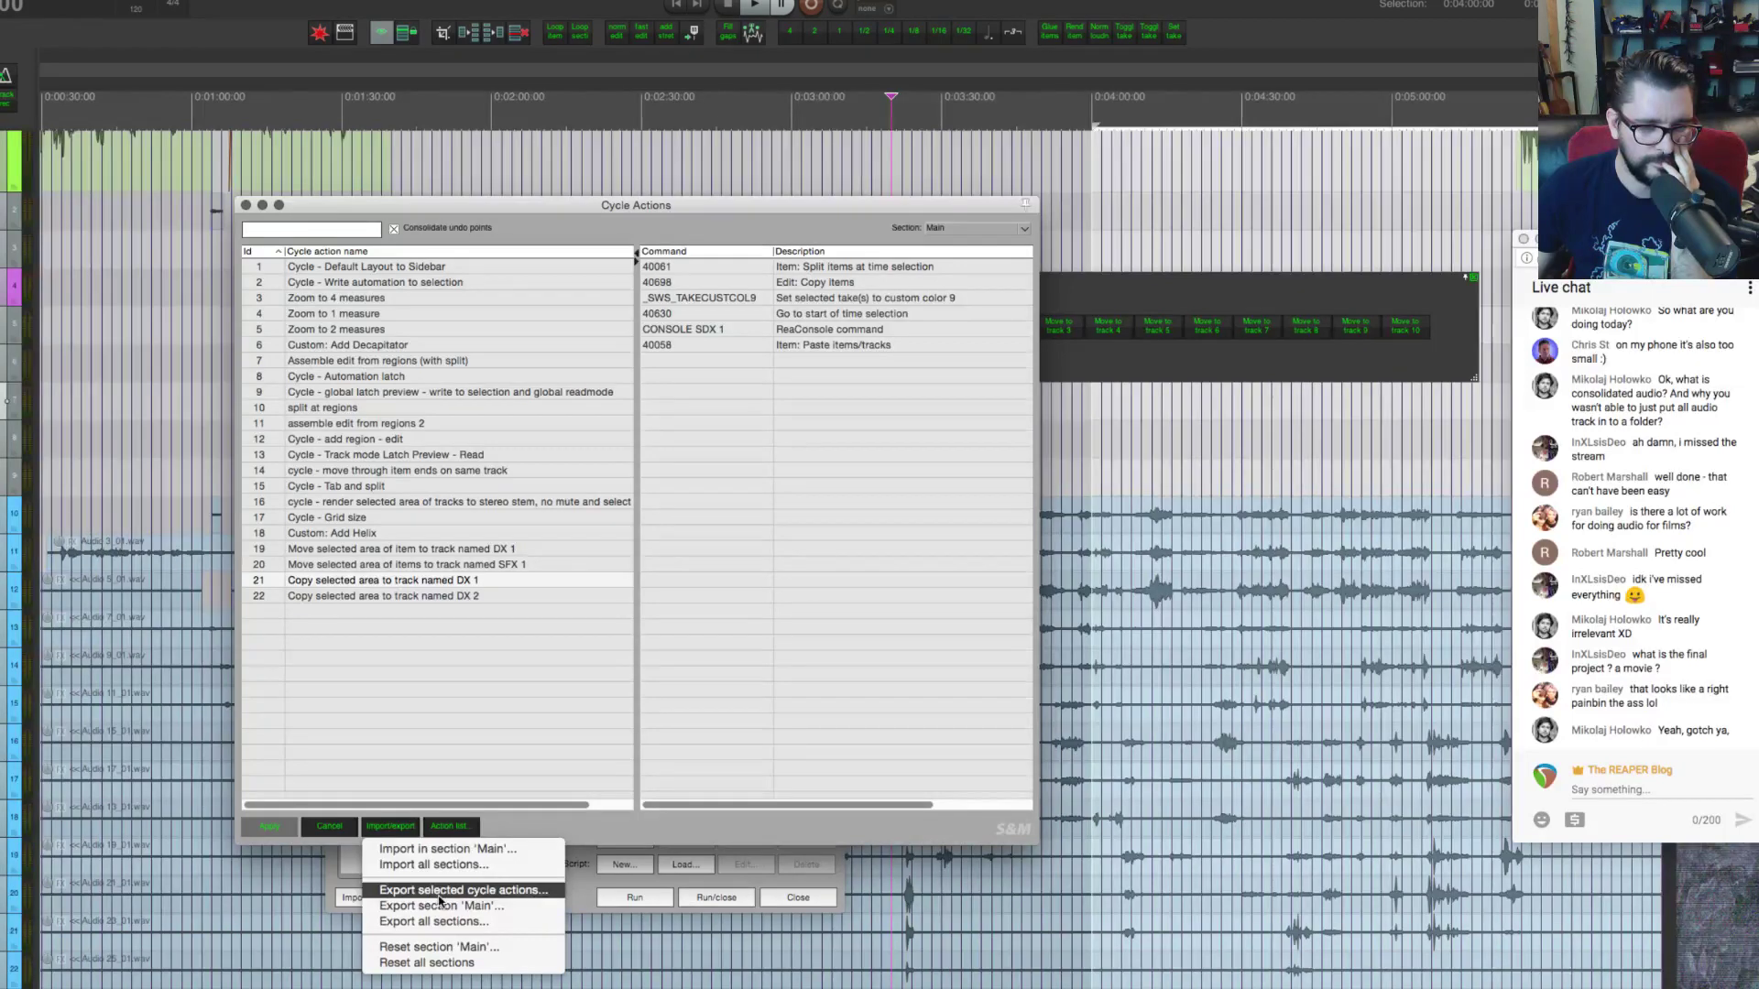
pyautogui.click(439, 893)
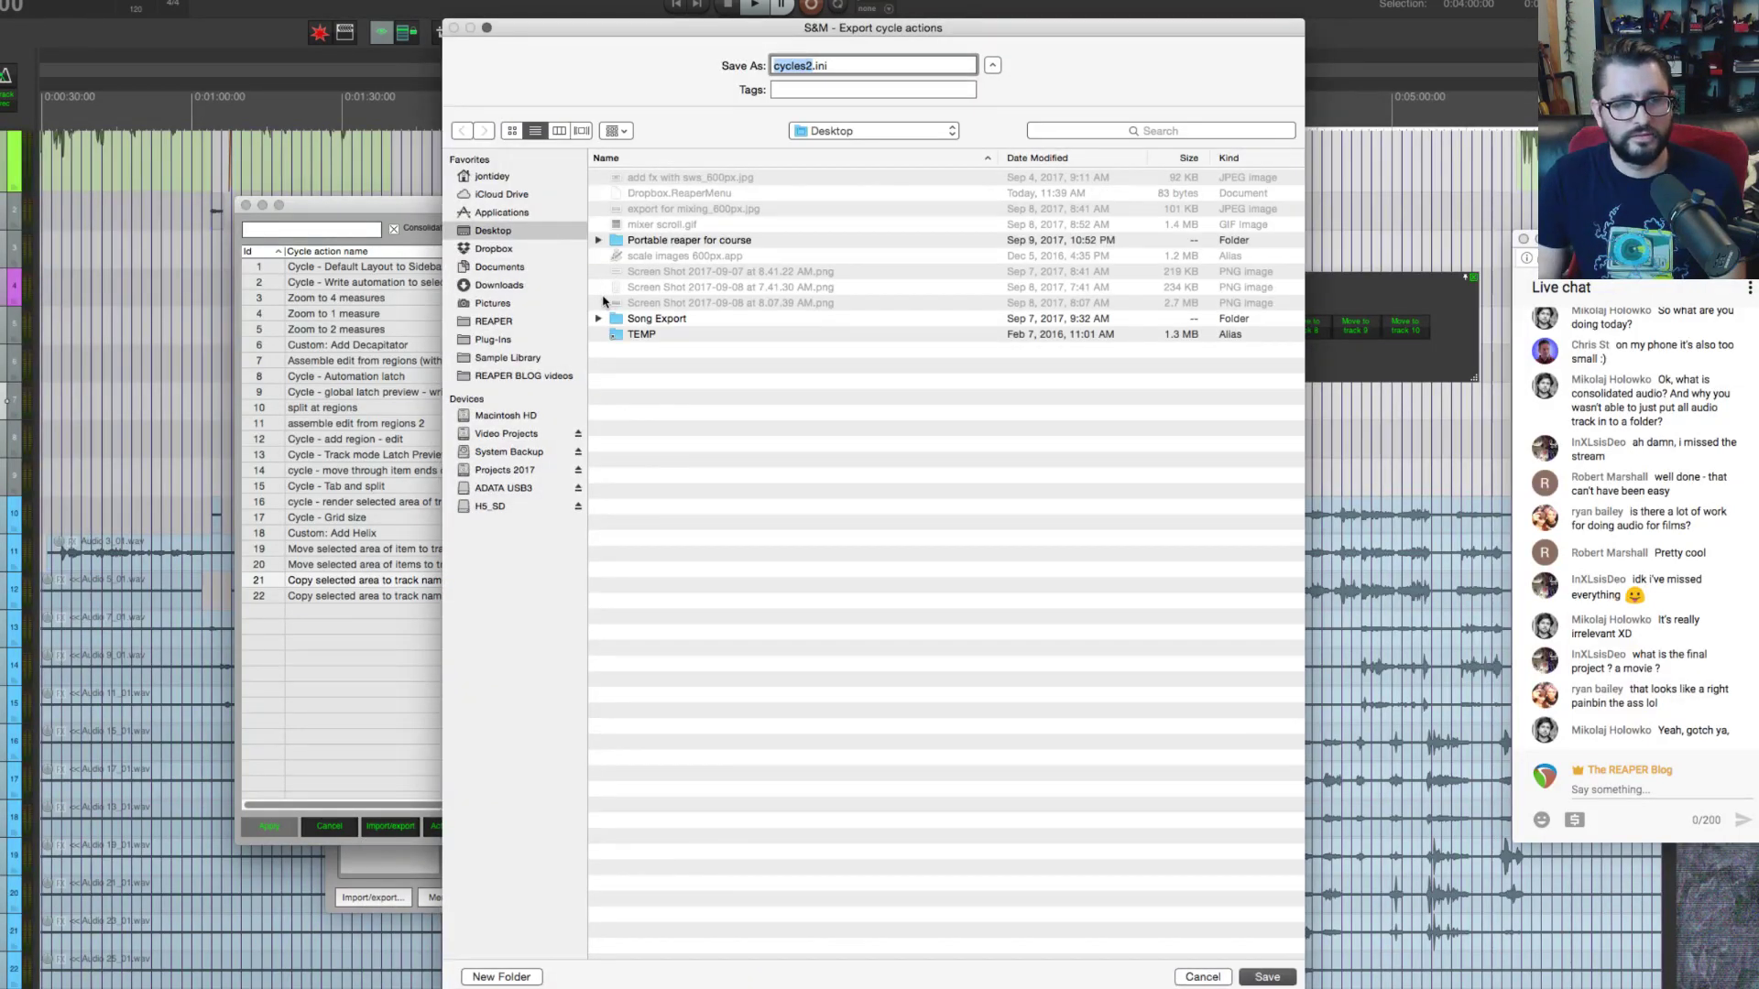
pyautogui.write('copy ')
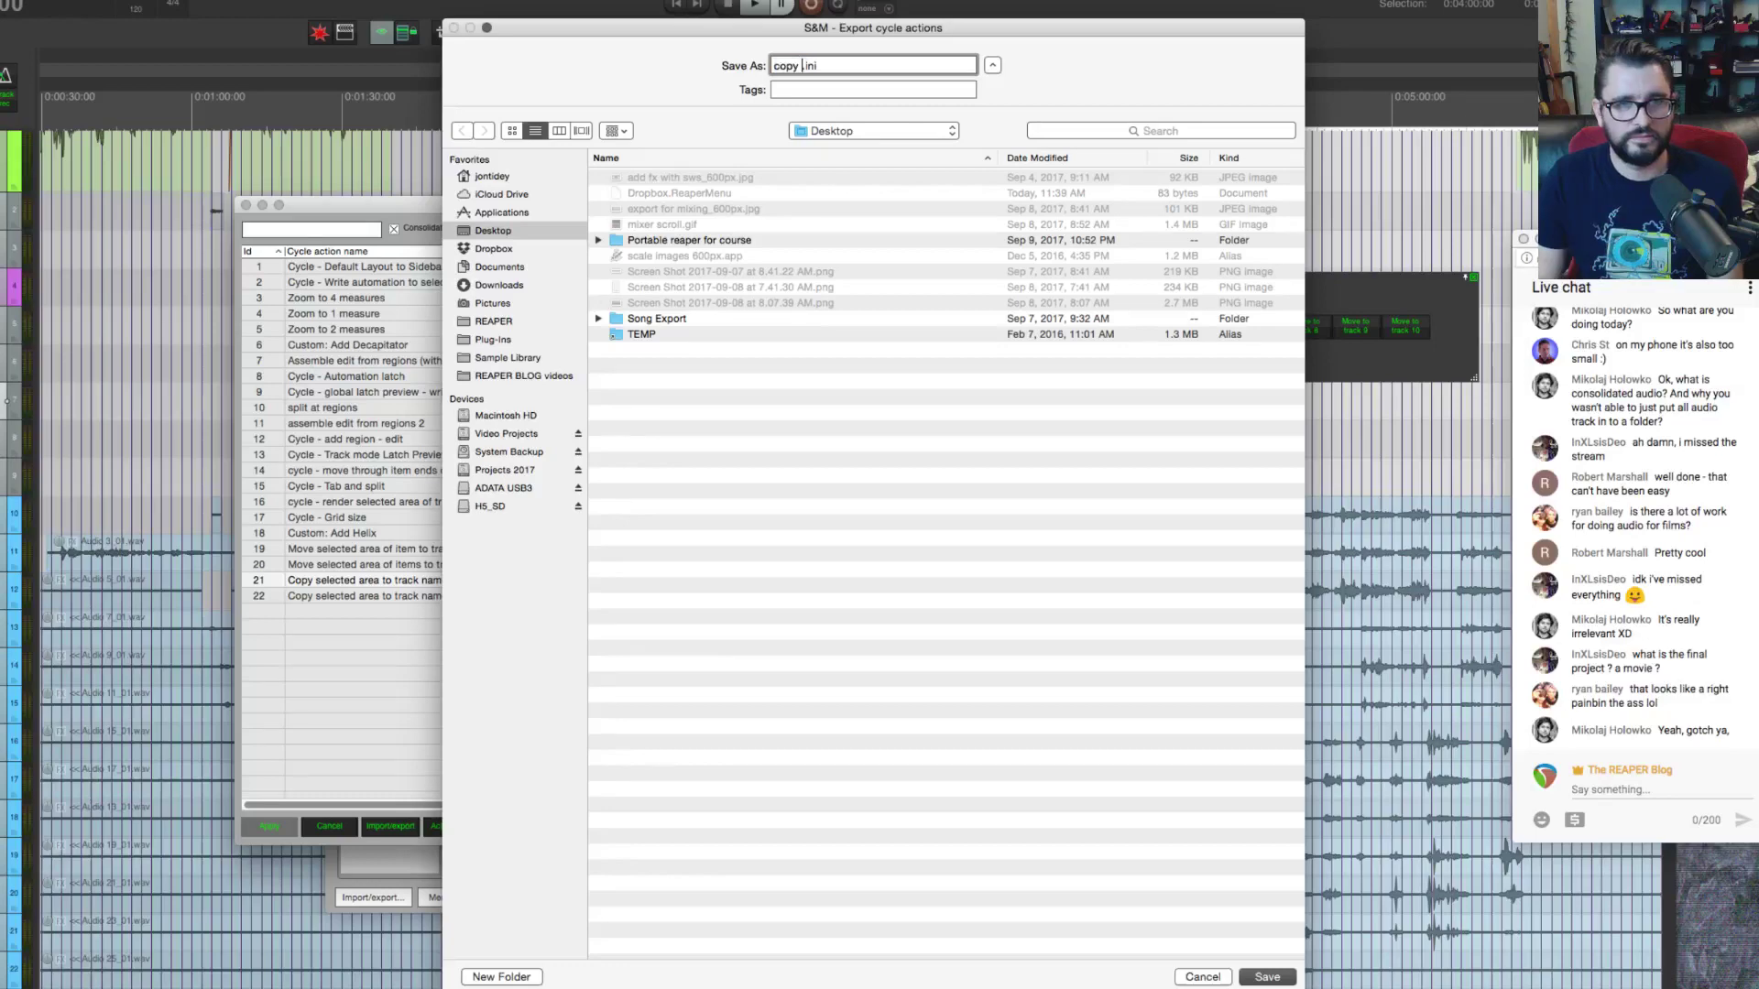
pyautogui.write('actions')
pyautogui.press('Return')
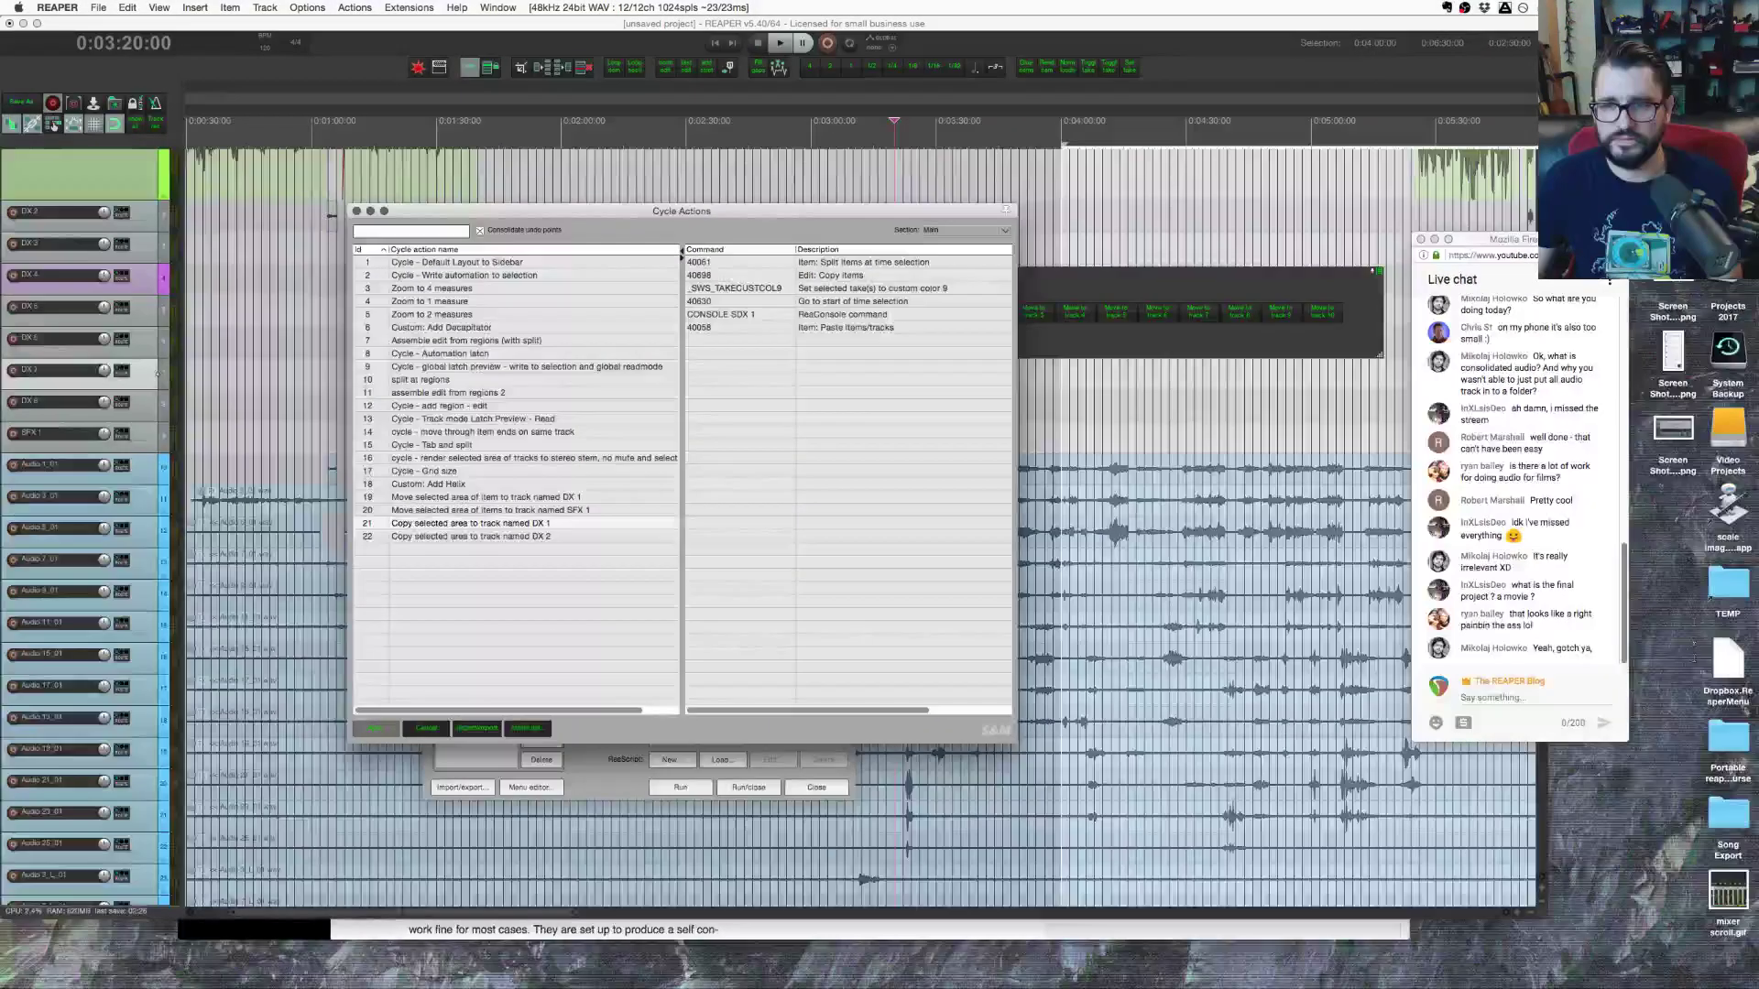
# Step: Launch TextWrangler and open the exported "copy action.ini" from the Desktop in it
pyautogui.click(1688, 292)
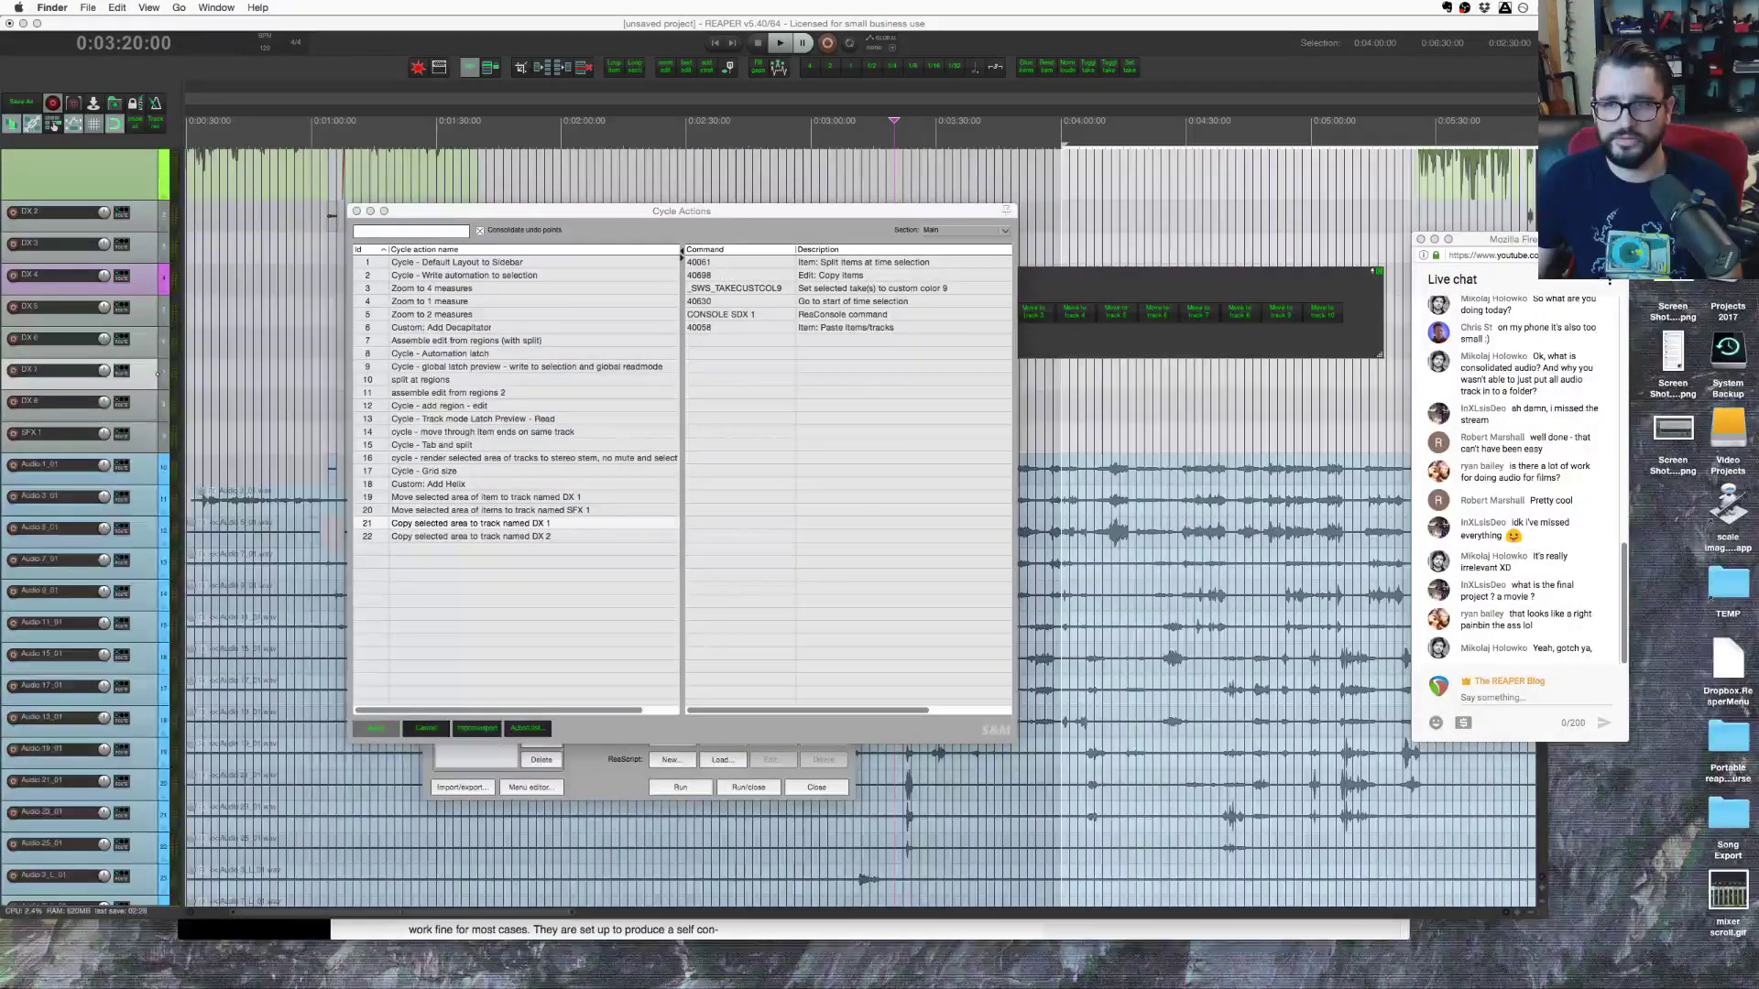
pyautogui.press('super+space')
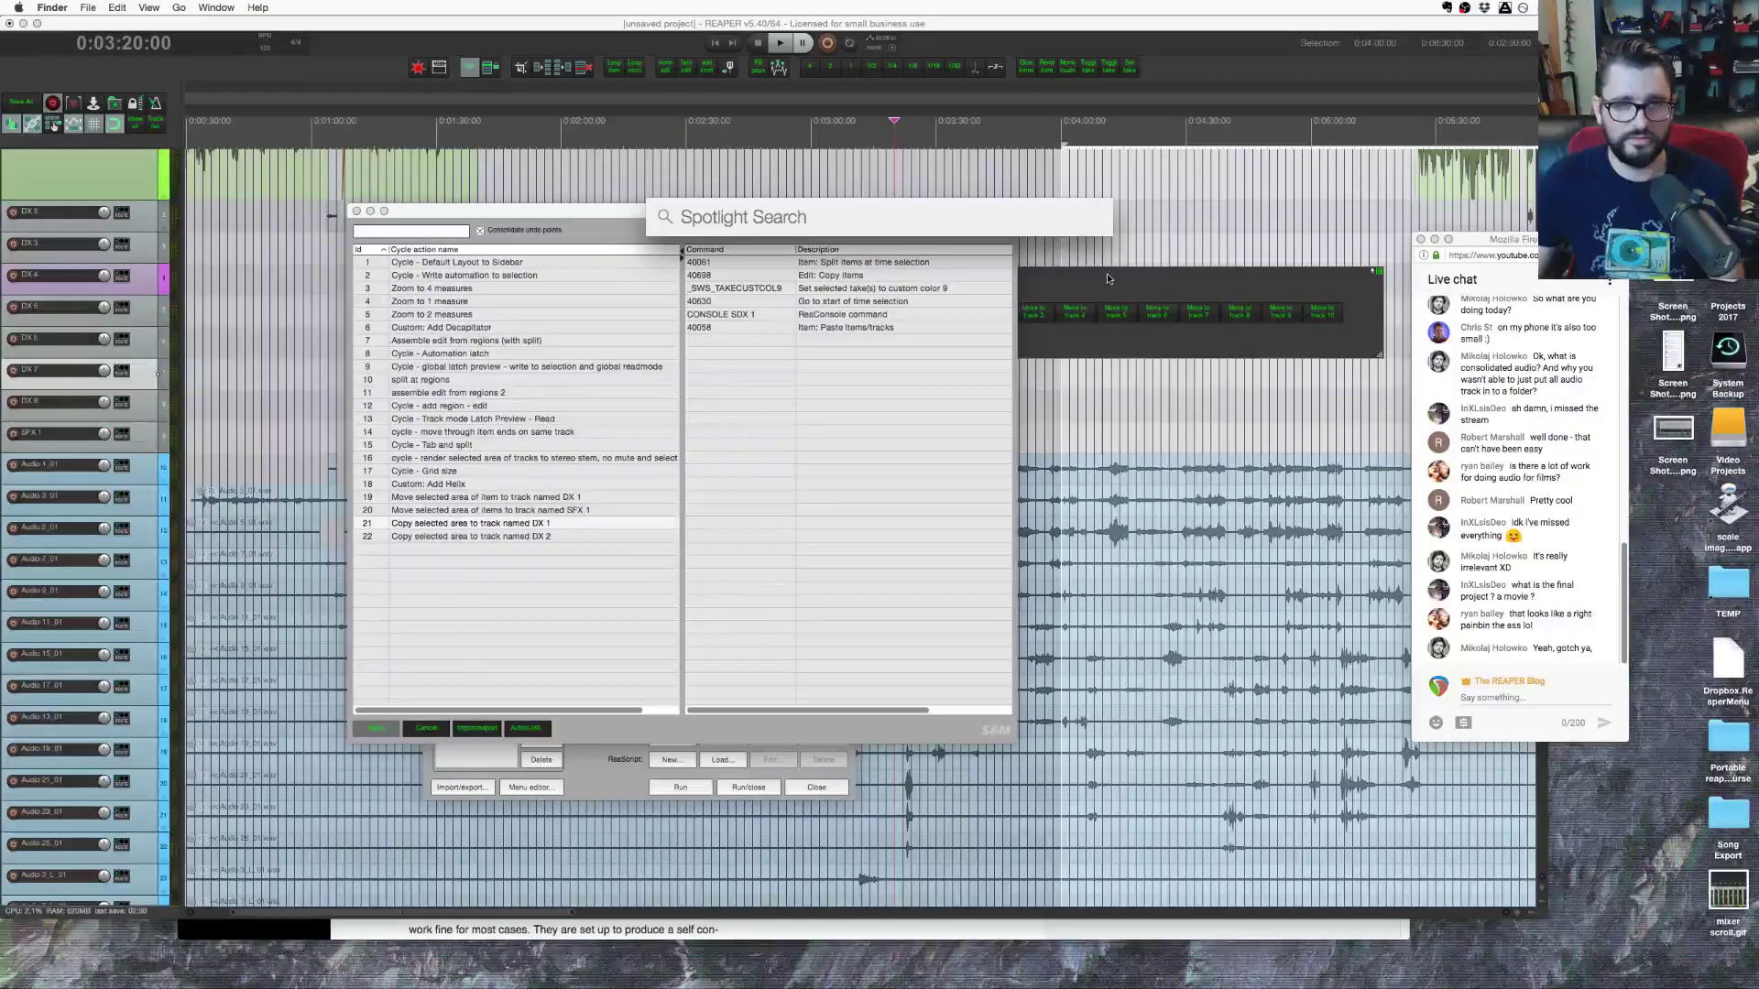
pyautogui.write('te')
pyautogui.press('Return')
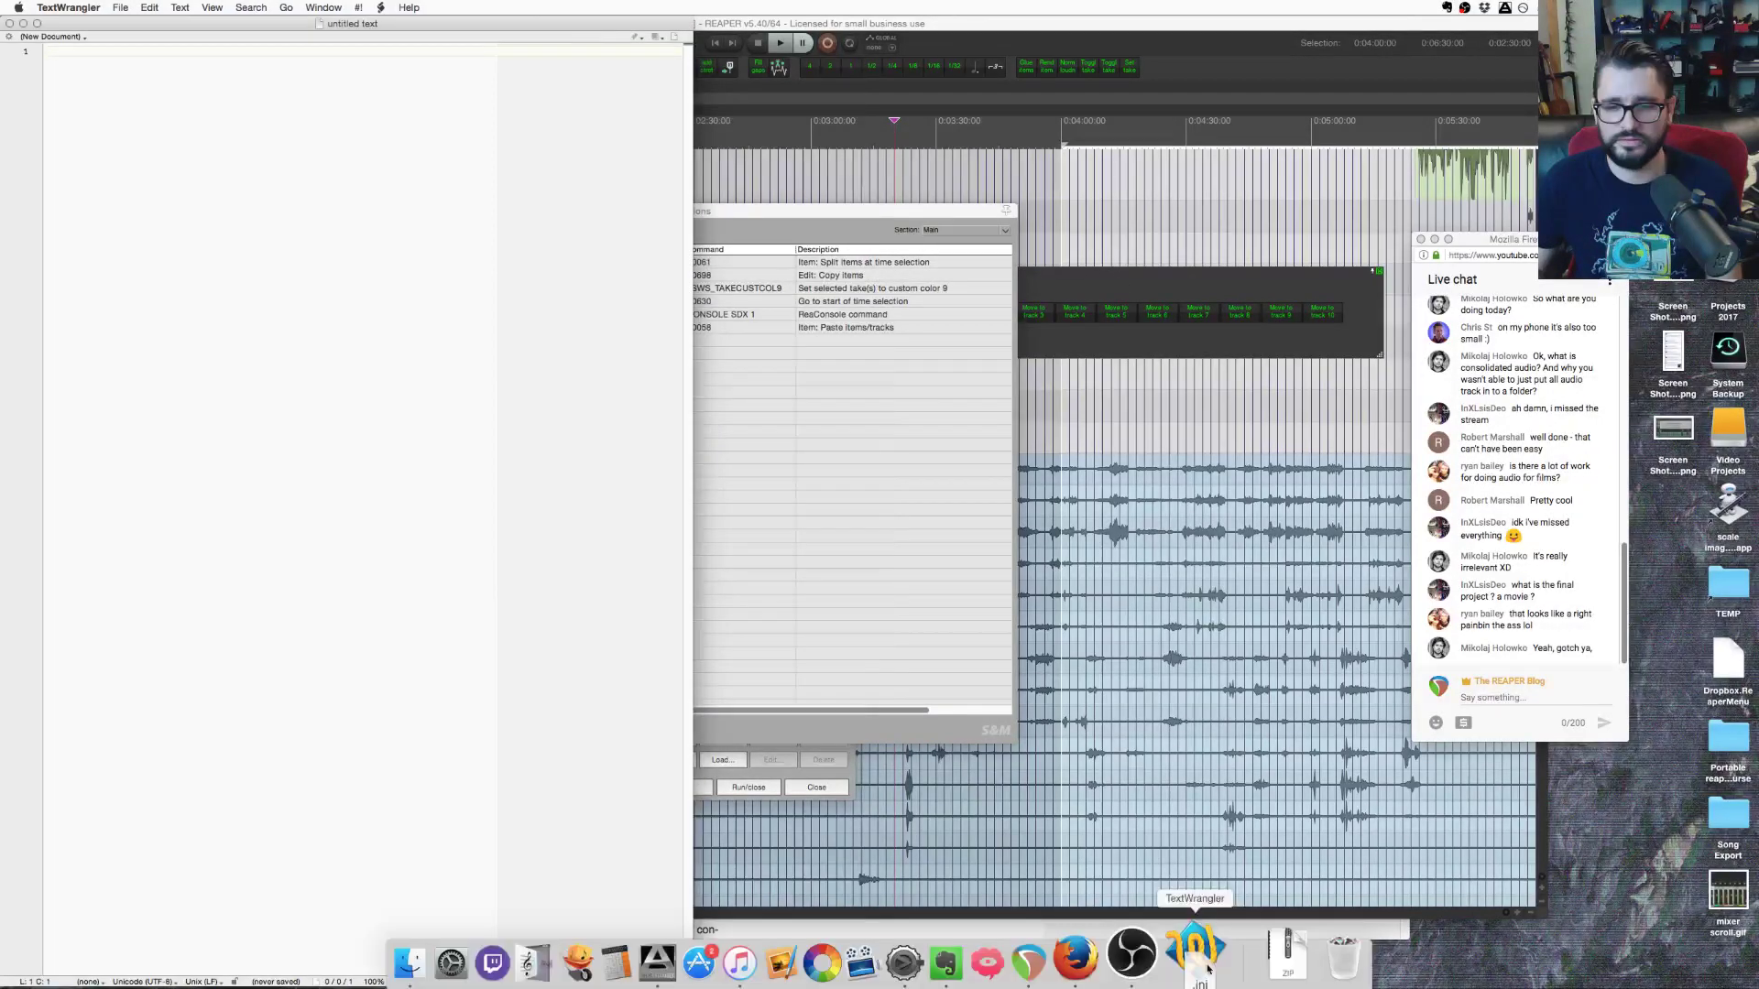
pyautogui.click(1178, 959)
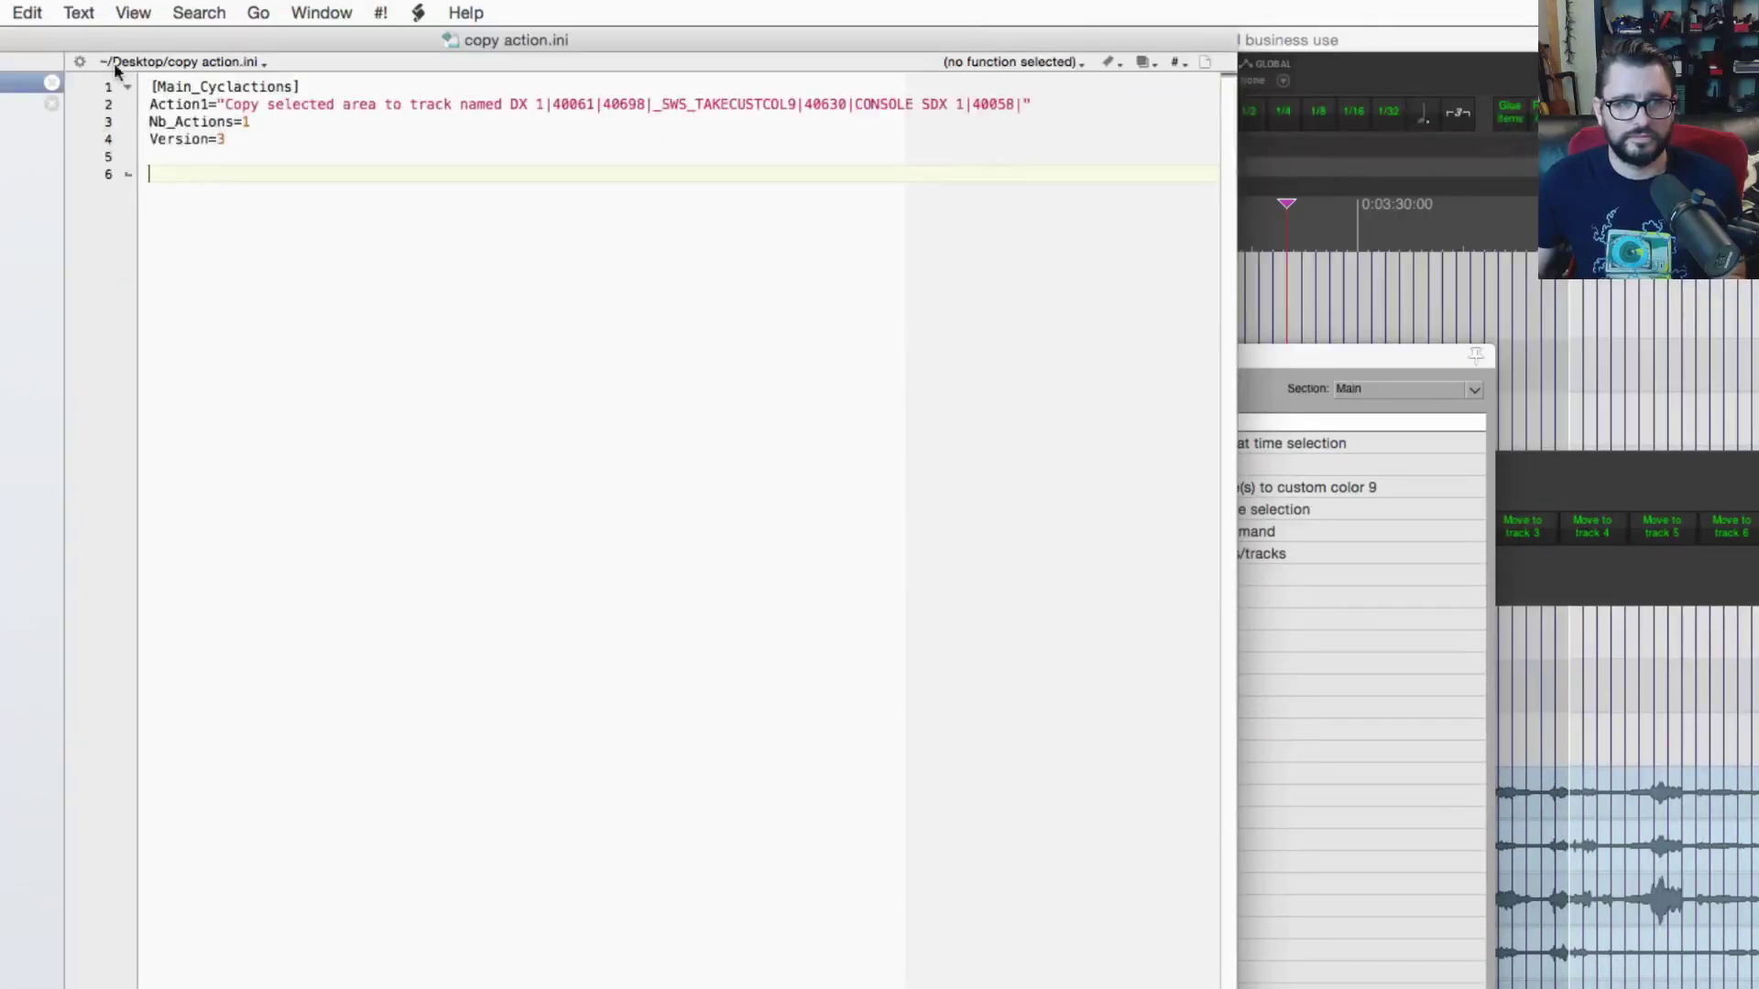
# Step: Set the Nb_Actions value in the exported cycle action file to 9
pyautogui.click(223, 154)
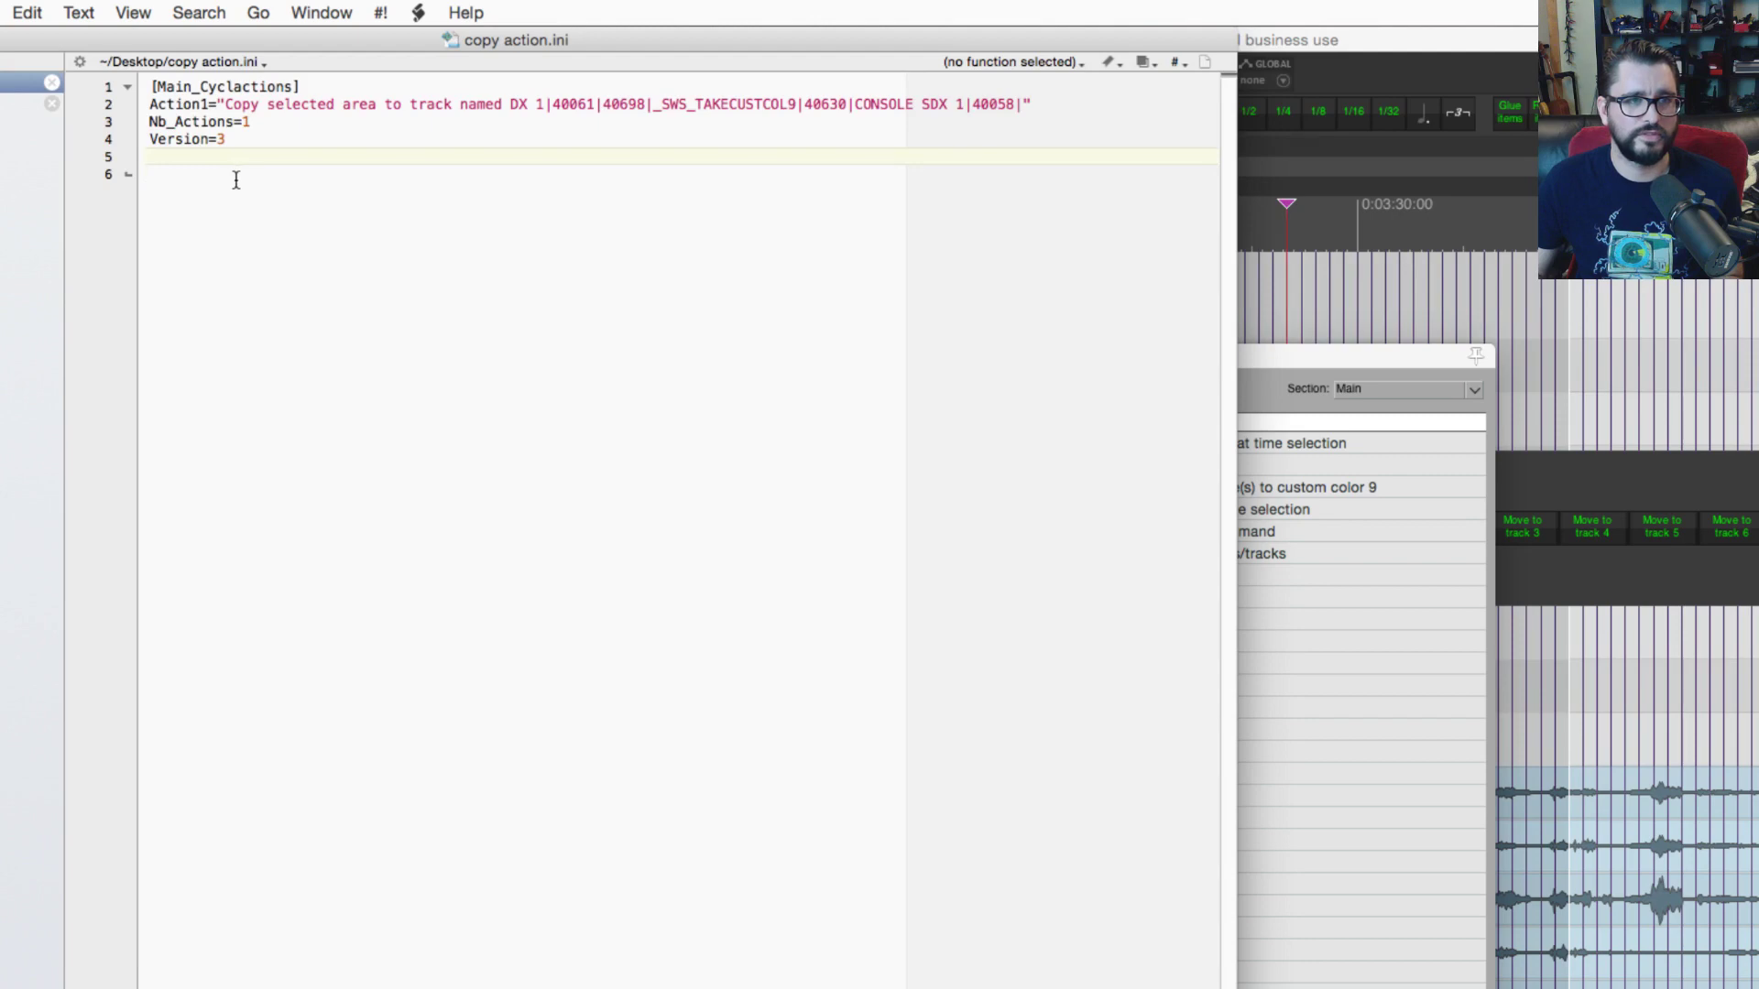
pyautogui.click(247, 121)
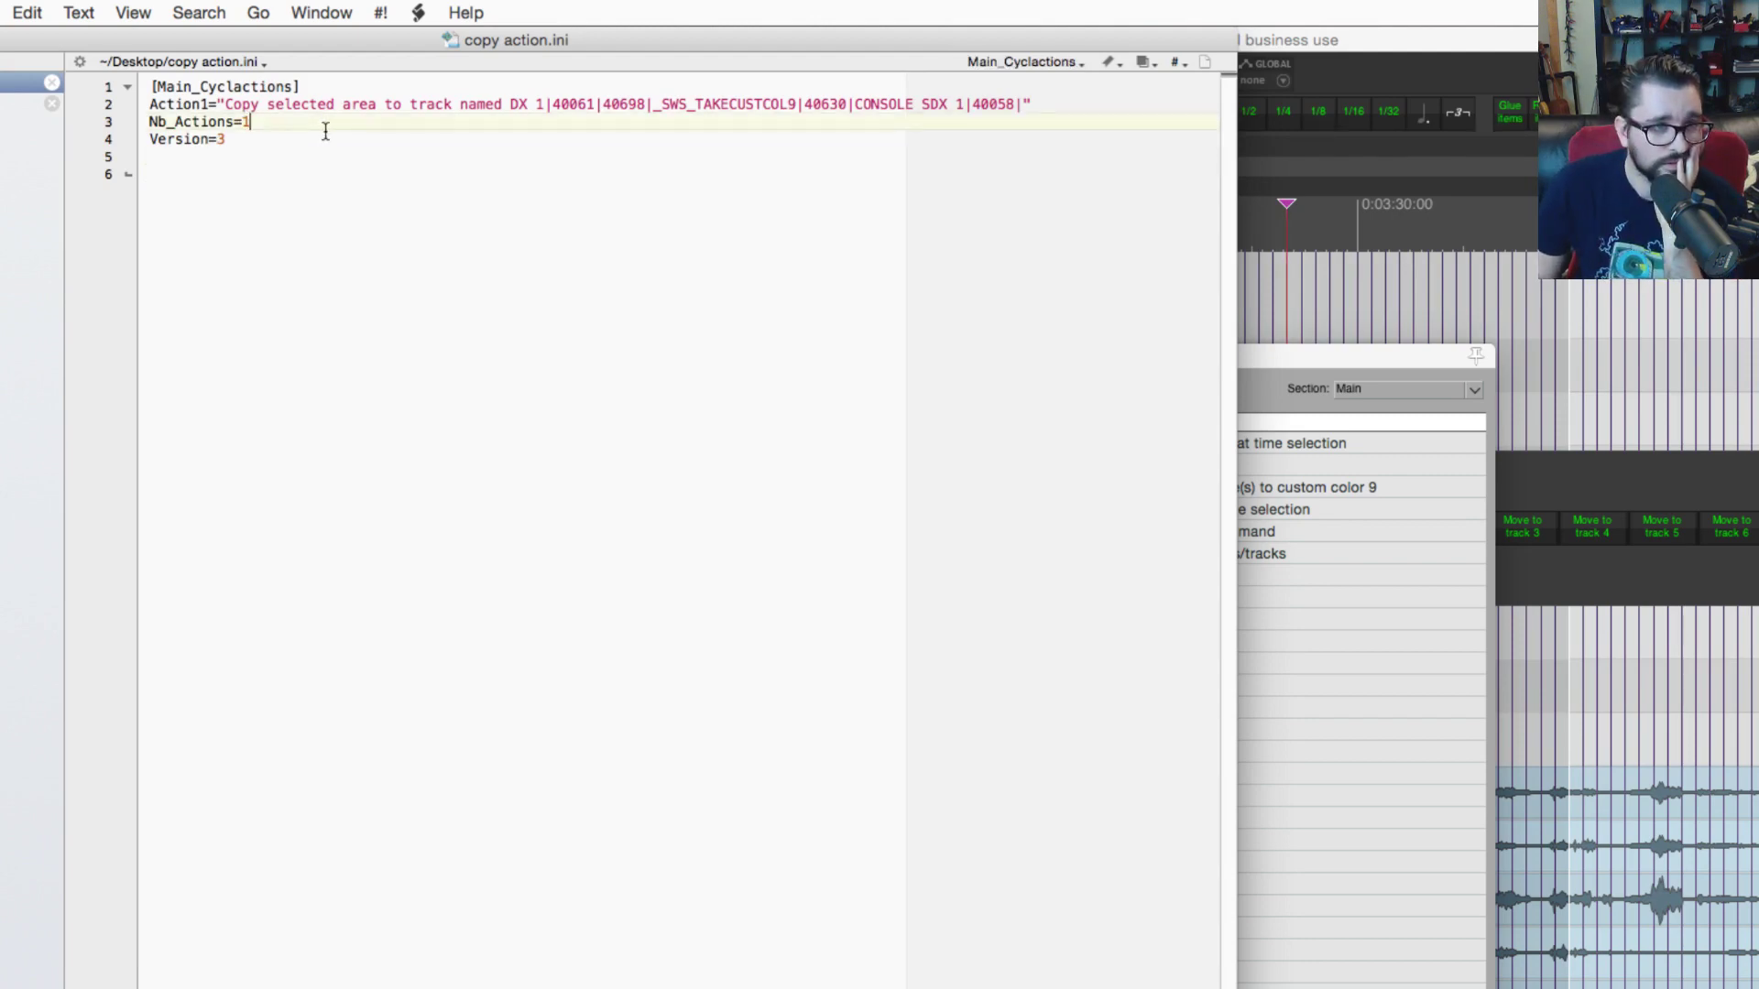
pyautogui.press('BackSpace')
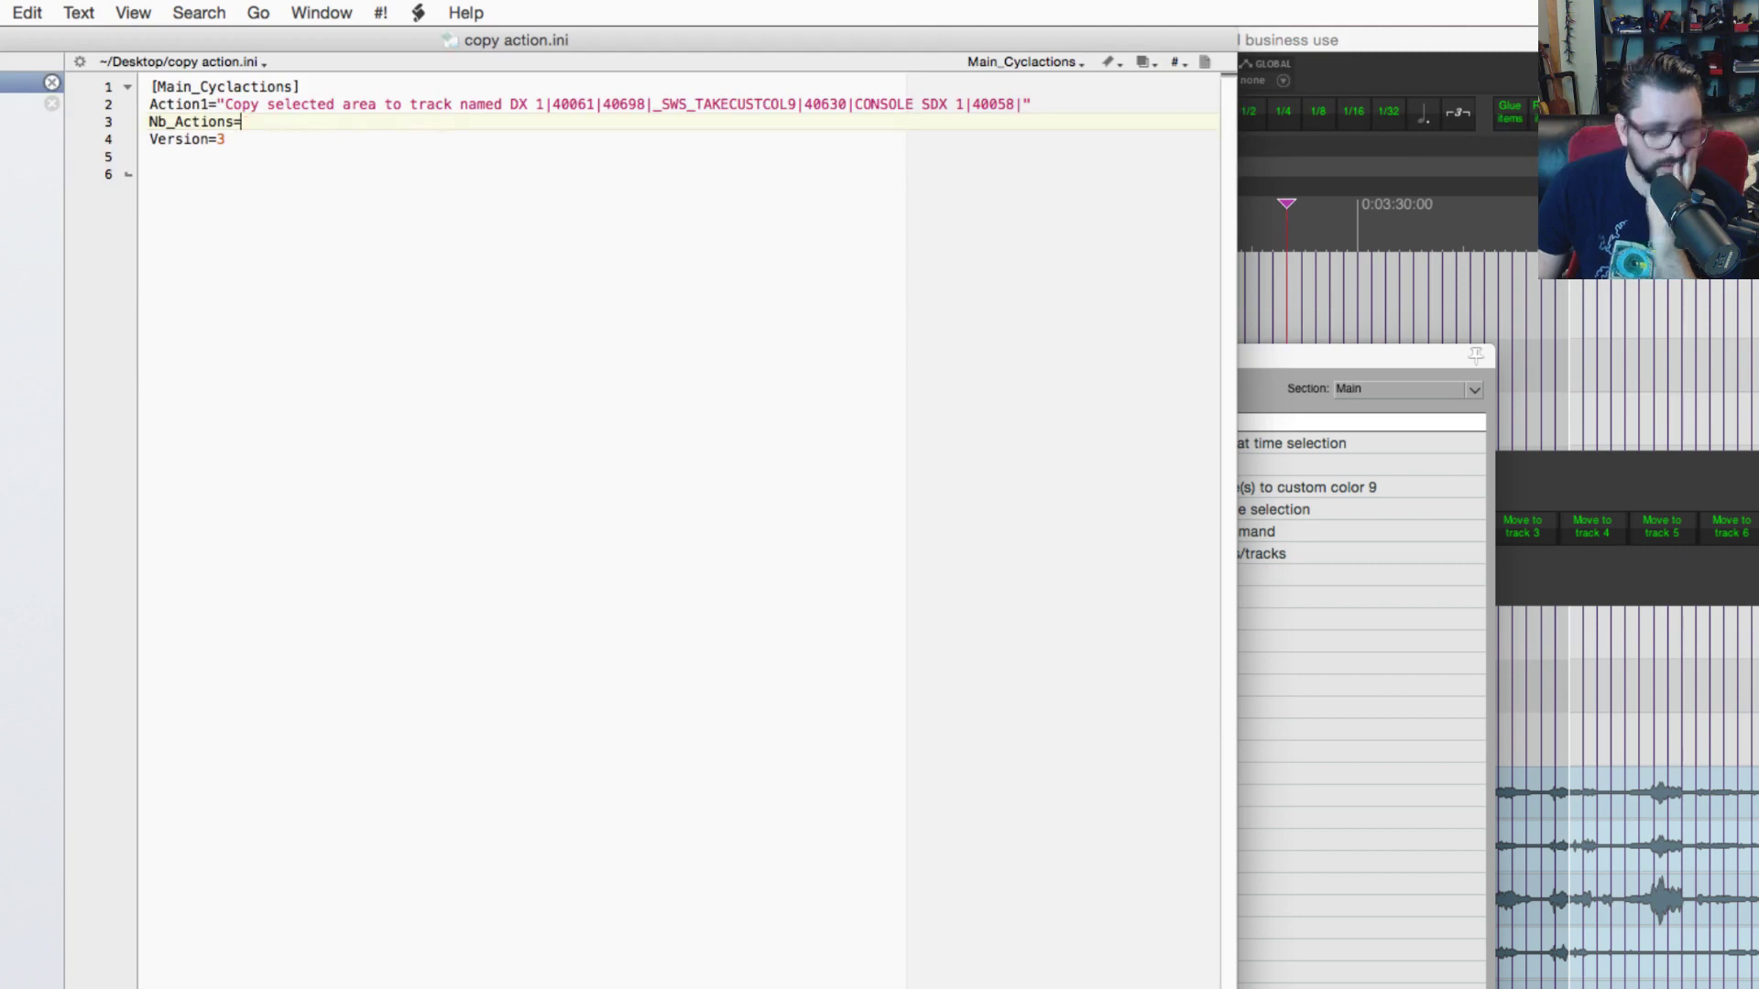
pyautogui.write('9')
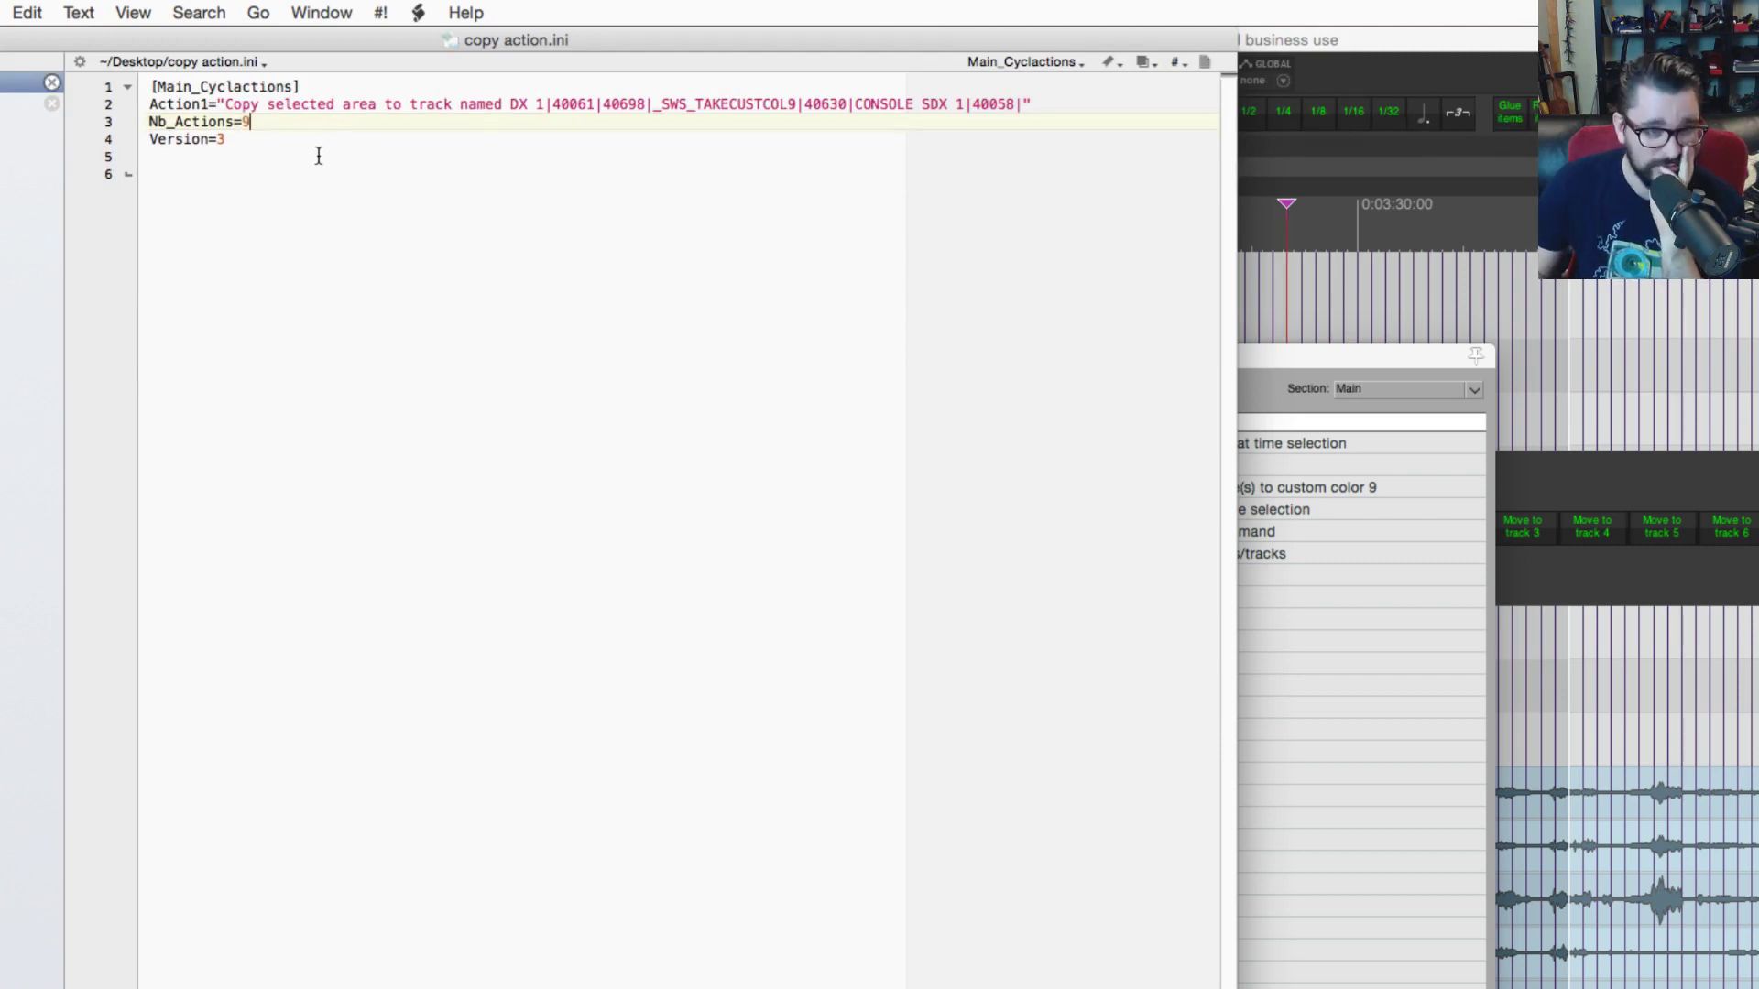
# Step: Copy the whole Action1 line and paste ten duplicates of it directly above the Nb_Actions line
pyautogui.click(153, 104)
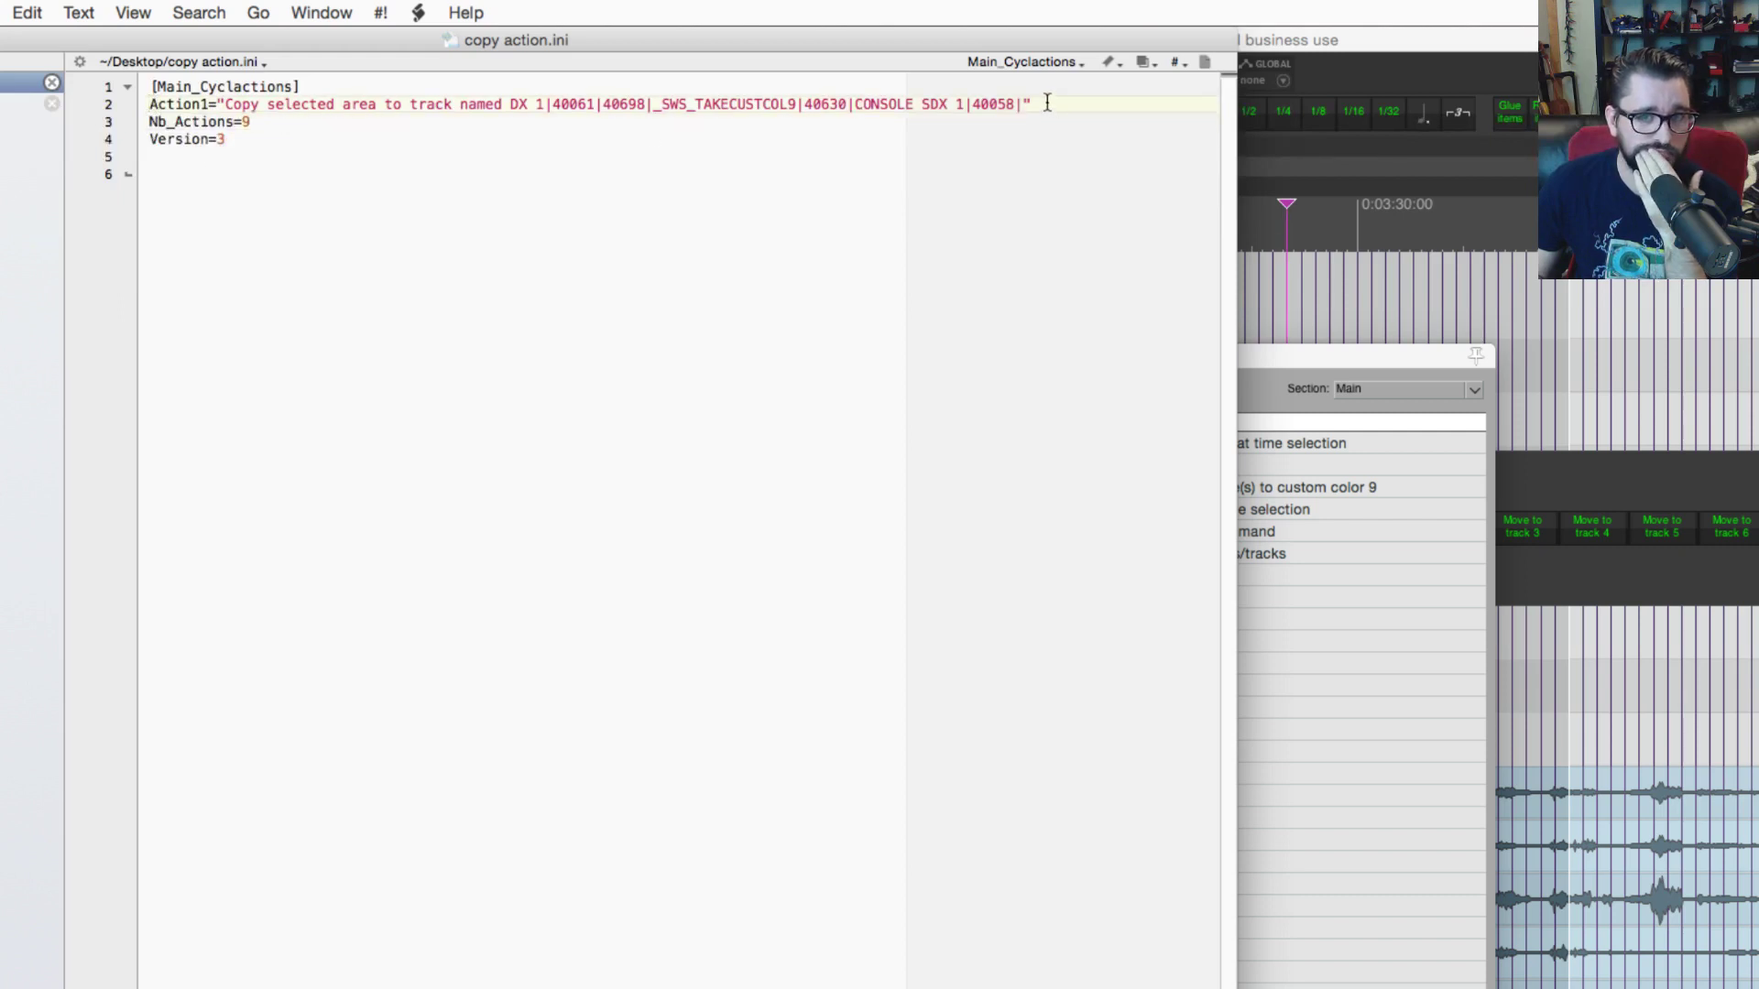
pyautogui.click(115, 106)
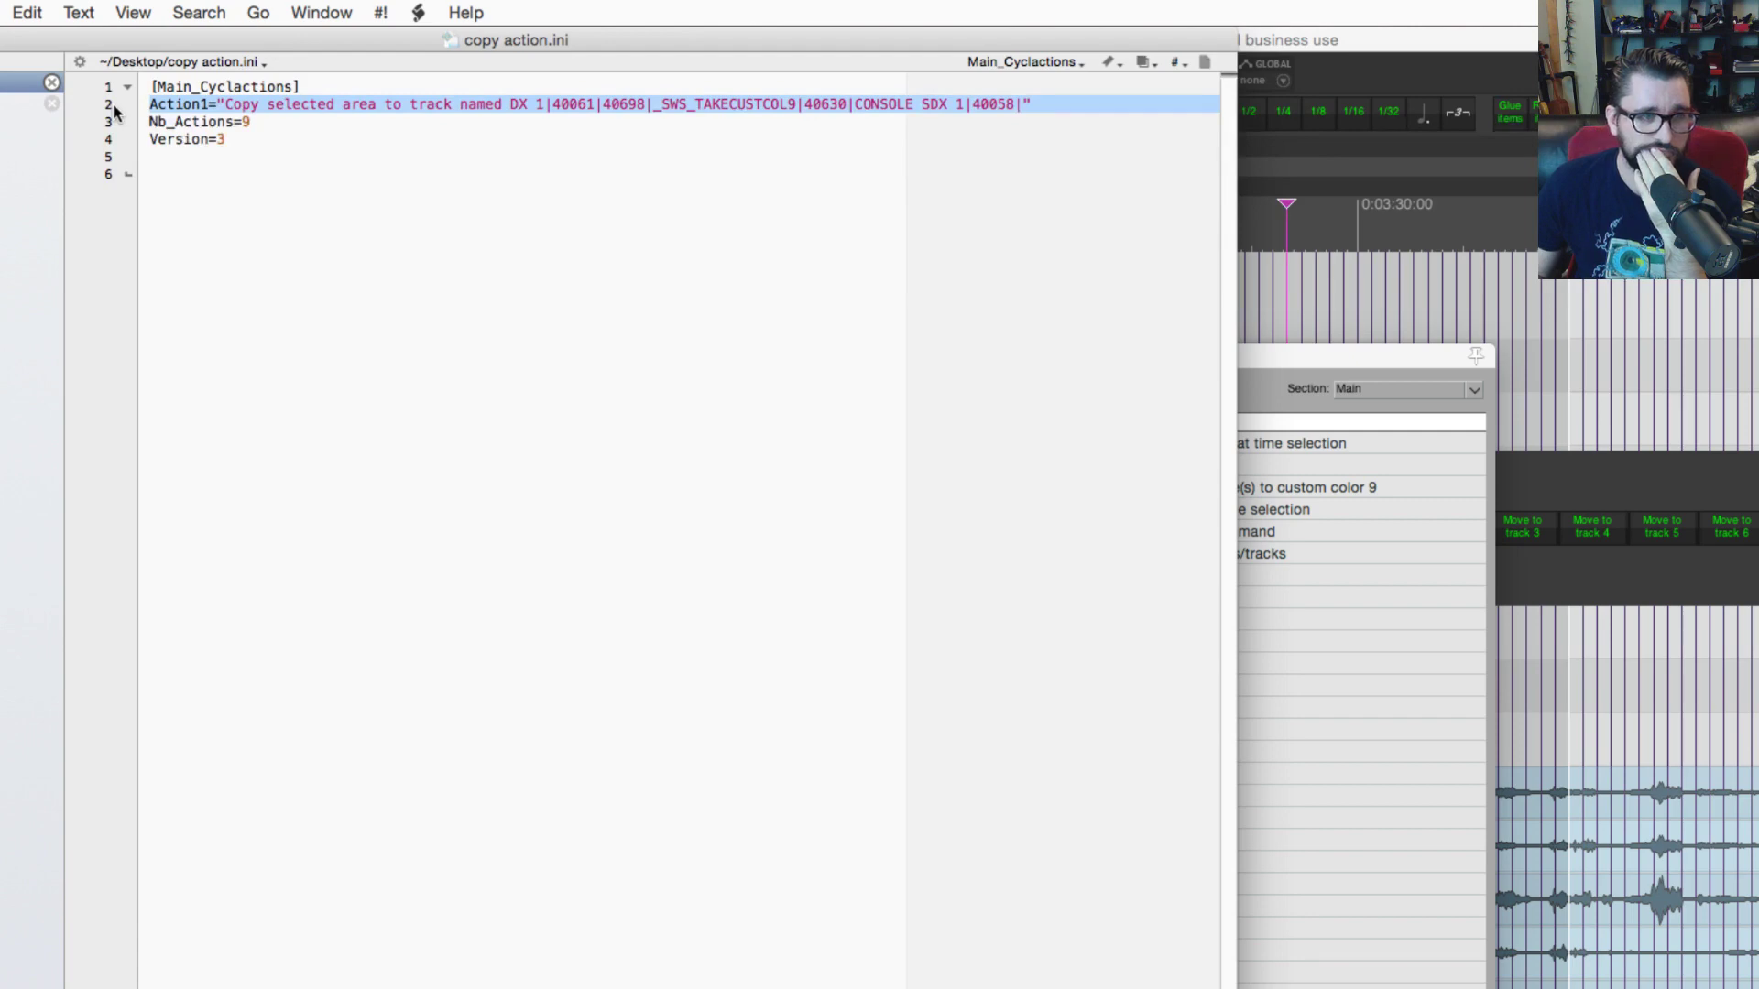
pyautogui.press('super+c')
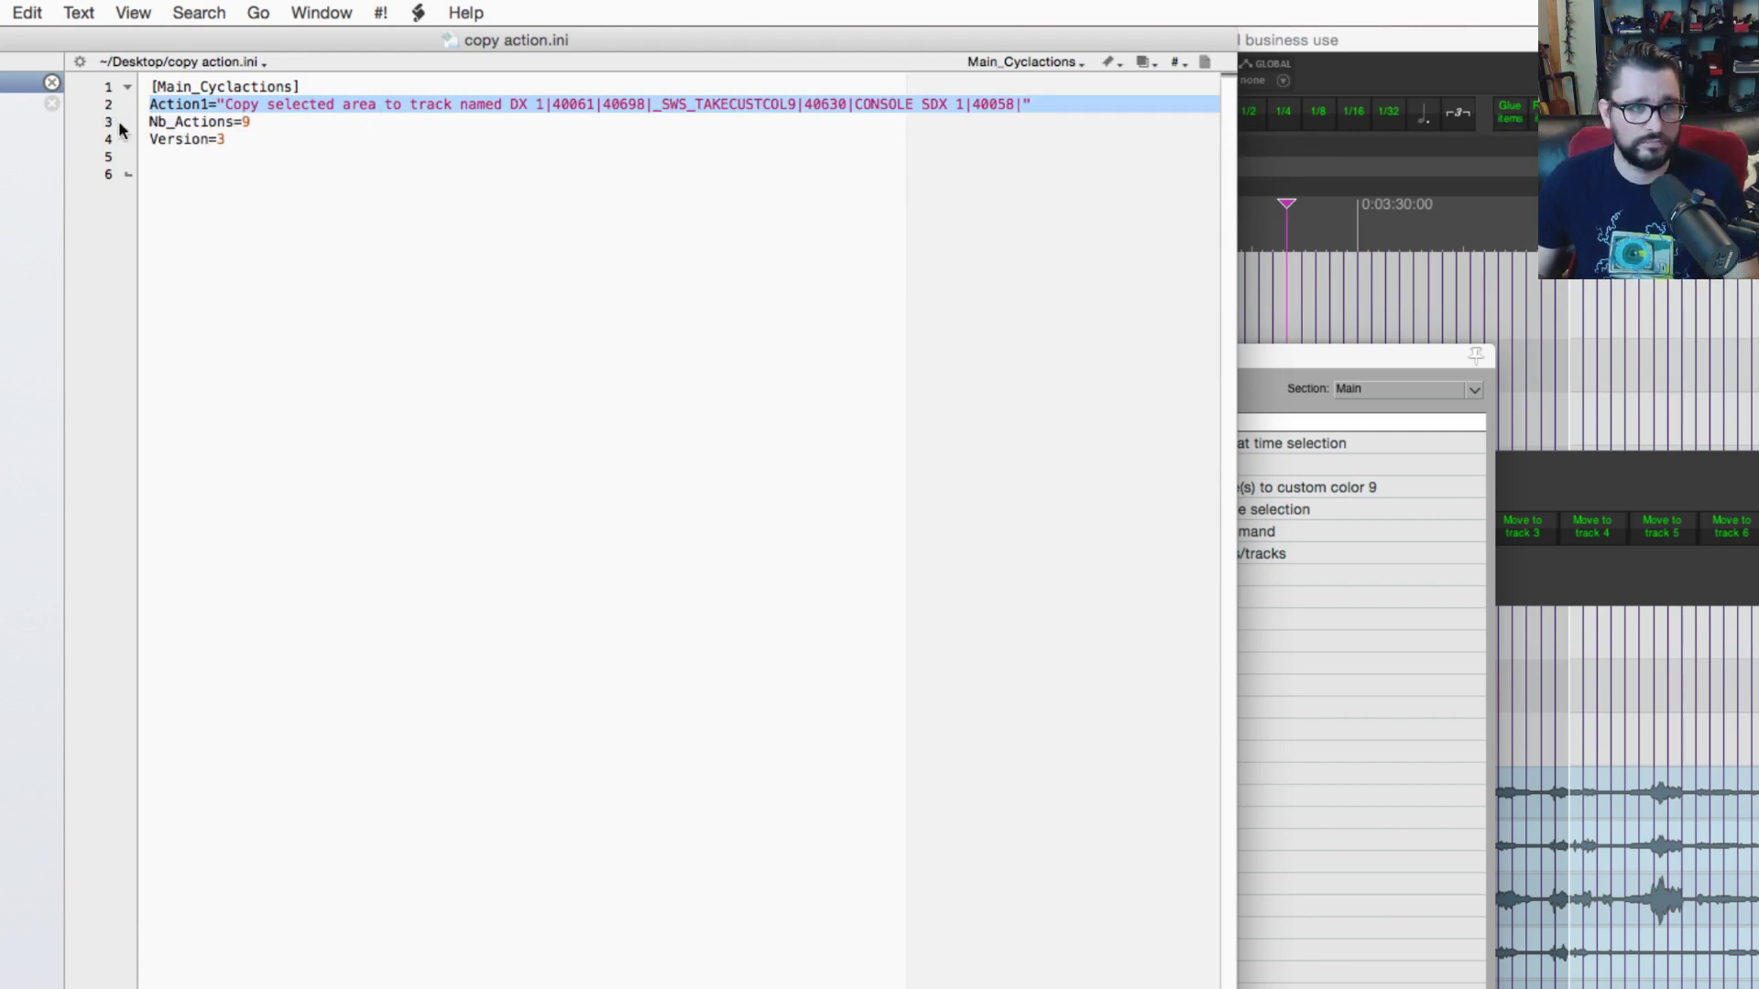
pyautogui.click(149, 122)
pyautogui.press('super+v')
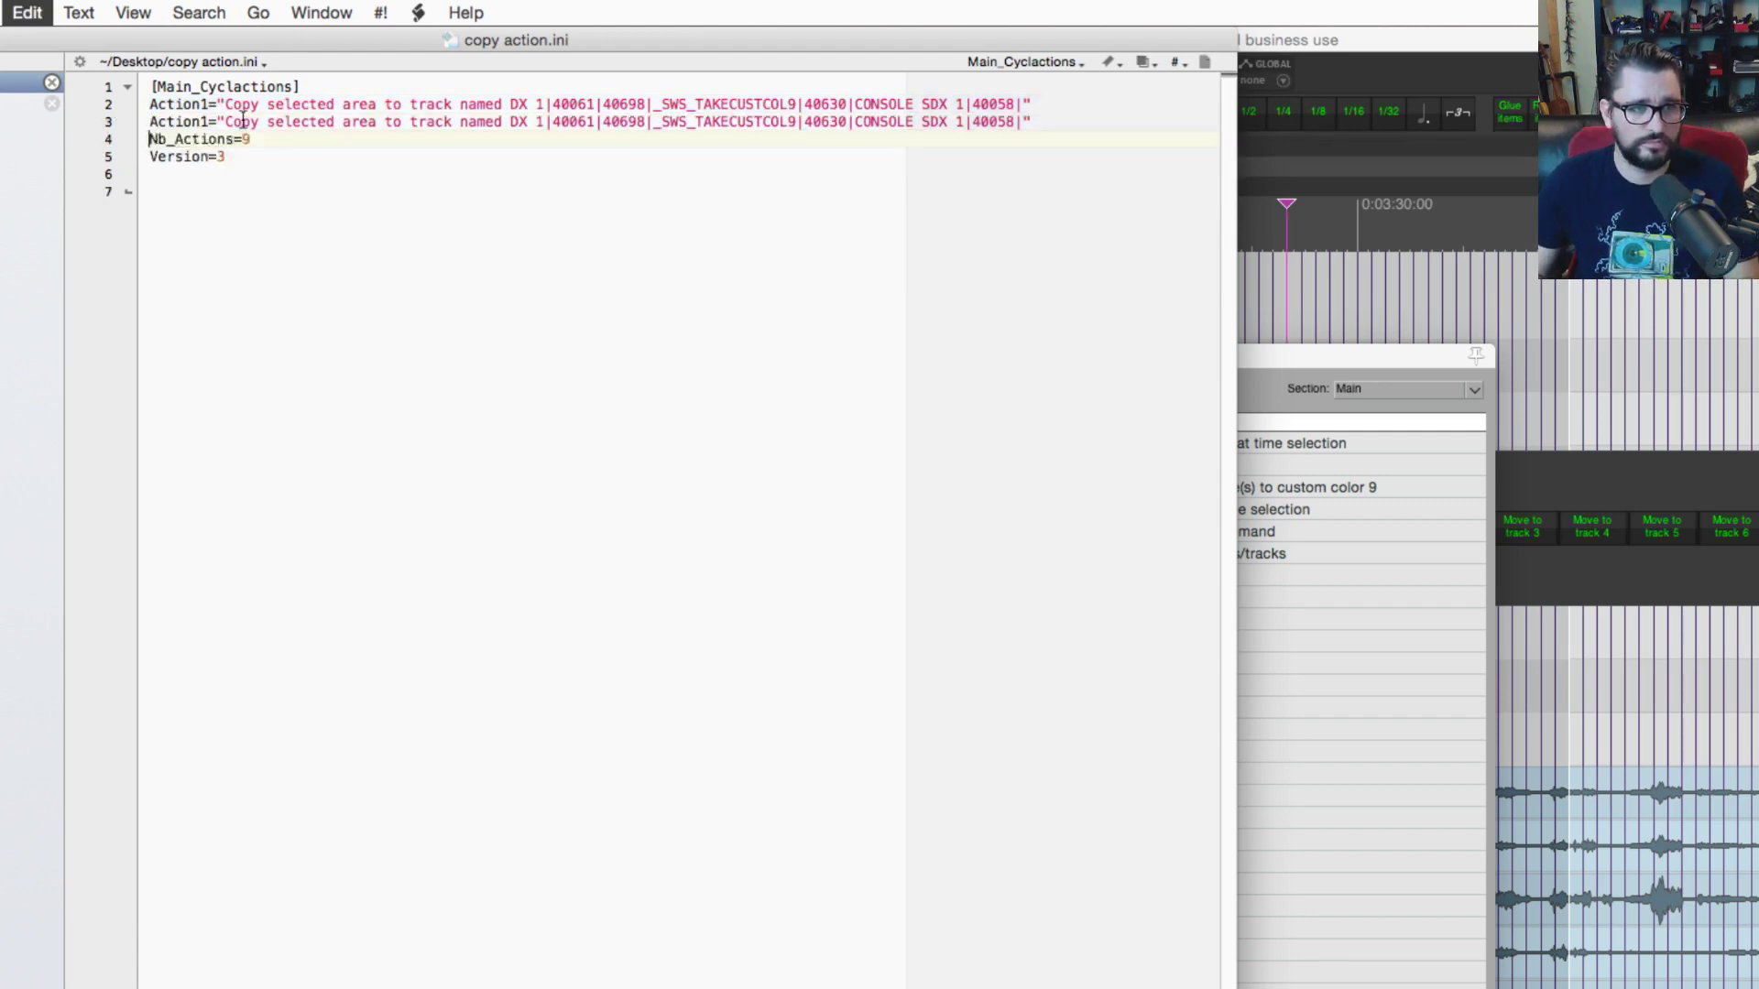
pyautogui.press('super+v')
pyautogui.press('super+v')
pyautogui.press('super+v')
pyautogui.press('super+v')
pyautogui.press('super+v')
pyautogui.press('super+v')
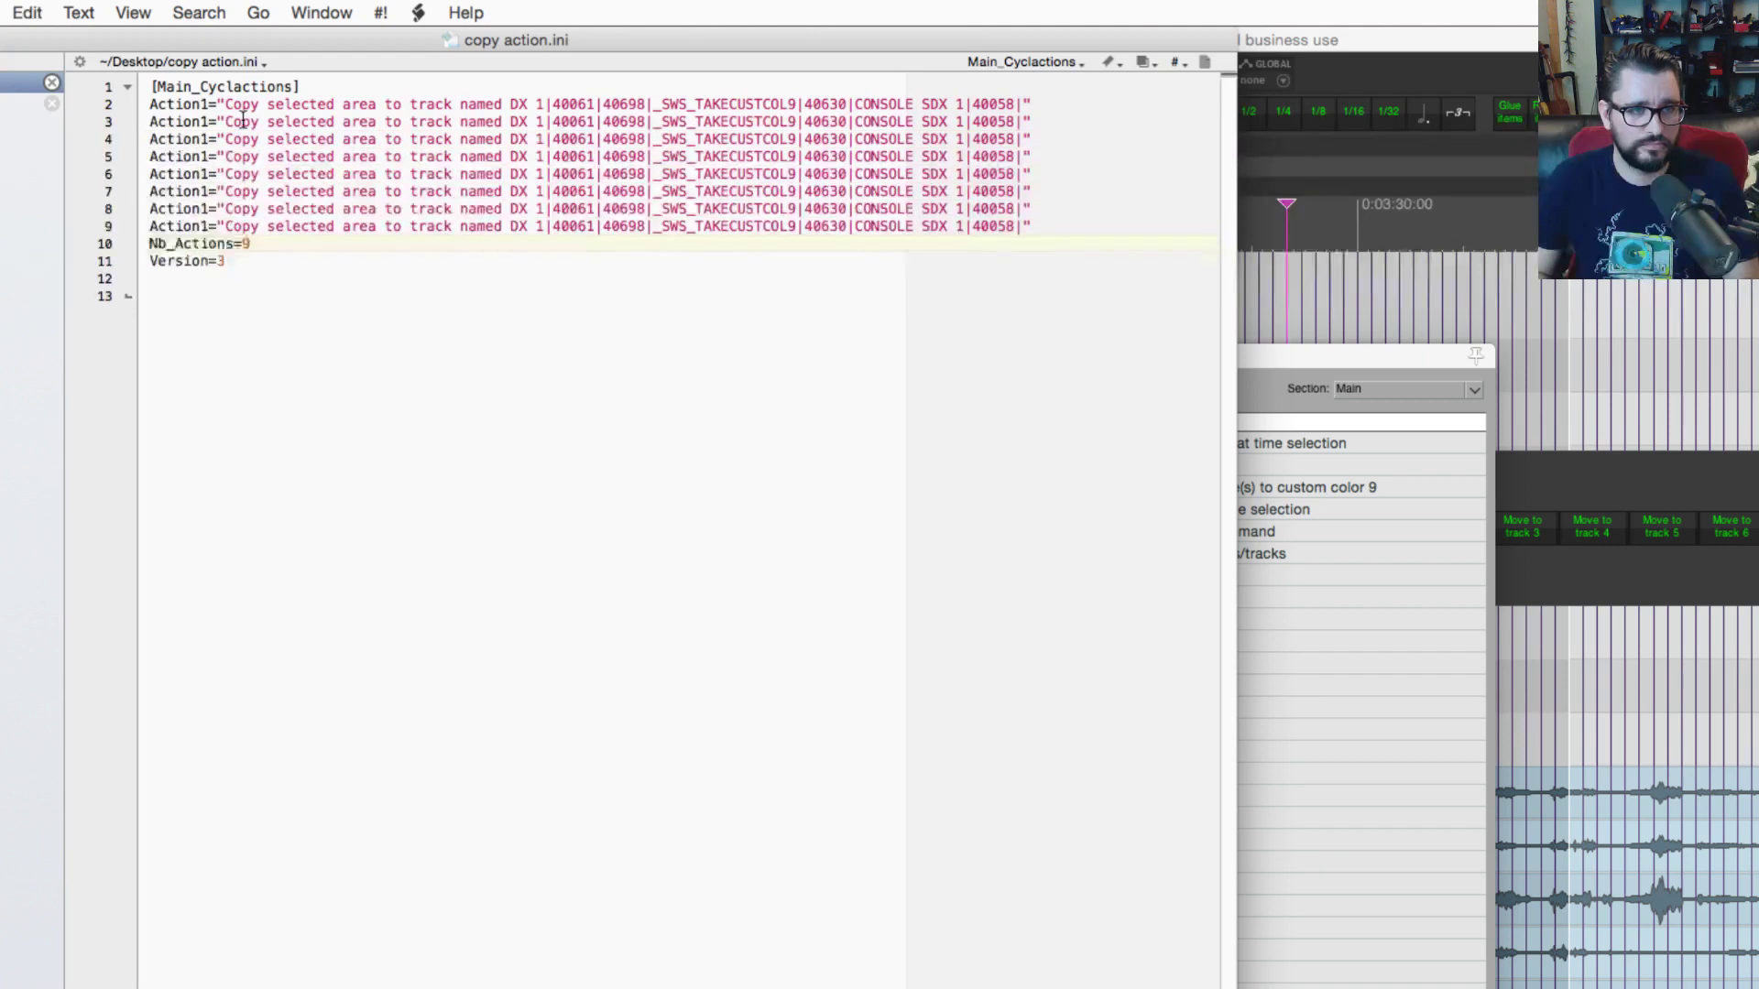
pyautogui.press('super+v')
pyautogui.press('super+v')
pyautogui.press('super+v')
# Step: Renumber the first eight duplicated lines sequentially as Action2 through Action9
pyautogui.click(208, 121)
pyautogui.press('BackSpace')
pyautogui.write('2')
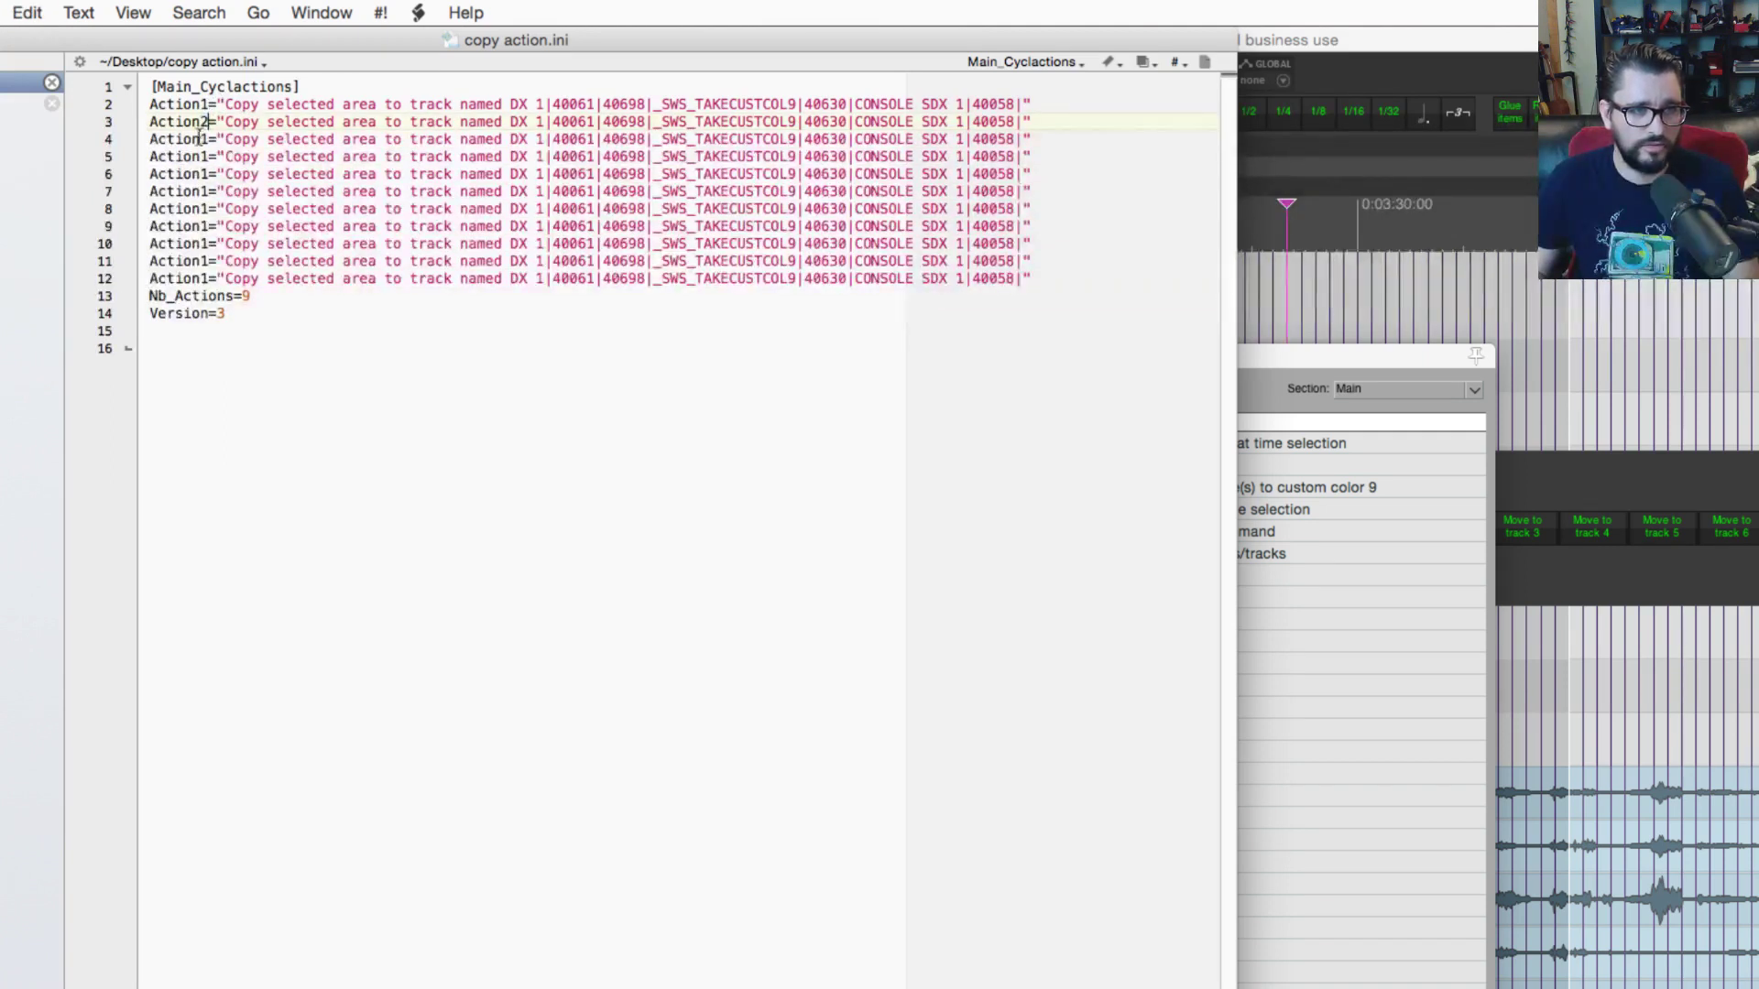
pyautogui.click(205, 138)
pyautogui.moveTo(202, 138); pyautogui.dragTo(214, 133)
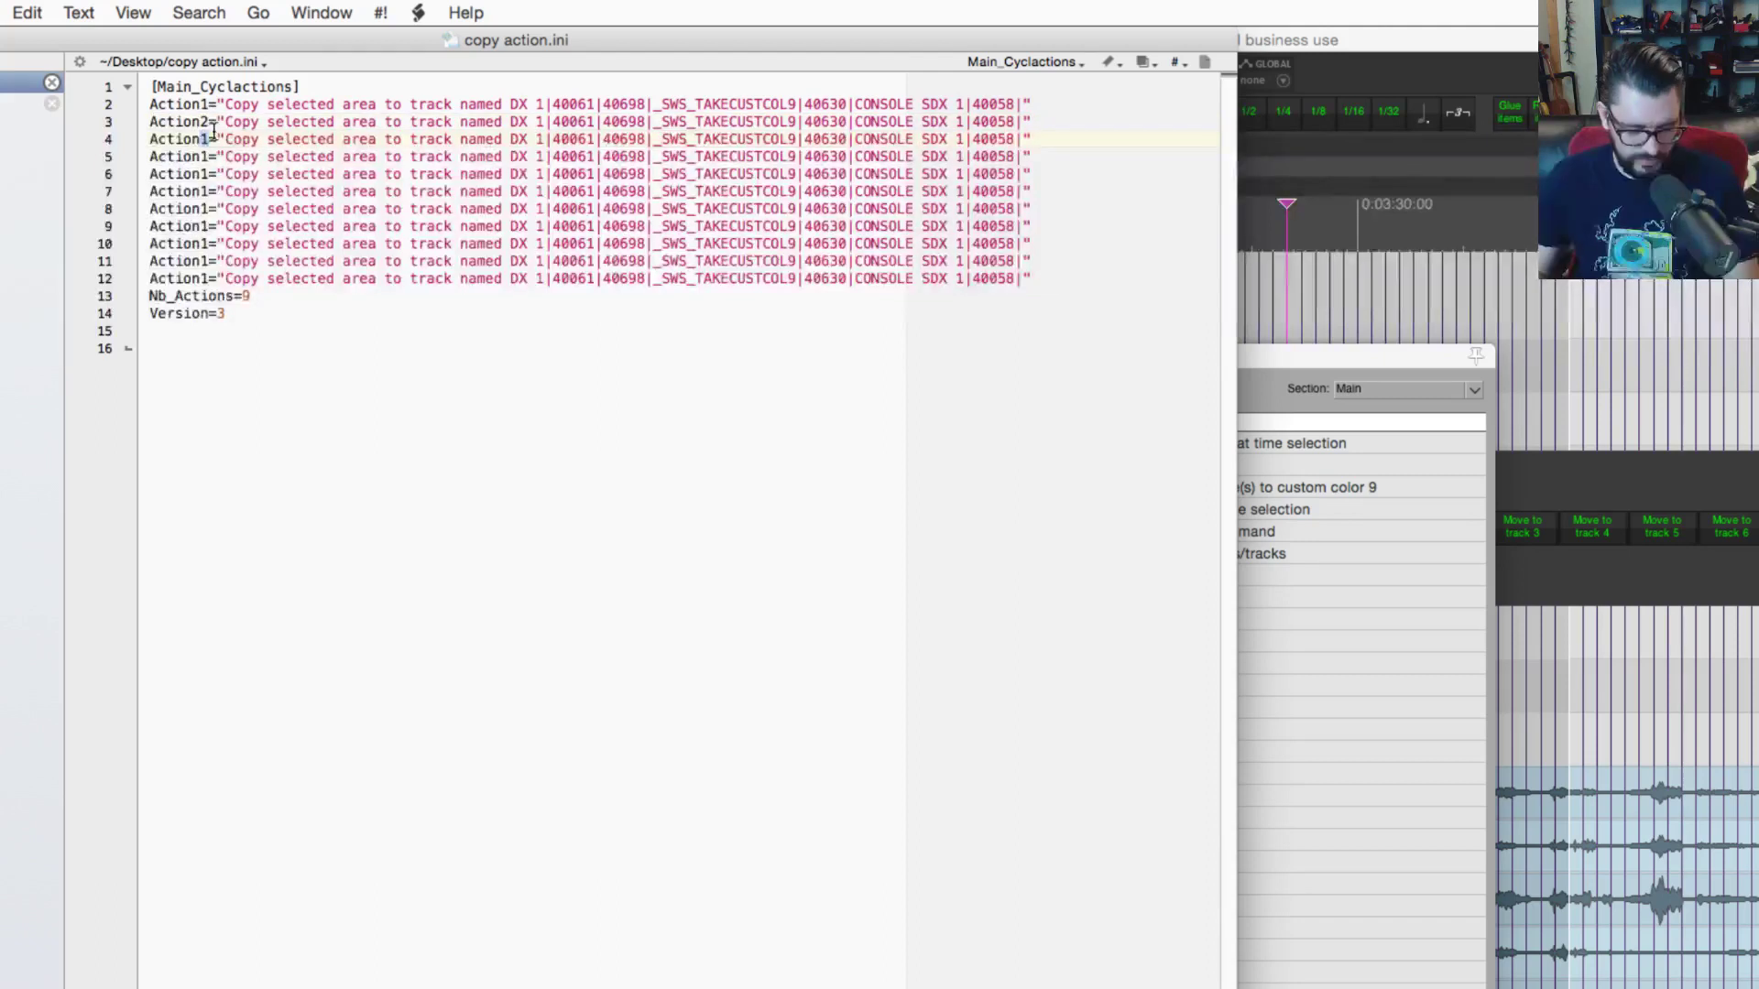
pyautogui.write('3')
pyautogui.click(251, 161)
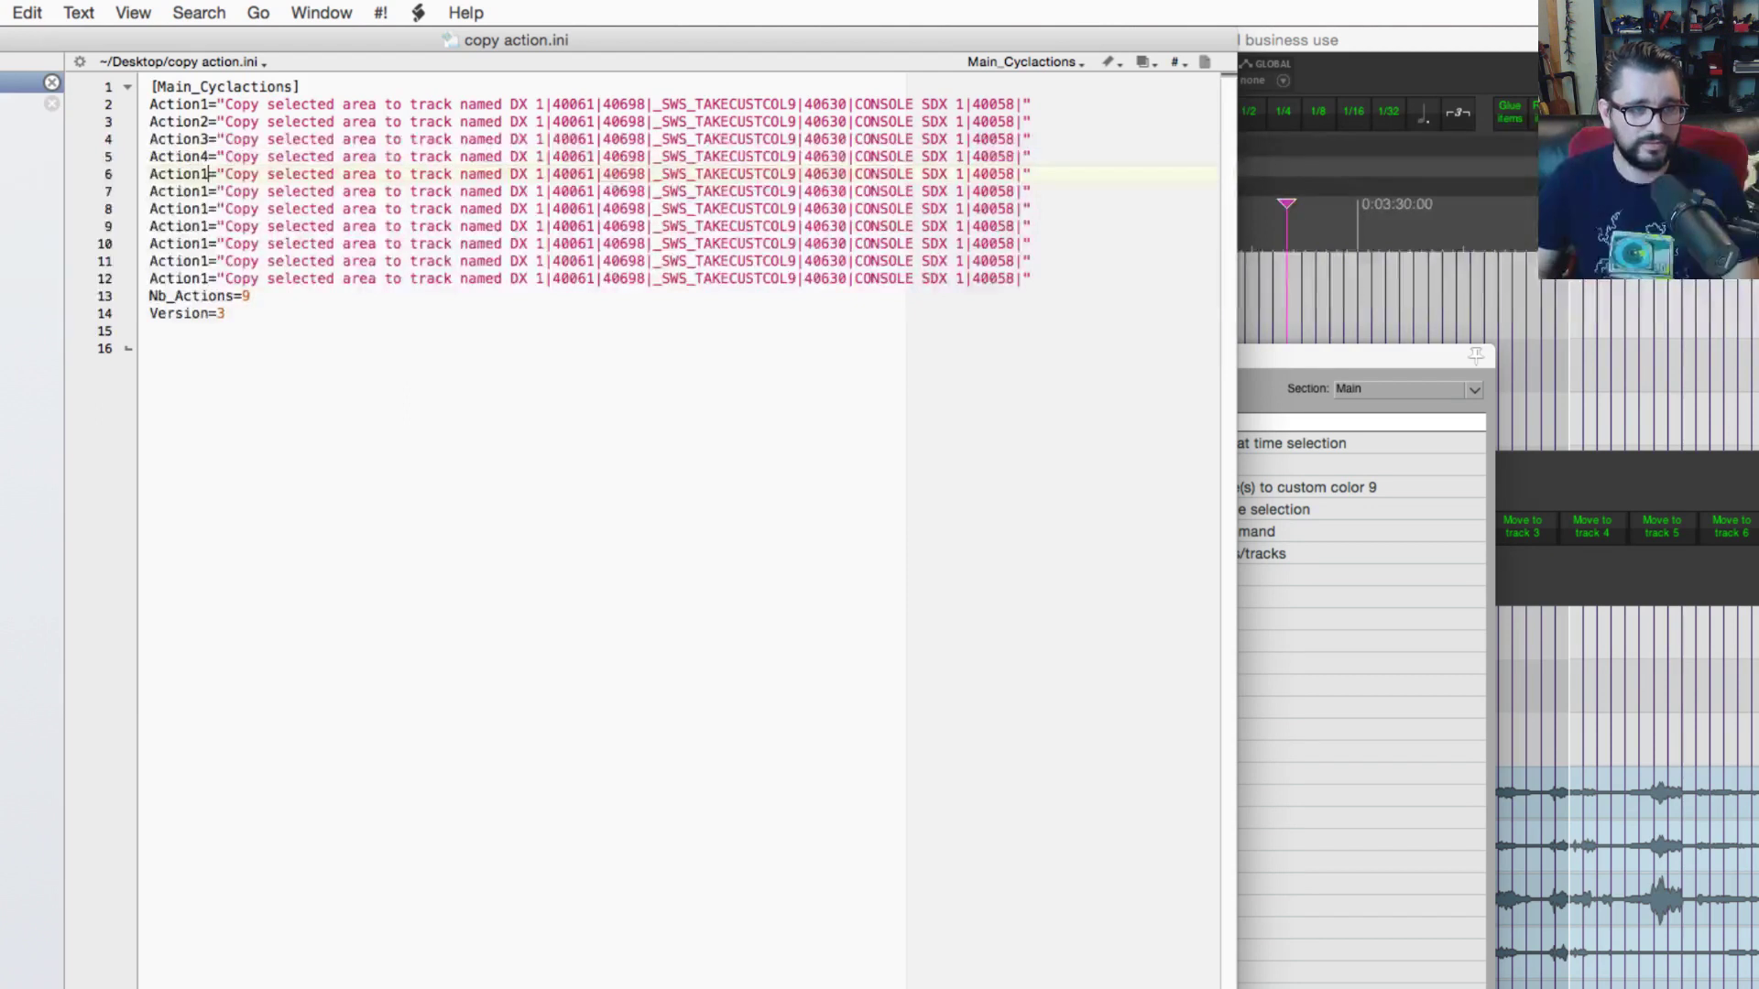
pyautogui.click(209, 190)
pyautogui.write('6')
pyautogui.click(209, 208)
pyautogui.press('BackSpace')
pyautogui.write('7')
pyautogui.click(209, 225)
pyautogui.press('BackSpace')
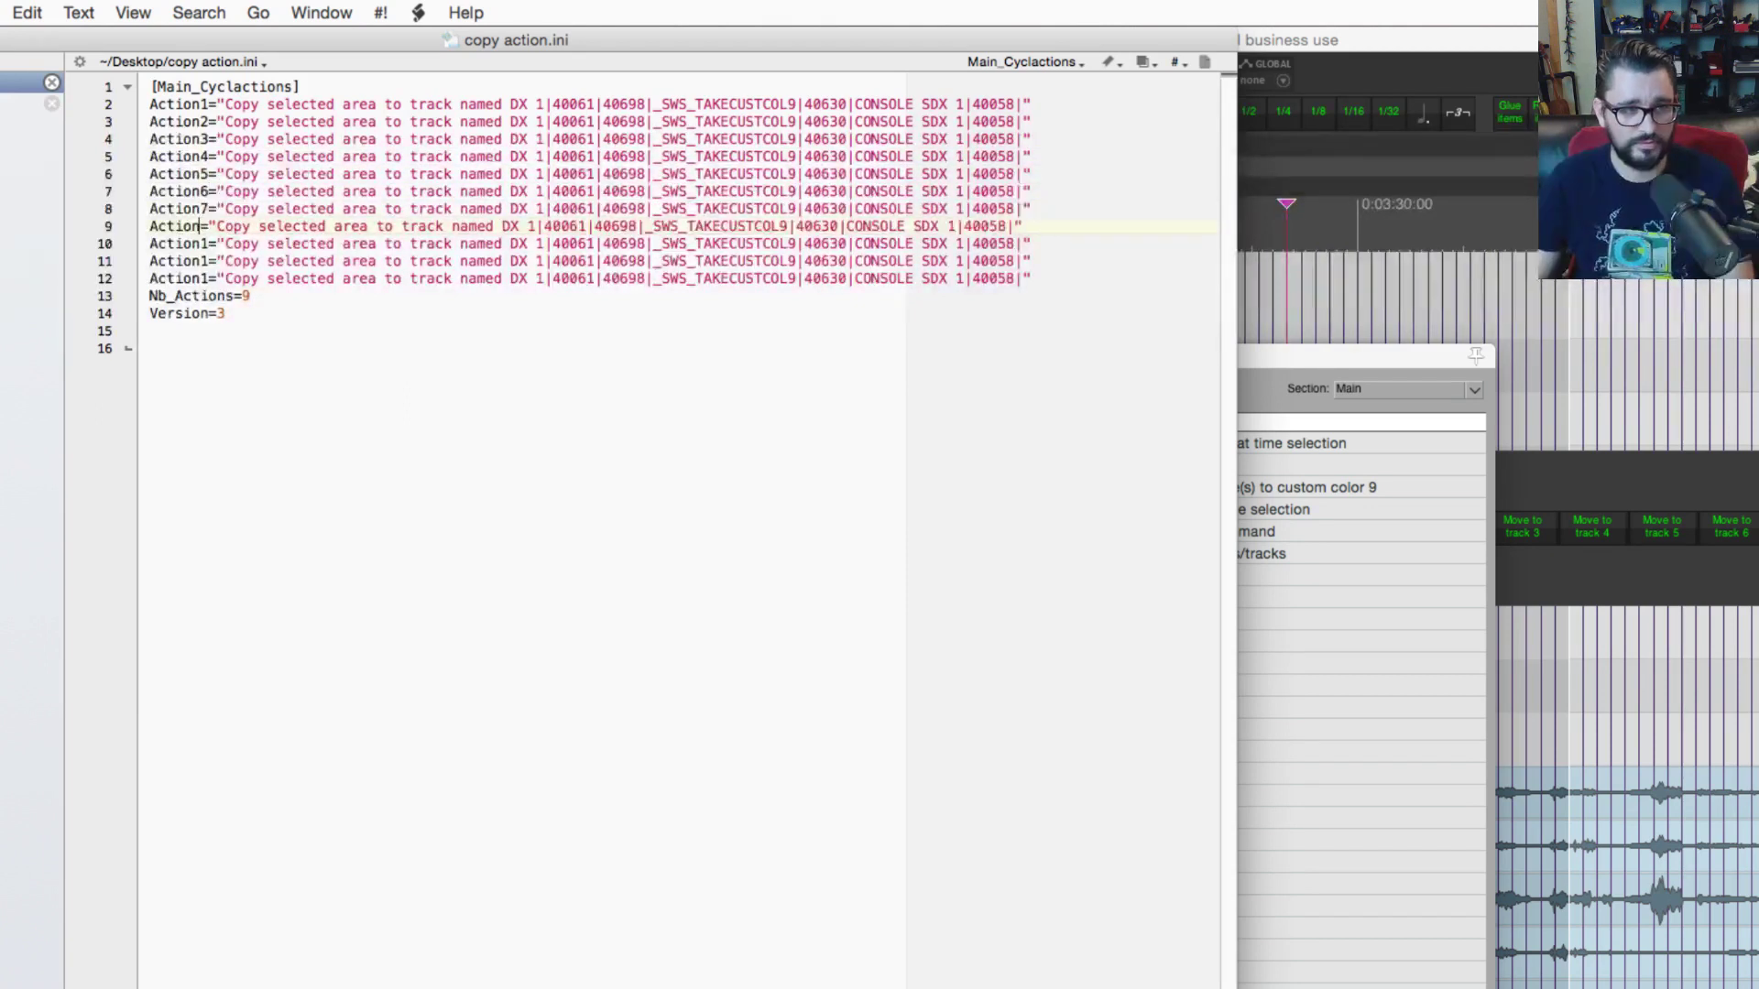
pyautogui.write('8')
pyautogui.press('BackSpace')
pyautogui.write('9')
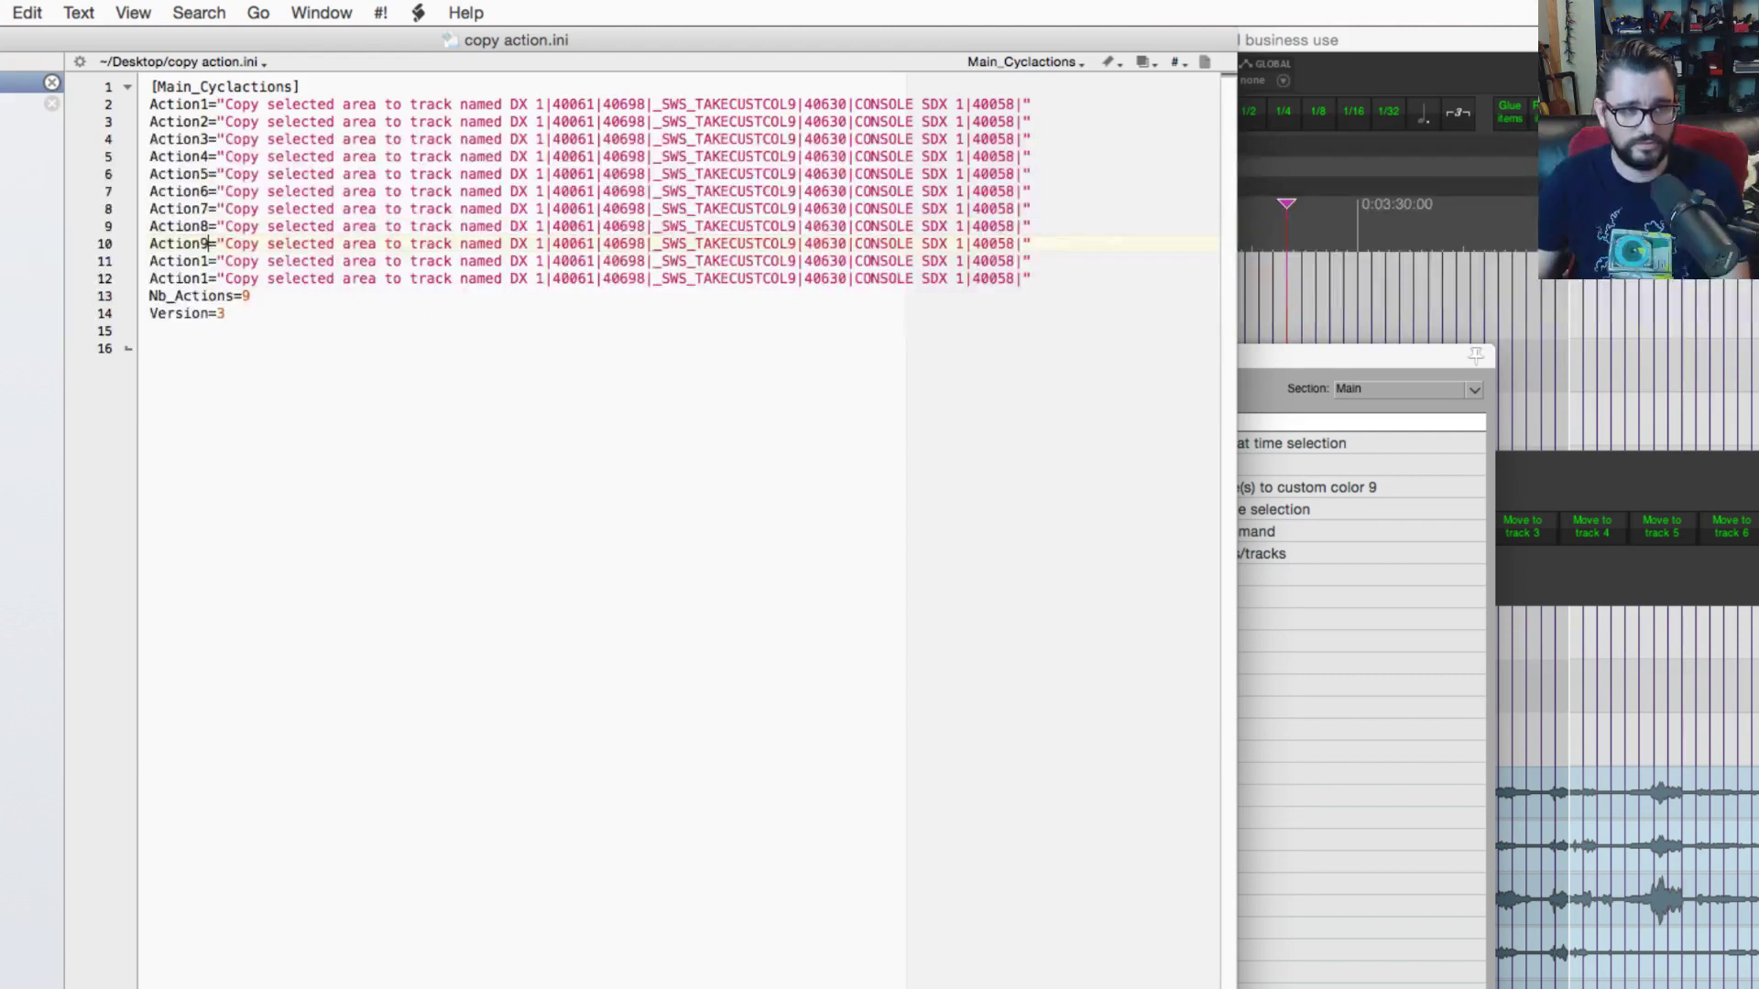
pyautogui.click(209, 261)
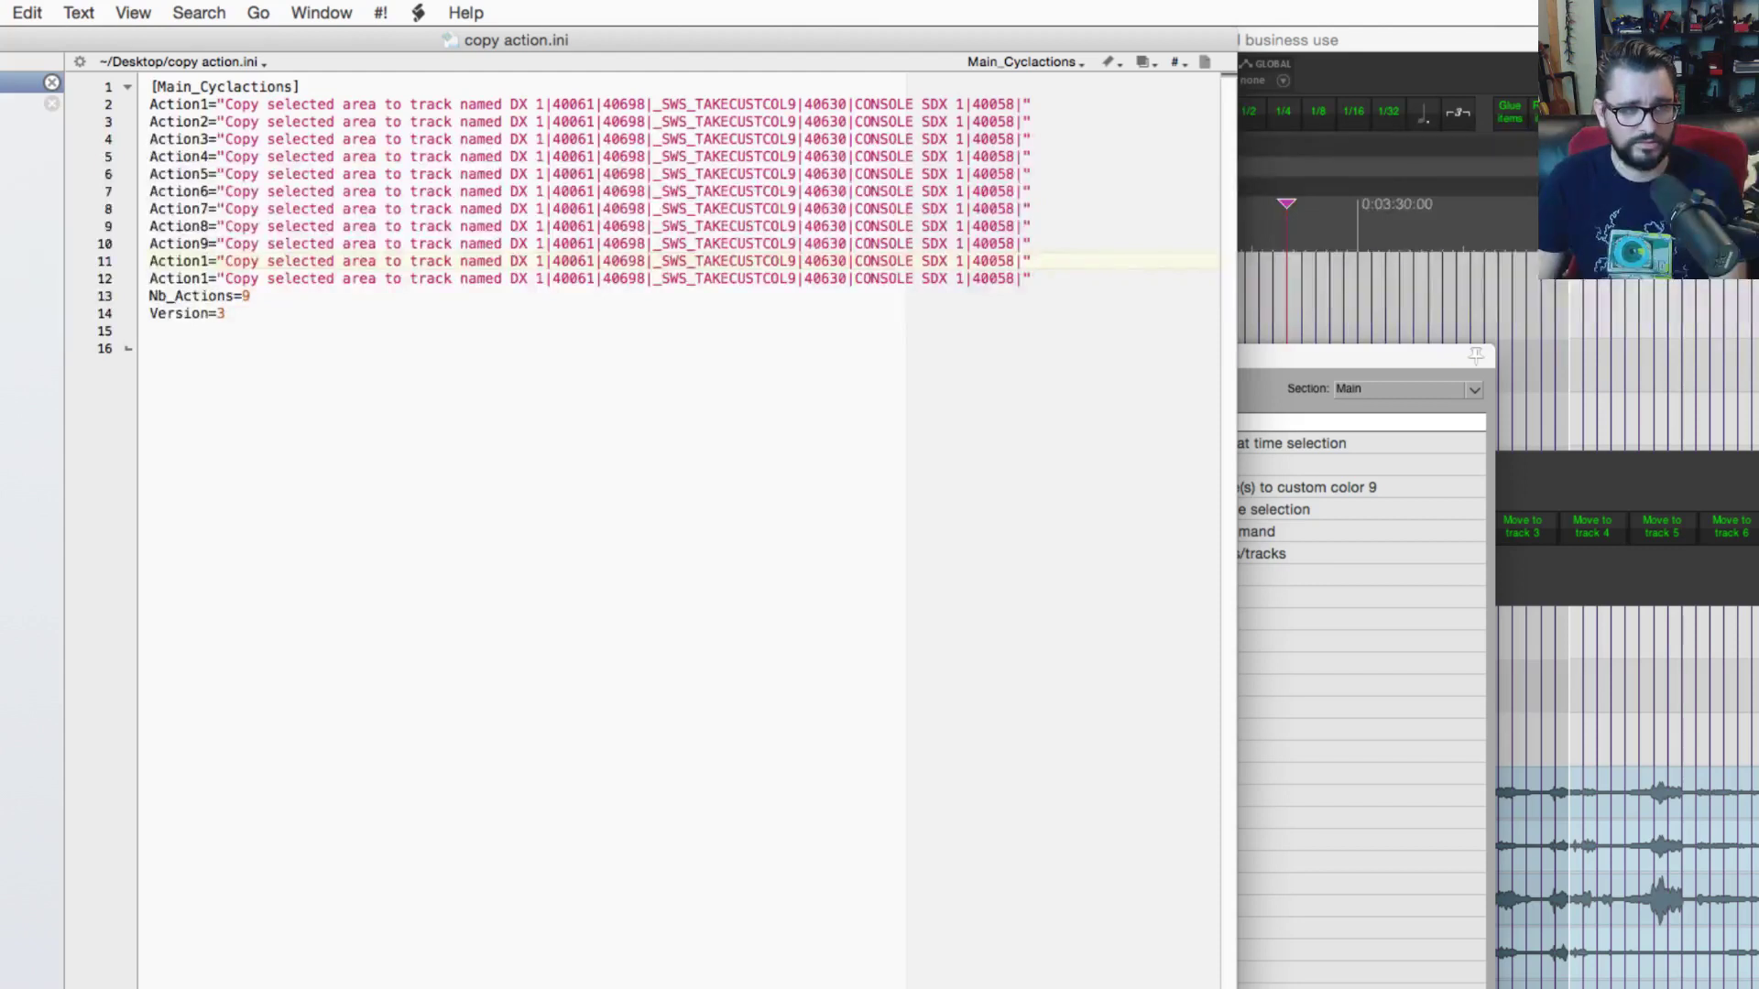
pyautogui.click(248, 285)
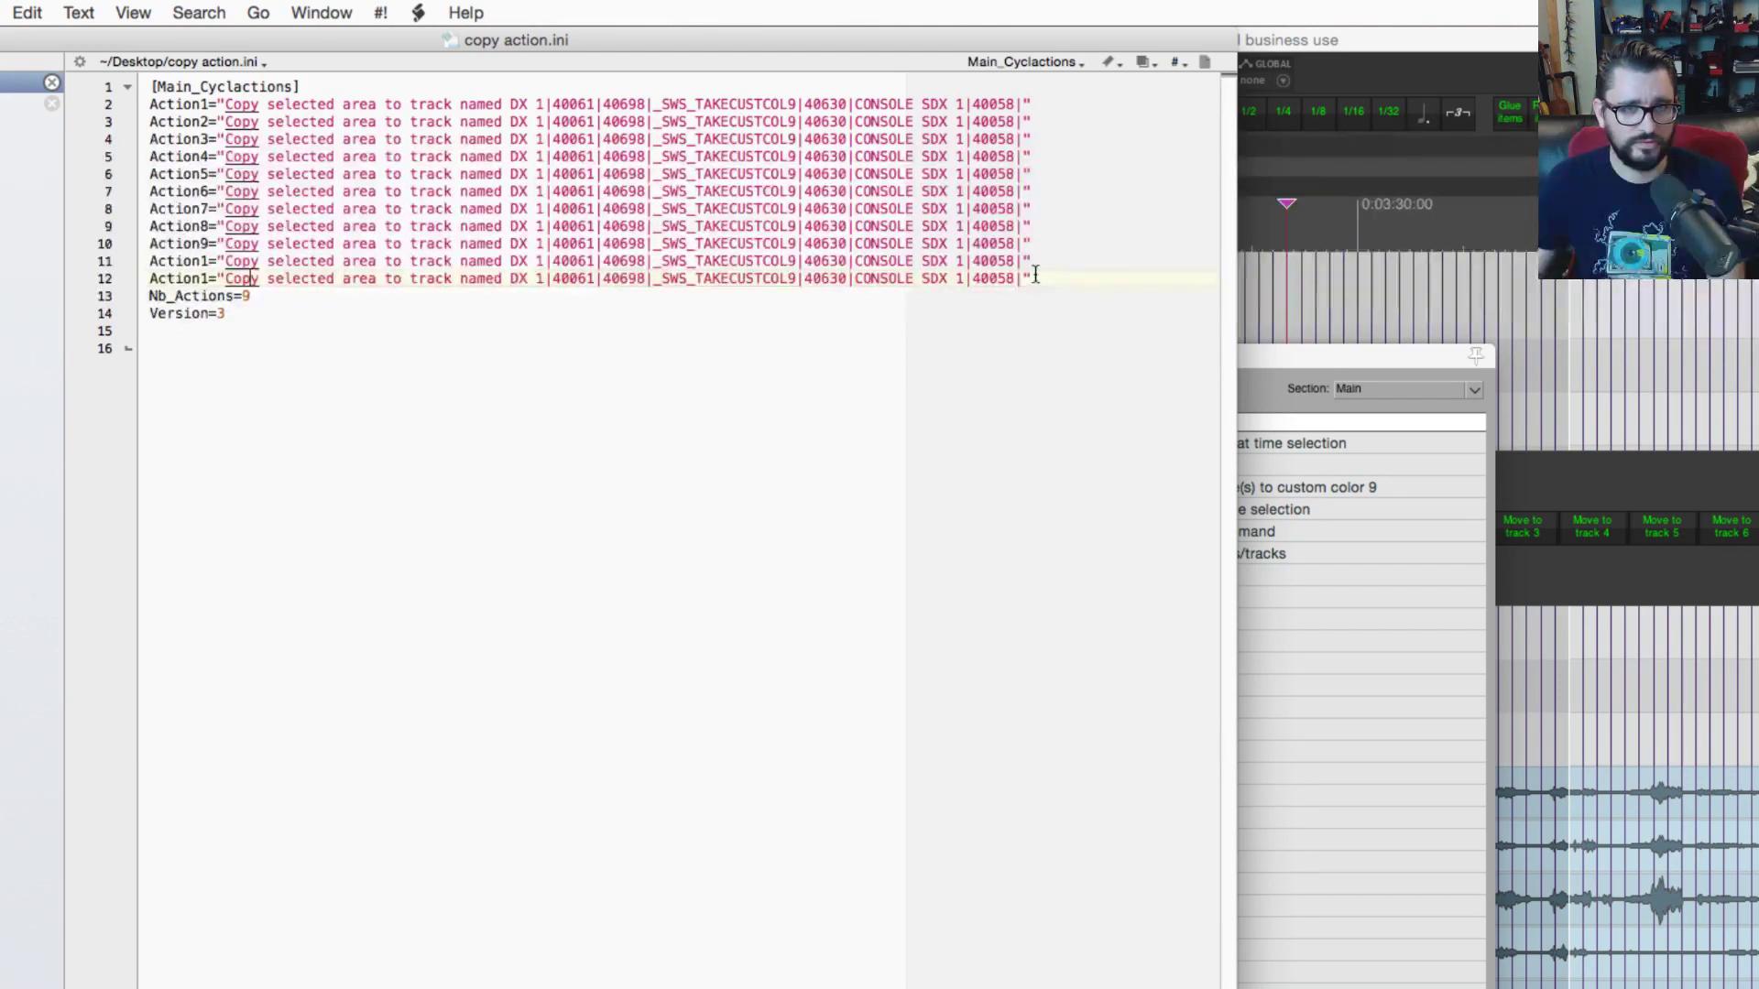
pyautogui.click(210, 261)
pyautogui.write('0')
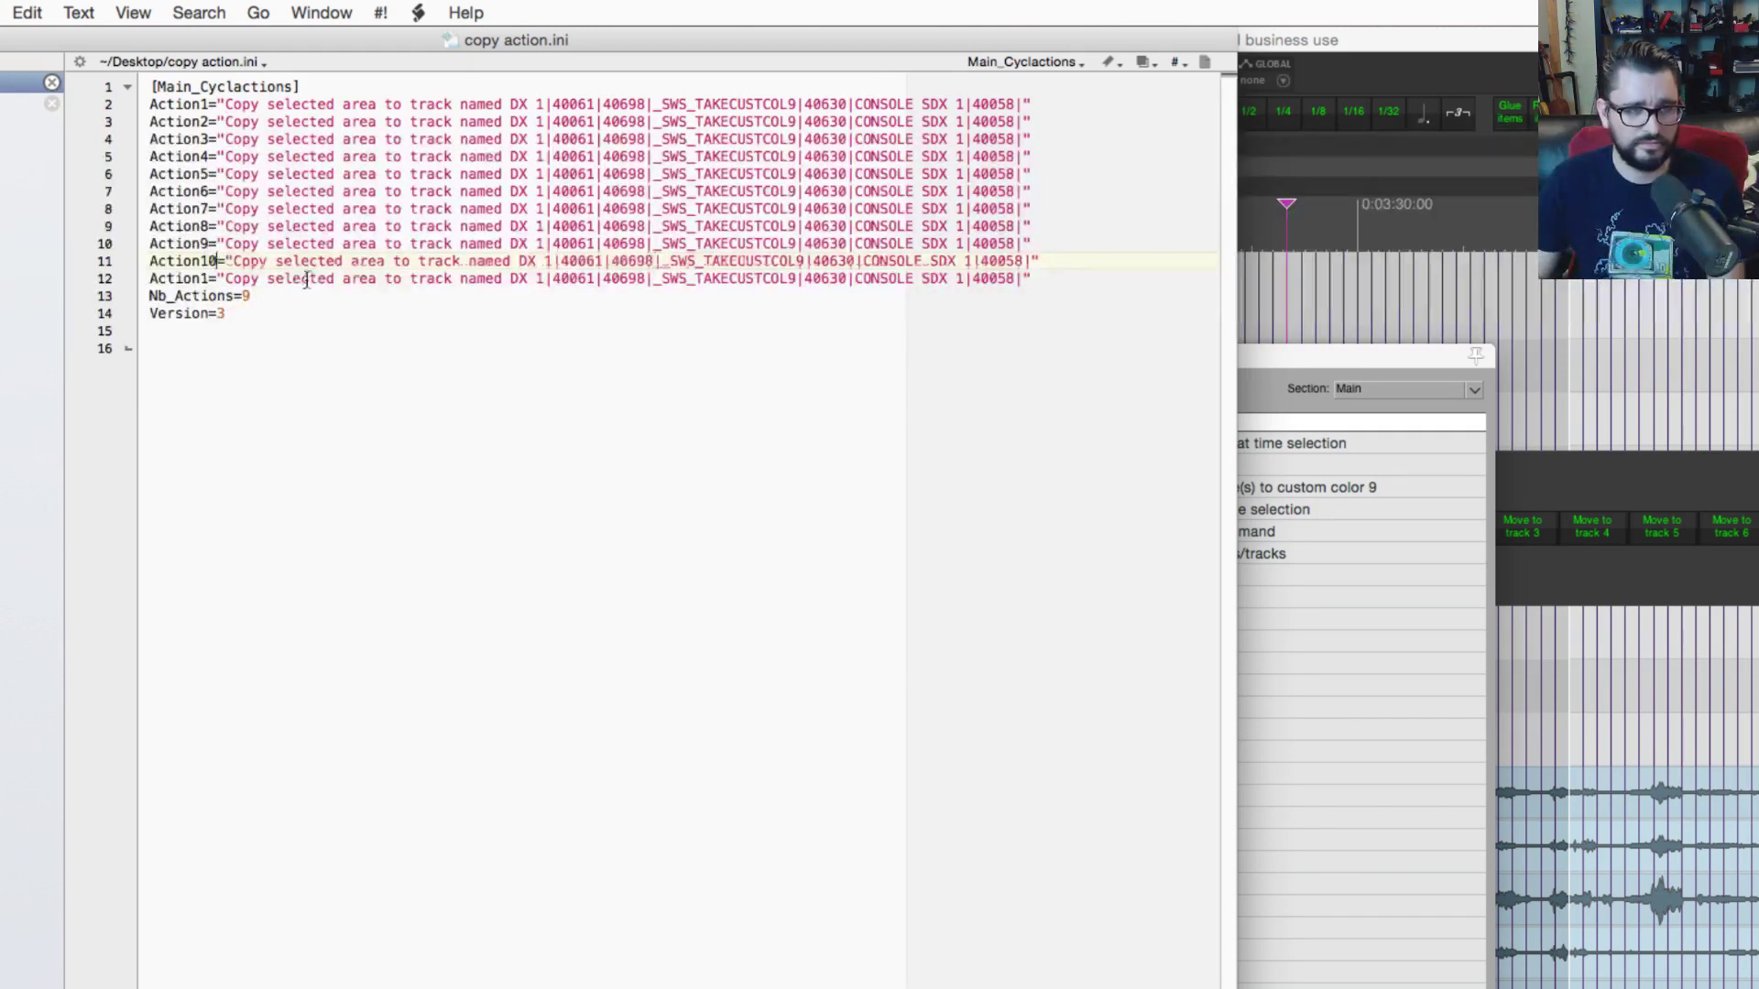
pyautogui.press('BackSpace')
pyautogui.press('BackSpace')
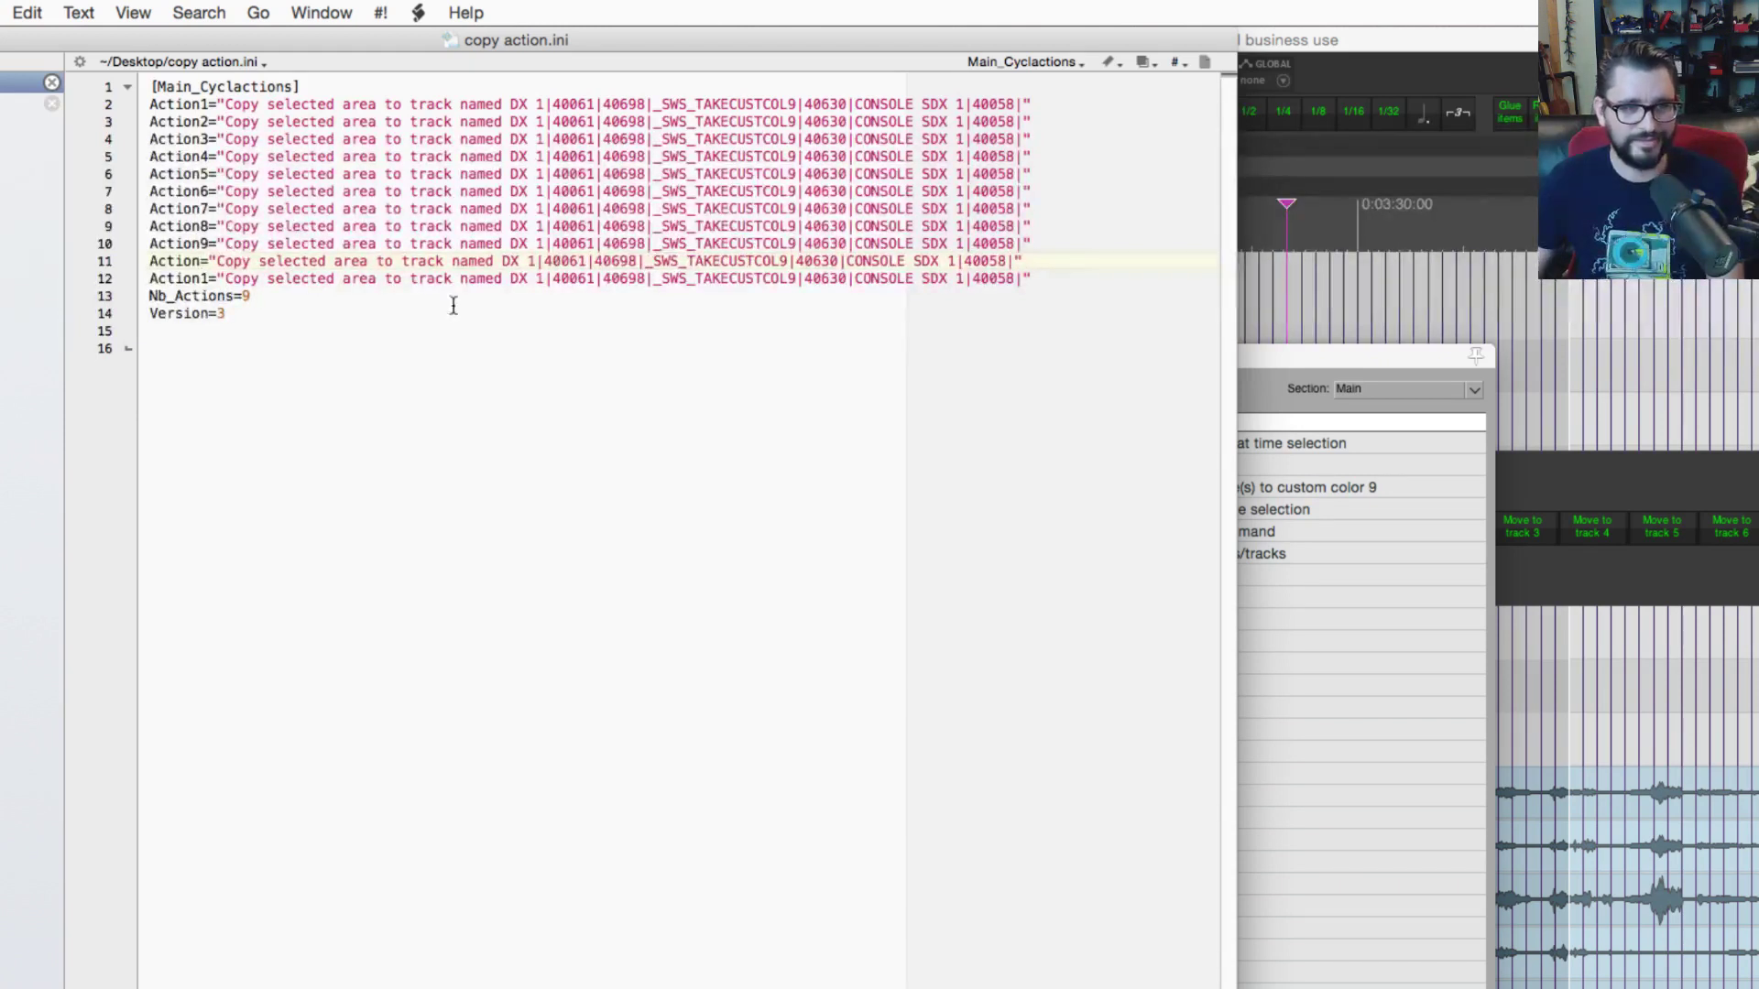
# Step: Delete the two surplus action lines between Action9 and Nb_Actions
pyautogui.moveTo(1038, 280); pyautogui.dragTo(38, 266)
pyautogui.press('BackSpace')
pyautogui.press('BackSpace')
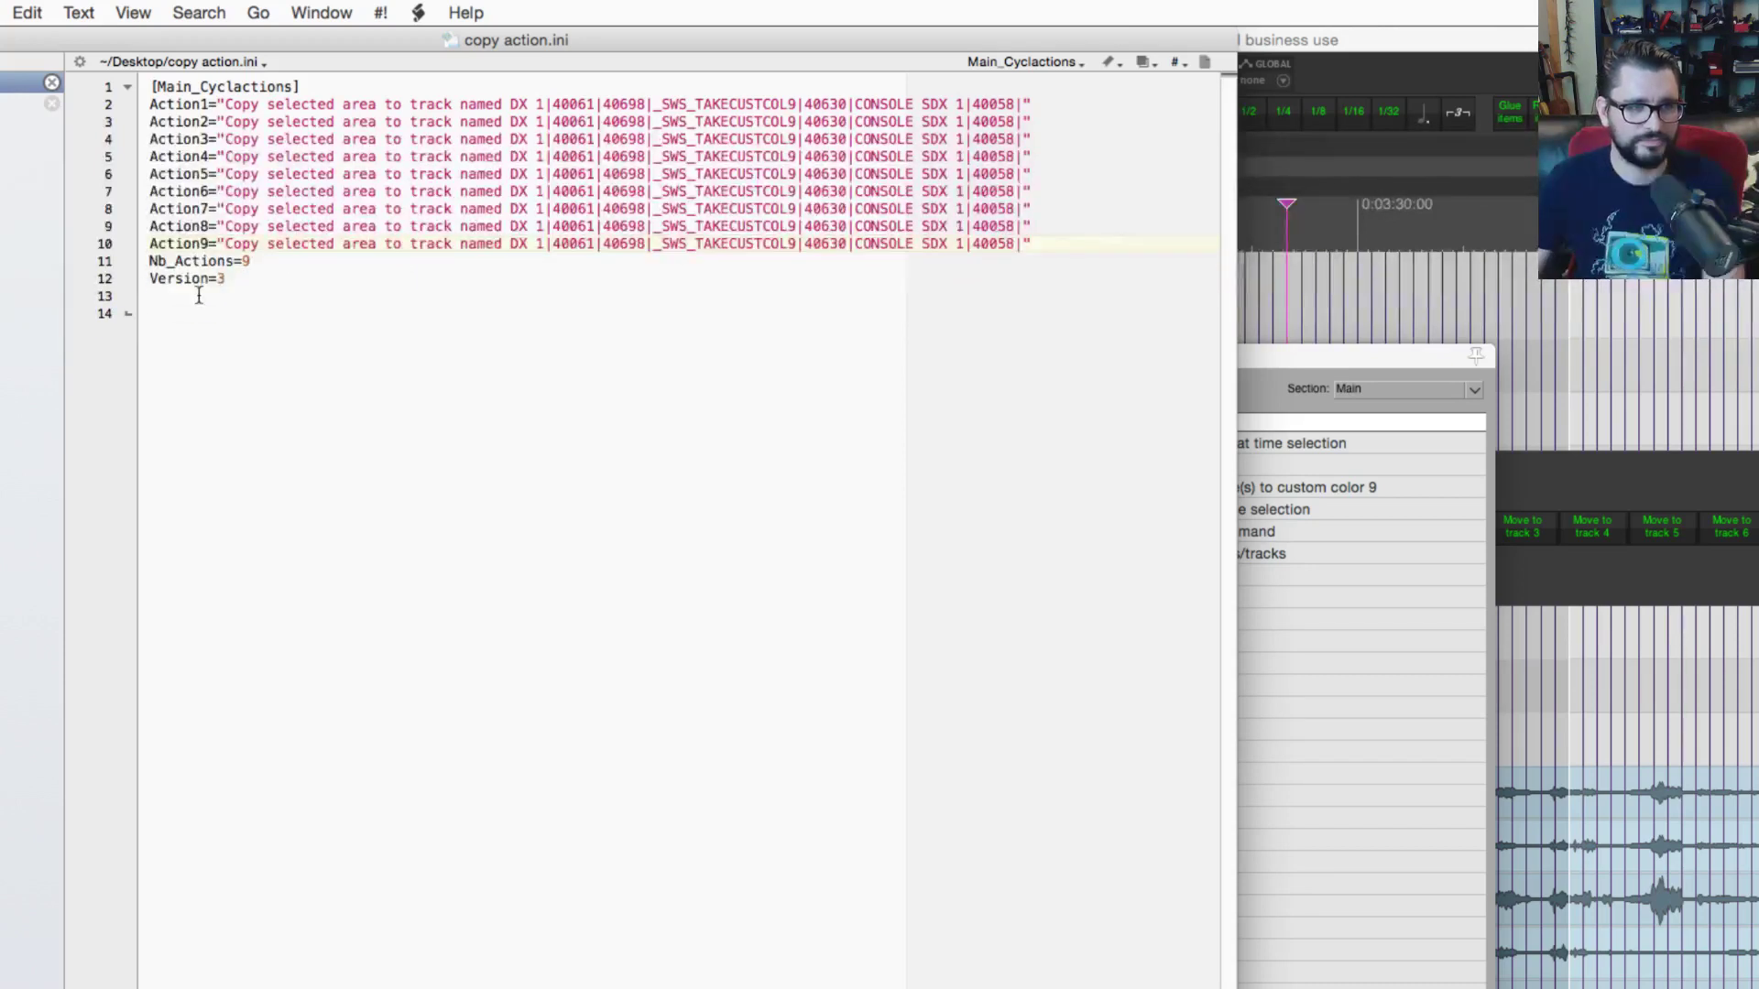
# Step: Change the track names in the Action1 through Action9 titles to DX 2 through DX 10 in ascending order
pyautogui.doubleClick(539, 104)
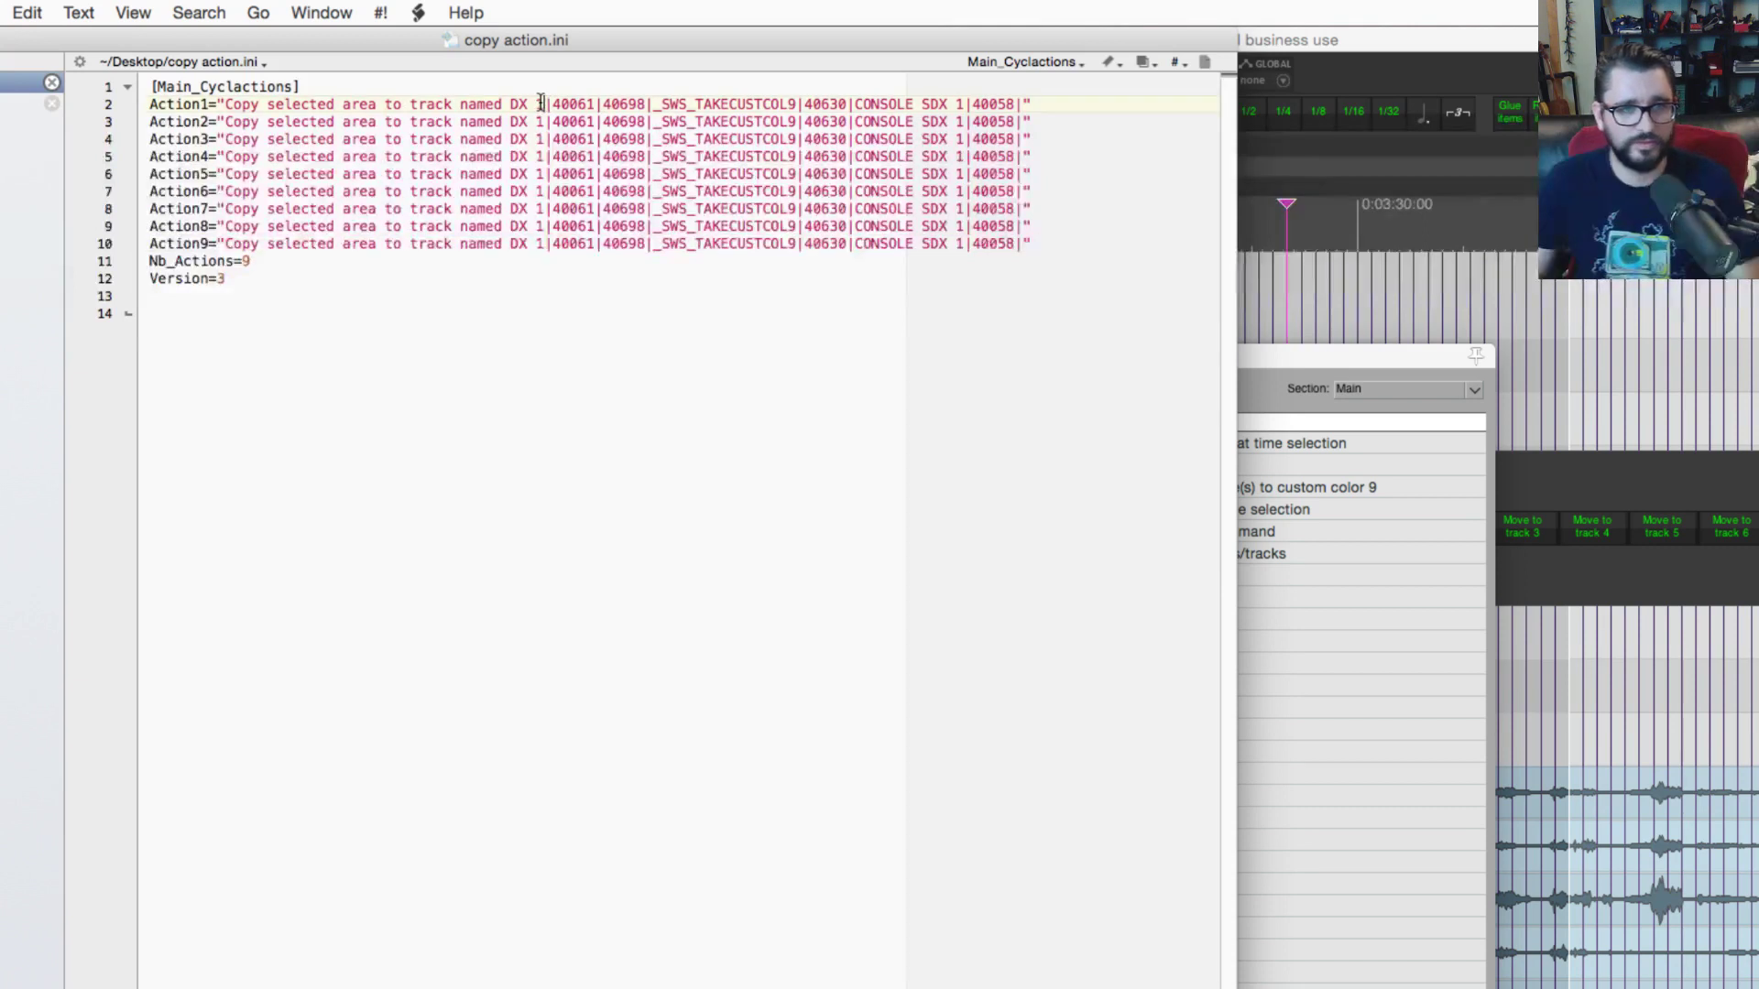
pyautogui.write('2')
pyautogui.doubleClick(540, 122)
pyautogui.write('3')
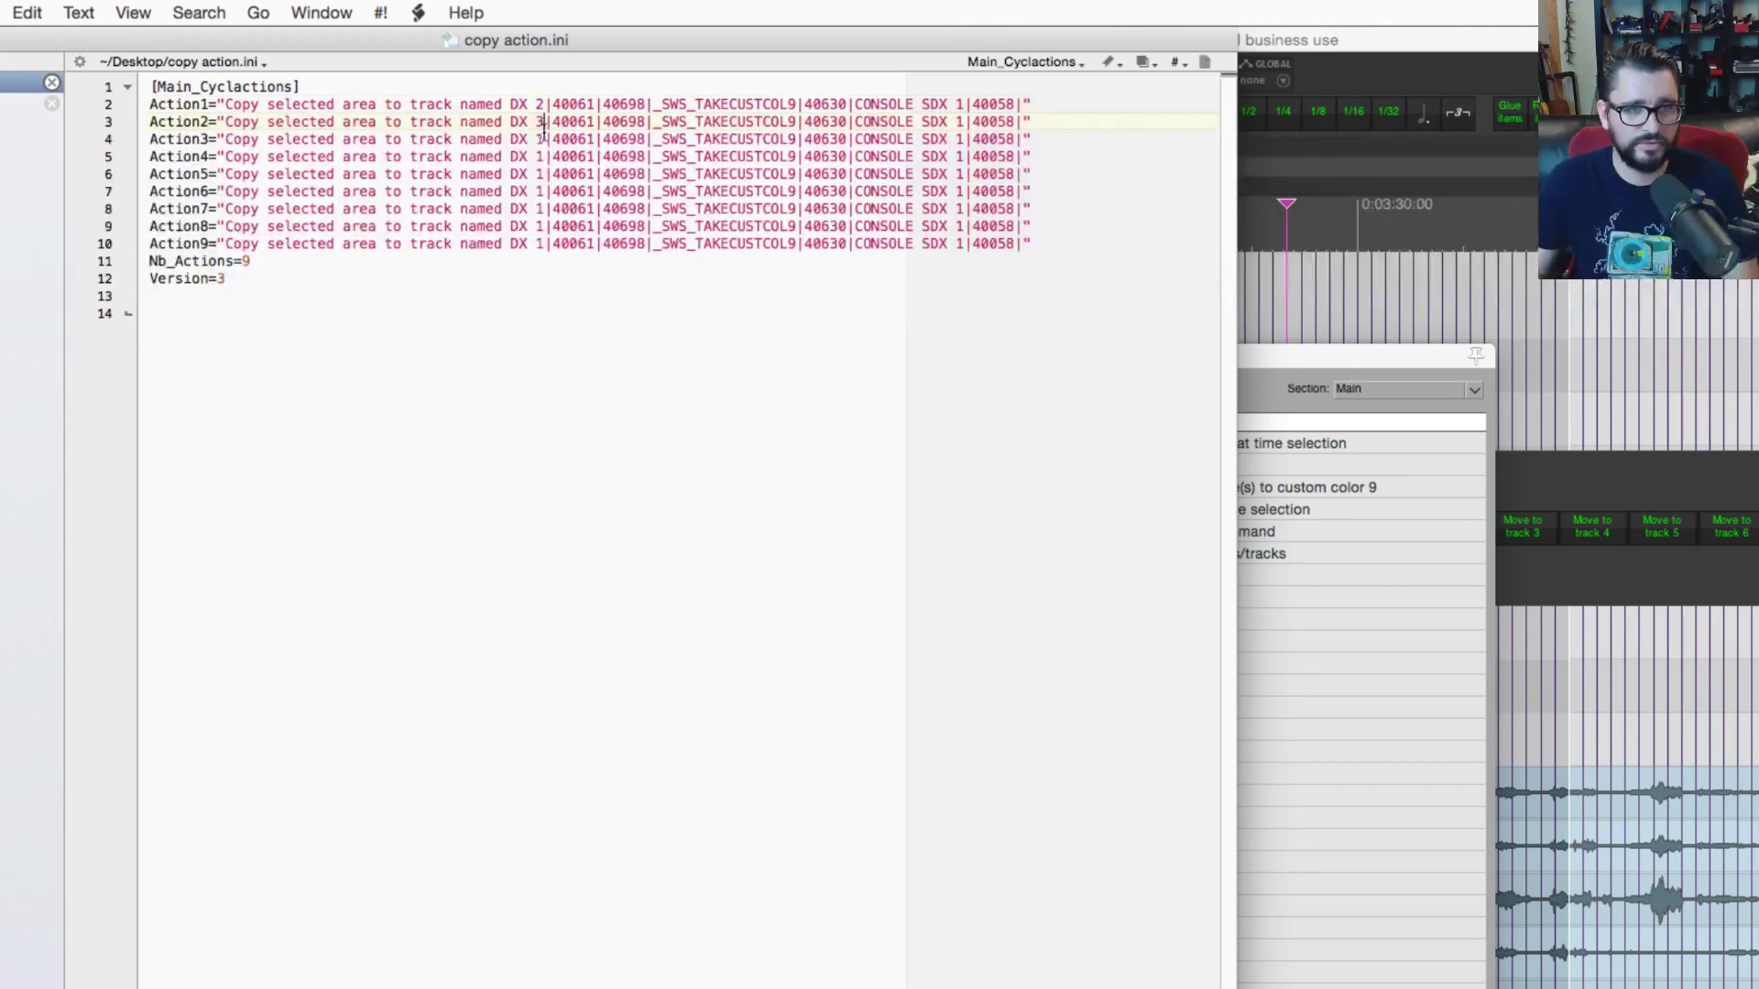
pyautogui.doubleClick(540, 139)
pyautogui.write('4')
pyautogui.doubleClick(541, 156)
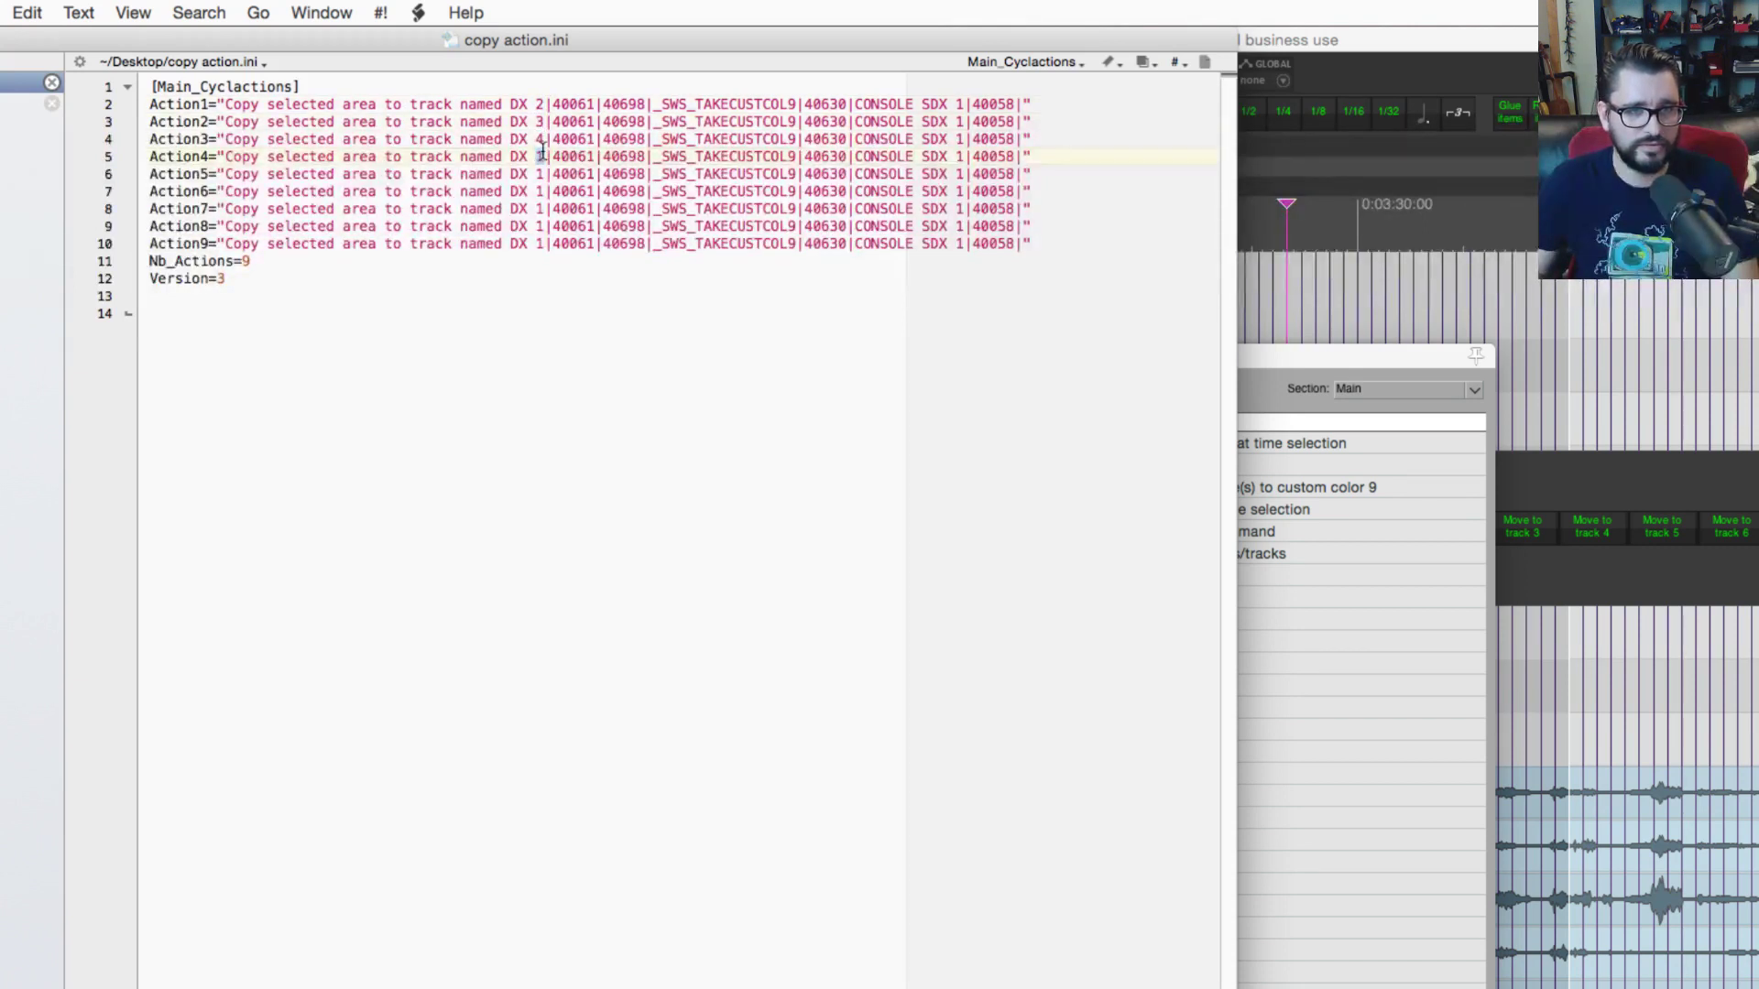
pyautogui.doubleClick(540, 174)
pyautogui.doubleClick(538, 191)
pyautogui.write('7')
pyautogui.doubleClick(539, 208)
pyautogui.write('8')
pyautogui.doubleClick(539, 225)
pyautogui.write('9')
pyautogui.doubleClick(539, 240)
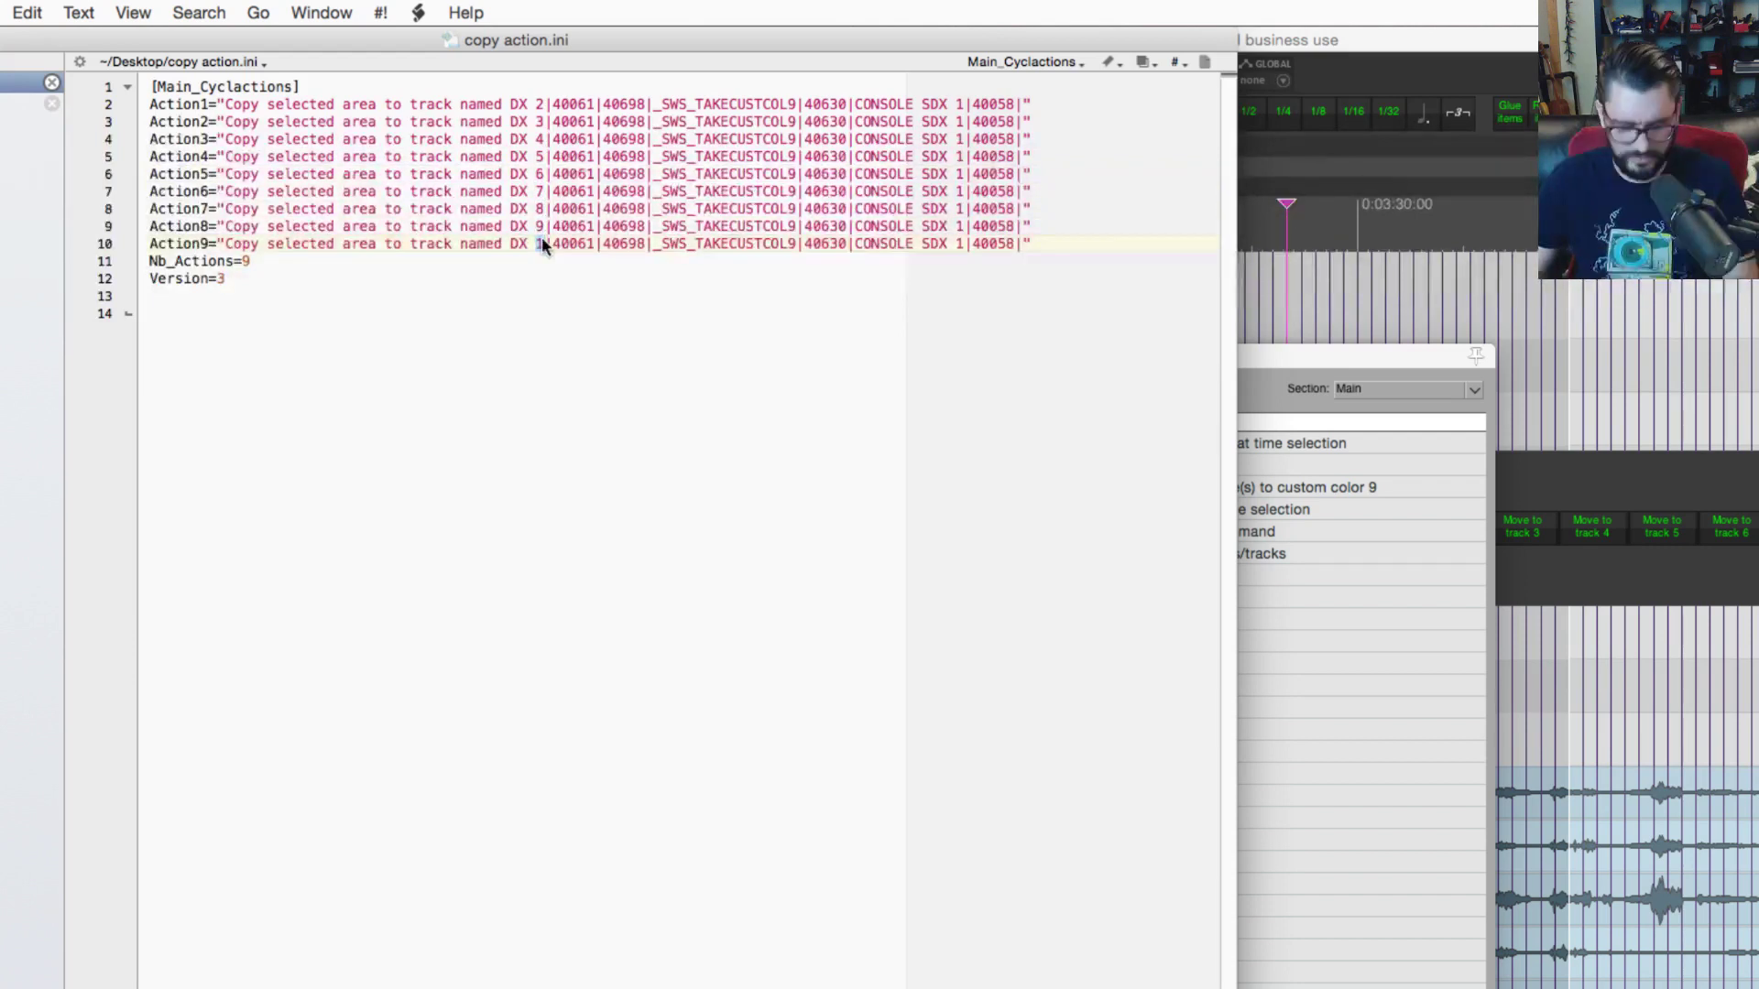
pyautogui.write('10')
pyautogui.click(586, 305)
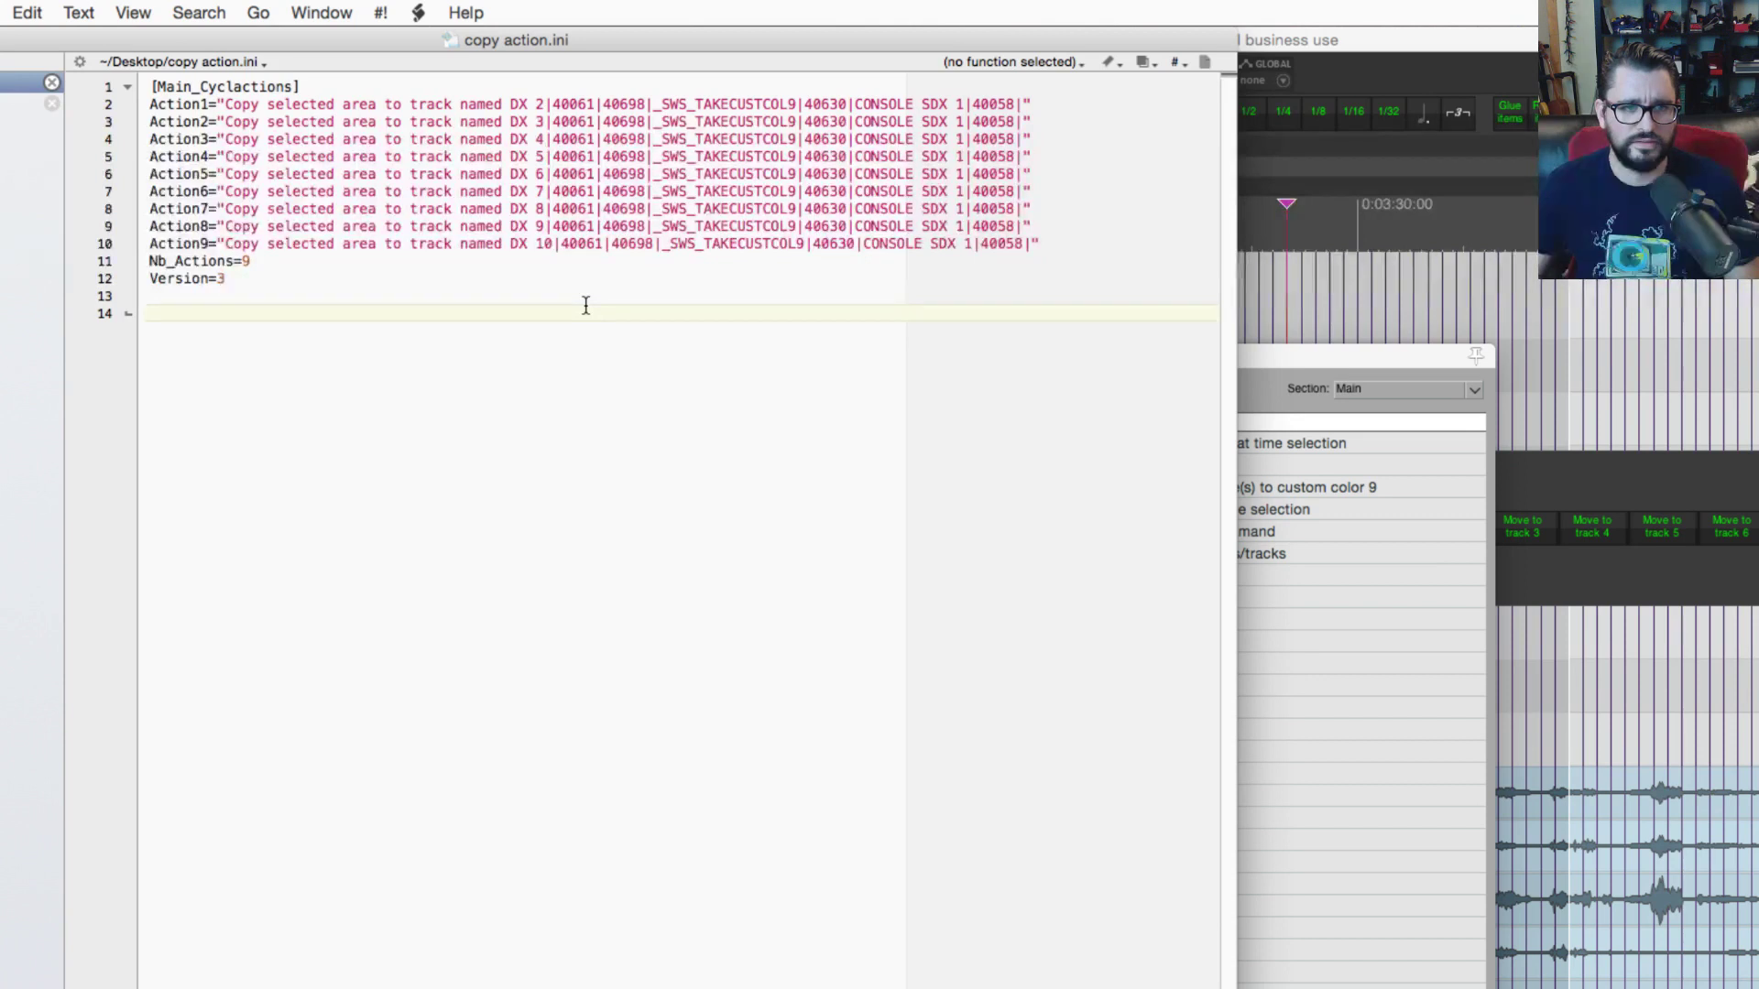
# Step: Change the CONSOLE SDX numbers in the Action1 through Action9 lines to 2 through 10 and close the file
pyautogui.doubleClick(958, 106)
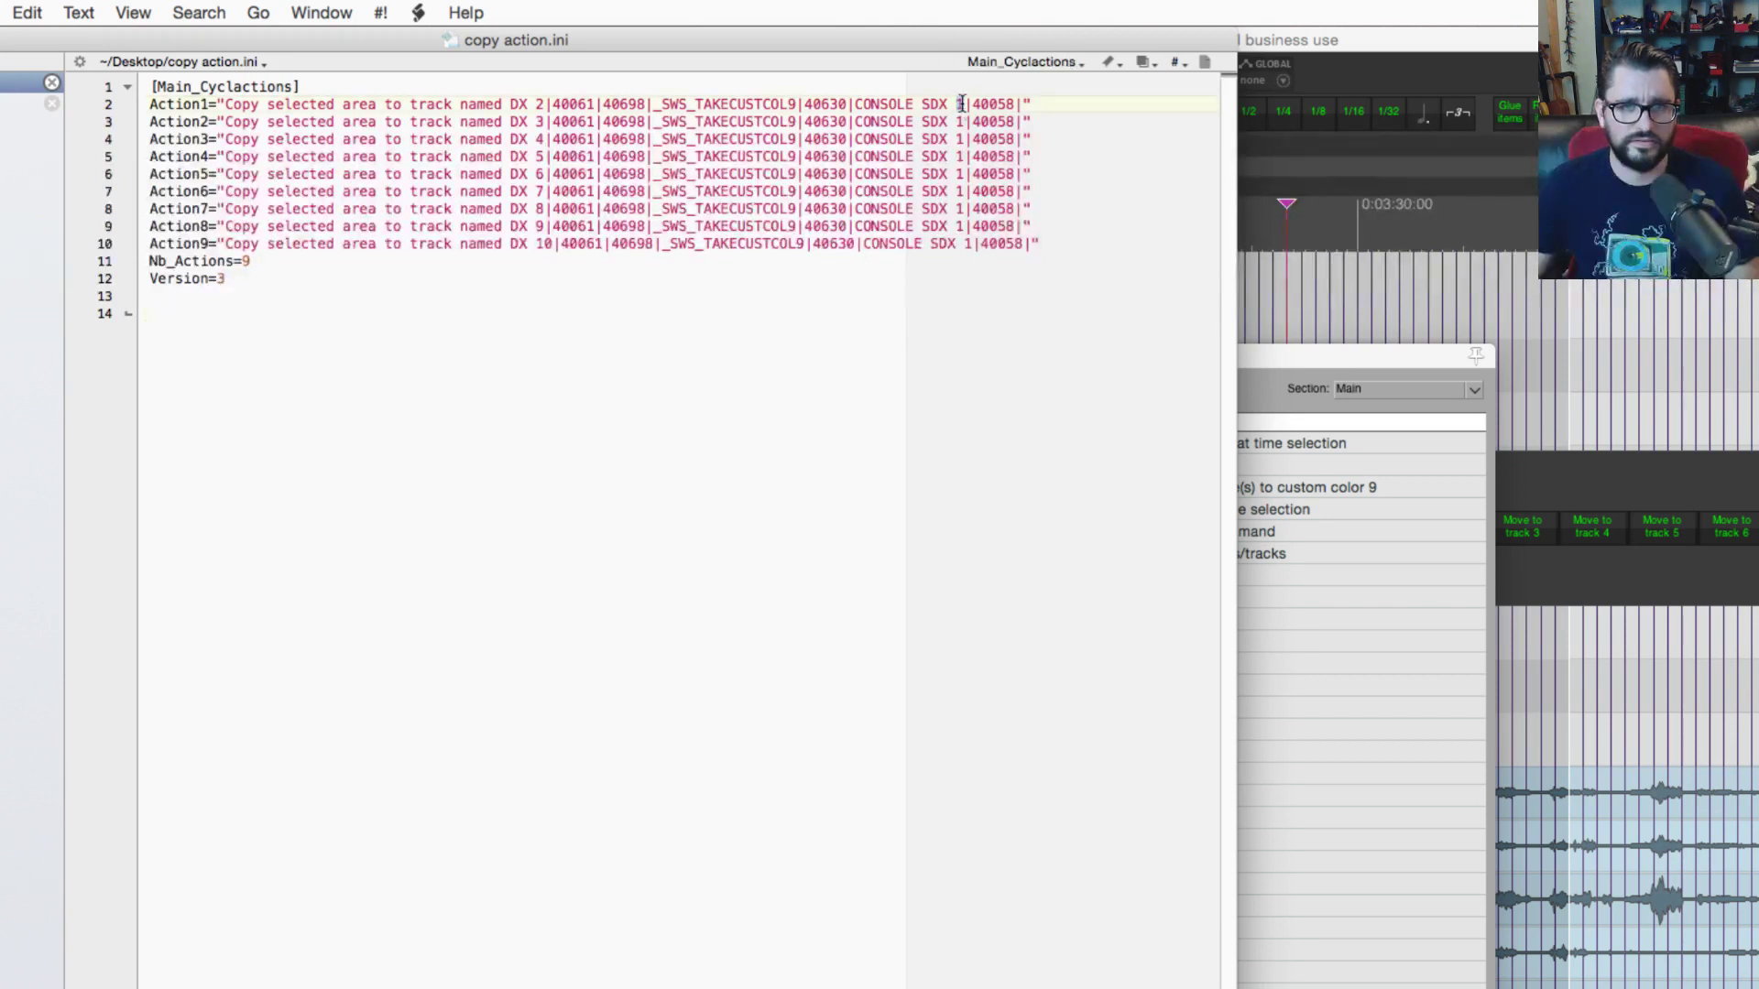
pyautogui.write('2')
pyautogui.doubleClick(959, 122)
pyautogui.write('3')
pyautogui.doubleClick(959, 139)
pyautogui.write('4')
pyautogui.doubleClick(959, 156)
pyautogui.write('5')
pyautogui.doubleClick(959, 191)
pyautogui.write('7')
pyautogui.doubleClick(959, 209)
pyautogui.write('8')
pyautogui.doubleClick(959, 226)
pyautogui.write('9')
pyautogui.click(985, 245)
pyautogui.write('0')
pyautogui.click(871, 289)
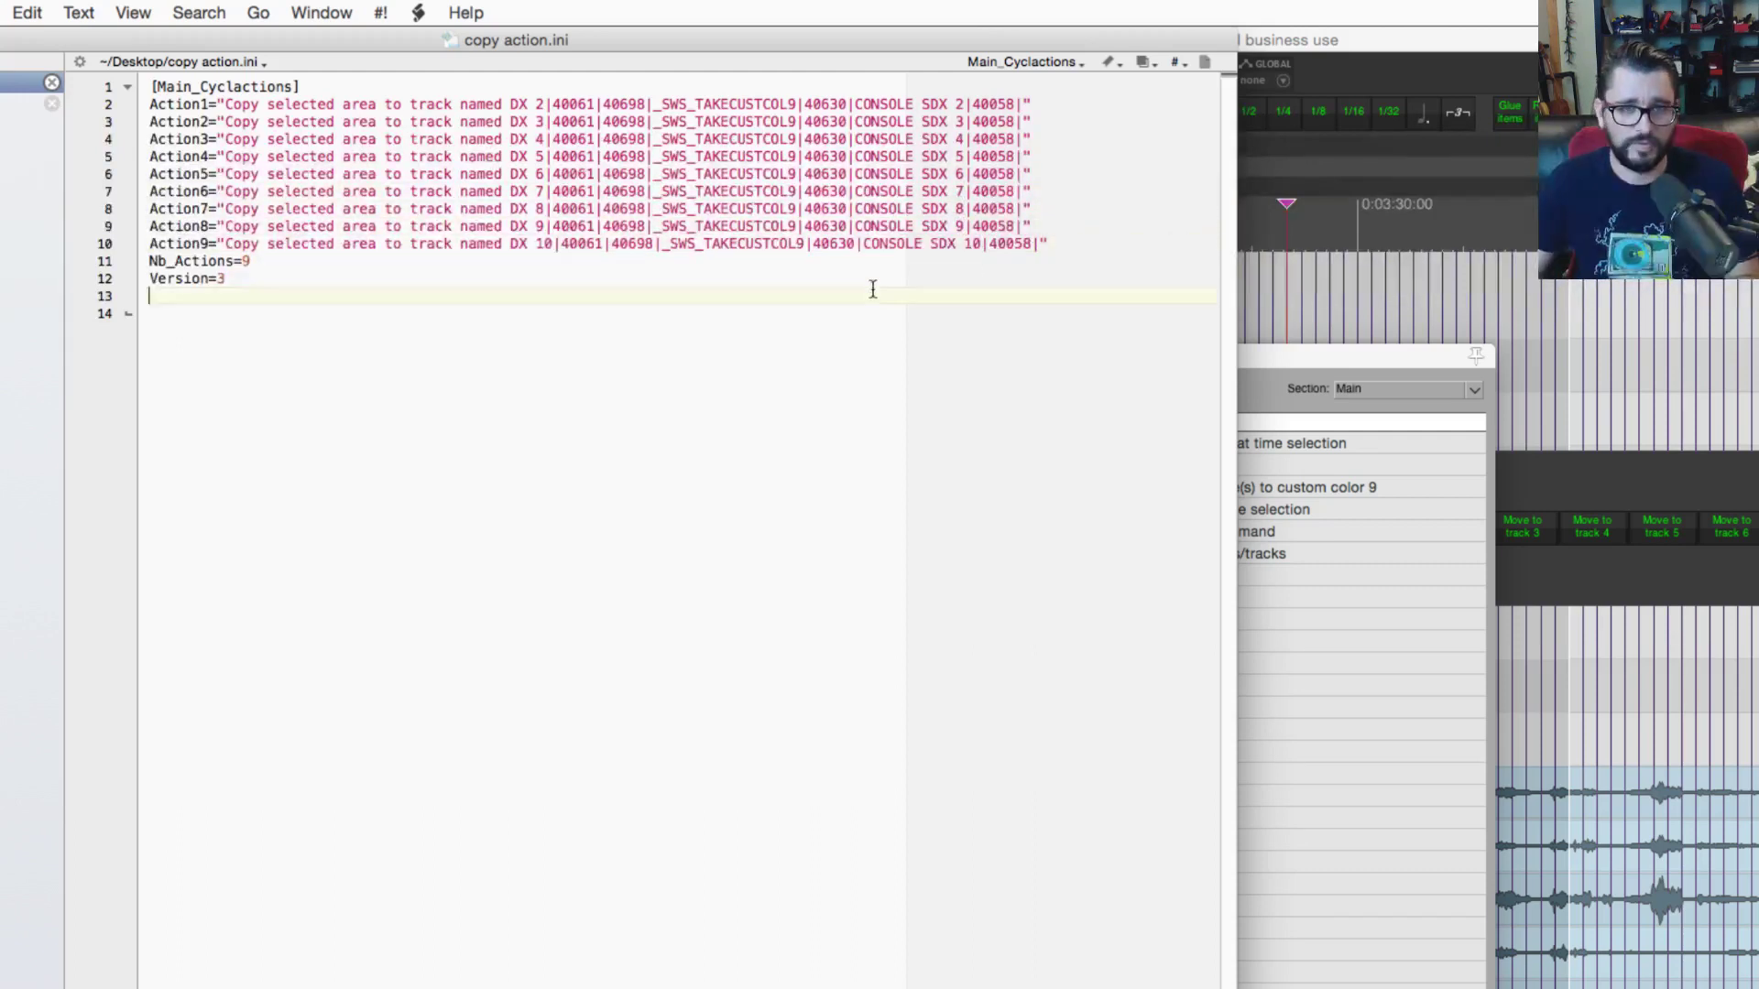
pyautogui.click(377, 315)
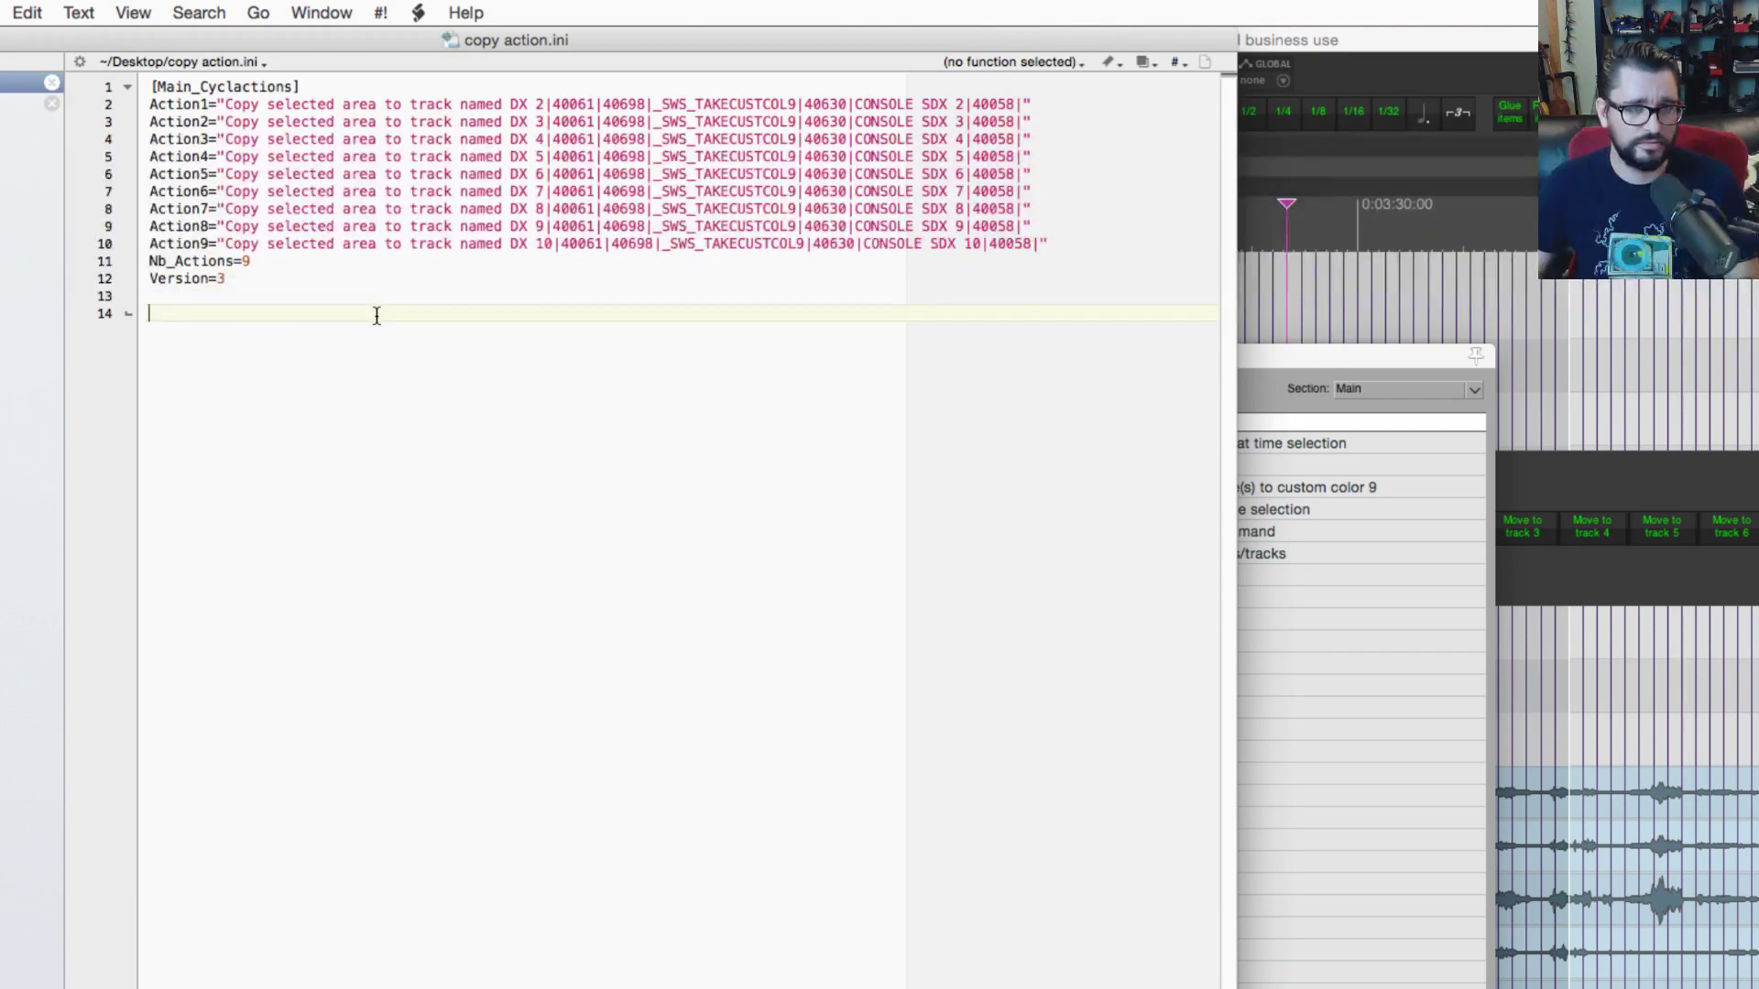
pyautogui.press('super+w')
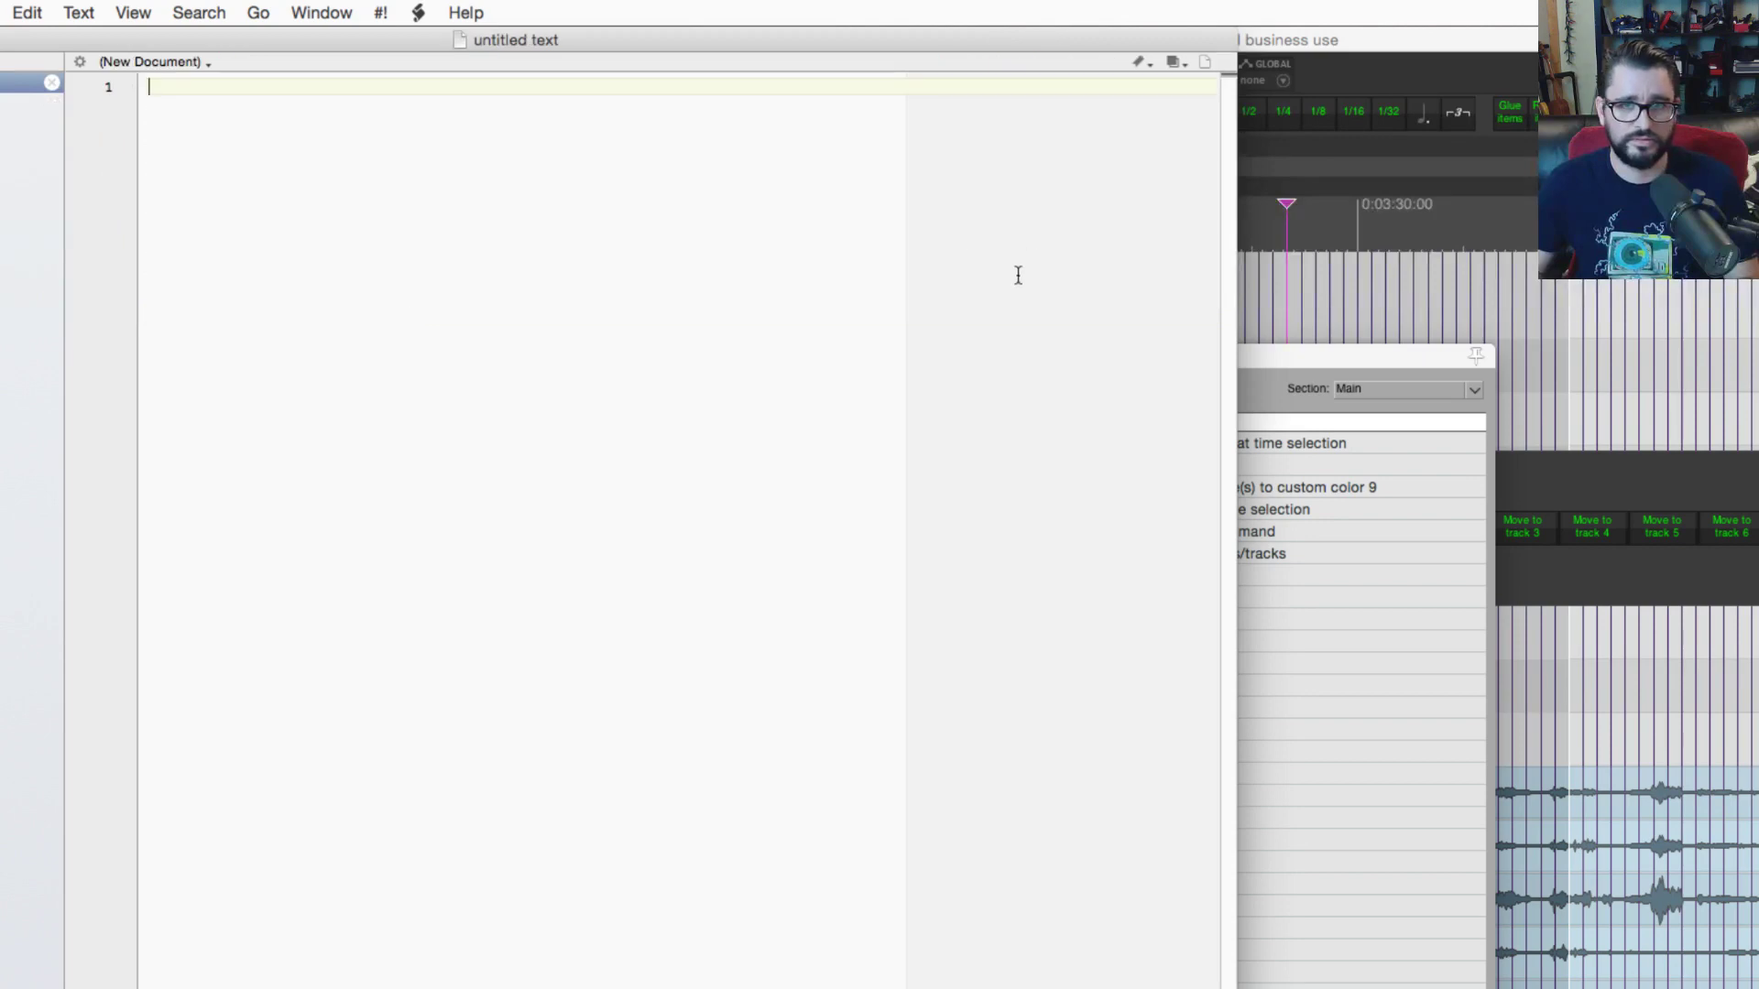
pyautogui.press('super+w')
# Step: Switch to REAPER and remove the cycle action "Copy selected area to track named DX 2"
pyautogui.click(673, 310)
pyautogui.moveTo(679, 341); pyautogui.dragTo(667, 27)
pyautogui.click(700, 568)
pyautogui.click(685, 590)
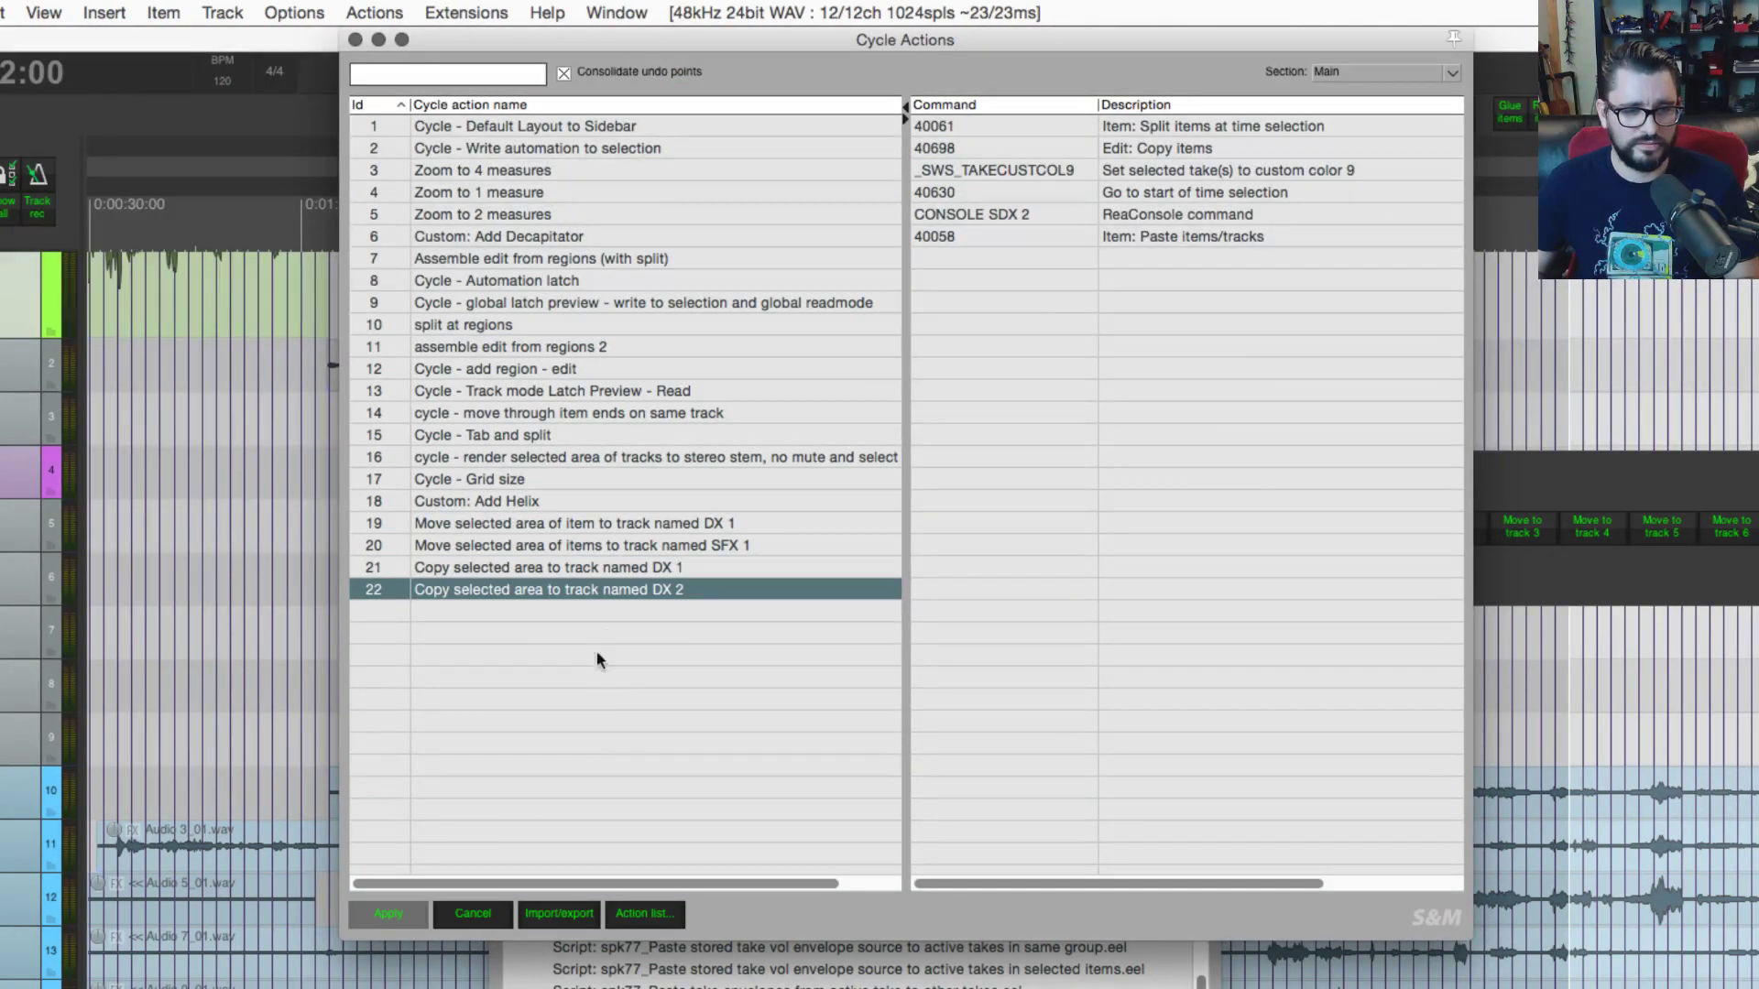
pyautogui.rightClick(645, 590)
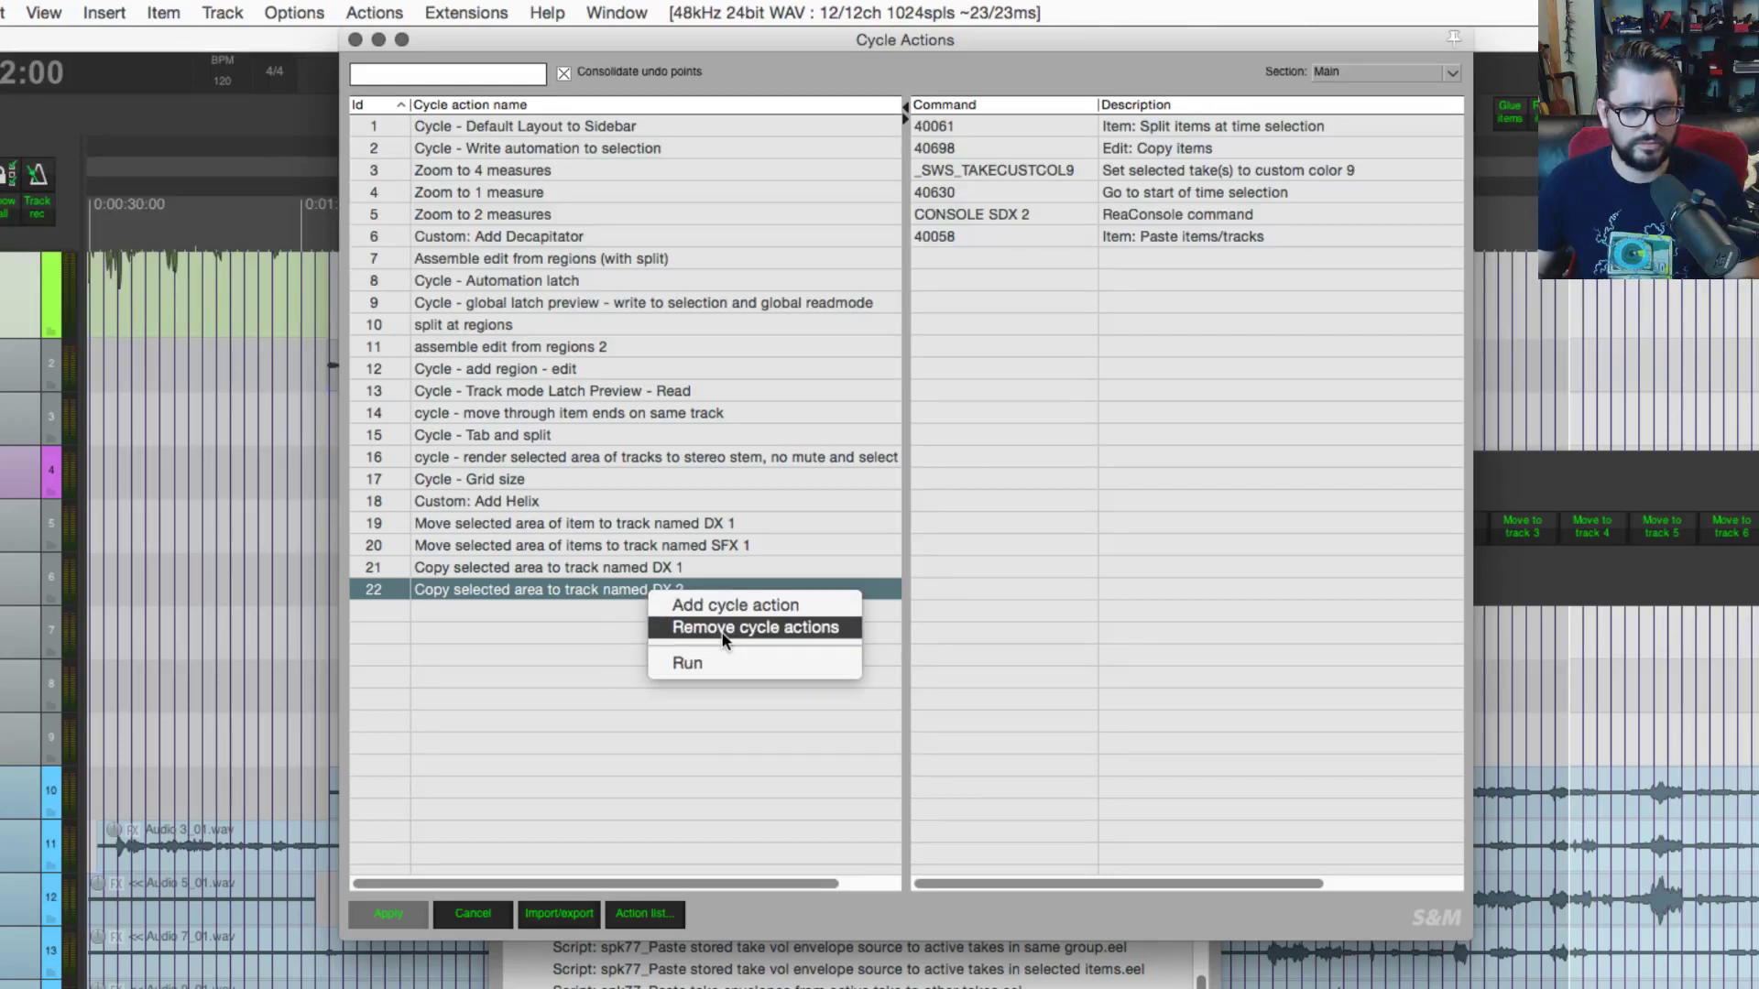
pyautogui.click(719, 630)
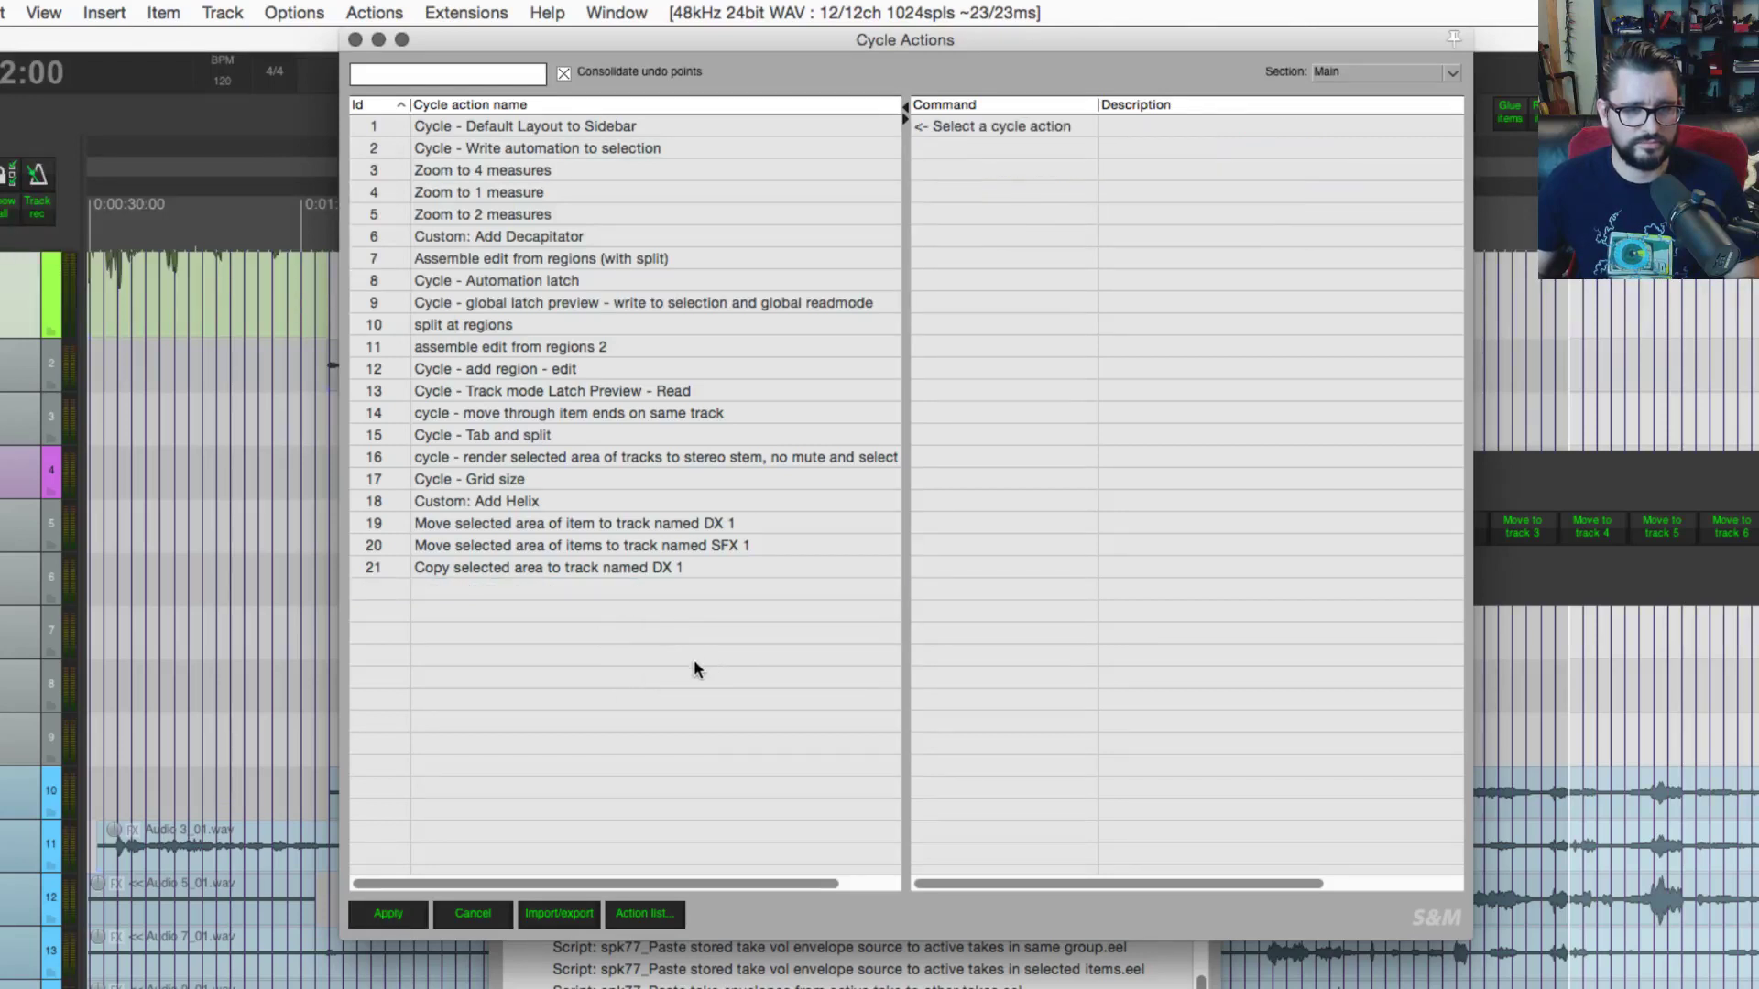
# Step: Import copy action.ini from the Desktop into the Main section and apply the imported cycle actions
pyautogui.click(569, 914)
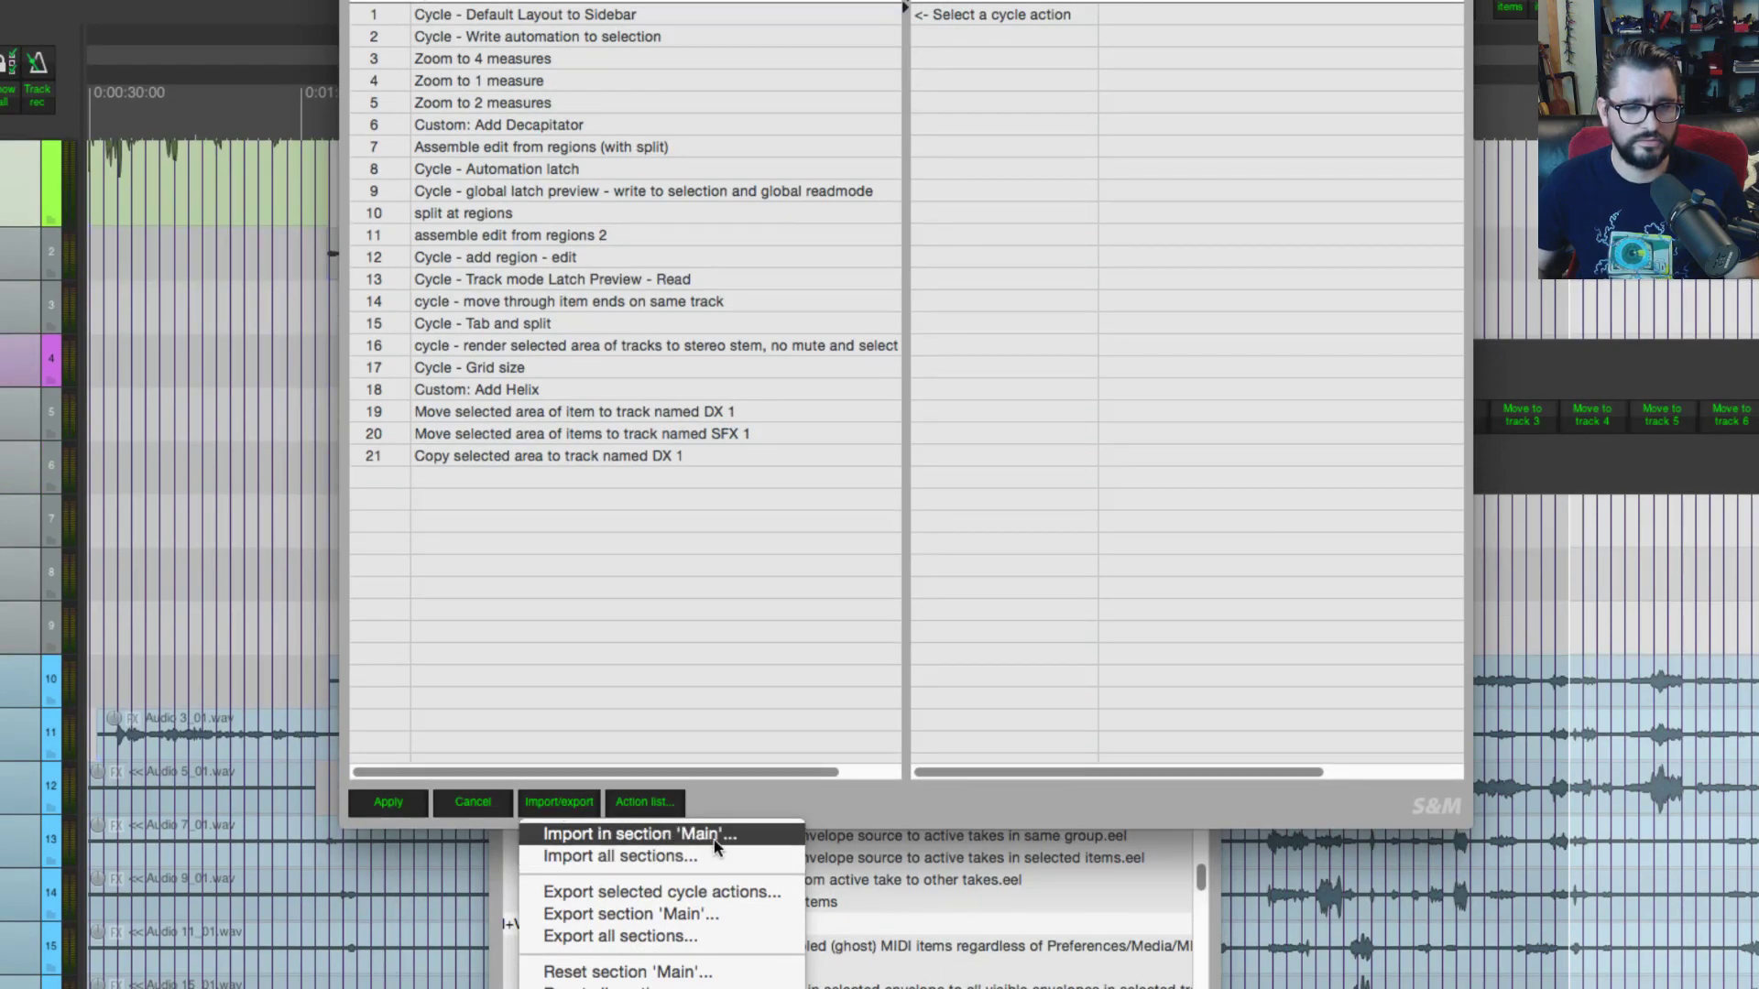
pyautogui.click(713, 837)
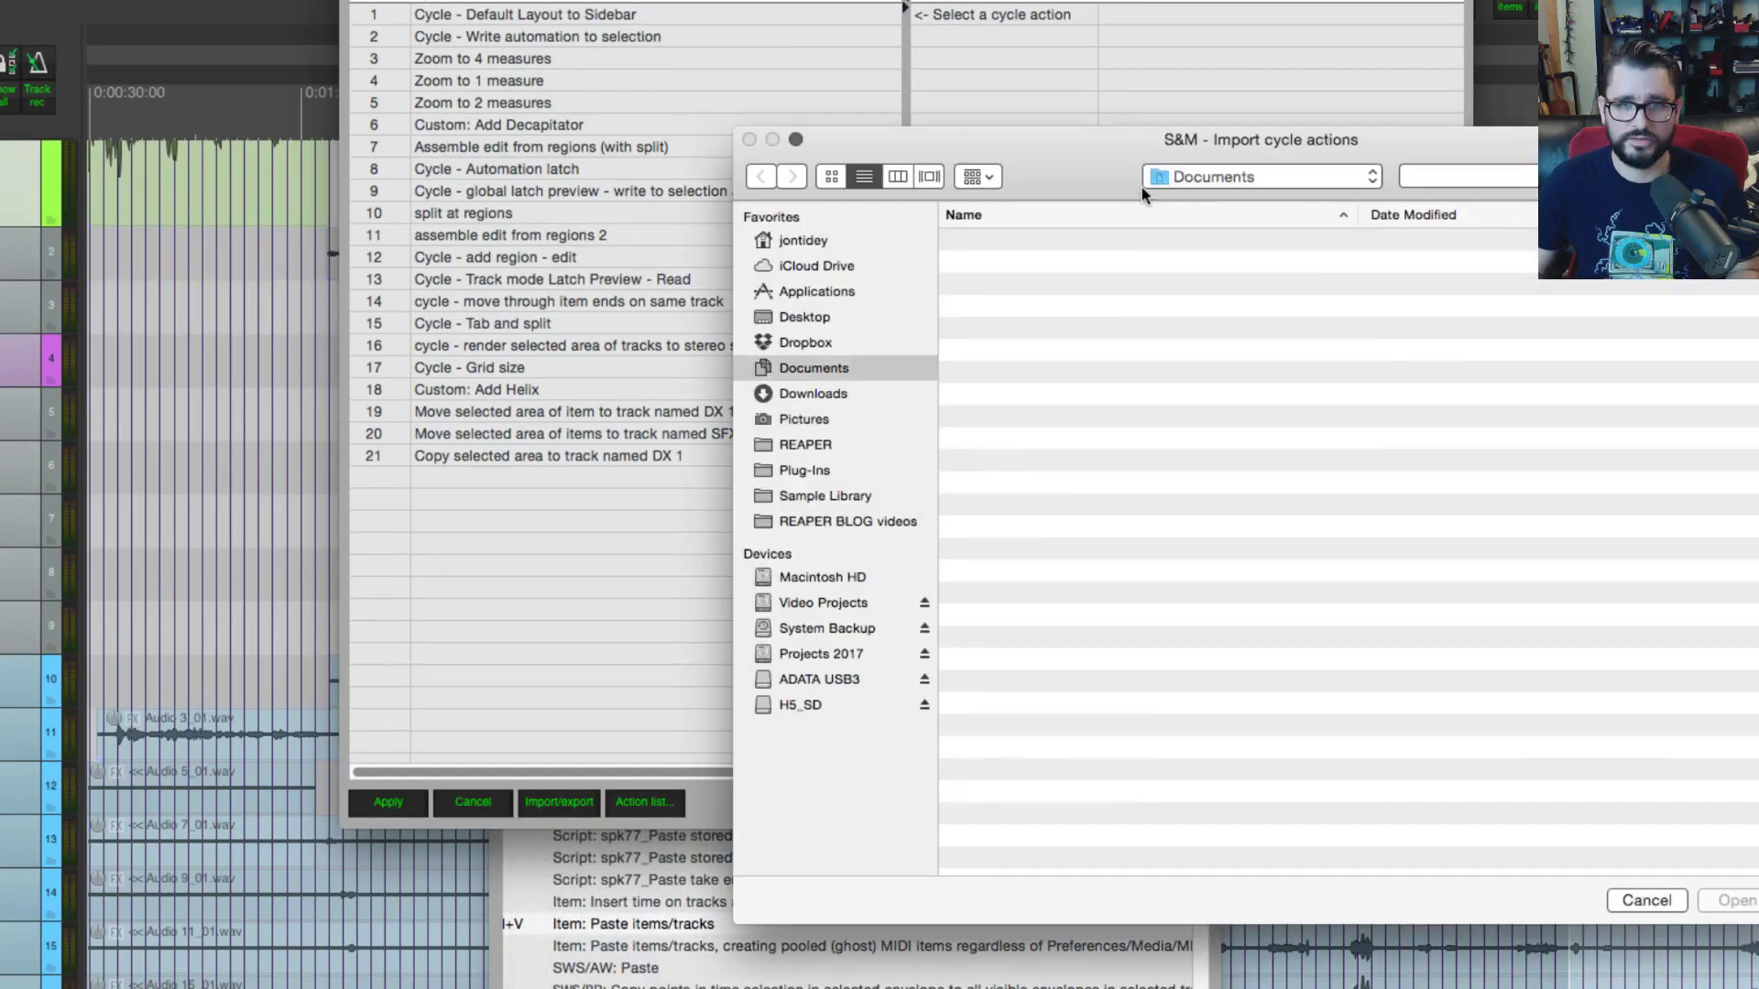
pyautogui.press('super+shift+d')
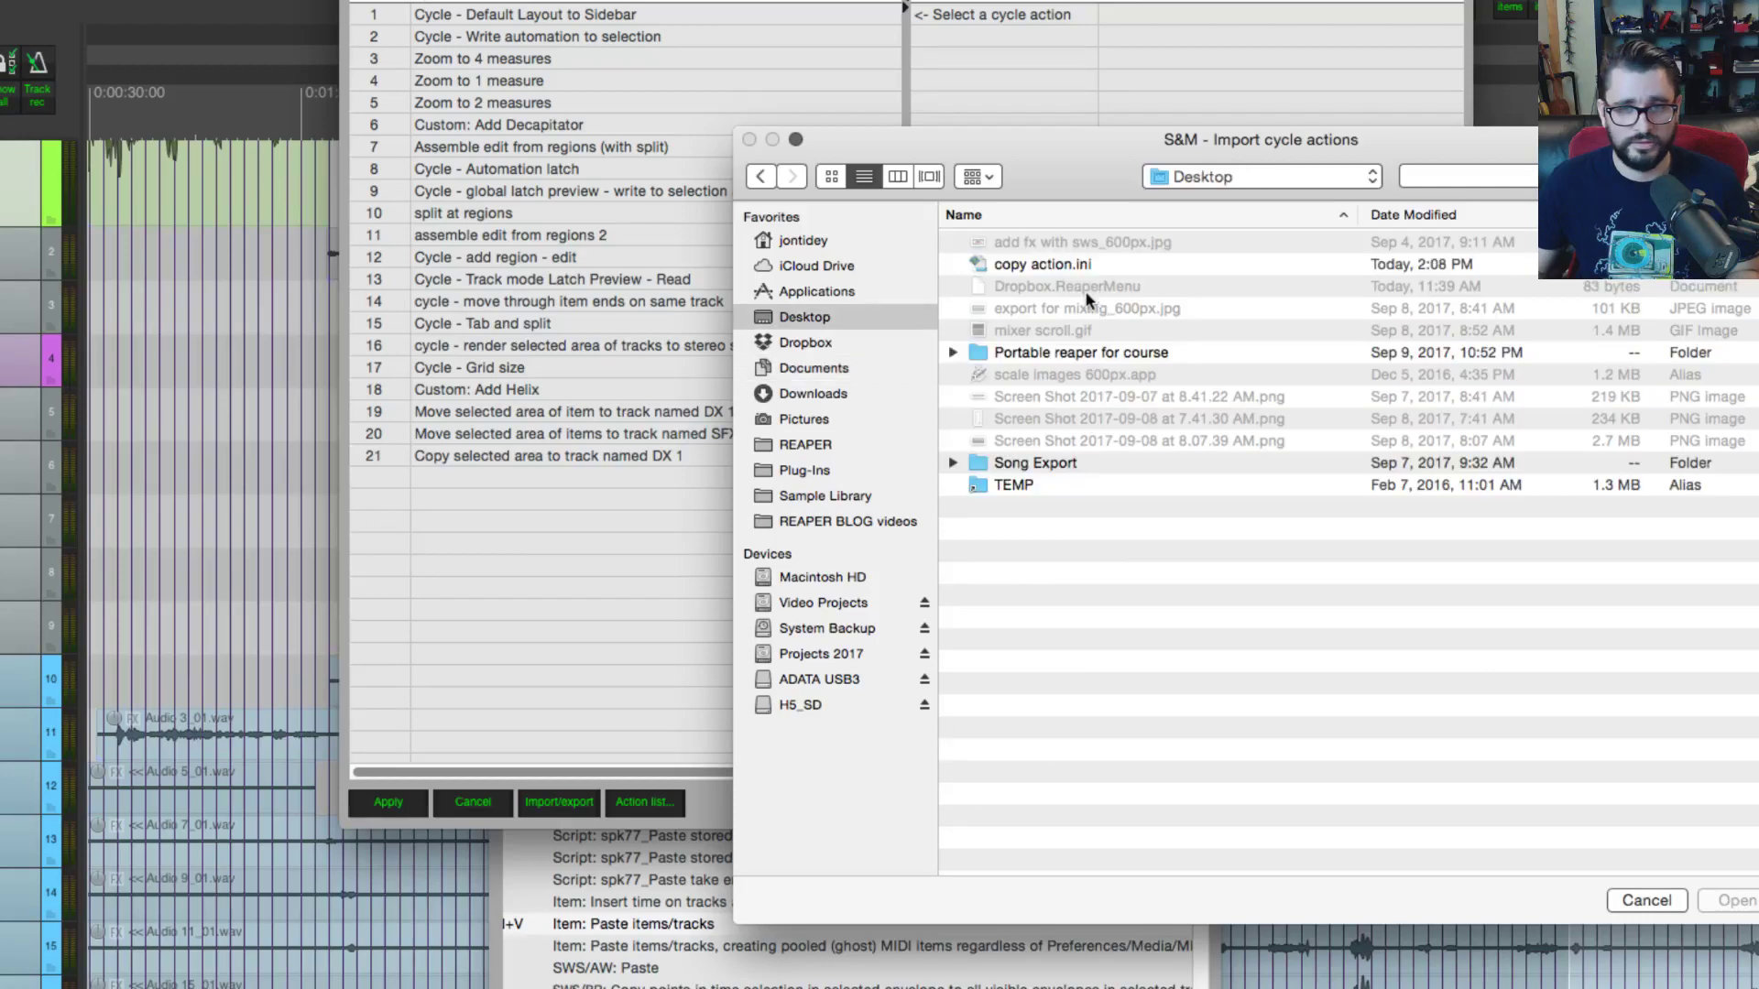
pyautogui.doubleClick(1085, 266)
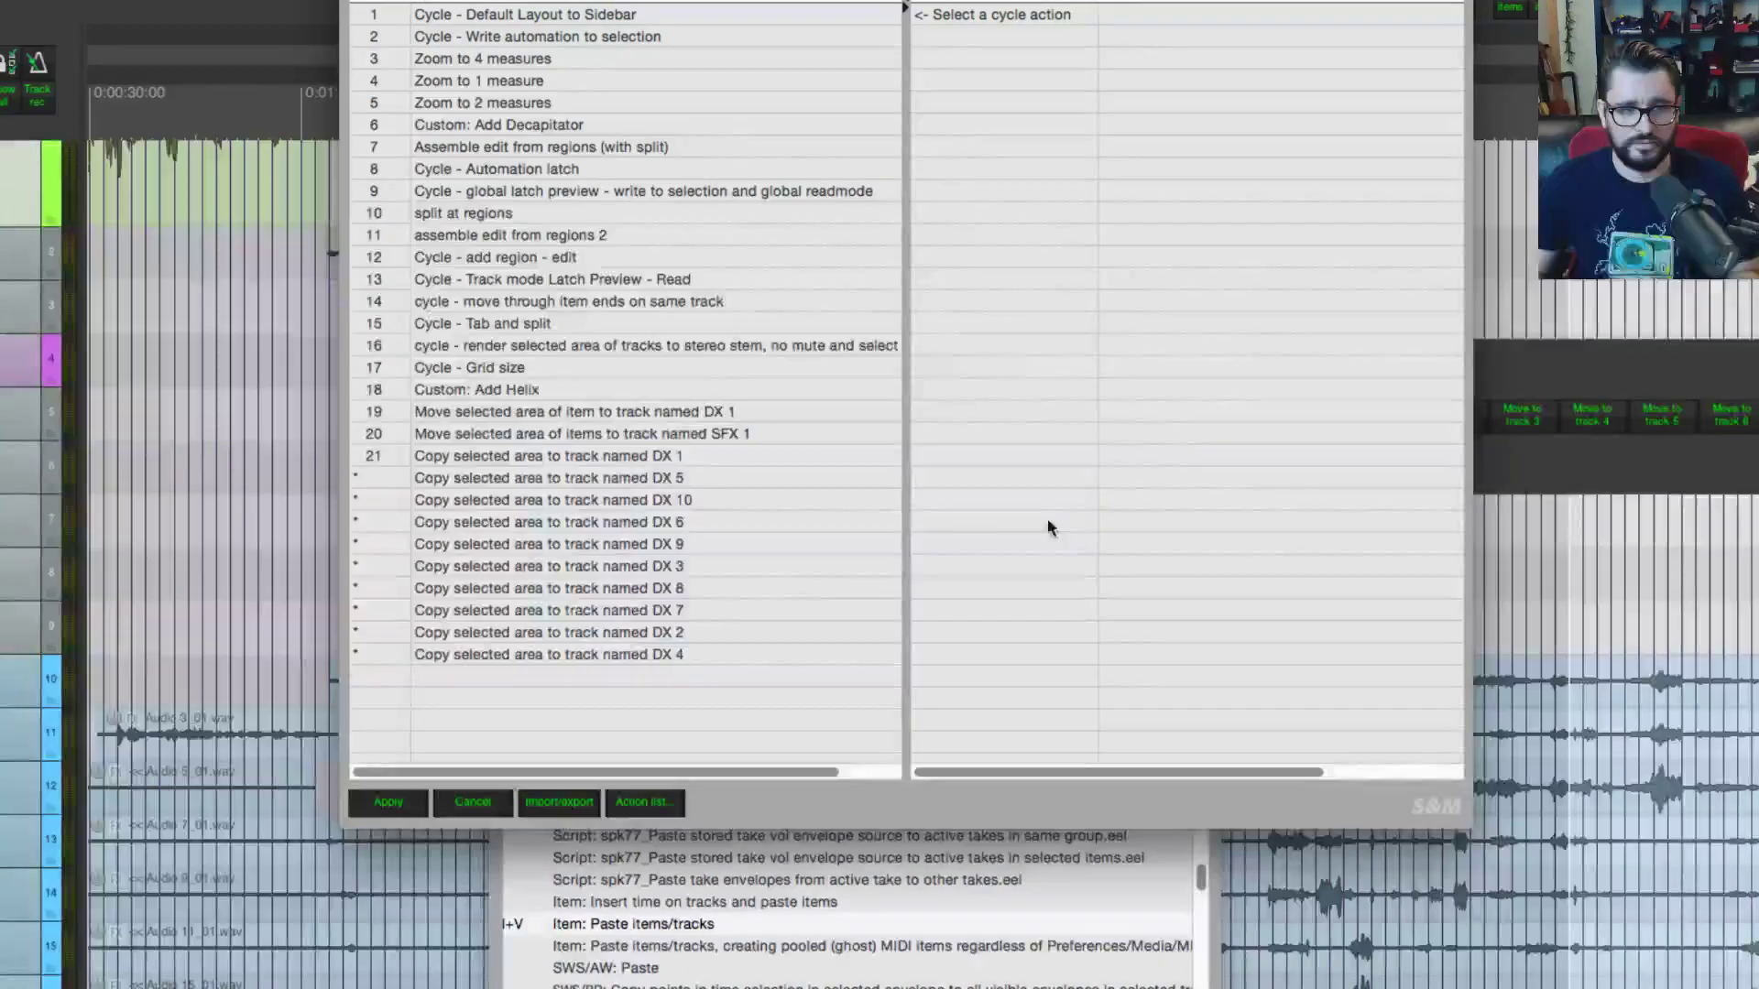
pyautogui.click(770, 615)
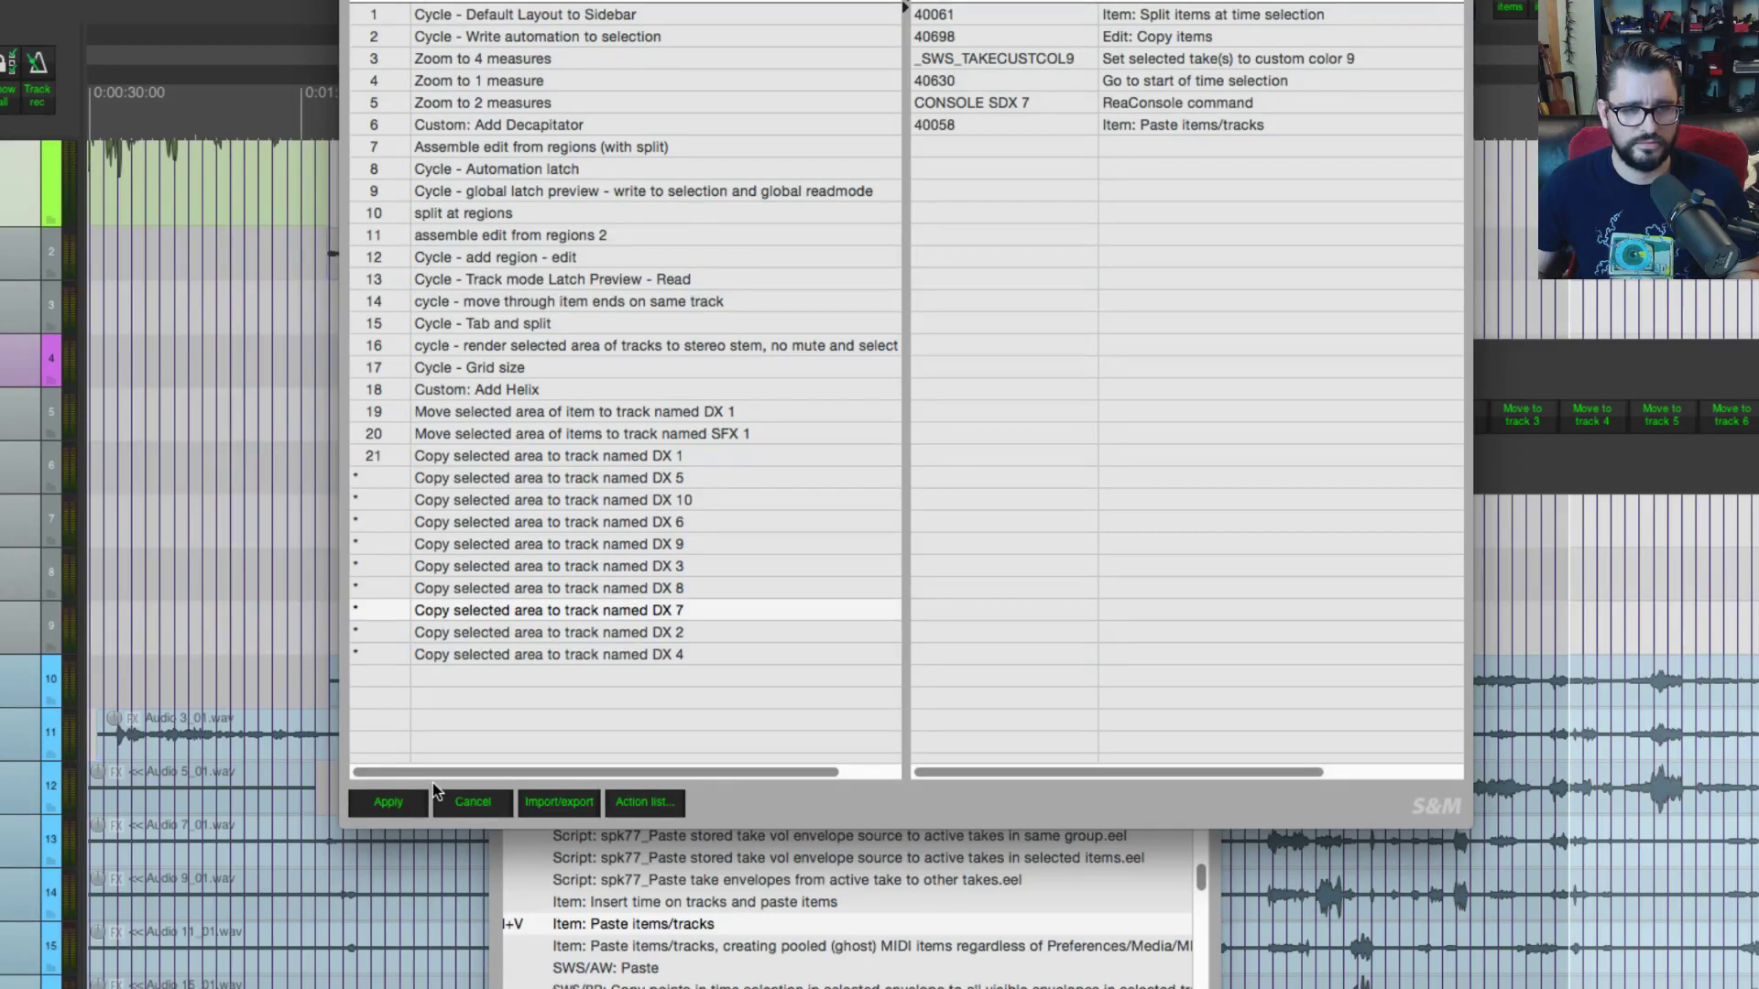
pyautogui.click(392, 804)
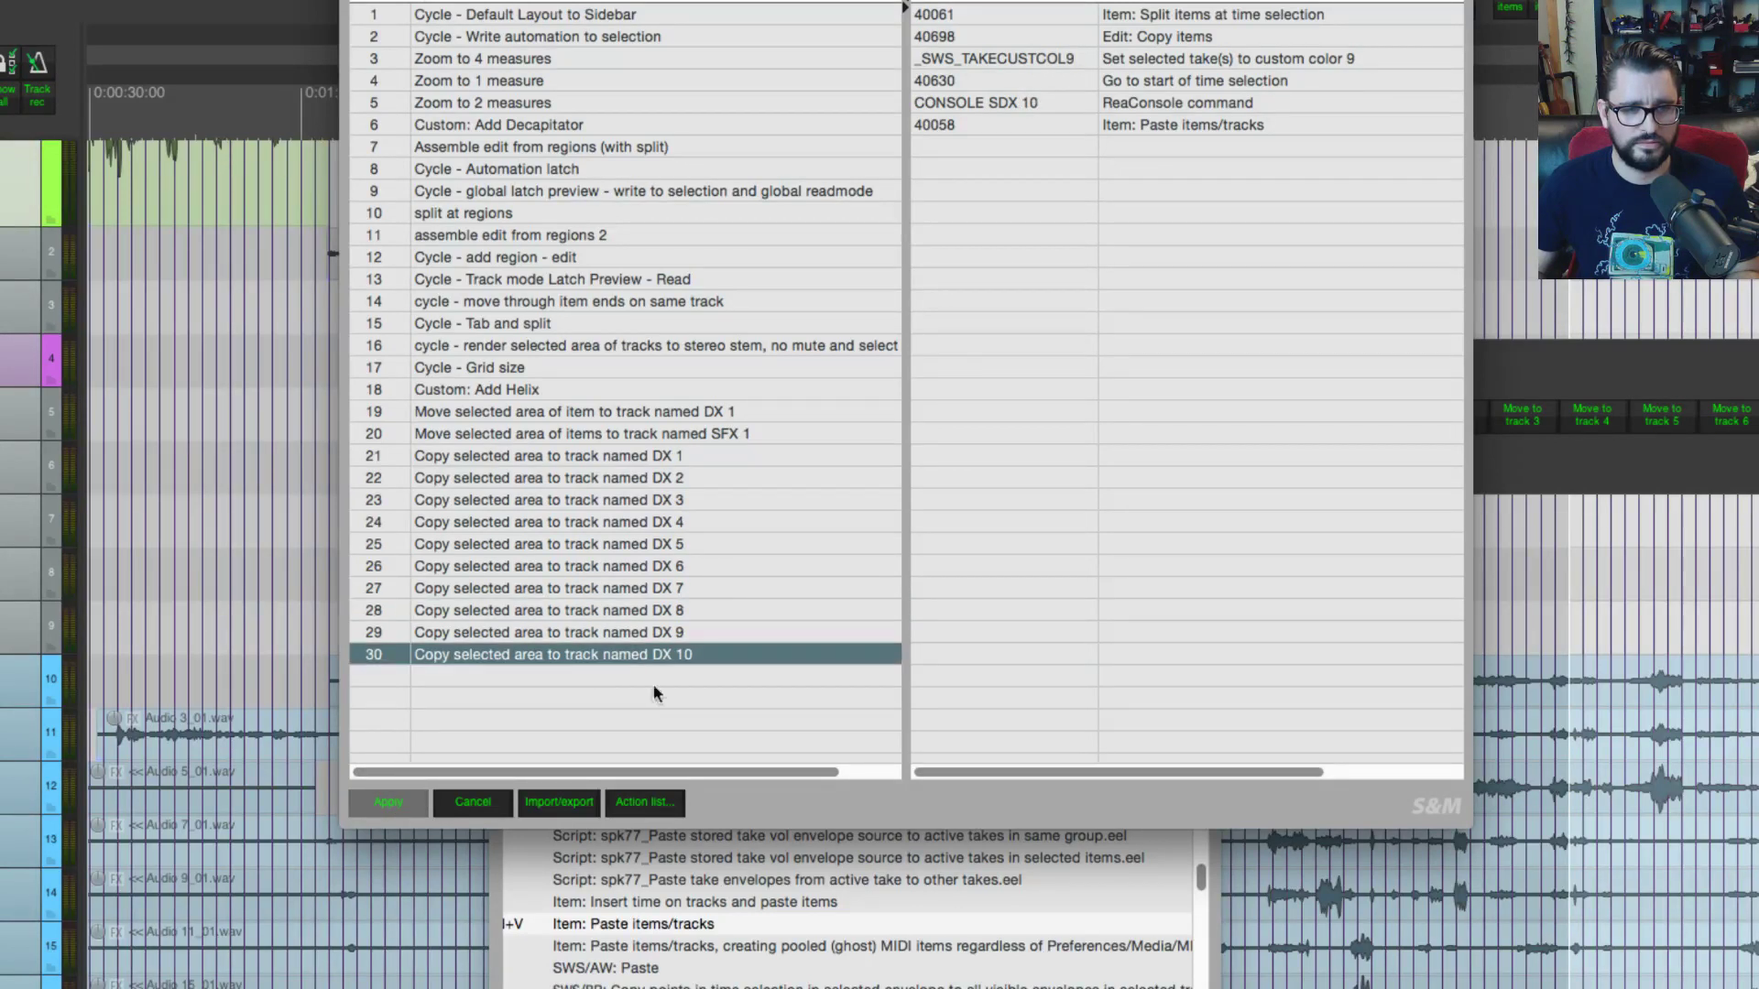
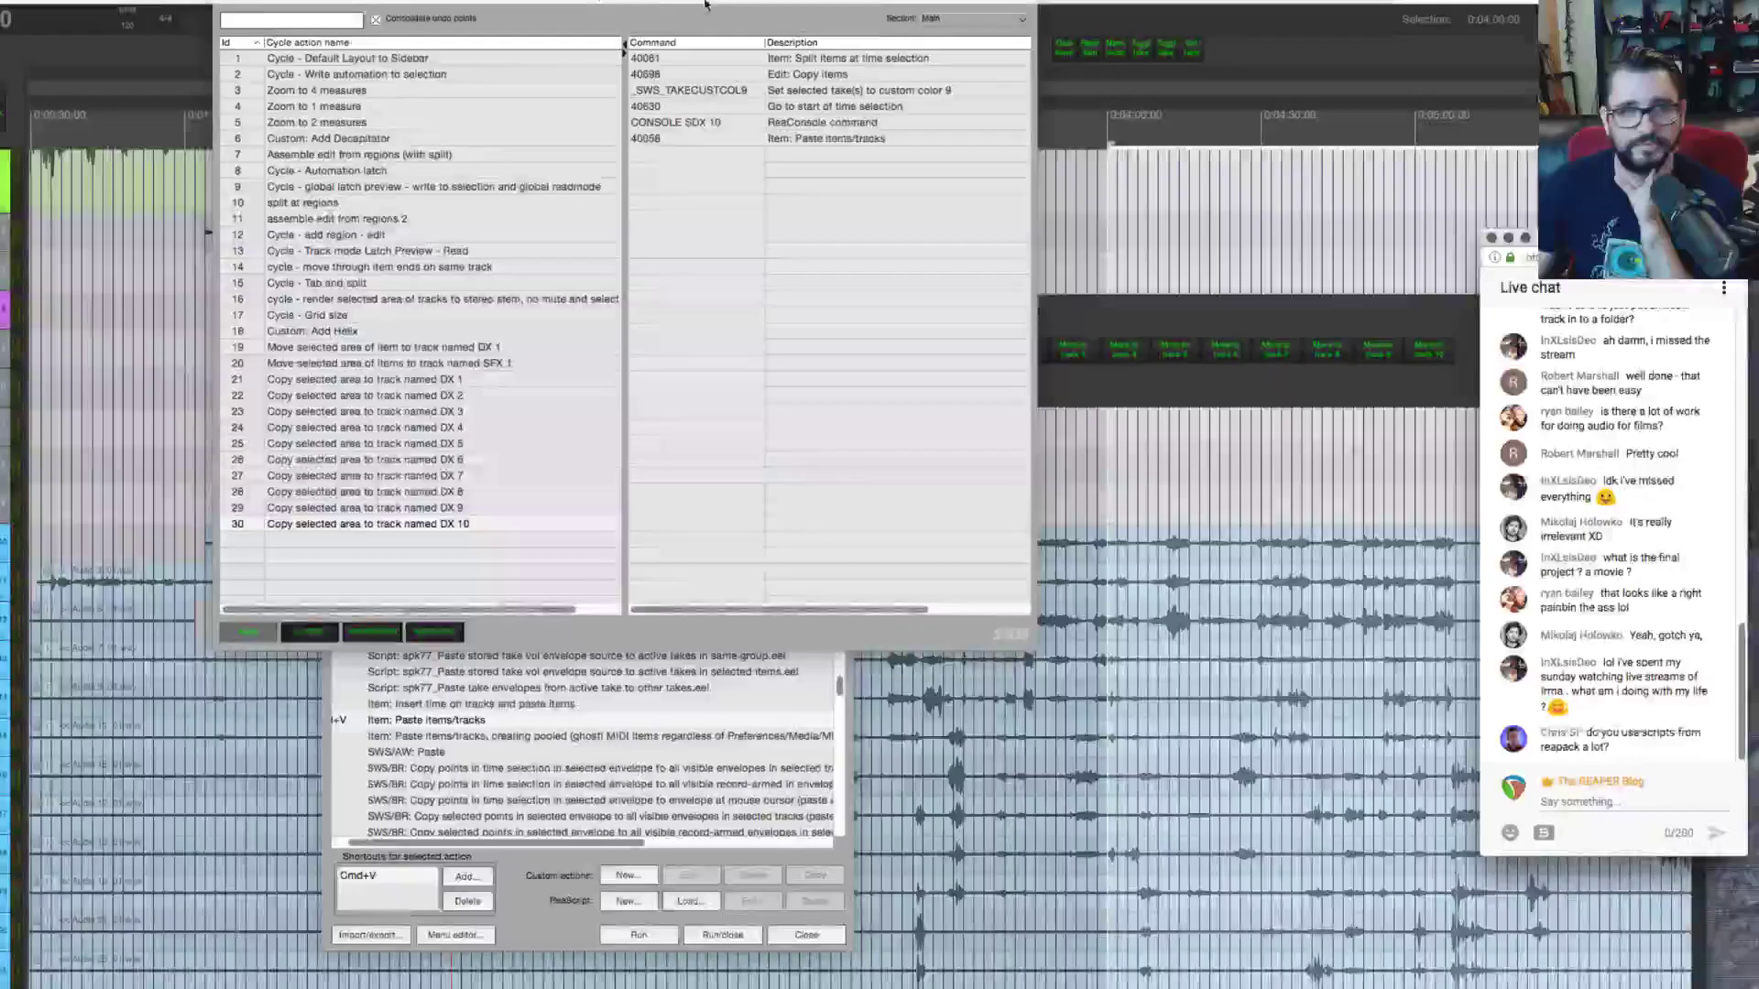
# Step: Reposition the Cycle Actions window and the floating "Move to track" toolbar to uncover the audio tracks in the arrange view
pyautogui.moveTo(705, 5); pyautogui.dragTo(776, 203)
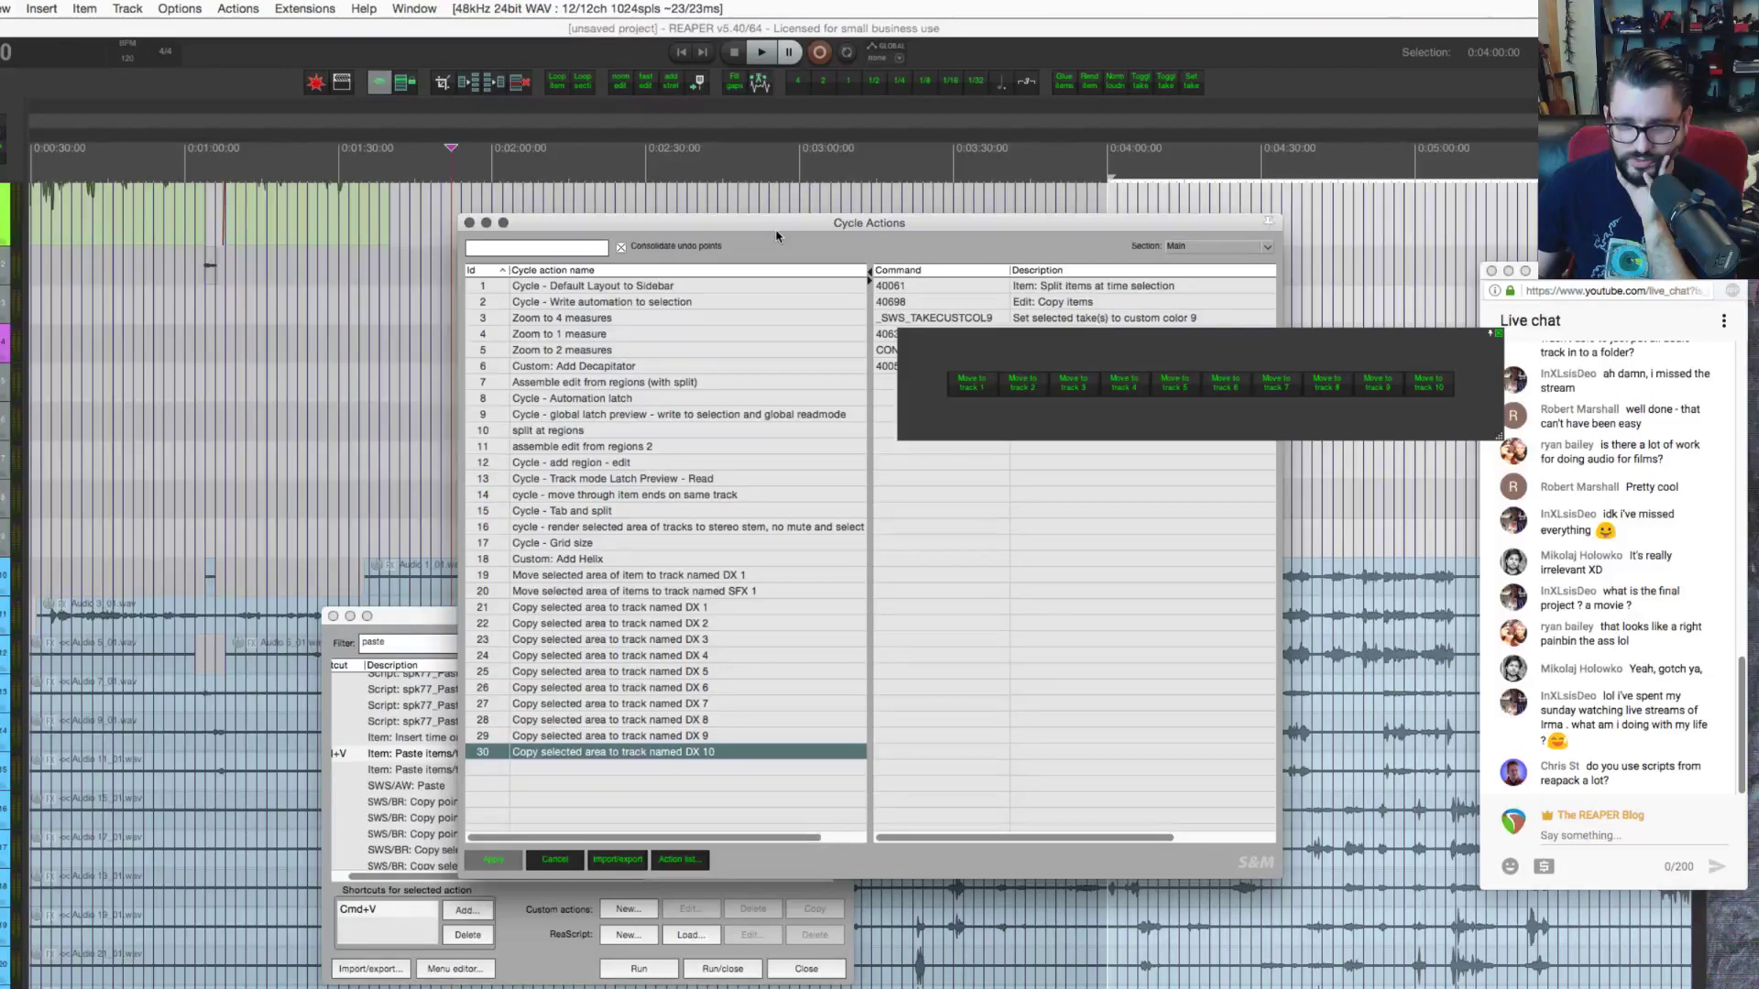
pyautogui.moveTo(934, 369); pyautogui.dragTo(872, 916)
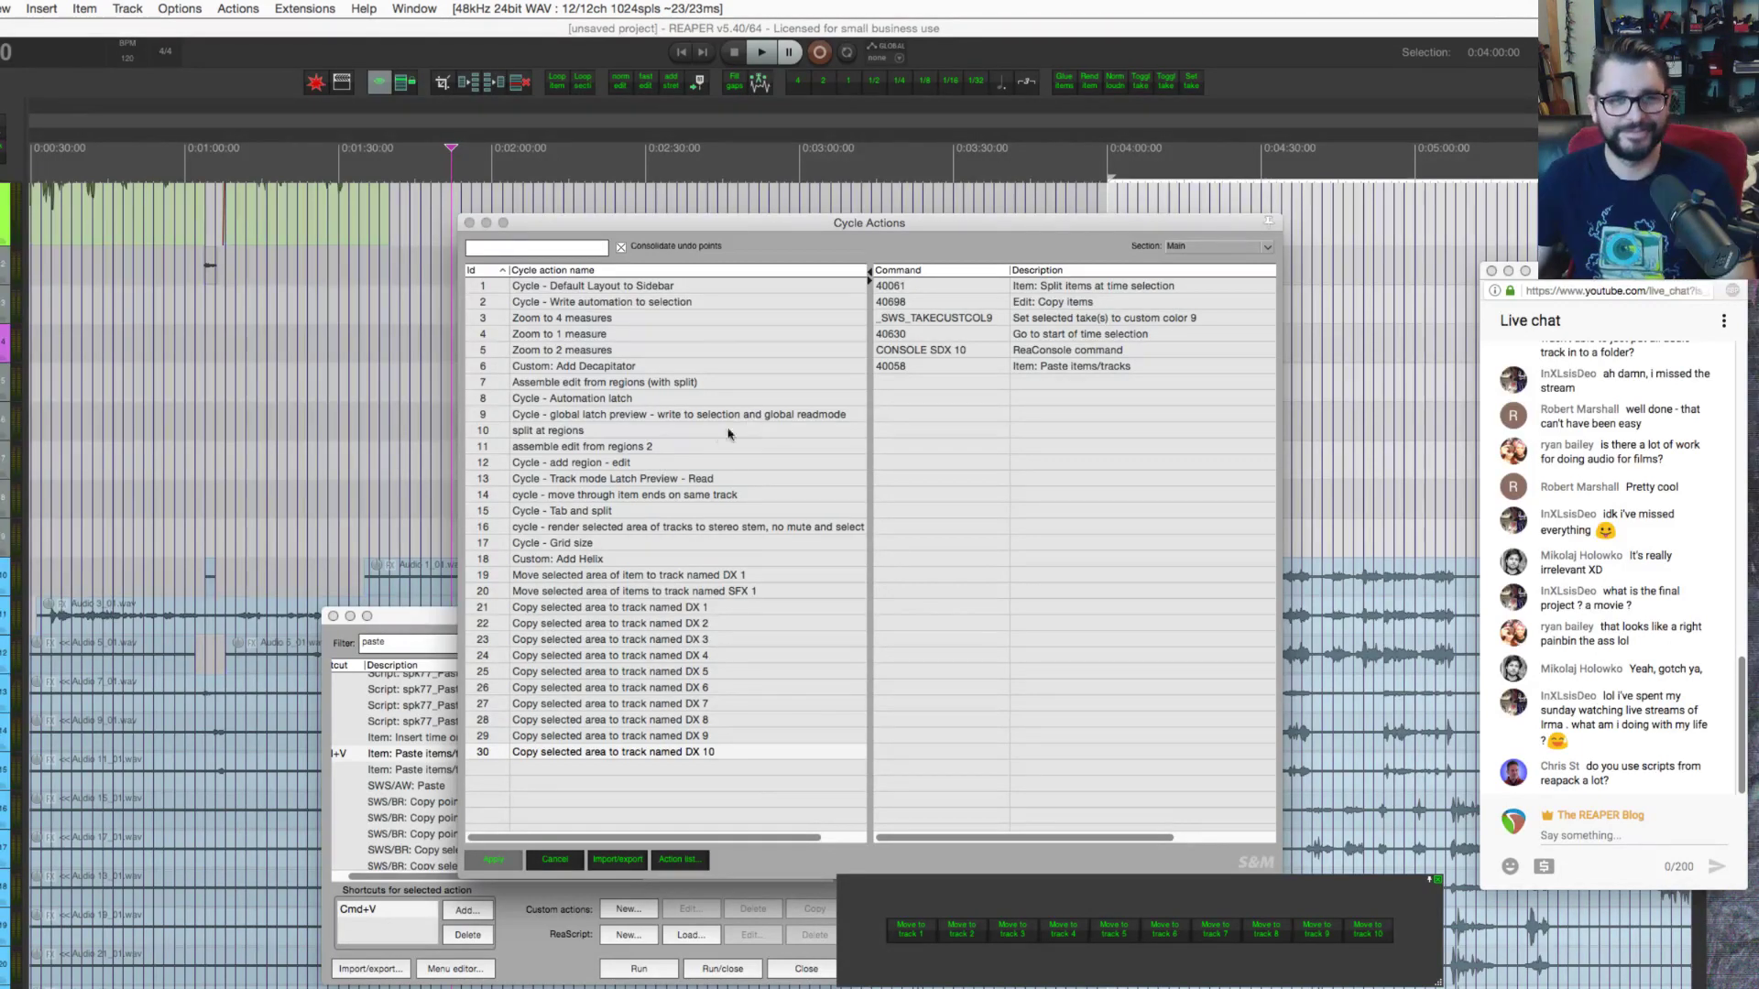
pyautogui.moveTo(715, 223); pyautogui.dragTo(980, 560)
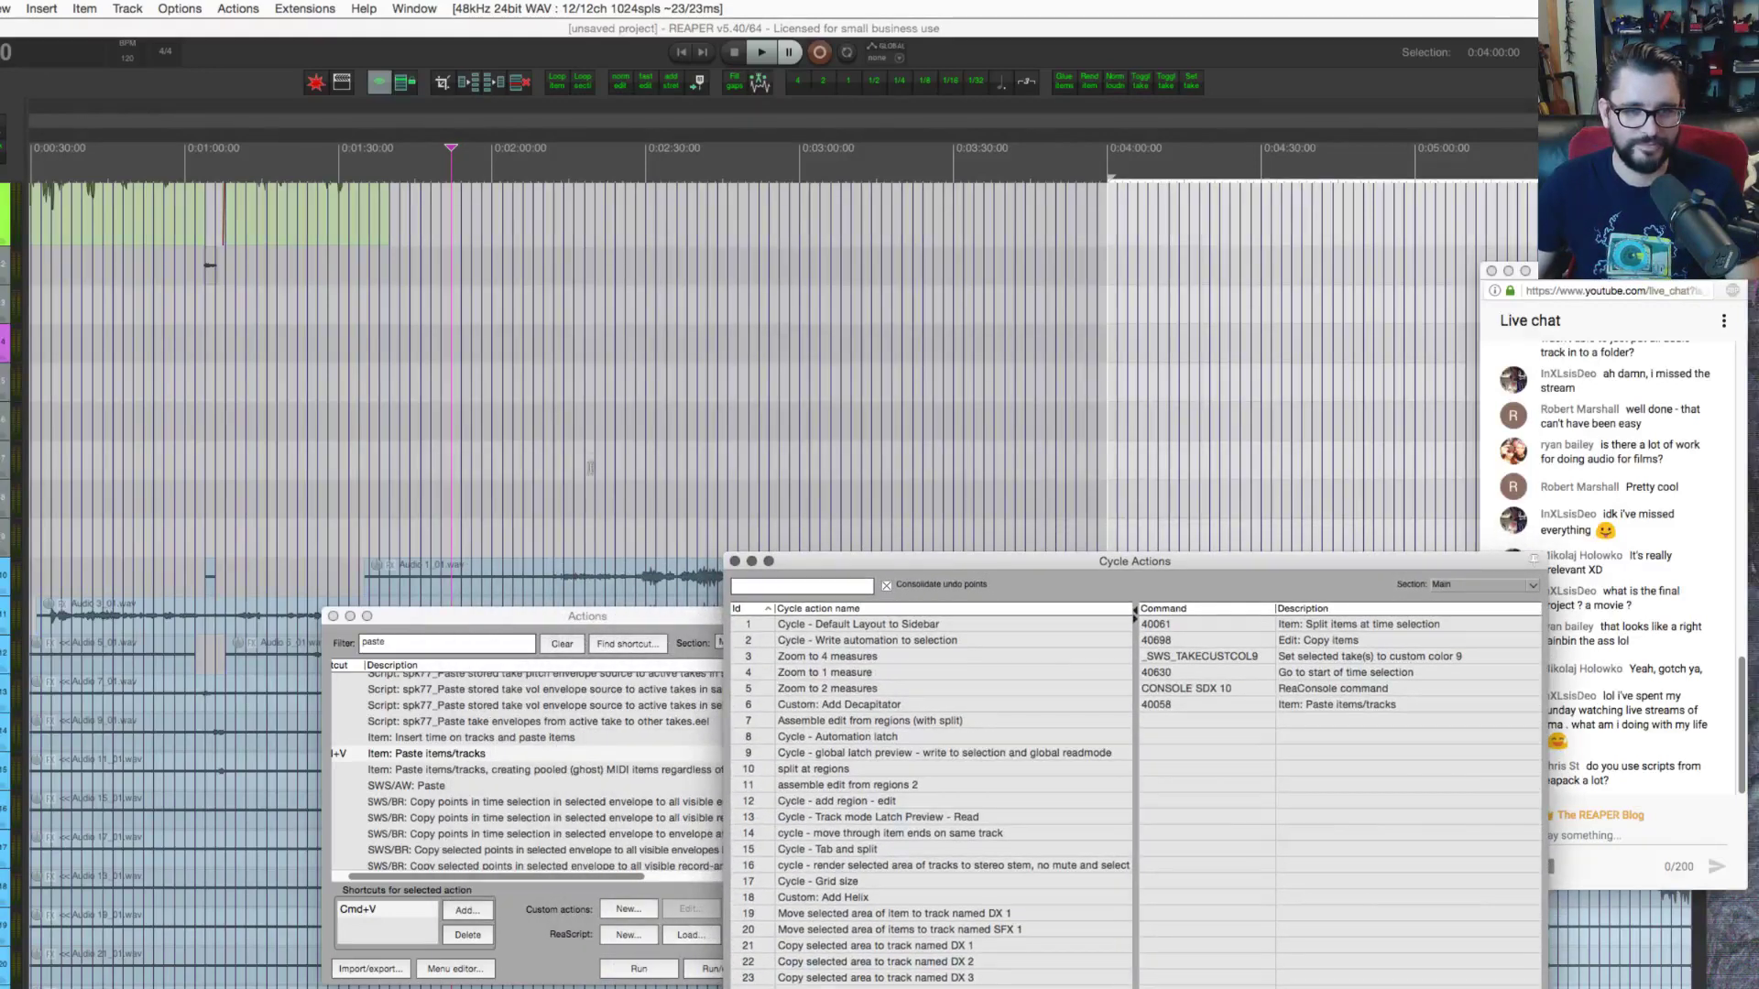
pyautogui.click(635, 577)
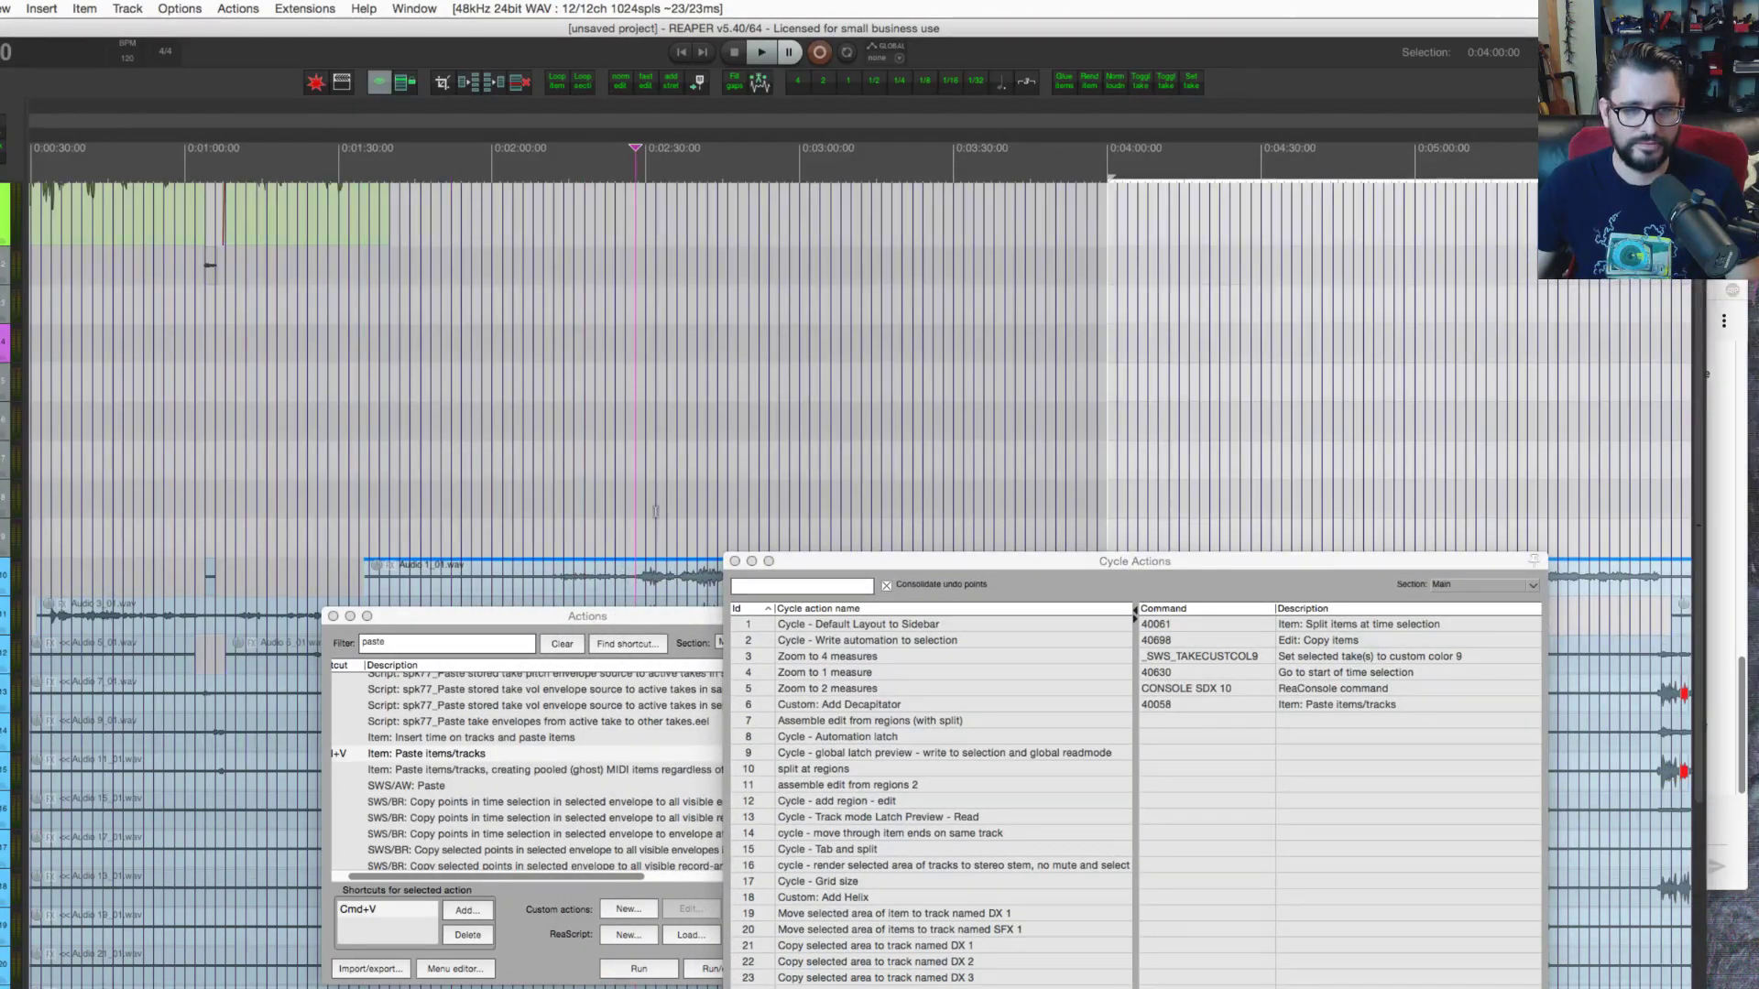
pyautogui.scroll(-4, 655, 511)
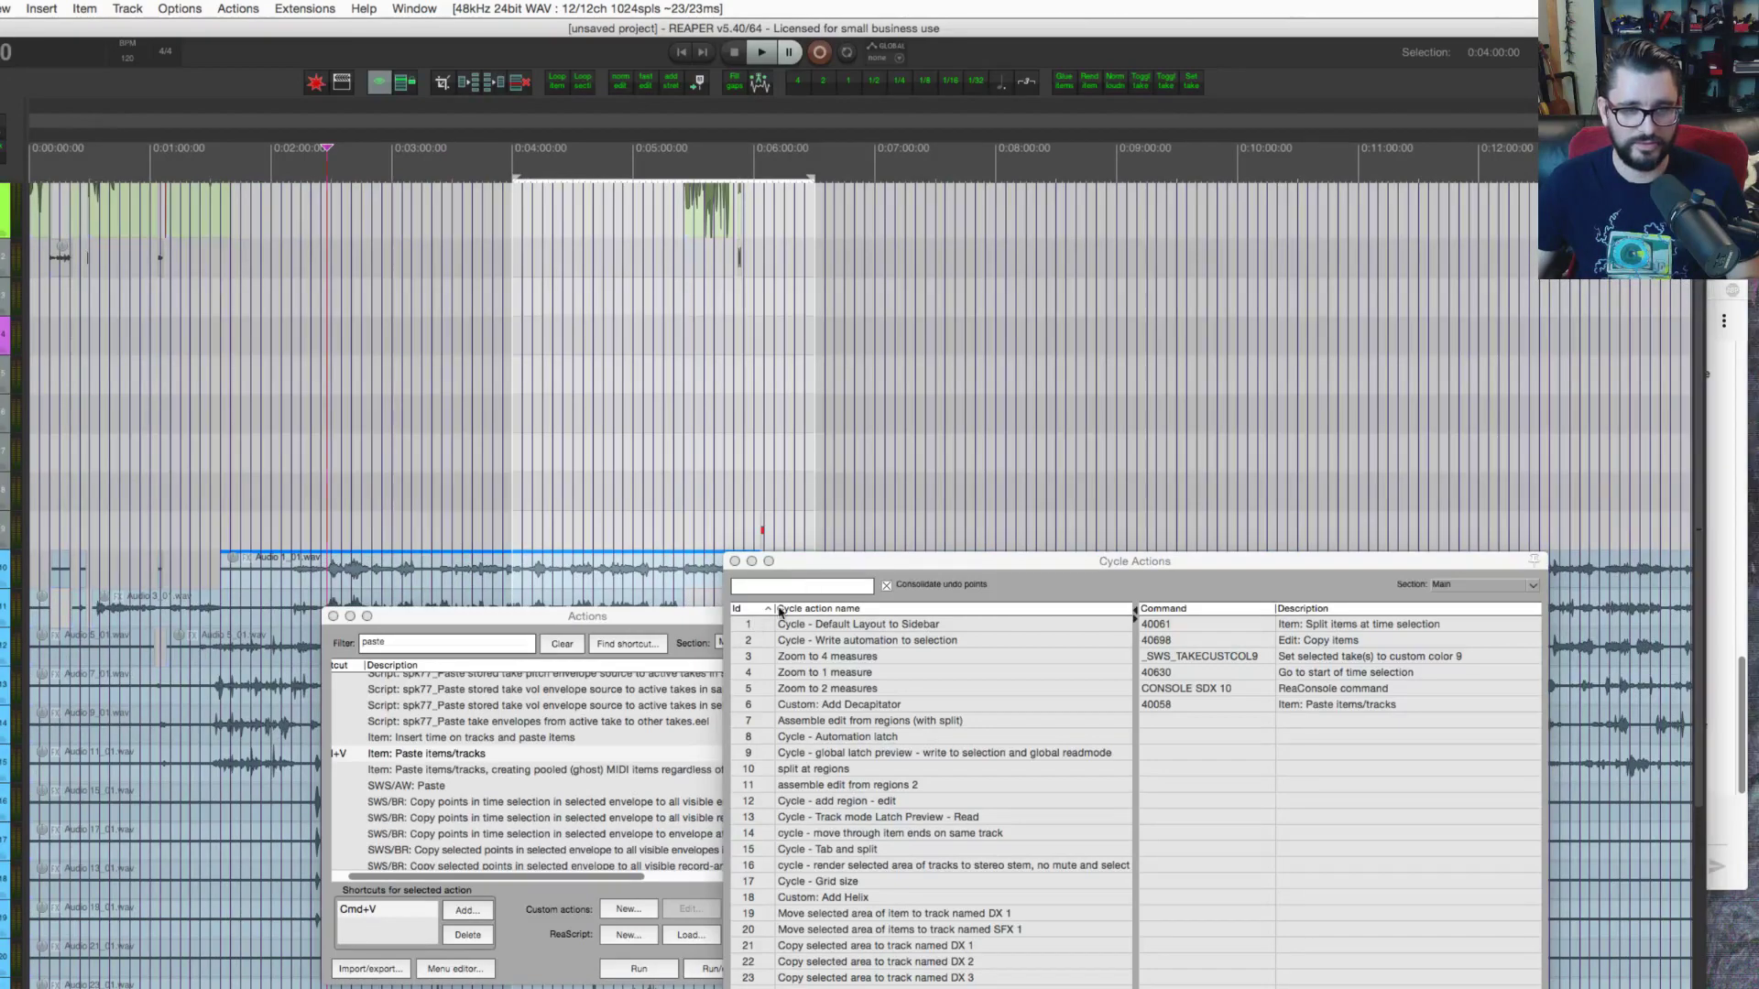
pyautogui.click(769, 561)
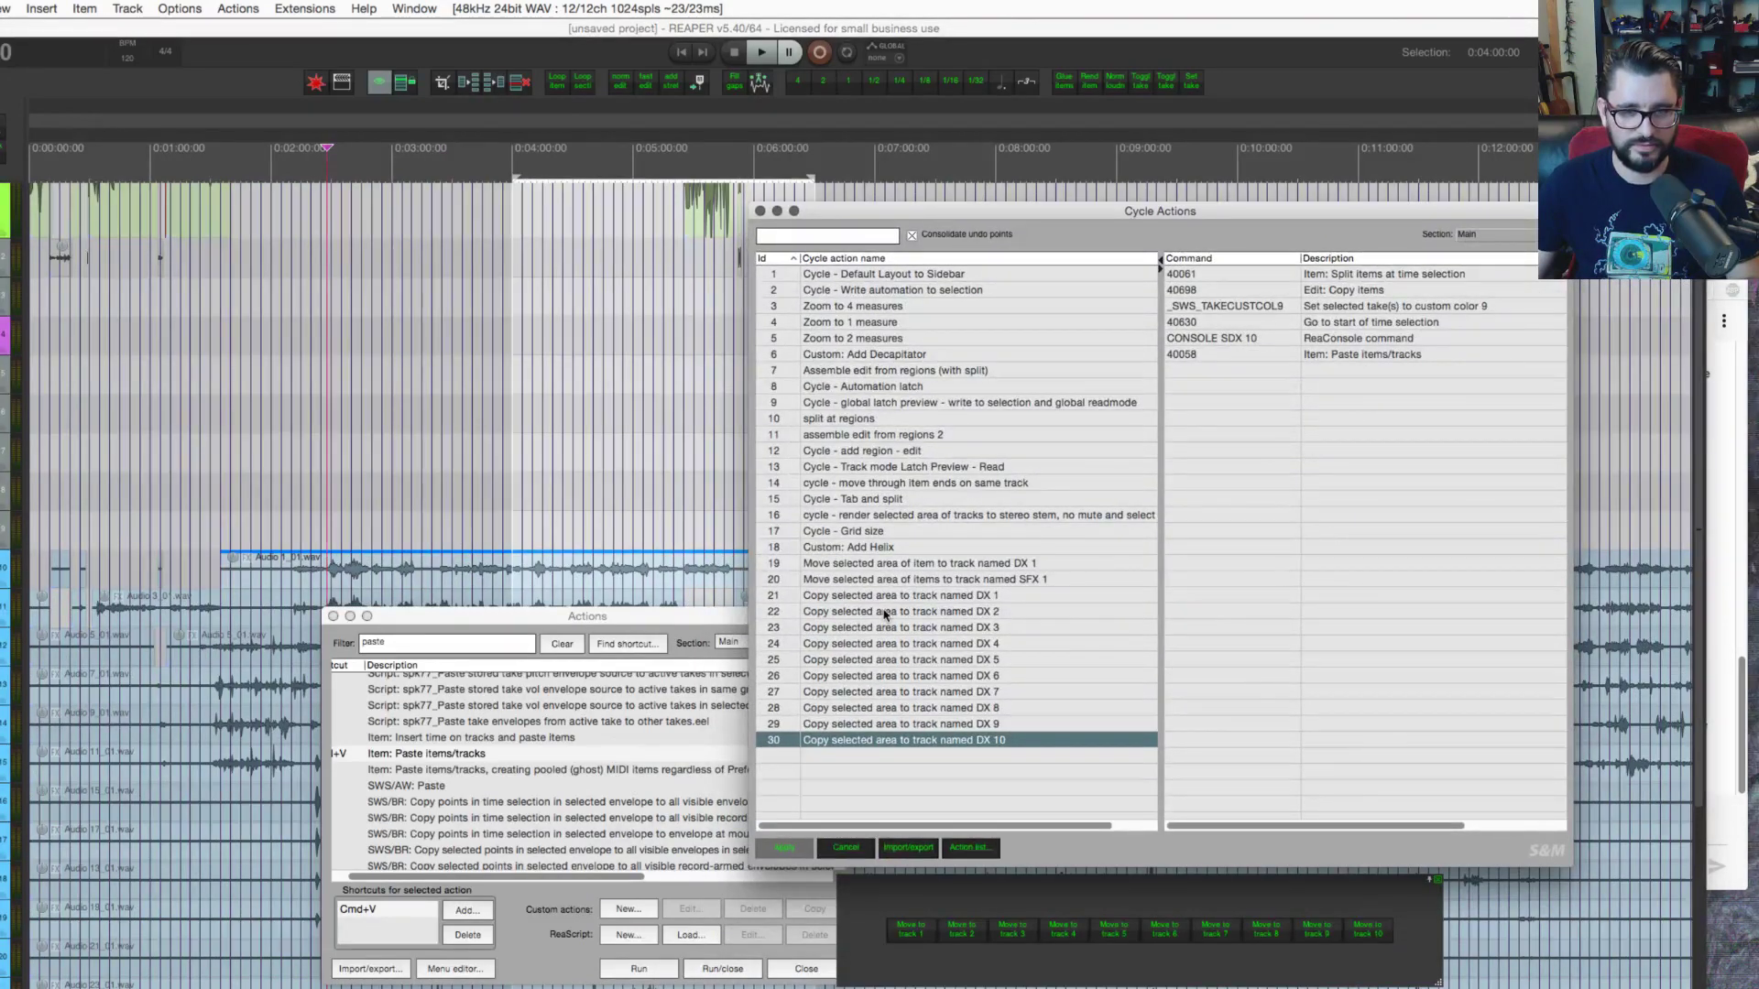
# Step: Select the area from 0:02:25 to 0:02:50 on the Audio 5_01 track and run the cycle action copying it to DX 6
pyautogui.scroll(-3, 428, 568)
pyautogui.scroll(-2, 428, 568)
pyautogui.moveTo(324, 512); pyautogui.dragTo(371, 550)
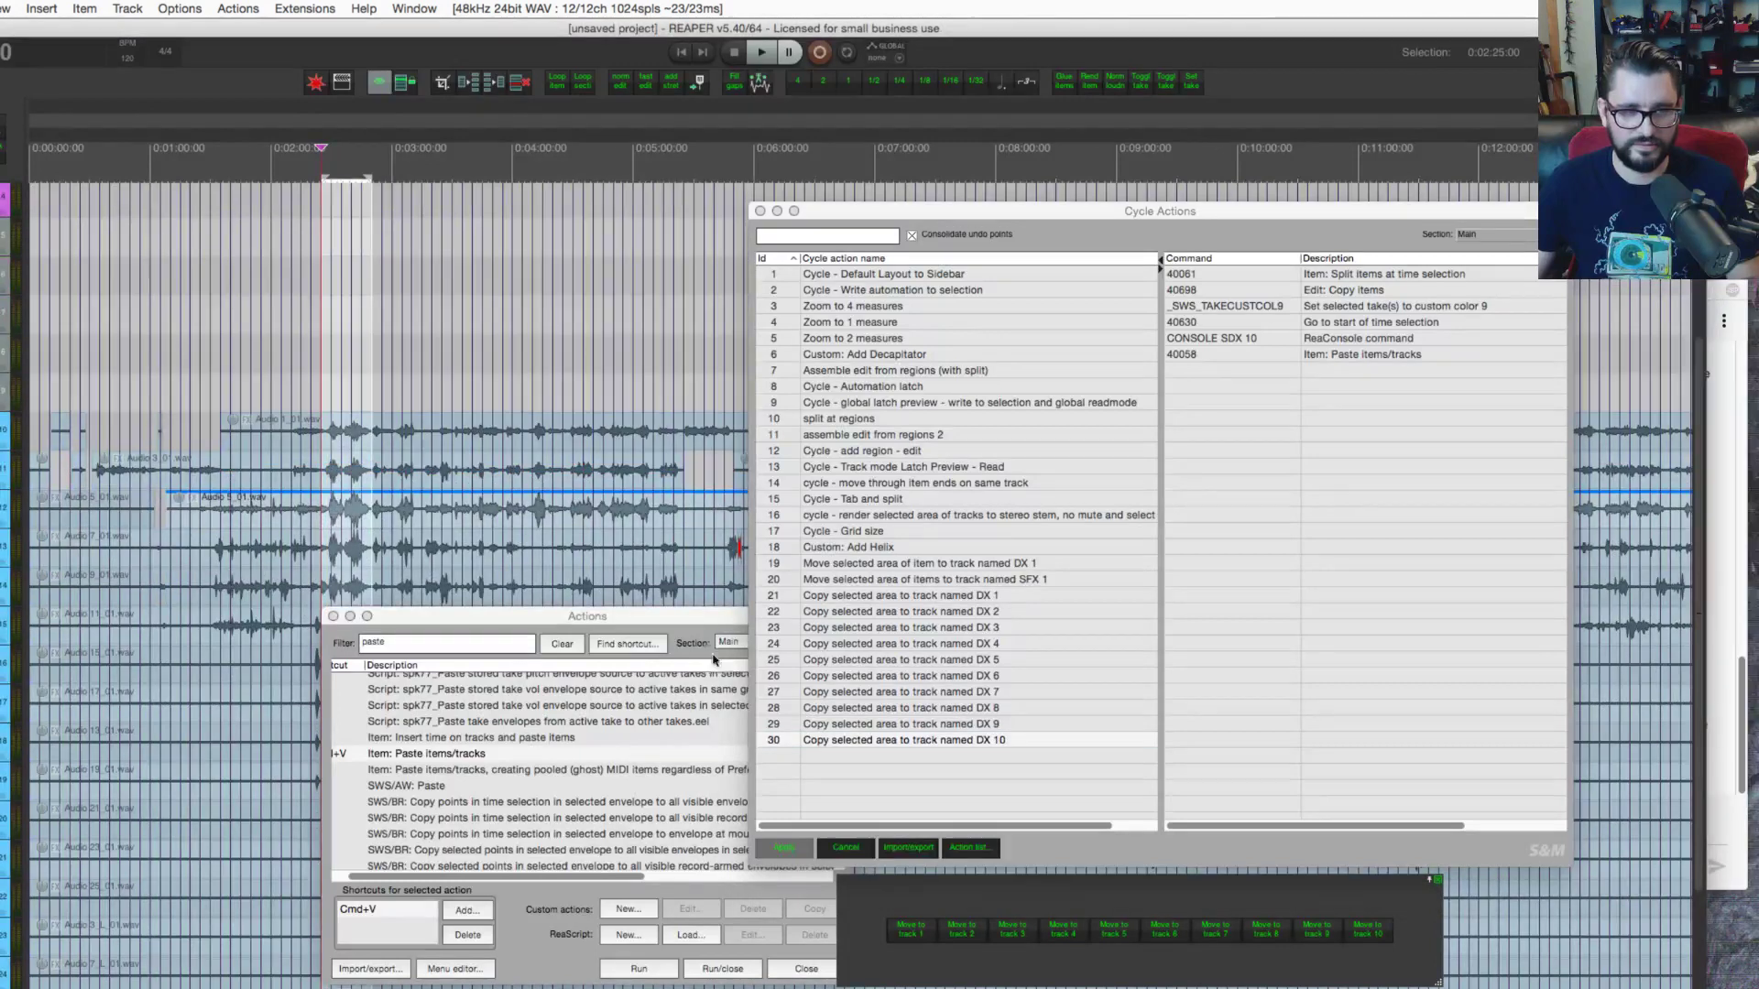
pyautogui.click(971, 676)
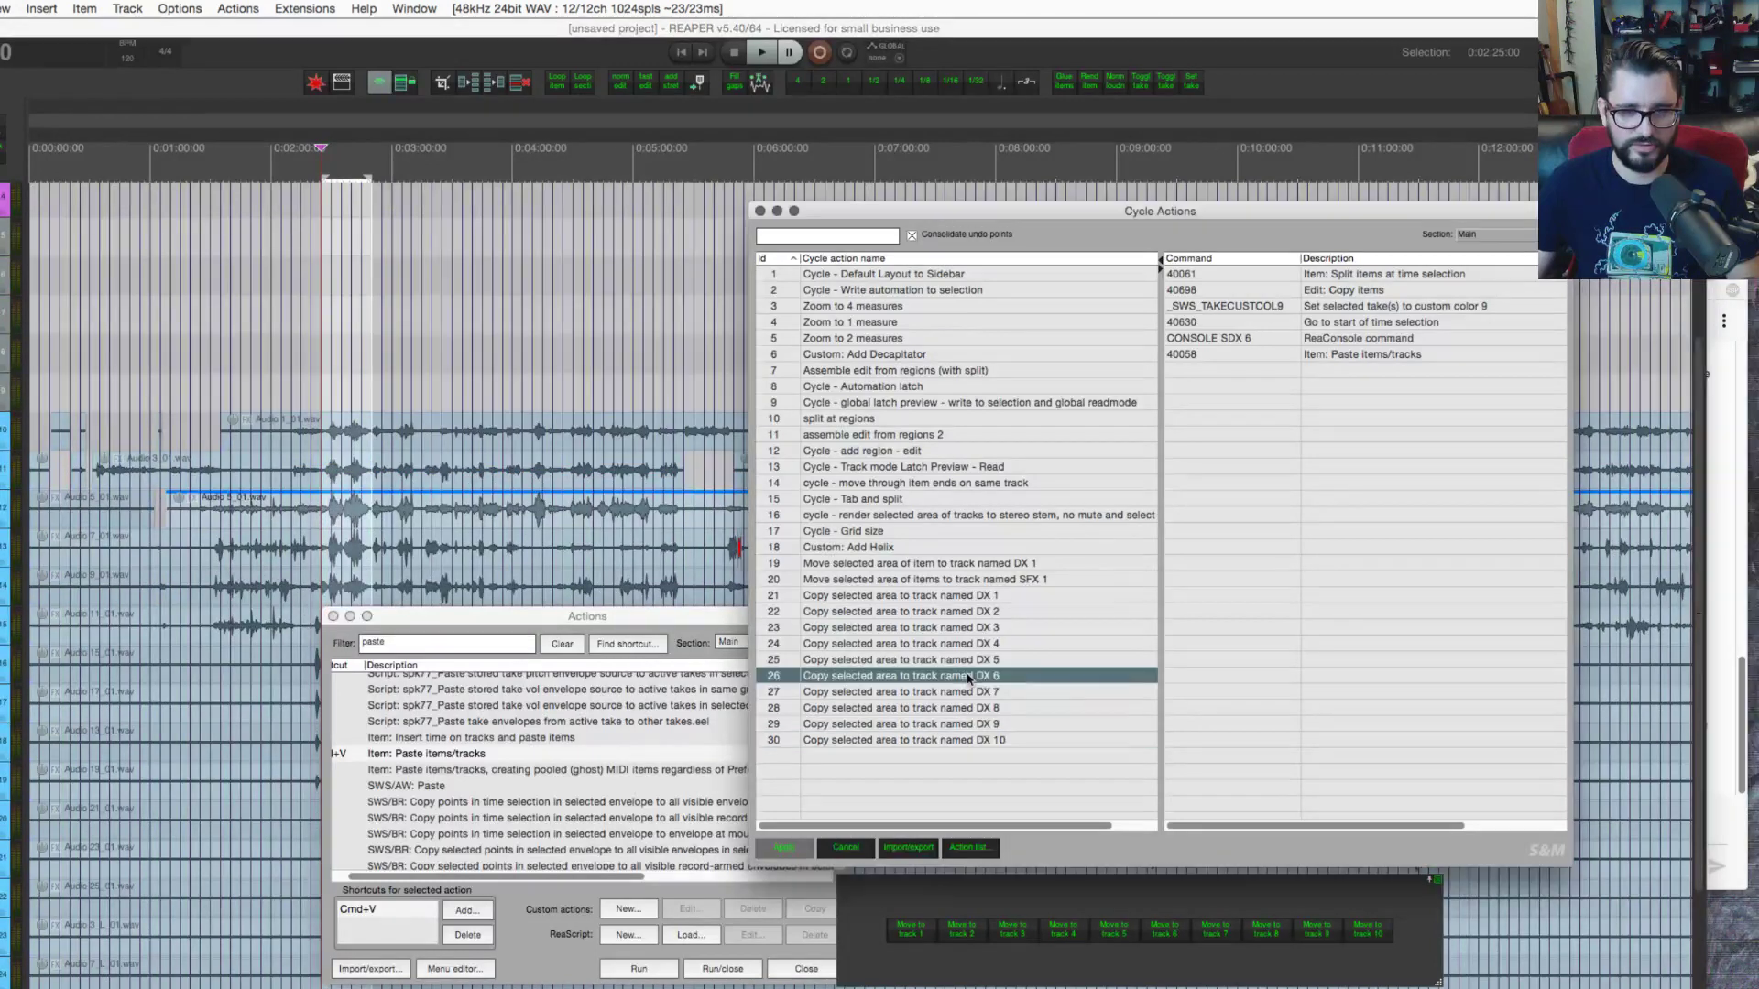
pyautogui.rightClick(971, 676)
pyautogui.click(997, 728)
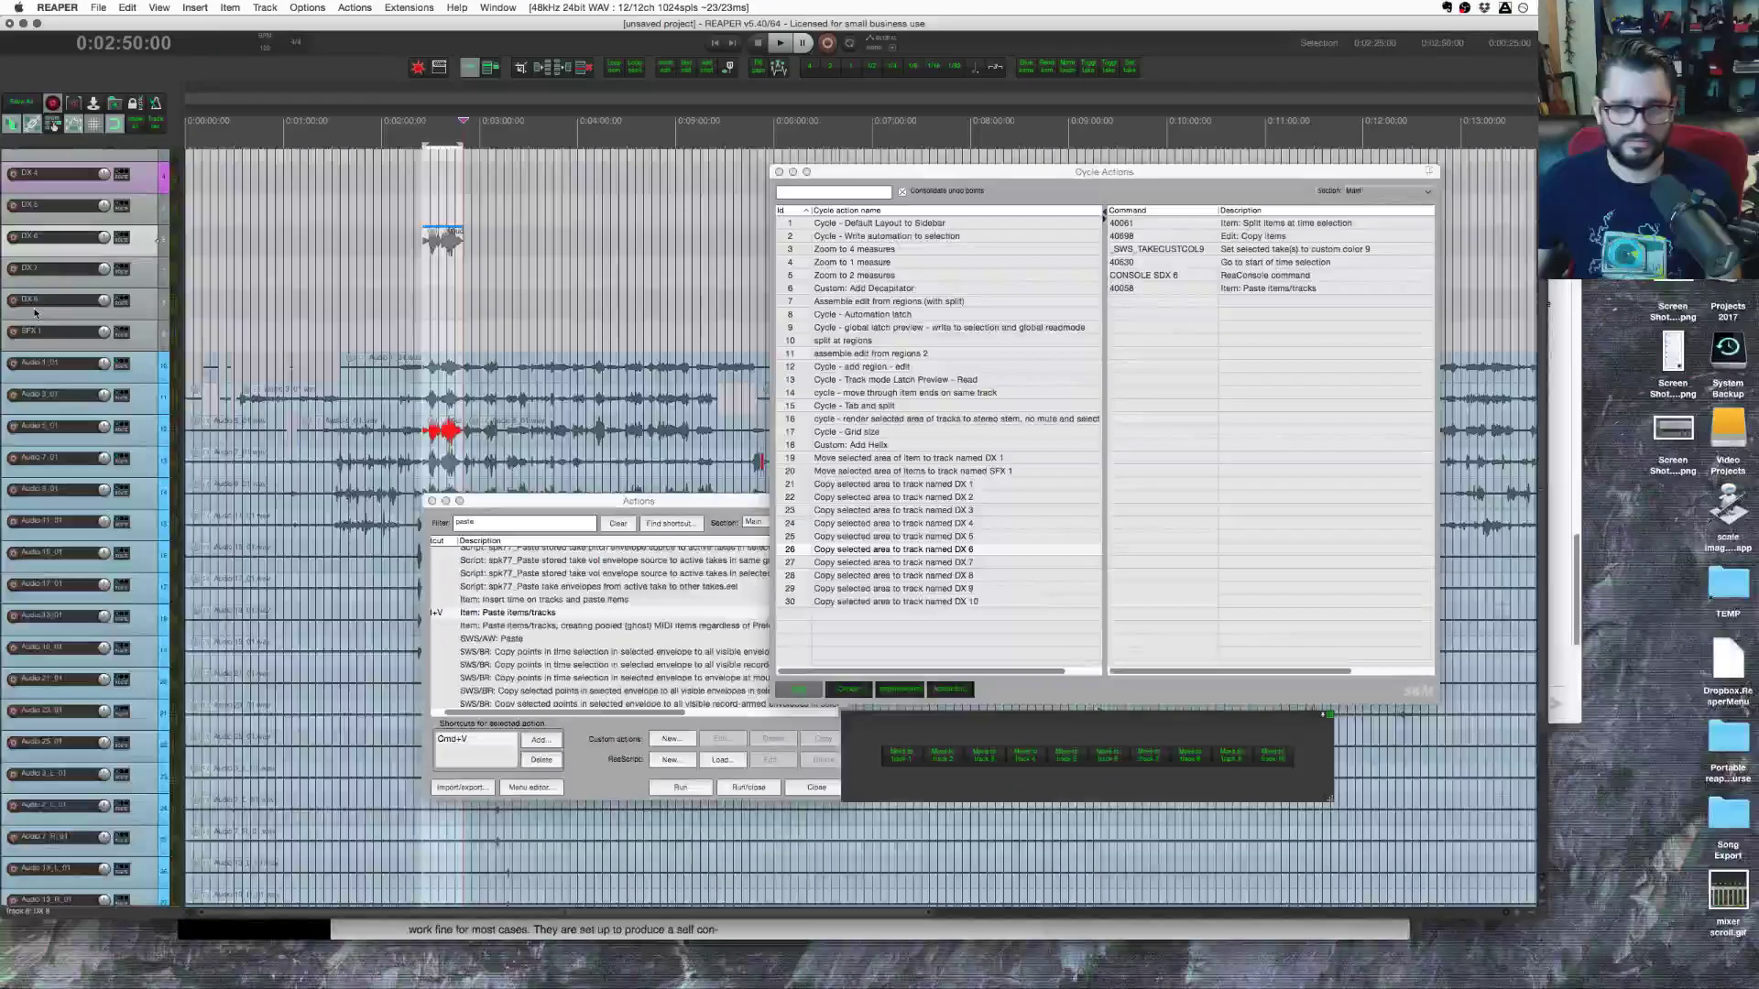
pyautogui.press('super+Tab')
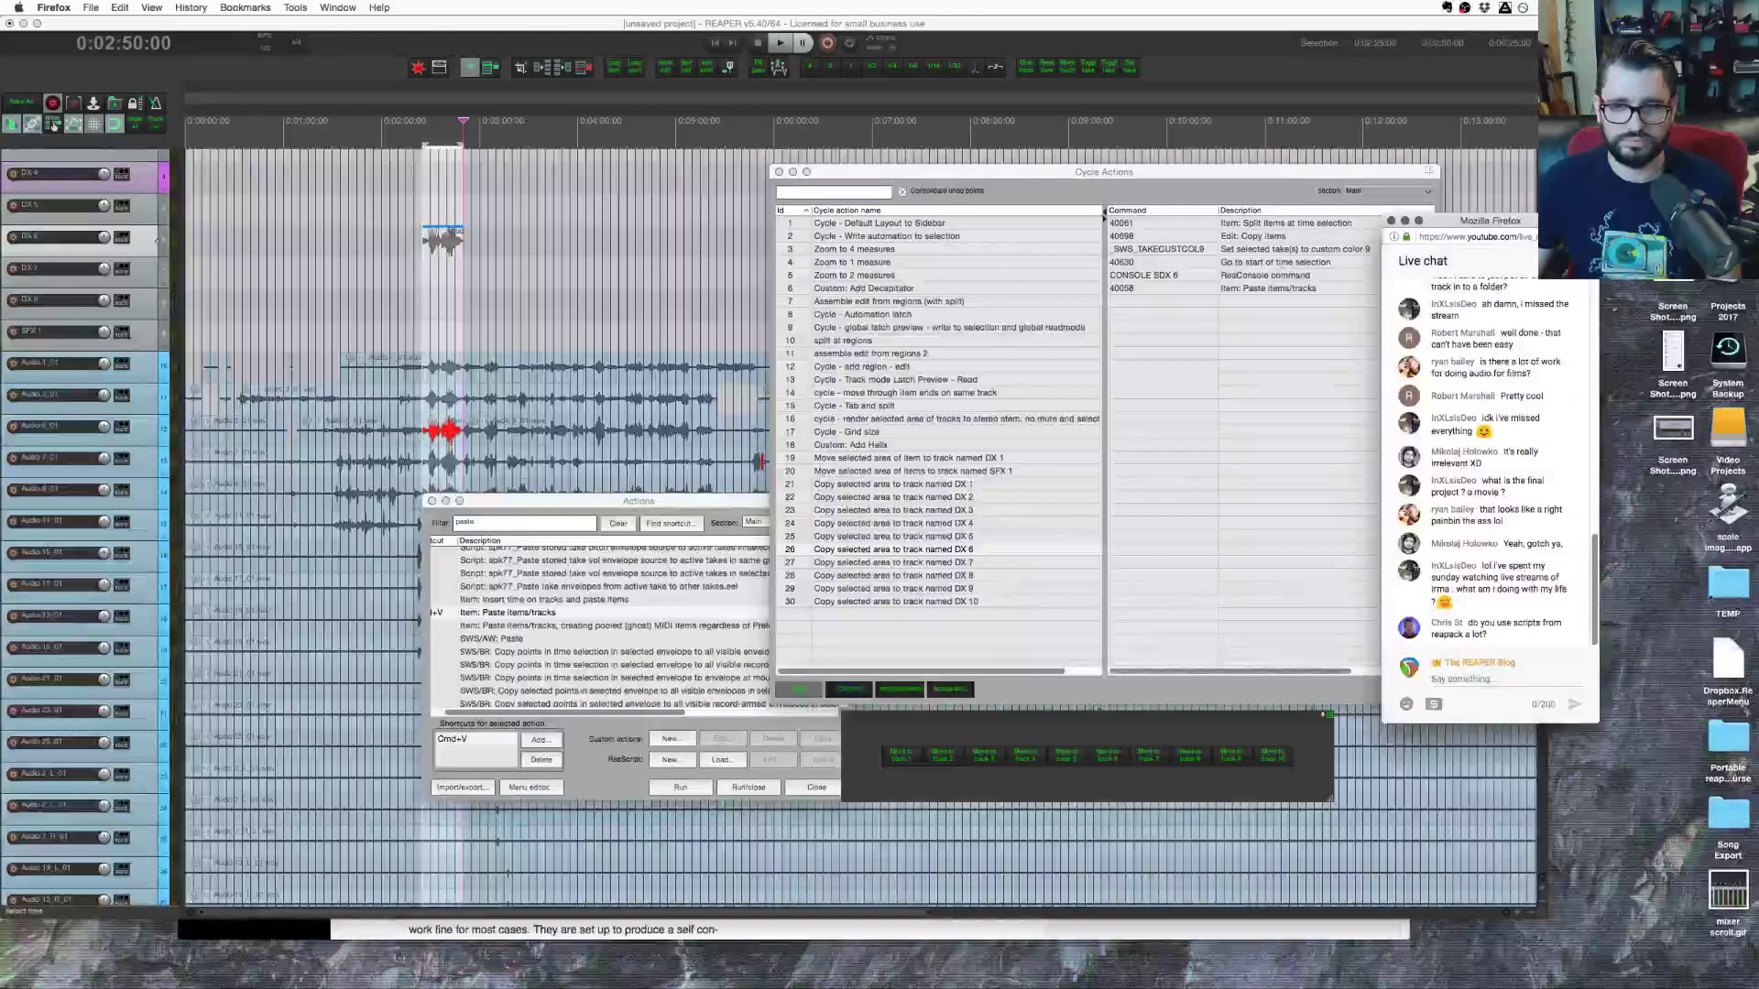
pyautogui.click(541, 251)
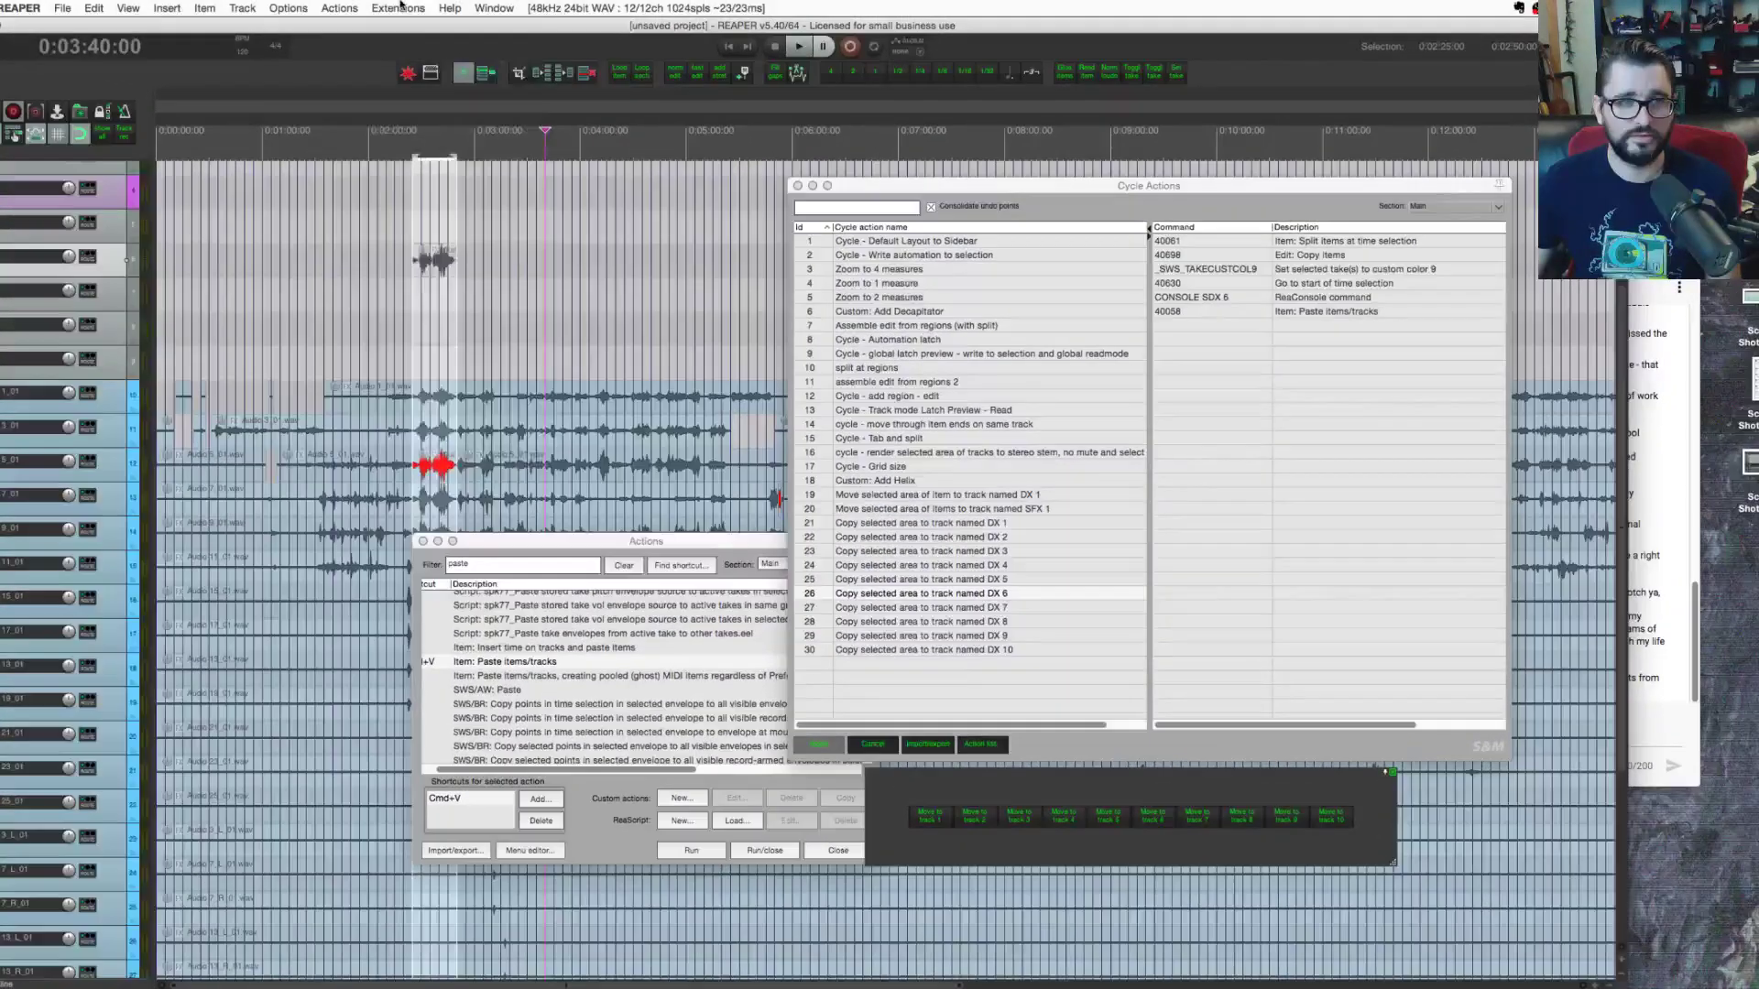
pyautogui.click(399, 8)
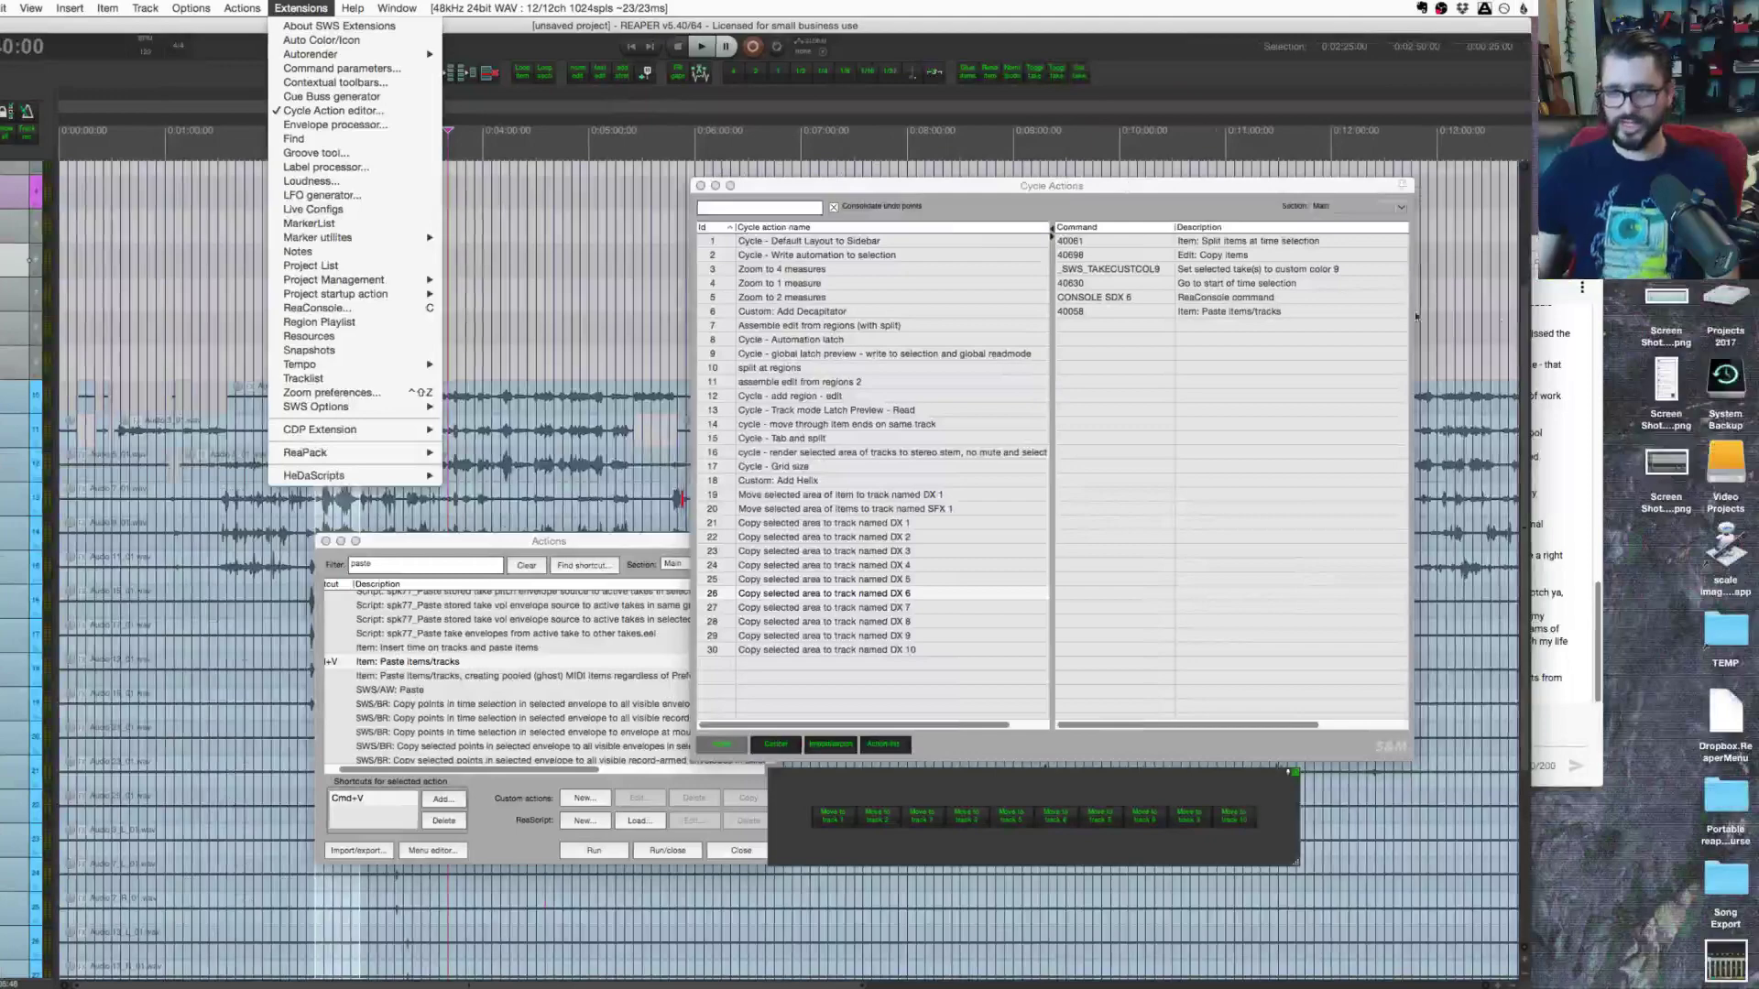
pyautogui.click(1335, 188)
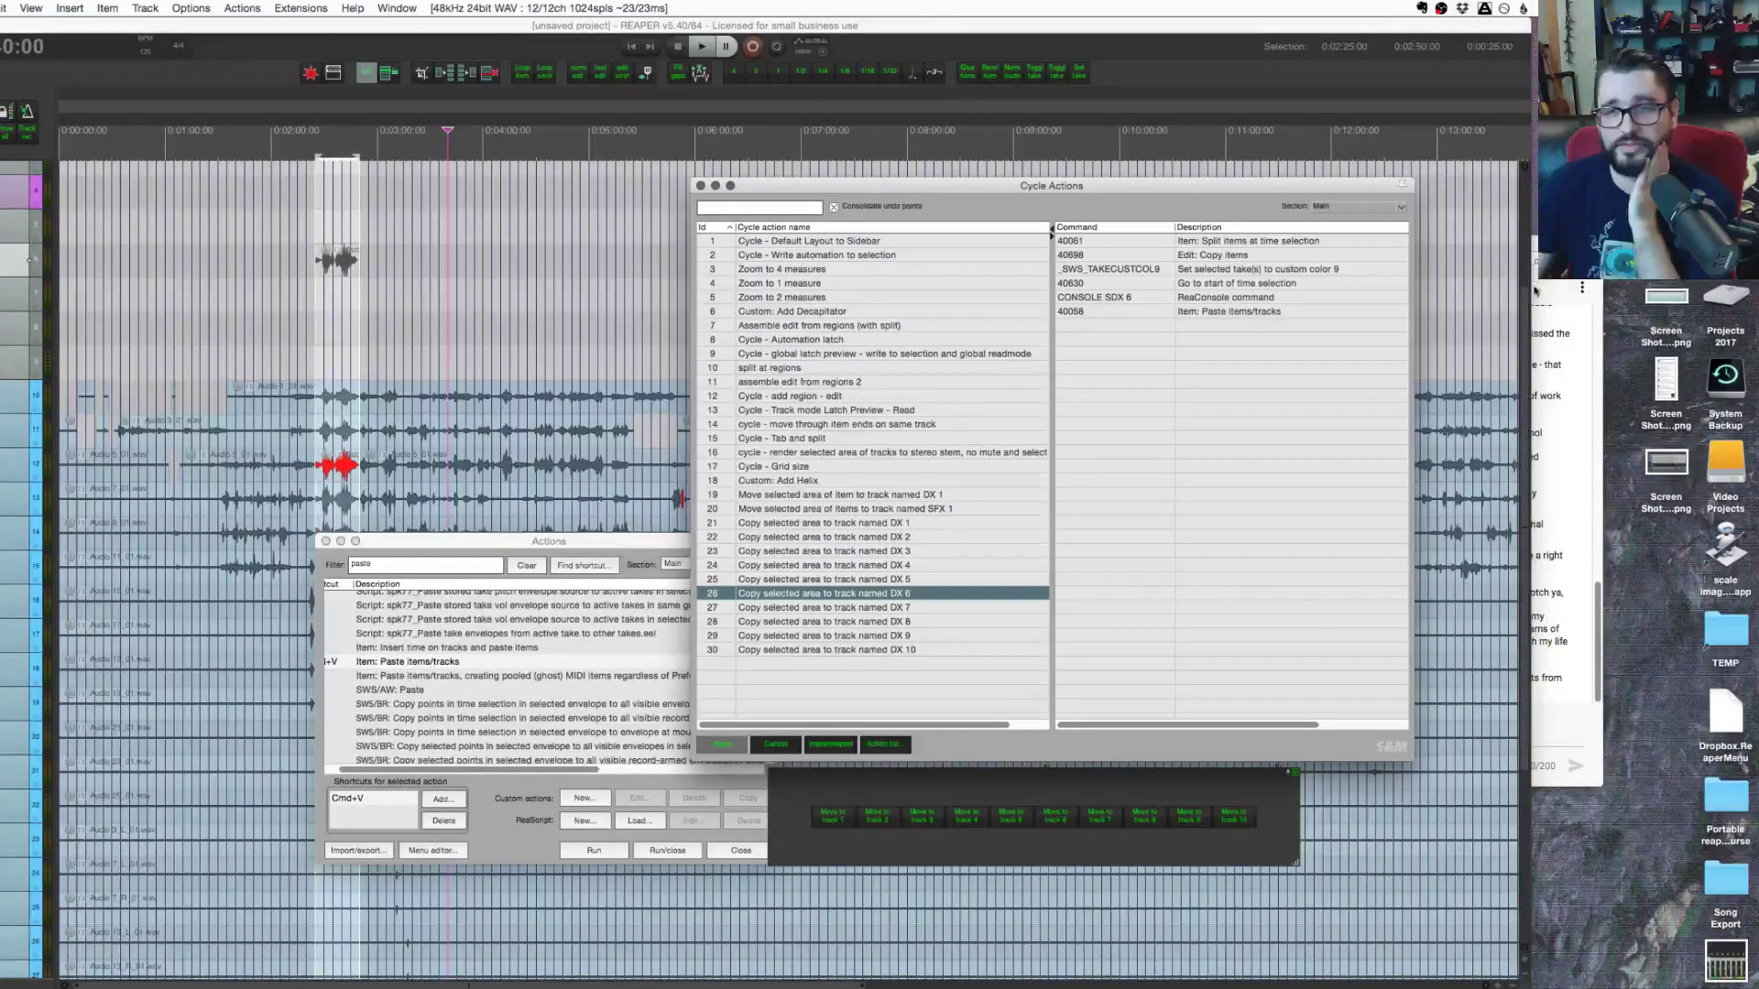
# Step: Open the ReaPack package browser to look through the available packages
pyautogui.click(301, 8)
pyautogui.moveTo(376, 477)
pyautogui.moveTo(427, 454)
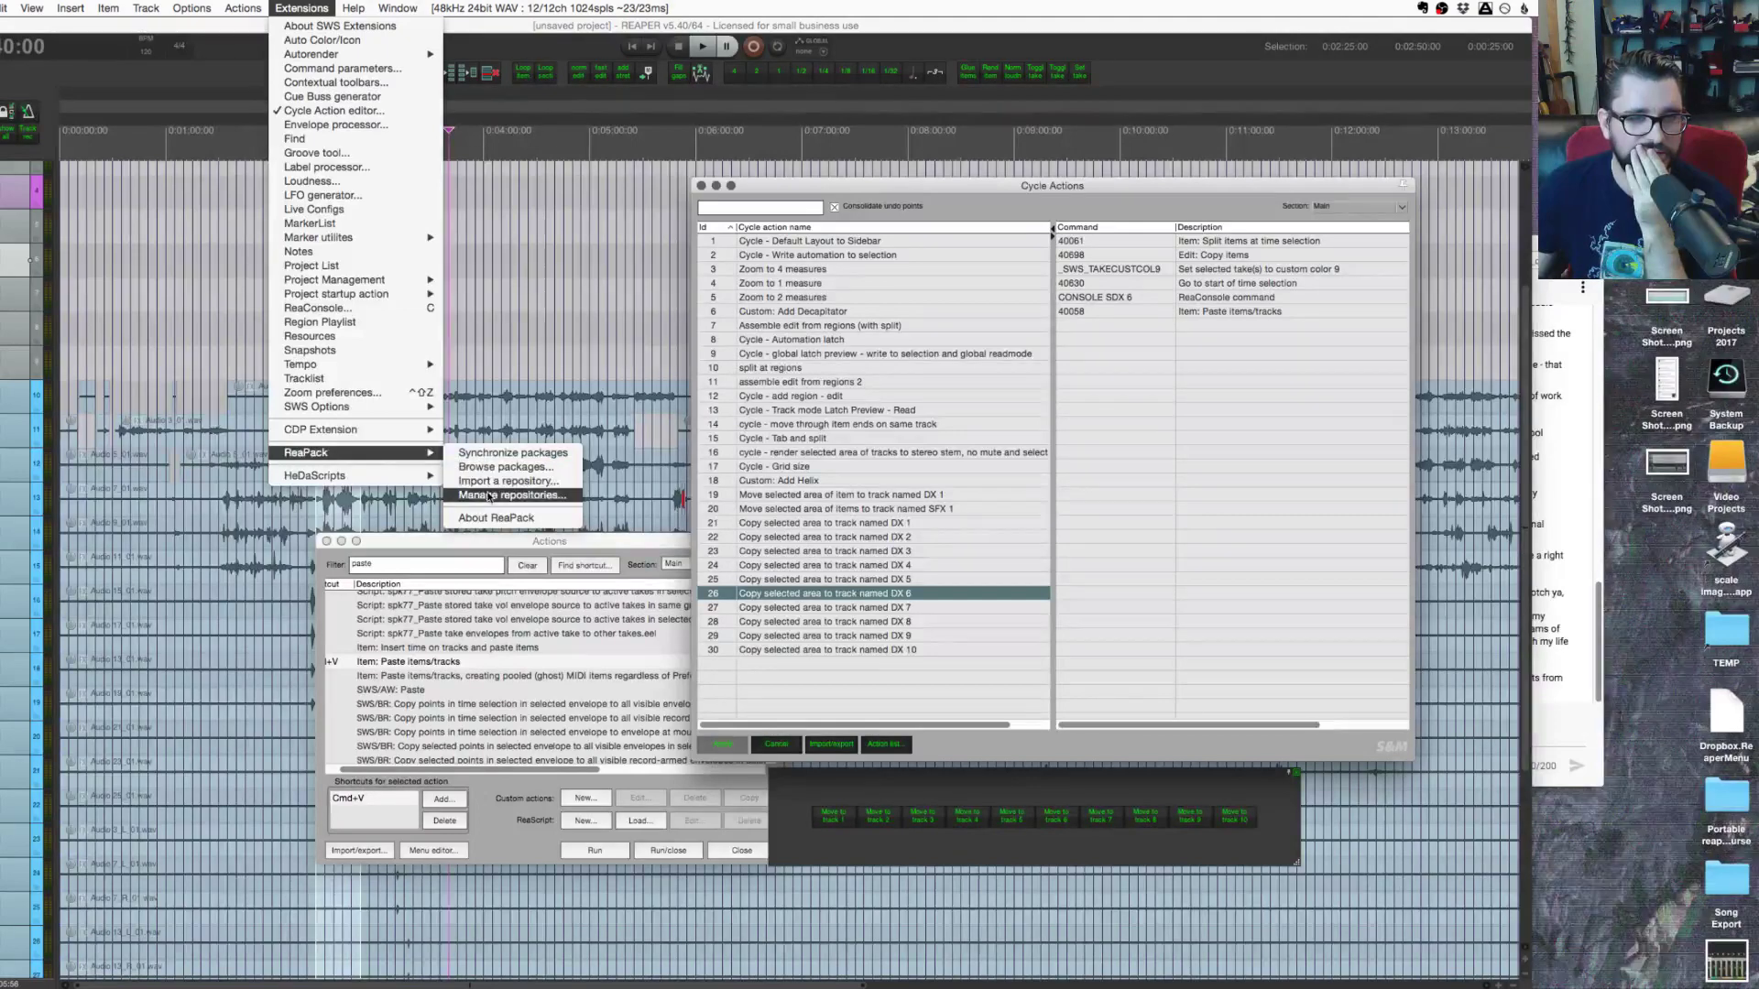
pyautogui.click(504, 467)
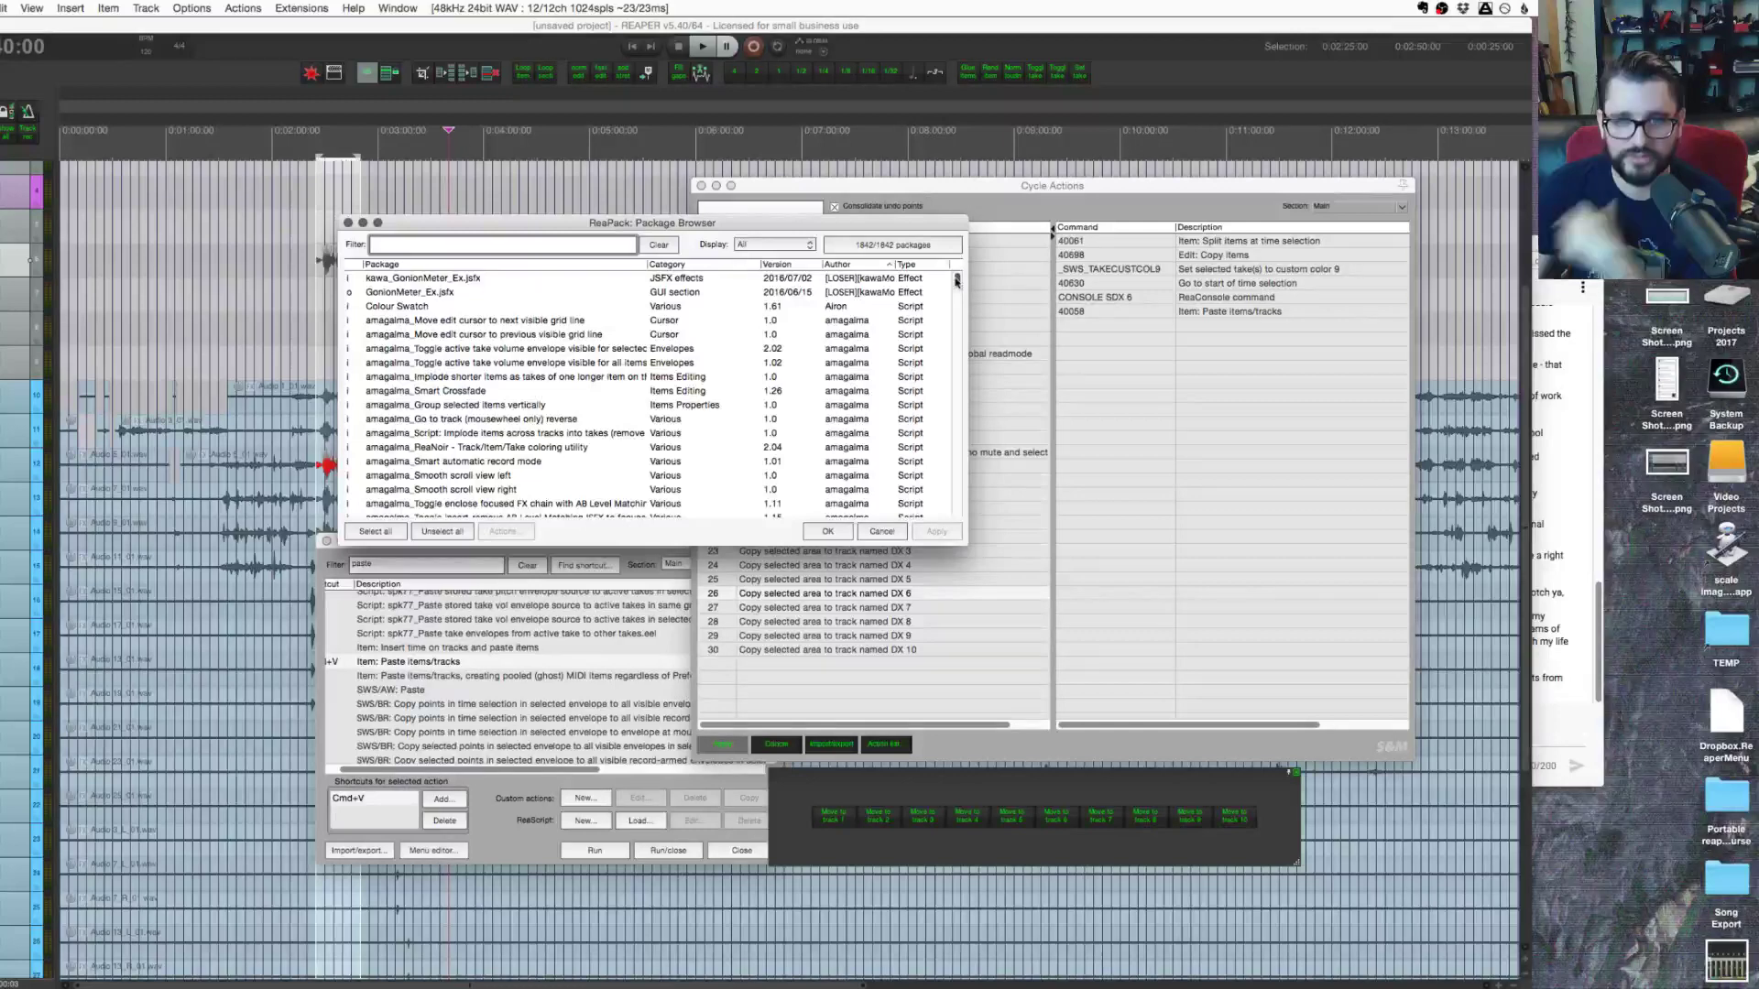
pyautogui.click(946, 247)
pyautogui.click(945, 247)
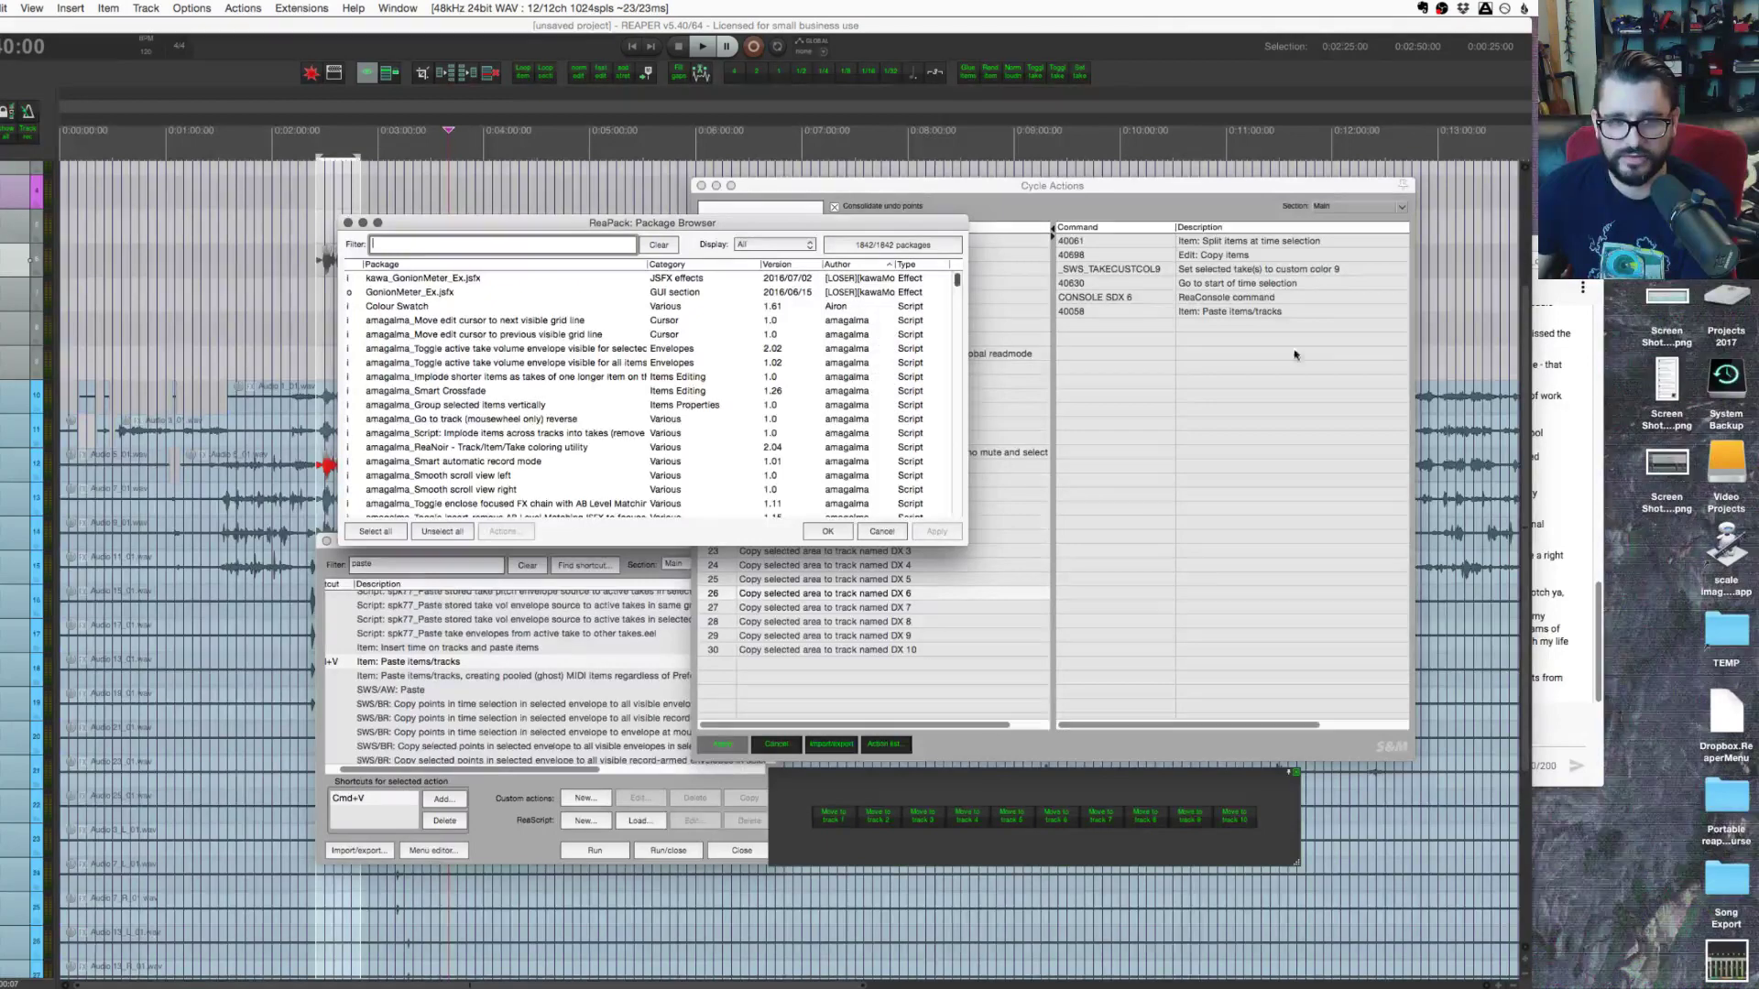
# Step: Close the Cycle Actions window and, after looking through the package list, the ReaPack package browser
pyautogui.press('super+Tab')
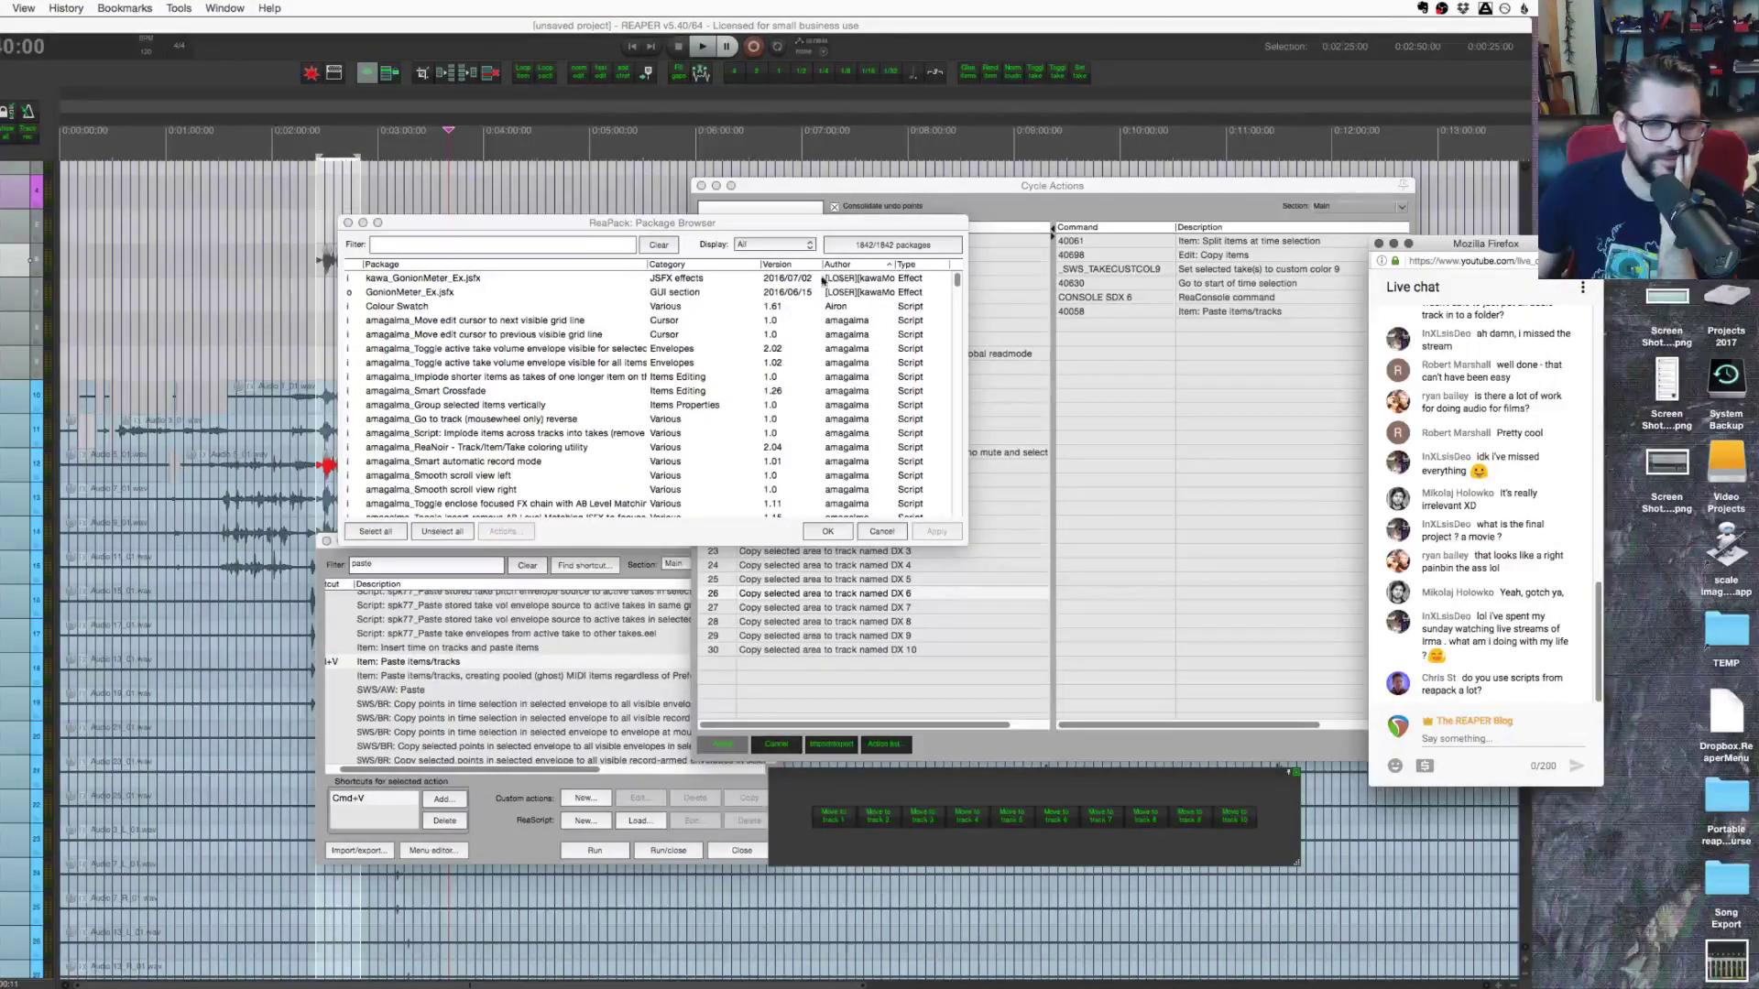
pyautogui.moveTo(957, 286); pyautogui.dragTo(819, 330)
pyautogui.click(702, 185)
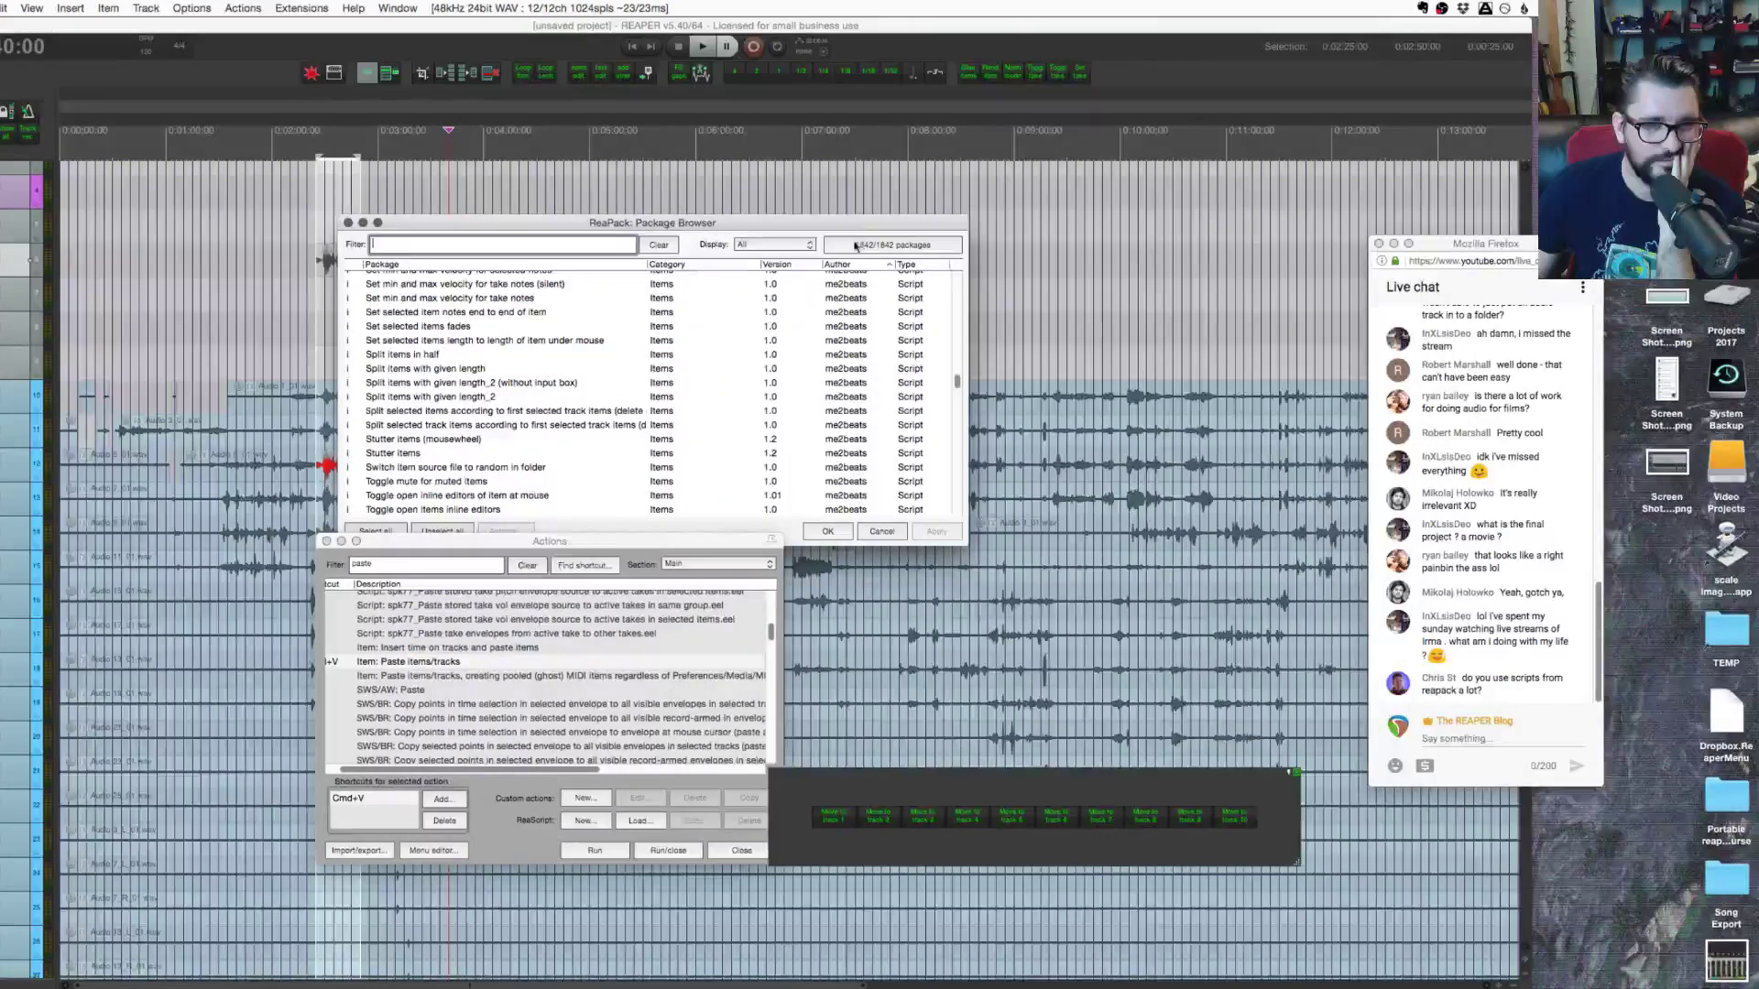
pyautogui.click(956, 385)
pyautogui.moveTo(957, 406); pyautogui.dragTo(946, 259)
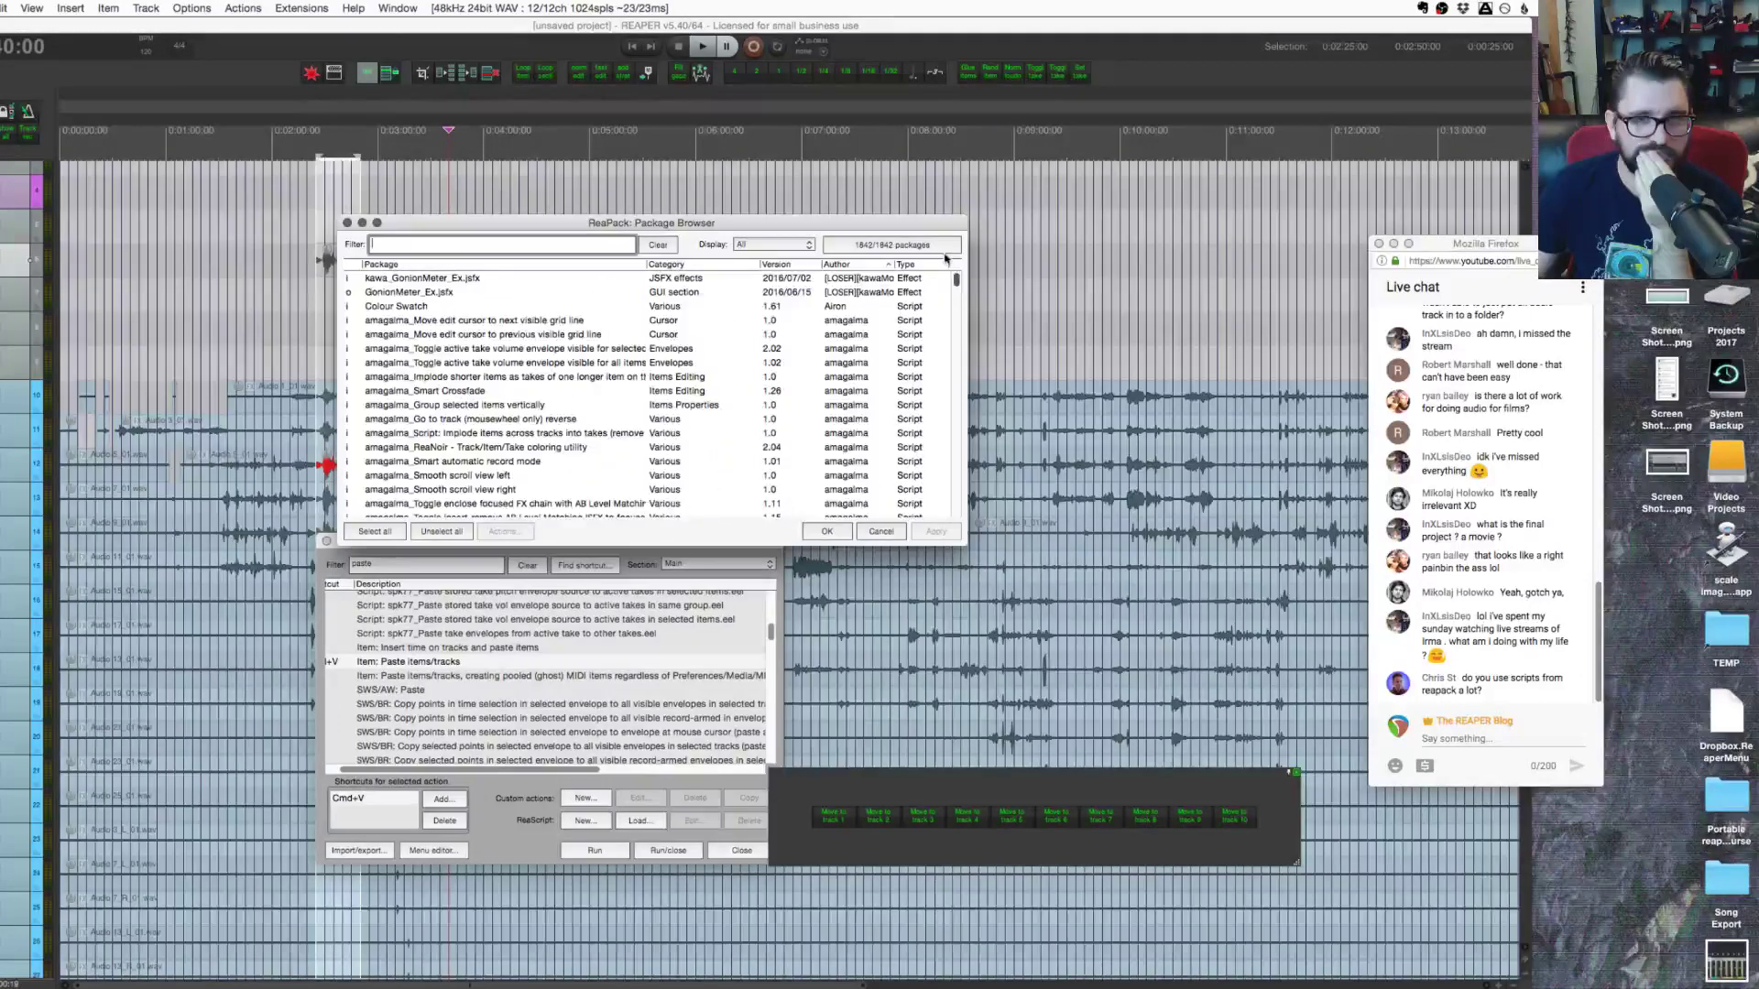
pyautogui.click(346, 223)
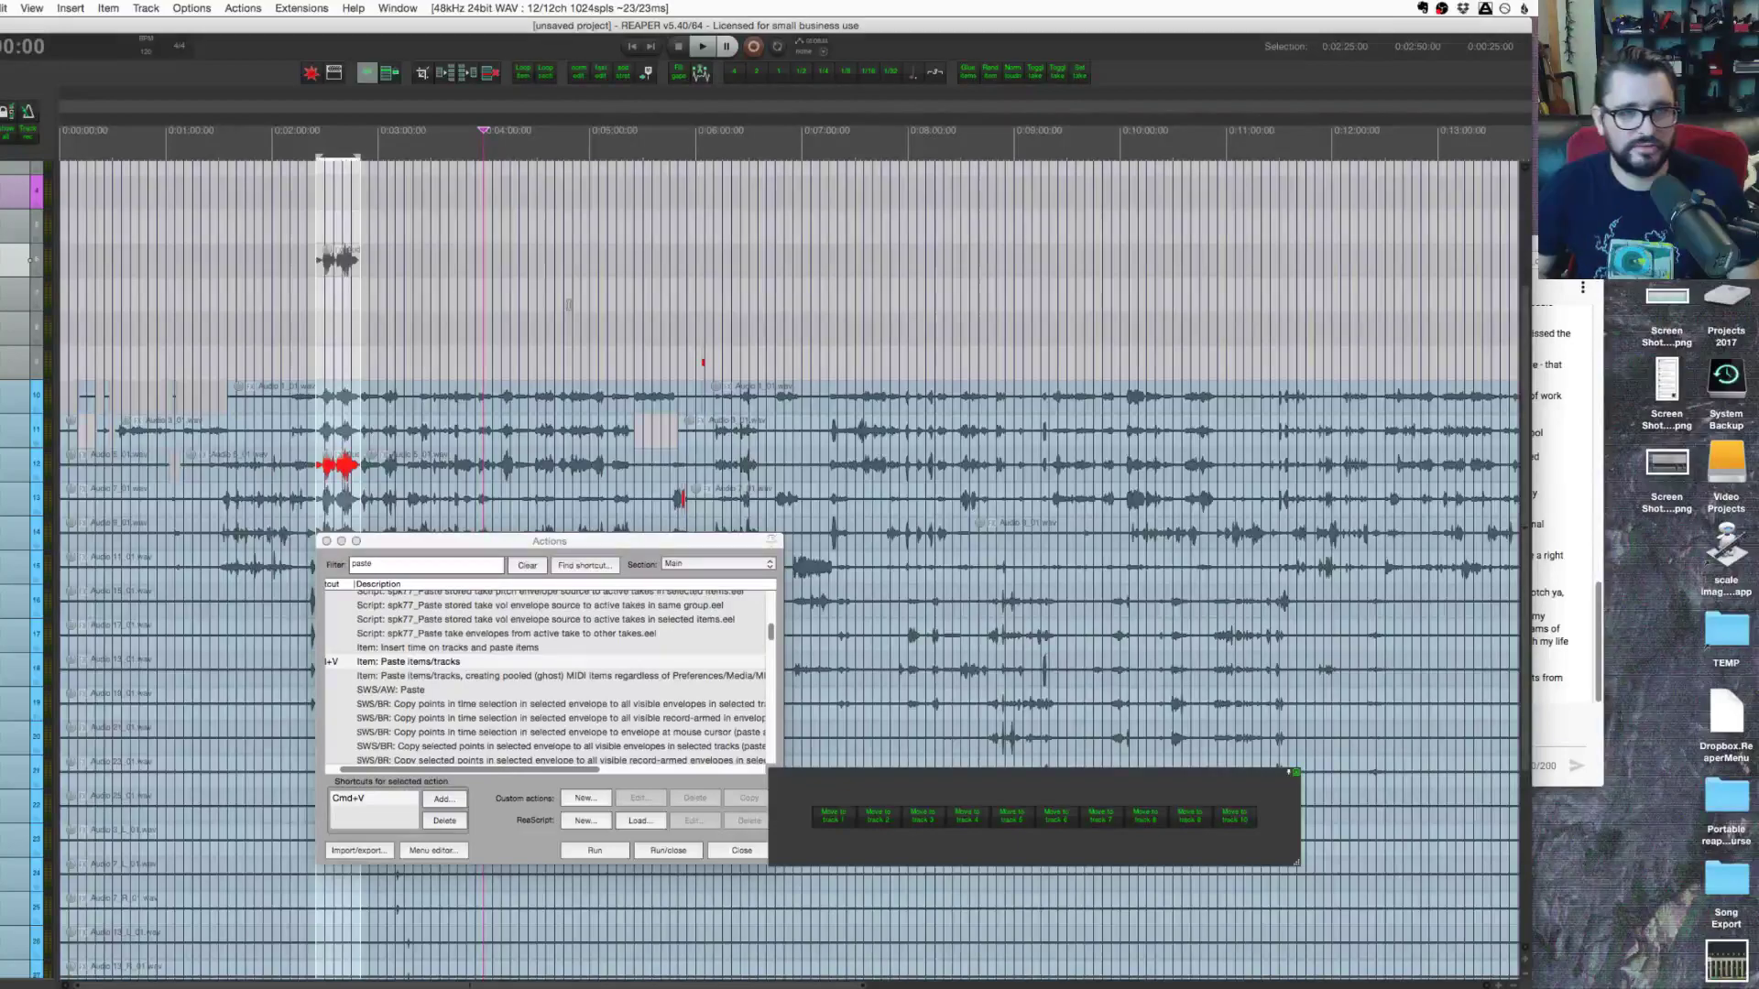
# Step: Look up the action bound to Opt+Right in the action list and select the script X-Raym_Move edit cursor to previous frame.lua
pyautogui.press('=')
pyautogui.press('=')
pyautogui.press('=')
pyautogui.press('=')
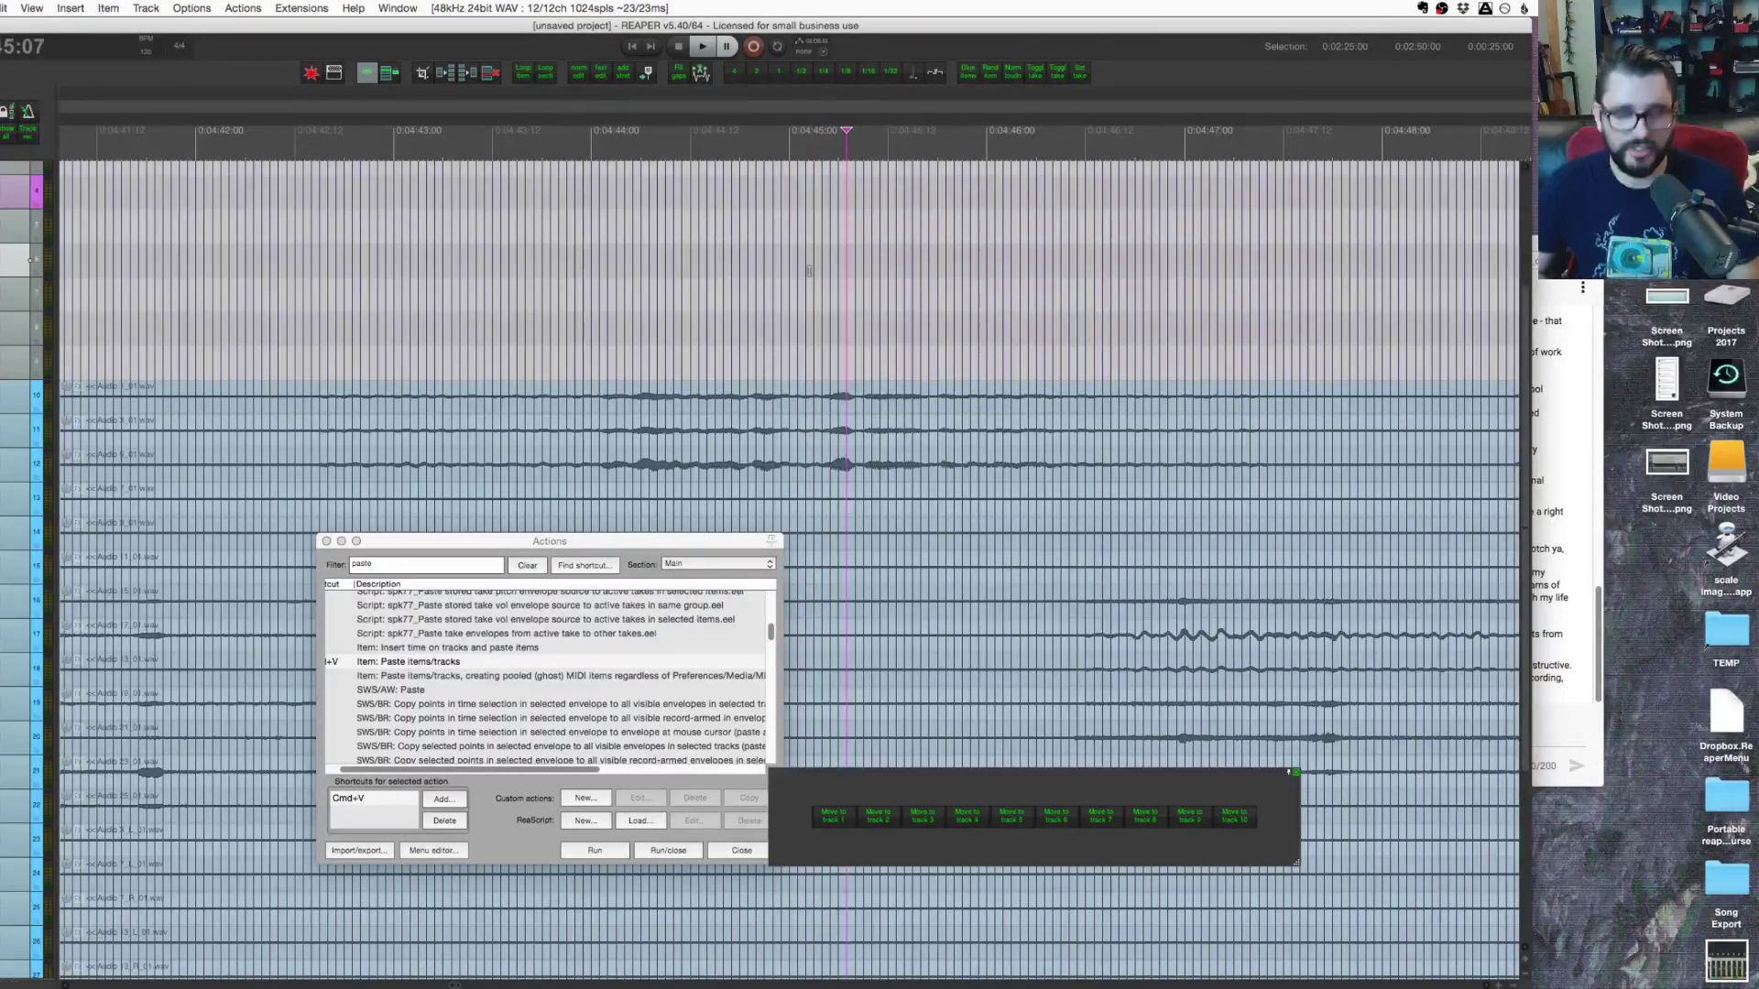
pyautogui.hotkey('shift', '/')
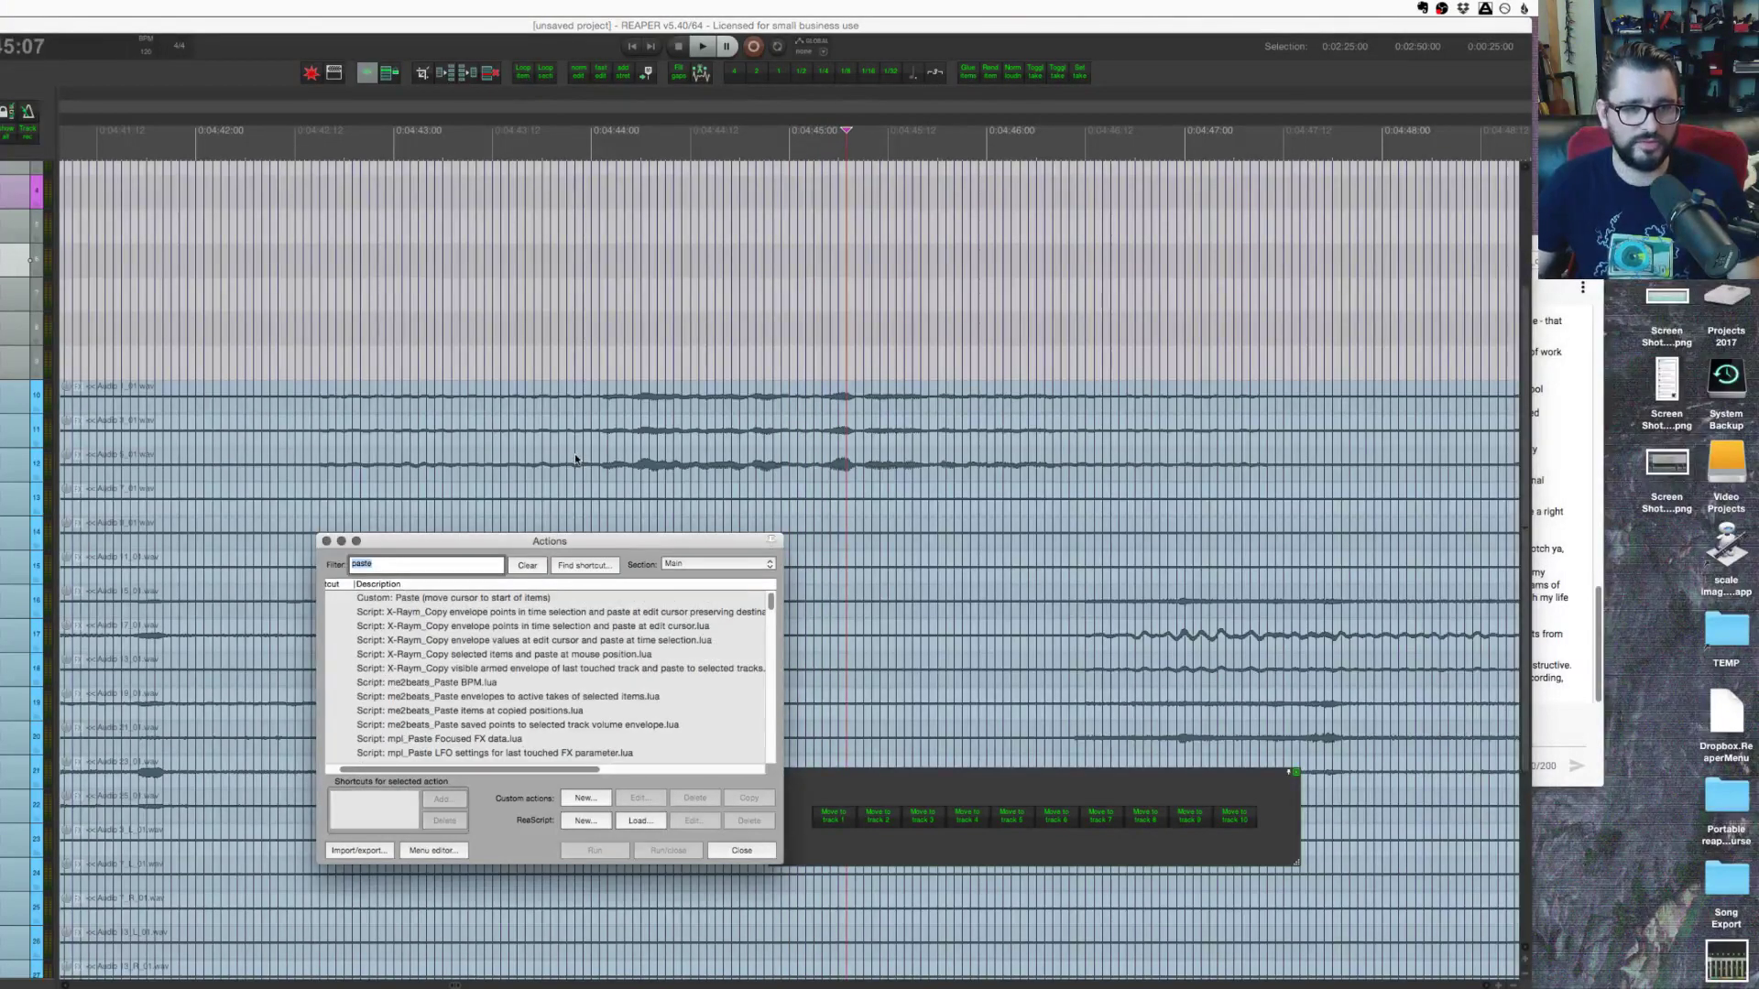
pyautogui.click(584, 565)
pyautogui.hotkey('alt', 'Right')
pyautogui.scroll(-1, 442, 751)
pyautogui.click(475, 743)
pyautogui.click(475, 756)
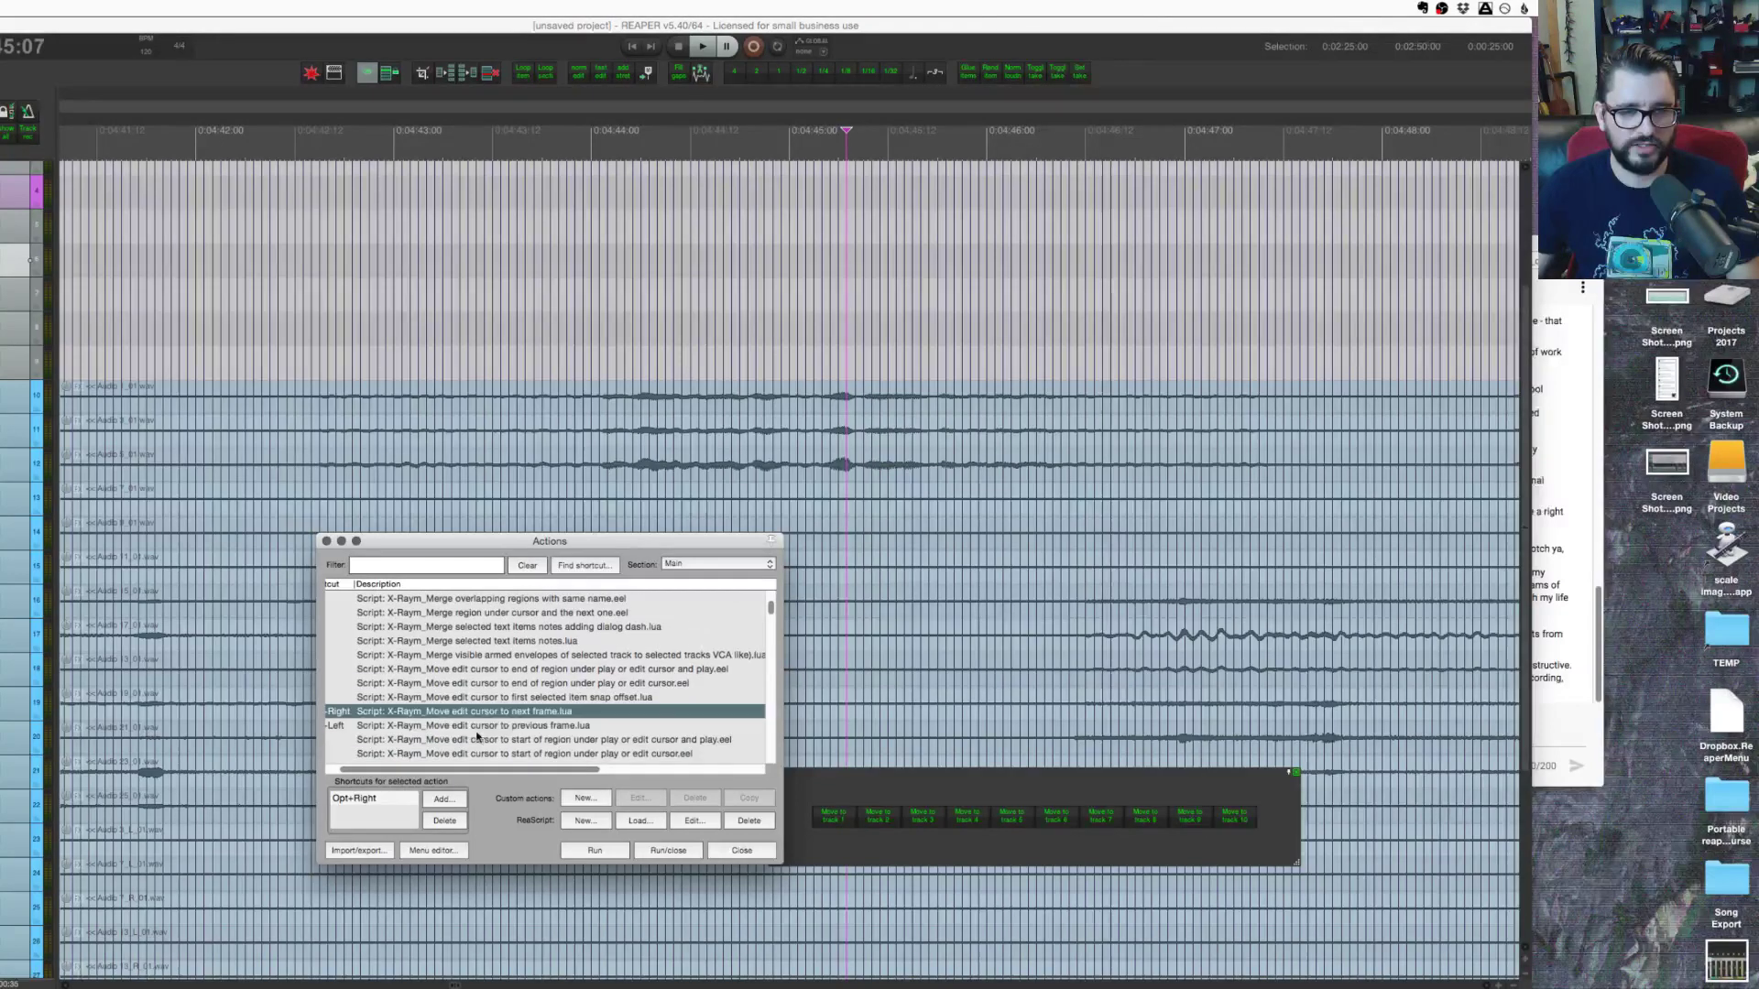
# Step: Place the edit cursor near 0:04:45:00 and move it back frame by frame to 0:04:44:18
pyautogui.click(837, 307)
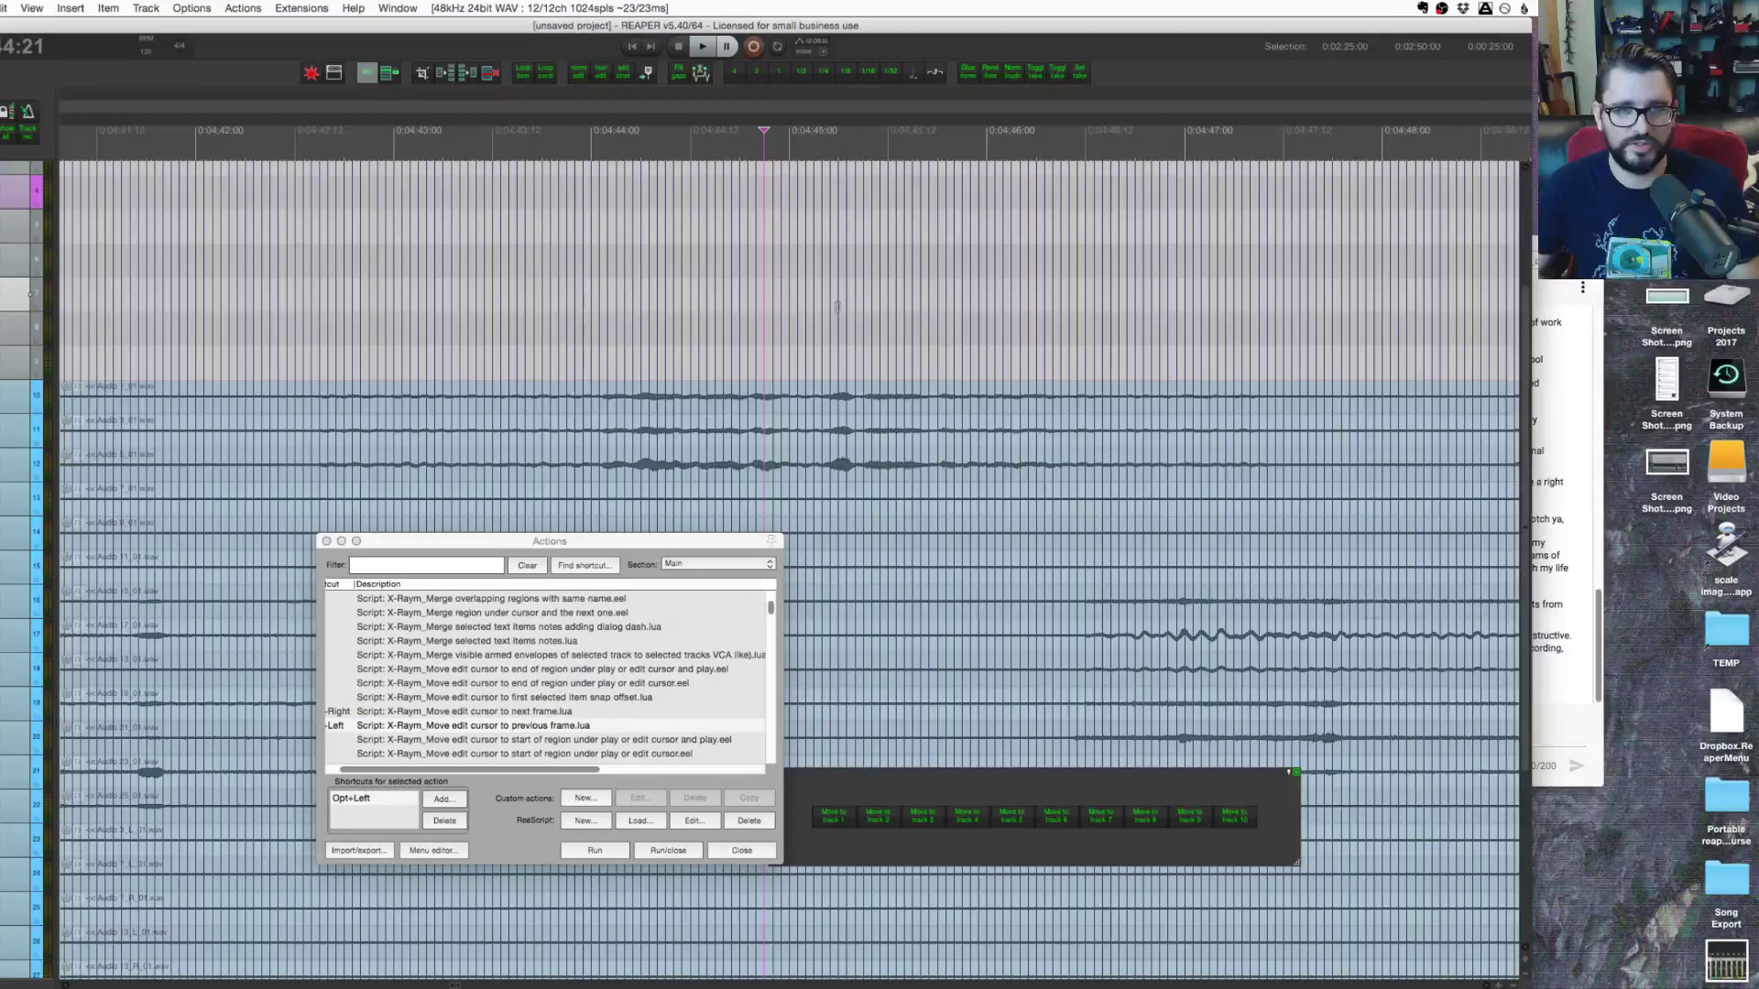
pyautogui.hotkey('alt', 'Left')
pyautogui.hotkey('alt', 'Left')
pyautogui.hotkey('alt', 'Left')
pyautogui.hotkey('alt', 'Left')
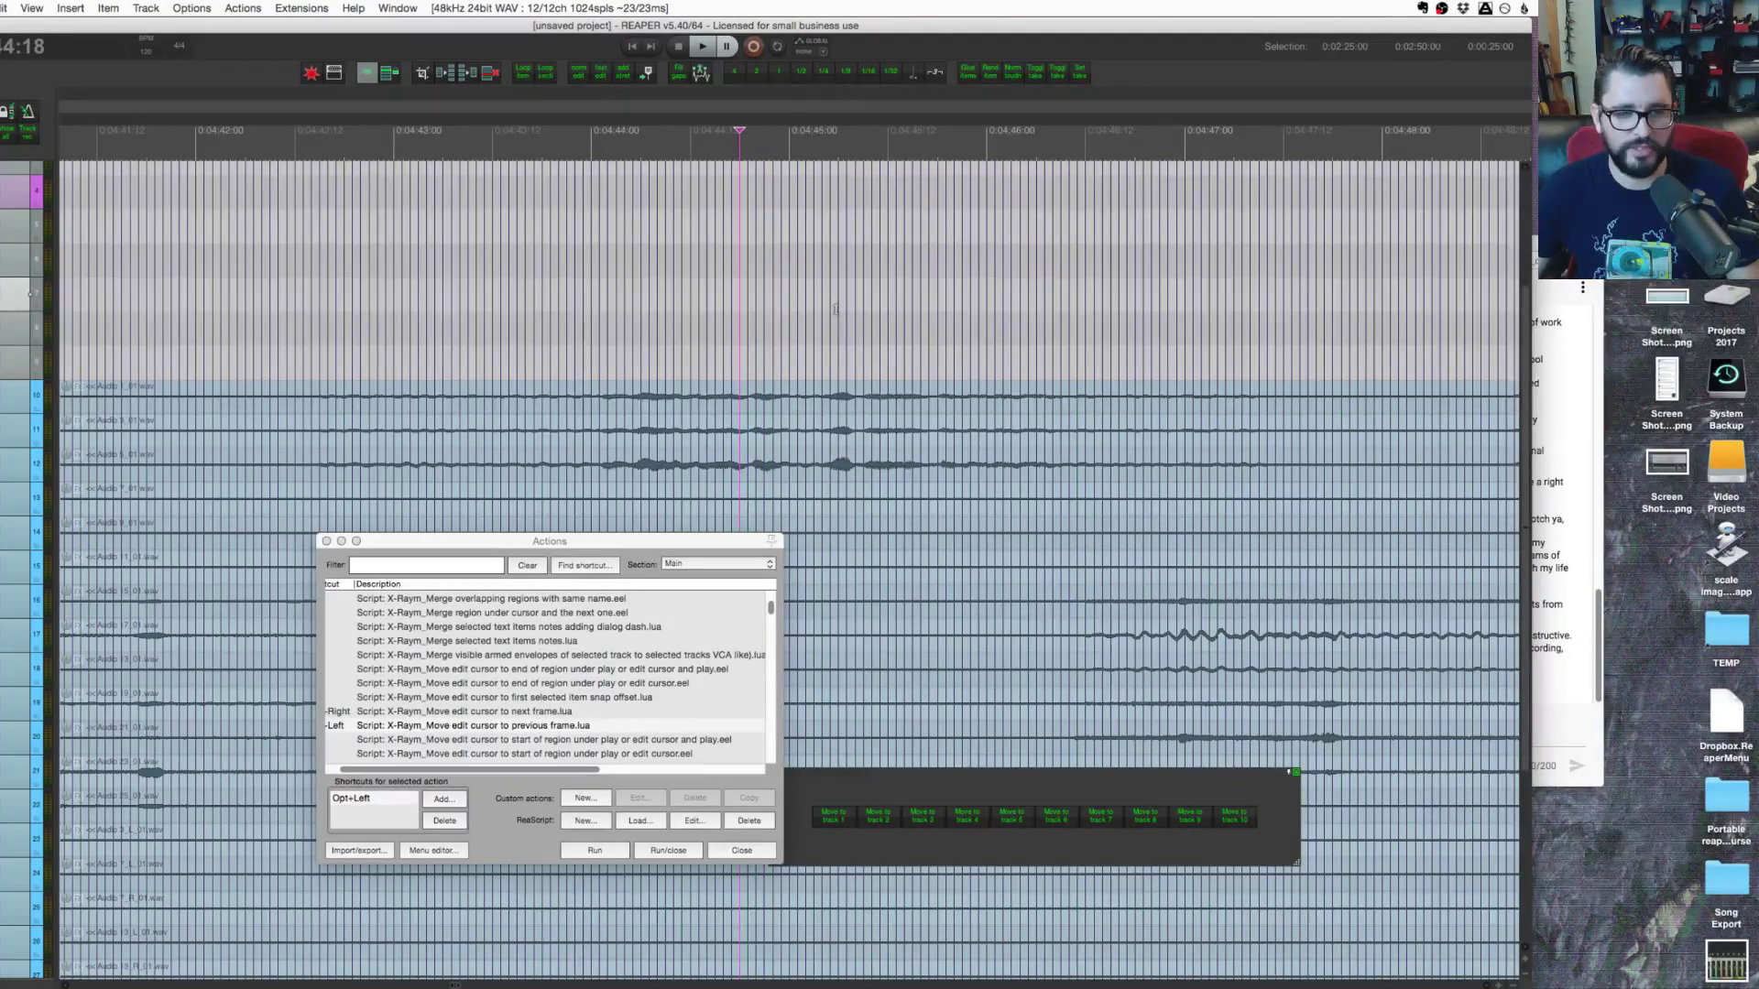
# Step: Place the edit cursor at 0:04:44:04, show the video window and step the picture back frame by frame to 0:04:43:19
pyautogui.click(674, 404)
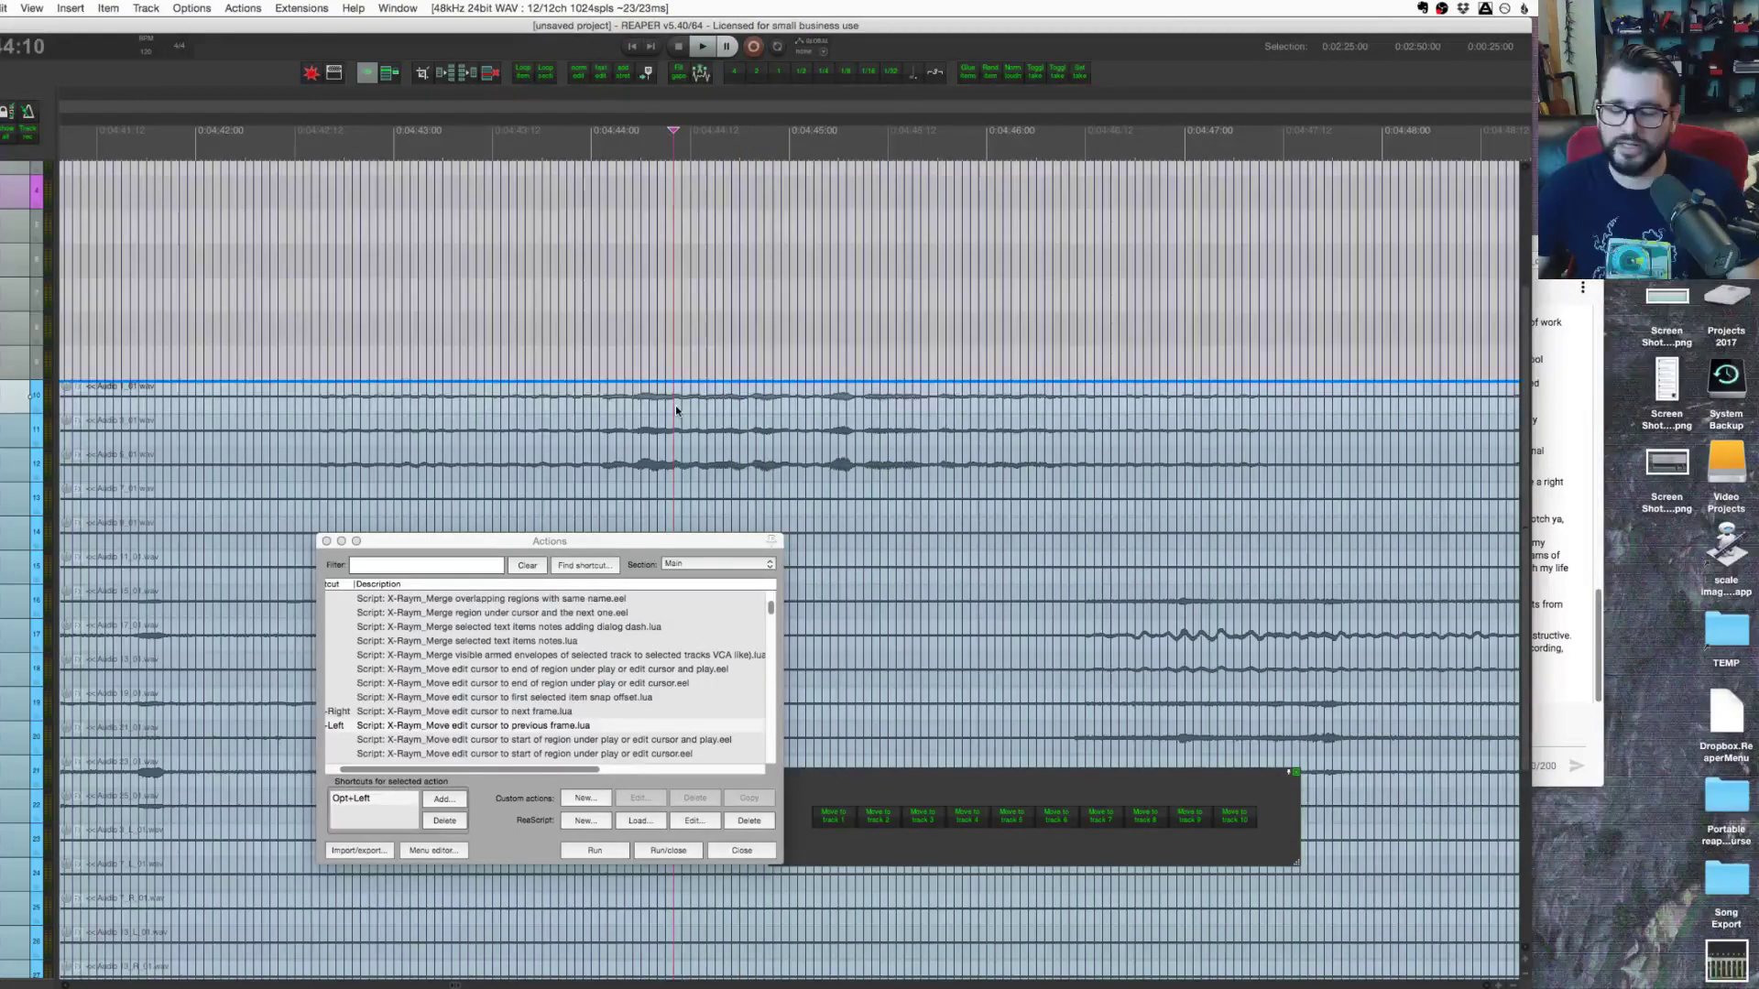
pyautogui.click(624, 338)
pyautogui.press('super+shift+v')
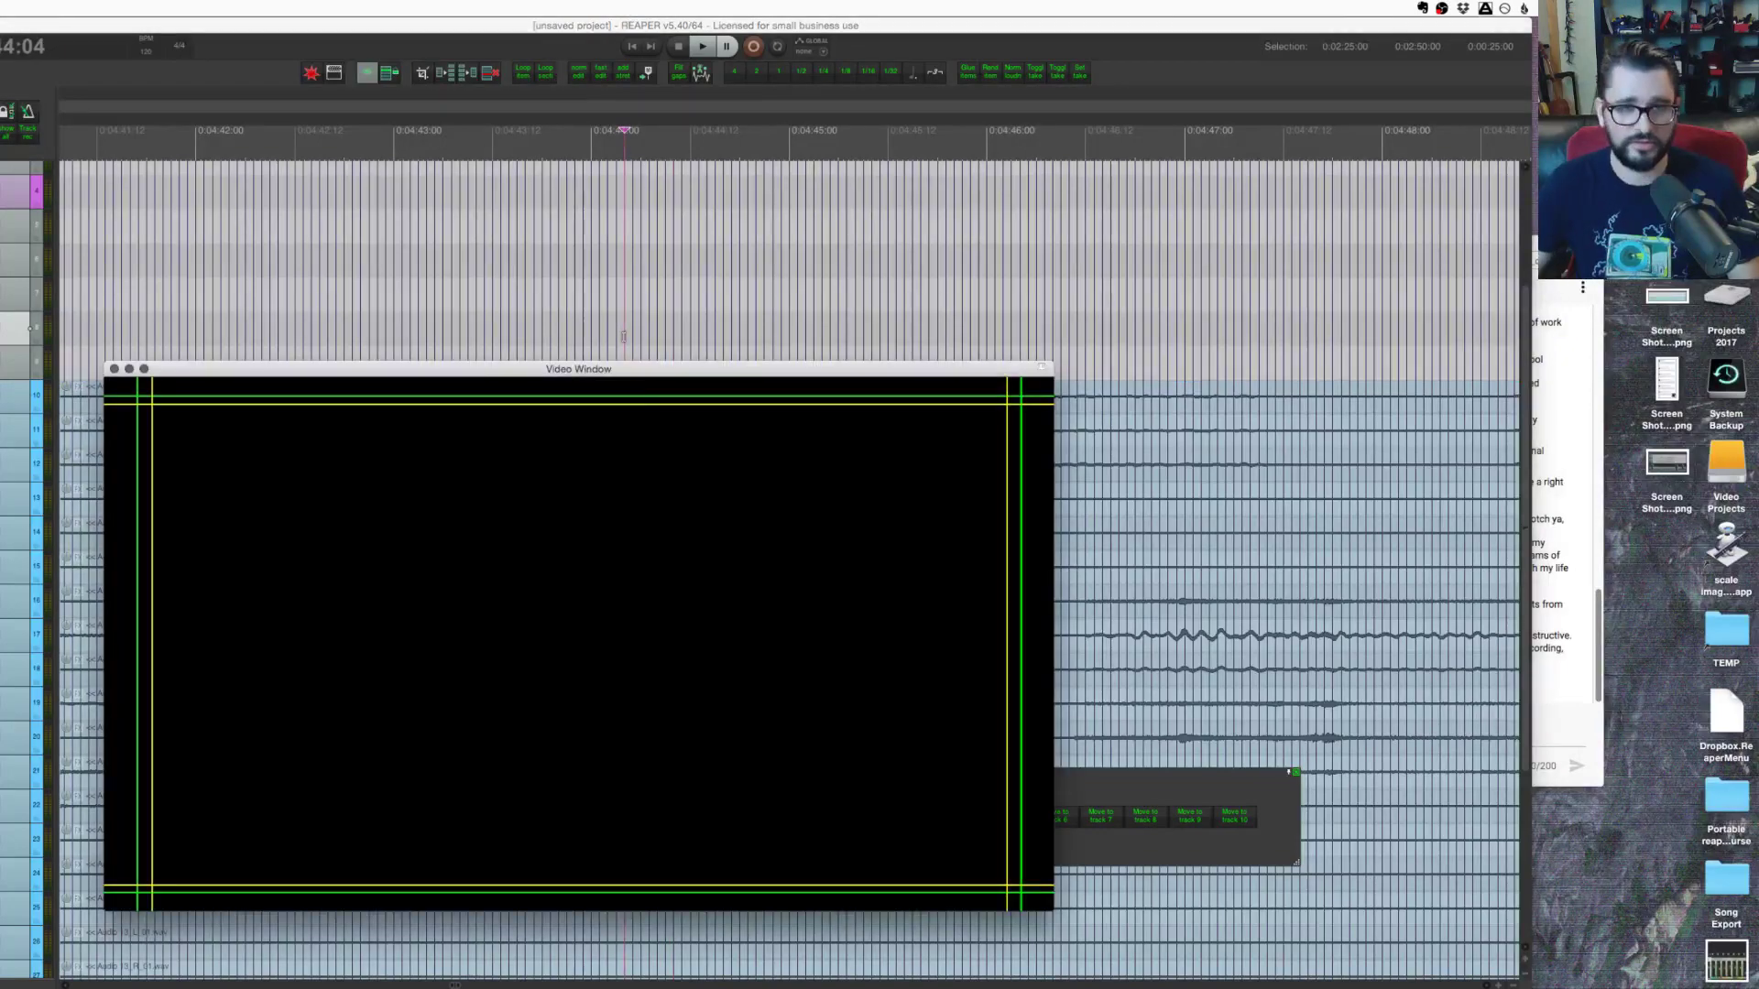
pyautogui.press('Left')
pyautogui.press('Left')
pyautogui.press('Left')
pyautogui.press('Left')
pyautogui.press('Left')
pyautogui.press('Left')
pyautogui.press('Left')
pyautogui.press('Left')
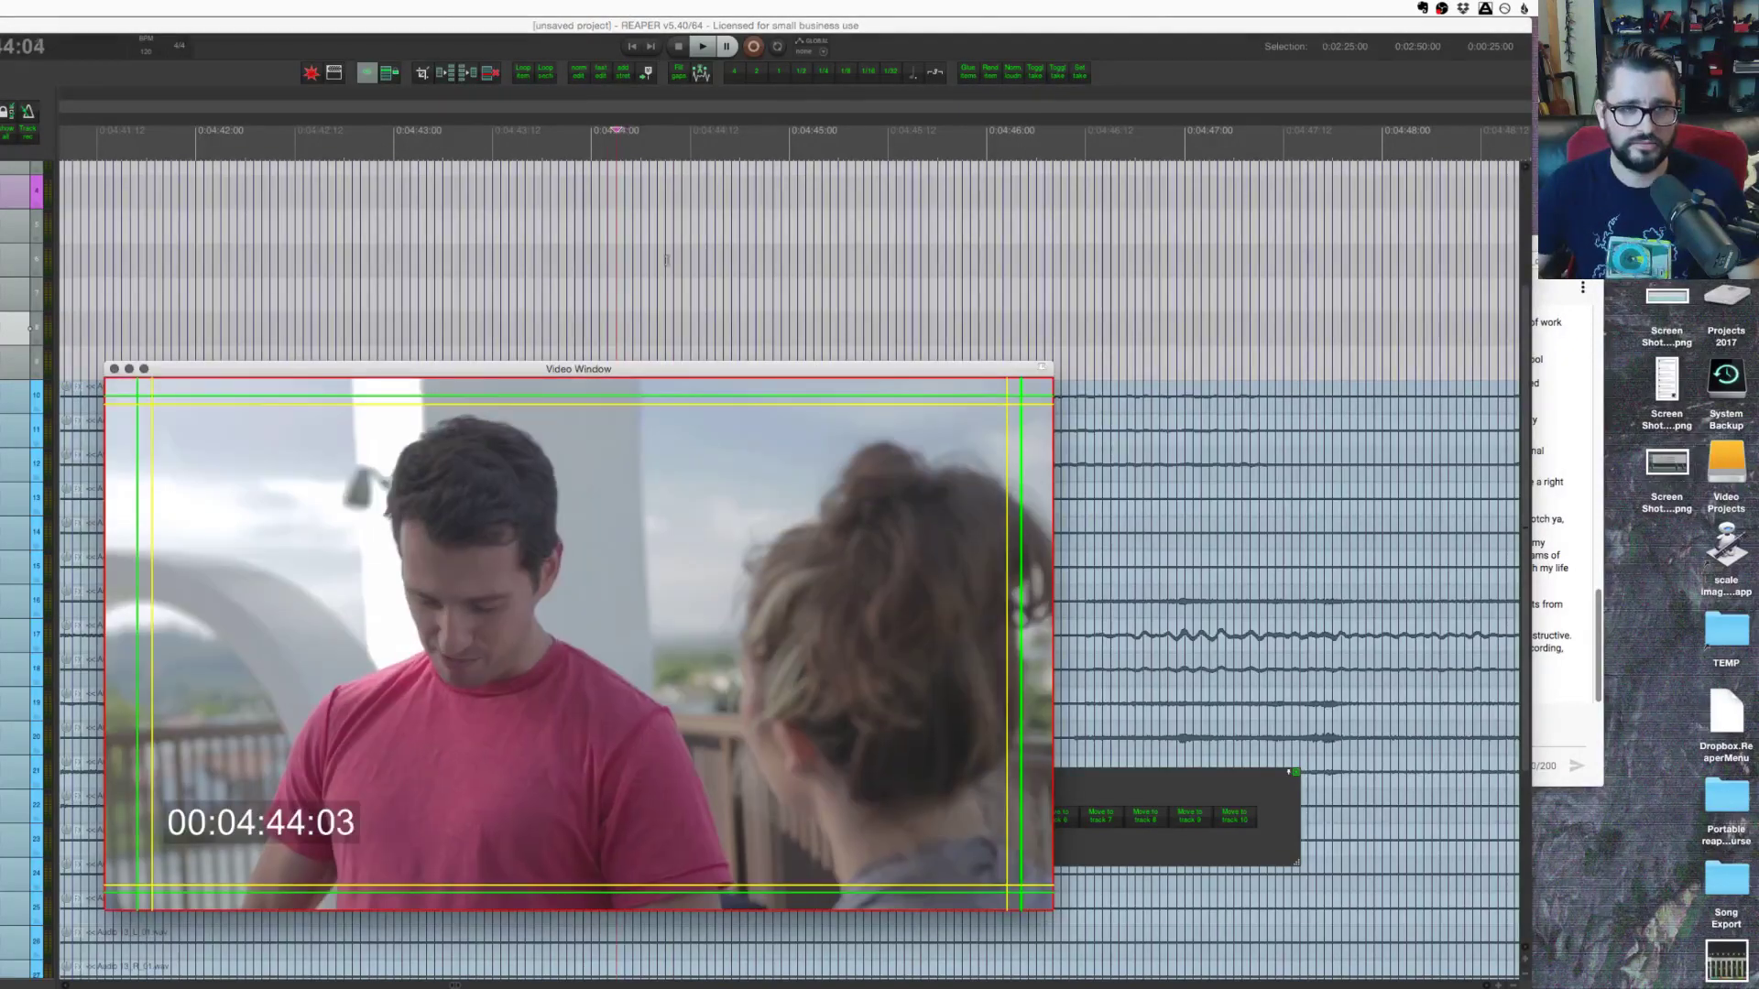
pyautogui.press('Left')
pyautogui.press('Left')
pyautogui.press('Left')
pyautogui.press('Left')
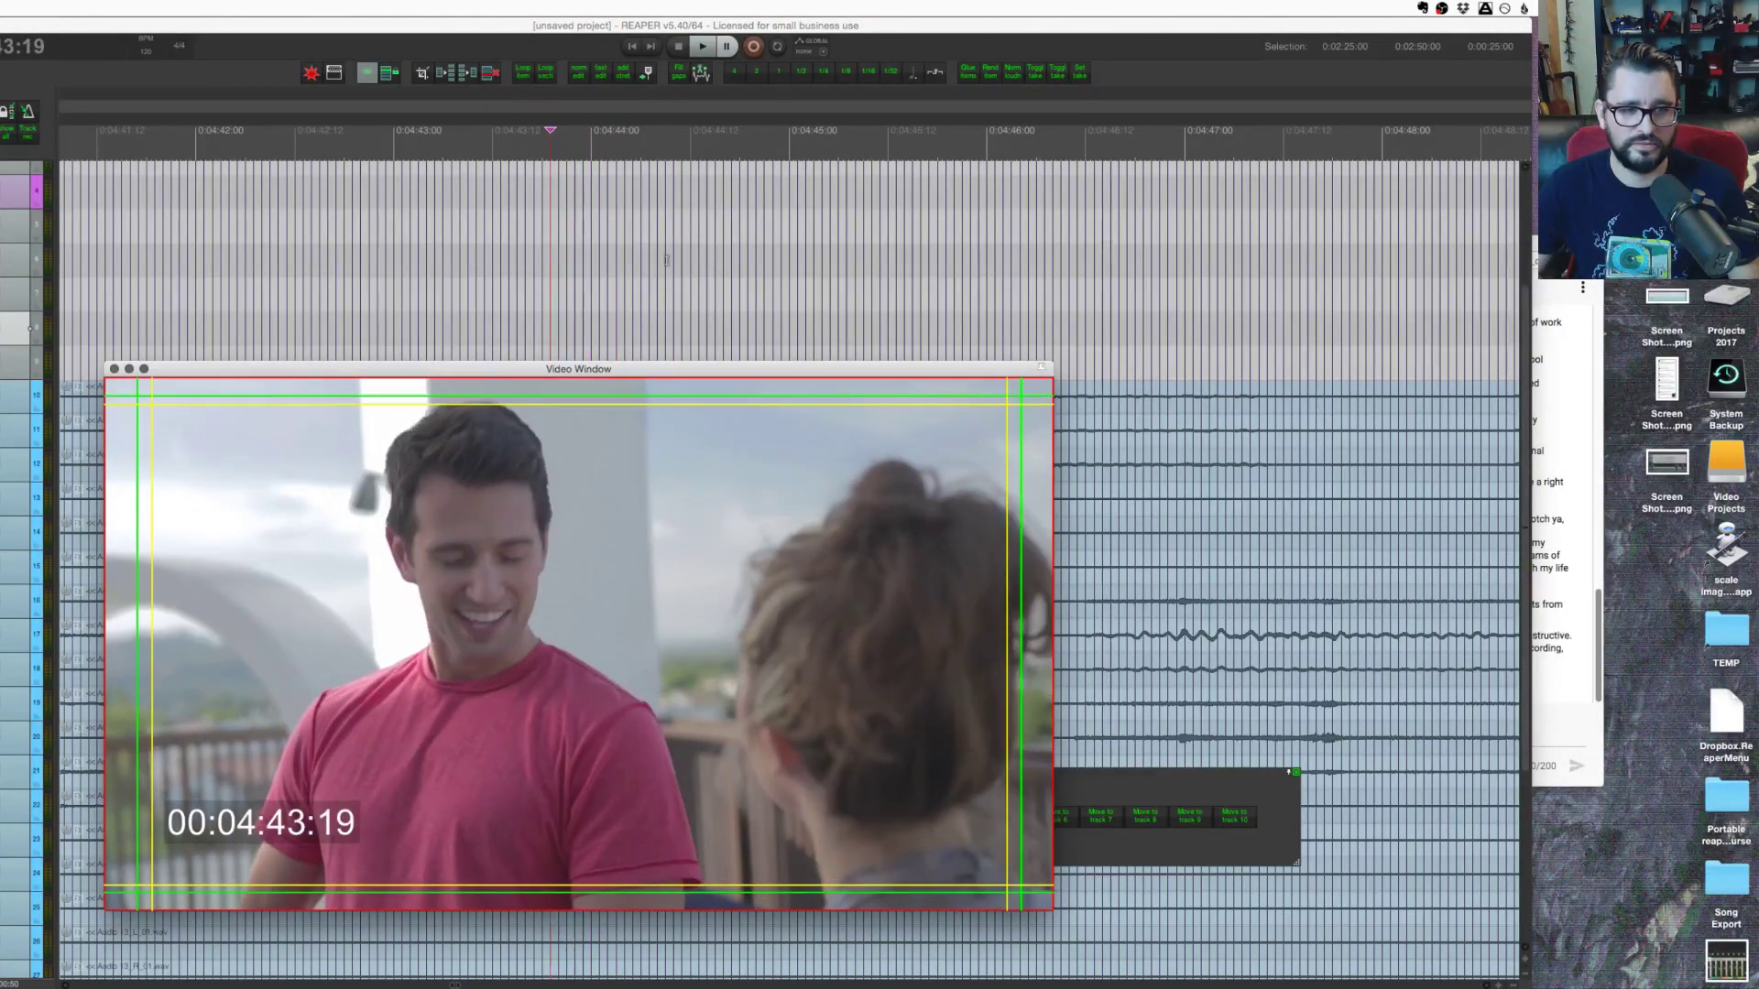
# Step: Step the video forward frame by frame to 0:04:44:16
pyautogui.press('Right')
pyautogui.press('Right')
pyautogui.press('Right')
pyautogui.press('Right')
pyautogui.press('Right')
pyautogui.press('Right')
pyautogui.press('Right')
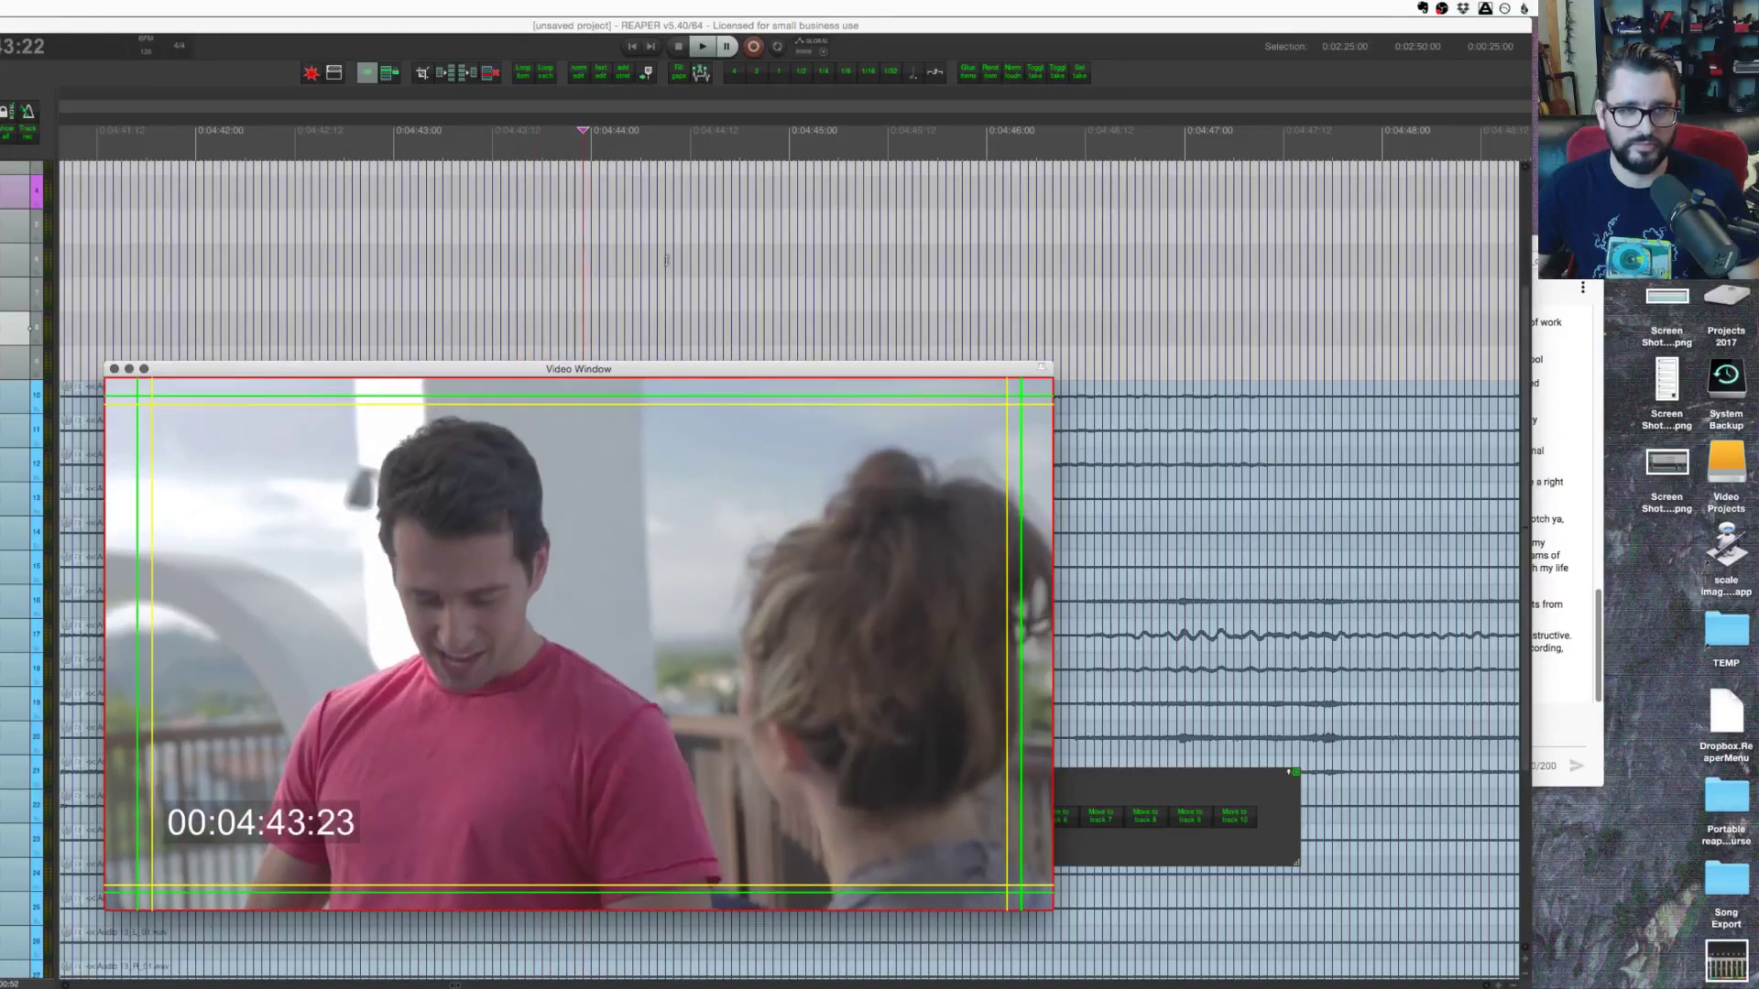
pyautogui.press('Right')
pyautogui.press('Right')
pyautogui.press('Right')
pyautogui.press('Right')
pyautogui.press('Right')
pyautogui.press('Right')
pyautogui.press('Right')
pyautogui.press('Right')
pyautogui.press('Right')
pyautogui.press('Right')
pyautogui.press('Right')
pyautogui.press('Right')
pyautogui.press('Right')
pyautogui.press('Right')
pyautogui.press('Right')
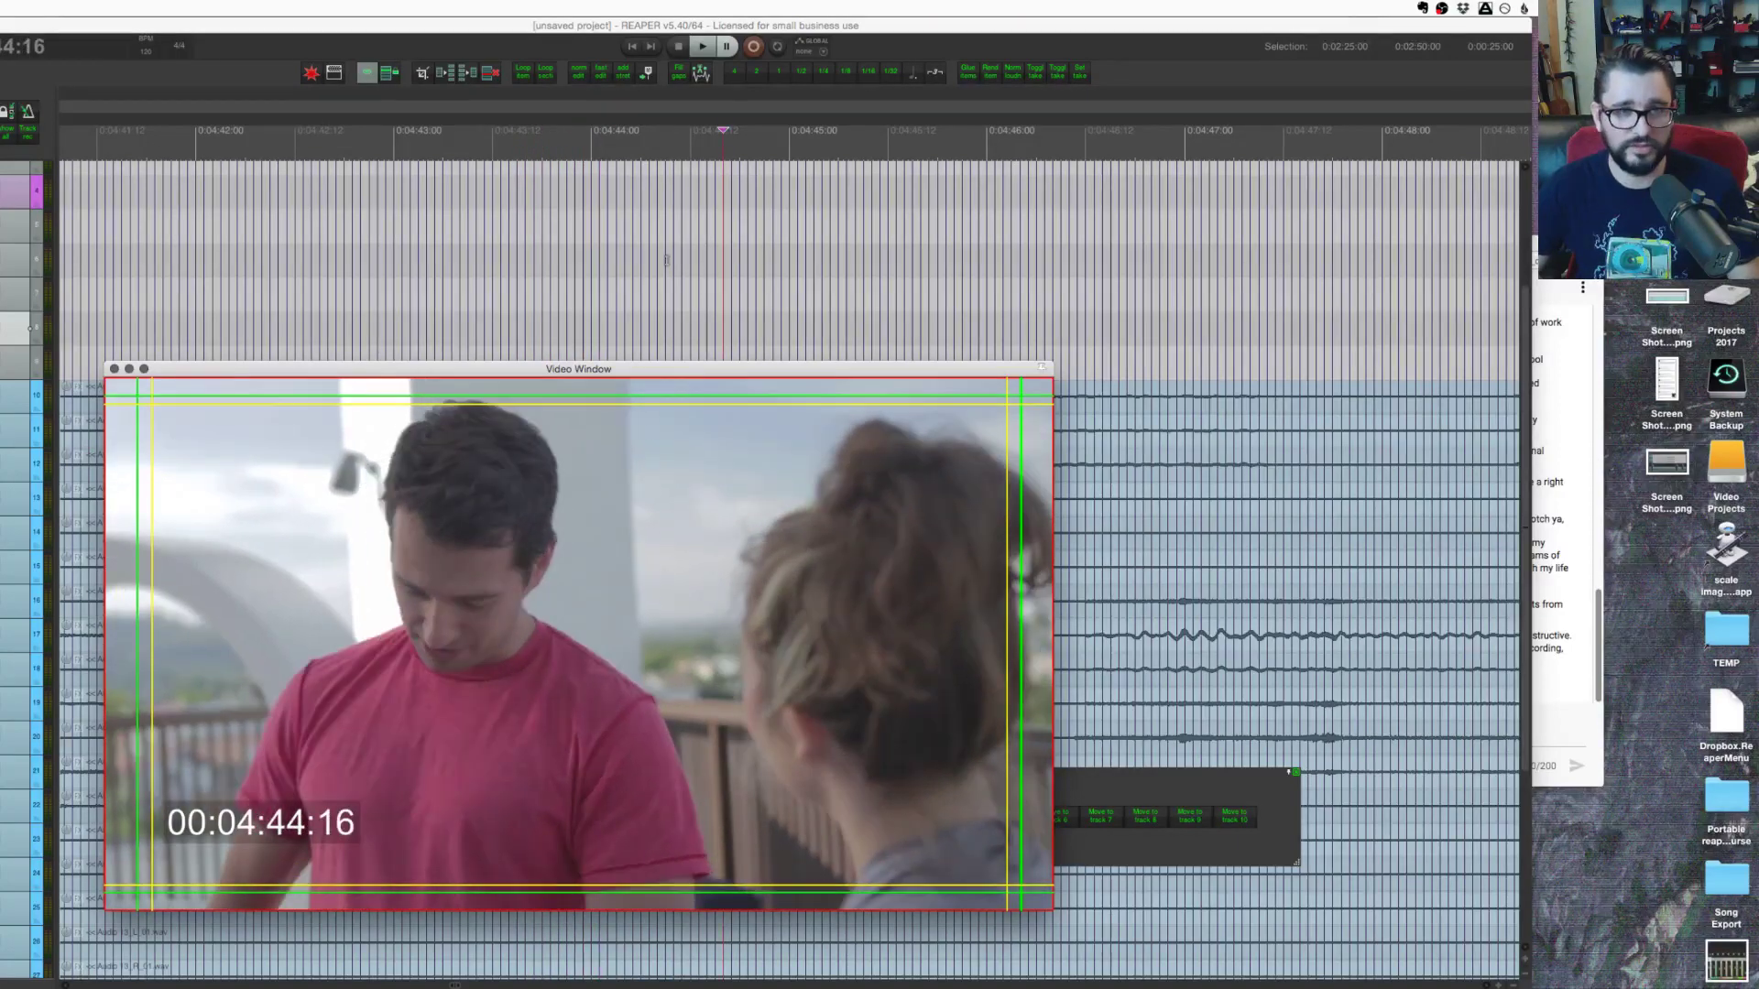
# Step: Step the video backward frame by frame to 0:04:42:19
pyautogui.press('Left')
pyautogui.press('Left')
pyautogui.press('Left')
pyautogui.press('Left')
pyautogui.press('Left')
pyautogui.press('Left')
pyautogui.press('Left')
pyautogui.press('Left')
pyautogui.press('Left')
pyautogui.press('Left')
pyautogui.press('Left')
pyautogui.press('Left')
pyautogui.press('Left')
pyautogui.press('Left')
pyautogui.press('Left')
pyautogui.press('Left')
pyautogui.press('Left')
pyautogui.press('Left')
pyautogui.press('Left')
pyautogui.press('Left')
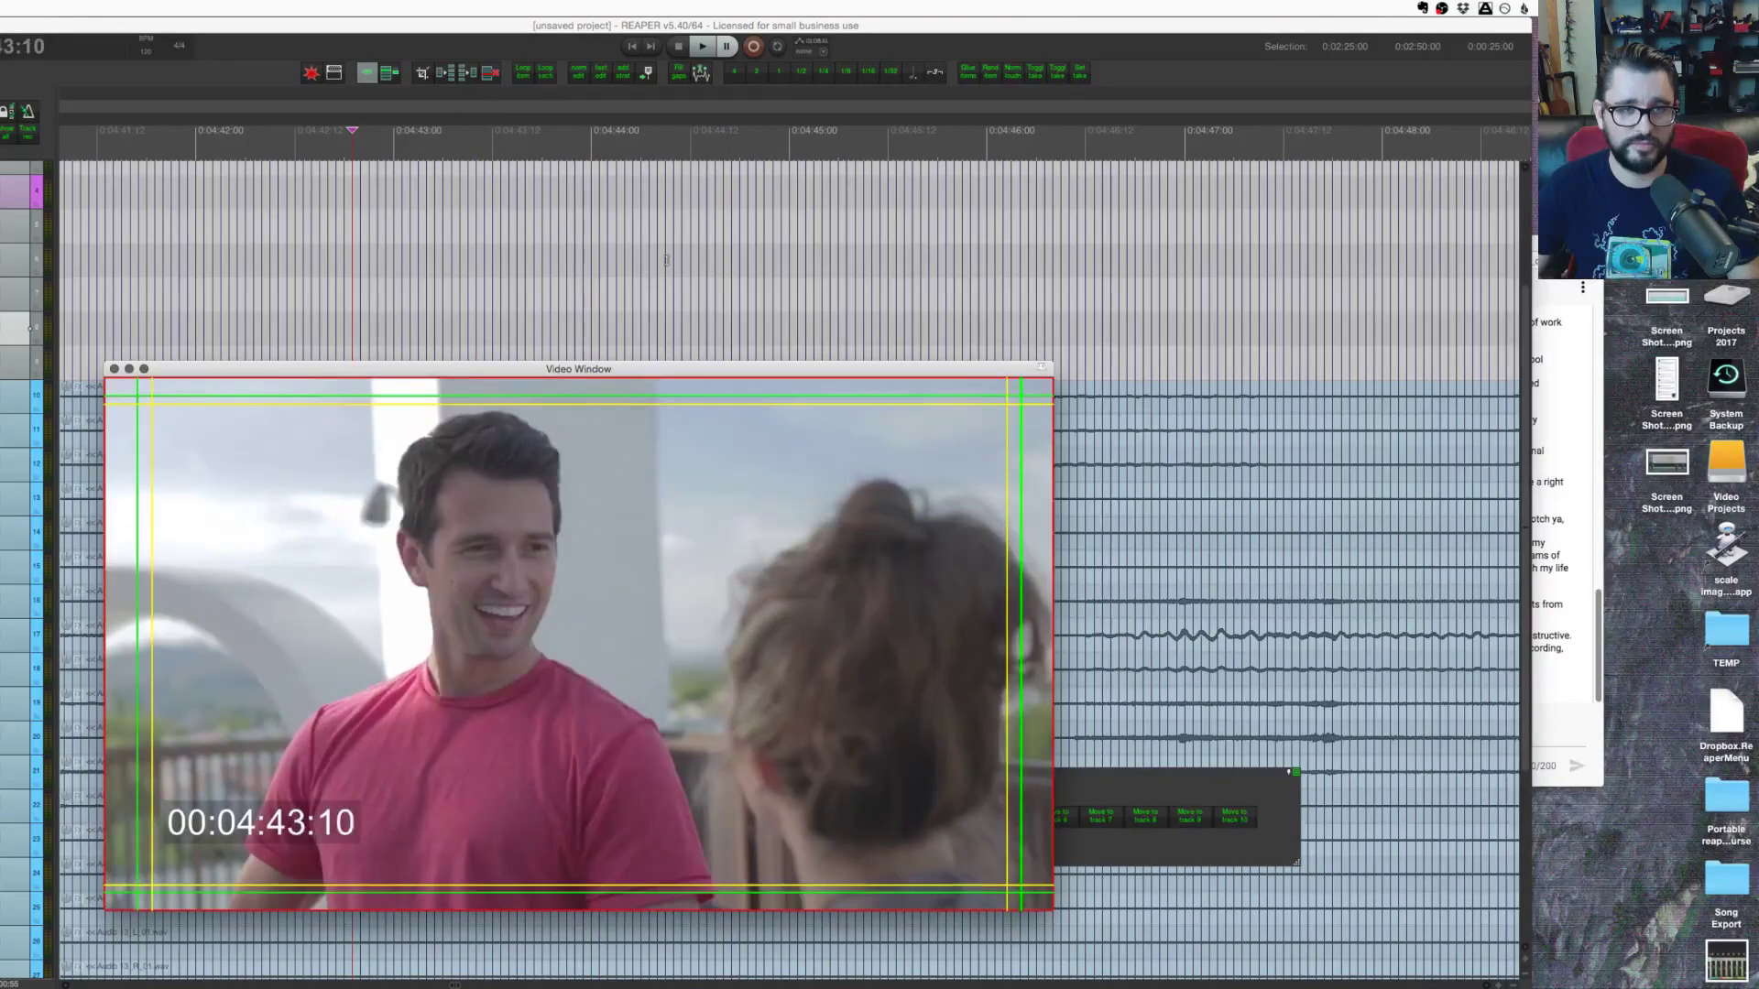
pyautogui.hotkey('alt', 'Right')
pyautogui.hotkey('alt', 'Right')
pyautogui.hotkey('alt', 'Right')
pyautogui.hotkey('alt', 'Right')
pyautogui.hotkey('alt', 'Right')
pyautogui.hotkey('alt', 'Right')
pyautogui.hotkey('alt', 'Right')
pyautogui.hotkey('alt', 'Right')
pyautogui.hotkey('alt', 'Right')
pyautogui.hotkey('alt', 'Right')
pyautogui.hotkey('alt', 'Right')
pyautogui.hotkey('alt', 'Right')
pyautogui.hotkey('alt', 'Right')
pyautogui.hotkey('alt', 'Right')
pyautogui.hotkey('alt', 'Right')
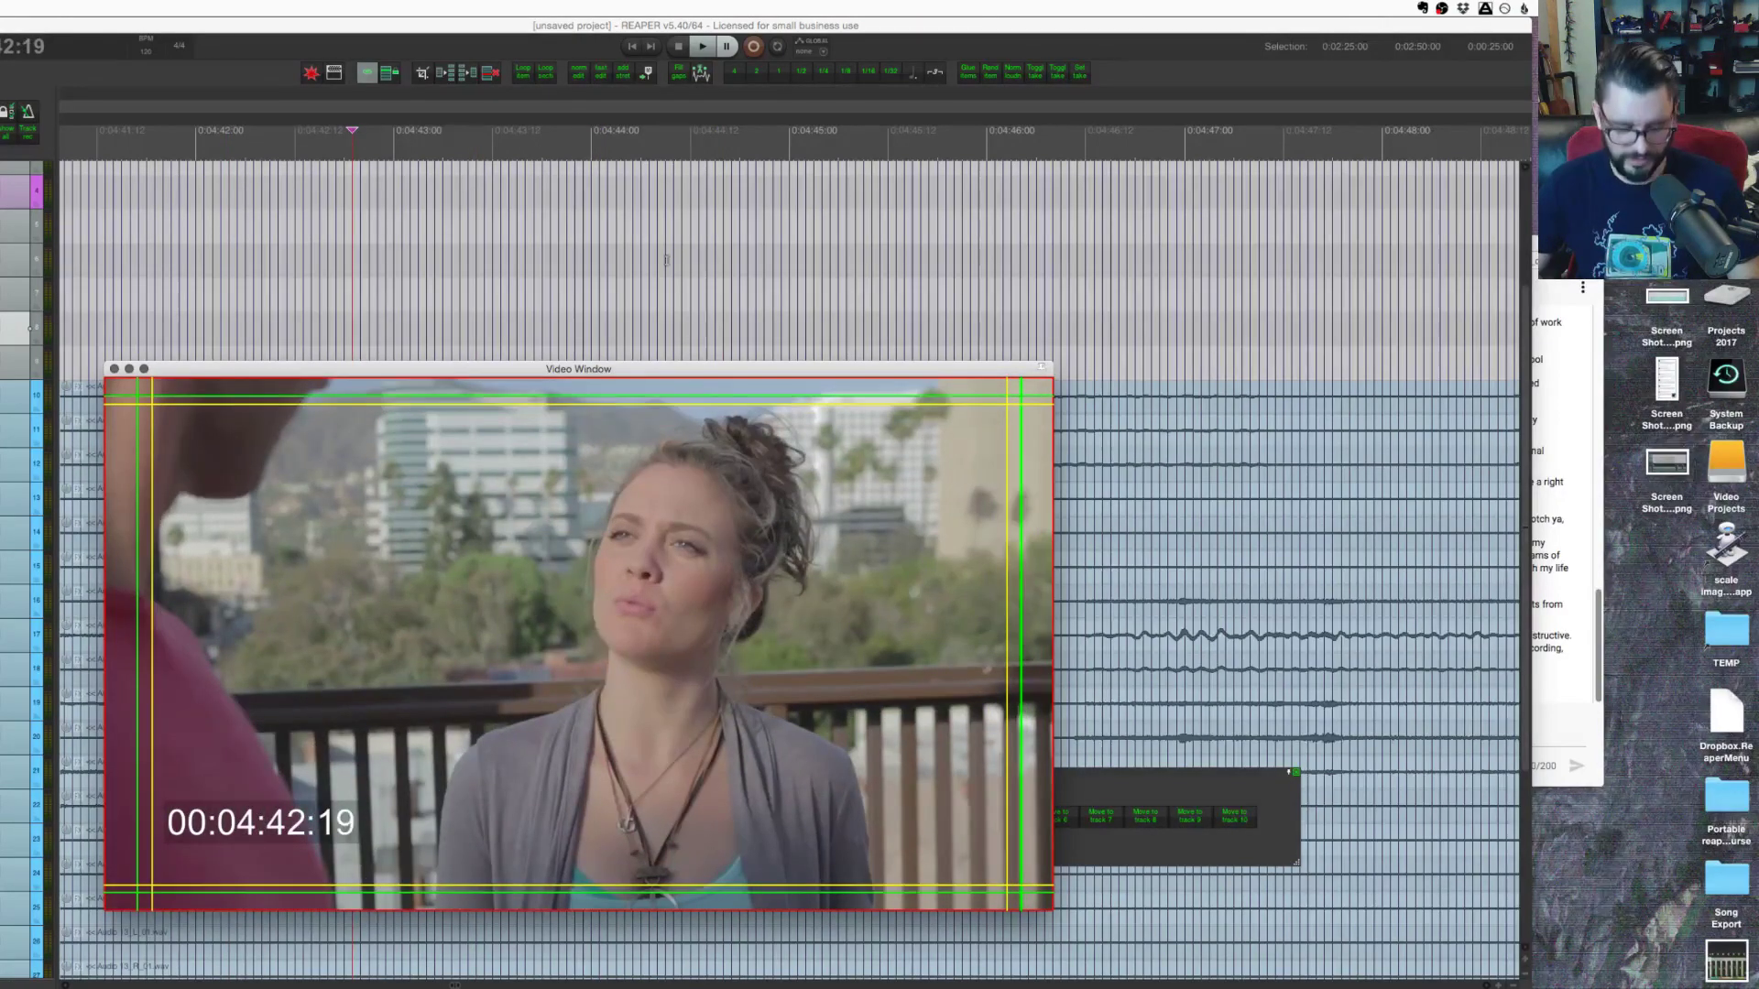
# Step: Bring back the action list, move it higher over the arrange view and look through the custom actions with an empty filter
pyautogui.press('?')
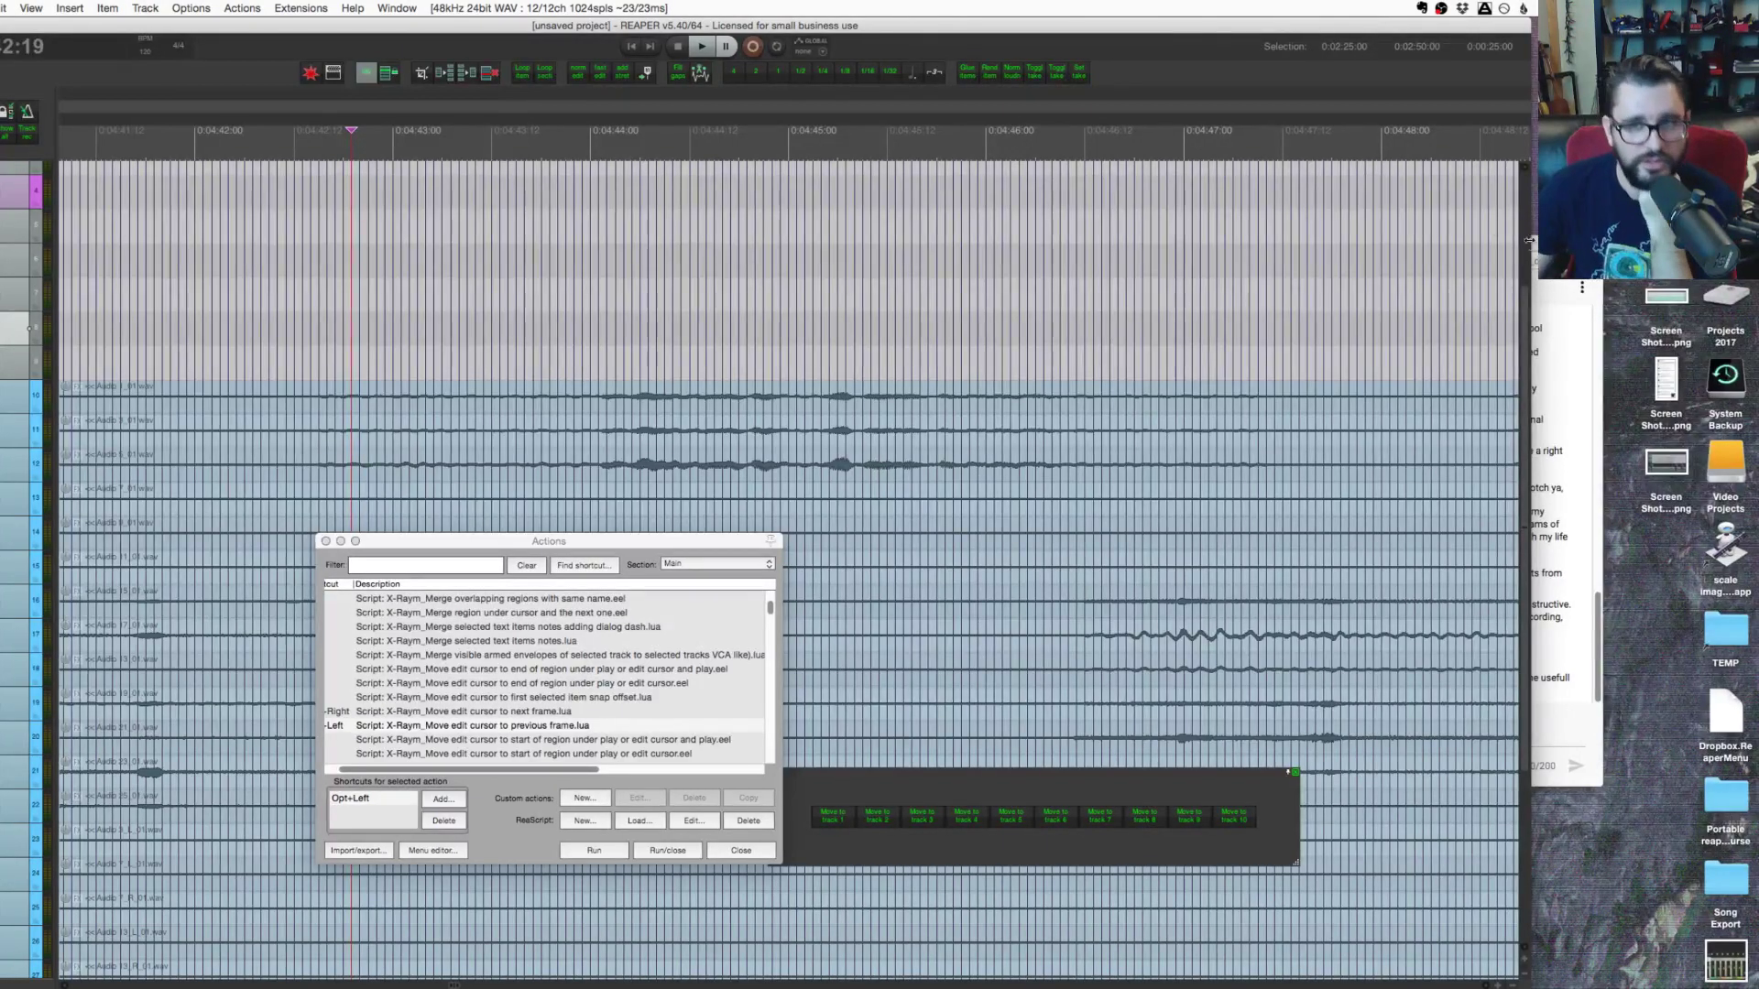
pyautogui.click(1531, 240)
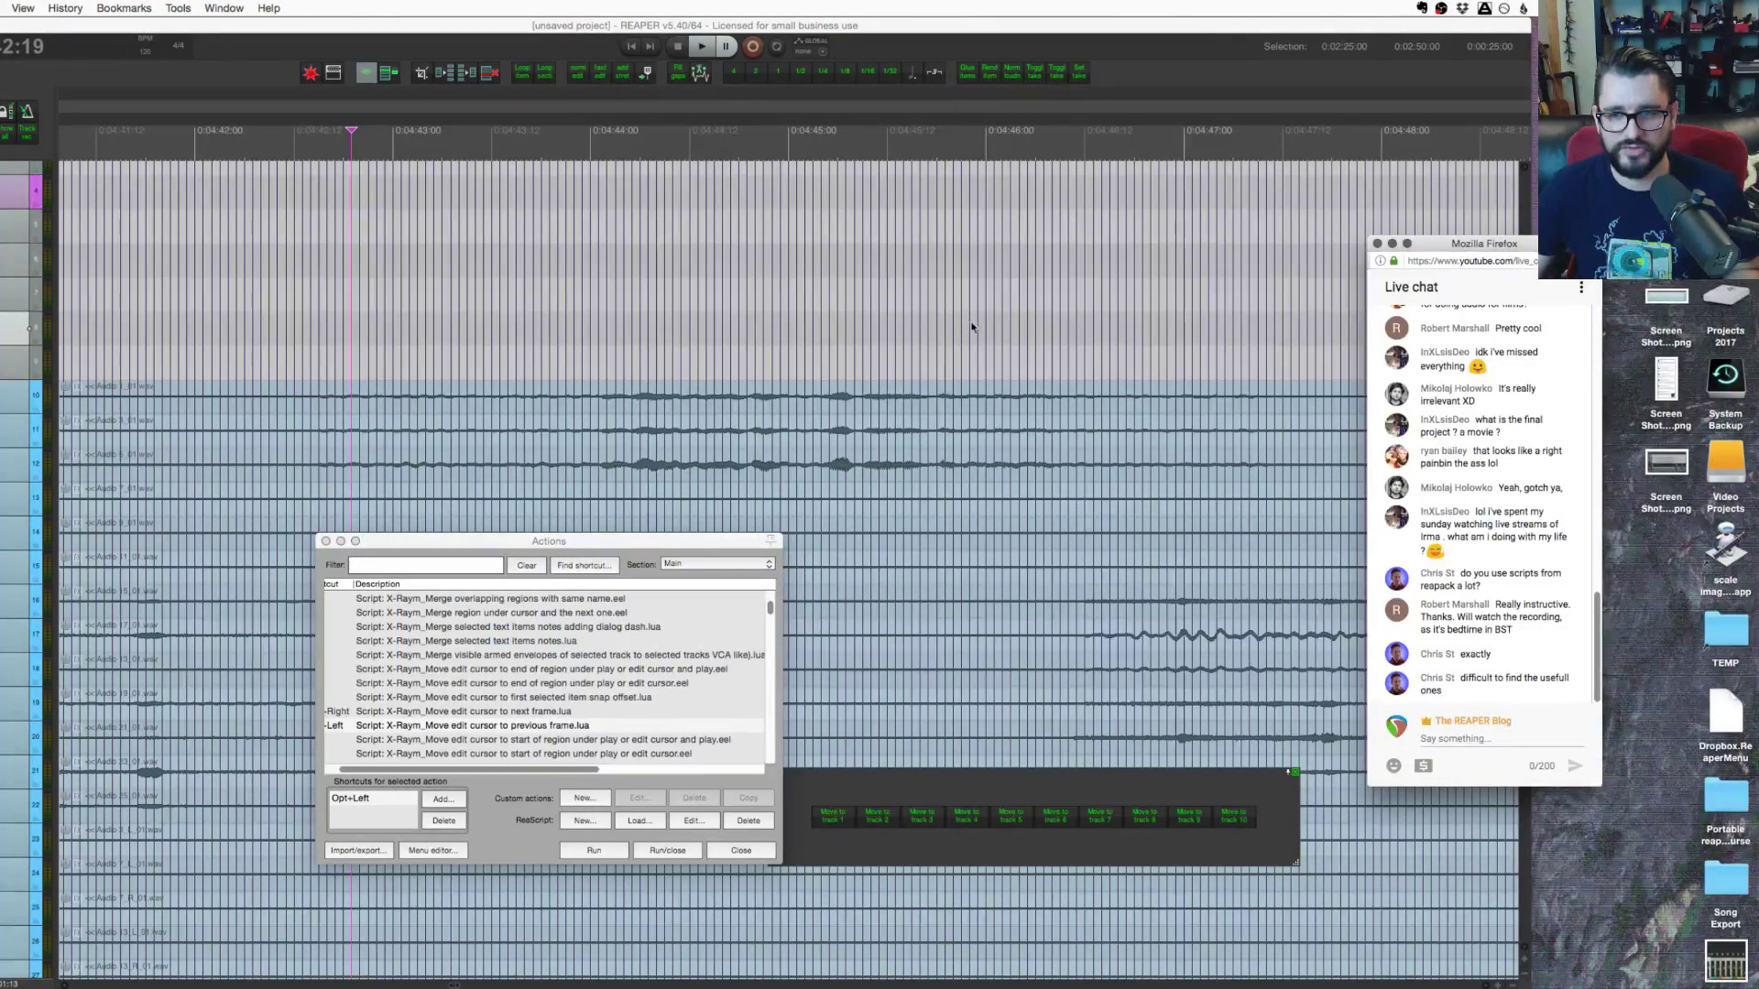
pyautogui.moveTo(658, 542); pyautogui.dragTo(758, 342)
pyautogui.click(513, 369)
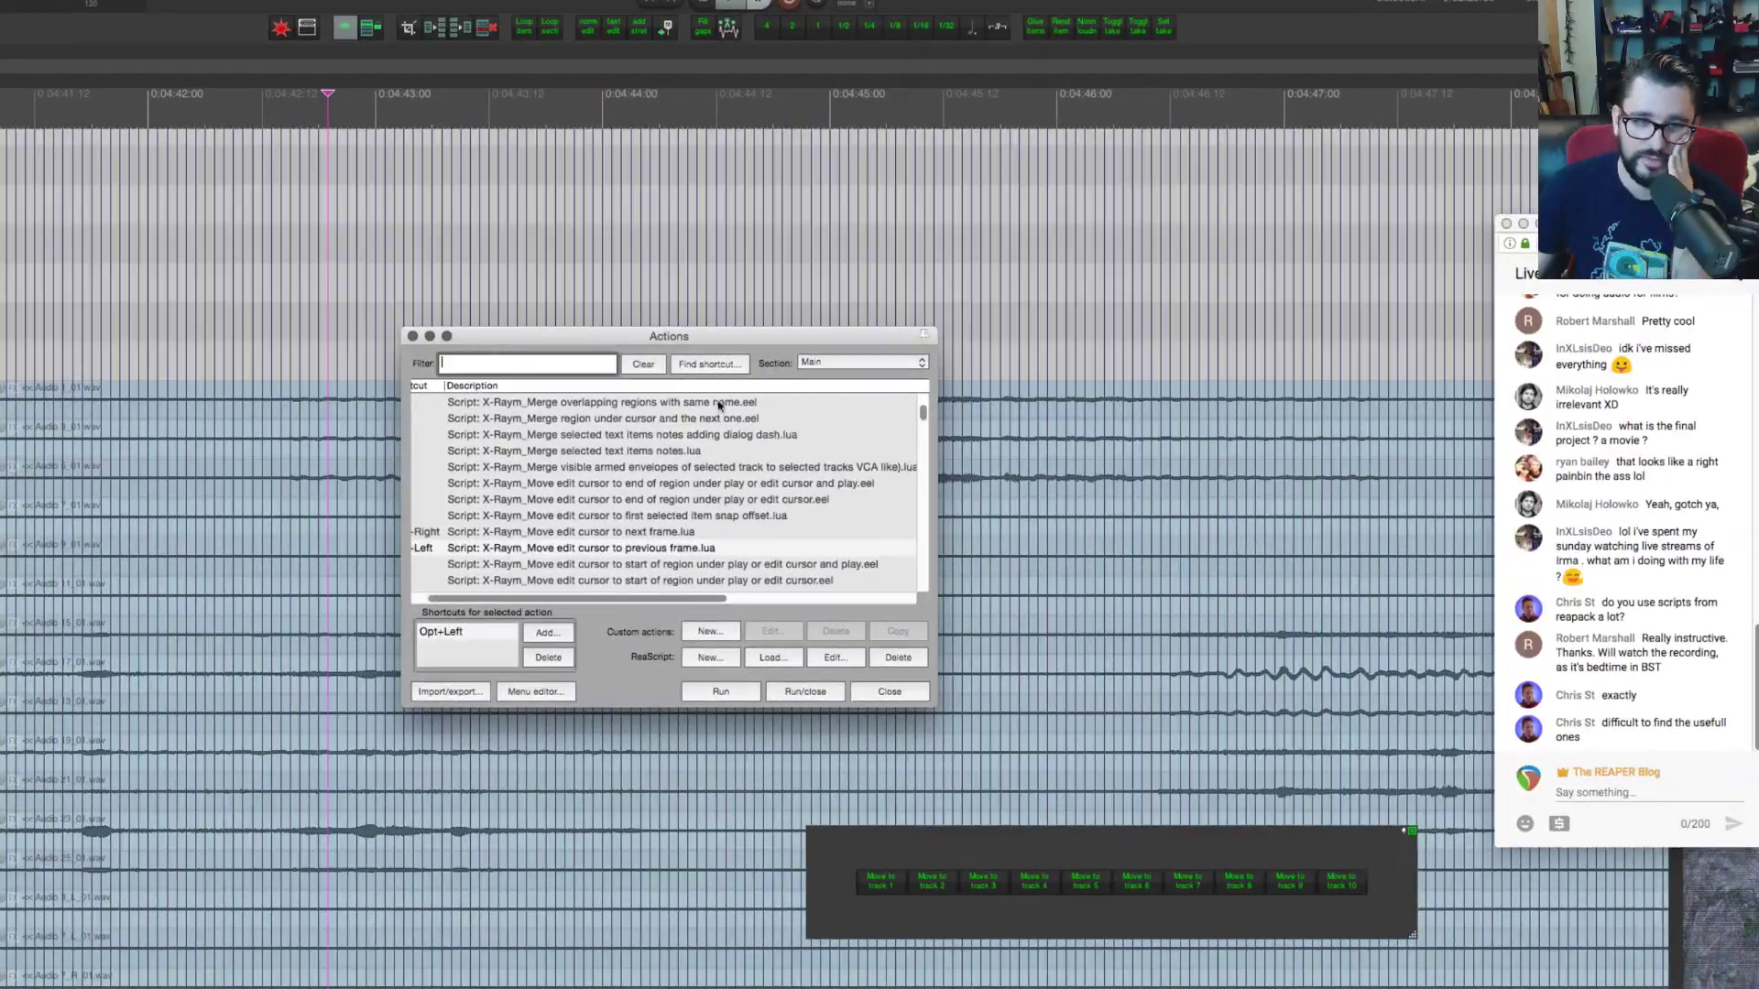
pyautogui.moveTo(922, 412)
pyautogui.mouseDown()
pyautogui.moveTo(925, 396)
pyautogui.moveTo(925, 604)
pyautogui.moveTo(923, 401)
pyautogui.mouseUp()
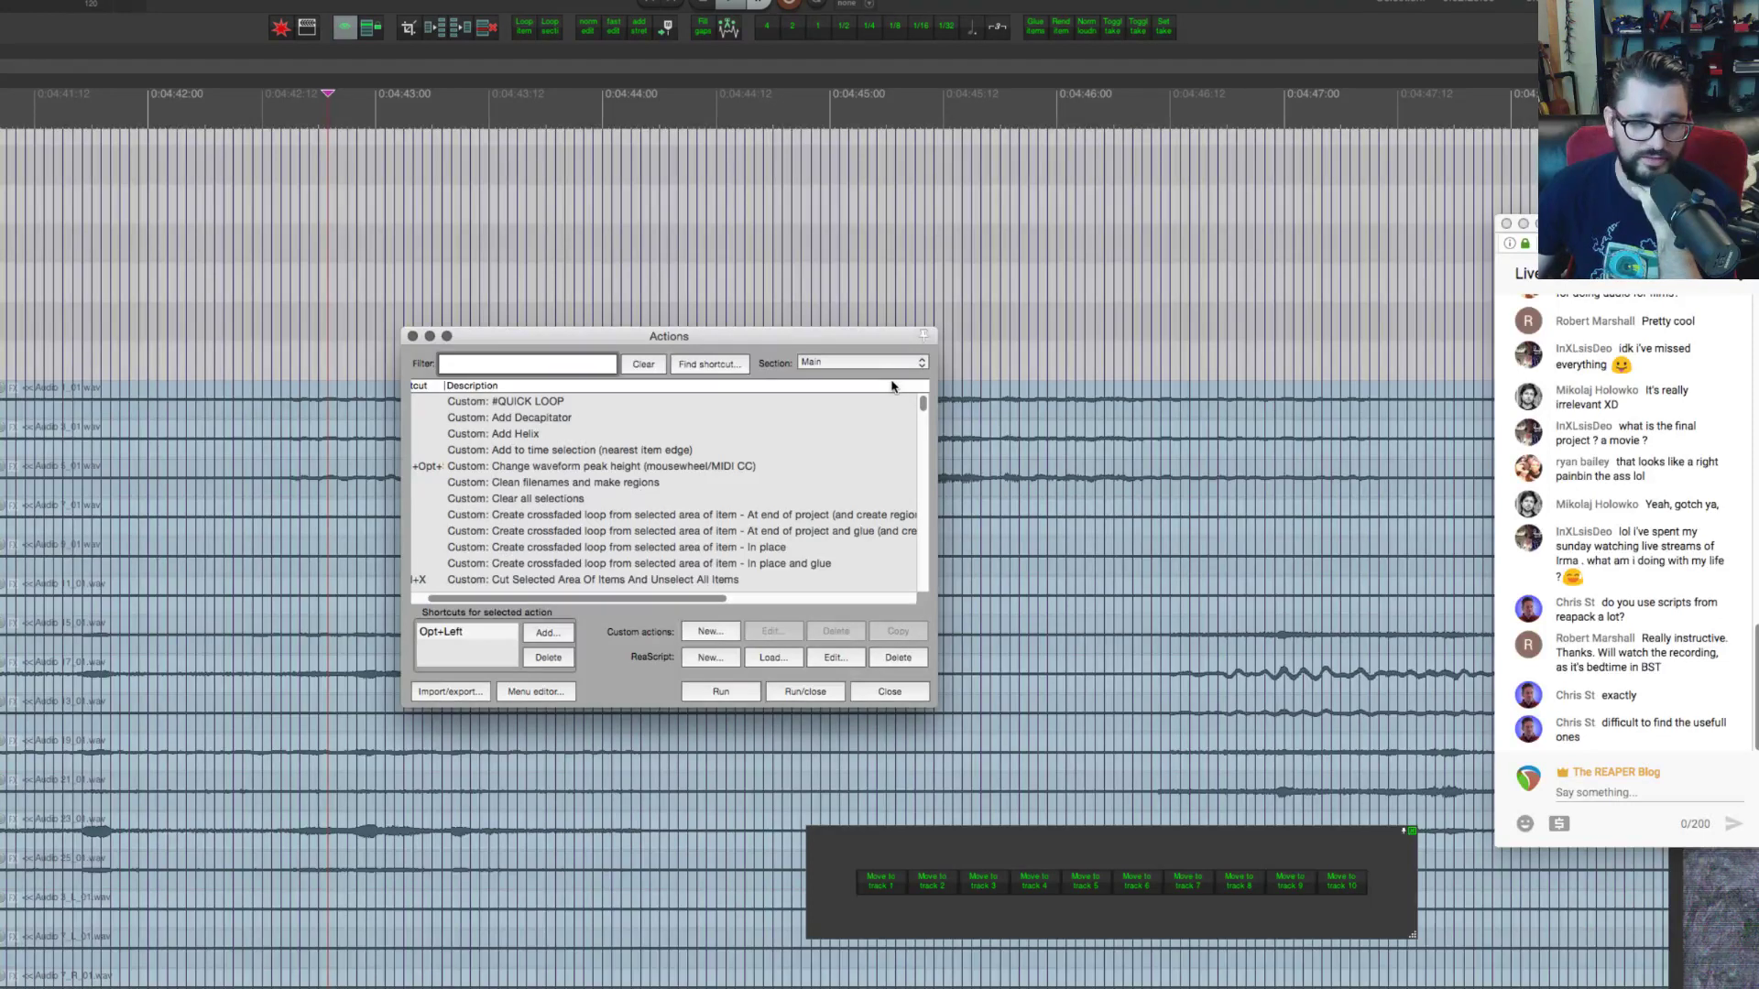
pyautogui.click(486, 366)
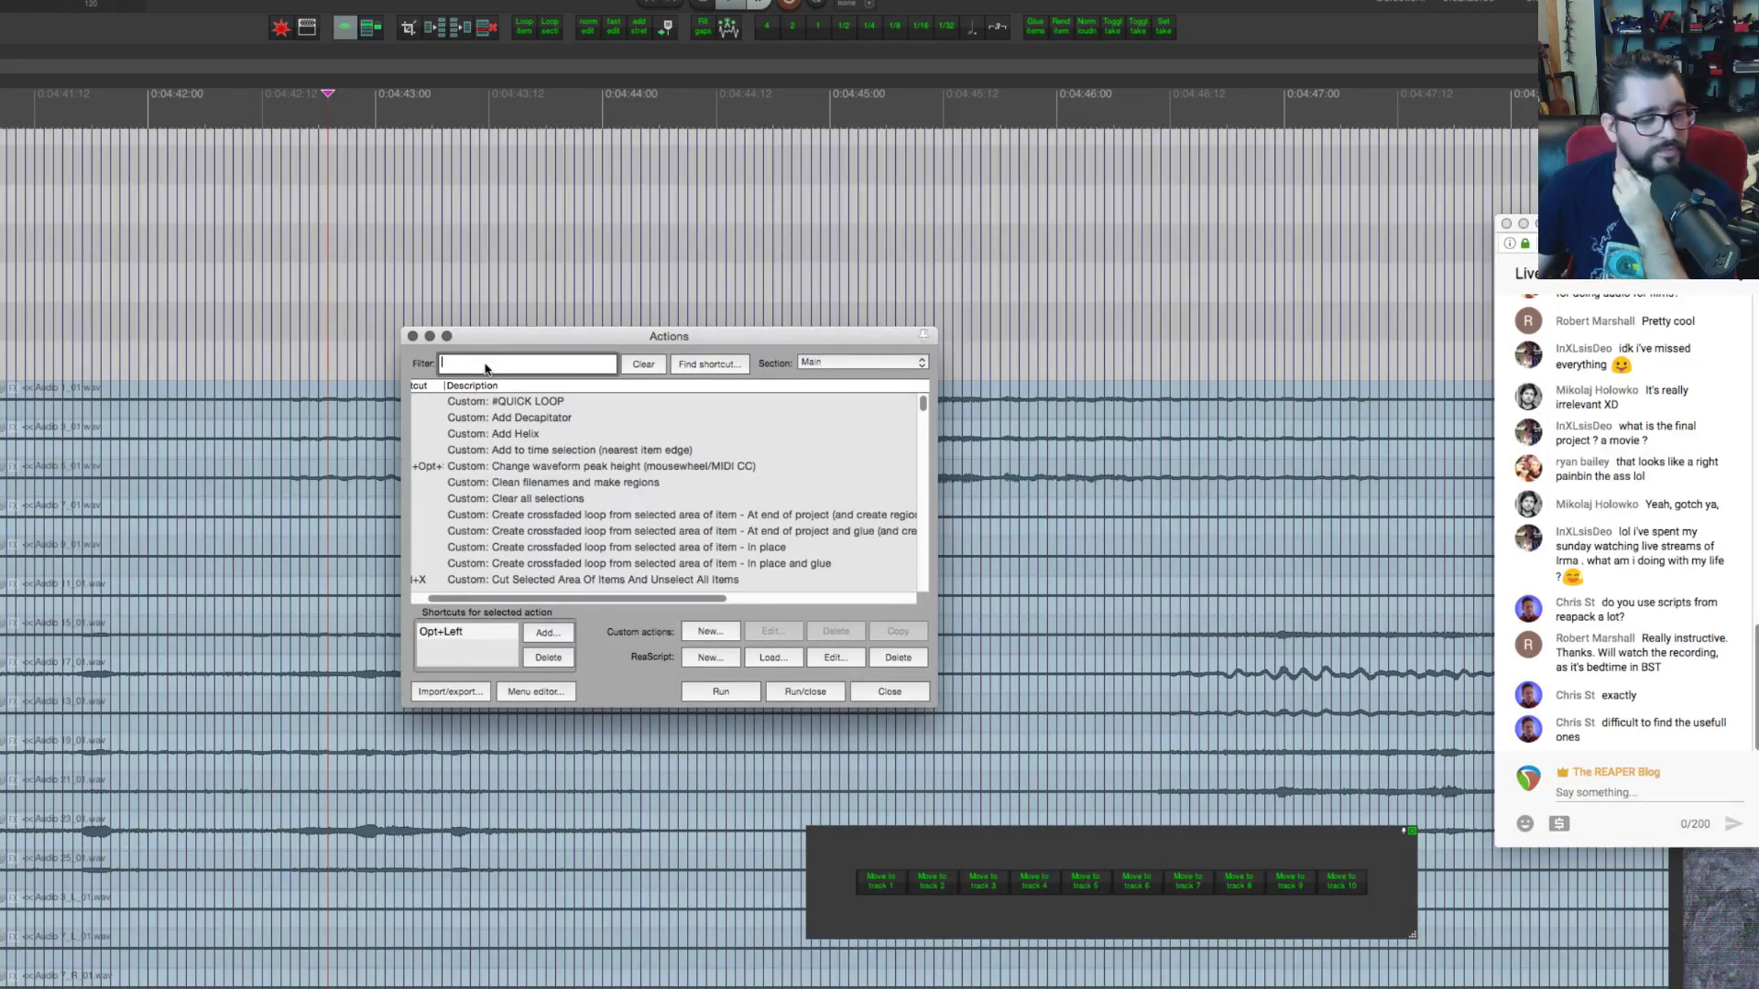
pyautogui.scroll(-1, 590, 446)
pyautogui.scroll(-10, 591, 446)
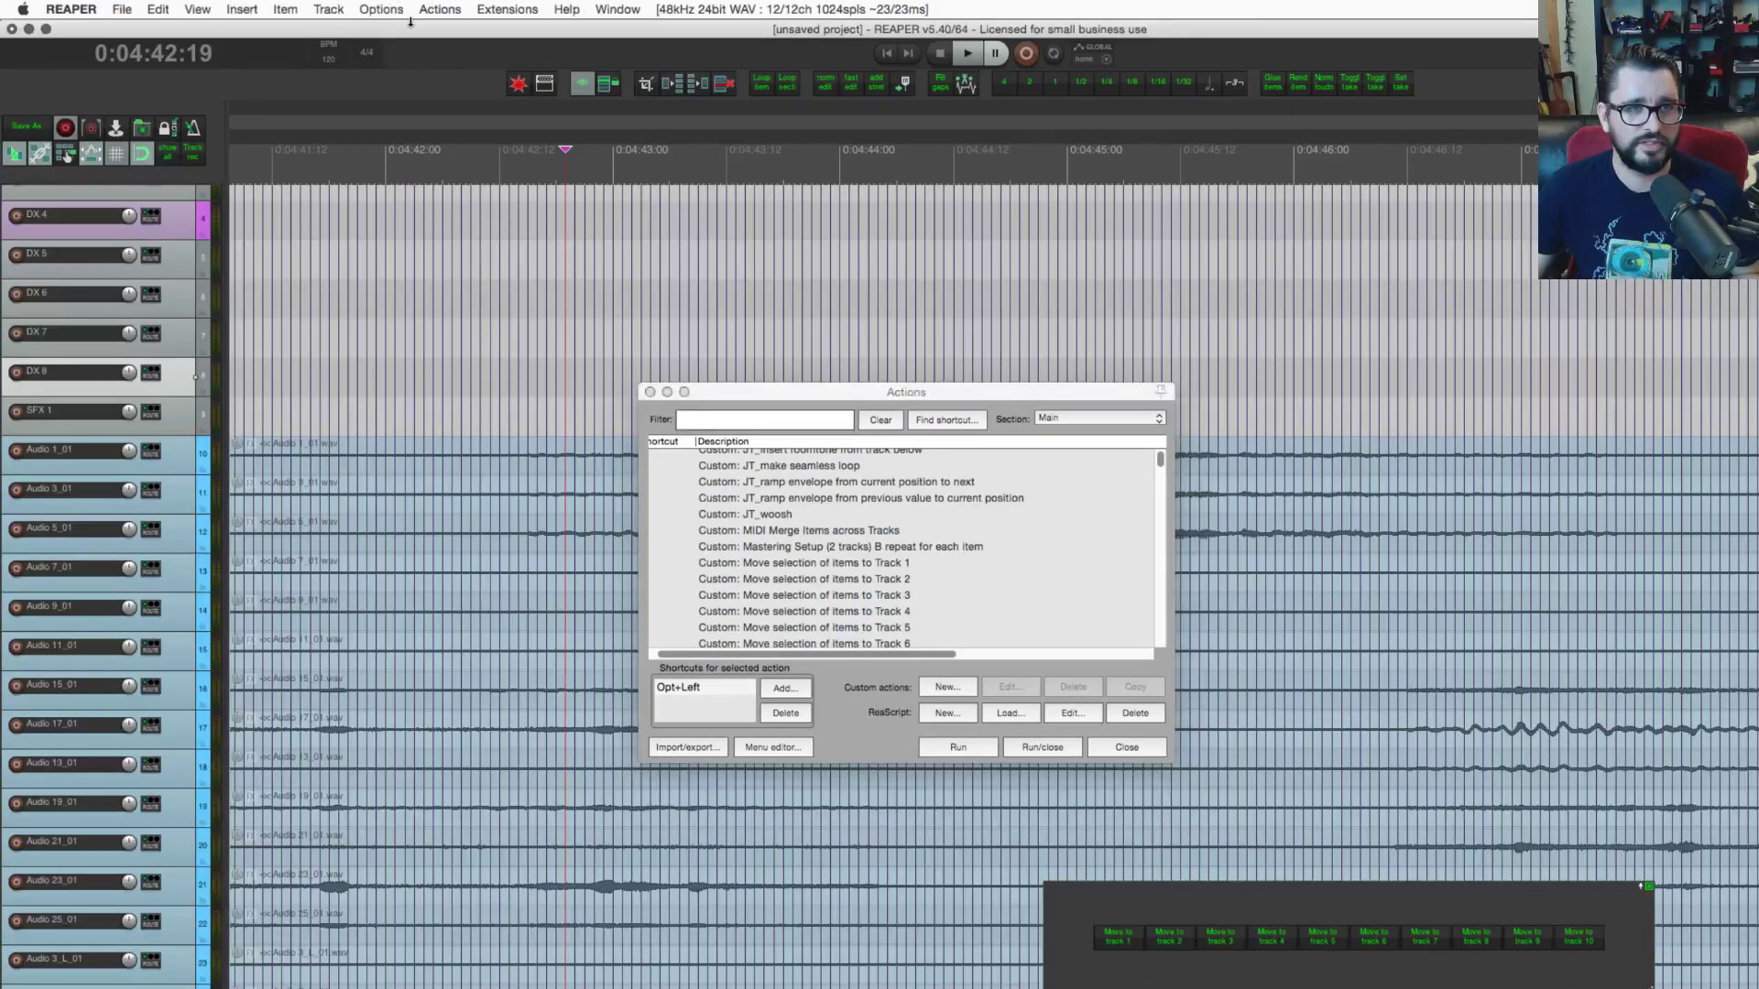
# Step: Open the ReaPack package browser and the ReaPack repository management window
pyautogui.click(226, 8)
pyautogui.moveTo(494, 9)
pyautogui.moveTo(609, 522)
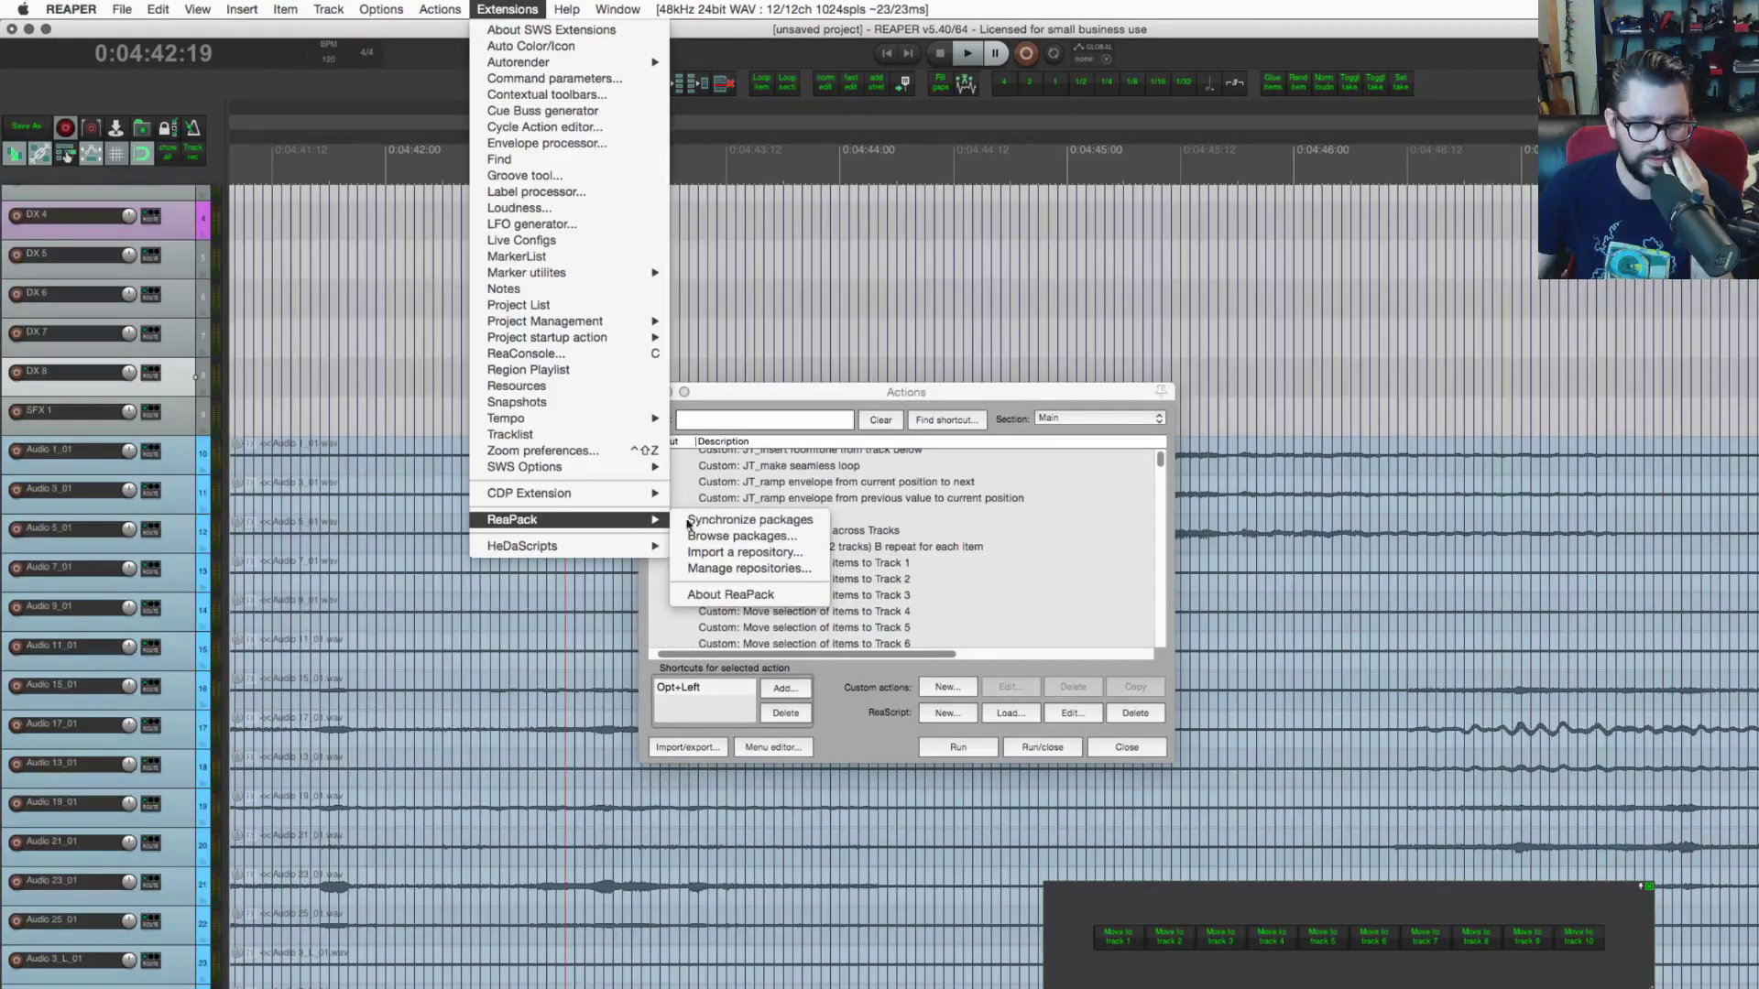
pyautogui.click(759, 544)
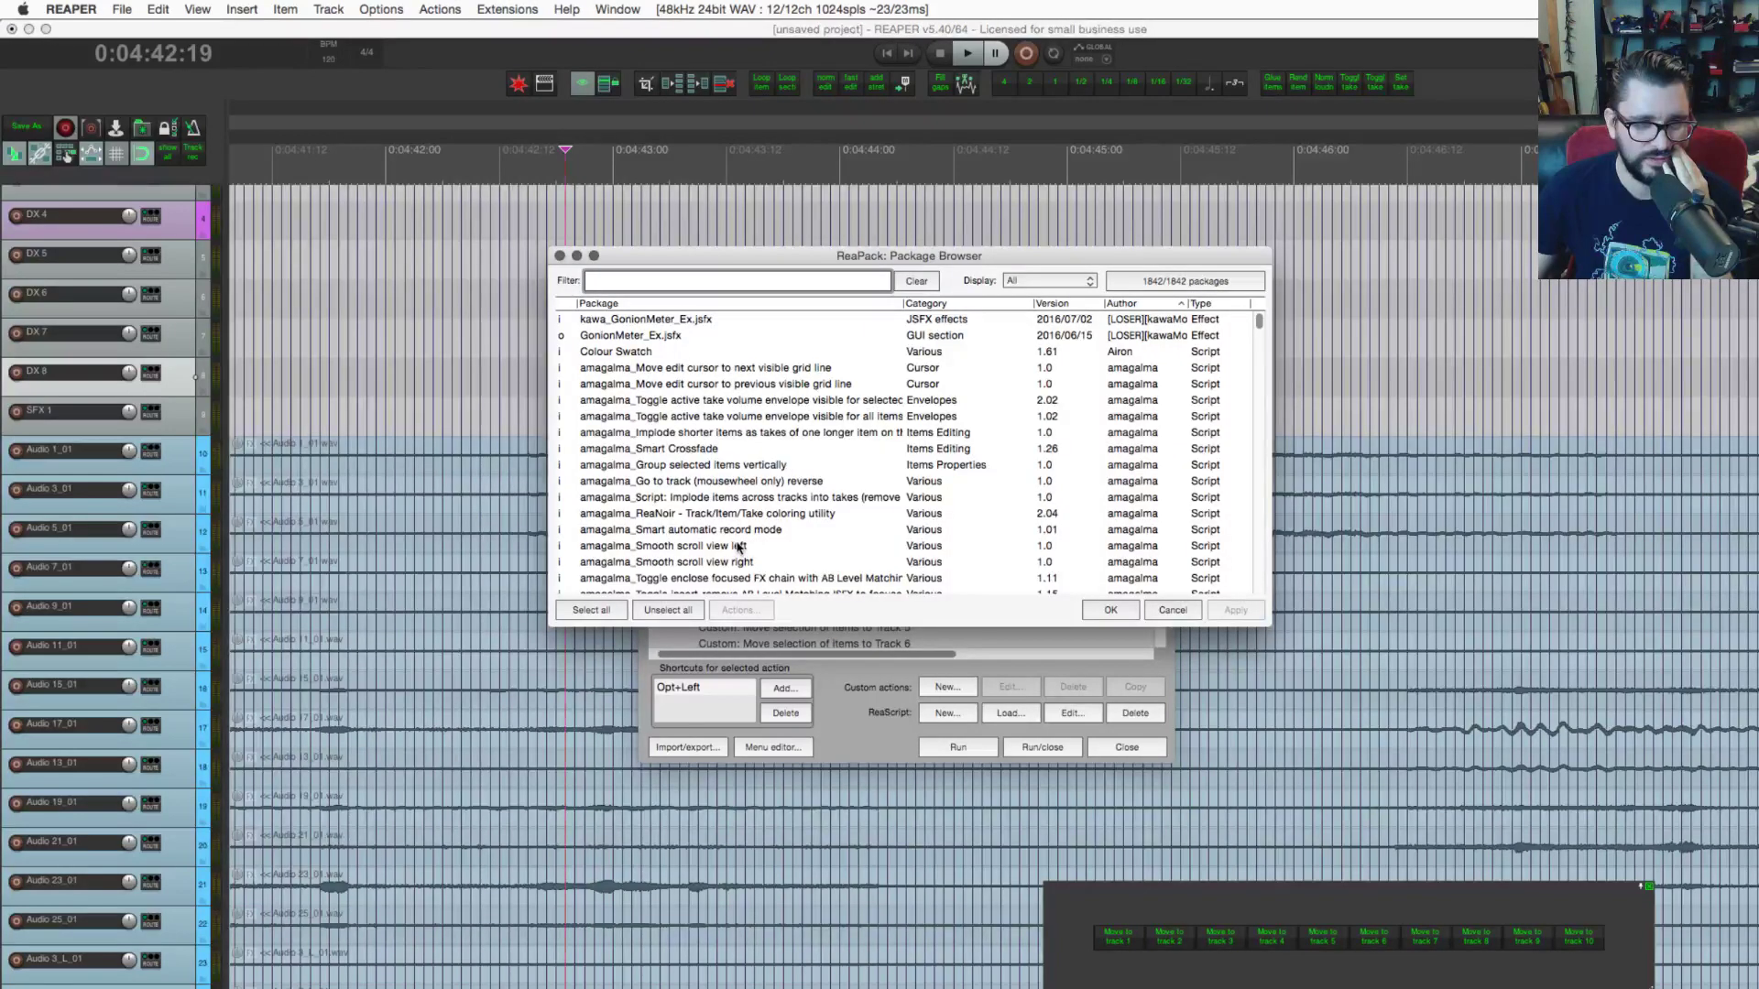
pyautogui.click(506, 9)
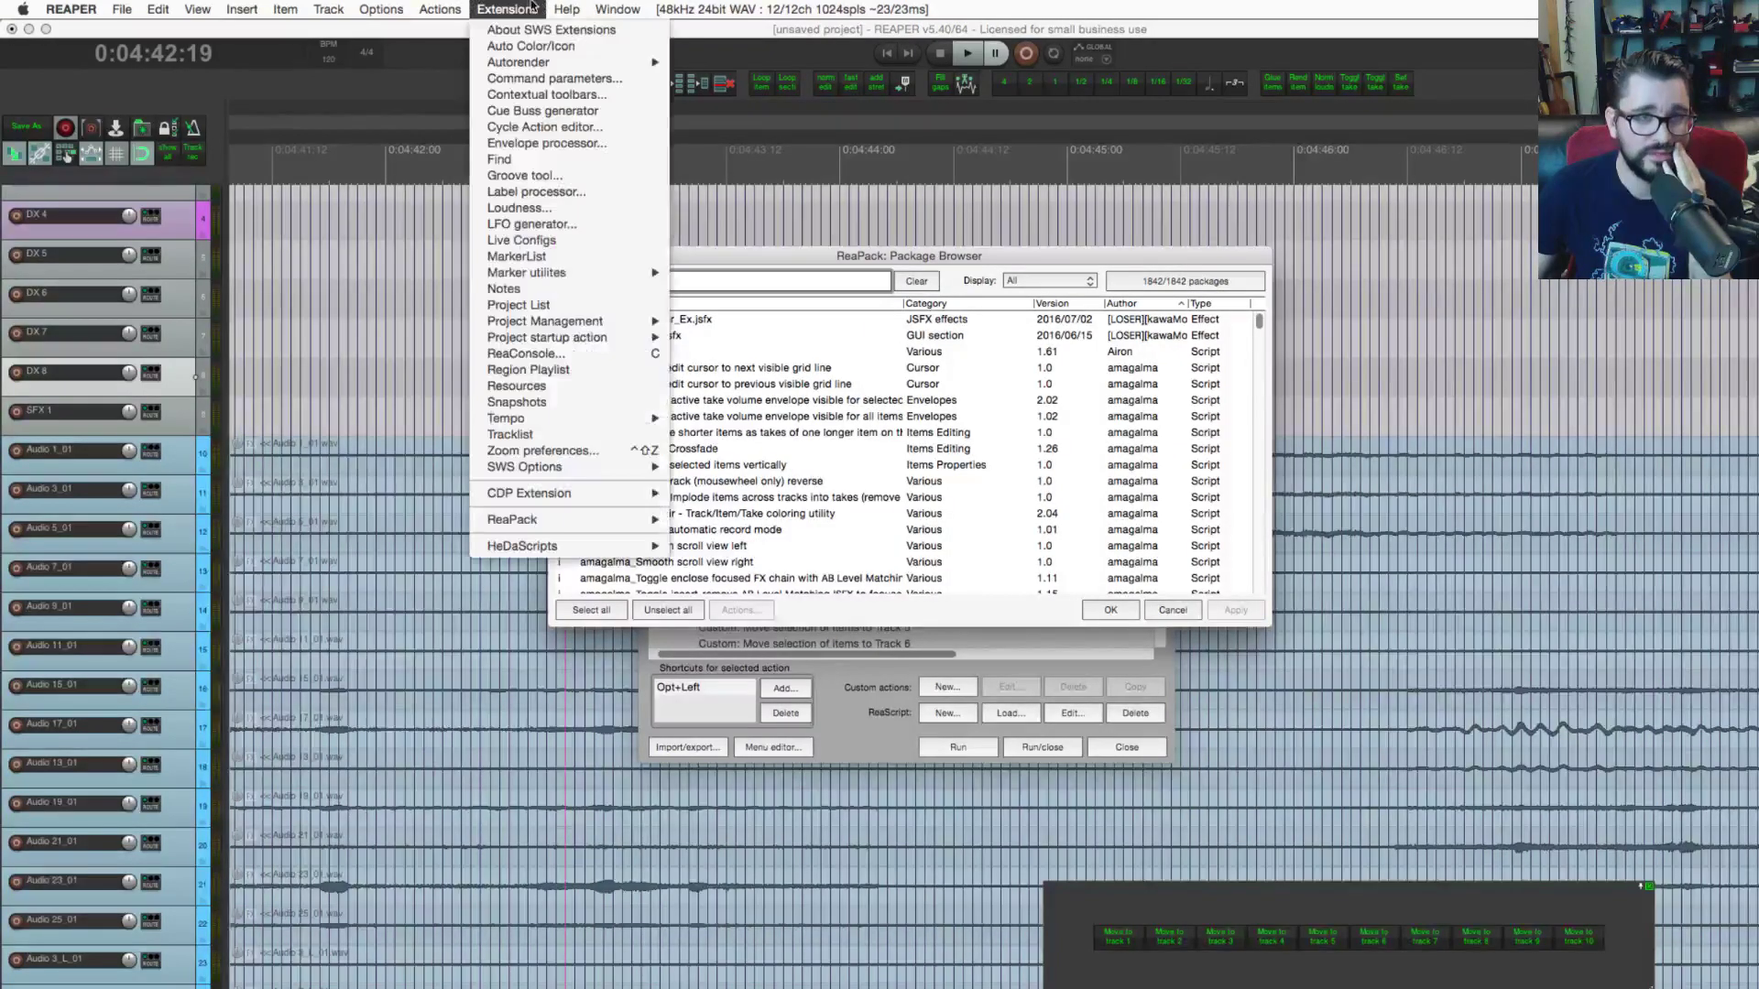
pyautogui.moveTo(600, 527)
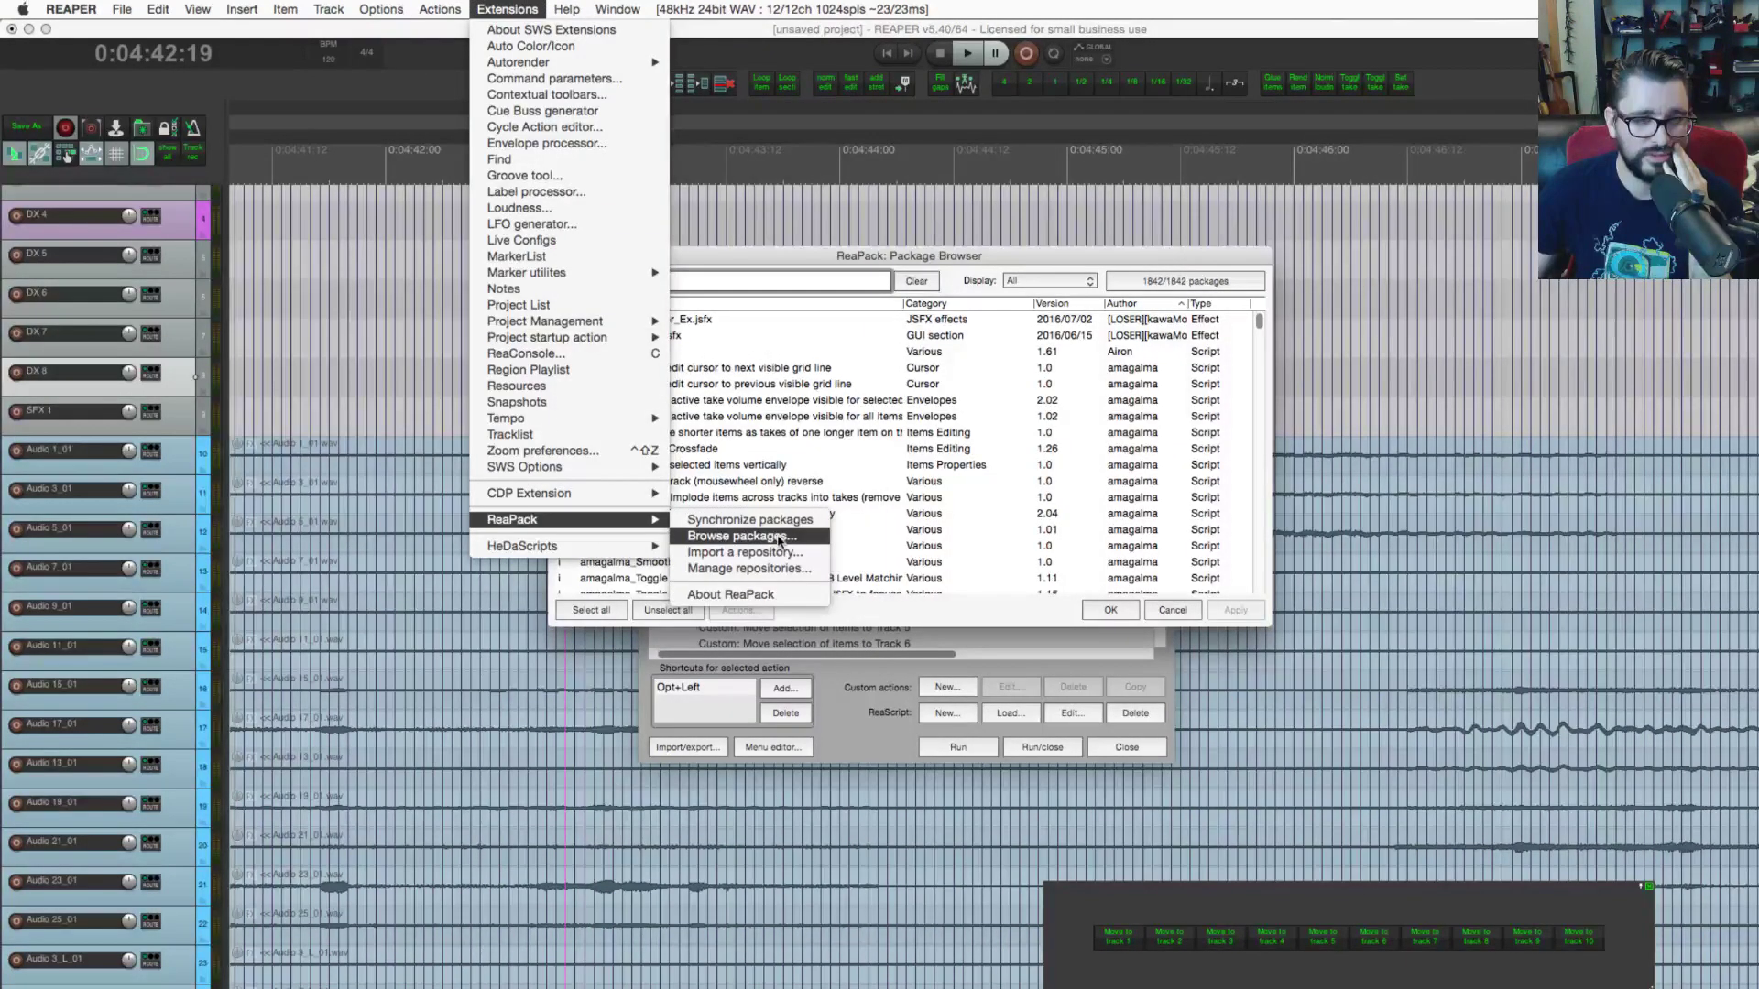
pyautogui.click(777, 568)
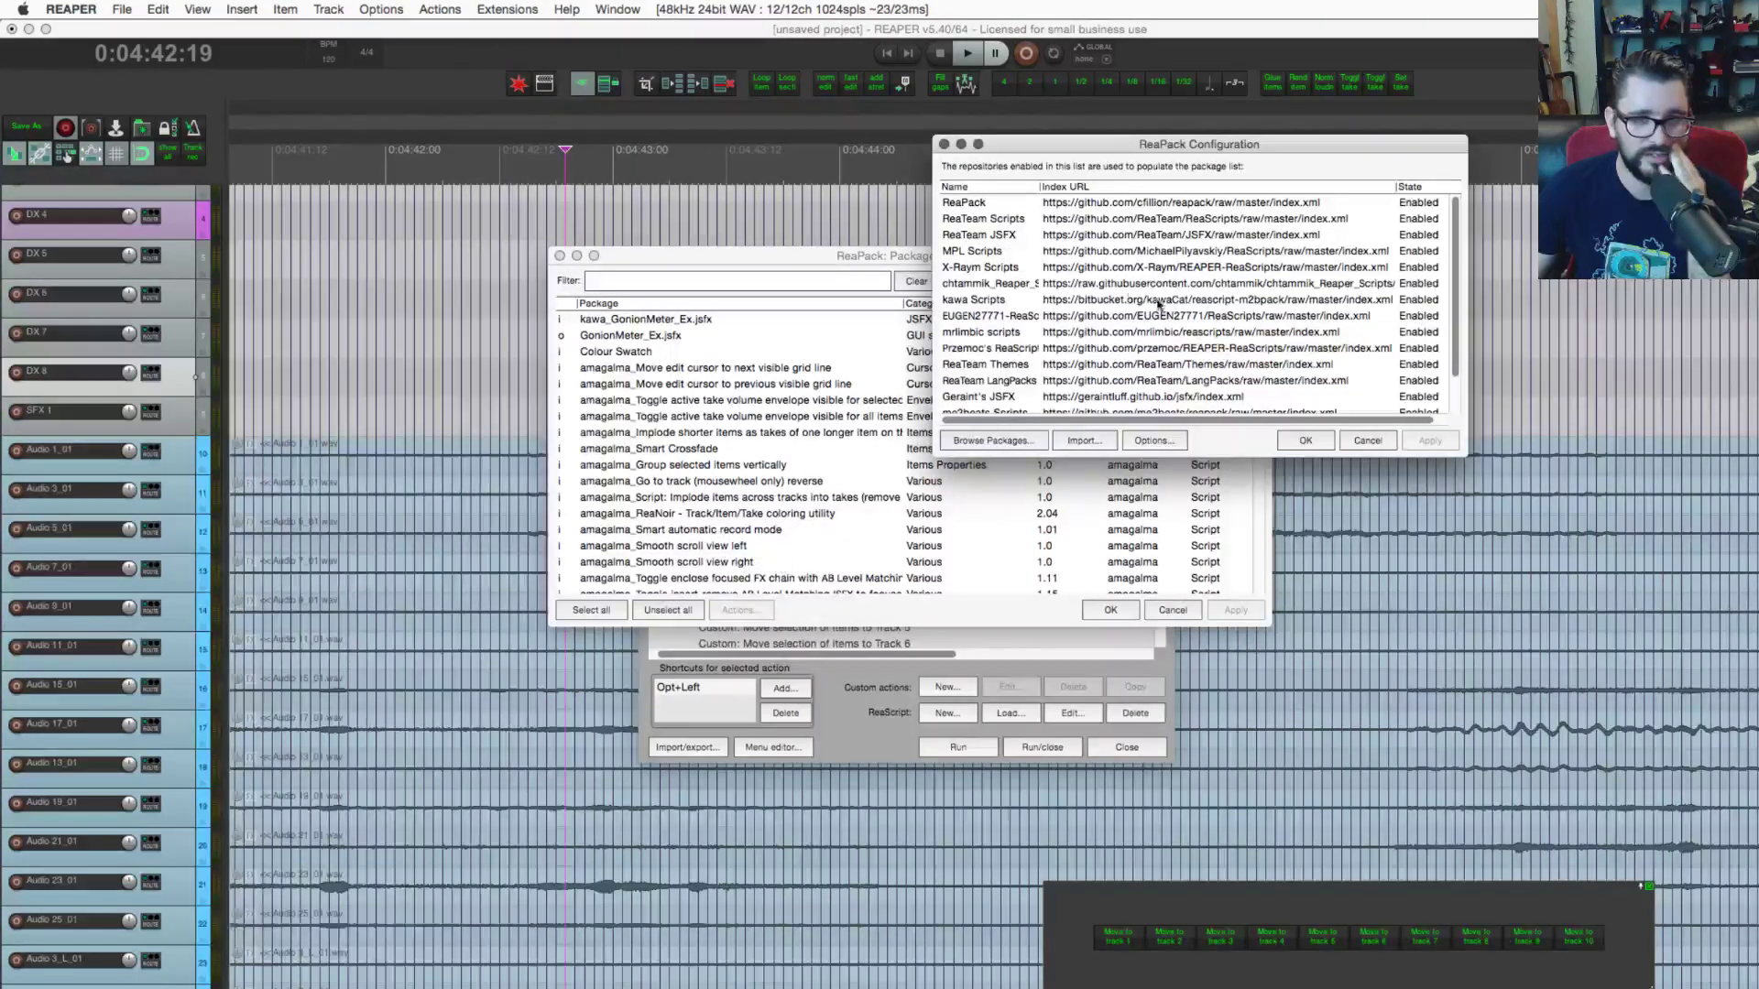
# Step: Open the details of the ReaTeam Scripts repository and examine its packages and installed files
pyautogui.click(982, 220)
pyautogui.rightClick(982, 221)
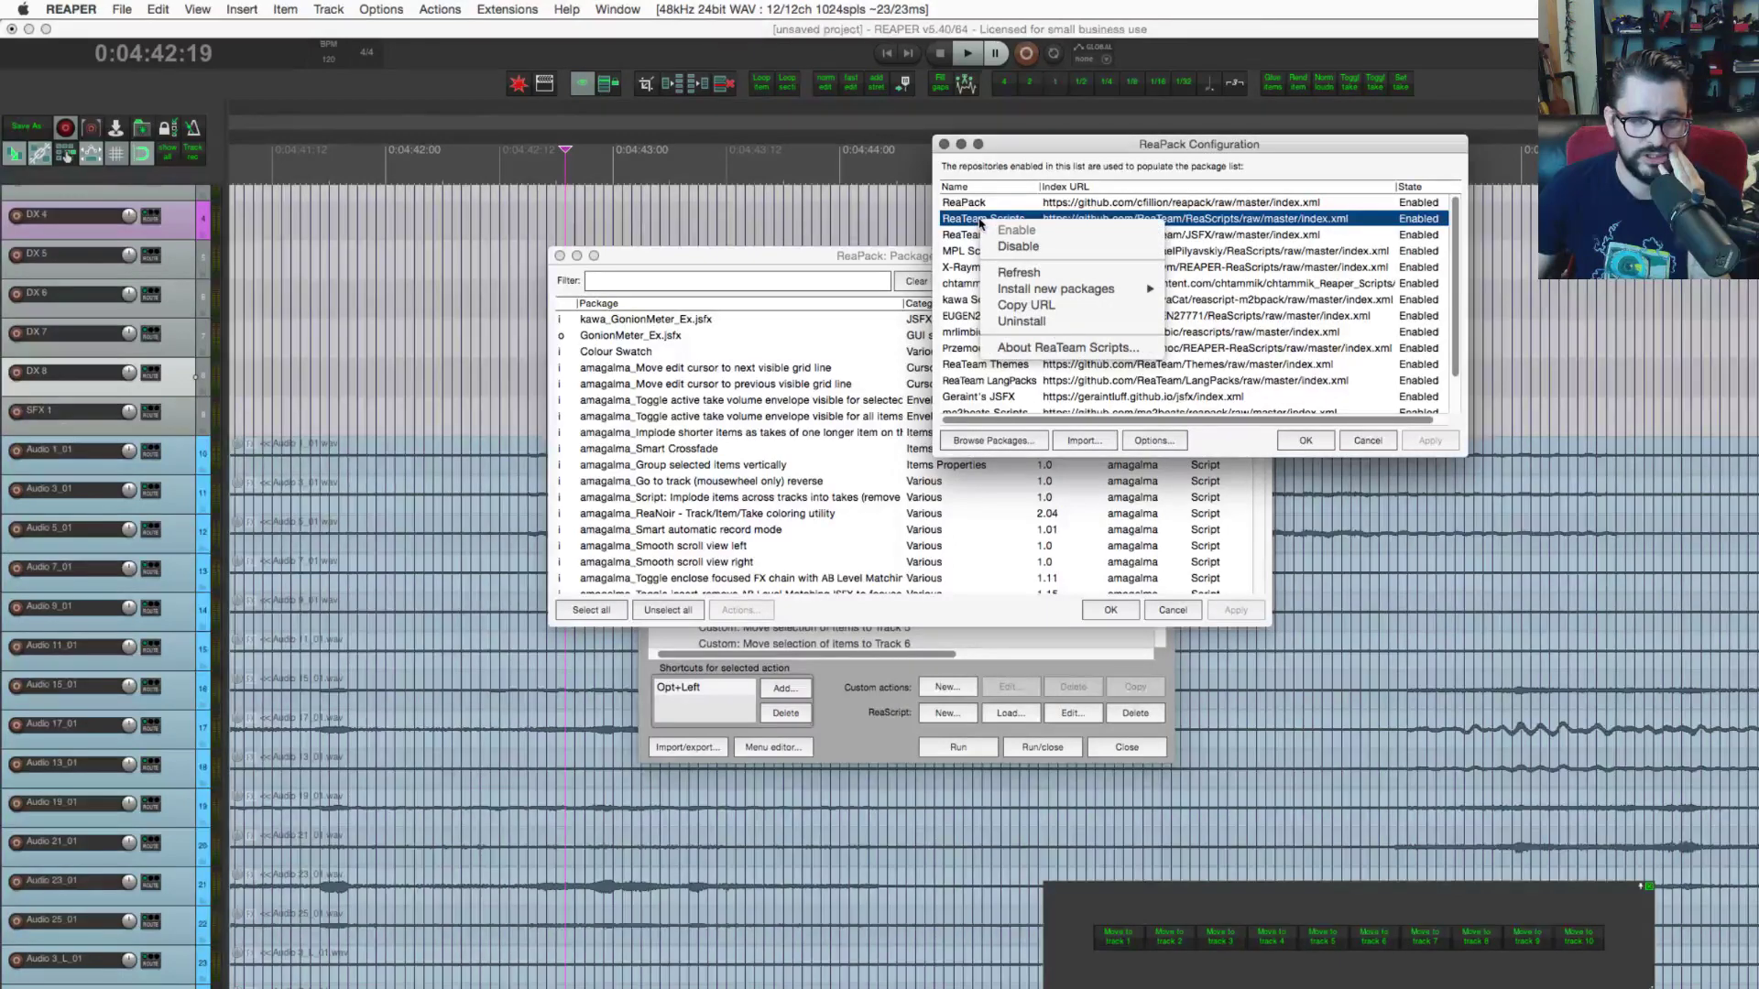
pyautogui.click(995, 348)
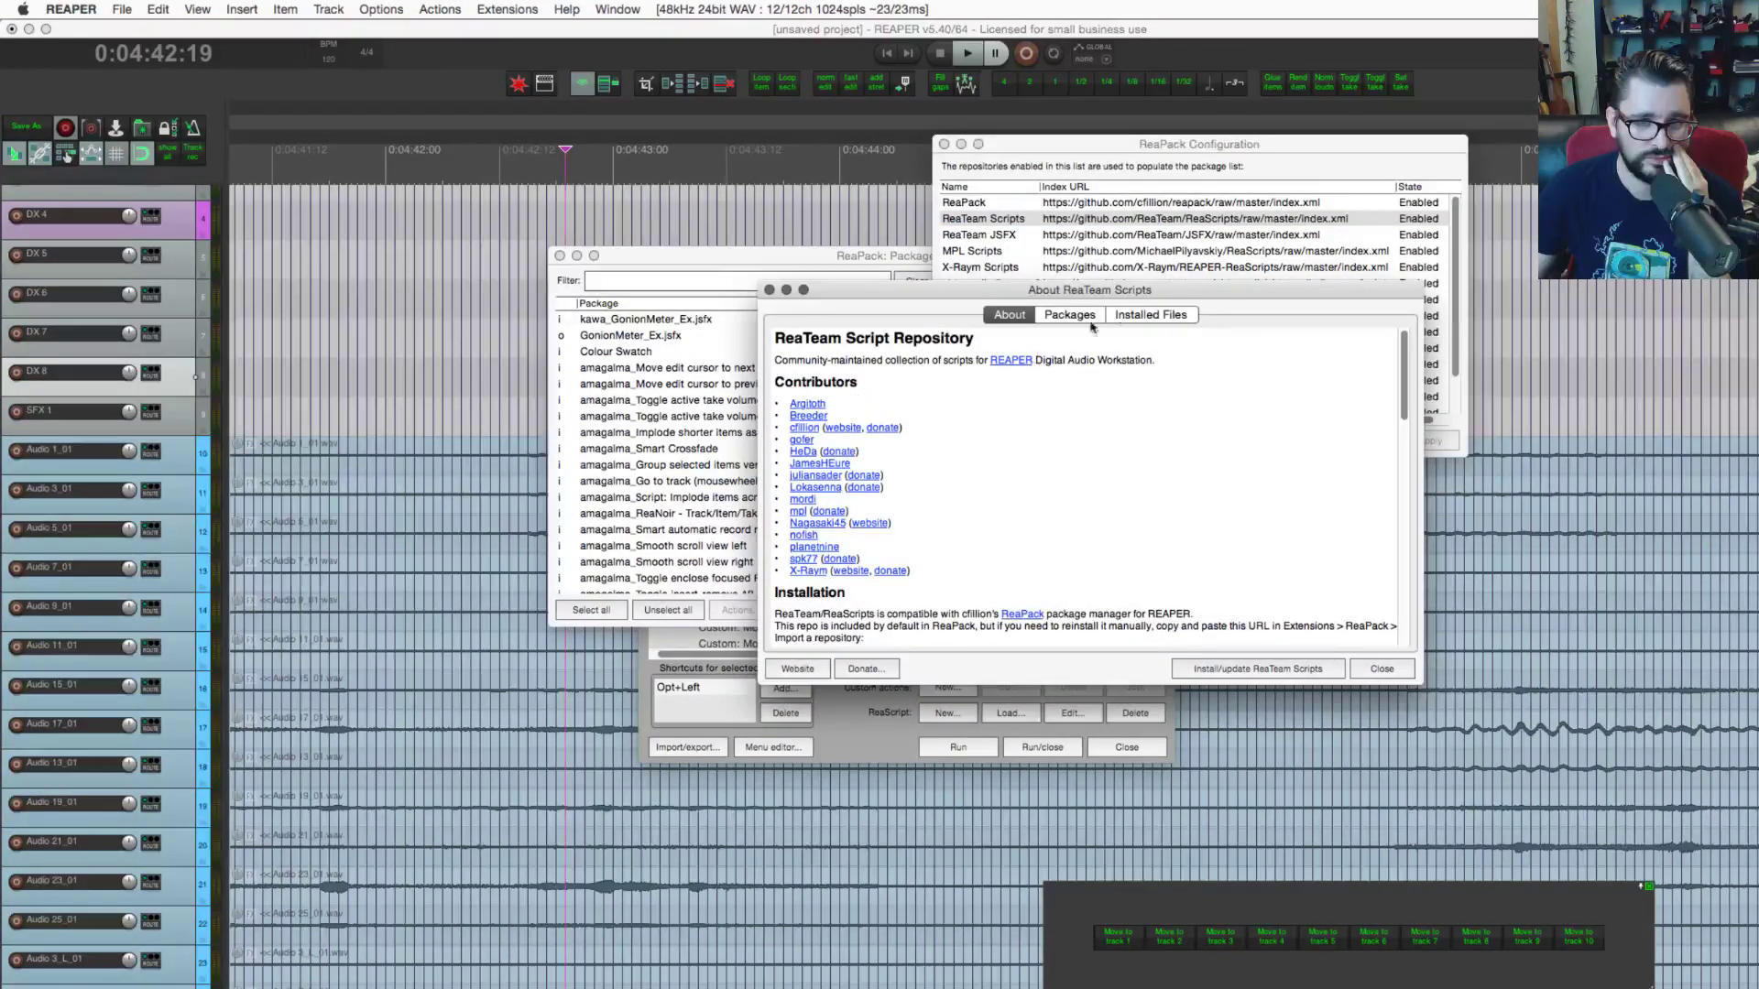
pyautogui.click(1062, 314)
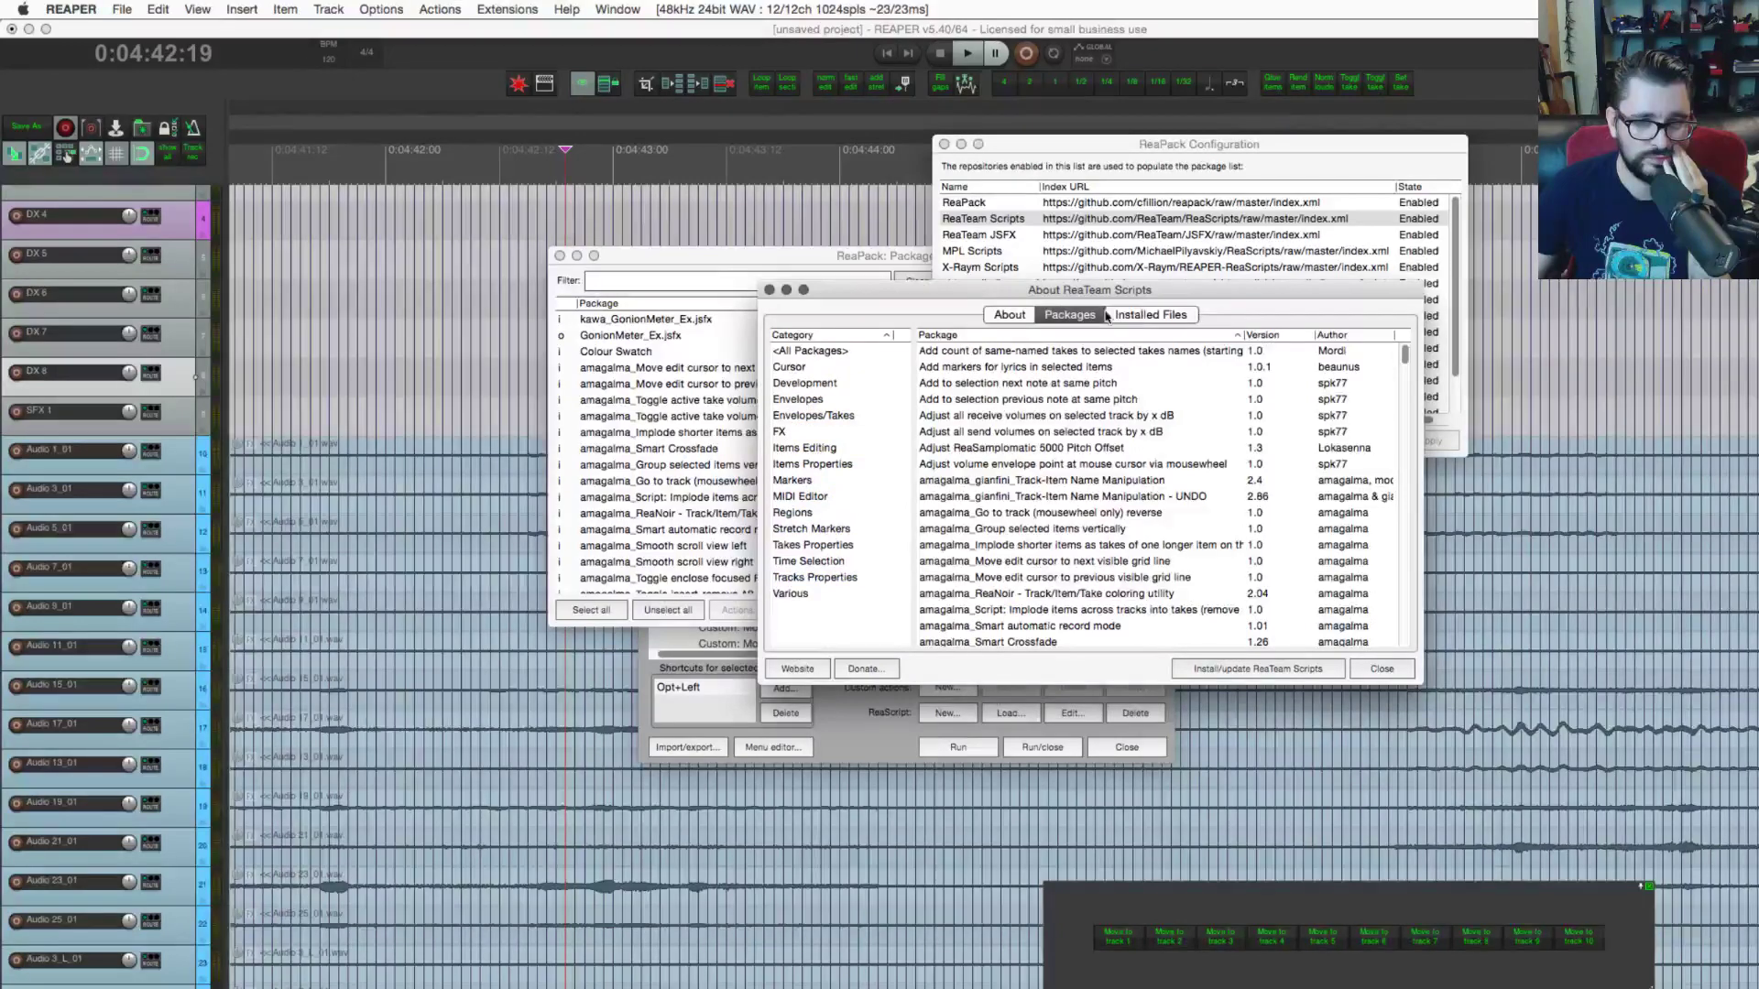
pyautogui.click(1109, 315)
pyautogui.click(1076, 318)
pyautogui.moveTo(1075, 289); pyautogui.dragTo(910, 275)
pyautogui.scroll(-5, 989, 415)
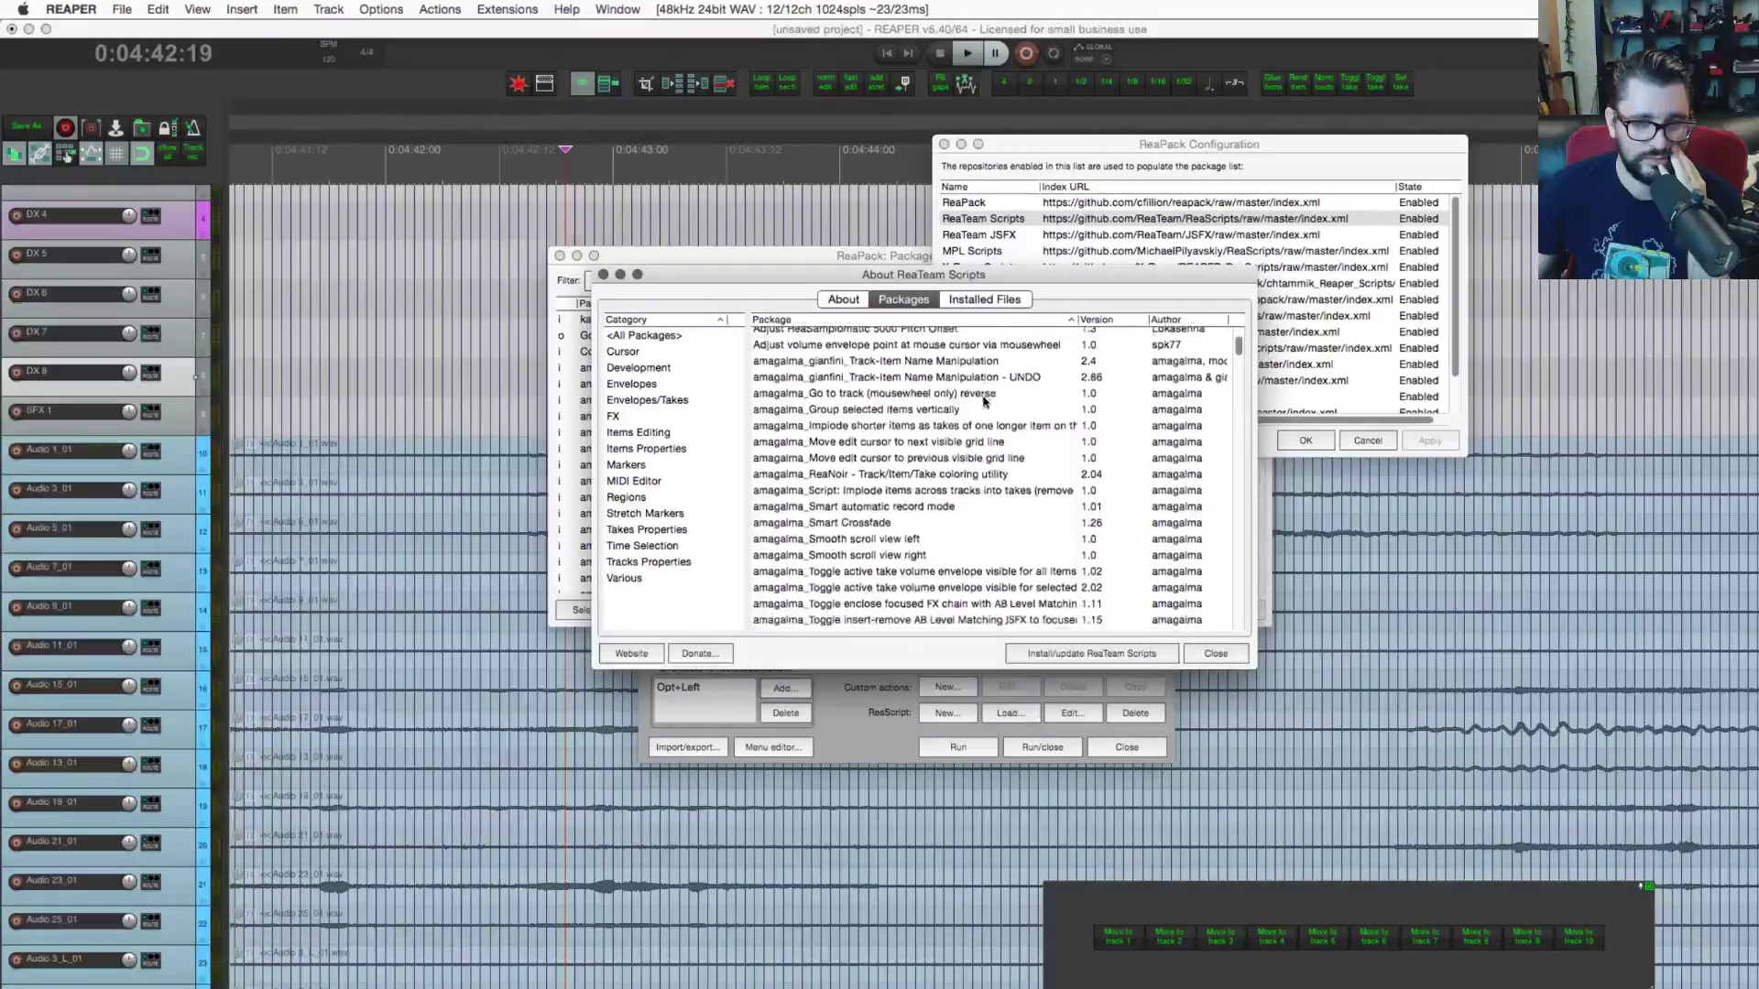
pyautogui.scroll(5, 989, 412)
pyautogui.click(973, 305)
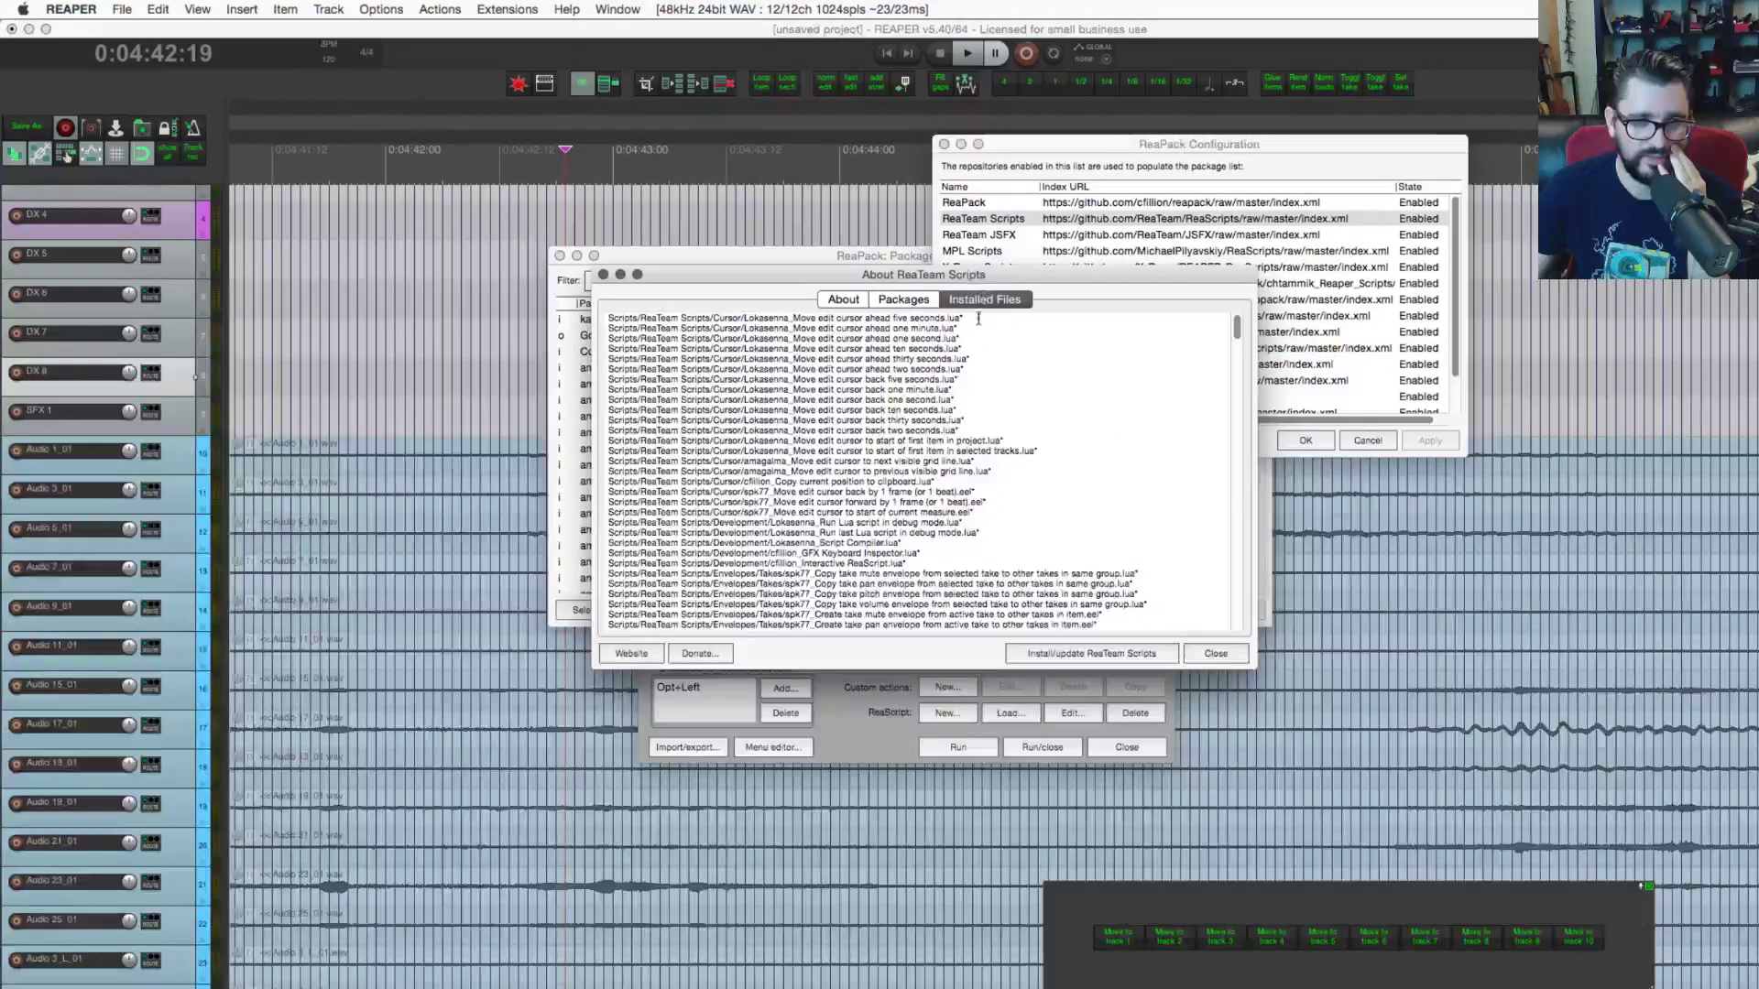
# Step: Browse the Envelopes/Takes packages of ReaTeam Scripts and open the details of "Copy take volume envelope from selected take to other takes in same group"
pyautogui.click(916, 299)
pyautogui.click(654, 335)
pyautogui.click(672, 368)
pyautogui.click(668, 401)
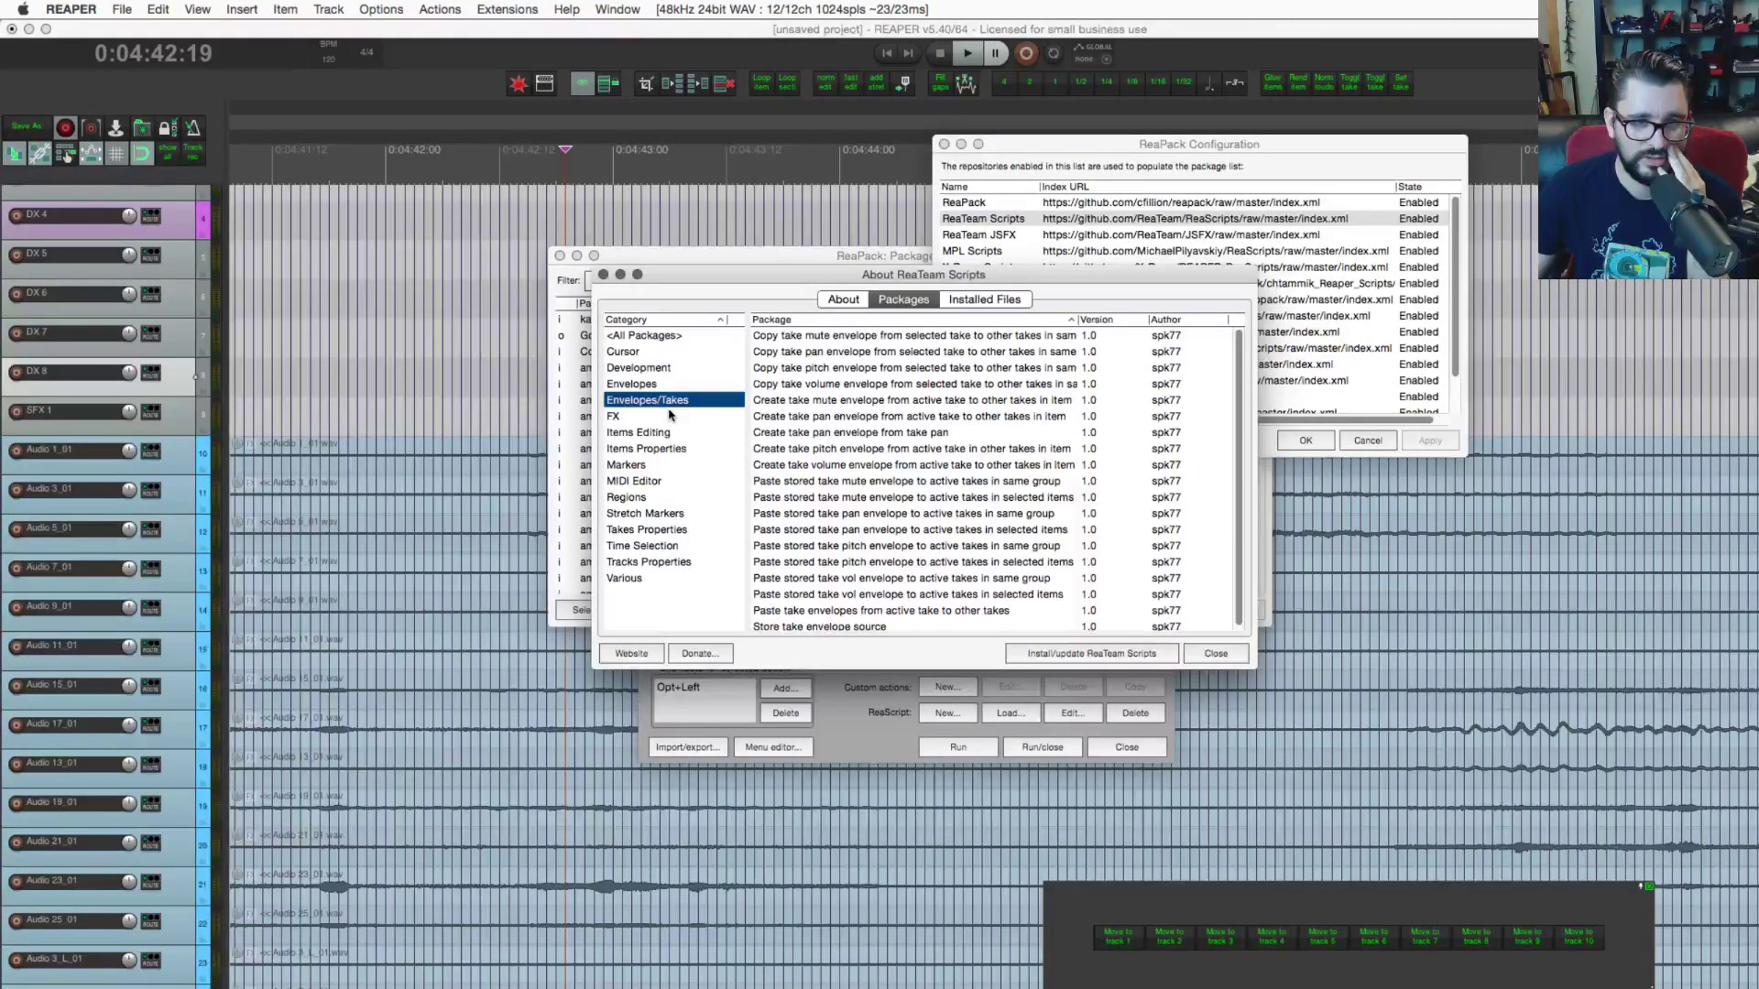
pyautogui.click(950, 383)
pyautogui.rightClick(953, 386)
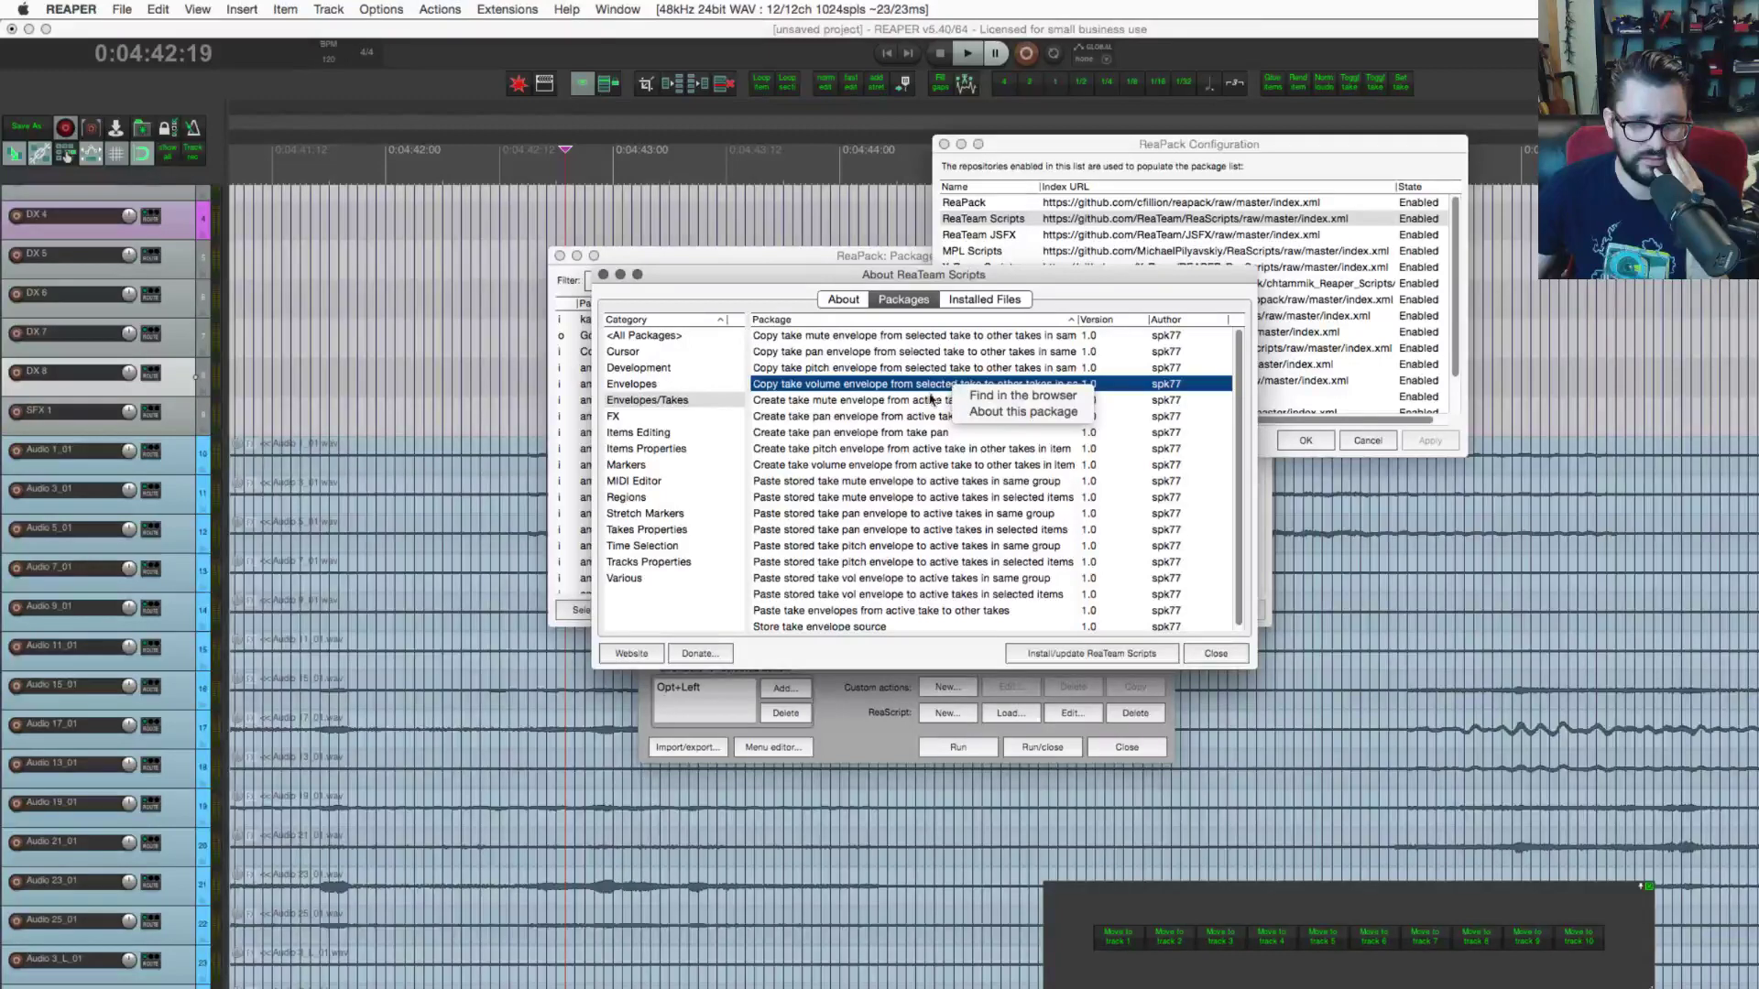
pyautogui.click(998, 413)
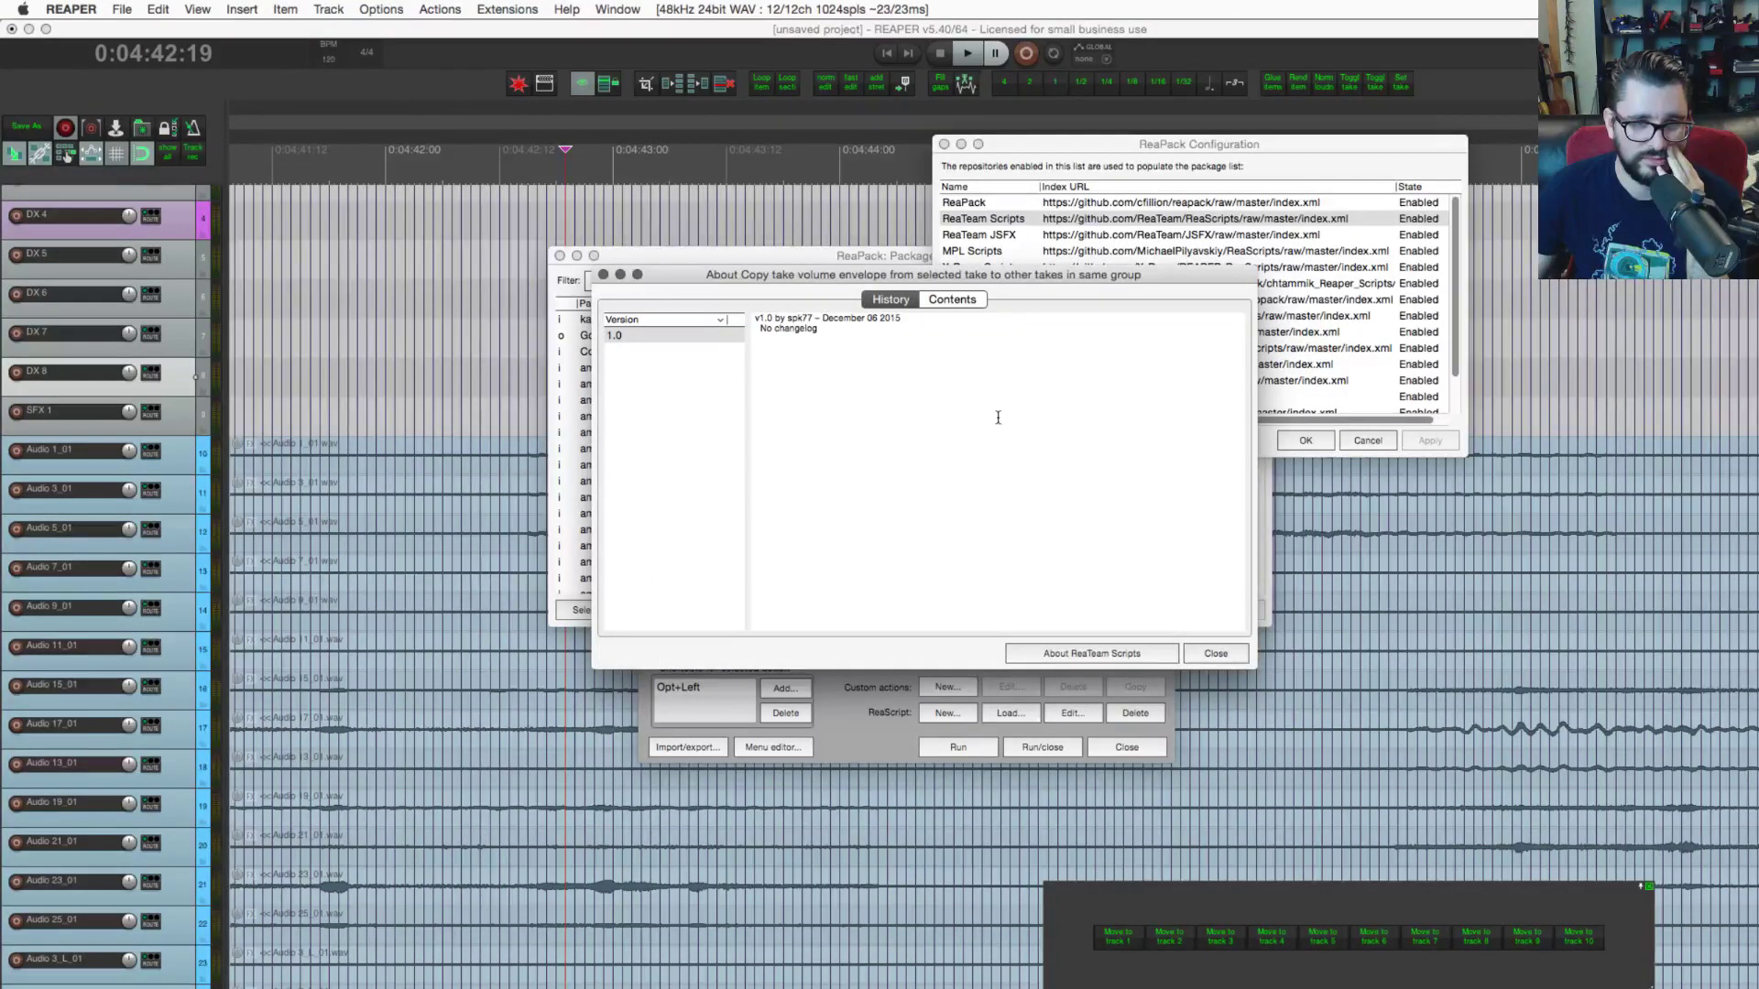
# Step: Review the contents and history of the volume envelope package, and close its details window
pyautogui.moveTo(864, 275); pyautogui.dragTo(872, 321)
pyautogui.click(935, 349)
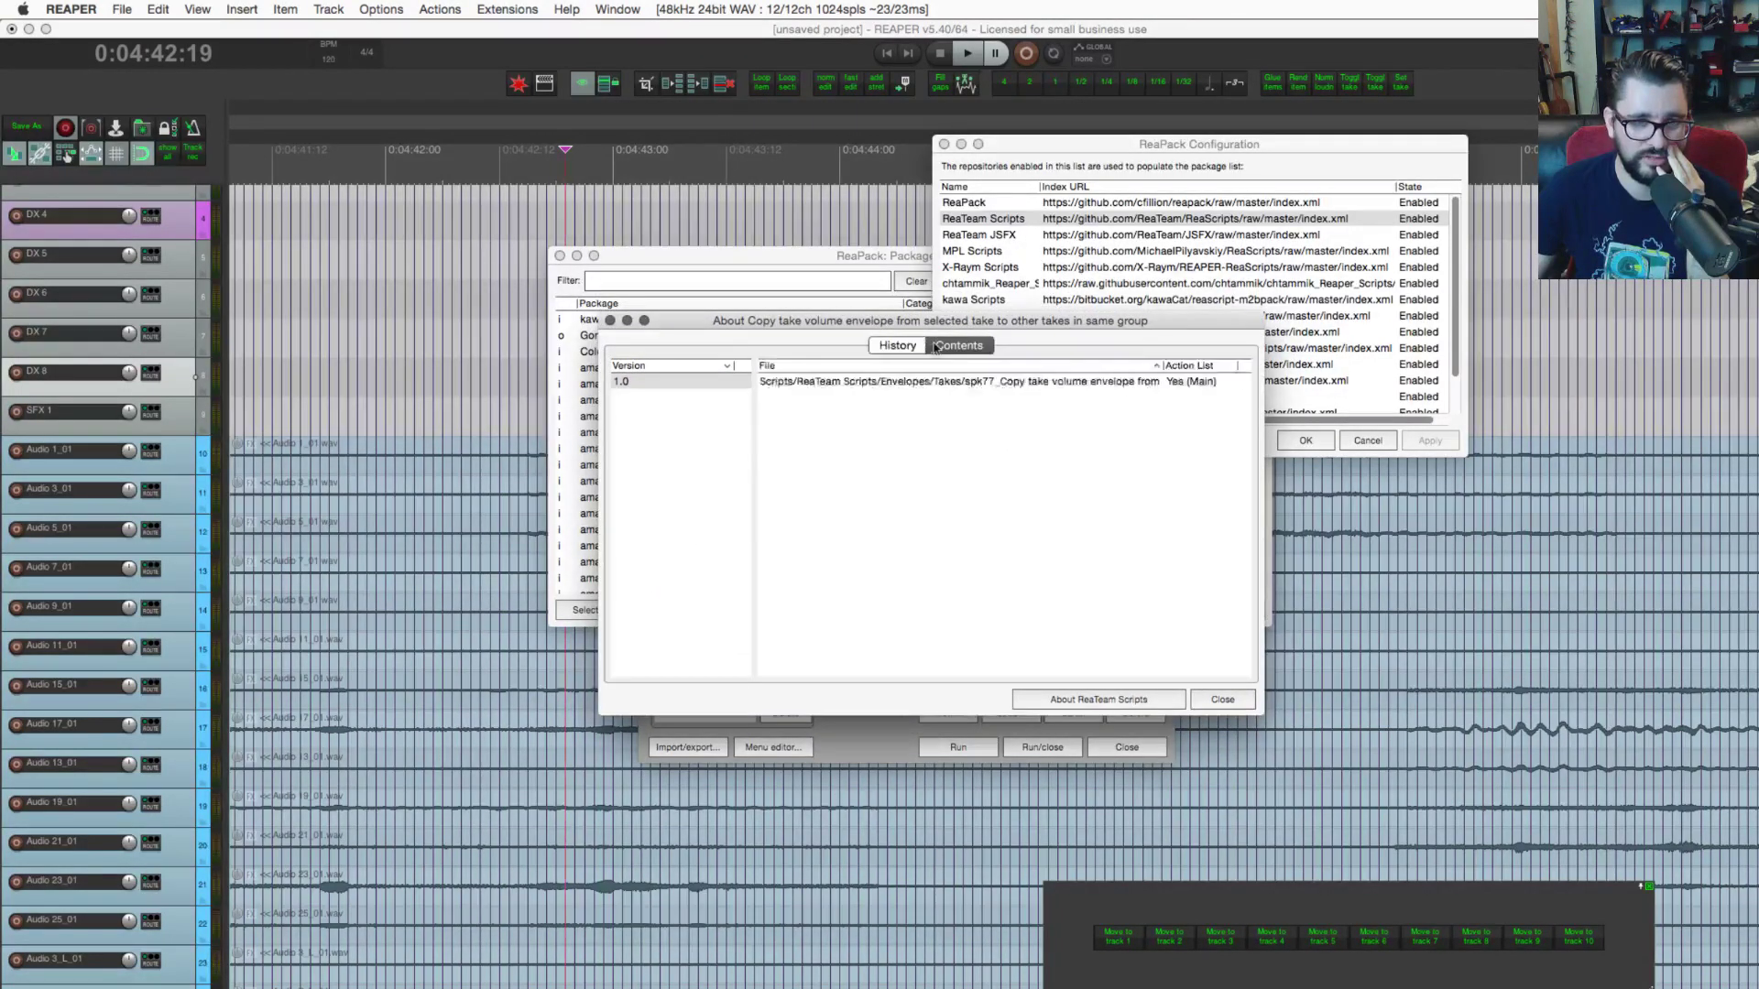
pyautogui.click(904, 348)
pyautogui.click(1221, 699)
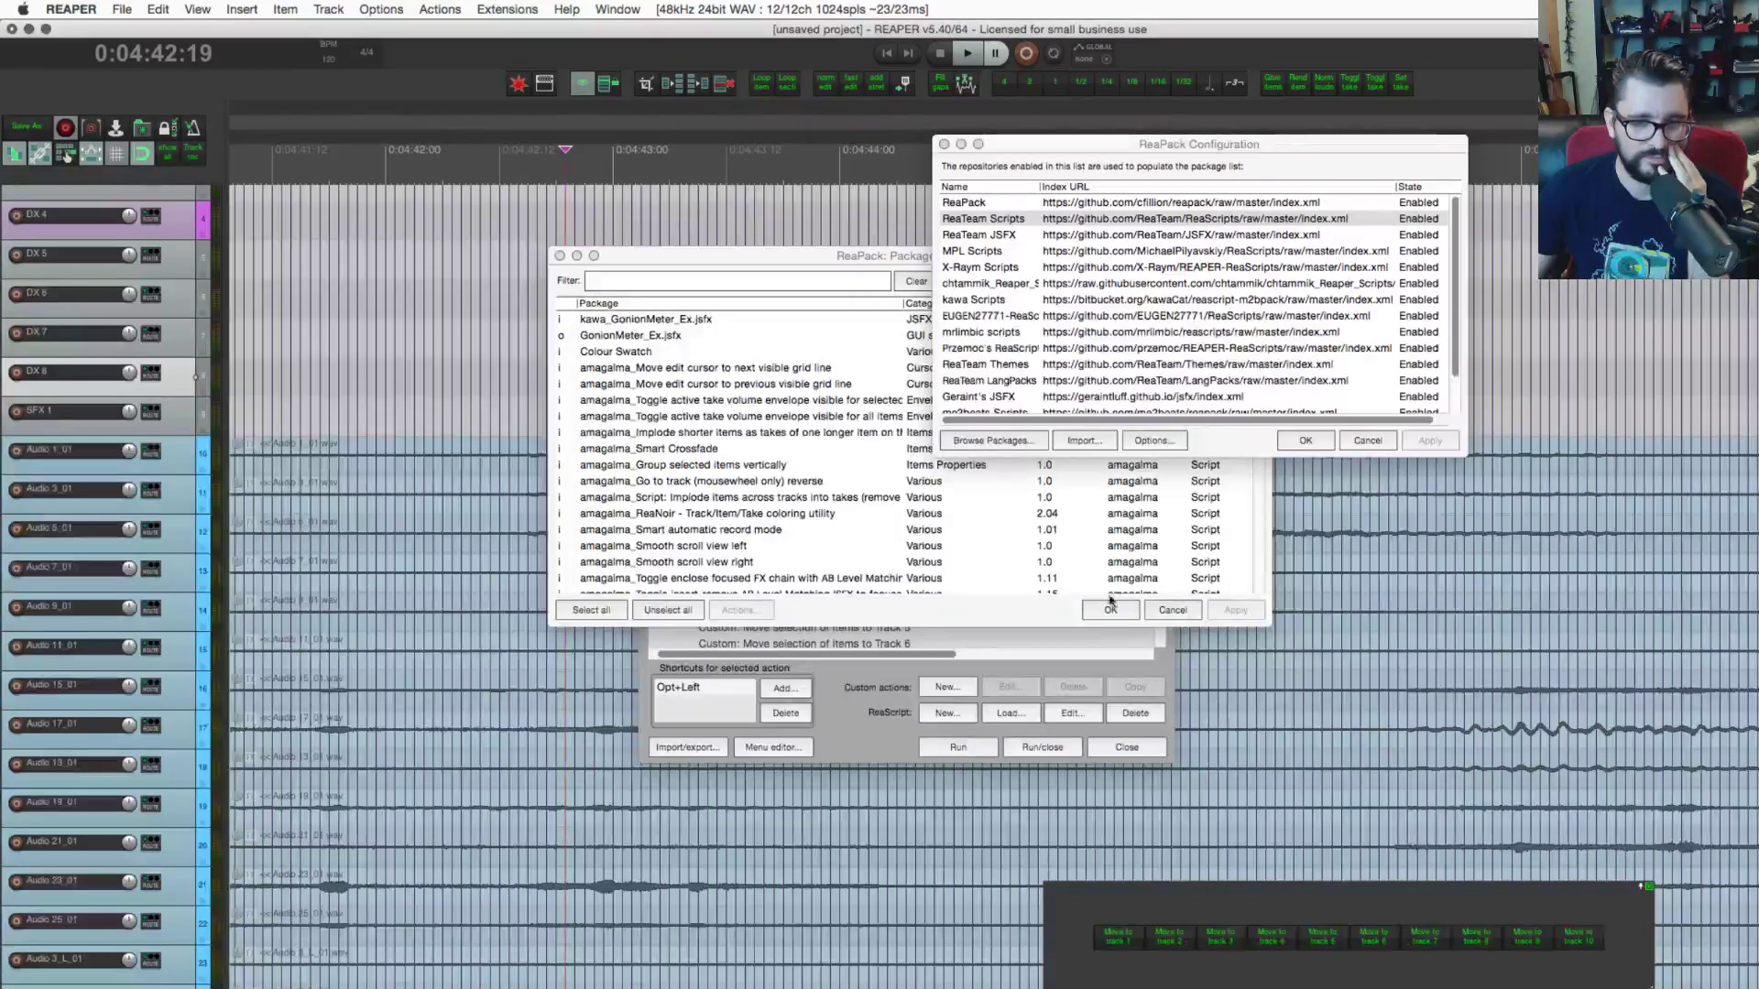
# Step: Bring the action list to the front and filter it by "script"
pyautogui.click(1019, 703)
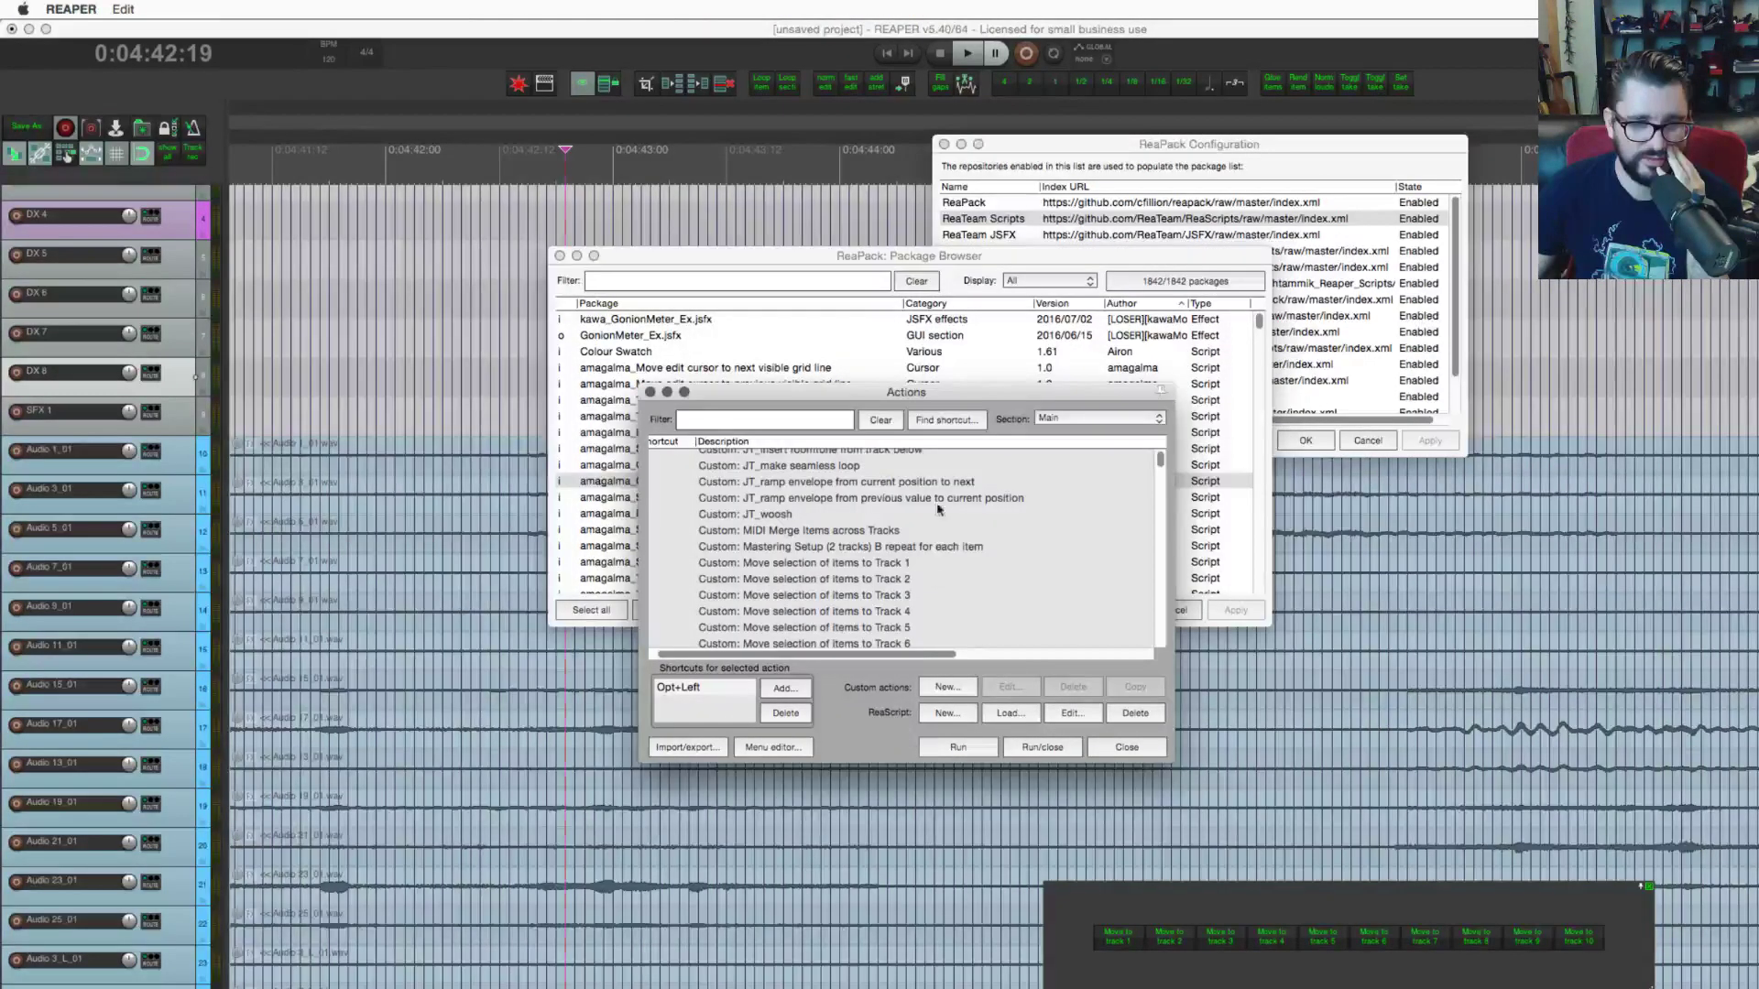
pyautogui.click(825, 418)
pyautogui.write('s')
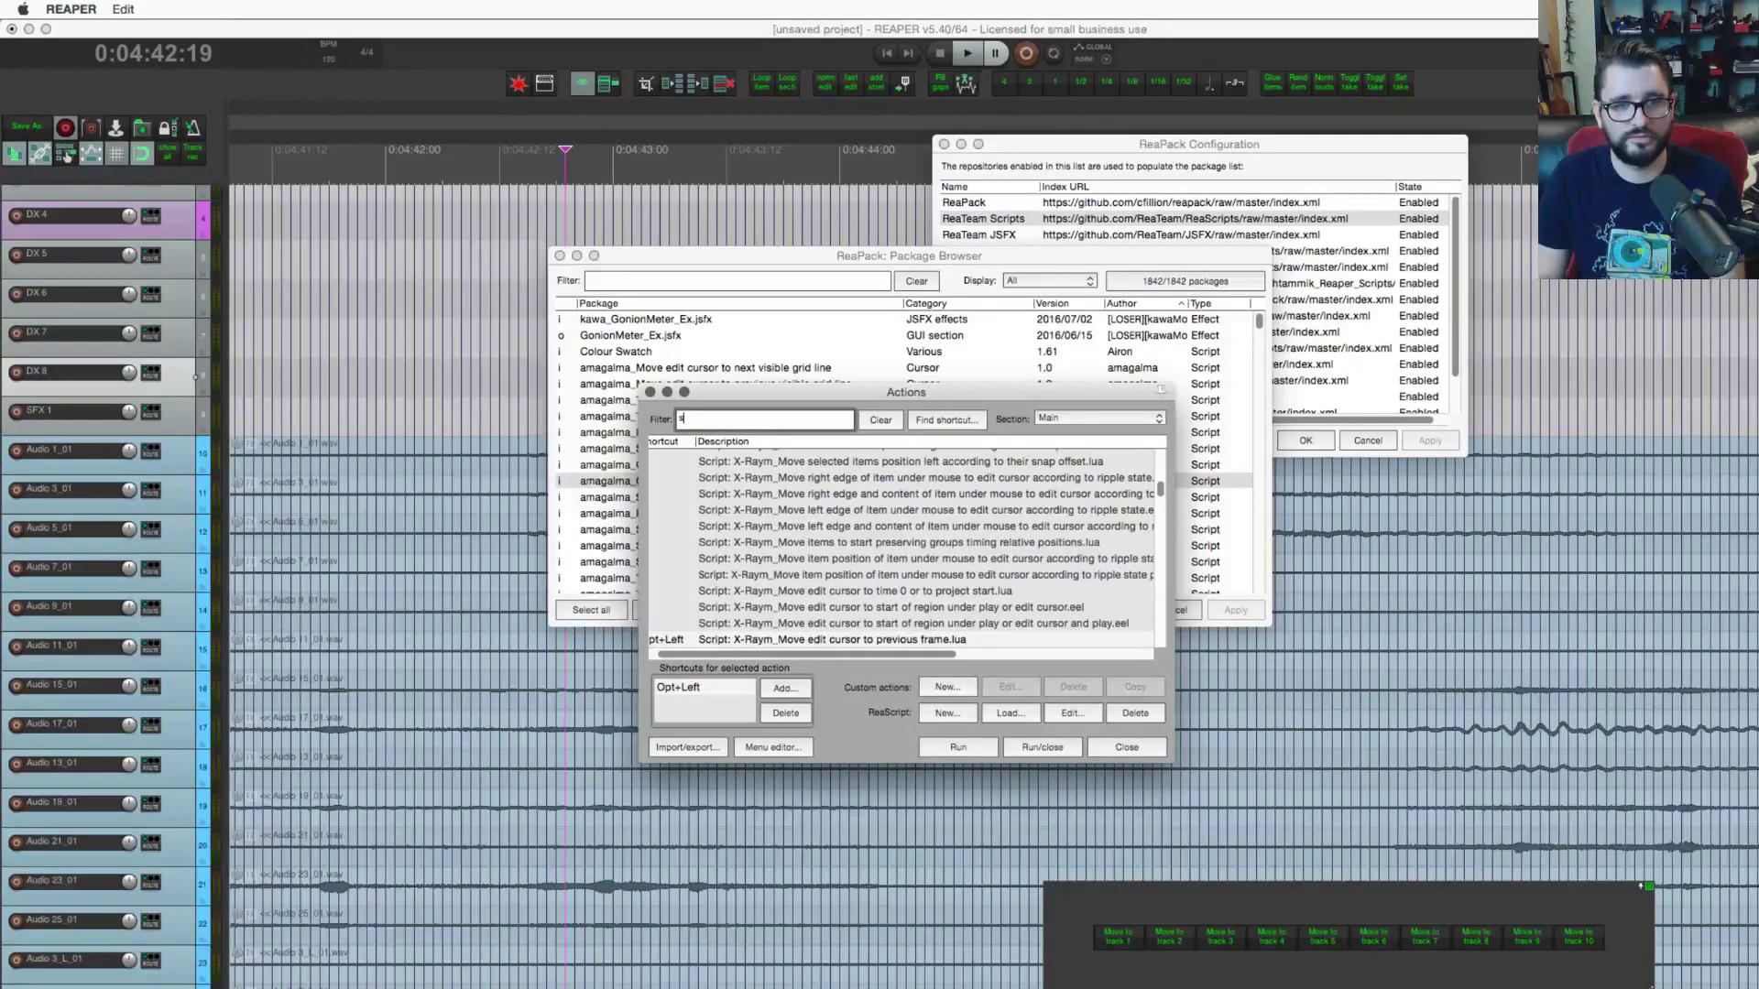
pyautogui.write('cript')
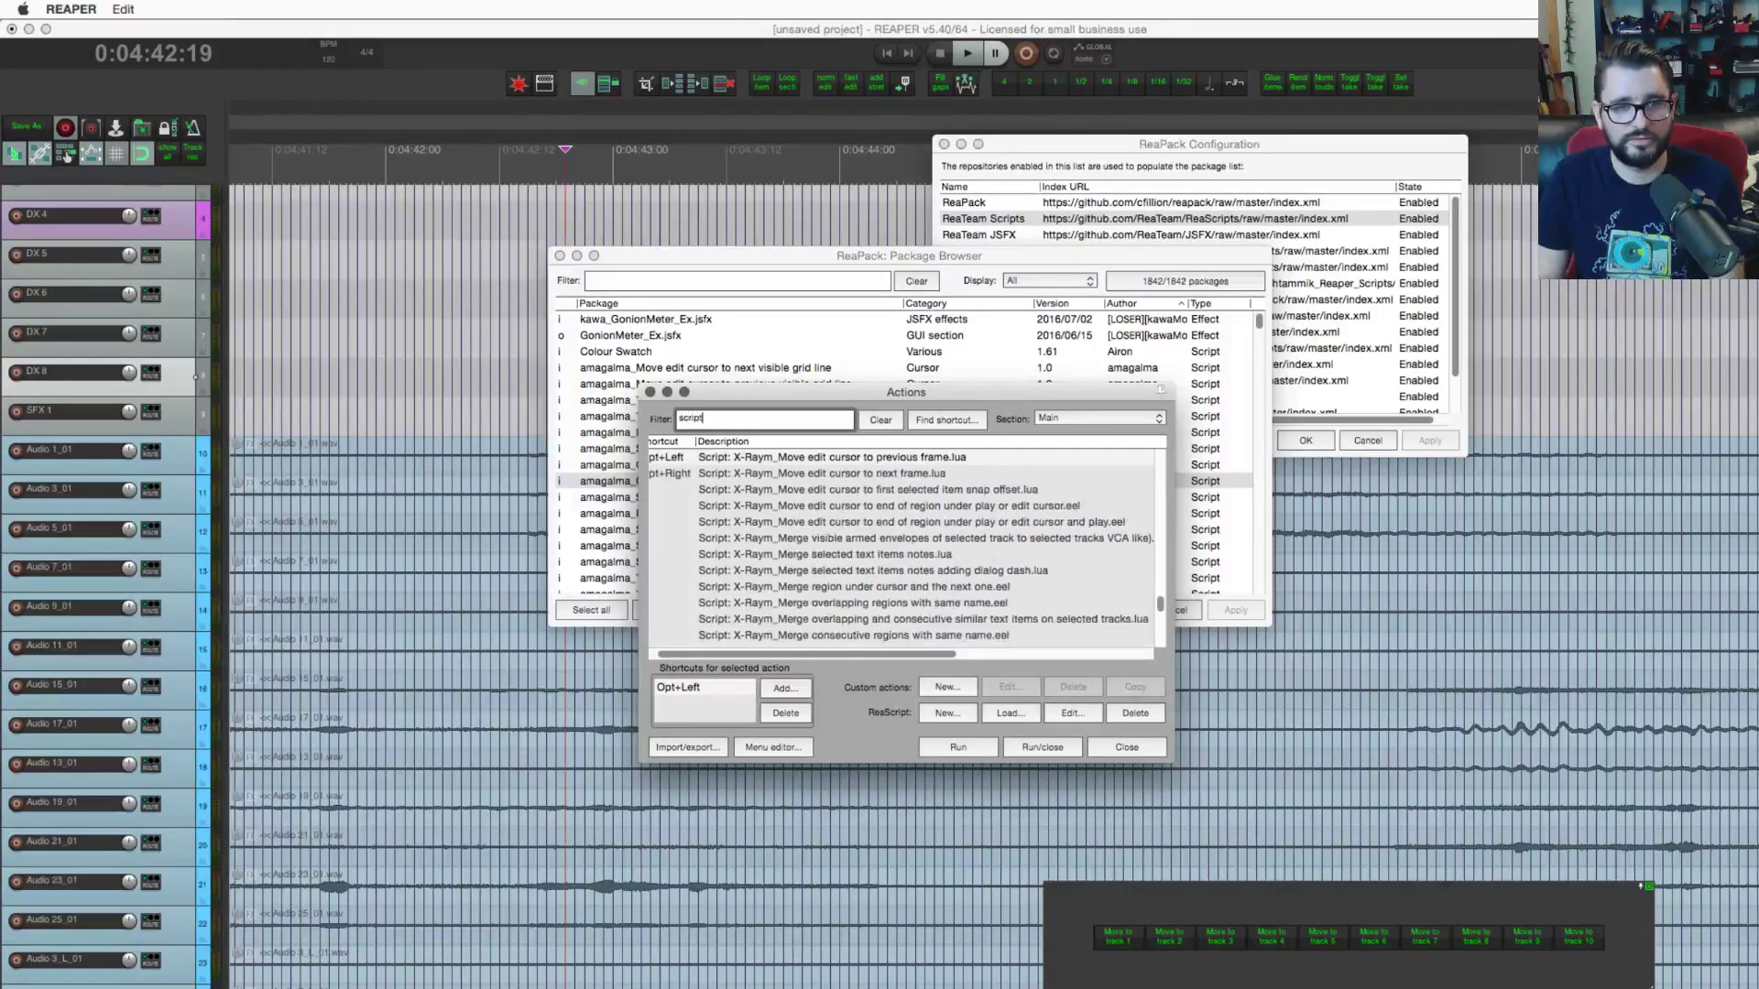
pyautogui.scroll(-10, 854, 612)
# Step: Open the source of X-Raym_Invert selected items fades.lua and examine the changelog and description in its header
pyautogui.click(854, 612)
pyautogui.scroll(-1, 854, 612)
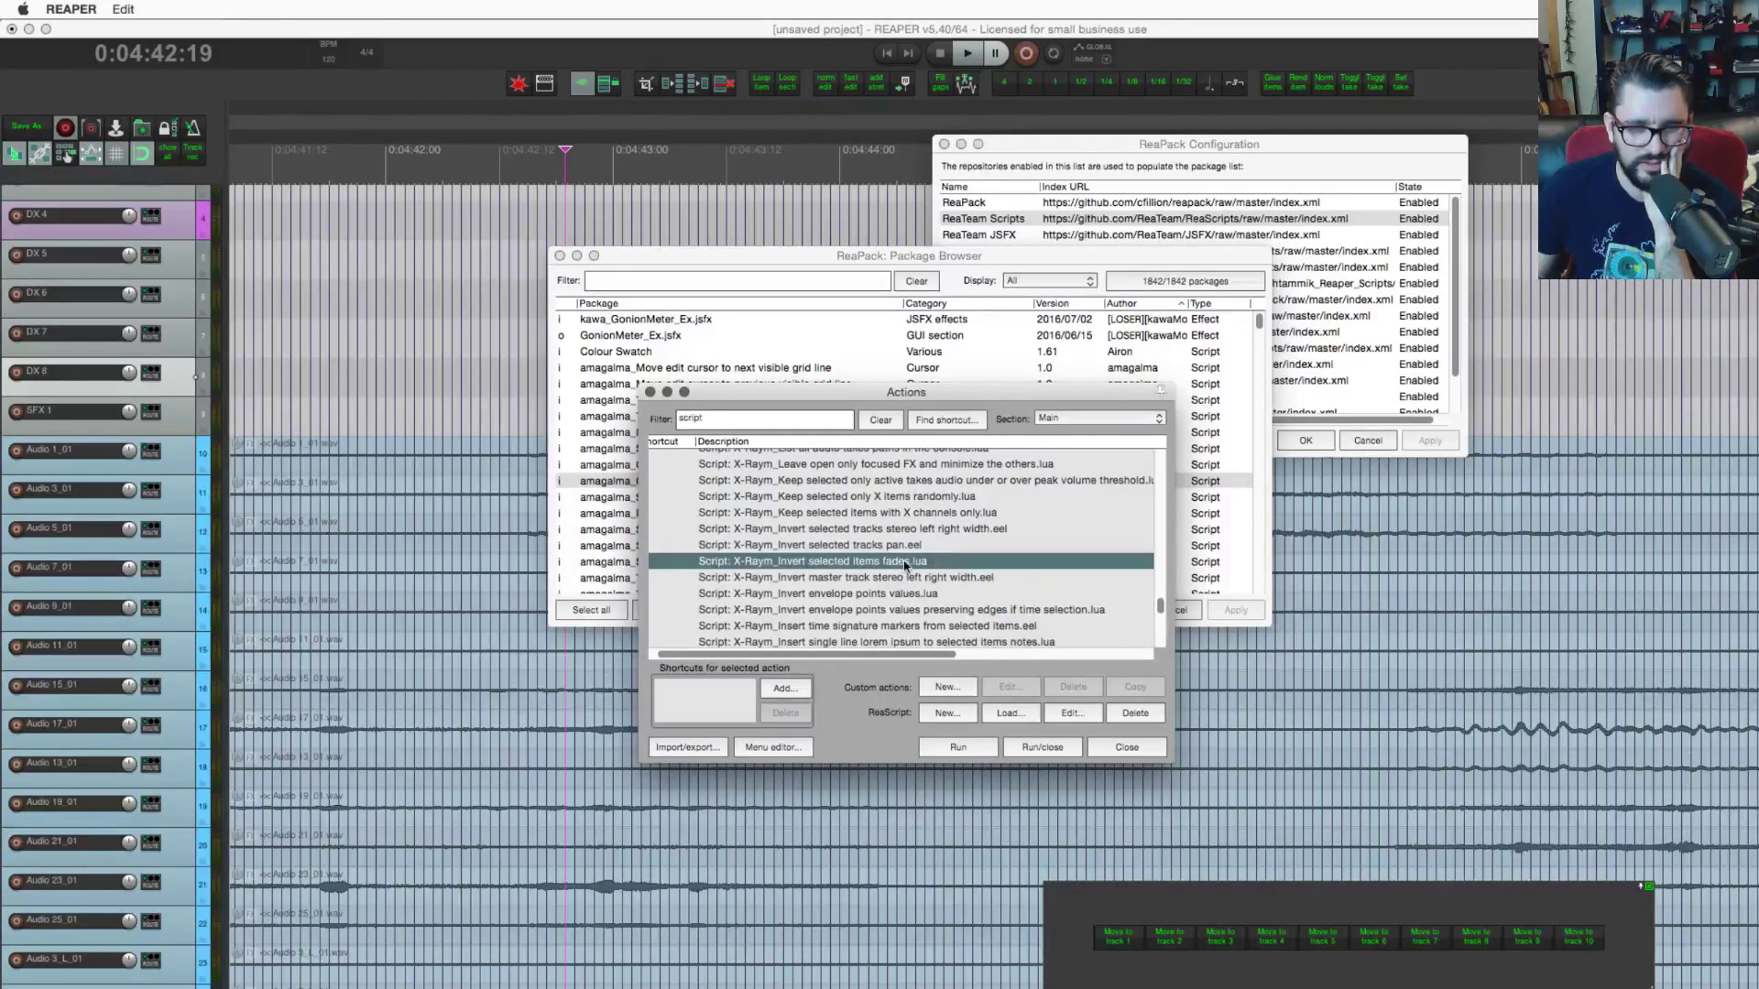
pyautogui.click(1070, 713)
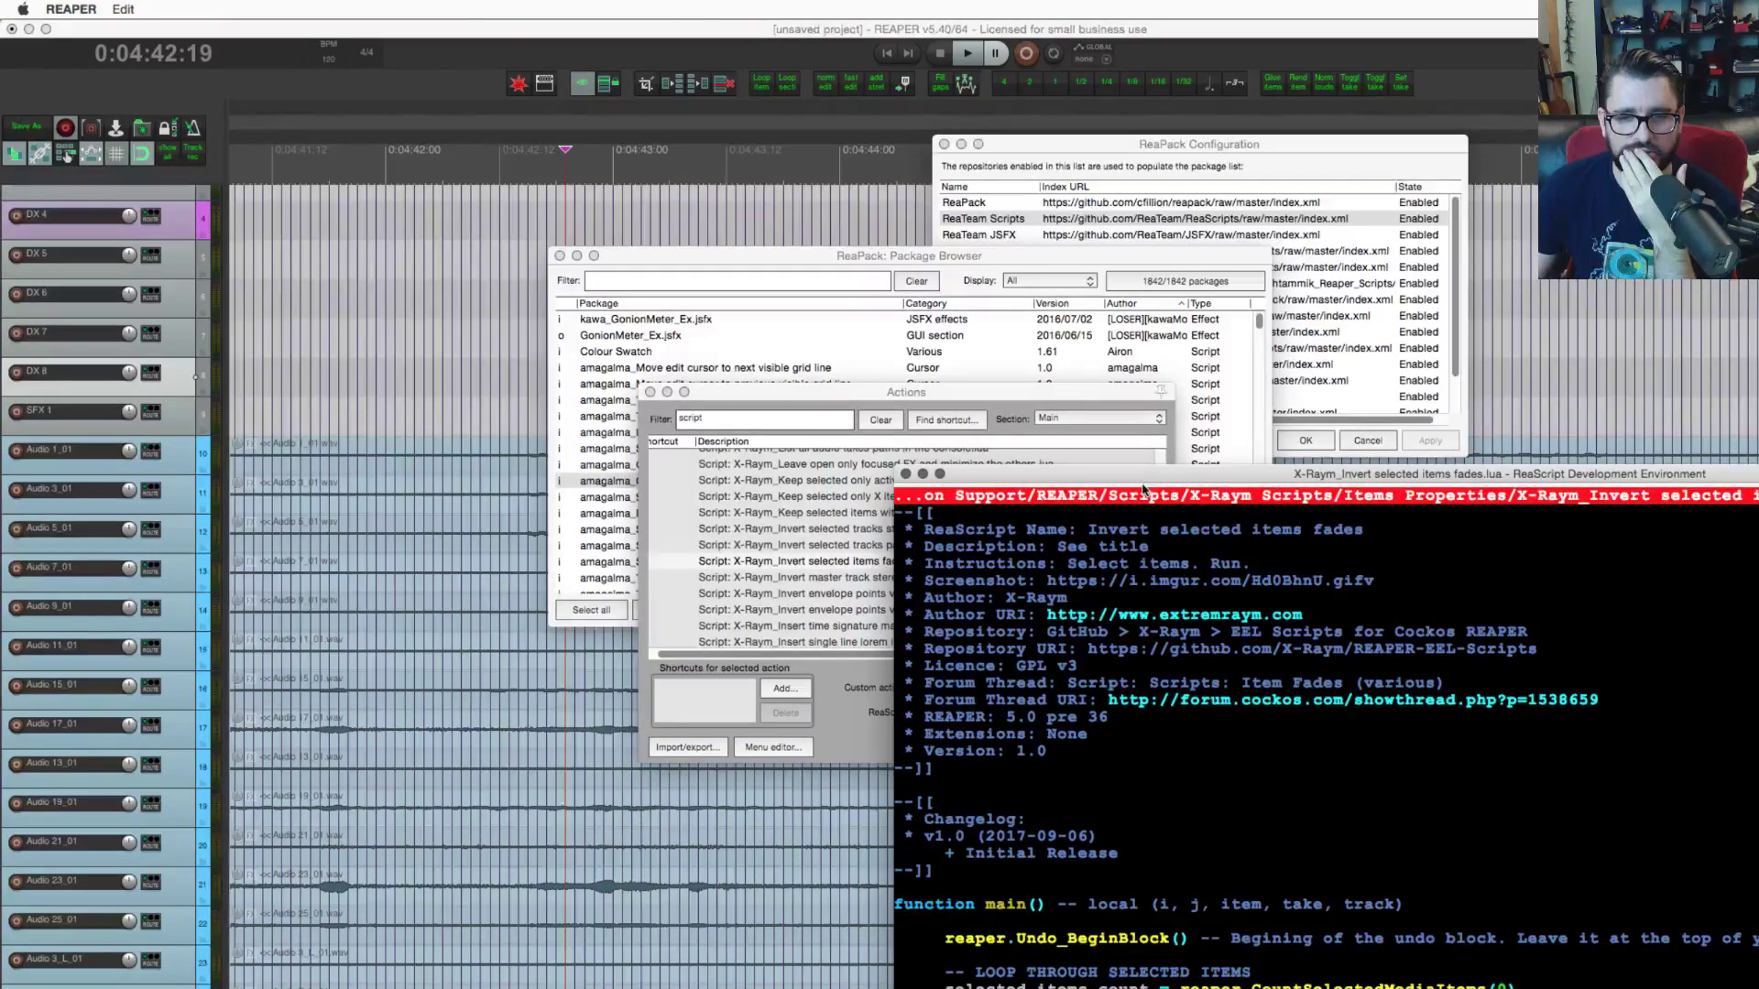
pyautogui.moveTo(1142, 484); pyautogui.dragTo(560, 297)
pyautogui.moveTo(458, 648); pyautogui.dragTo(552, 667)
pyautogui.moveTo(359, 649); pyautogui.dragTo(568, 659)
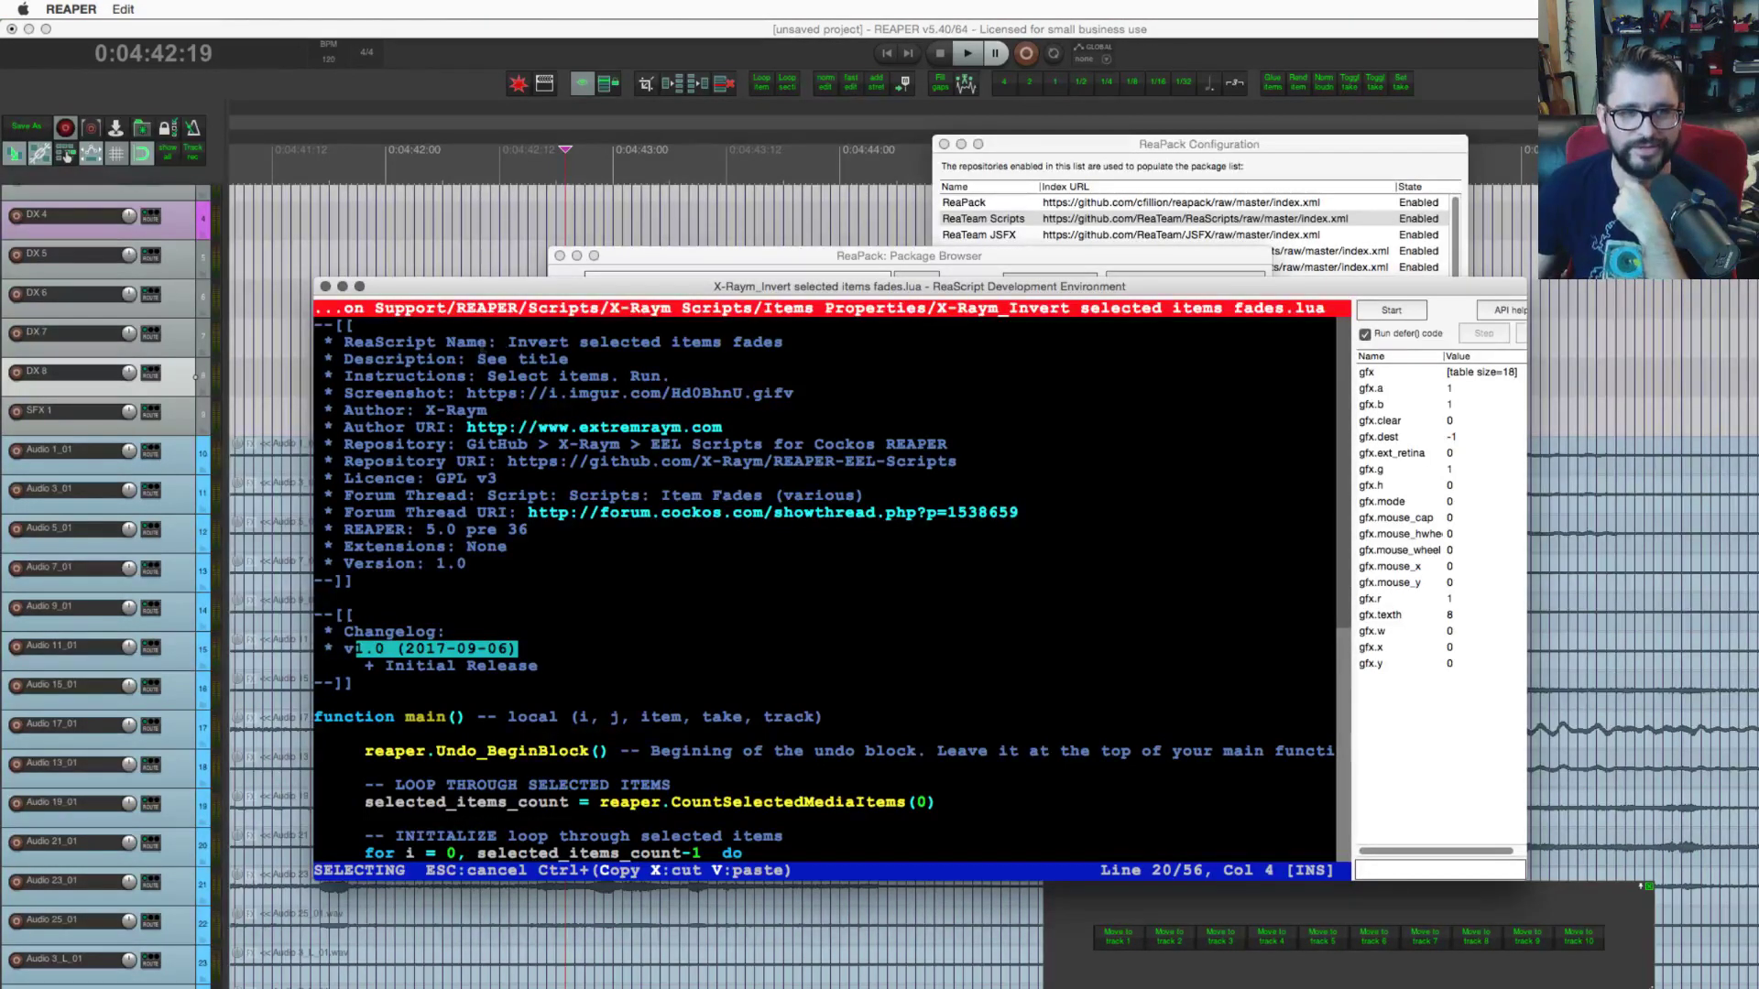
pyautogui.moveTo(480, 360); pyautogui.dragTo(569, 360)
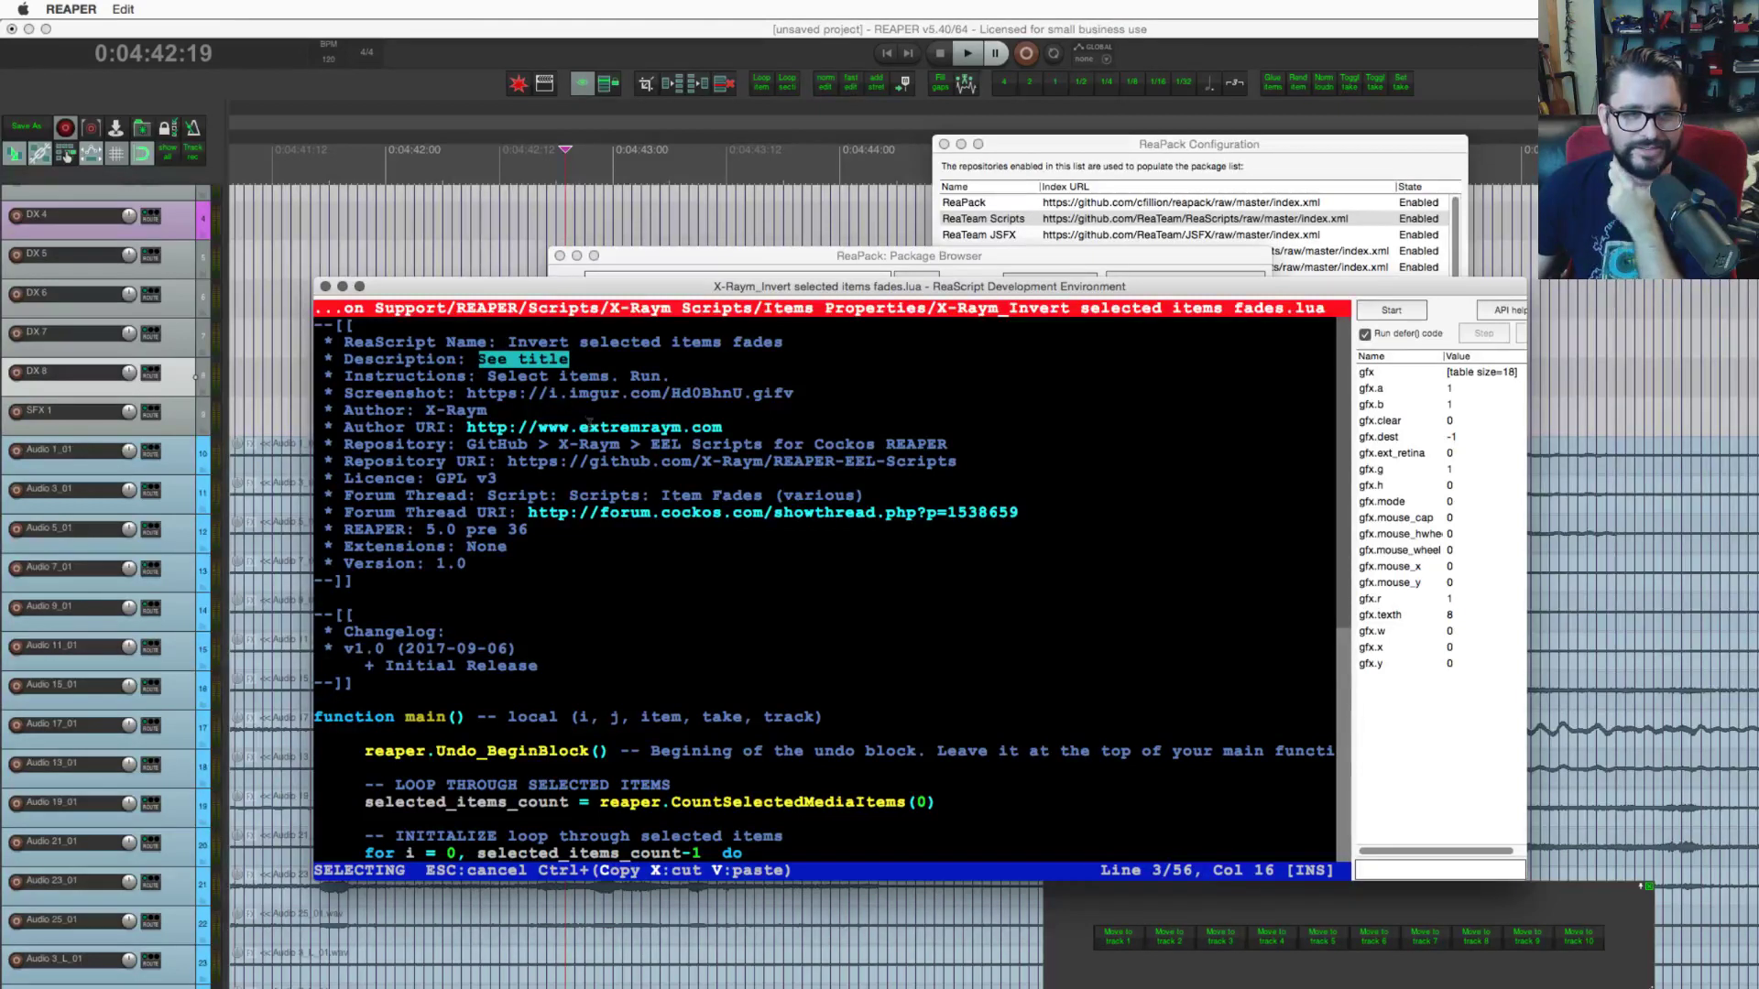
pyautogui.click(580, 393)
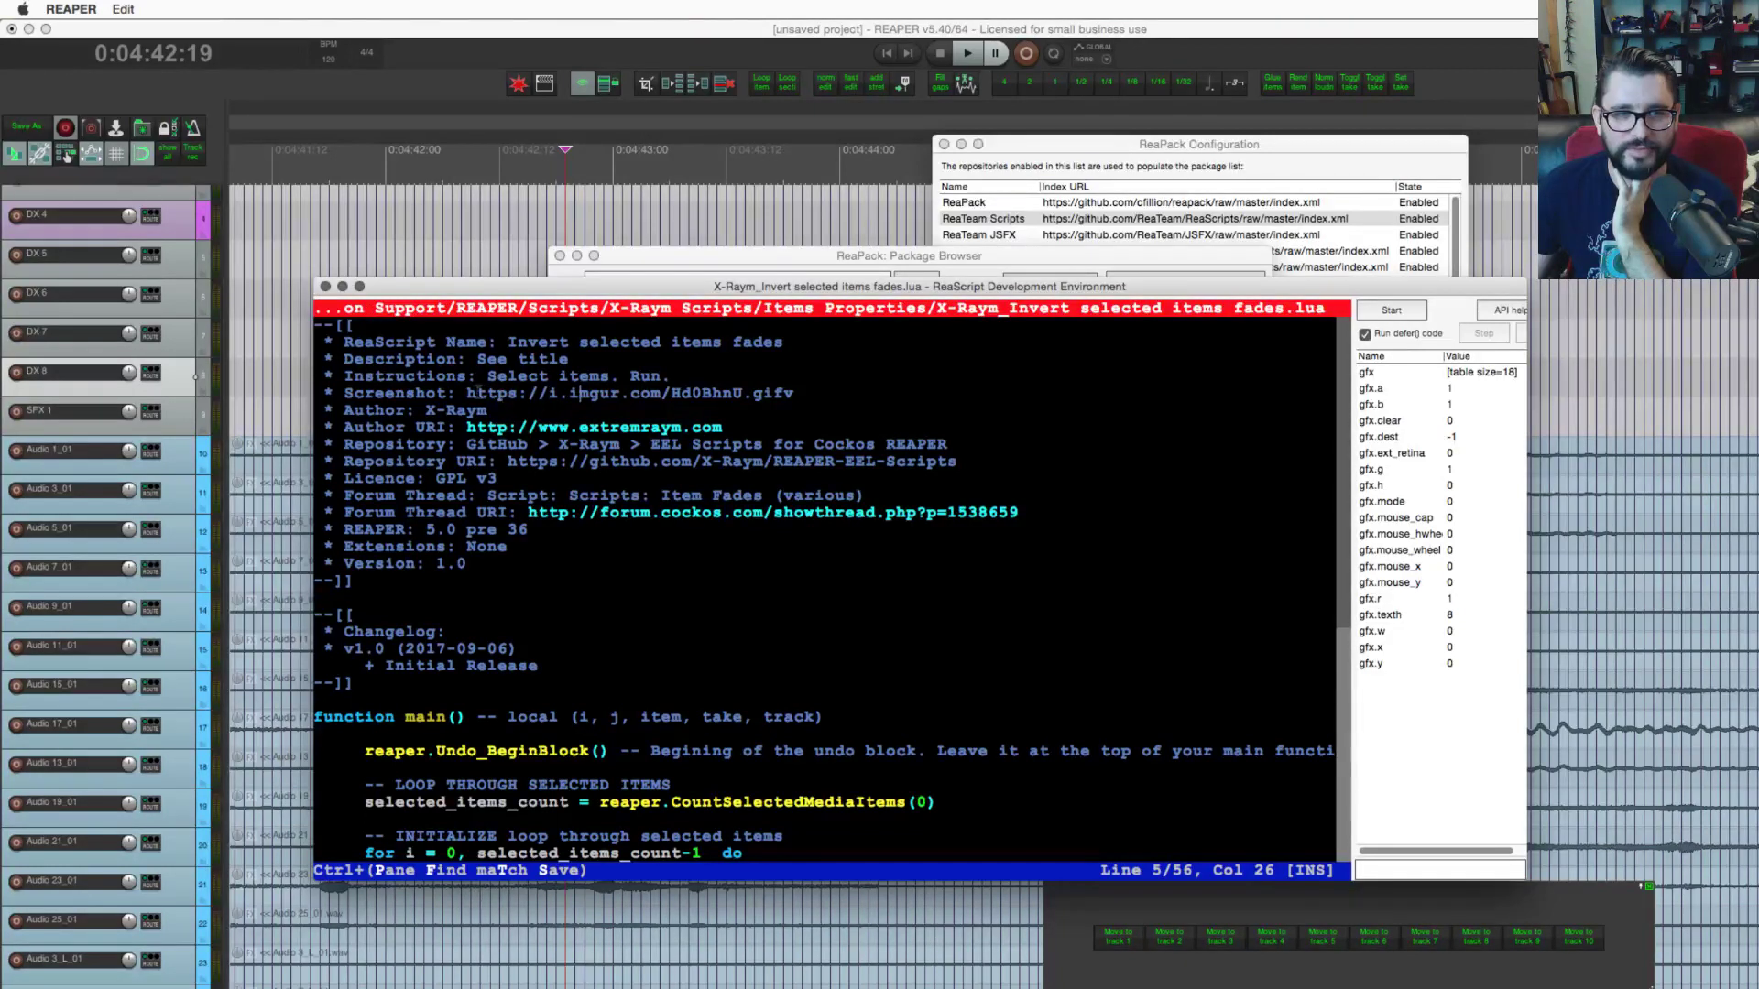
pyautogui.moveTo(470, 392); pyautogui.dragTo(779, 396)
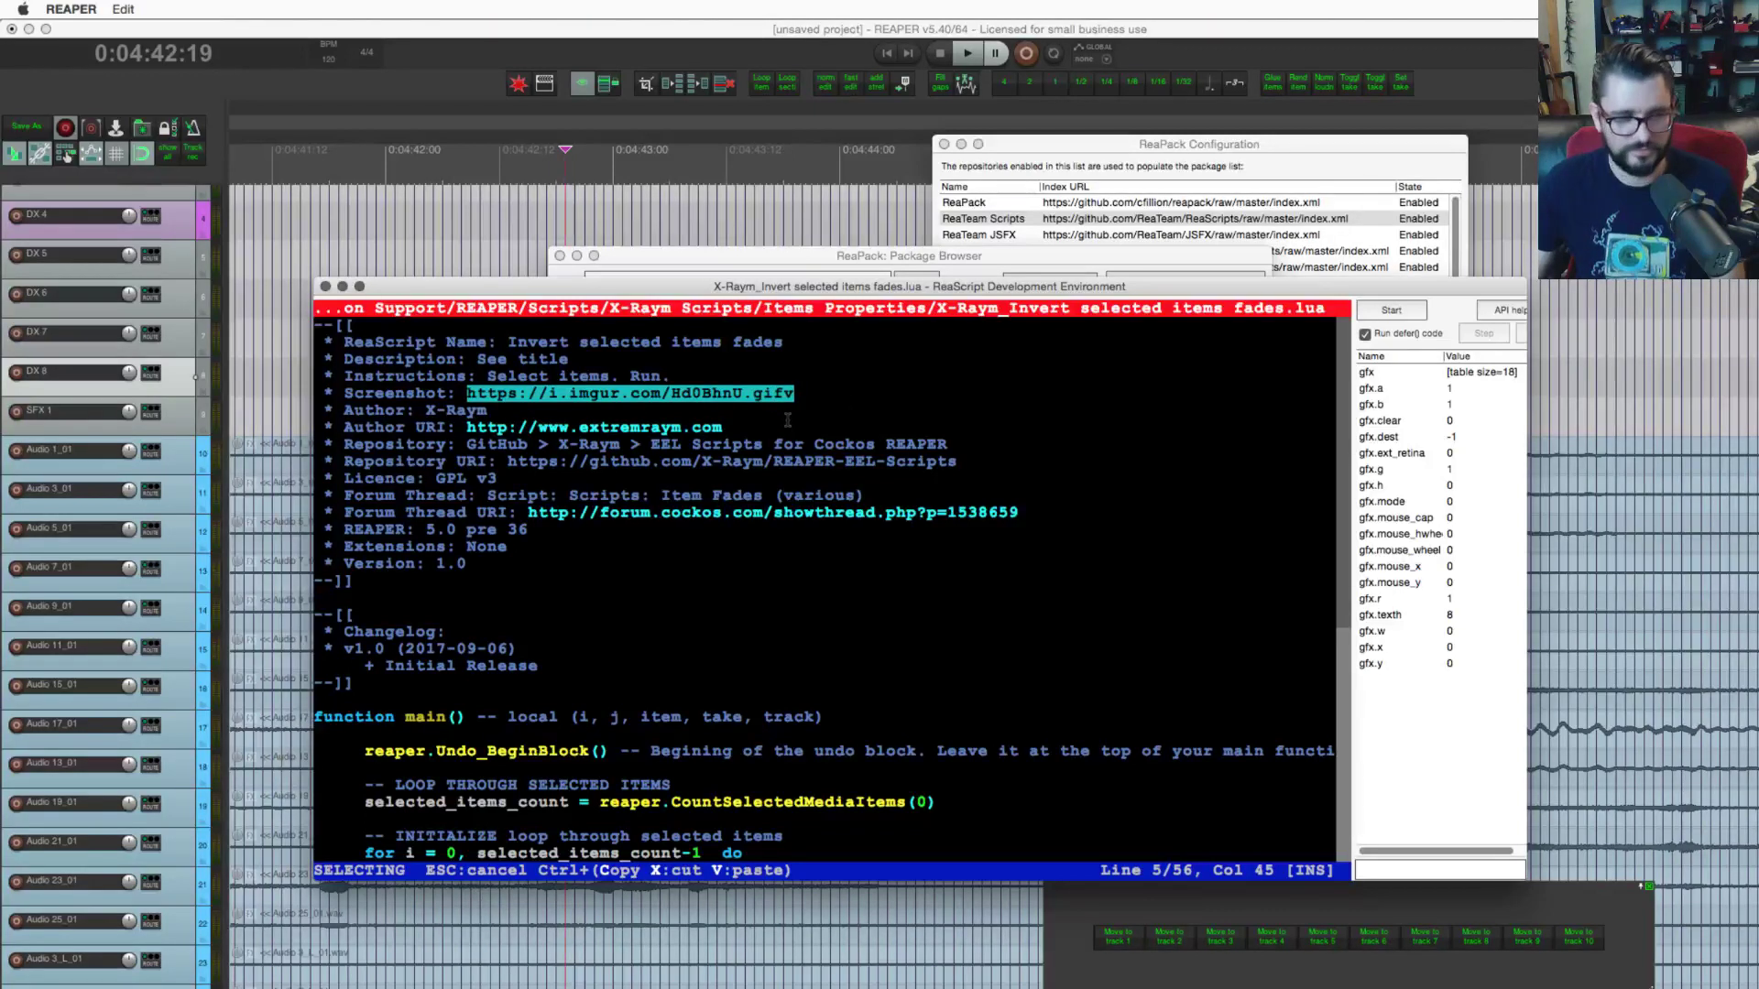
pyautogui.hotkey('ctrl', 'c')
pyautogui.press('super+Tab')
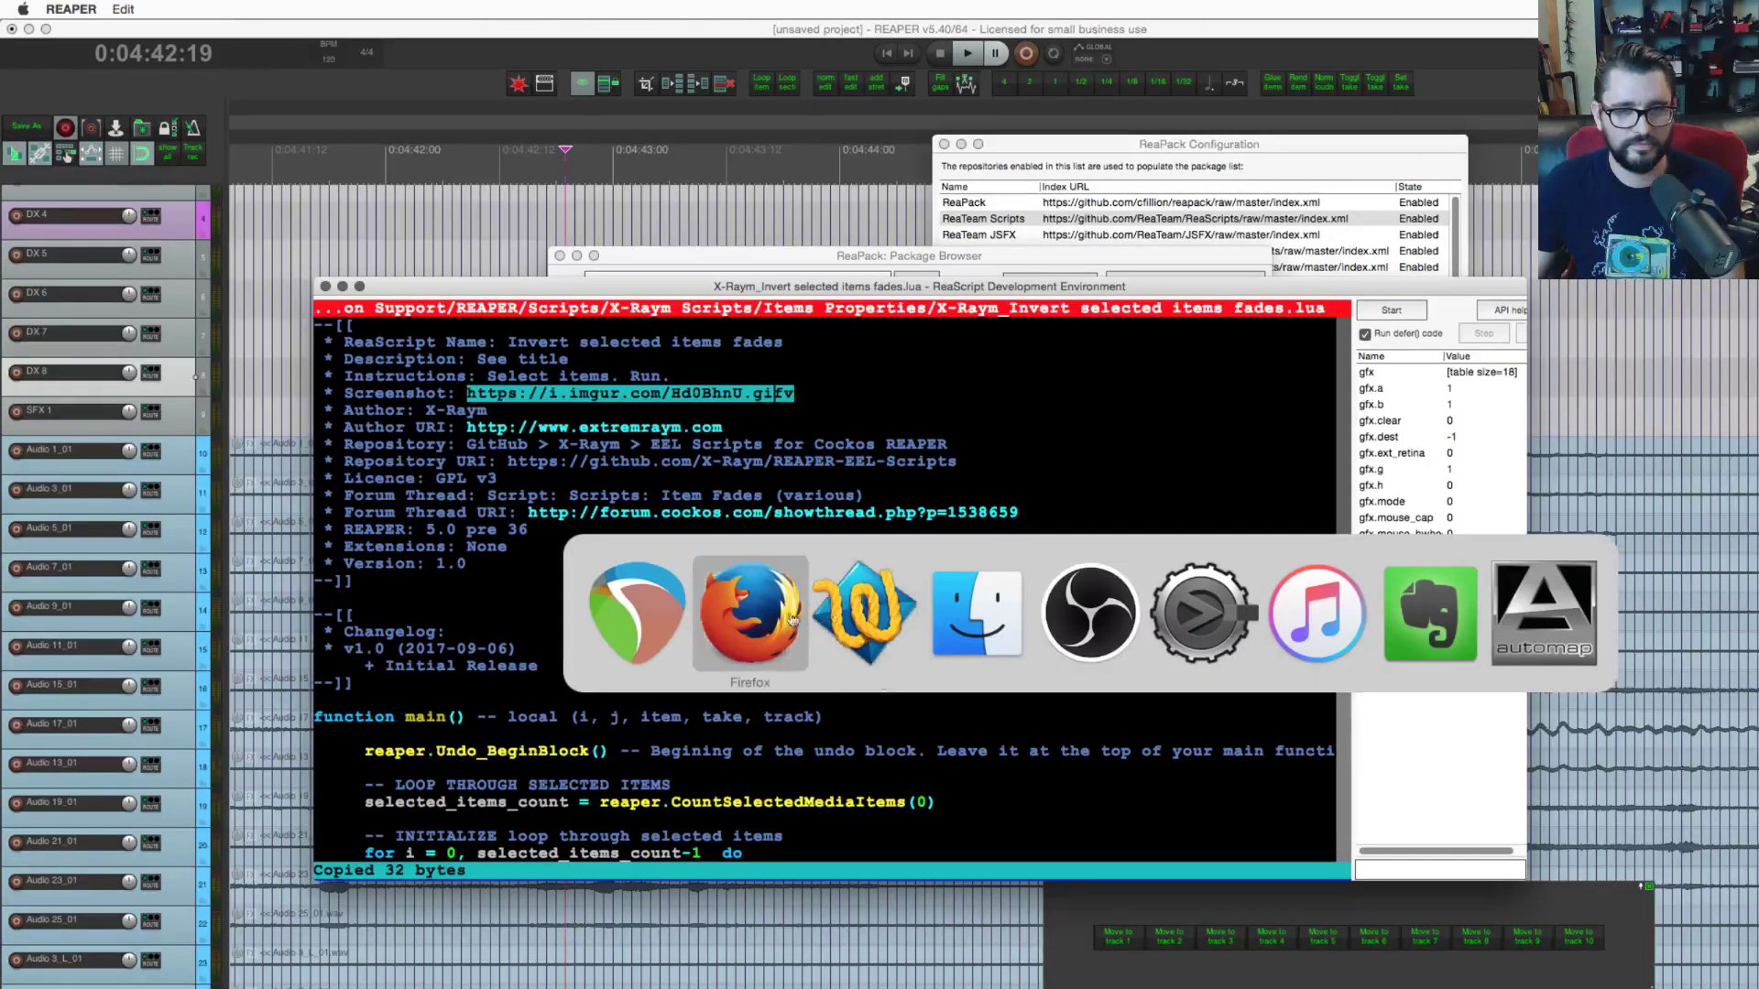
pyautogui.press('super+l')
pyautogui.press('super+v')
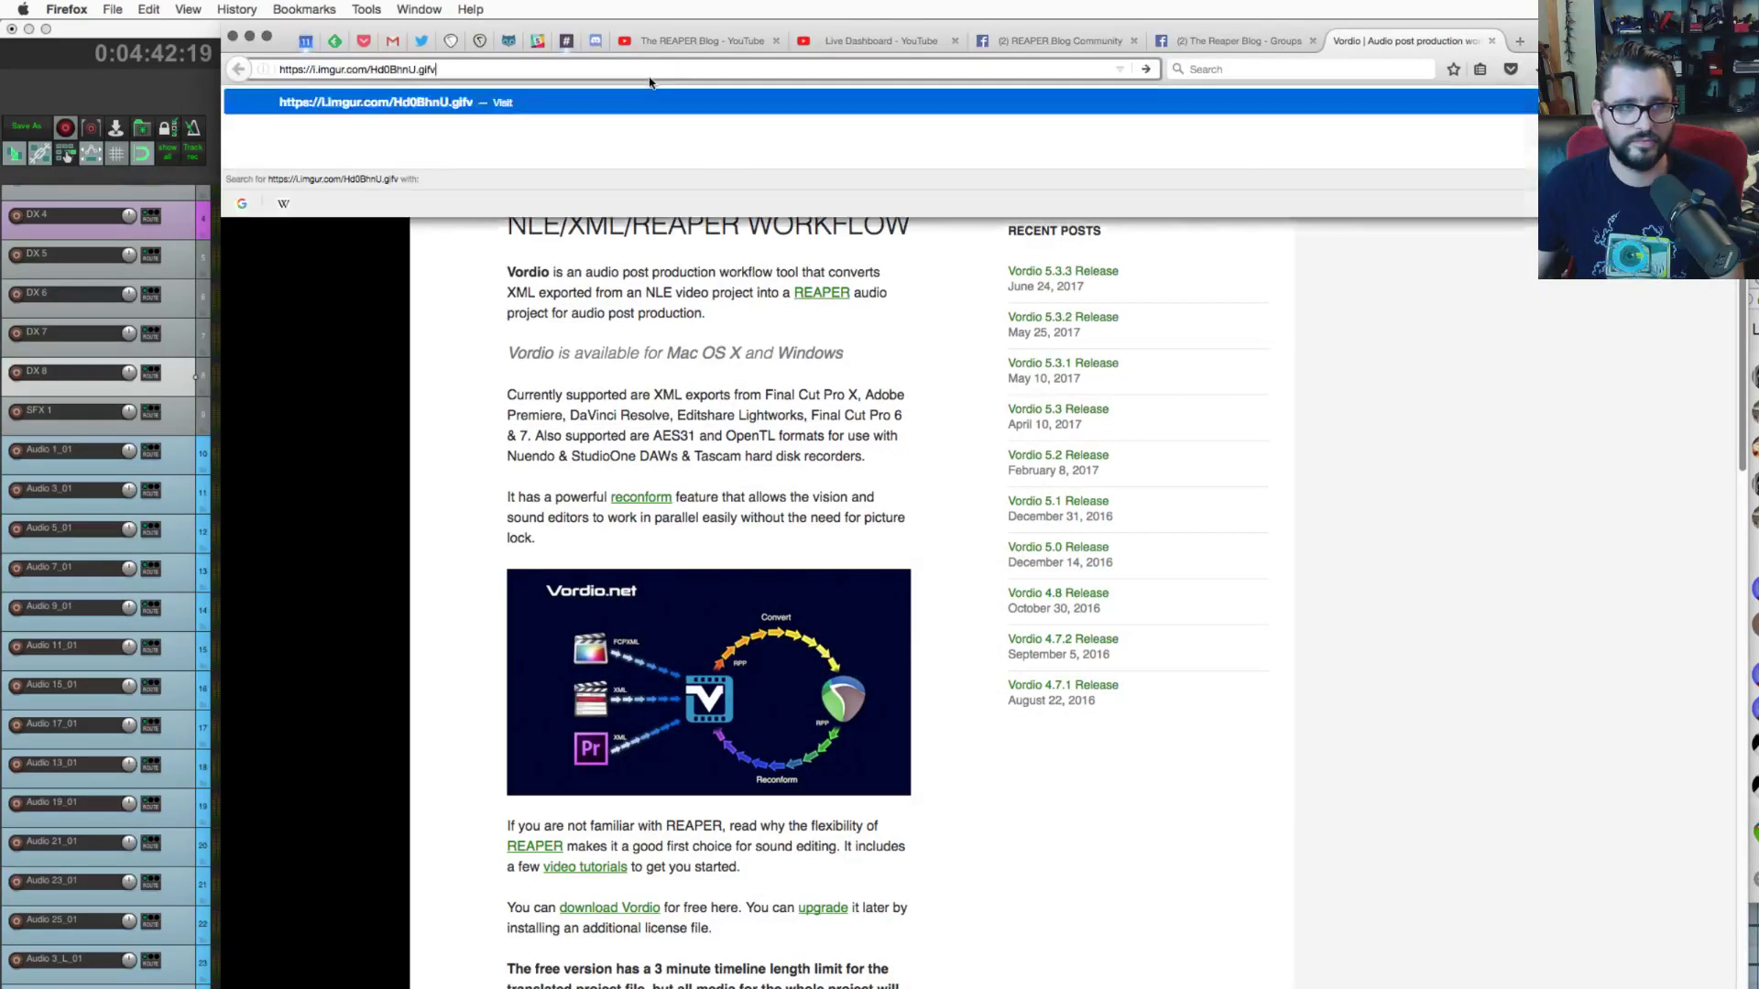
pyautogui.press('Return')
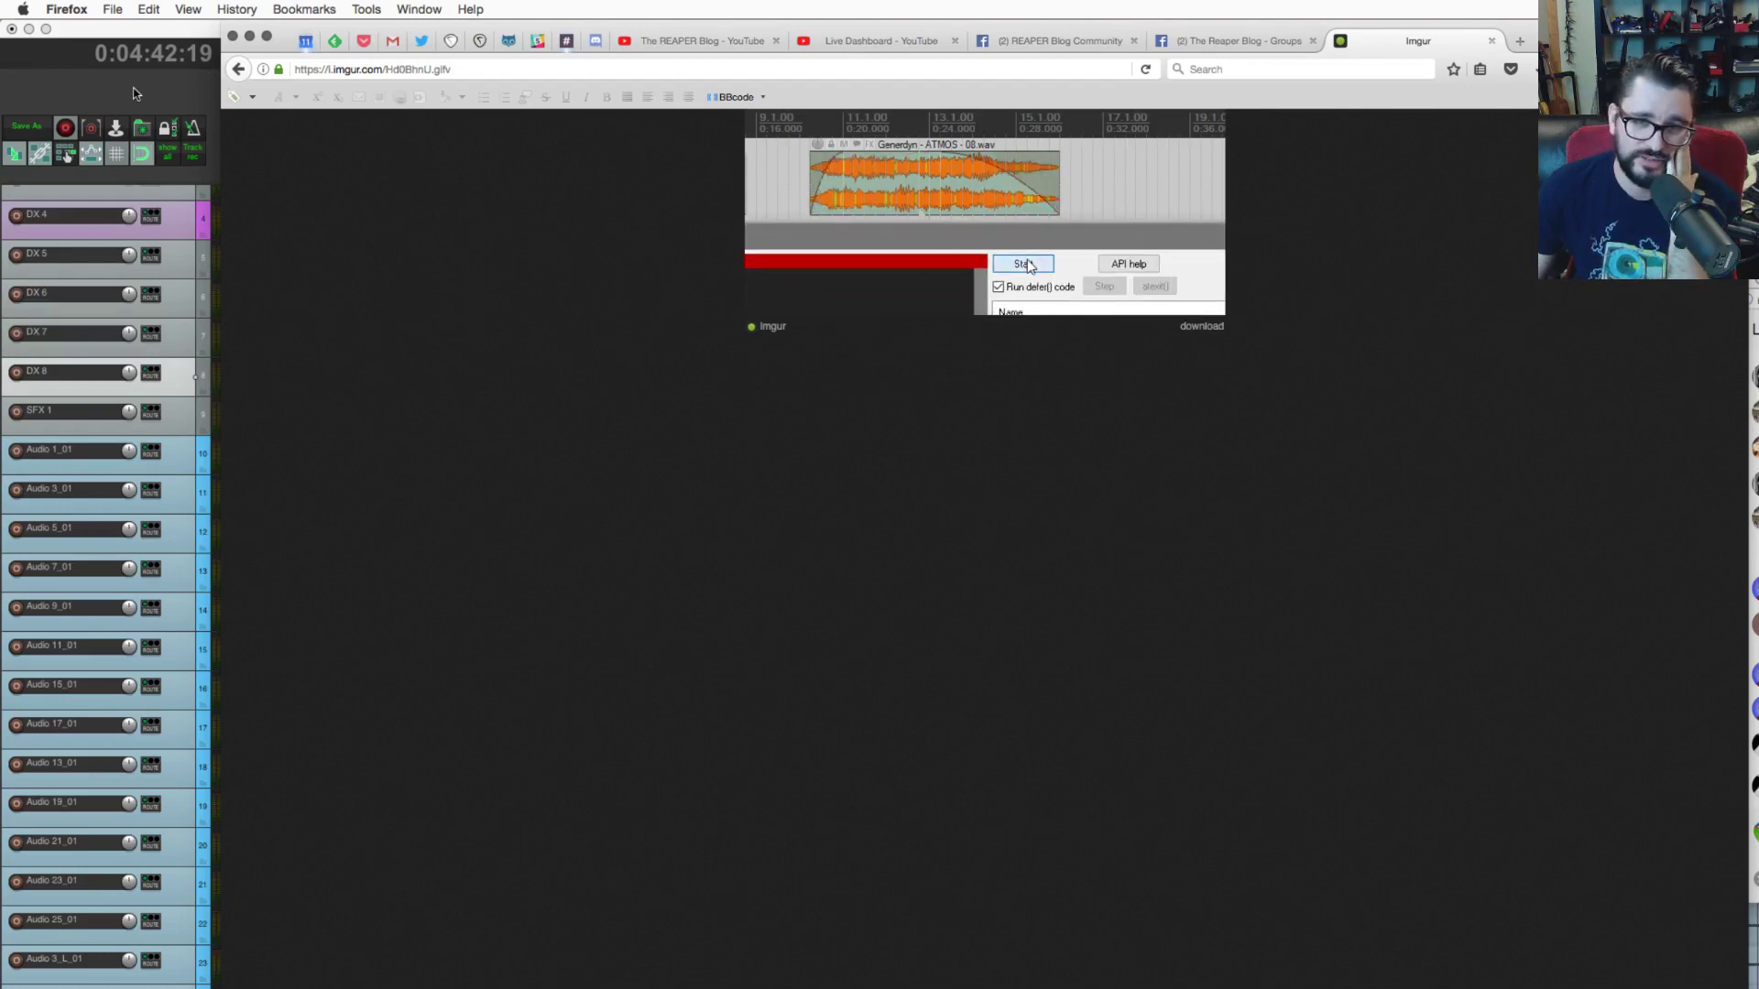
# Step: Switch back to REAPER, close the script editor and select the Invert selected items fades script in the action list
pyautogui.click(136, 103)
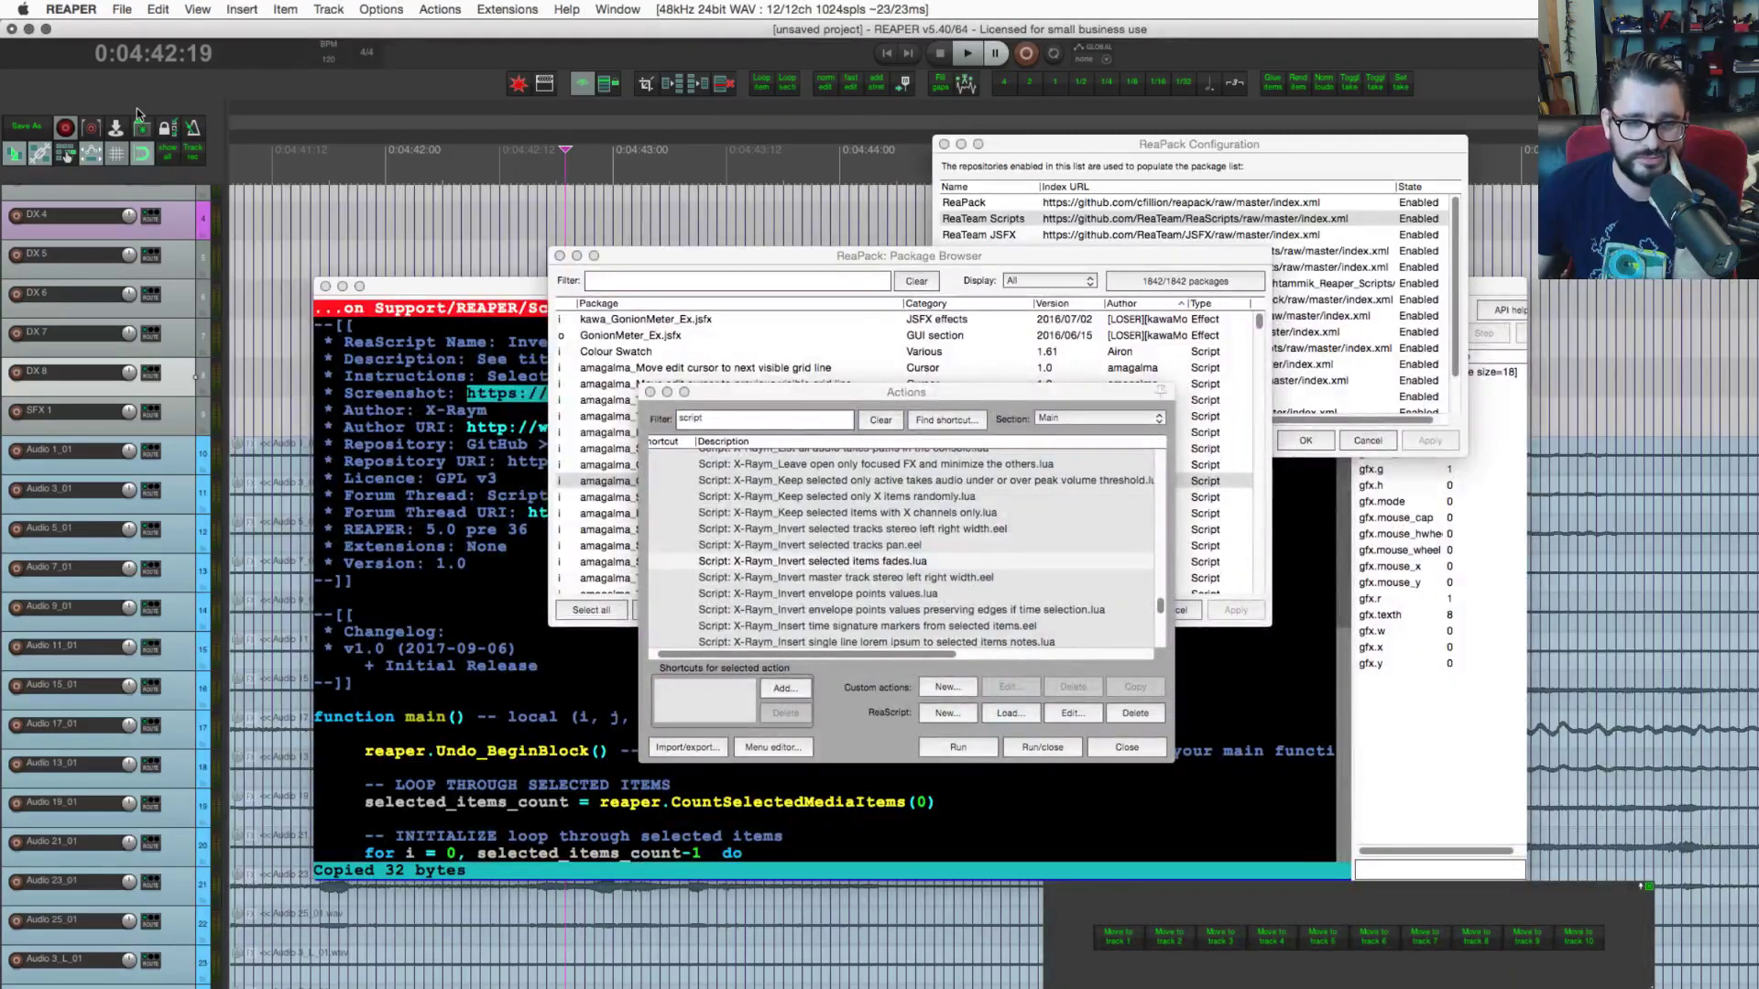
pyautogui.click(310, 300)
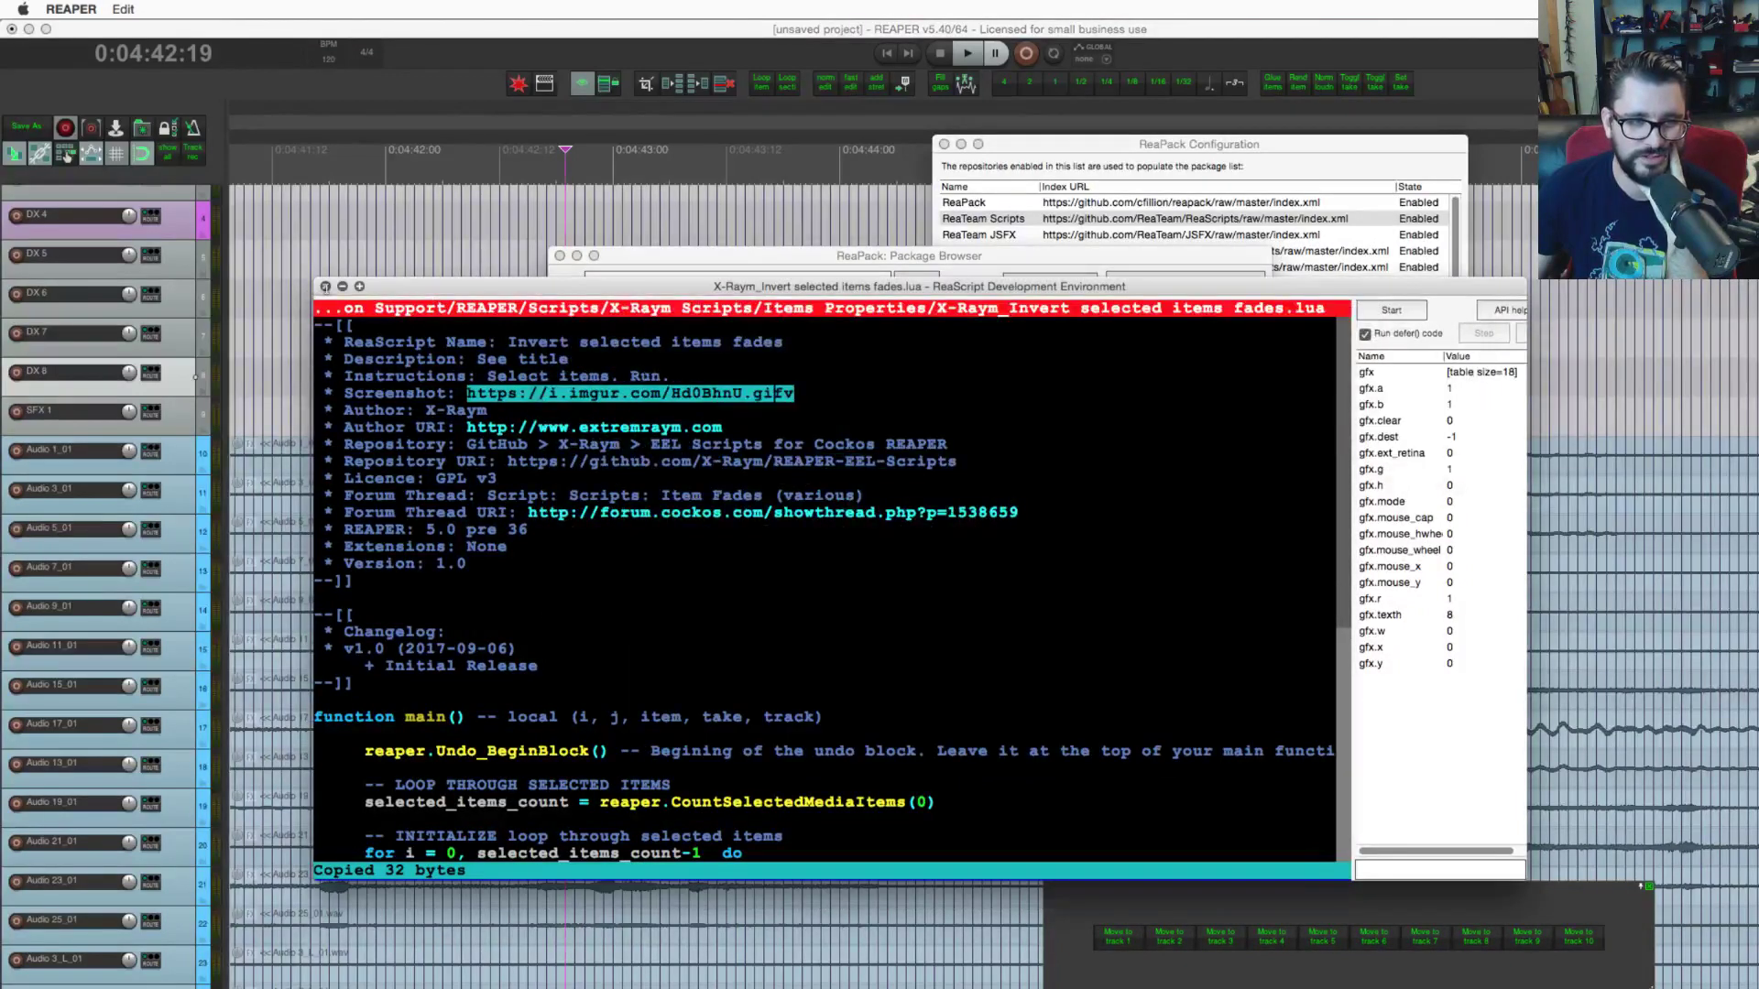
pyautogui.click(325, 286)
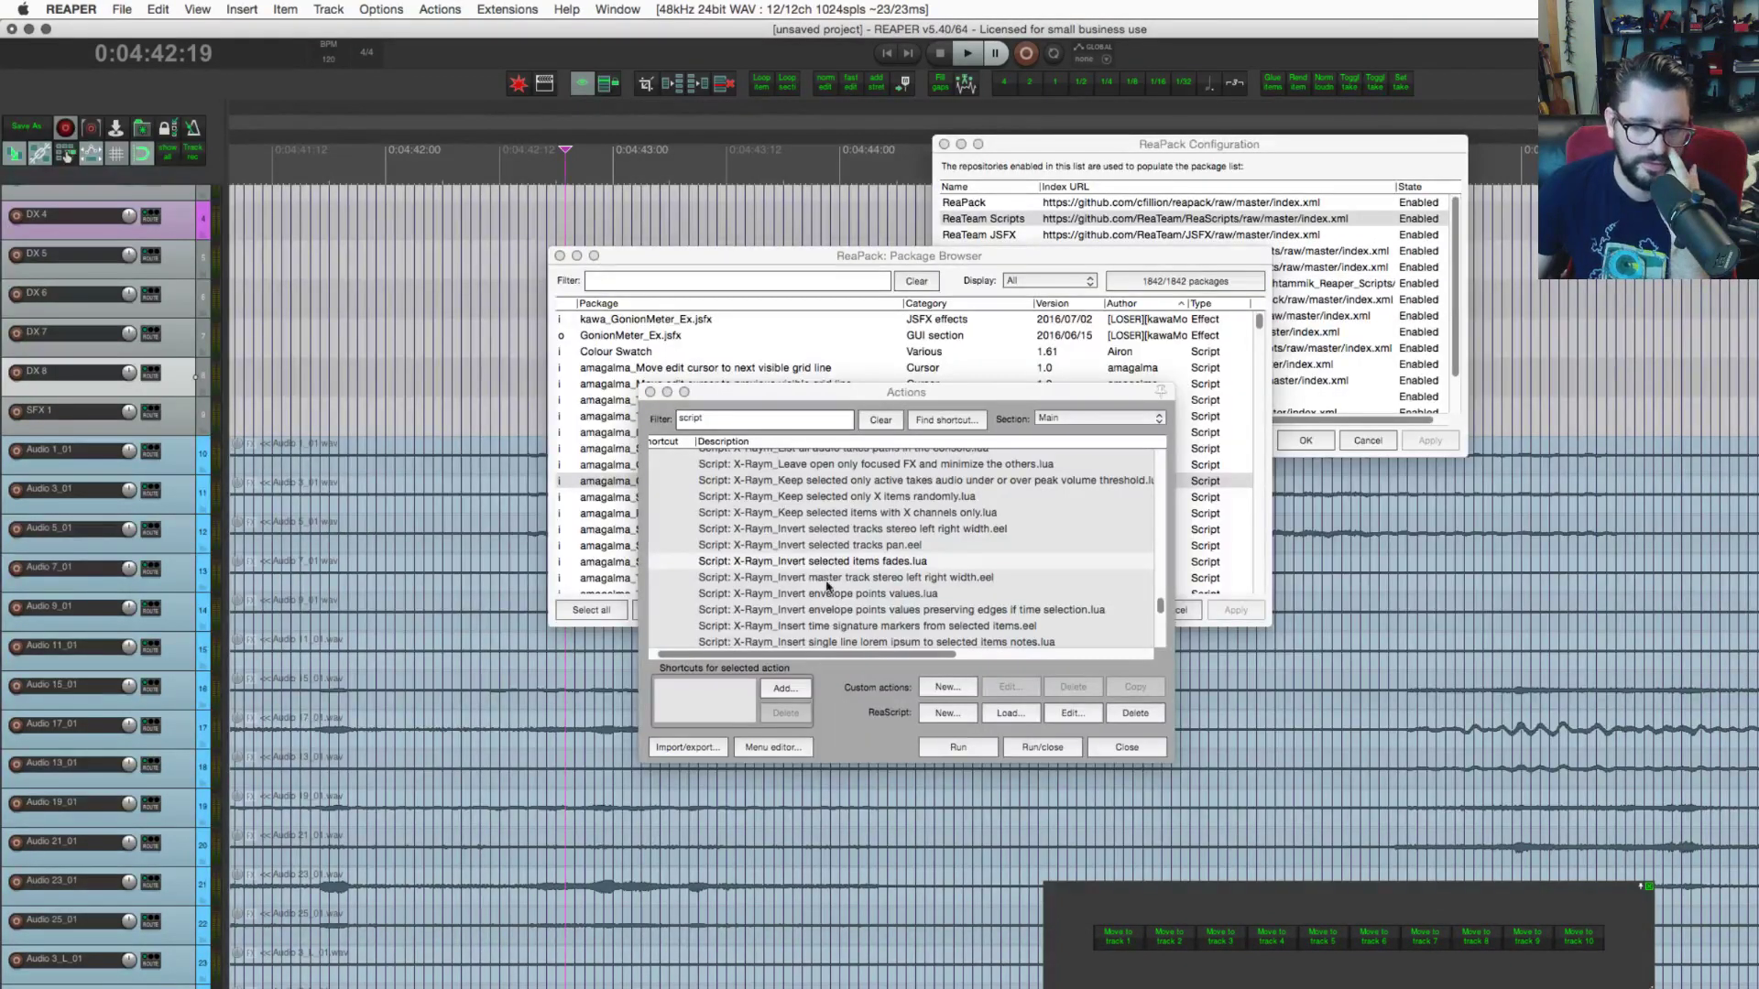
pyautogui.click(870, 559)
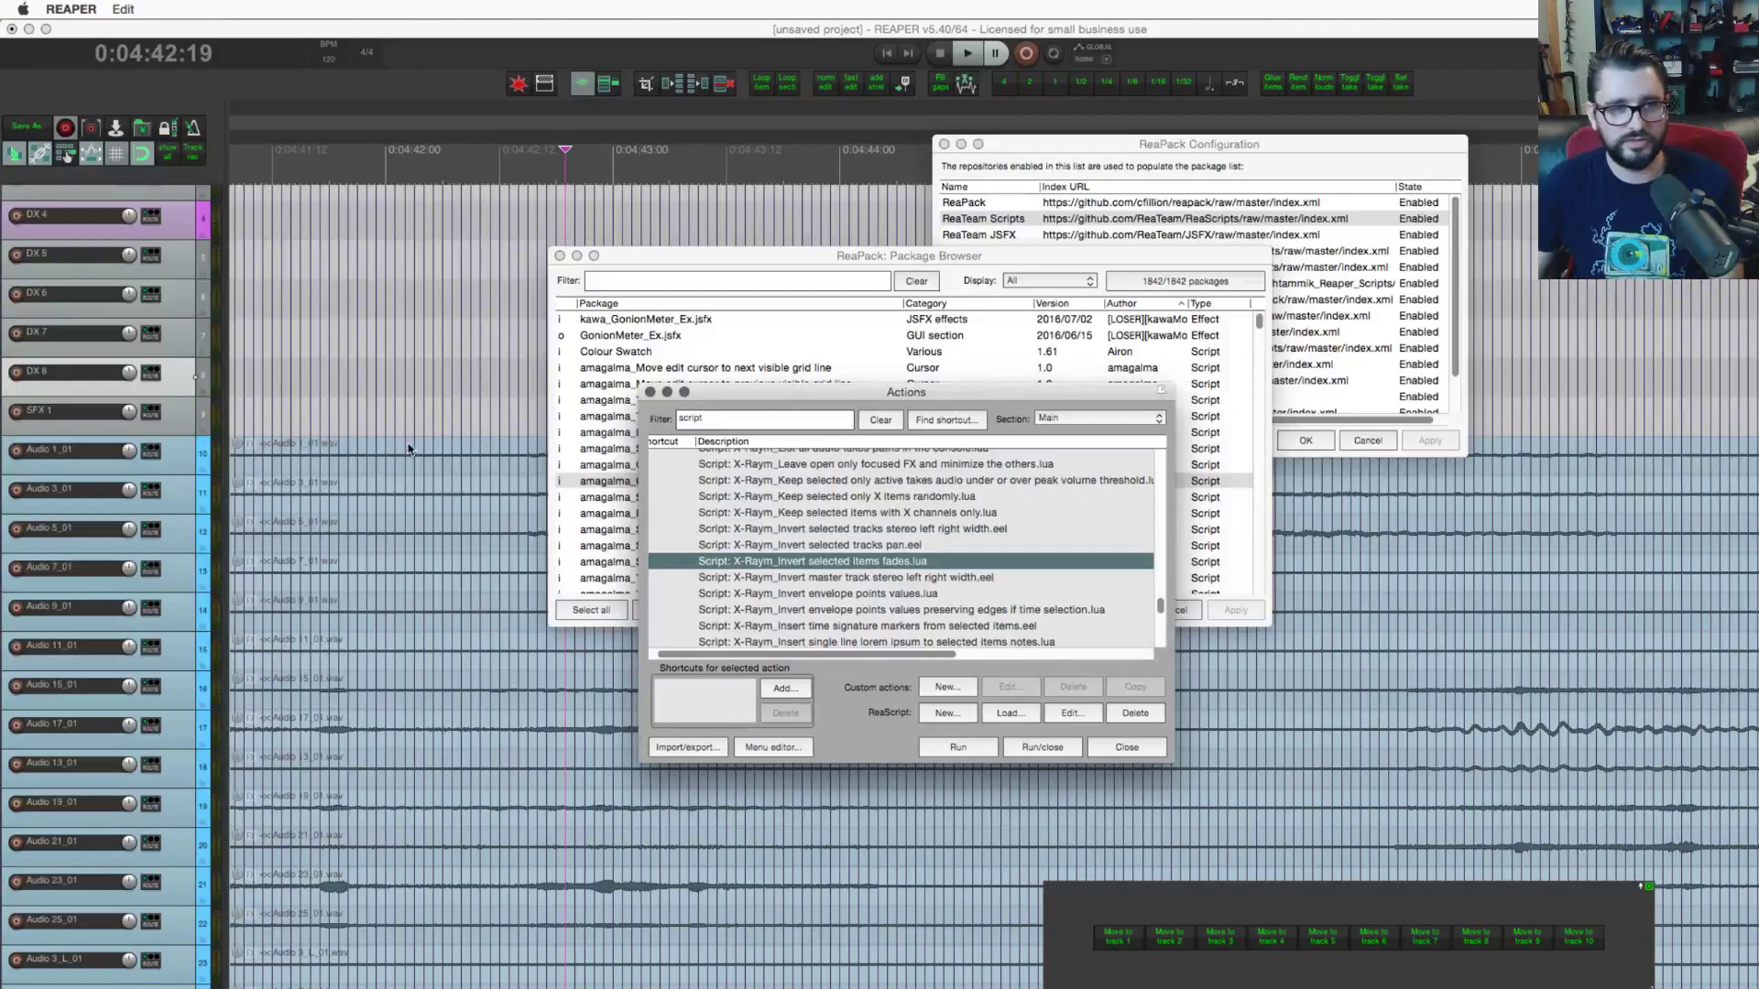
# Step: Go to the start of the project and close the ReaPack package browser and configuration windows
pyautogui.click(422, 386)
pyautogui.scroll(-3, 422, 386)
pyautogui.scroll(3, 380, 302)
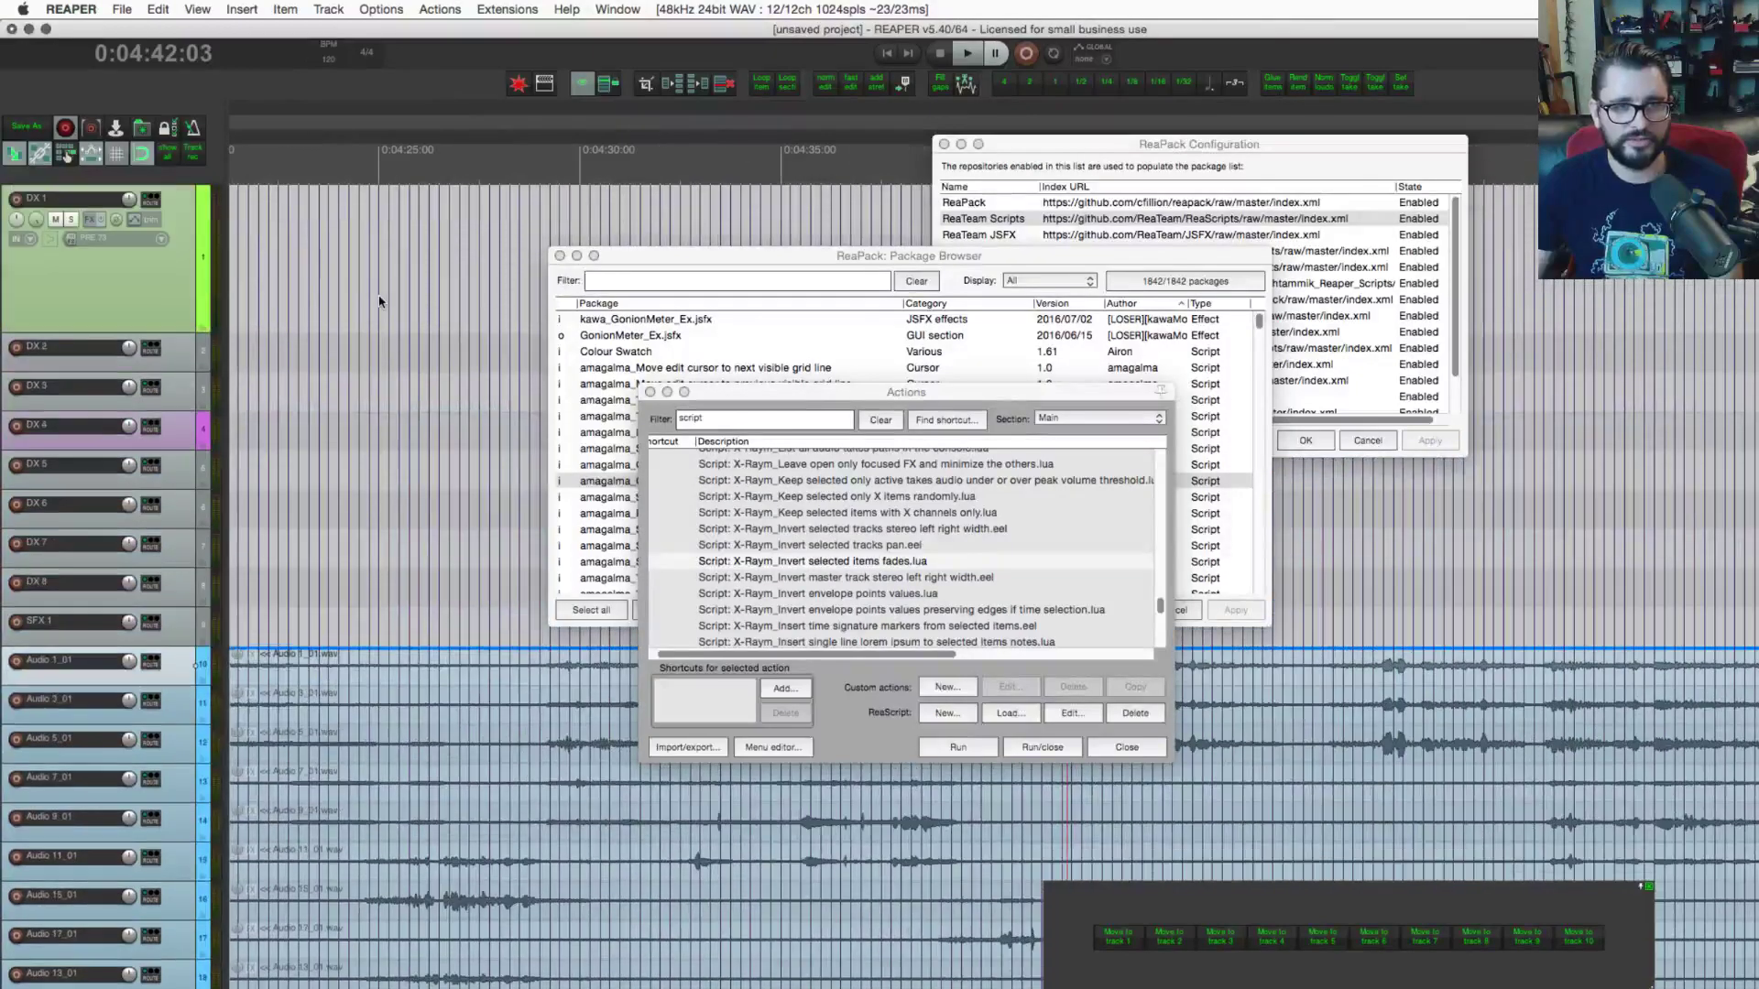
pyautogui.press('Home')
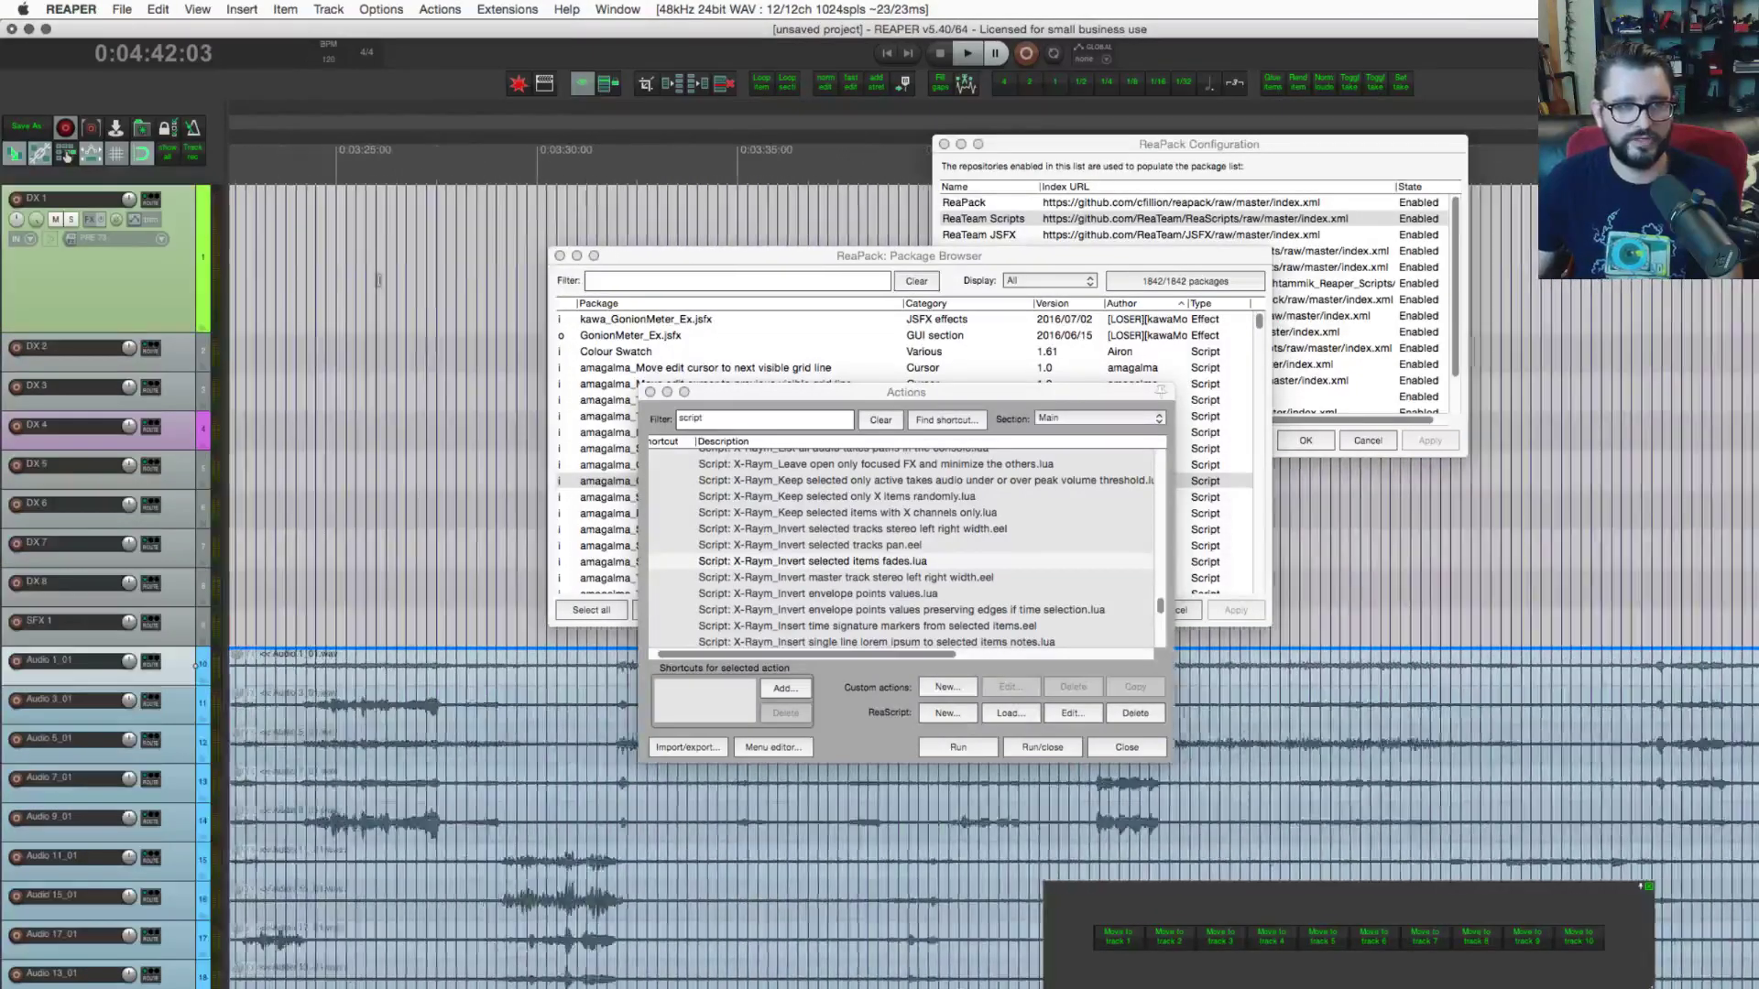
pyautogui.click(371, 273)
pyautogui.moveTo(376, 273); pyautogui.dragTo(488, 273)
pyautogui.moveTo(664, 263); pyautogui.dragTo(398, 528)
pyautogui.click(293, 521)
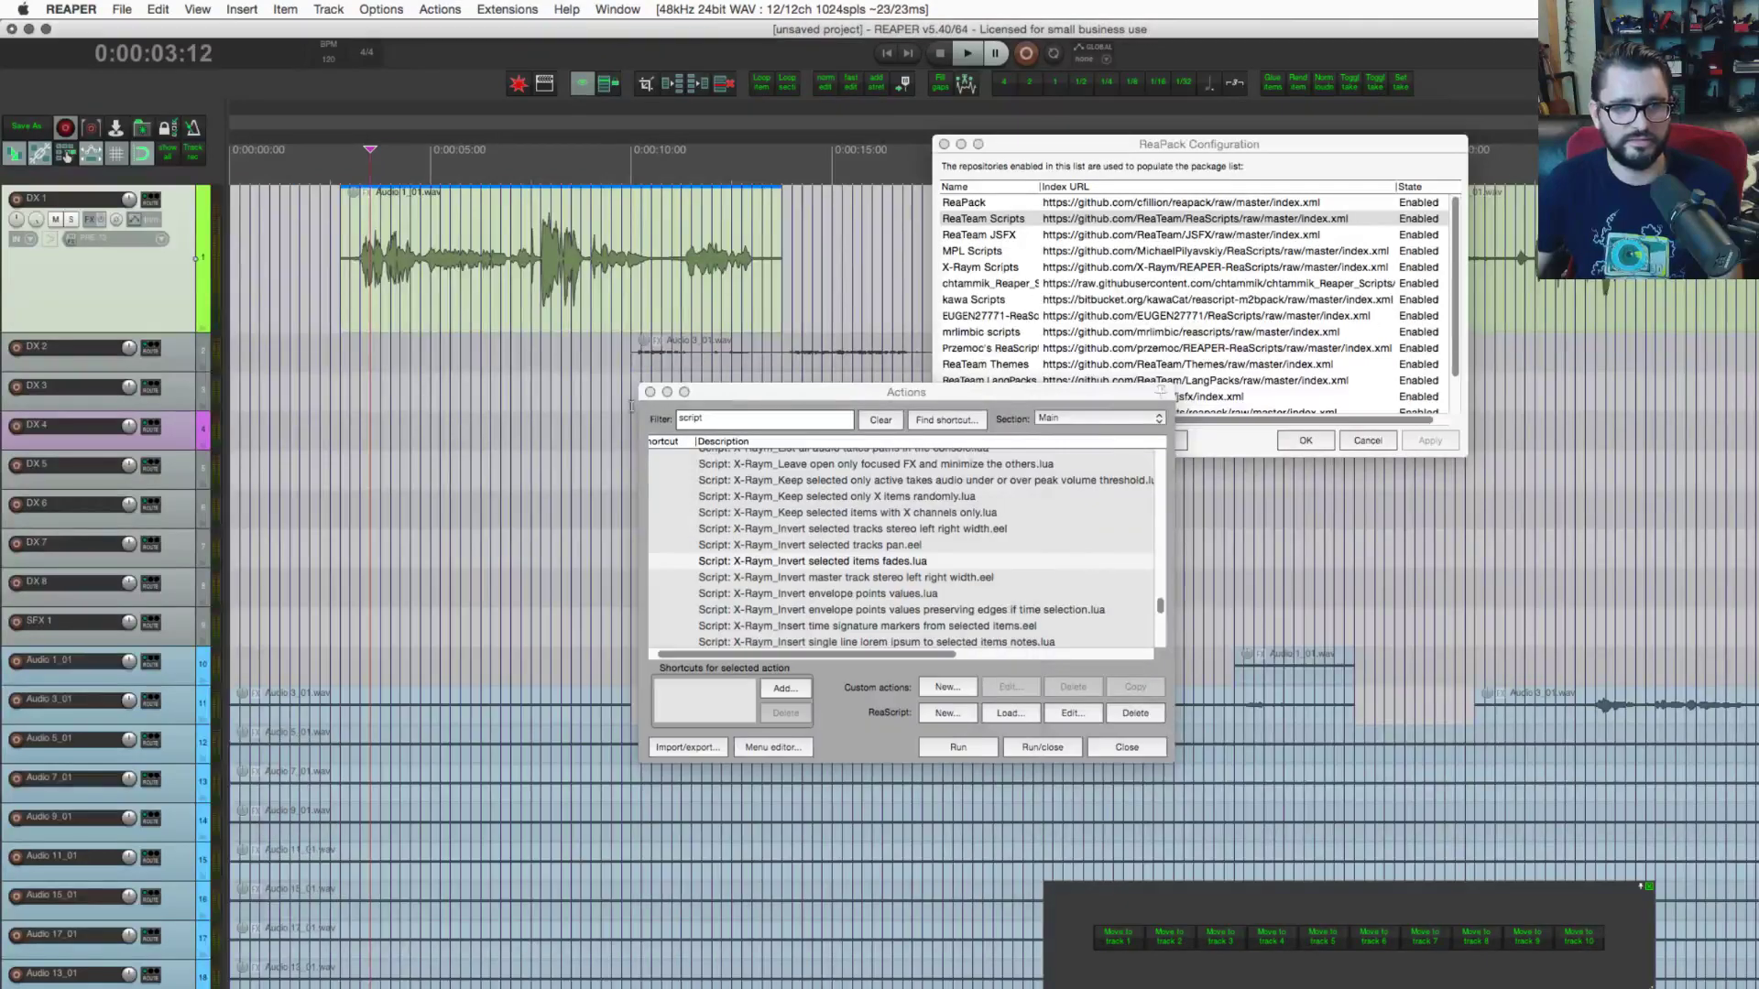
pyautogui.click(944, 144)
# Step: Move the first item on DX 1 to start at 0:00:02:00 and give it a fade-in of 0:00:00:20
pyautogui.click(549, 245)
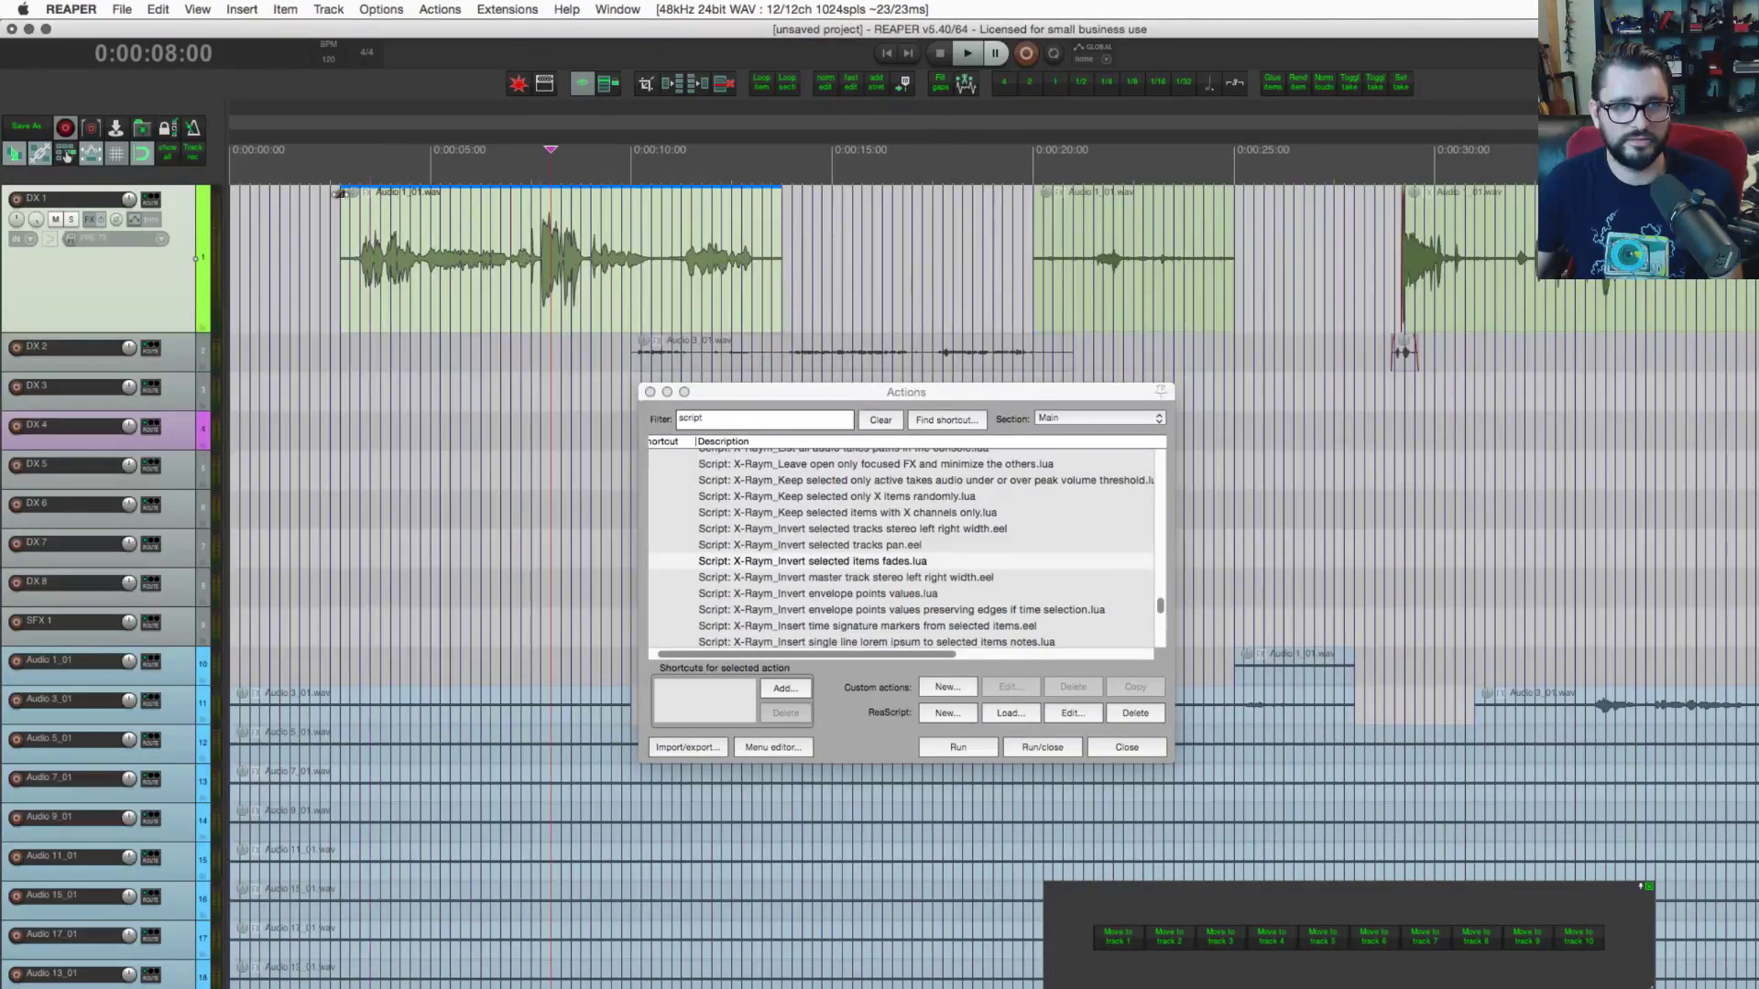
pyautogui.moveTo(343, 188); pyautogui.dragTo(384, 198)
pyautogui.scroll(5, 384, 197)
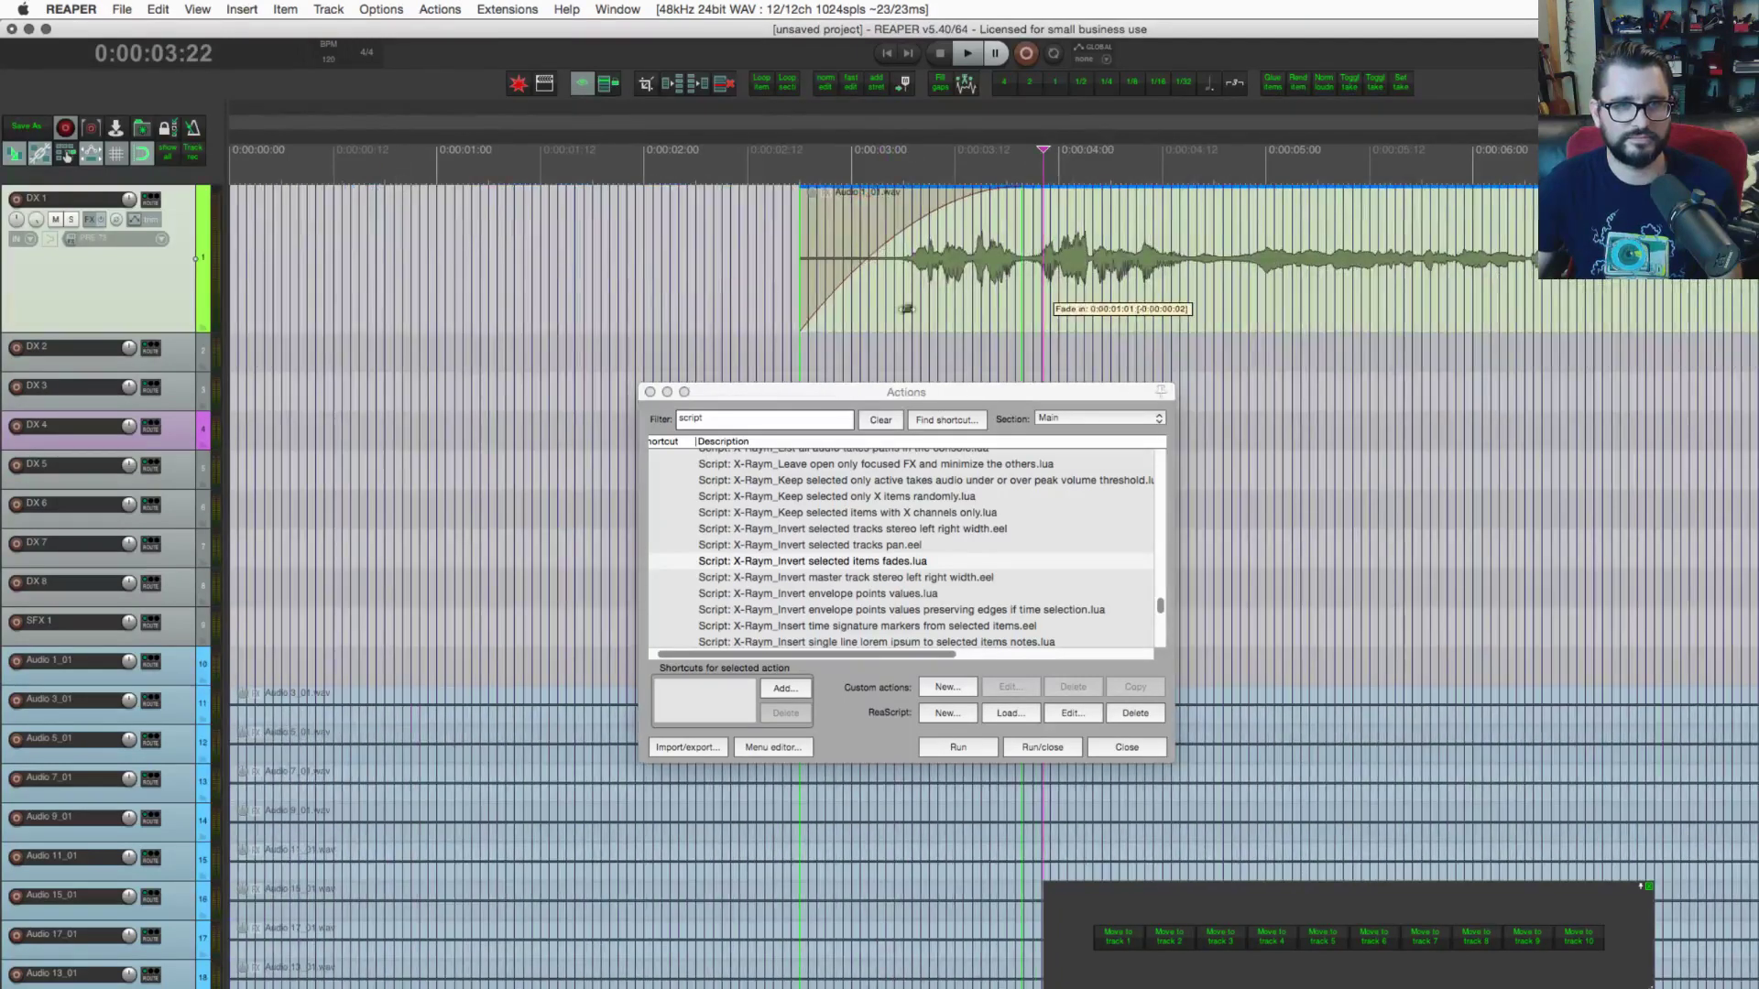
pyautogui.moveTo(1205, 272); pyautogui.dragTo(1050, 272)
pyautogui.moveTo(702, 191); pyautogui.dragTo(811, 198)
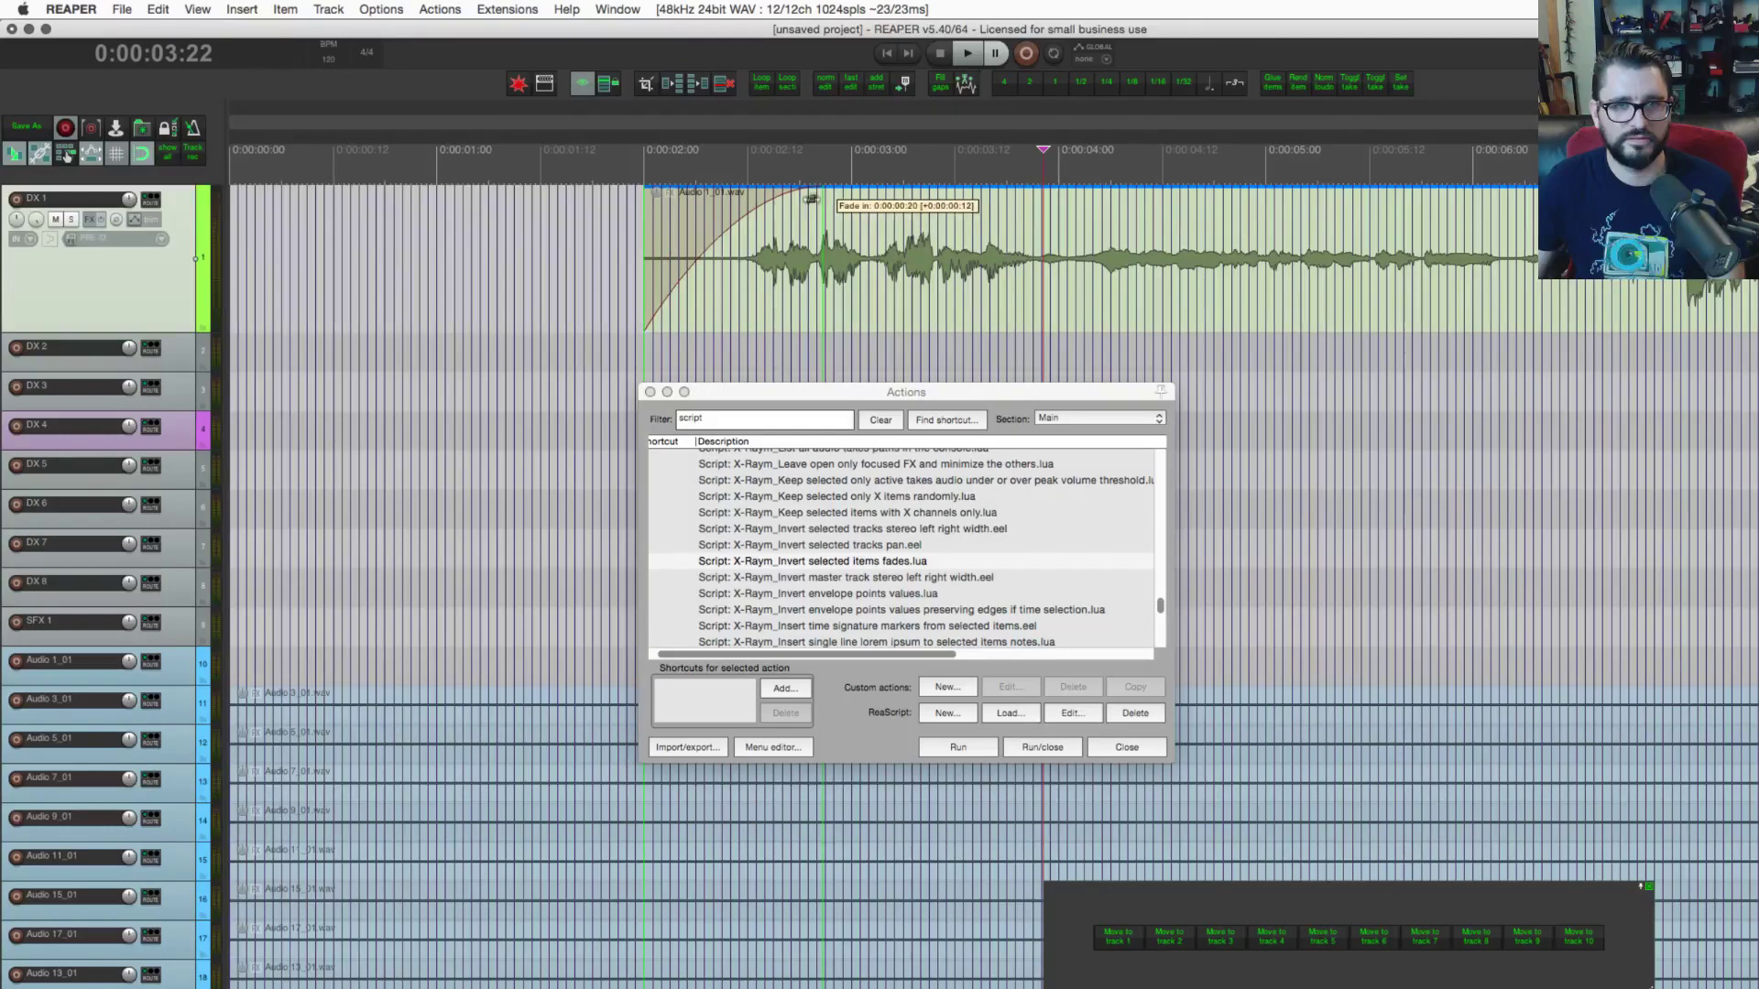
# Step: Add a fade-out about half a second long to the end of the first DX 1 item
pyautogui.hscroll(10, 810, 197)
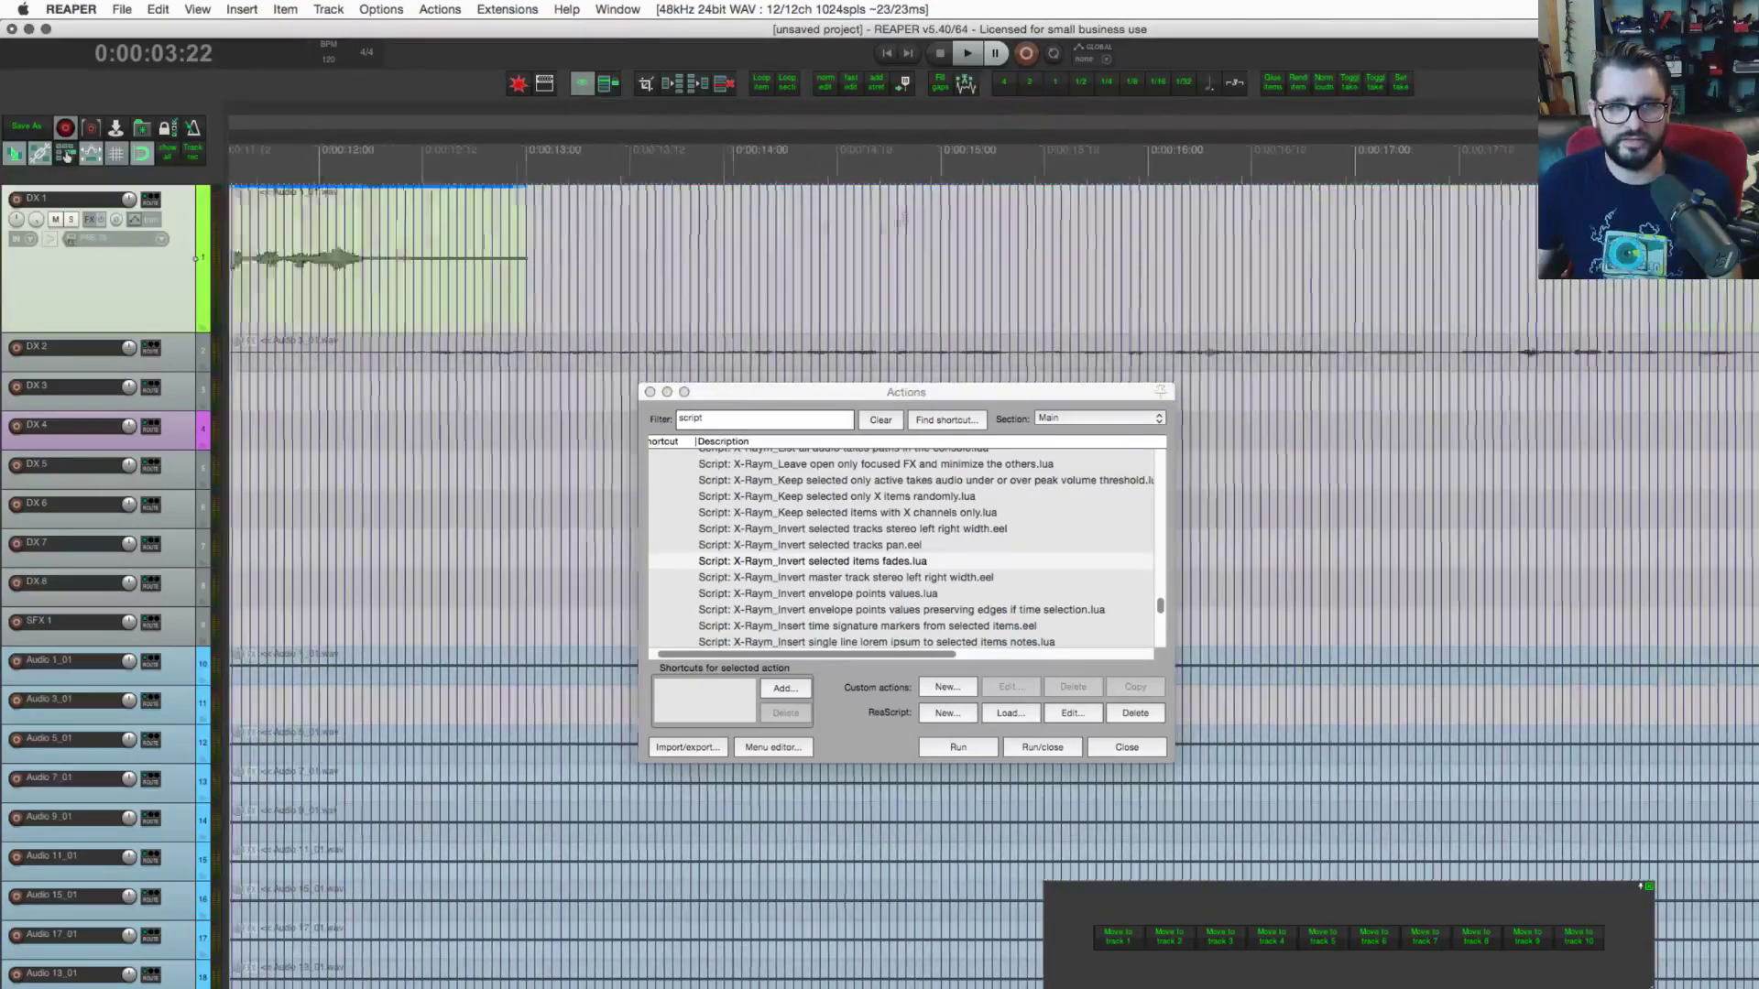
pyautogui.click(490, 275)
pyautogui.moveTo(567, 190); pyautogui.dragTo(473, 192)
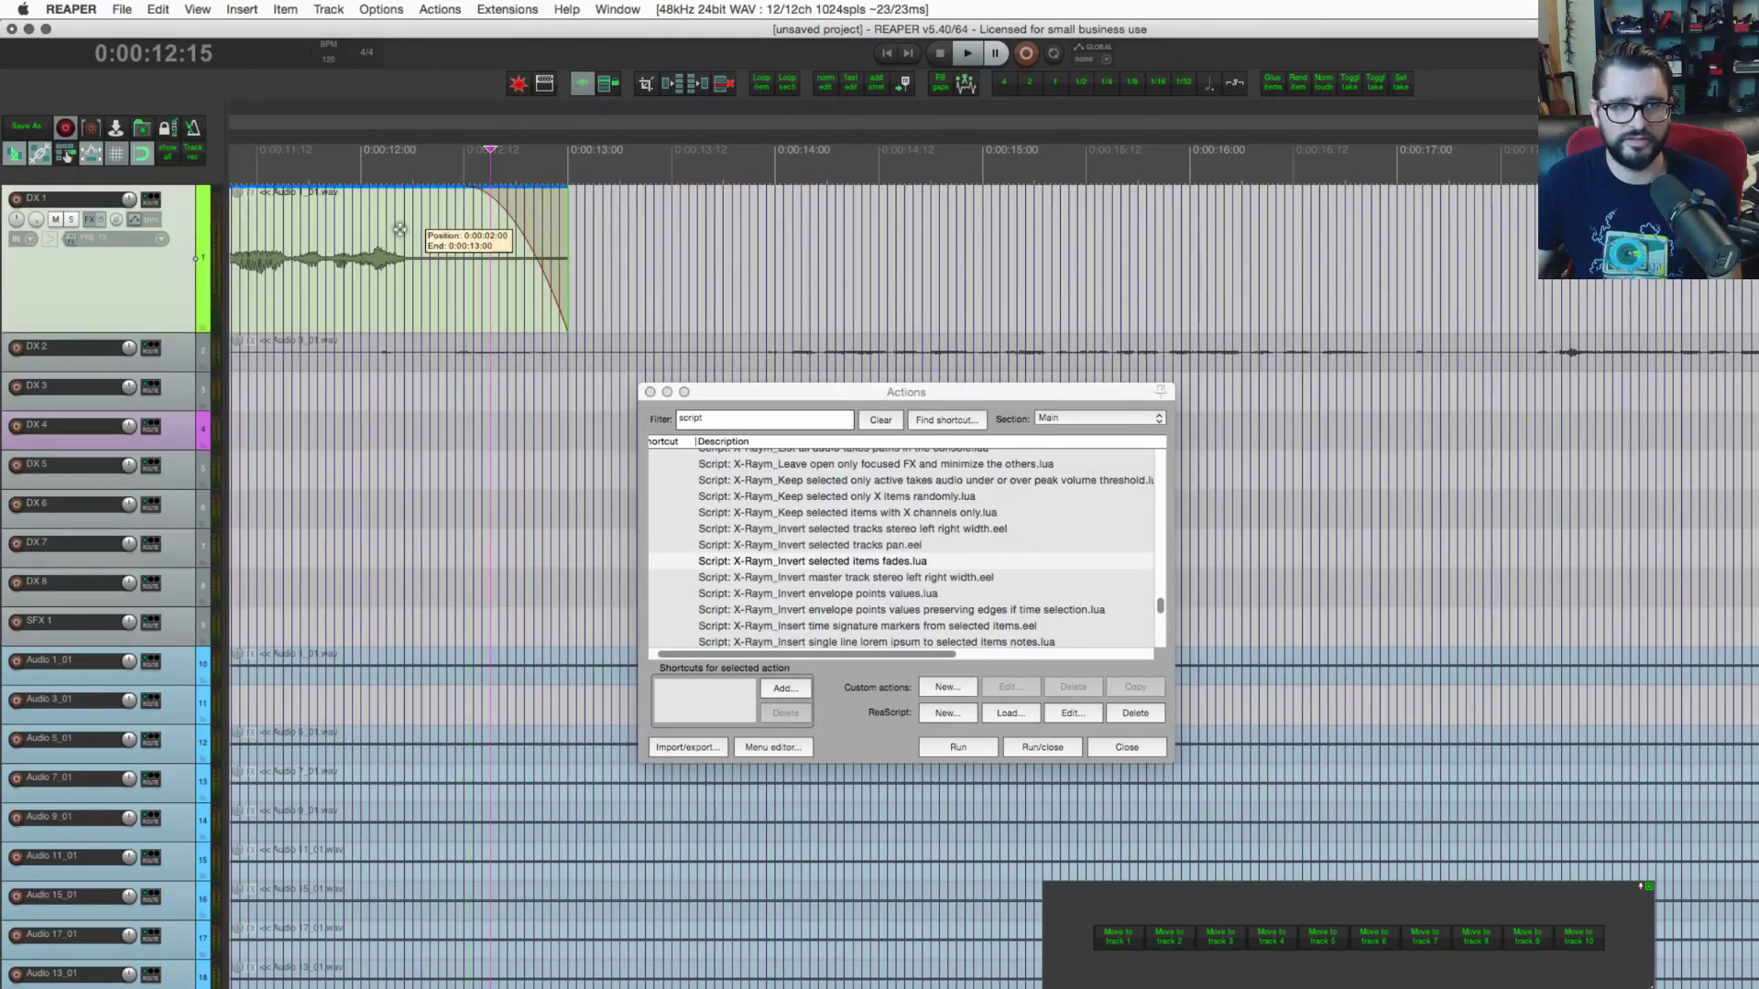
pyautogui.click(405, 236)
pyautogui.scroll(-2, 403, 236)
pyautogui.scroll(-5, 403, 236)
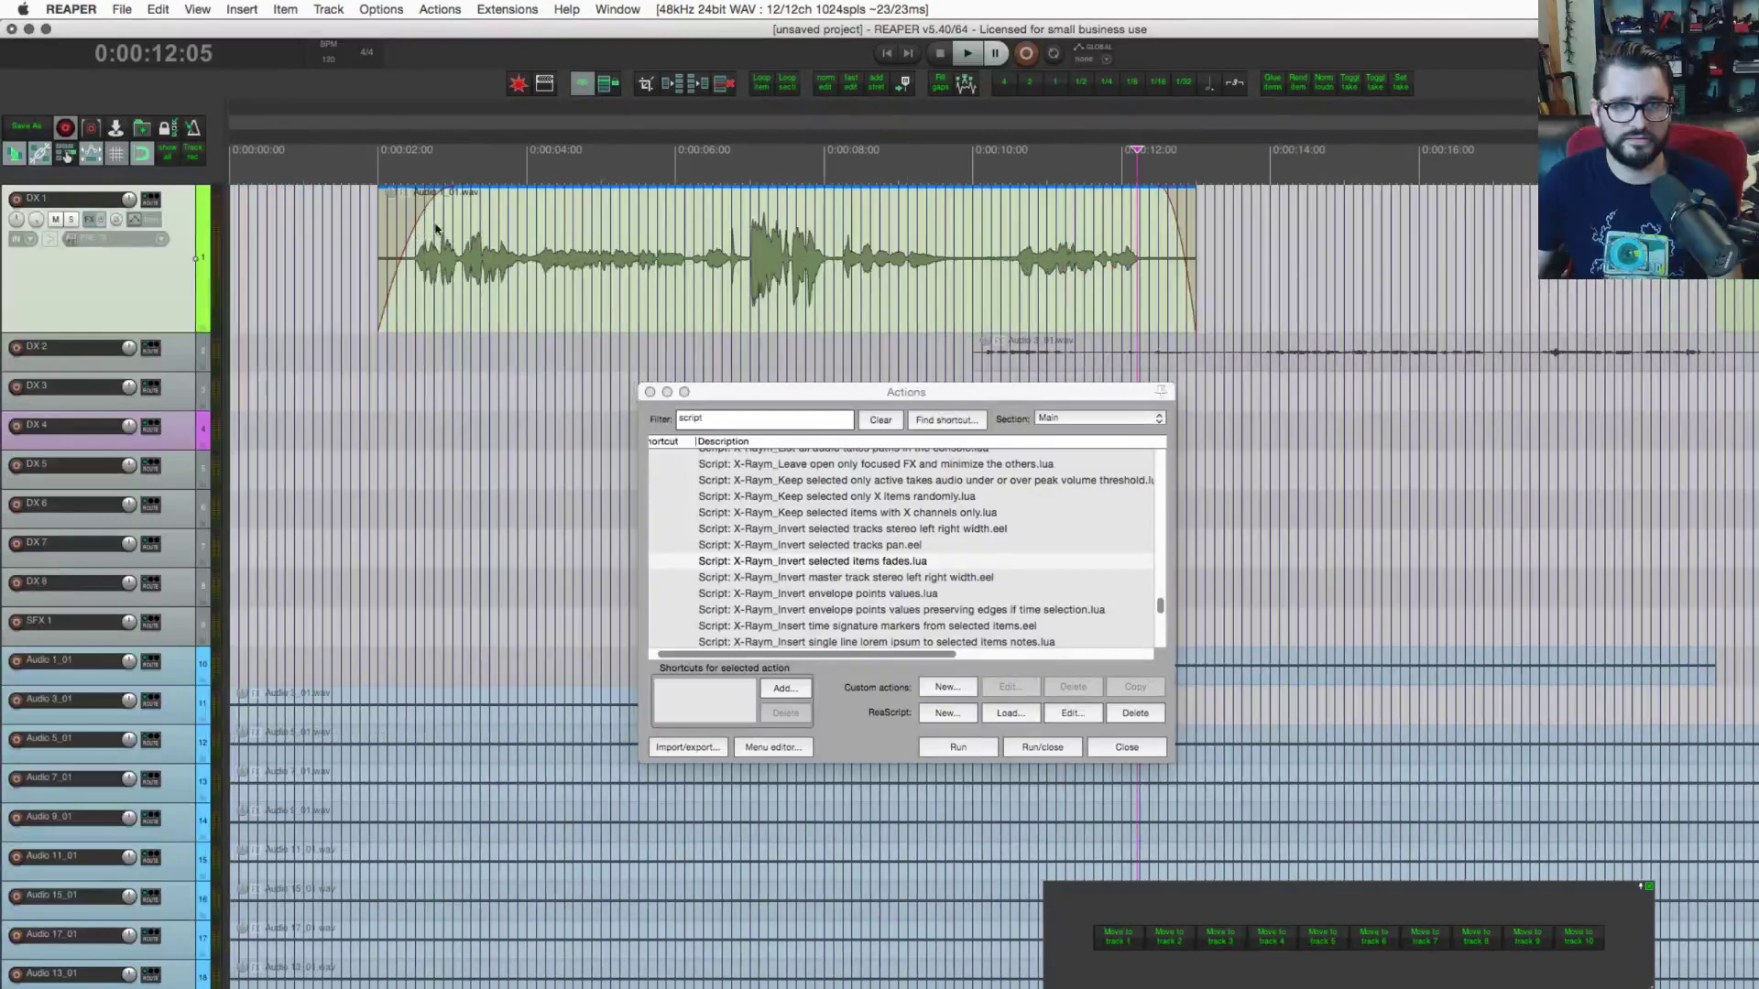
# Step: Run the Invert selected items fades script on the DX 1 item, and run it again to swap the fades back
pyautogui.click(958, 747)
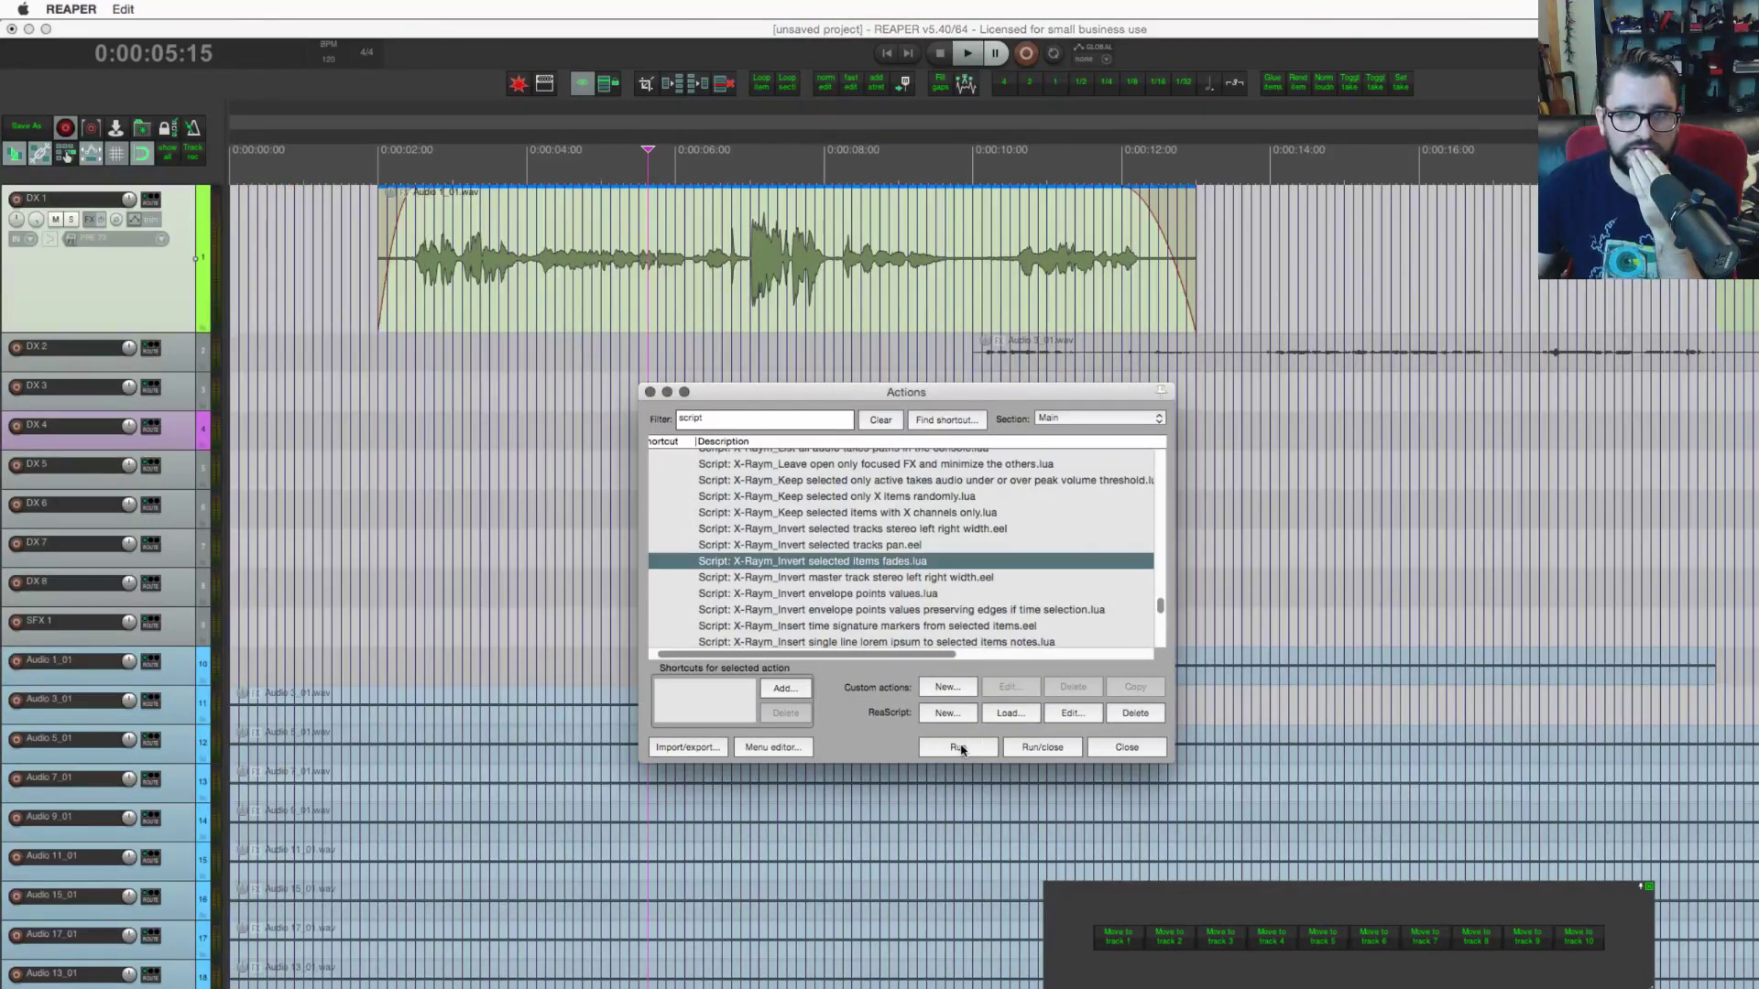
pyautogui.click(655, 214)
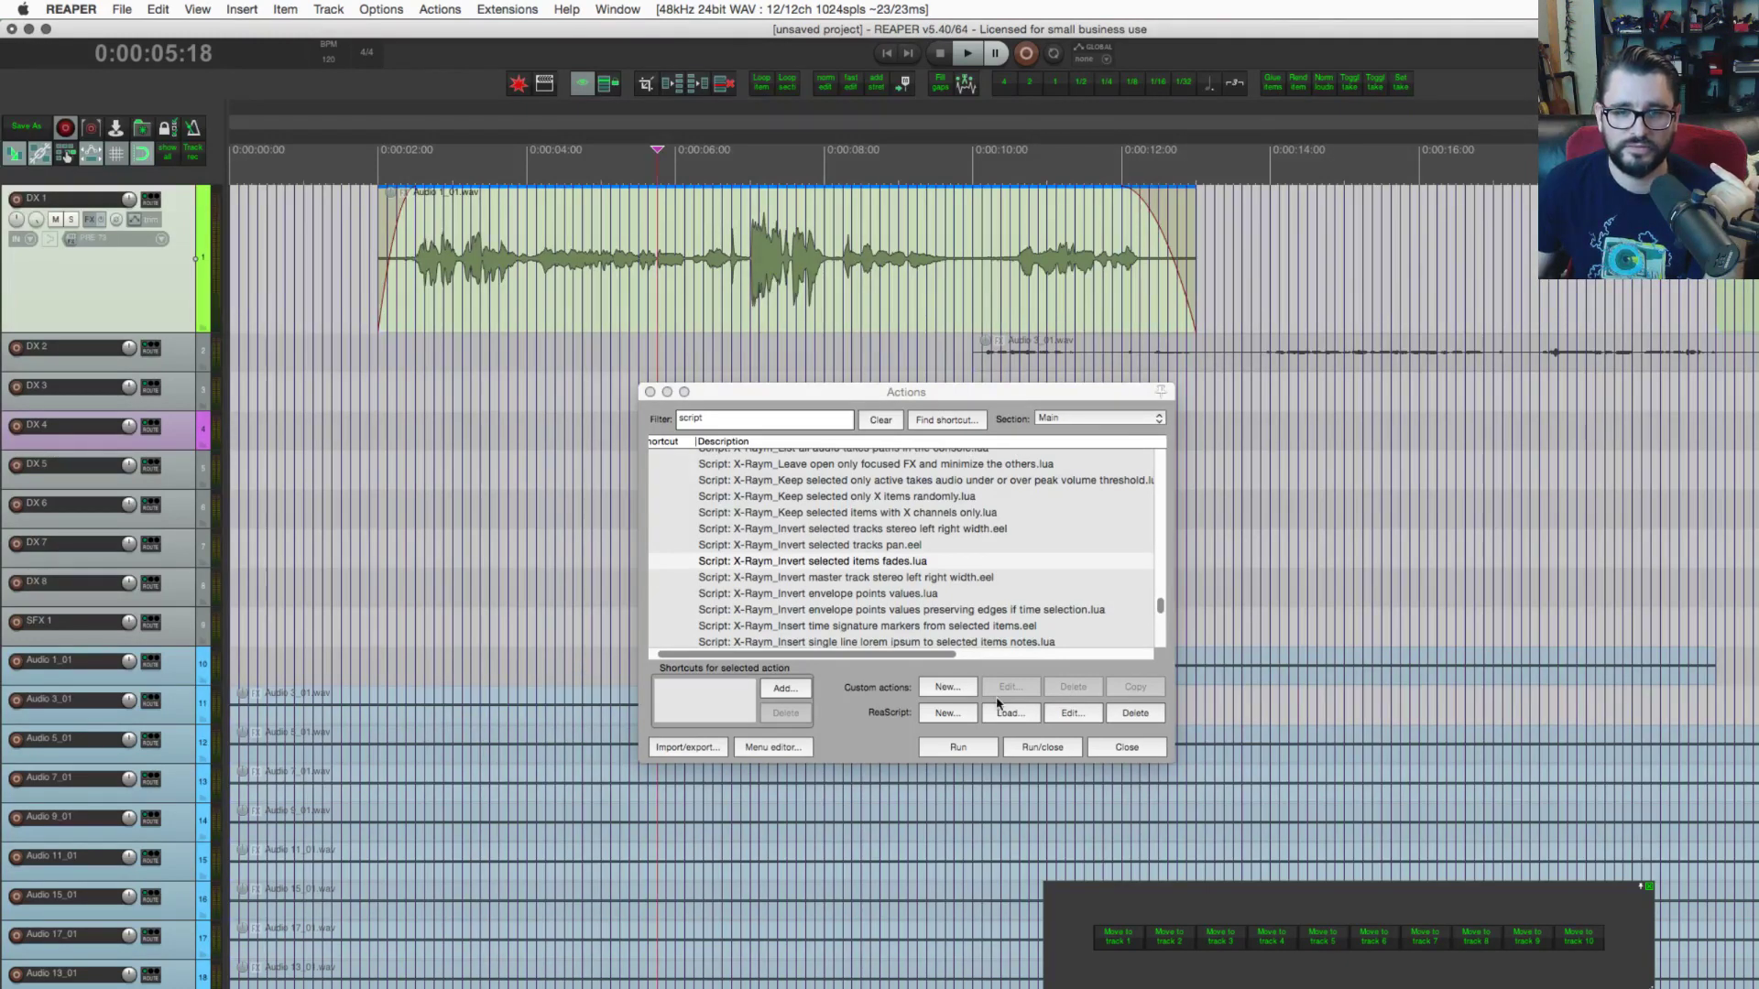
pyautogui.click(972, 745)
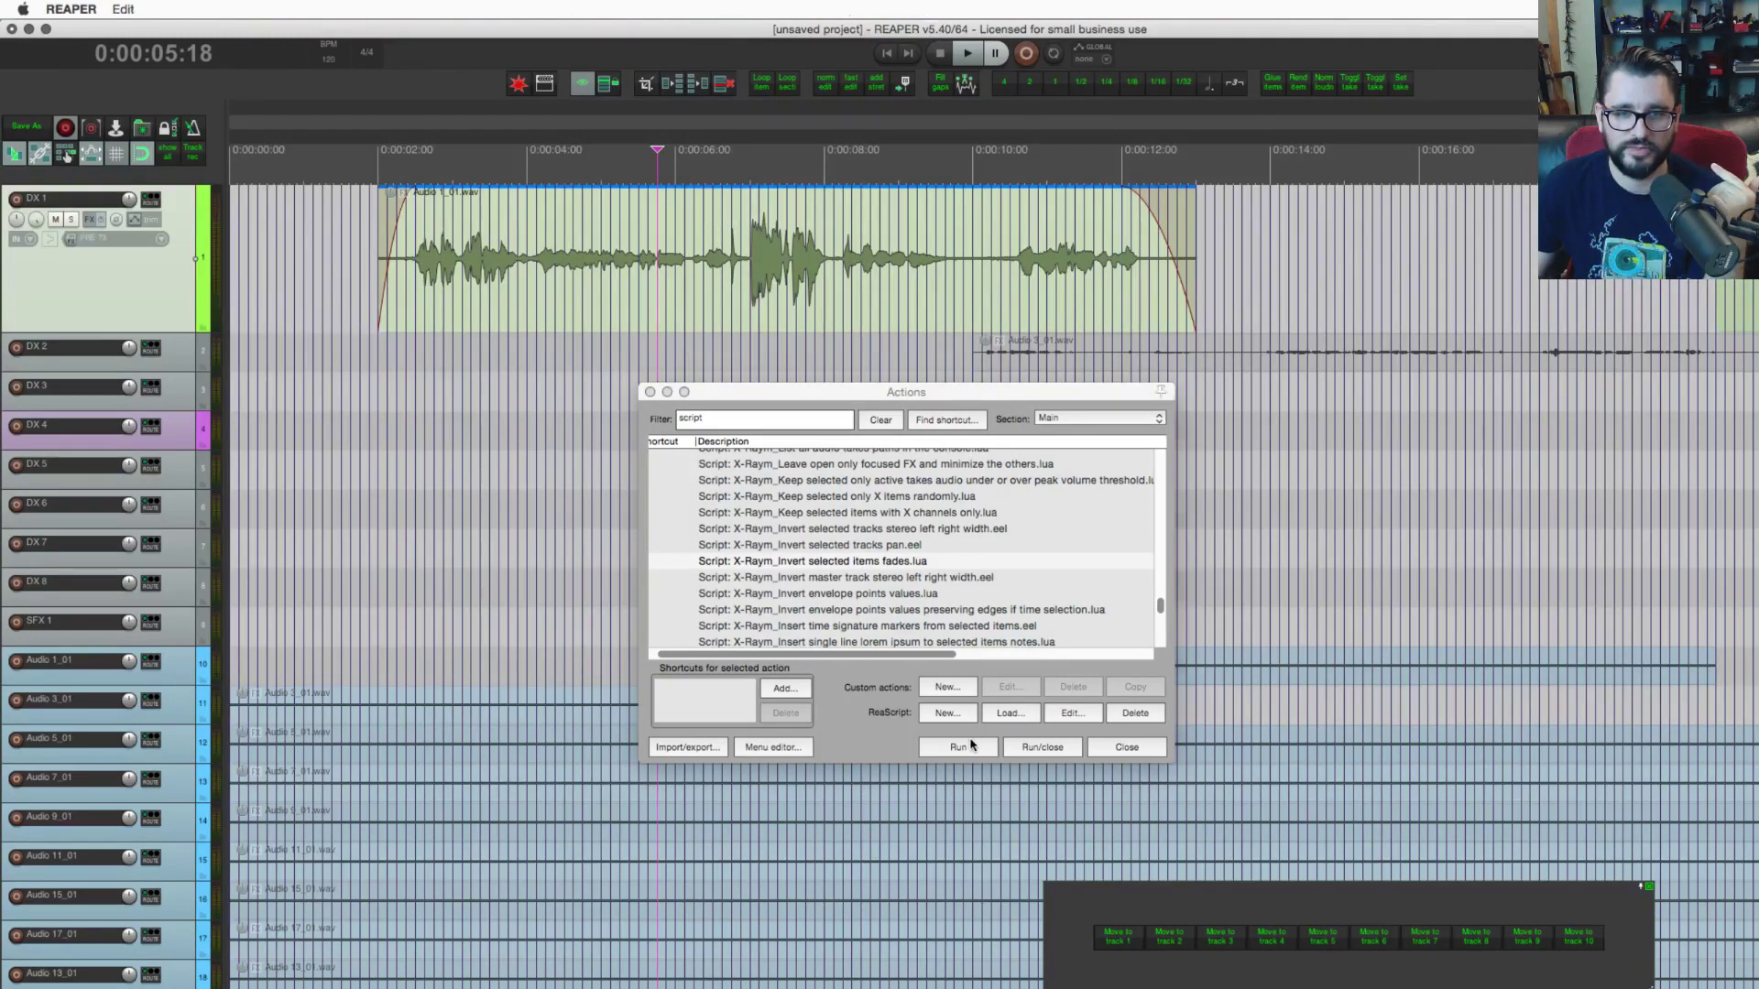
# Step: Reverse the audio of the selected first item on DX 1
pyautogui.click(573, 214)
pyautogui.click(990, 220)
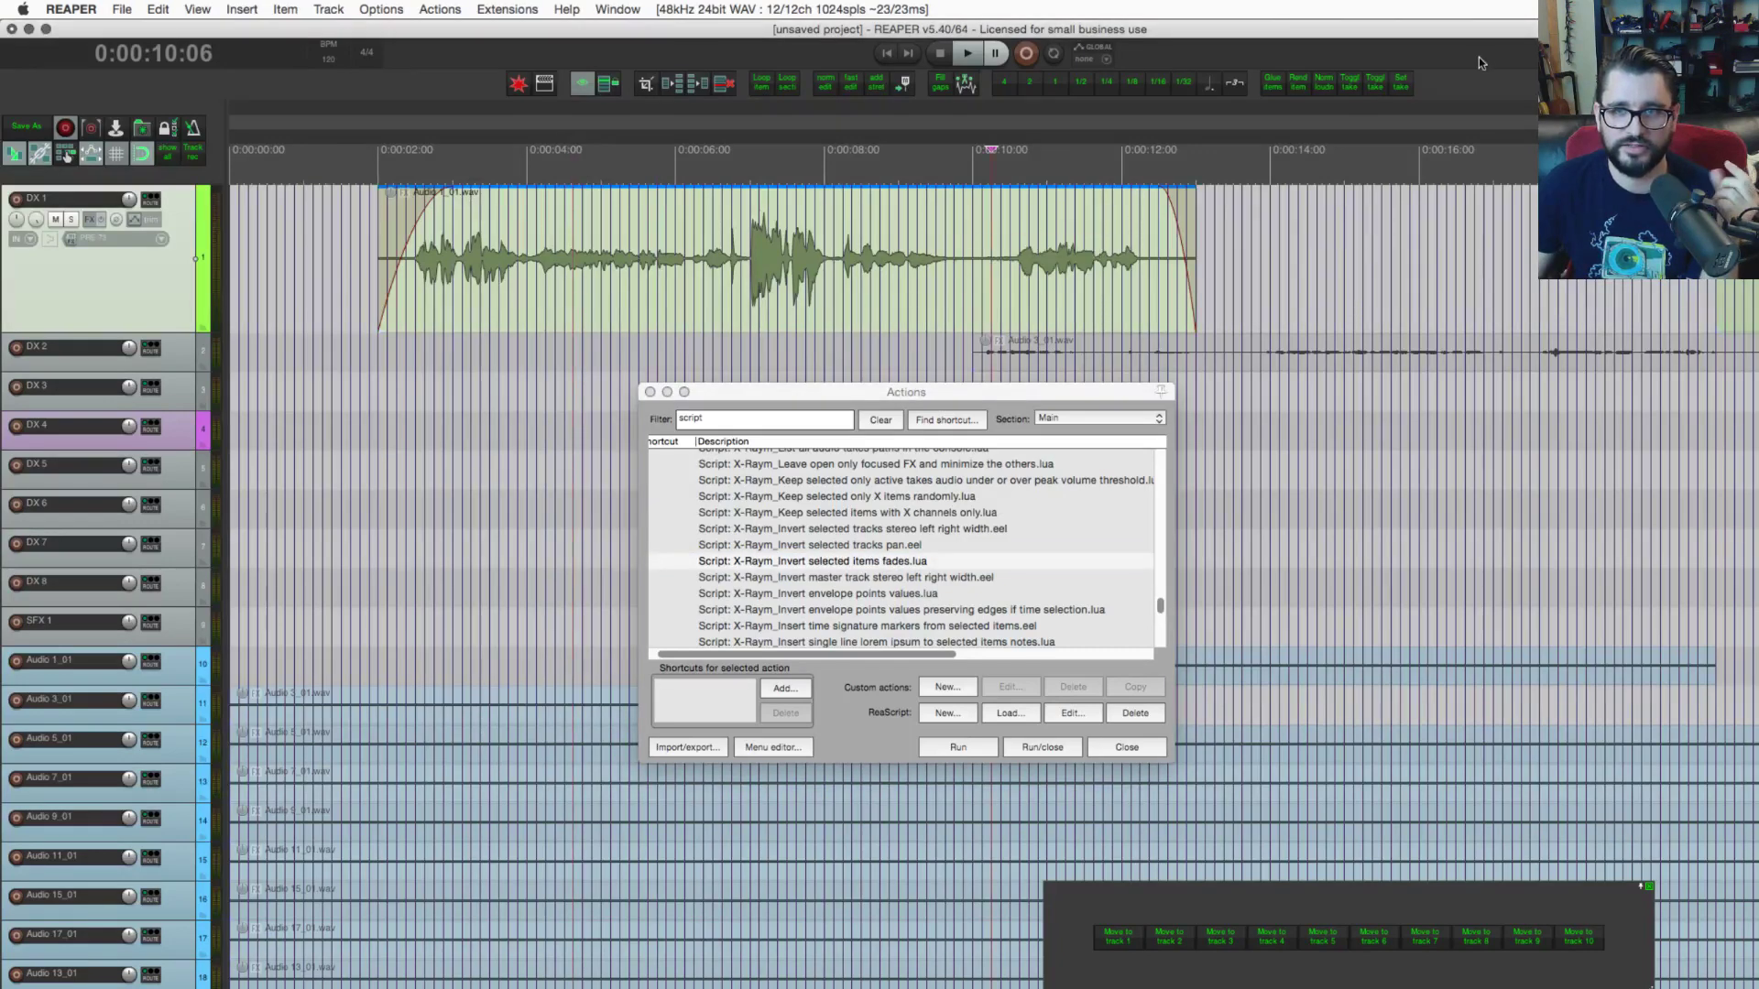
pyautogui.click(1374, 86)
pyautogui.click(926, 284)
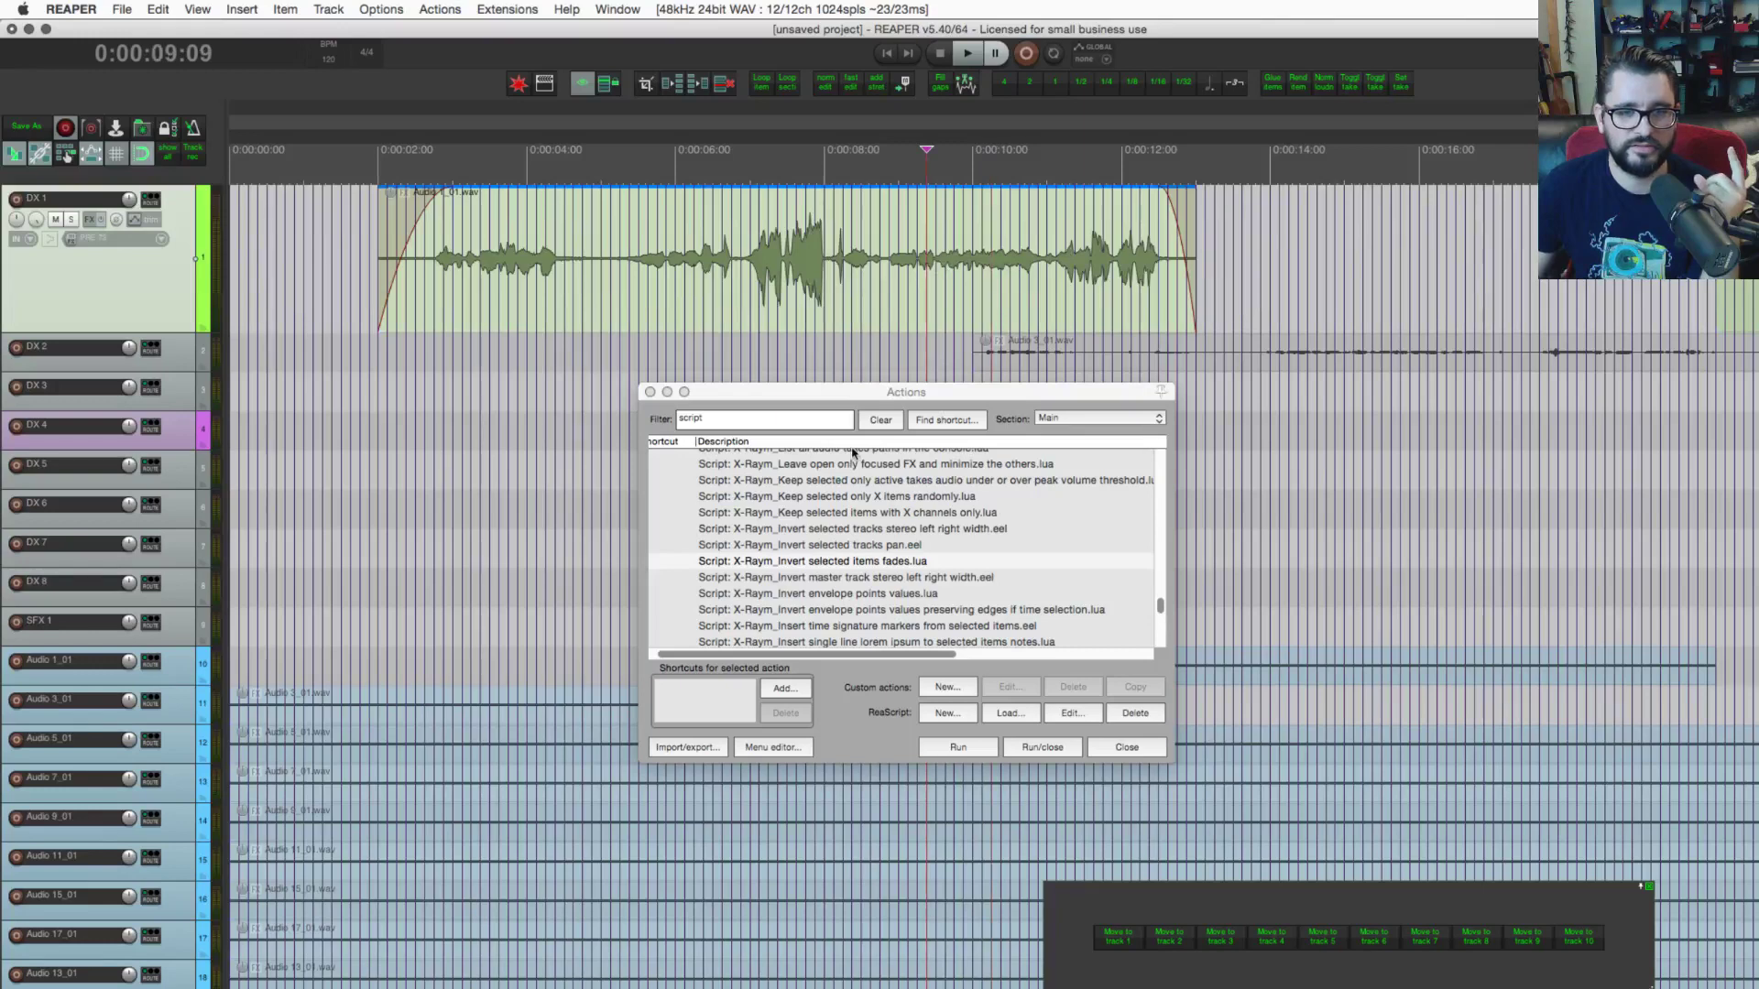
# Step: Run the Invert selected items fades script on the reversed first DX 1 item, and check the live chat
pyautogui.click(969, 746)
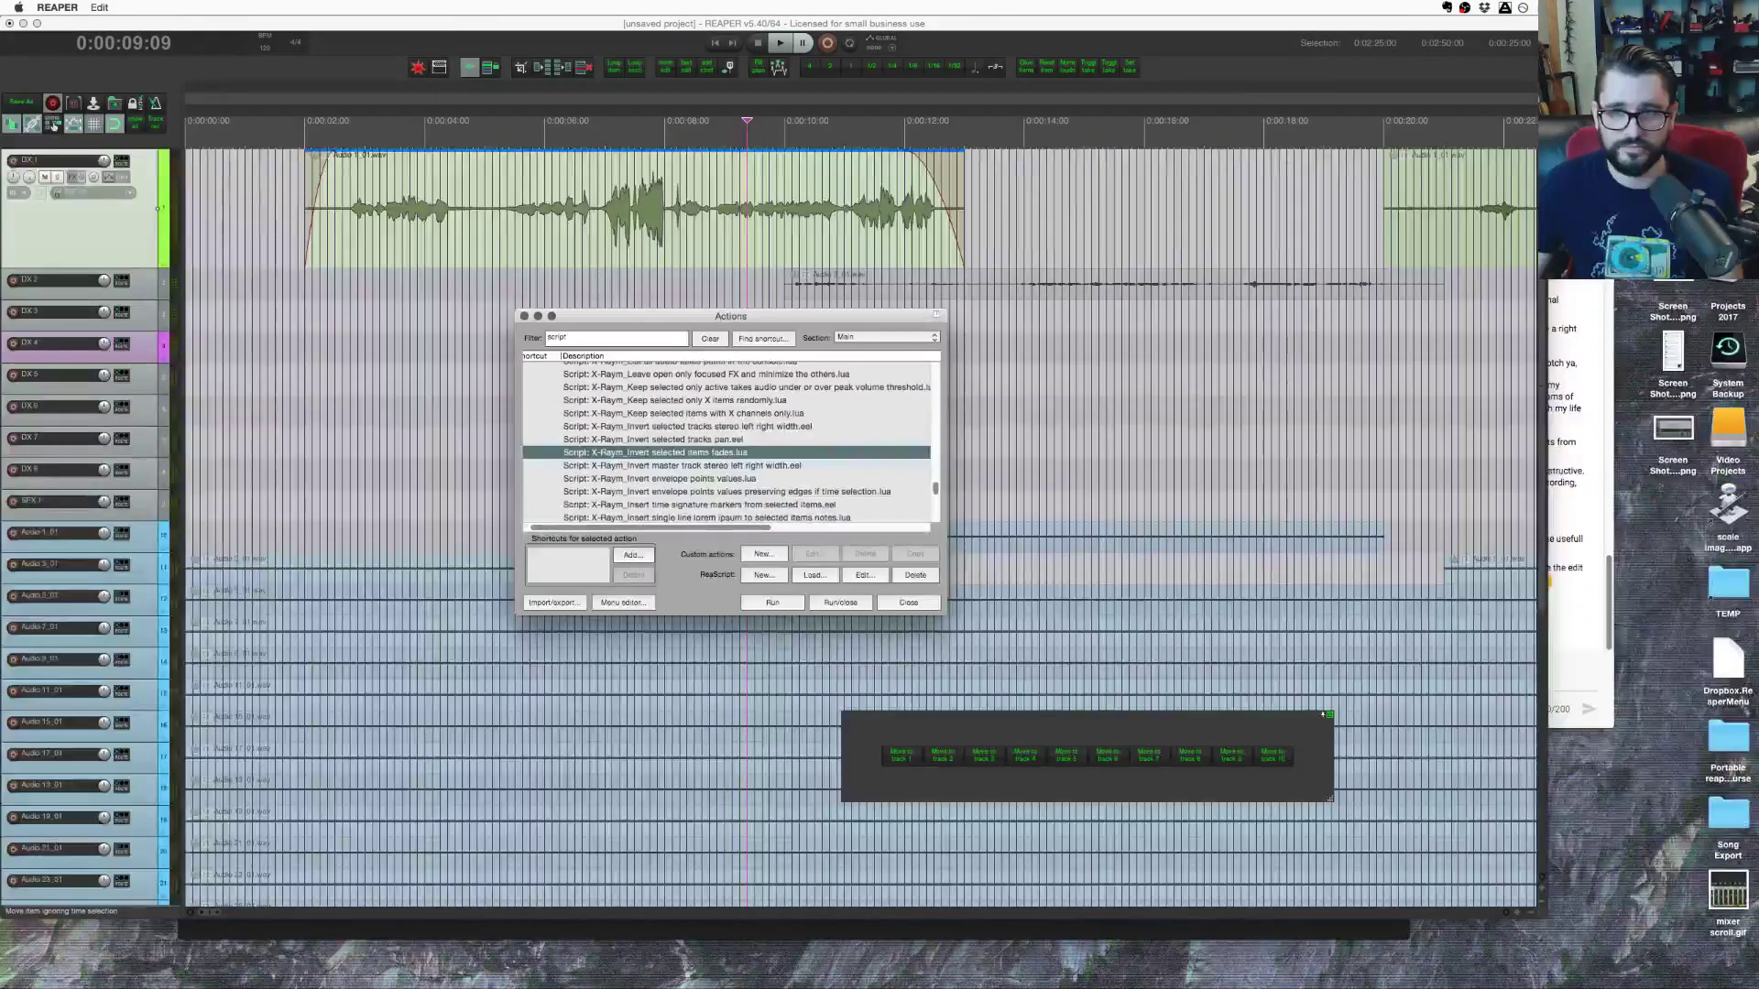
pyautogui.click(1575, 412)
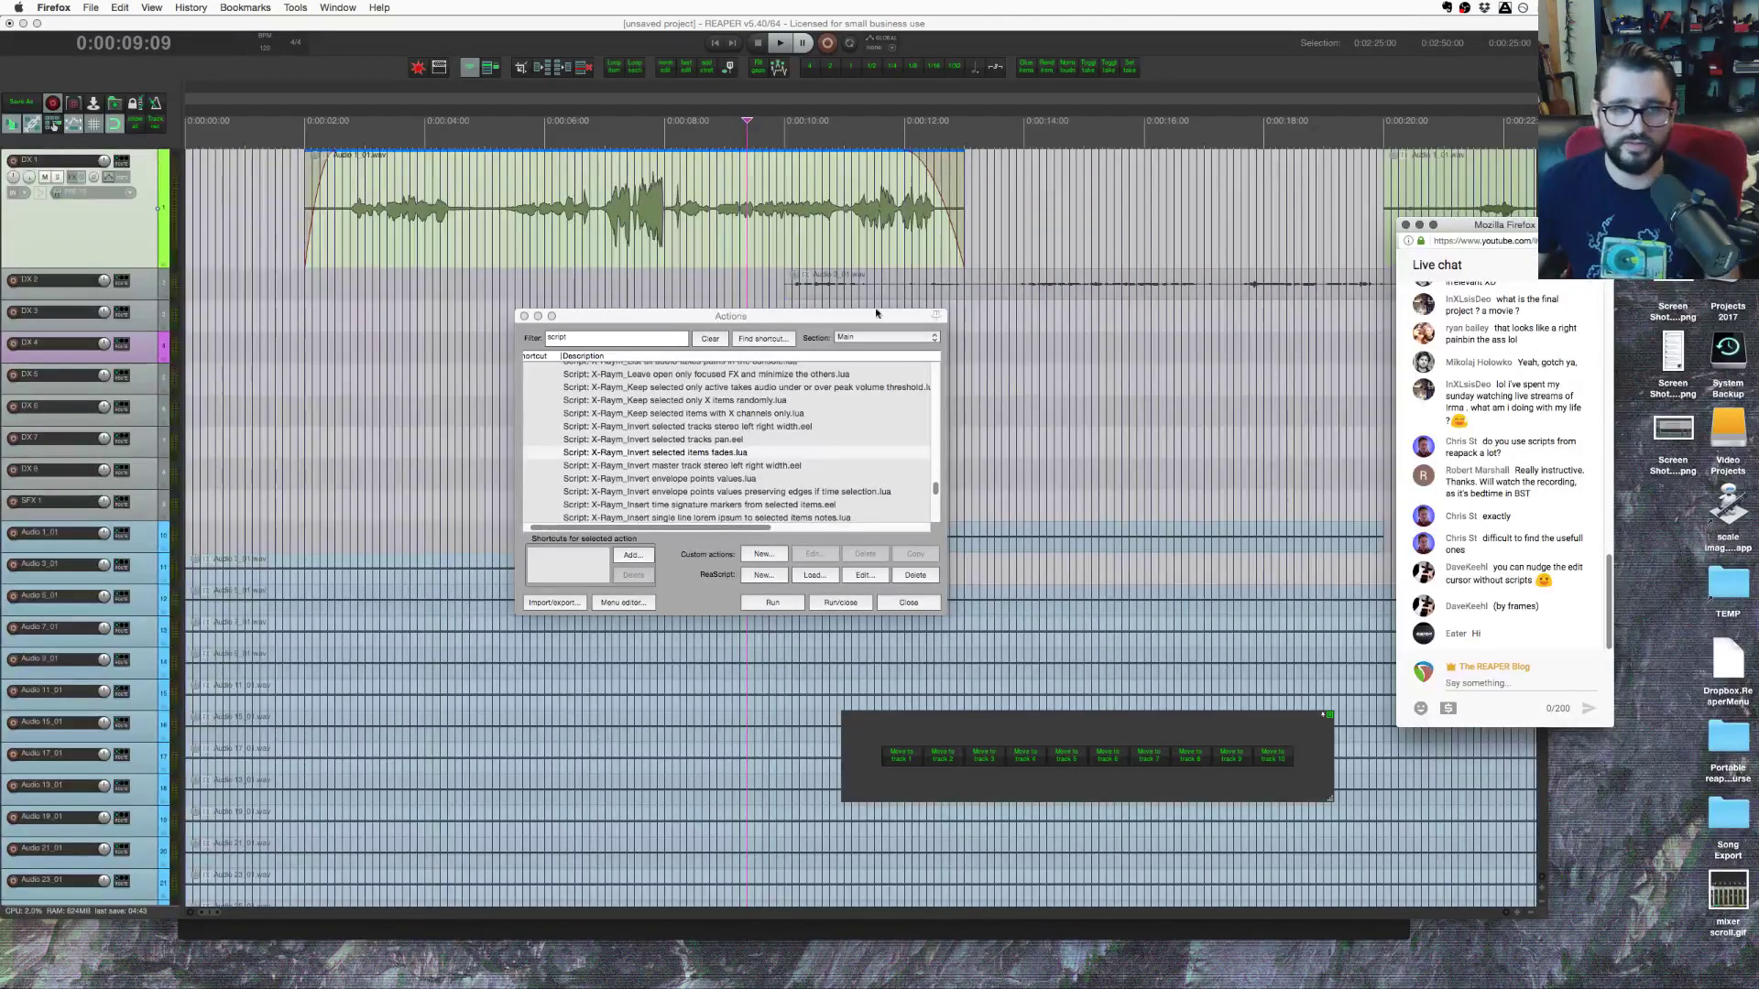
# Step: Return to REAPER and replace the actions list filter with "nudge set"
pyautogui.click(499, 267)
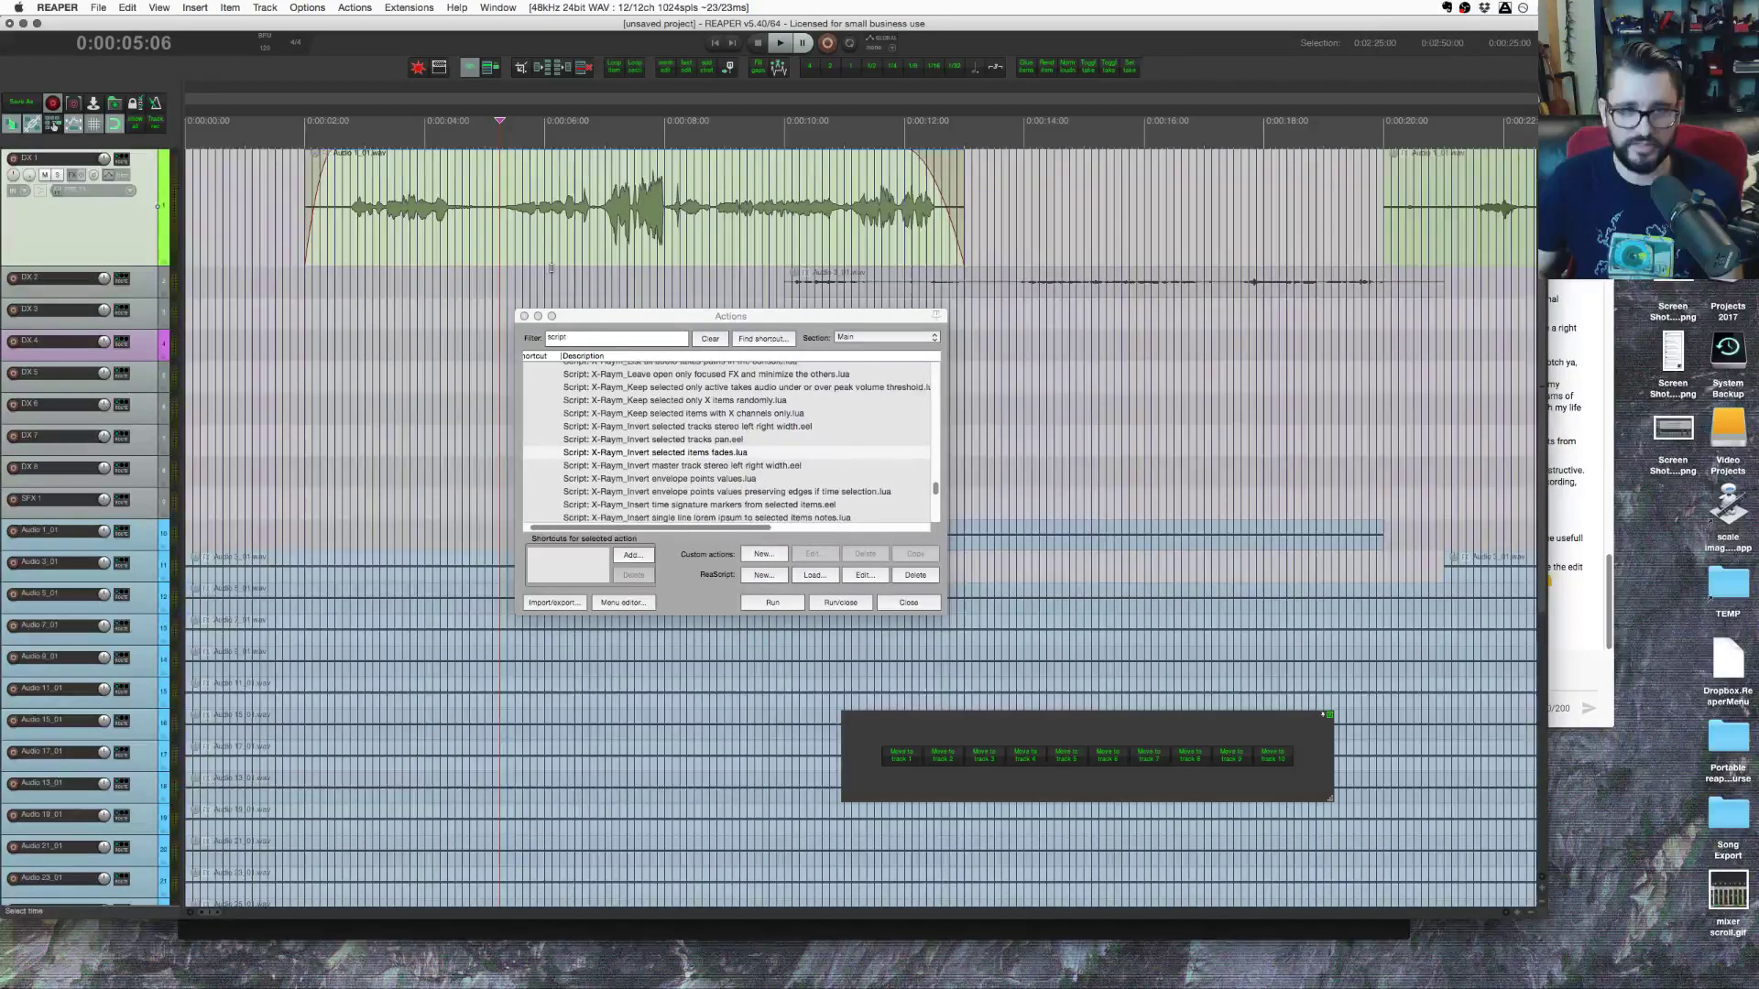
pyautogui.doubleClick(644, 339)
pyautogui.press('BackSpace')
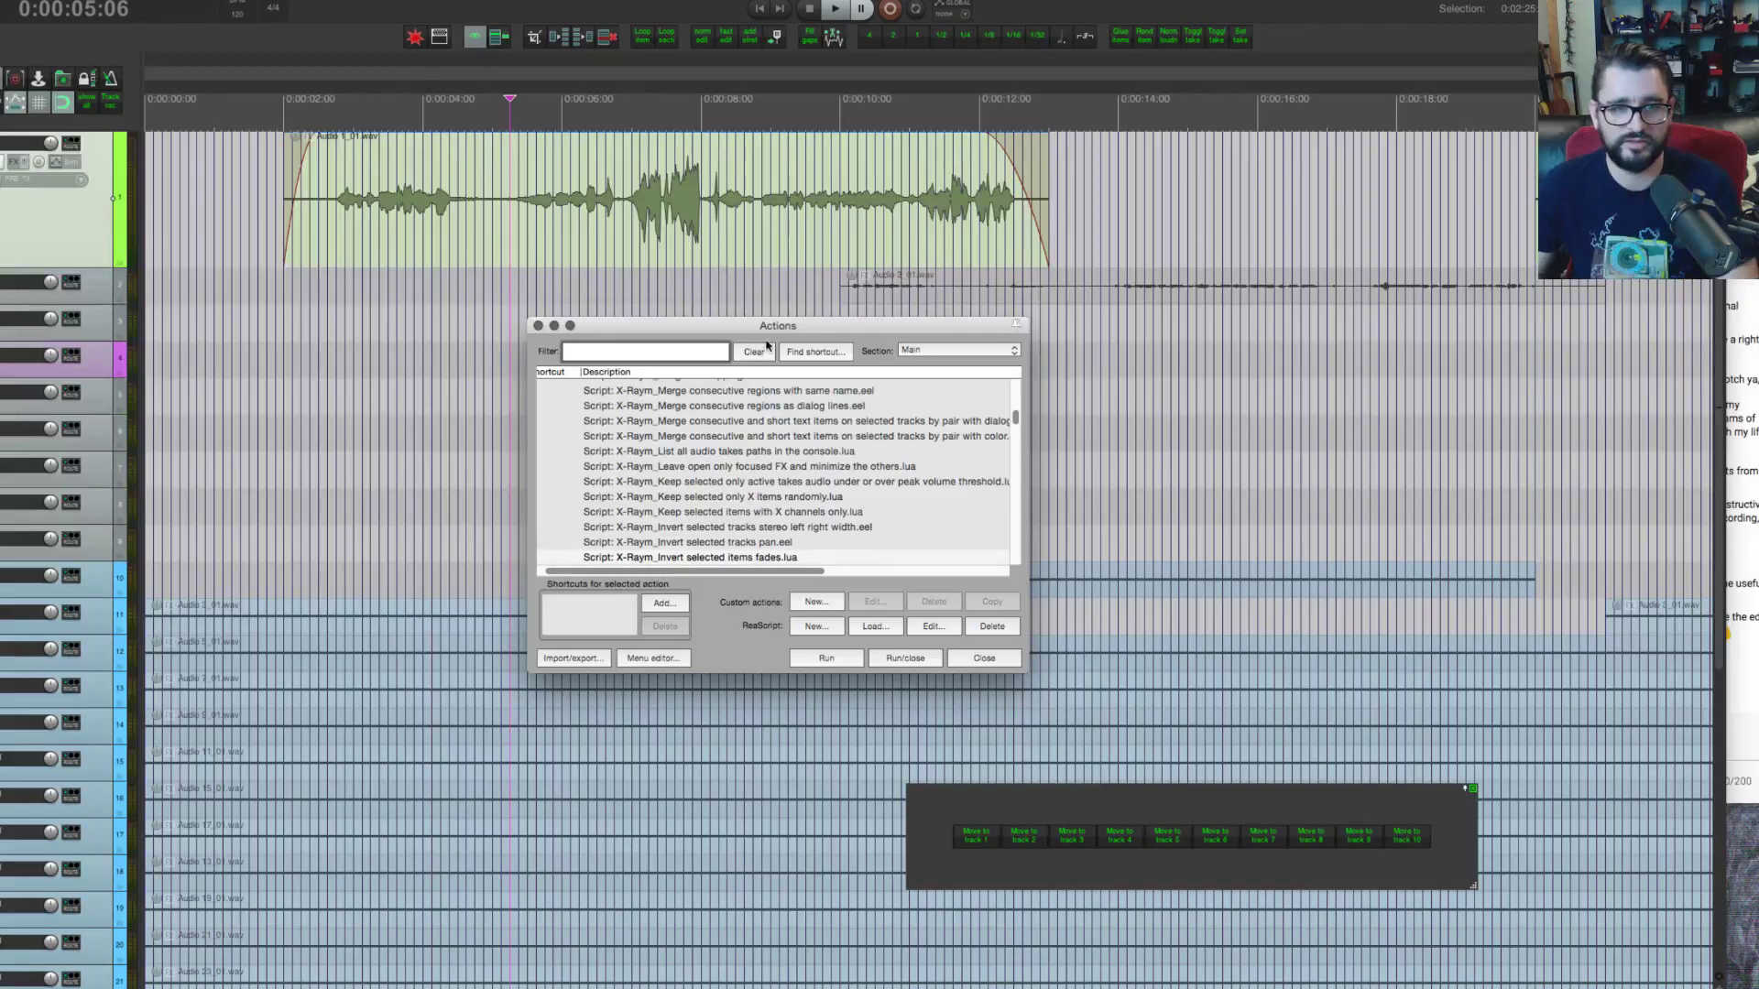
pyautogui.moveTo(749, 363); pyautogui.dragTo(709, 360)
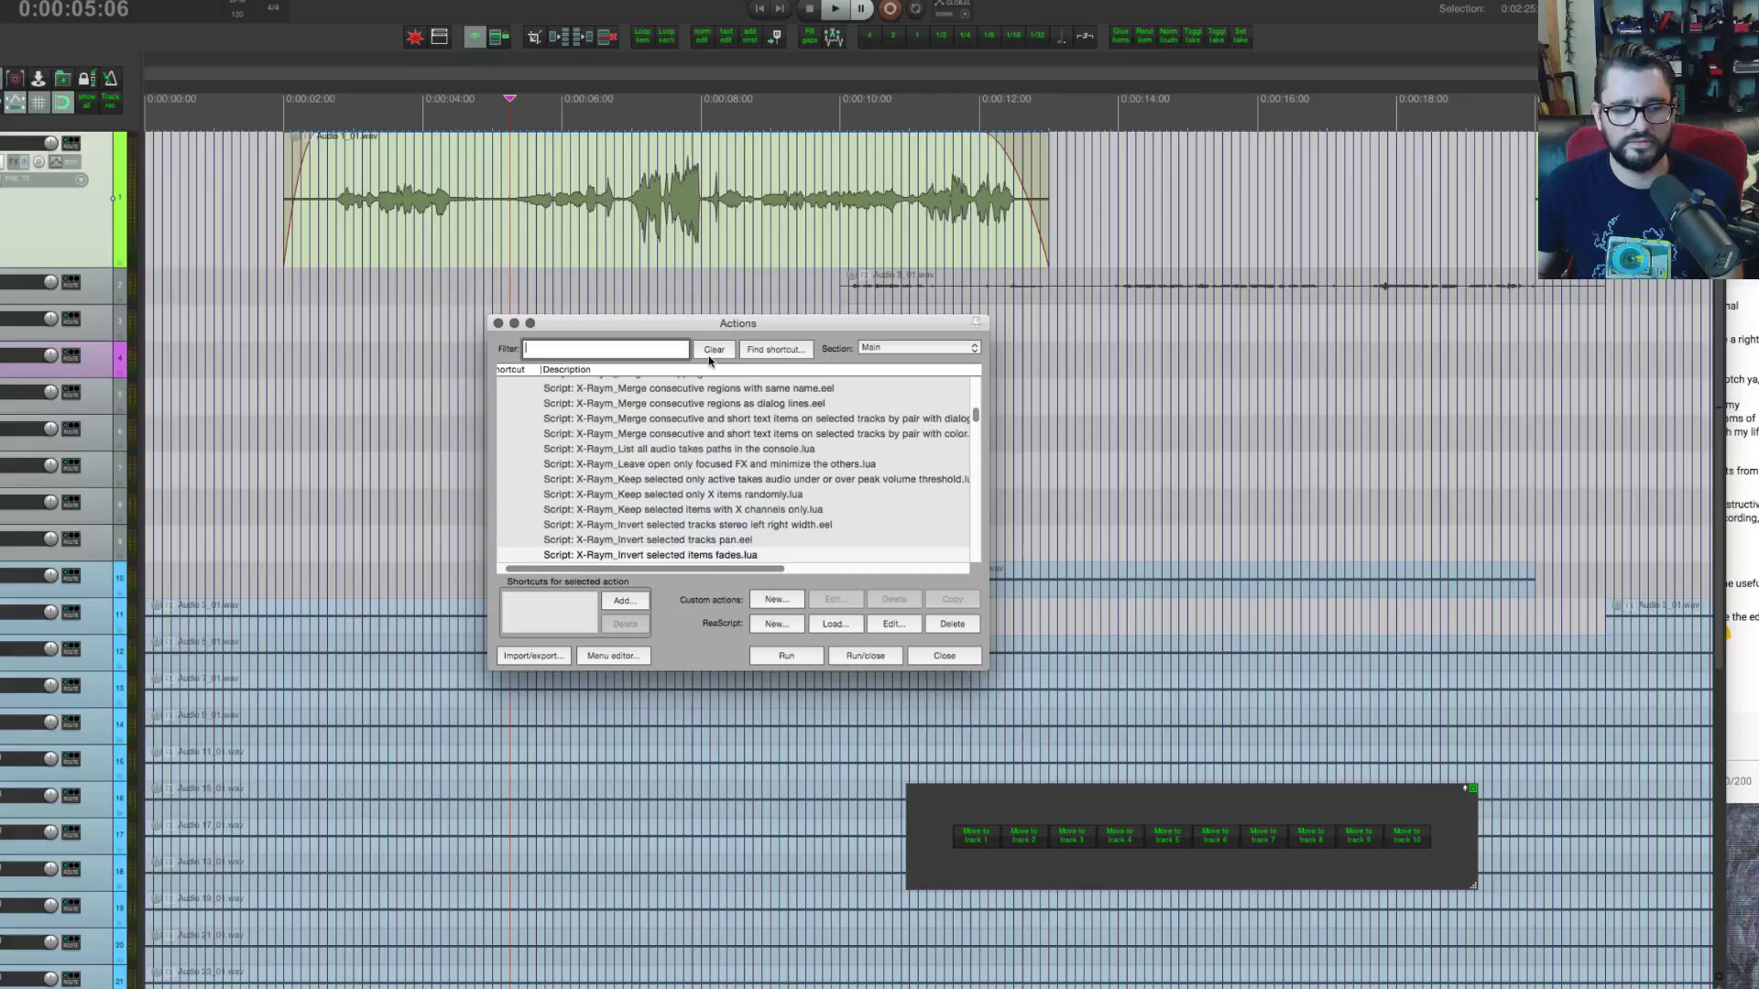
pyautogui.write('nudge')
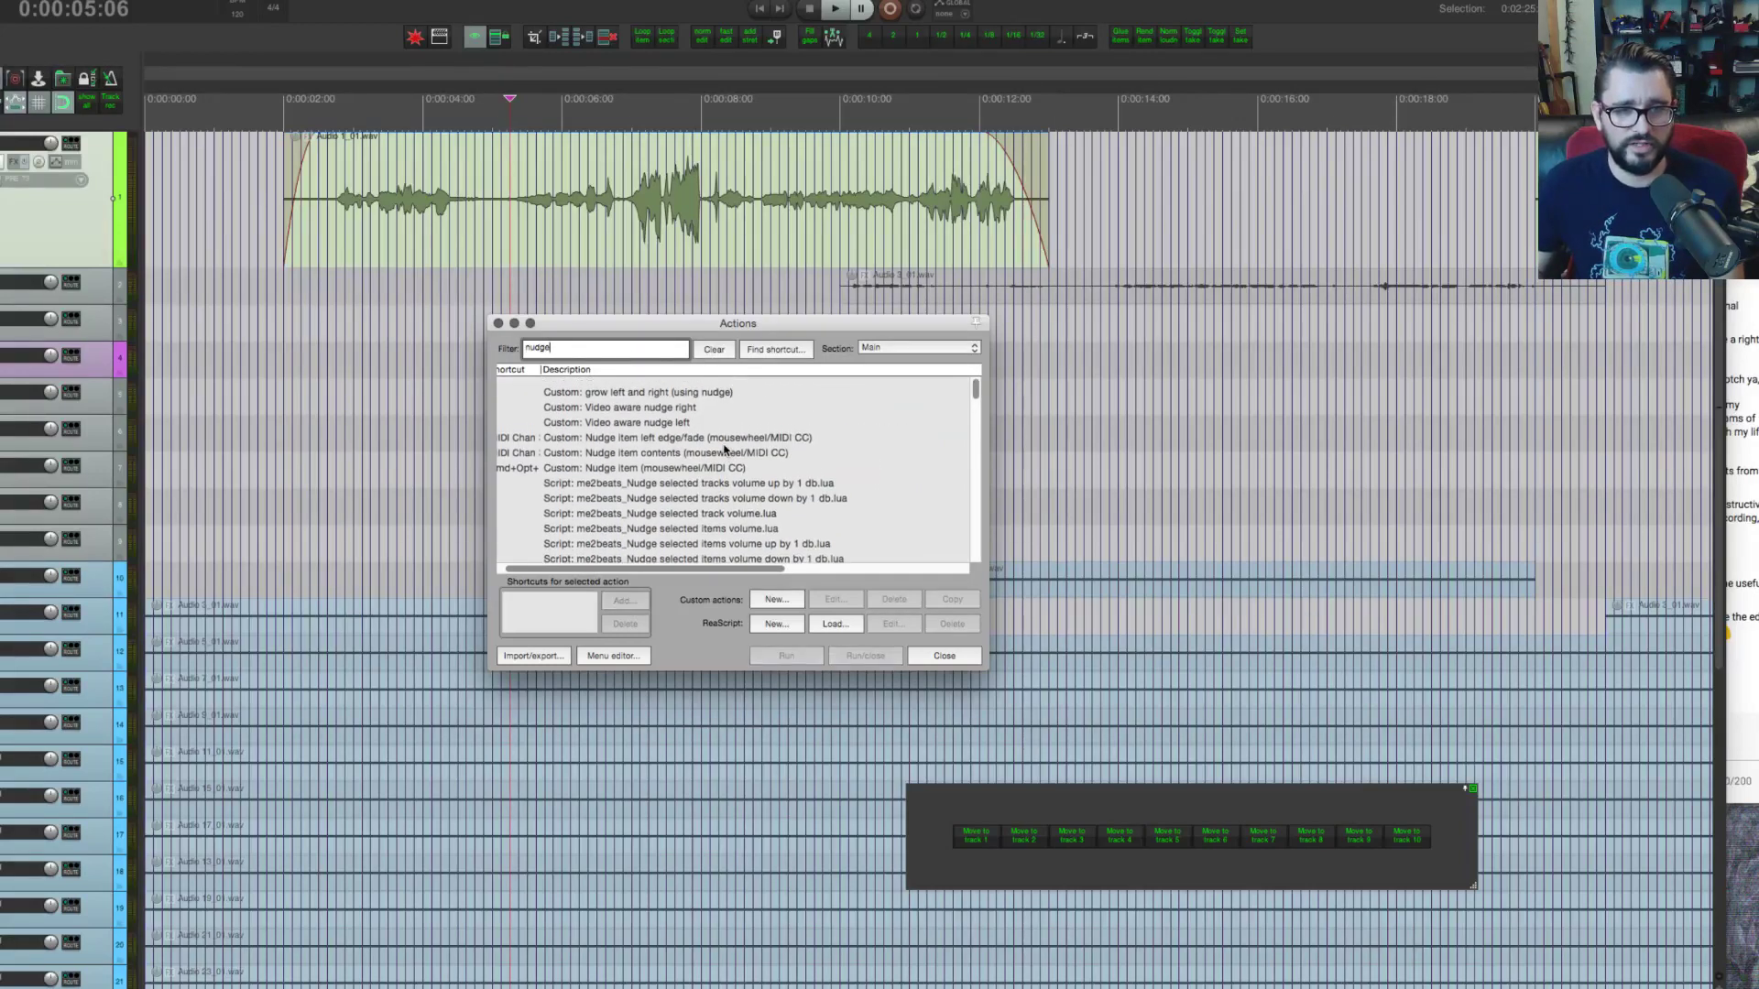
pyautogui.scroll(-10, 719, 479)
pyautogui.write('set')
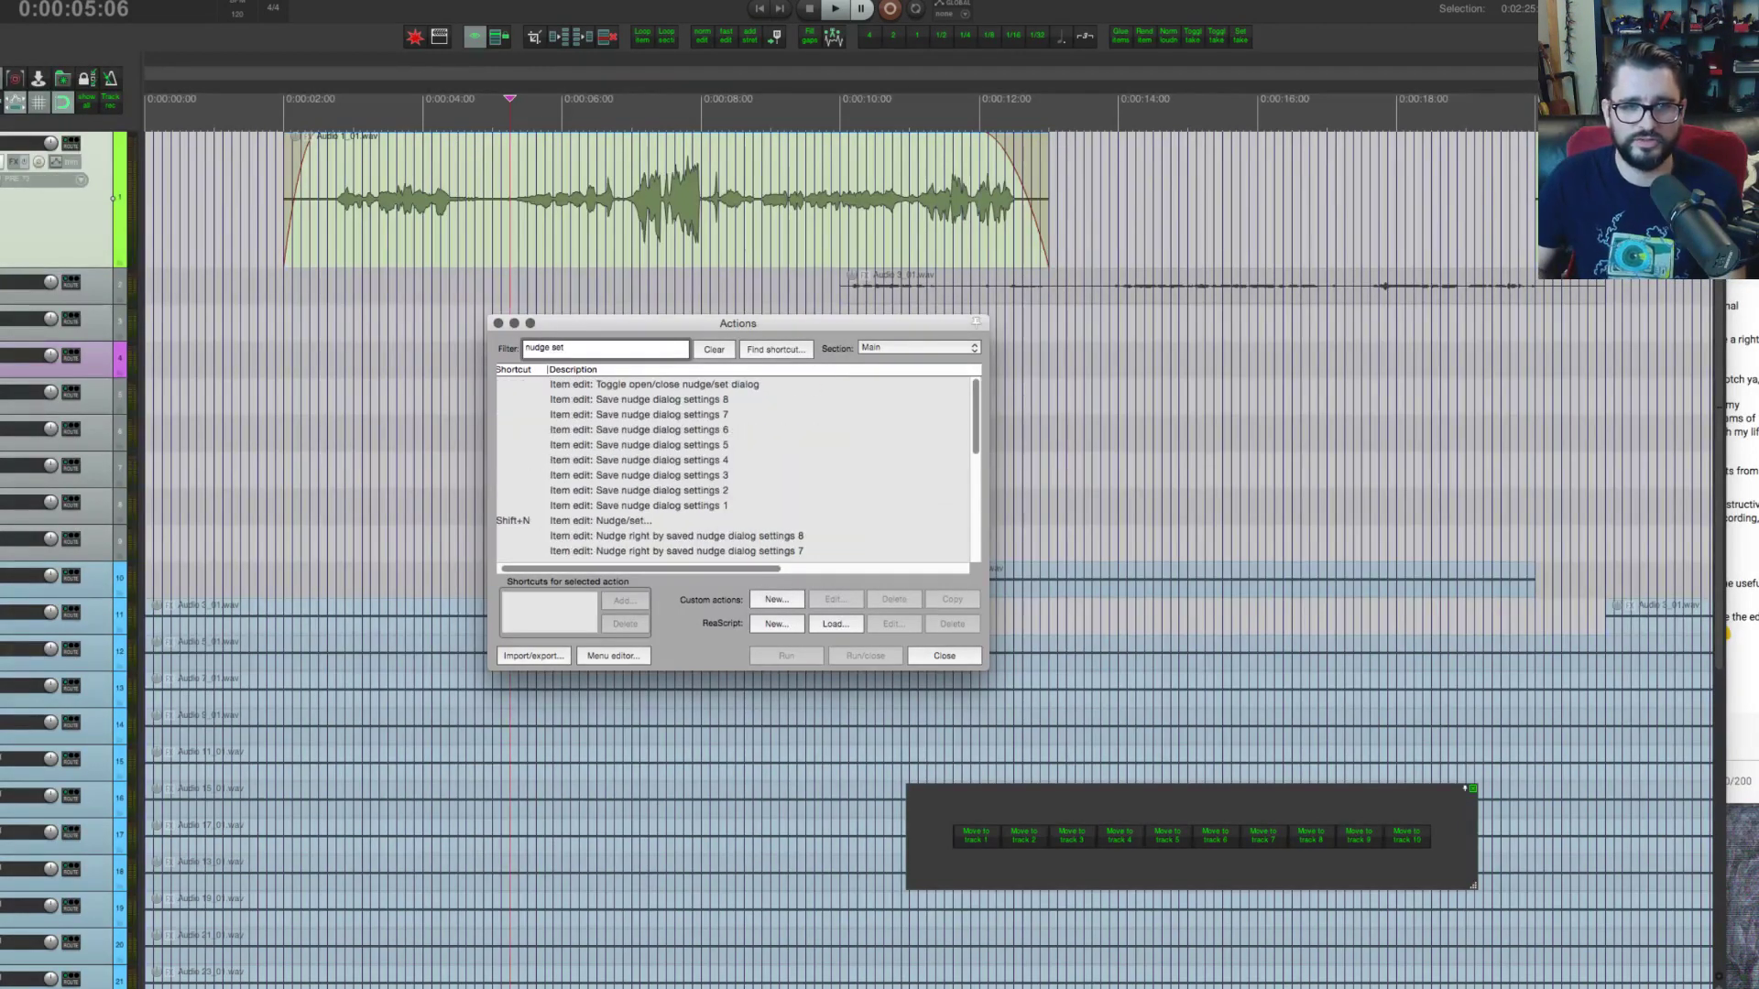
# Step: Run the Item edit: Nudge/set action and look over the saved nudge dialog settings actions
pyautogui.click(669, 520)
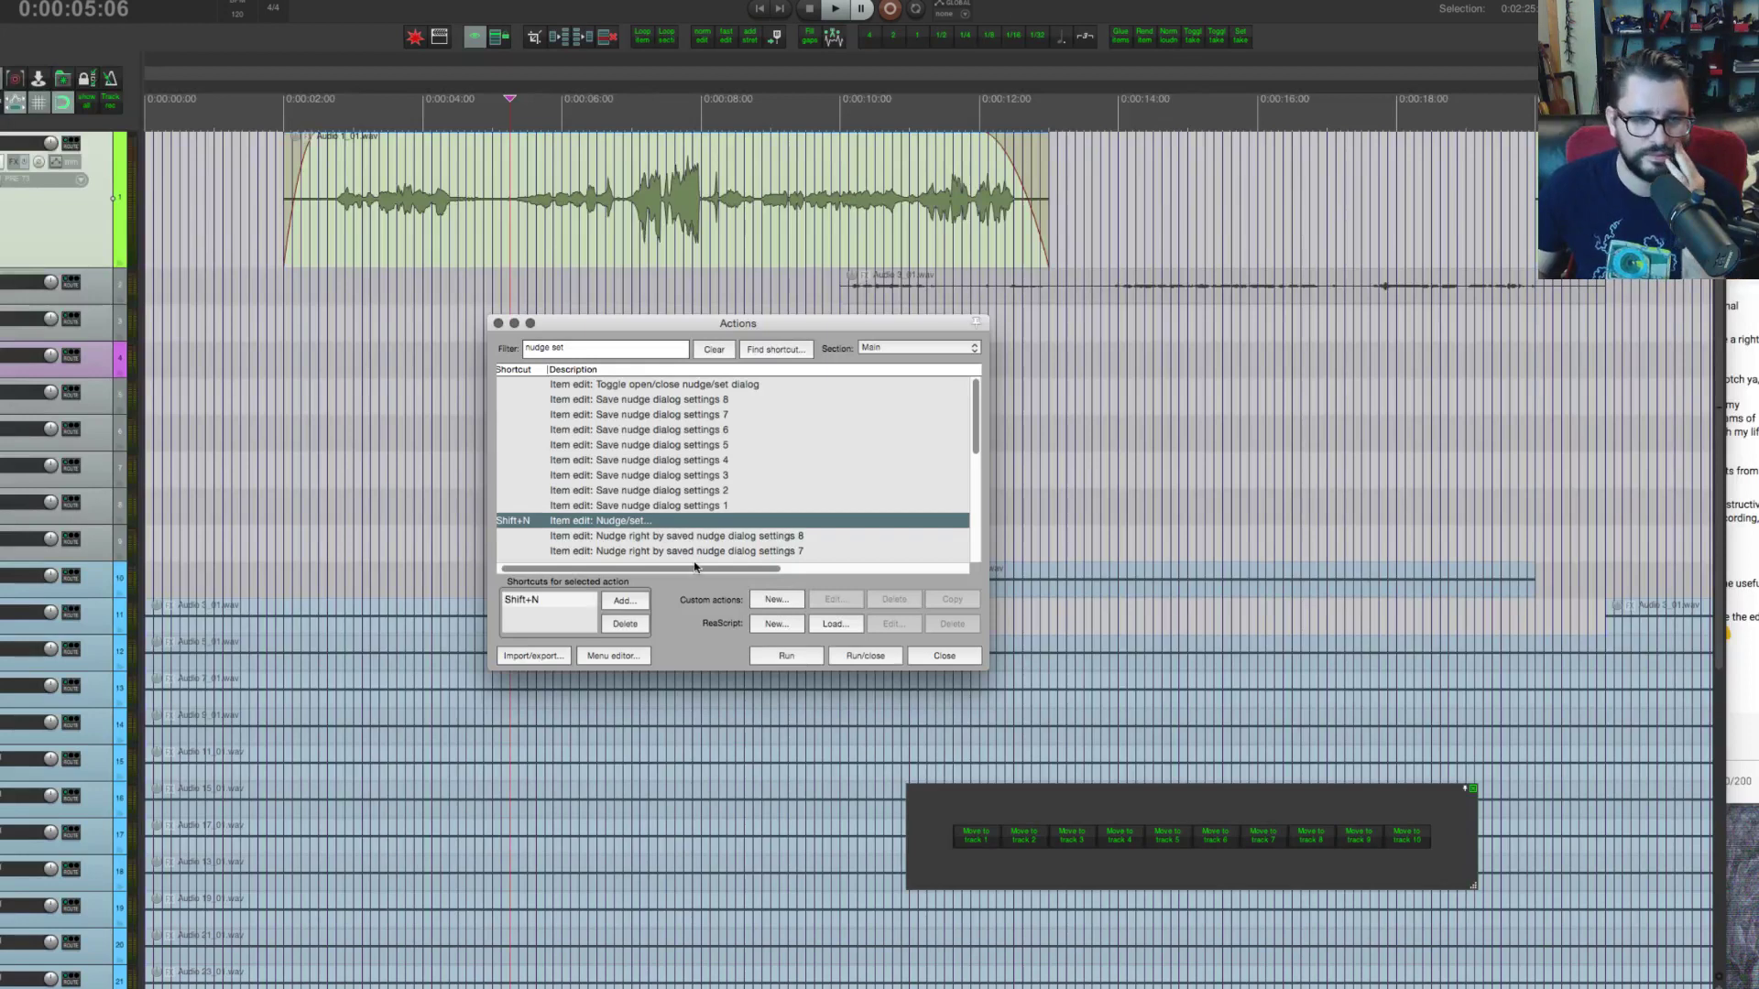
pyautogui.click(799, 656)
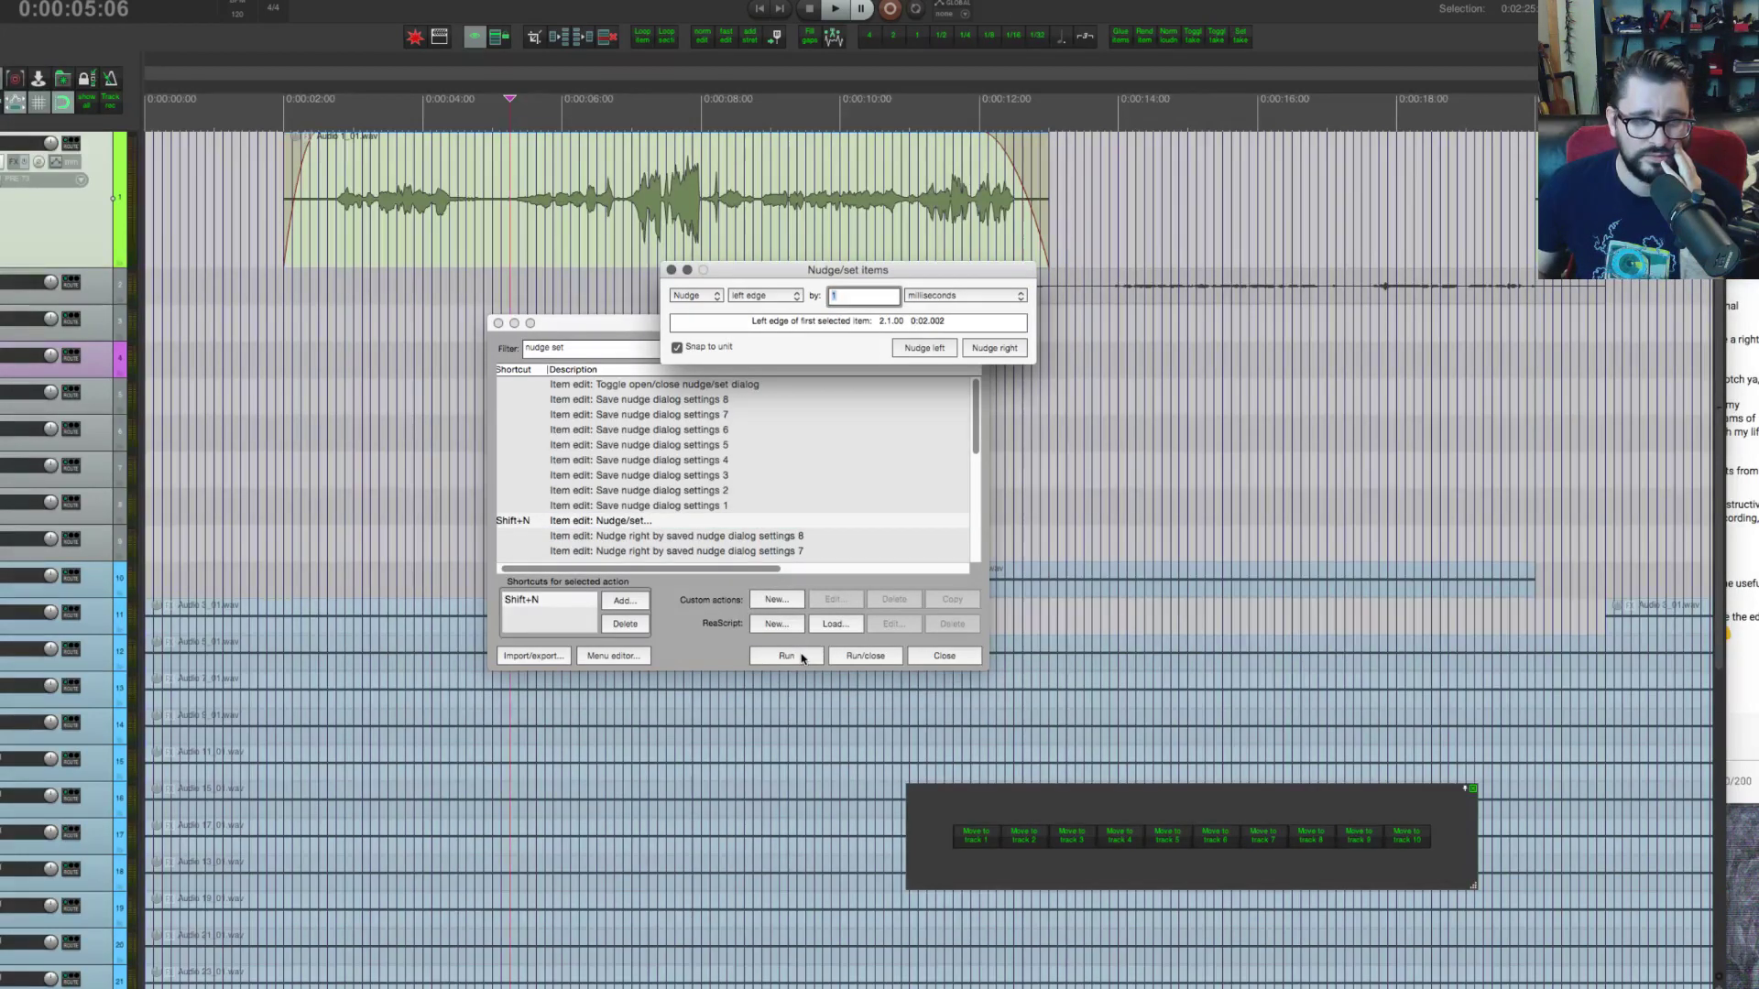
pyautogui.scroll(-3, 744, 529)
pyautogui.scroll(-6, 745, 528)
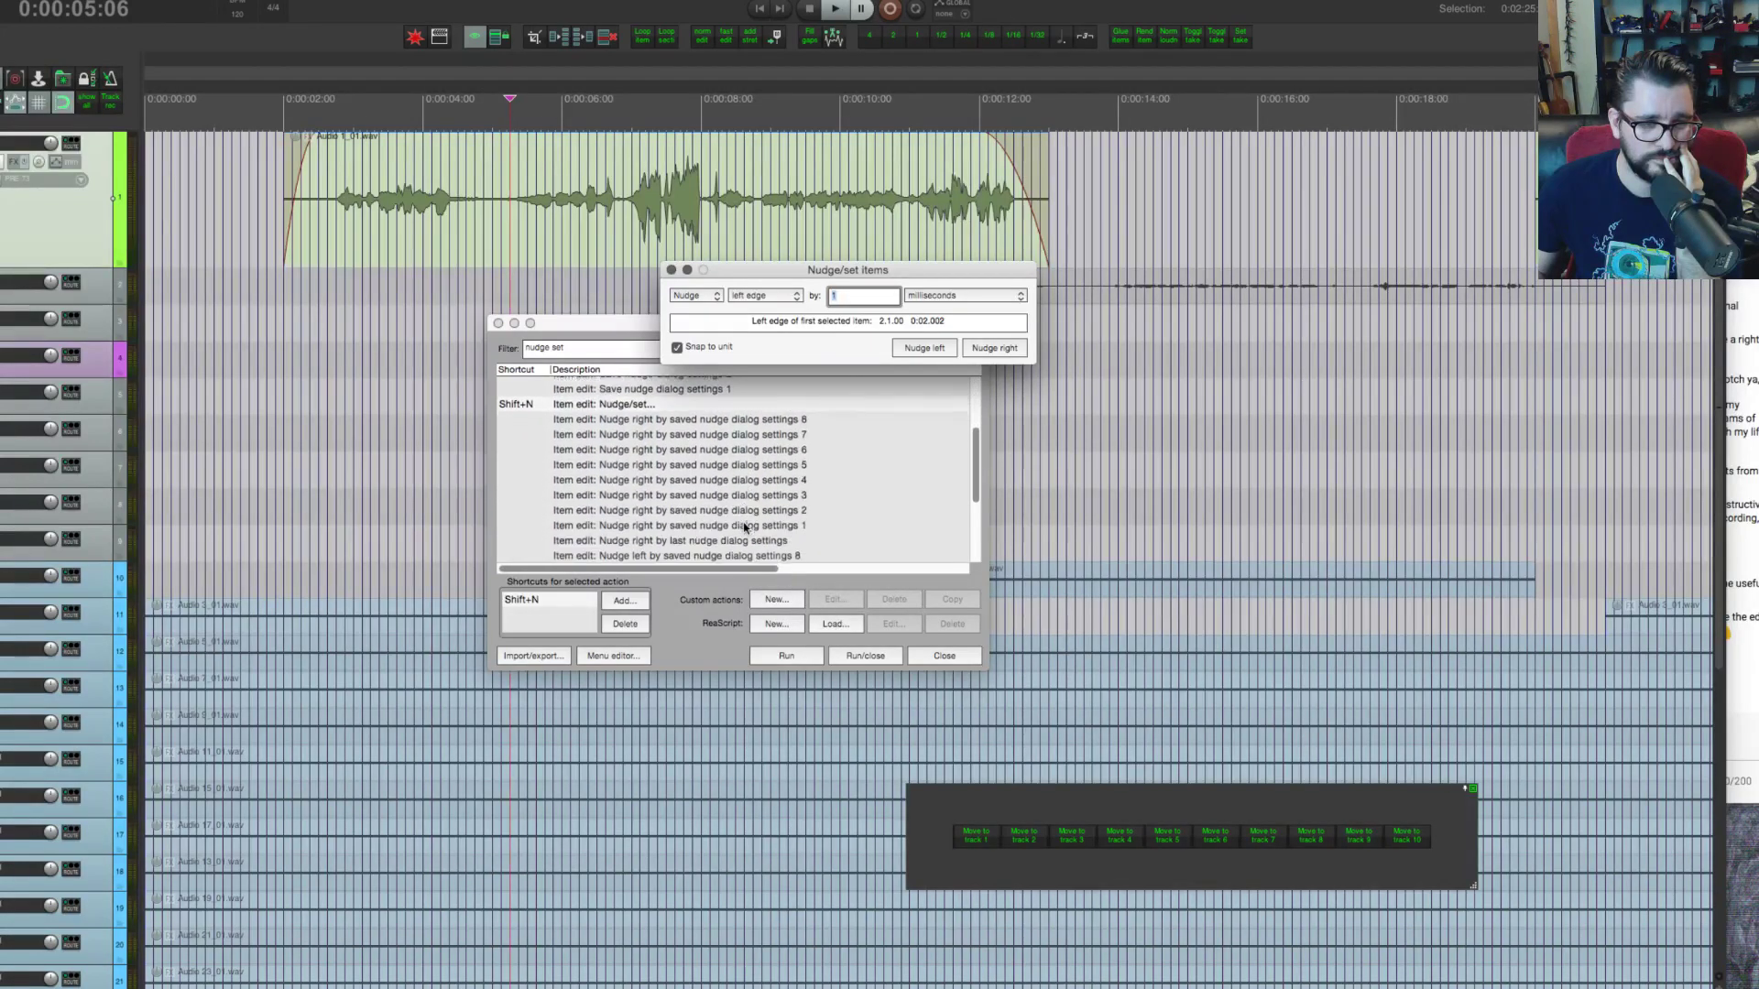
pyautogui.scroll(8, 744, 528)
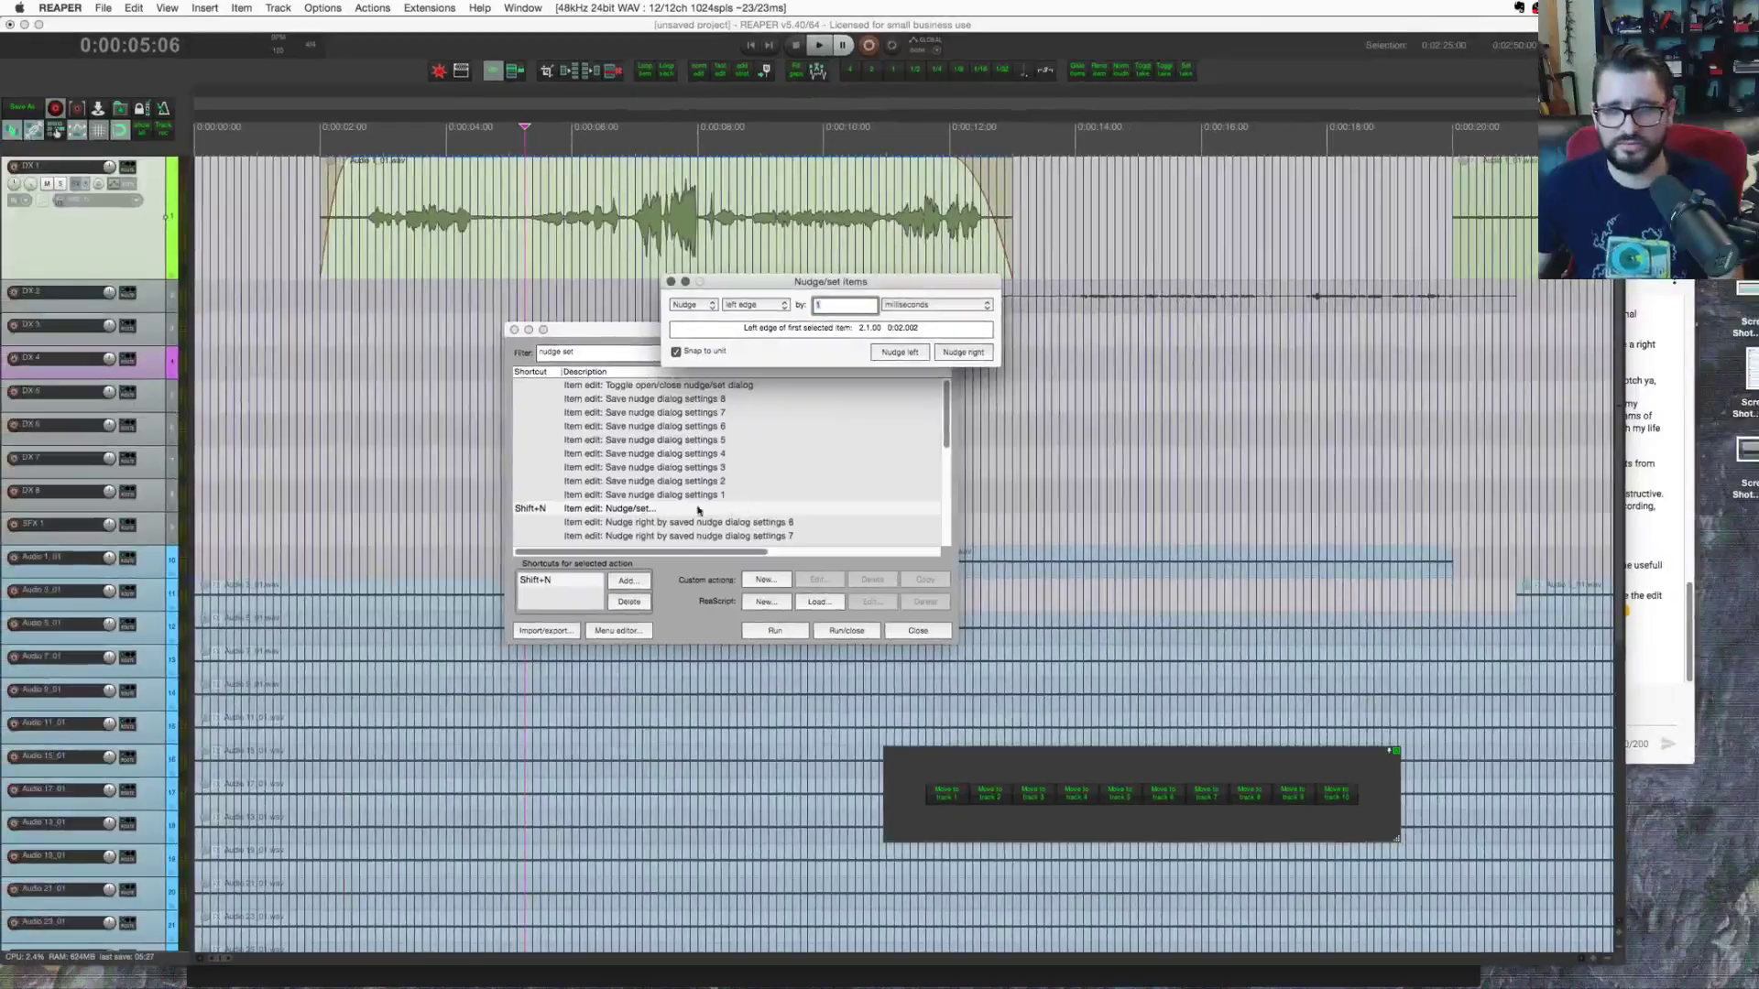
# Step: Switch to Finder and search the REAPER folder for "nudge"
pyautogui.press('super+Tab')
pyautogui.press('super+Tab')
pyautogui.press('super+Tab')
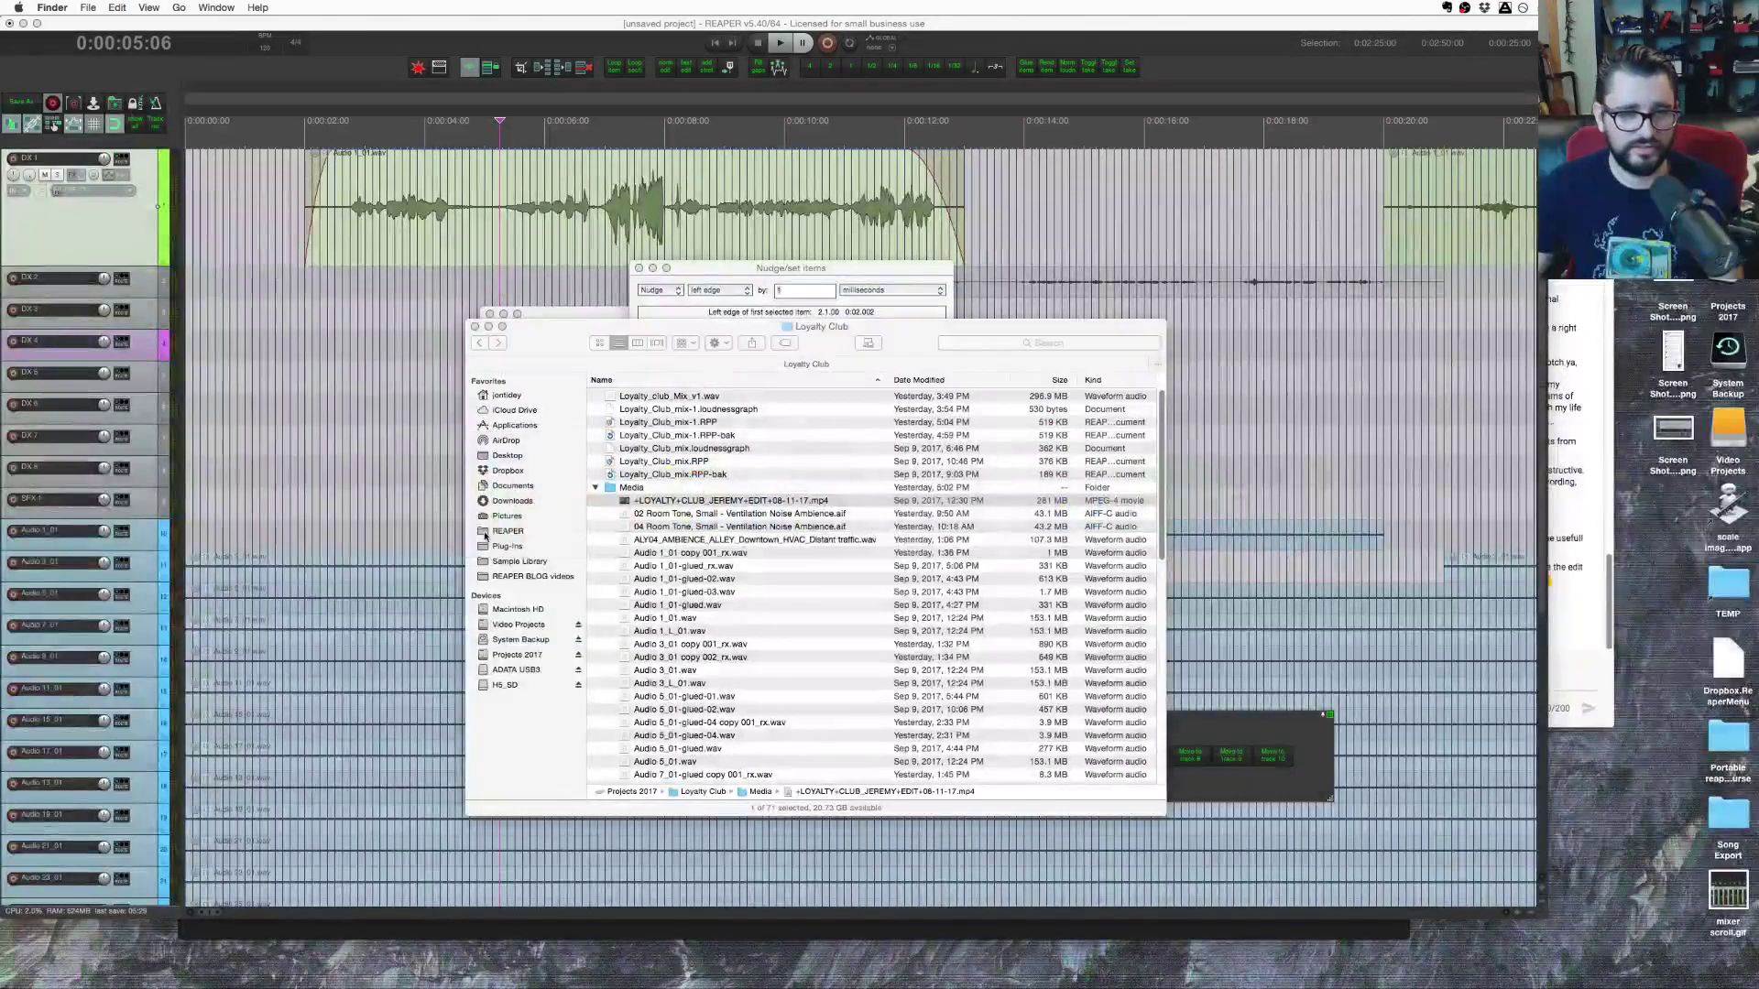
pyautogui.click(506, 532)
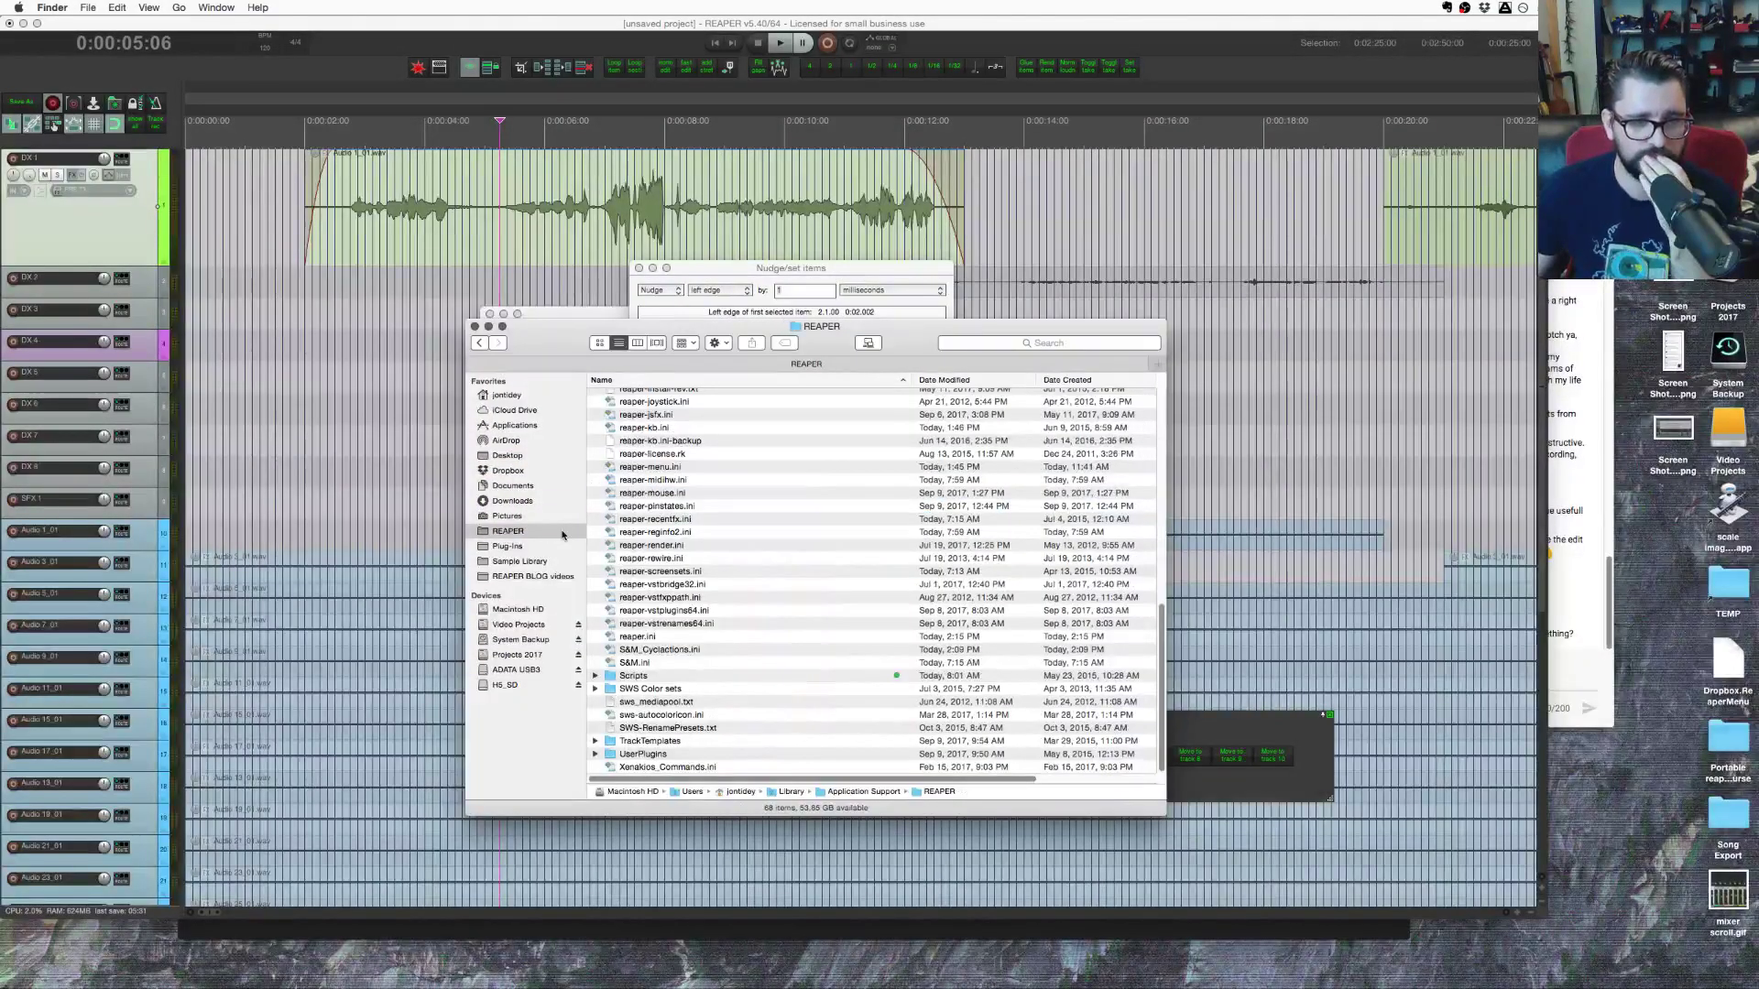
pyautogui.scroll(5, 684, 600)
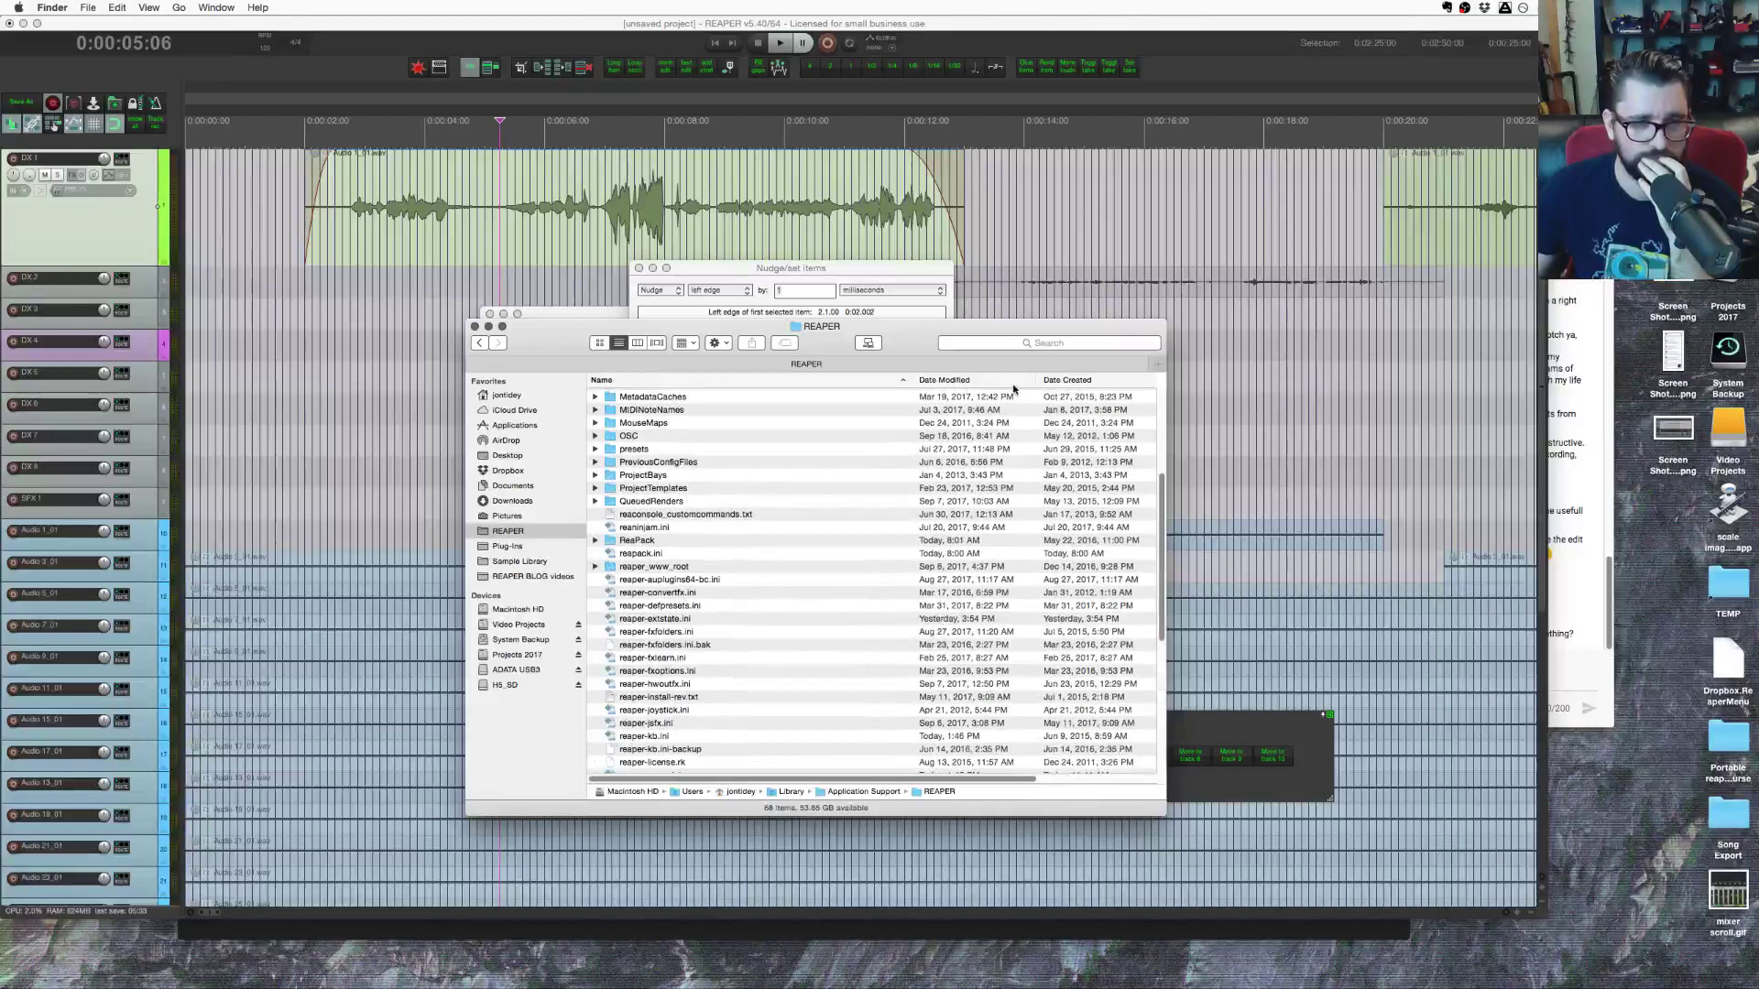
pyautogui.click(1013, 342)
pyautogui.write('nudg')
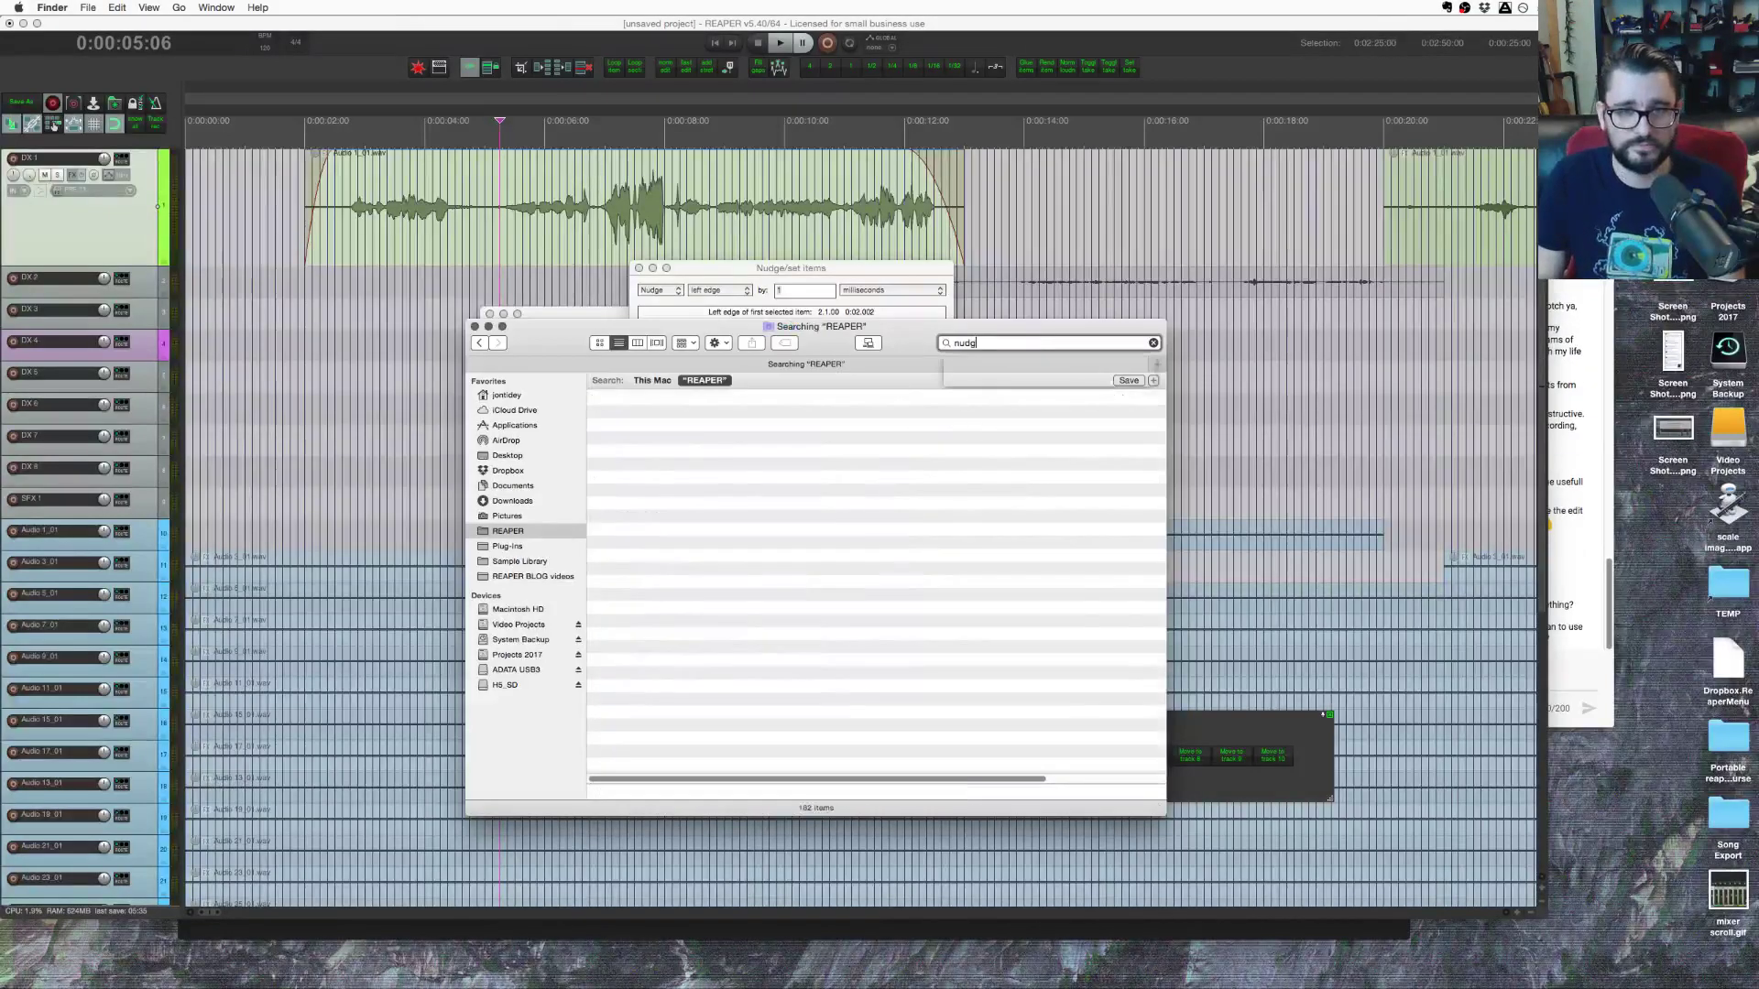
pyautogui.write('e')
pyautogui.press('Return')
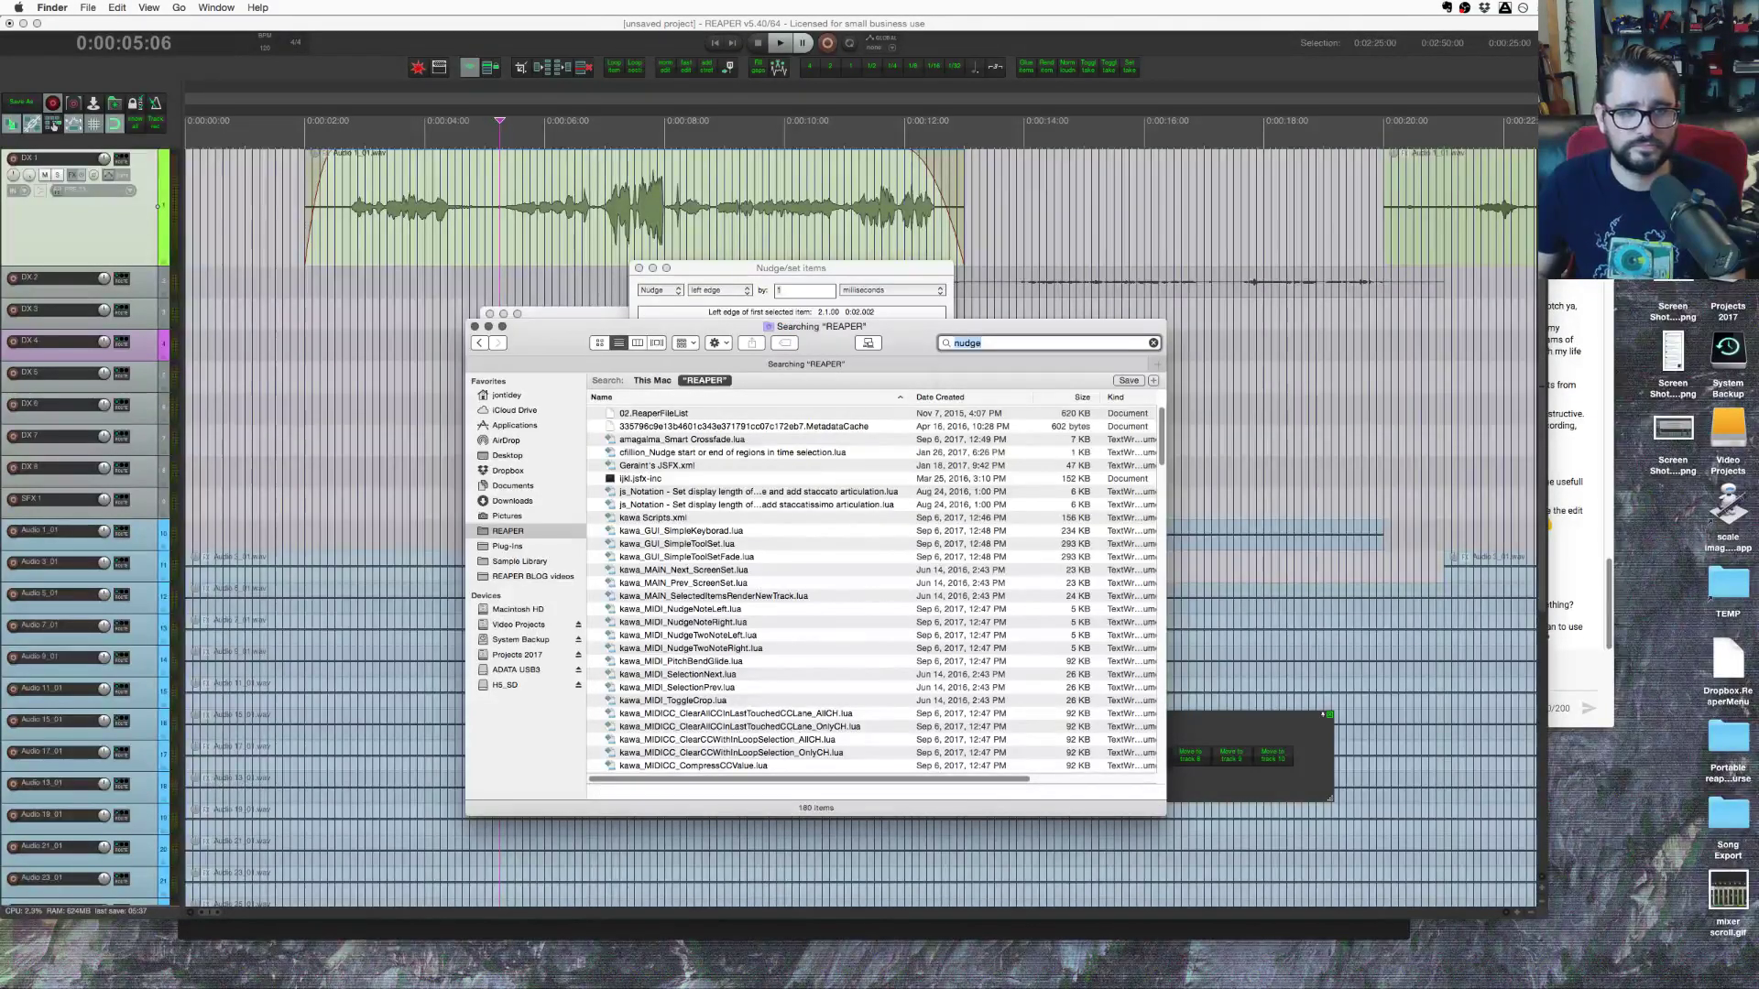
# Step: Look through the found files for scripts that move the edit cursor by frames, checking the live chat along the way
pyautogui.scroll(-5, 719, 596)
pyautogui.press('super+Tab')
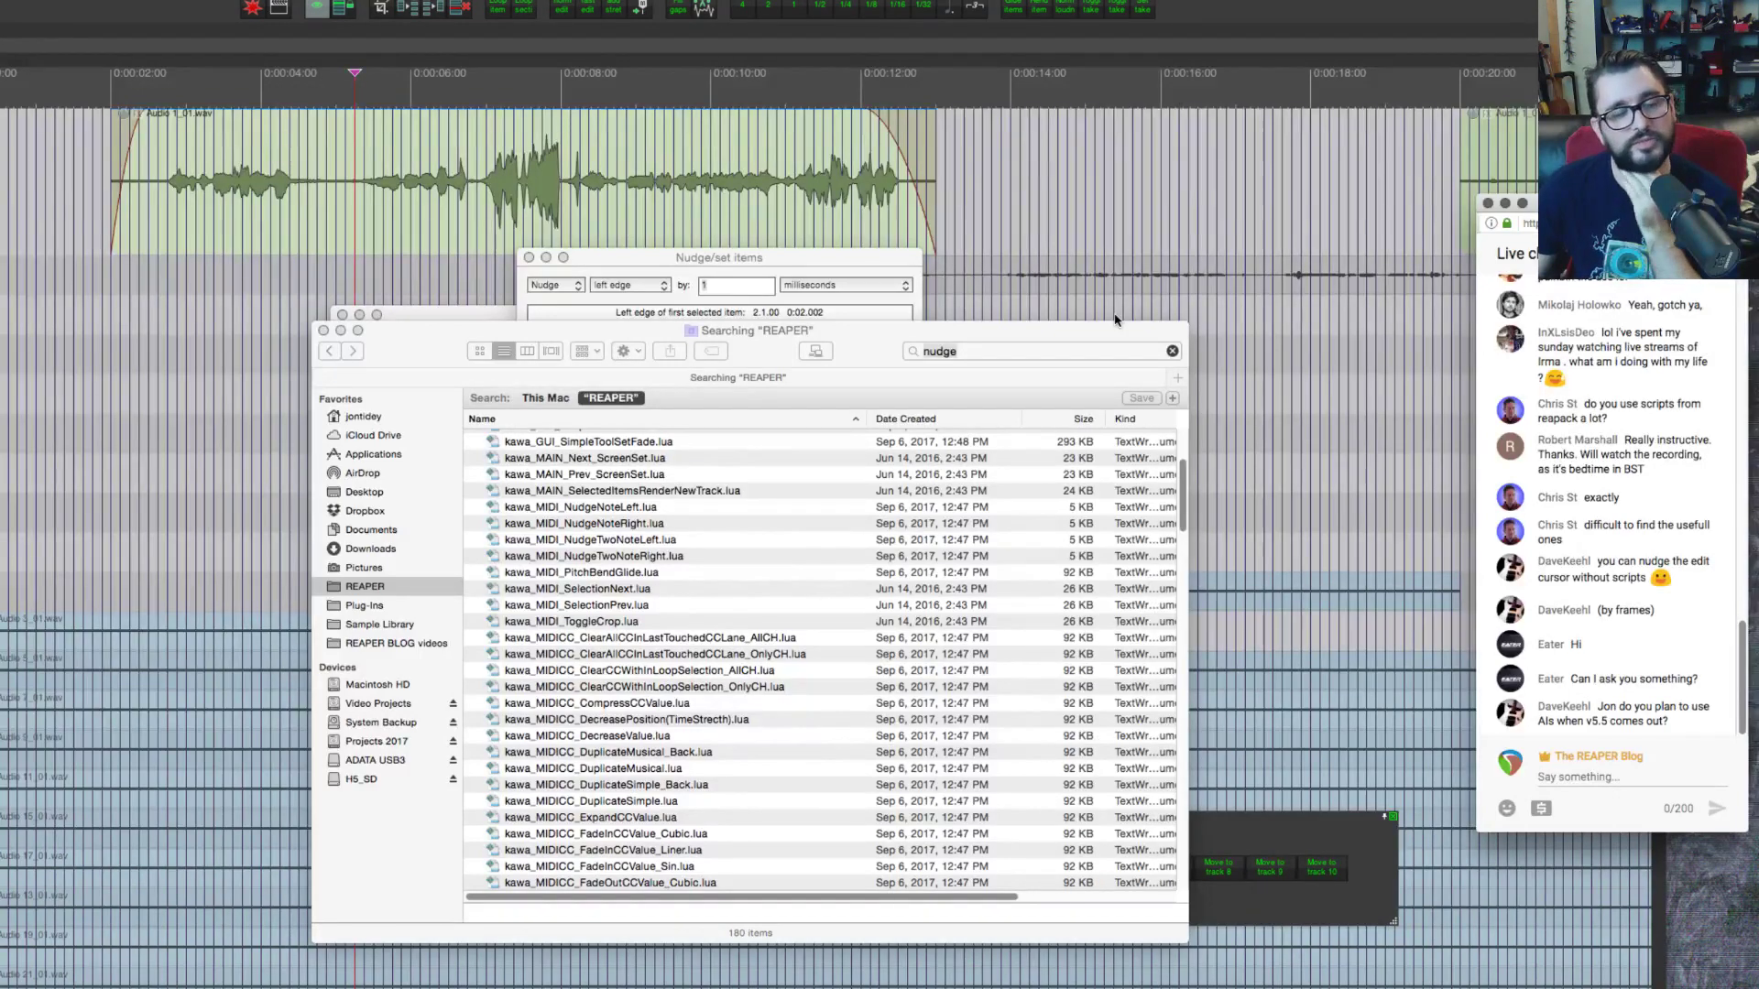
pyautogui.click(812, 608)
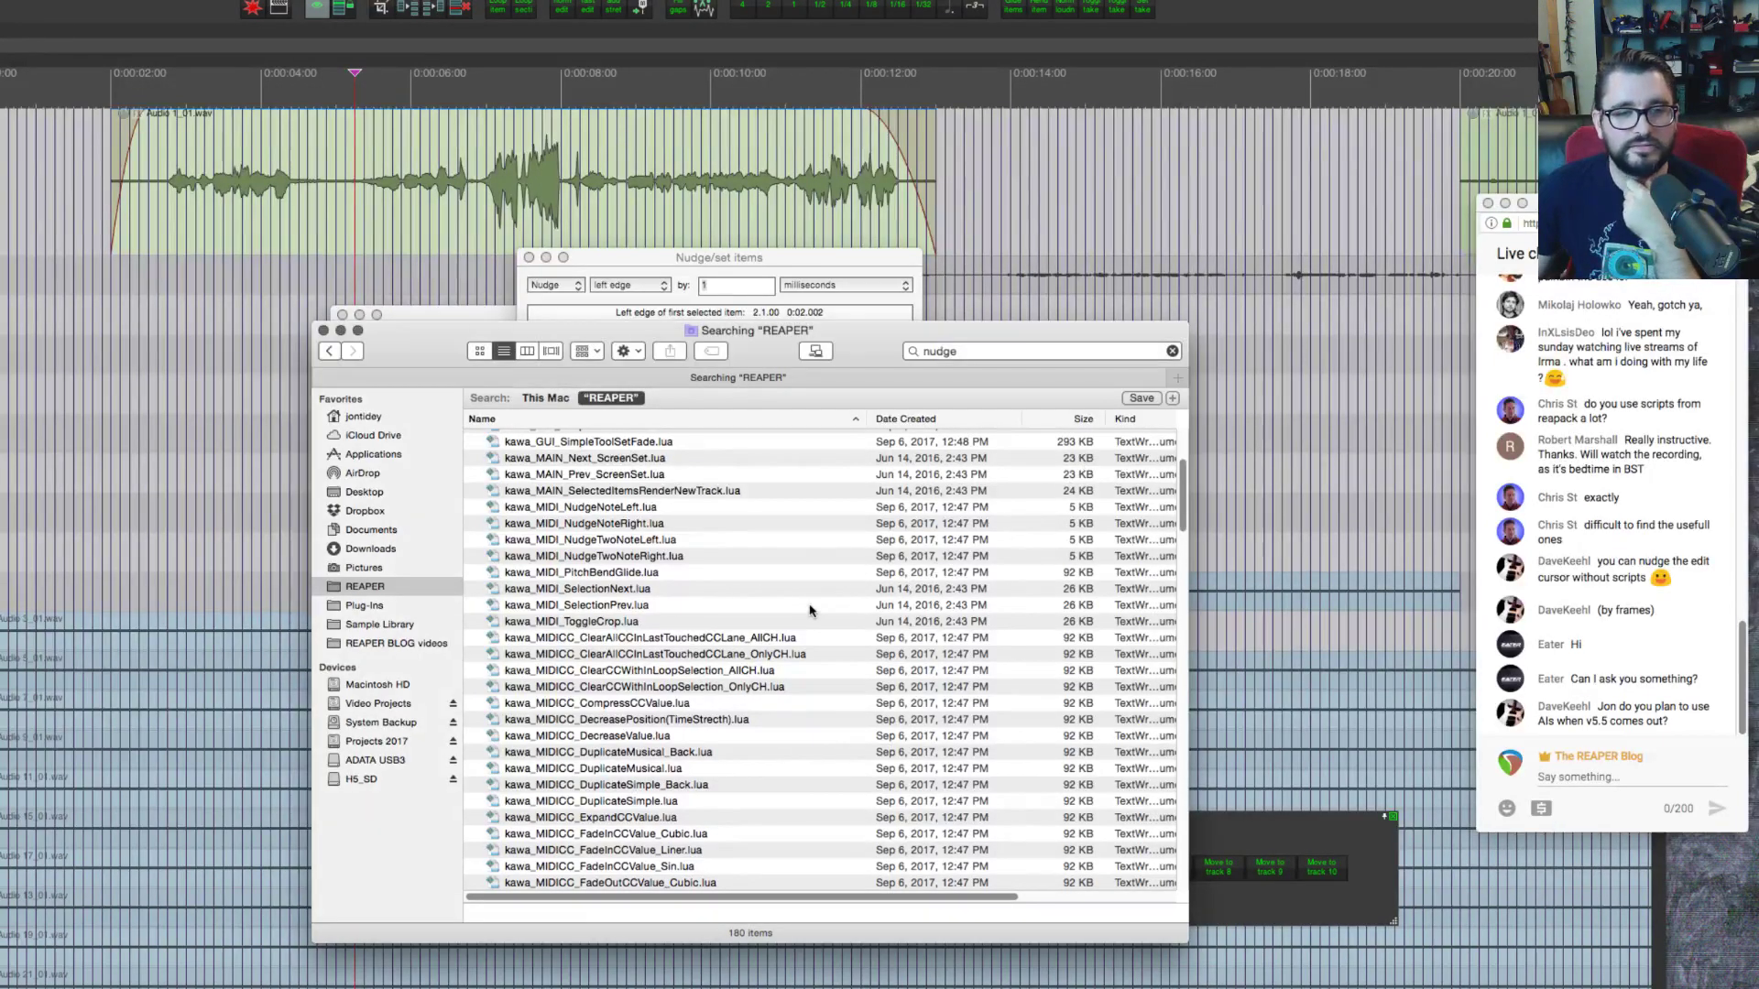
pyautogui.scroll(-2, 784, 631)
pyautogui.scroll(-15, 783, 632)
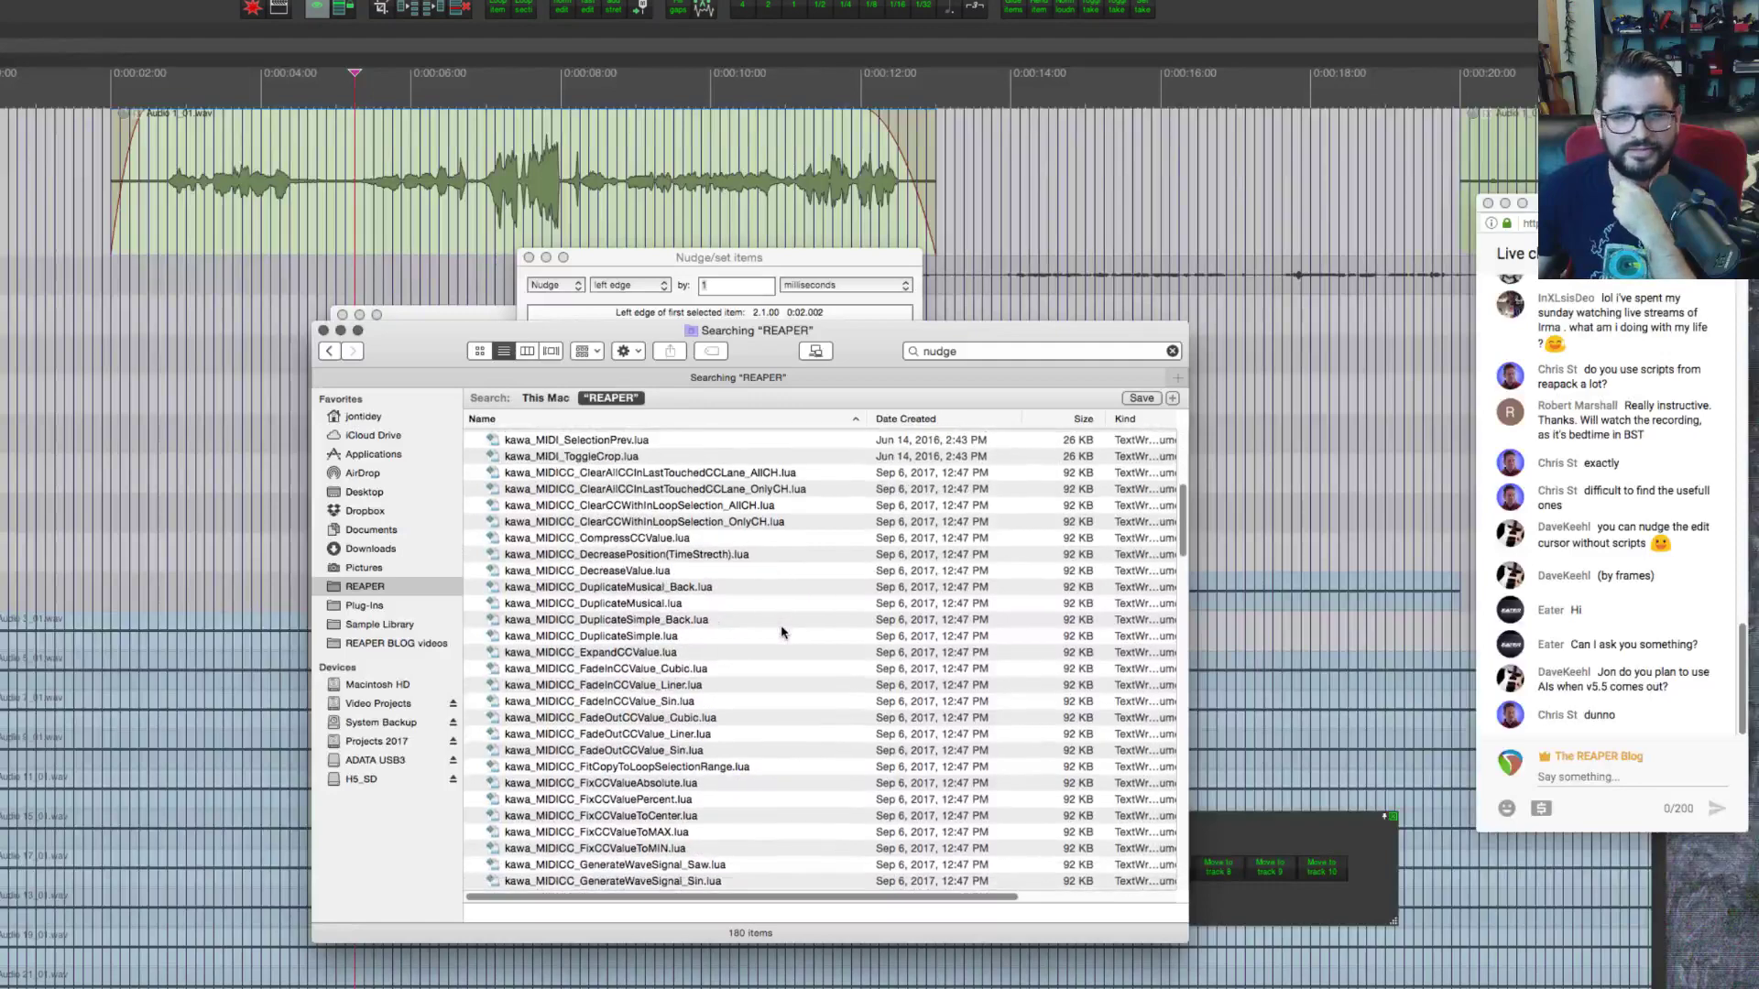
pyautogui.scroll(-20, 783, 632)
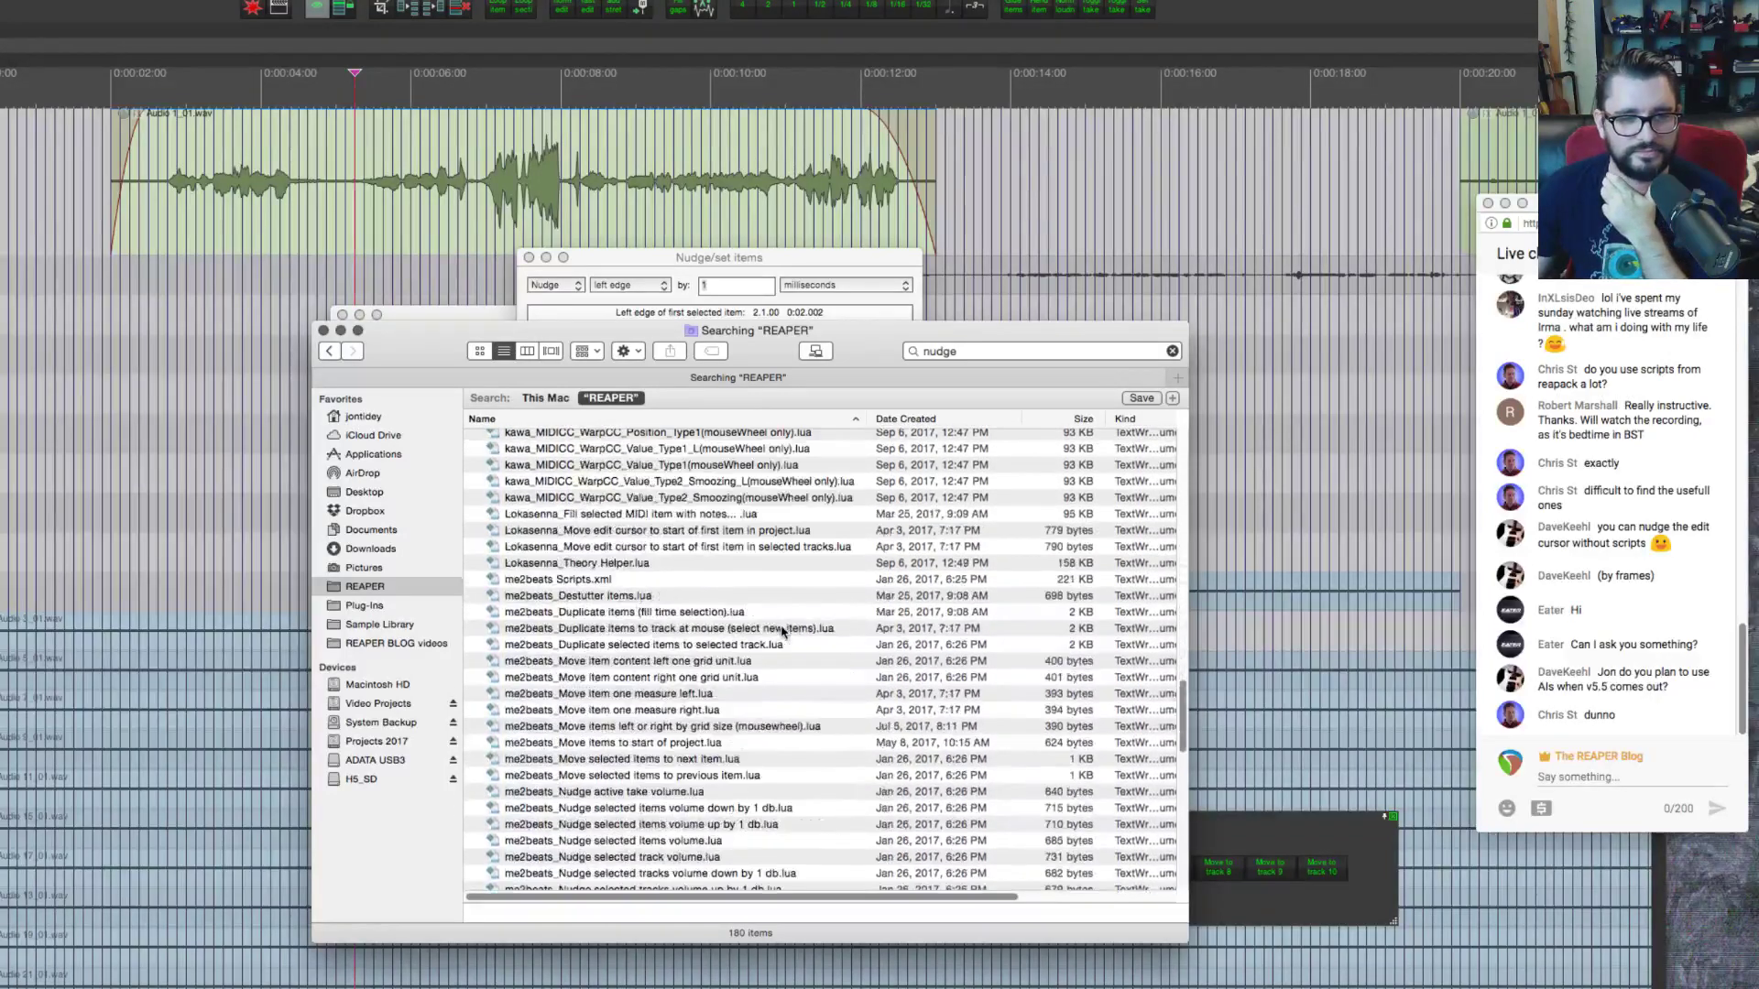
pyautogui.scroll(-5, 783, 632)
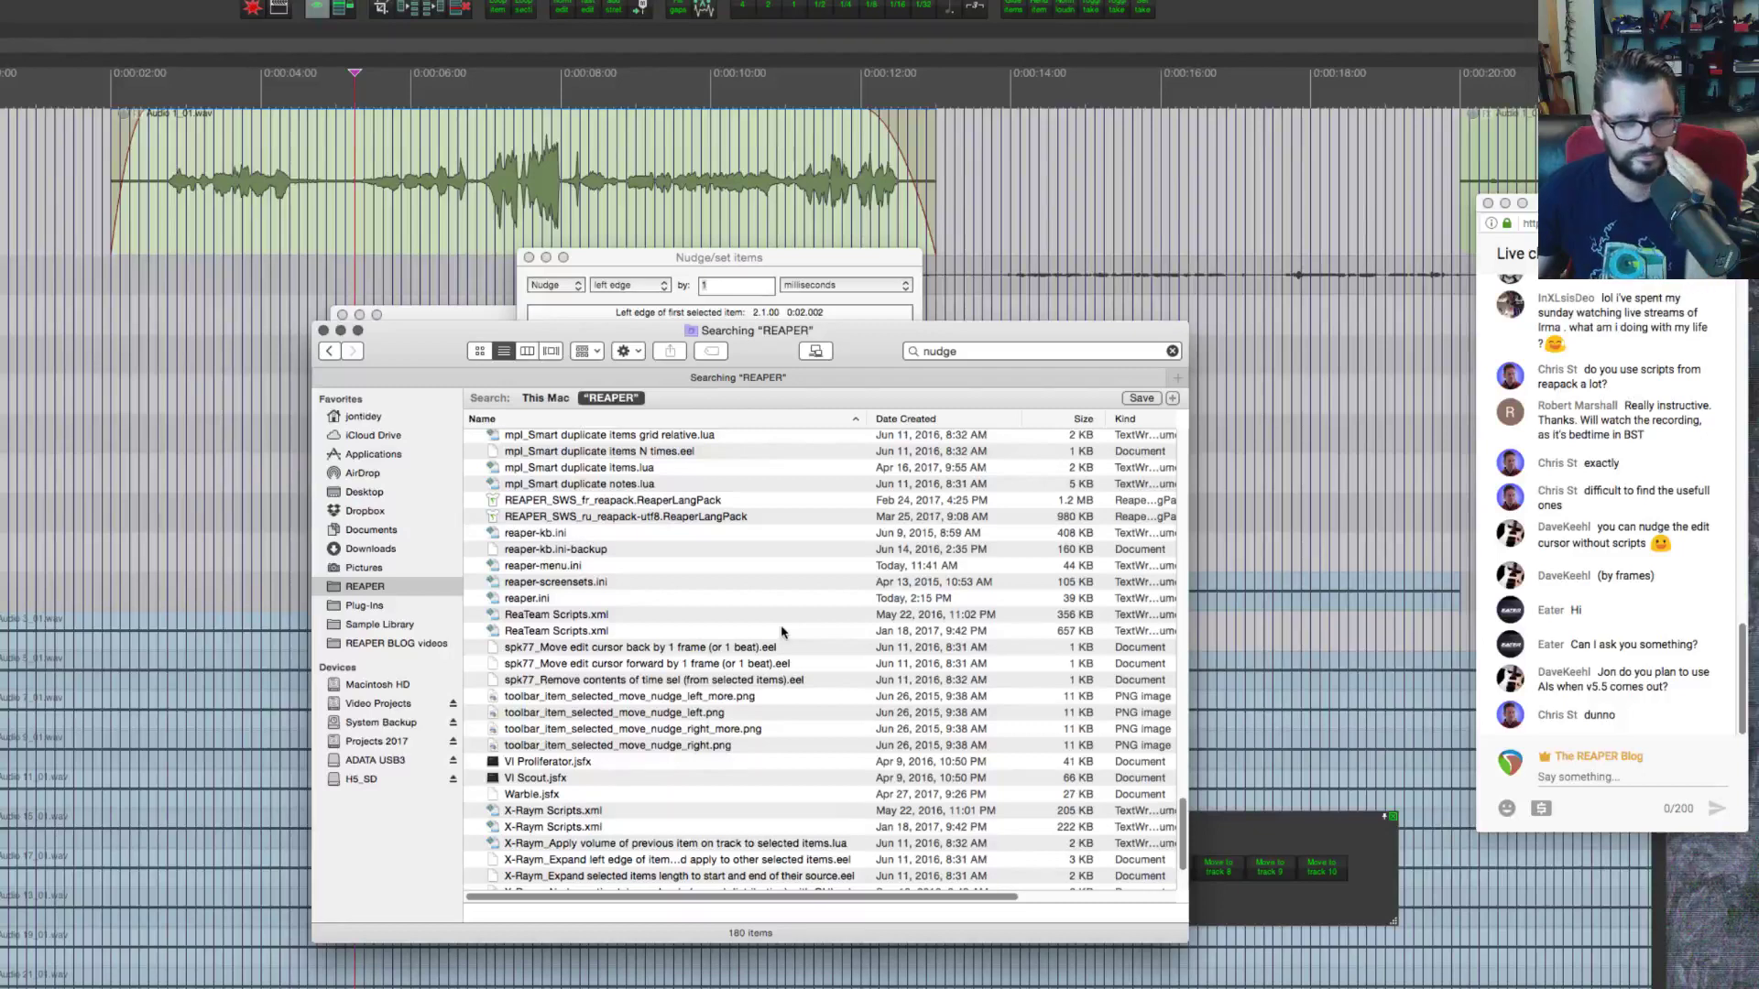
pyautogui.scroll(-3, 782, 630)
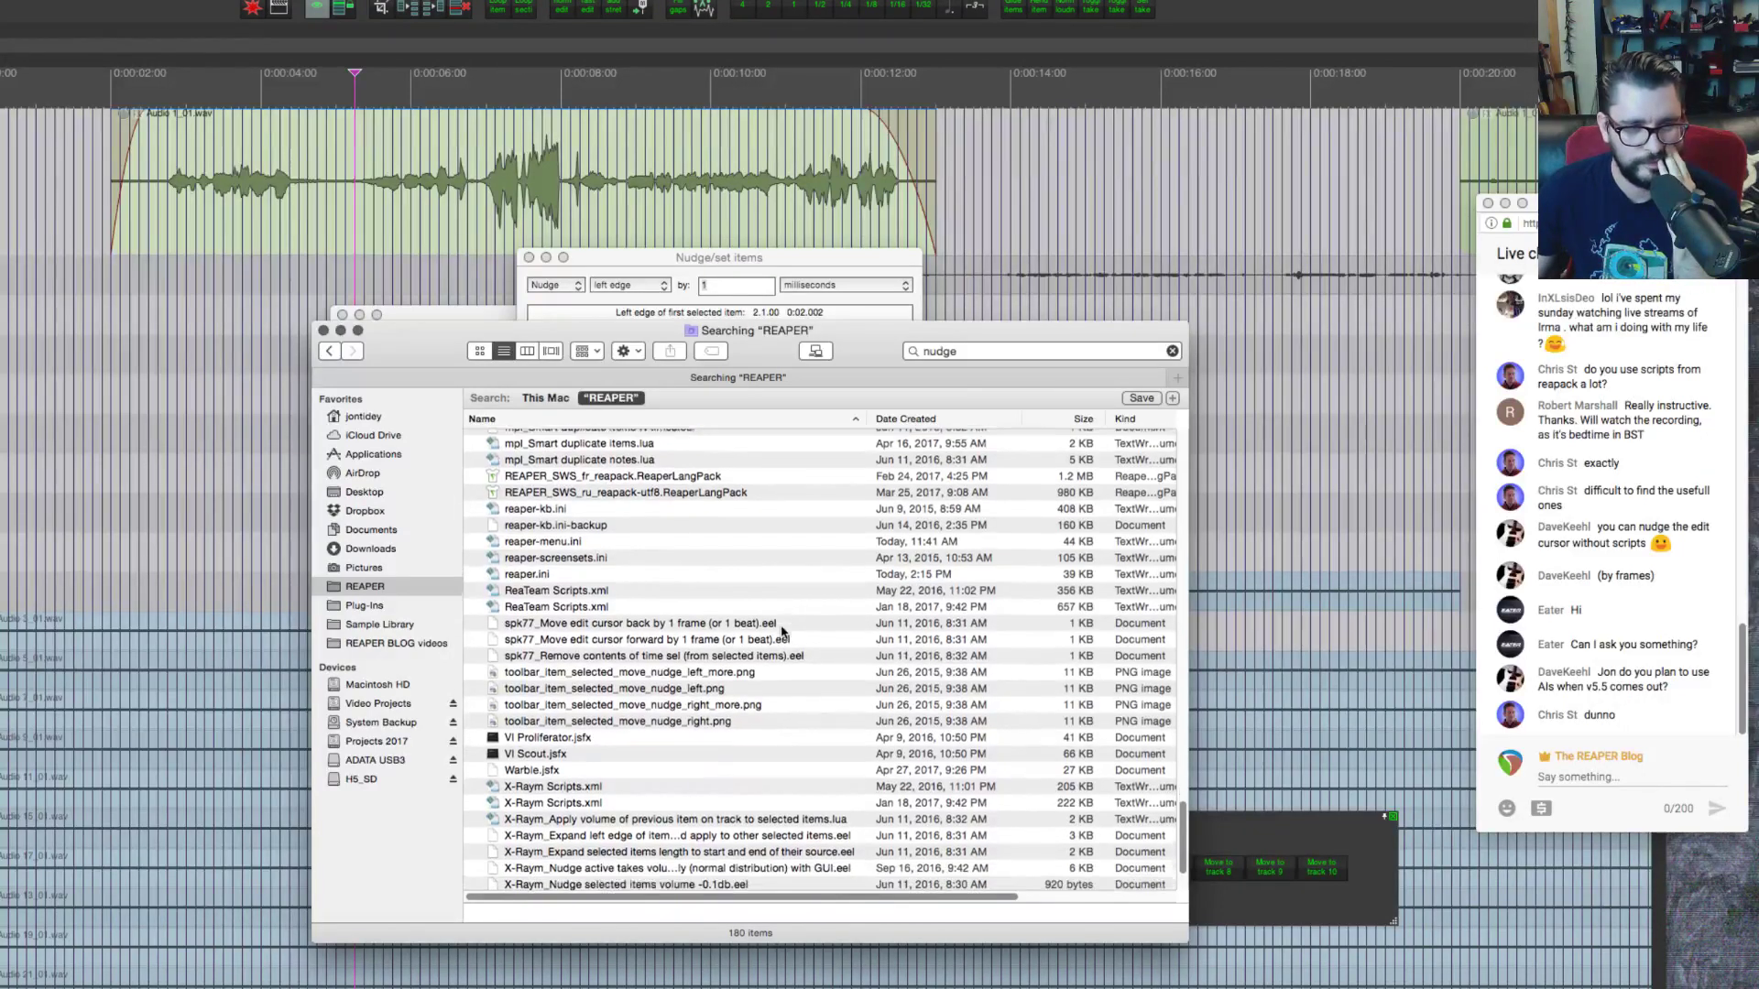
pyautogui.scroll(-3, 781, 630)
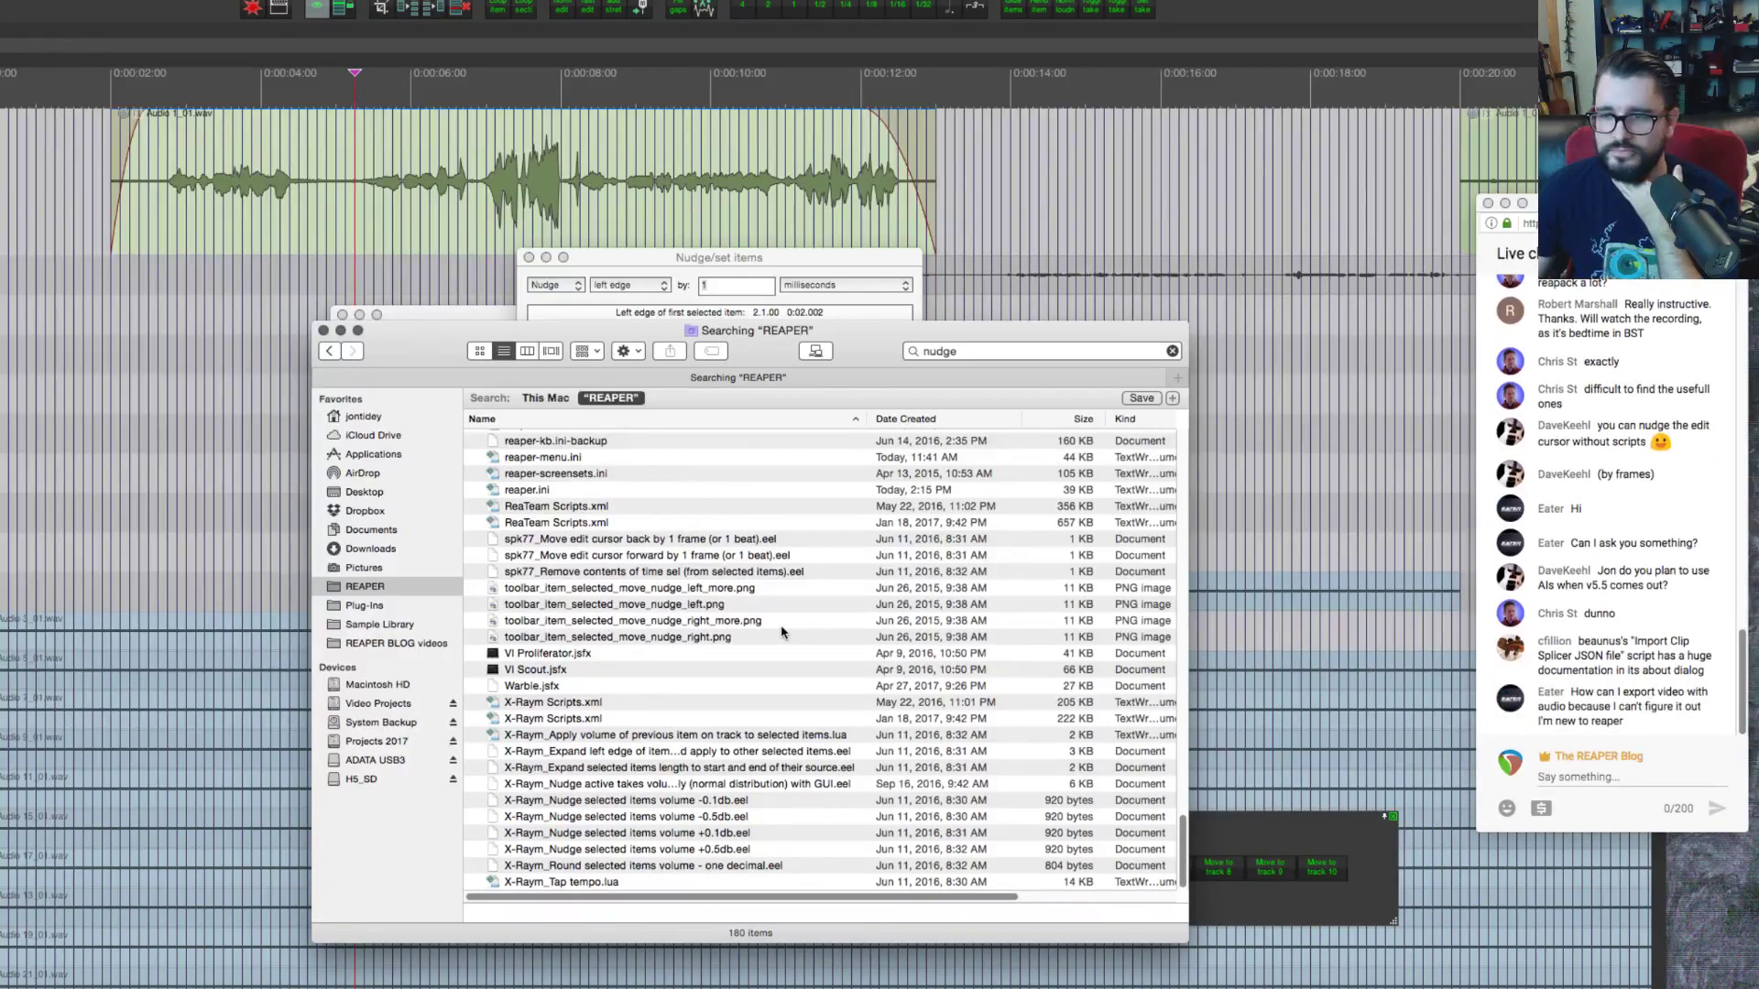
# Step: Return to REAPER, filter the actions list for "import clip", and check the live chat
pyautogui.click(442, 292)
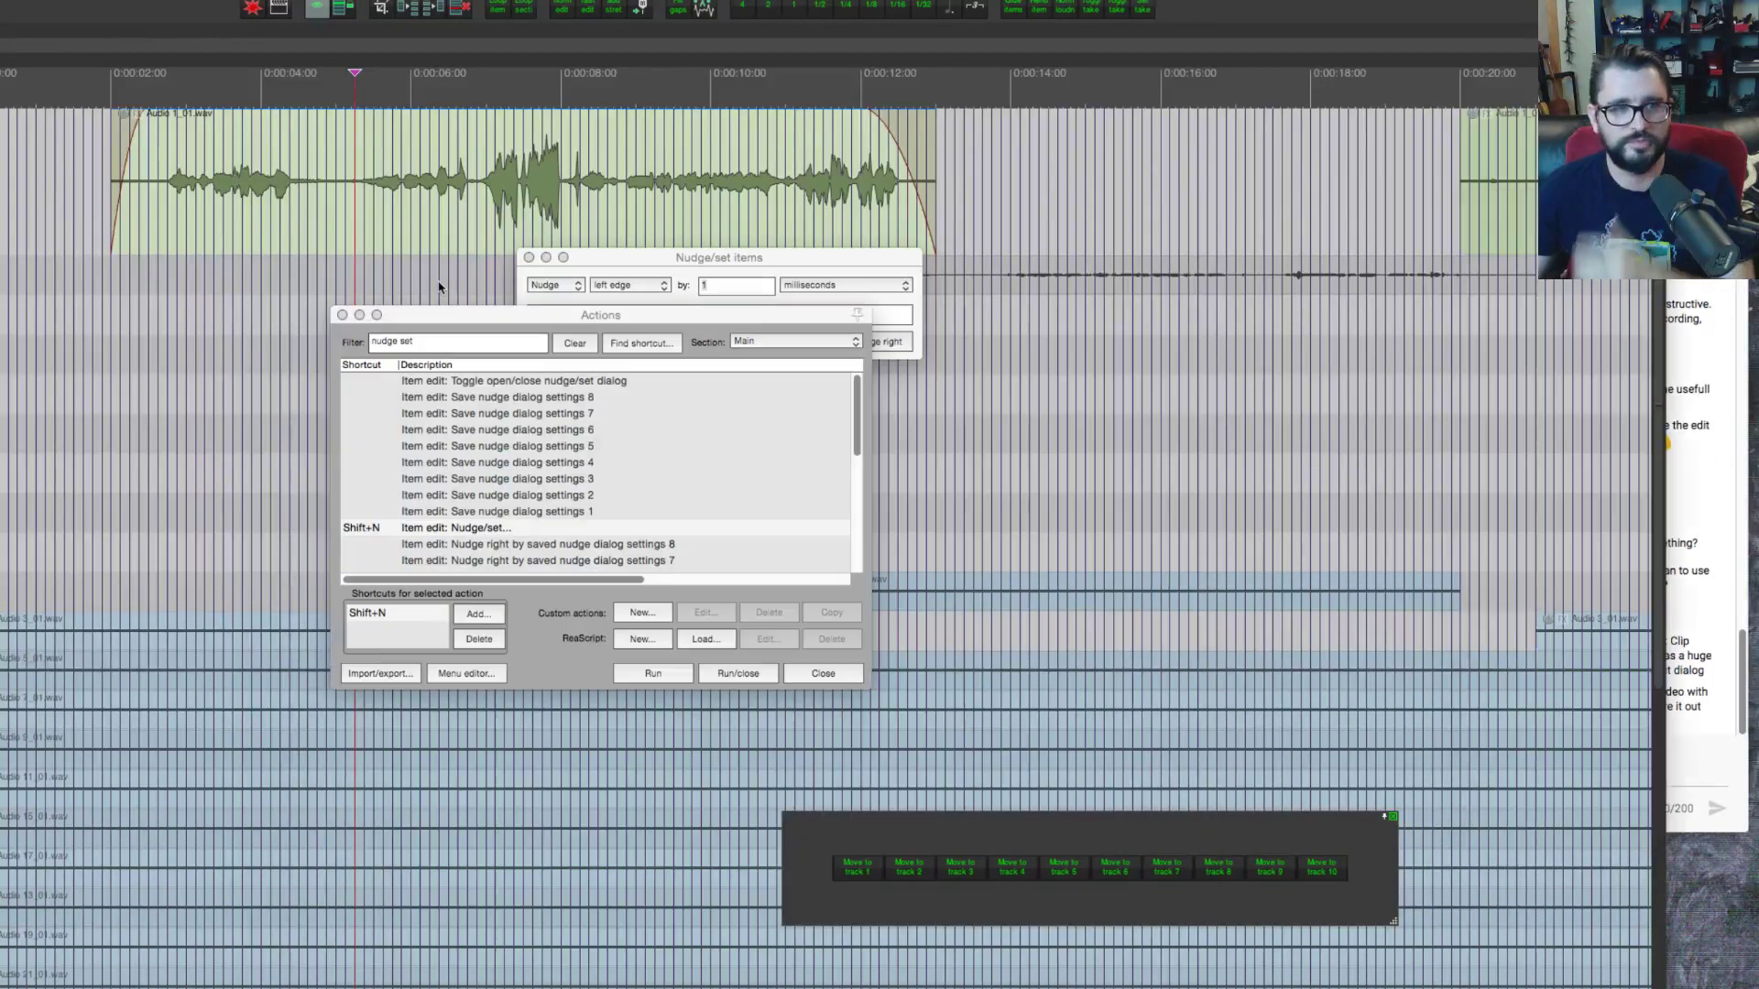
pyautogui.click(453, 343)
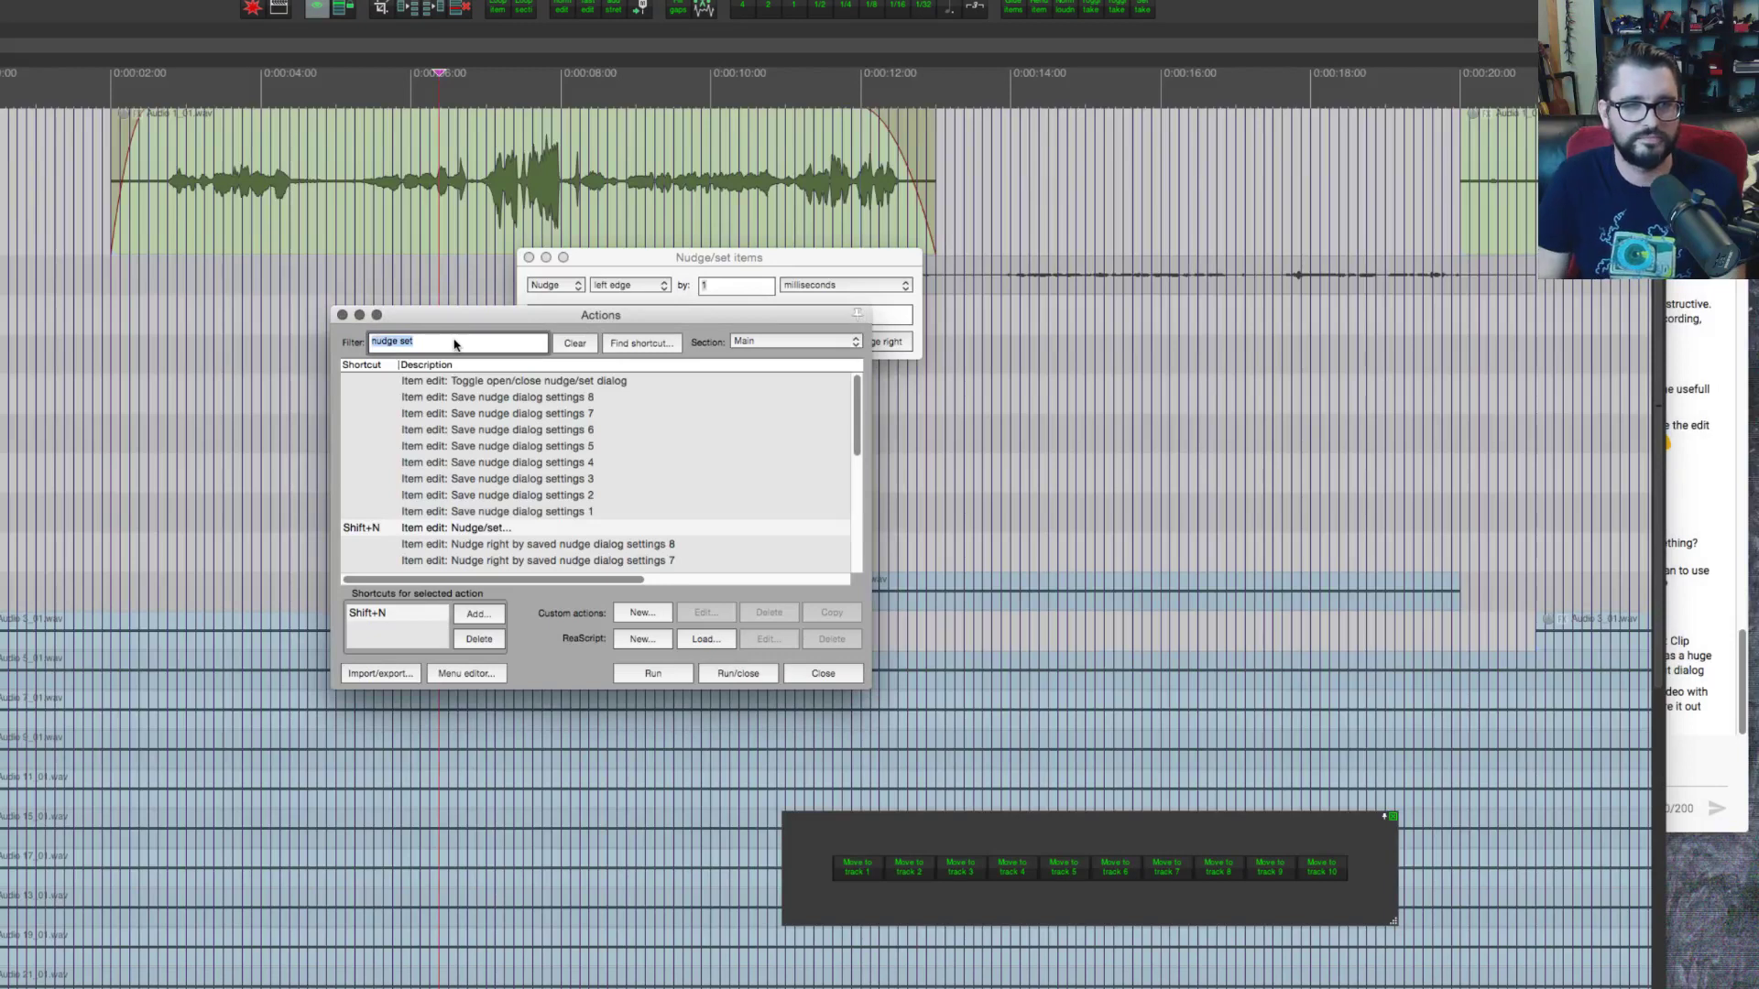
pyautogui.write('import clip')
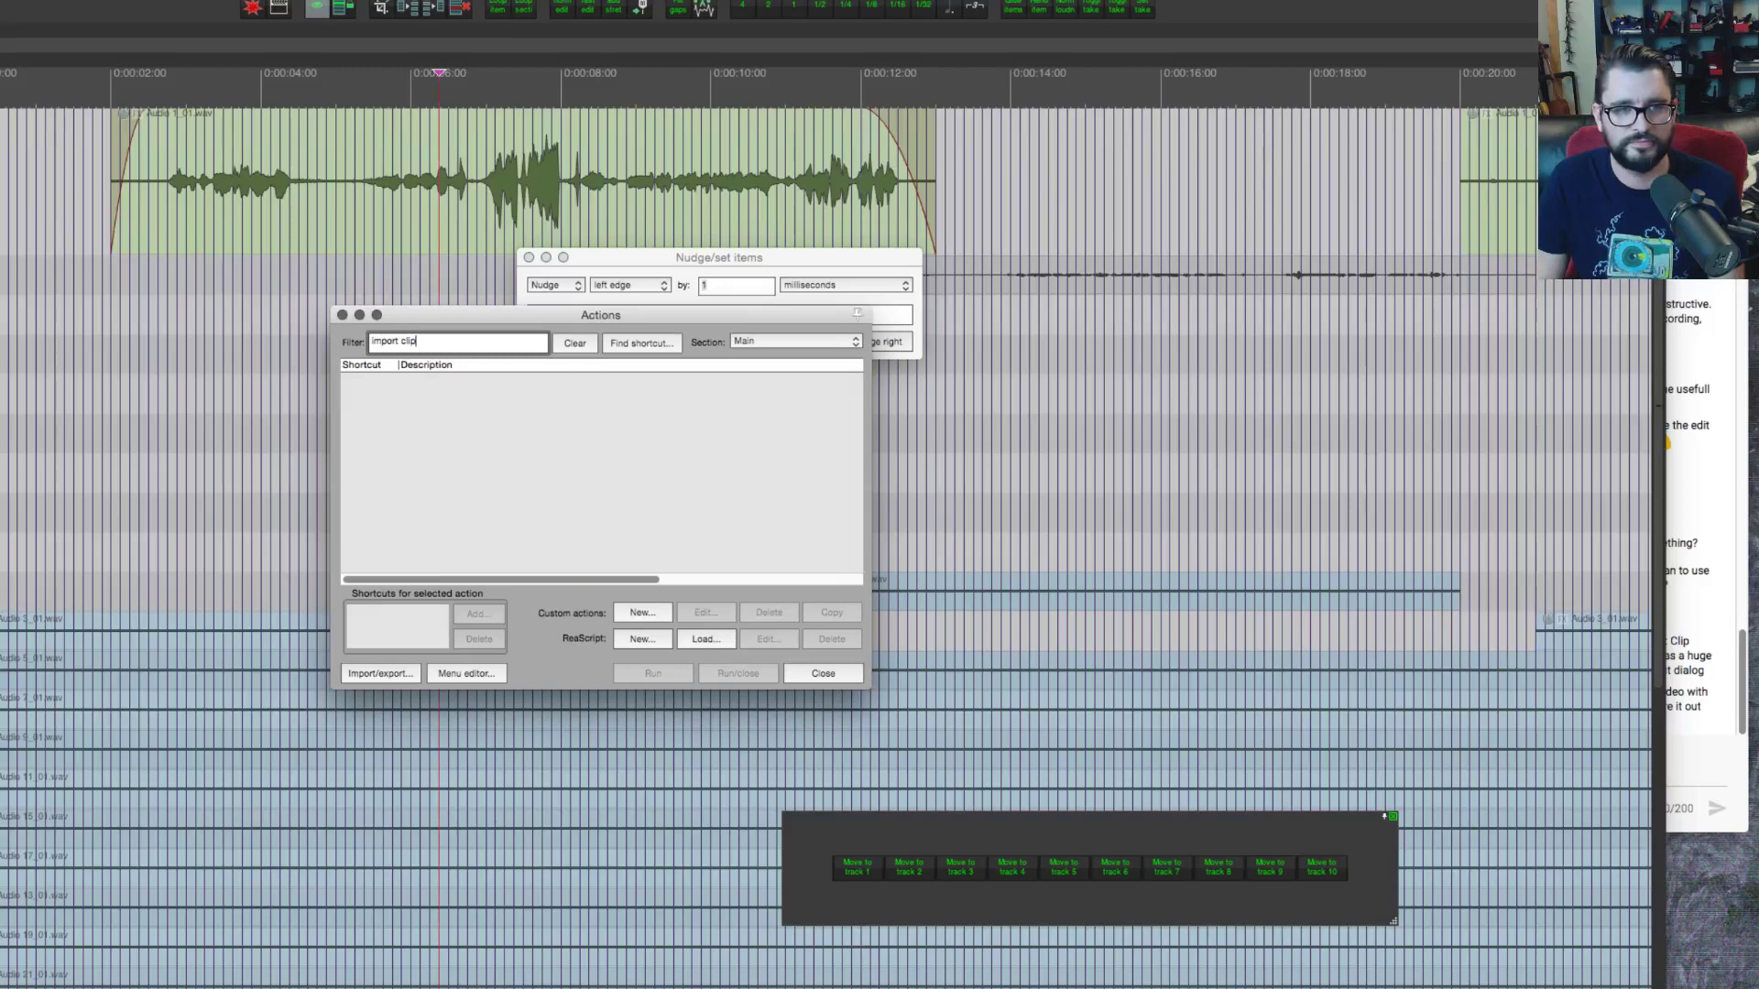
pyautogui.press('super+Tab')
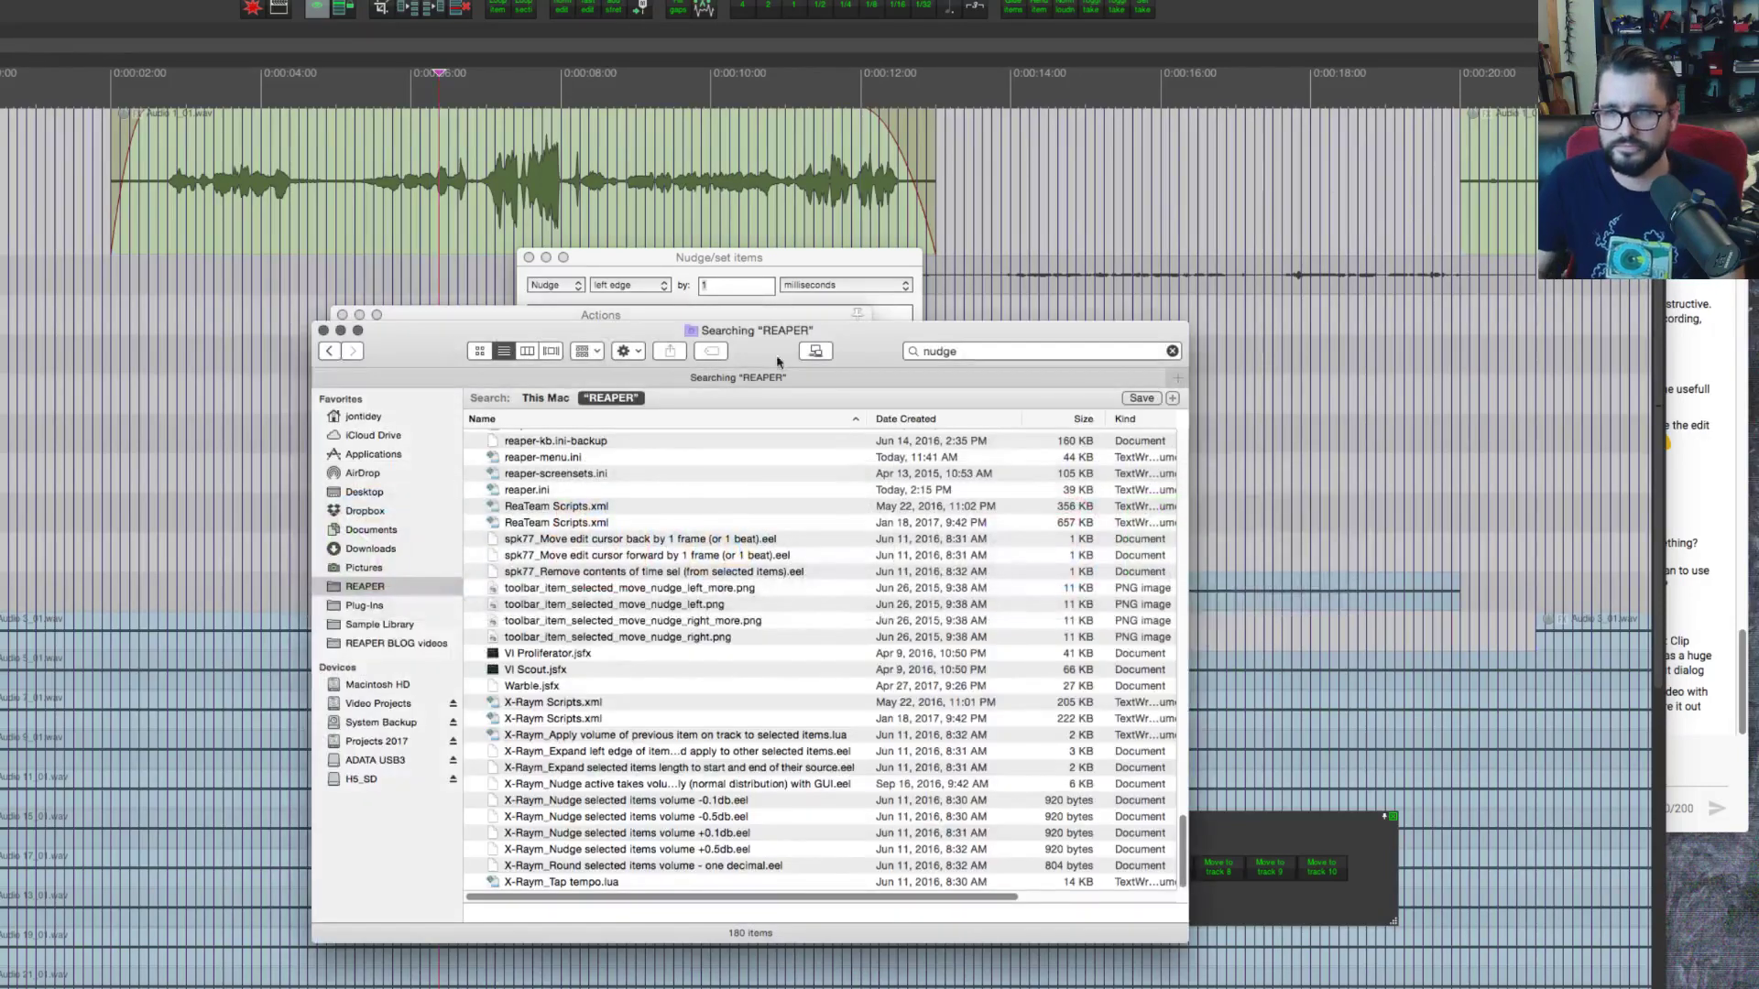
pyautogui.press('super+Tab')
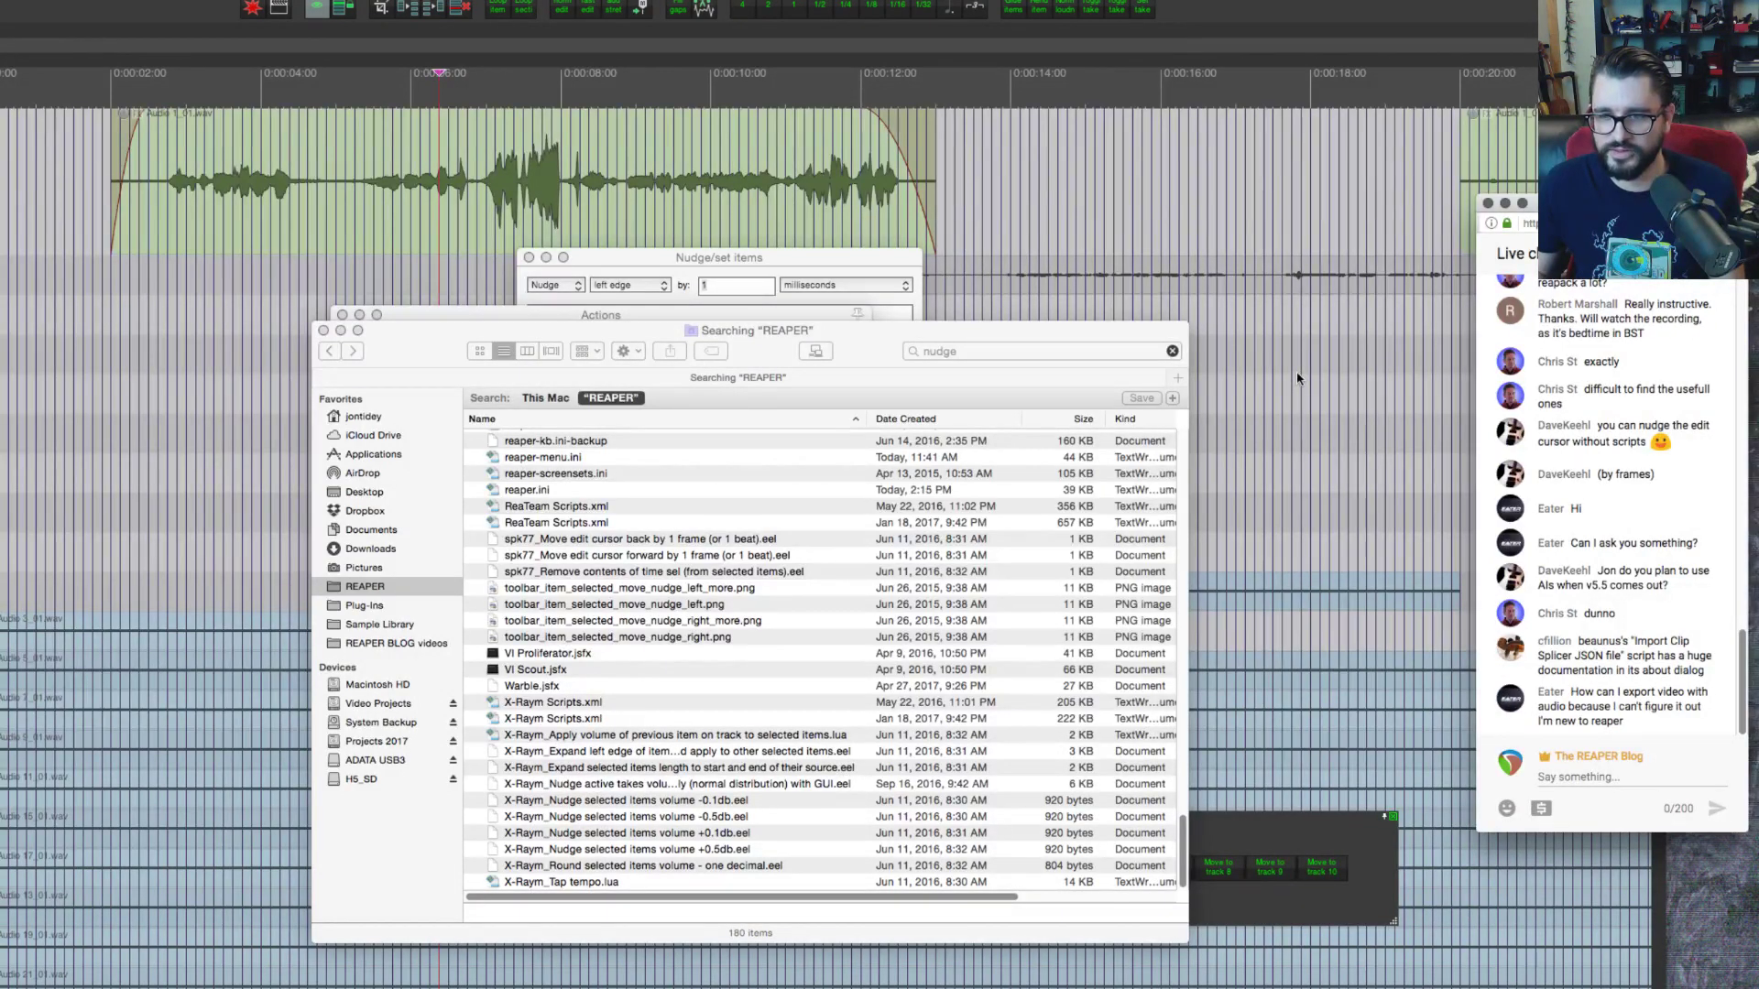
# Step: Return to REAPER, open the Render to File dialog and set the render bounds to Entire project
pyautogui.click(410, 318)
pyautogui.press('super+alt+r')
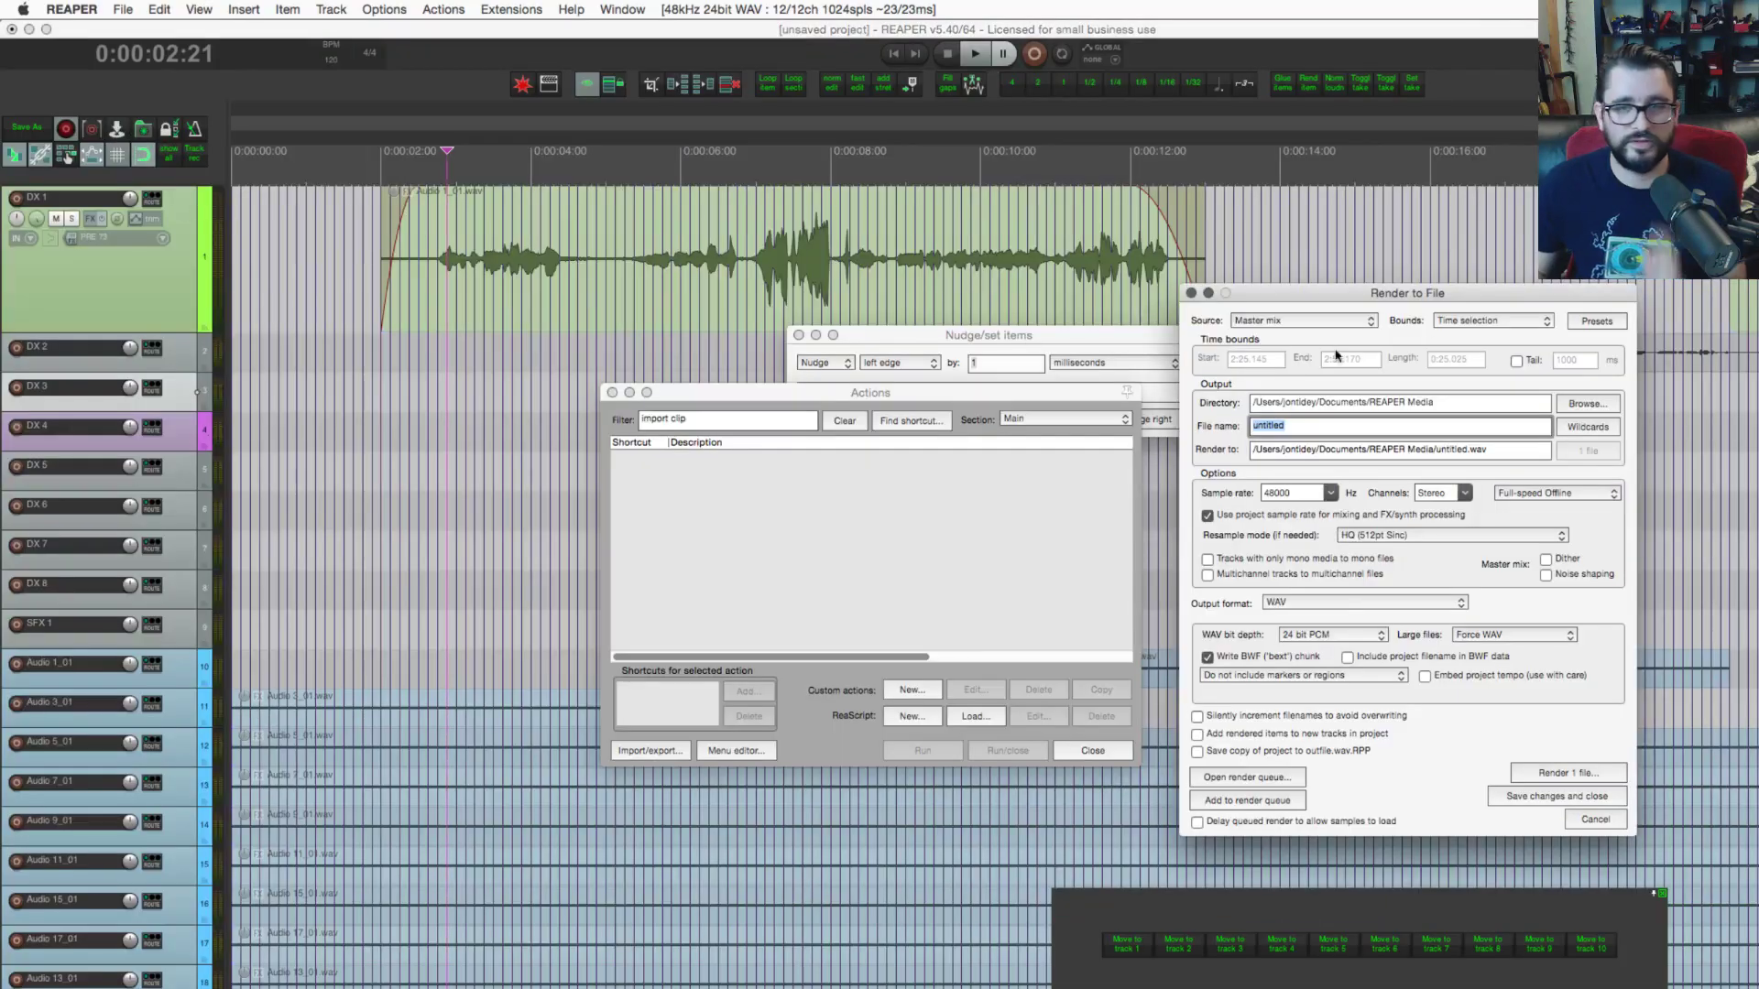
pyautogui.moveTo(1452, 298); pyautogui.dragTo(657, 200)
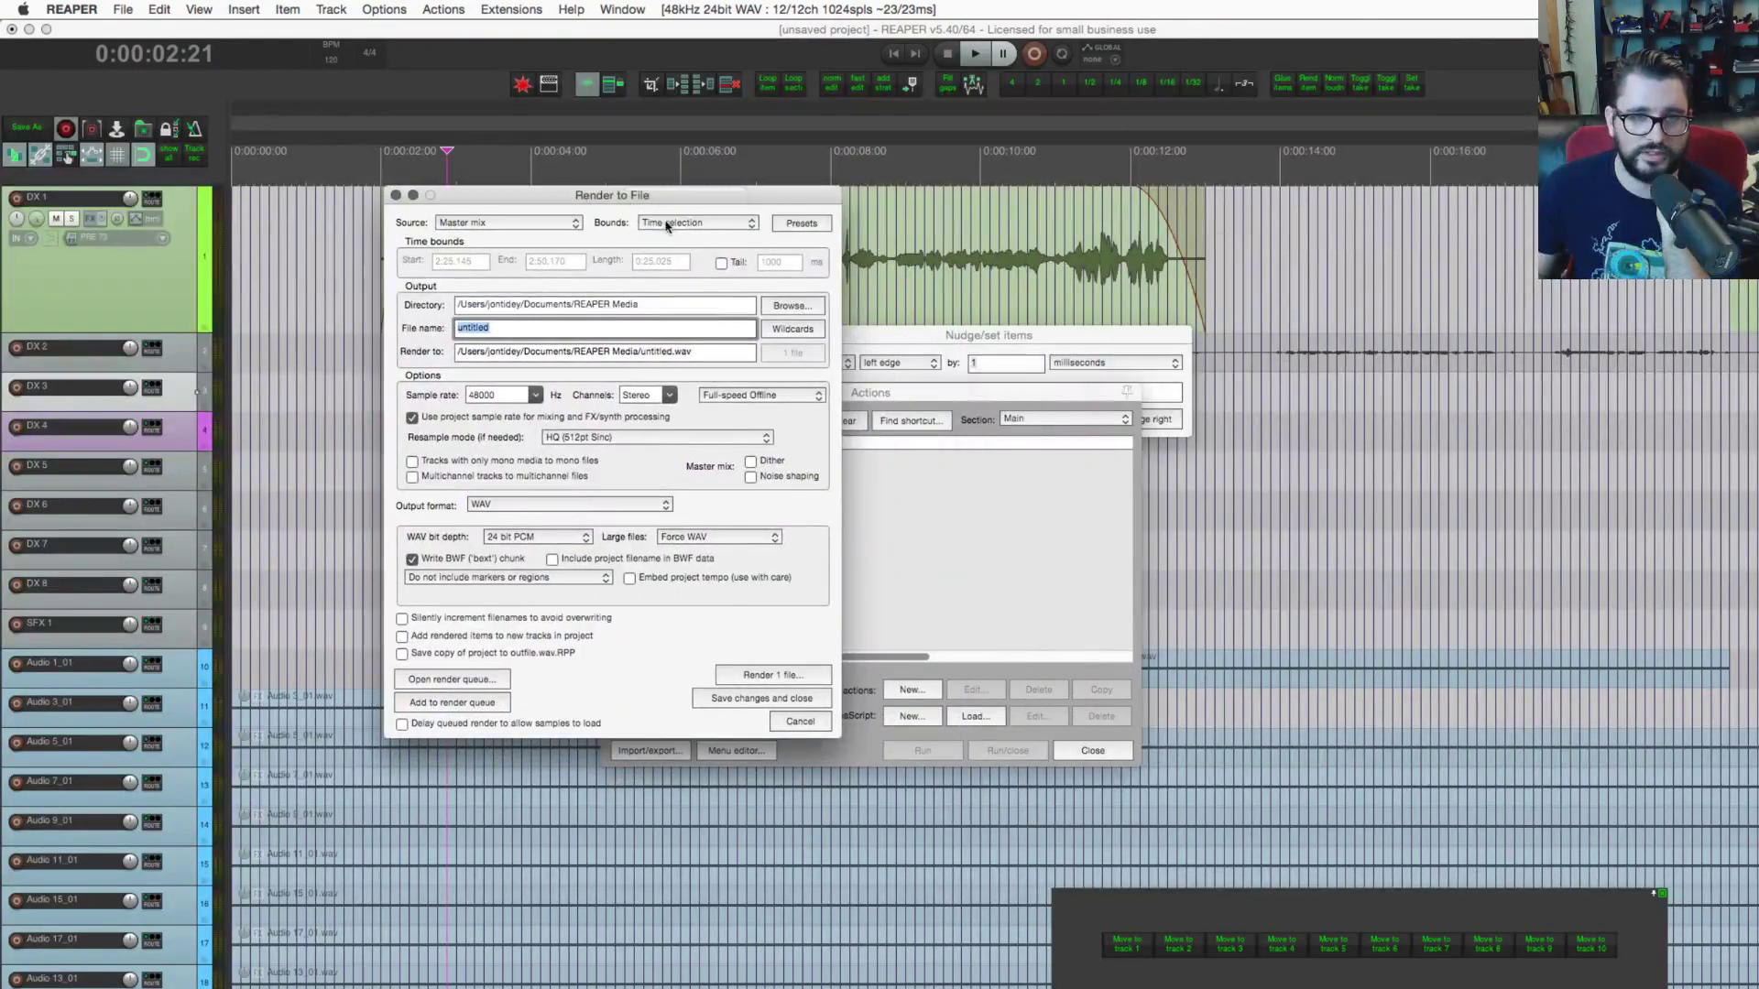
pyautogui.click(667, 225)
pyautogui.click(678, 194)
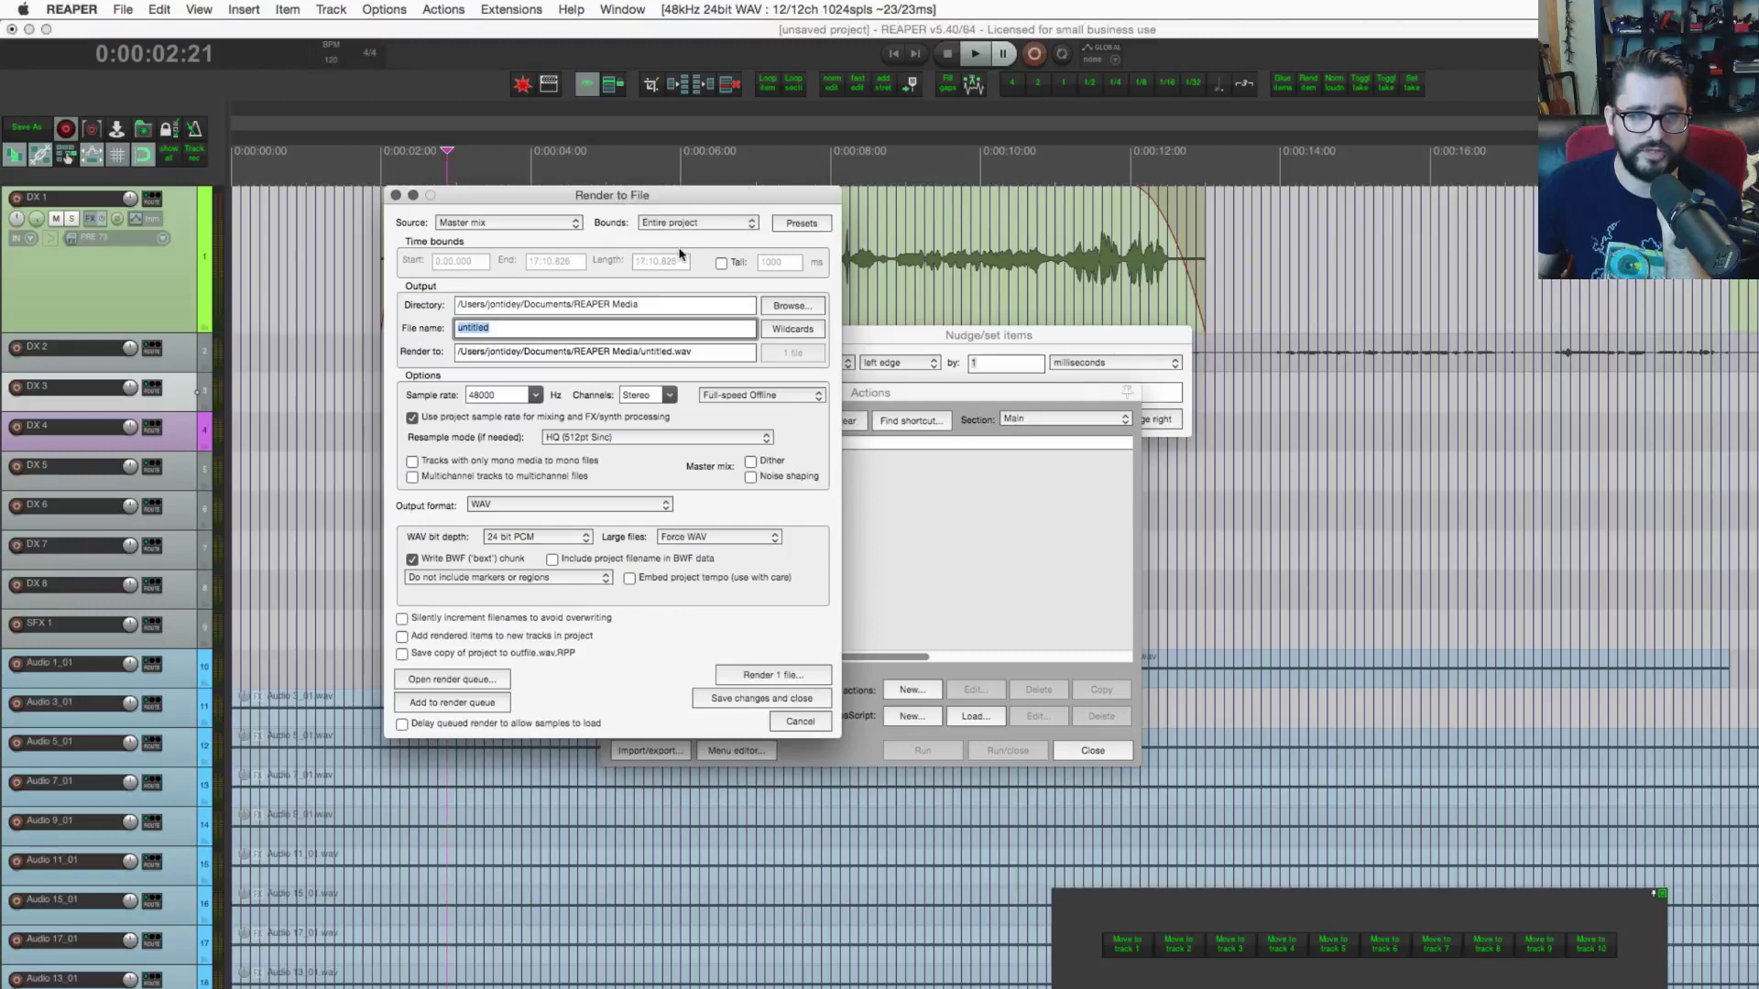
pyautogui.moveTo(680, 195); pyautogui.dragTo(613, 284)
# Step: Place the edit cursor at 0:00:01:00 and close the Render to File dialog
pyautogui.click(593, 240)
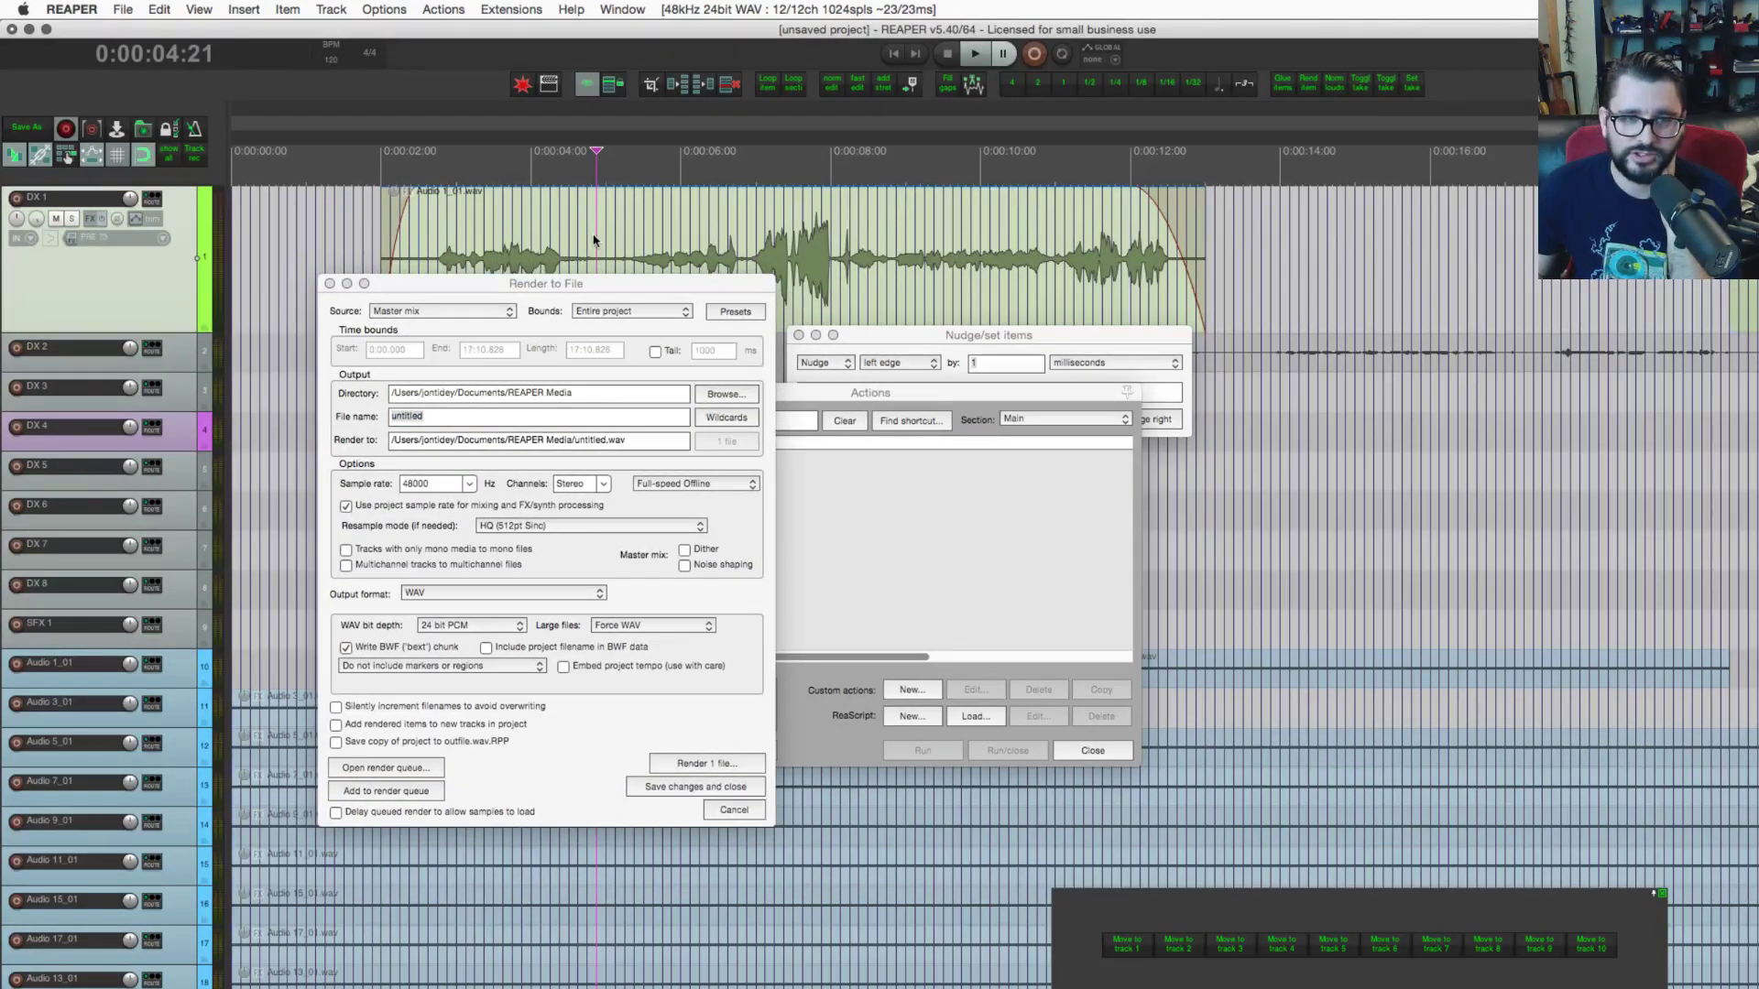
pyautogui.click(307, 168)
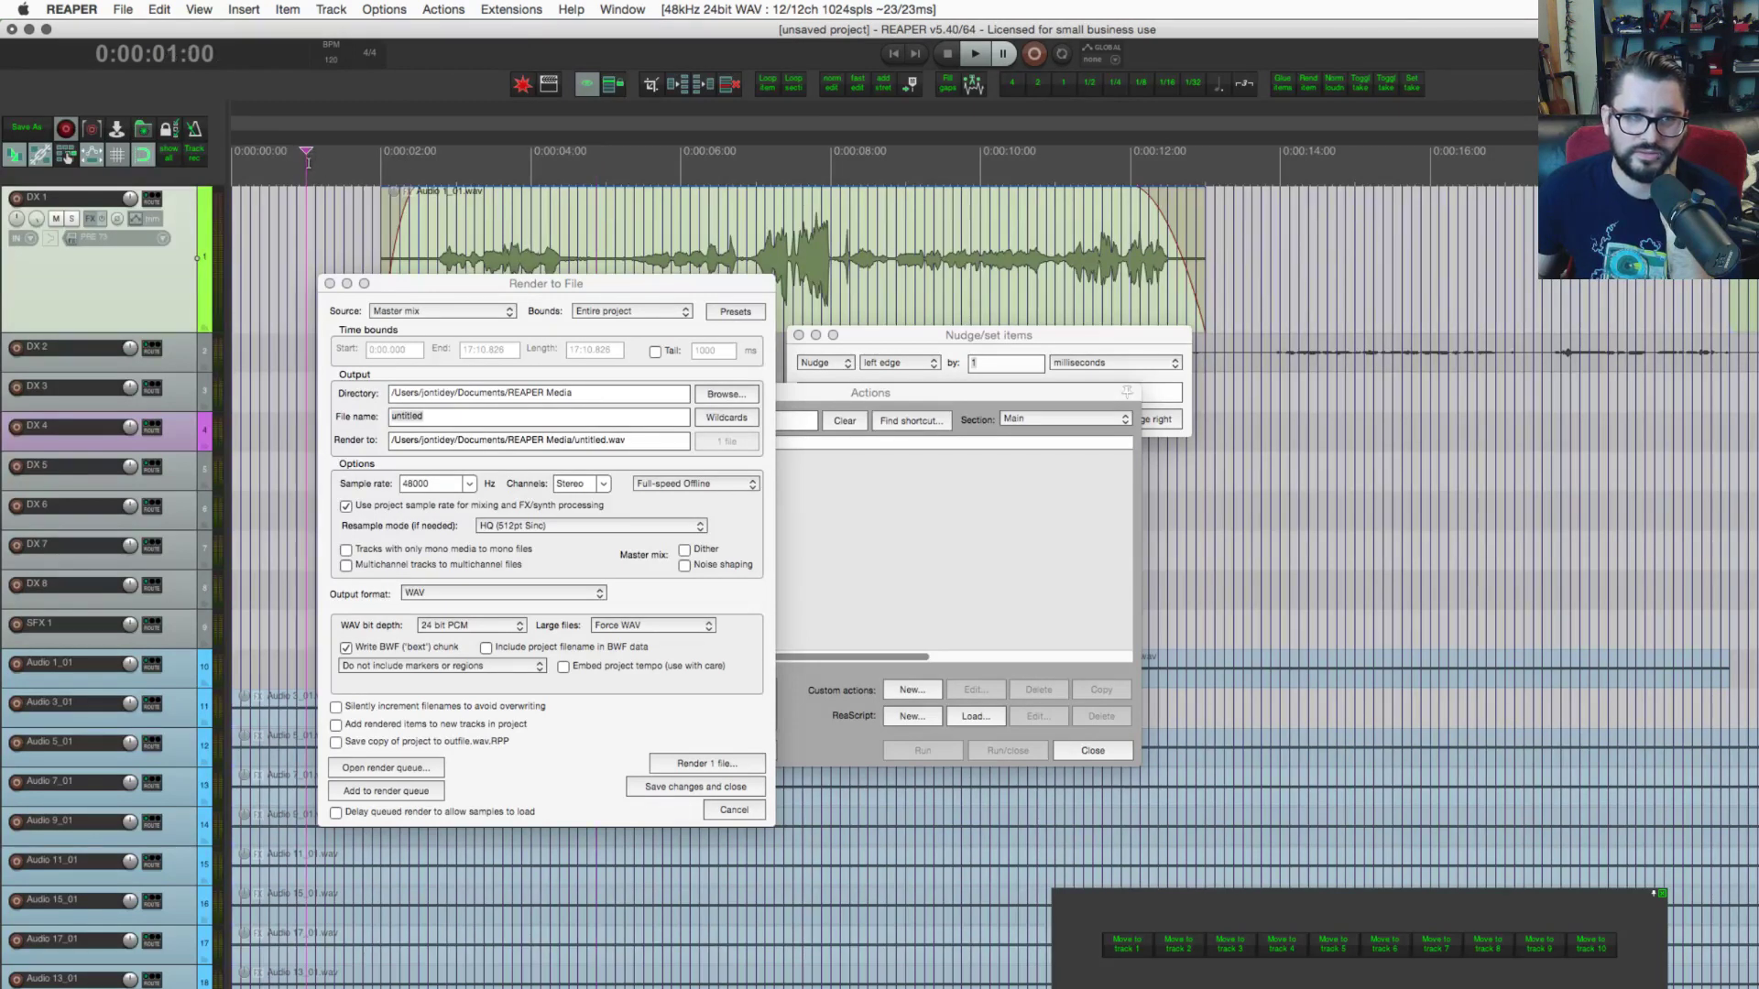
pyautogui.click(329, 284)
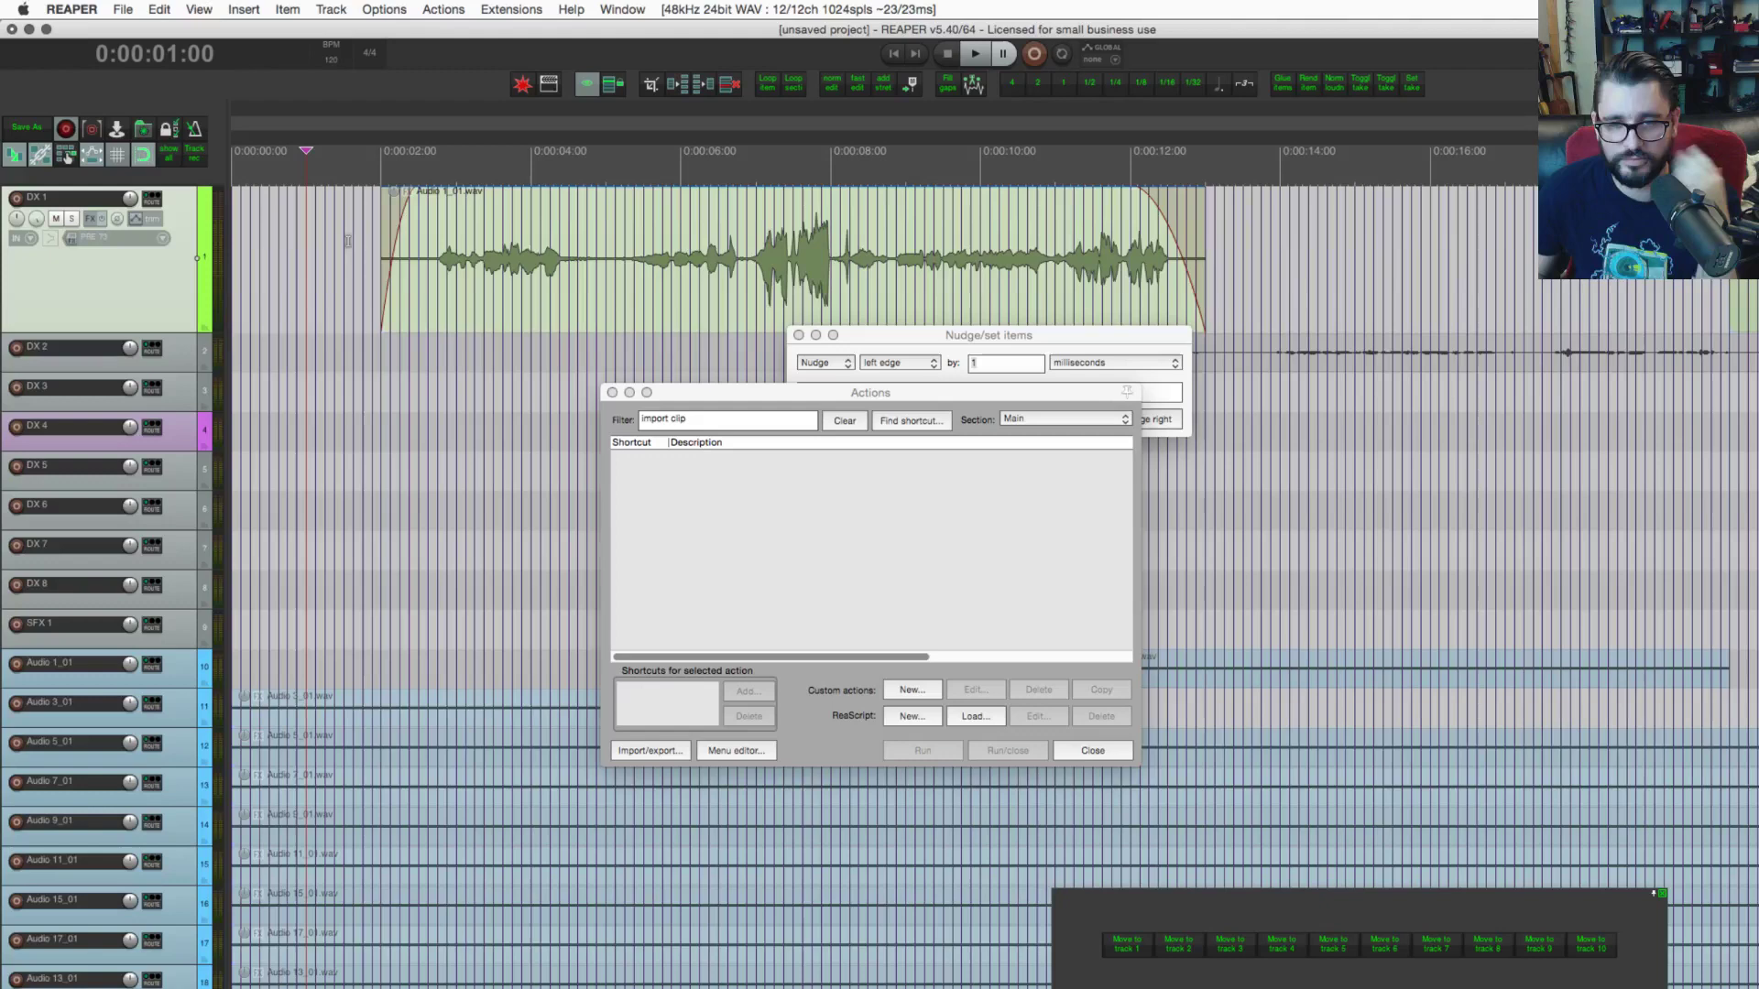
# Step: Insert a marker named "=START" at 0:00:01:00 on the timeline
pyautogui.rightClick(306, 169)
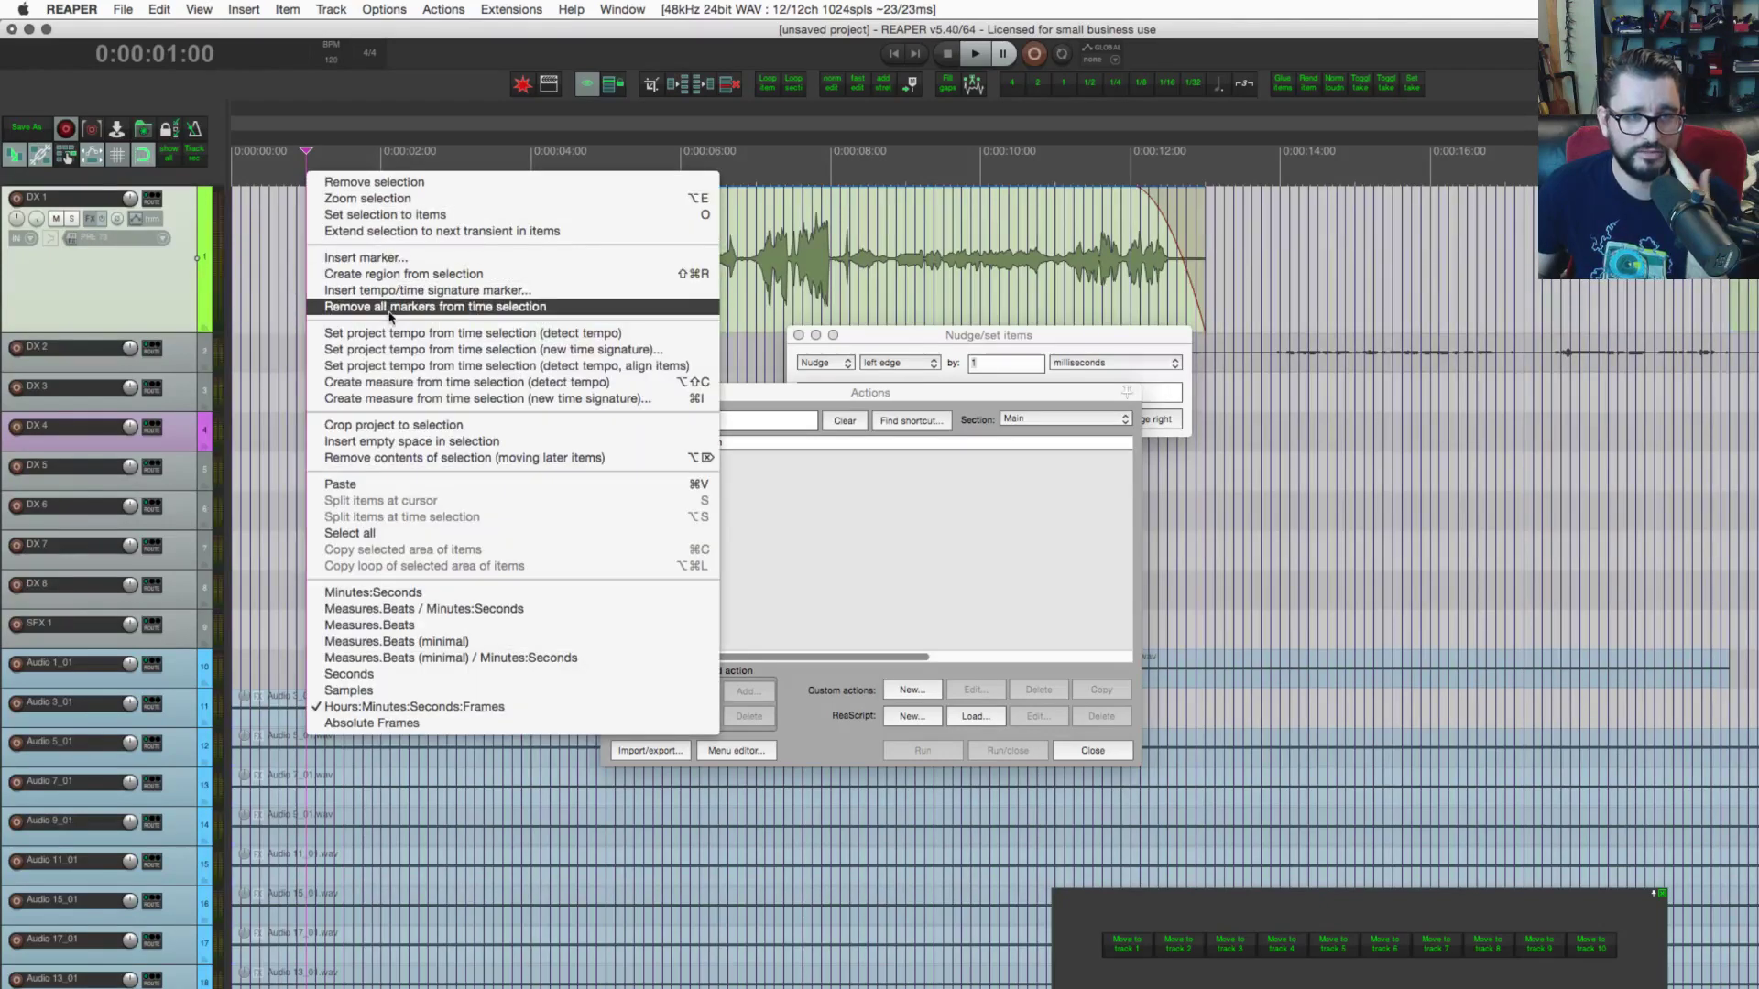
pyautogui.click(401, 265)
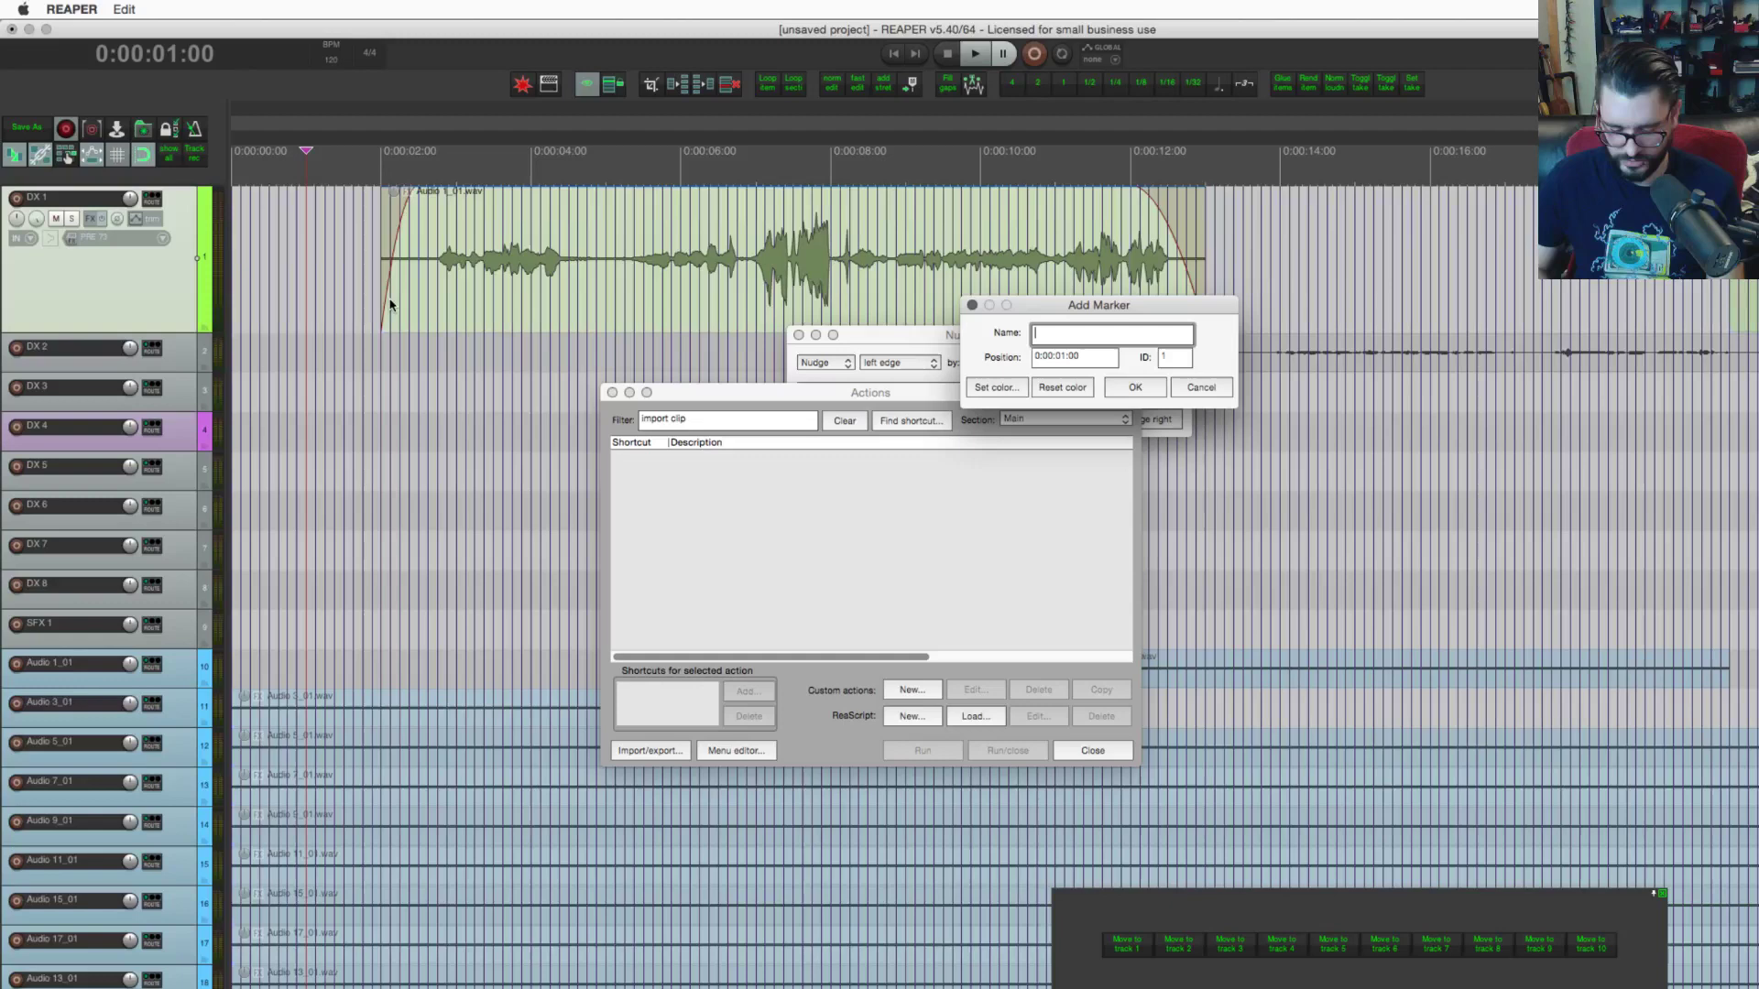
pyautogui.write('=START')
pyautogui.press('Return')
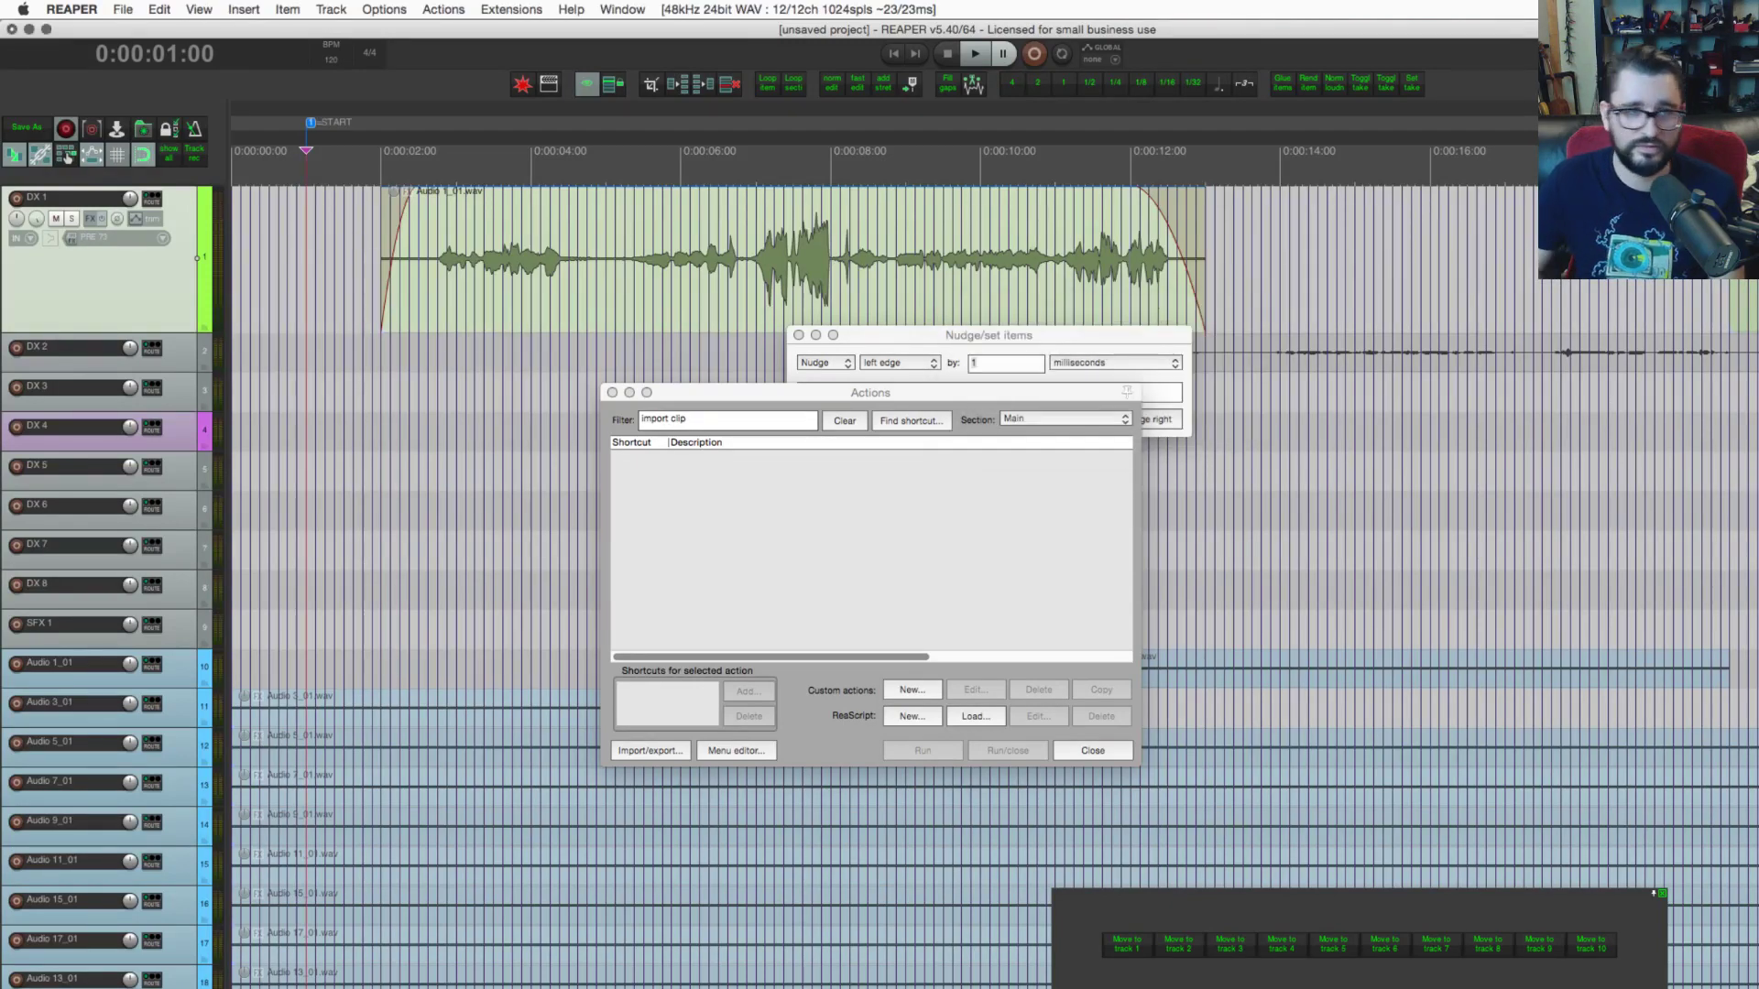
# Step: Place the edit cursor at about 0:00:09:06 and add a marker named "=END" there
pyautogui.click(923, 166)
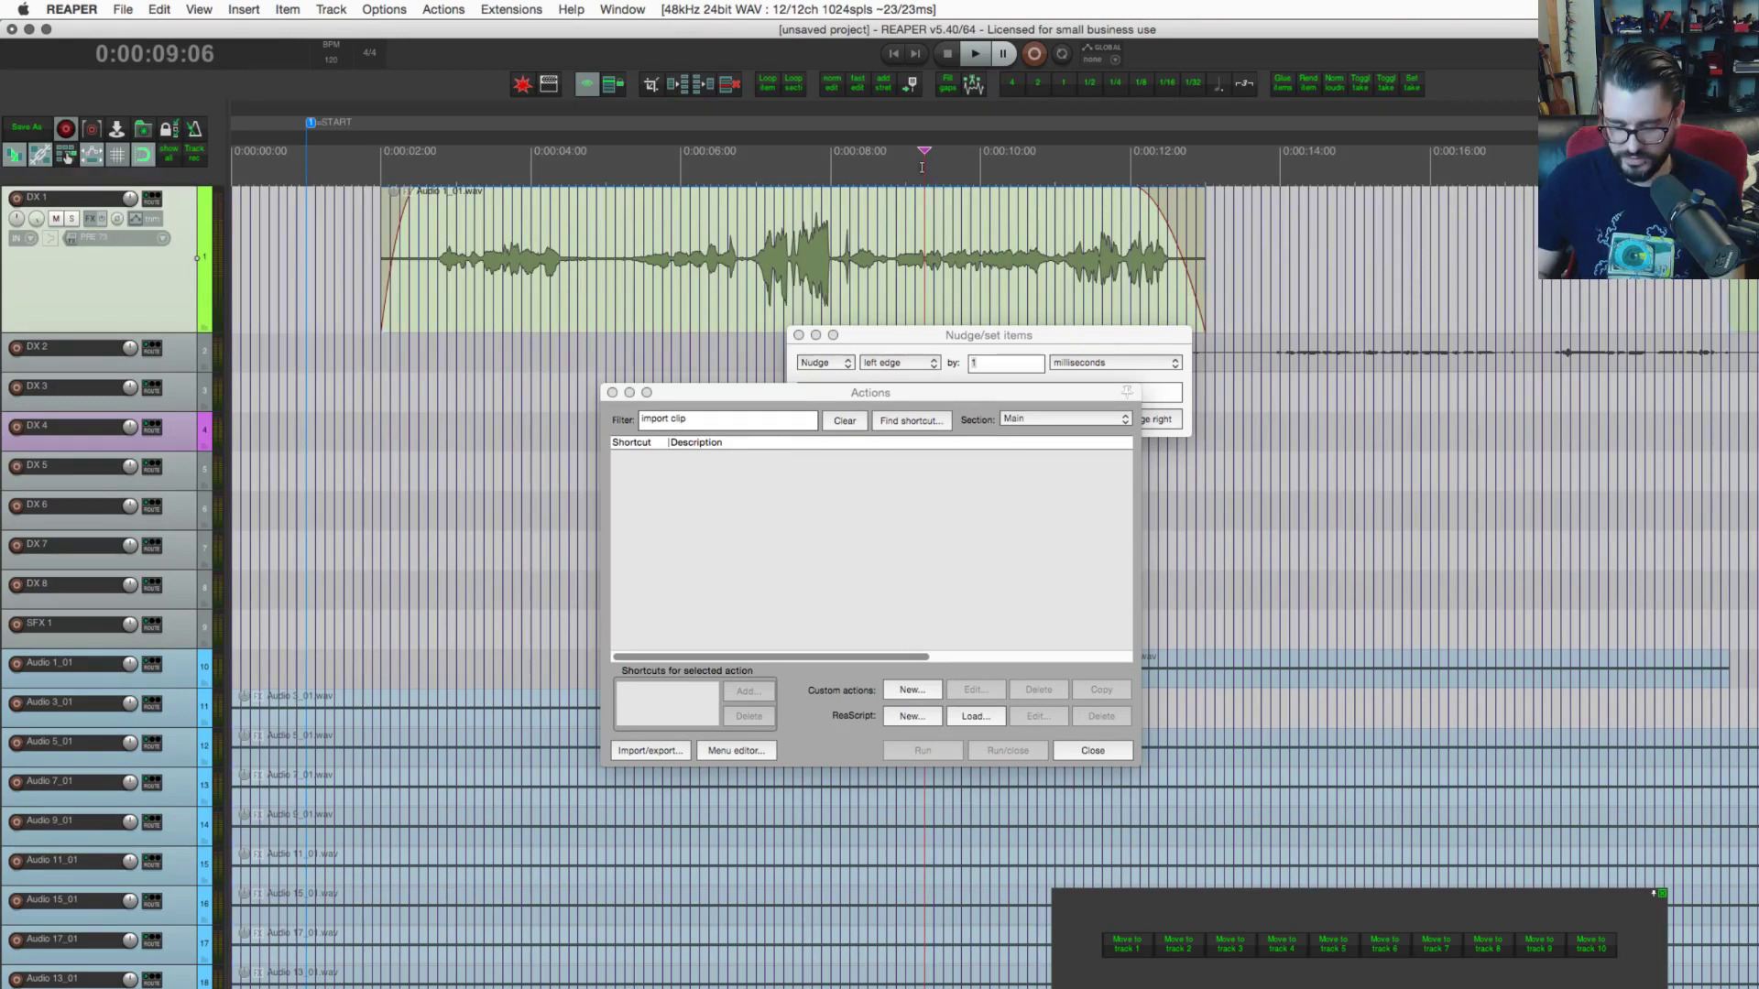
pyautogui.hotkey('shift', 'm')
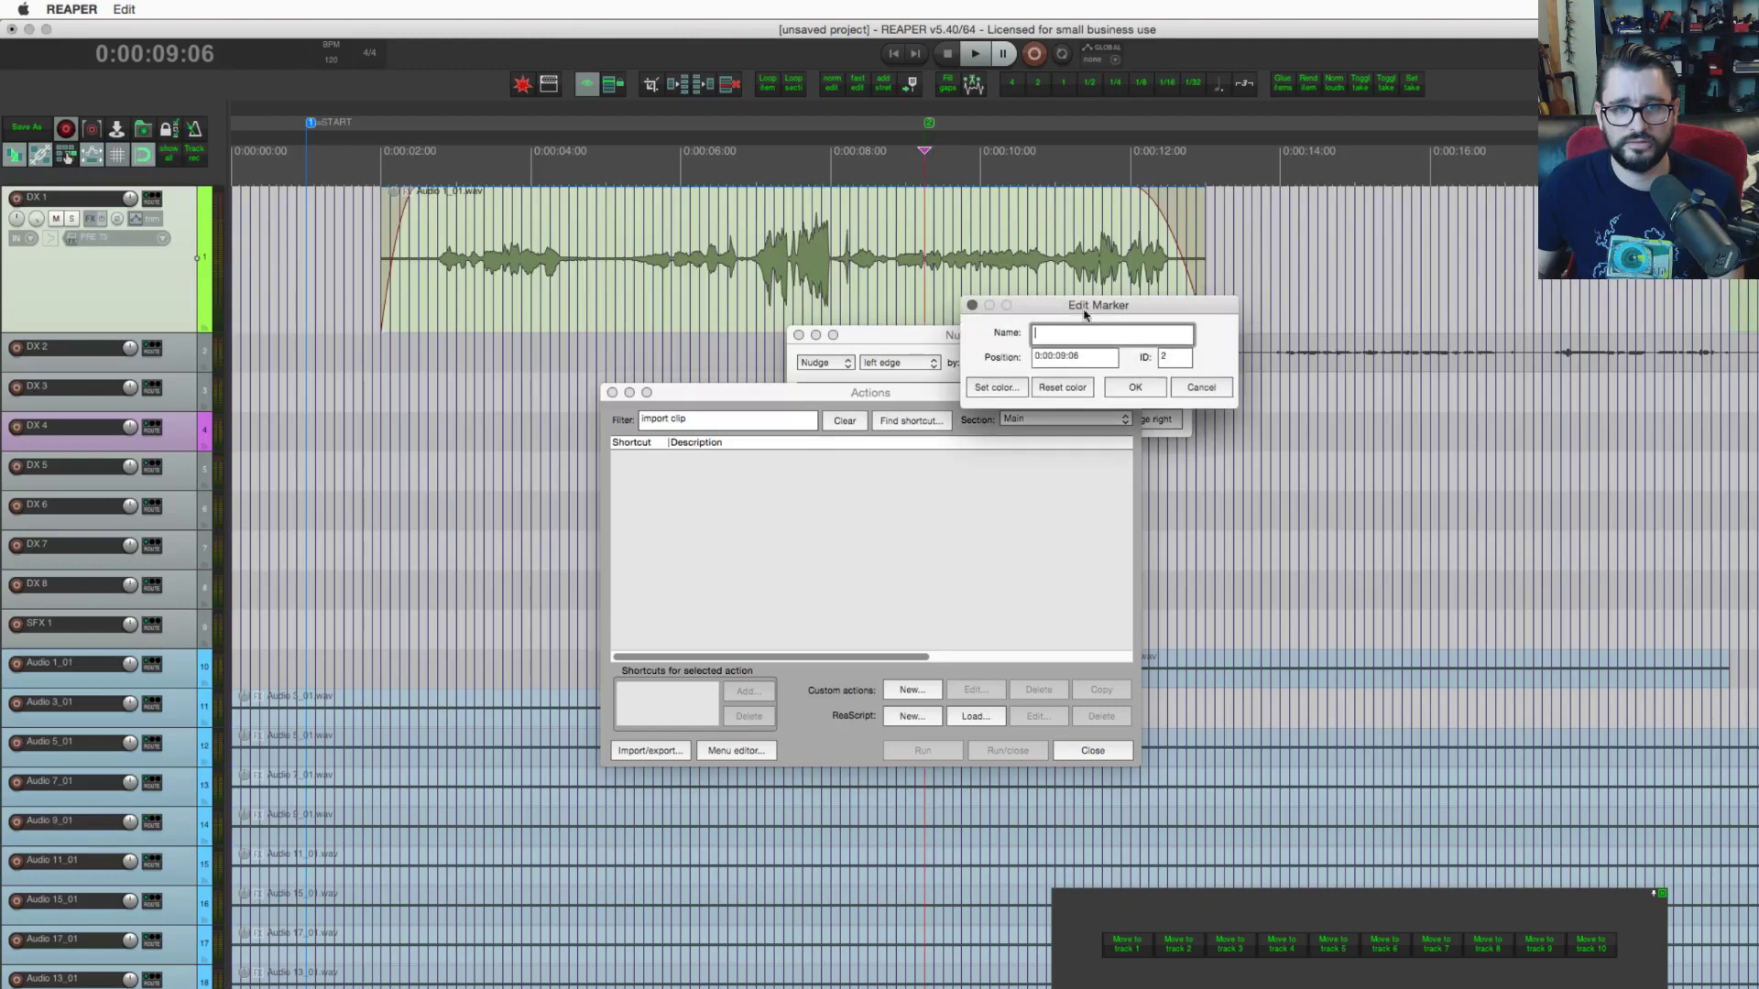
pyautogui.write('=')
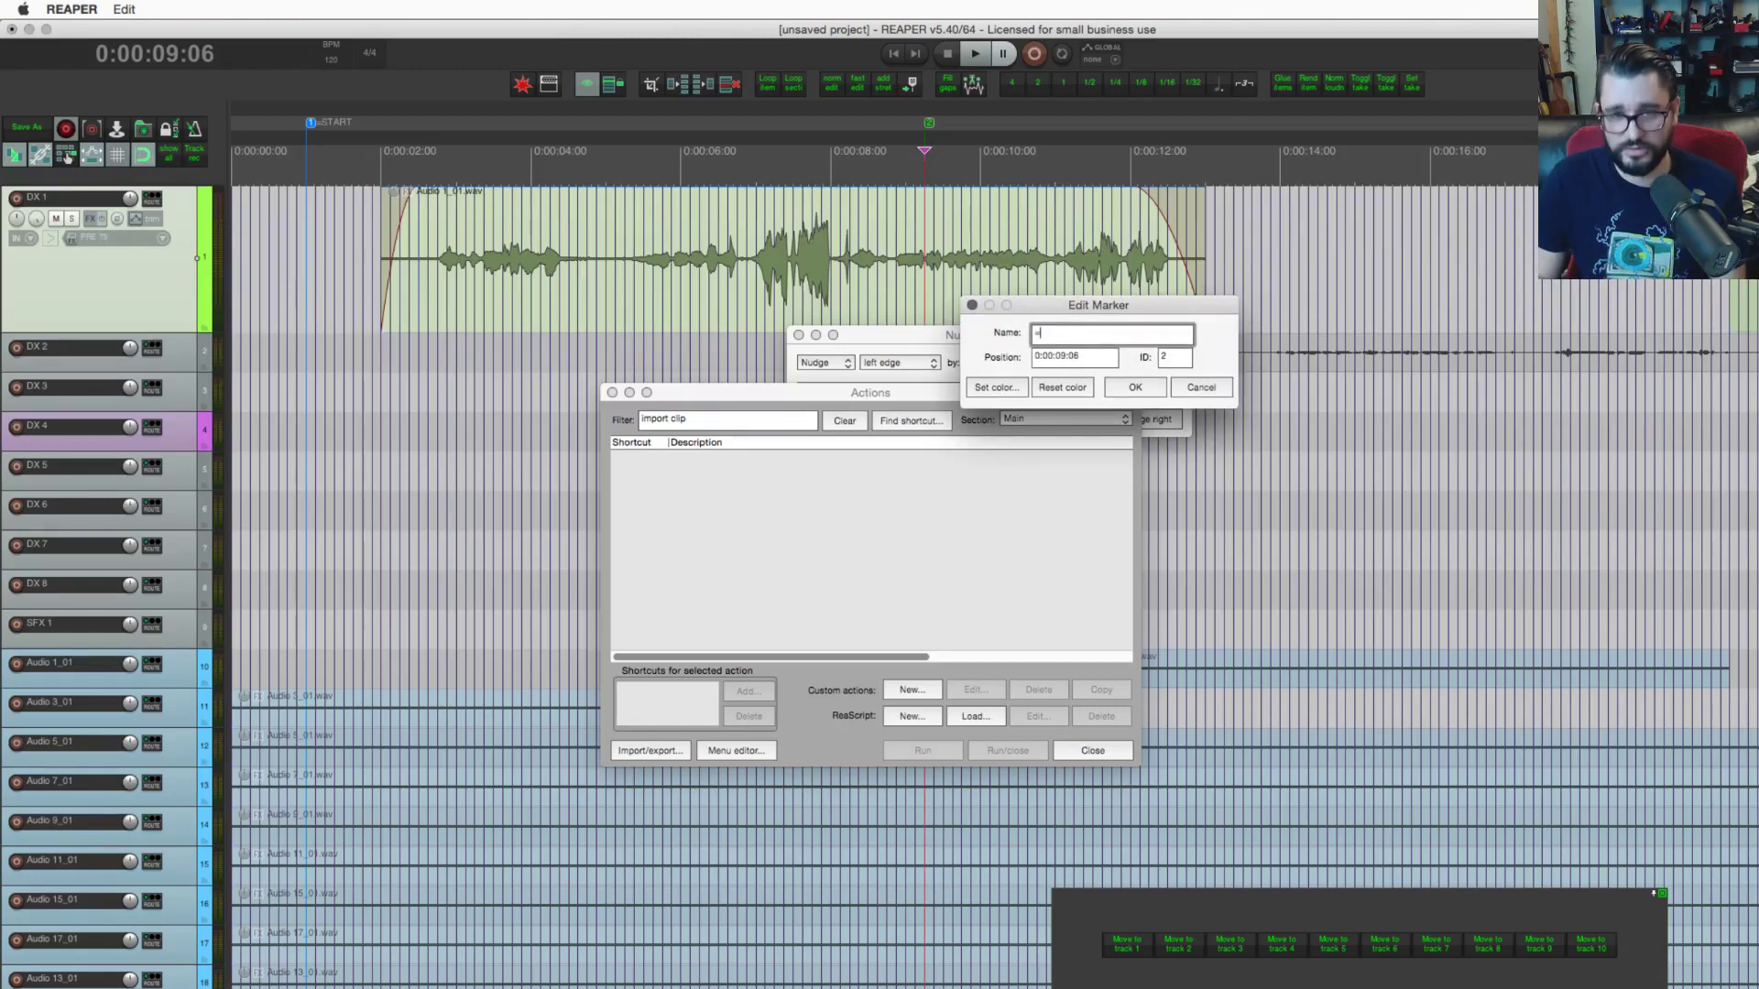
pyautogui.write('END')
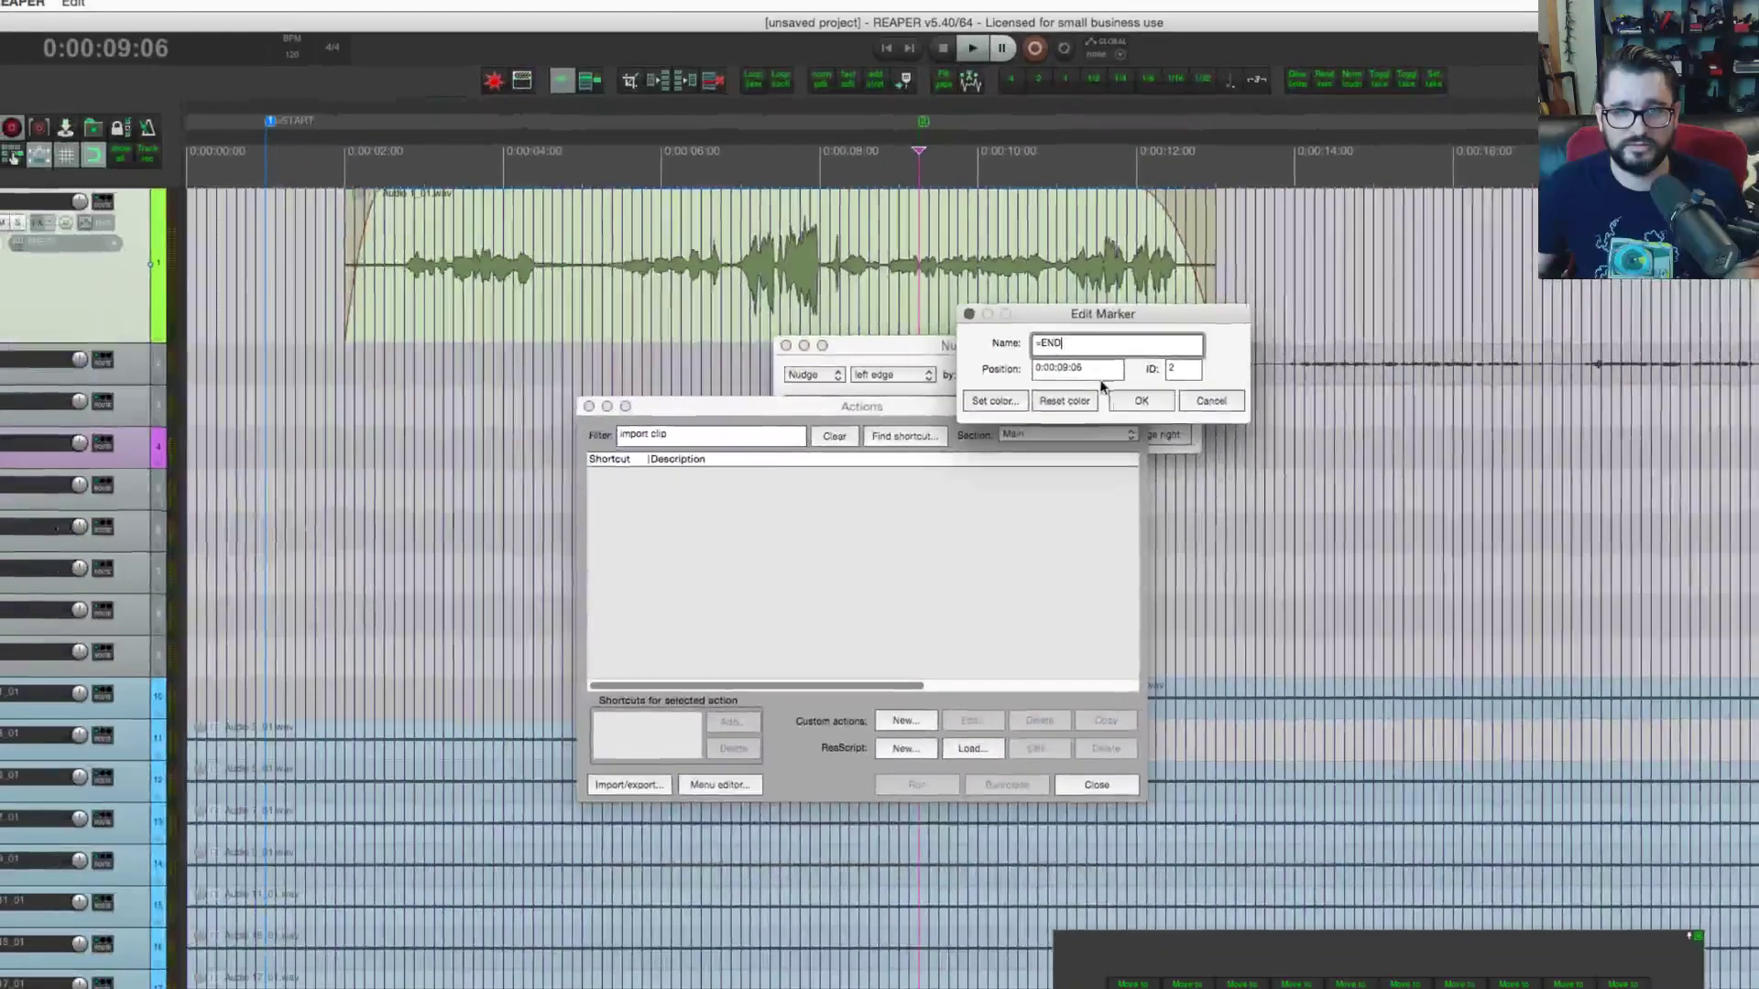
pyautogui.click(1177, 417)
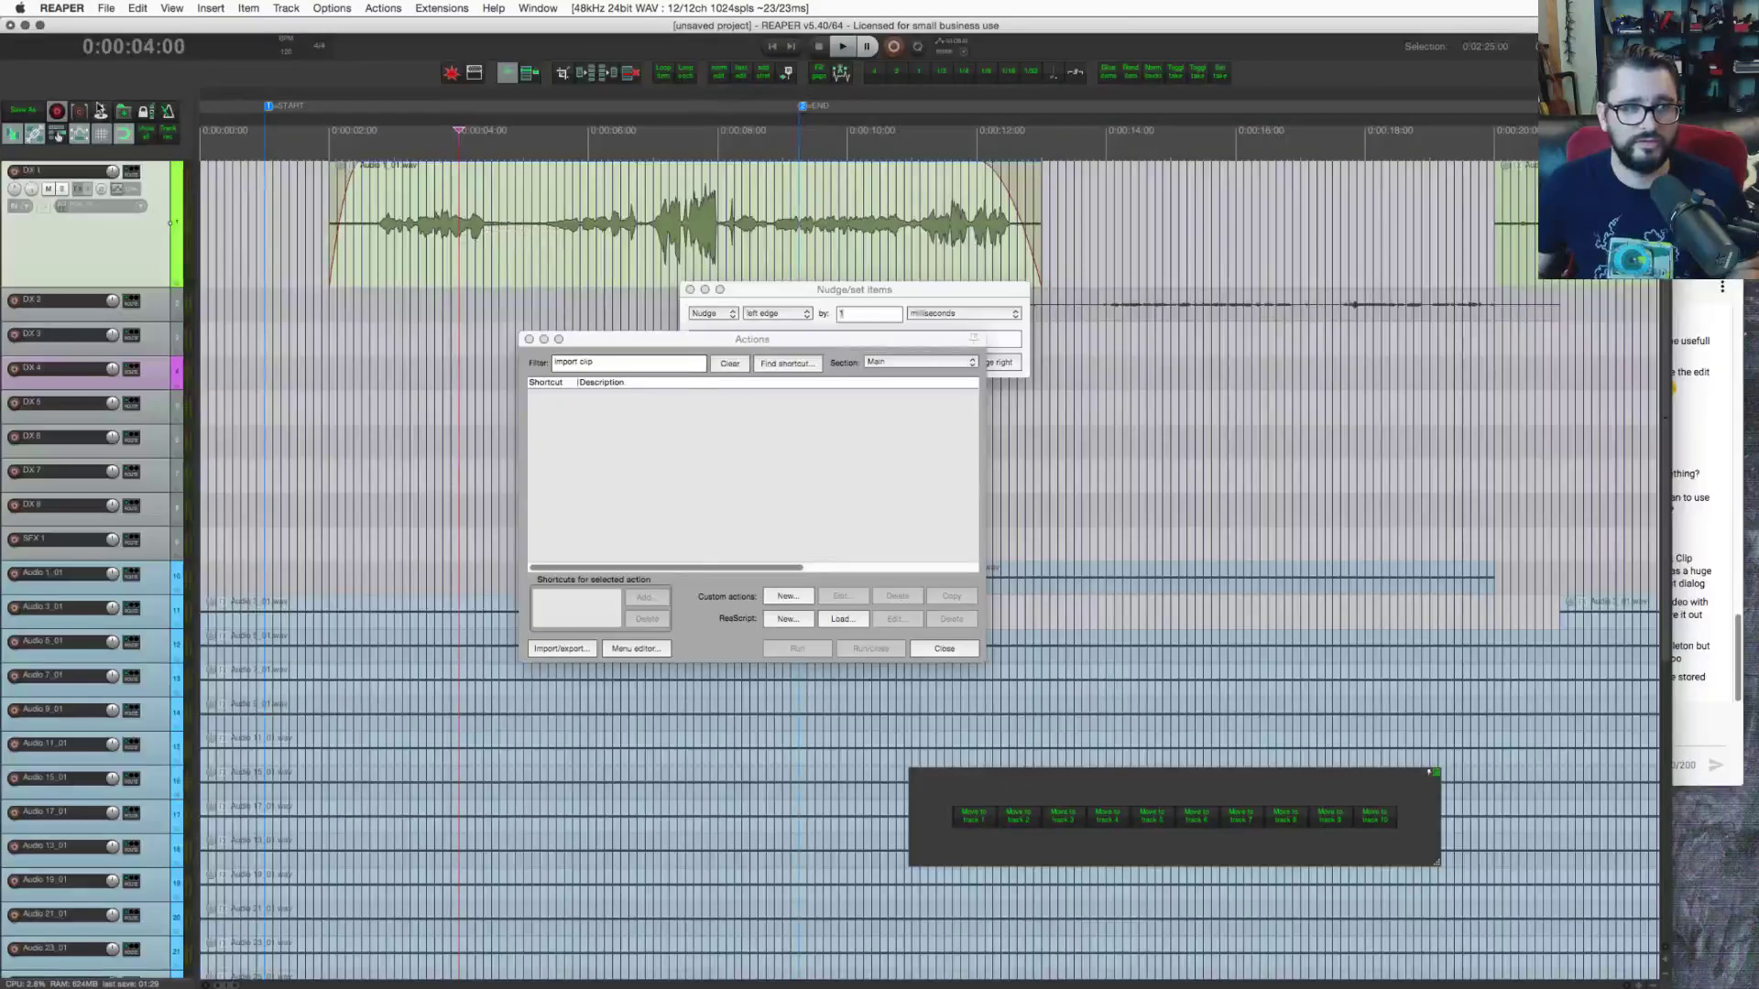
# Step: Open the Render to File dialog, set the bounds to Entire project, and briefly select the time range between the =START and =END markers
pyautogui.press('super+alt+r')
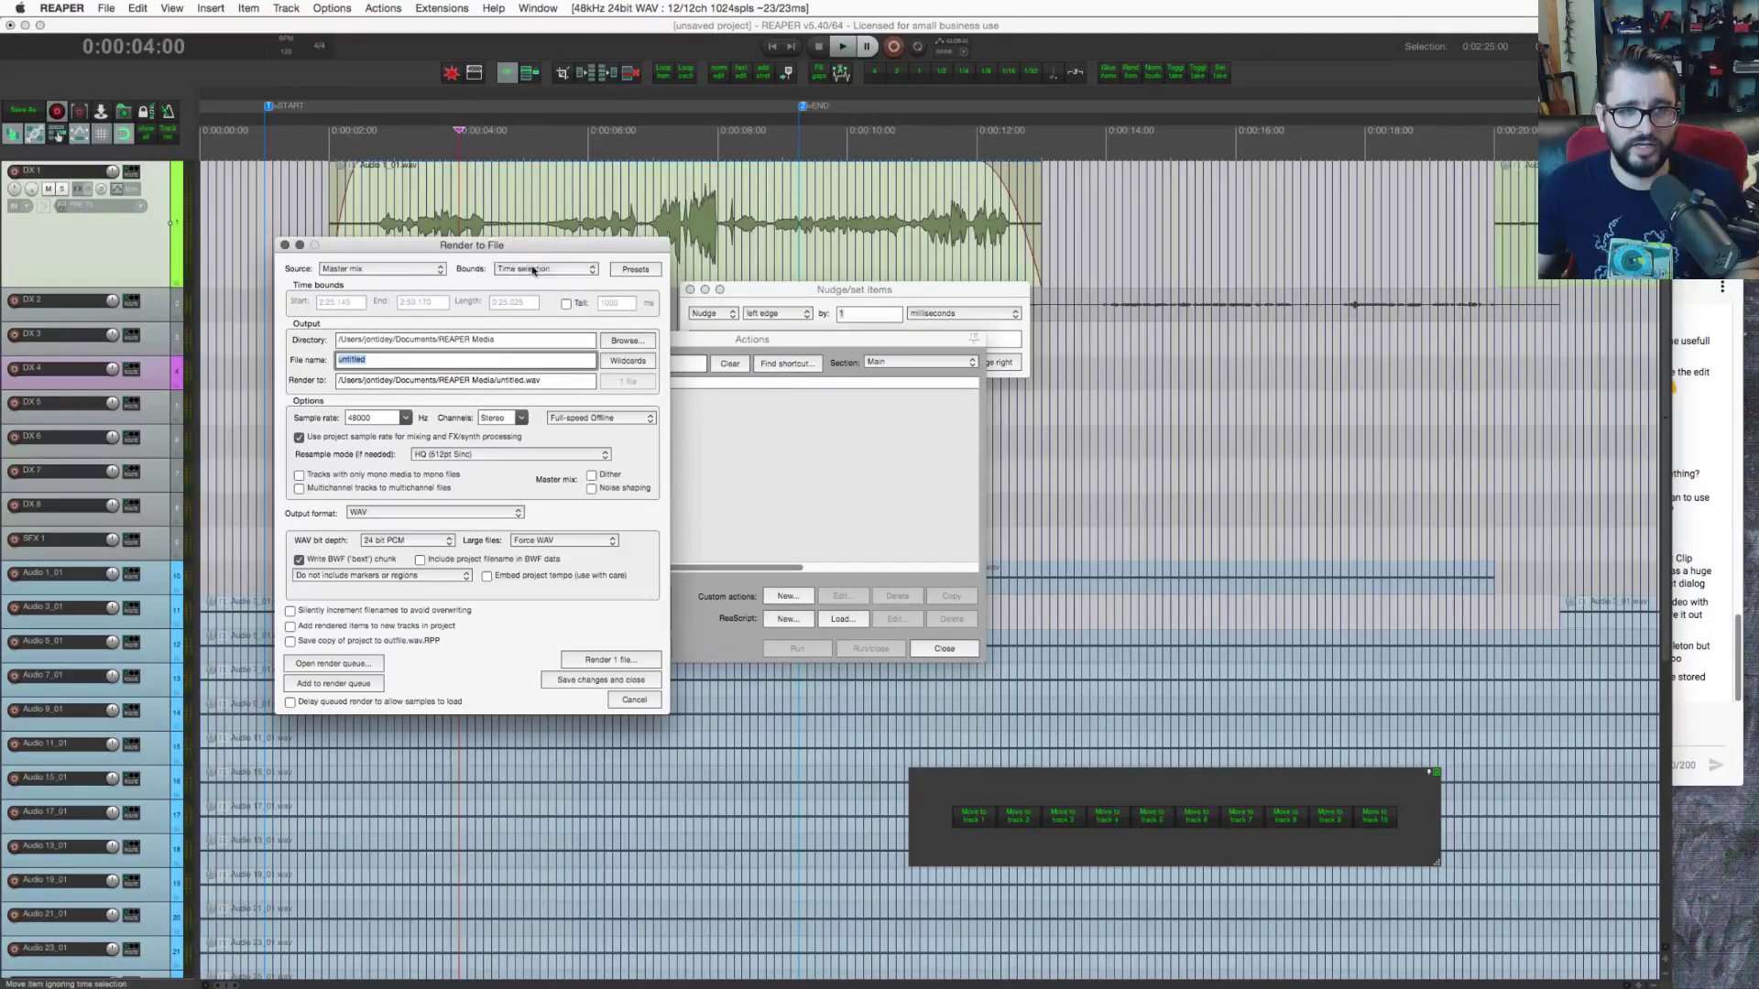
pyautogui.scroll(1, 532, 270)
pyautogui.moveTo(556, 245); pyautogui.dragTo(612, 316)
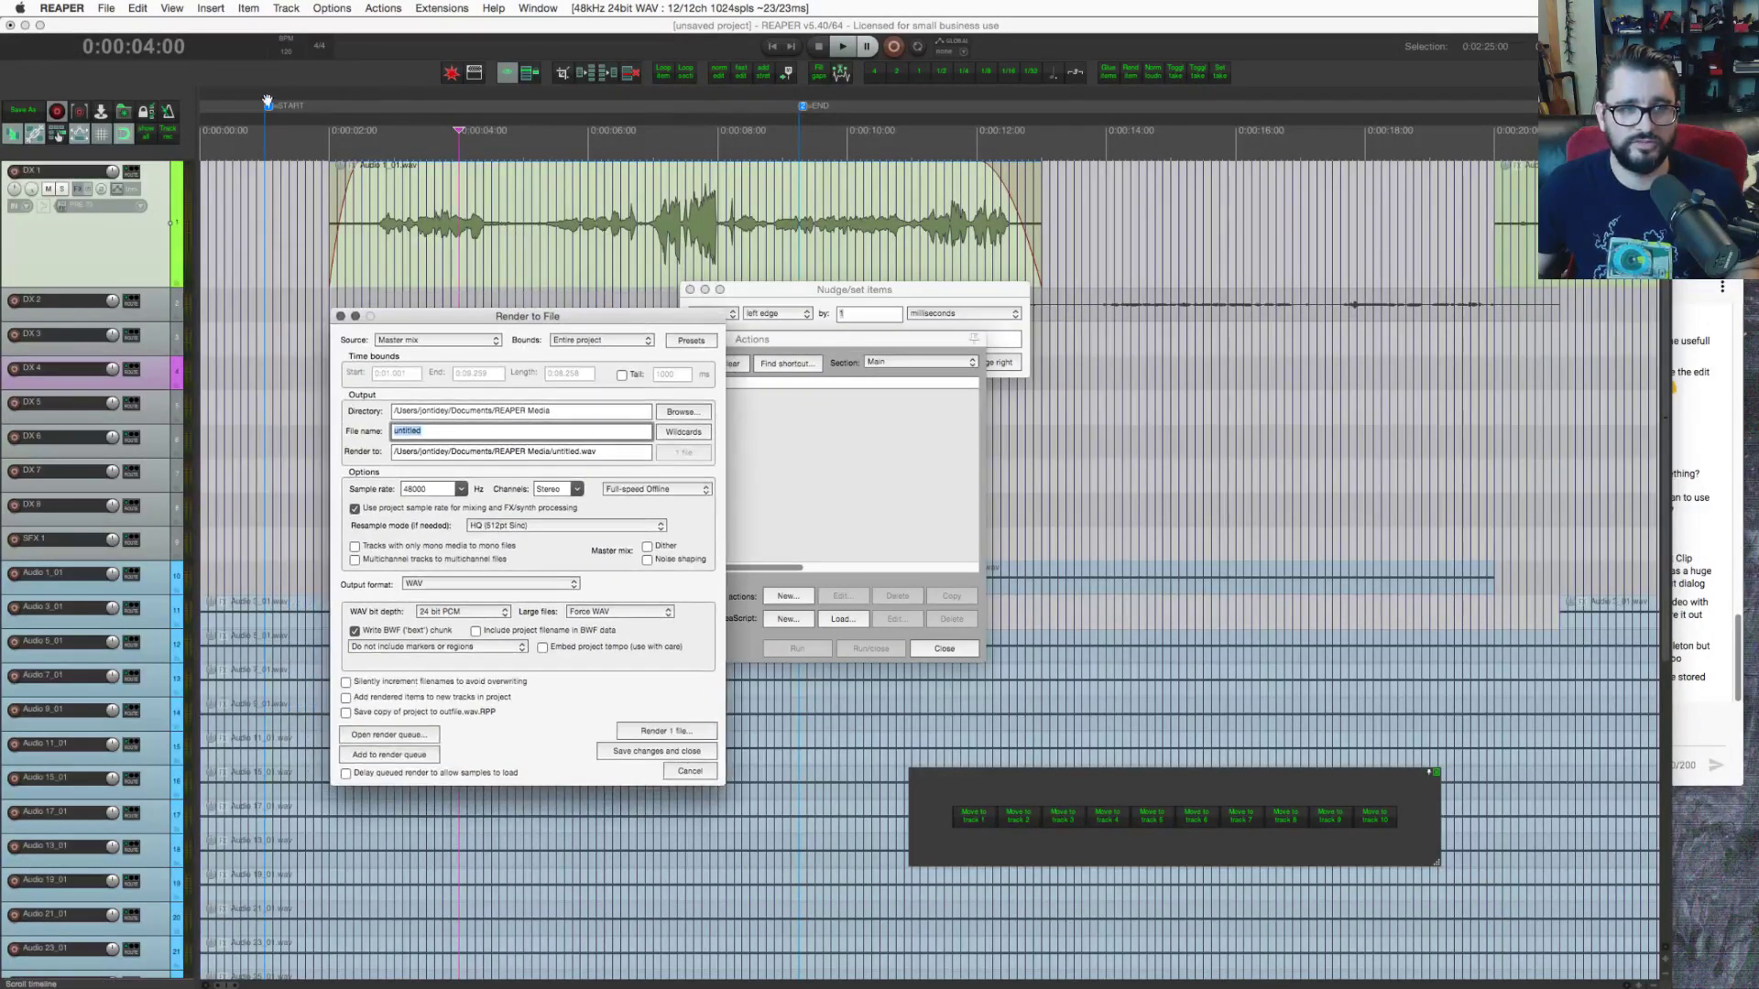
pyautogui.doubleClick(554, 137)
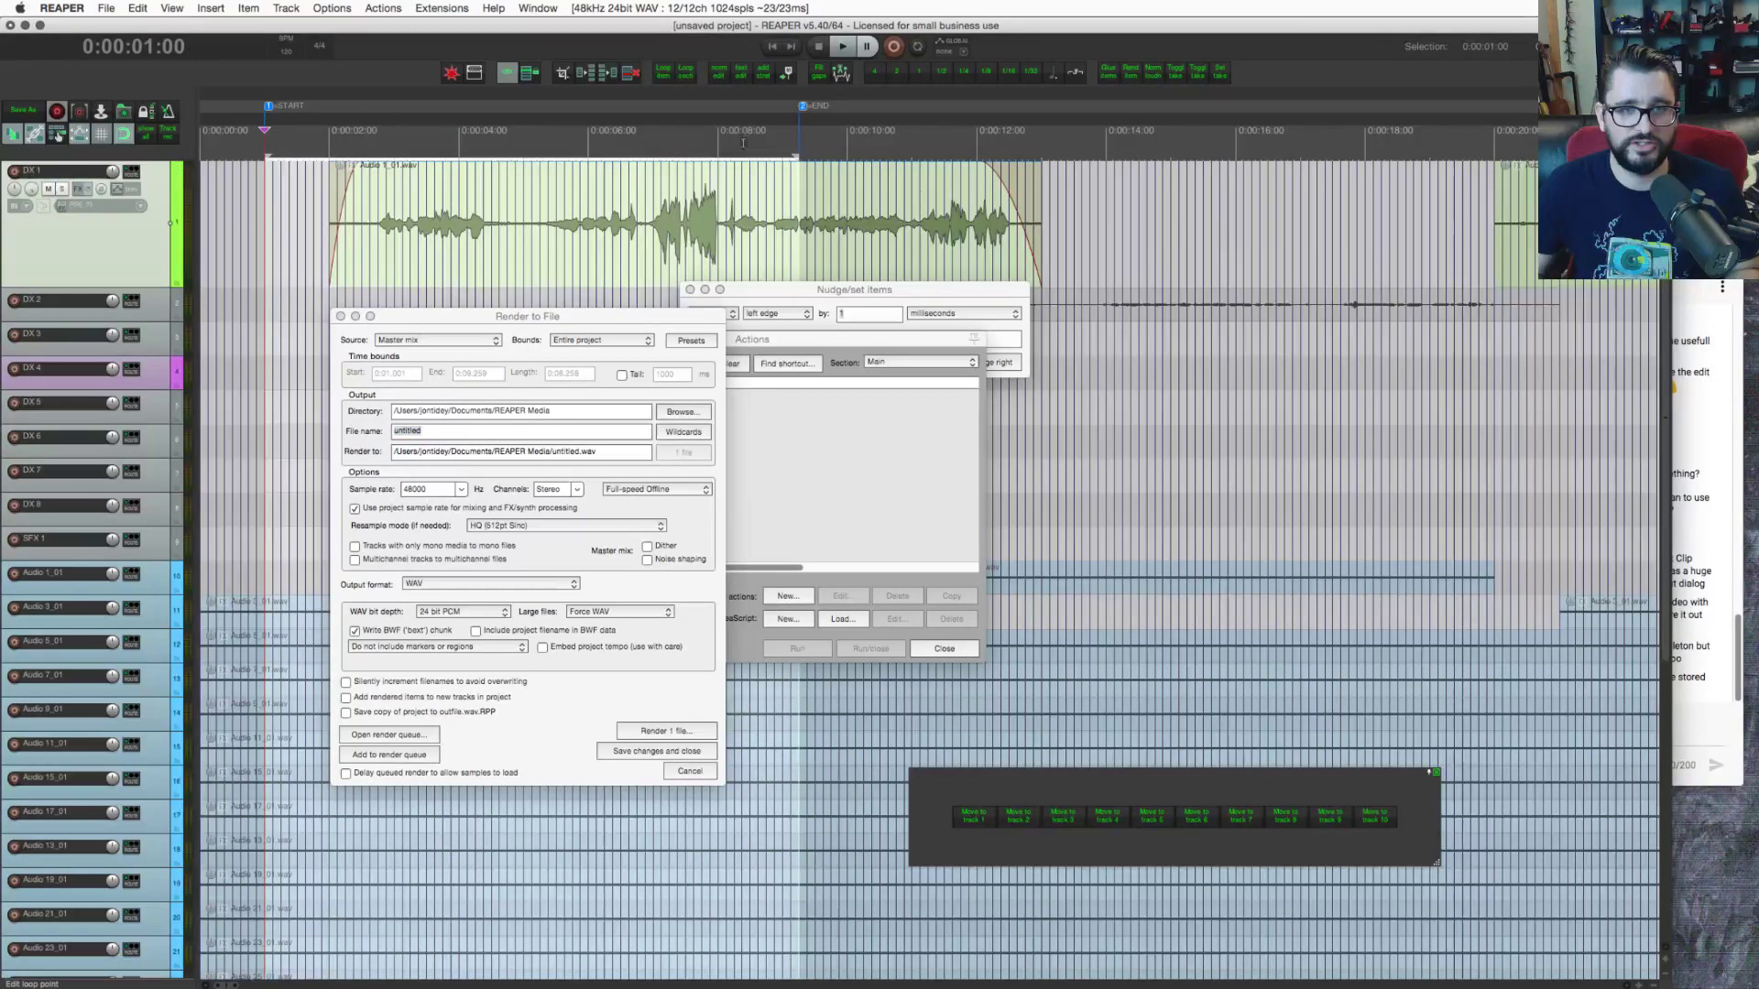
pyautogui.click(539, 276)
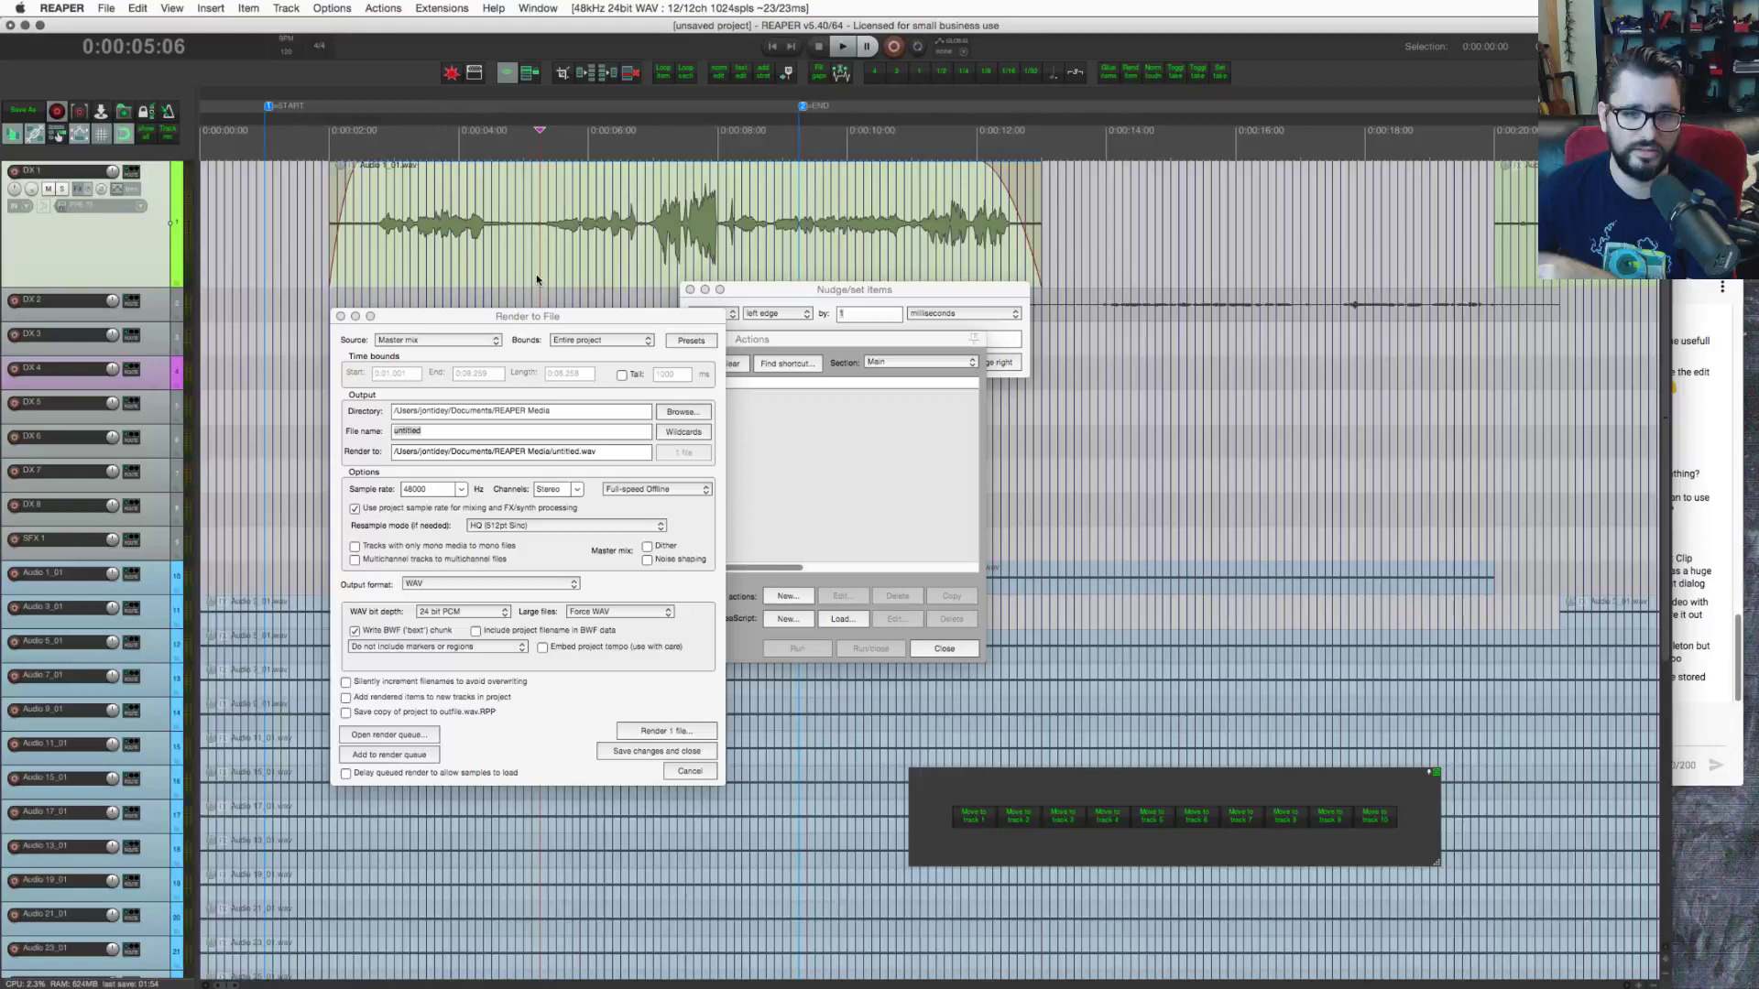
# Step: Move the =END marker earlier to about 0:08.258 and keep the render bounds at Entire project
pyautogui.moveTo(803, 106); pyautogui.dragTo(751, 126)
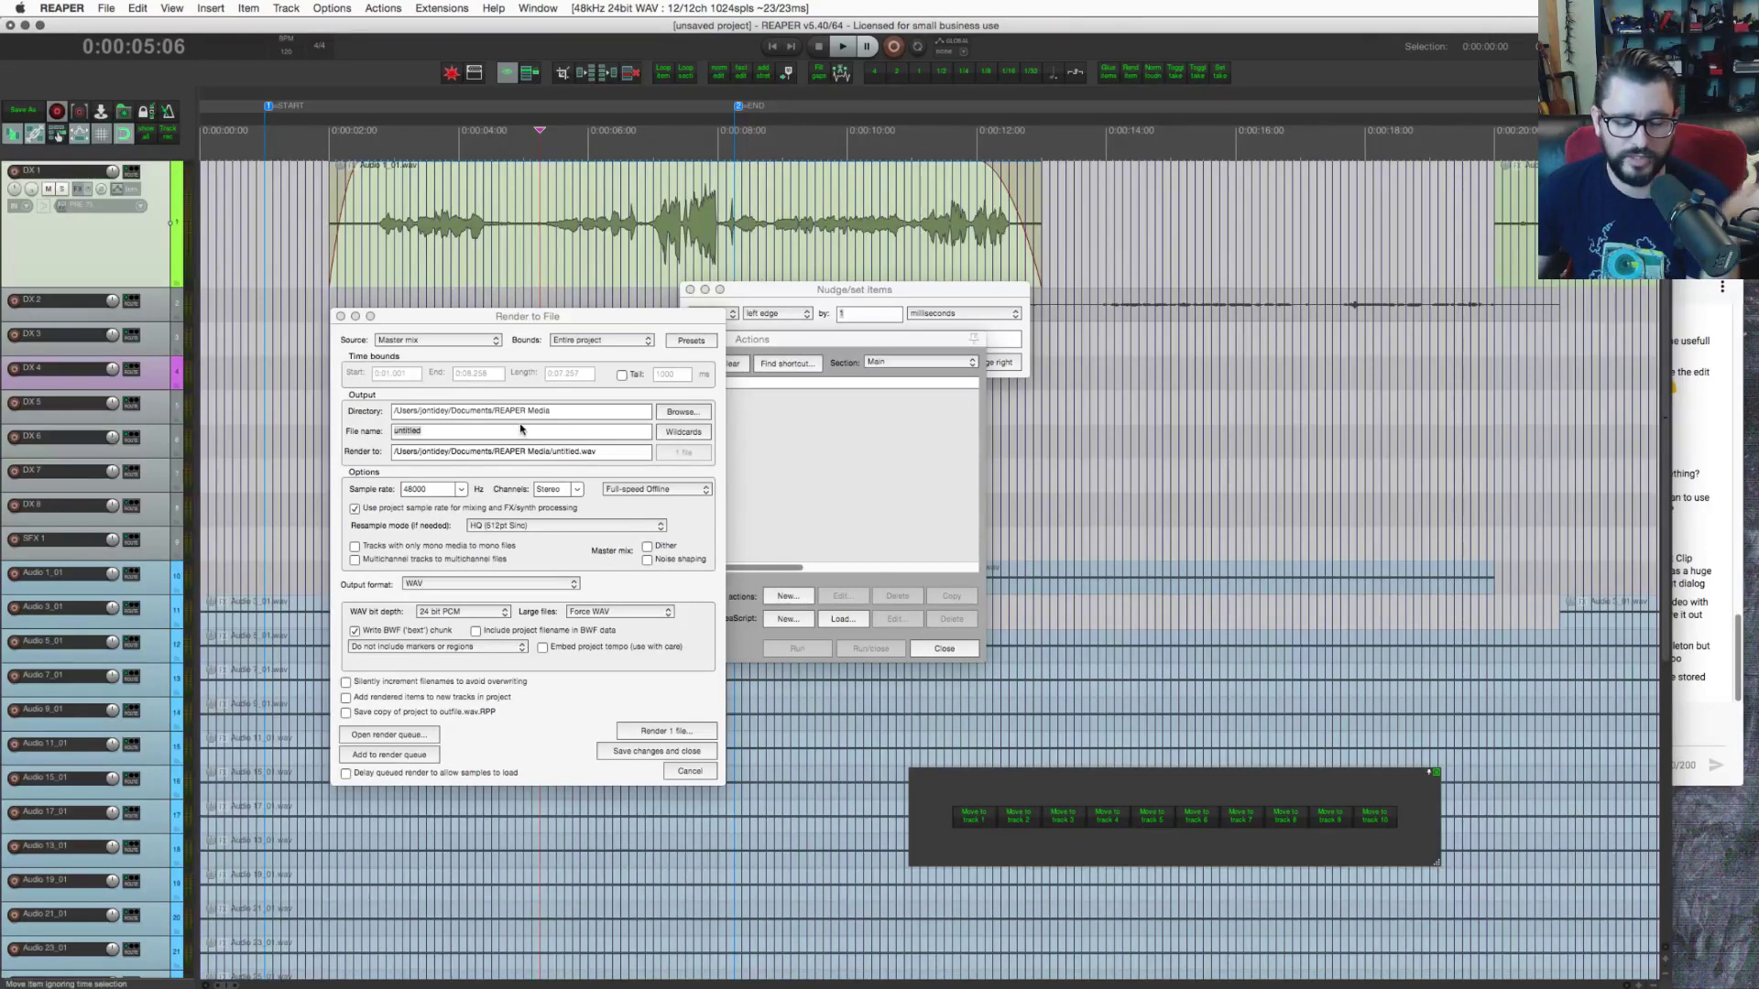
pyautogui.click(602, 340)
pyautogui.click(595, 340)
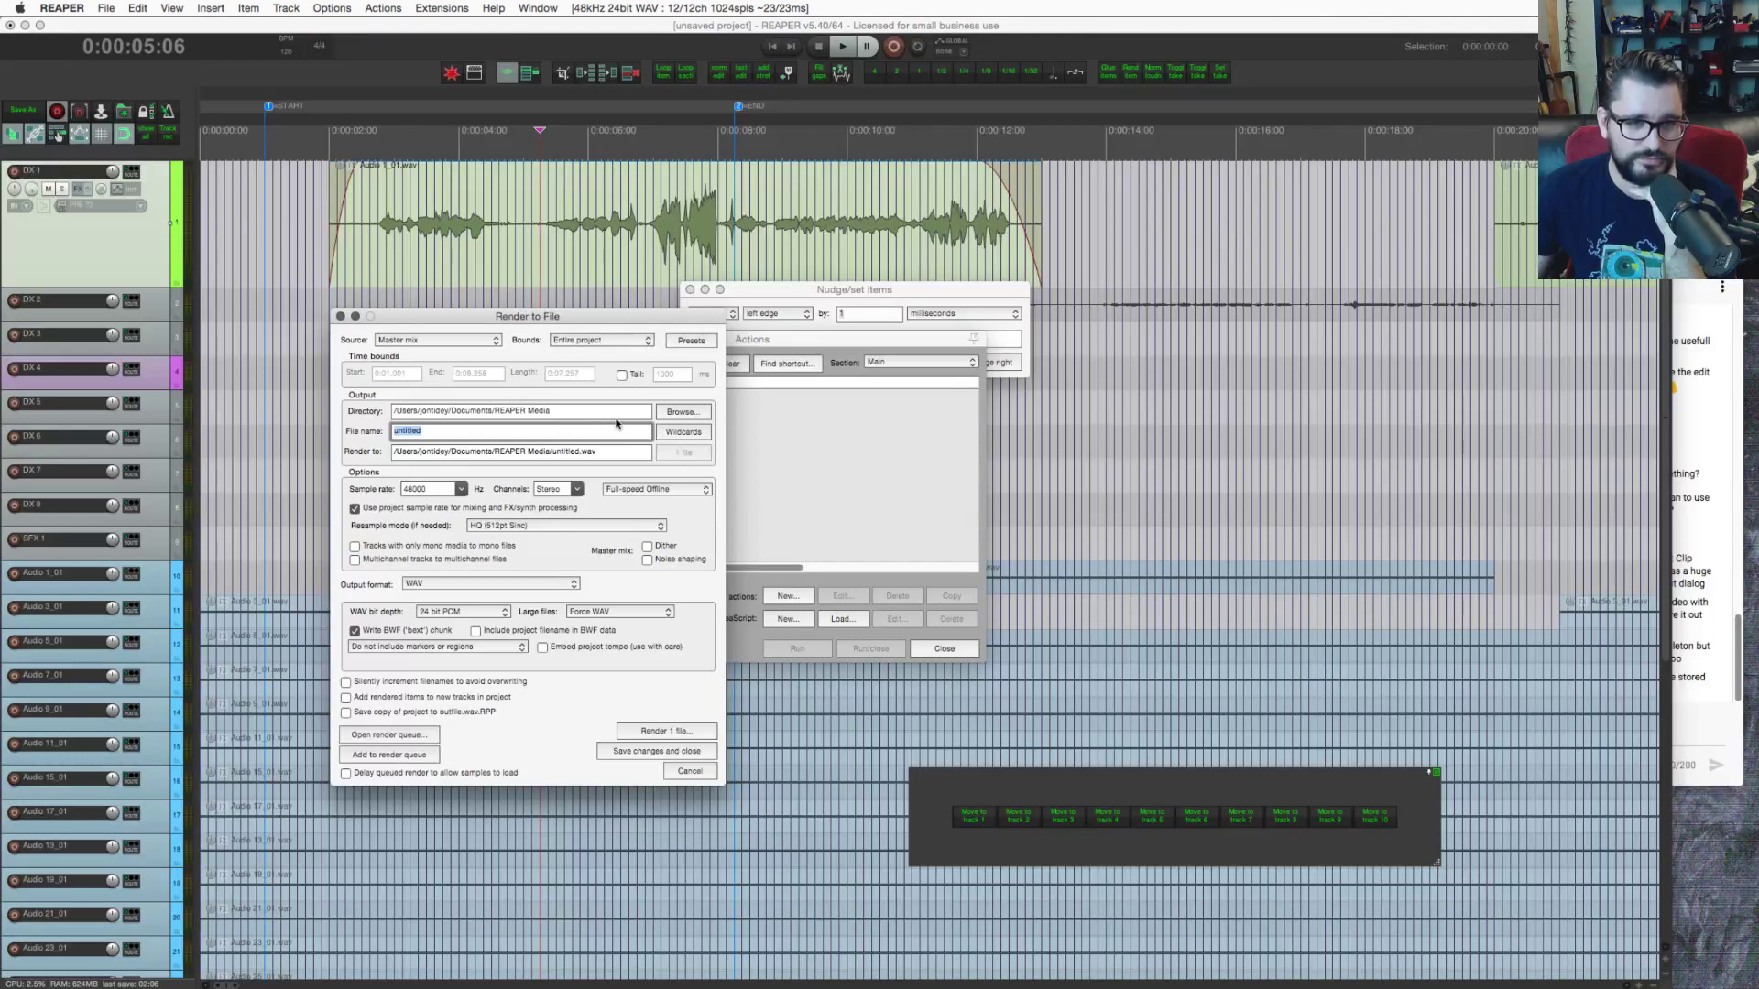
# Step: Load the 1440p YouTube options and format preset in the render settings
pyautogui.click(690, 340)
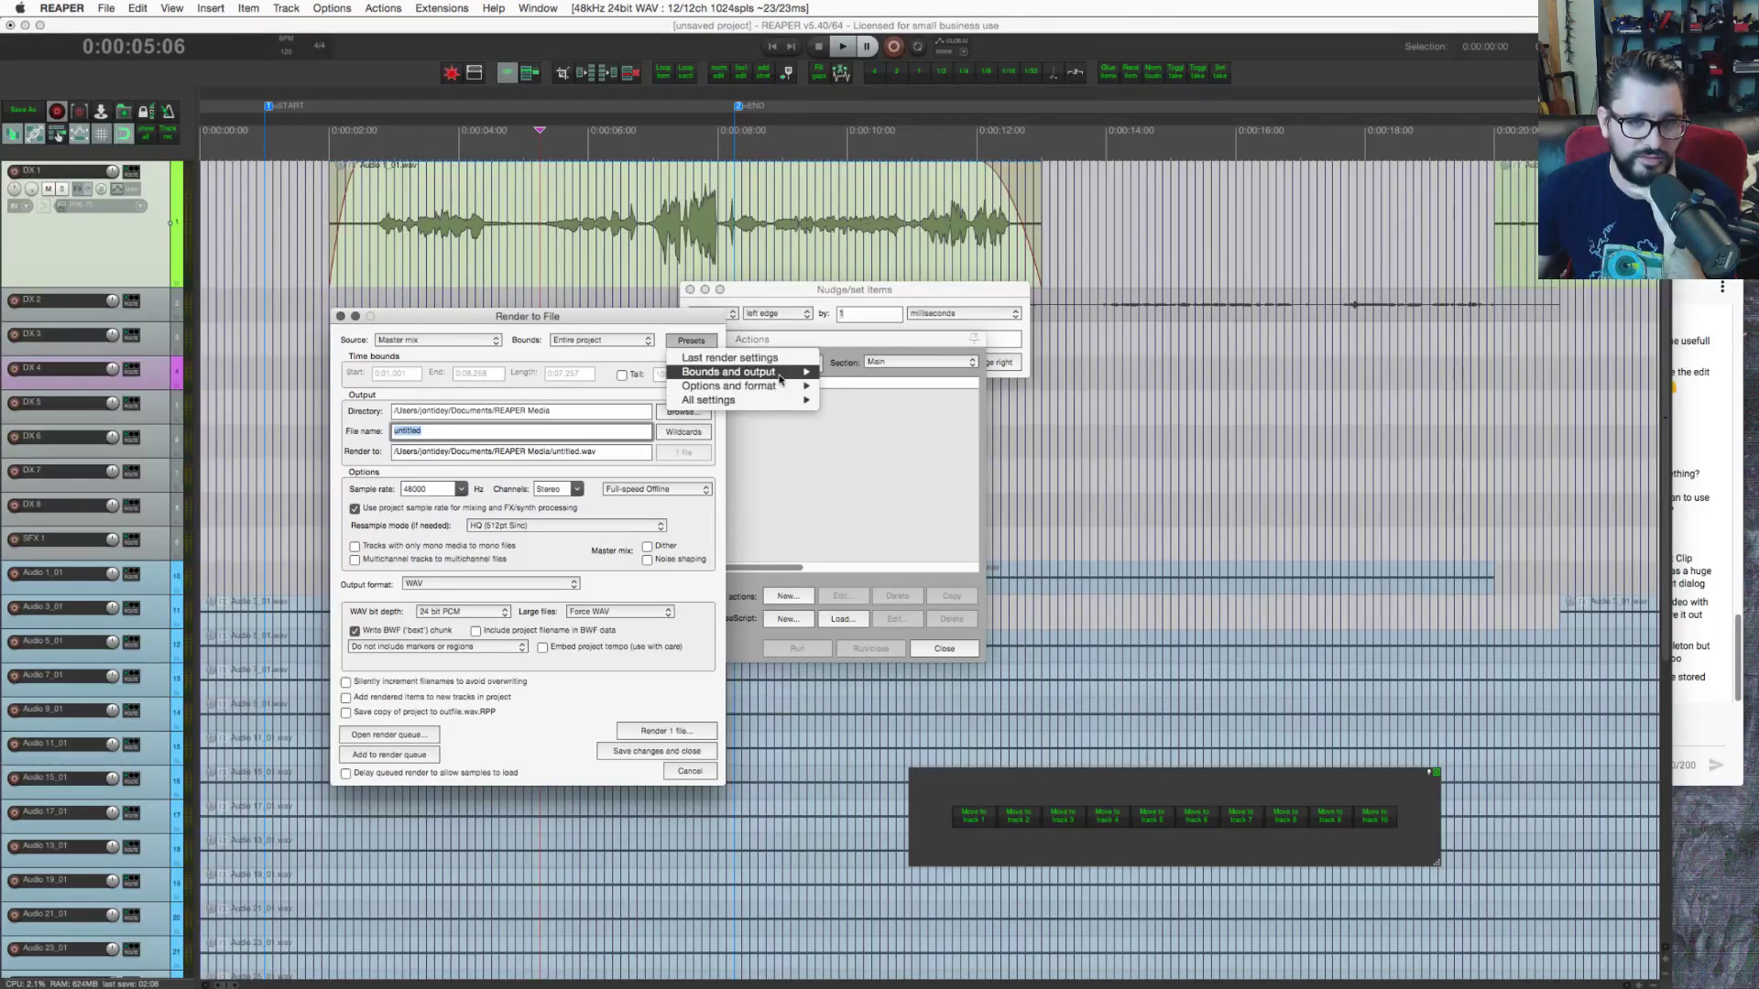
pyautogui.moveTo(780, 376)
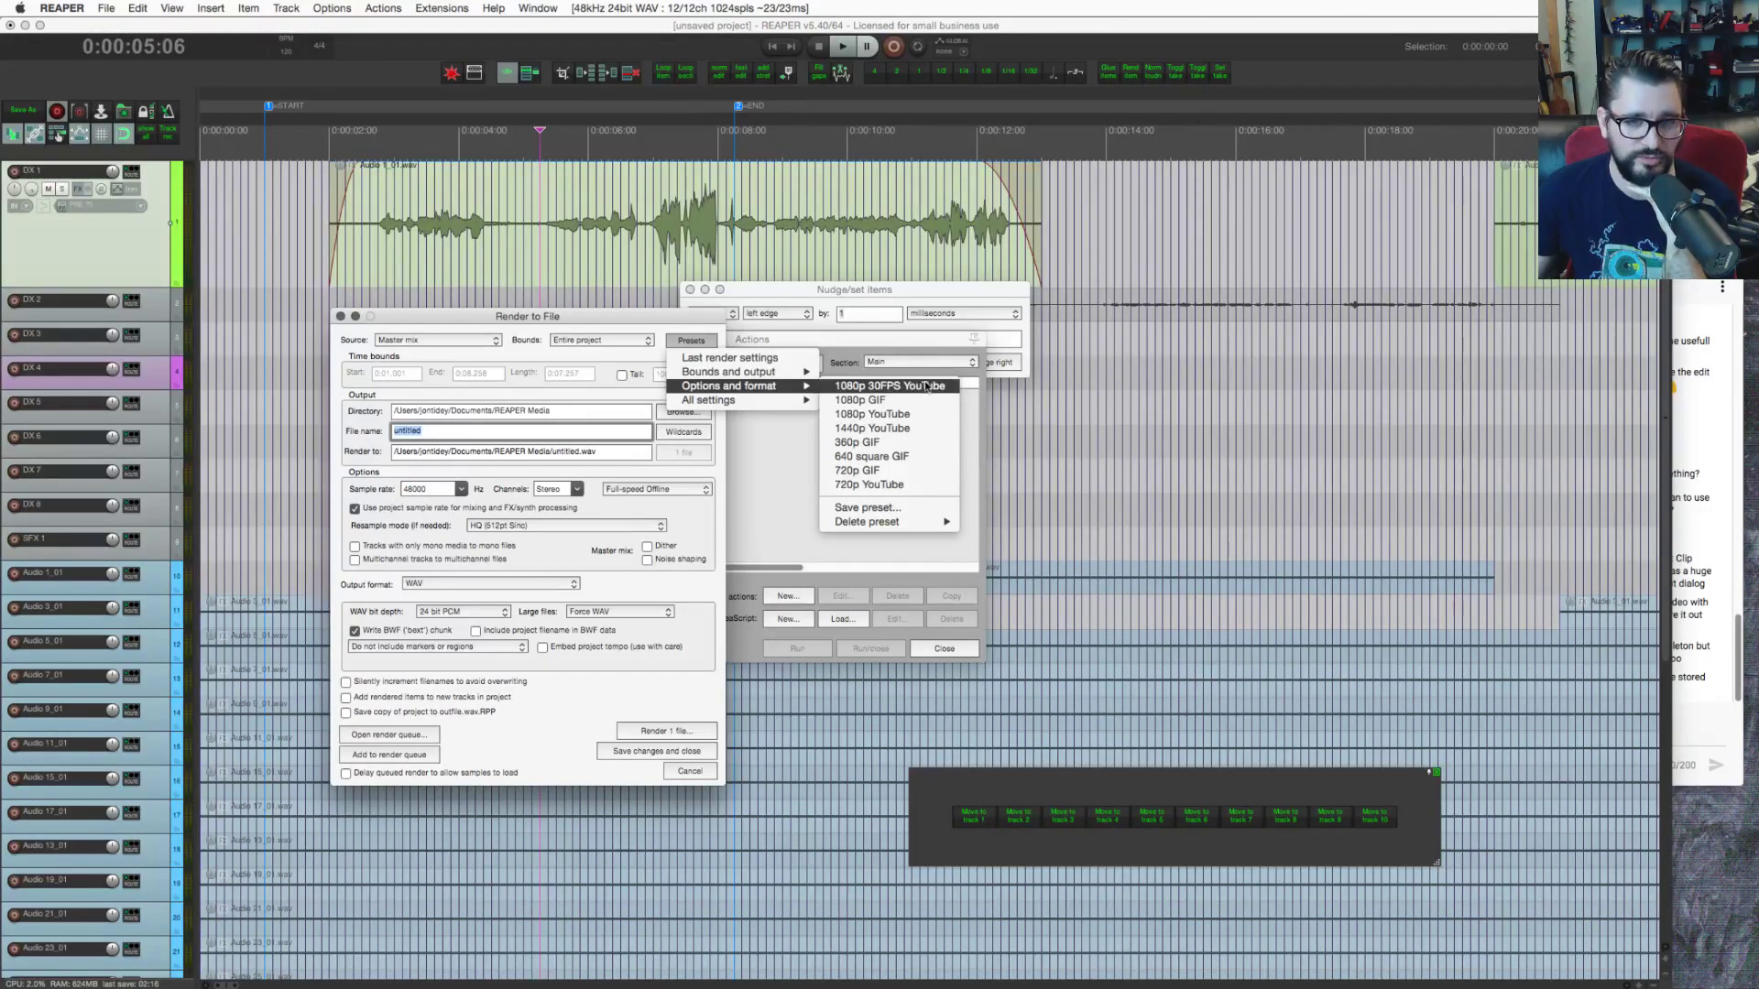
pyautogui.click(875, 428)
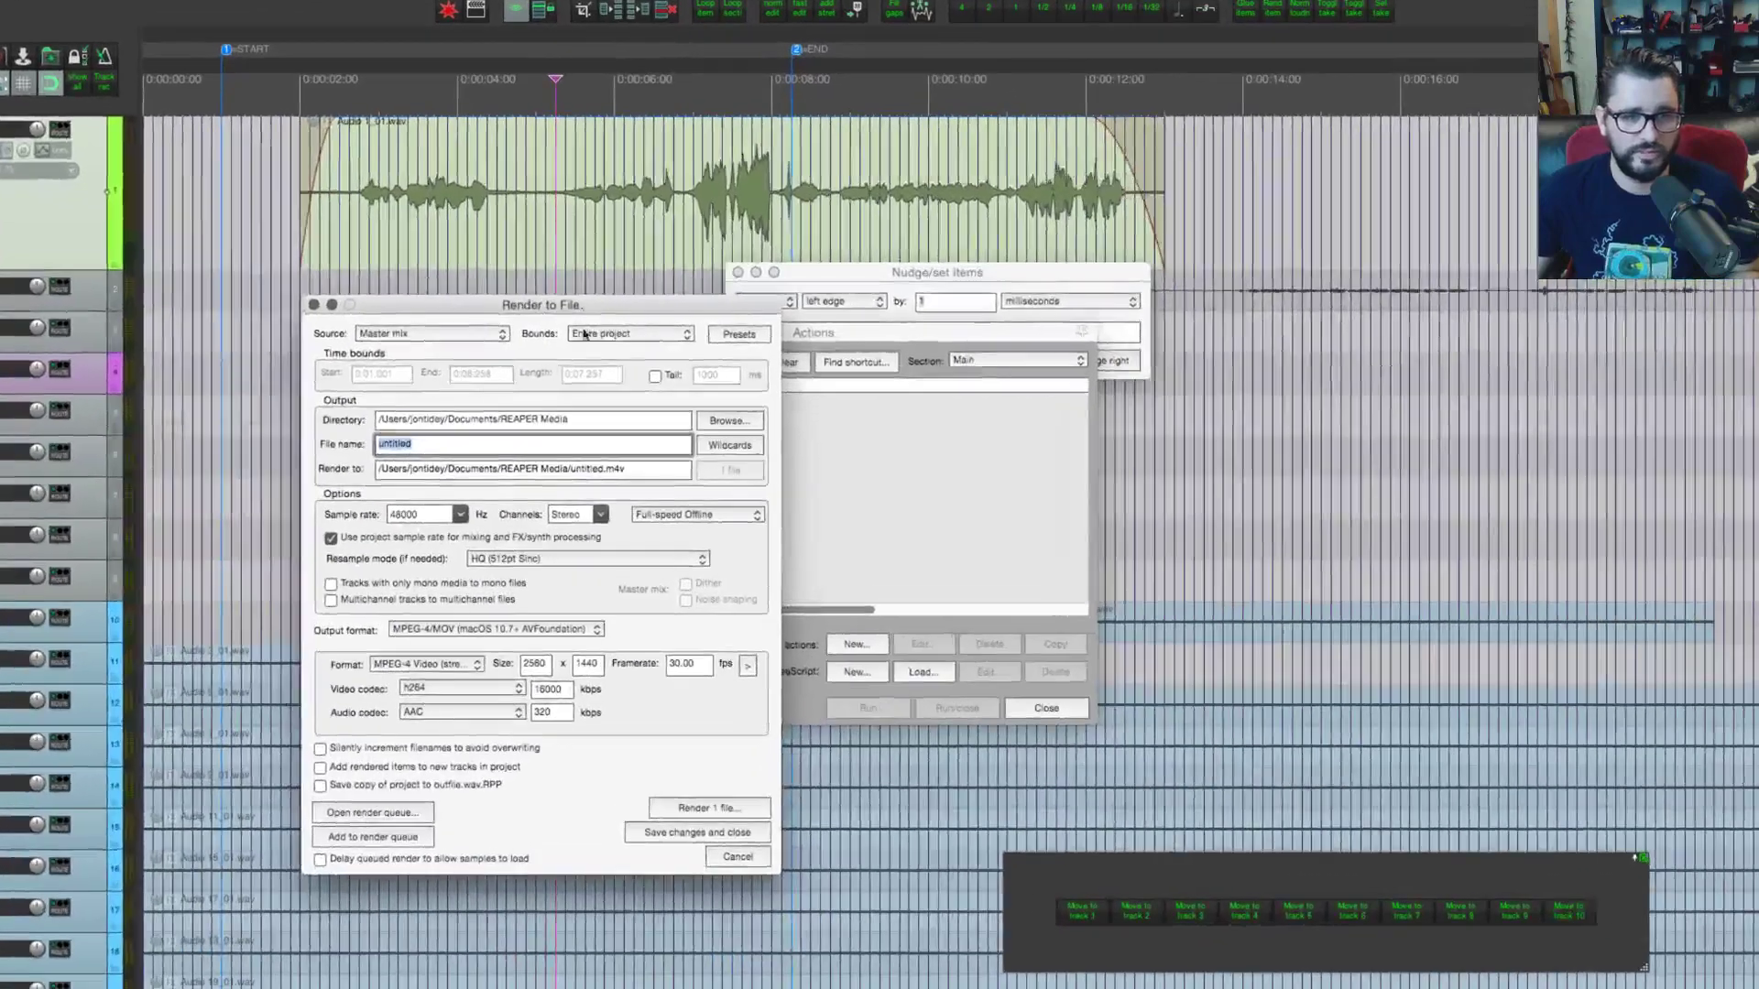
pyautogui.moveTo(543, 368); pyautogui.dragTo(544, 321)
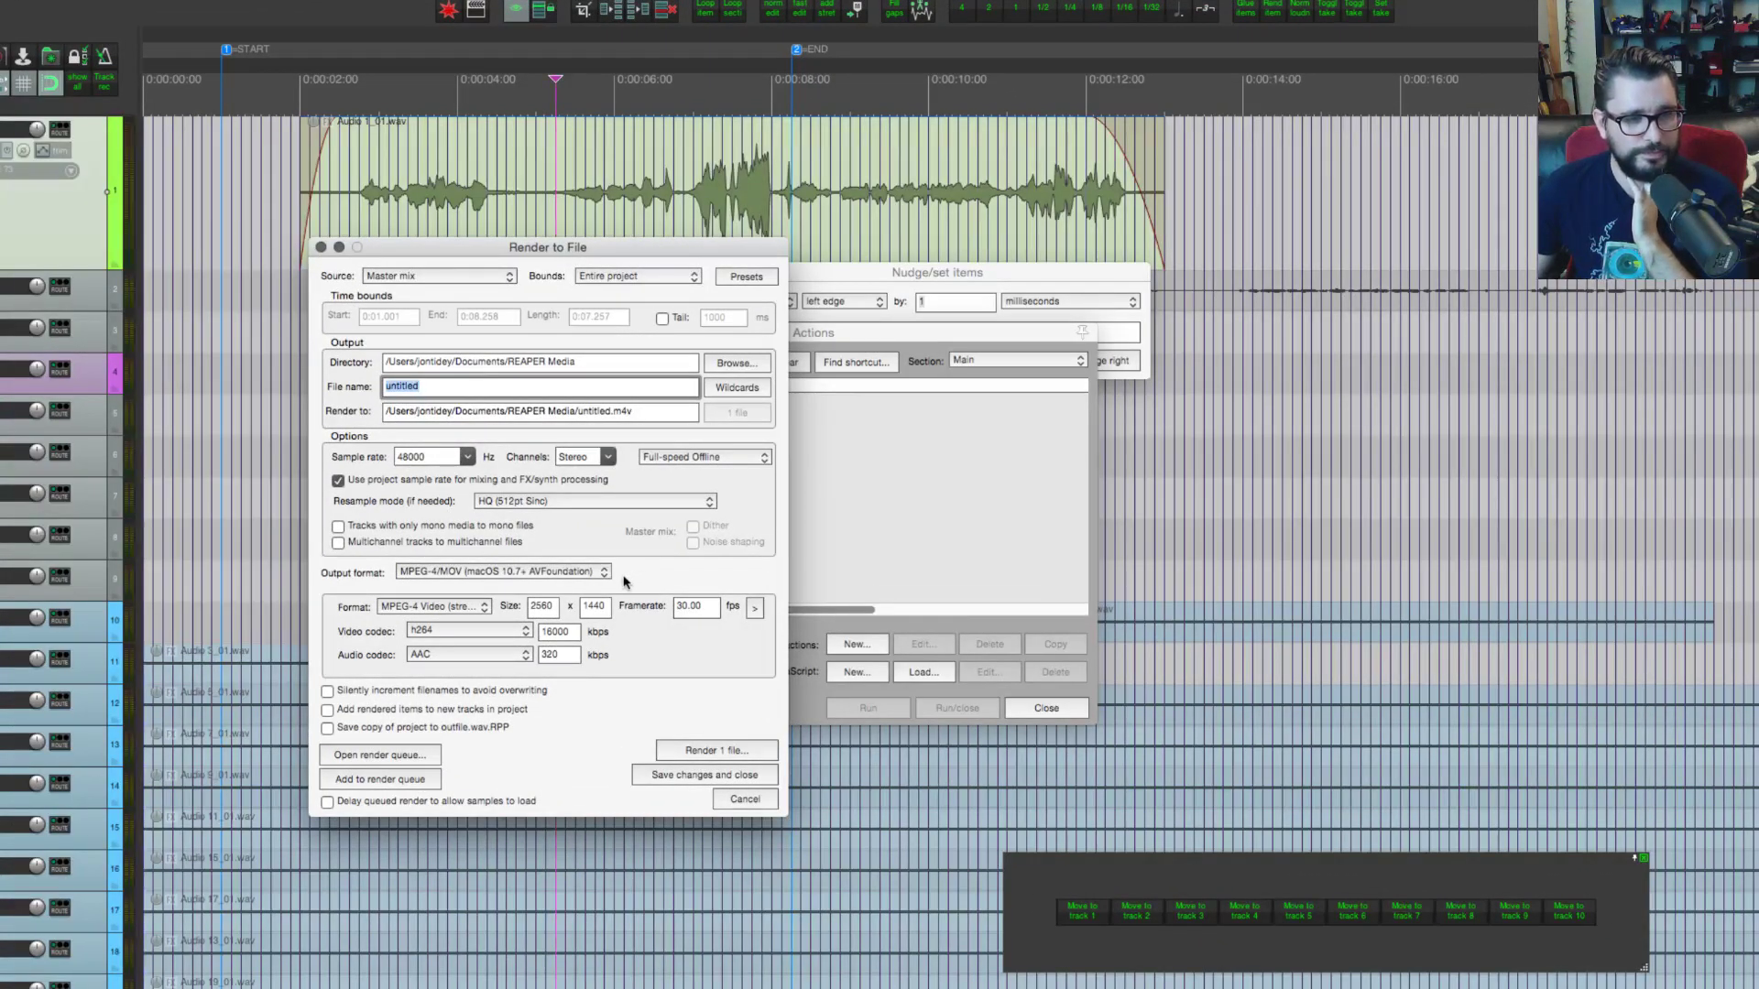
# Step: Examine the render output format list, the video codec choices, and the video and audio bitrates
pyautogui.click(445, 574)
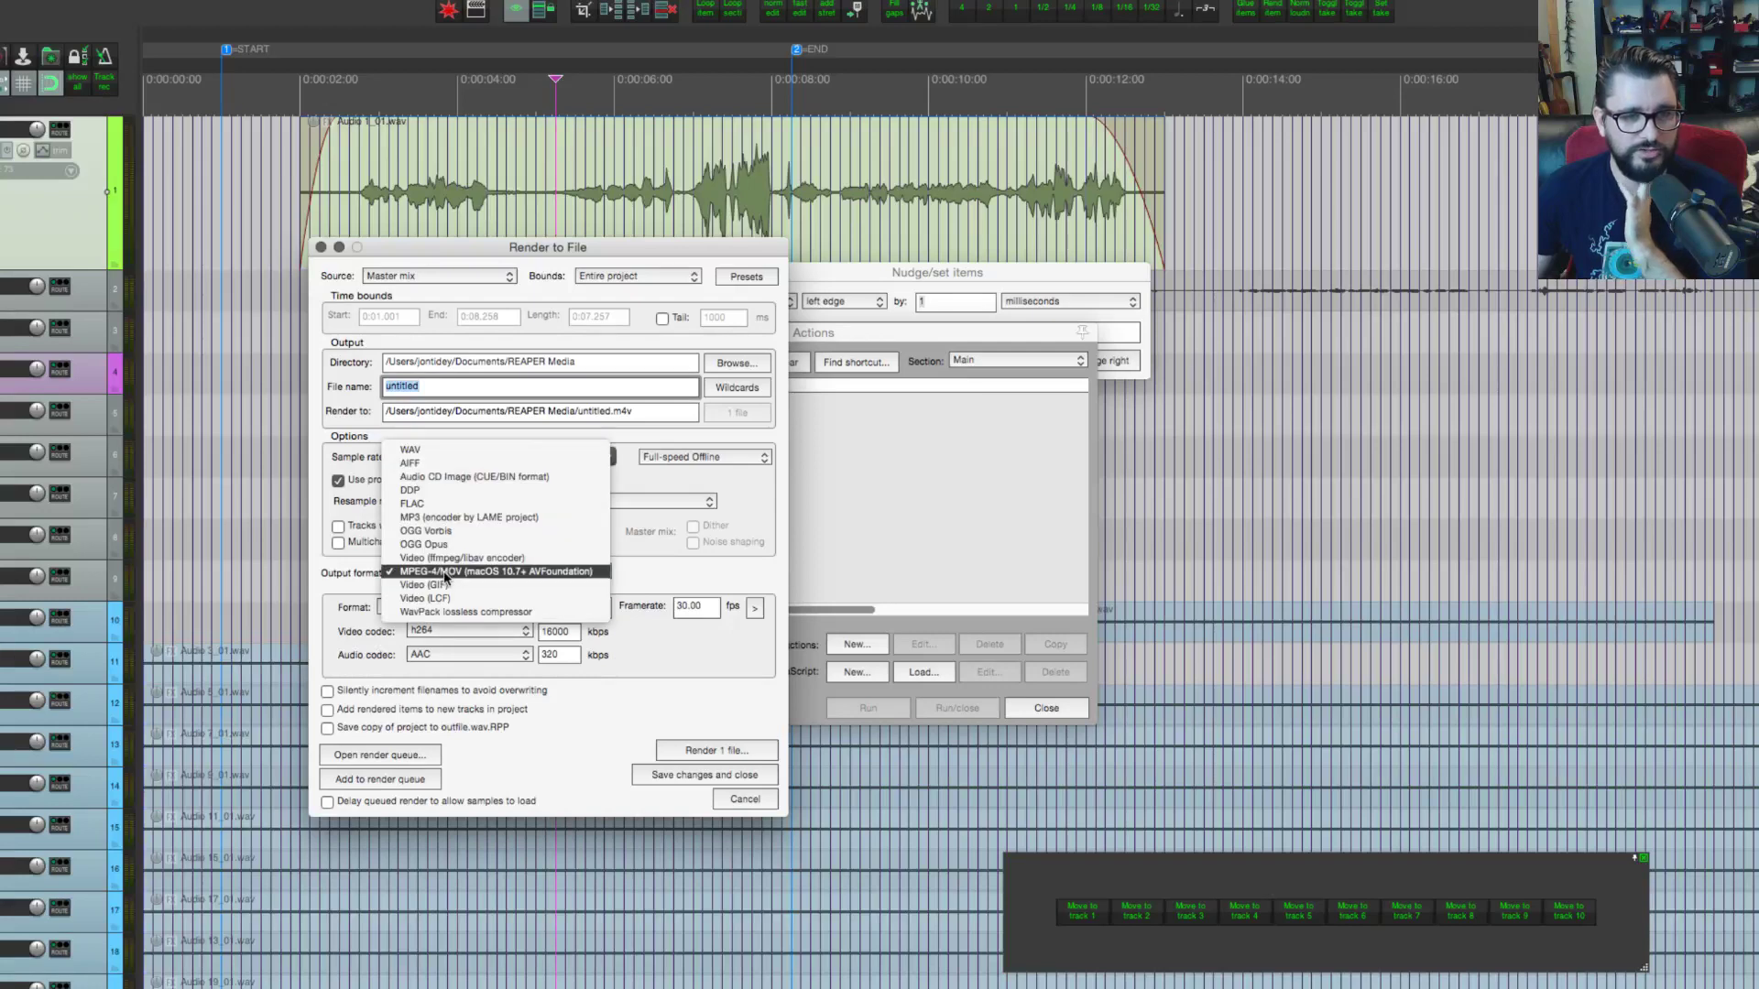
pyautogui.click(579, 574)
pyautogui.click(444, 632)
pyautogui.click(441, 632)
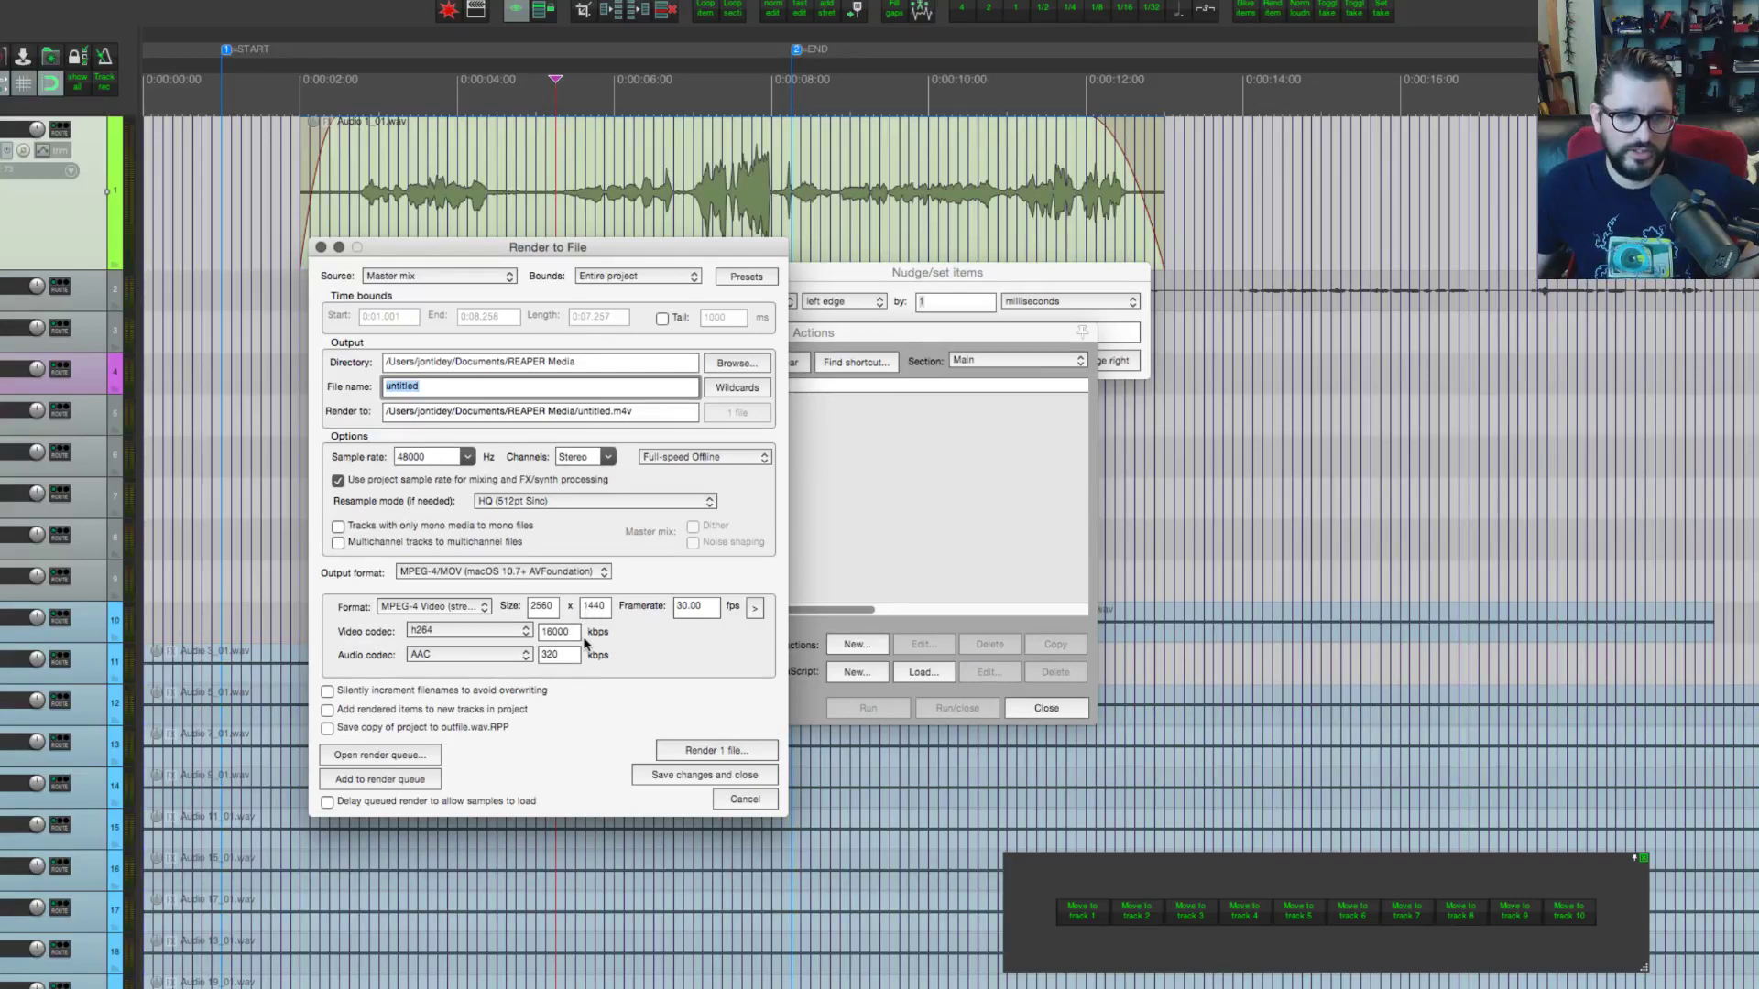
pyautogui.click(568, 632)
pyautogui.doubleClick(563, 632)
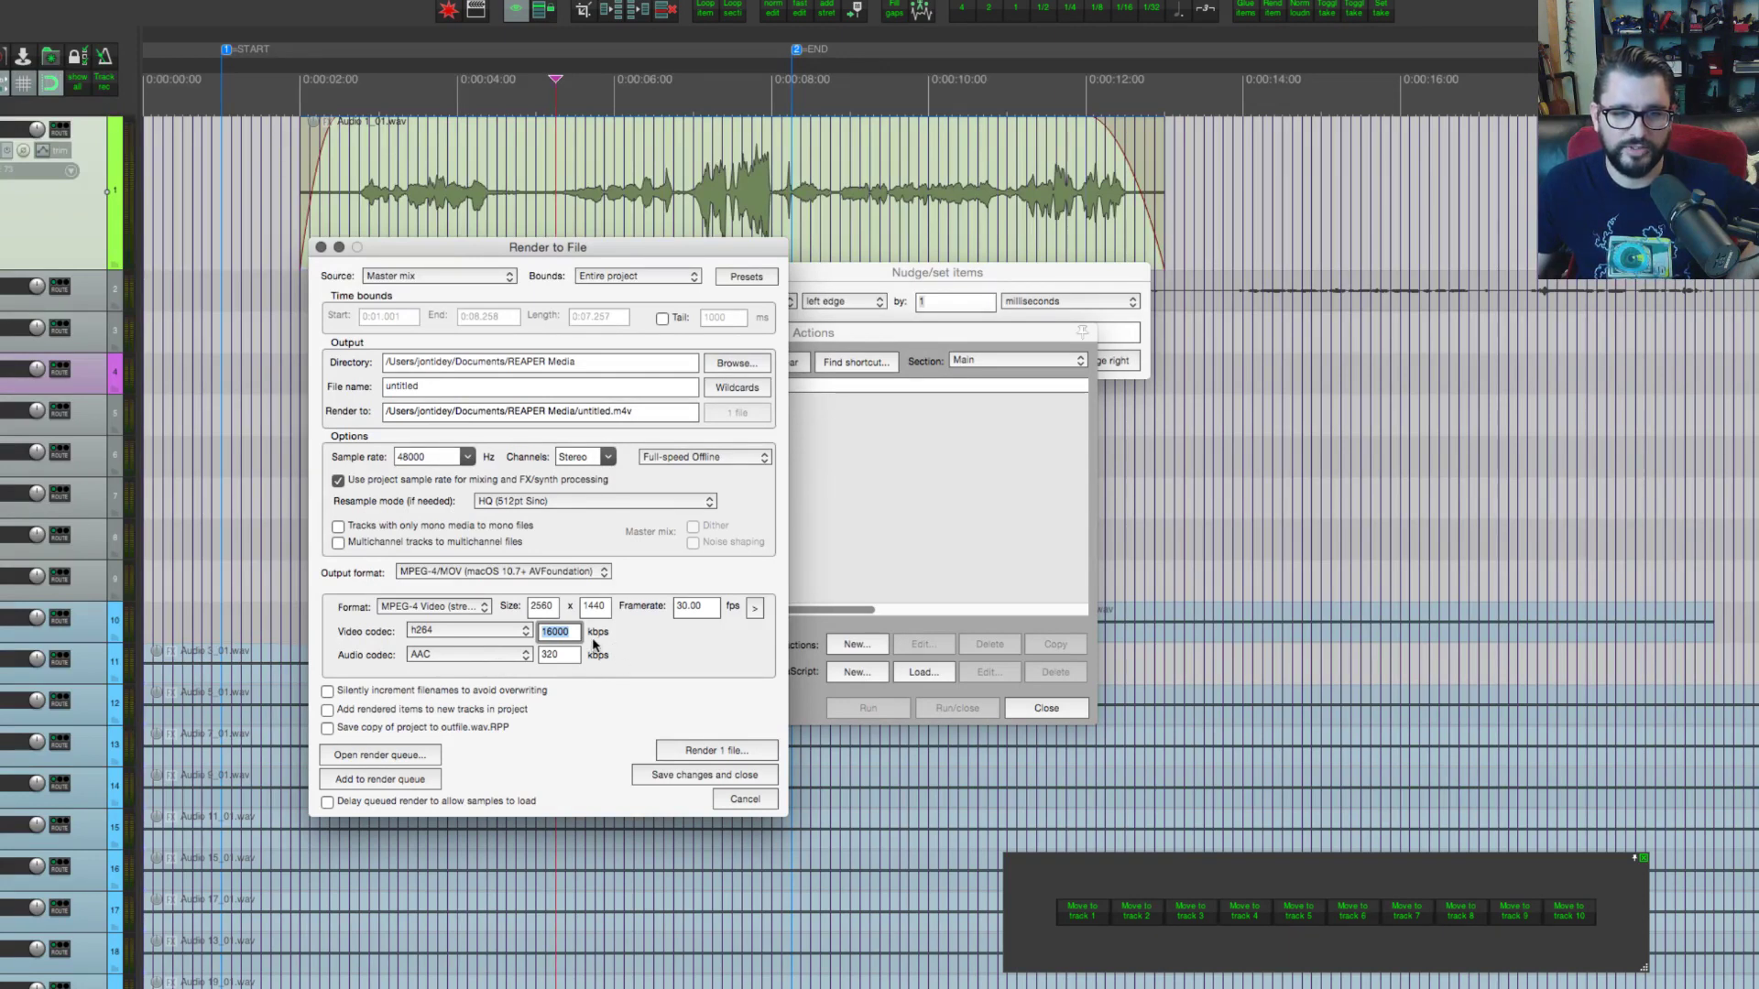
pyautogui.click(556, 632)
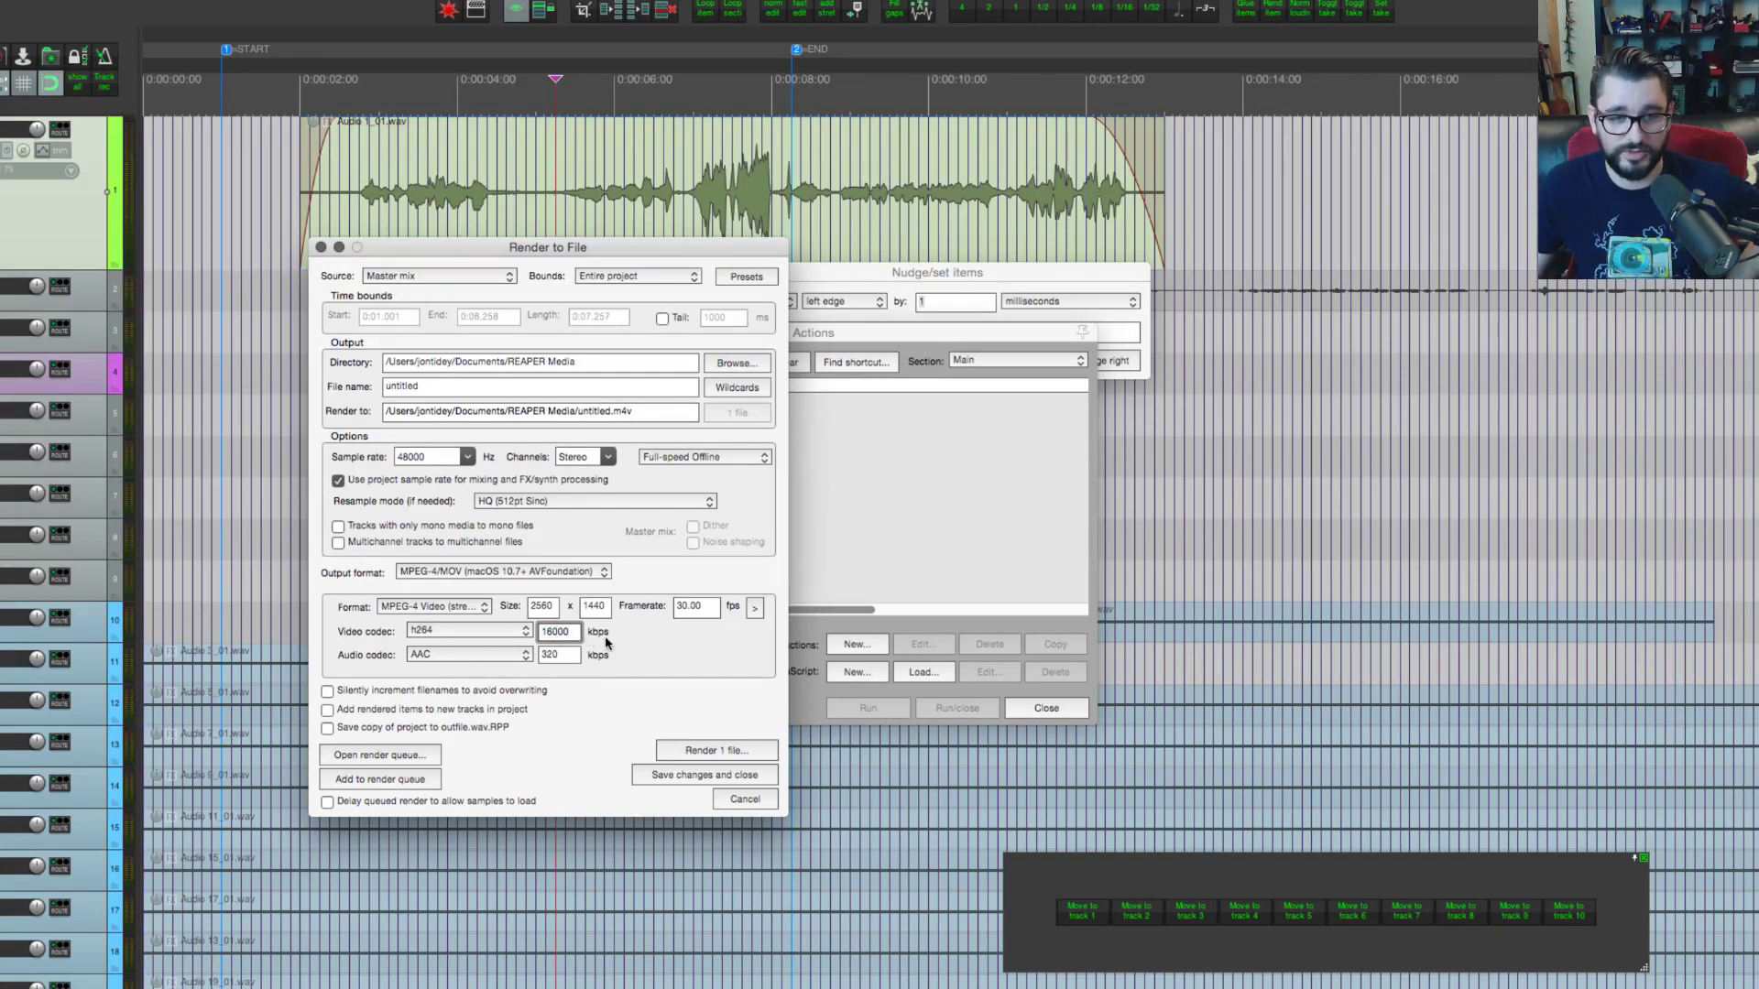
pyautogui.moveTo(569, 638); pyautogui.dragTo(532, 638)
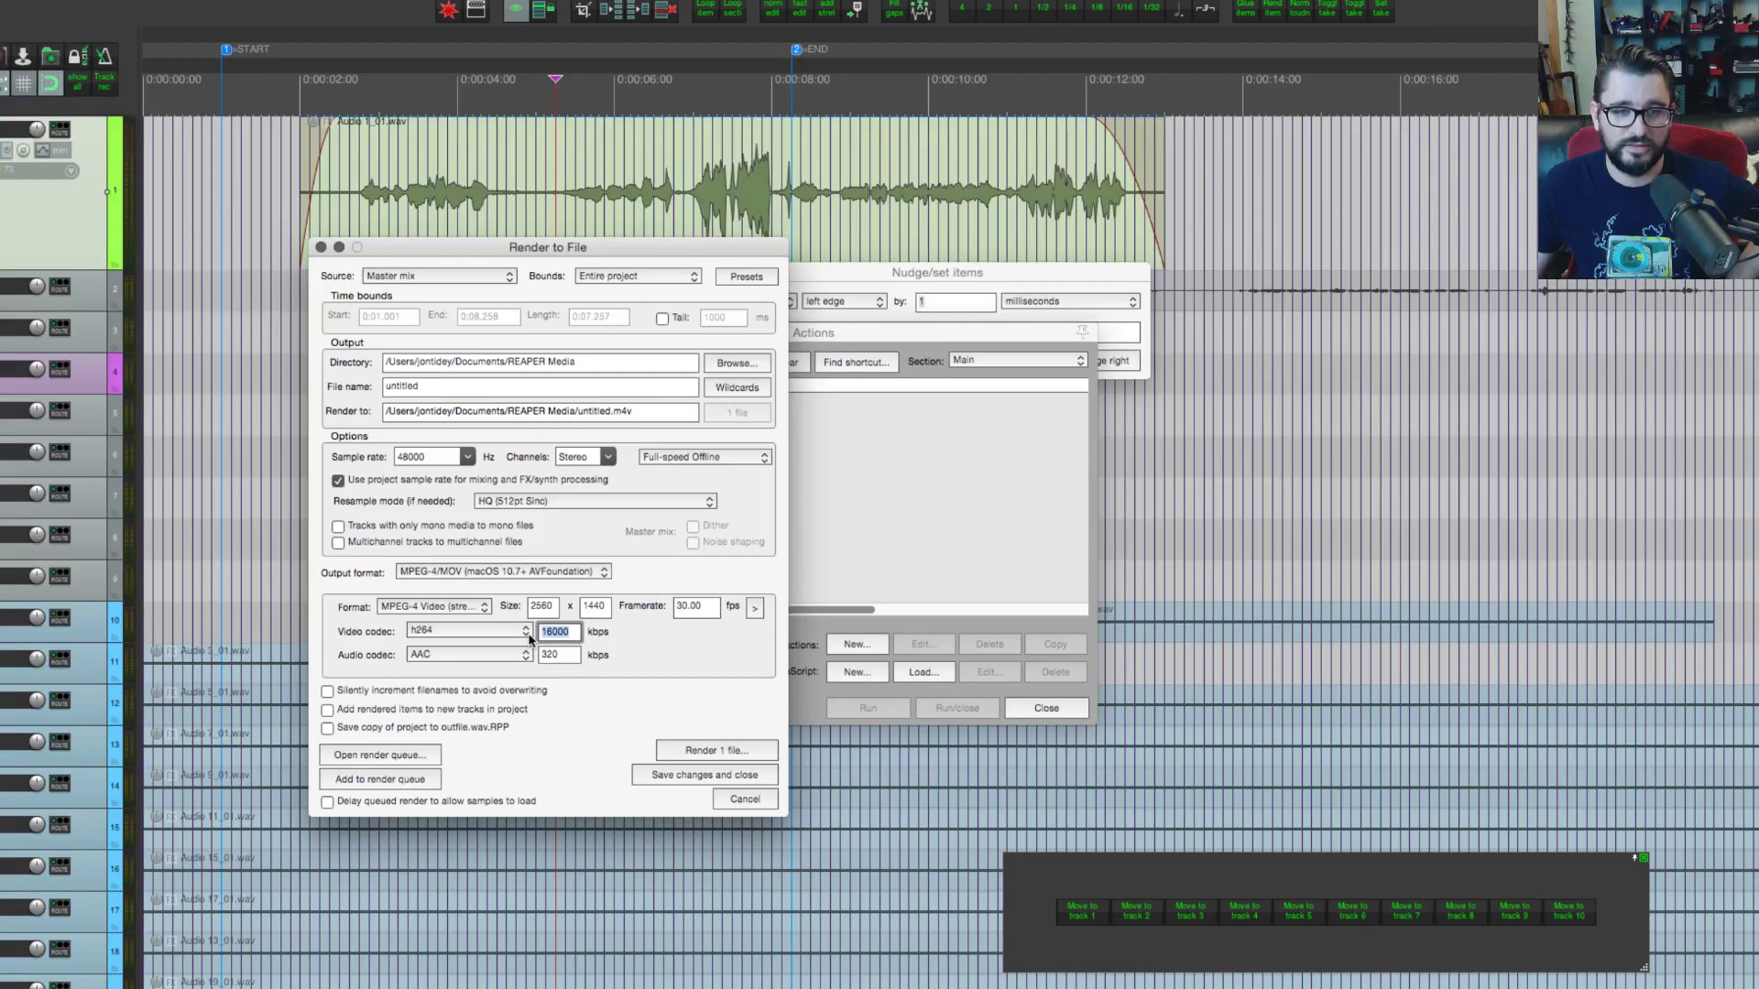
pyautogui.click(574, 655)
pyautogui.moveTo(574, 655); pyautogui.dragTo(552, 671)
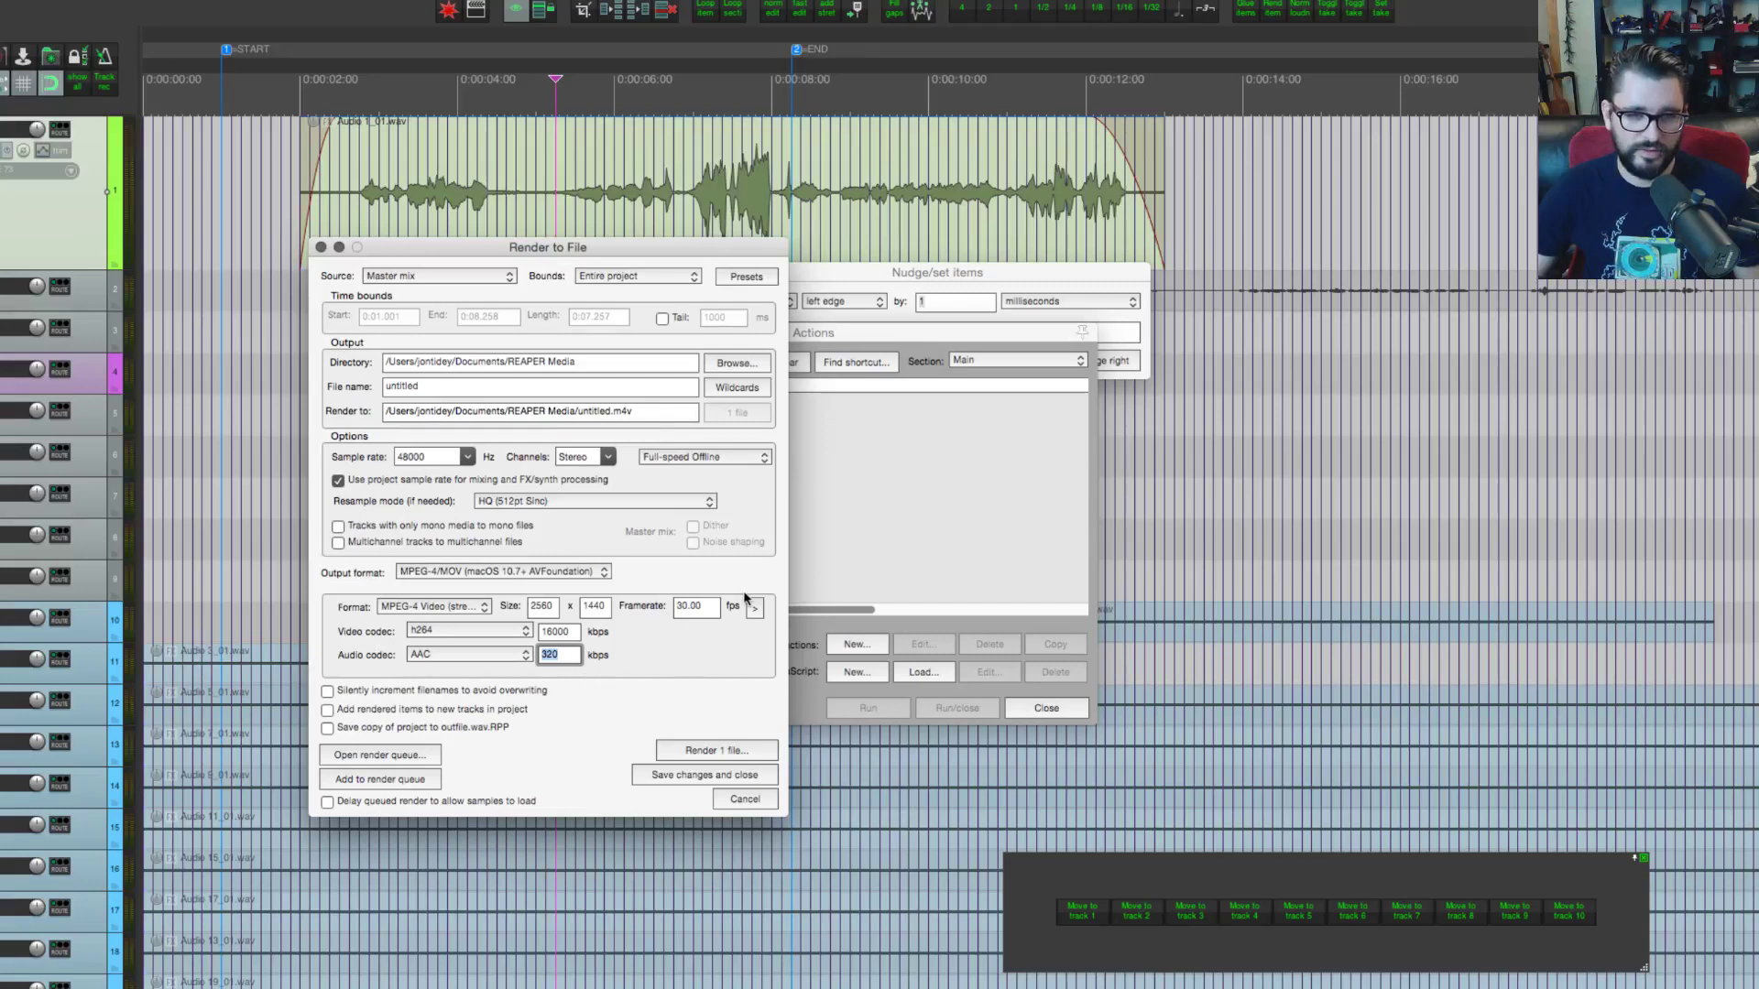
# Step: Take the render's width, height and frame rate from the project, and check the resulting size and video bitrate
pyautogui.doubleClick(698, 606)
pyautogui.click(754, 608)
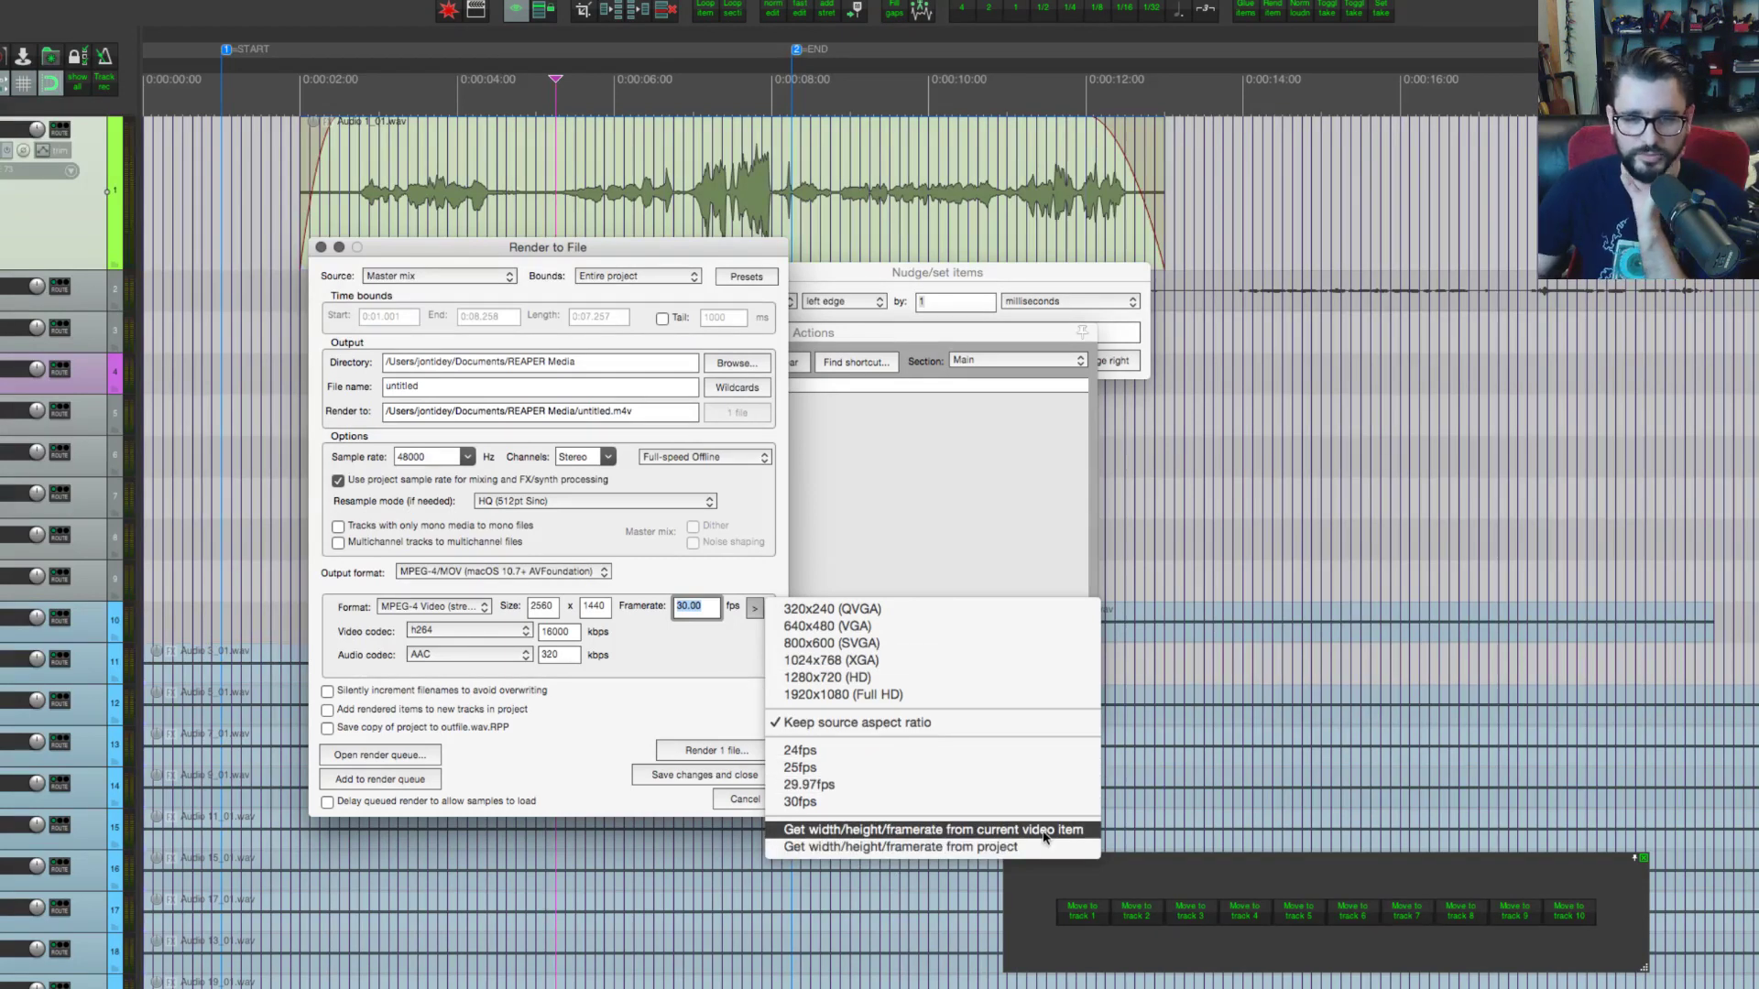
pyautogui.click(921, 848)
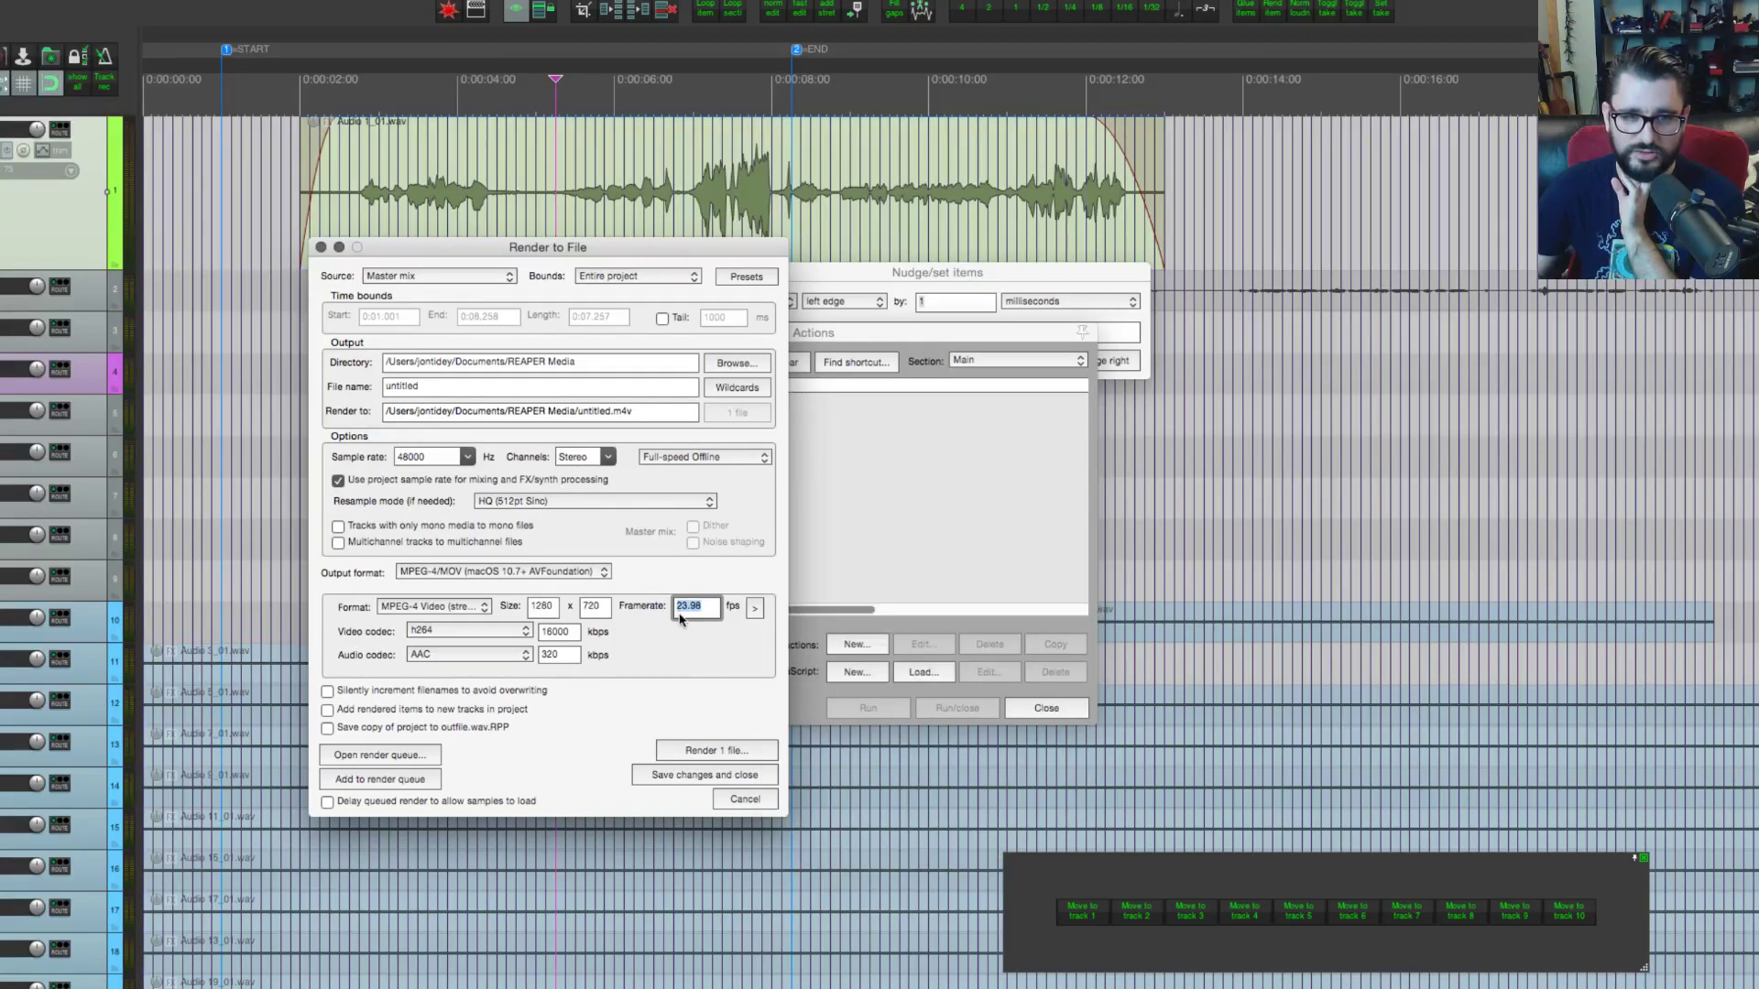
pyautogui.click(679, 666)
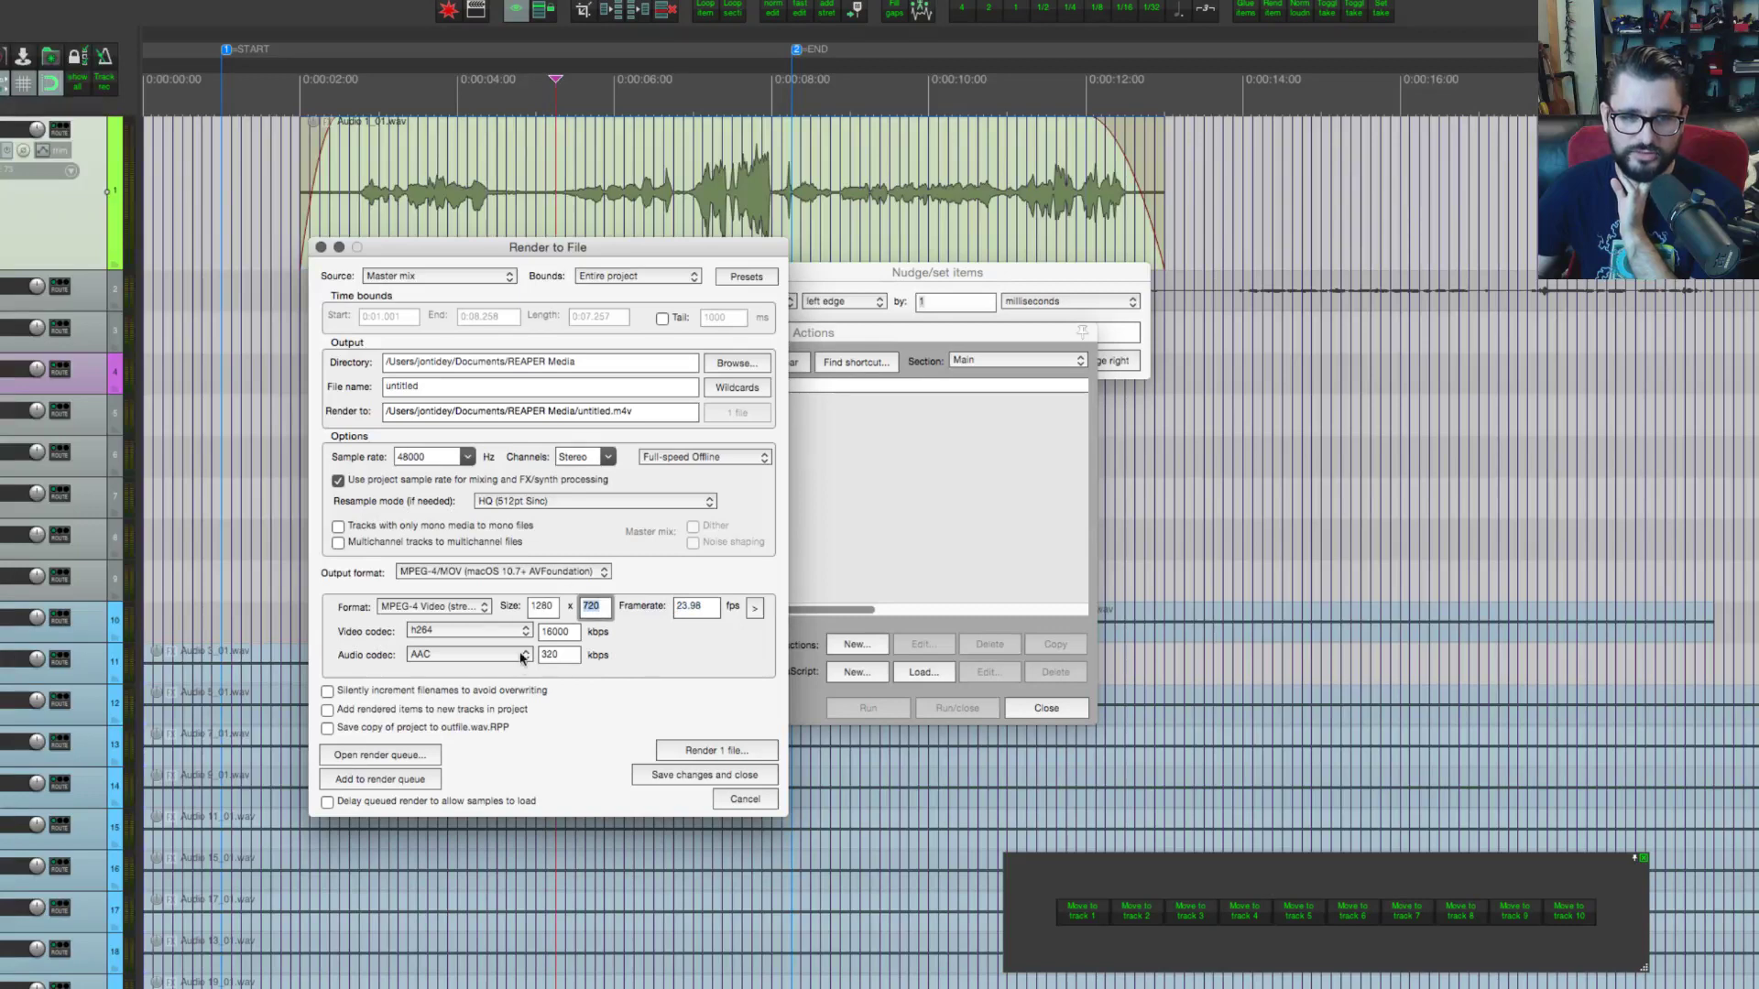
pyautogui.doubleClick(573, 638)
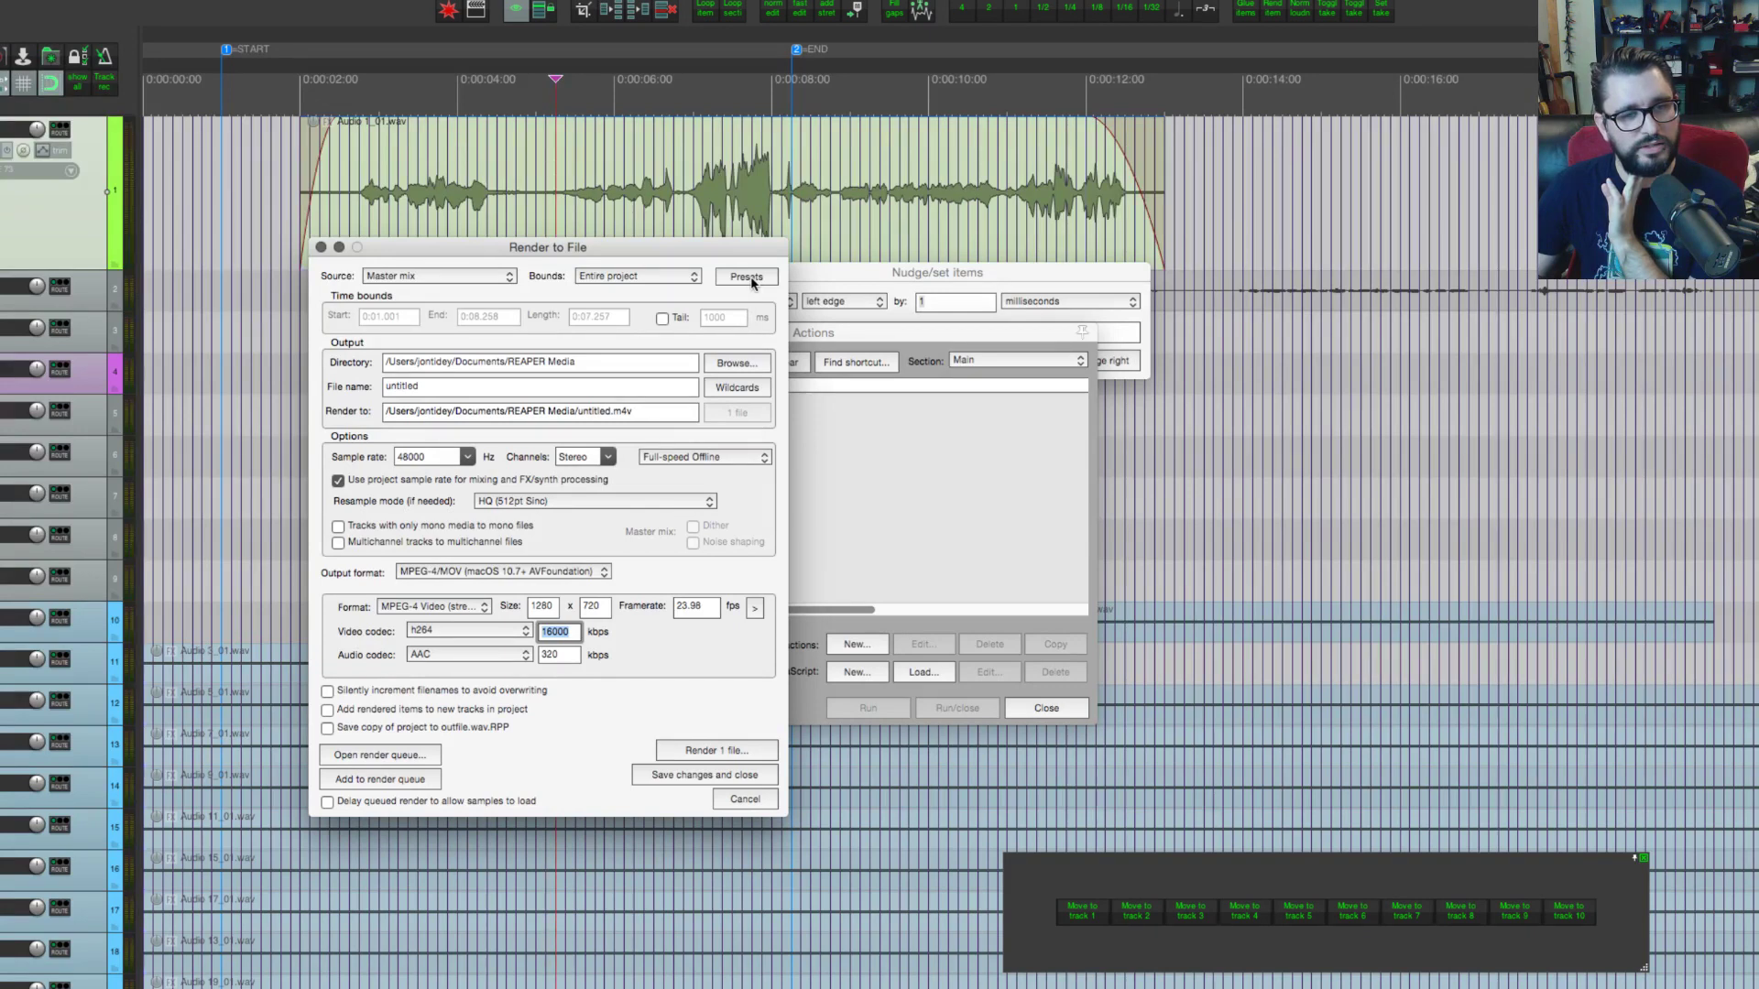
pyautogui.click(566, 633)
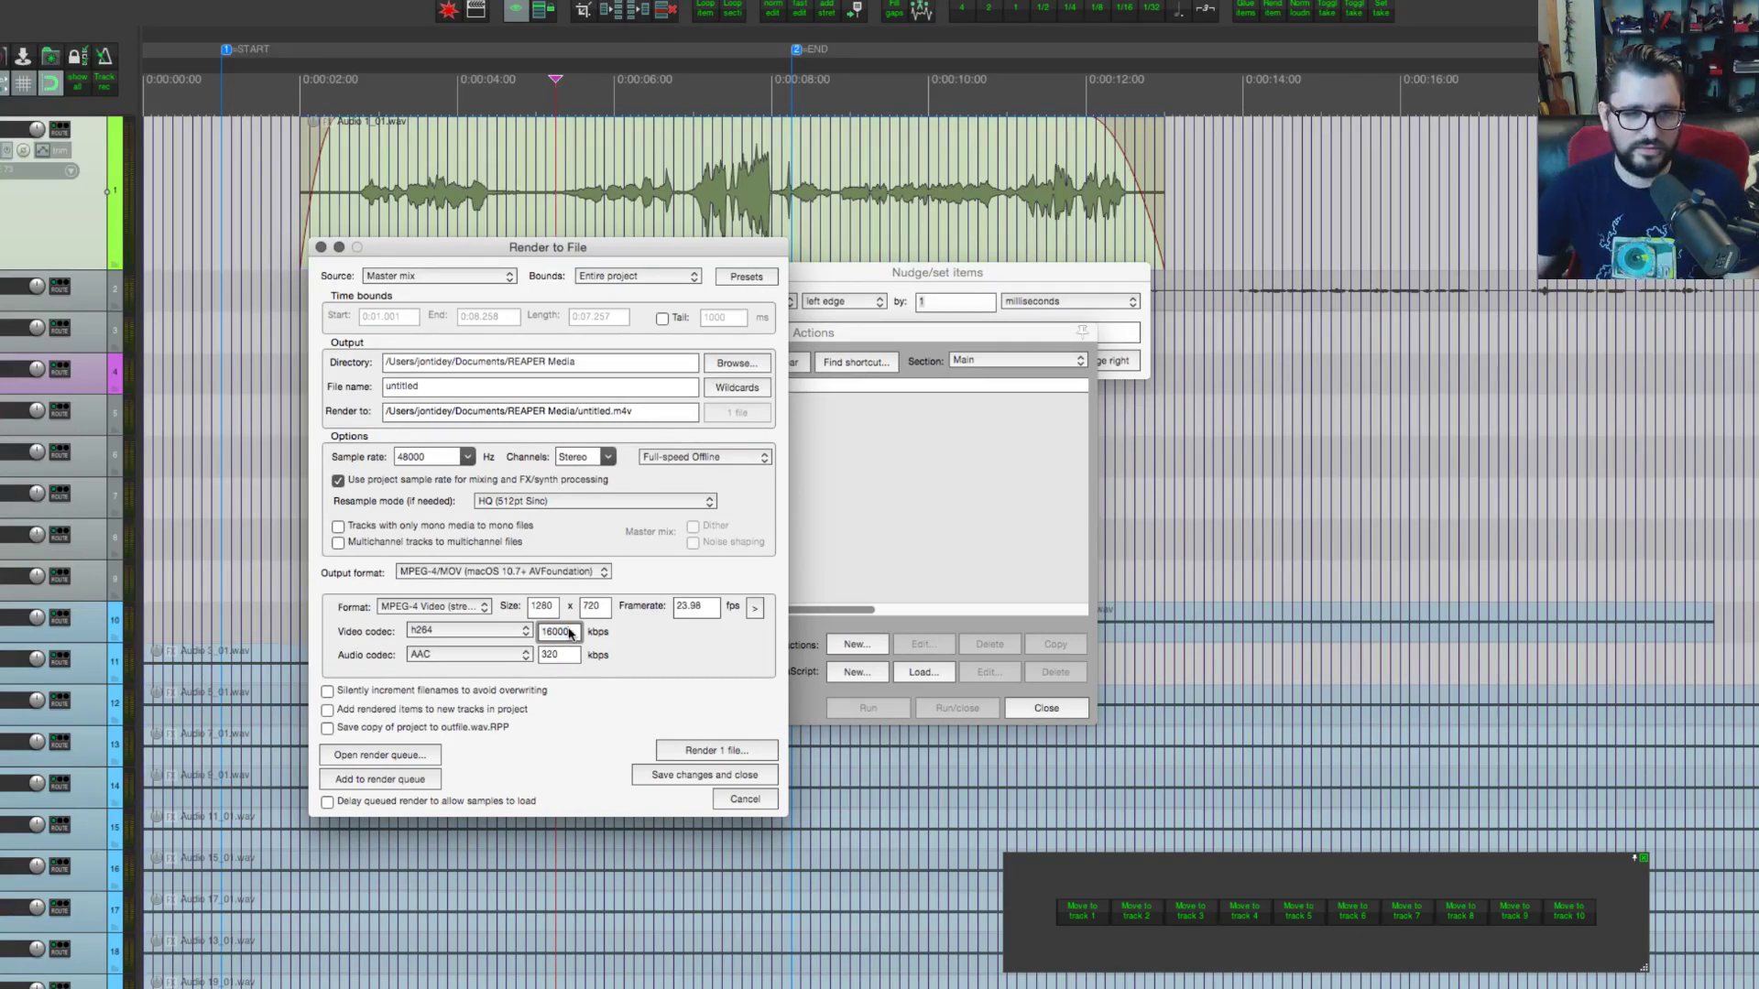
# Step: Load the 720p YouTube options and format preset and check its video bitrate
pyautogui.click(743, 276)
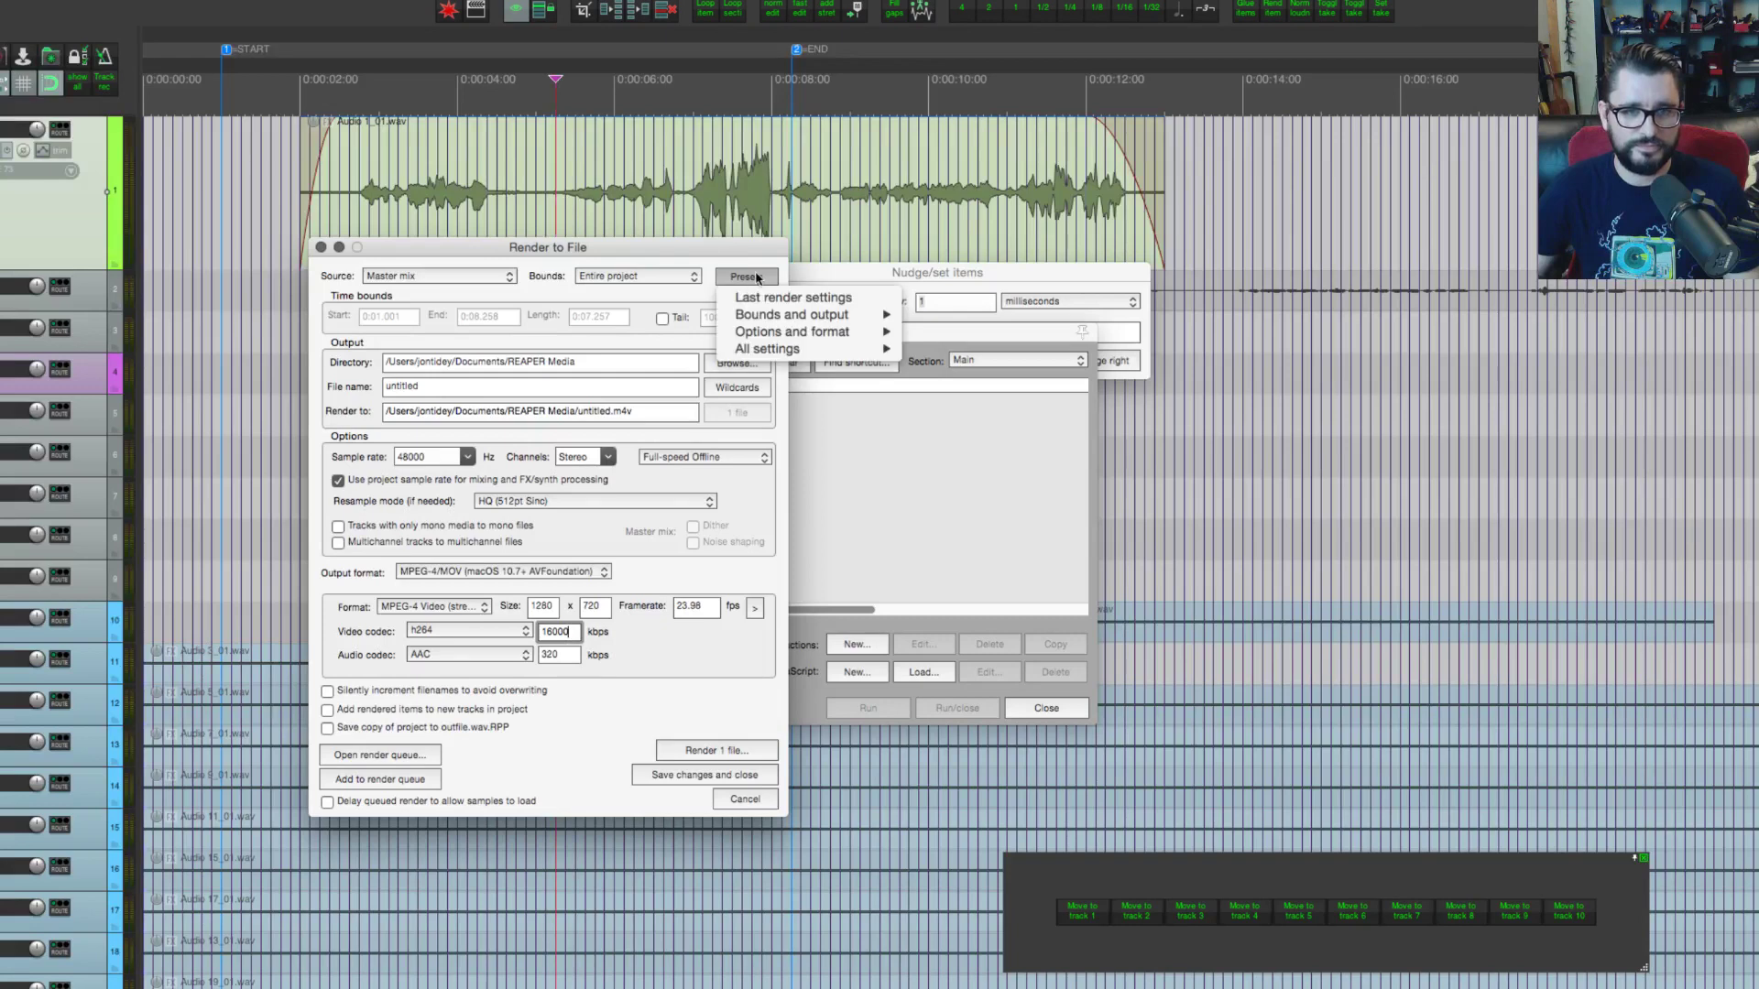
pyautogui.moveTo(793, 337)
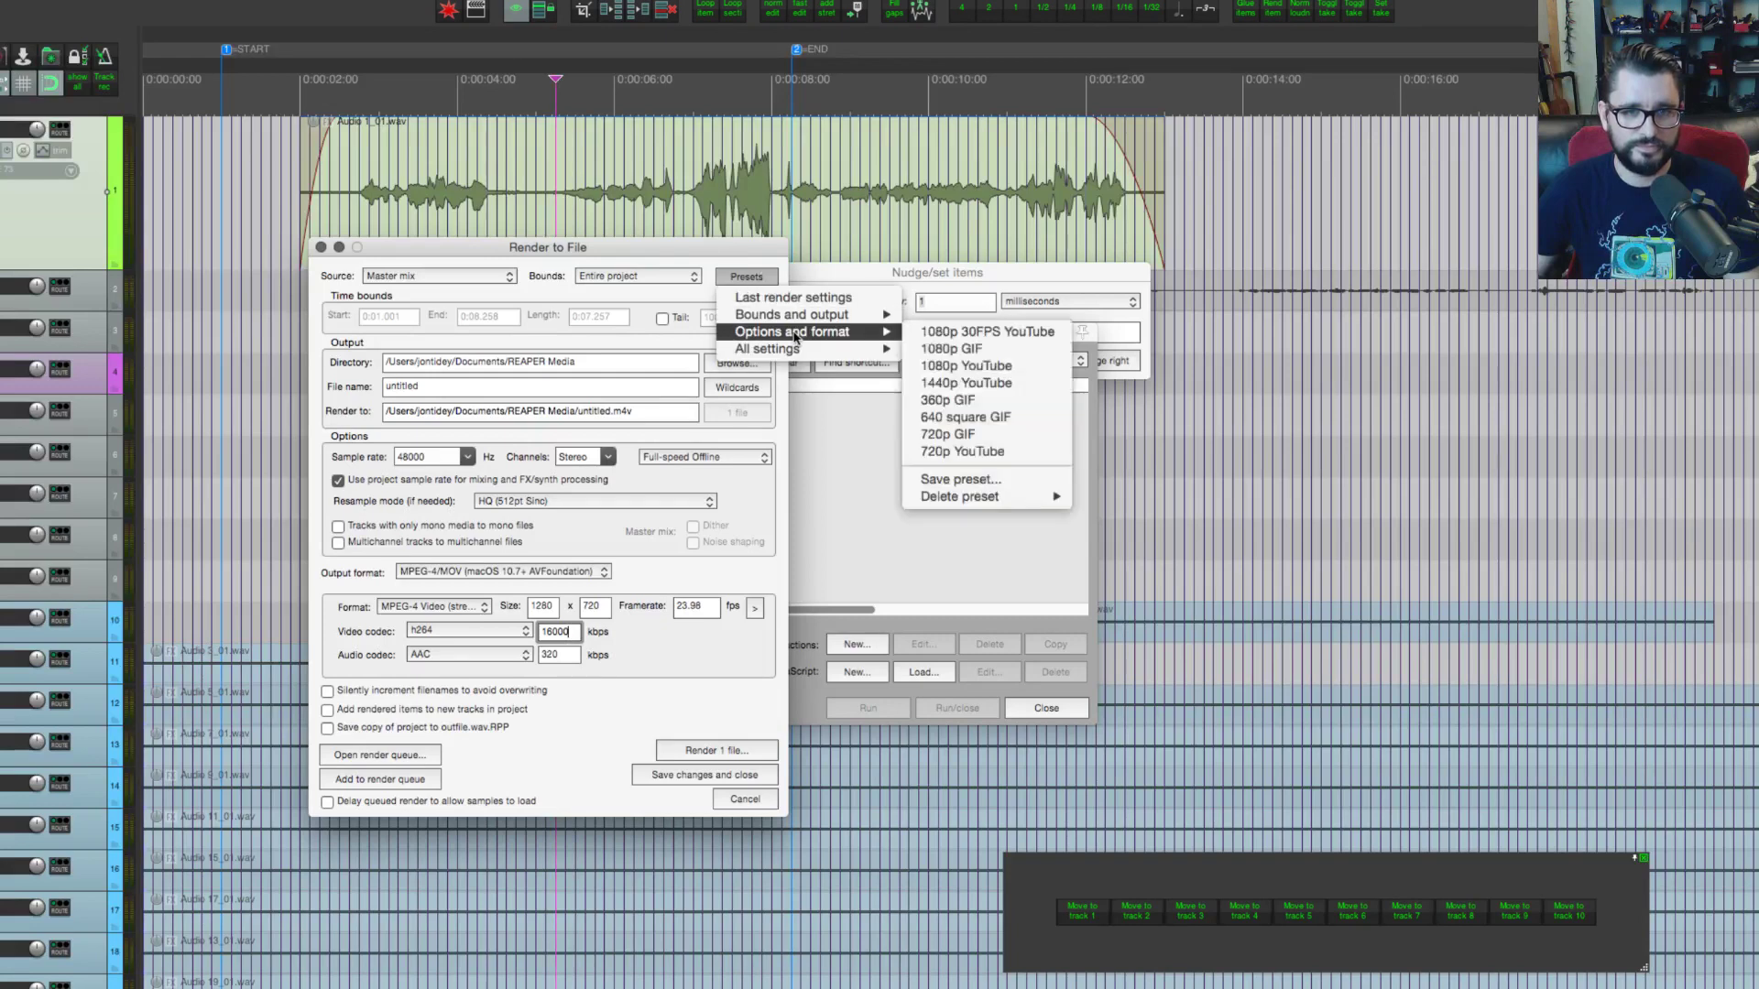
pyautogui.click(996, 452)
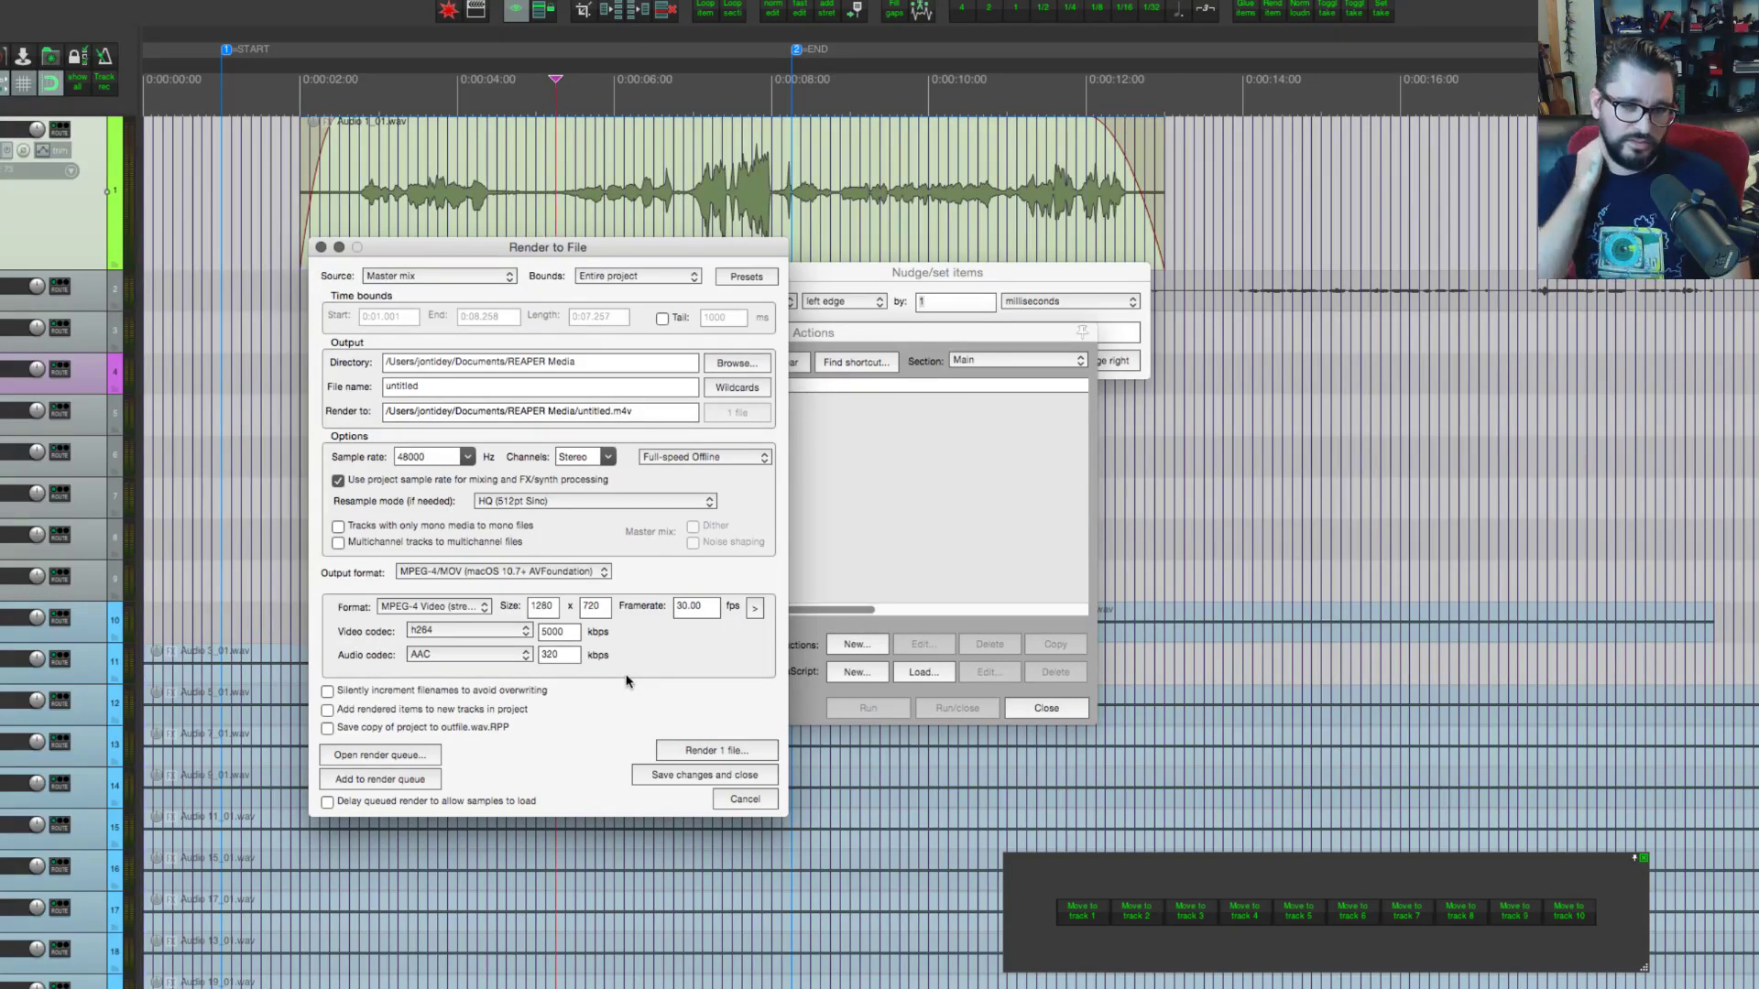
pyautogui.doubleClick(560, 632)
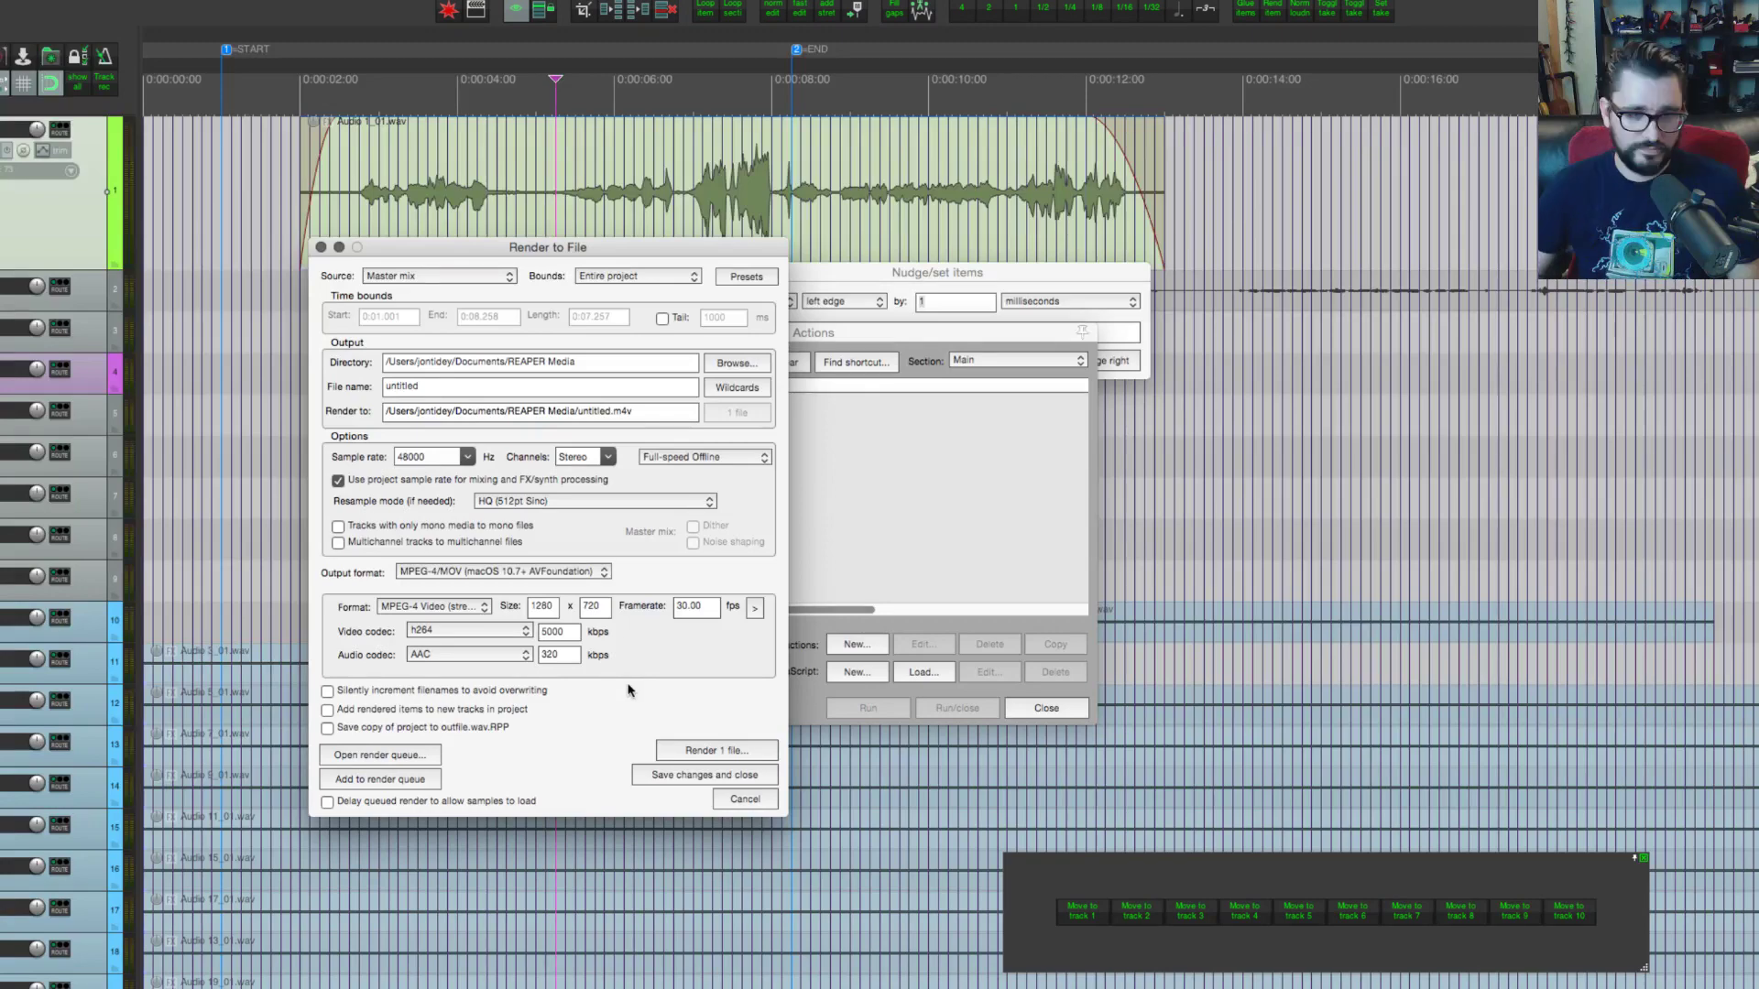
# Step: Read the YouTube live chat in Firefox, then switch back to REAPER
pyautogui.press('super+Tab')
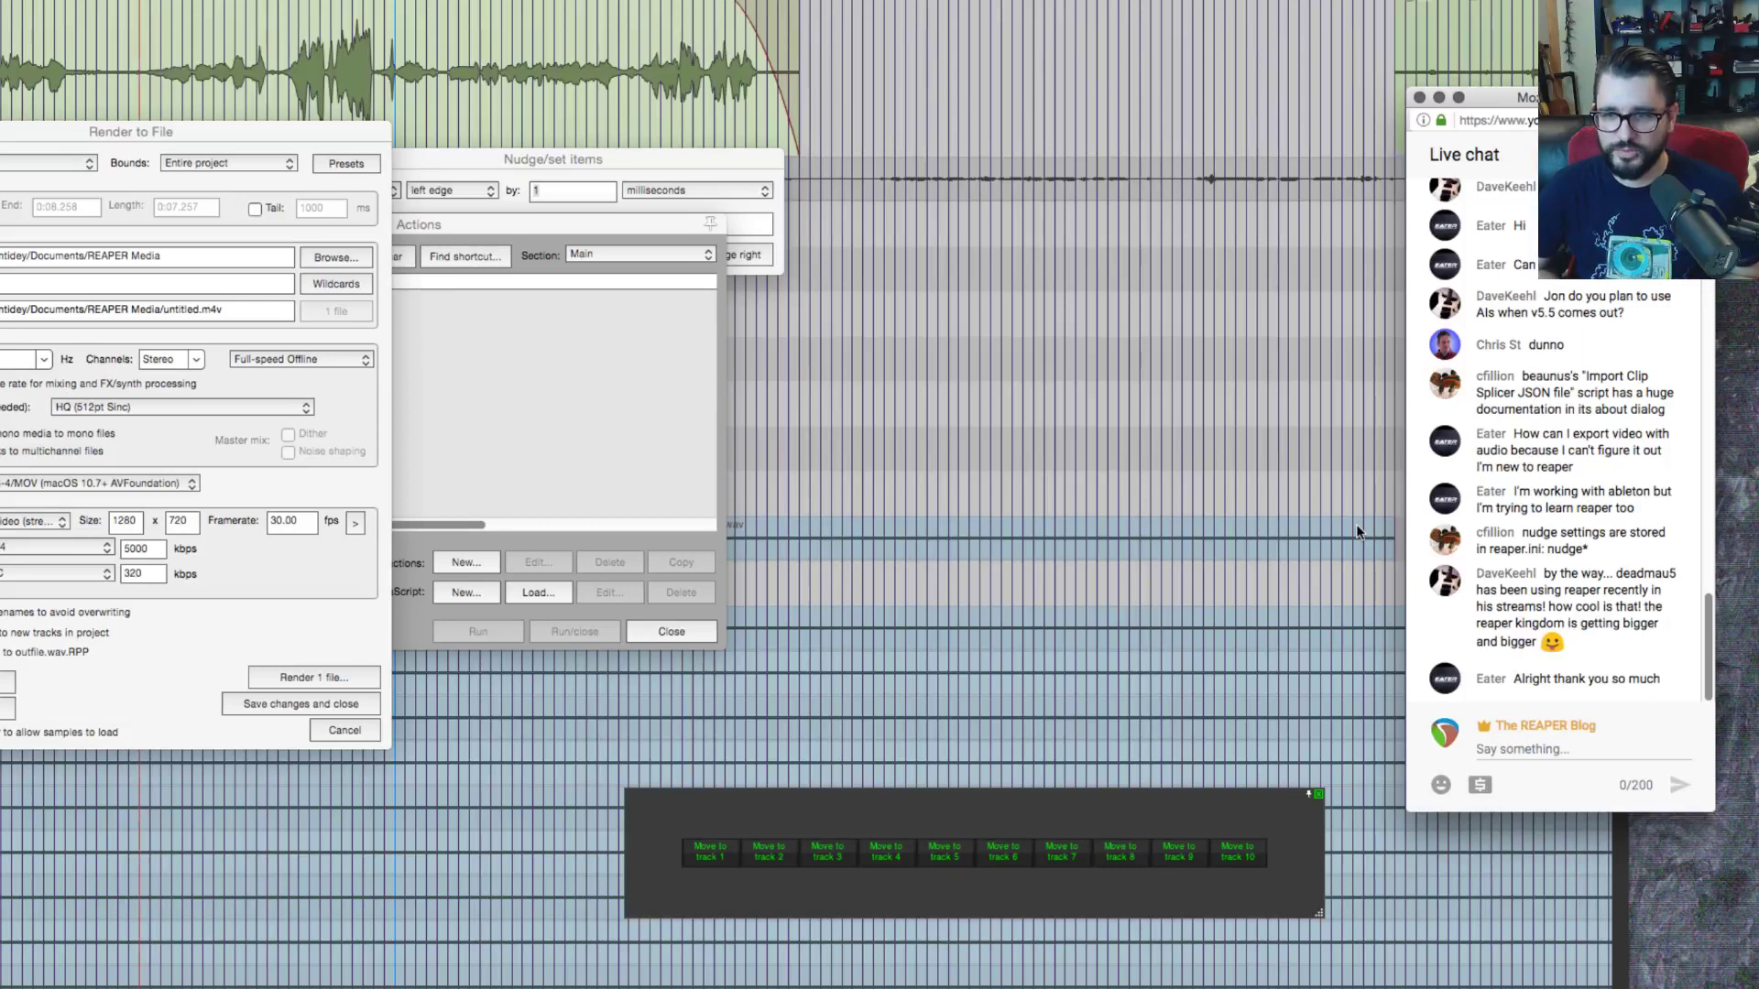
pyautogui.press('super+Tab')
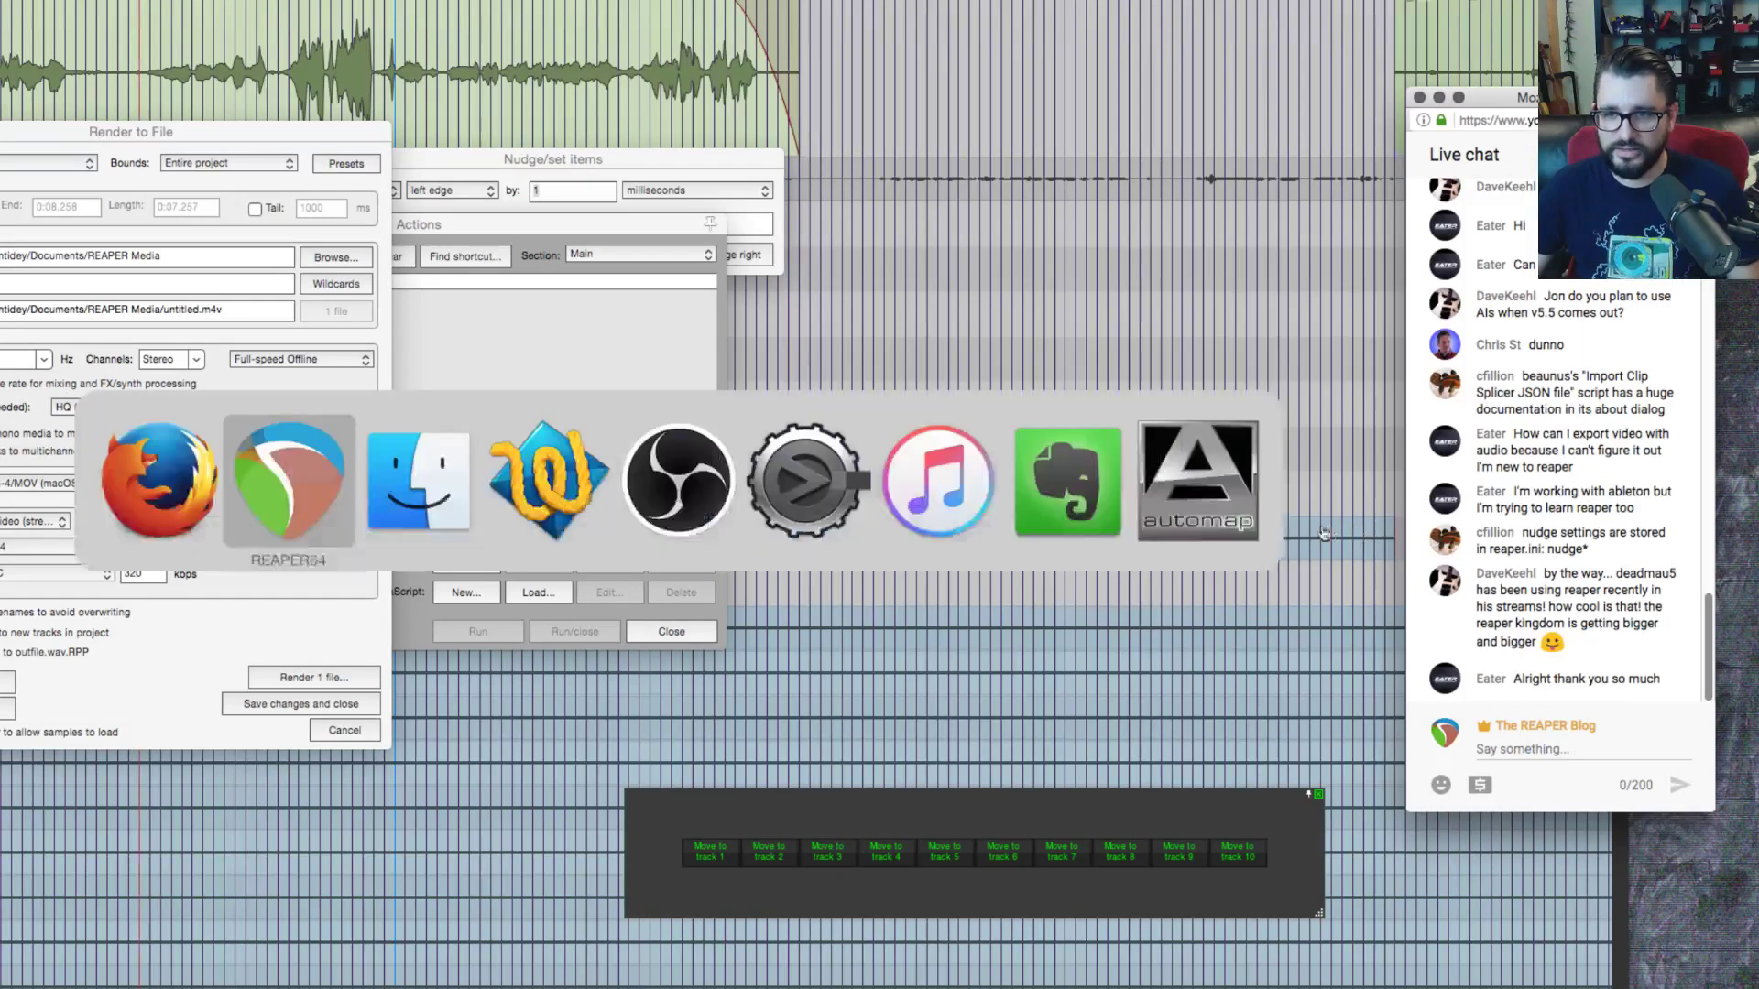
# Step: Switch to the Finder search results, open reaper.ini in TextWrangler, and shrink and reposition its window over the REAPER project
pyautogui.click(459, 501)
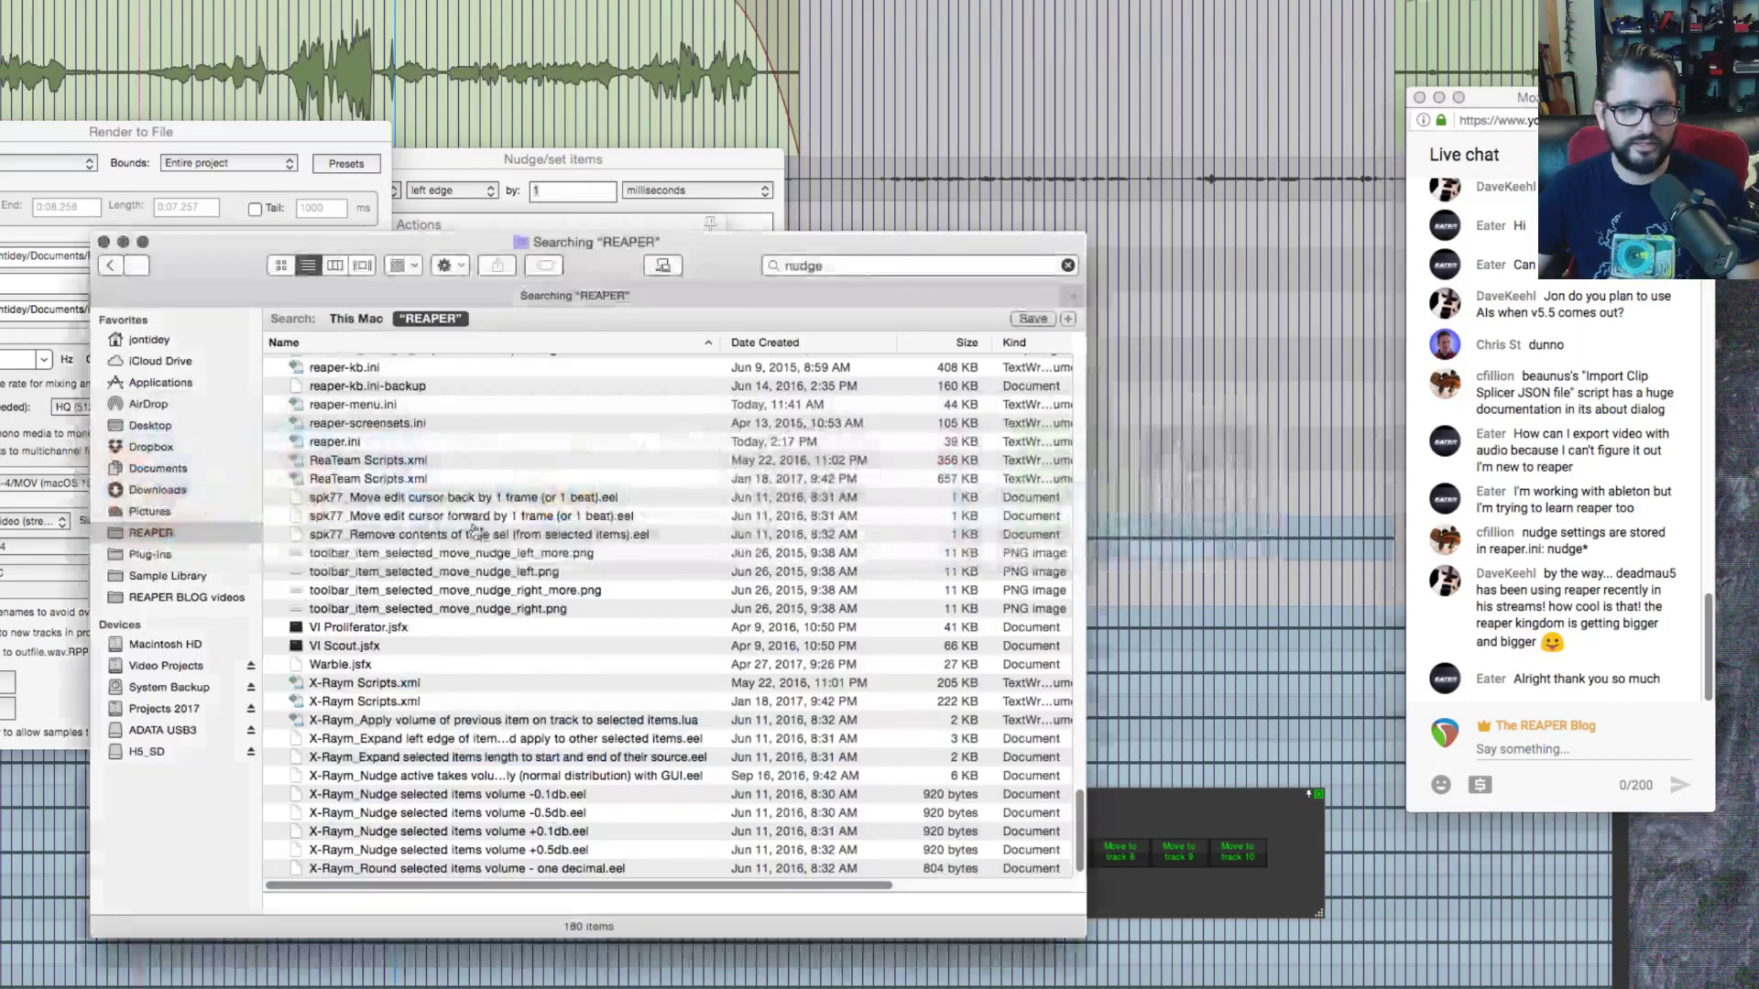
pyautogui.click(408, 443)
pyautogui.rightClick(406, 443)
pyautogui.moveTo(519, 470)
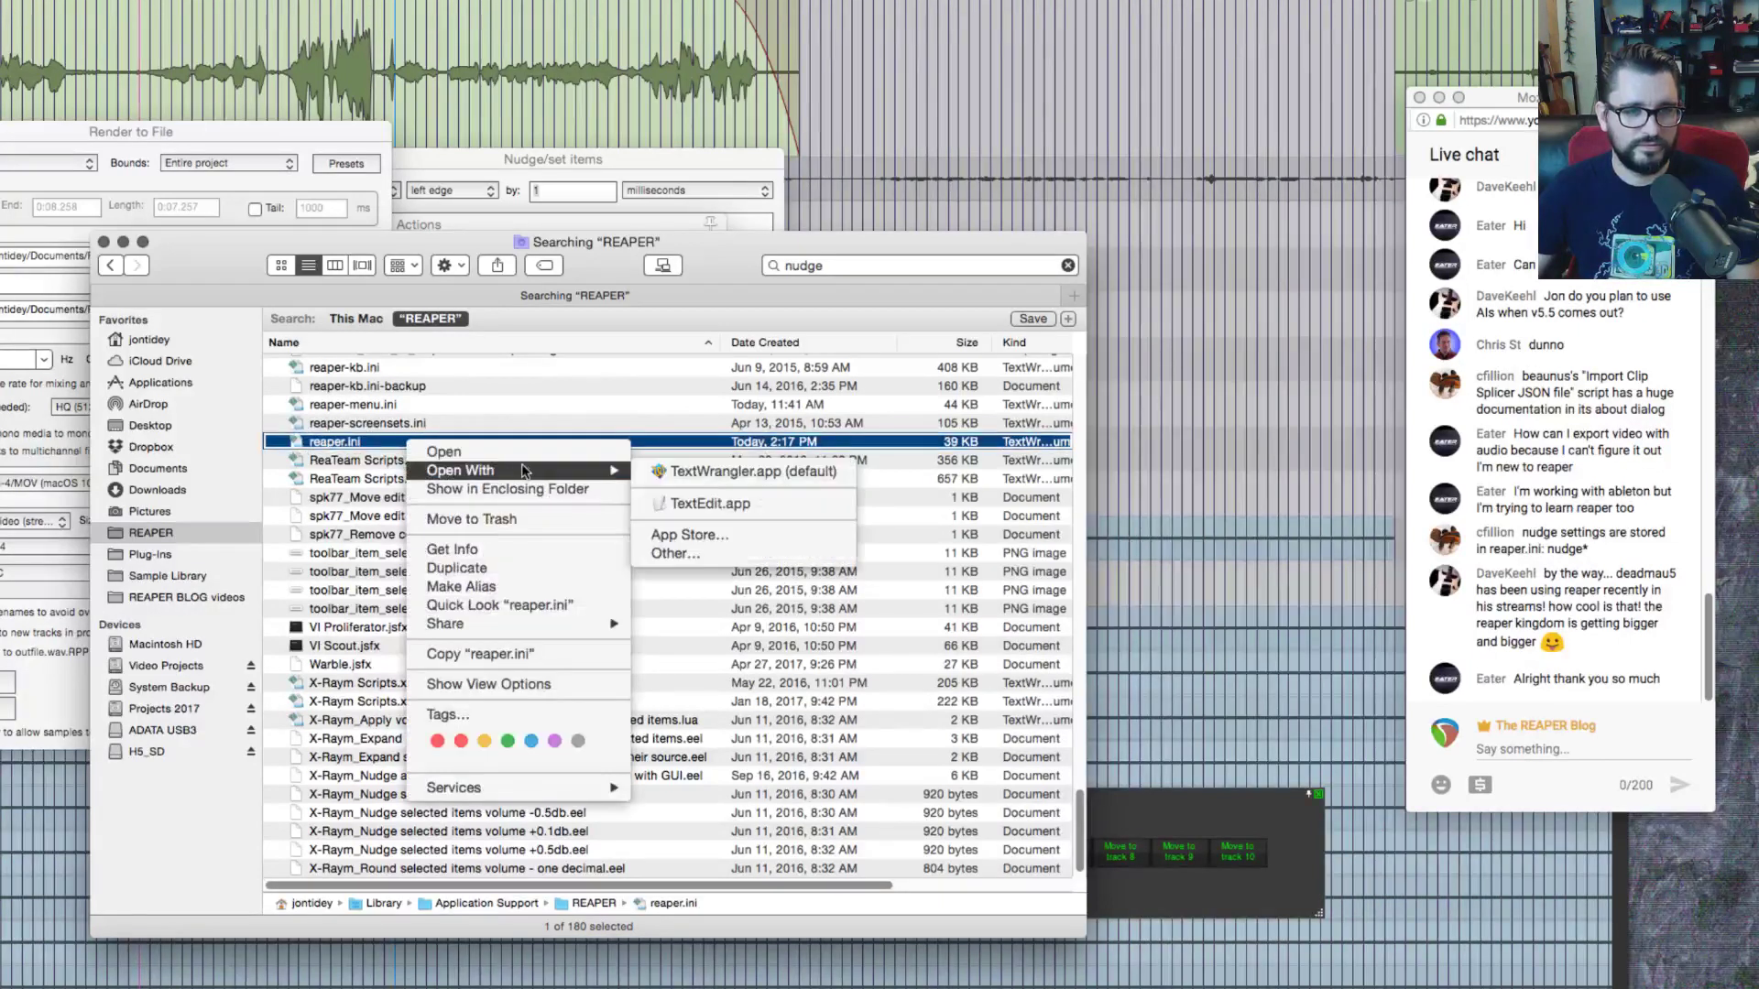
pyautogui.click(718, 473)
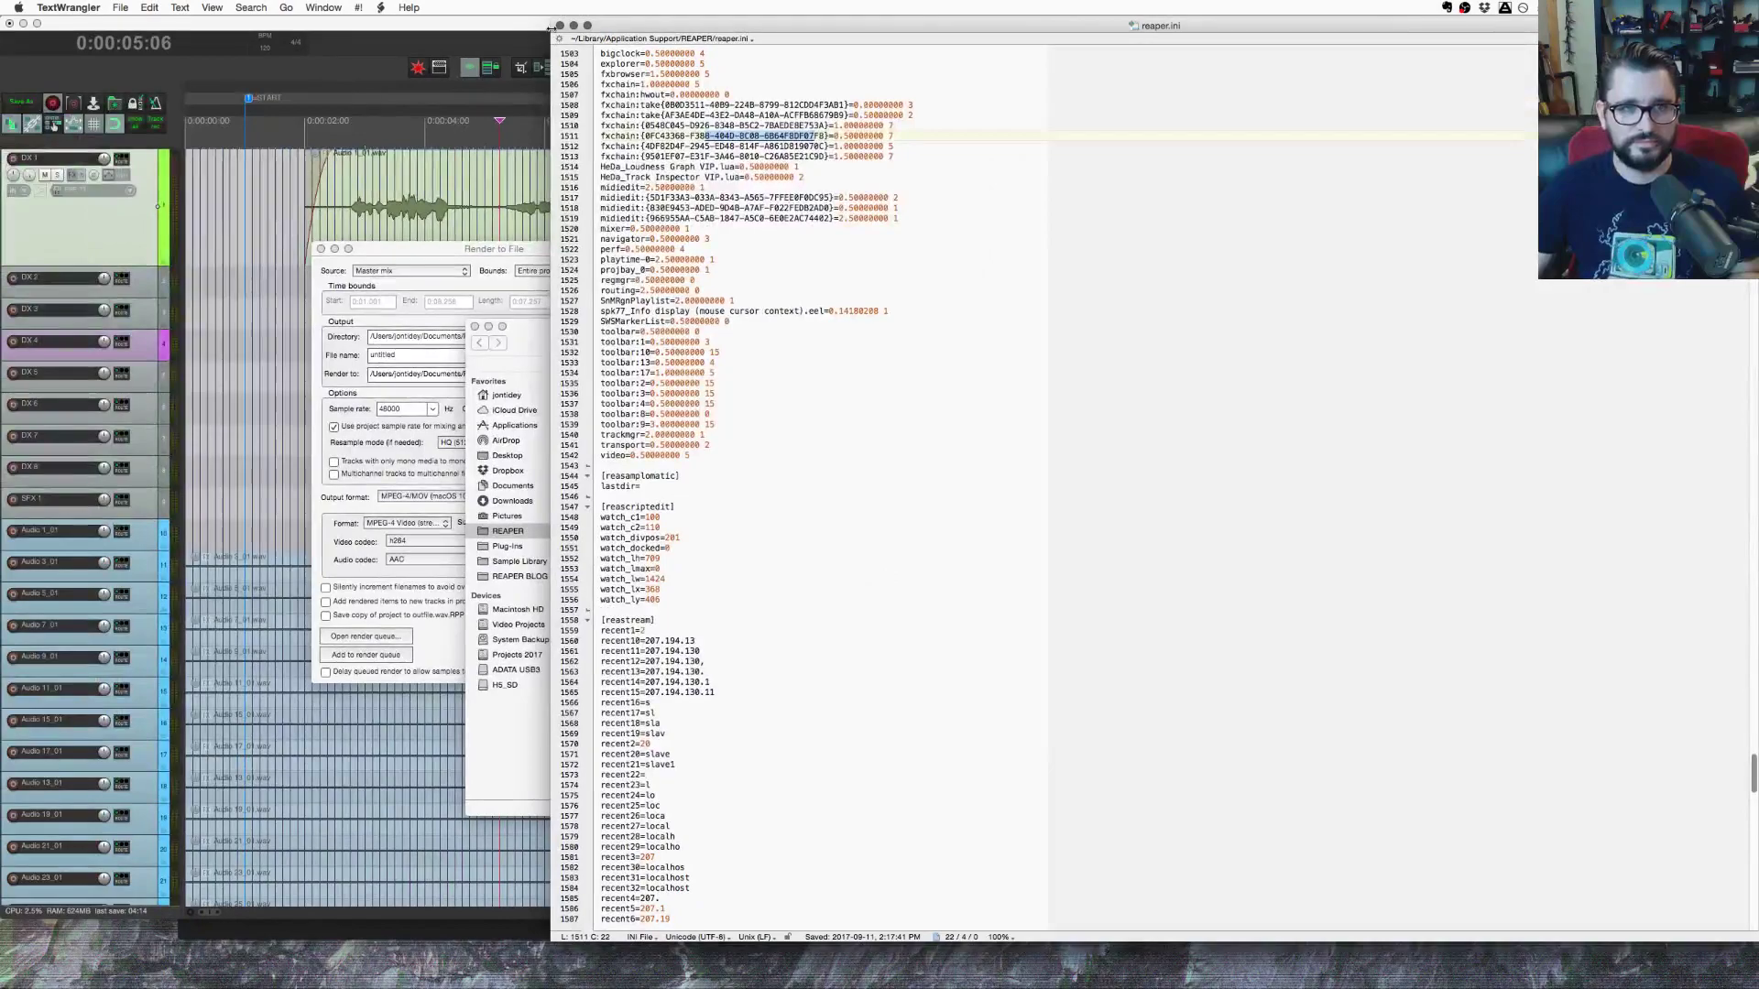
pyautogui.moveTo(552, 18); pyautogui.dragTo(1052, 184)
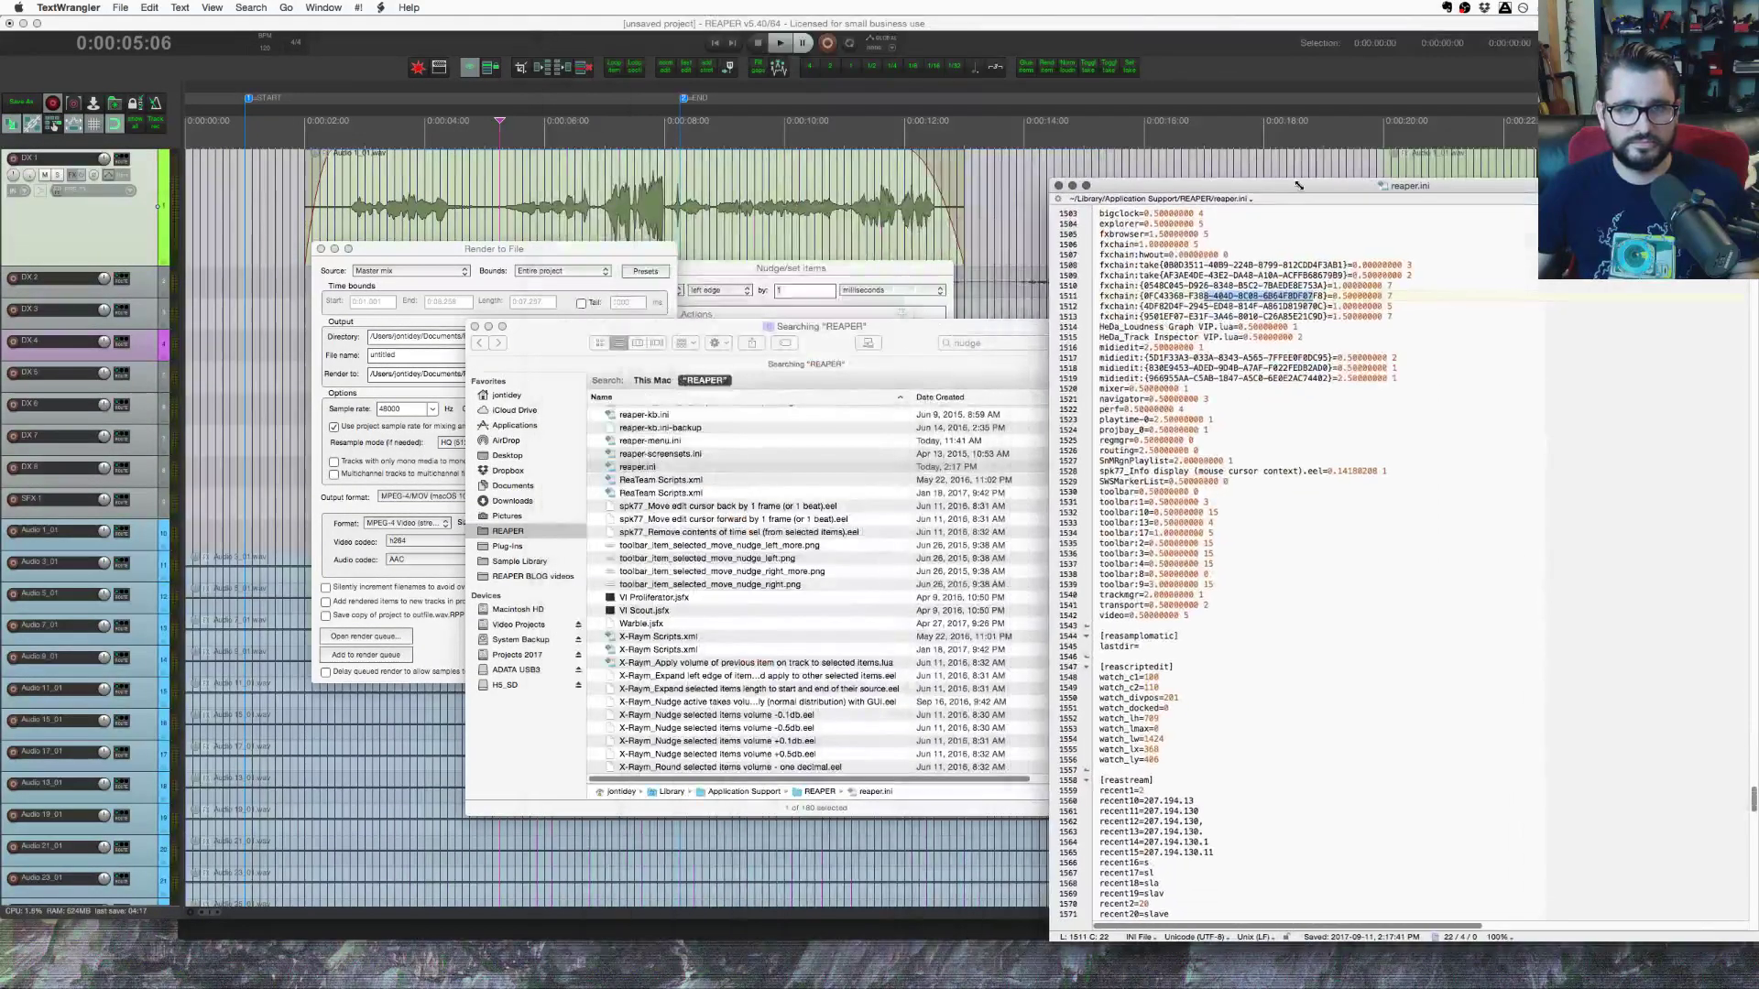
pyautogui.moveTo(1314, 193); pyautogui.dragTo(870, 150)
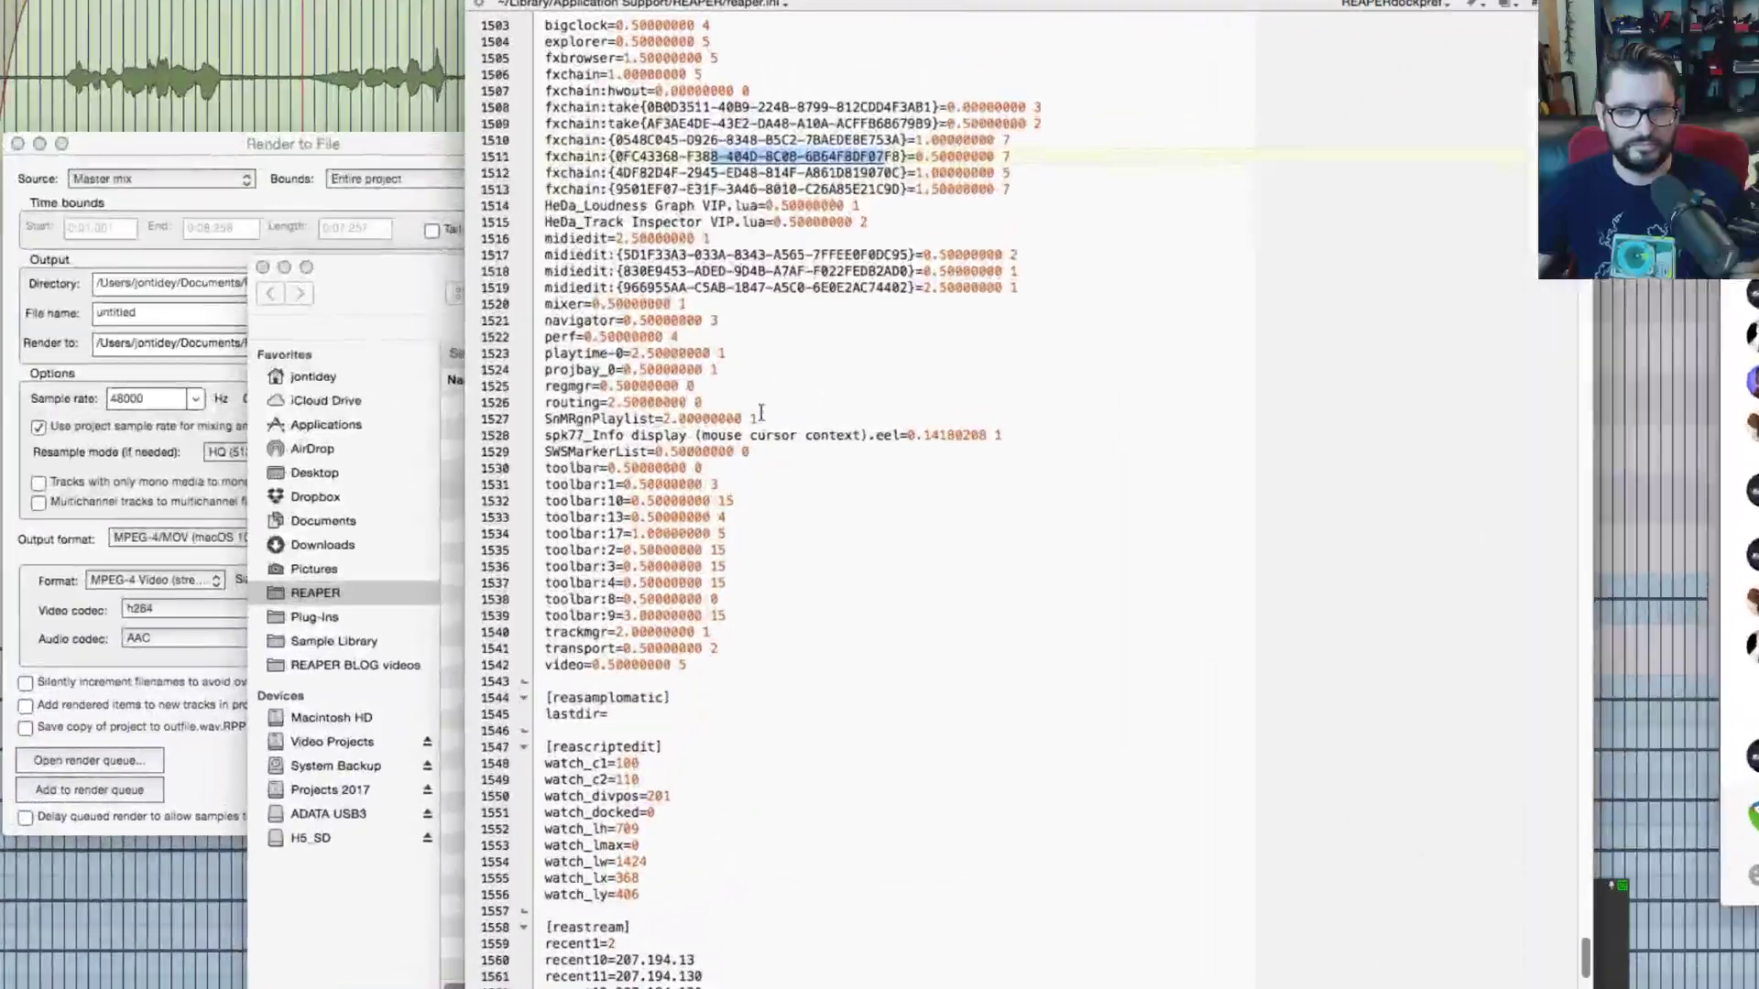
# Step: Look through the sections of reaper.ini down to the end of the file and back up for the nudge settings
pyautogui.scroll(1, 792, 413)
pyautogui.scroll(6, 756, 398)
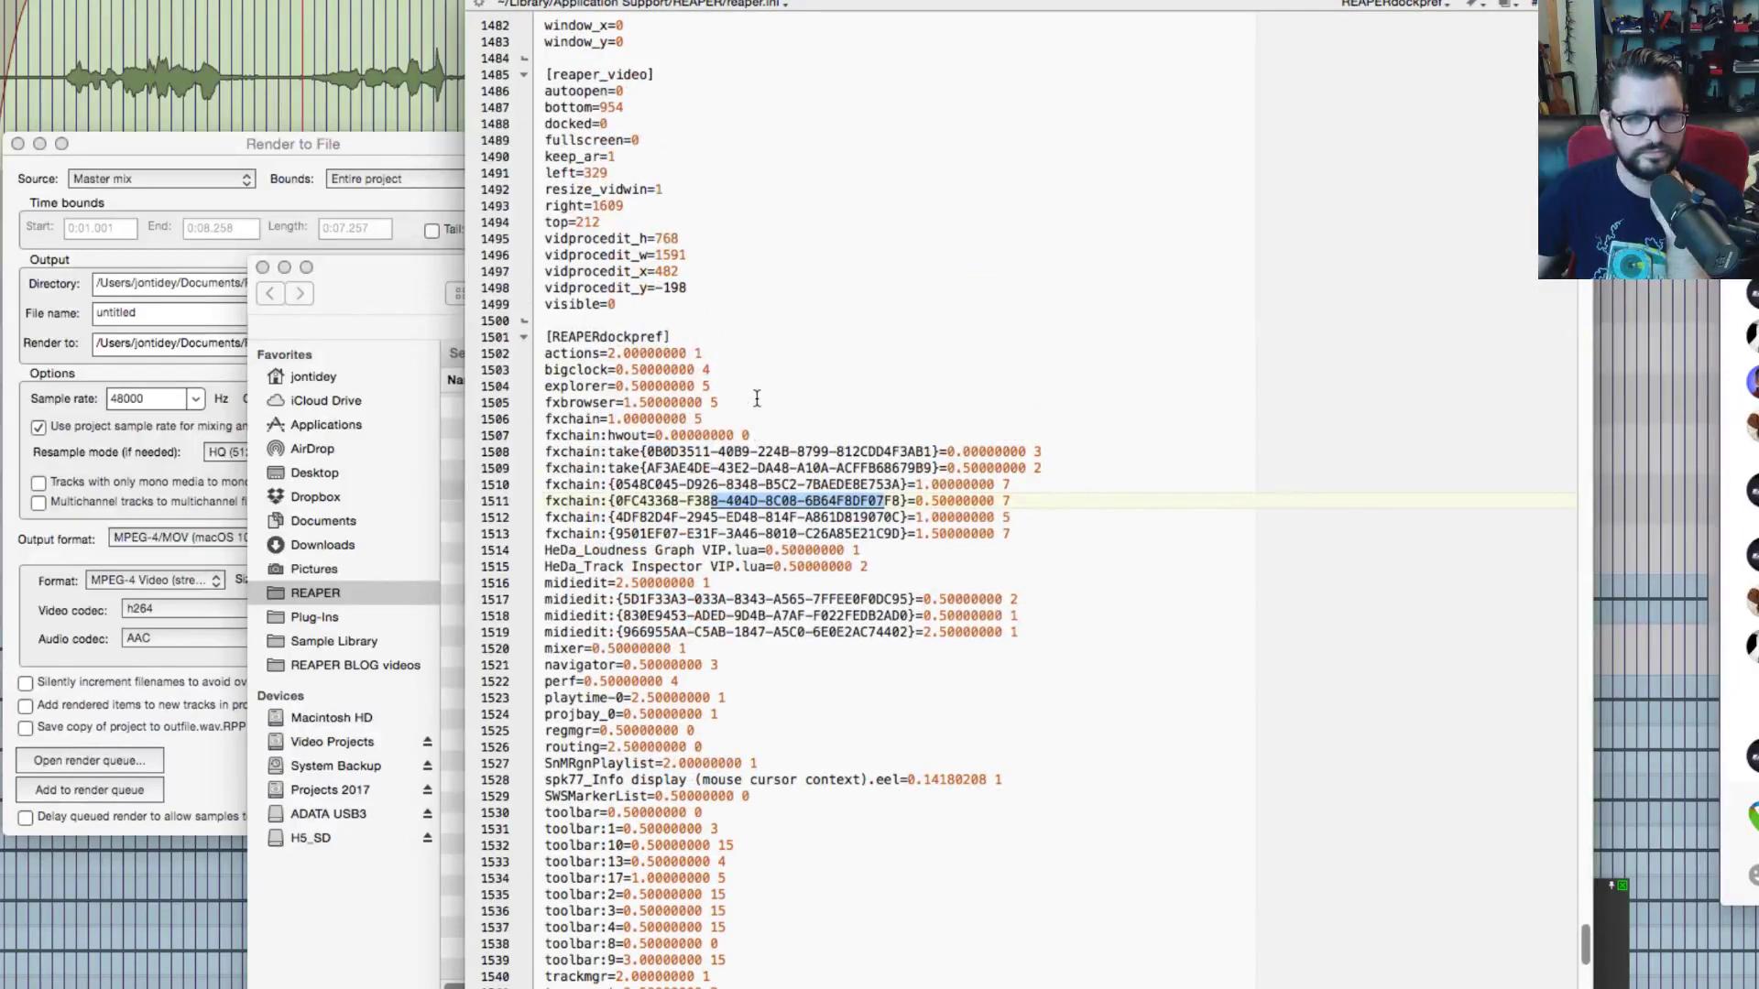
pyautogui.scroll(-15, 756, 397)
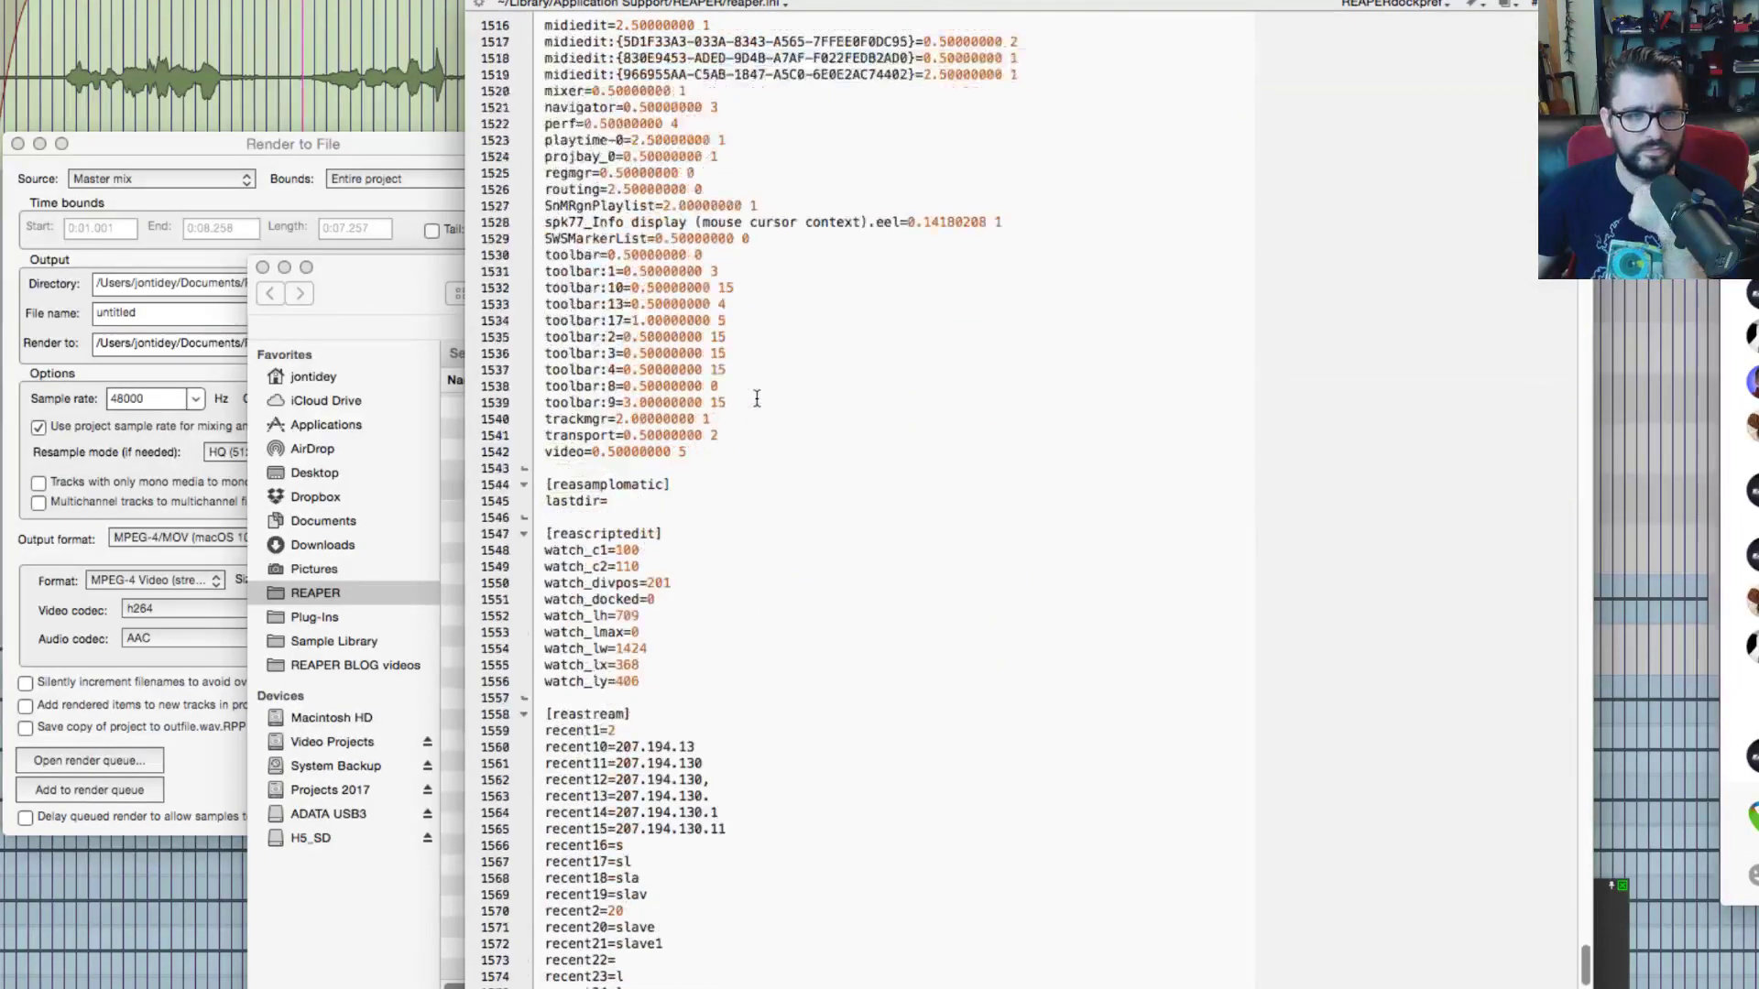
pyautogui.scroll(-3, 757, 398)
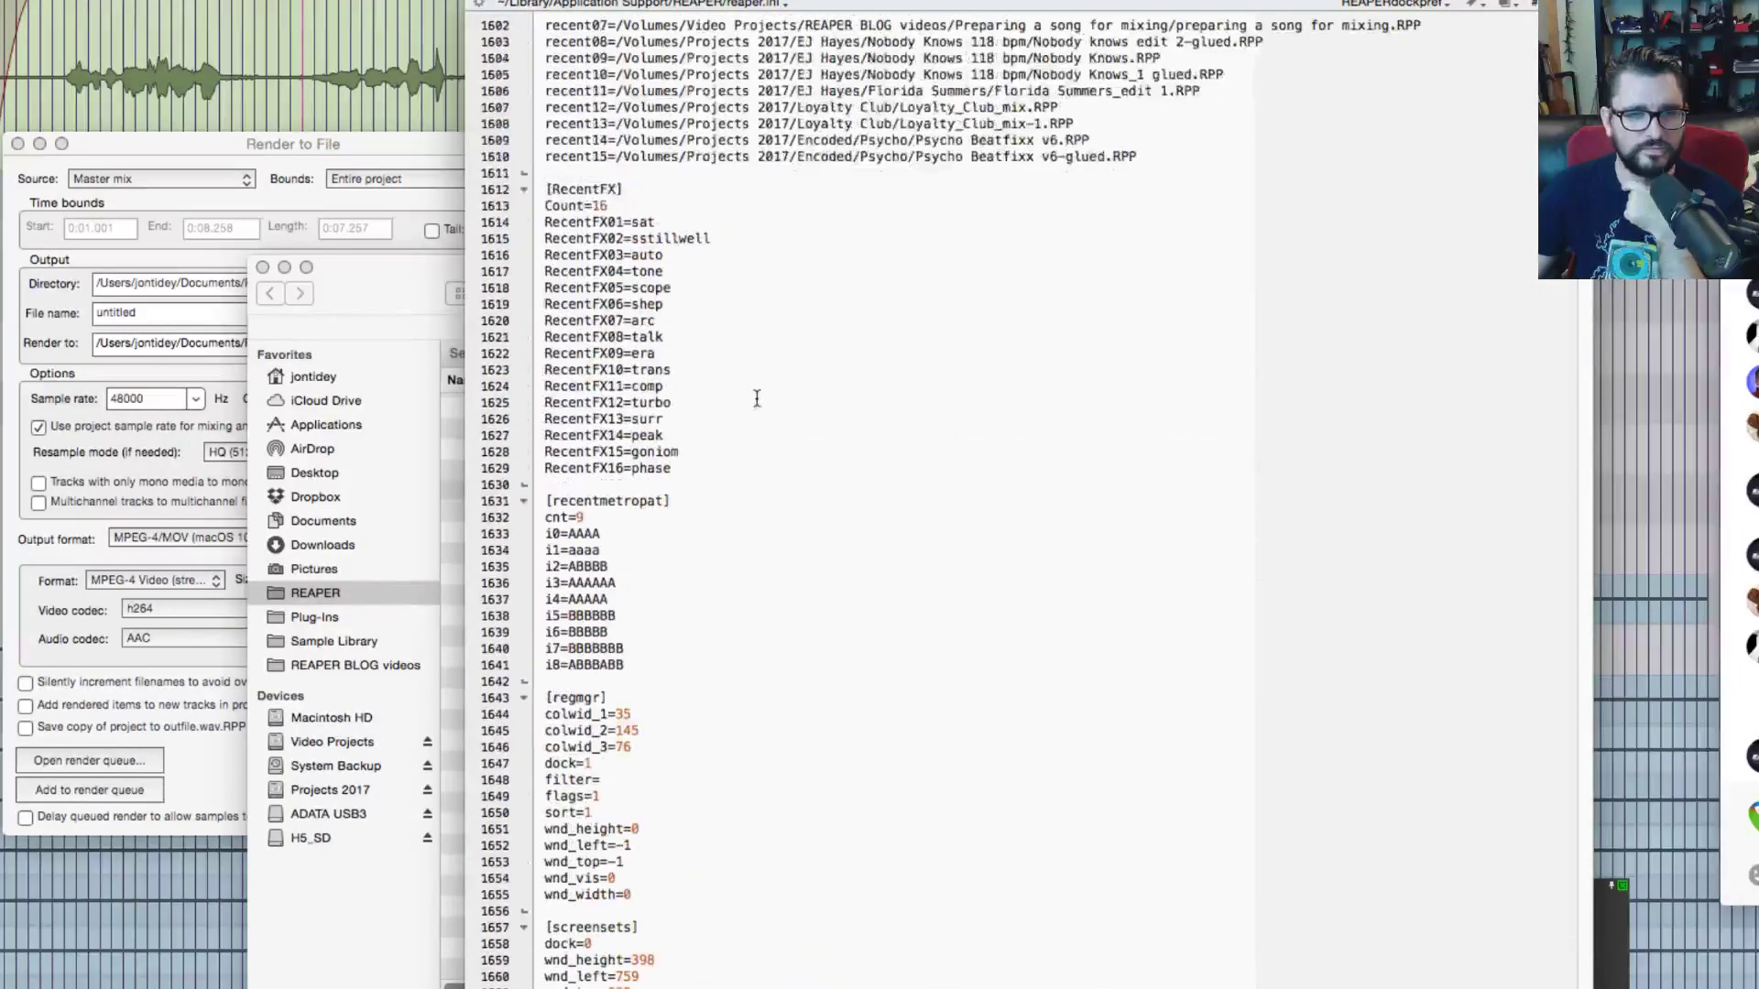
pyautogui.scroll(-12, 756, 397)
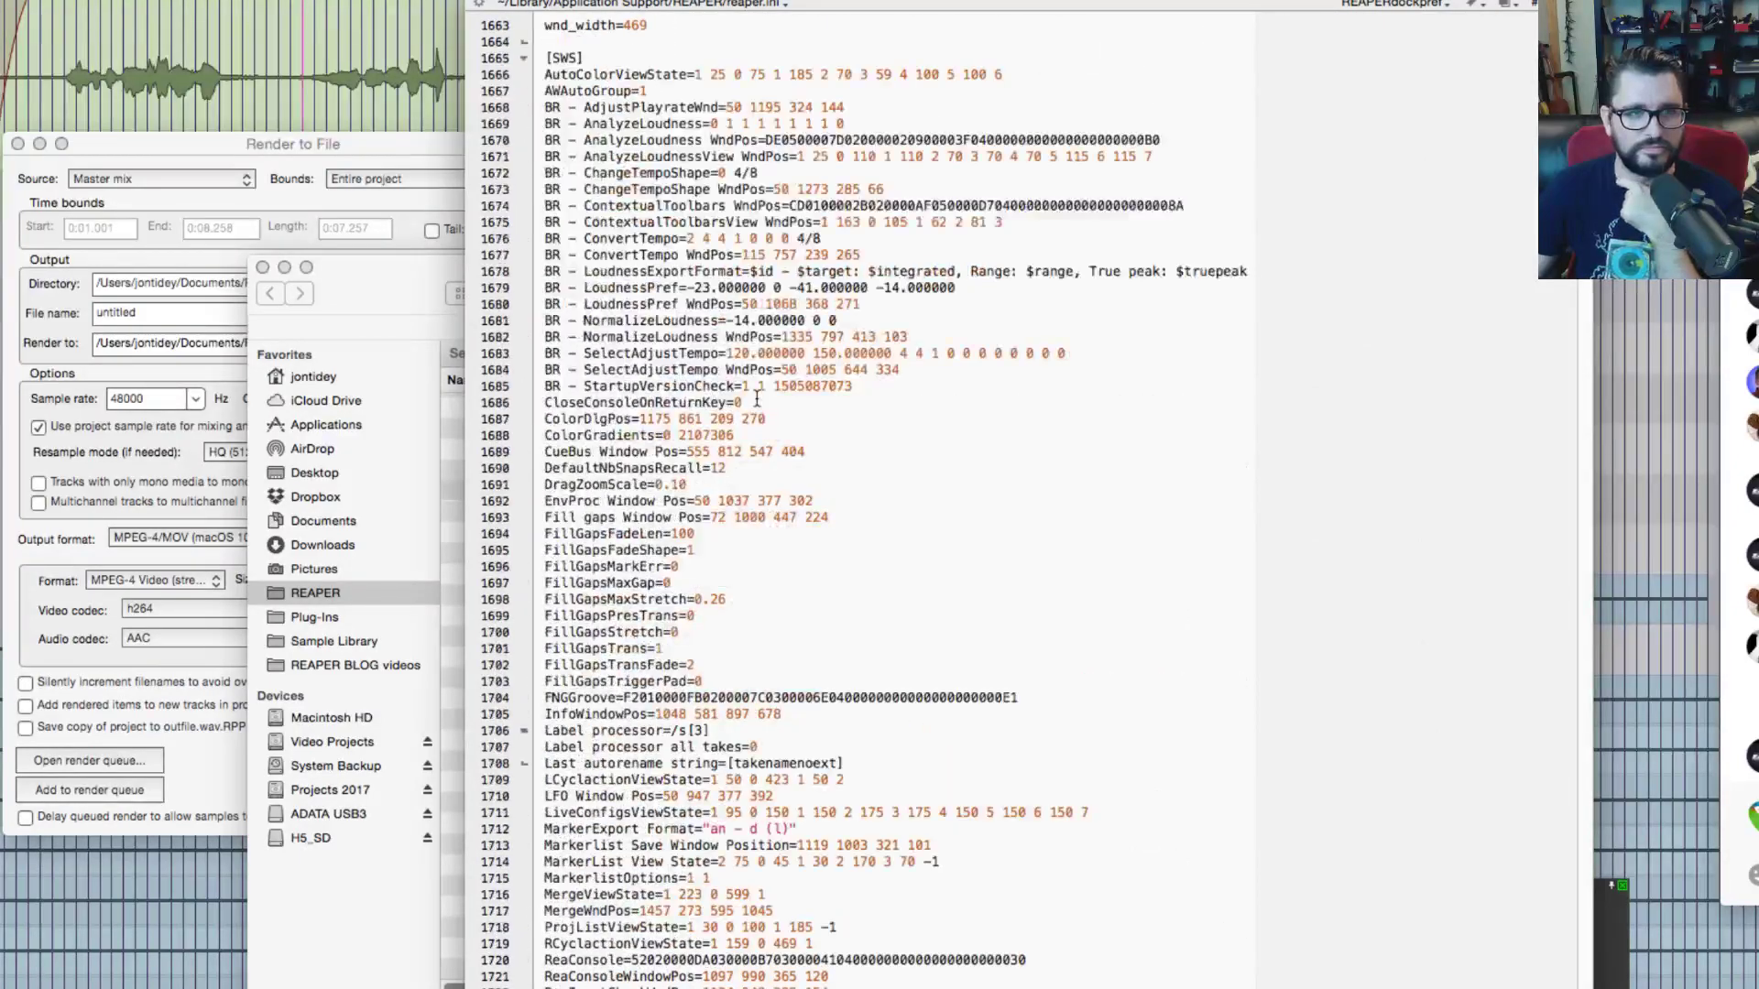
pyautogui.scroll(-9, 756, 398)
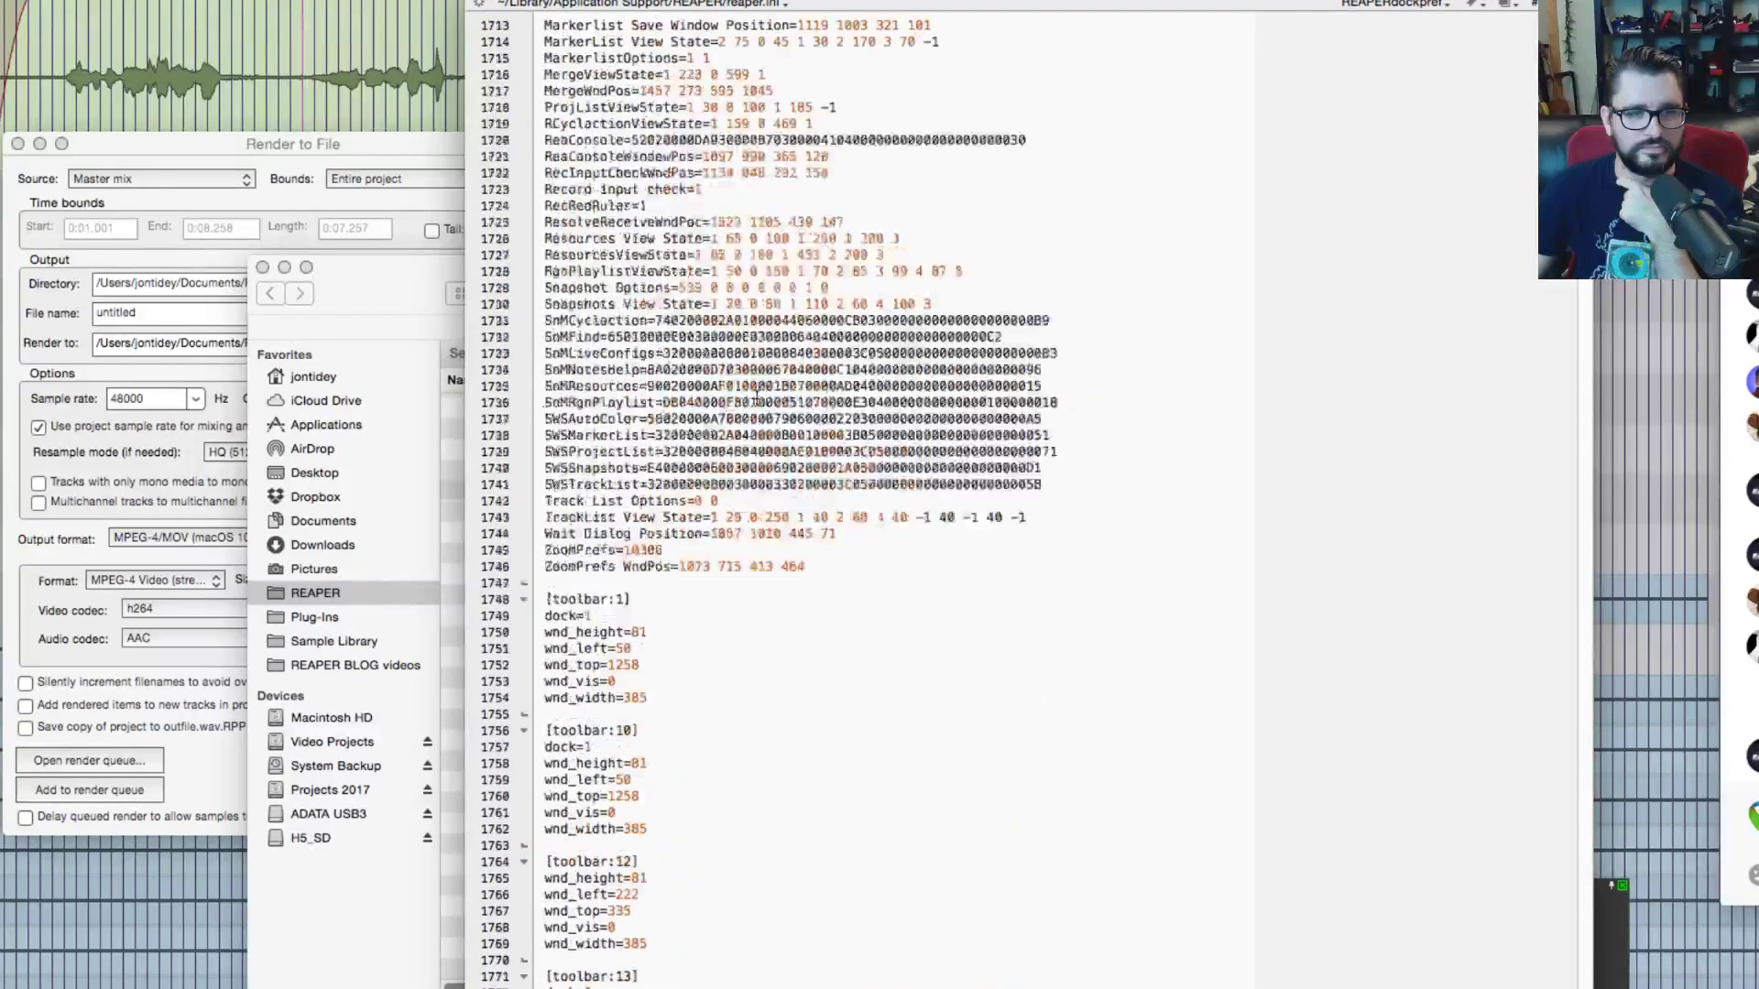
pyautogui.scroll(-14, 756, 398)
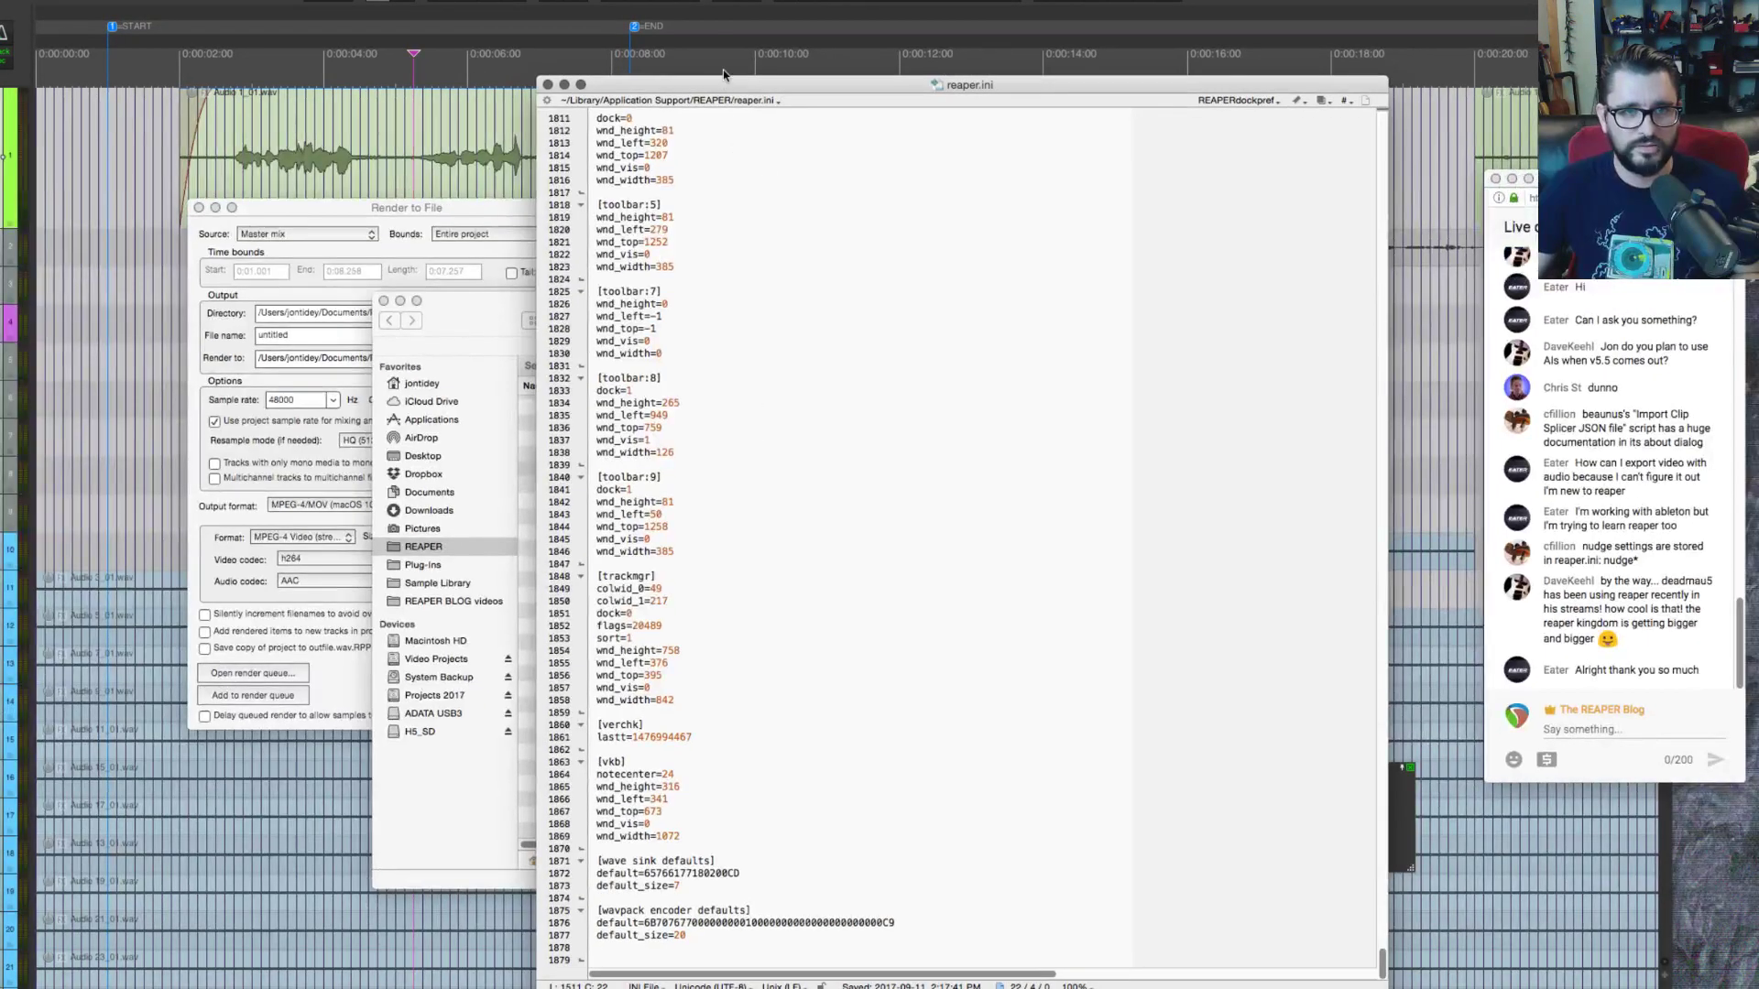
pyautogui.moveTo(724, 81); pyautogui.dragTo(718, 165)
pyautogui.click(770, 354)
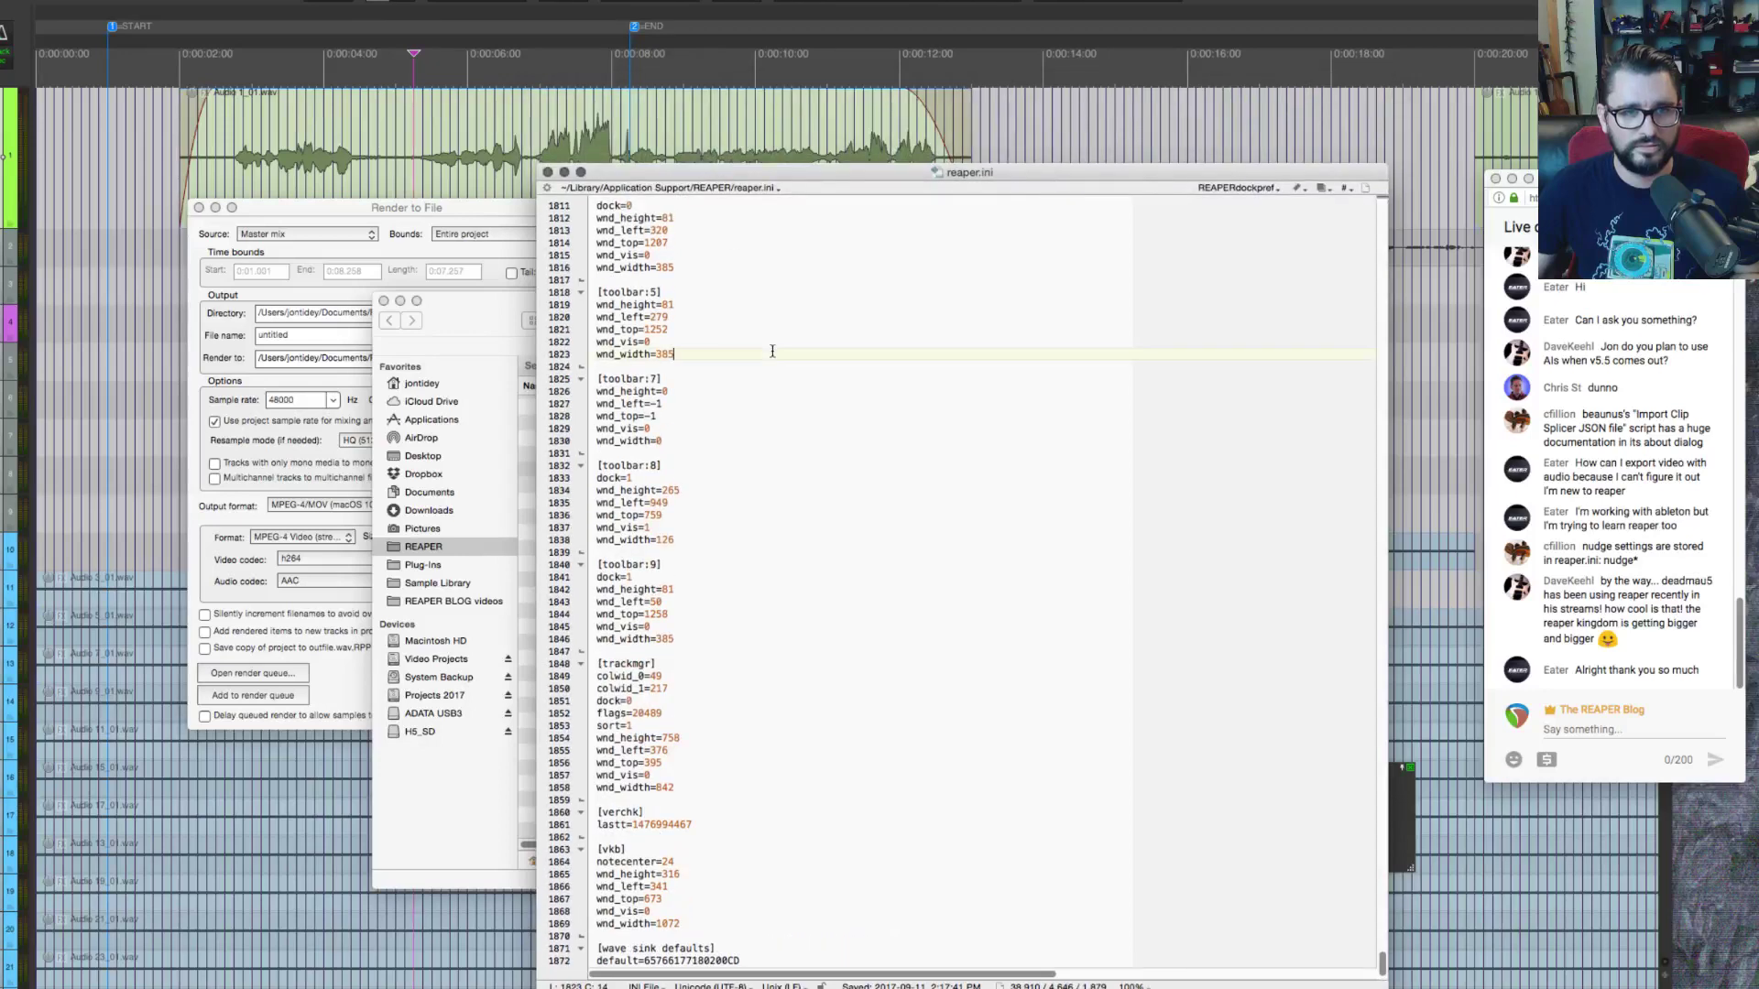
pyautogui.scroll(6, 774, 354)
pyautogui.scroll(2, 774, 355)
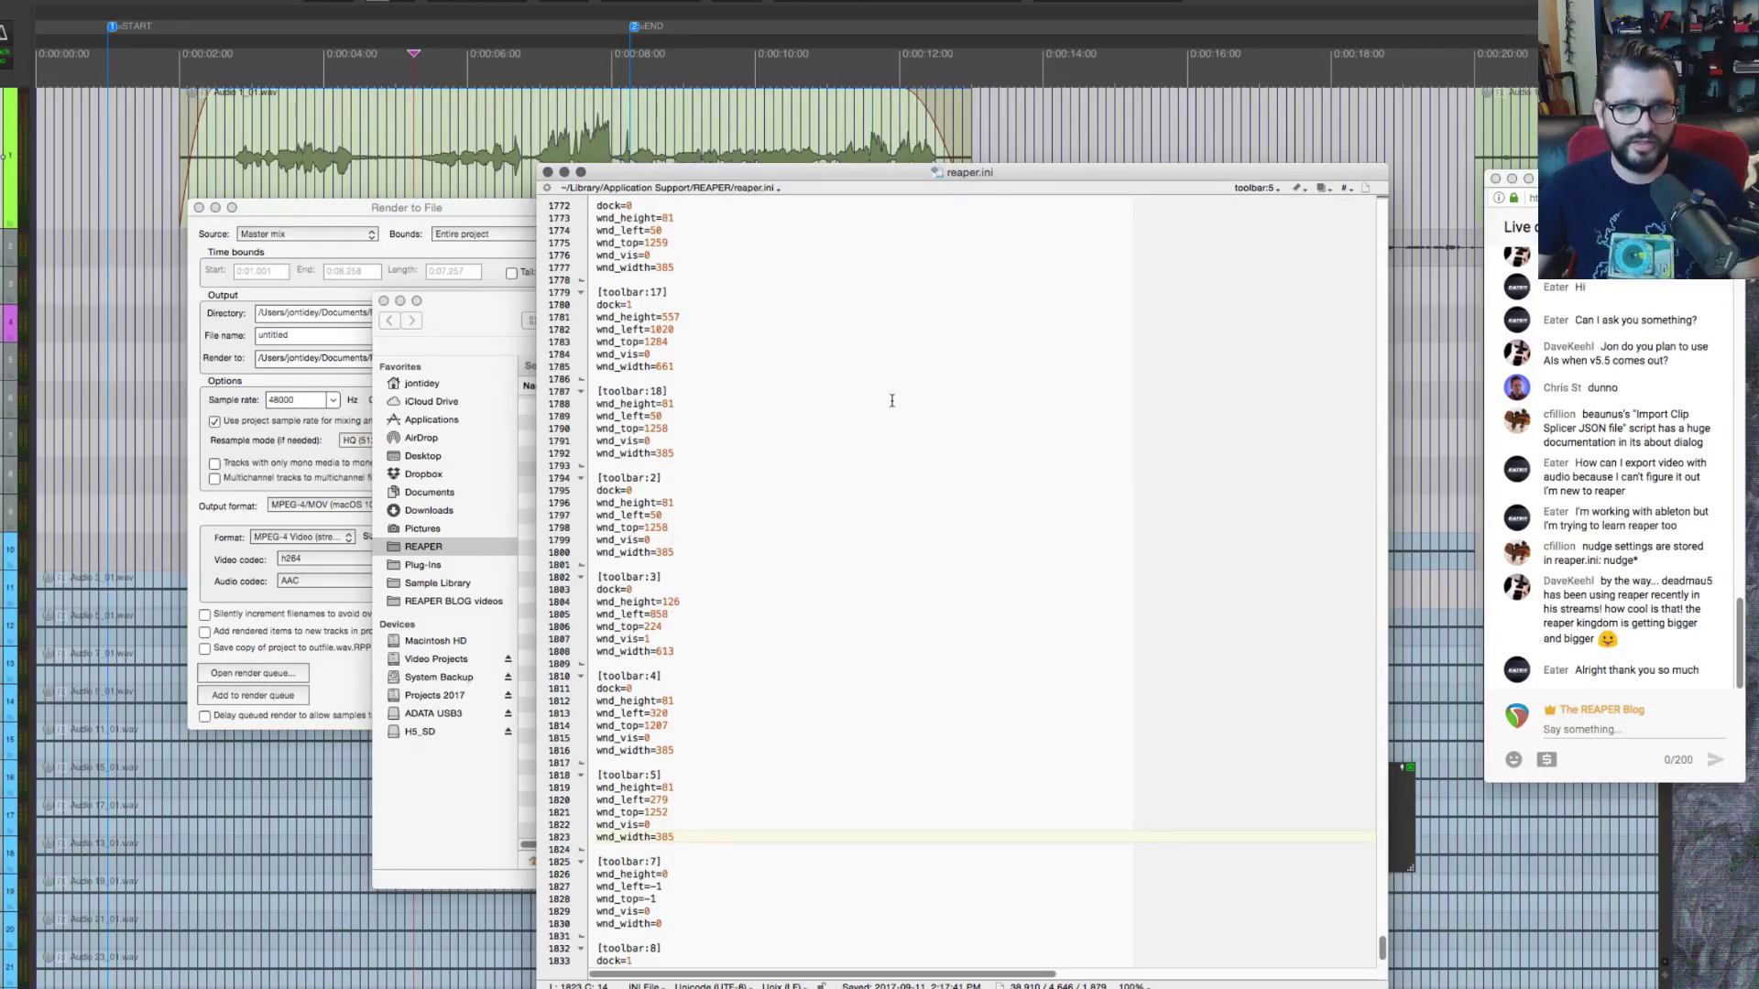
pyautogui.scroll(8, 916, 384)
pyautogui.scroll(2, 891, 401)
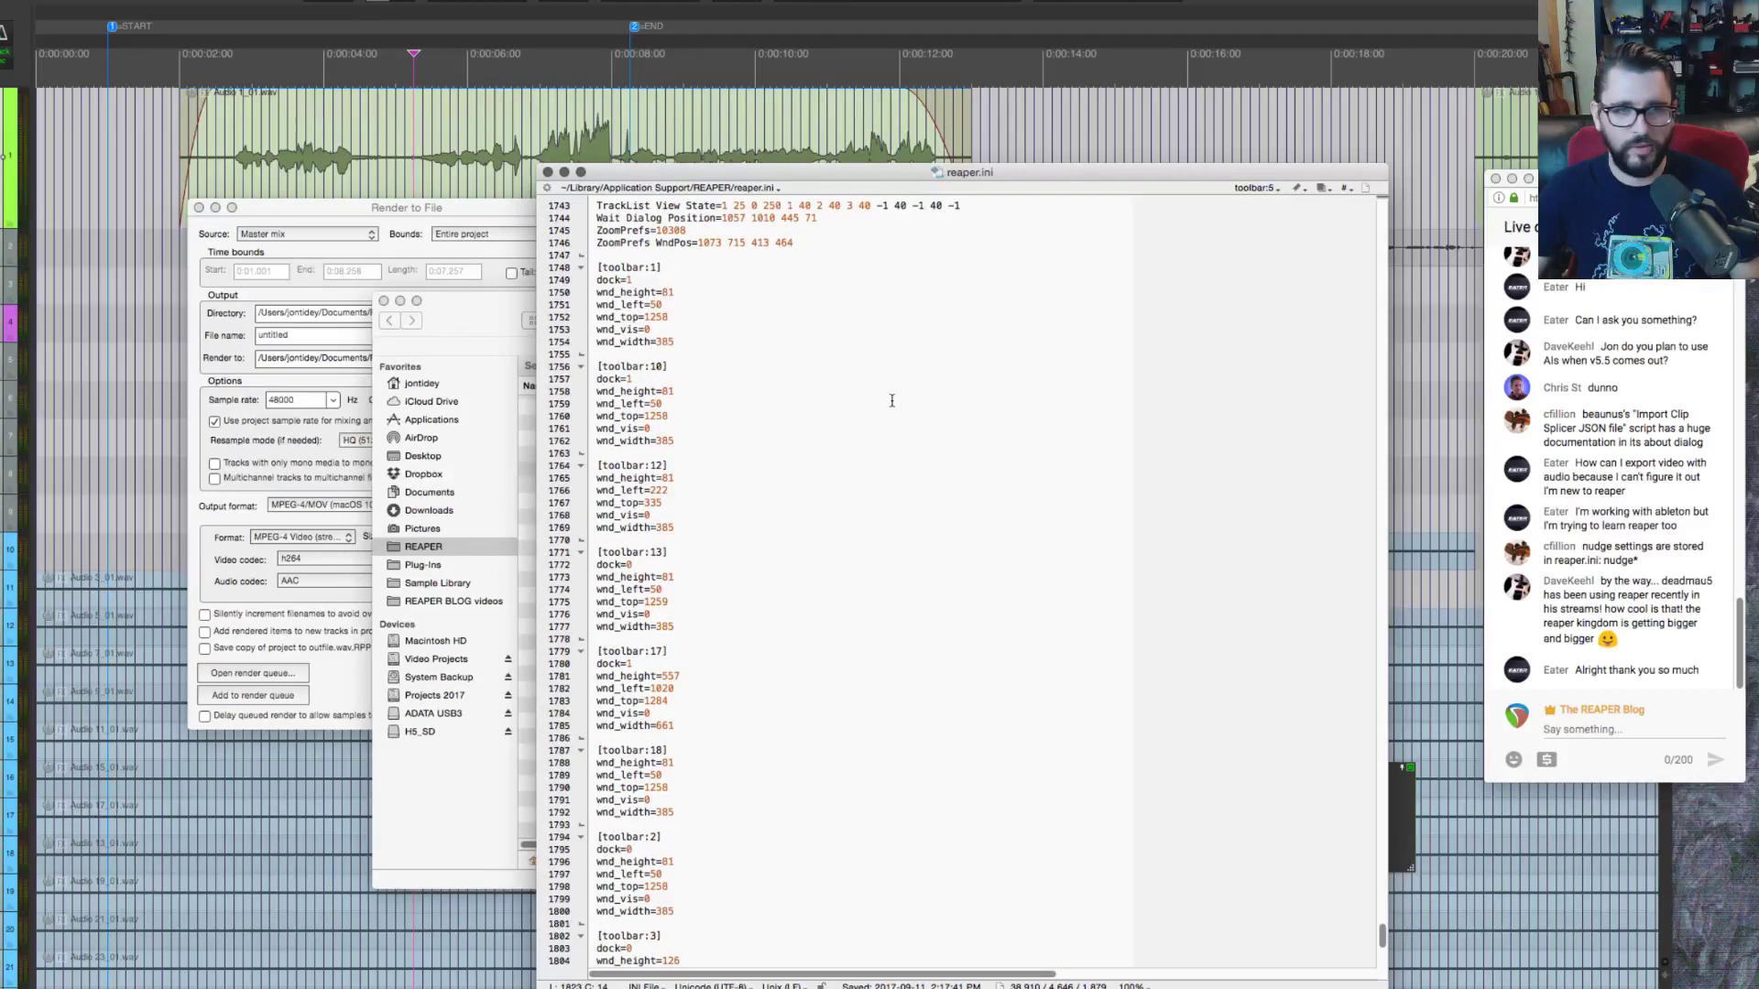
pyautogui.scroll(15, 891, 400)
# Step: Search reaper.ini for "nudge" and move the Find window aside to uncover the file's text
pyautogui.click(891, 389)
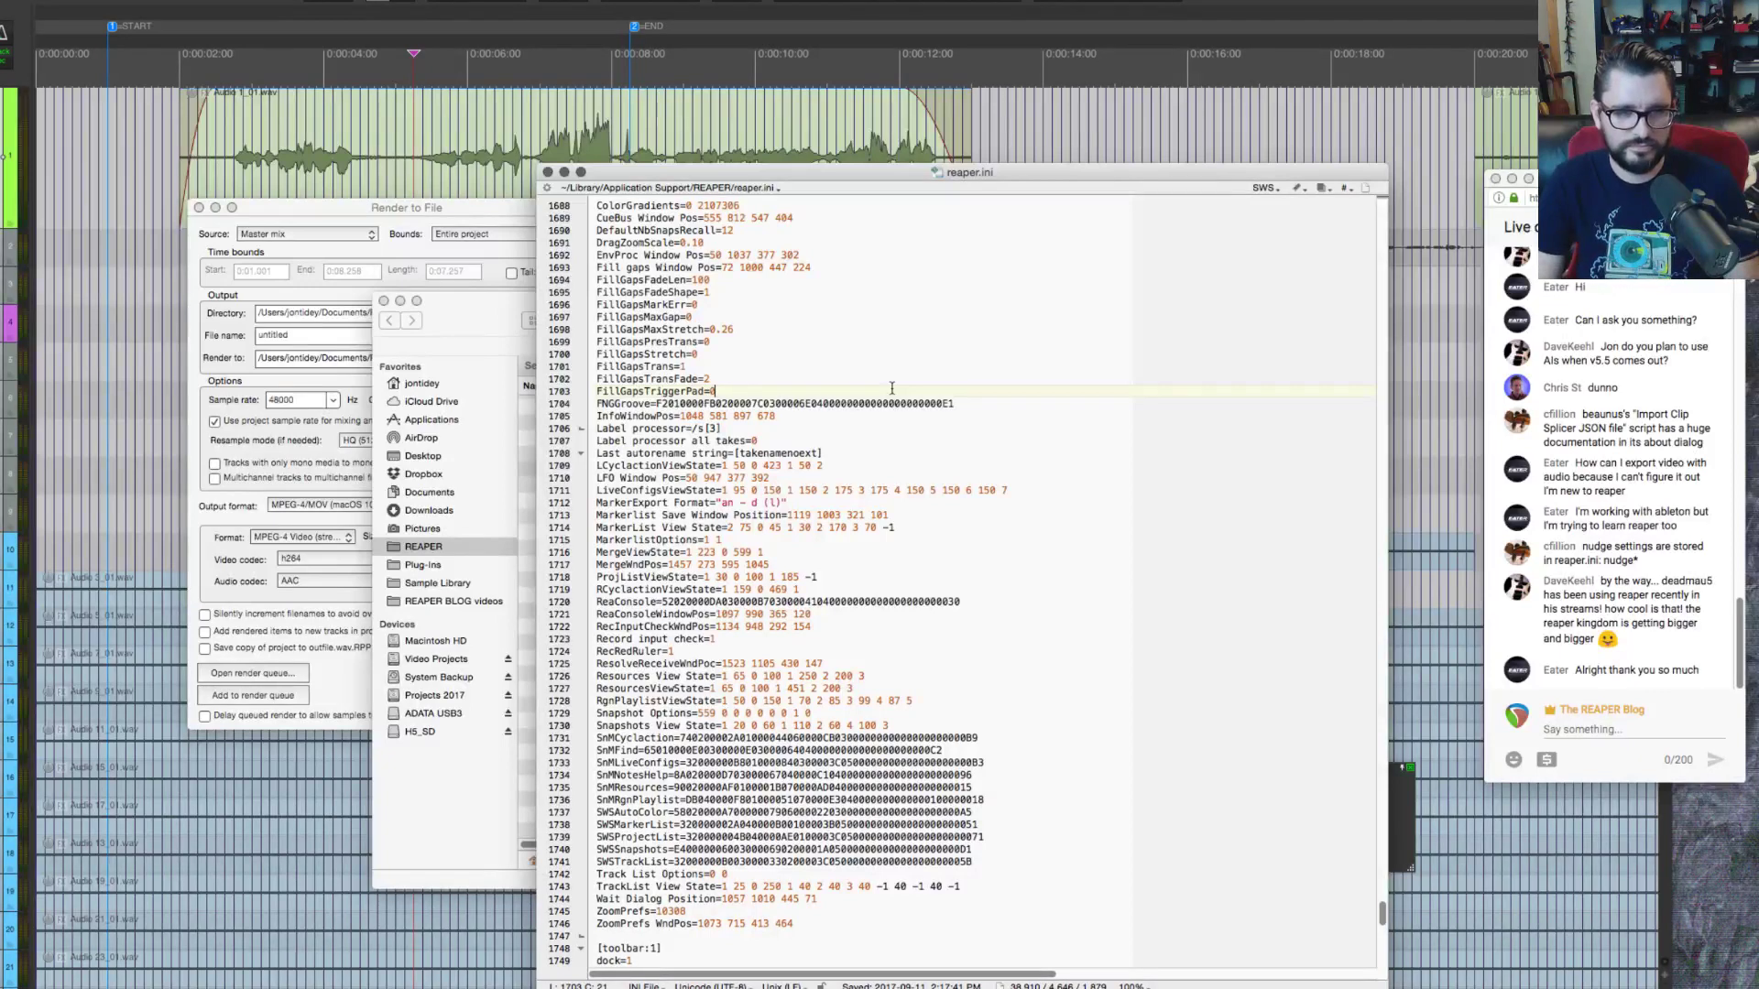
pyautogui.press('super+f')
pyautogui.write('nudge')
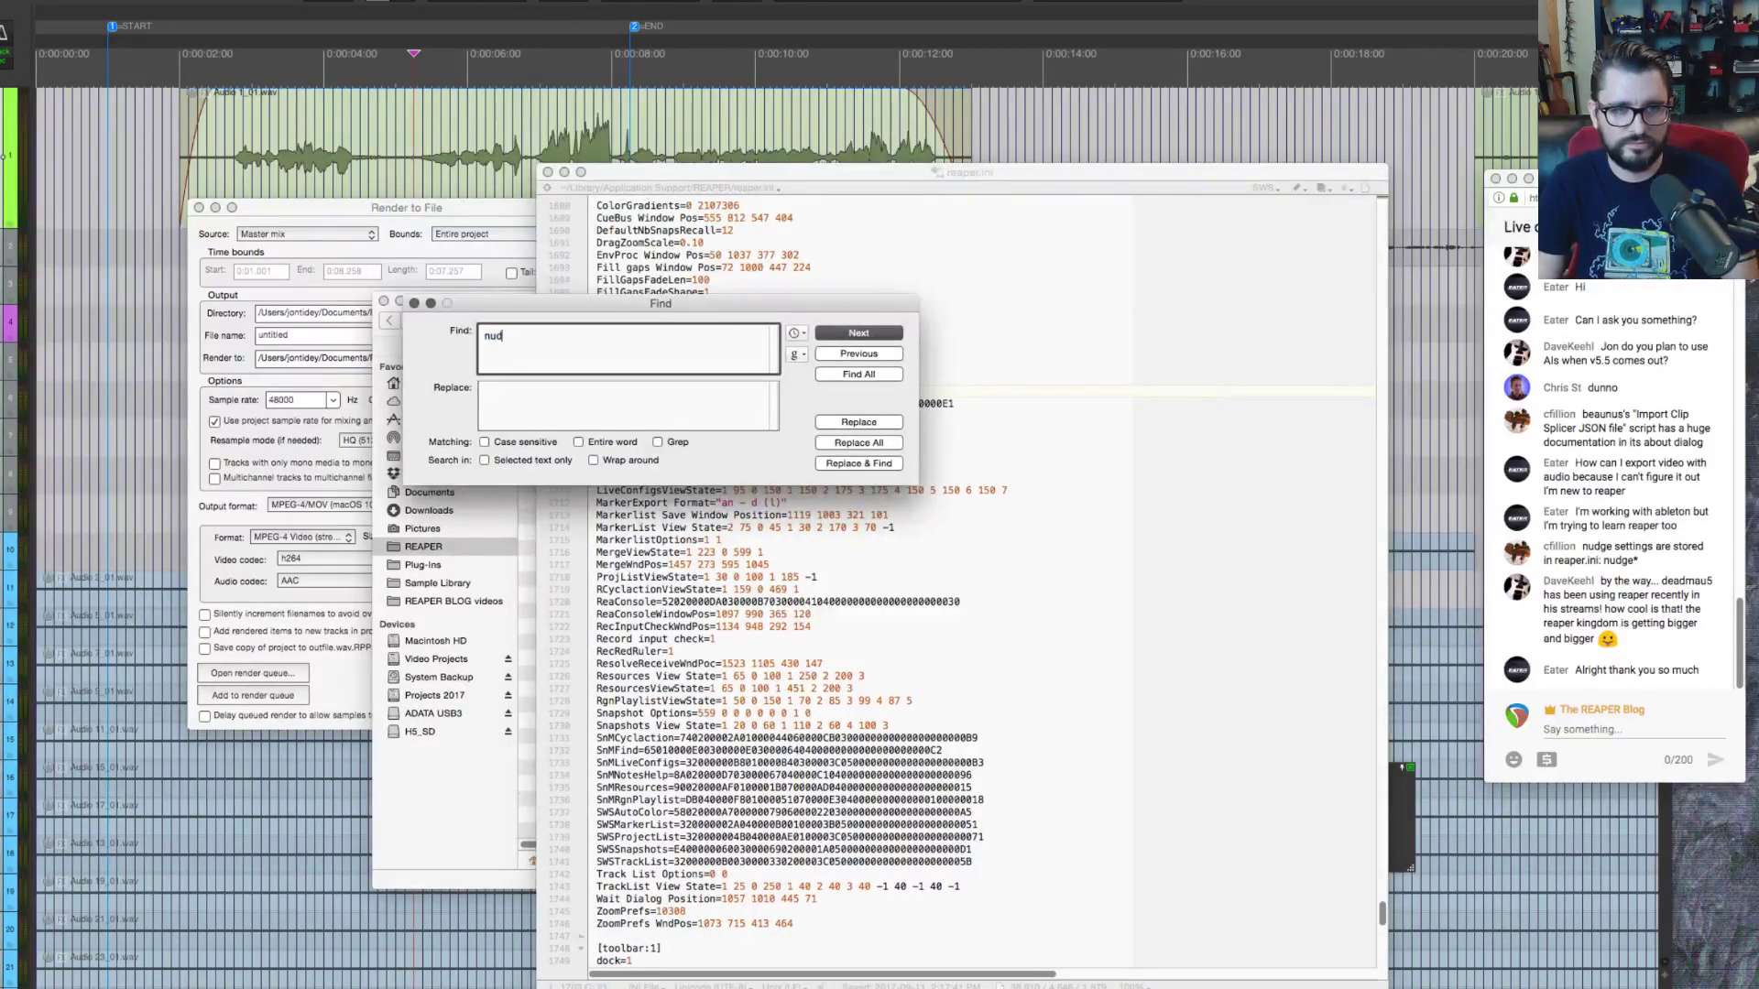
pyautogui.press('Return')
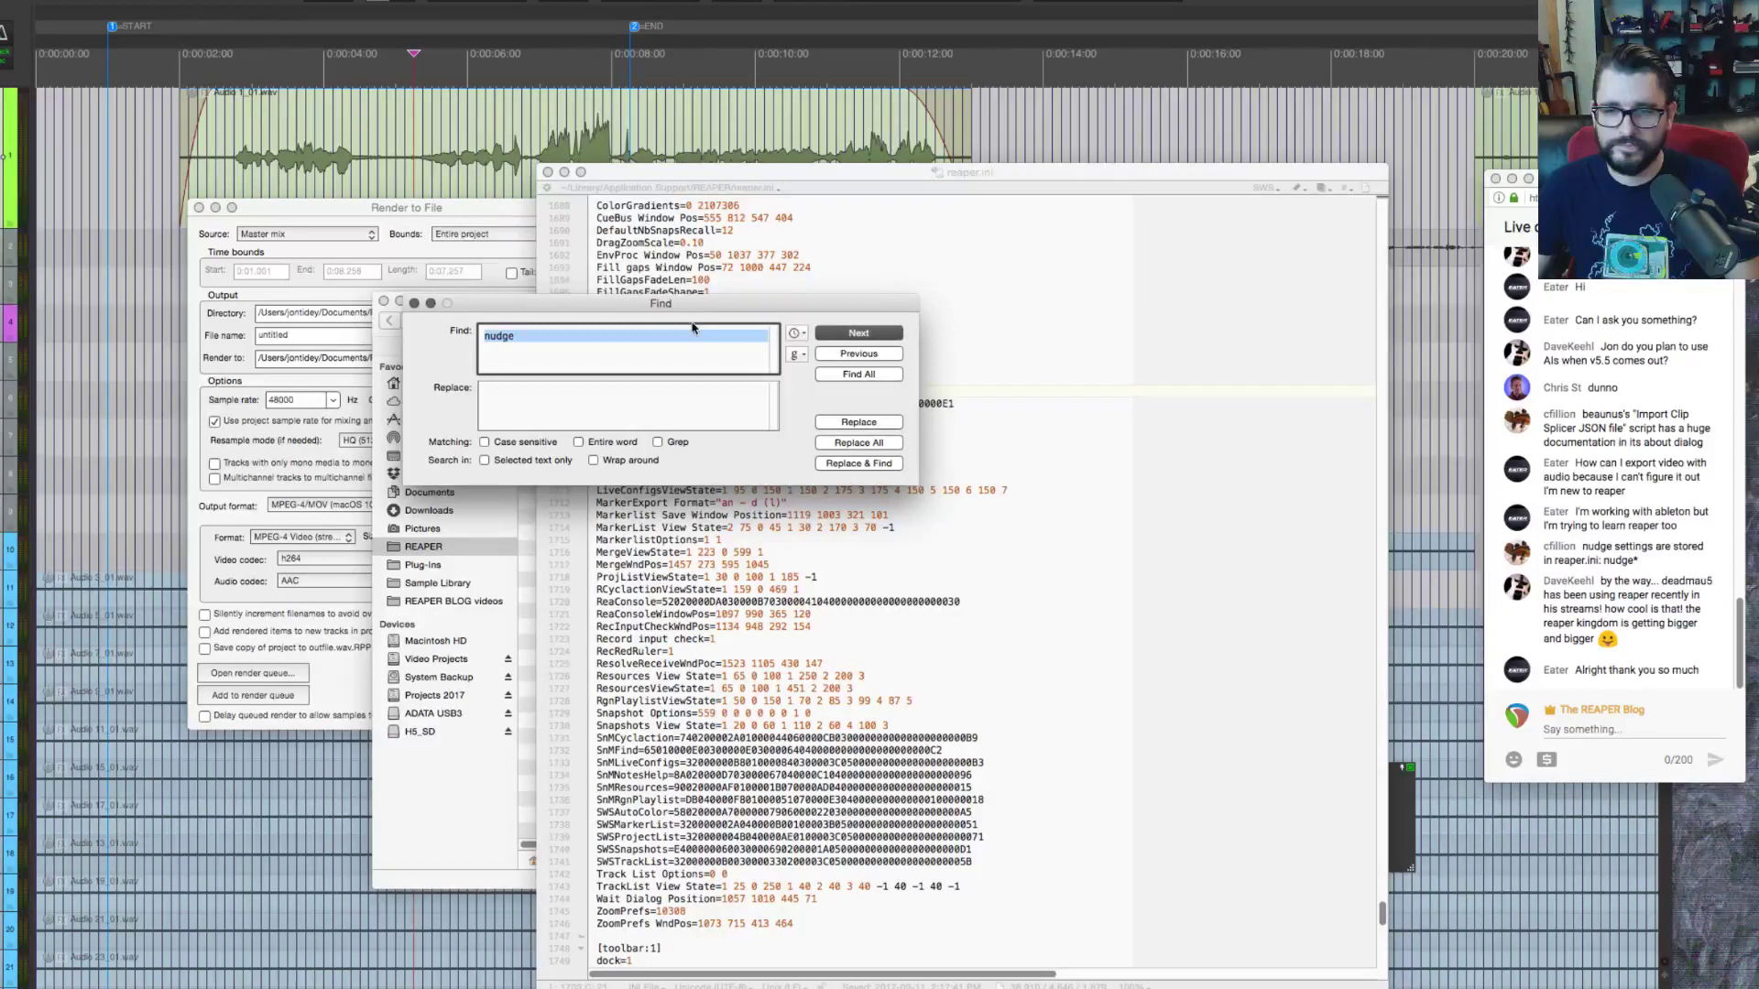
pyautogui.moveTo(691, 327); pyautogui.dragTo(414, 388)
pyautogui.click(747, 339)
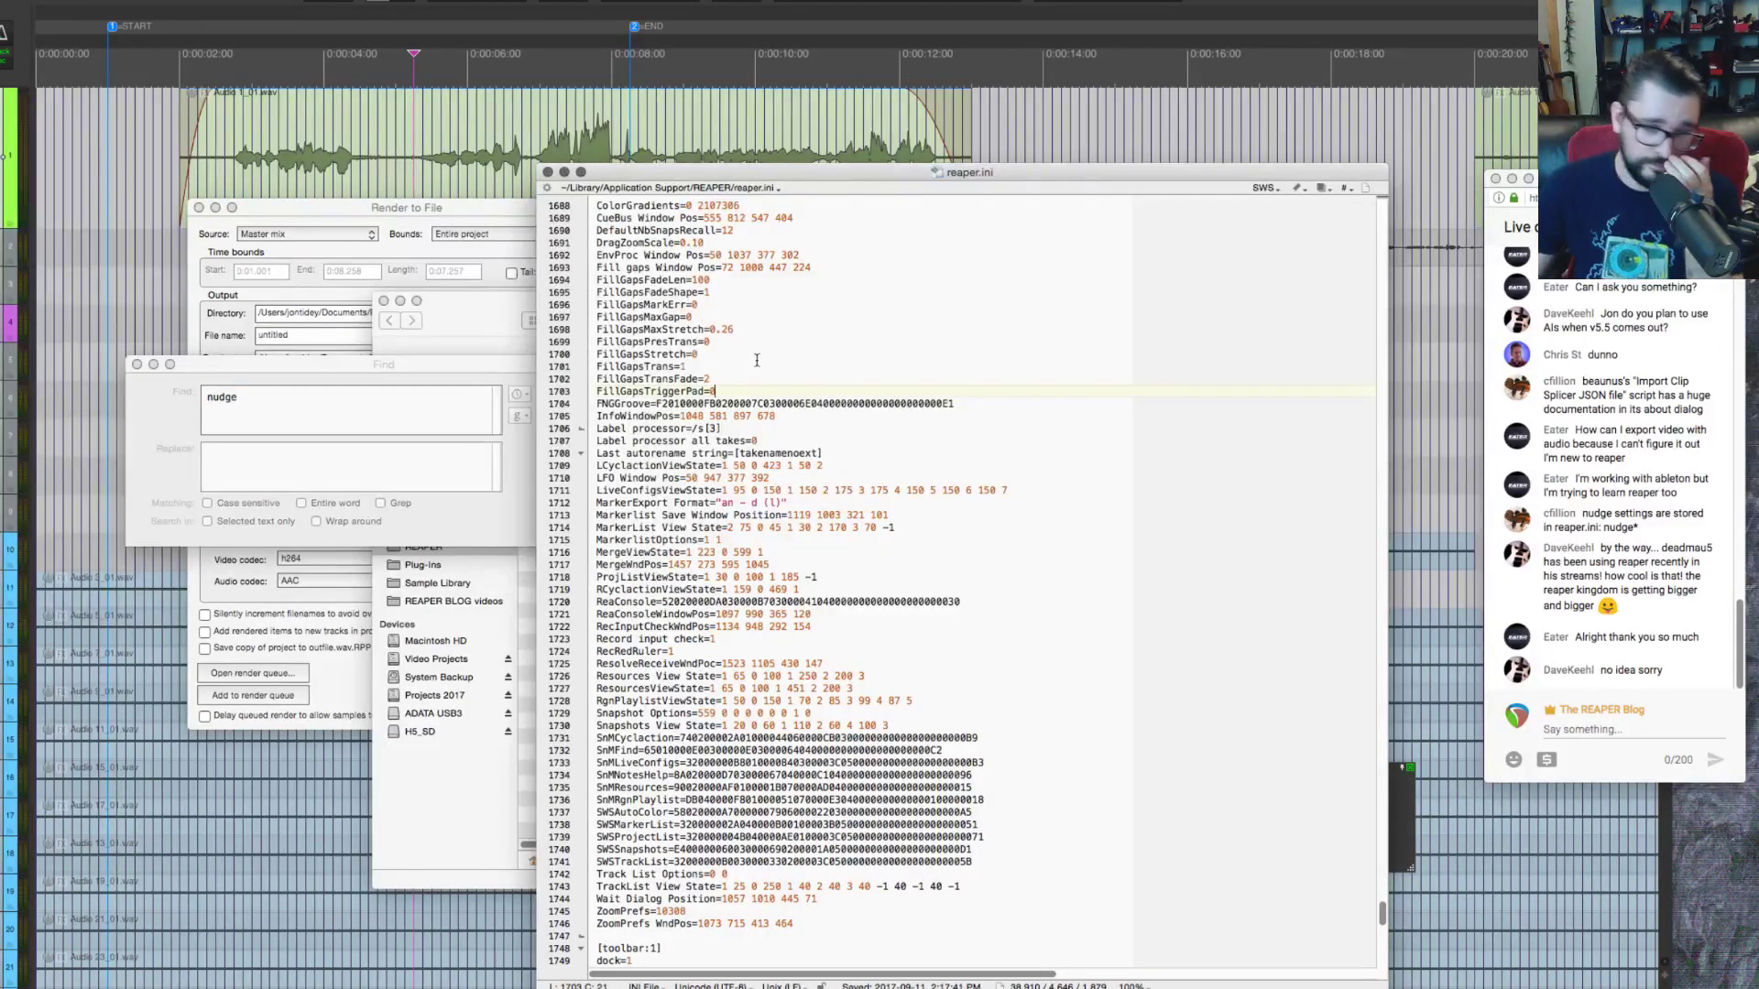
# Step: Check the recent-project and RecentFX sections higher in reaper.ini, and return to the file after revisiting the "nudge" search
pyautogui.scroll(15, 742, 361)
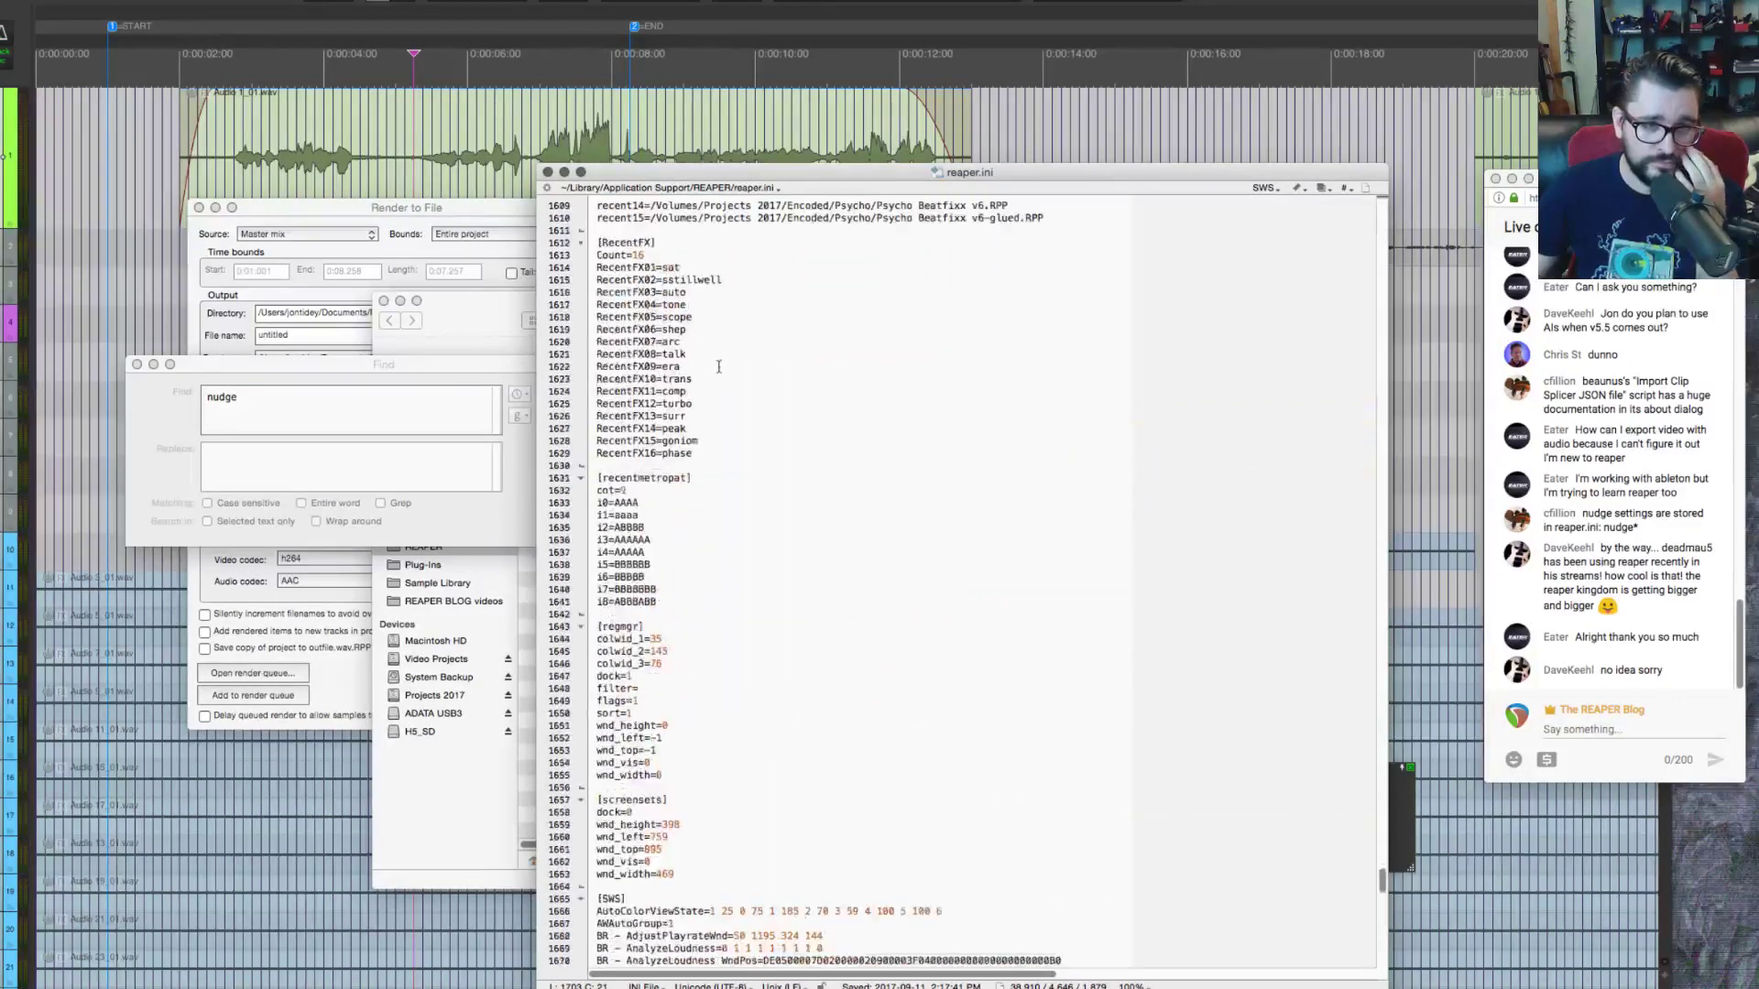
pyautogui.scroll(3, 718, 366)
pyautogui.click(437, 375)
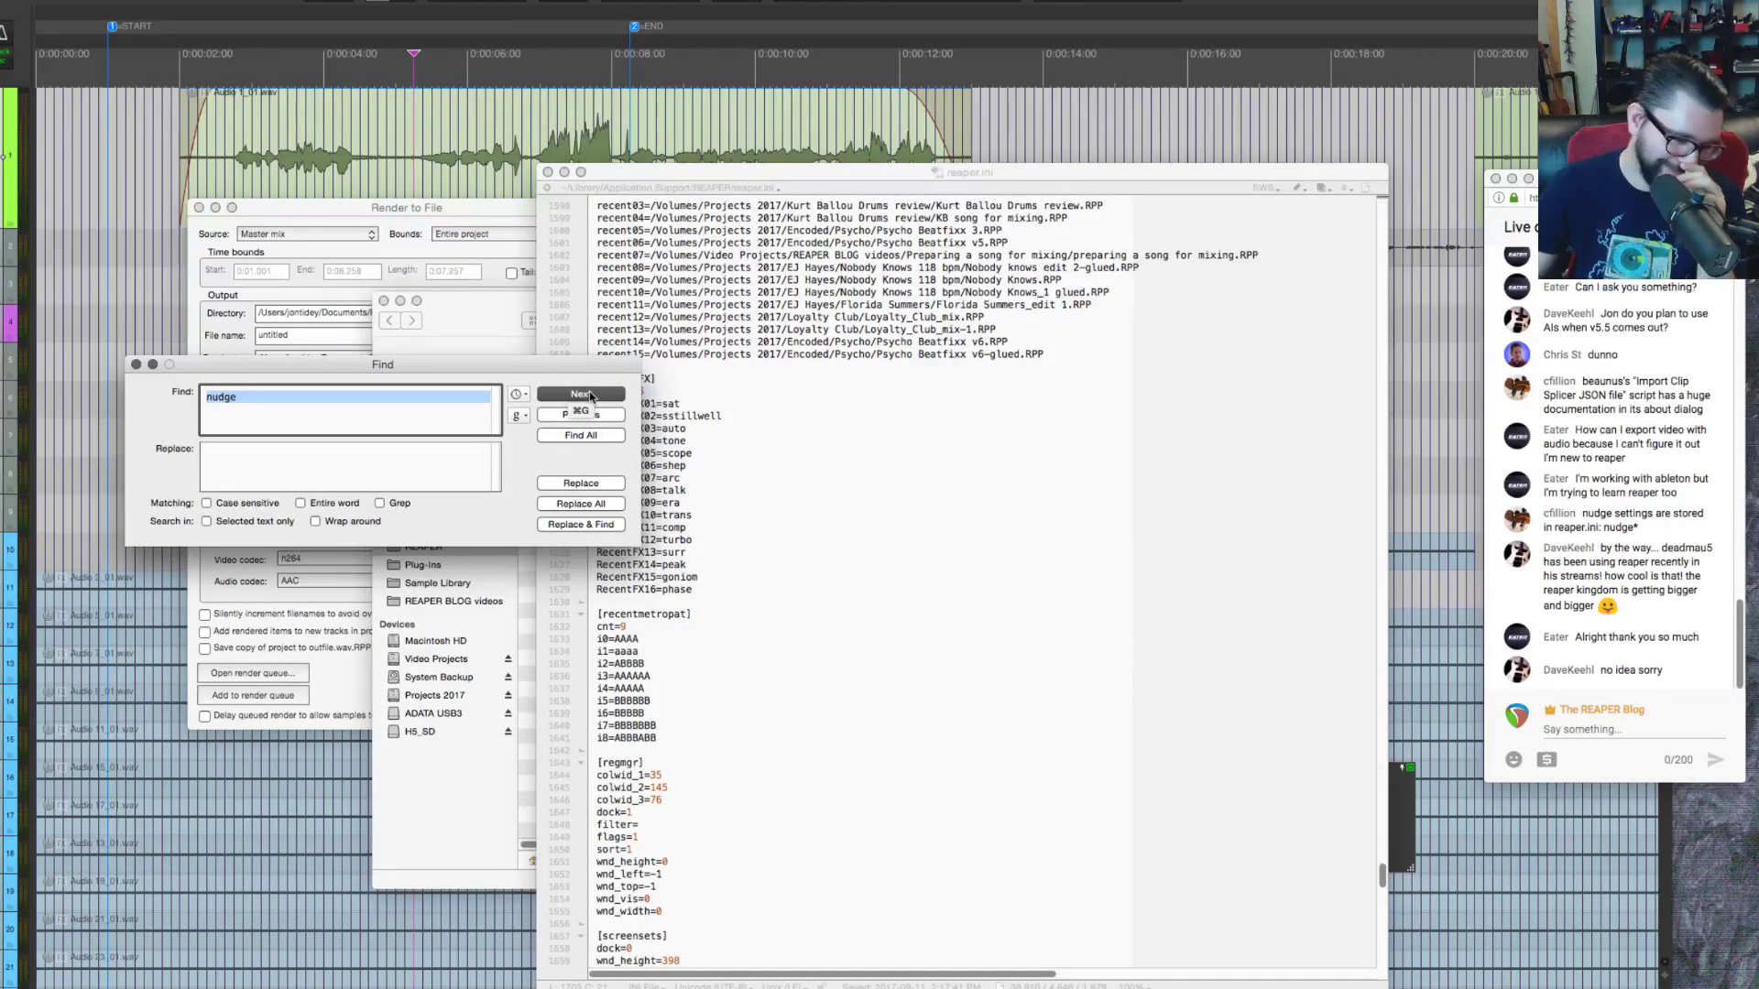
pyautogui.click(804, 375)
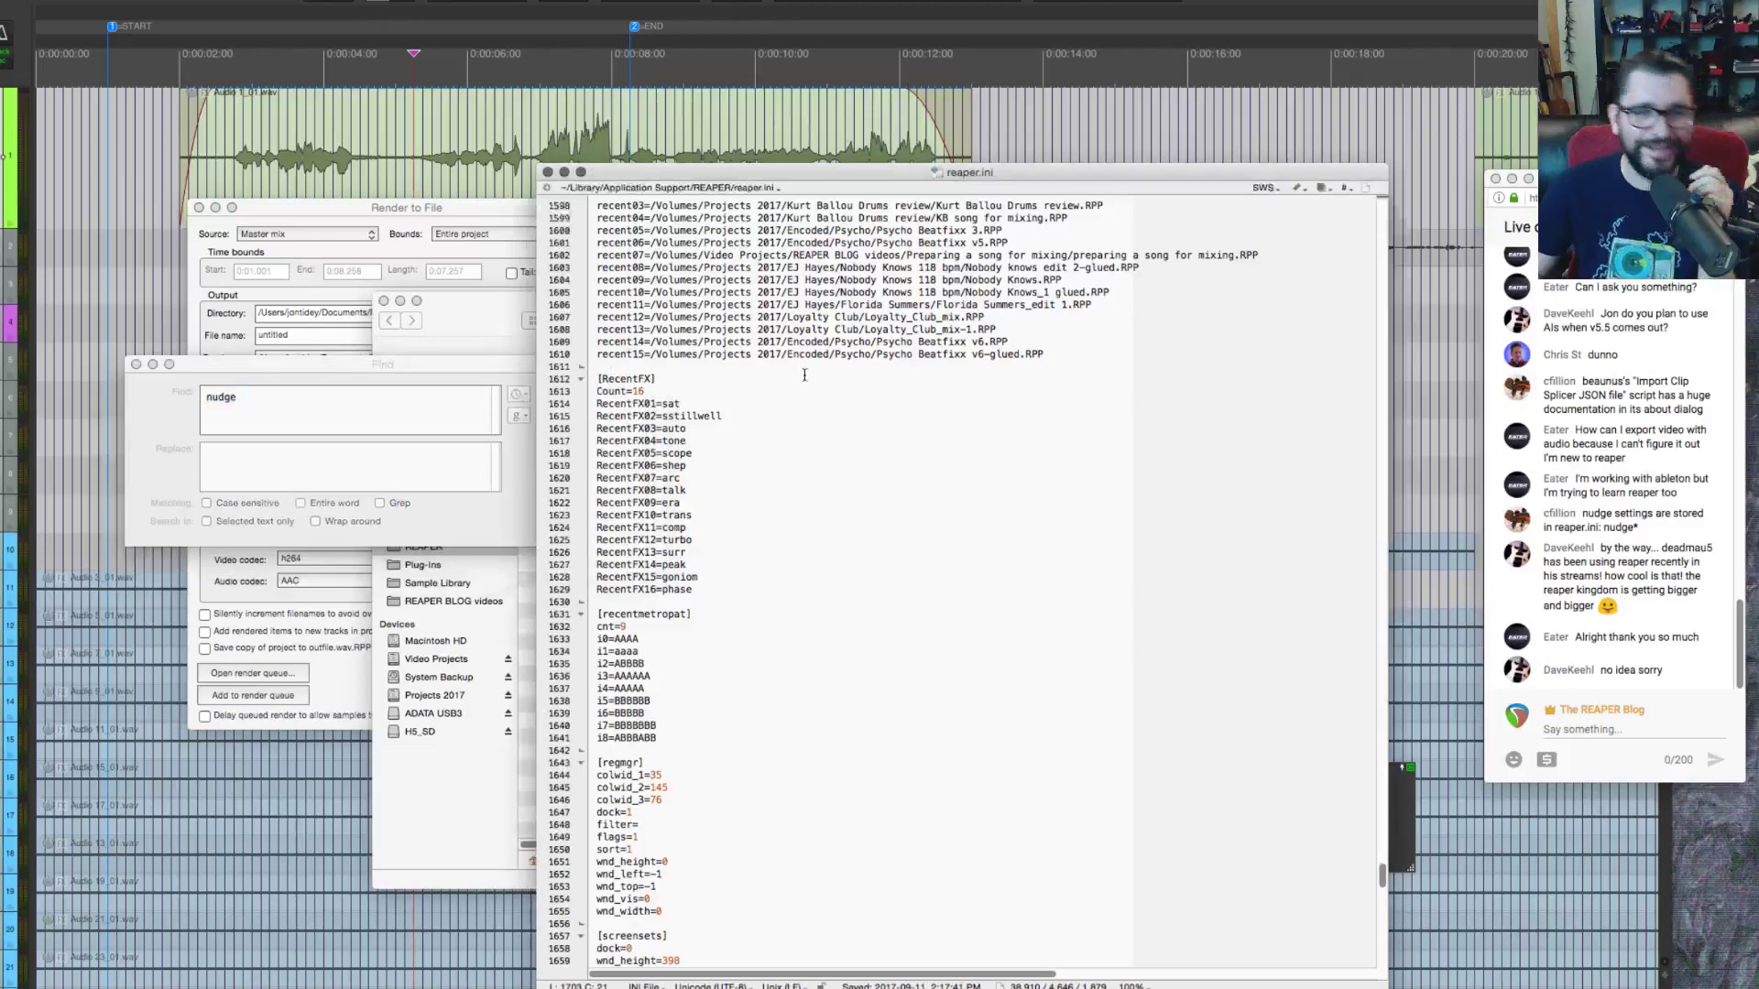
# Step: Find the nudge entries in reaper.ini and highlight the nudge_1 to nudge_8 lines
pyautogui.scroll(15, 804, 376)
pyautogui.scroll(10, 812, 421)
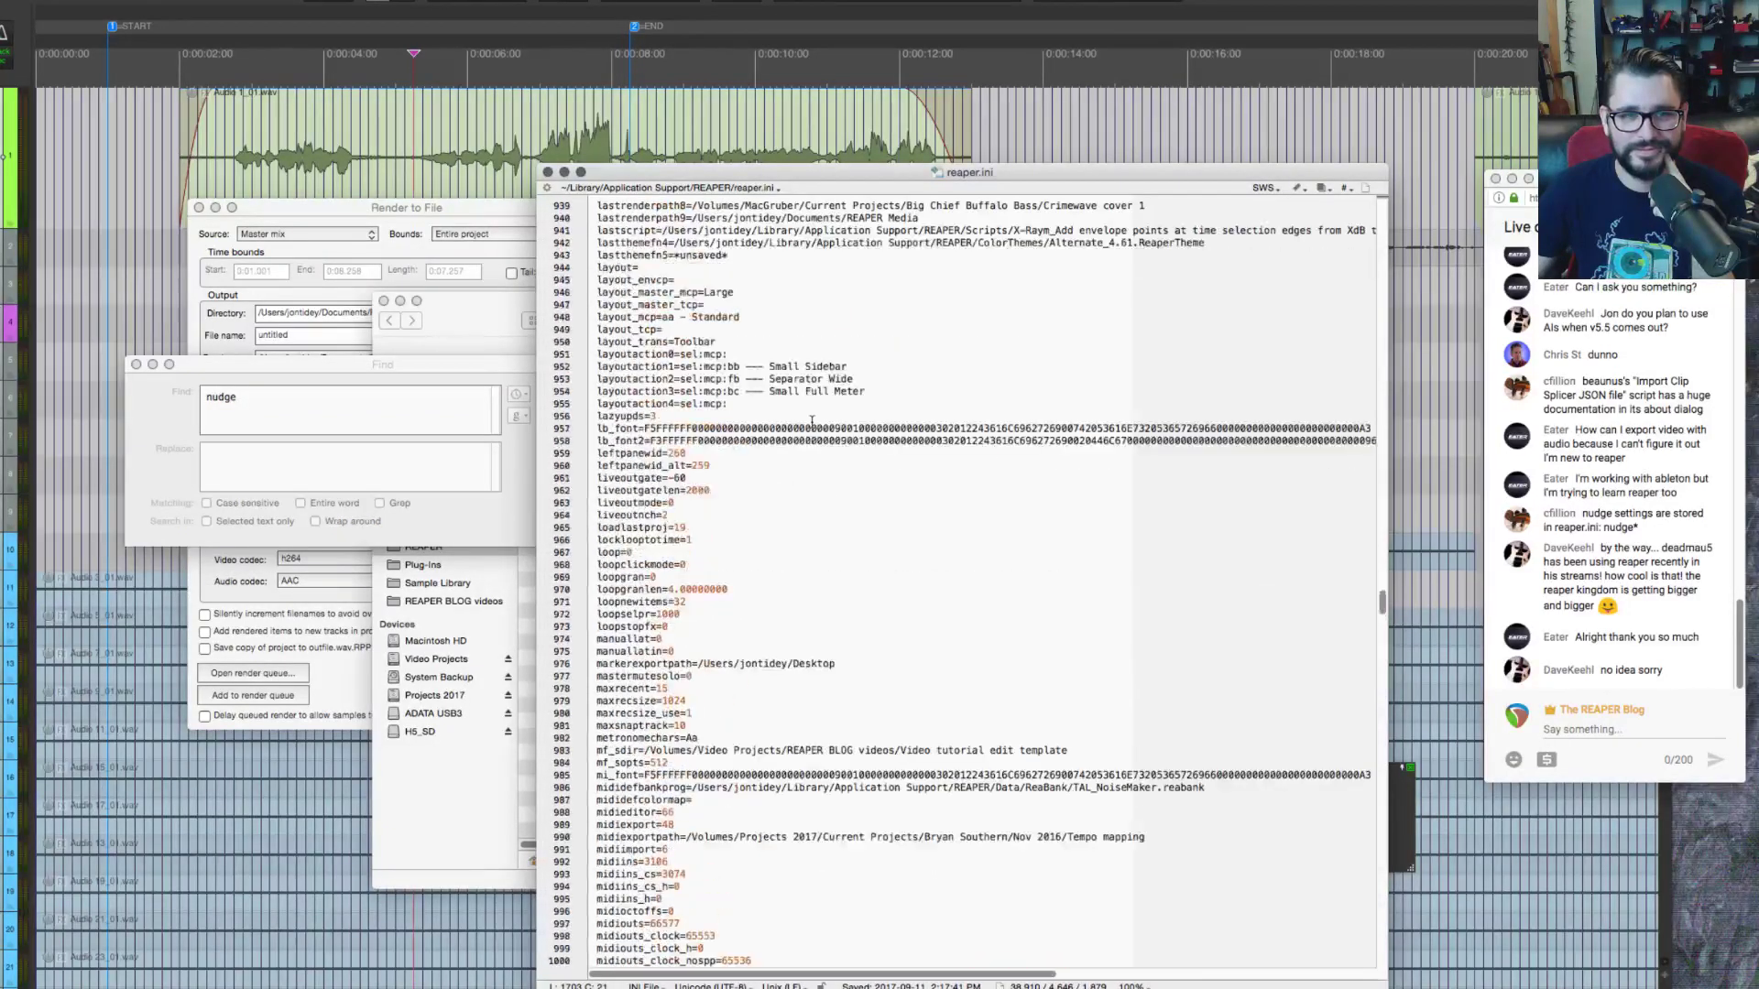
pyautogui.scroll(-1, 812, 422)
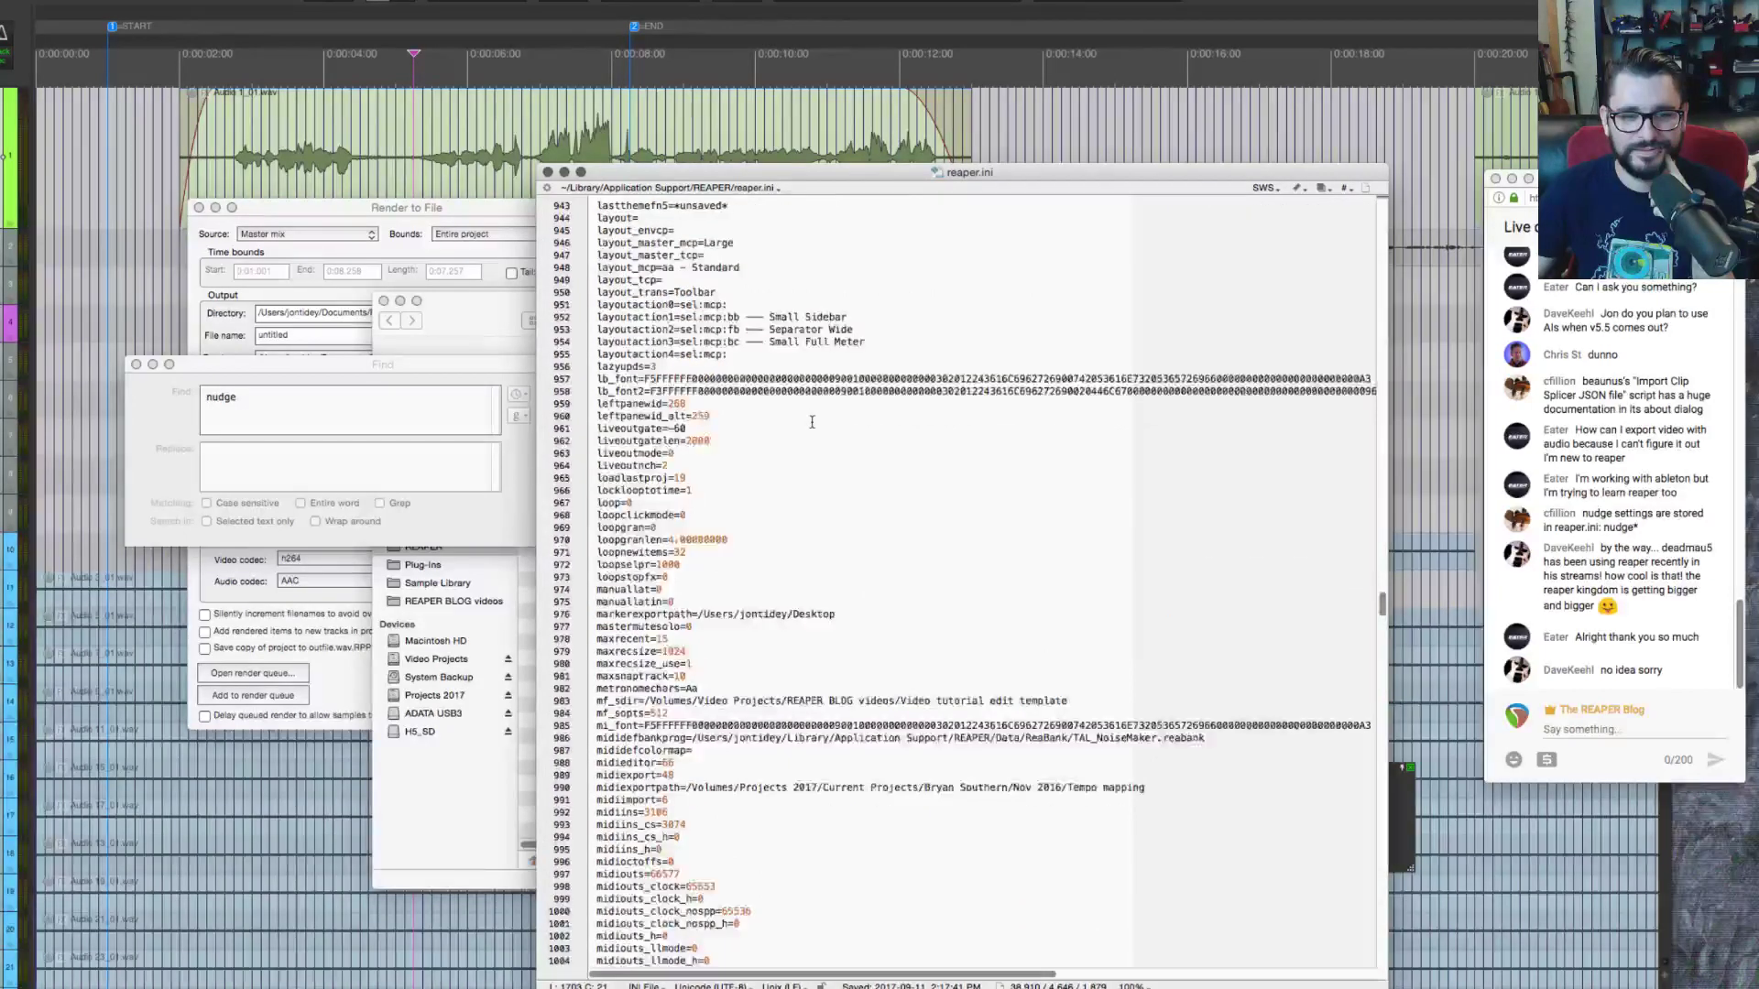
pyautogui.press('super+g')
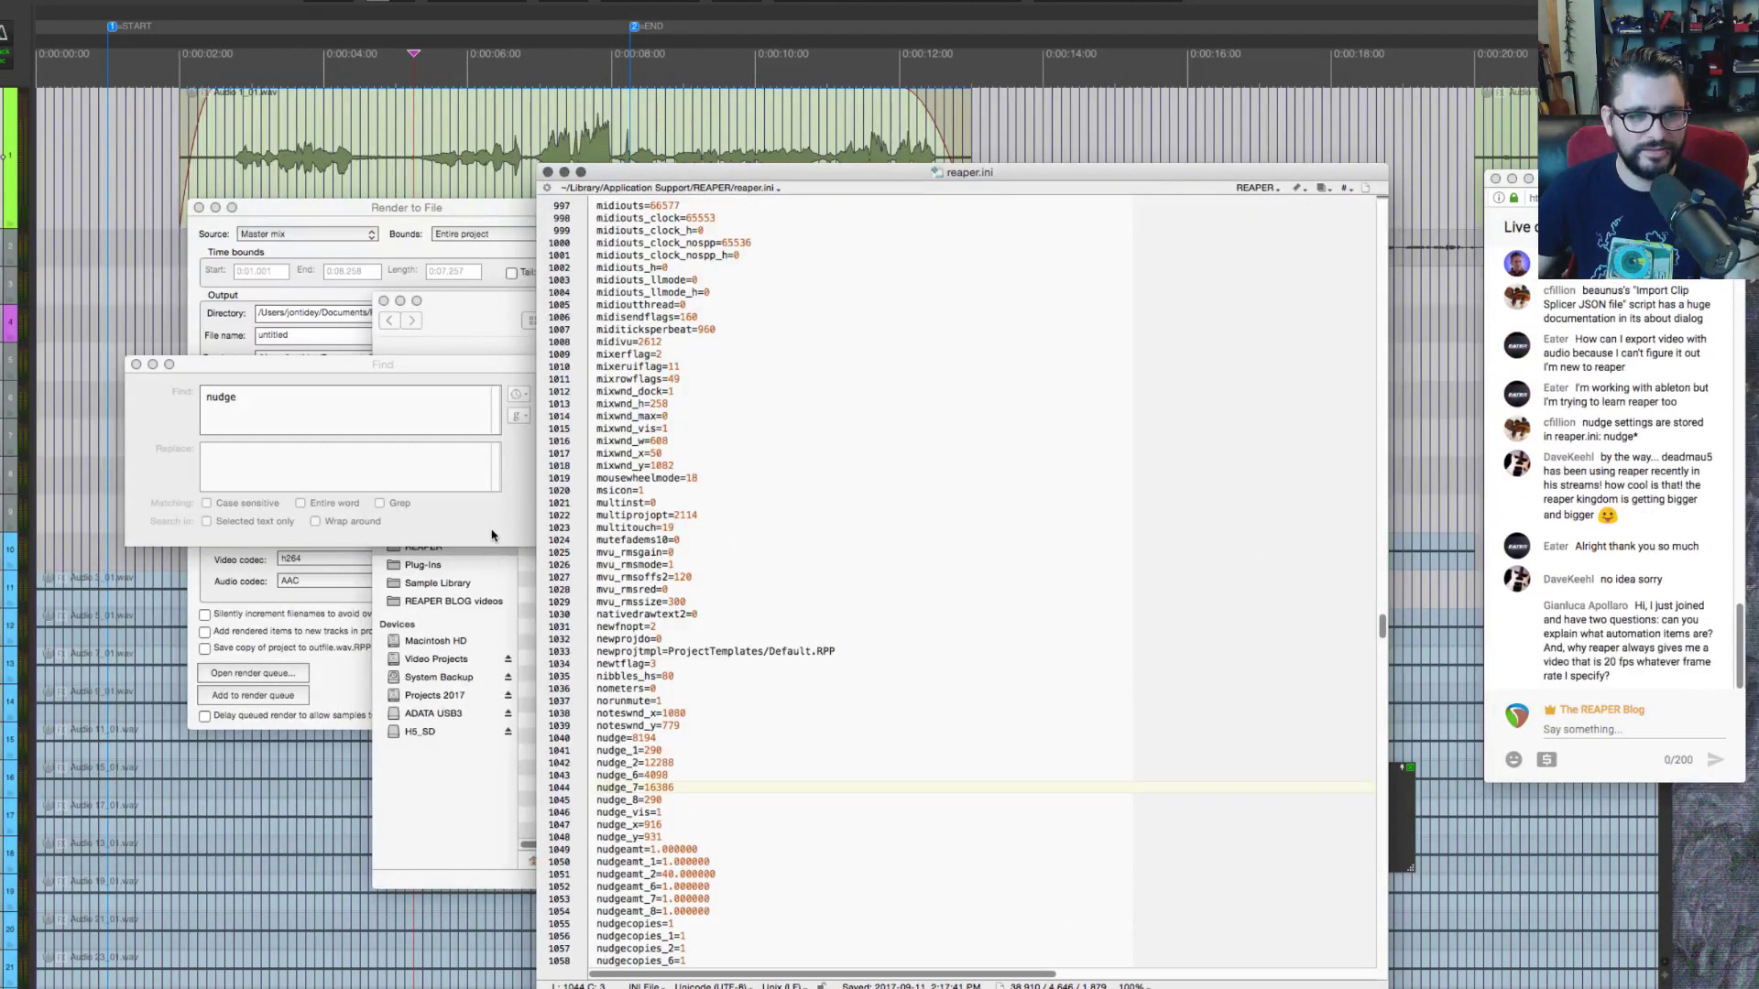
pyautogui.click(492, 537)
pyautogui.click(628, 805)
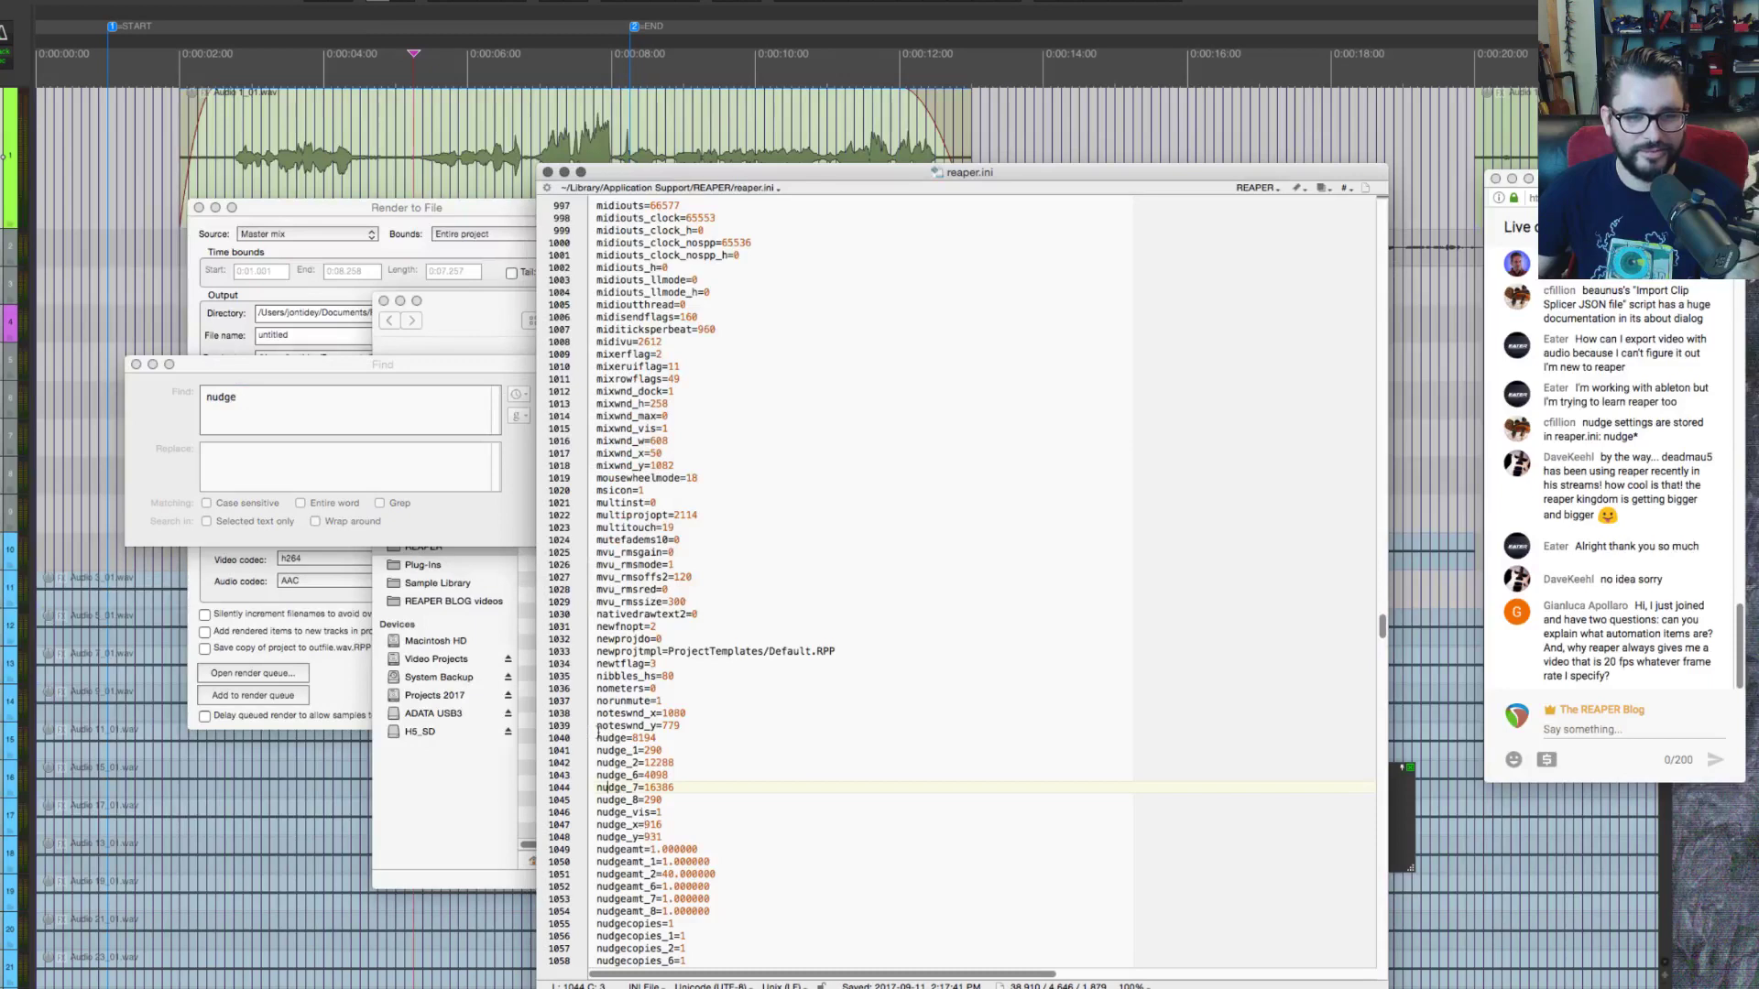
pyautogui.press('super+f')
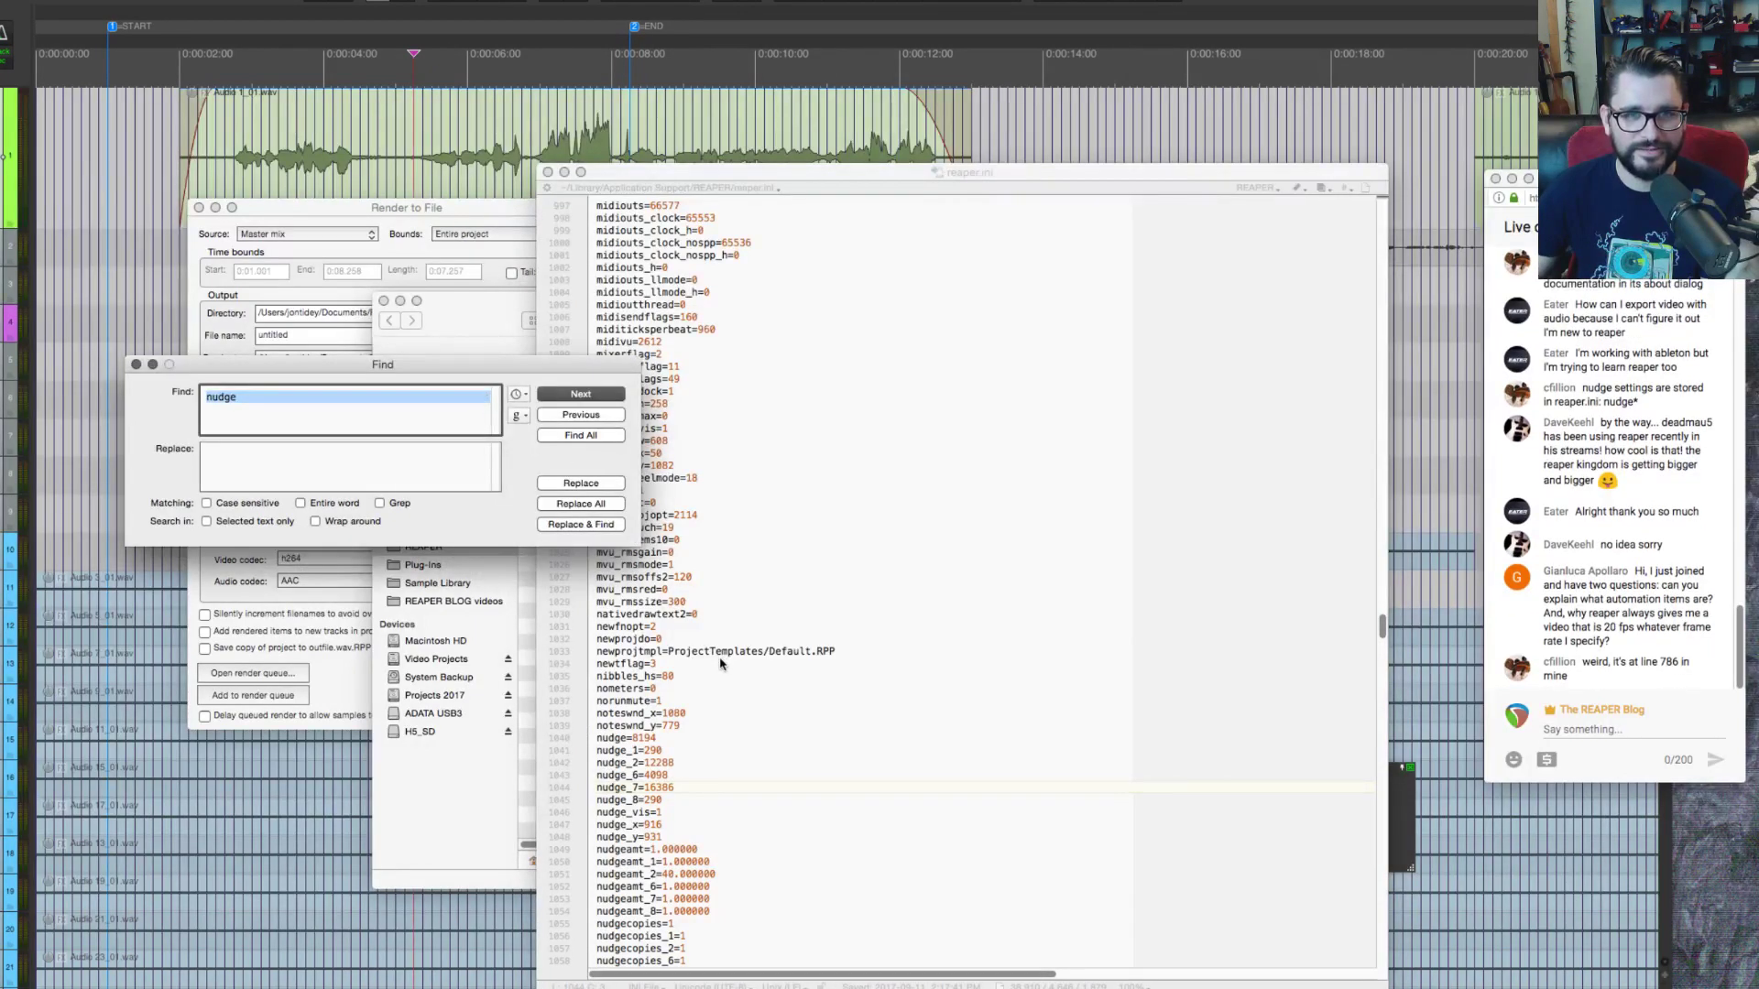
pyautogui.click(720, 661)
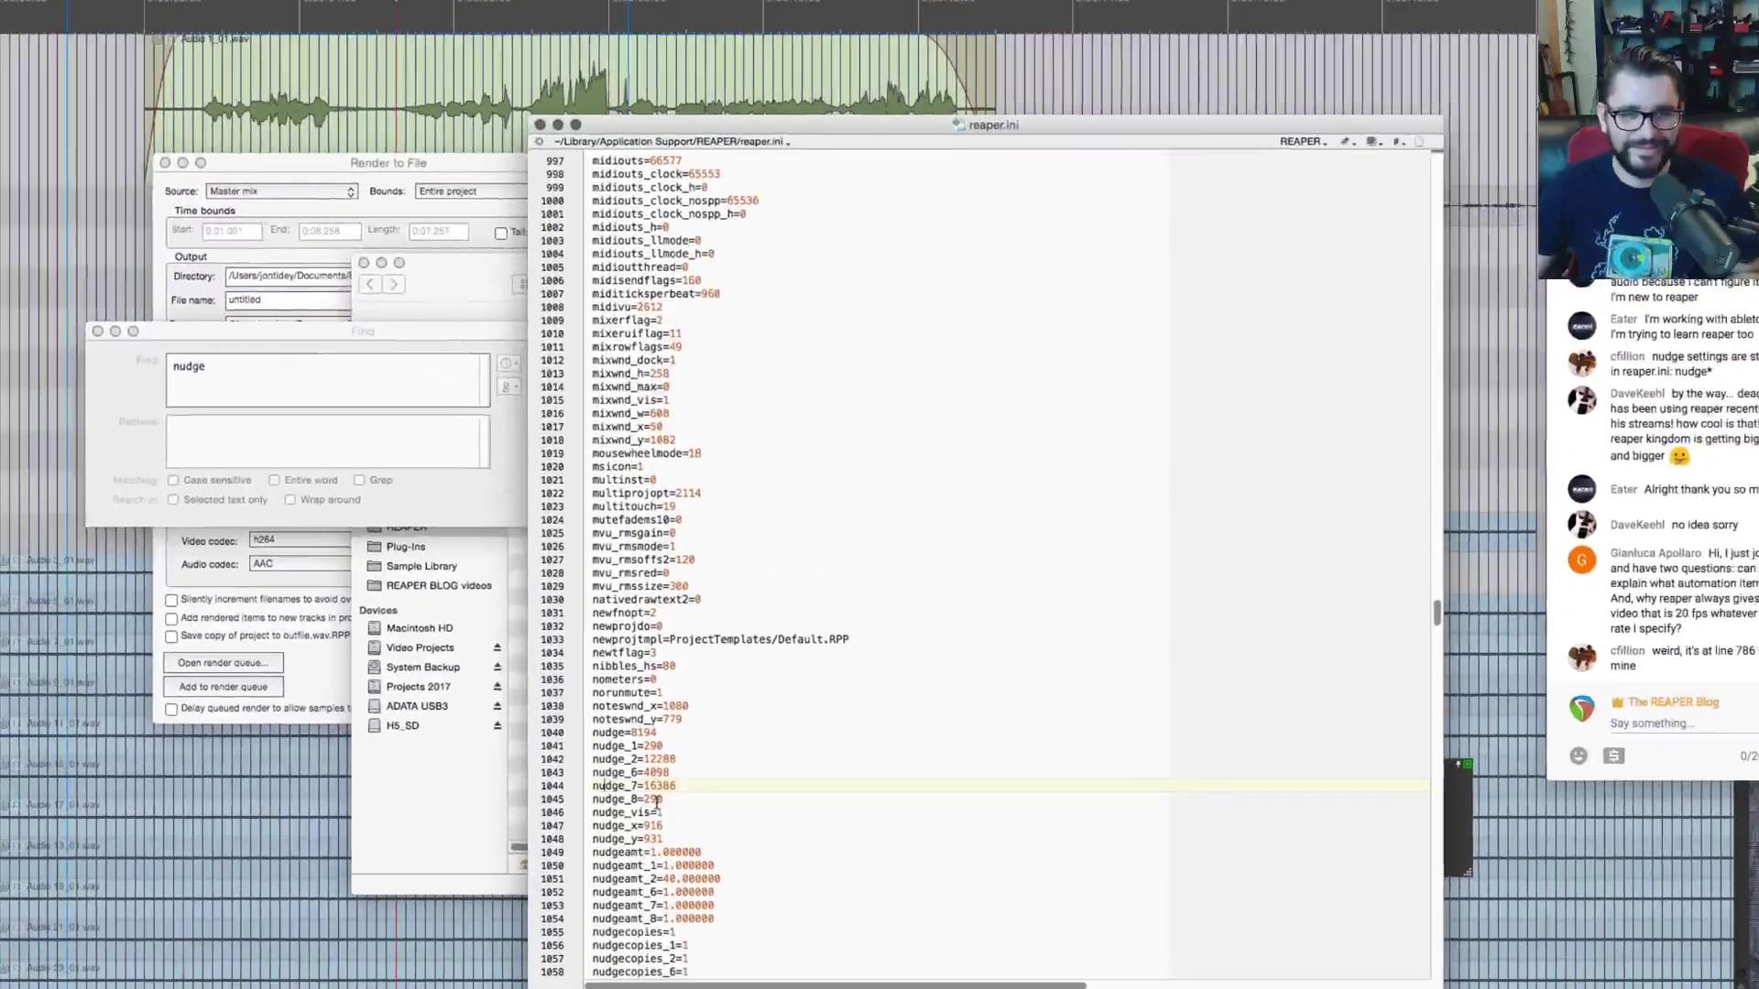
pyautogui.scroll(-3, 602, 745)
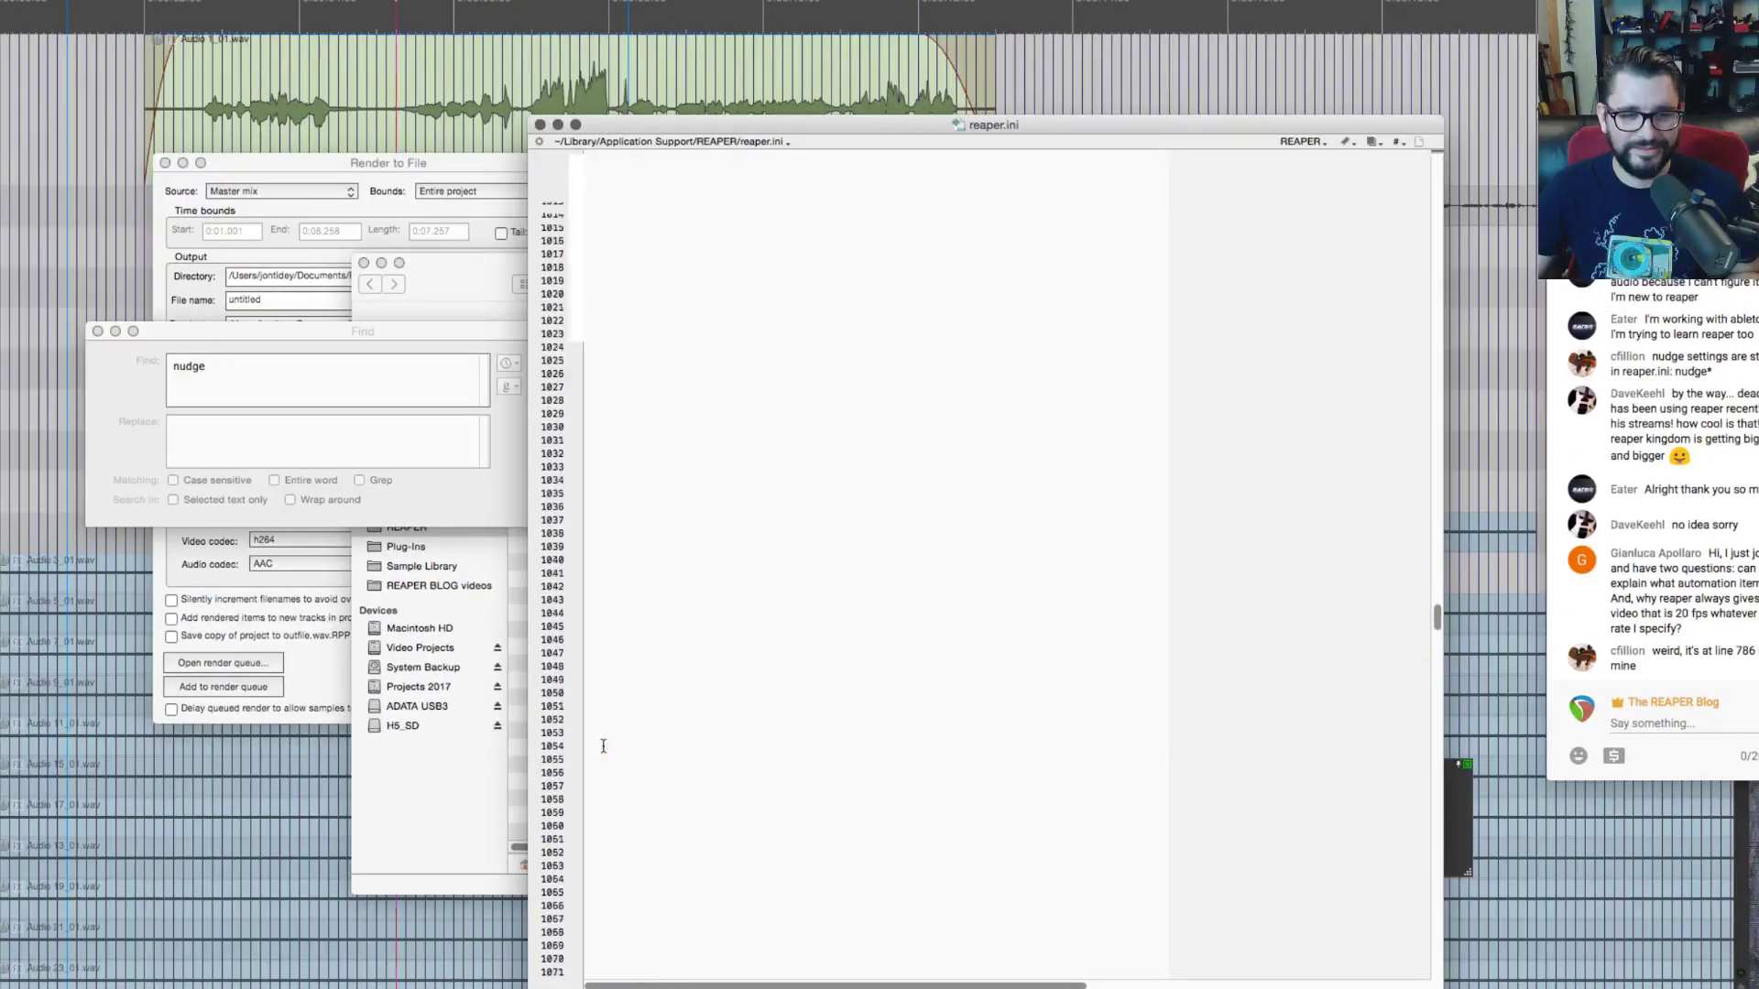
pyautogui.scroll(-1, 603, 745)
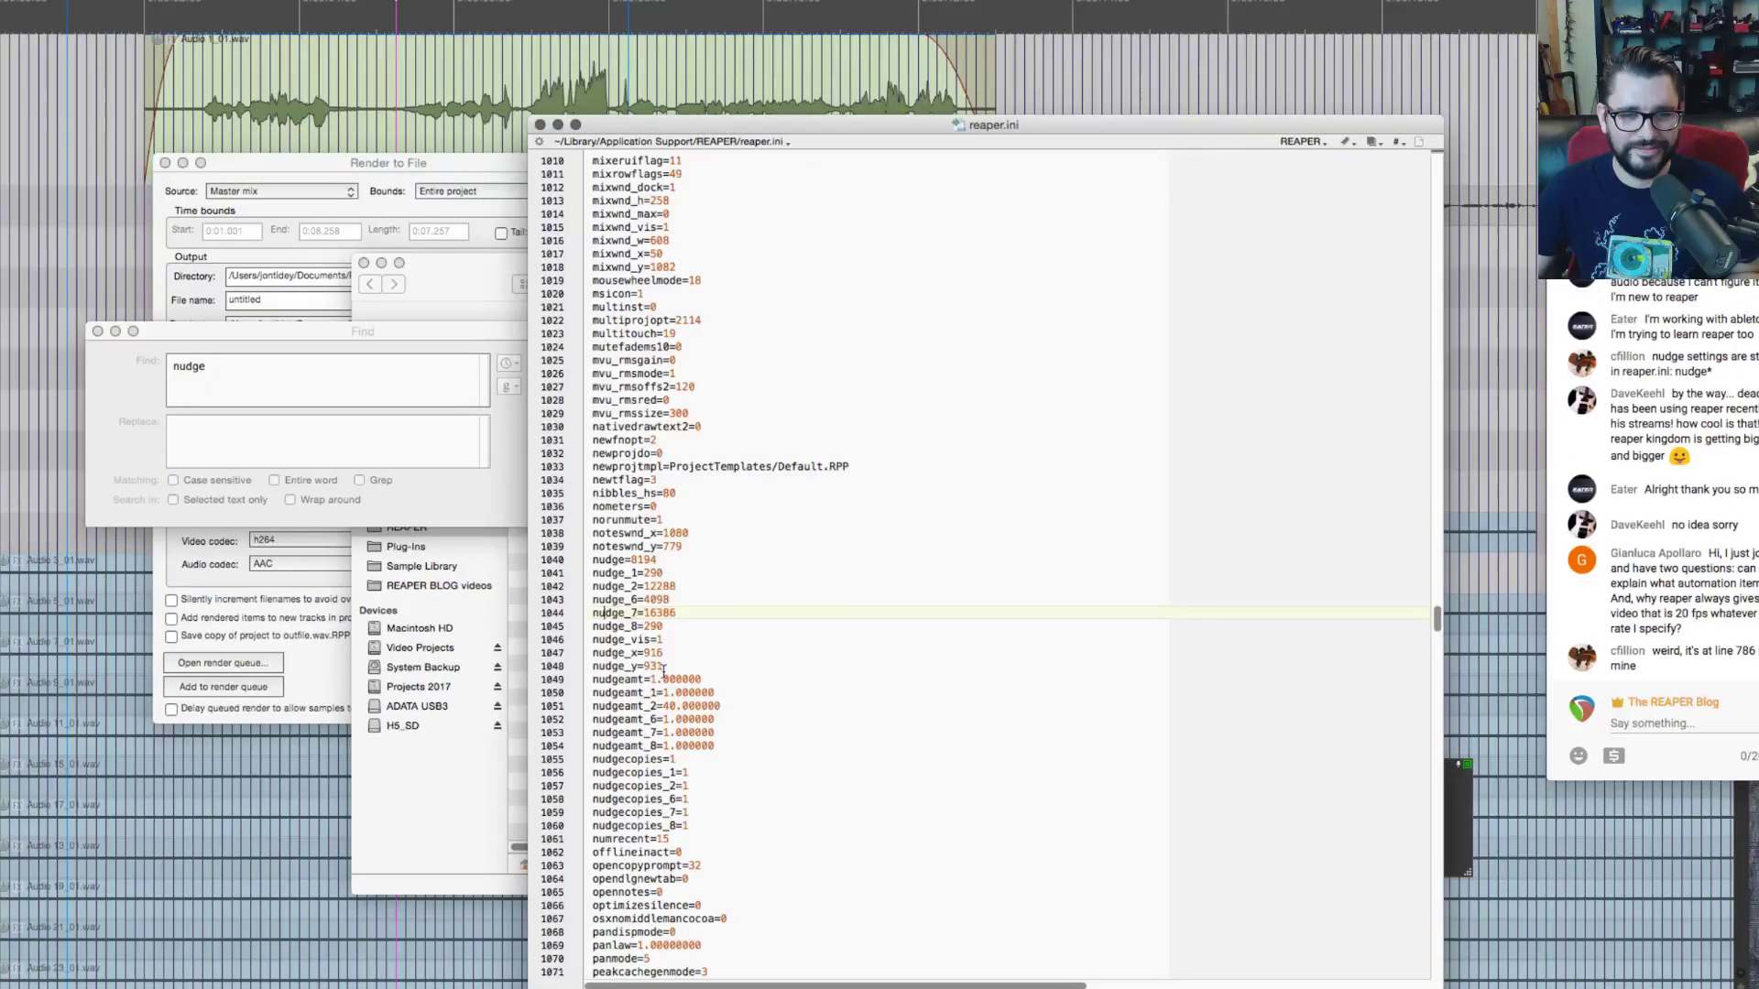
pyautogui.moveTo(591, 573); pyautogui.dragTo(592, 639)
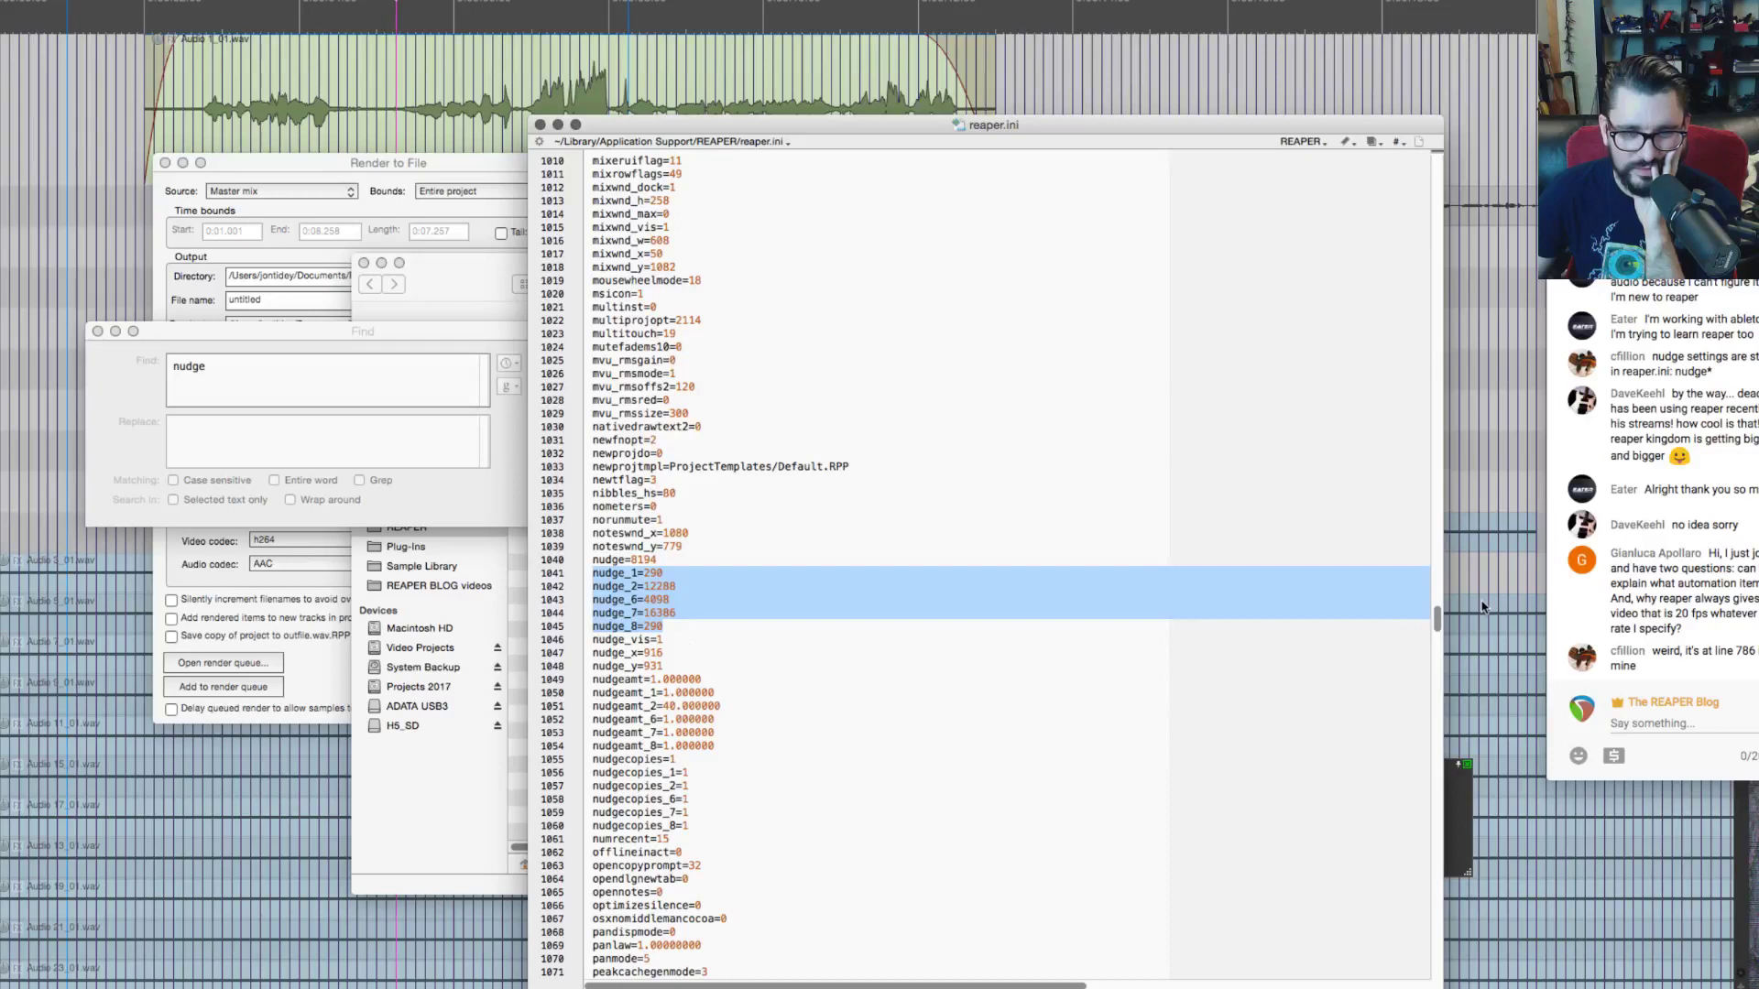
# Step: Check line 786 of reaper.ini, close the search dialog and go back to the nudge entries
pyautogui.moveTo(1436, 620); pyautogui.dragTo(1437, 519)
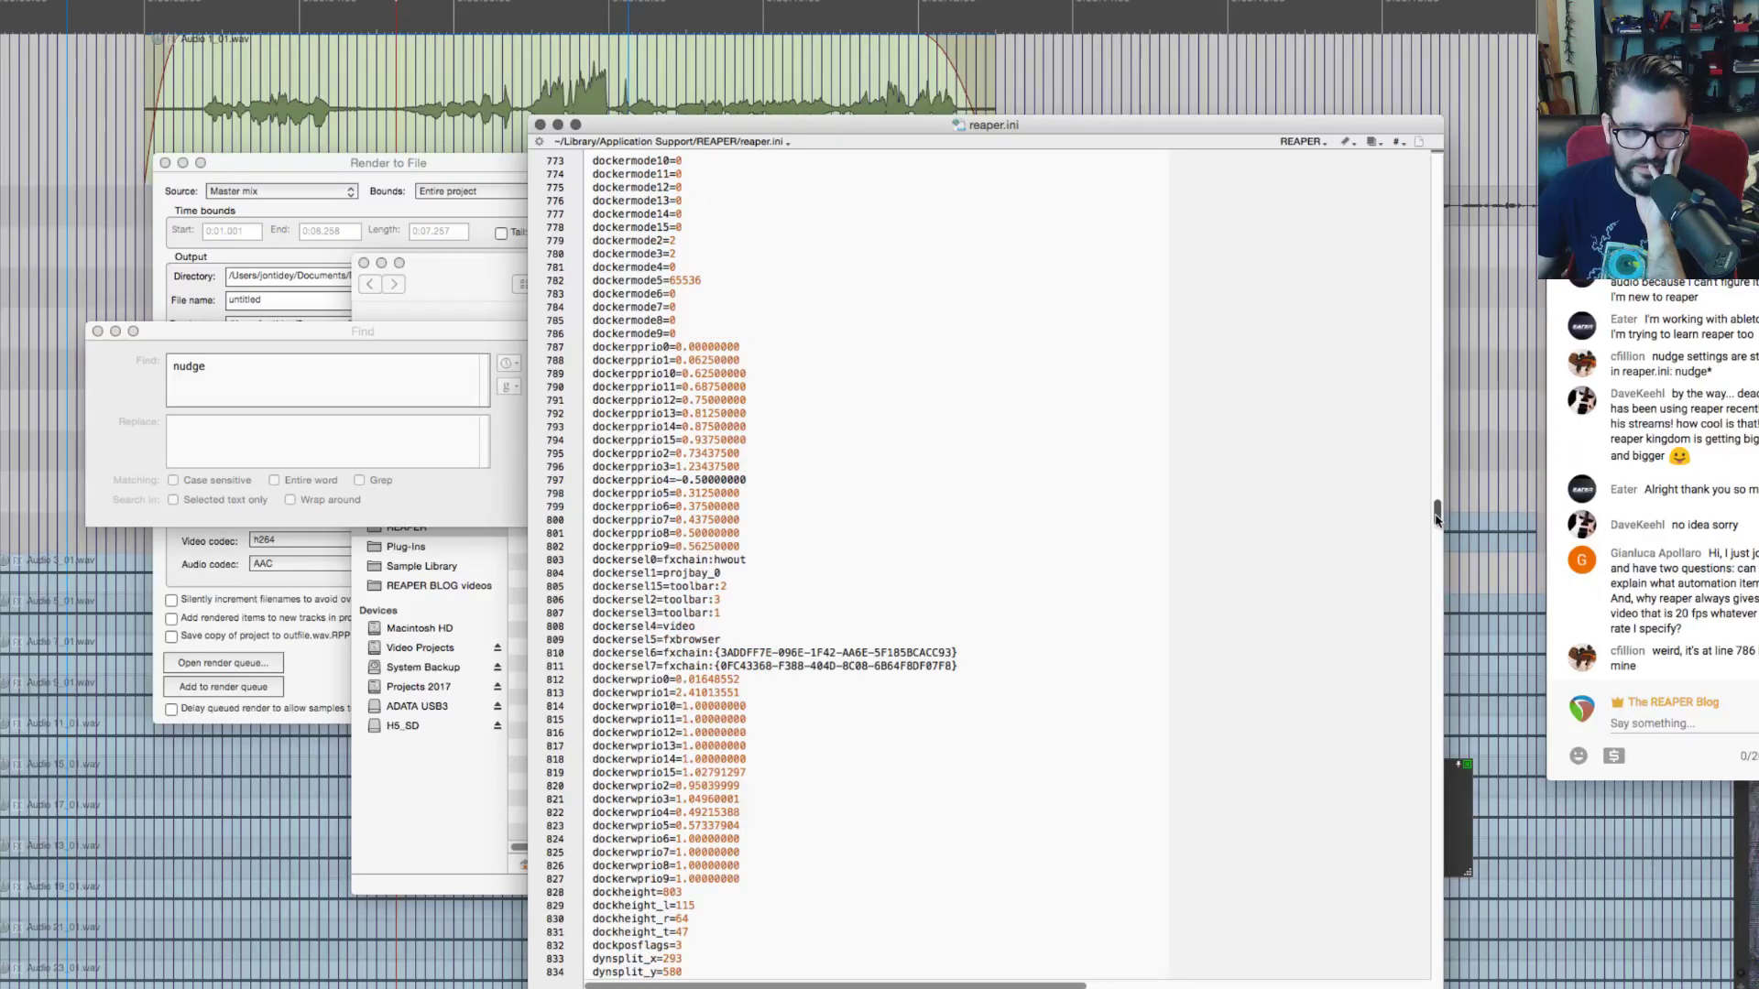
pyautogui.click(657, 333)
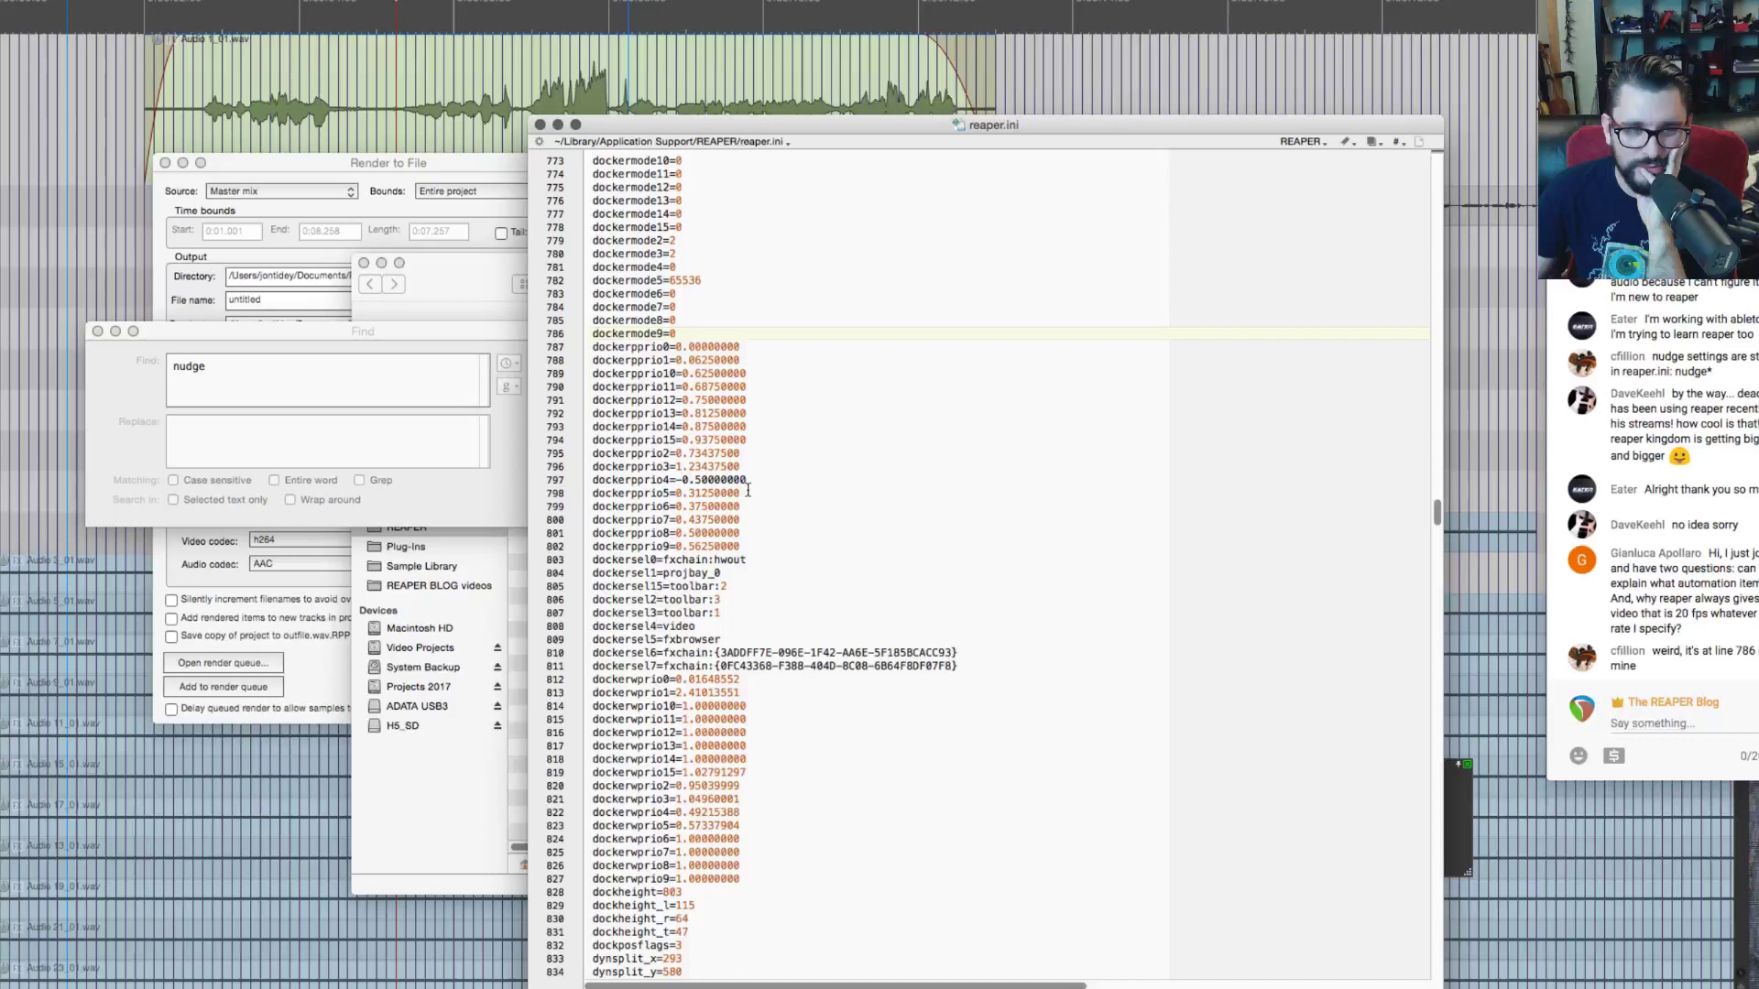
pyautogui.click(442, 496)
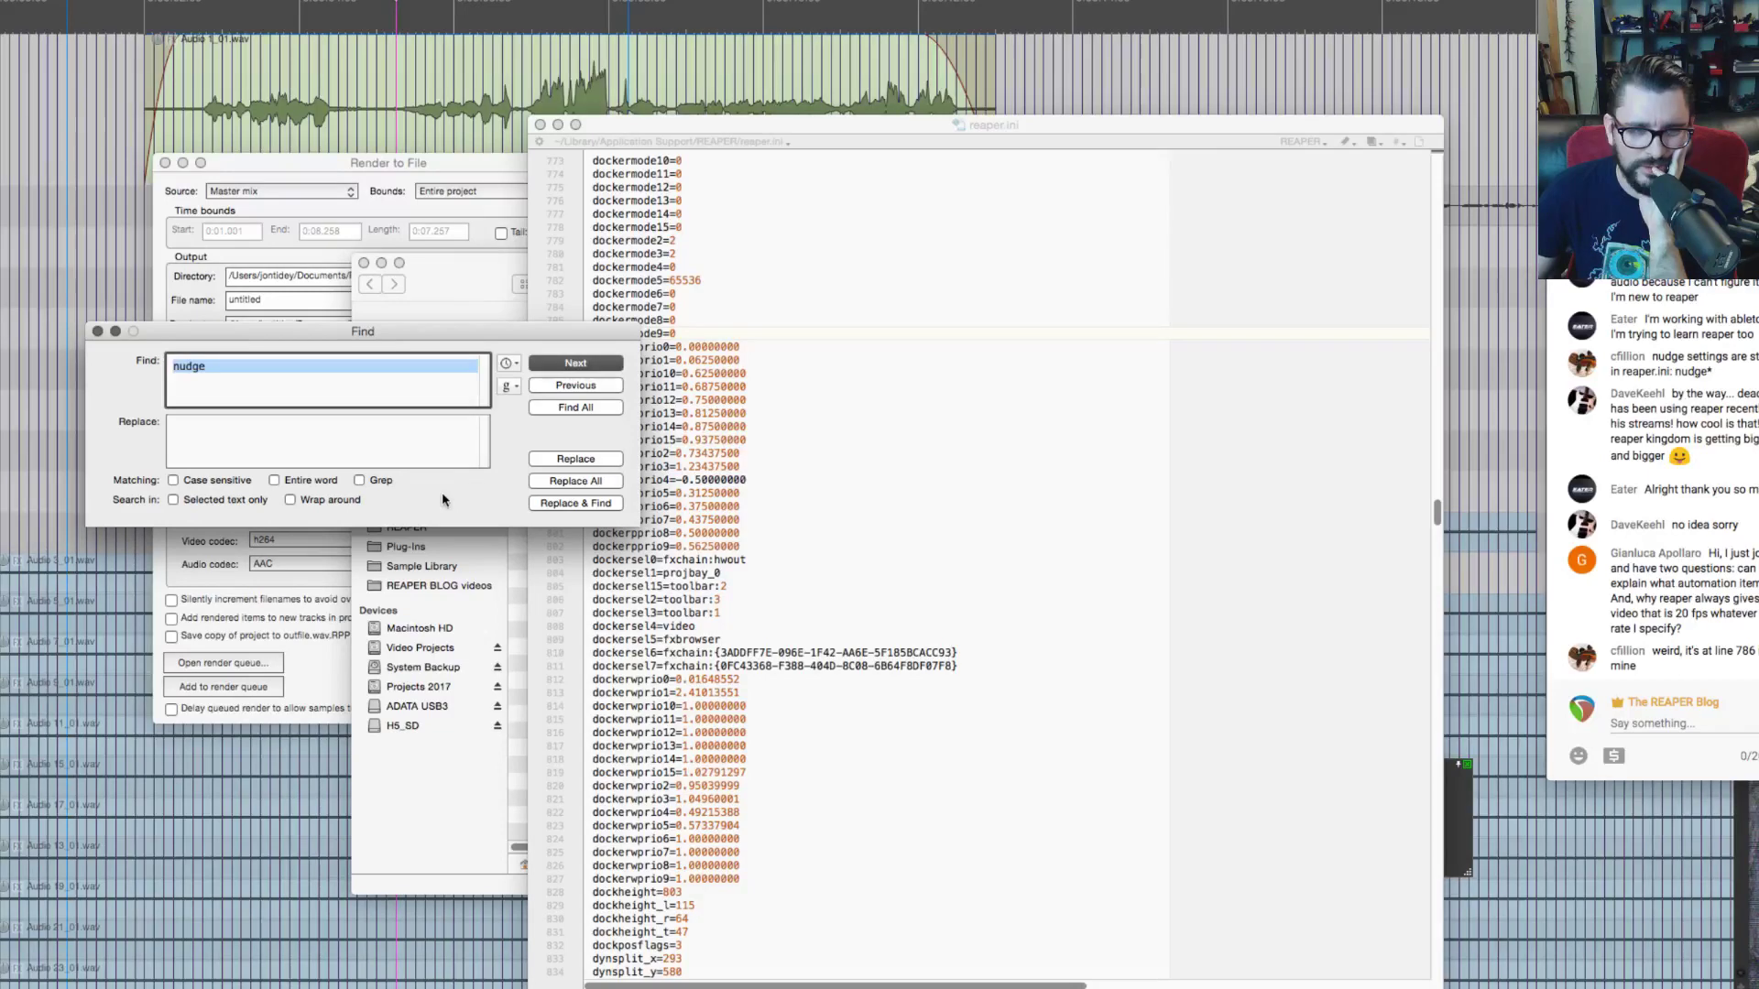
pyautogui.press('Escape')
pyautogui.scroll(-10, 770, 683)
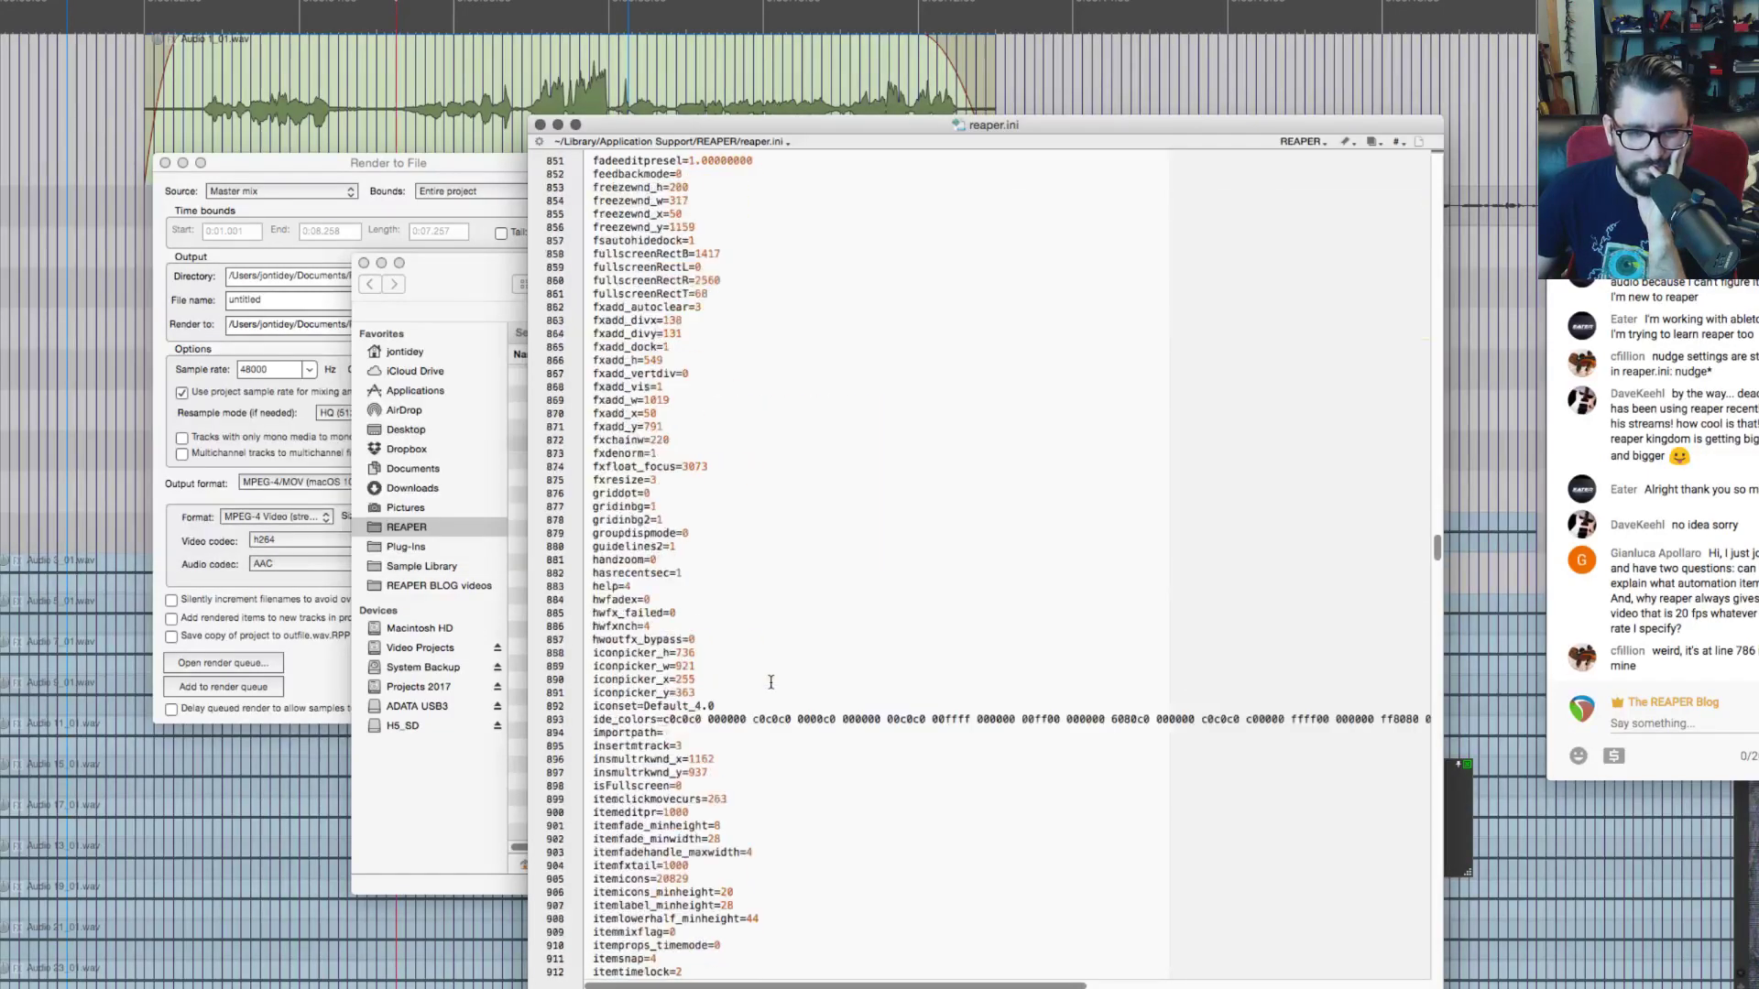
pyautogui.scroll(-20, 771, 682)
pyautogui.scroll(-9, 771, 683)
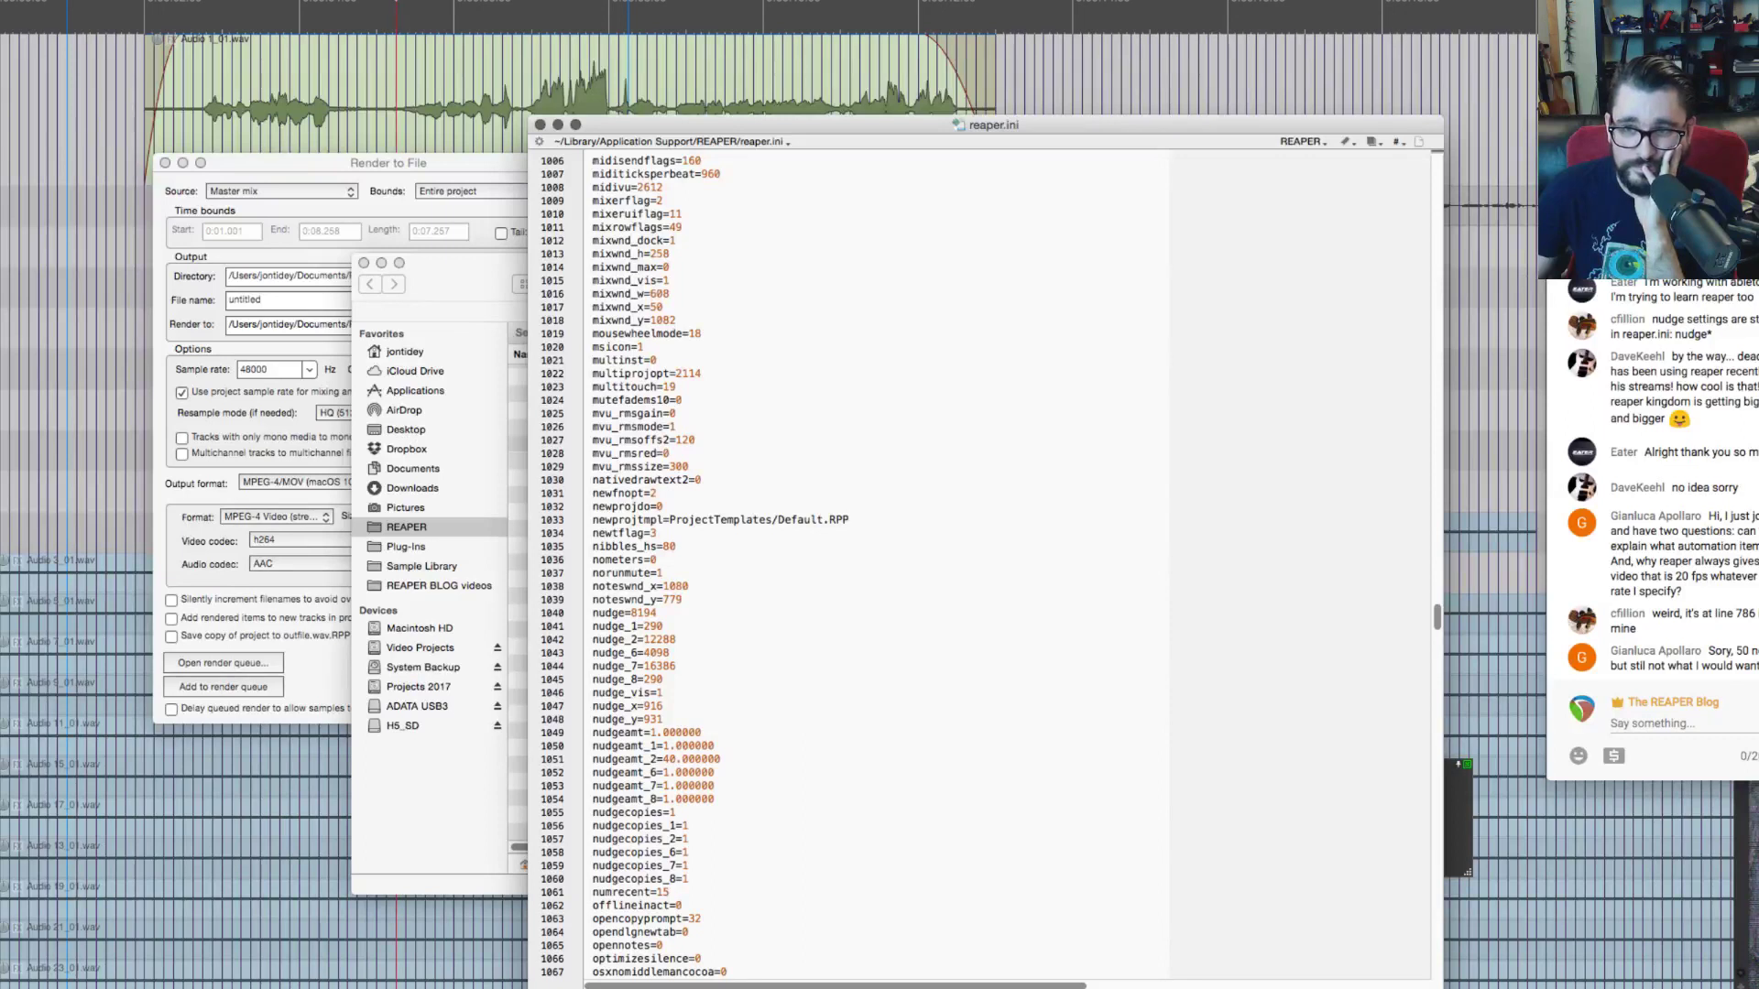
# Step: Switch back to REAPER and clear the "import clip" filter from the action list
pyautogui.press('super+Tab')
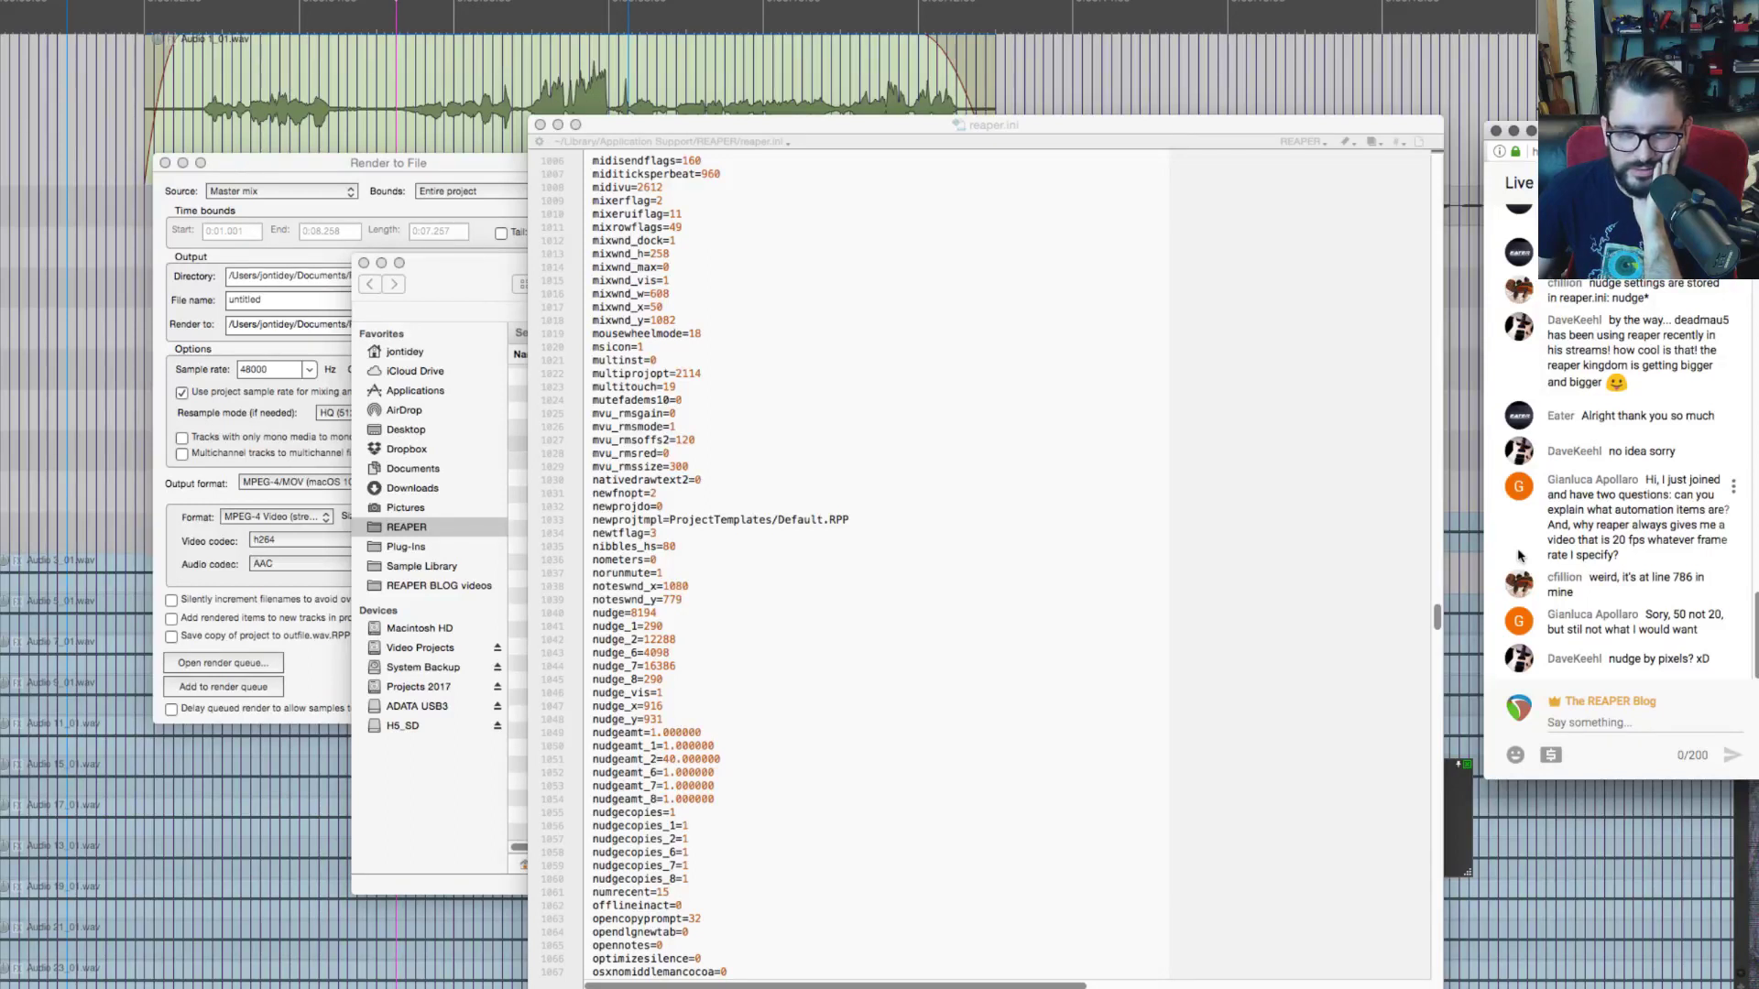
pyautogui.click(1035, 640)
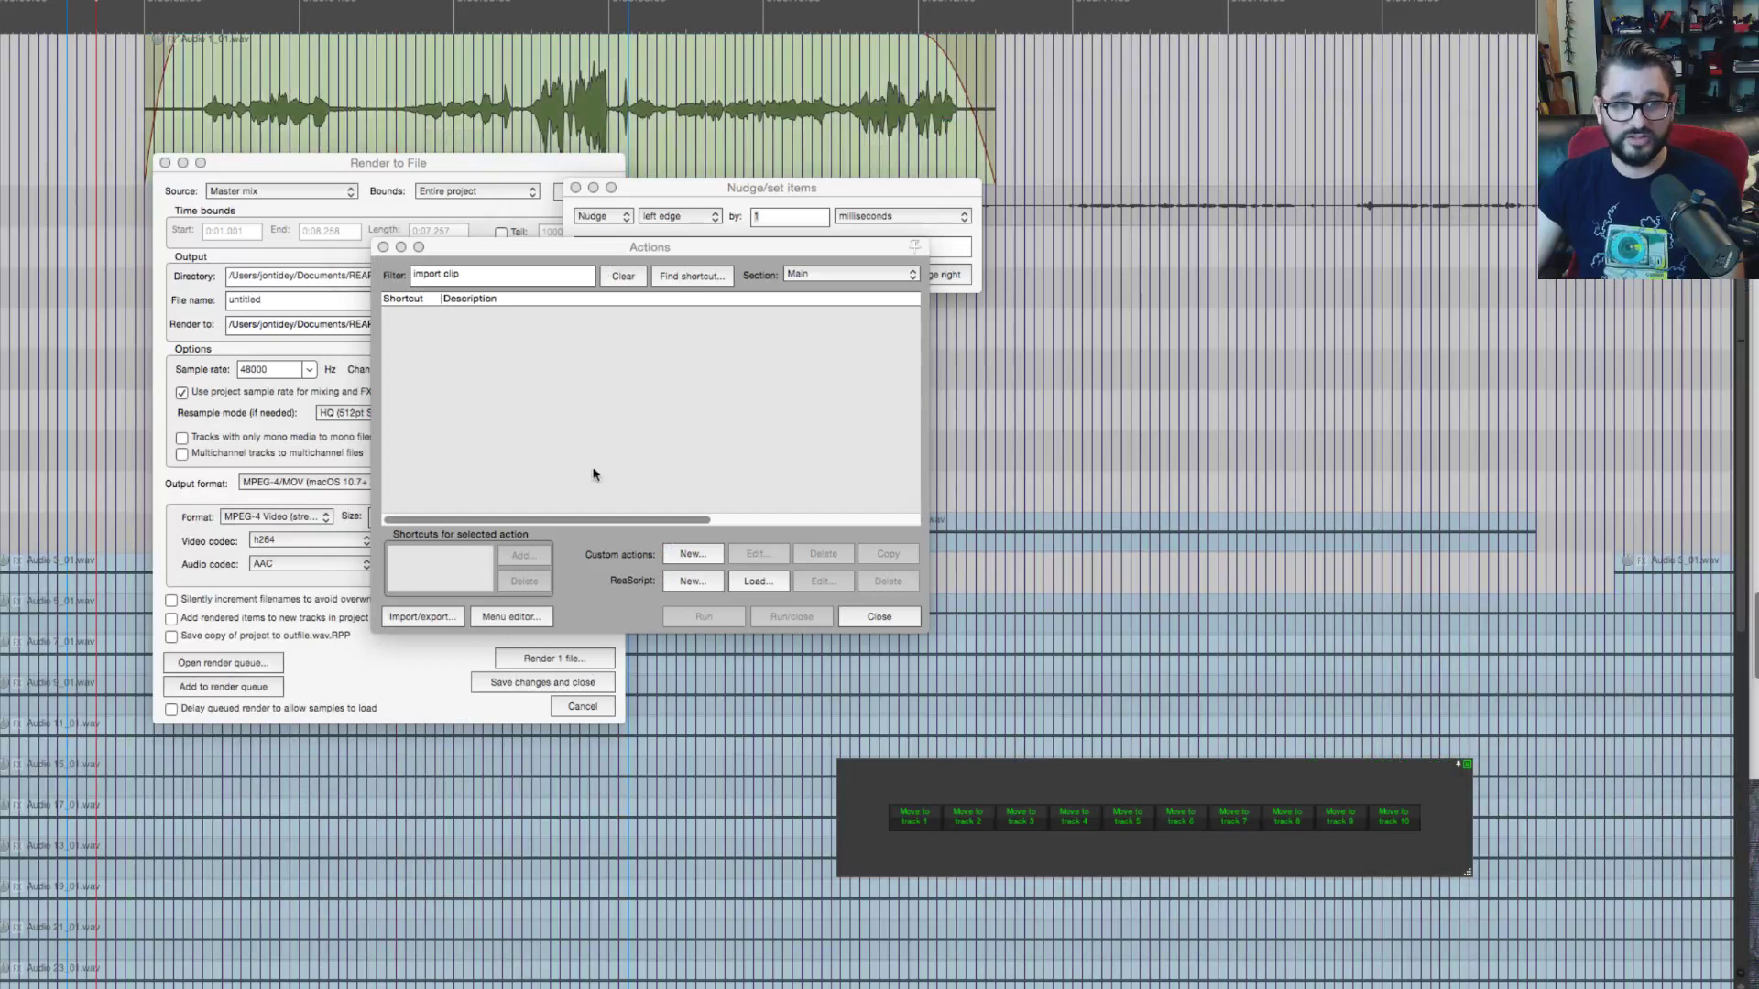
pyautogui.press('super+a')
pyautogui.press('BackSpace')
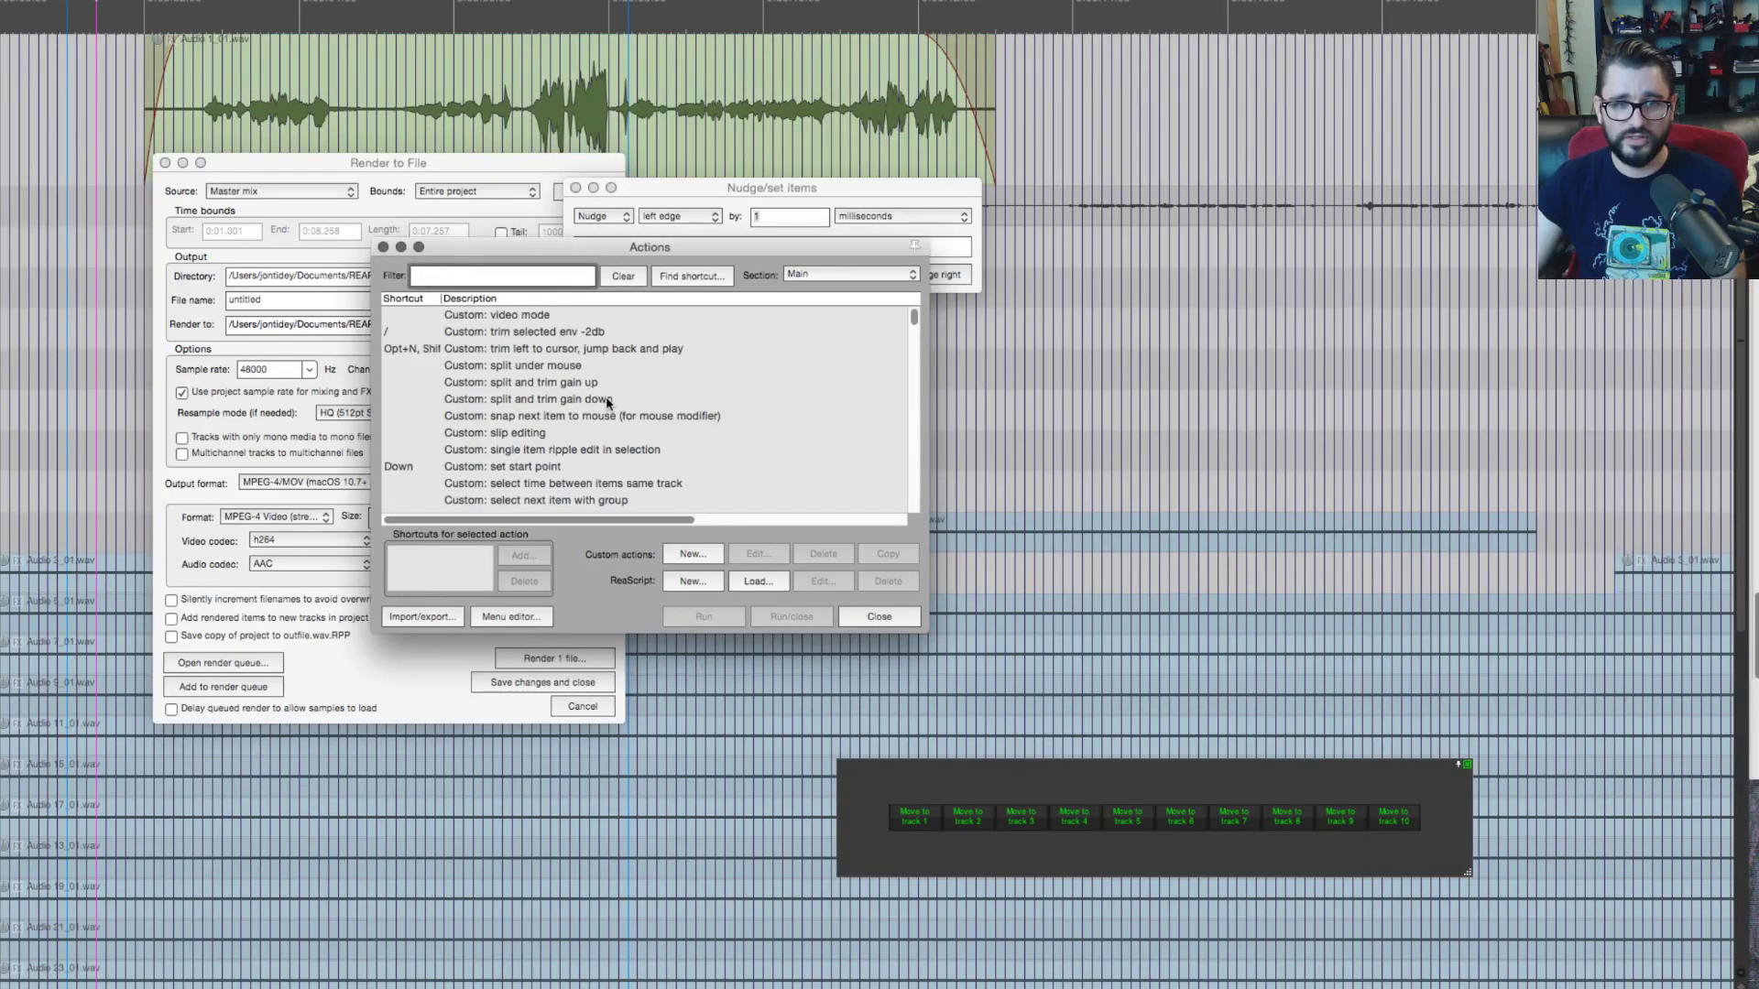
pyautogui.scroll(-5, 620, 415)
pyautogui.scroll(5, 620, 415)
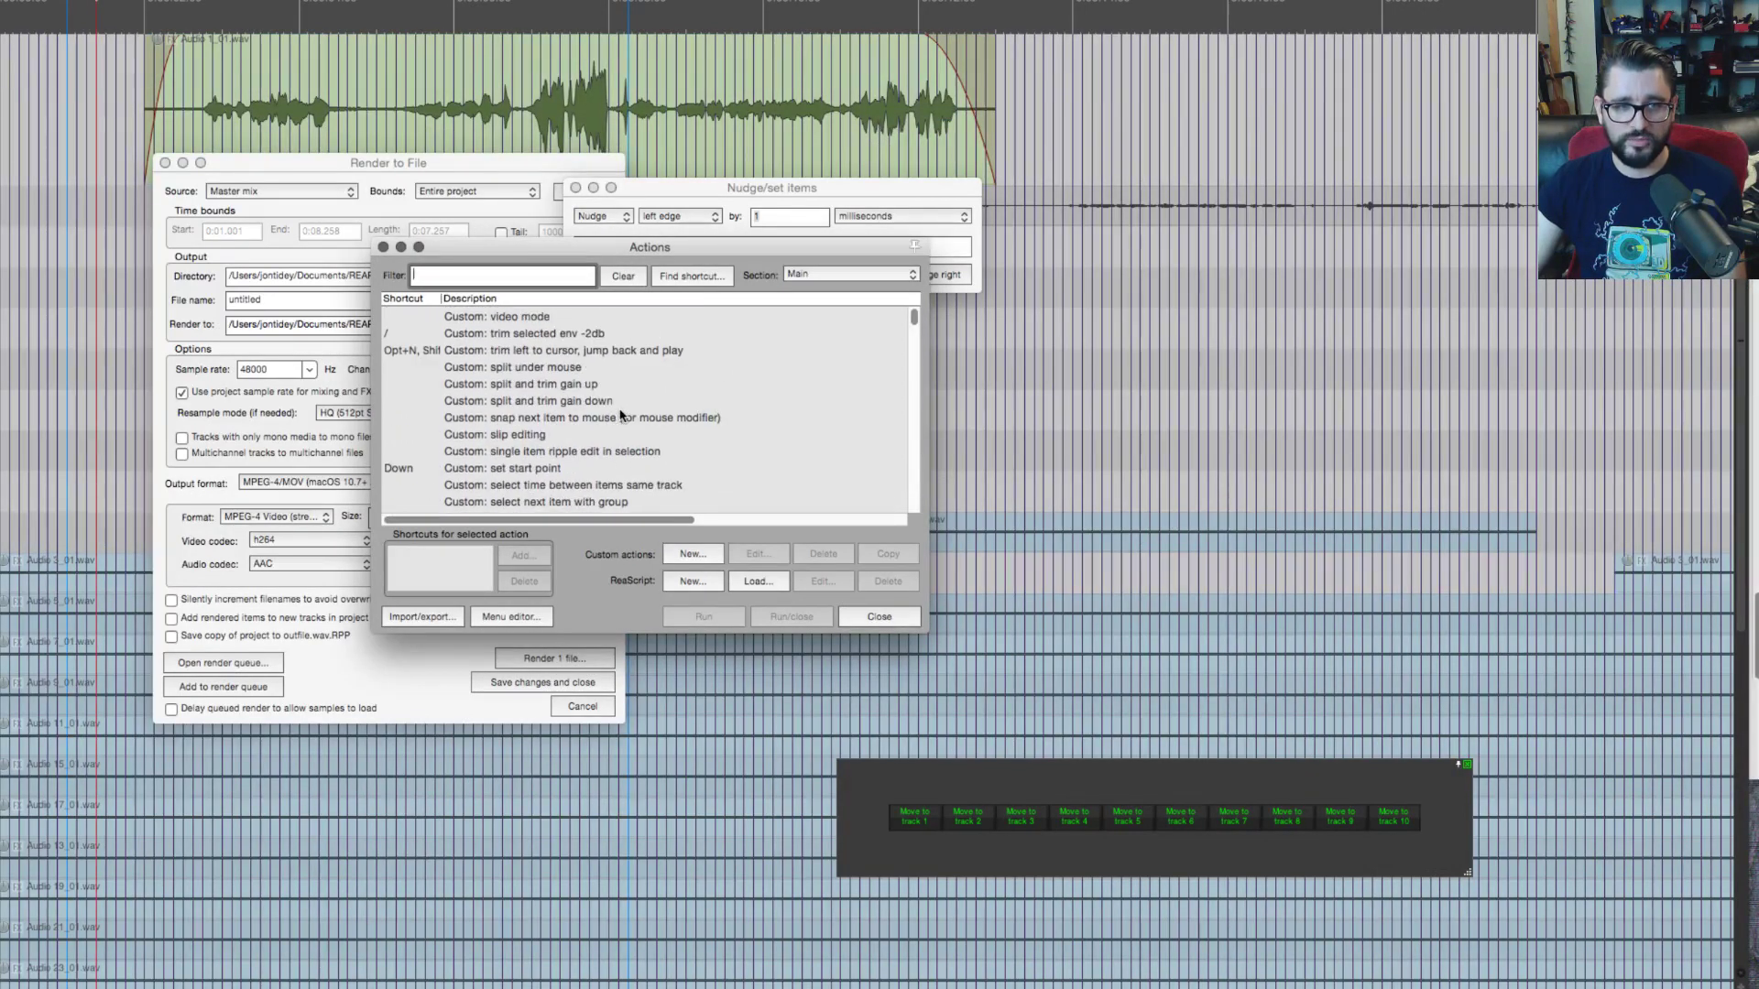
# Step: Find the custom action "Nudge item contents (mousewheel/MIDI CC)" by its MIDI shortcut and open its definition
pyautogui.click(675, 275)
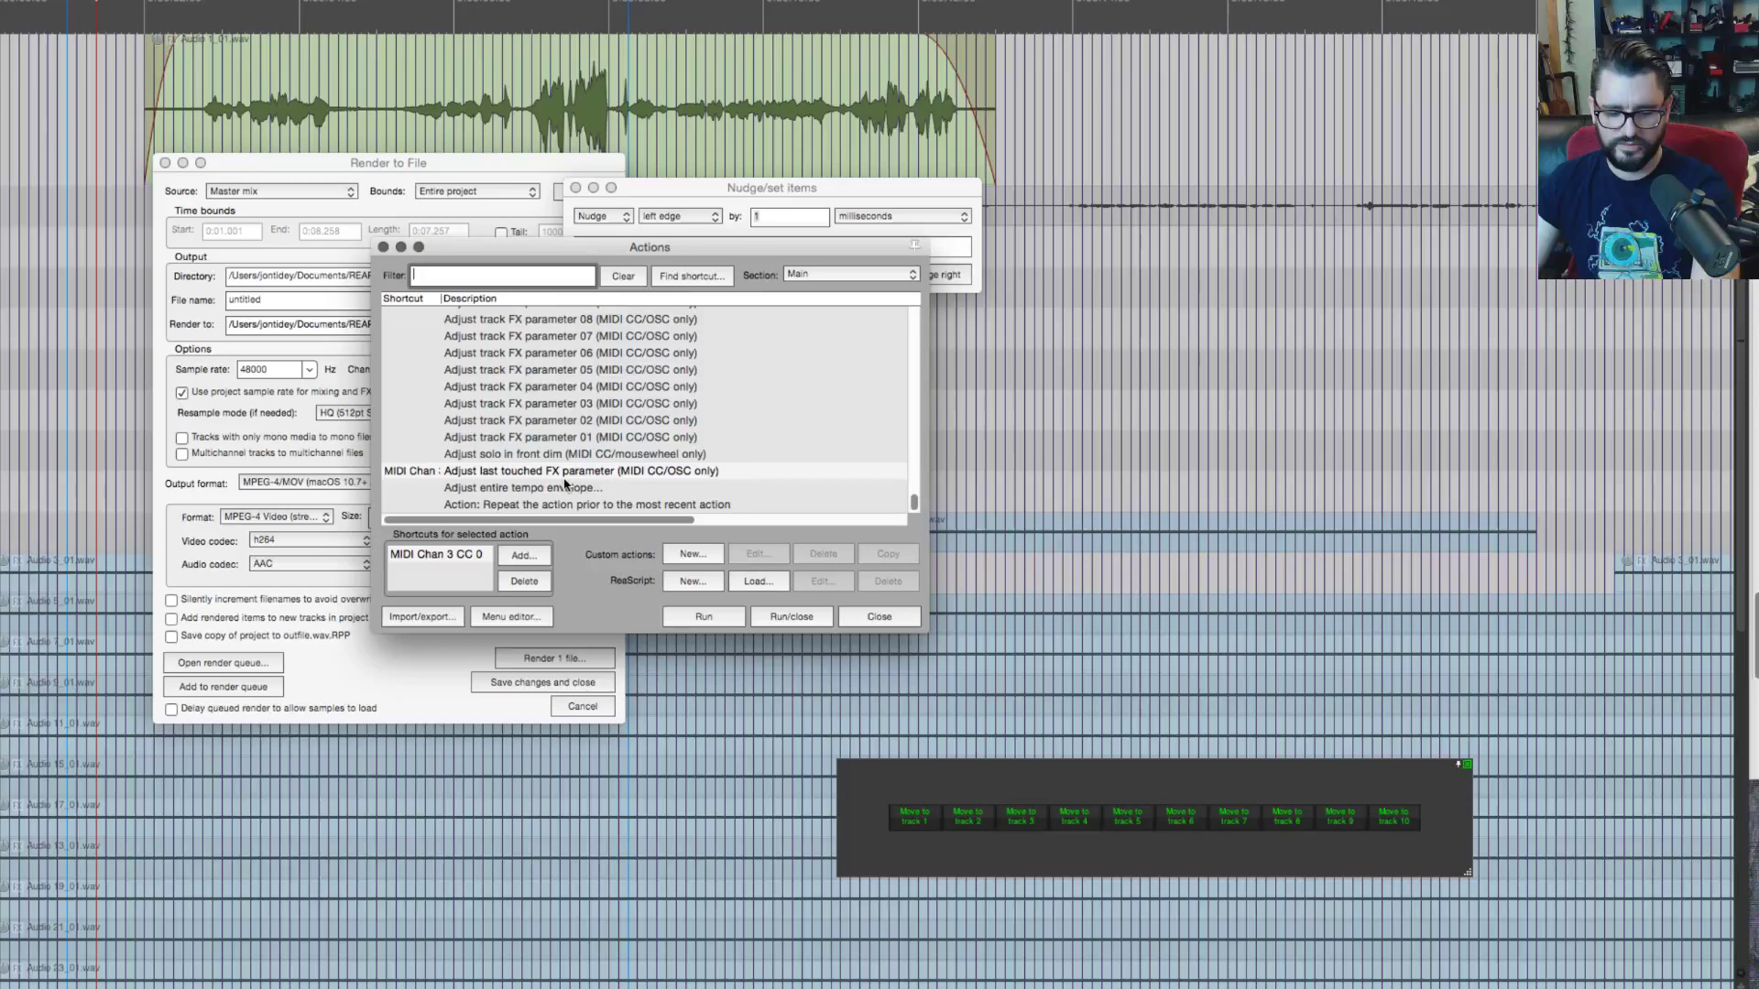
pyautogui.click(692, 276)
pyautogui.click(586, 316)
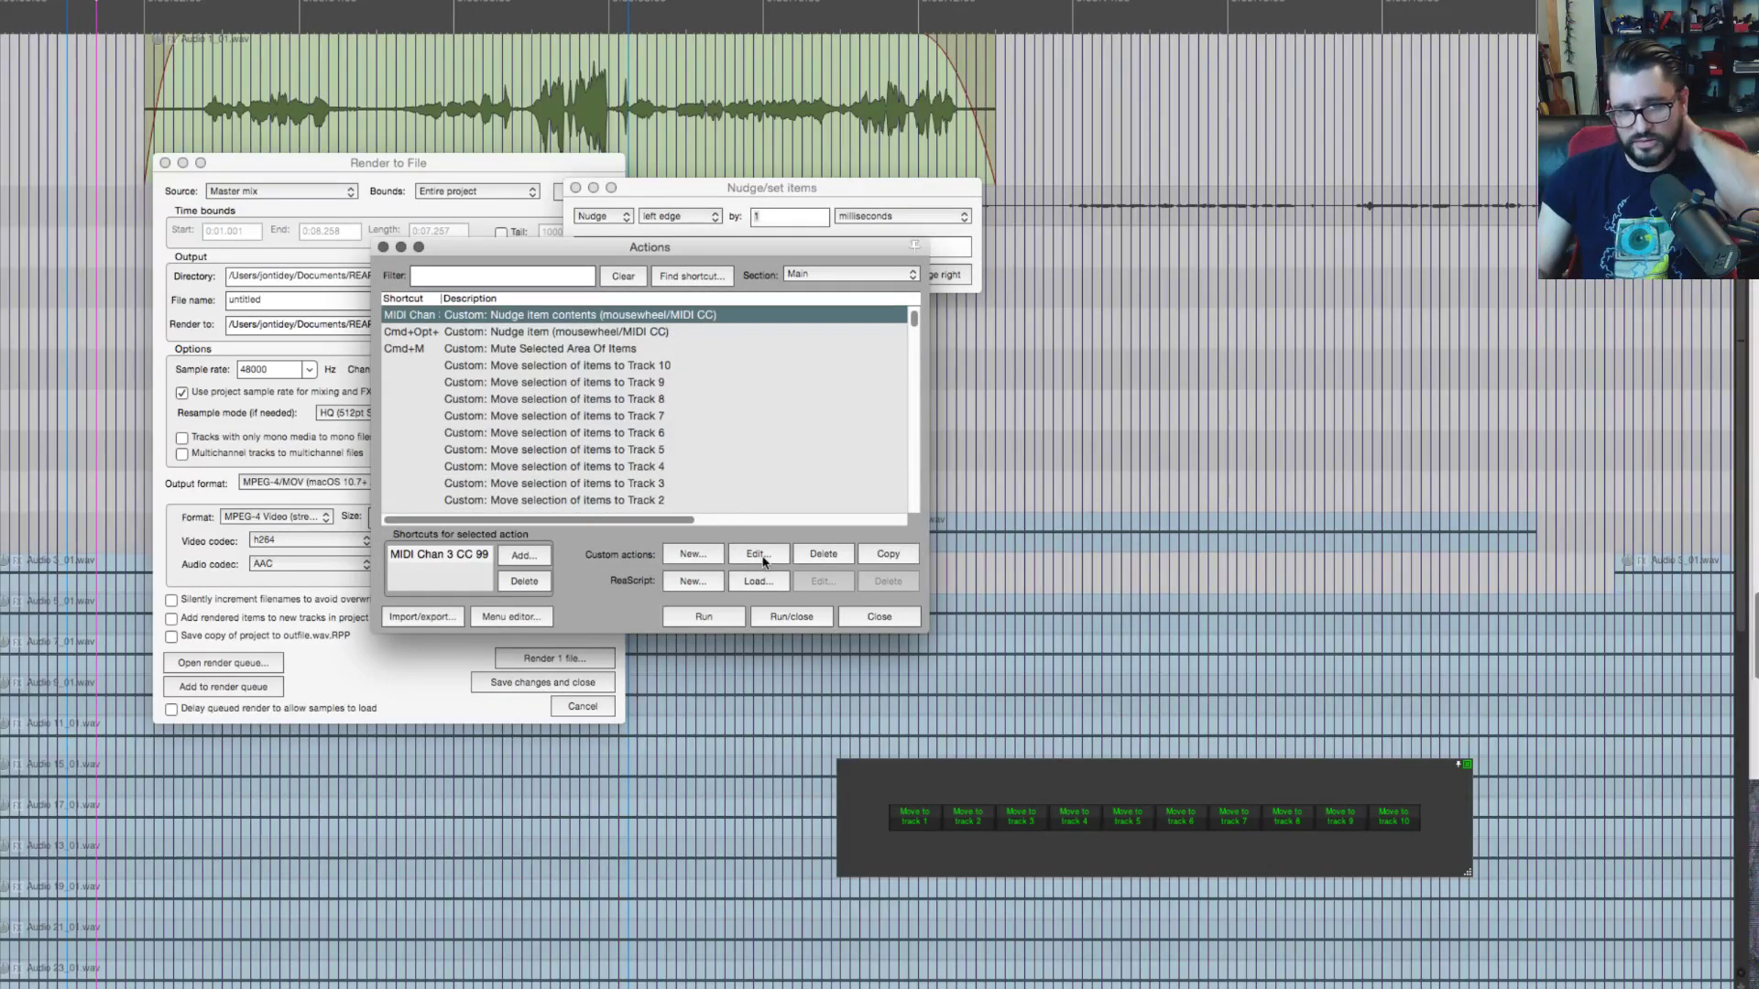
pyautogui.click(758, 554)
pyautogui.moveTo(1060, 106); pyautogui.dragTo(1026, 187)
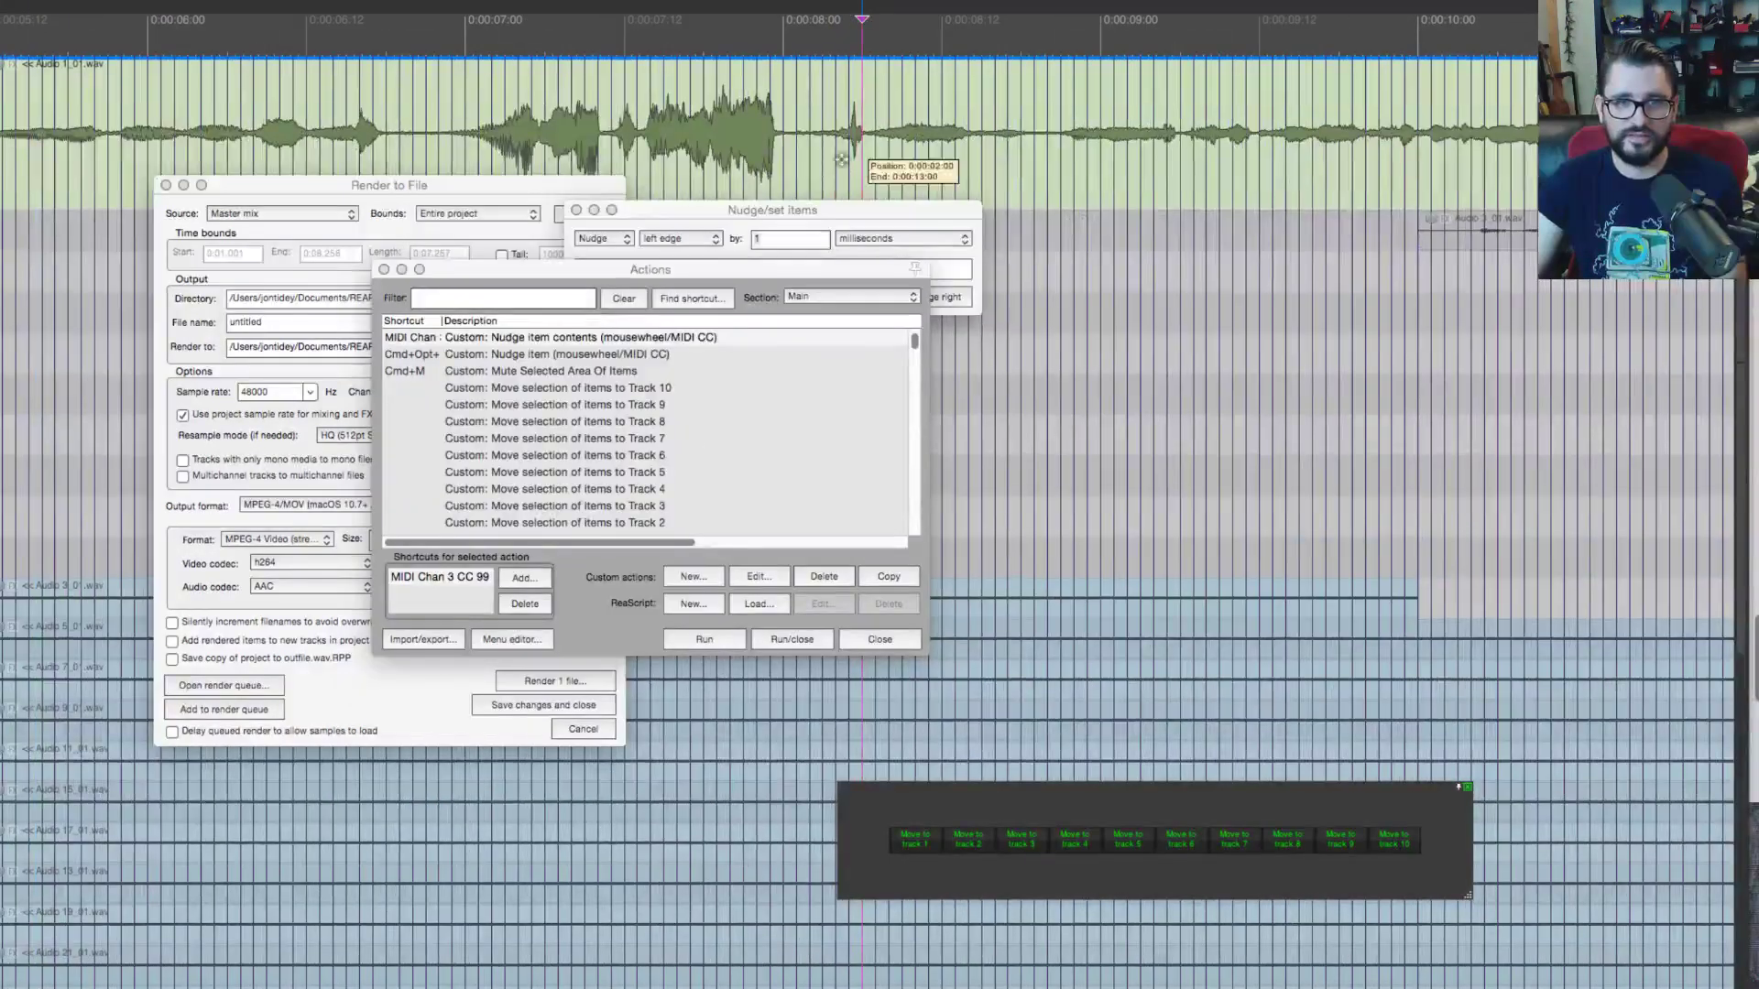
# Step: Split the green audio item at a short time selection around the small transient just after the 8-second mark
pyautogui.click(841, 160)
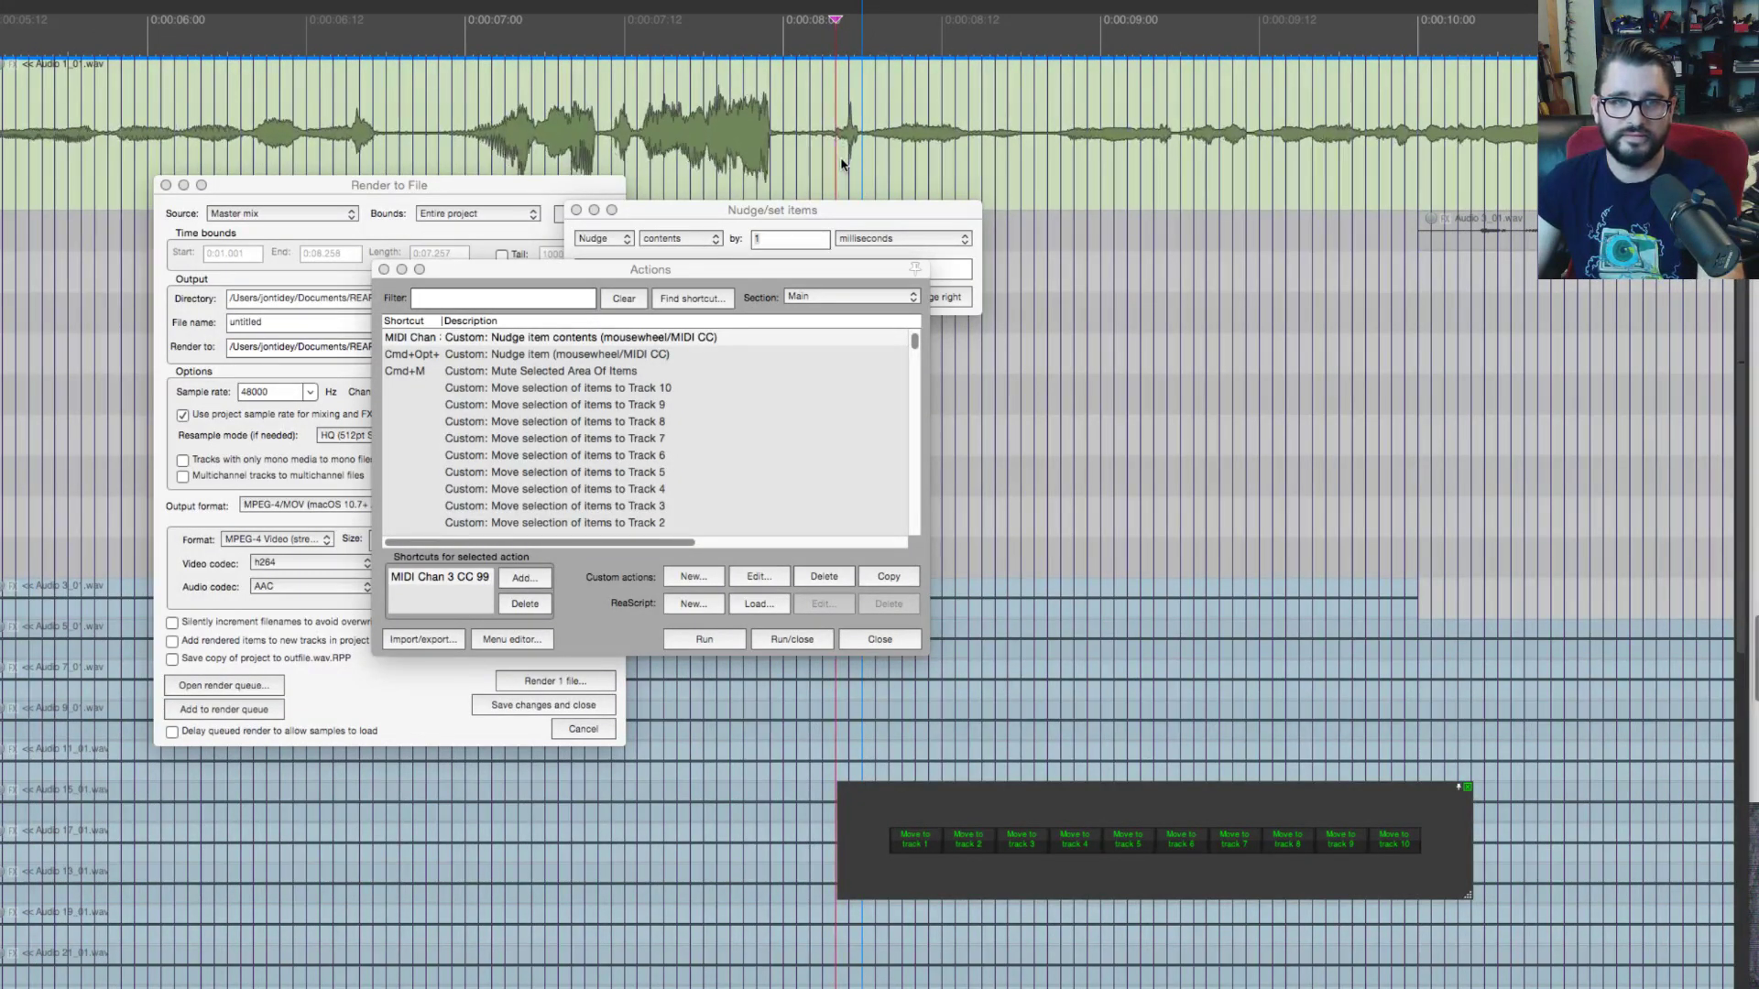
pyautogui.moveTo(837, 160); pyautogui.dragTo(887, 156)
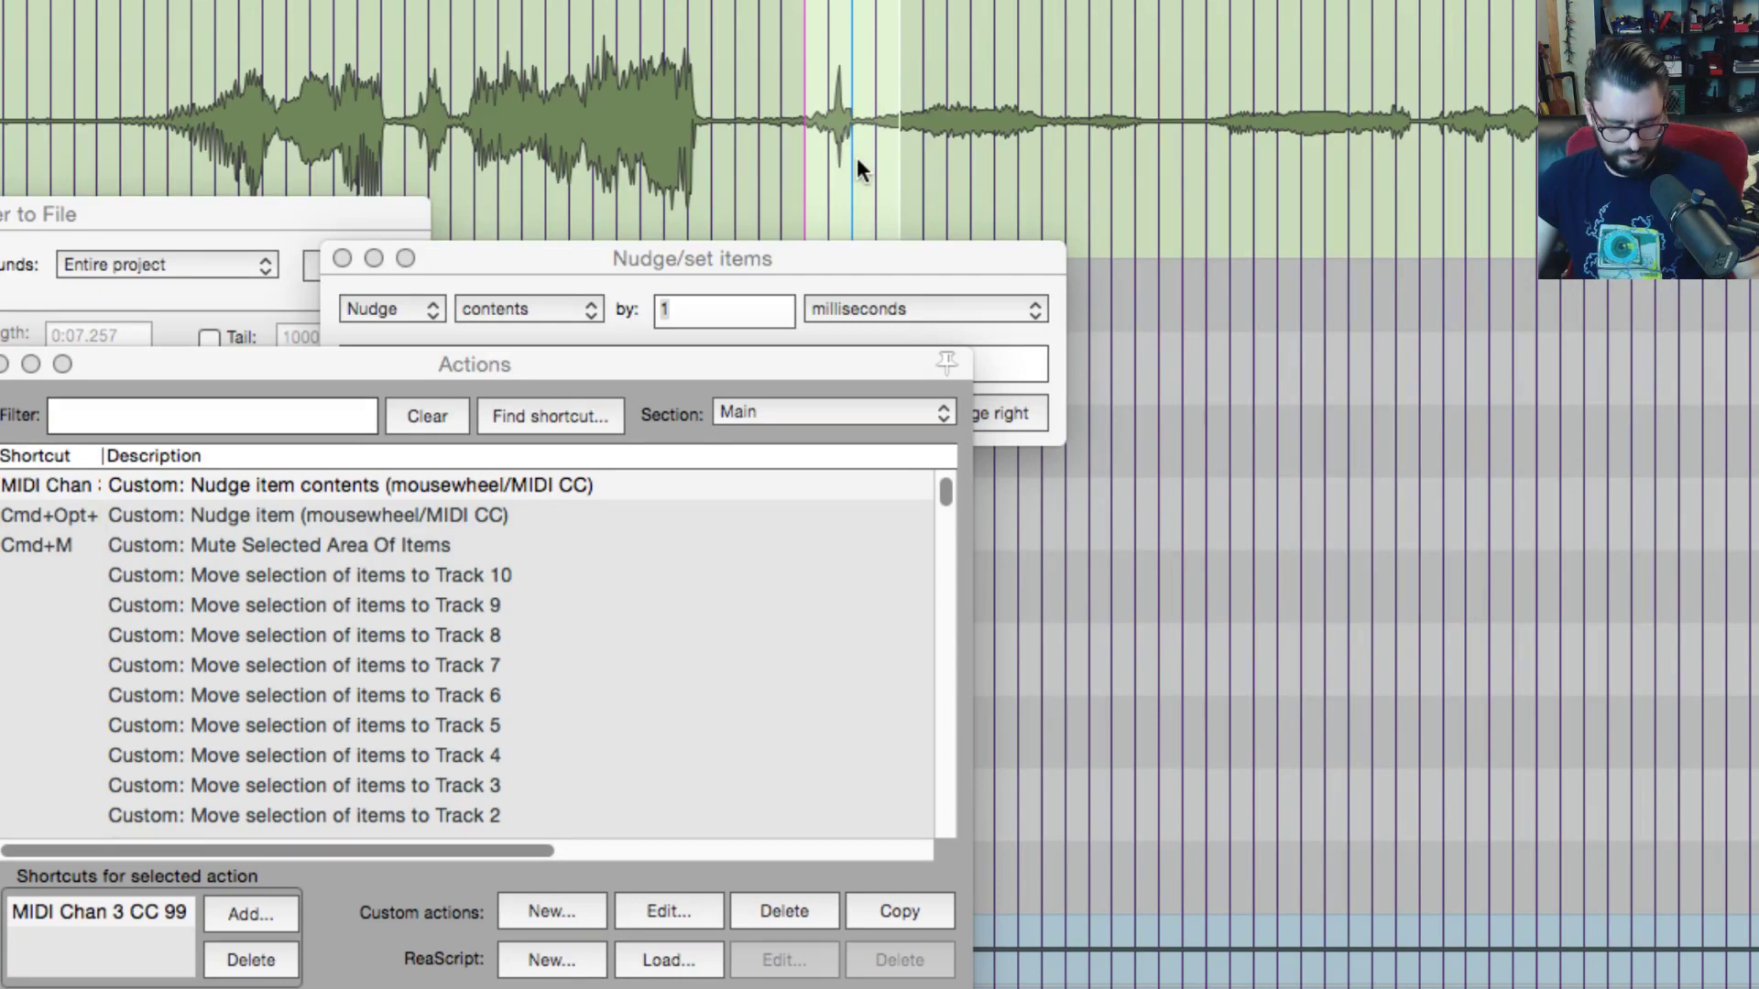
pyautogui.hotkey('shift', 's')
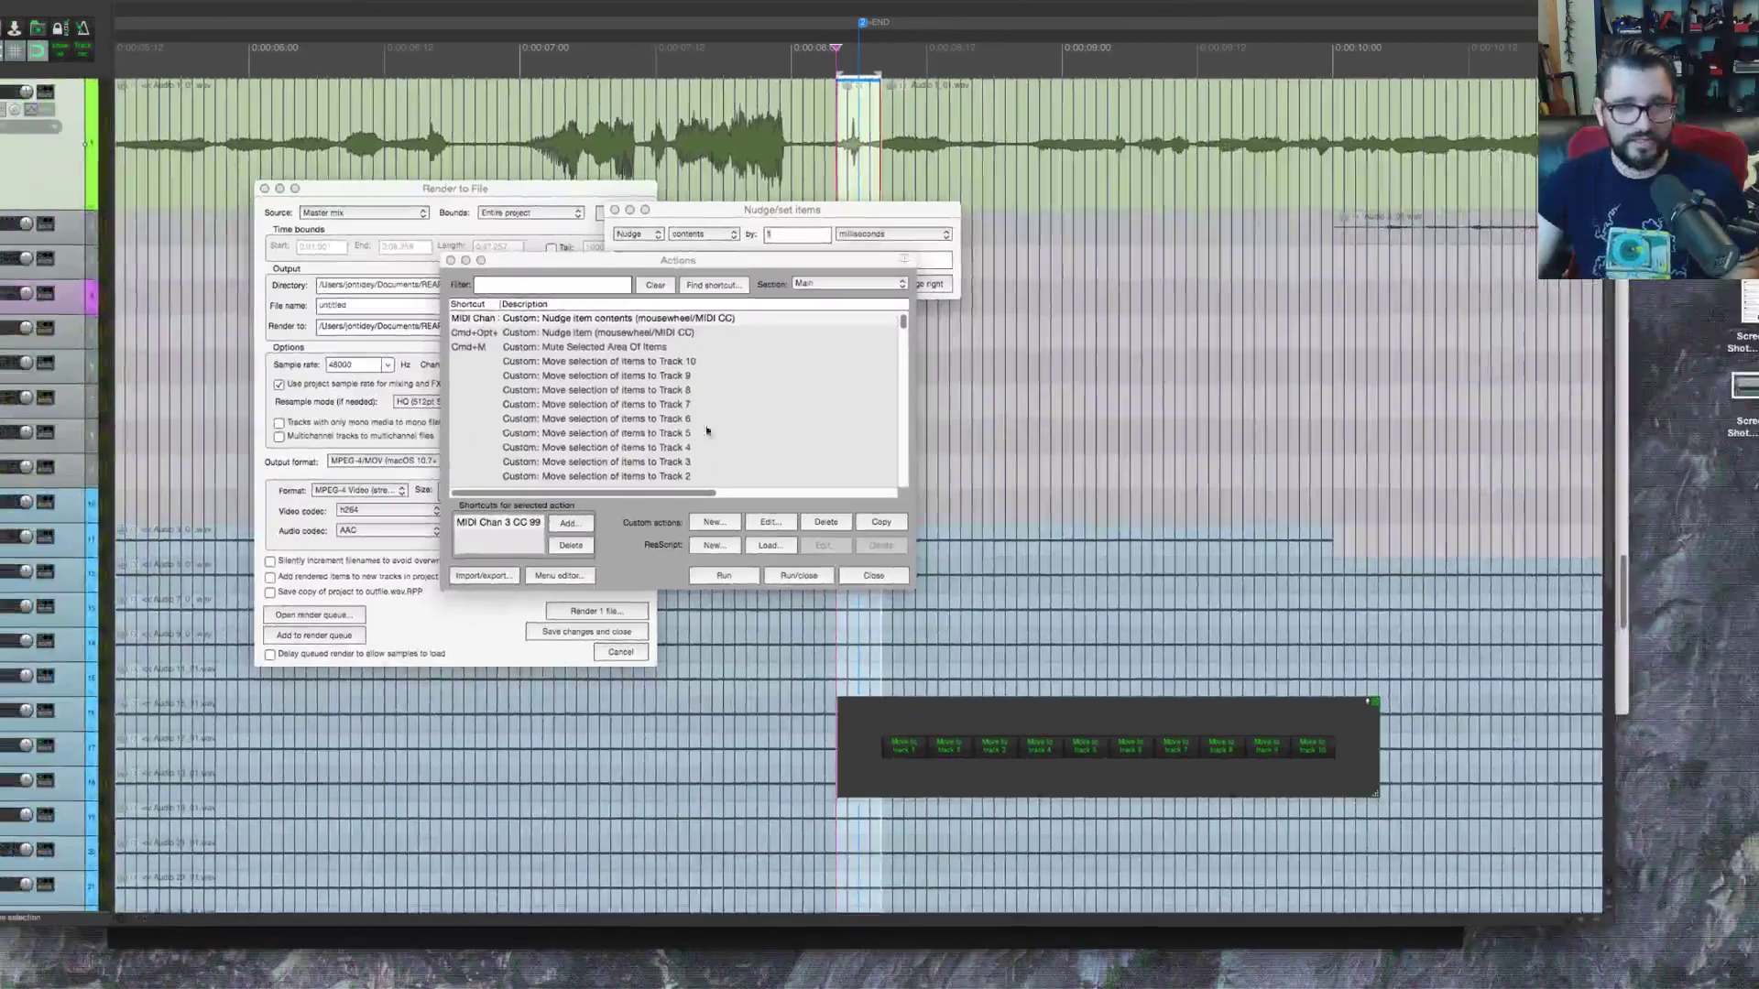
# Step: Examine the steps inside the custom action "Nudge item contents (mousewheel/MIDI CC)" and leave its definition without changes
pyautogui.click(699, 318)
pyautogui.click(770, 521)
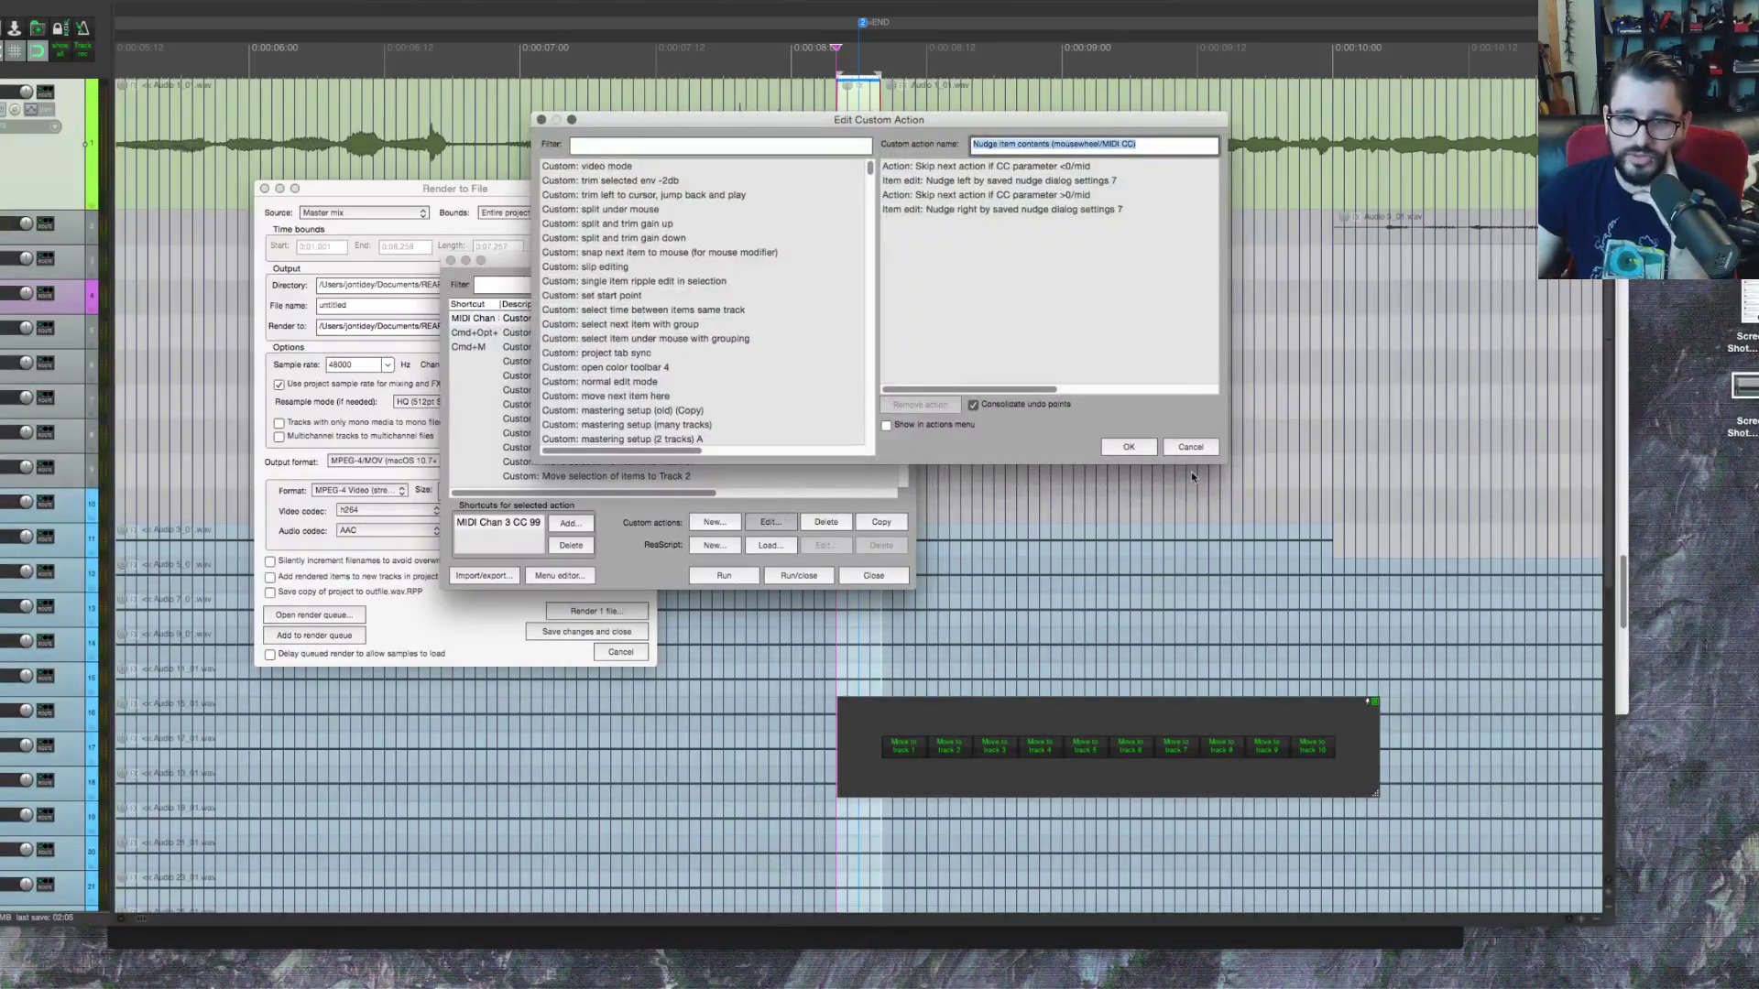
pyautogui.click(1190, 447)
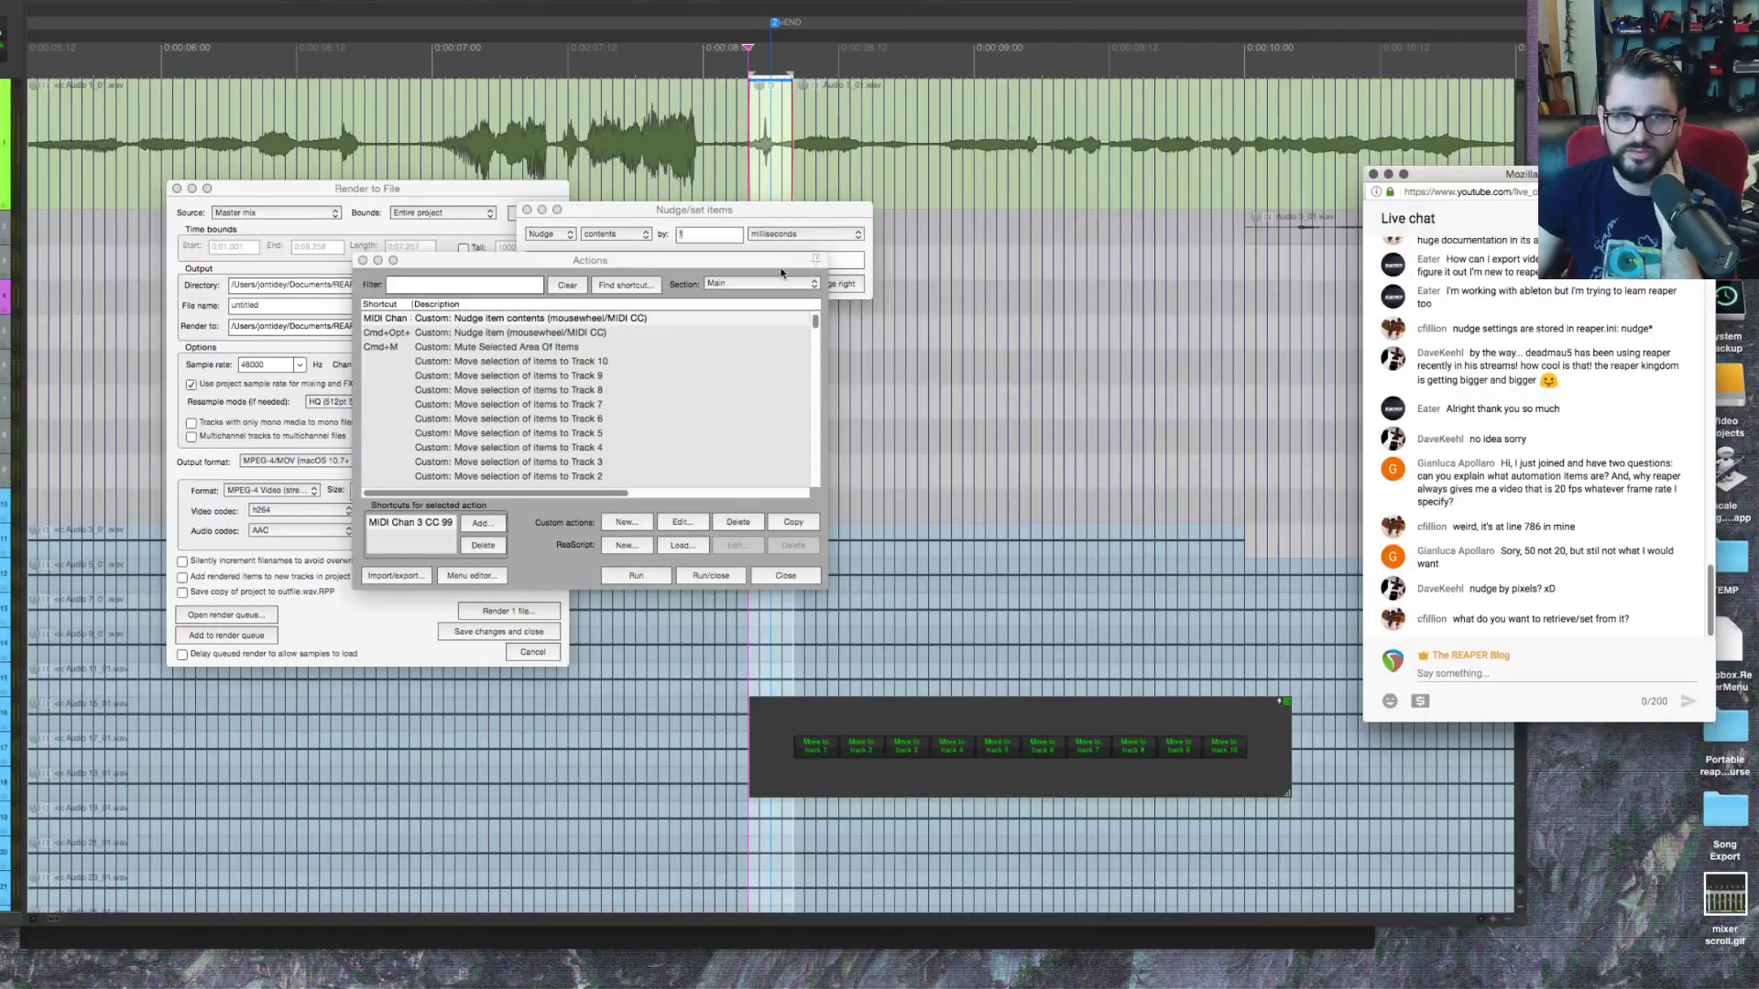
pyautogui.moveTo(760, 264); pyautogui.dragTo(911, 322)
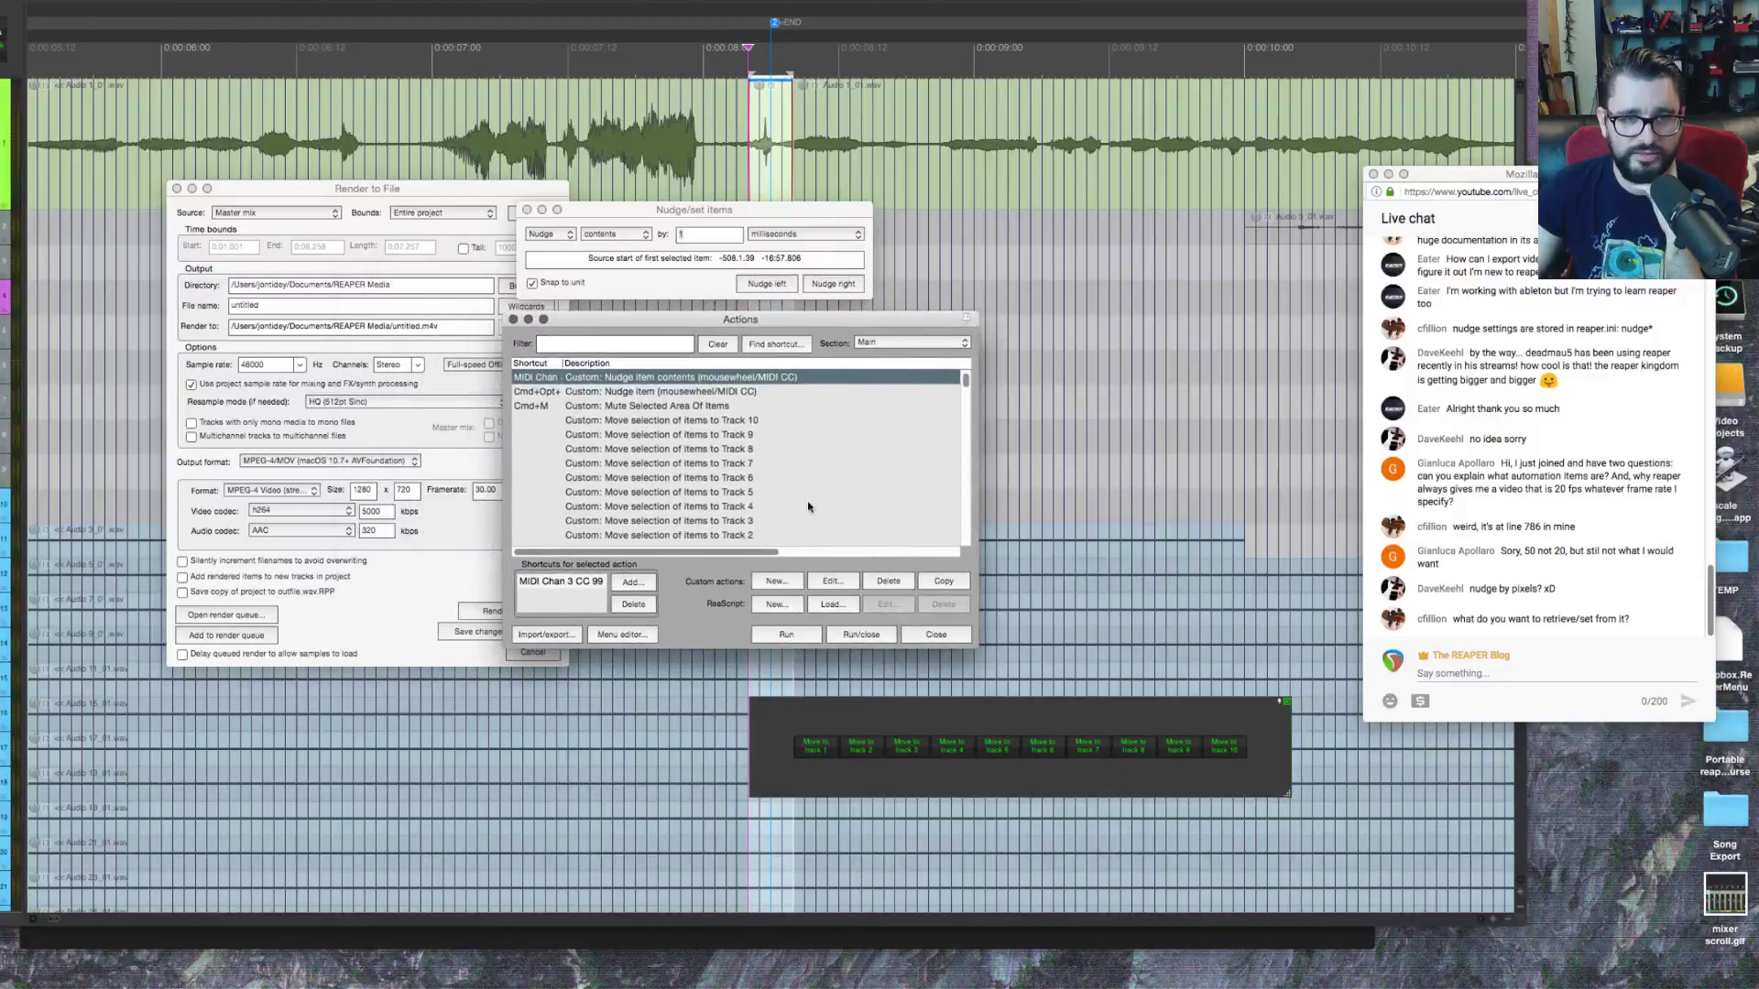
pyautogui.click(832, 581)
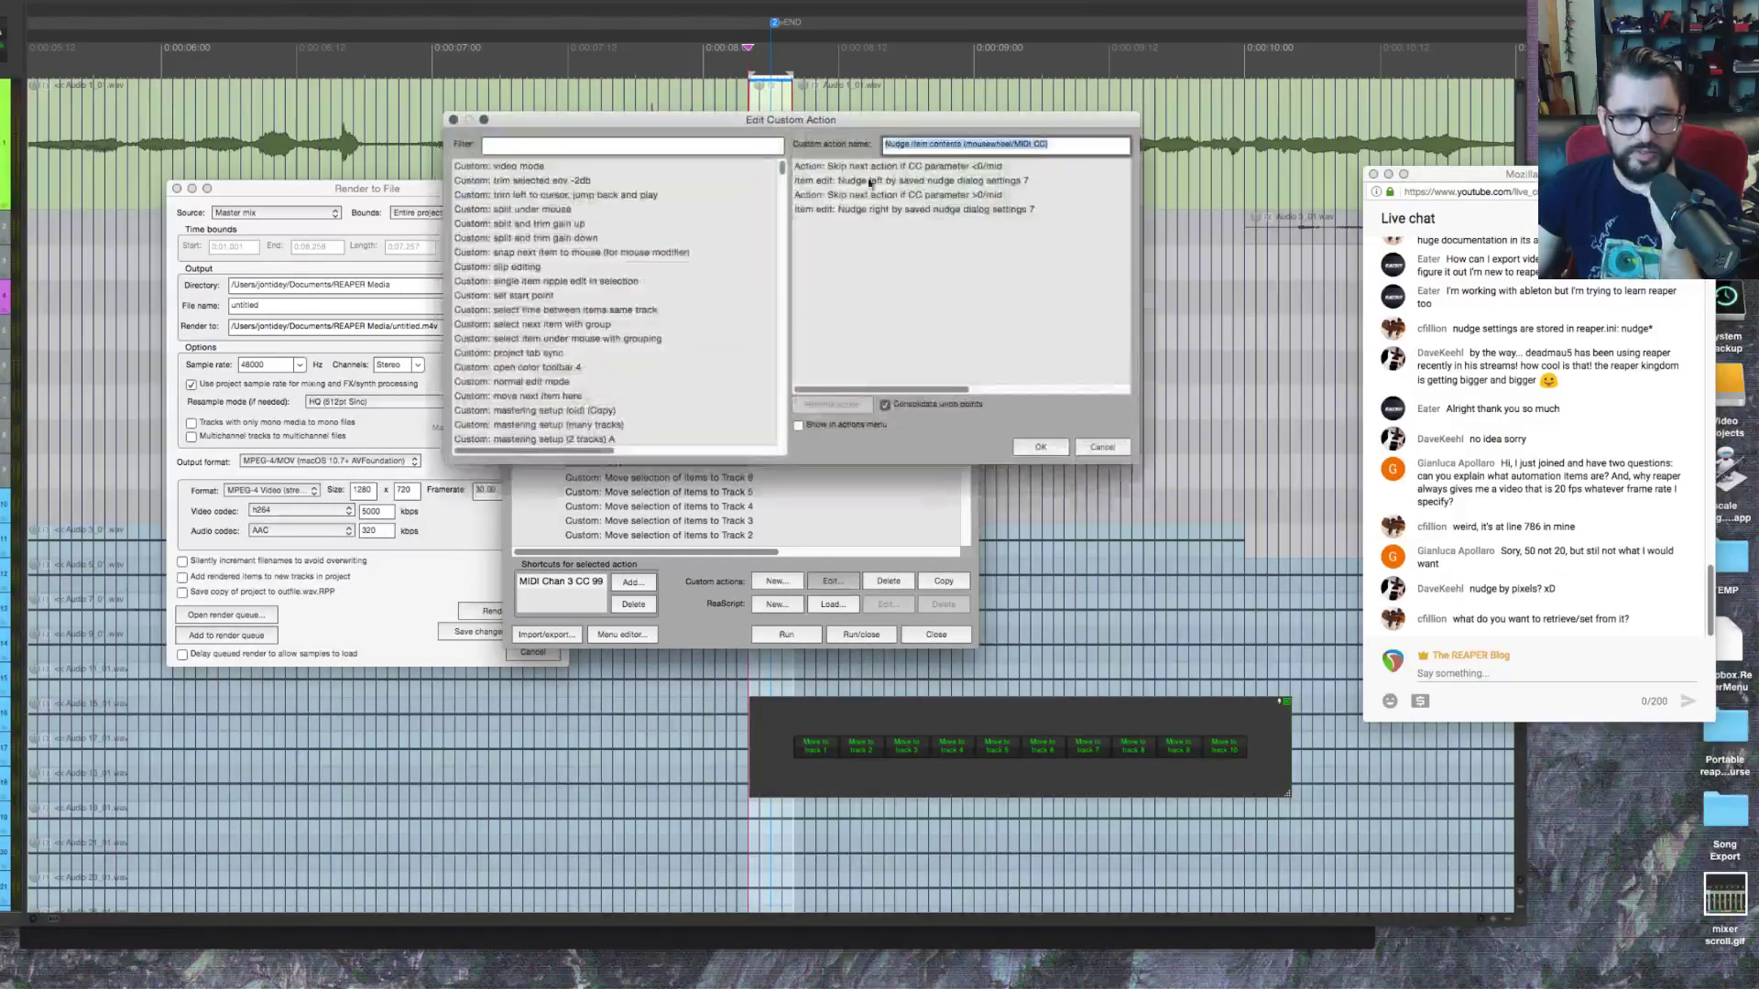
pyautogui.click(1008, 181)
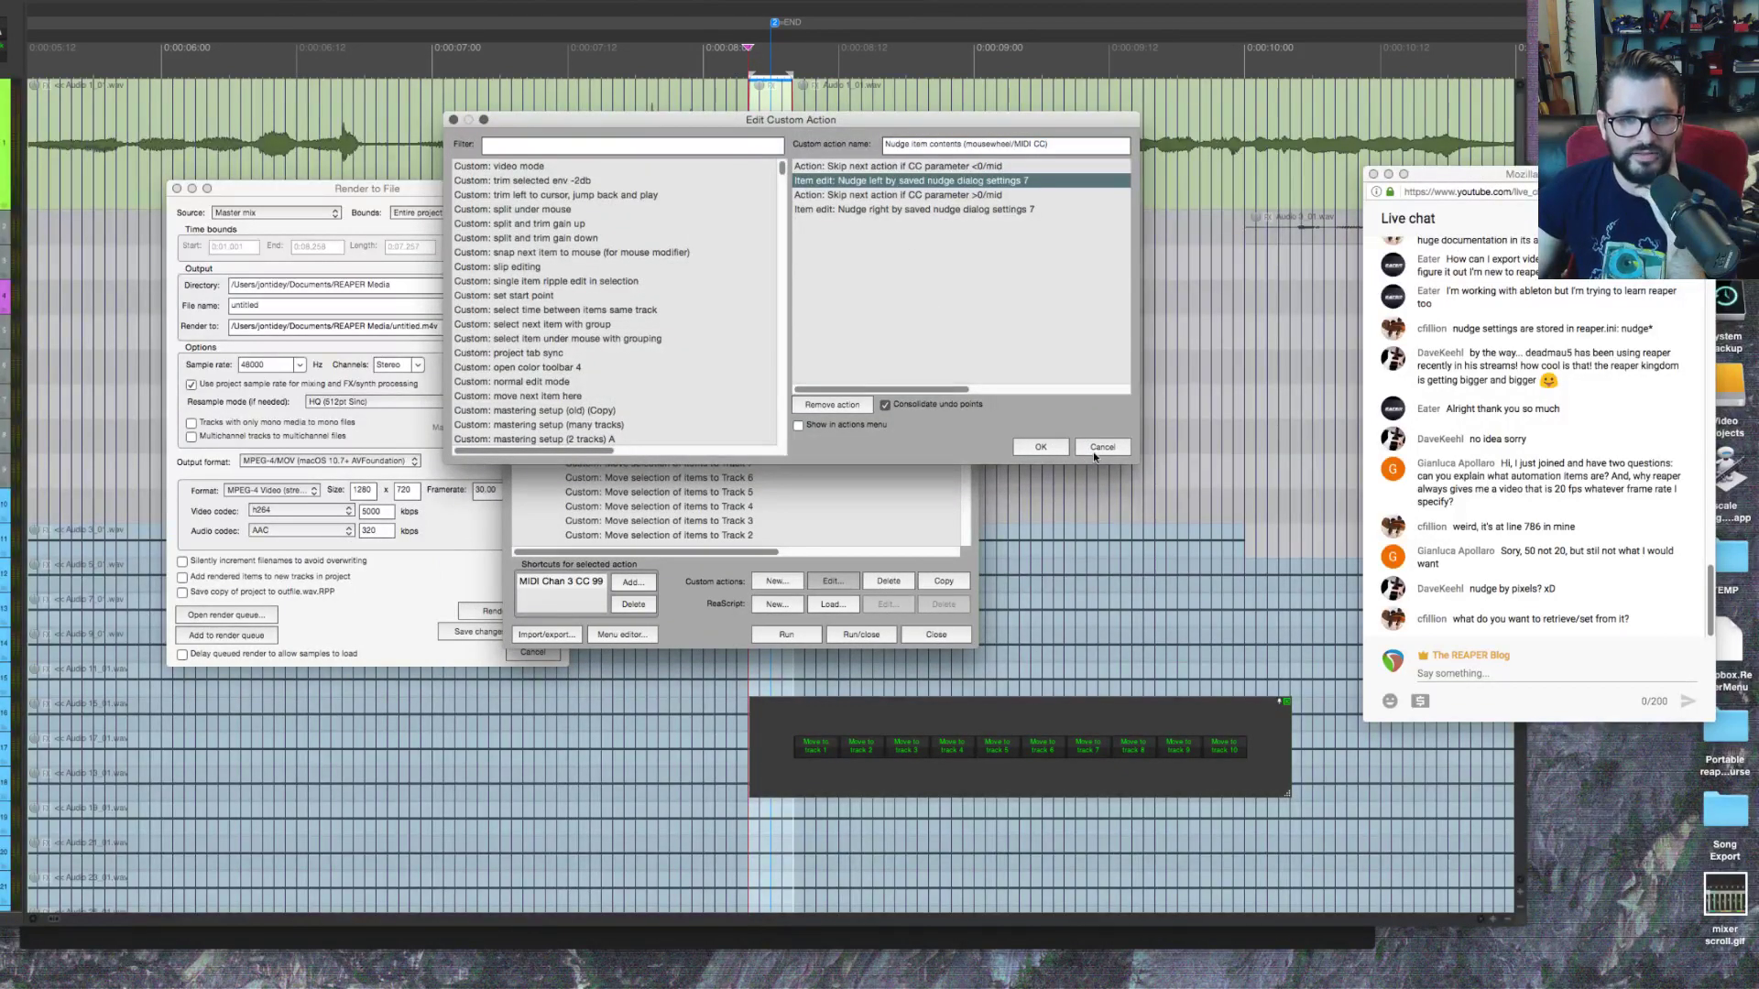
pyautogui.press('Escape')
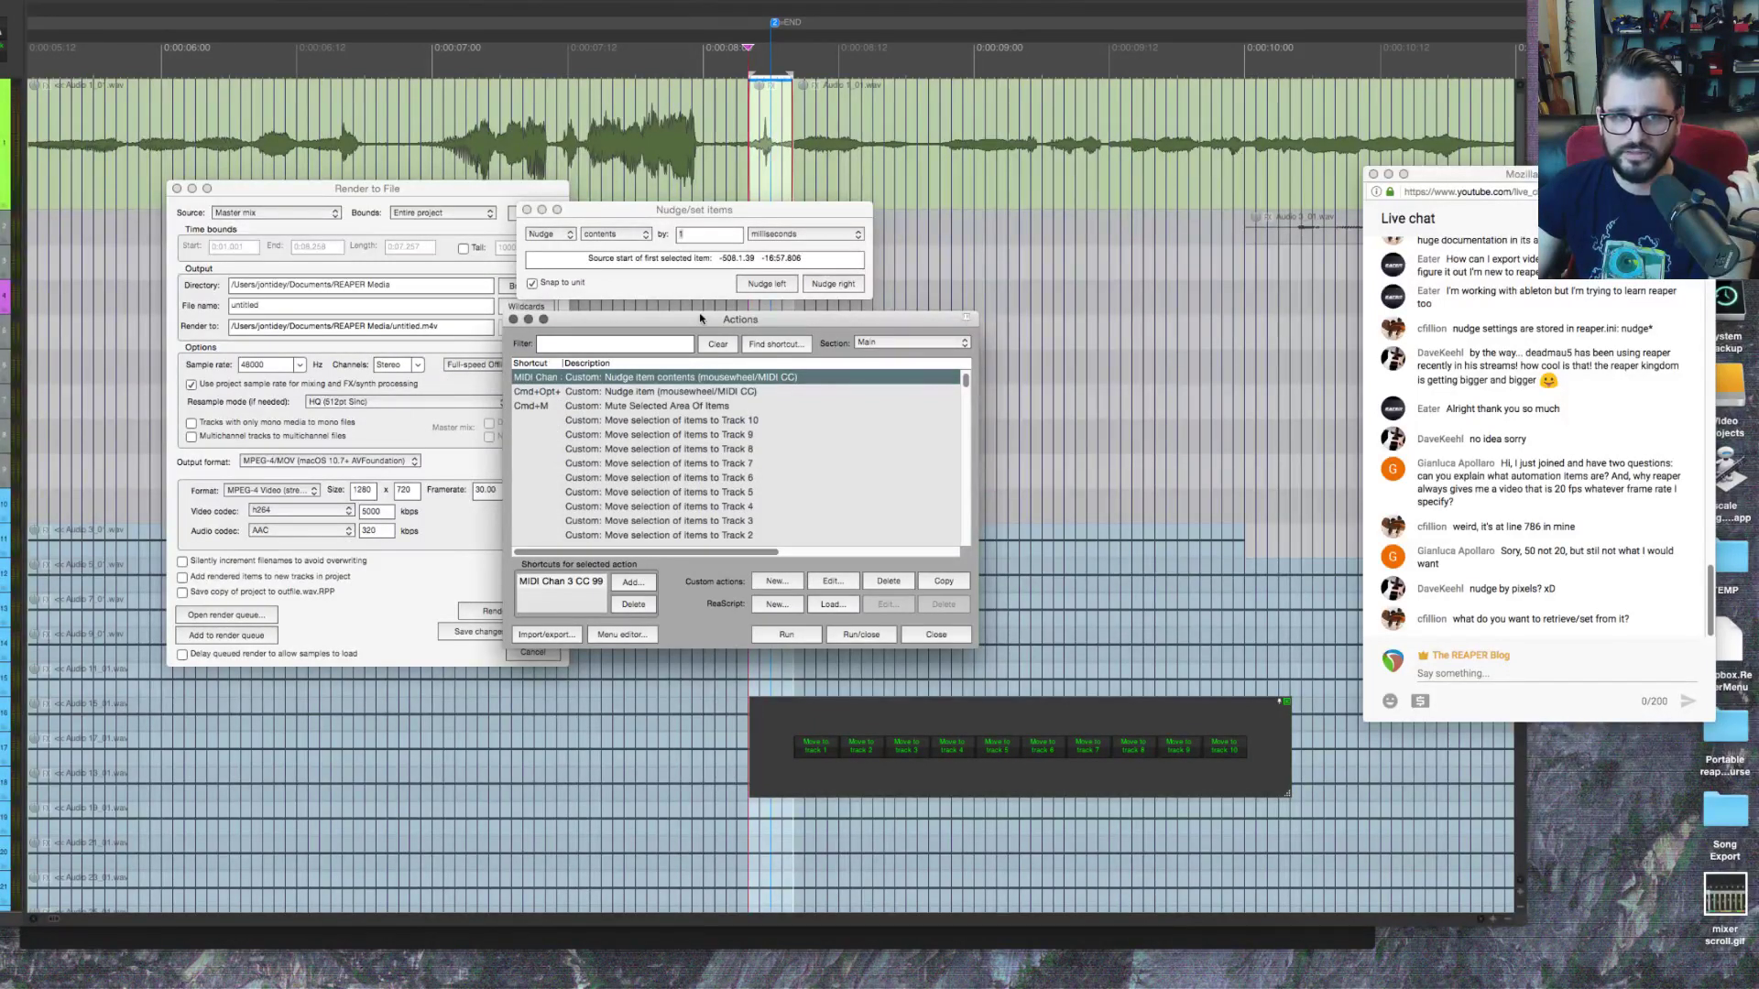
# Step: Filter the action list for "nudge 8" to find the actions for saved nudge dialog settings 8
pyautogui.click(626, 214)
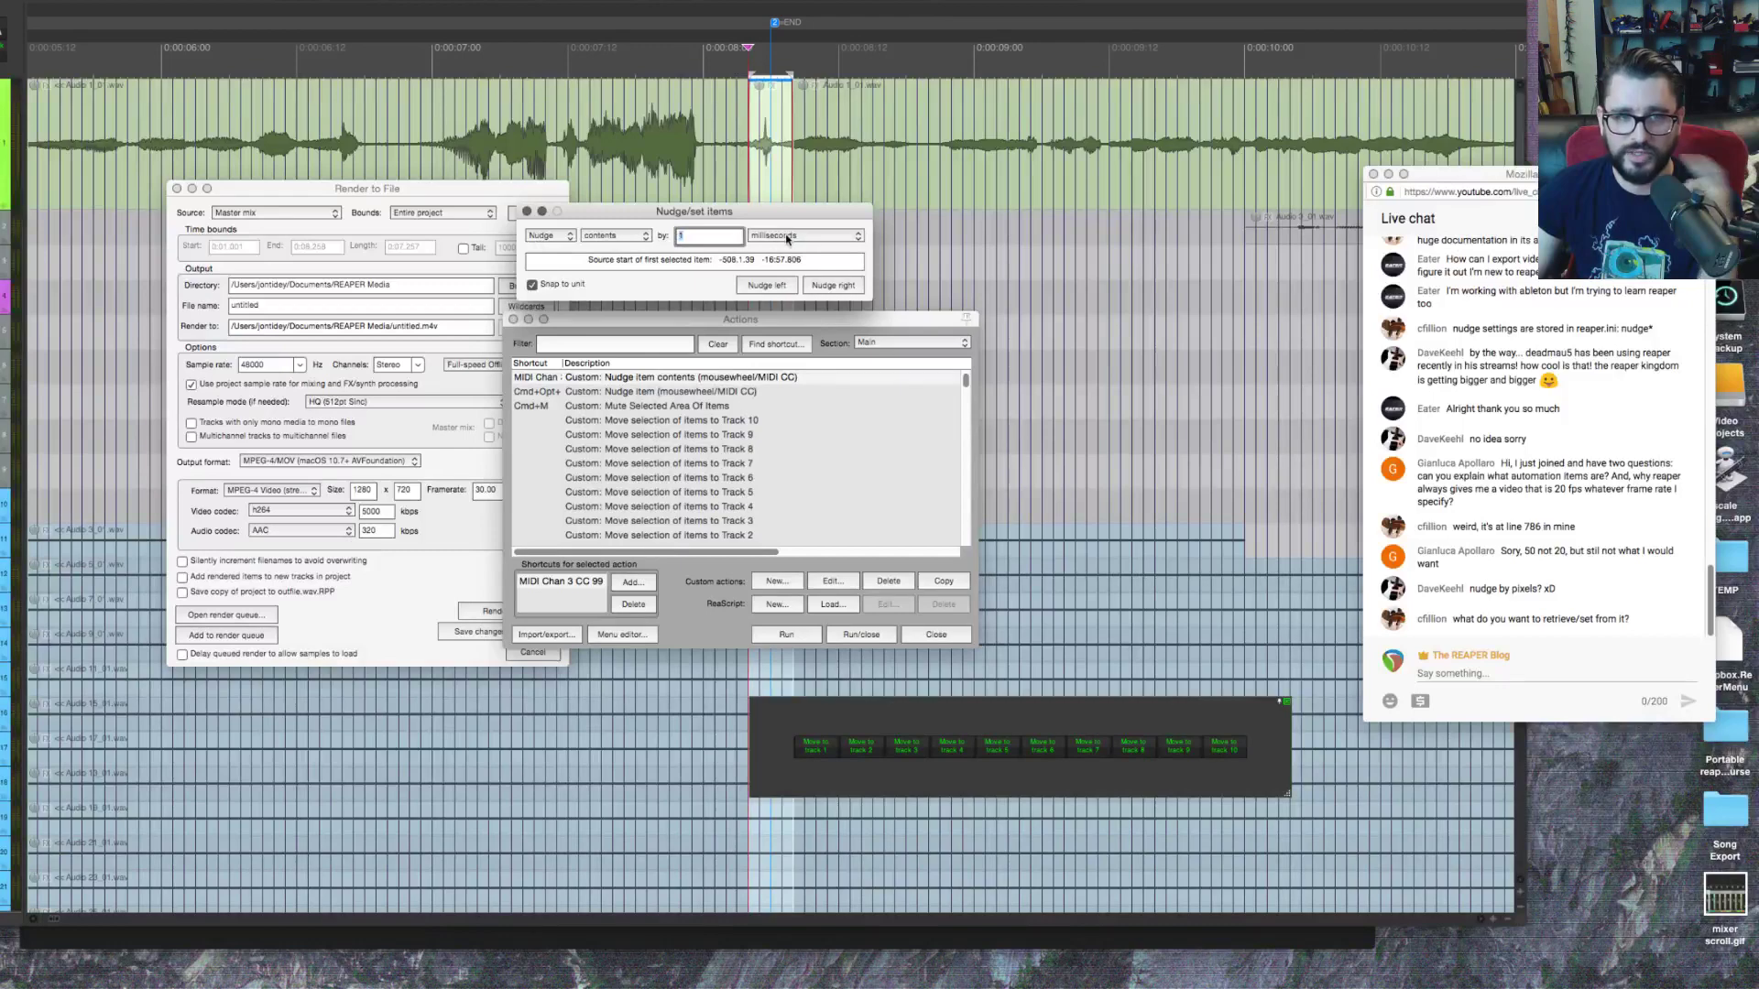
pyautogui.click(757, 359)
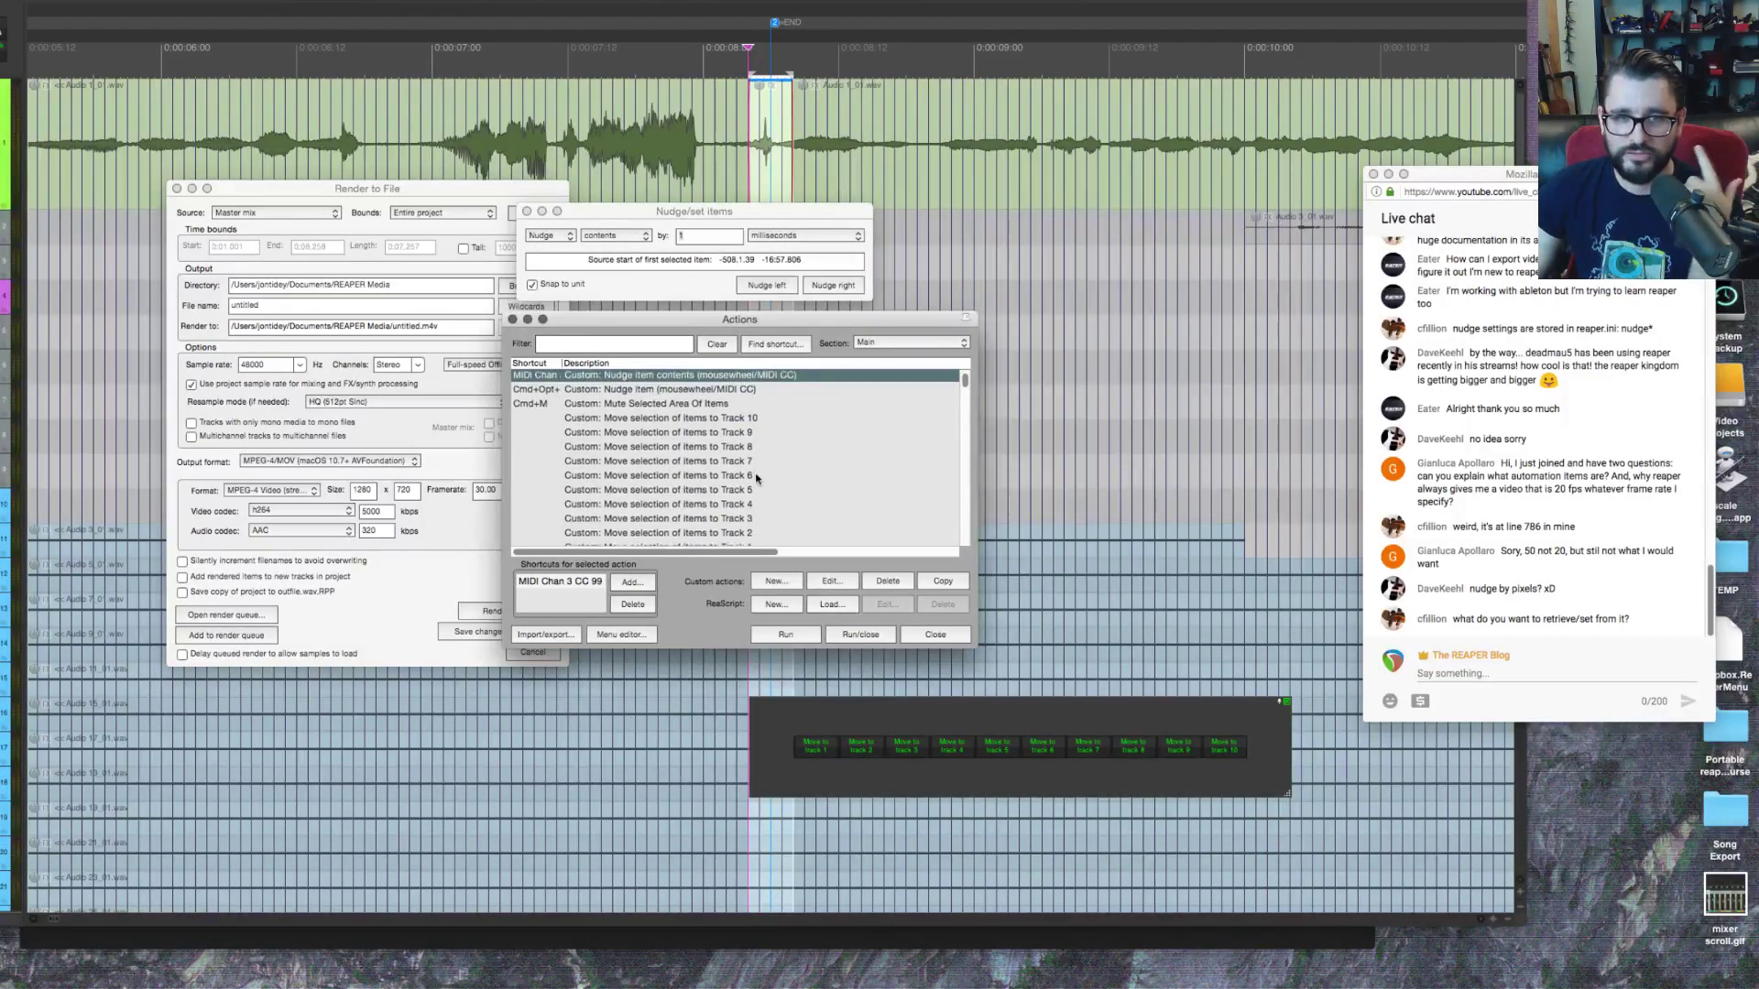
pyautogui.scroll(-1, 756, 477)
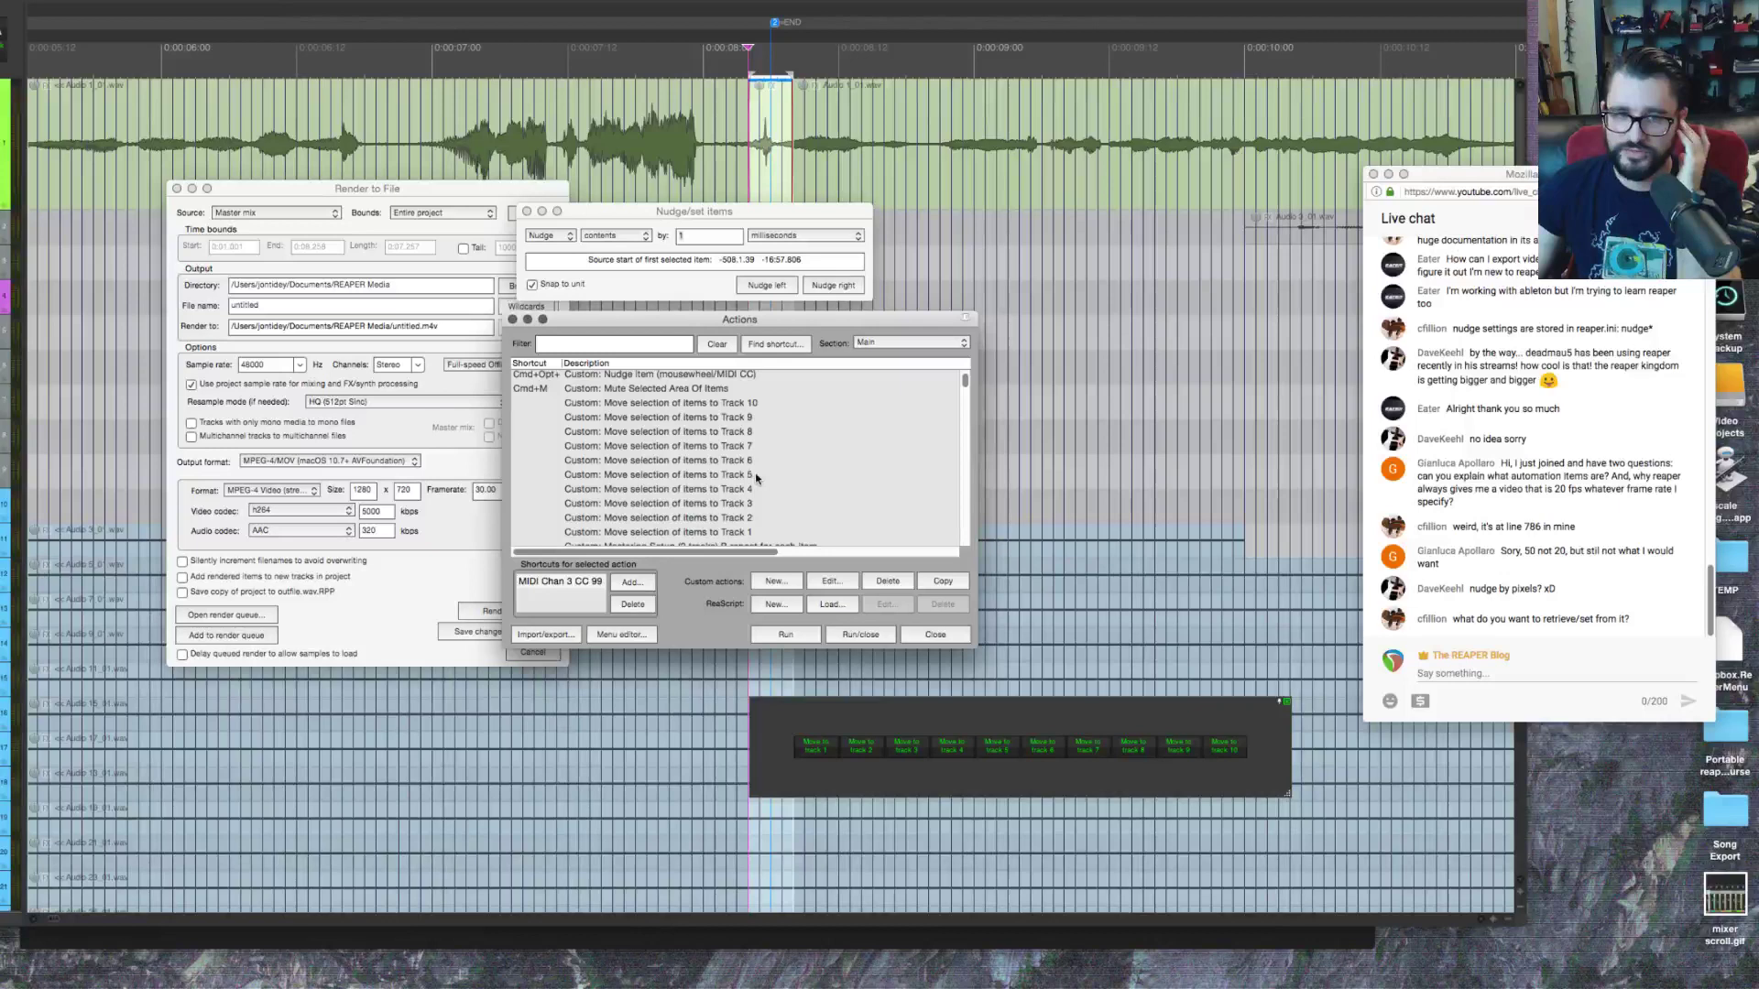
pyautogui.write('nudg')
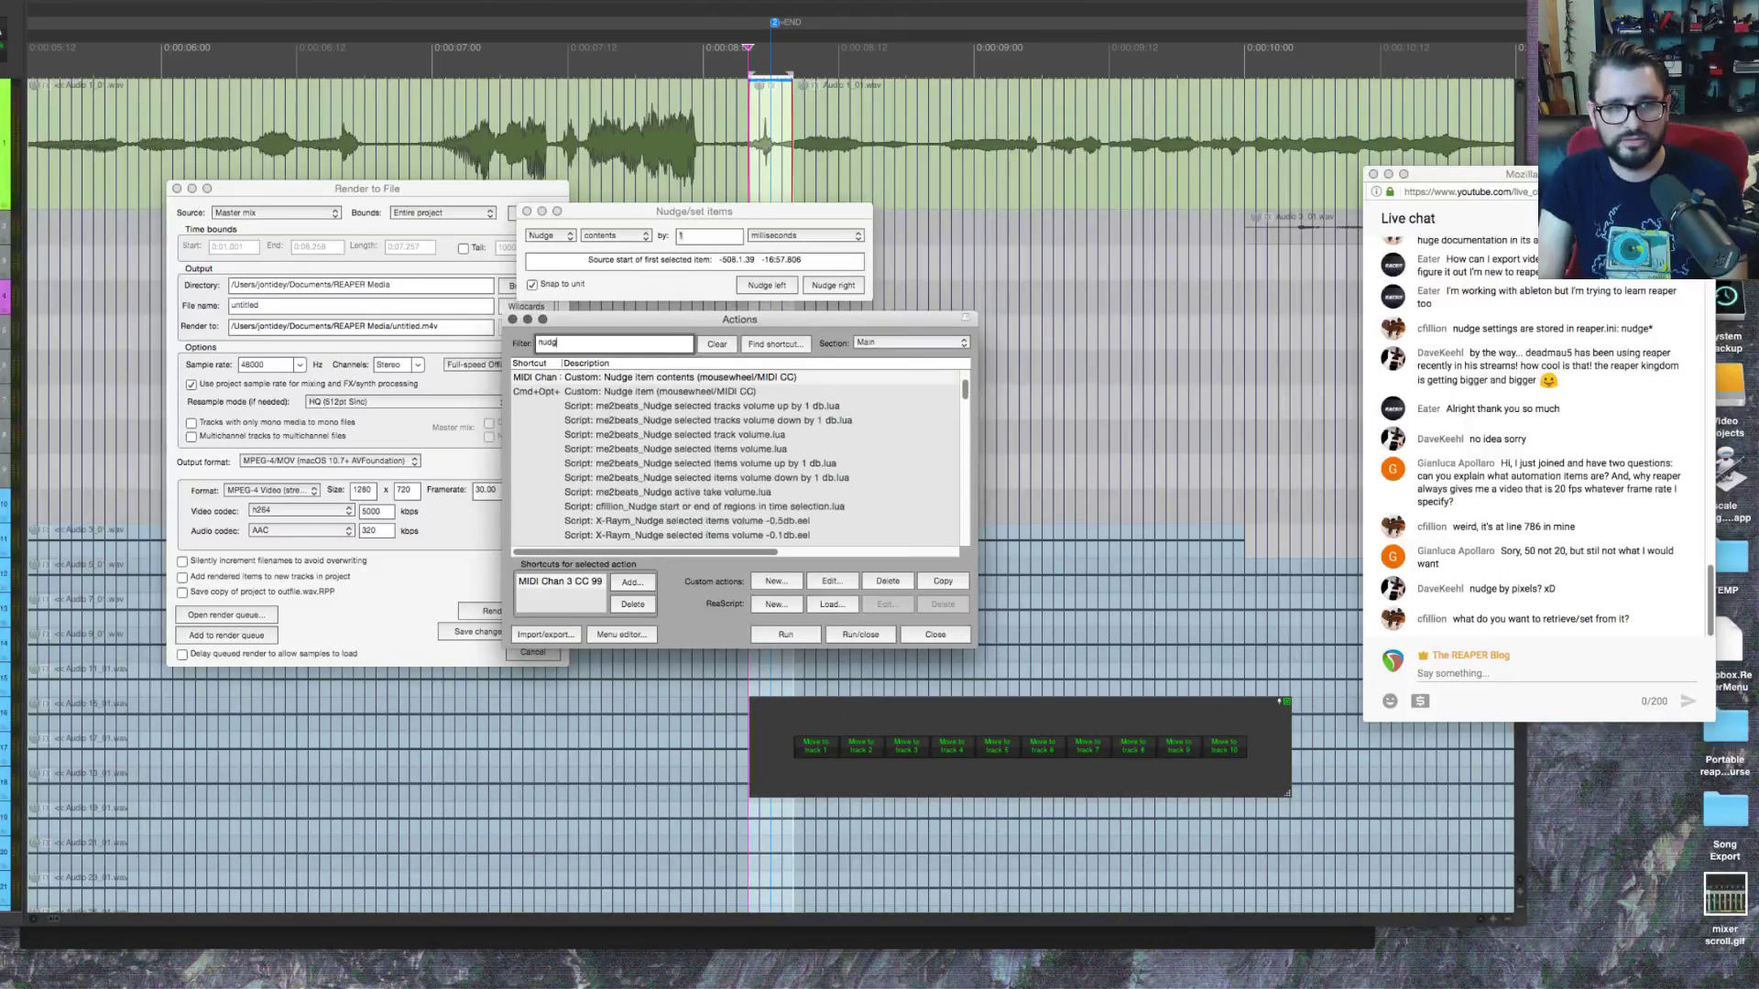
pyautogui.write('e 8')
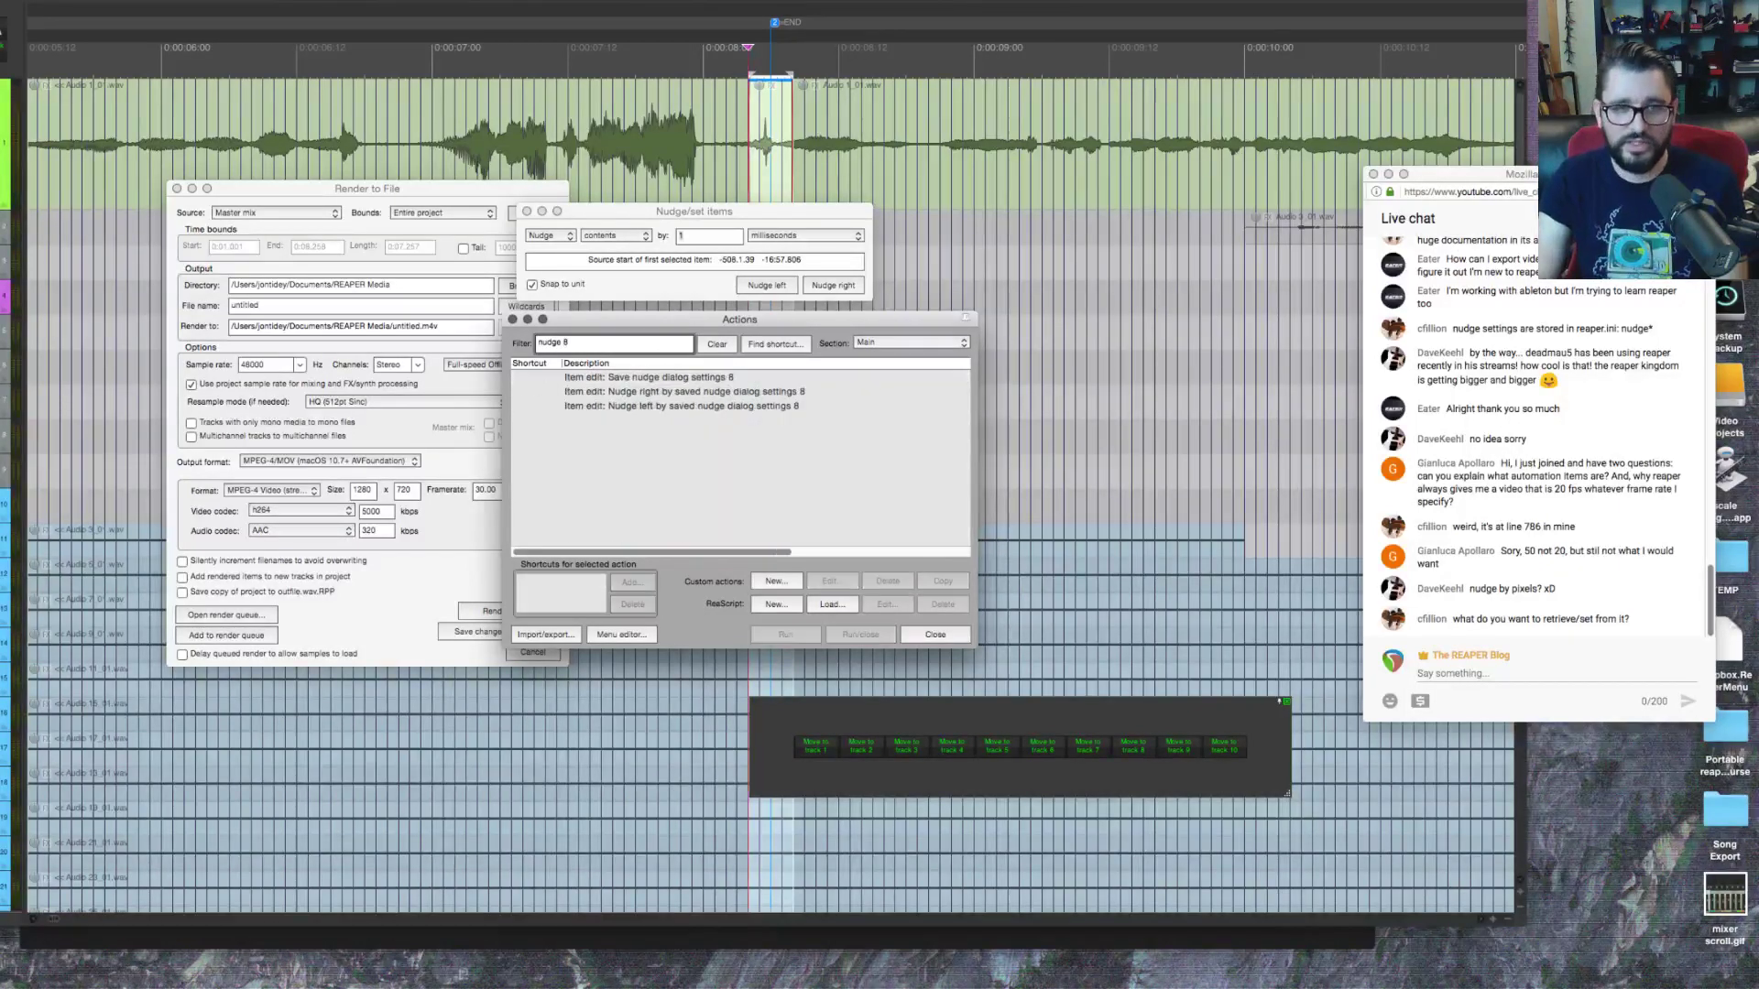
# Step: Nudge the short transient item right once, then left several times, with the actions for saved nudge dialog settings 8
pyautogui.click(722, 392)
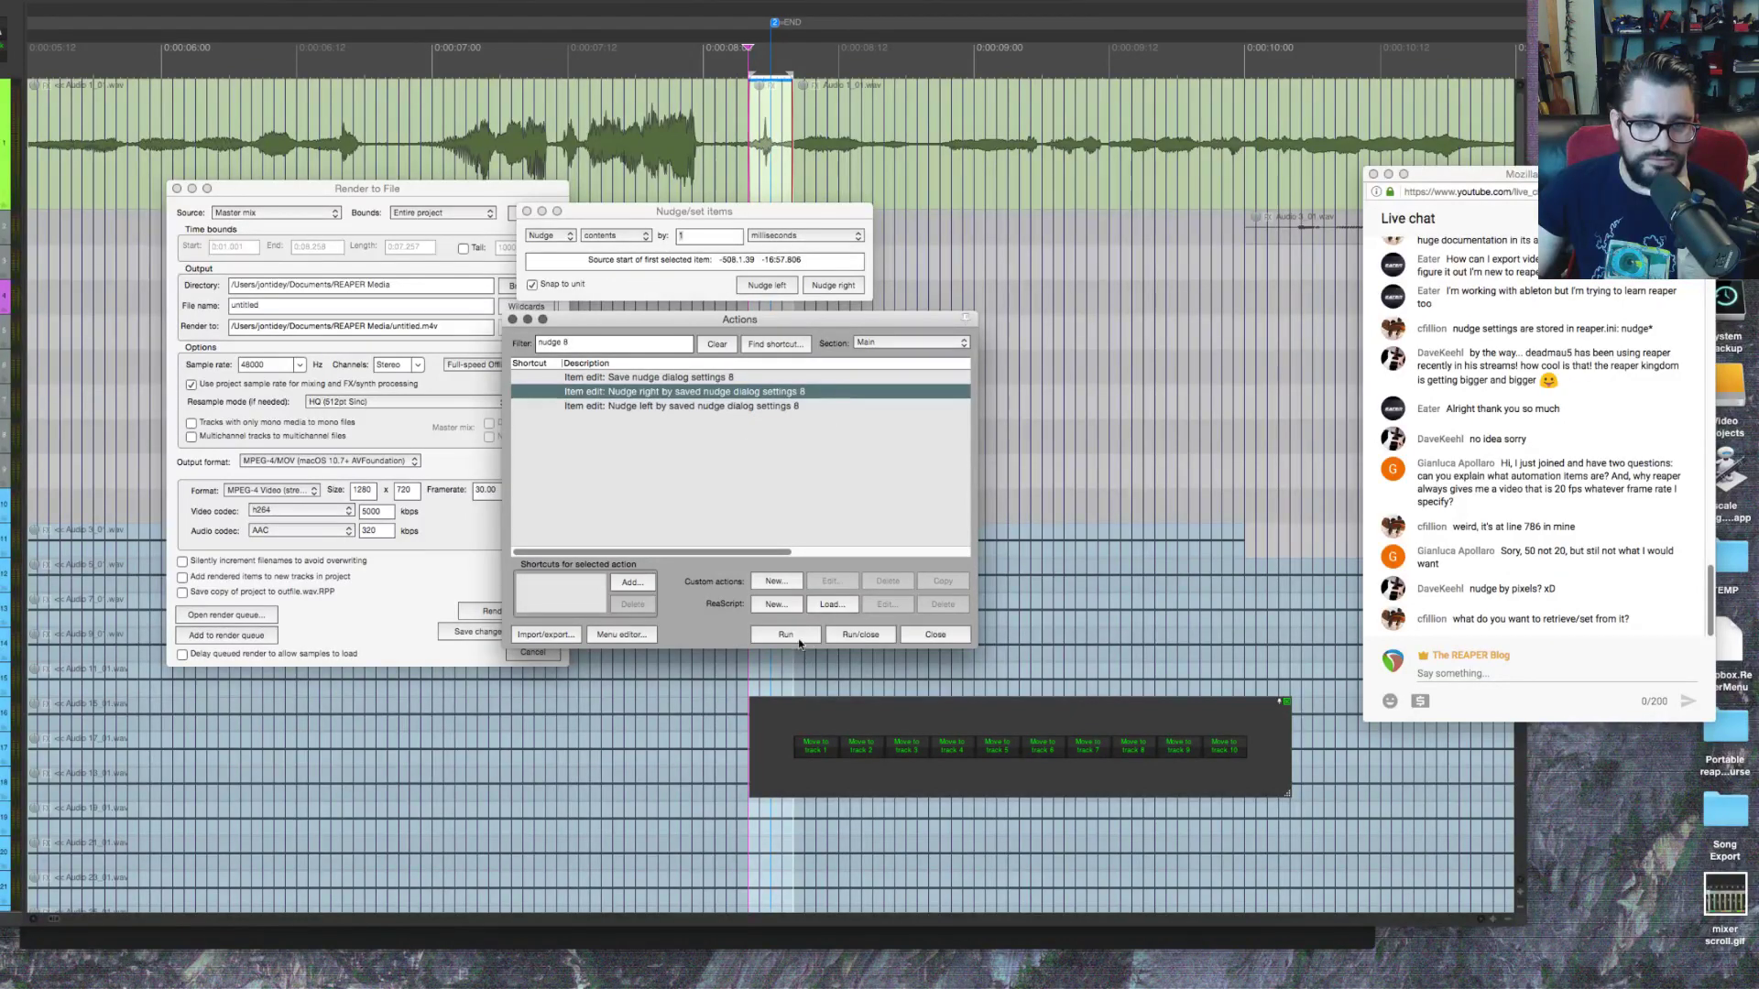
pyautogui.click(785, 635)
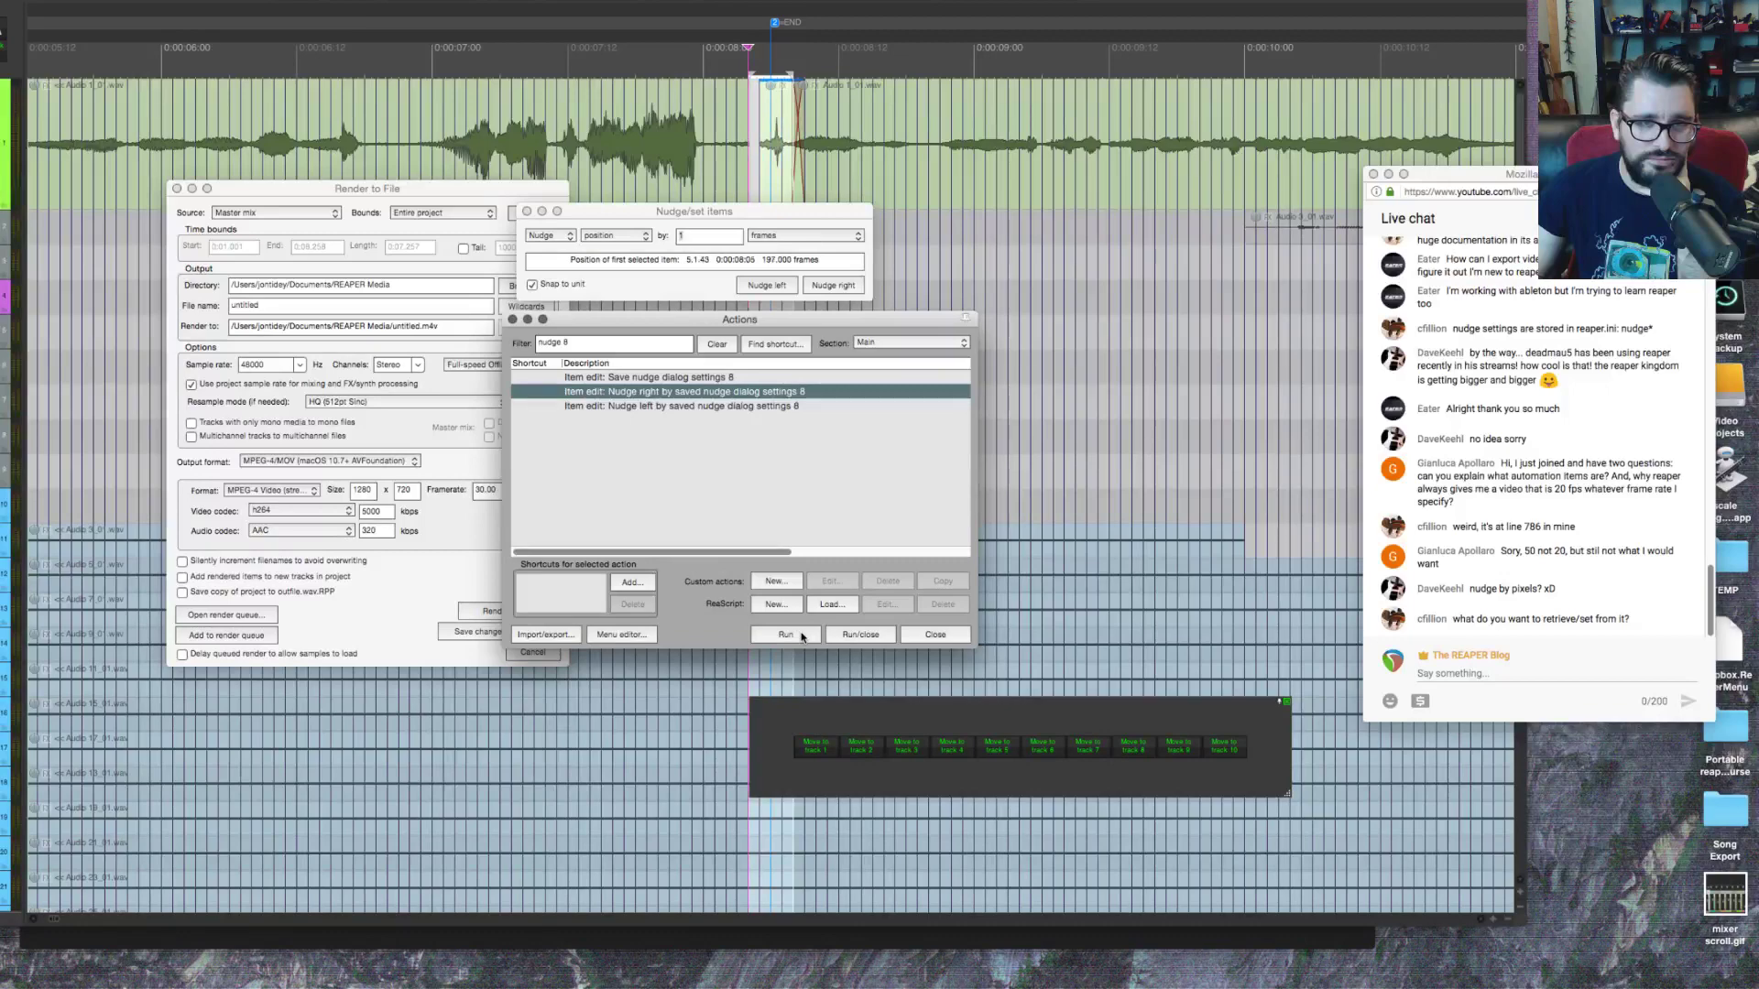
pyautogui.click(682, 406)
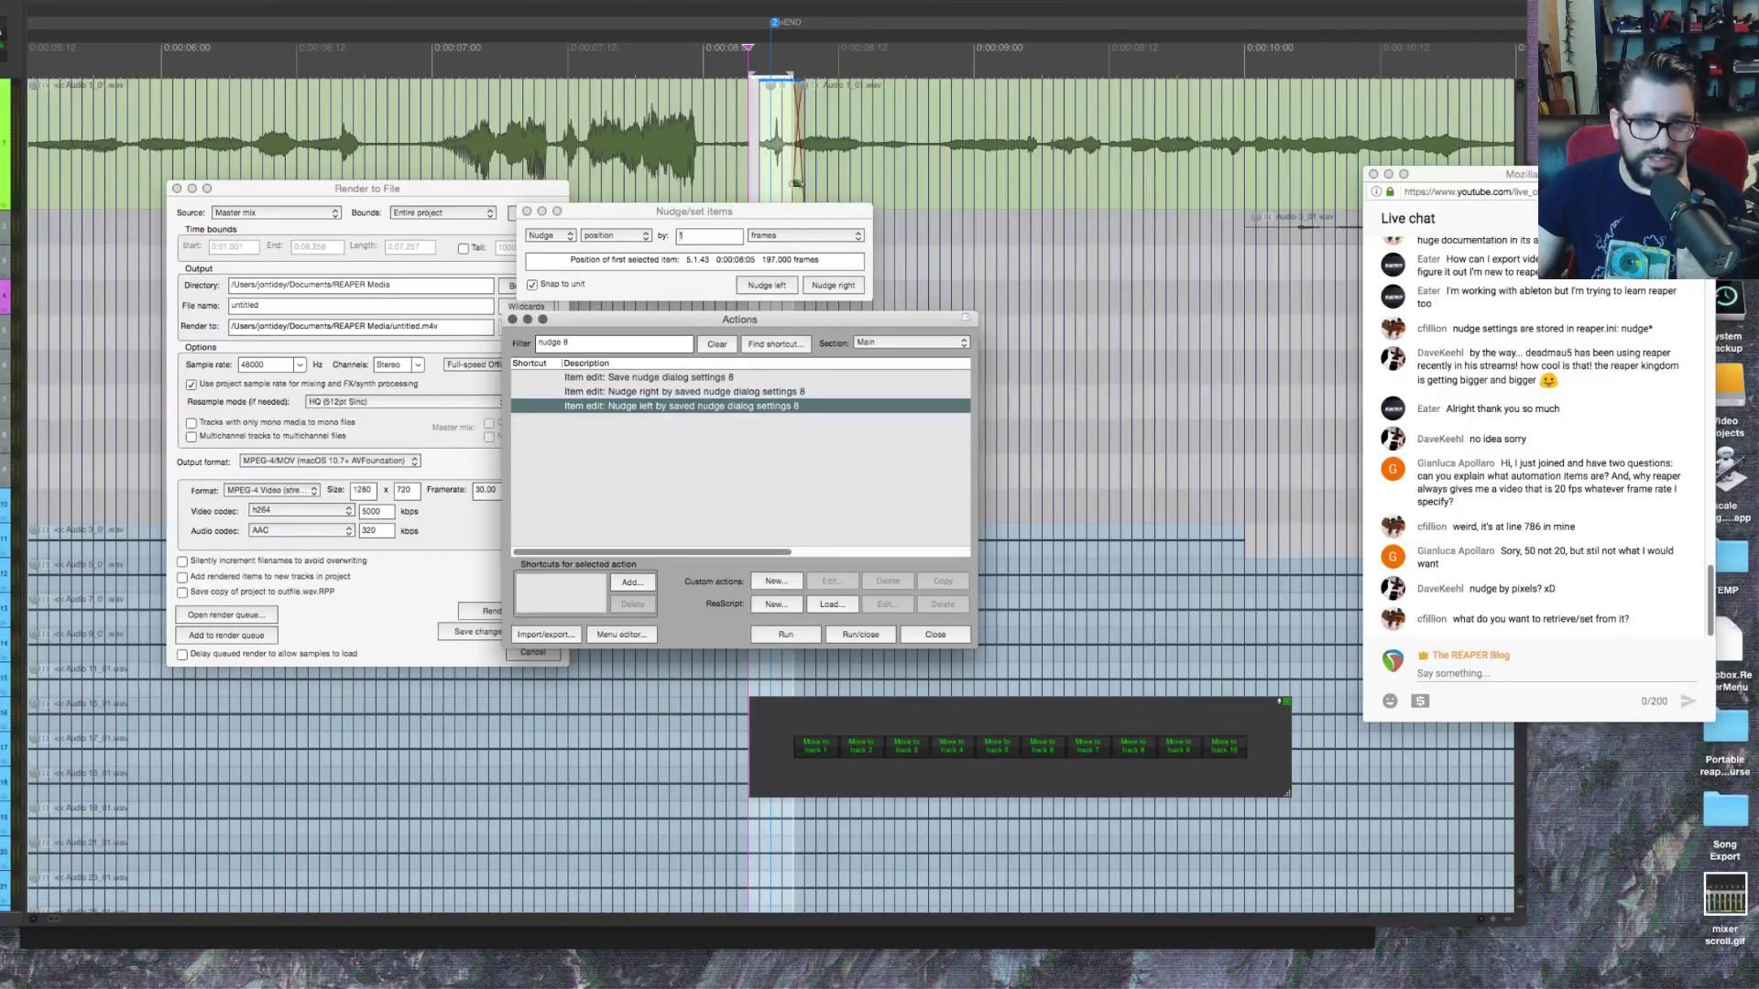
pyautogui.click(820, 168)
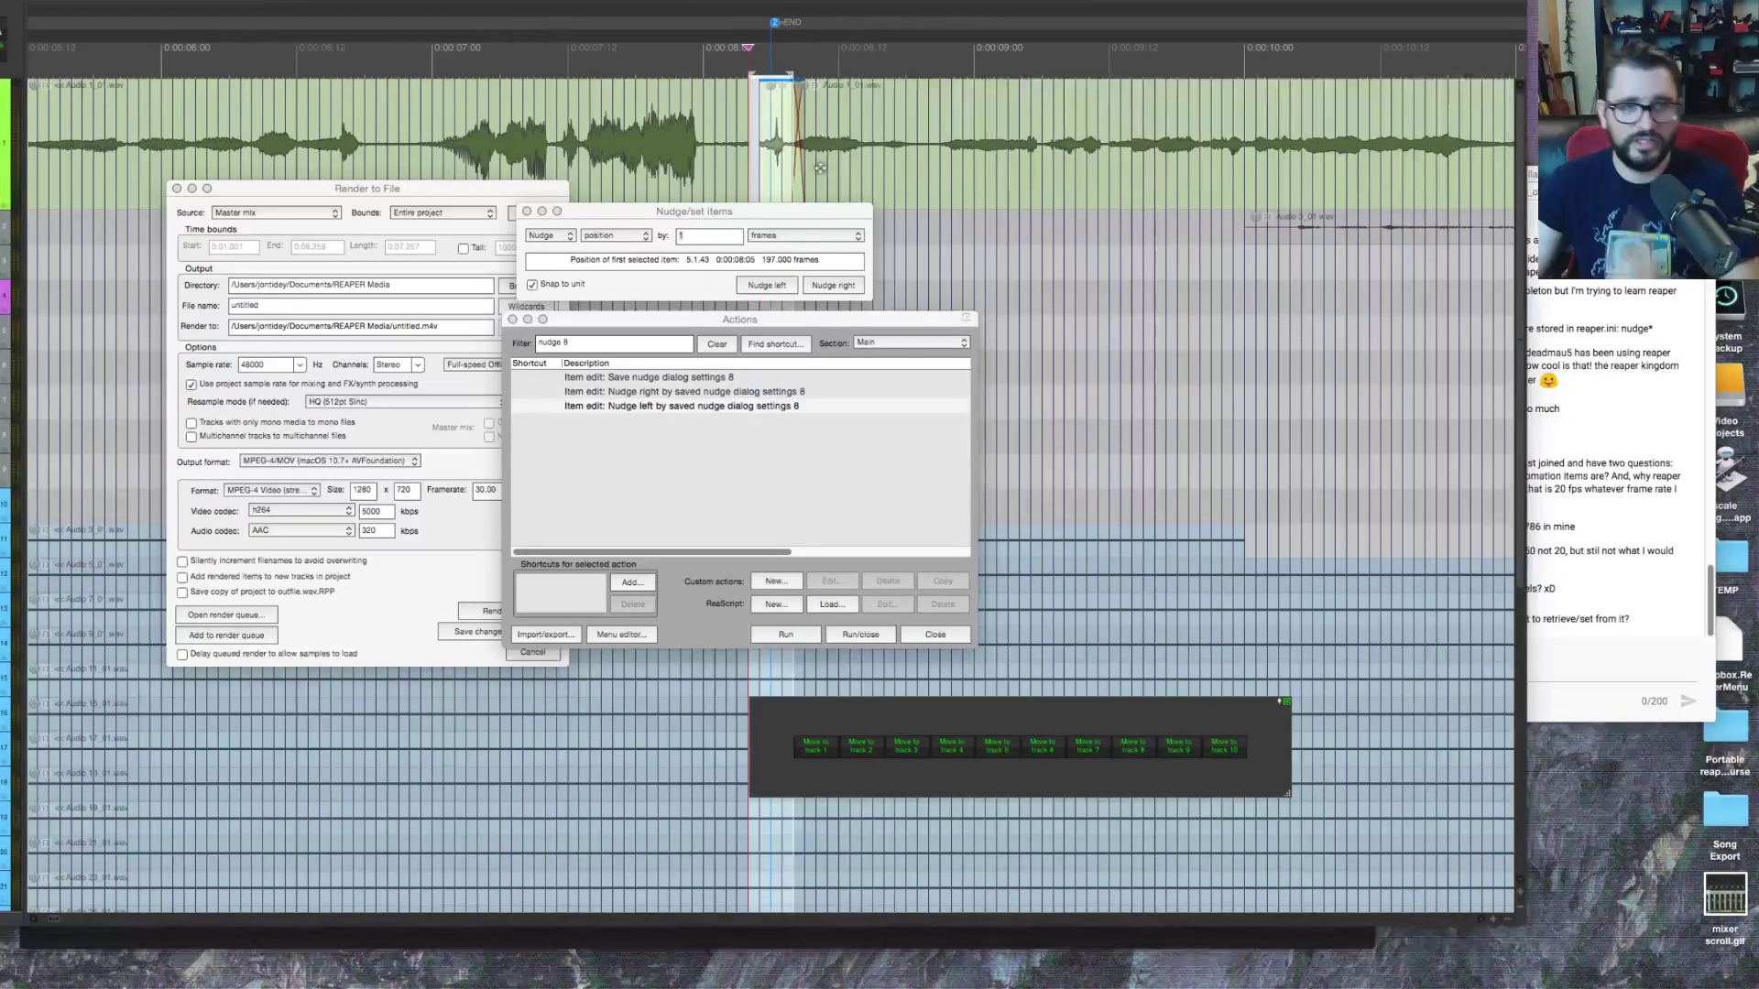
pyautogui.click(815, 167)
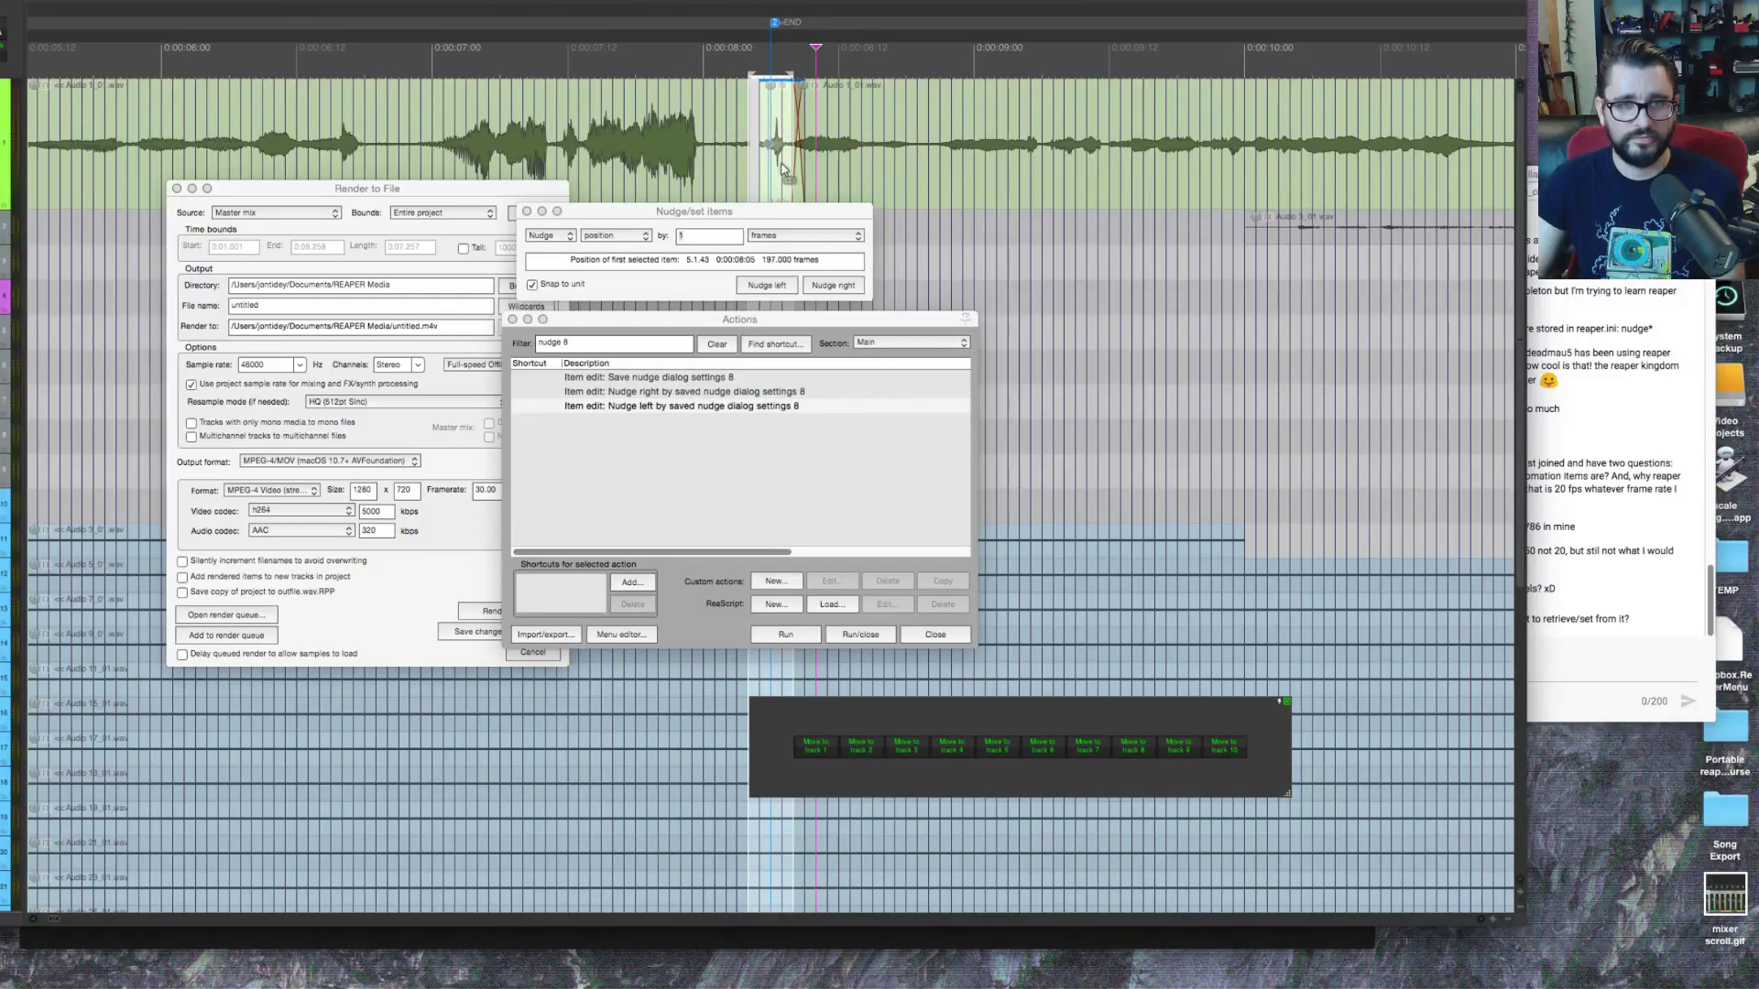
pyautogui.scroll(2, 783, 172)
pyautogui.scroll(4, 720, 175)
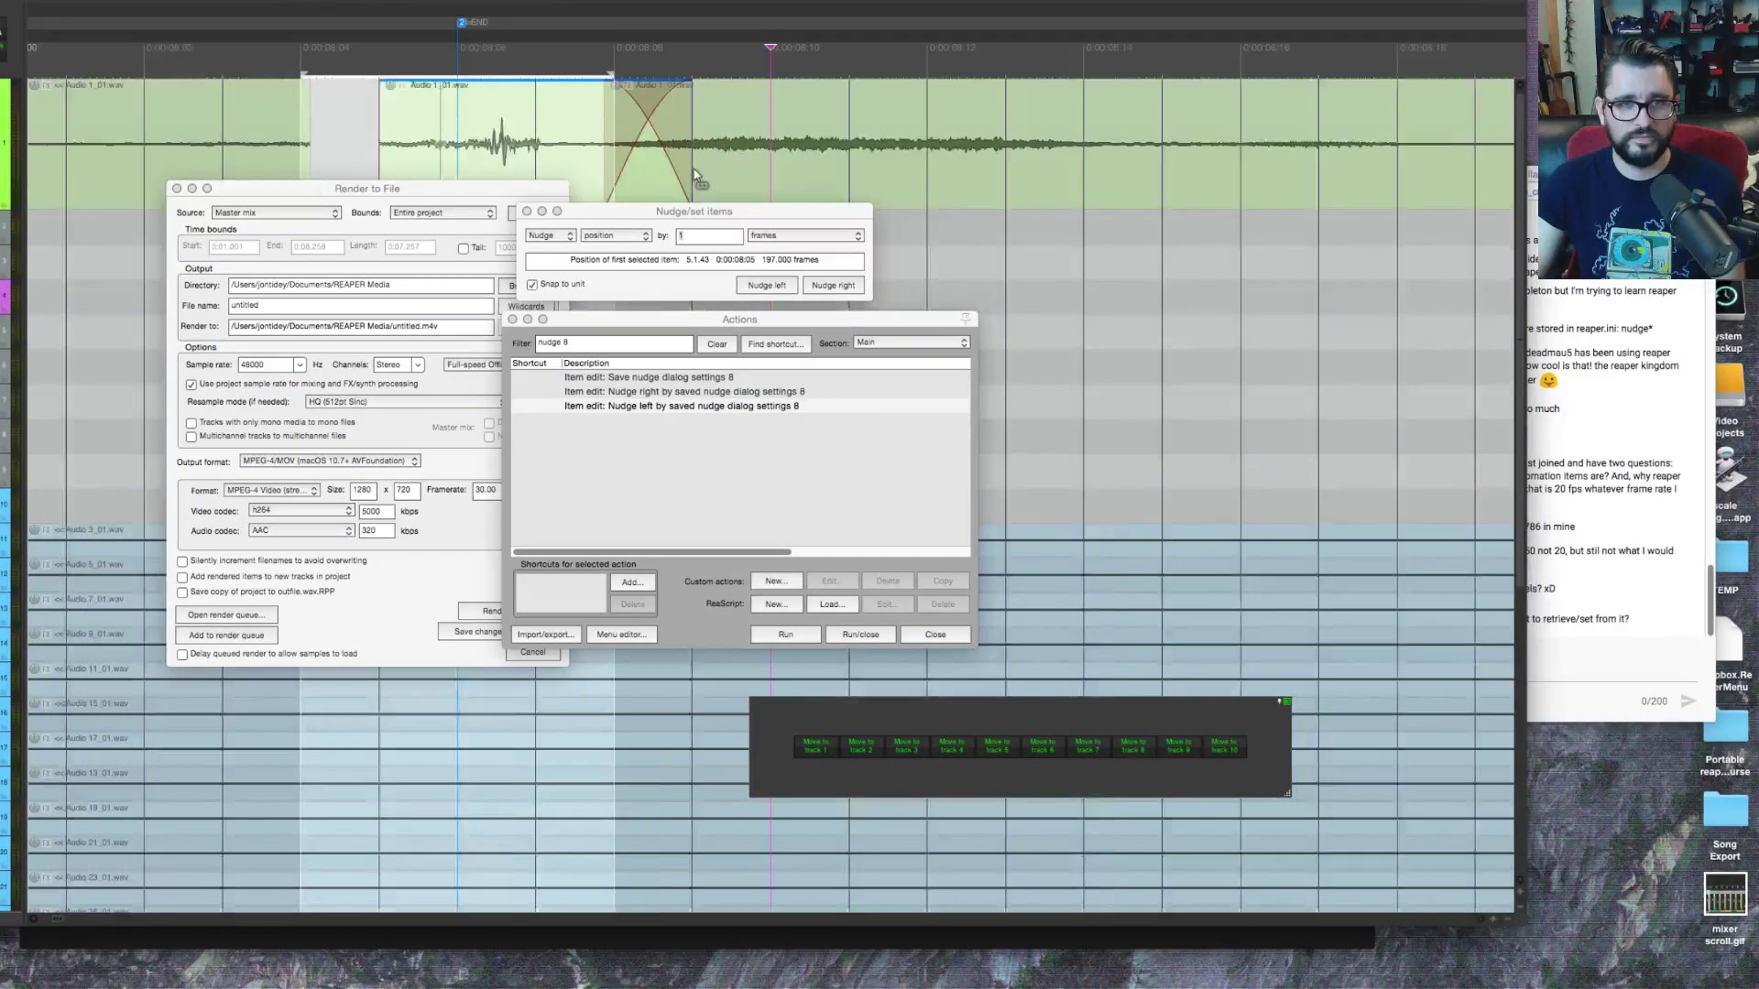
pyautogui.scroll(1, 693, 174)
pyautogui.click(376, 128)
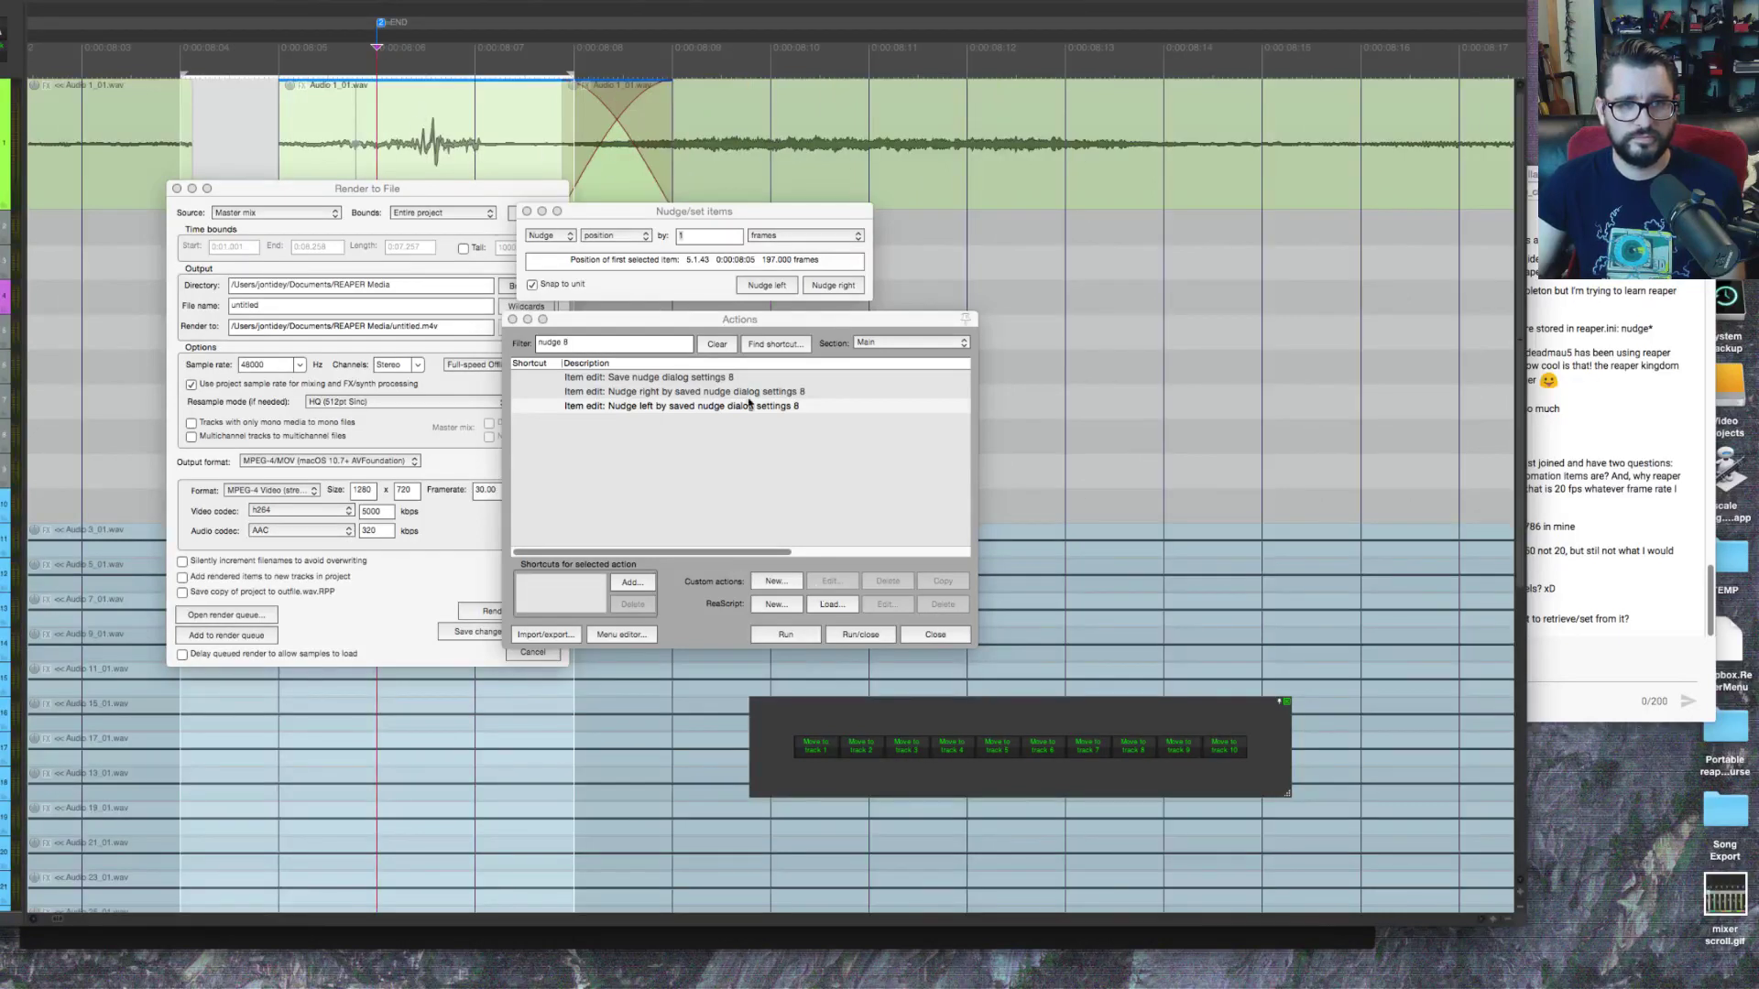
pyautogui.click(789, 635)
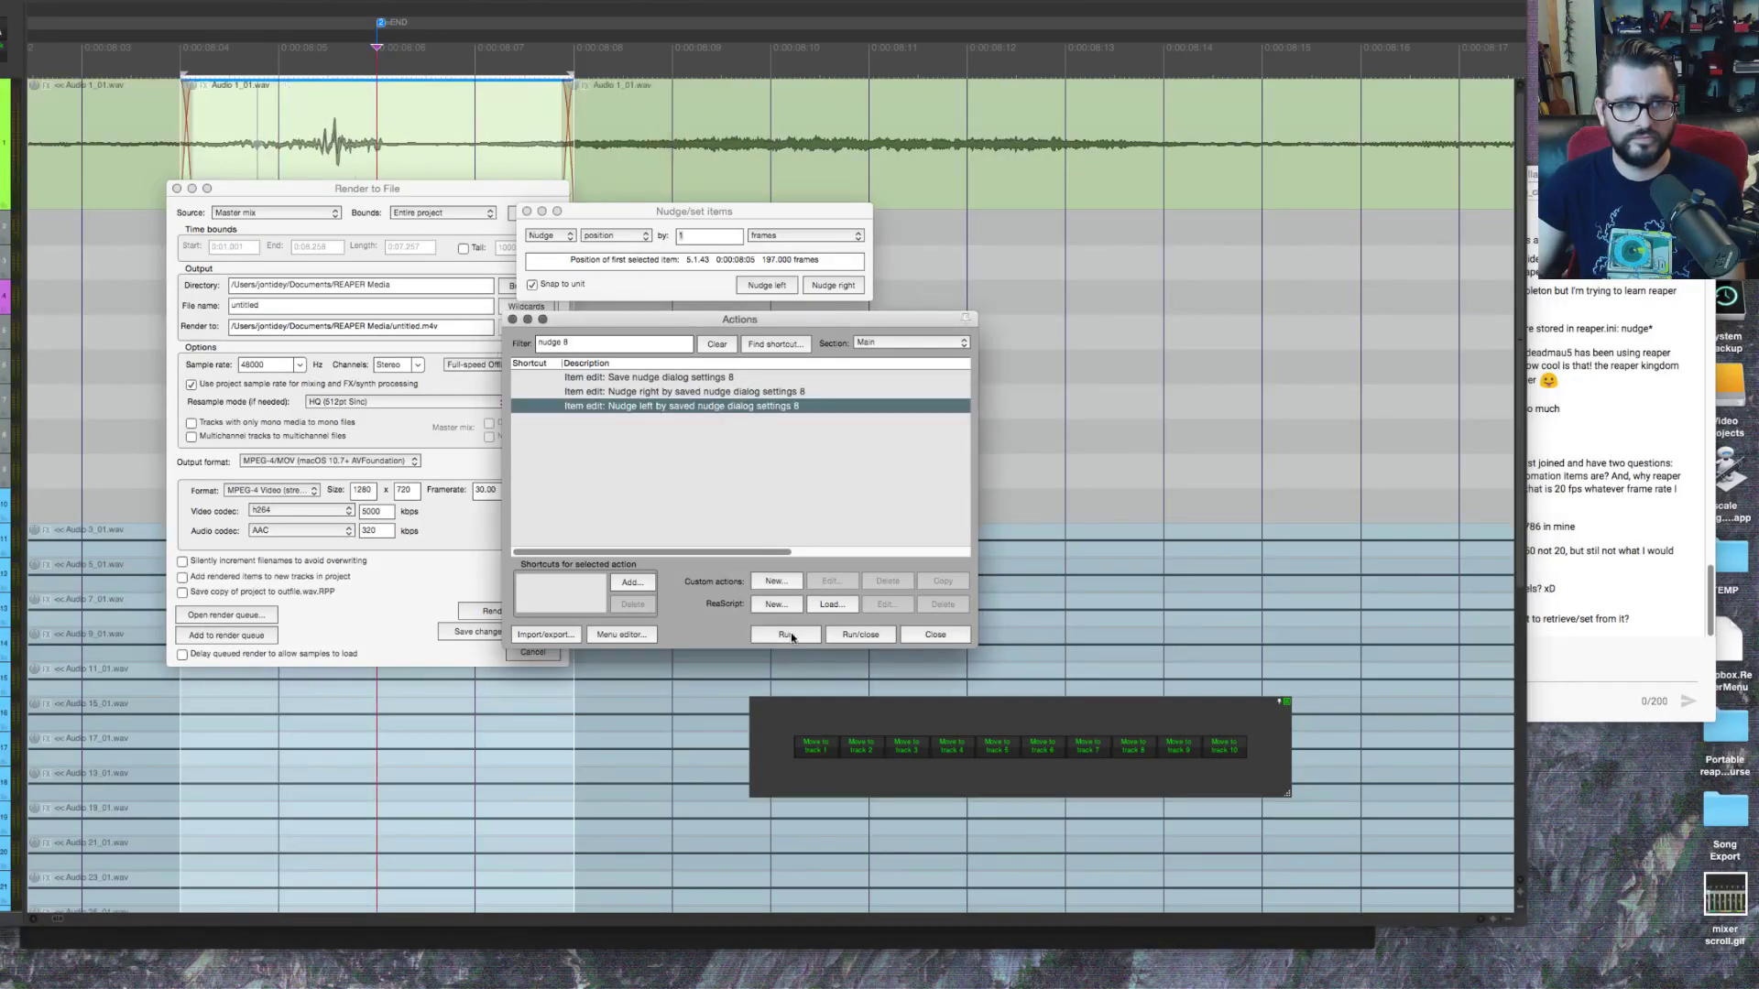
pyautogui.click(789, 634)
pyautogui.click(789, 634)
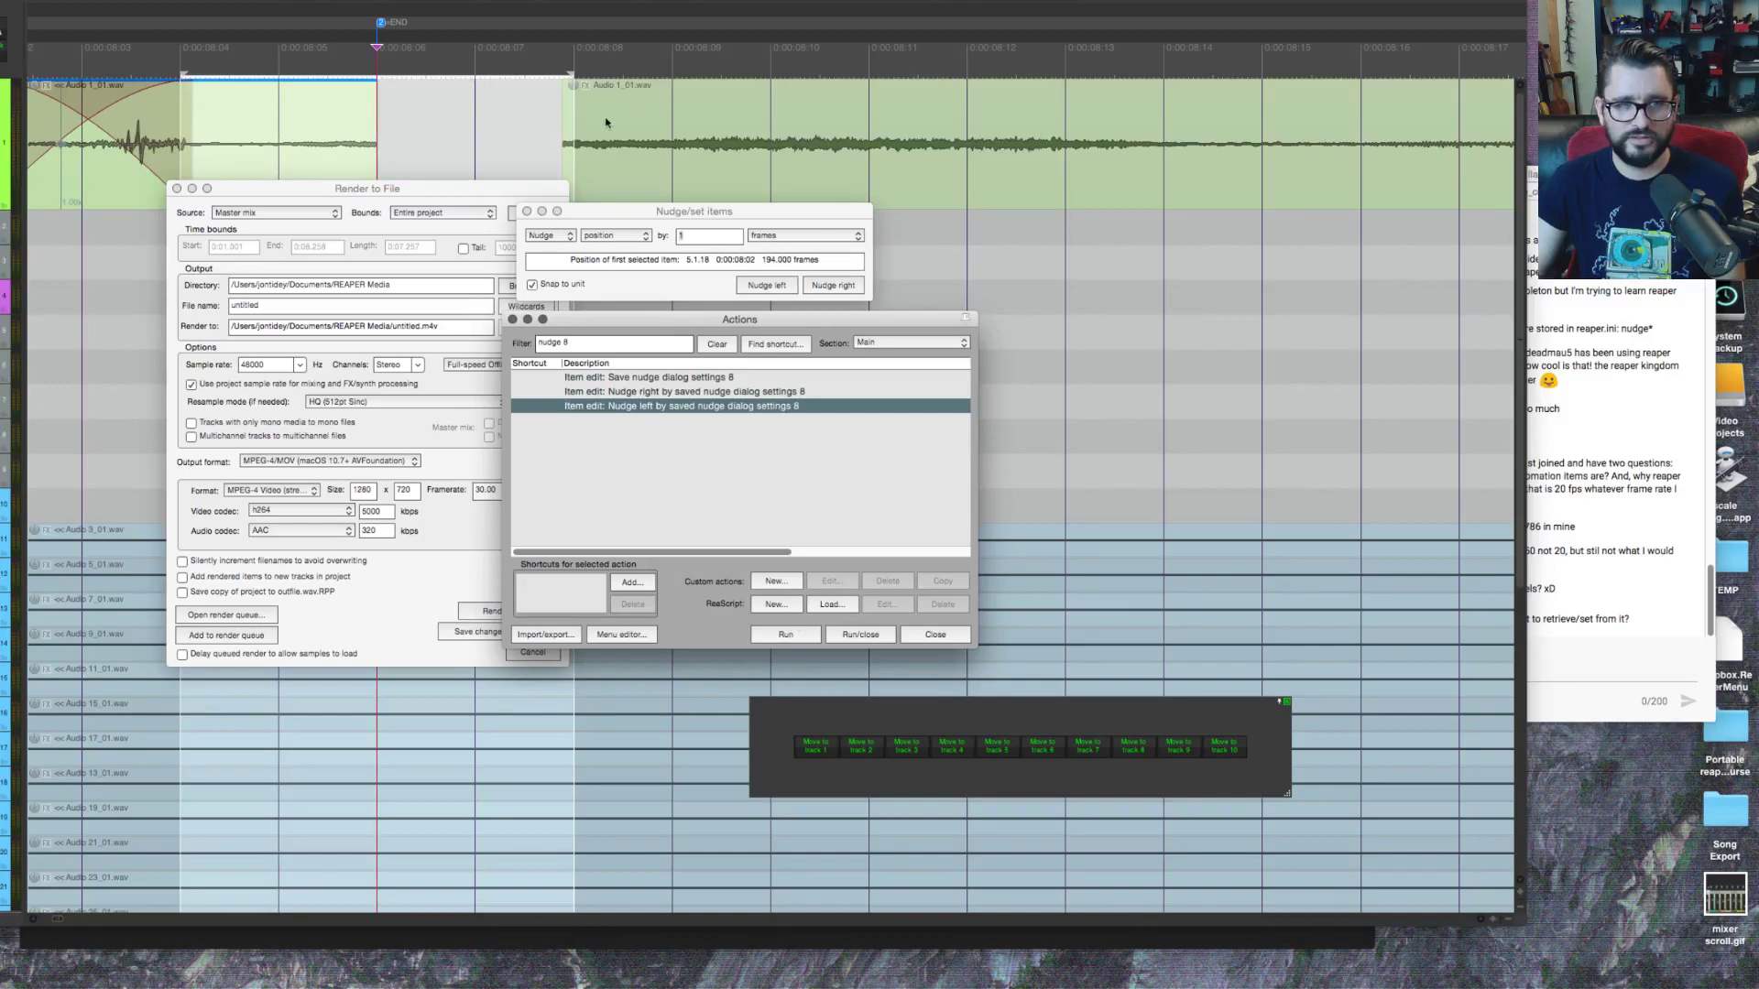
# Step: Move the Nudge/set items and Actions windows apart and nudge the item right with saved nudge dialog settings 8
pyautogui.click(770, 240)
pyautogui.click(770, 240)
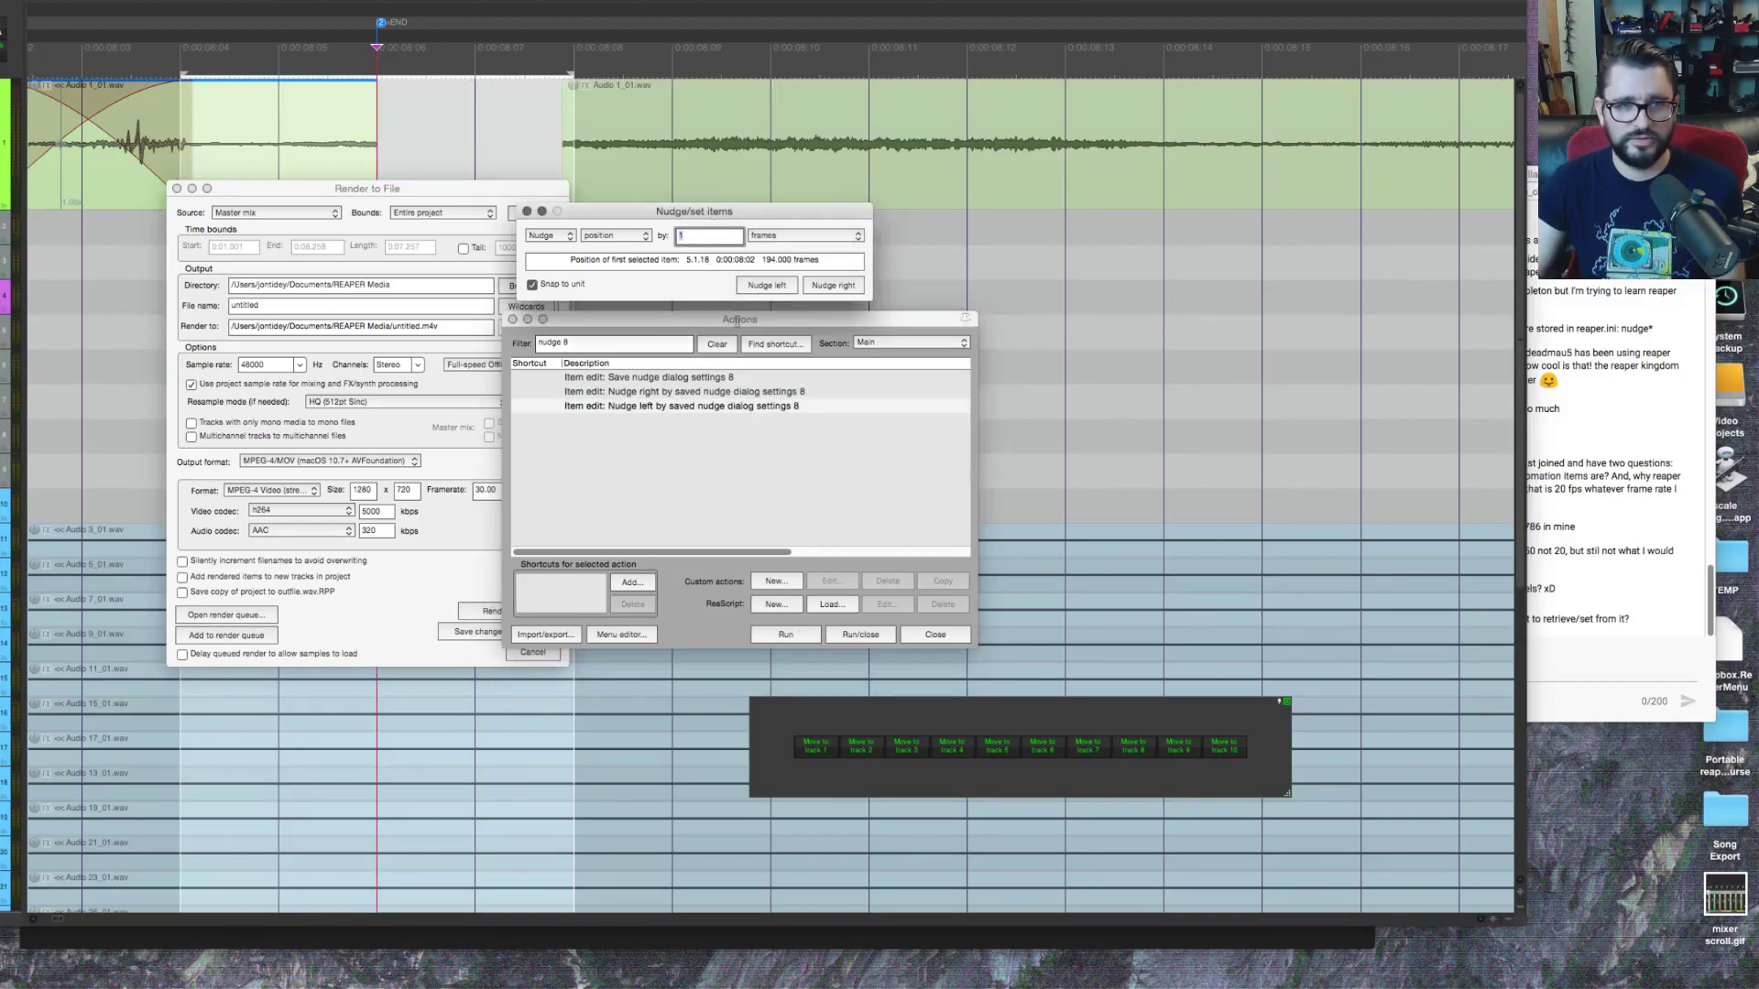
pyautogui.moveTo(696, 212); pyautogui.dragTo(1086, 213)
pyautogui.moveTo(758, 317); pyautogui.dragTo(628, 286)
pyautogui.click(586, 361)
pyautogui.click(674, 603)
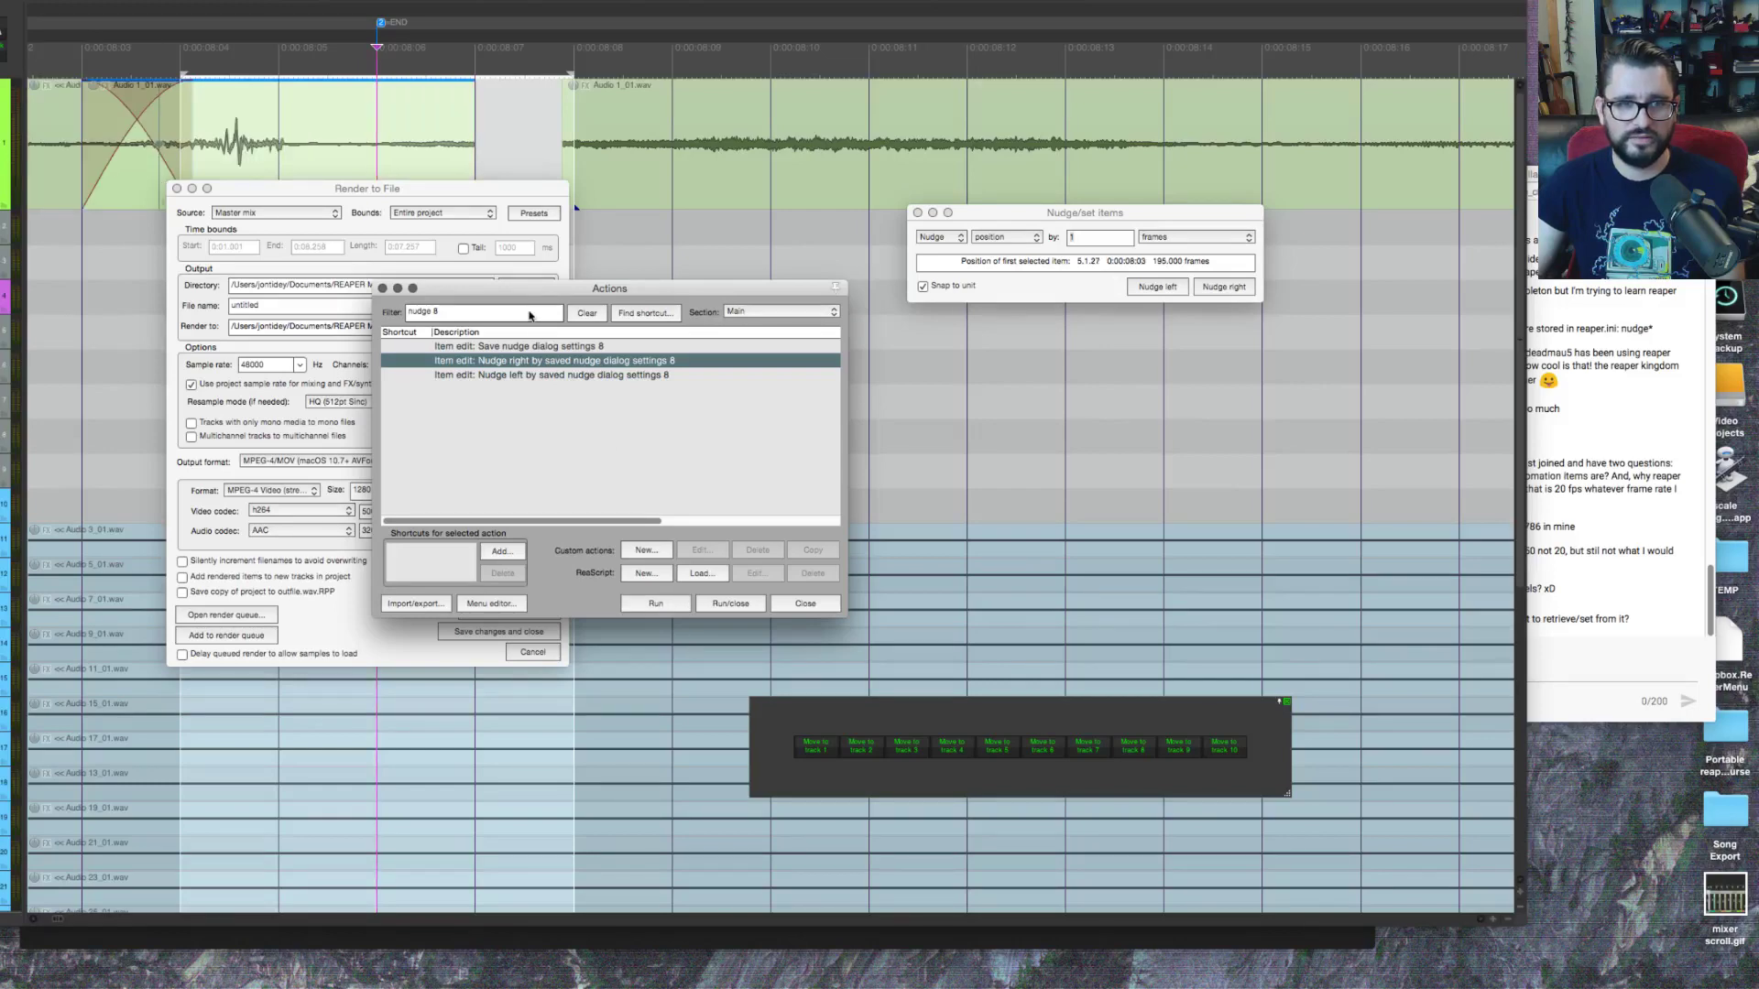
# Step: Filter the action list for "nudge 7" and run the nudge right action for saved nudge dialog settings 7
pyautogui.click(529, 316)
pyautogui.press('BackSpace')
pyautogui.write('7')
pyautogui.click(581, 361)
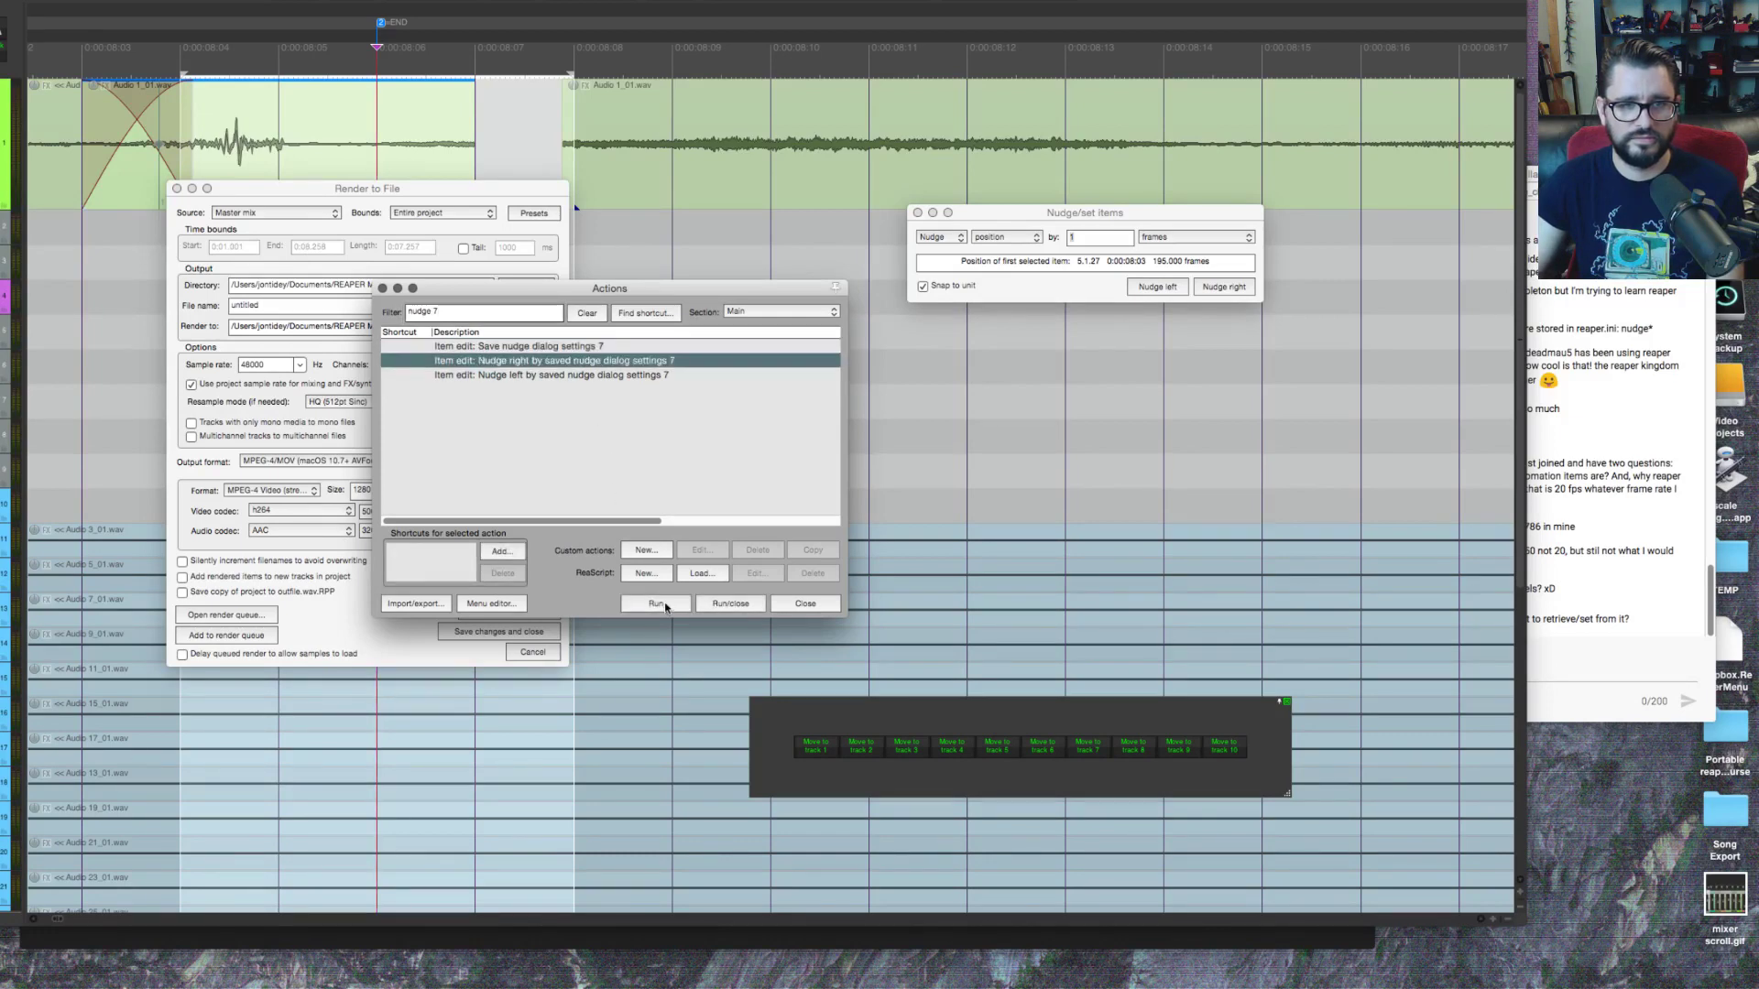
pyautogui.click(666, 603)
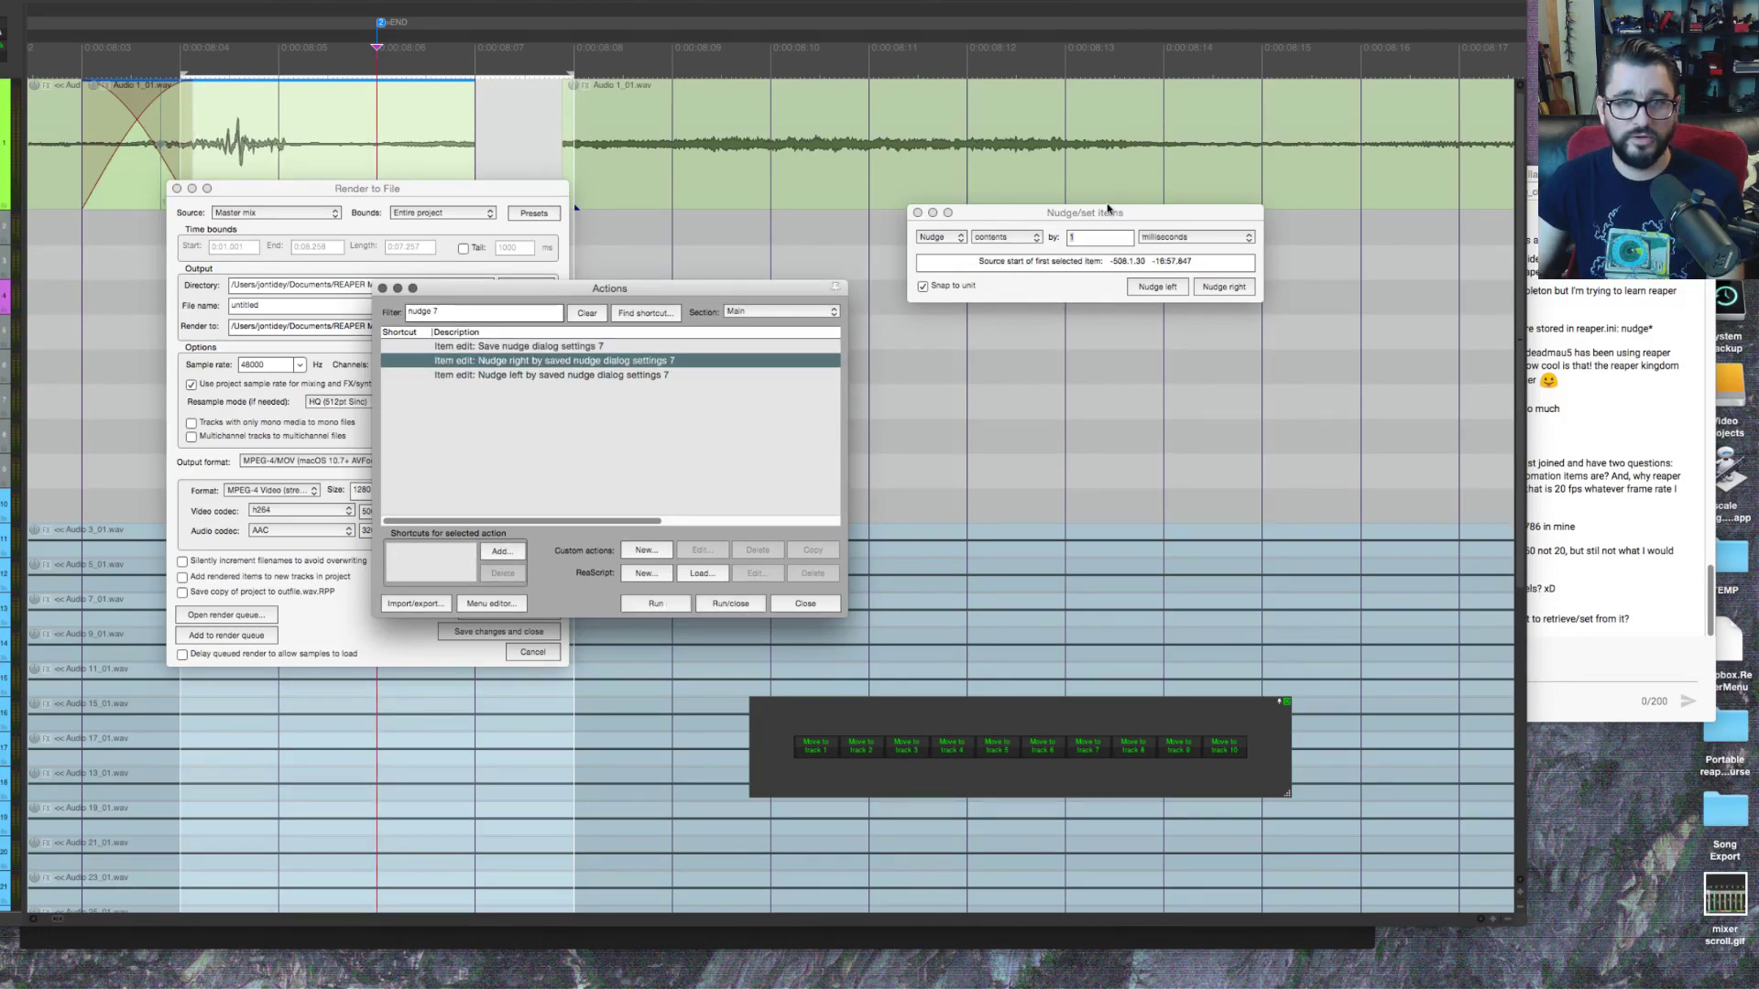
pyautogui.moveTo(962, 266); pyautogui.dragTo(959, 266)
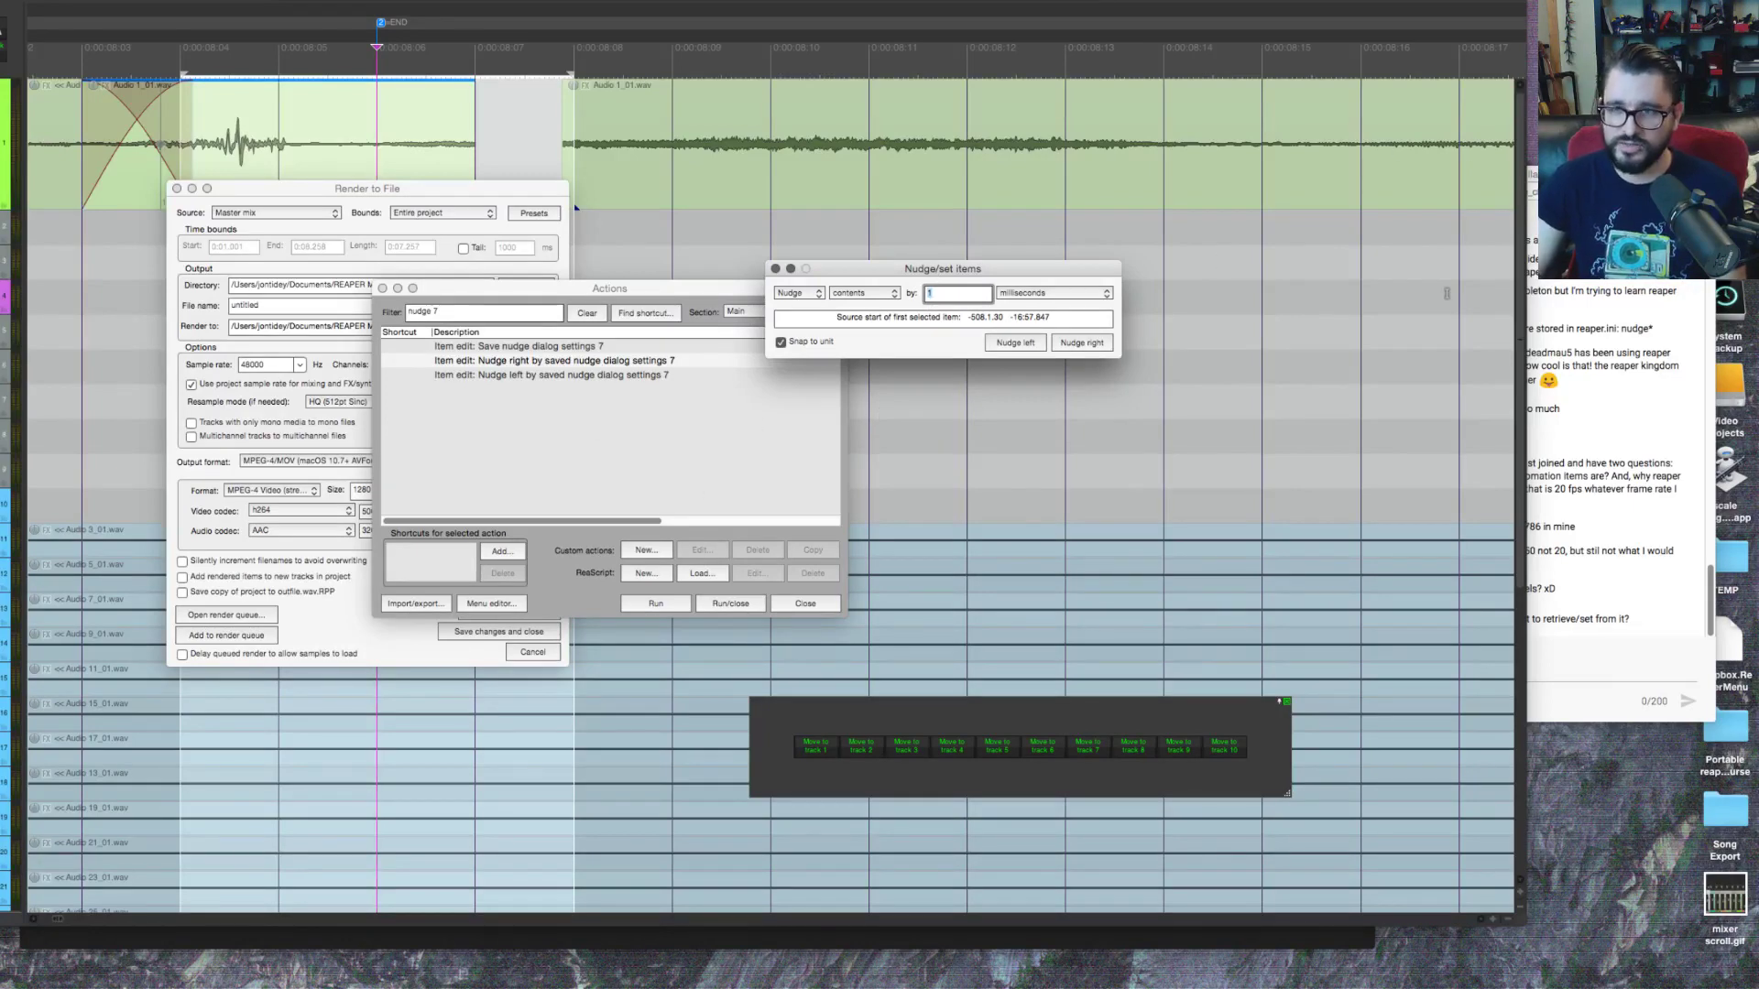
# Step: Clear the action list's filter and look through the item actions around the saved nudge dialog settings entries
pyautogui.click(1548, 293)
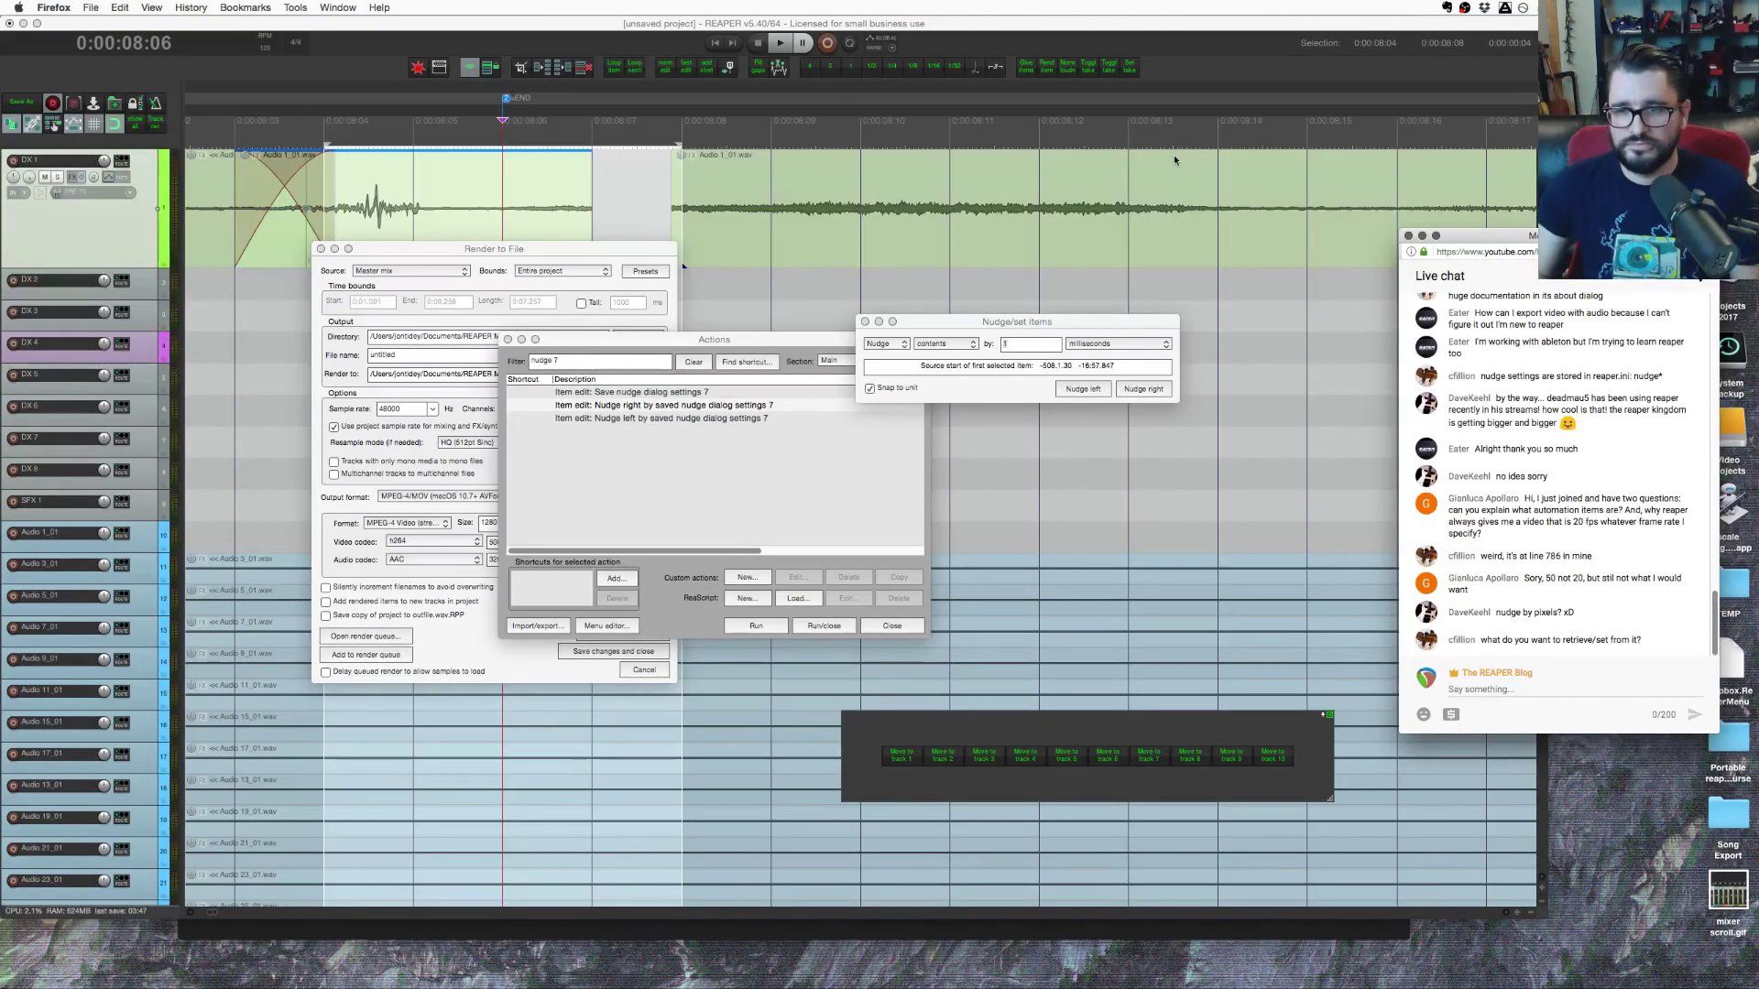
pyautogui.click(619, 220)
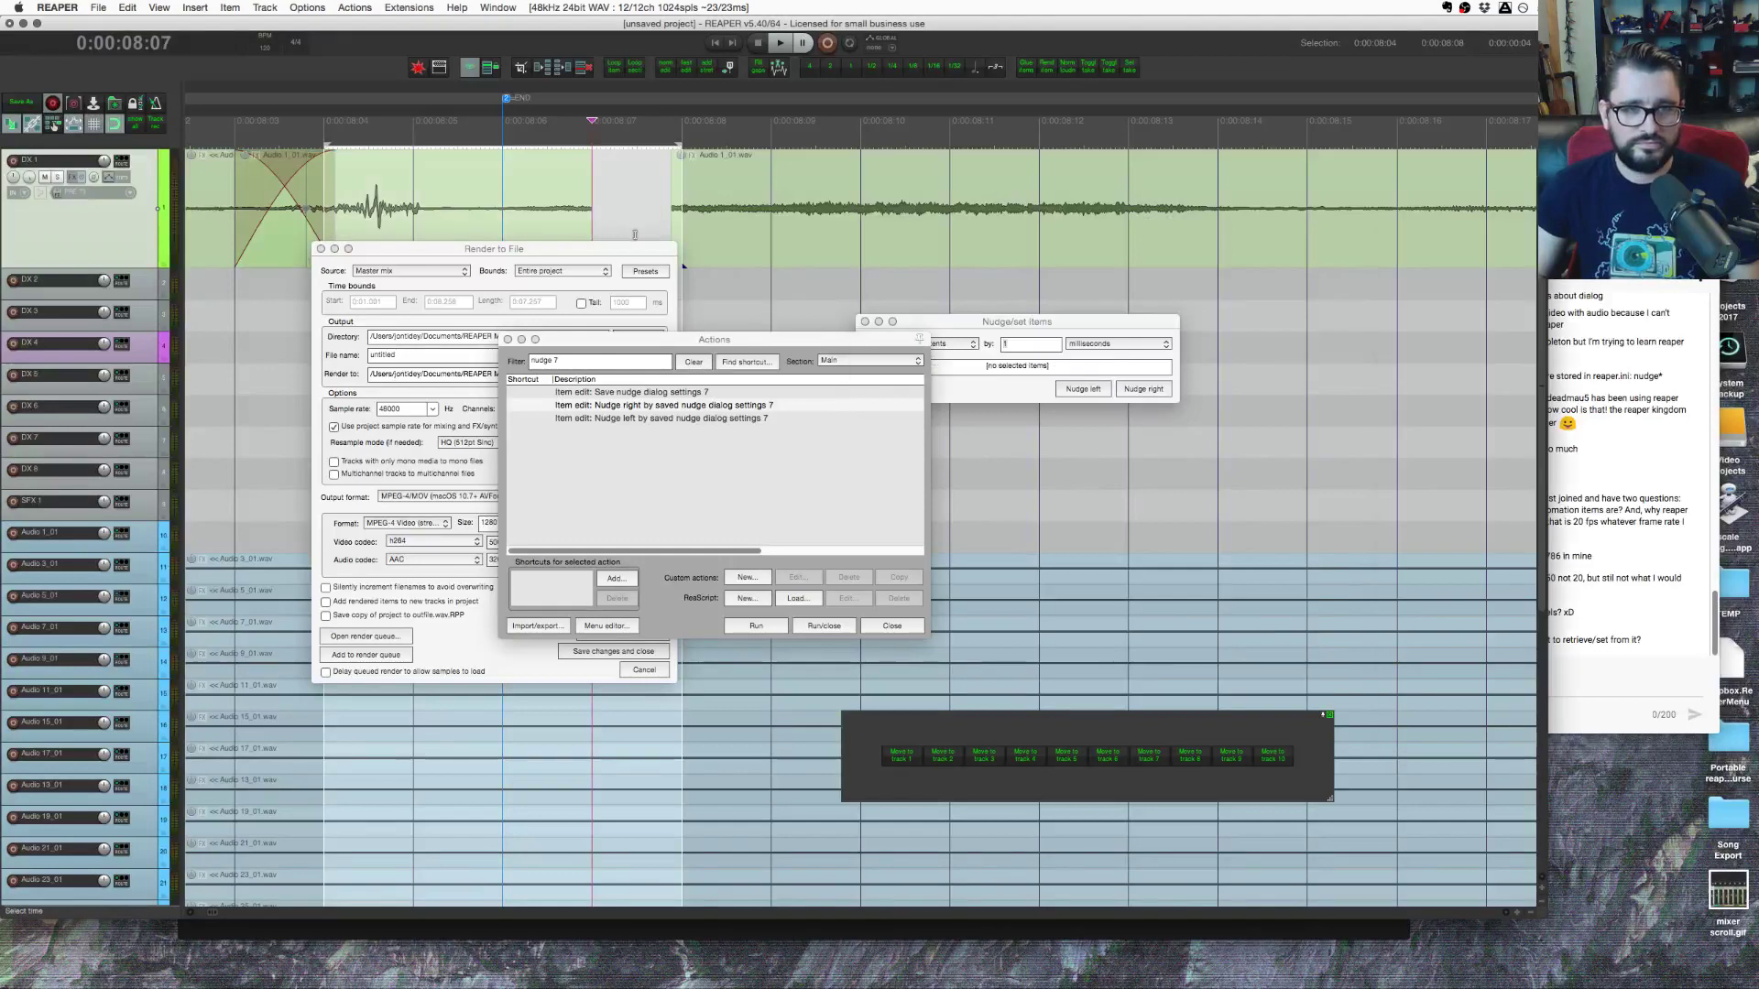
pyautogui.moveTo(691, 339); pyautogui.dragTo(675, 385)
pyautogui.click(678, 407)
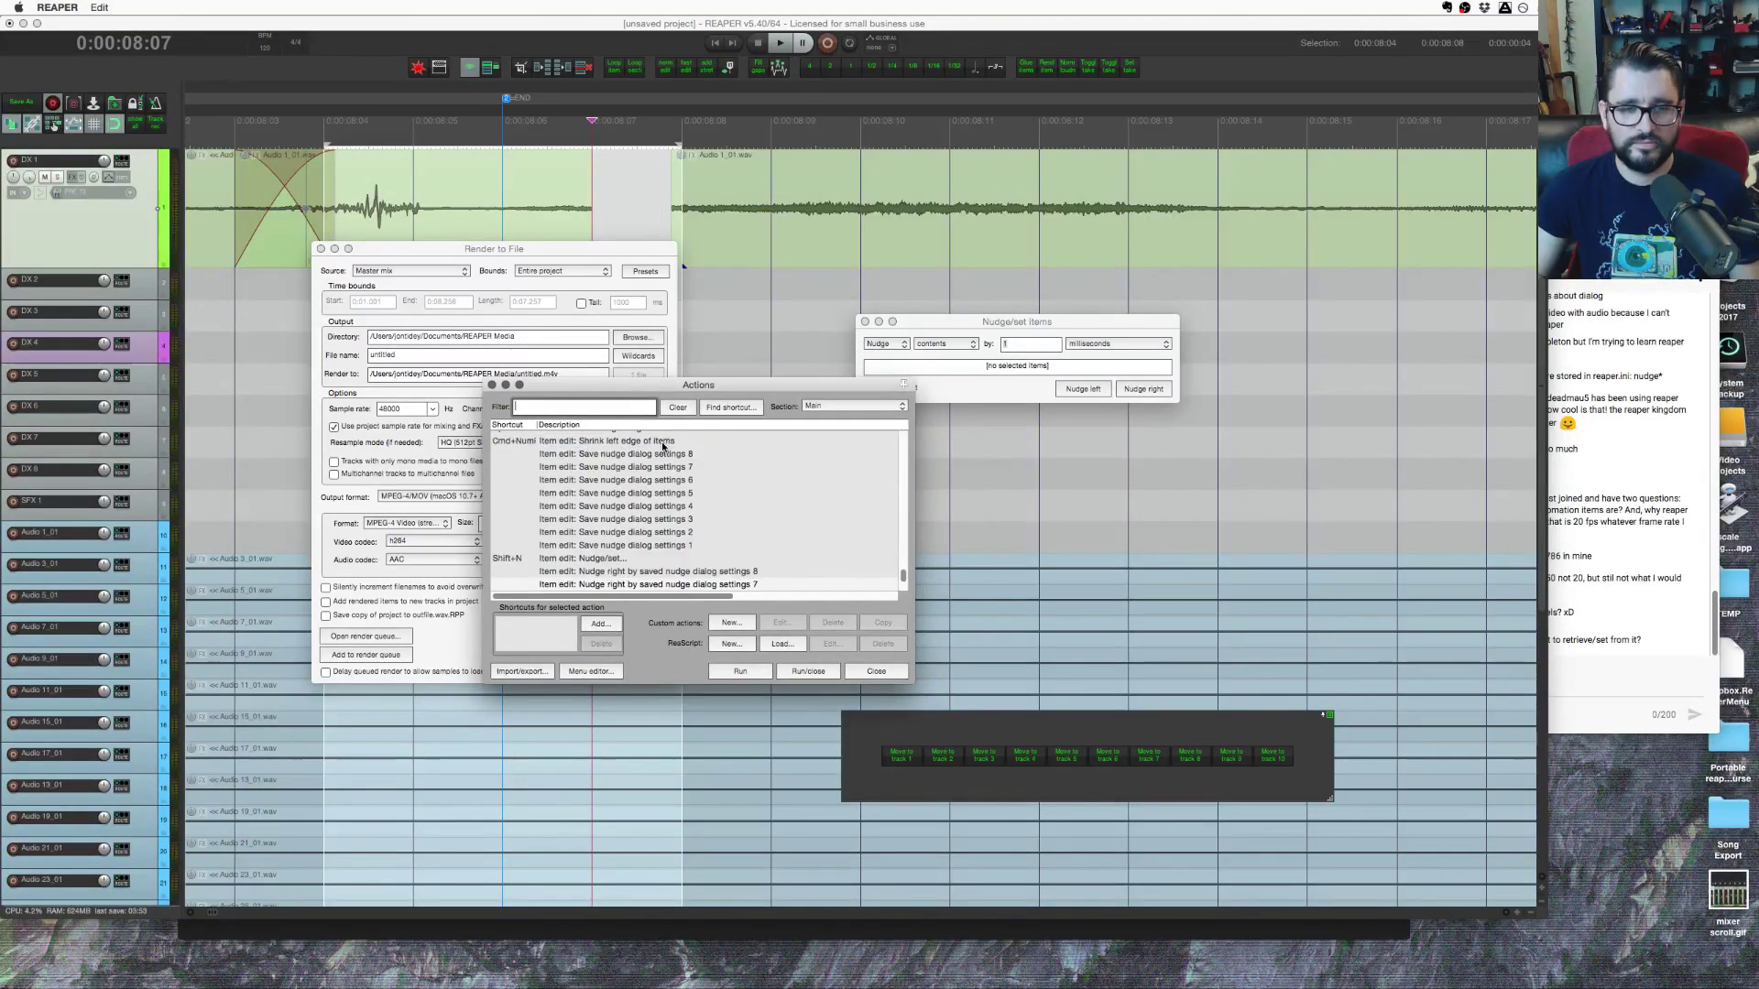
pyautogui.scroll(-10, 653, 460)
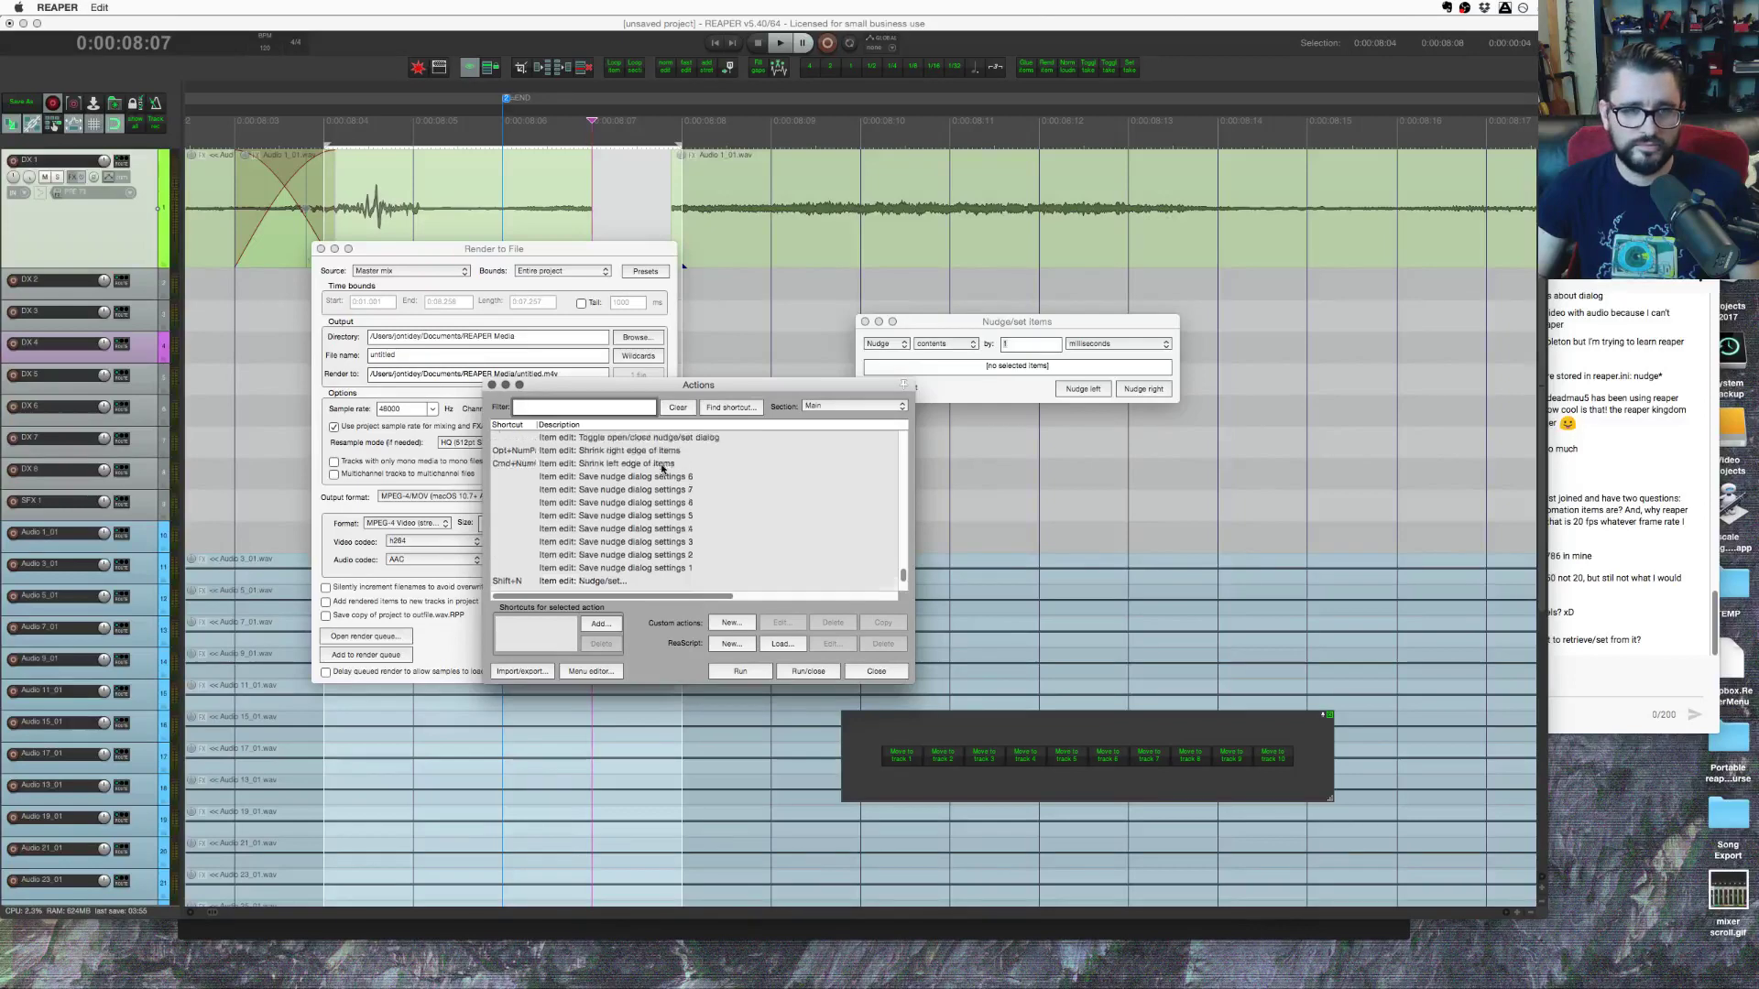
# Step: Move the Render to File window clear of the audio and shift the short transient item right to meet the following green item
pyautogui.moveTo(461, 251); pyautogui.dragTo(404, 426)
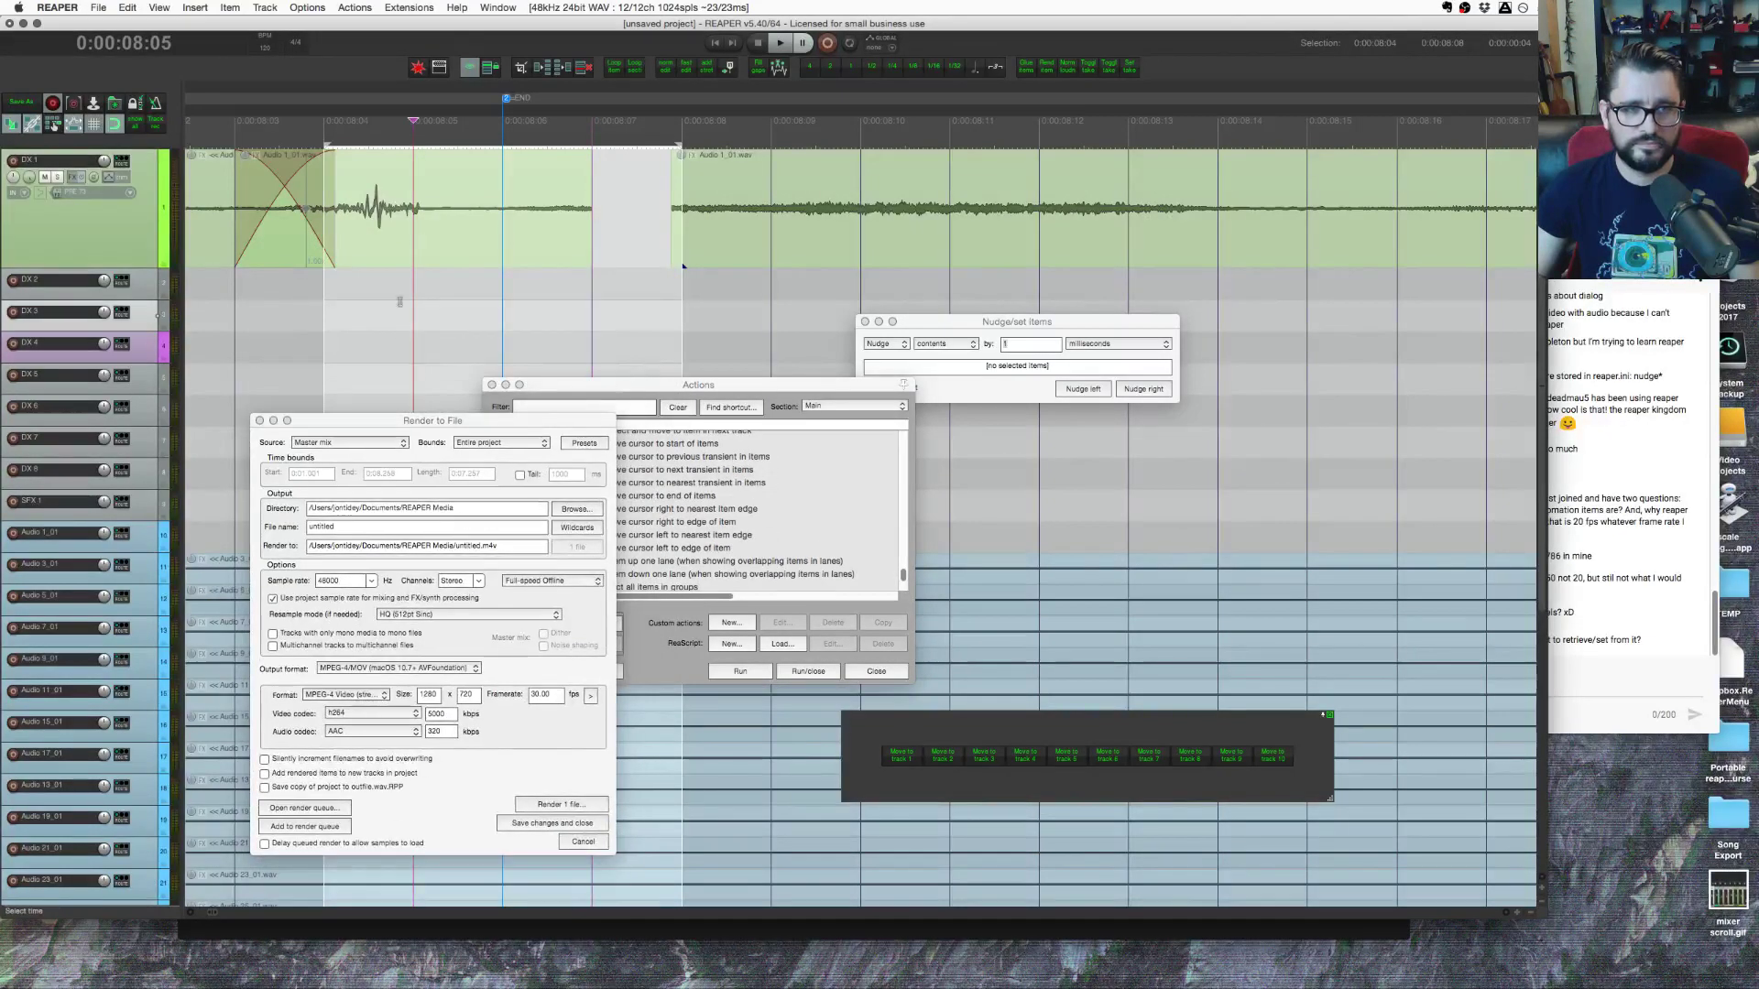
pyautogui.doubleClick(417, 234)
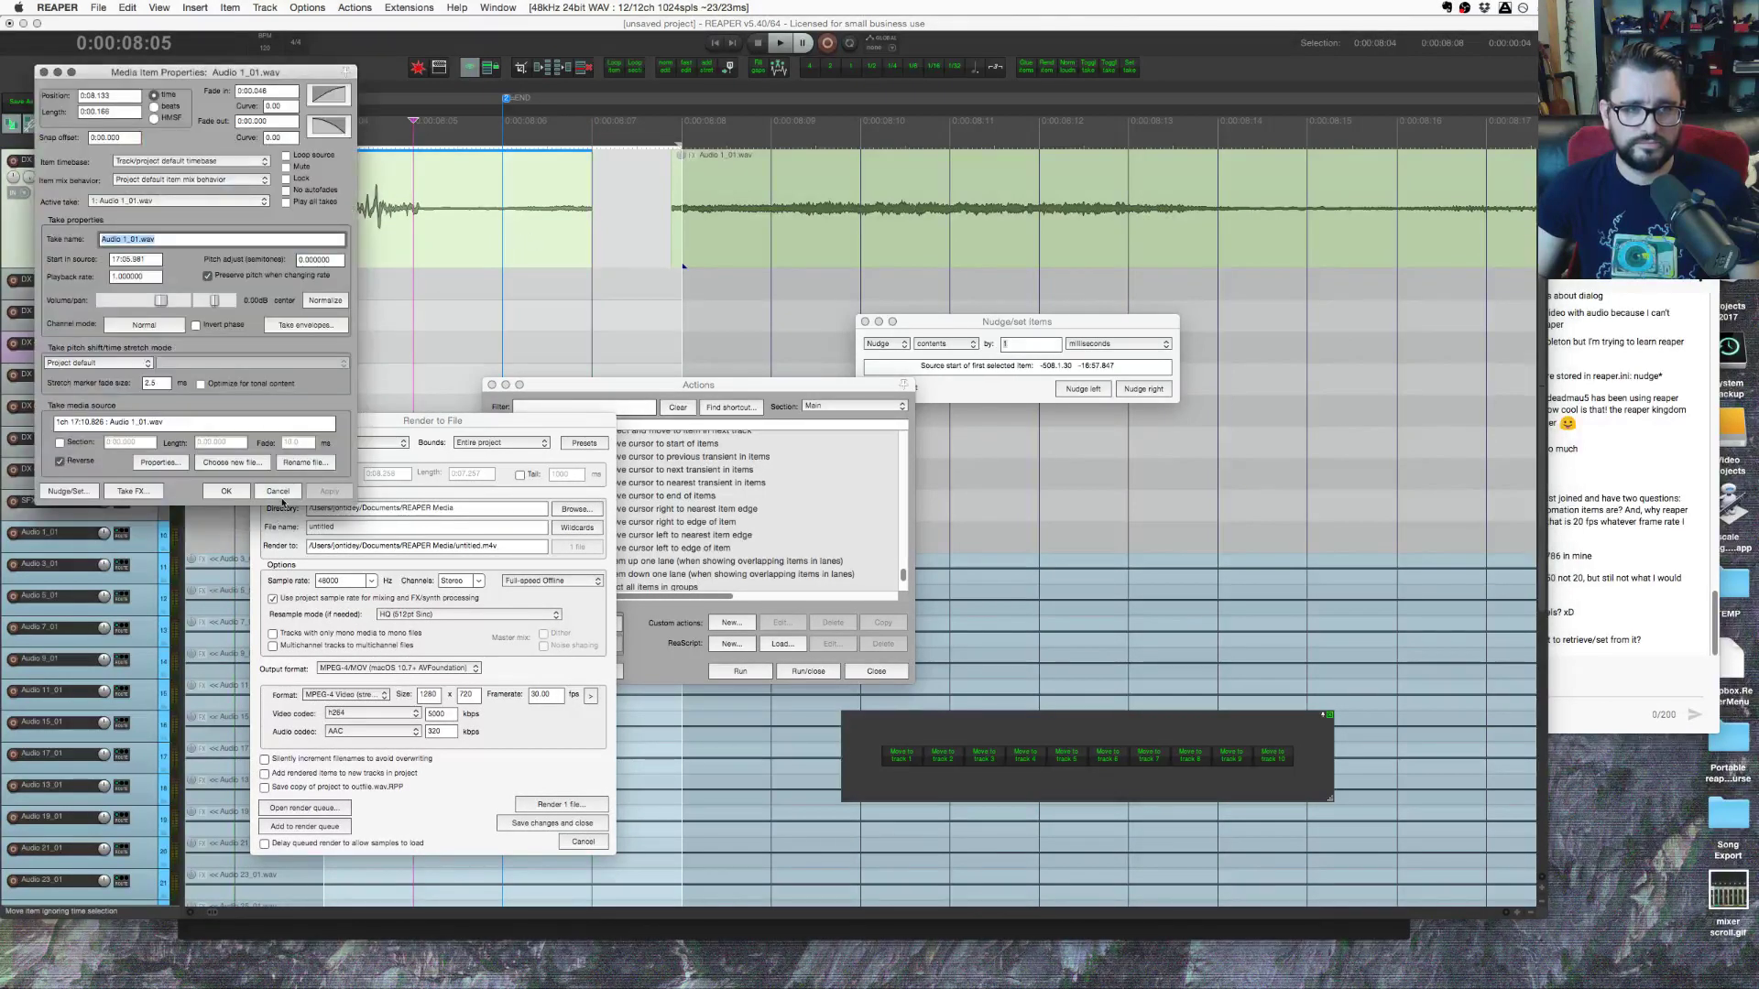
pyautogui.click(277, 492)
pyautogui.moveTo(455, 250); pyautogui.dragTo(556, 250)
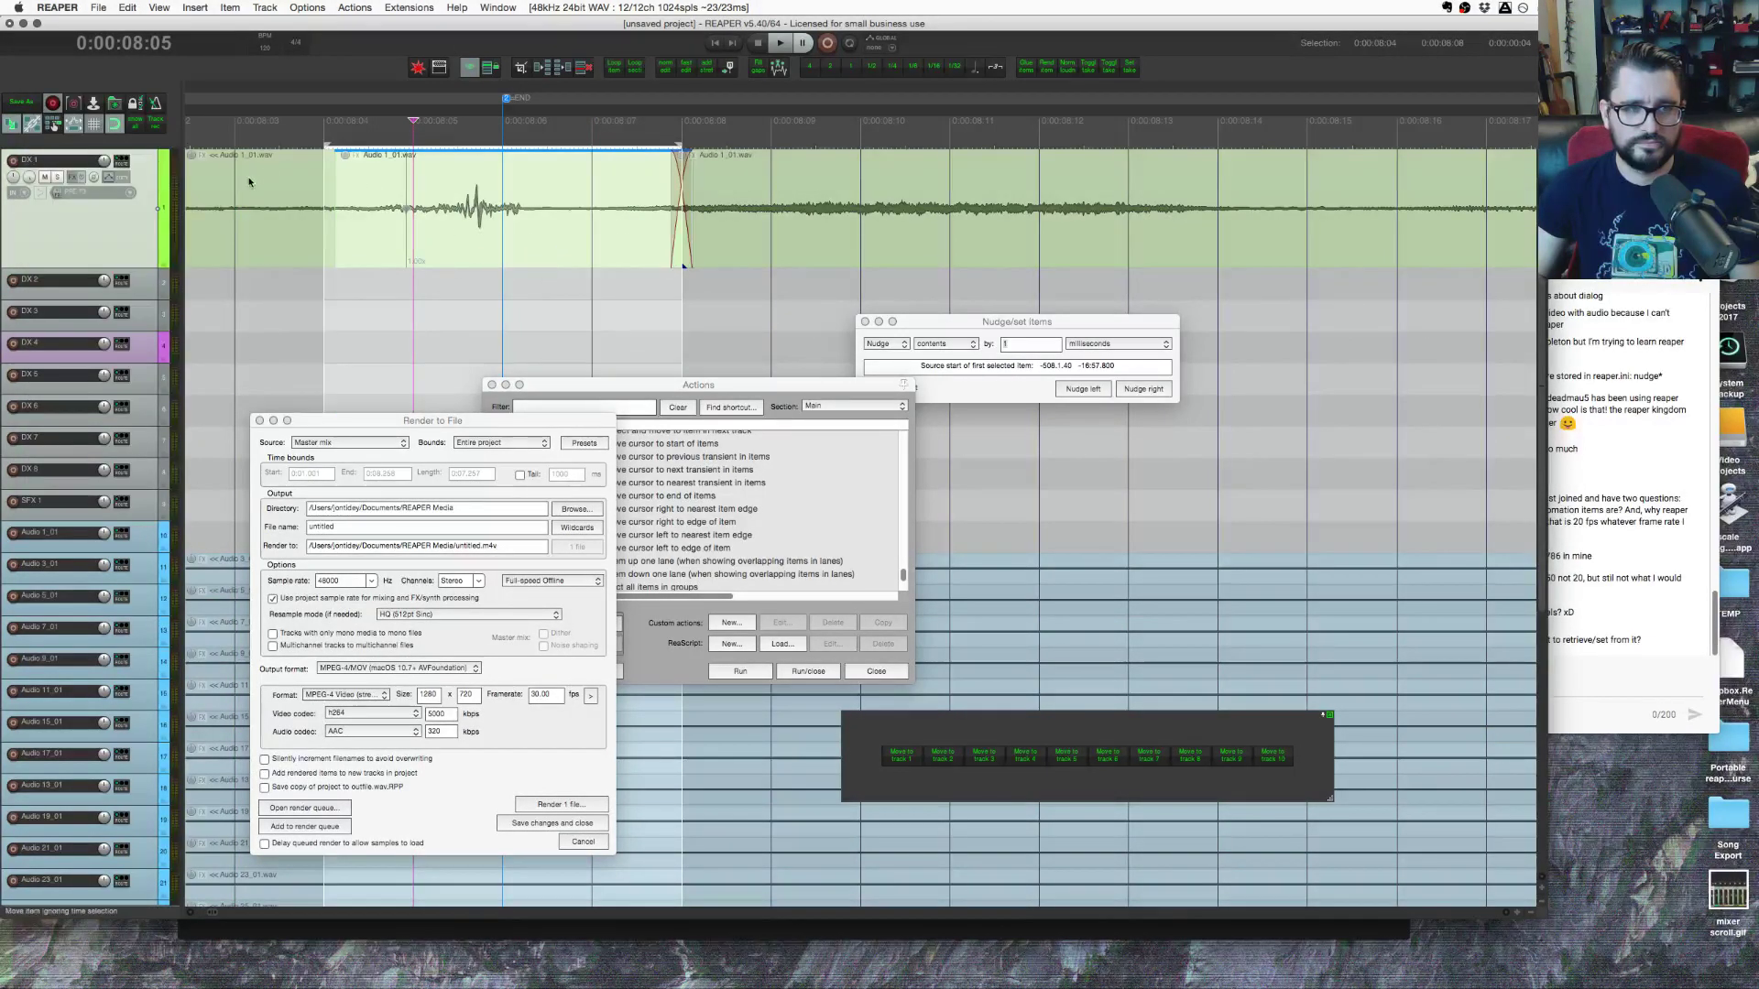
# Step: Delete the short transient item and select the green items on both sides of the gap
pyautogui.click(249, 182)
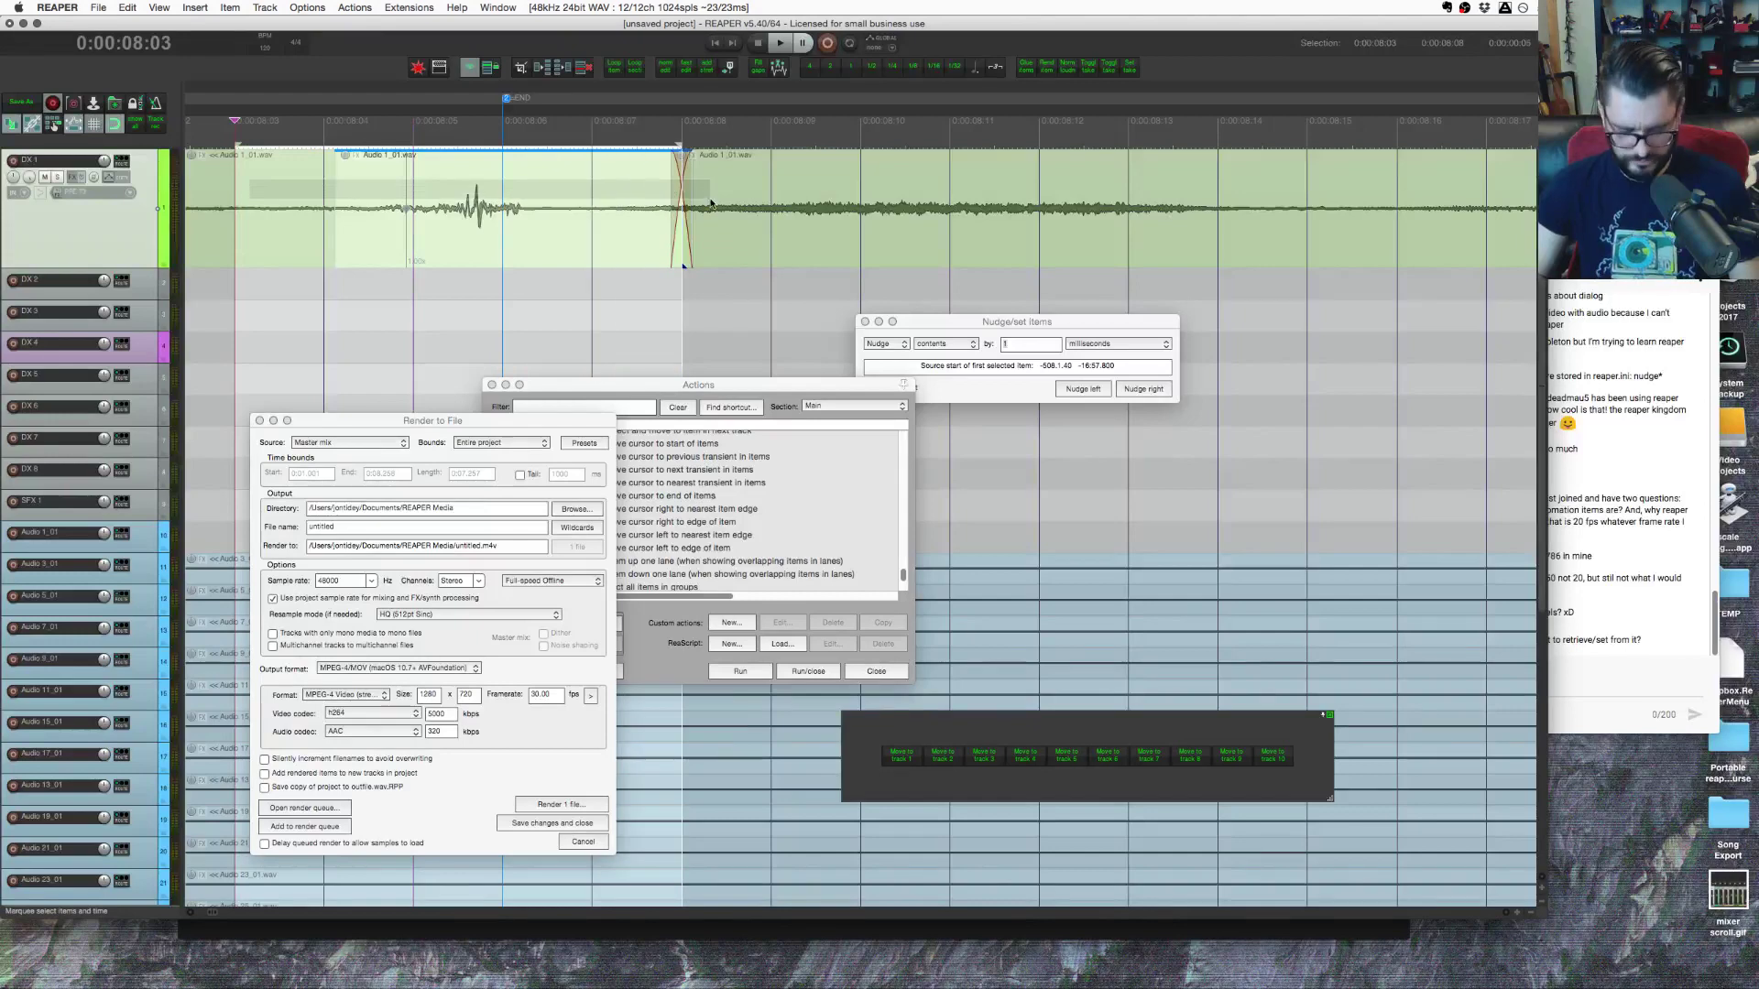
pyautogui.press('Delete')
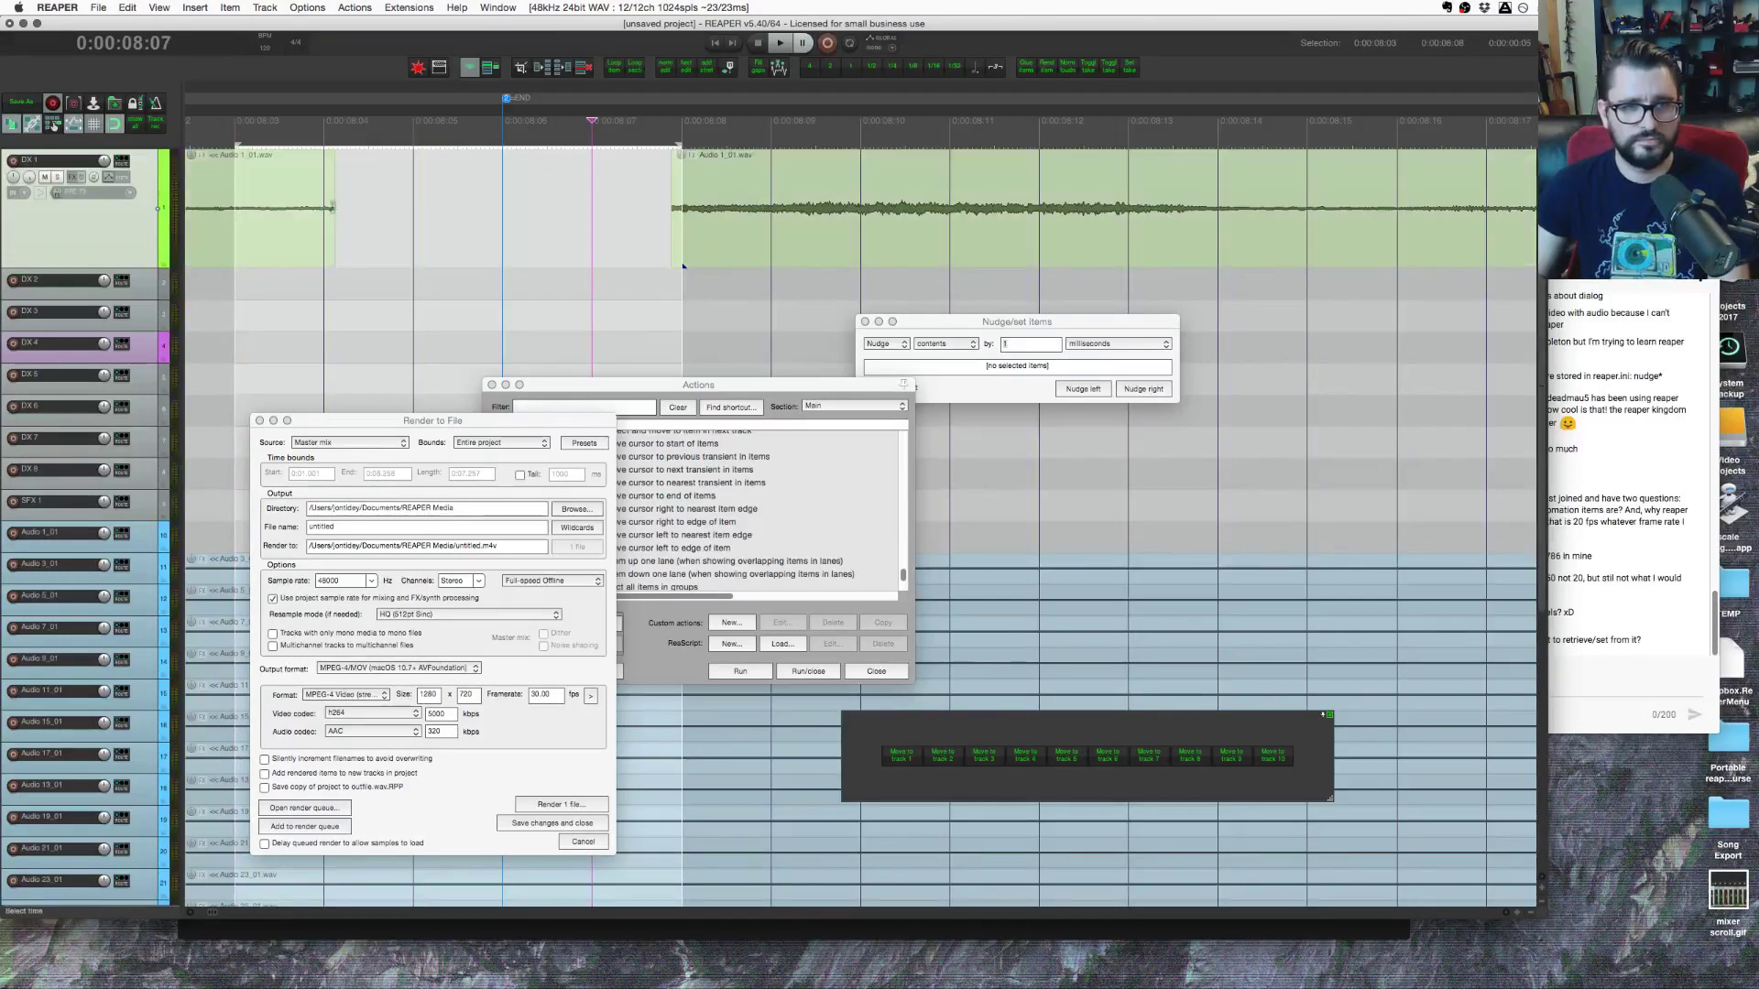
pyautogui.click(743, 233)
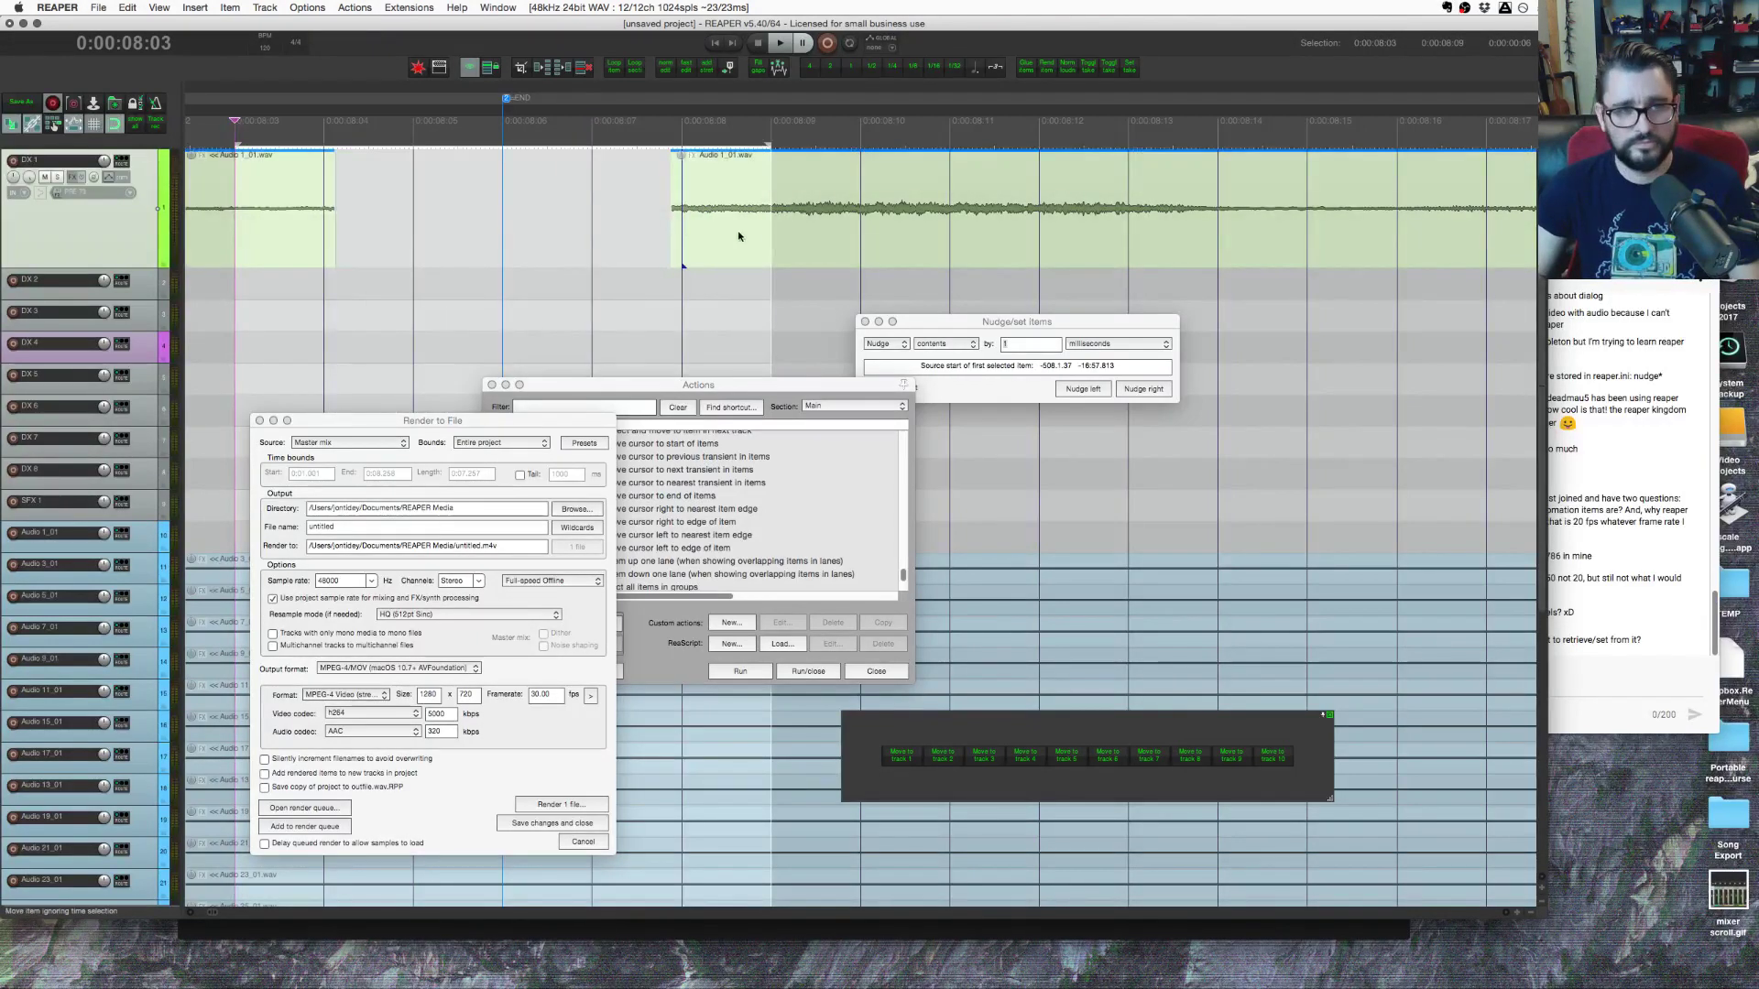
pyautogui.scroll(-6, 668, 231)
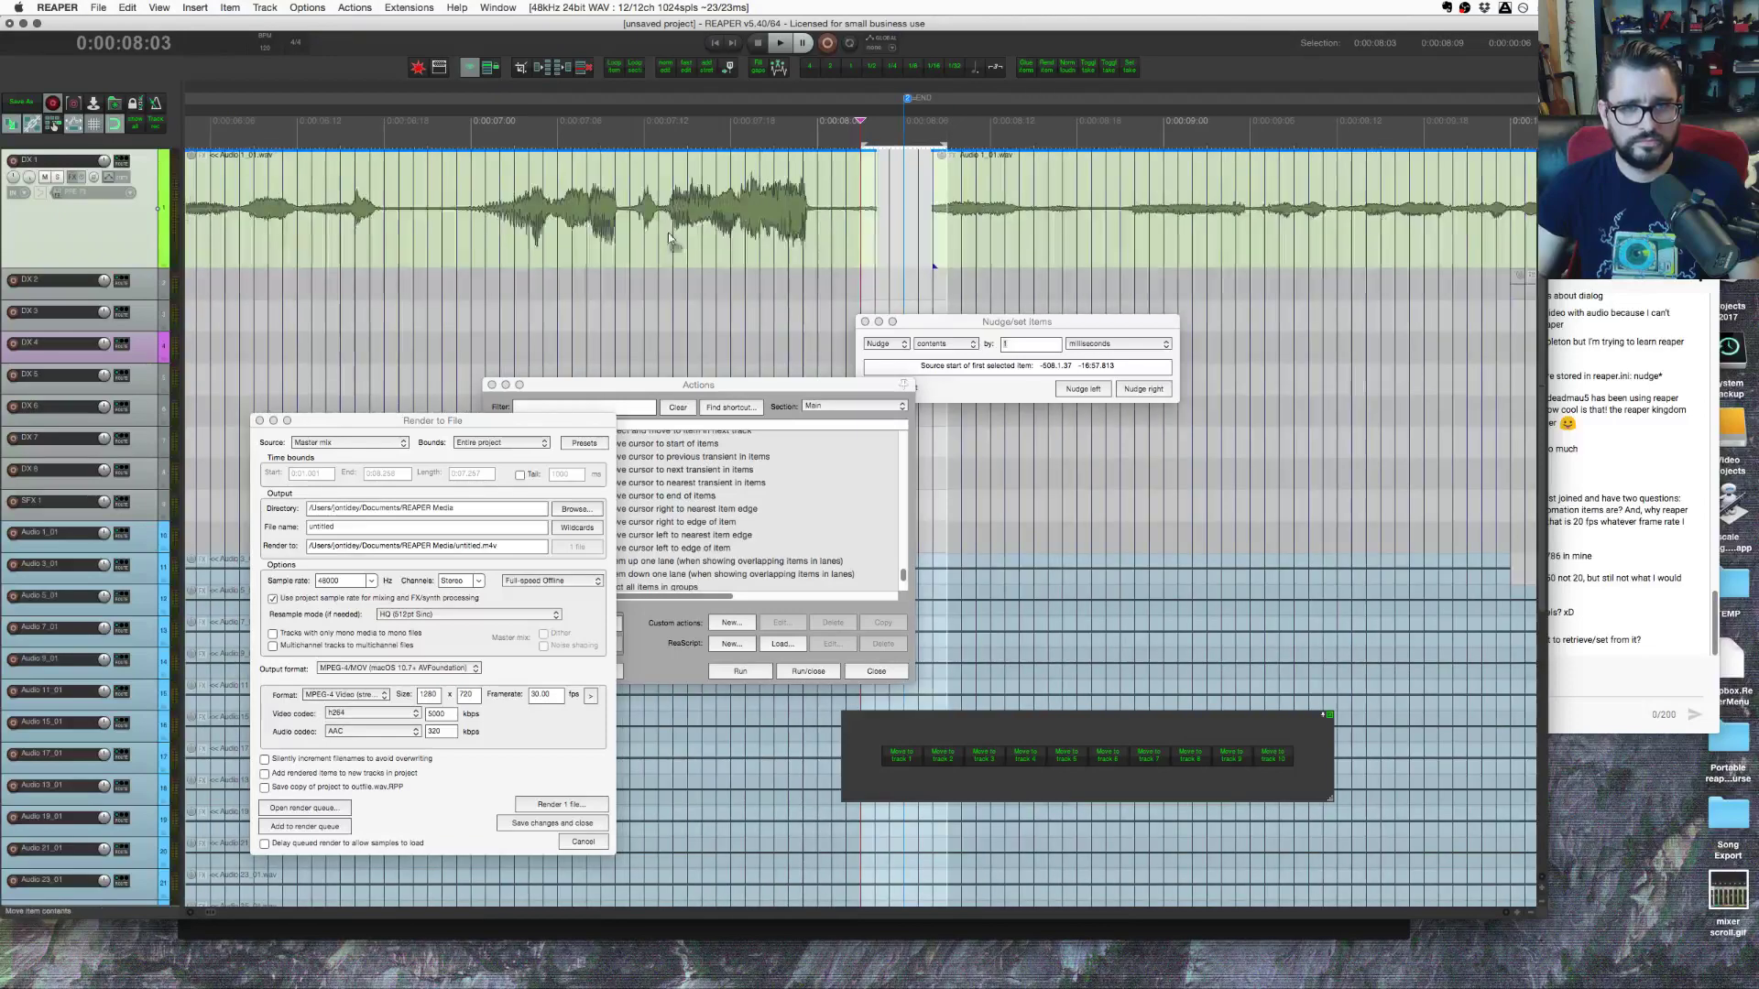
pyautogui.scroll(-2, 667, 233)
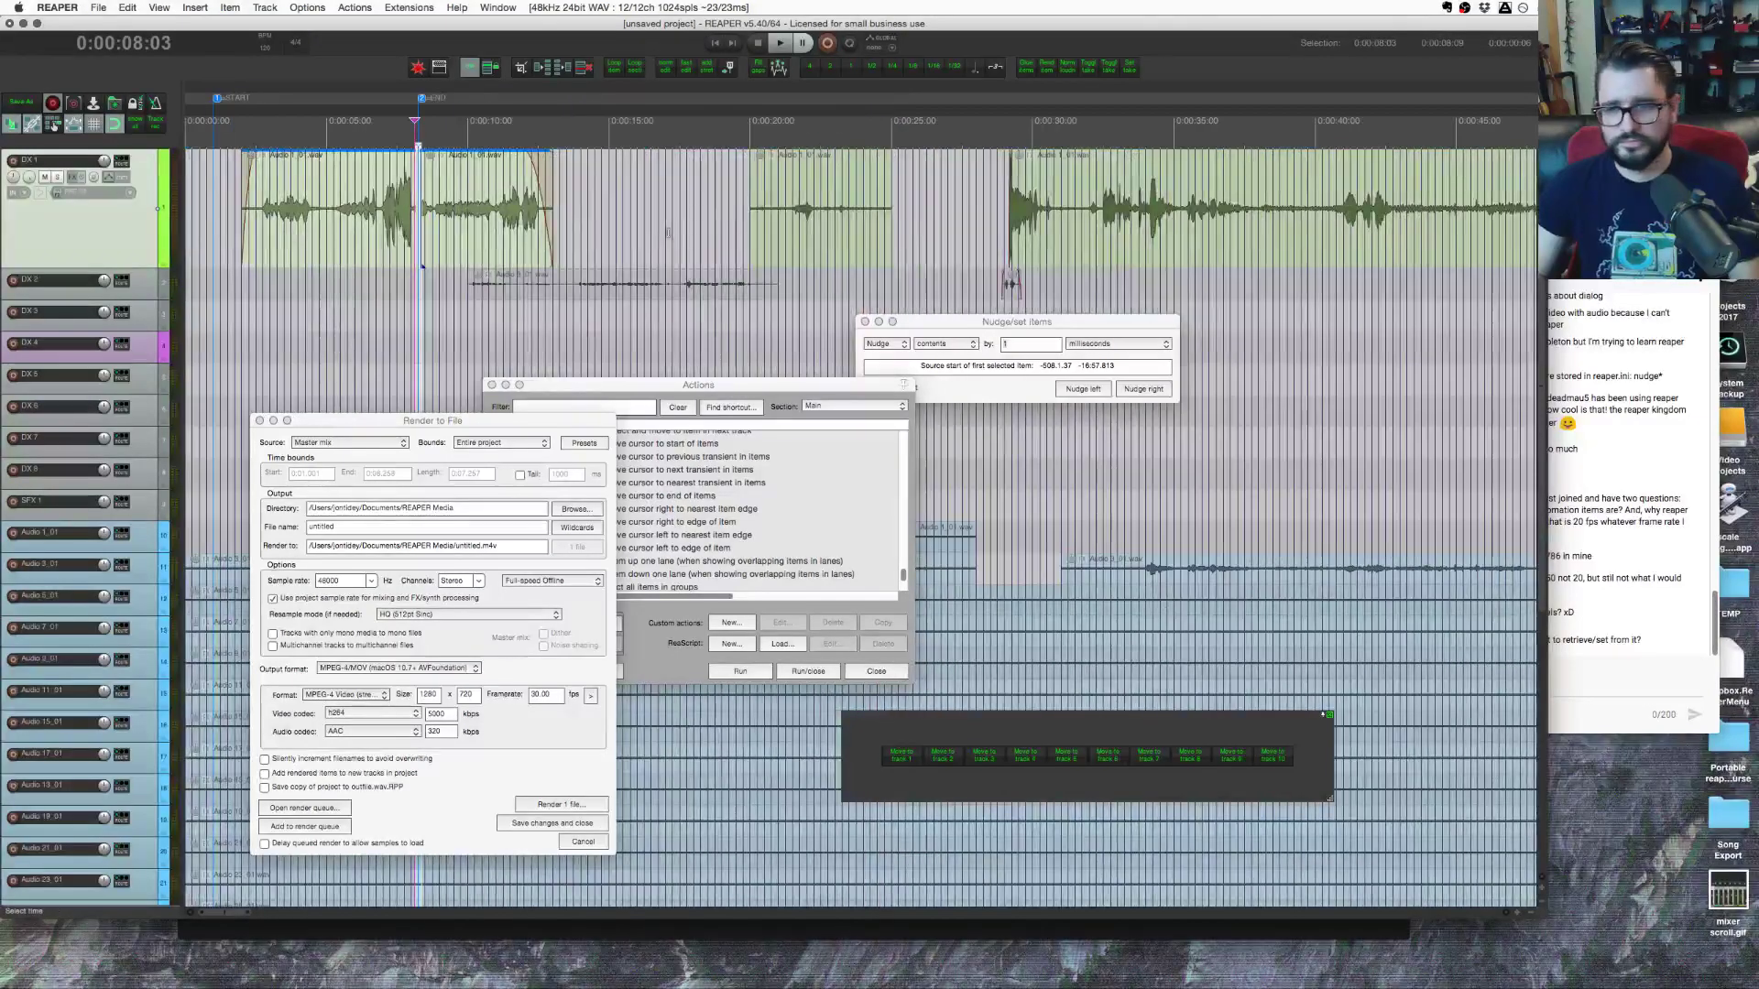
# Step: Close the Actions and Nudge/set items windows
pyautogui.click(553, 394)
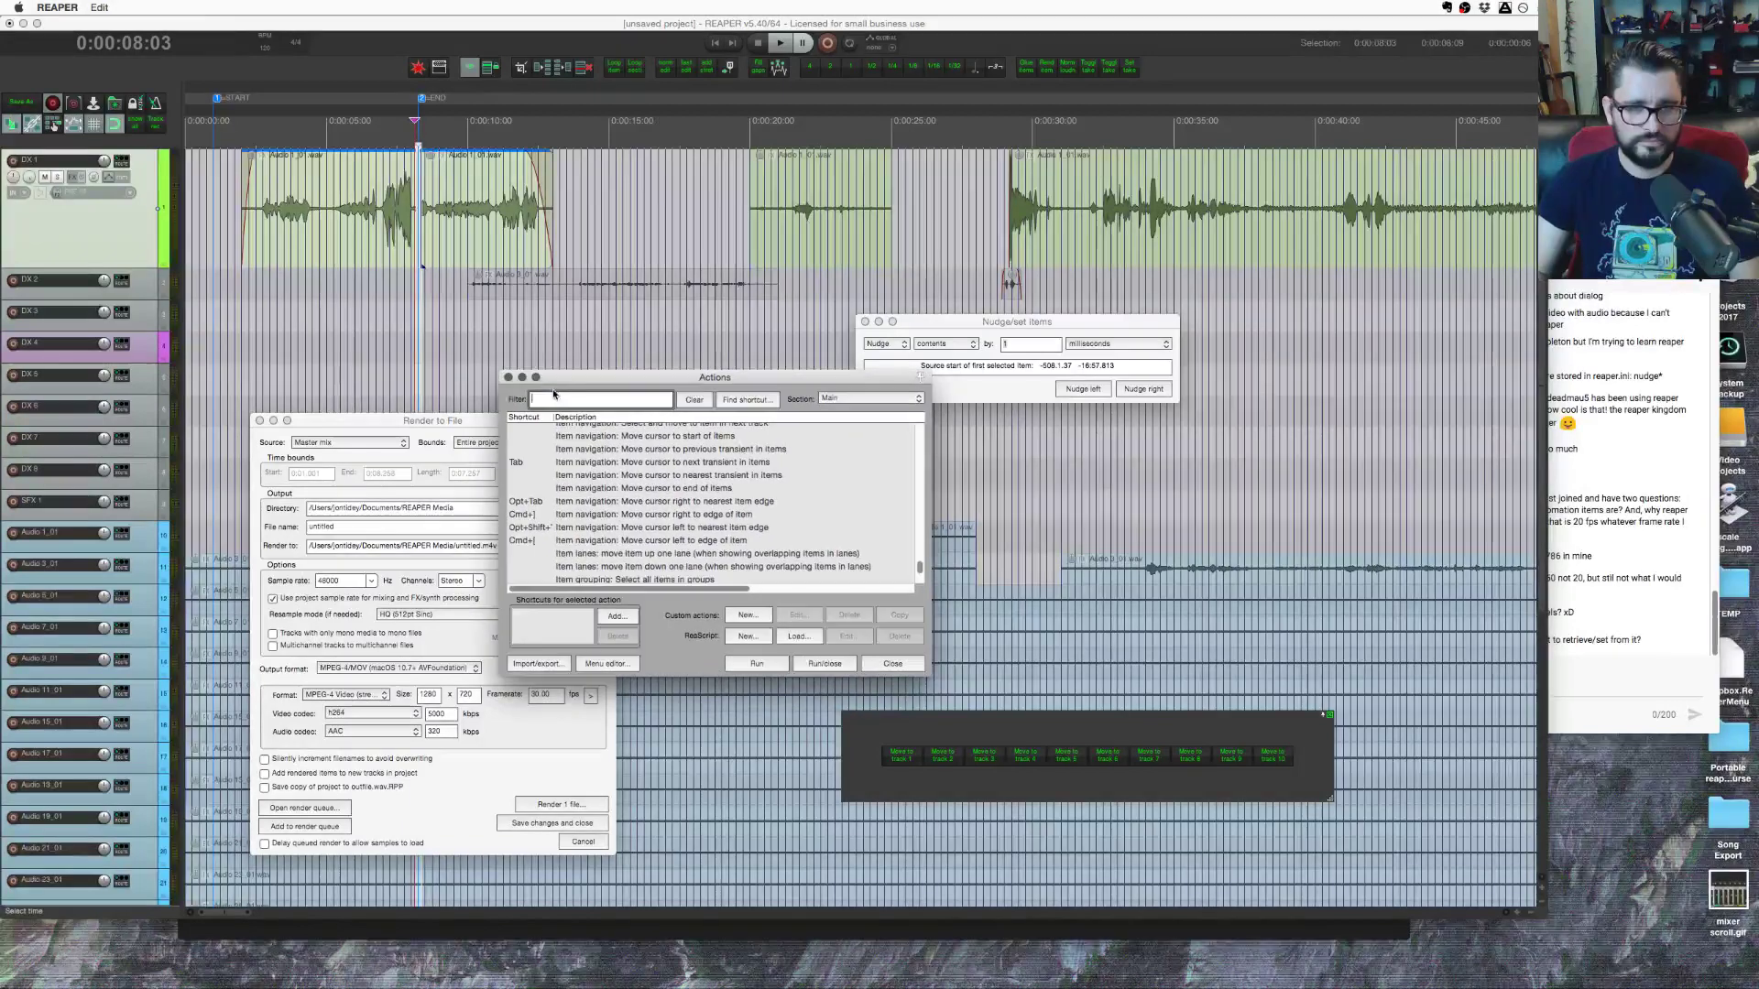
pyautogui.click(508, 377)
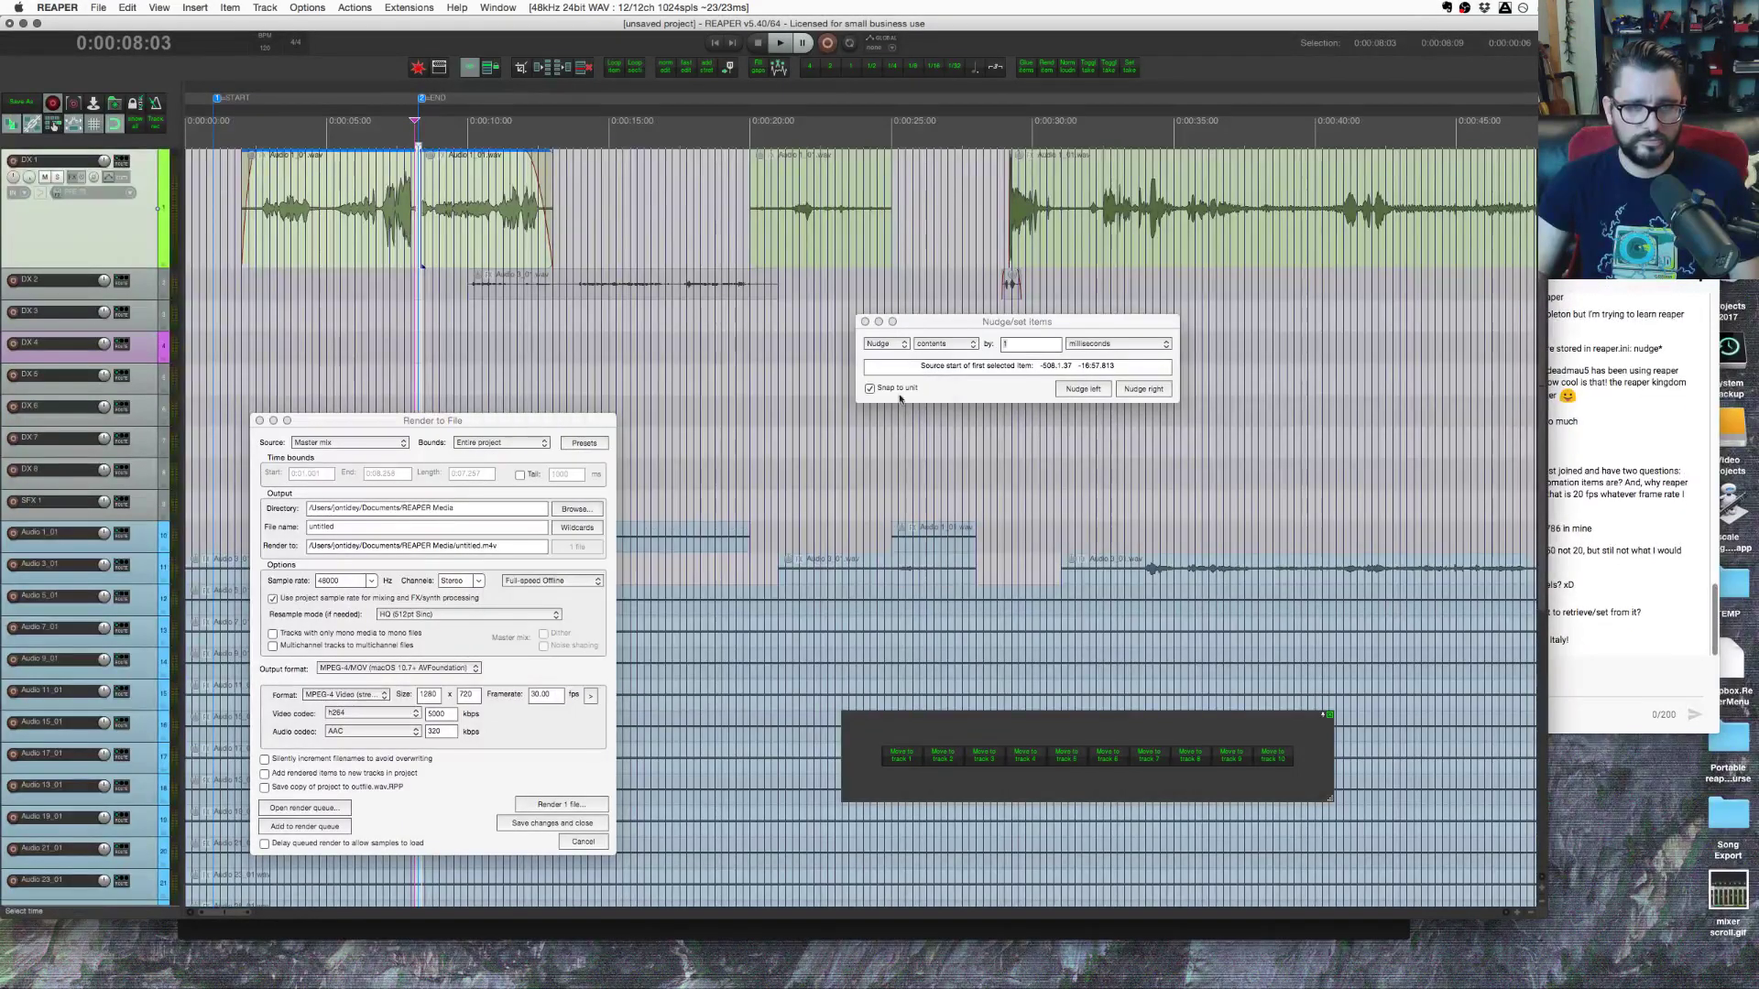
pyautogui.click(861, 321)
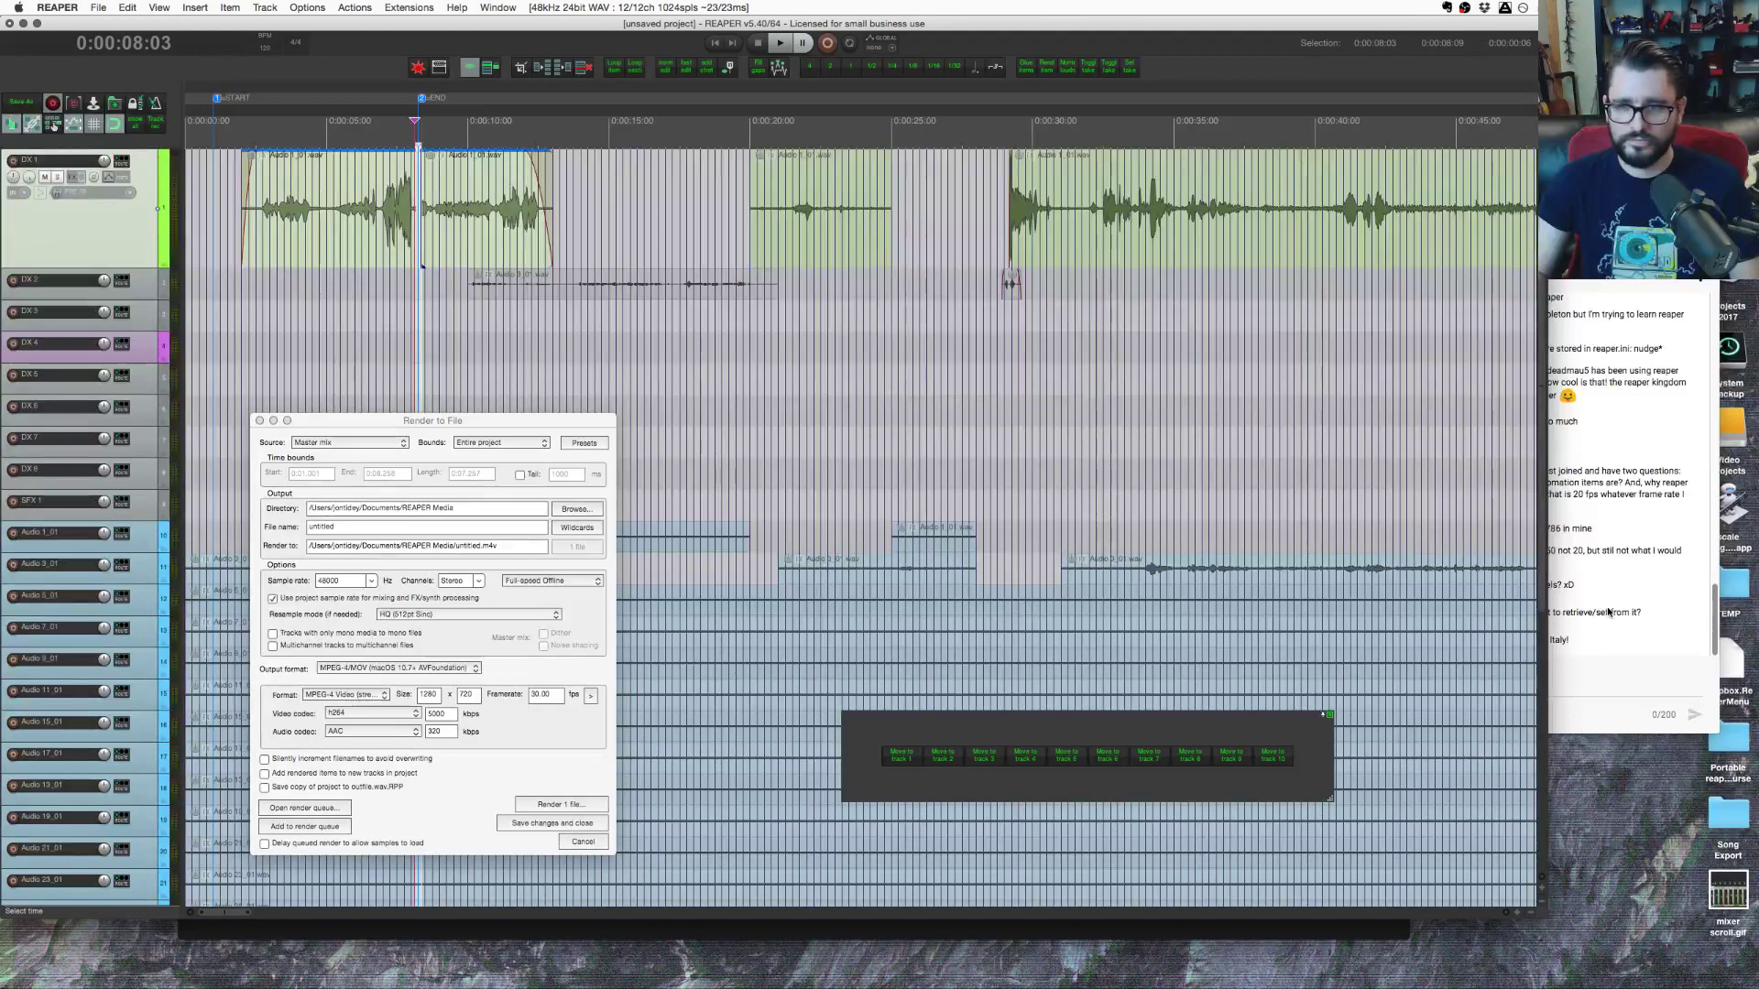
# Step: Clear the item and time selections and dismiss the Render to File dialog without rendering
pyautogui.press('super+Tab')
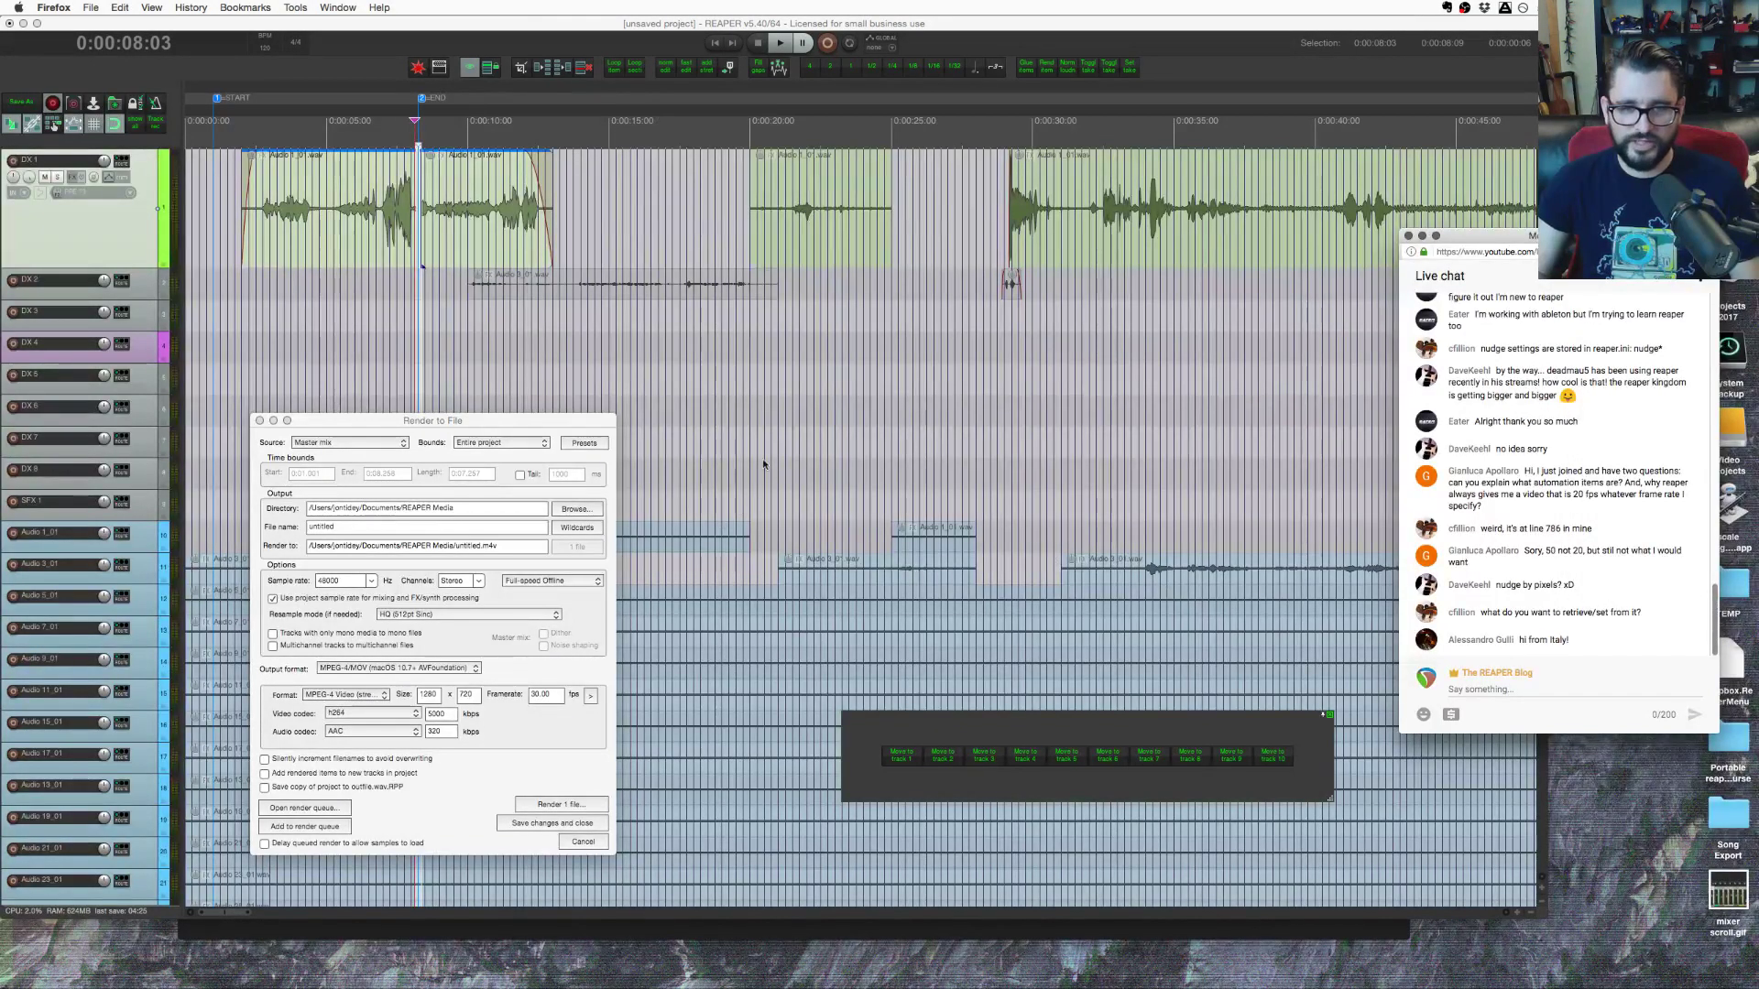
pyautogui.click(505, 345)
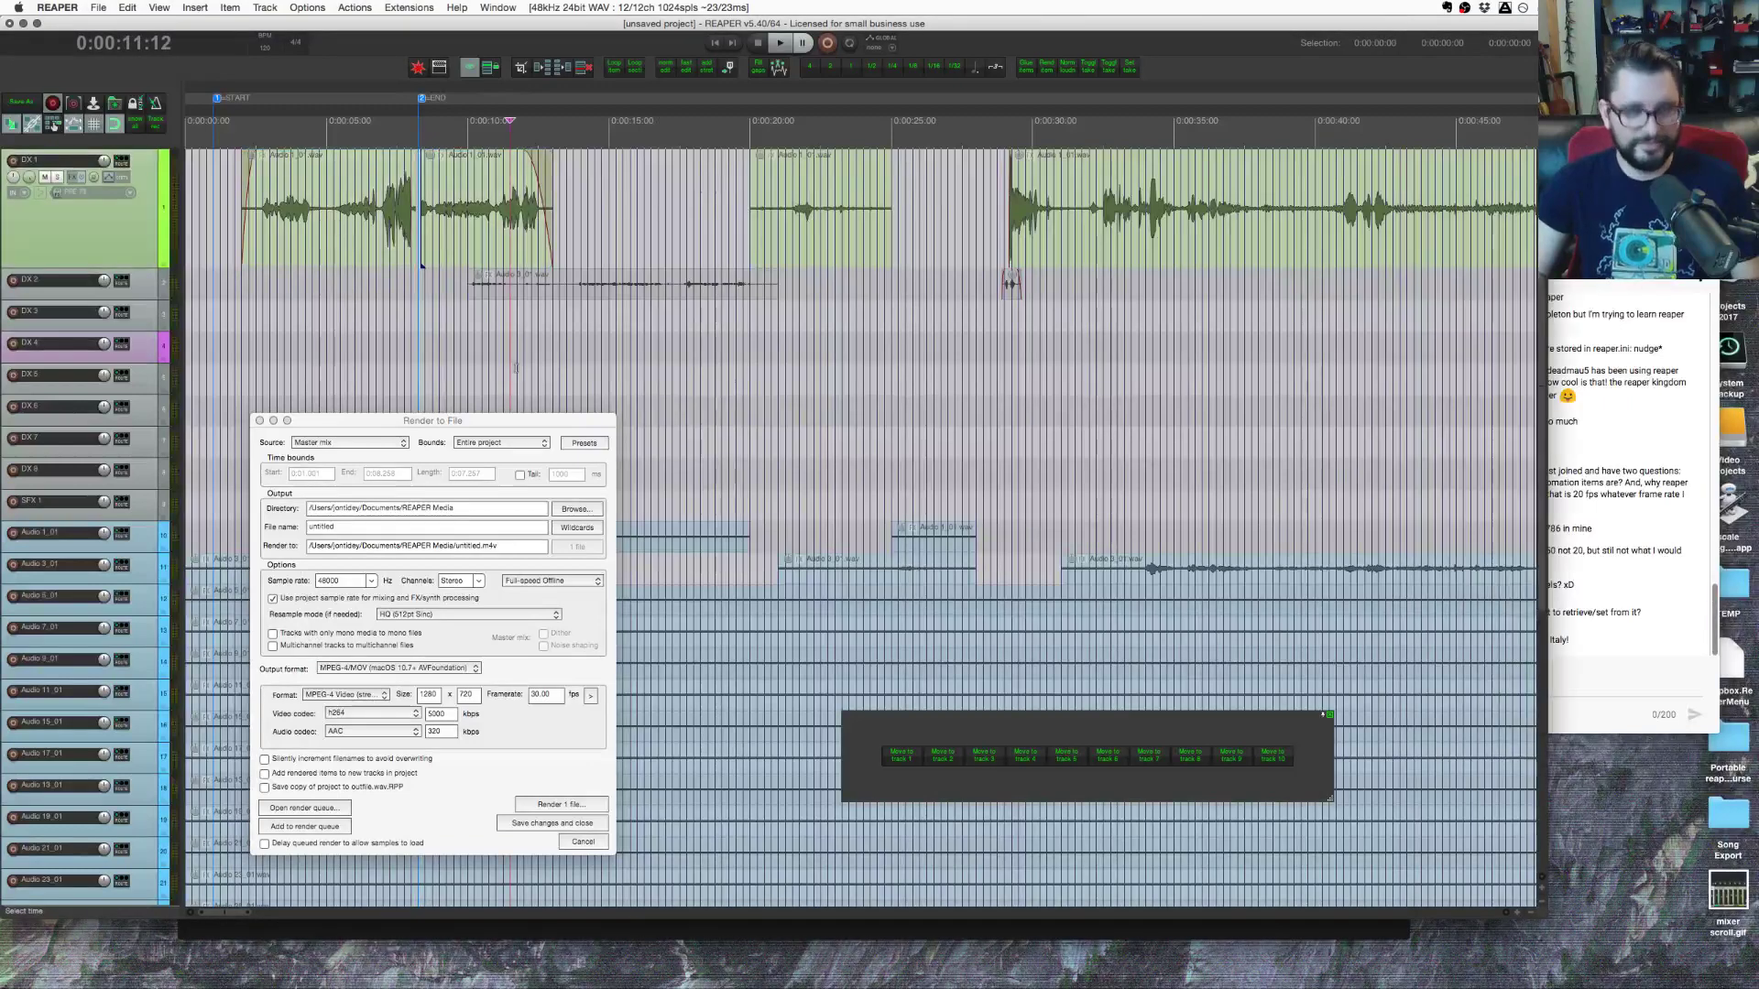
pyautogui.moveTo(520, 421); pyautogui.dragTo(573, 397)
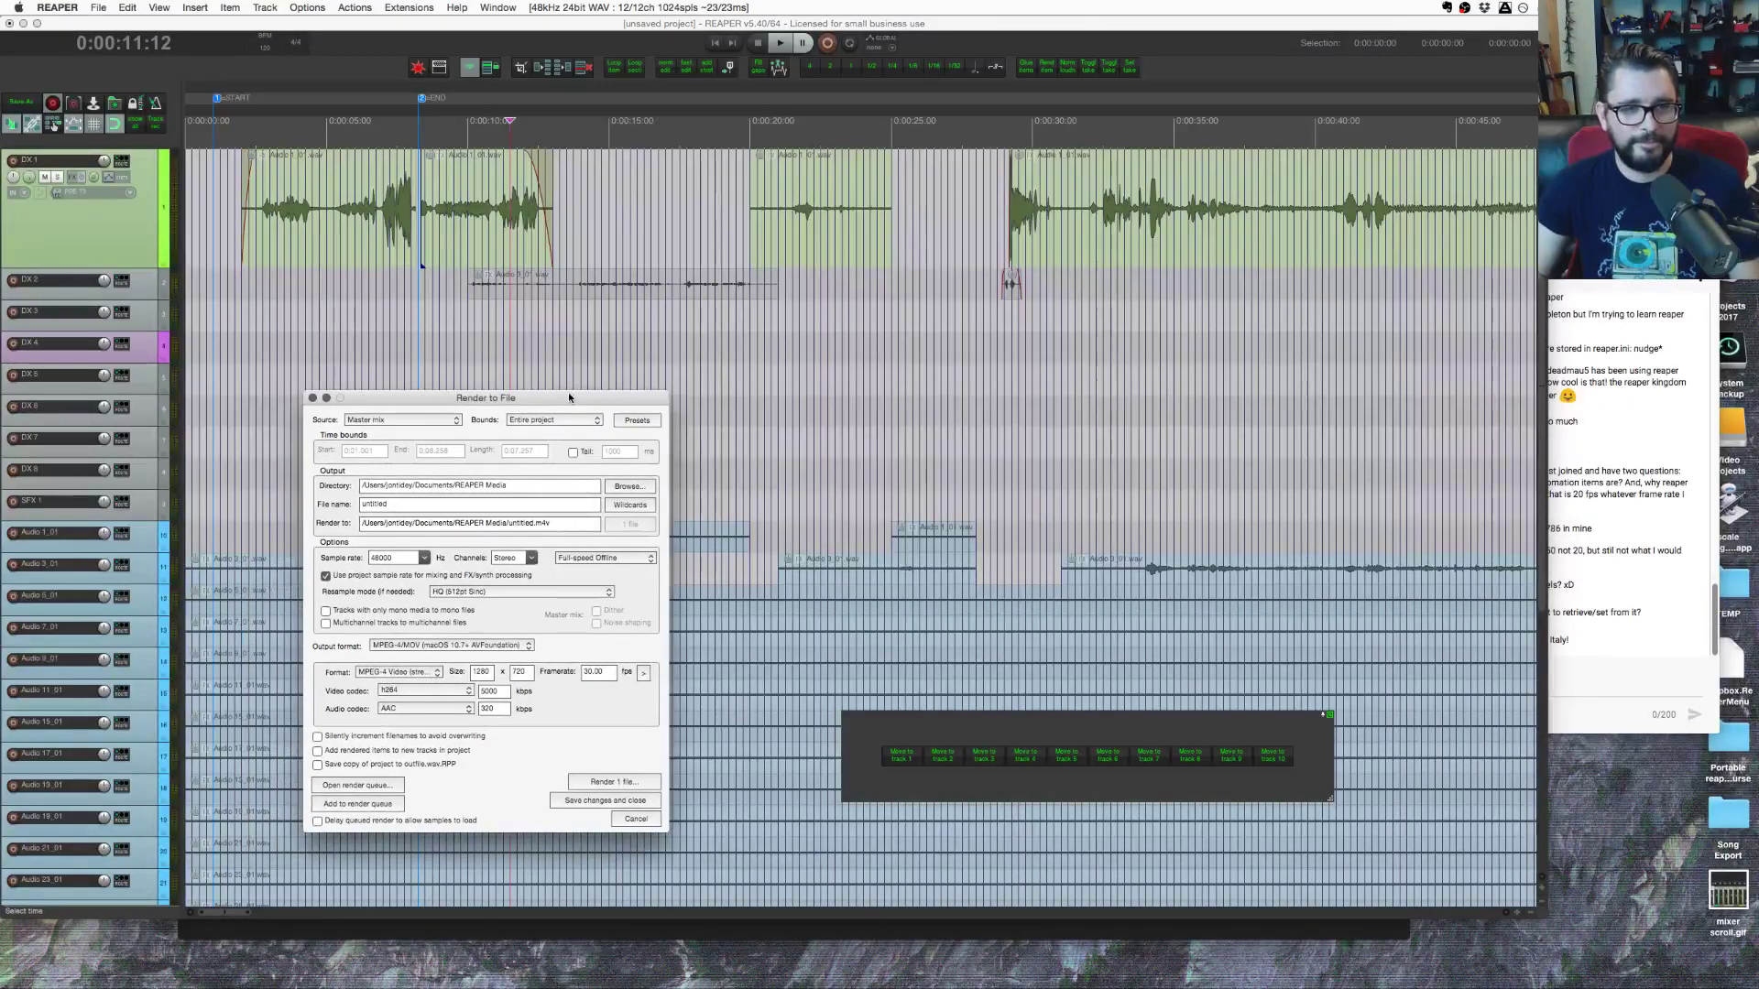
pyautogui.click(636, 819)
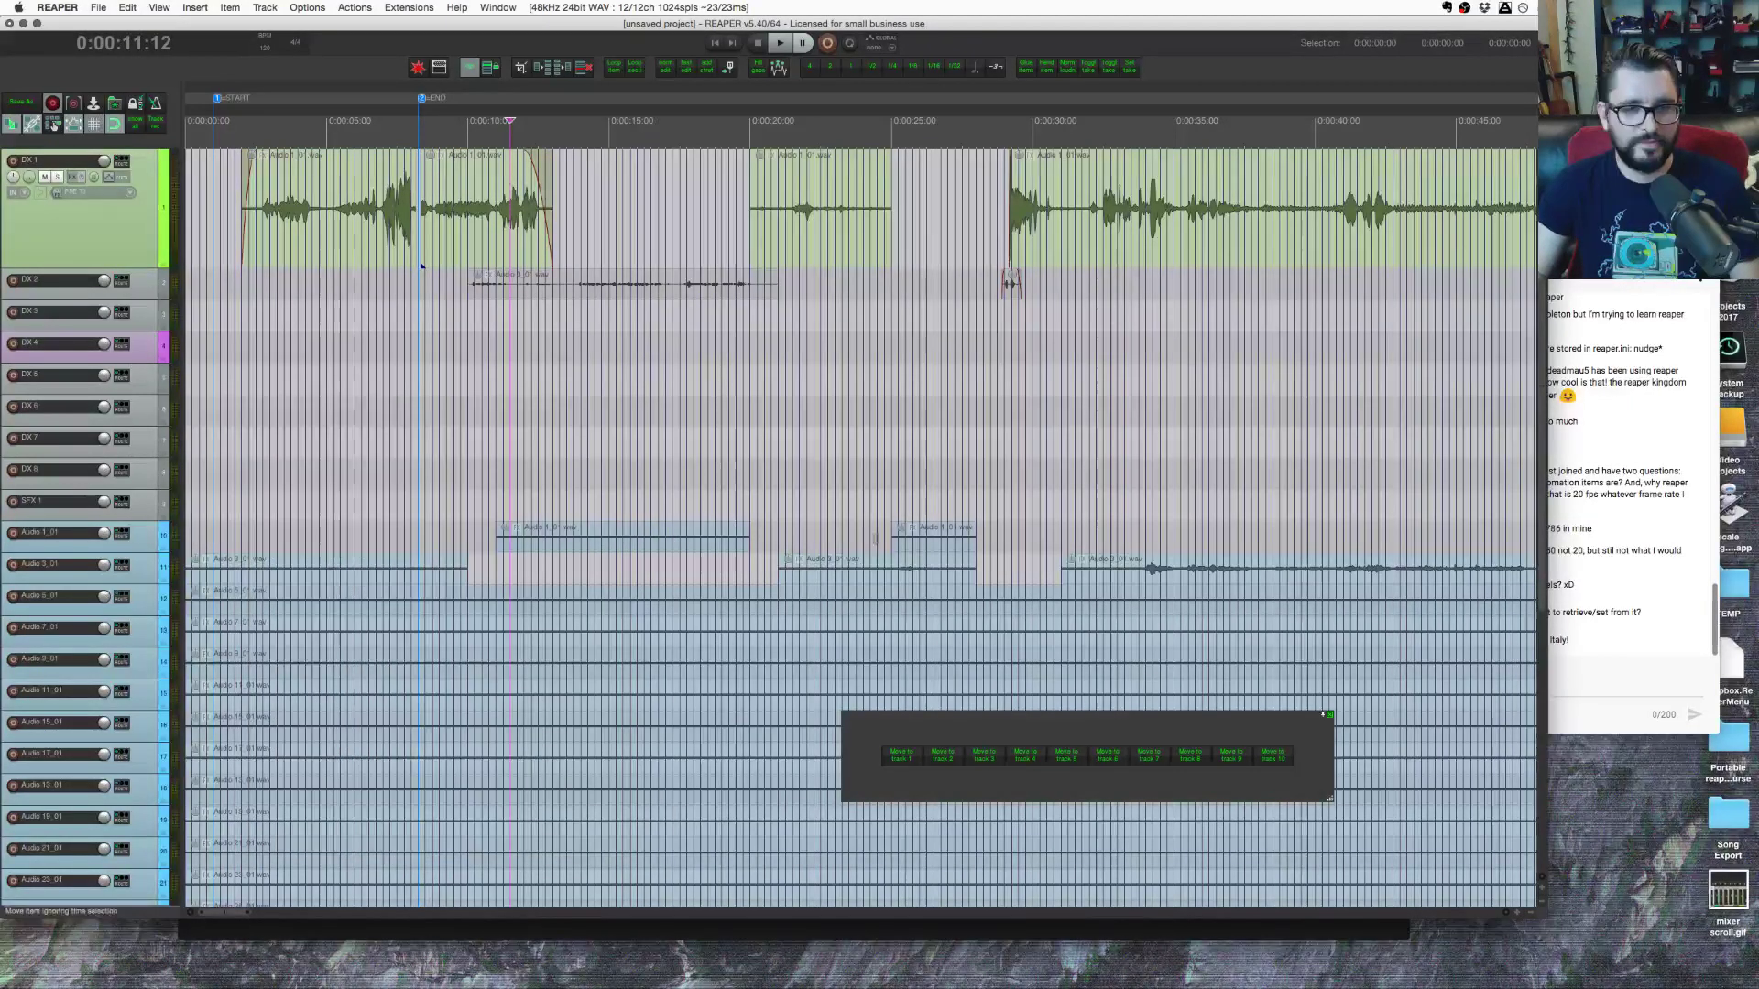
# Step: Move the floating toolbar of "Move to track" buttons up to the first blue audio tracks
pyautogui.hscroll(5, 651, 475)
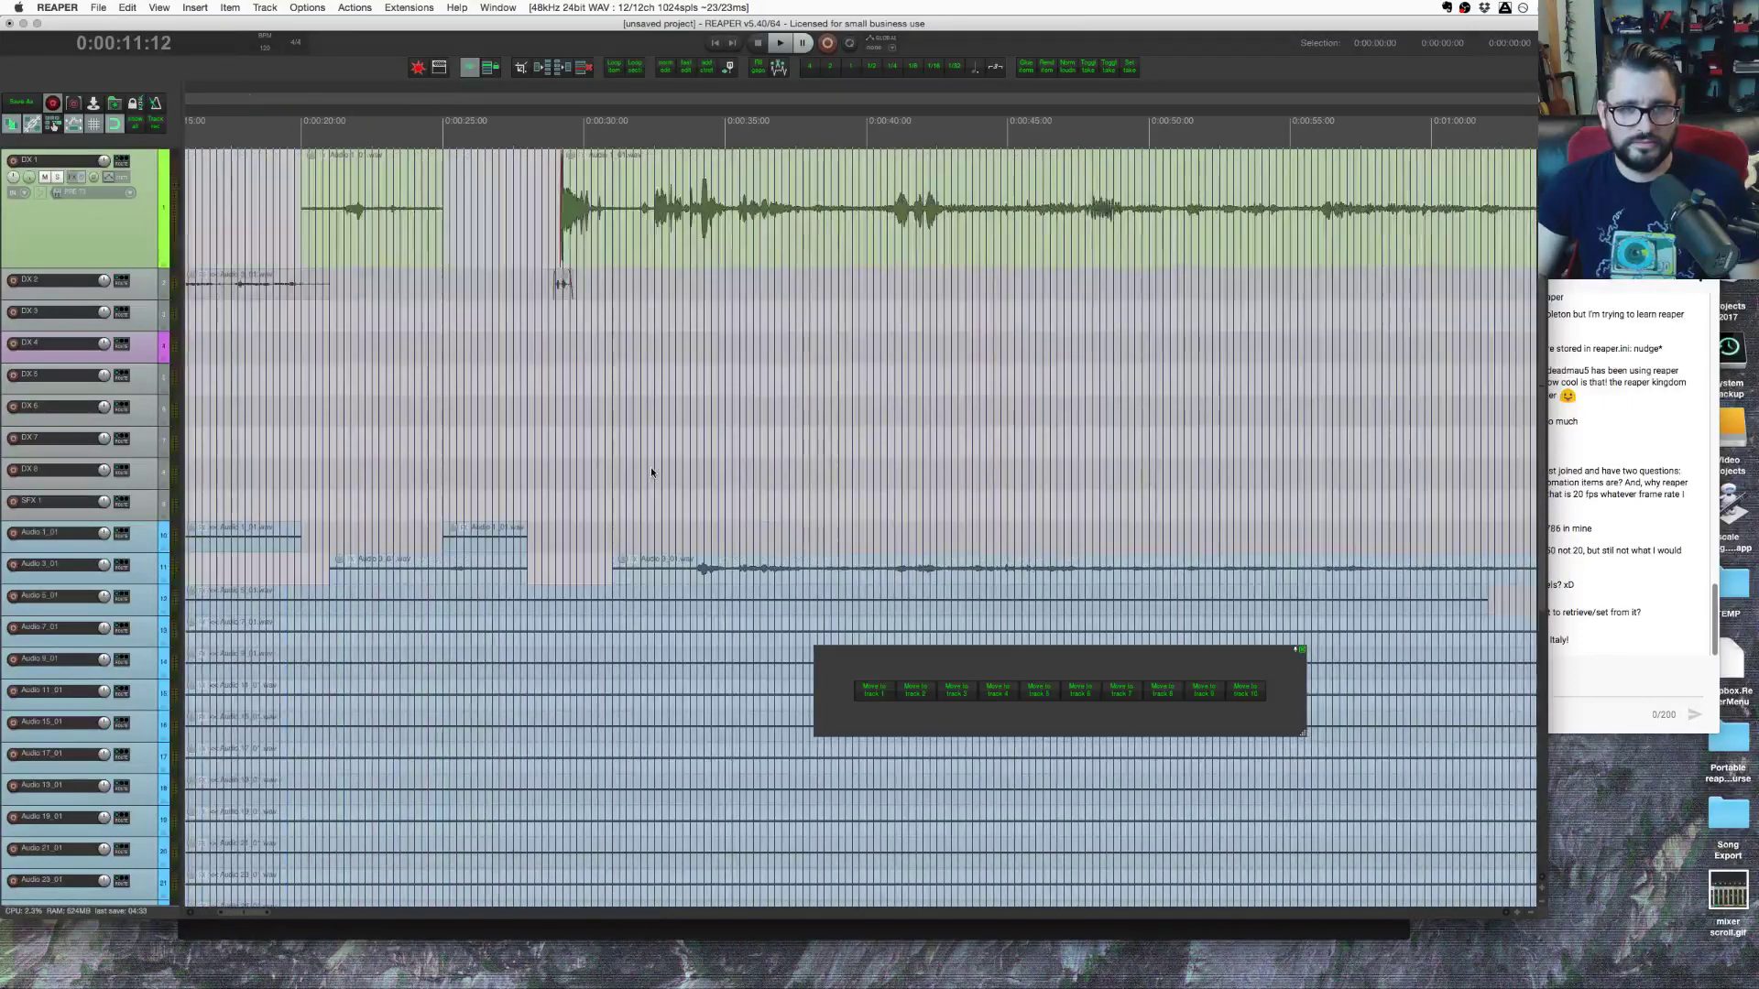
pyautogui.moveTo(831, 659); pyautogui.dragTo(606, 517)
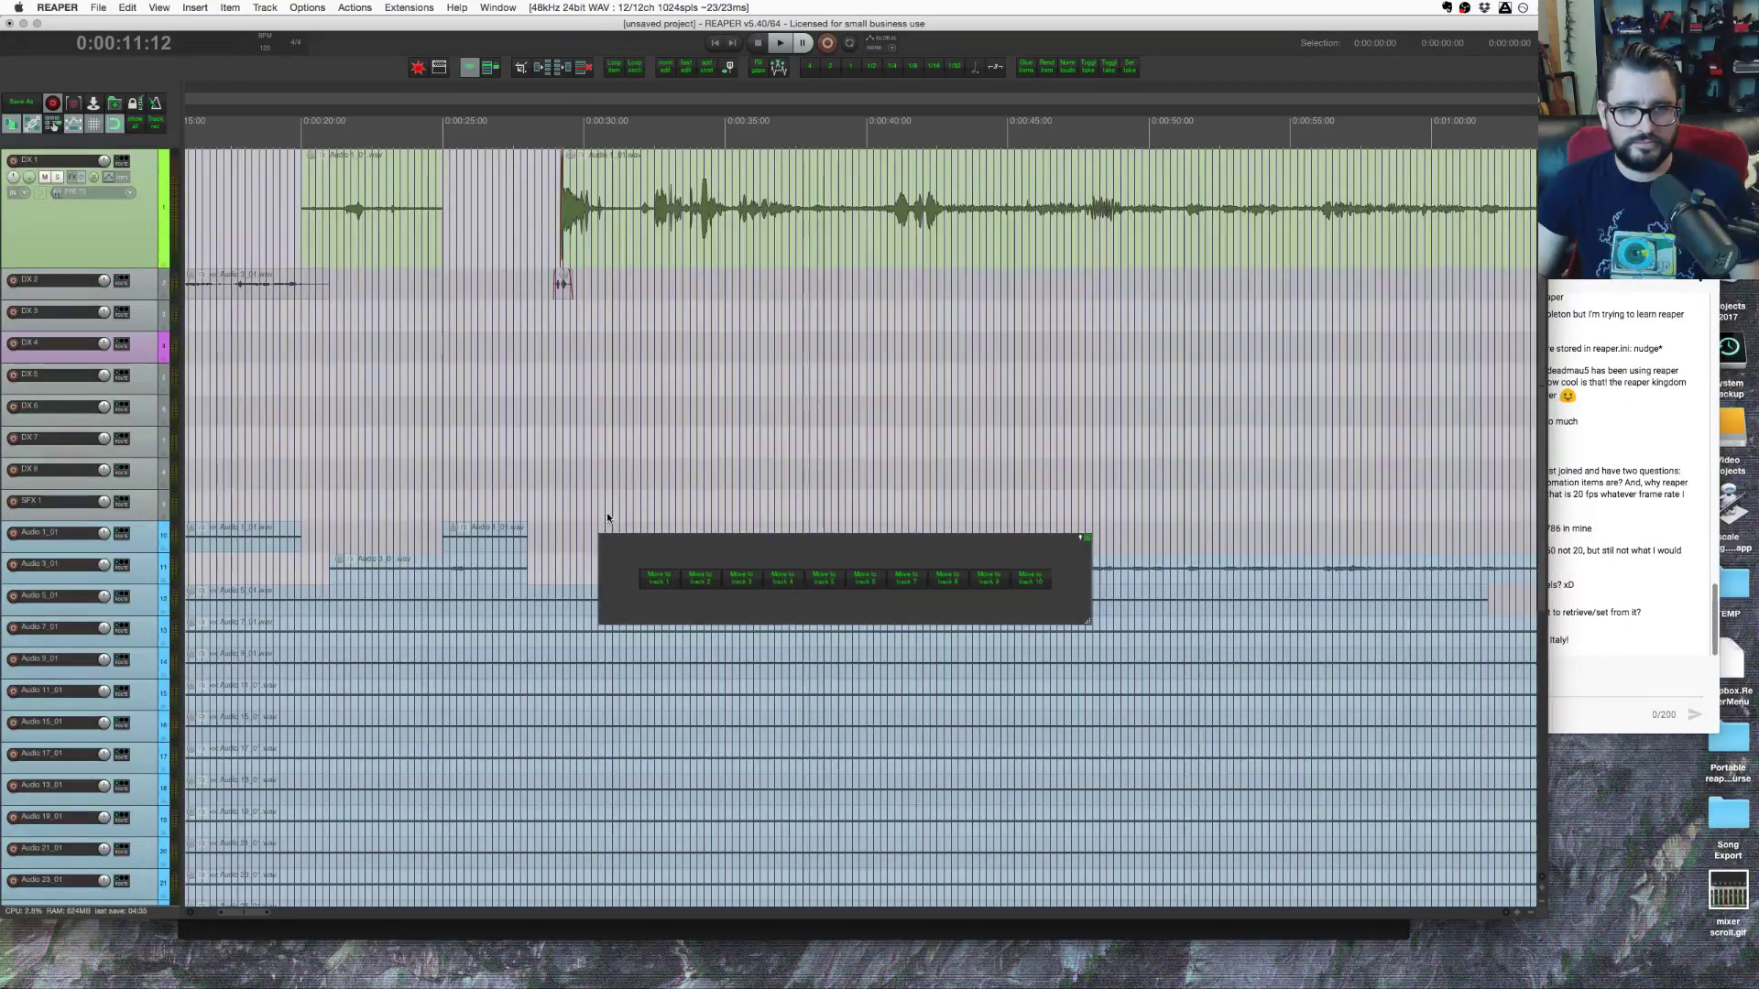
# Step: Open the "Move to track" floating toolbar for customization and insert a separator after Move to track 10
pyautogui.rightClick(635, 607)
pyautogui.click(701, 656)
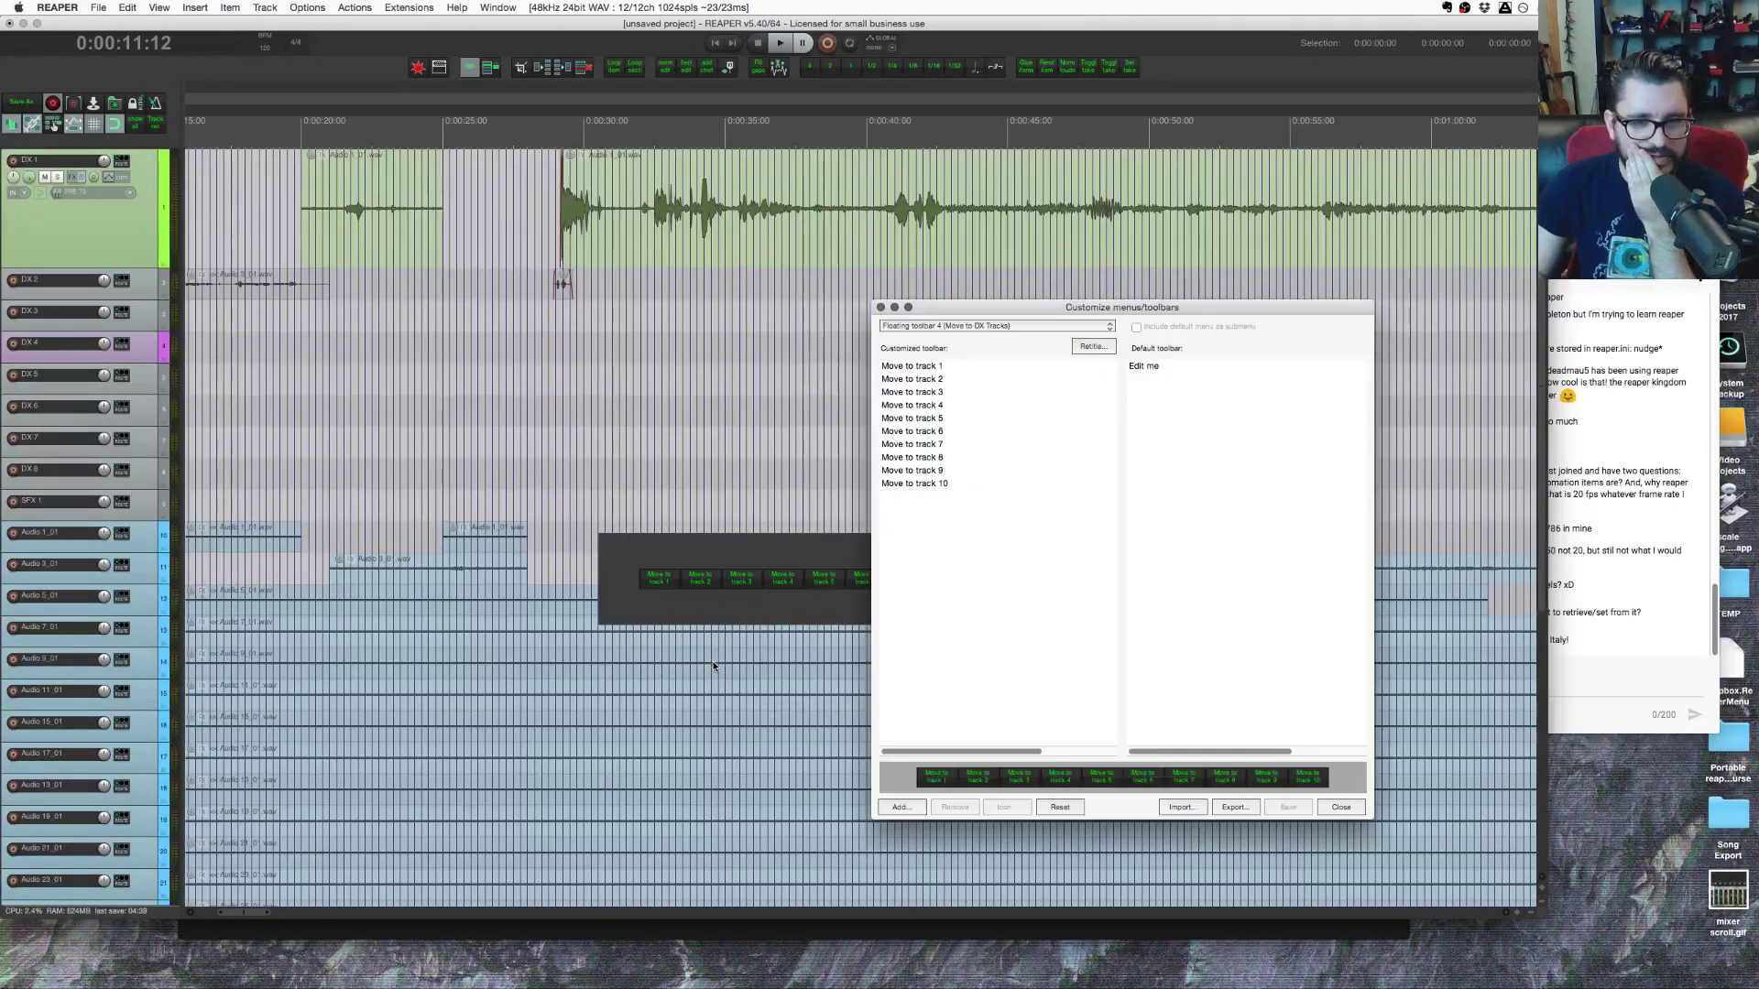
pyautogui.rightClick(954, 537)
pyautogui.click(978, 556)
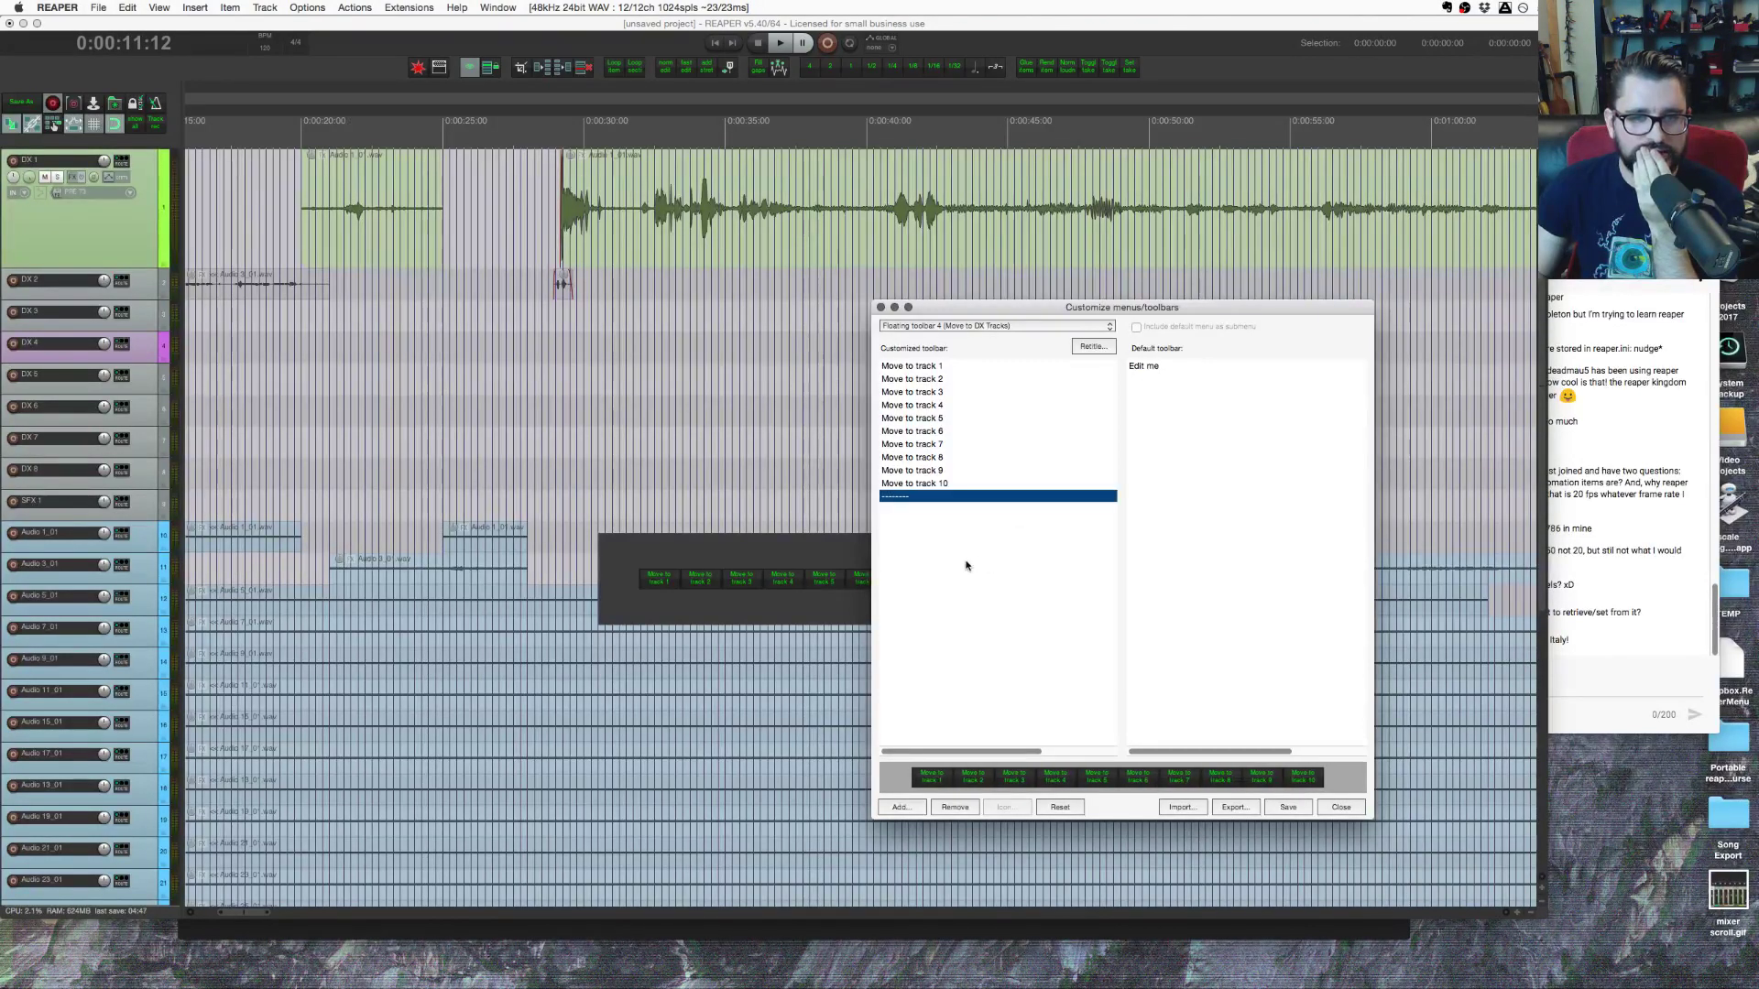
pyautogui.click(928, 560)
# Step: Open the action list for adding toolbar buttons and filter it by "copy" to find the "Copy selected area to track named DX" actions
pyautogui.click(902, 808)
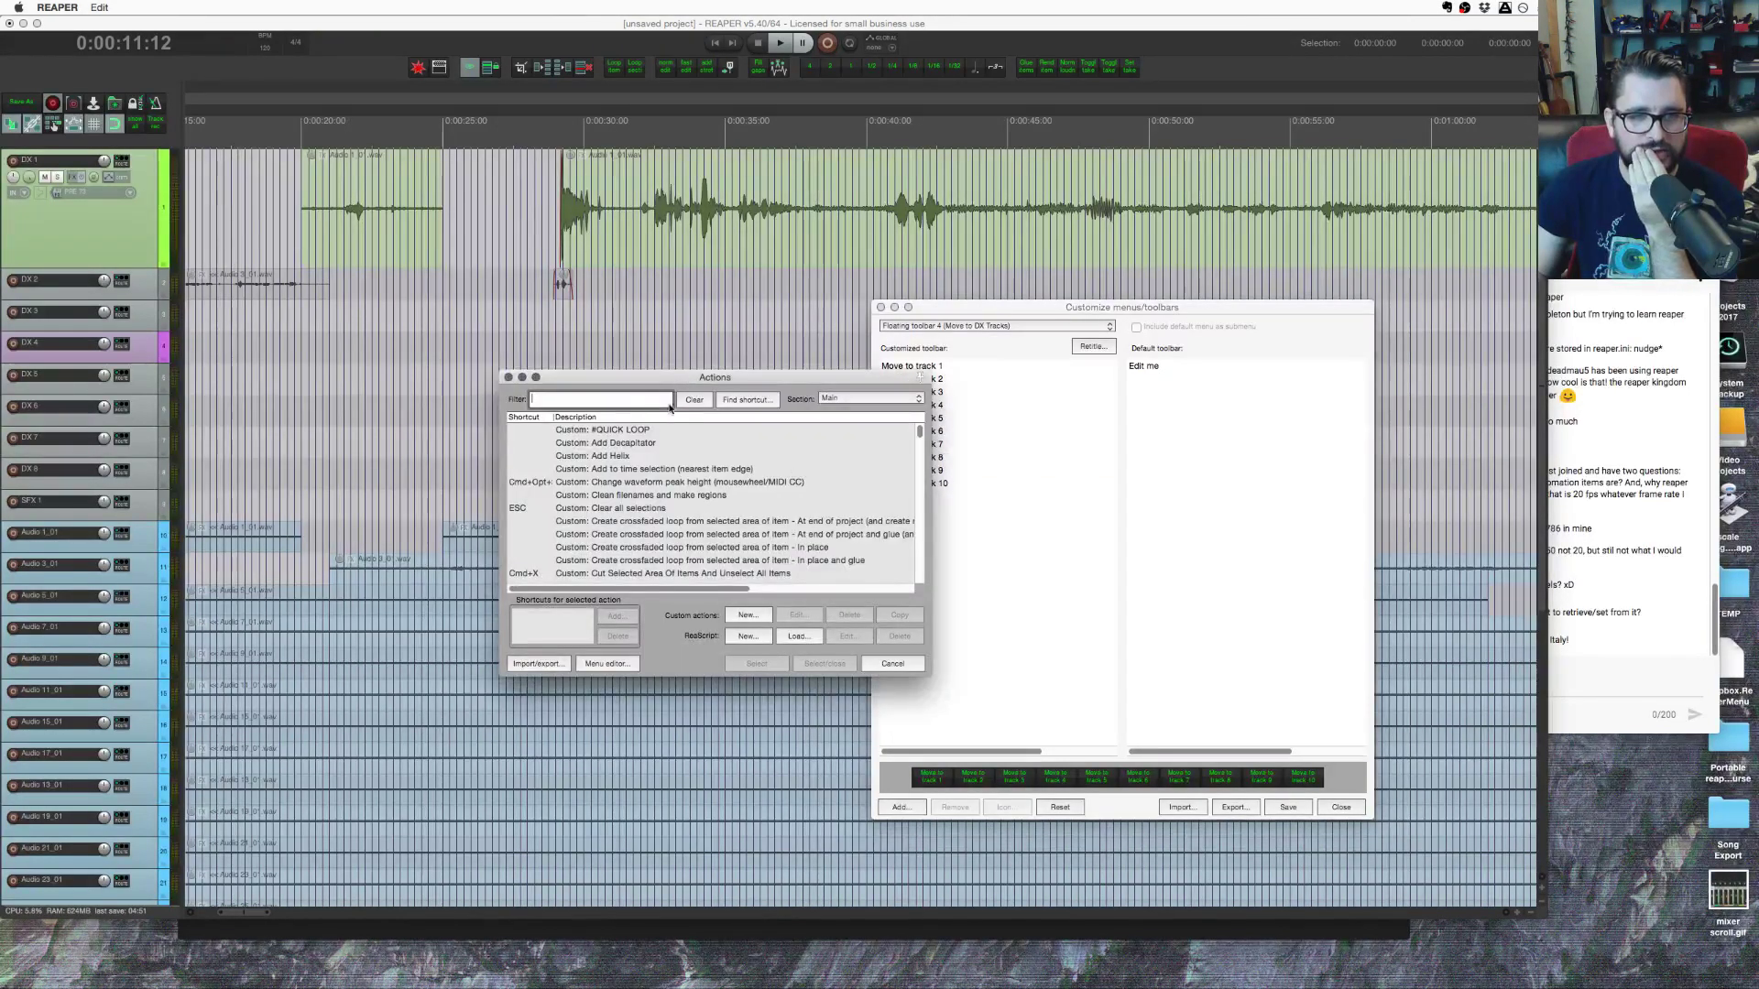
pyautogui.write('cycle')
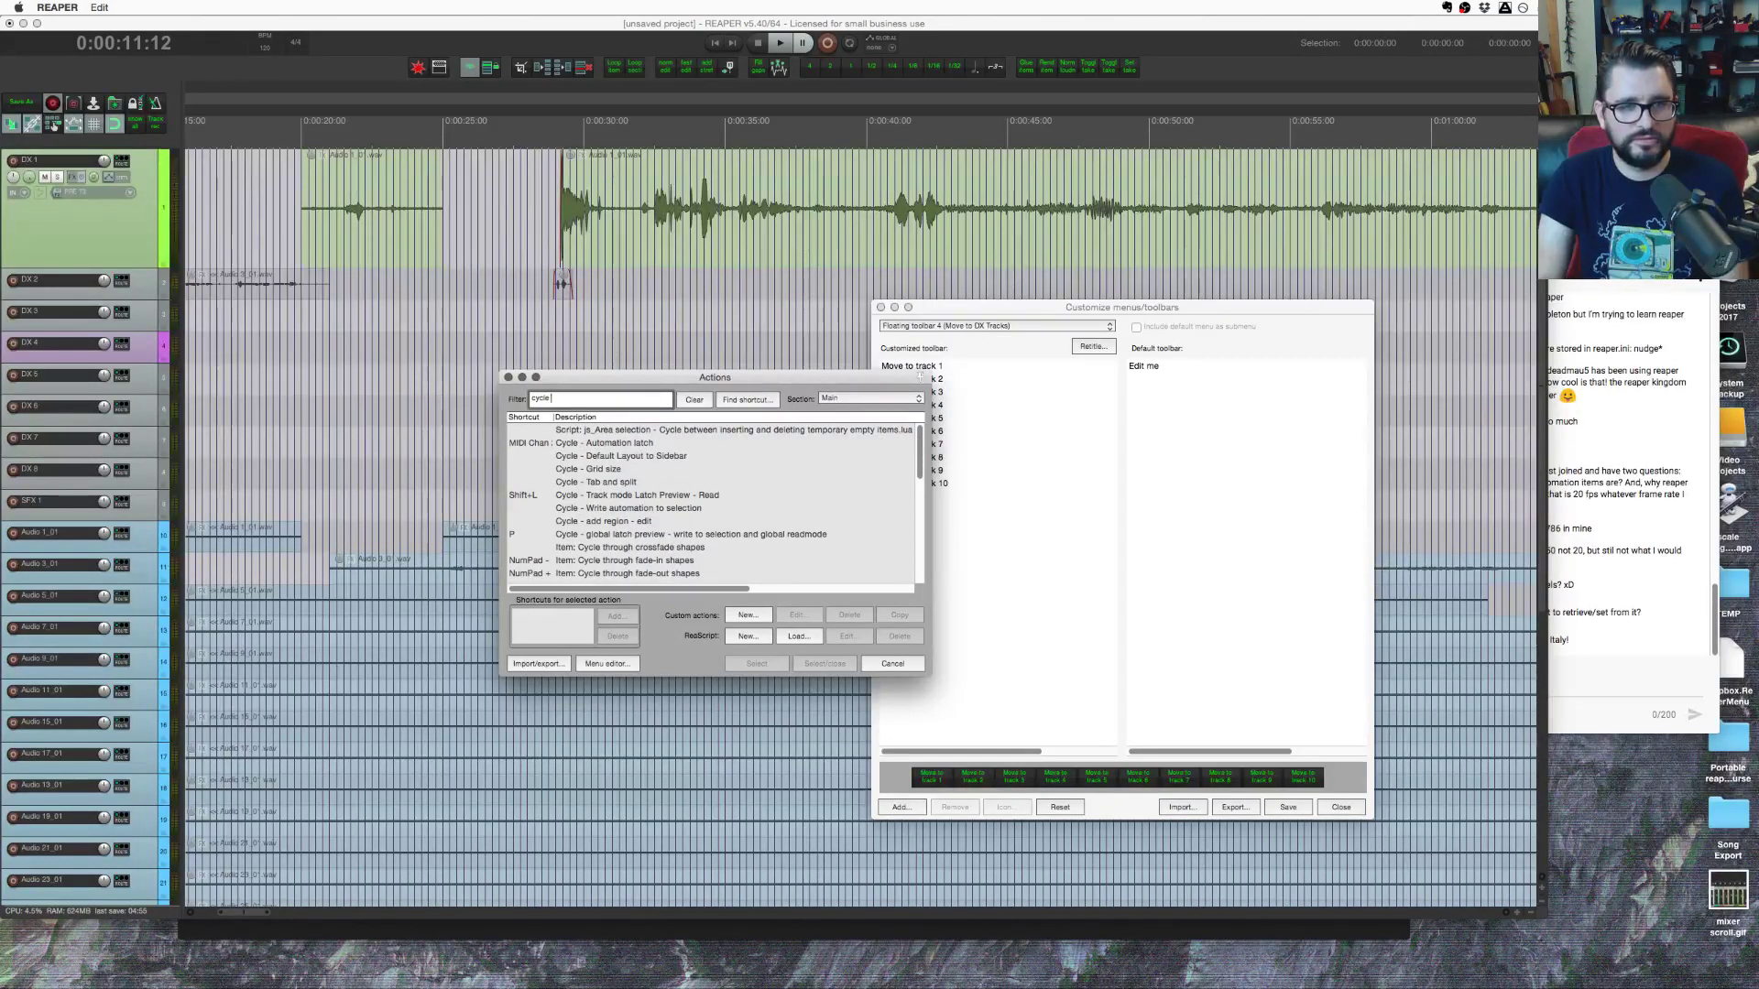
pyautogui.write(' c')
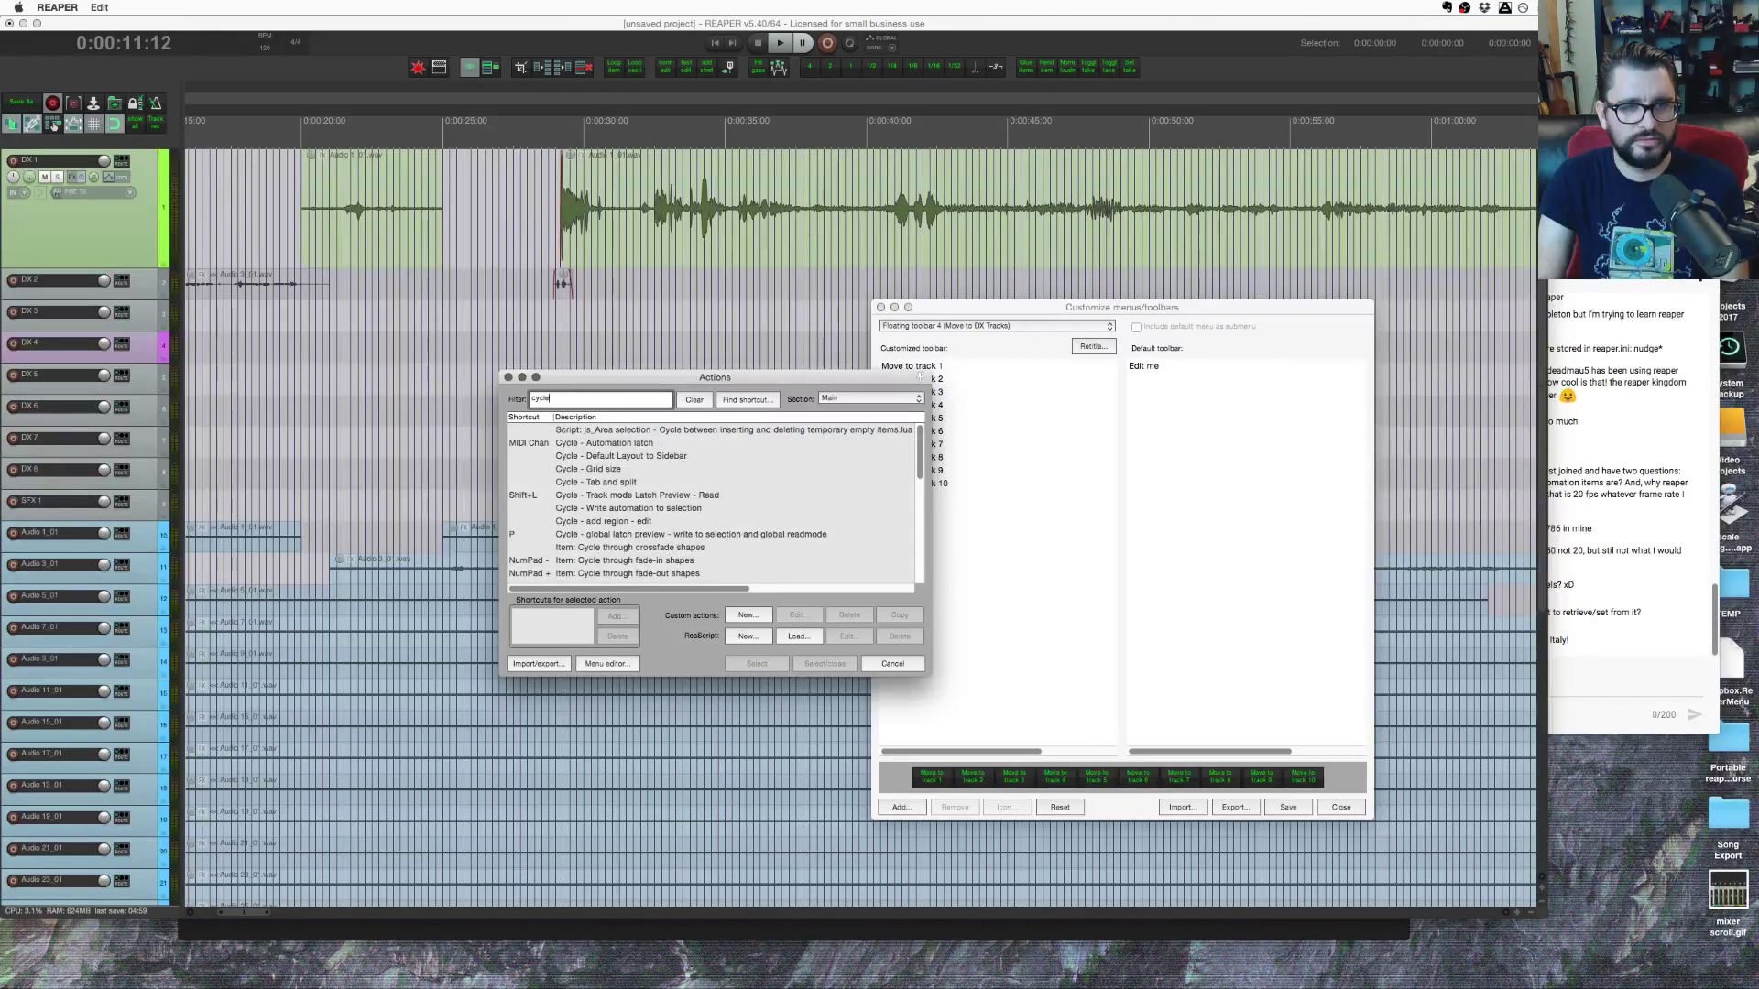
pyautogui.write('copy')
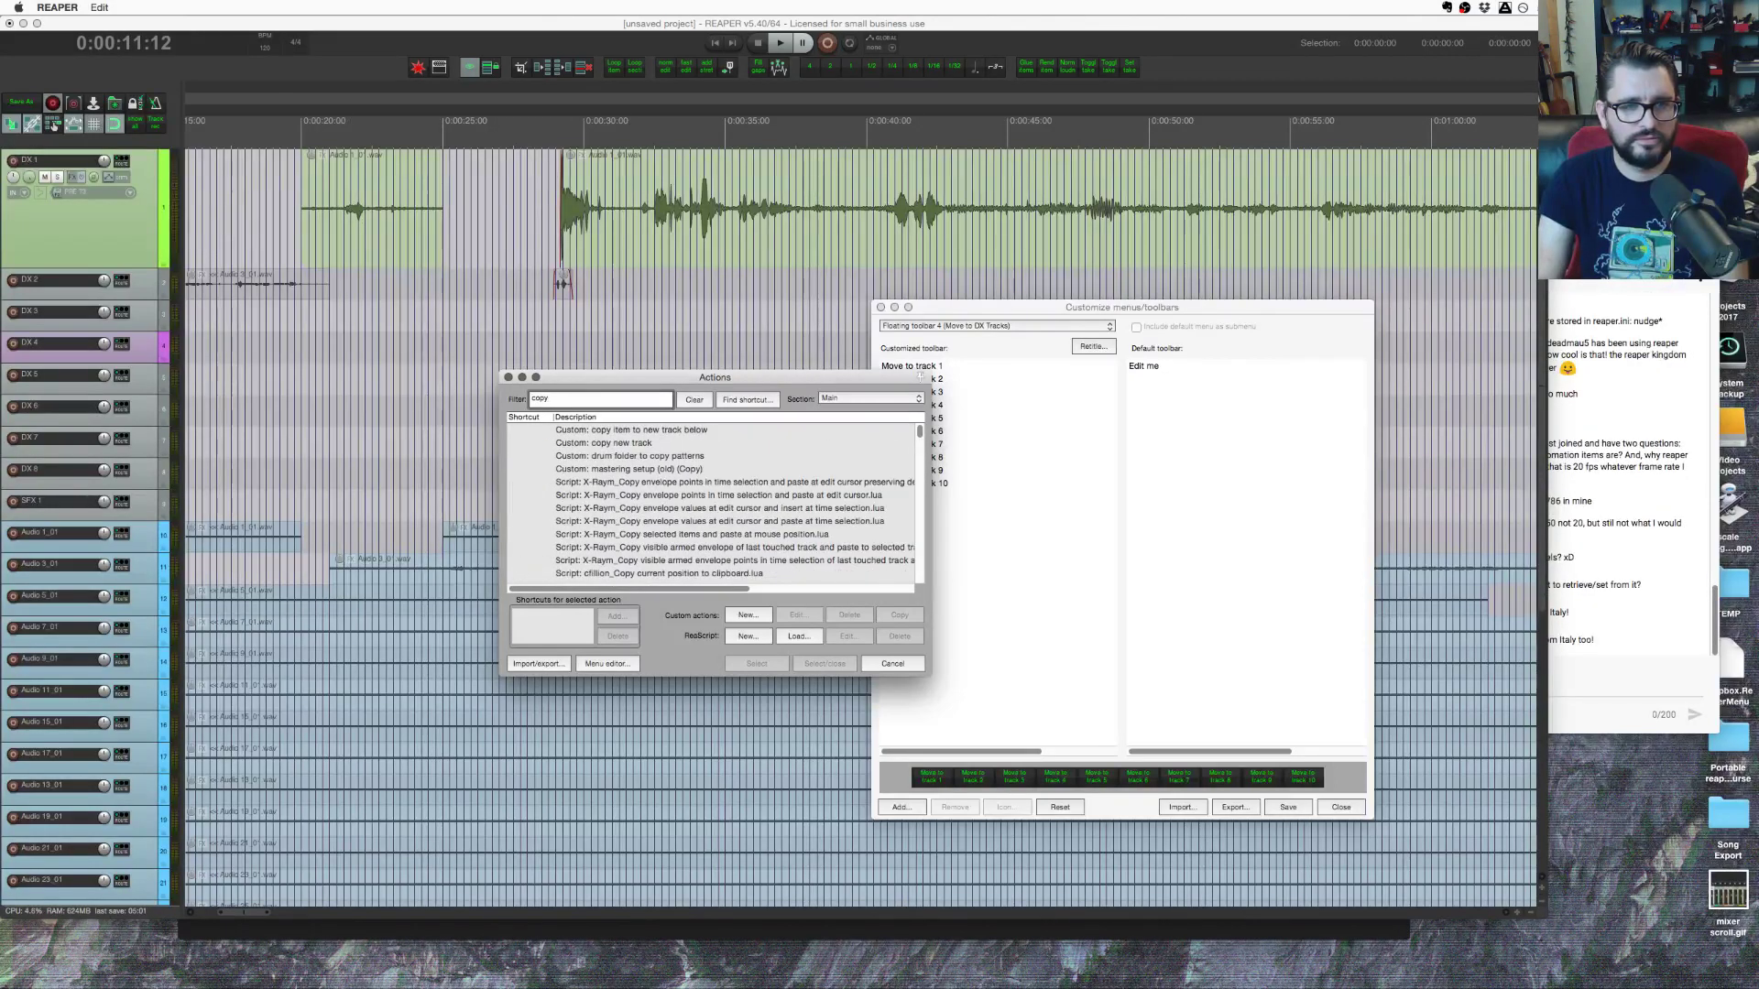
pyautogui.scroll(-10, 743, 537)
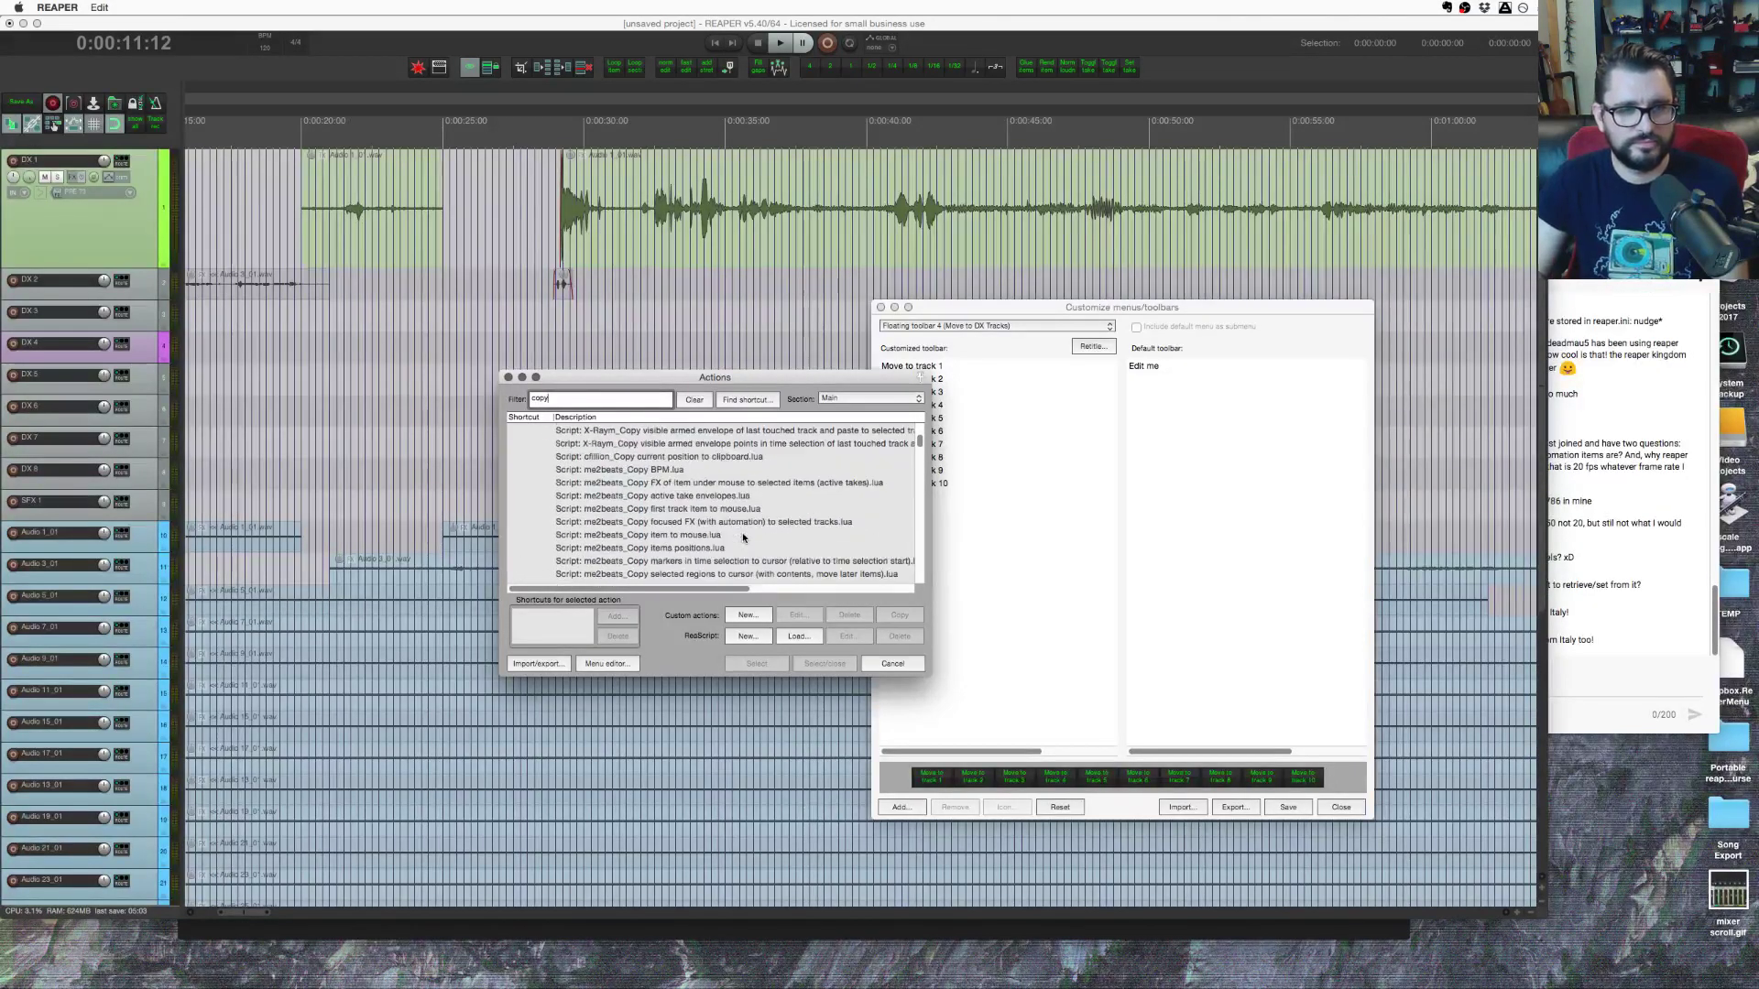
pyautogui.scroll(-2, 743, 538)
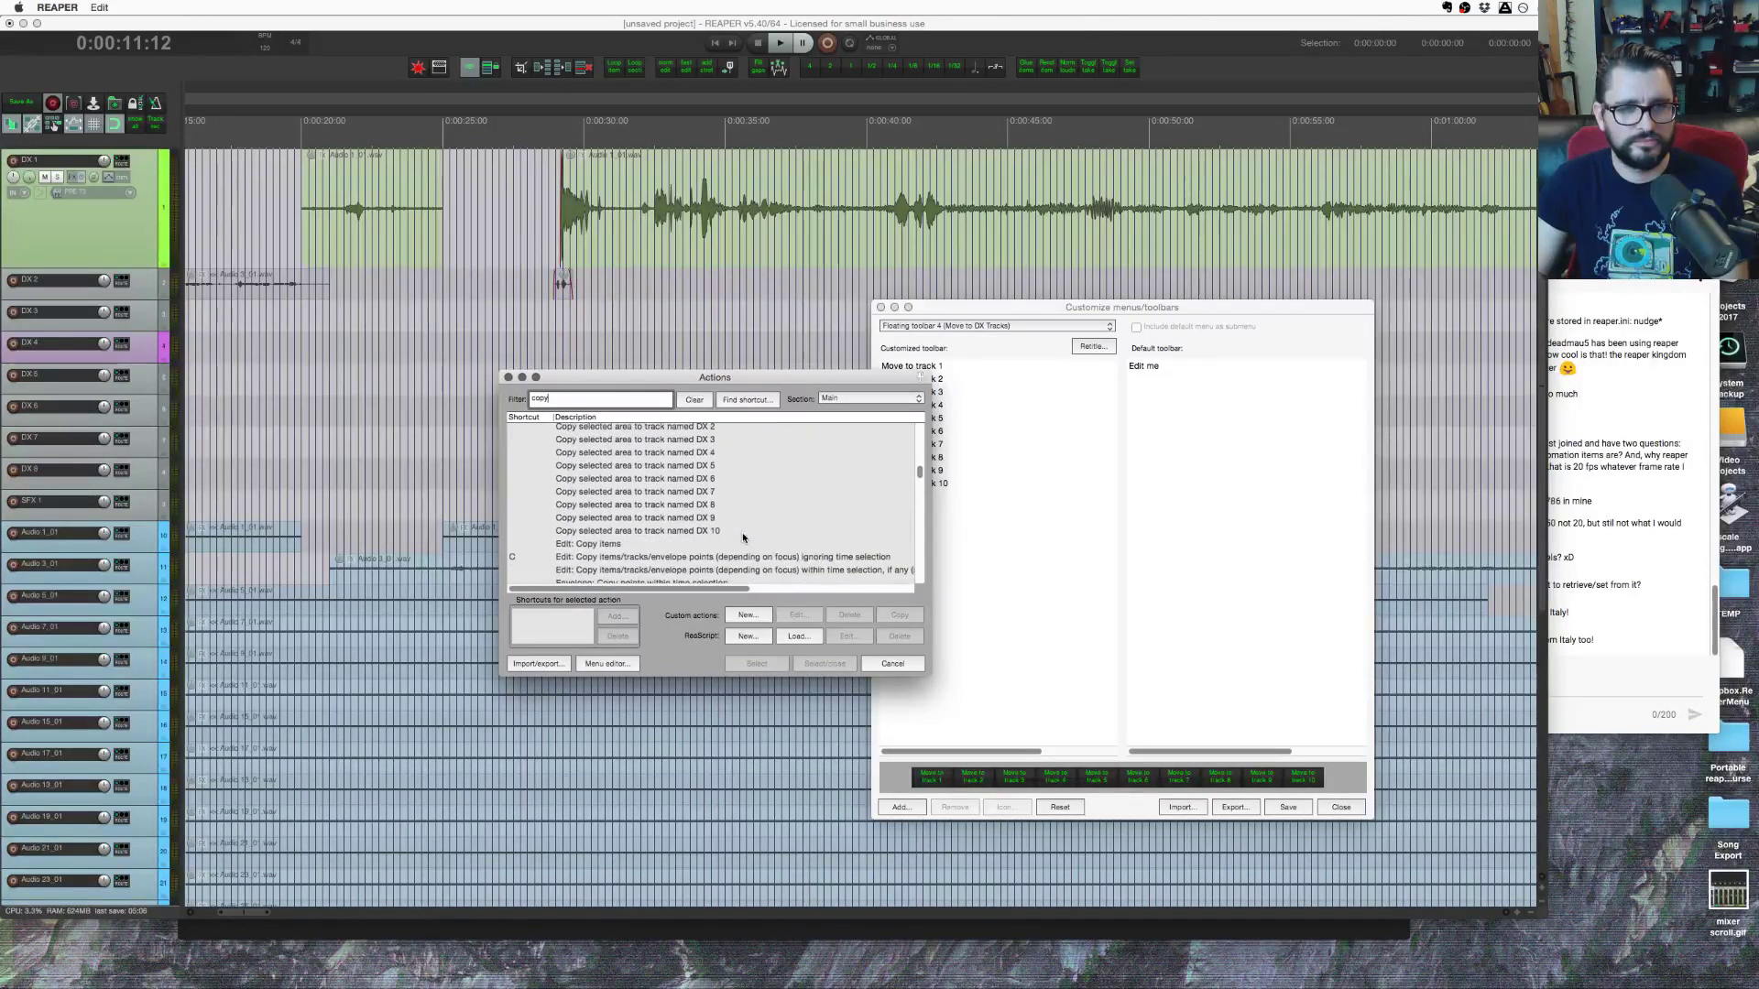
# Step: Add the "Copy selected area to track named DX 10" action to the toolbar below the separator
pyautogui.click(729, 454)
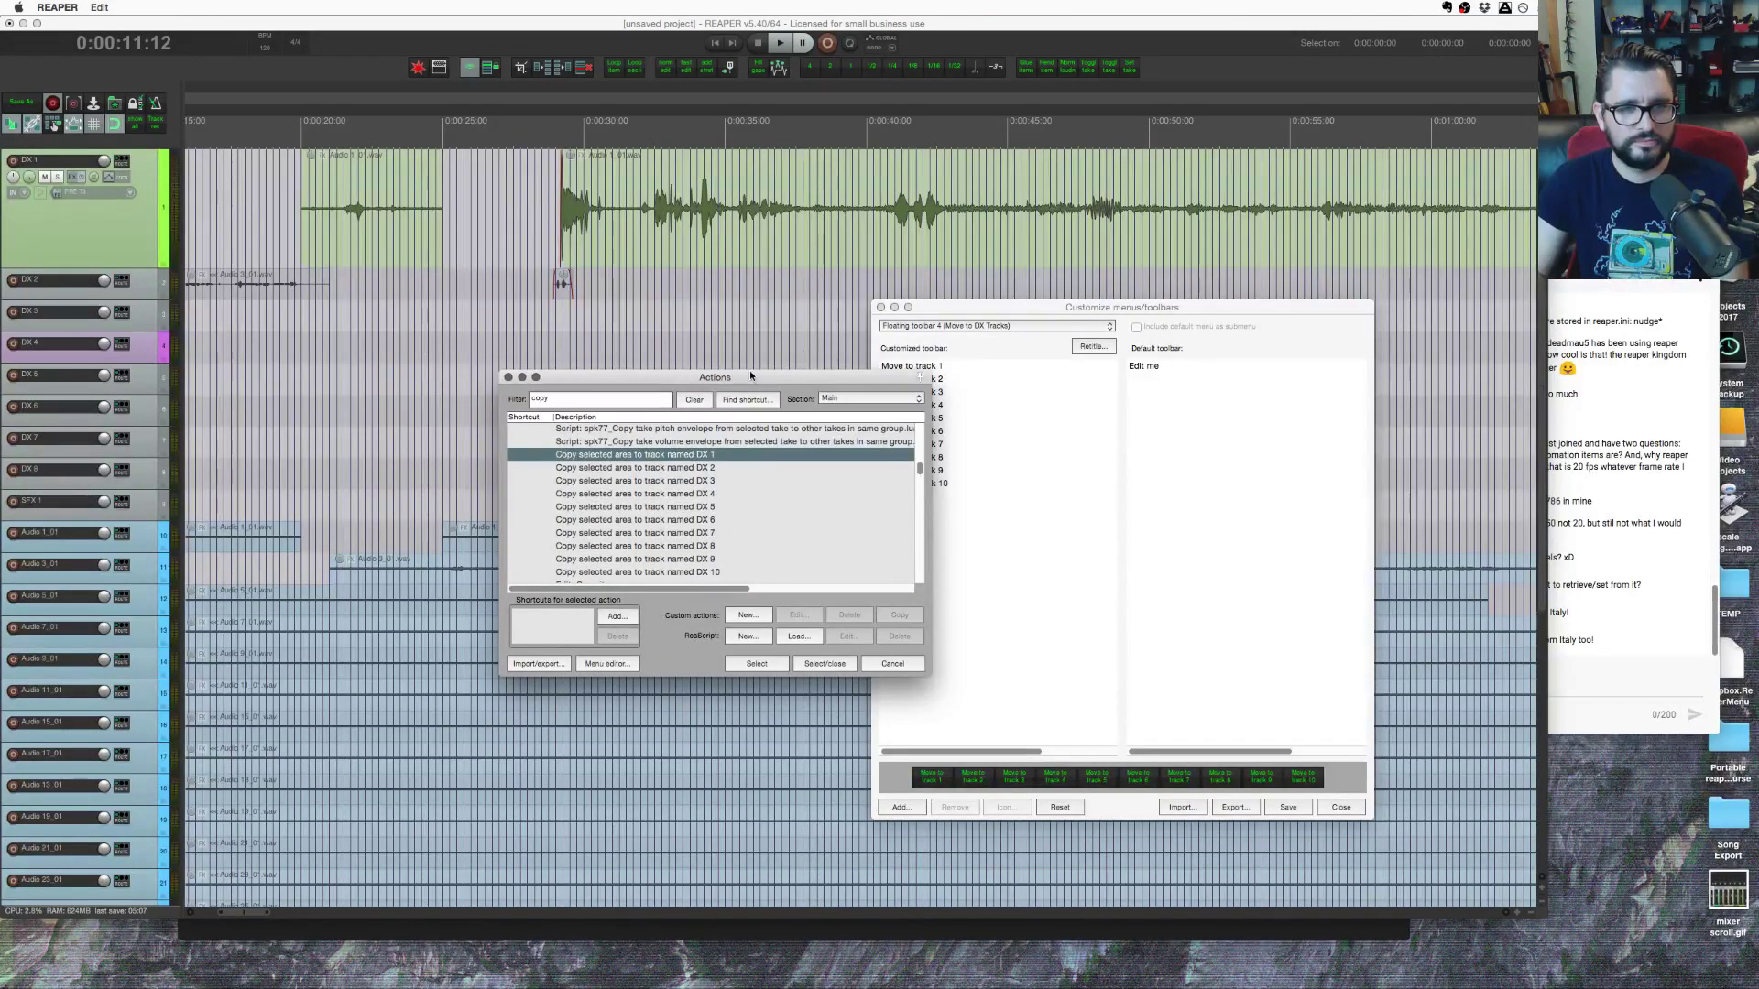
pyautogui.moveTo(696, 376); pyautogui.dragTo(590, 306)
pyautogui.scroll(-1, 662, 478)
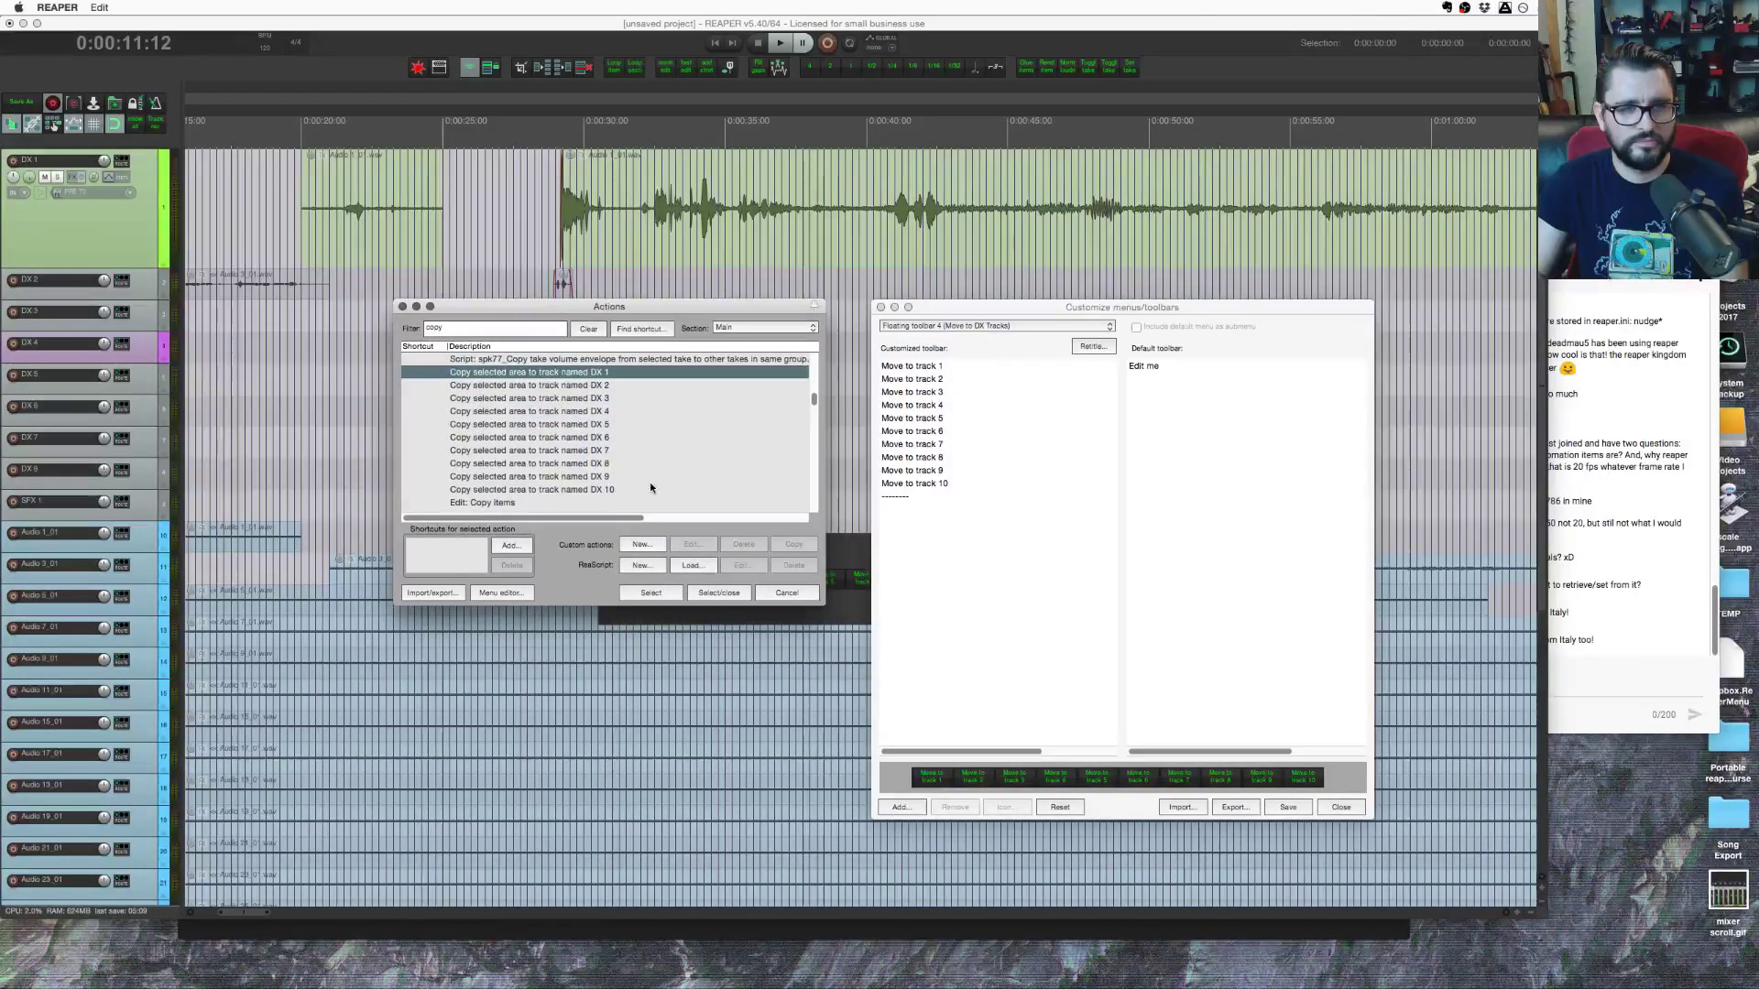
pyautogui.keyDown('shift'); pyautogui.click(651, 483); pyautogui.keyUp('shift')
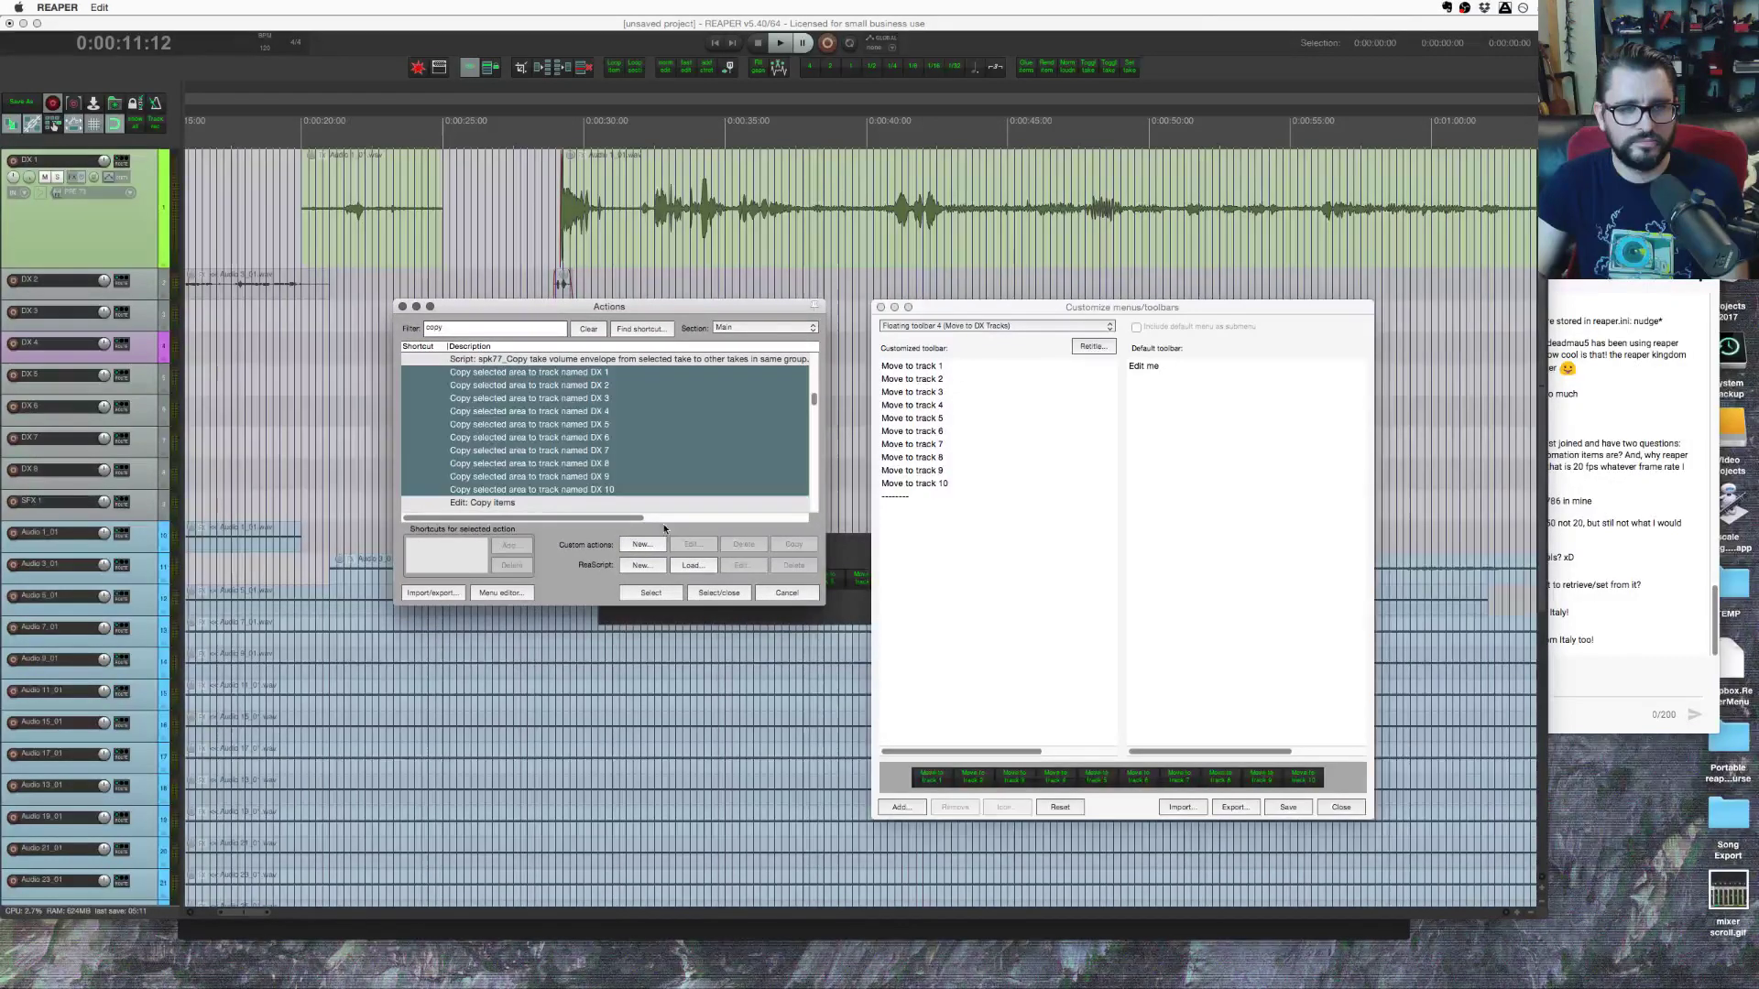
pyautogui.click(671, 594)
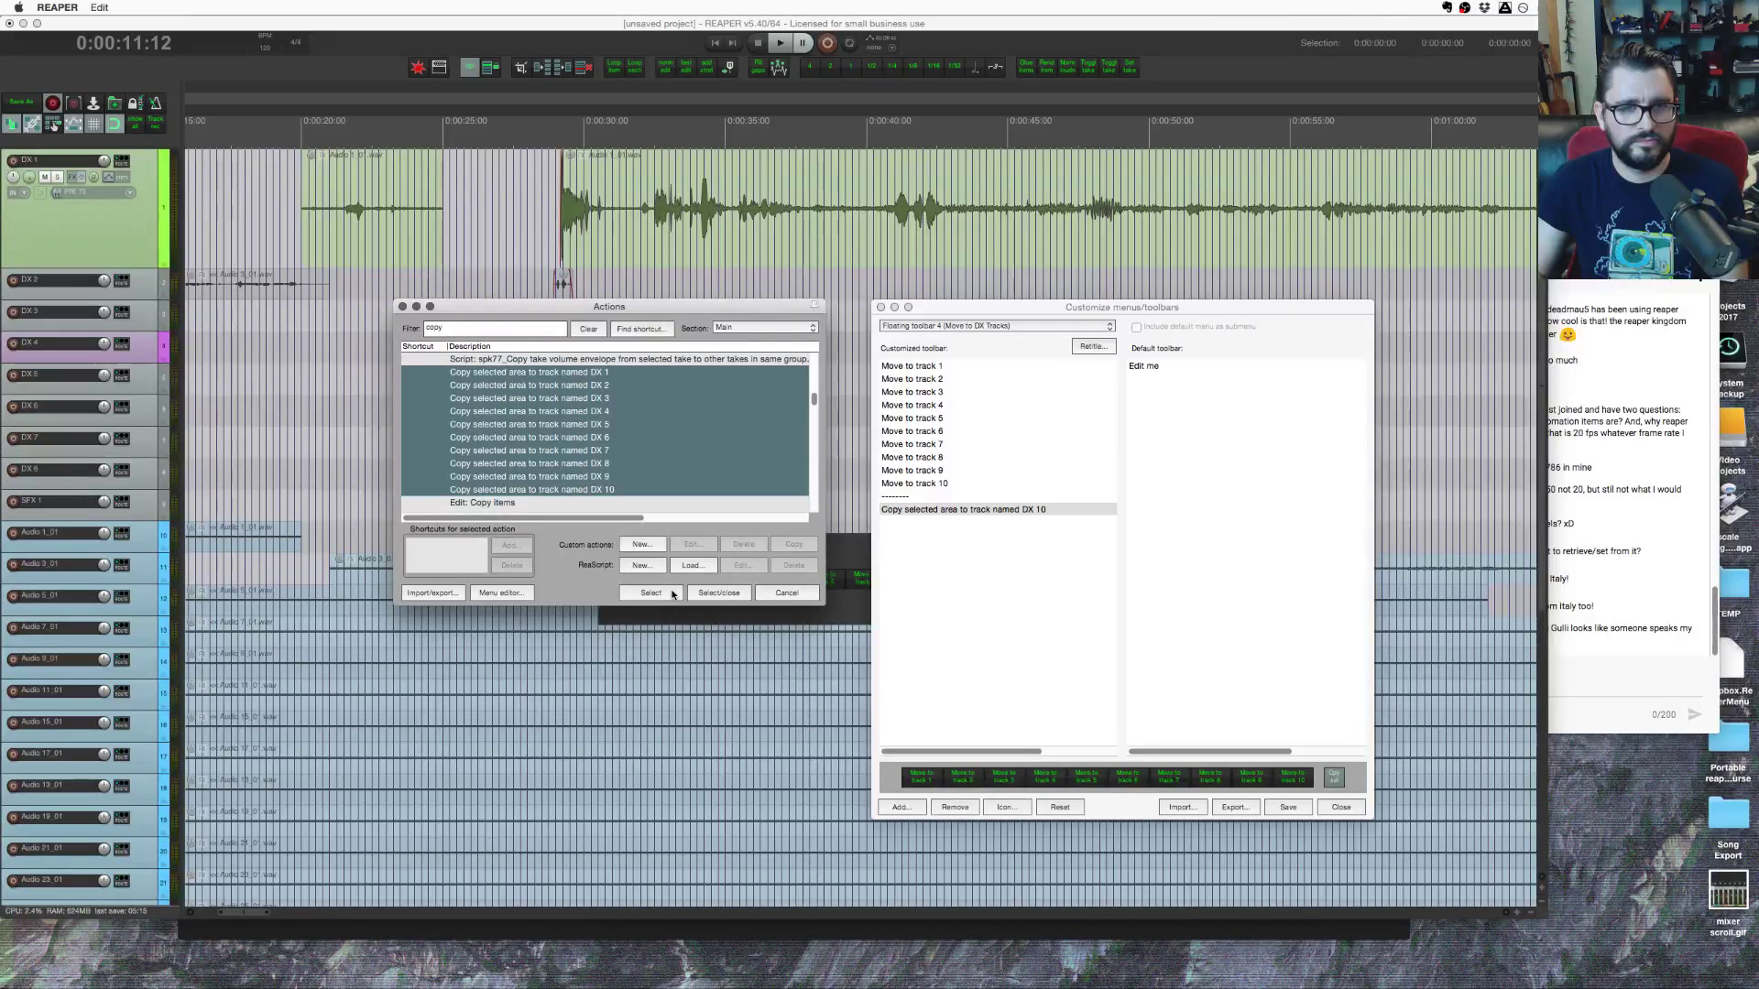
# Step: Add the "Copy selected area to track named" actions for DX 9, DX 8, DX 7 and DX 6 to the toolbar, in that order
pyautogui.click(639, 475)
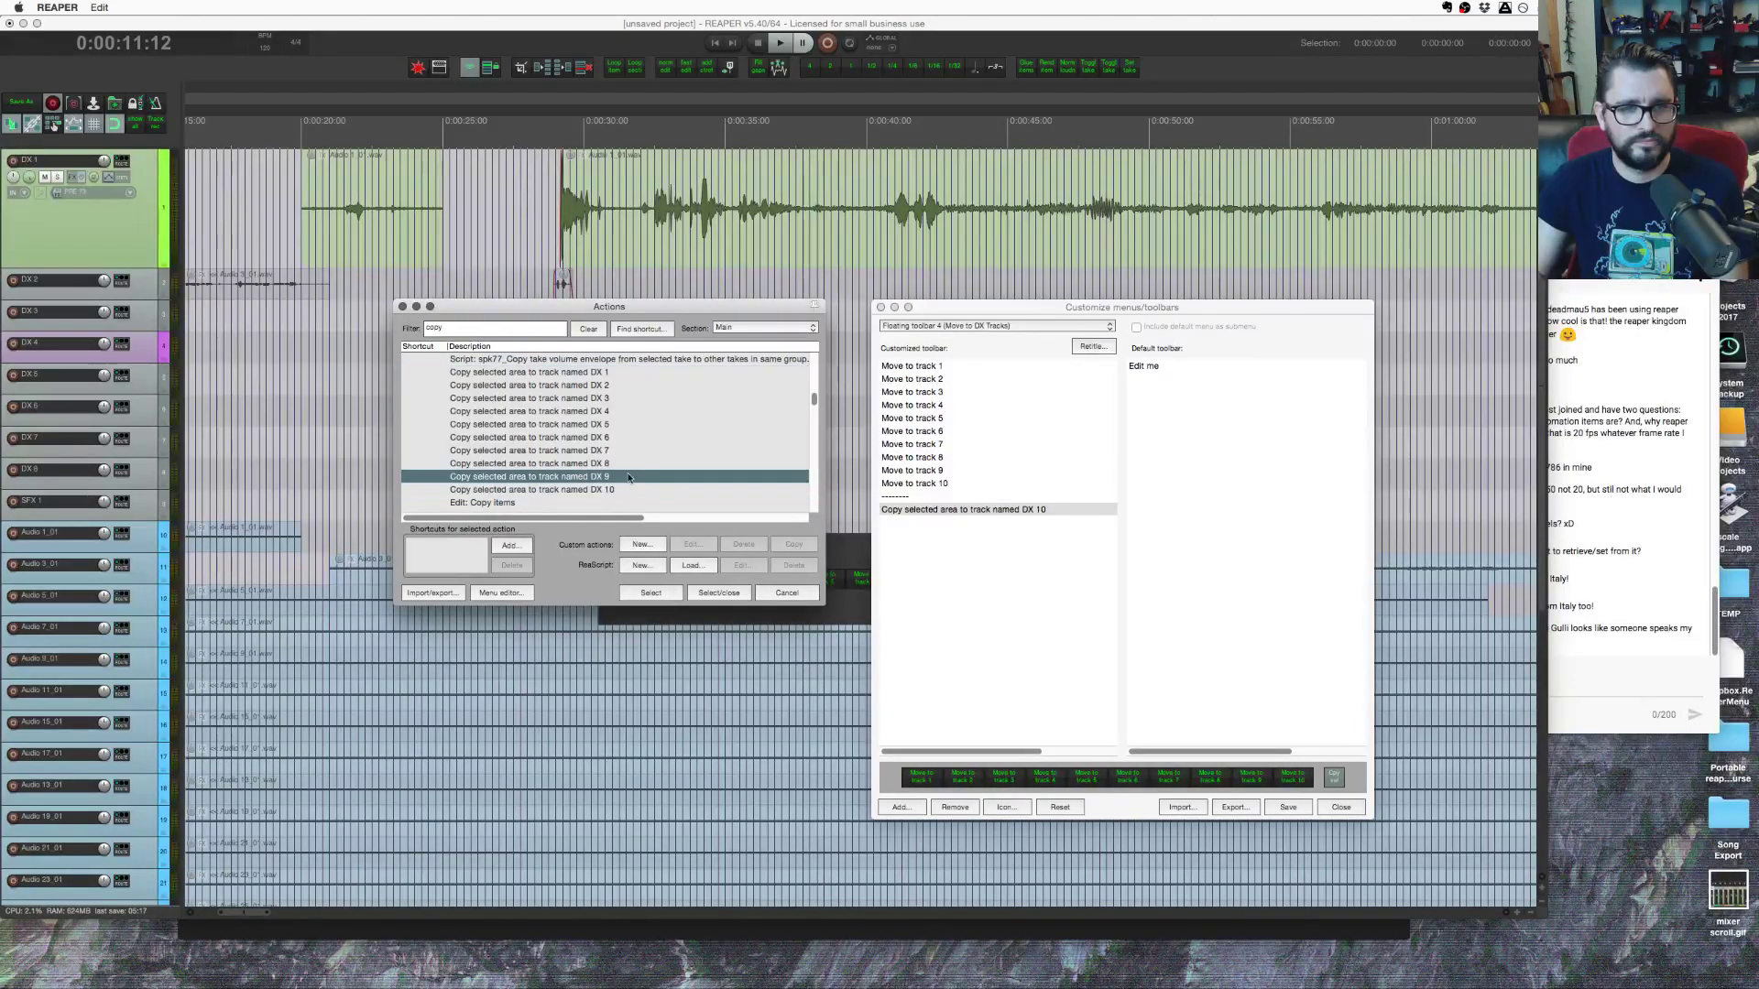
pyautogui.click(652, 593)
pyautogui.click(623, 464)
pyautogui.click(650, 592)
pyautogui.click(630, 451)
pyautogui.click(650, 592)
pyautogui.click(621, 437)
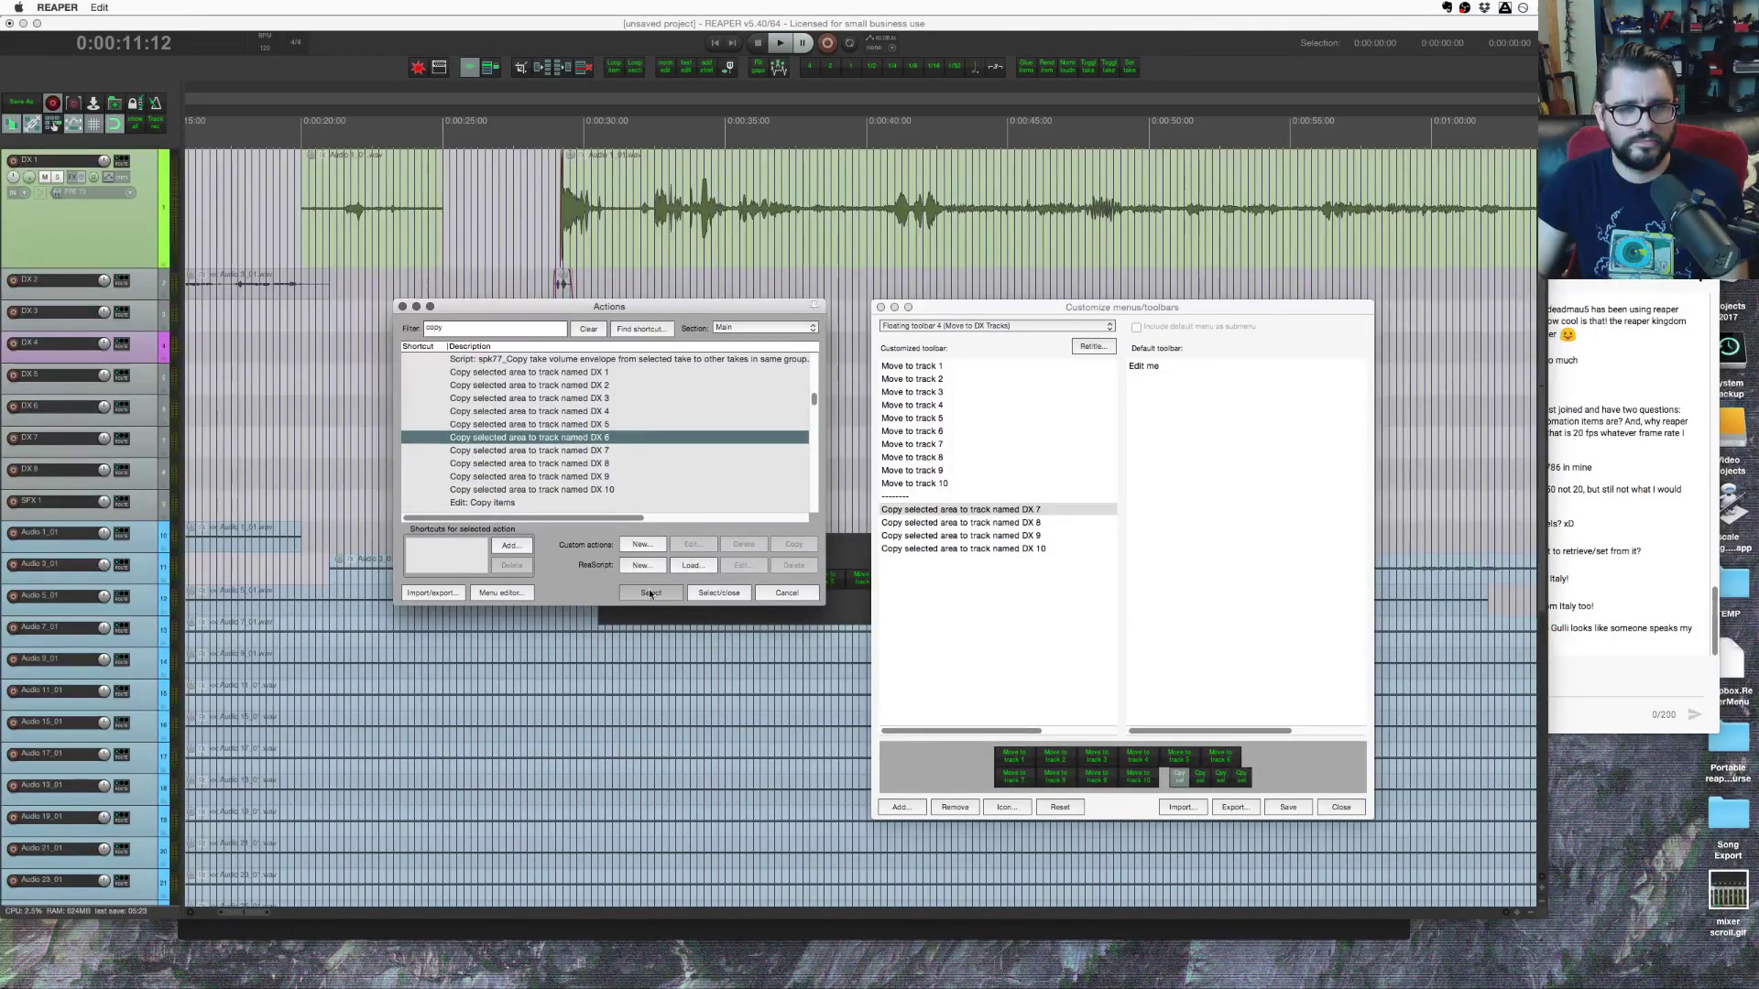
pyautogui.click(650, 593)
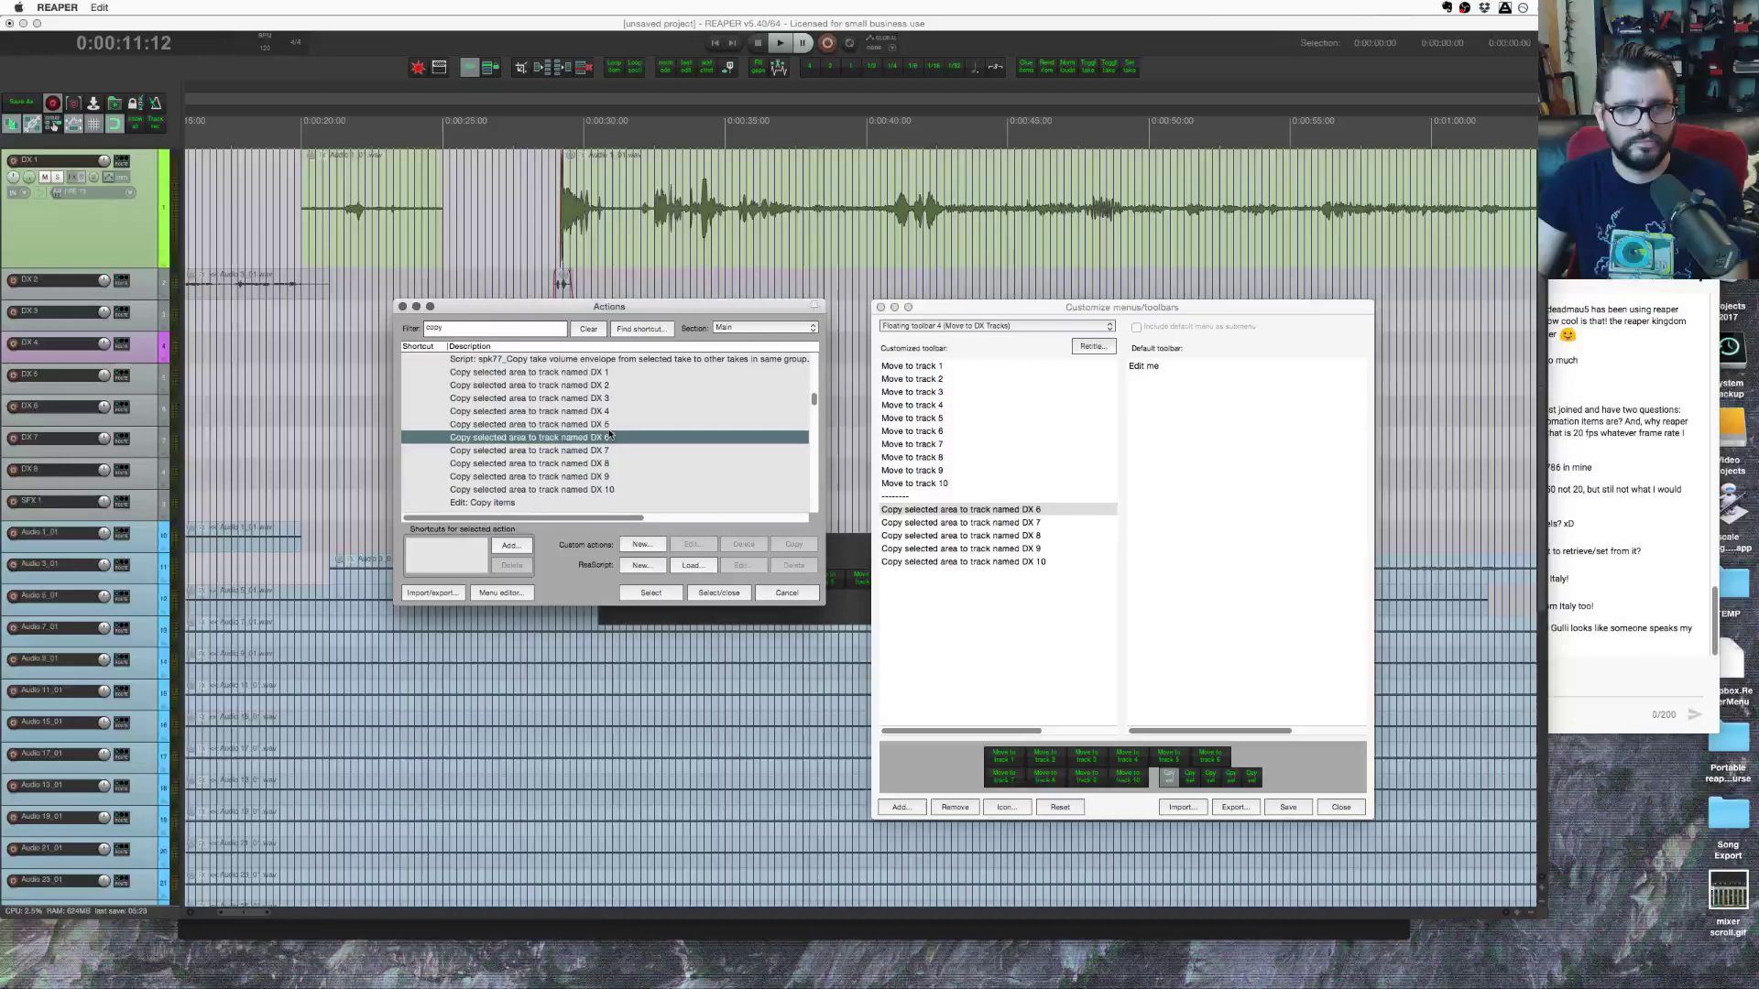
# Step: Add the "Copy selected area to track named" actions for DX 5 down to DX 1 to the toolbar and close the action list
pyautogui.doubleClick(609, 424)
pyautogui.click(618, 411)
pyautogui.click(651, 593)
pyautogui.click(629, 400)
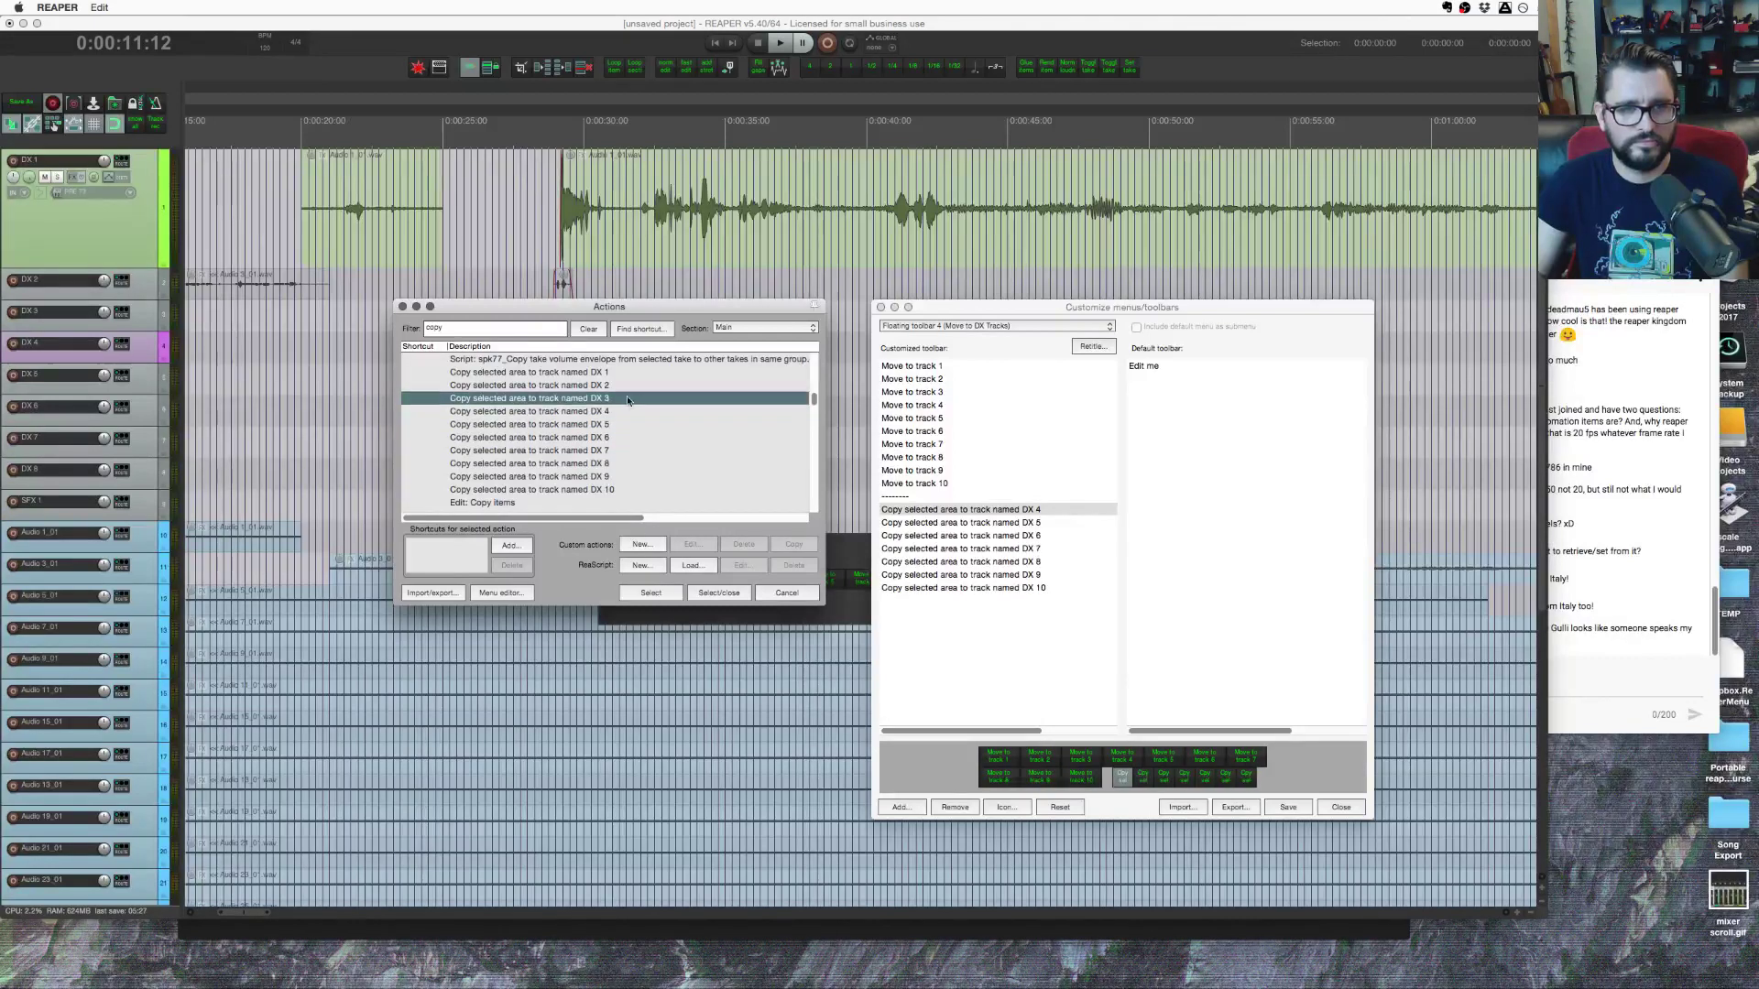
pyautogui.click(650, 592)
pyautogui.click(621, 385)
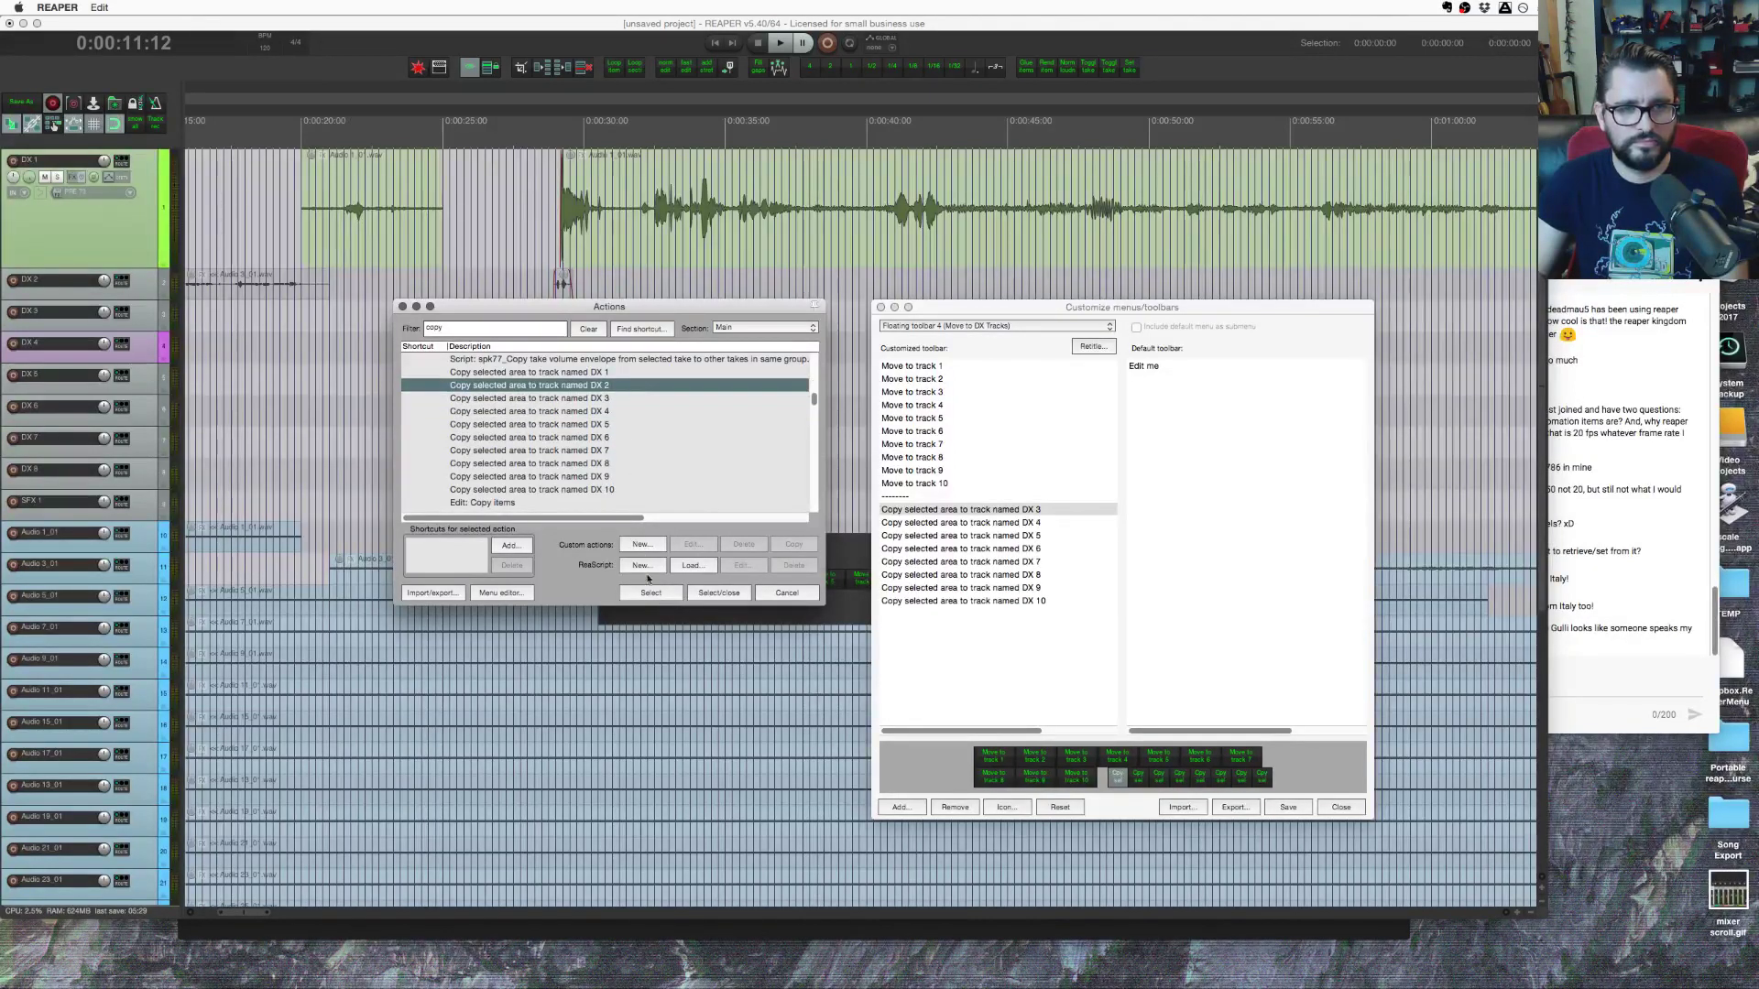
pyautogui.click(650, 592)
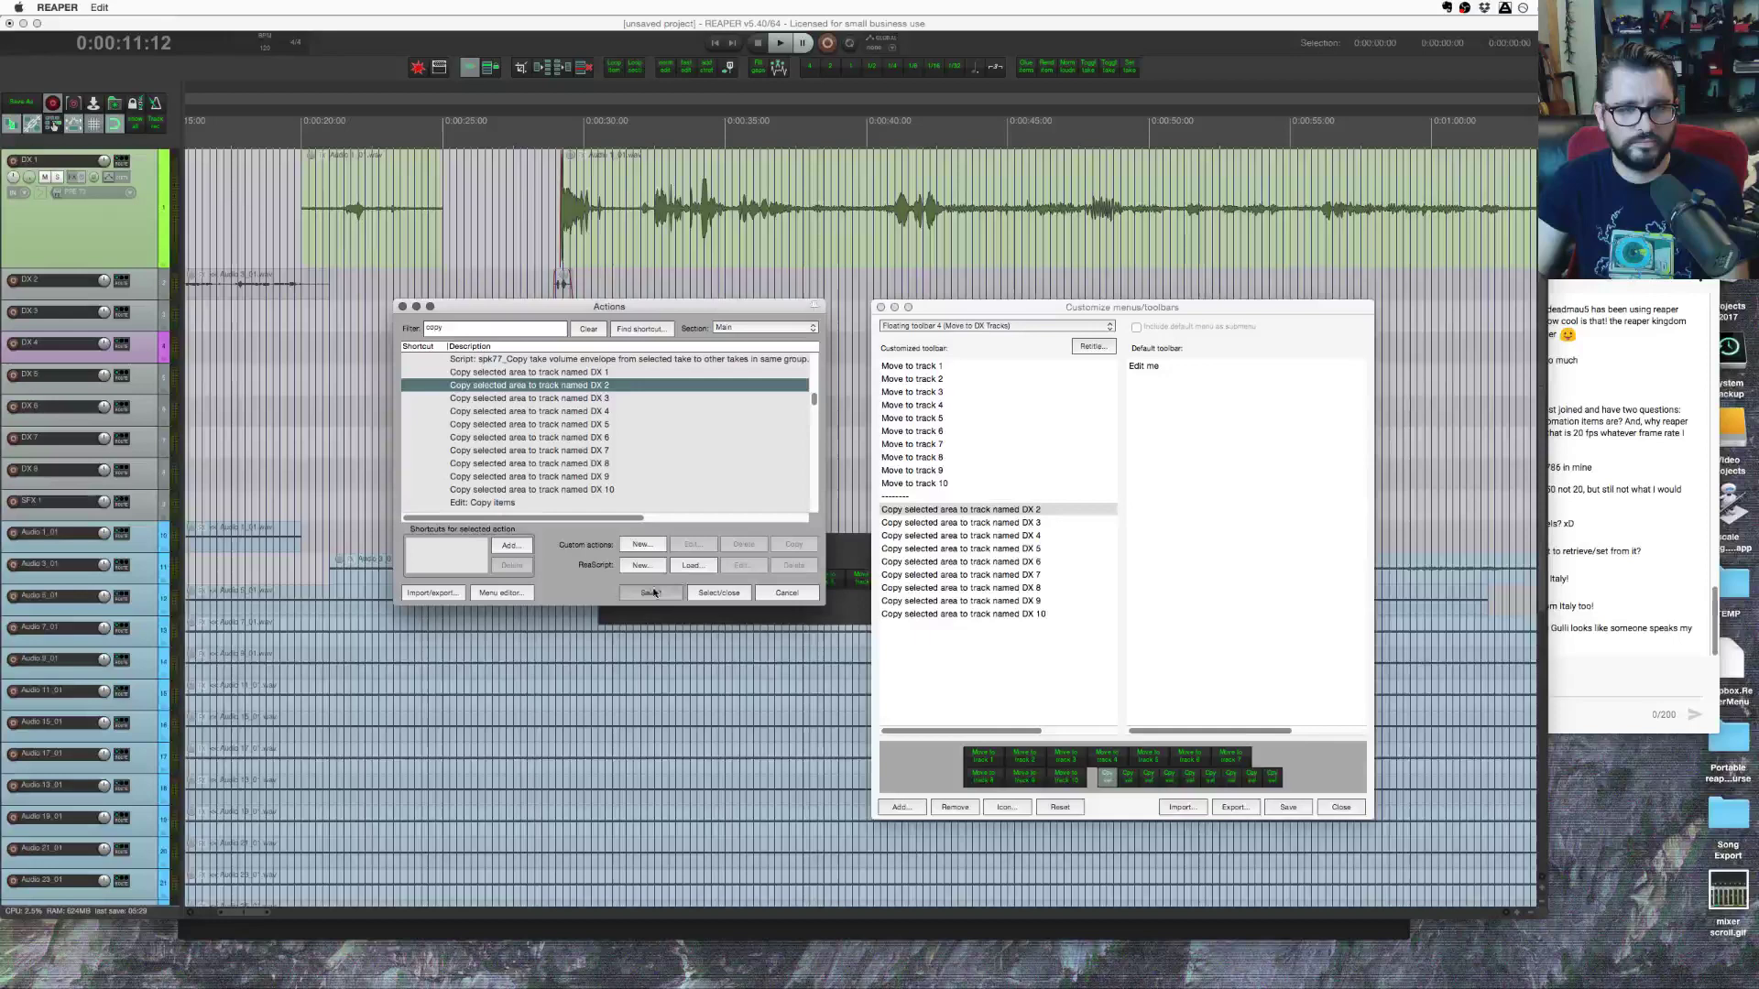
pyautogui.press('Up')
pyautogui.click(651, 592)
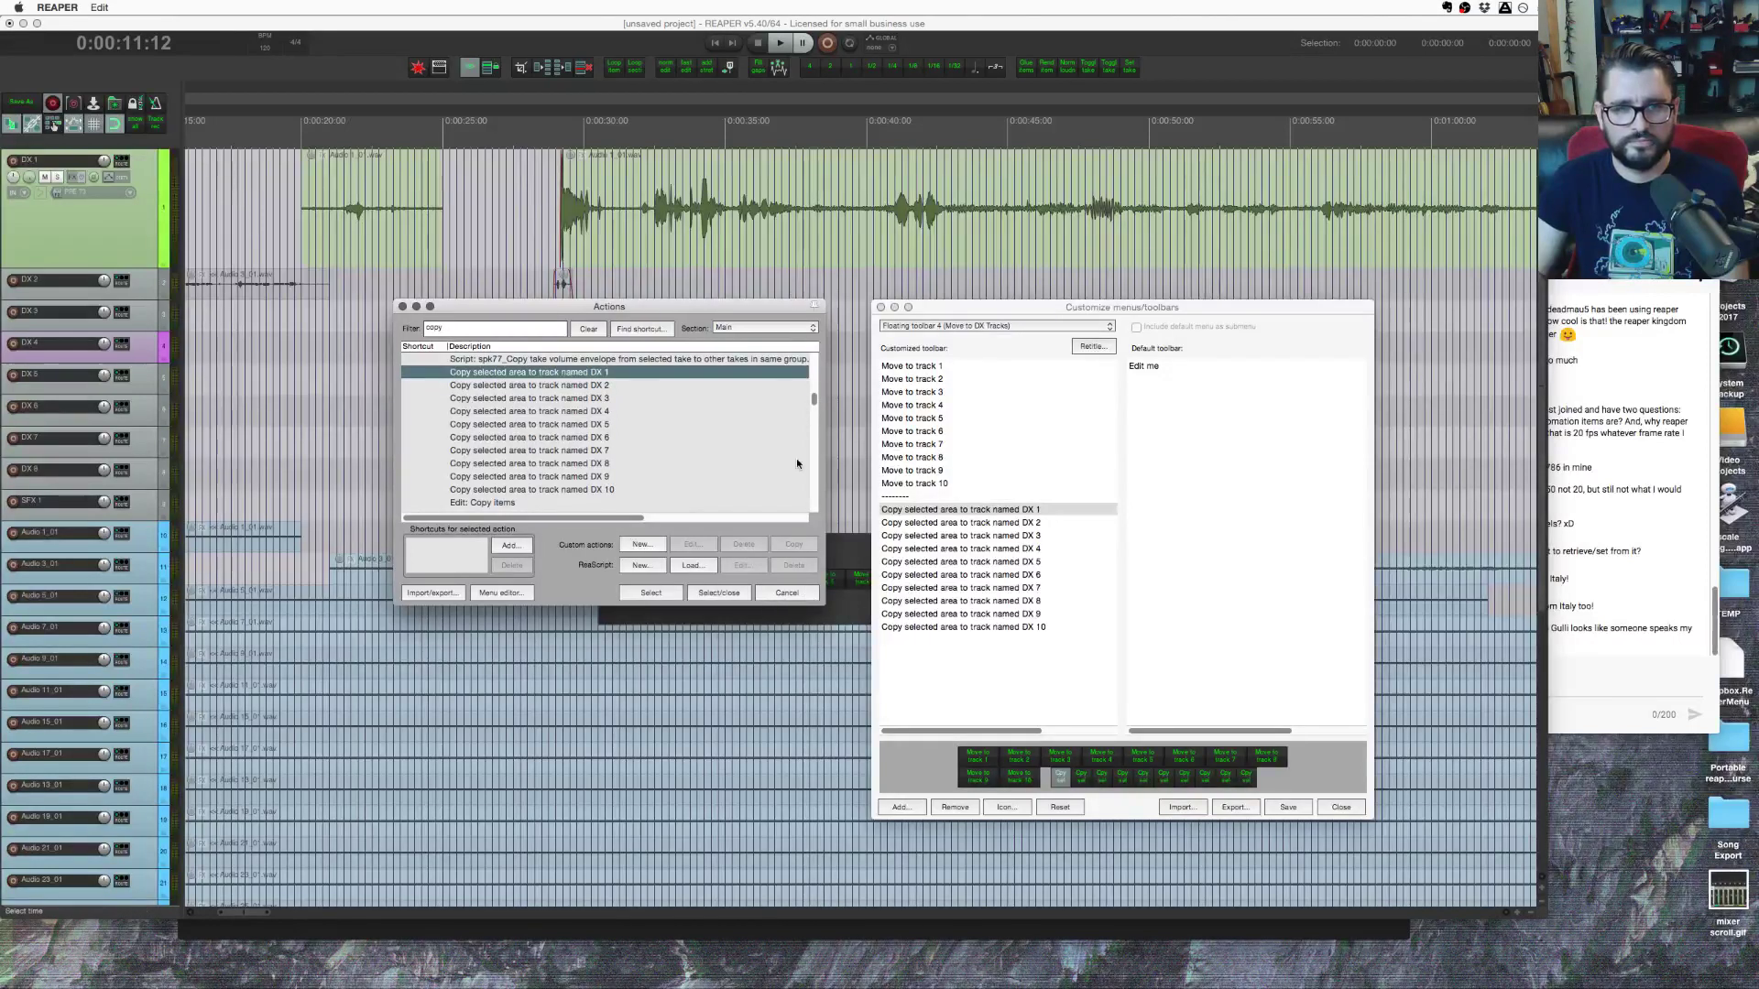
pyautogui.click(785, 592)
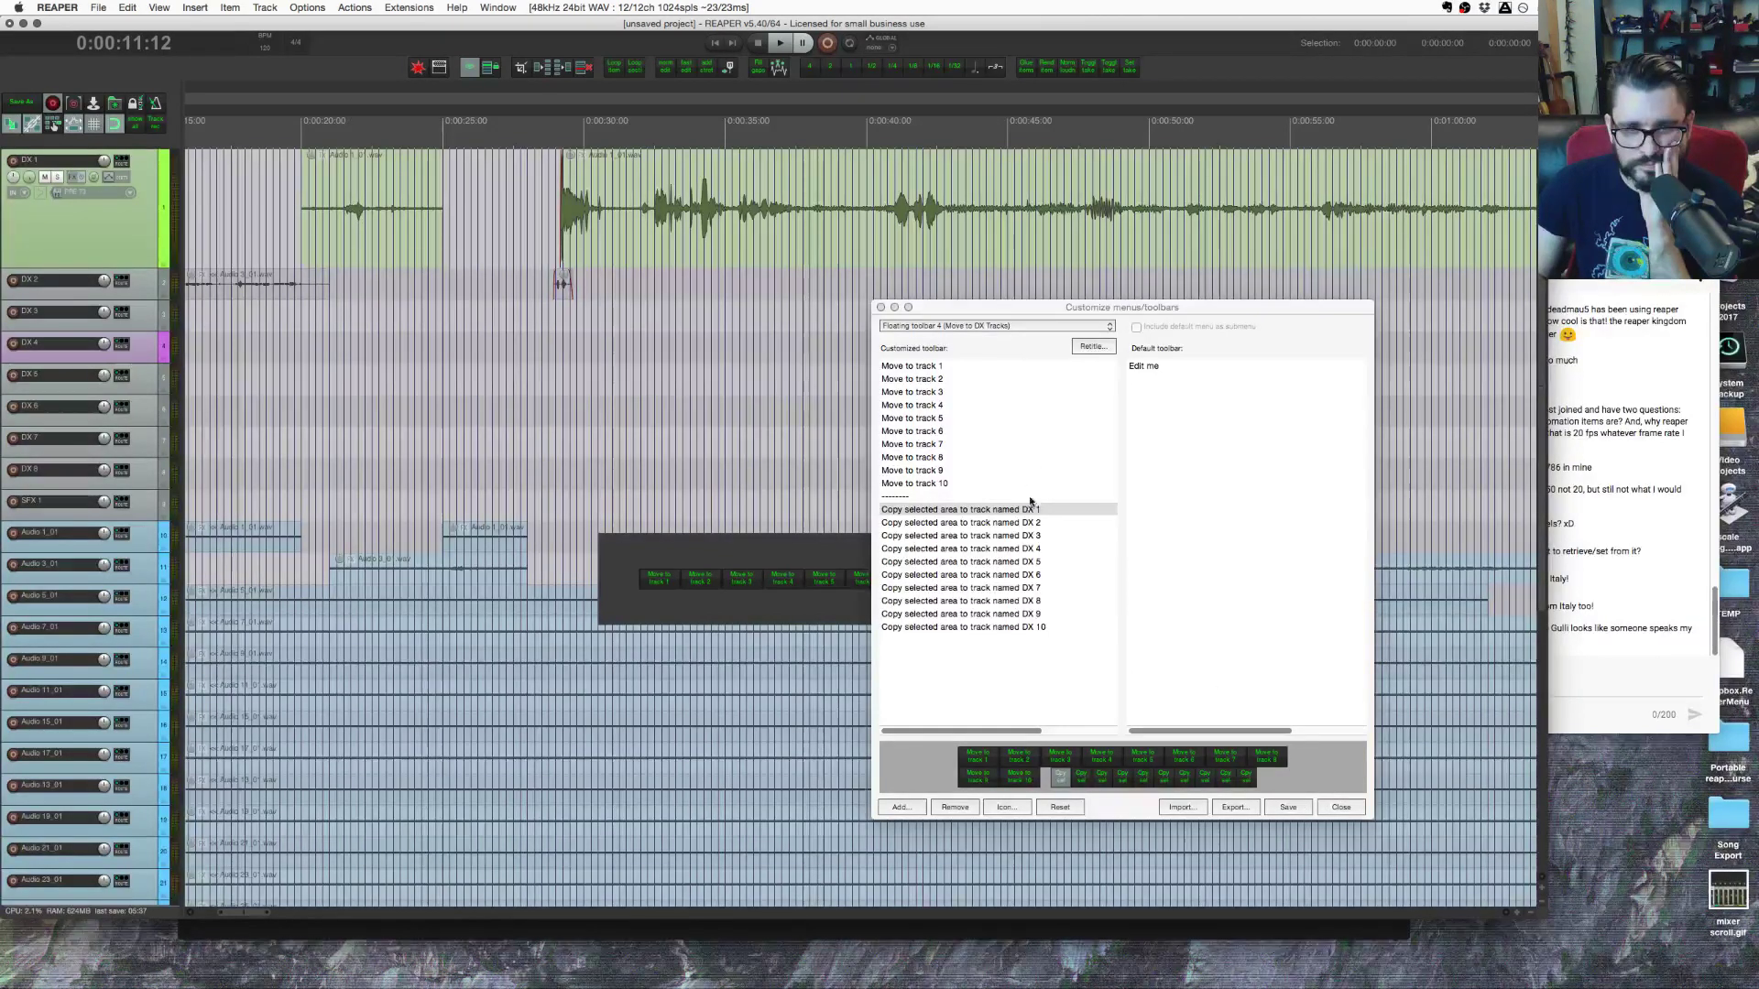
pyautogui.click(1591, 664)
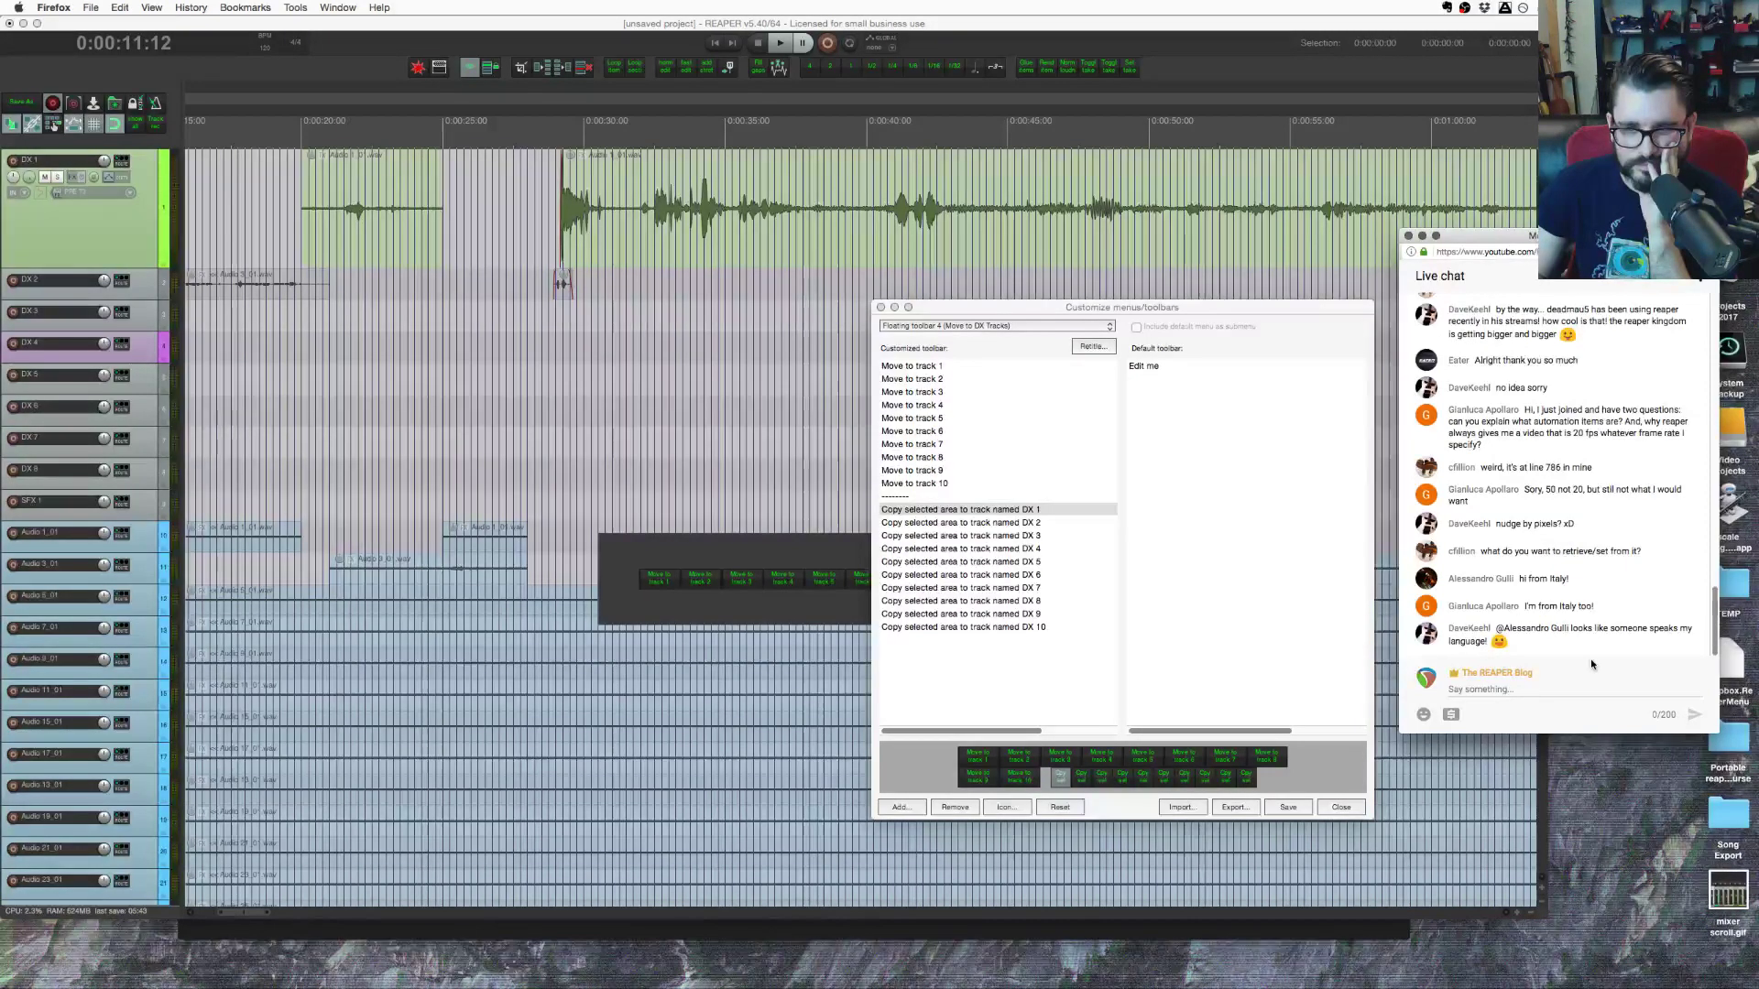
pyautogui.click(1043, 655)
pyautogui.rightClick(1031, 509)
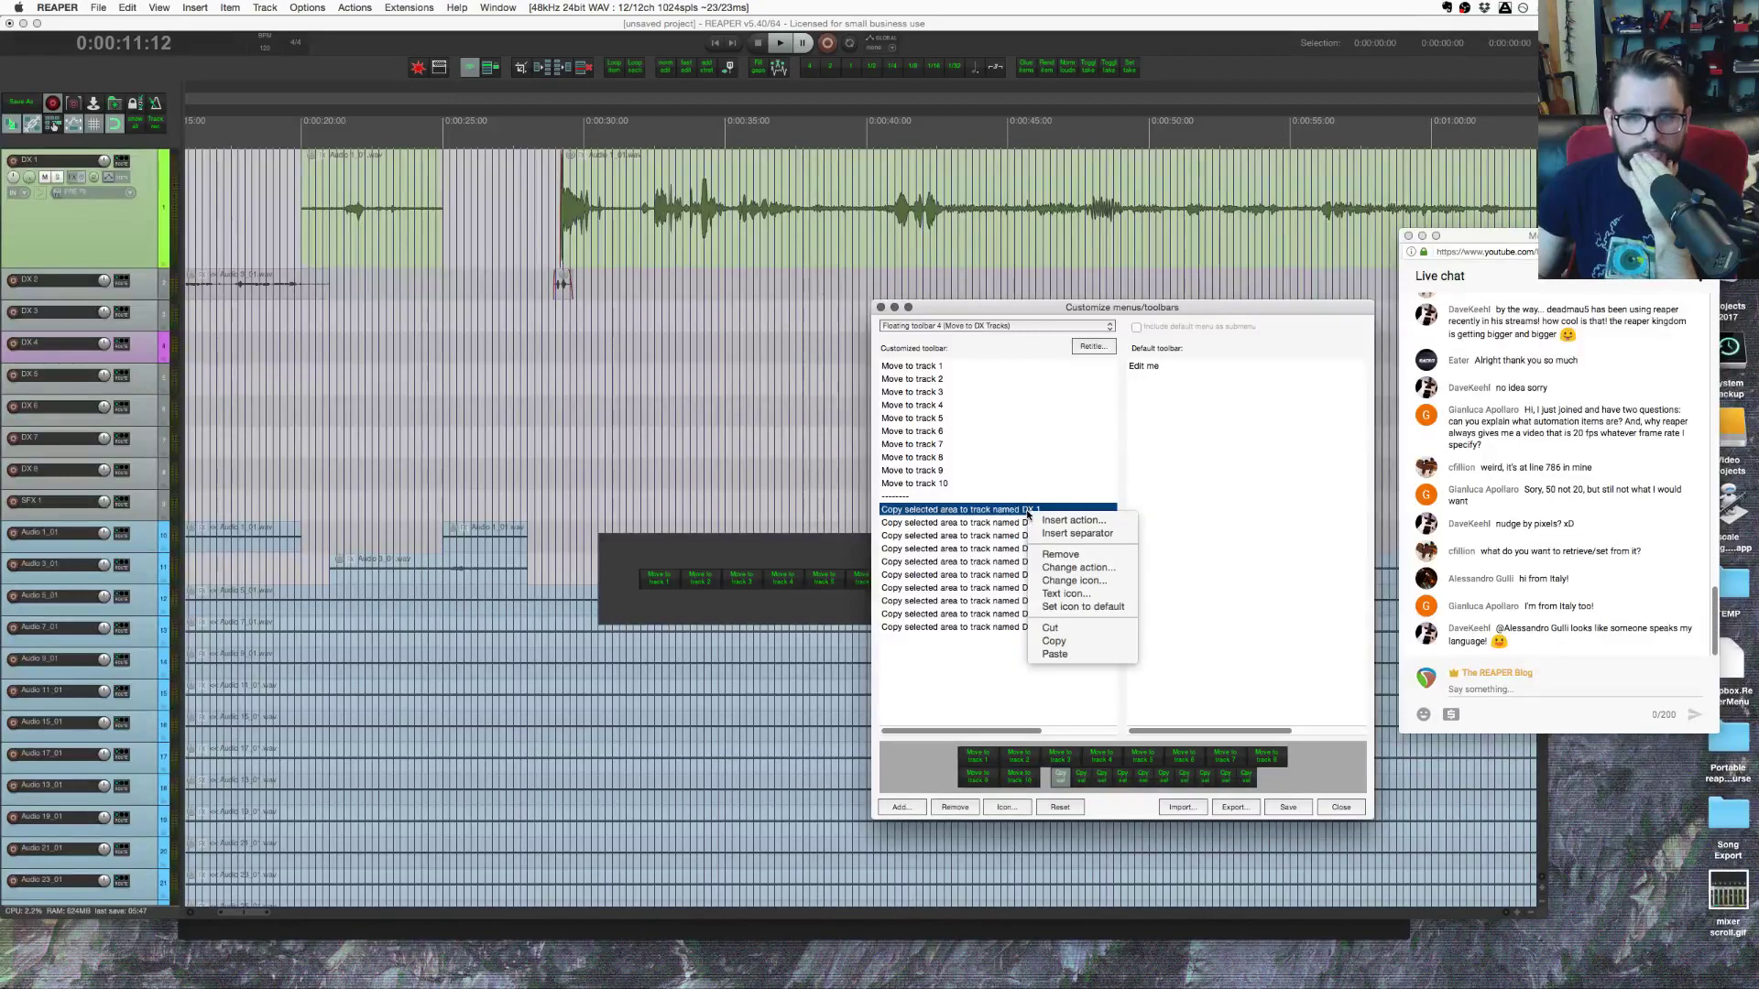
pyautogui.click(978, 649)
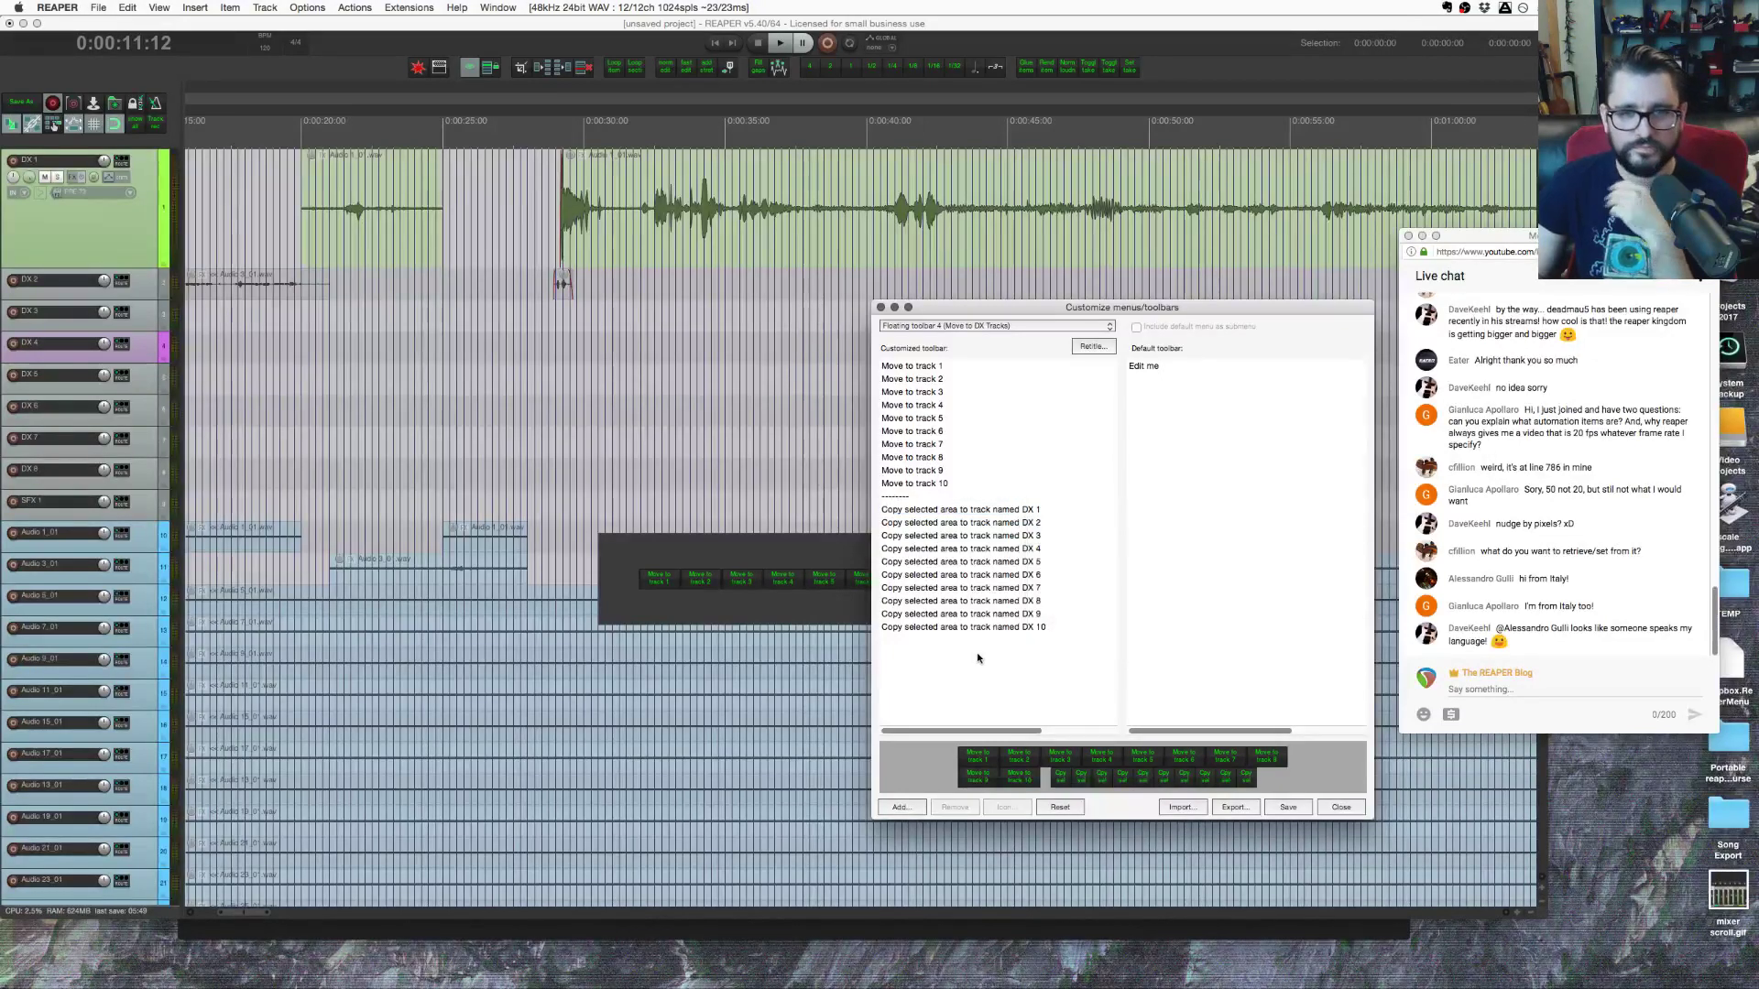
# Step: Switch to Firefox to view The Reaper Blog's Facebook groups page and the REAPER Blog Community group, and return to REAPER
pyautogui.press('super+Tab')
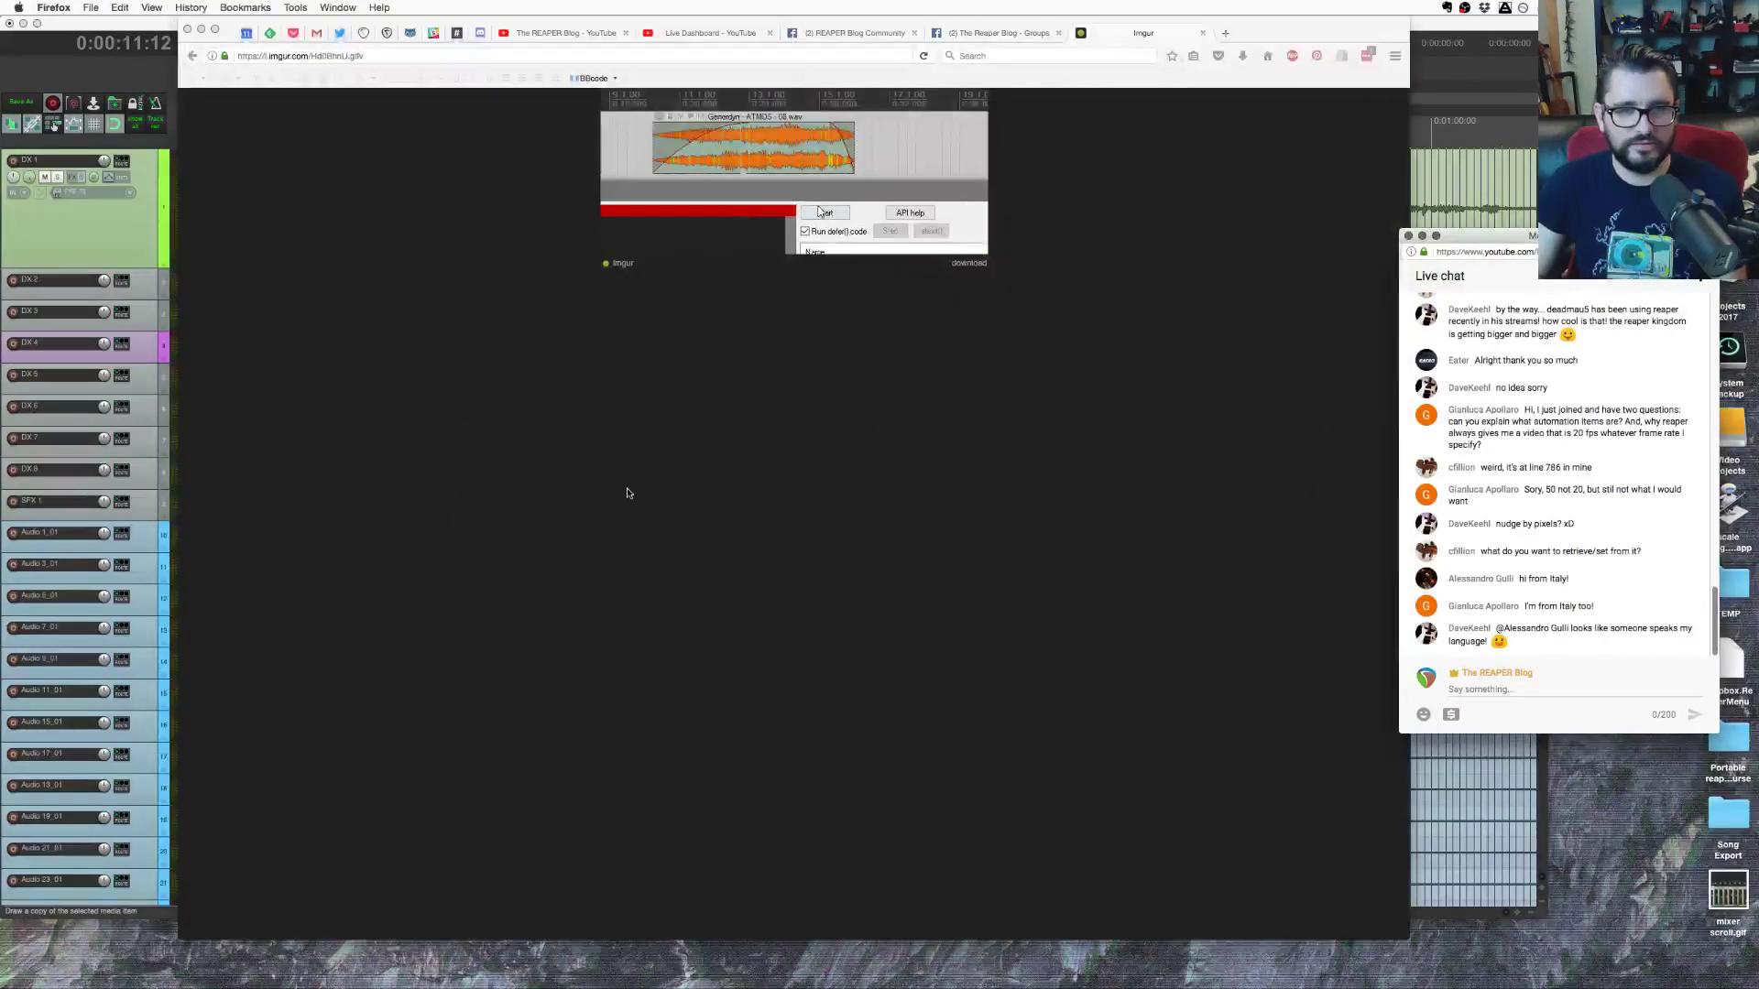
pyautogui.click(1007, 33)
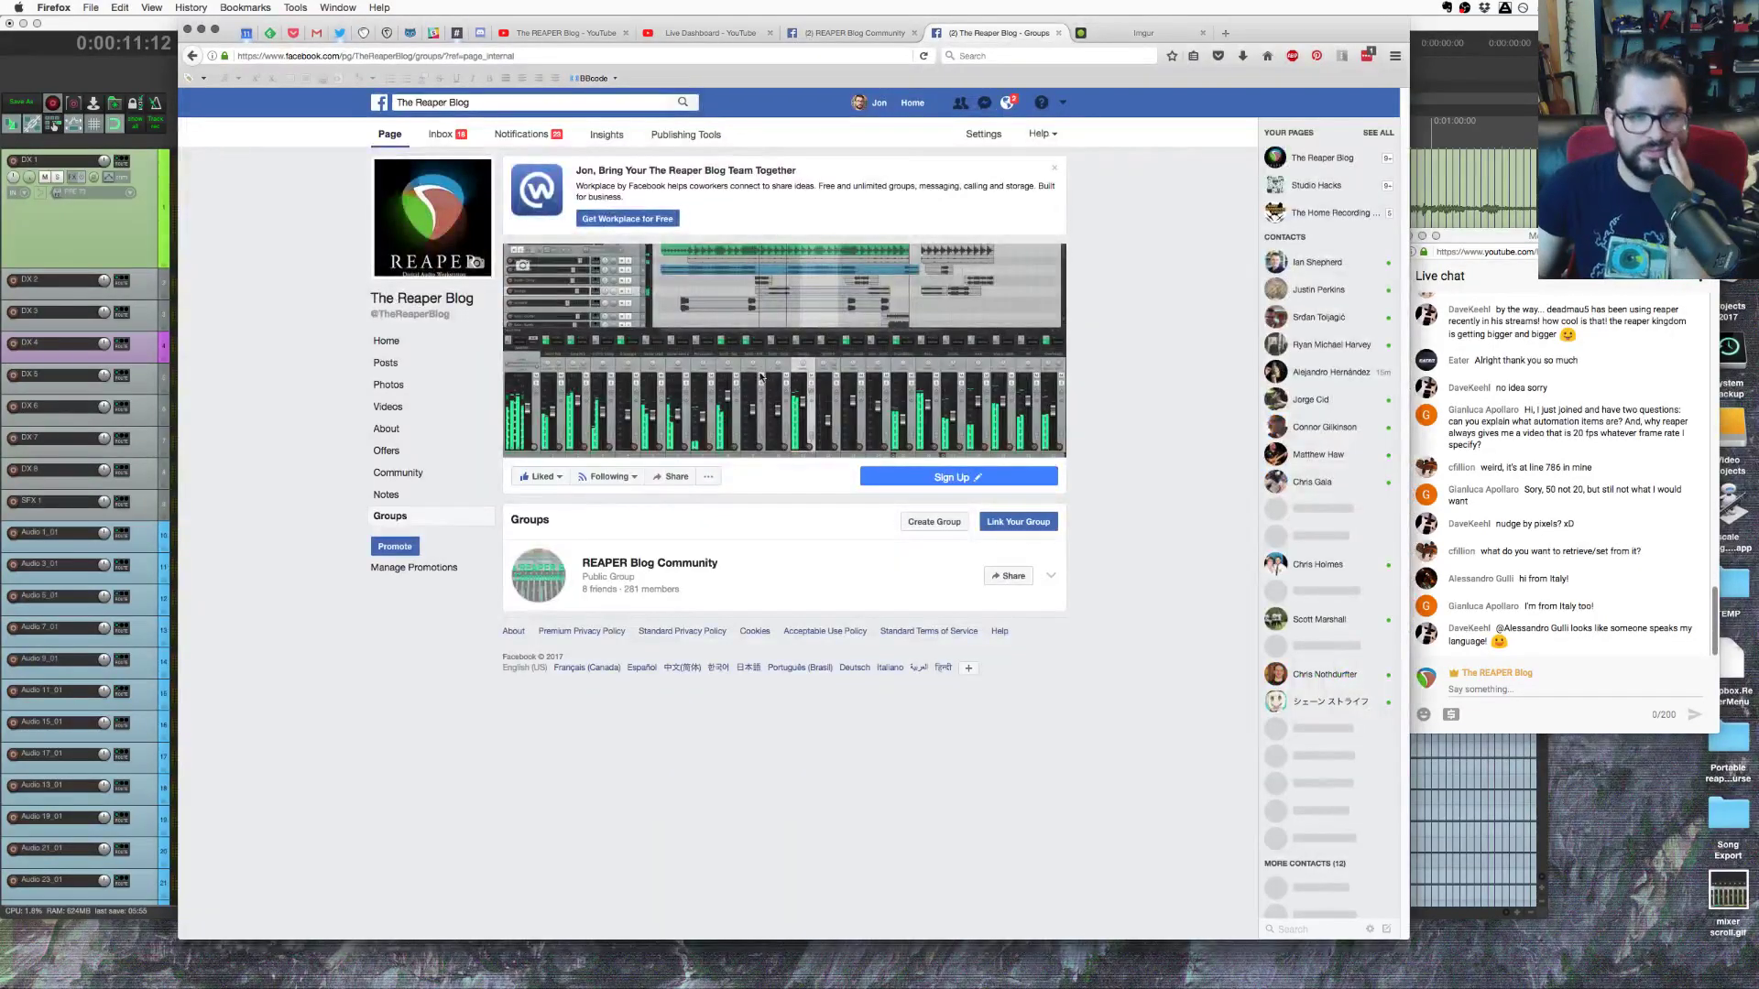
pyautogui.click(829, 27)
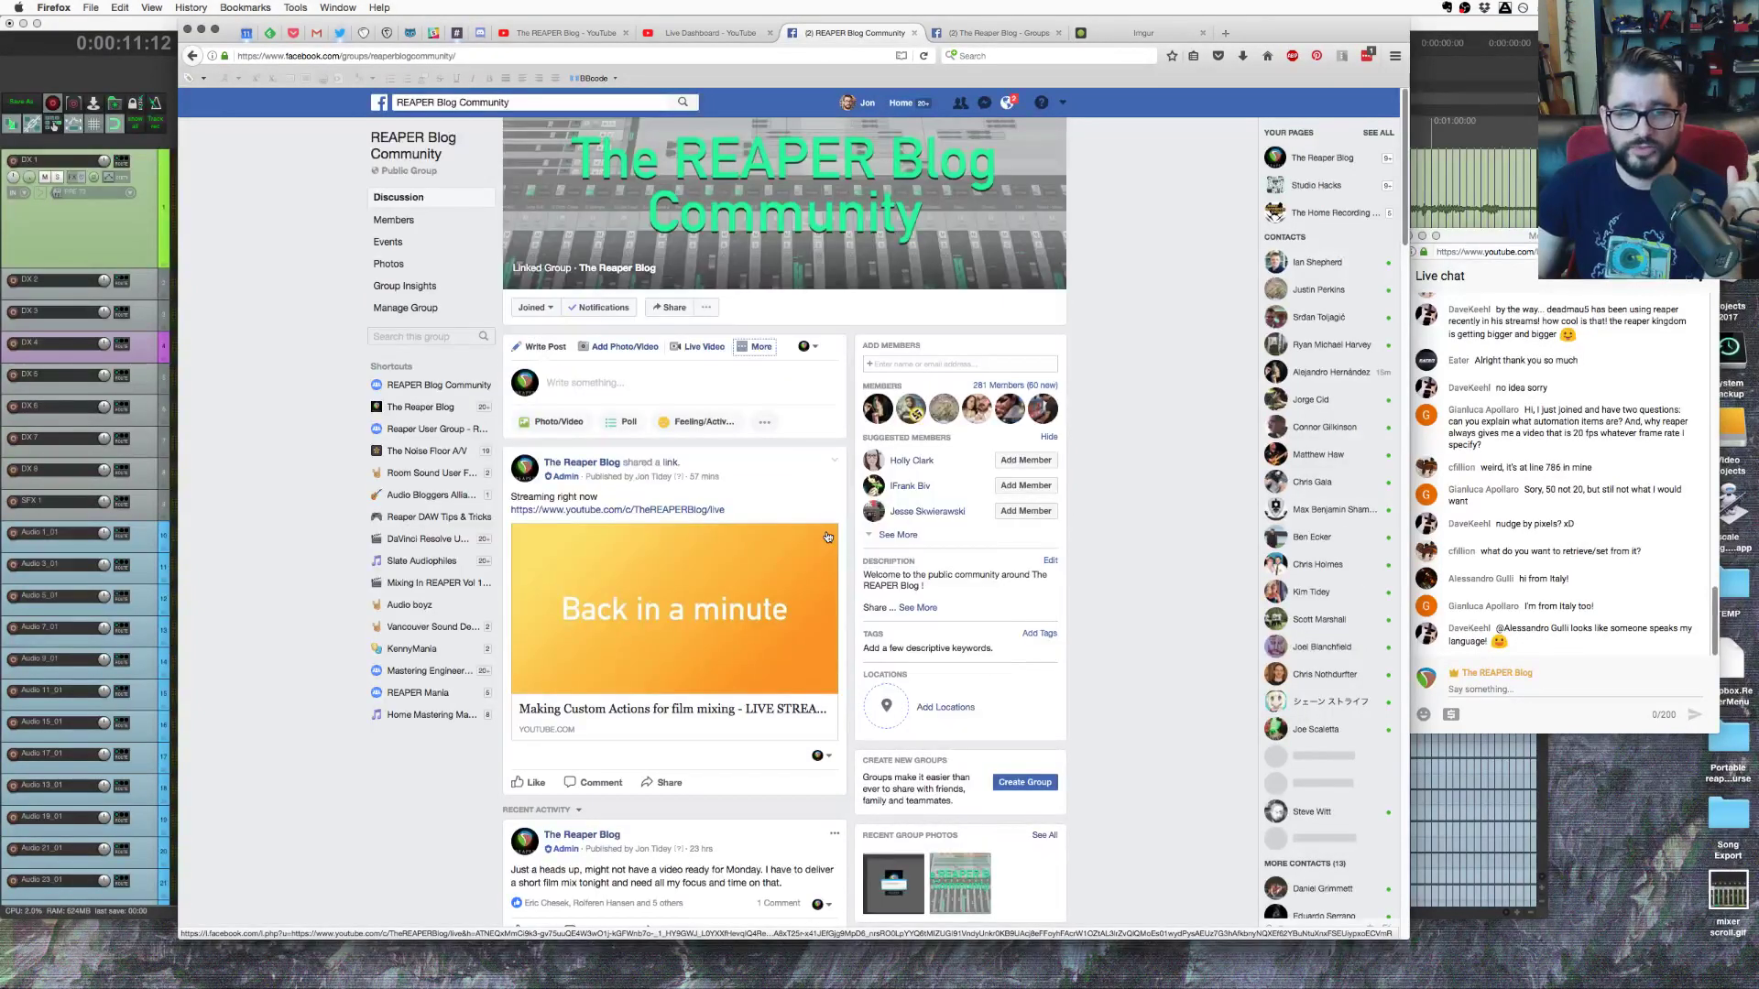
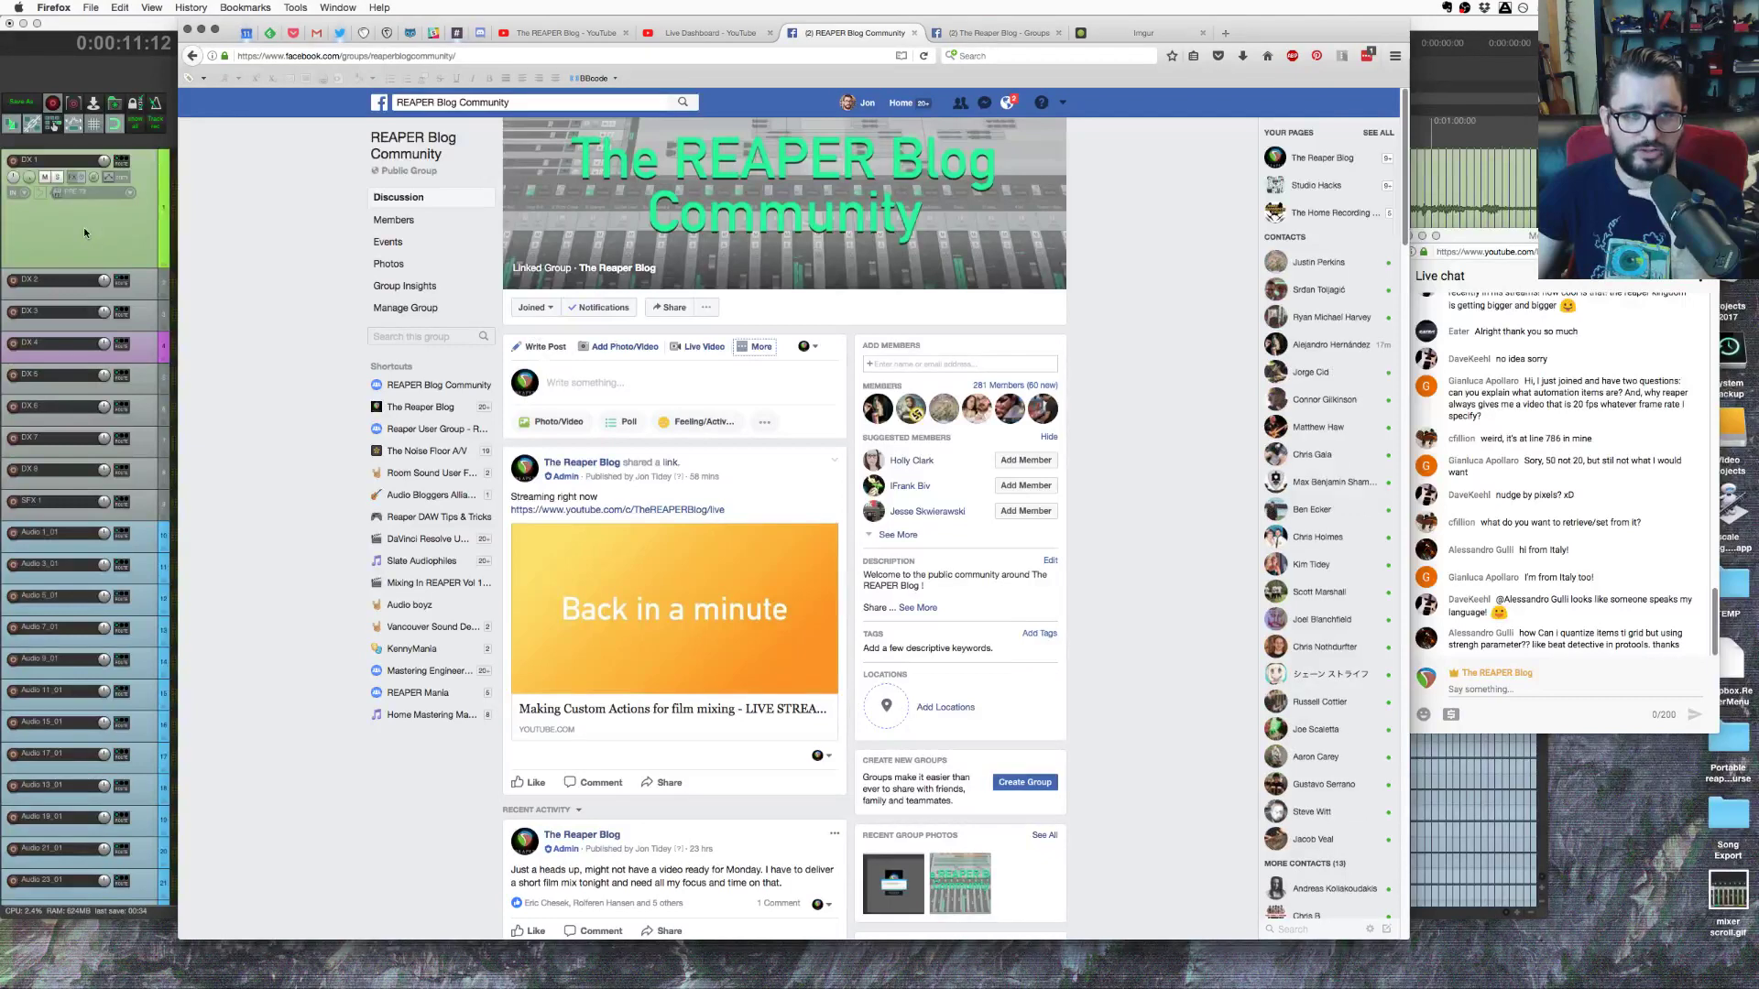
pyautogui.click(991, 34)
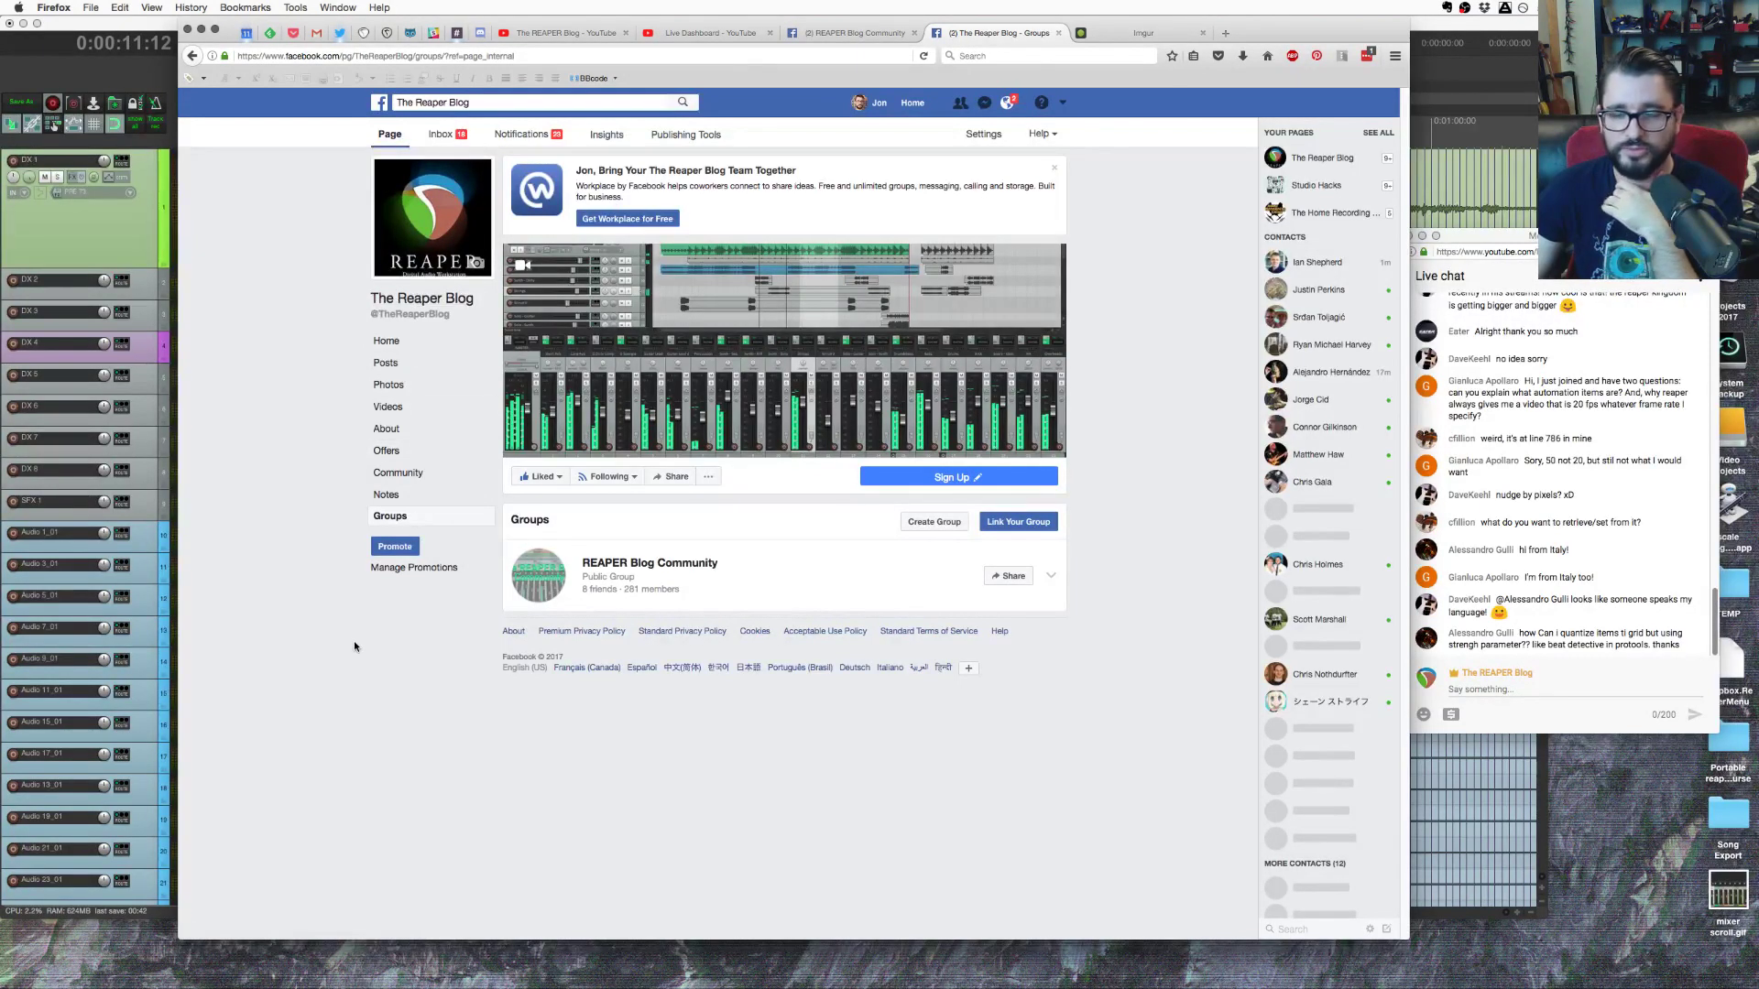
pyautogui.click(101, 236)
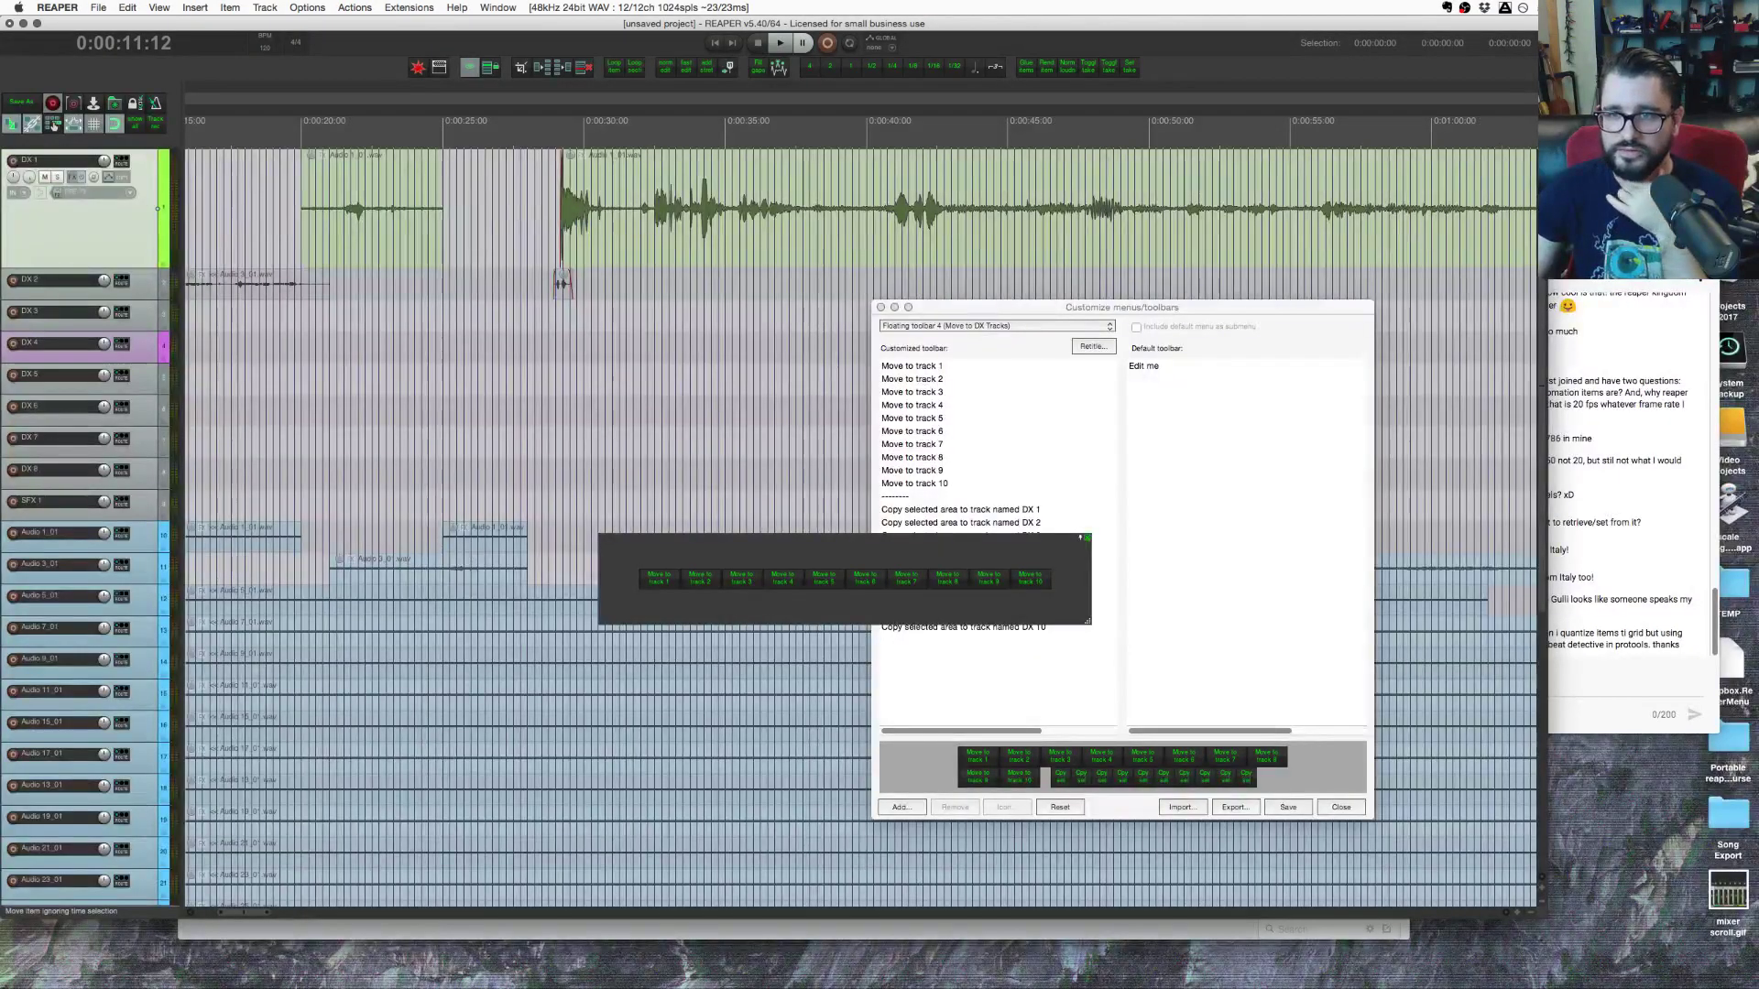
# Step: Filter the action list for "quan" and run the mpl_Quantize Tool.lua script
pyautogui.click(1554, 293)
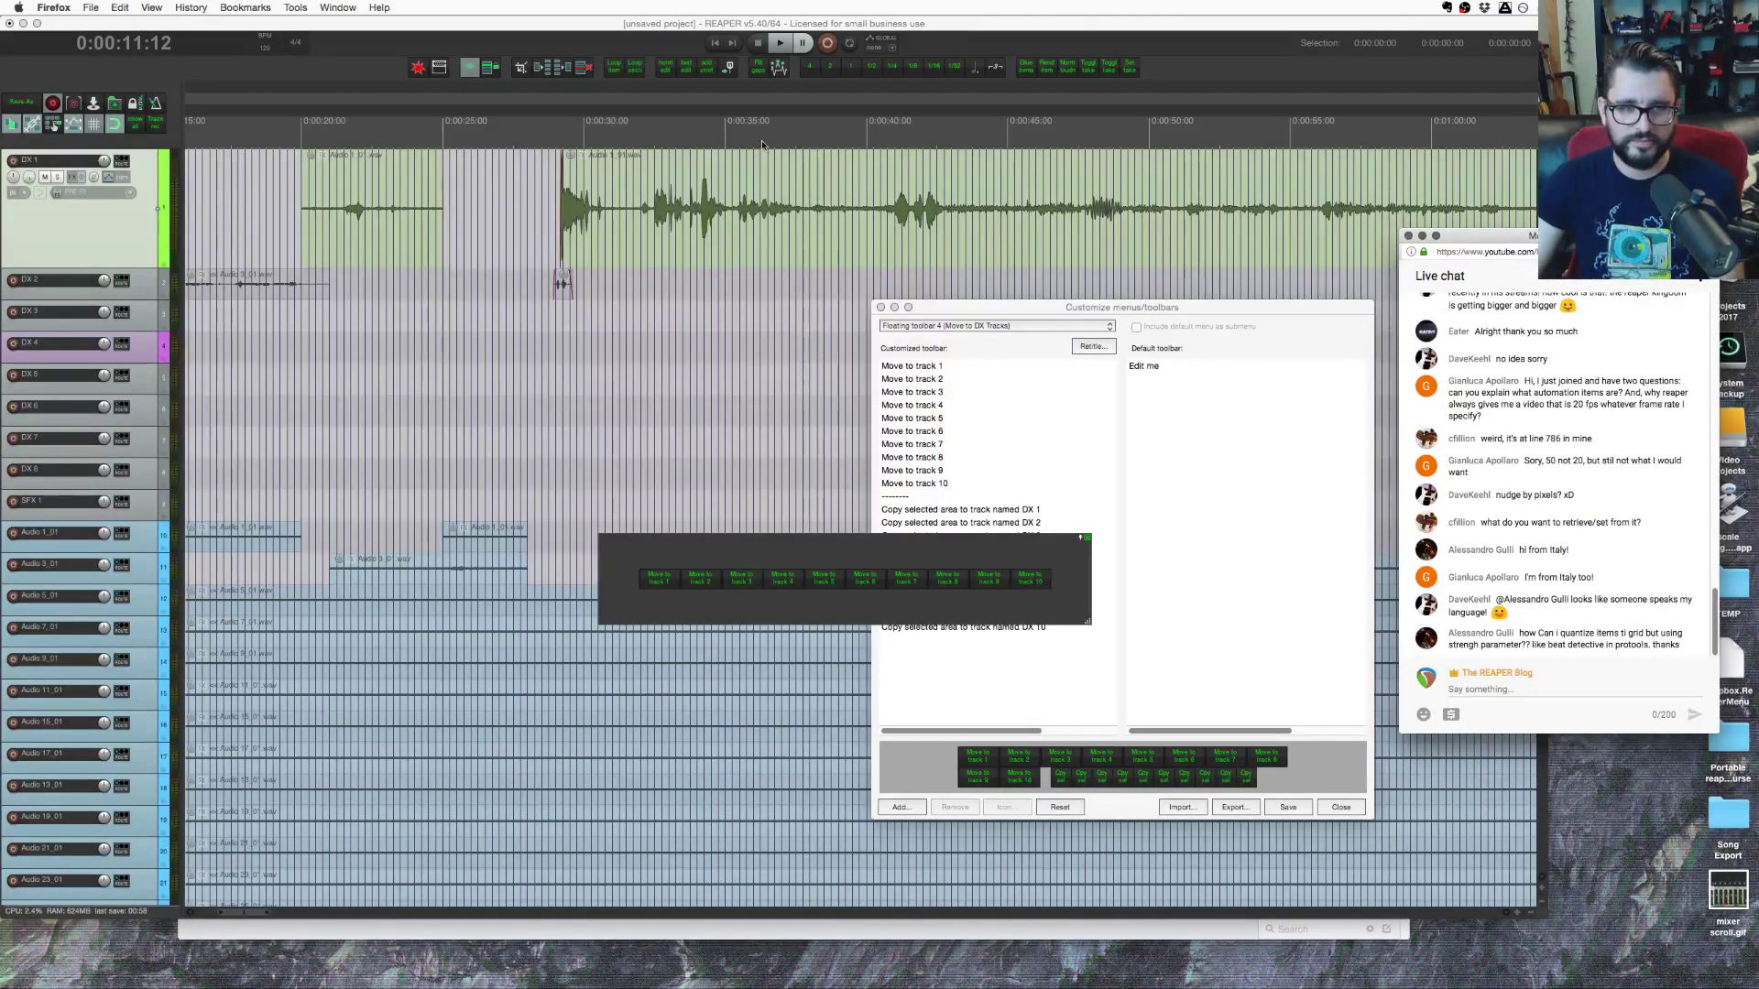
pyautogui.click(675, 366)
pyautogui.hotkey('shift', '/')
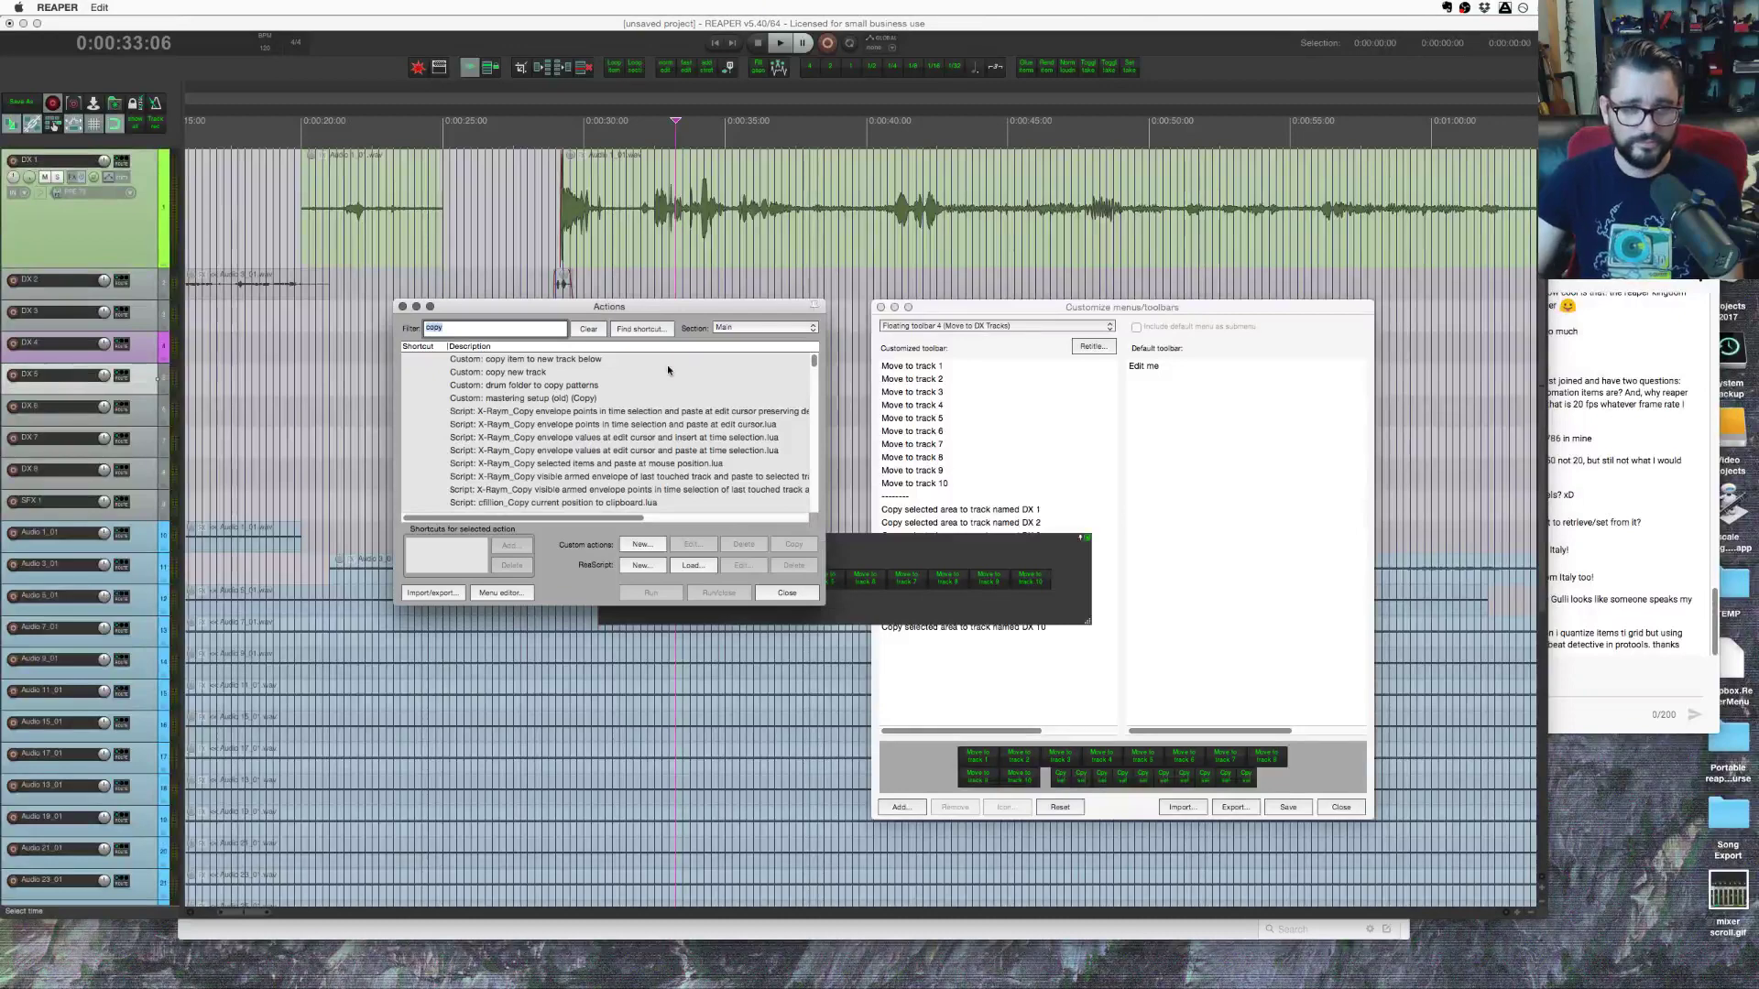
pyautogui.write('quan')
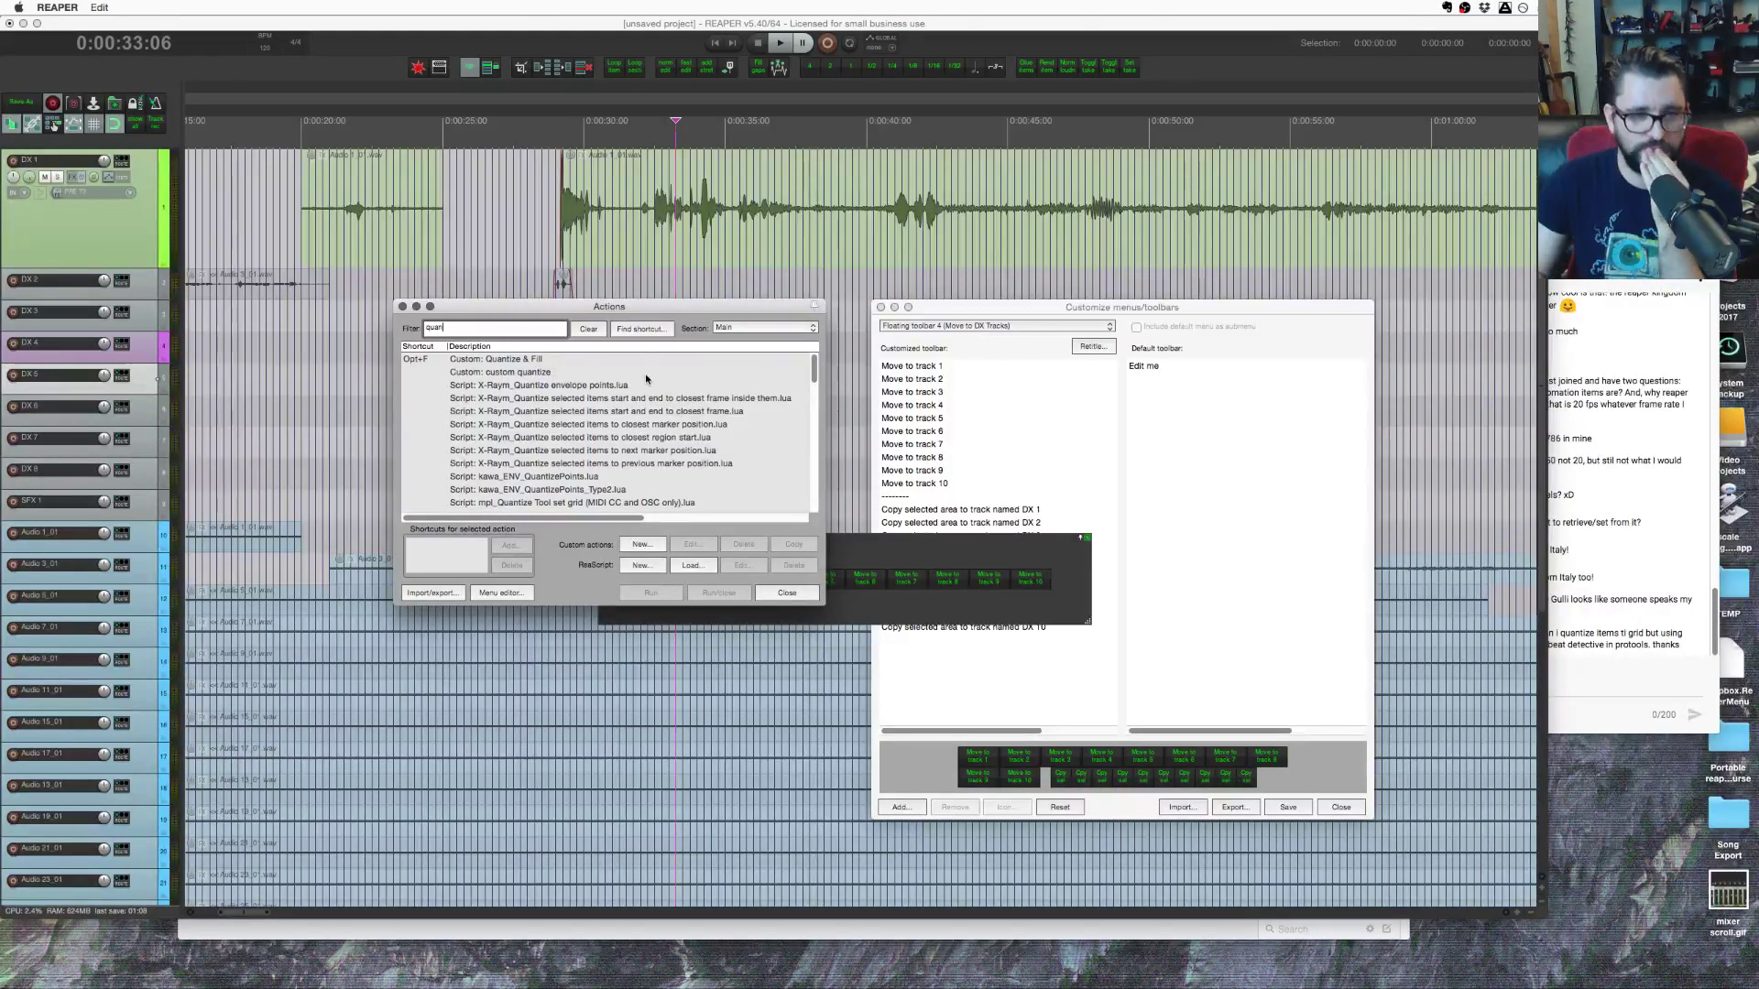
pyautogui.scroll(-2, 645, 454)
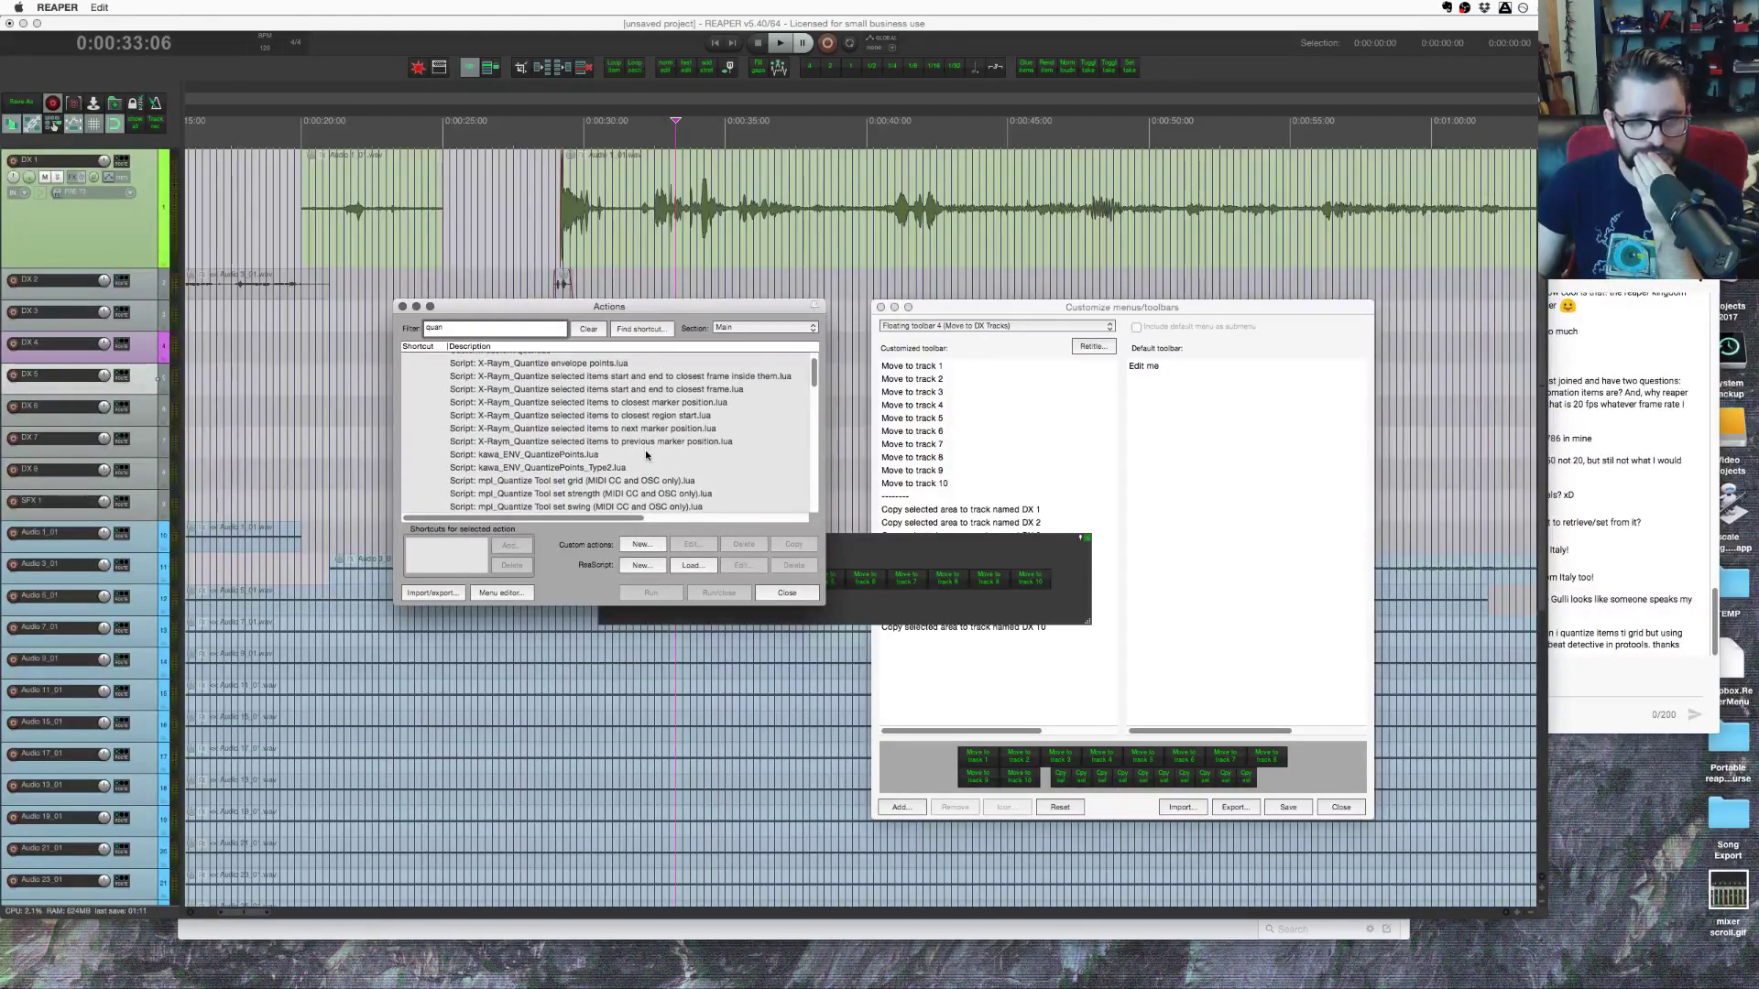
pyautogui.scroll(-3, 645, 454)
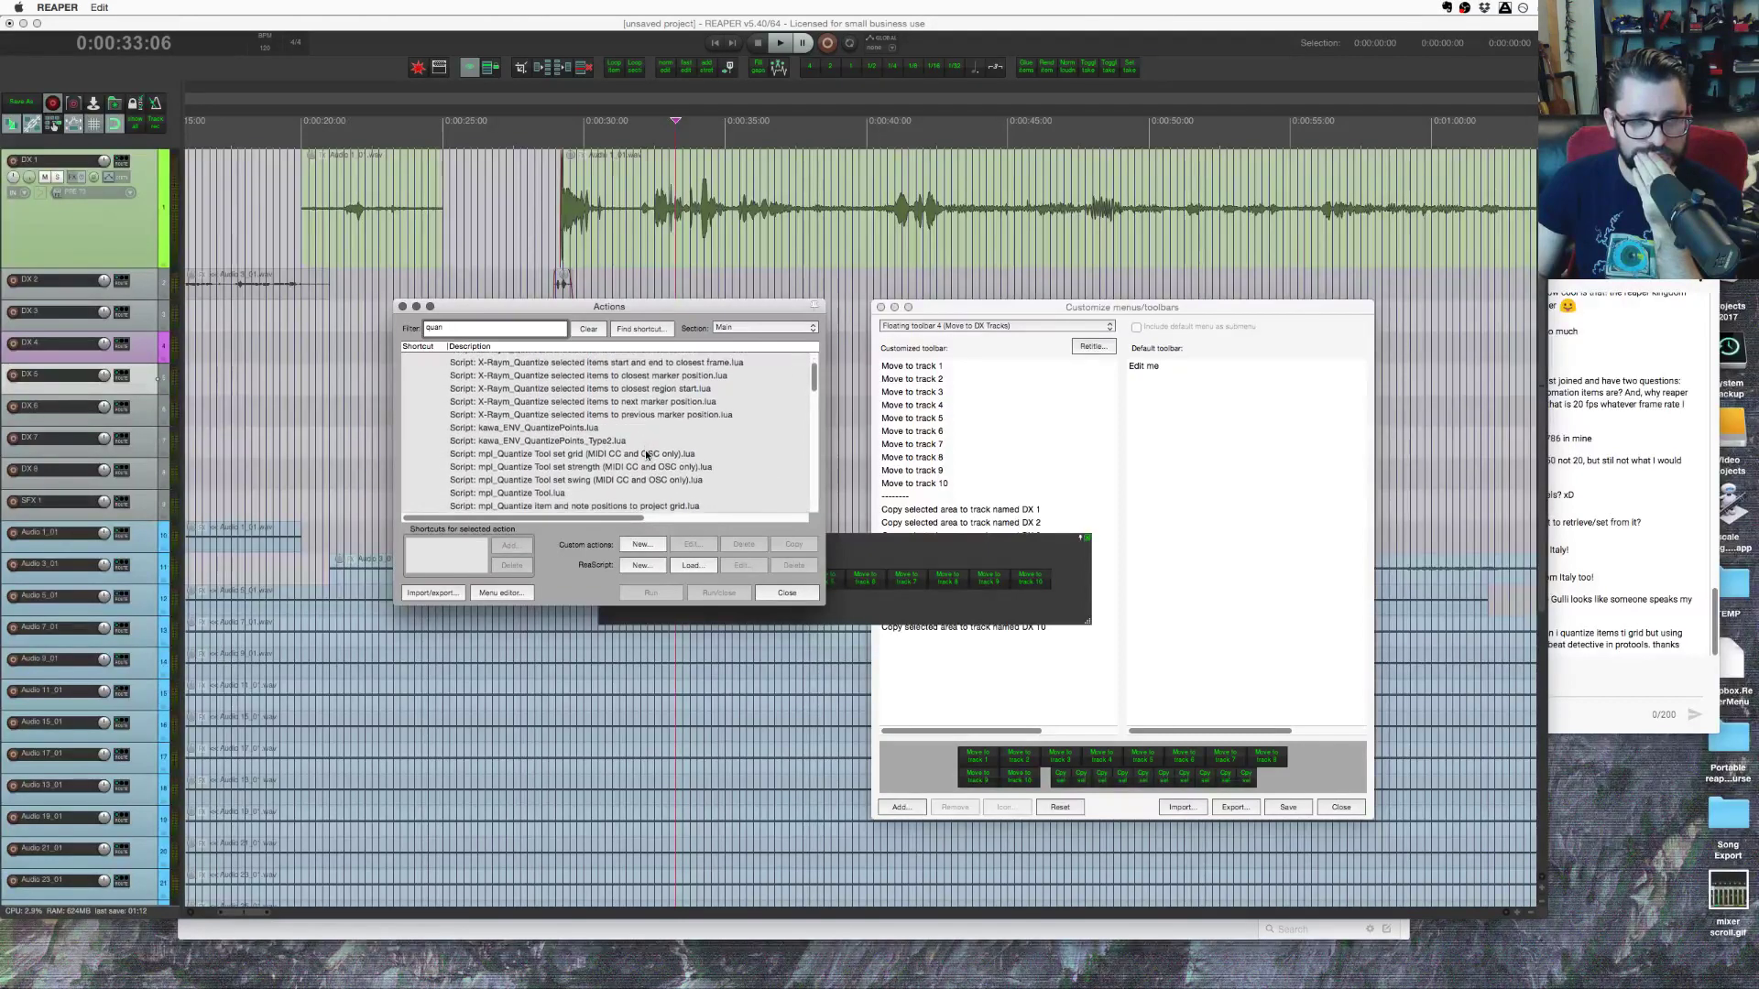
pyautogui.scroll(-1, 646, 454)
pyautogui.click(641, 468)
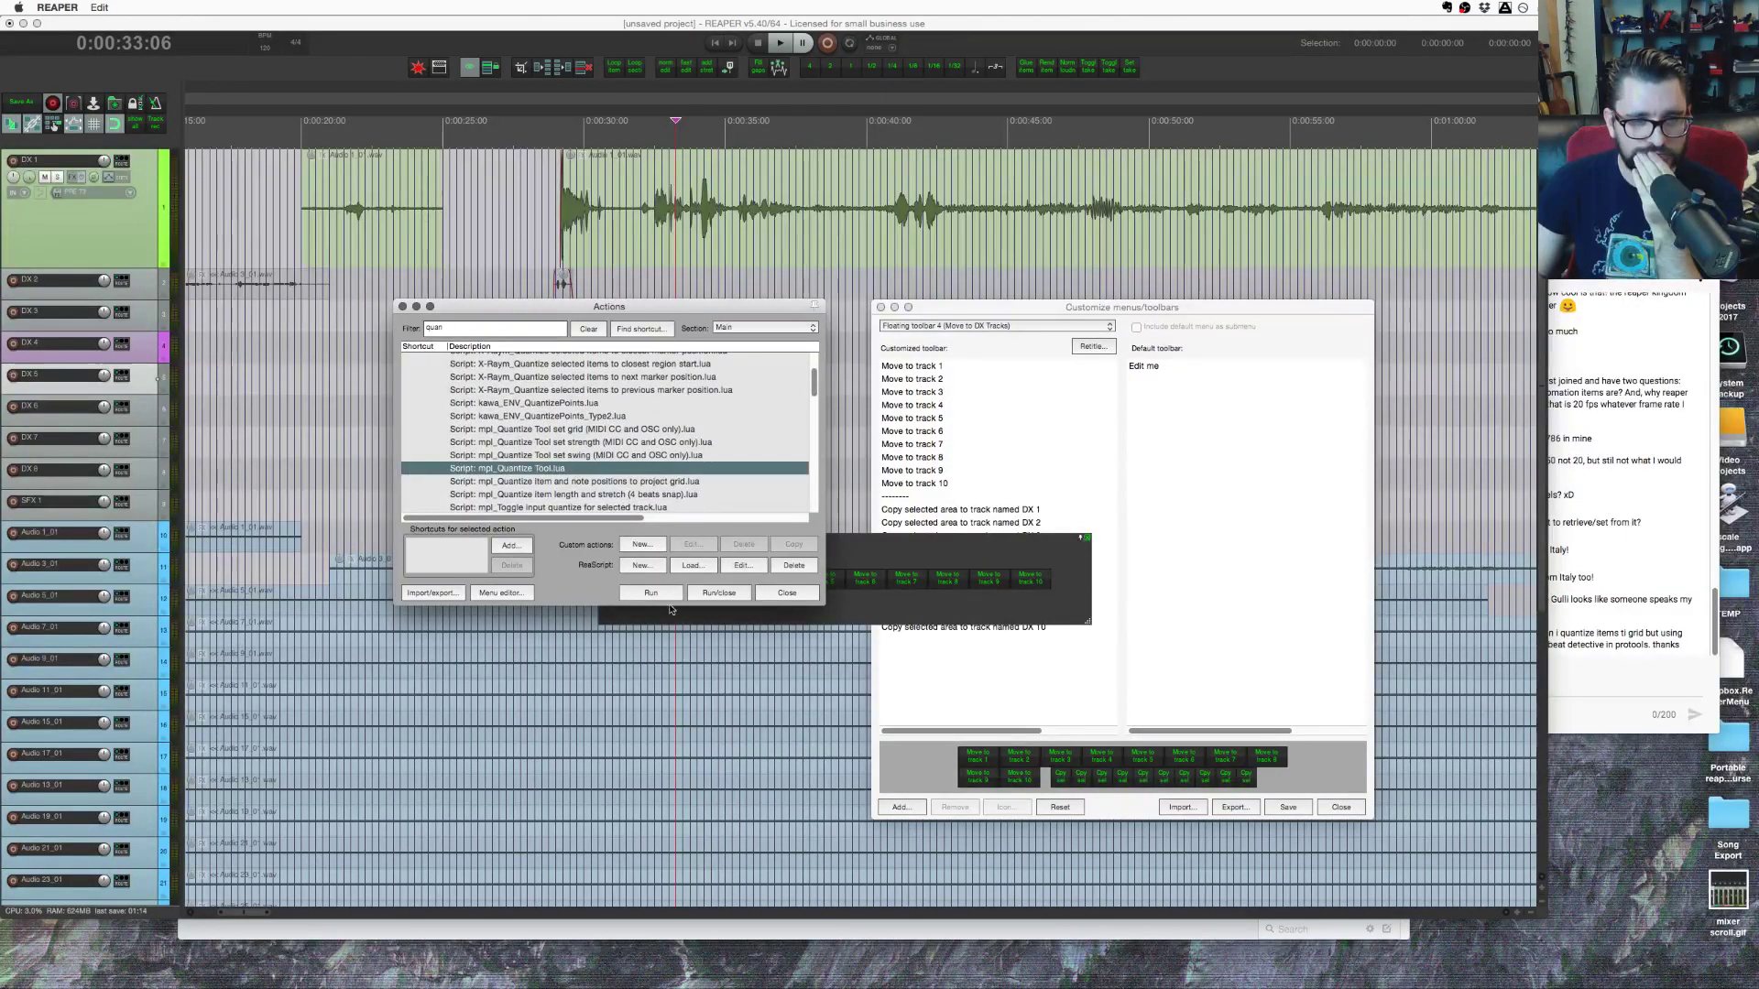
pyautogui.click(651, 592)
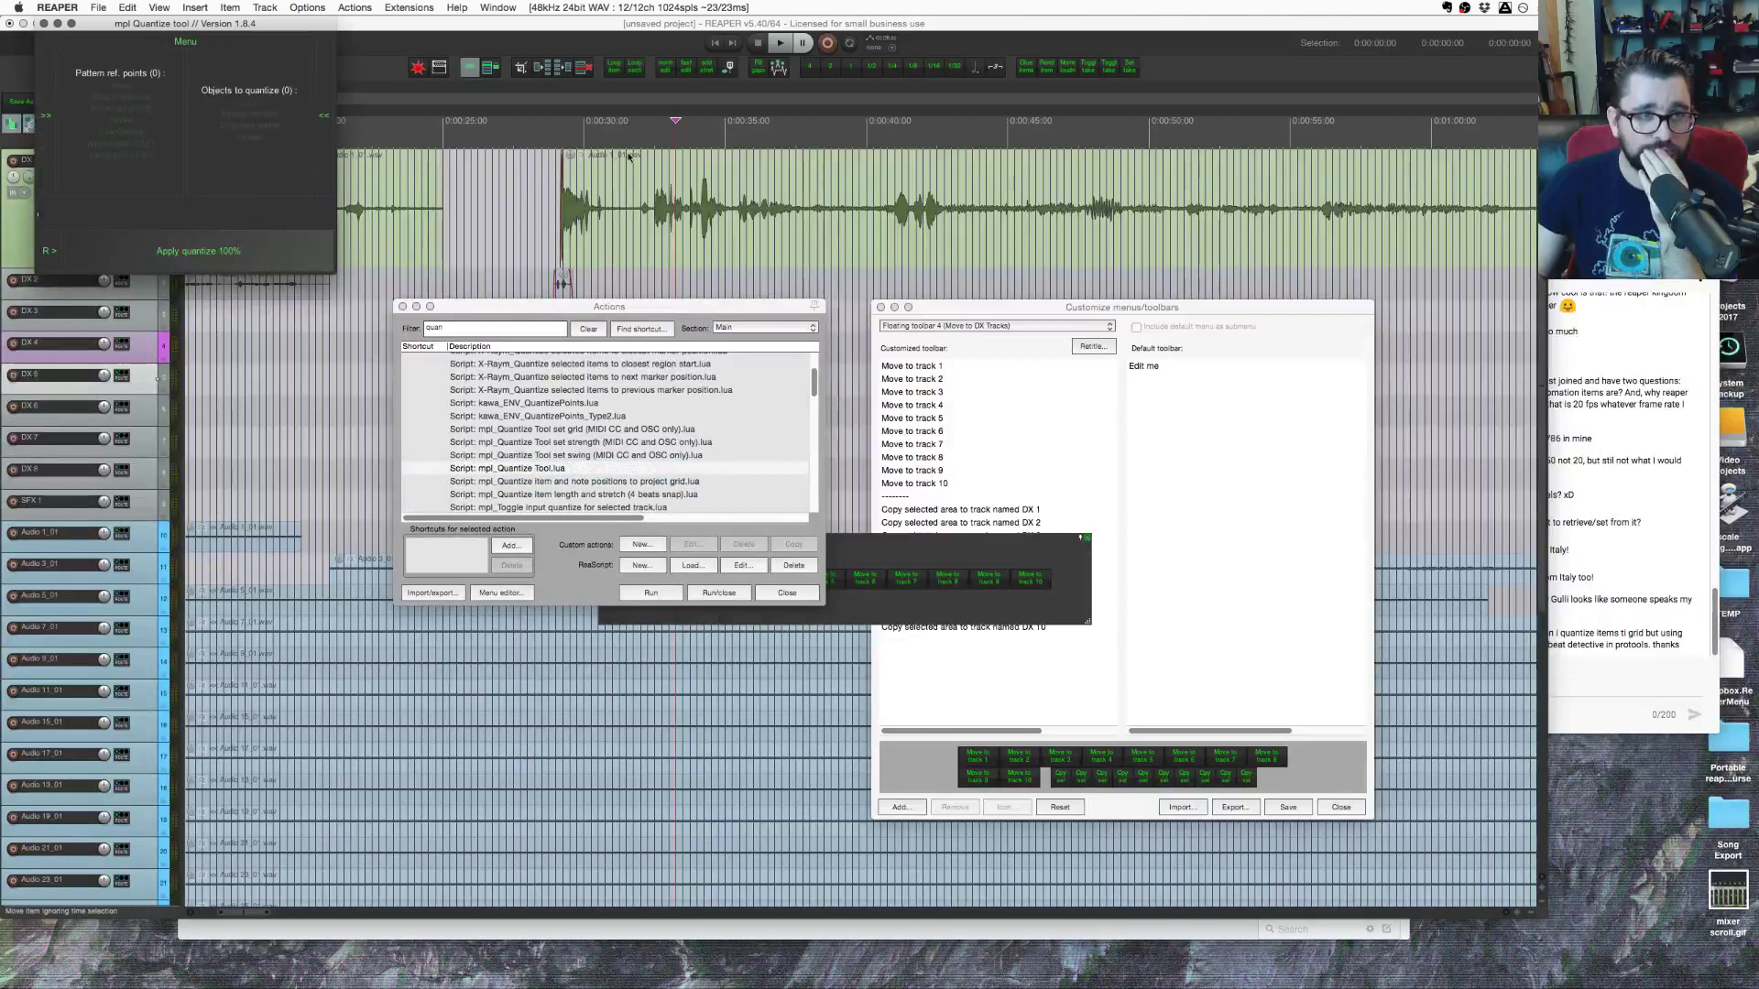
# Step: Select the longer Audio 1_01.wav item on DX 1 and choose Items as pattern reference points in the mpl Quantize tool
pyautogui.click(608, 226)
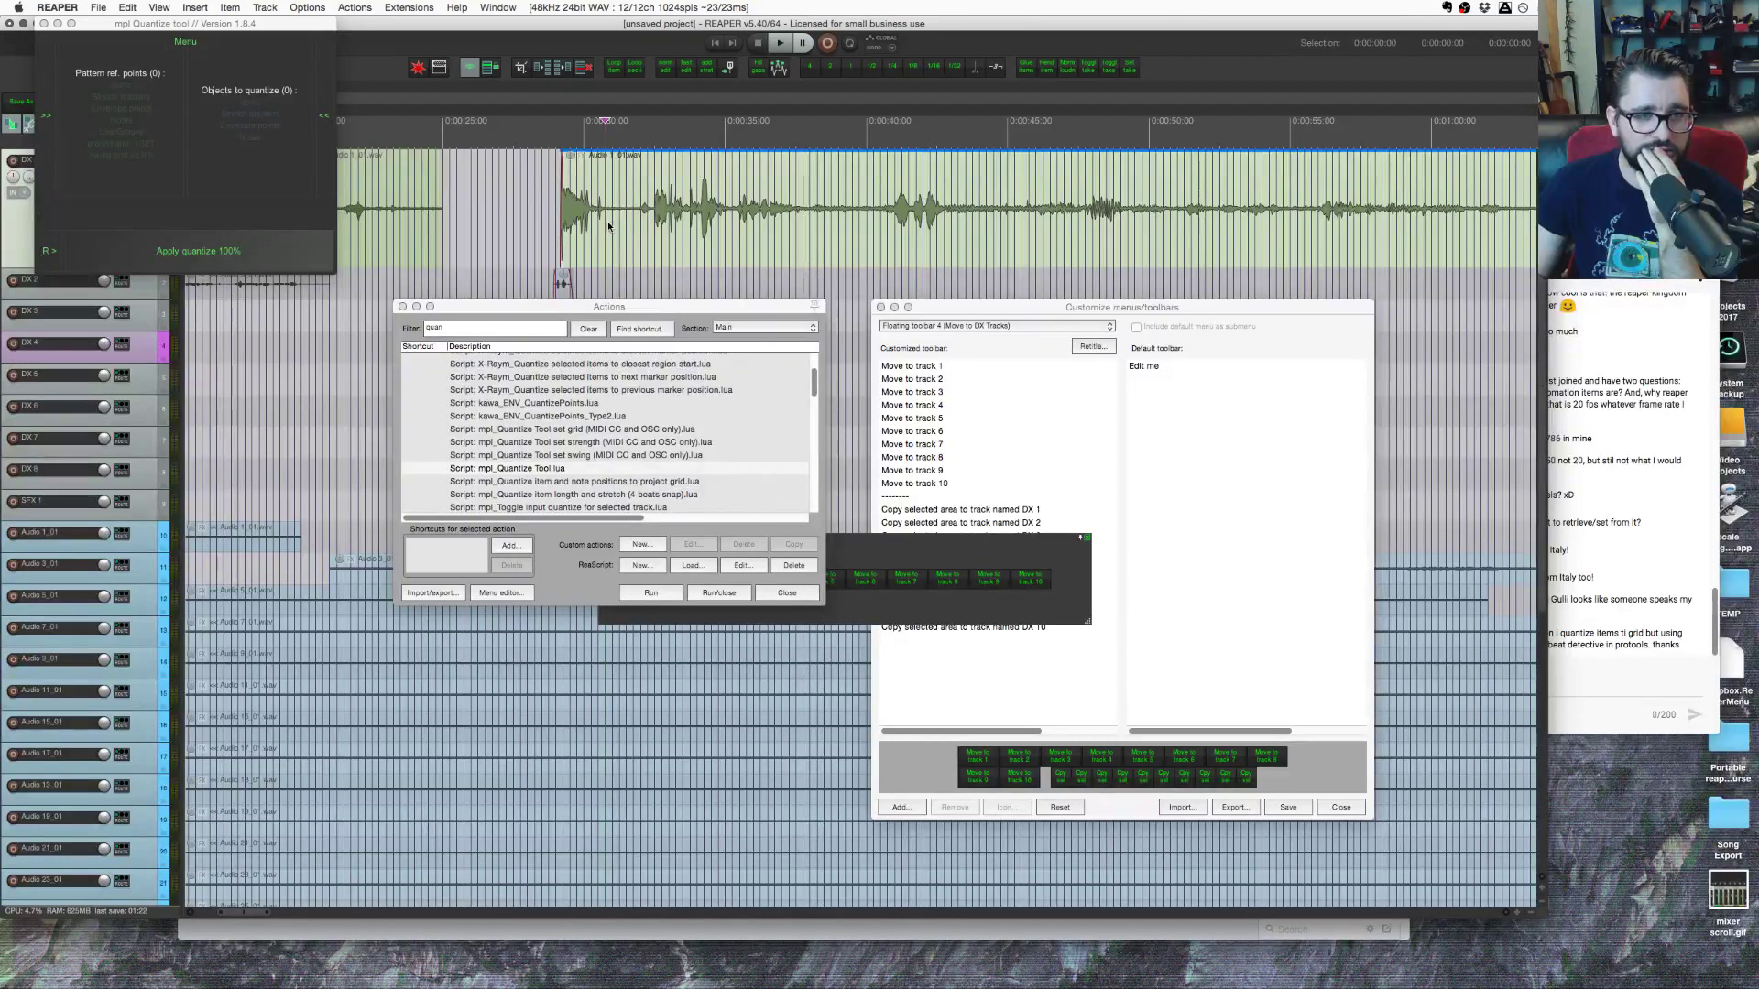
pyautogui.moveTo(251, 23); pyautogui.dragTo(583, 232)
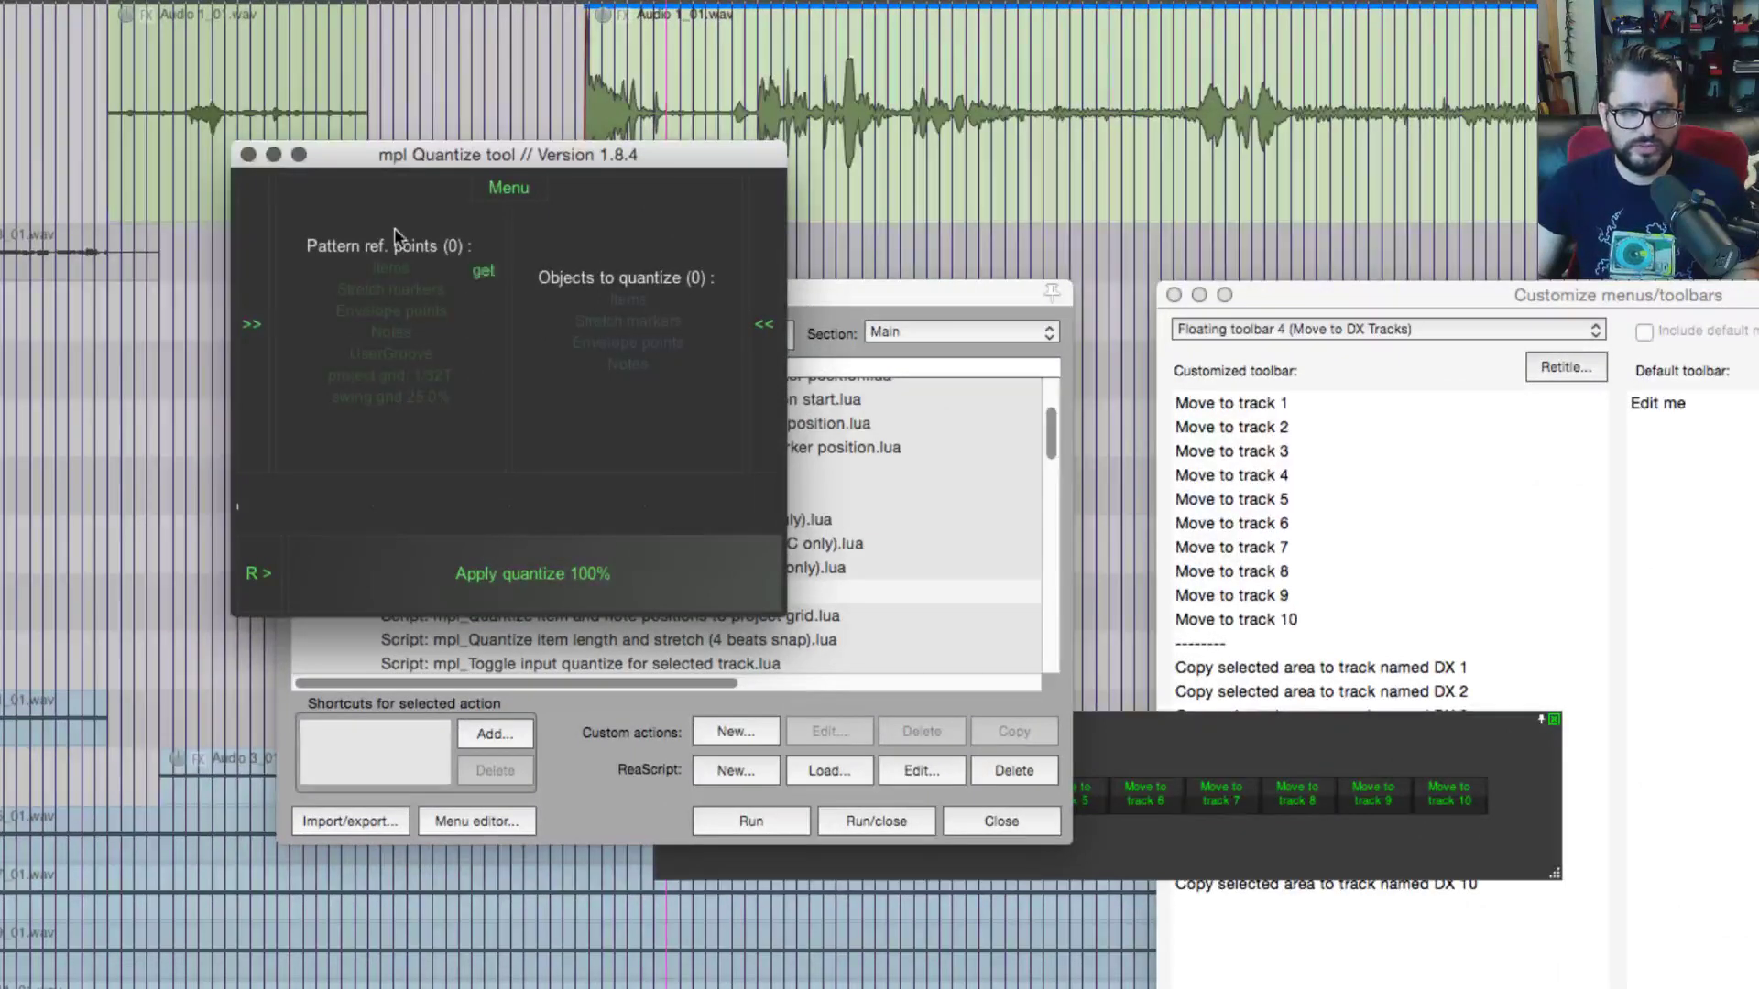
pyautogui.click(396, 267)
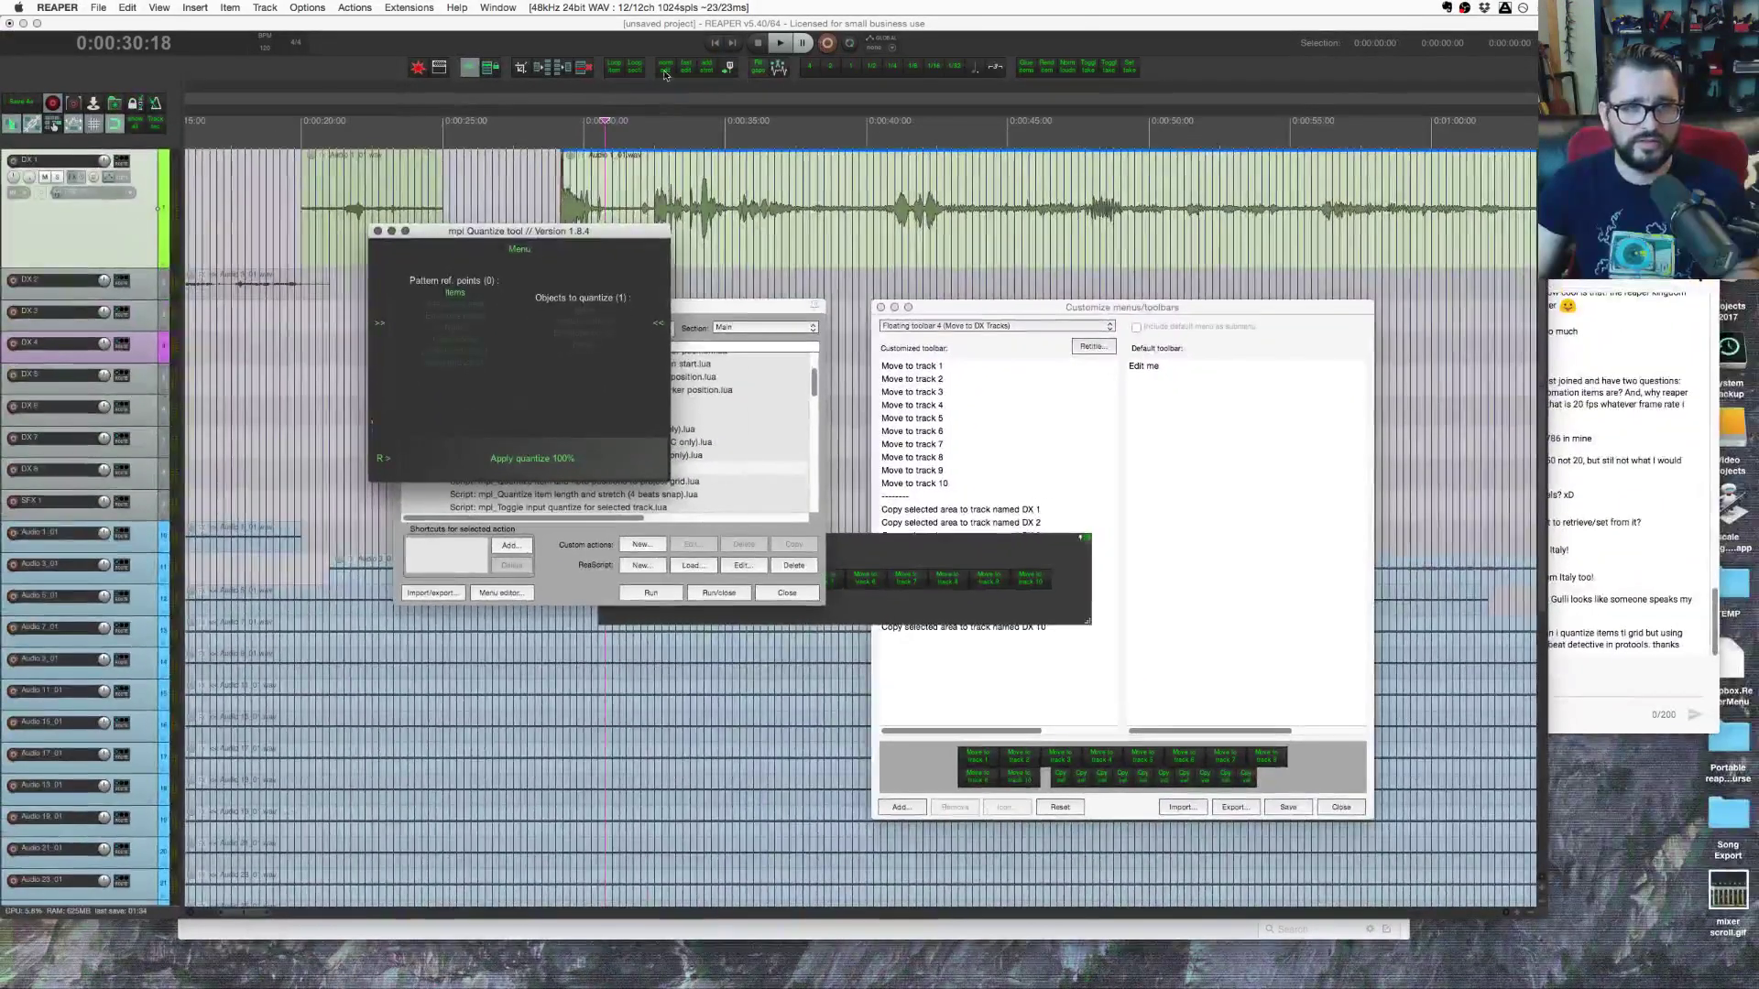
# Step: Switch the ruler to Measures.Beats and shift the Audio 1_01.wav item on DX 1 slightly off the grid near bar 16
pyautogui.rightClick(504, 127)
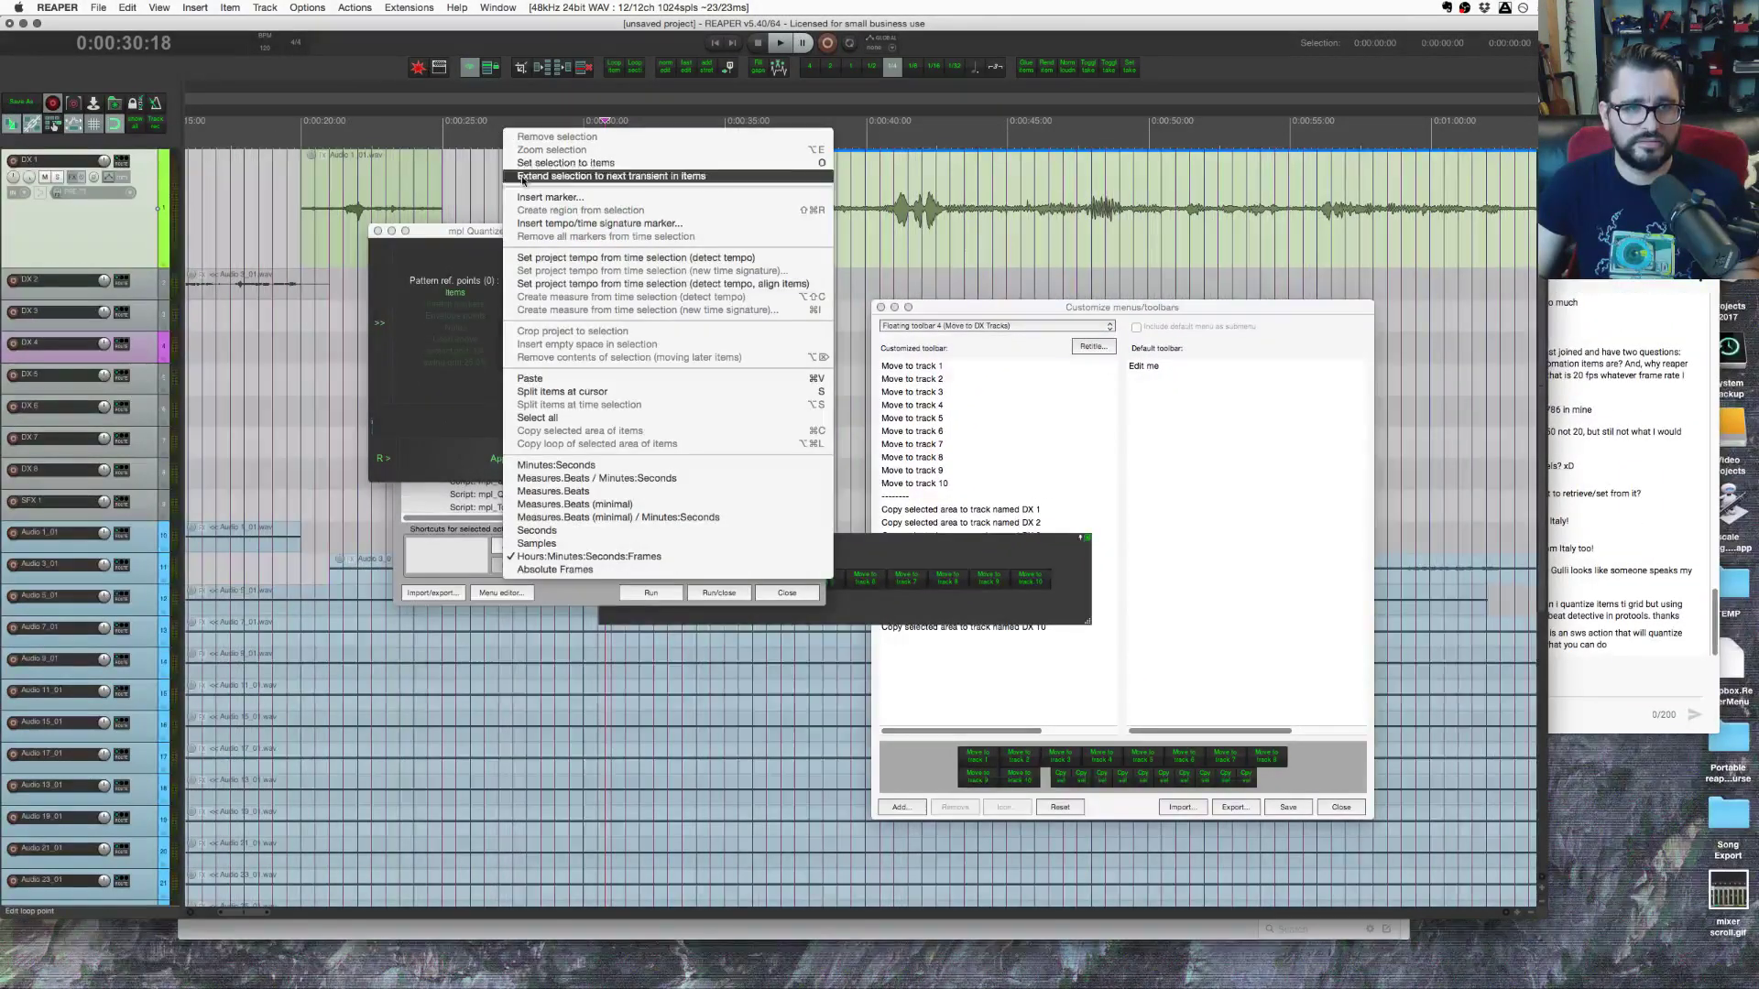
pyautogui.click(600, 477)
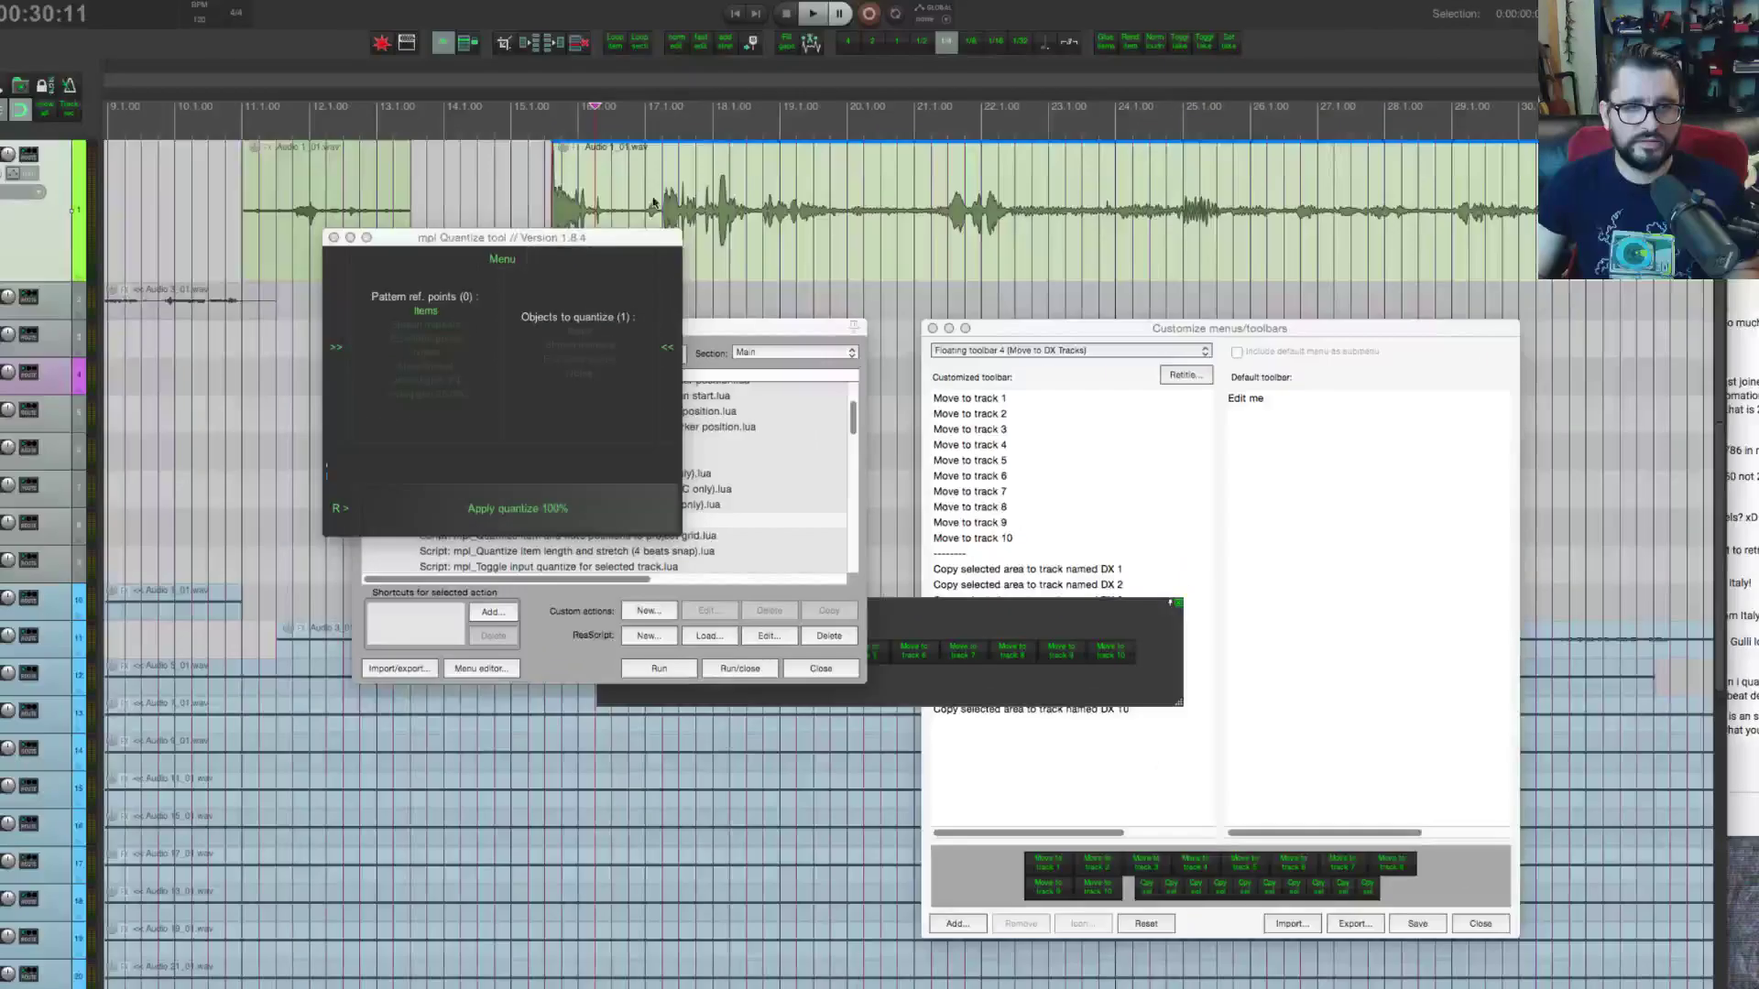
pyautogui.moveTo(644, 180); pyautogui.dragTo(715, 171)
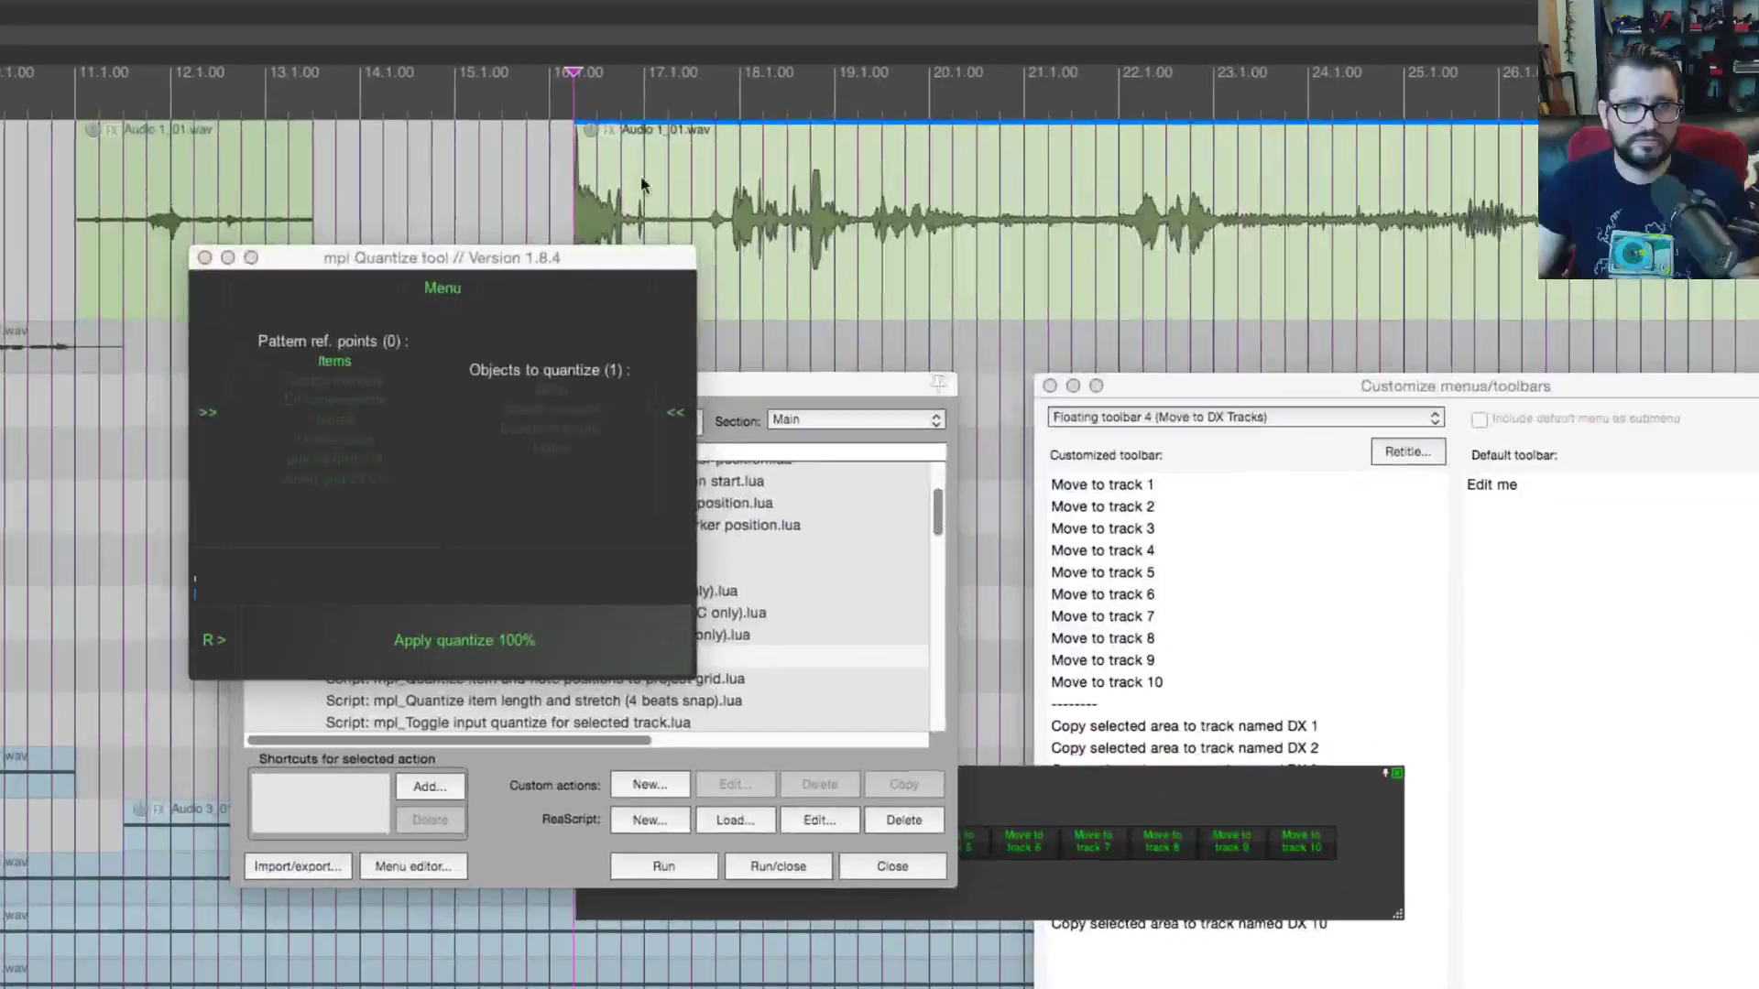
pyautogui.moveTo(642, 182); pyautogui.dragTo(620, 181)
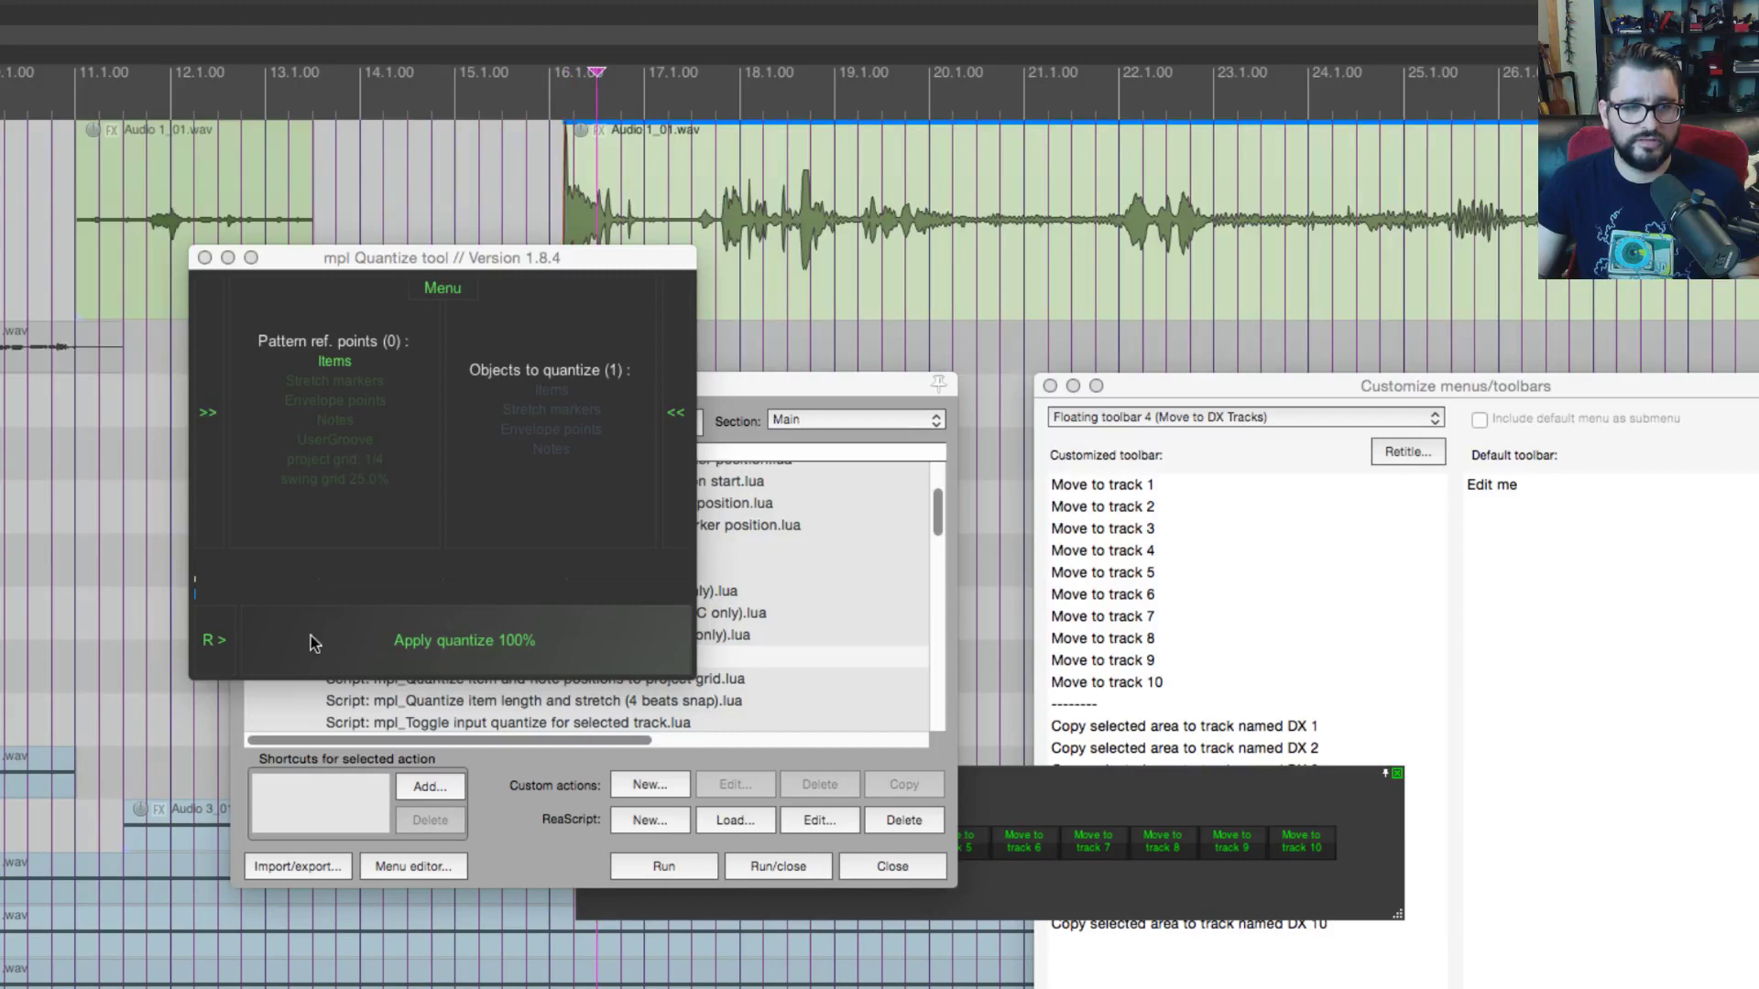
# Step: Set Items as the objects to quantize and adjust the quantize strength to 68%
pyautogui.moveTo(297, 635); pyautogui.dragTo(346, 641)
pyautogui.moveTo(599, 652); pyautogui.dragTo(700, 645)
pyautogui.click(554, 390)
pyautogui.moveTo(426, 638); pyautogui.dragTo(518, 640)
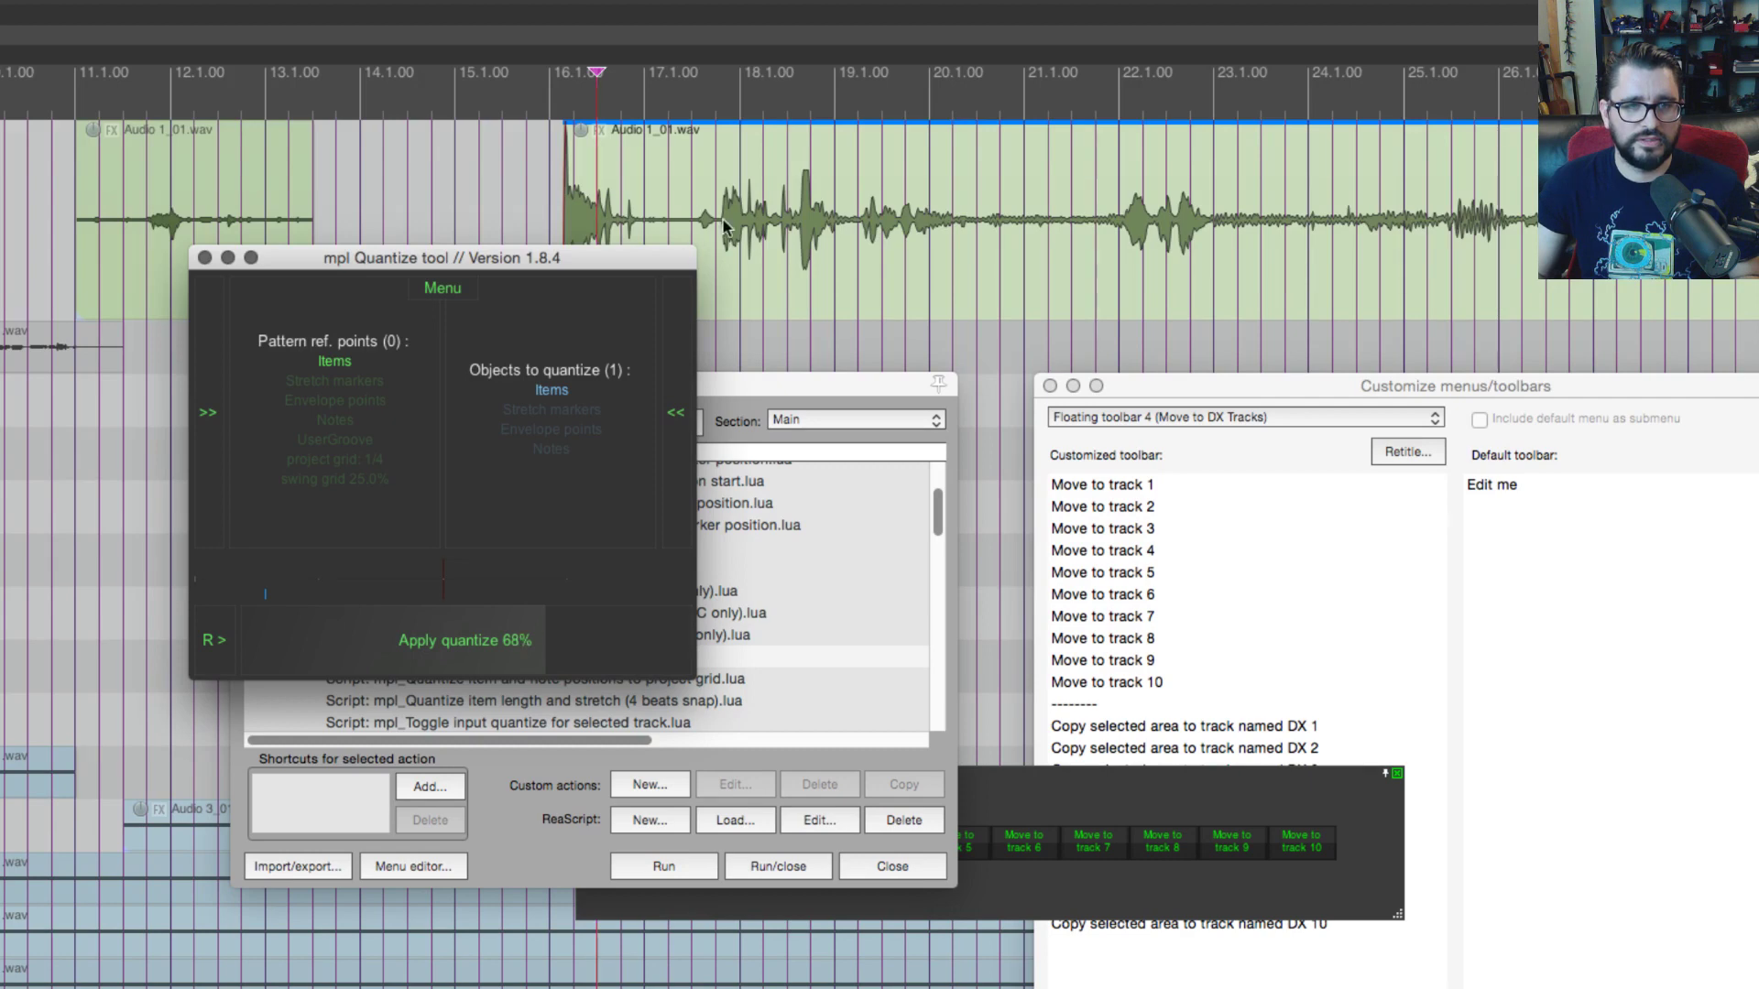
# Step: Get the item as the pattern reference point and try quantize strengths of 54% and 83%
pyautogui.click(418, 364)
pyautogui.moveTo(500, 641)
pyautogui.mouseDown()
pyautogui.moveTo(480, 657)
pyautogui.moveTo(540, 653)
pyautogui.moveTo(264, 647)
pyautogui.moveTo(536, 650)
pyautogui.moveTo(477, 650)
pyautogui.mouseUp()
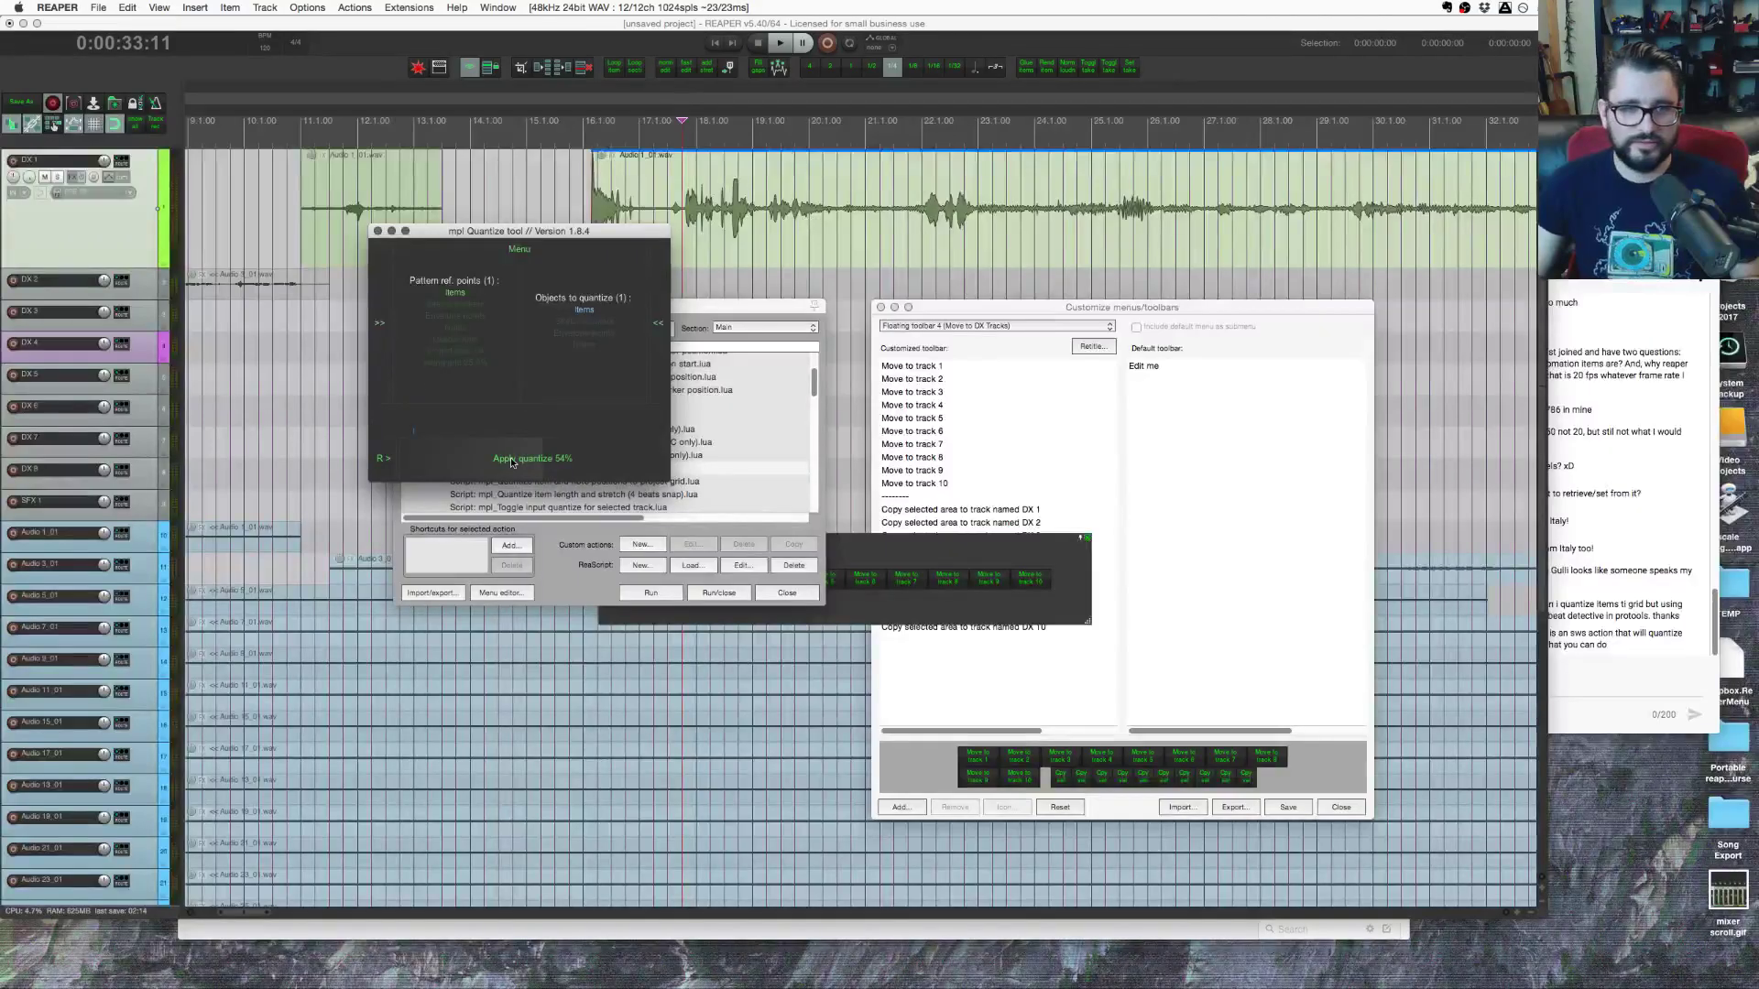
pyautogui.moveTo(485, 643); pyautogui.dragTo(456, 643)
pyautogui.moveTo(527, 462); pyautogui.dragTo(577, 462)
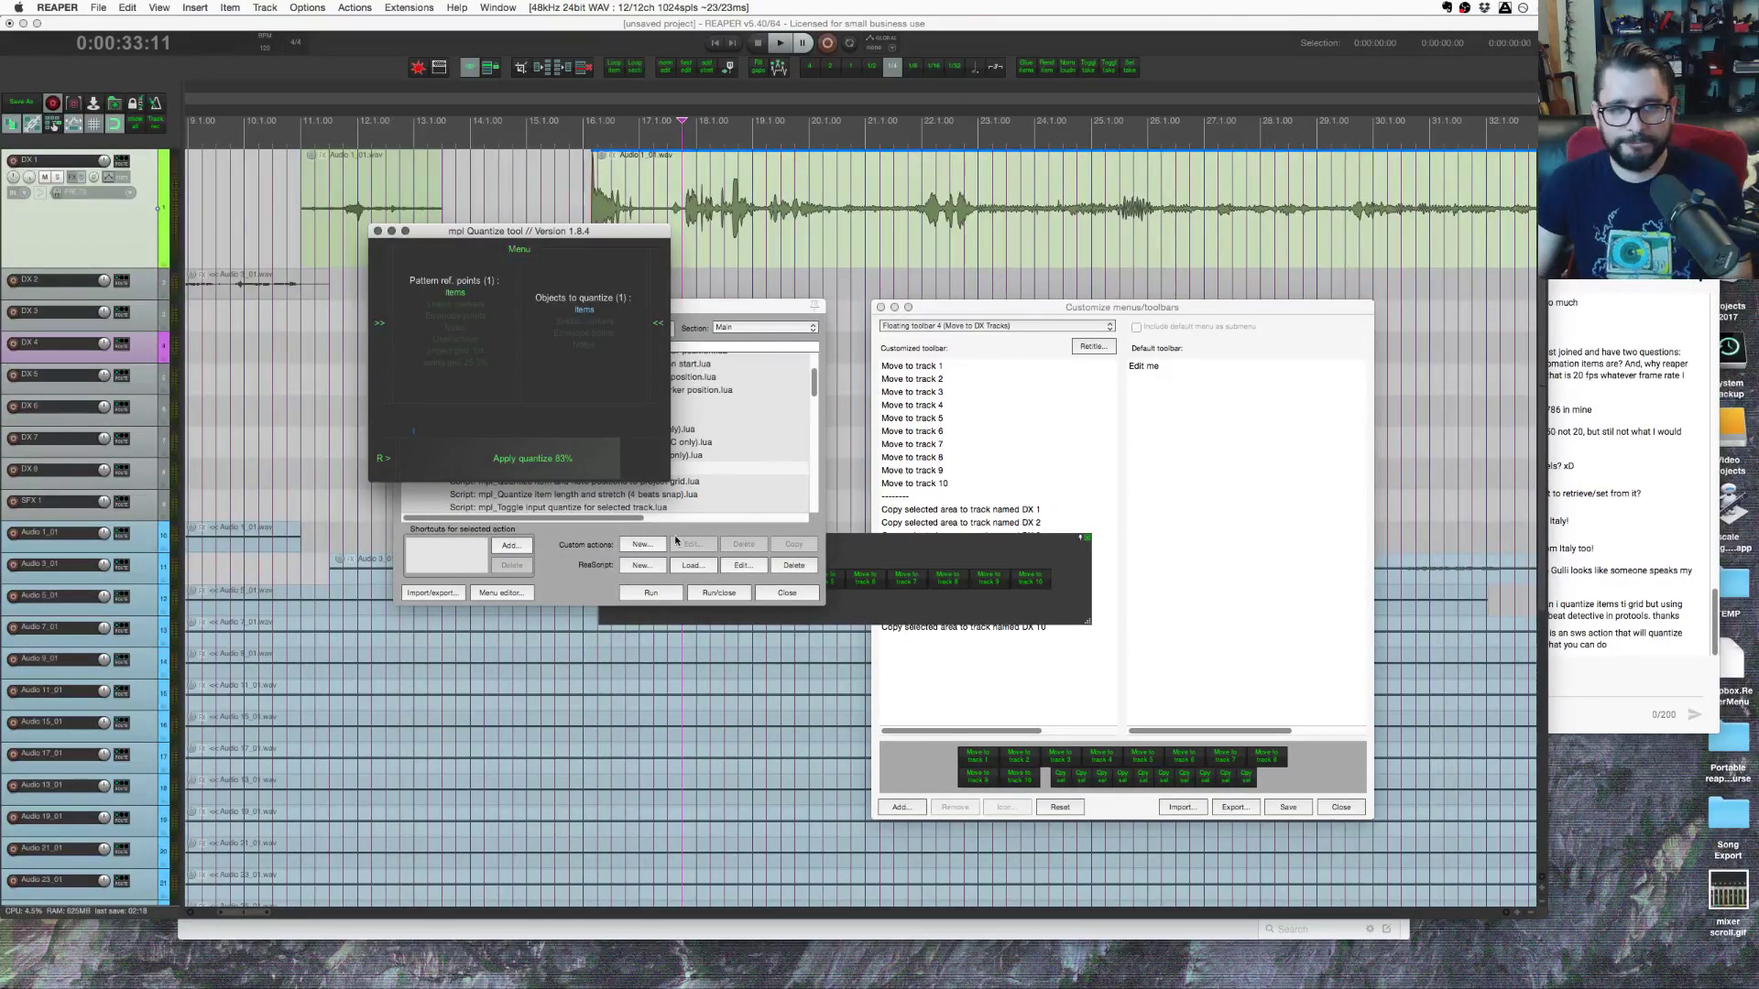
# Step: Look through the quantize actions in the action list and move the mpl Quantize tool and Actions windows clear of the DX 1 item
pyautogui.click(600, 571)
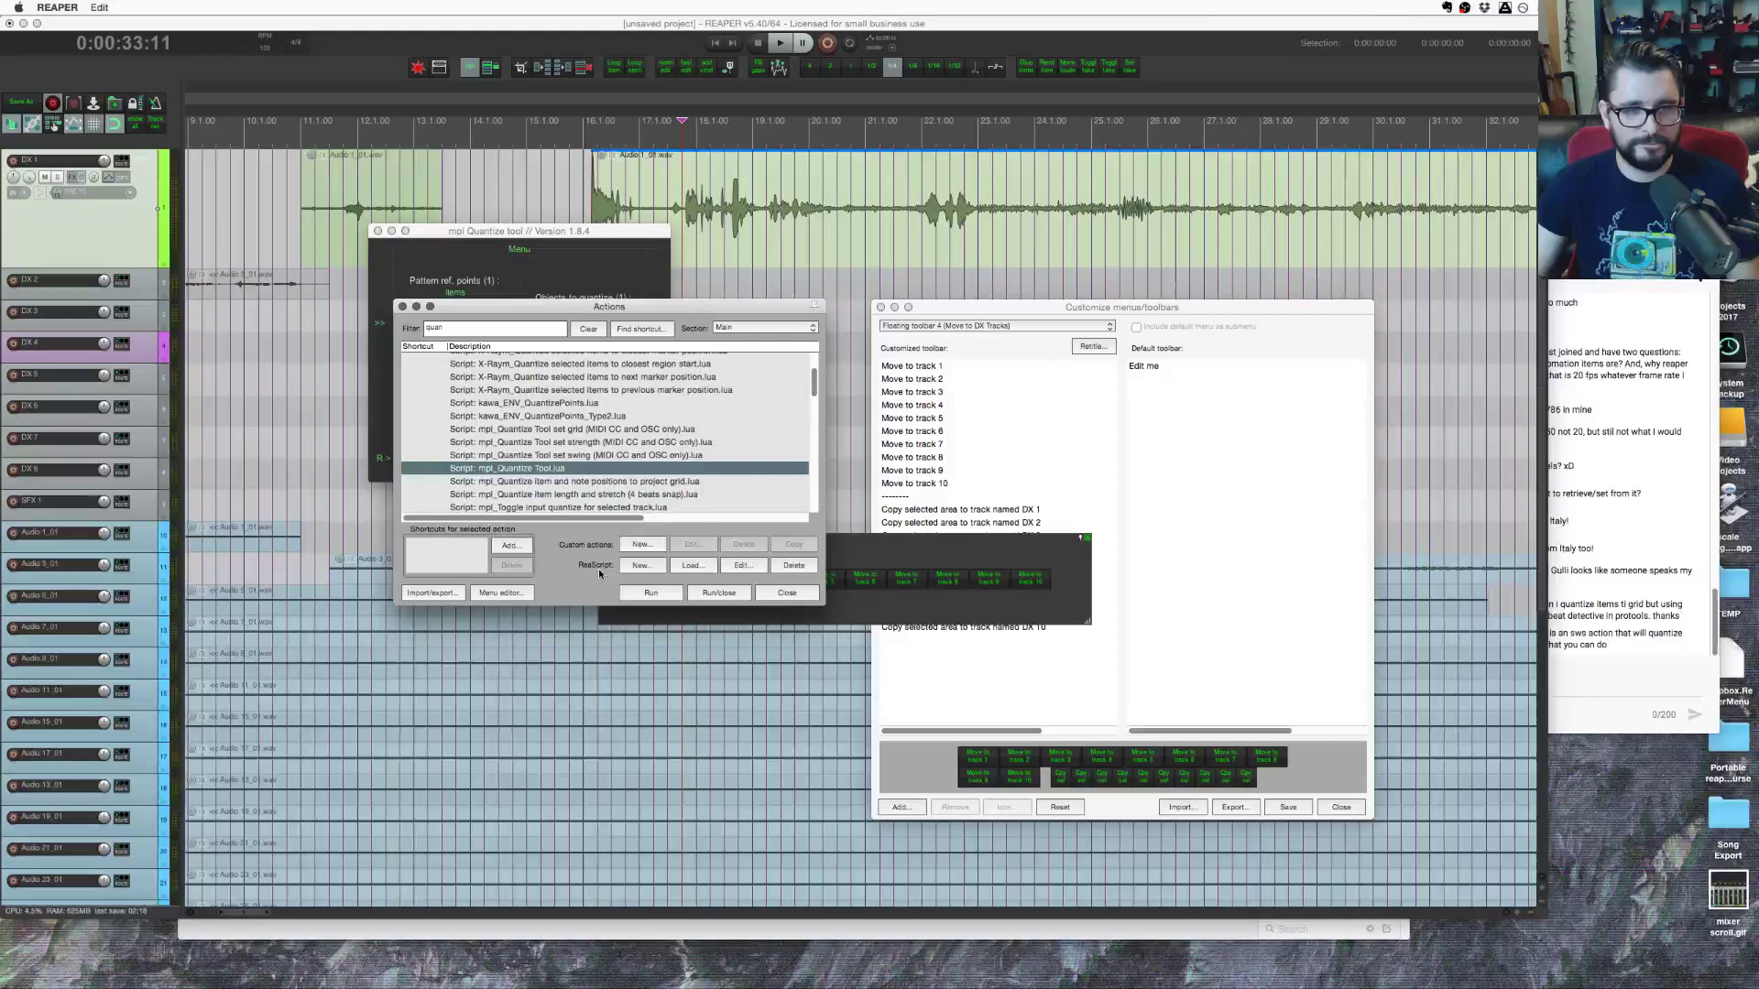
pyautogui.scroll(-4, 689, 494)
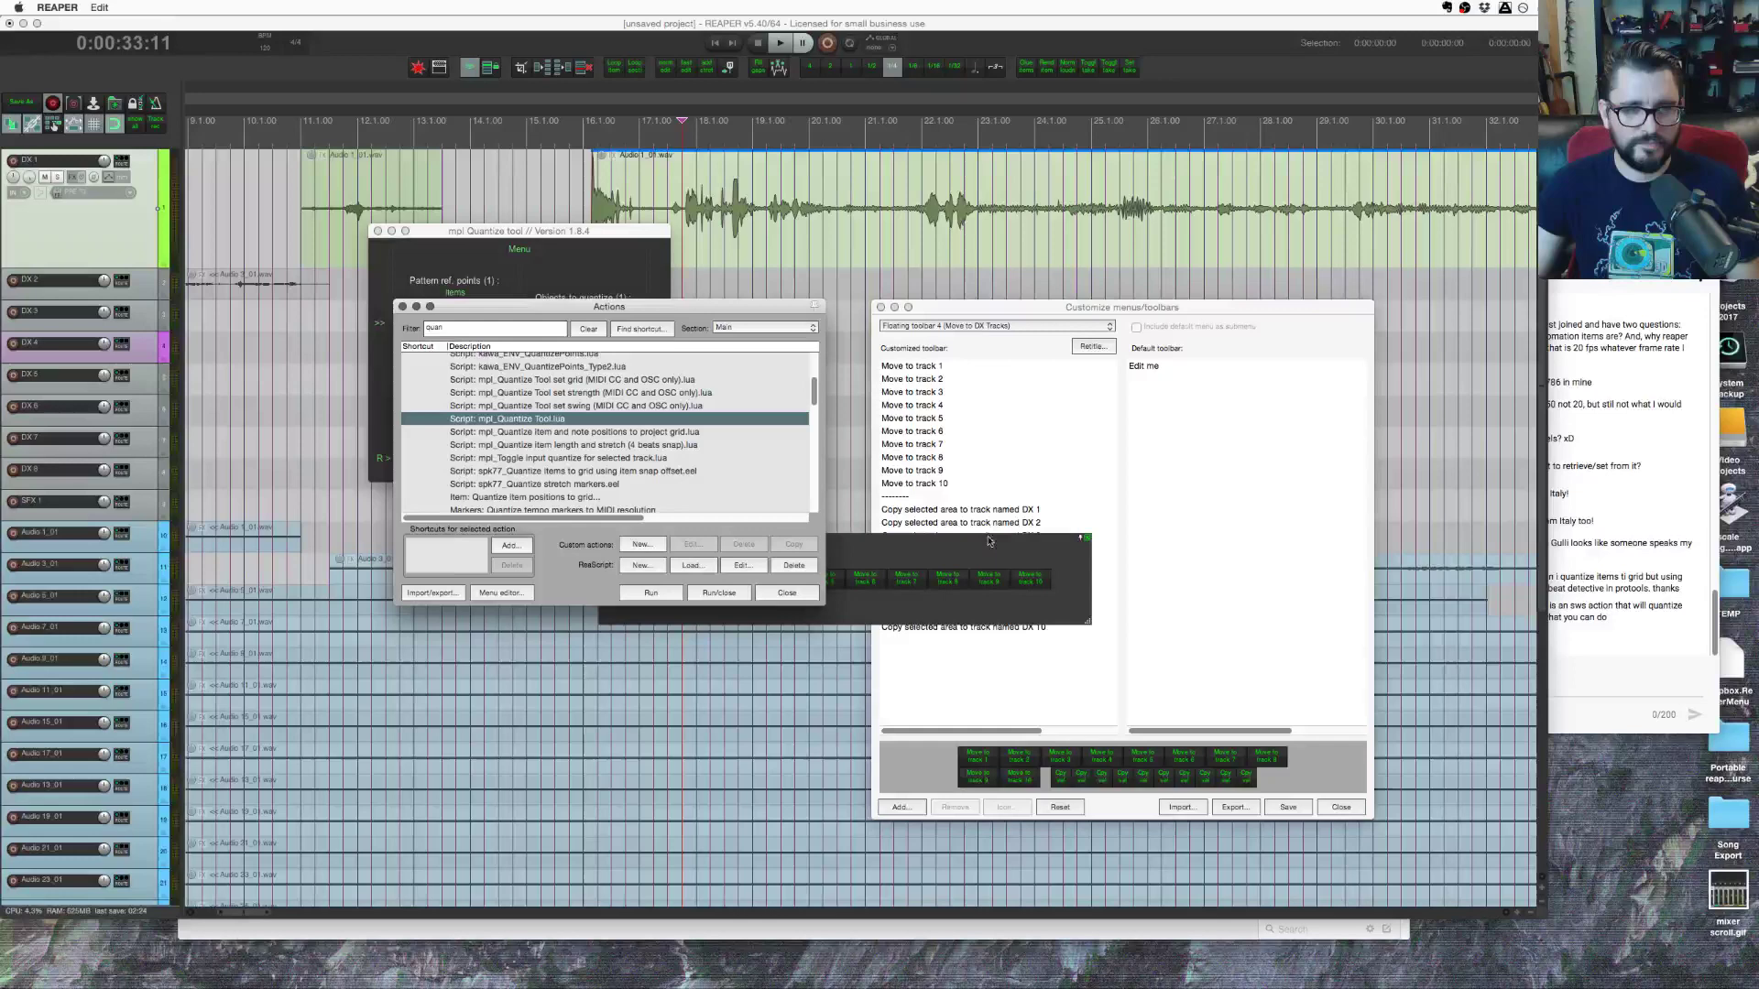
pyautogui.moveTo(586, 232); pyautogui.dragTo(487, 156)
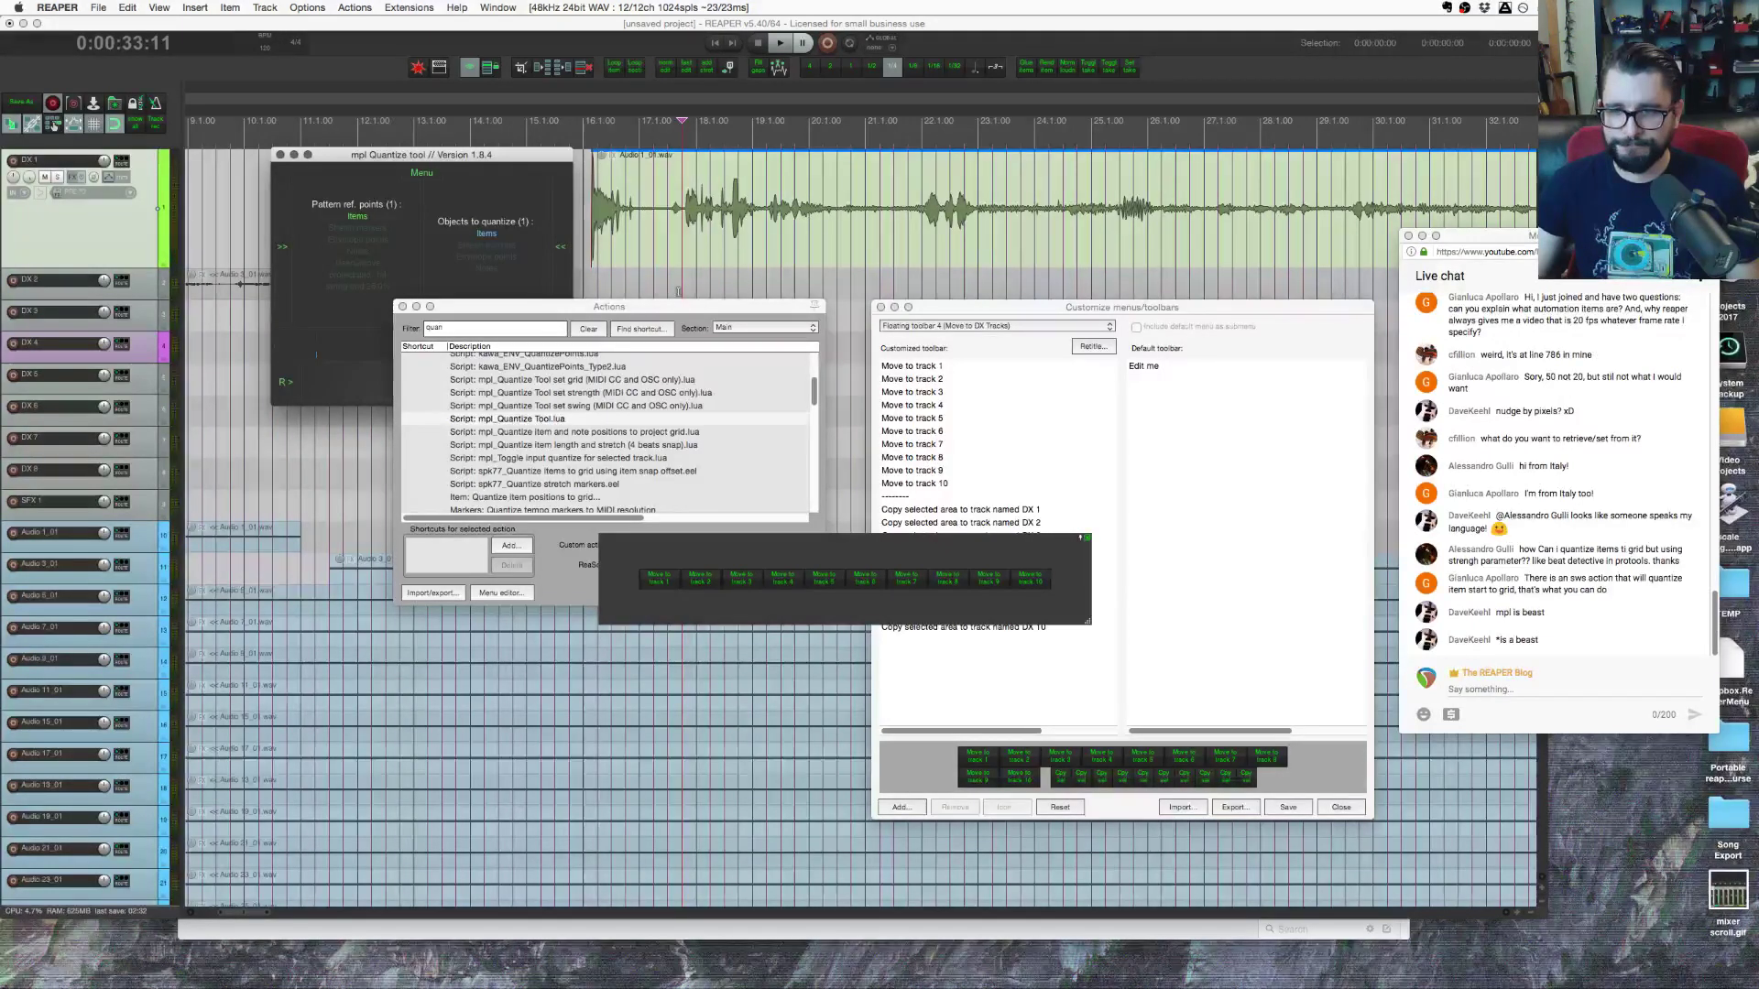
pyautogui.moveTo(678, 305); pyautogui.dragTo(531, 393)
# Step: Change the project grid division to 1/2
pyautogui.click(638, 295)
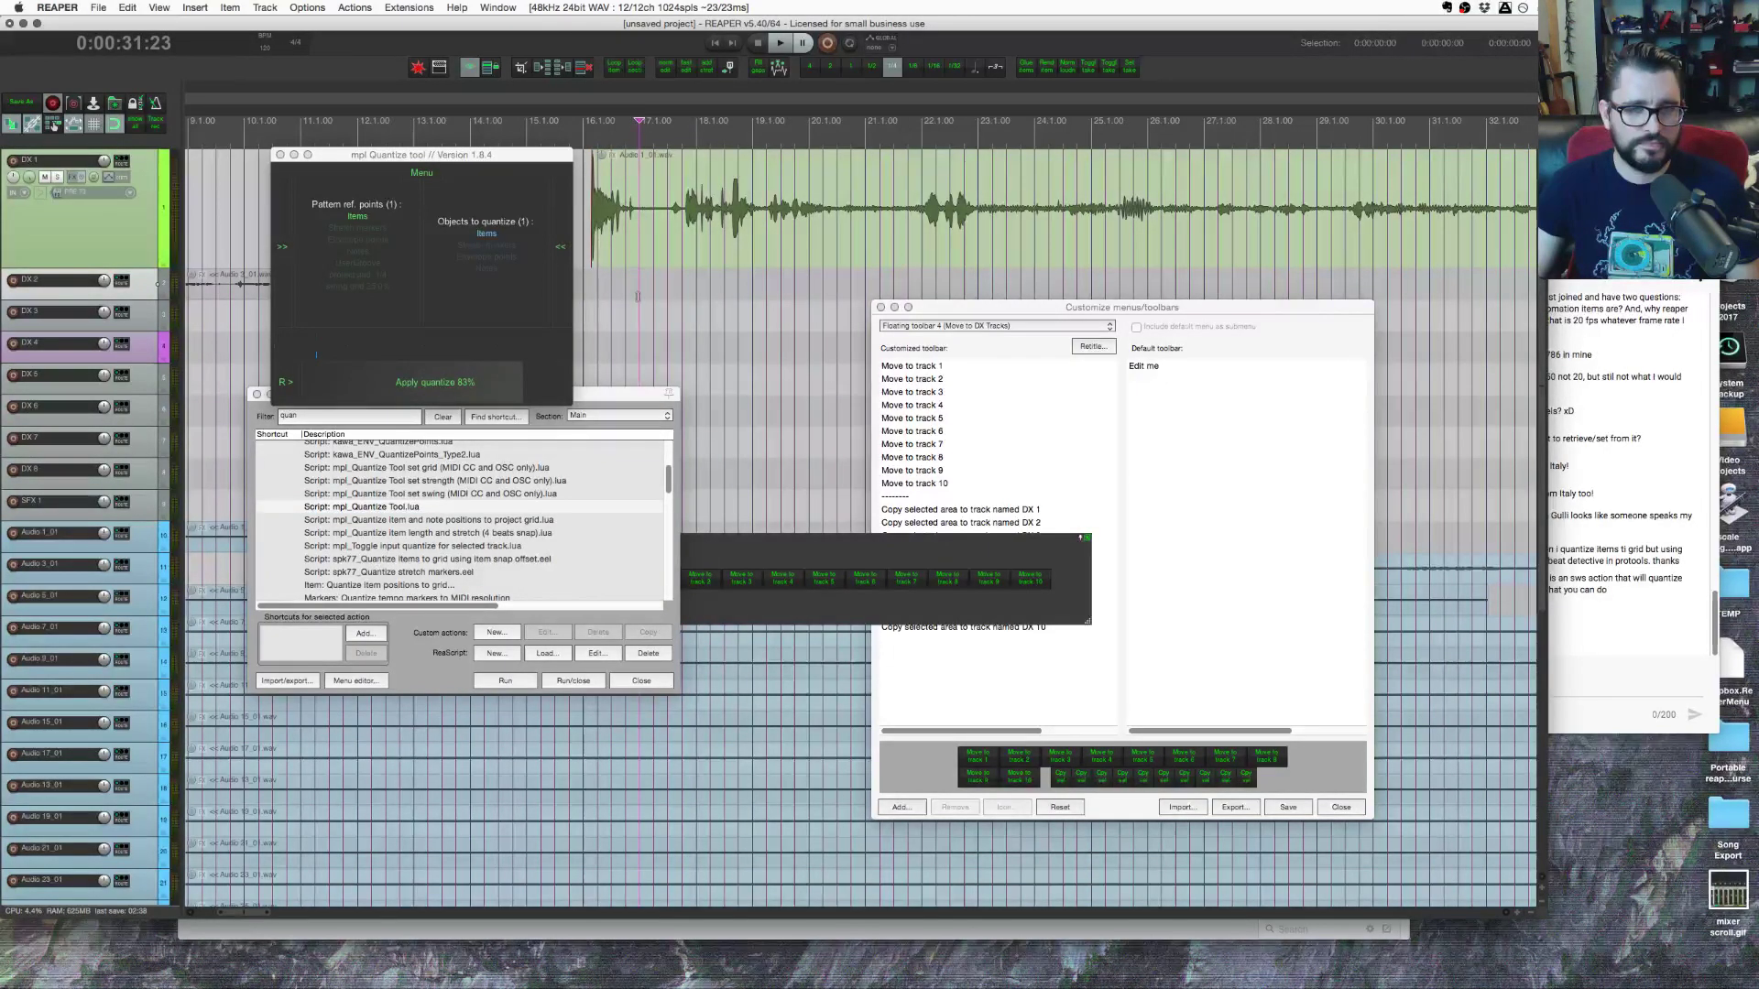
pyautogui.rightClick(602, 126)
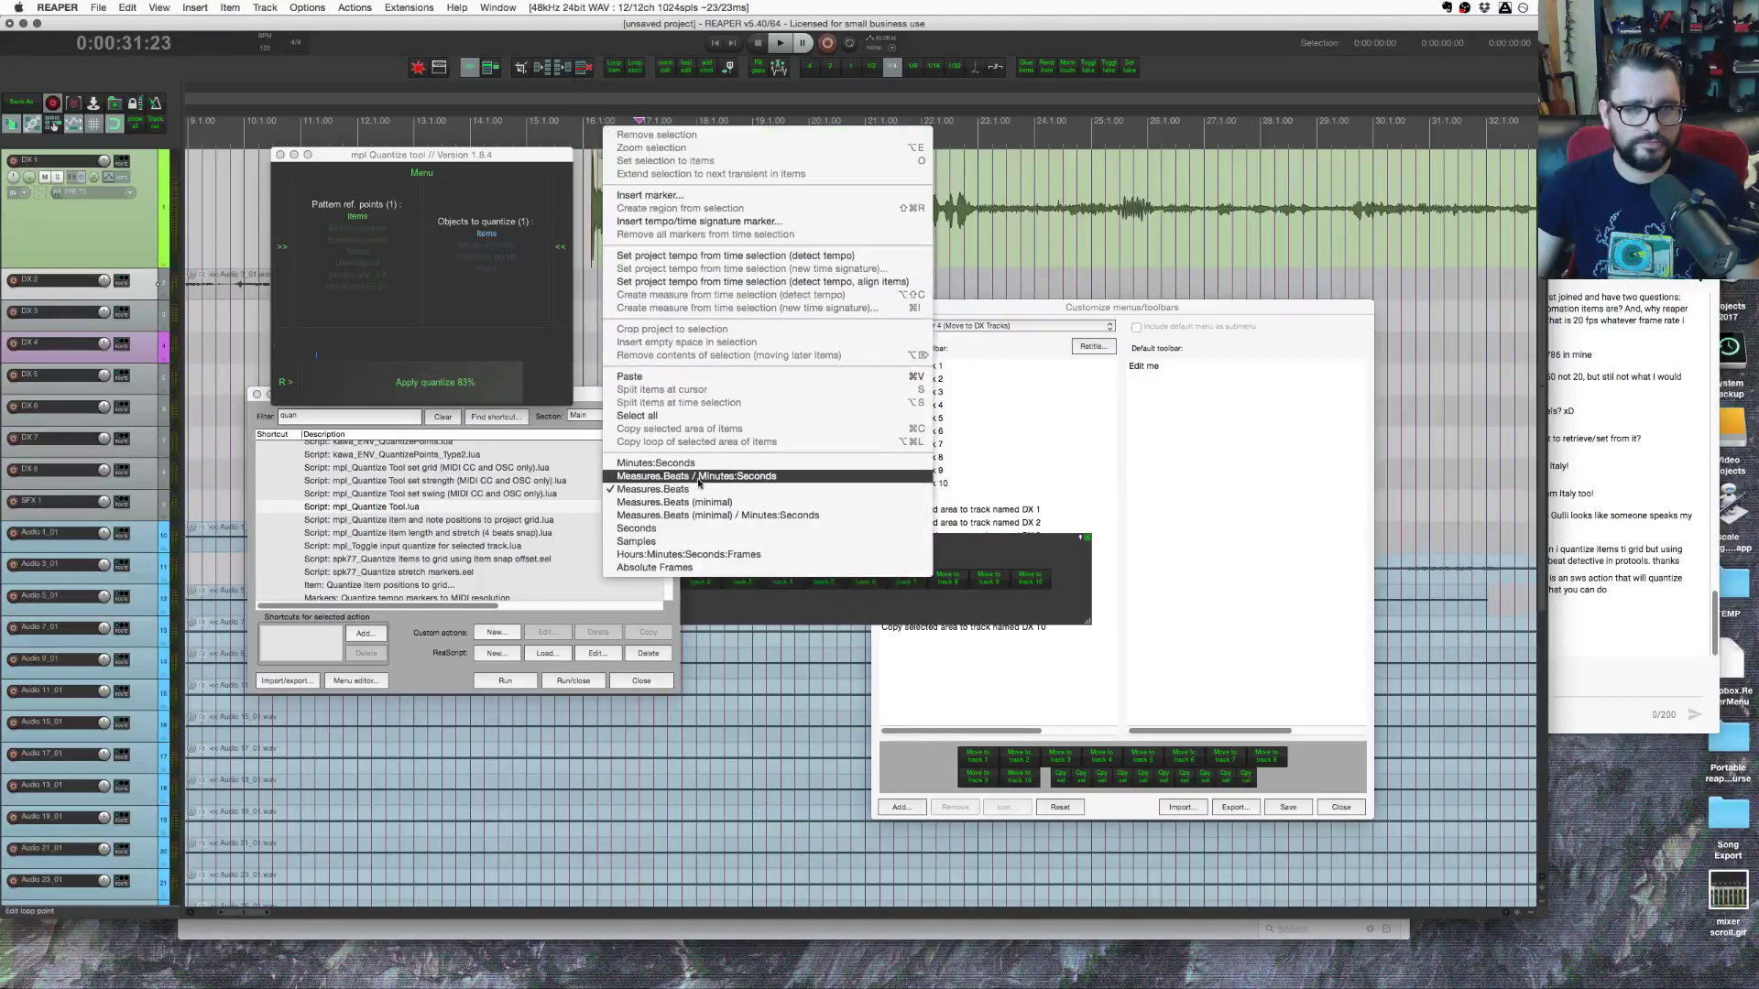
pyautogui.click(875, 105)
pyautogui.click(933, 67)
pyautogui.click(851, 68)
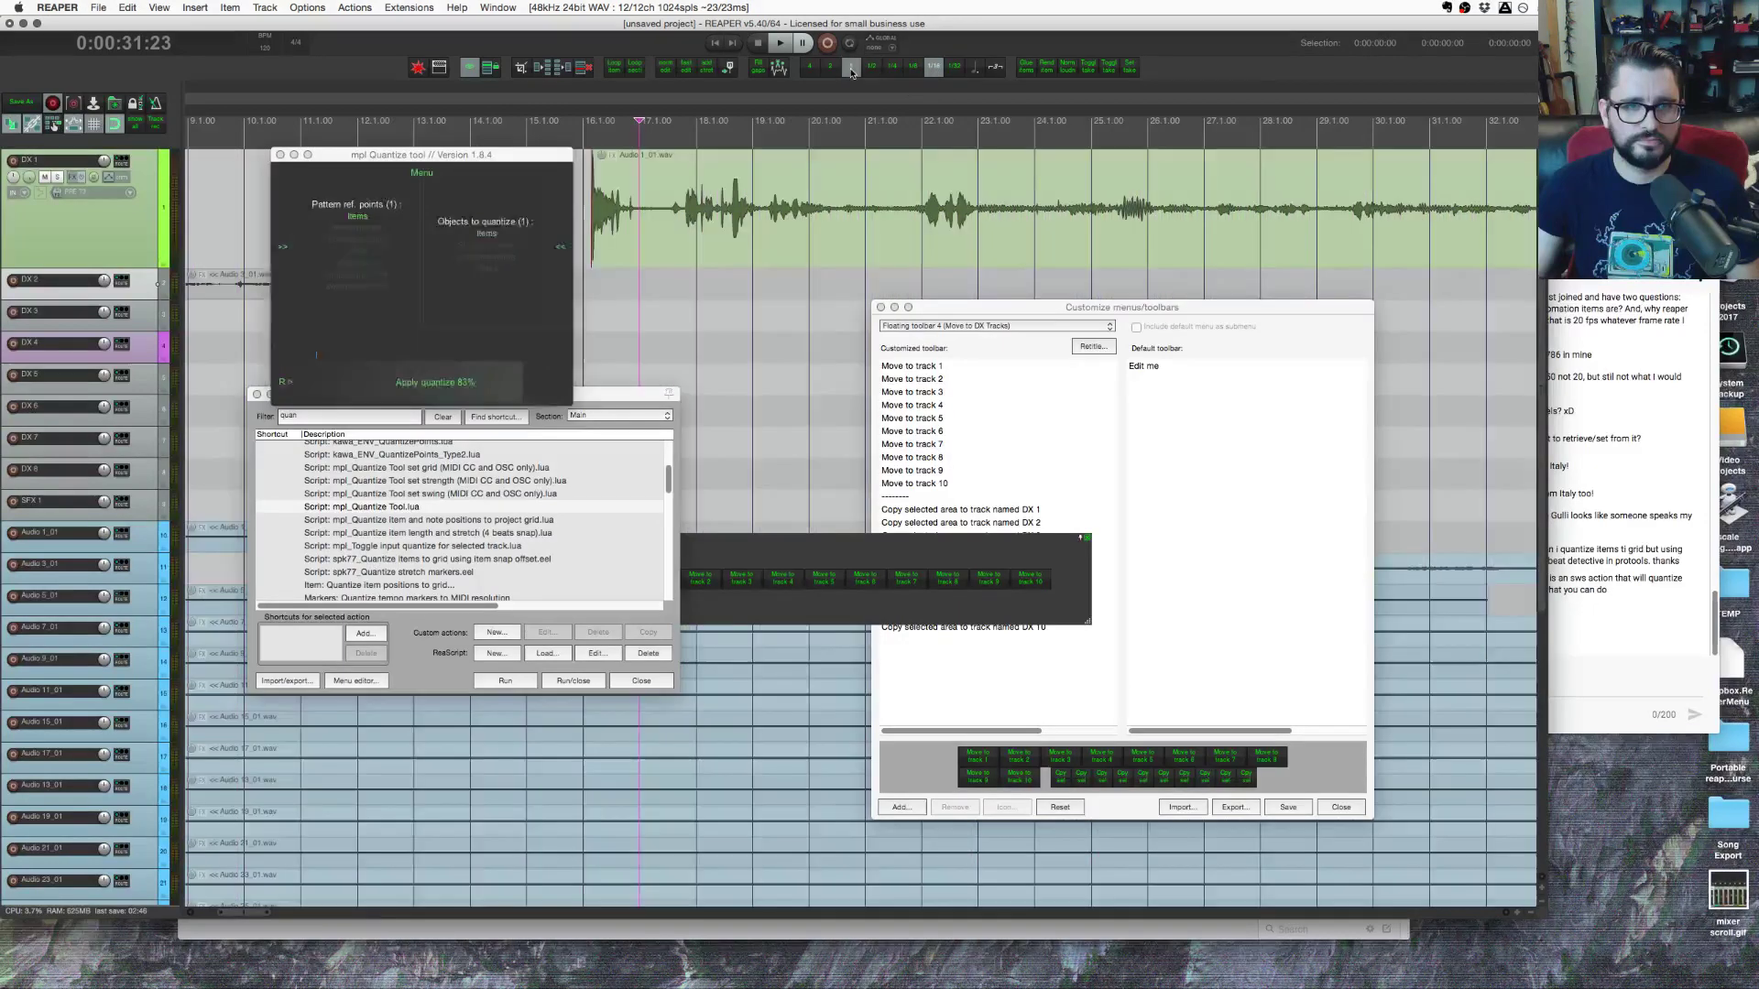
pyautogui.click(871, 66)
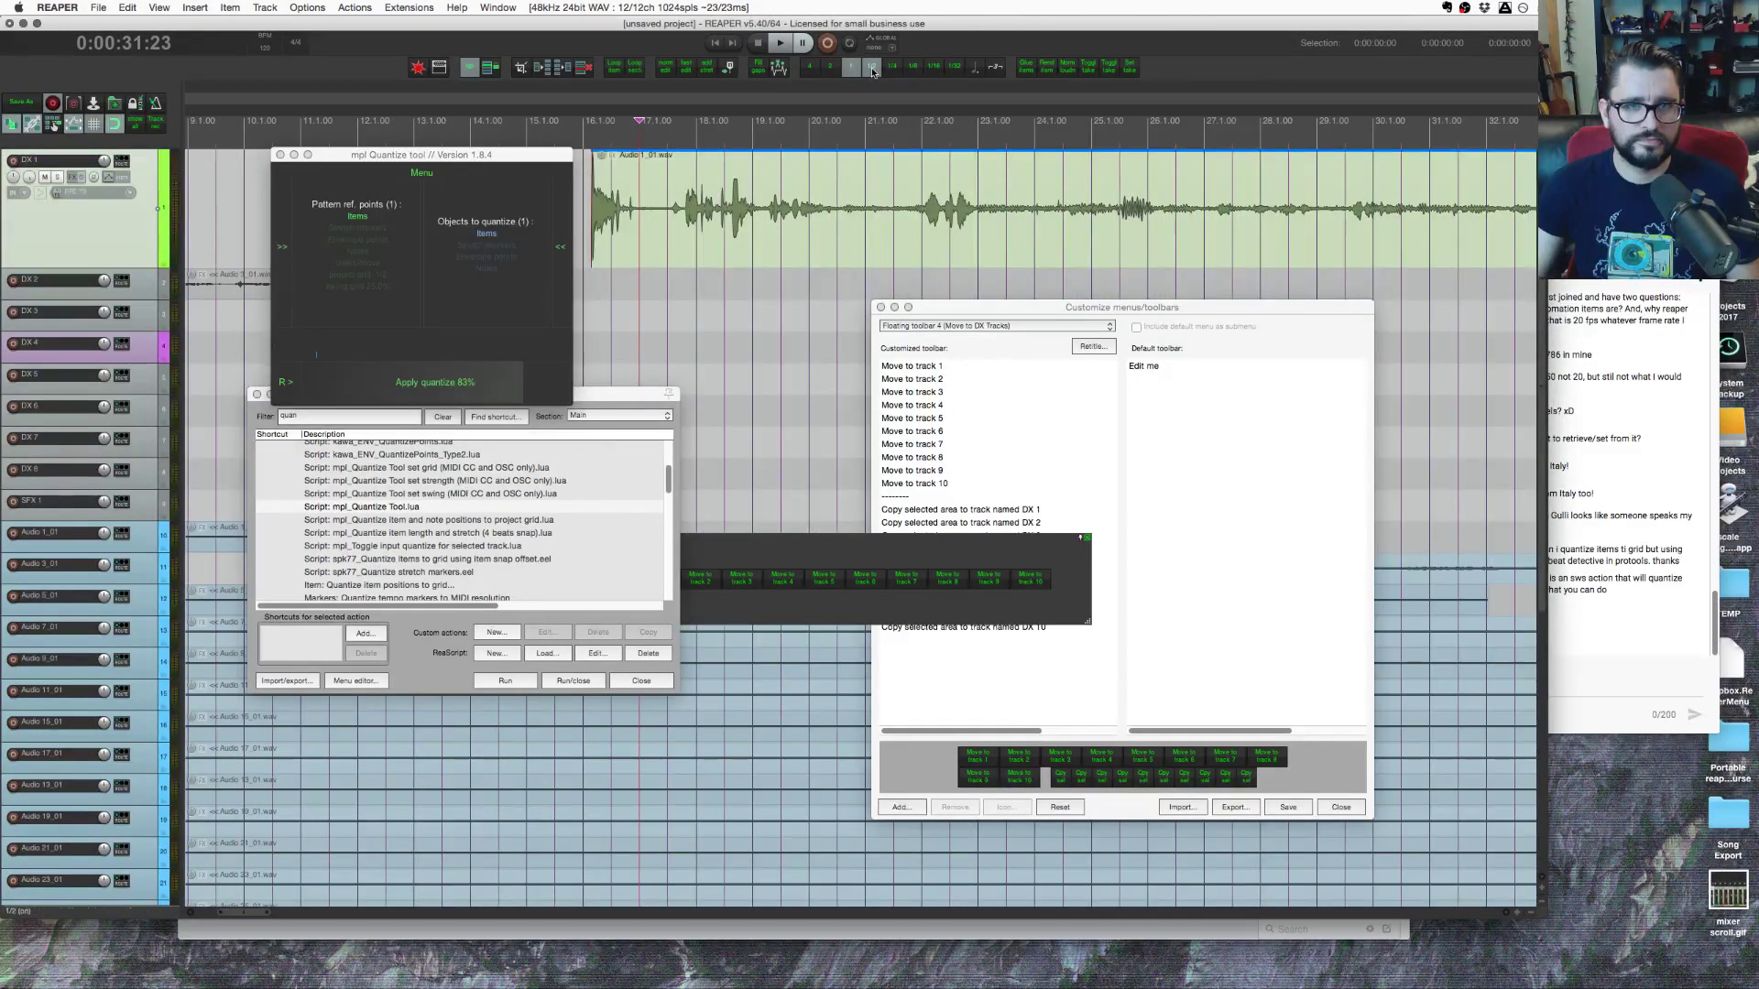
# Step: Set the quantize strength to 100% and move the DX 1 item's start to 16.1.00, with the quantize window out of the way
pyautogui.press('space')
pyautogui.moveTo(515, 374); pyautogui.dragTo(528, 381)
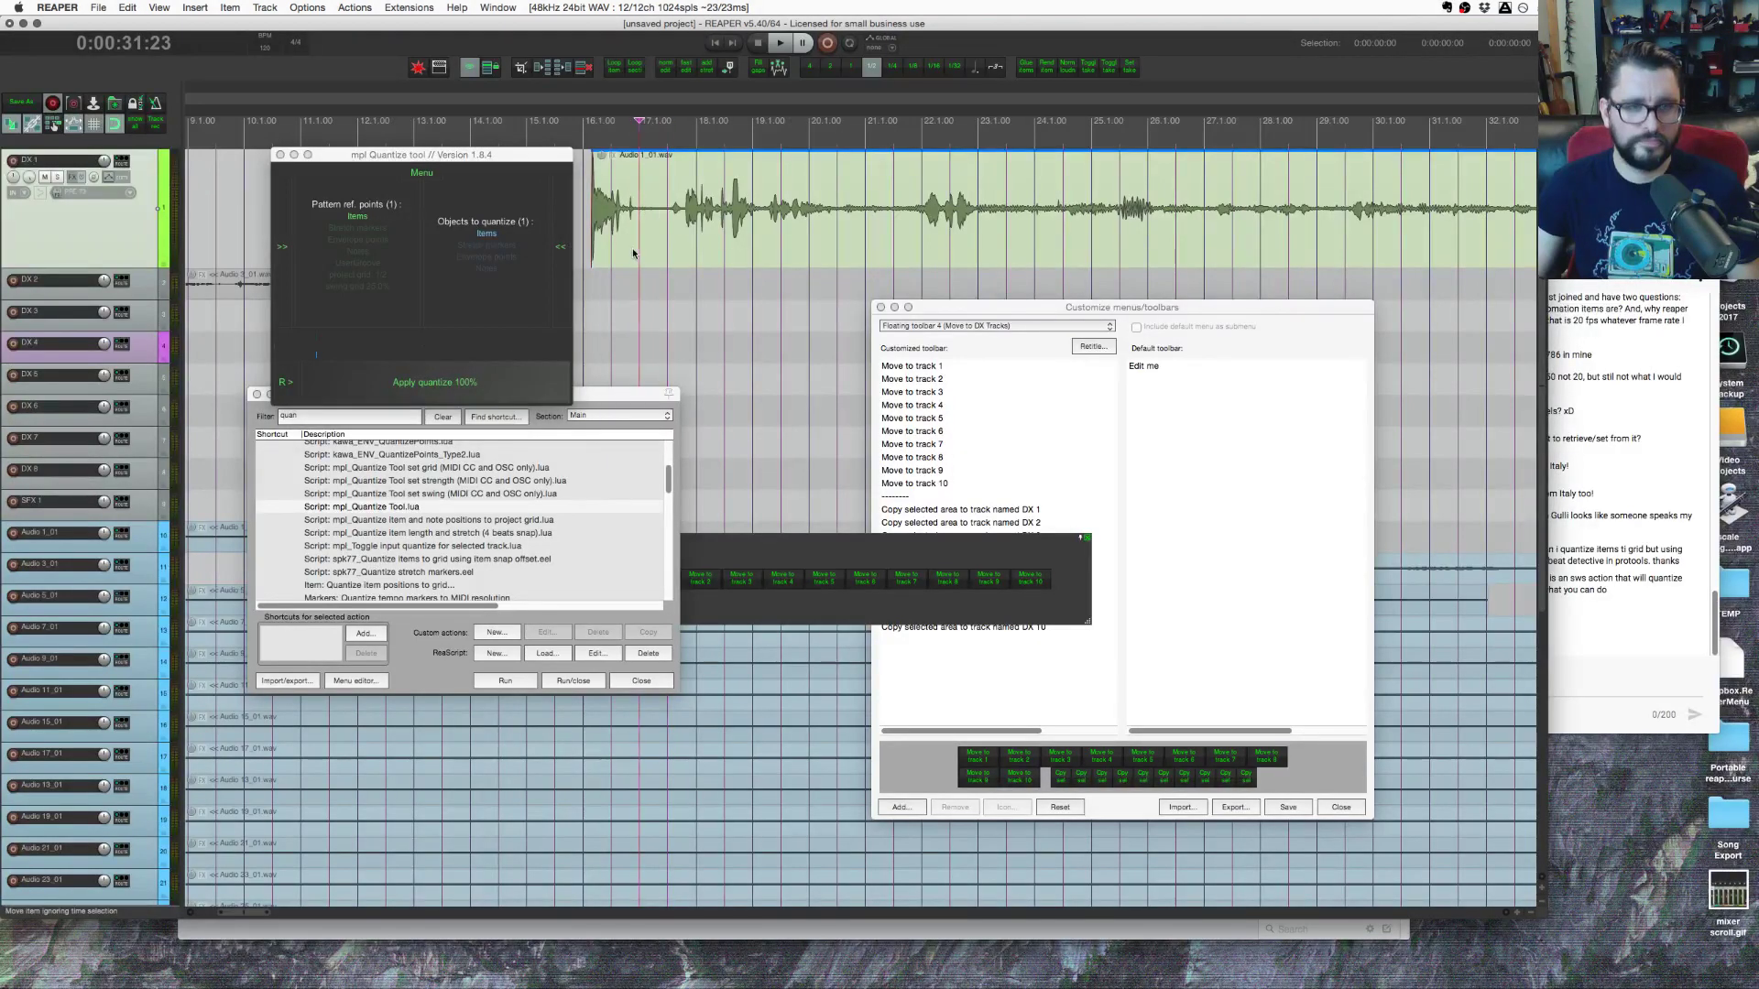
pyautogui.scroll(3, 630, 262)
pyautogui.moveTo(630, 262); pyautogui.dragTo(589, 256)
pyautogui.moveTo(456, 154); pyautogui.dragTo(296, 164)
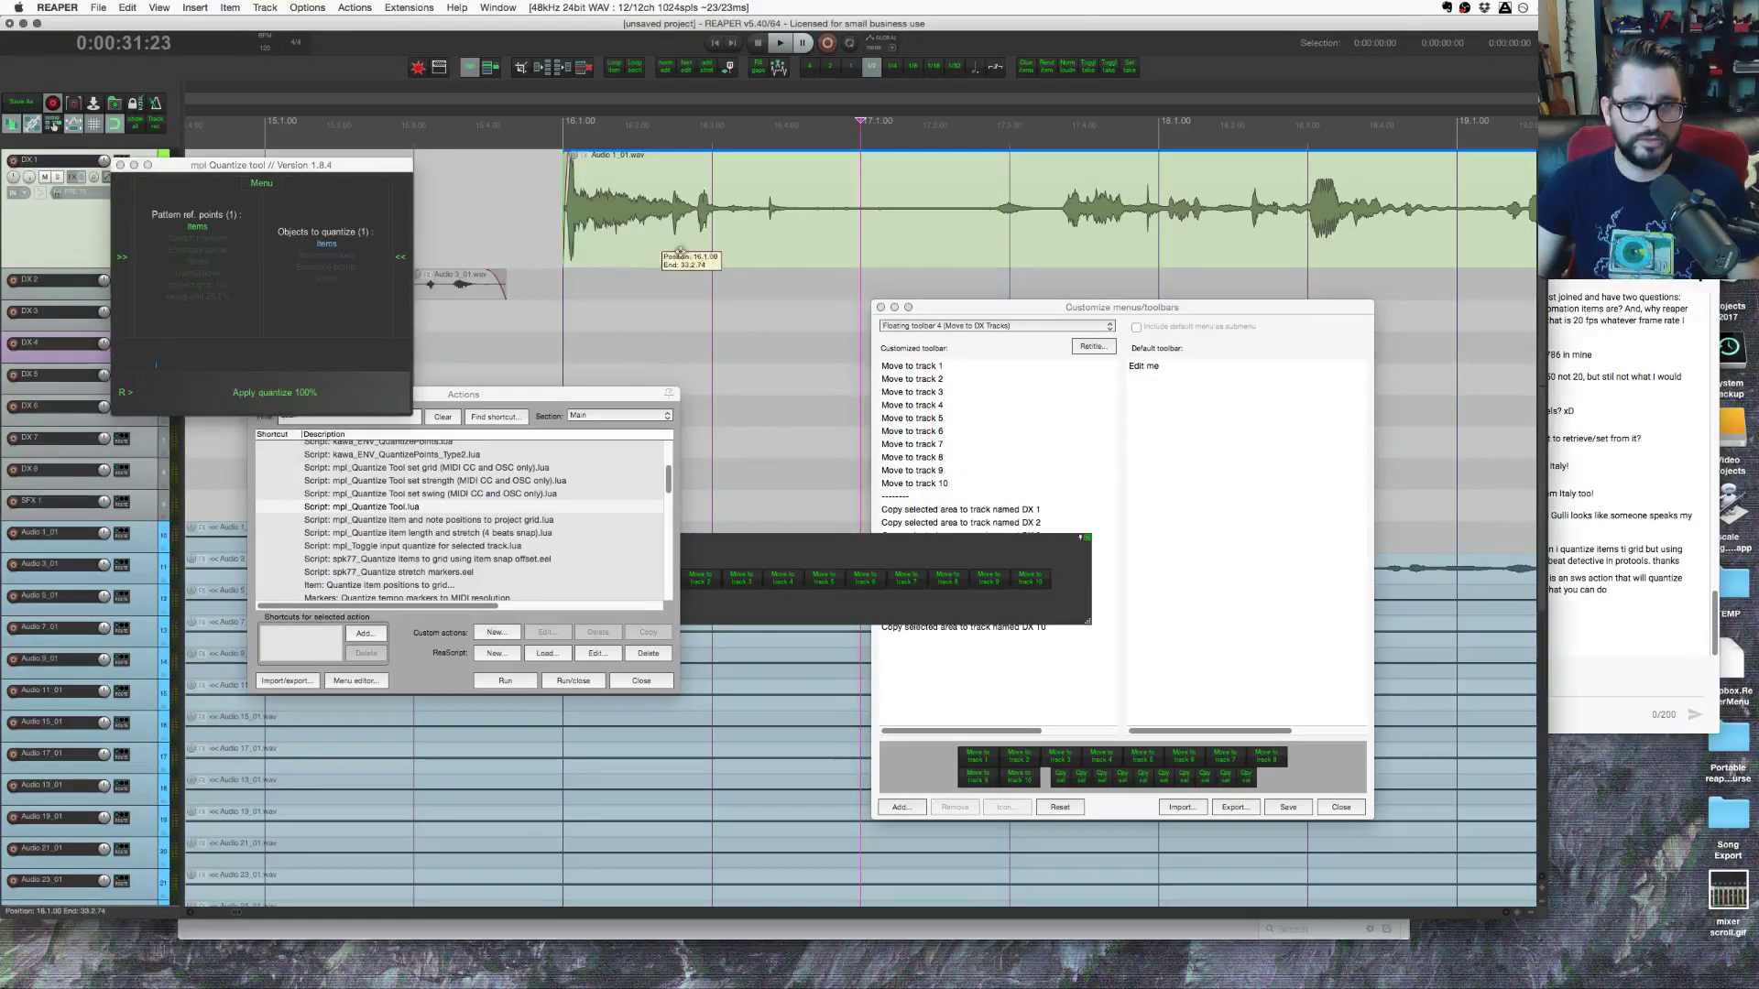
# Step: Undo the DX 1 item's move and try a quantize strength of 55%, then 52%
pyautogui.press('super+z')
pyautogui.scroll(-2, 272, 387)
pyautogui.moveTo(272, 387)
pyautogui.mouseDown()
pyautogui.moveTo(410, 390)
pyautogui.moveTo(283, 389)
pyautogui.mouseUp()
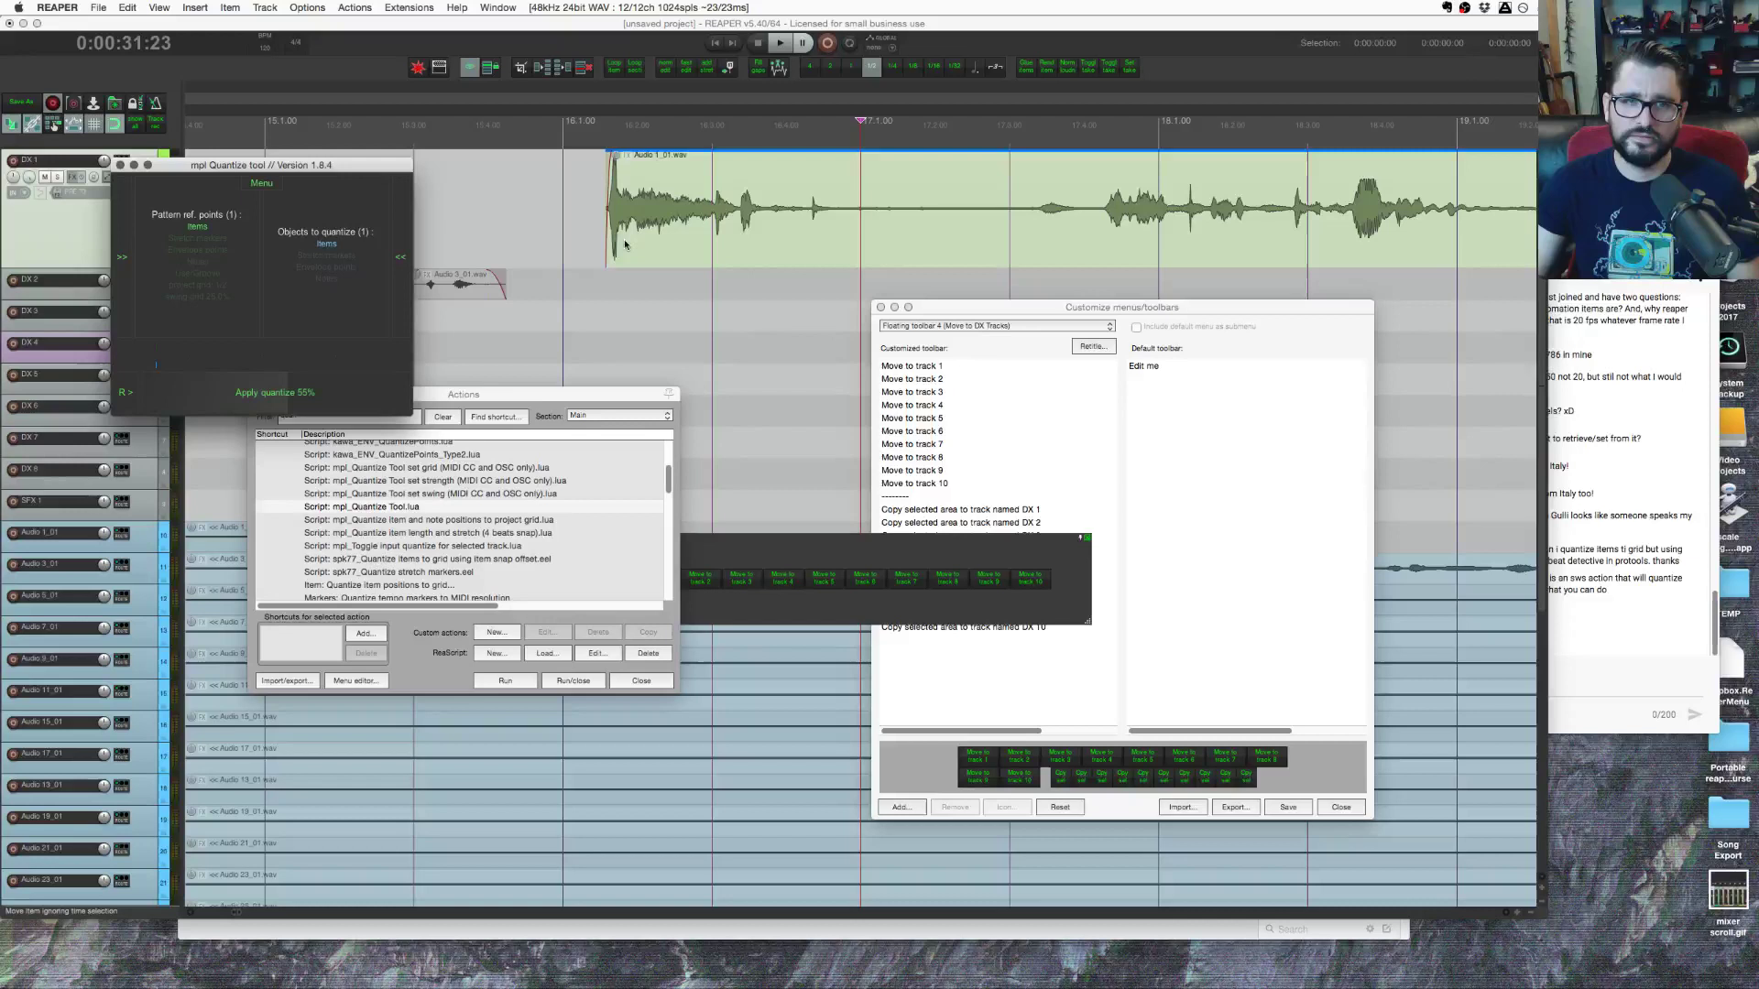
pyautogui.scroll(-3, 272, 397)
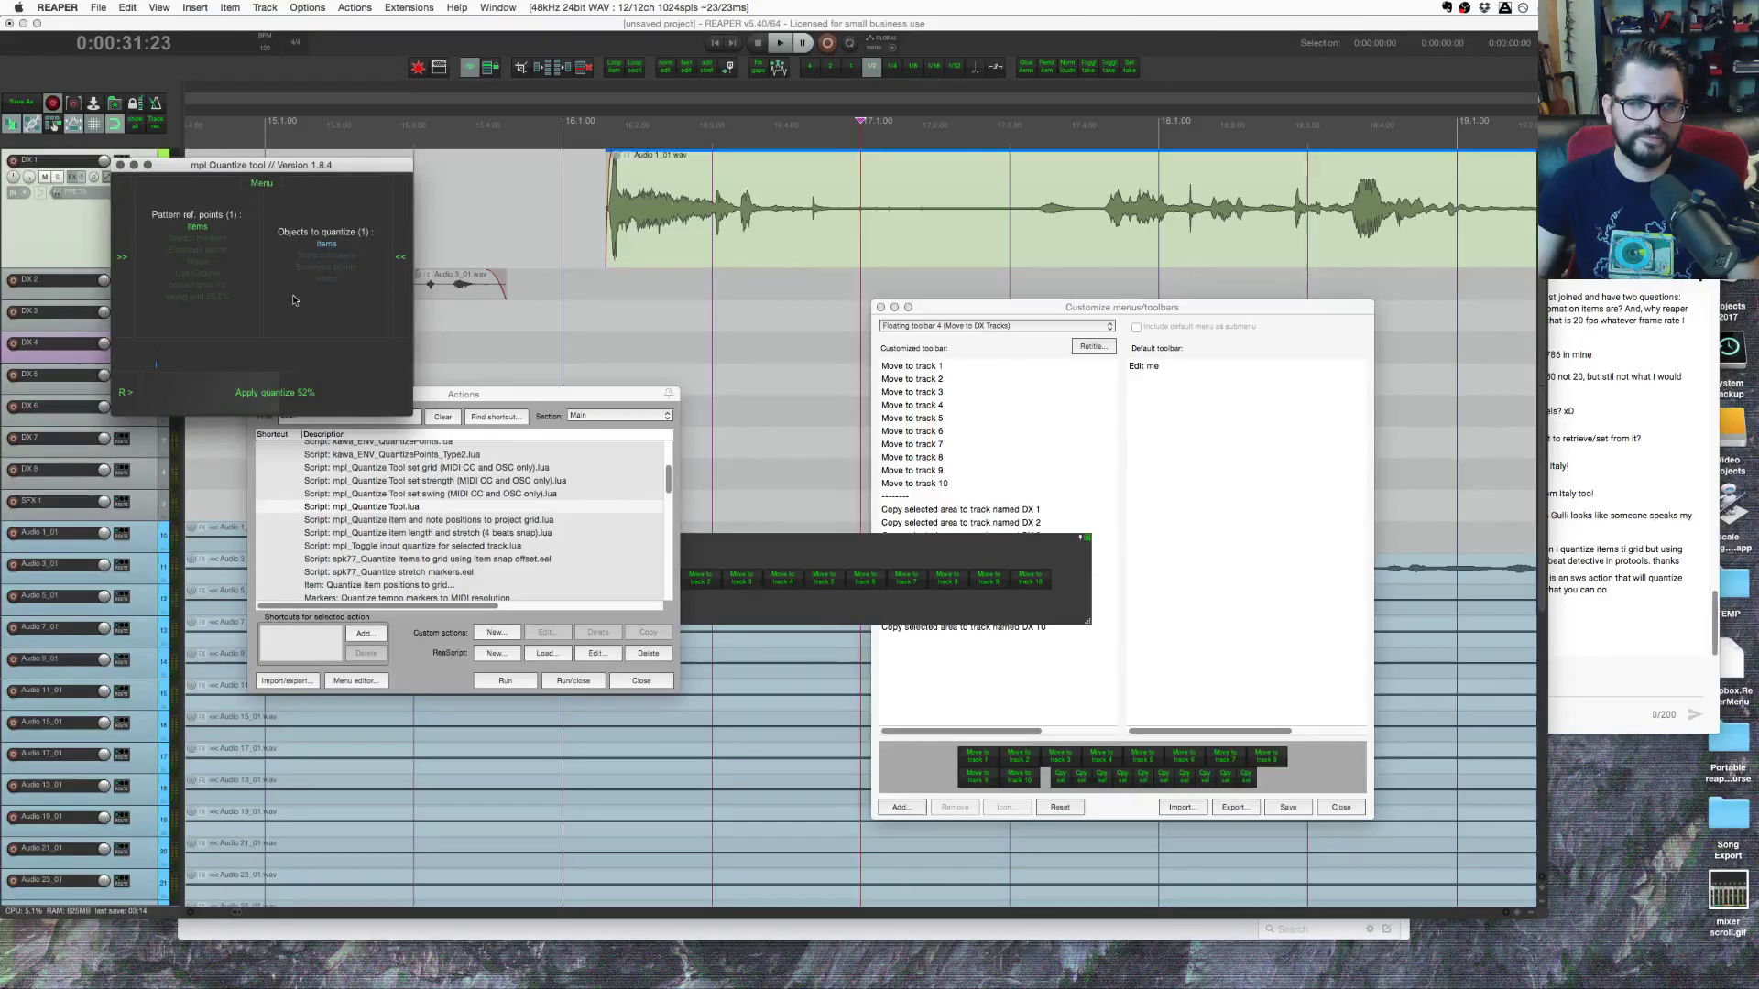
pyautogui.press('Left')
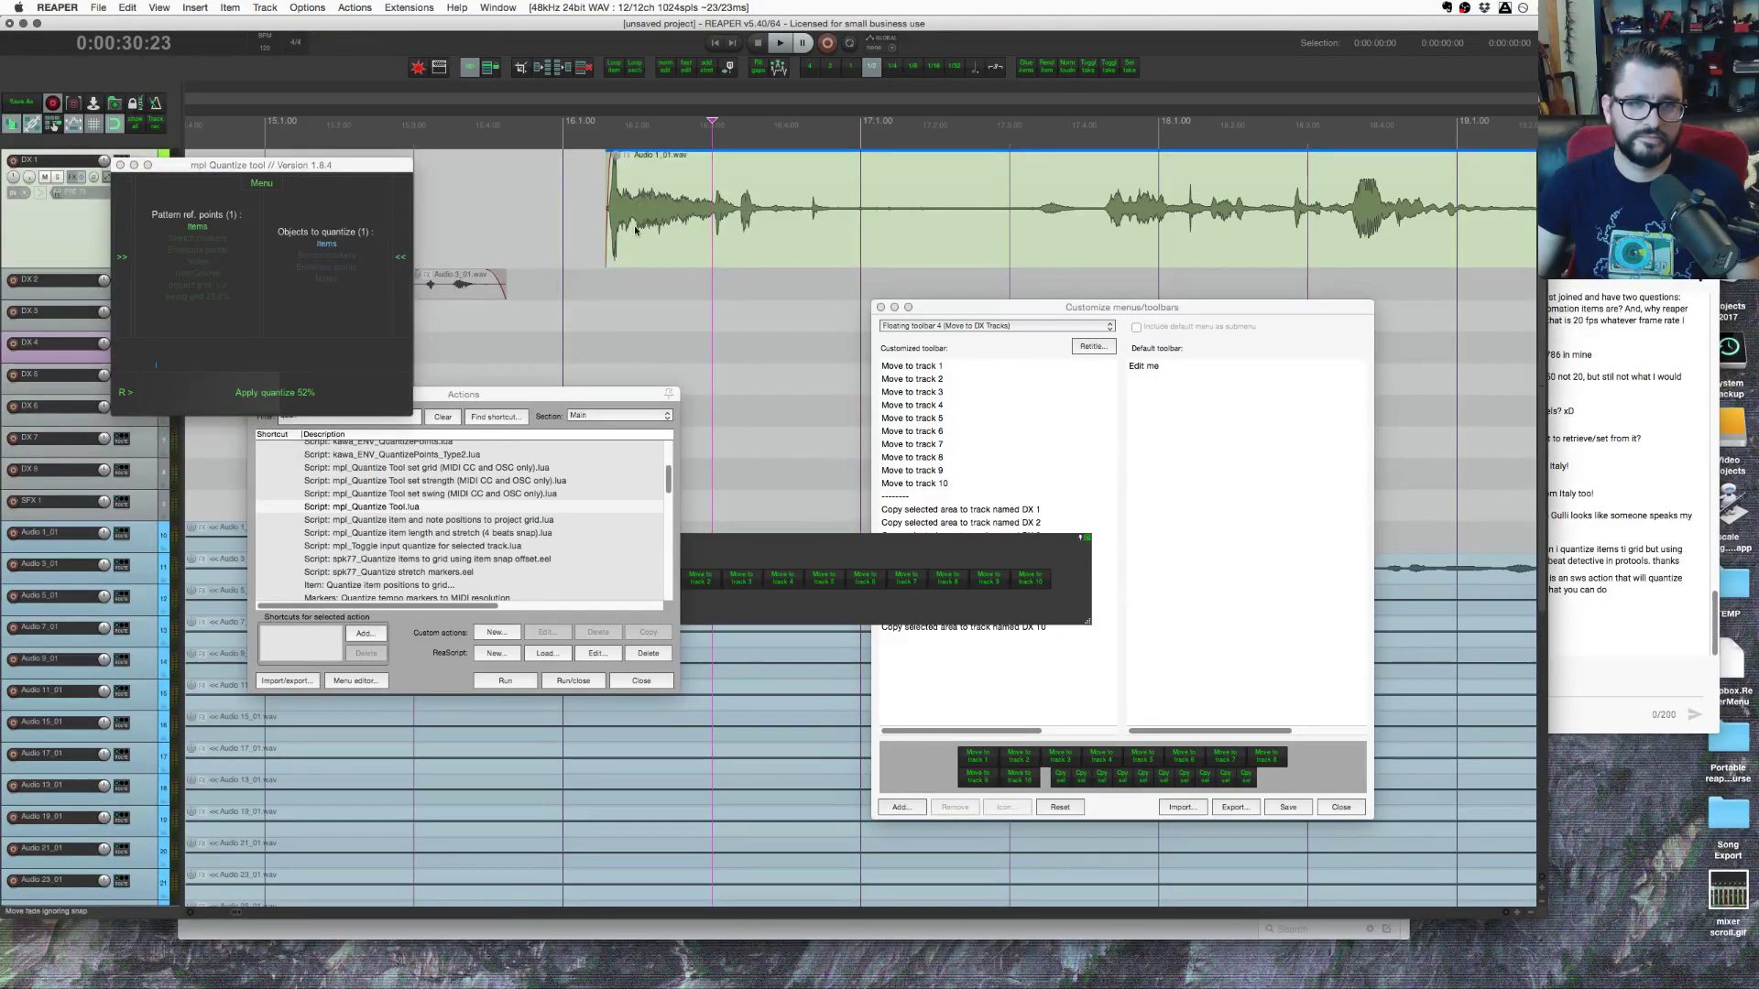
# Step: Align the Audio 3_01.wav item on DX 2 with the DX 1 item's start and try quantize strengths of 0% and 100%
pyautogui.moveTo(502, 276); pyautogui.dragTo(662, 275)
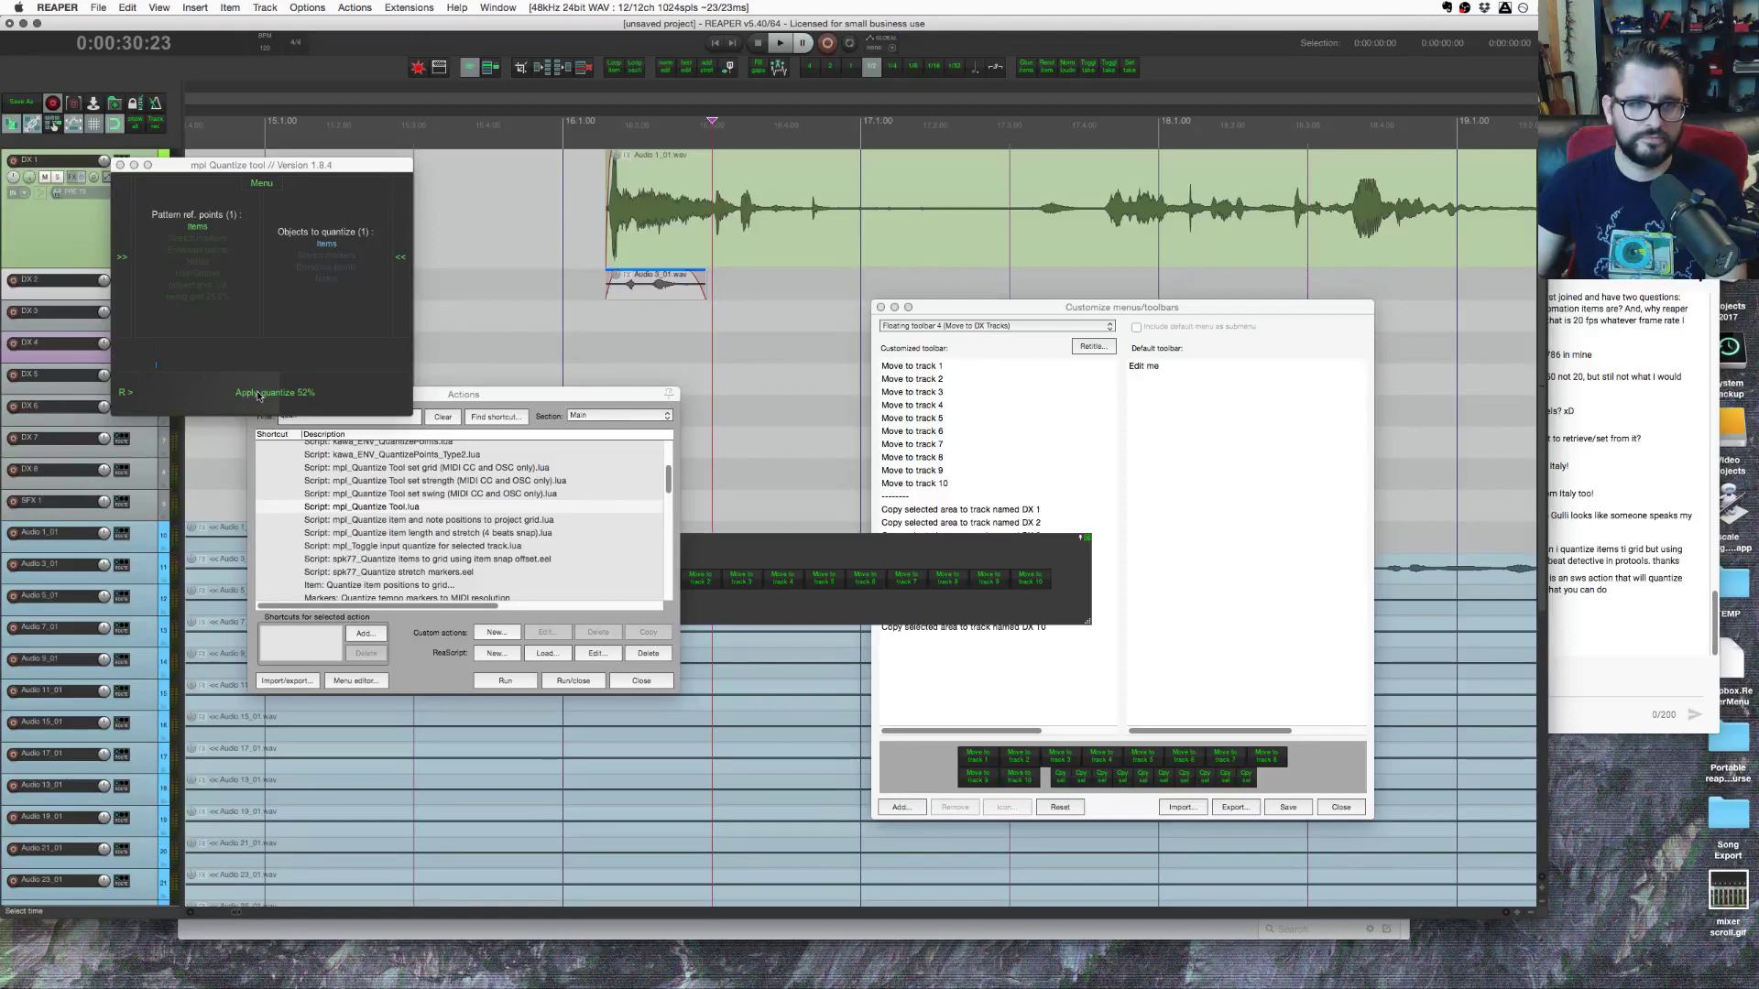
pyautogui.moveTo(303, 392); pyautogui.dragTo(146, 394)
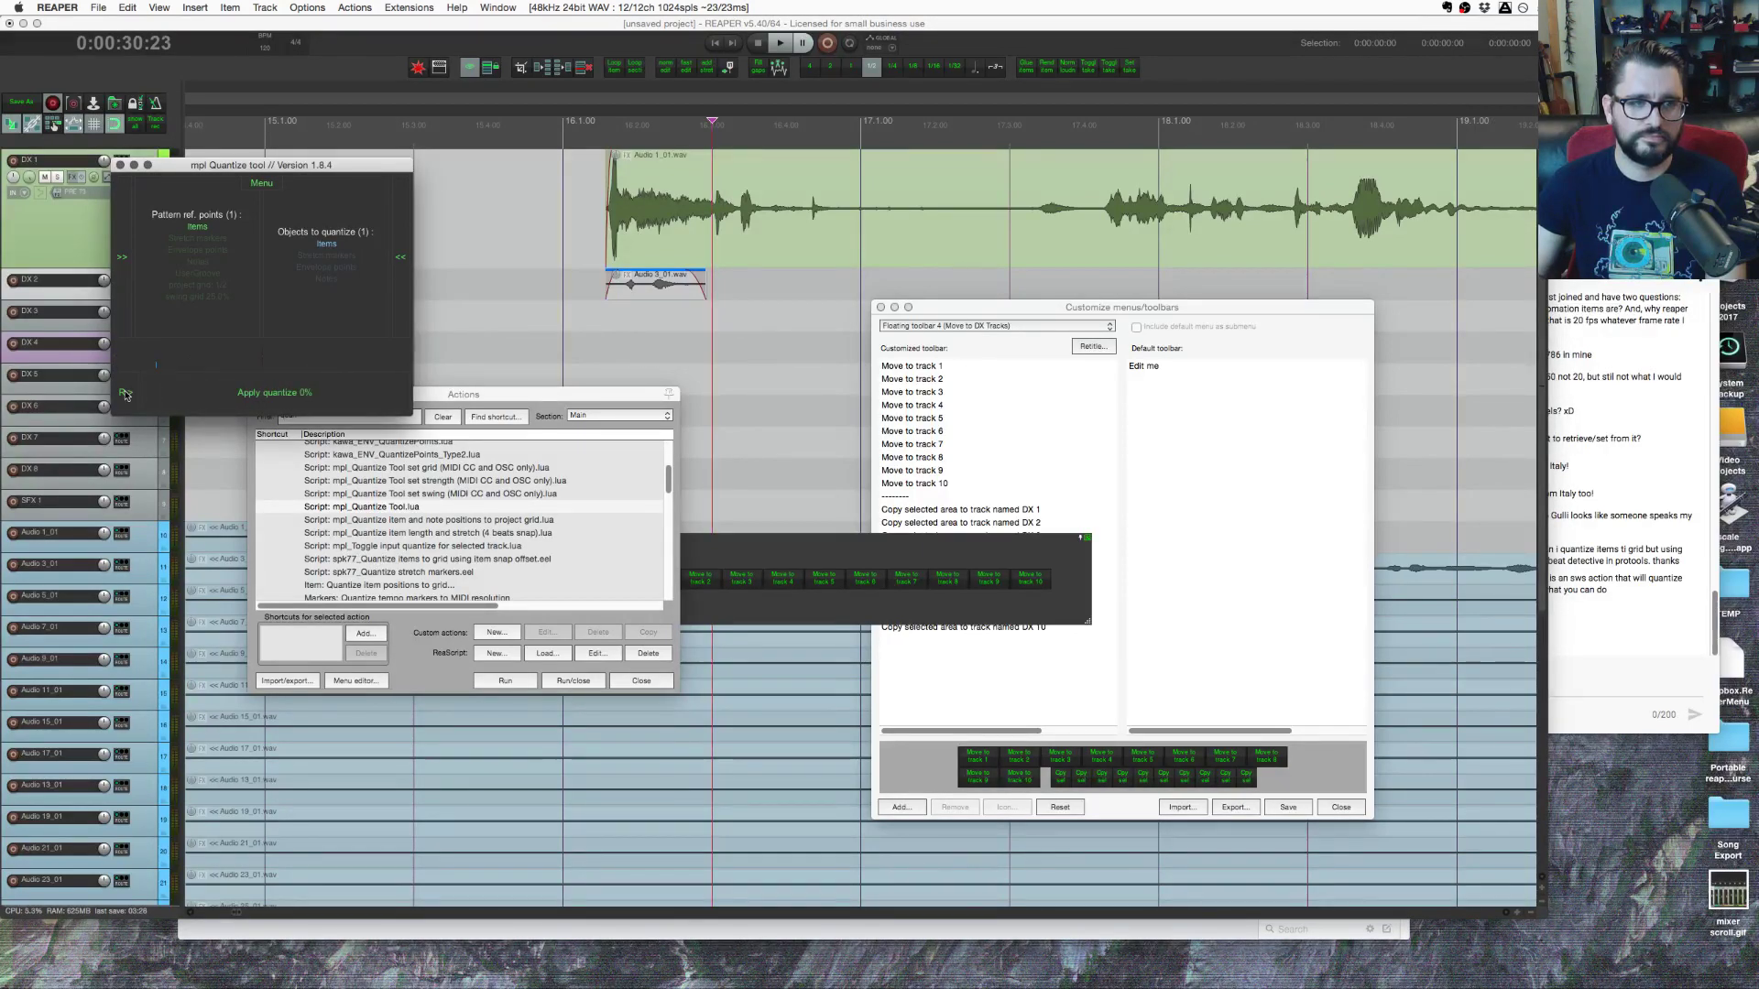
pyautogui.moveTo(125, 394); pyautogui.dragTo(437, 400)
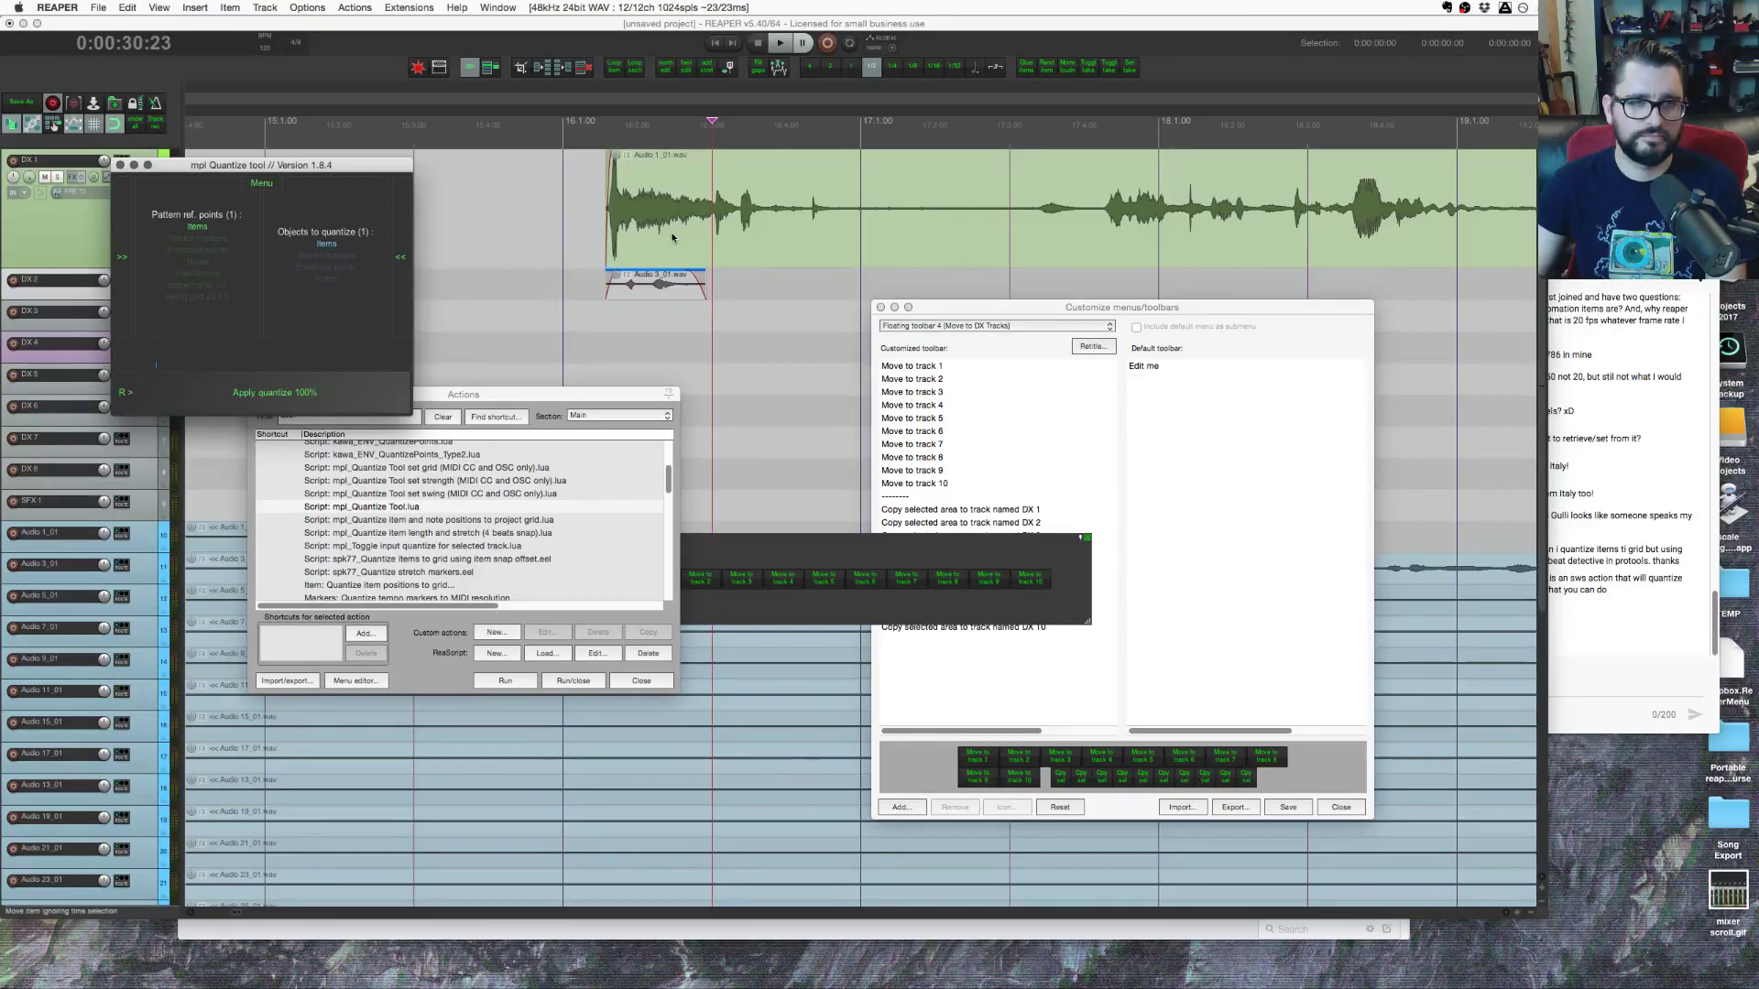
# Step: Move the Audio 3_01.wav item to about bar 16.1, quantize the DX 1 item towards it at 69% strength, and close the quantize tool
pyautogui.moveTo(634, 286); pyautogui.dragTo(589, 287)
pyautogui.moveTo(331, 392); pyautogui.dragTo(314, 391)
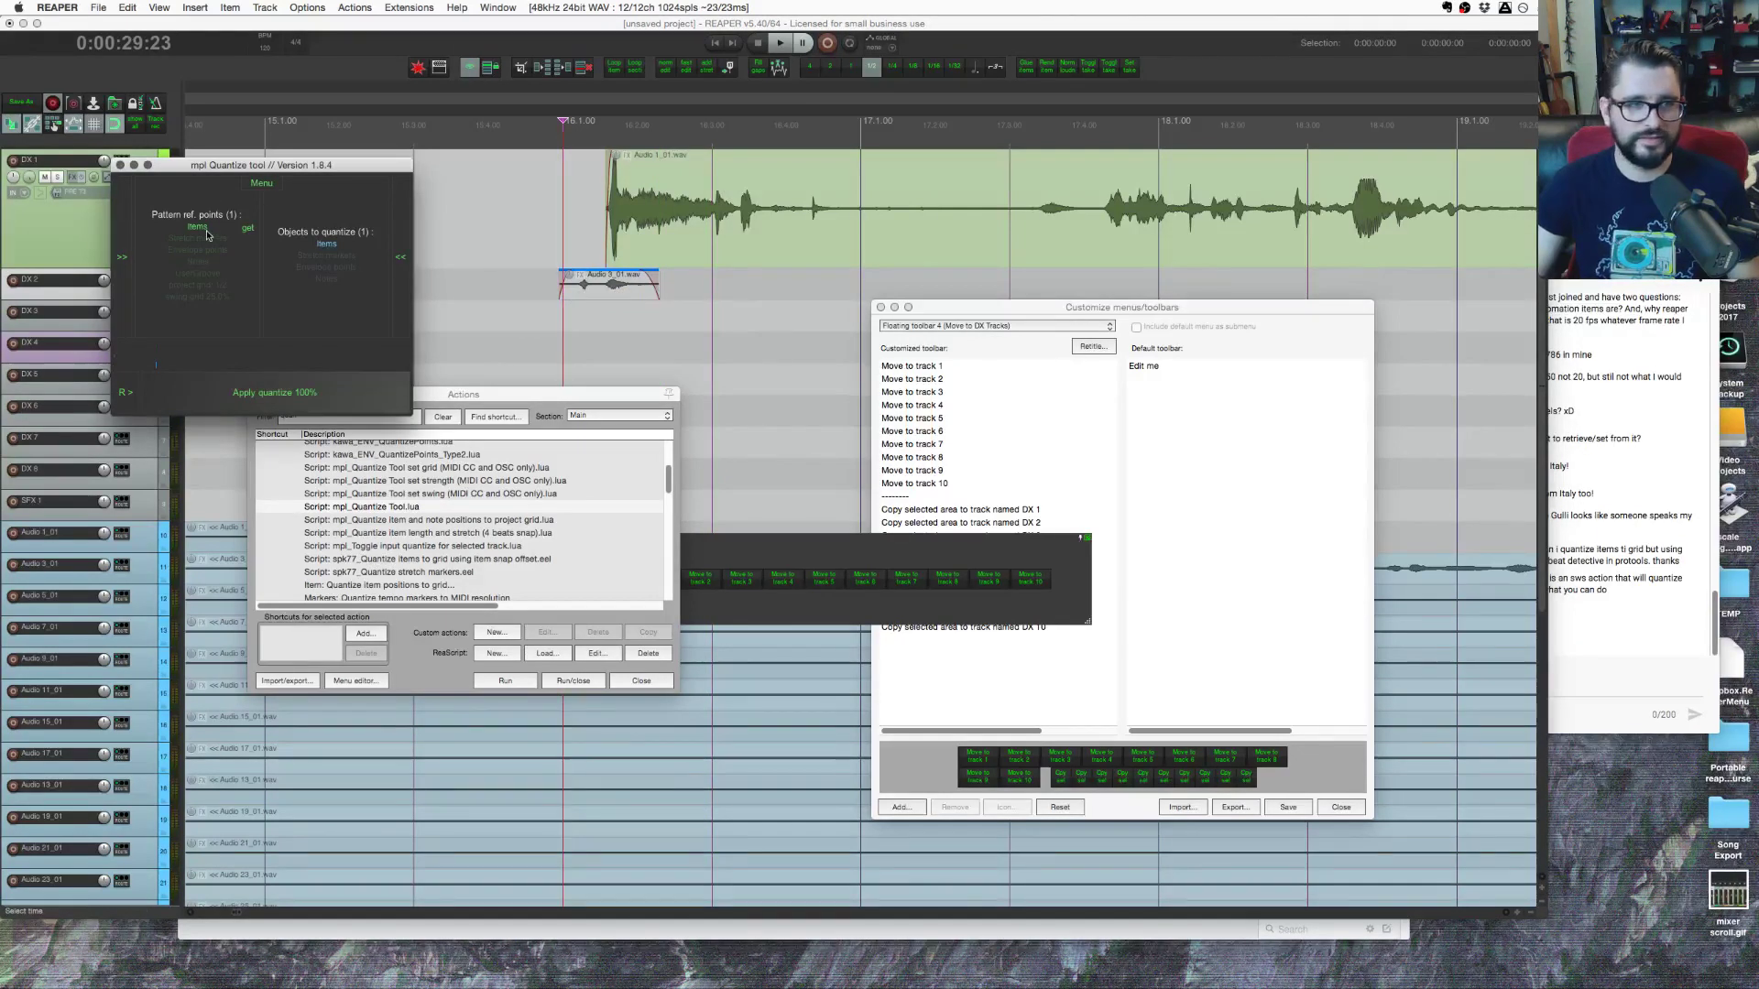
pyautogui.moveTo(305, 392); pyautogui.dragTo(307, 392)
pyautogui.click(711, 348)
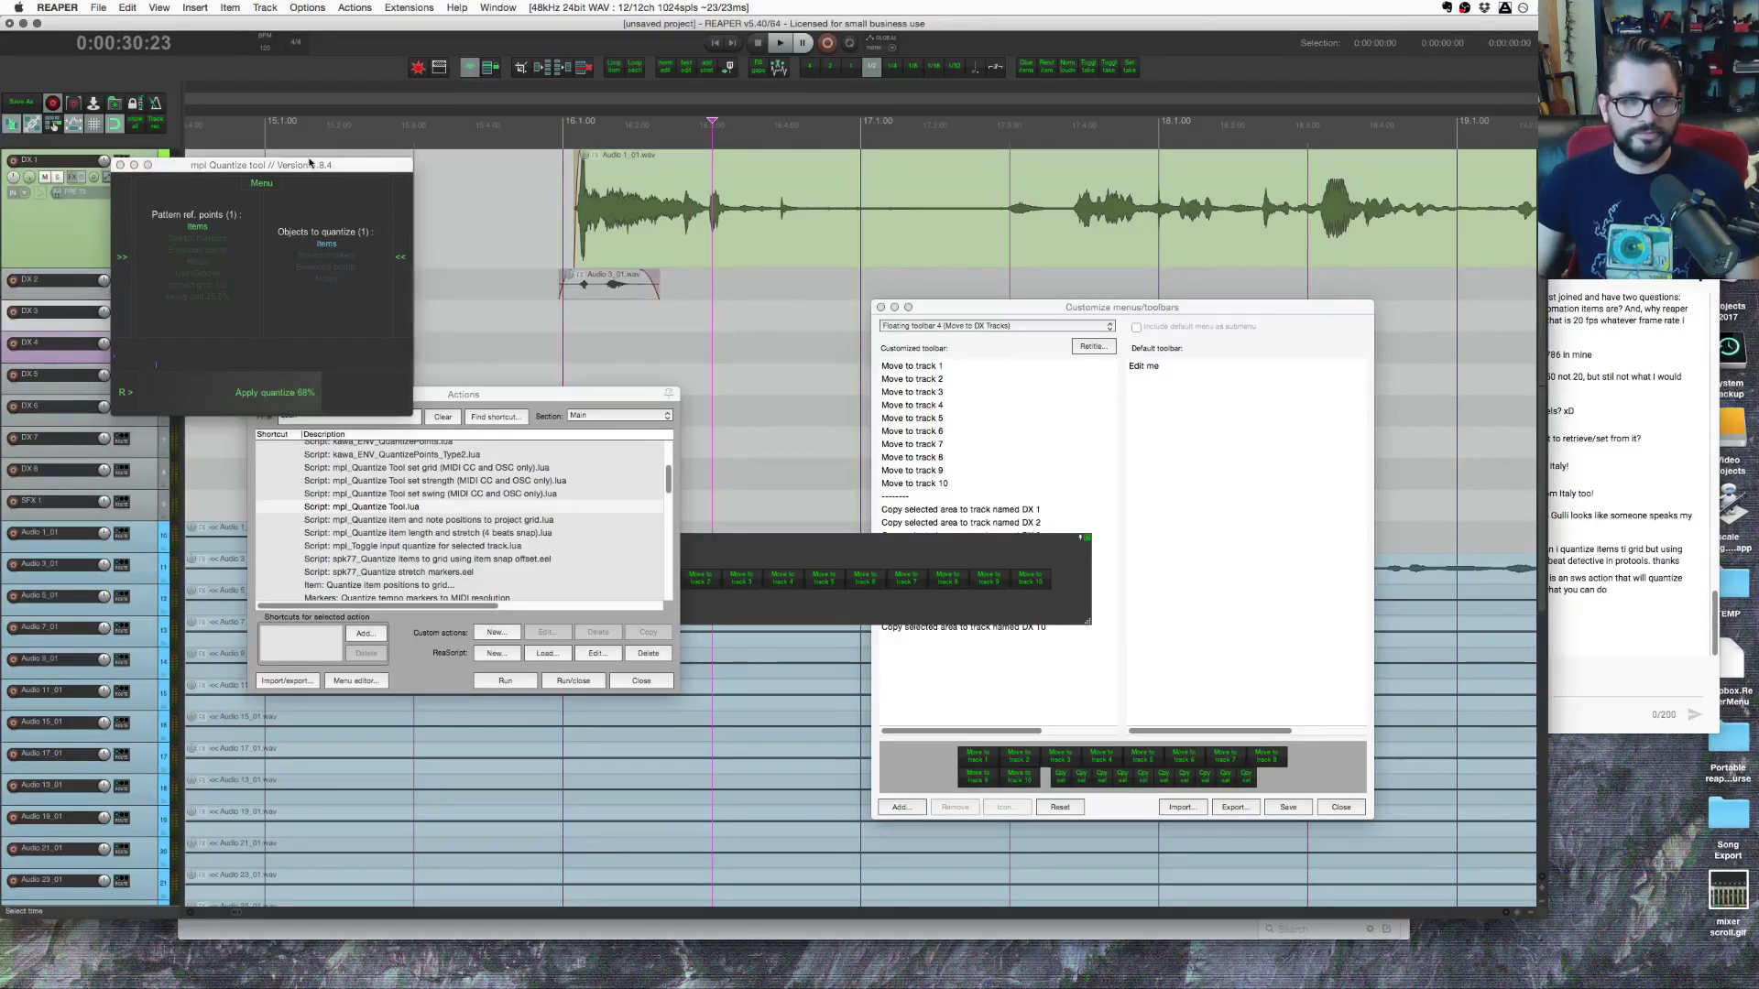
pyautogui.press('Escape')
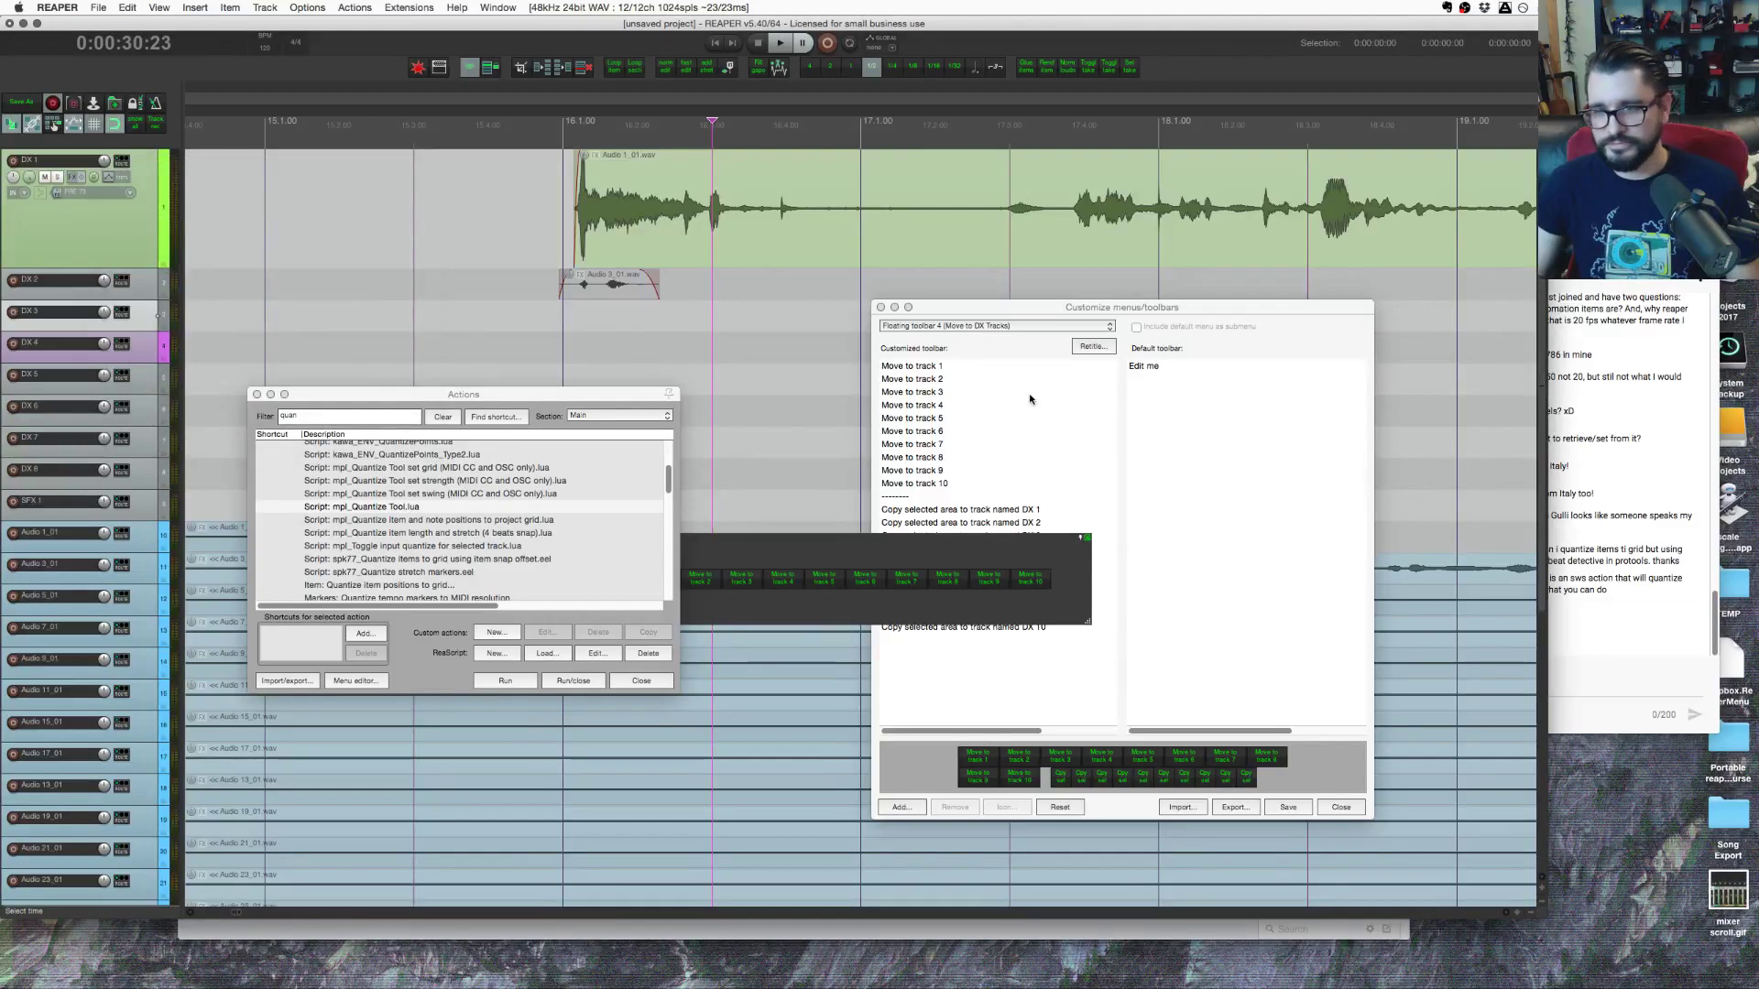
# Step: Quantize the start of the DX 1 item to the grid, keeping its length
pyautogui.click(1616, 532)
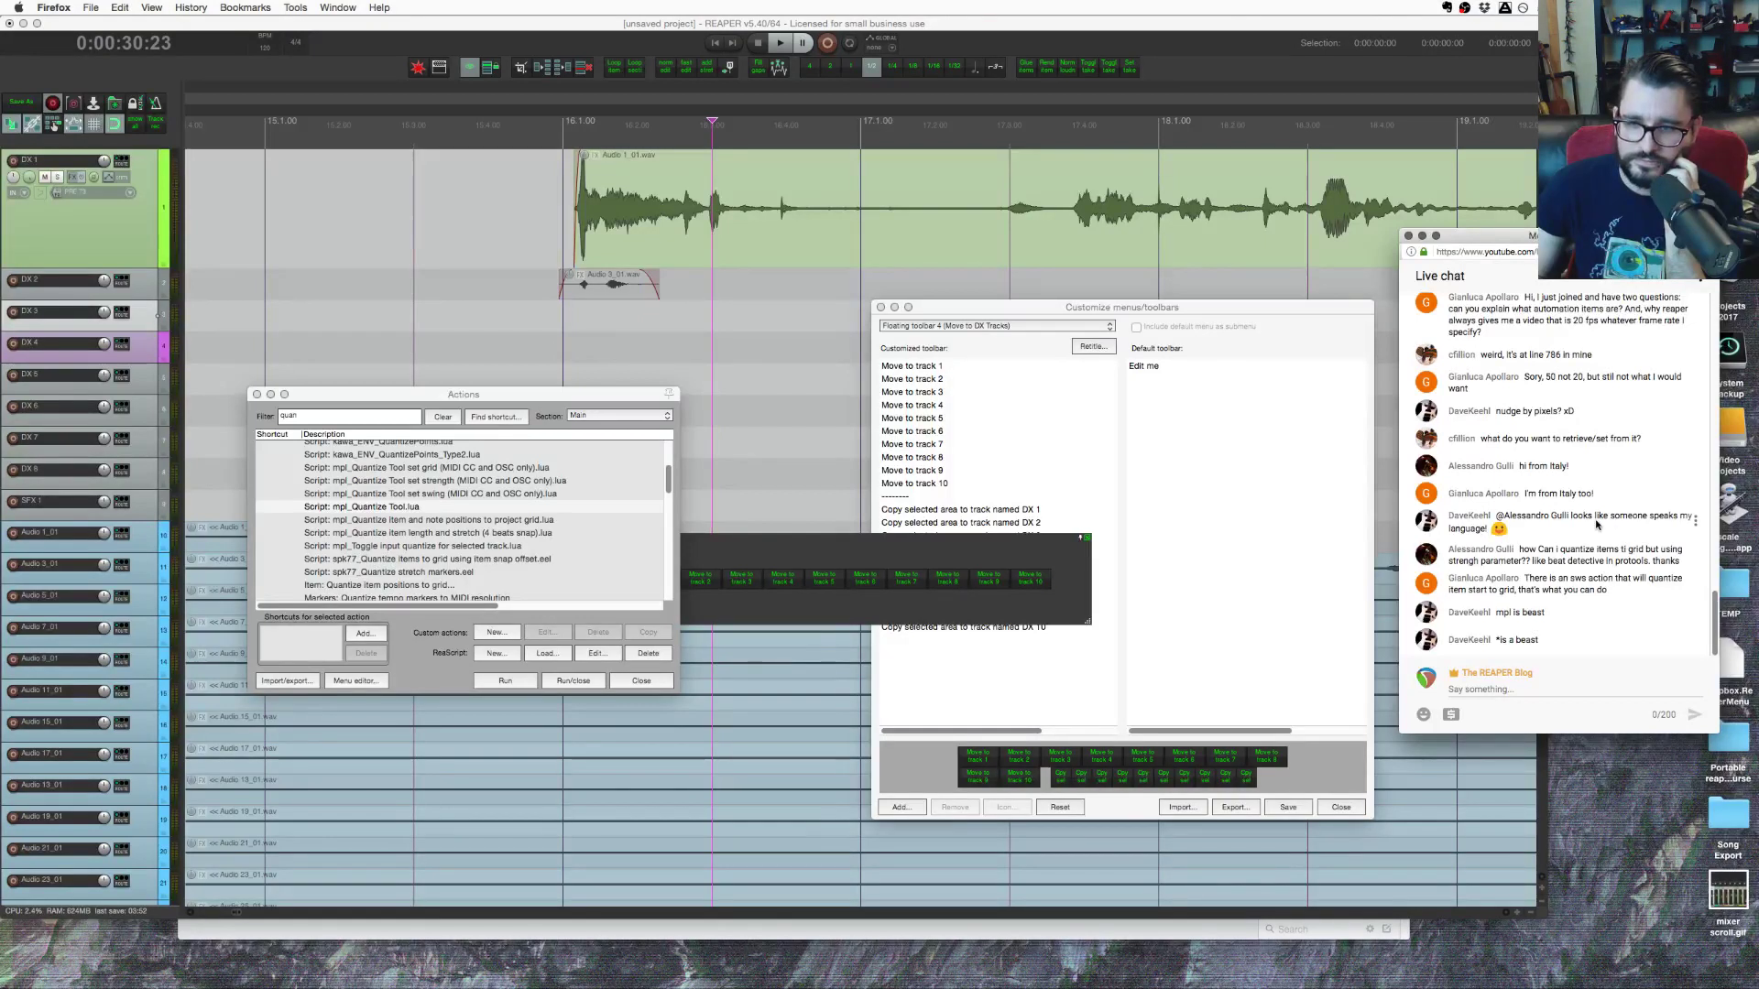
pyautogui.click(607, 288)
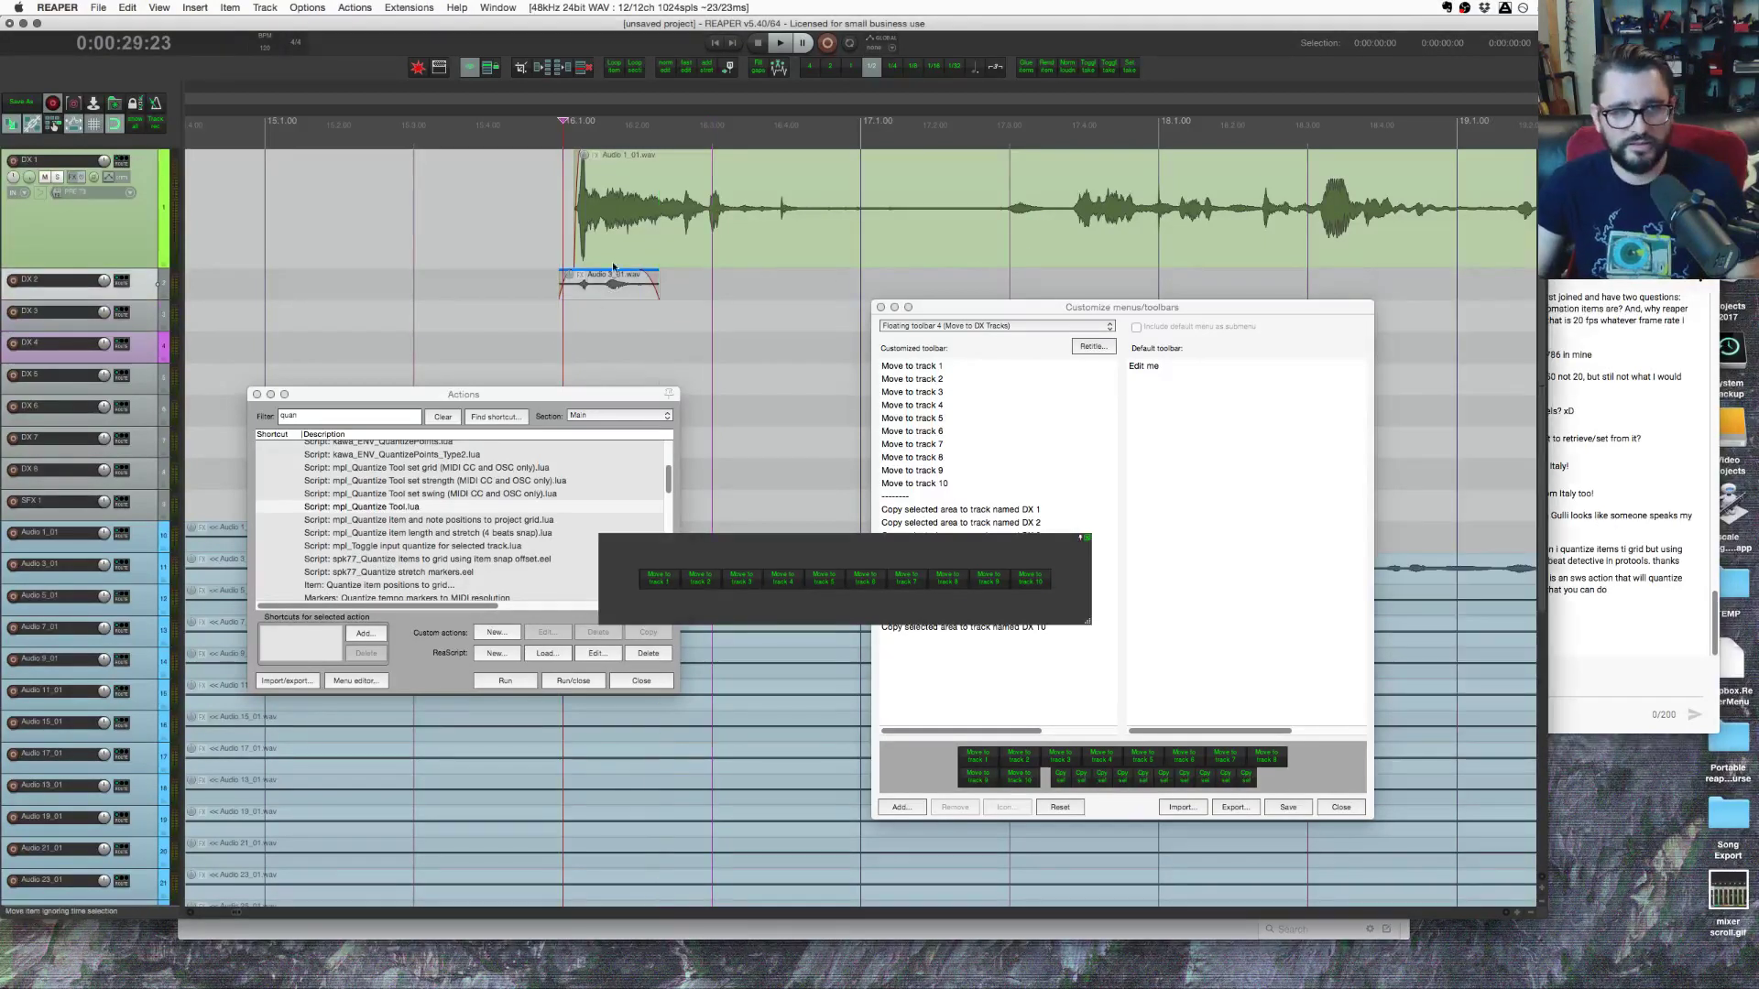
pyautogui.click(620, 255)
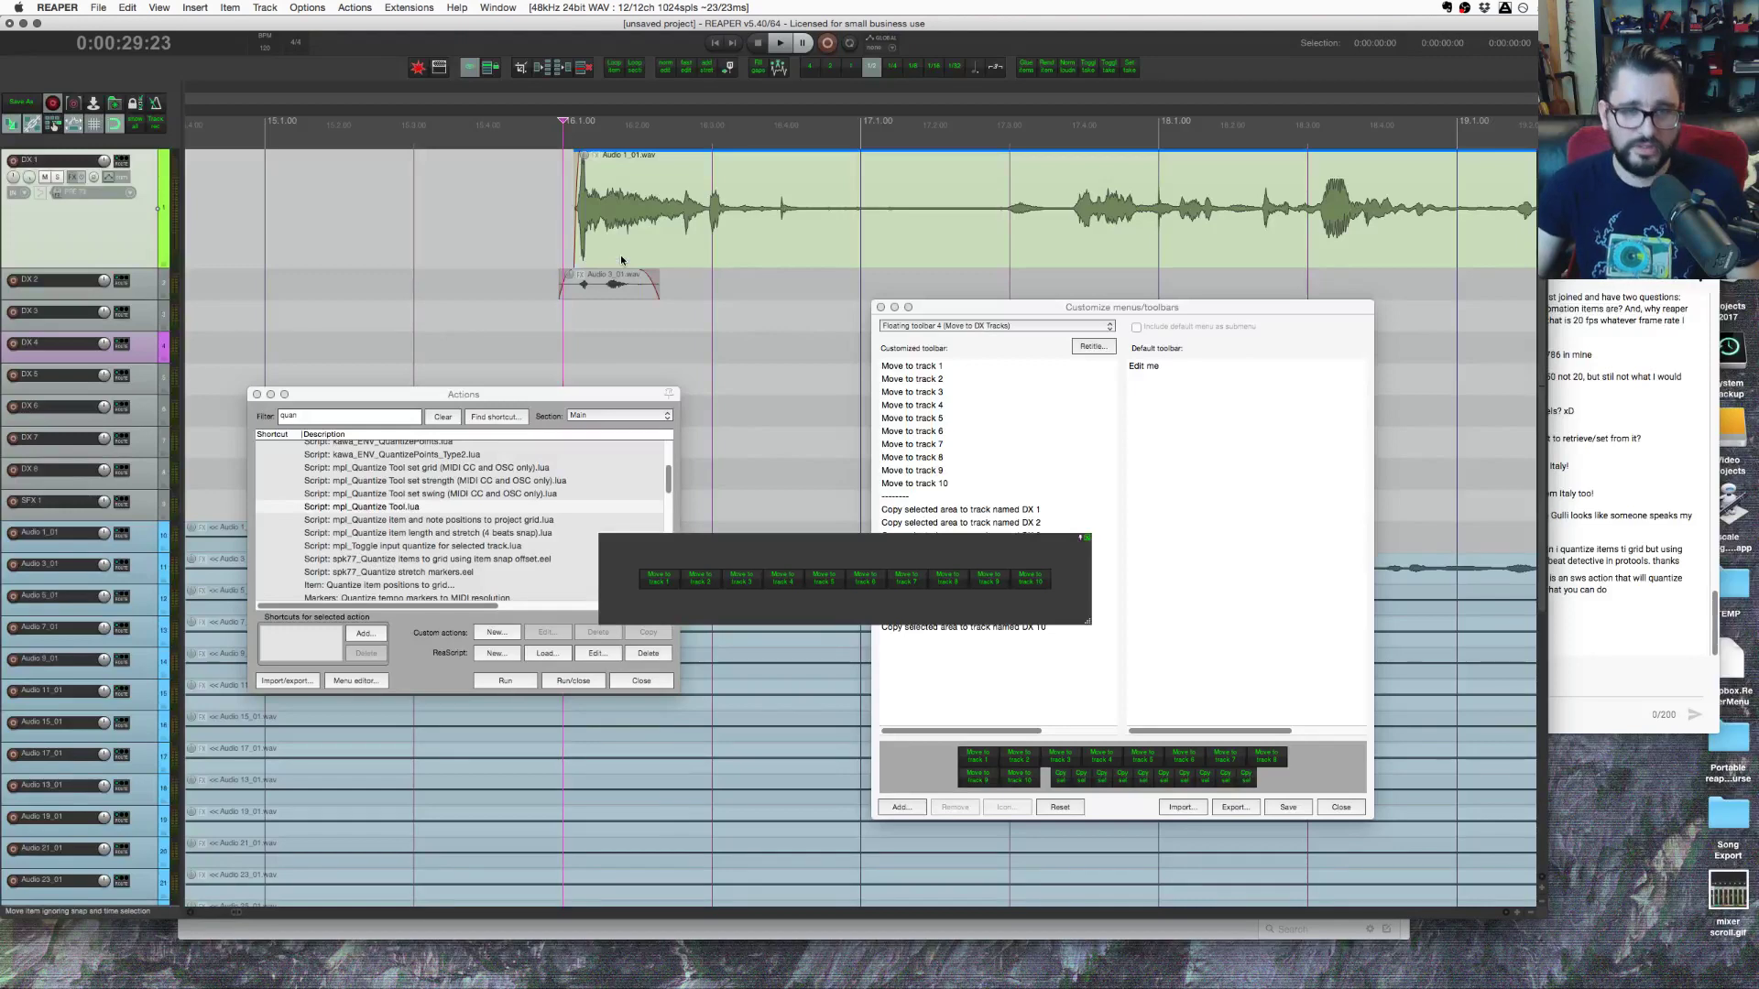
pyautogui.press('q')
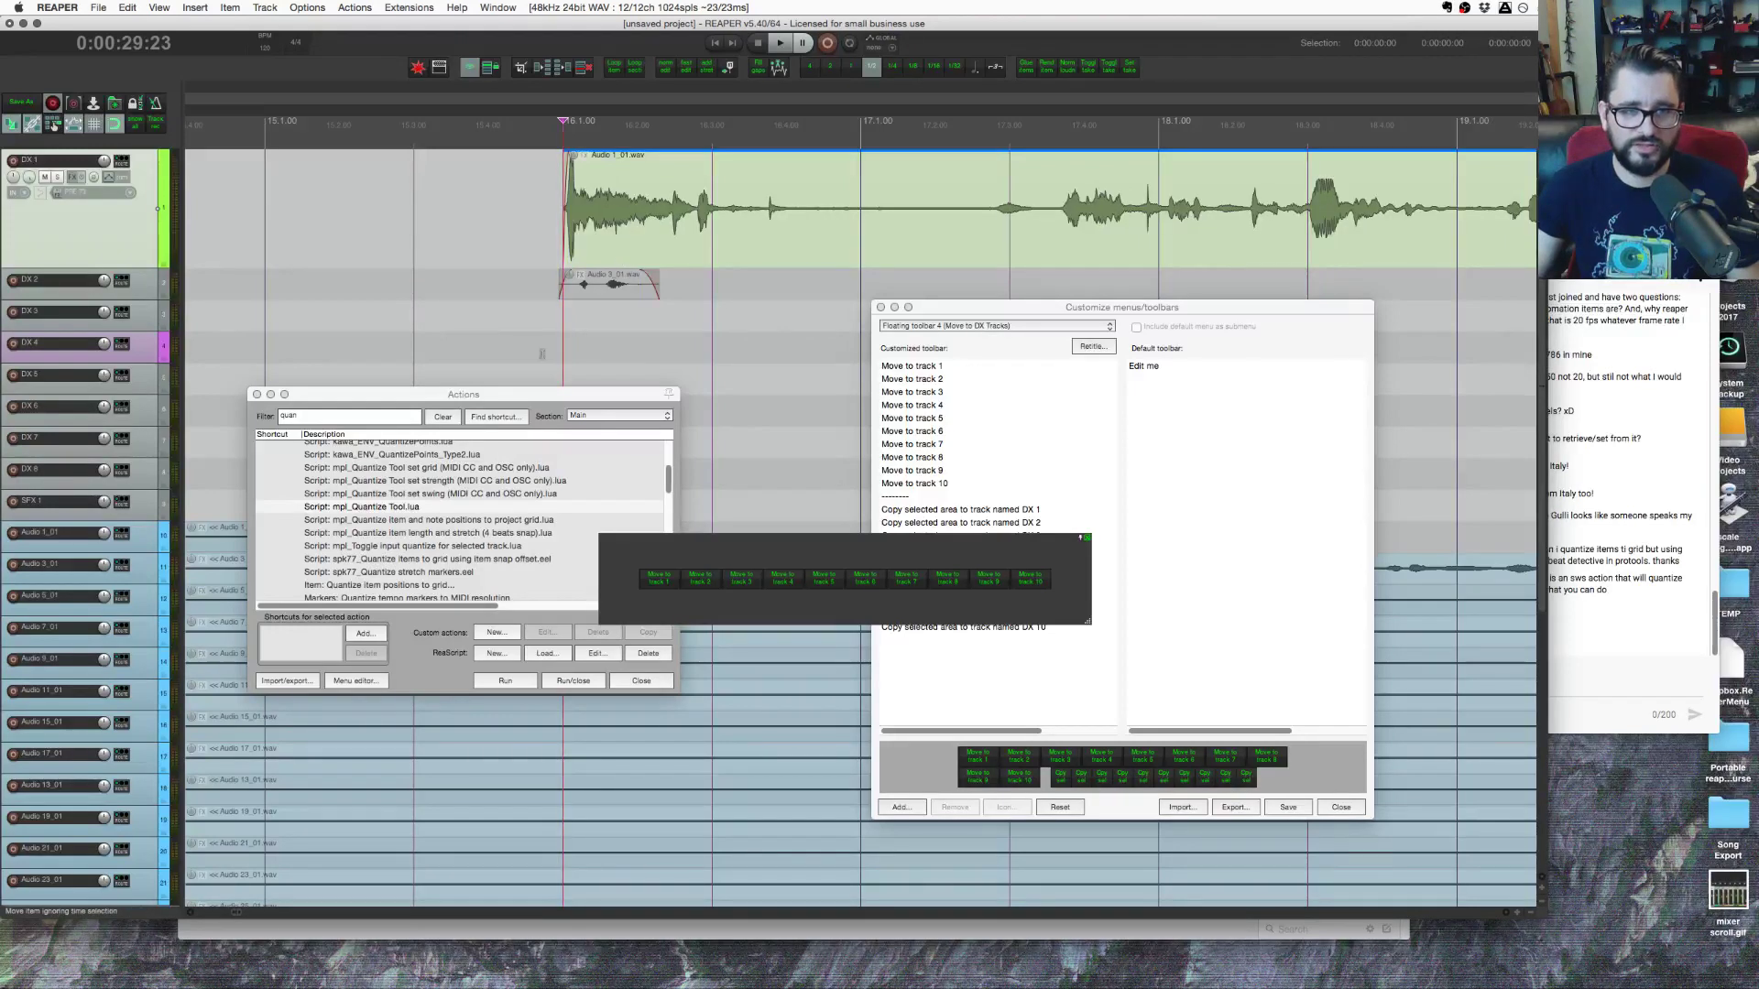
# Step: Find which action in the action list is assigned to the Shift+Q shortcut
pyautogui.click(495, 417)
pyautogui.hotkey('shift', 'q')
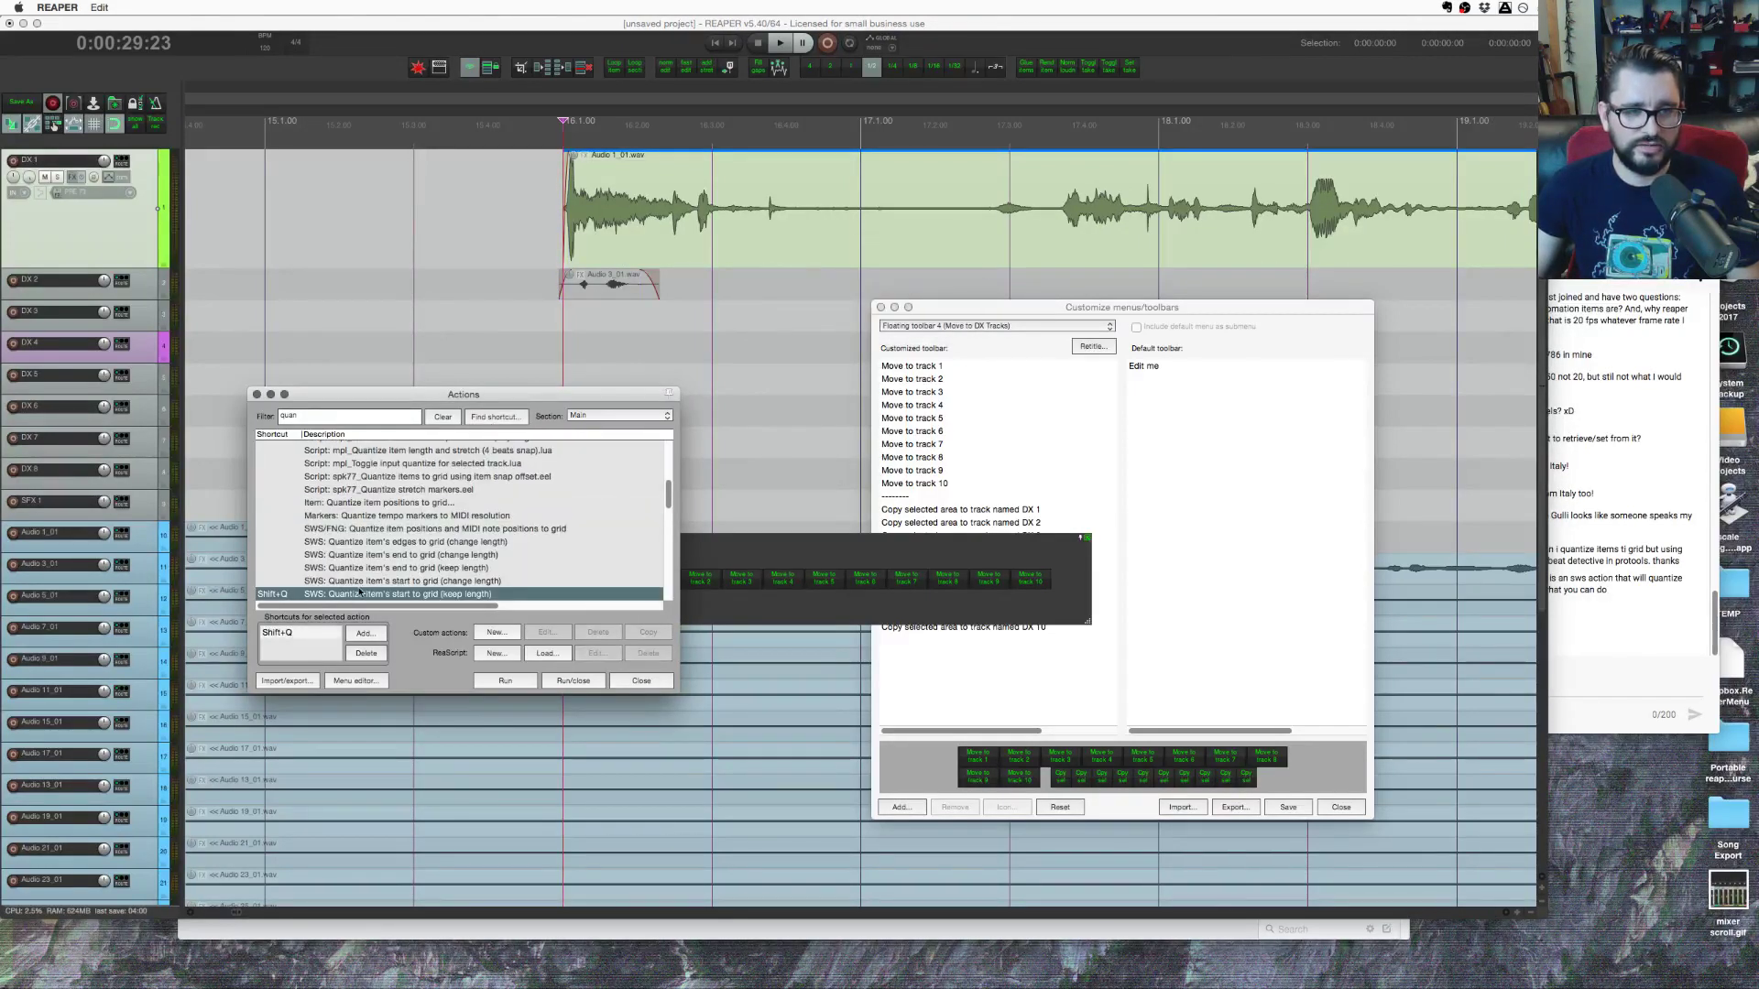
pyautogui.scroll(-1, 522, 558)
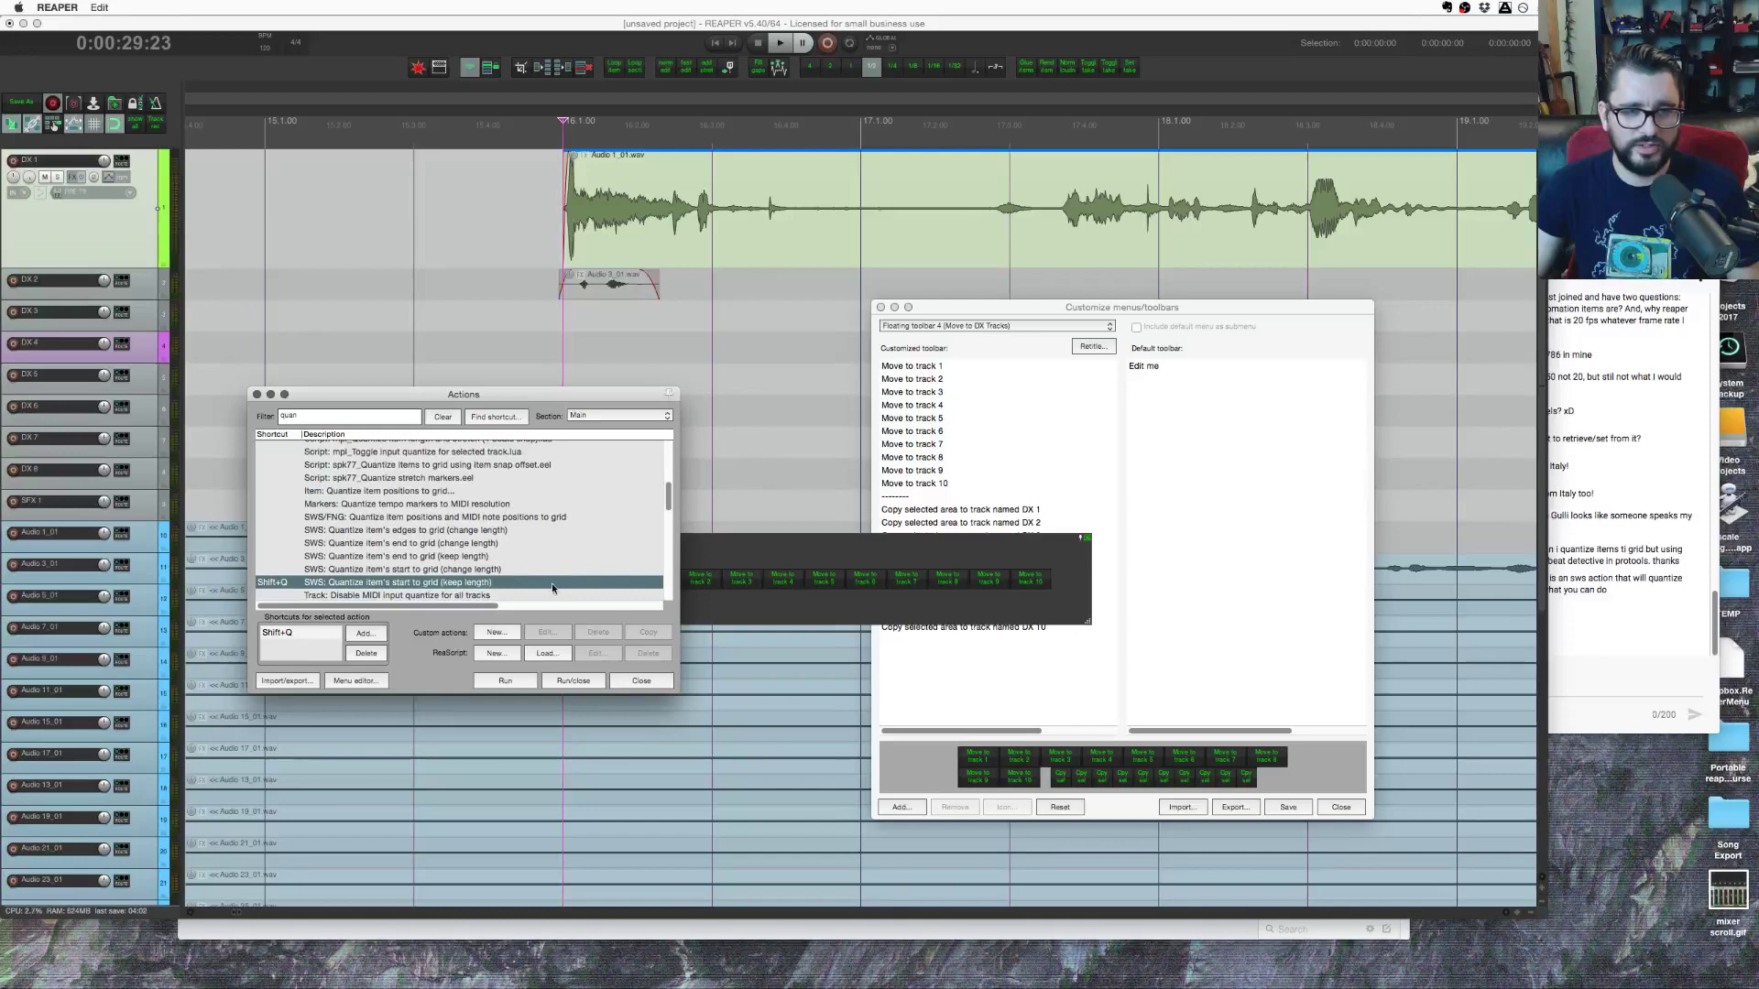
# Step: Quantize the start of the Audio 3_01.wav item on DX 2 to the grid, keeping its length
pyautogui.click(609, 286)
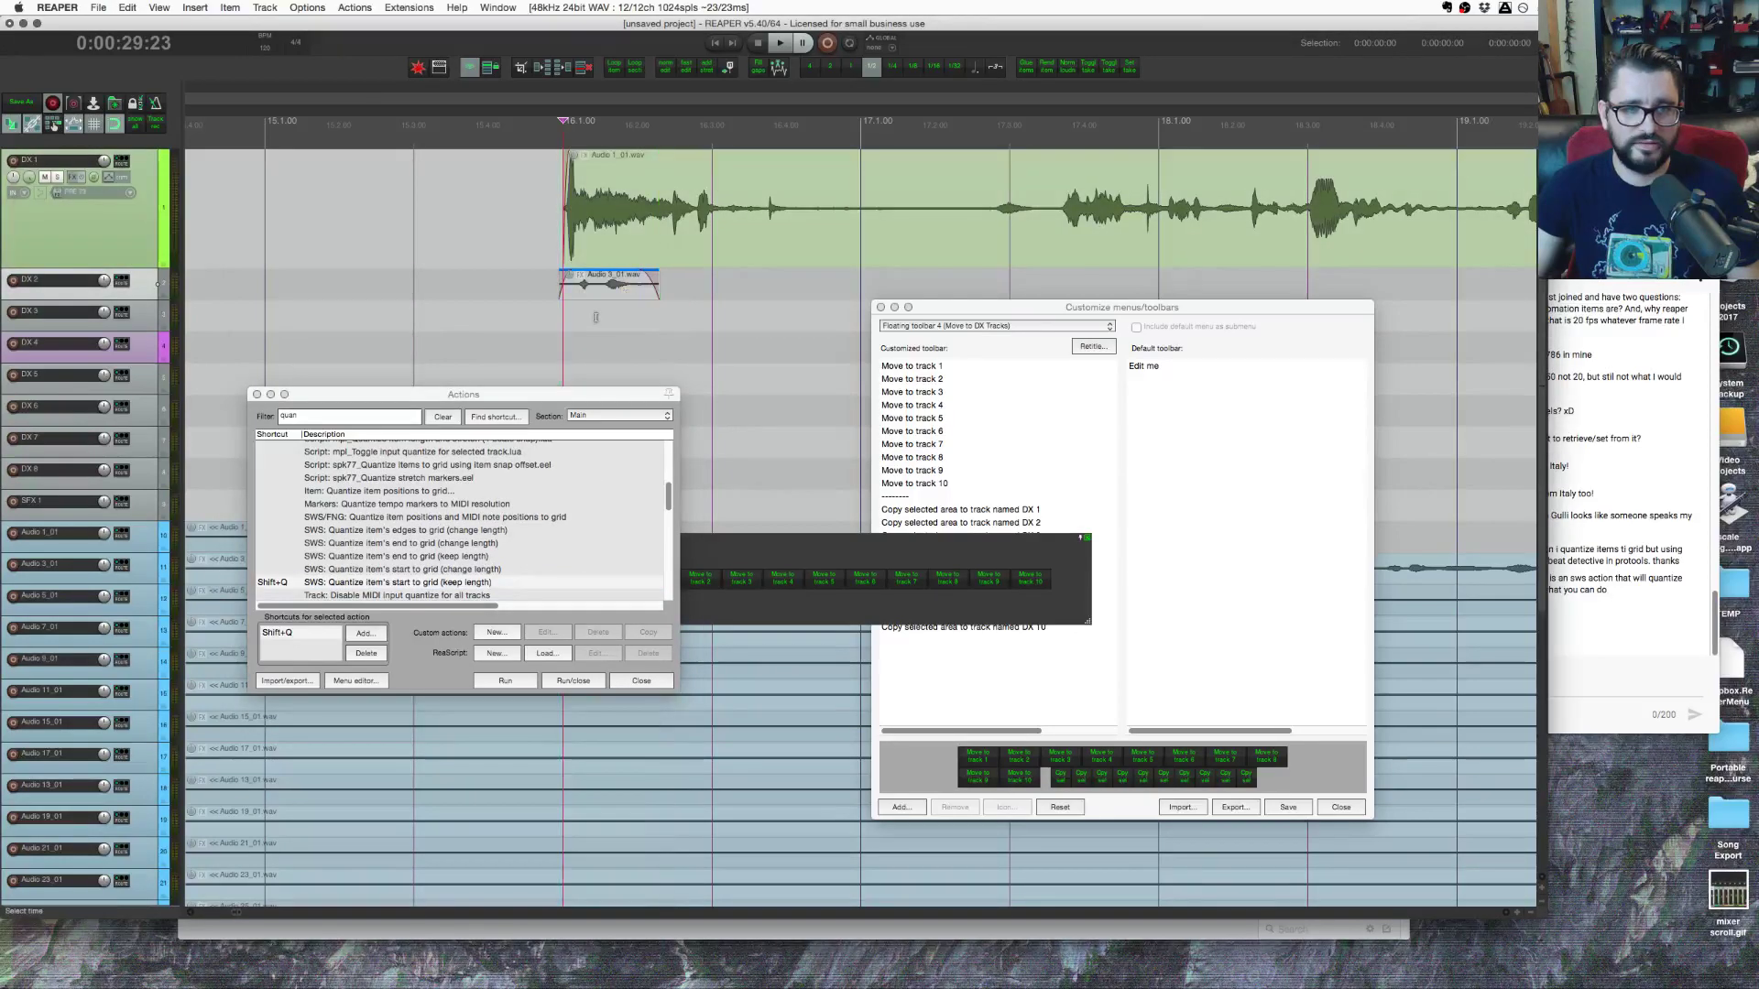
pyautogui.scroll(5, 596, 317)
pyautogui.hotkey('shift', 'q')
# Step: Bring the live chat forward and arrange the toolbar customization window and the floating toolbar so neither covers the other
pyautogui.moveTo(946, 293); pyautogui.dragTo(794, 330)
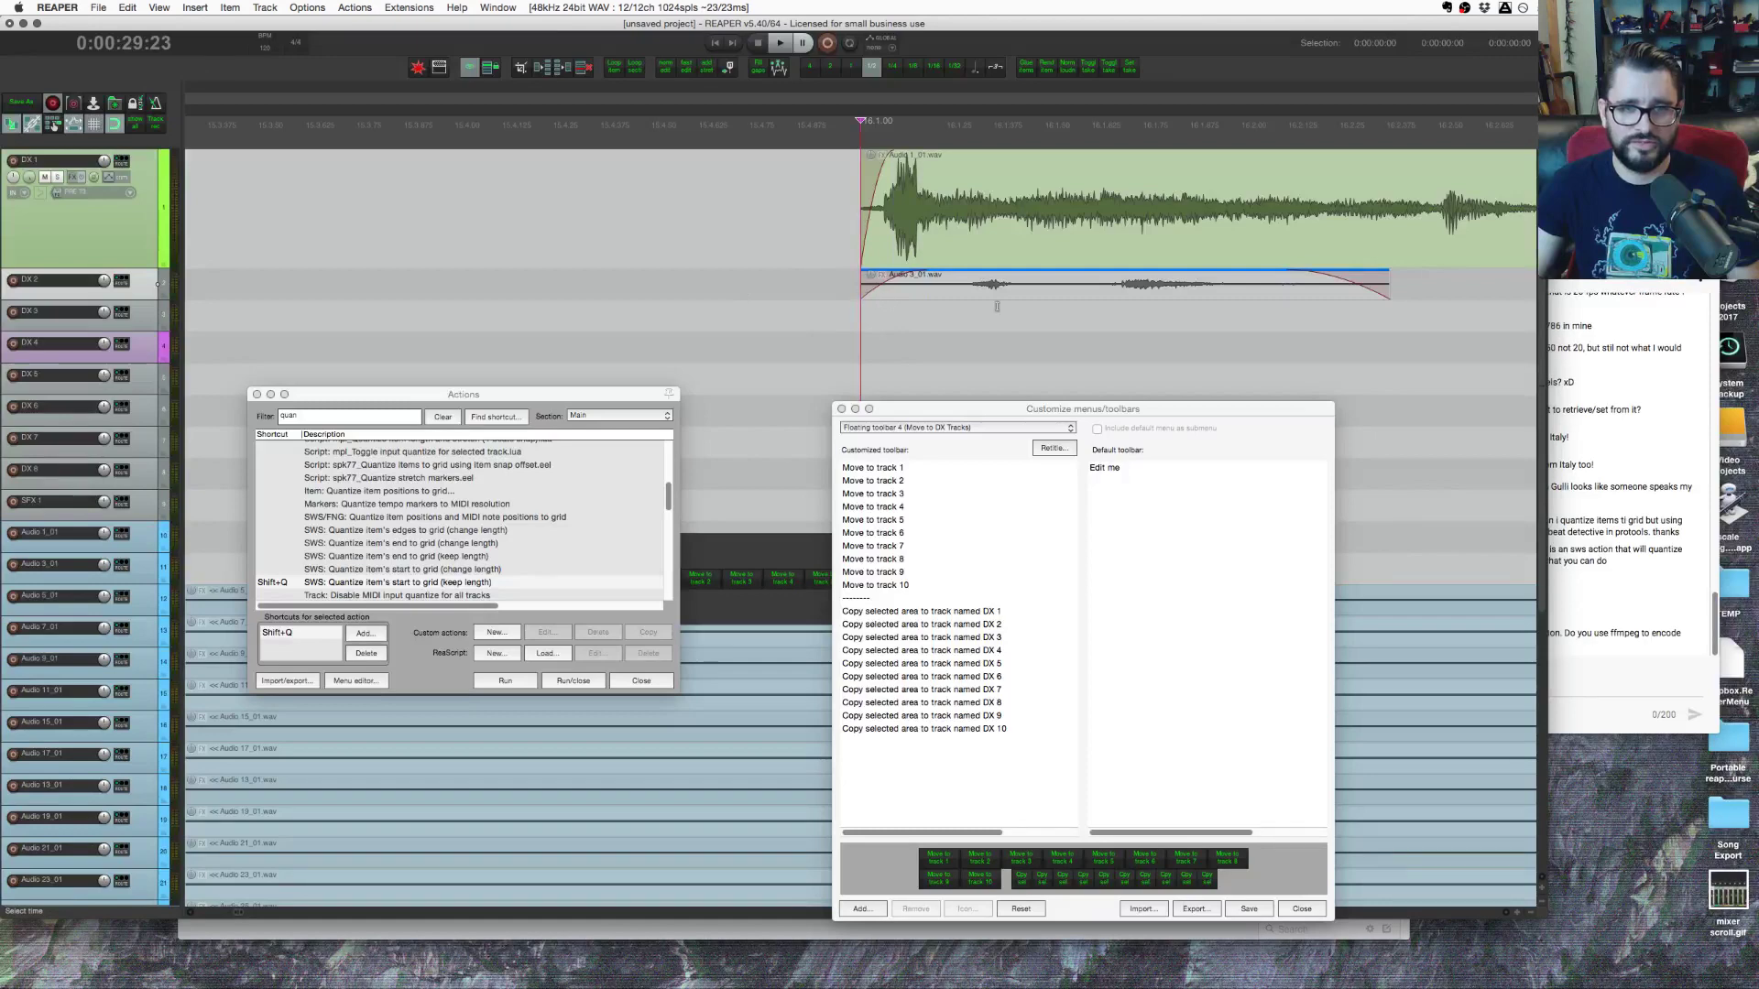
pyautogui.click(1603, 513)
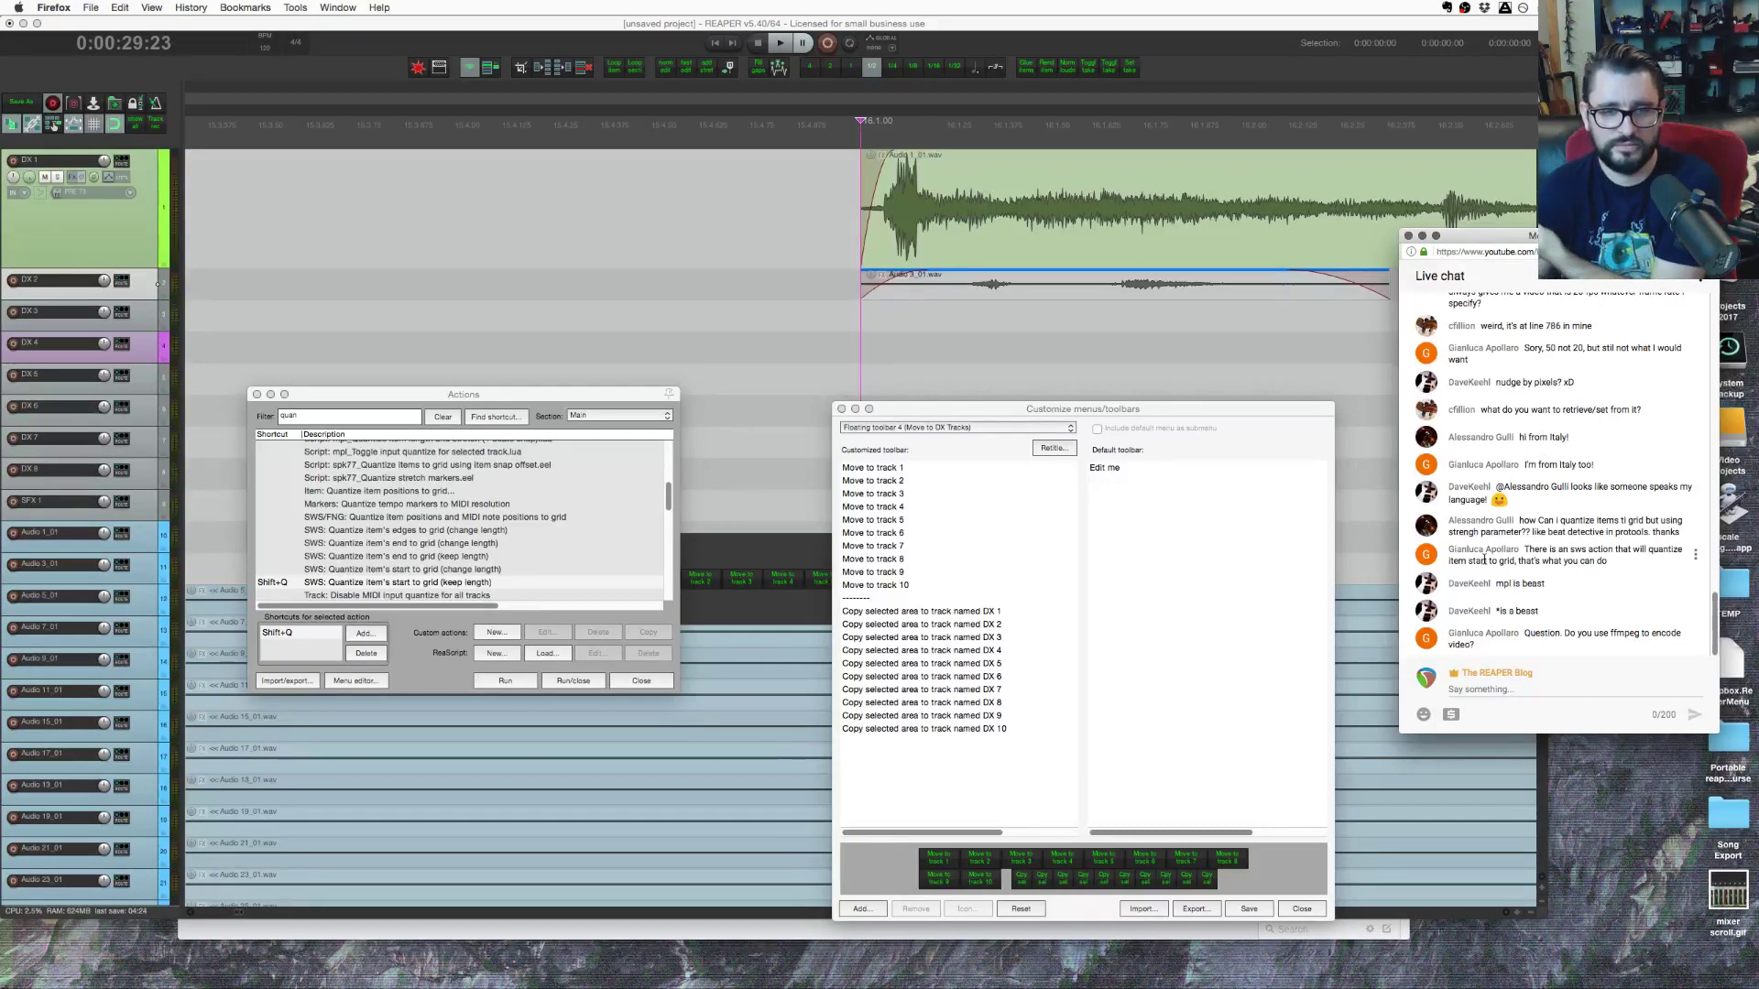
pyautogui.moveTo(900, 406); pyautogui.dragTo(821, 356)
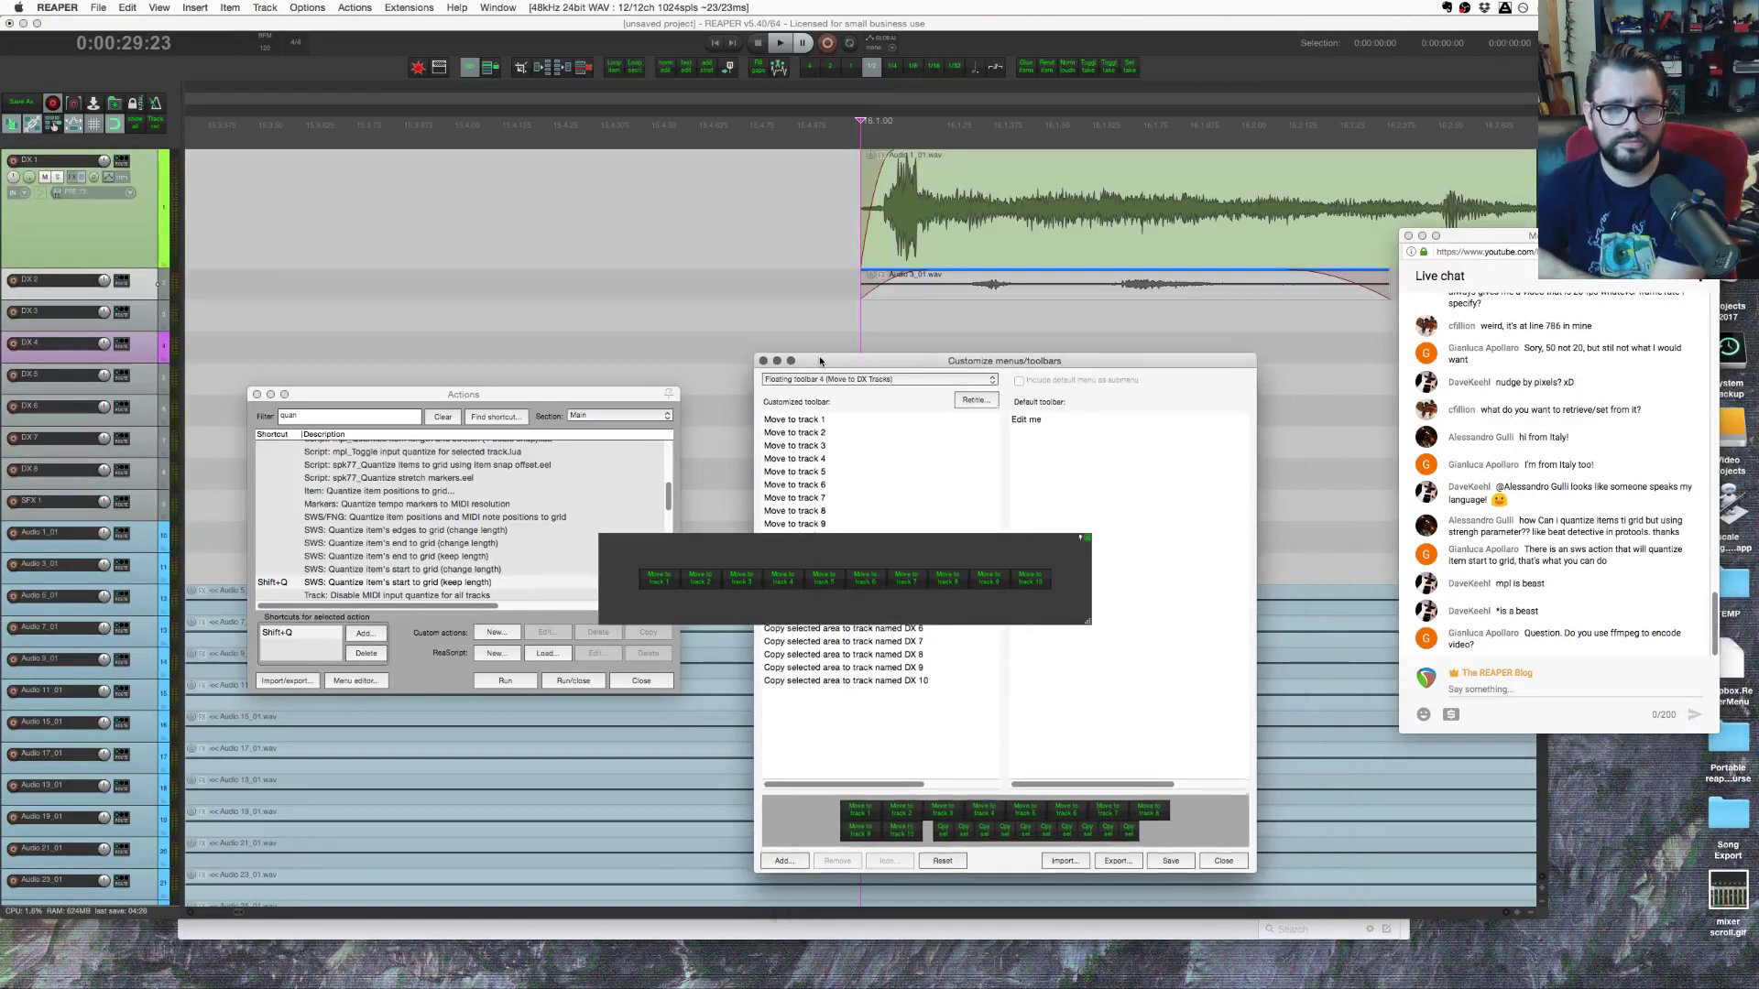
pyautogui.moveTo(974, 550); pyautogui.dragTo(611, 716)
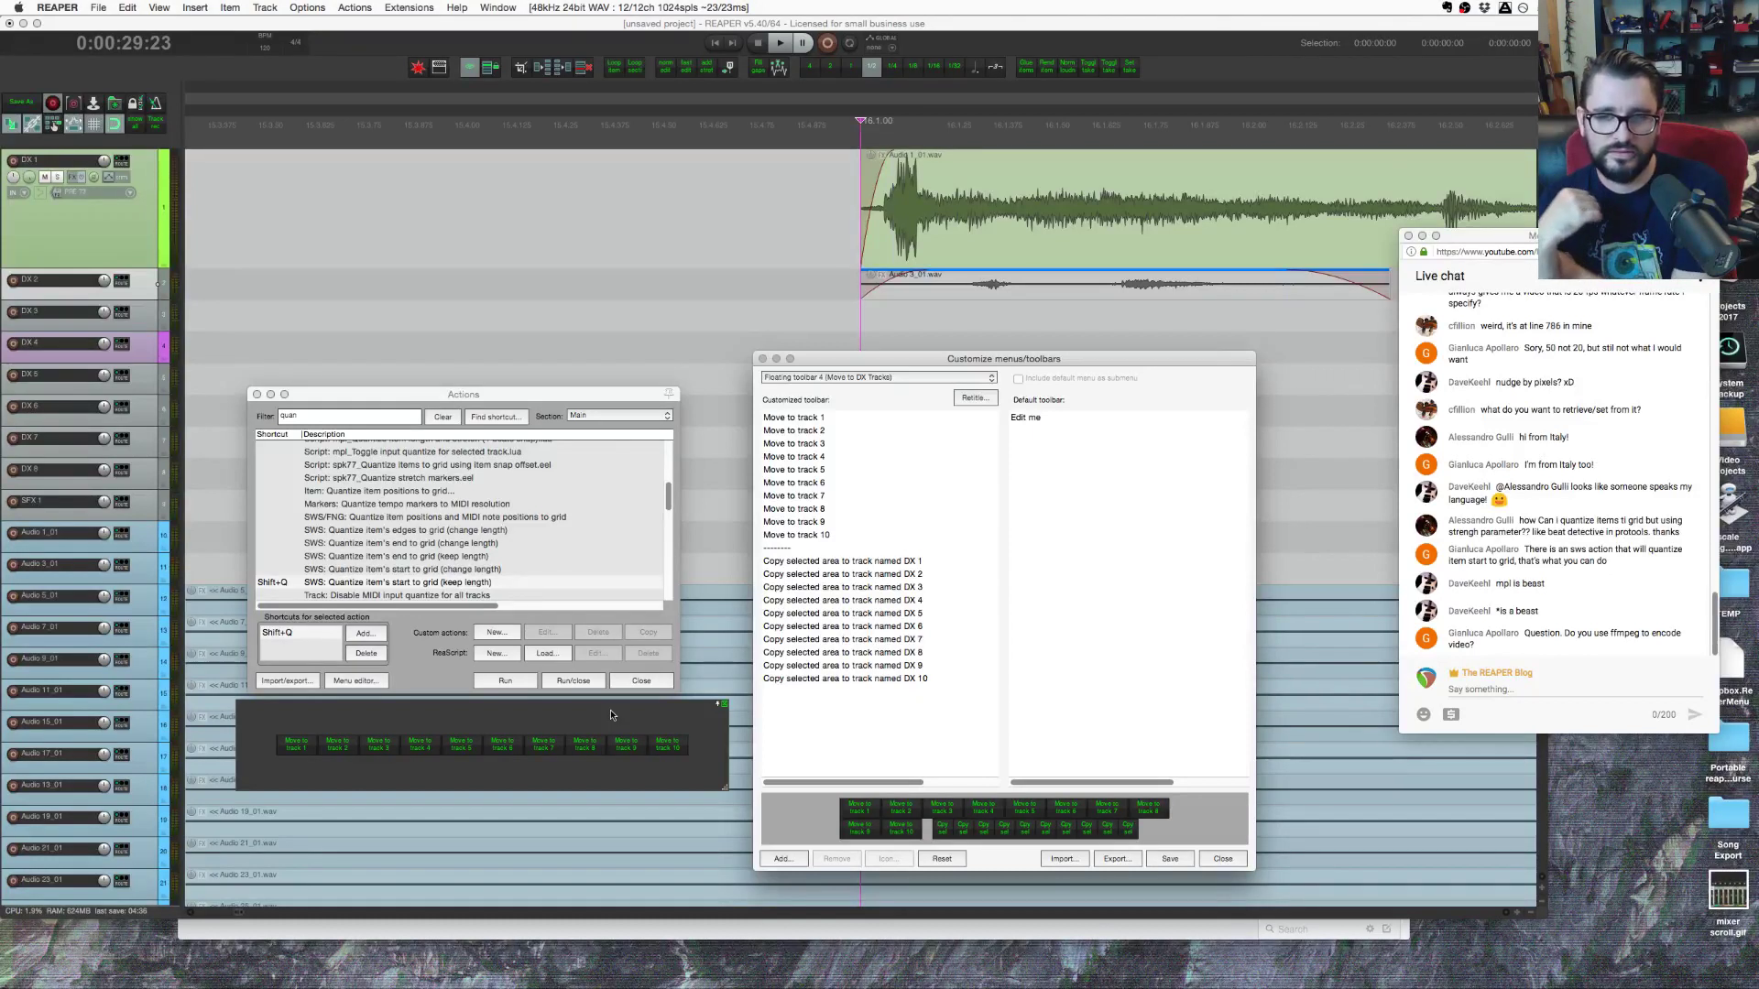
# Step: Change the text icon of the copy action for track DX 1 to "Copy to DX 1" and save the toolbar
pyautogui.rightClick(866, 563)
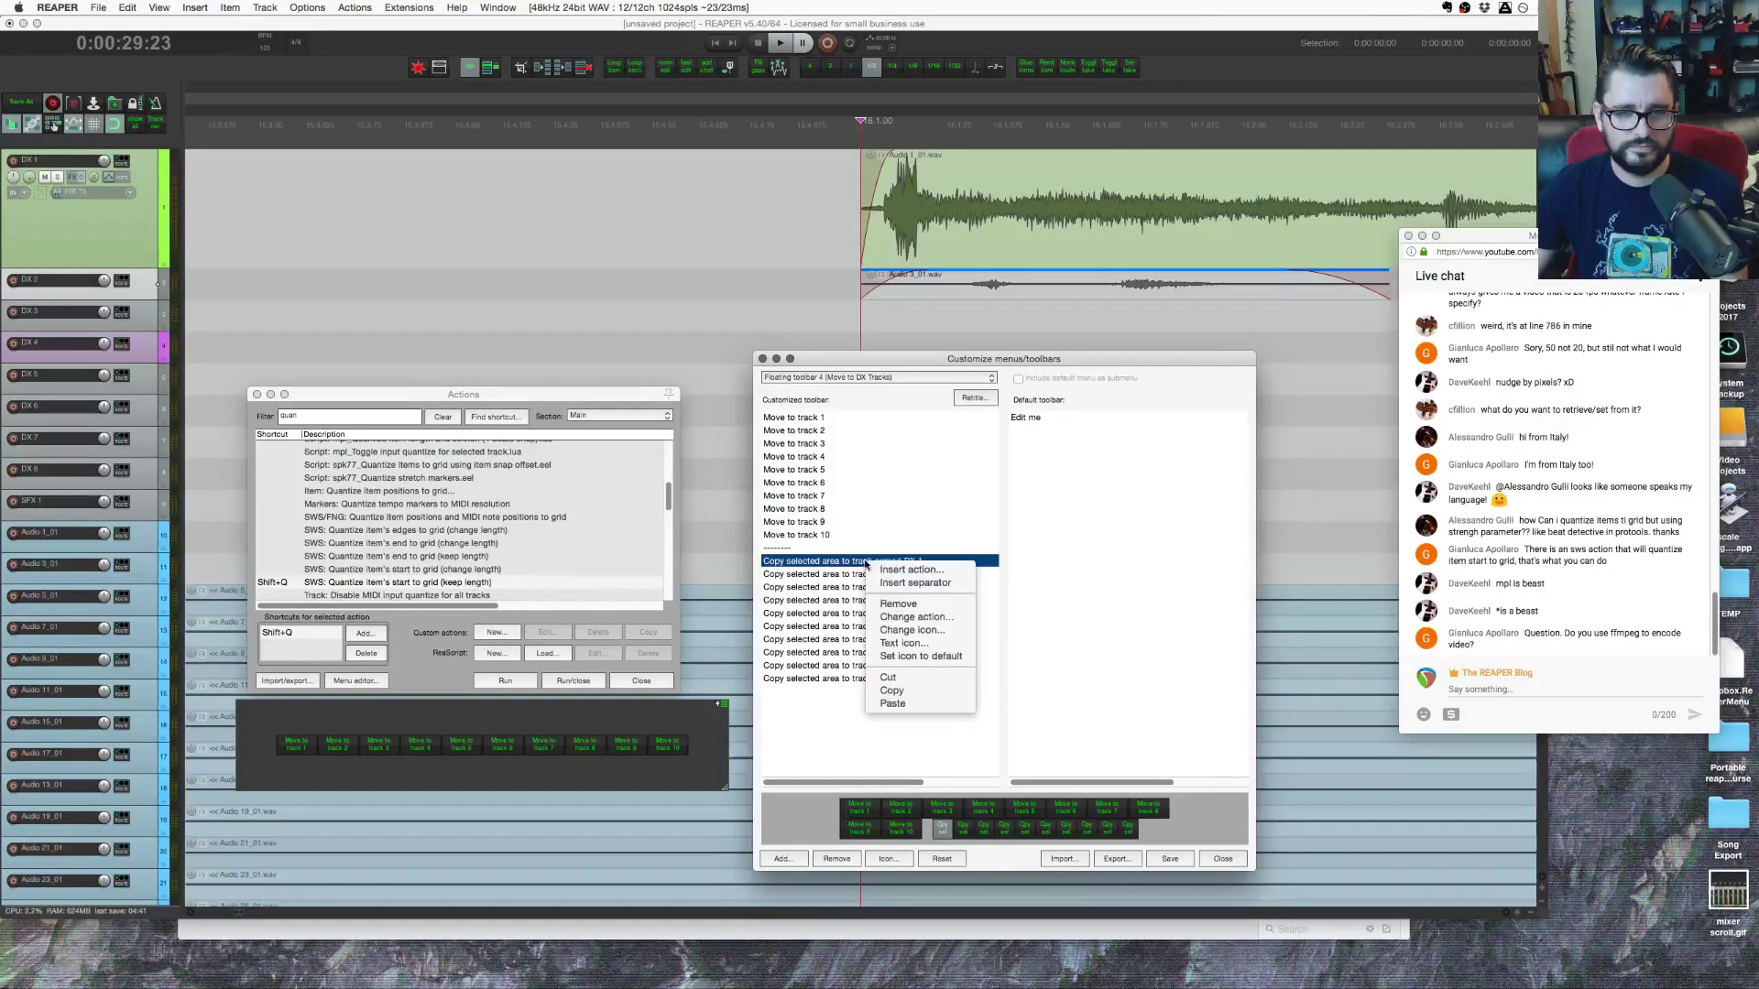
pyautogui.click(904, 643)
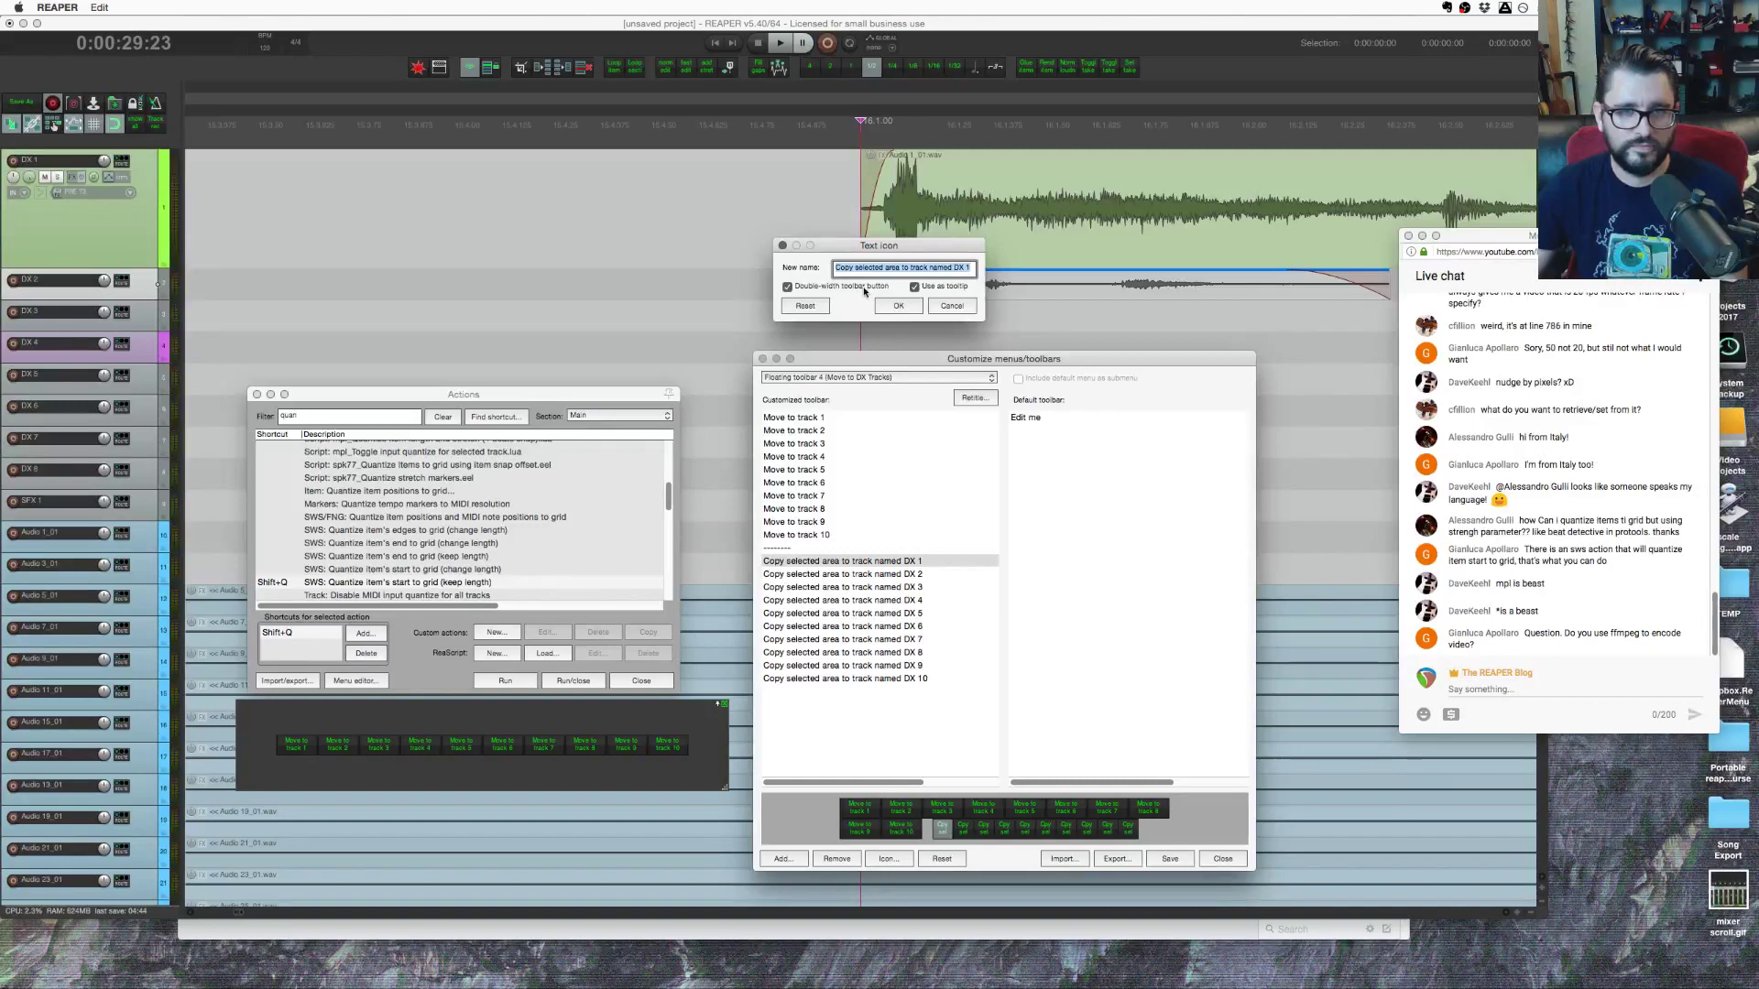
pyautogui.click(878, 269)
pyautogui.moveTo(900, 272); pyautogui.dragTo(950, 272)
pyautogui.write('to')
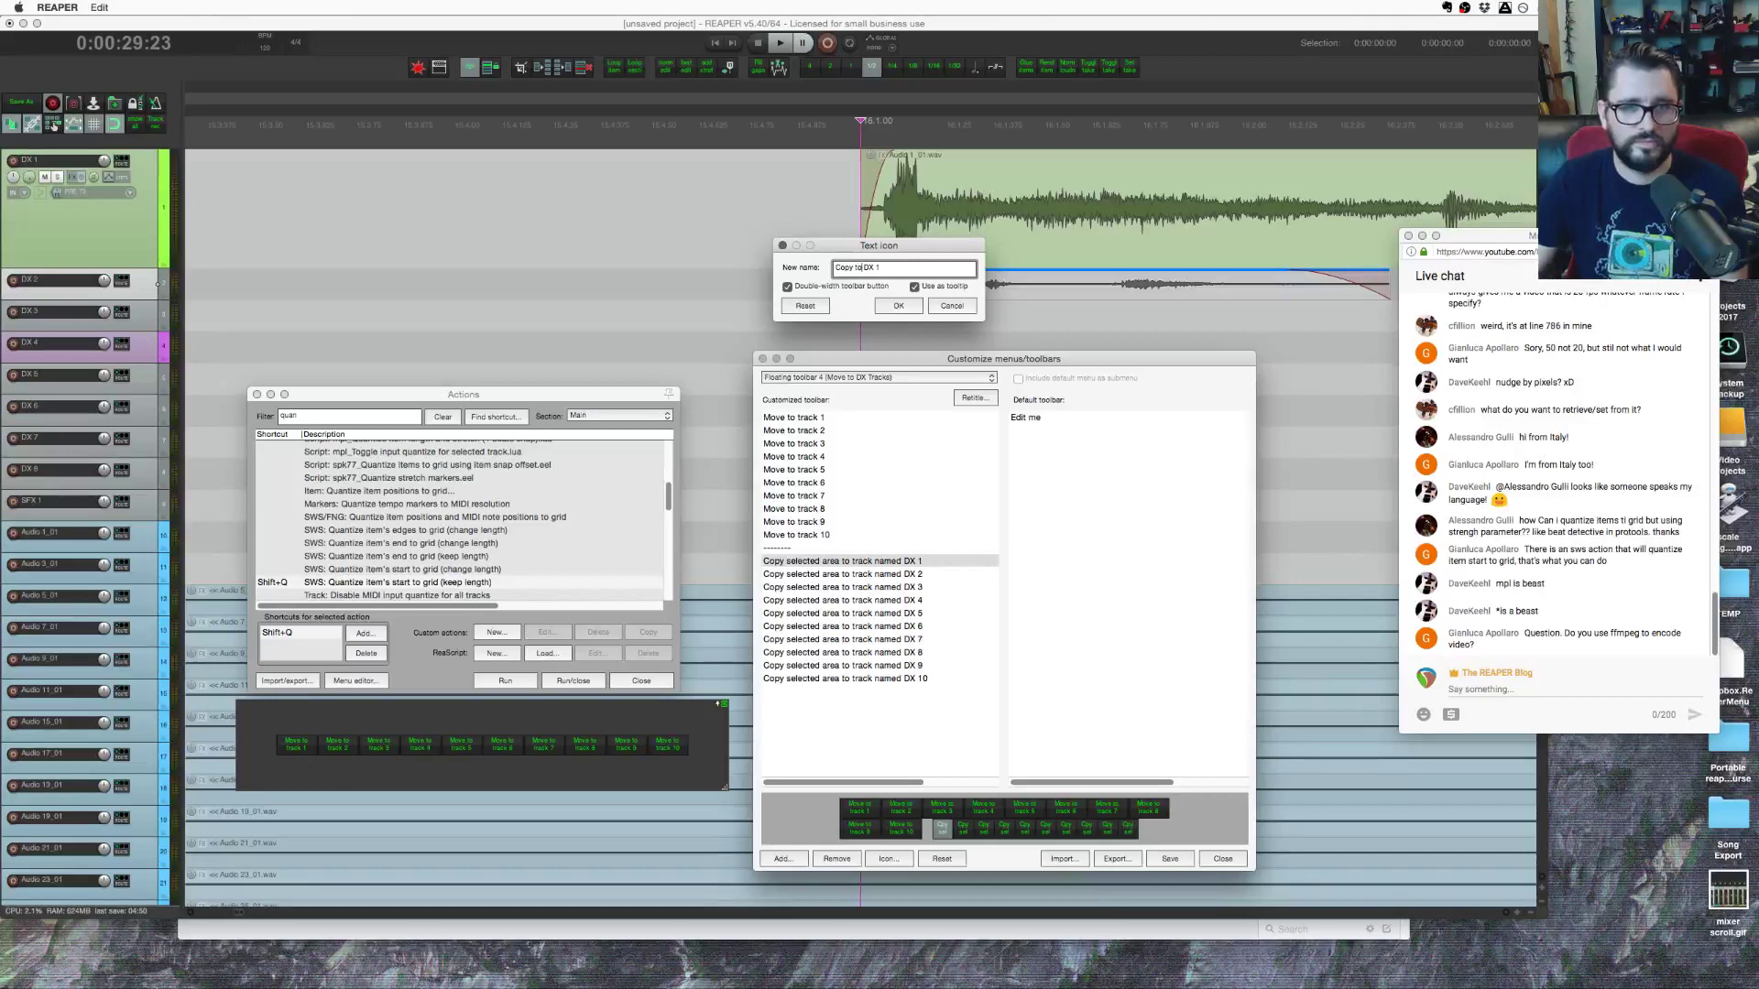
pyautogui.click(889, 308)
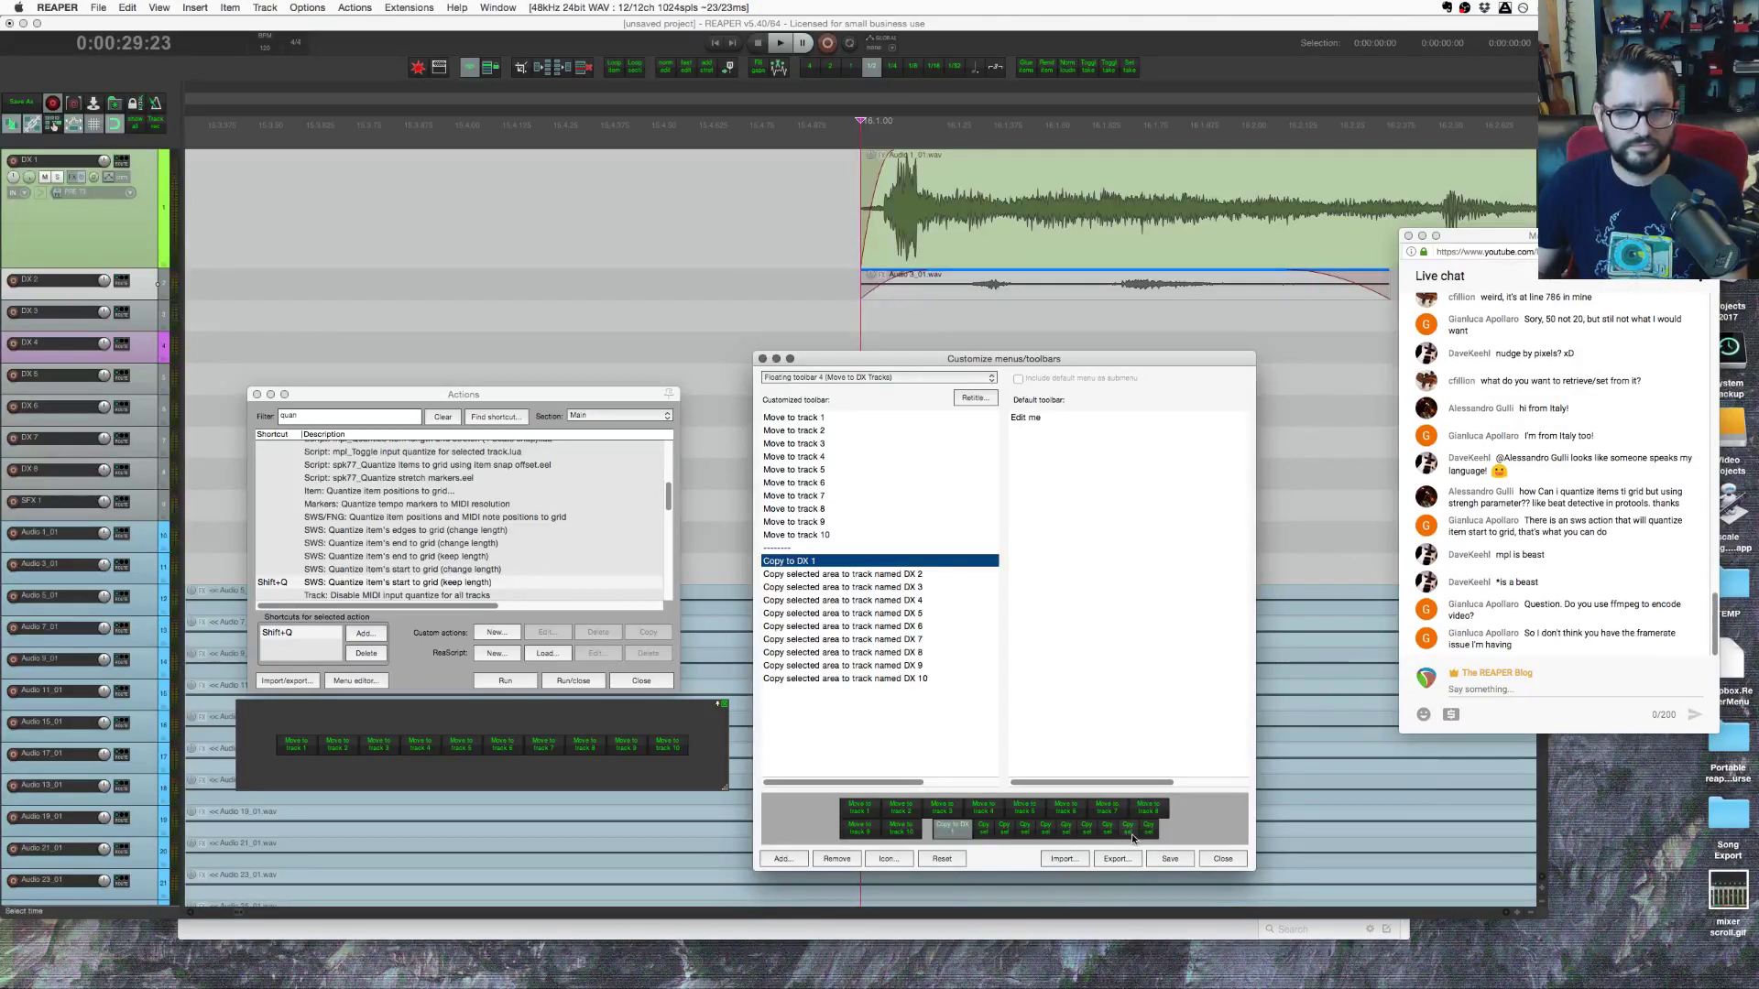
pyautogui.click(1169, 858)
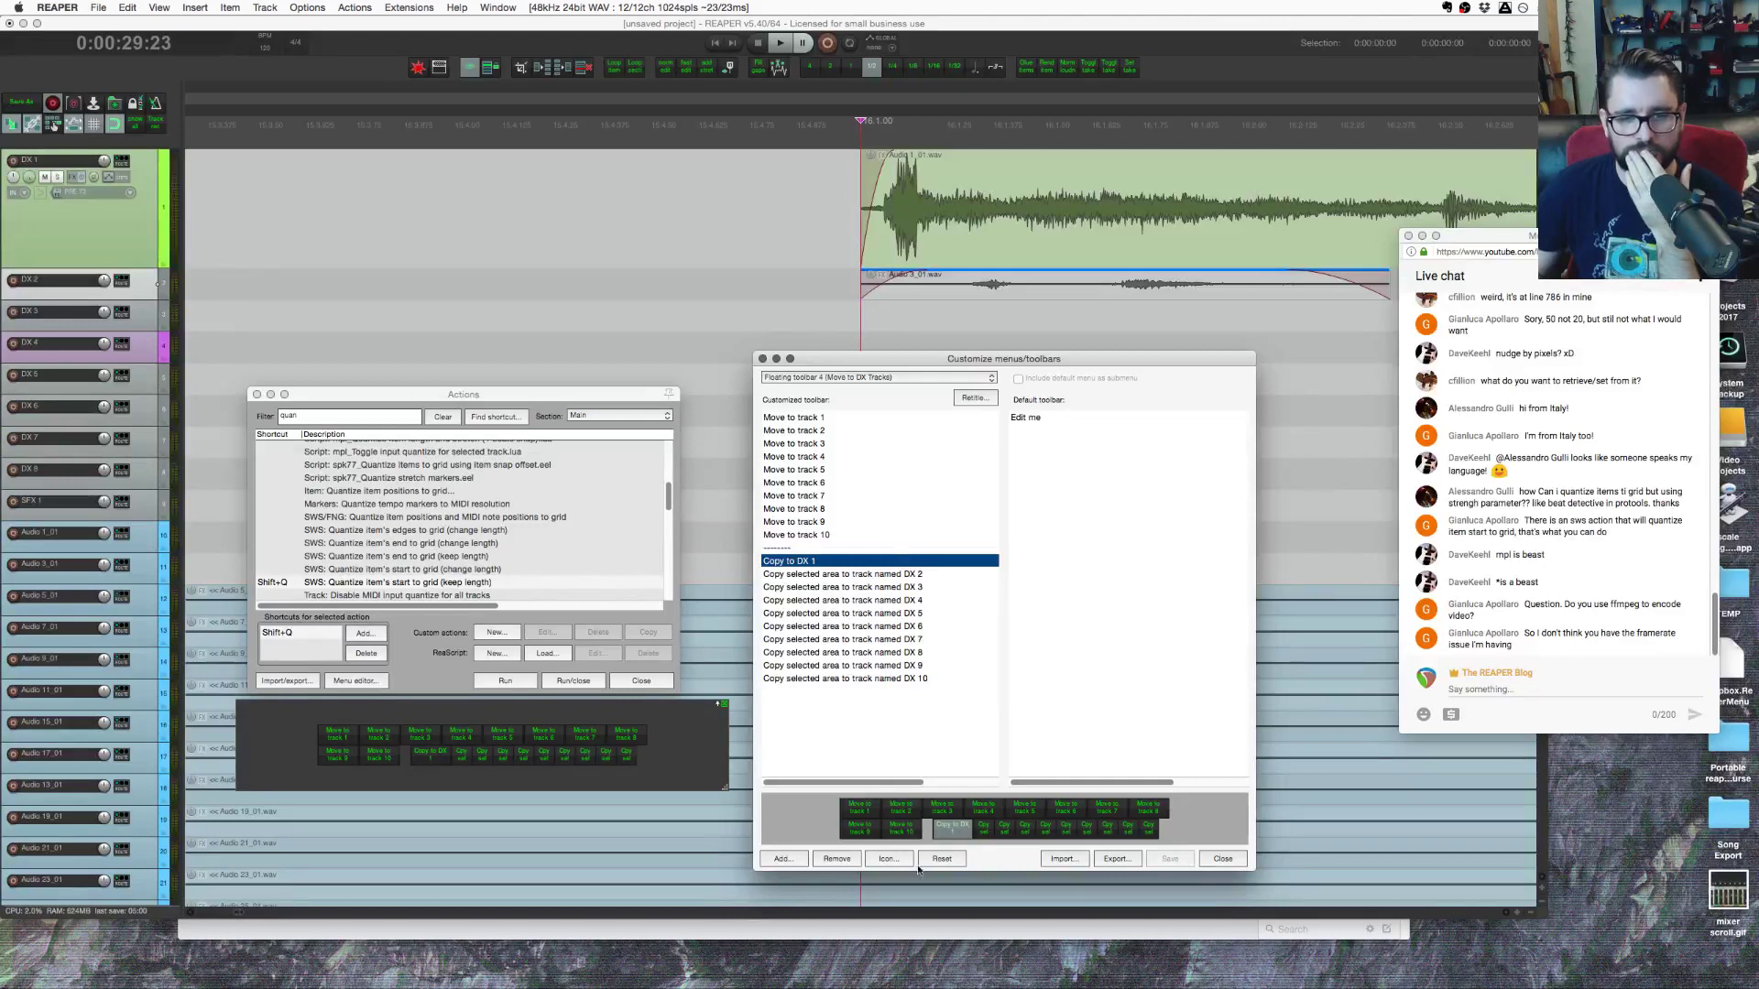
# Step: Export the current toolbar to the Desktop as "move actions.ReaperMenu"
pyautogui.click(1115, 858)
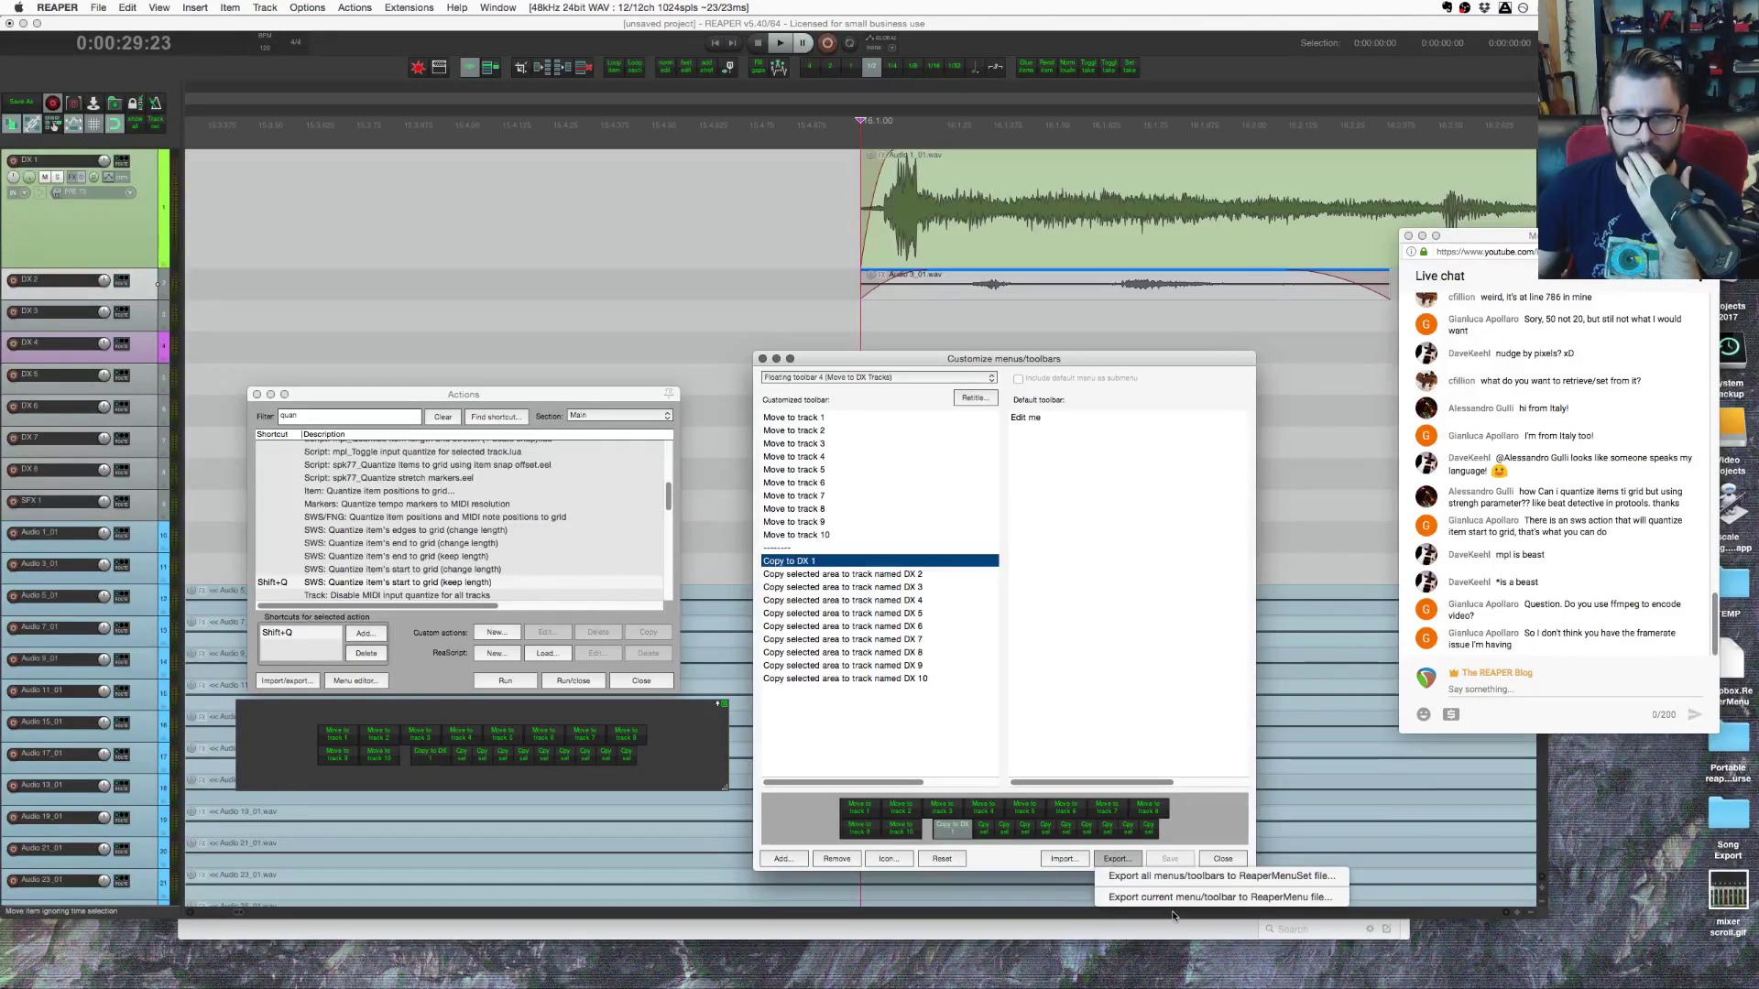
pyautogui.click(1117, 858)
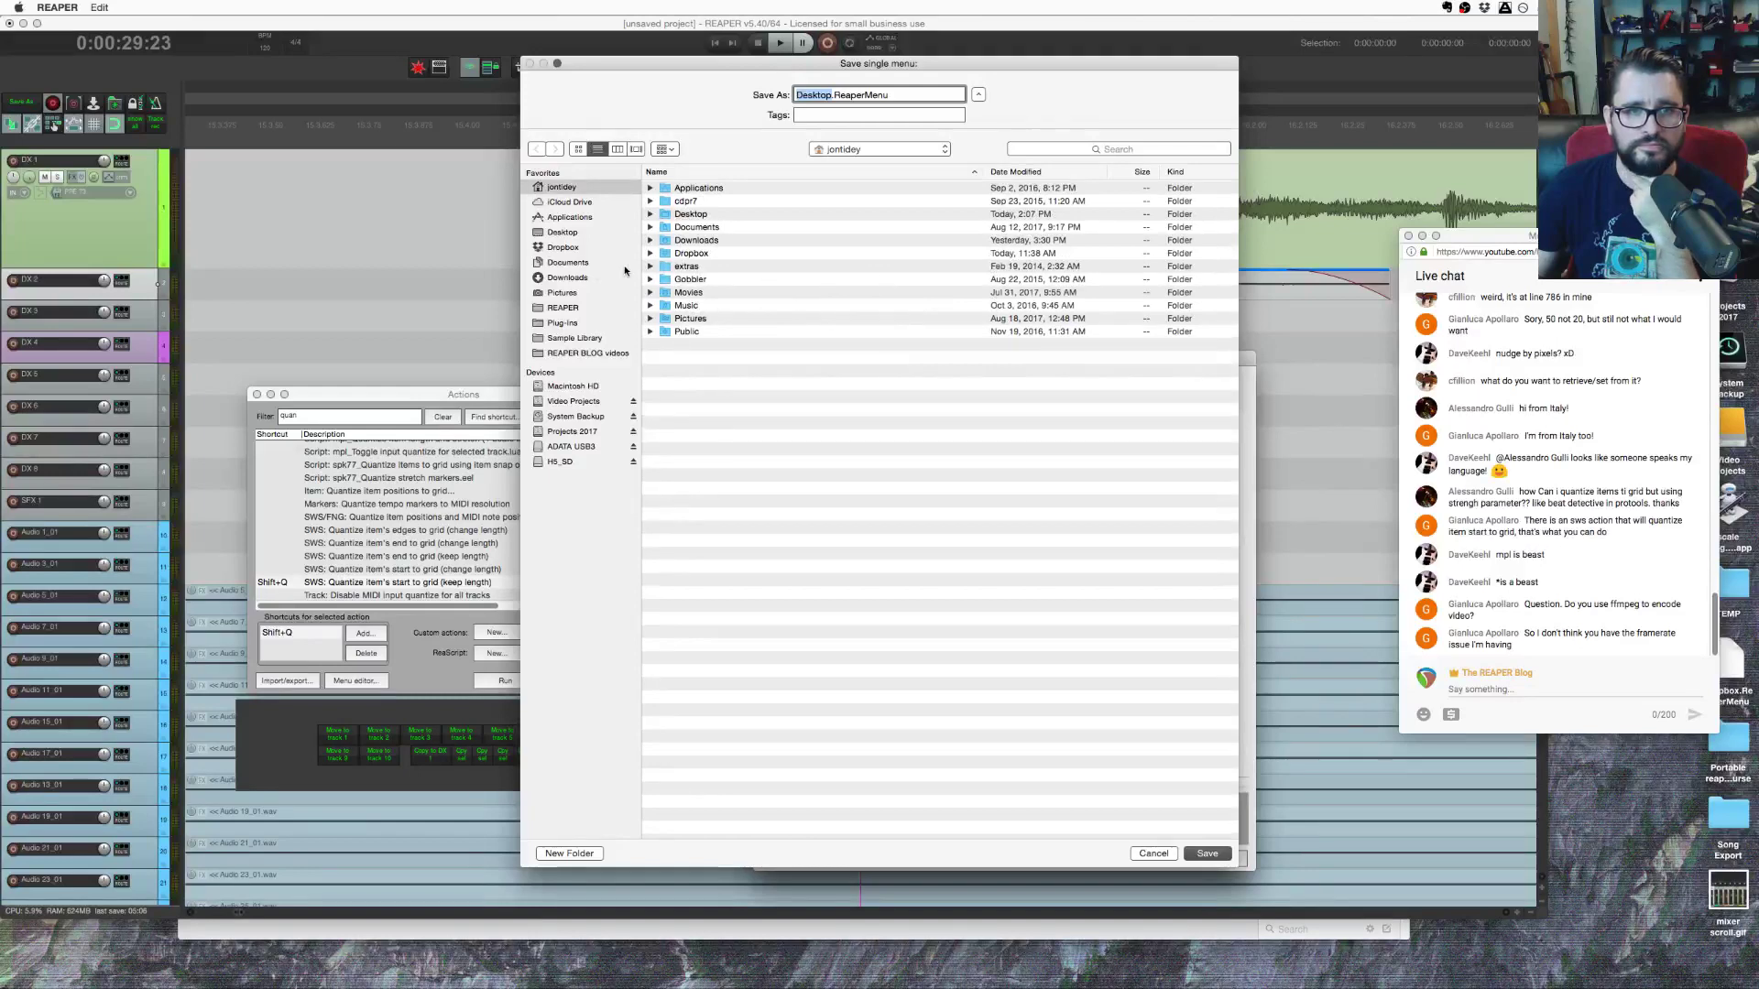
pyautogui.click(577, 235)
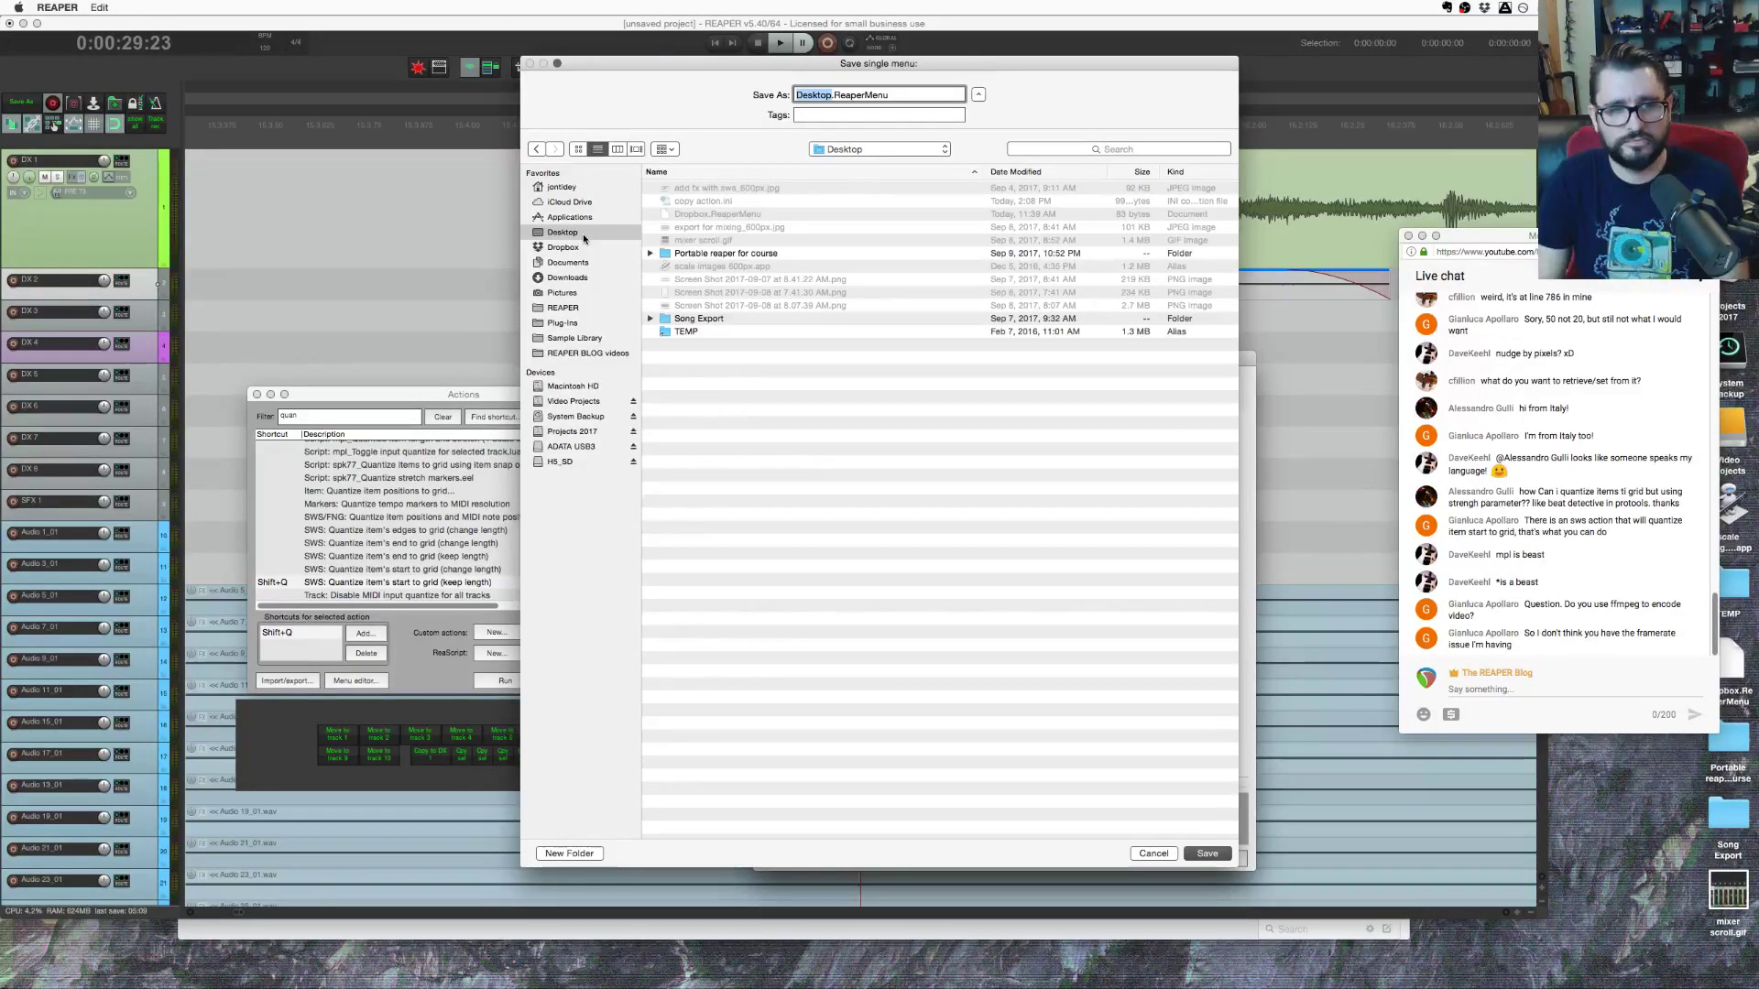
pyautogui.write('move actions')
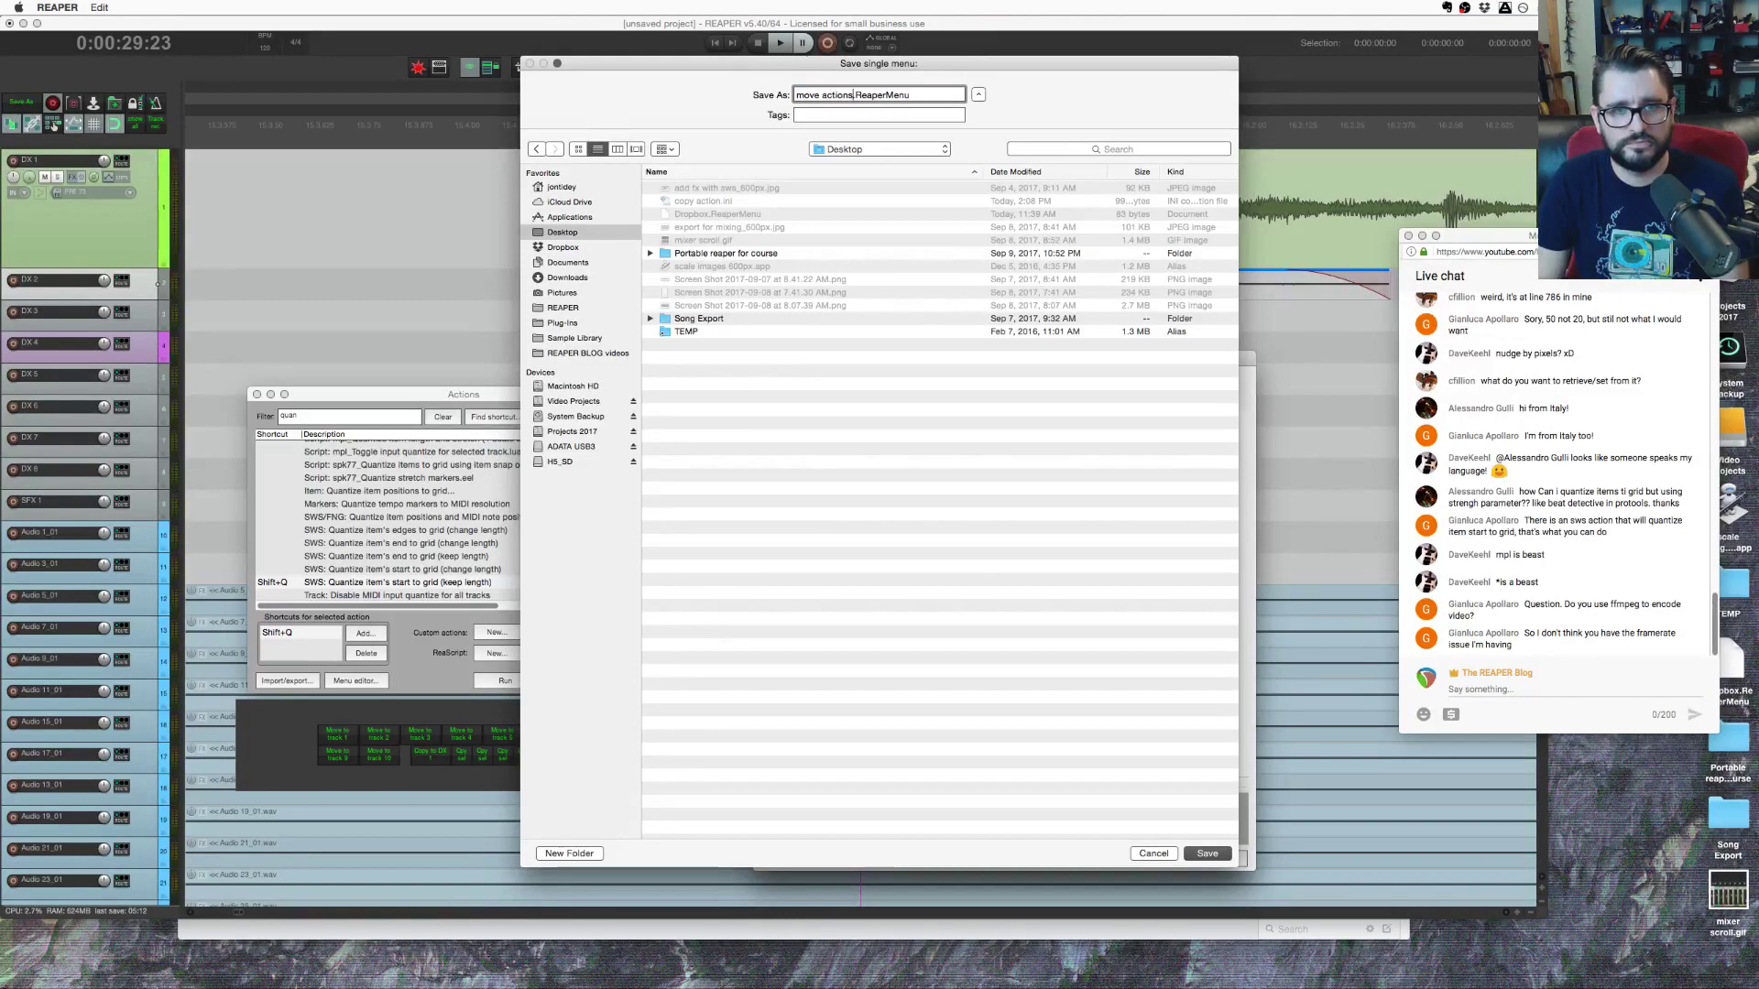
pyautogui.press('Return')
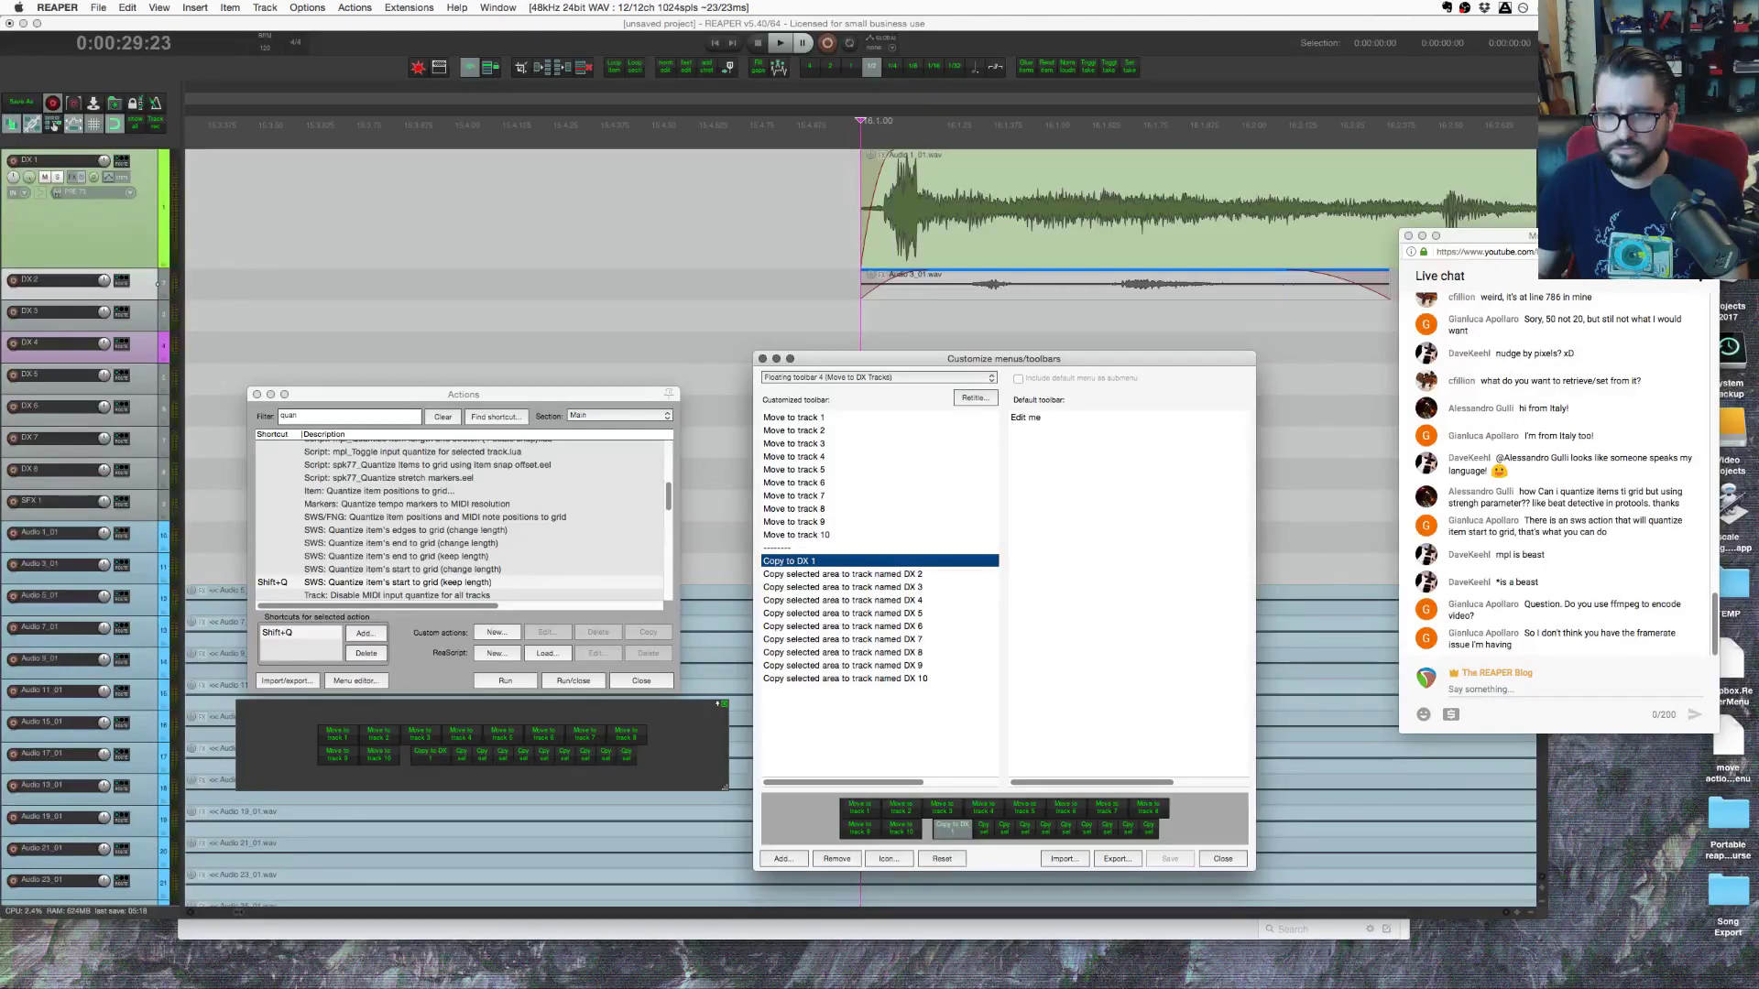
# Step: Move the live chat off the desktop icons and examine the frame rate options in the project's video settings, leaving them unchanged
pyautogui.moveTo(1585, 236); pyautogui.dragTo(1492, 165)
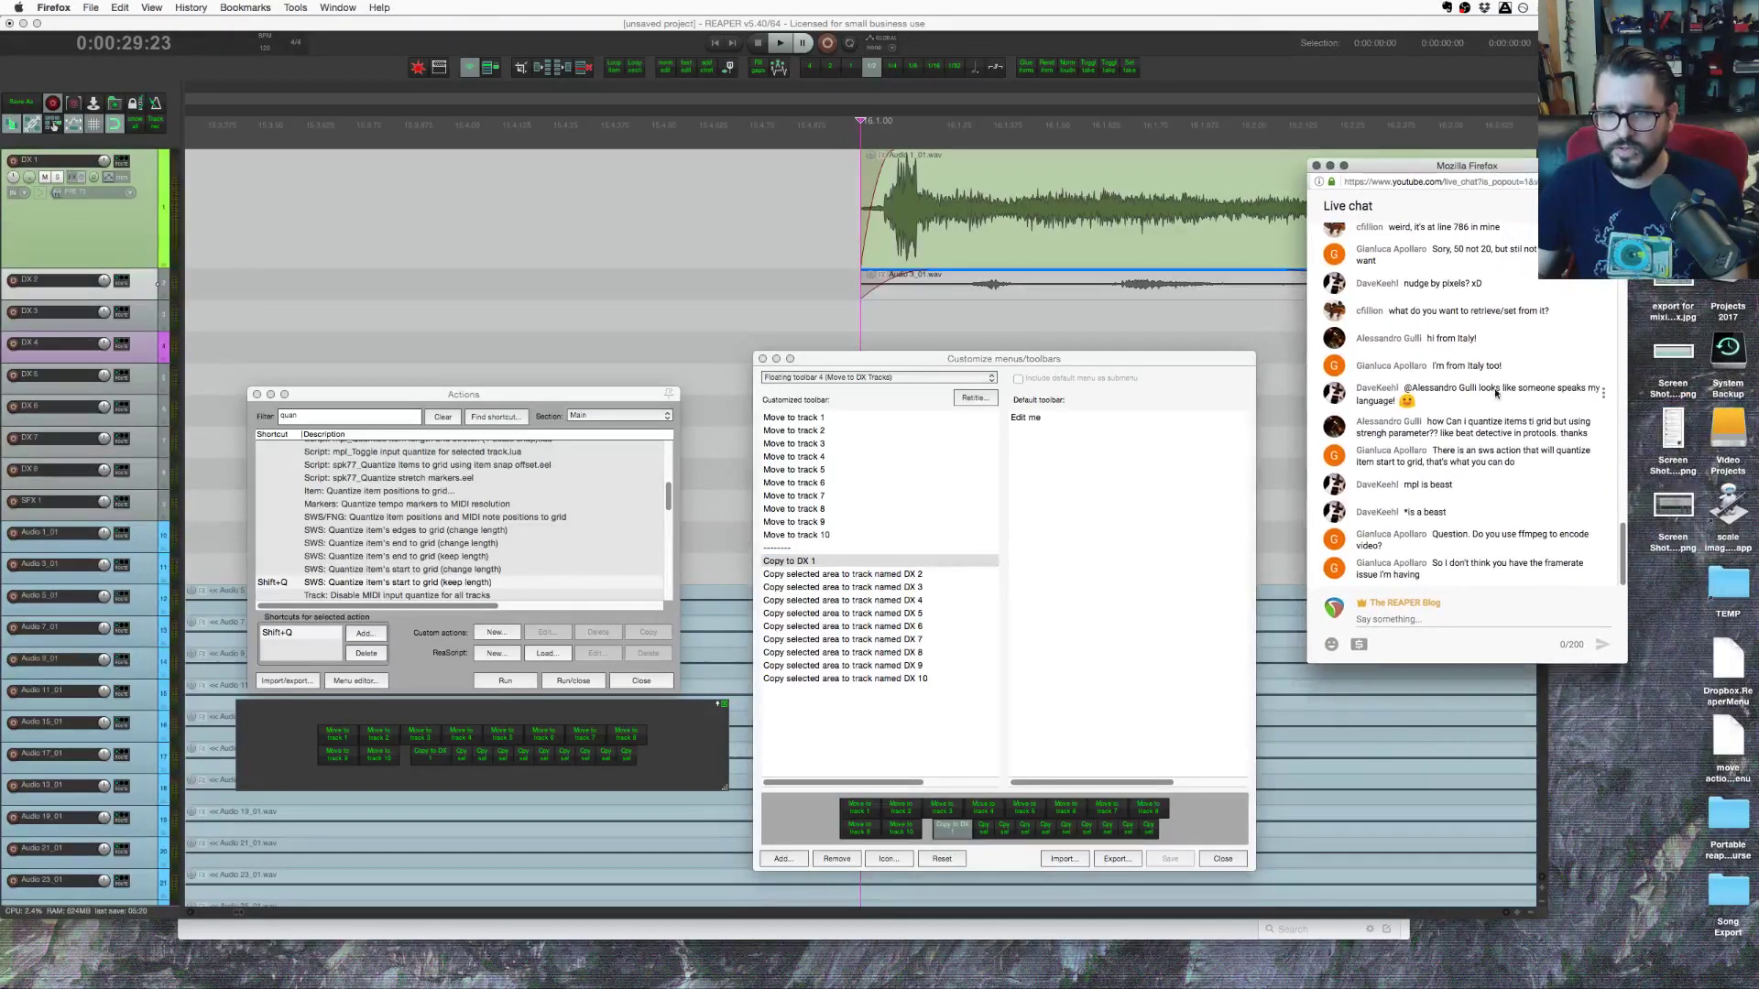
pyautogui.click(802, 198)
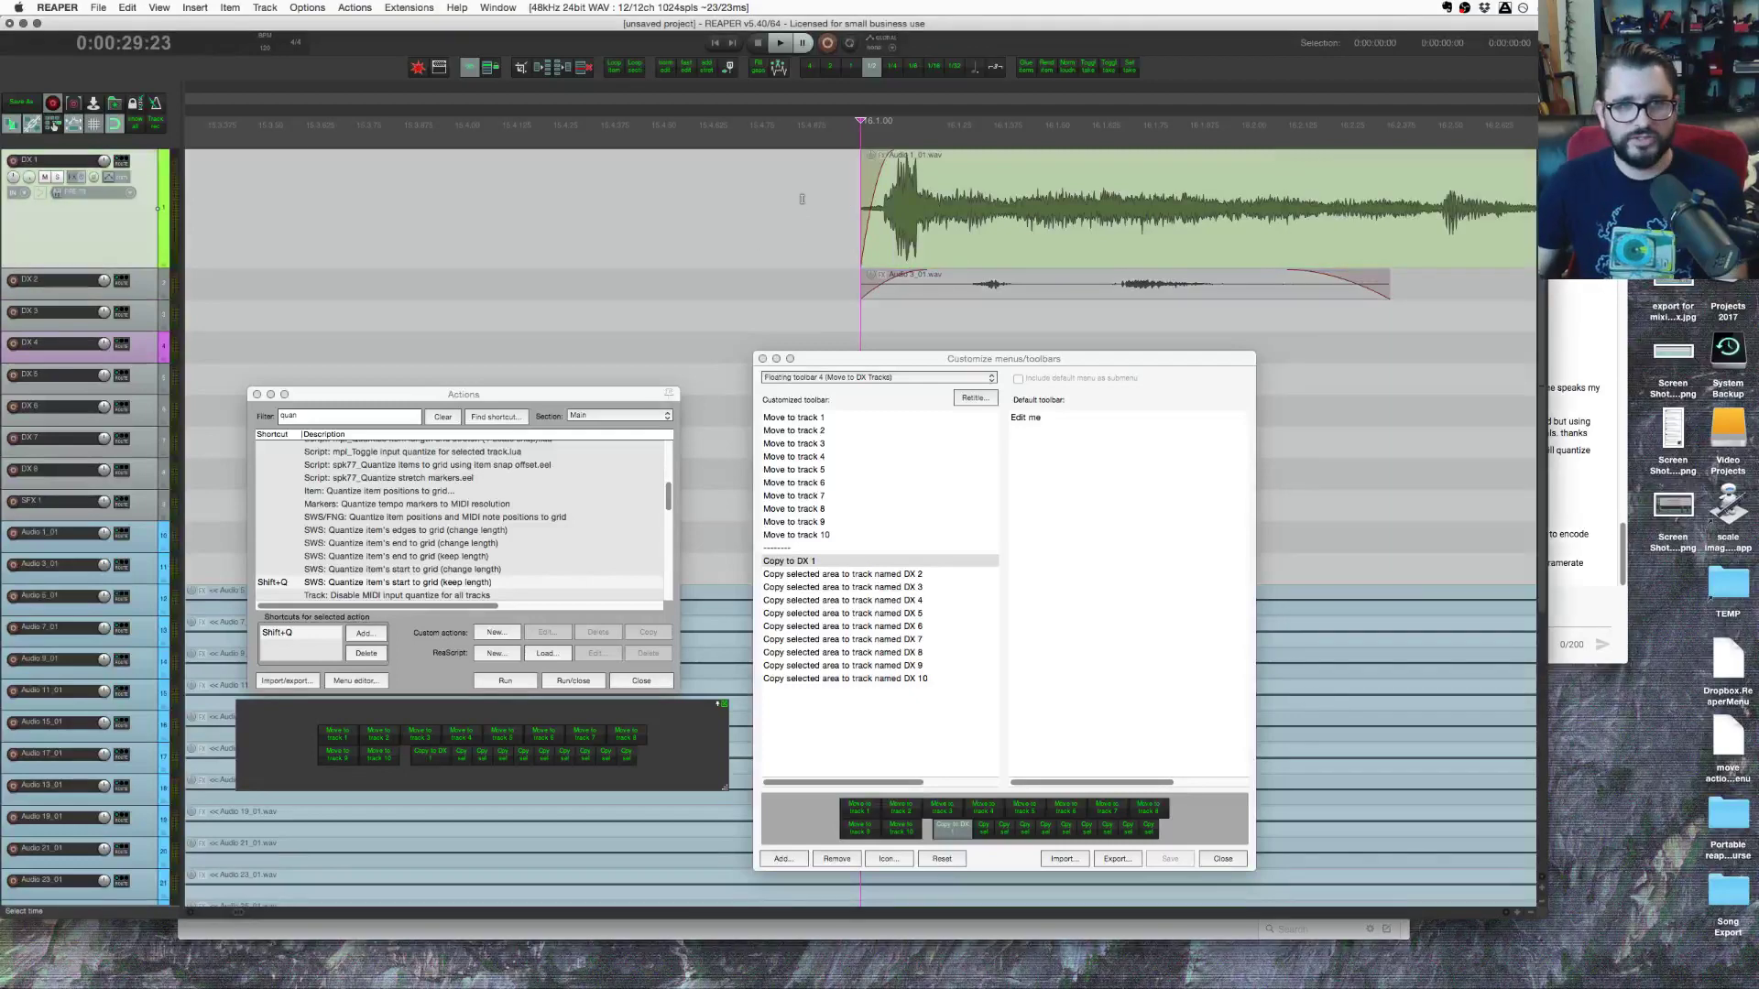
pyautogui.hotkey('alt', 'Return')
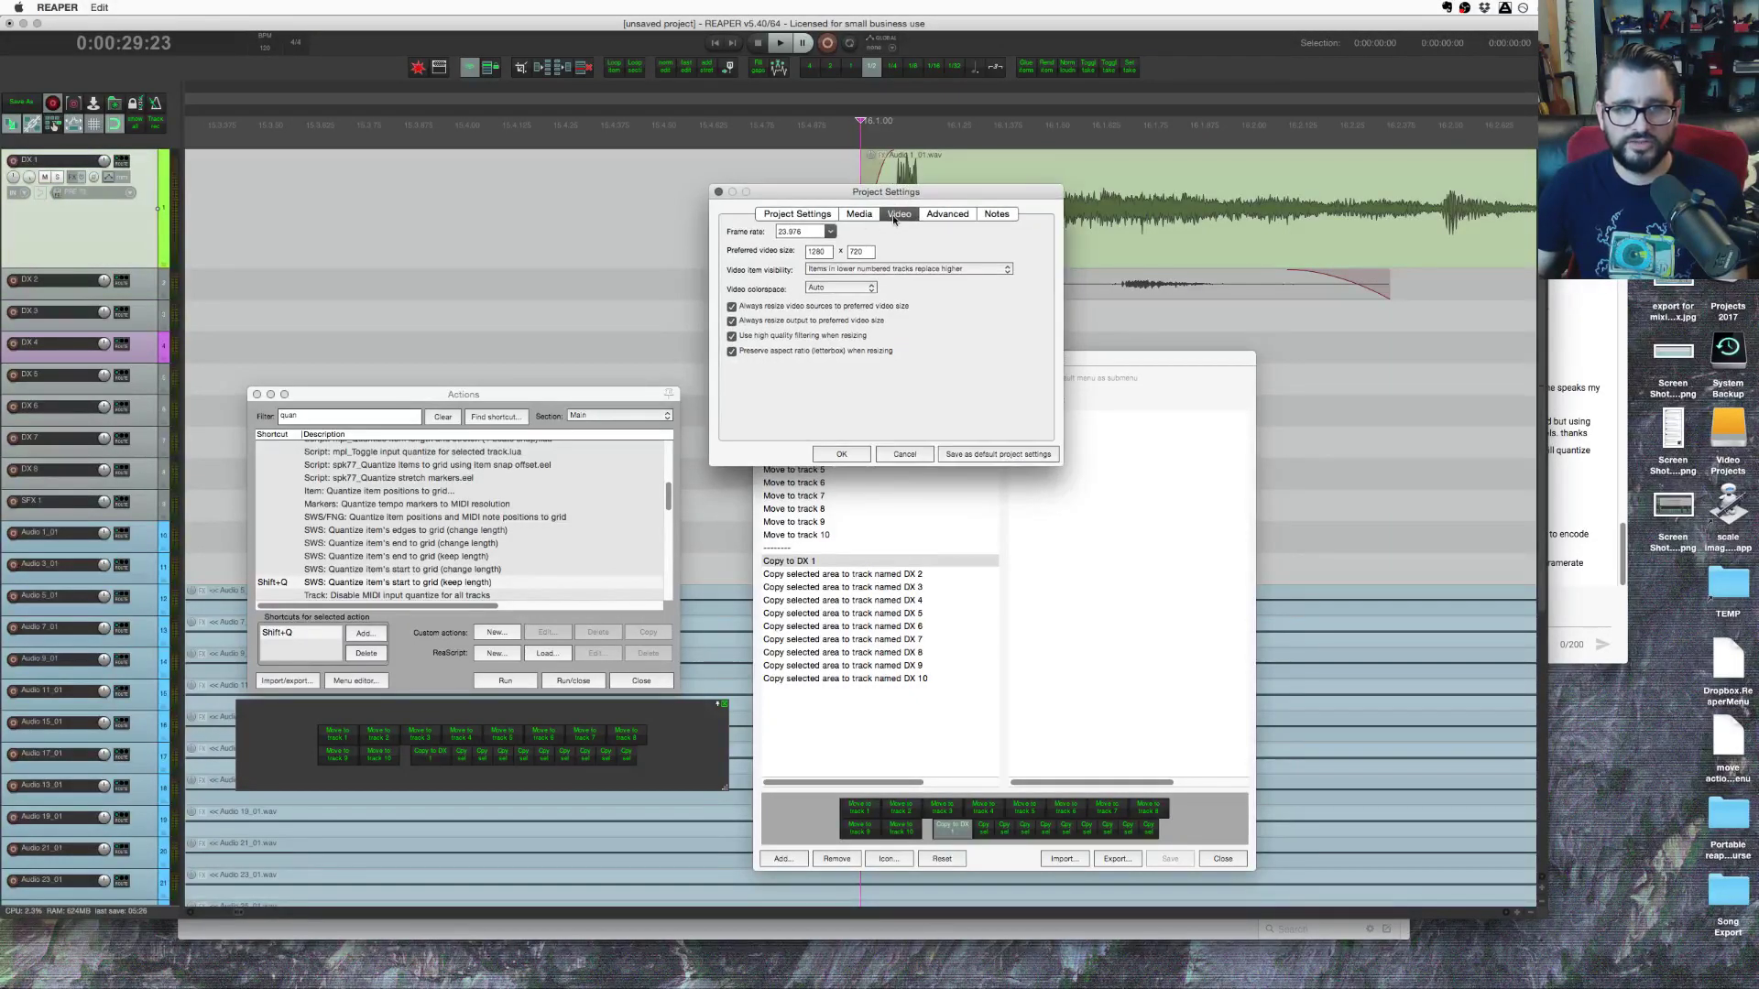
pyautogui.click(830, 232)
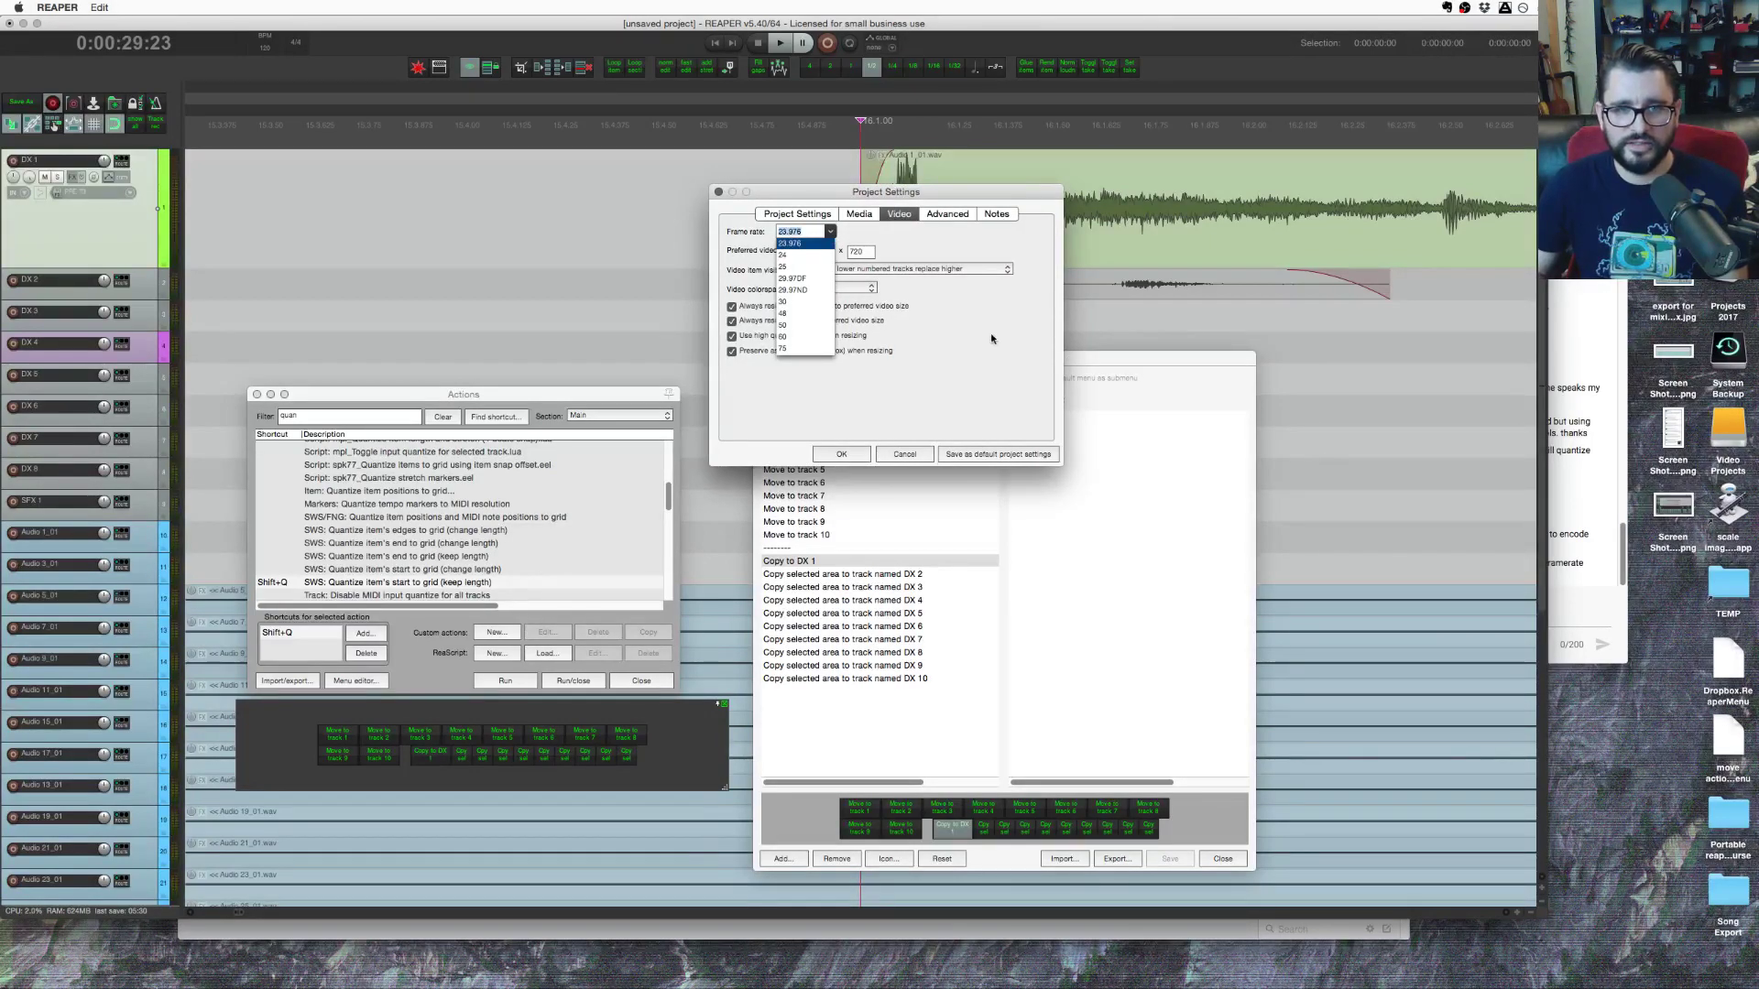
pyautogui.click(881, 251)
pyautogui.click(831, 231)
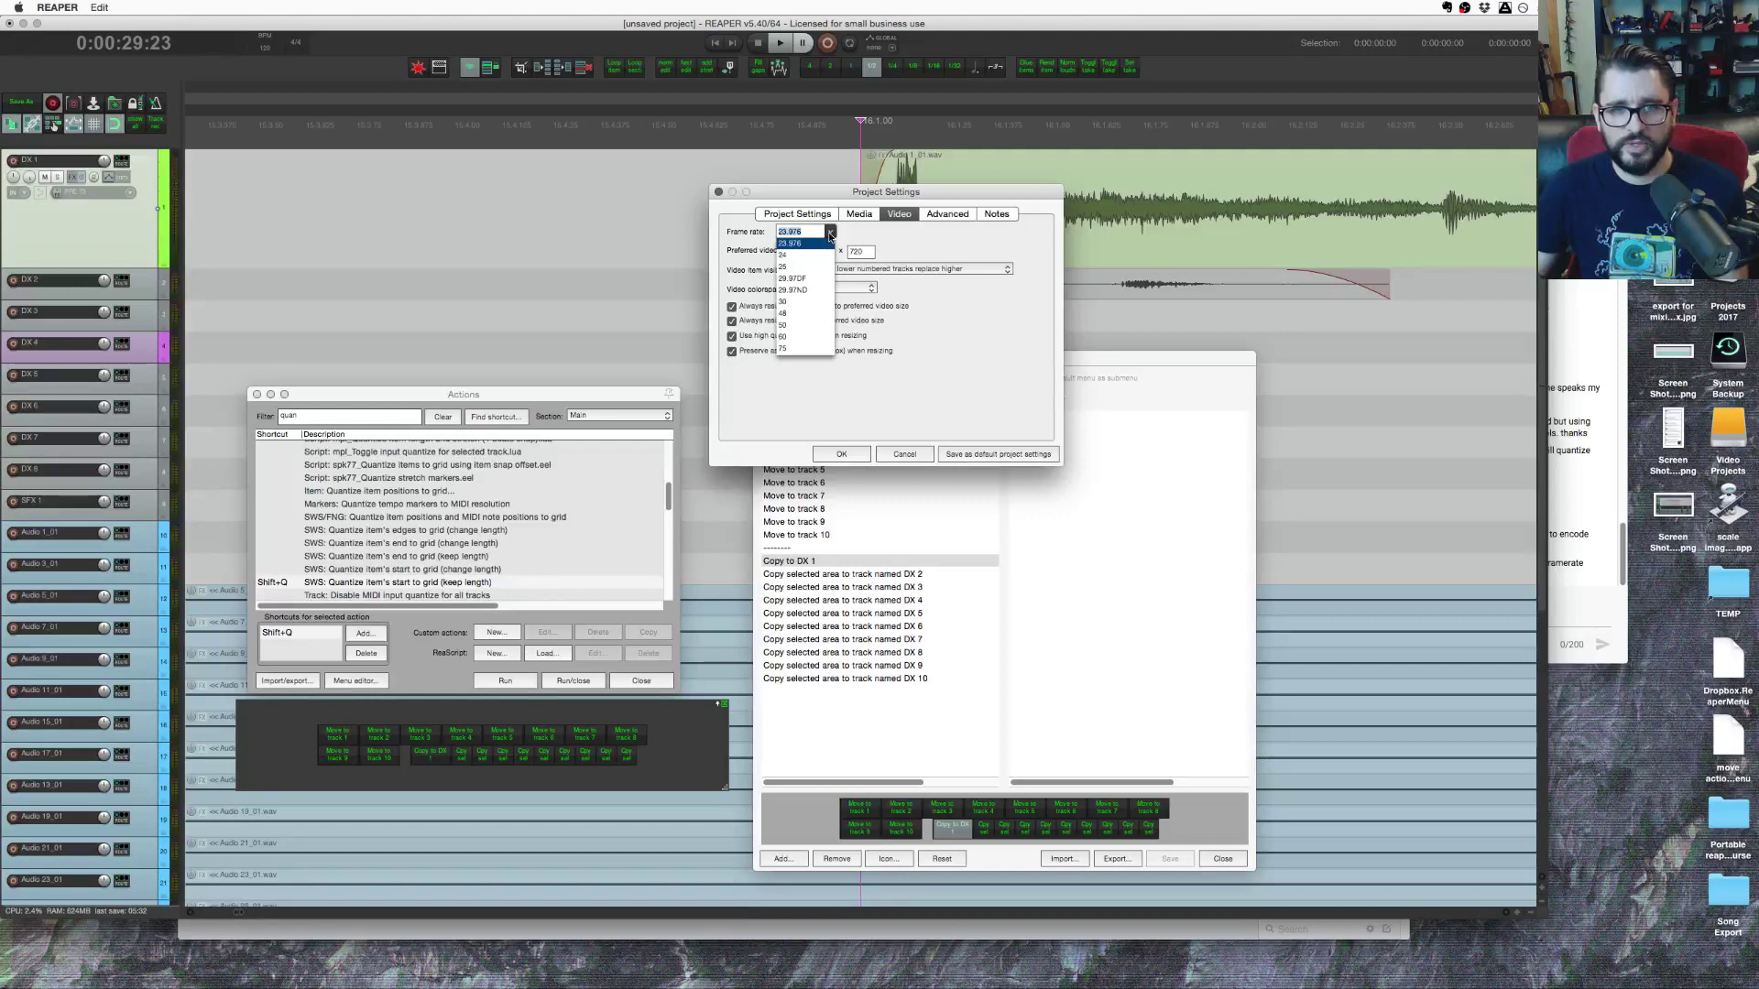
pyautogui.click(842, 352)
pyautogui.click(904, 453)
# Step: Examine the frame rate and decoder details in the source properties of the mp4 video item on the last track
pyautogui.scroll(-1, 628, 265)
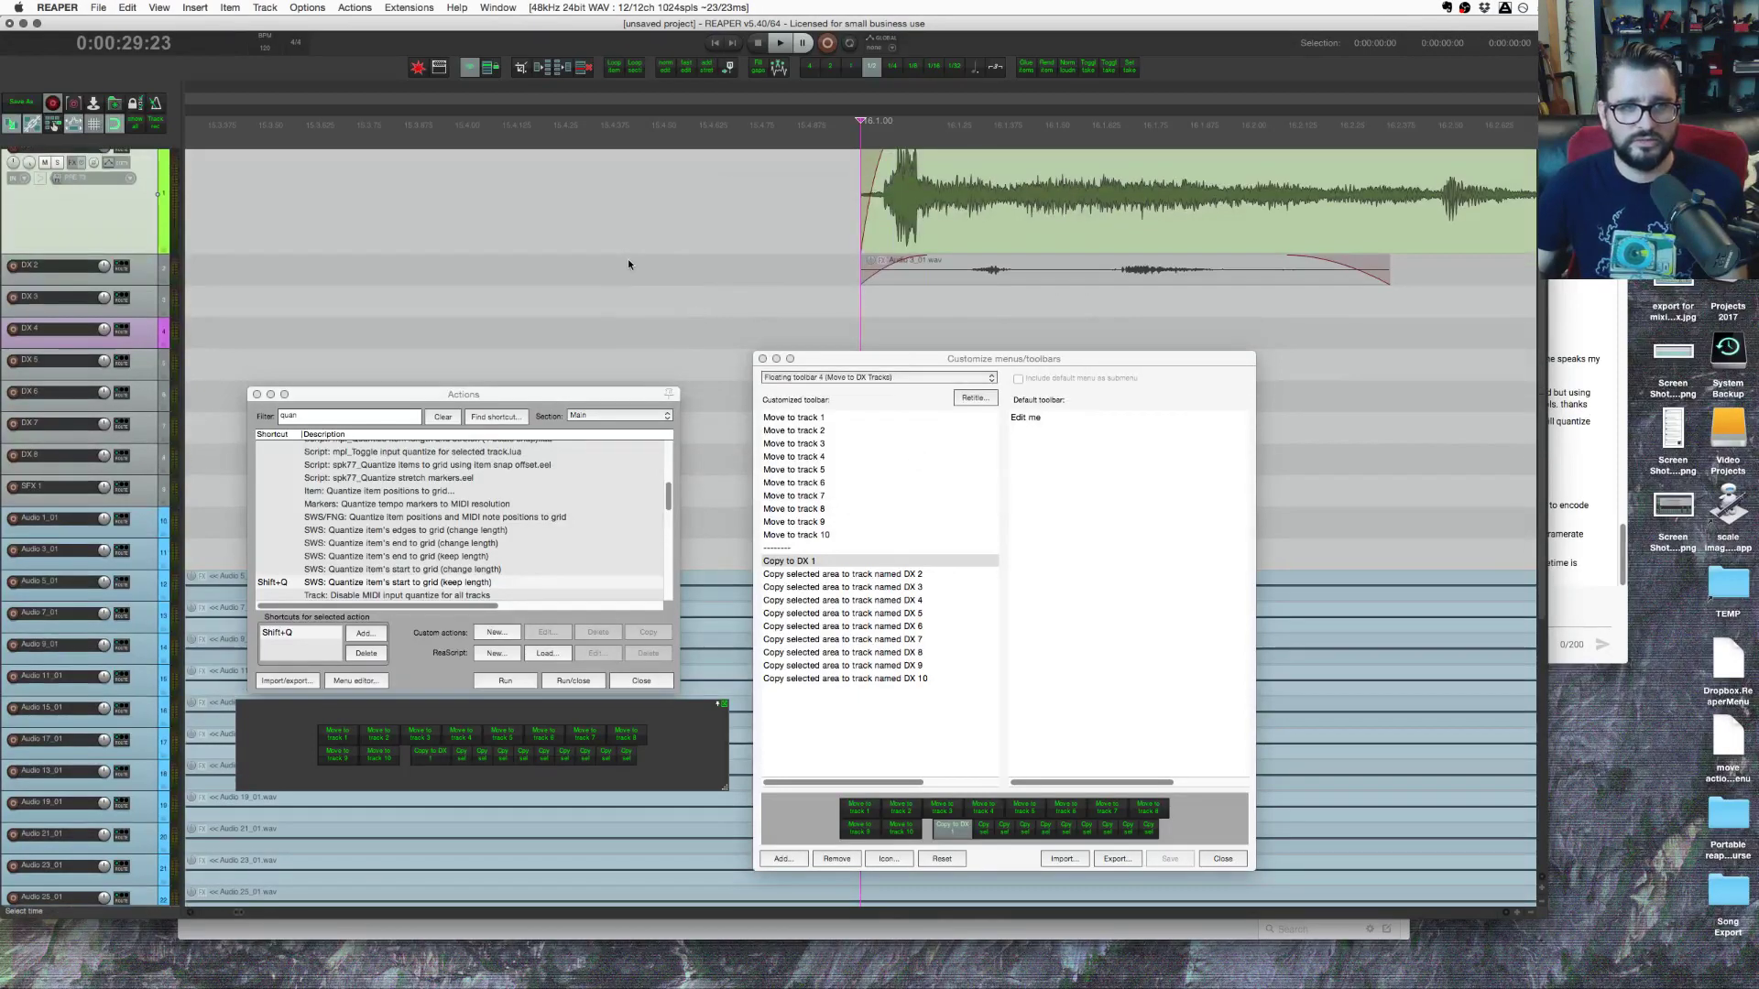
pyautogui.scroll(-5, 628, 265)
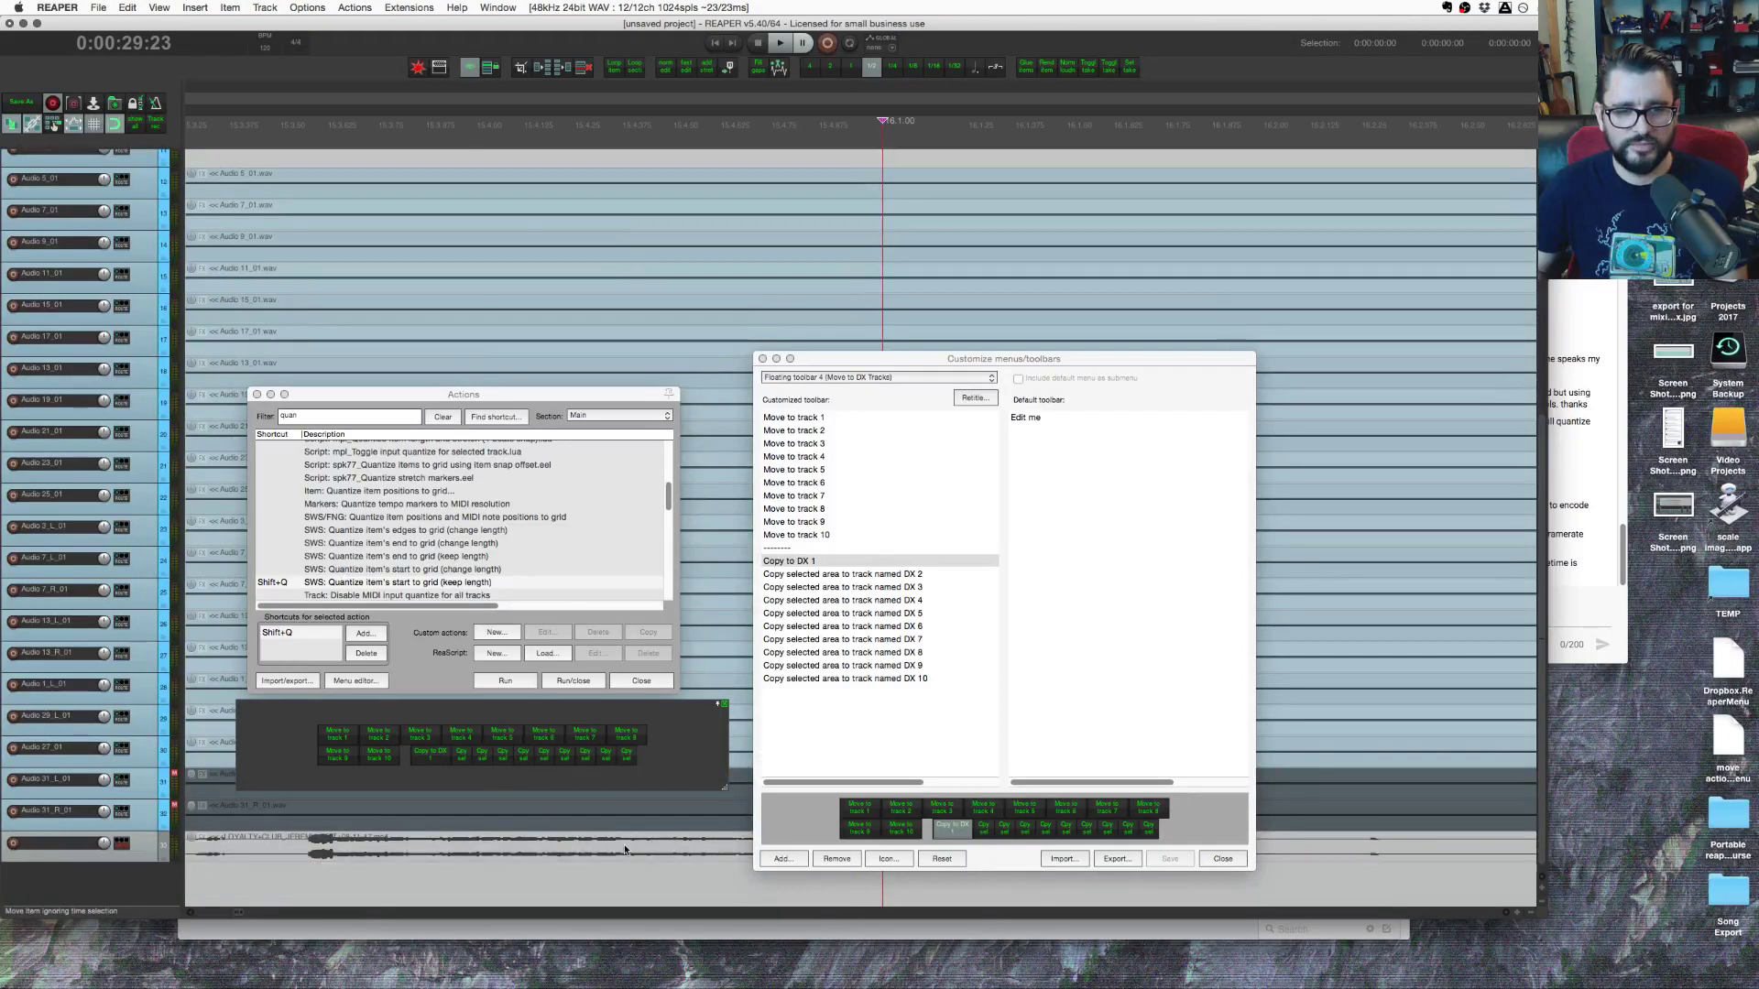
pyautogui.click(504, 848)
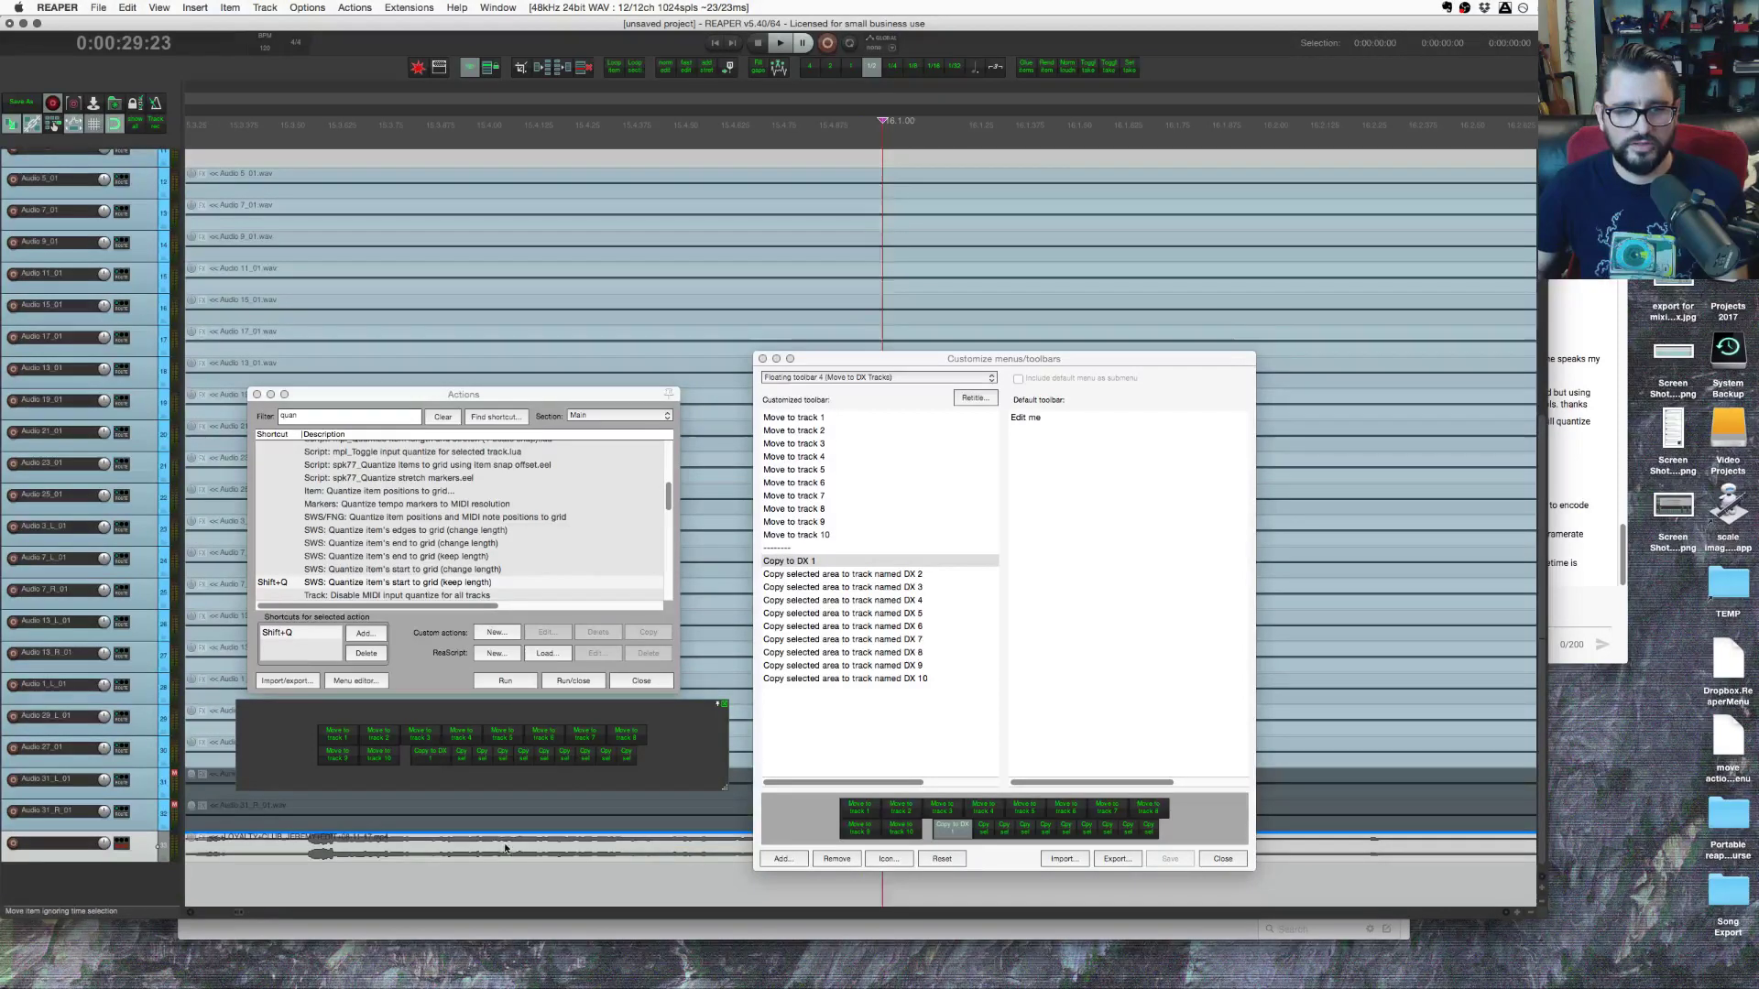
pyautogui.rightClick(505, 848)
pyautogui.click(523, 839)
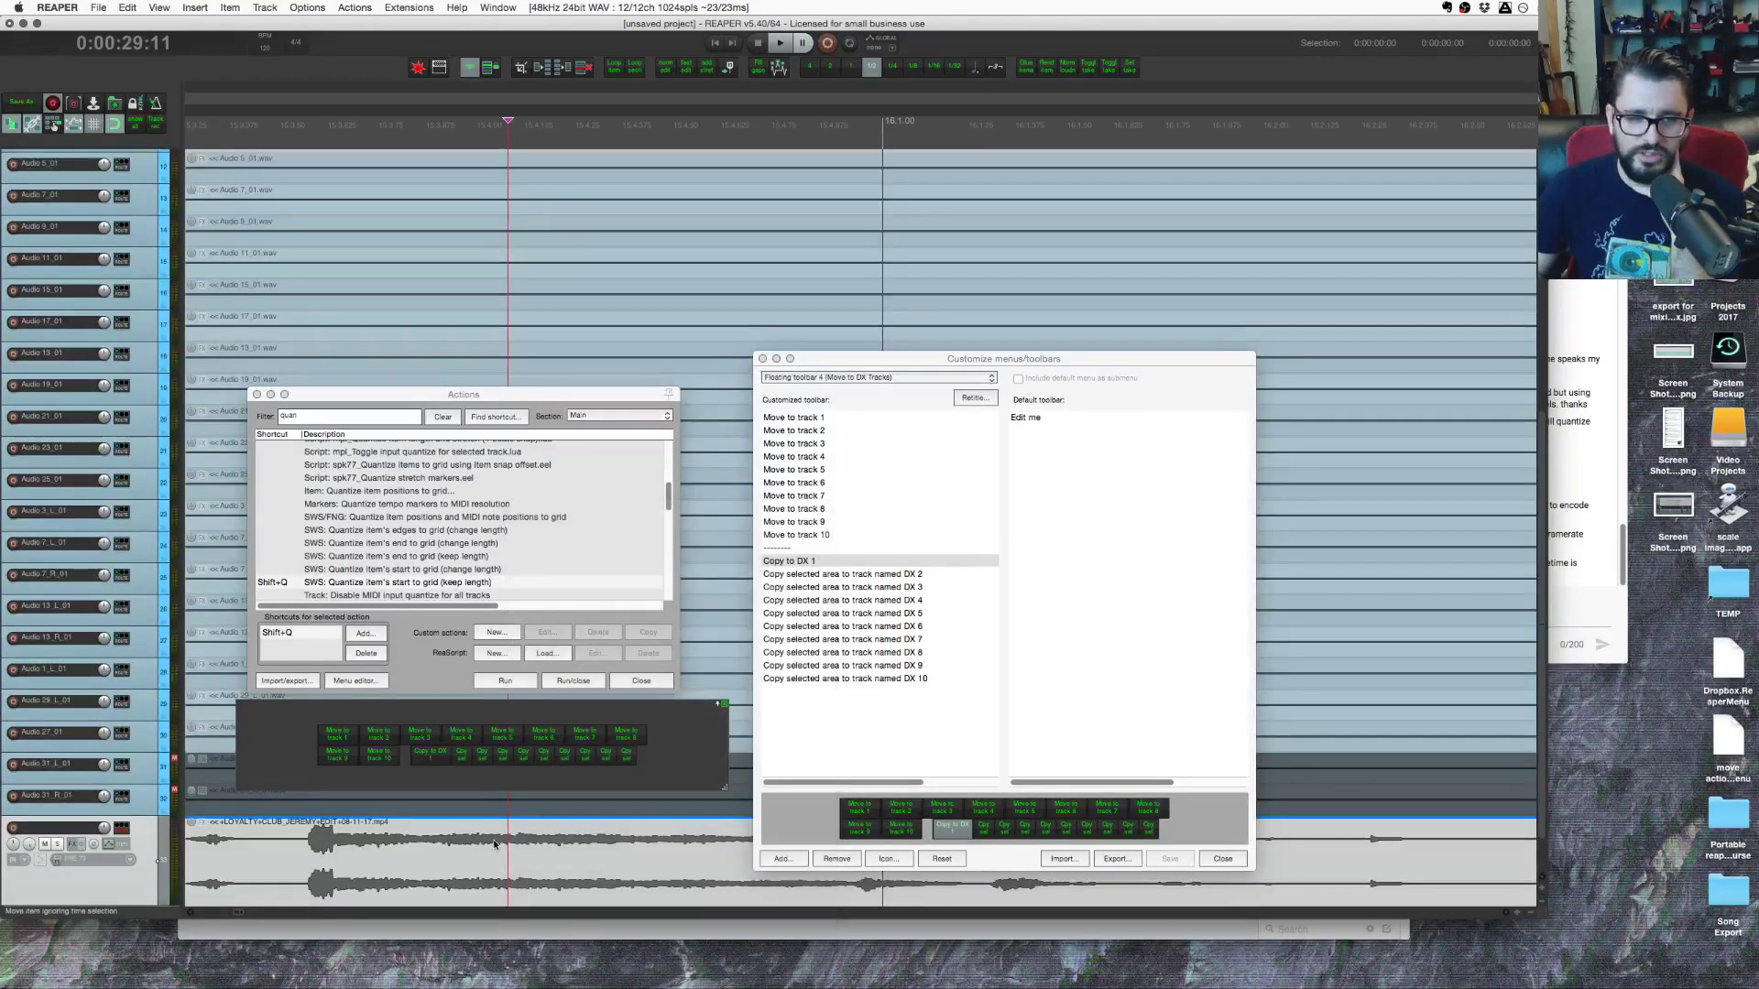
pyautogui.rightClick(523, 839)
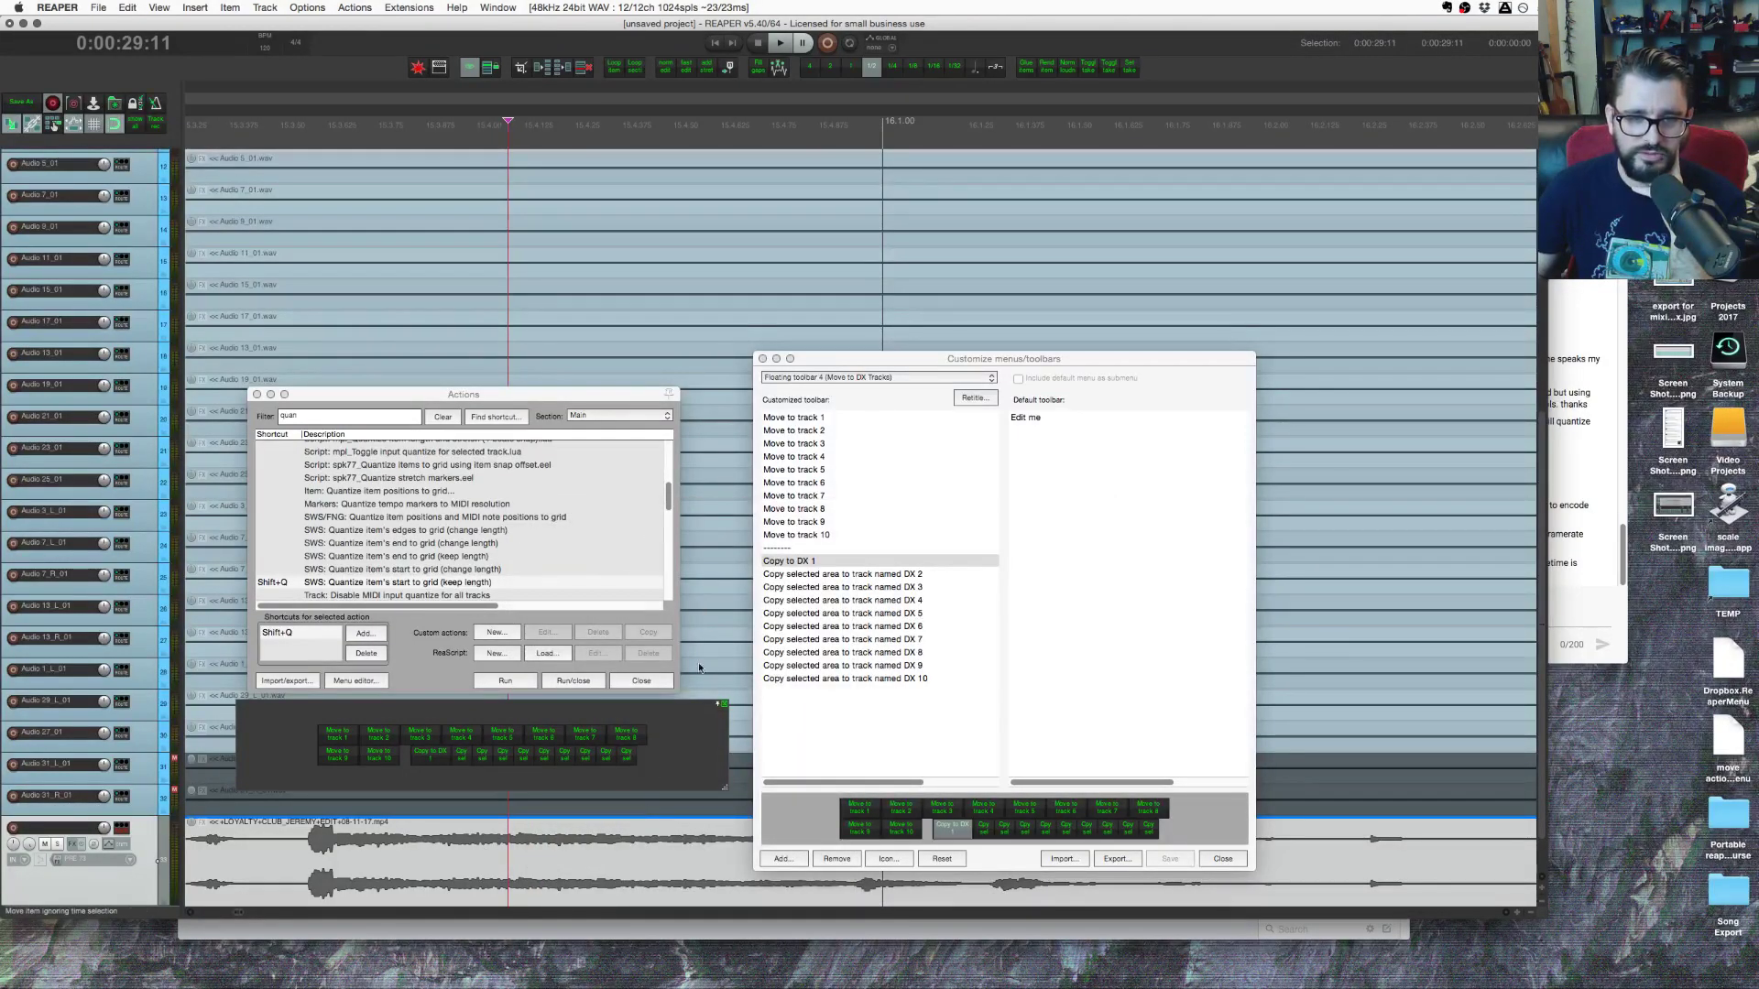
pyautogui.doubleClick(607, 844)
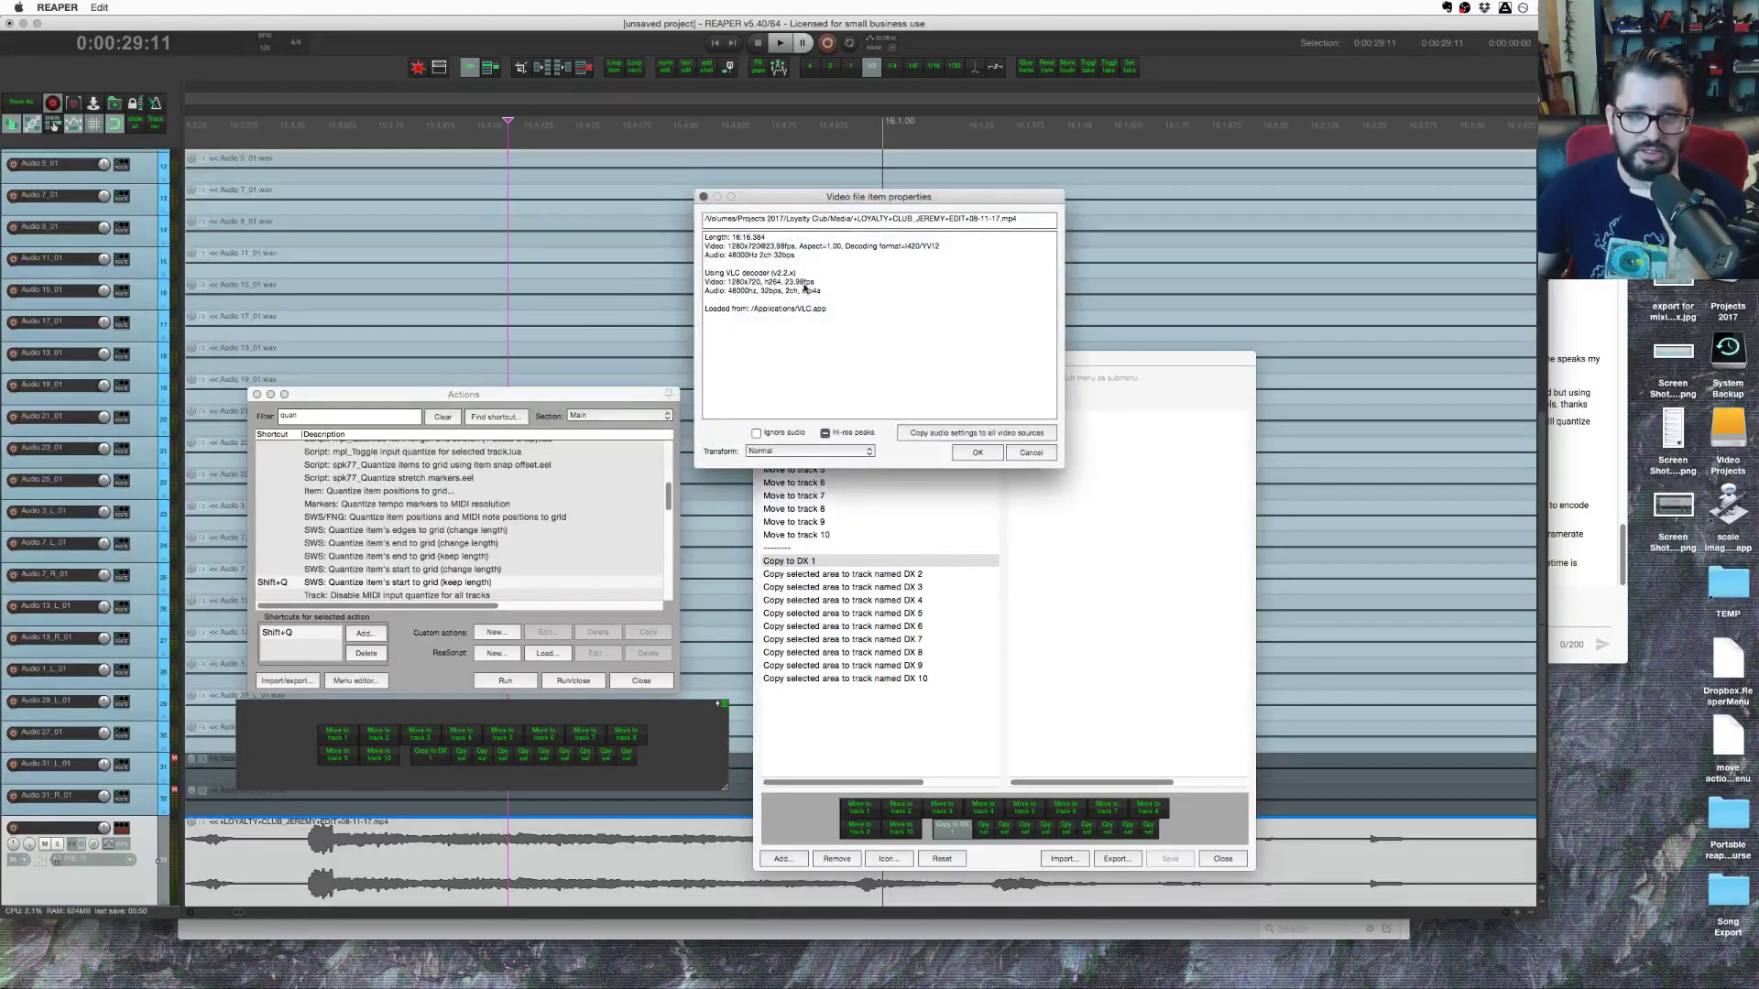
pyautogui.moveTo(763, 246); pyautogui.dragTo(795, 247)
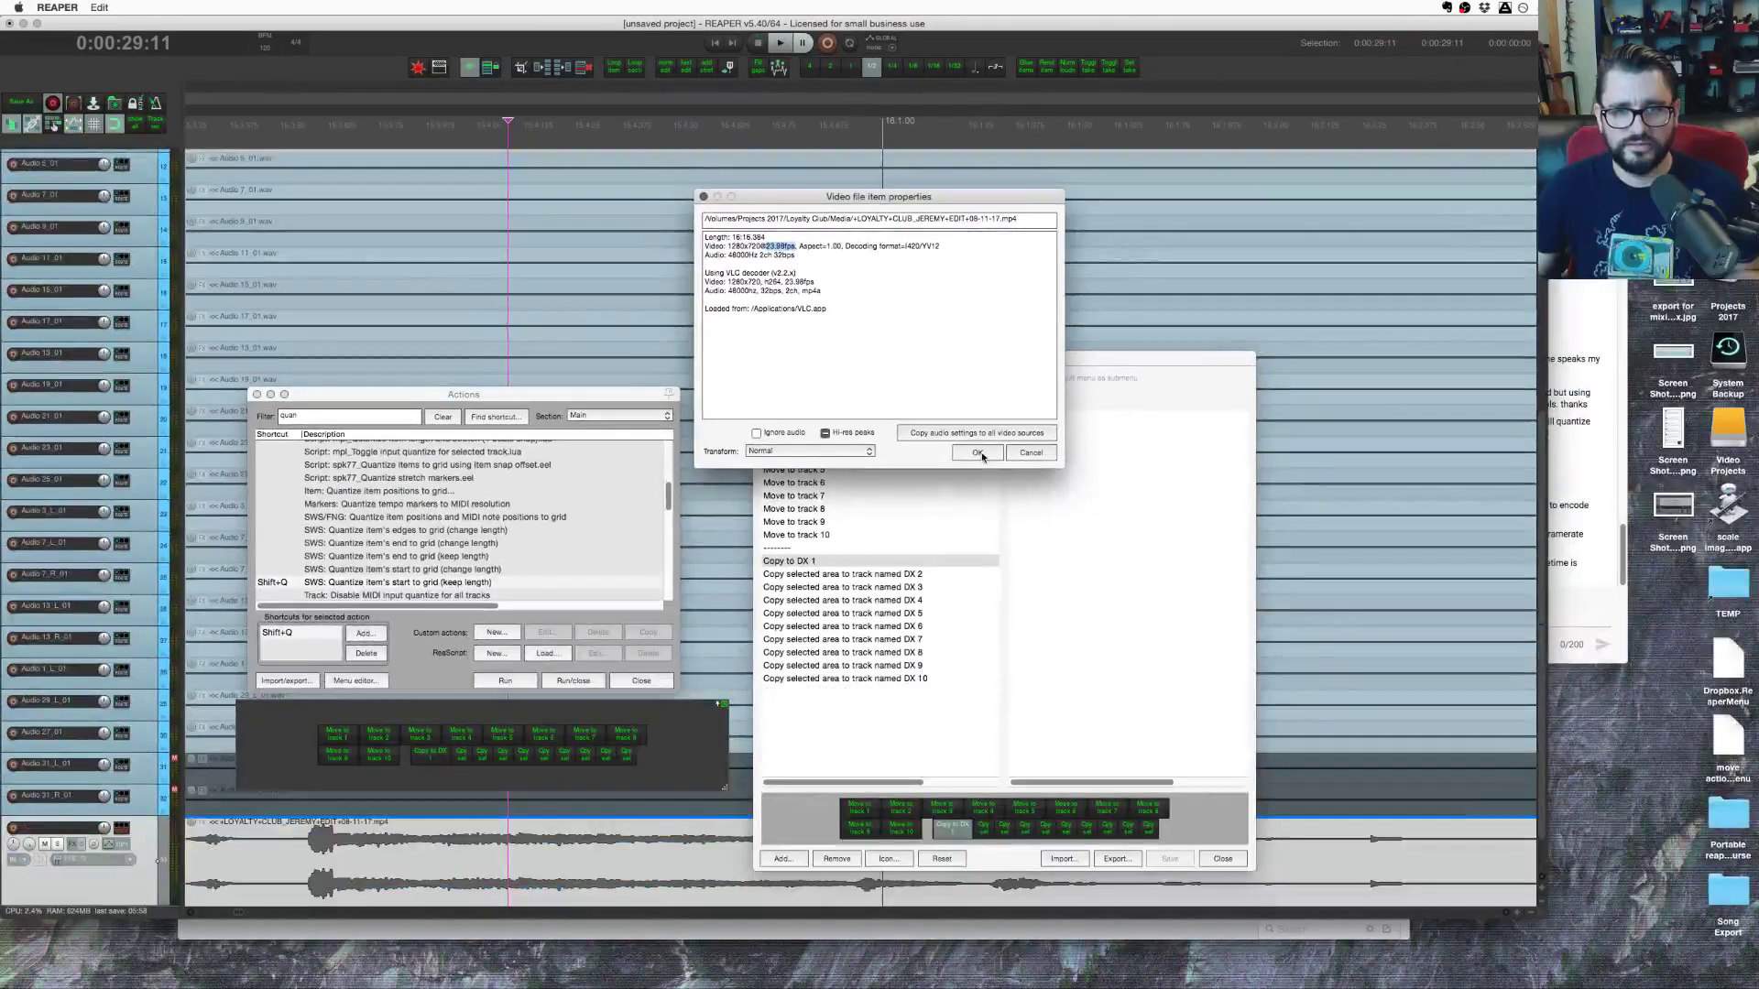
pyautogui.click(977, 453)
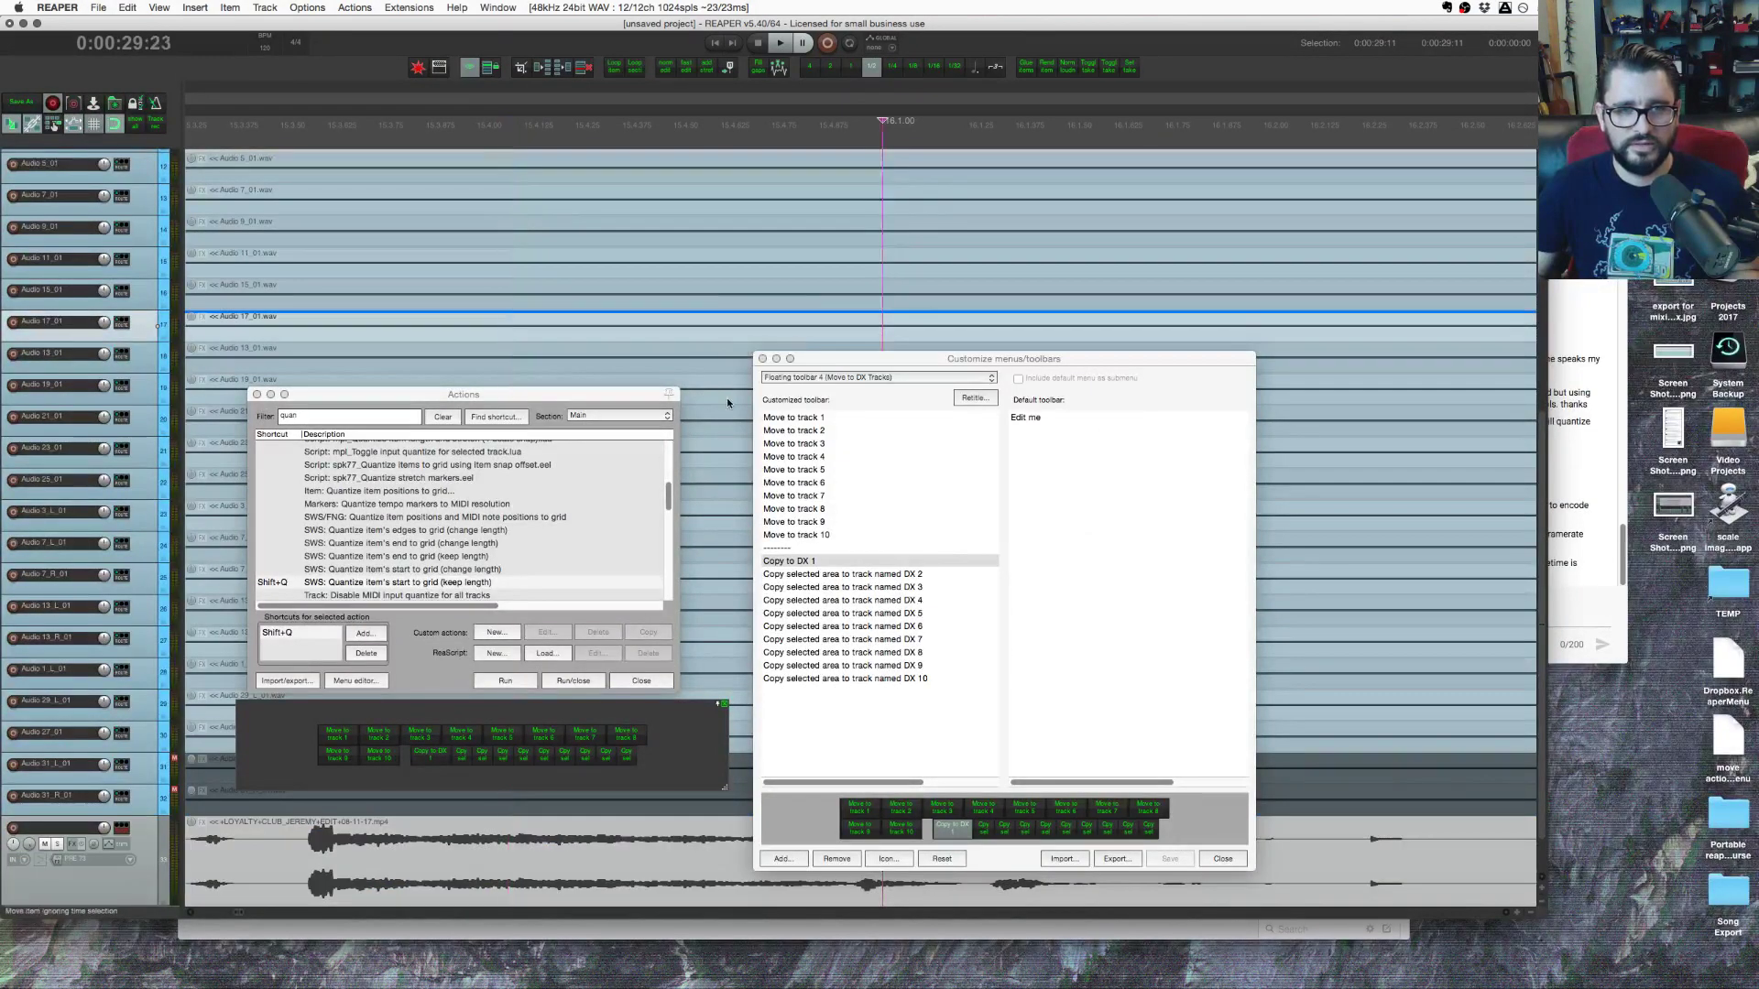
pyautogui.scroll(5, 714, 403)
pyautogui.click(722, 410)
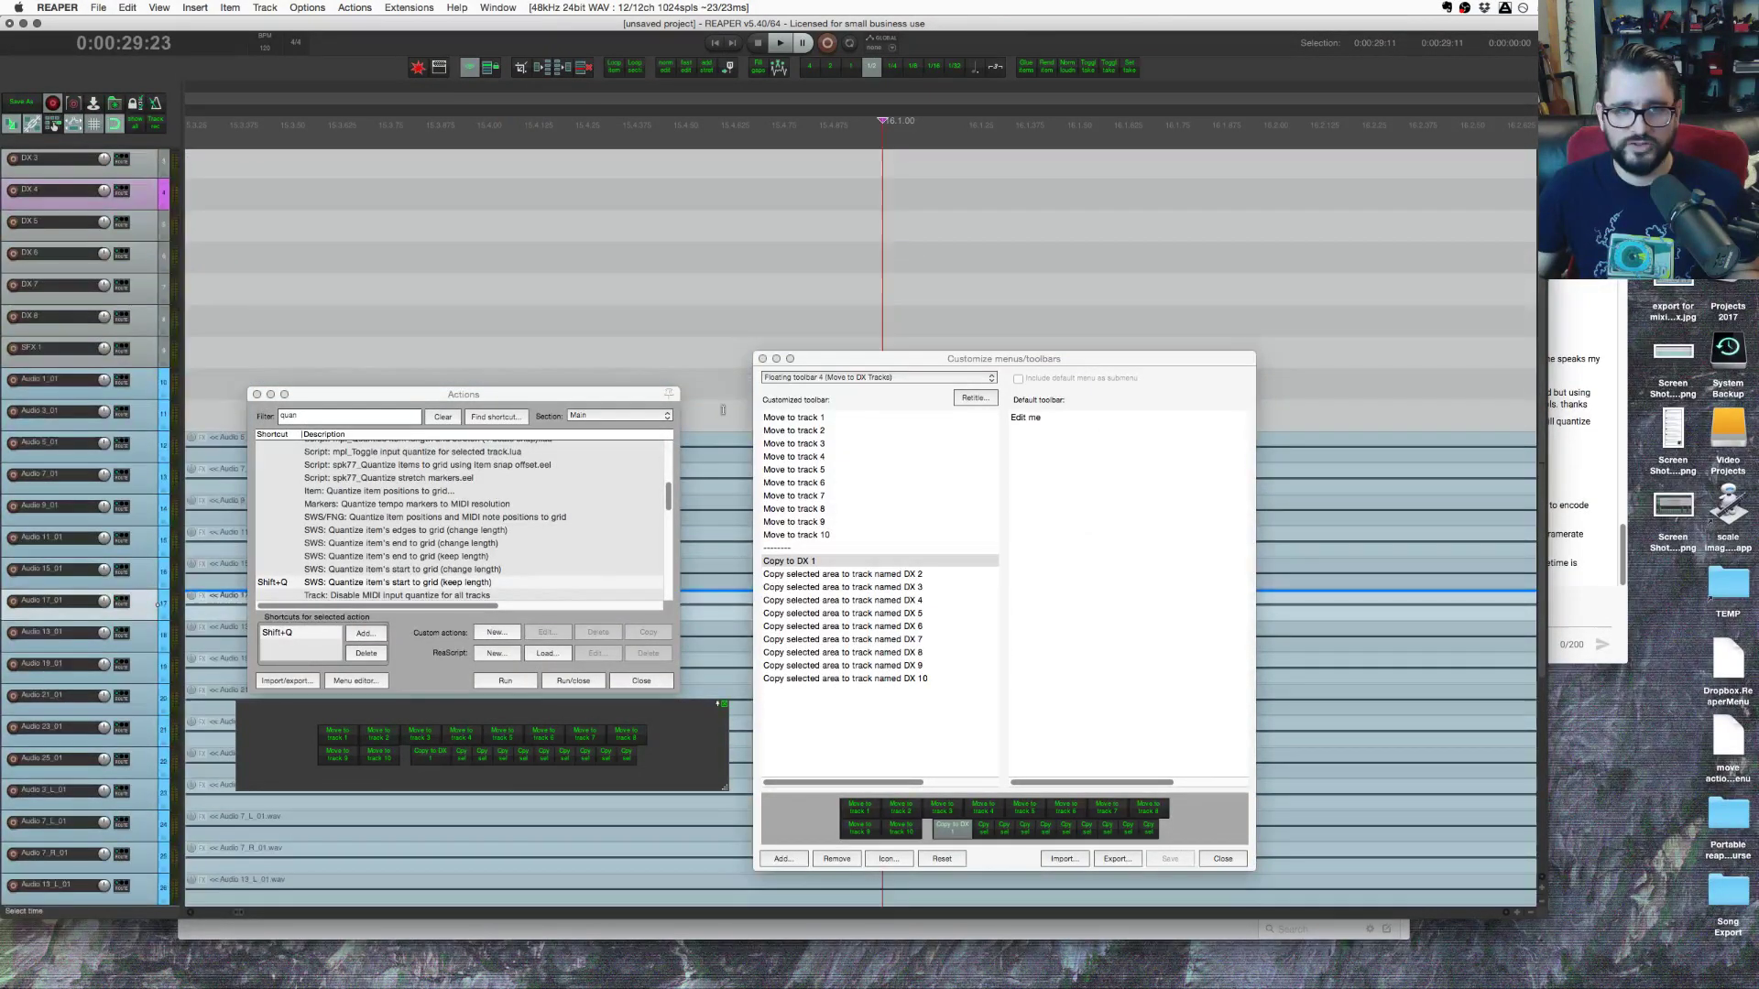
# Step: Switch to the live chat in Firefox to read the newest viewer messages, then return to REAPER
pyautogui.press('super+Tab')
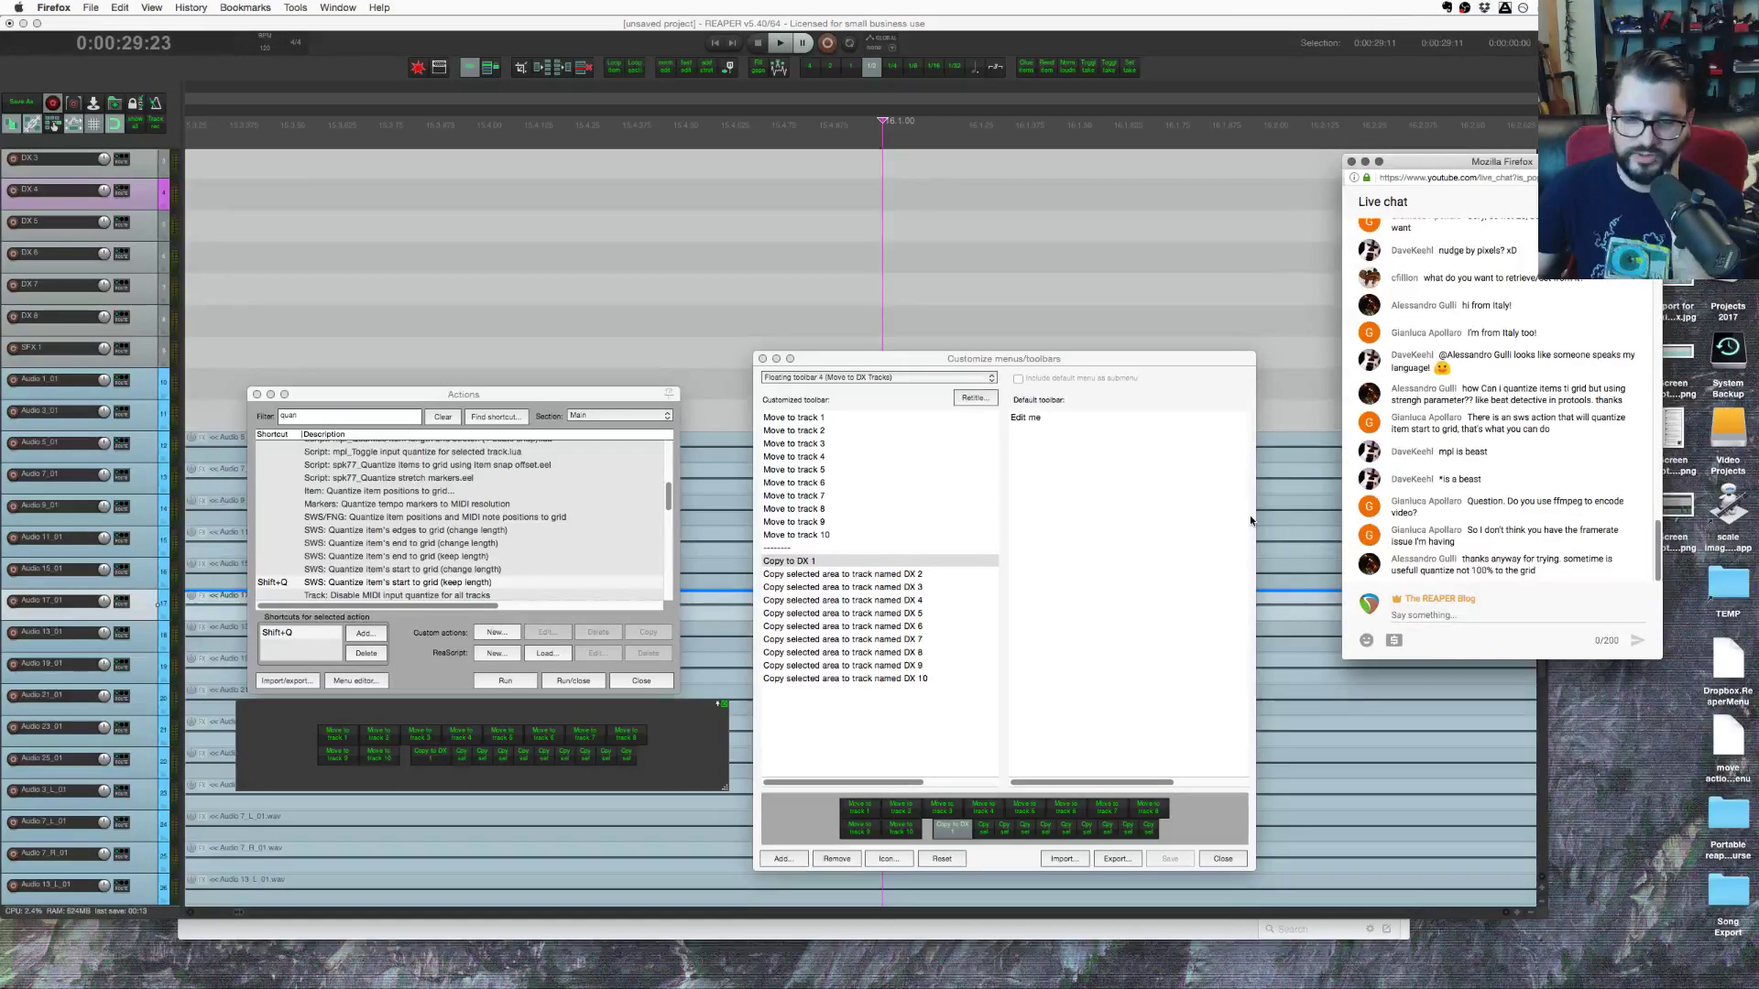
pyautogui.click(911, 266)
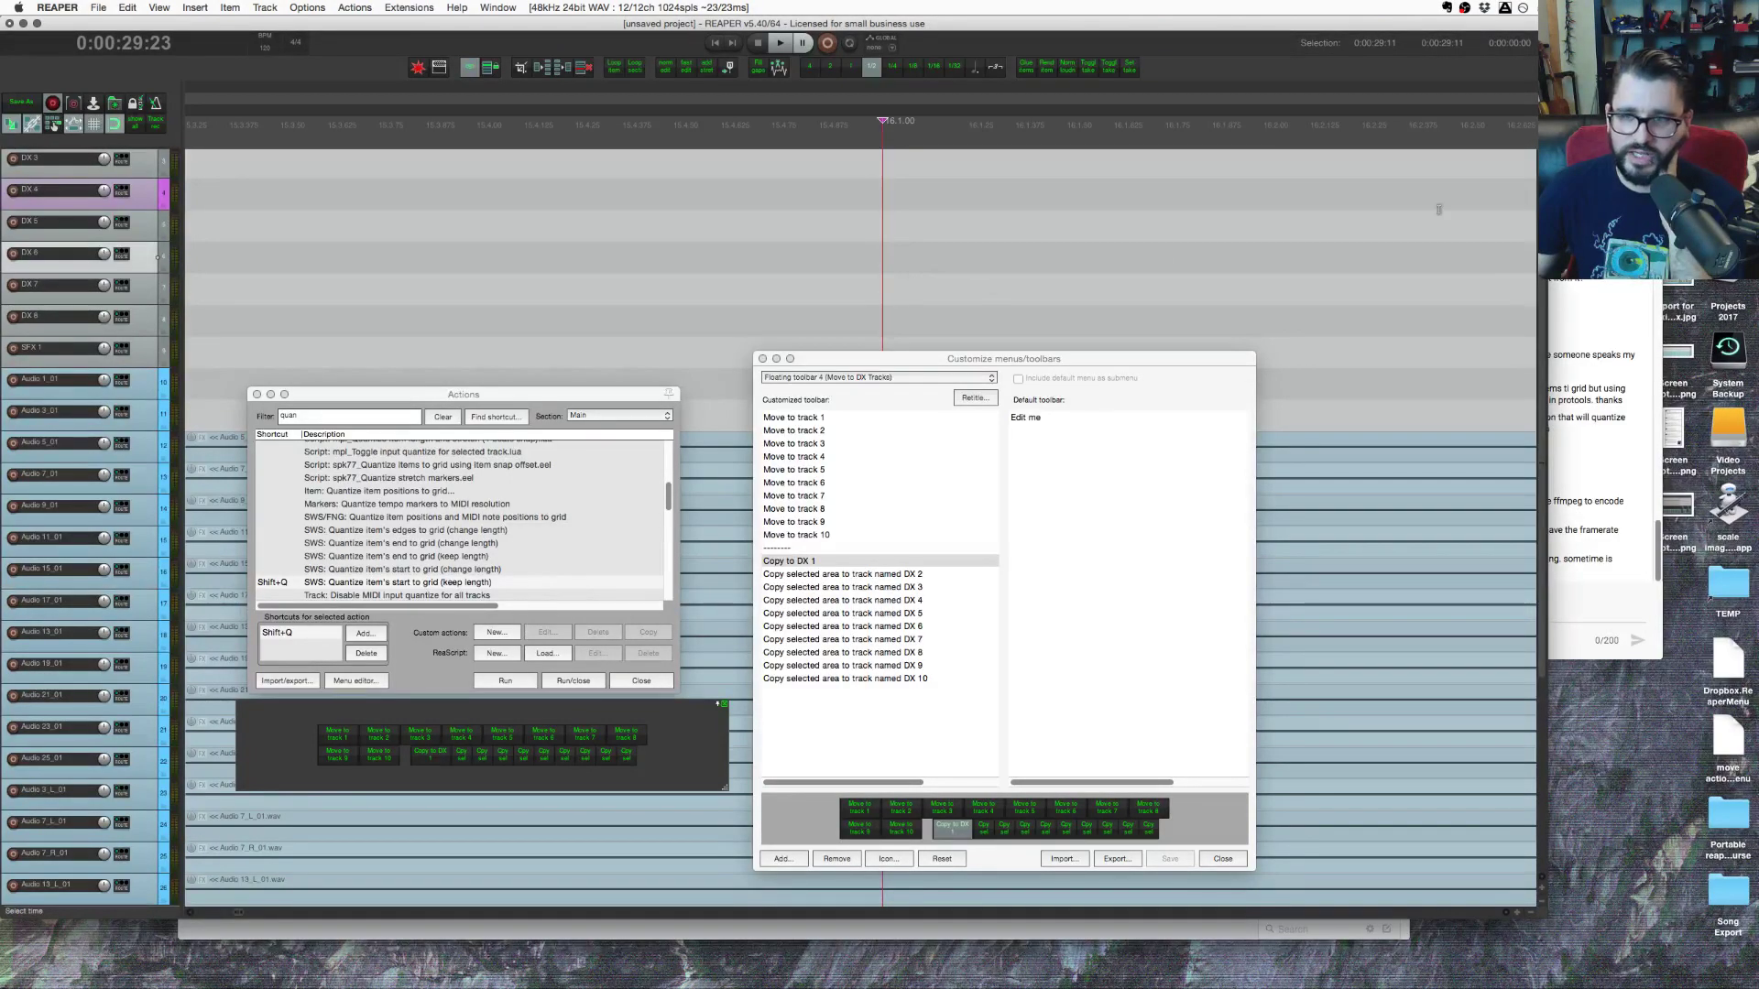
pyautogui.click(1603, 440)
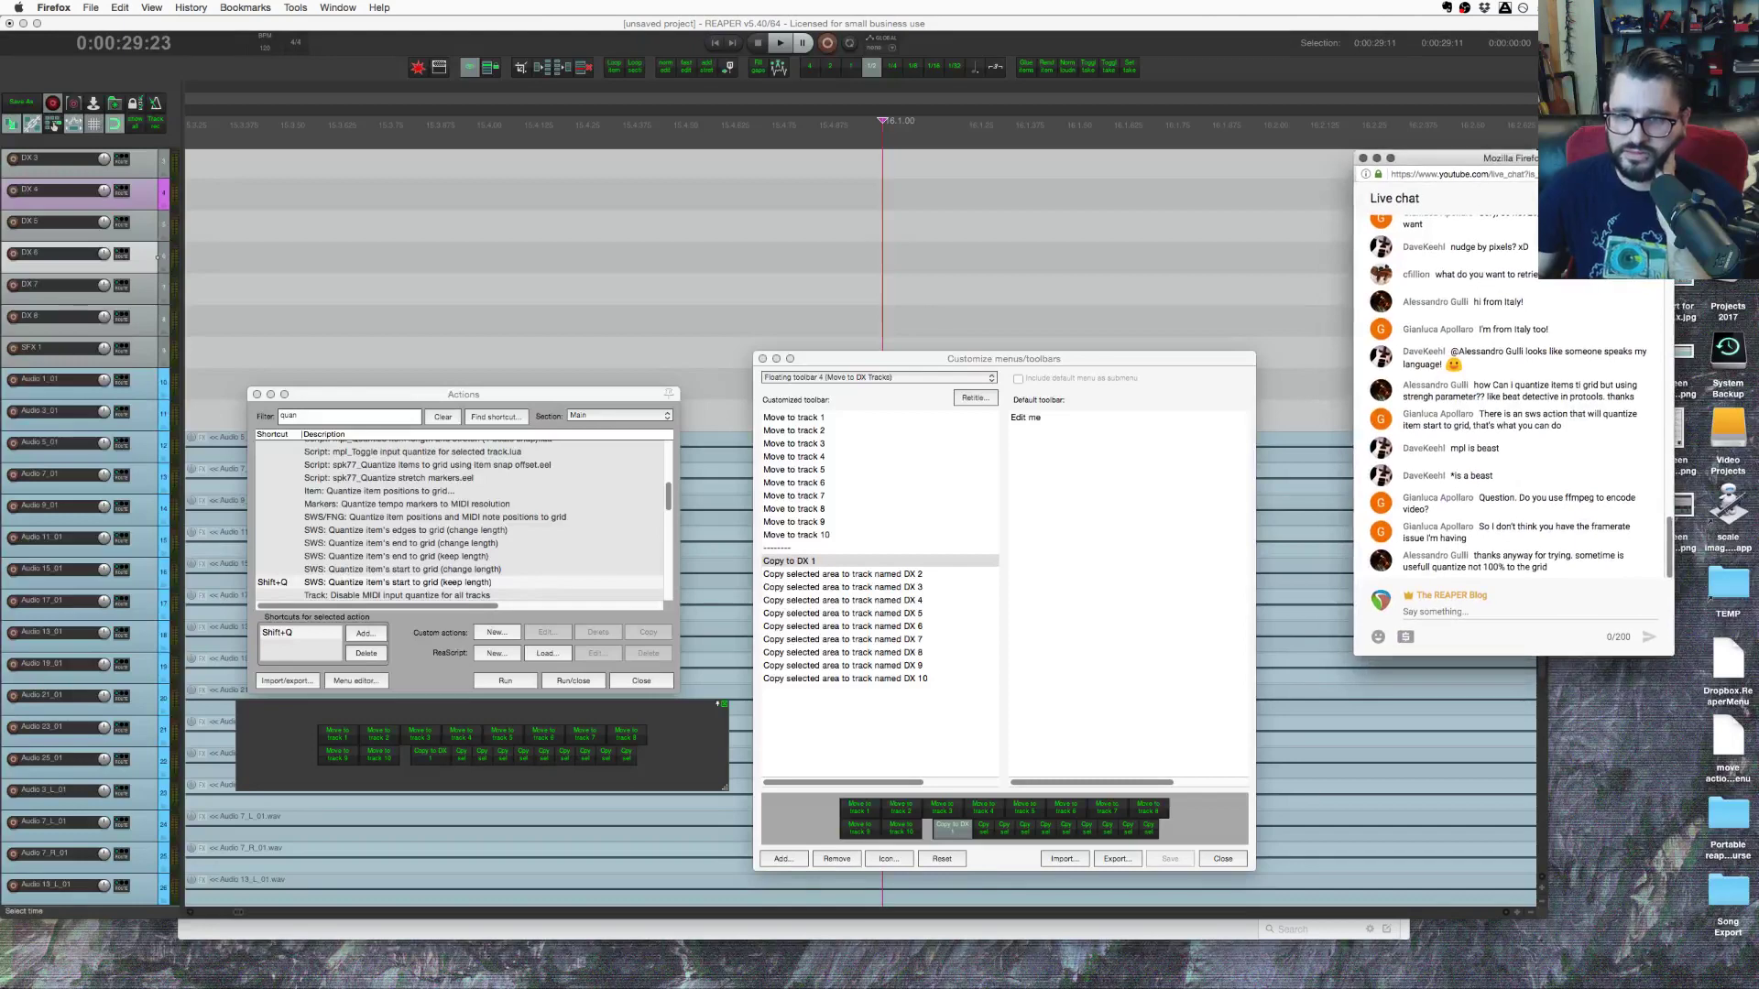
pyautogui.click(993, 241)
# Step: Slip the audio content slightly later inside the long Audio 1_01 item on track DX 1, keeping the item's edges in place
pyautogui.scroll(-3, 768, 311)
pyautogui.scroll(-3, 768, 311)
pyautogui.scroll(-5, 764, 302)
pyautogui.scroll(5, 852, 287)
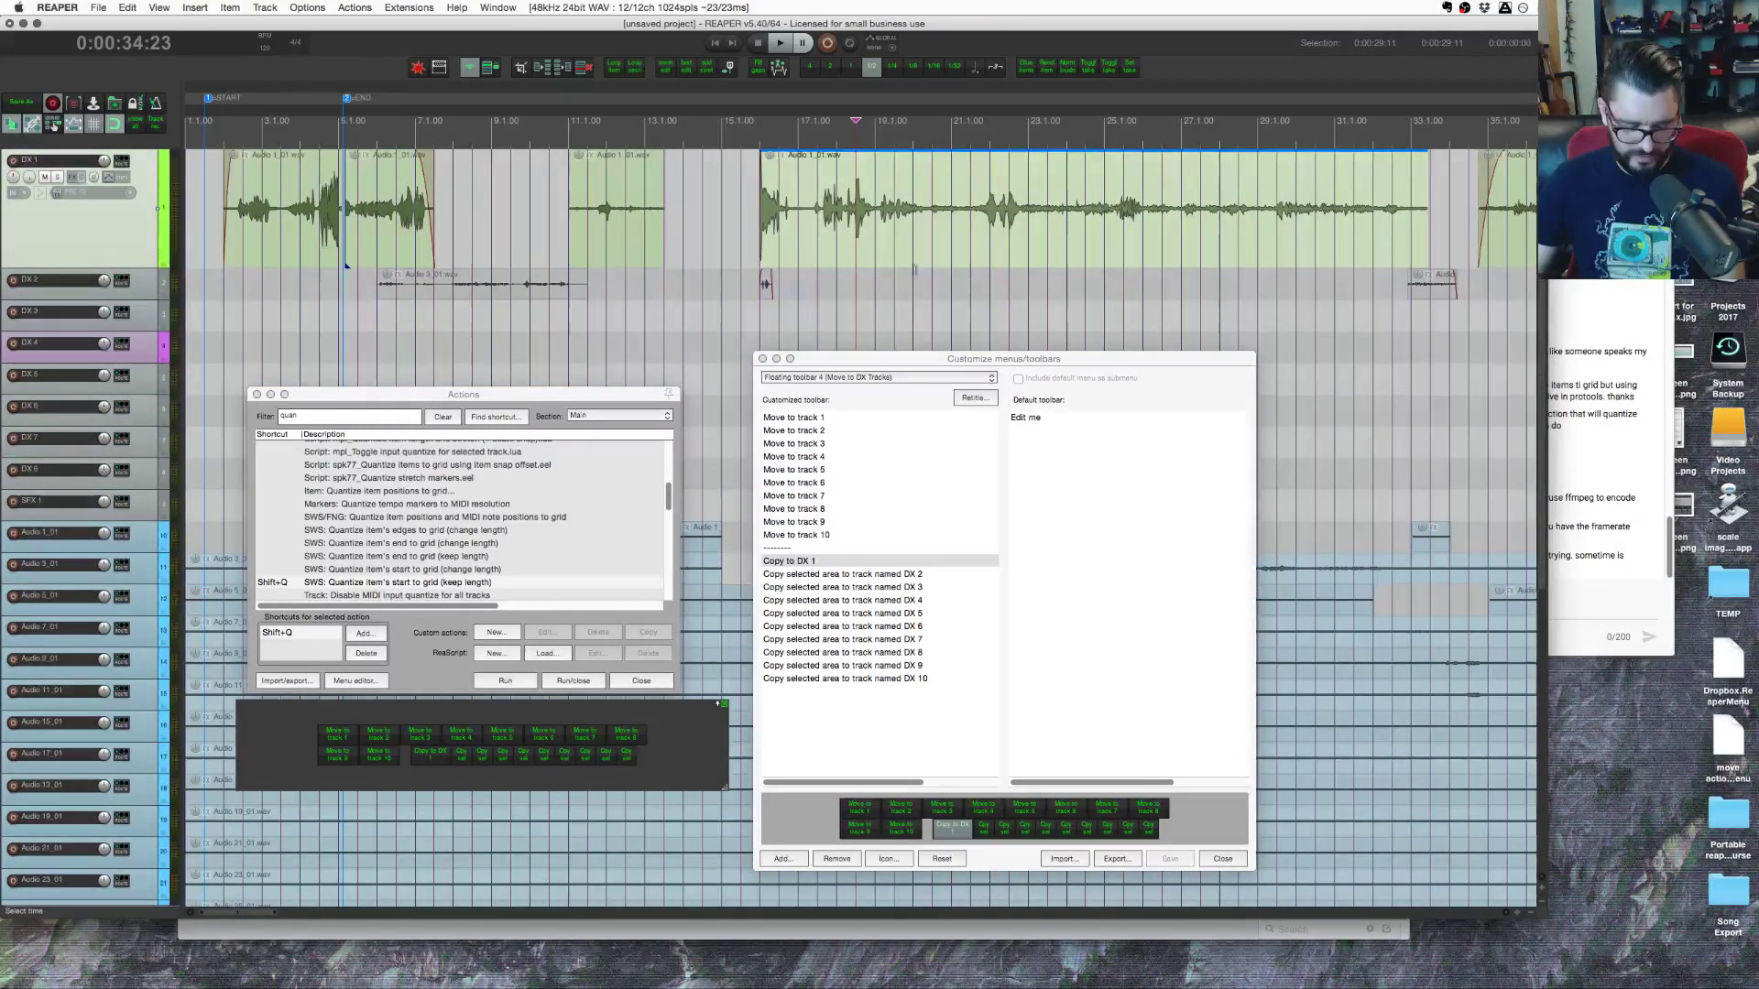
pyautogui.scroll(5, 914, 256)
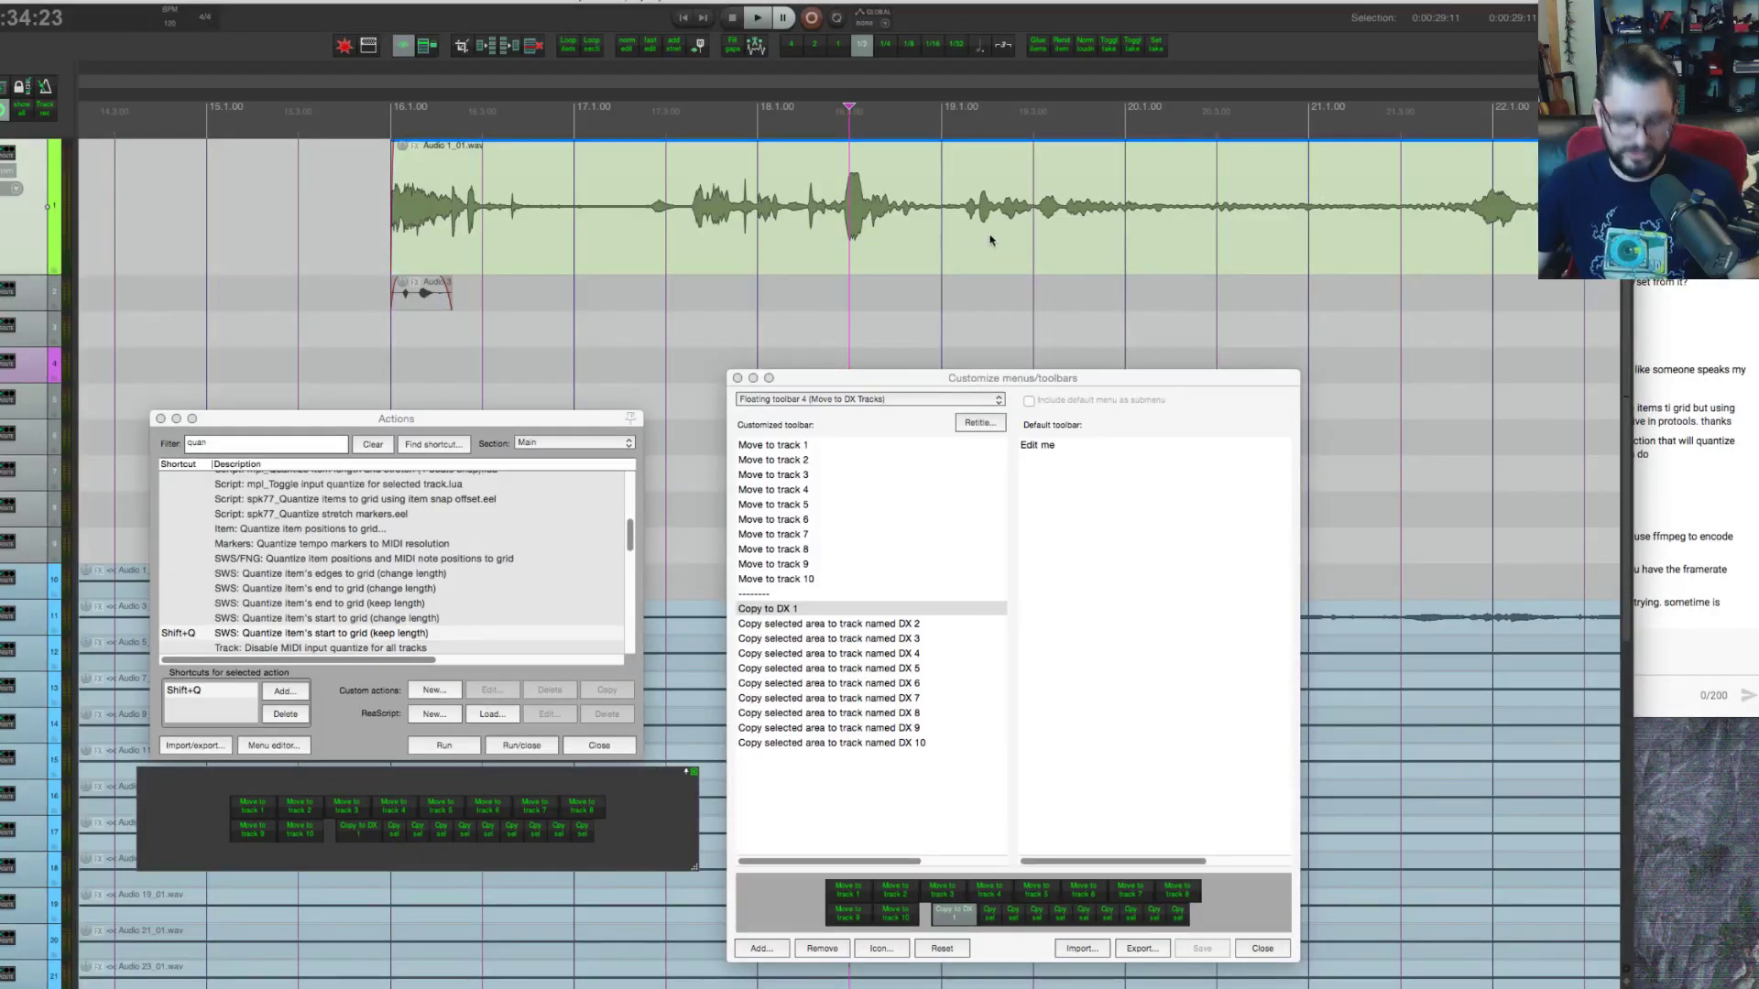
pyautogui.moveTo(993, 243); pyautogui.dragTo(1060, 246)
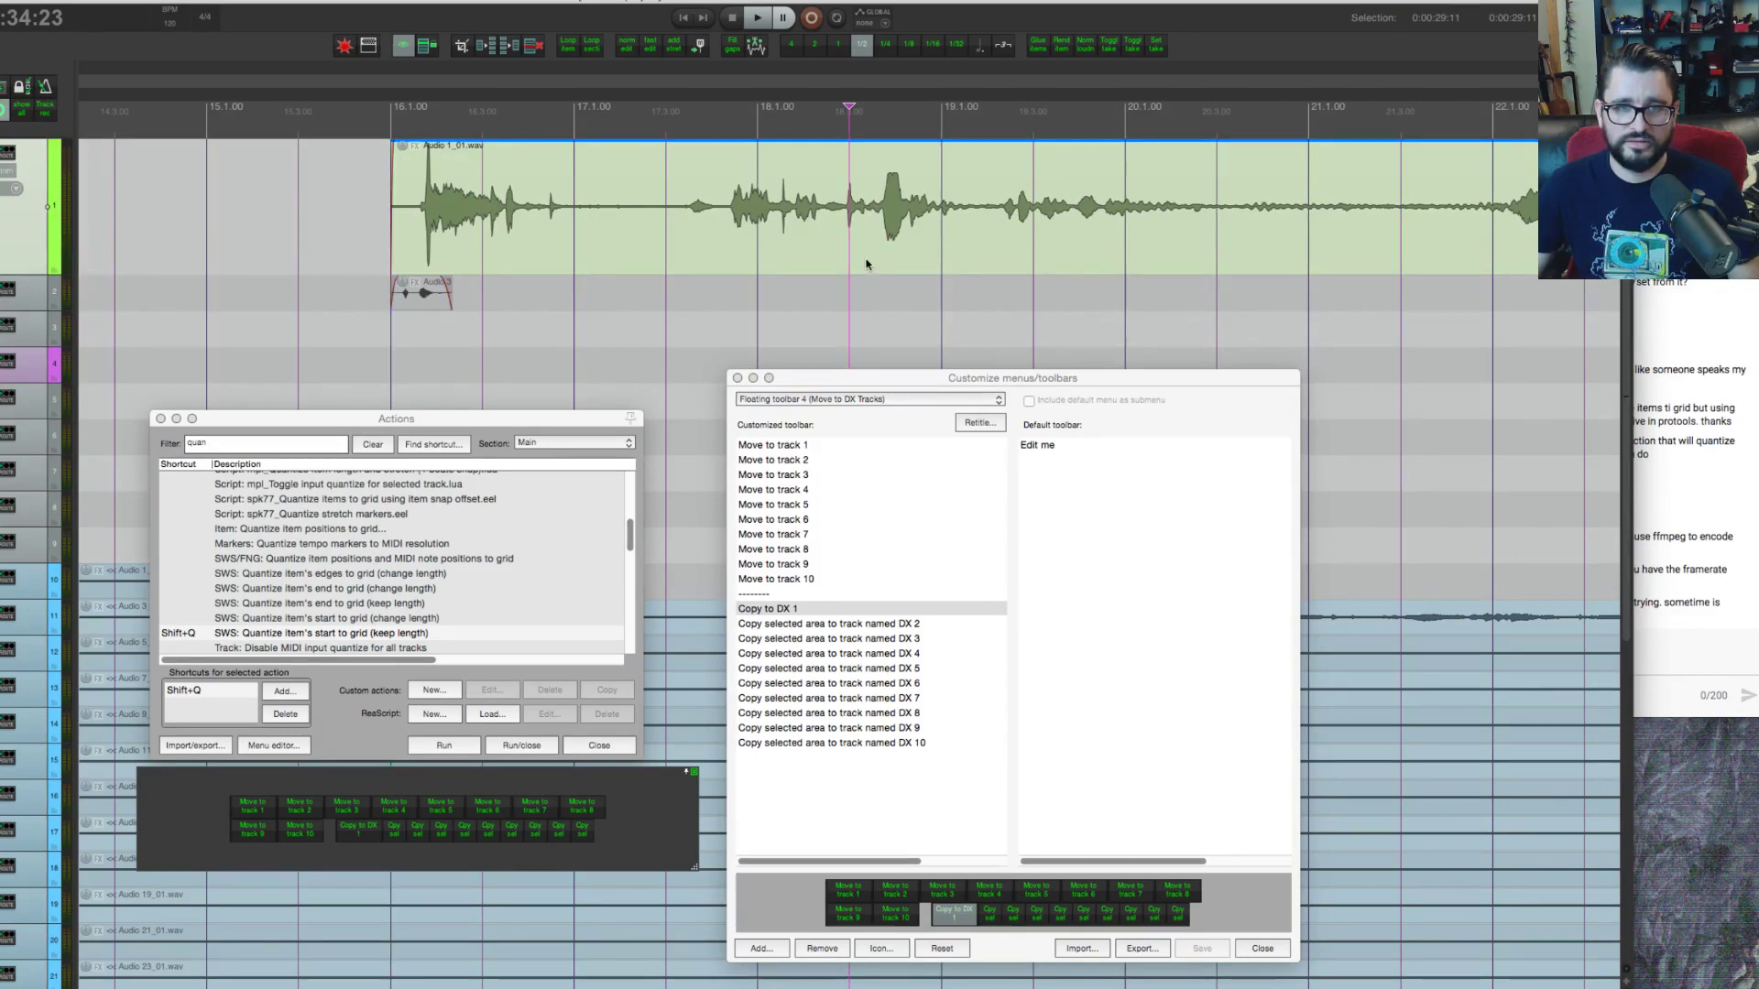
# Step: Fine-tune the slip of the long DX 1 item's audio so its short transient starts at the edit cursor
pyautogui.scroll(1, 855, 247)
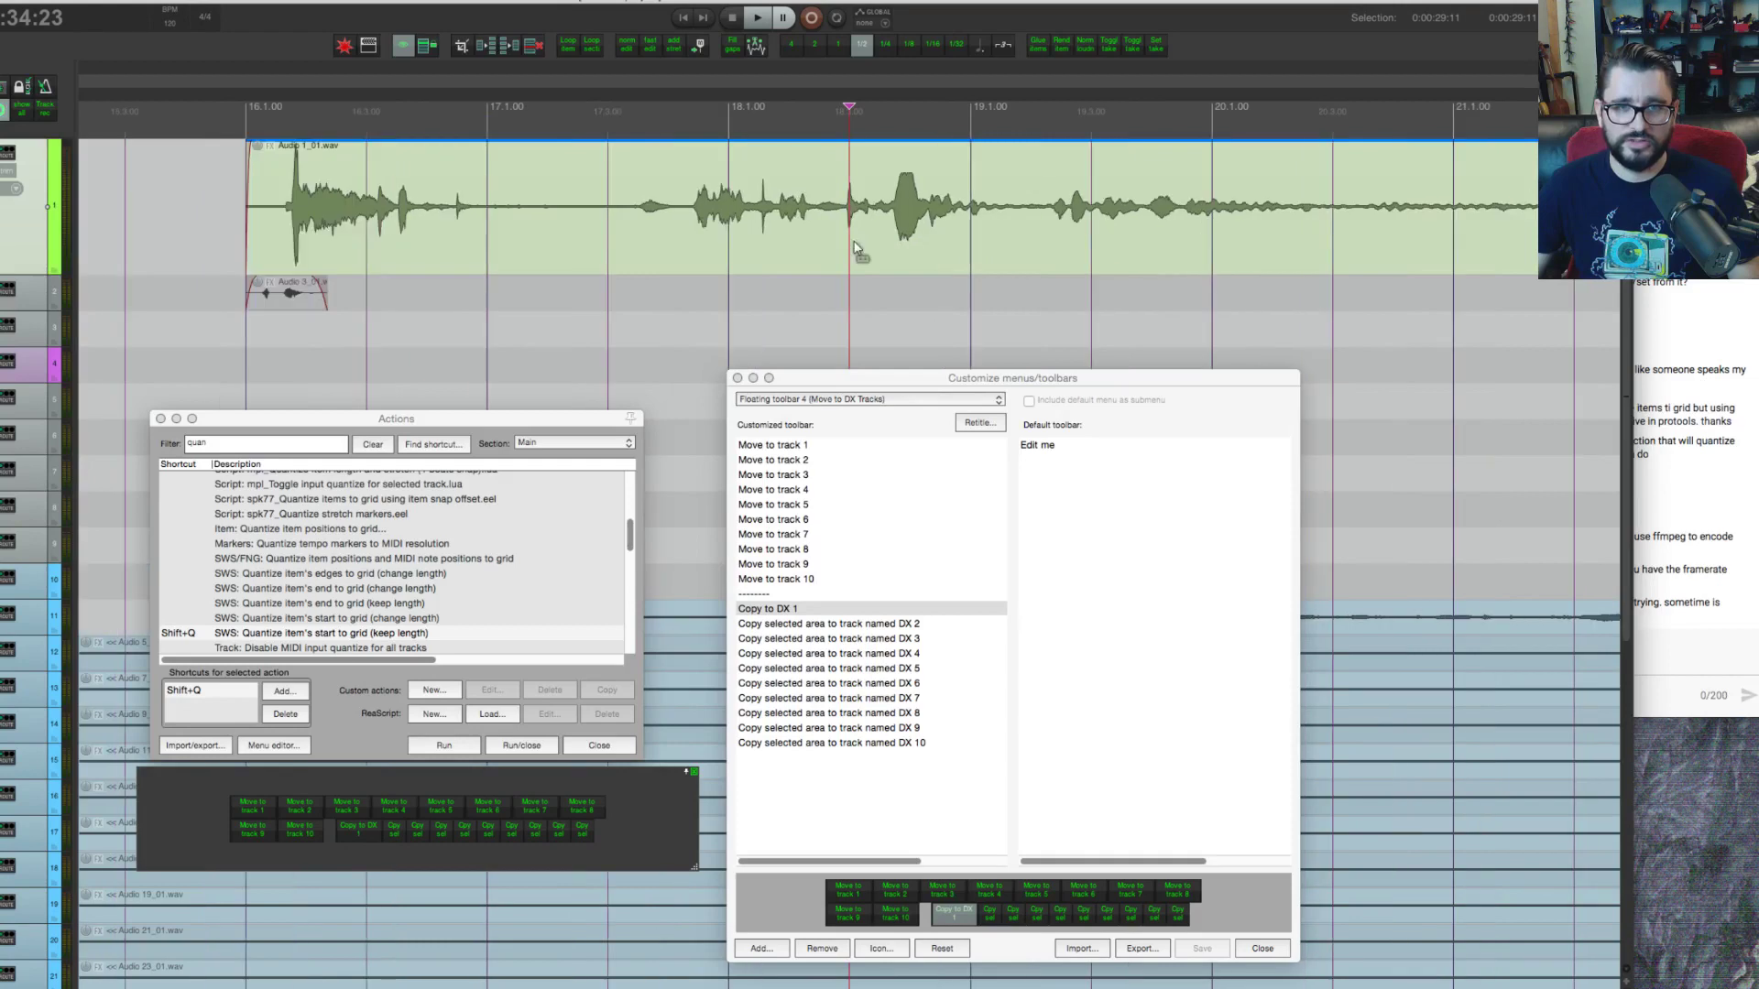
pyautogui.scroll(5, 855, 247)
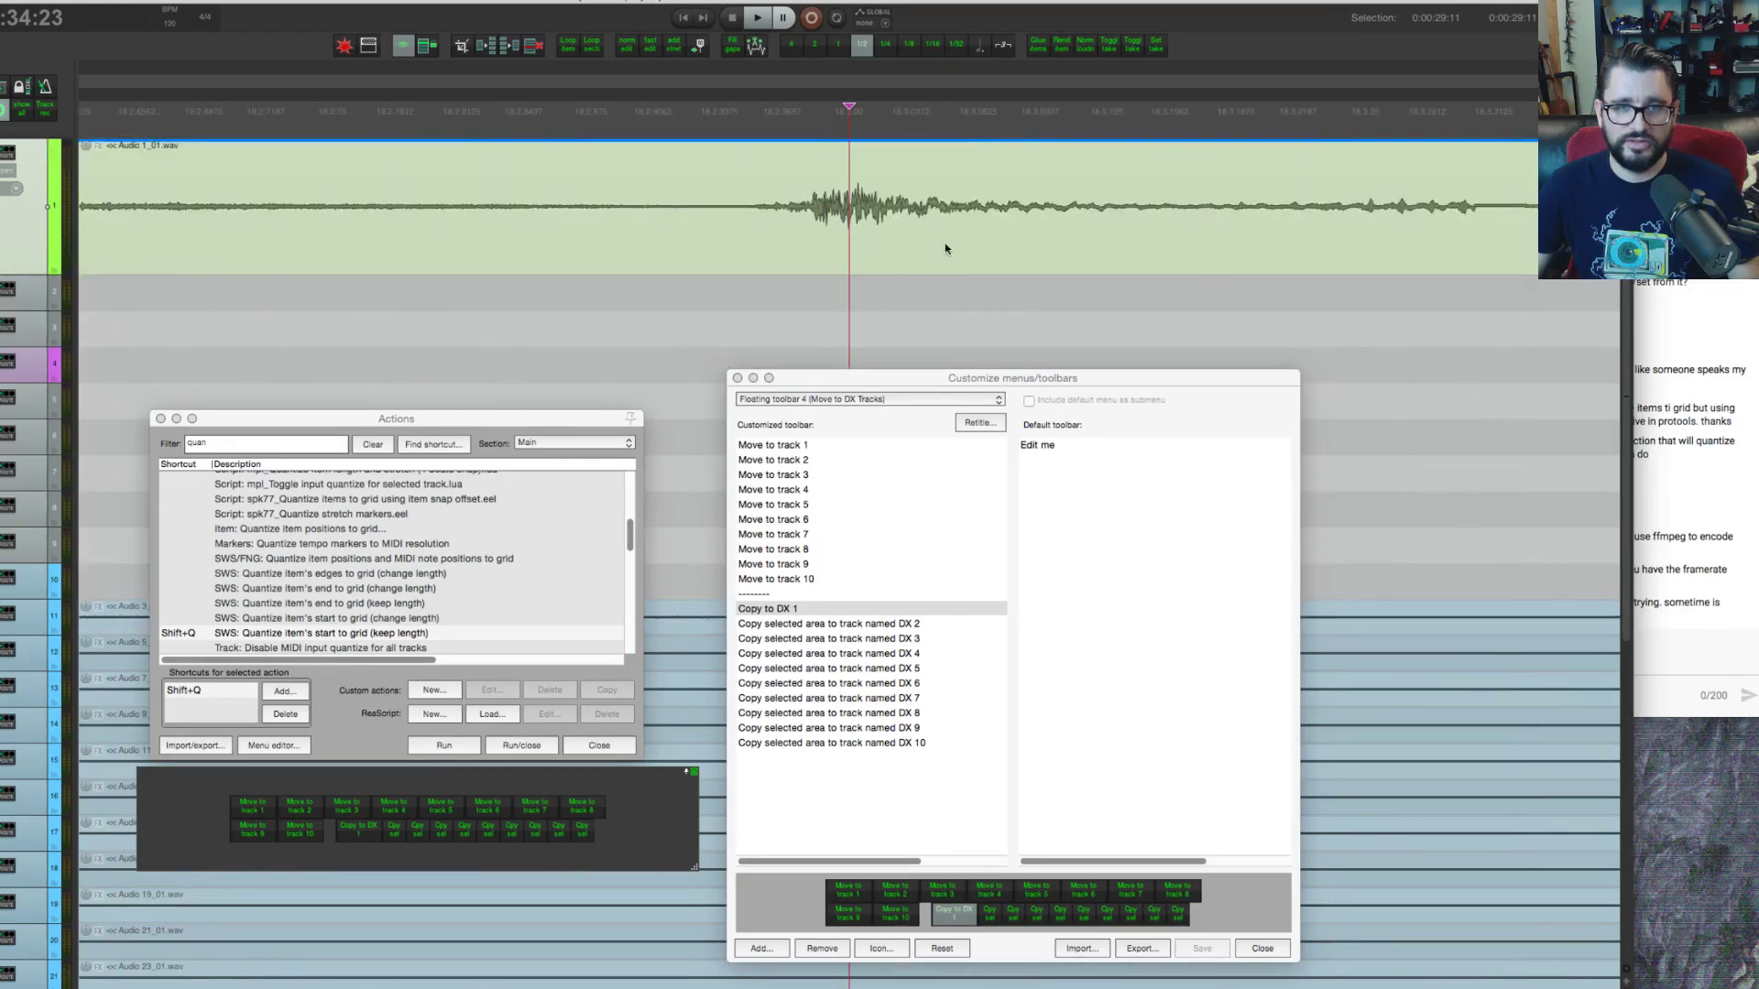
pyautogui.scroll(2, 946, 248)
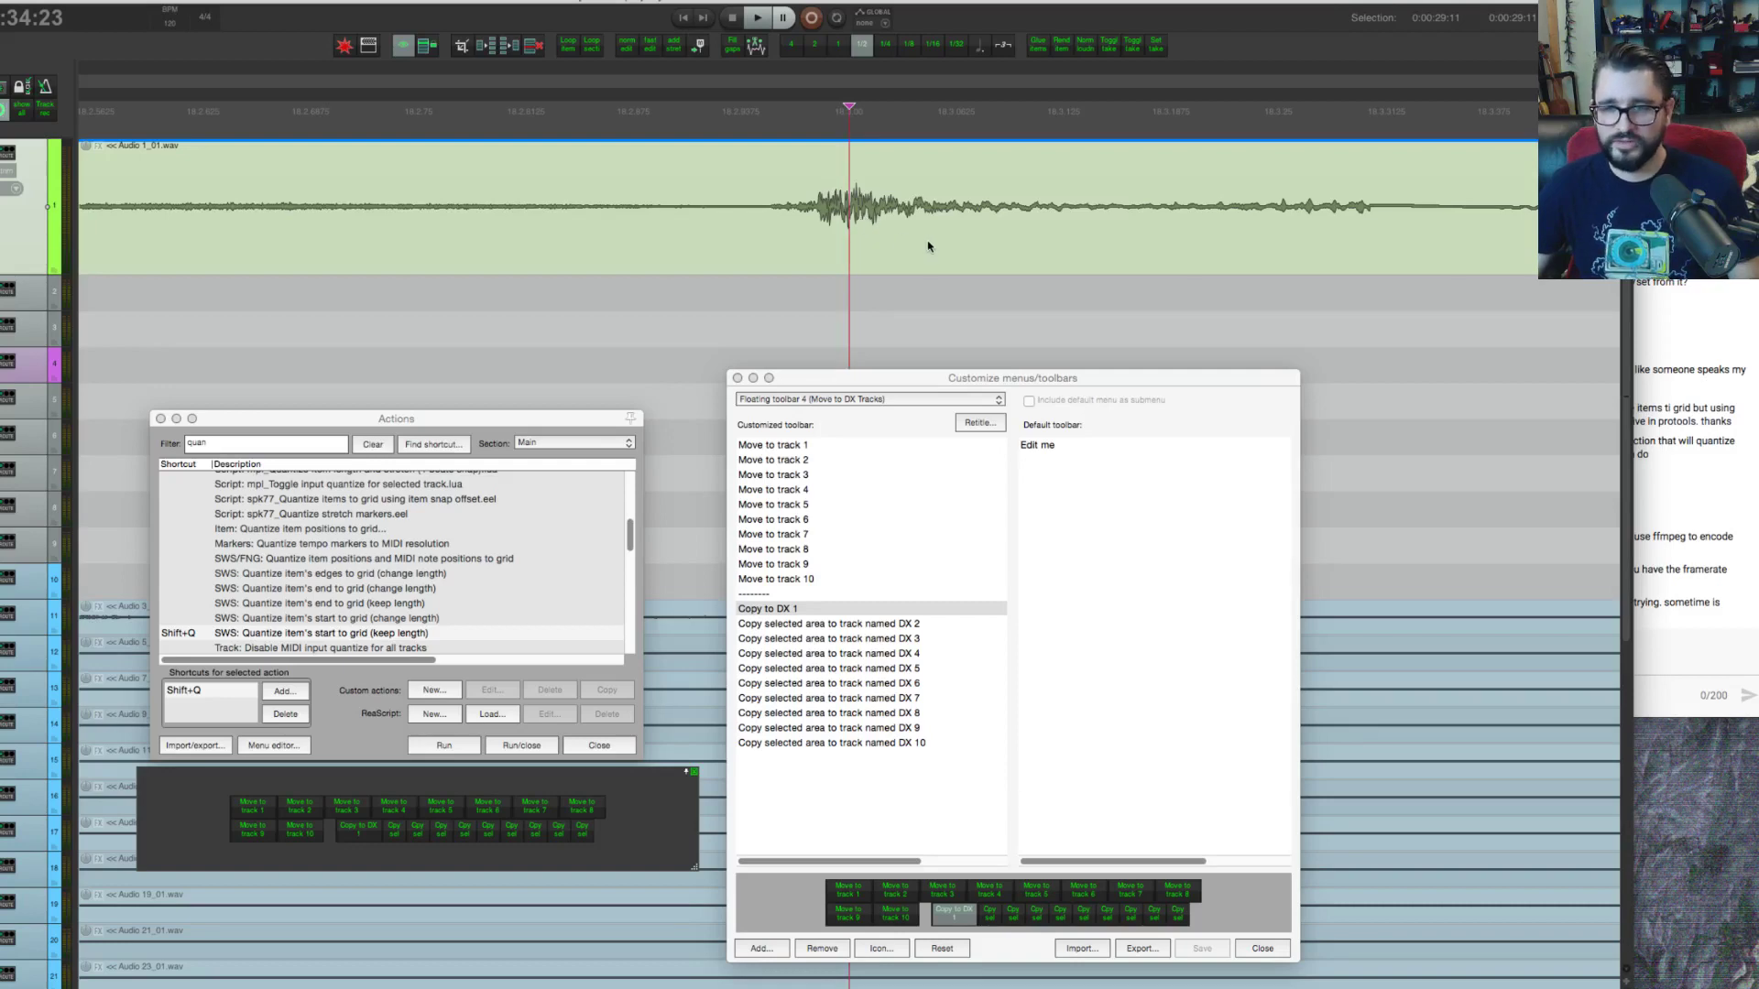
pyautogui.moveTo(941, 251); pyautogui.dragTo(970, 250)
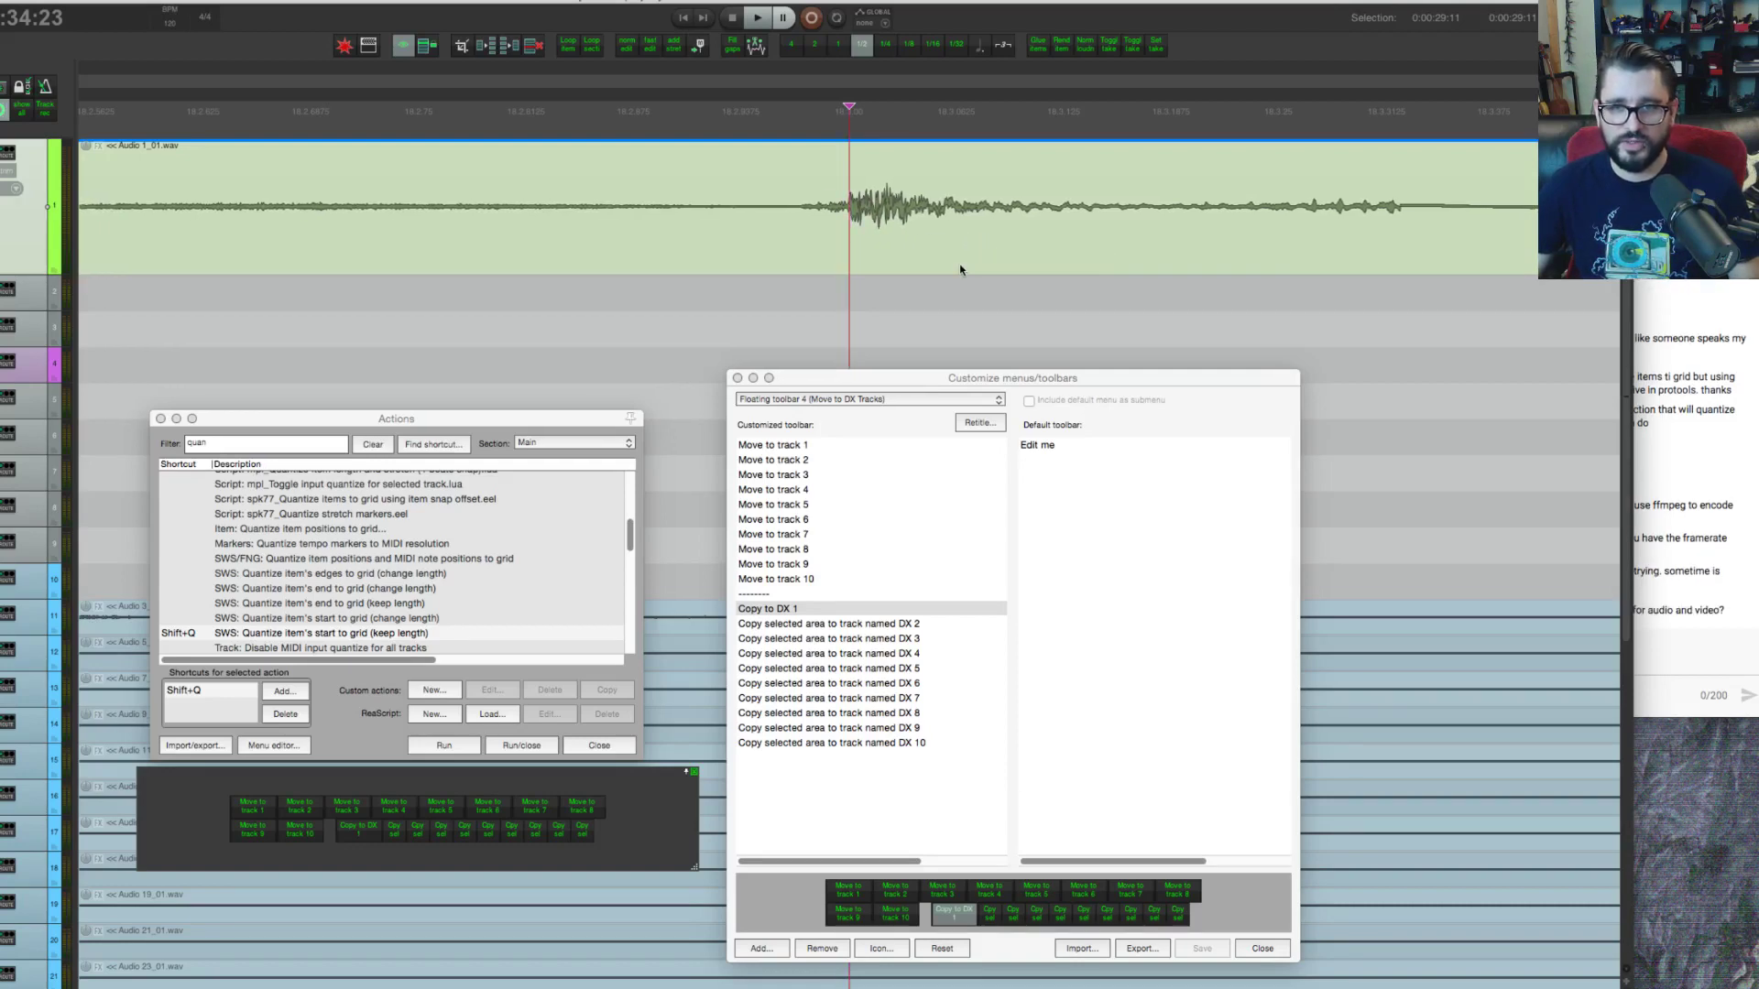
pyautogui.moveTo(952, 257); pyautogui.dragTo(998, 245)
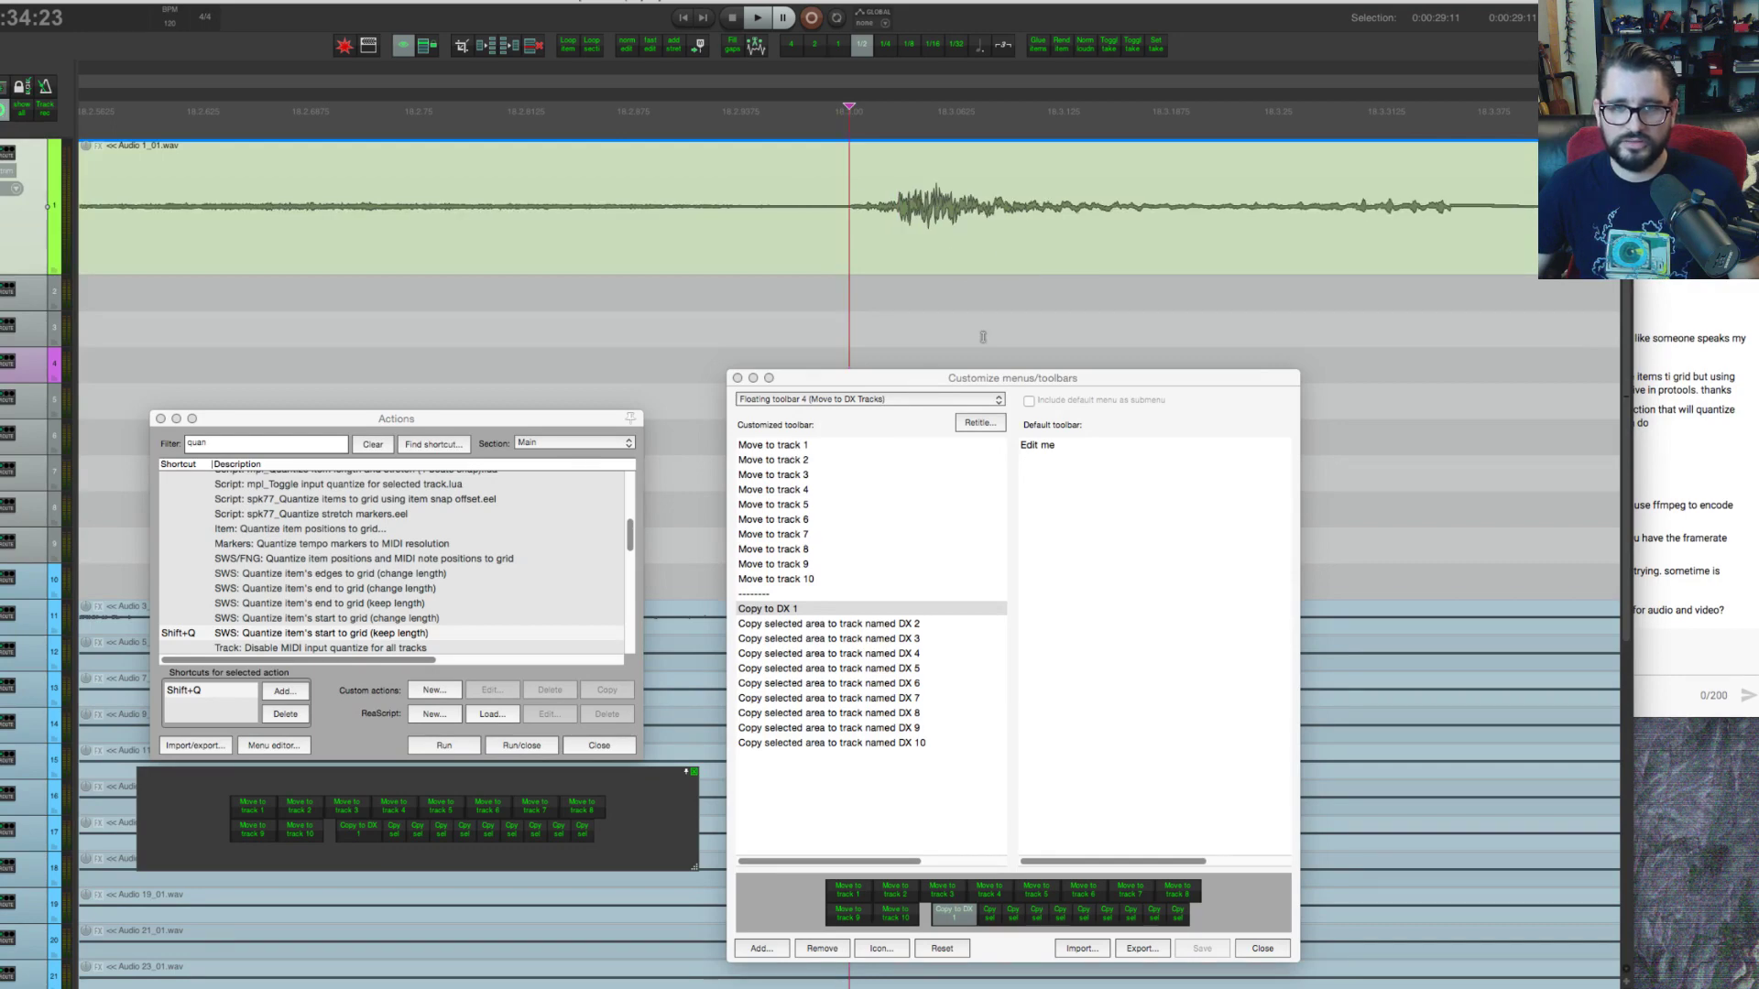
pyautogui.moveTo(989, 228); pyautogui.dragTo(945, 233)
pyautogui.scroll(-5, 953, 251)
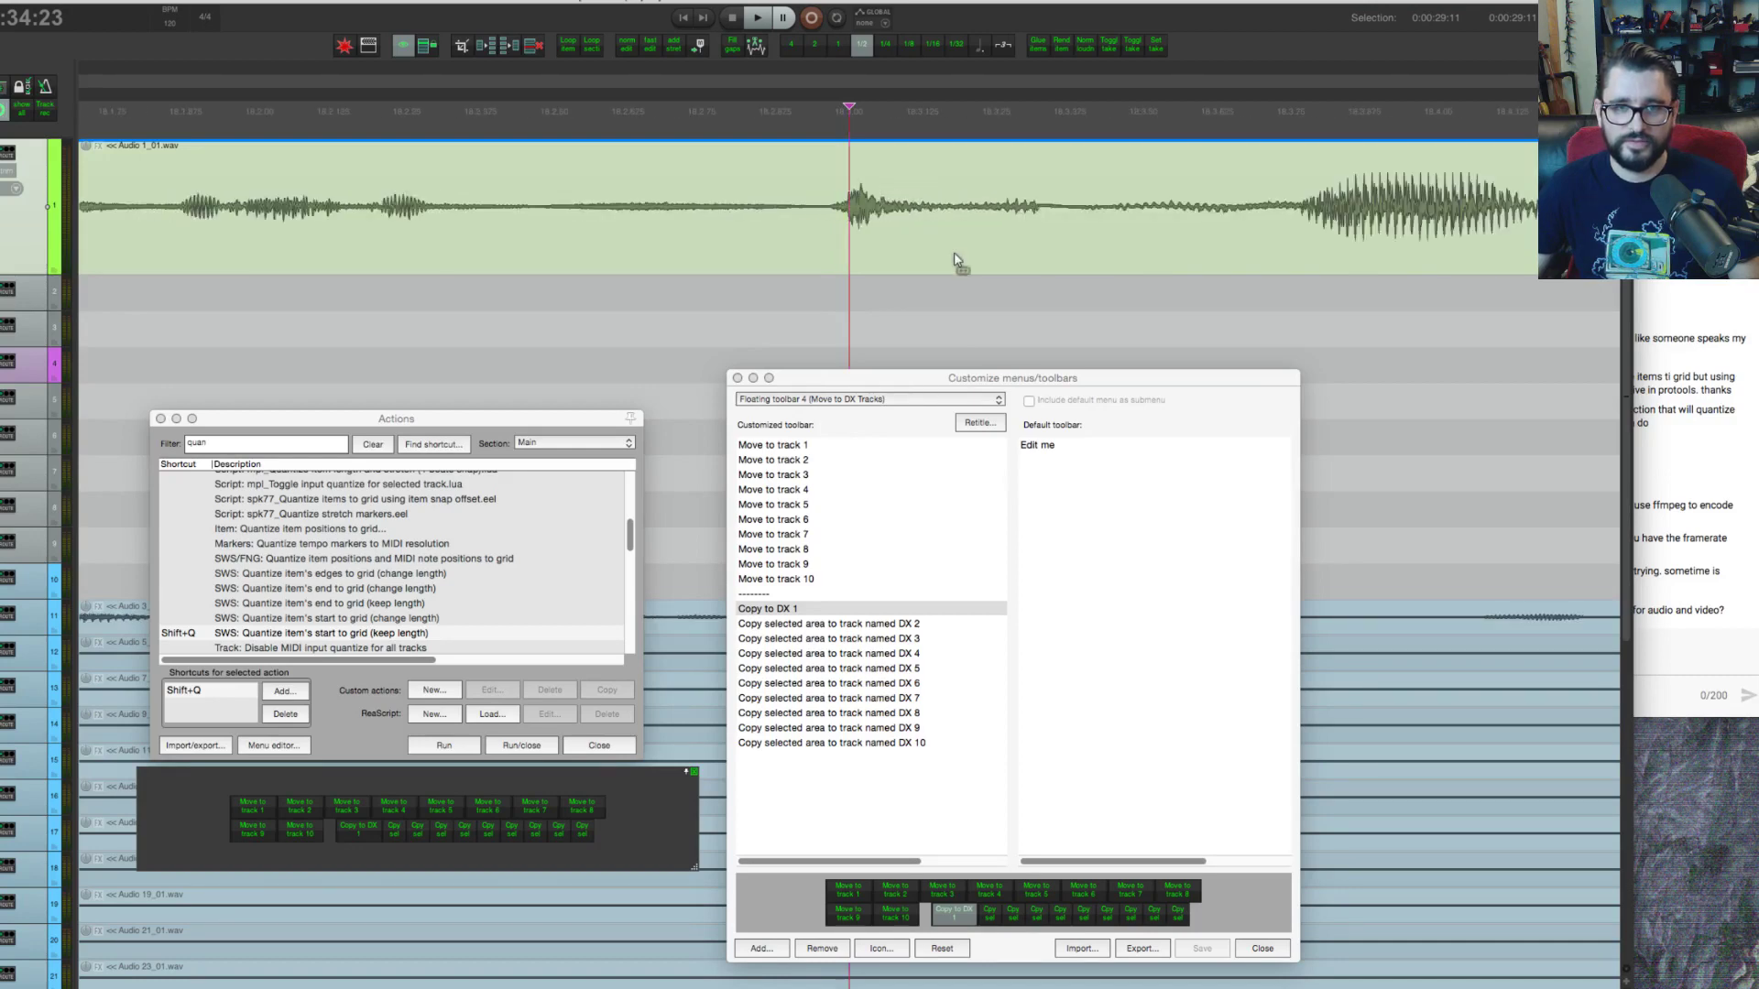
pyautogui.scroll(-3, 954, 251)
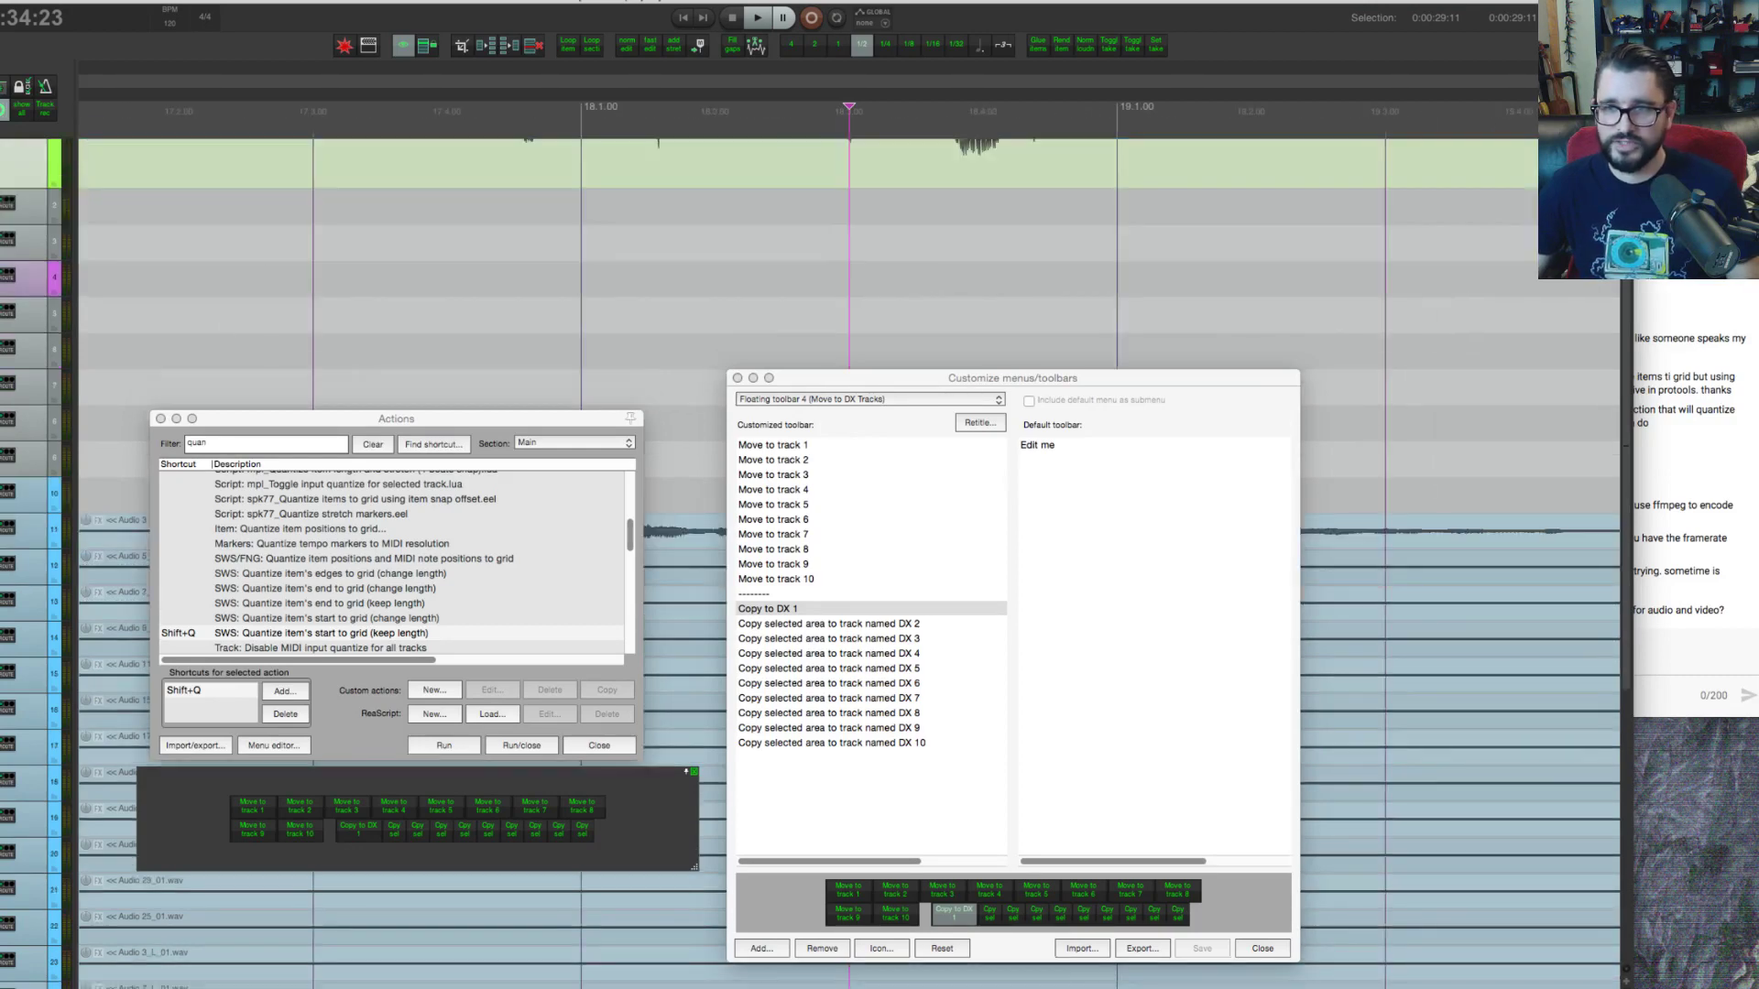
pyautogui.scroll(-3, 1532, 171)
# Step: Check the live chat, then close the Customize menus/toolbars and Actions windows in REAPER
pyautogui.press('super+Tab')
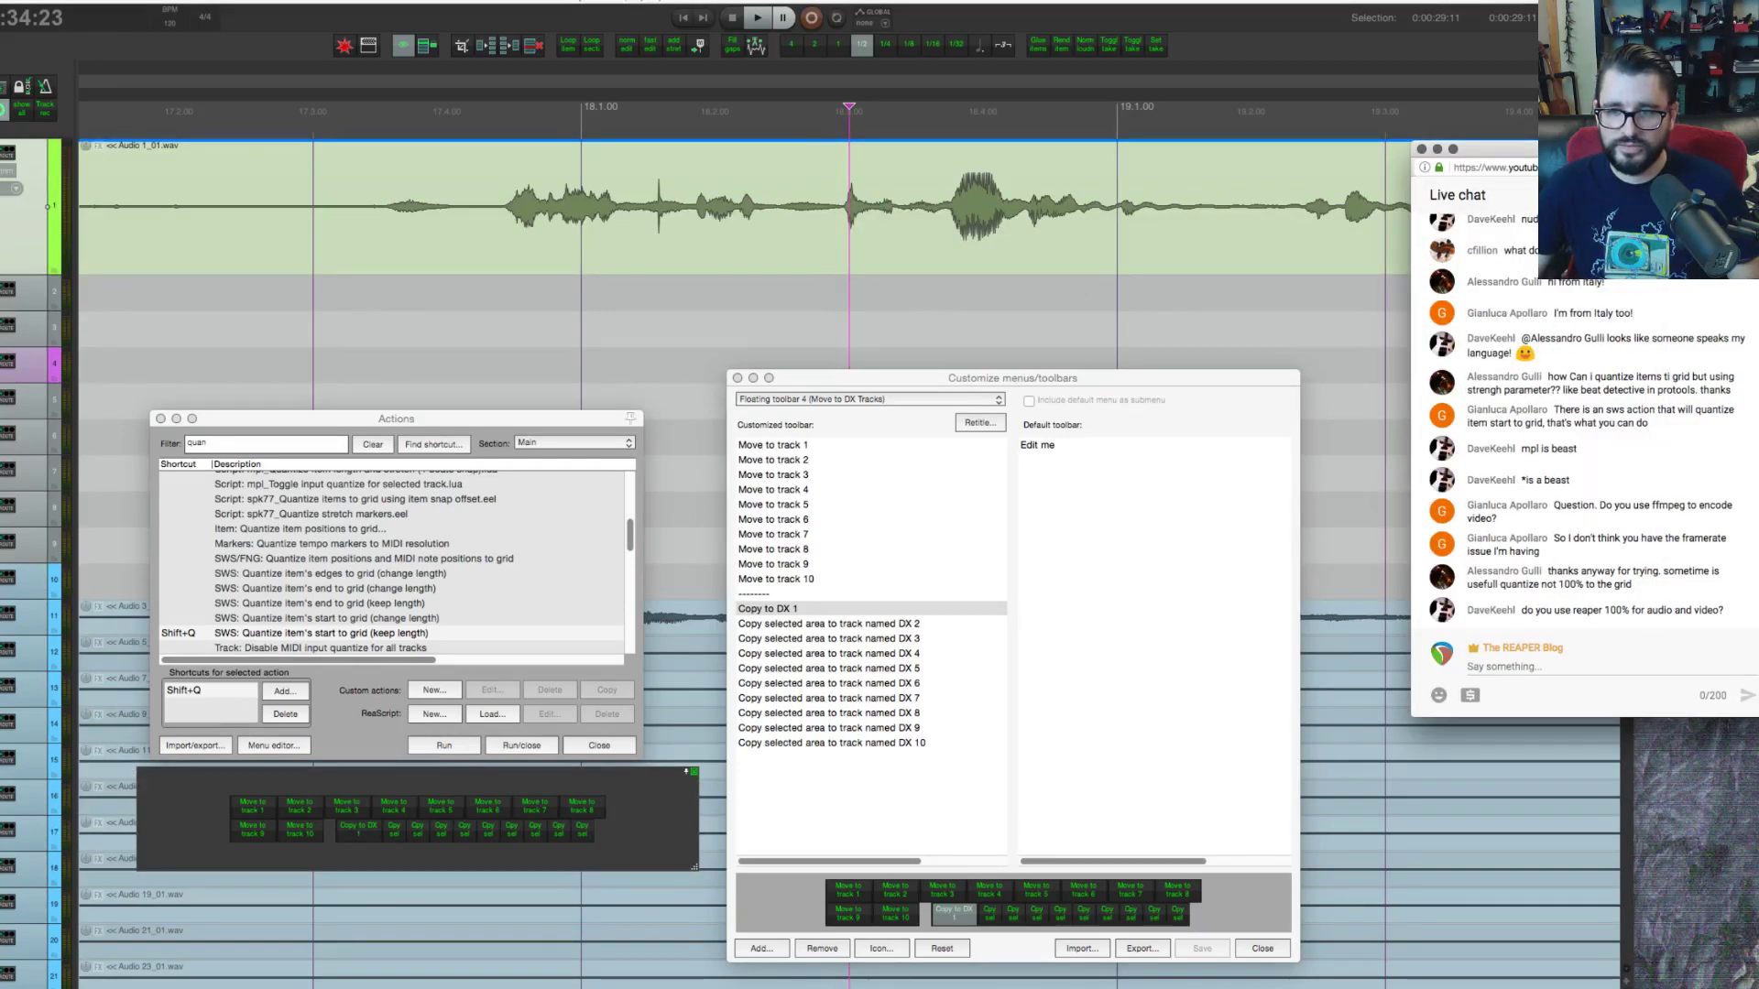
pyautogui.click(987, 202)
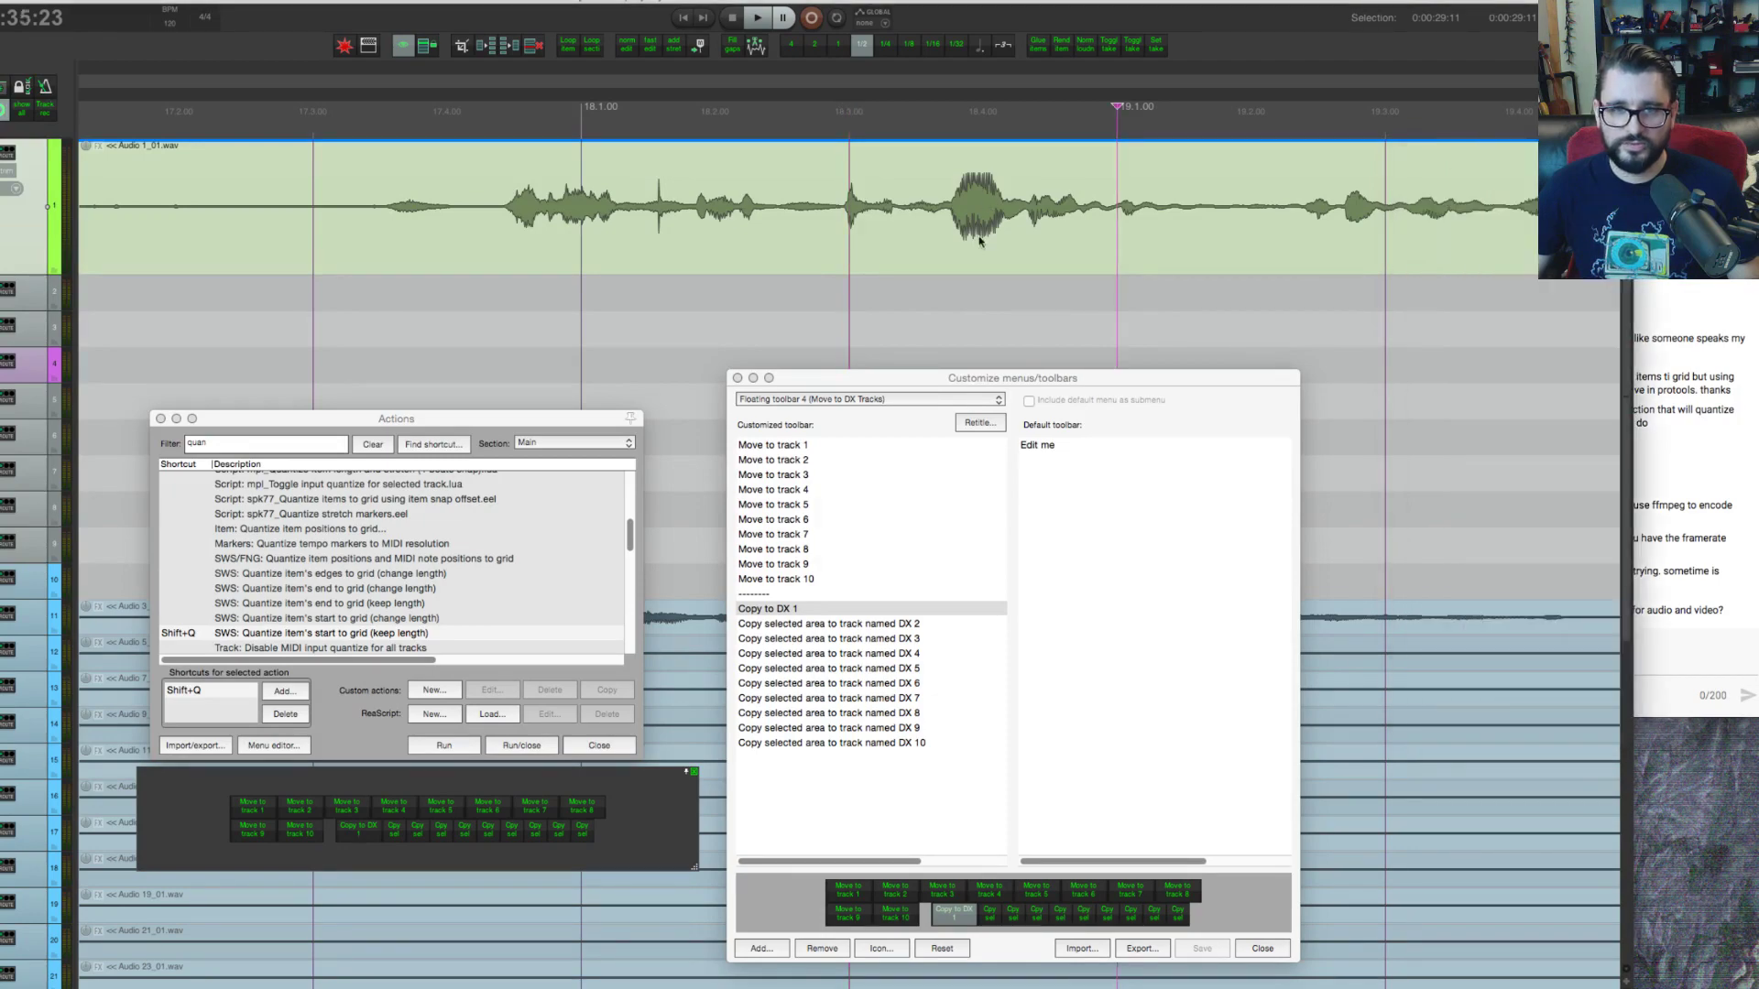
pyautogui.scroll(-10, 980, 247)
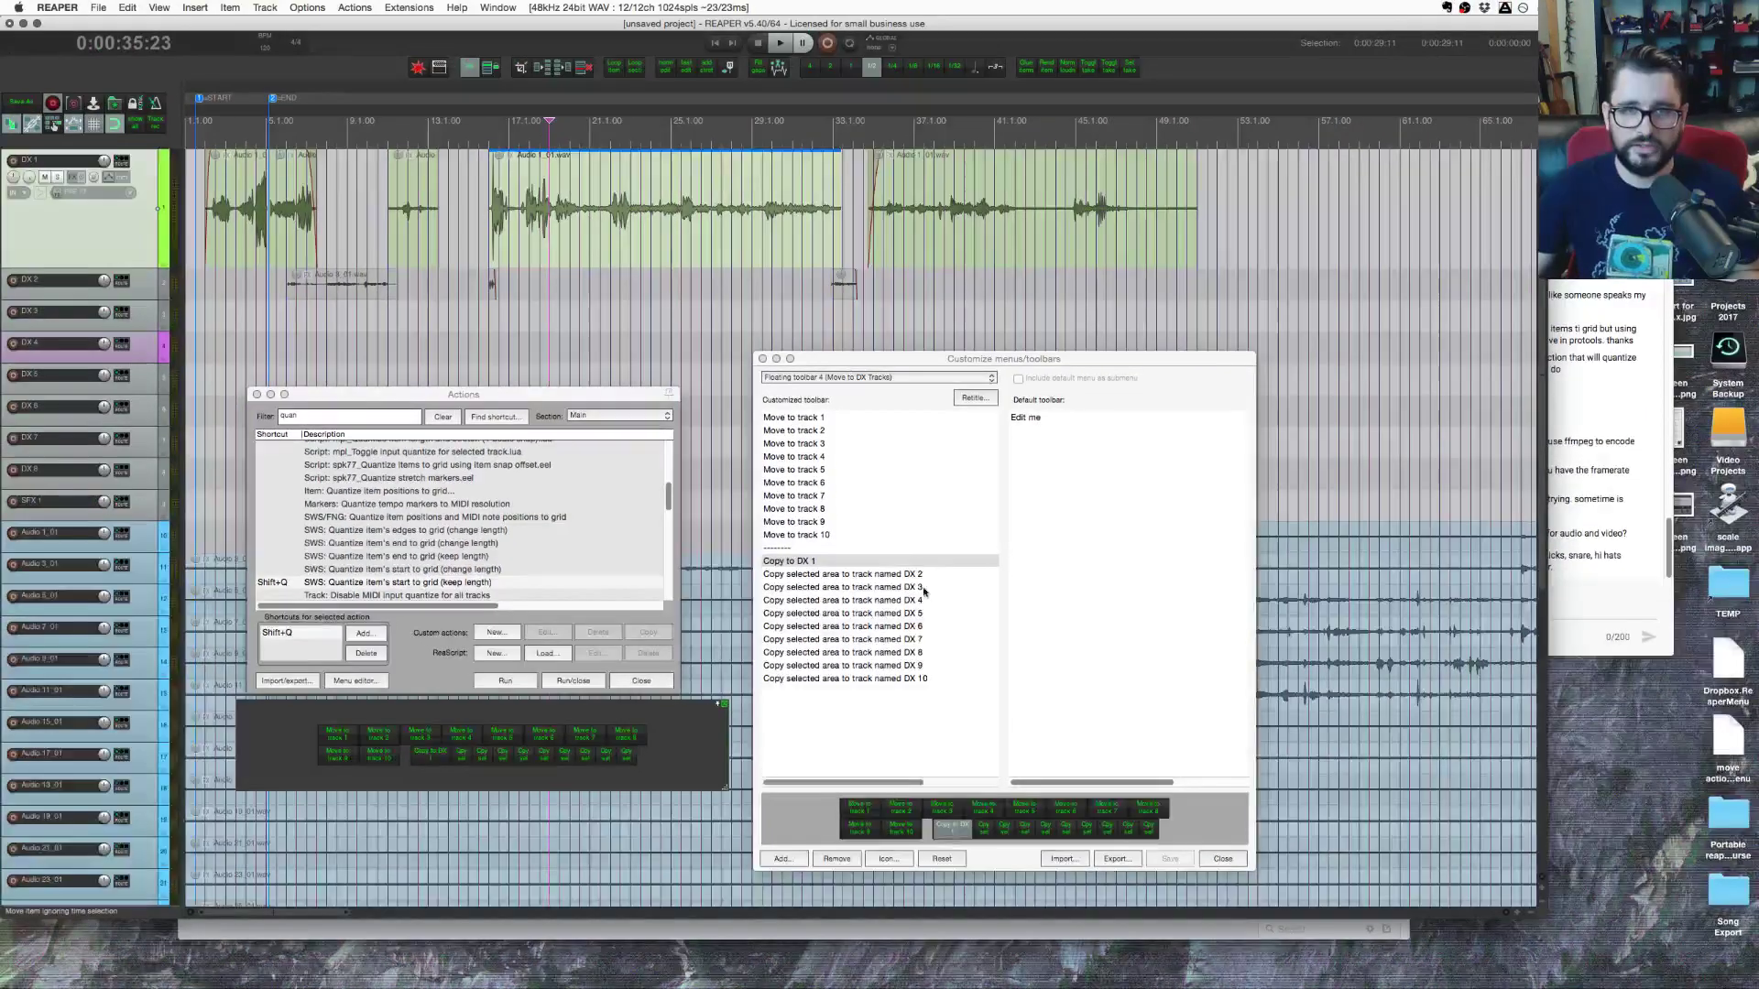
pyautogui.click(818, 347)
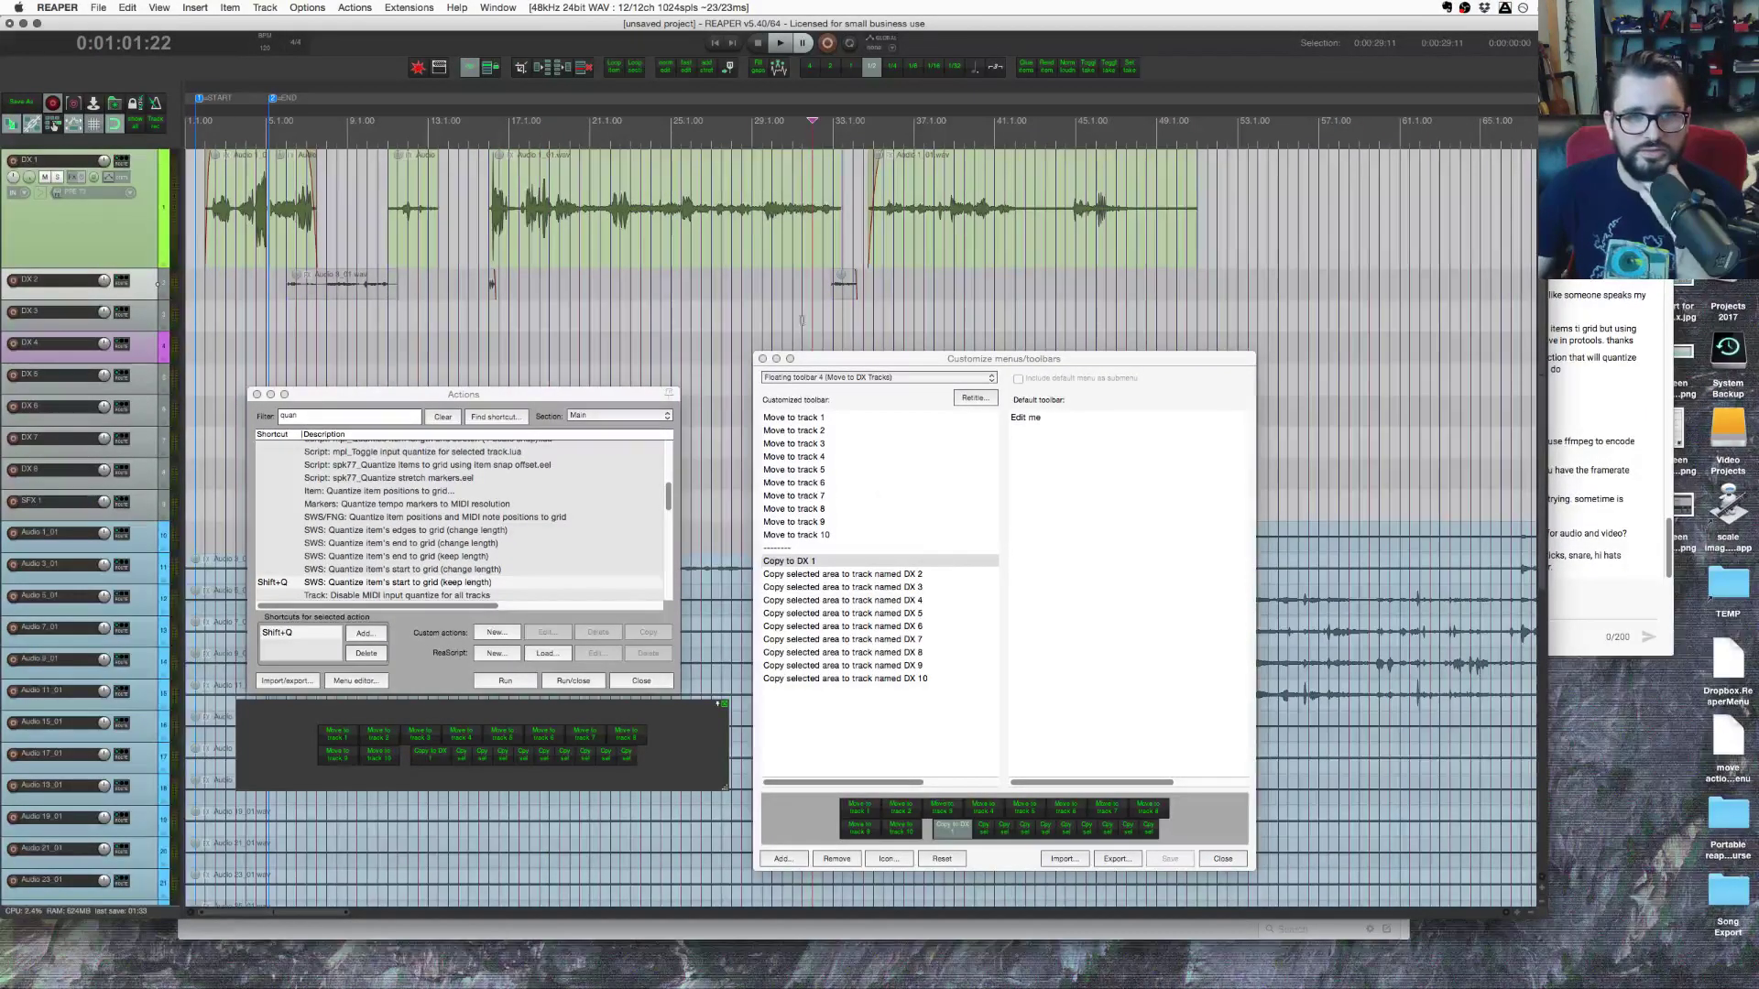
pyautogui.click(1221, 858)
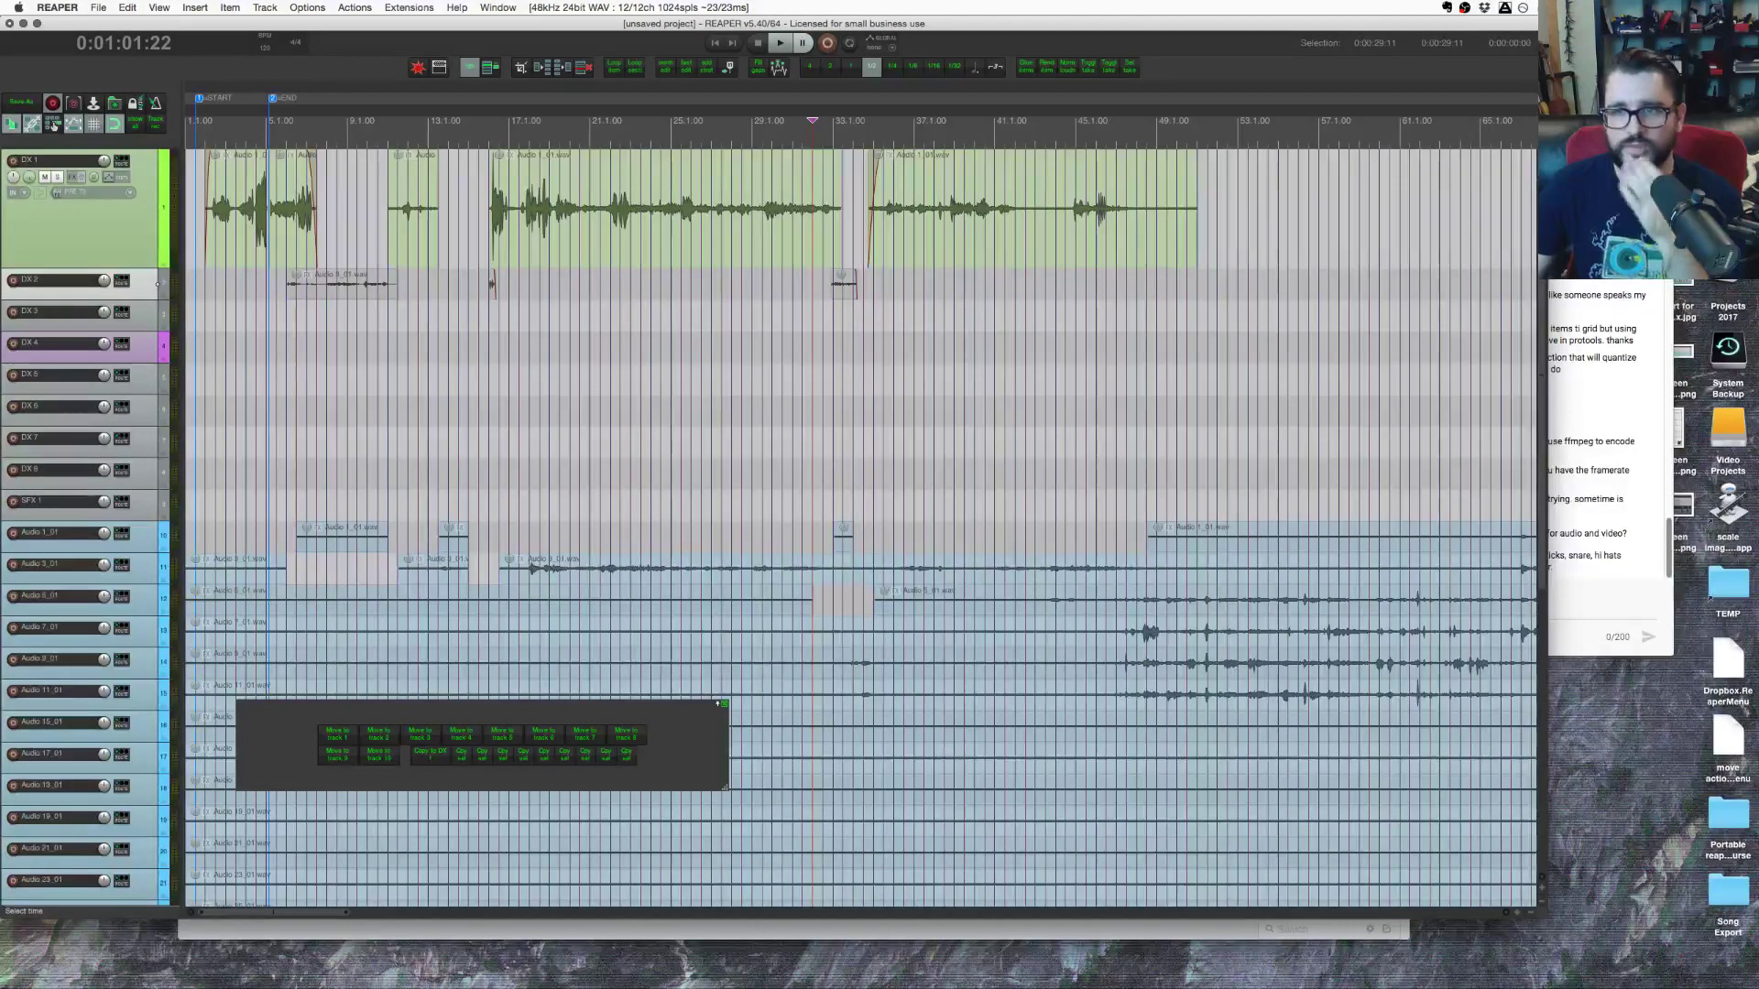
# Step: Move the live chat window higher to read its latest question, then examine the pitch adjust setting in the long DX 1 item's properties
pyautogui.press('super+Tab')
pyautogui.moveTo(1466, 153); pyautogui.dragTo(1434, 89)
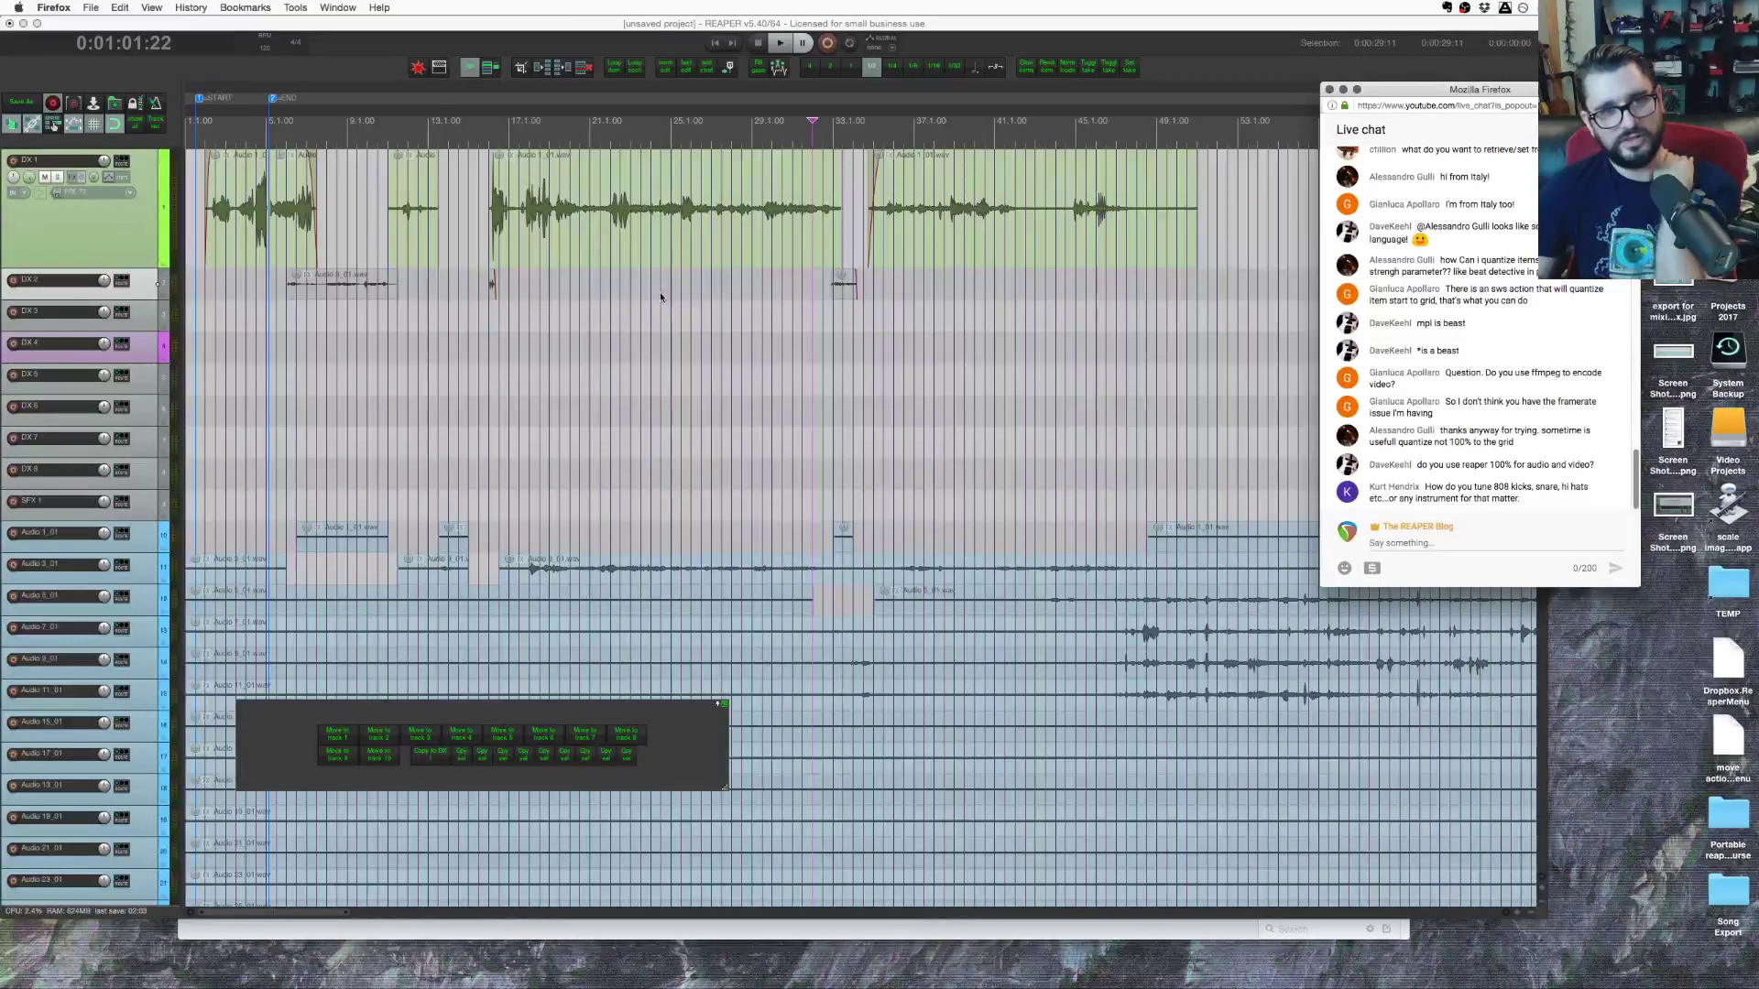
pyautogui.click(650, 263)
pyautogui.rightClick(650, 236)
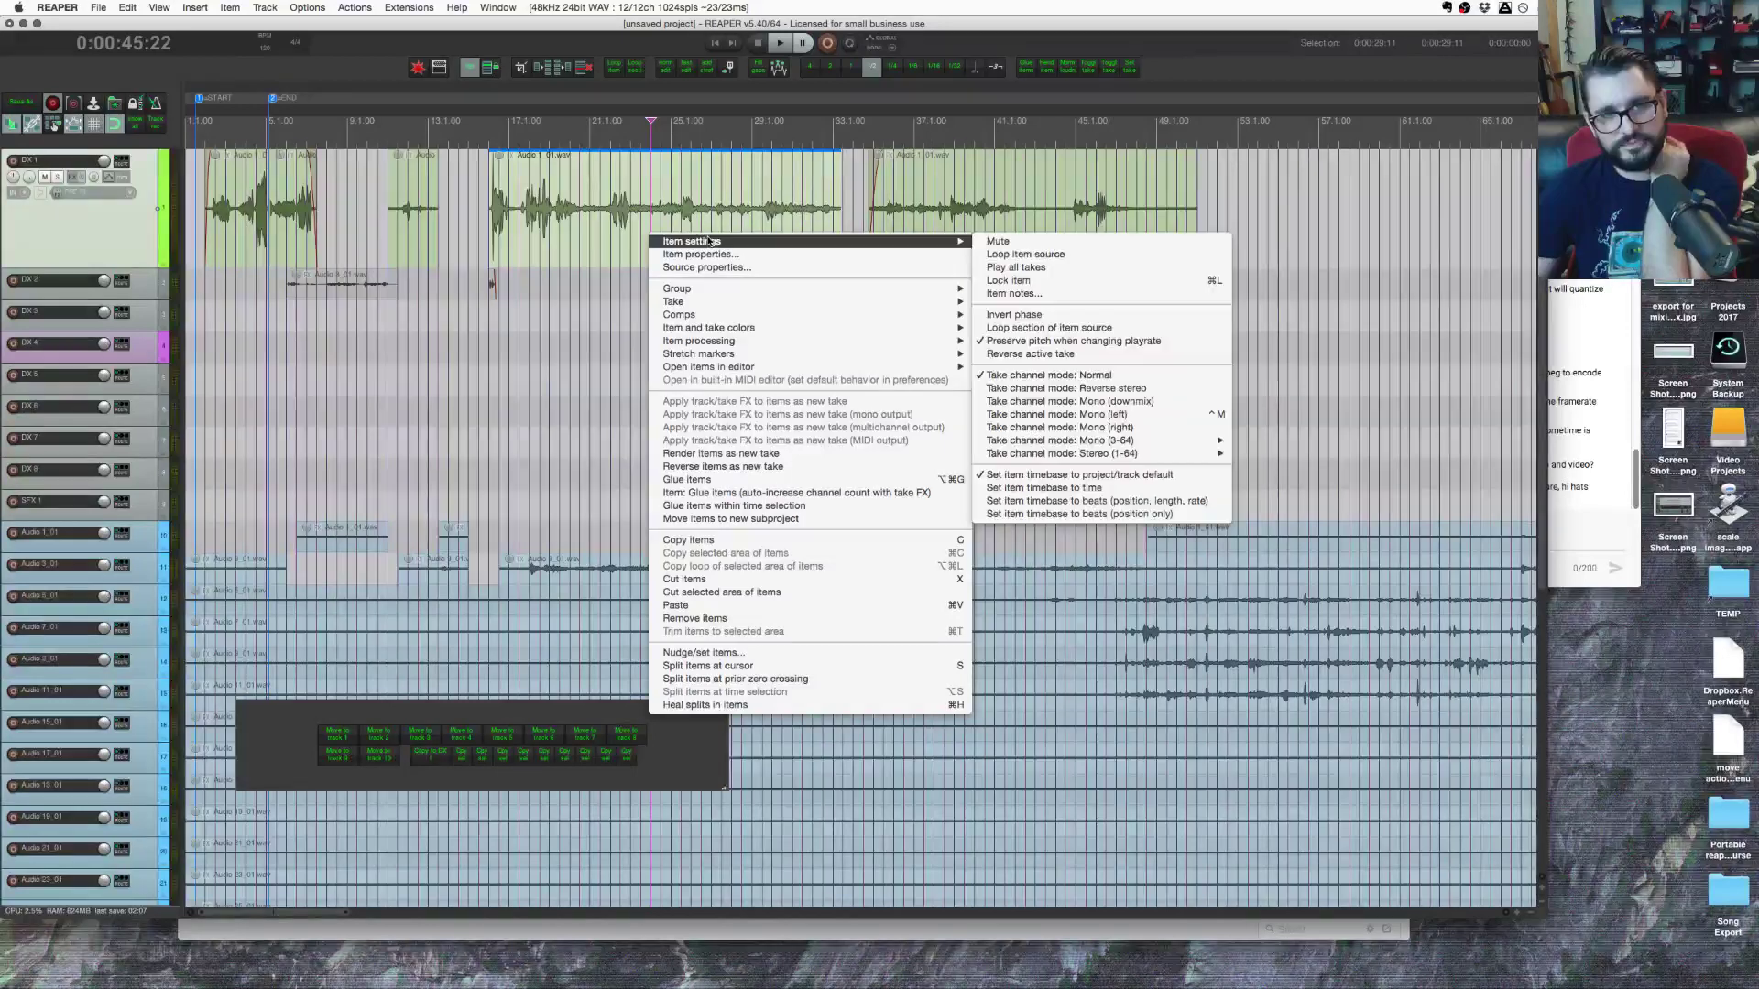
pyautogui.click(698, 254)
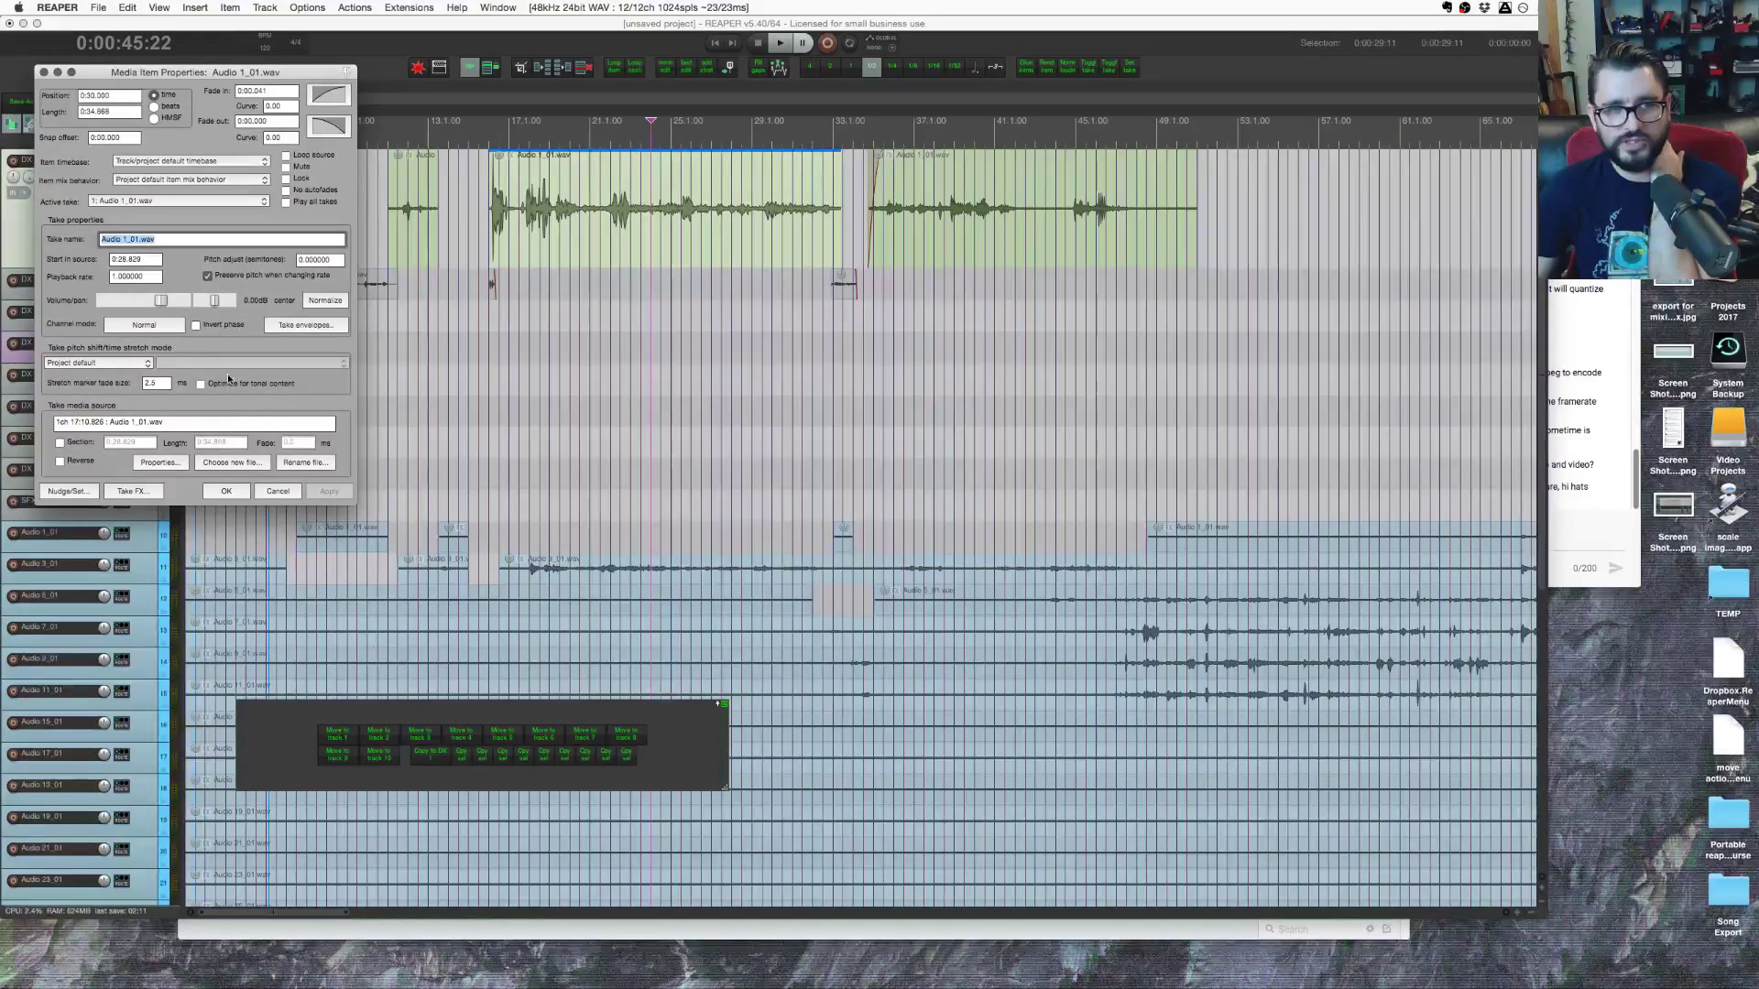
pyautogui.click(325, 261)
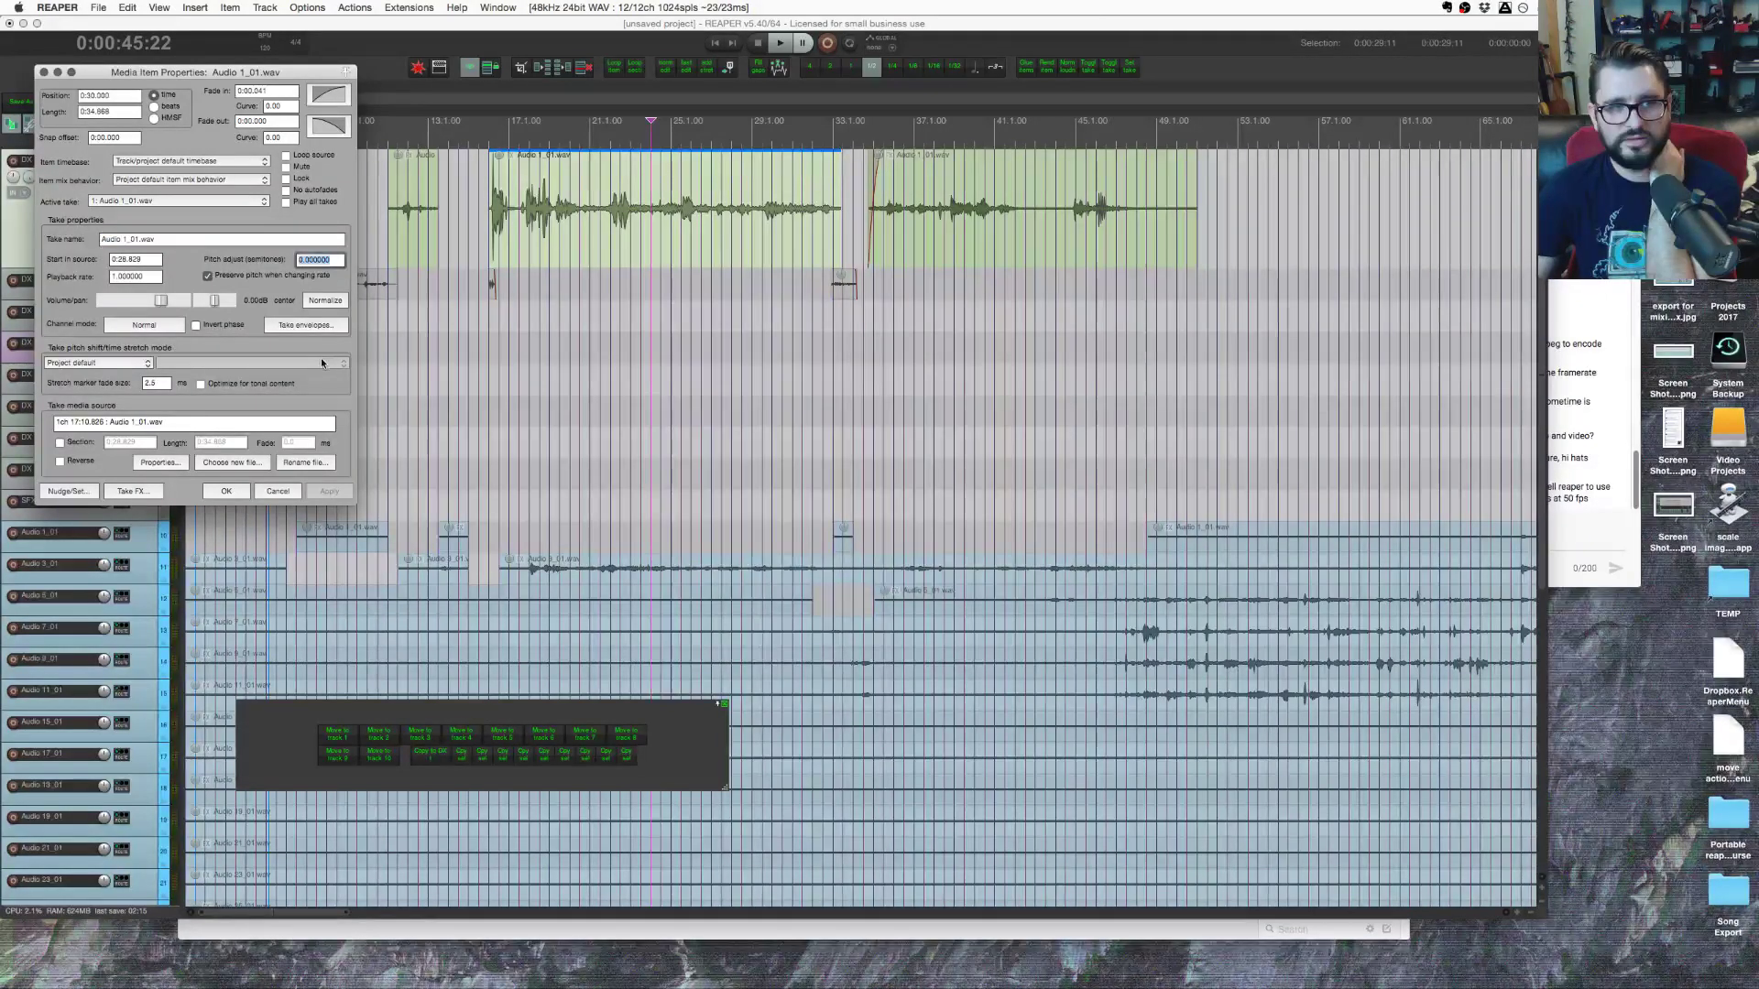
pyautogui.click(279, 492)
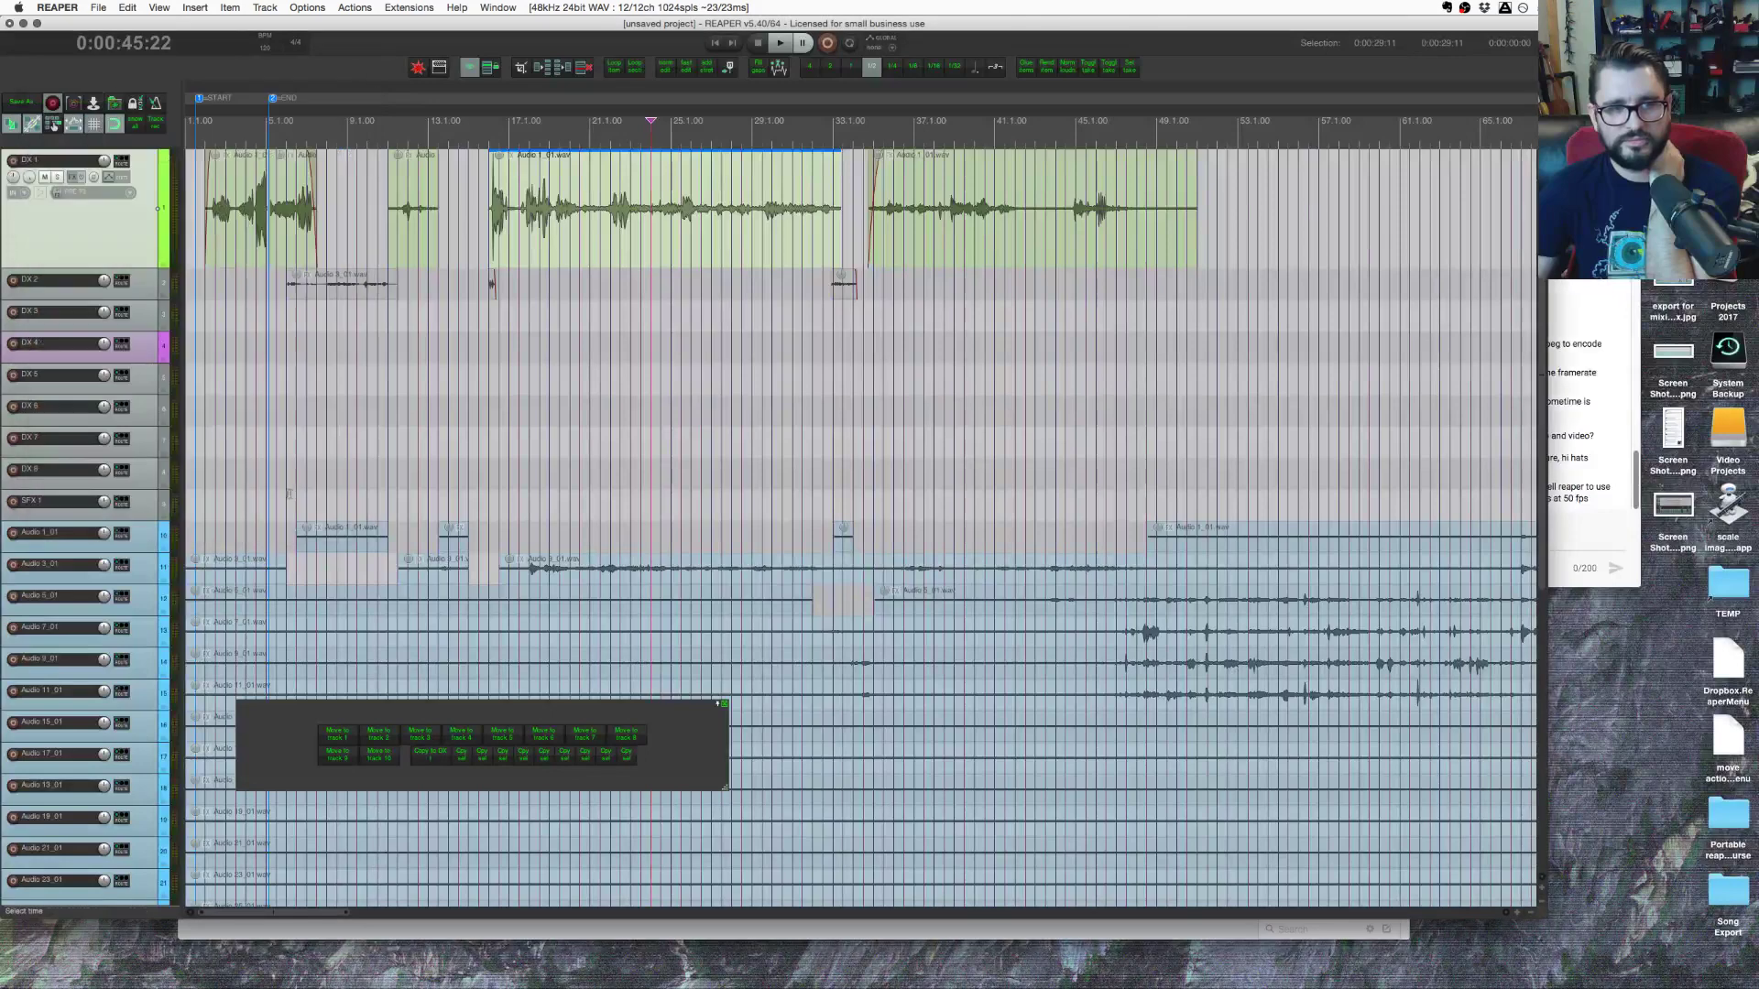
# Step: Show the take pitch envelope on the long Audio 1_01 item of track DX 1 and lower the whole envelope slightly
pyautogui.rightClick(578, 187)
pyautogui.moveTo(645, 195)
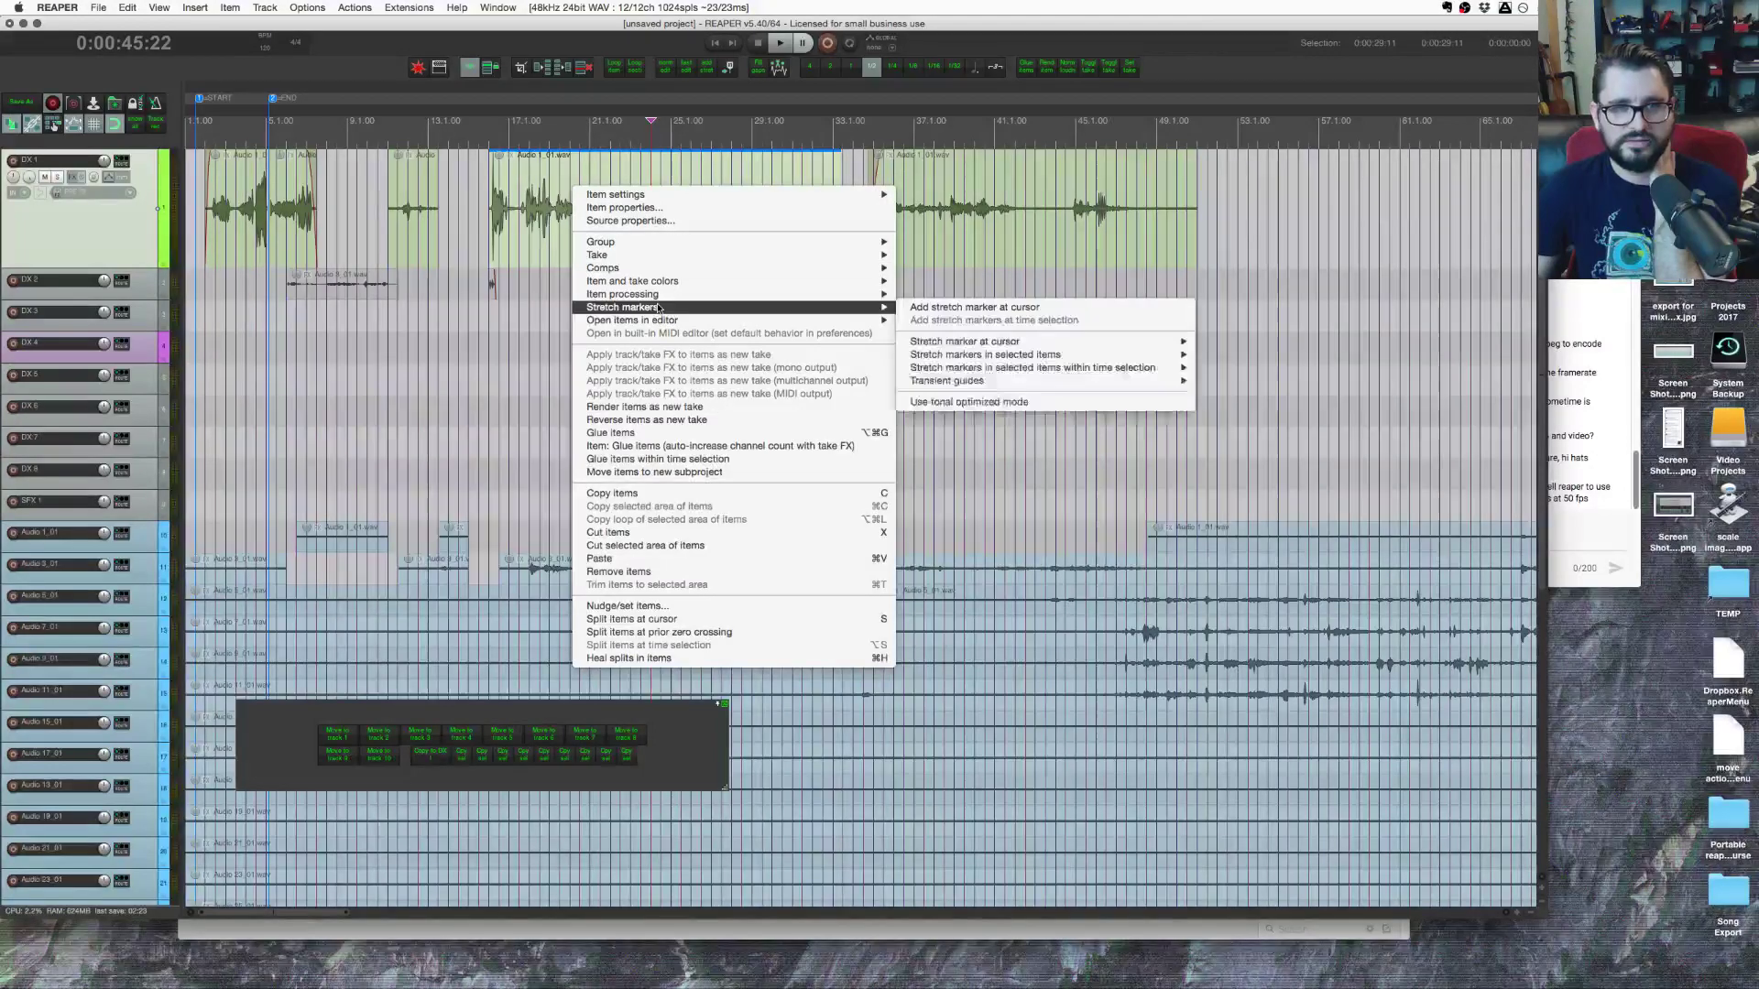
pyautogui.moveTo(665, 297)
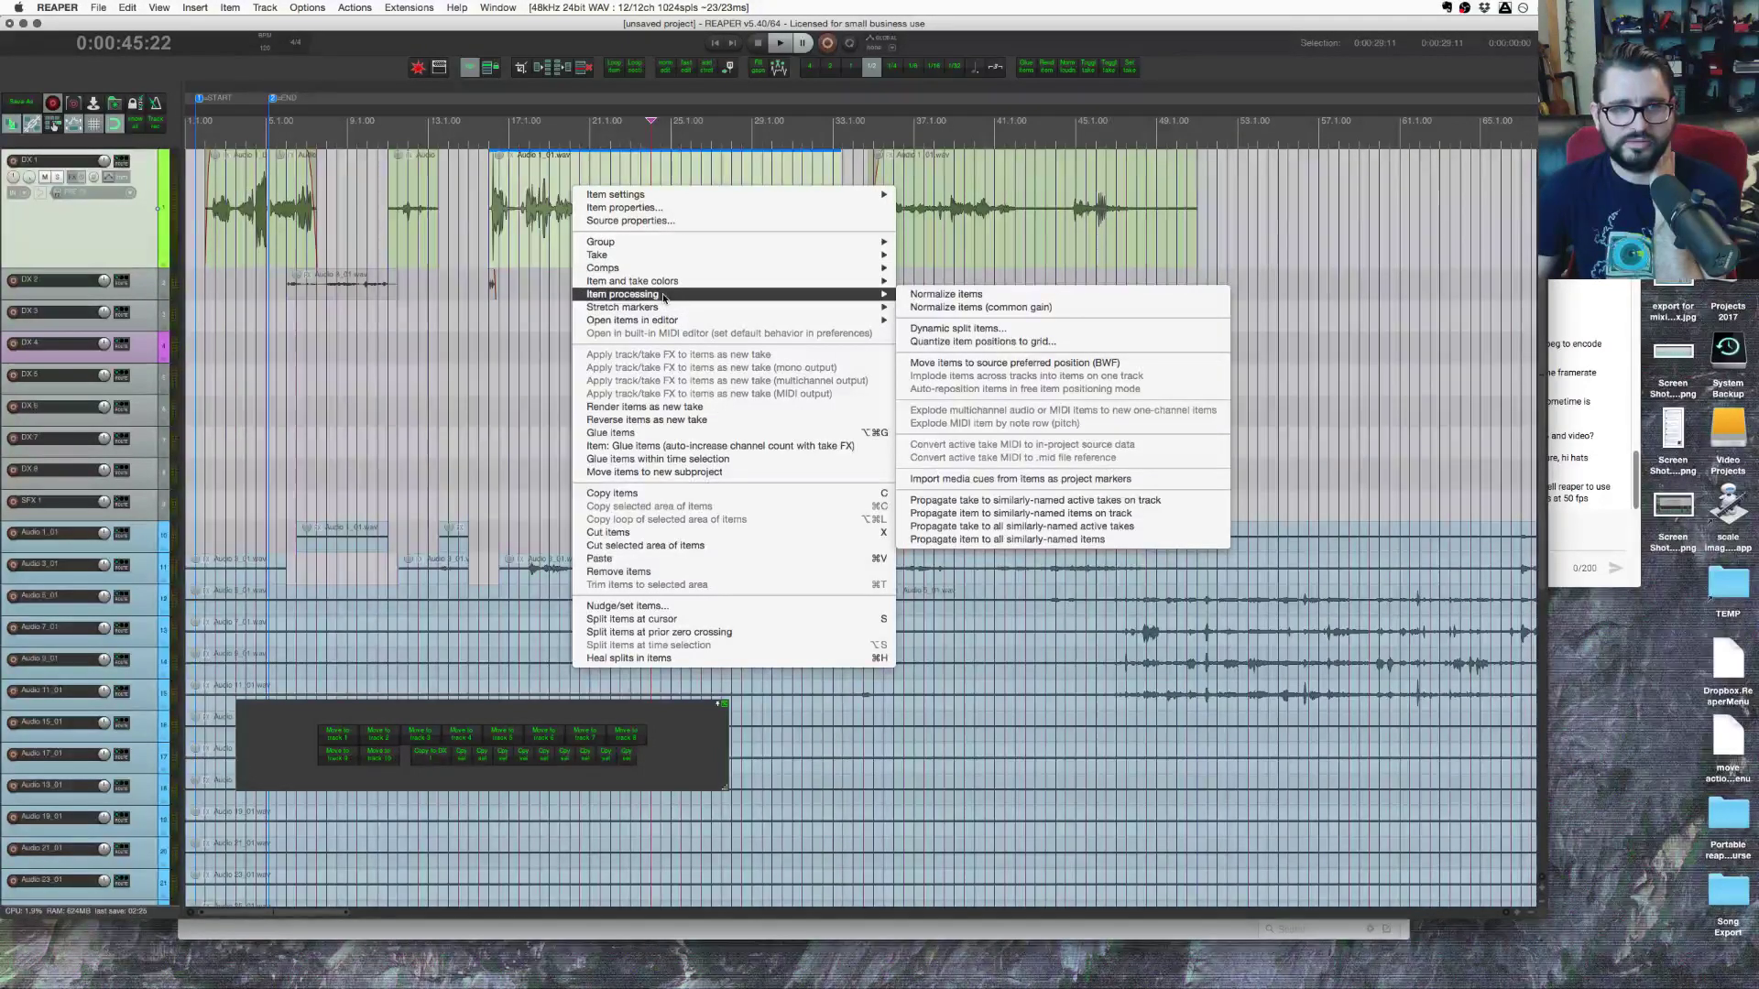
pyautogui.moveTo(668, 258)
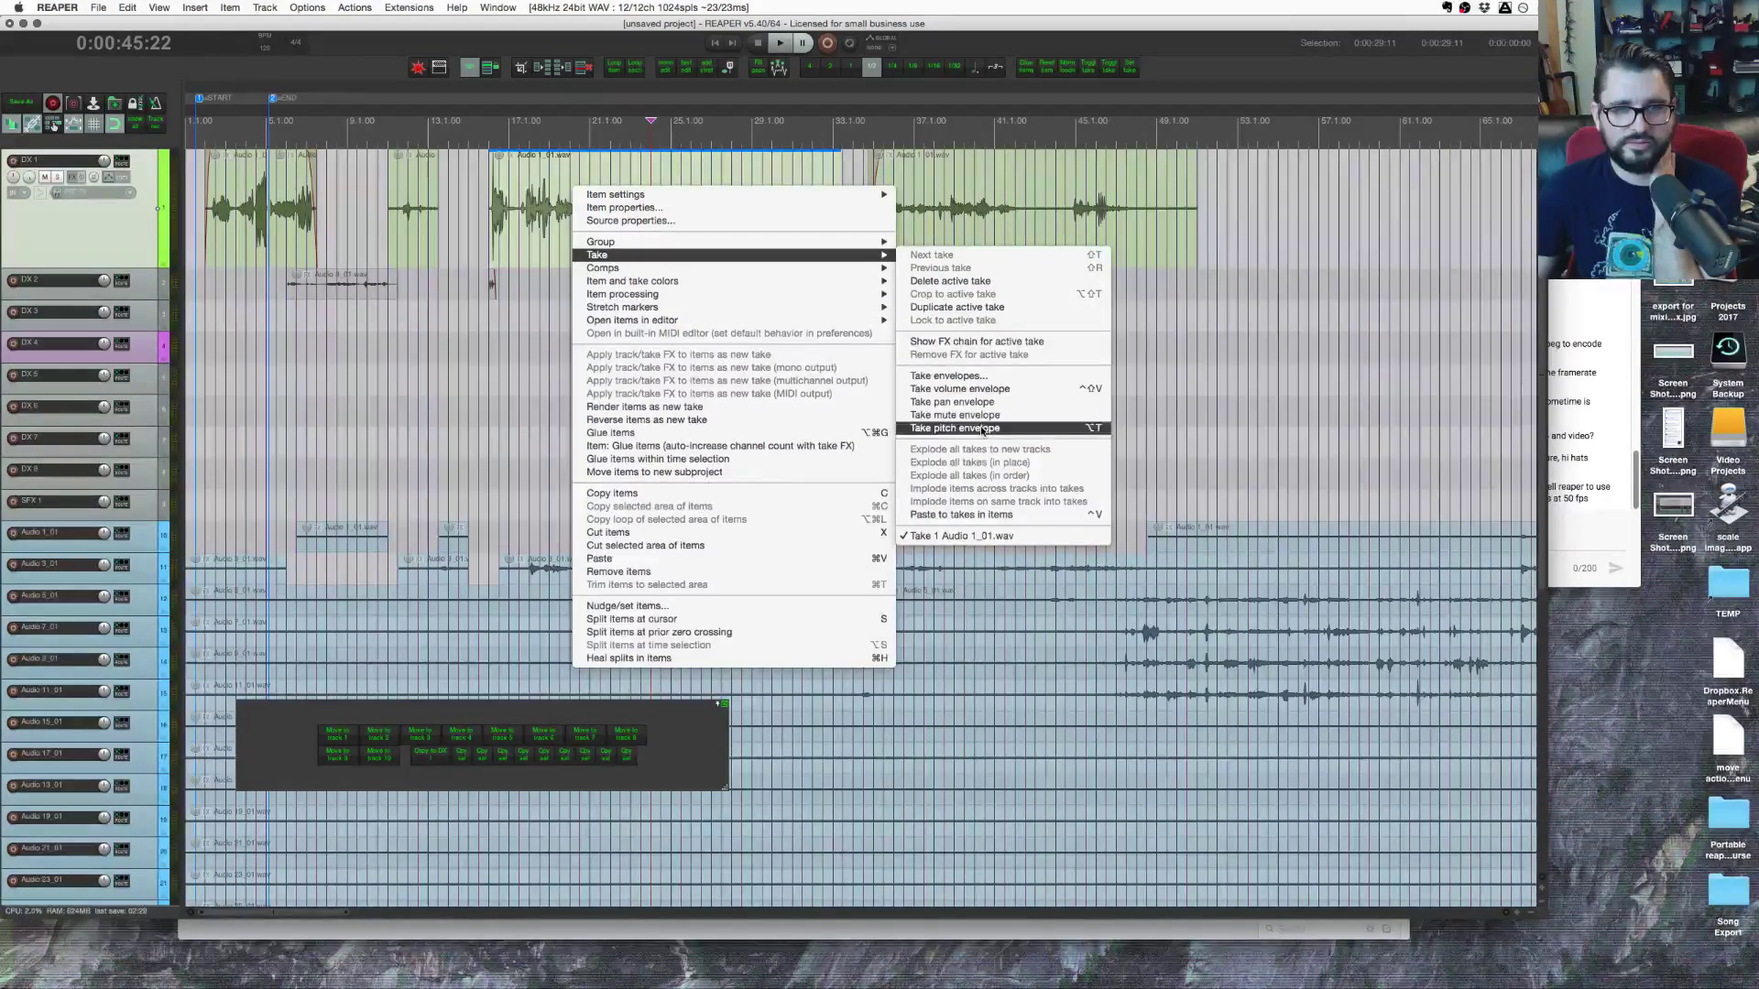
pyautogui.click(955, 428)
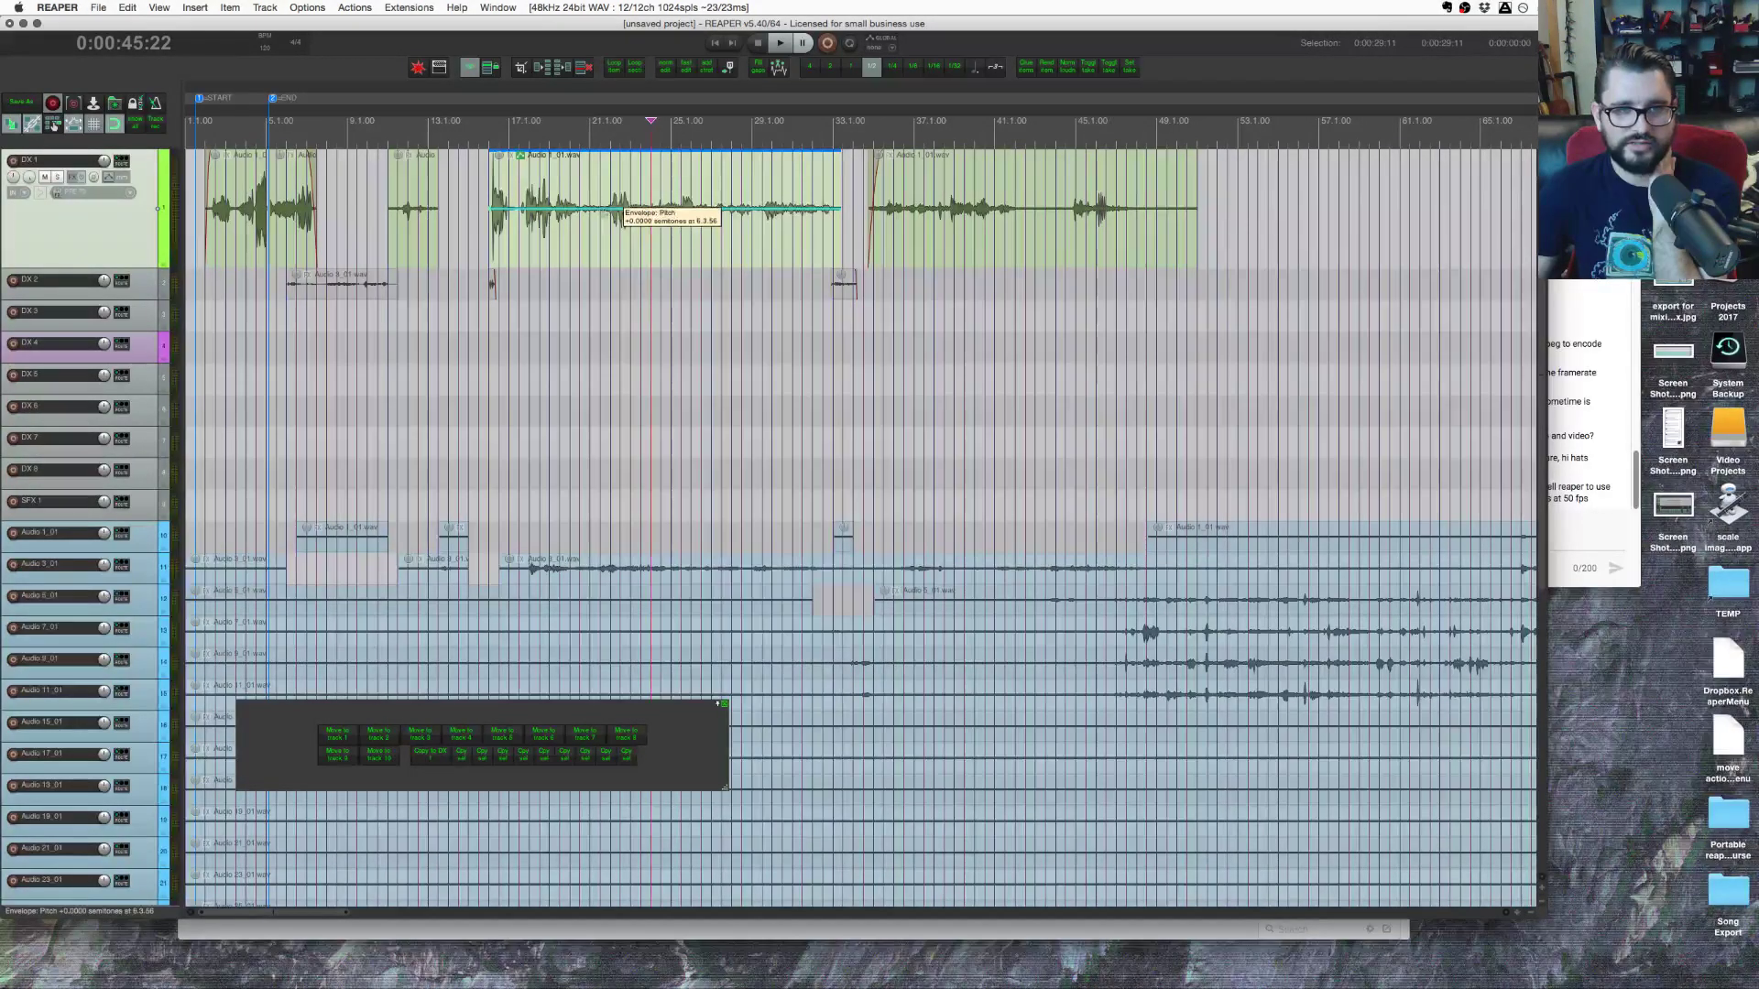
pyautogui.moveTo(632, 210); pyautogui.dragTo(630, 225)
pyautogui.click(619, 225)
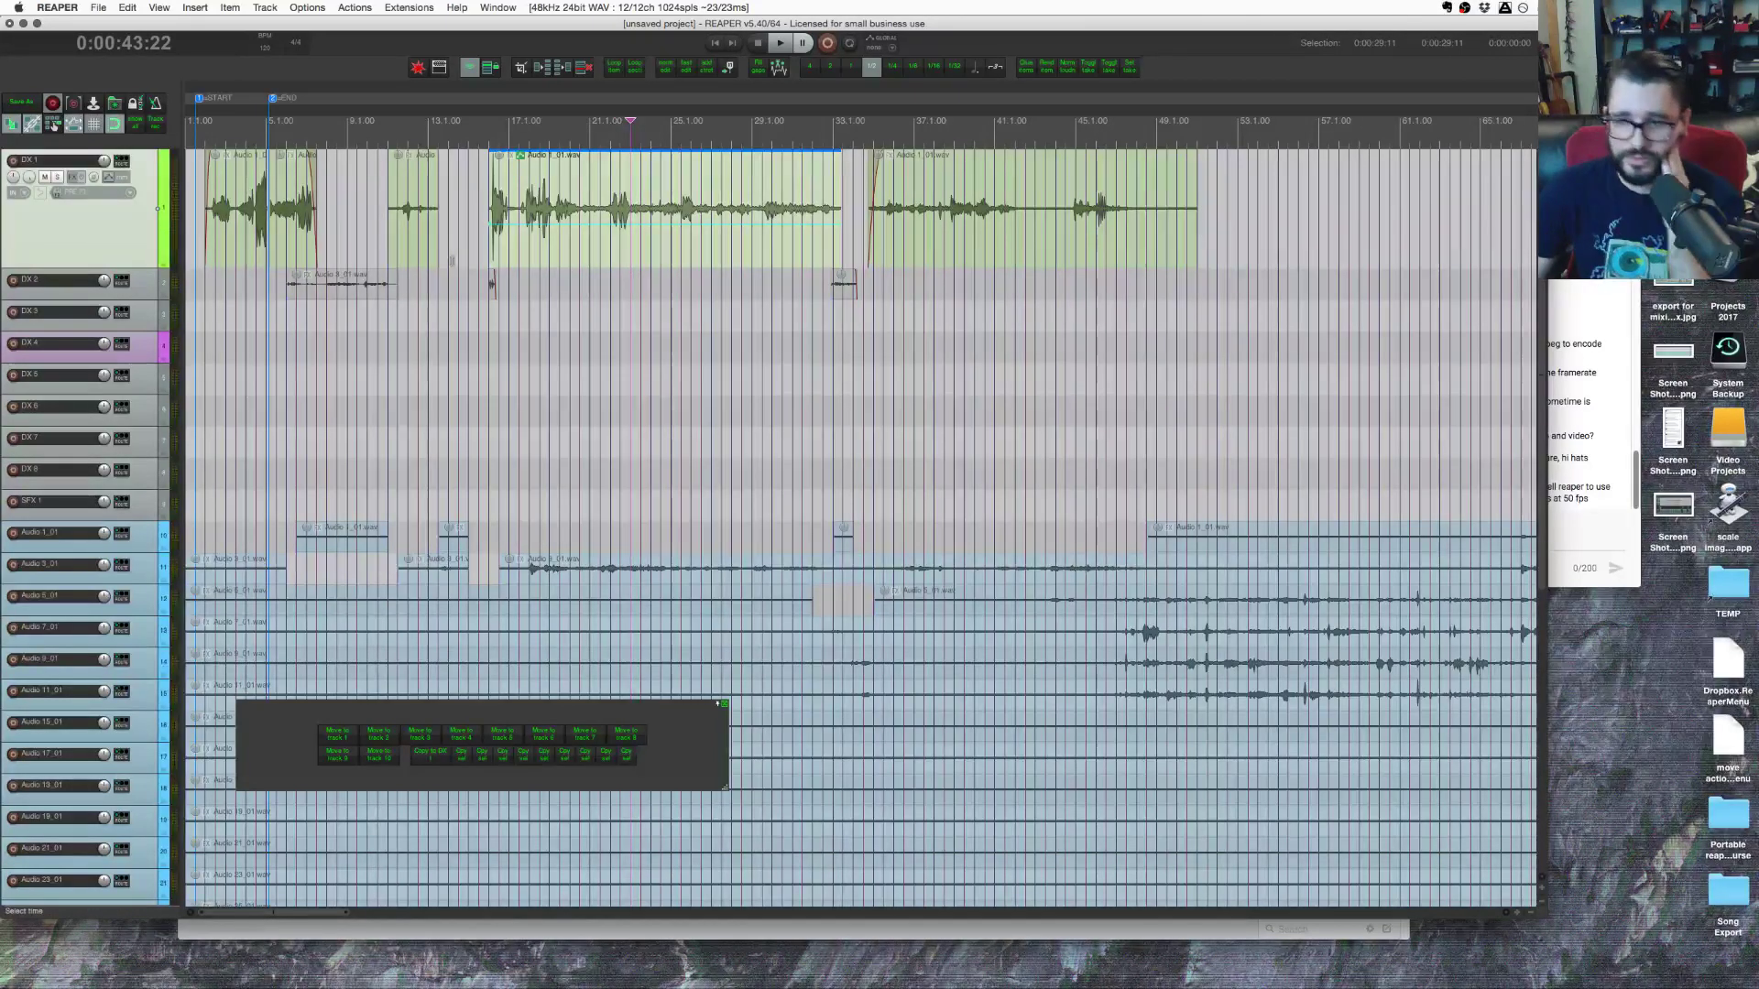
# Step: Read the newest live chat message about the rendered video's frame rate, then return to REAPER
pyautogui.press('super+Tab')
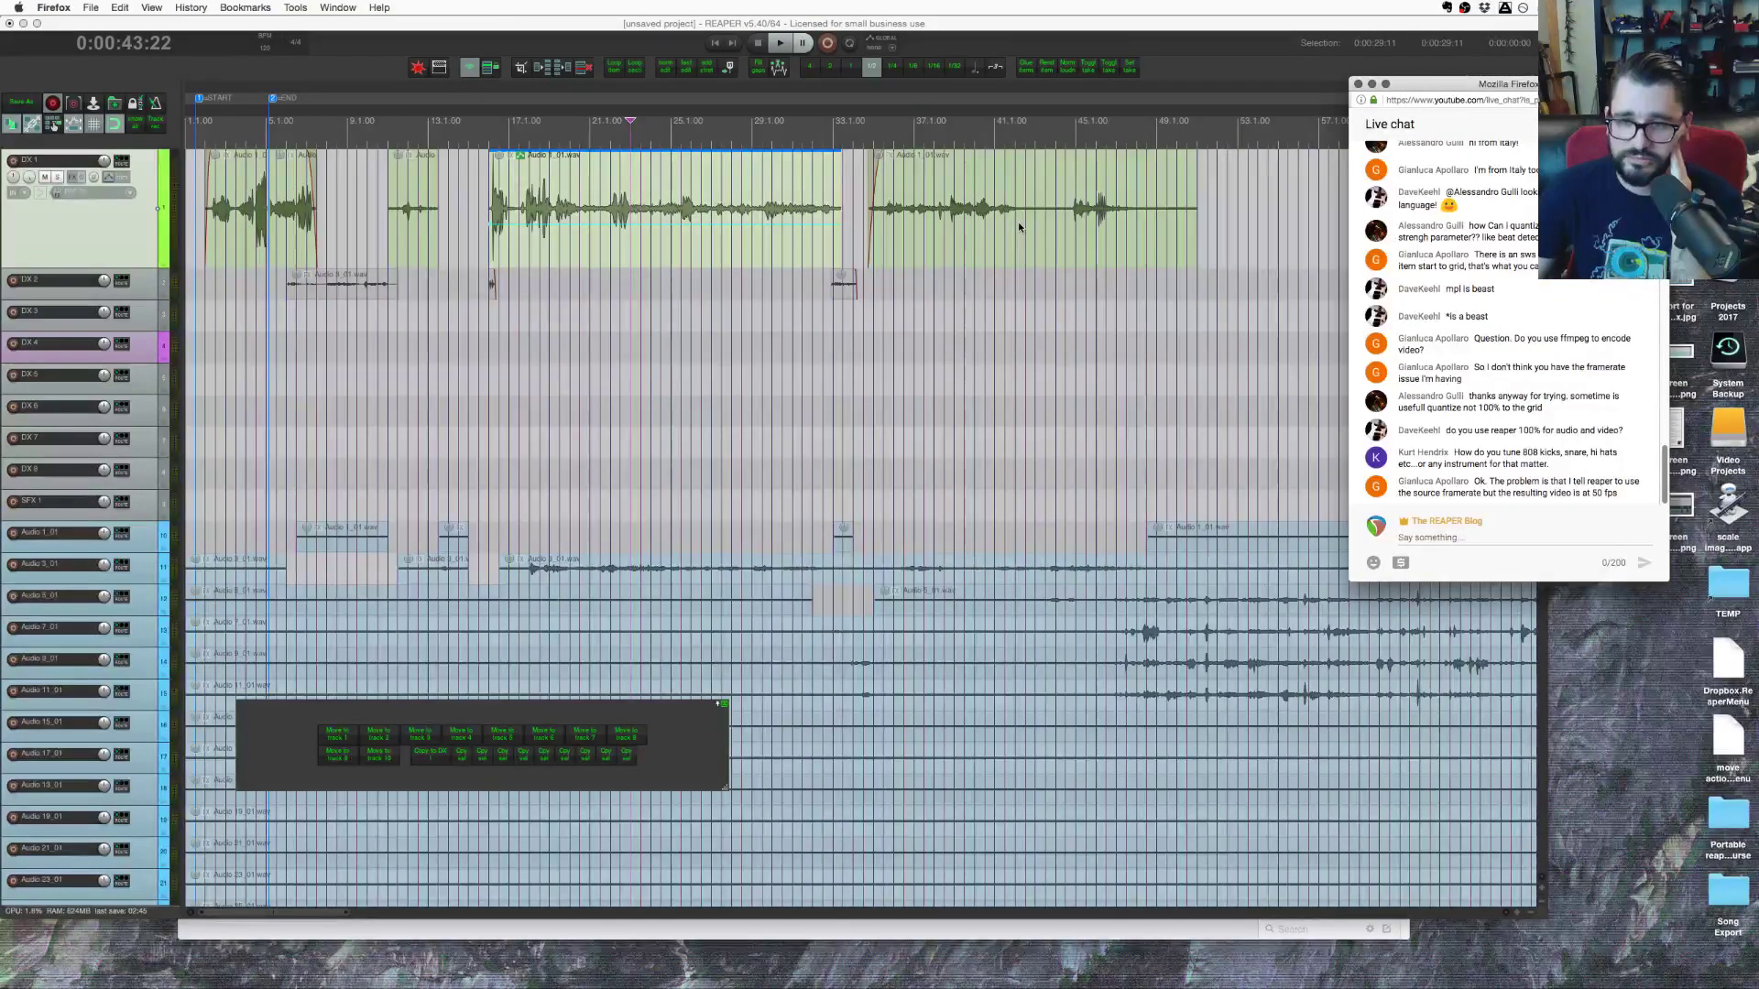
pyautogui.scroll(-1, 1019, 227)
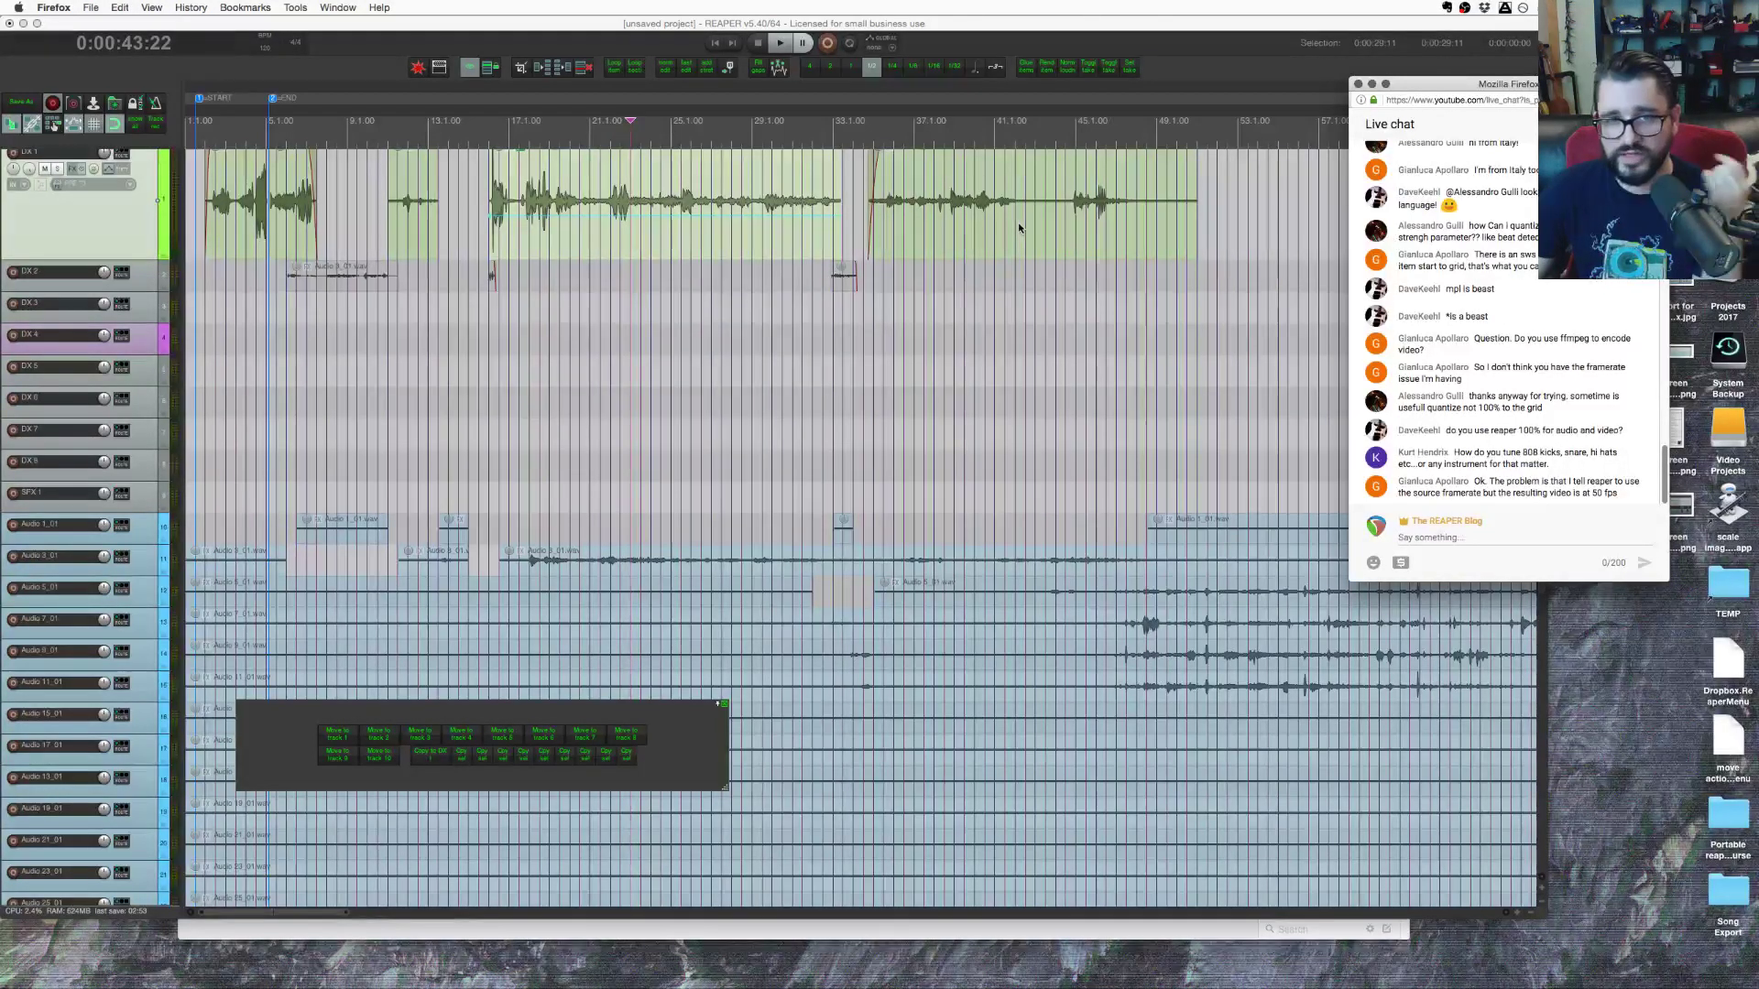
pyautogui.click(328, 235)
# Step: Open the Render to File dialog, load the MPEG-4/MOV video preset for options and format, and open its frame rate for editing
pyautogui.click(93, 103)
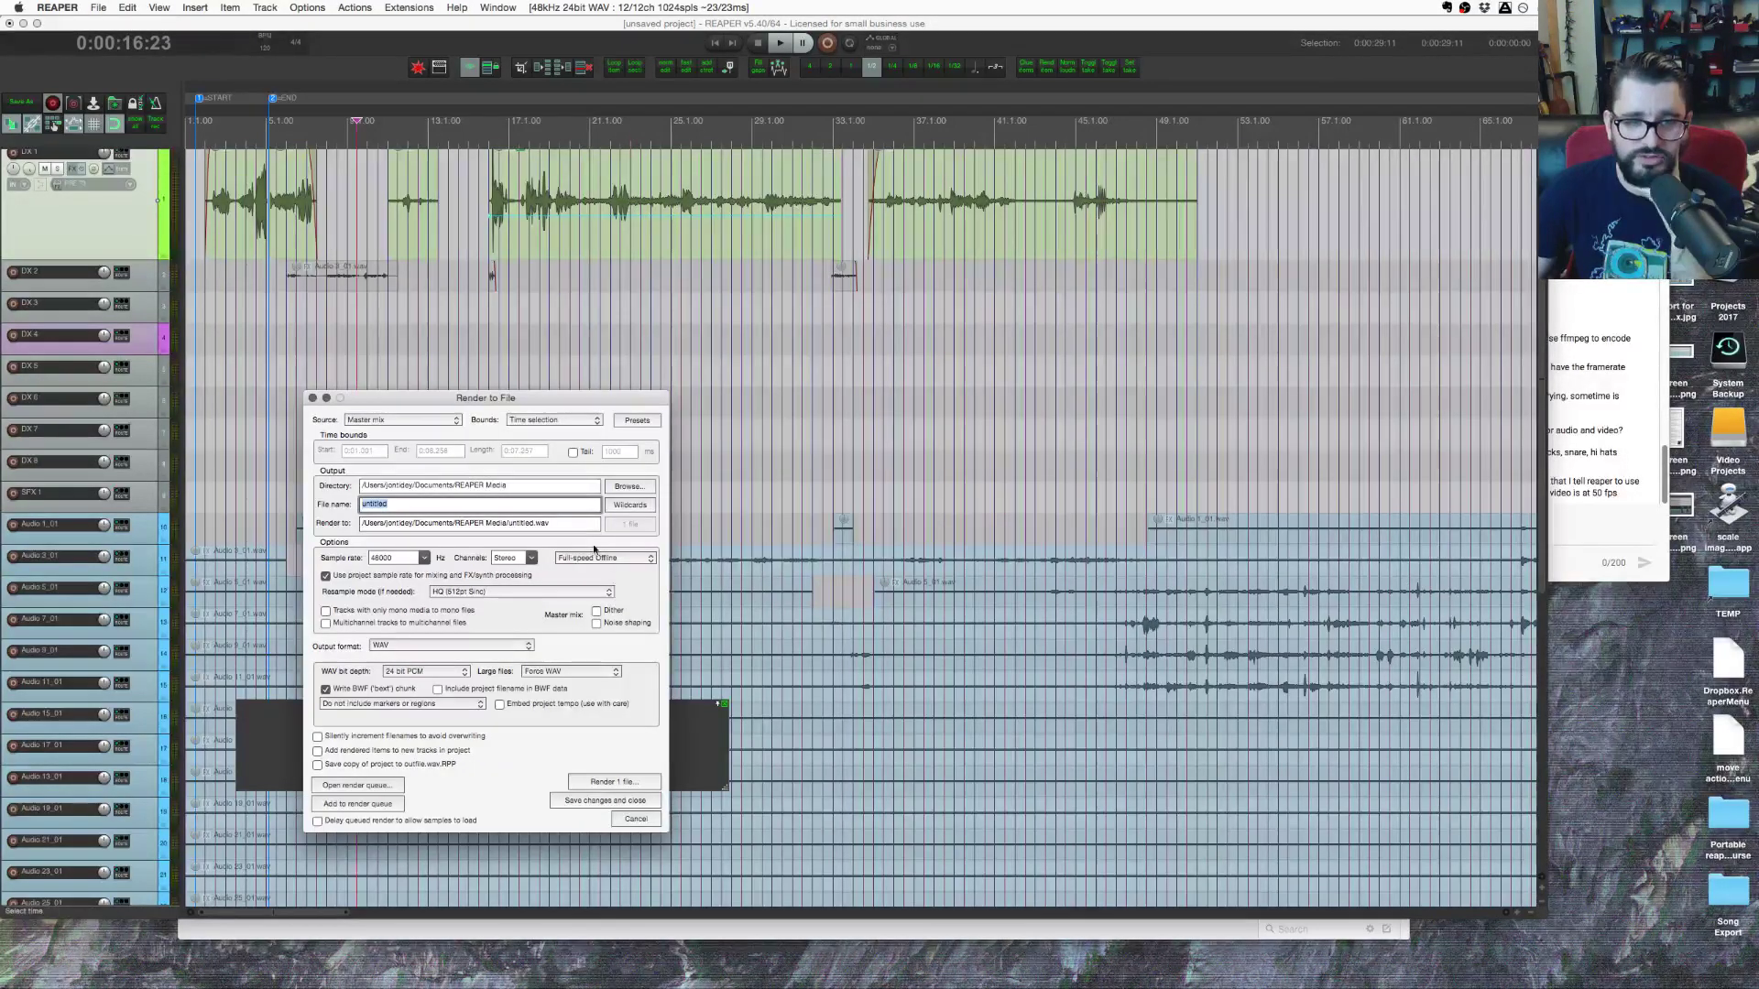
pyautogui.moveTo(553, 406); pyautogui.dragTo(790, 314)
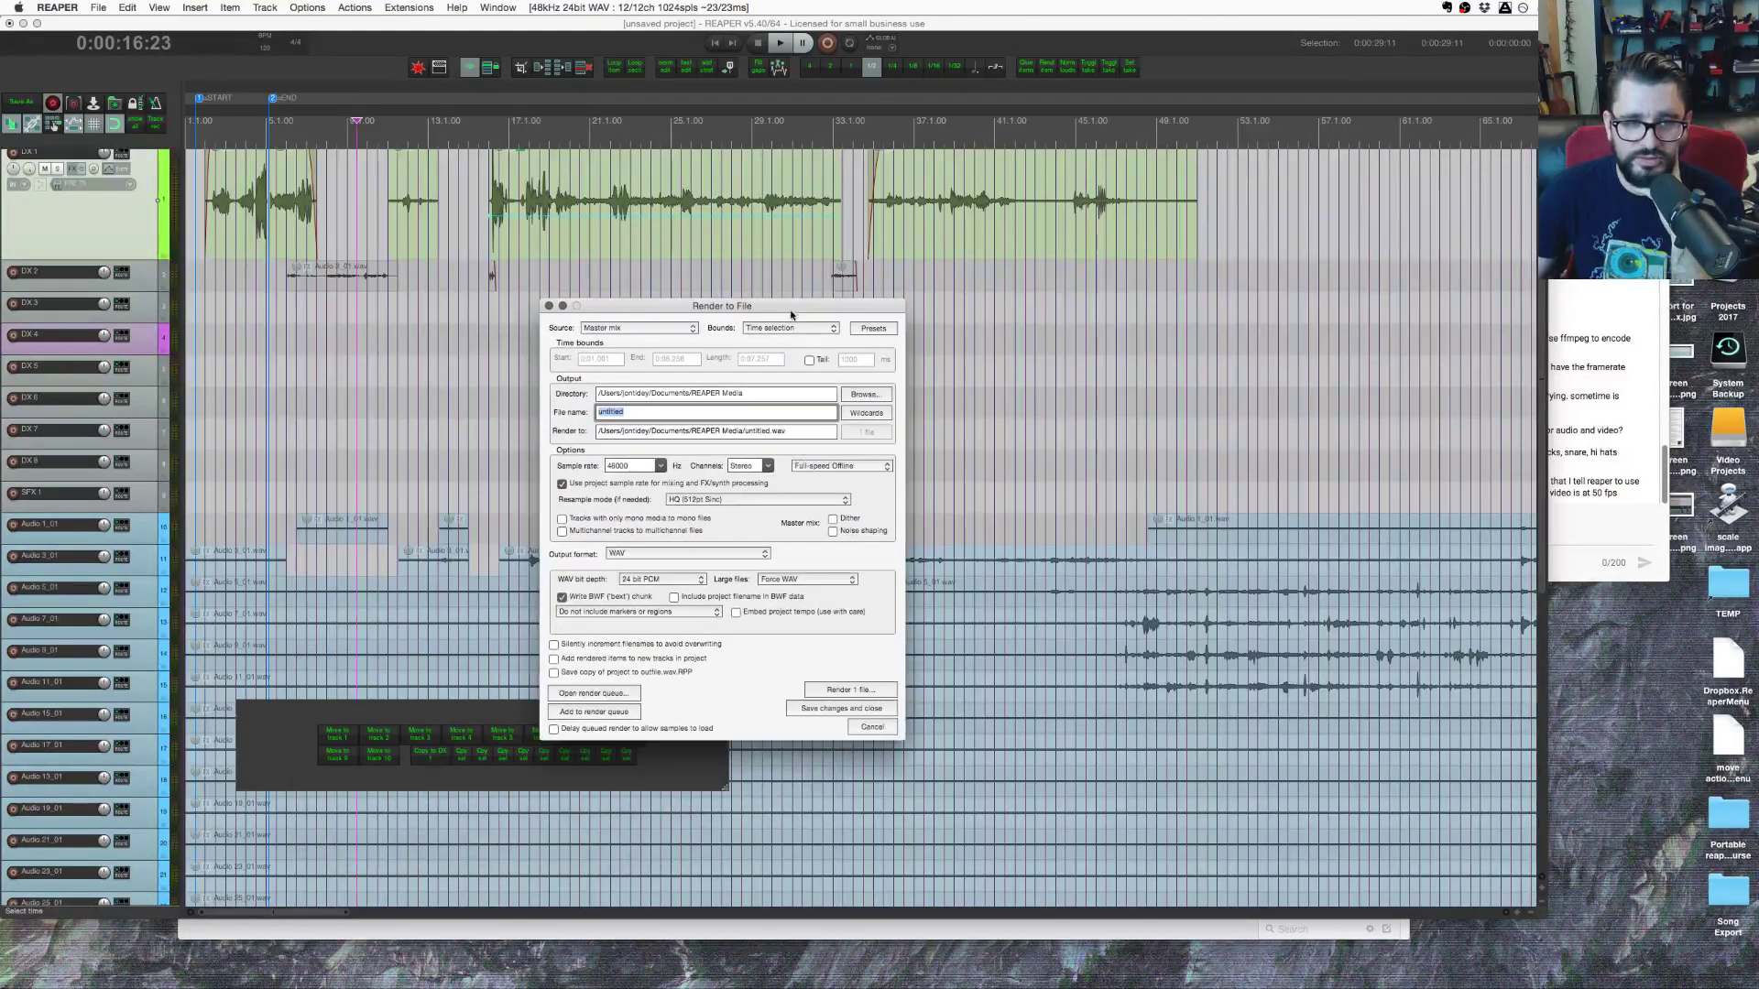
pyautogui.click(873, 329)
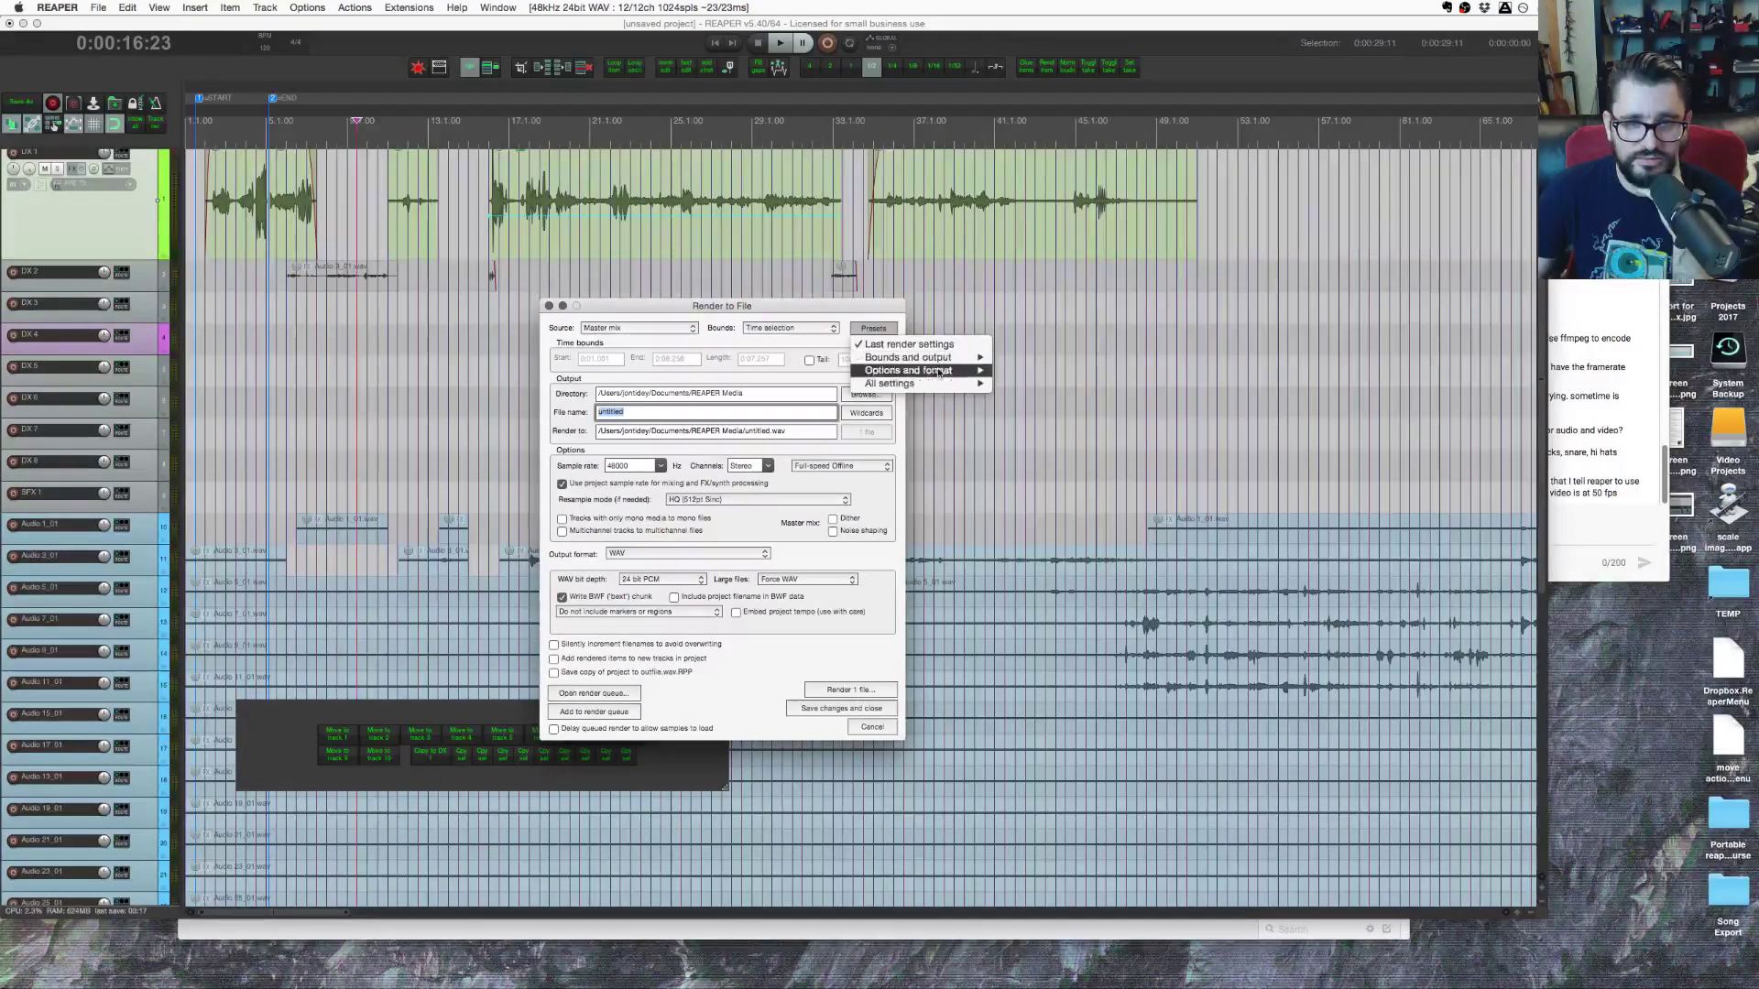
pyautogui.moveTo(916, 370)
pyautogui.click(1041, 370)
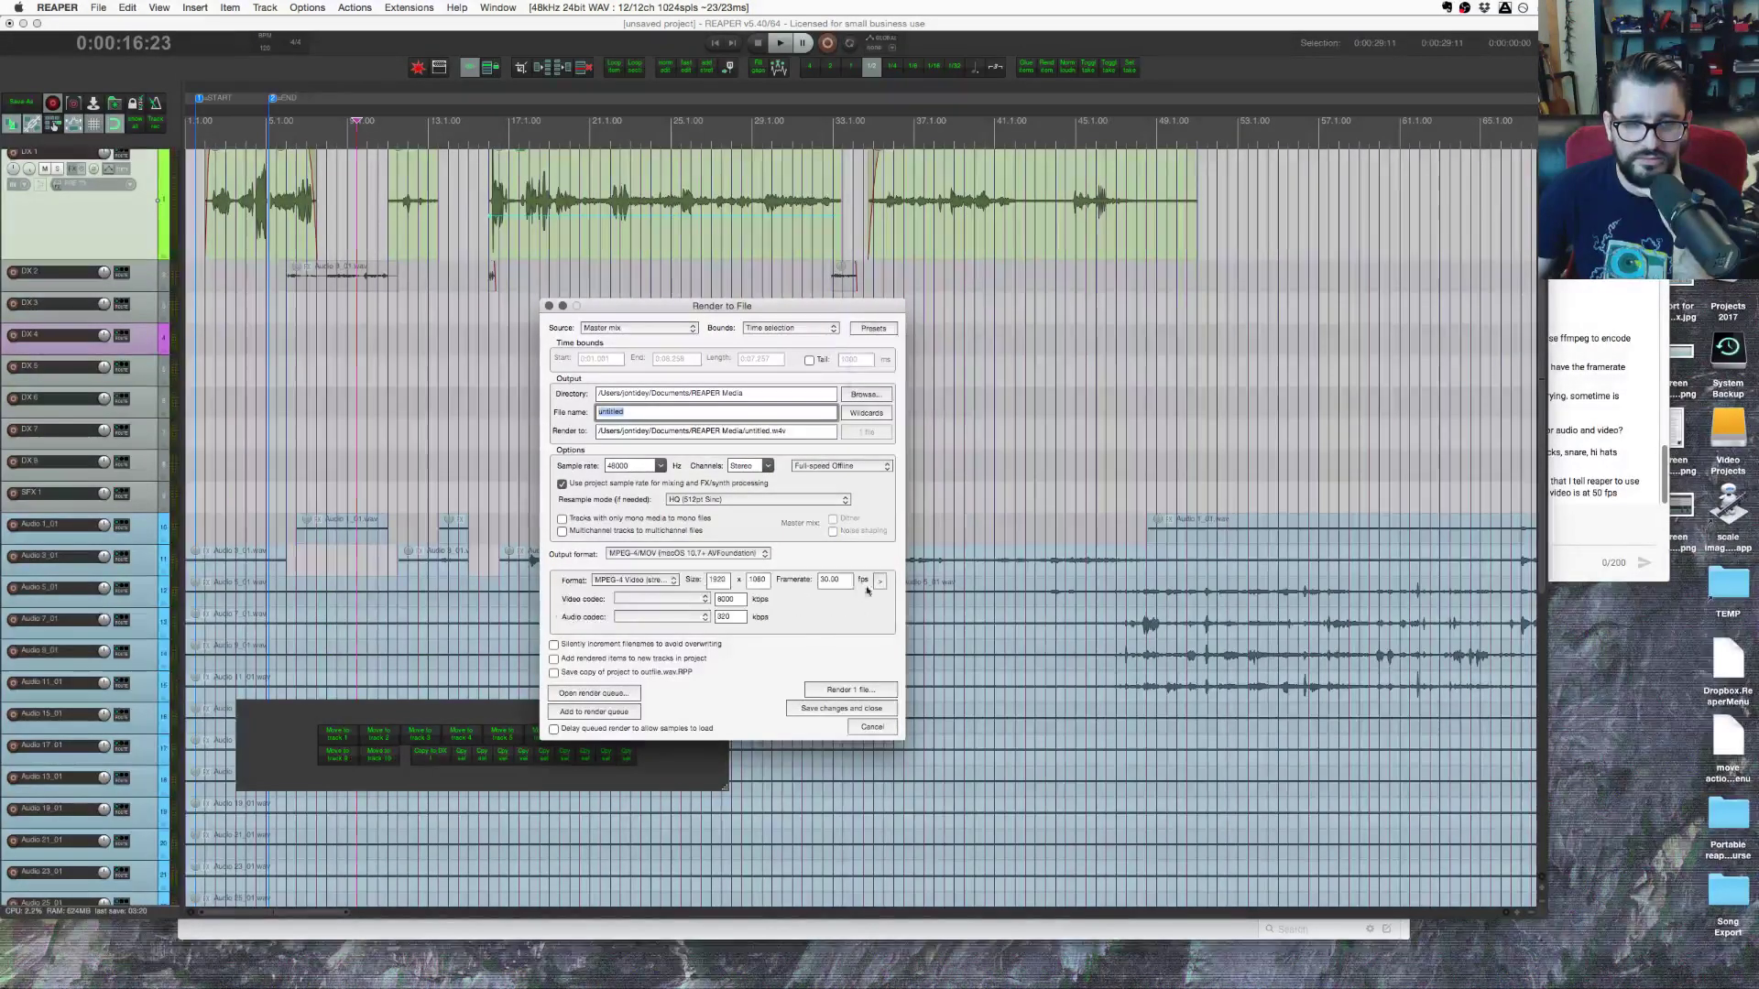
pyautogui.doubleClick(824, 581)
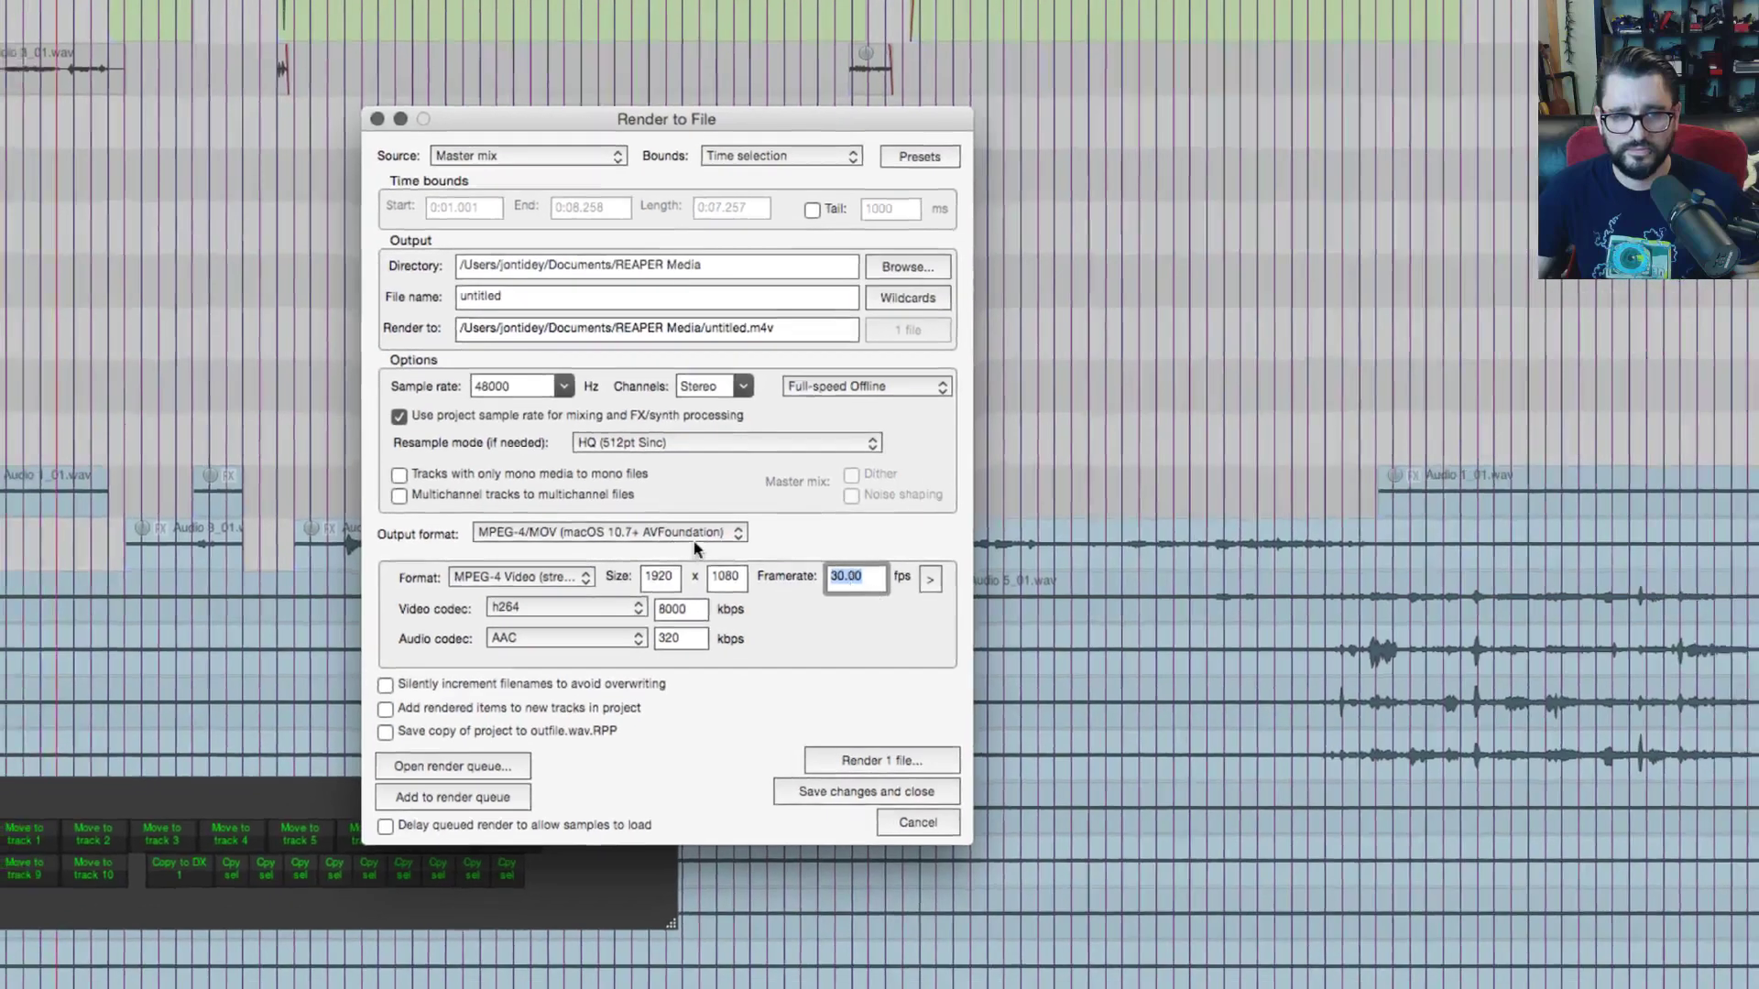
# Step: Switch the render output format to Video (ffmpeg/libav encoder), bring the live chat forward and reposition the Render to File dialog
pyautogui.click(591, 528)
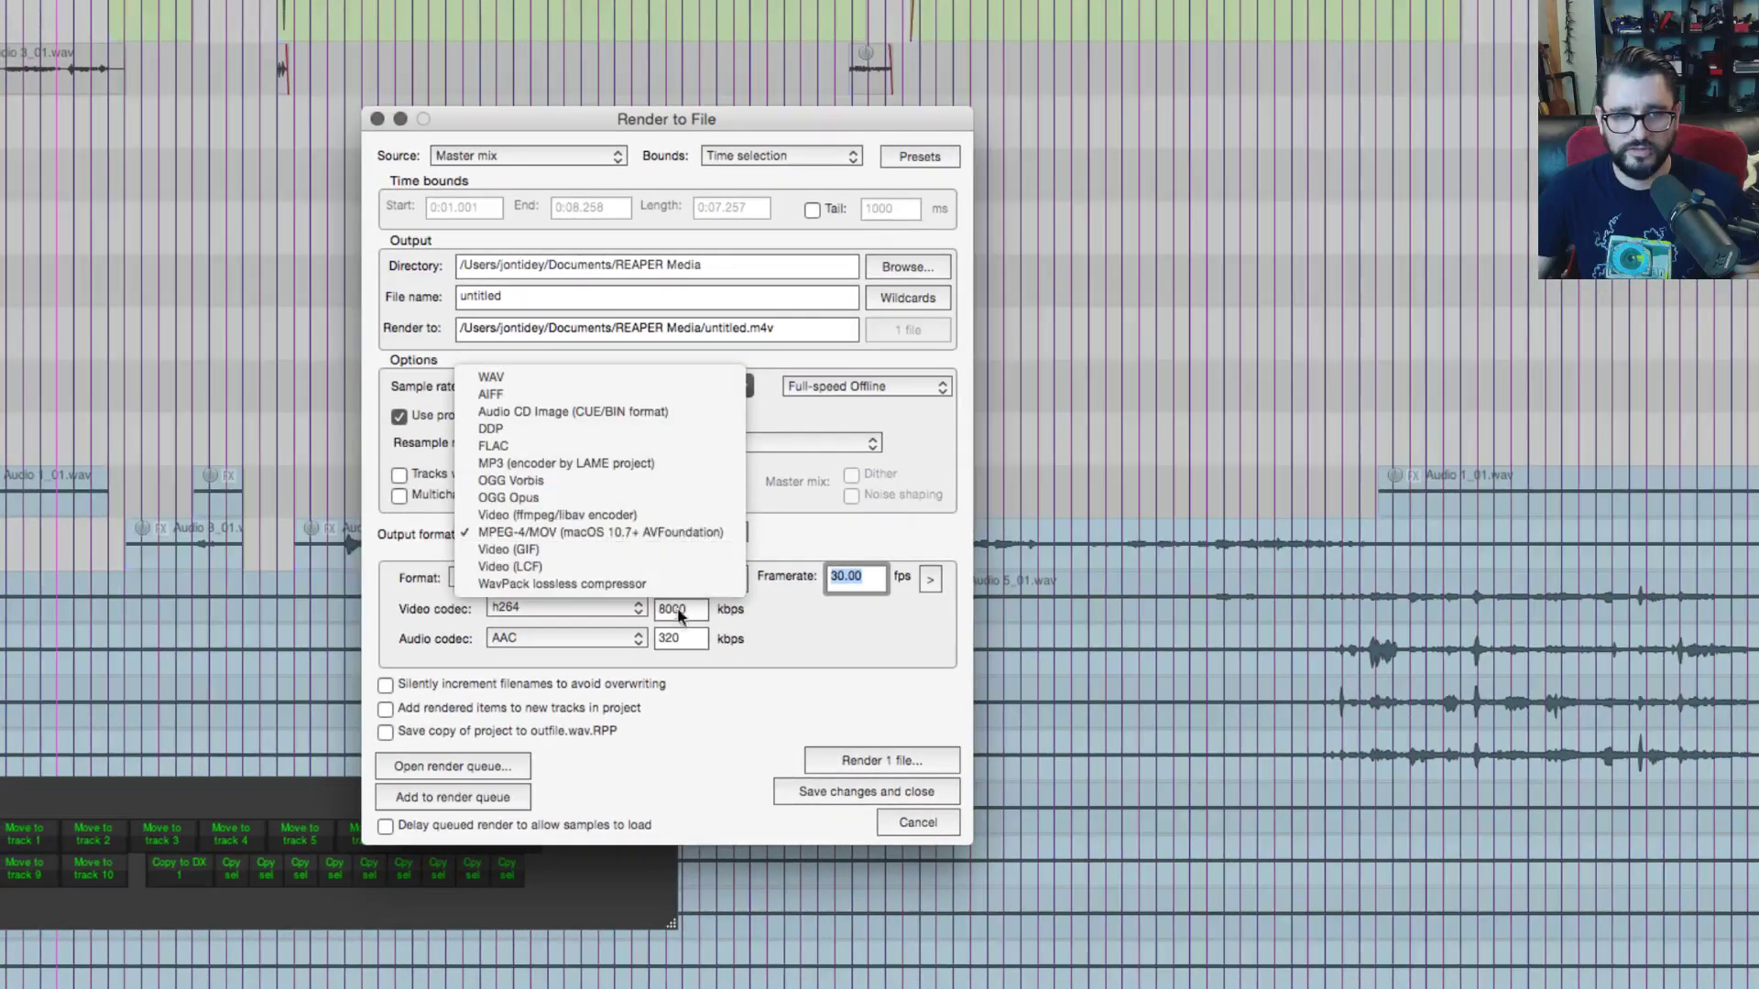
pyautogui.click(591, 514)
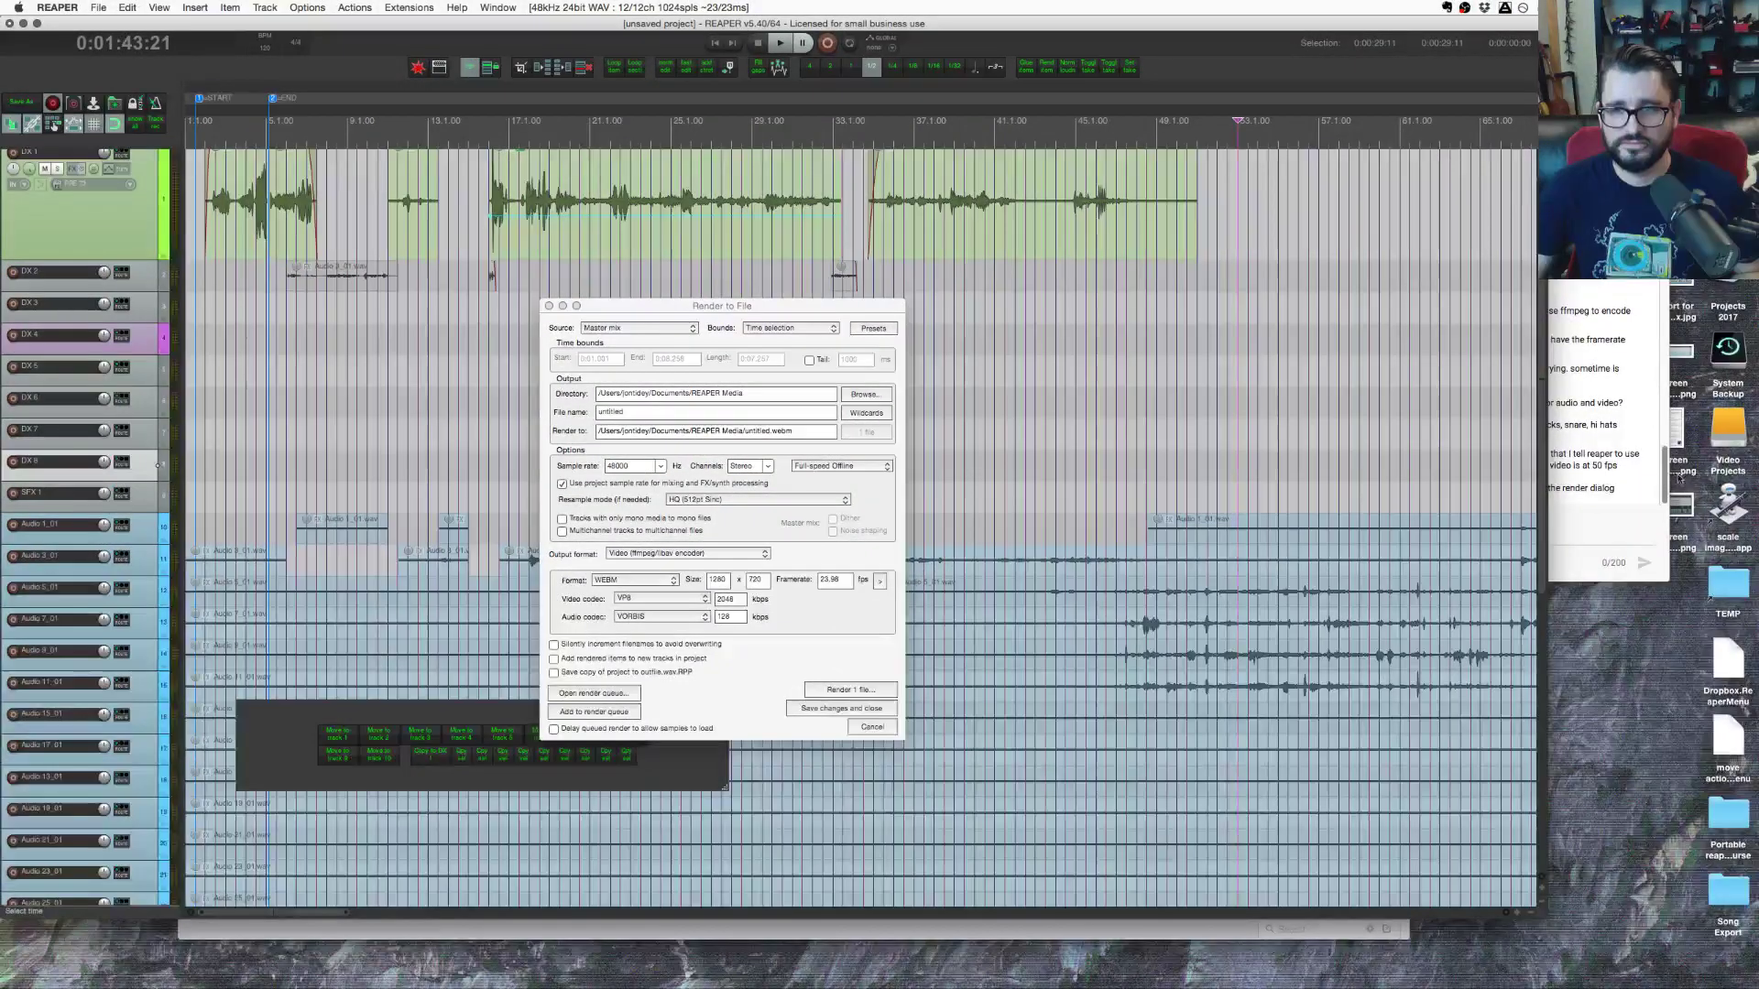
pyautogui.click(1593, 485)
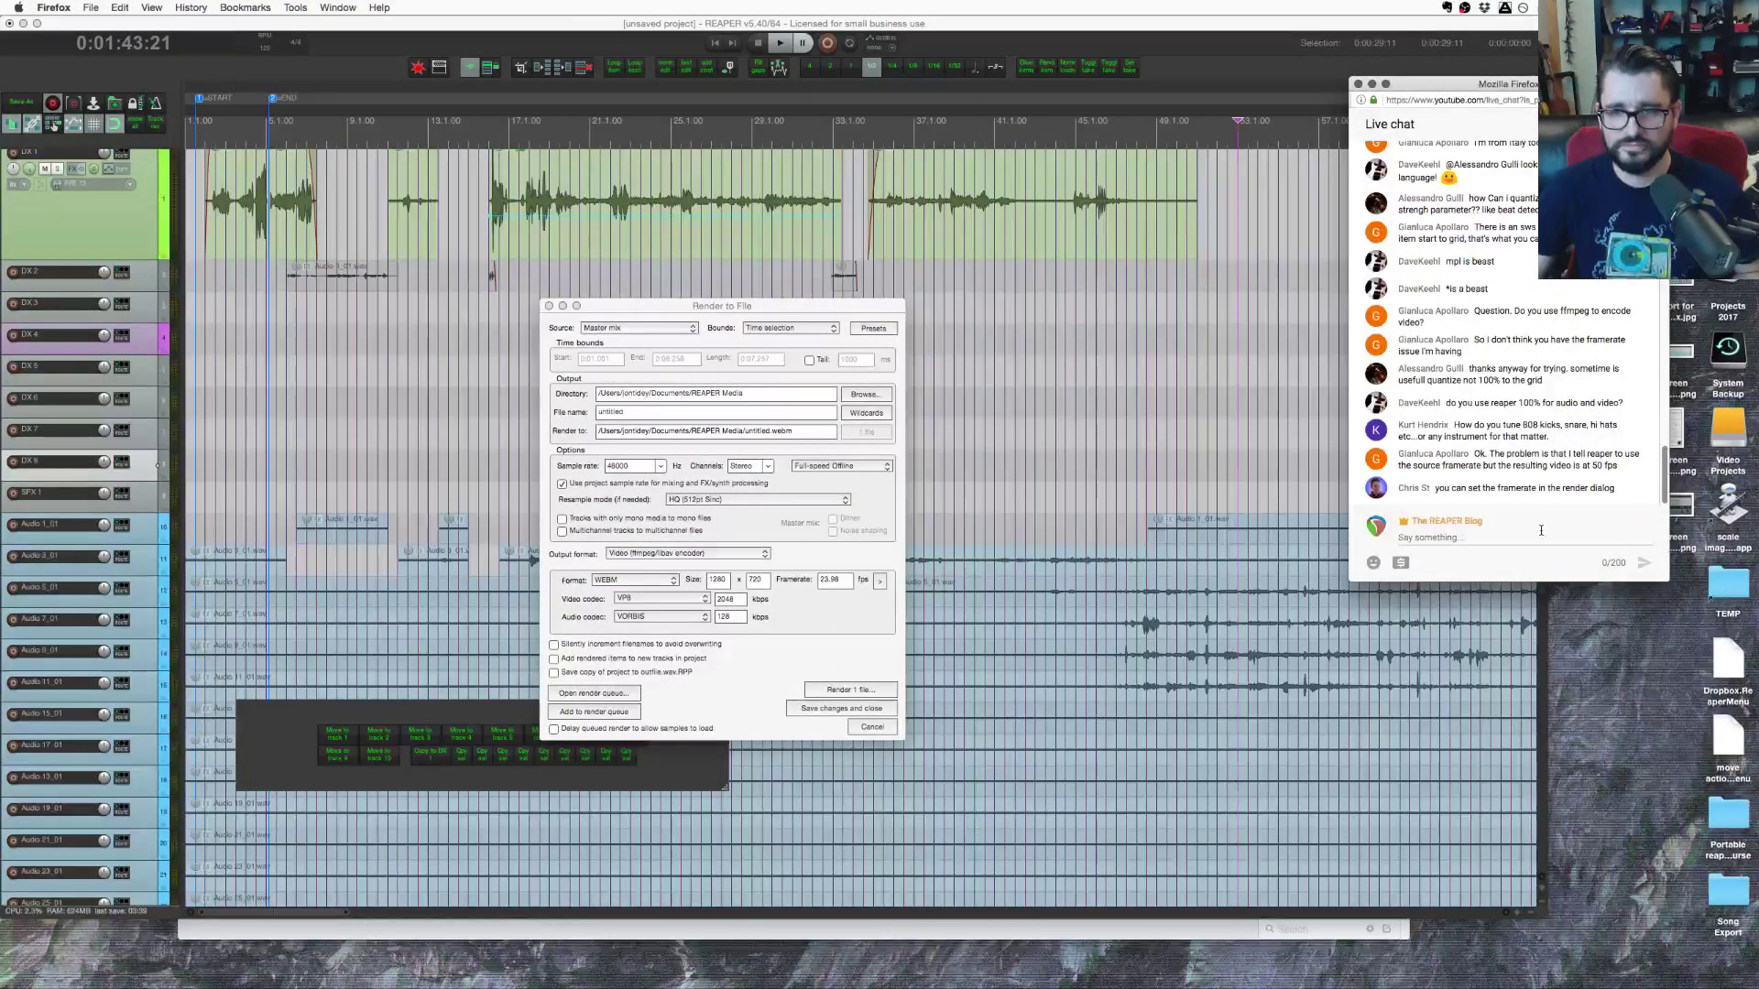
pyautogui.moveTo(689, 309)
pyautogui.mouseDown()
pyautogui.moveTo(715, 291)
pyautogui.moveTo(665, 279)
pyautogui.mouseUp()
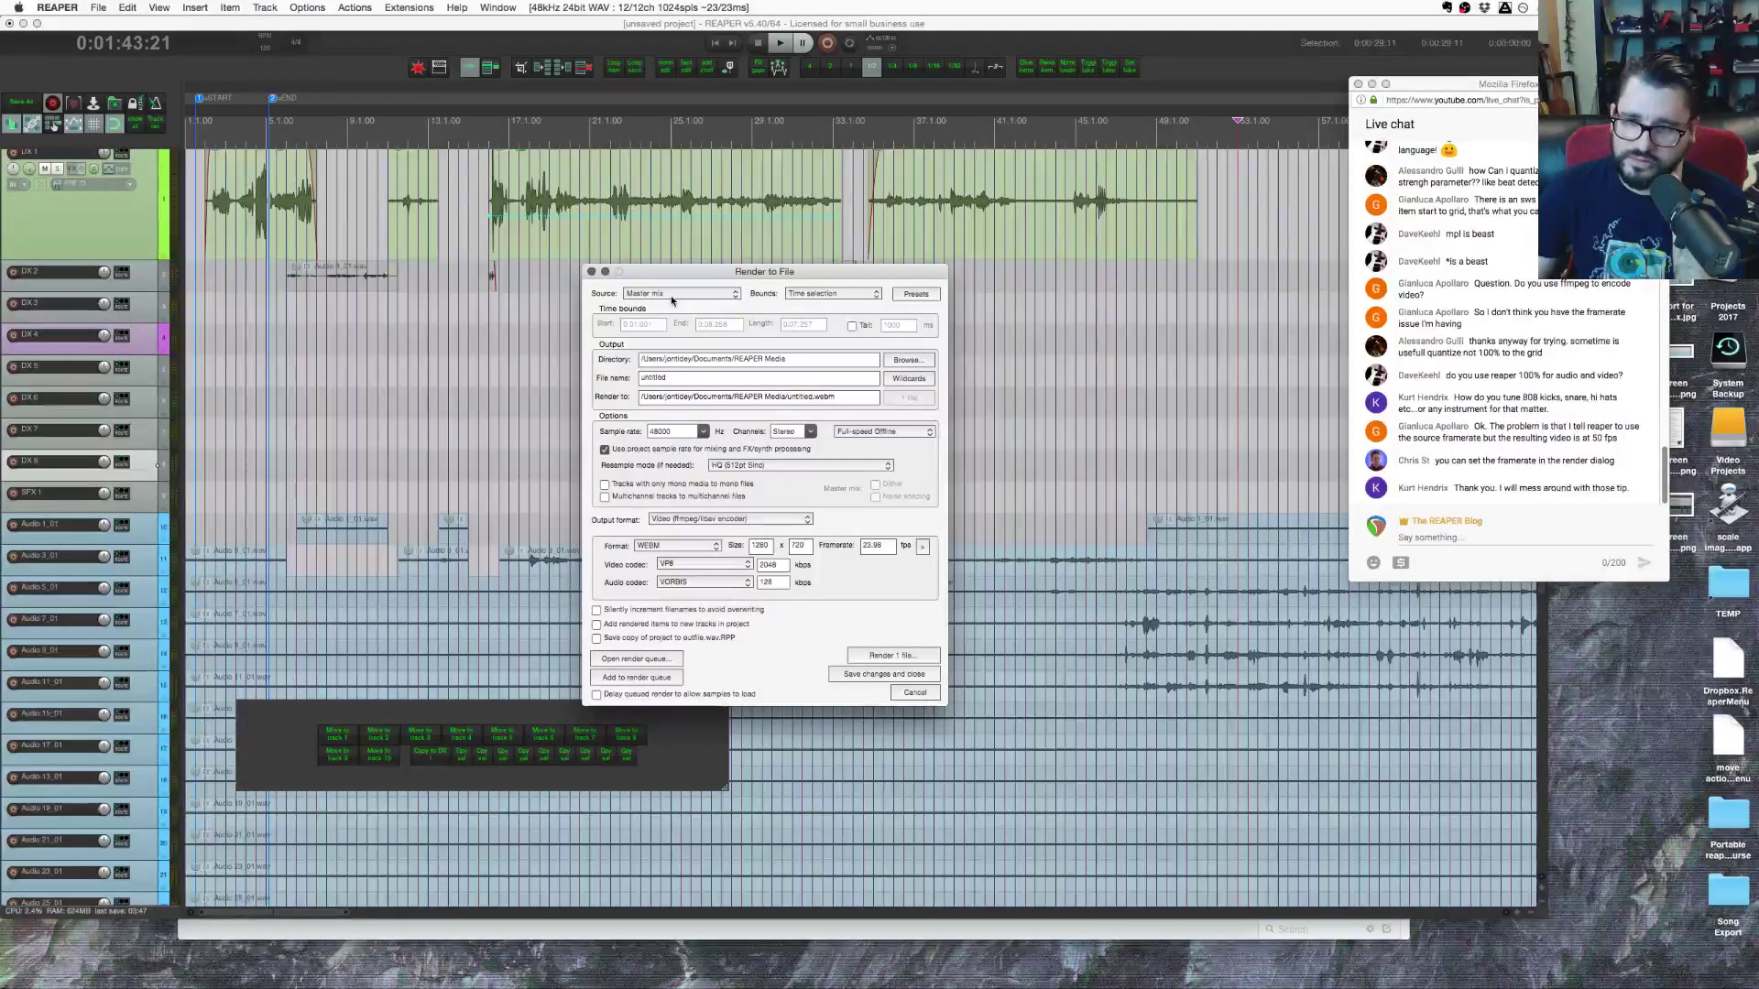
# Step: Read the newest live chat message, then return to REAPER and close the Render to File dialog without rendering
pyautogui.click(1015, 370)
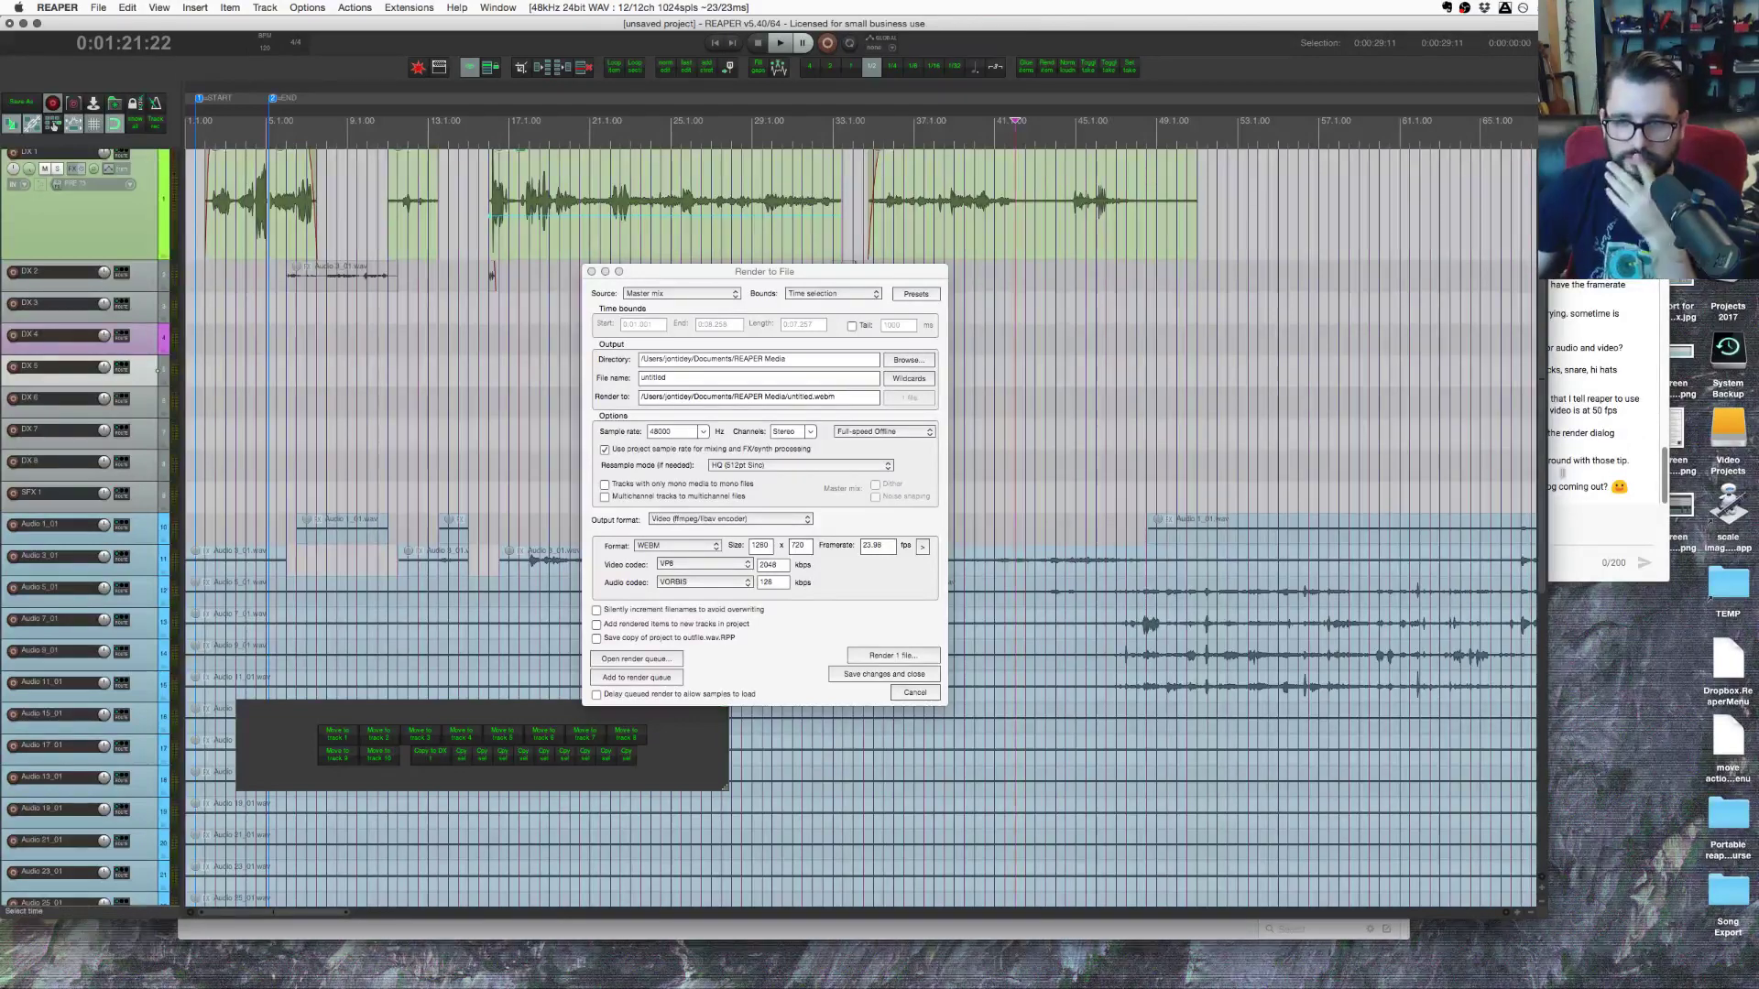
pyautogui.click(1566, 548)
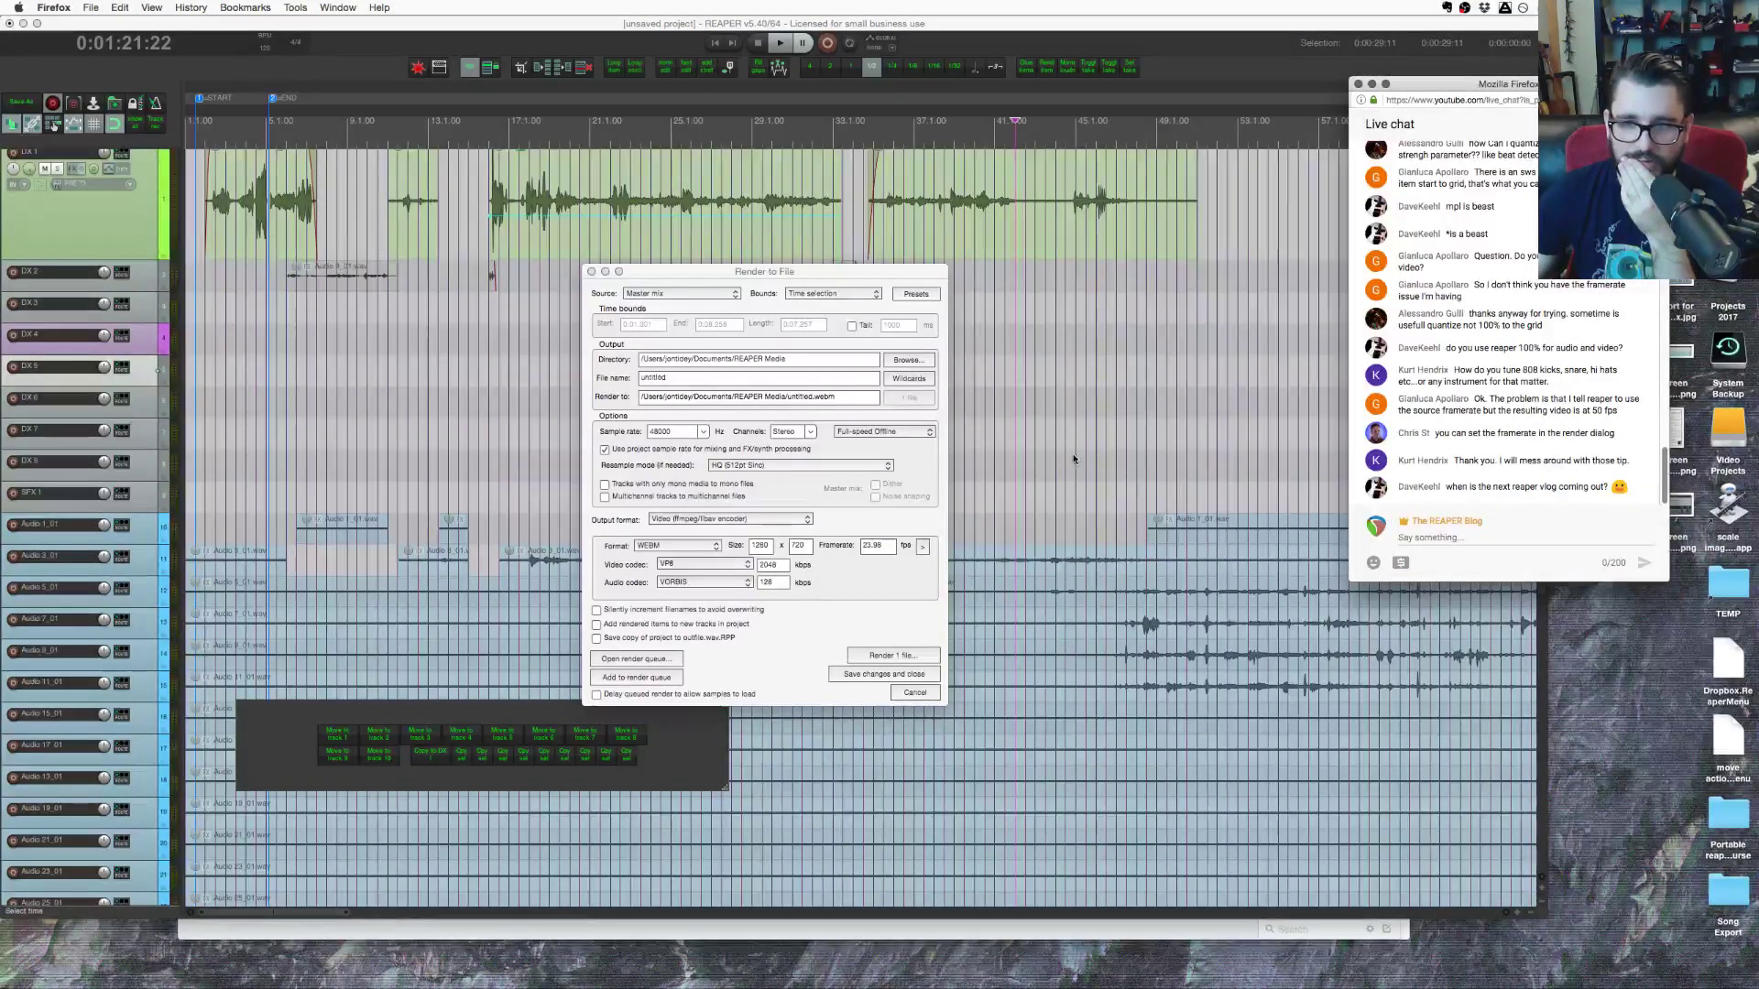
pyautogui.click(1049, 451)
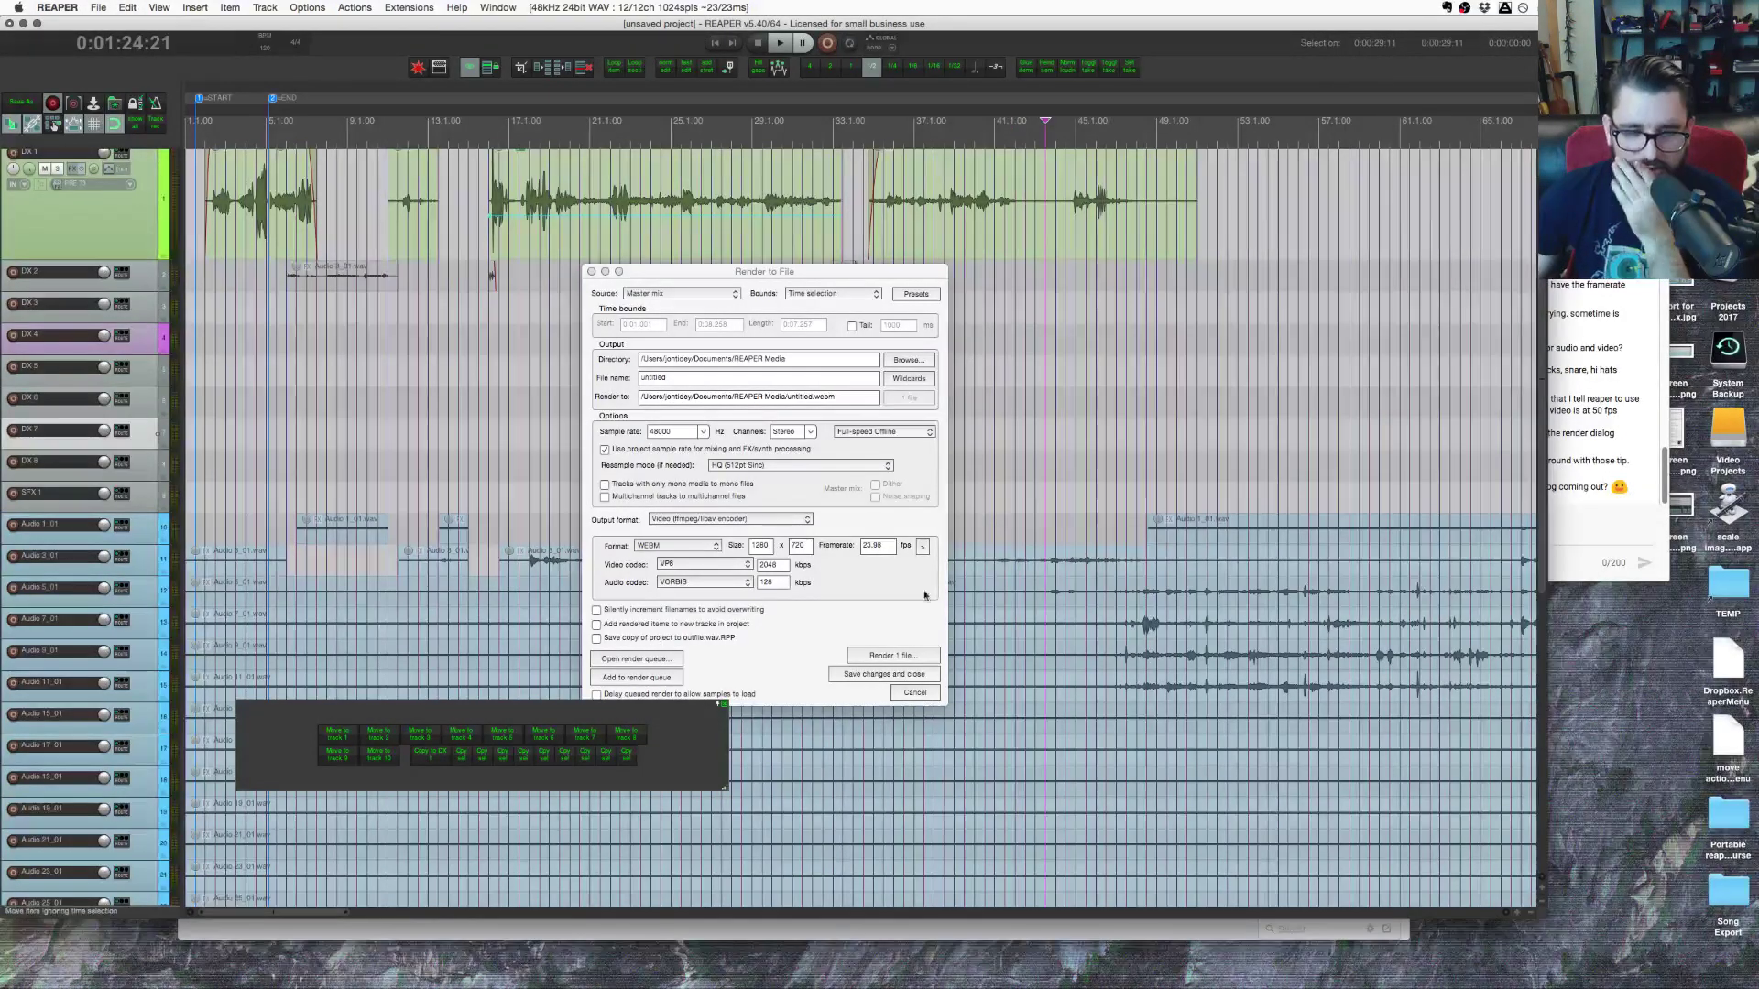
pyautogui.press('Escape')
# Step: Move the floating "Move to track" toolbar slightly within the arrange view and place the edit cursor among the empty DX tracks
pyautogui.click(959, 529)
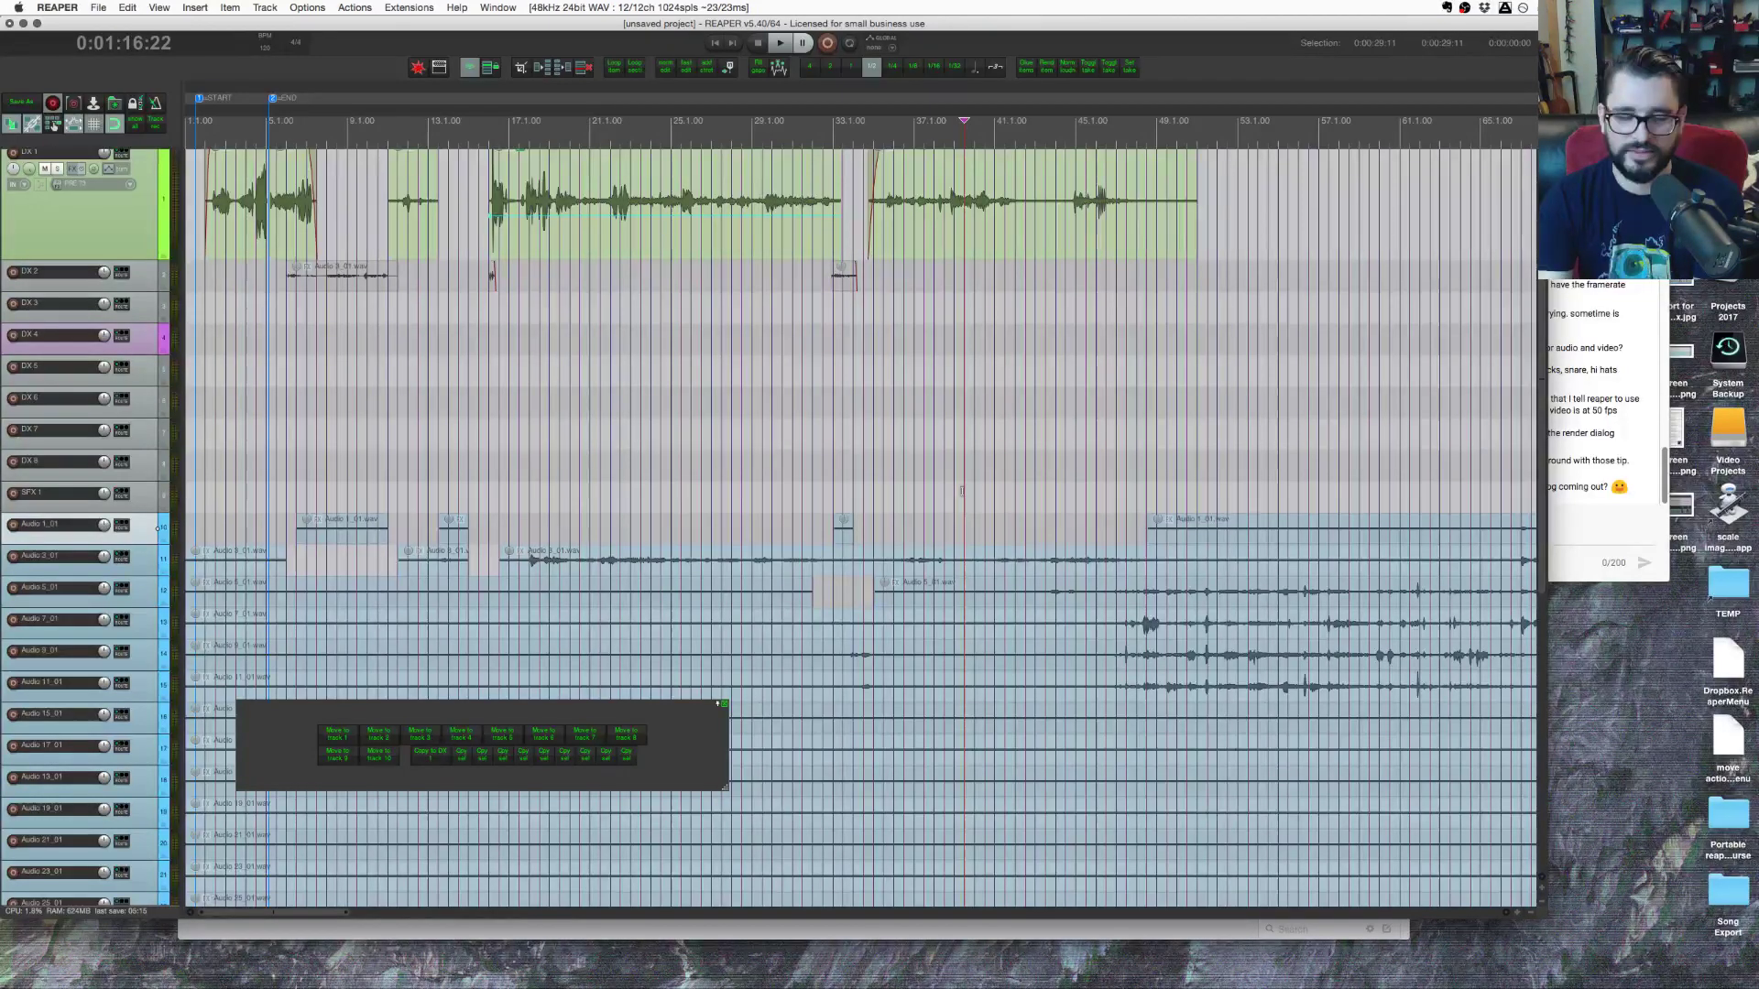
pyautogui.click(752, 491)
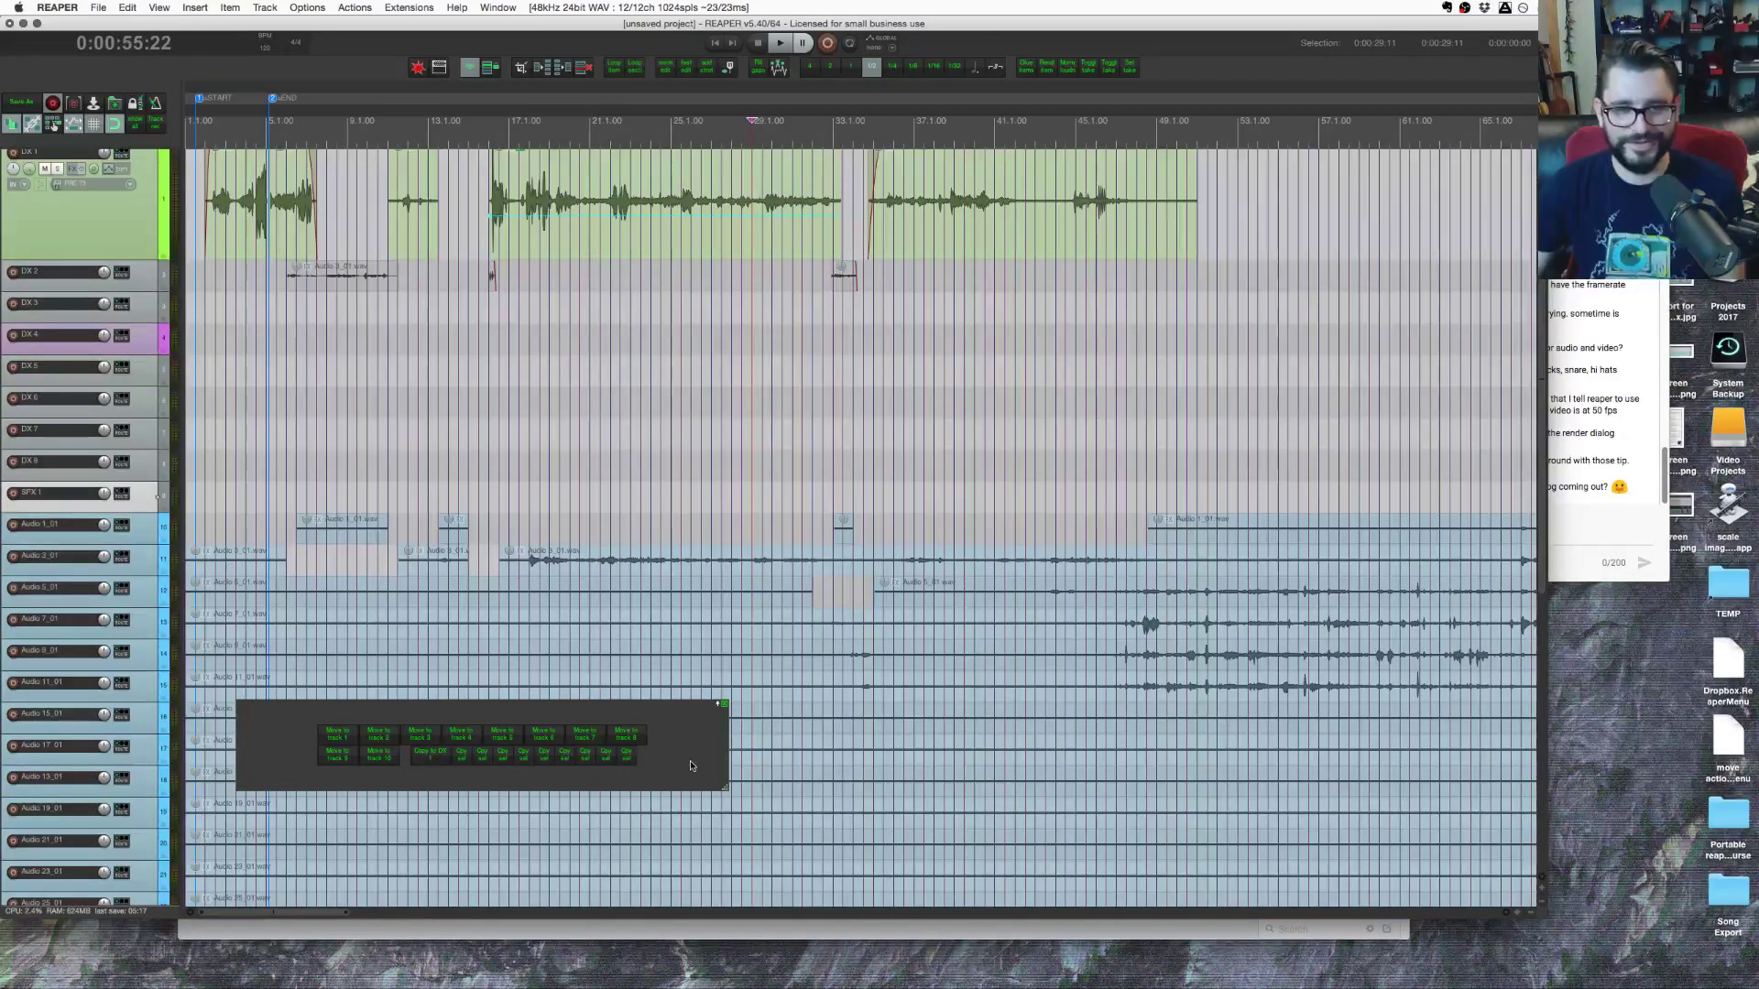
pyautogui.moveTo(690, 766); pyautogui.dragTo(721, 756)
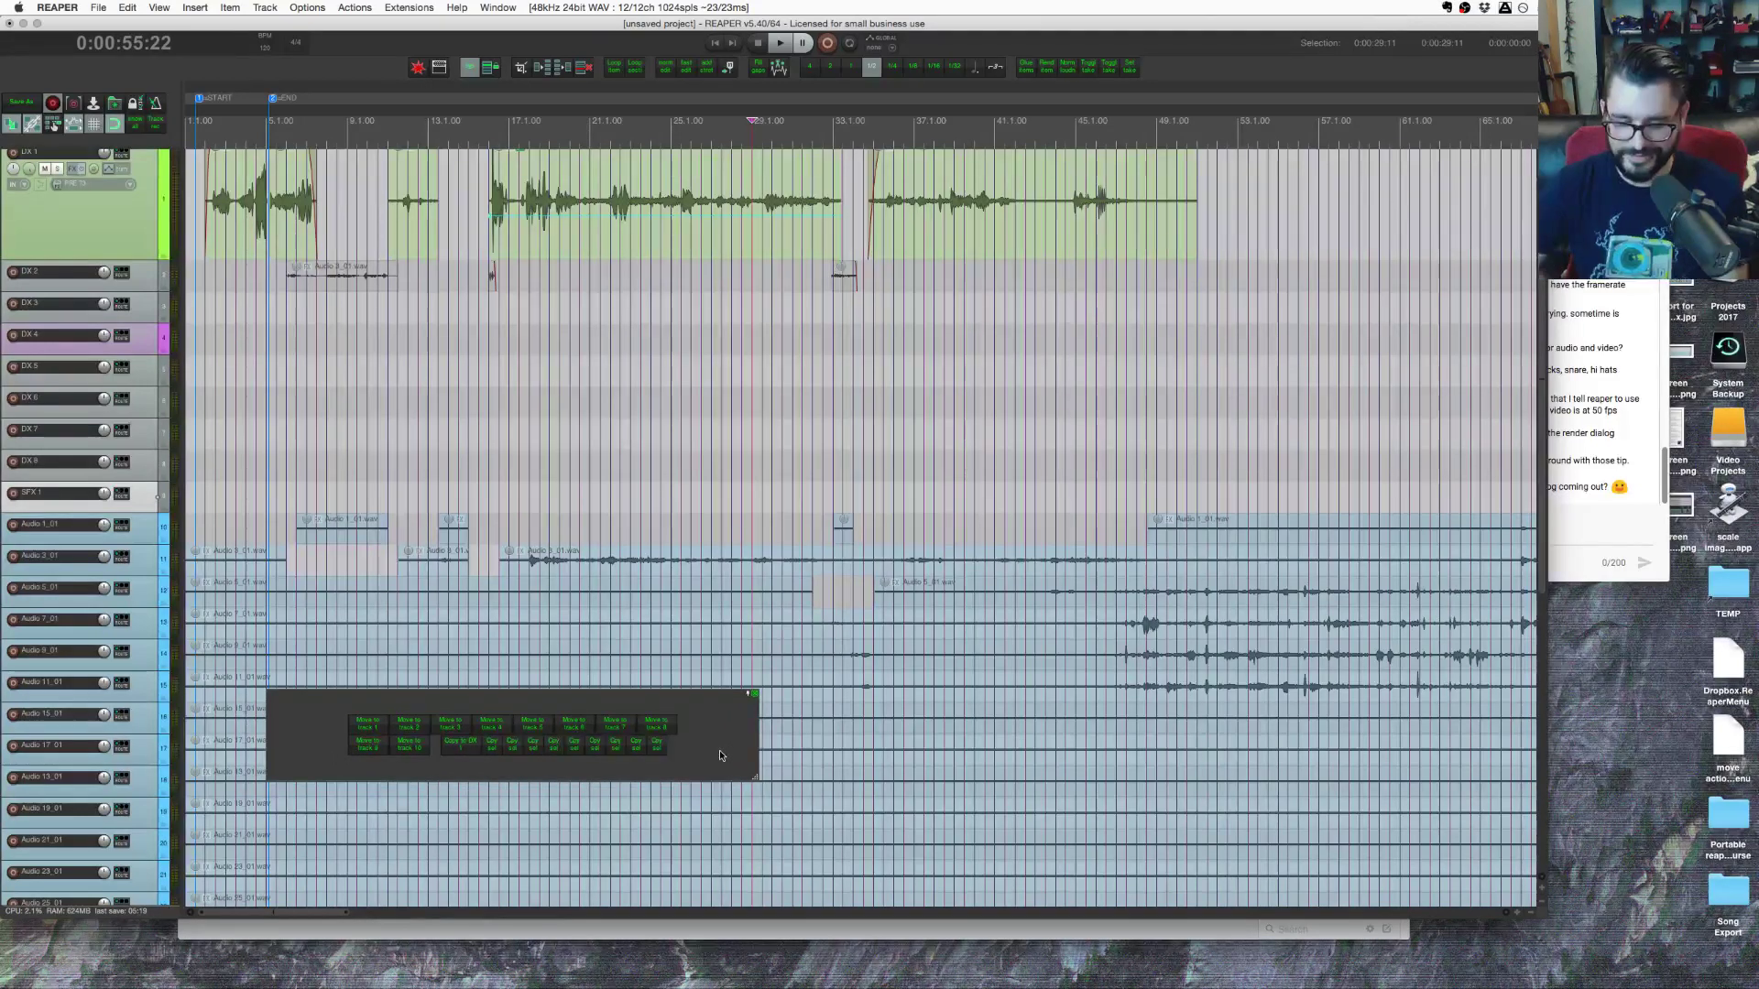
pyautogui.click(691, 403)
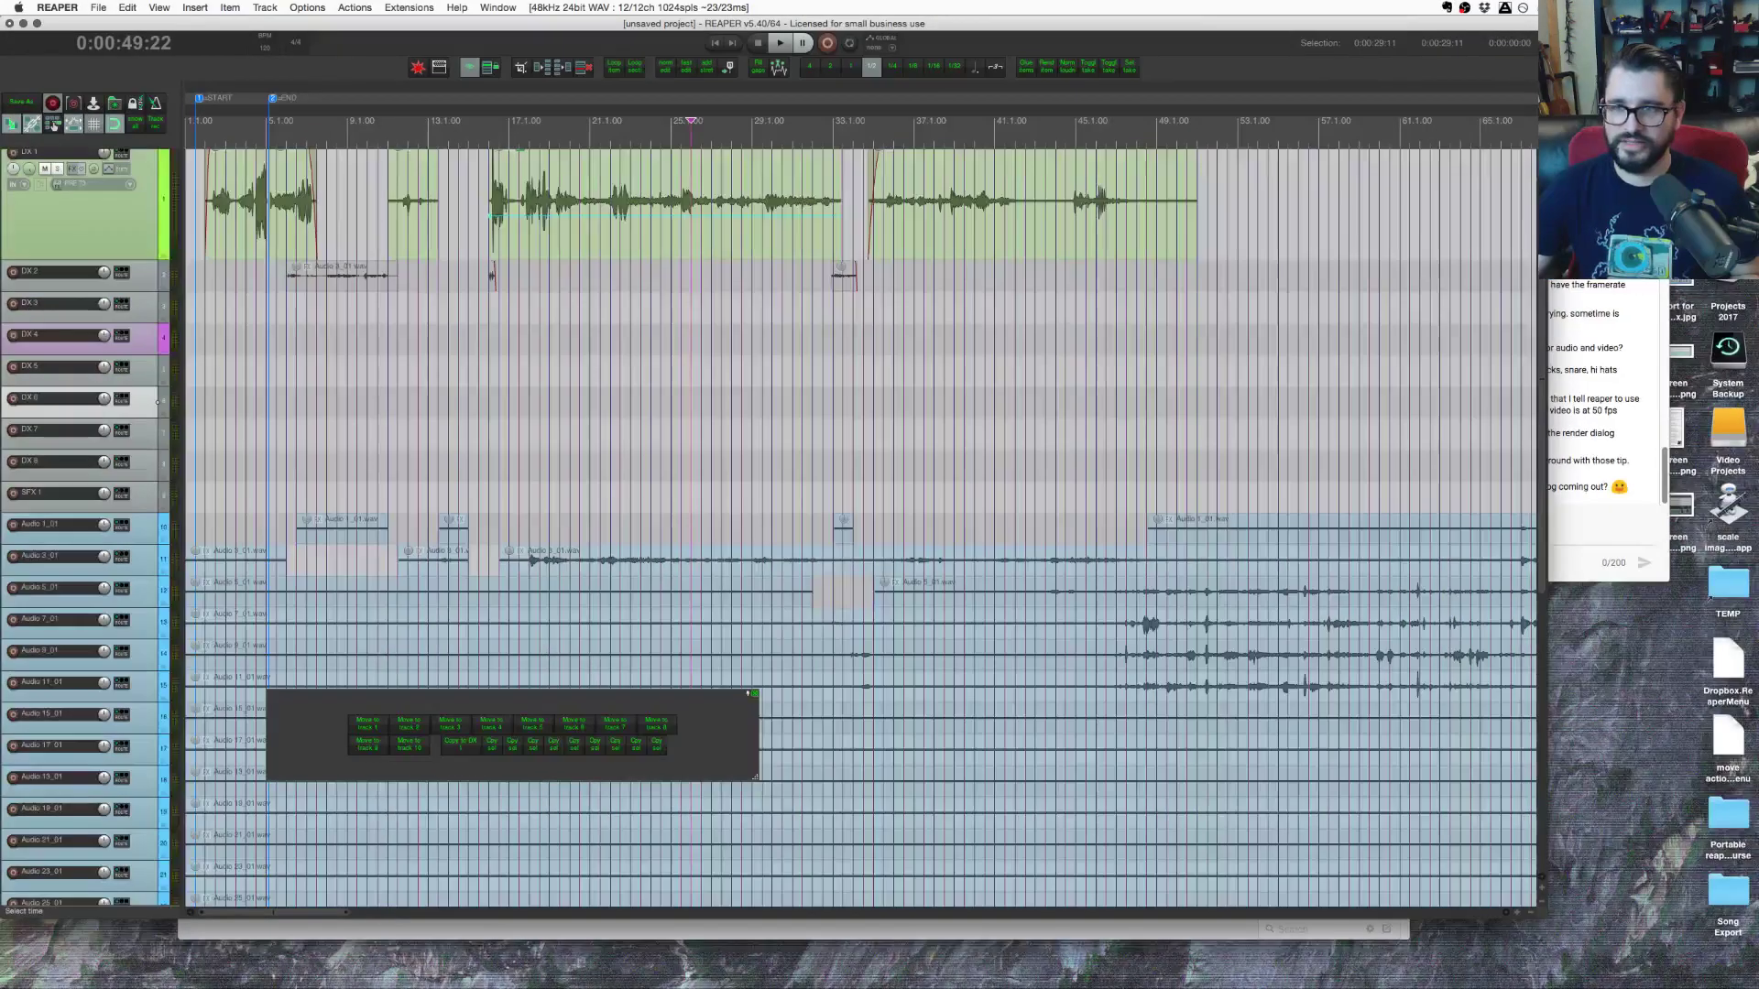
# Step: Open the desktop file move actions.ReaperMenu in TextWrangler and reposition its window to show the toolbar definitions
pyautogui.press('super+Tab')
pyautogui.click(1649, 363)
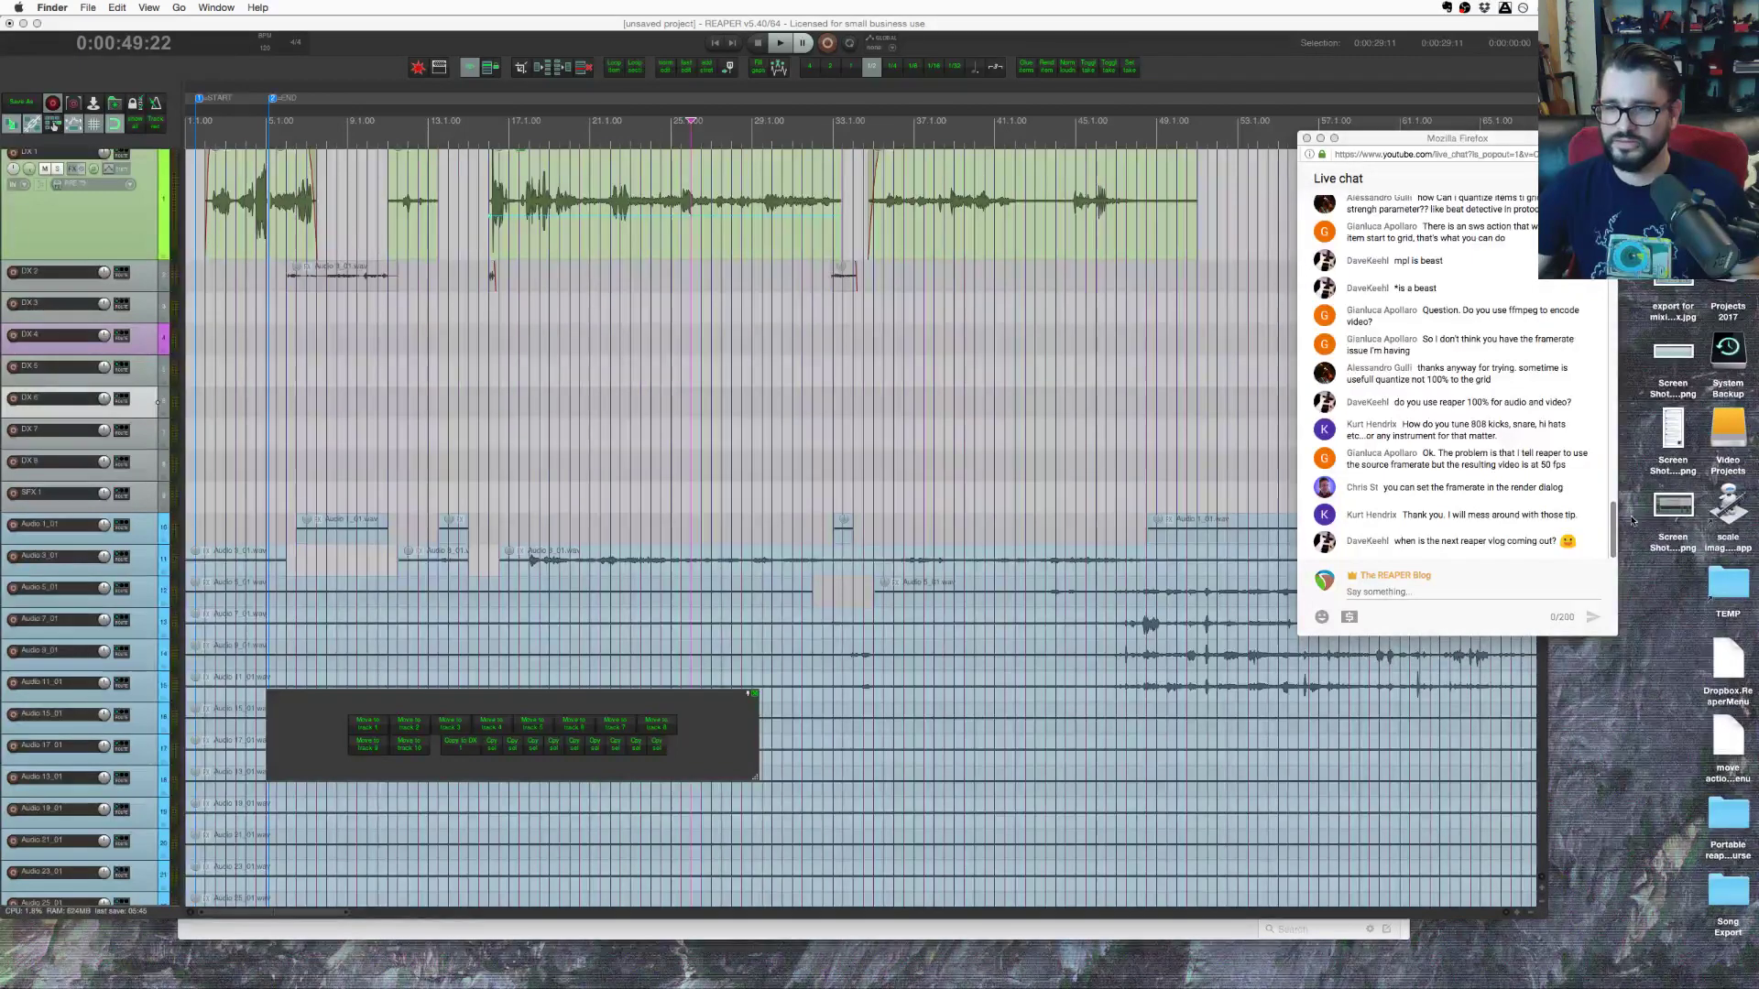
pyautogui.click(1718, 671)
pyautogui.press('super+BackSpace')
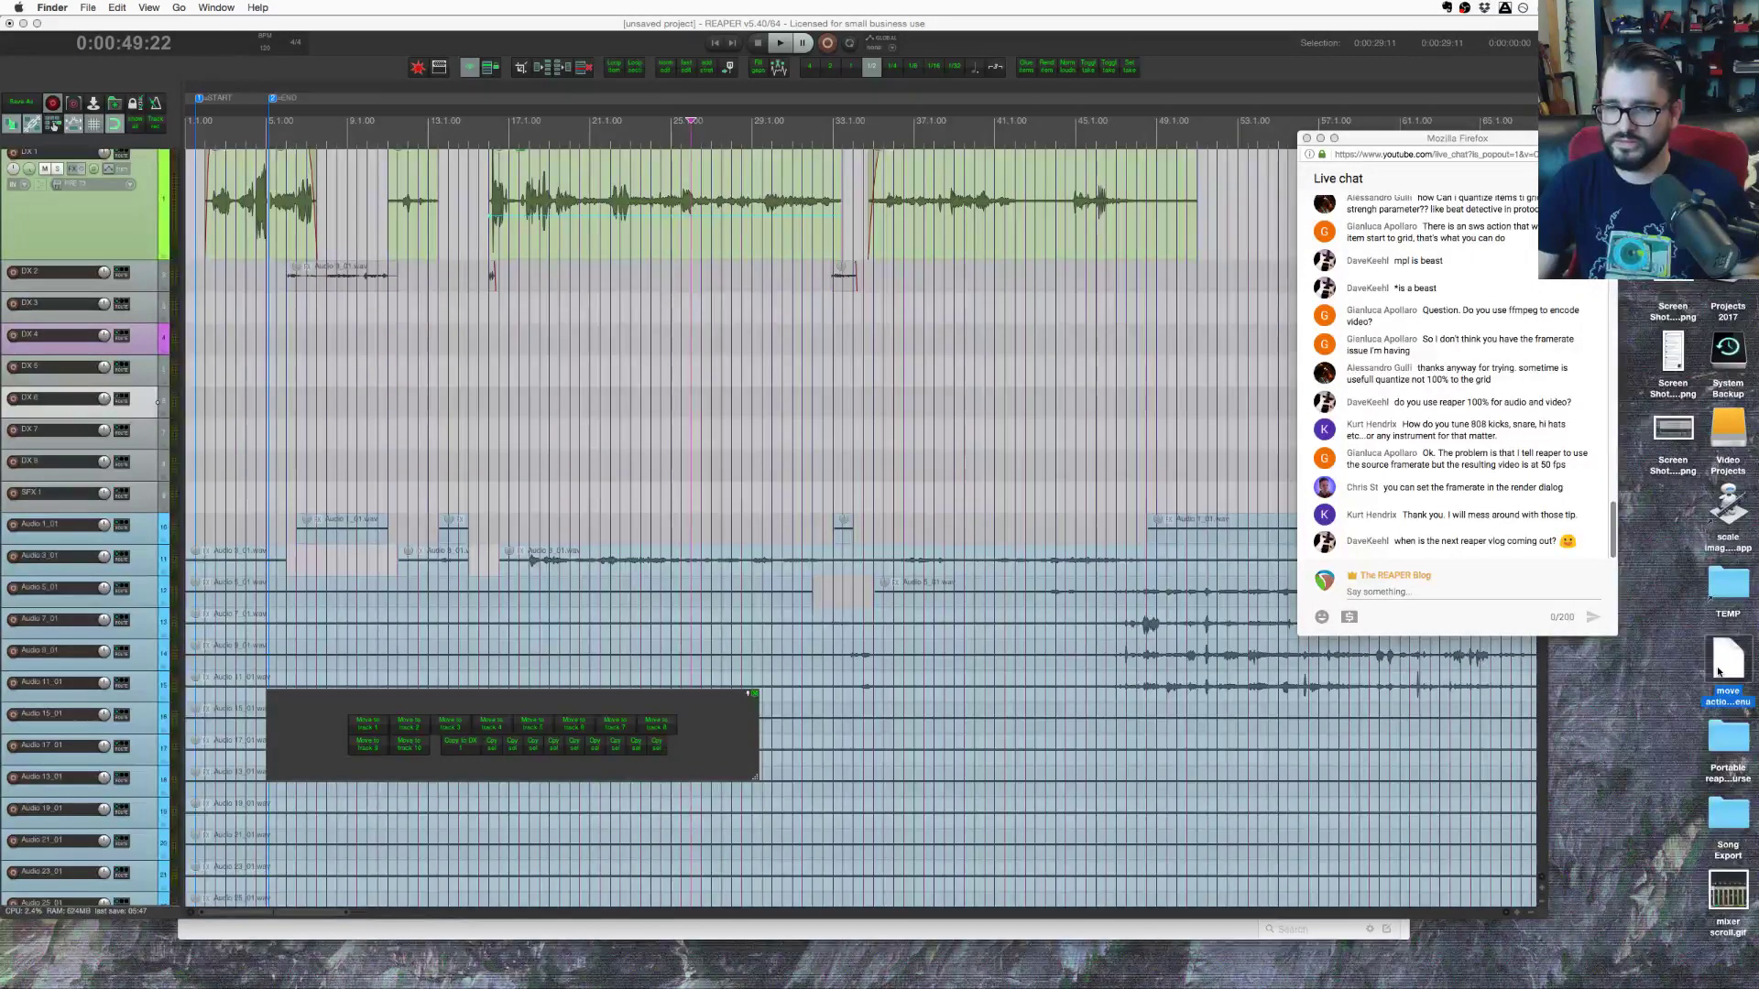
pyautogui.press('space')
pyautogui.press('space')
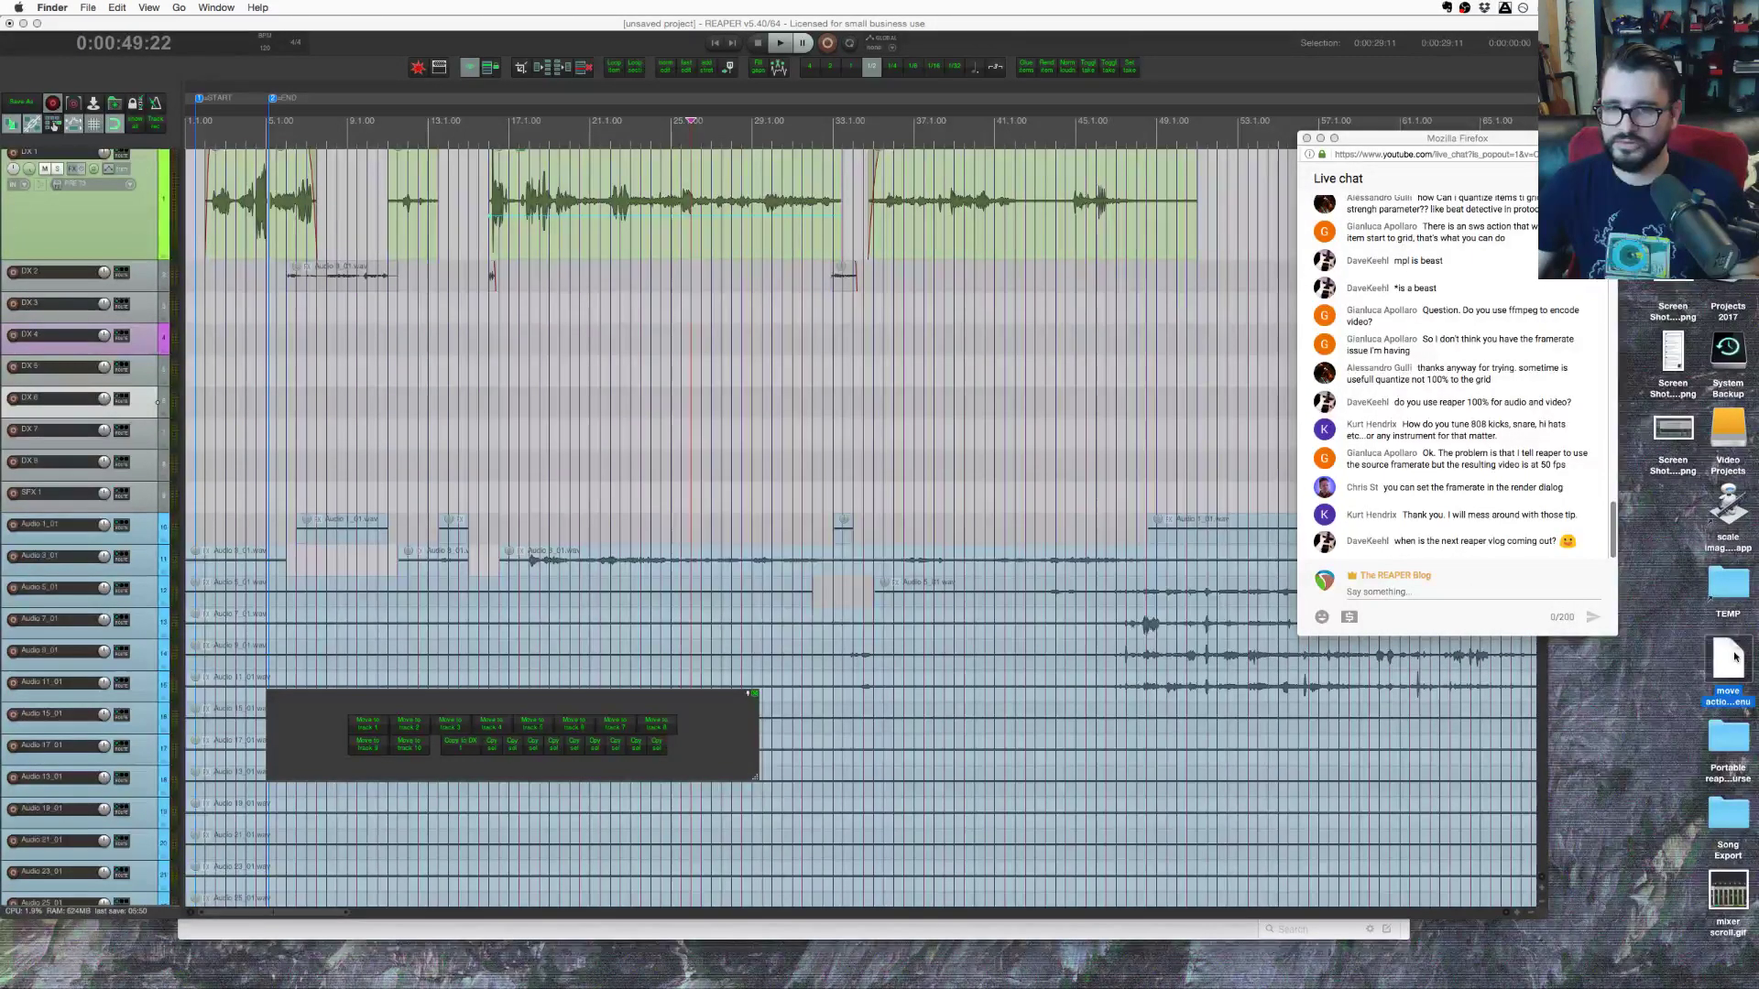
pyautogui.rightClick(1730, 661)
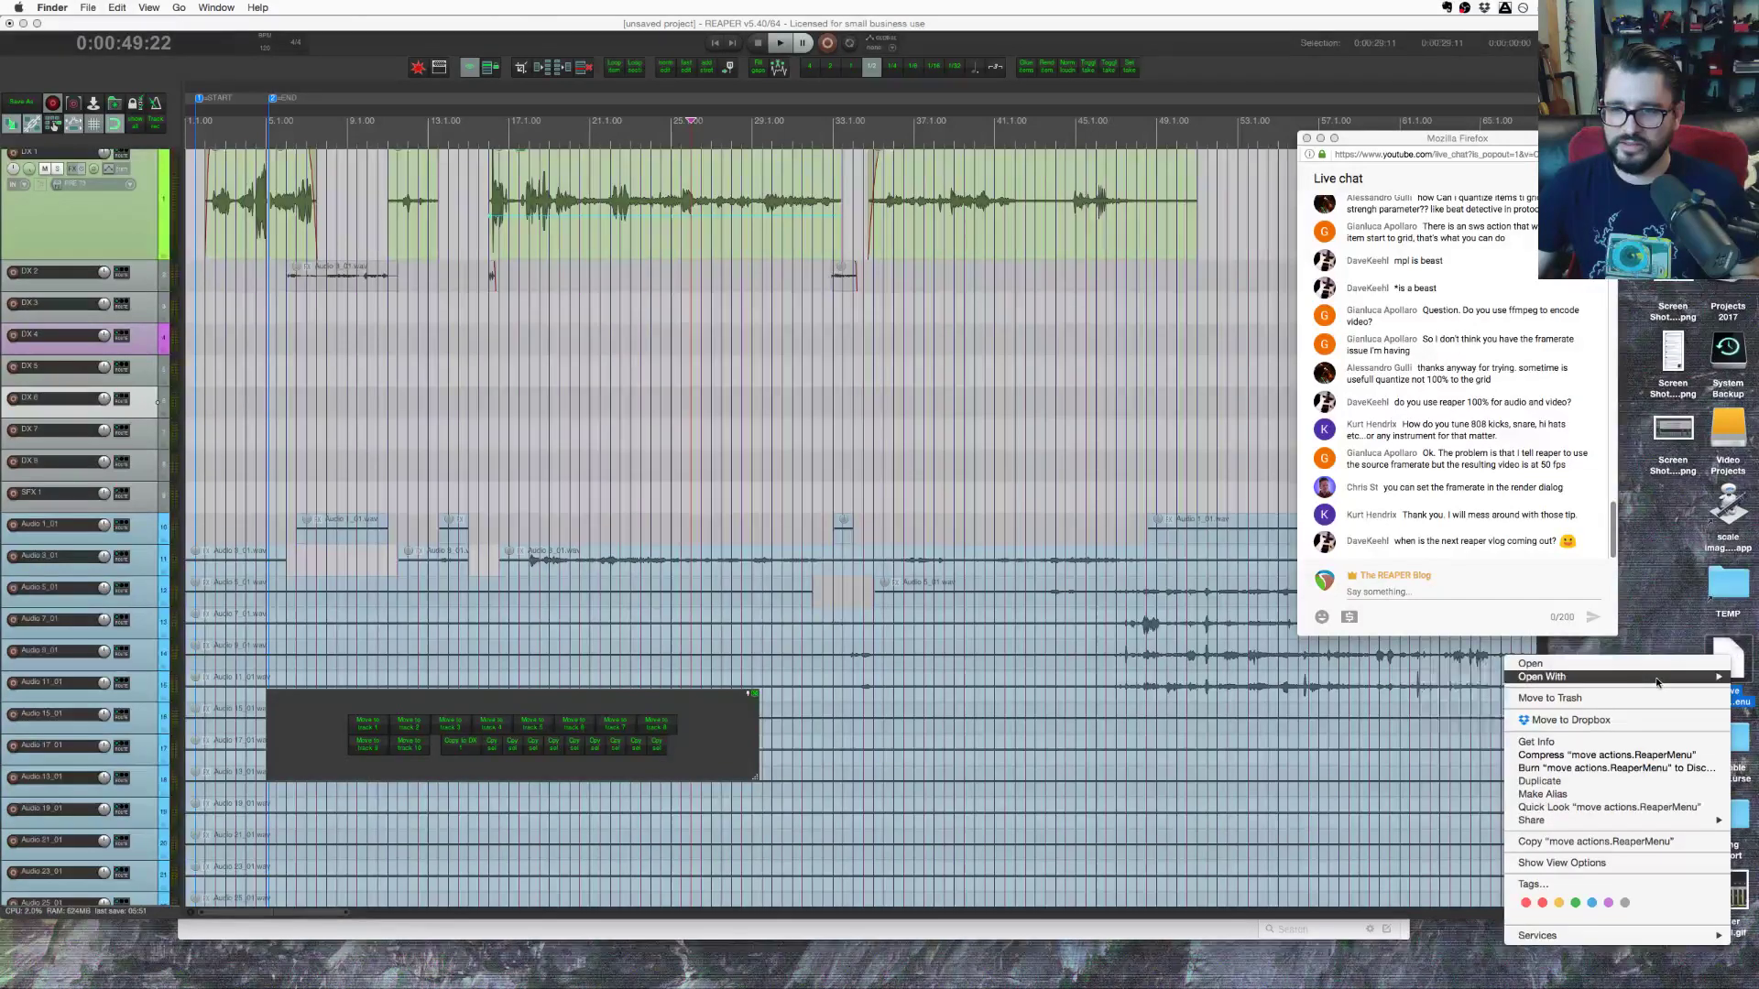
pyautogui.click(1486, 705)
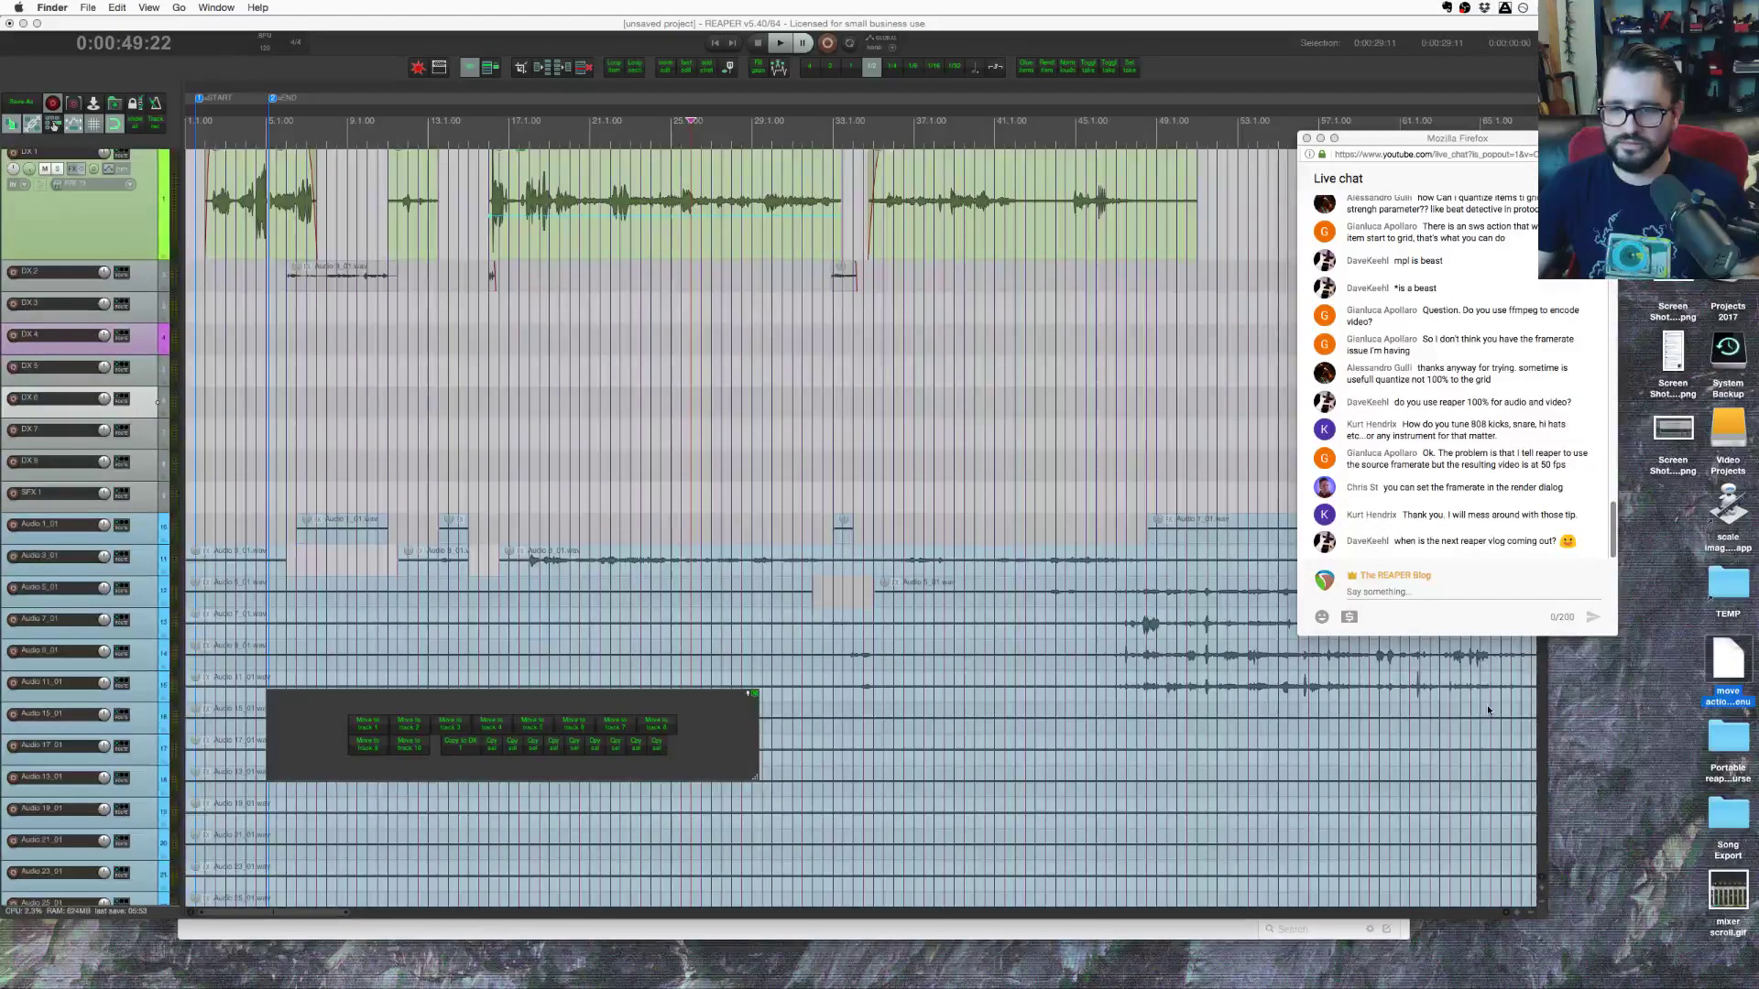
pyautogui.click(1049, 230)
pyautogui.write('textw')
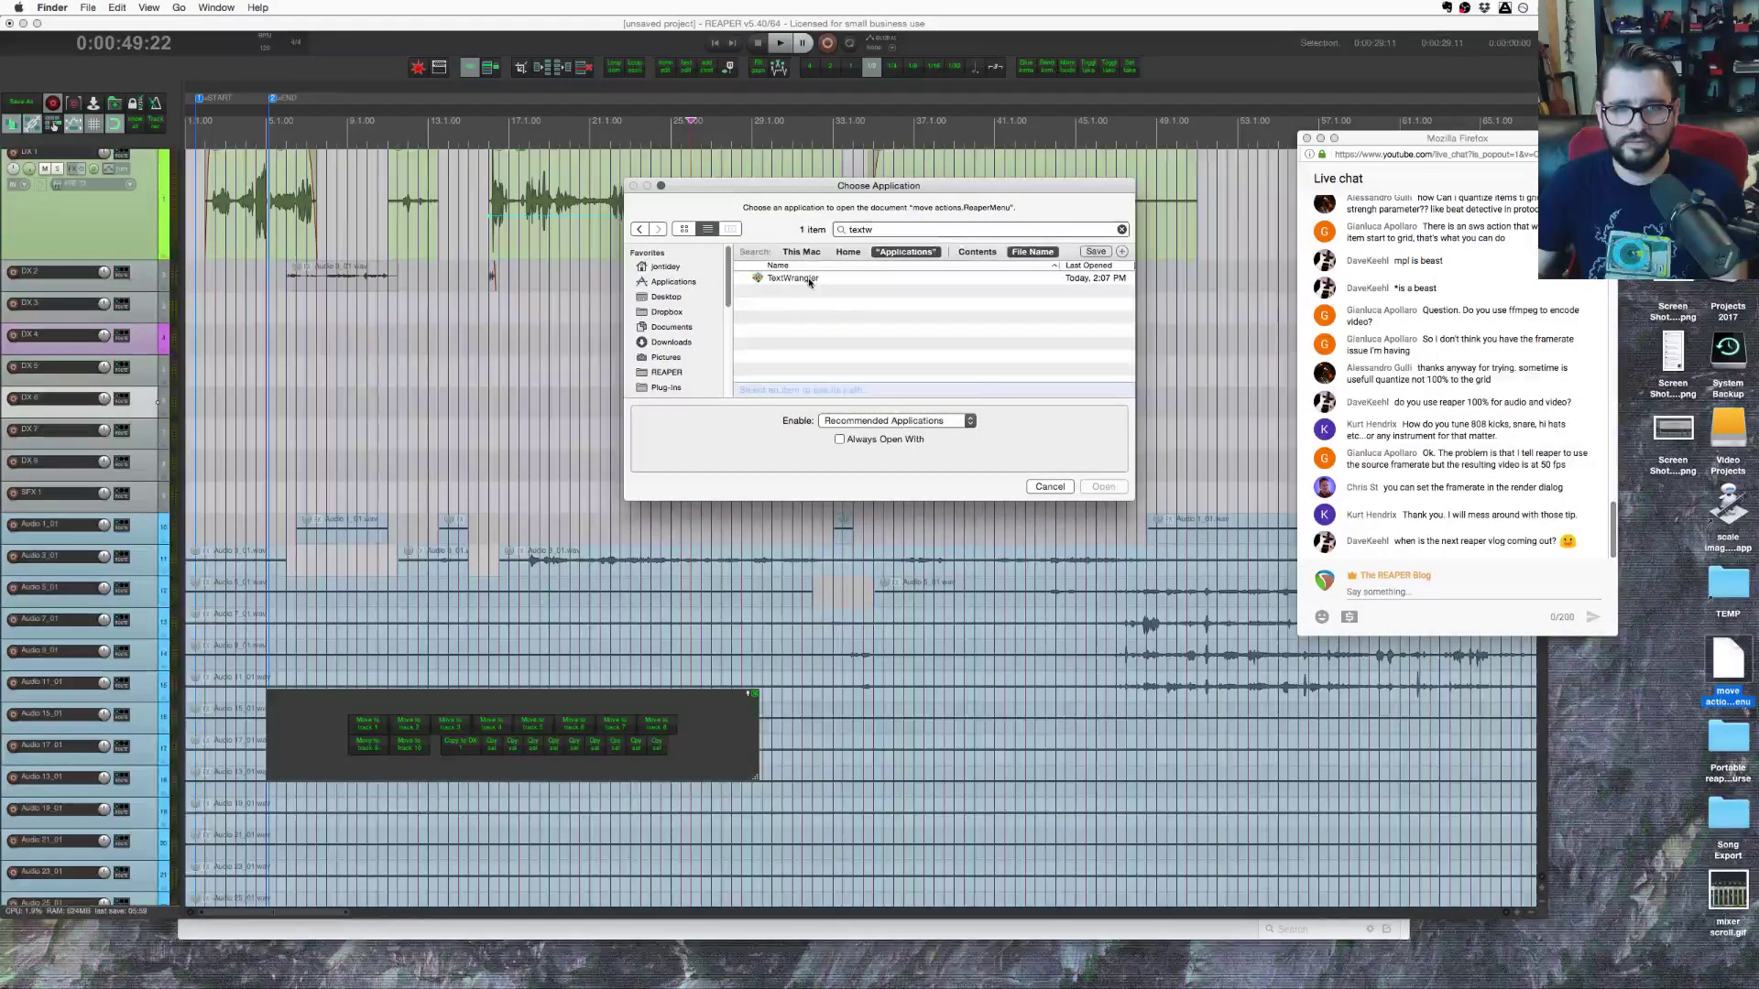
pyautogui.doubleClick(808, 280)
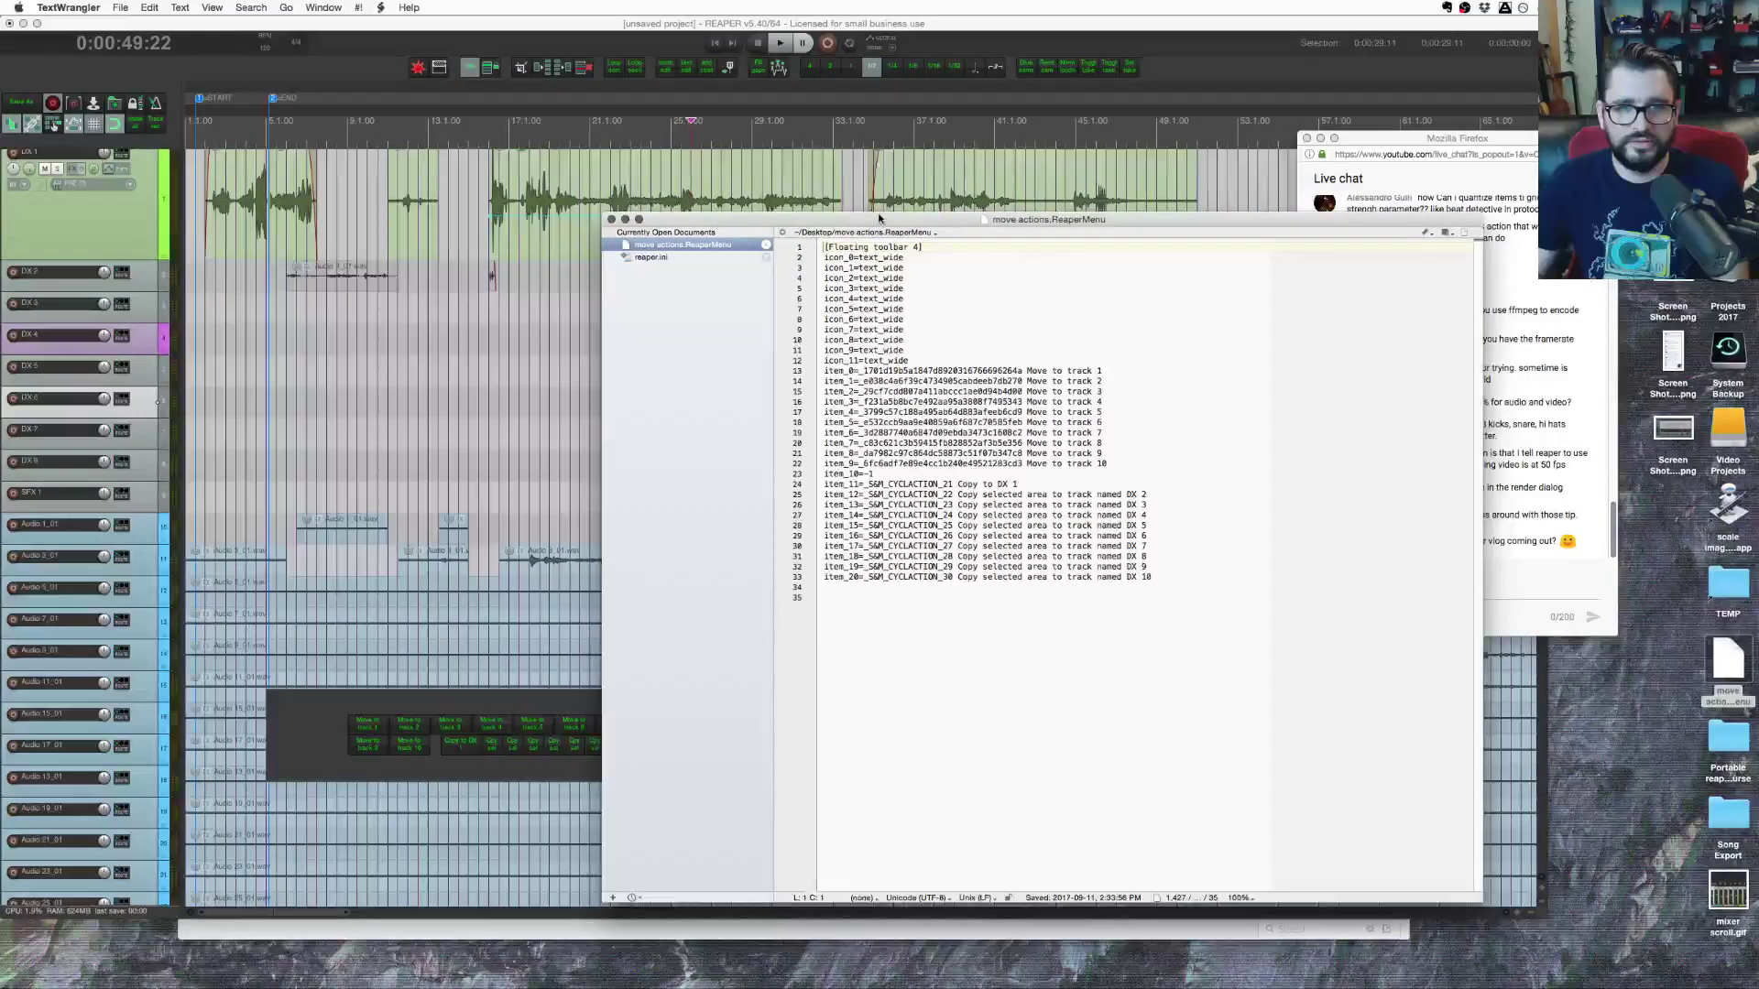
pyautogui.moveTo(877, 231); pyautogui.dragTo(617, 98)
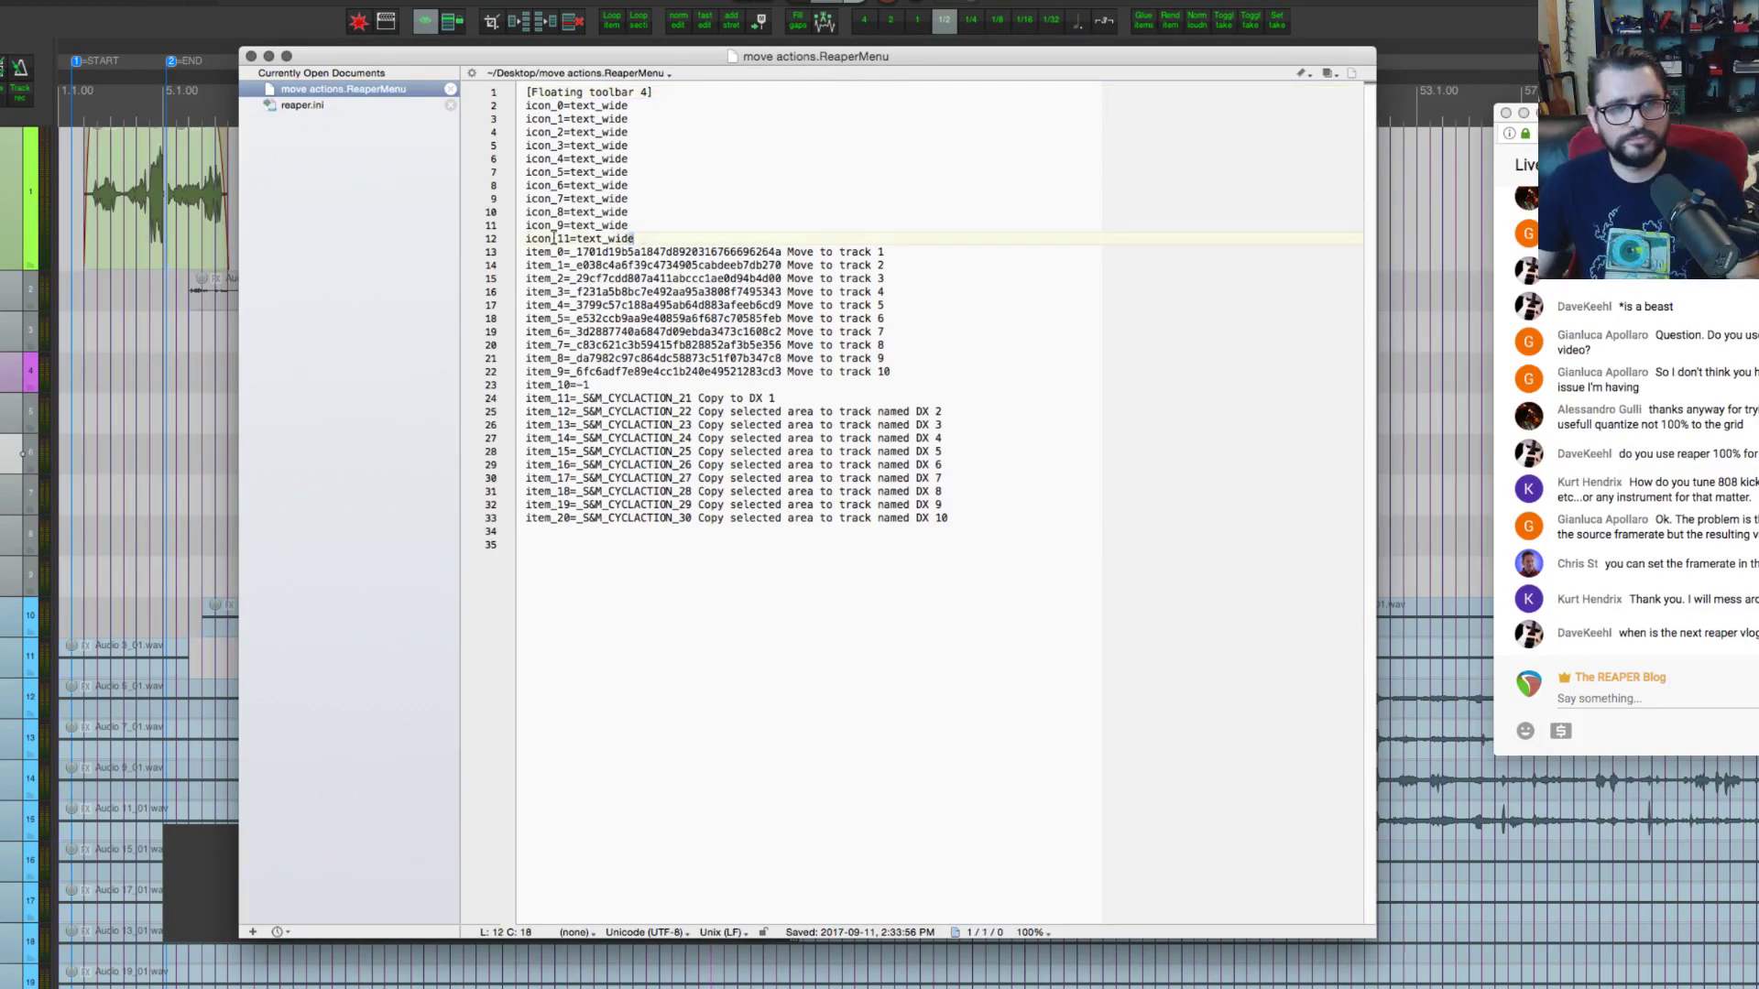
# Step: Copy the icon_11=text_wide line and paste six copies of it directly below the original
pyautogui.moveTo(638, 239); pyautogui.dragTo(520, 238)
pyautogui.press('super+c')
pyautogui.click(688, 239)
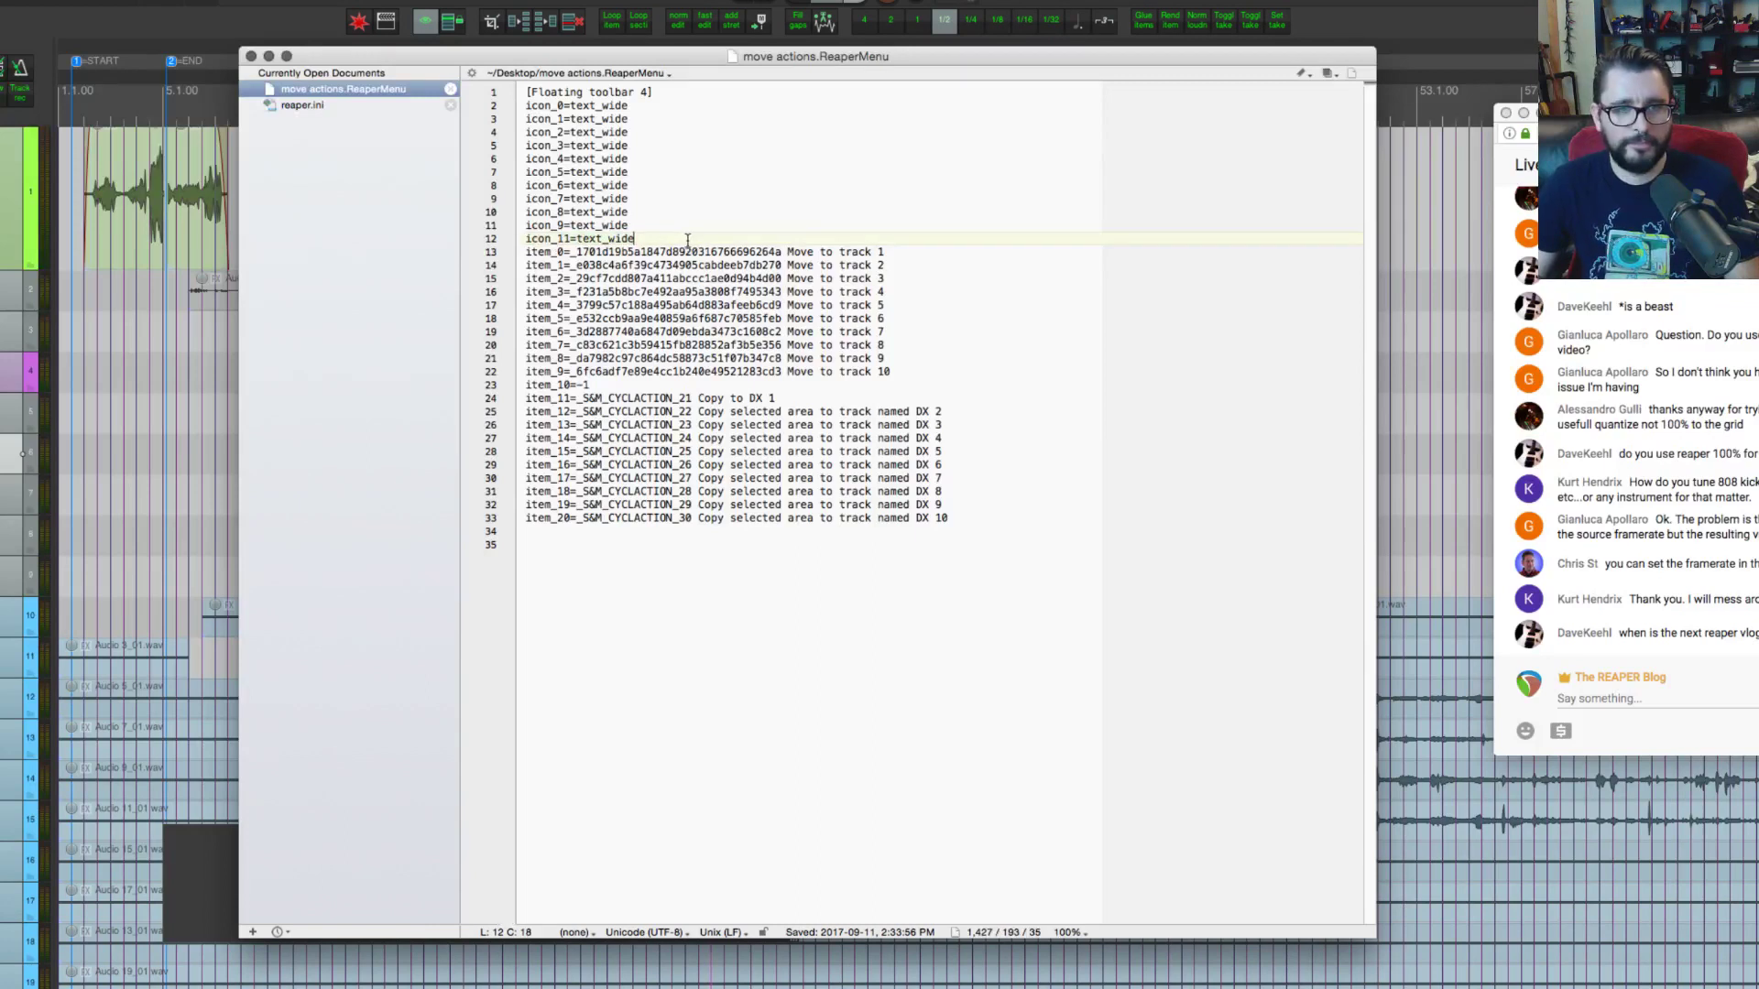
pyautogui.press('super+v')
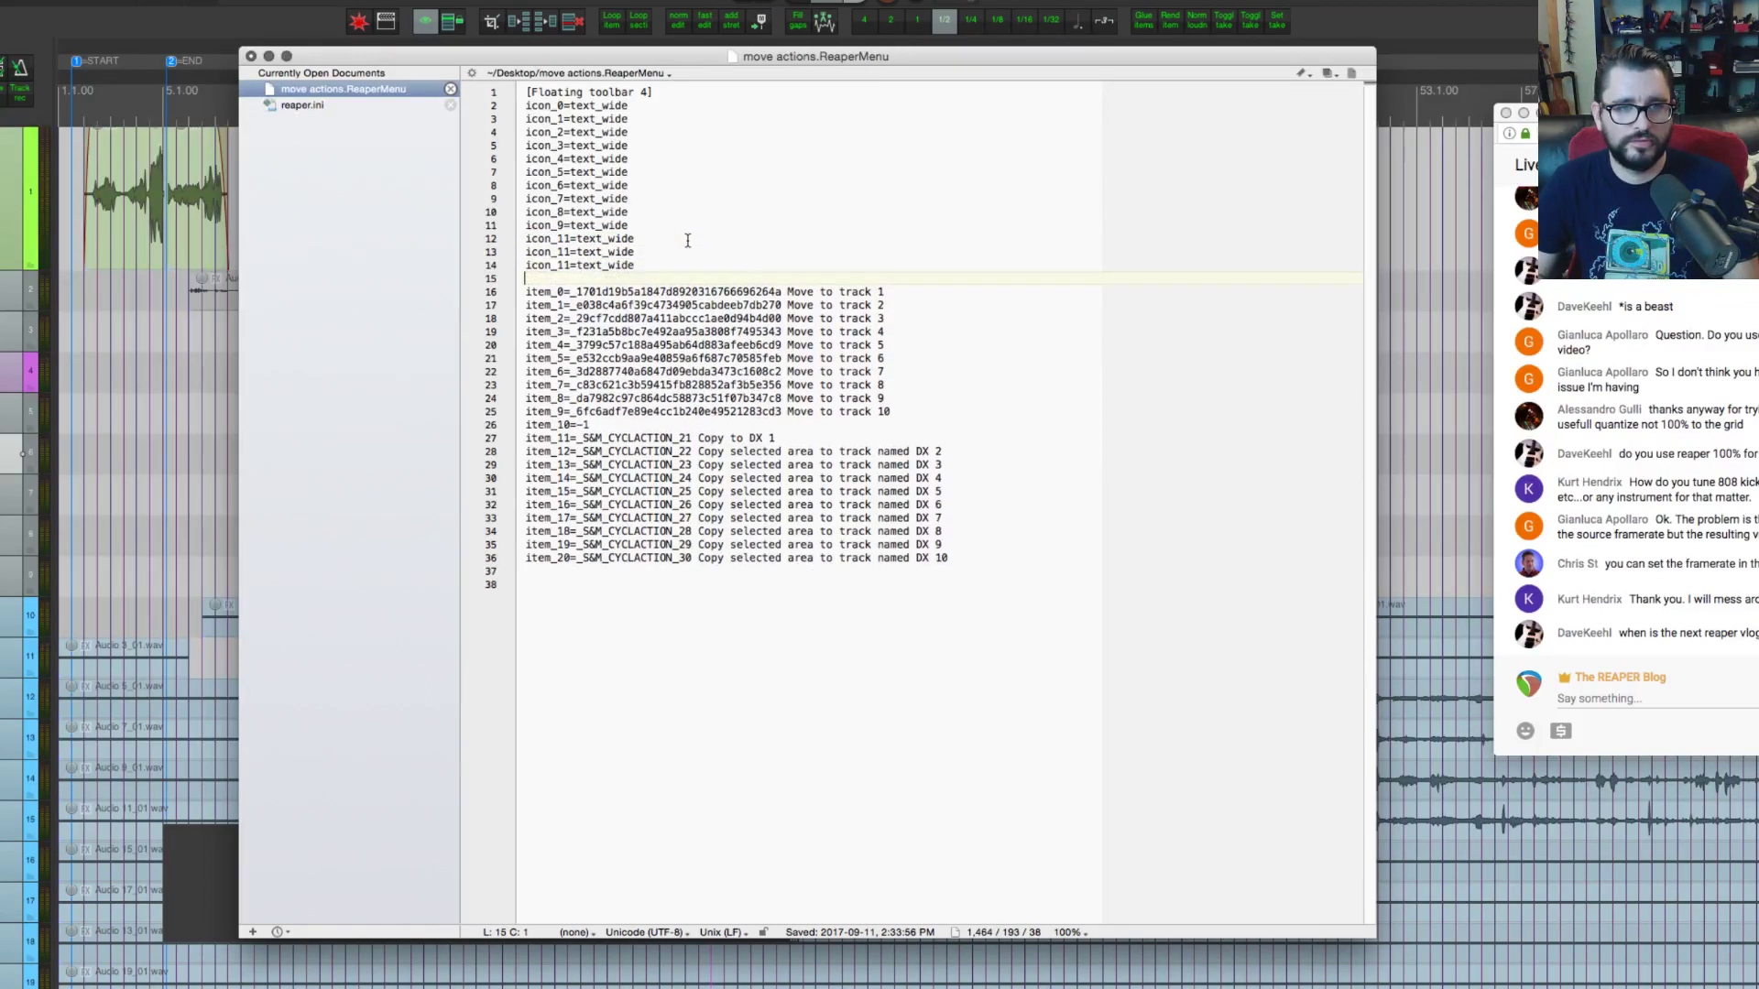
pyautogui.press('super+v')
pyautogui.press('super+v')
pyautogui.press('super+v')
pyautogui.press('super+v')
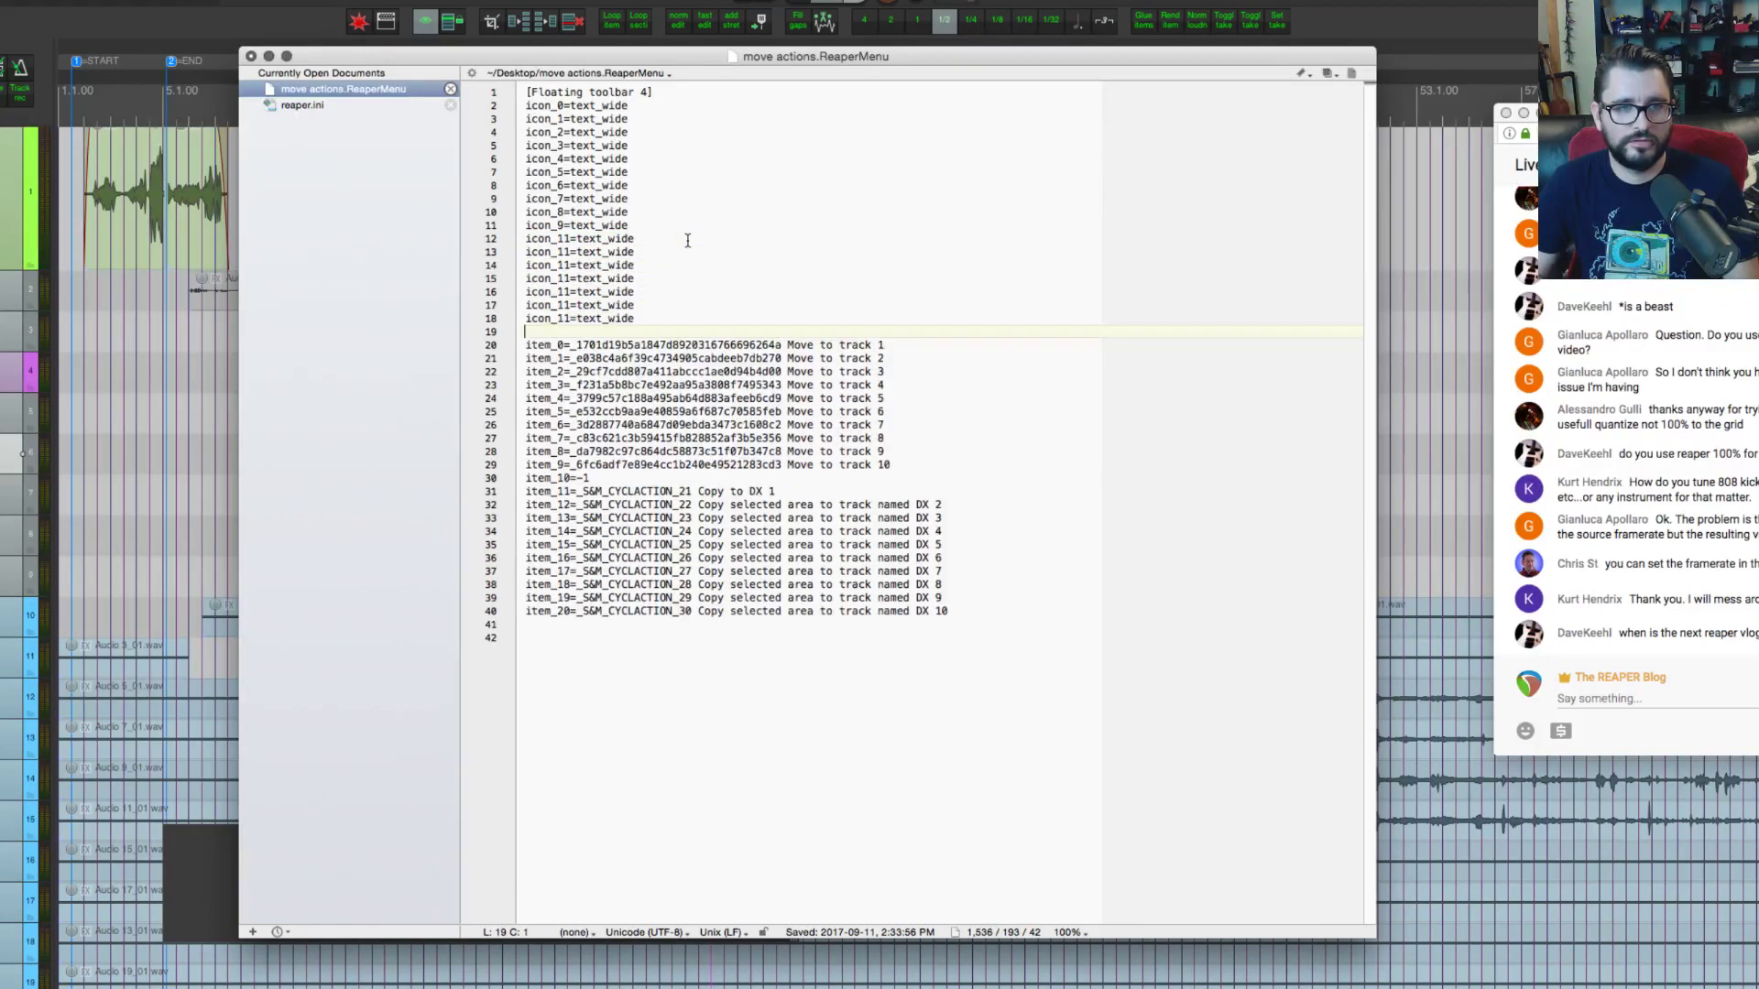
# Step: Renumber the six duplicated icon_11 lines as icon_12 through icon_17
pyautogui.click(566, 252)
pyautogui.press('BackSpace')
pyautogui.write('2')
pyautogui.press('Down')
pyautogui.press('BackSpace')
pyautogui.write('3')
pyautogui.press('Down')
pyautogui.press('BackSpace')
pyautogui.write('4')
pyautogui.press('BackSpace')
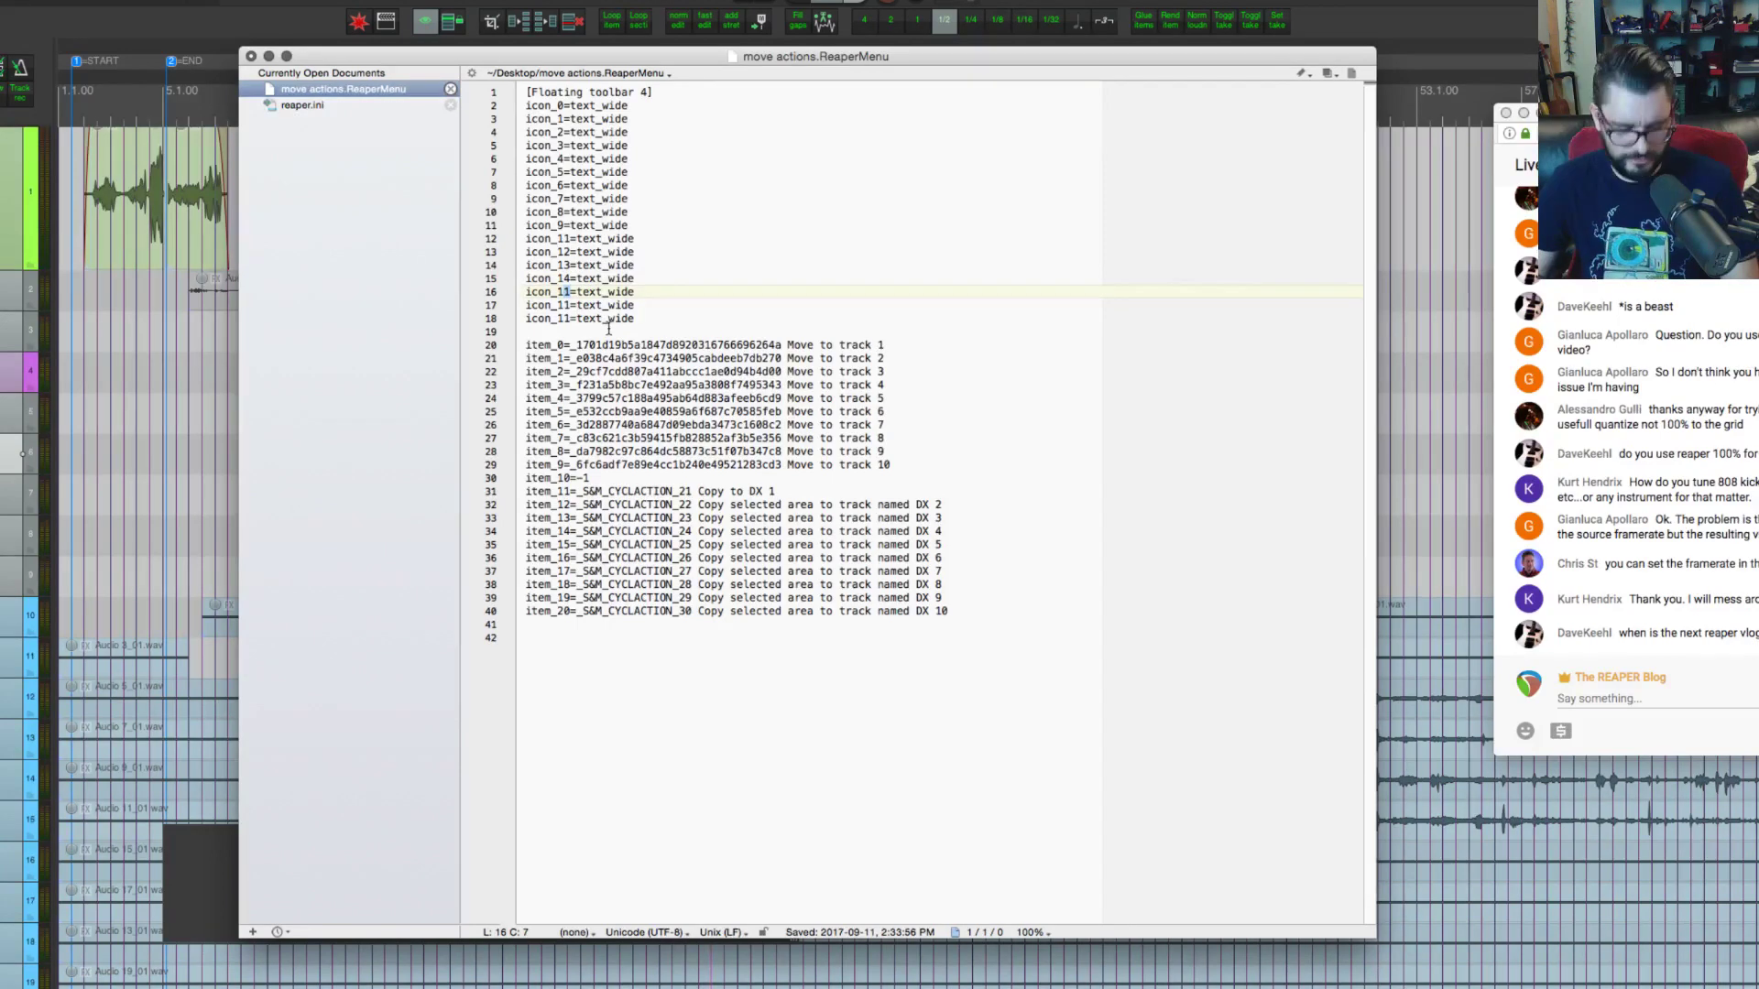
pyautogui.write('5')
pyautogui.press('Down')
pyautogui.hotkey('shift', 'Left')
pyautogui.write('6')
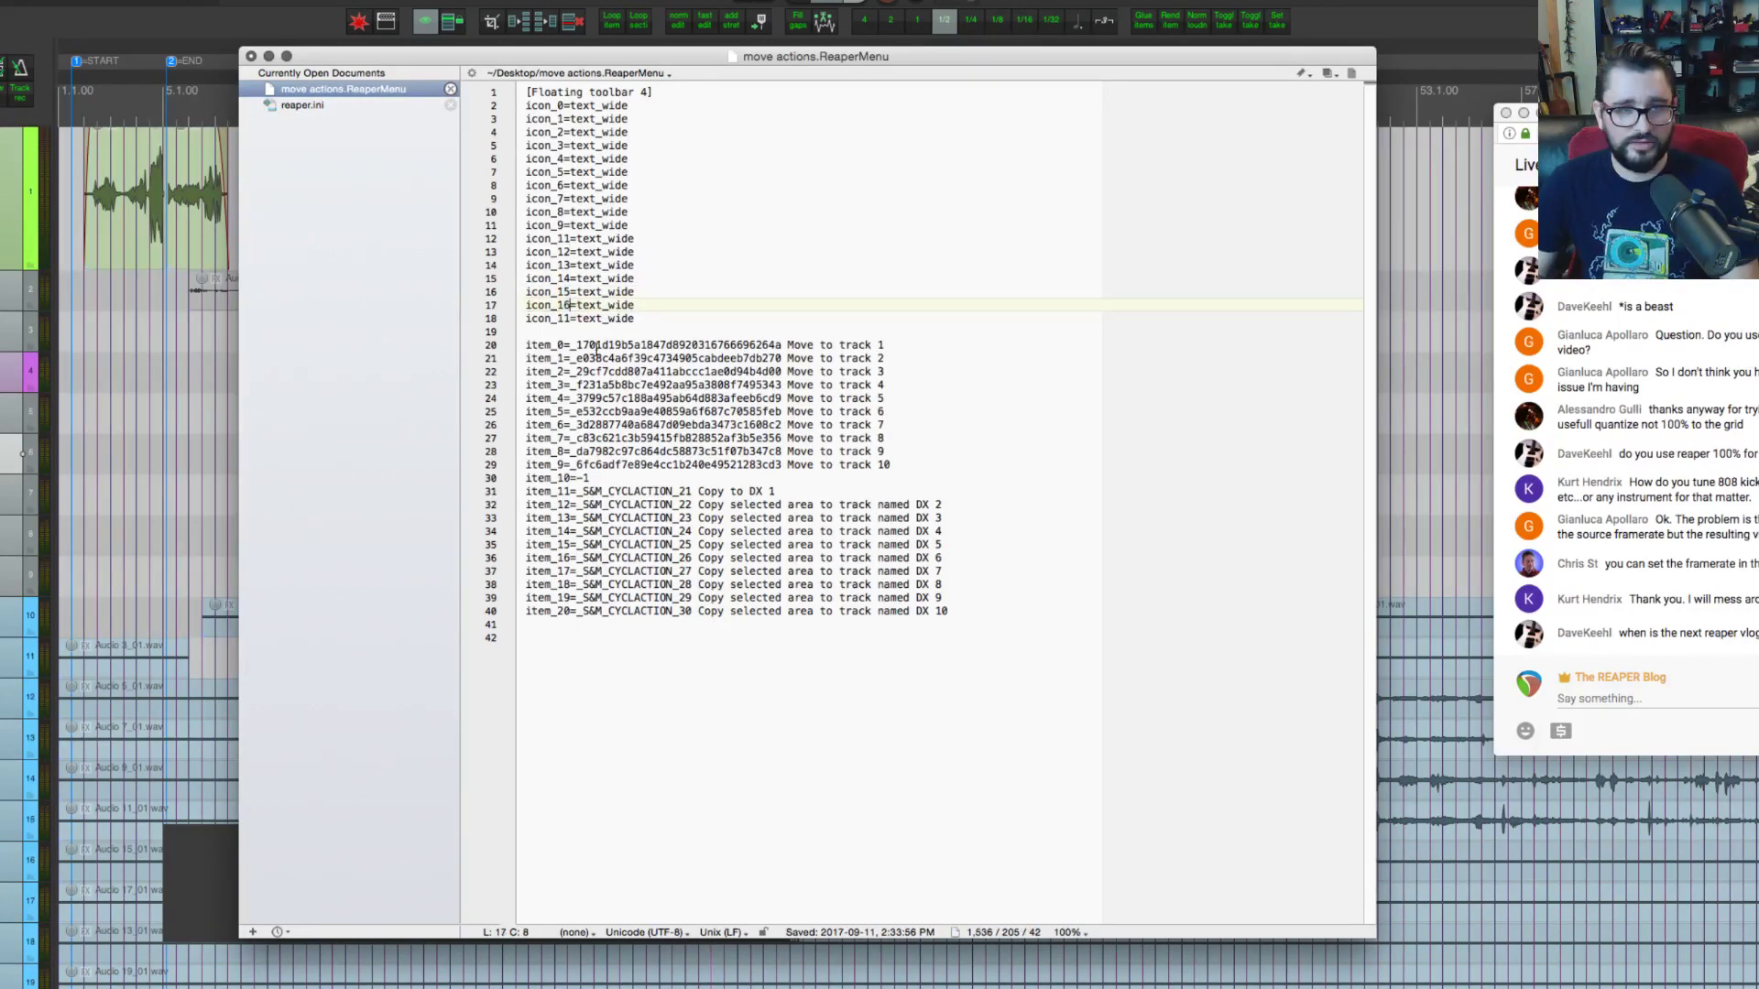
pyautogui.press('BackSpace')
pyautogui.write('7')
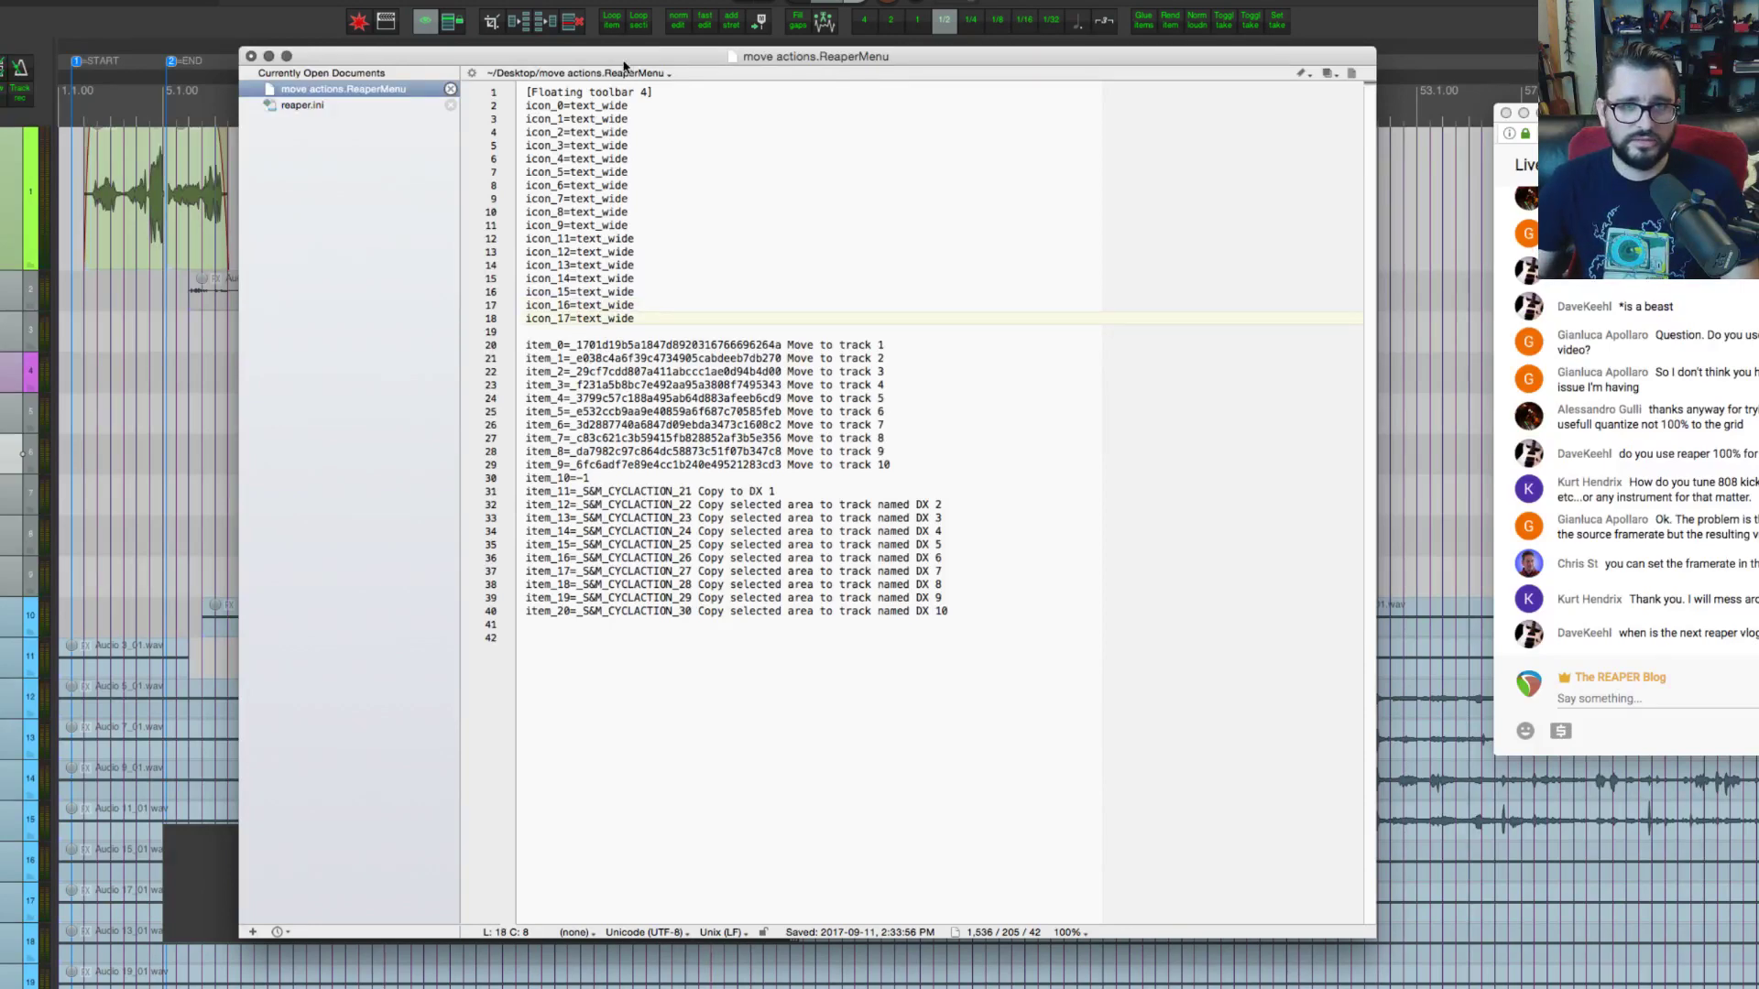
# Step: Check the floating toolbar's buttons against the file, then add two more icon_11=text_wide lines below icon_17
pyautogui.moveTo(622, 66); pyautogui.dragTo(964, 132)
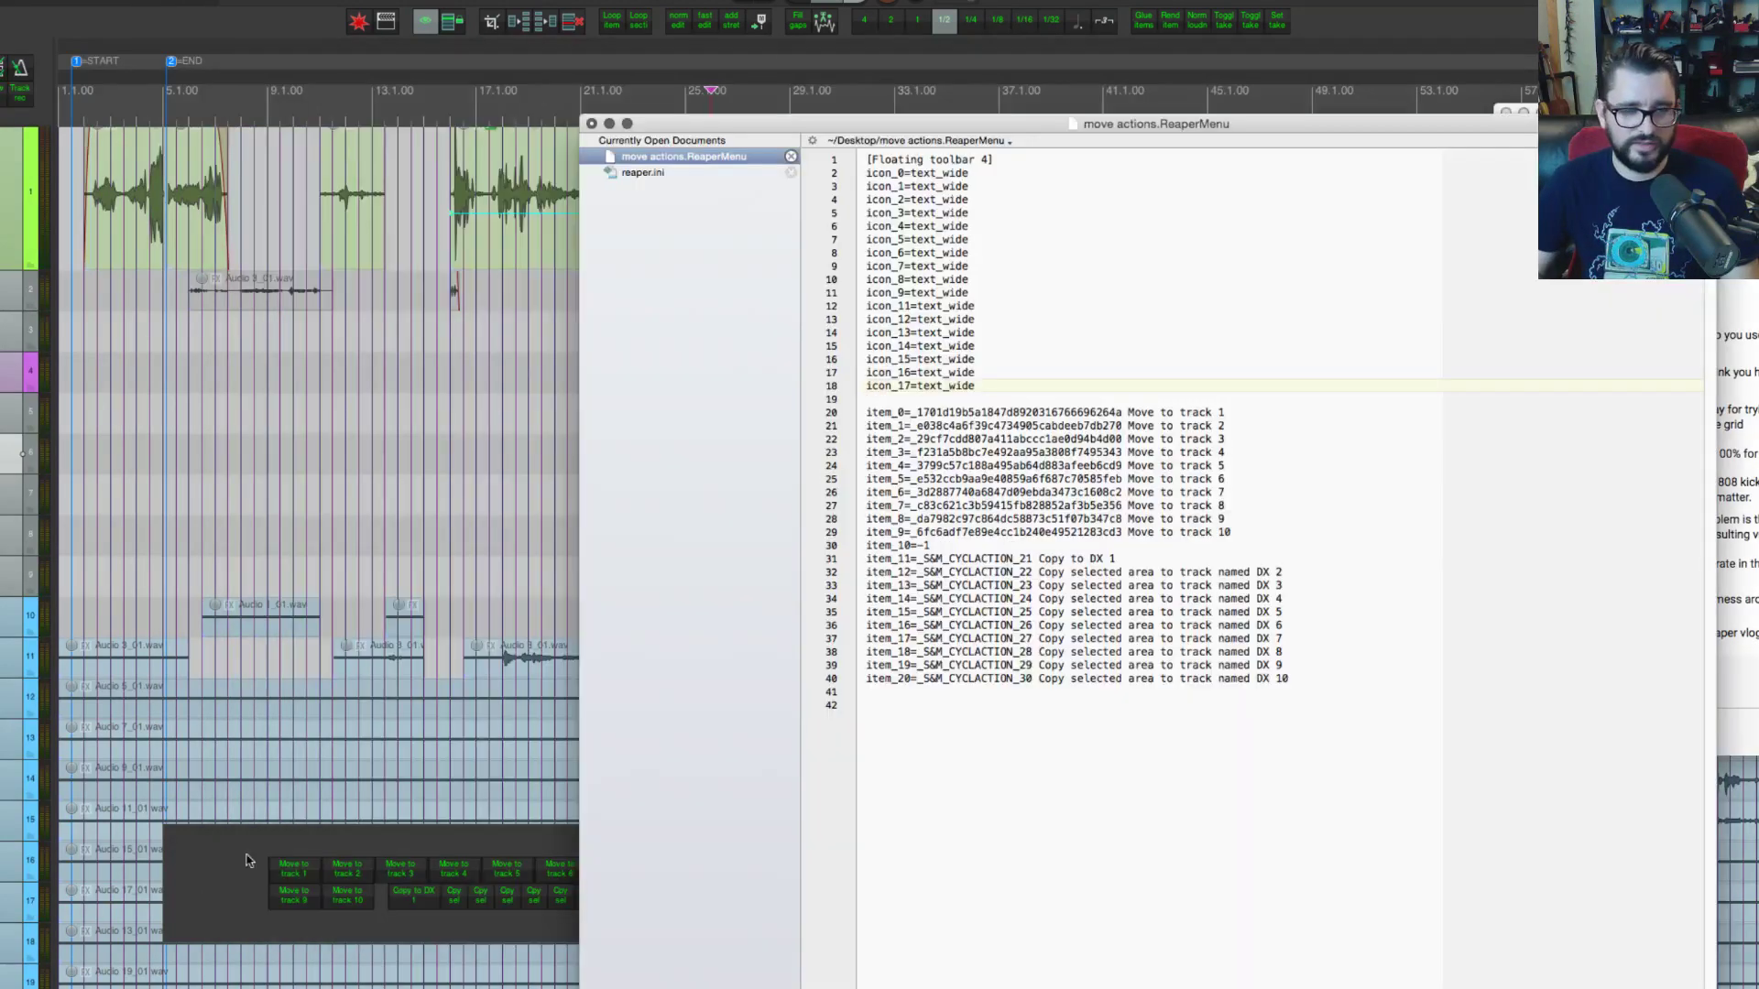
pyautogui.click(193, 852)
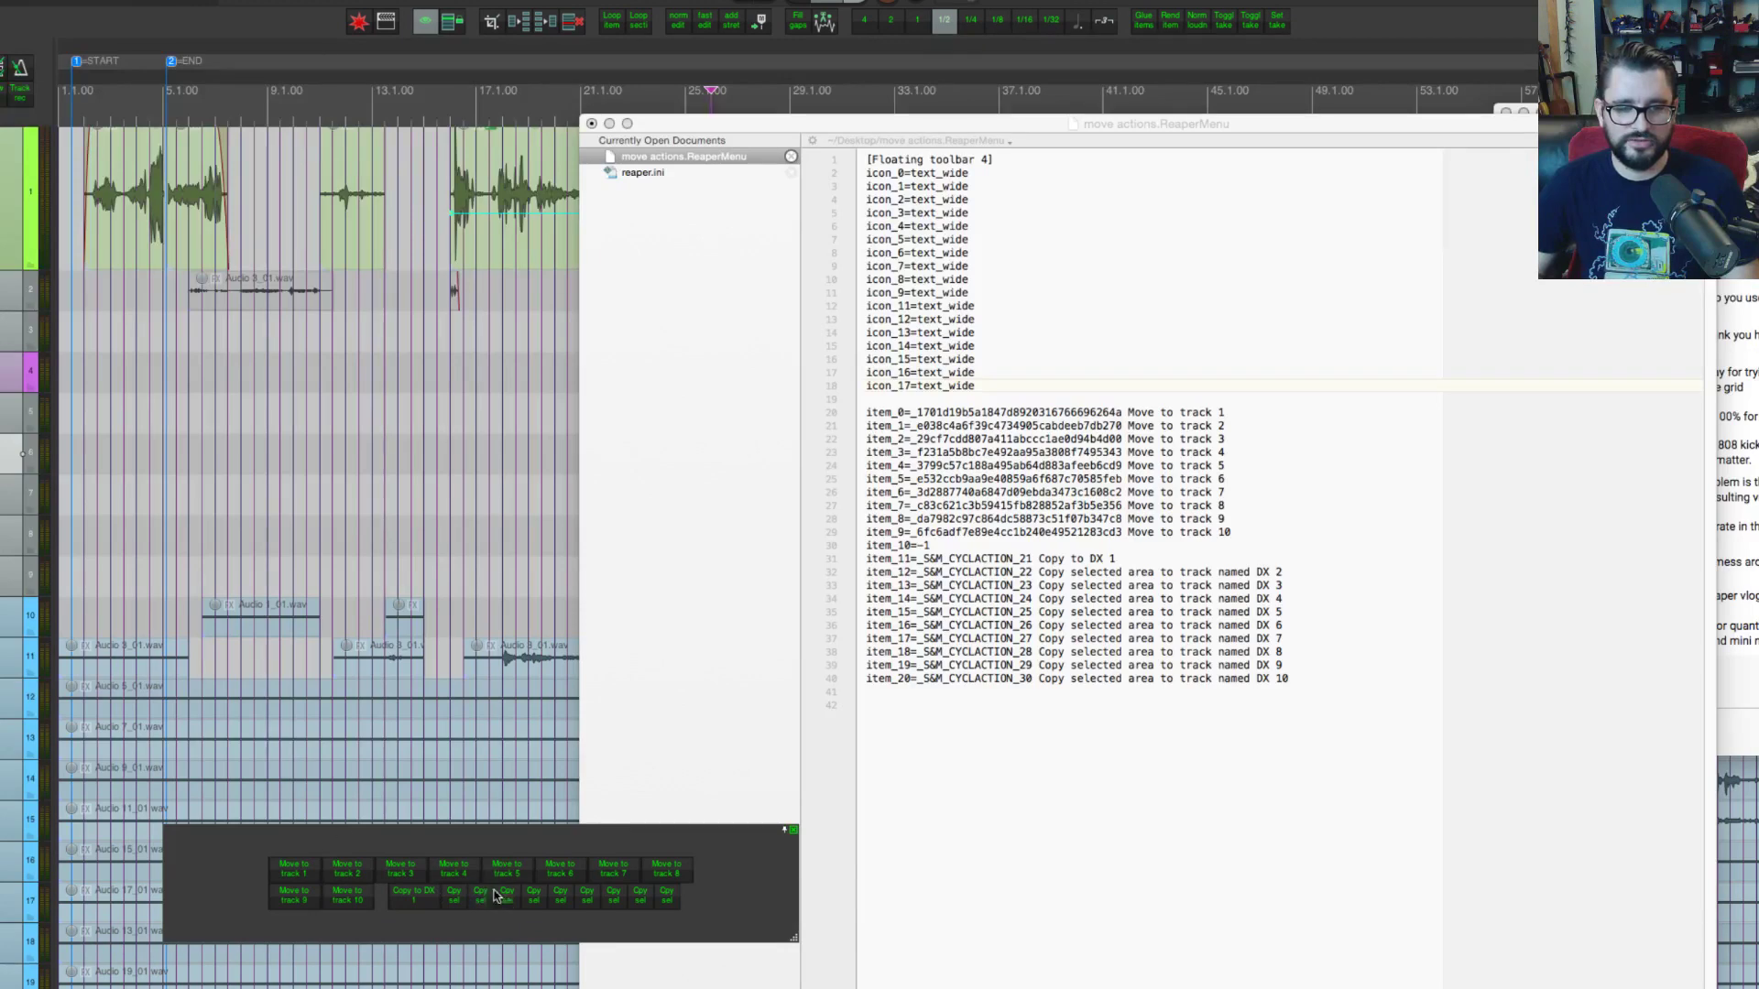
pyautogui.moveTo(852, 122); pyautogui.dragTo(522, 82)
pyautogui.click(665, 347)
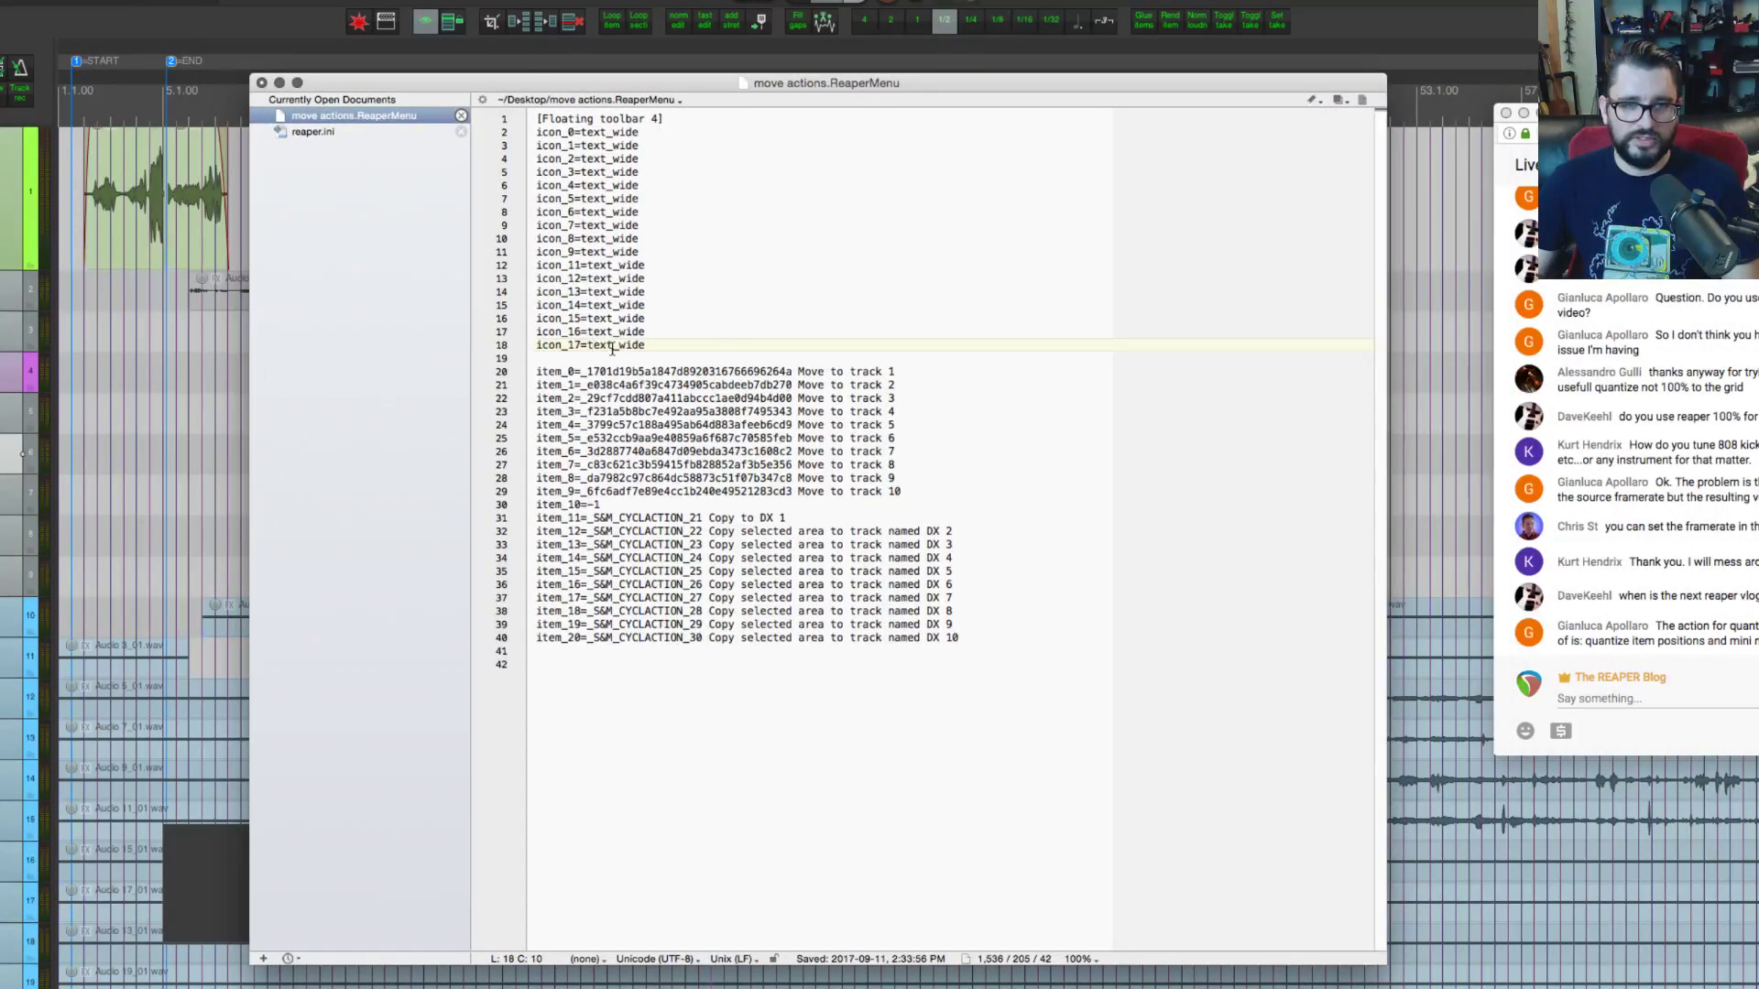
pyautogui.press('Return')
pyautogui.press('super+v')
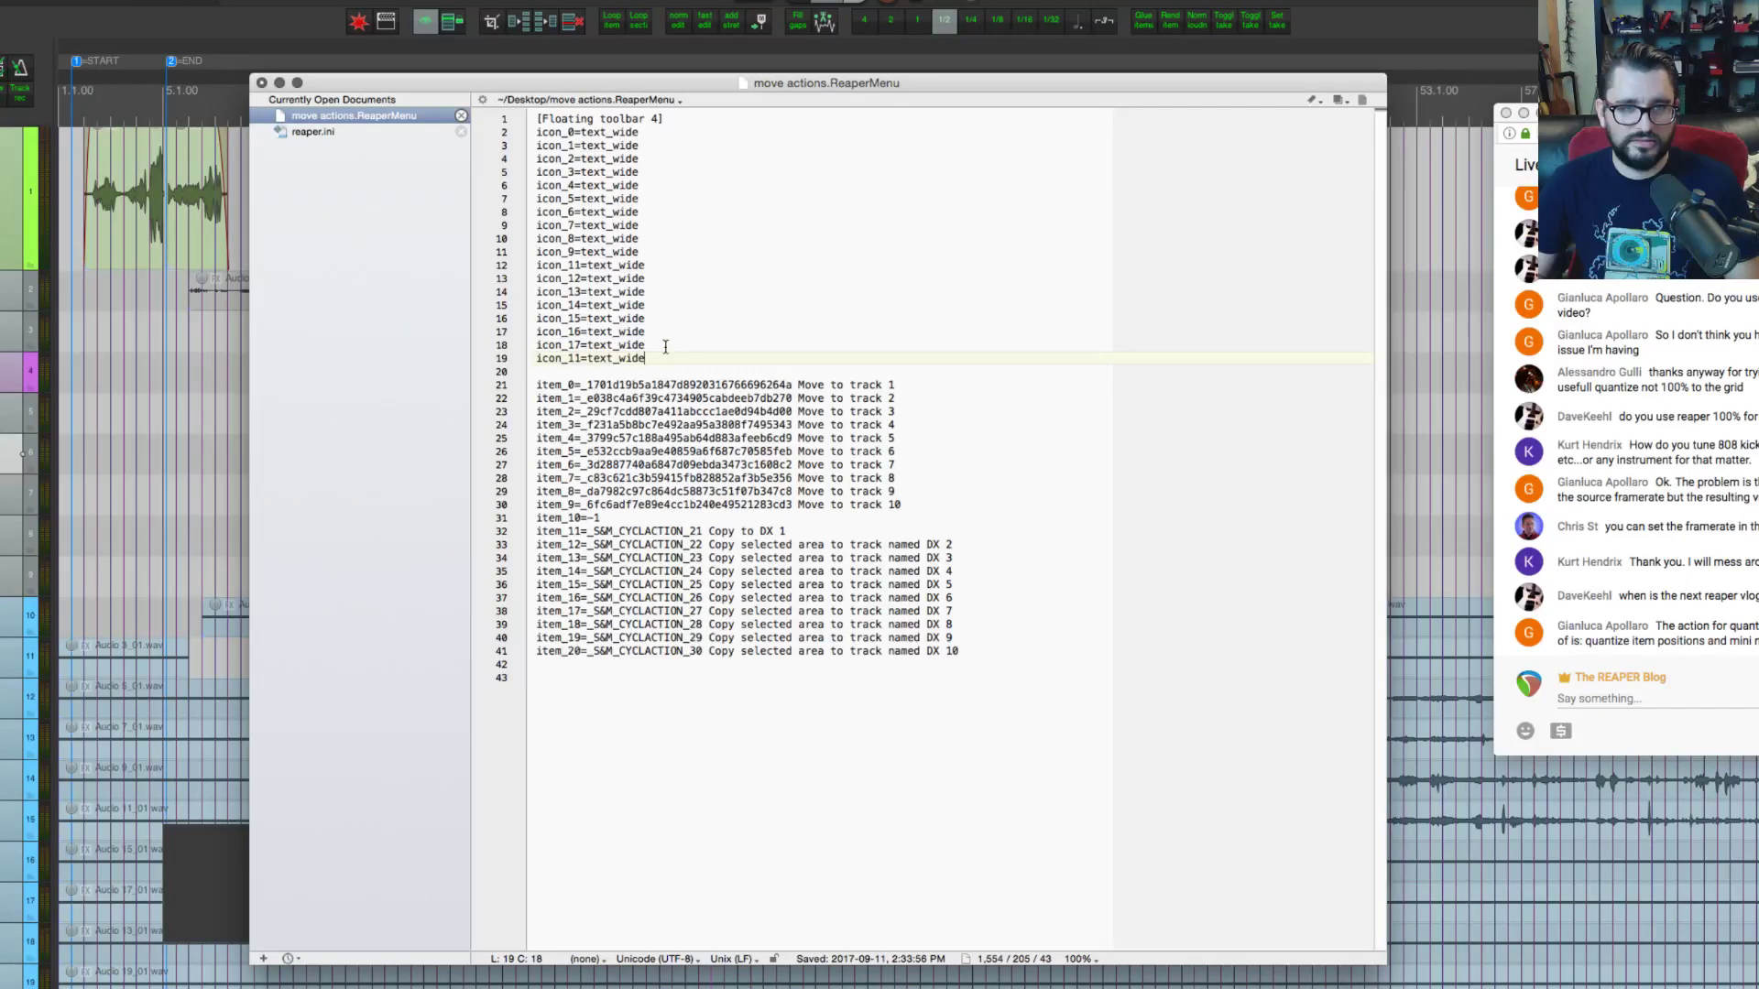
pyautogui.press('Return')
pyautogui.press('super+v')
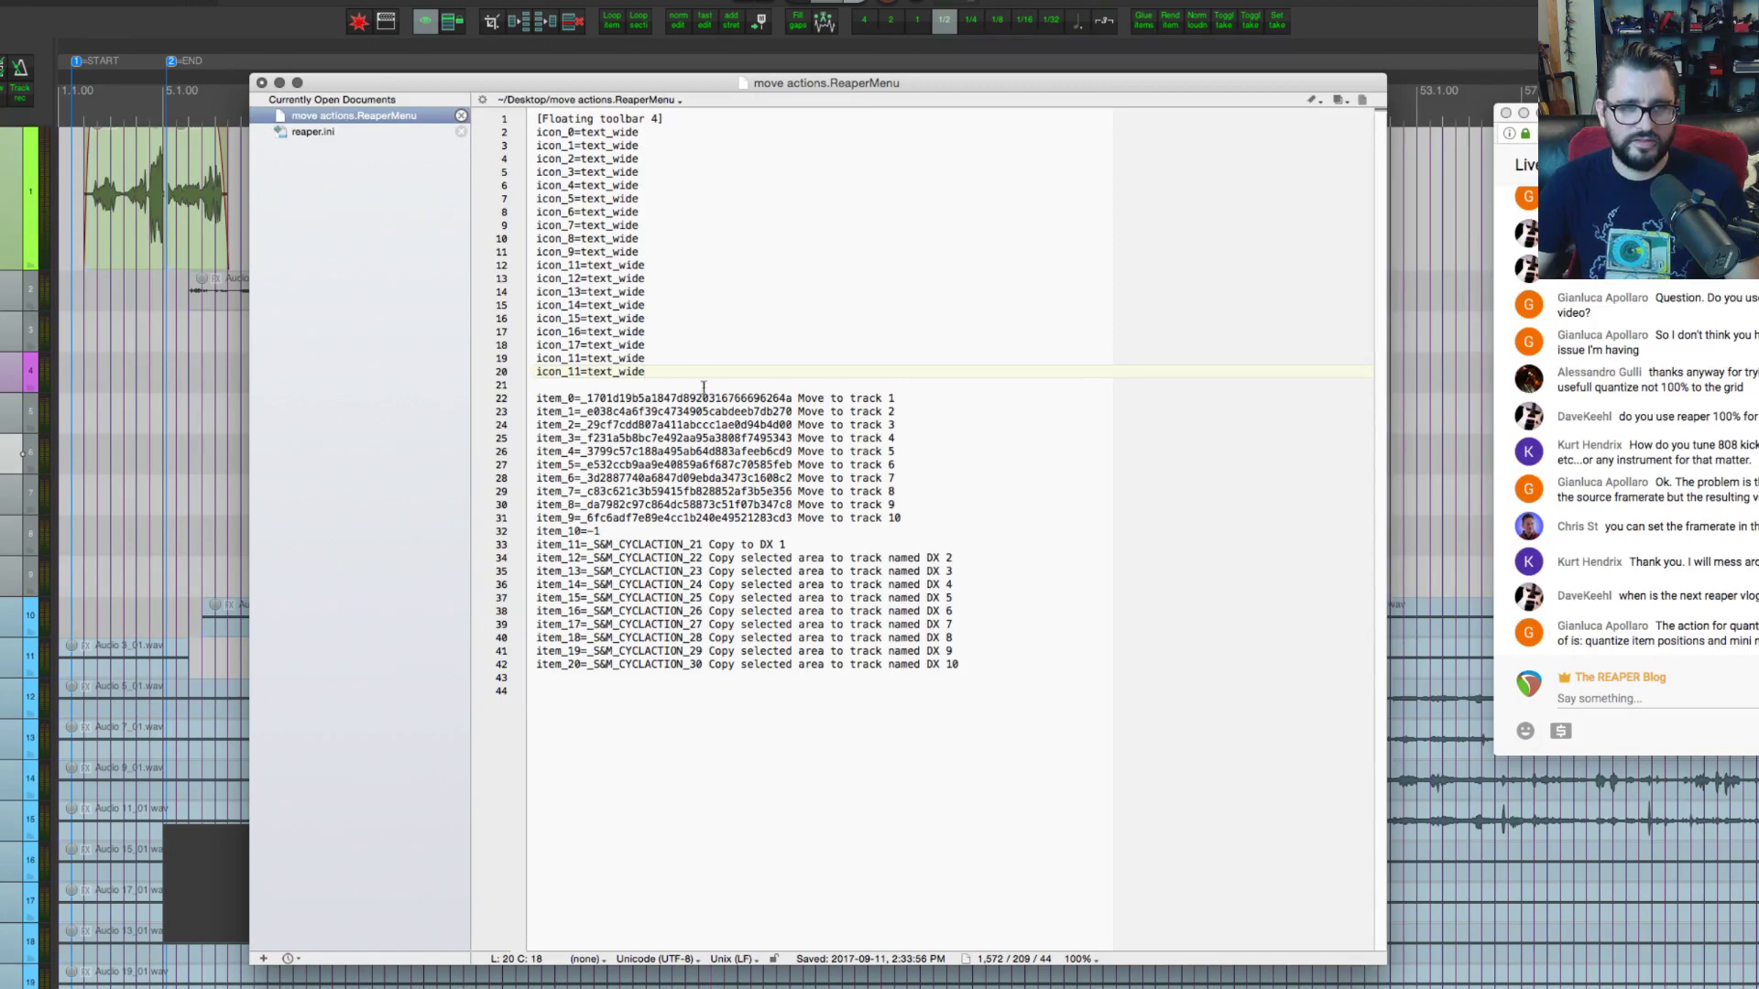
pyautogui.click(586, 358)
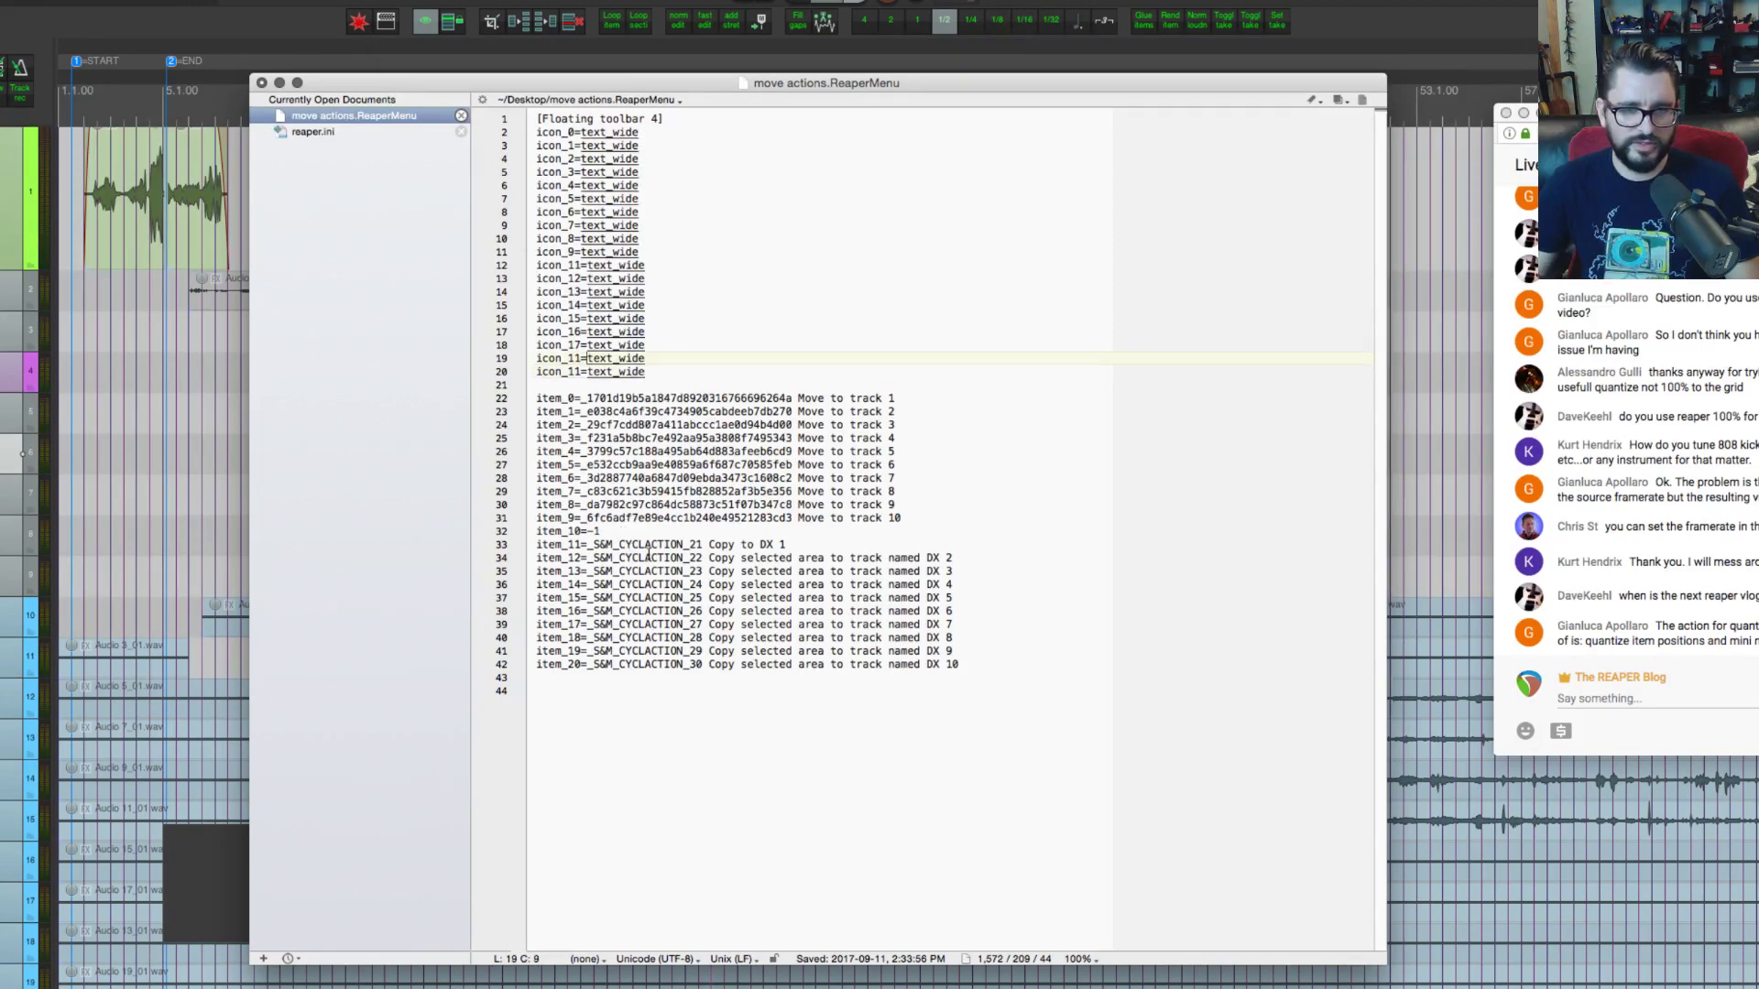
# Step: Shorten the labels of item_12 and item_13 to "Copy to DX 2" and "Copy to DX 3"
pyautogui.click(790, 544)
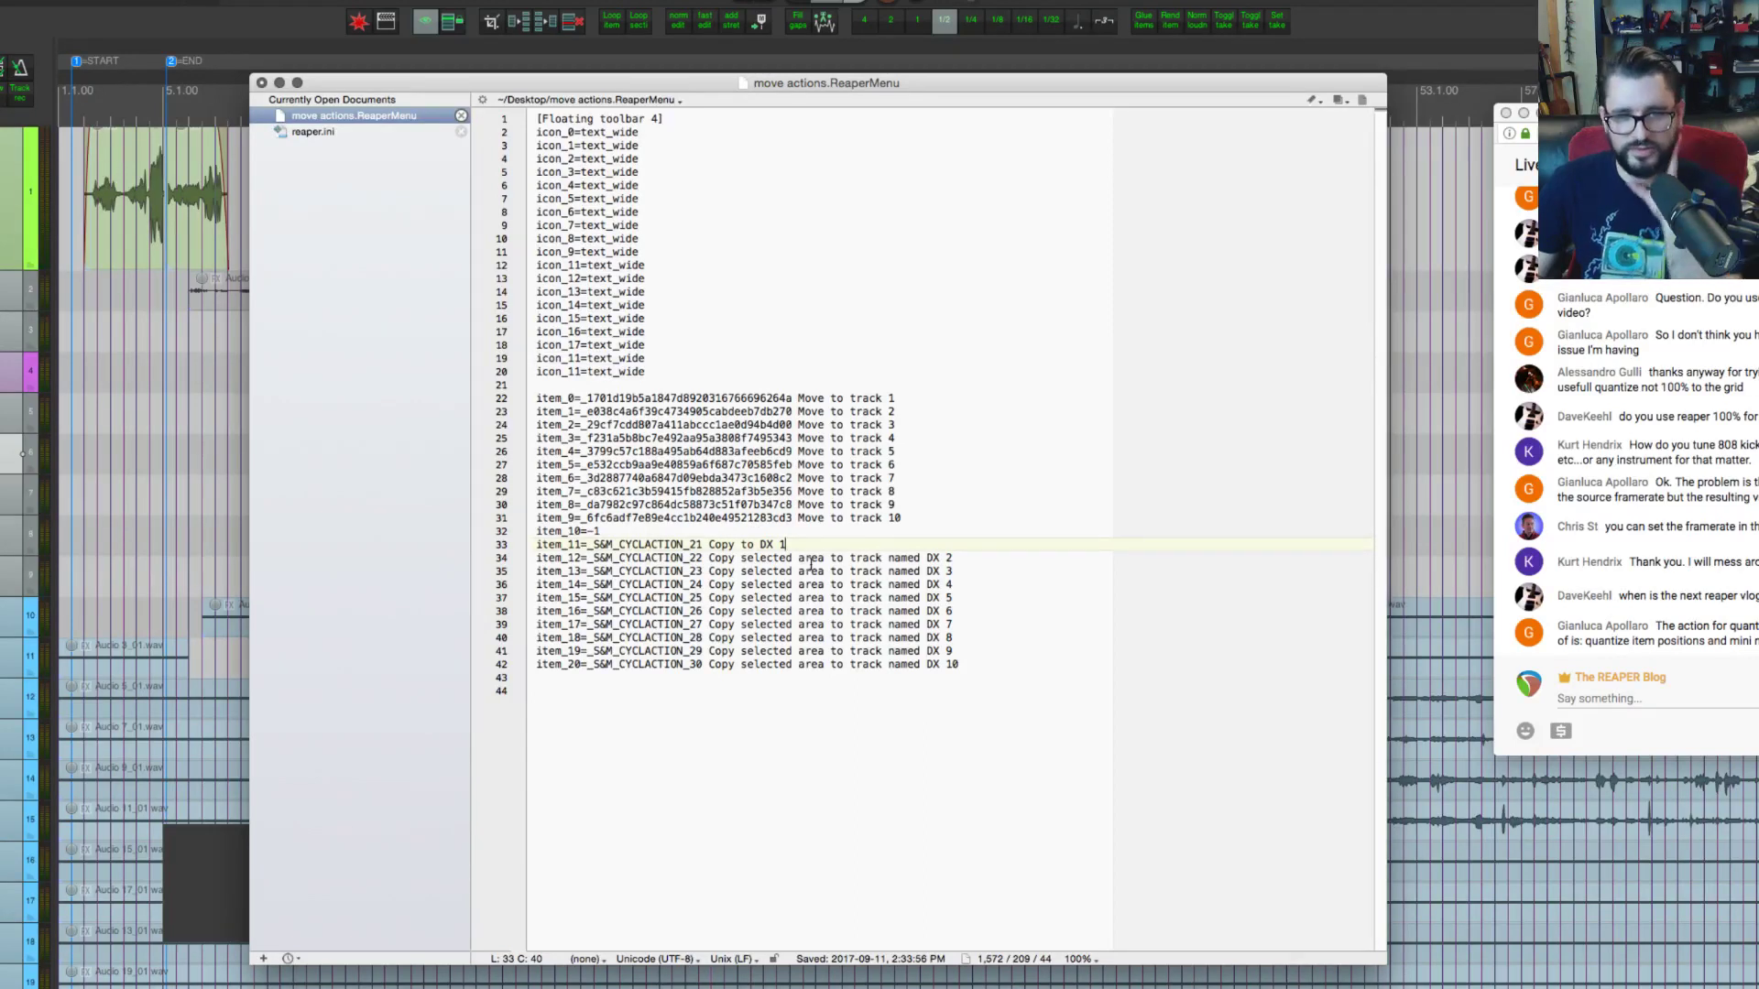
pyautogui.moveTo(923, 558); pyautogui.dragTo(744, 558)
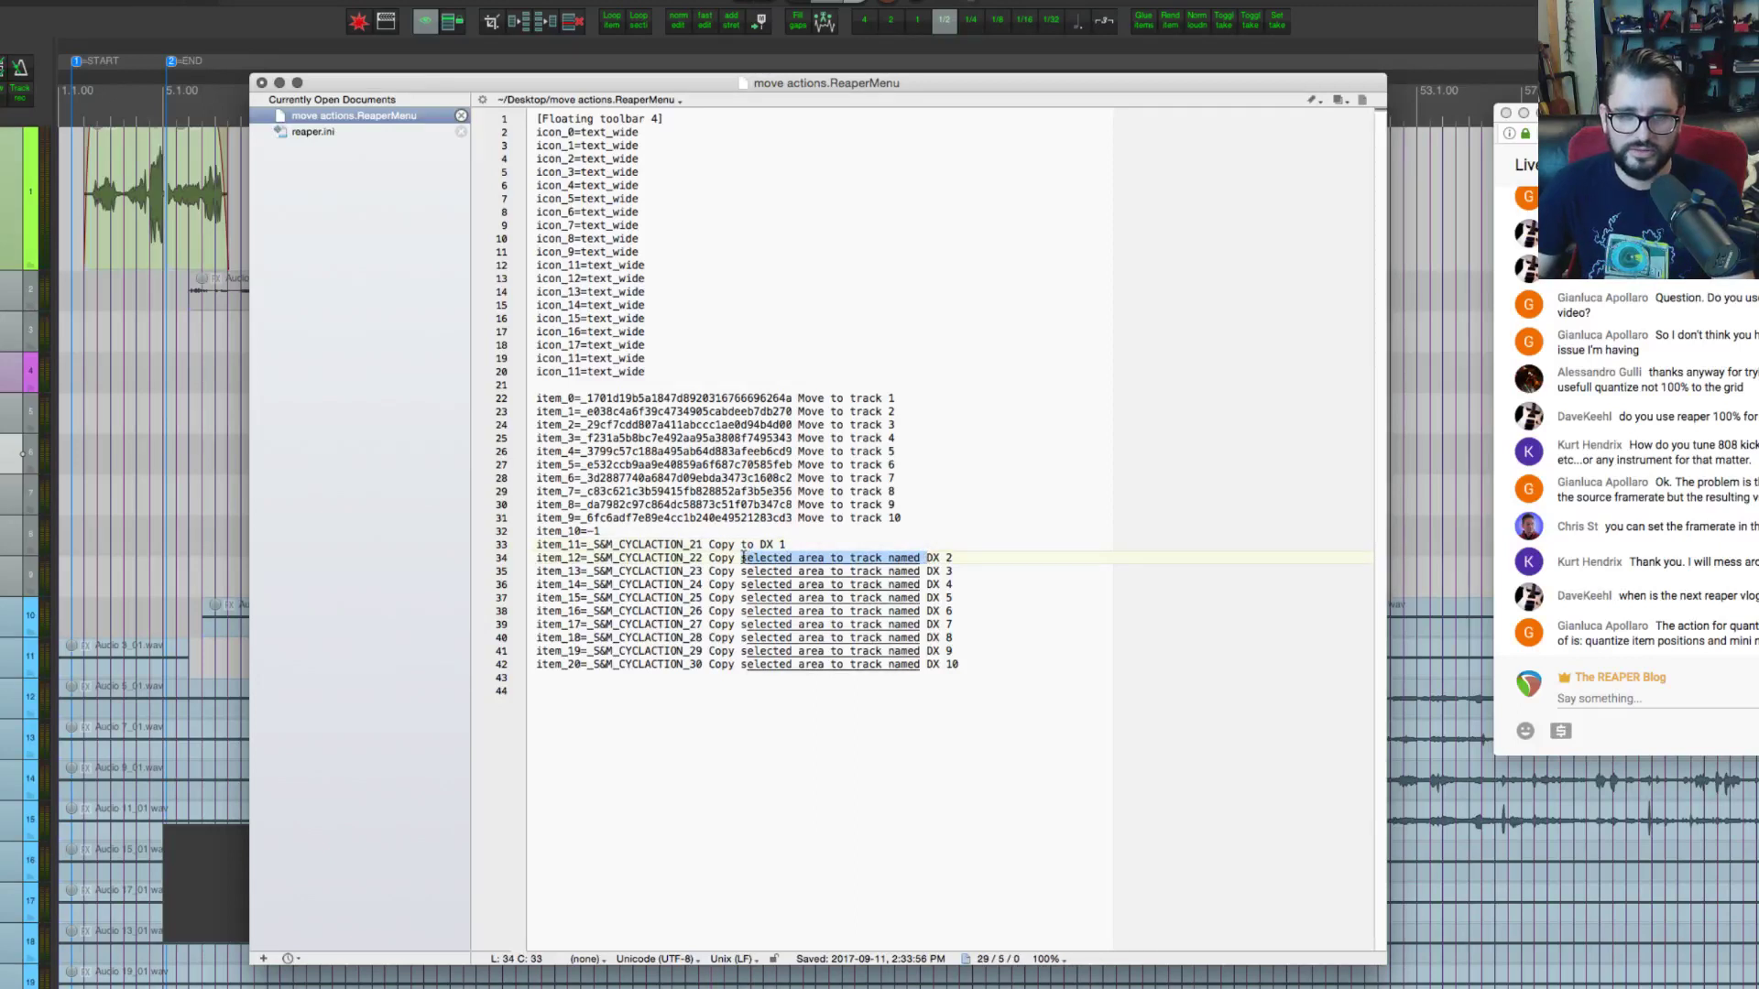
pyautogui.write('to')
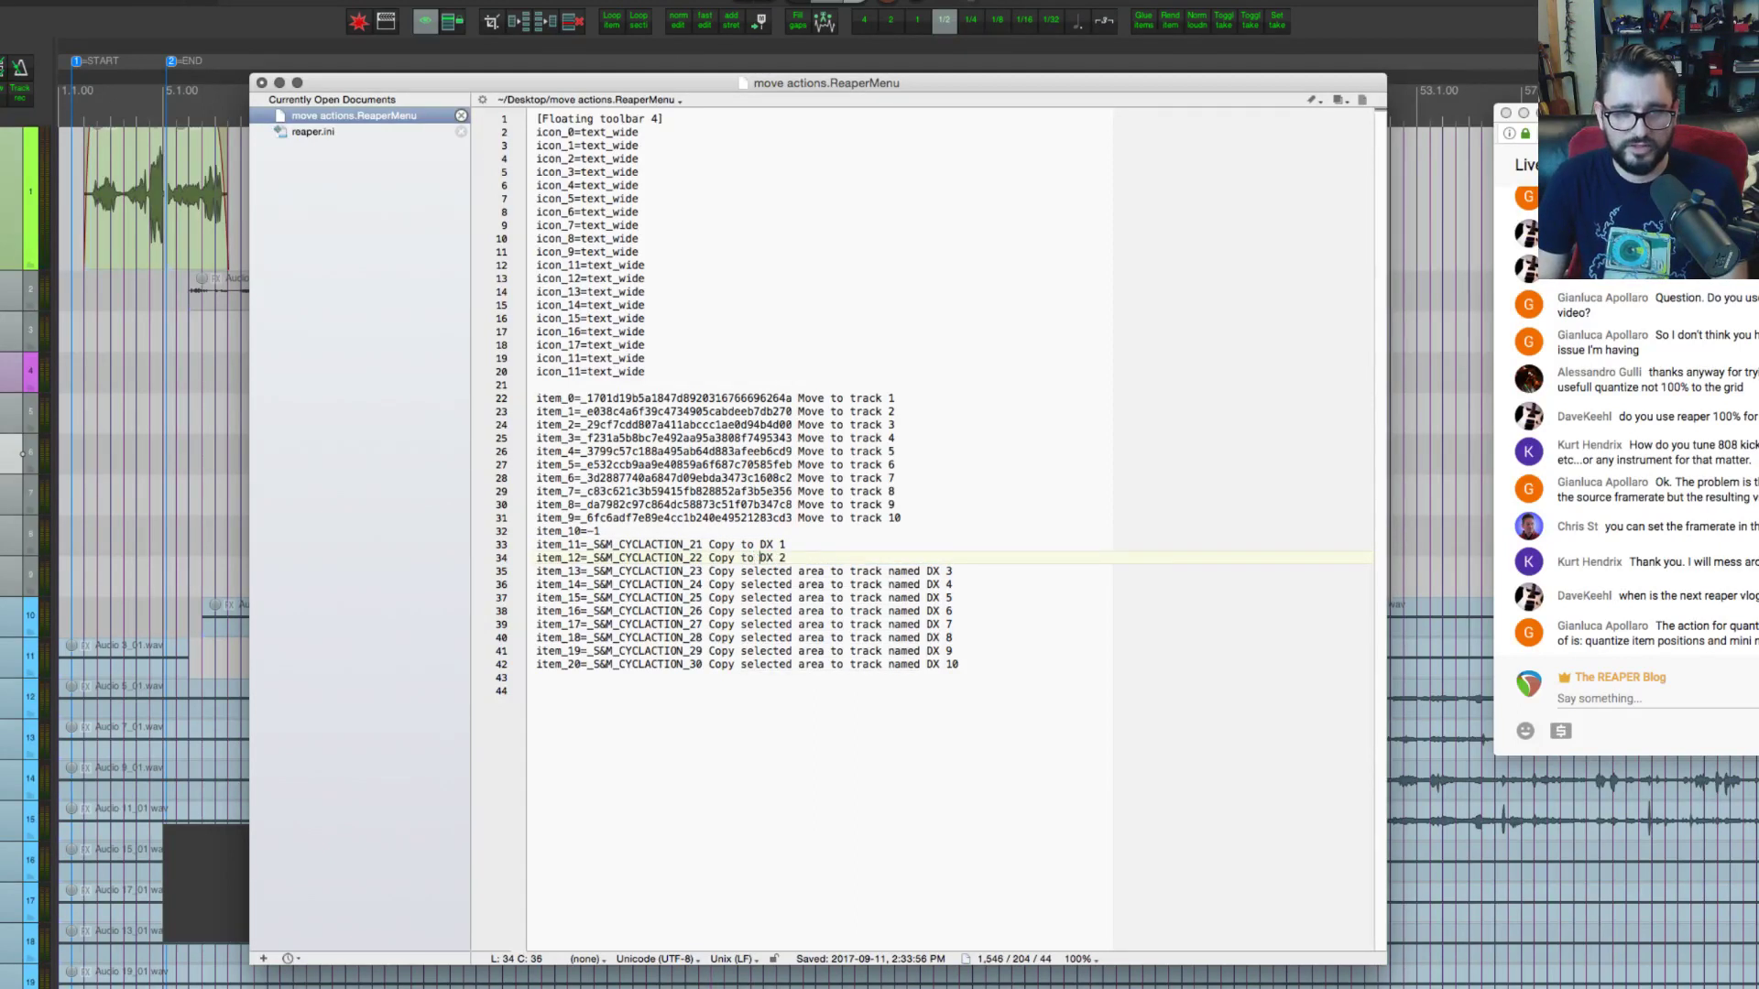
pyautogui.moveTo(742, 573); pyautogui.dragTo(920, 571)
pyautogui.write('to')
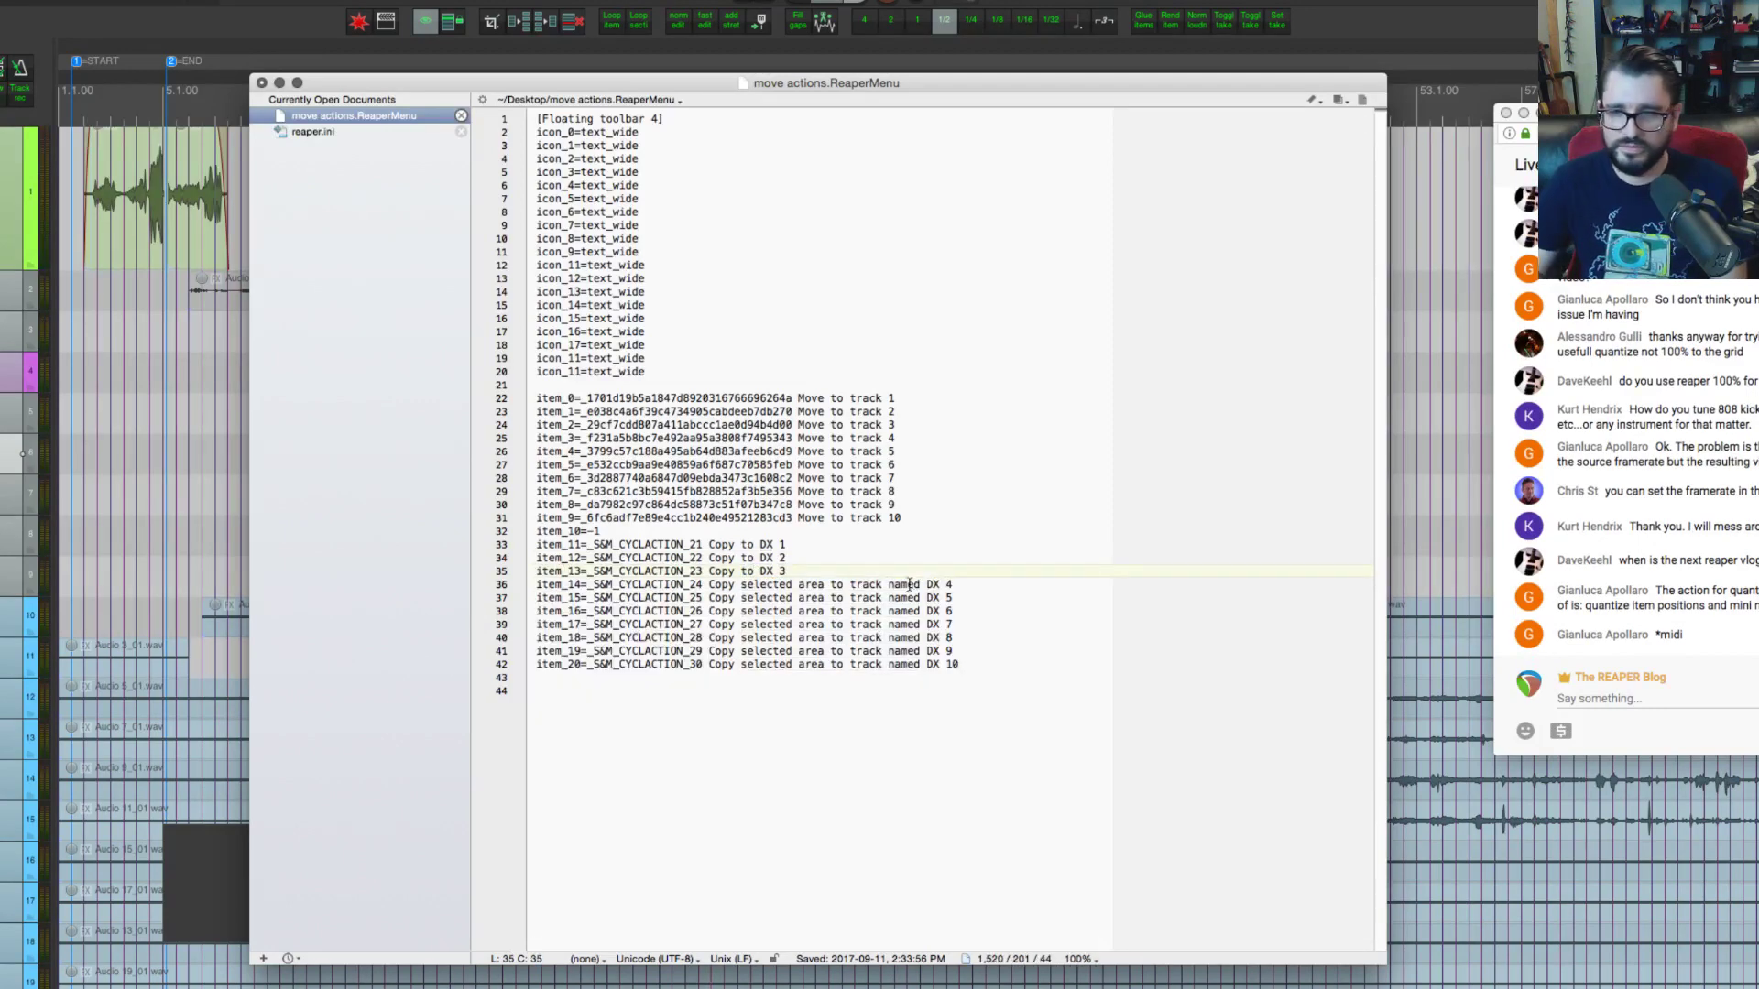
# Step: Shorten the labels of item_14 and item_15 to "Copy to DX 4" and "Copy to DX 5"
pyautogui.doubleClick(835, 597)
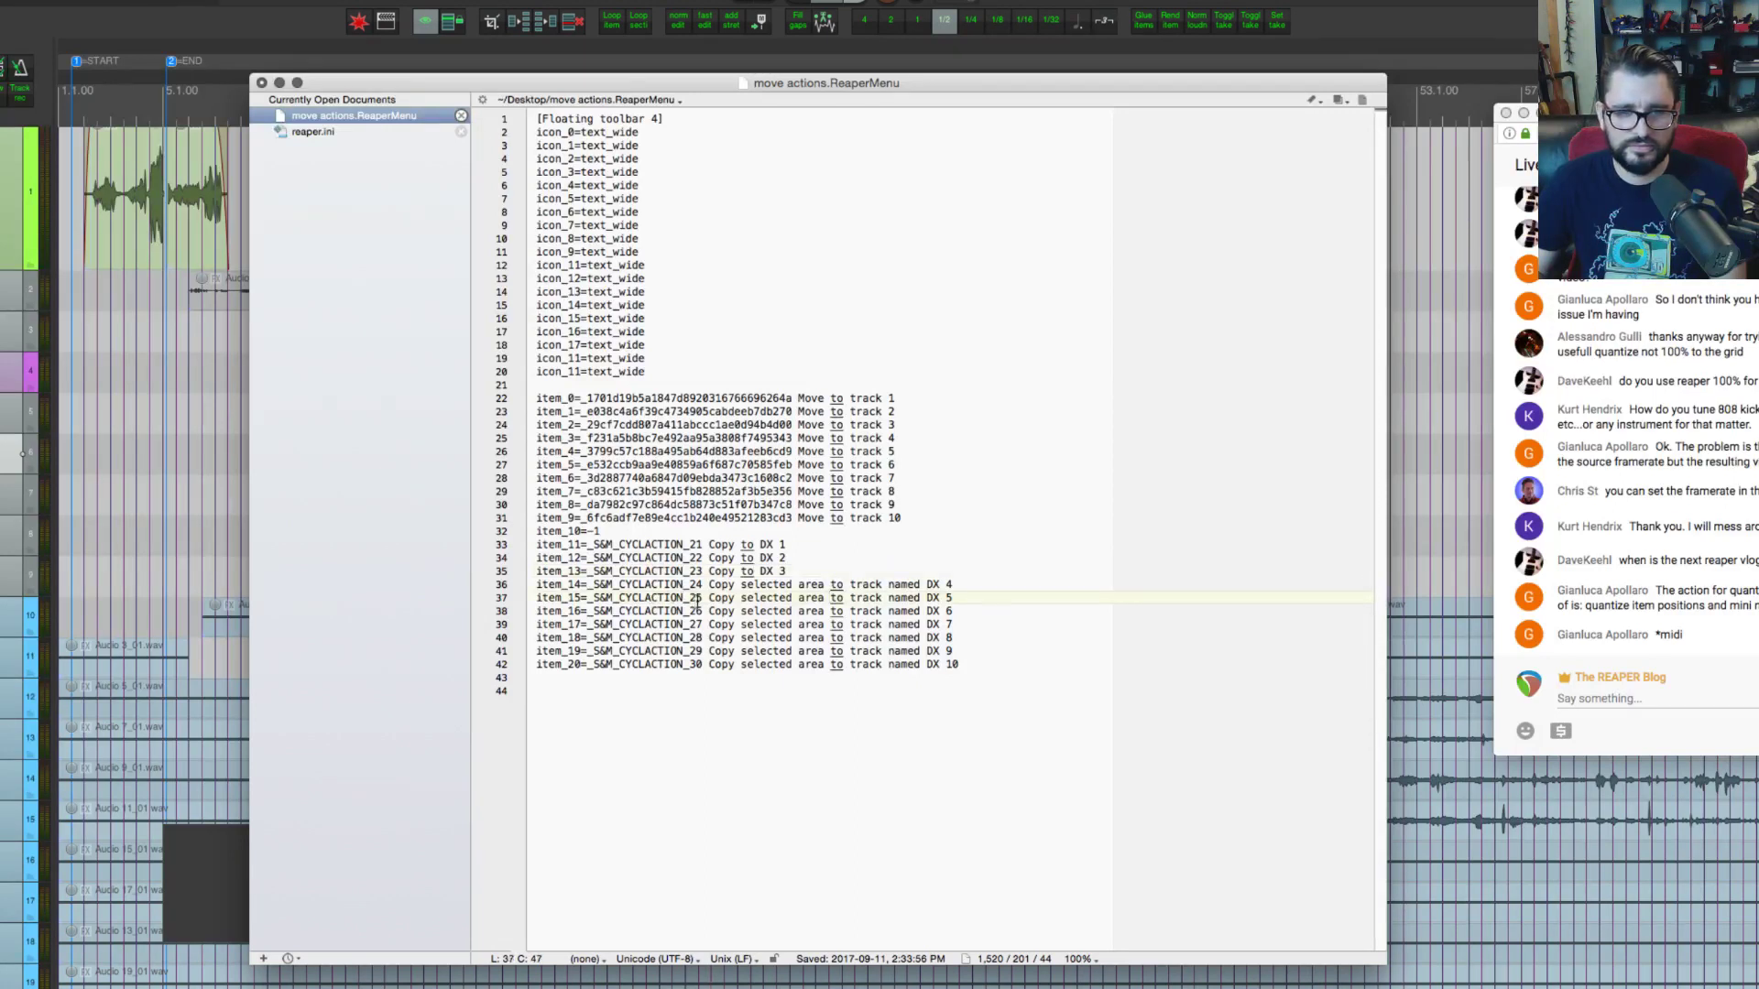
pyautogui.moveTo(709, 584); pyautogui.dragTo(921, 584)
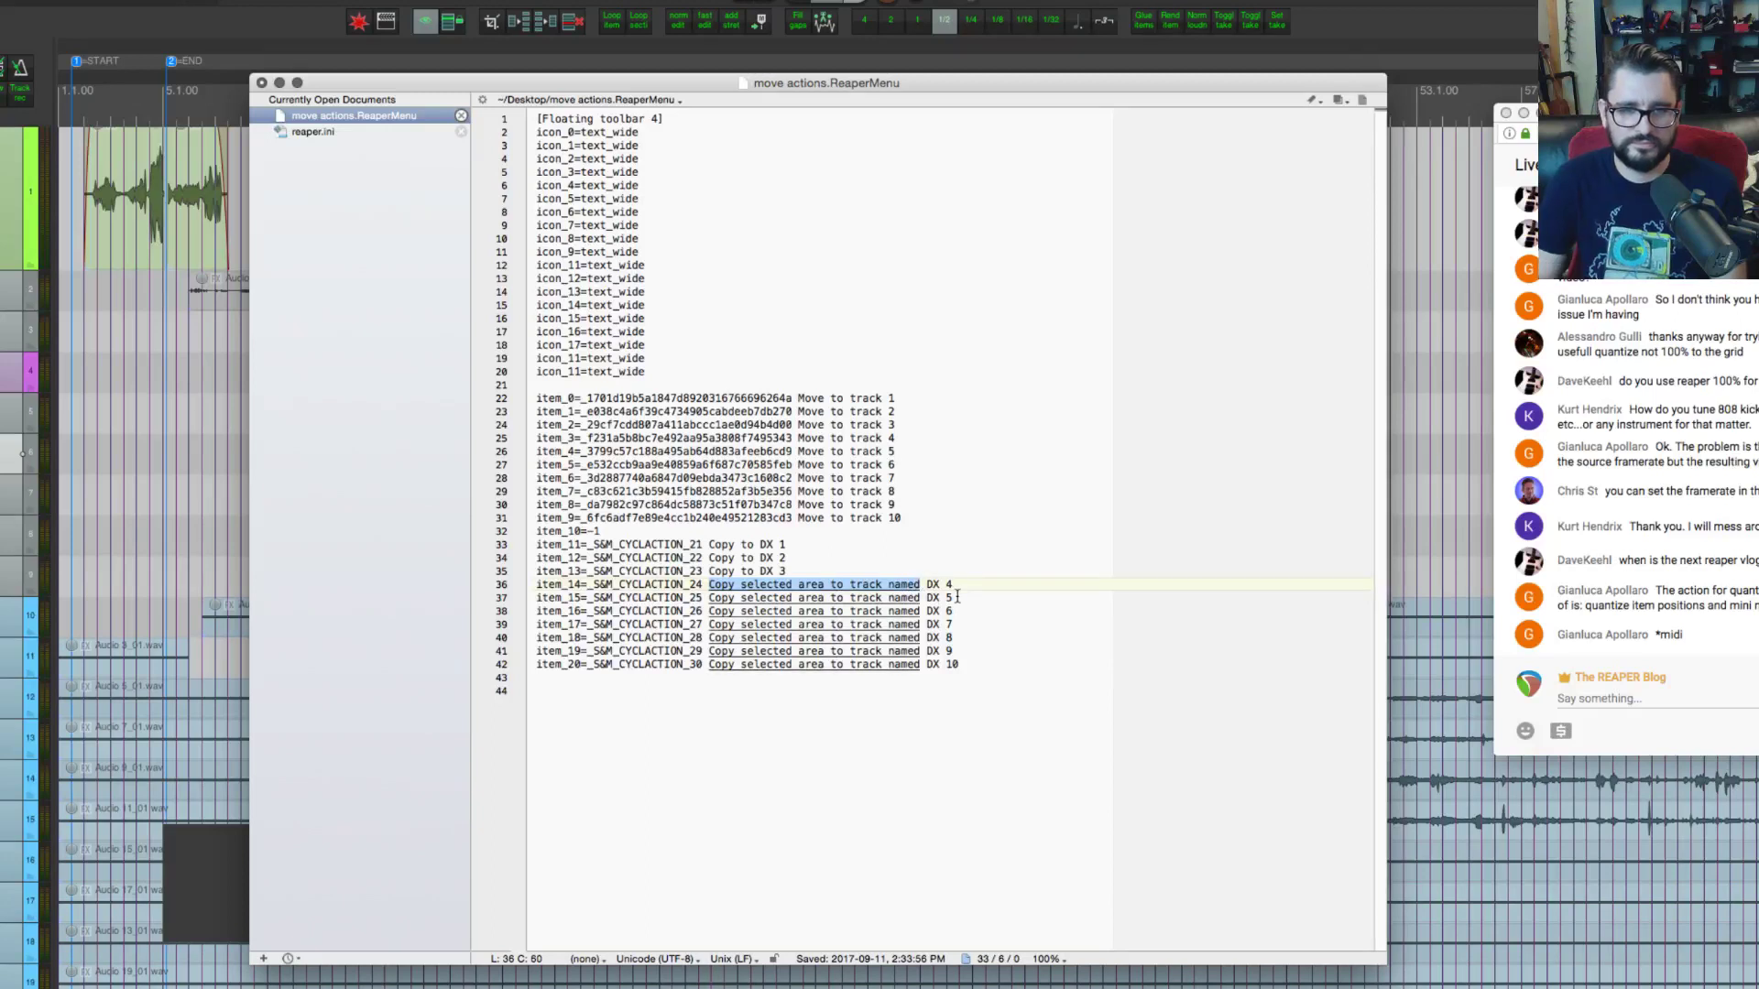
pyautogui.write('Copy to')
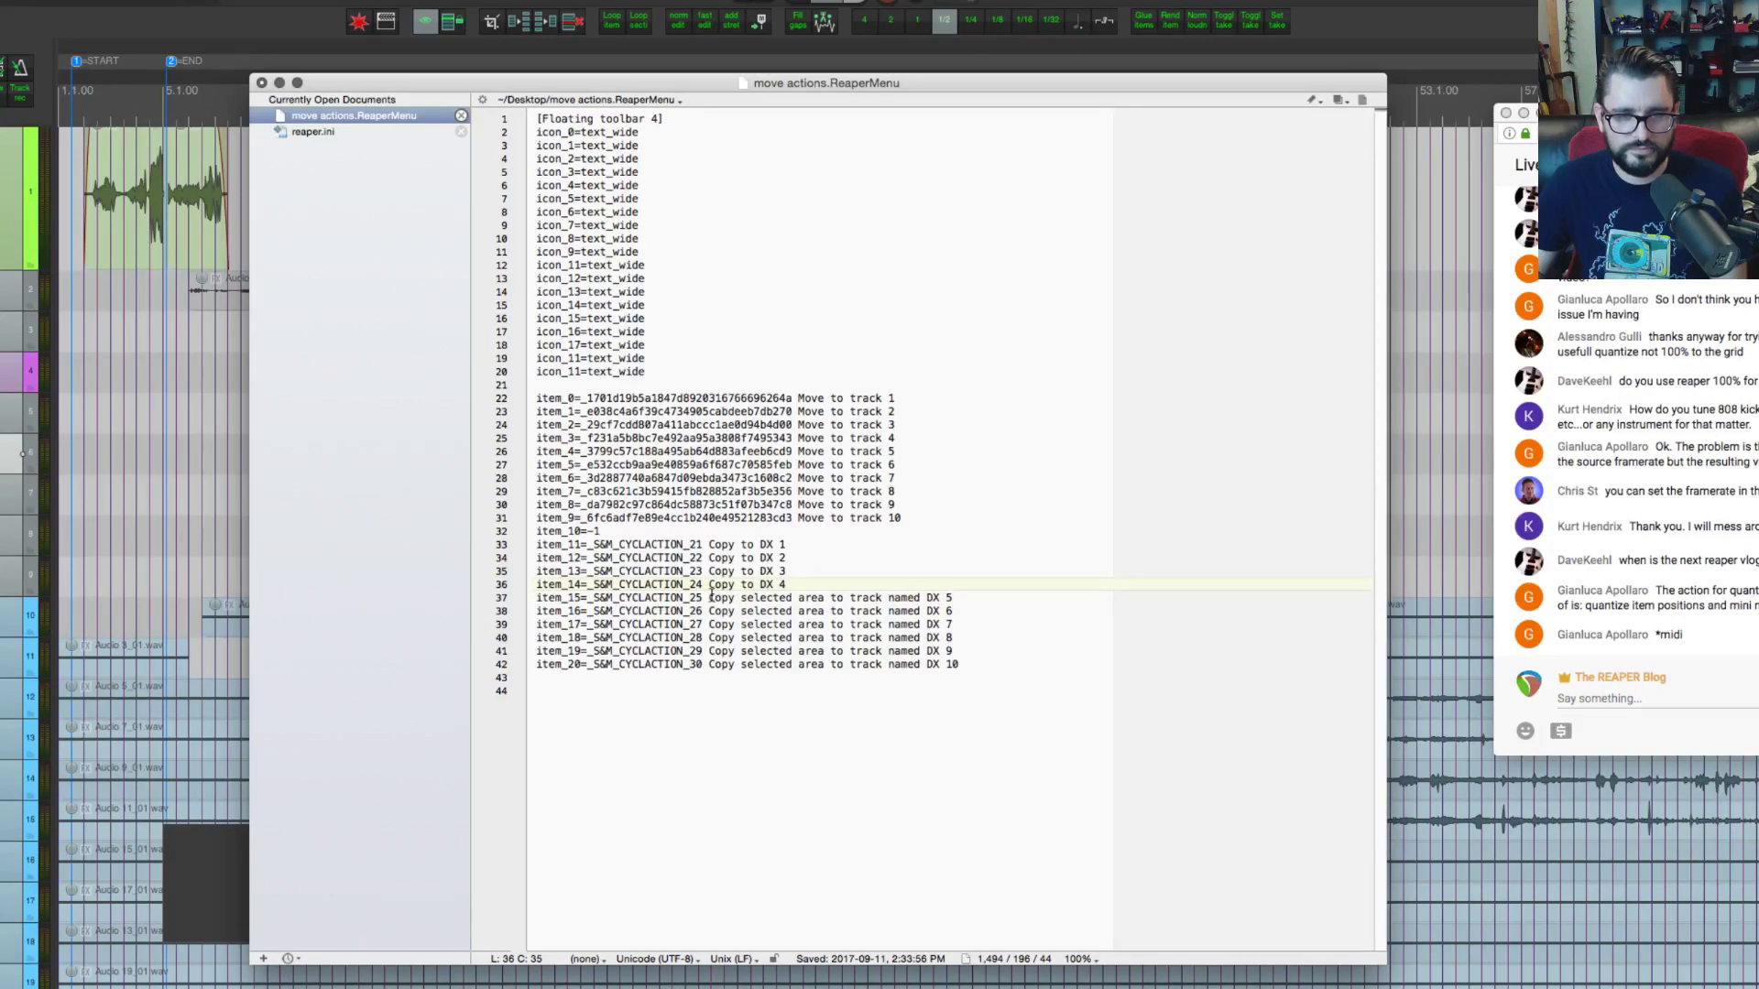
pyautogui.moveTo(741, 598); pyautogui.dragTo(831, 597)
pyautogui.press('BackSpace')
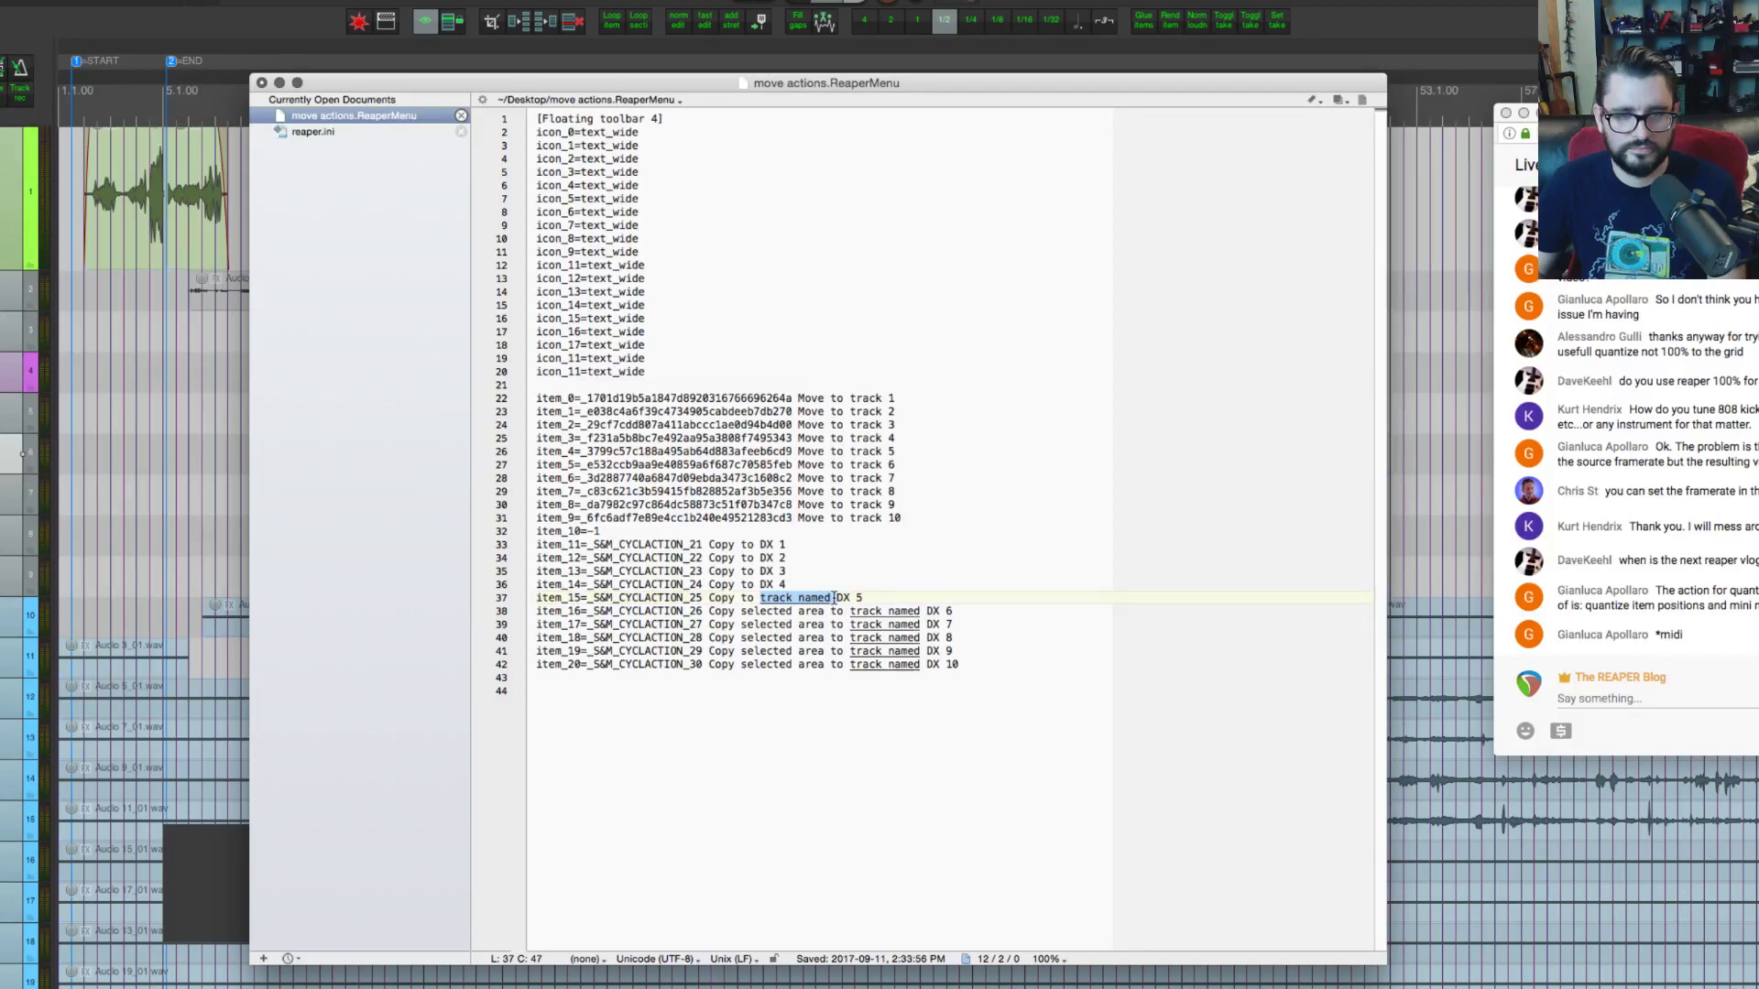
pyautogui.press('BackSpace')
# Step: Replace every remaining "selected area to track named" with "to" using find and replace, then close the search window
pyautogui.click(810, 638)
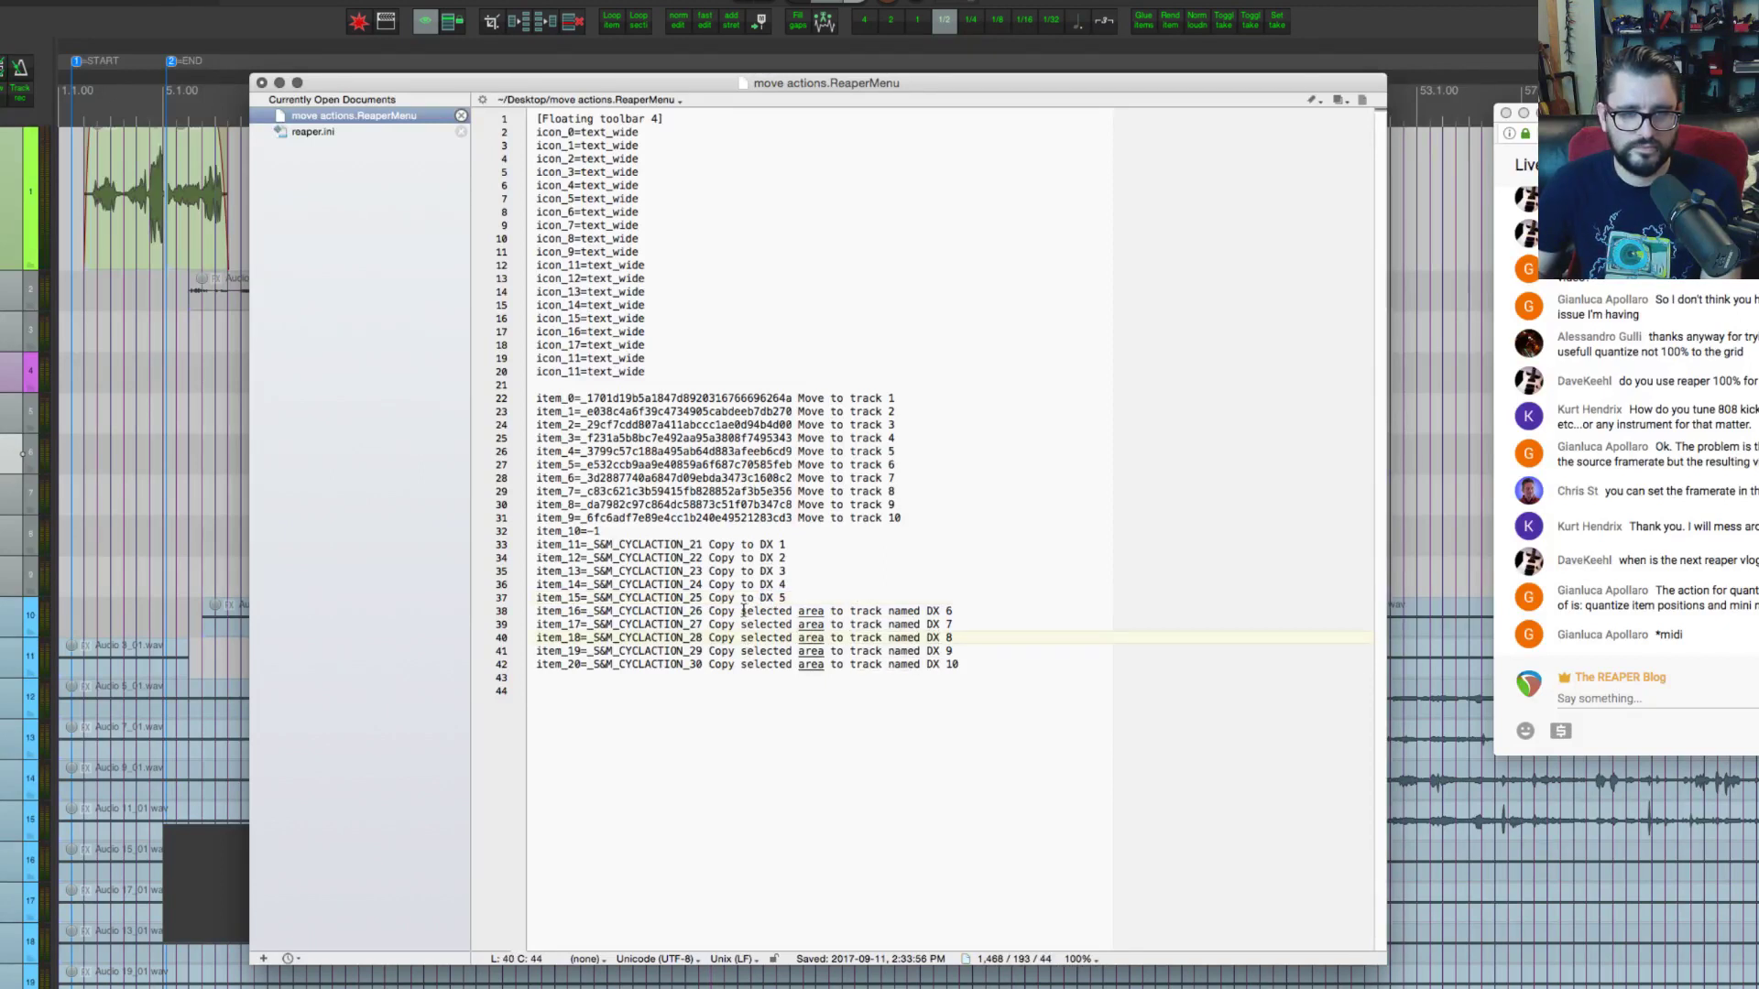
pyautogui.moveTo(741, 611); pyautogui.dragTo(921, 613)
pyautogui.press('super+c')
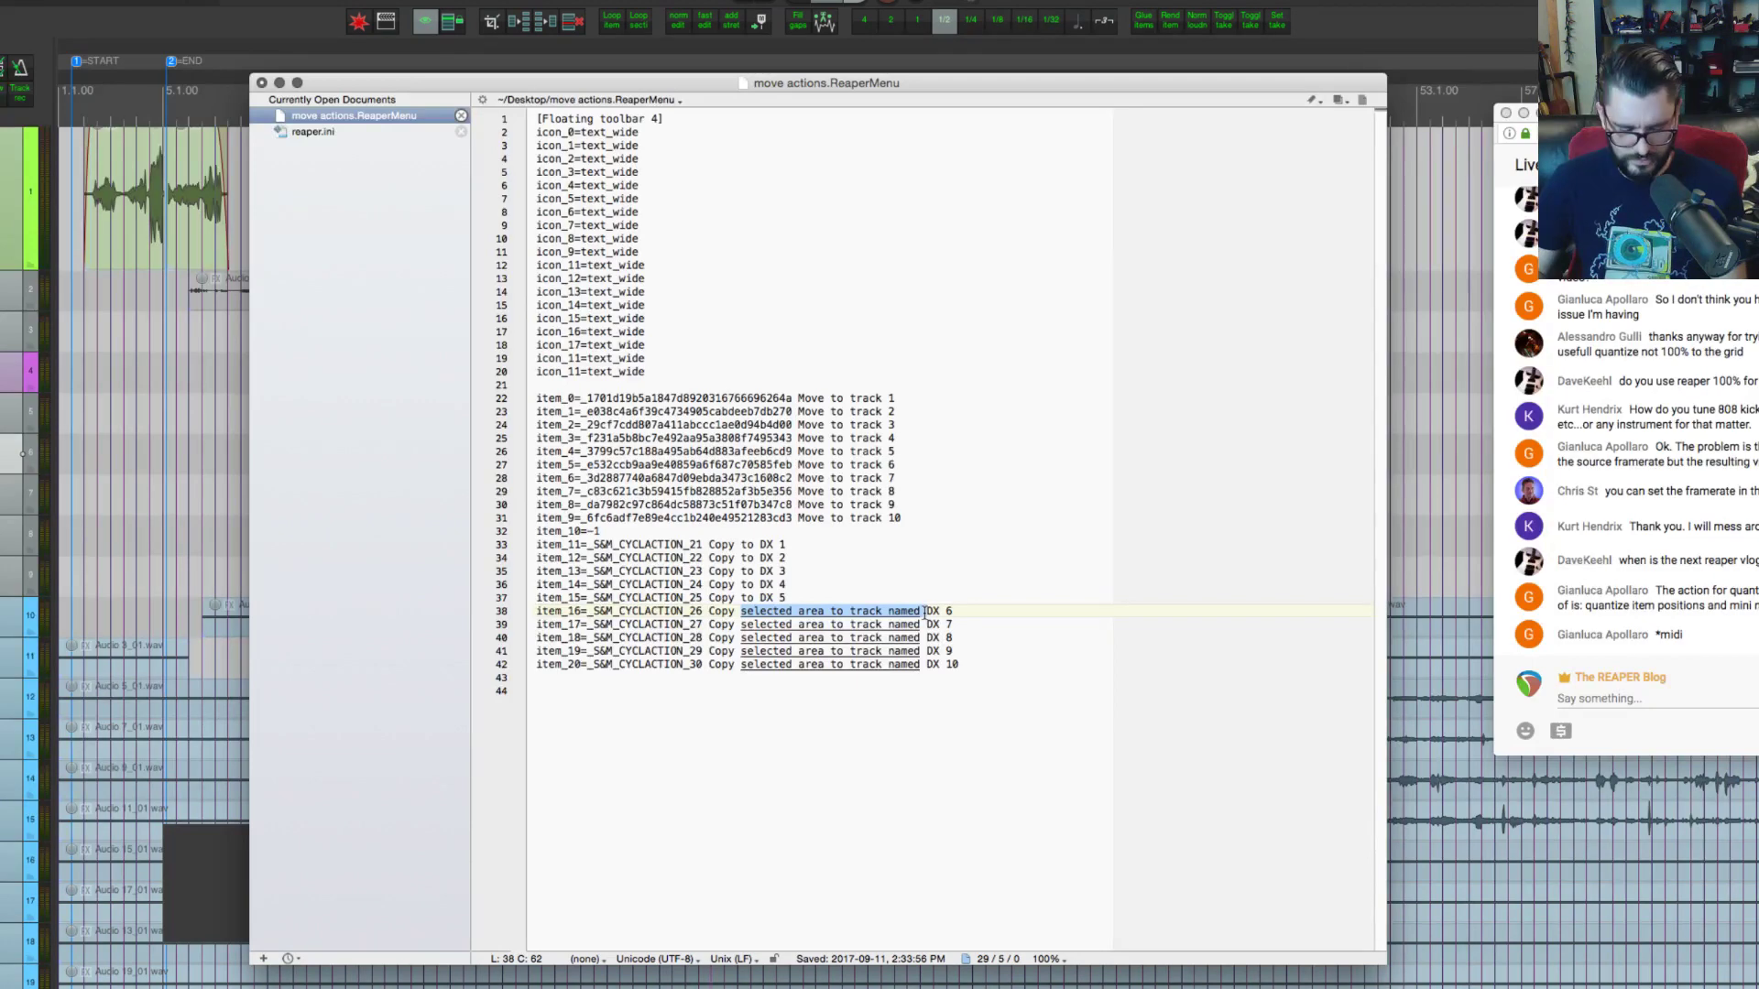
pyautogui.press('super+f')
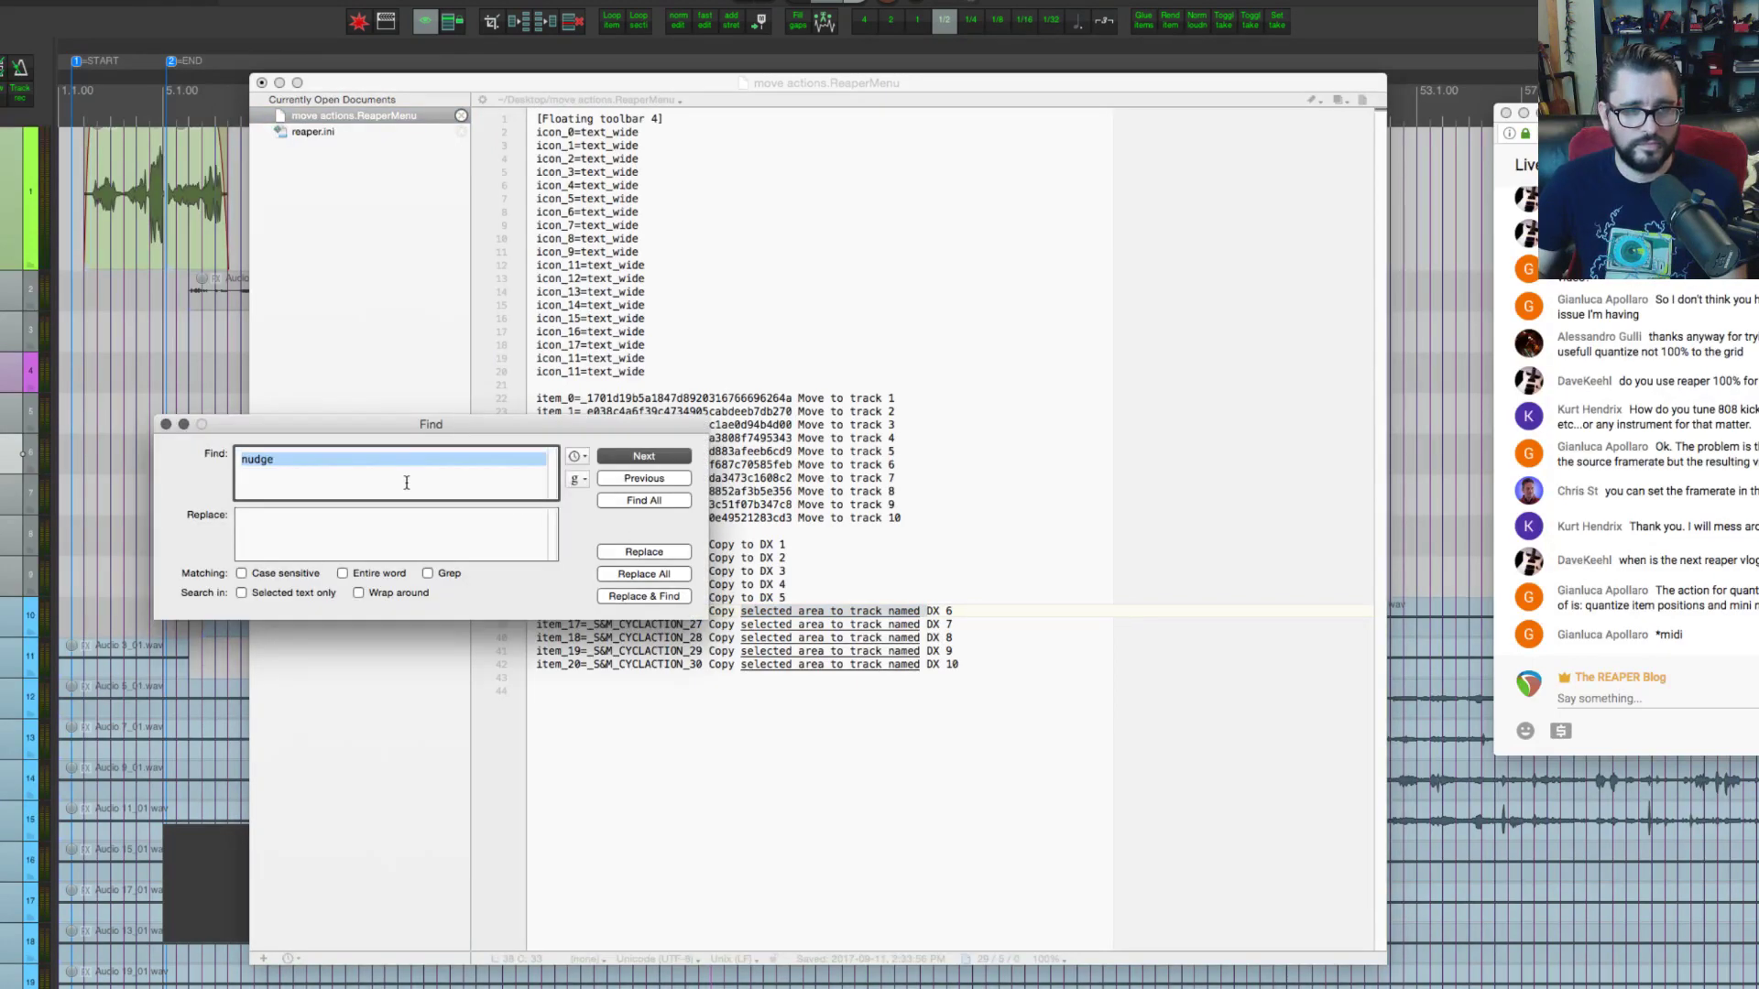
pyautogui.press('super+v')
pyautogui.click(410, 528)
pyautogui.write('to')
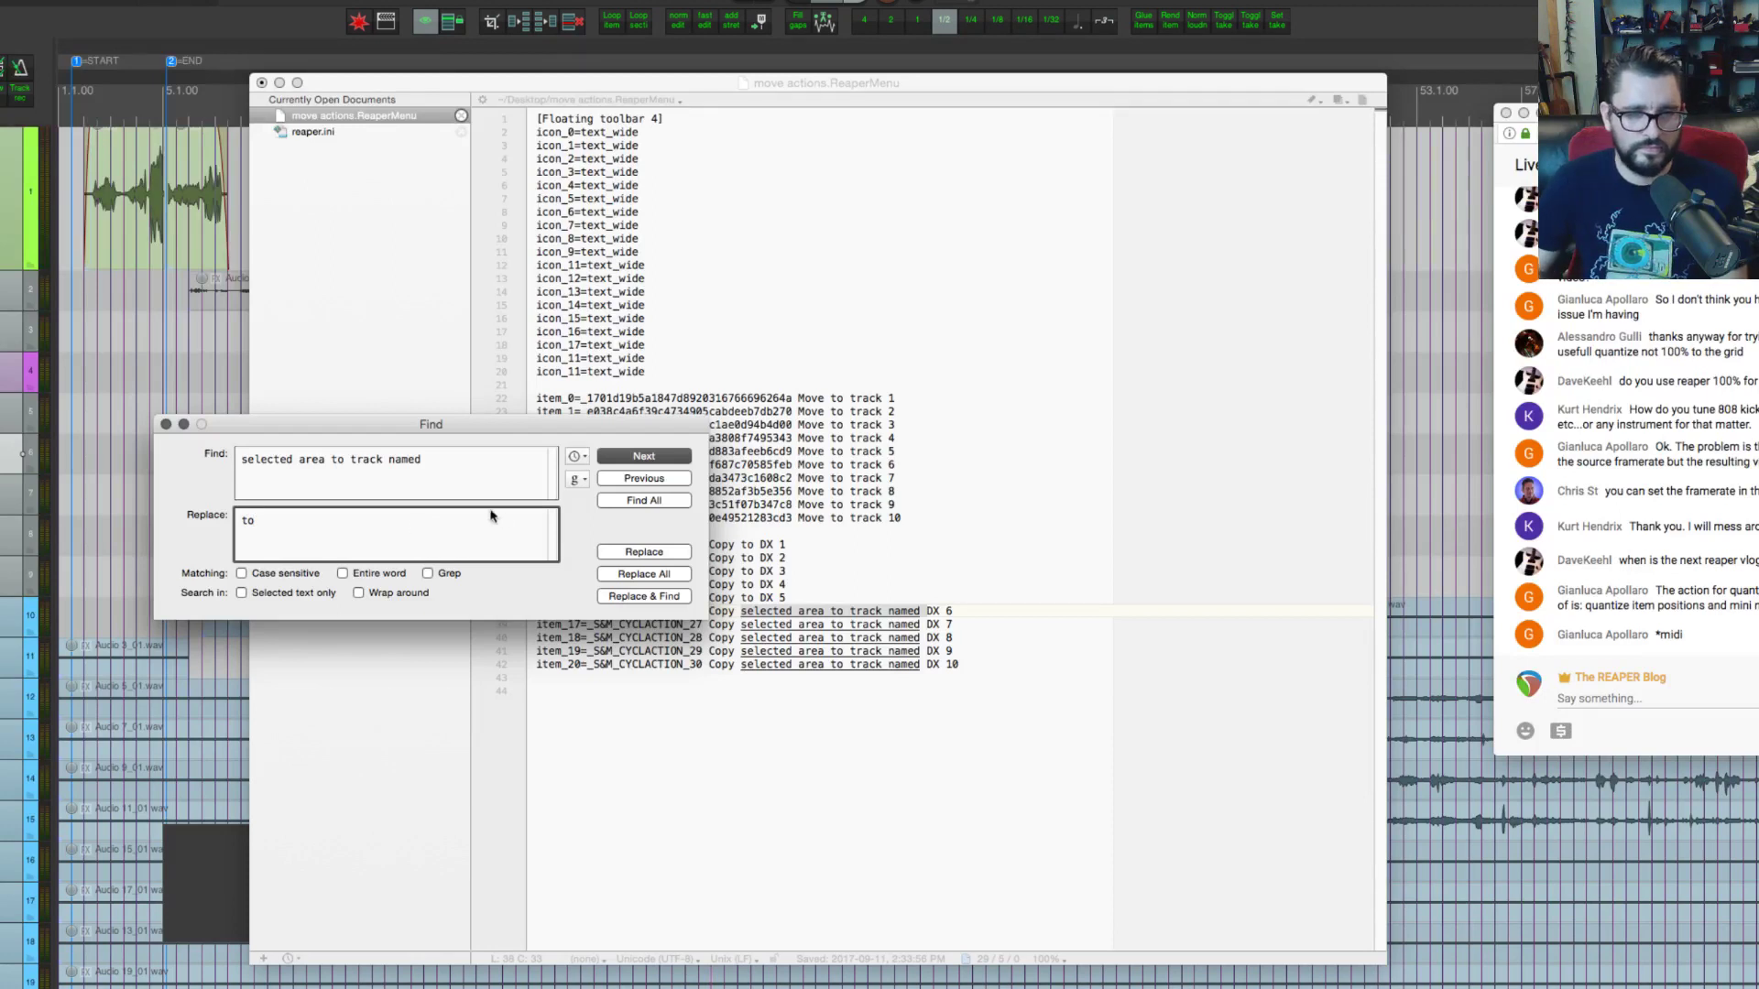
pyautogui.click(665, 577)
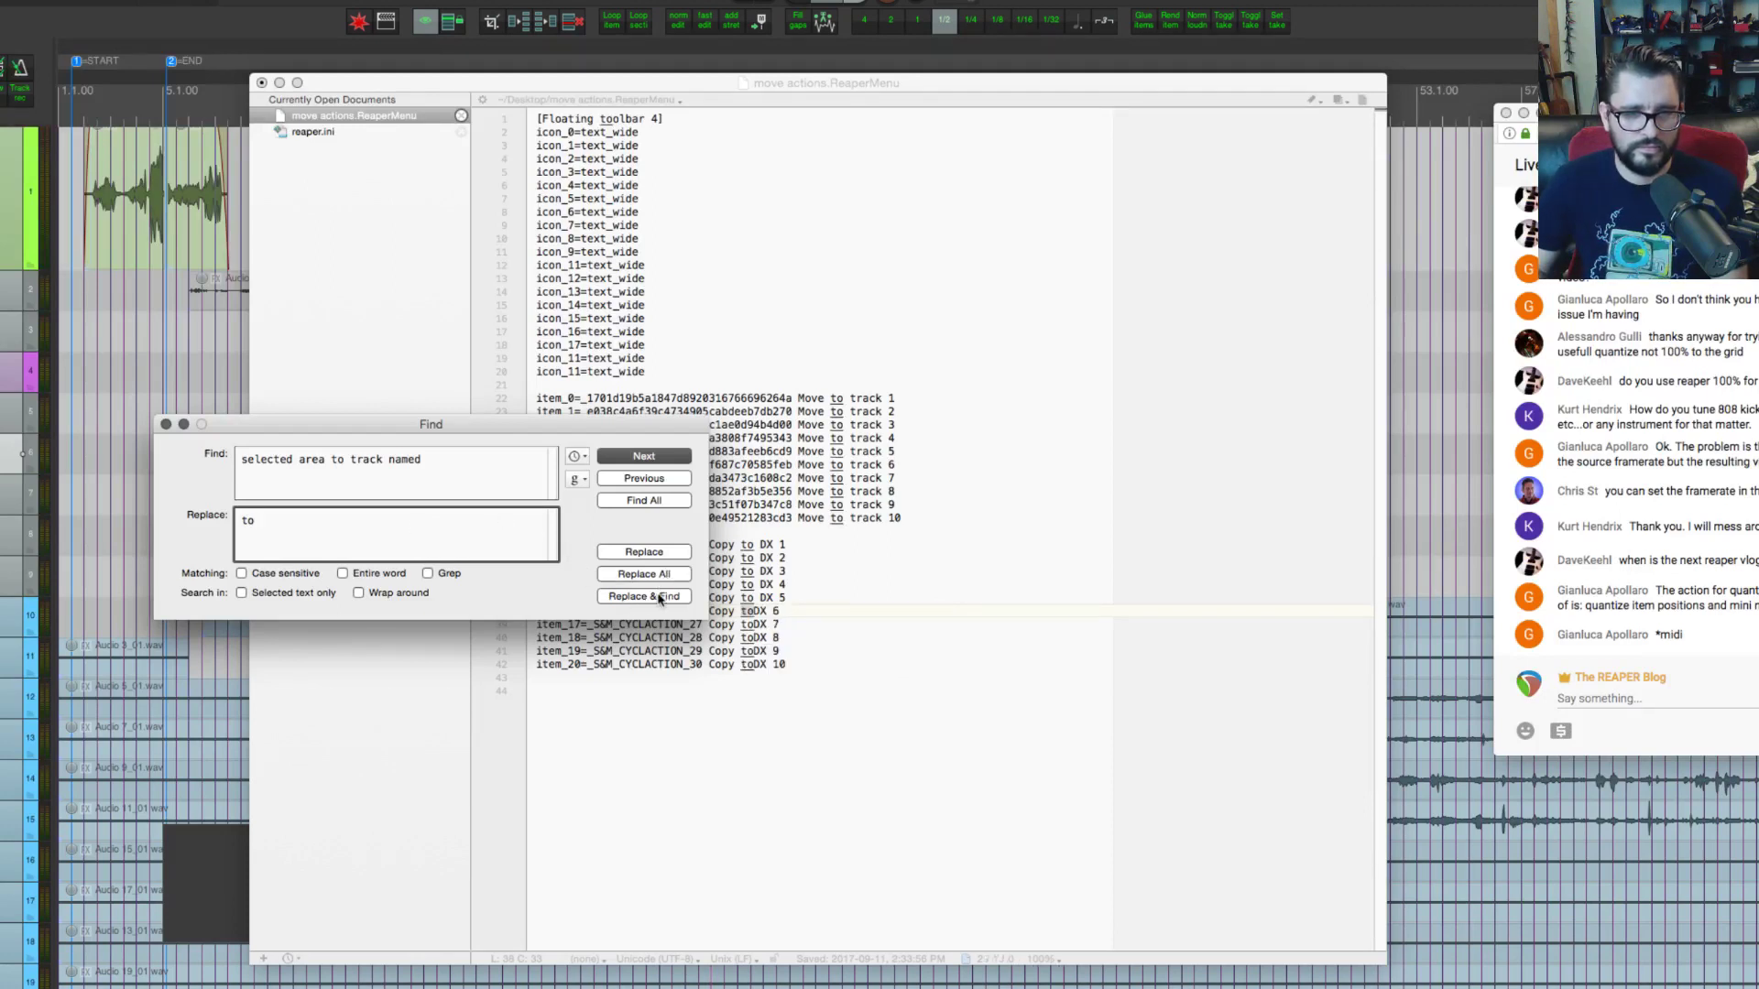
pyautogui.click(166, 424)
# Step: Insert the missing space between "to" and "DX" in the labels of item_16 through item_20
pyautogui.press('Right')
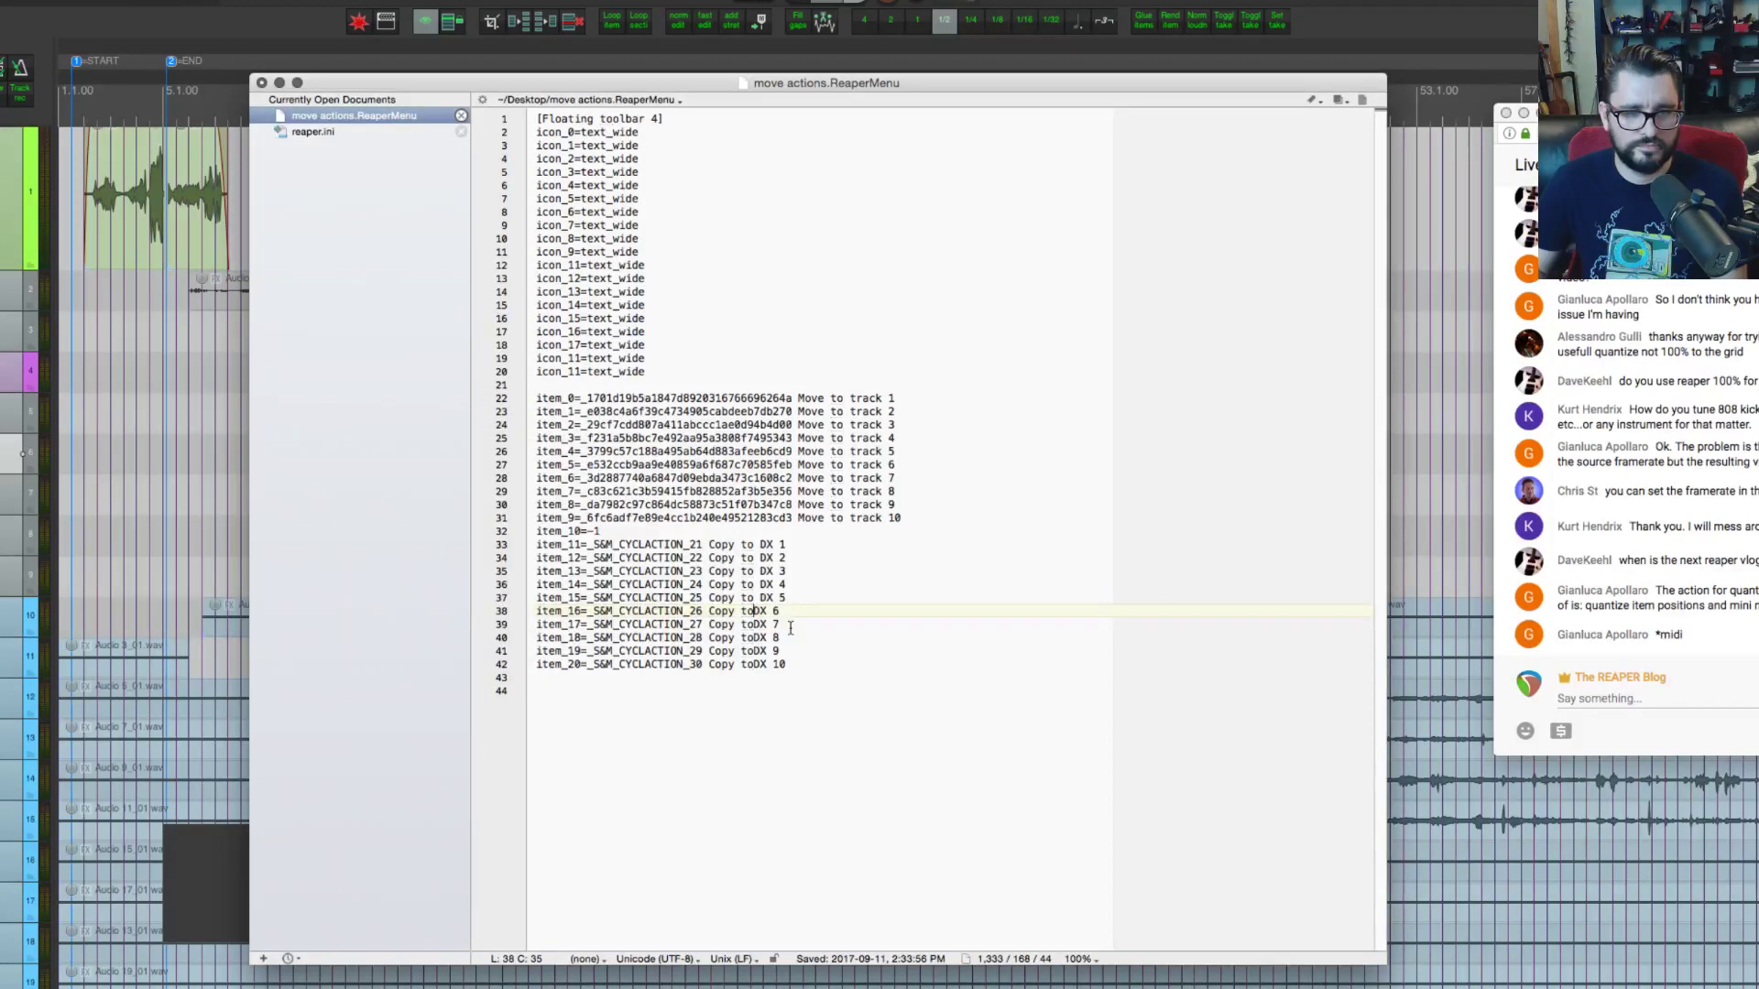
pyautogui.click(753, 624)
pyautogui.press('Down')
pyautogui.press('Left')
pyautogui.press('Down')
pyautogui.press('Left')
pyautogui.press('Down')
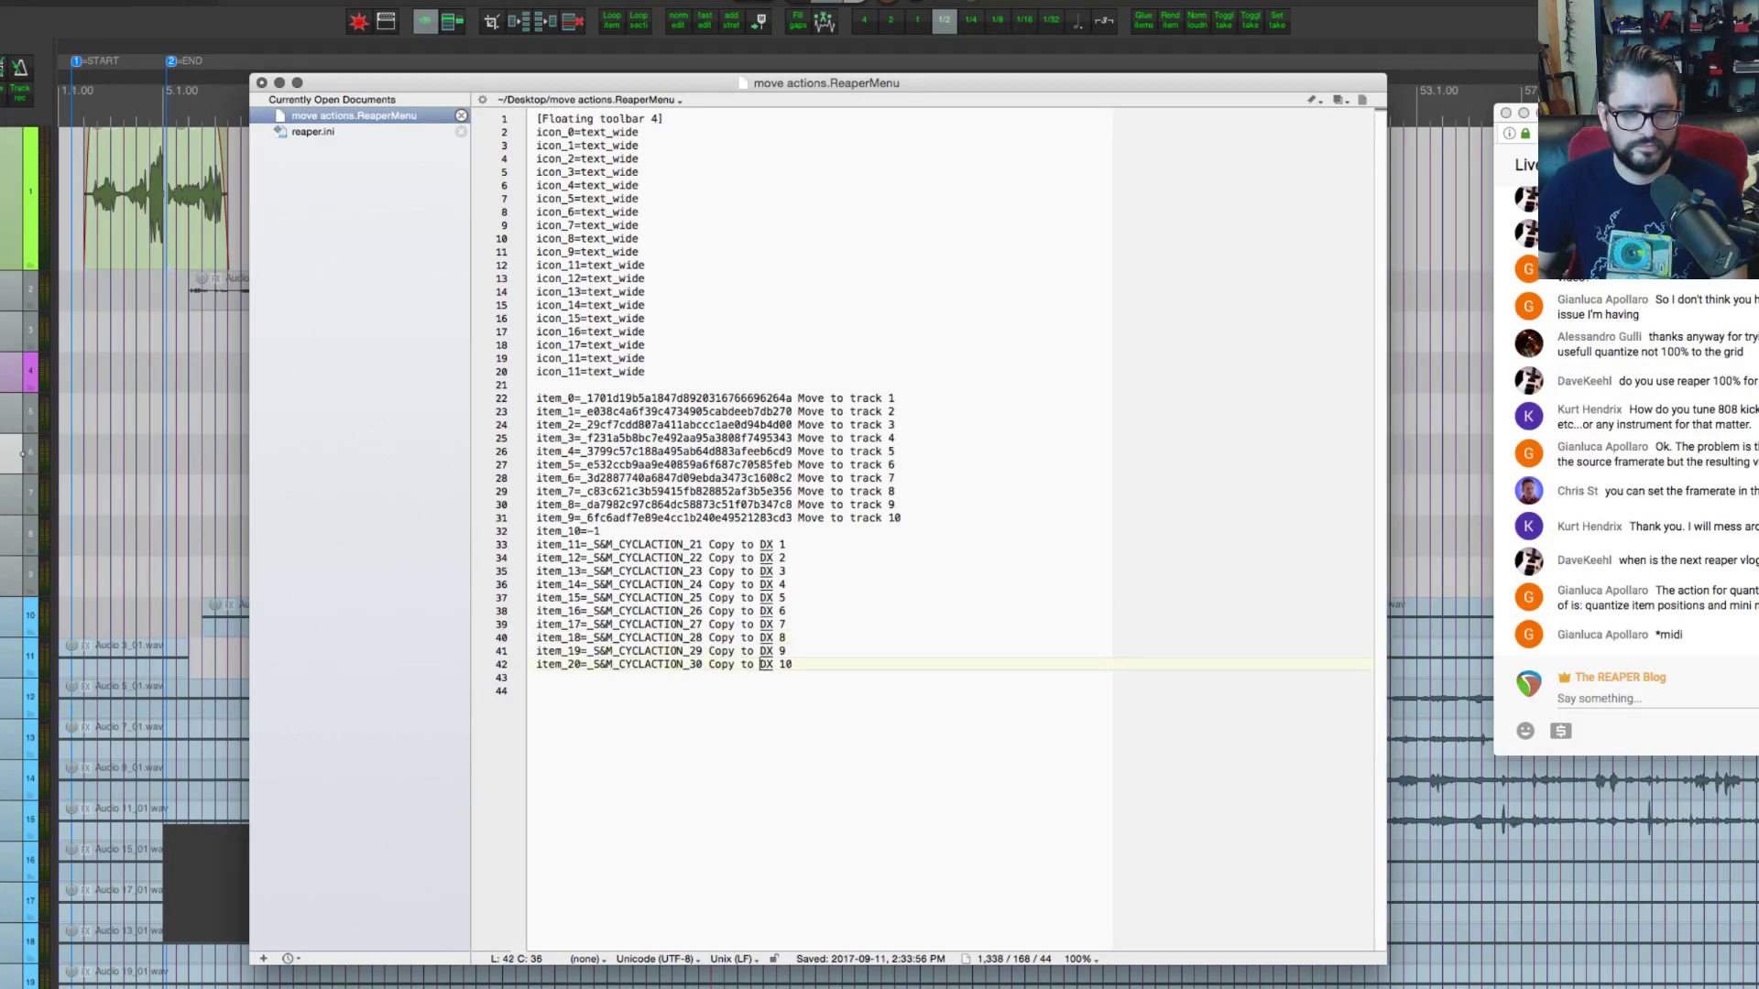
pyautogui.click(656, 690)
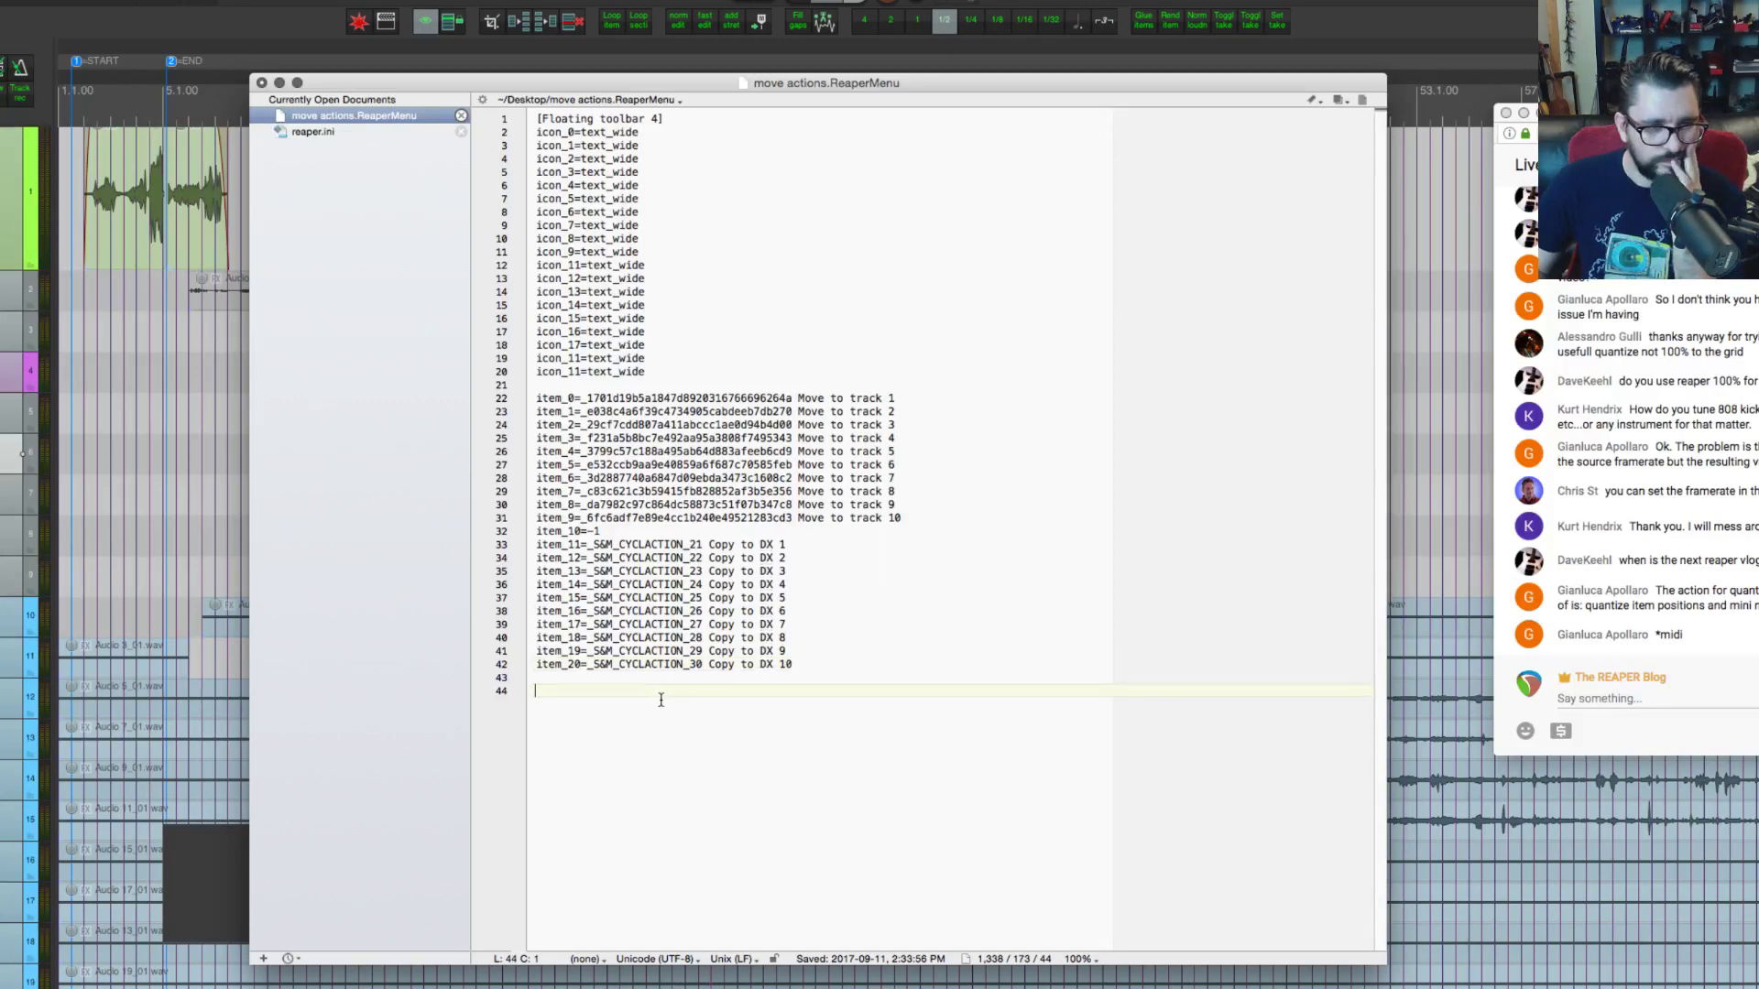
# Step: Renumber the last two icon_11 lines as icon_18 and icon_19, and save the file
pyautogui.click(650, 372)
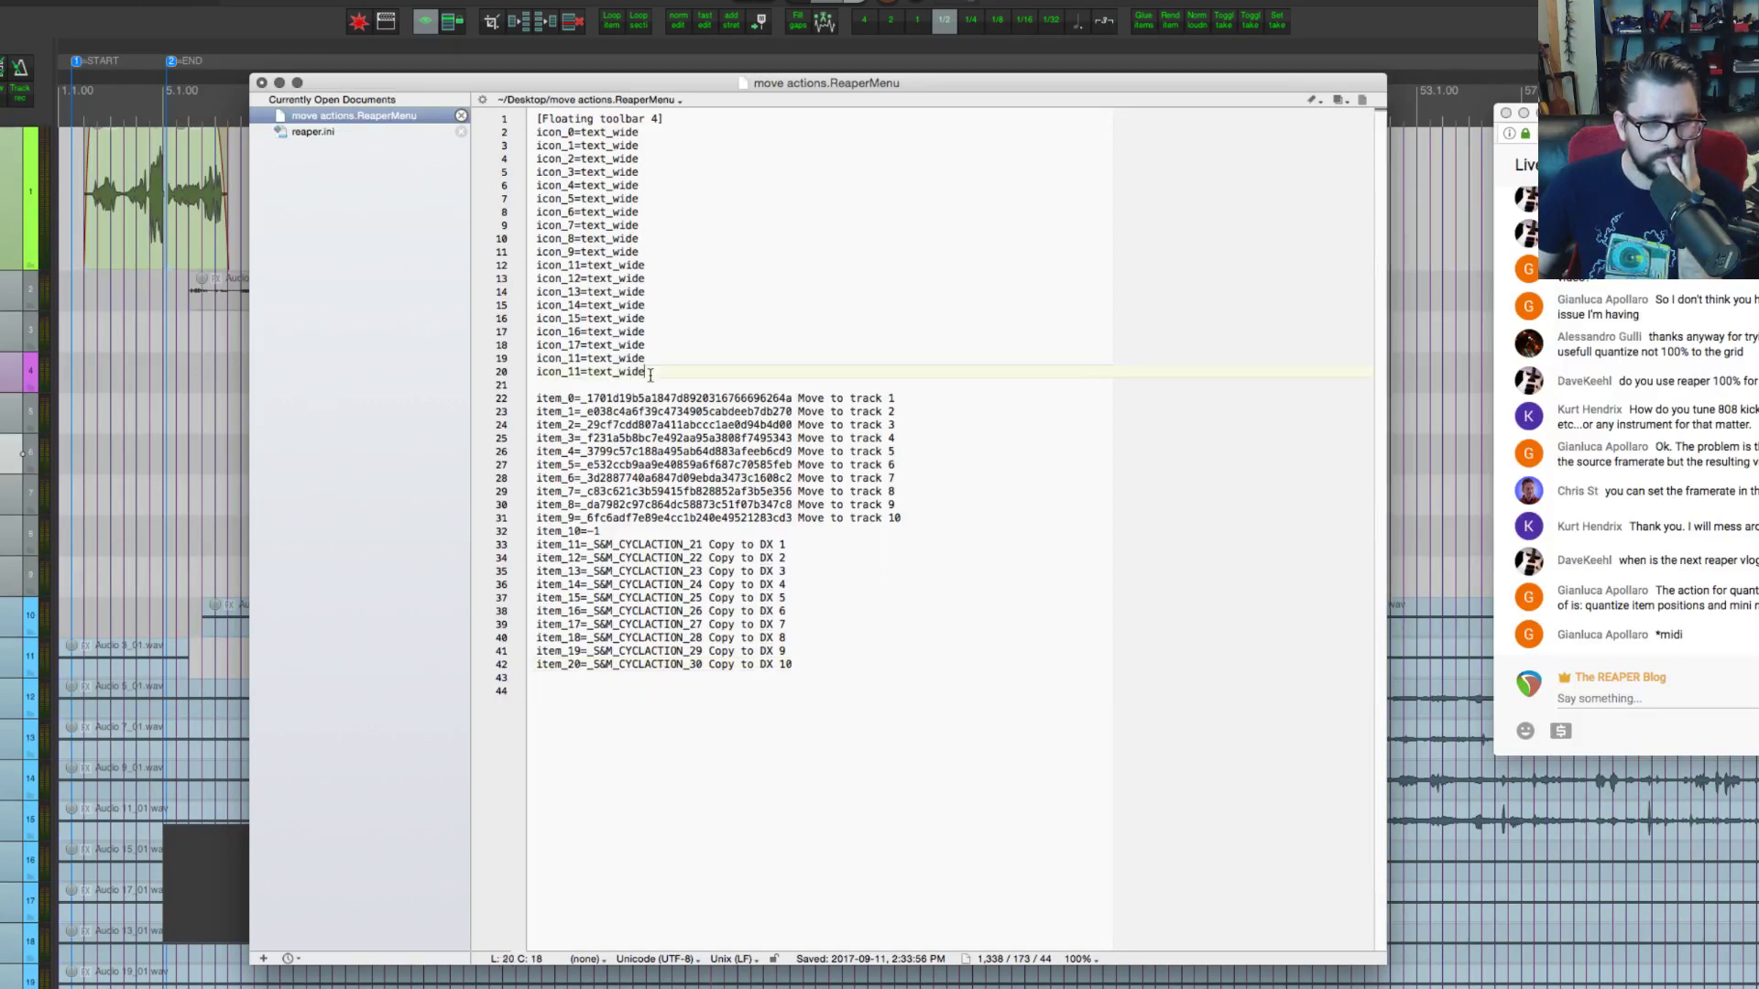
pyautogui.click(583, 357)
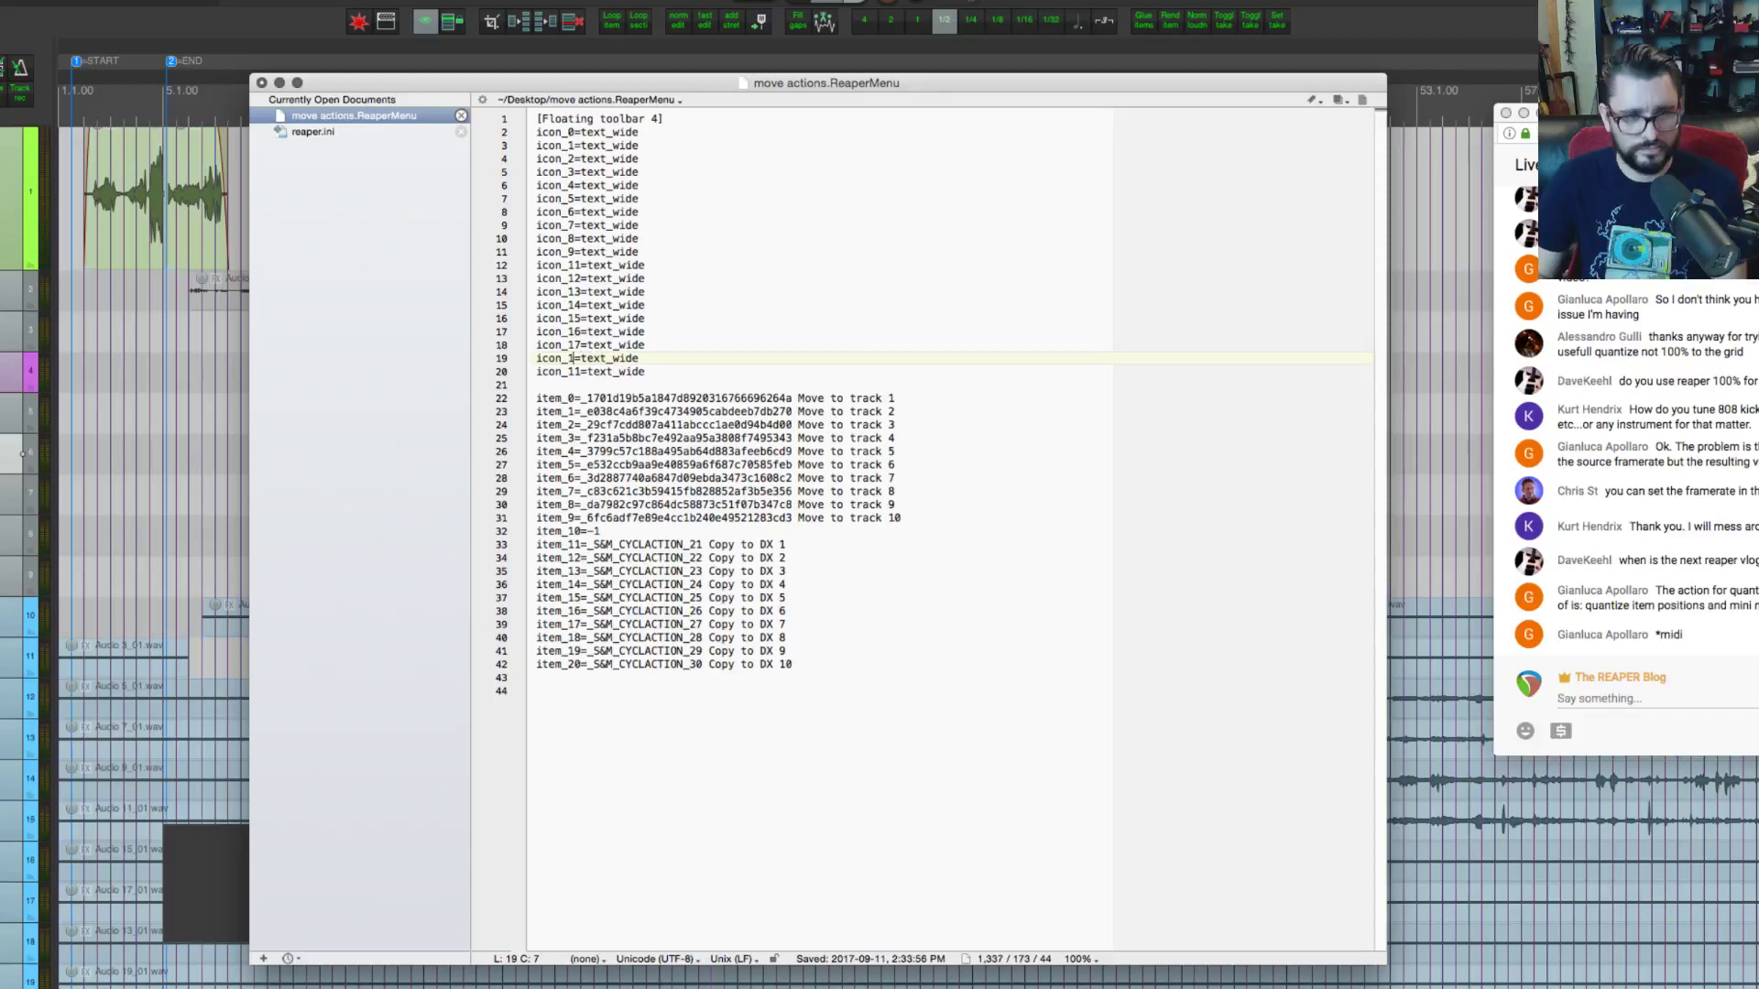
pyautogui.press('BackSpace')
pyautogui.write('8')
pyautogui.press('Down')
pyautogui.press('BackSpace')
pyautogui.write('9')
pyautogui.press('super+s')
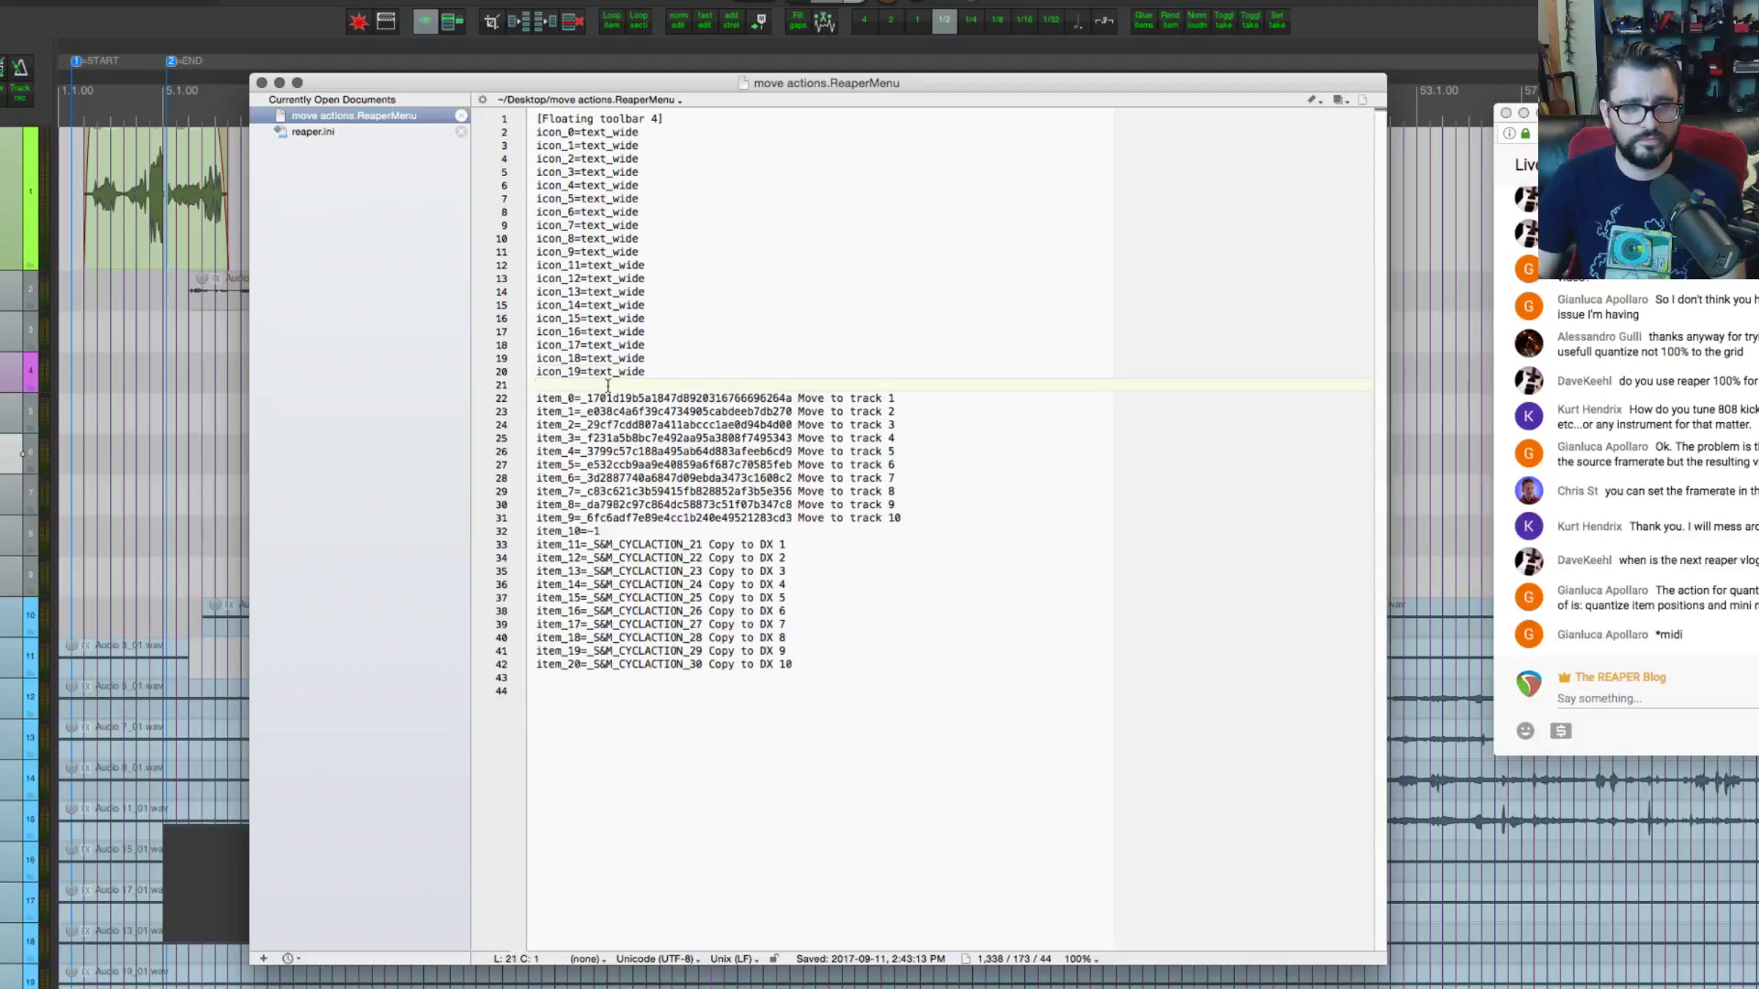
# Step: Delete the blank line between the icon list and item_0, and save the file again
pyautogui.press('Down')
pyautogui.press('BackSpace')
pyautogui.press('super+s')
pyautogui.click(675, 464)
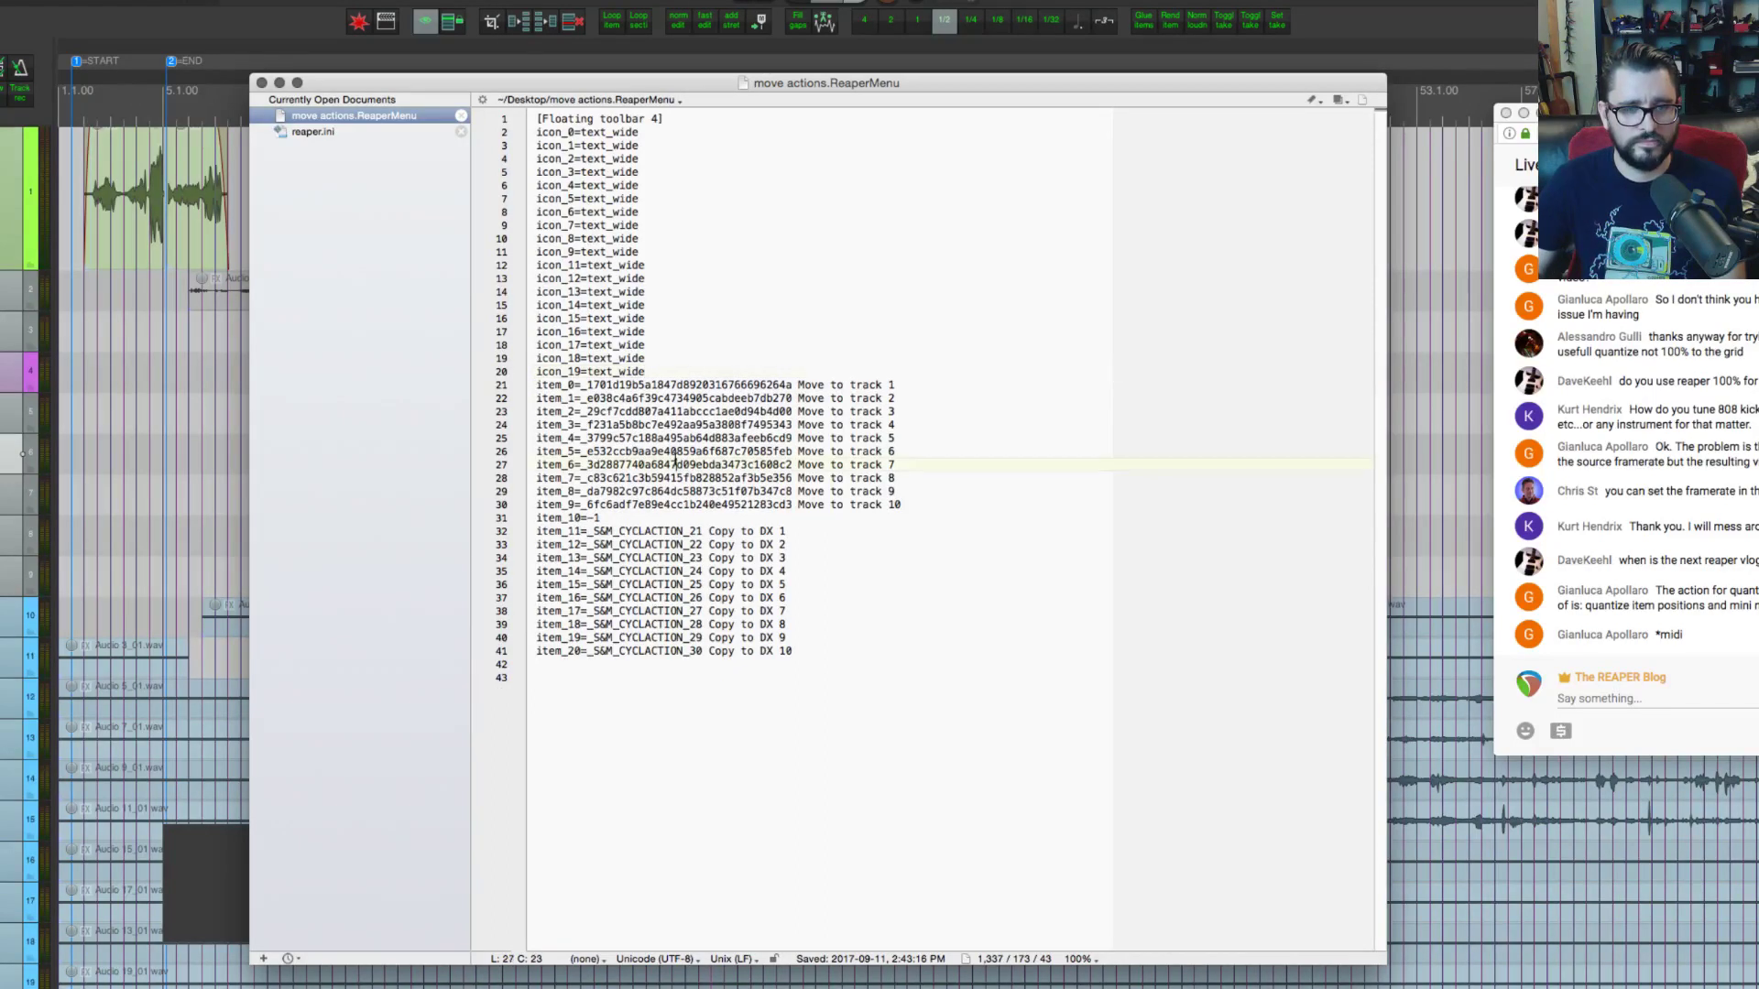
# Step: Switch to REAPER and import move actions.ReaperMenu from the desktop into Floating toolbar 4 through its customization window, then close that window
pyautogui.click(173, 463)
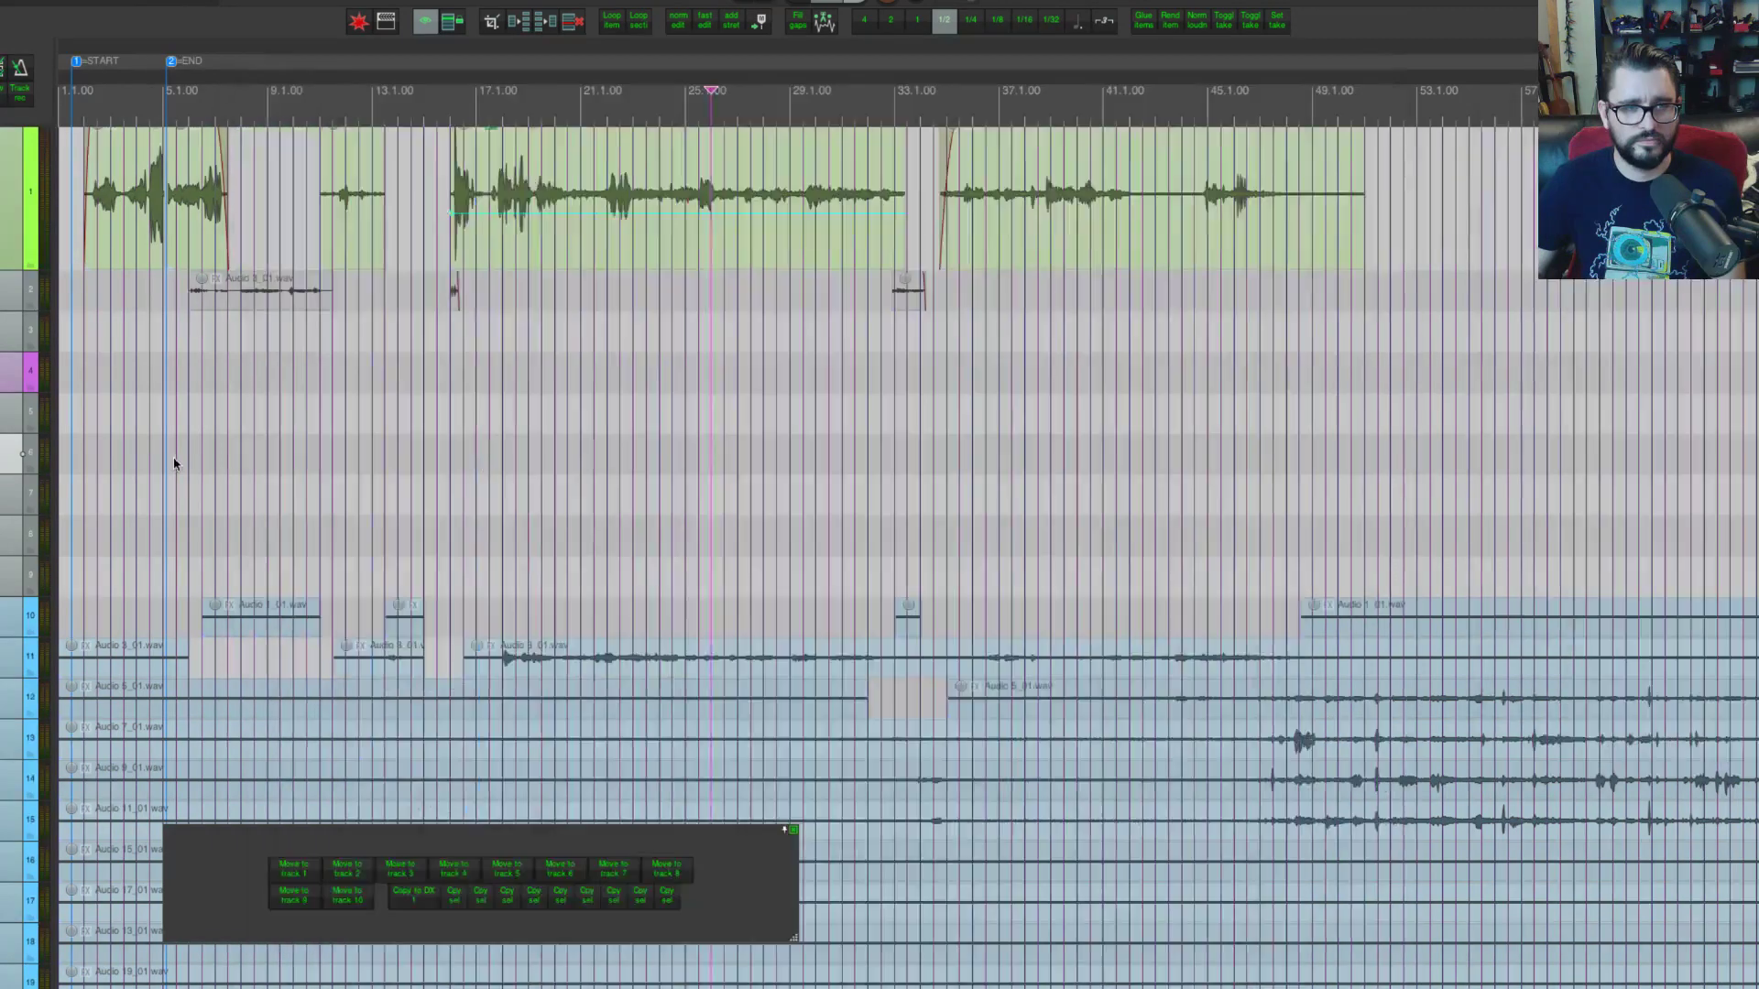
pyautogui.rightClick(199, 852)
pyautogui.click(252, 921)
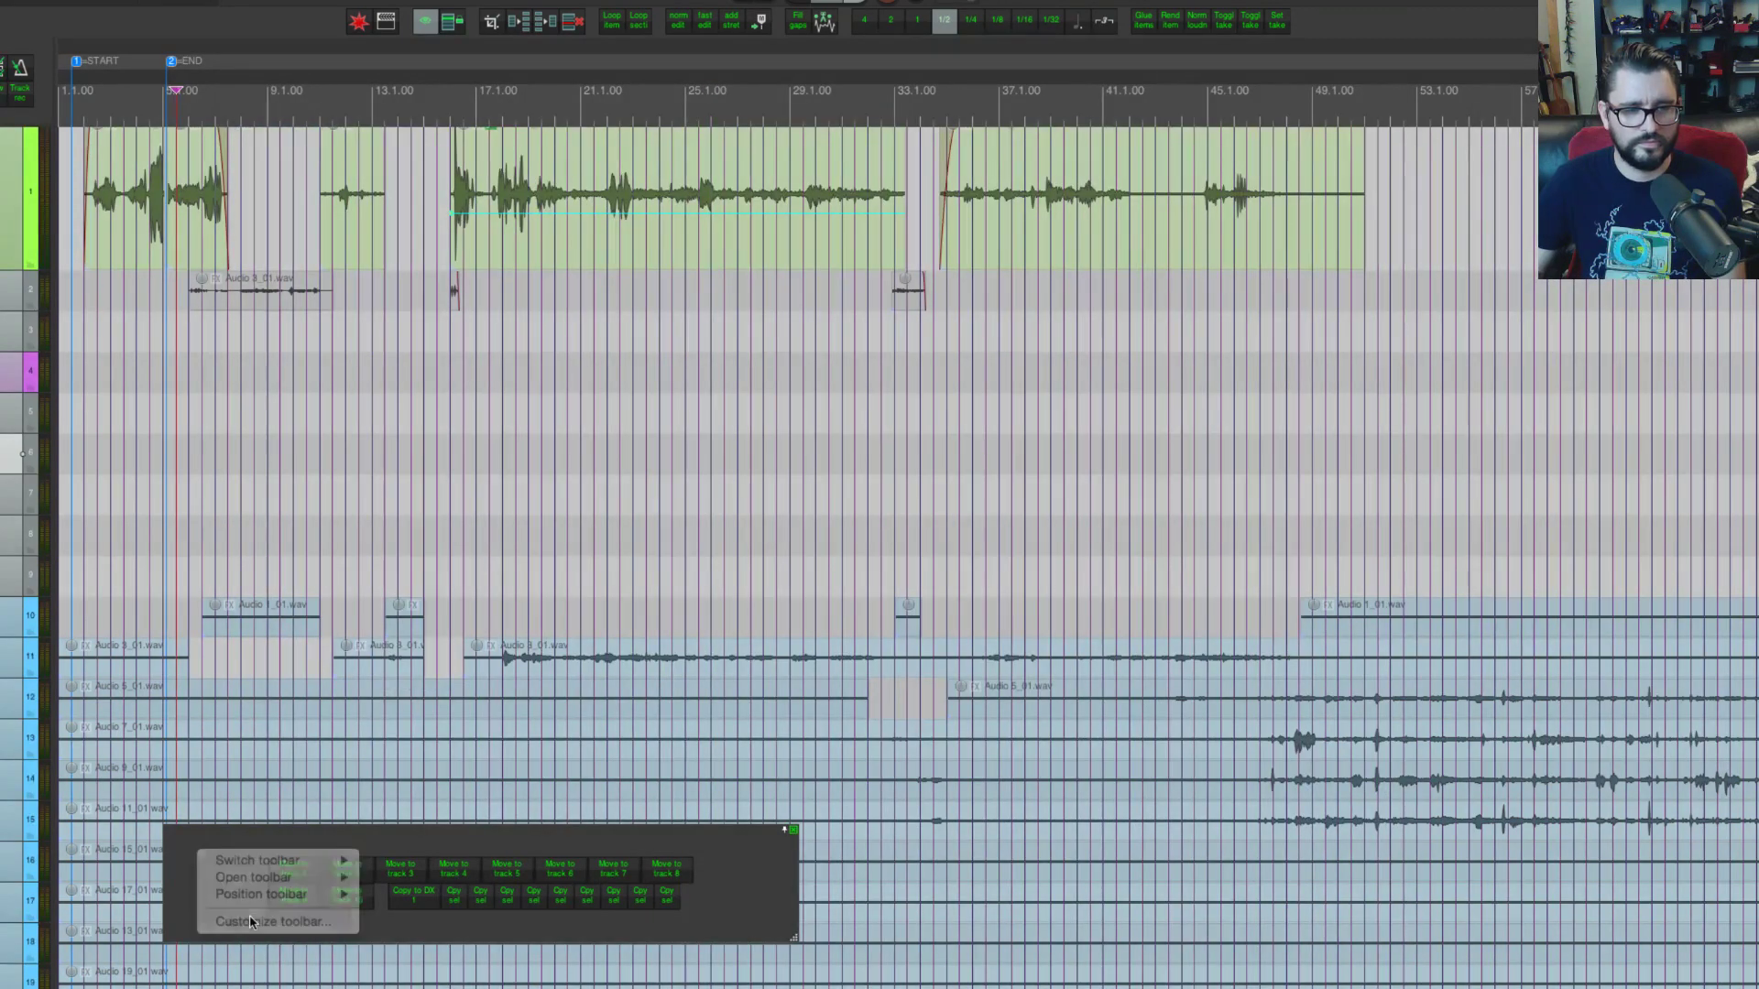
pyautogui.moveTo(900, 411); pyautogui.dragTo(786, 214)
pyautogui.click(1081, 846)
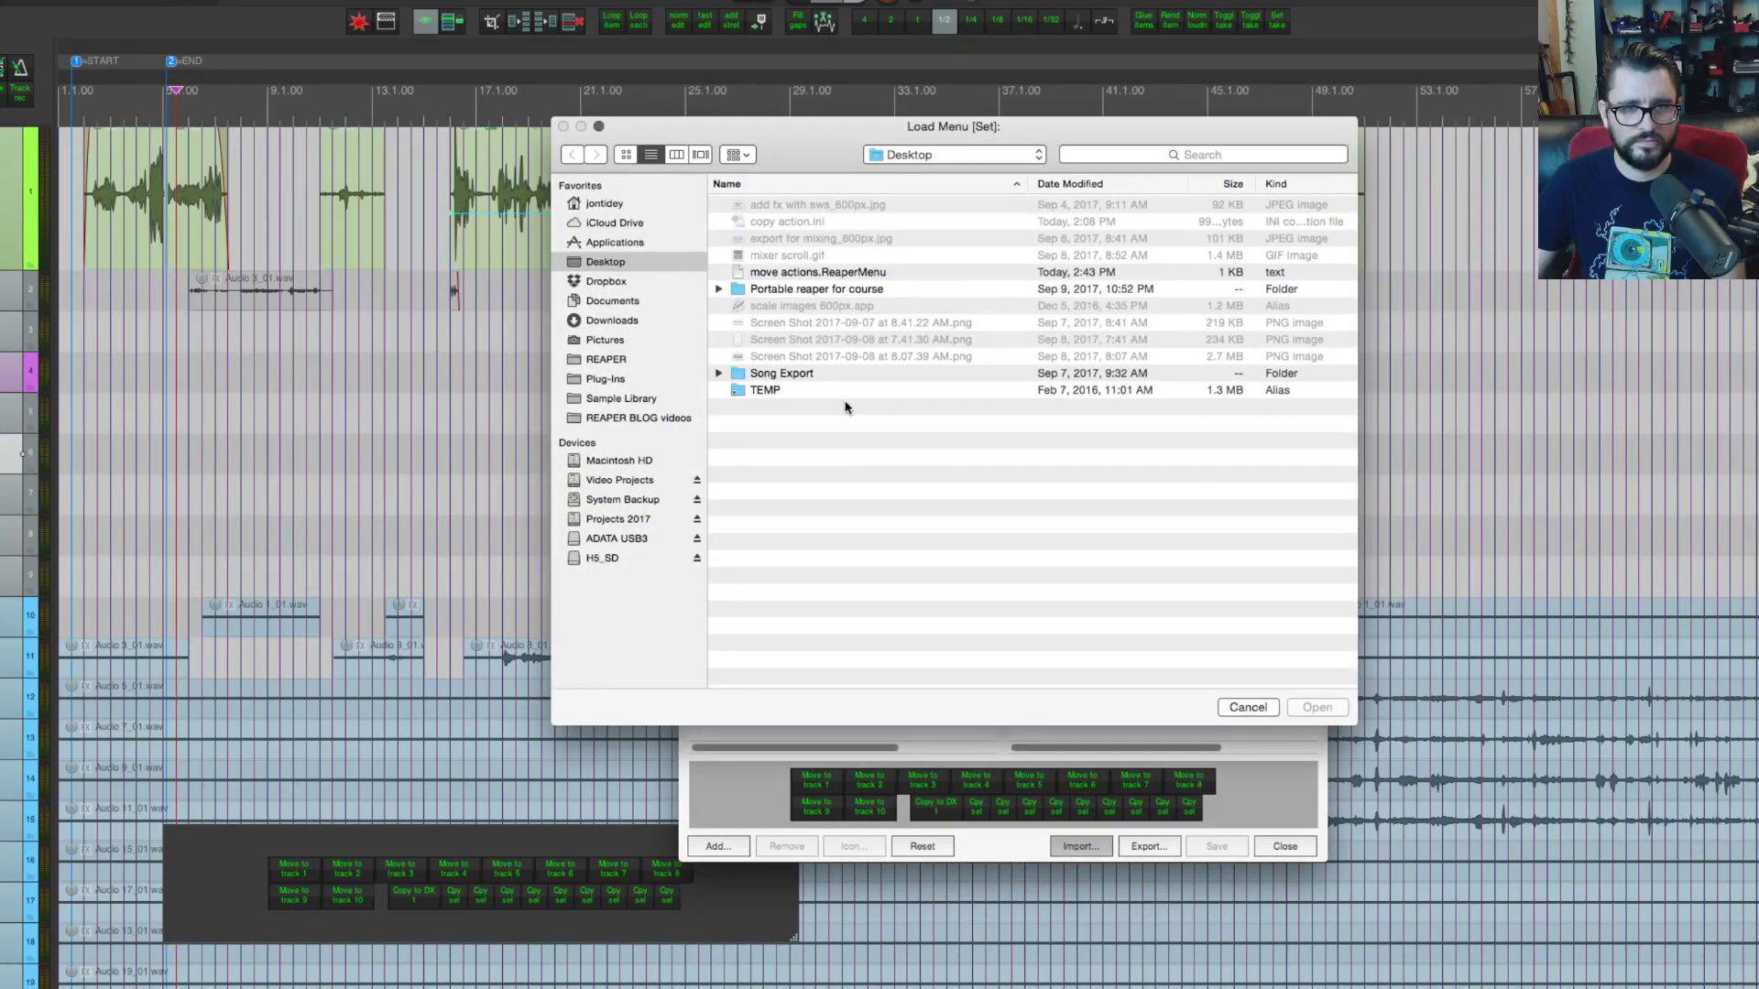
pyautogui.doubleClick(818, 272)
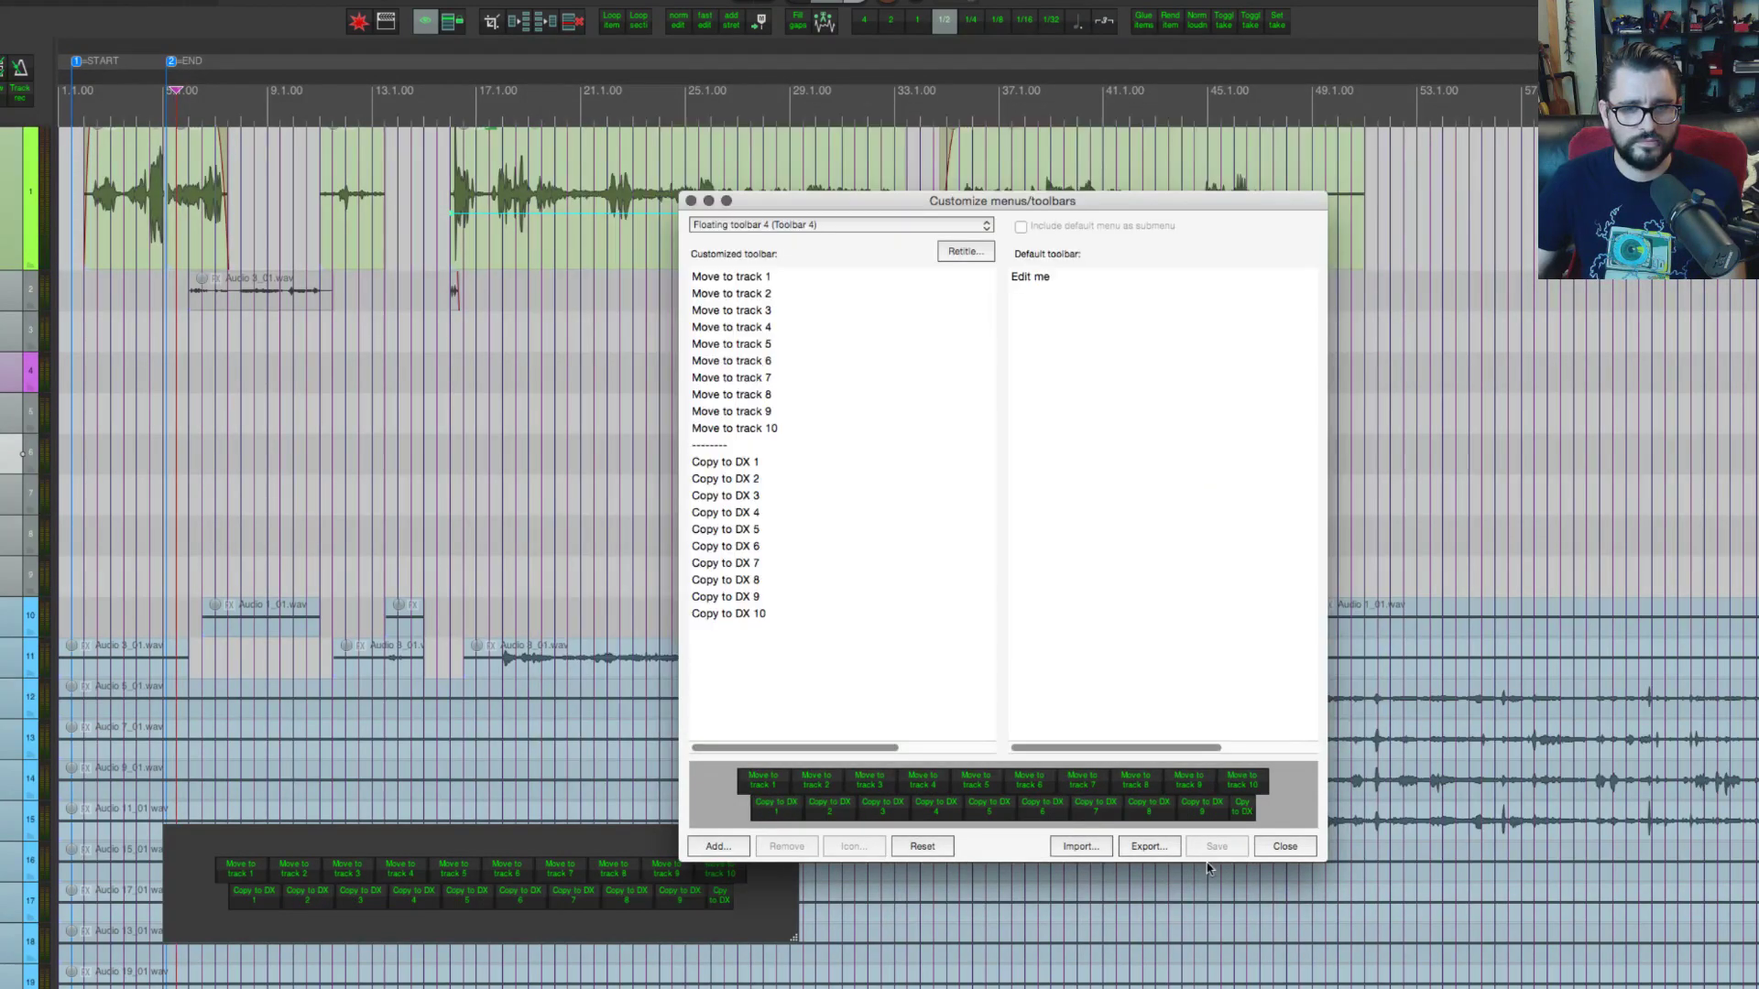
pyautogui.click(1284, 846)
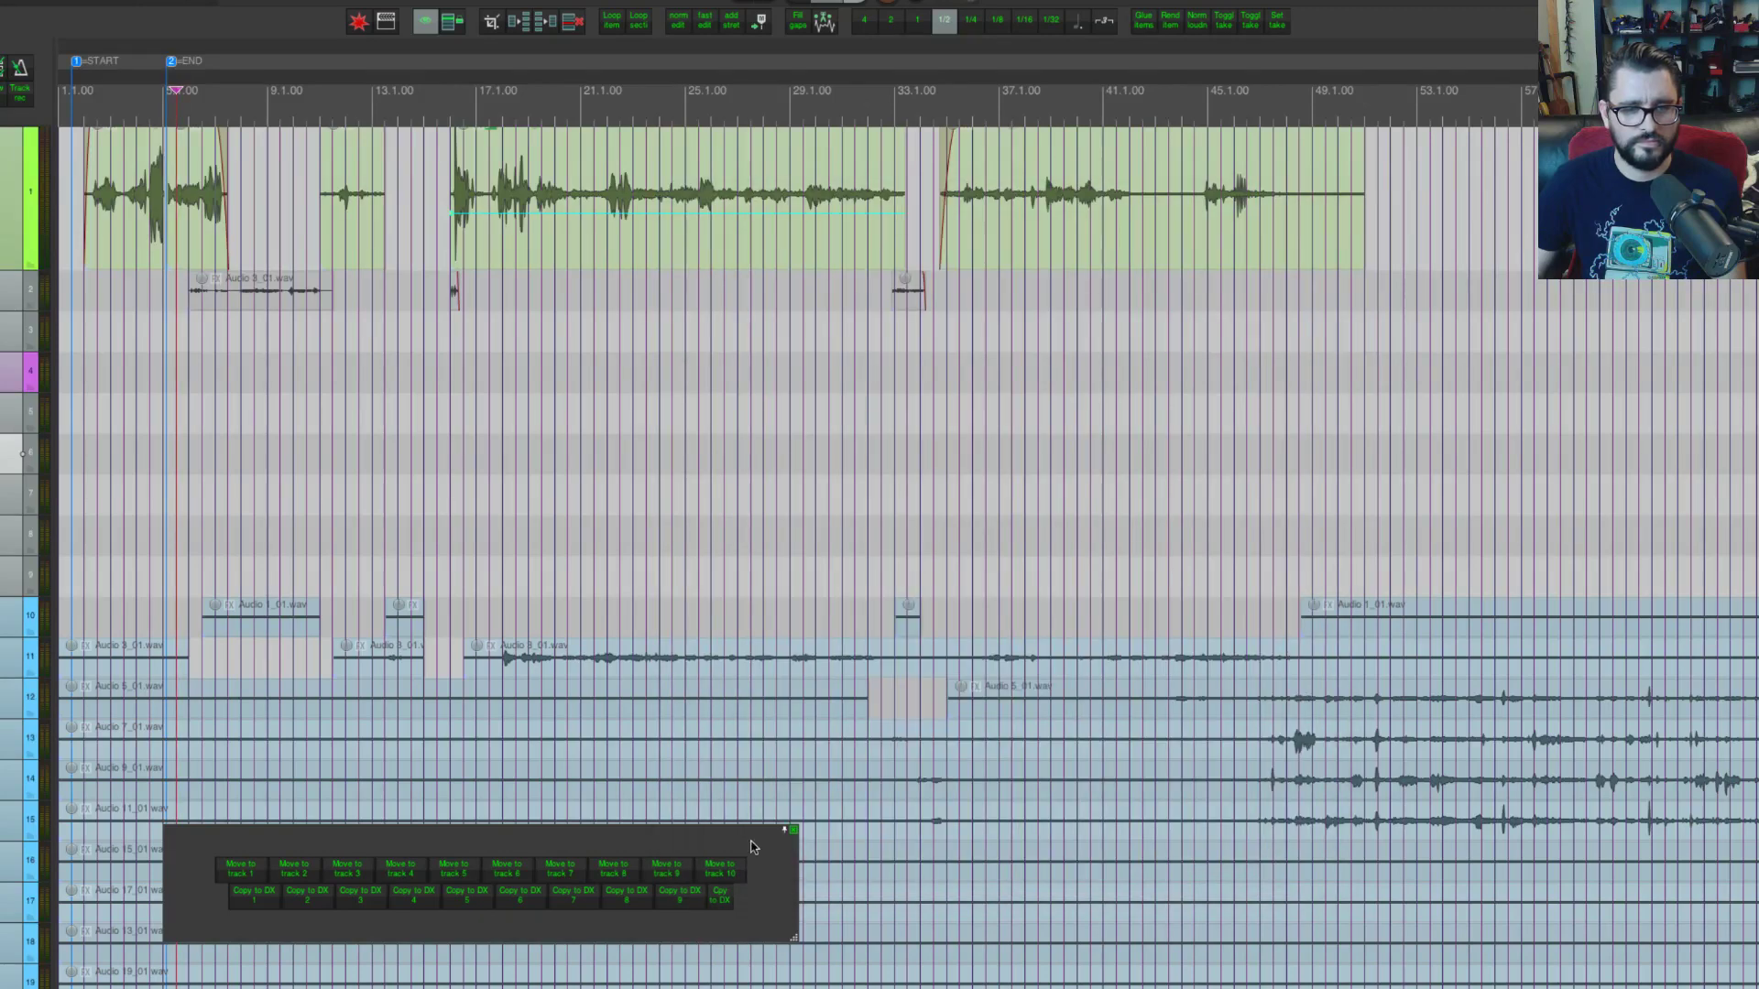
# Step: Move the floating toolbar higher and make it narrower, then remove the separator before Copy to DX 1 and save the toolbar
pyautogui.moveTo(747, 847); pyautogui.dragTo(746, 618)
pyautogui.moveTo(796, 715); pyautogui.dragTo(731, 765)
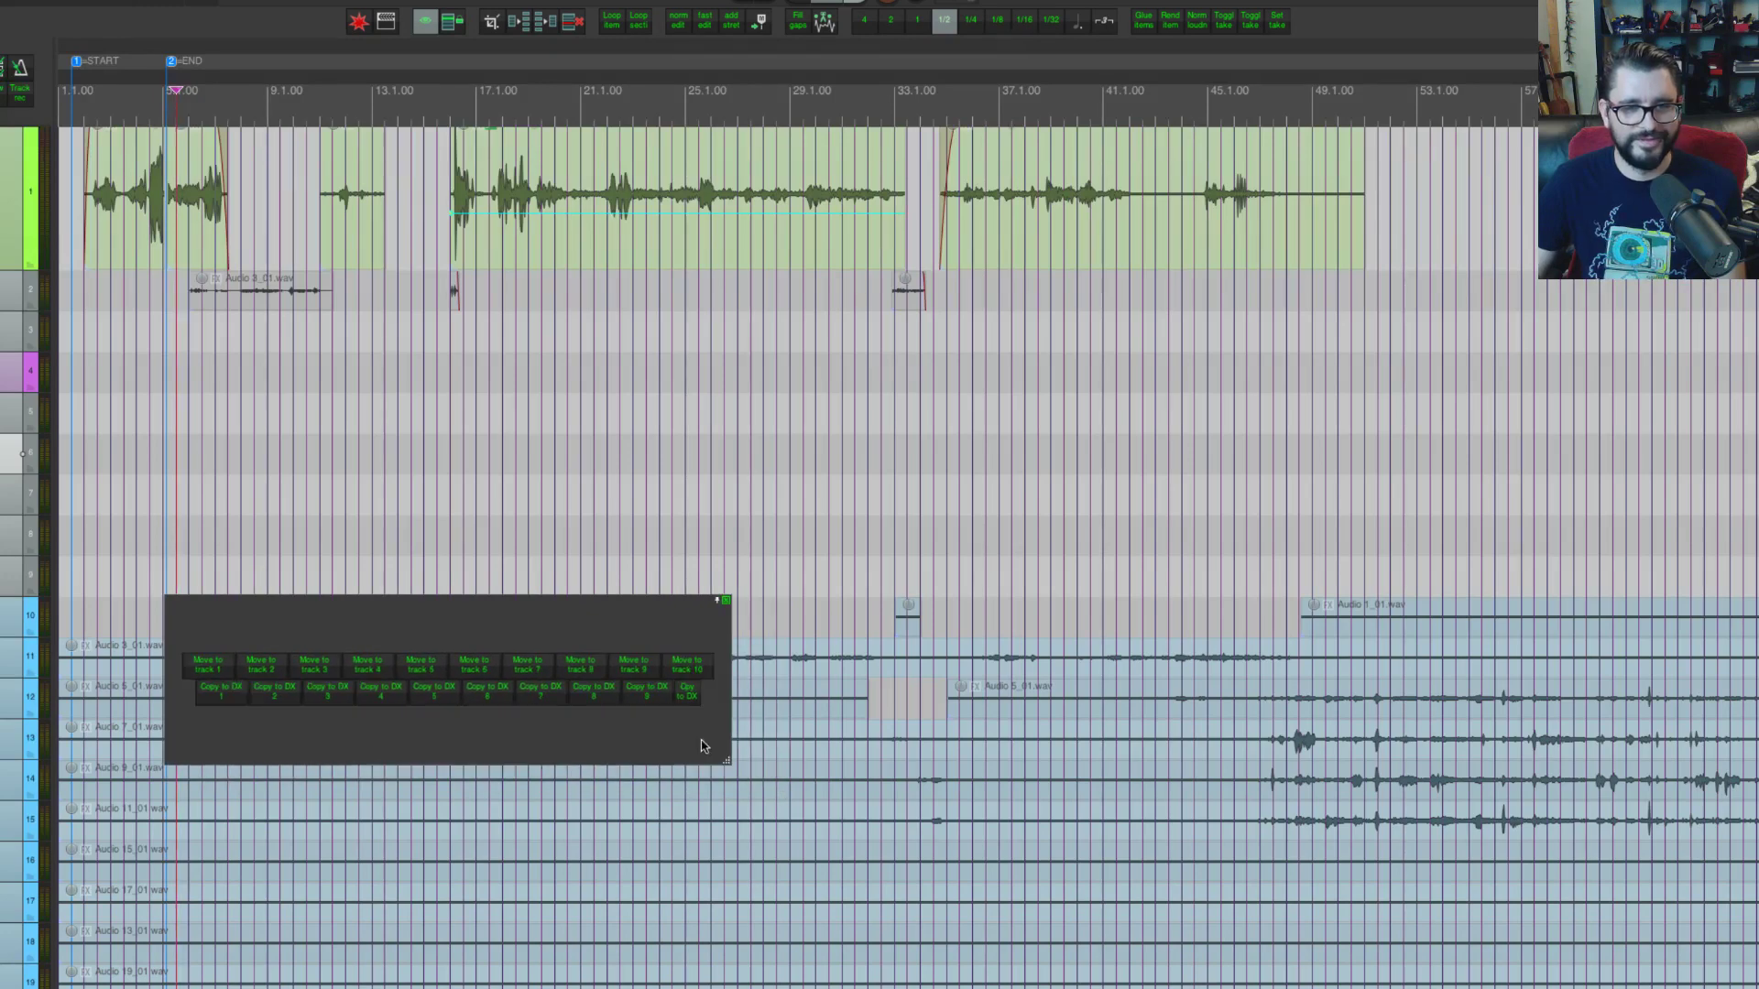
pyautogui.rightClick(703, 732)
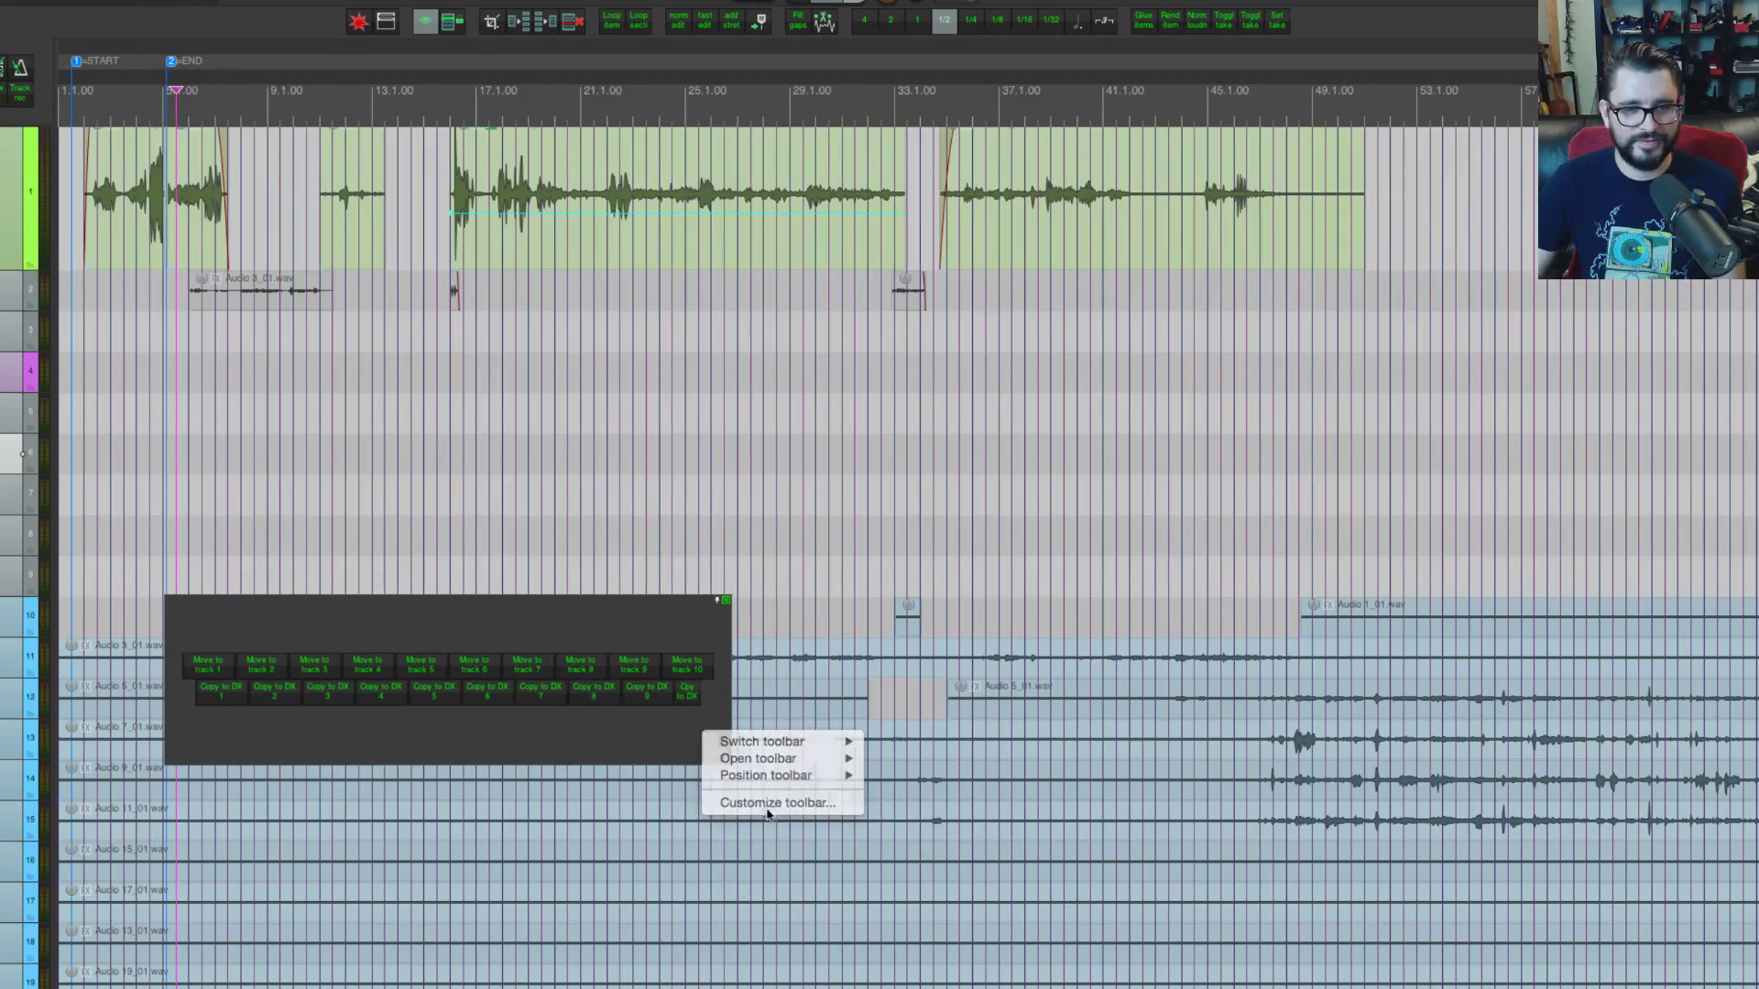
pyautogui.click(766, 803)
pyautogui.click(730, 462)
pyautogui.click(730, 446)
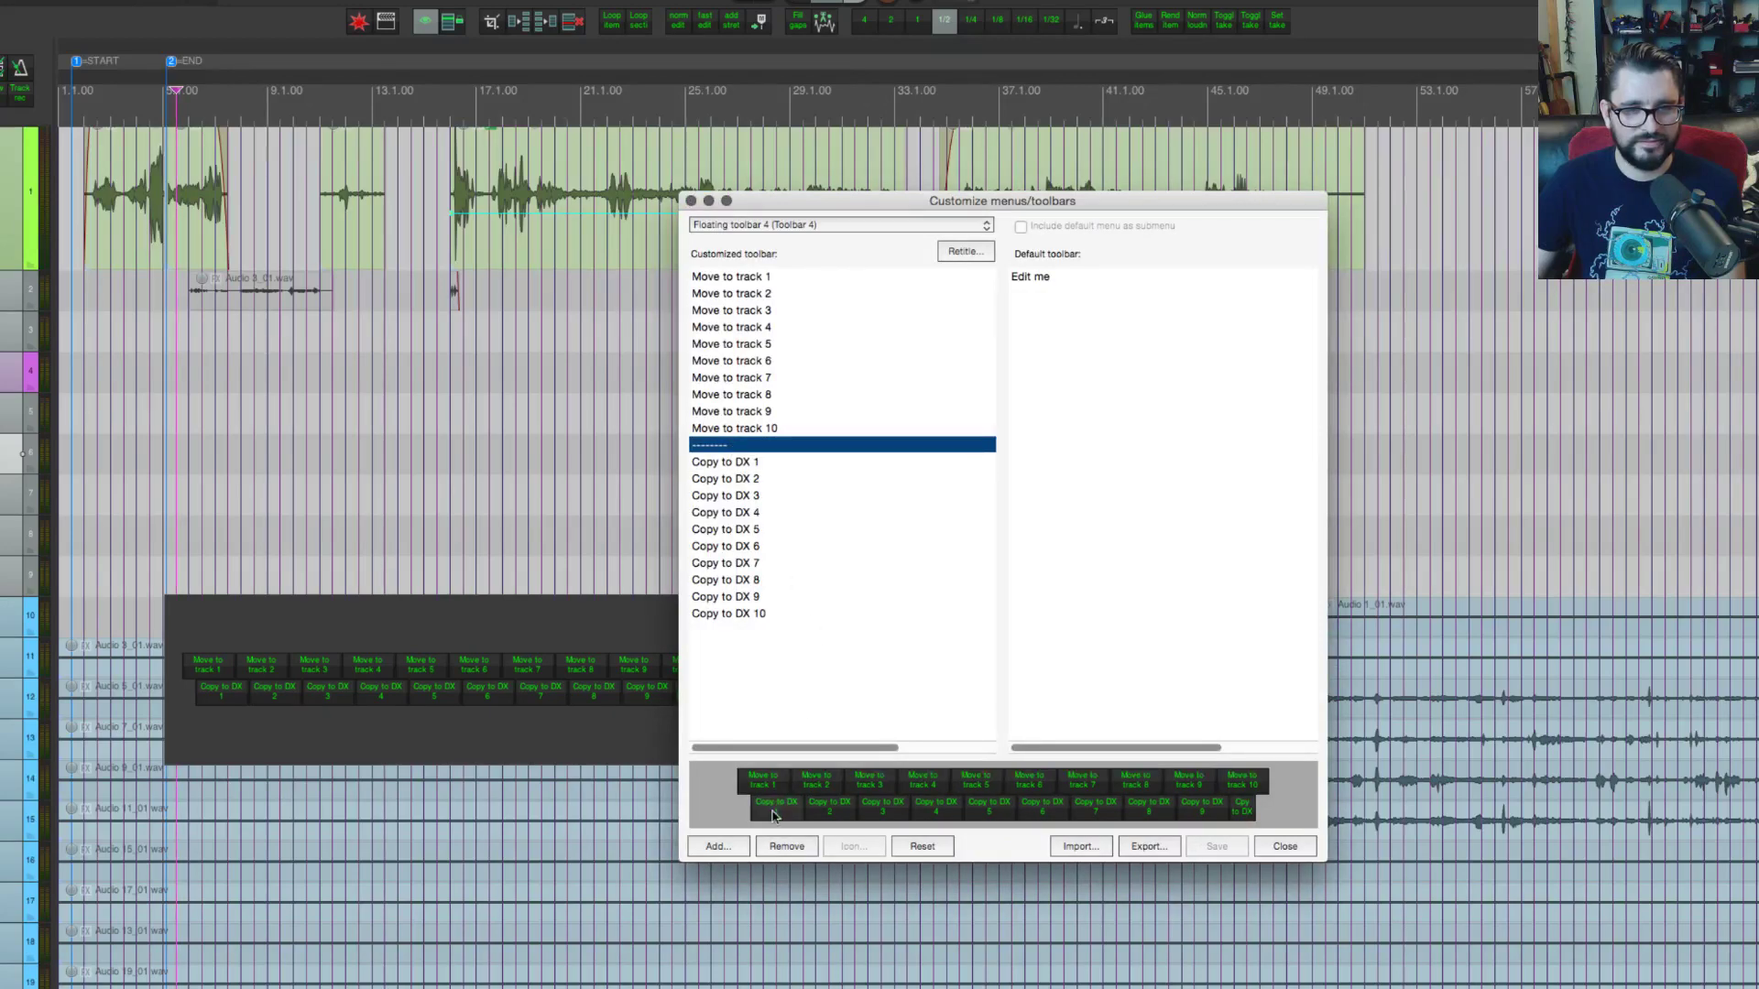
pyautogui.click(786, 848)
pyautogui.click(1216, 846)
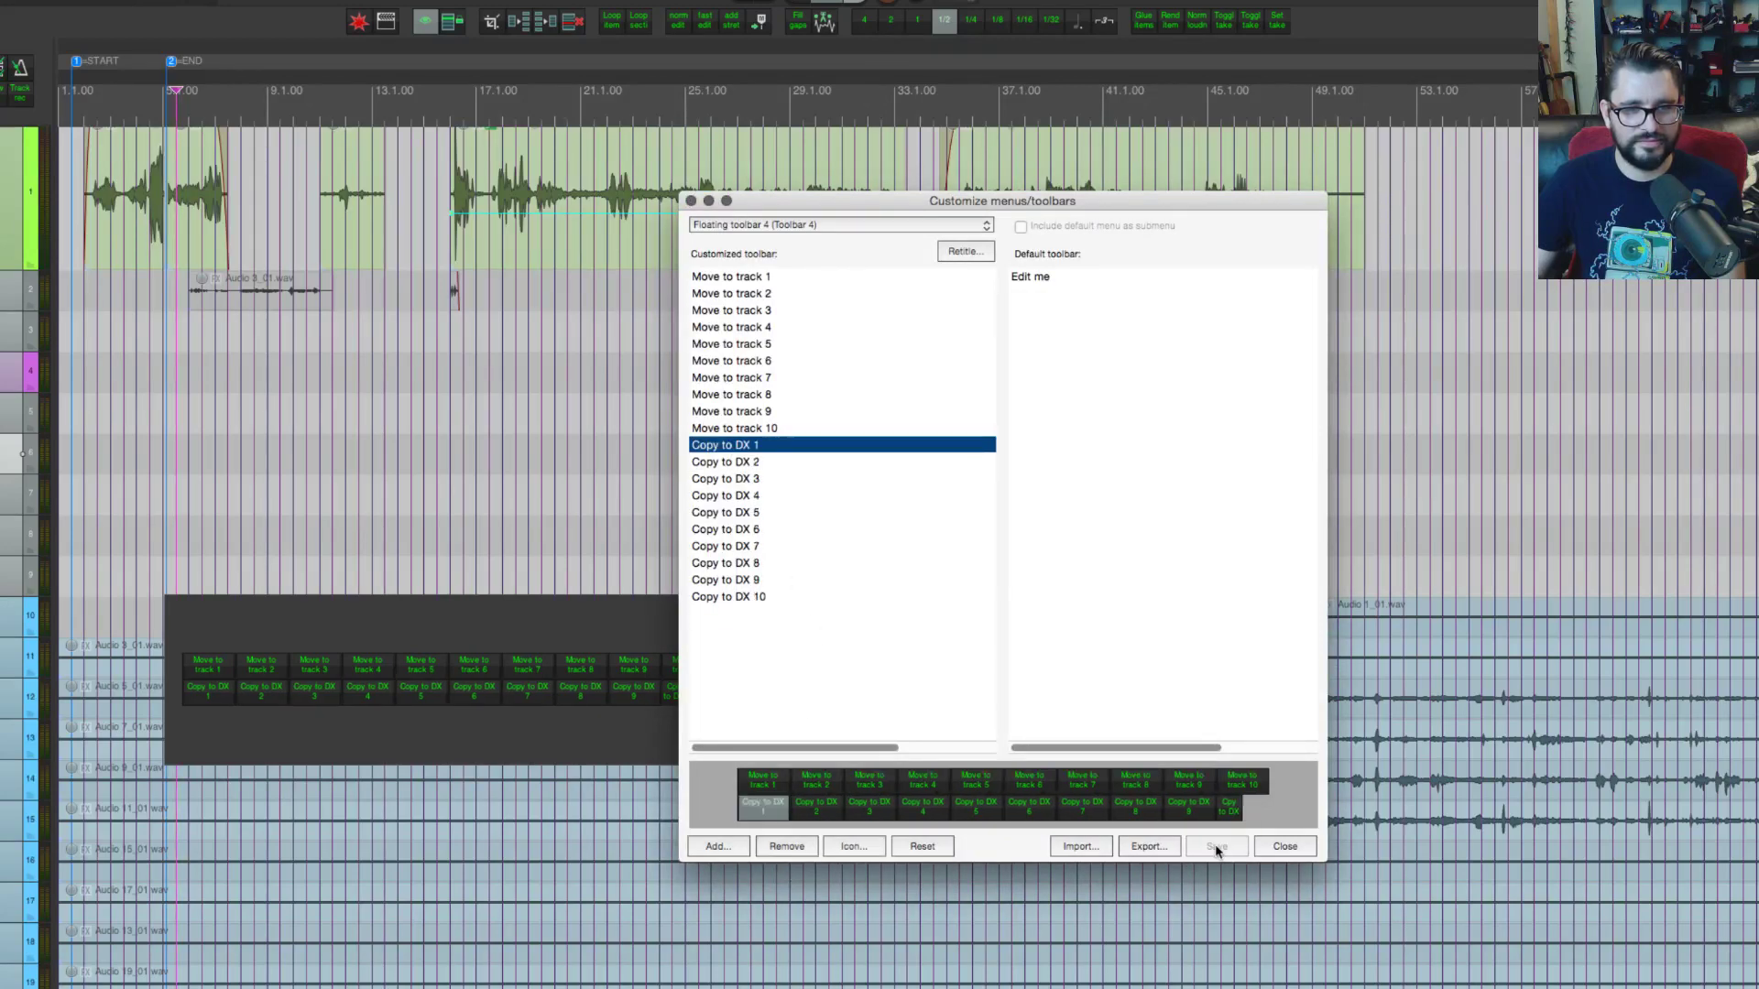
# Step: Run the Copy to DX 10 action from the floating toolbar and dismiss the message
pyautogui.click(419, 742)
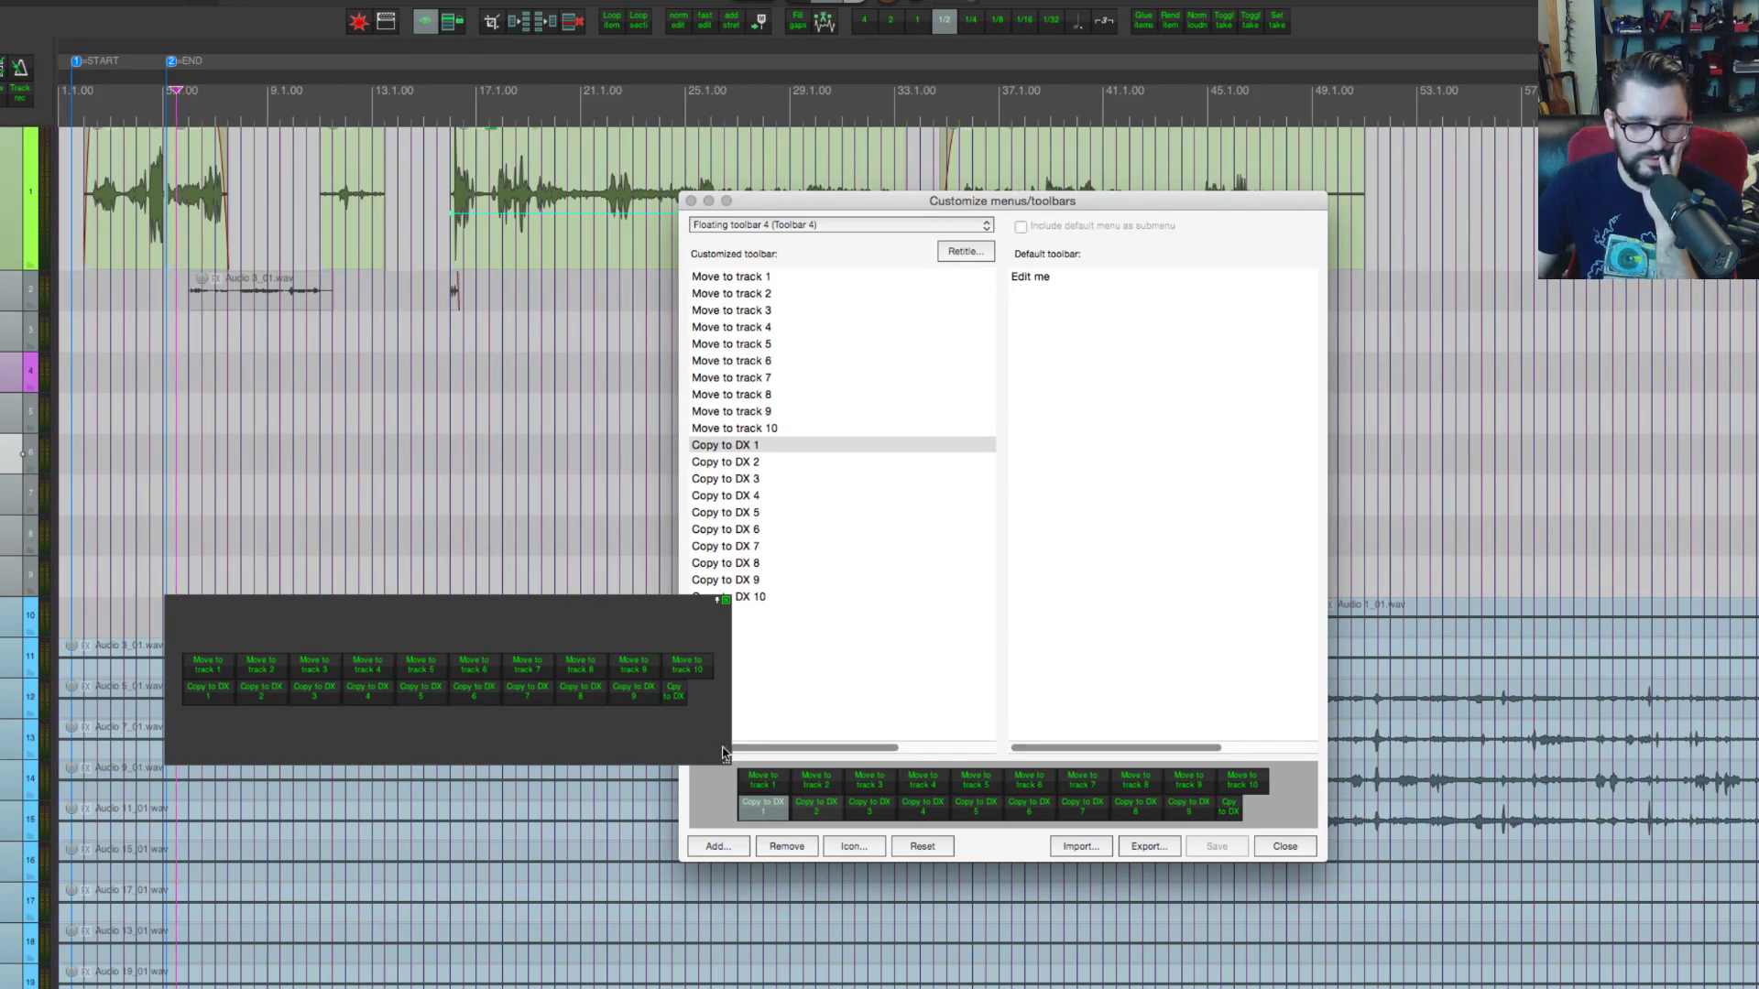
pyautogui.click(675, 693)
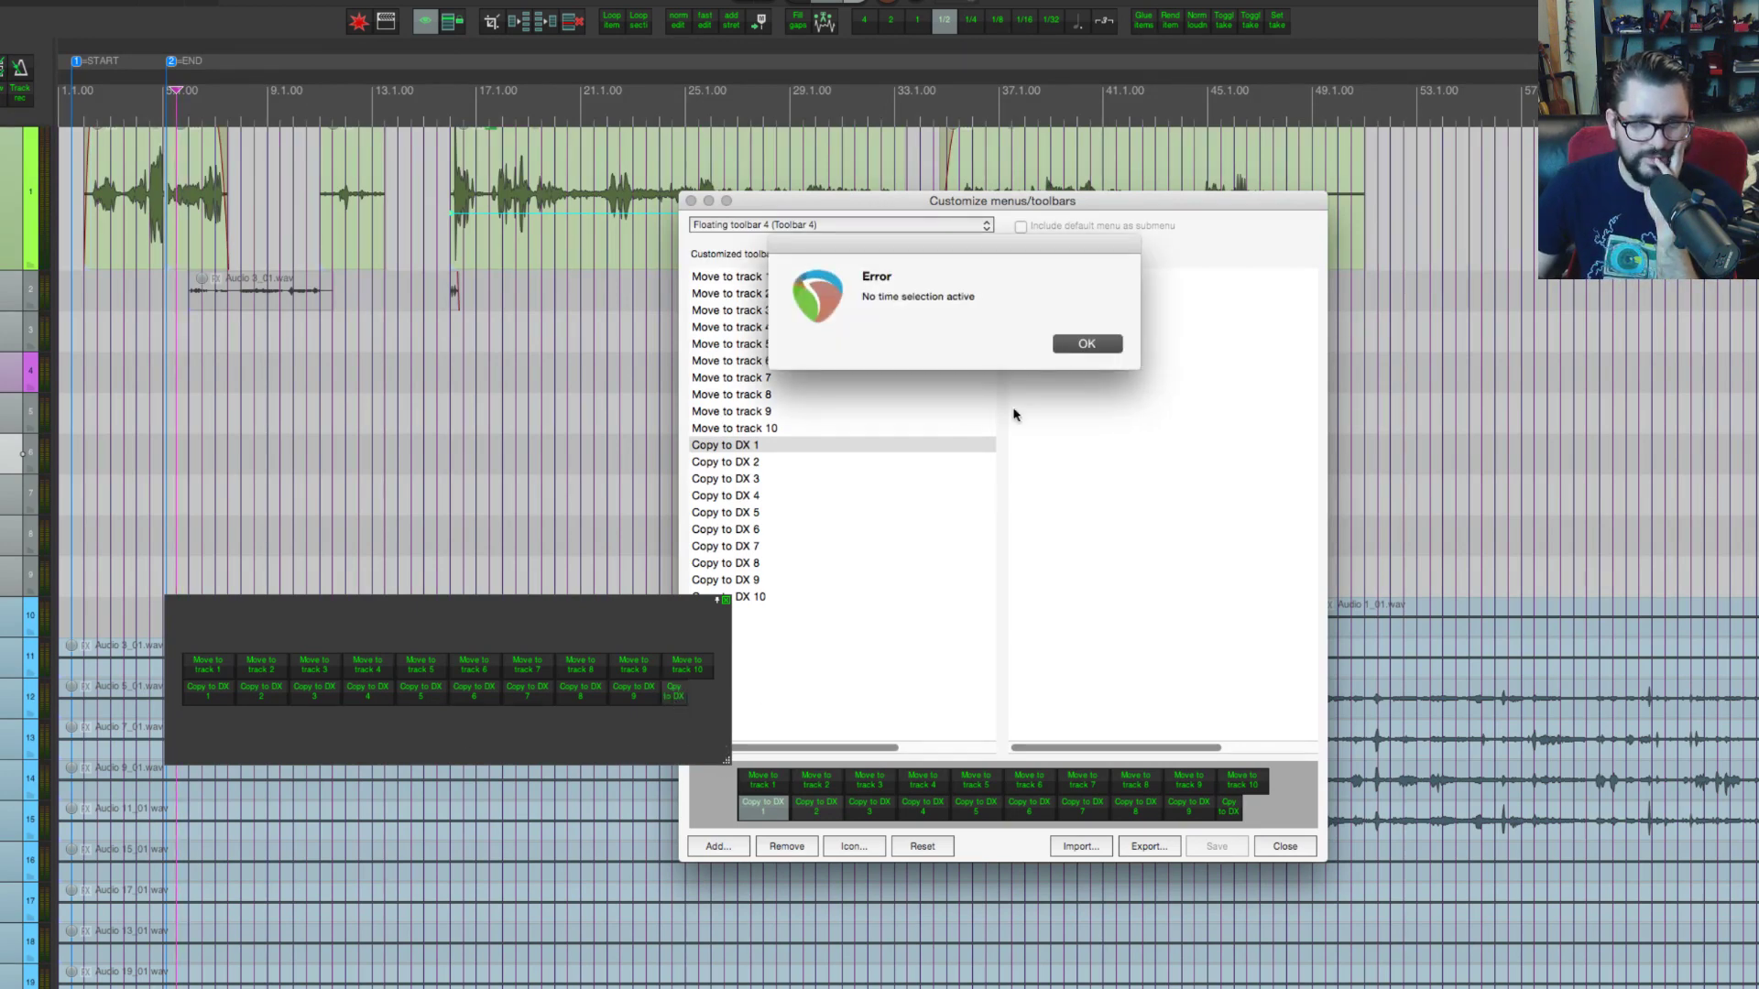
pyautogui.press('Return')
# Step: Give the Copy to DX 10 entry a double-width text icon, keeping its name
pyautogui.click(769, 597)
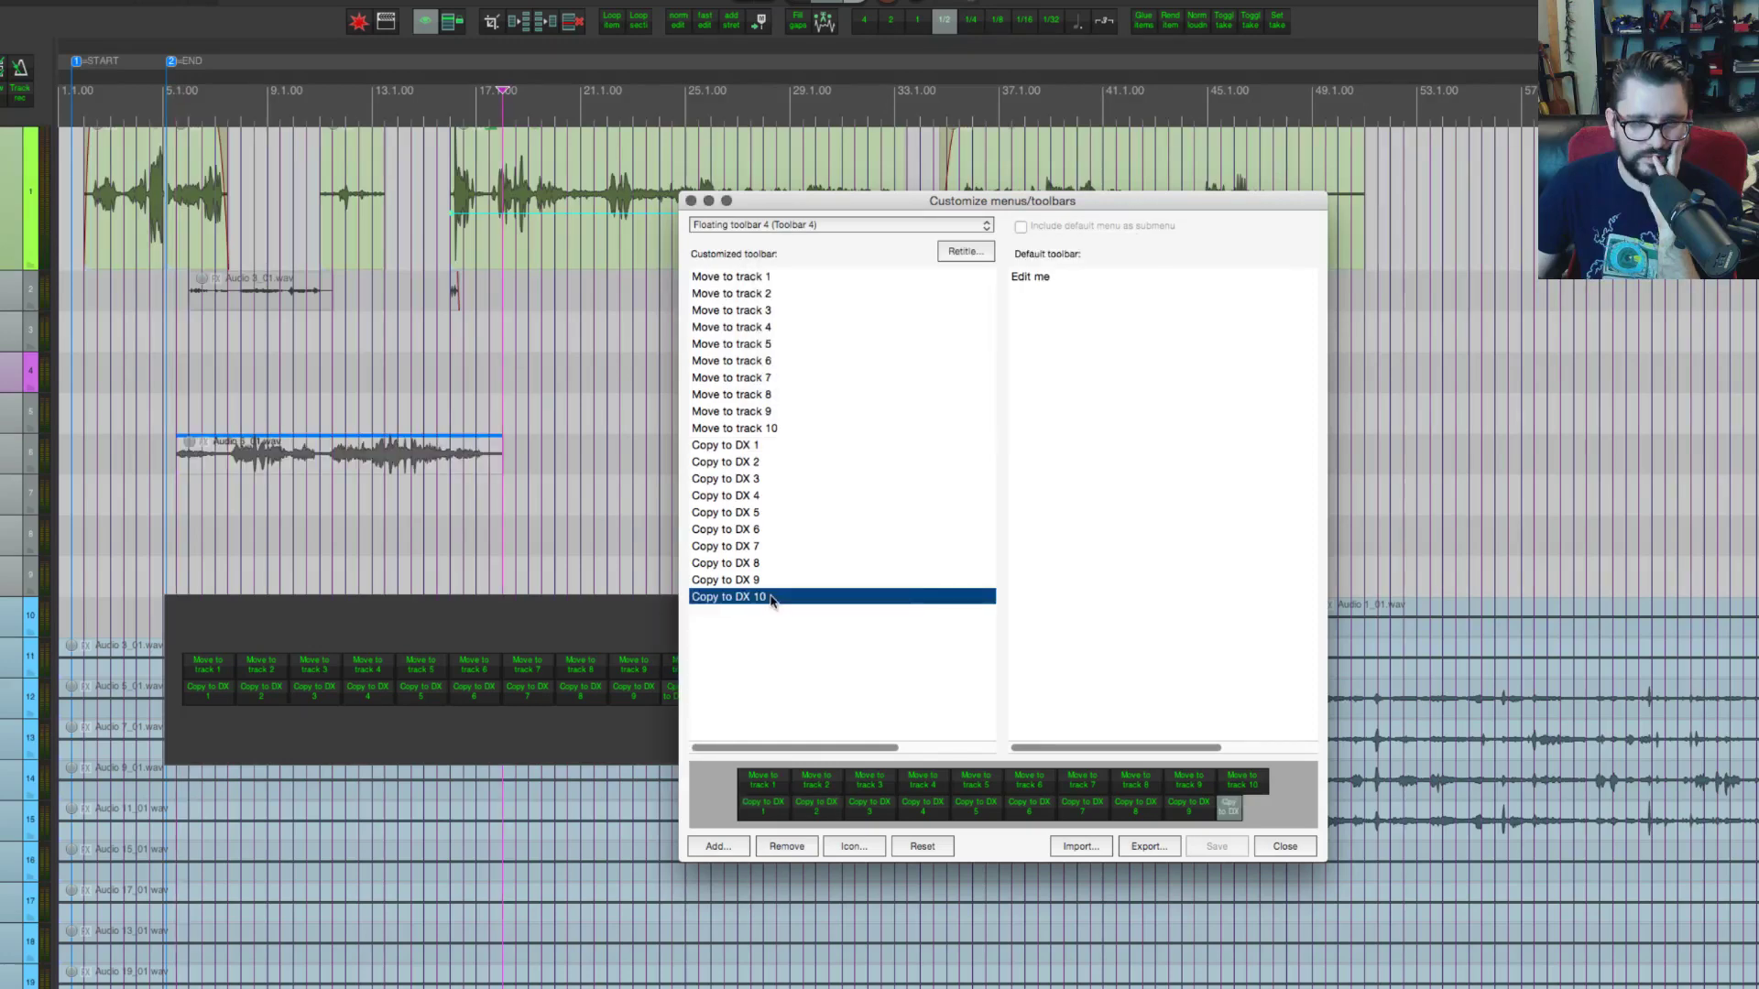
pyautogui.rightClick(770, 597)
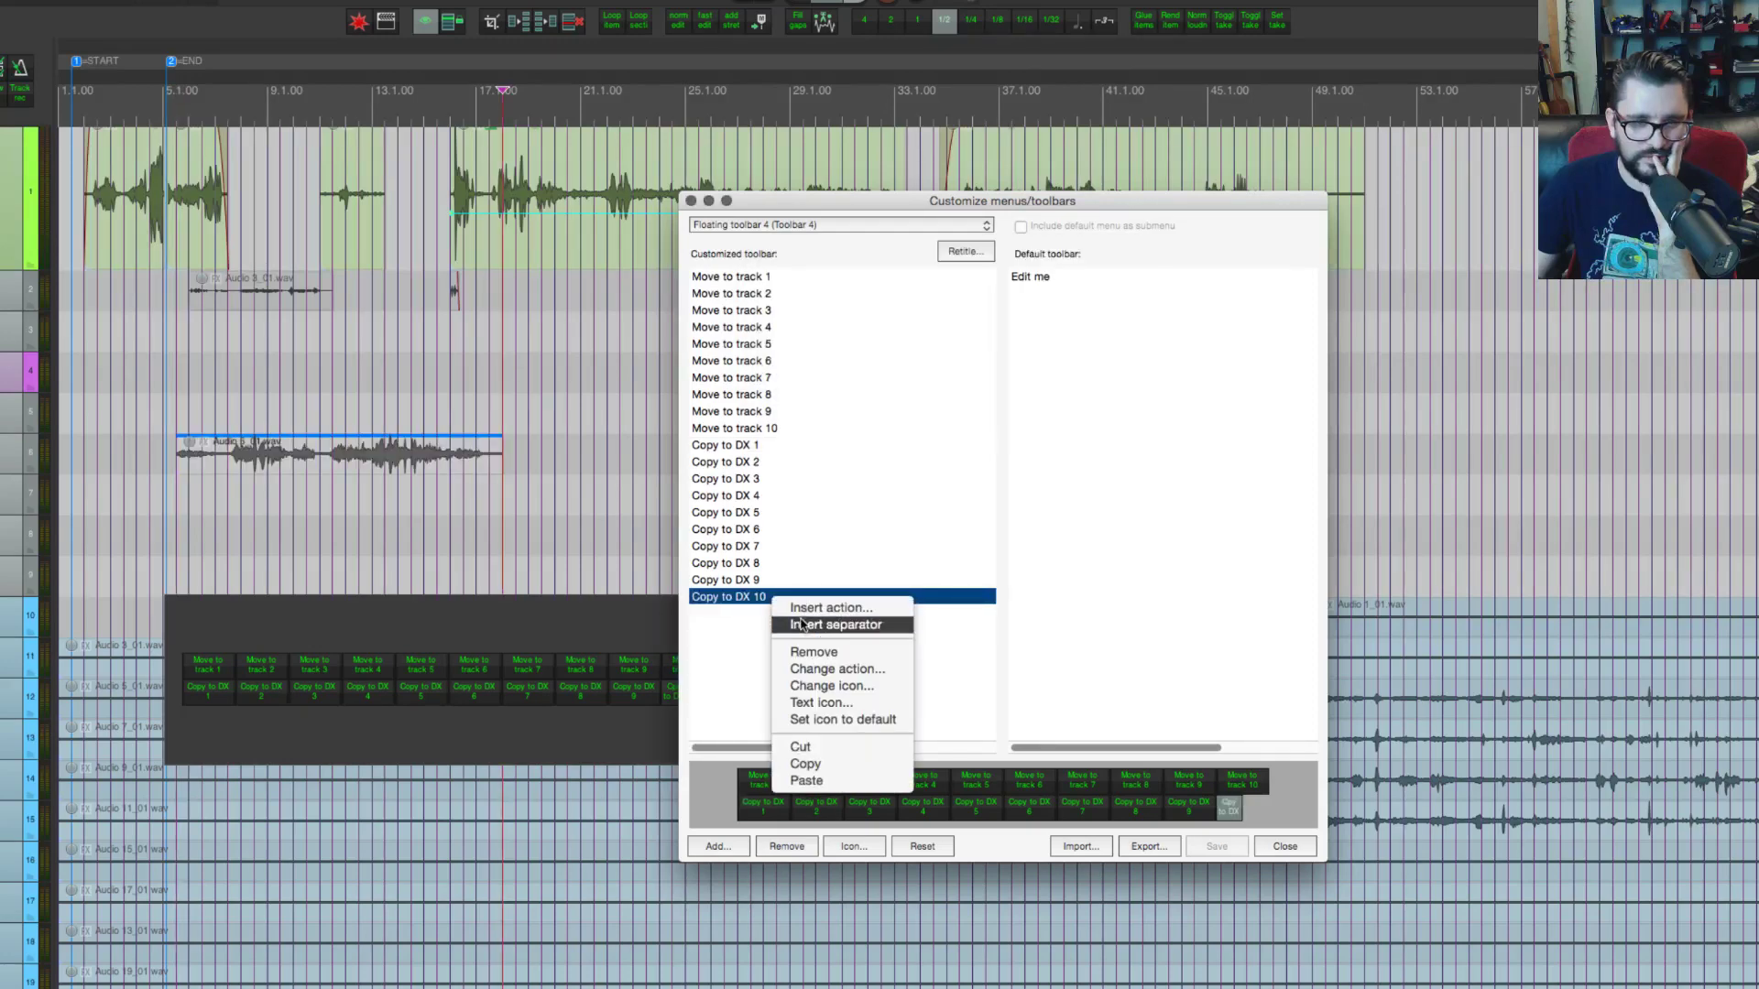
pyautogui.click(814, 704)
pyautogui.click(870, 306)
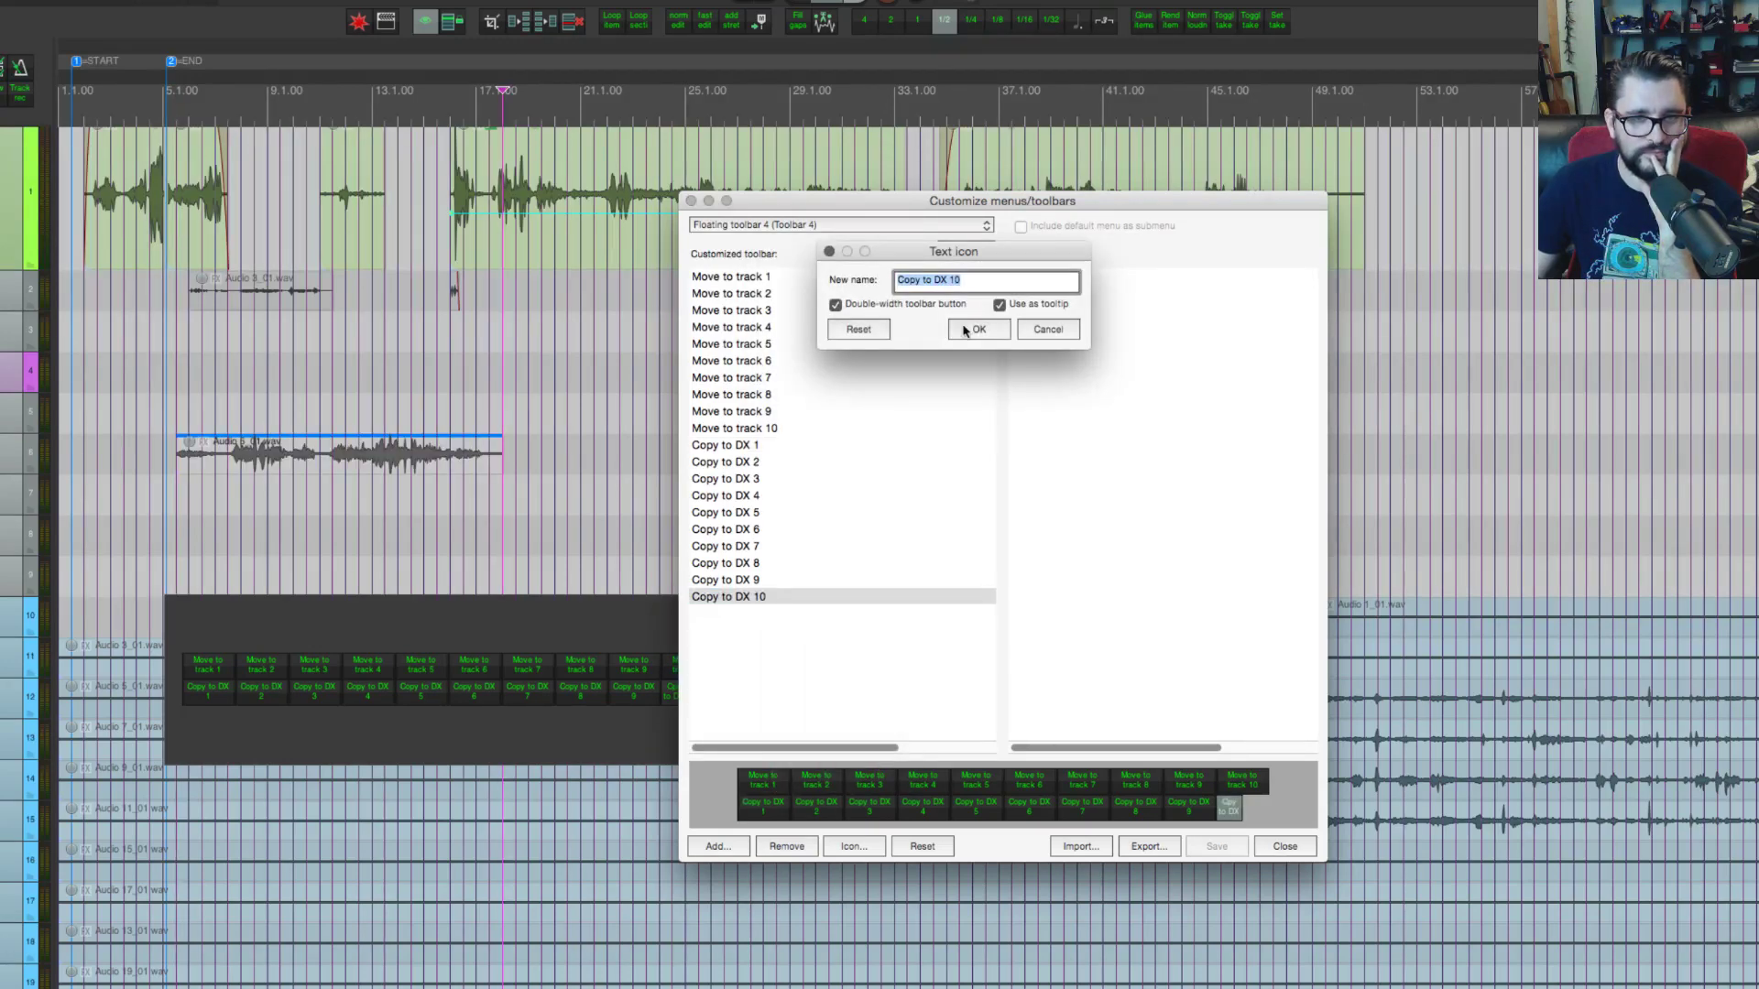
pyautogui.click(963, 329)
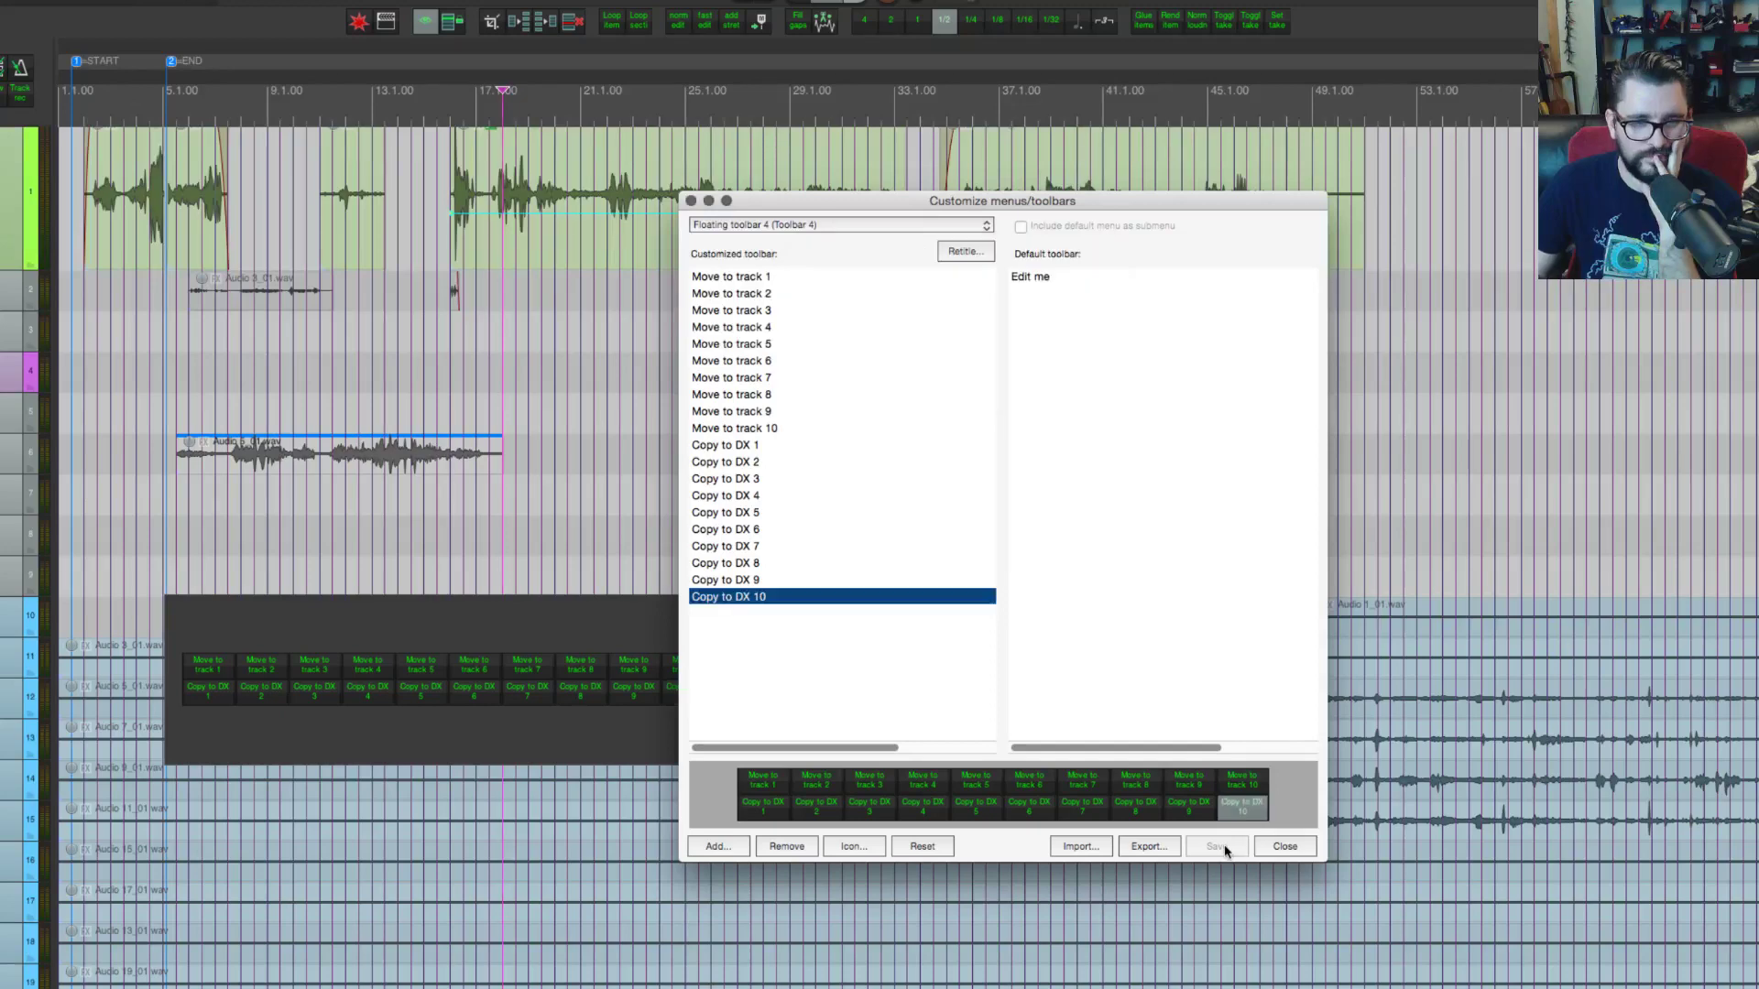
# Step: Close the toolbar customization window and switch to the Firefox live chat window to read the viewers' messages
pyautogui.click(1292, 848)
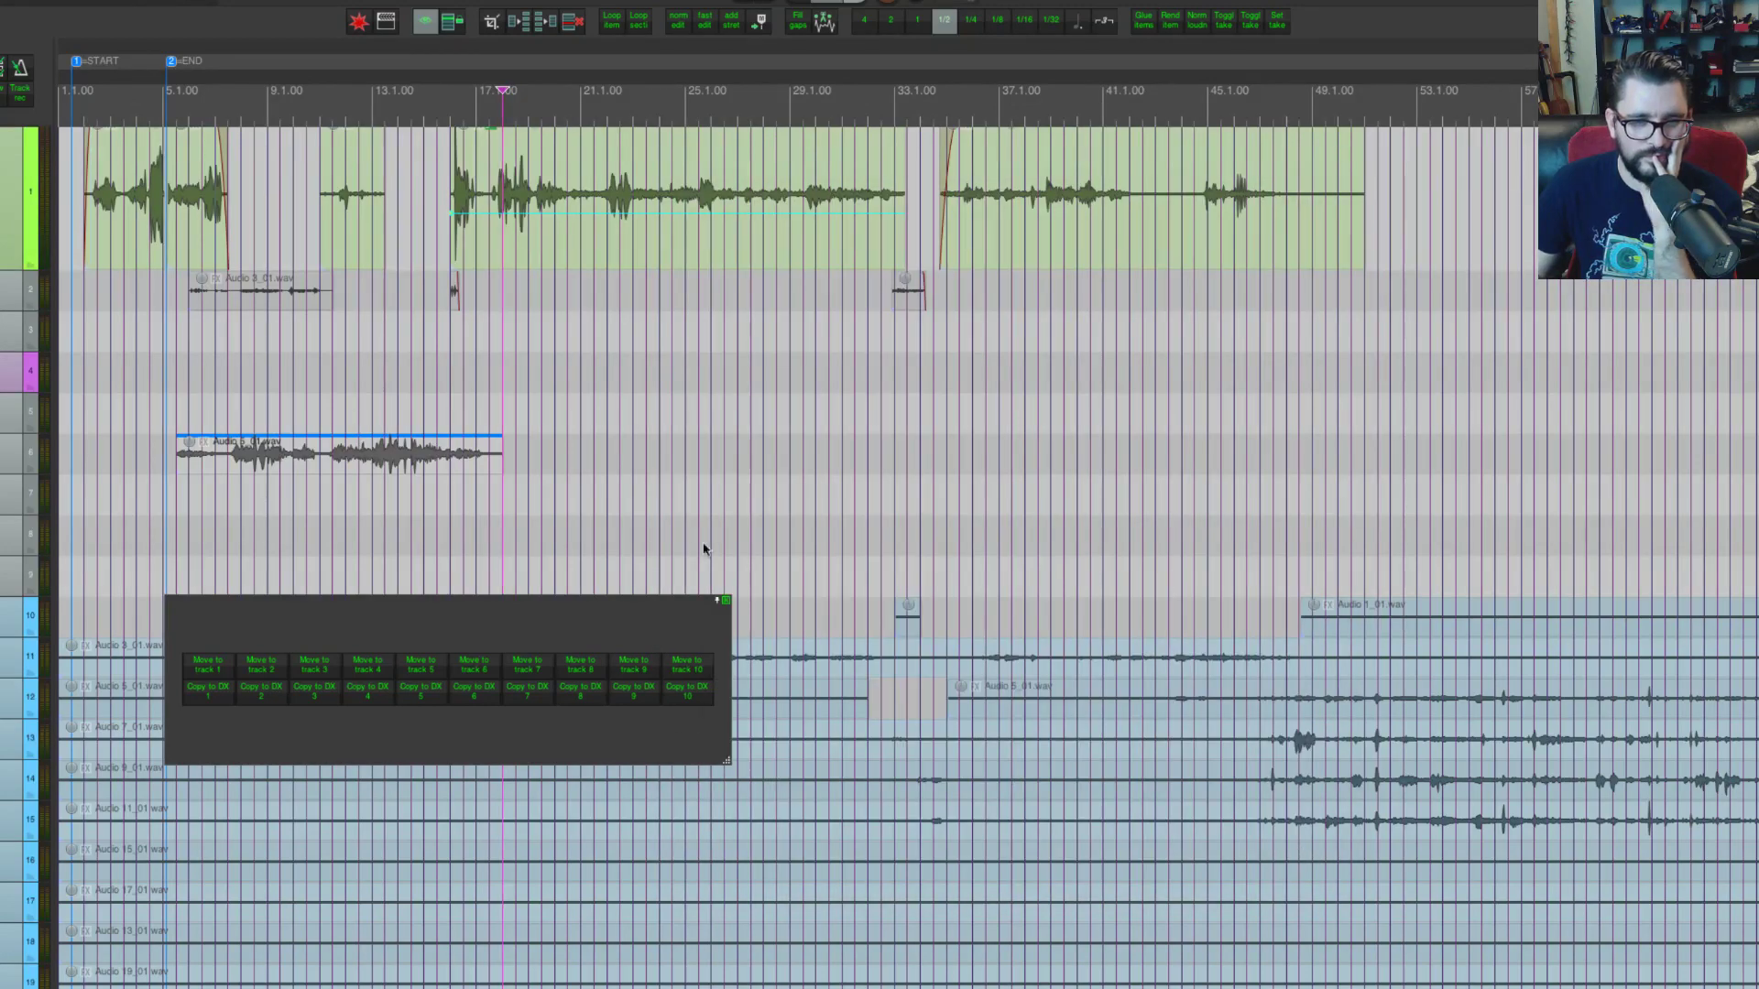
pyautogui.click(645, 563)
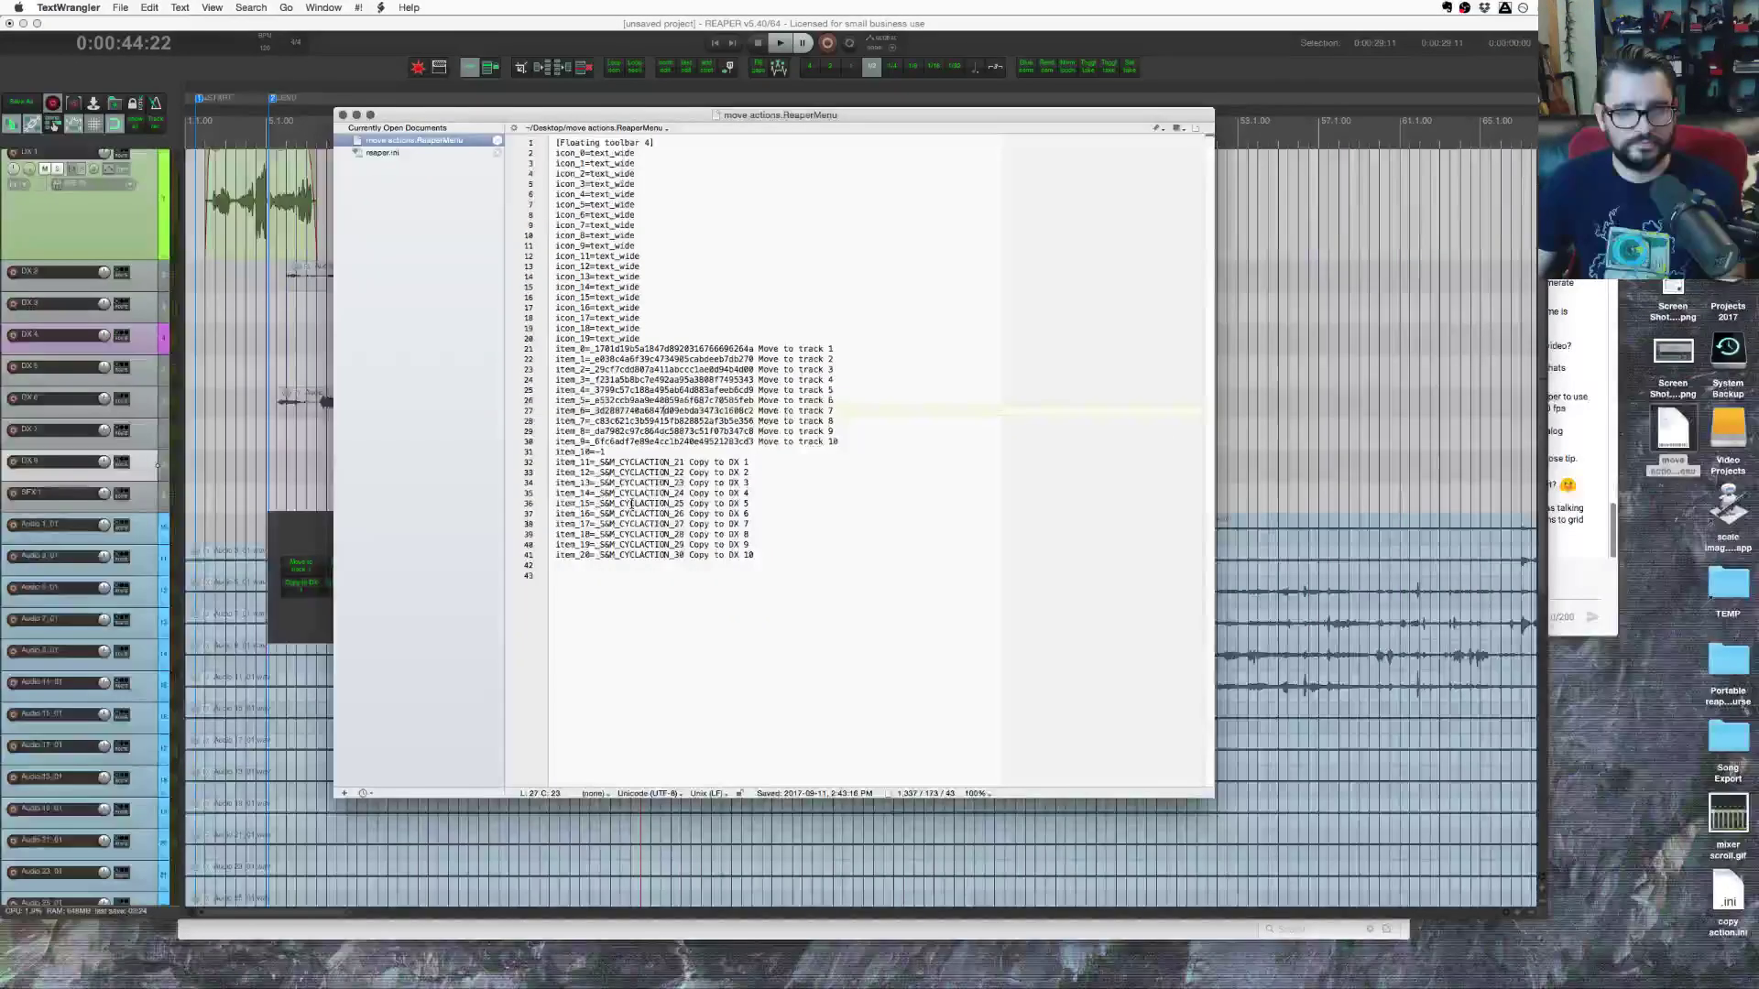
pyautogui.press('super+Tab')
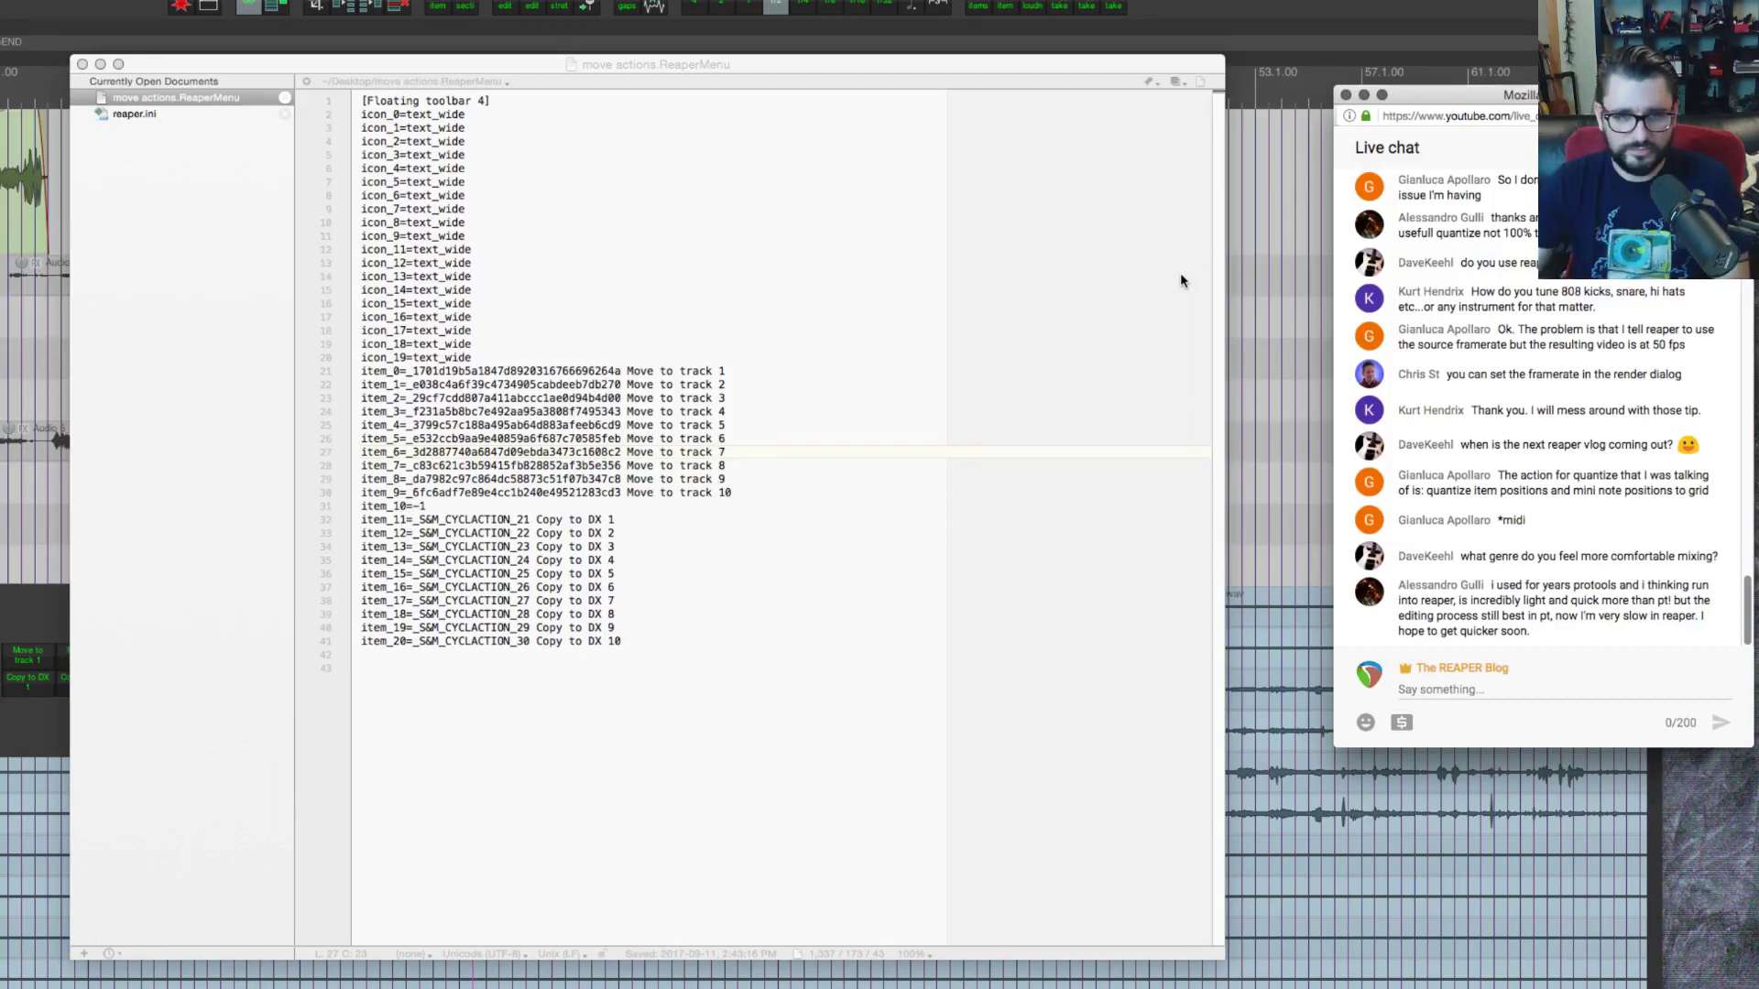
# Step: Return to REAPER and move the waveform item after the long take on DX 1 to start at measure 57
pyautogui.click(1306, 299)
pyautogui.scroll(-5, 1037, 364)
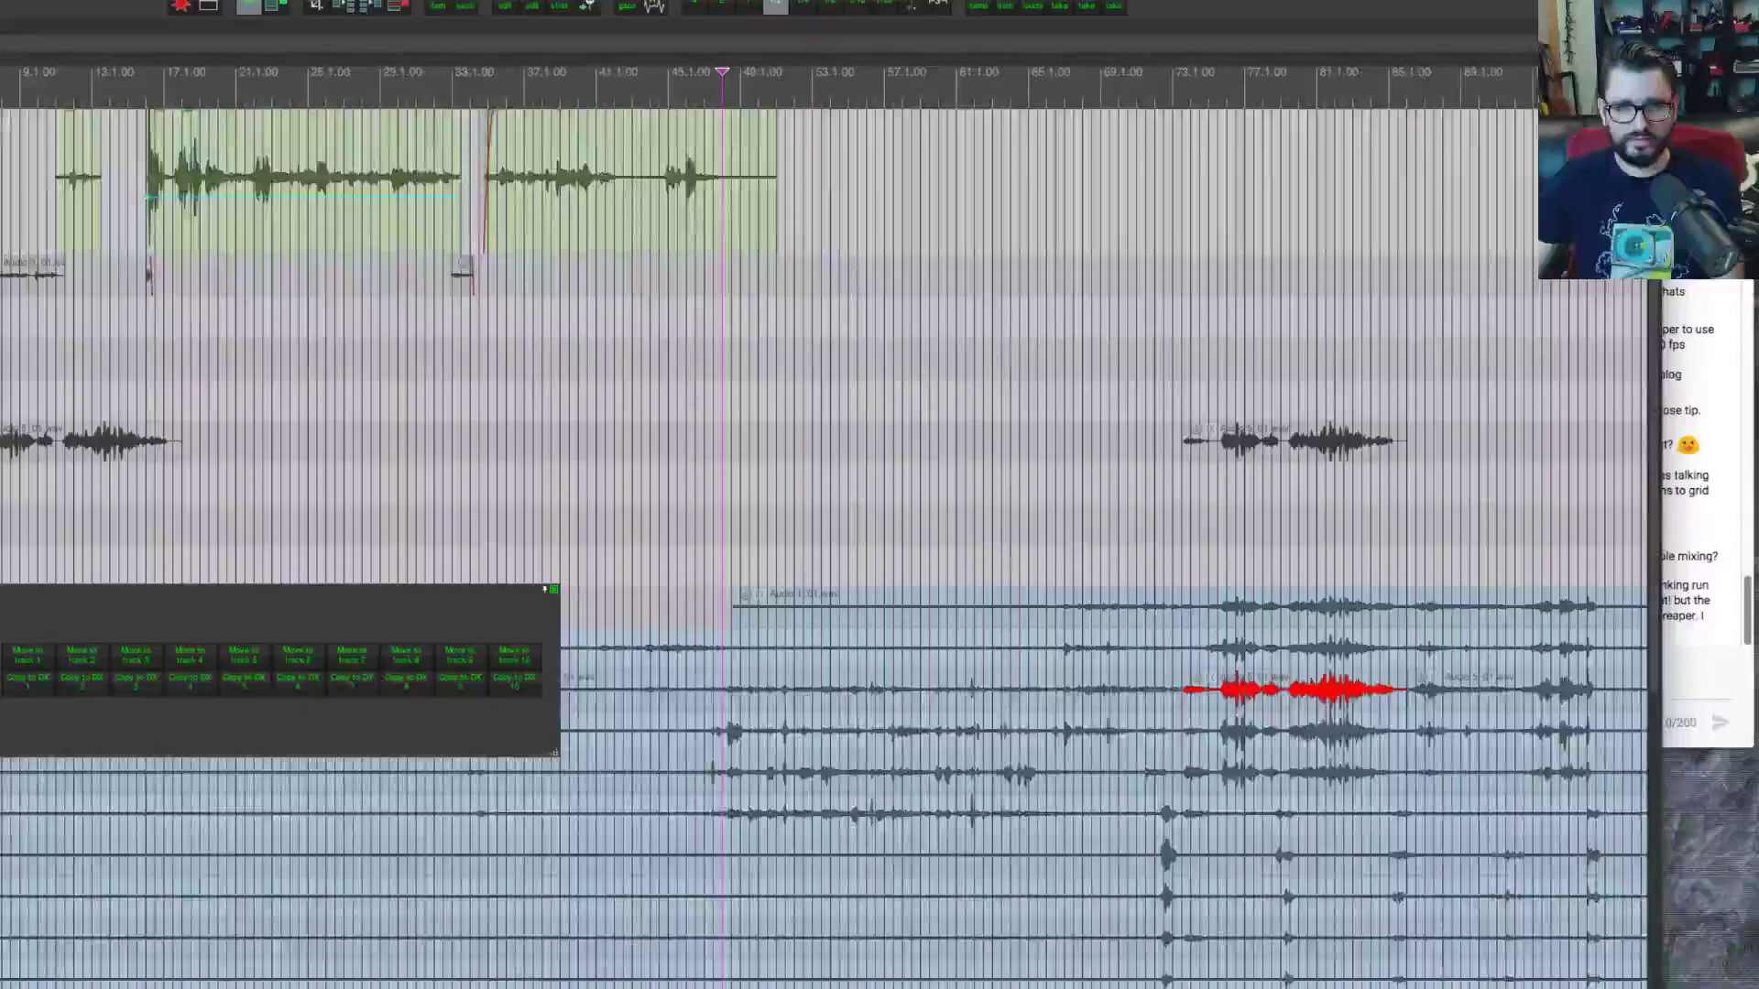
pyautogui.click(362, 231)
pyautogui.moveTo(337, 233); pyautogui.dragTo(643, 233)
pyautogui.click(654, 233)
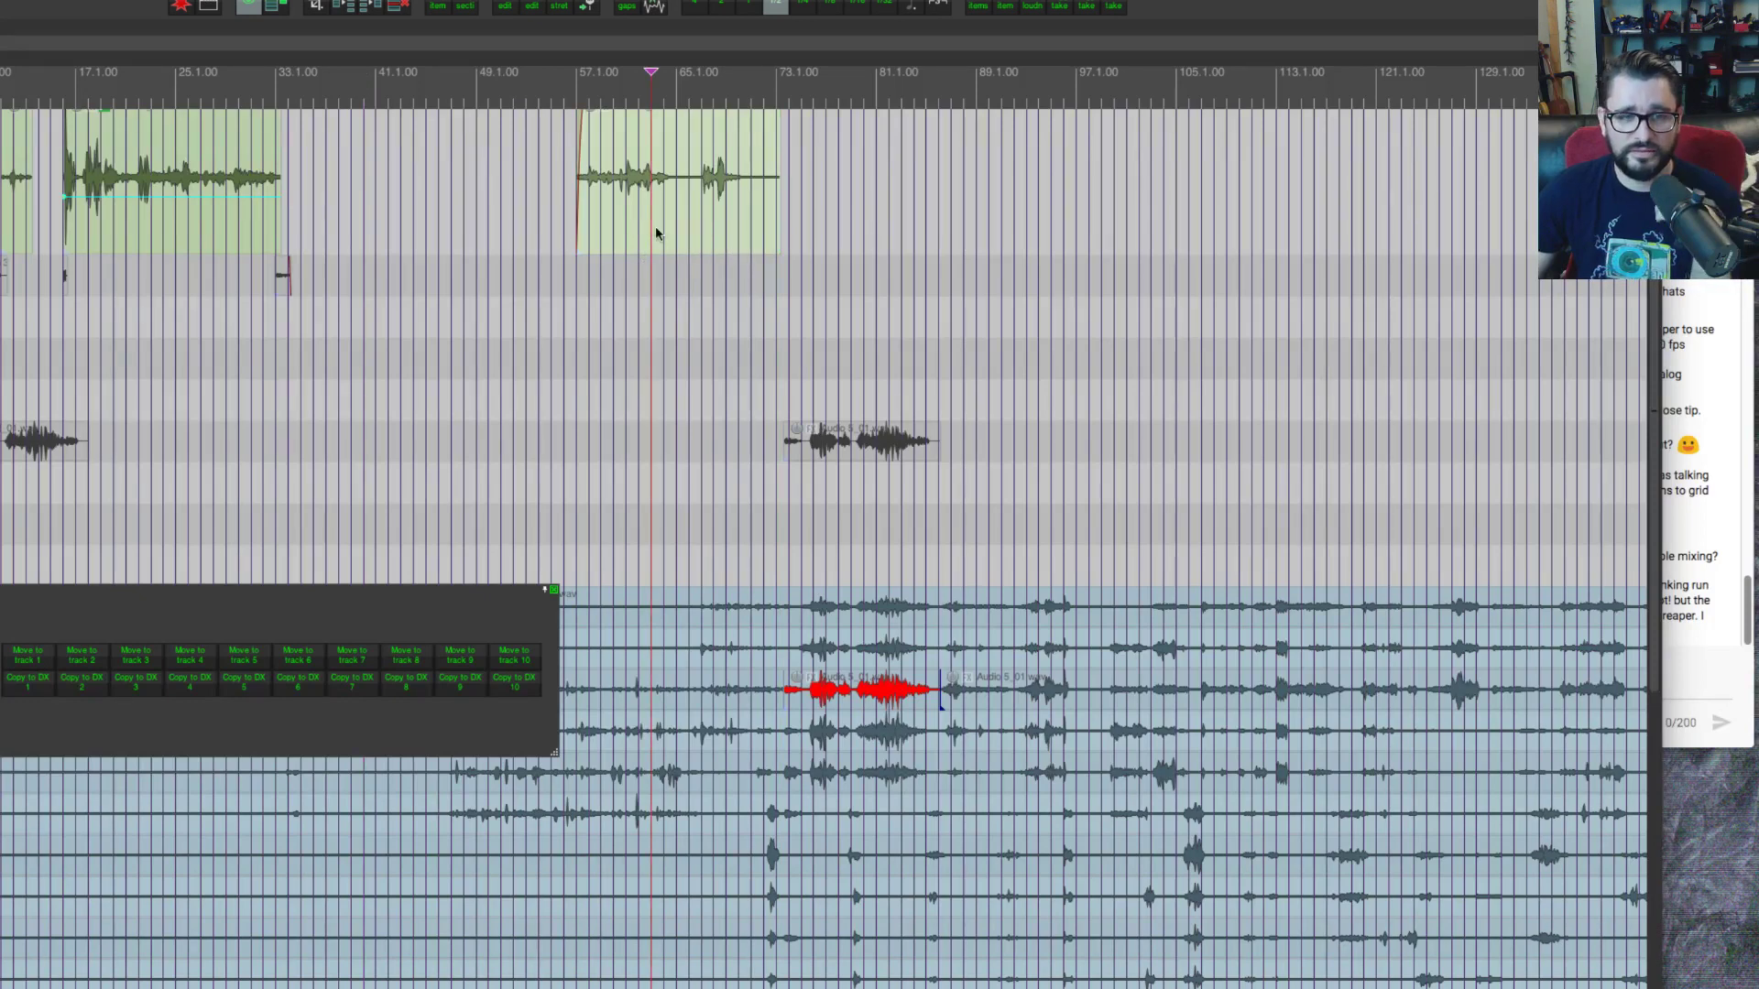
pyautogui.moveTo(651, 235); pyautogui.dragTo(724, 249)
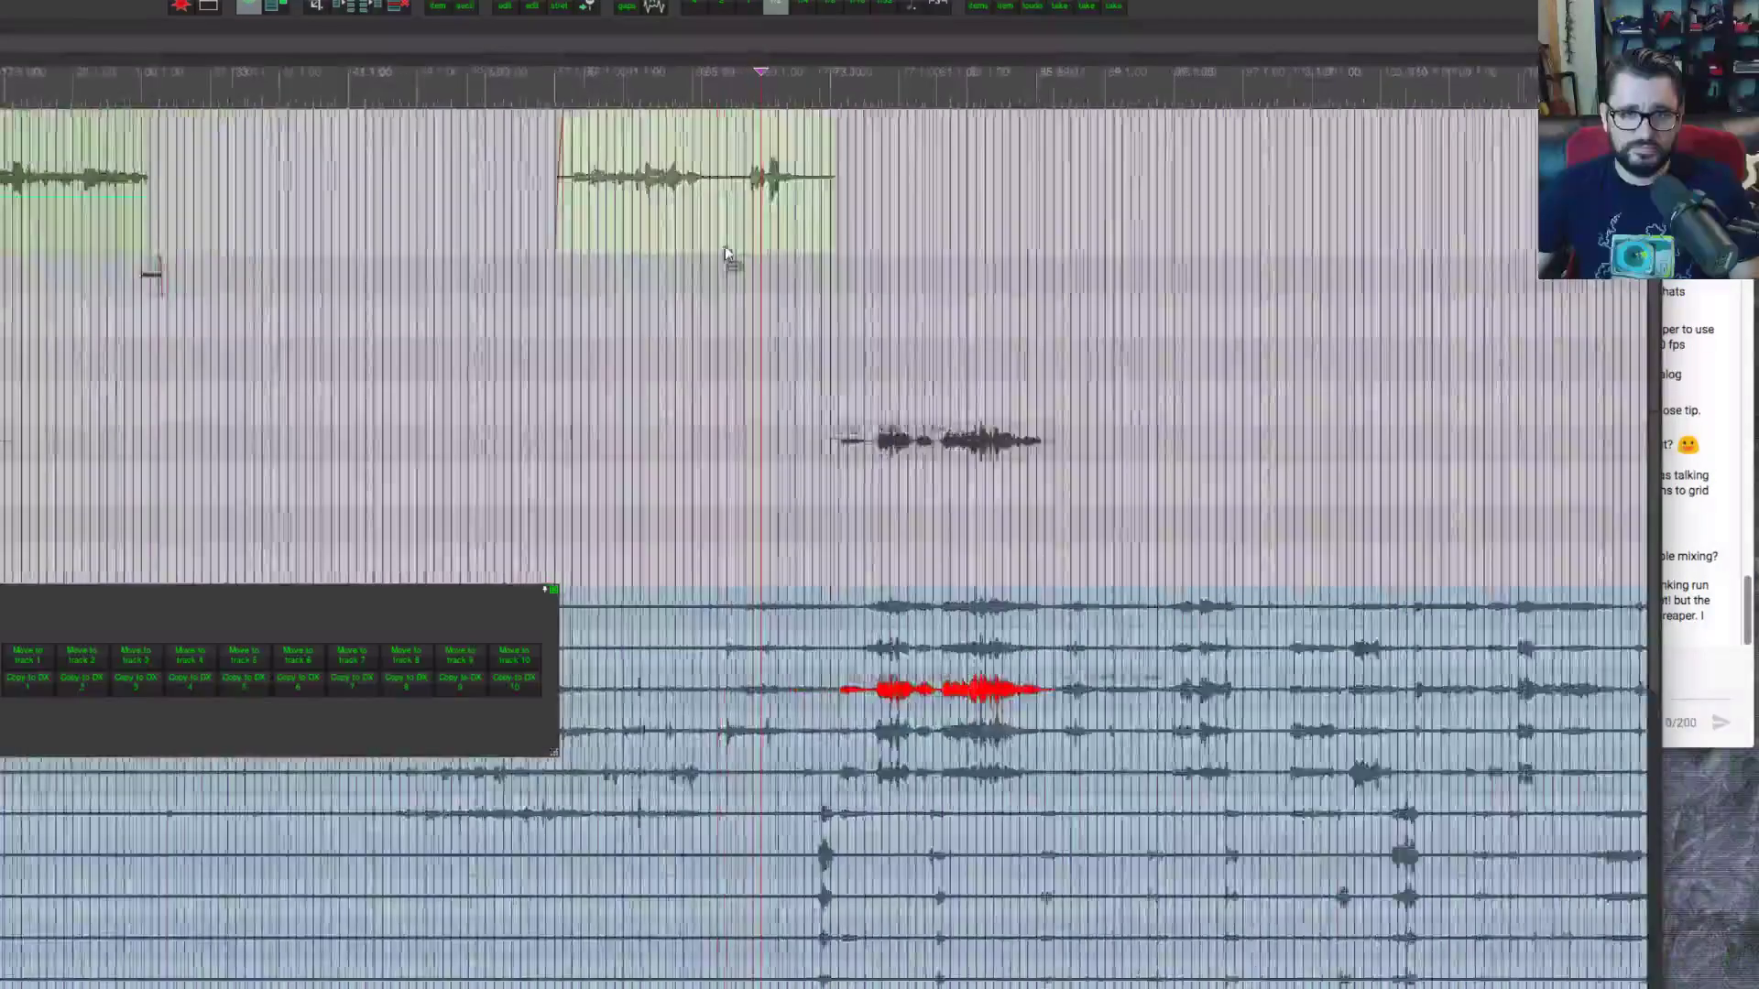
pyautogui.scroll(3, 724, 249)
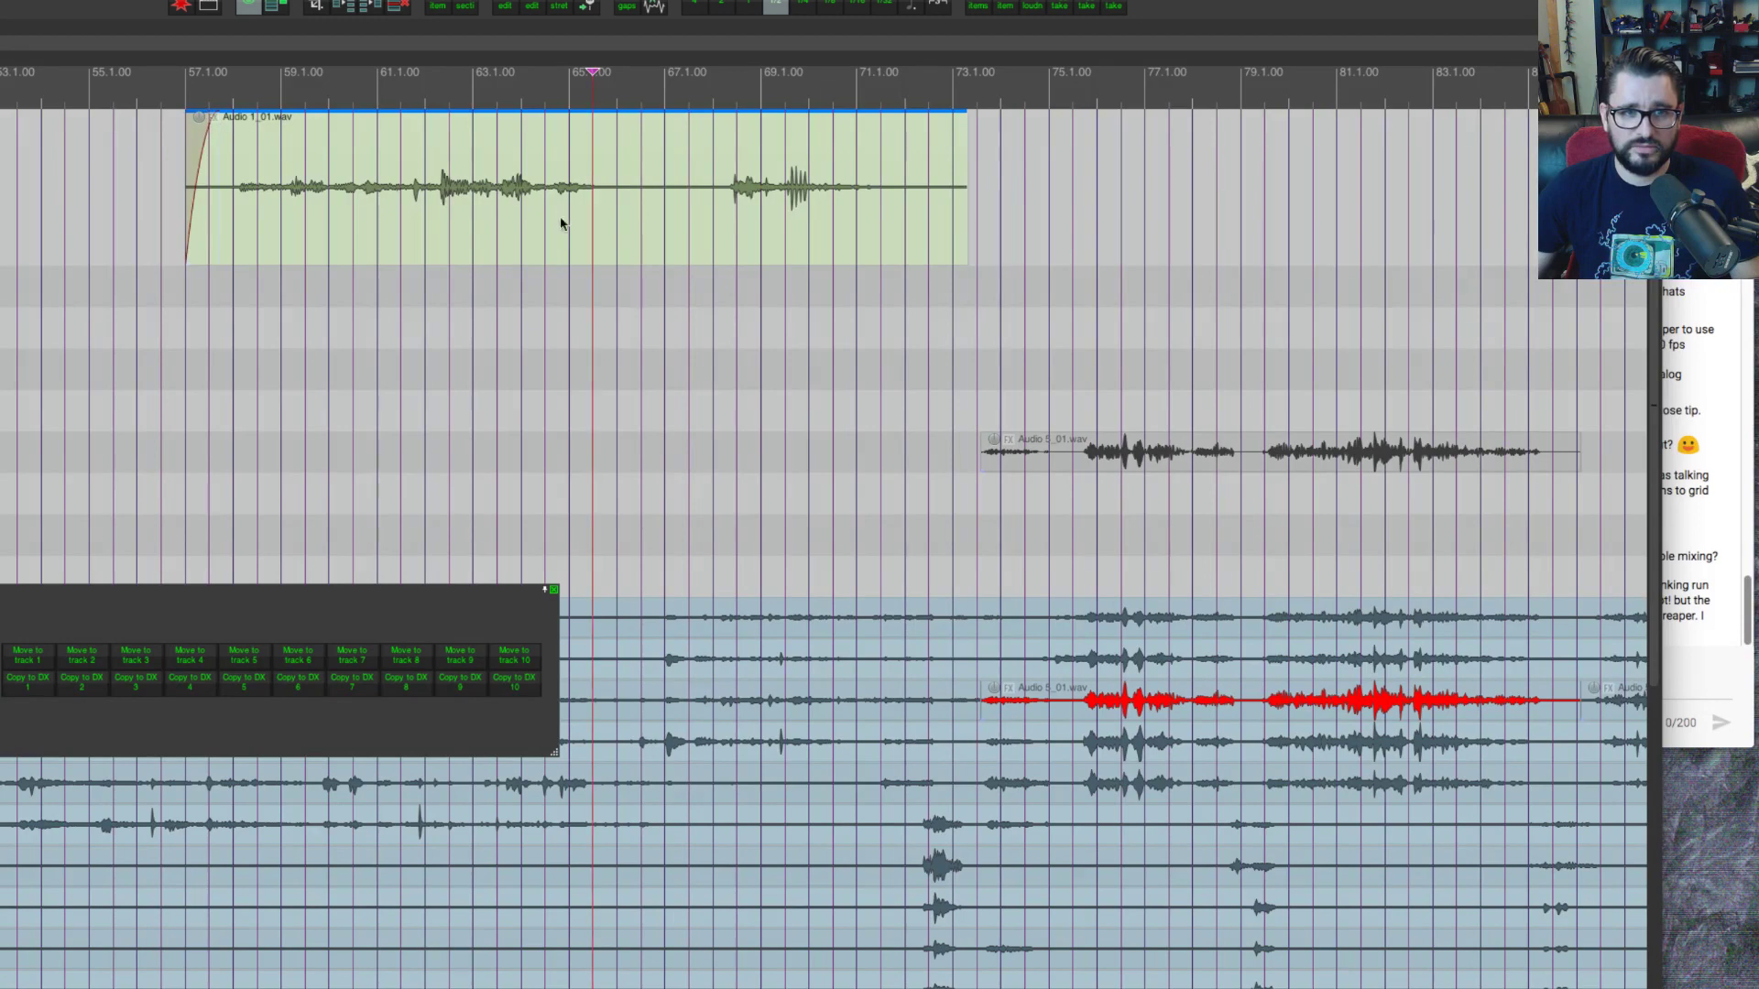
# Step: Split the moved item at measure 65 and slide its second half back one measure so it crossfades with the first
pyautogui.press('Left')
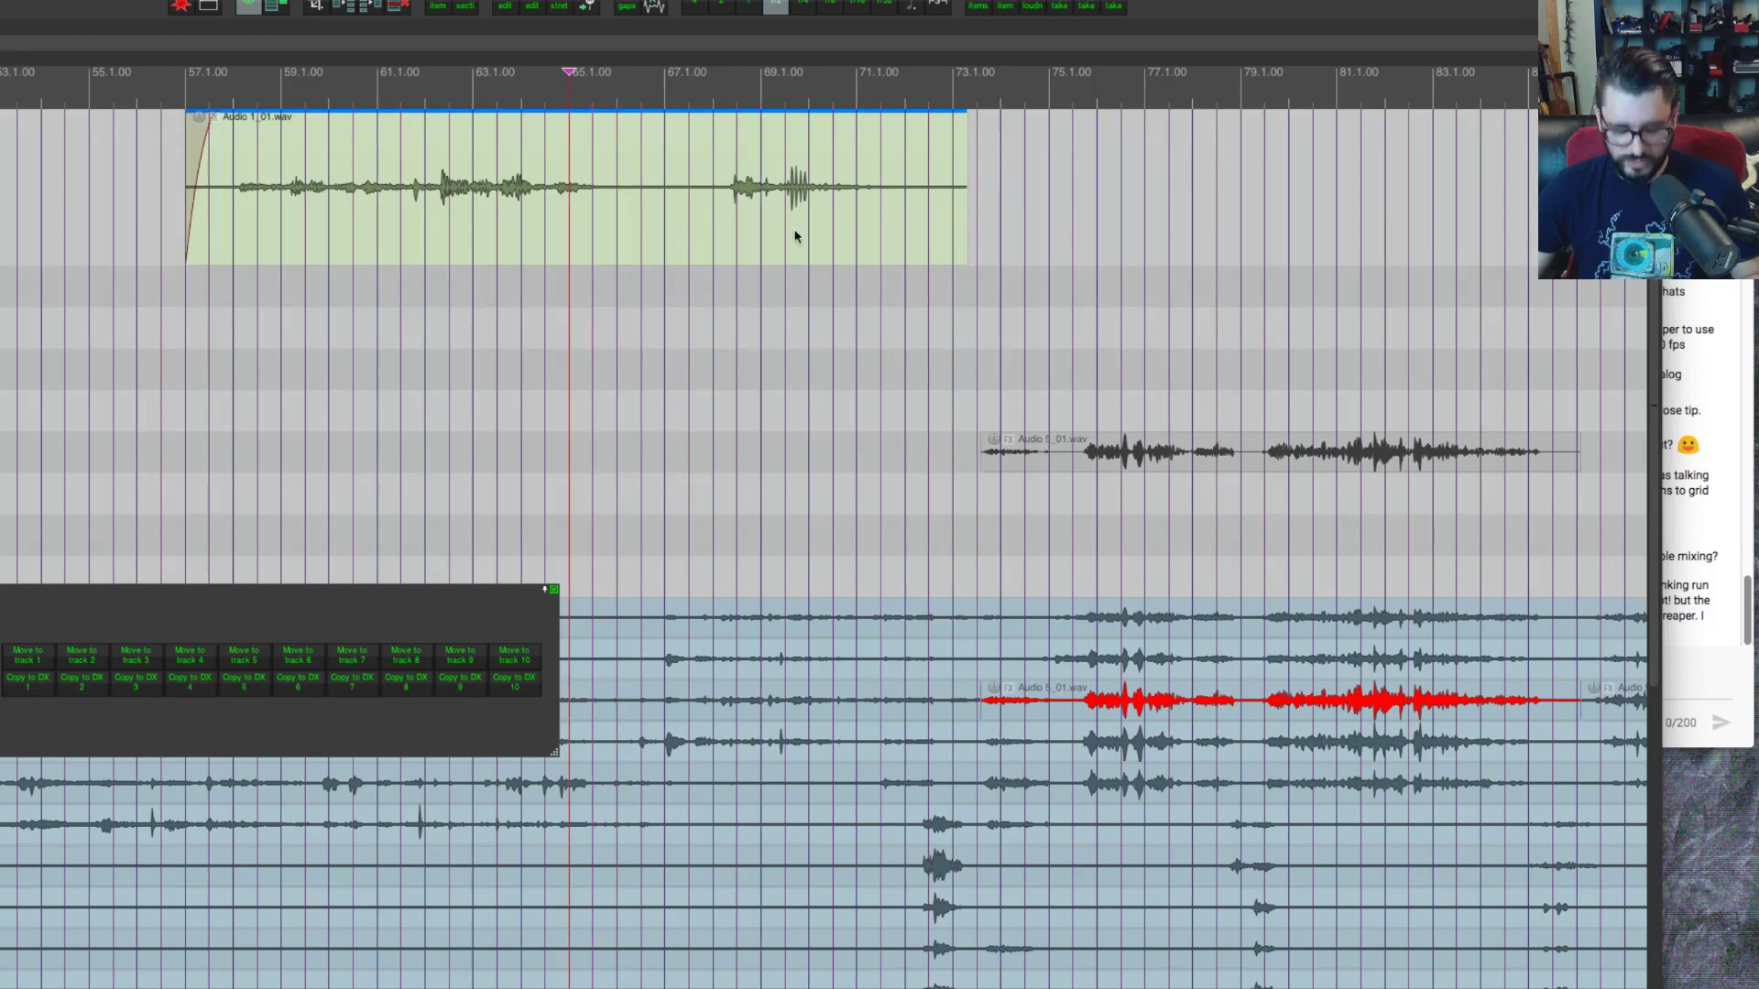
pyautogui.press('s')
pyautogui.press('Right')
pyautogui.press('Right')
pyautogui.press('Right')
pyautogui.press('Right')
pyautogui.press('Right')
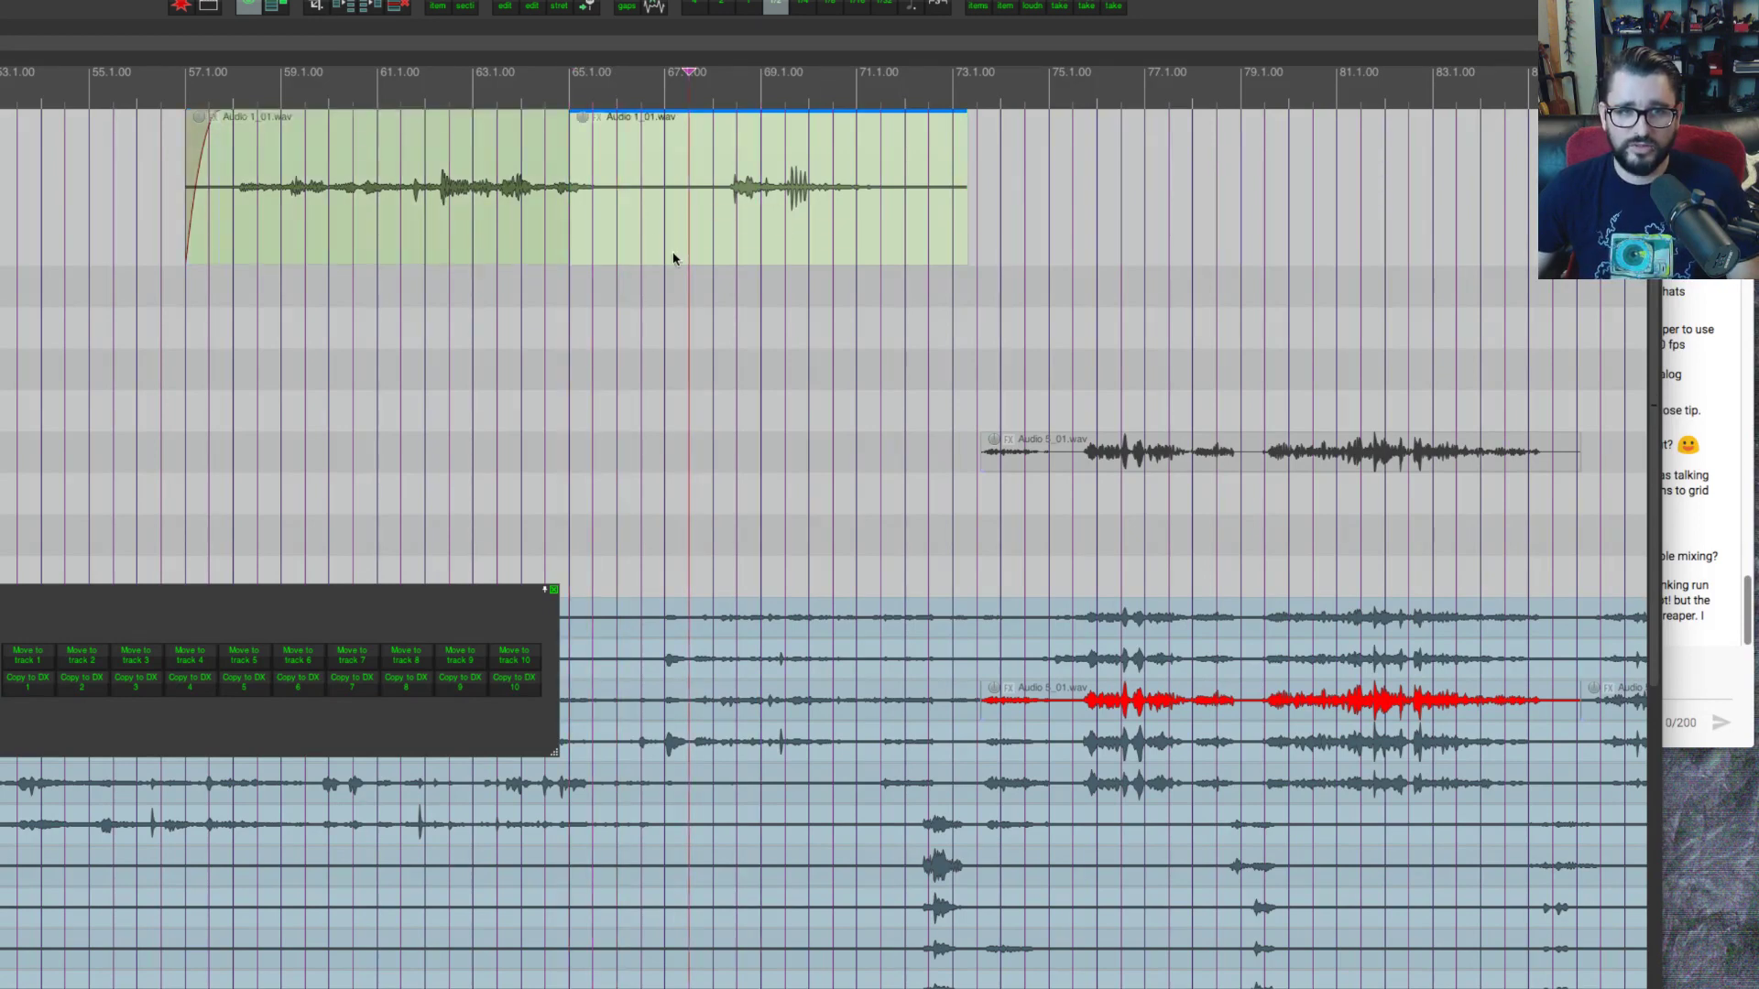
pyautogui.moveTo(739, 232); pyautogui.dragTo(680, 230)
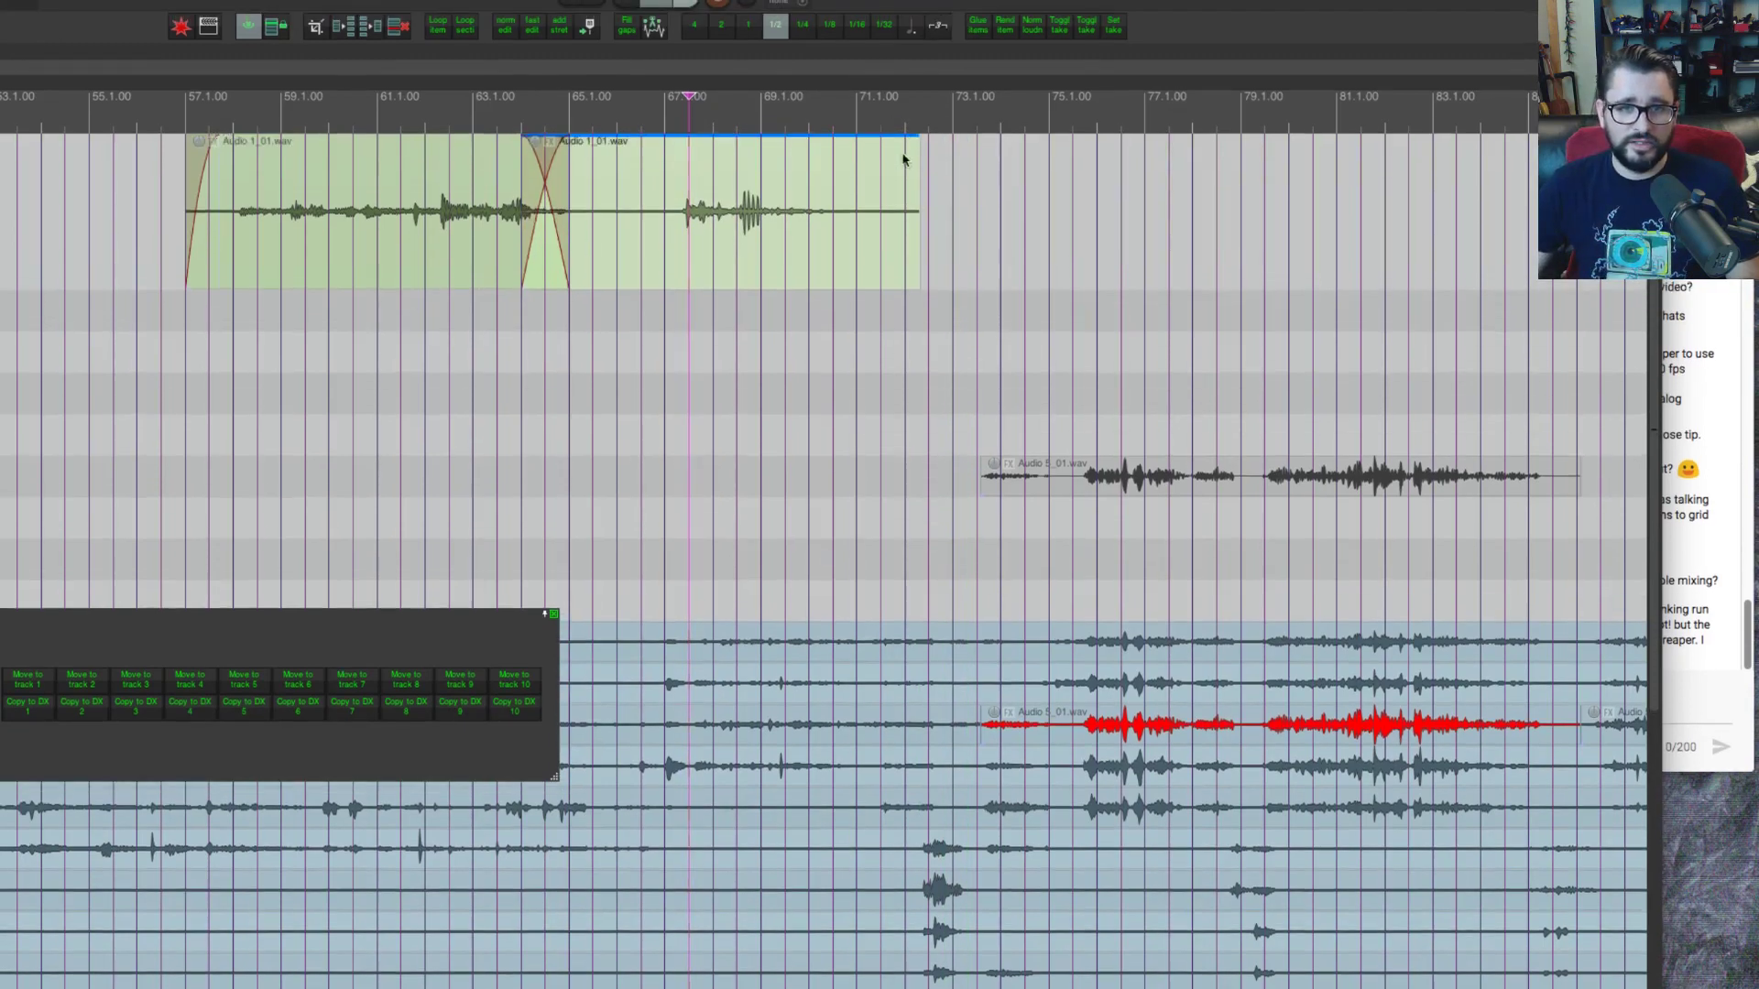
# Step: Lengthen and curve the outer fades of both halves, adjust the crossfade shape, and move the second half to start at measure 67
pyautogui.moveTo(910, 138); pyautogui.dragTo(806, 139)
pyautogui.moveTo(211, 140); pyautogui.dragTo(350, 138)
pyautogui.moveTo(857, 172); pyautogui.dragTo(830, 247)
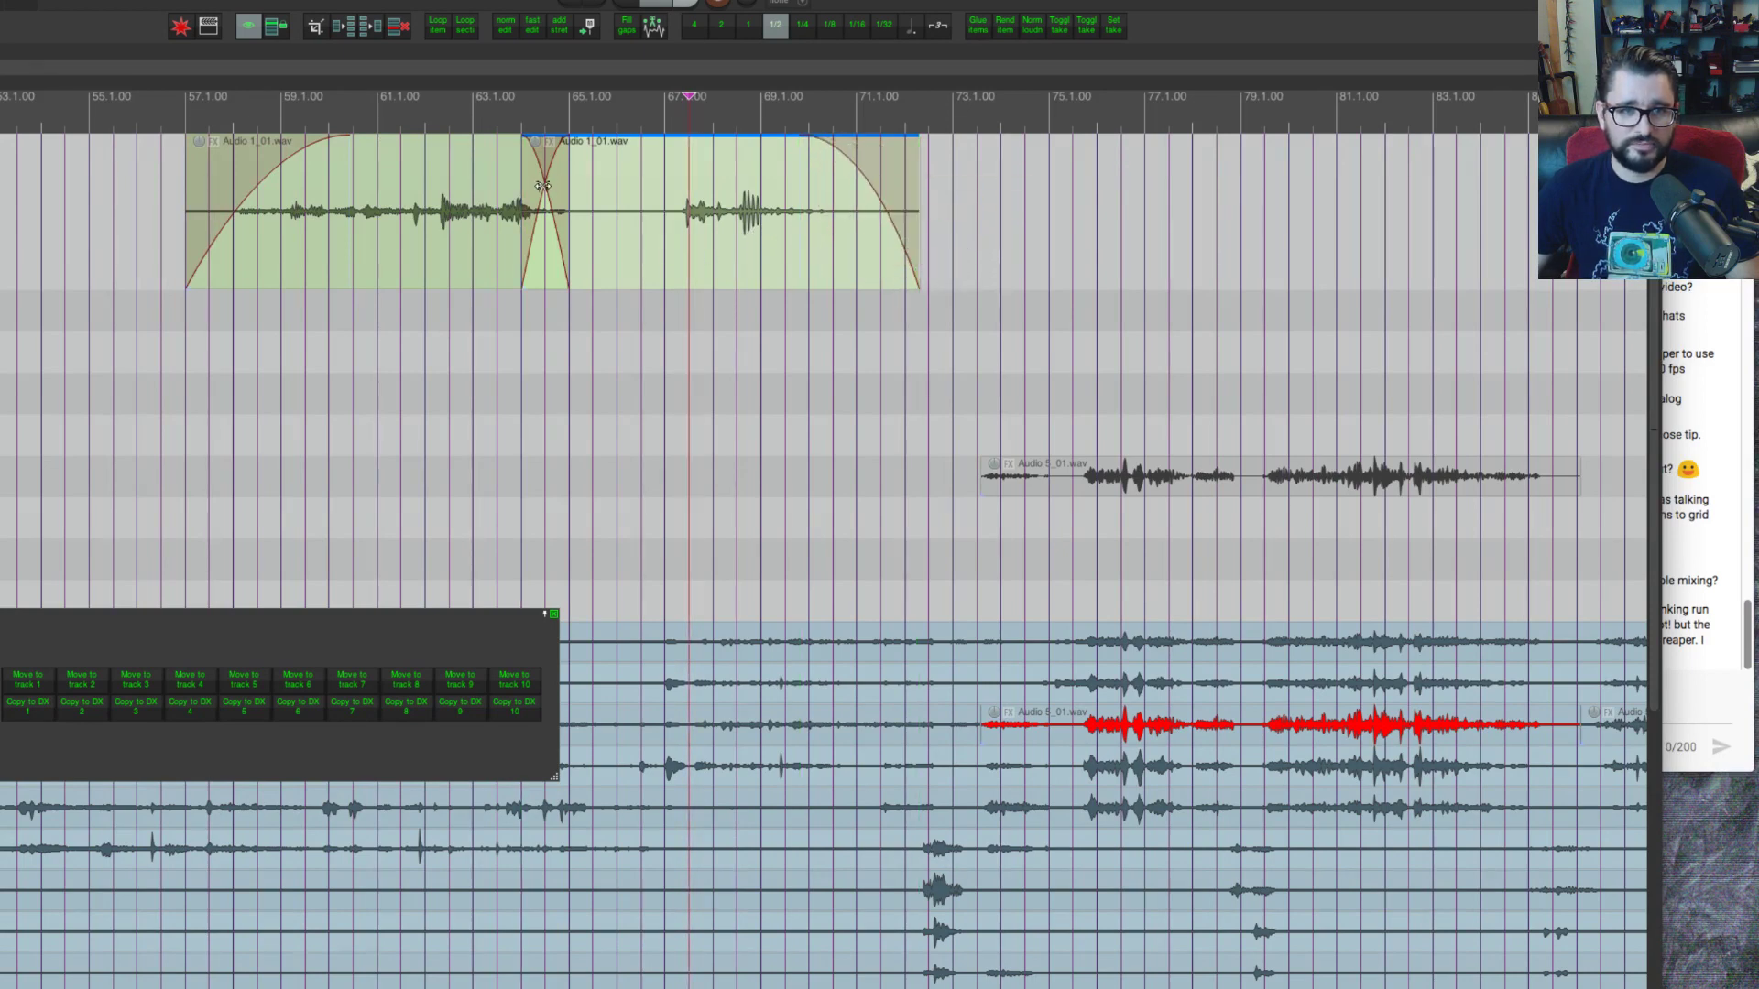
pyautogui.moveTo(543, 186); pyautogui.dragTo(521, 226)
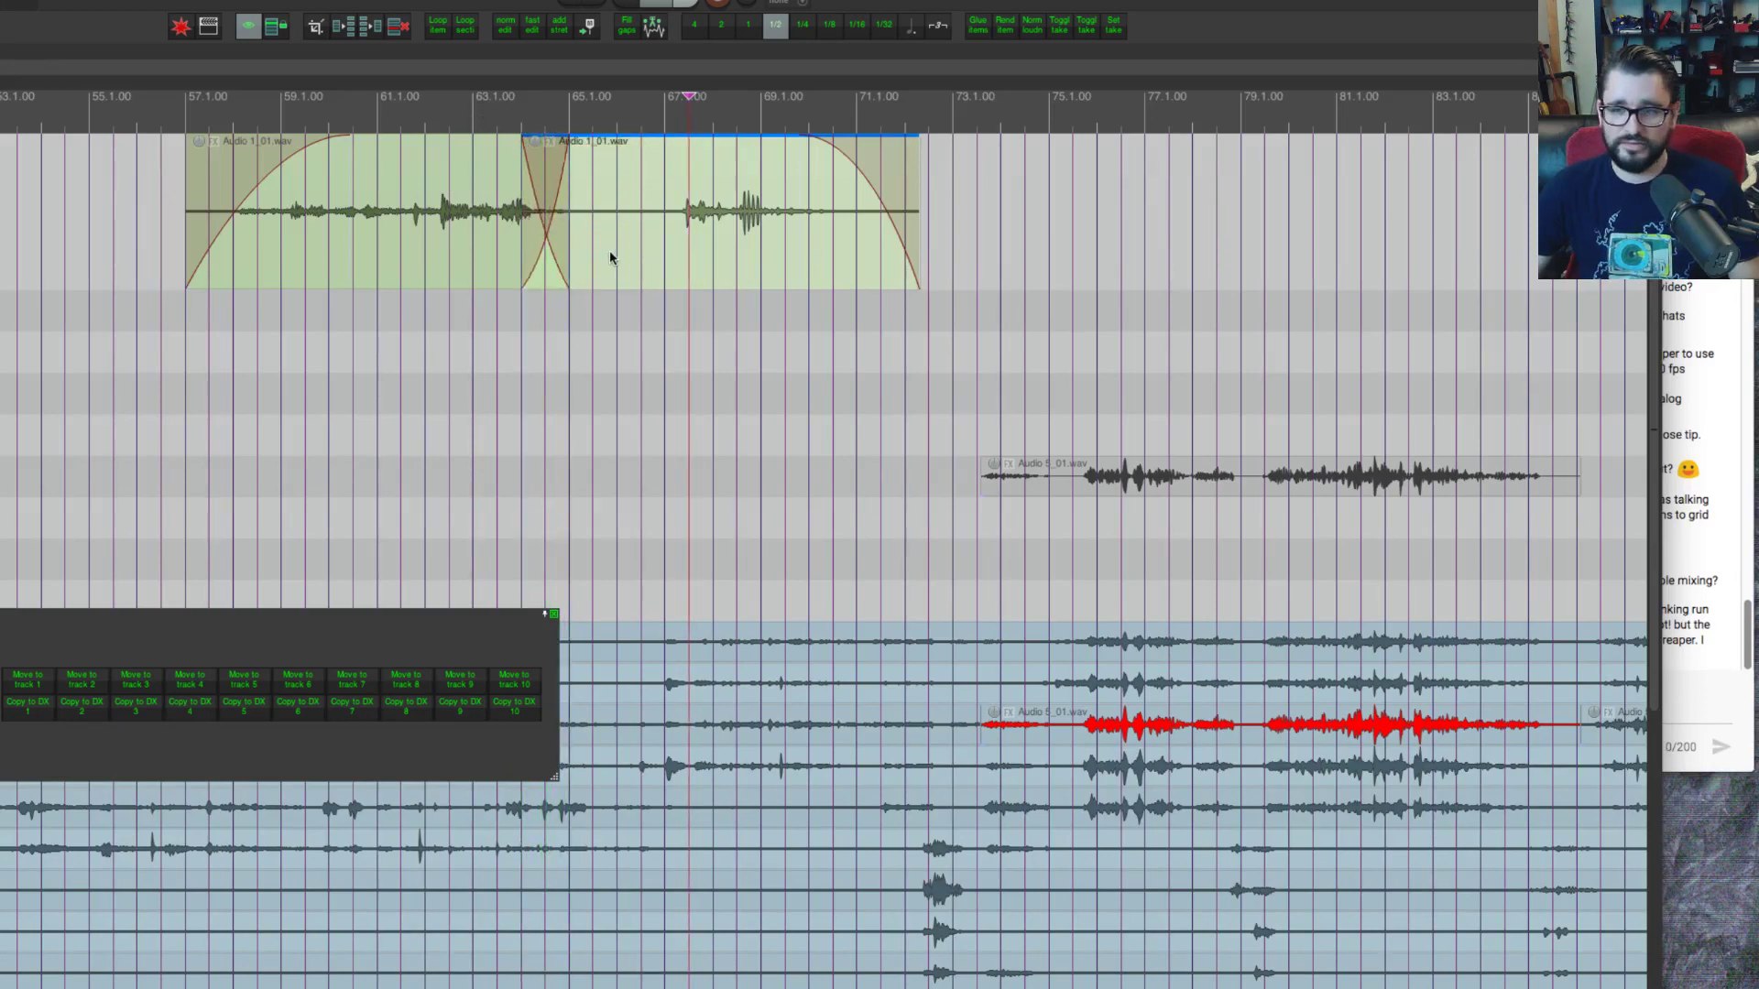
pyautogui.moveTo(641, 261); pyautogui.dragTo(772, 188)
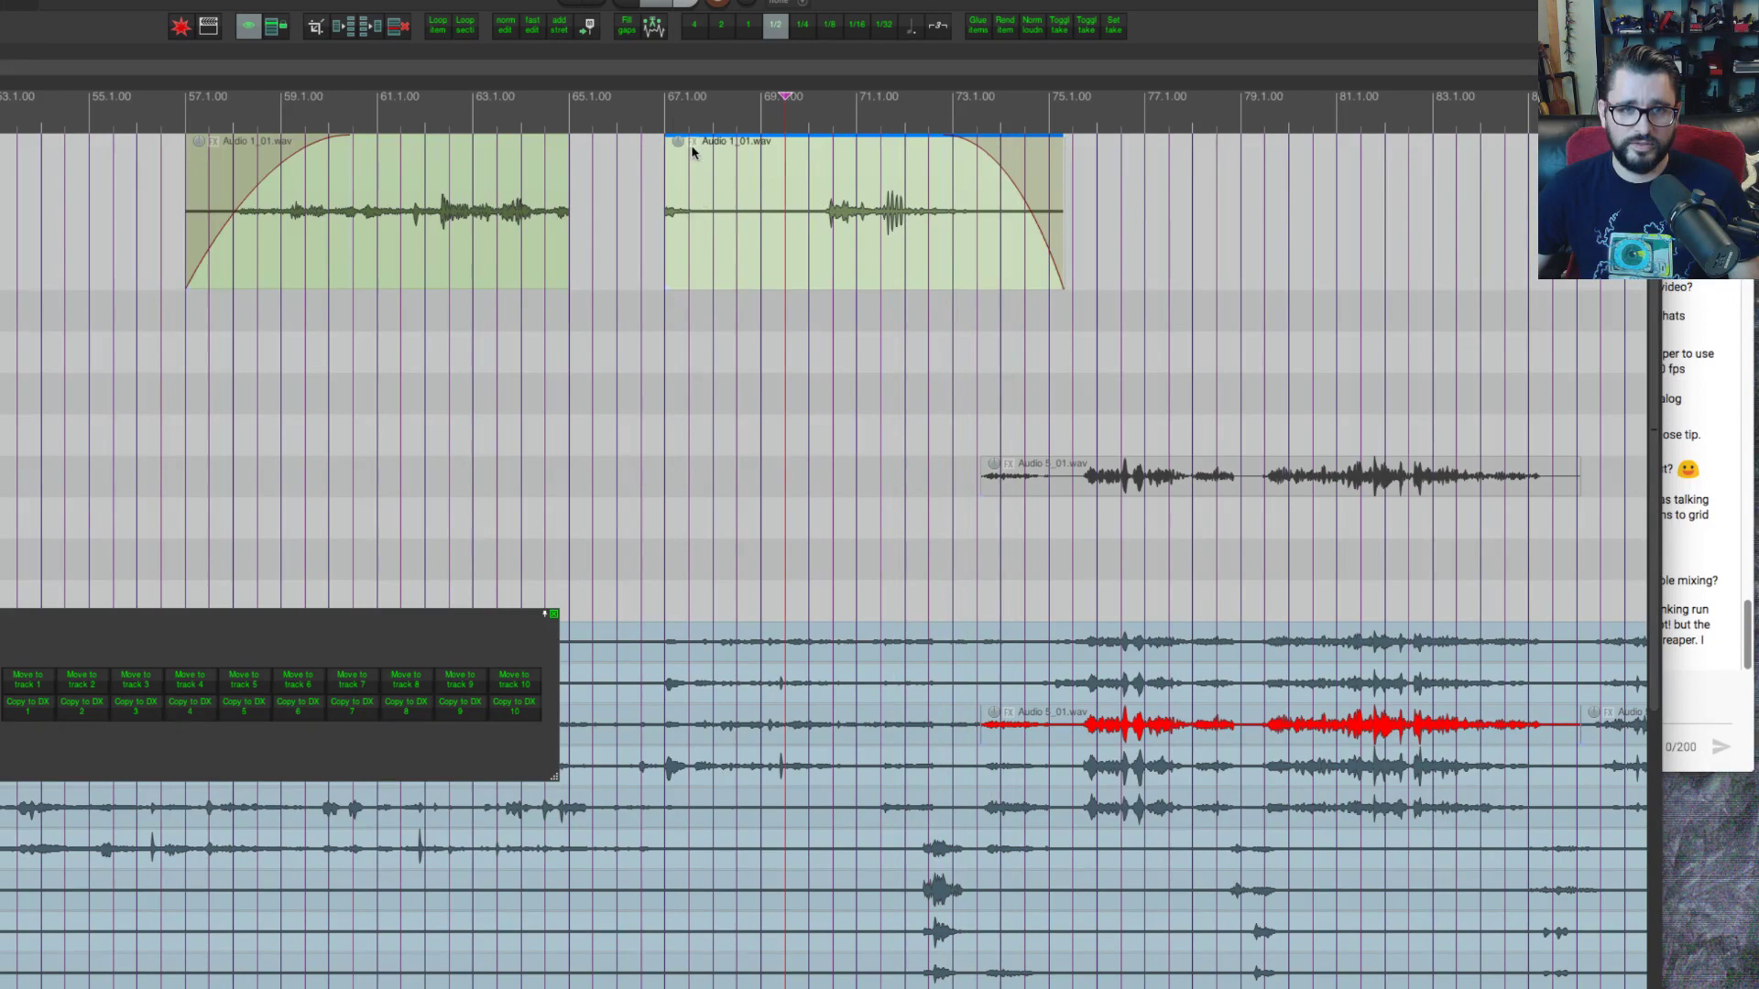
# Step: Add the Megaphone 2 FX chain from the Voice category to the second item, leaving the missing impulse file offline
pyautogui.click(689, 144)
pyautogui.moveTo(785, 174)
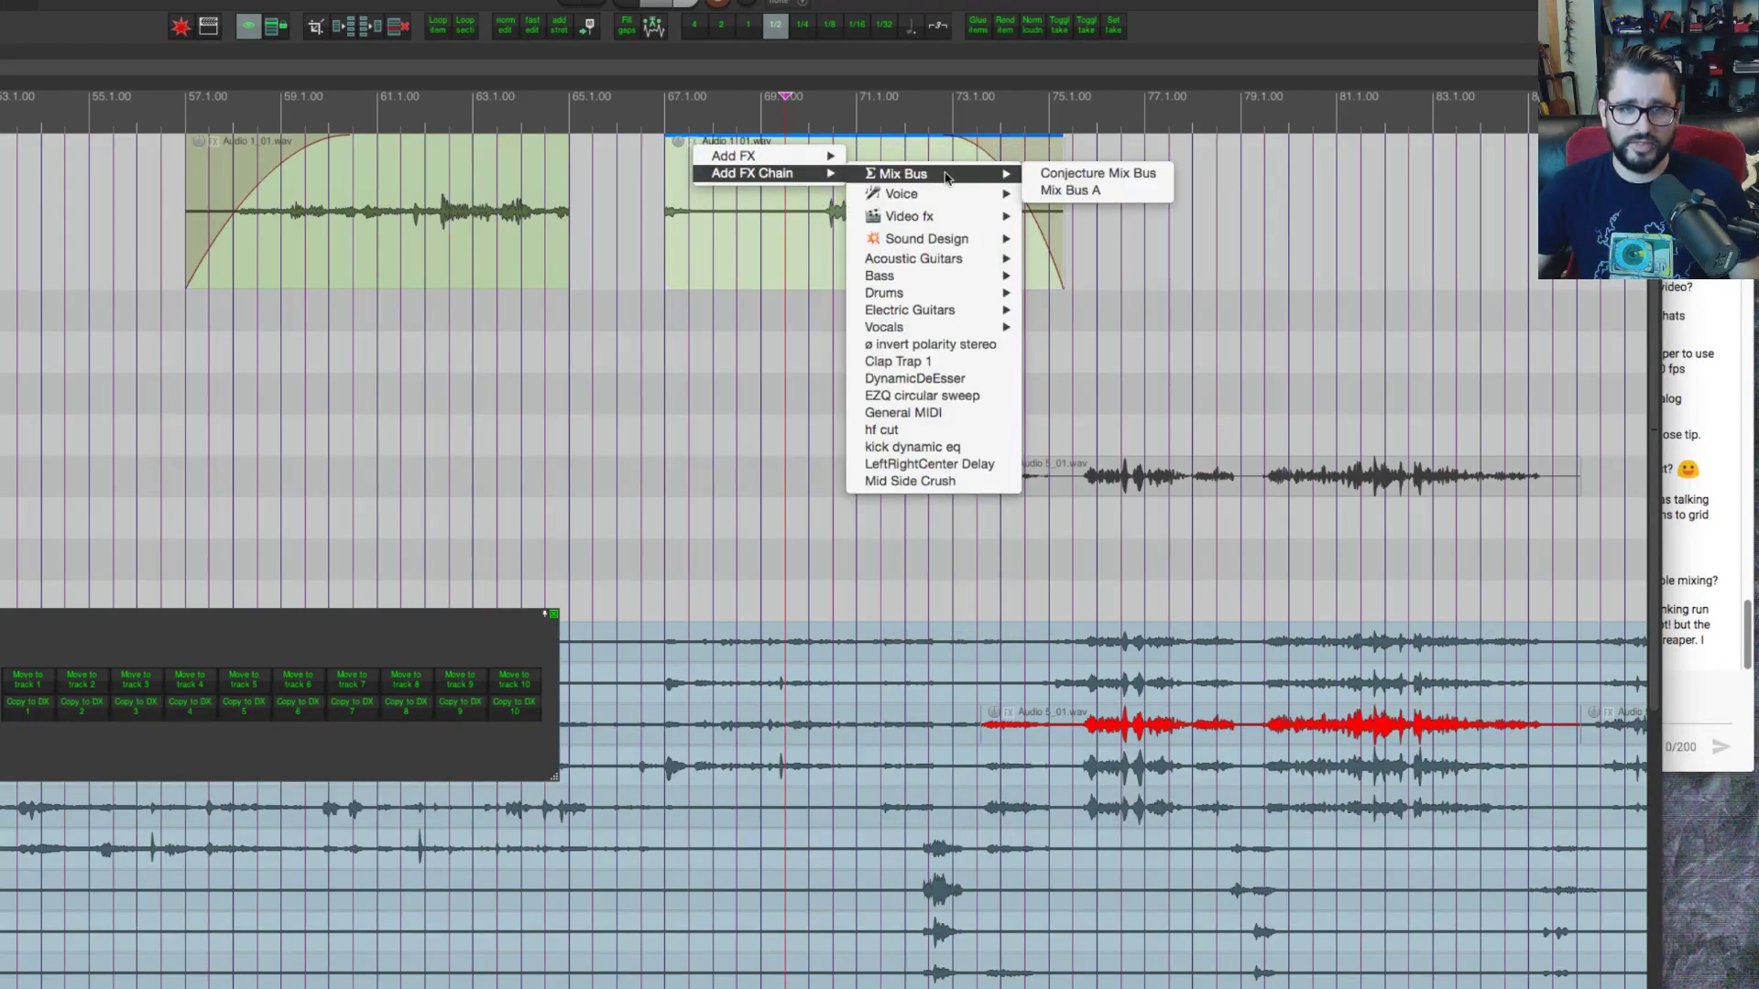
pyautogui.moveTo(961, 276)
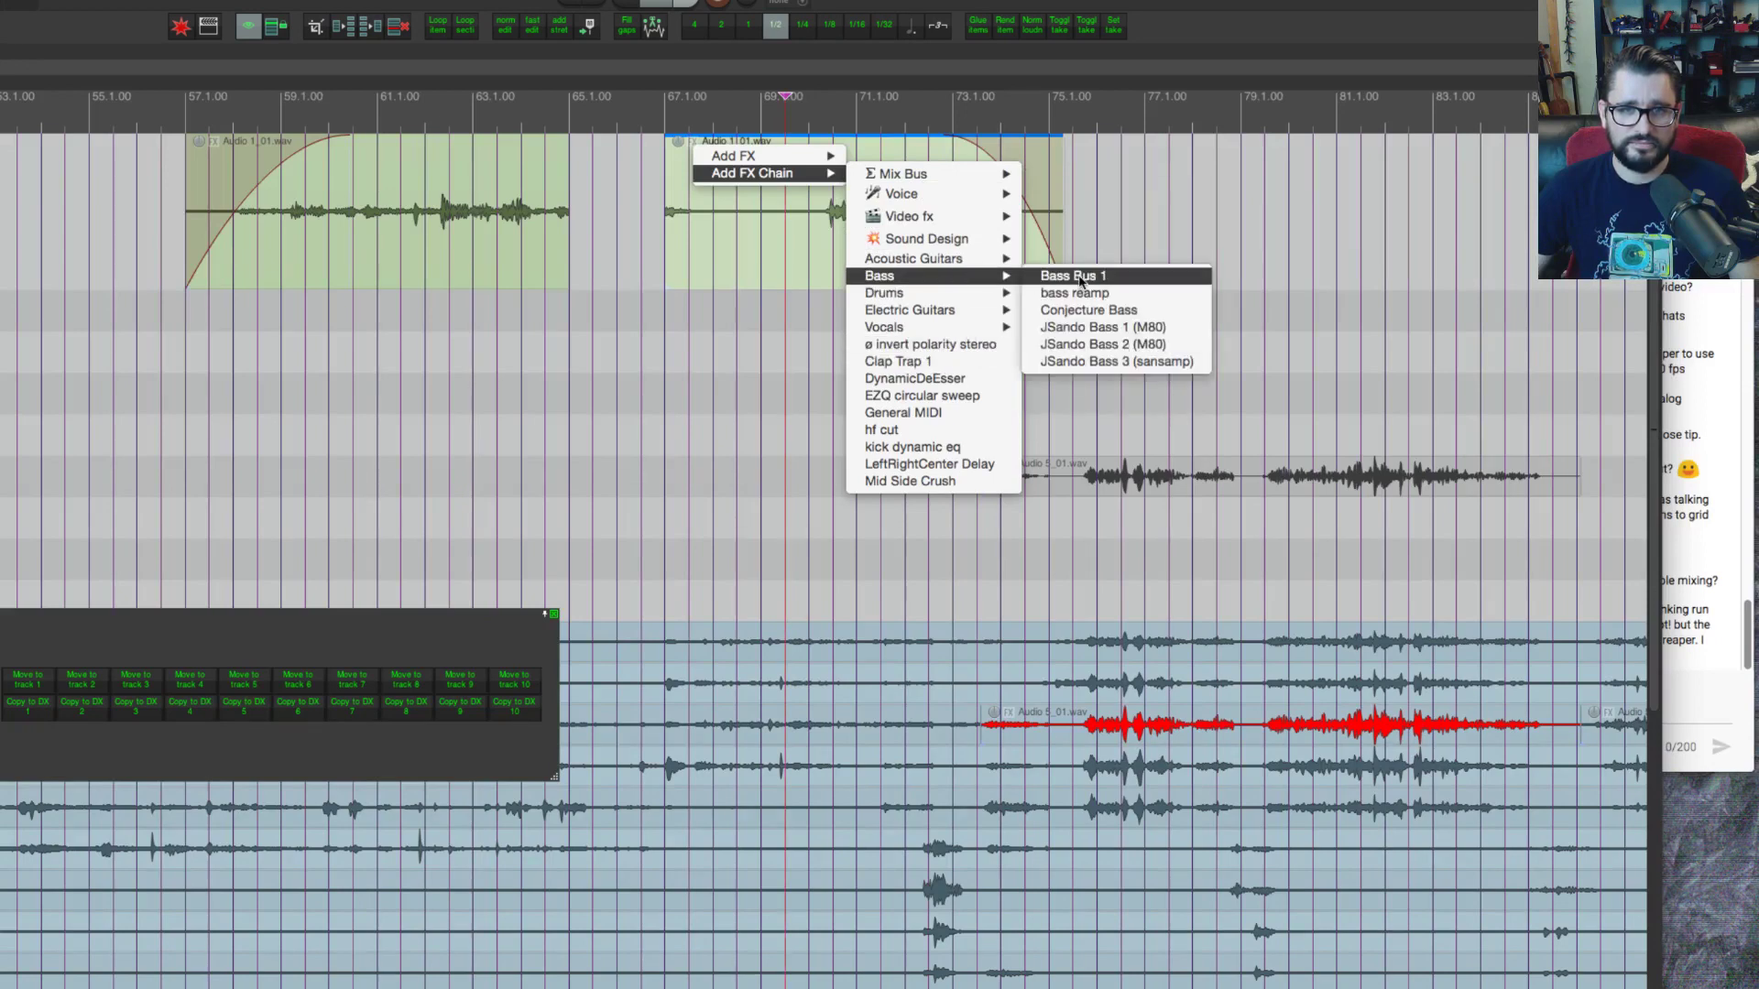
pyautogui.moveTo(991, 200)
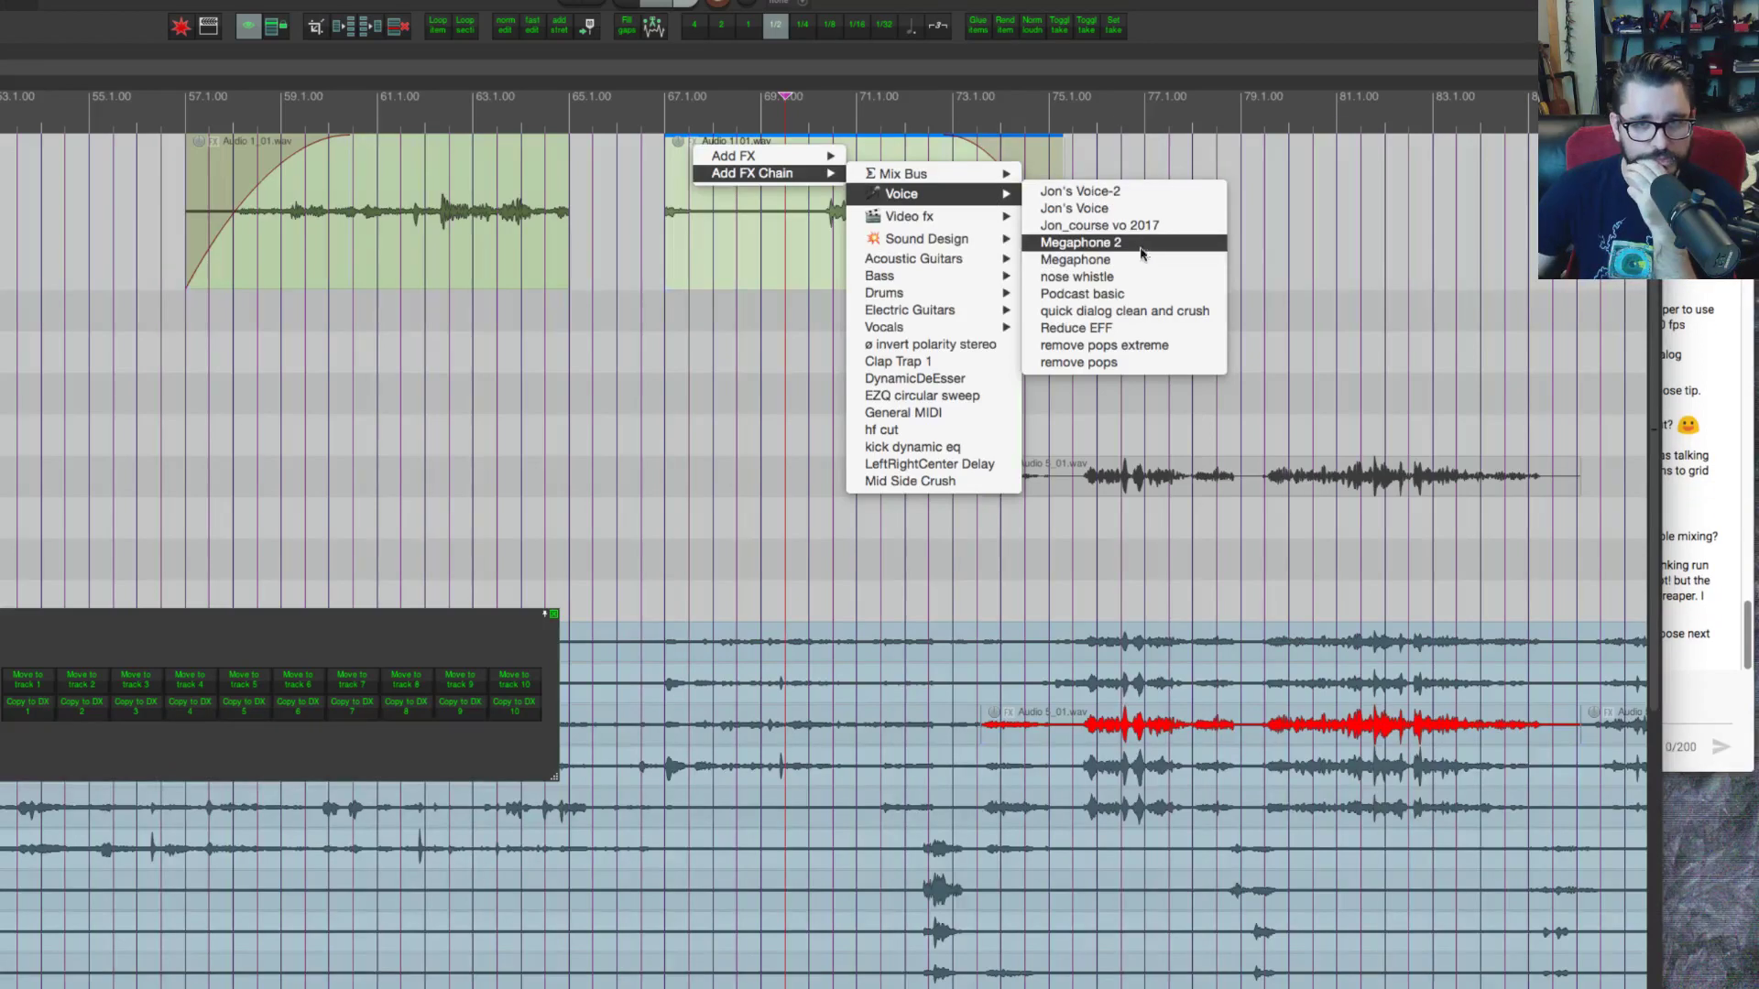
pyautogui.click(1099, 242)
pyautogui.click(875, 489)
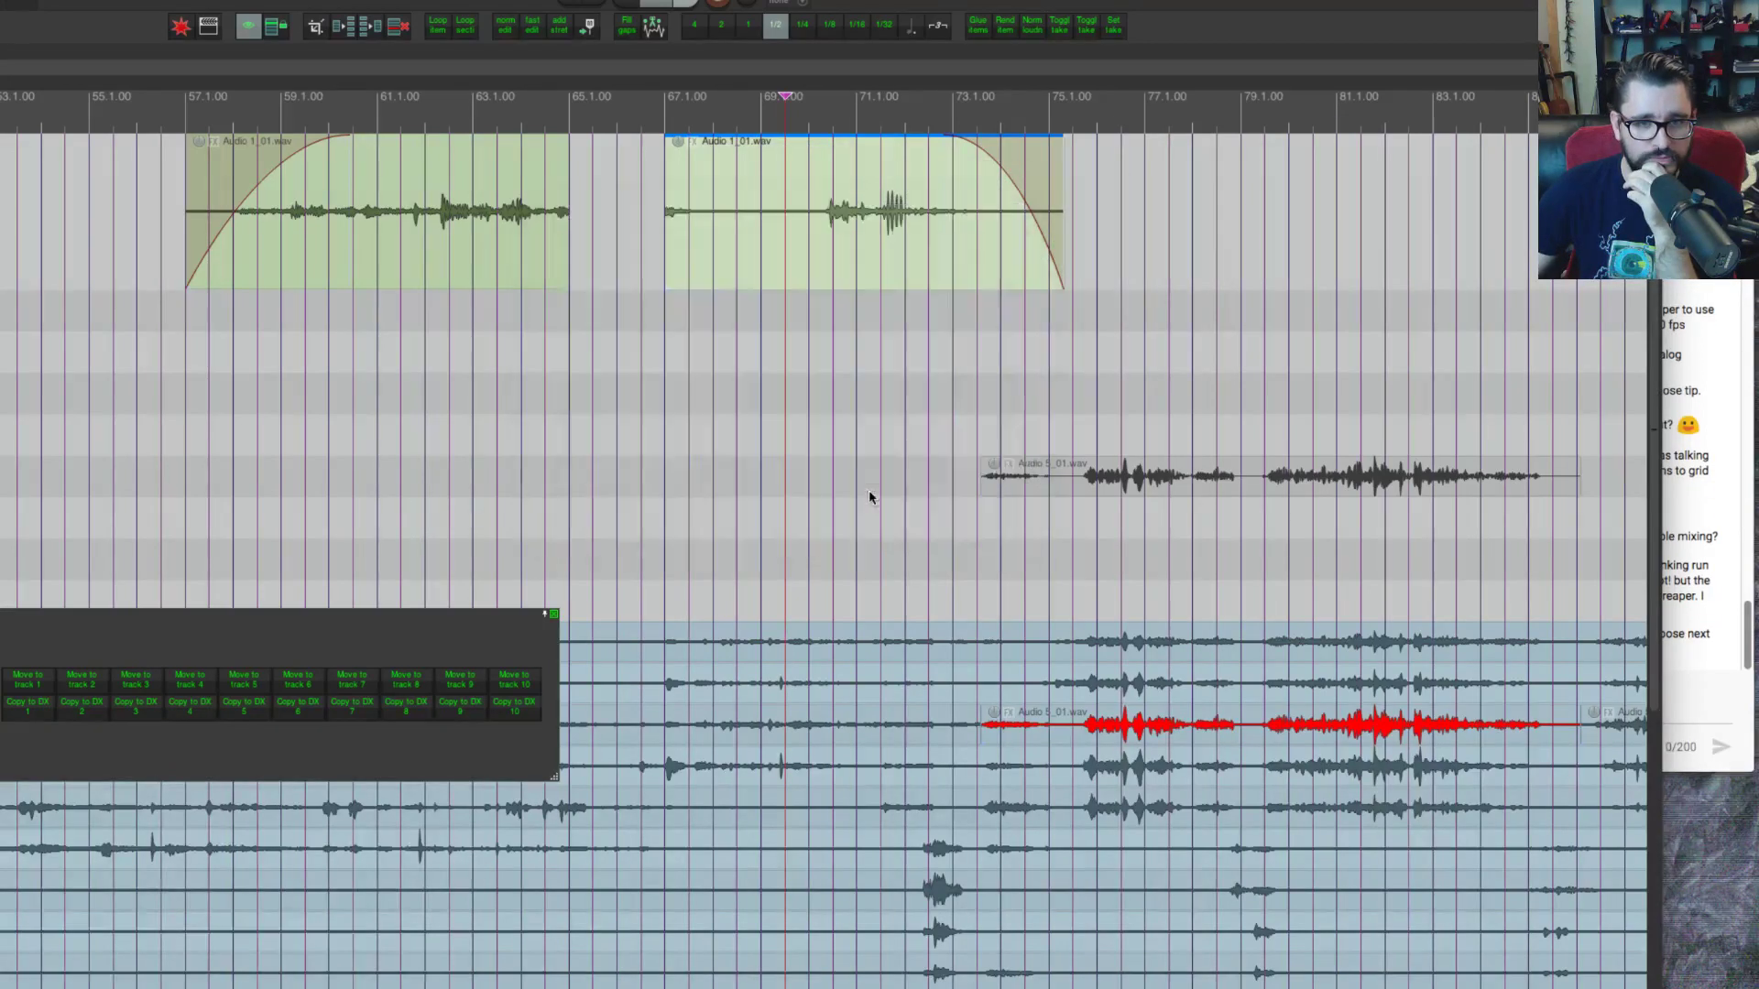
pyautogui.moveTo(918, 497); pyautogui.dragTo(1027, 427)
# Step: Copy the second item's FX chain onto the first item, leave the missing file offline, and bring the new FX window into view
pyautogui.click(753, 154)
pyautogui.press('space')
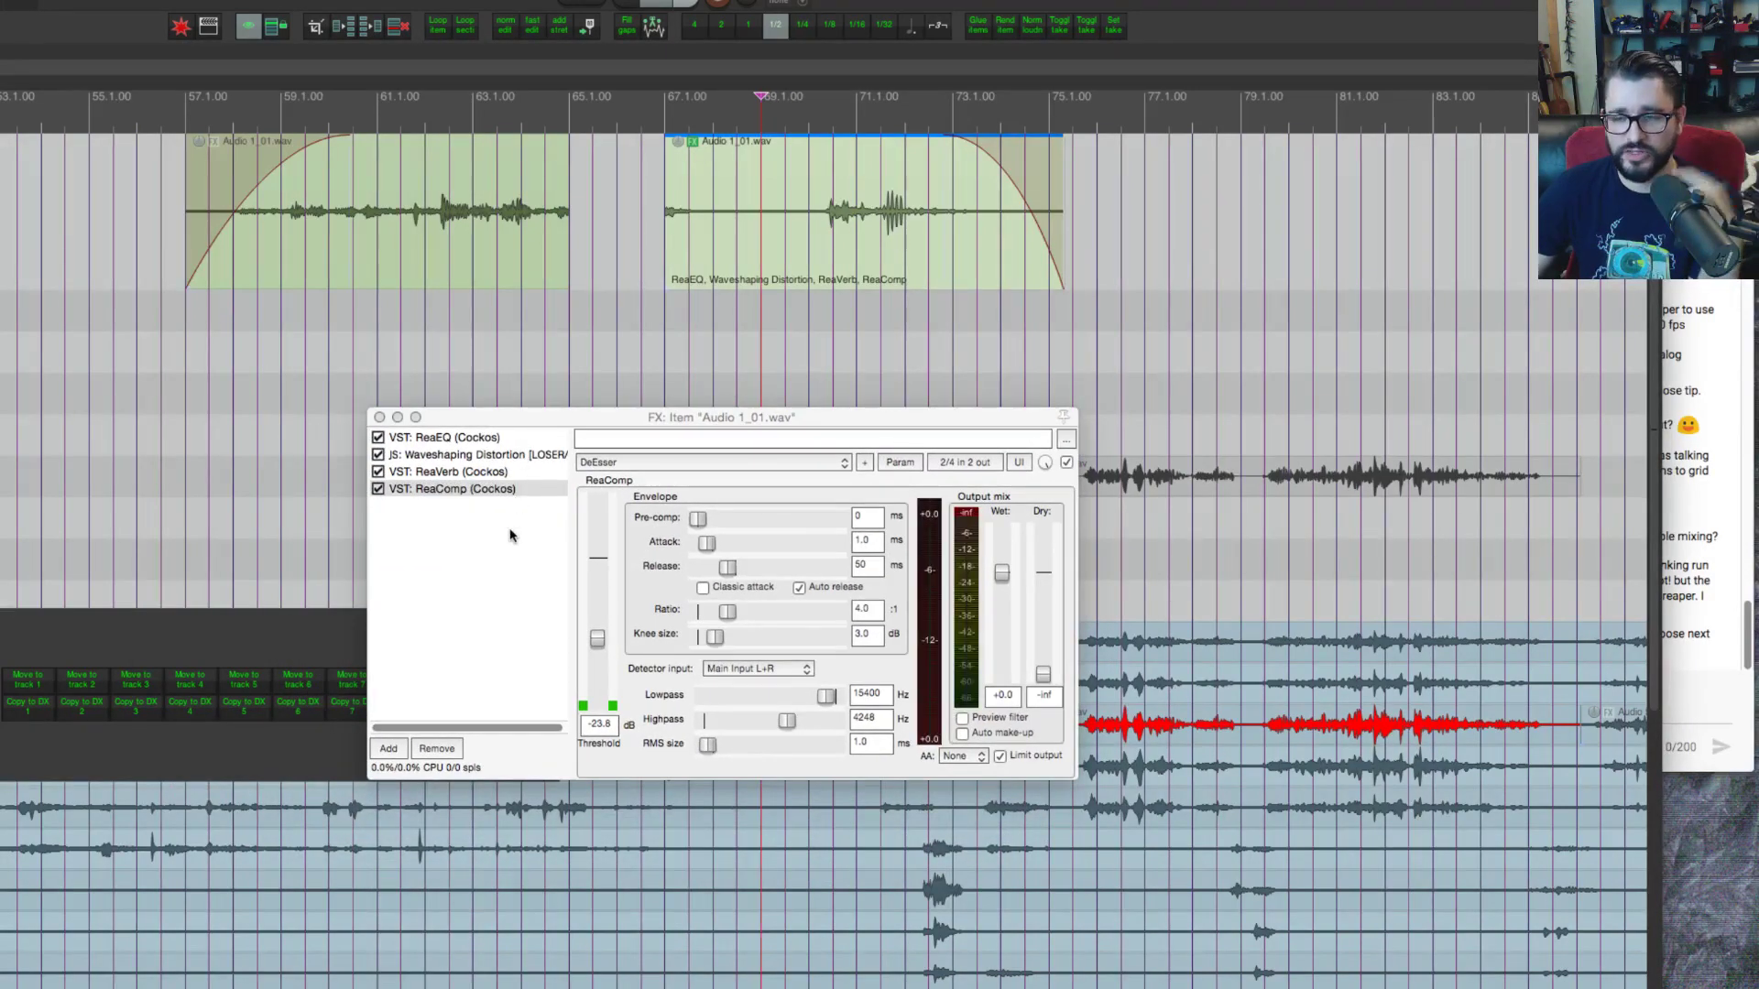
pyautogui.click(711, 157)
pyautogui.moveTo(694, 145); pyautogui.dragTo(476, 174)
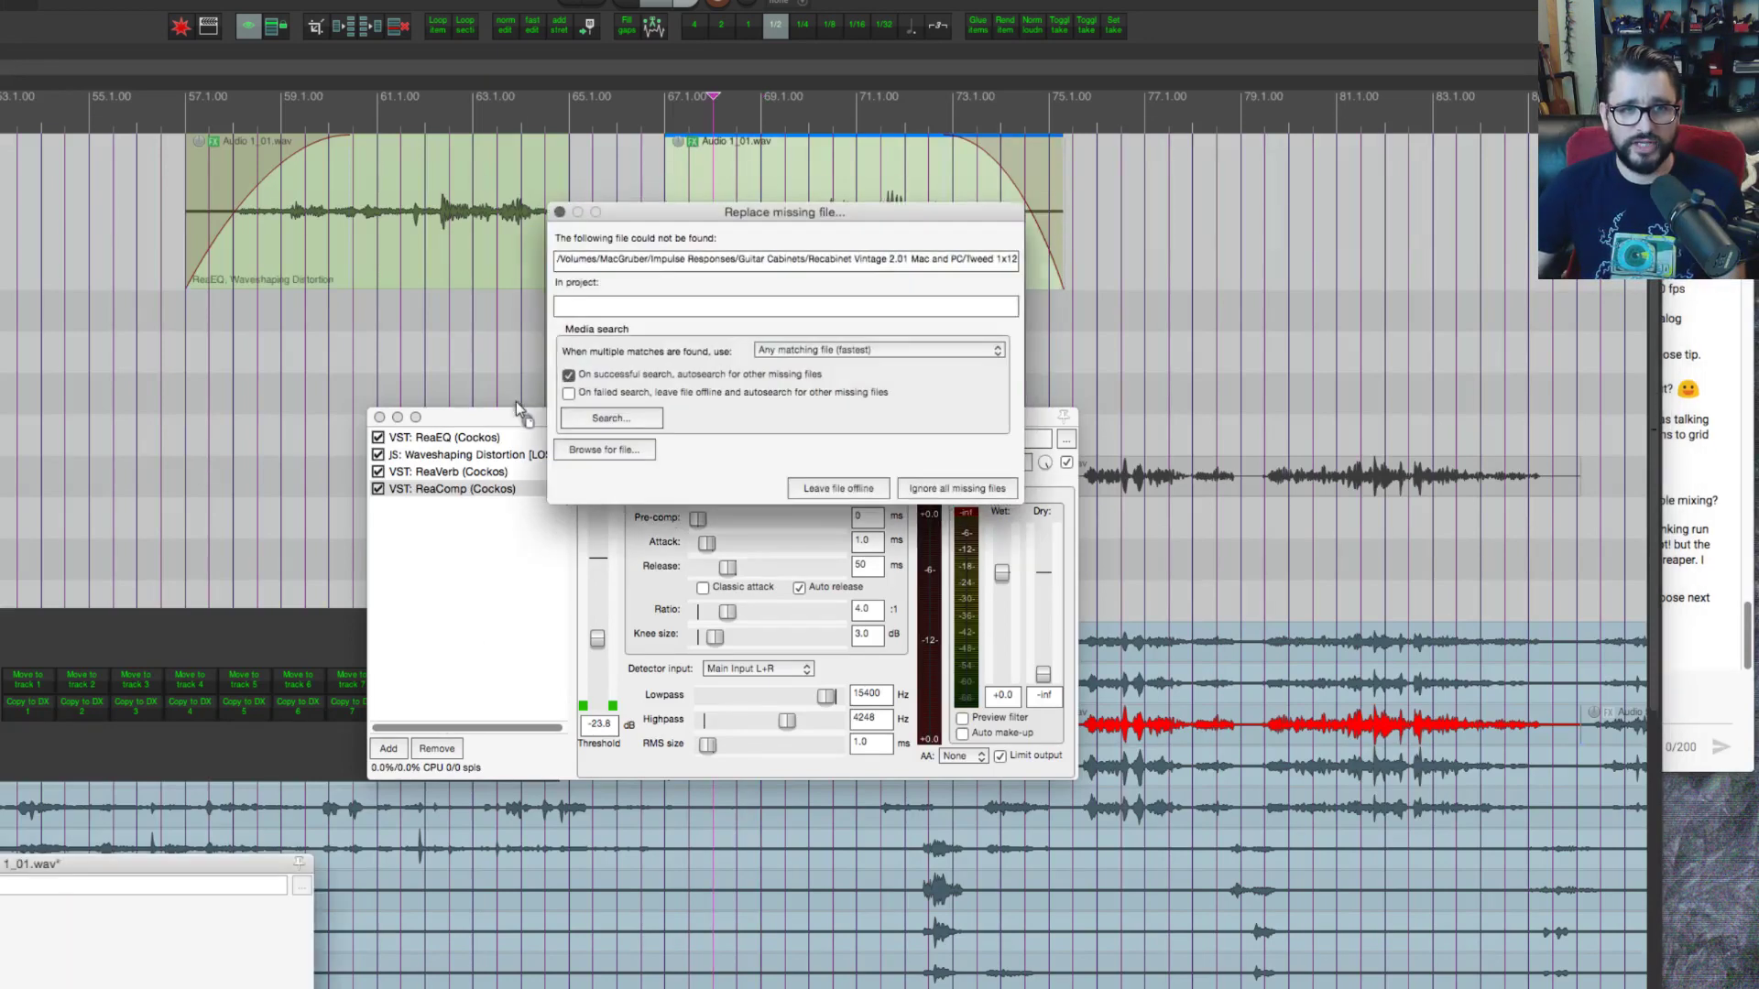
pyautogui.click(857, 488)
pyautogui.moveTo(260, 873); pyautogui.dragTo(847, 467)
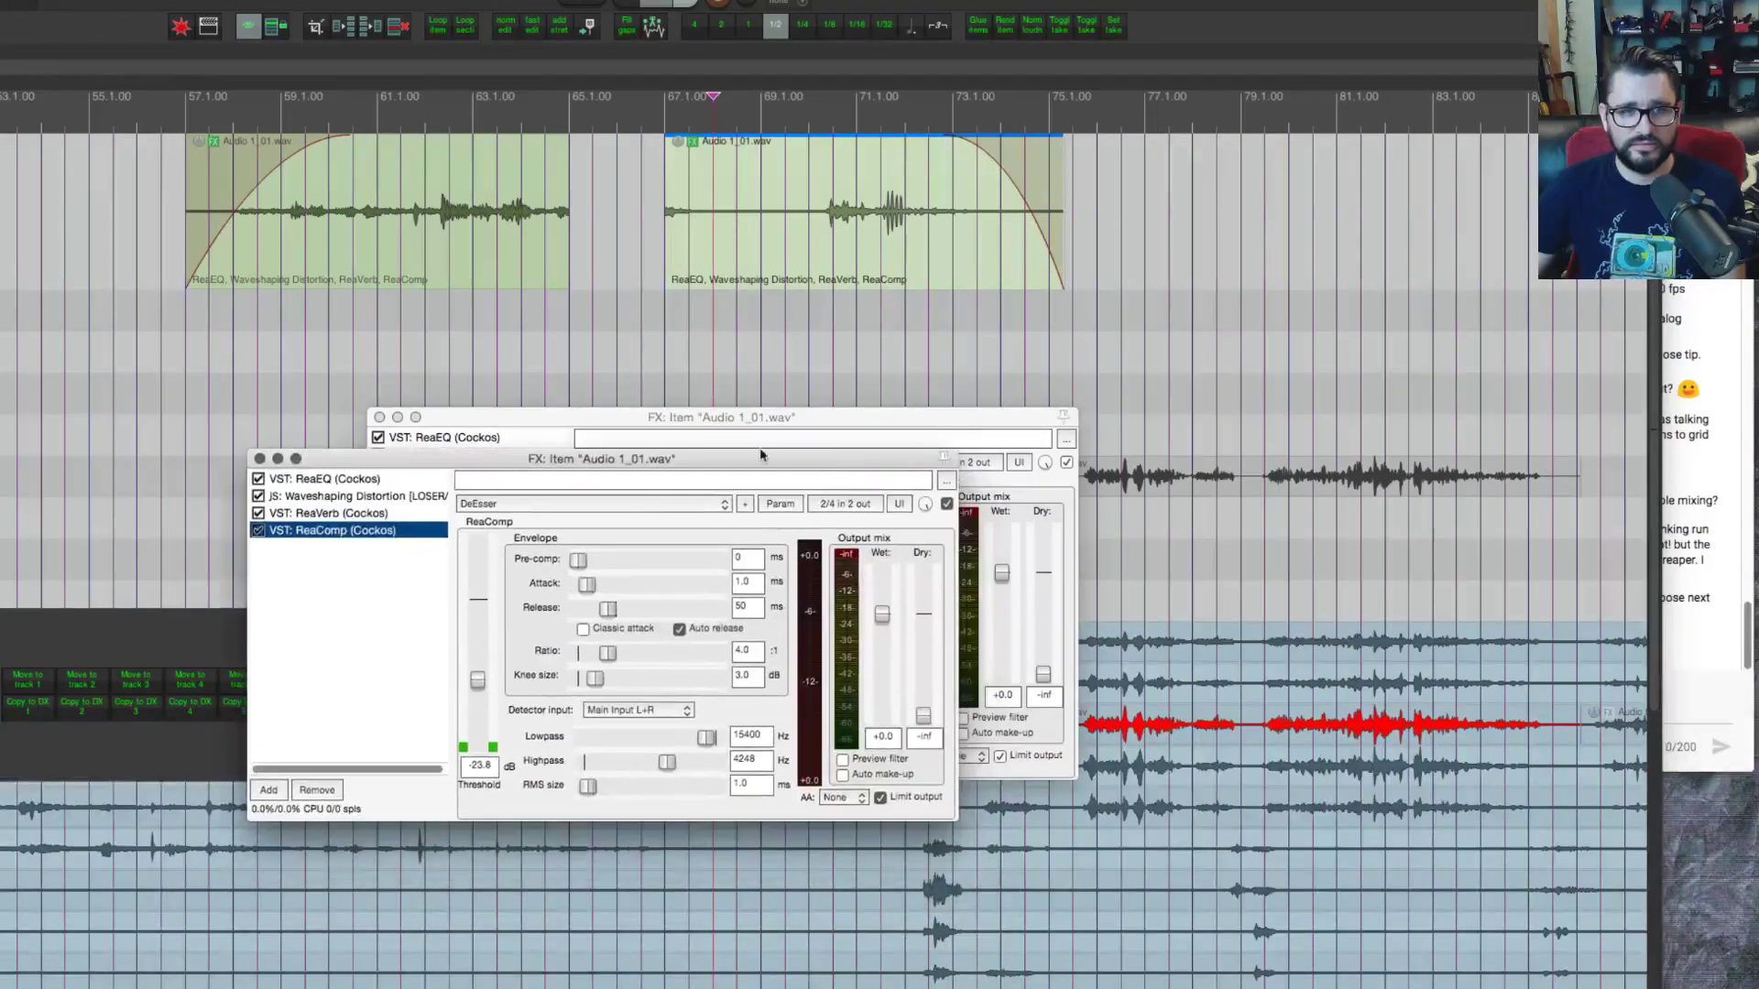
# Step: Remove the FX chains from both items on DX 1 and deselect the items
pyautogui.click(693, 142)
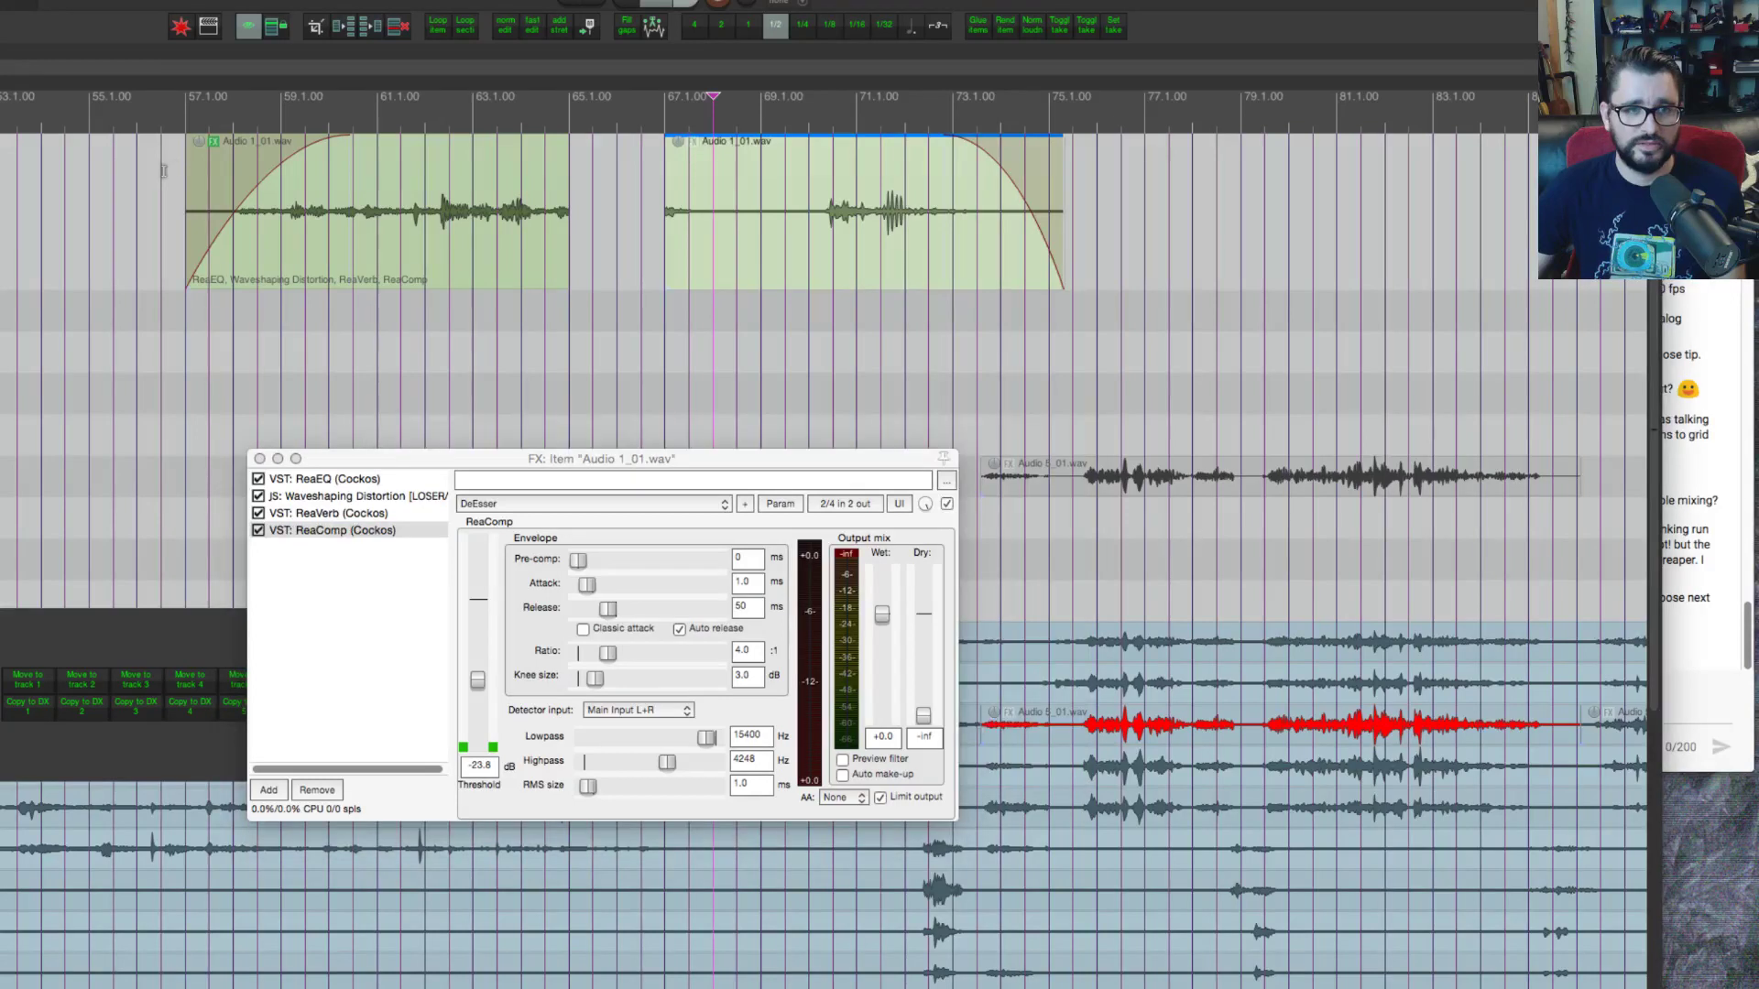
pyautogui.click(216, 143)
pyautogui.click(511, 255)
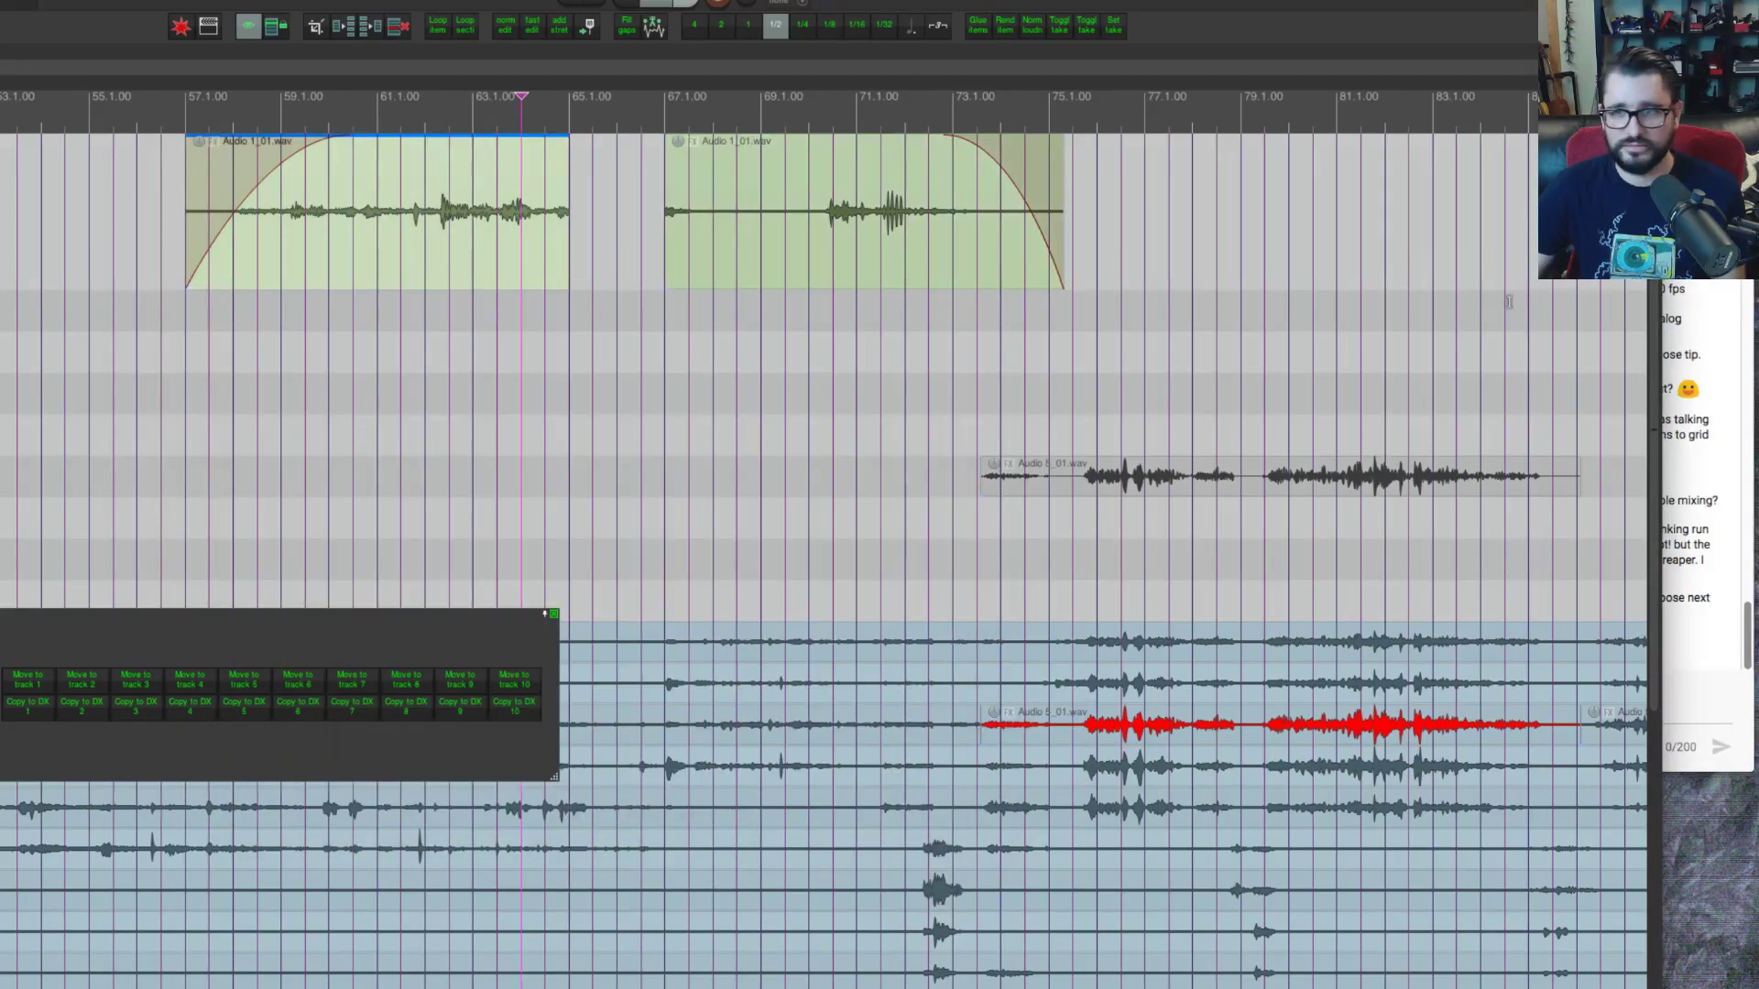
pyautogui.click(1072, 211)
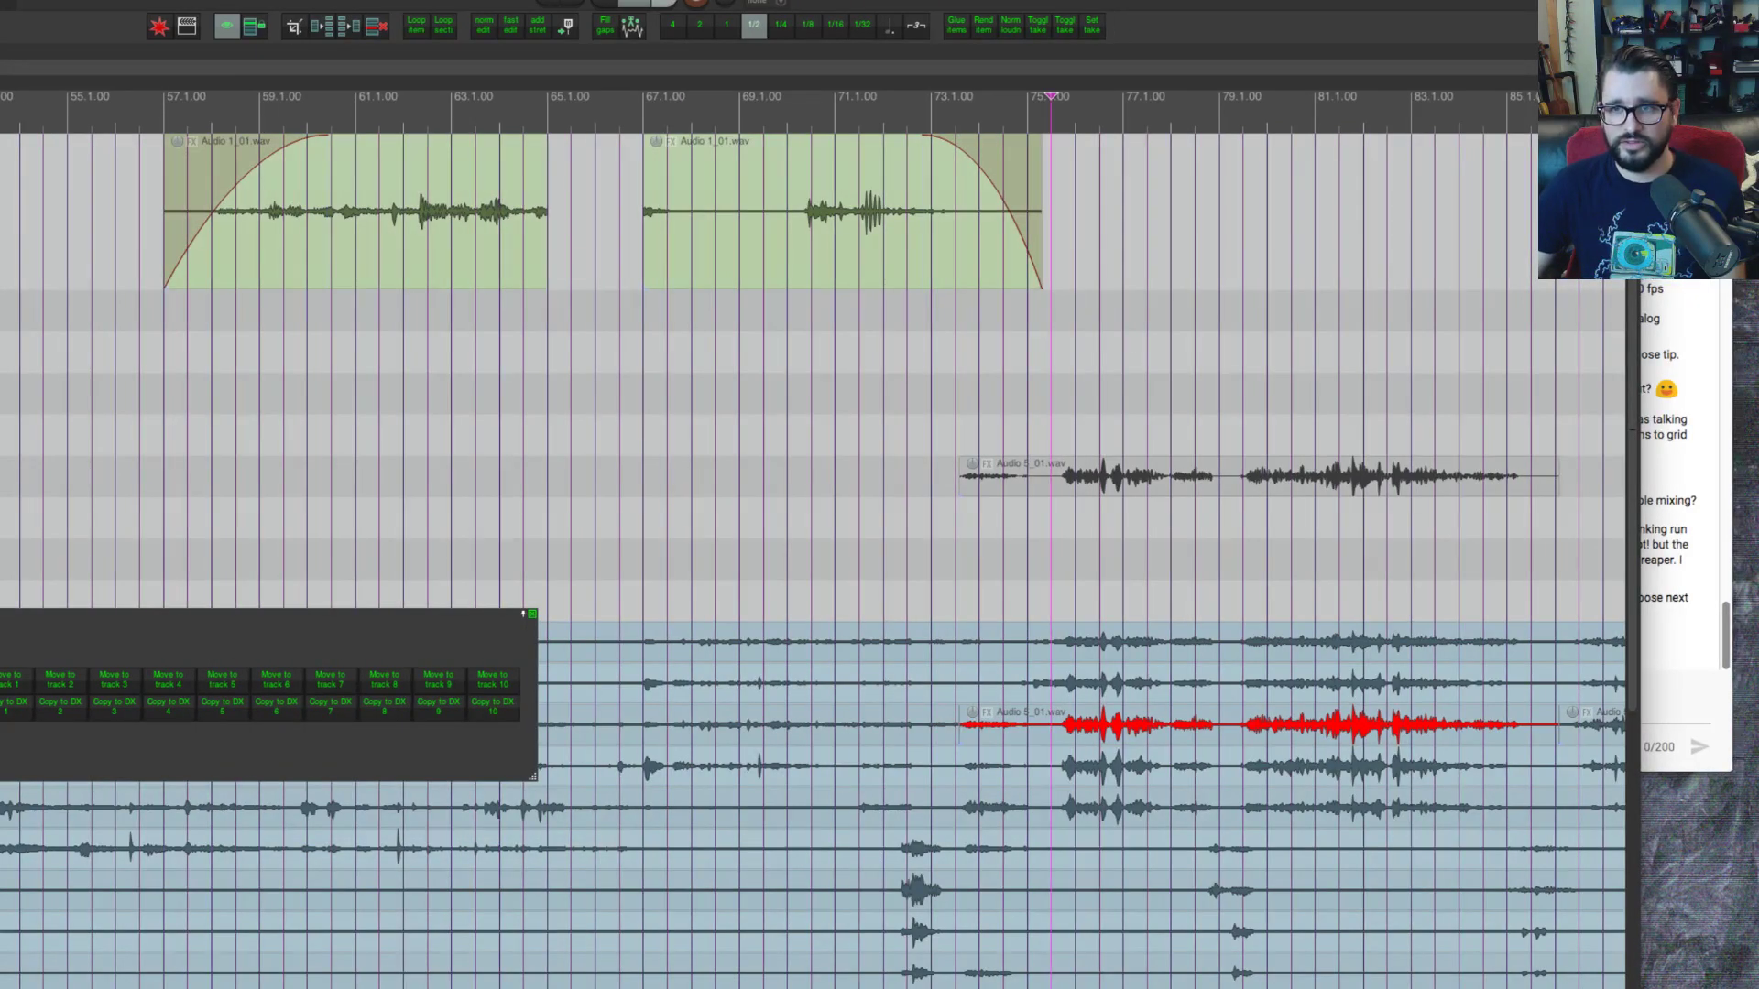
pyautogui.press('-')
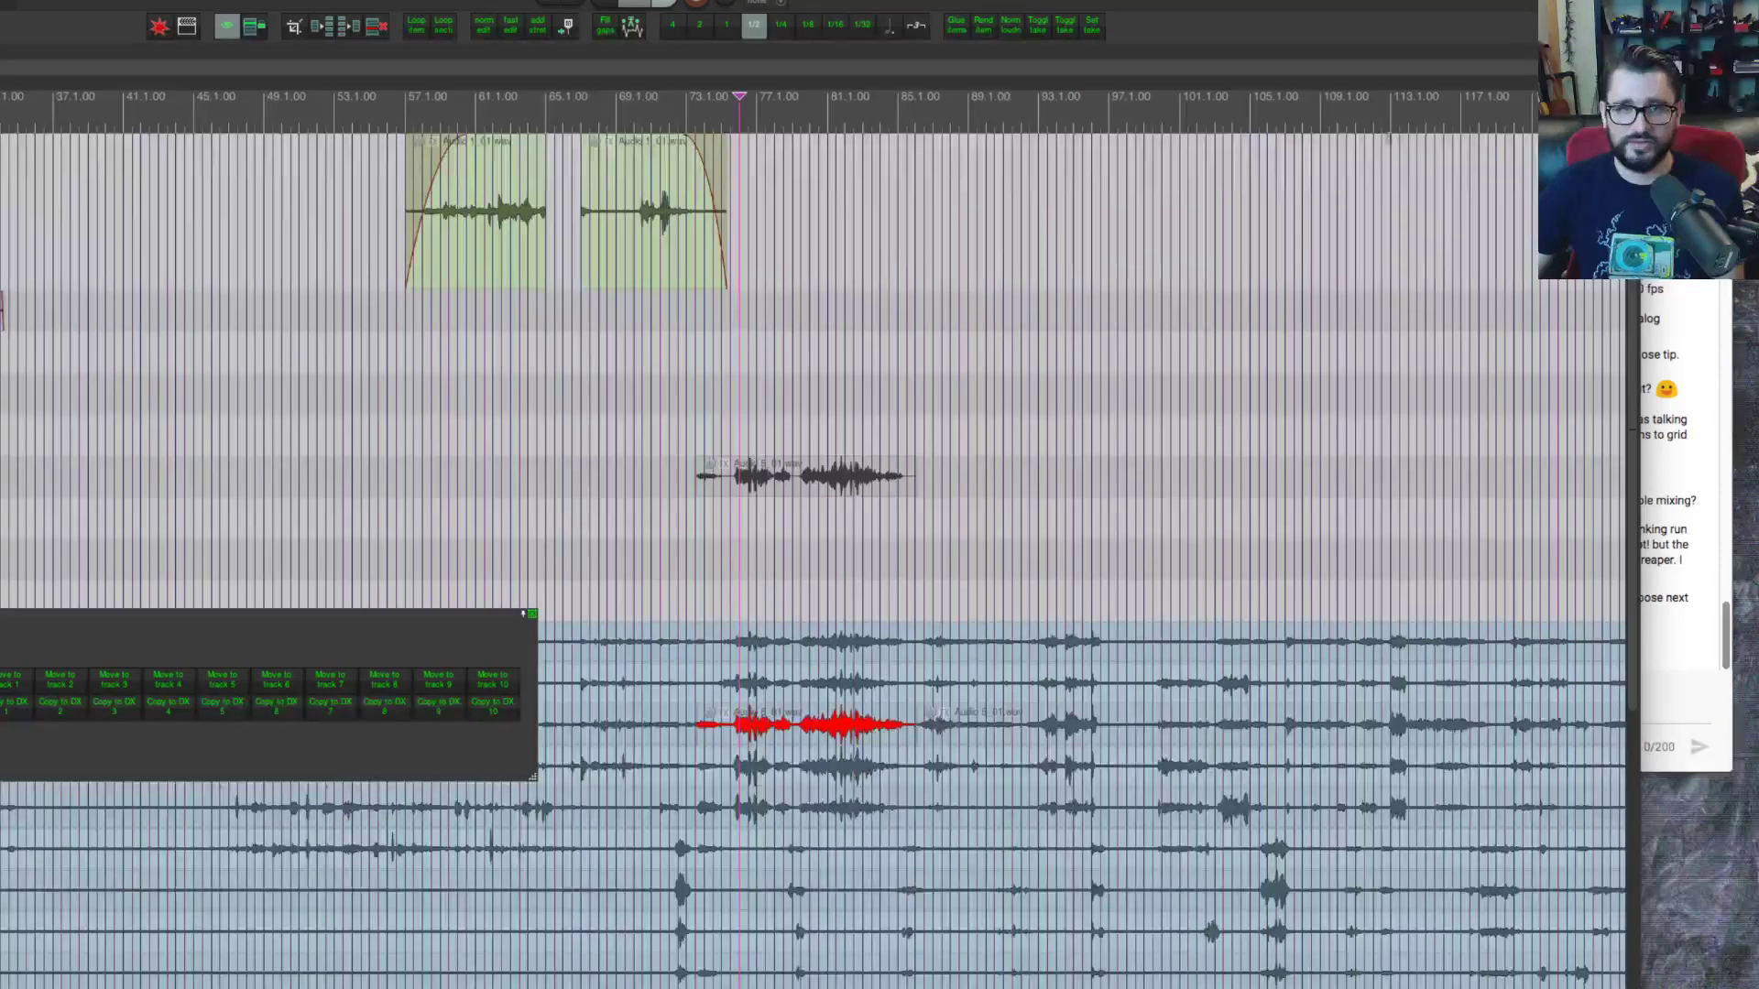
# Step: Check the live chat and The Reaper Blog's Facebook Groups page in Firefox, switching back to REAPER
pyautogui.press('super+Tab')
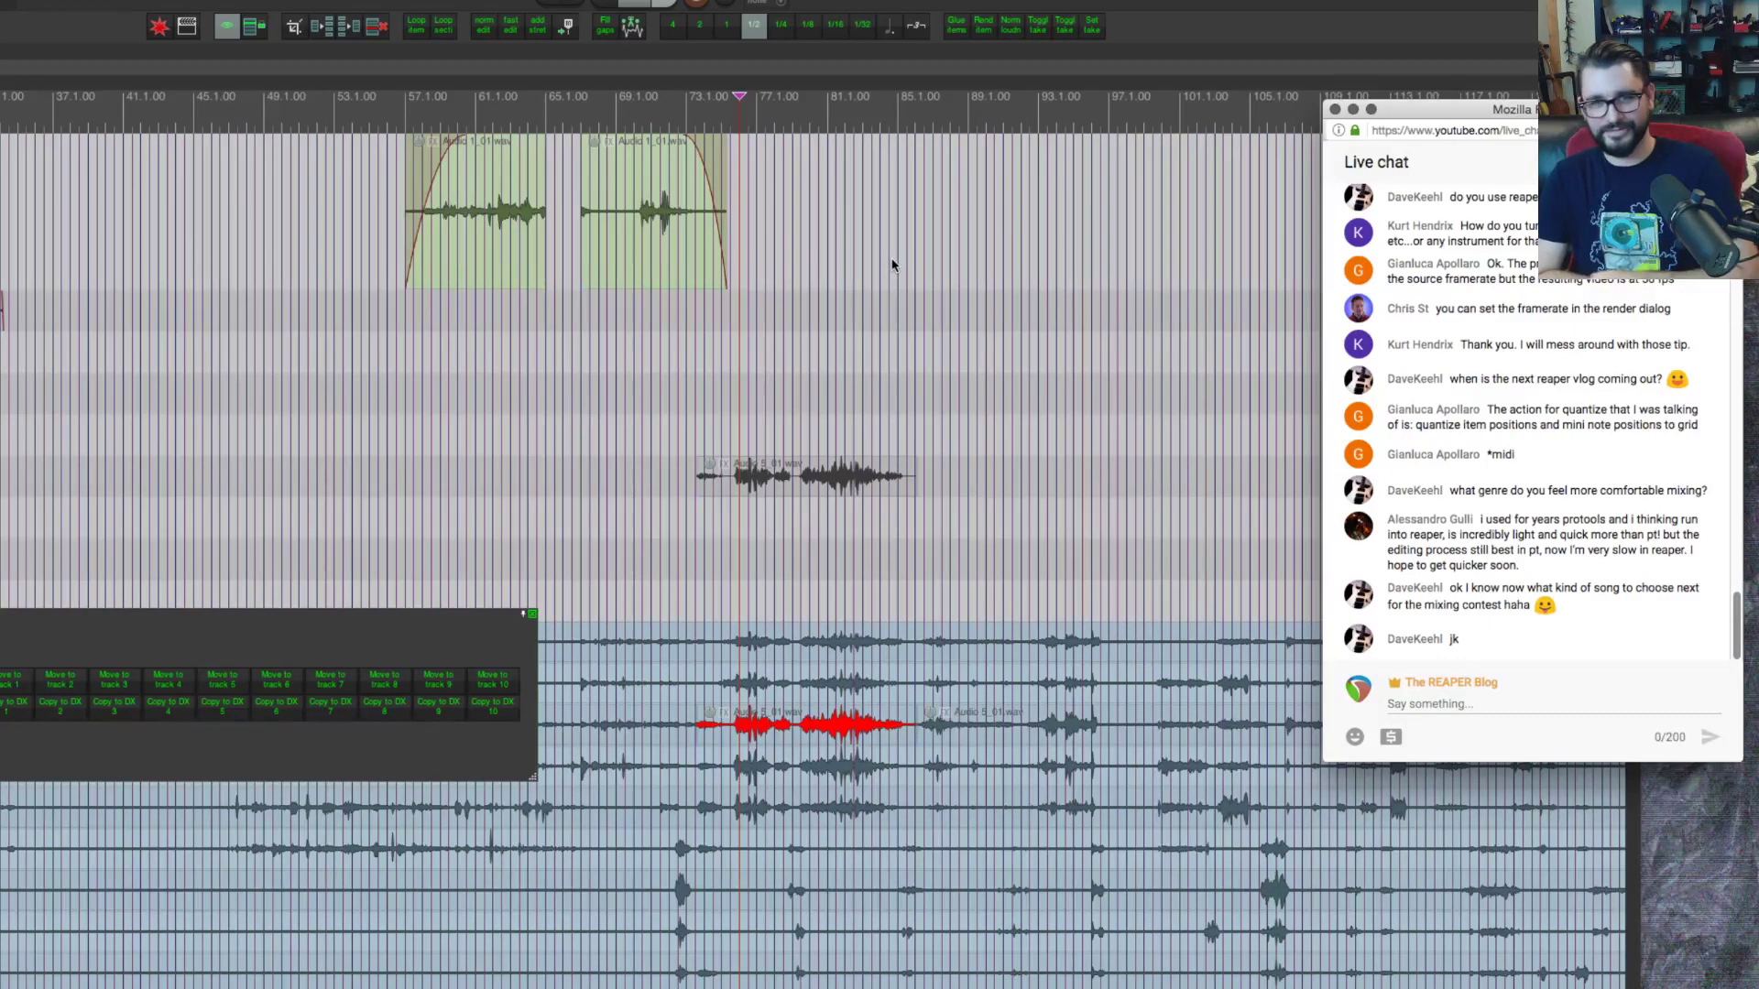
pyautogui.click(612, 306)
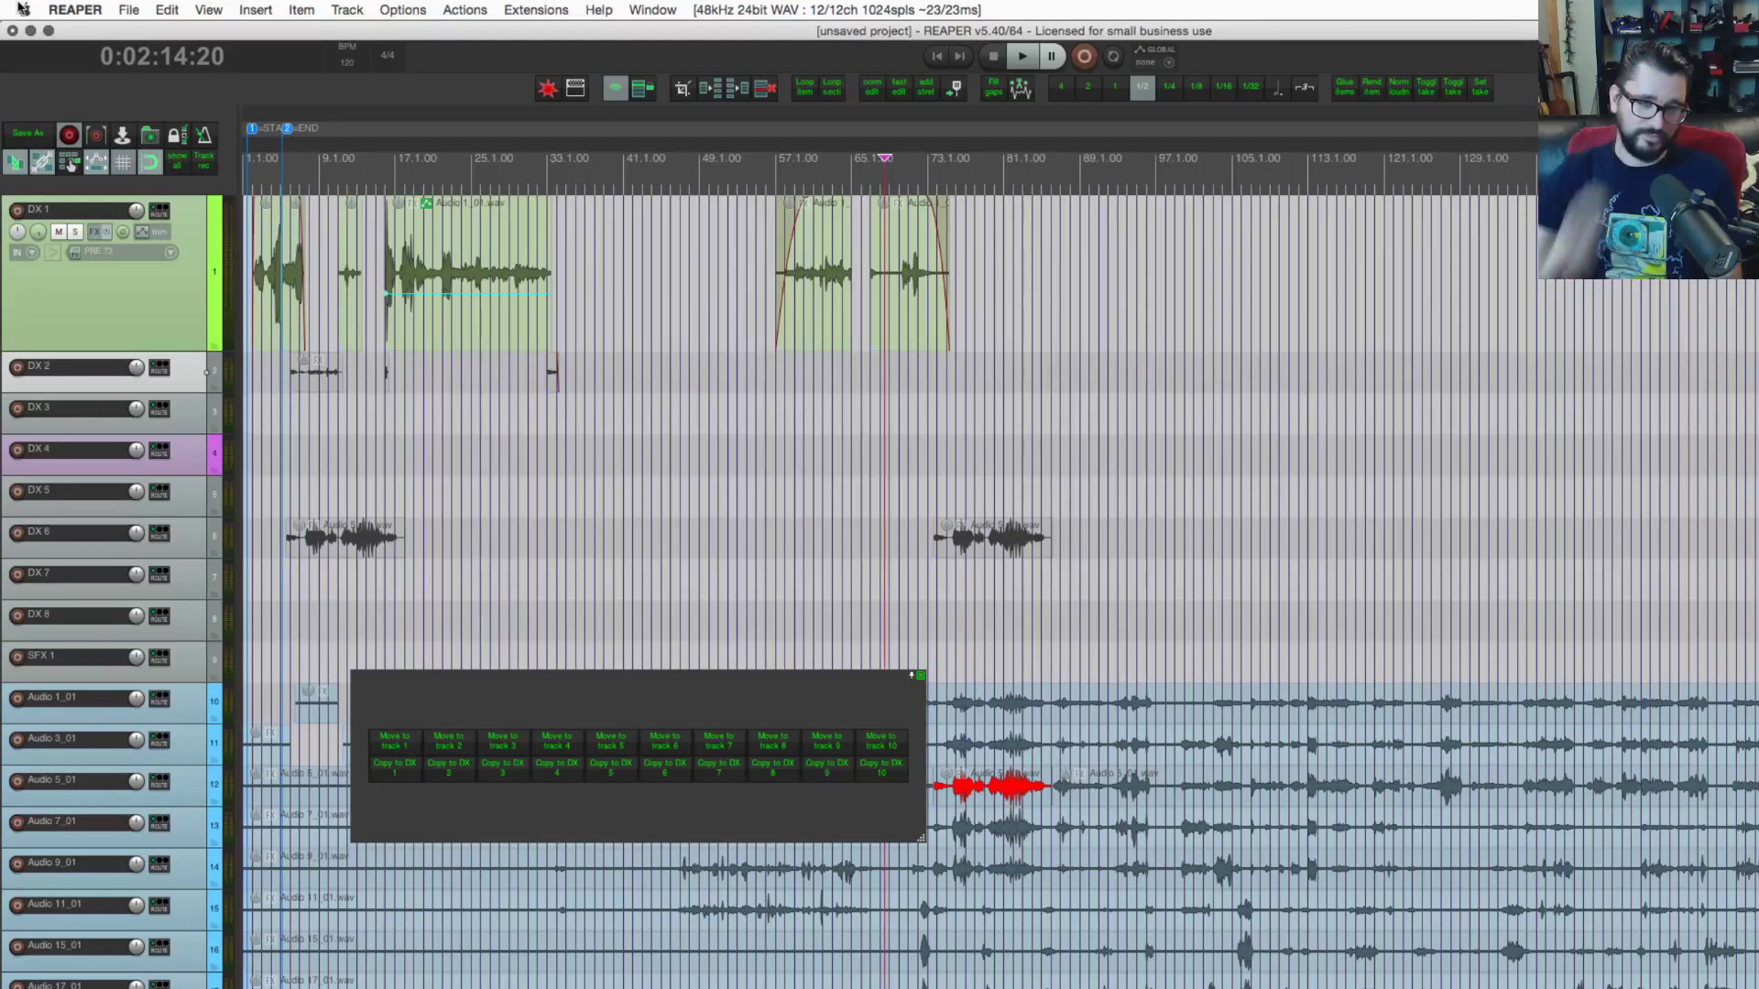
pyautogui.press('super+Tab')
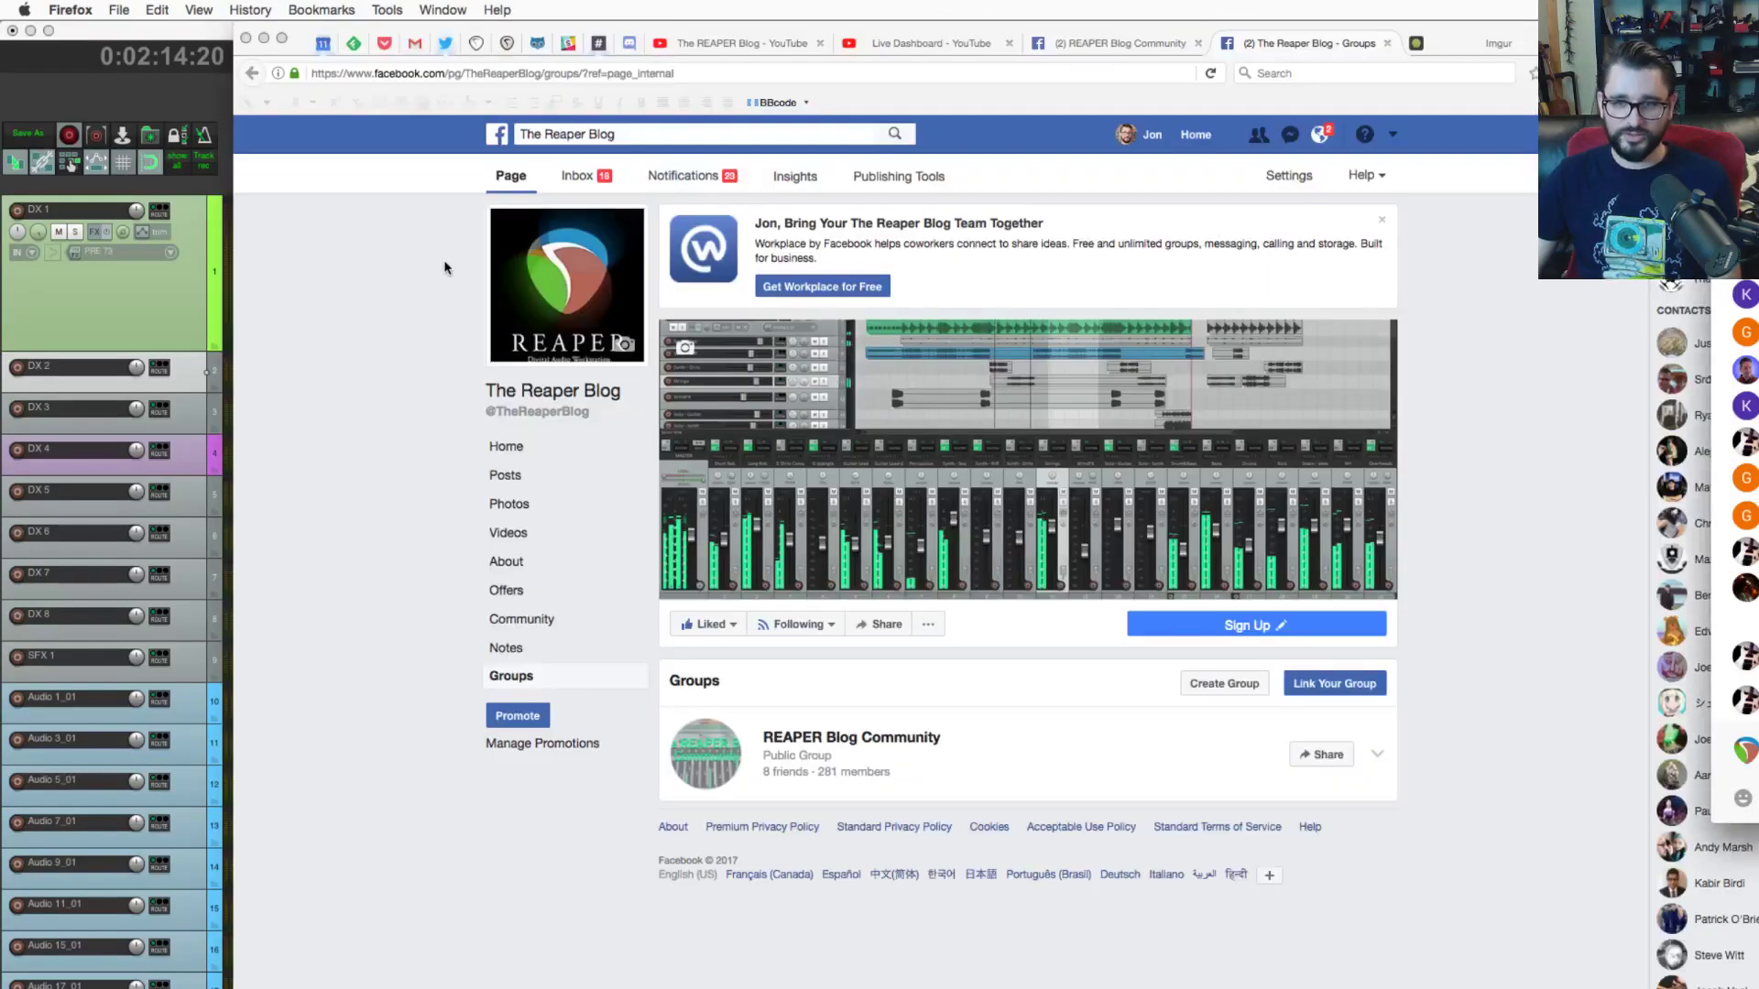
pyautogui.press('super+Tab')
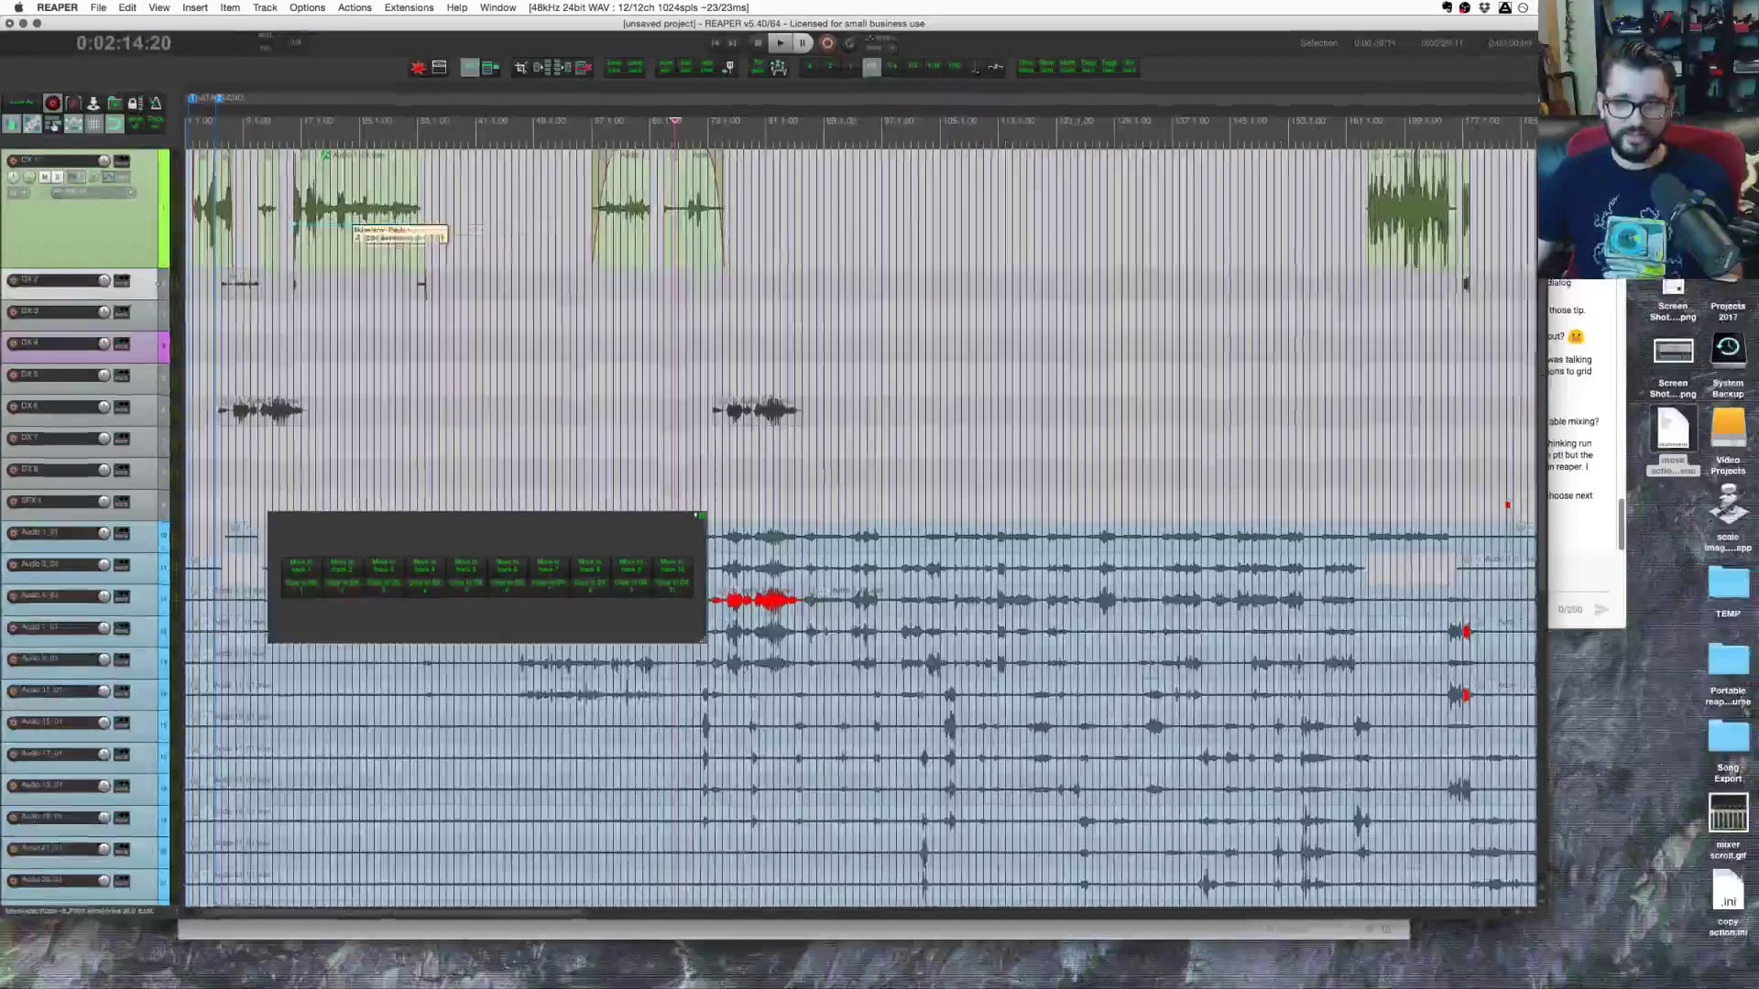
pyautogui.press('super+Tab')
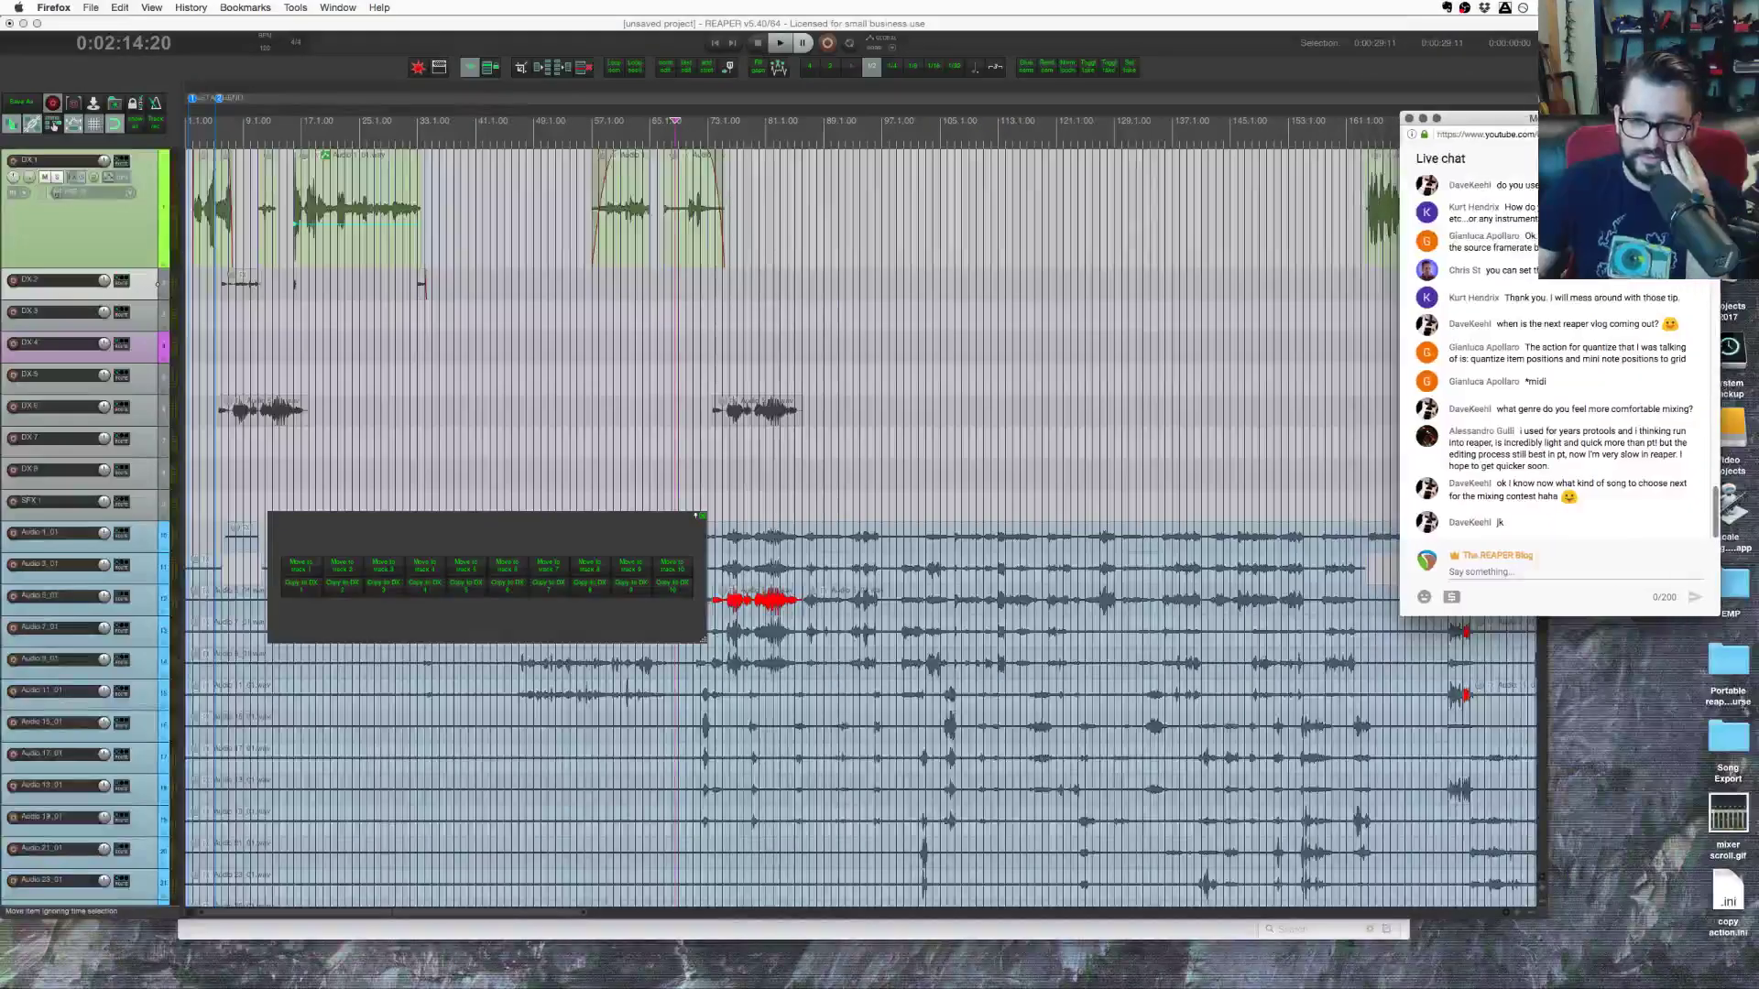
pyautogui.press('super+Tab')
# Step: Reduce the floating toolbar's height to fit its two button rows closely, and look over the project's tracks
pyautogui.click(577, 317)
pyautogui.scroll(-5, 579, 317)
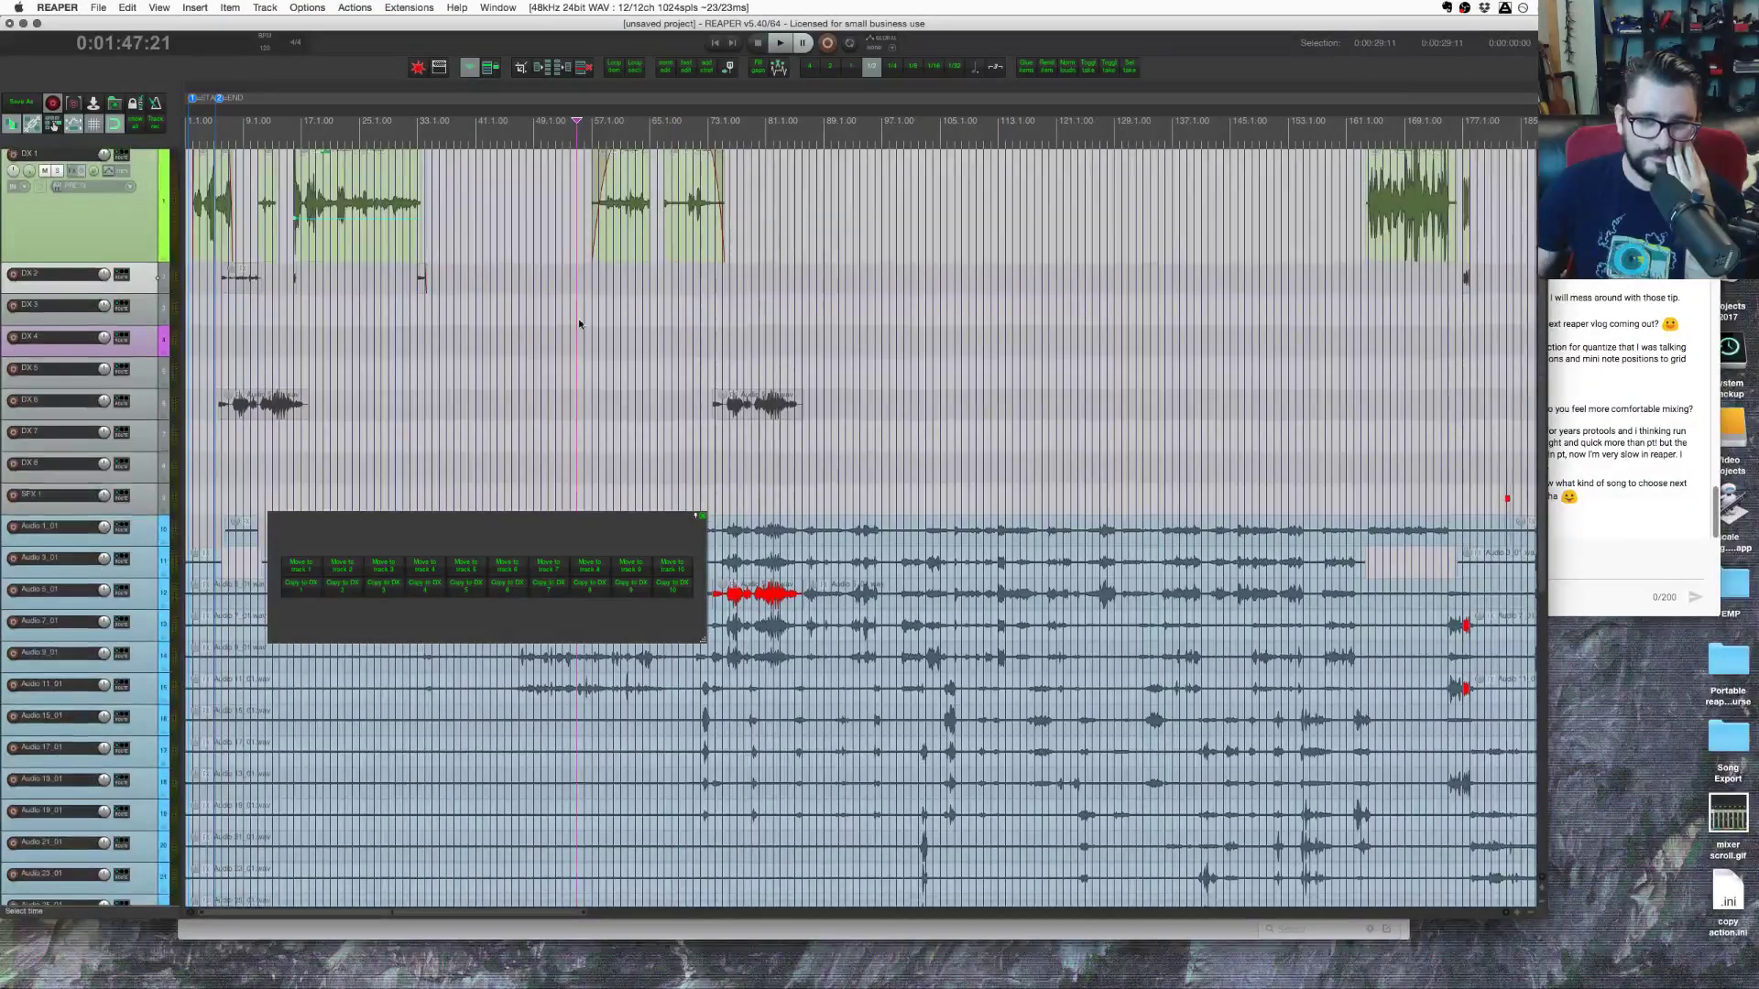
pyautogui.scroll(-5, 579, 316)
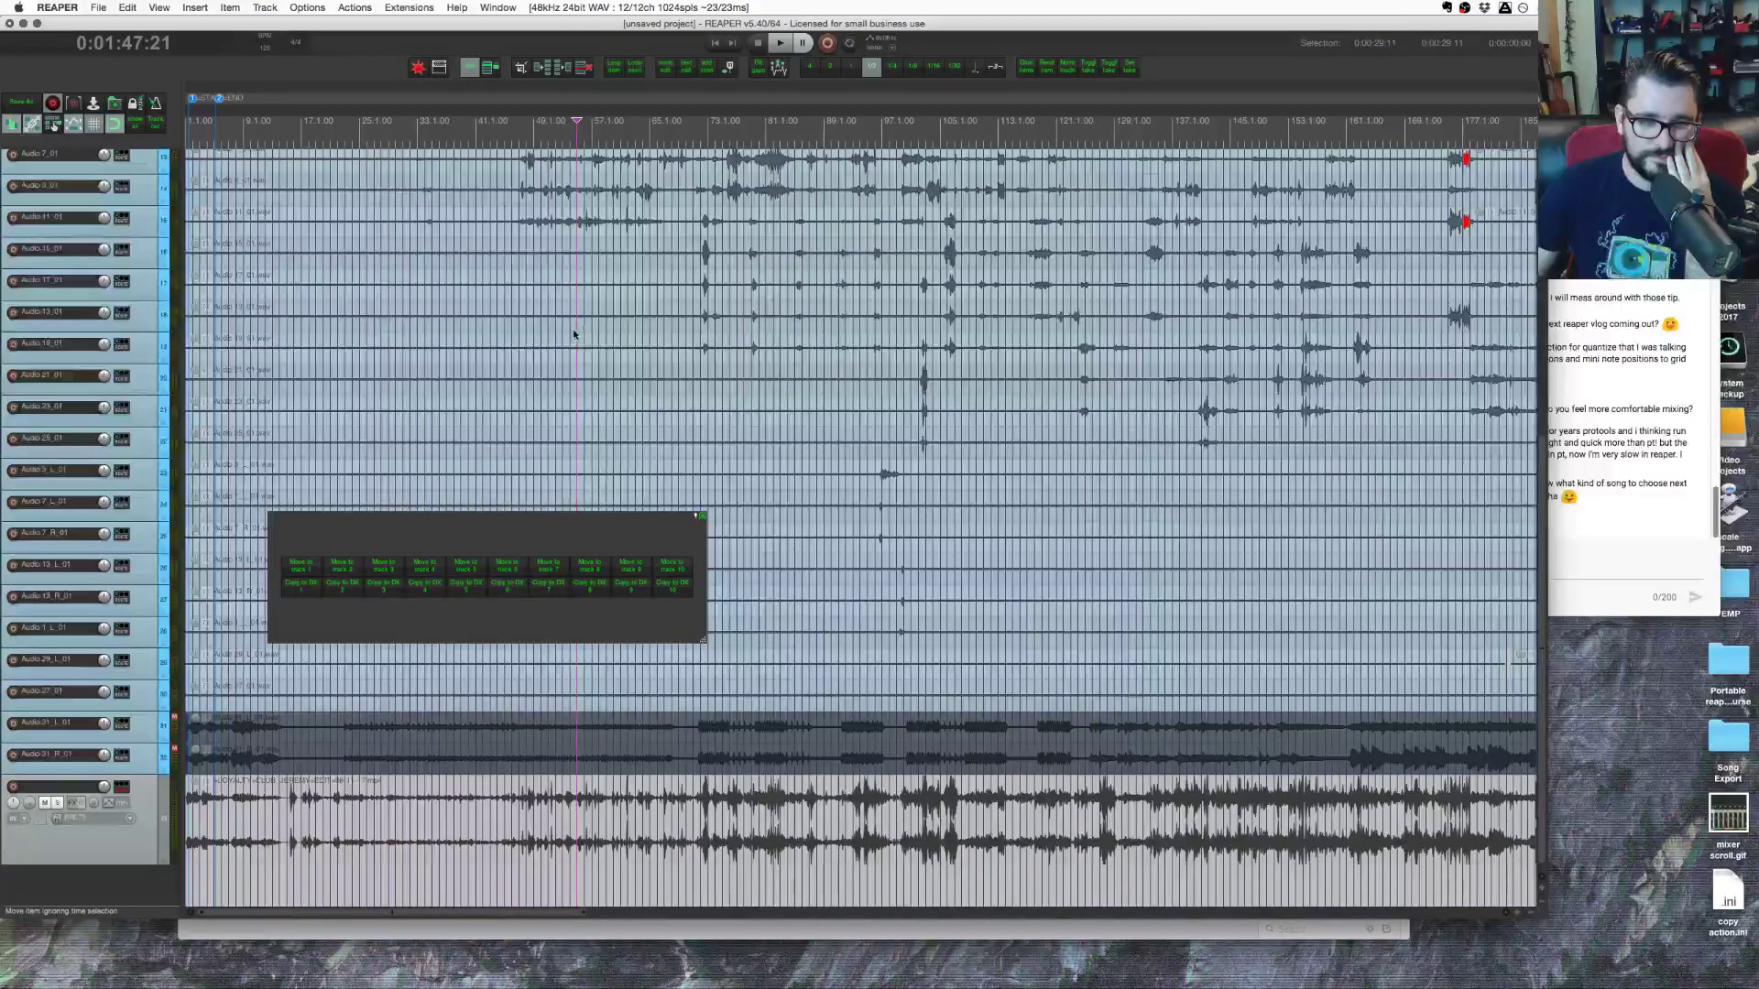
pyautogui.moveTo(702, 639); pyautogui.dragTo(706, 591)
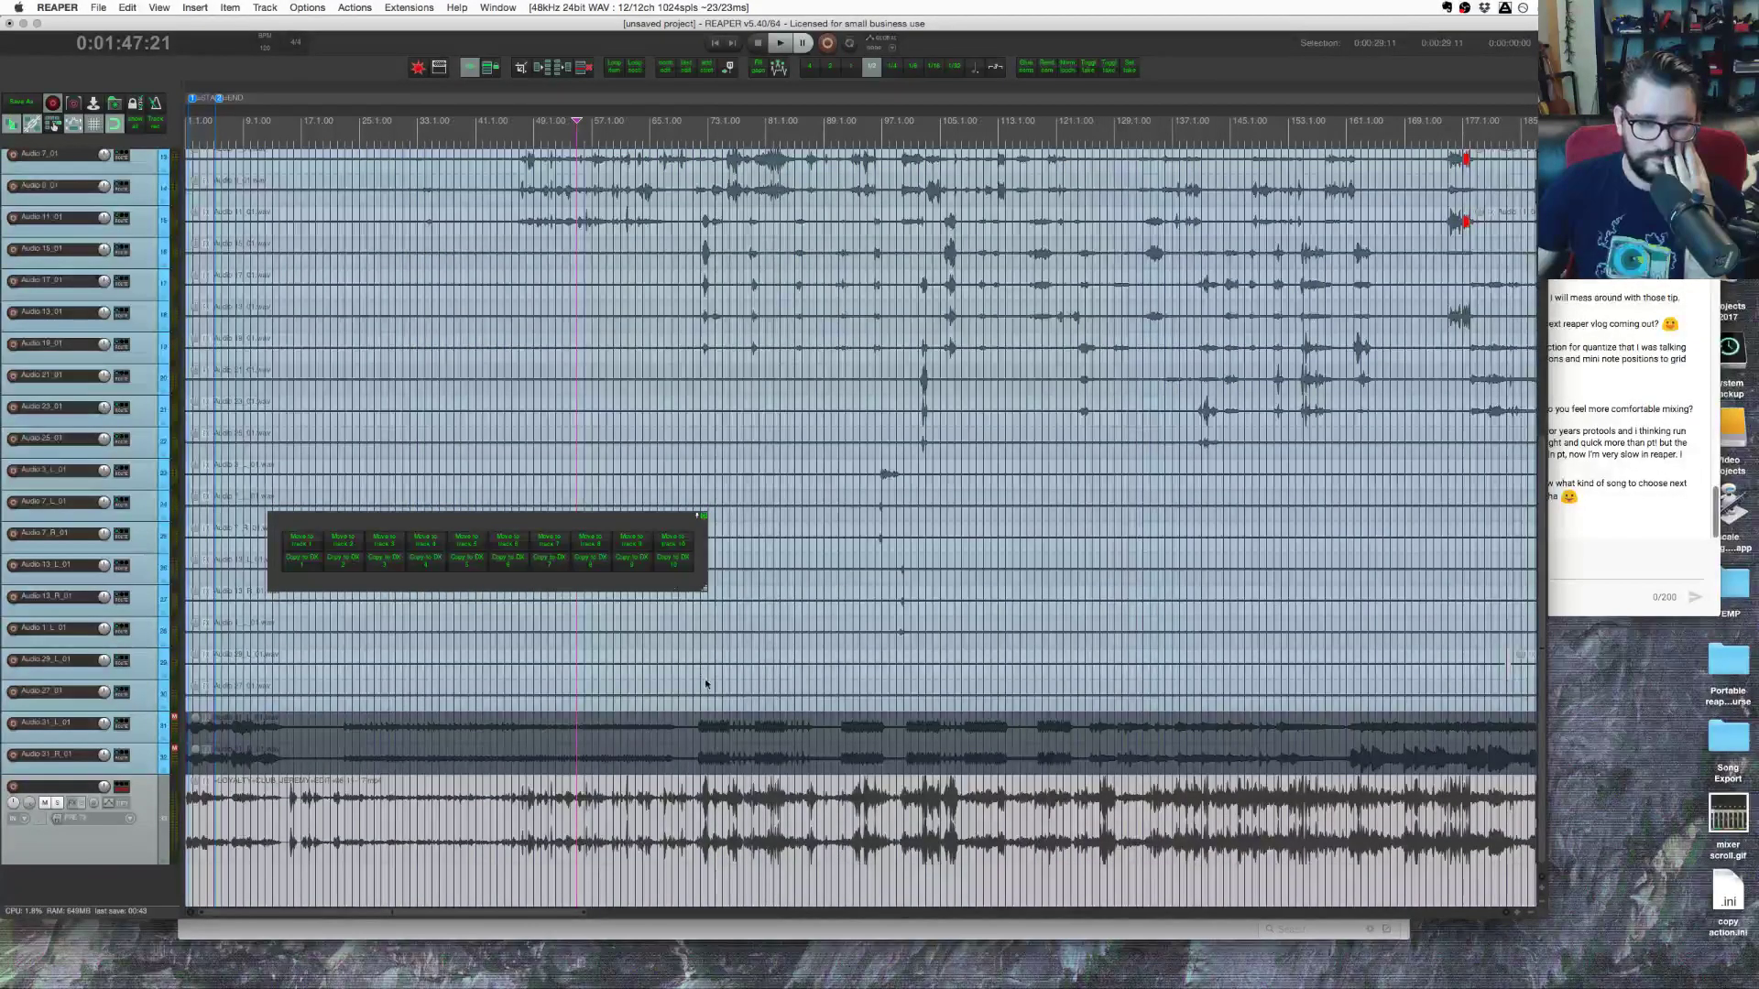
pyautogui.scroll(-1, 709, 724)
pyautogui.scroll(8, 710, 723)
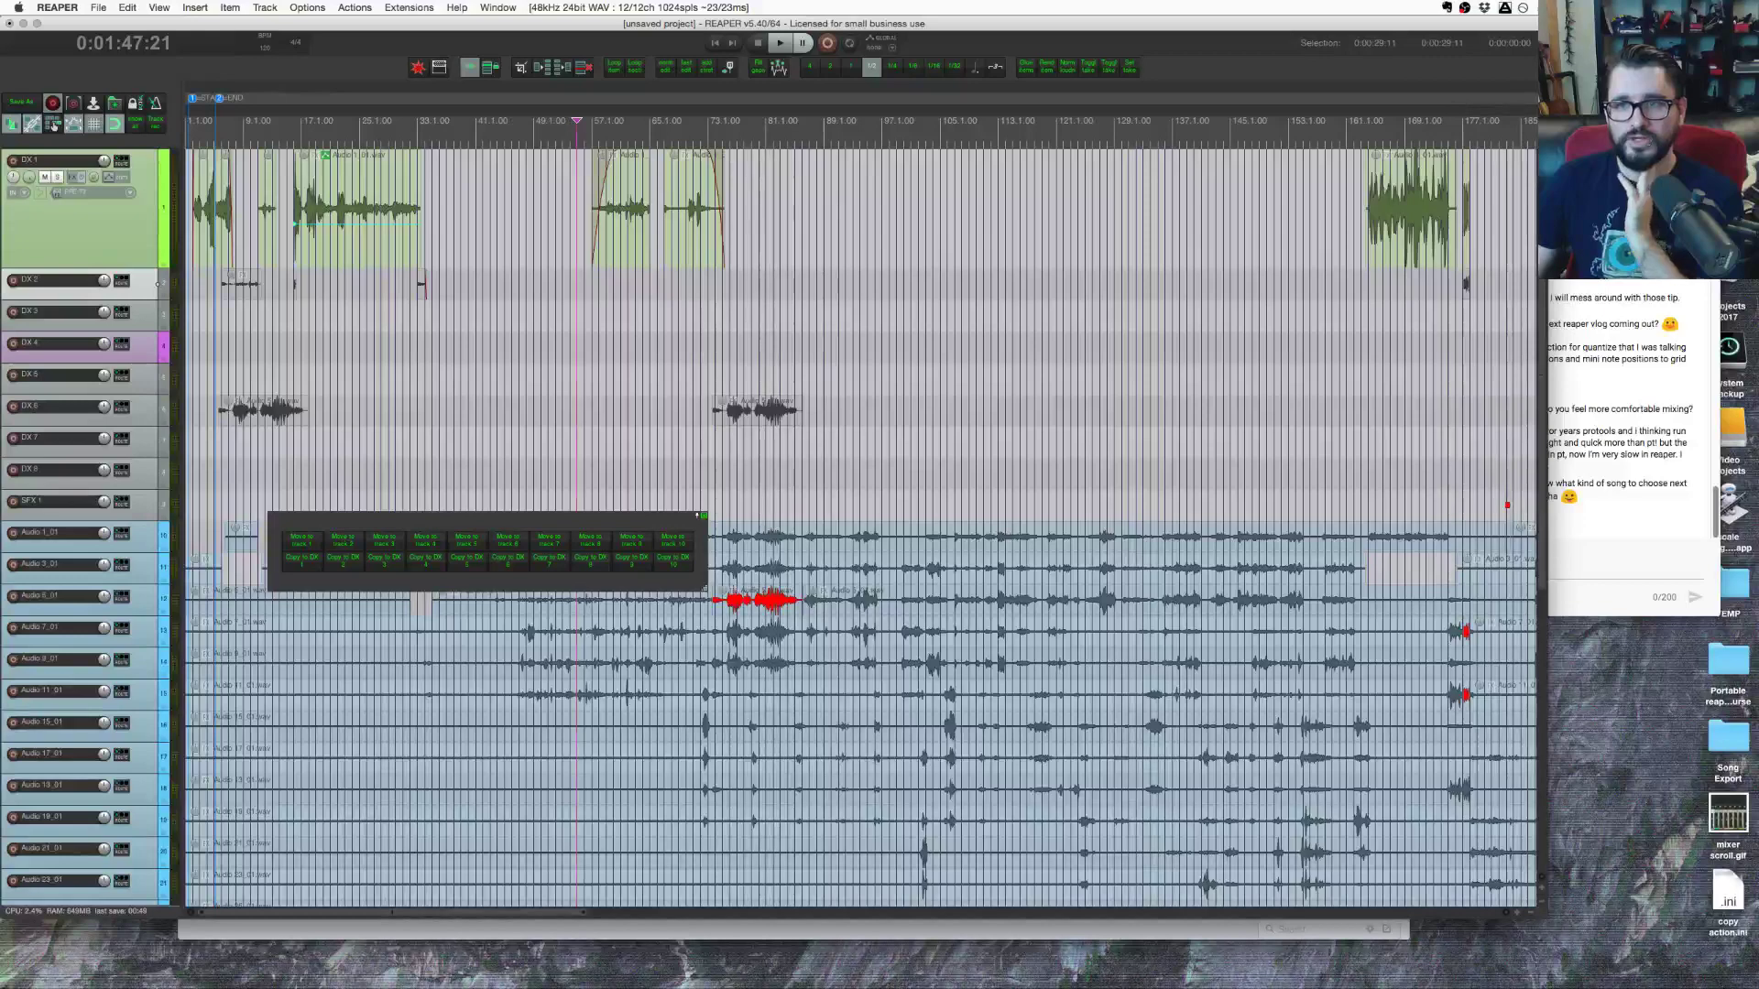
# Step: Bring the Firefox live chat window to the front and move it entirely over the REAPER window
pyautogui.click(1630, 229)
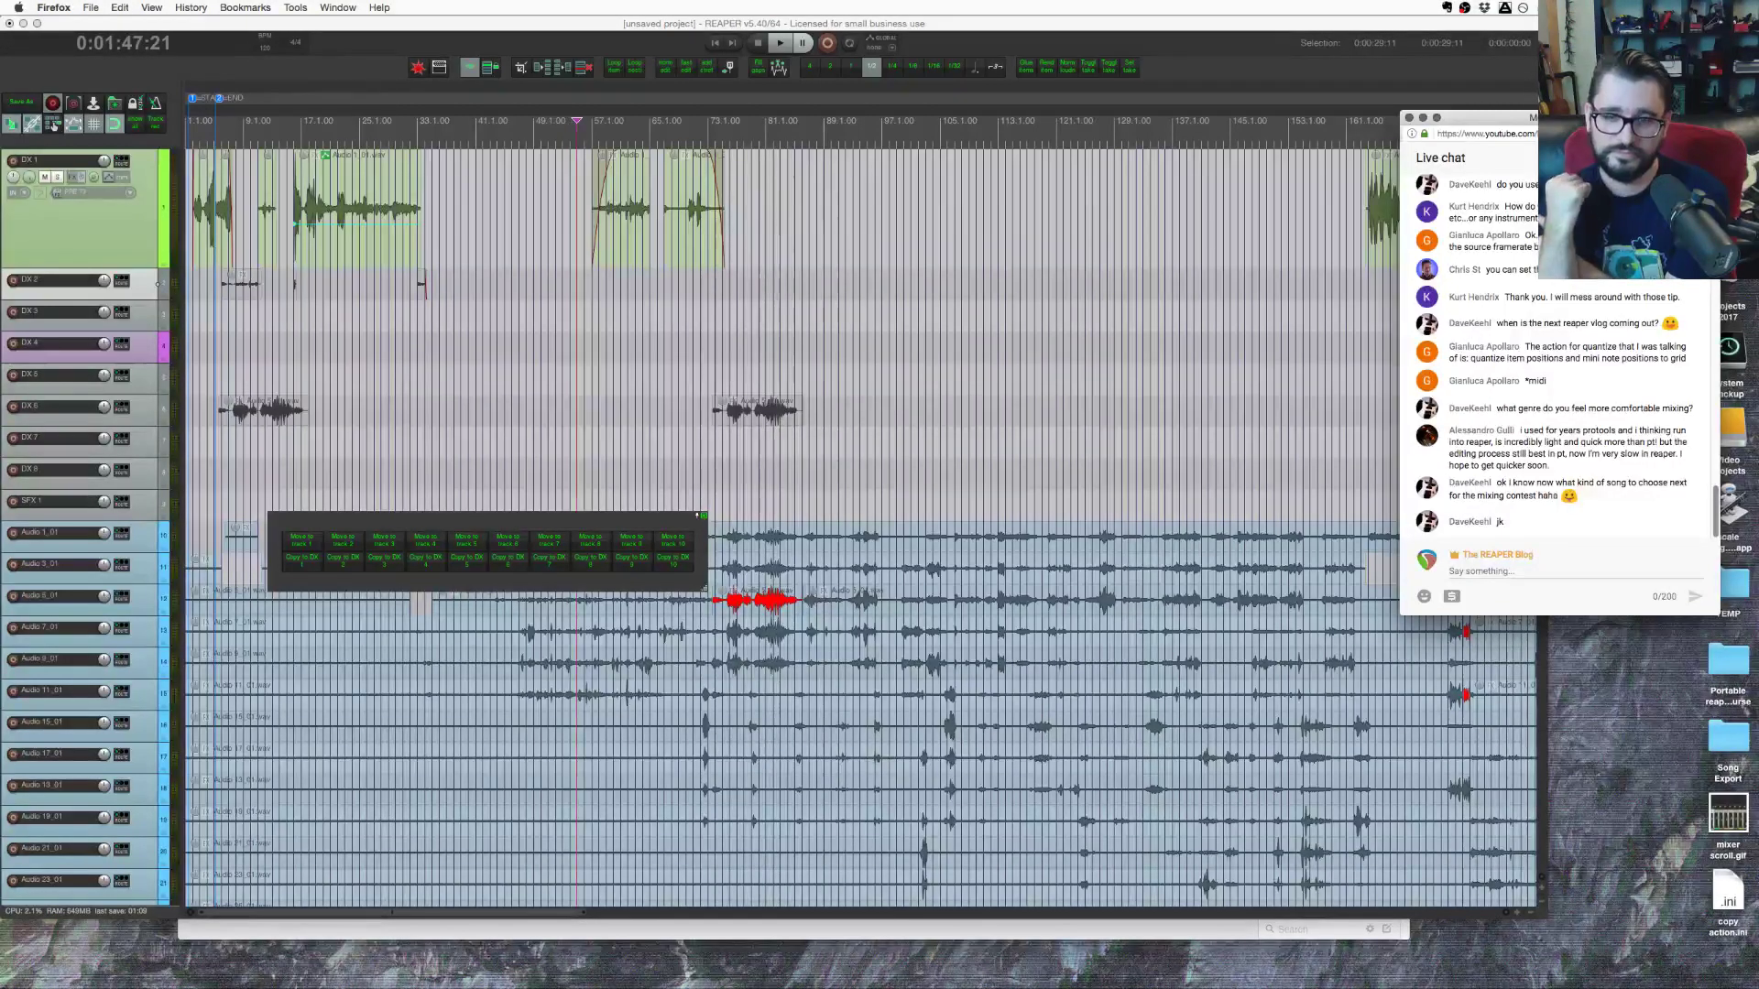
pyautogui.moveTo(1513, 125); pyautogui.dragTo(1325, 94)
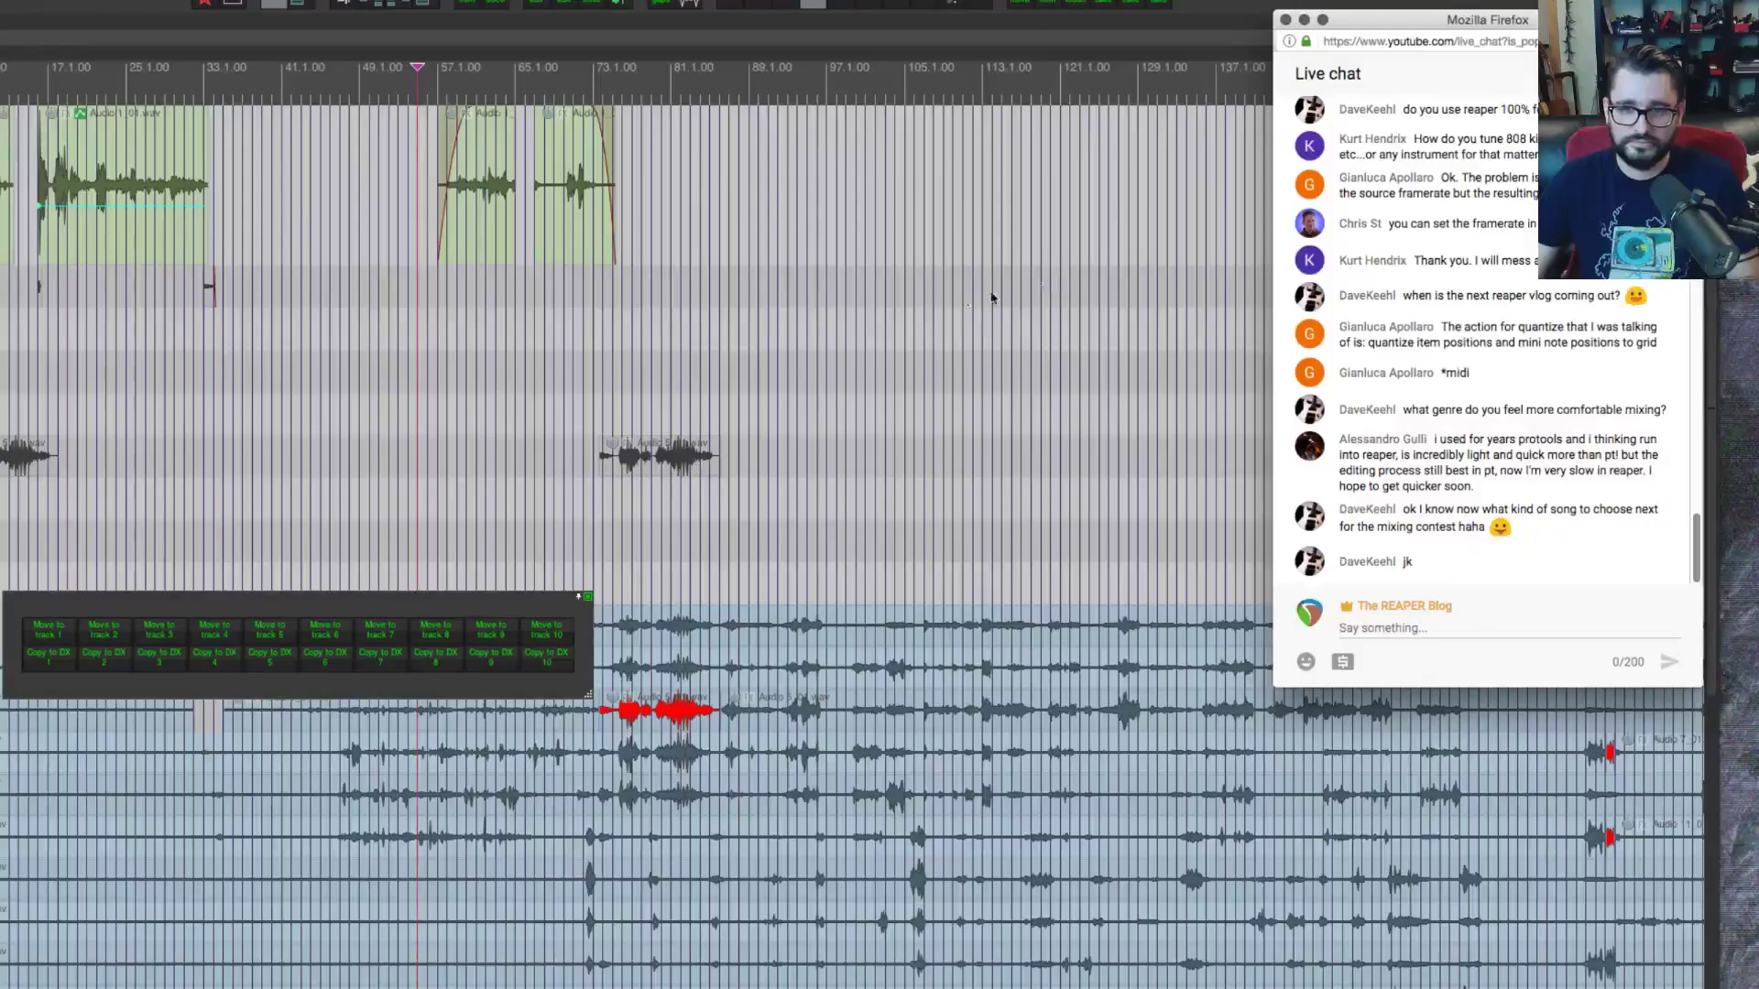
# Step: Switch to iTunes, select the artist Leech and play Silent State Optimizer from The Stolen View, returning to REAPER
pyautogui.press('super+Tab')
pyautogui.click(1045, 569)
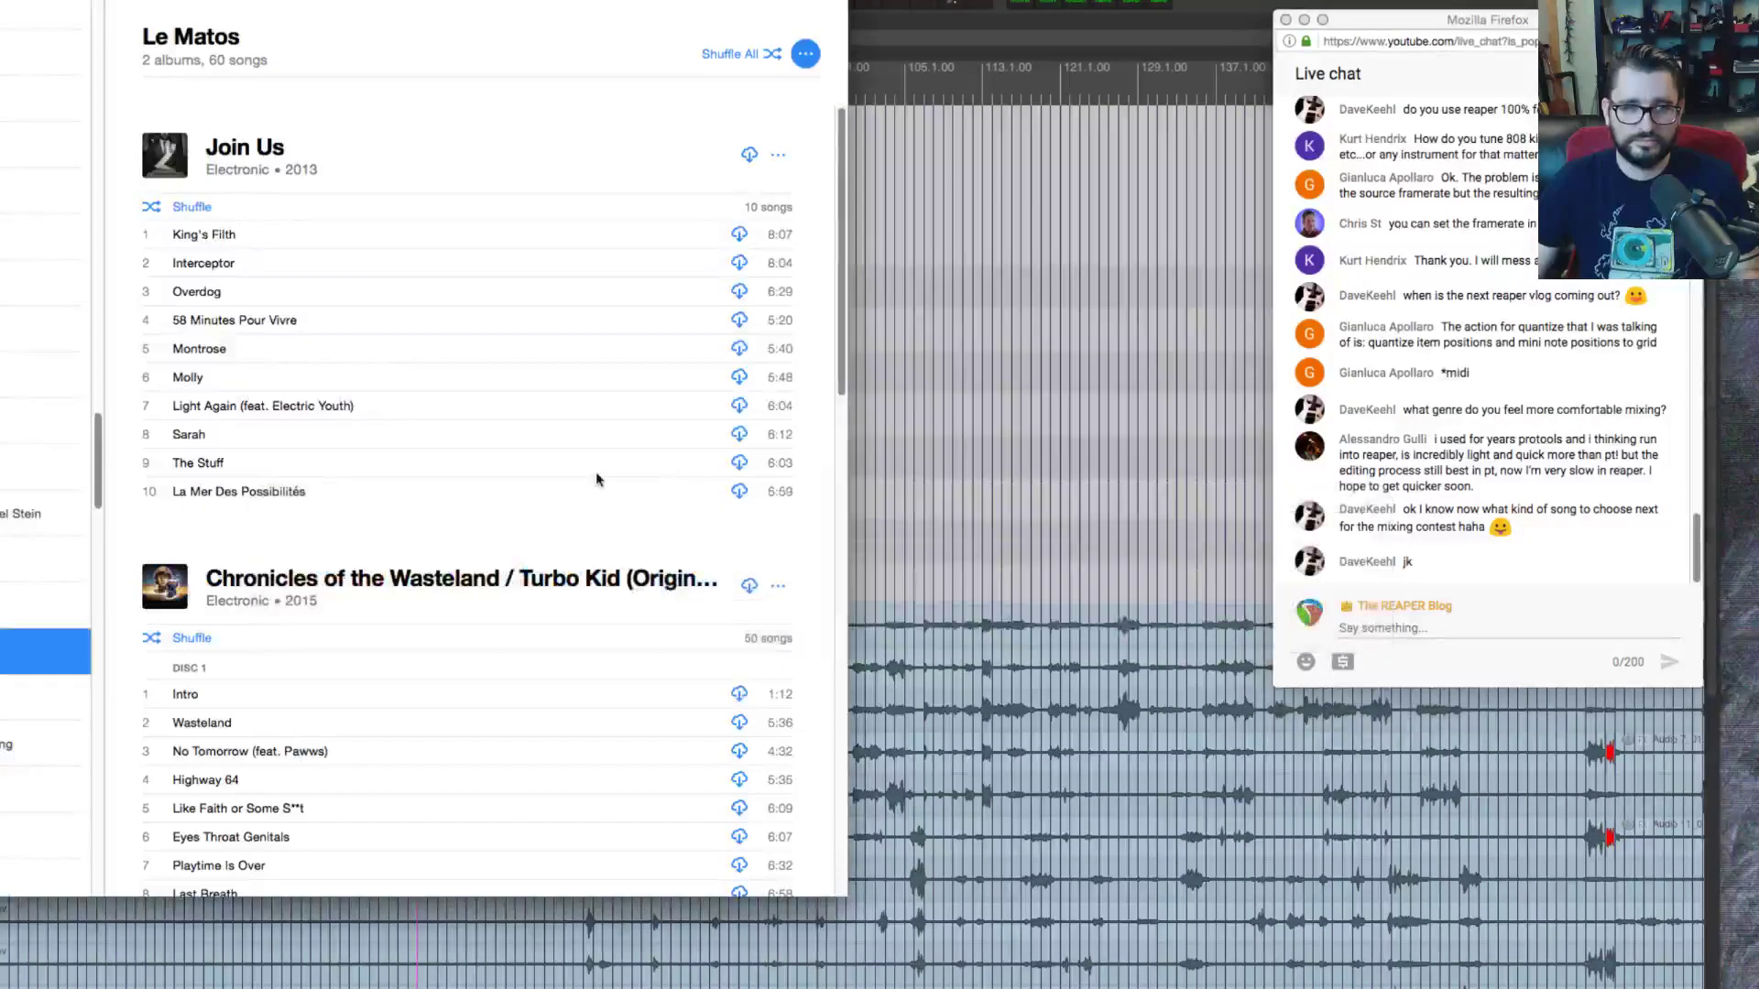
pyautogui.scroll(-3, 235, 403)
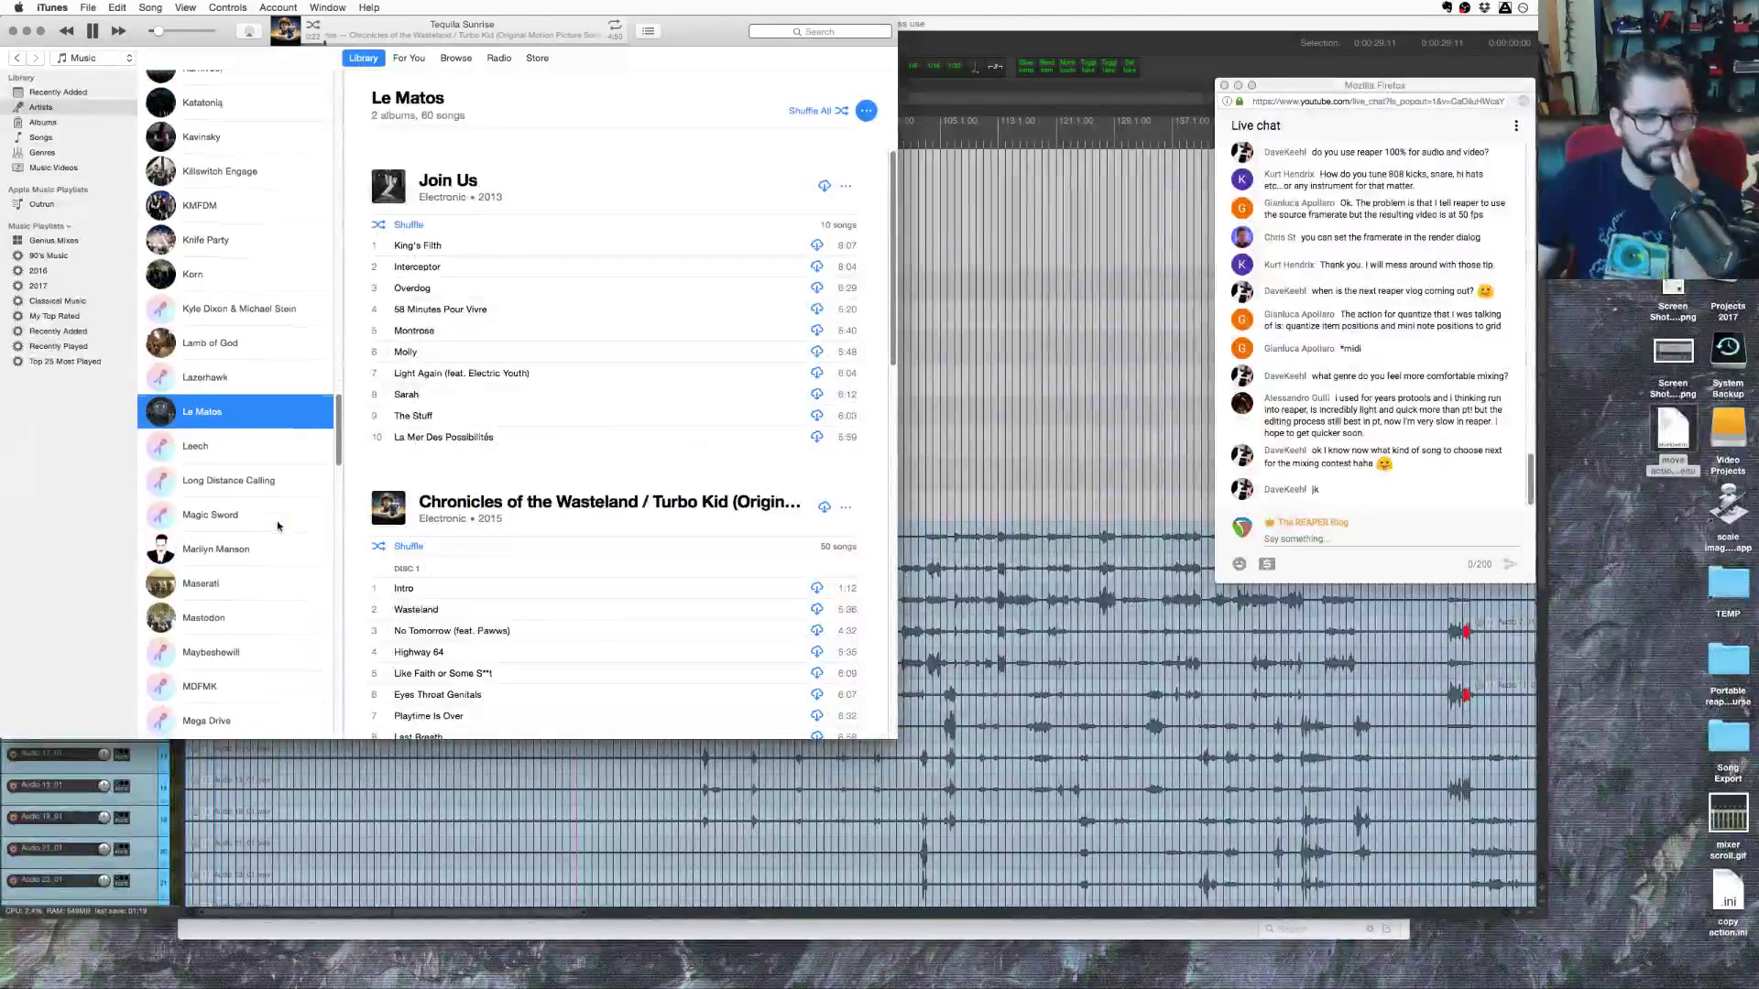
pyautogui.click(195, 446)
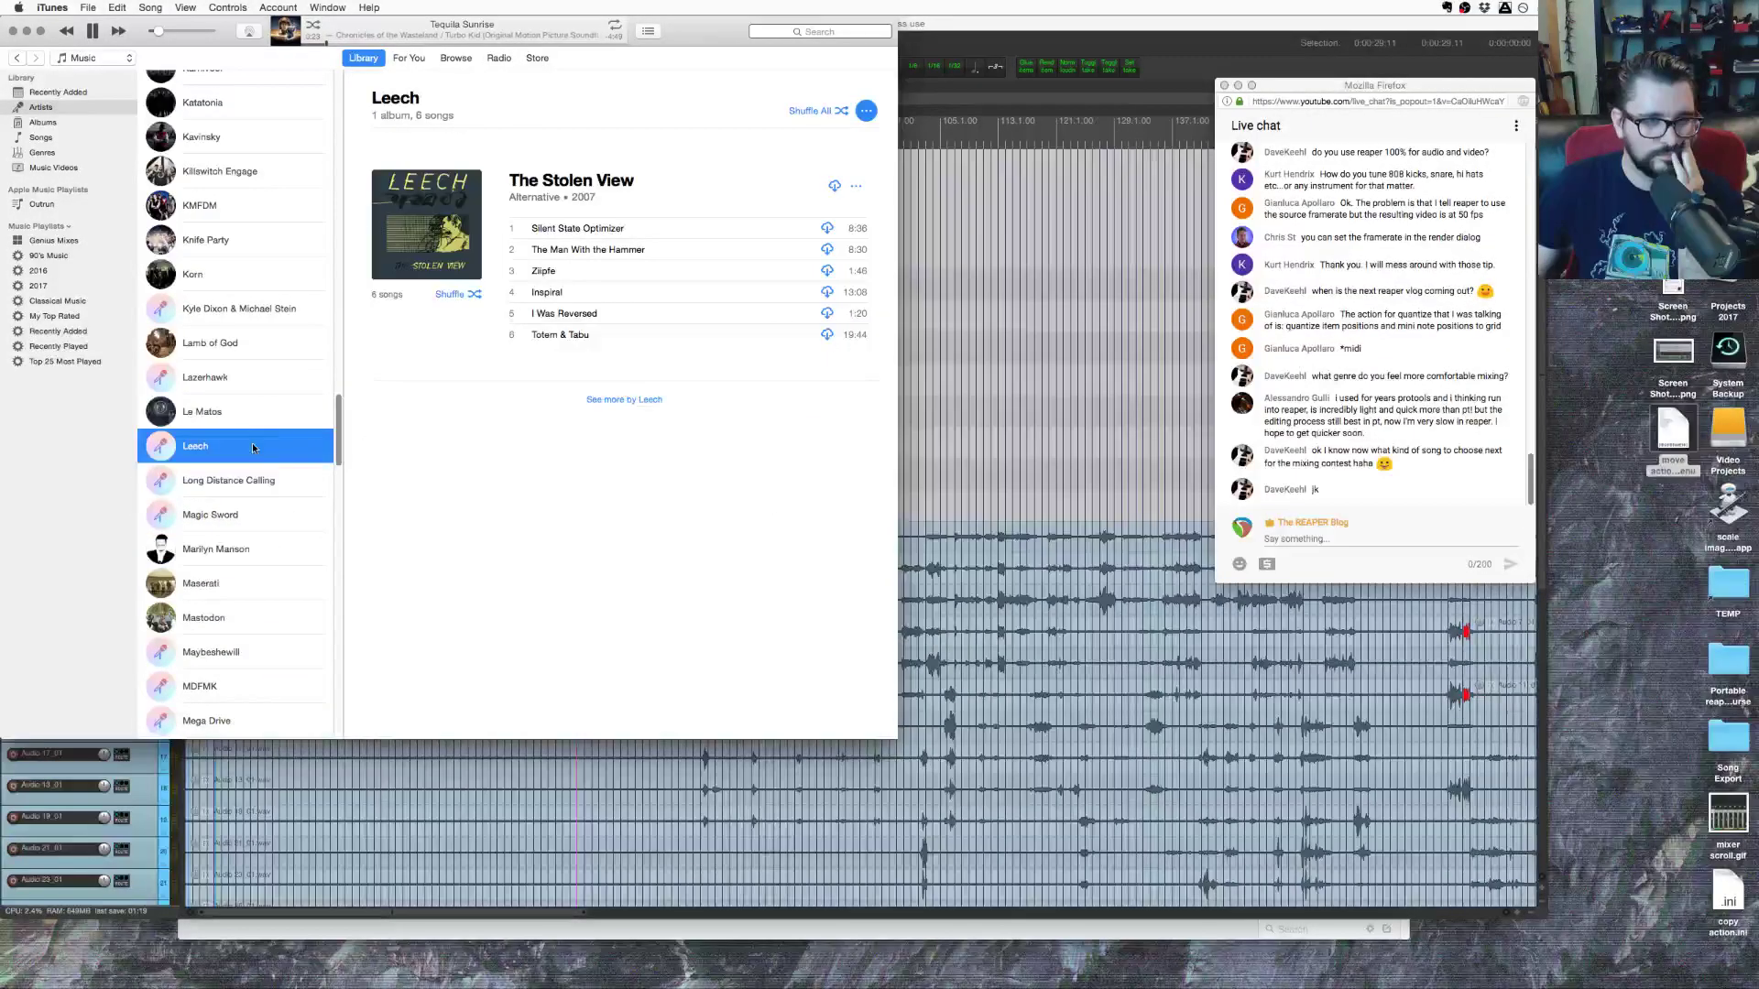
pyautogui.doubleClick(612, 229)
pyautogui.press('super+Tab')
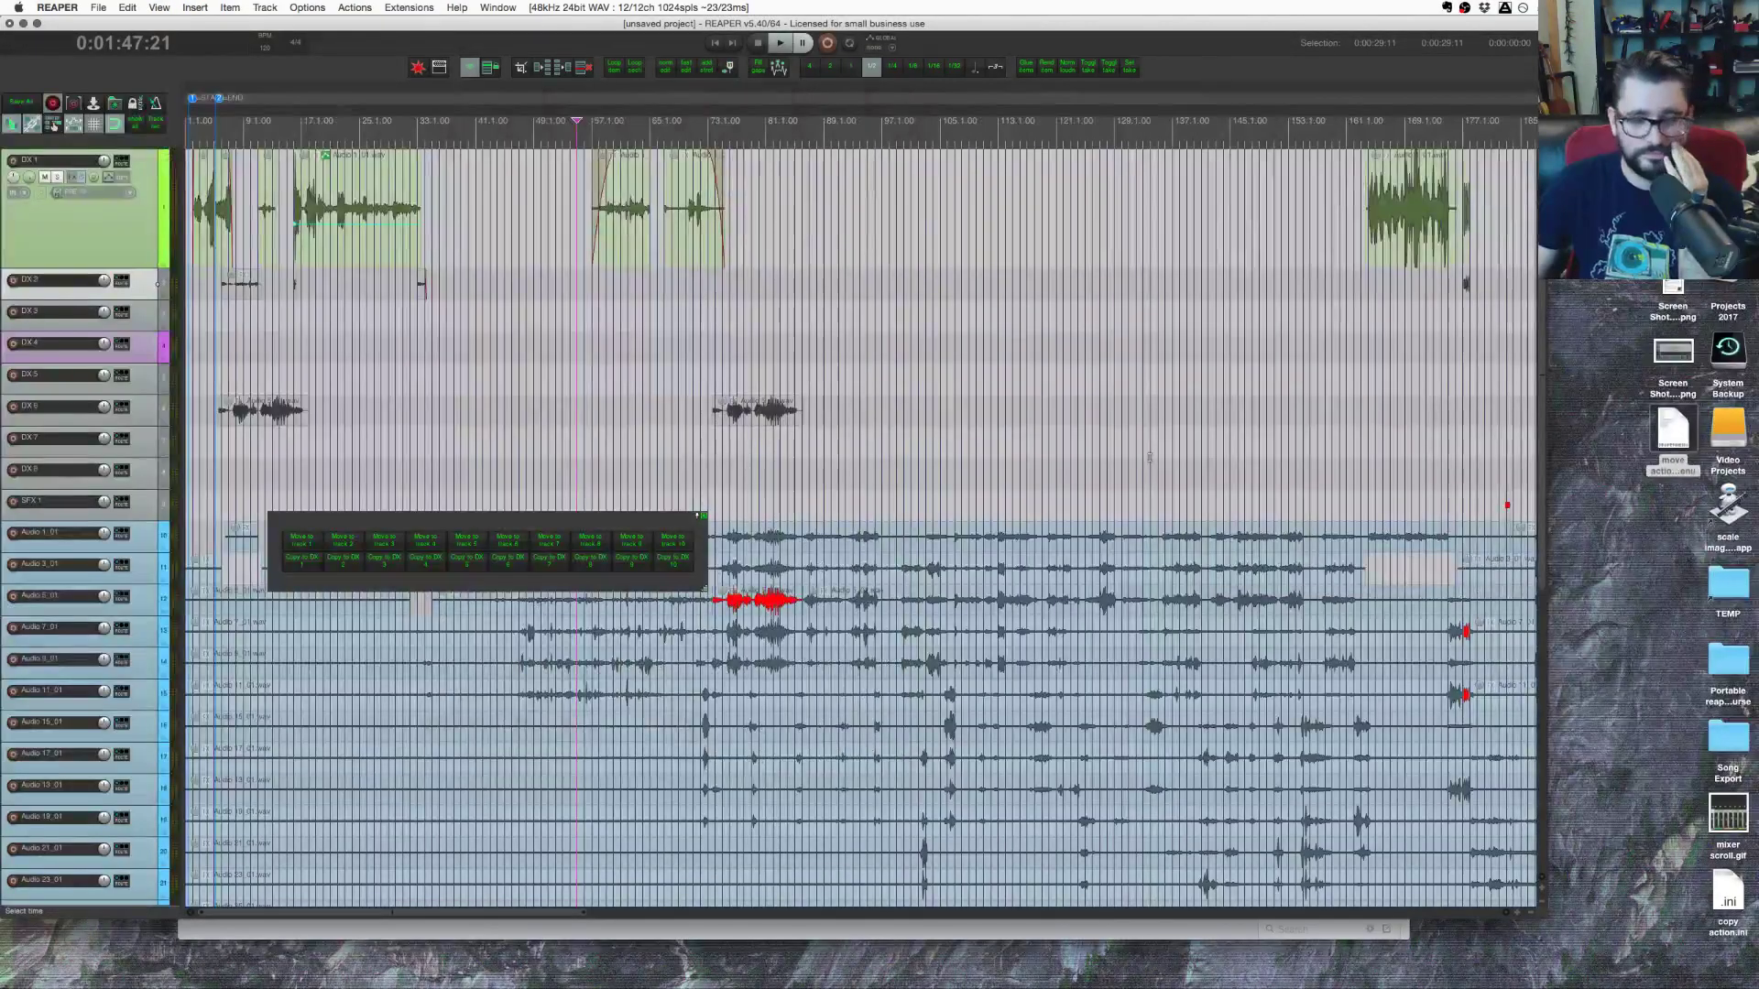
# Step: Minimize the Firefox Facebook window and place REAPER's edit cursor at 0:04:13:17 in the empty part of the arrangement
pyautogui.press('super+Tab')
pyautogui.press('super+Tab')
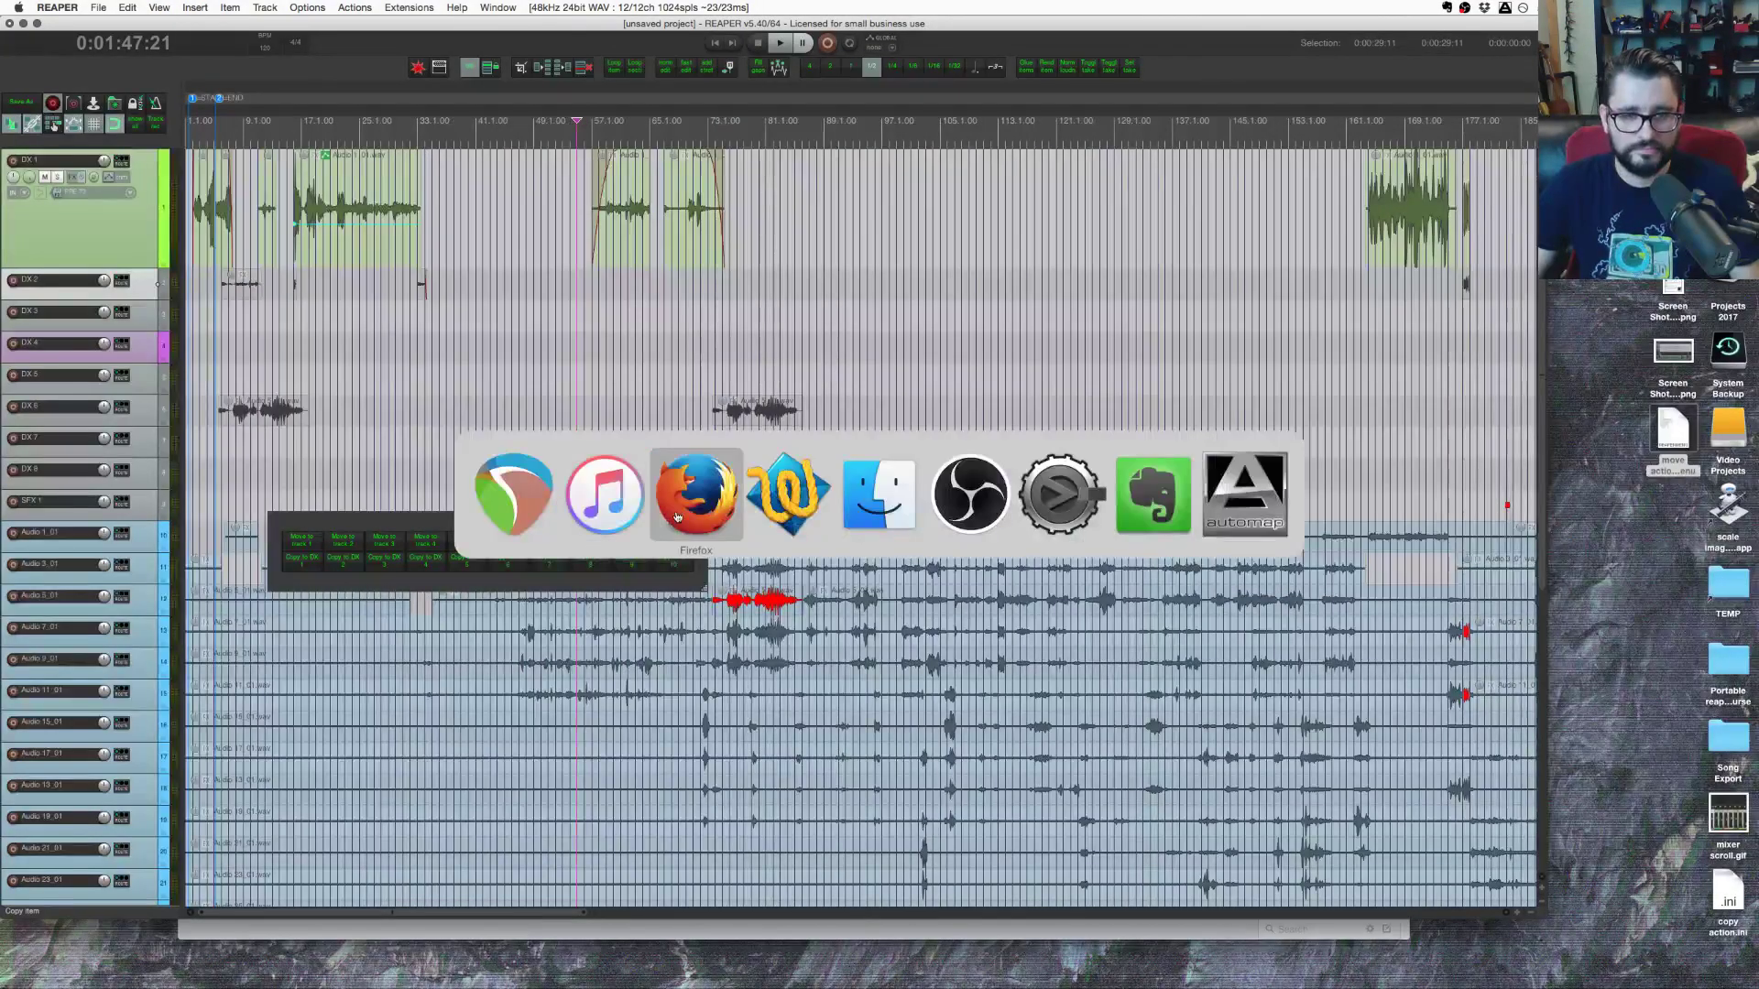
pyautogui.click(1108, 761)
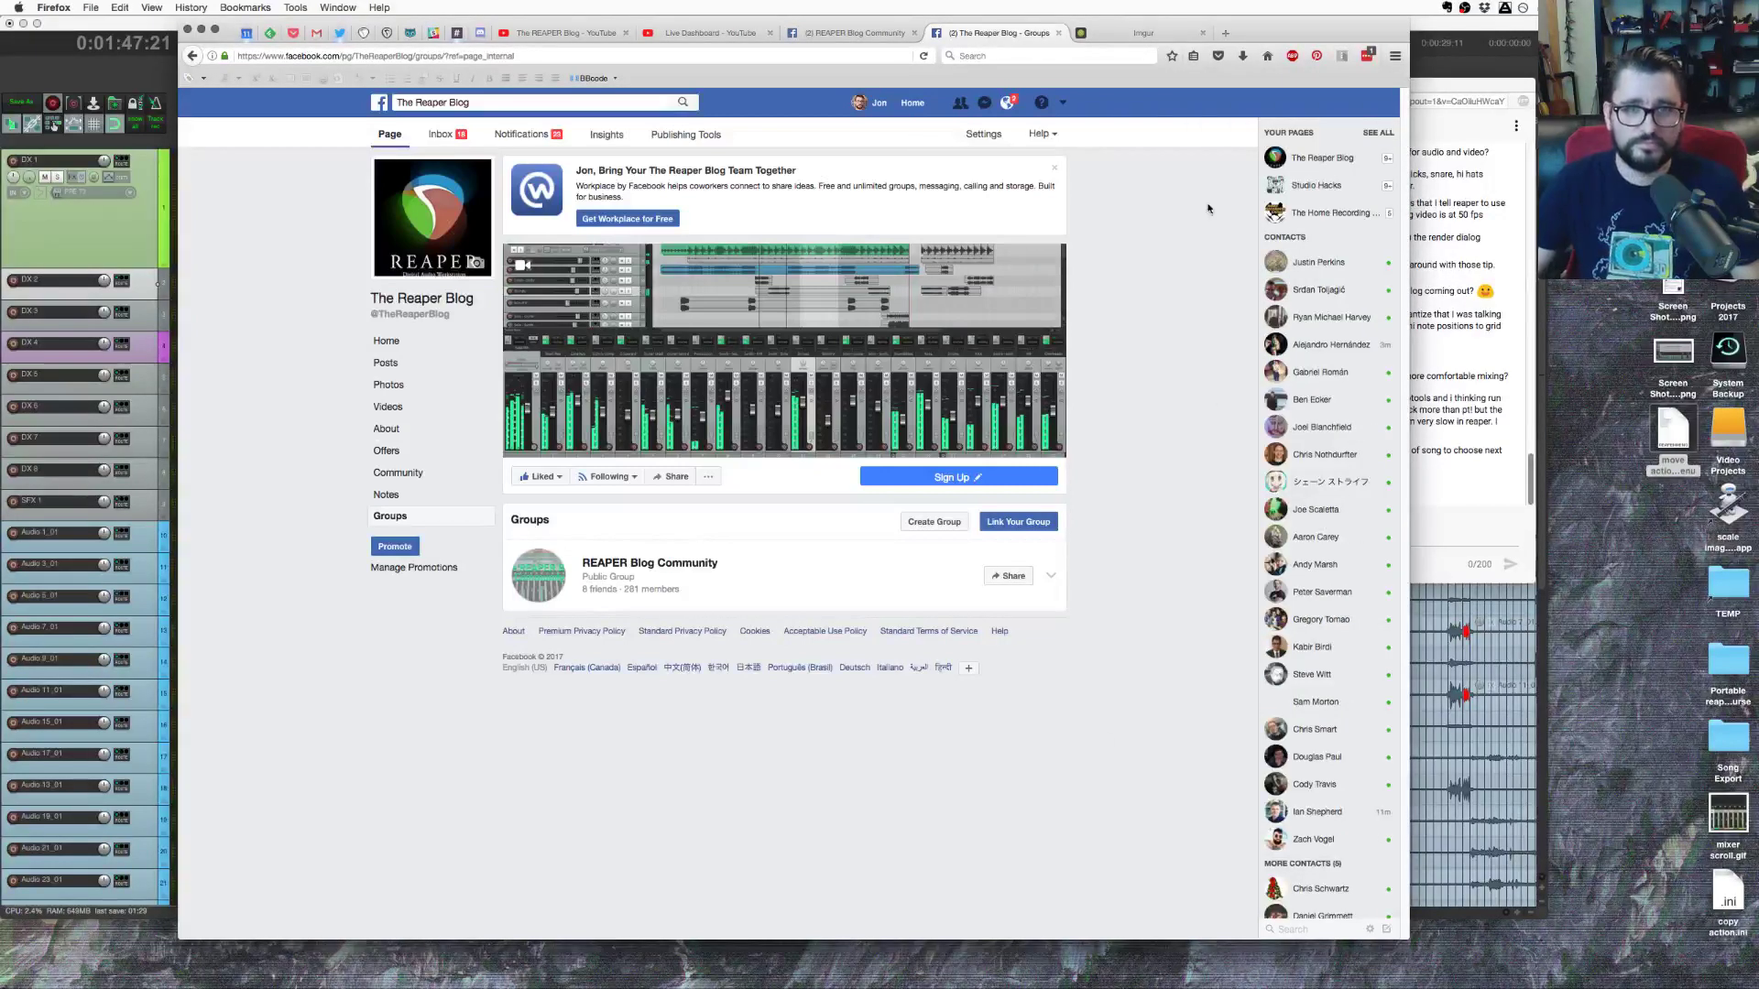
pyautogui.doubleClick(1282, 36)
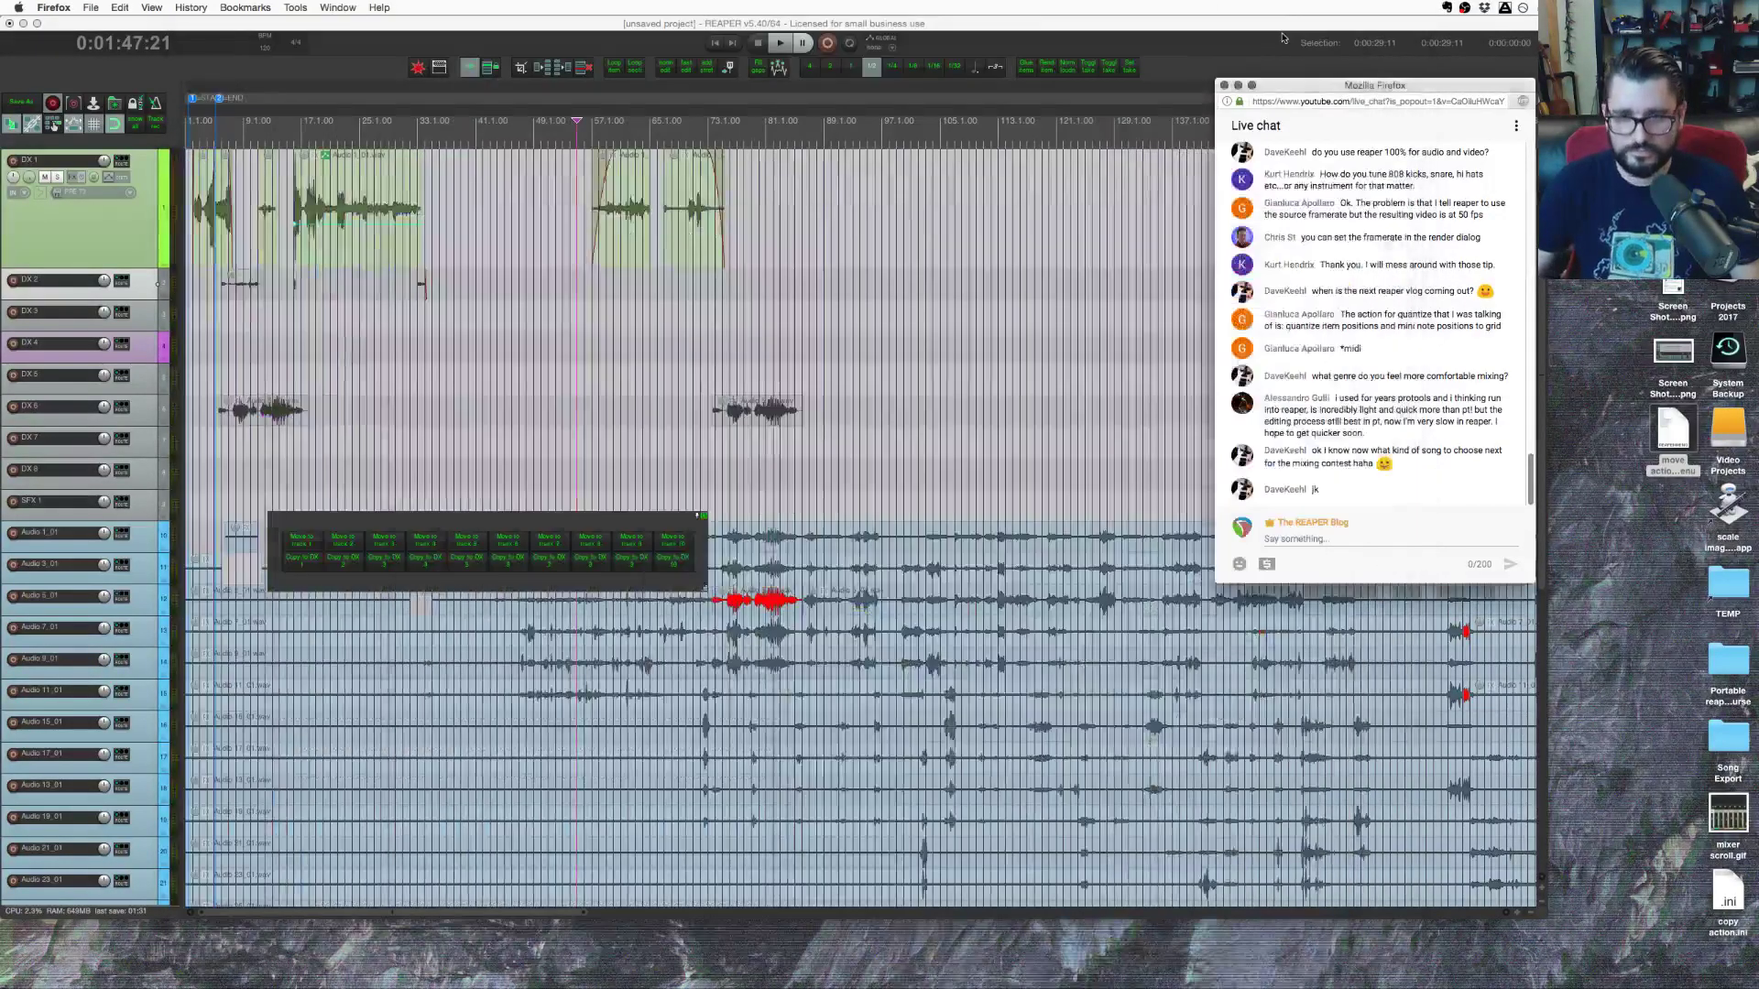
pyautogui.click(1103, 383)
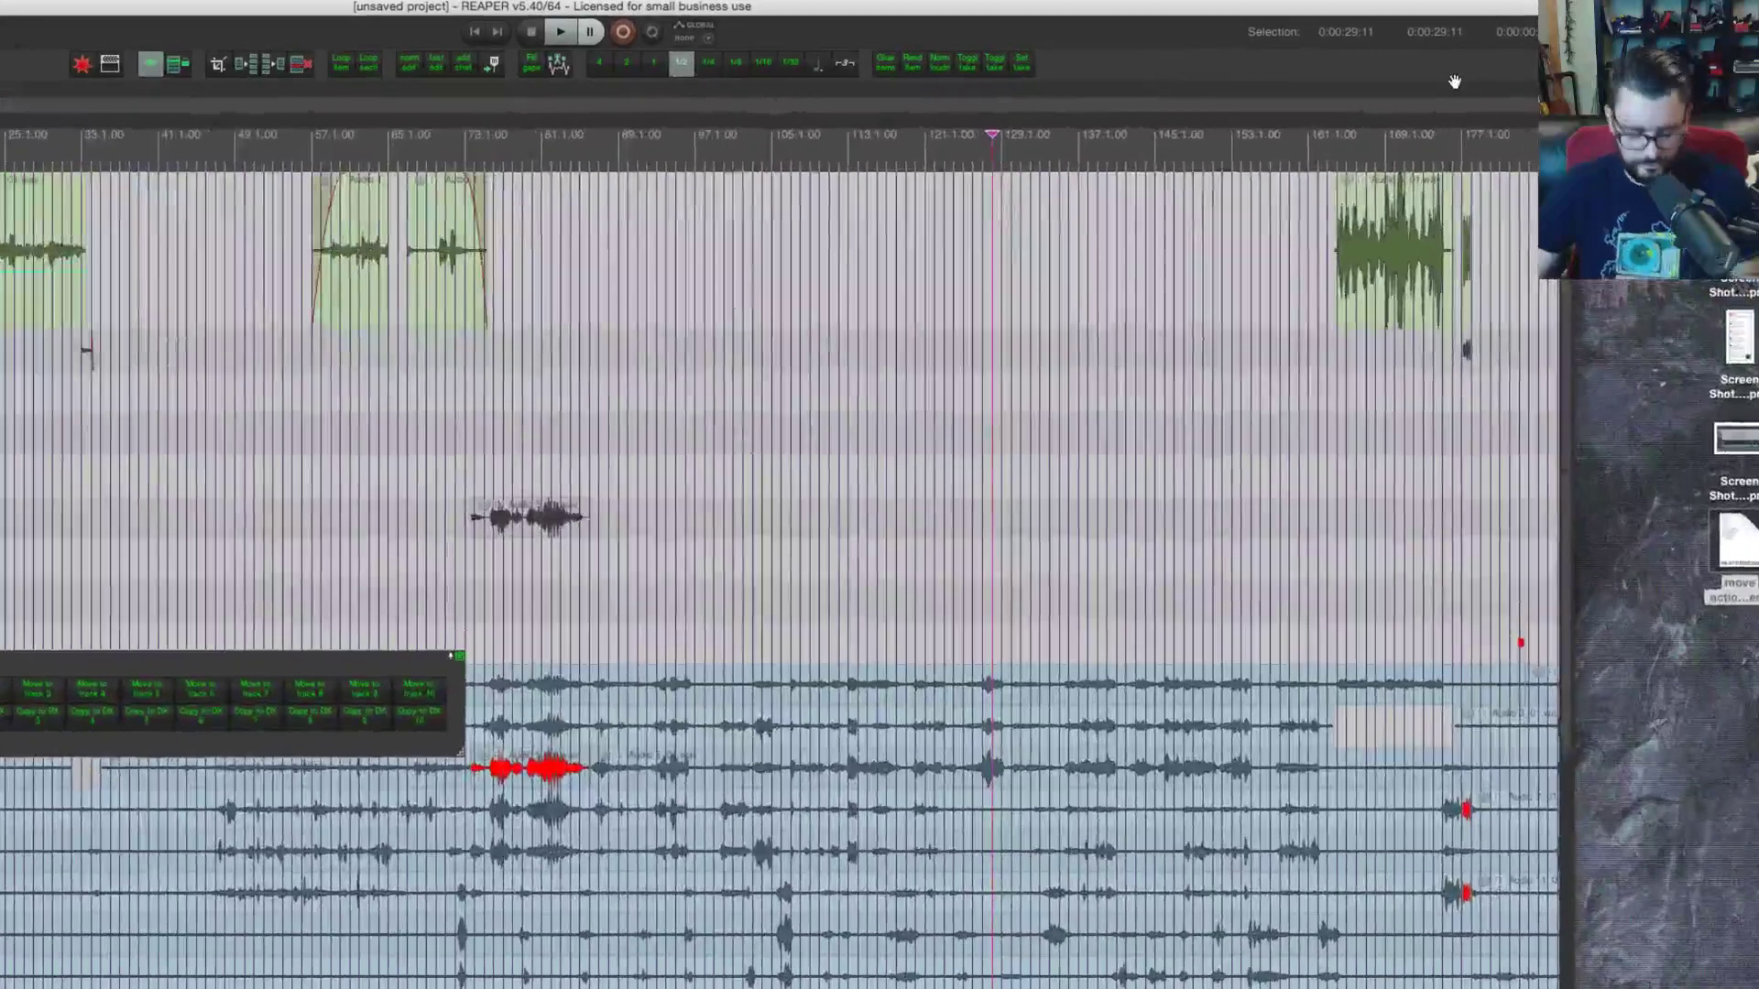
# Step: Bring up the Firefox live chat to read the viewers' questions, and switch back to REAPER
pyautogui.press('super+Tab')
pyautogui.click(384, 627)
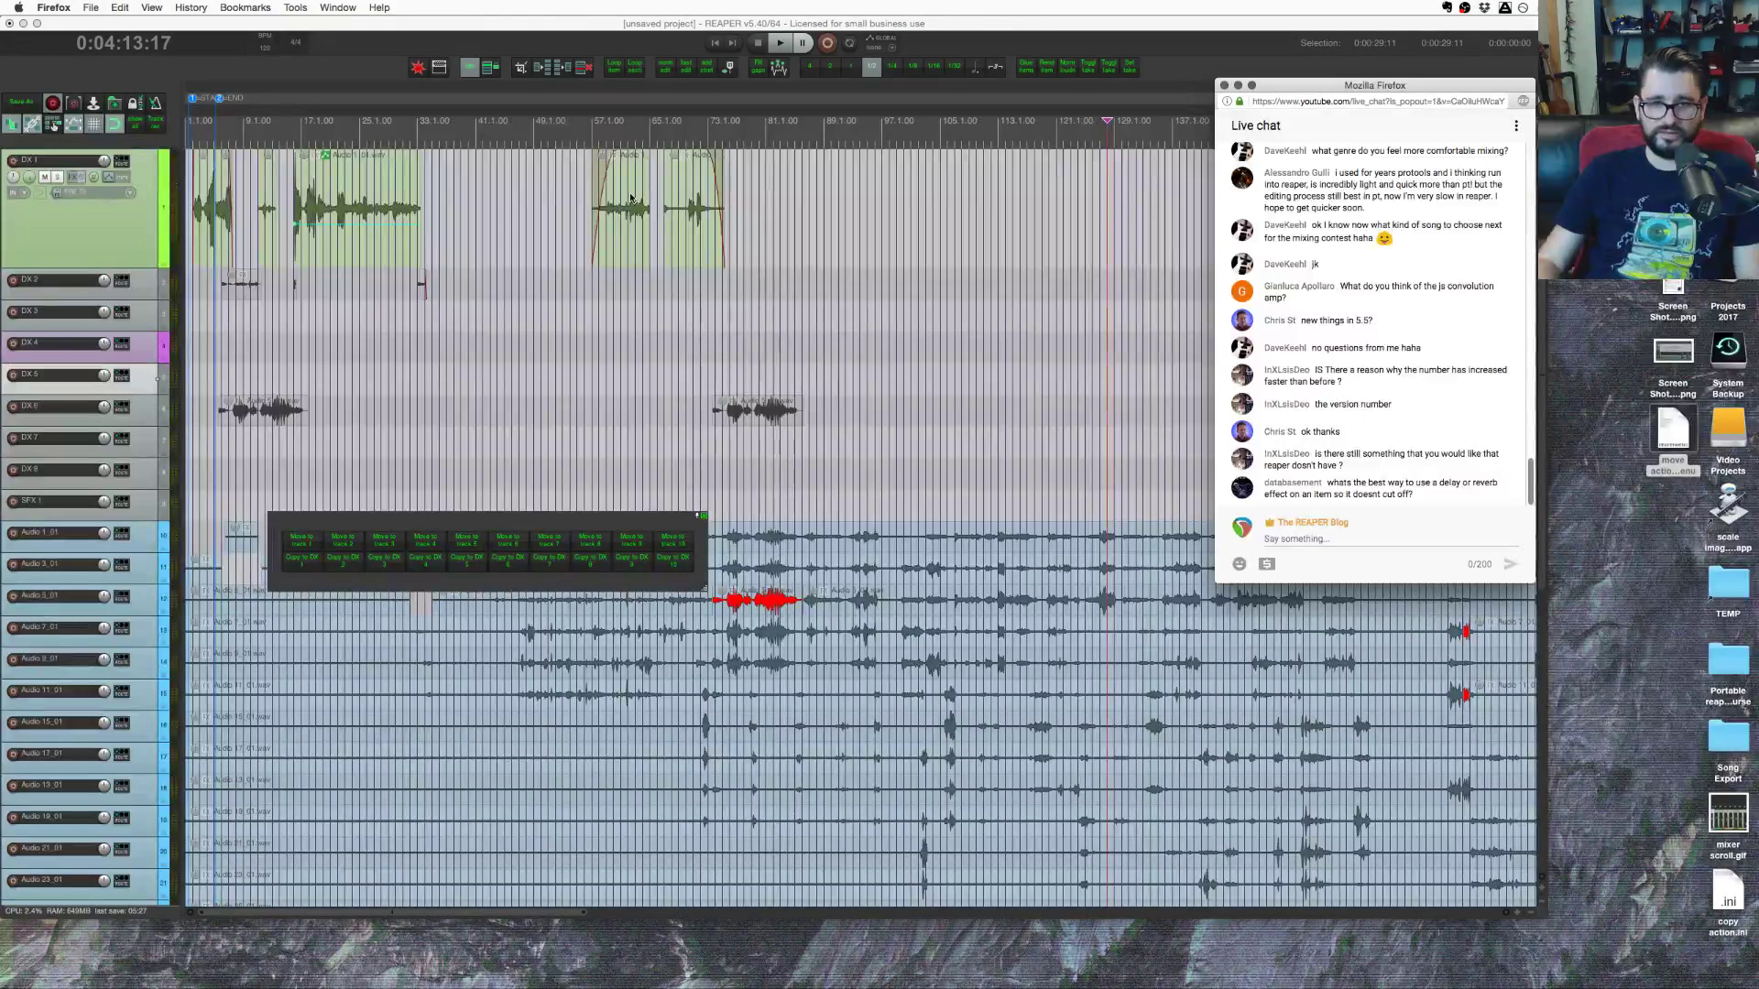
pyautogui.press('super+Tab')
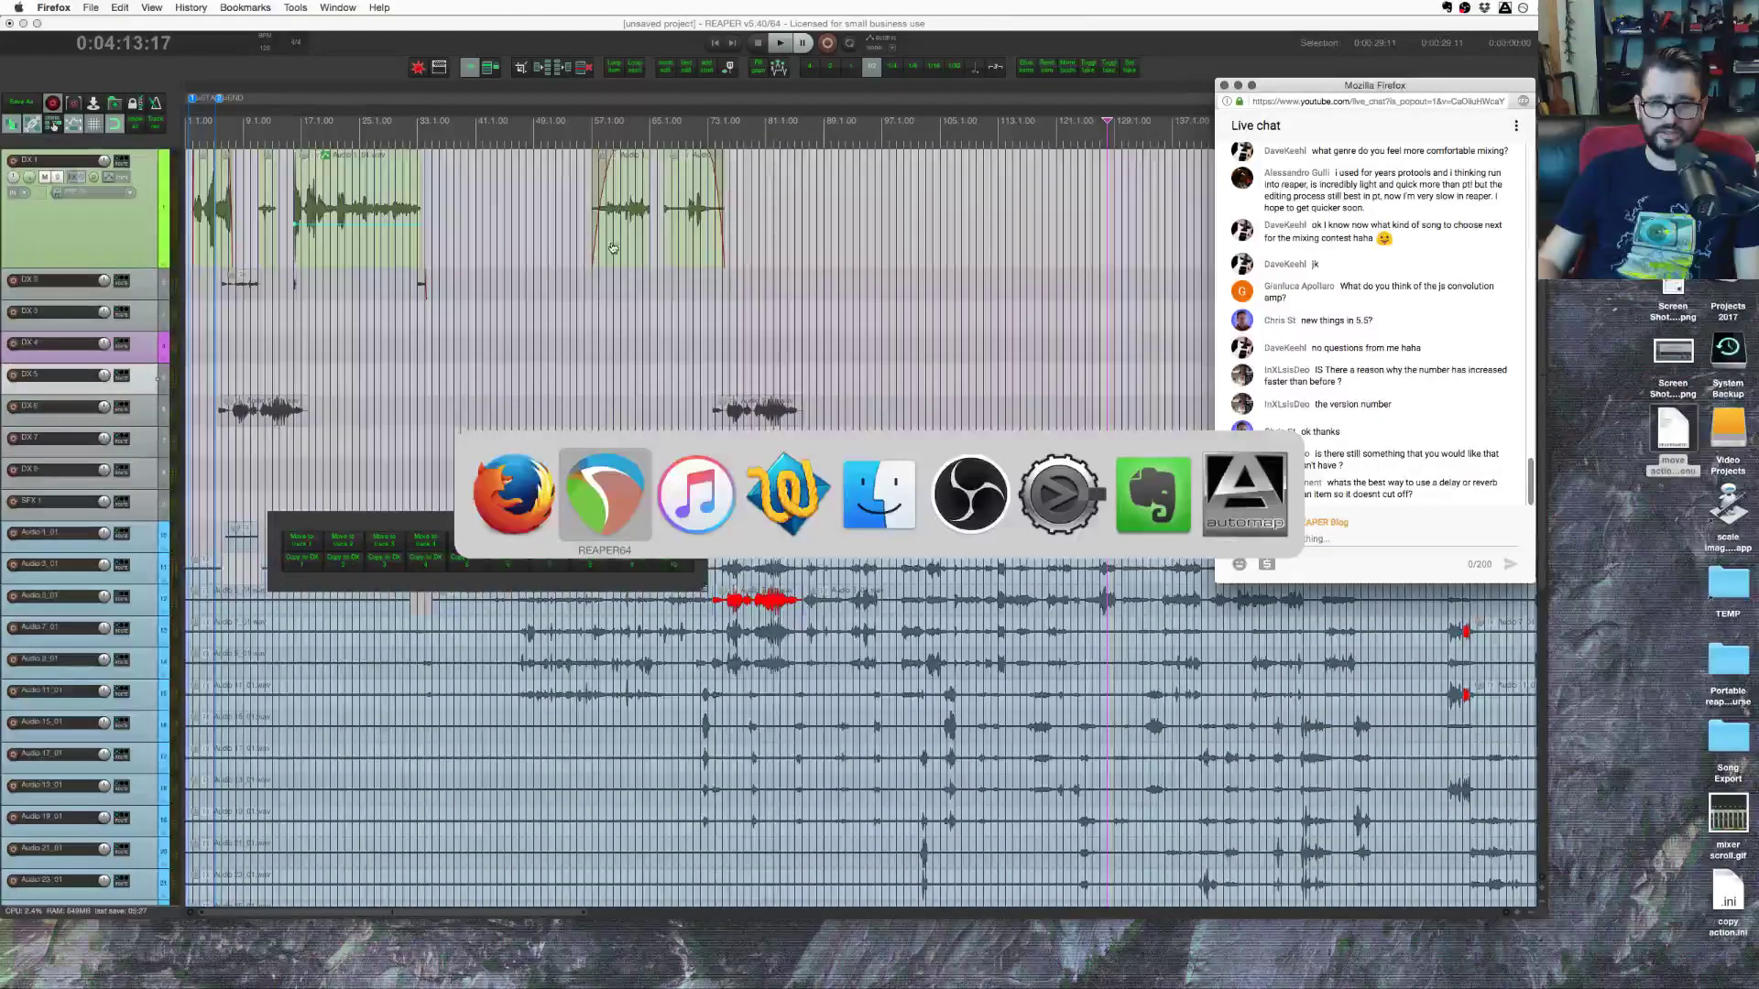
# Step: Restore the minimized Firefox window to show the REAPER Blog Community page, and return to REAPER, placing the edit cursor at 0:03:23:19
pyautogui.moveTo(1255, 961)
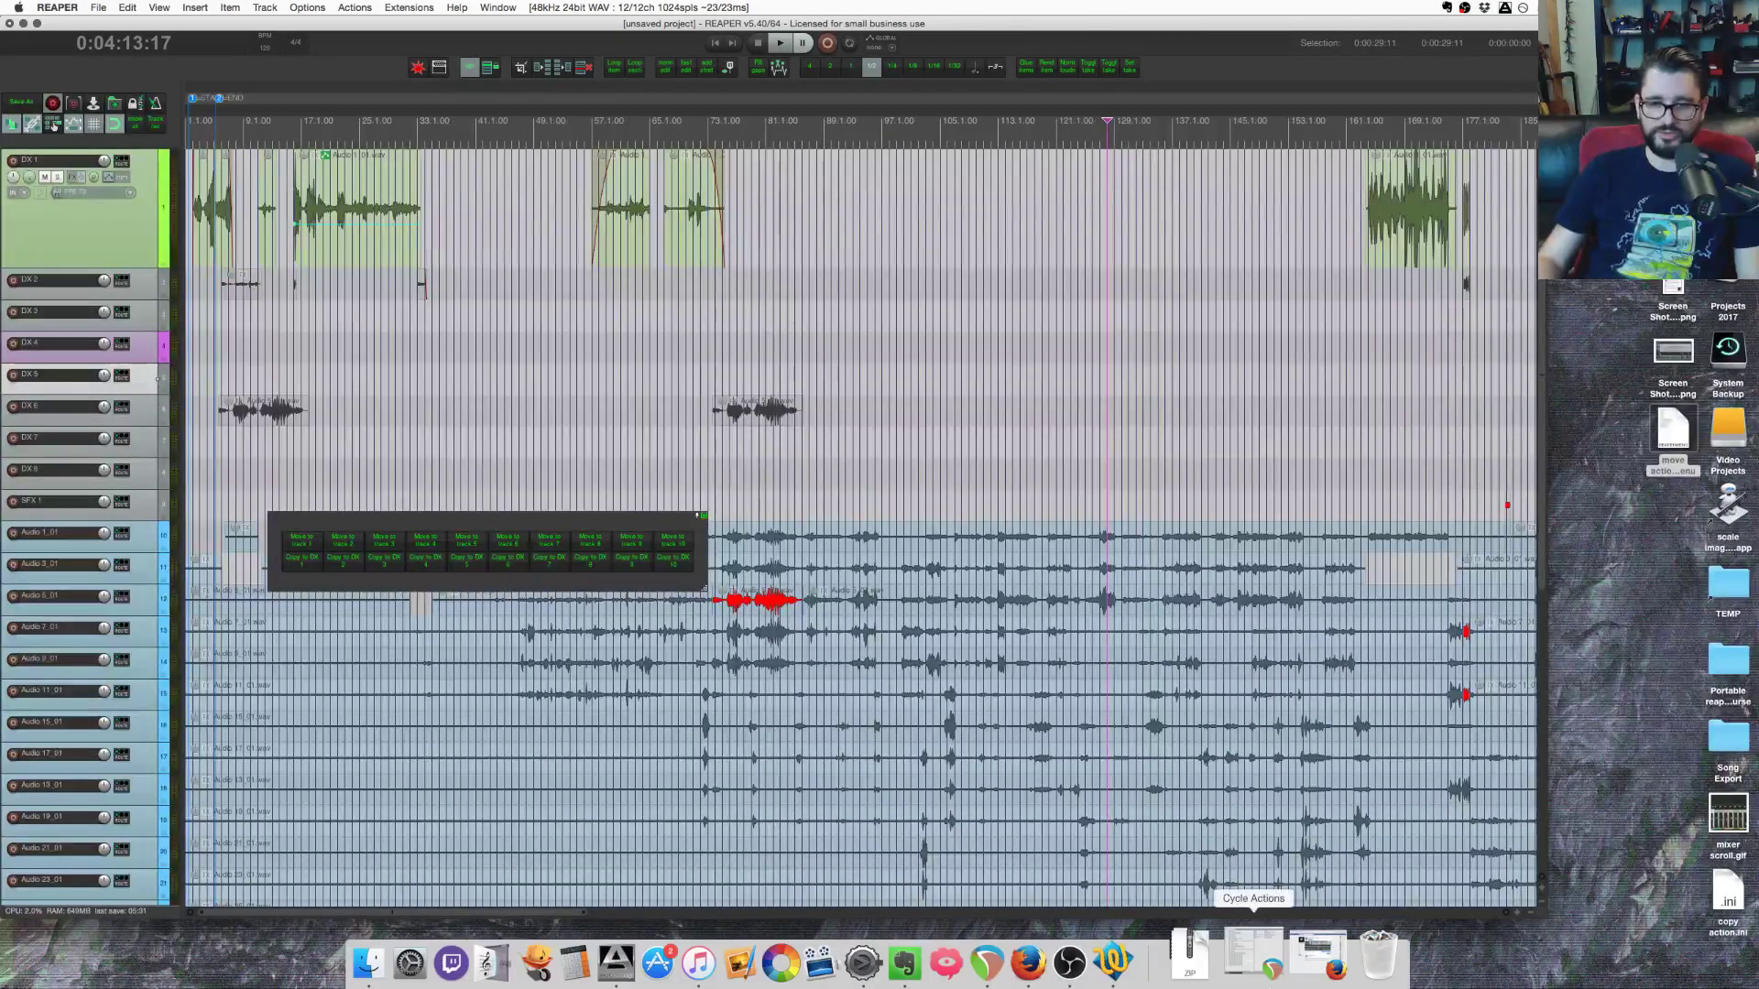
pyautogui.click(1314, 972)
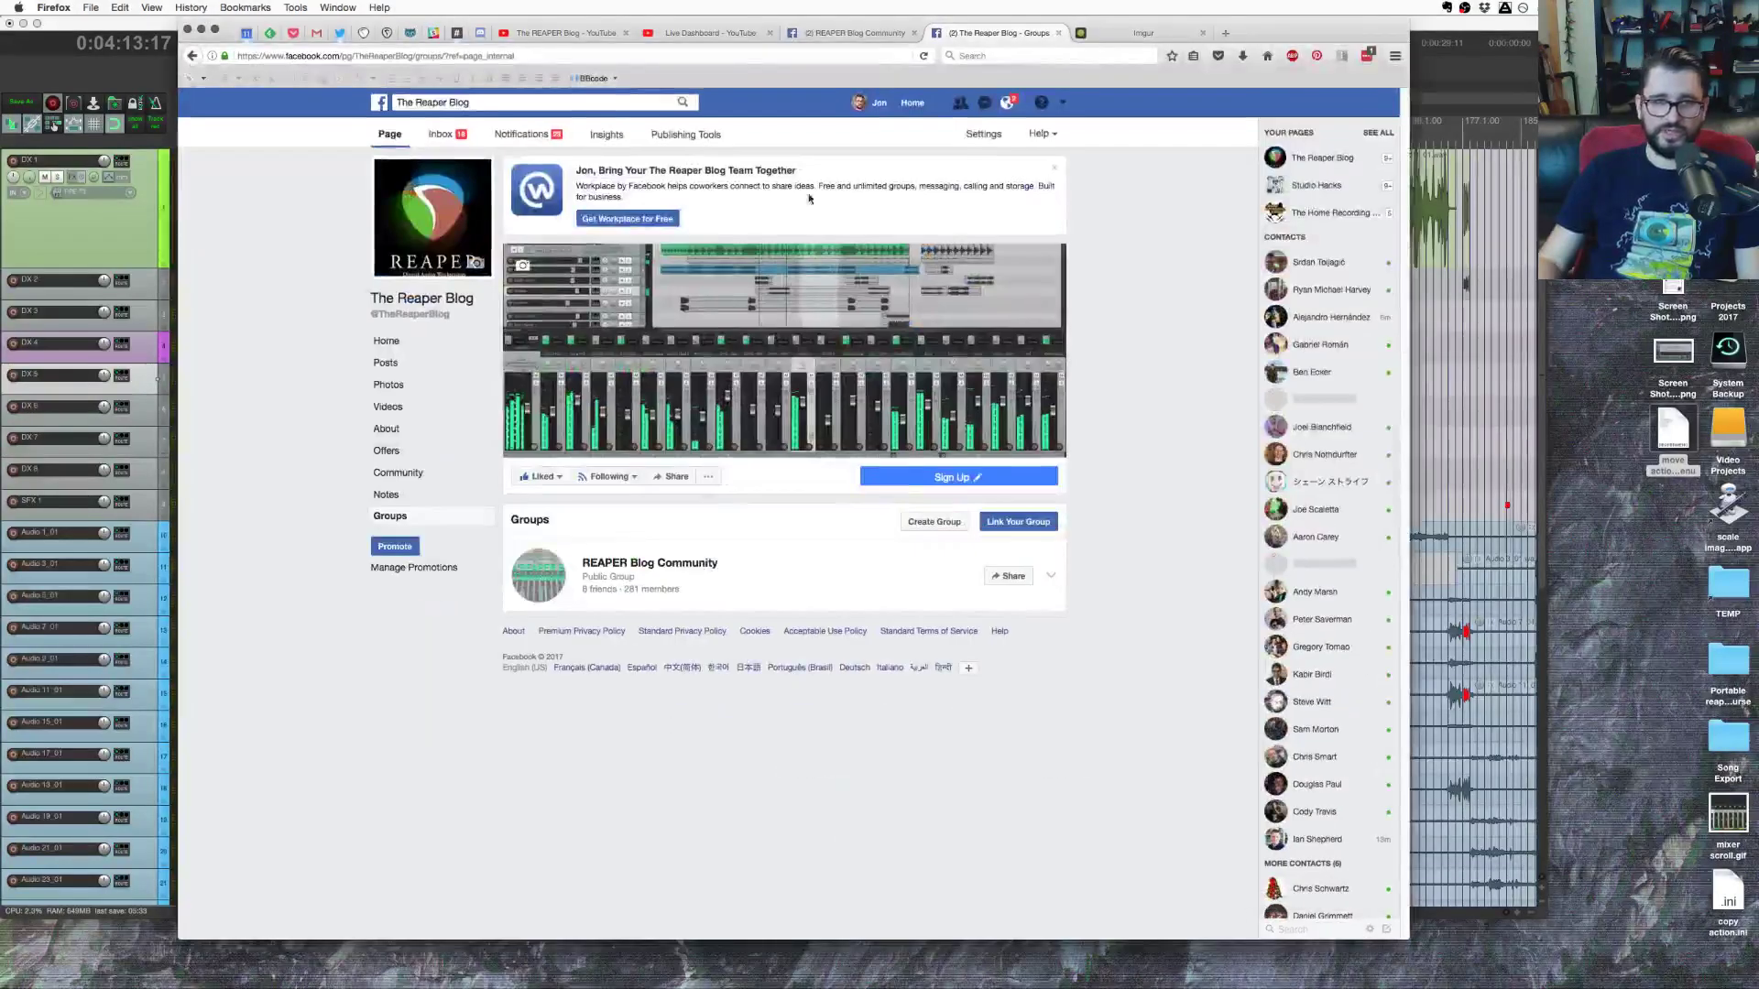
pyautogui.hotkey('ctrl', 'shift', 'Tab')
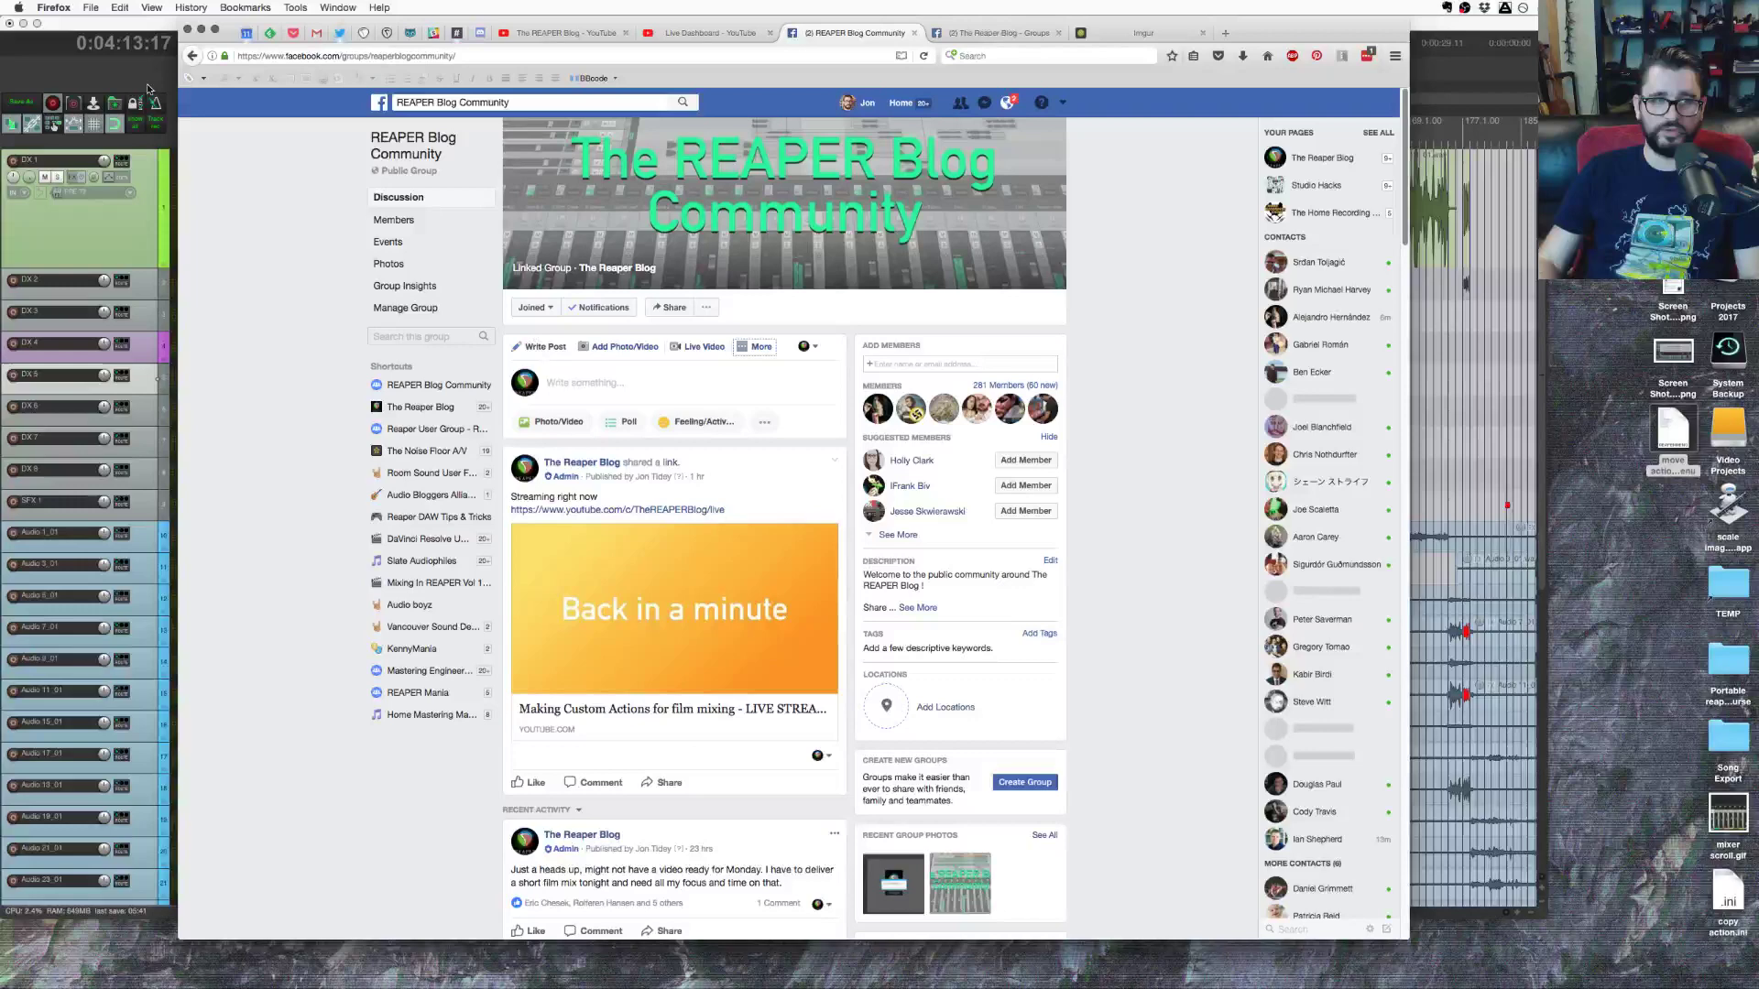
pyautogui.press('super+Tab')
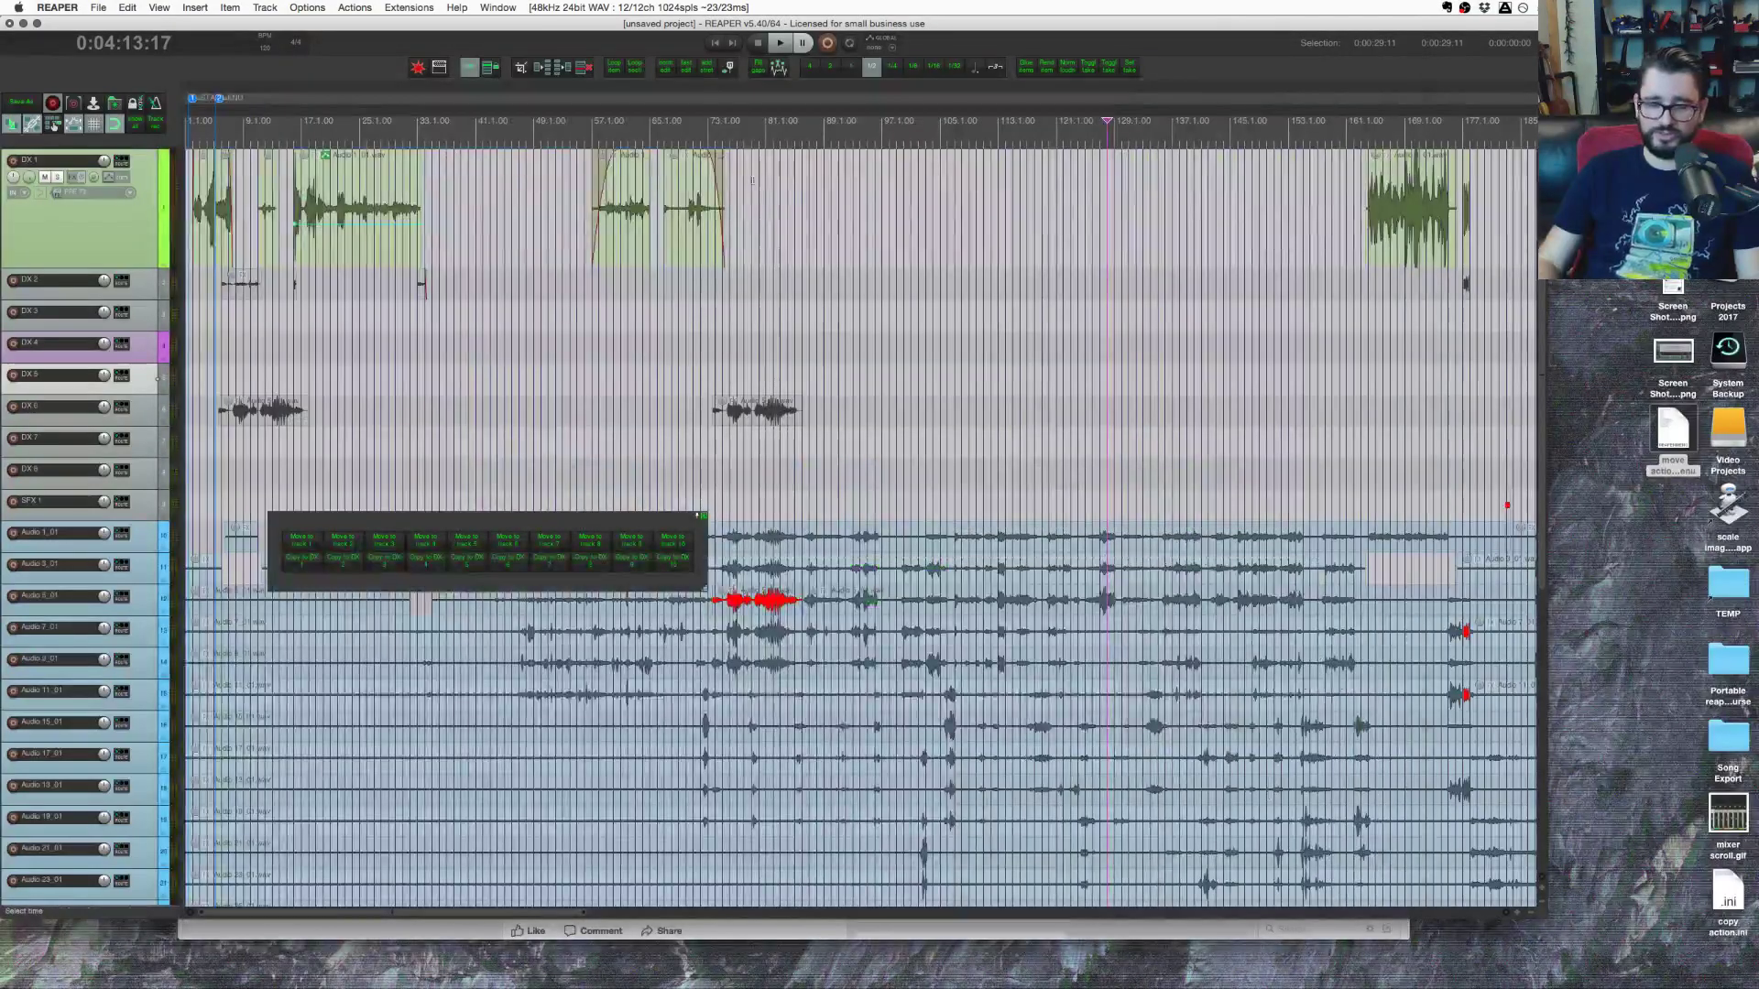
pyautogui.click(925, 286)
# Step: Switch to OBS and request to exit the program, declining the shutdown of the active stream
pyautogui.press('super+Tab')
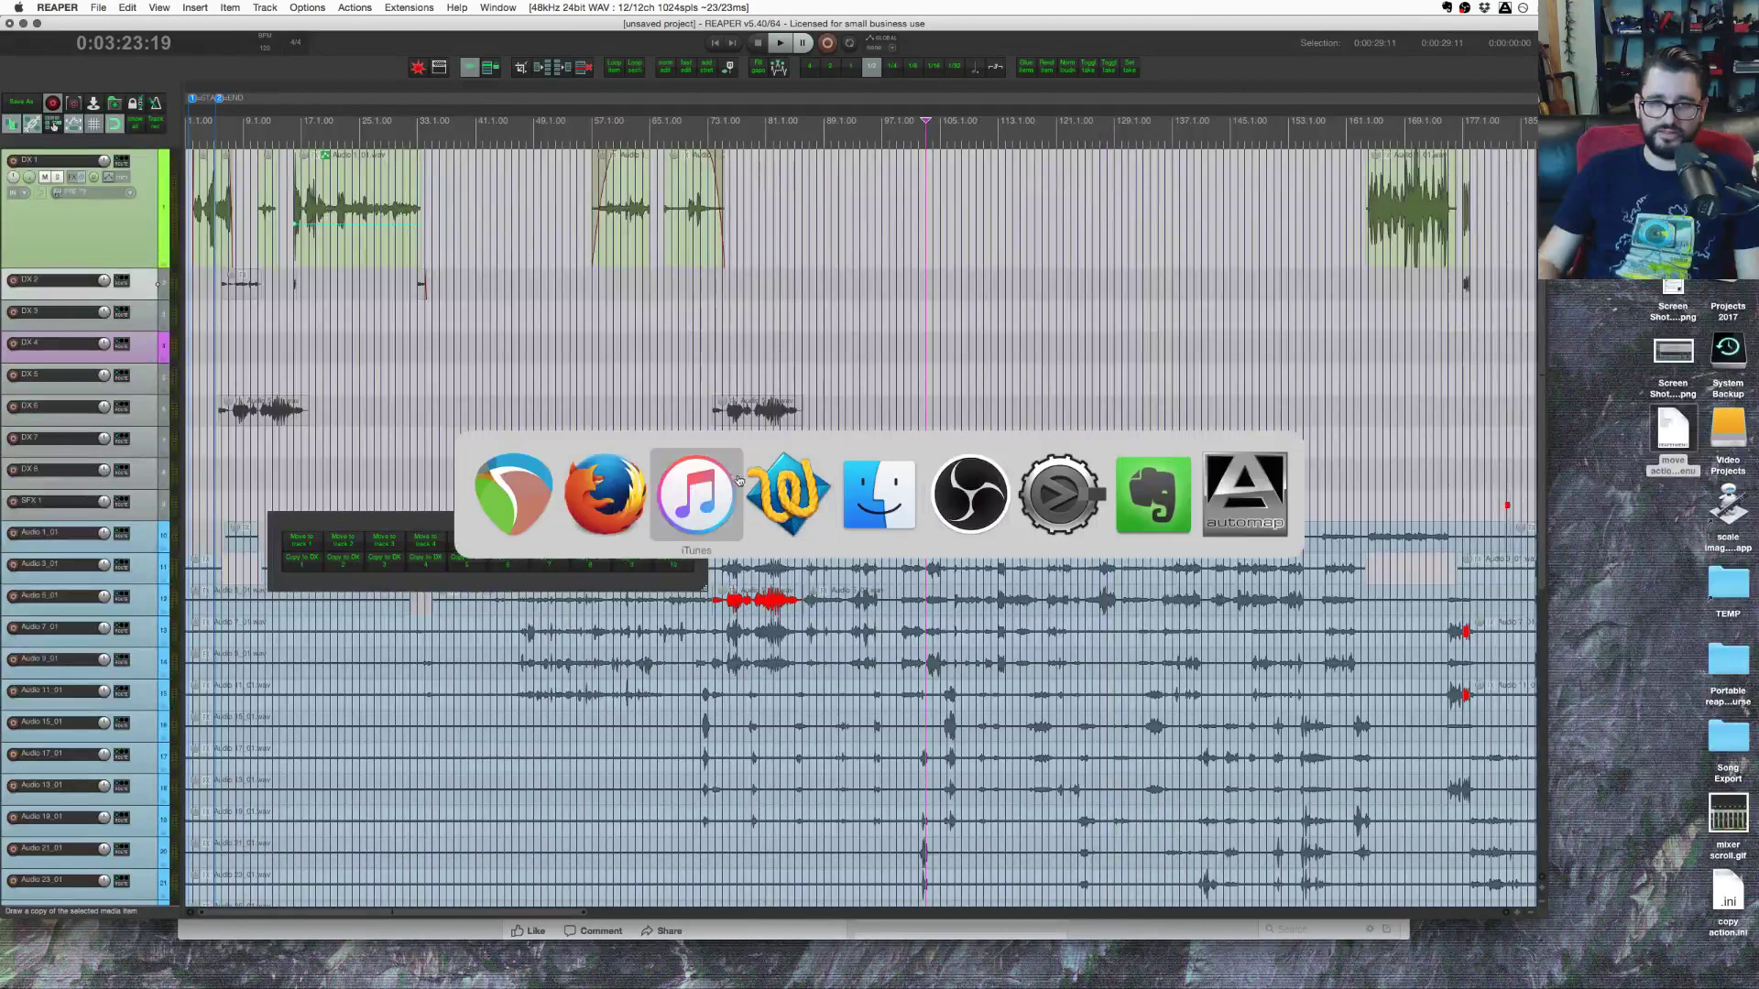
pyautogui.click(965, 482)
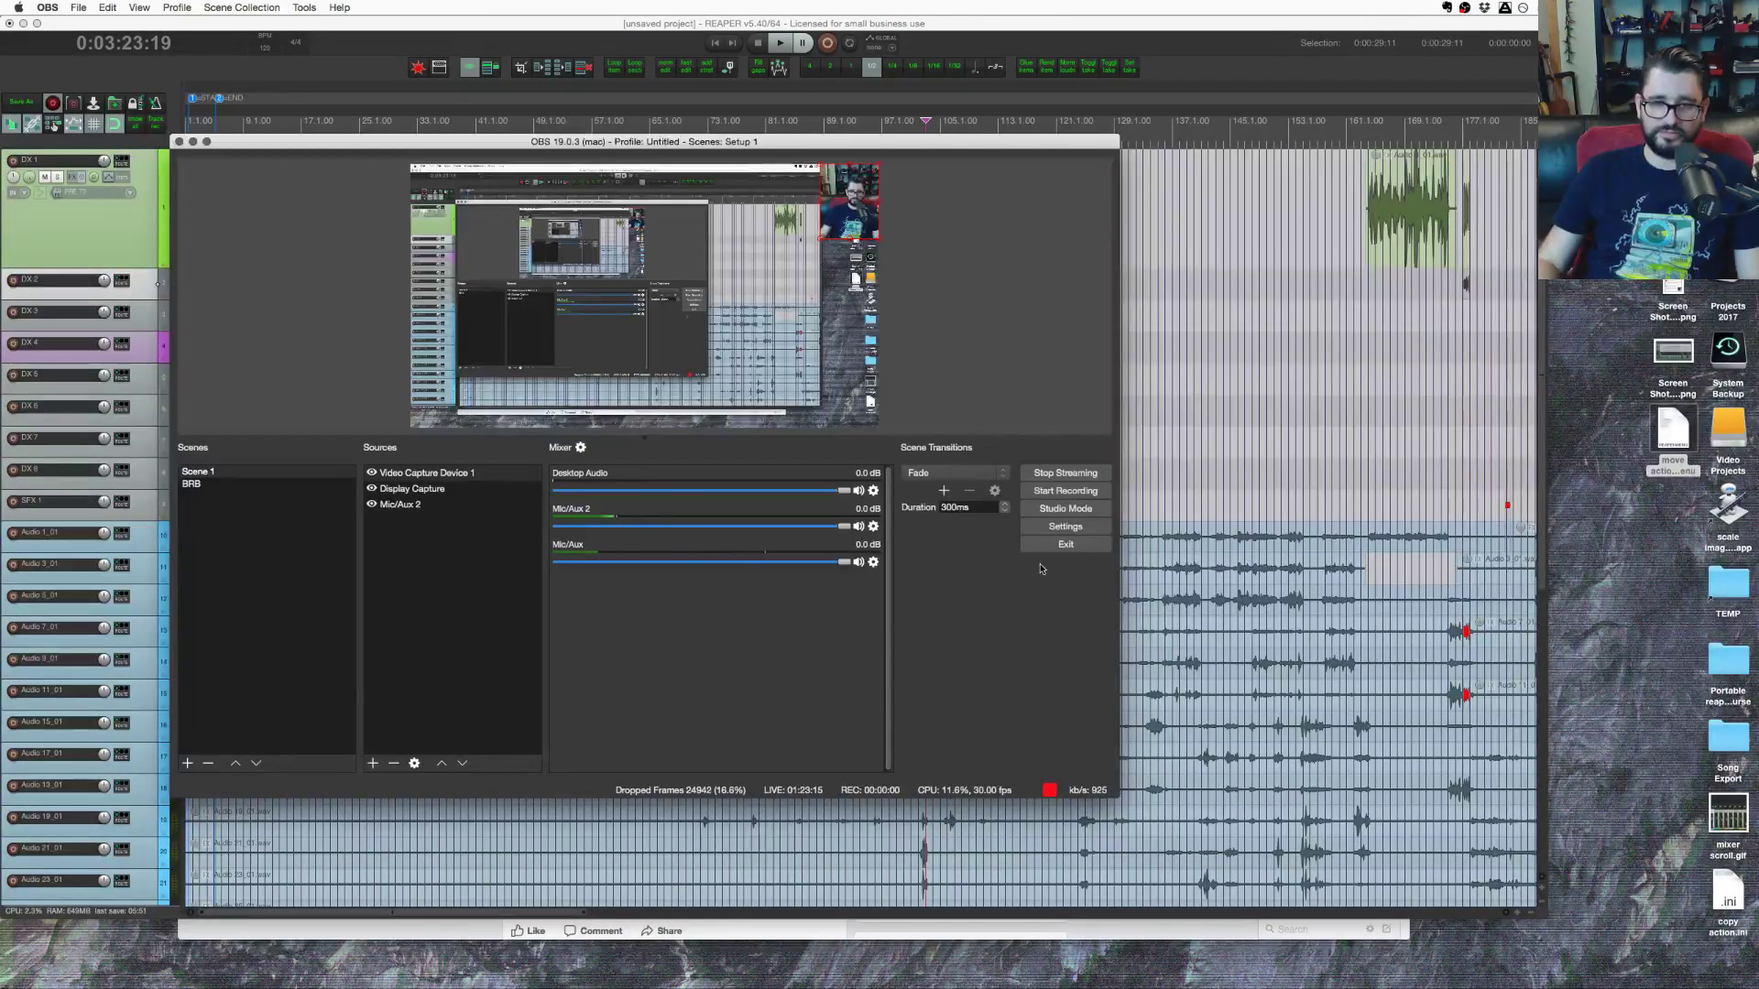
pyautogui.click(1066, 546)
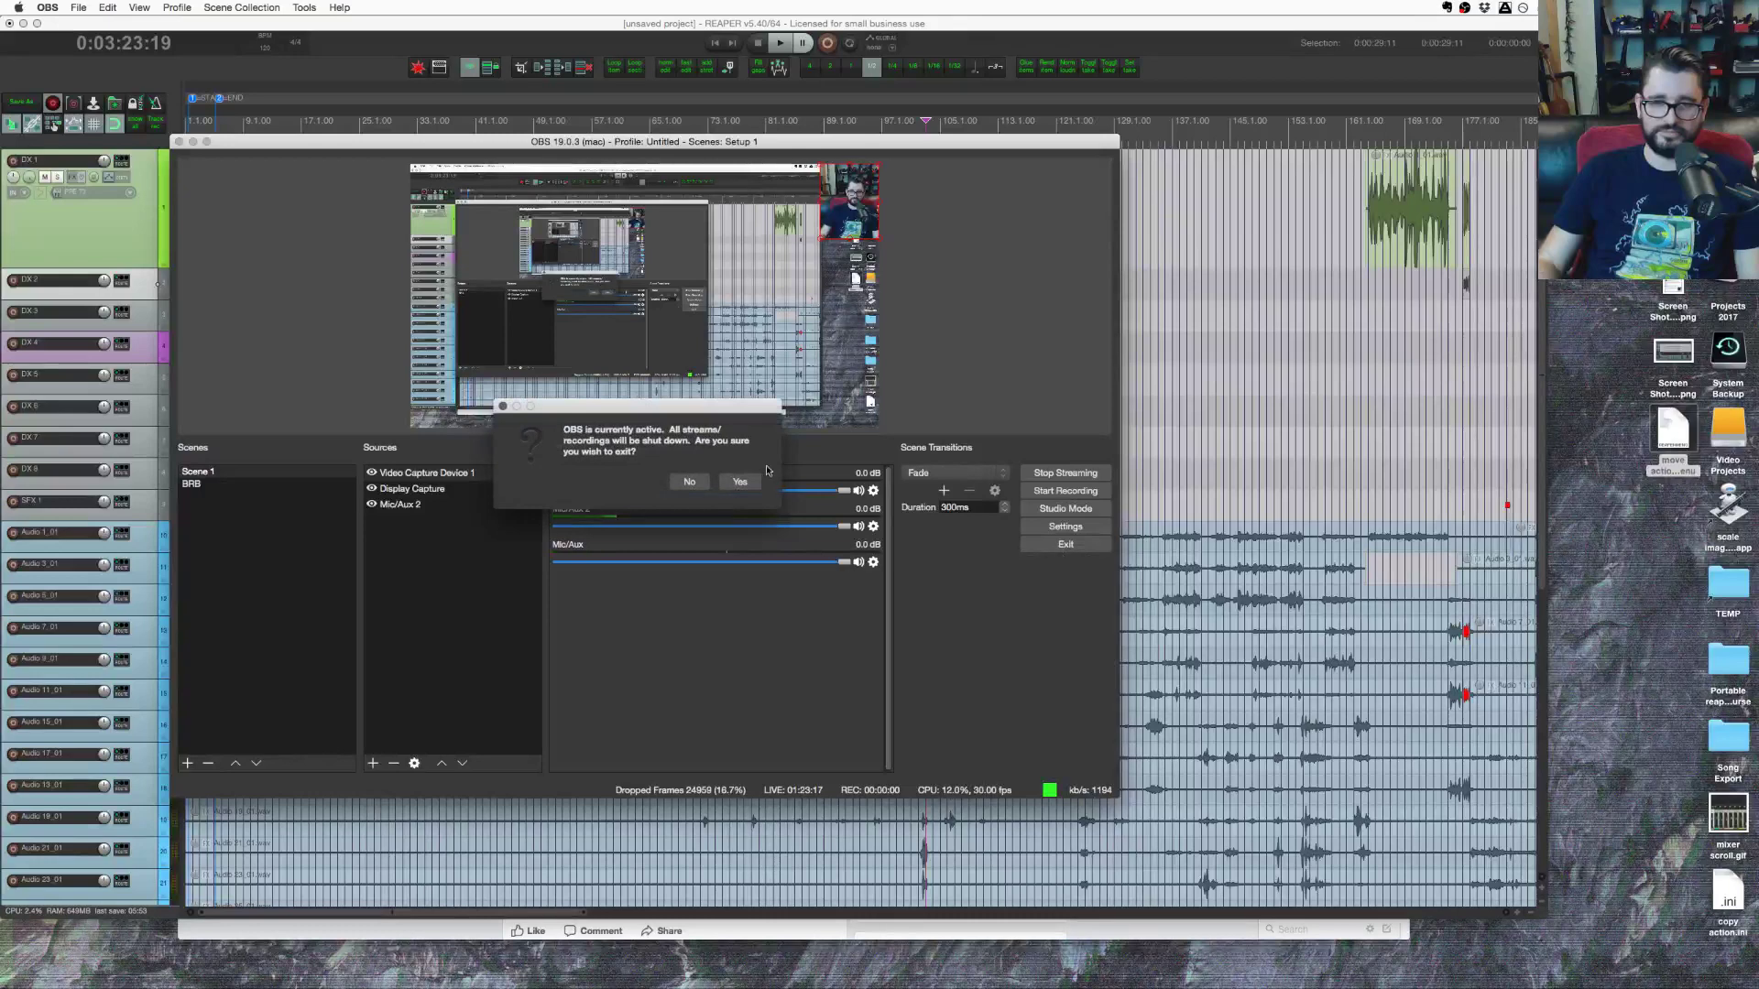
pyautogui.click(690, 483)
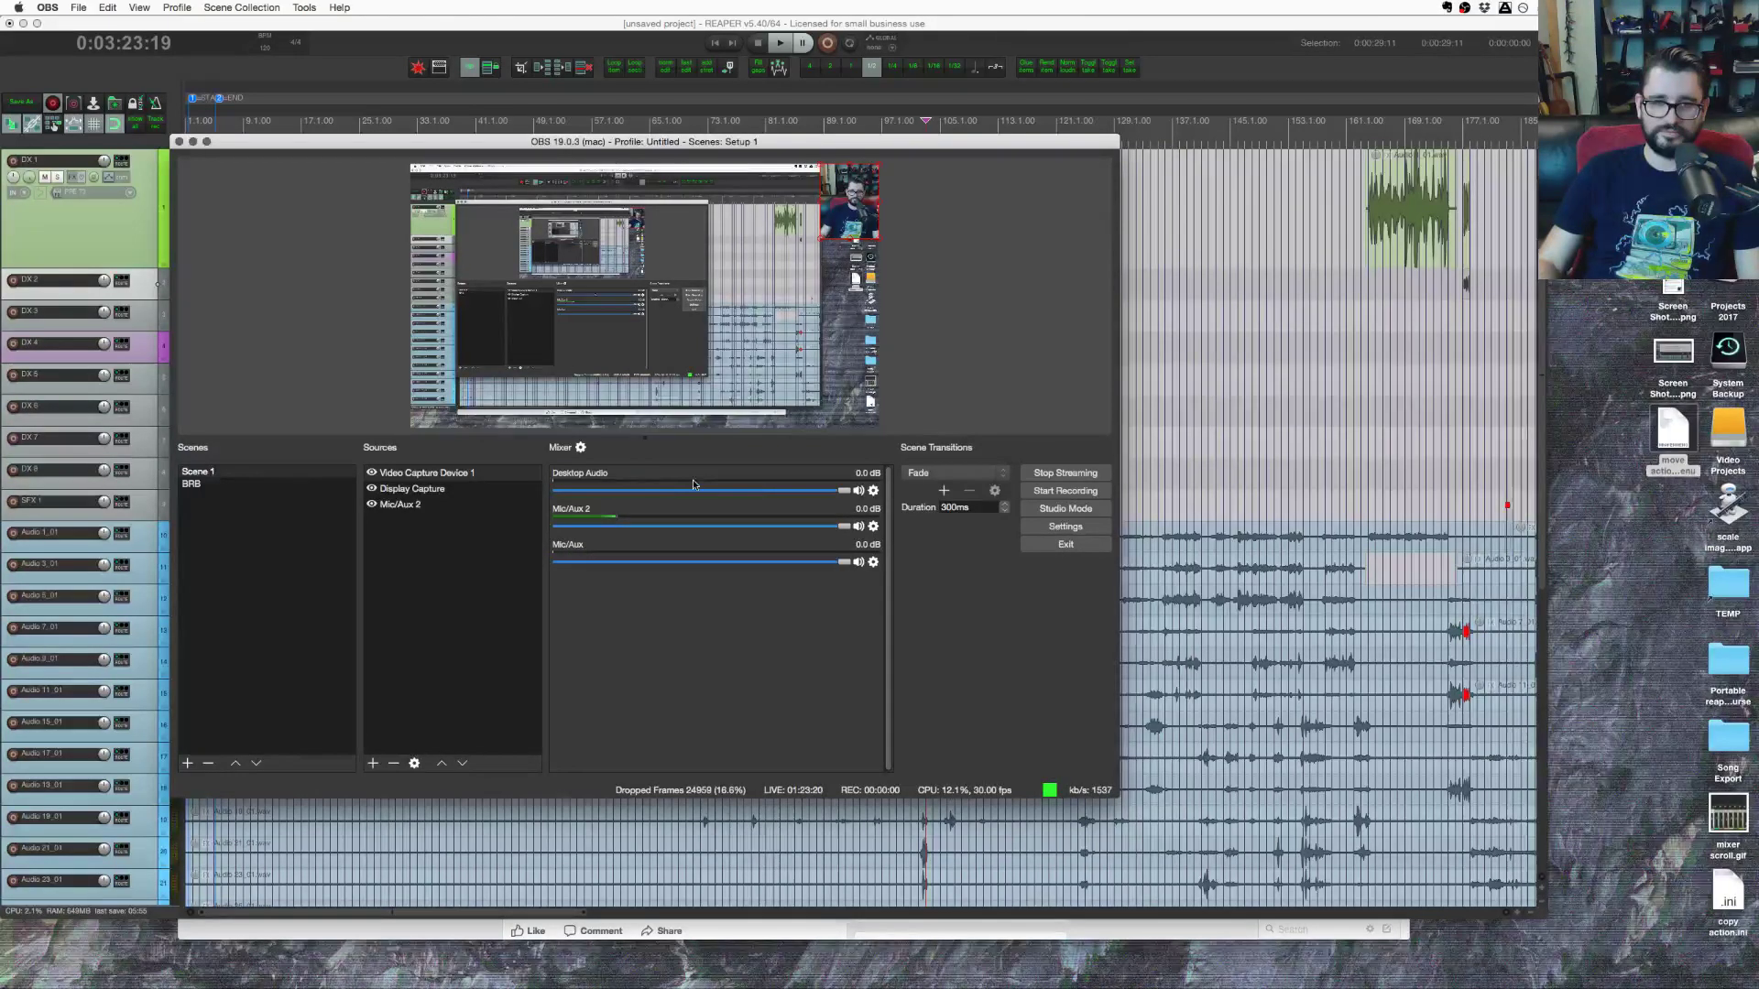